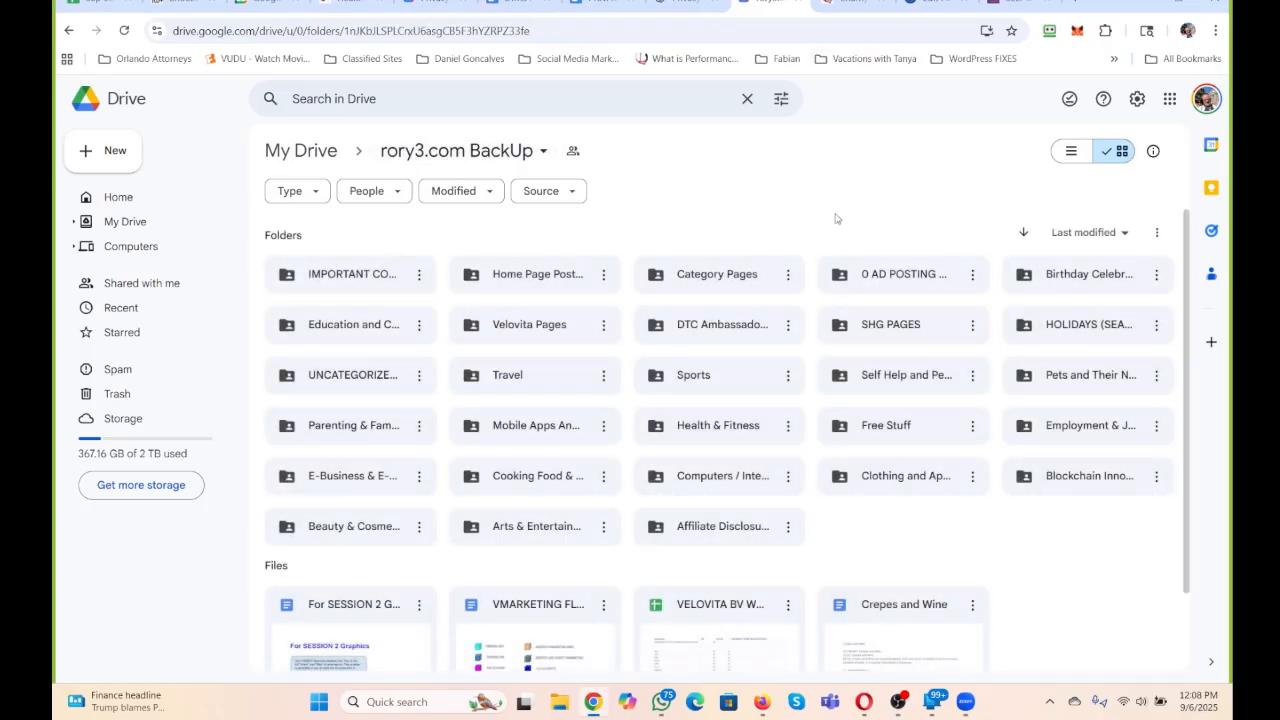
Examine the Charity Auction page on rory3.com, including its introduction, overview video and appointment section.
left_click(850, 5)
left_click(529, 555)
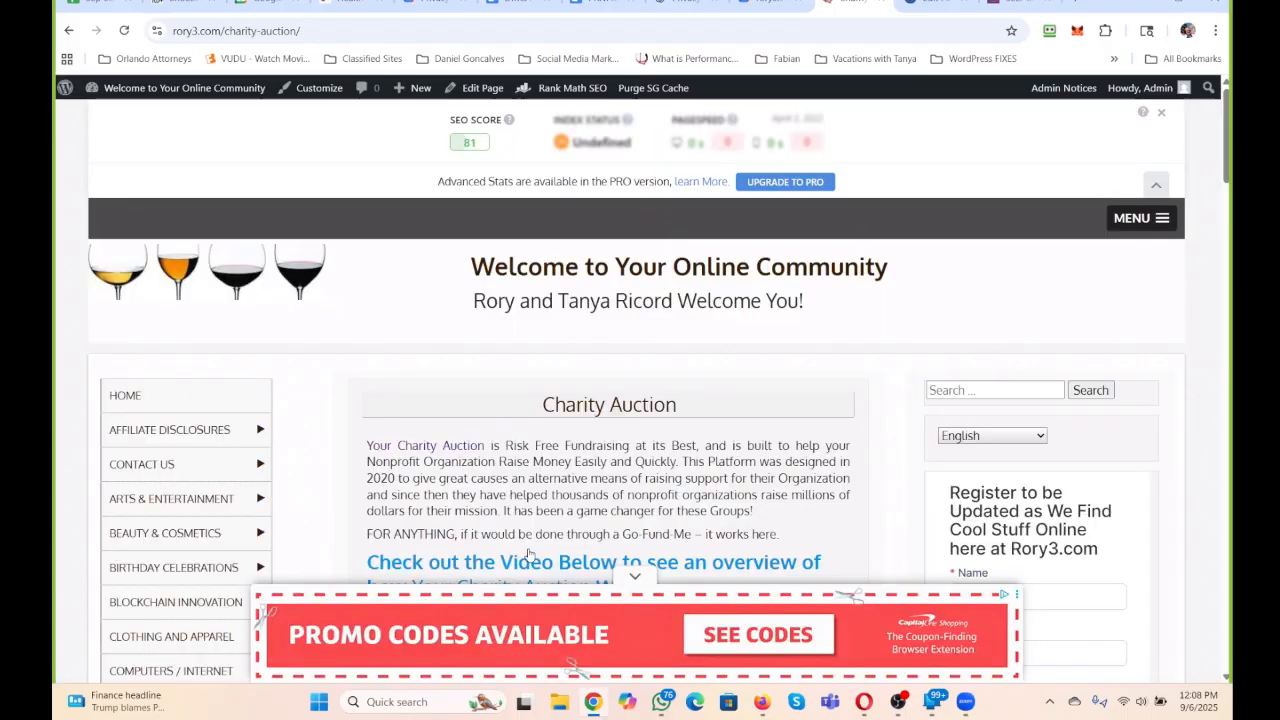
scroll(746, 360, "down", 2)
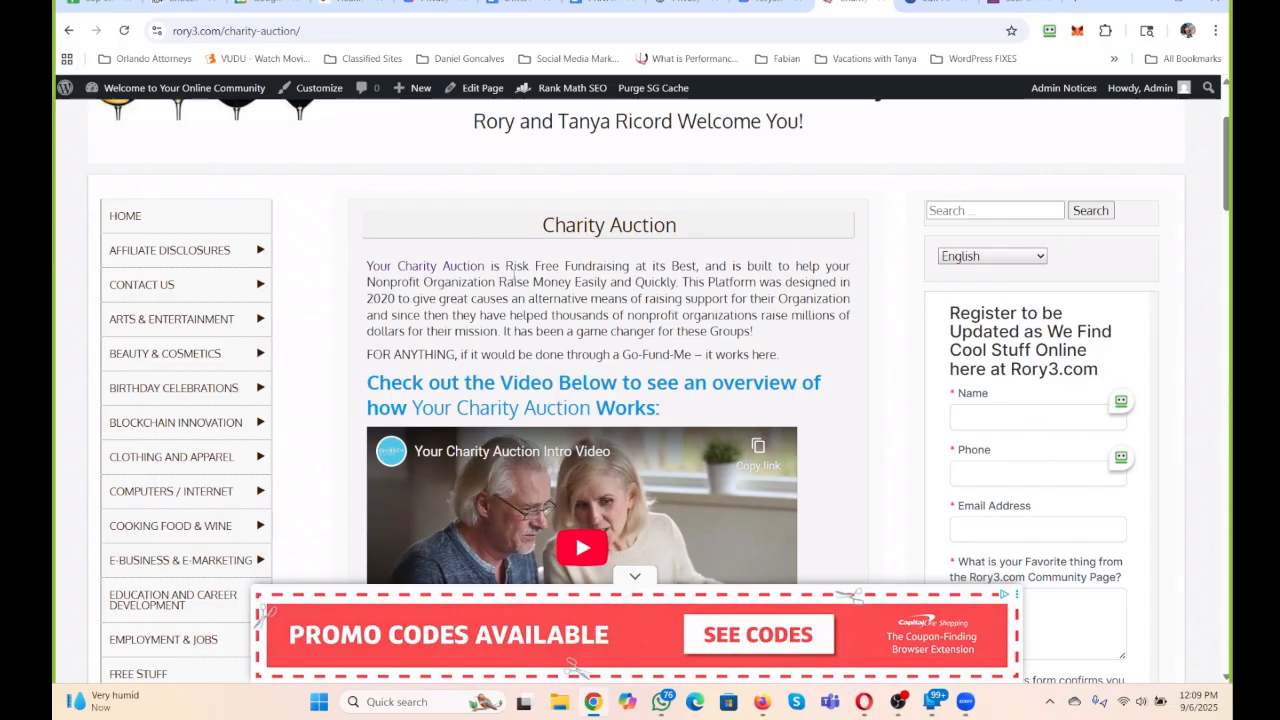
scroll(520, 265, "down", 5)
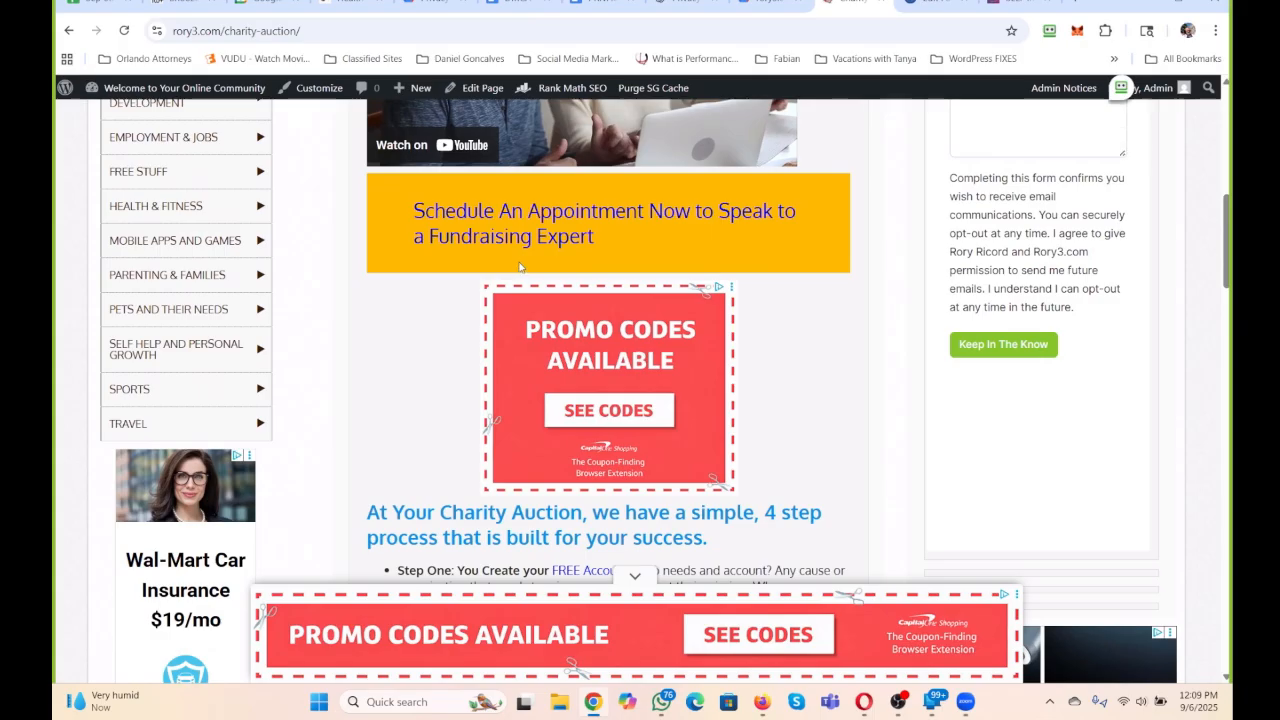
scroll(519, 266, "up", 7)
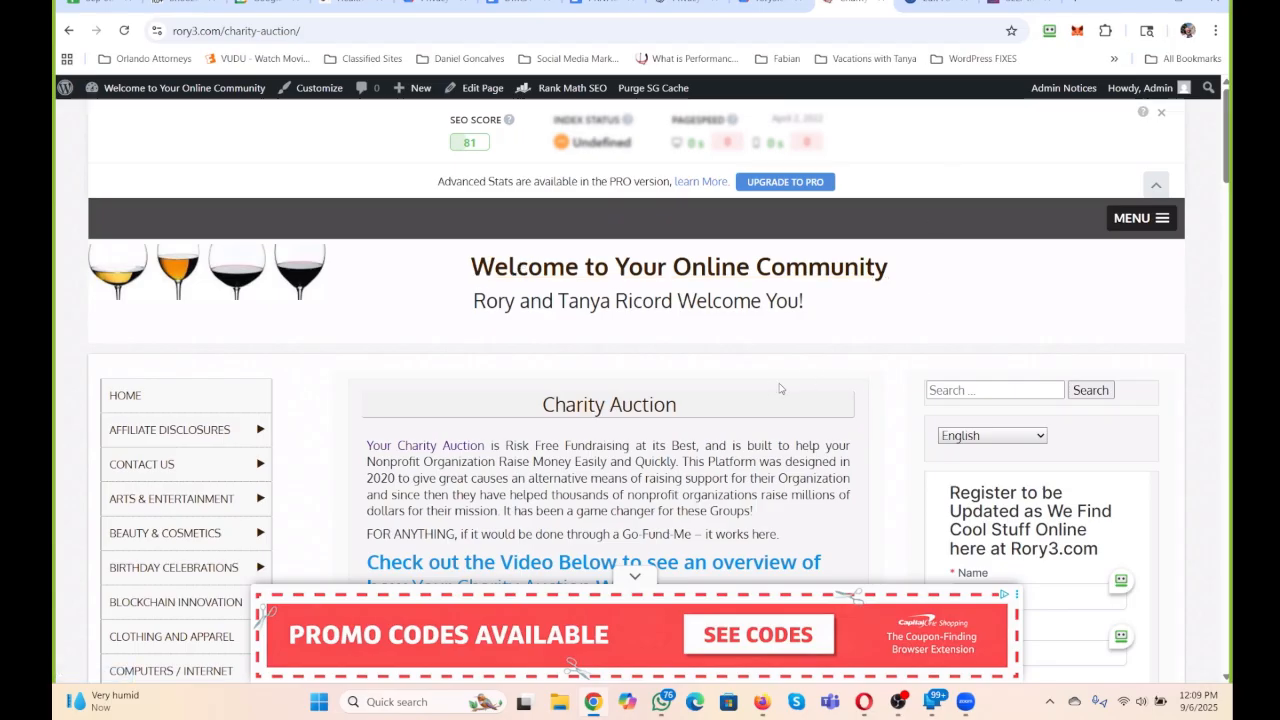
scroll(775, 390, "down", 3)
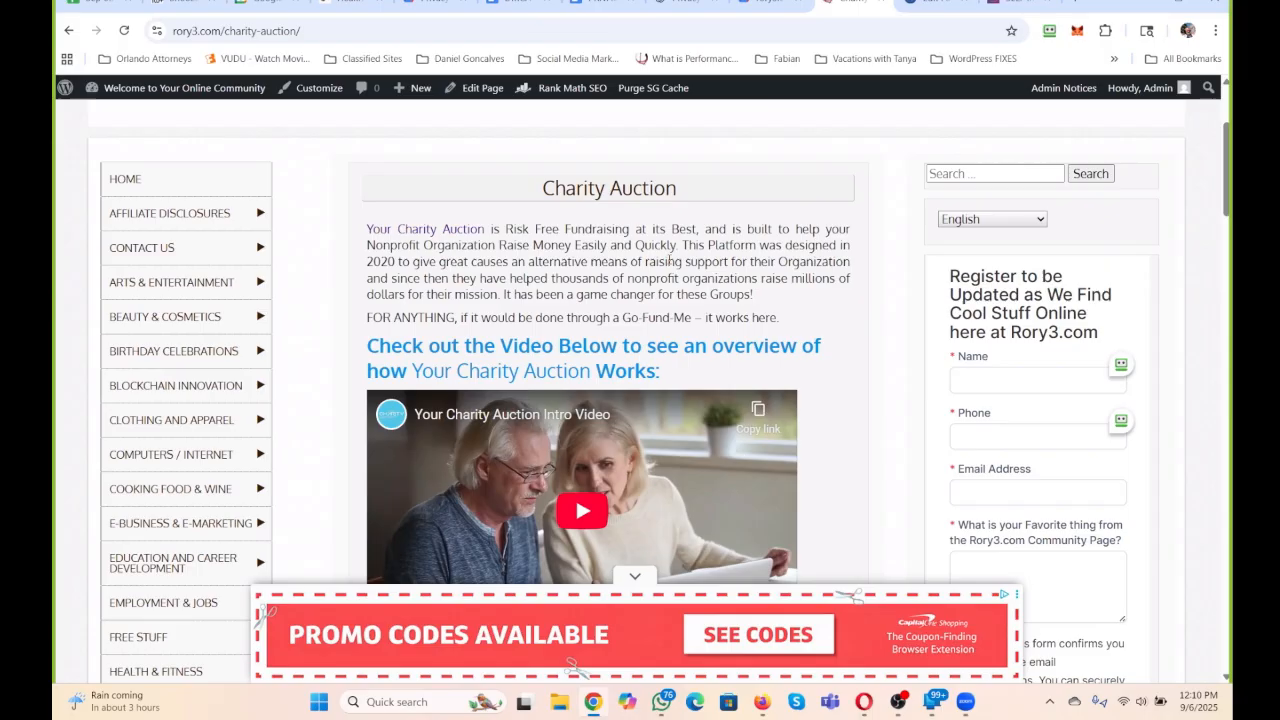
Browse the rory3.com category menu and its submenus, from Affiliate Disclosures down to Travel.
scroll(670, 260, "up", 1)
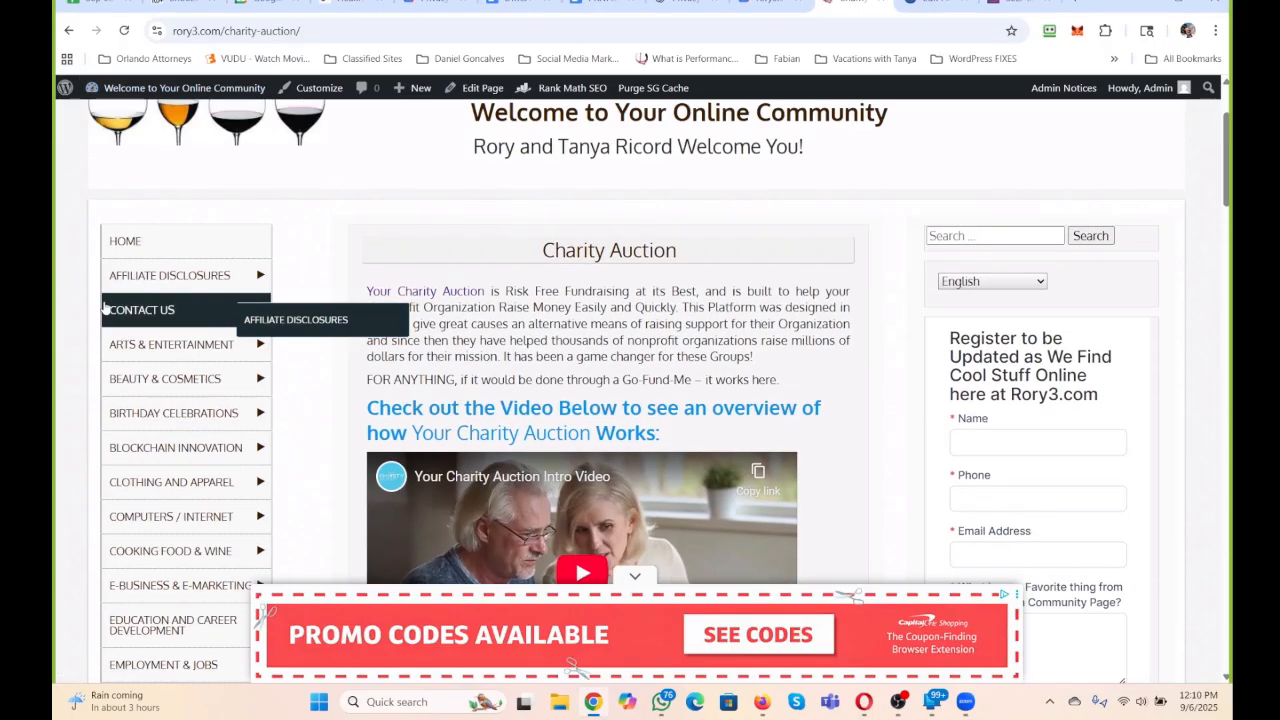
mouse_move(157, 355)
scroll(157, 355, "down", 2)
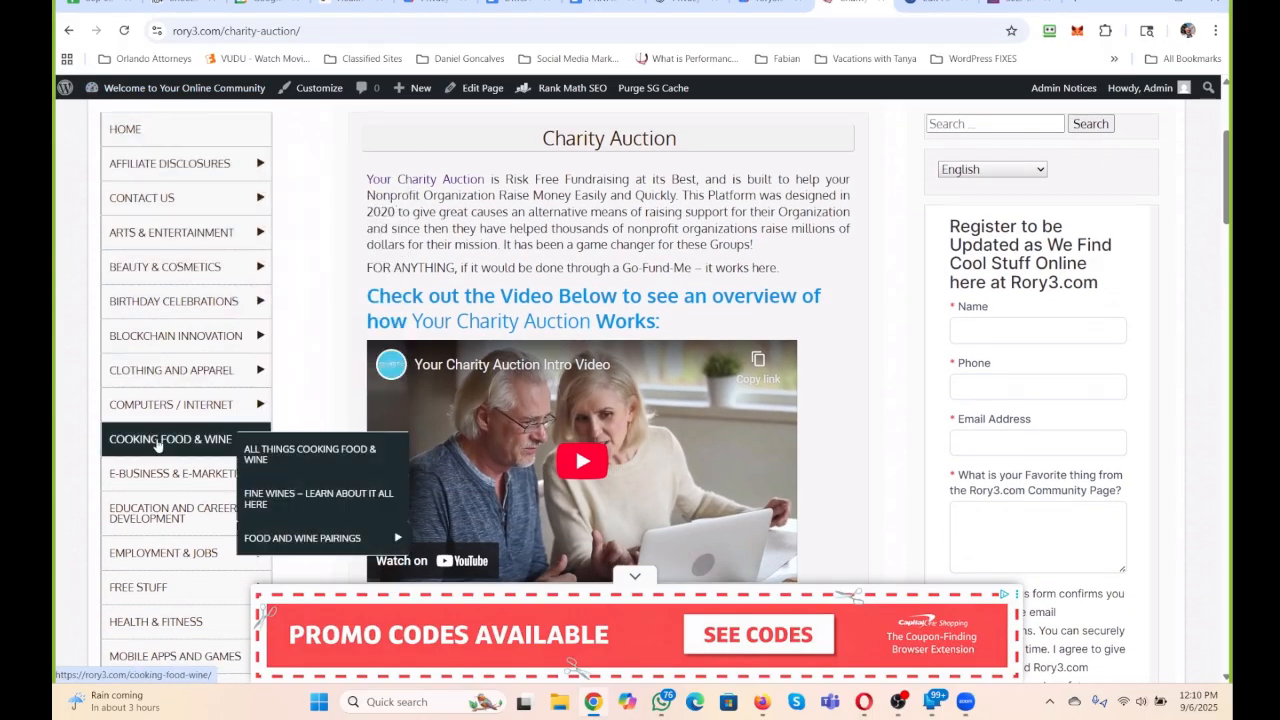
mouse_move(250, 458)
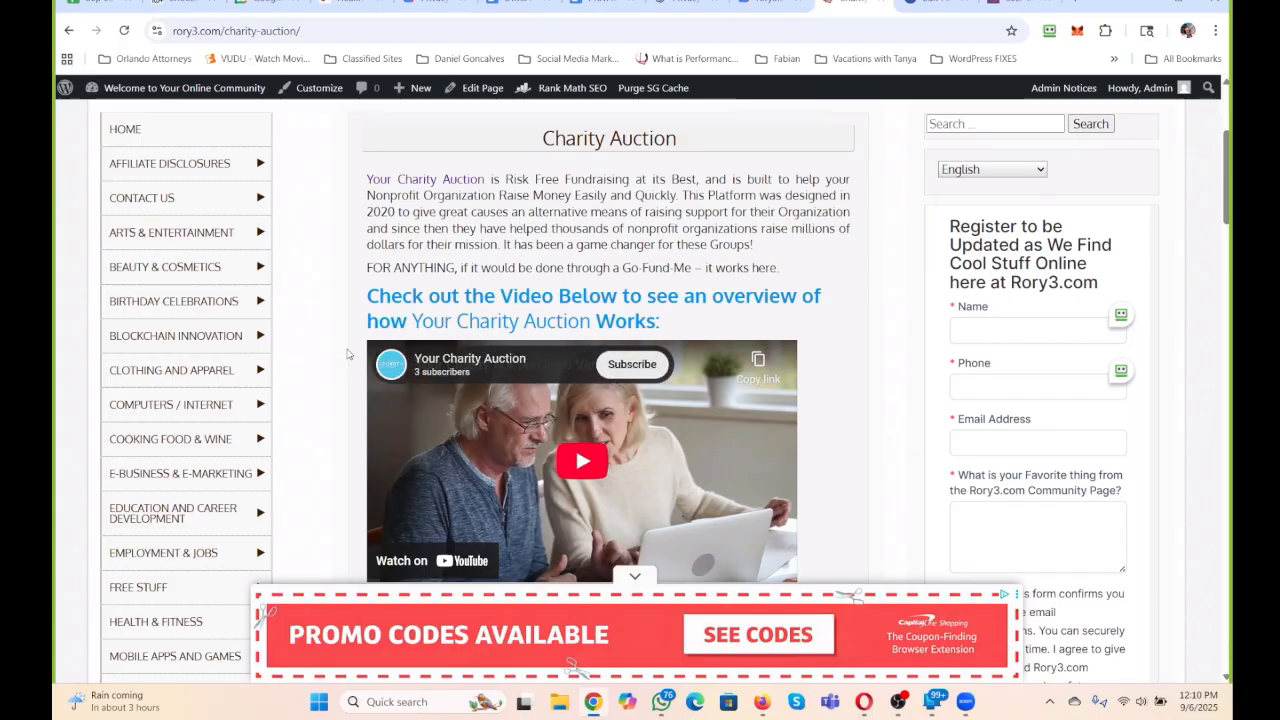
scroll(348, 354, "down", 3)
scroll(225, 357, "down", 2)
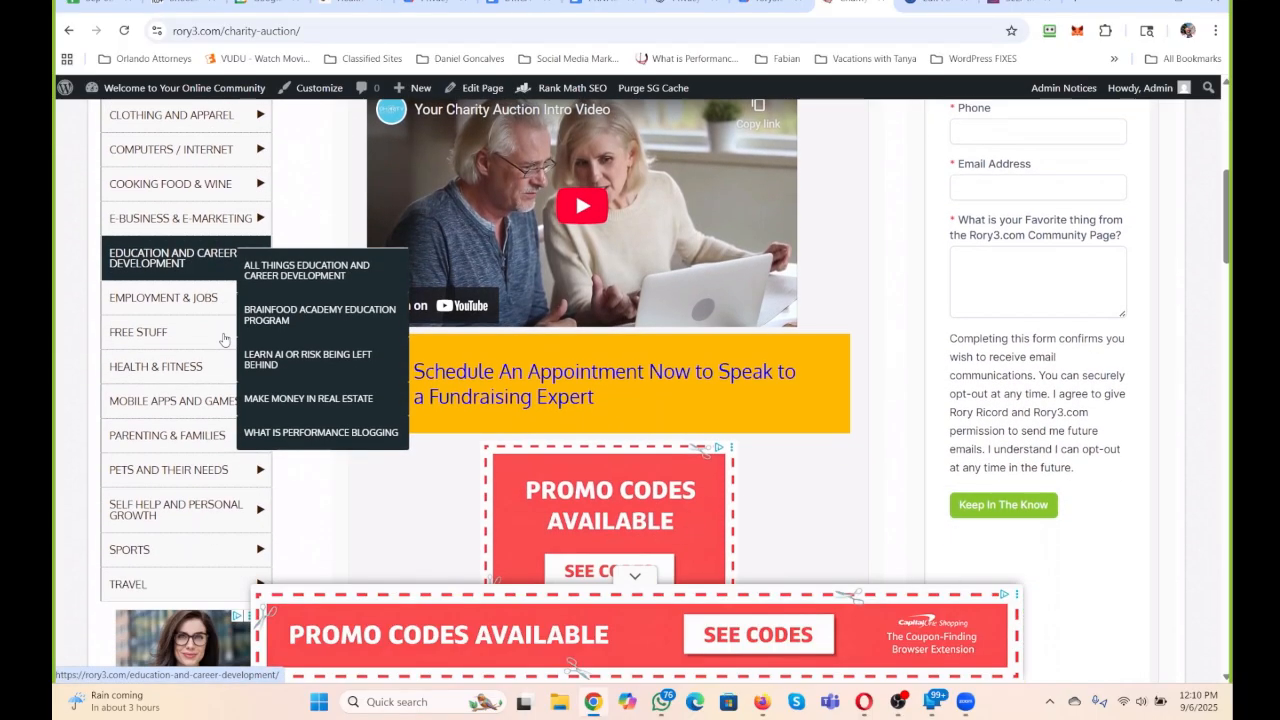
mouse_move(219, 400)
mouse_move(219, 438)
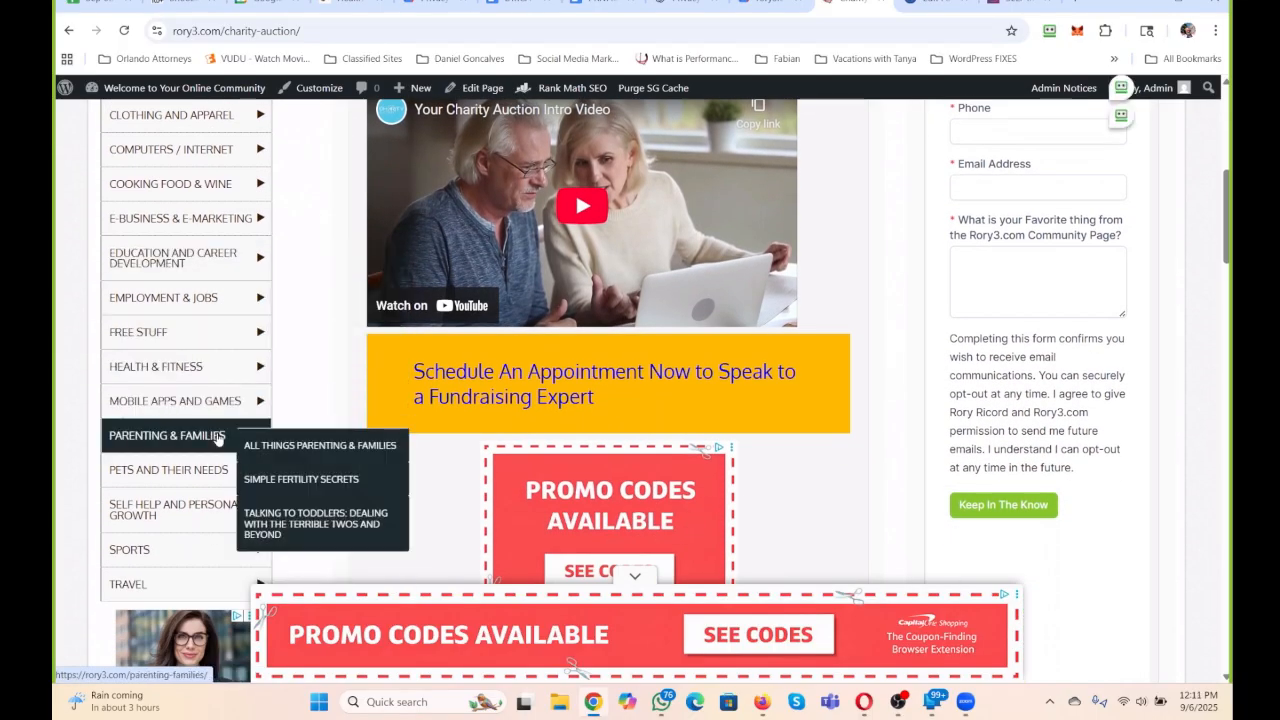
mouse_move(193, 514)
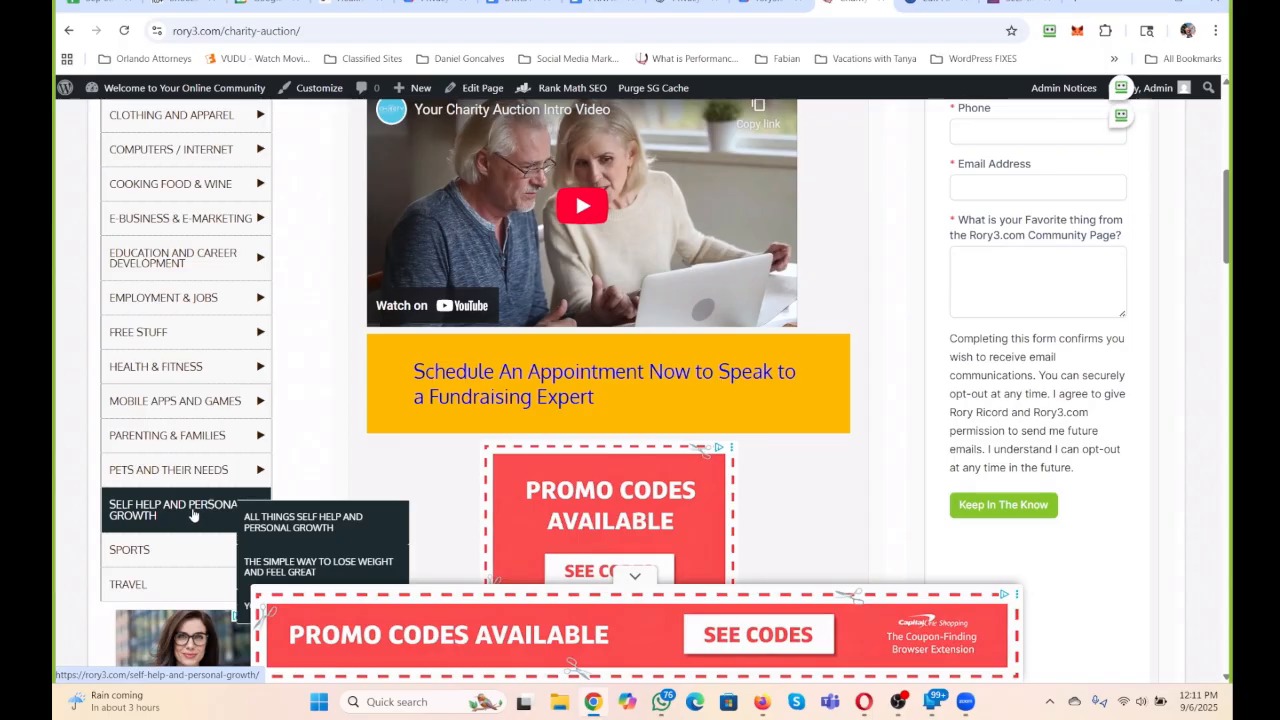
scroll(193, 514, "down", 3)
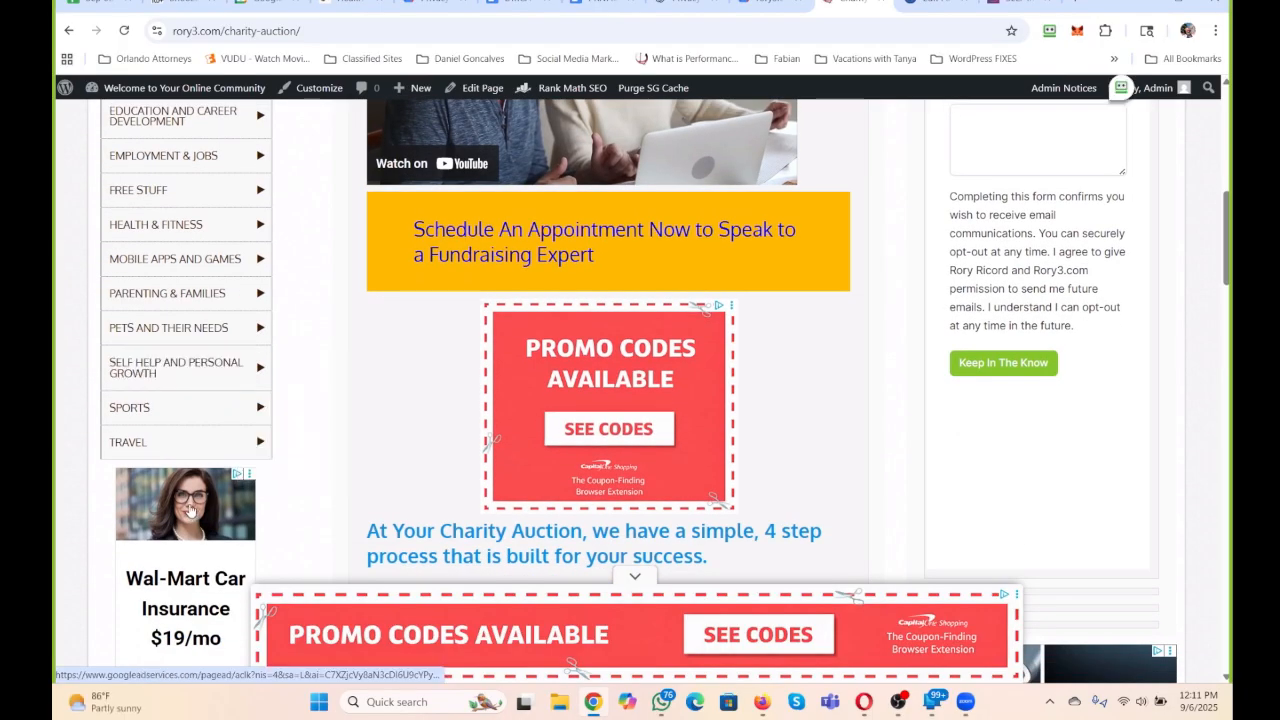
scroll(190, 510, "up", 5)
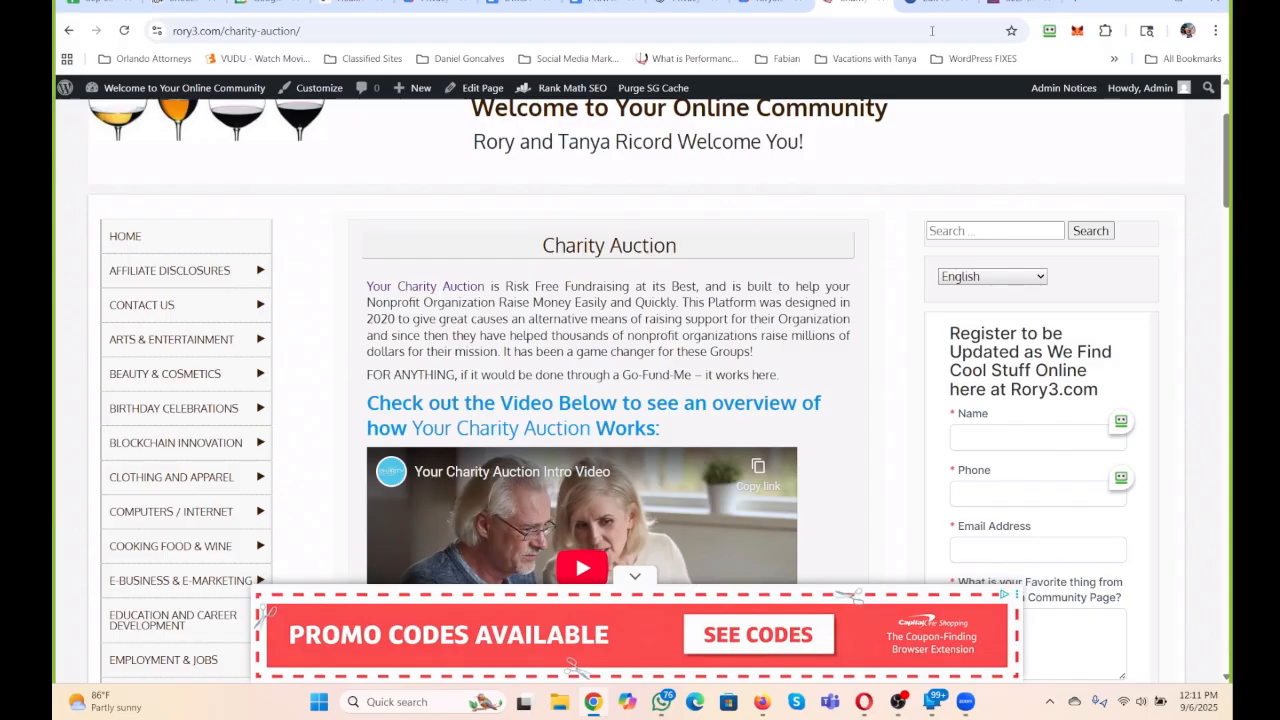
Move the Charity Auction page and the rory3.com BackUp Drive folder together into a separate browser window.
left_click_drag(860, 5, 1037, 3)
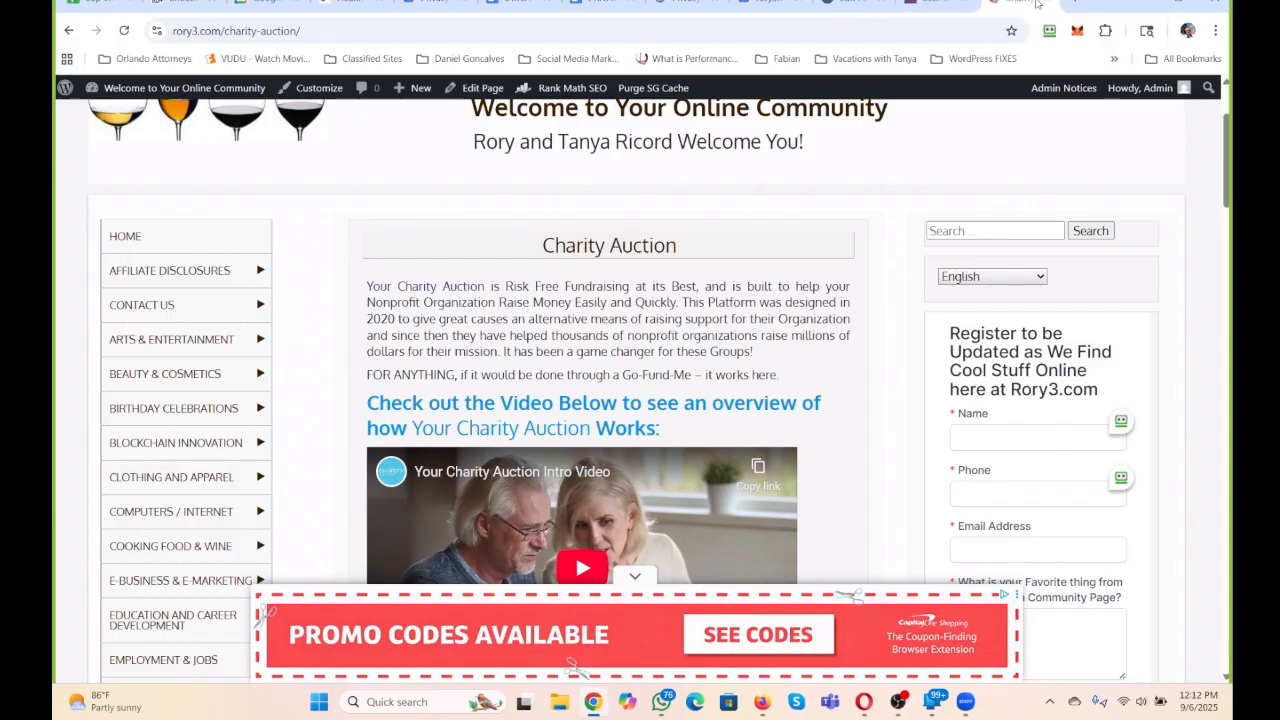
left_click_drag(1023, 3, 1279, 160)
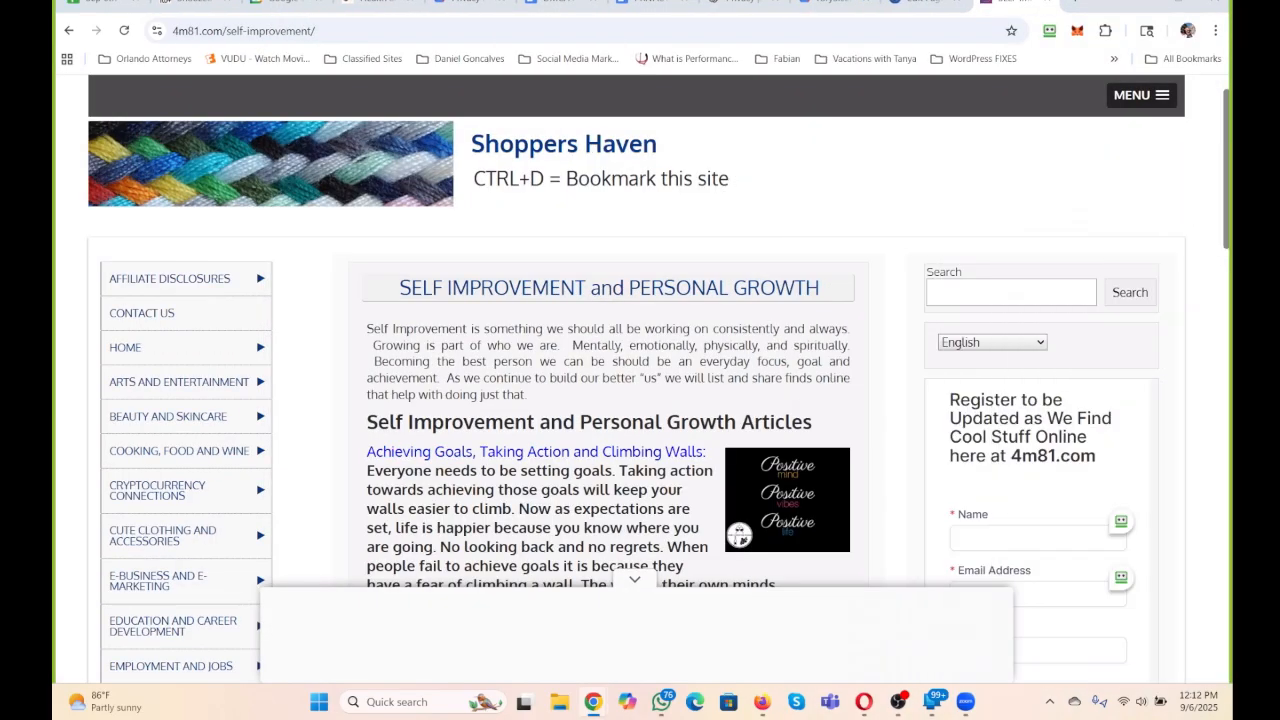
left_click(472, 1)
left_click_drag(519, 44, 473, 16)
left_click_drag(832, 6, 553, 61)
left_click(1052, 62)
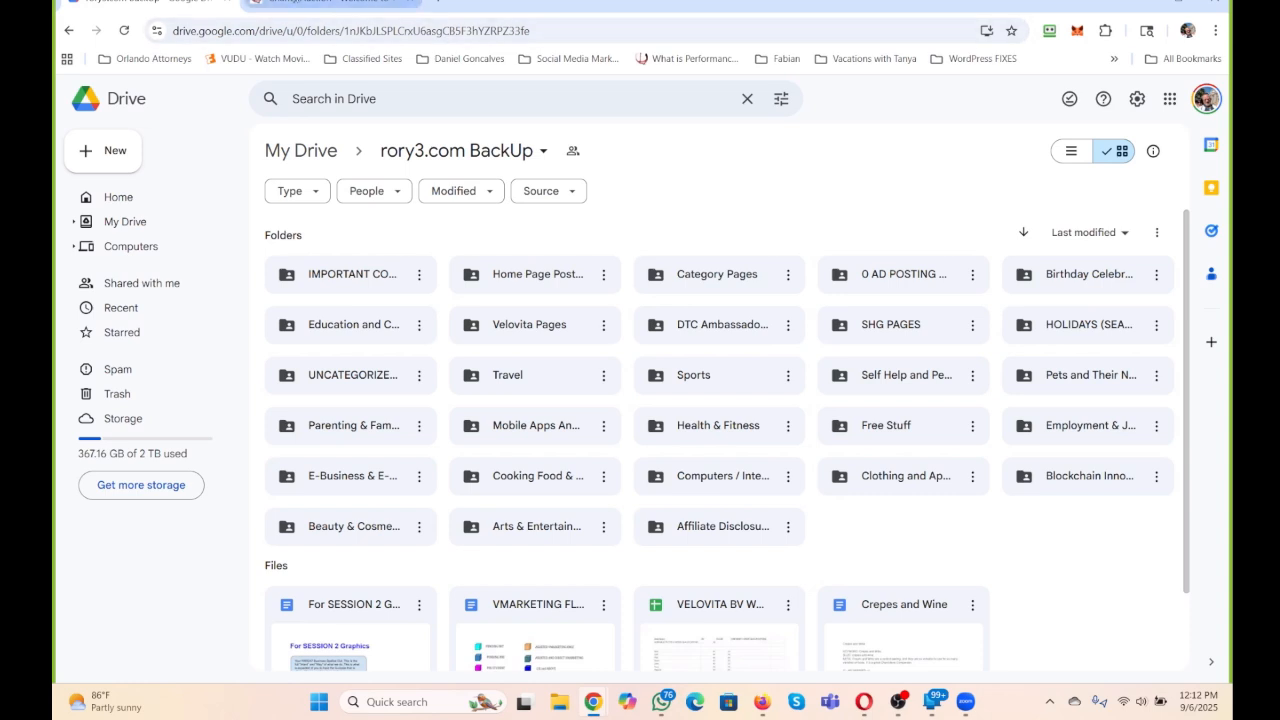
left_click(345, 5)
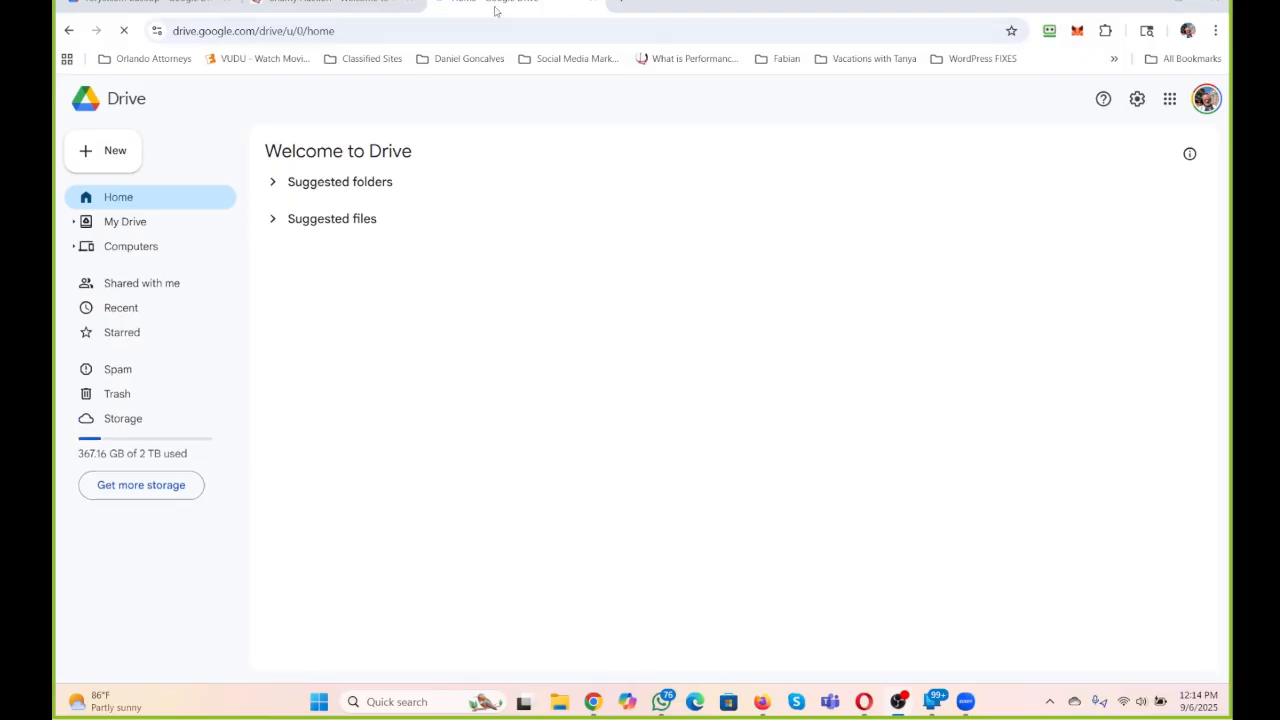
Put the Drive home tab first, search Drive for "head" and open the Headlines and Ads Training RRR247 PBS folder.
left_click_drag(497, 10, 131, 5)
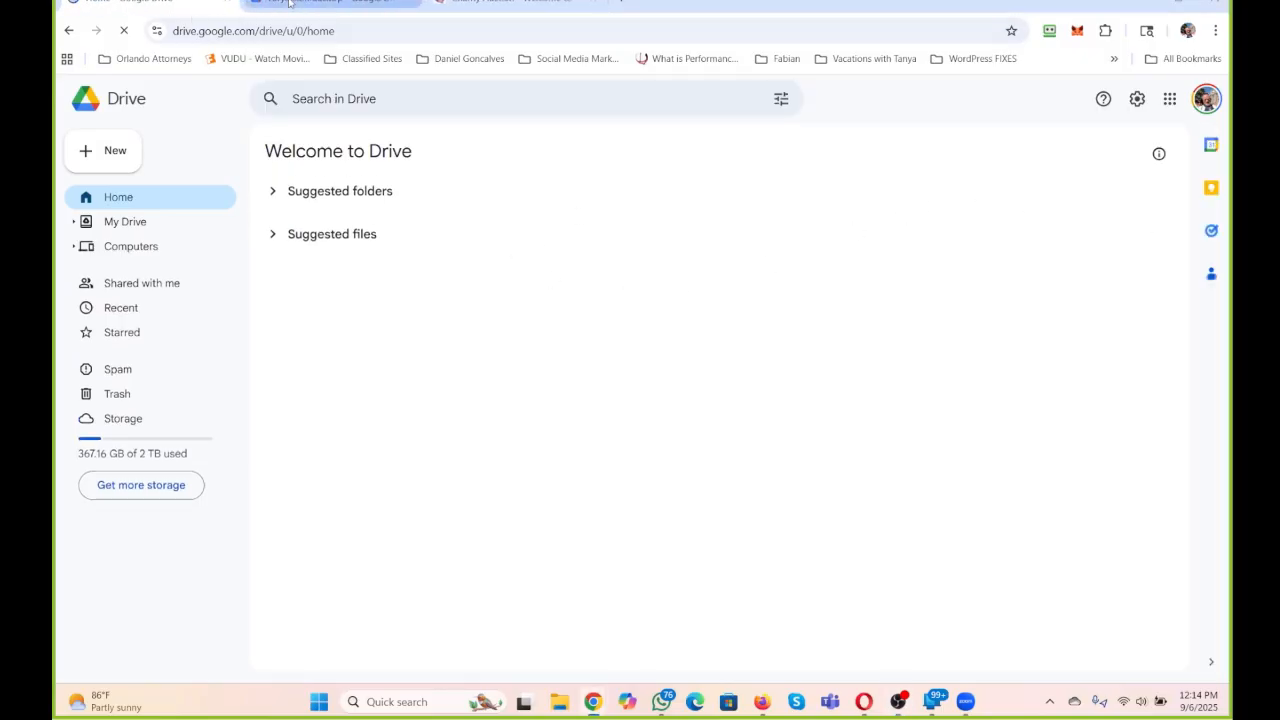
left_click(327, 100)
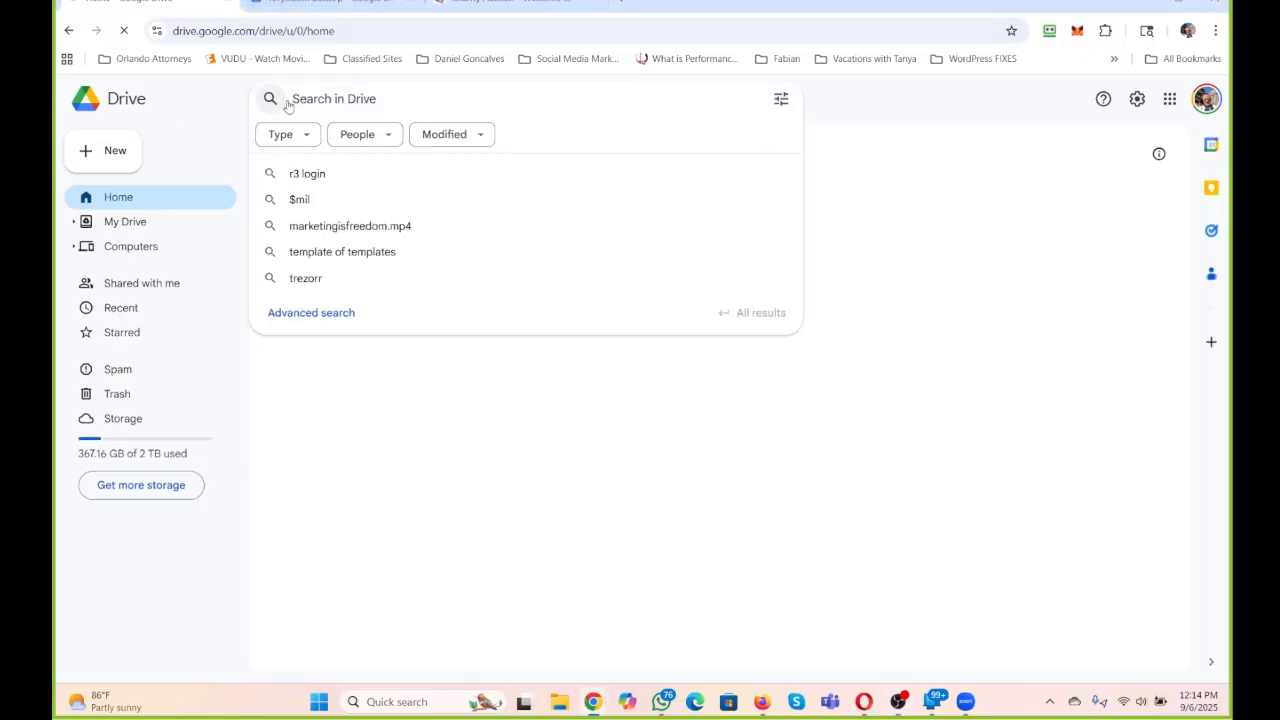
type("head")
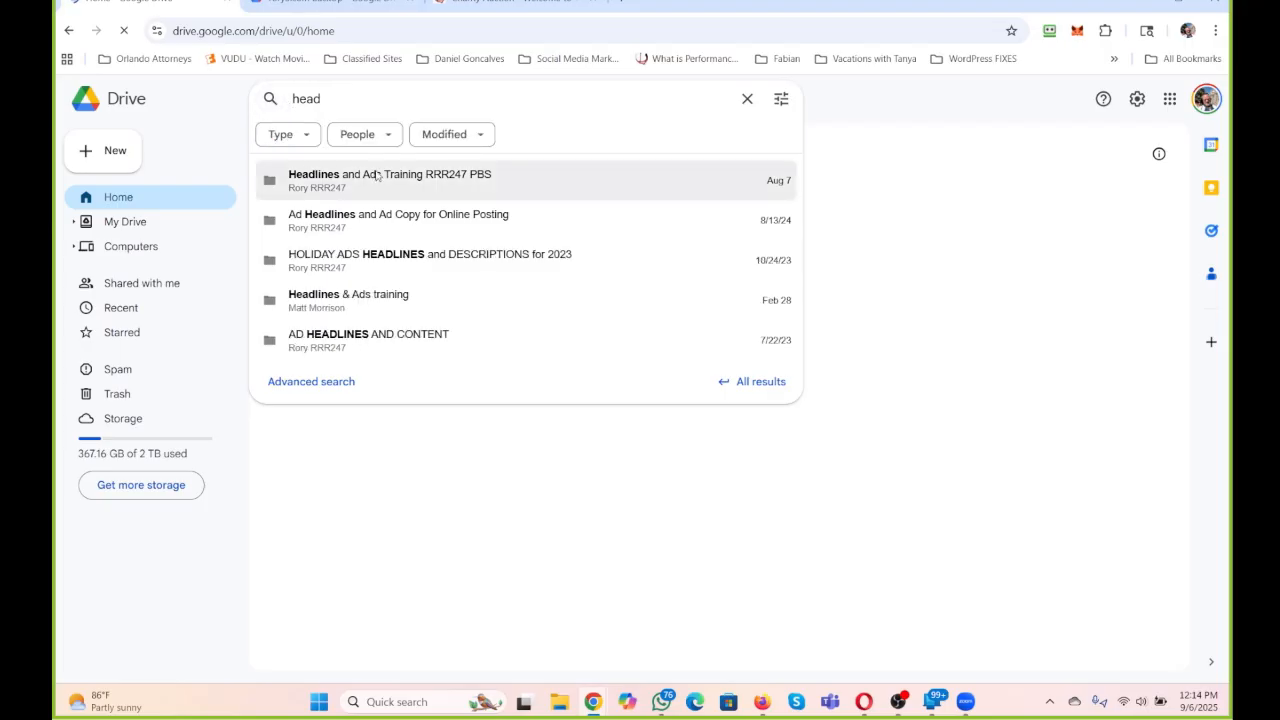
left_click(377, 175)
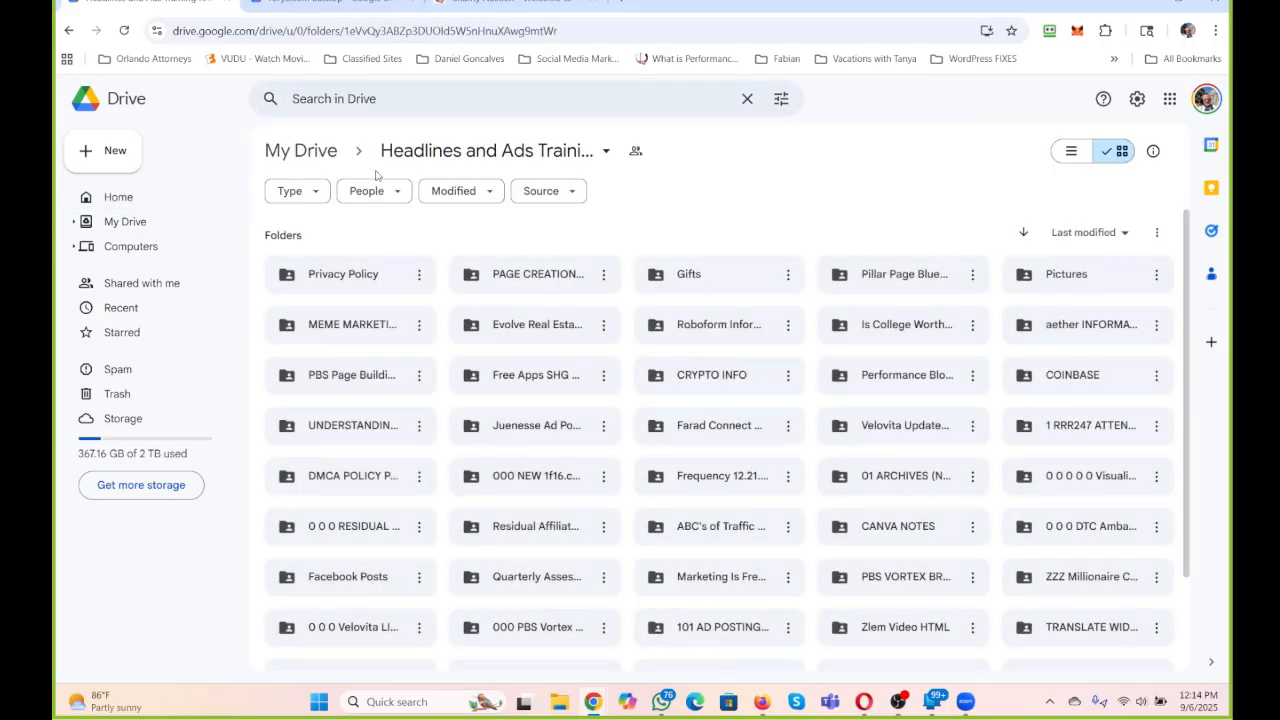
Create a new folder named "Charity Auctions" inside the Headlines and Ads Training folder.
left_click(118, 150)
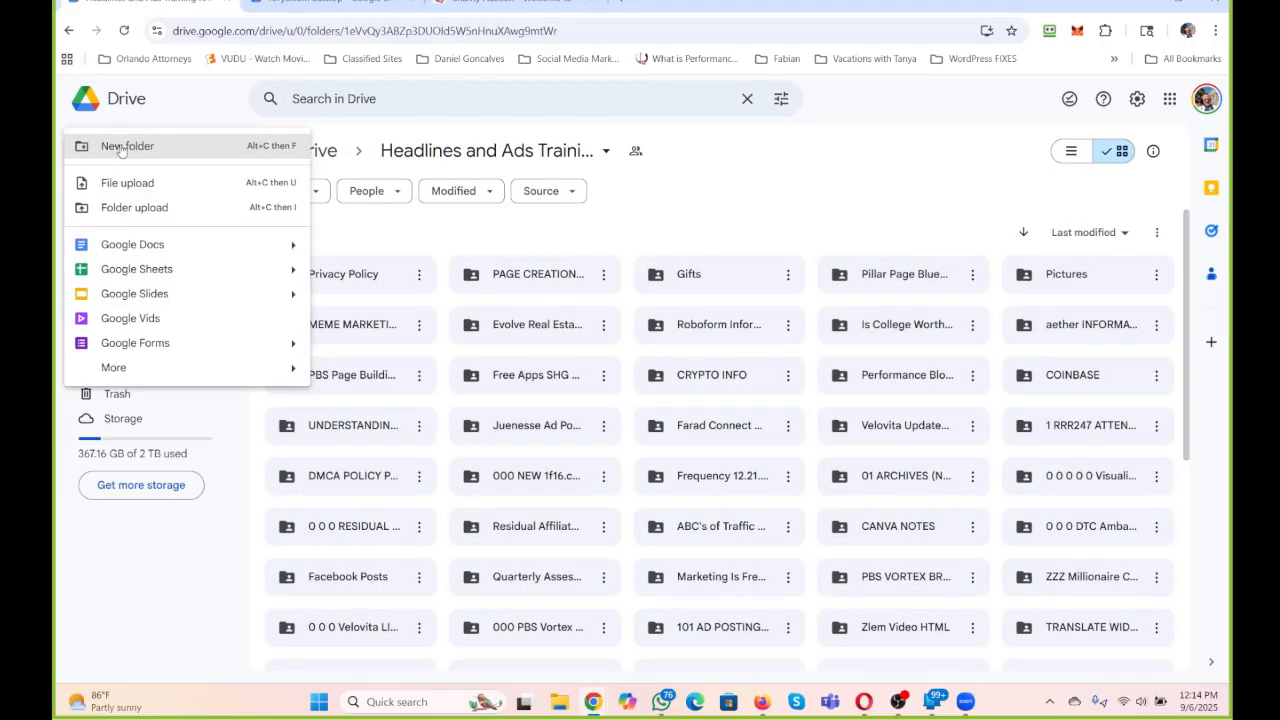
left_click(120, 149)
type("C")
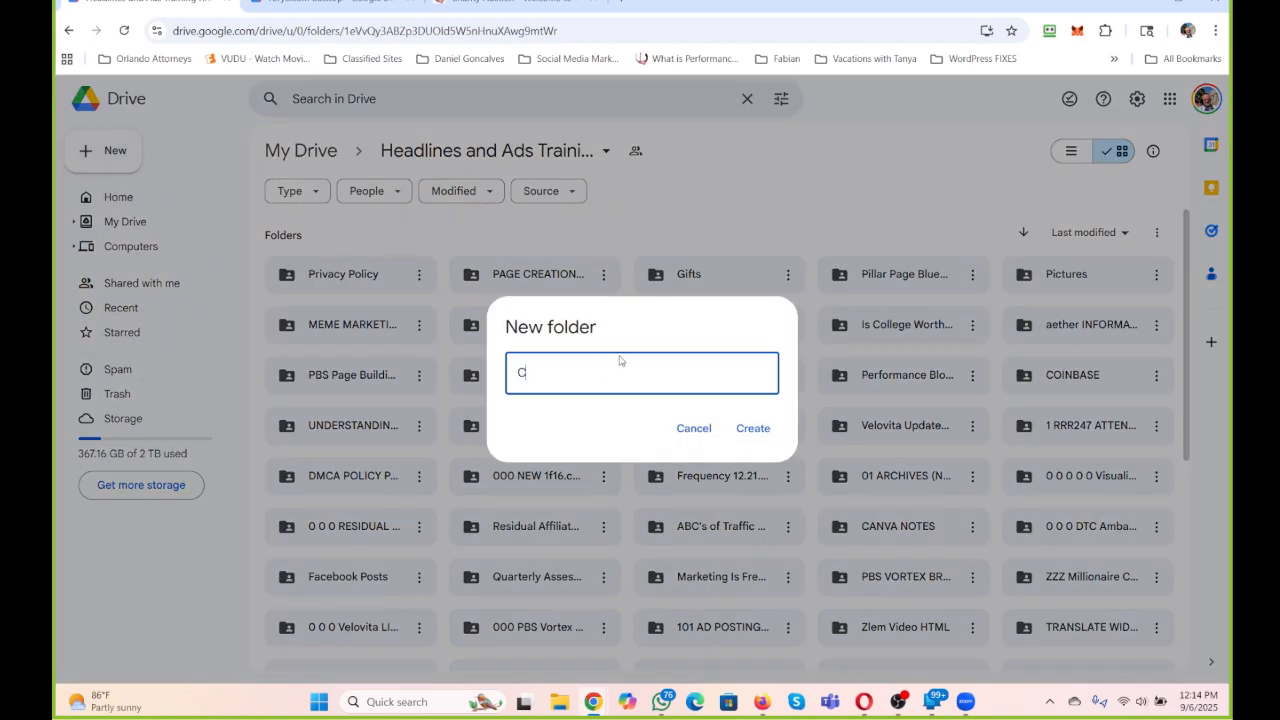
type("harity Auctions")
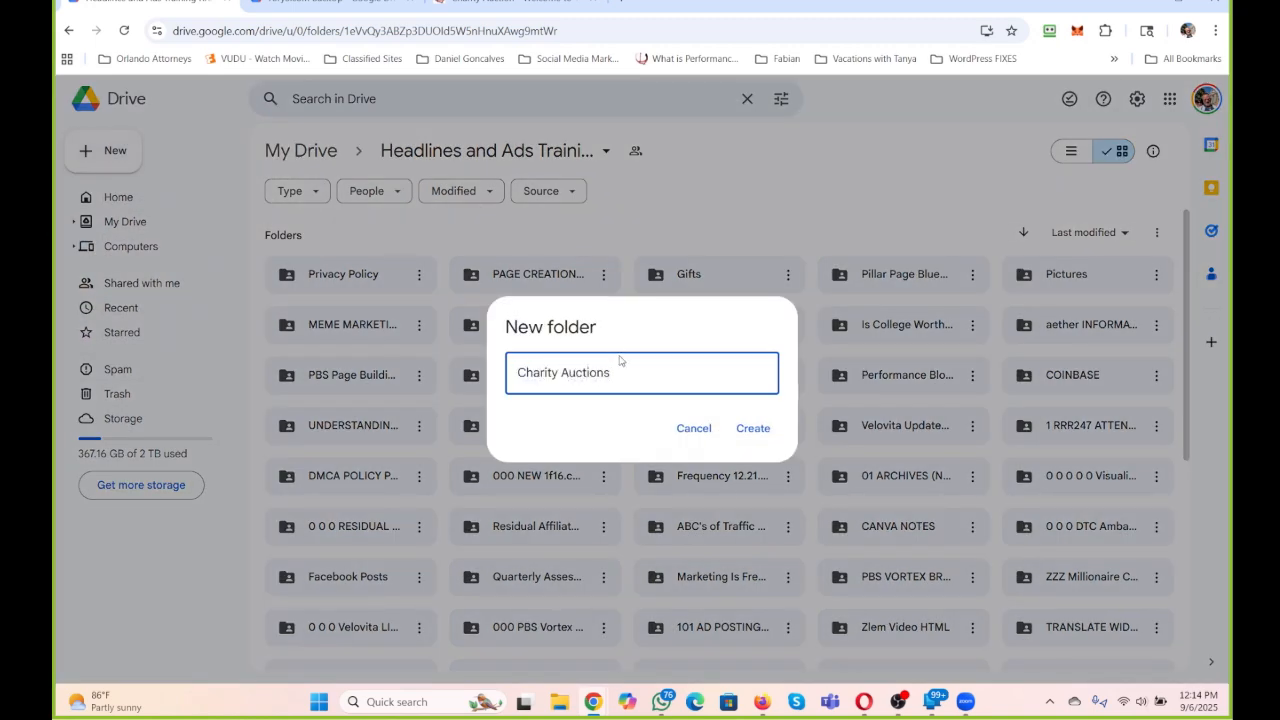
left_click(752, 428)
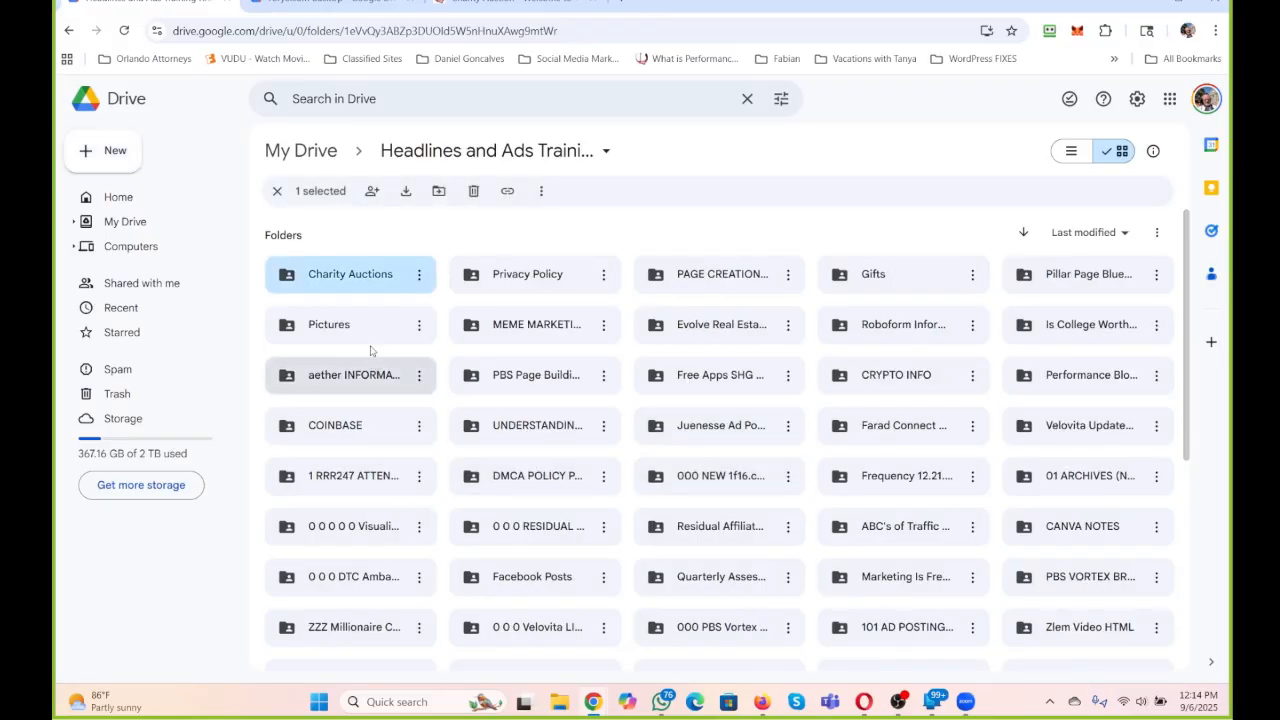
Create a shared Google Docs document in the Charity Auctions folder and enter "Charity Auctions" as its first line.
double_click(354, 284)
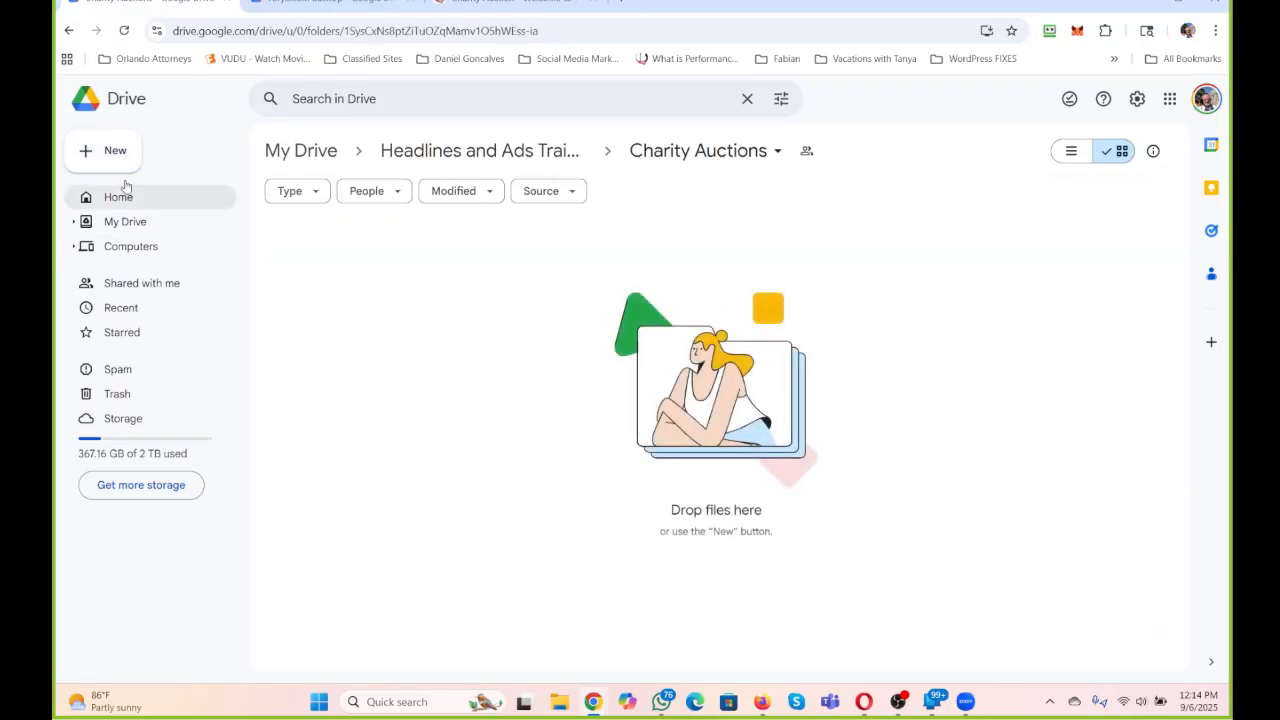
left_click(118, 150)
left_click(183, 246)
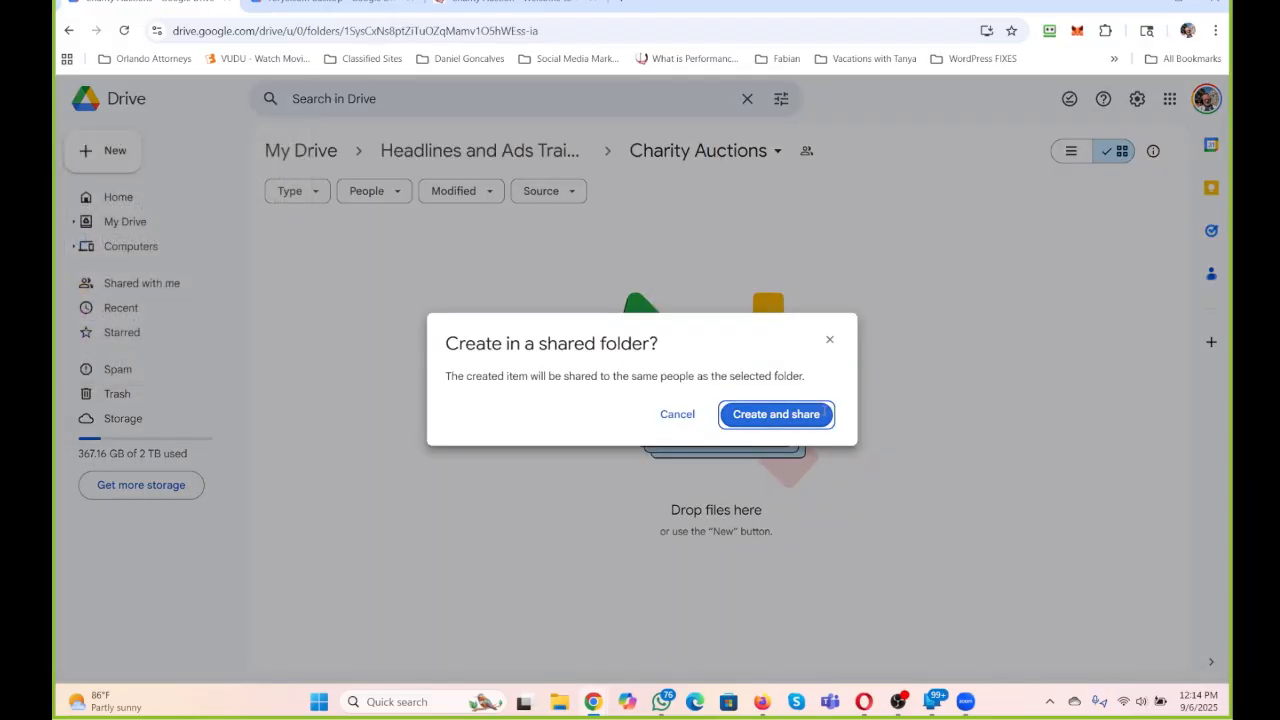
left_click(771, 413)
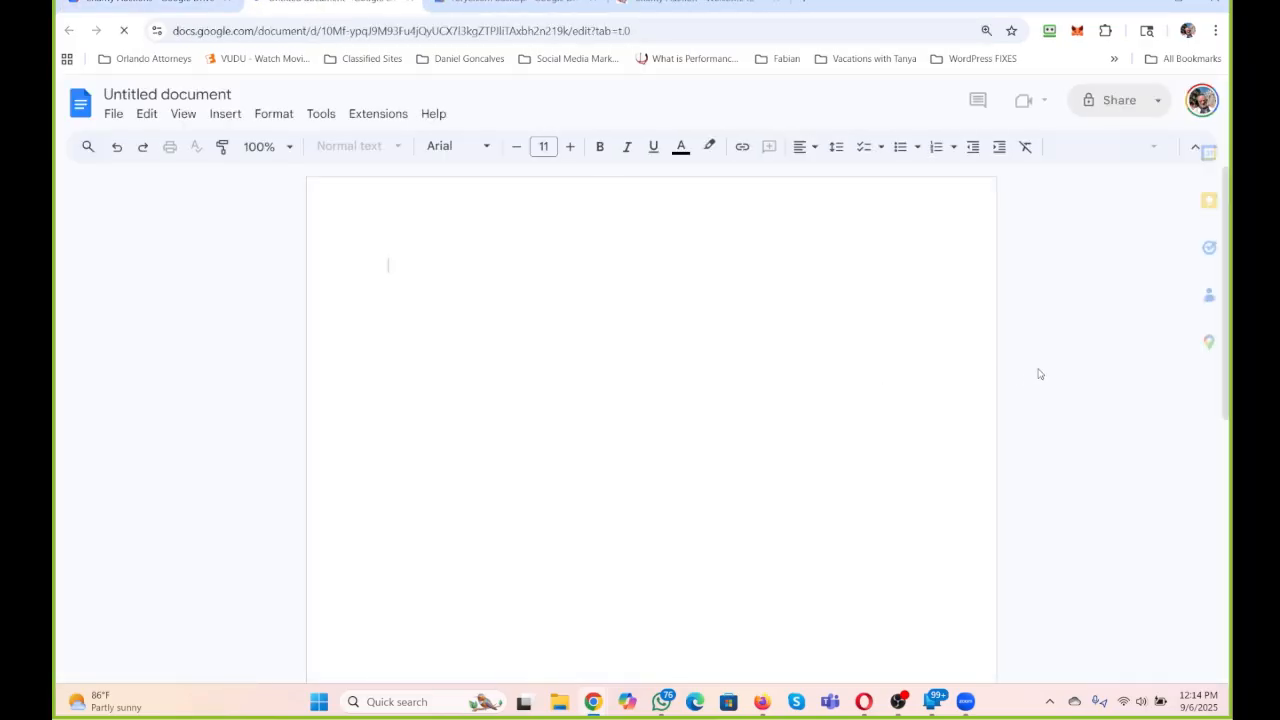
type("Charity")
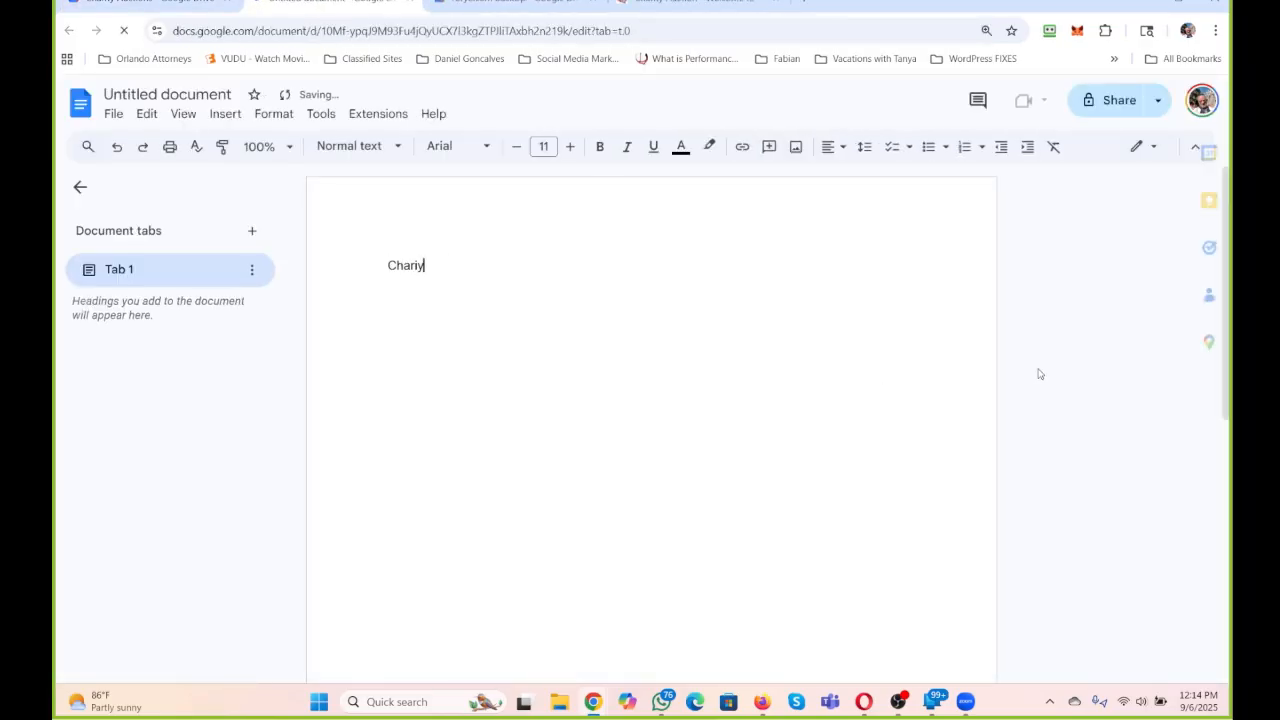
type(" Auctions")
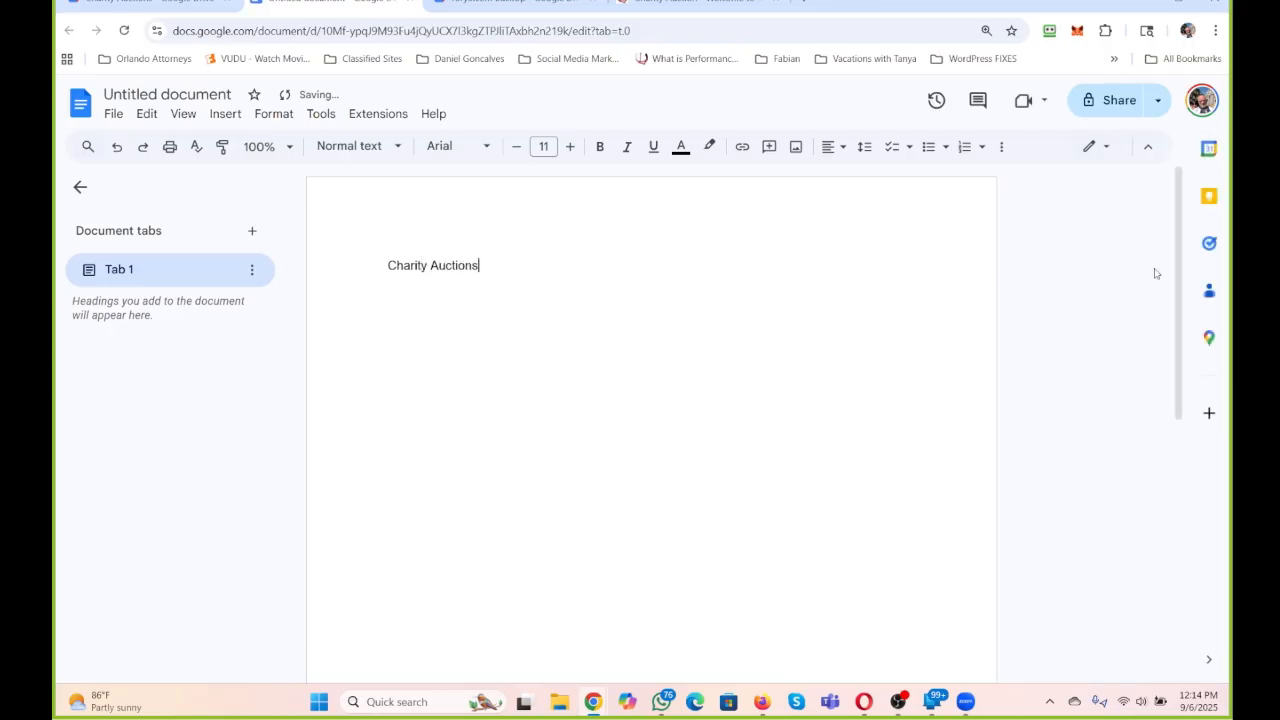
Check the page title on the rory3.com page and correct the document's first line to "Charity Auction".
left_click(697, 3)
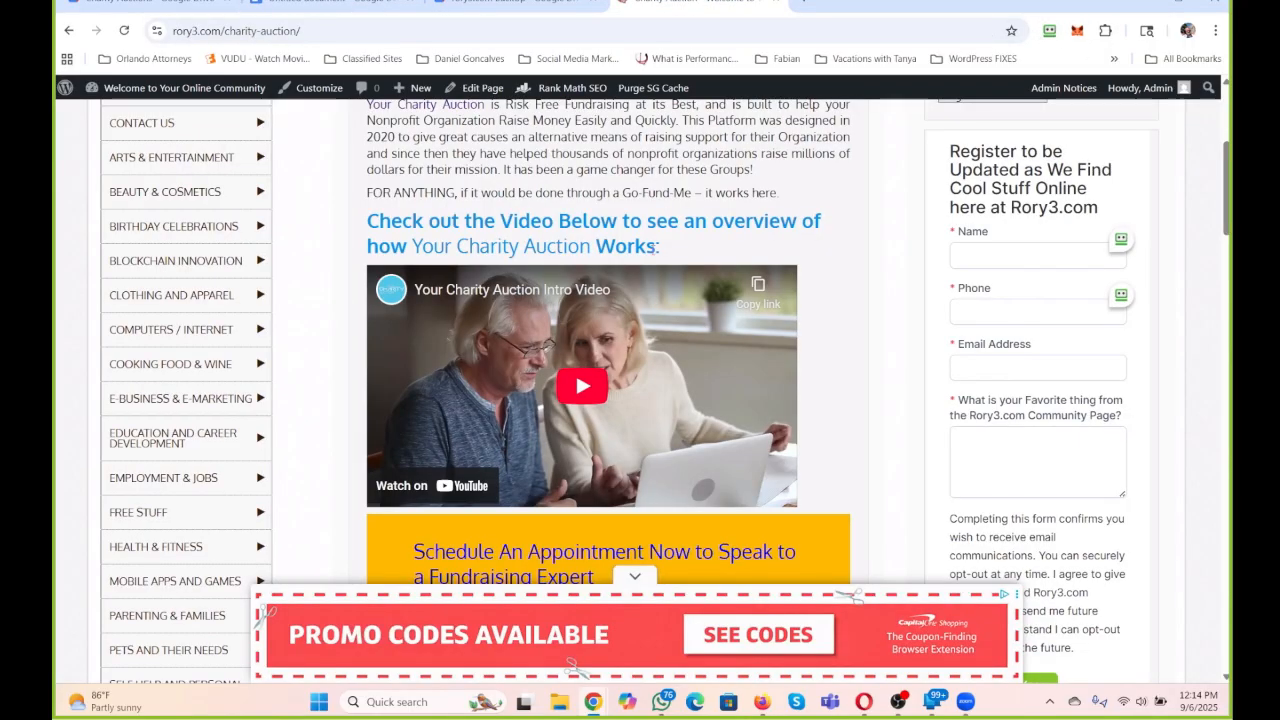
scroll(656, 248, "up", 4)
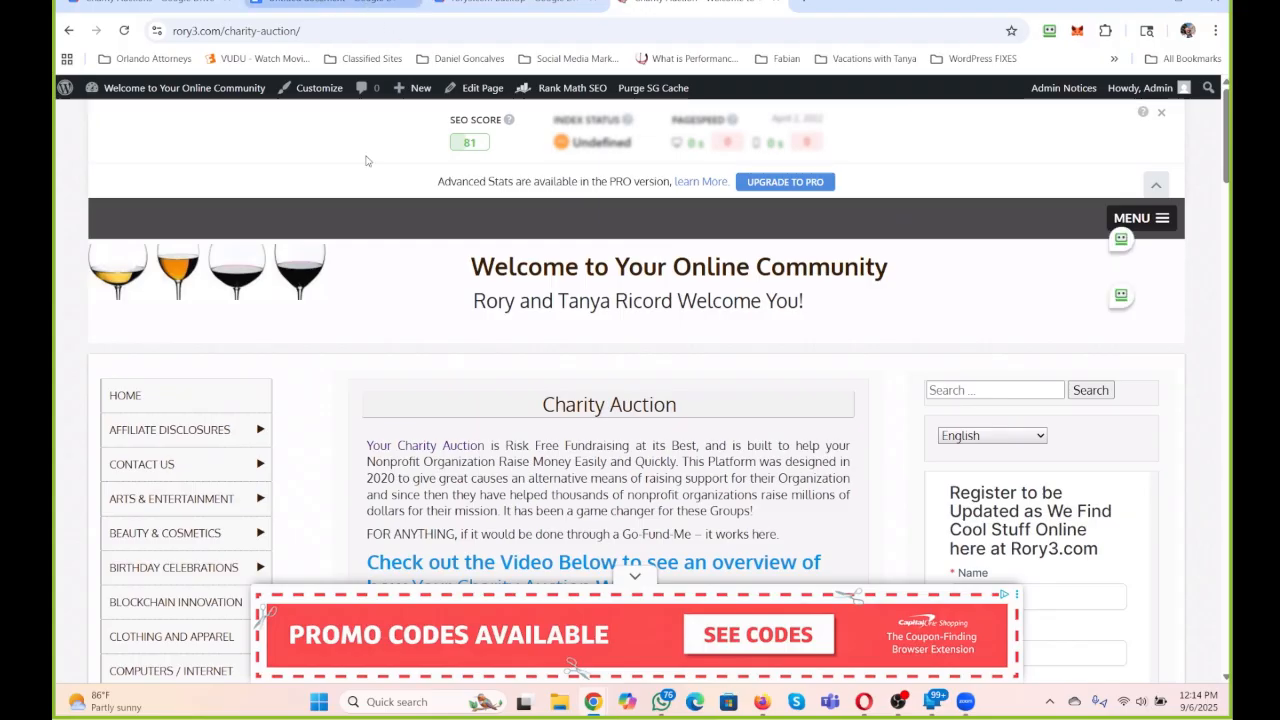
left_click(338, 3)
key("BackSpace")
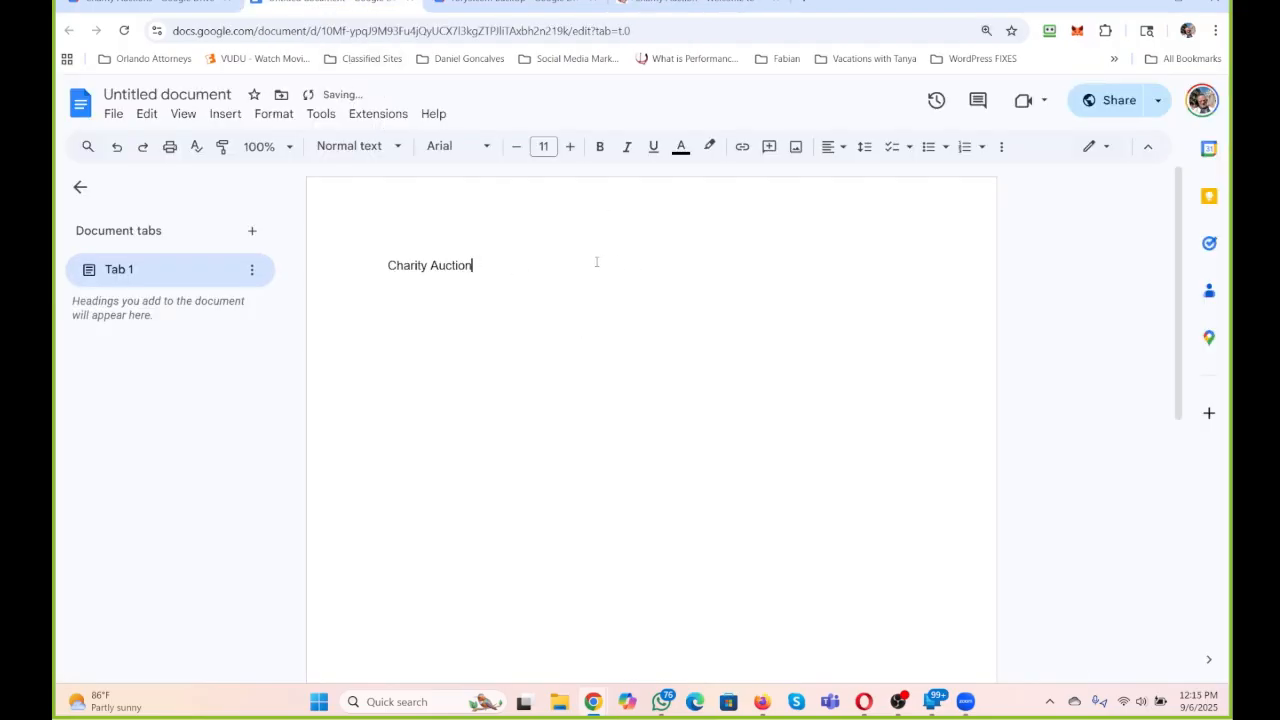
Name the document "Charity Auction" and start a new line below its first line.
left_click(136, 96)
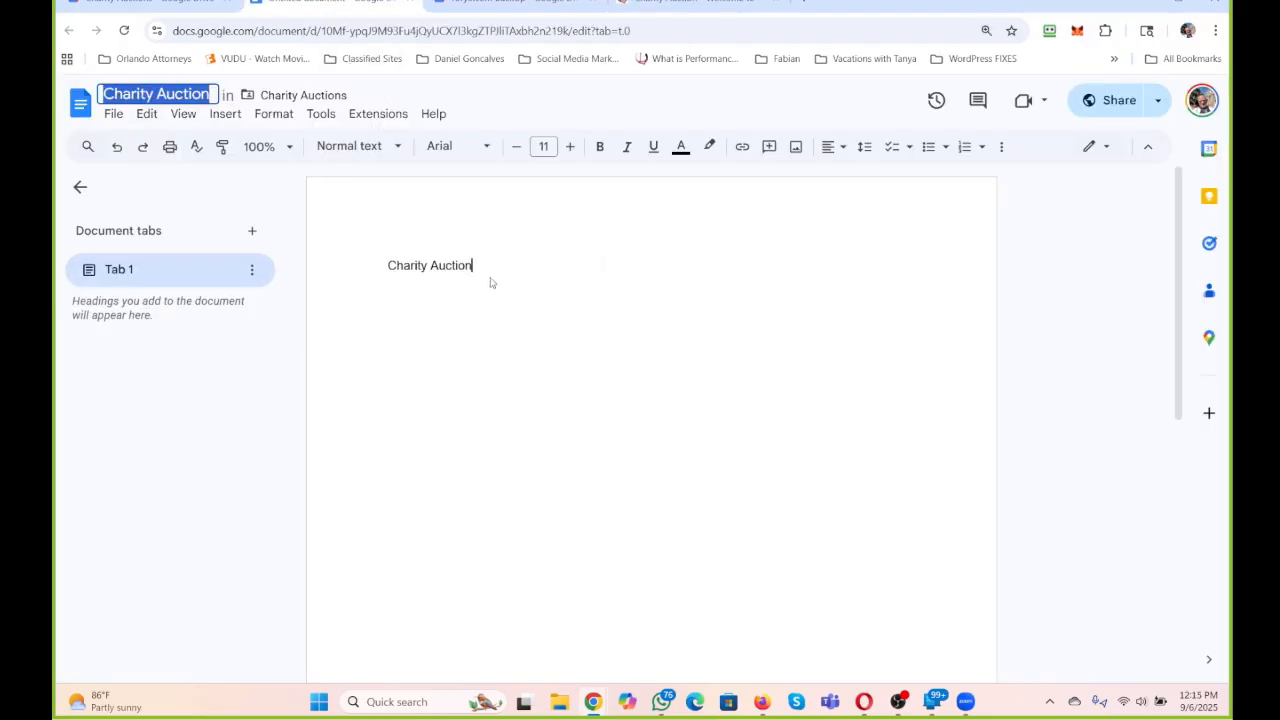
key("Return")
key("Return")
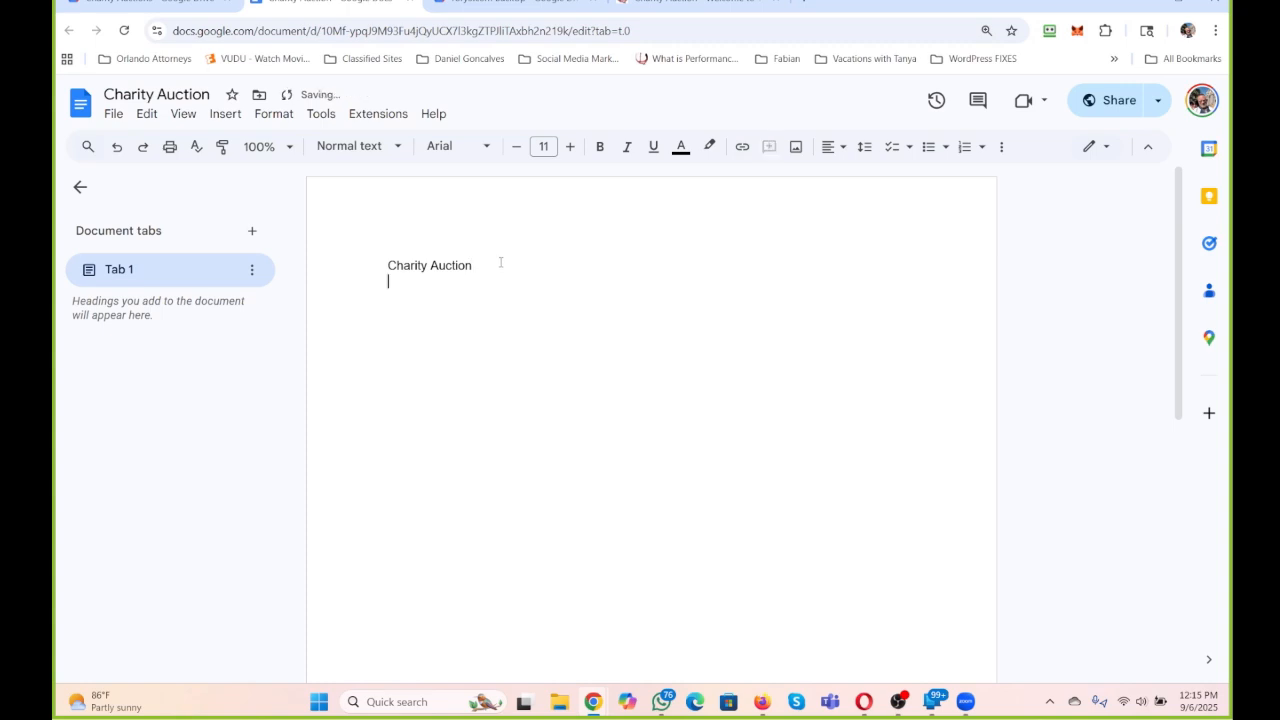
Add the line "KEYWORD: Charity Auction" below the heading in the Charity Auction document.
type("Keyword")
key("BackSpace")
key("BackSpace")
key("BackSpace")
key("BackSpace")
key("BackSpace")
key("BackSpace")
type("ey")
key("BackSpace")
key("BackSpace")
type("EYWORD: ")
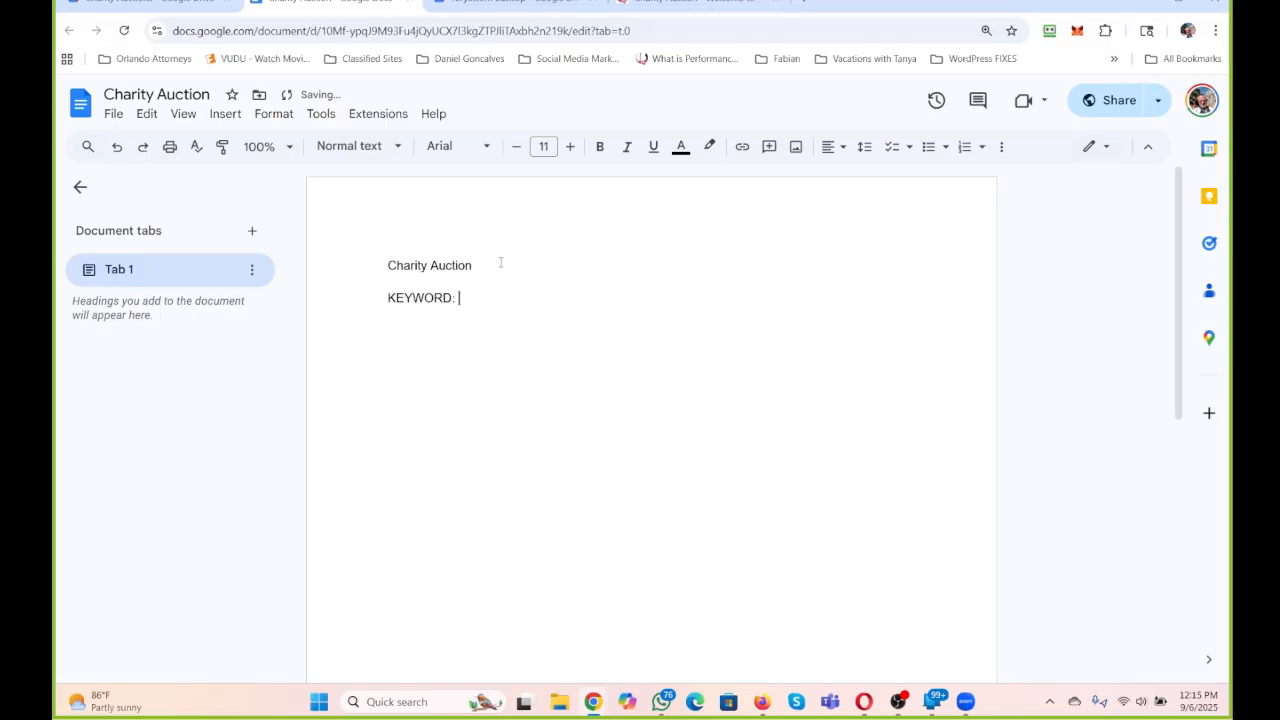
type("Charity Auction")
Add the labels "SLUG:" and "META:" on separate lines below the keyword line.
key("Return")
type("SLUG:")
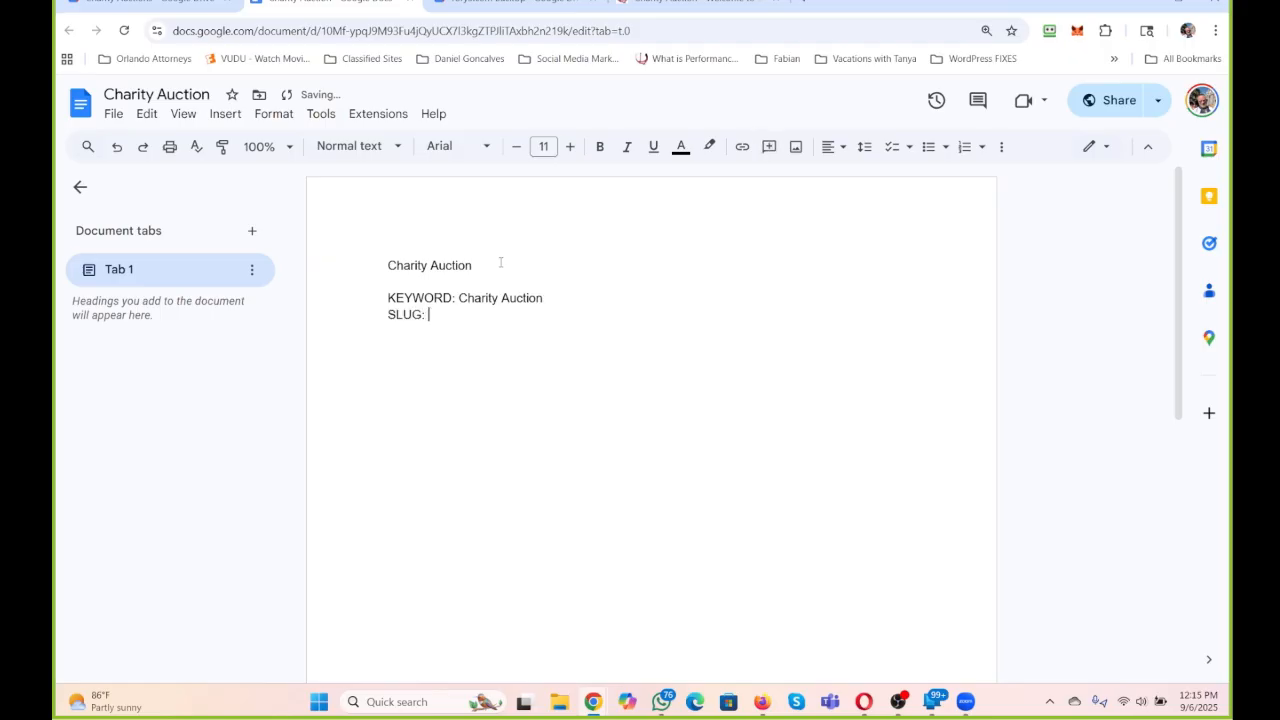
key("Return")
type("META:")
key("Return")
Switch to the rory3.com Charity Auction page and duplicate its browser tab three times.
left_click(684, 7)
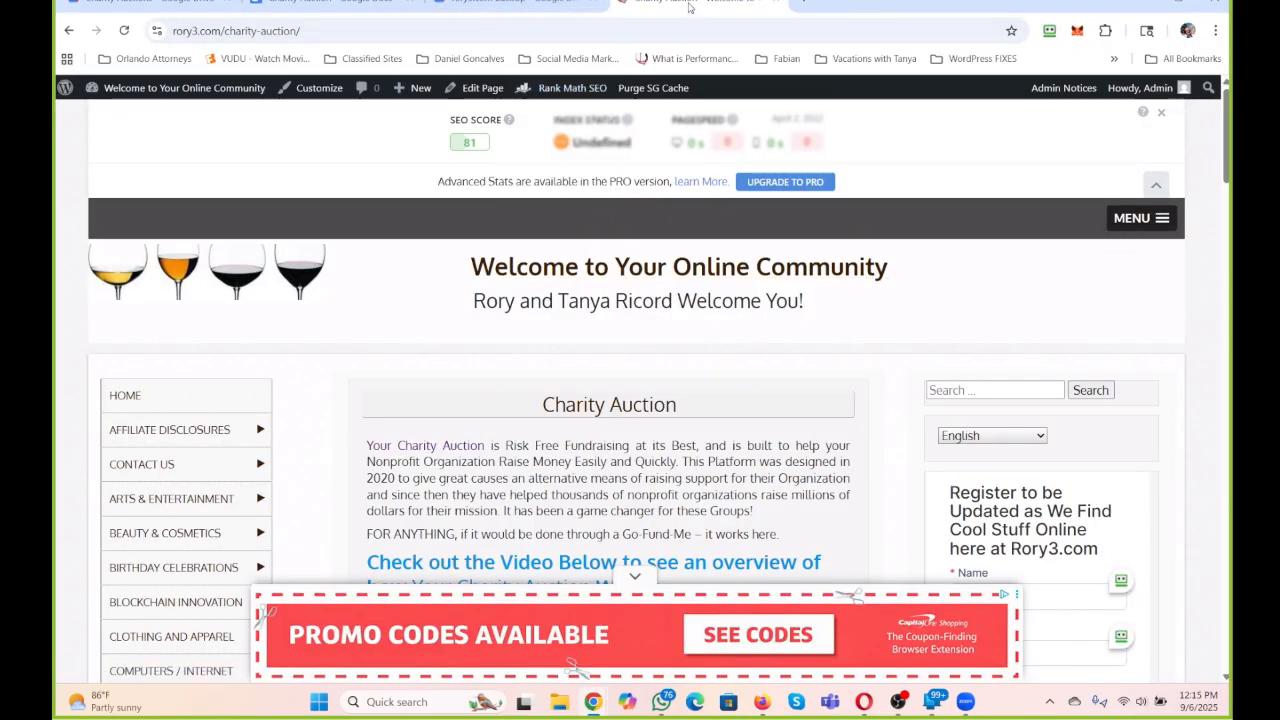
scroll(572, 285, "down", 1)
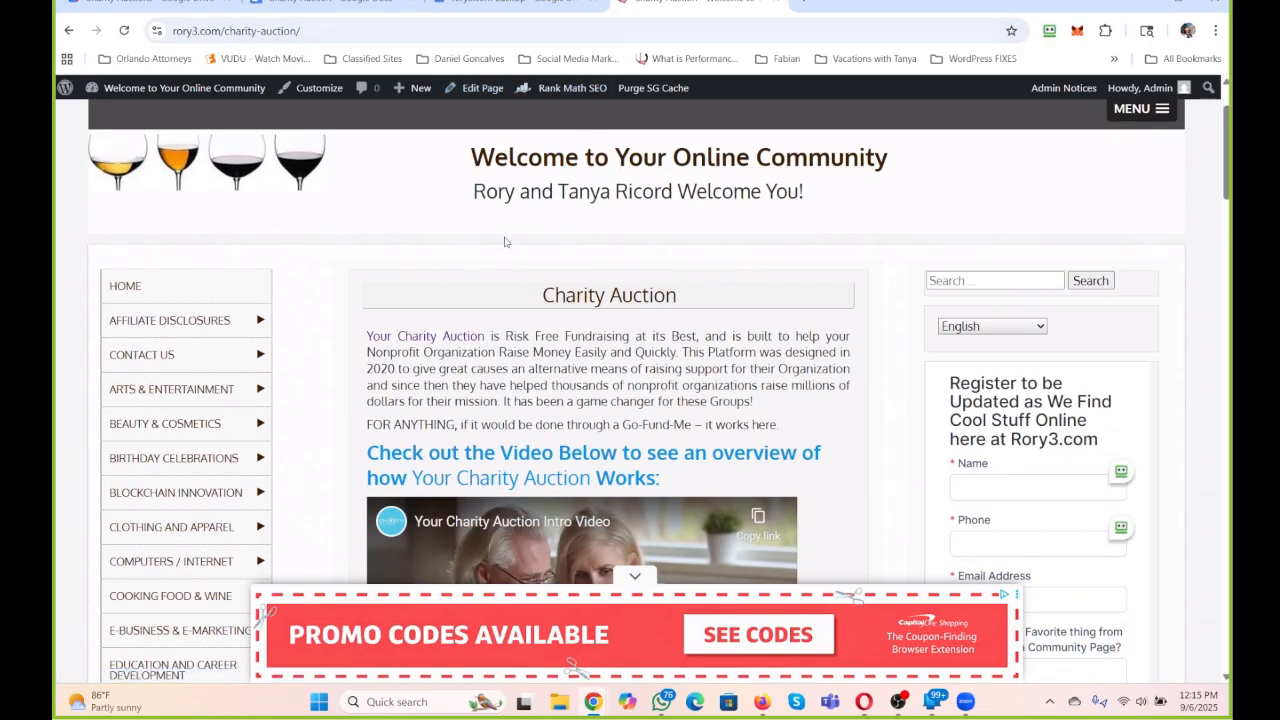
right_click(678, 4)
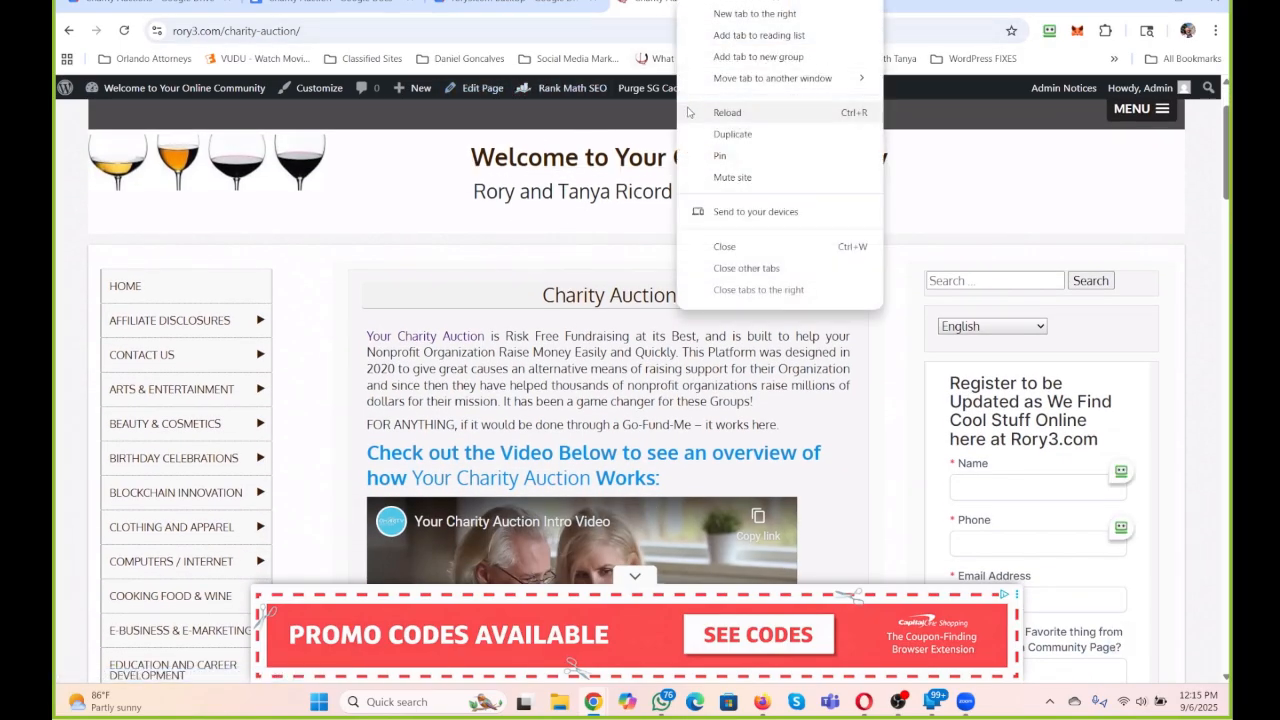
left_click(732, 134)
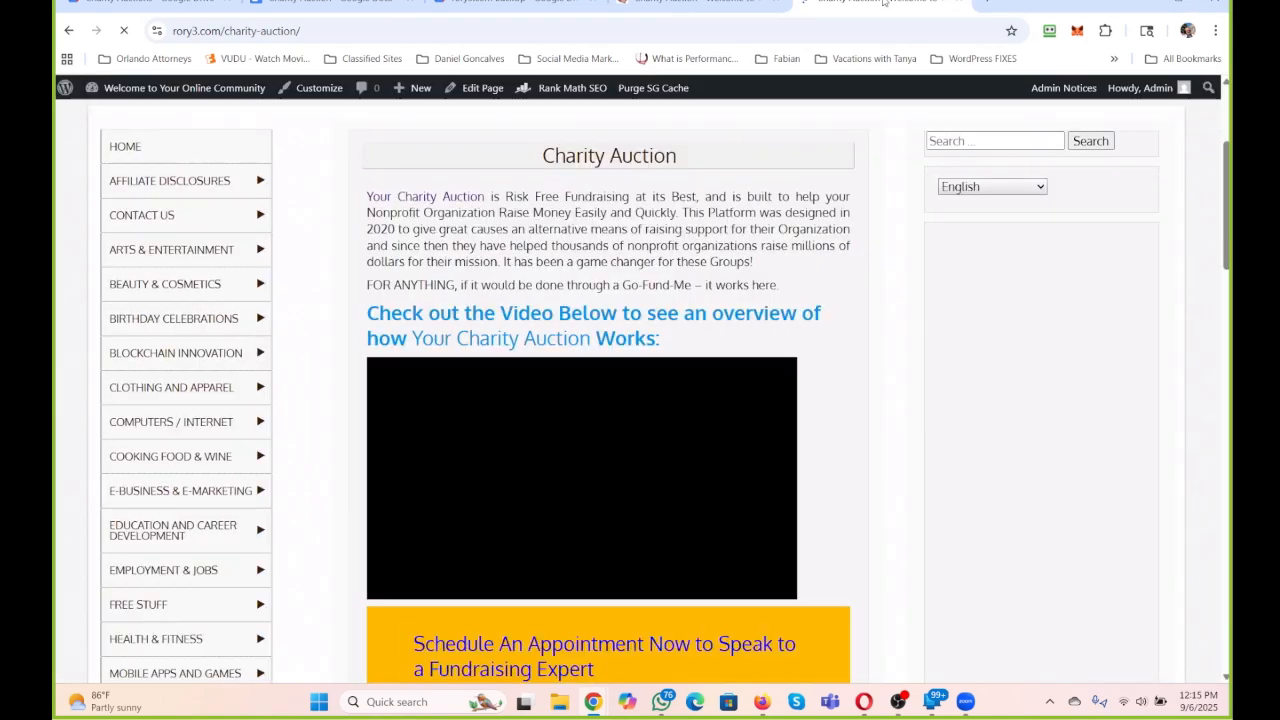
right_click(883, 2)
left_click(940, 136)
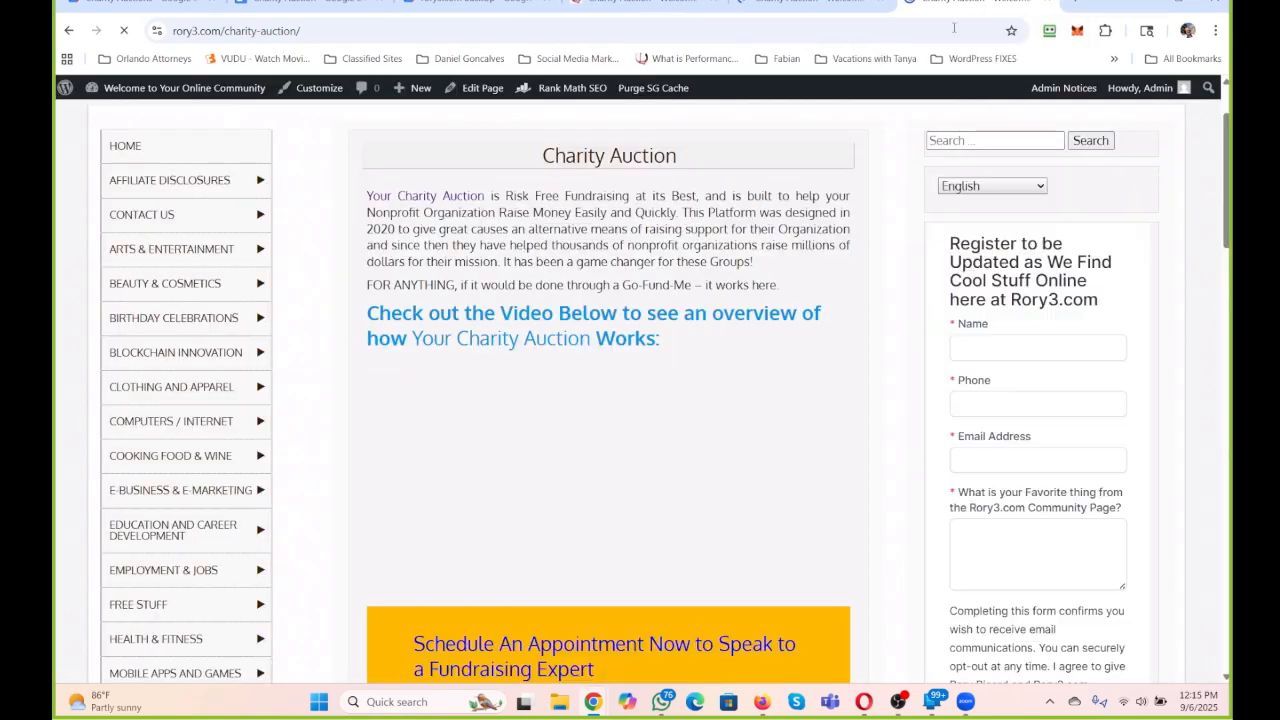
right_click(944, 4)
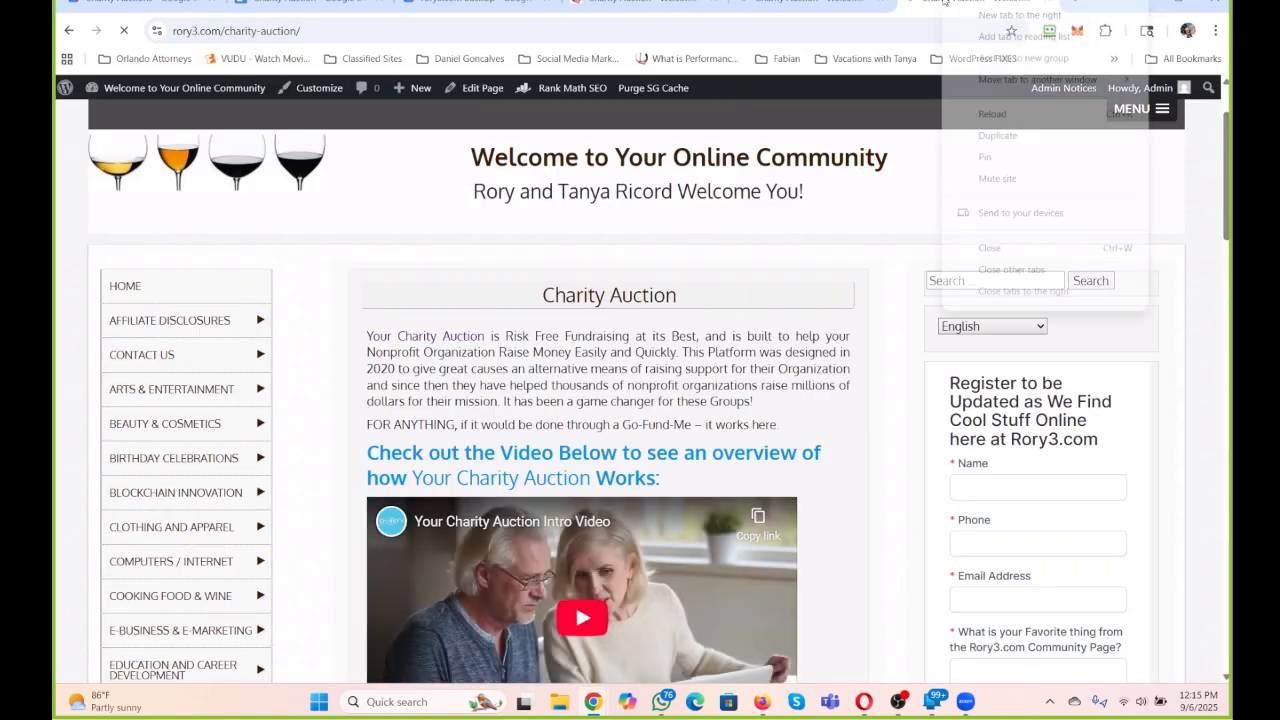
left_click(1012, 138)
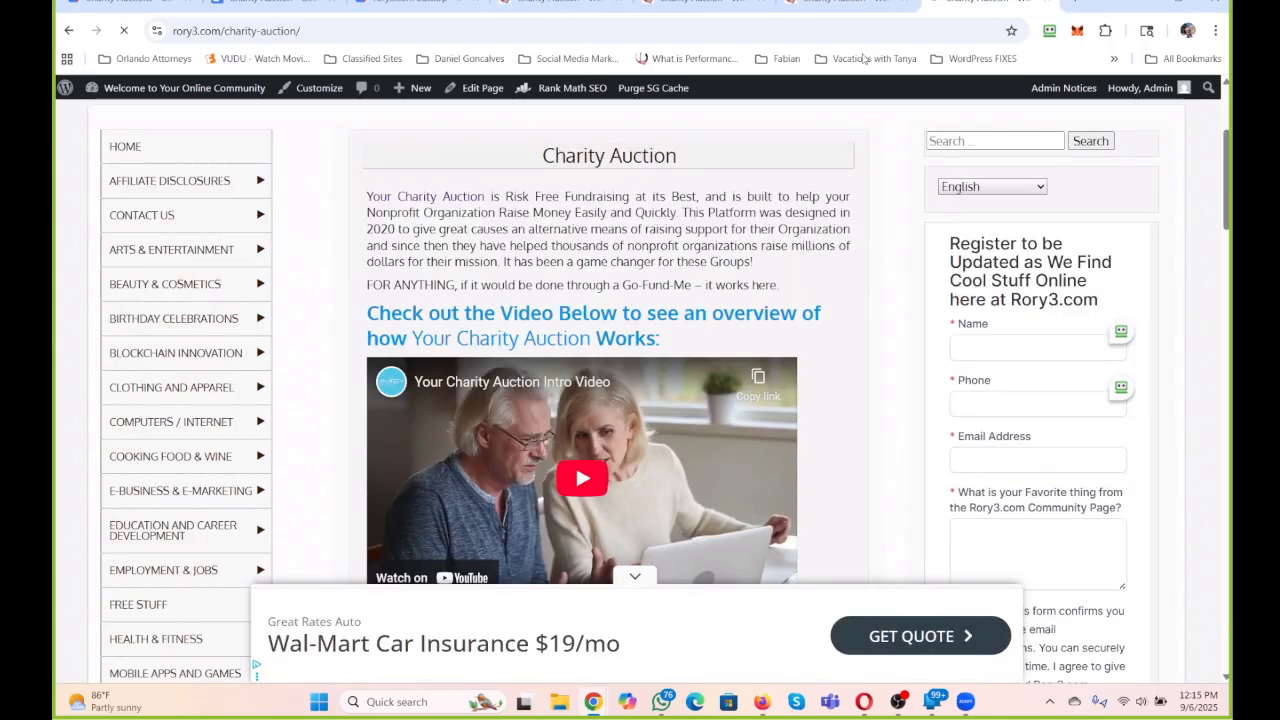
Open the Charity Auction page for editing in the last duplicate tab and start a new WordPress page in the tab before it.
left_click(466, 91)
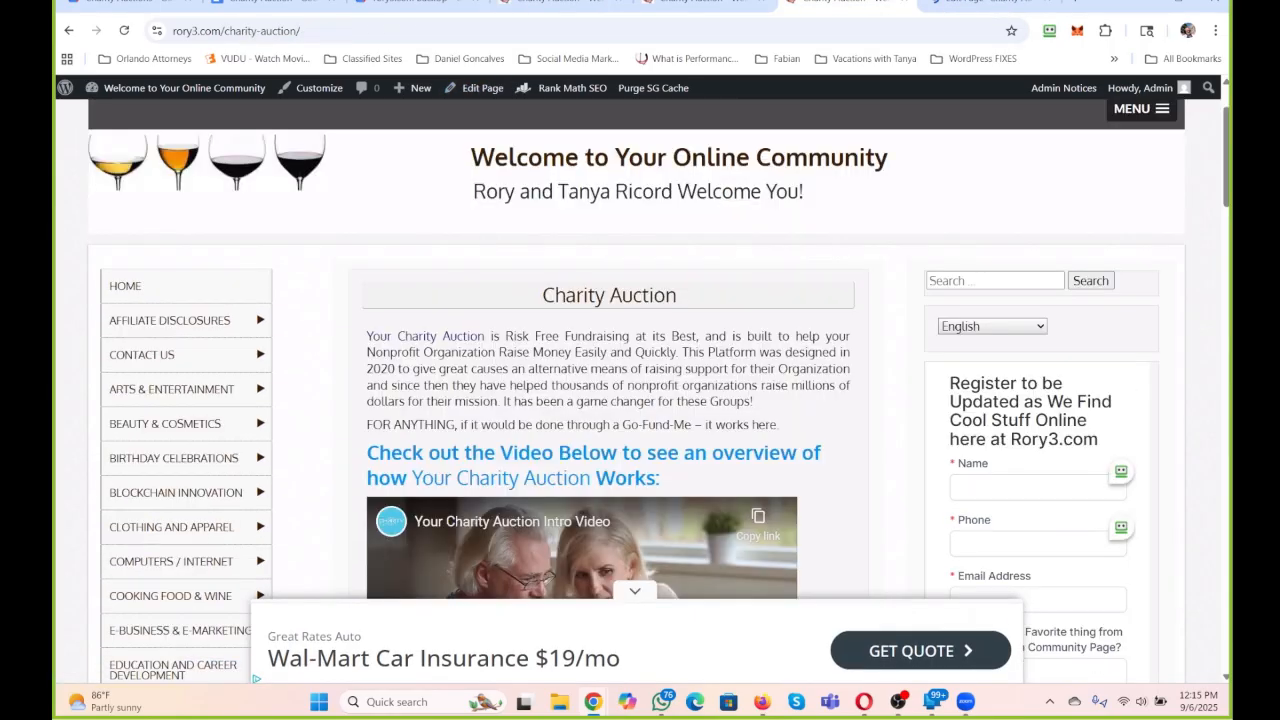
mouse_move(430, 90)
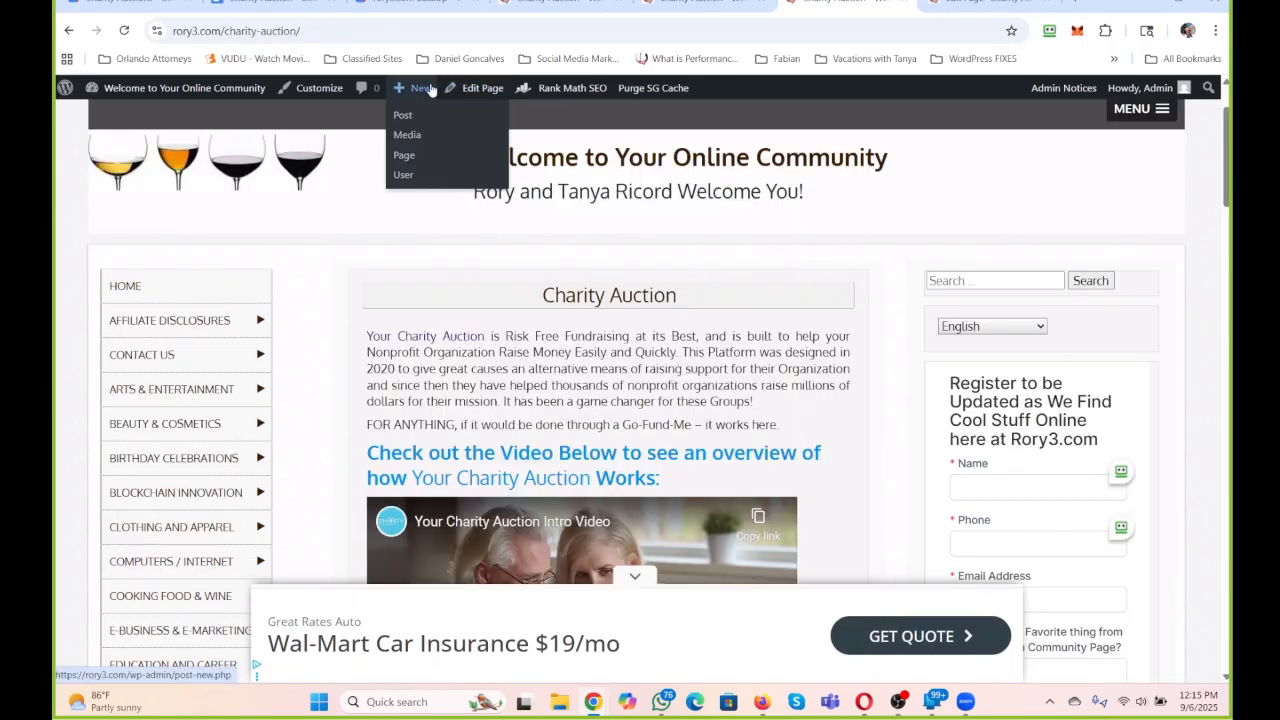
left_click(403, 156)
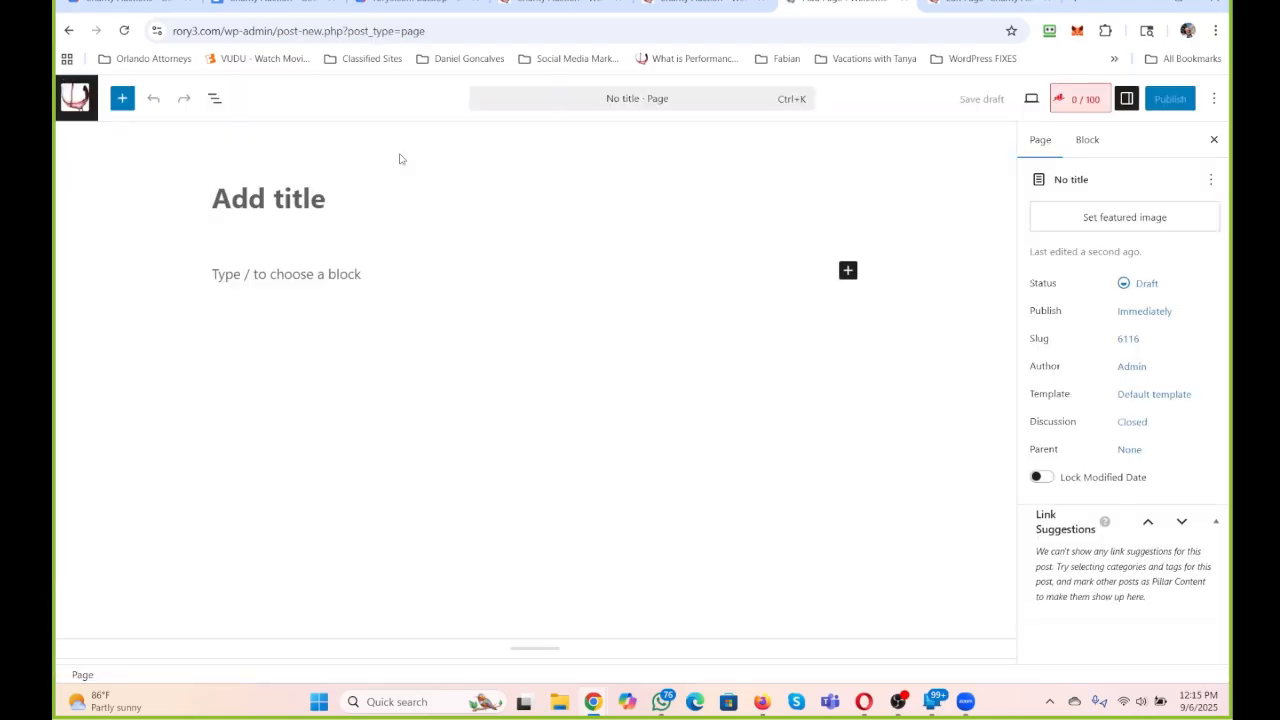
Start another new page from the first duplicate tab, title it "Charity Programs within RRR247", and return to the untitled page.
left_click(700, 3)
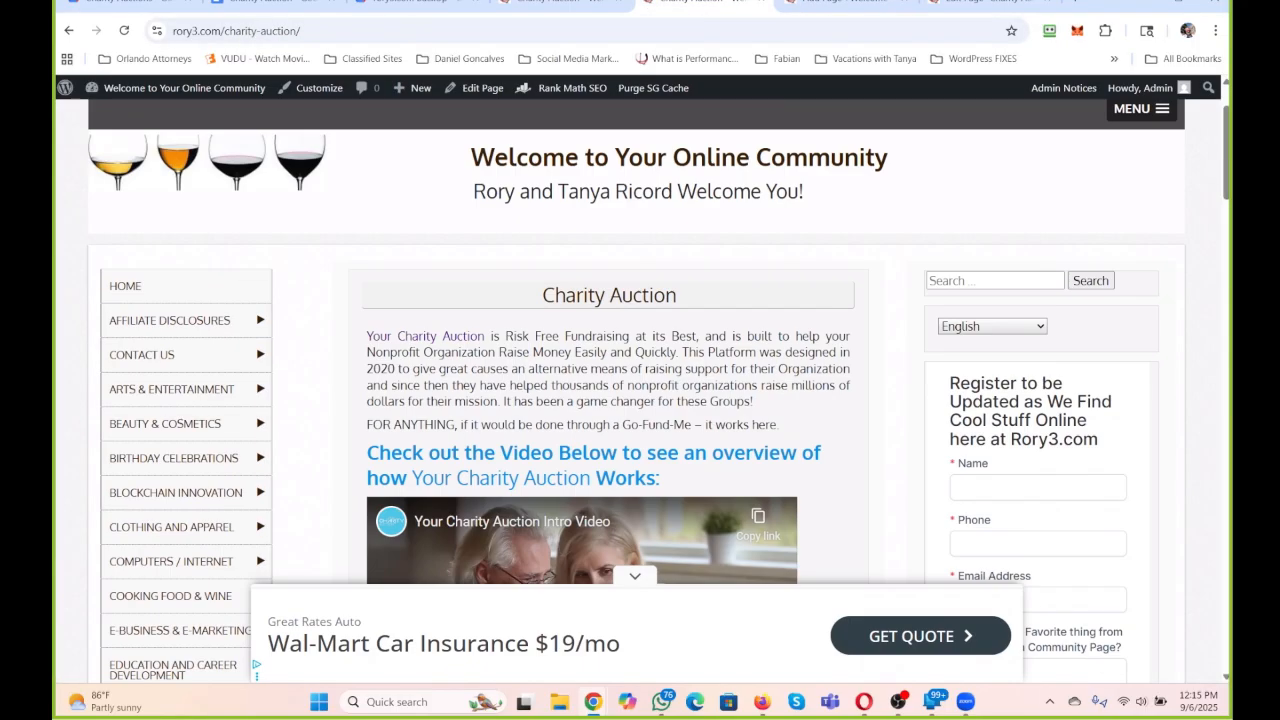
mouse_move(410, 90)
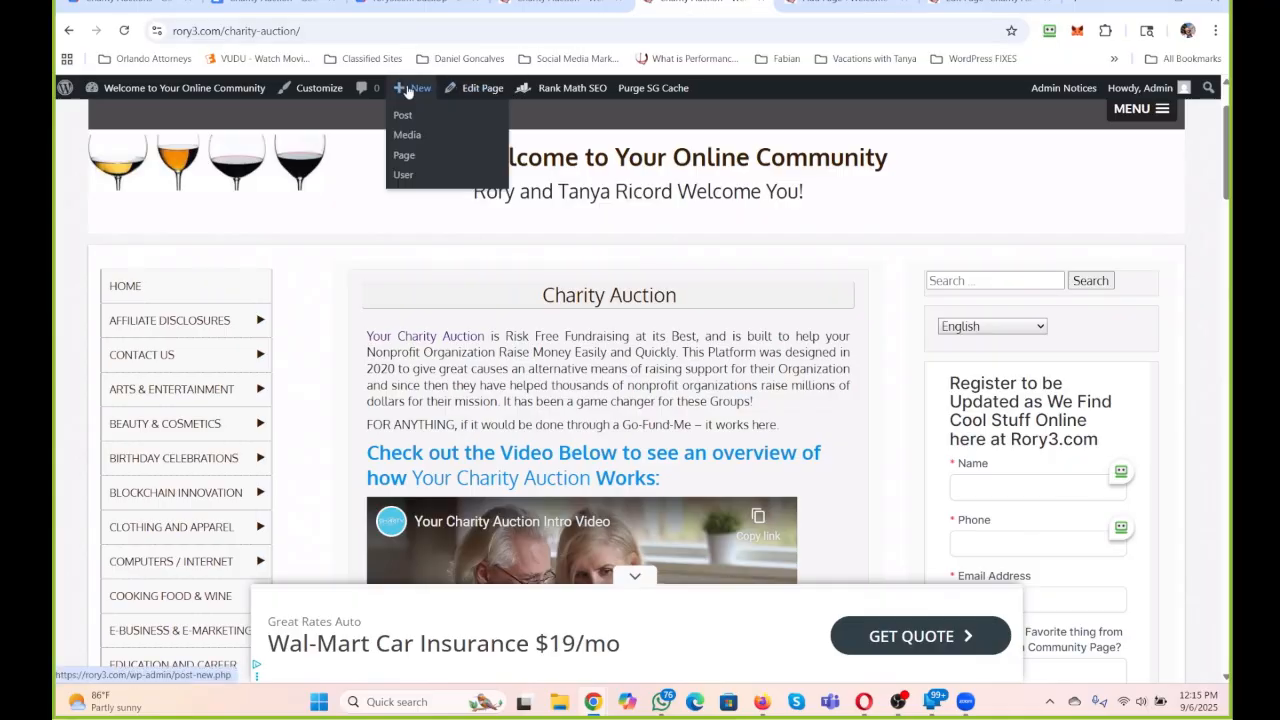
left_click(404, 157)
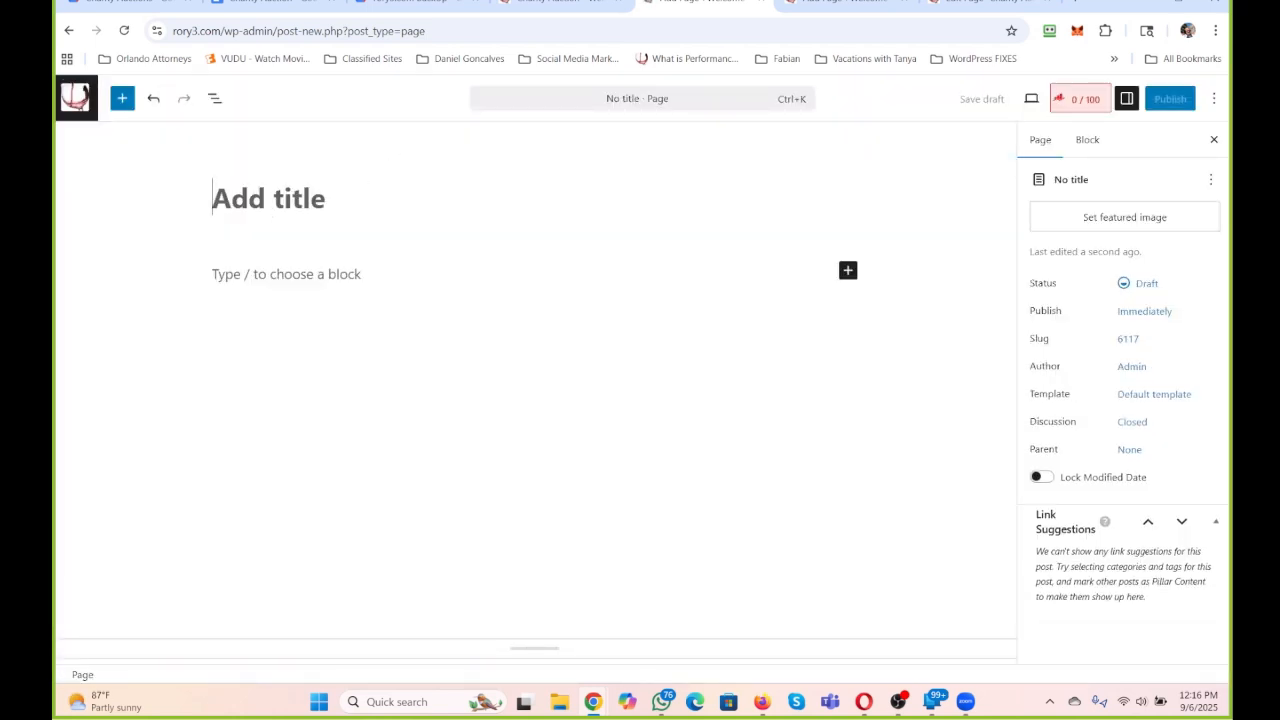
type("Chrity")
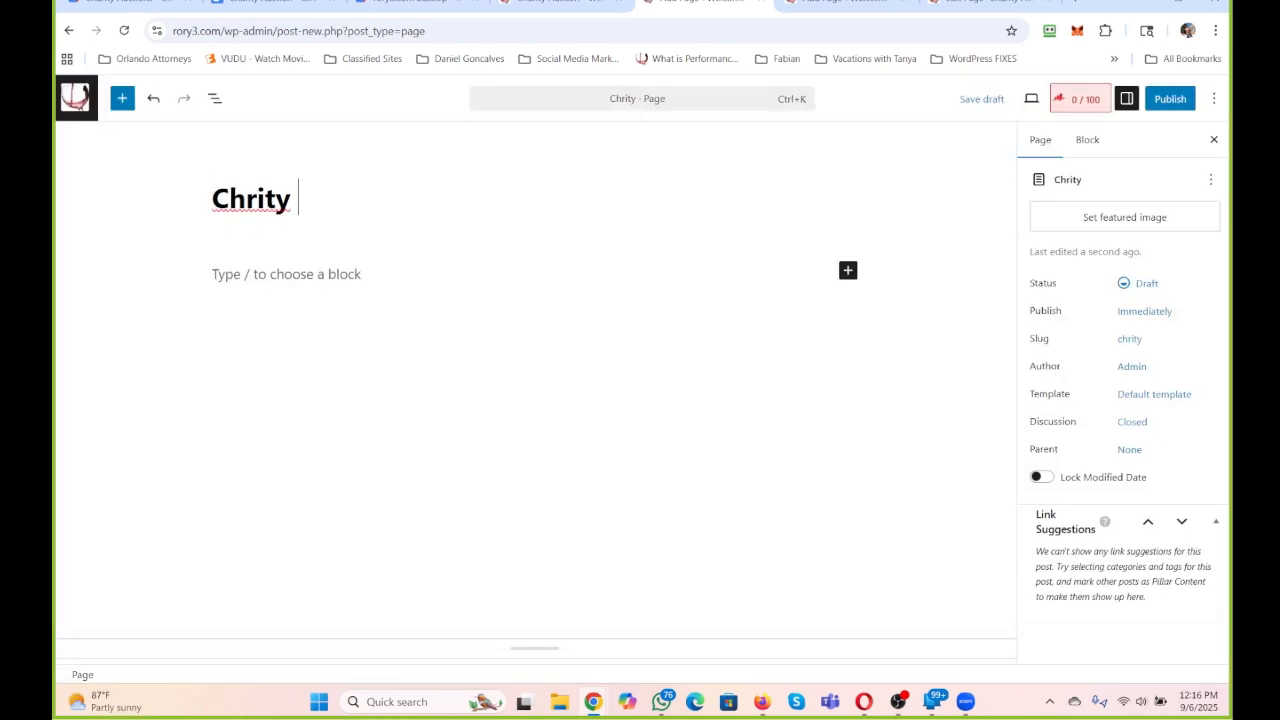
key("BackSpace")
key("BackSpace")
key("BackSpace")
key("BackSpace")
type("arity Prob")
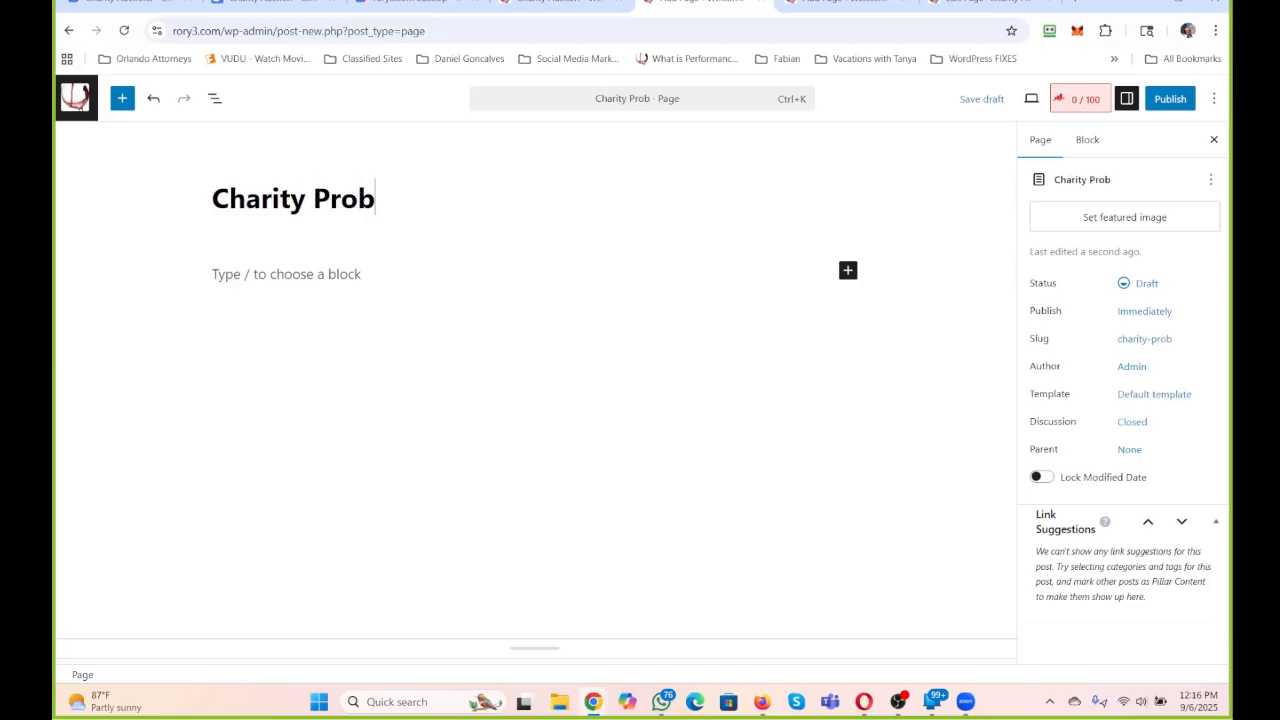
key("BackSpace")
type("grams within RRR247")
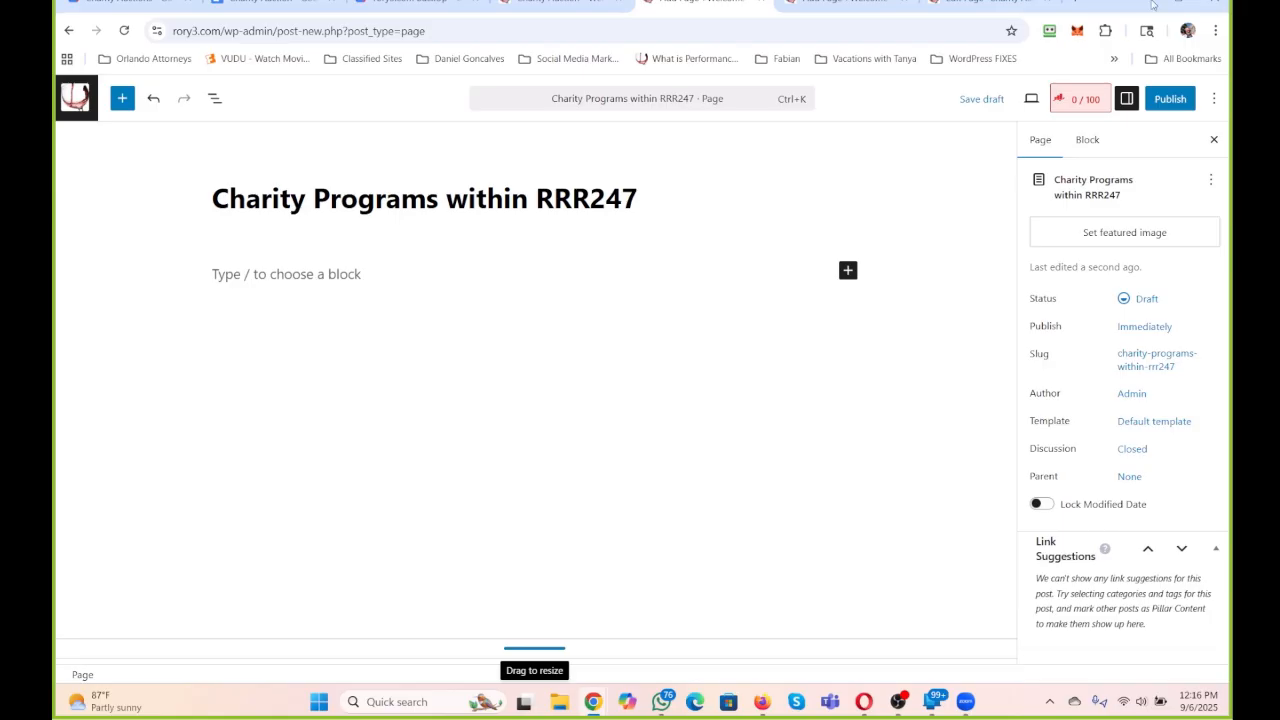
left_click(845, 3)
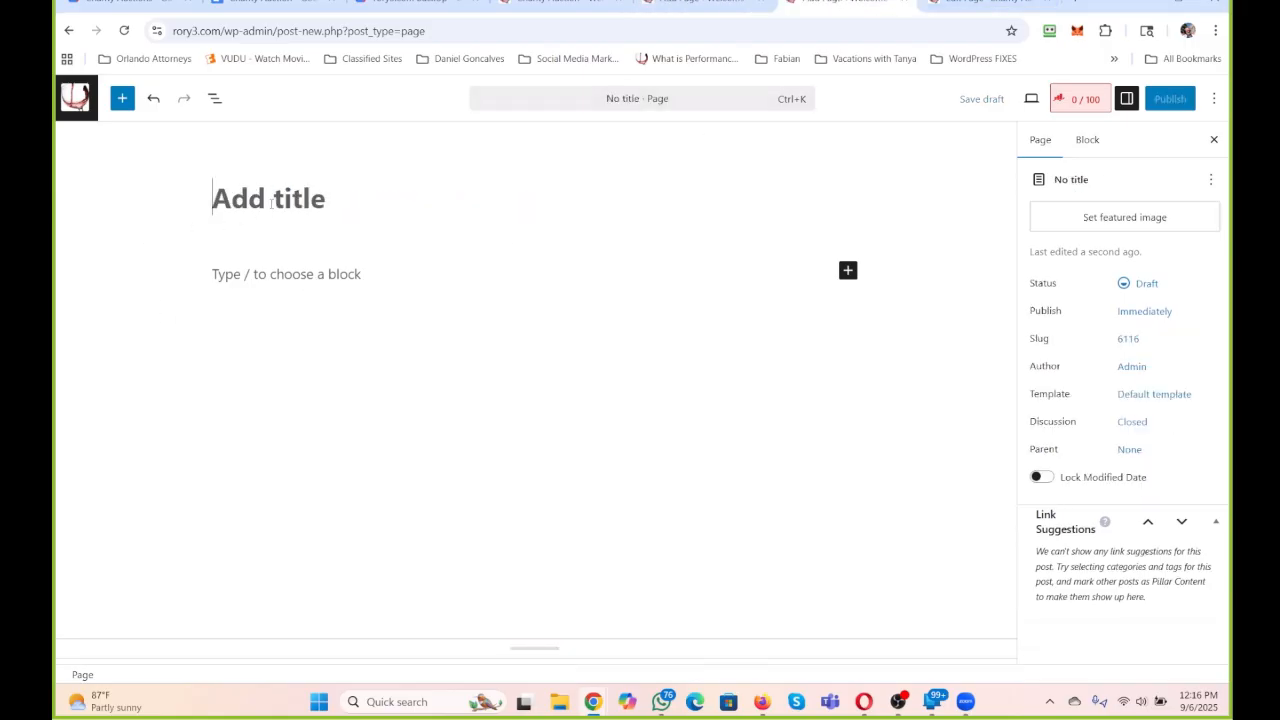
type("Ch")
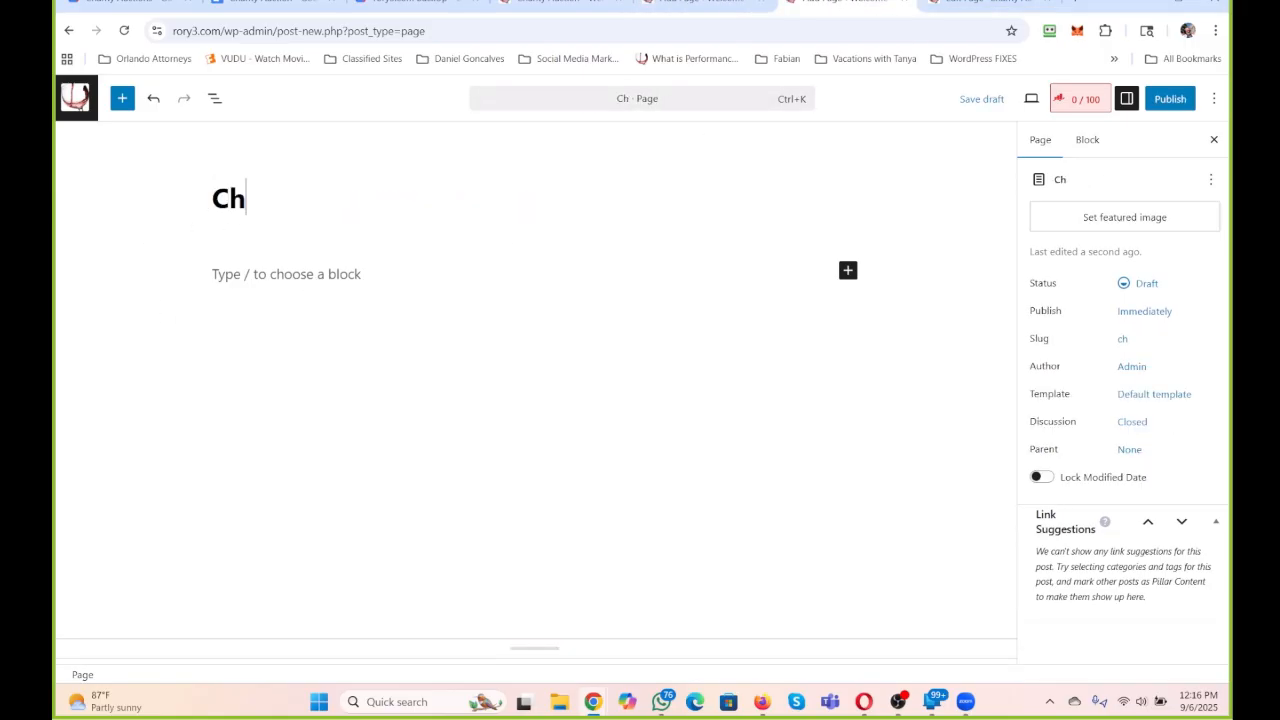
key("BackSpace")
key("BackSpace")
type("Beneift")
key("BackSpace")
key("BackSpace")
key("BackSpace")
type("fits")
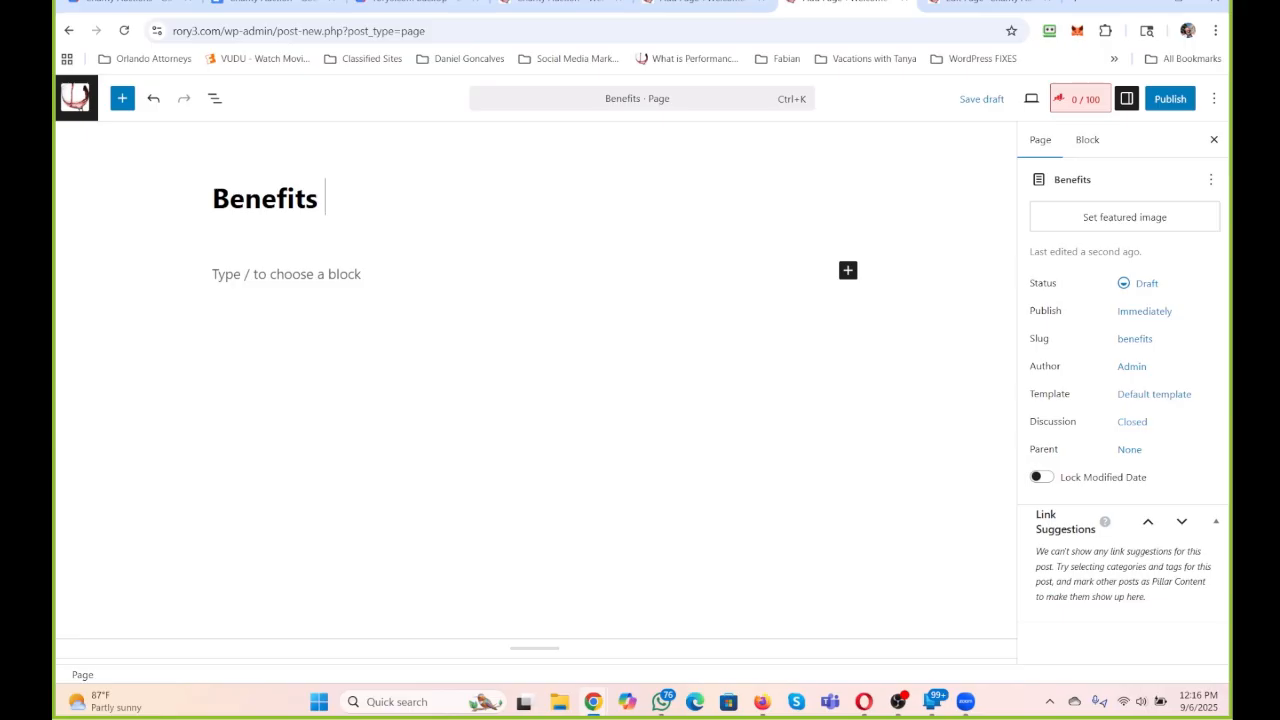
key("BackSpace")
key("BackSpace")
key("BackSpace")
key("BackSpace")
key("BackSpace")
key("BackSpace")
key("BackSpace")
key("BackSpace")
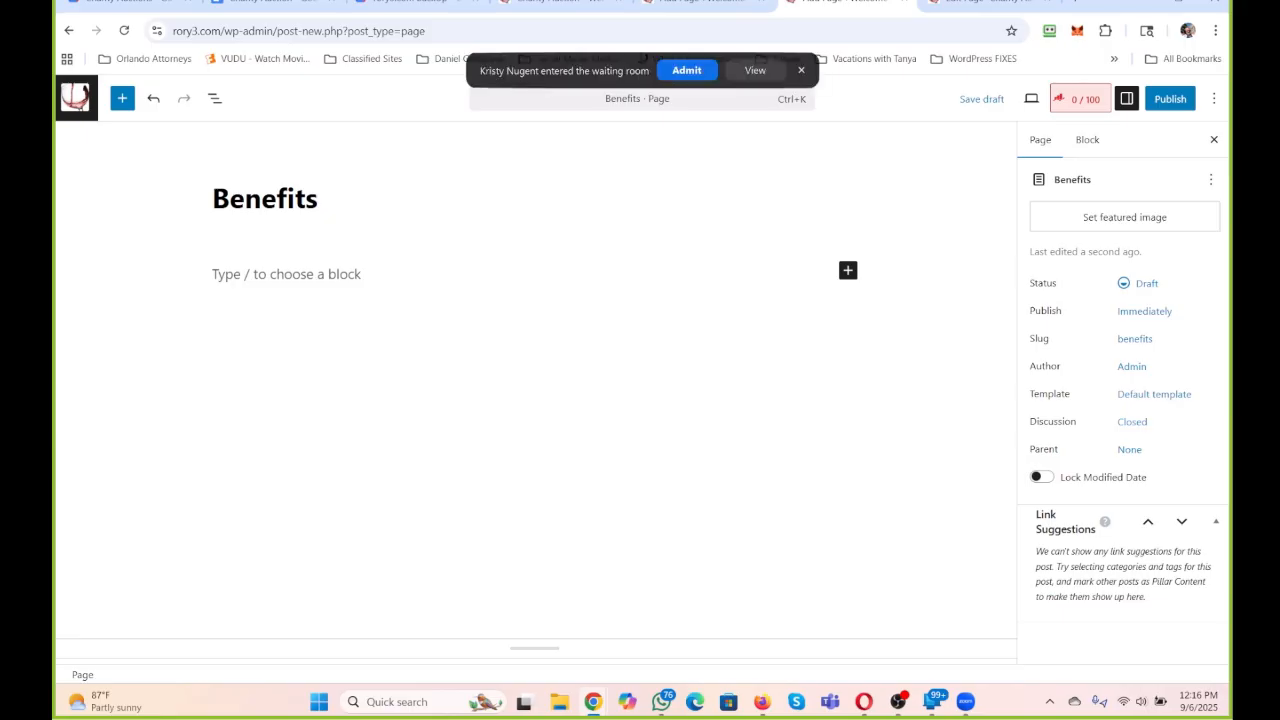
key("BackSpace")
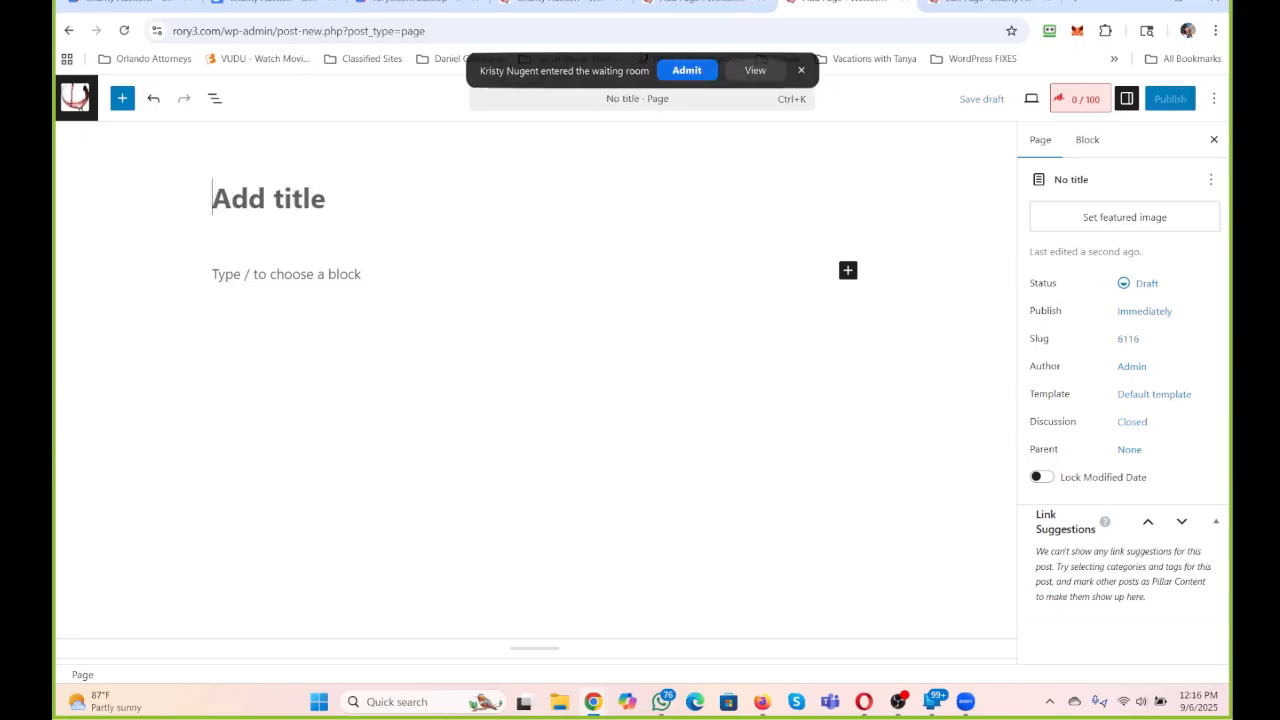
type("How to U")
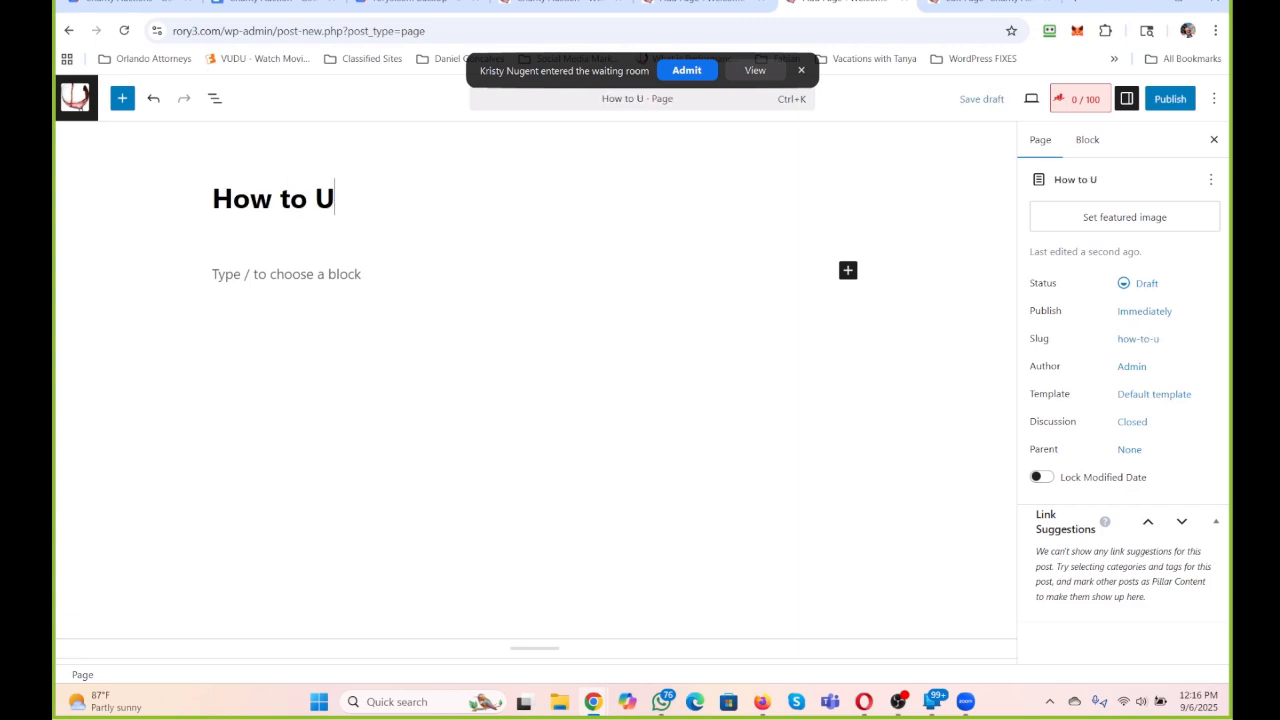
type("se")
key("BackSpace")
key("BackSpace")
key("BackSpace")
type("Gain Ch")
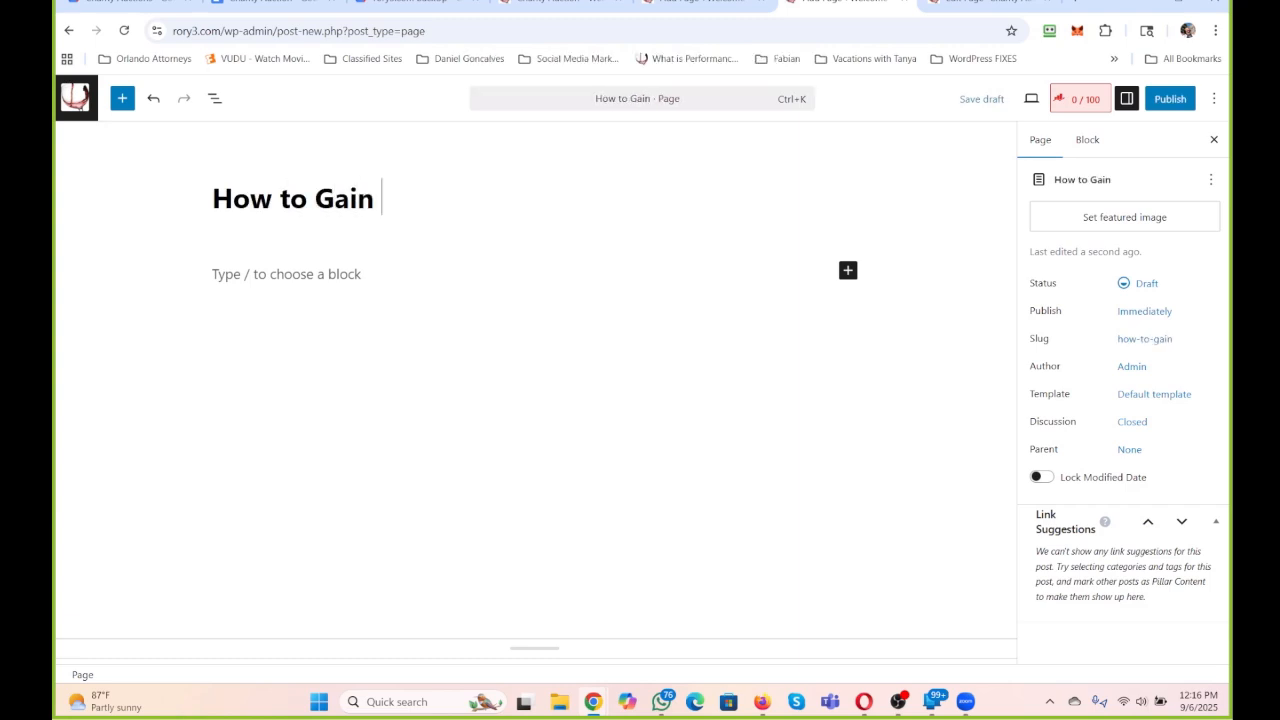
key("BackSpace")
key("BackSpace")
type("w")
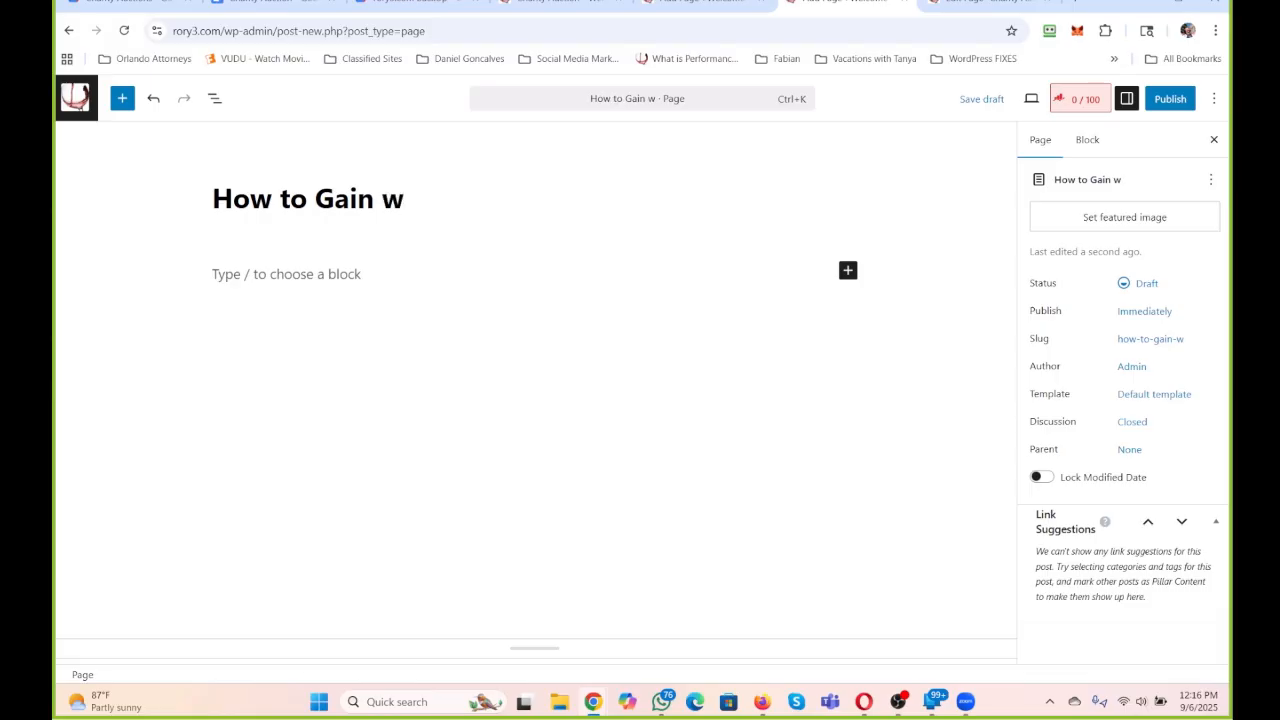
type("ith Charity")
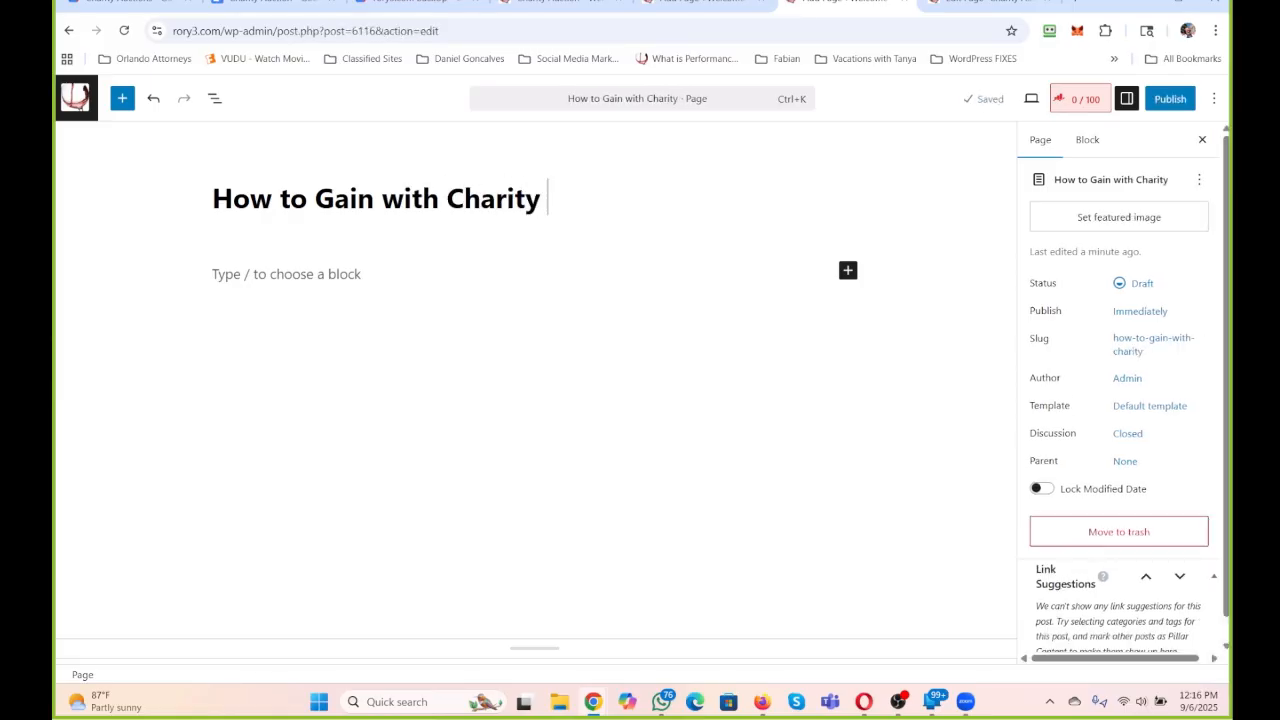
key("BackSpace")
key("BackSpace")
key("BackSpace")
key("BackSpace")
key("BackSpace")
key("BackSpace")
key("BackSpace")
key("BackSpace")
key("BackSpace")
key("BackSpace")
key("BackSpace")
key("BackSpace")
key("BackSpace")
key("BackSpace")
key("BackSpace")
key("BackSpace")
key("BackSpace")
key("BackSpace")
key("BackSpace")
key("BackSpace")
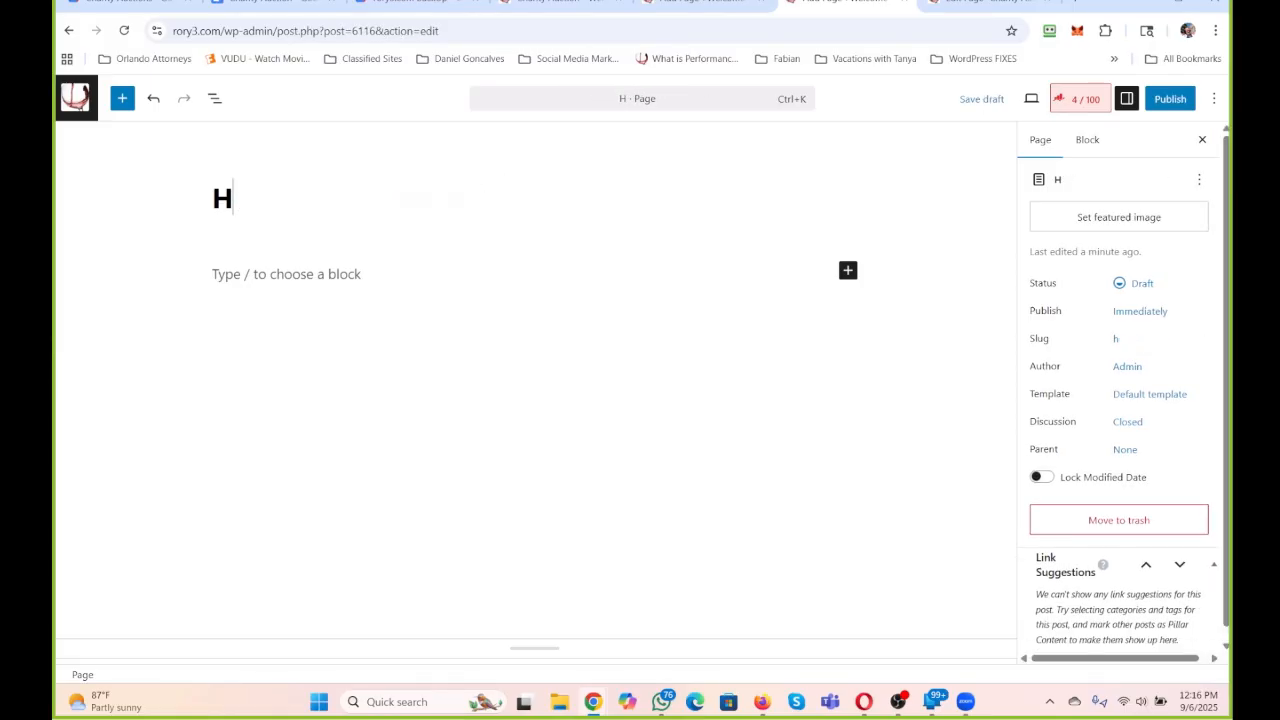
Title the page "Charity and Fundraising Programs" and publish it.
type("Cha")
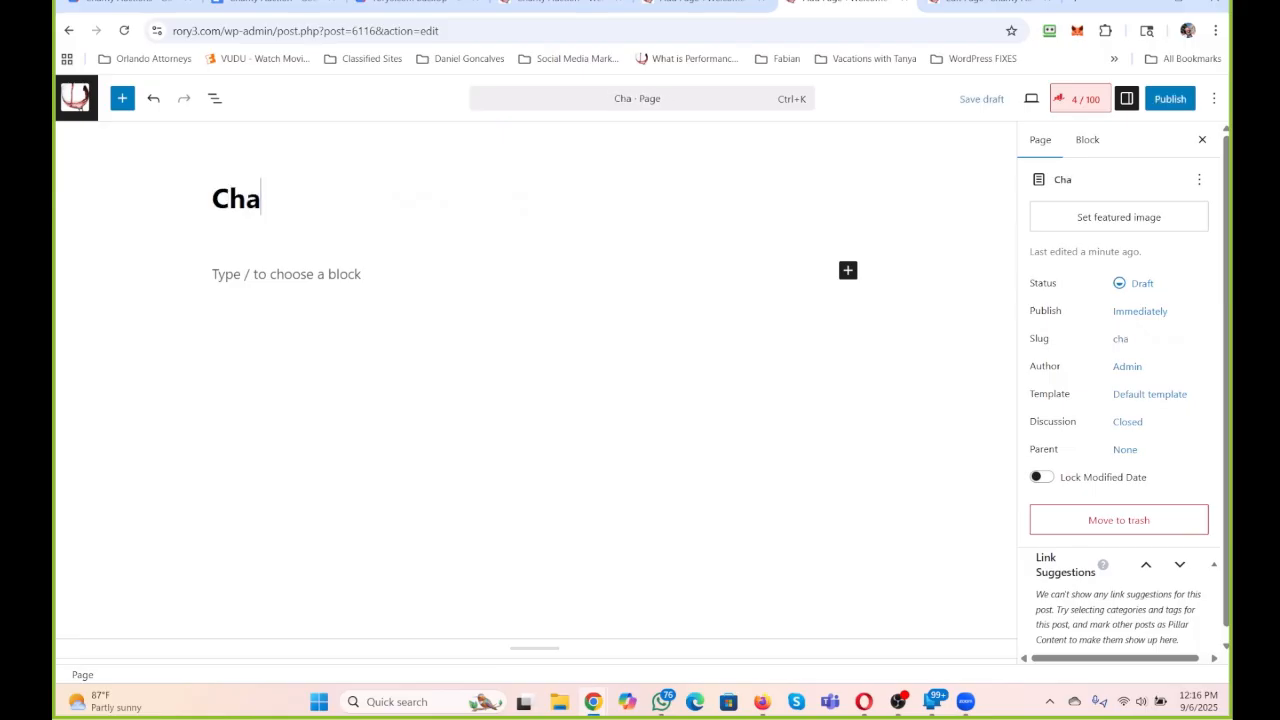
type("rity and Fundr")
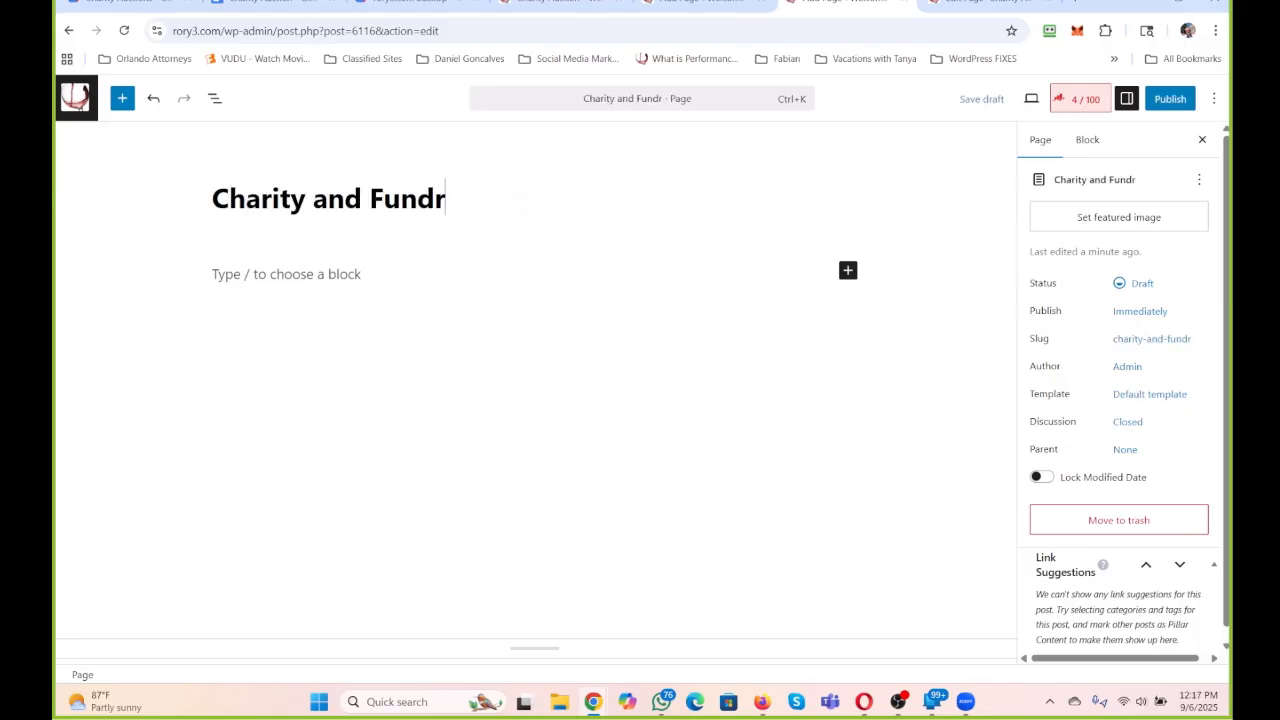
type("aising ")
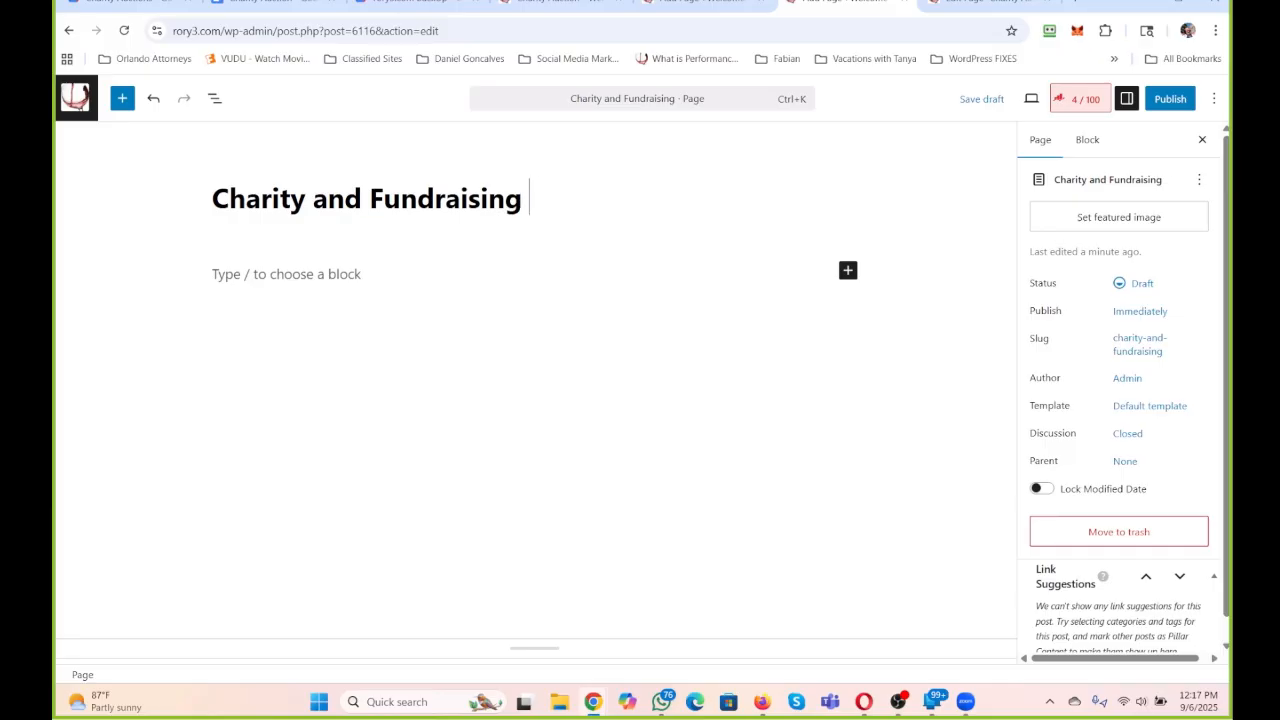
type("Programs")
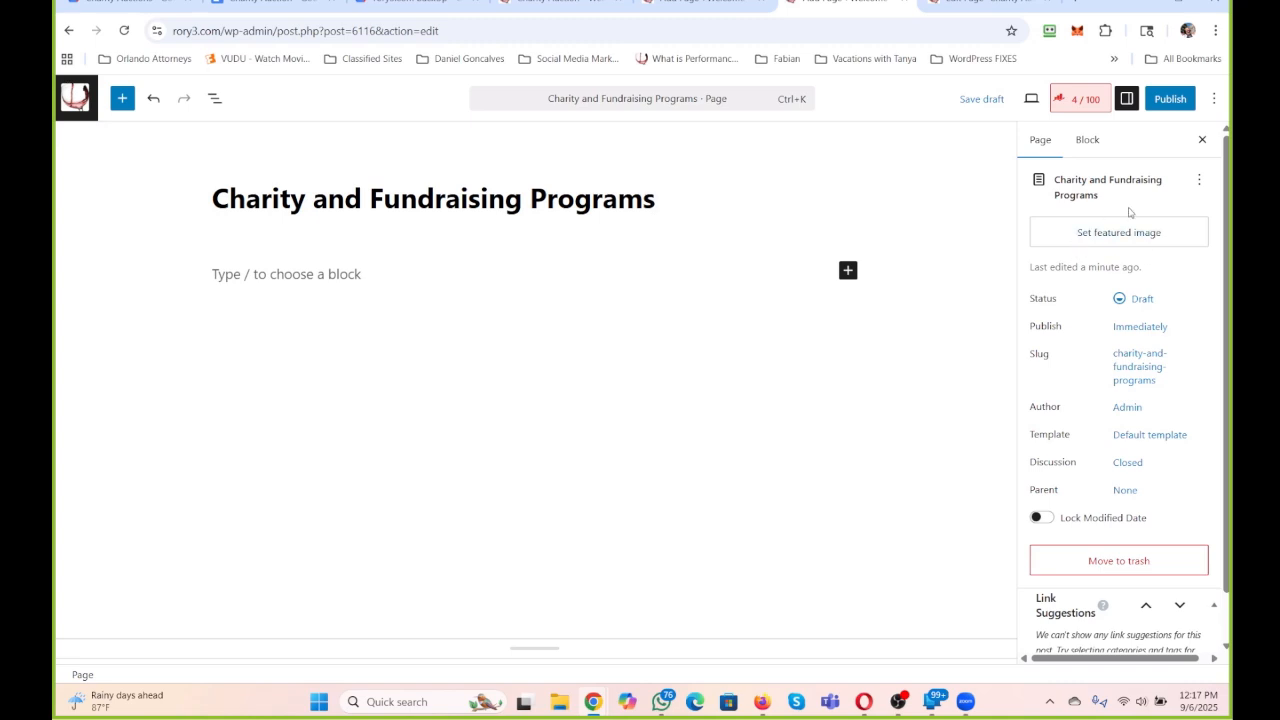
left_click(1168, 100)
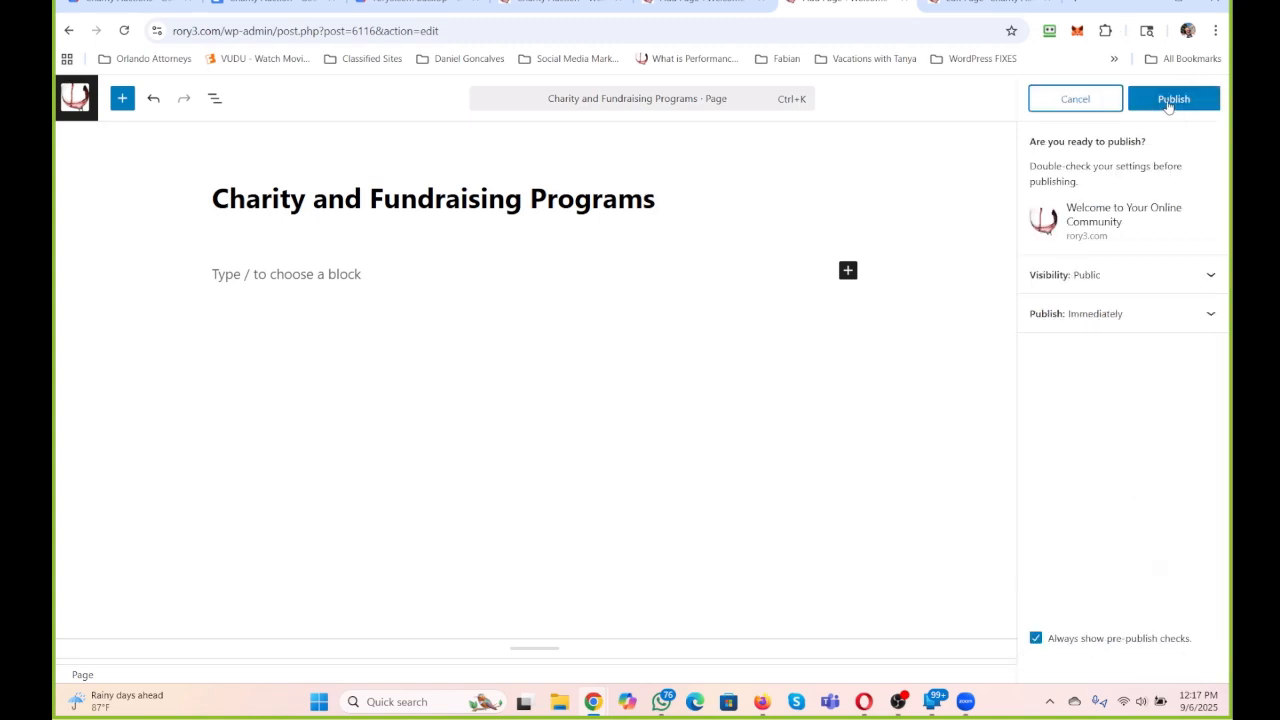
left_click(1168, 99)
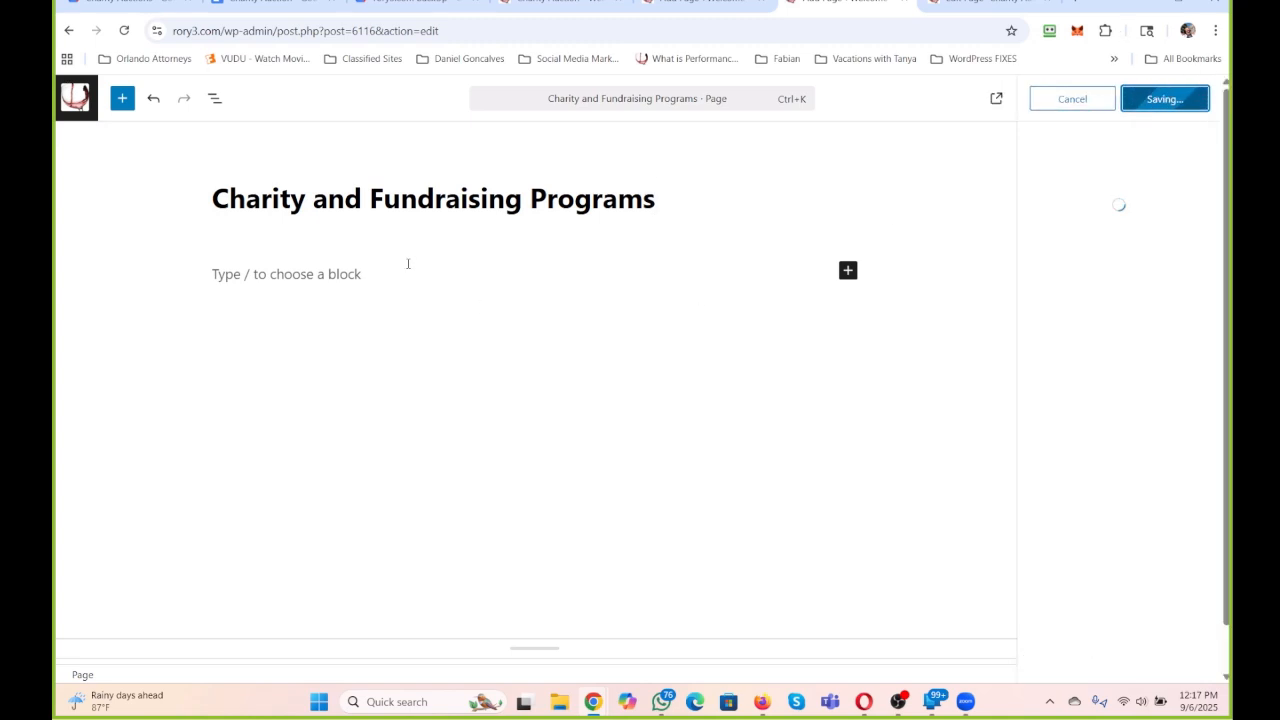
Publish the "Charity Programs within RRR247" page.
left_click(695, 3)
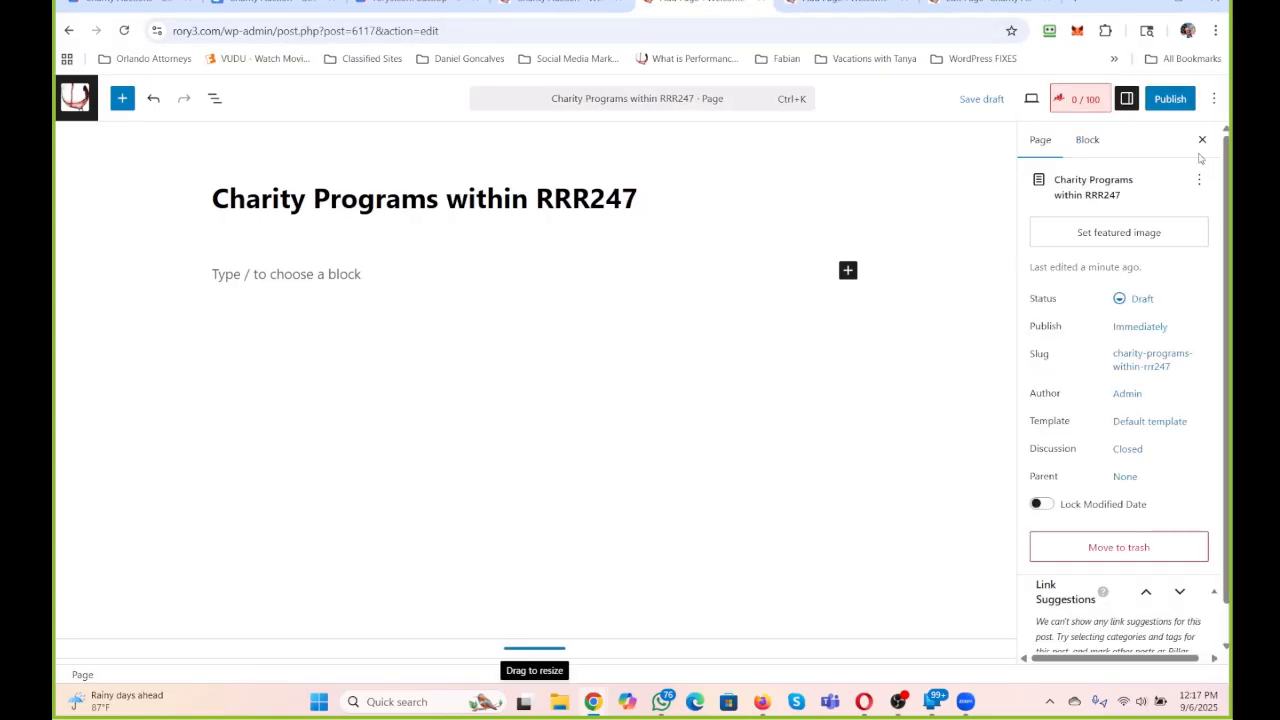
left_click(845, 3)
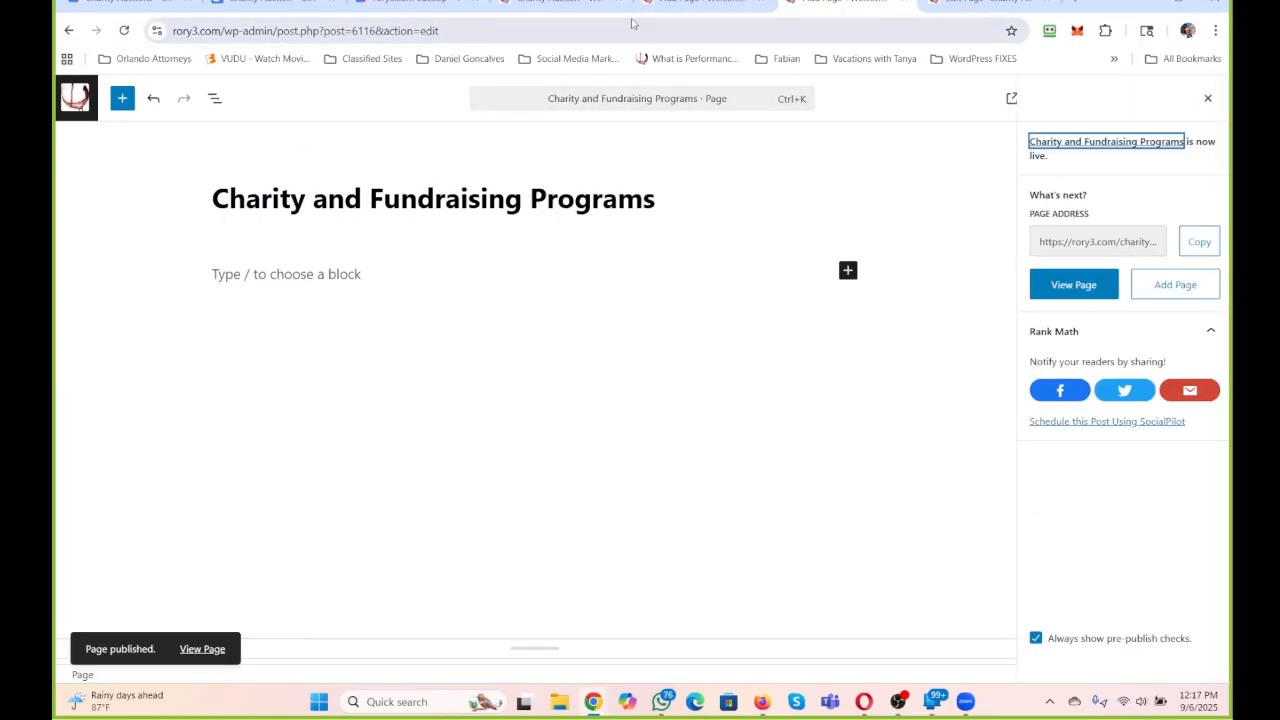
left_click(700, 3)
left_click(1165, 99)
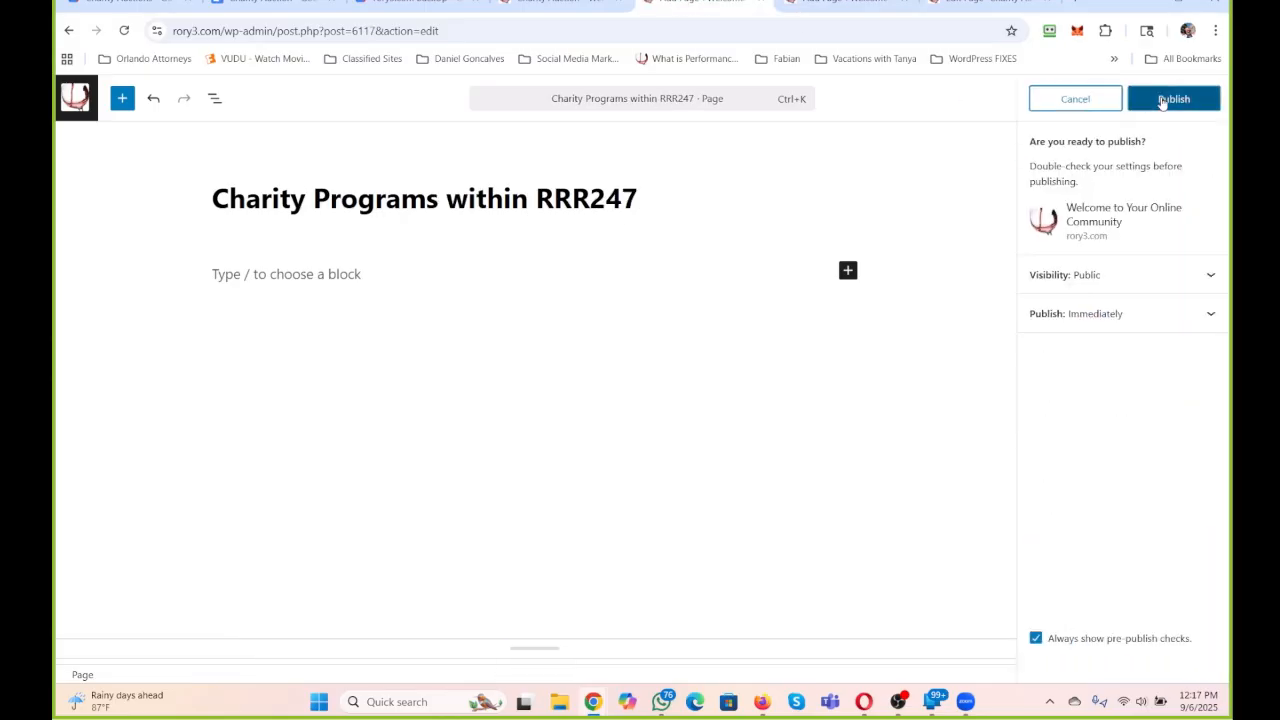
left_click(1165, 99)
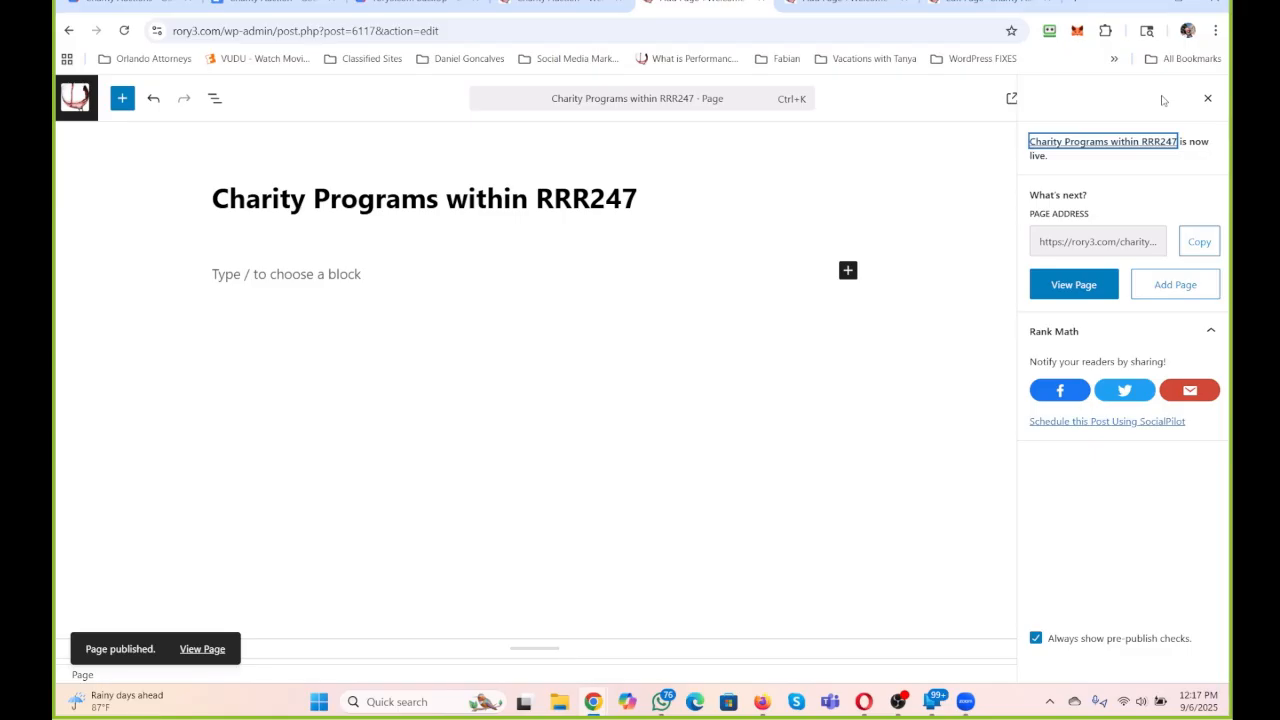
Return to the live Charity Auction page and duplicate its browser tab twice.
left_click(556, 5)
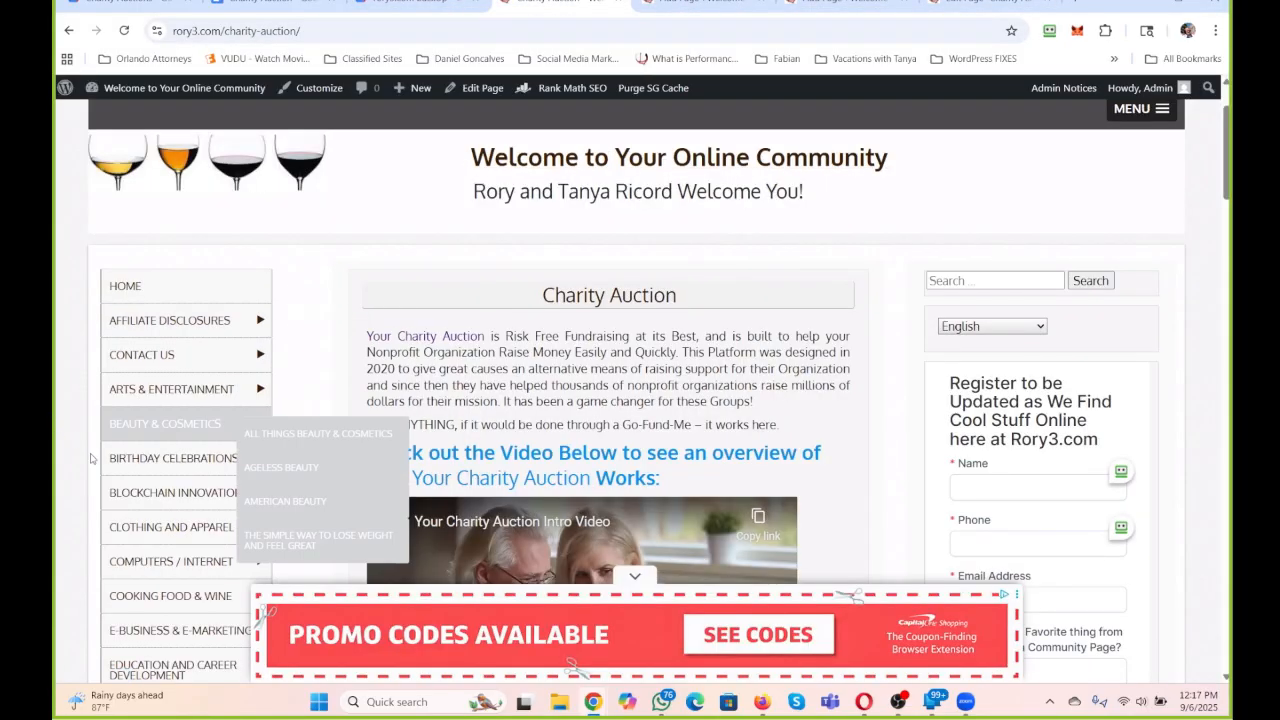
scroll(418, 216, "down", 2)
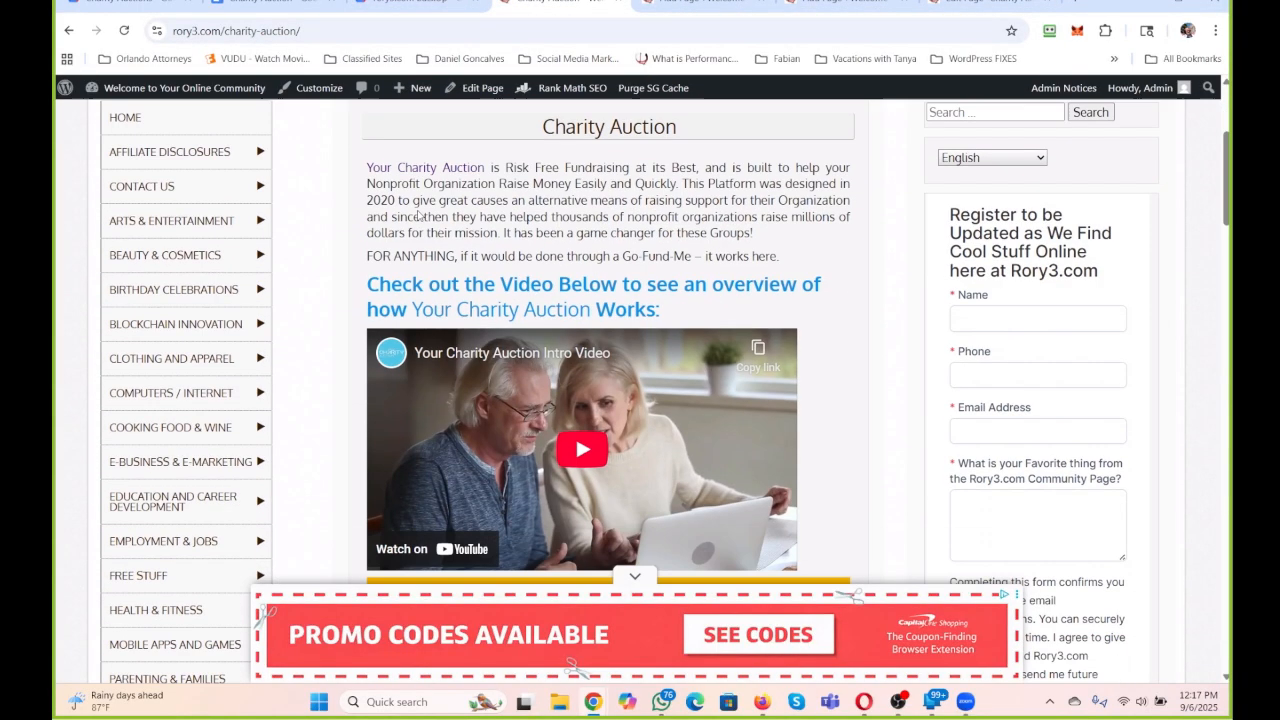
mouse_move(419, 95)
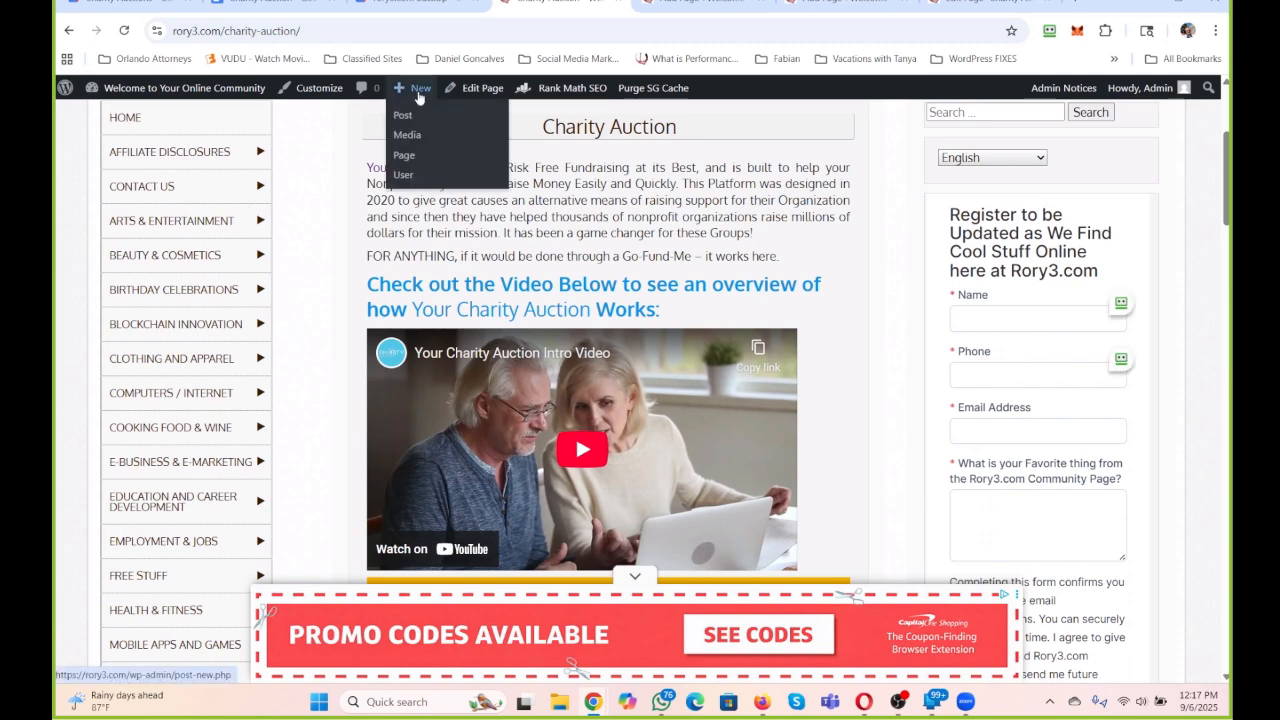
right_click(562, 3)
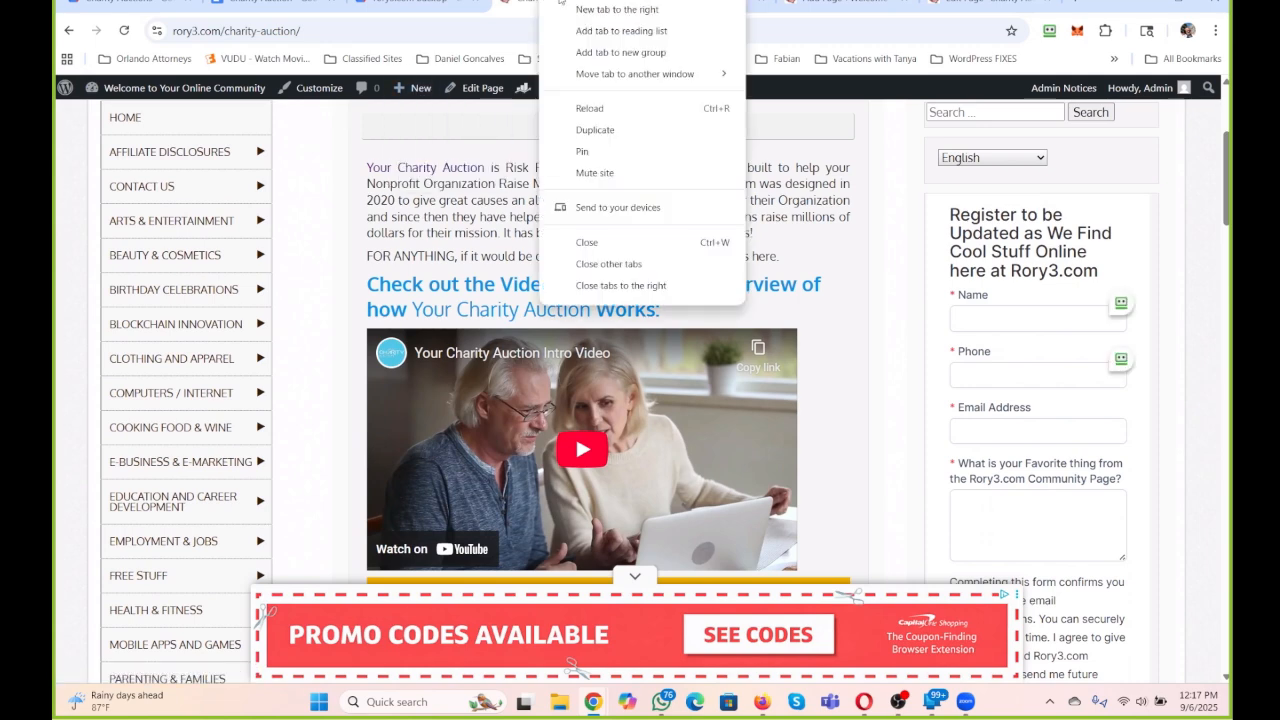
left_click(595, 130)
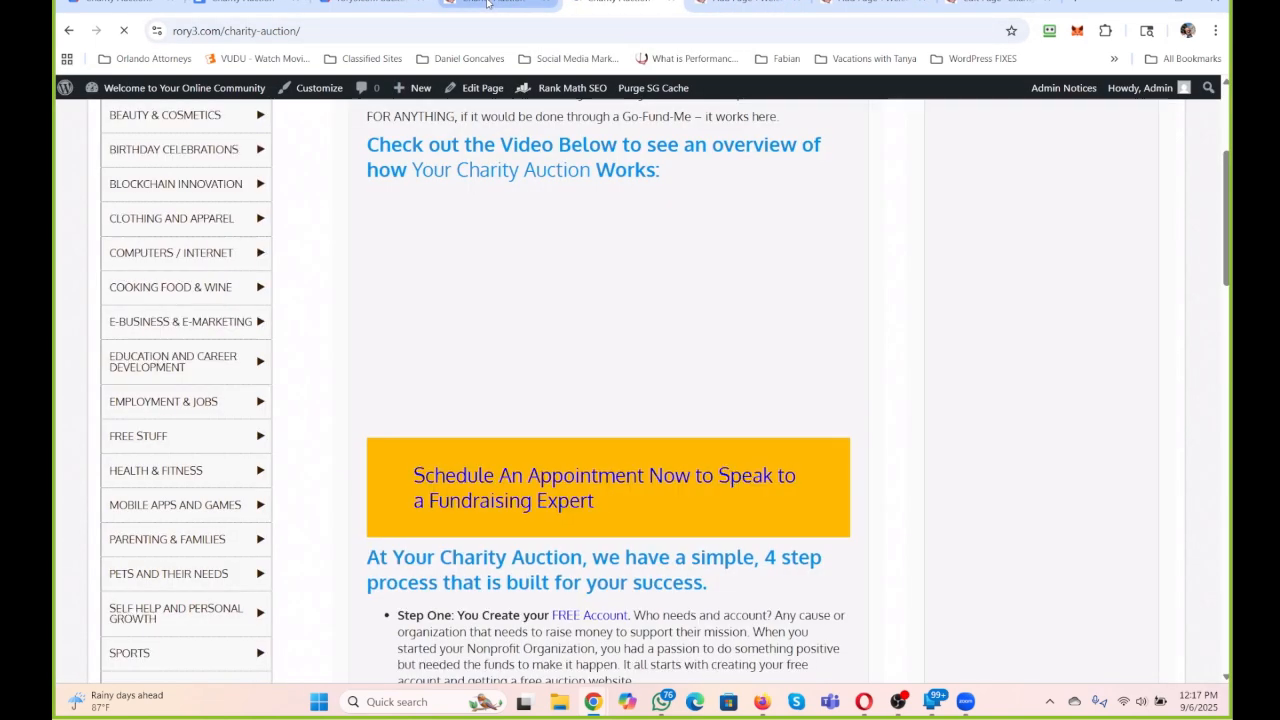
right_click(487, 3)
left_click(533, 140)
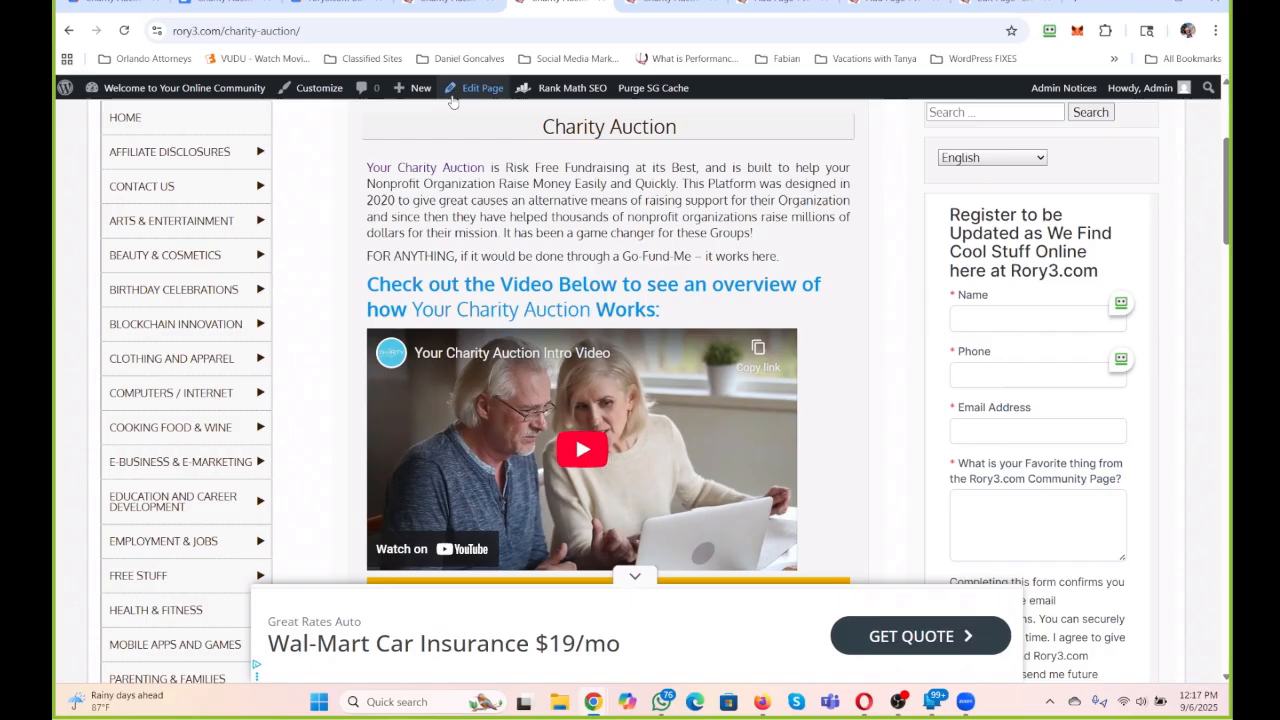
Start a new WordPress page in each of the two duplicate tabs and return to the first untitled page.
mouse_move(405, 90)
left_click(419, 157)
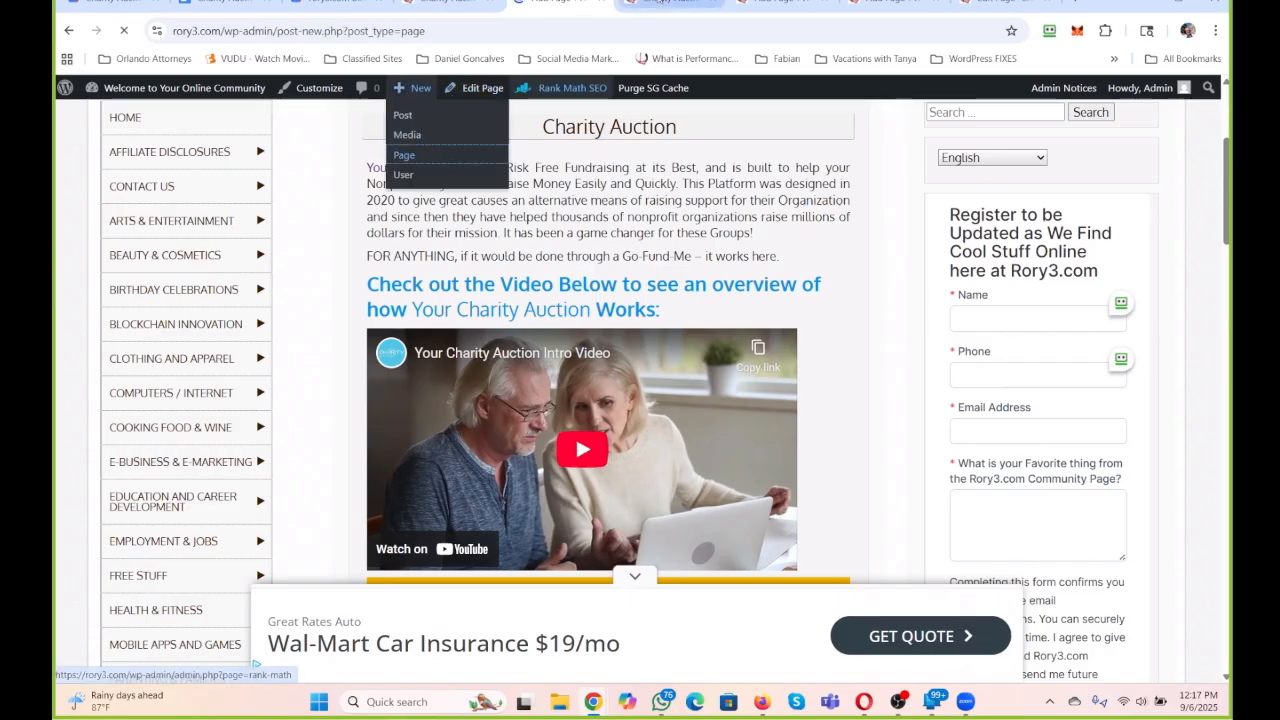
mouse_move(419, 93)
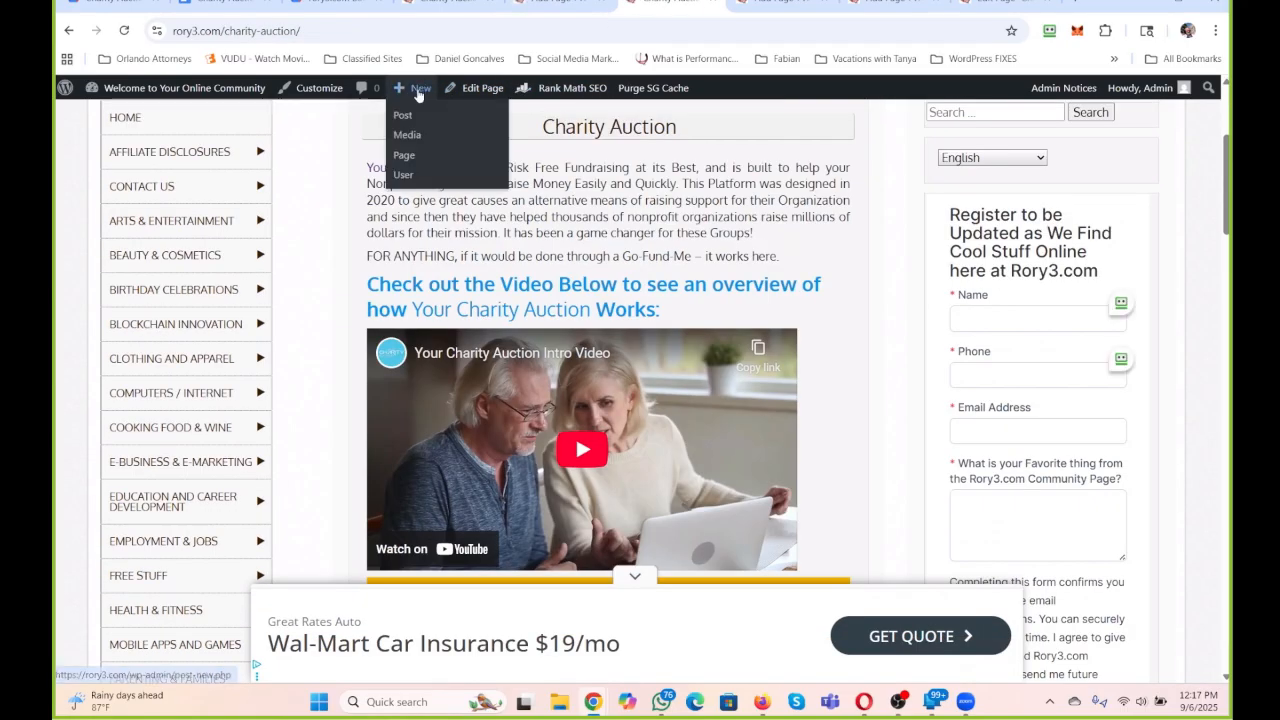
left_click(405, 160)
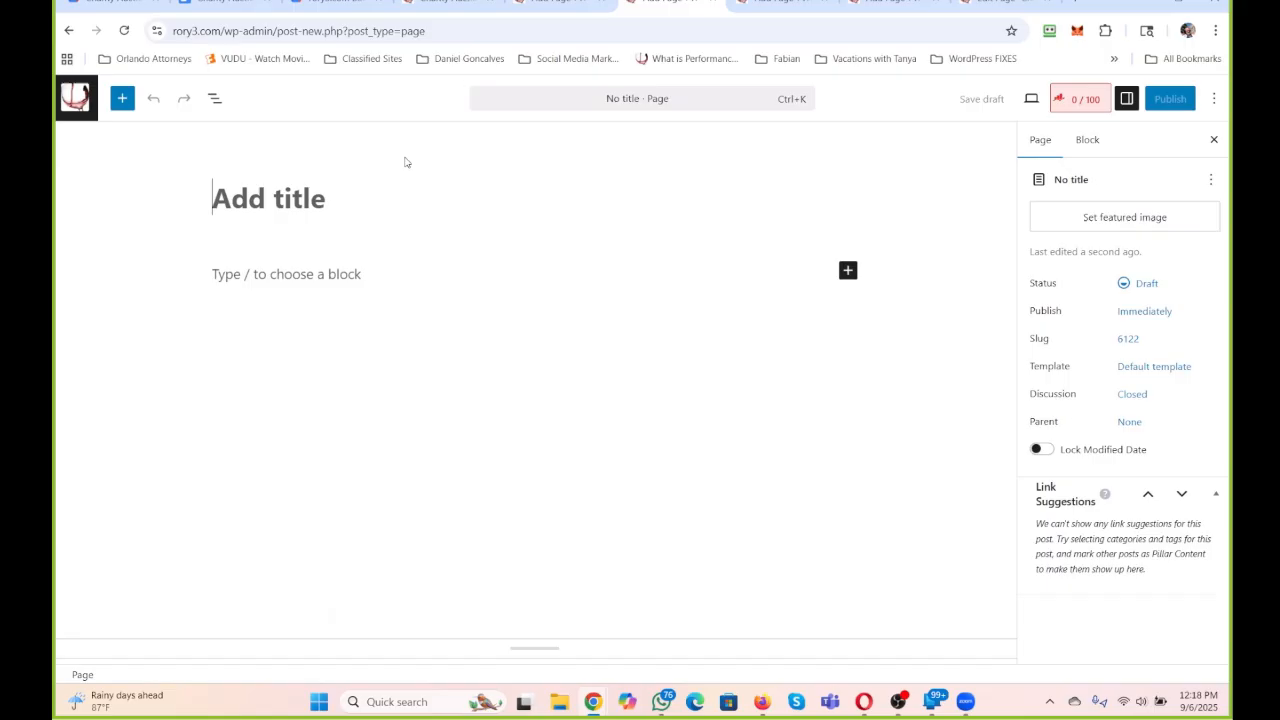
left_click(567, 8)
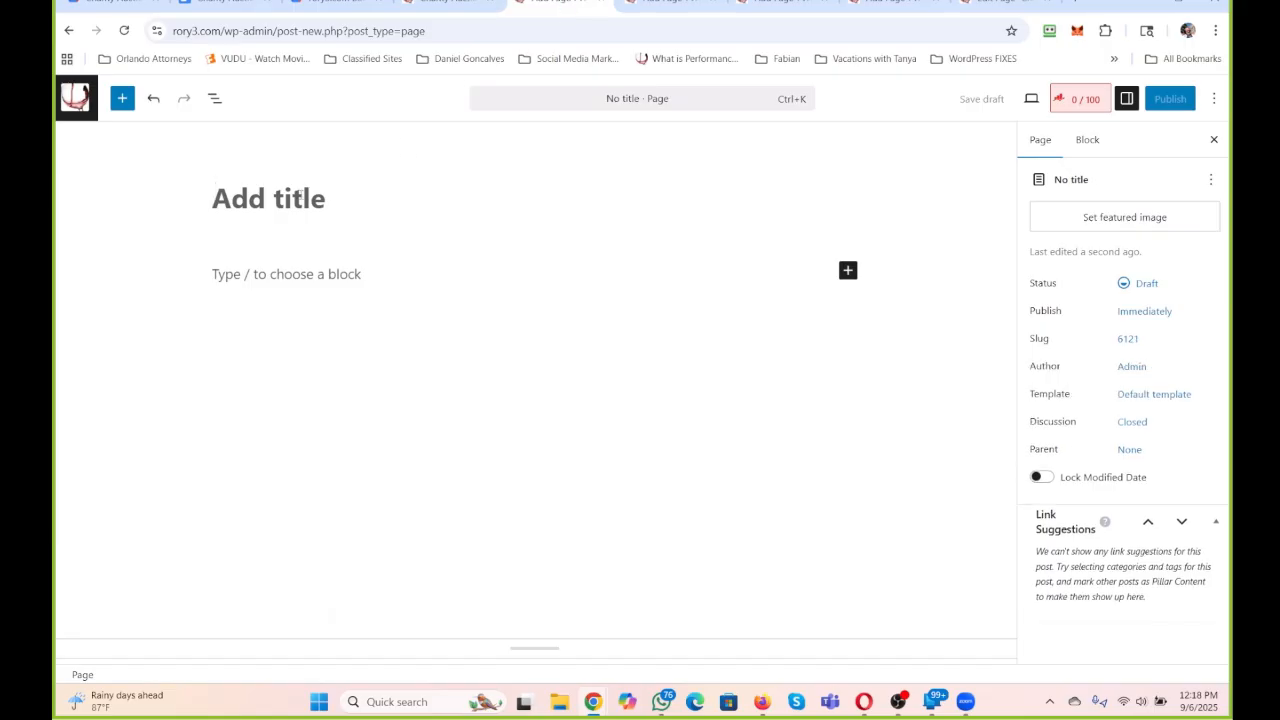
Title the first new page "Charity and Fundraising" in mixed case.
type("Charity ")
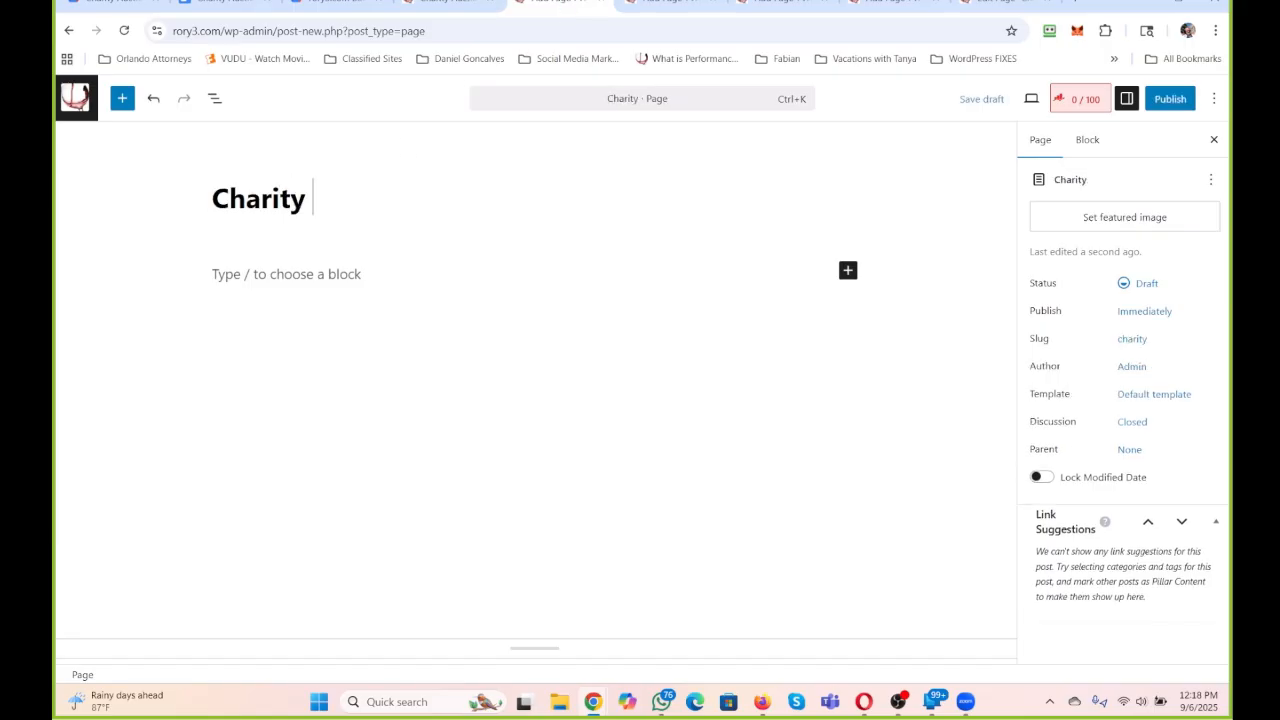
type("Auction")
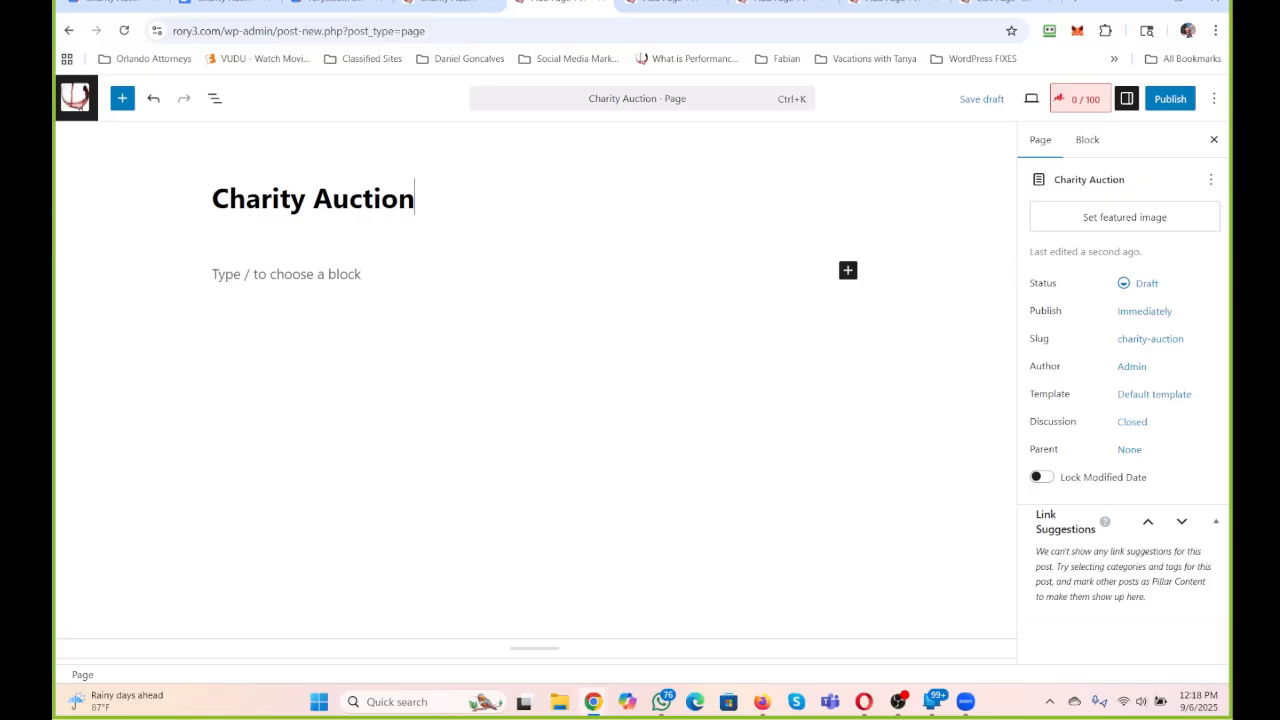
key("BackSpace")
key("BackSpace")
key("BackSpace")
key("BackSpace")
key("BackSpace")
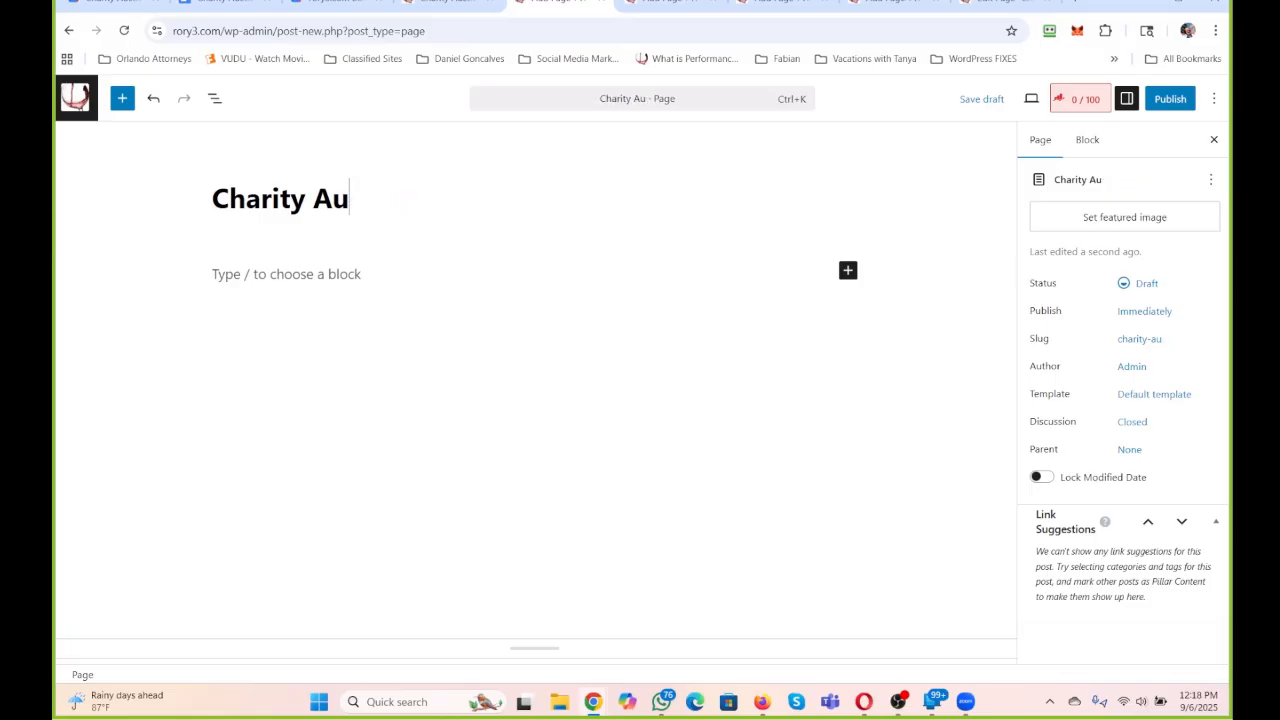
key("BackSpace")
key("BackSpace")
key("BackSpace")
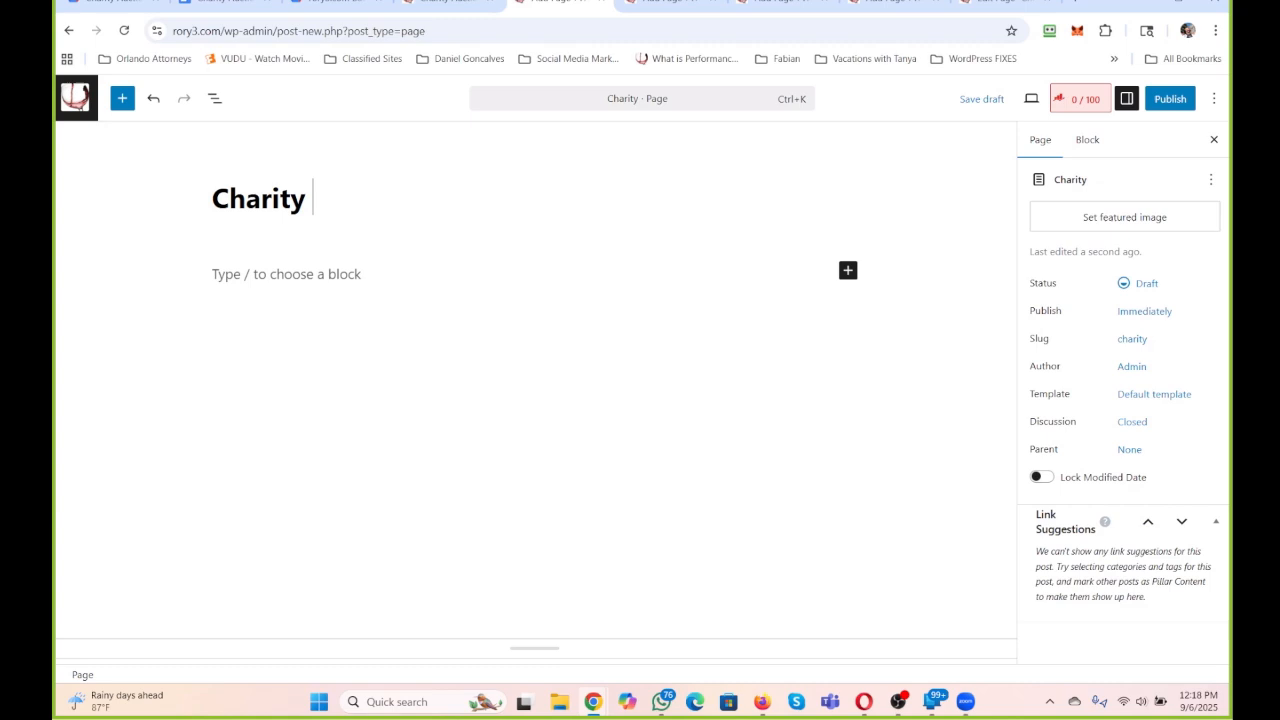
type("and")
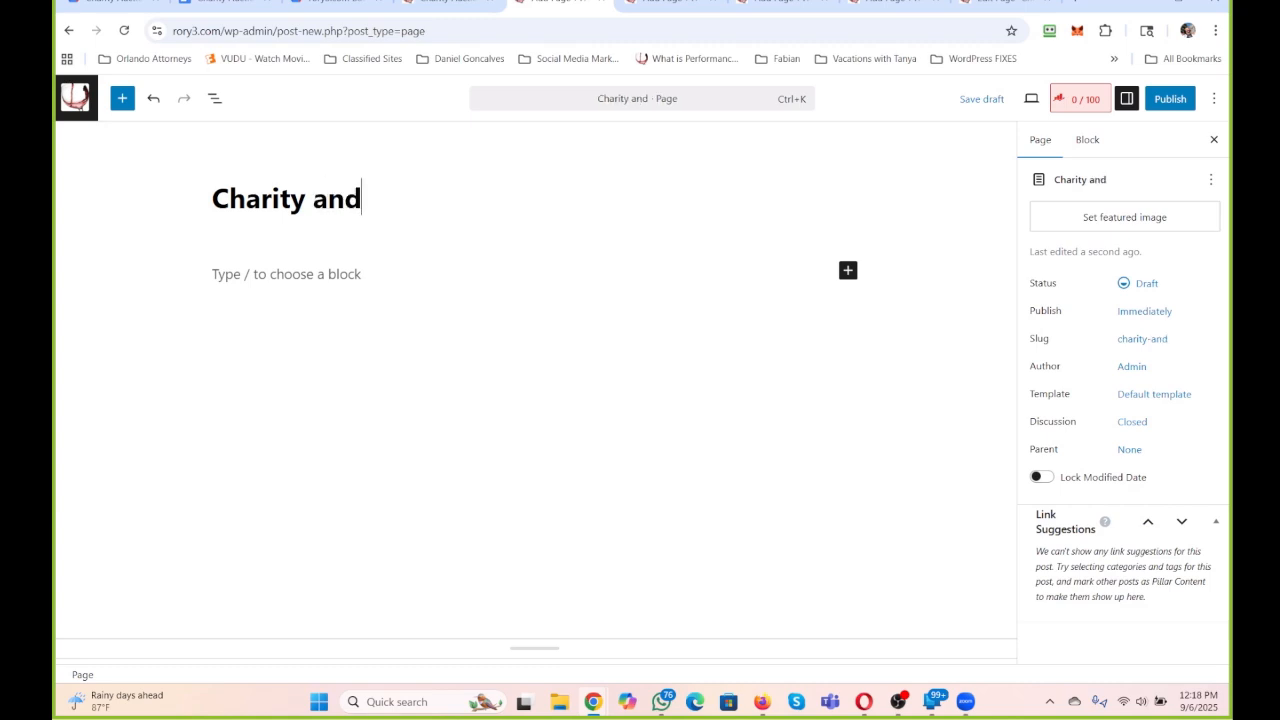
type(" Fundraising")
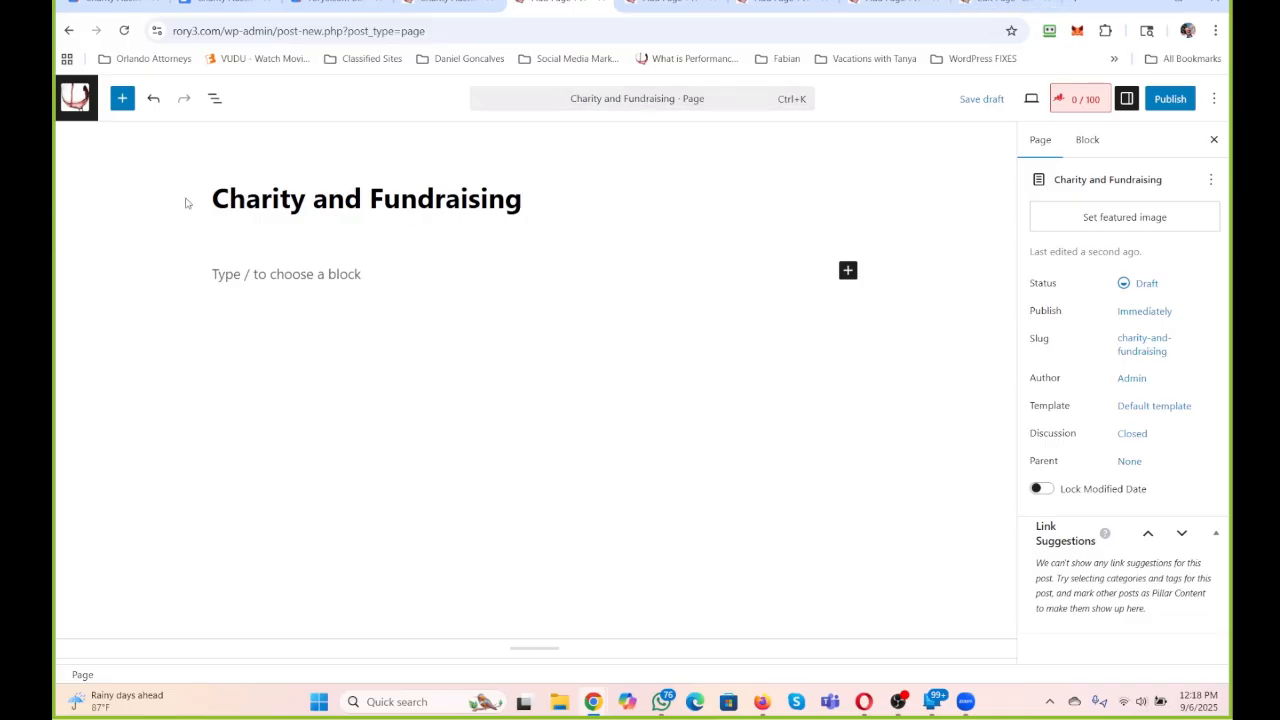
Replace the page title with the all-caps "CHARITY AND FUNDRAISING".
left_click_drag(212, 198, 531, 213)
type("CHAIRTY")
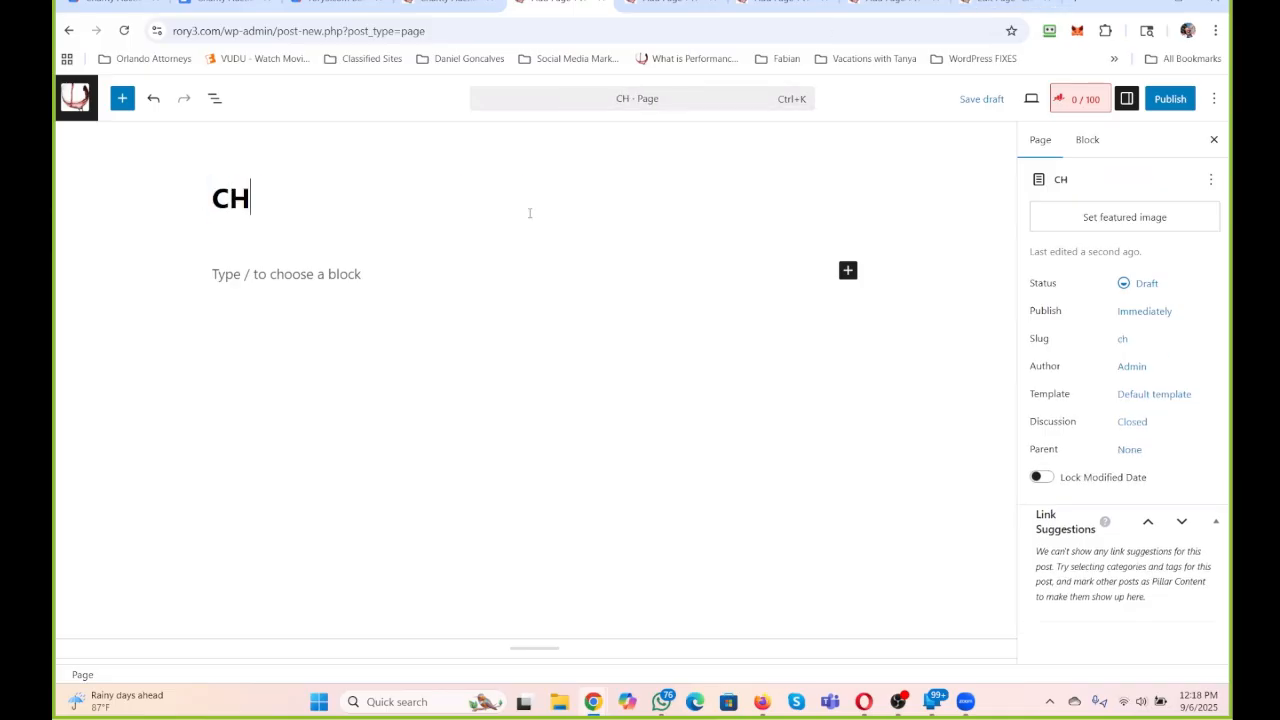
key("BackSpace")
key("BackSpace")
key("BackSpace")
key("BackSpace")
type("RITY AND AUCTIONS")
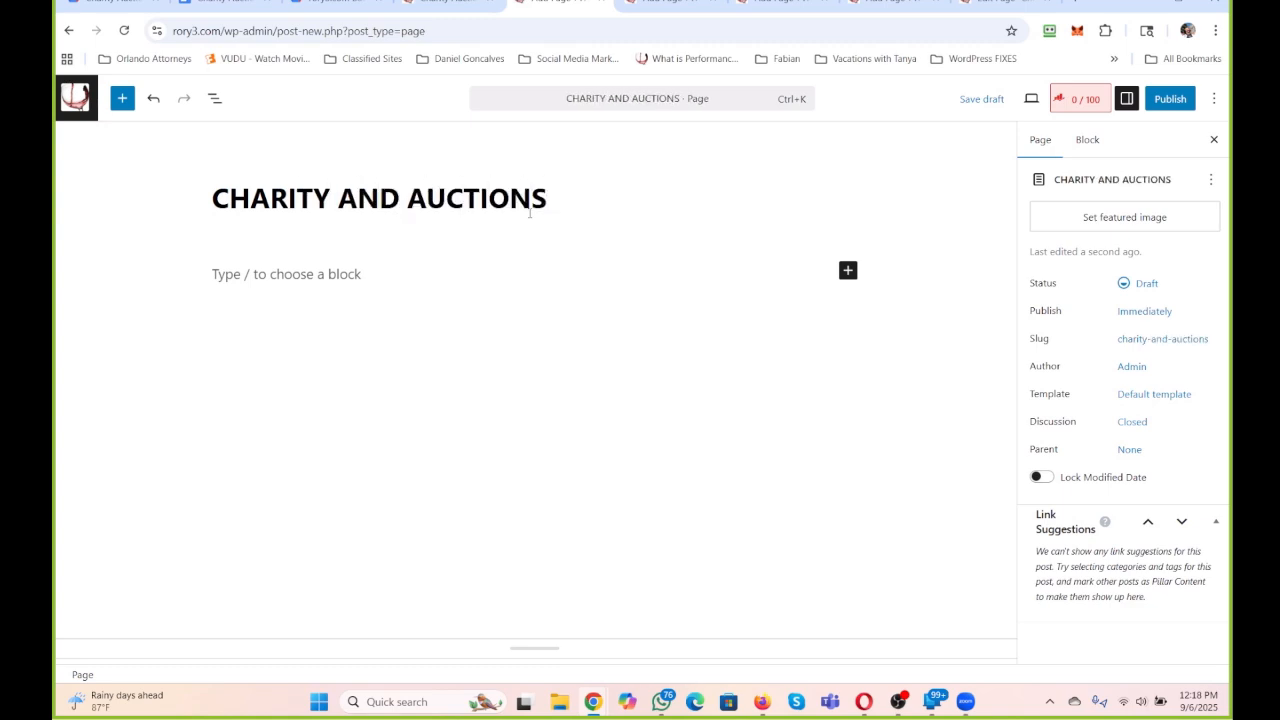
key("BackSpace")
key("BackSpace")
key("BackSpace")
key("BackSpace")
key("BackSpace")
key("BackSpace")
key("BackSpace")
key("BackSpace")
key("BackSpace")
key("BackSpace")
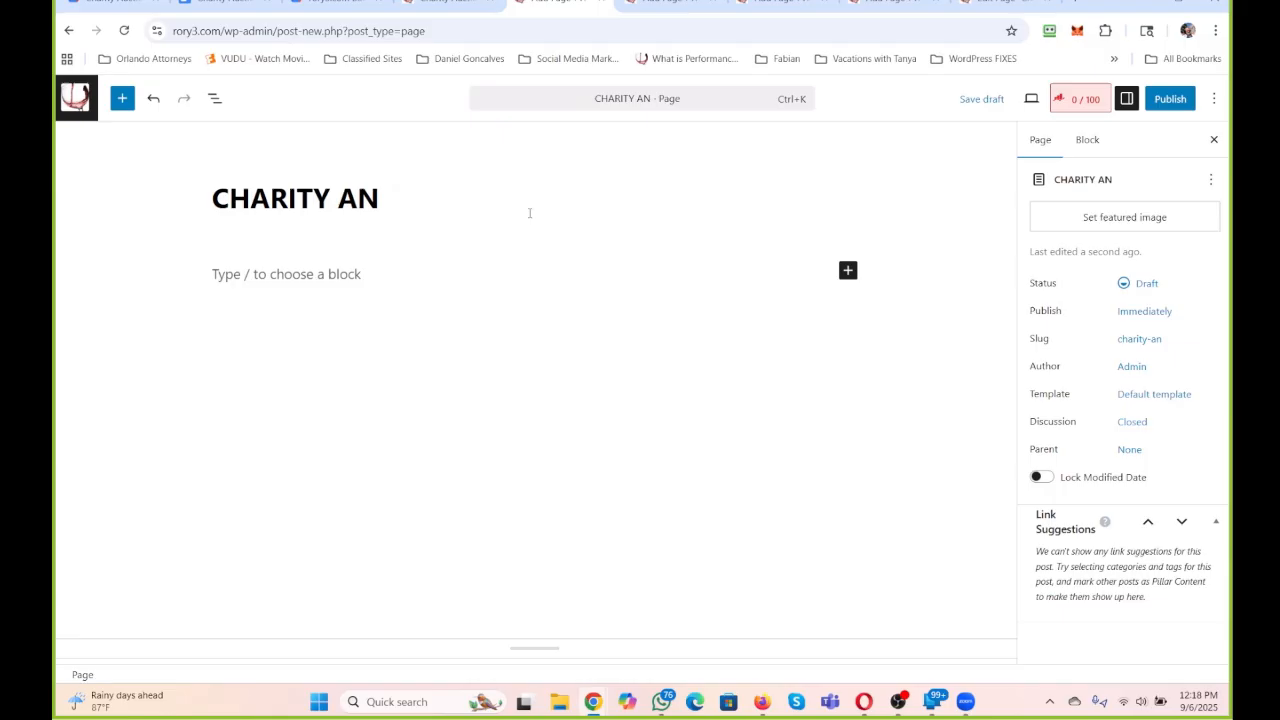
type("D")
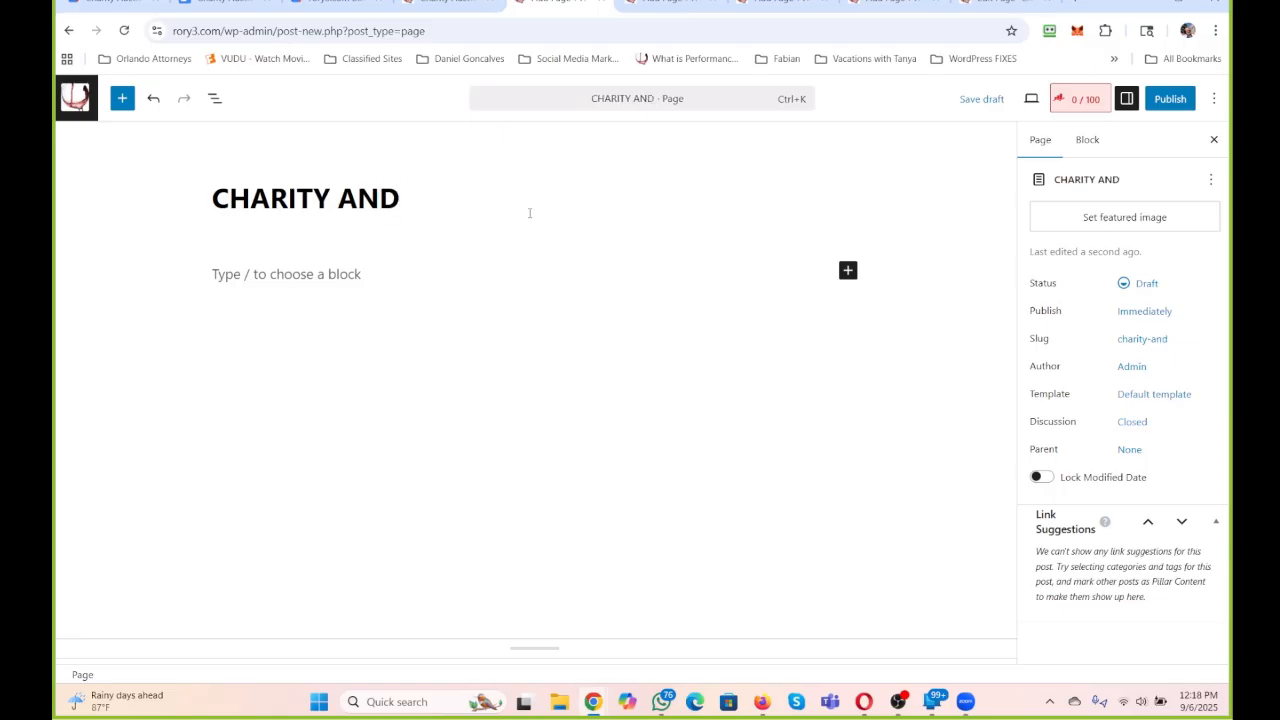
type(" FUND")
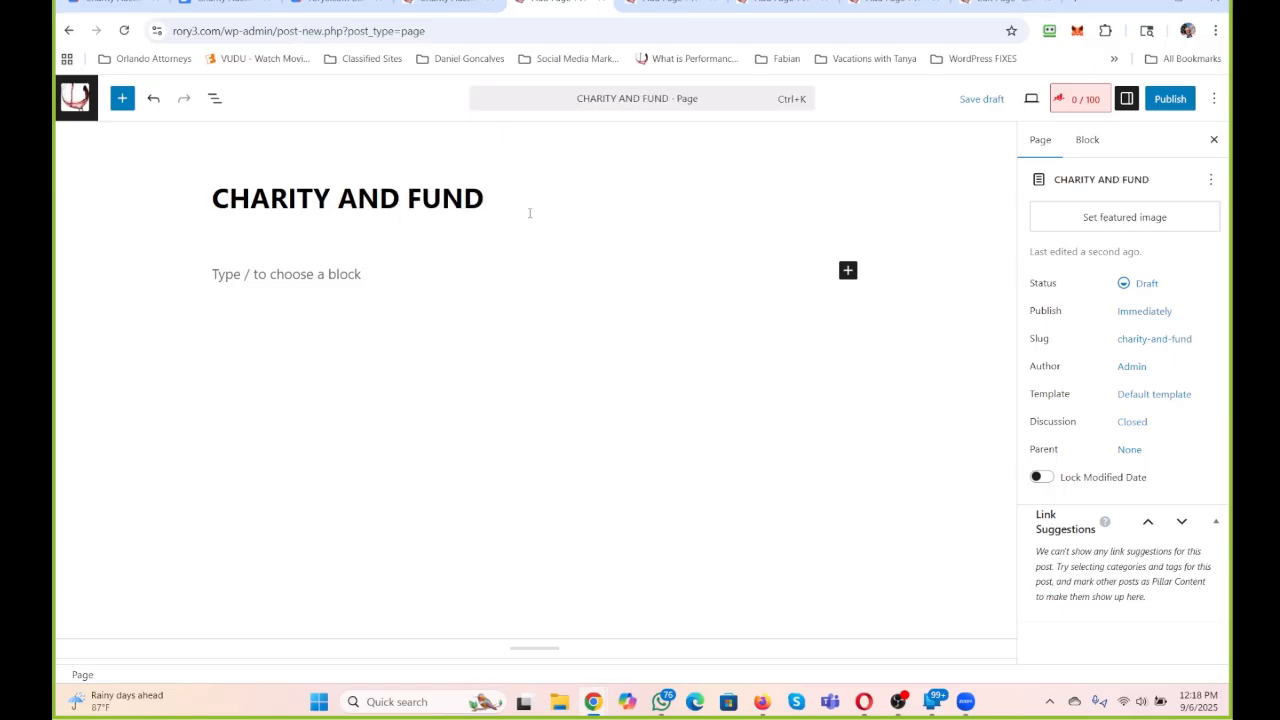
type("RAISING")
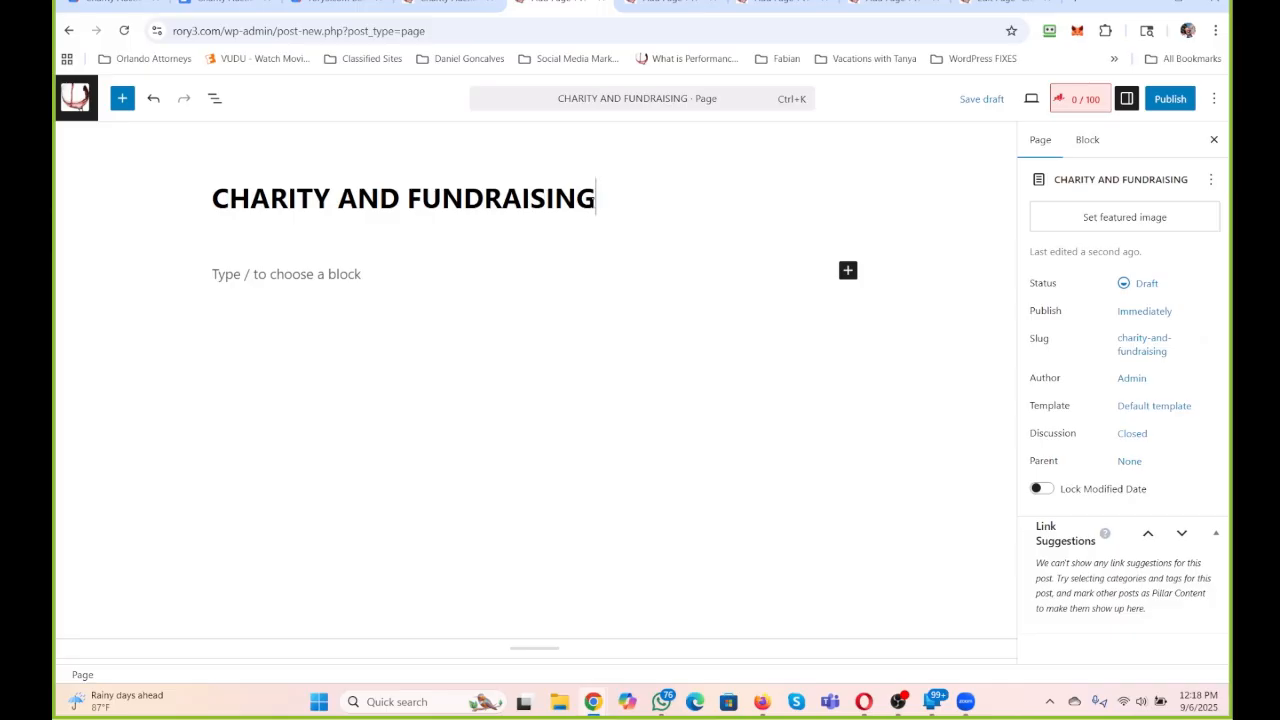
Copy this title and use it to title the other untitled page "ALL THINGS CHARITY AND FUNDRAISING".
left_click_drag(596, 202, 621, 214)
key("ctrl+c")
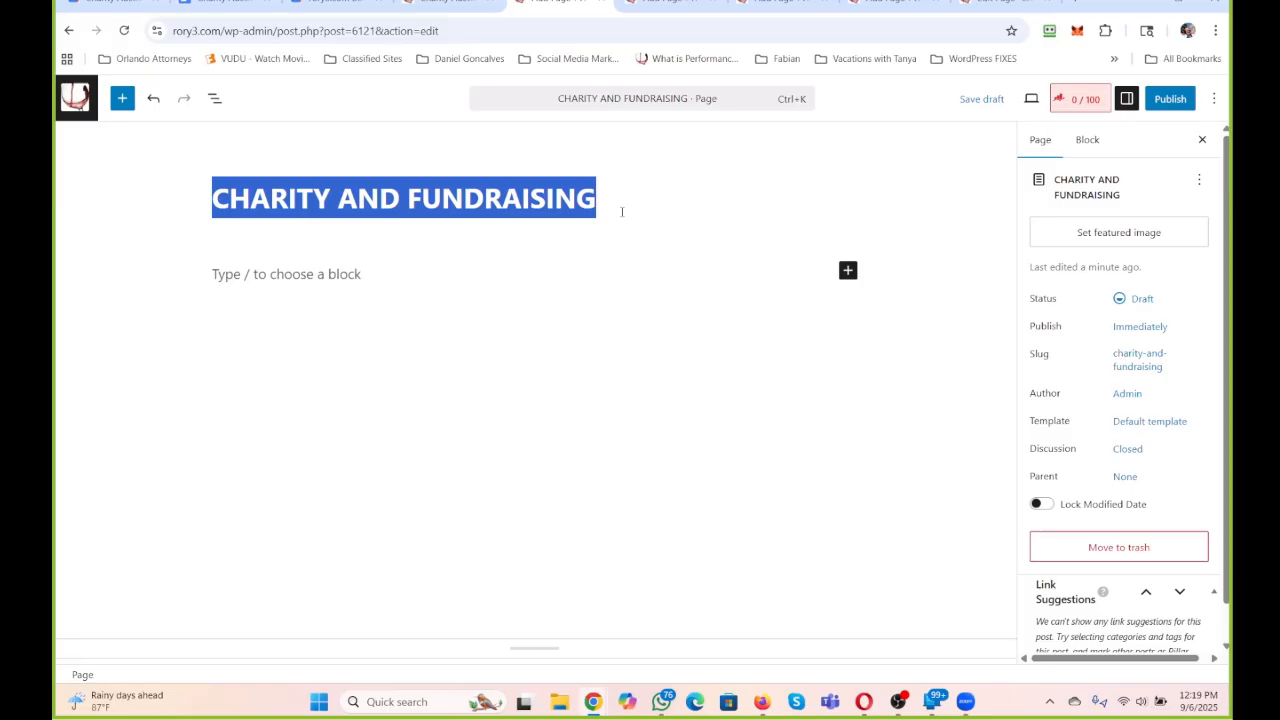
left_click(662, 4)
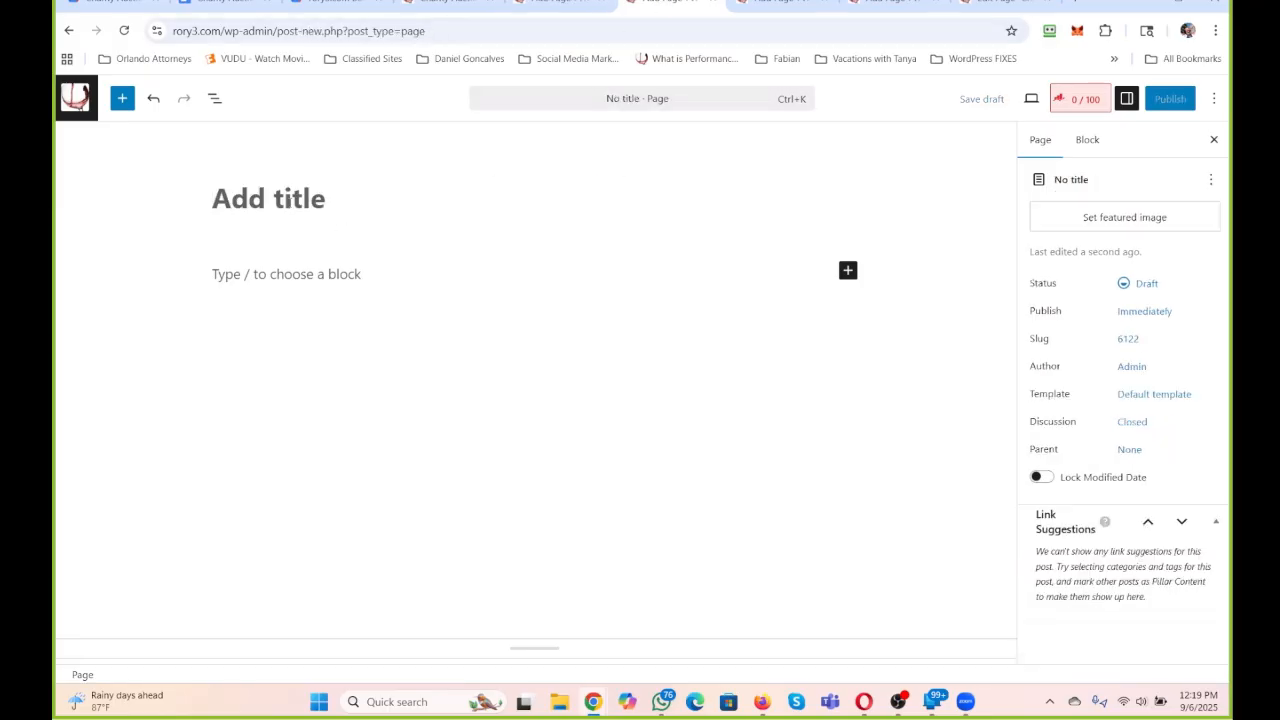
type("ALL THINGS")
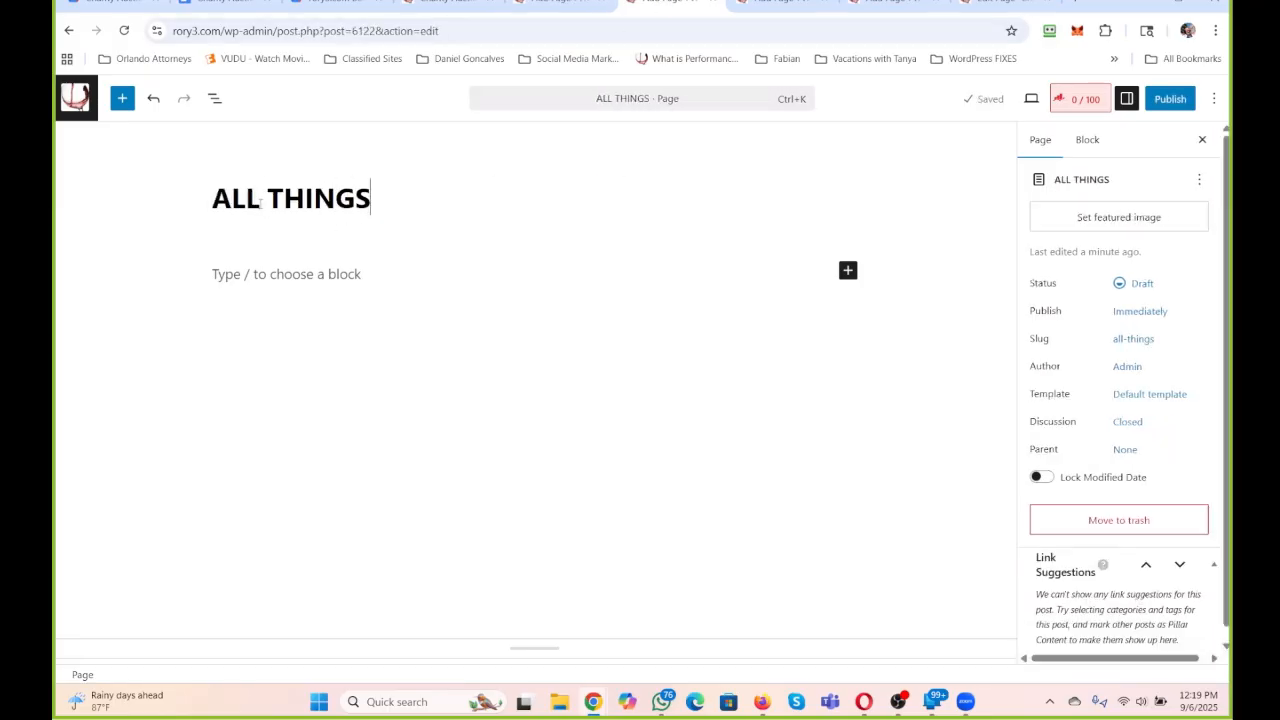
key("ctrl+v")
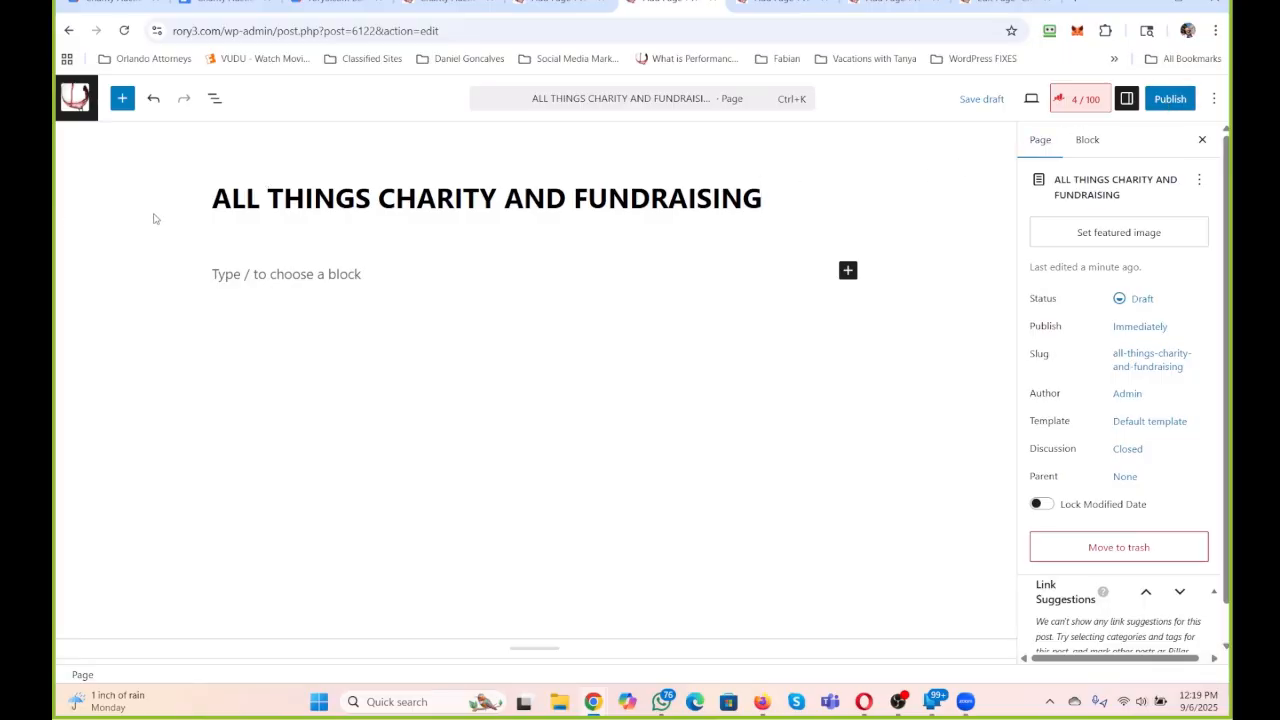
Set the page's Rank Math focus keyword to its full title, "ALL THINGS CHARITY AND FUNDRAISING", and publish the page.
left_click_drag(214, 194, 790, 201)
key("ctrl+c")
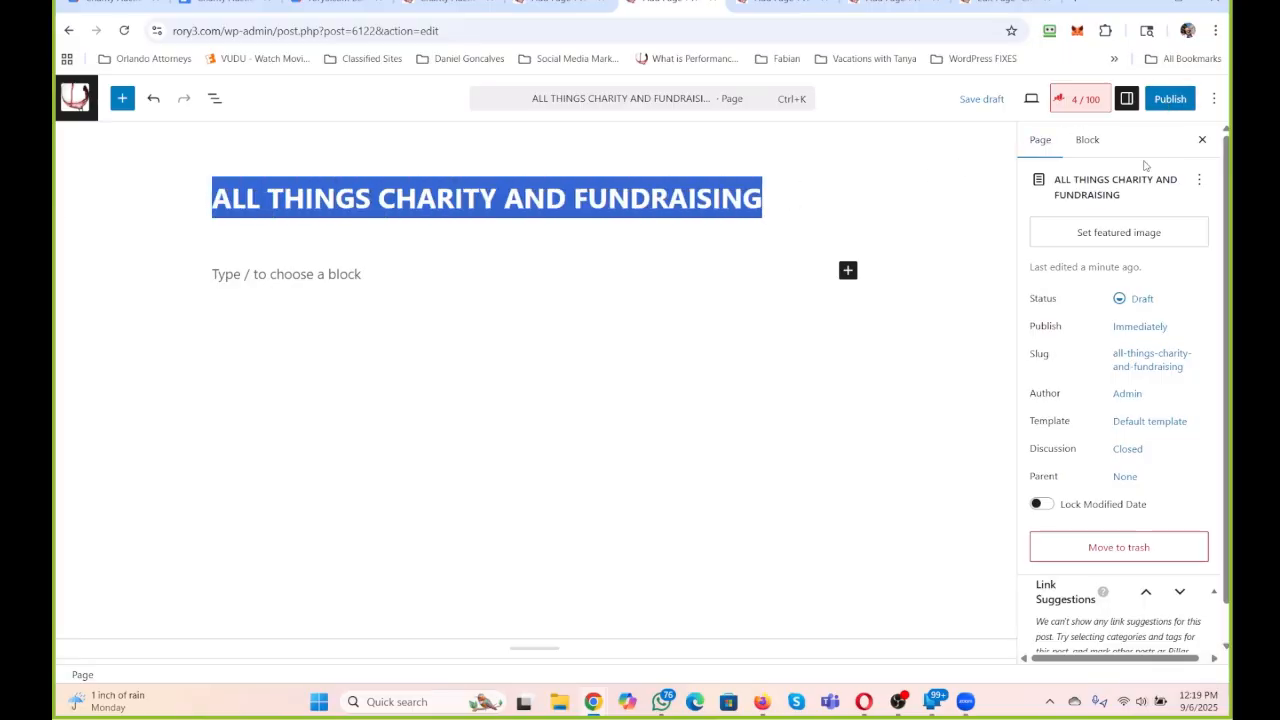
left_click(1075, 100)
left_click(1049, 385)
key("ctrl+v")
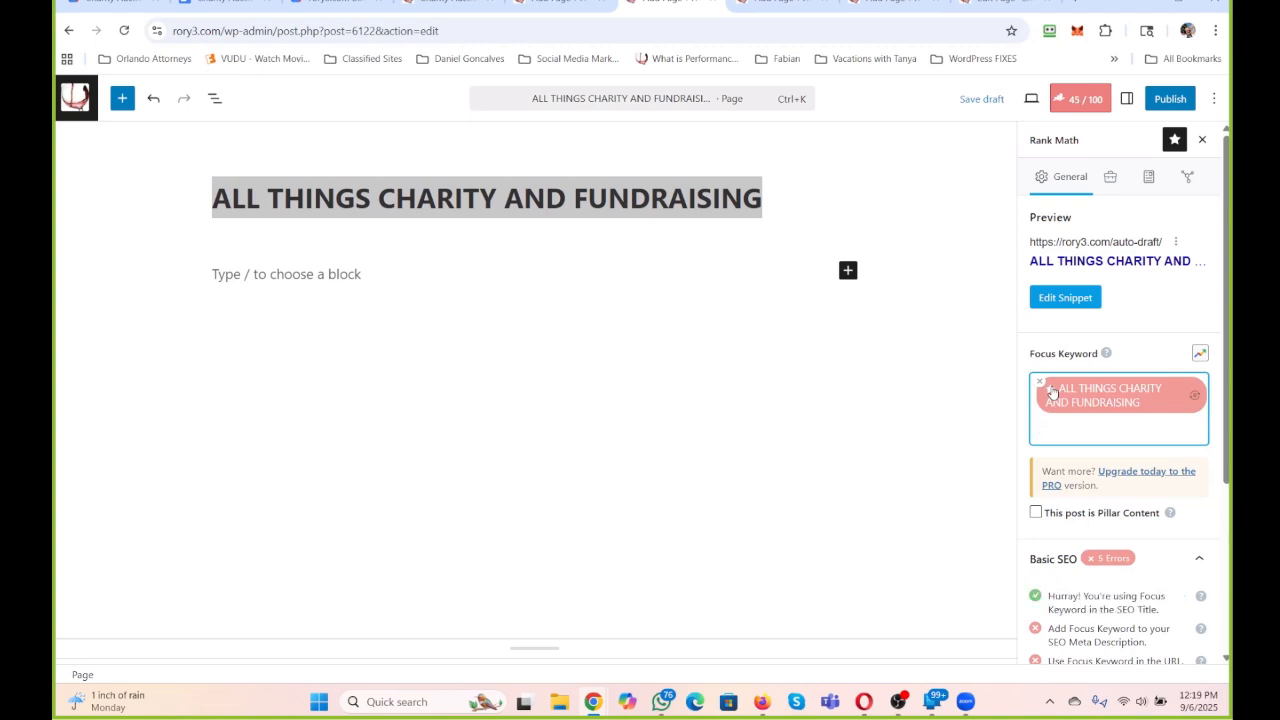
left_click(1170, 98)
left_click(1172, 99)
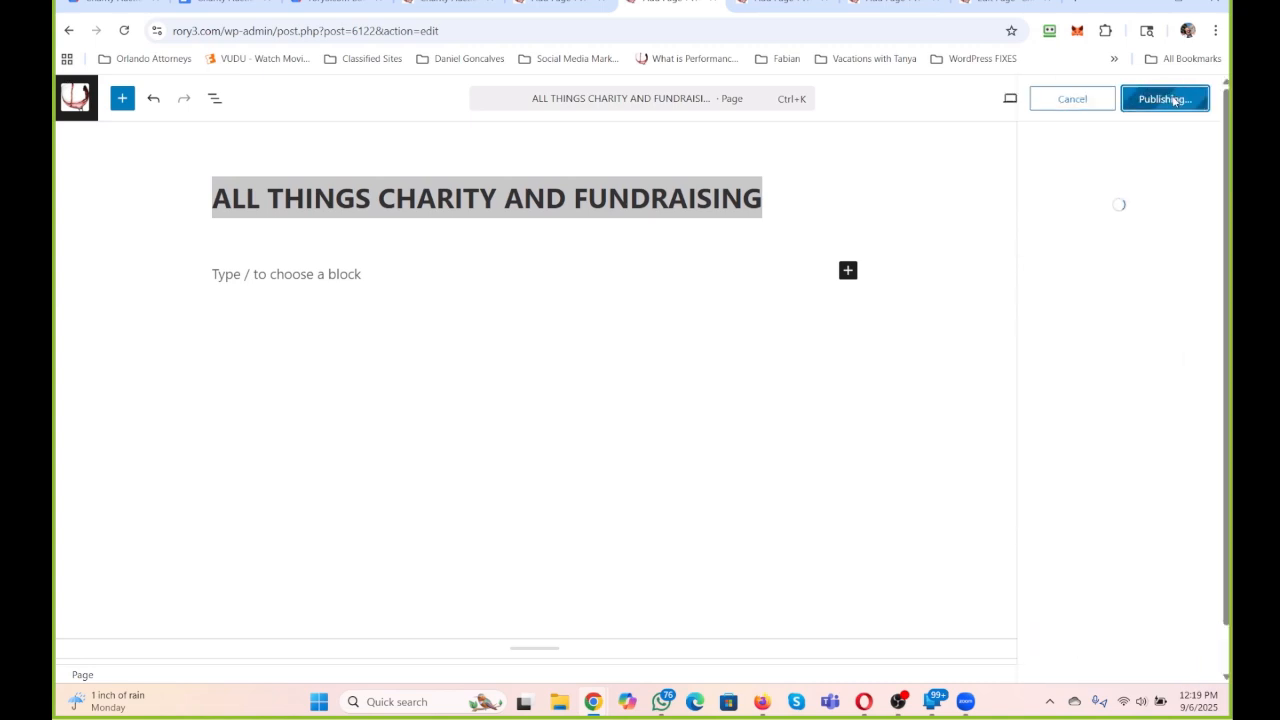
Switch to the "CHARITY AND FUNDRAISING" page and set its Rank Math focus keyword to the same title.
left_click(557, 6)
left_click(1080, 98)
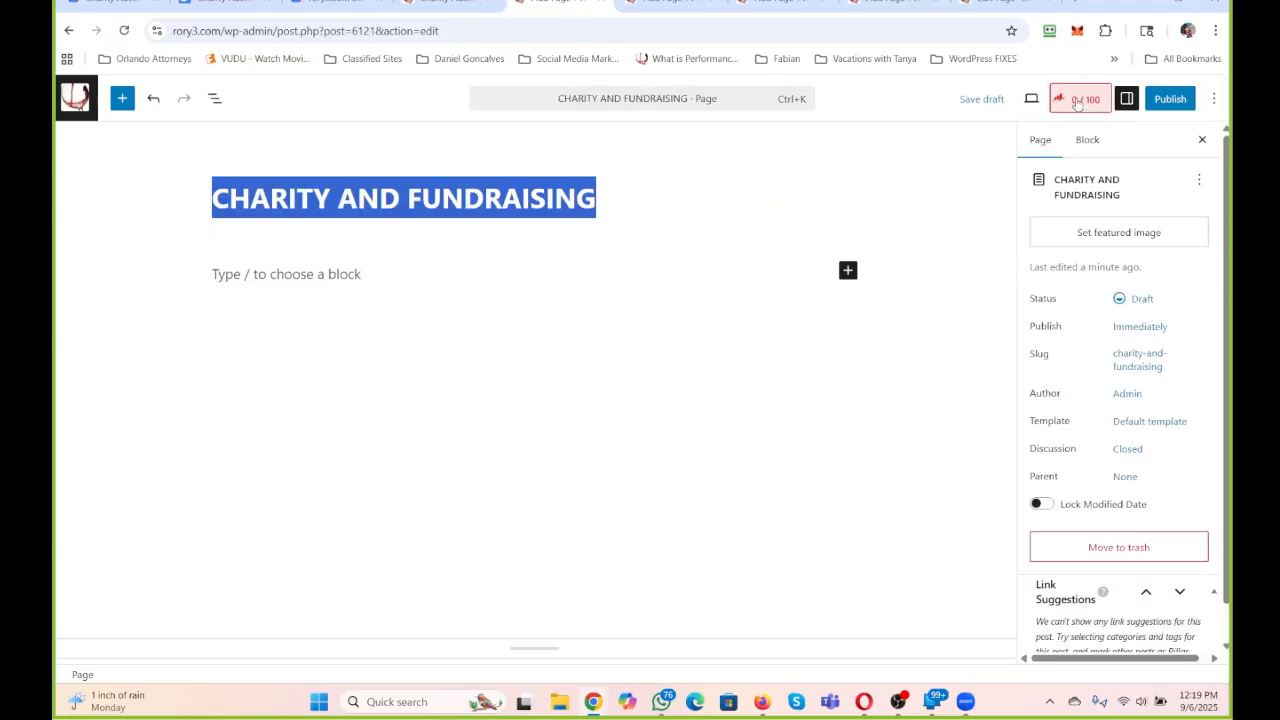
left_click(1066, 391)
type("CHARITY AND FUNDRAISING")
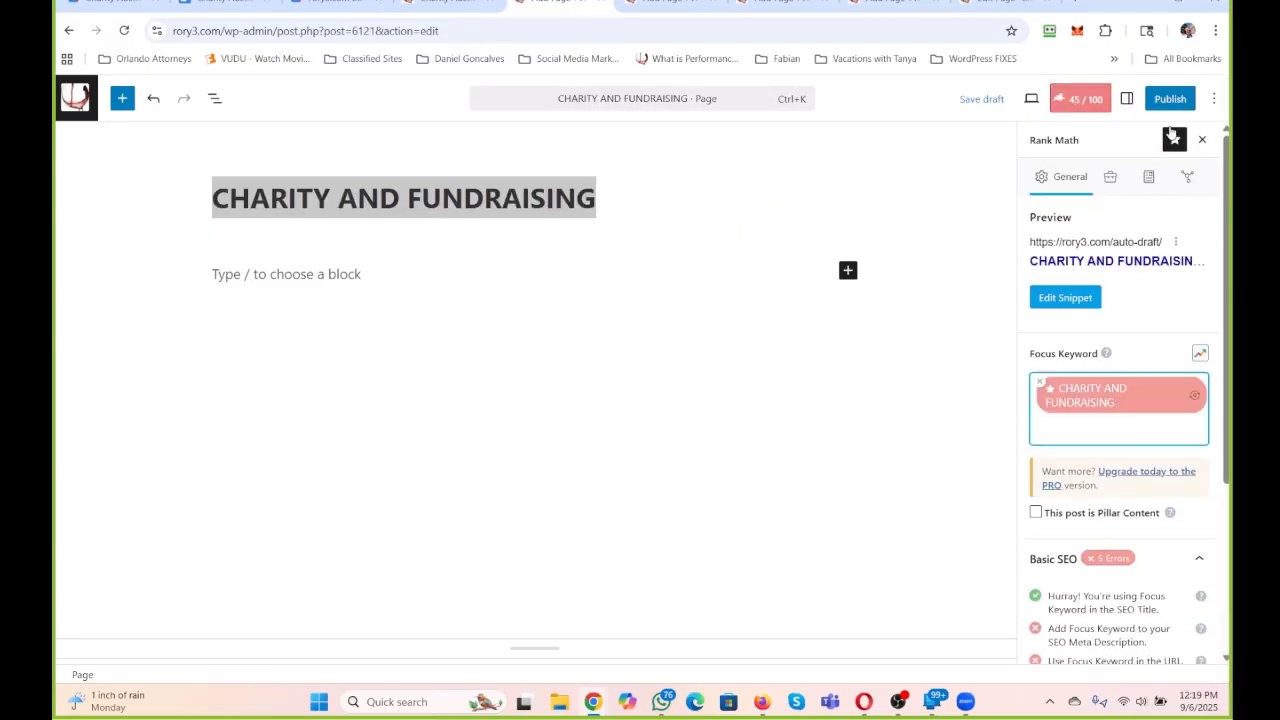
Publish the "CHARITY AND FUNDRAISING" page and check the "ALL THINGS CHARITY AND FUNDRAISING" page.
left_click(1171, 104)
left_click(1172, 100)
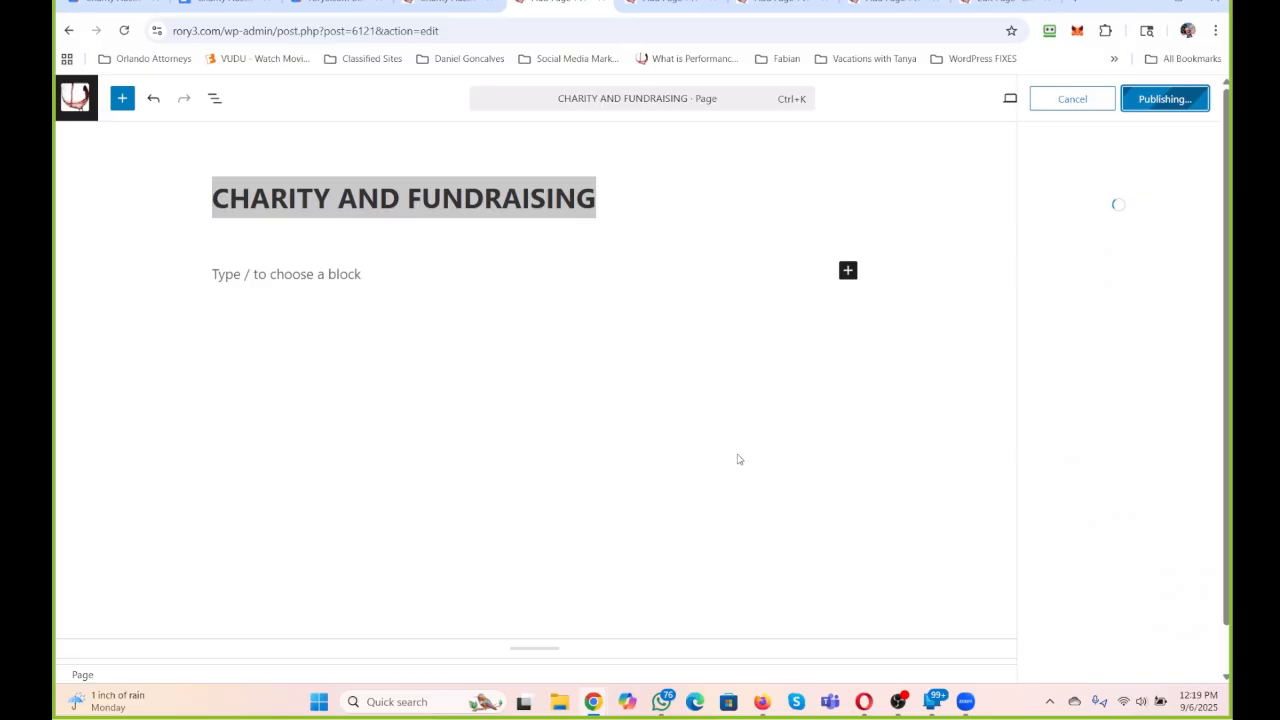
left_click(674, 3)
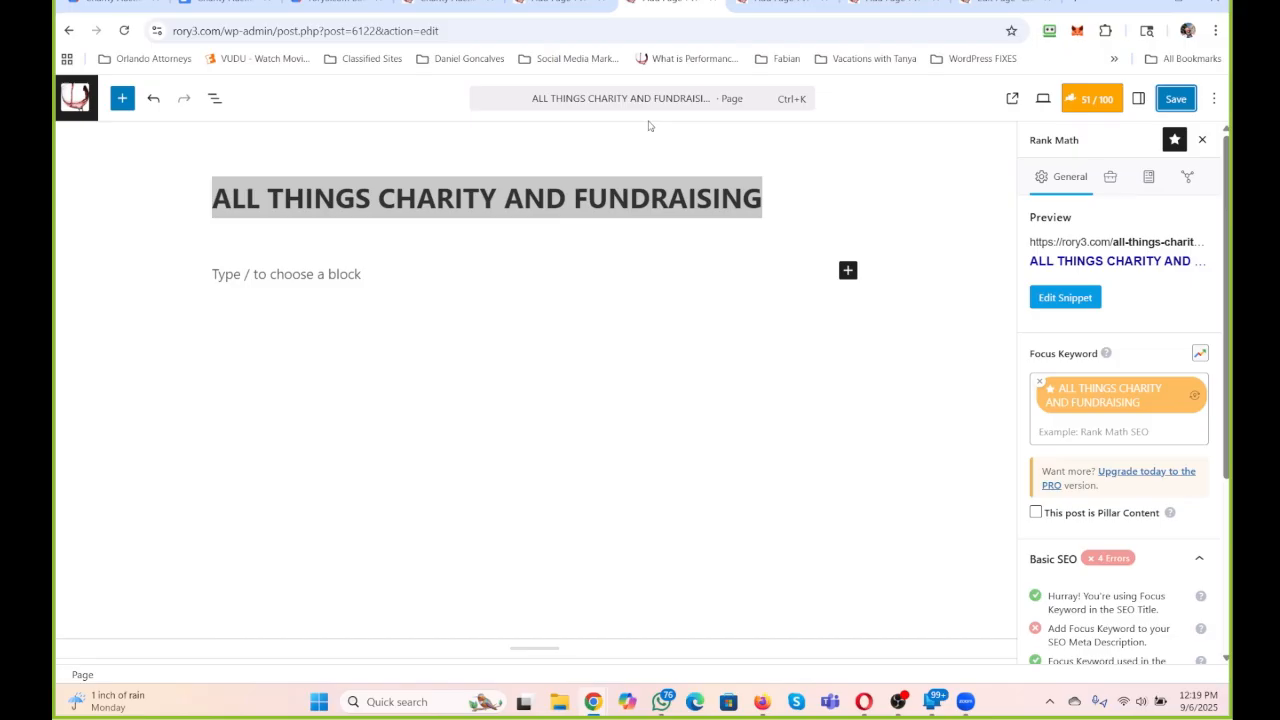
Open the "Charity Programs within RRR247" page, dismiss its publish confirmation, and begin the body text with "We".
left_click(783, 3)
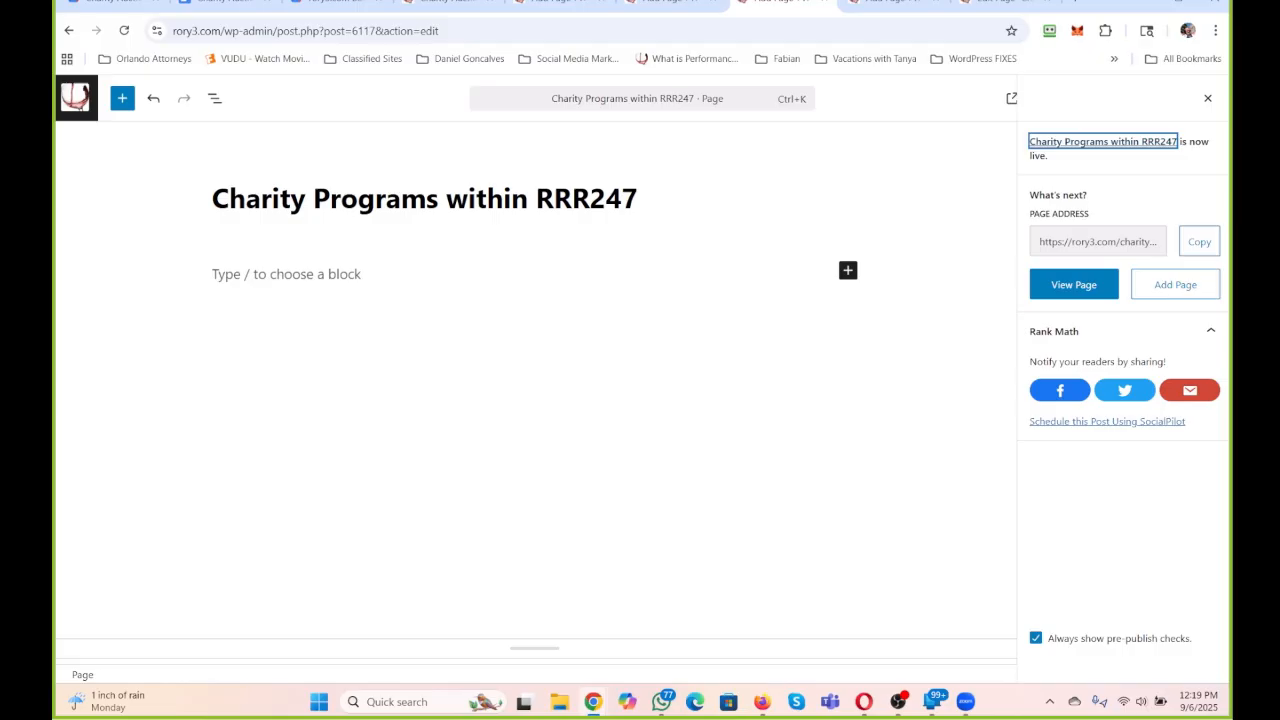
left_click(1207, 98)
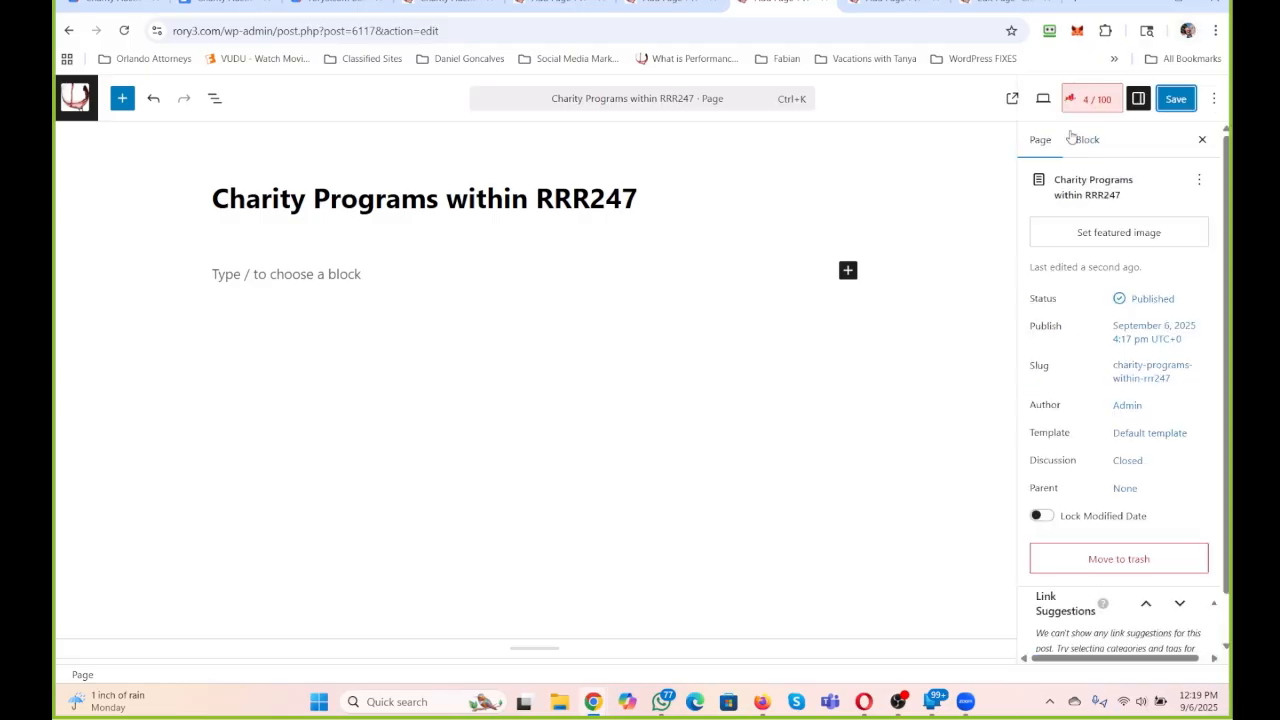
left_click(270, 275)
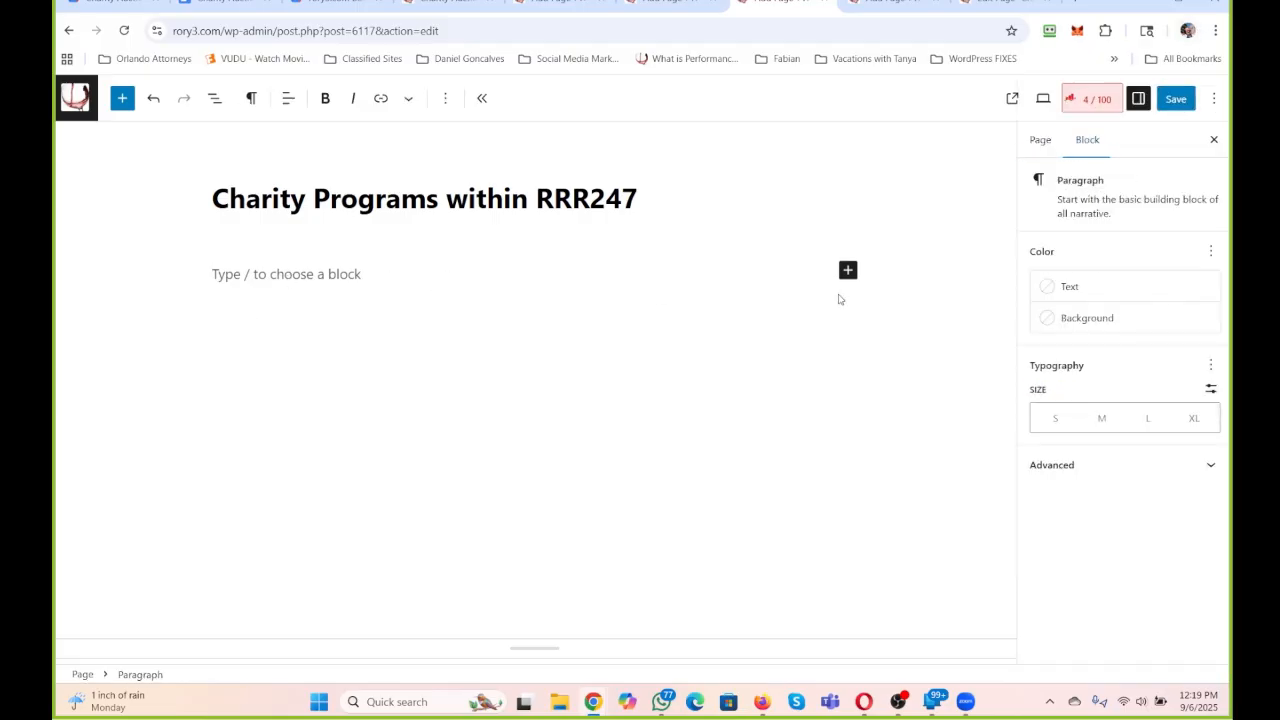
type("We")
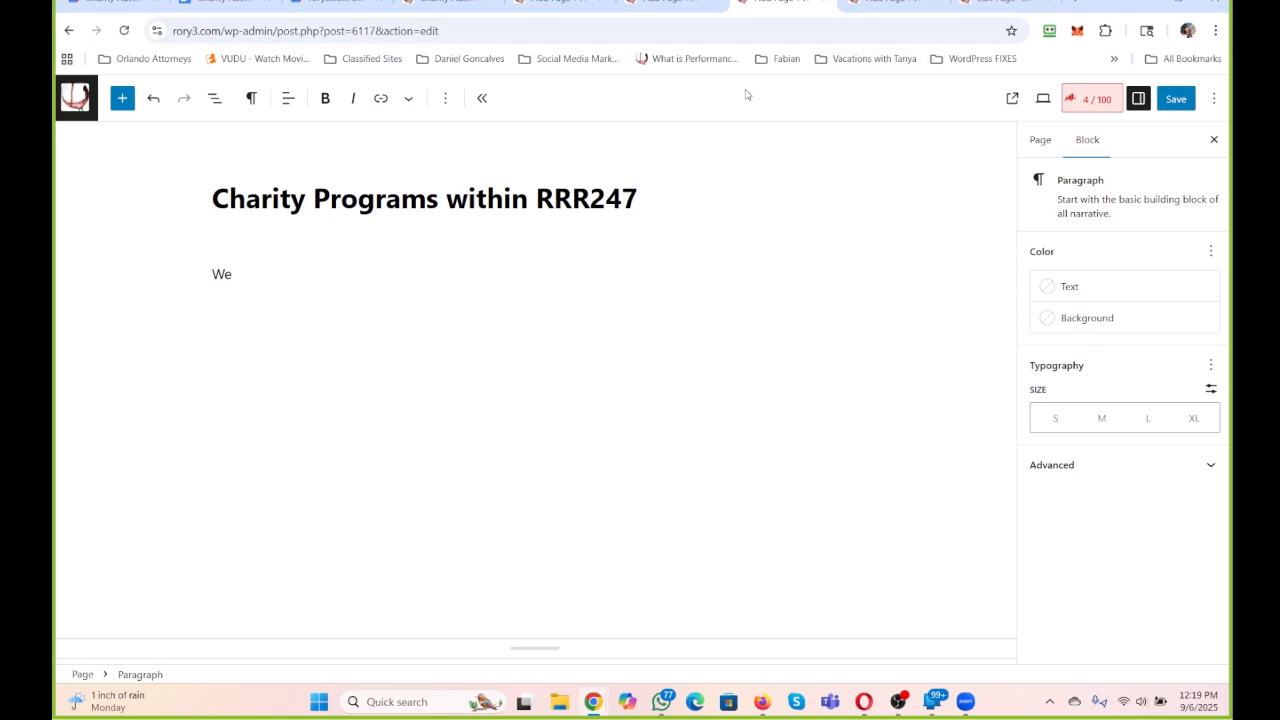
Compare the "Charity and Fundraising Programs" and "Charity Programs within RRR247" pages, and view the existing "Charity Auction" page.
left_click(895, 3)
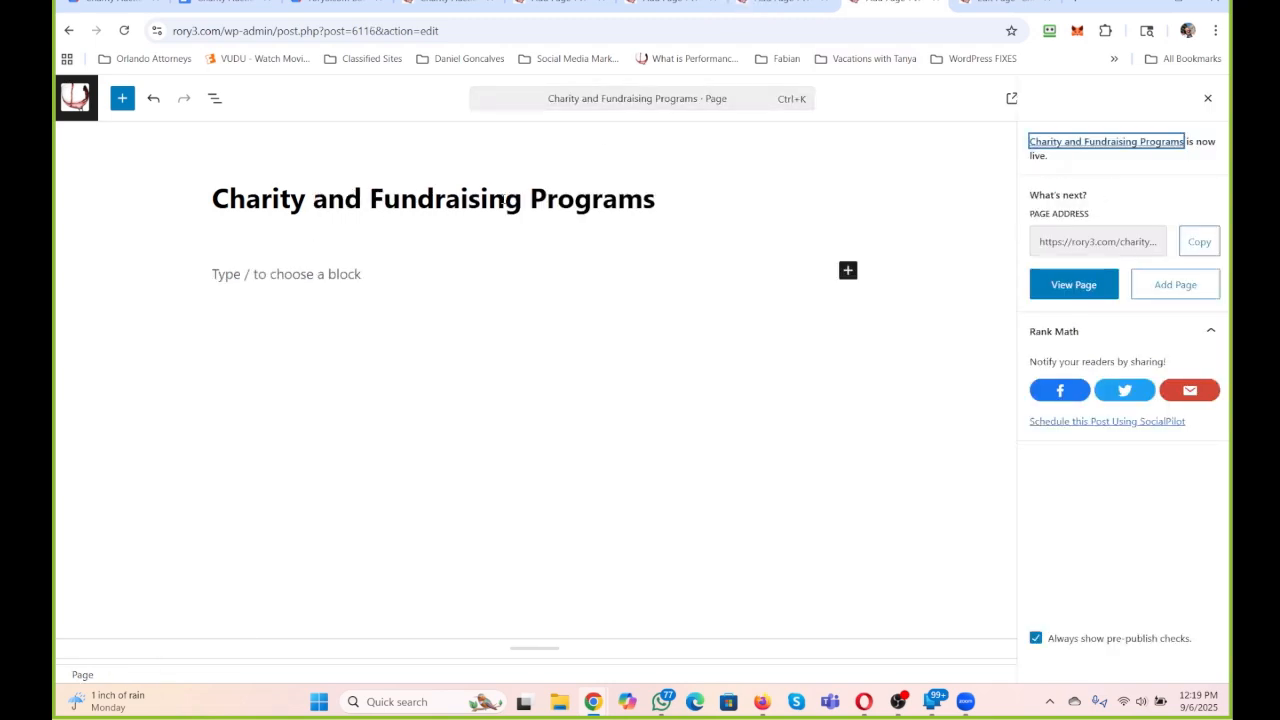
key("ctrl+shift+Tab")
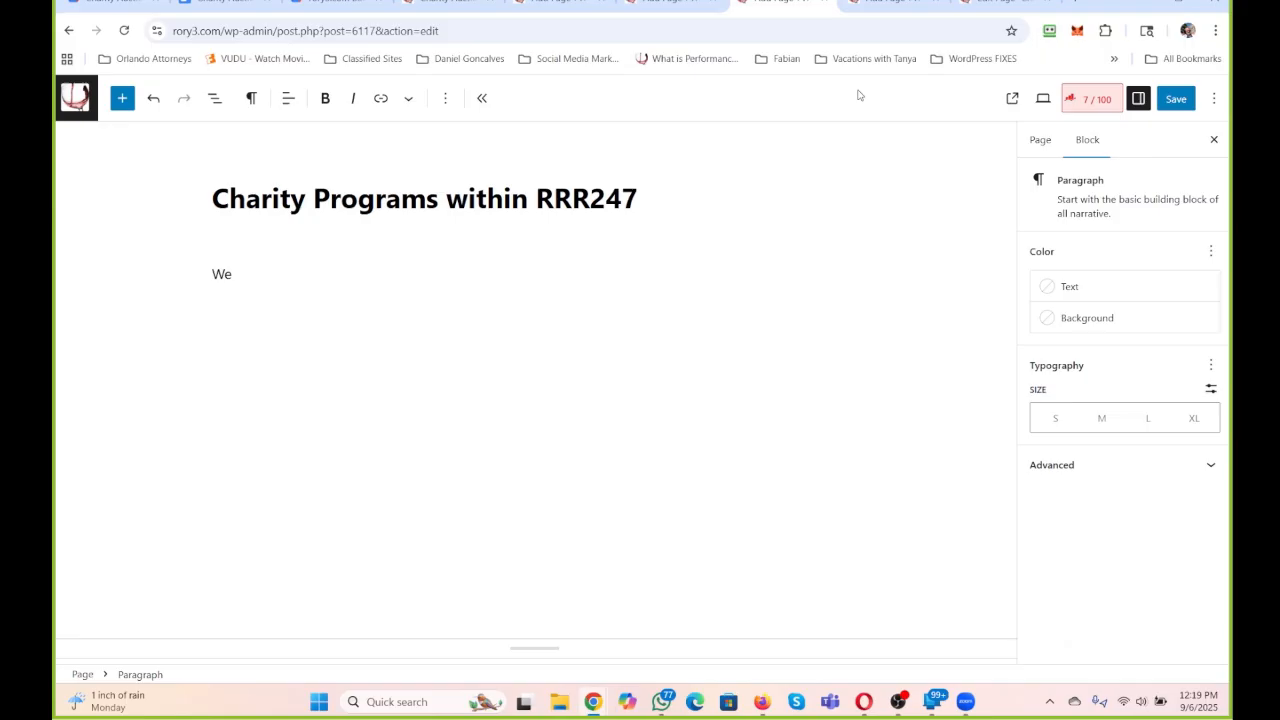
left_click(885, 4)
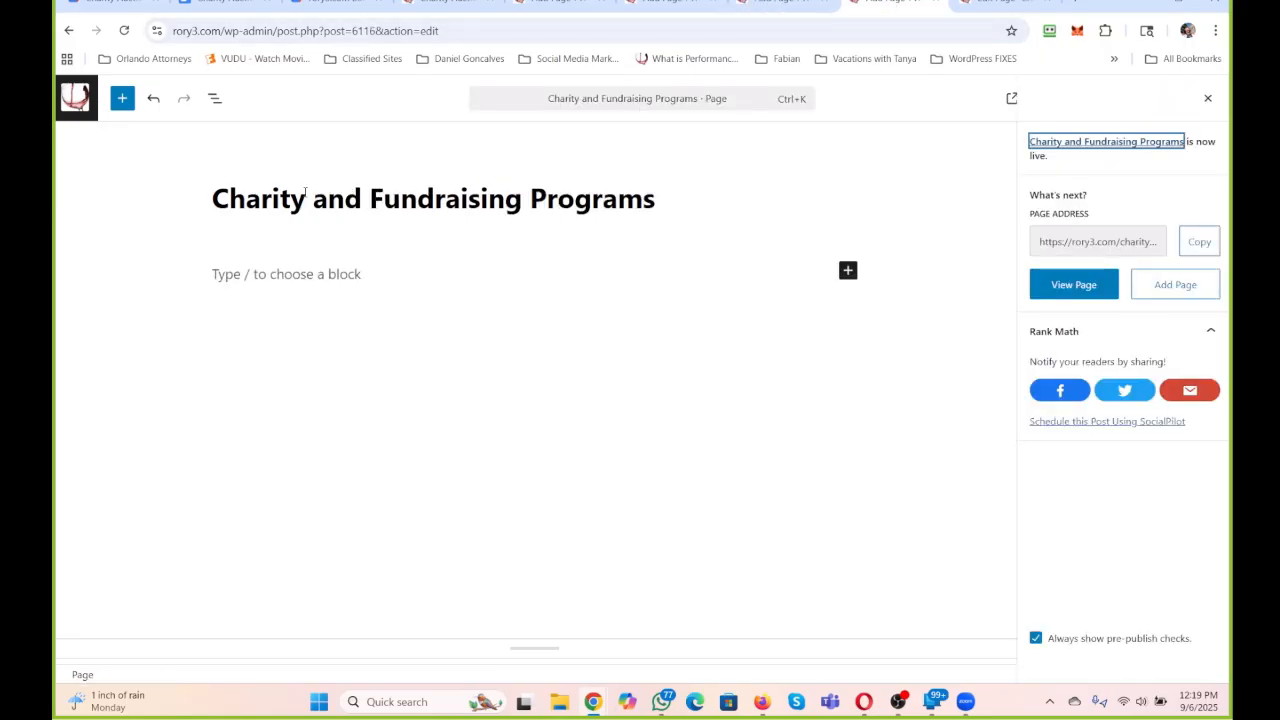
left_click(335, 268)
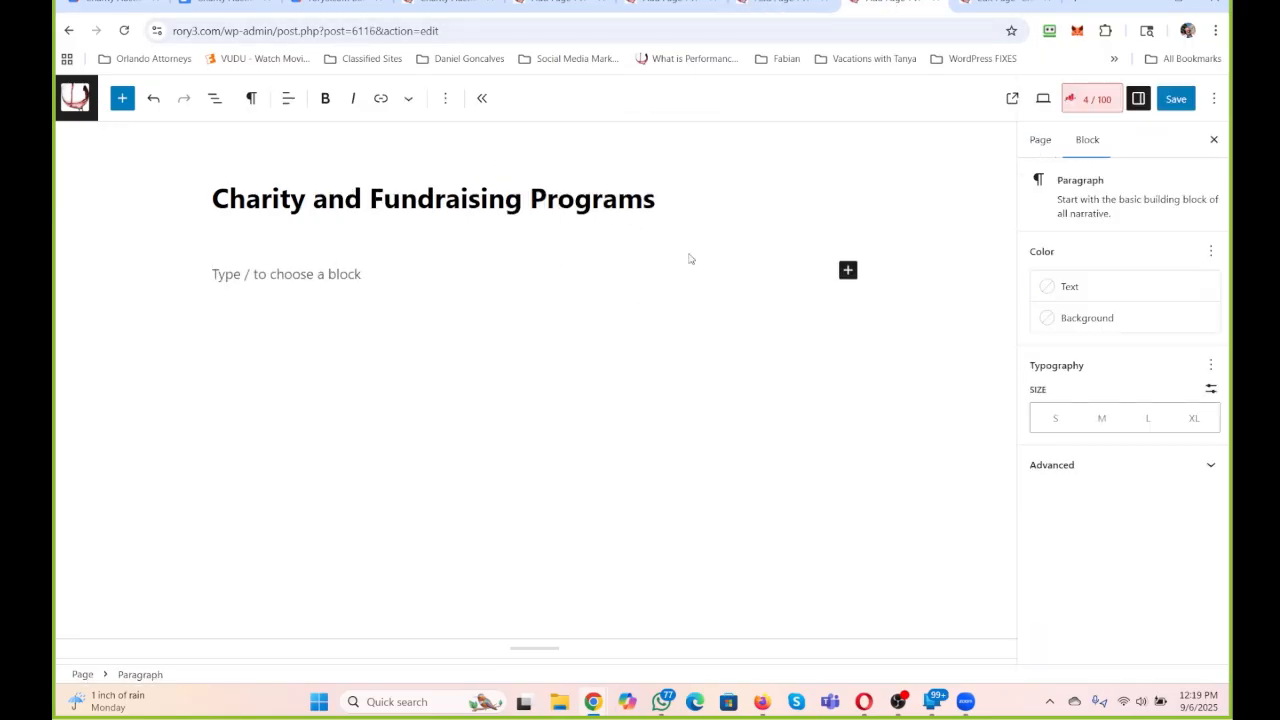
left_click(660, 4)
left_click(788, 4)
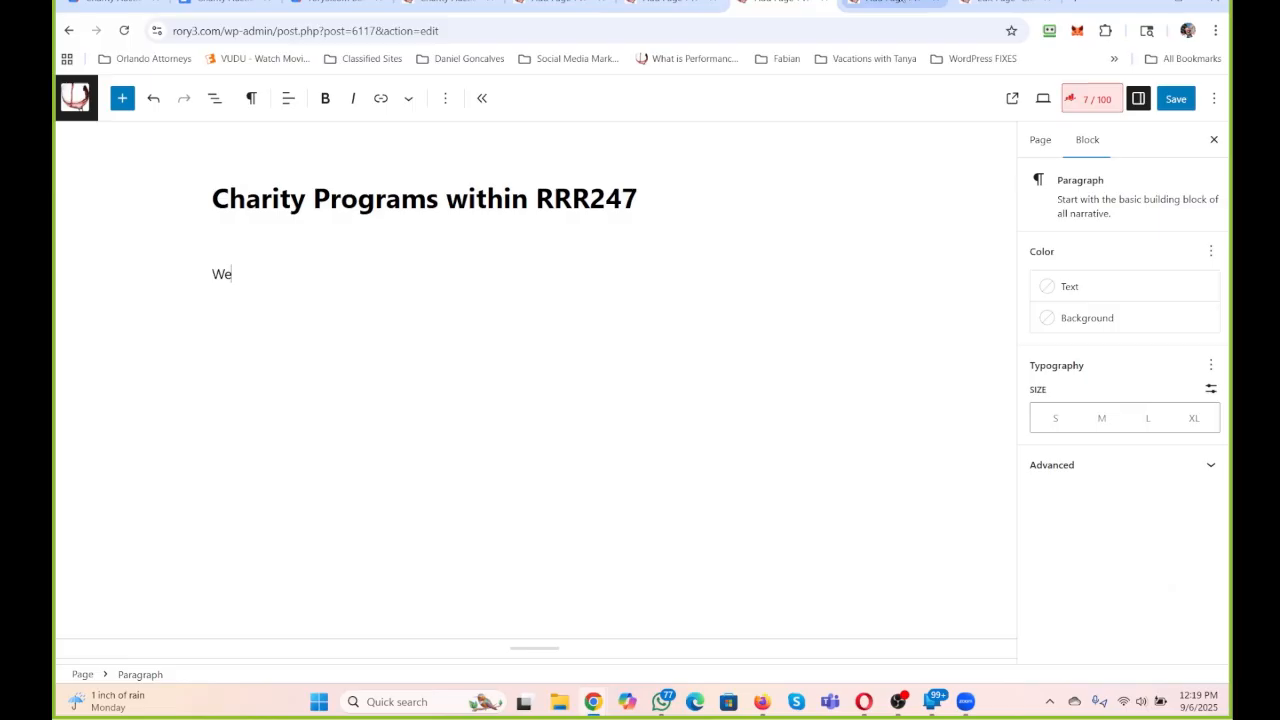
left_click(885, 4)
left_click(990, 4)
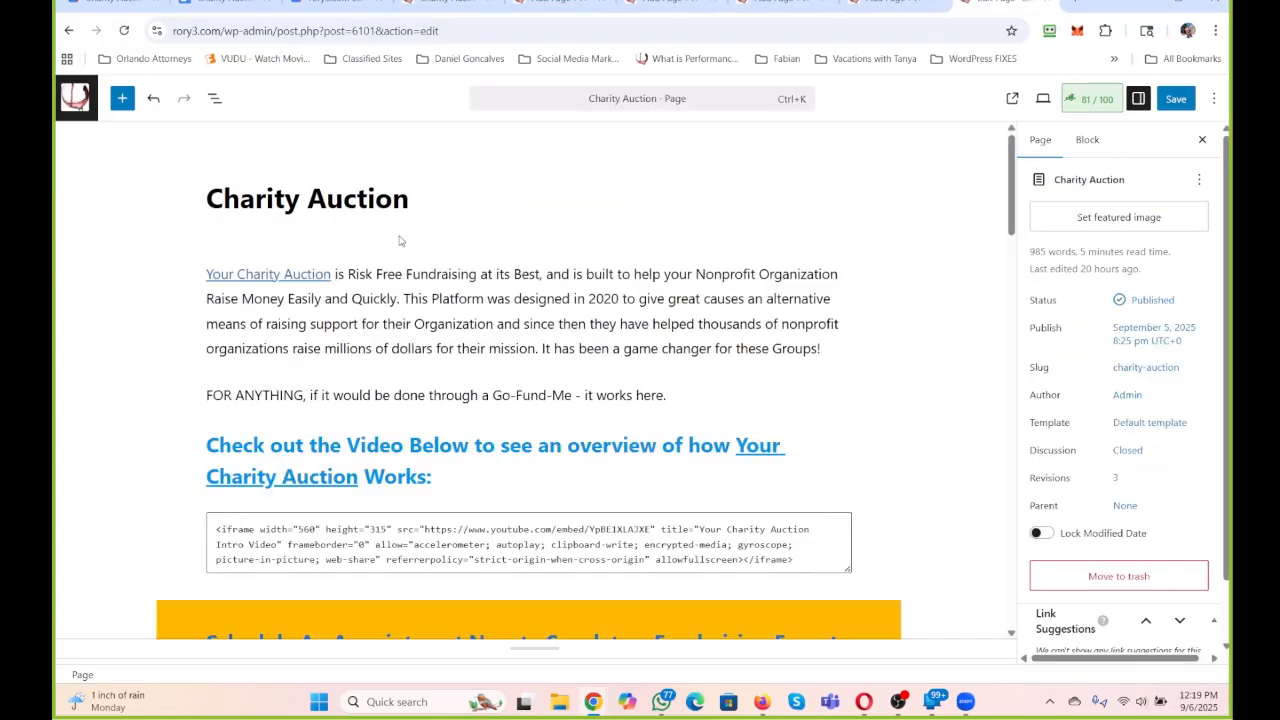
On "Charity and Fundraising Programs", write "Depending on what you are looking for, you are going to find solutions for raising funds for a Fundraiser or Charity Here.".
left_click(888, 6)
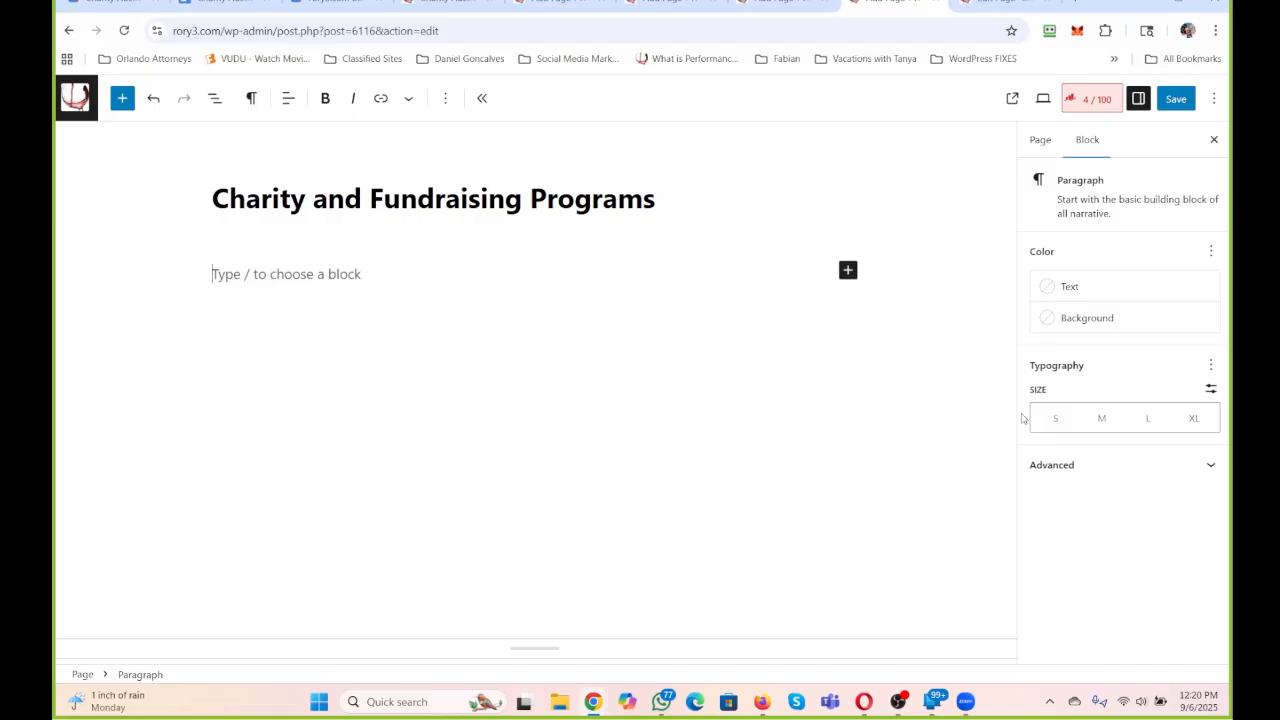
type("Depending o")
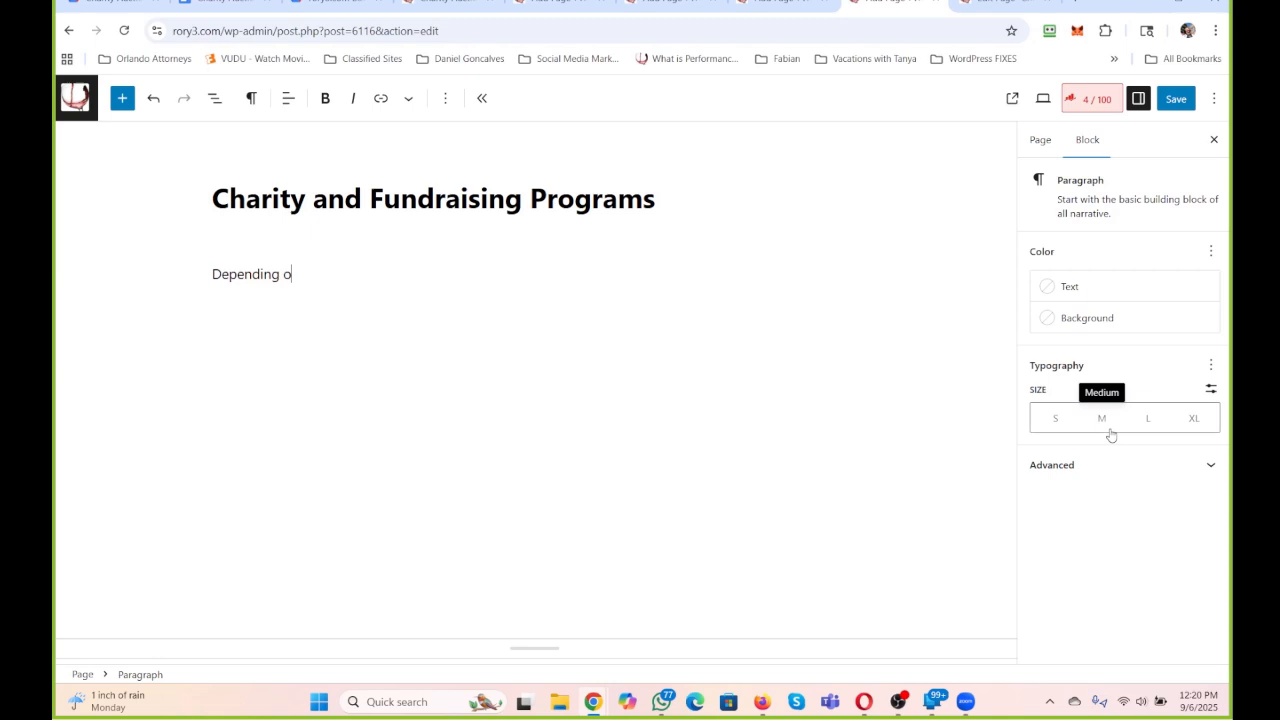
type("n what you are look")
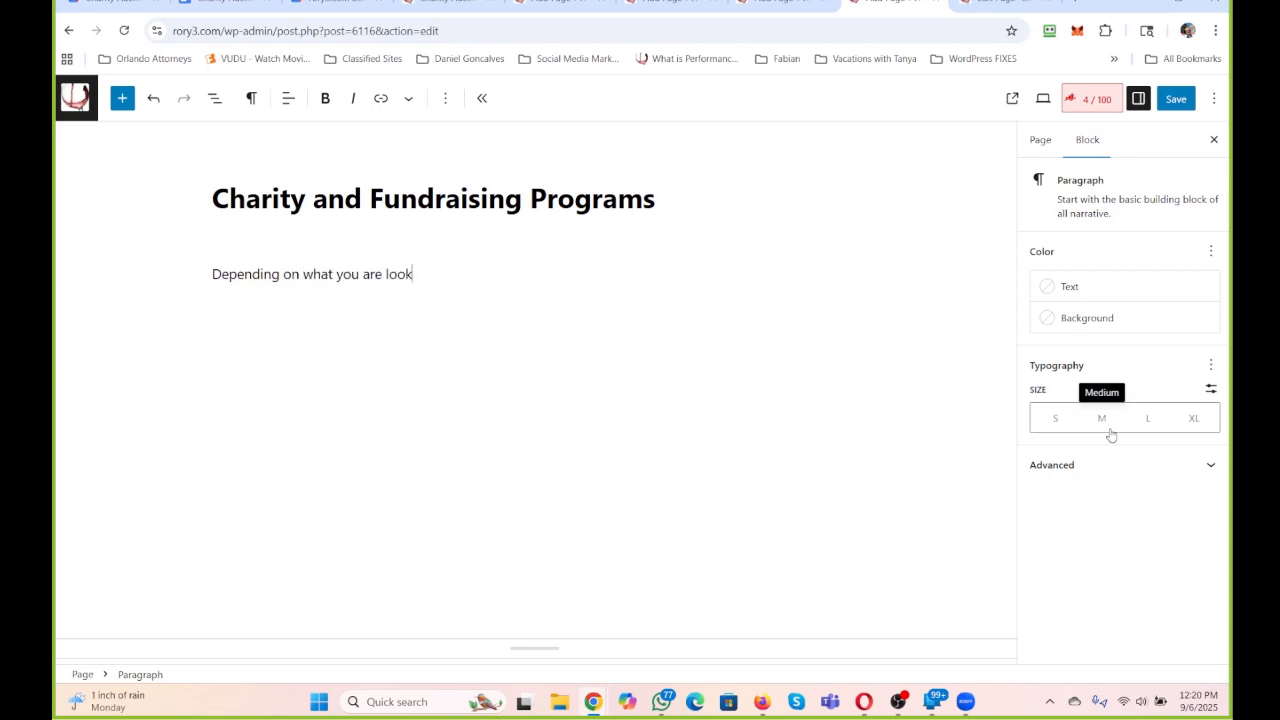
type("ing for, you are going to f")
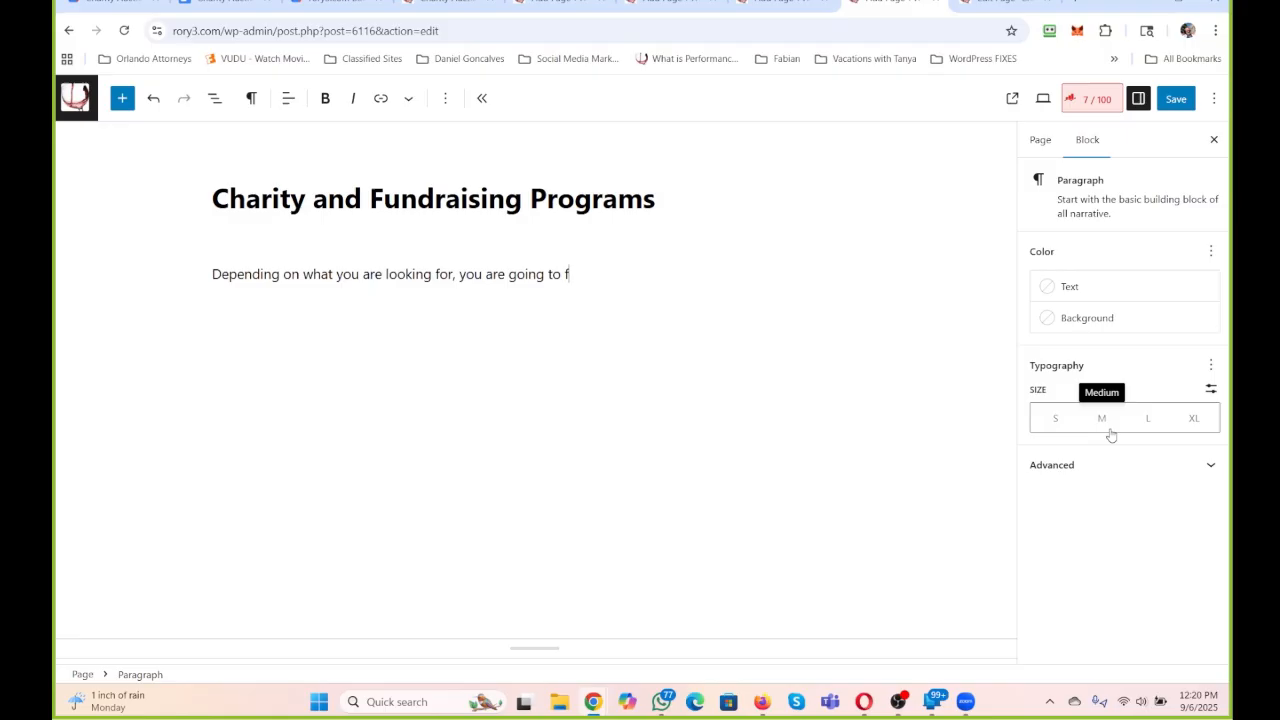
type("ind solutions for r")
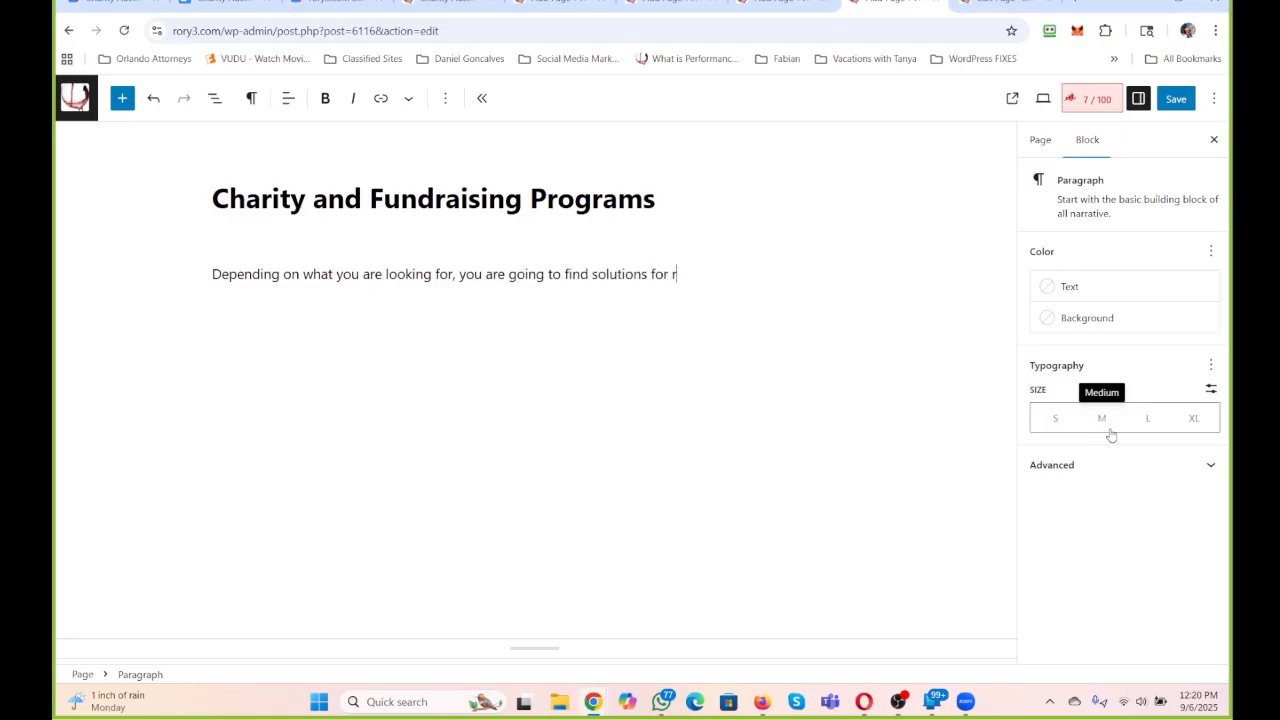
type("aising funds for a Fundra")
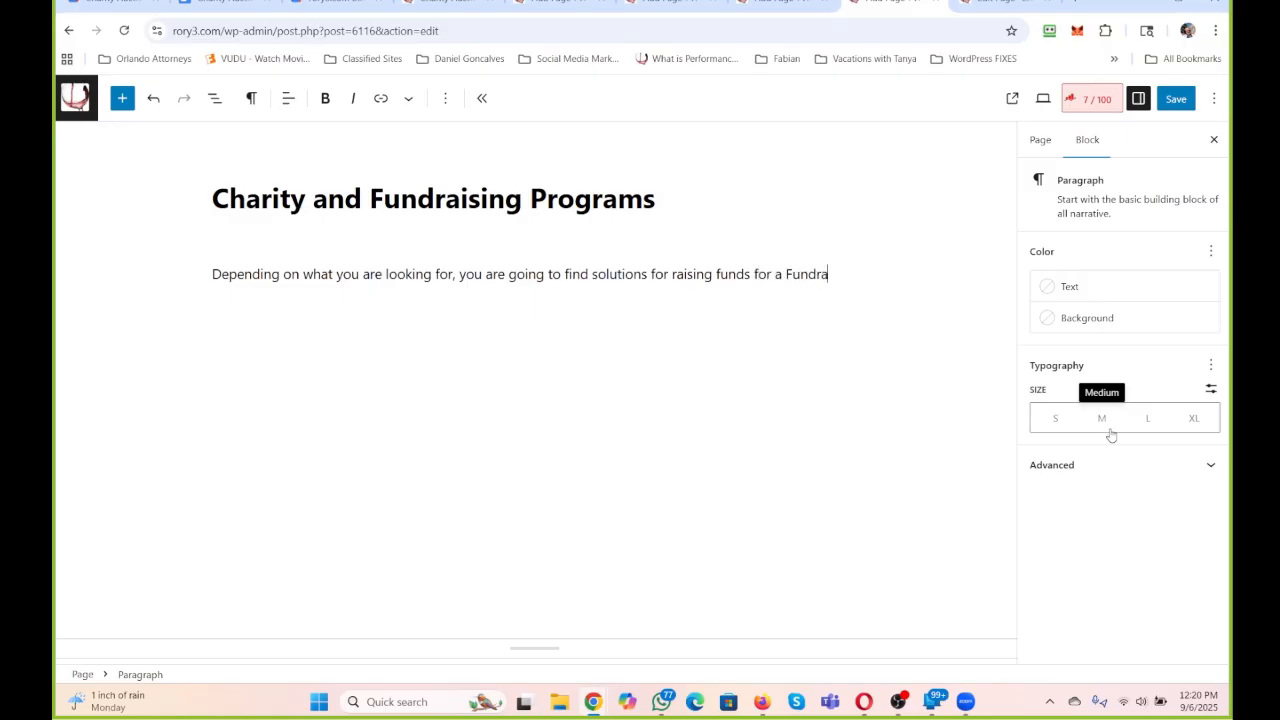
type("iser or Chairty")
key("BackSpace")
type("ity Here. We are ")
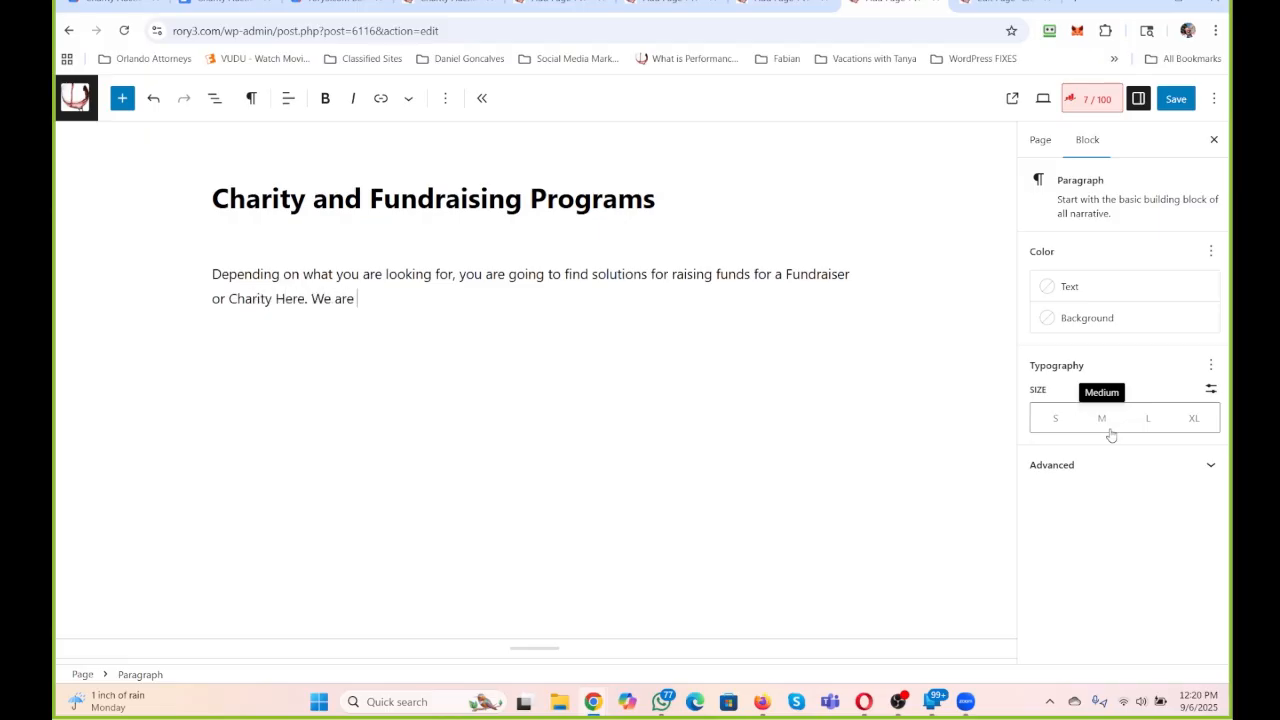
type("a huge Online Community, an")
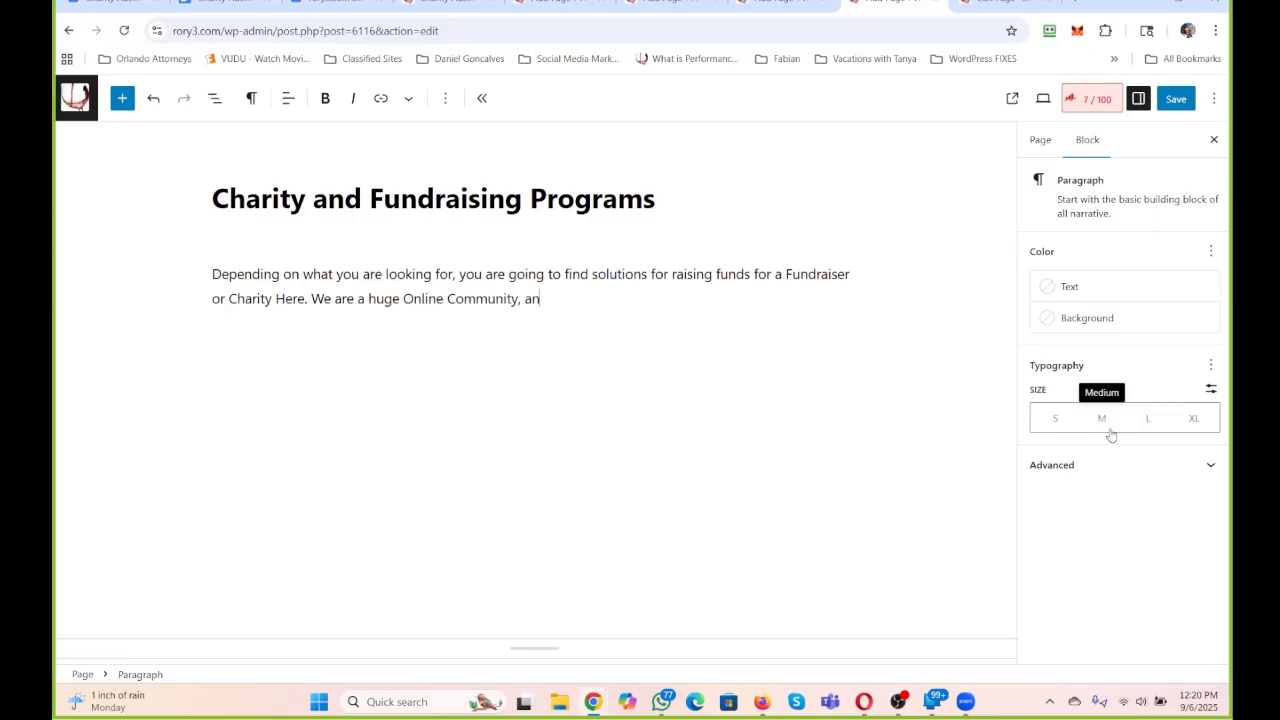
type("d creating financial solutions is s")
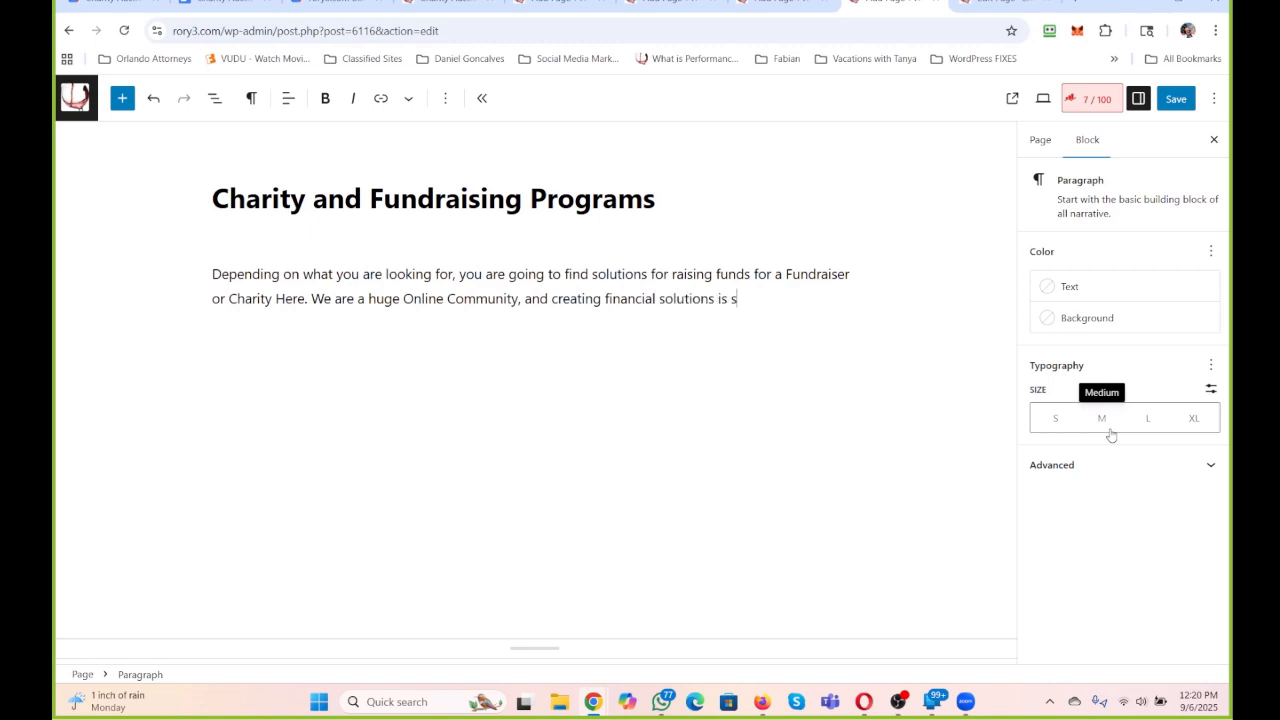
type("omething we are very good at.")
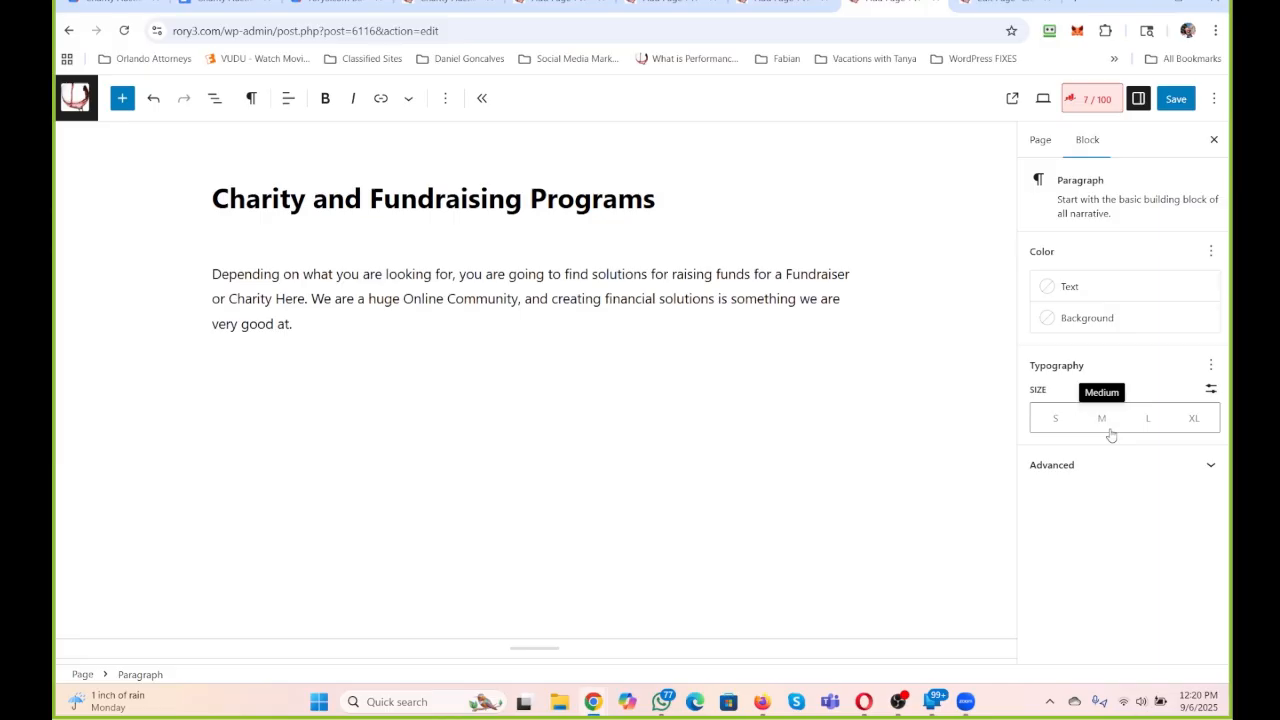
Continue the paragraph with "We are a huge Online Community, and creating financial solutions is something we are very good at." and save the page.
left_click(440, 298)
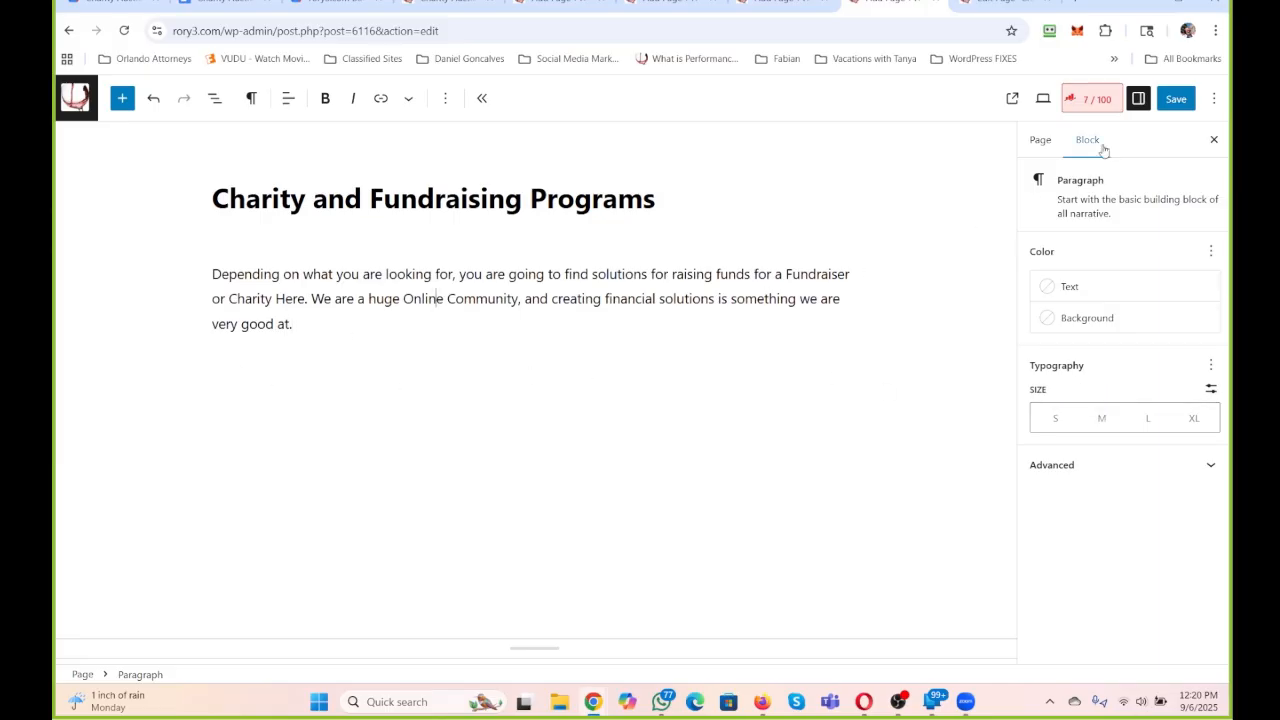
left_click(1172, 99)
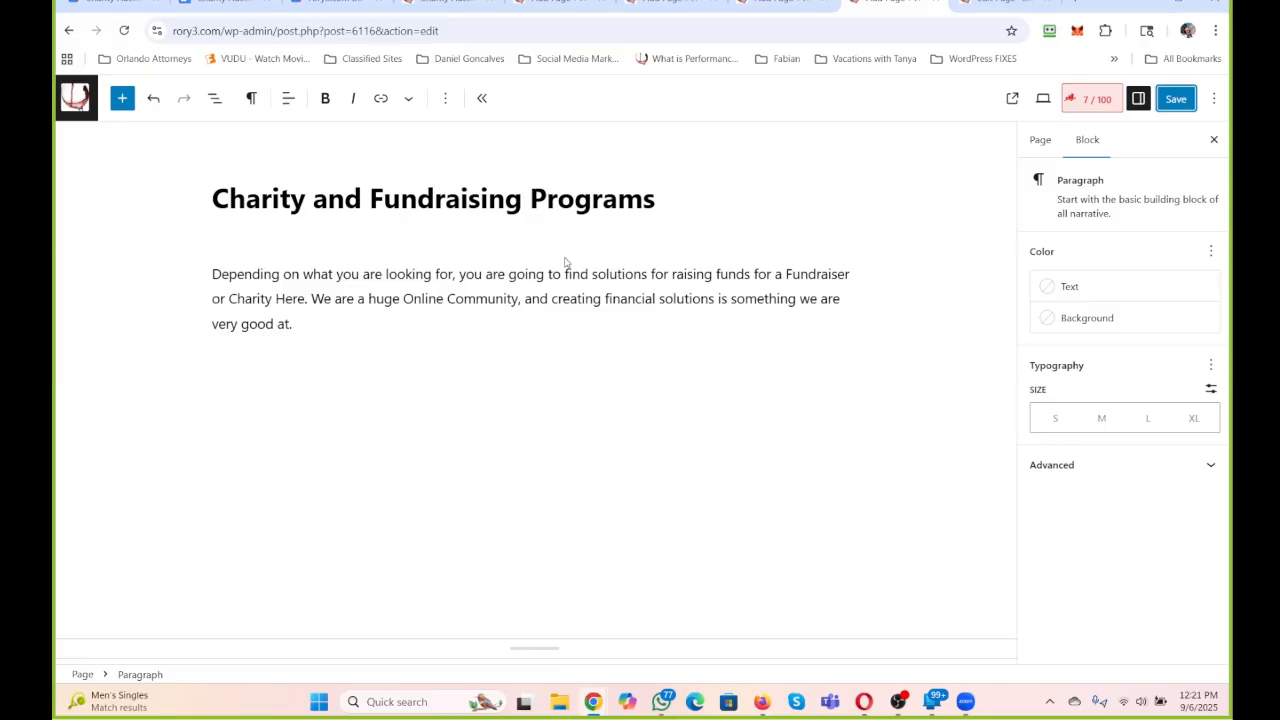
Review the full content of the "Charity Auction" page, from the introduction through the auction steps, benefits and testimonials.
left_click(990, 4)
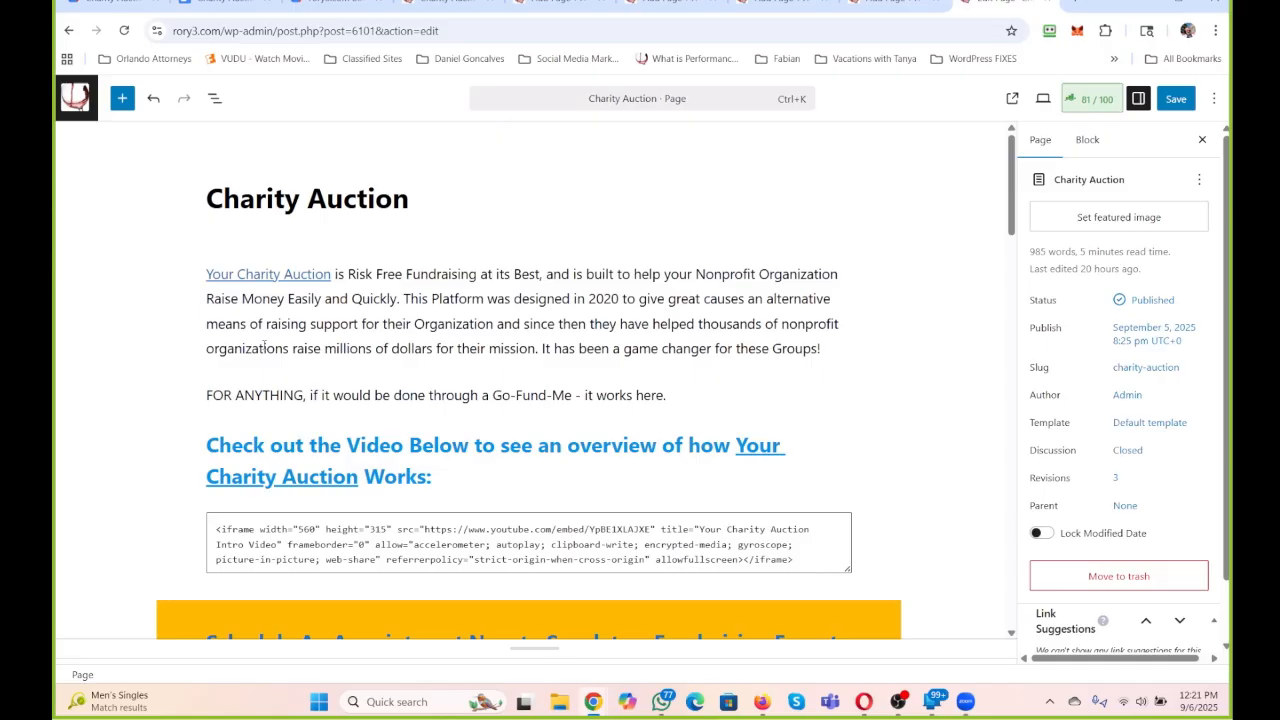
scroll(452, 238, "down", 10)
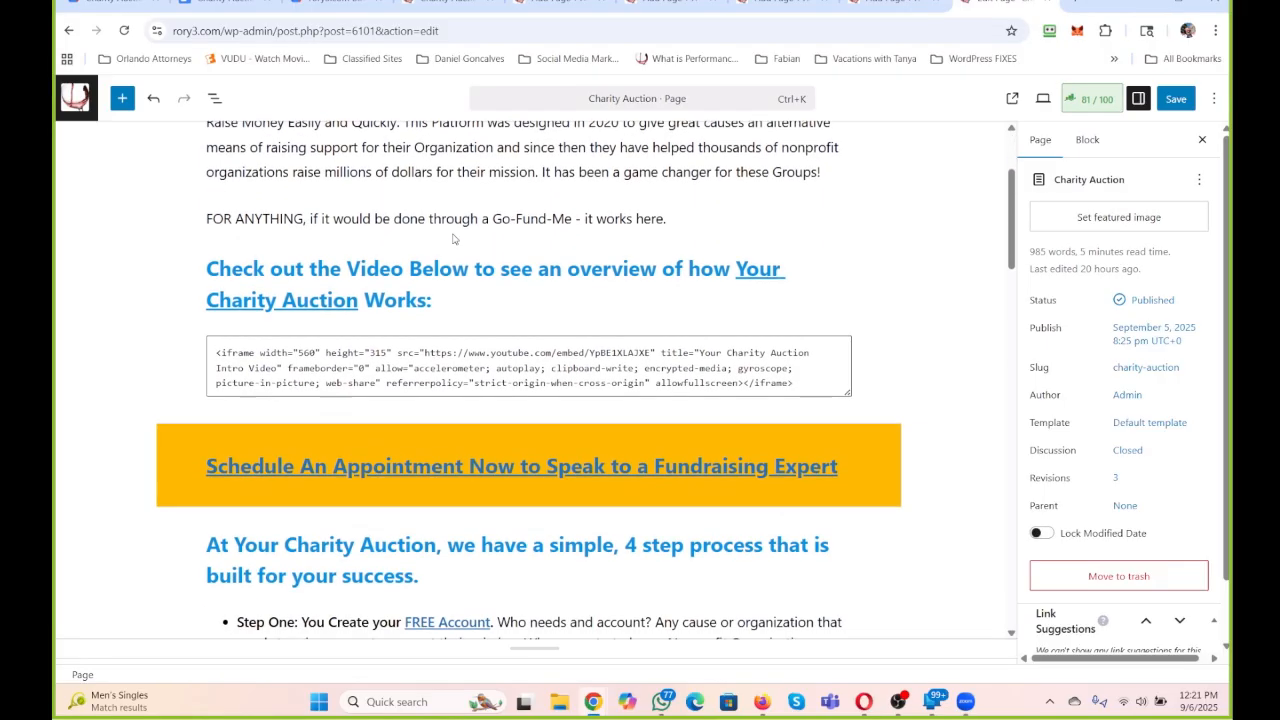
scroll(452, 239, "down", 4)
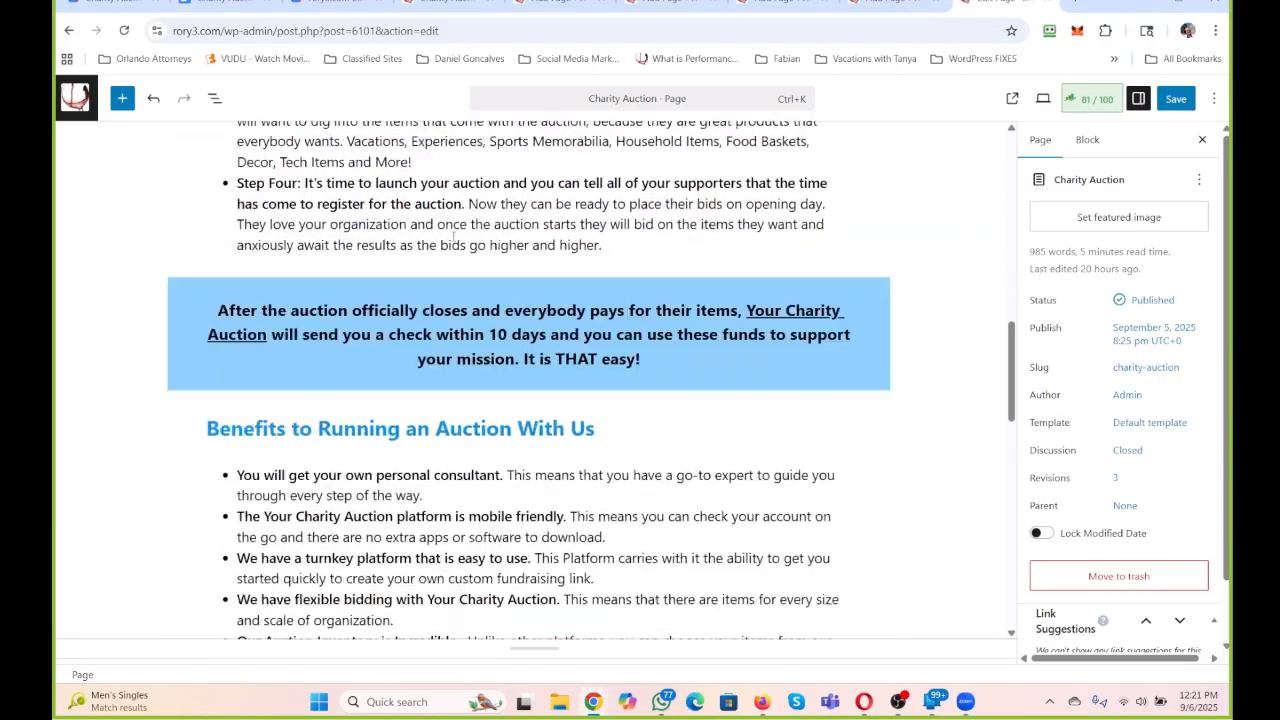
scroll(464, 383, "down", 5)
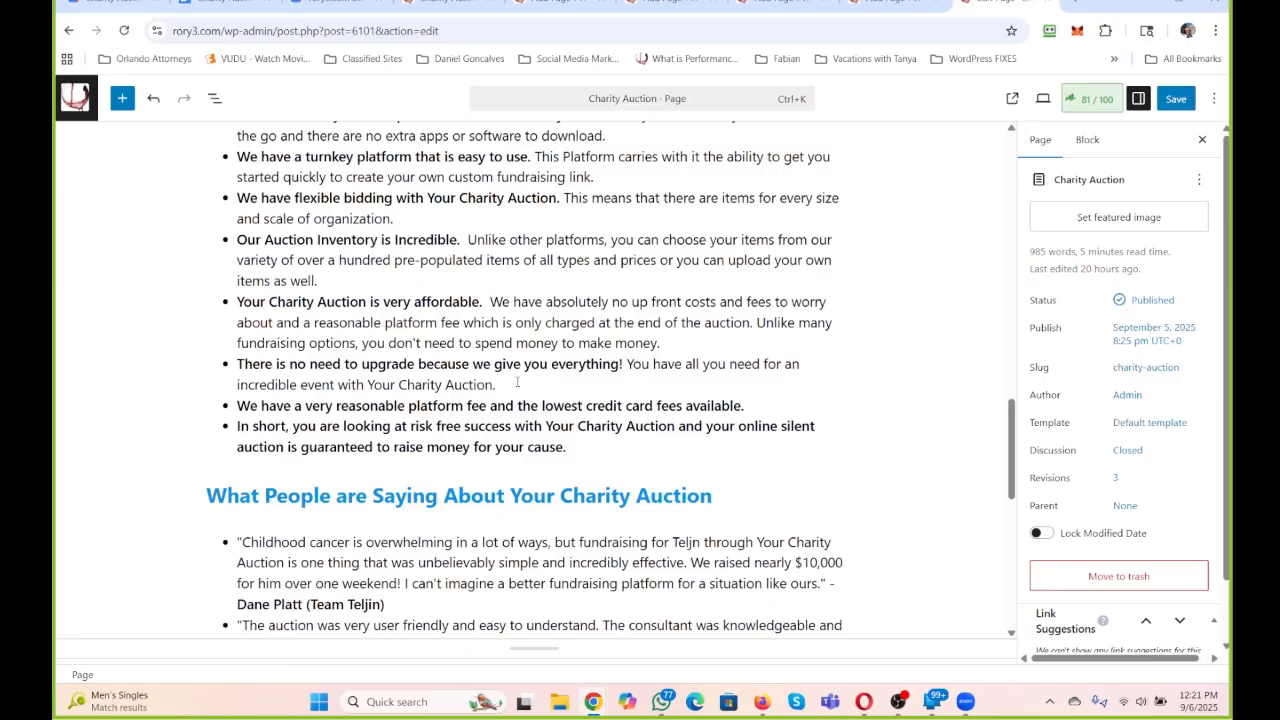
scroll(518, 380, "down", 3)
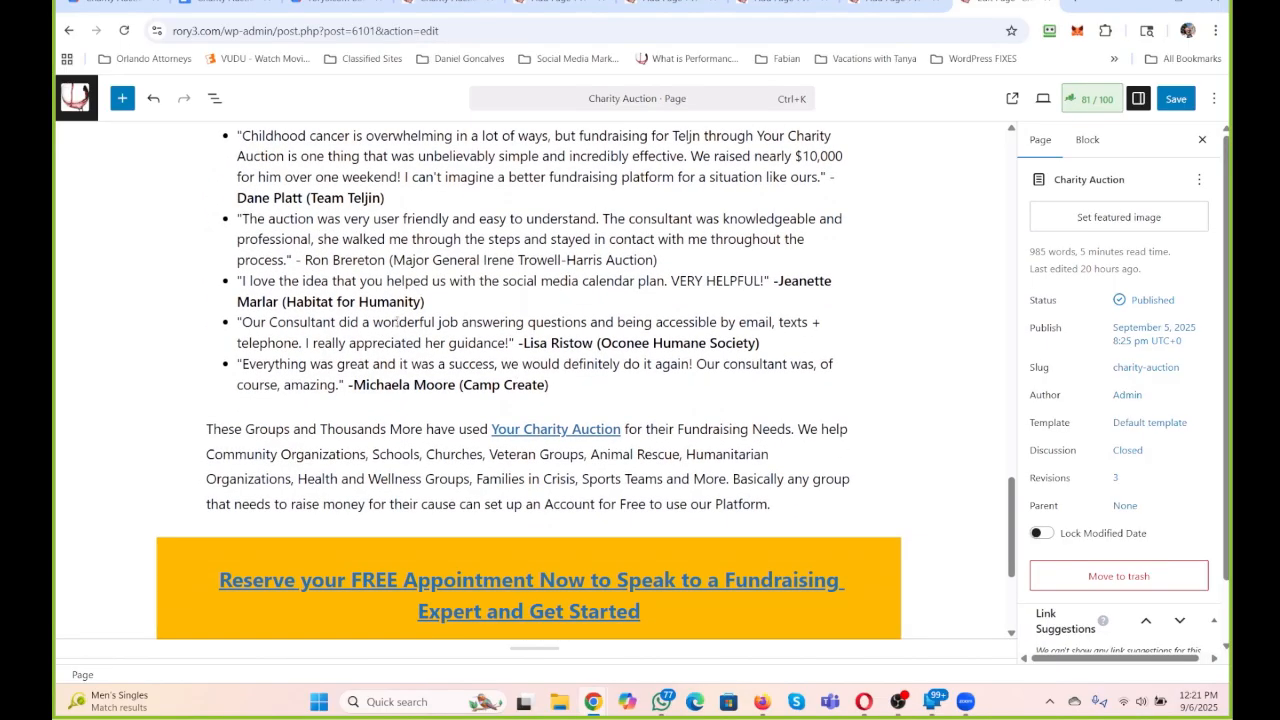
scroll(516, 334, "down", 5)
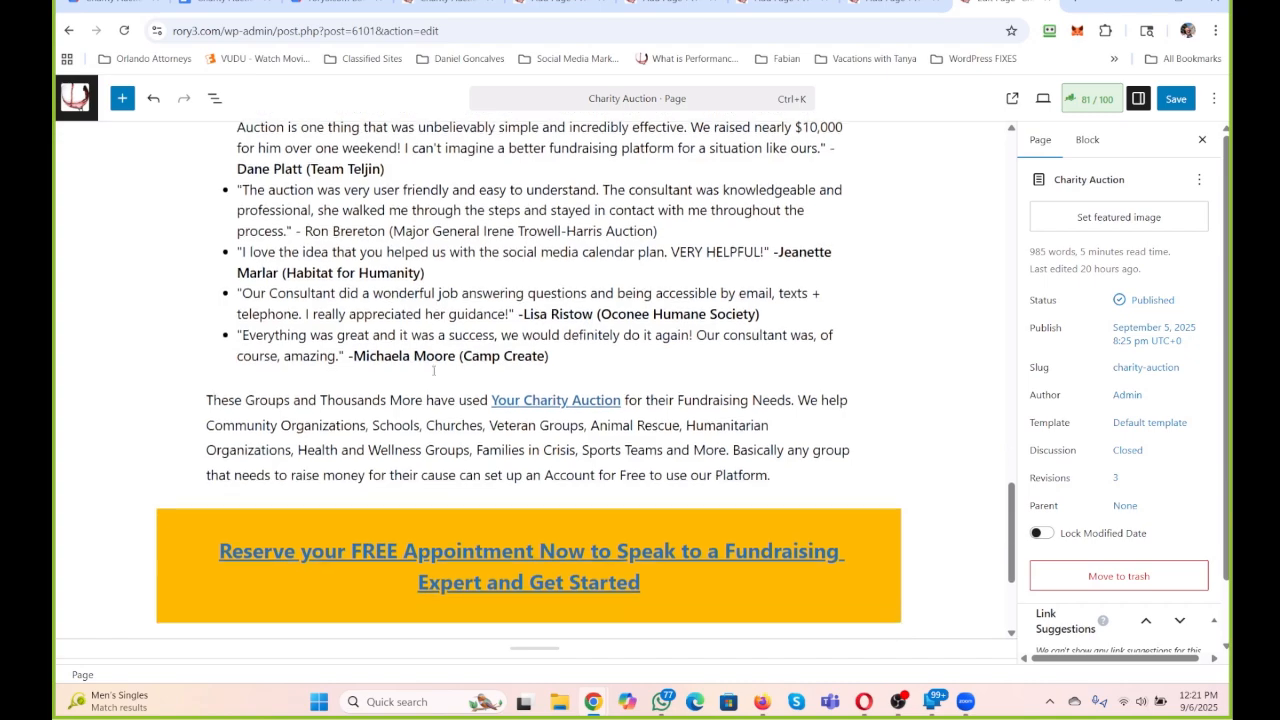
scroll(433, 371, "up", 10)
scroll(433, 372, "up", 12)
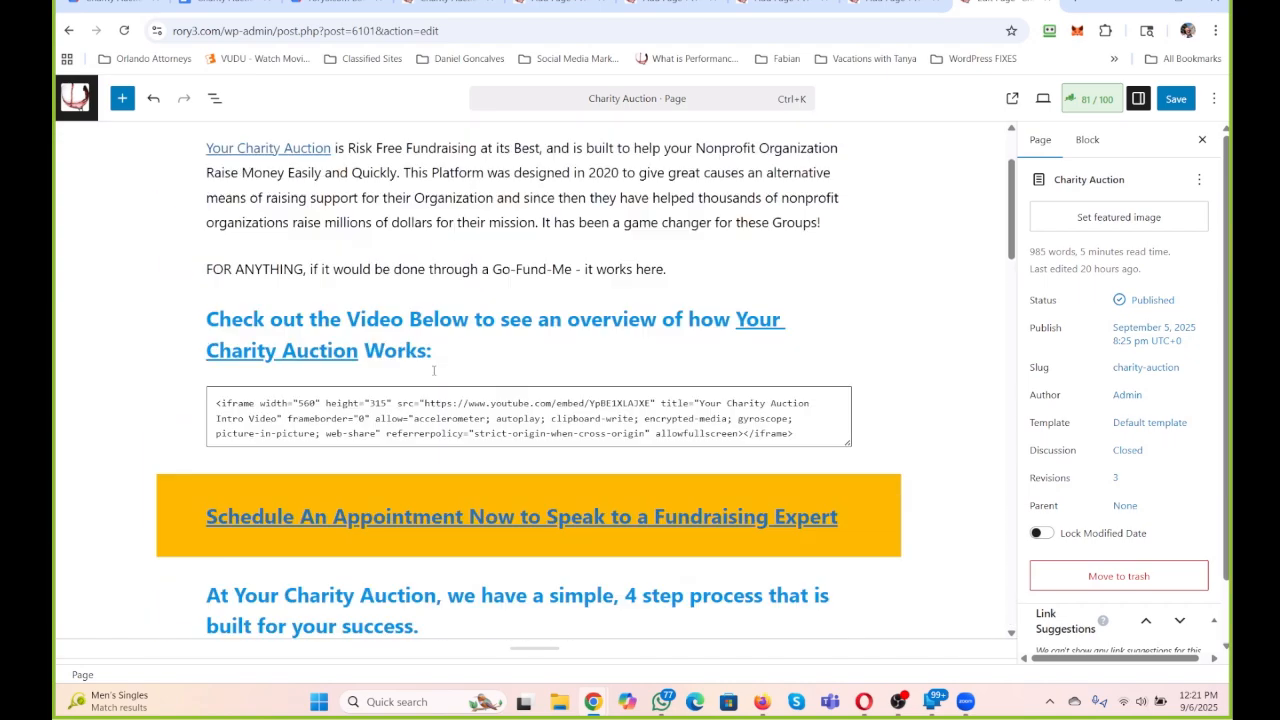
scroll(434, 375, "up", 1)
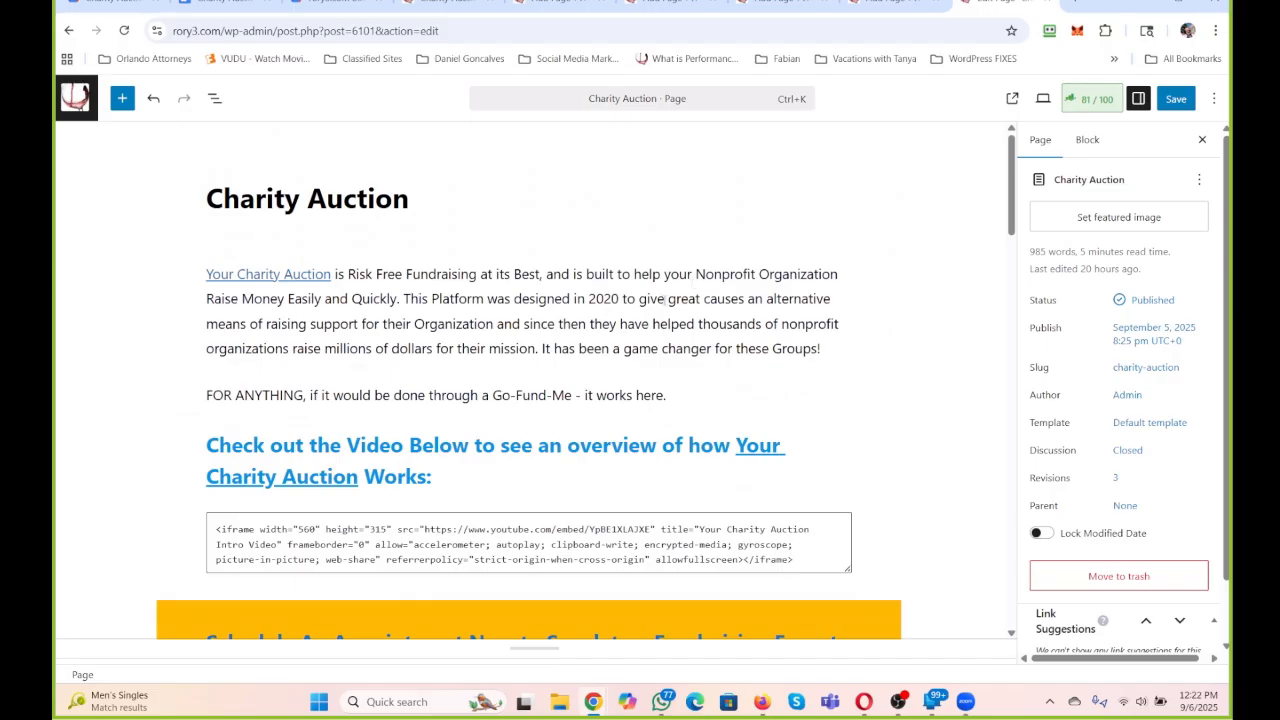
Check the Charity Auctions folder in Google Drive and the Charity Auction document, and return to the "Charity Auction" page in WordPress.
left_click(158, 4)
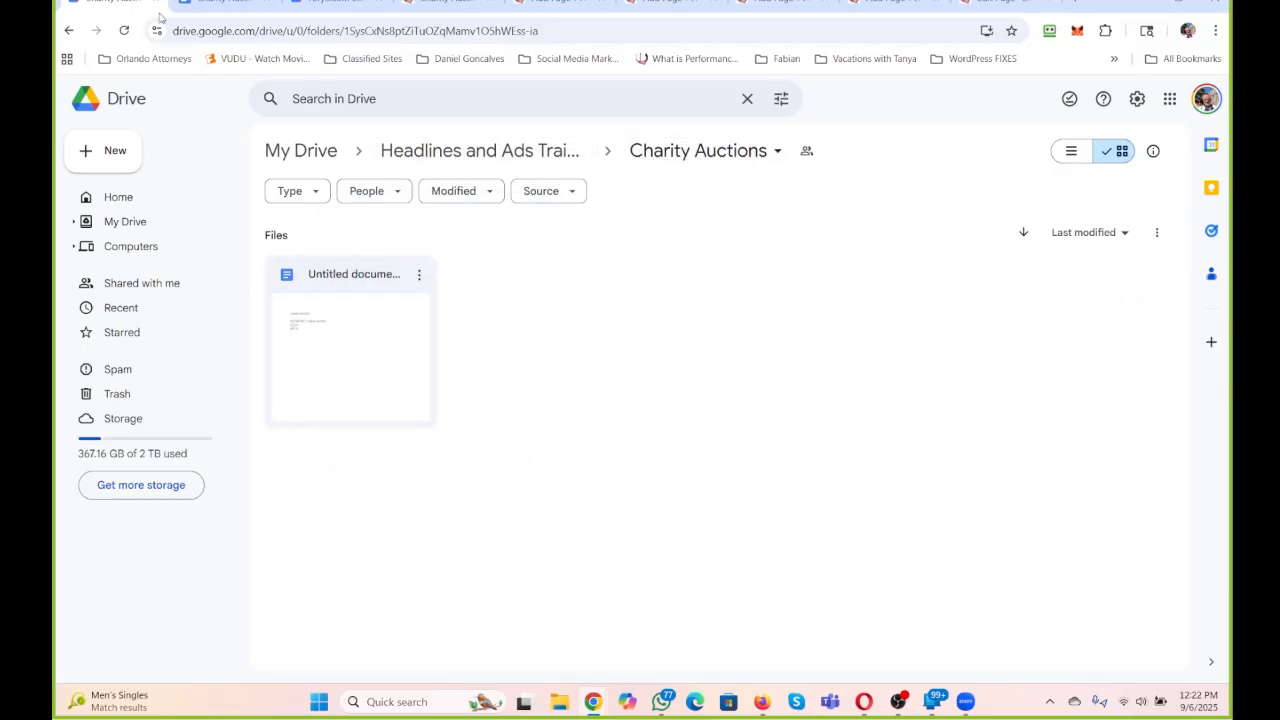
left_click(196, 4)
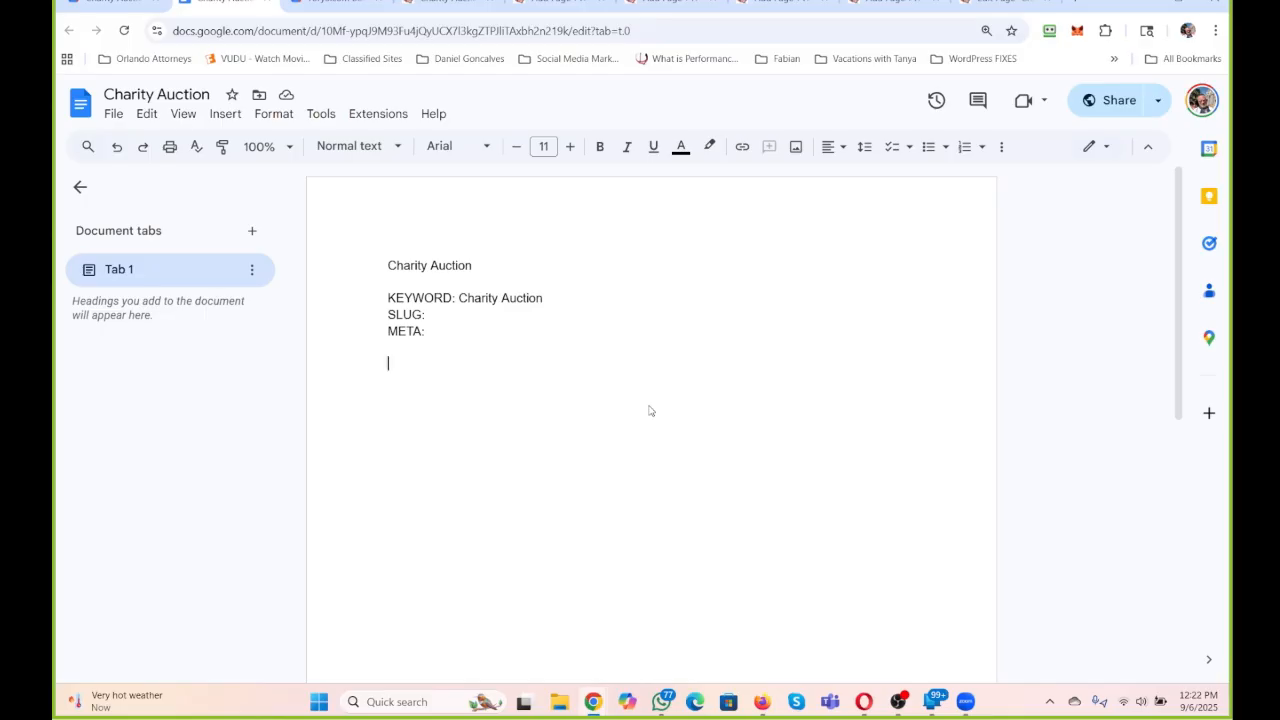
left_click(1000, 3)
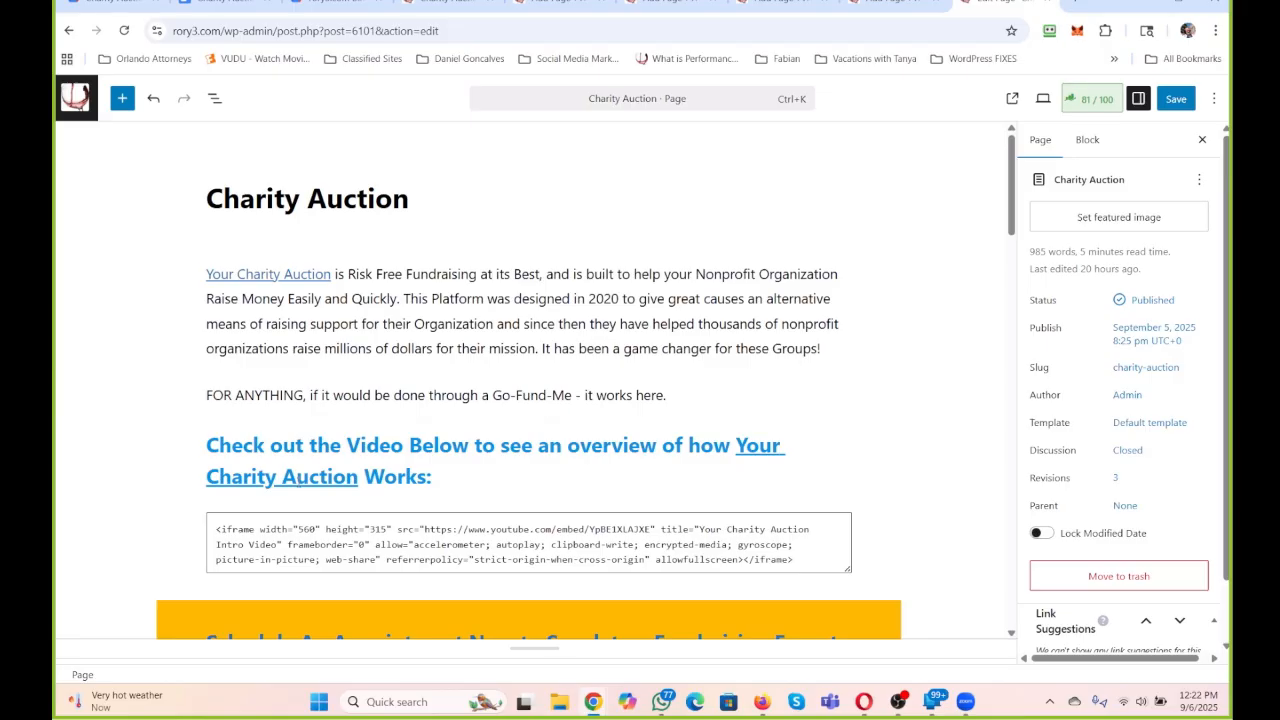
Switch to ChatGPT in a new browser tab.
scroll(470, 444, "down", 2)
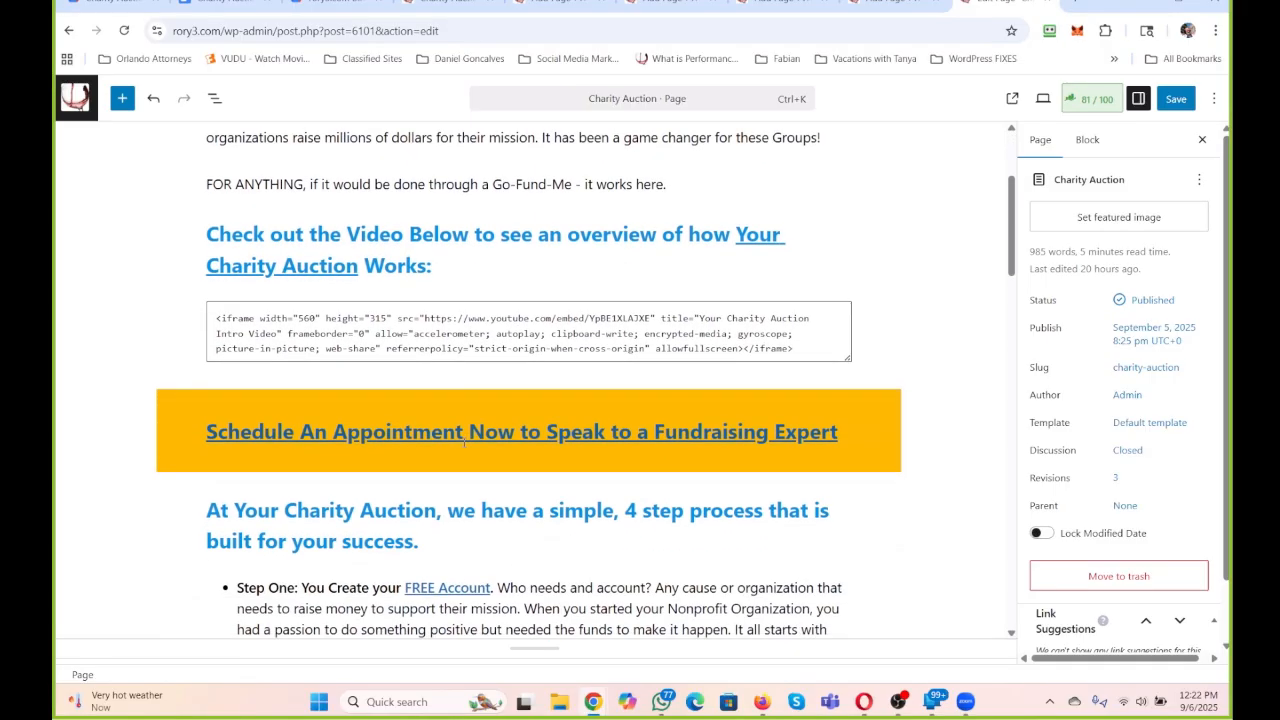
left_click(1078, 3)
type("c")
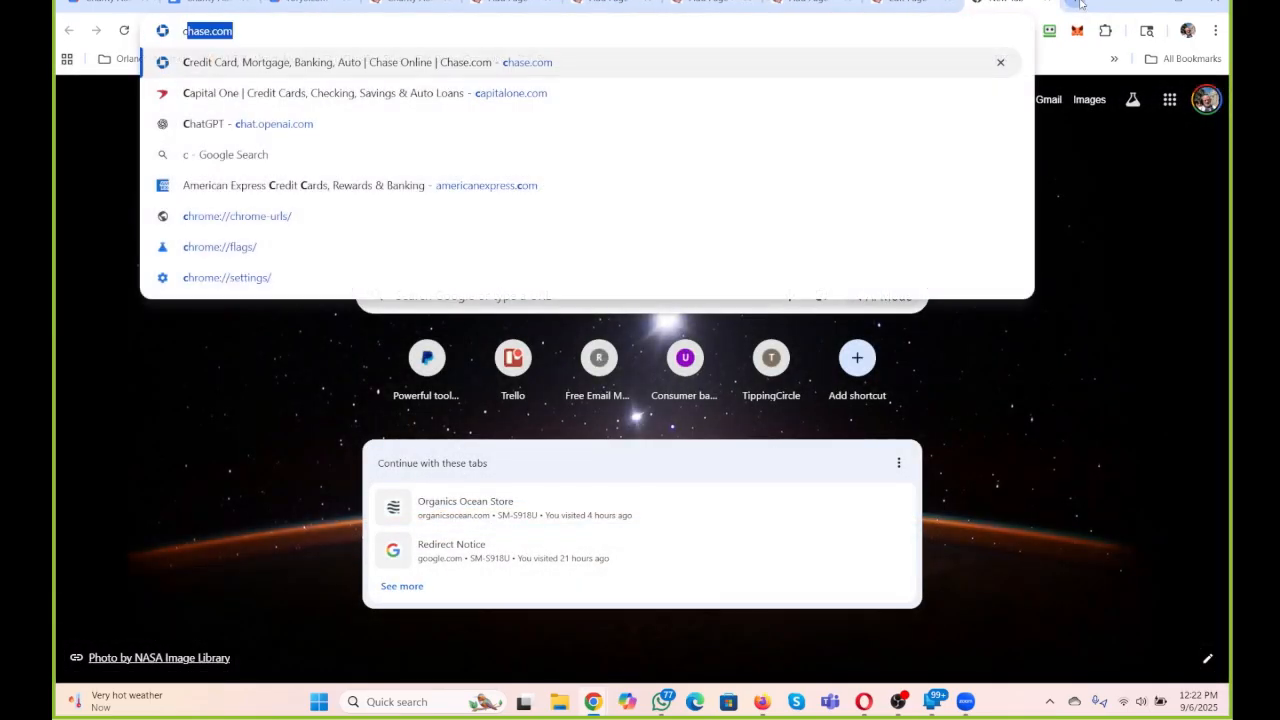
key("BackSpace")
key("BackSpace")
type("drea")
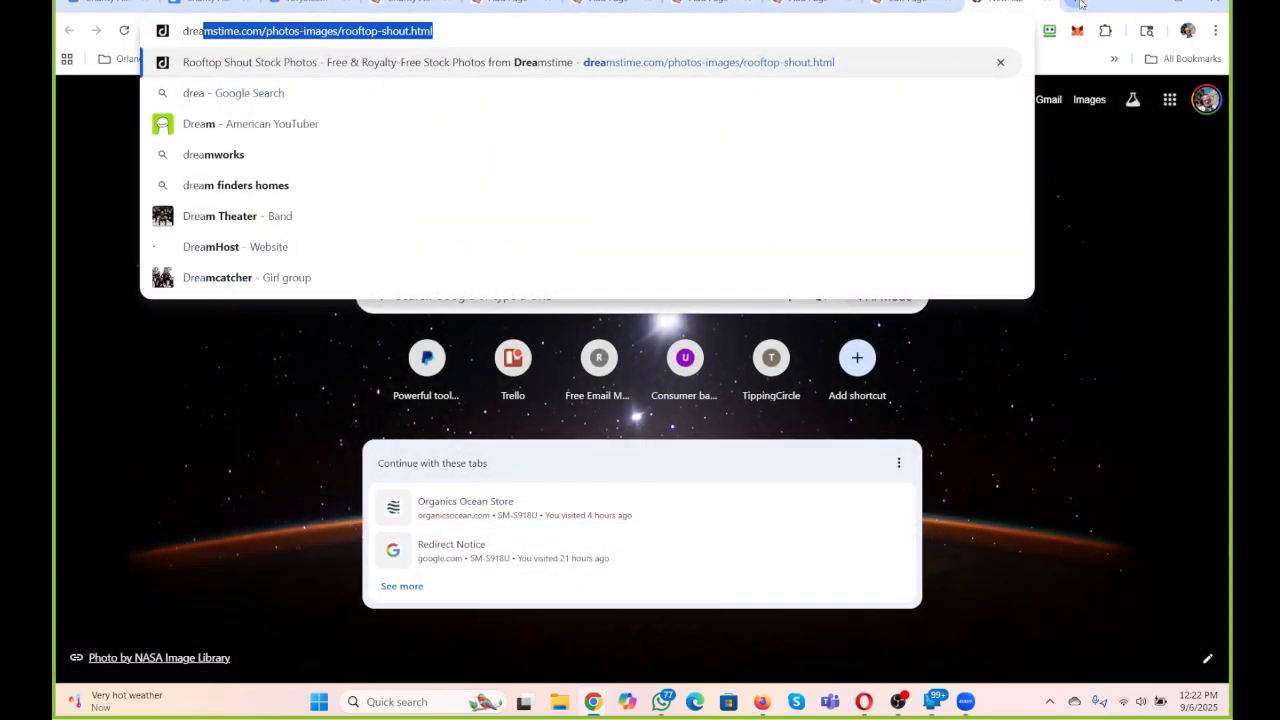
key("BackSpace")
key("BackSpace")
key("BackSpace")
key("BackSpace")
key("BackSpace")
type("chat")
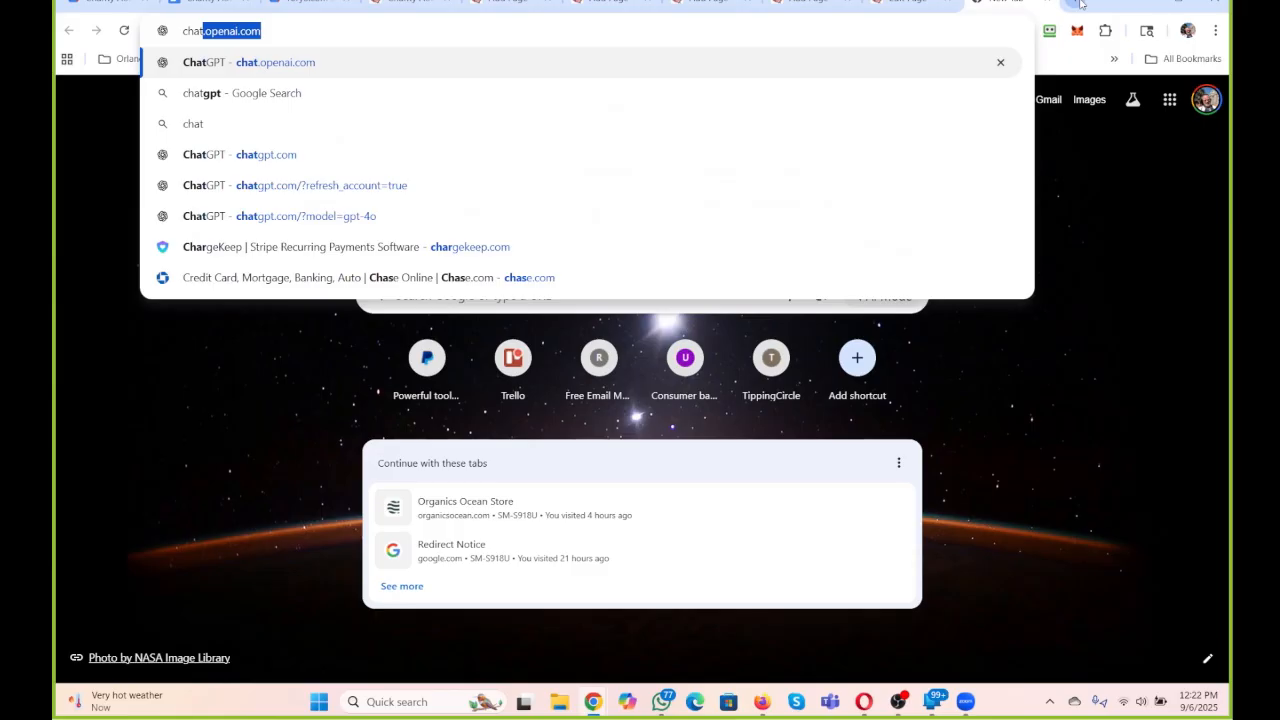
key("Return")
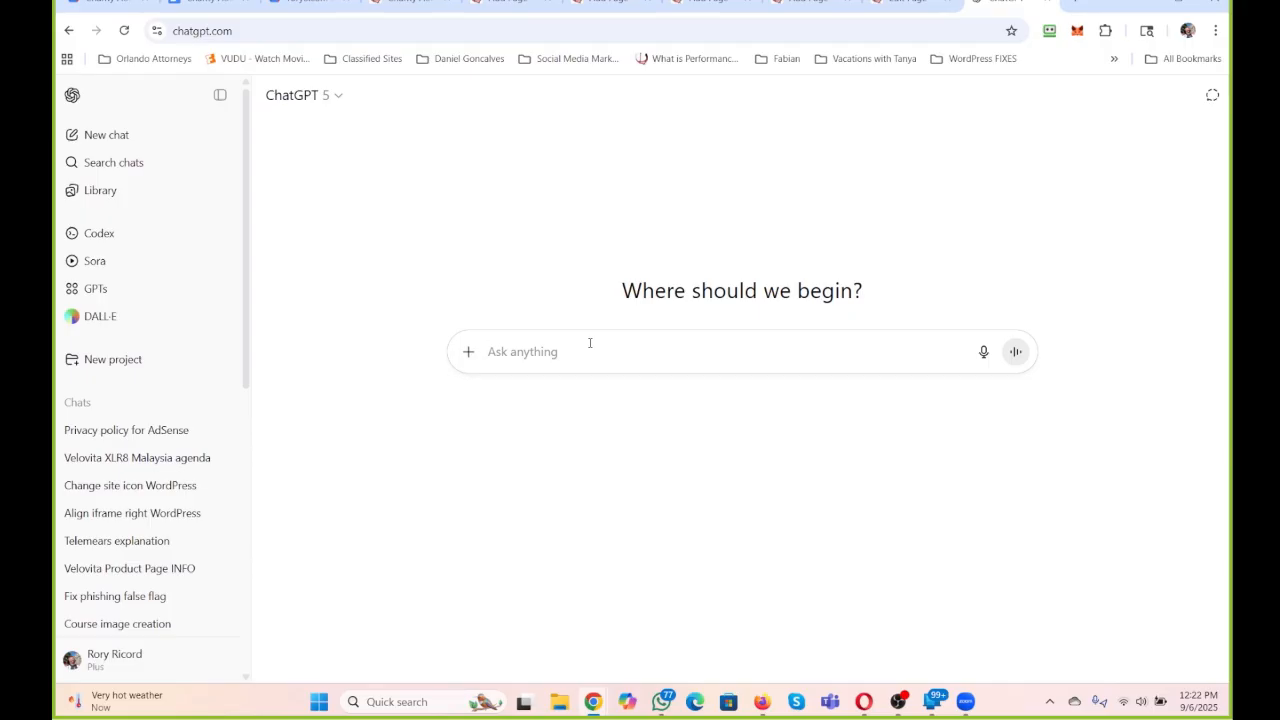
Start the ChatGPT prompt with "Create an image for use".
type("The")
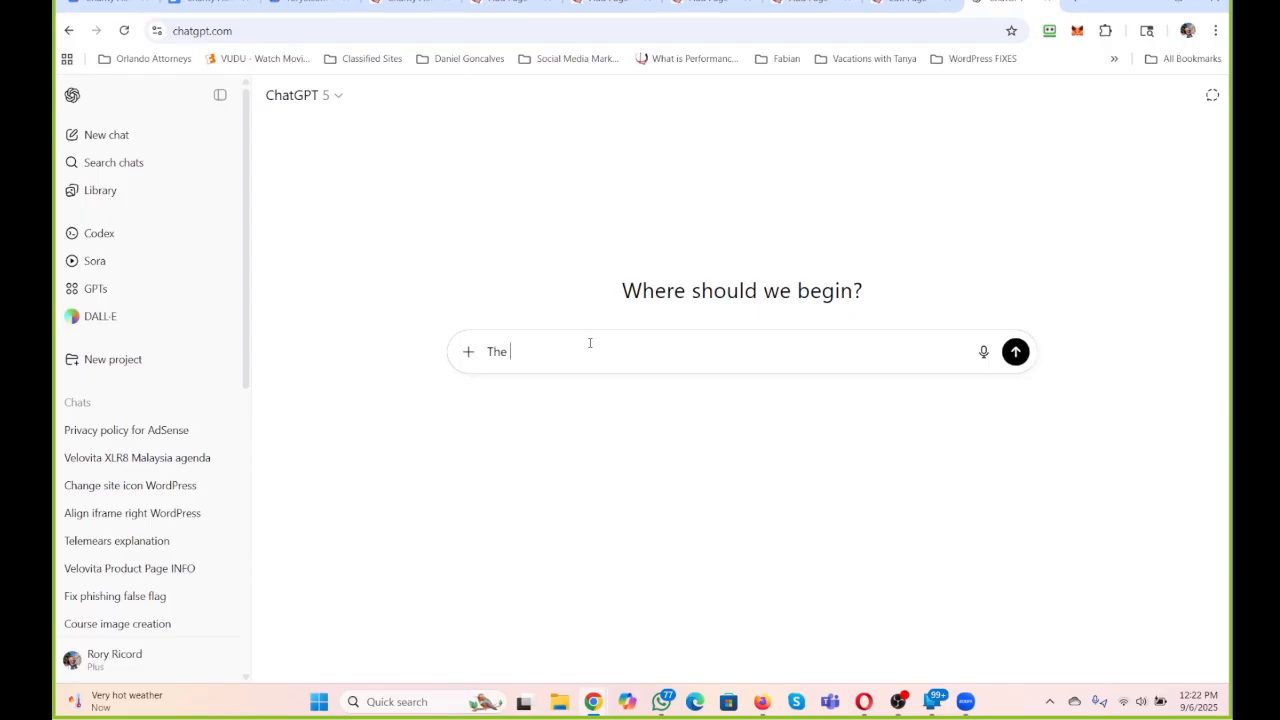
key("BackSpace")
key("BackSpace")
key("BackSpace")
type("Pleas")
key("BackSpace")
key("BackSpace")
key("BackSpace")
key("BackSpace")
key("BackSpace")
type("Create an image")
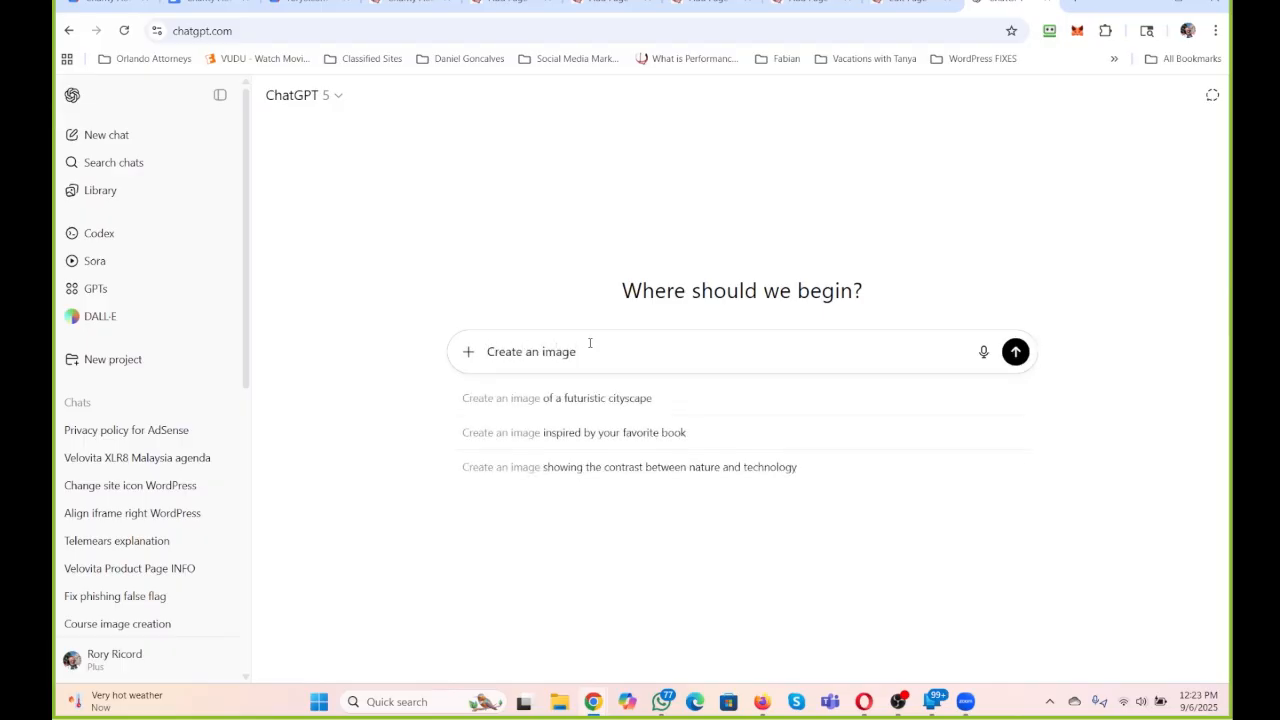
type(" for use")
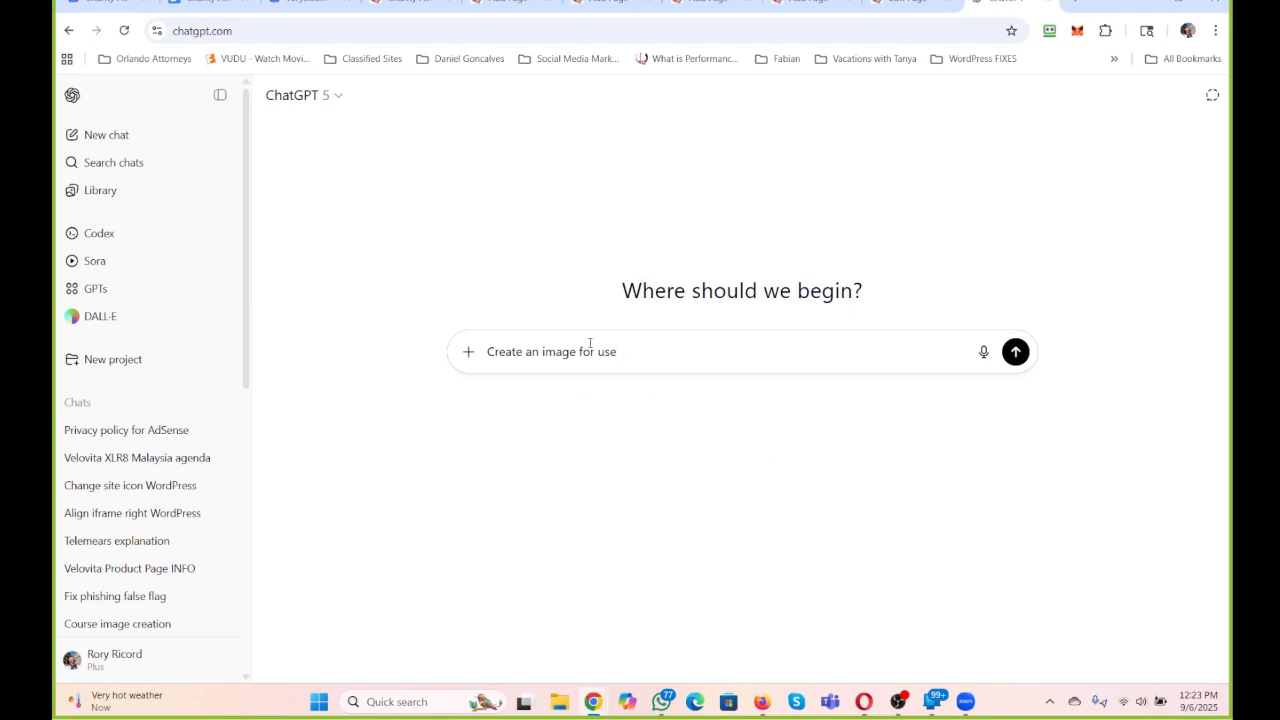
type(" in a Blogging Page about Chai")
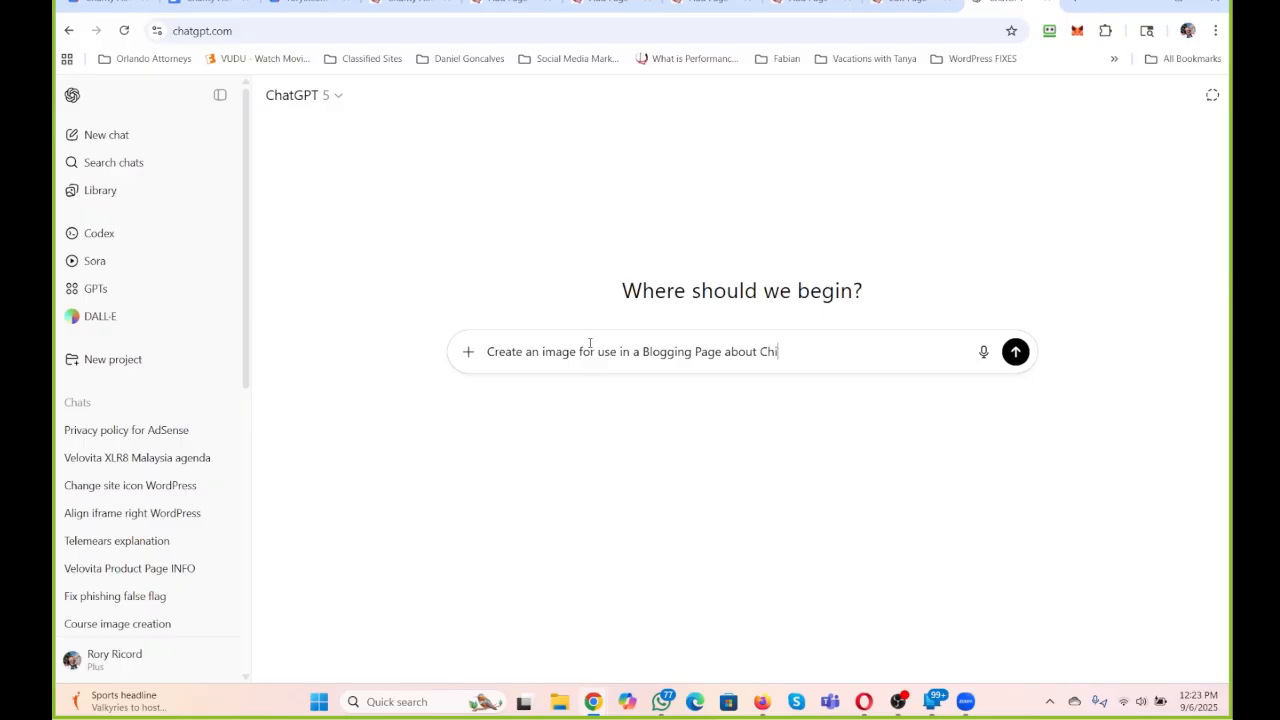
Complete the prompt's first sentence with "in a Blogging Page about Charity Auctions".
key("BackSpace")
type("airy")
key("BackSpace")
key("BackSpace")
key("BackSpace")
key("BackSpace")
type("rity Au")
type("ctions to")
key("BackSpace")
key("BackSpace")
key("BackSpace")
key("BackSpace")
Add to the image prompt that it should be "an image of a graph arrow going up".
type(". Have it be ")
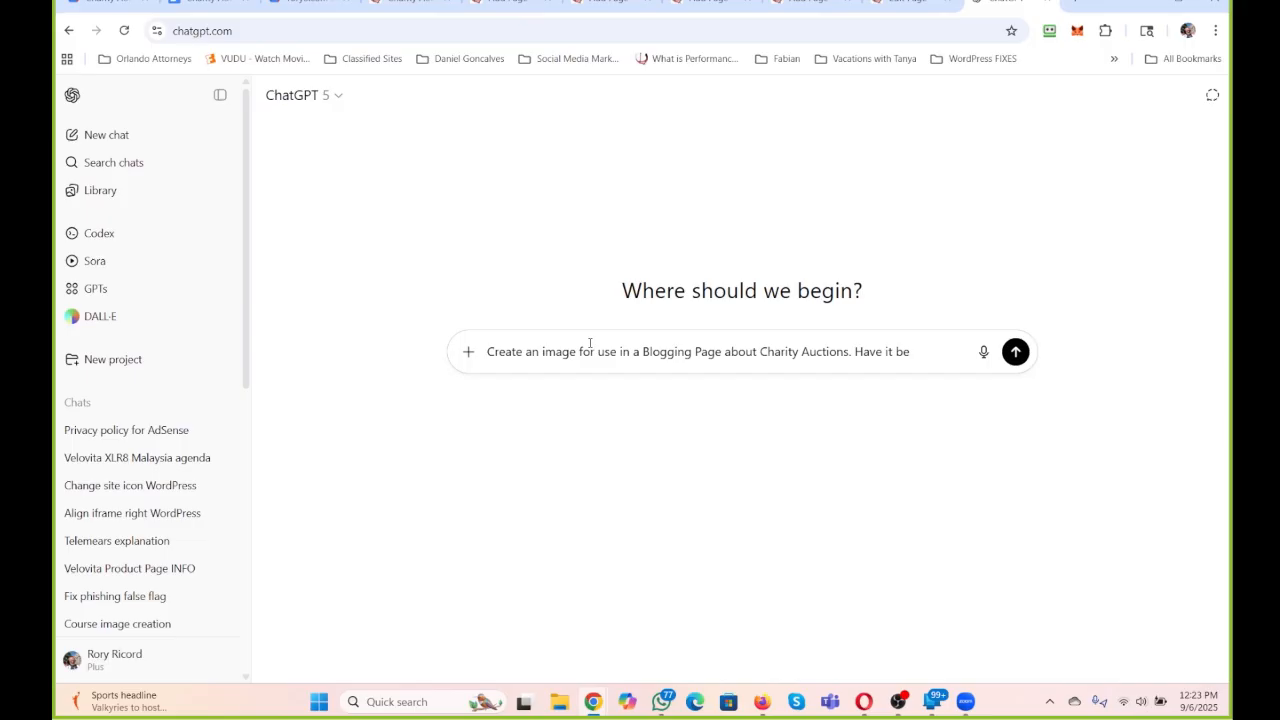
type("an image of")
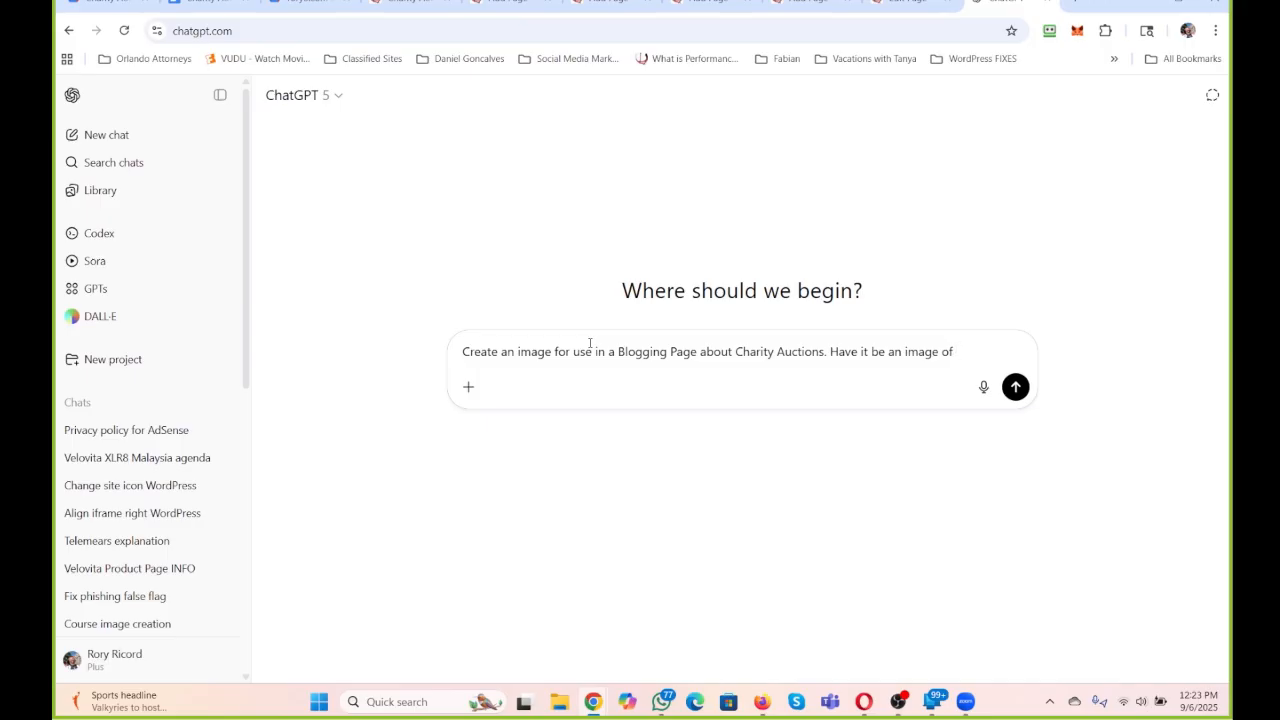
type("a gr")
key("BackSpace")
key("BackSpace")
key("BackSpace")
type("n")
key("BackSpace")
key("BackSpace")
type("graph arrow goin")
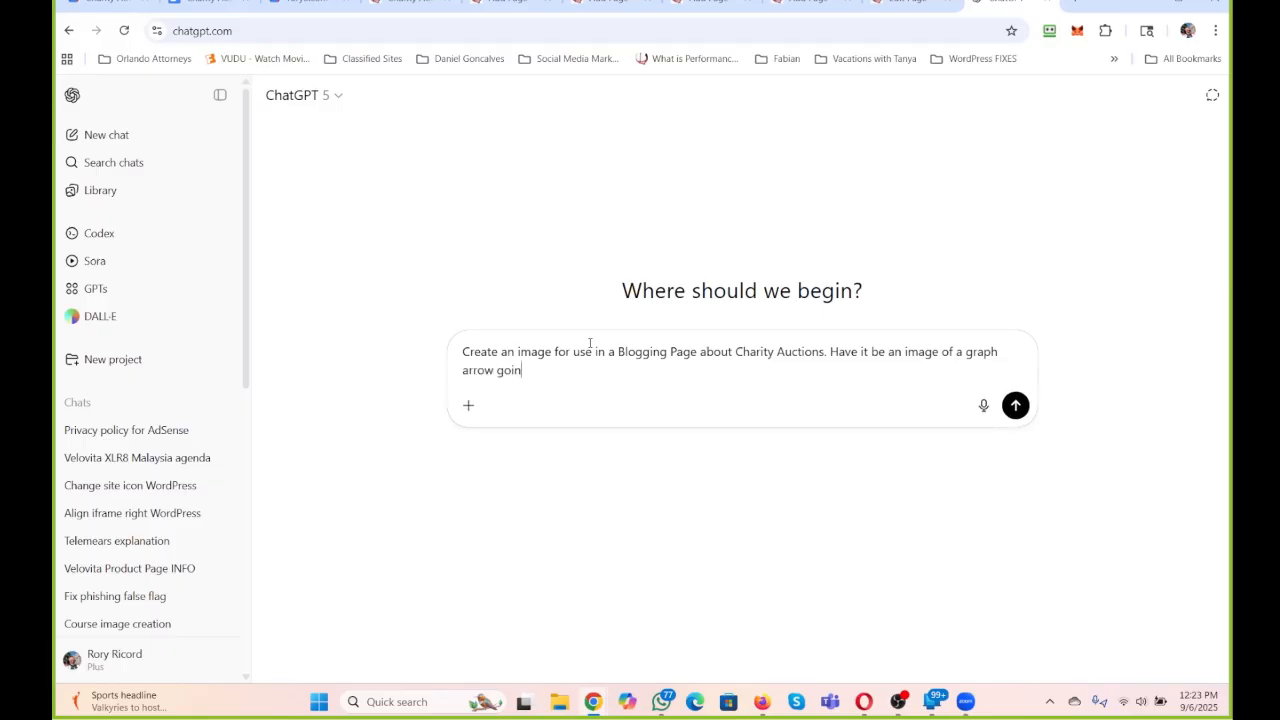
type("g up and \"Raise Funds with a Chariy")
Finish the image prompt with the caption "Raise Funds with a Charity Auction" in quotes and submit it.
key("BackSpace")
key("BackSpace")
key("BackSpace")
type("rity Auction\"")
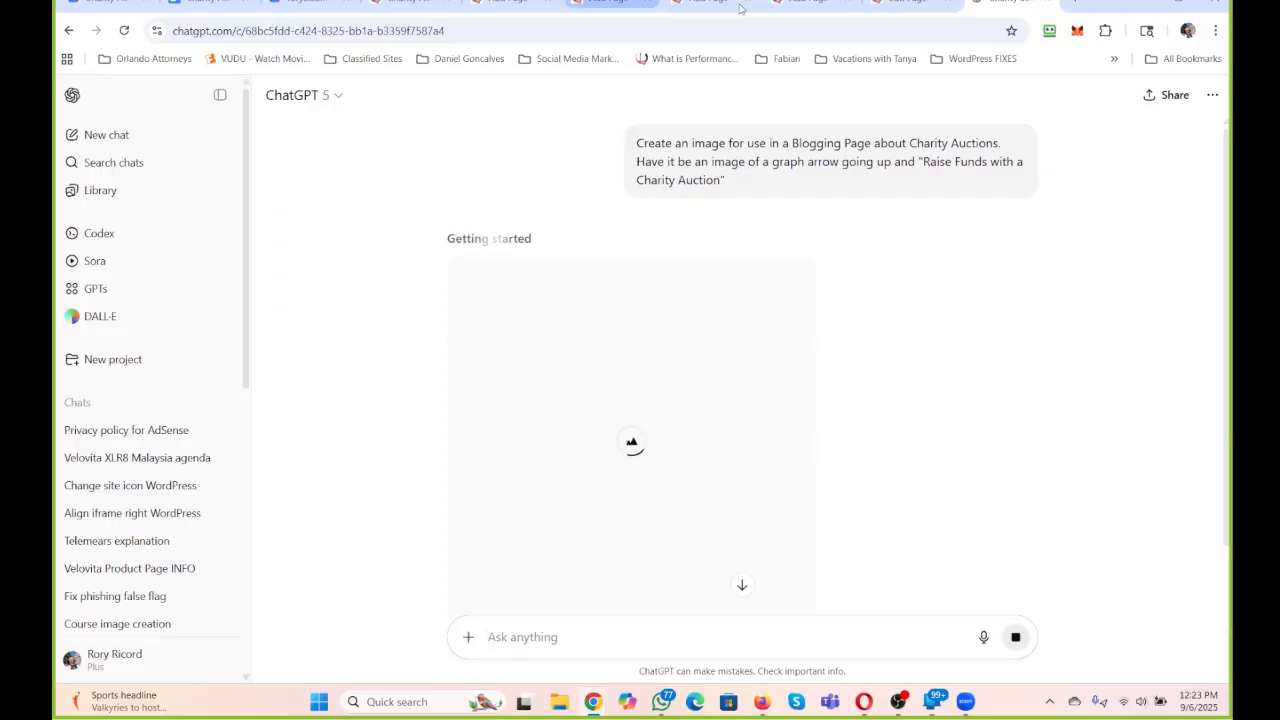
Return to the "Charity Auction" page in WordPress and review its introduction, video section, four steps, benefits and testimonials.
left_click(905, 3)
scroll(432, 360, "up", 3)
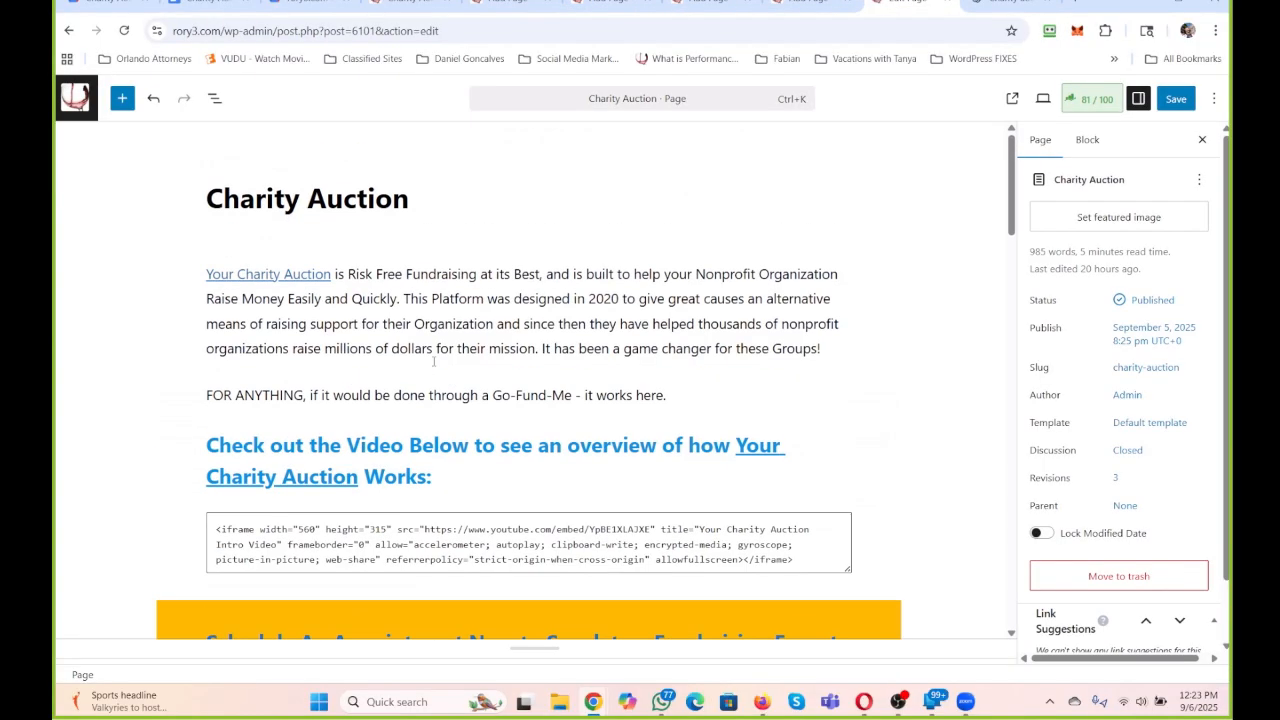
scroll(339, 326, "down", 7)
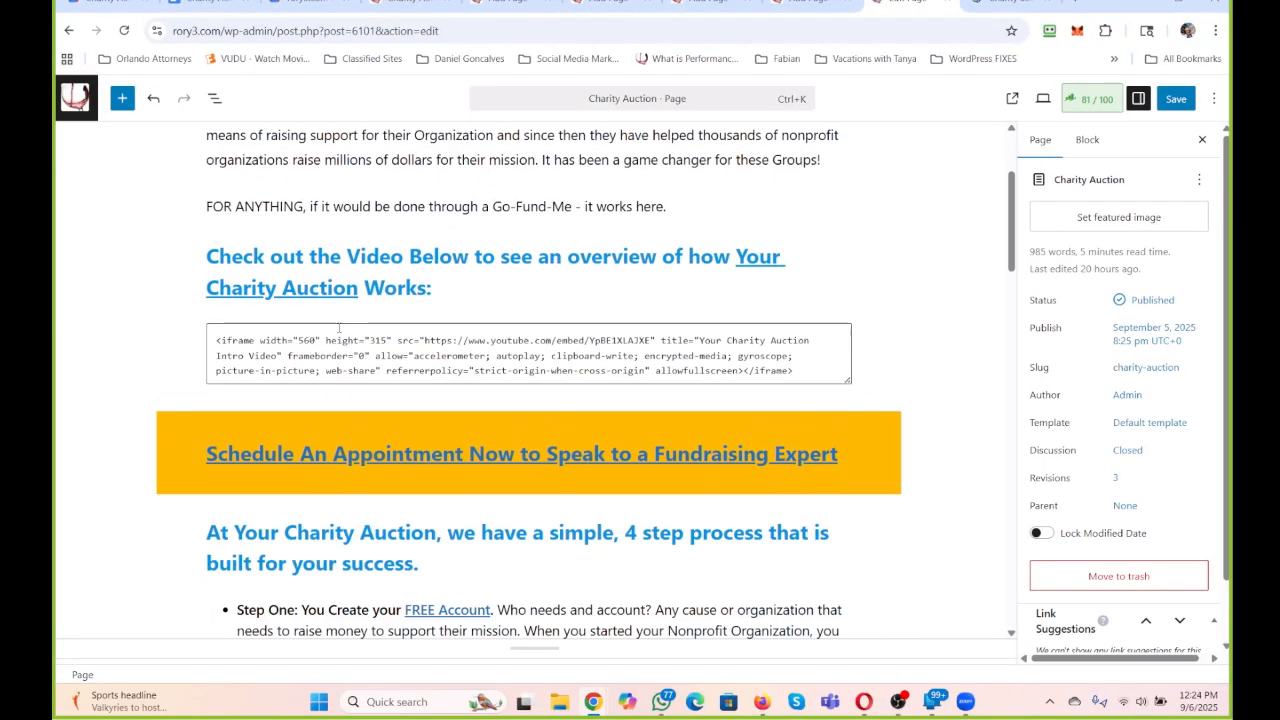
scroll(468, 429, "down", 6)
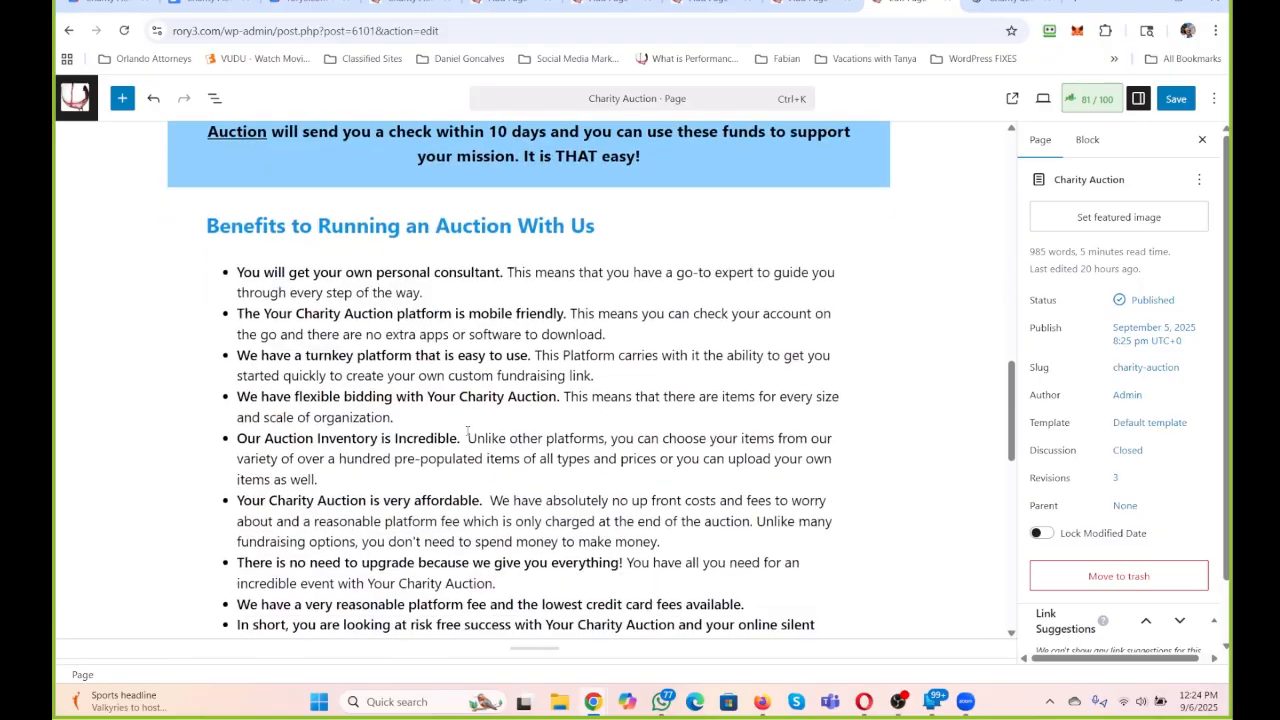
scroll(467, 429, "down", 1)
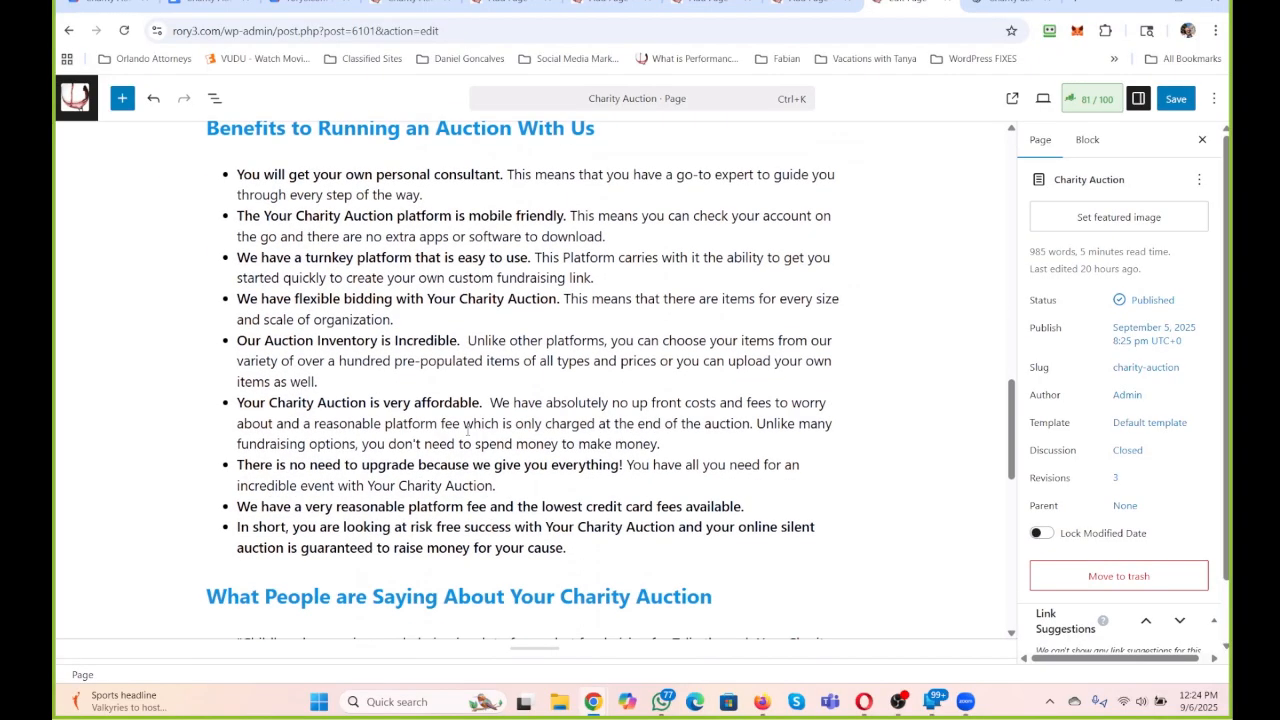
scroll(467, 429, "down", 4)
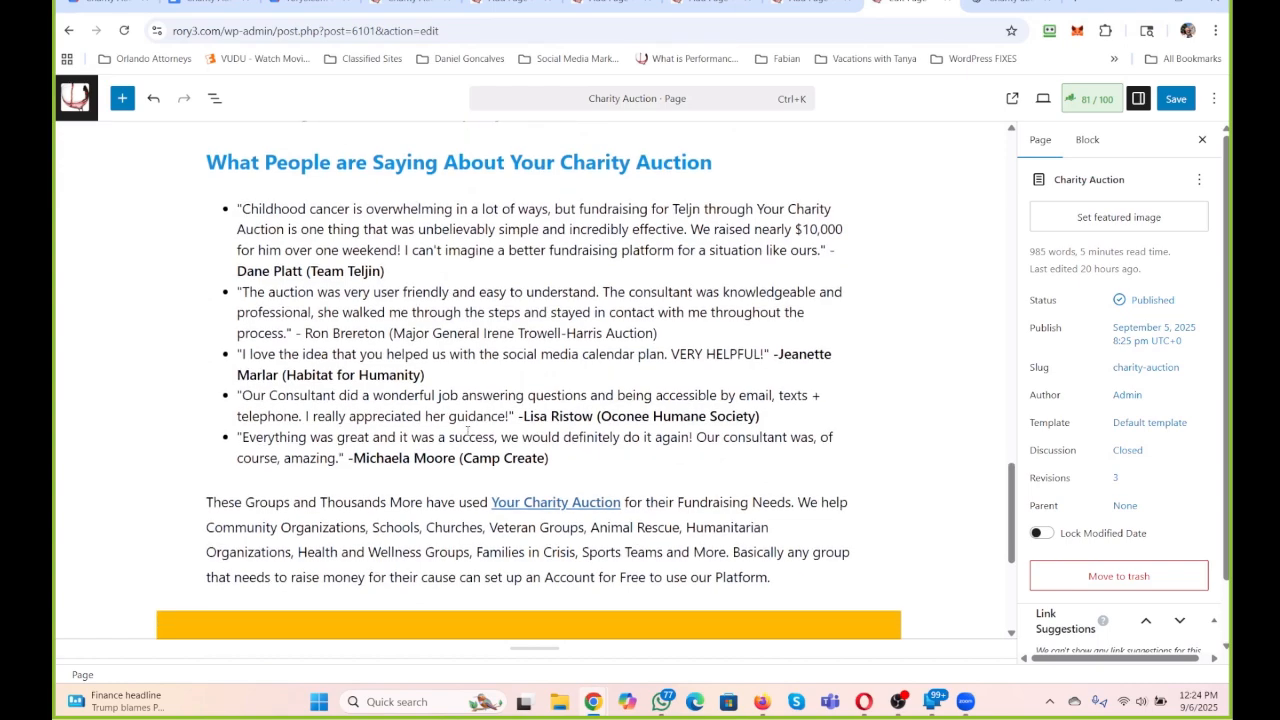
scroll(467, 429, "up", 15)
scroll(467, 429, "down", 3)
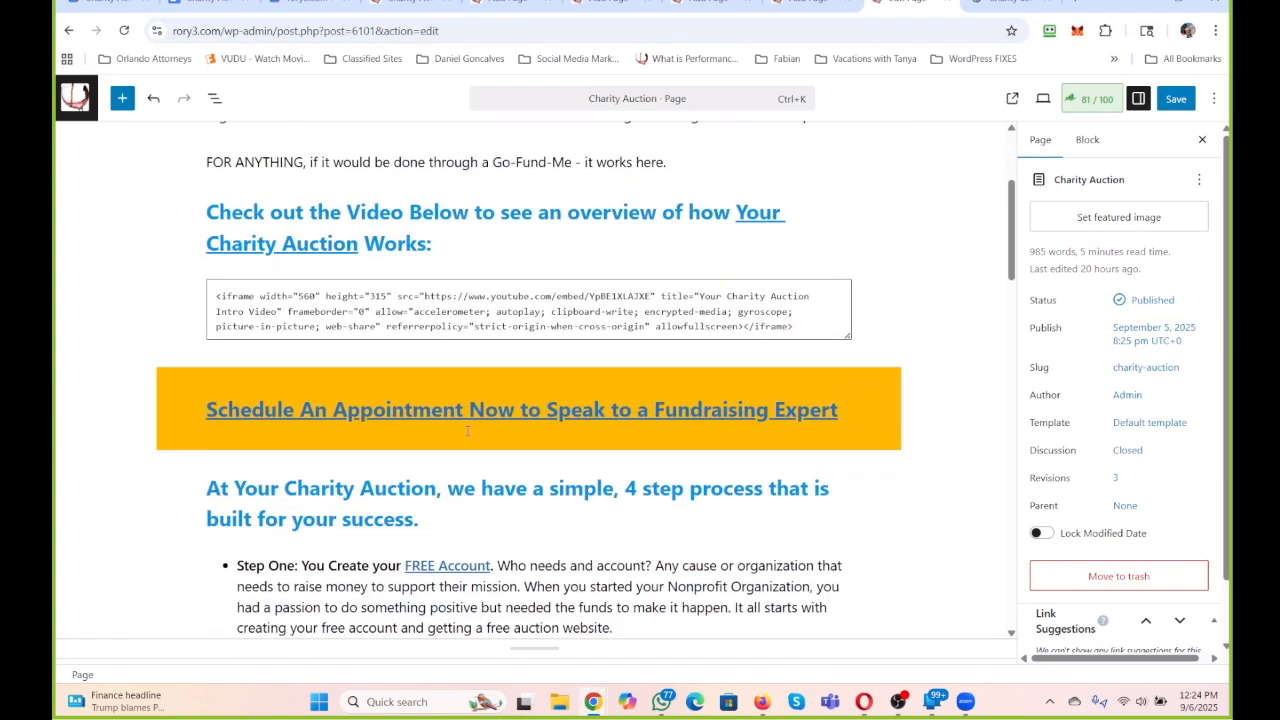
scroll(467, 430, "up", 2)
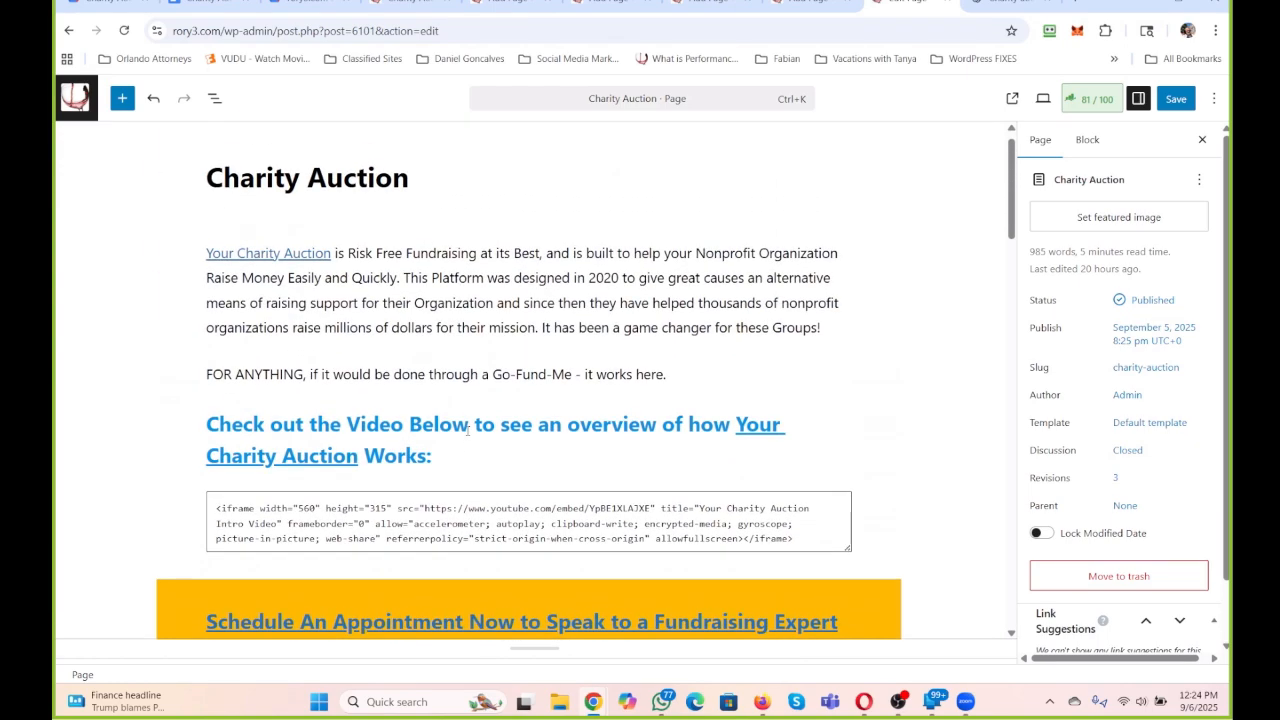
scroll(467, 429, "down", 2)
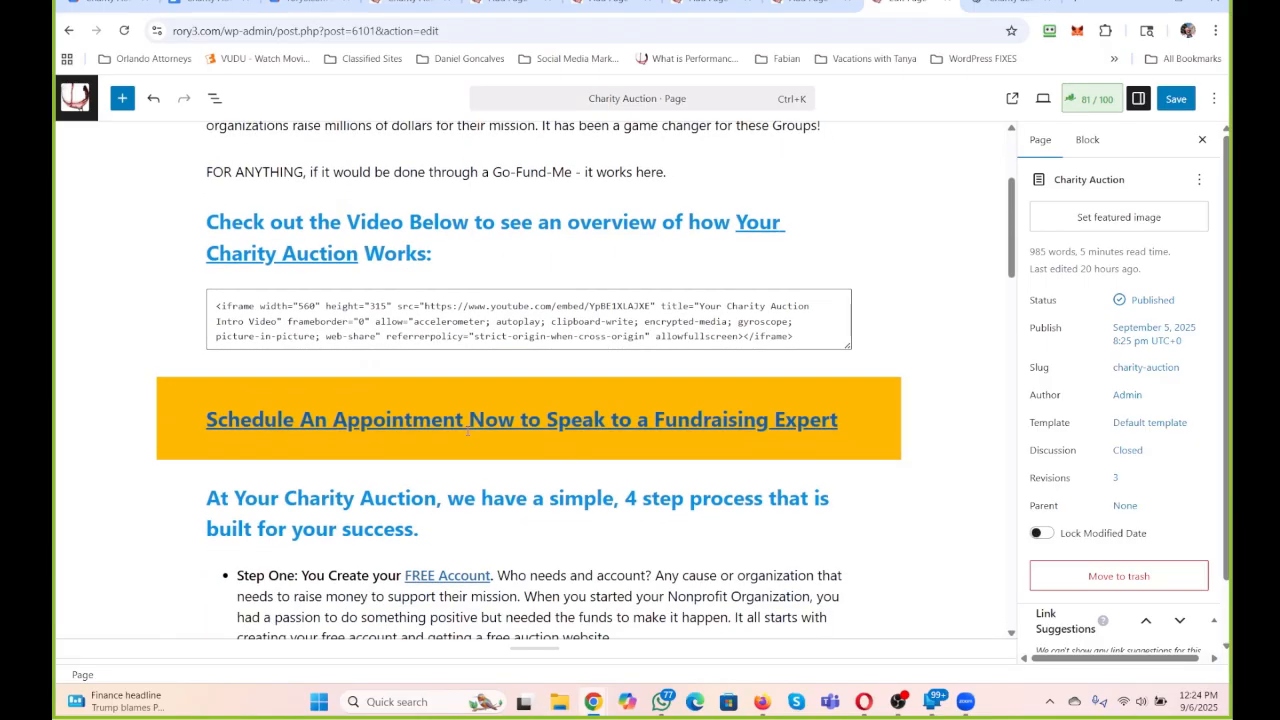
scroll(467, 429, "down", 2)
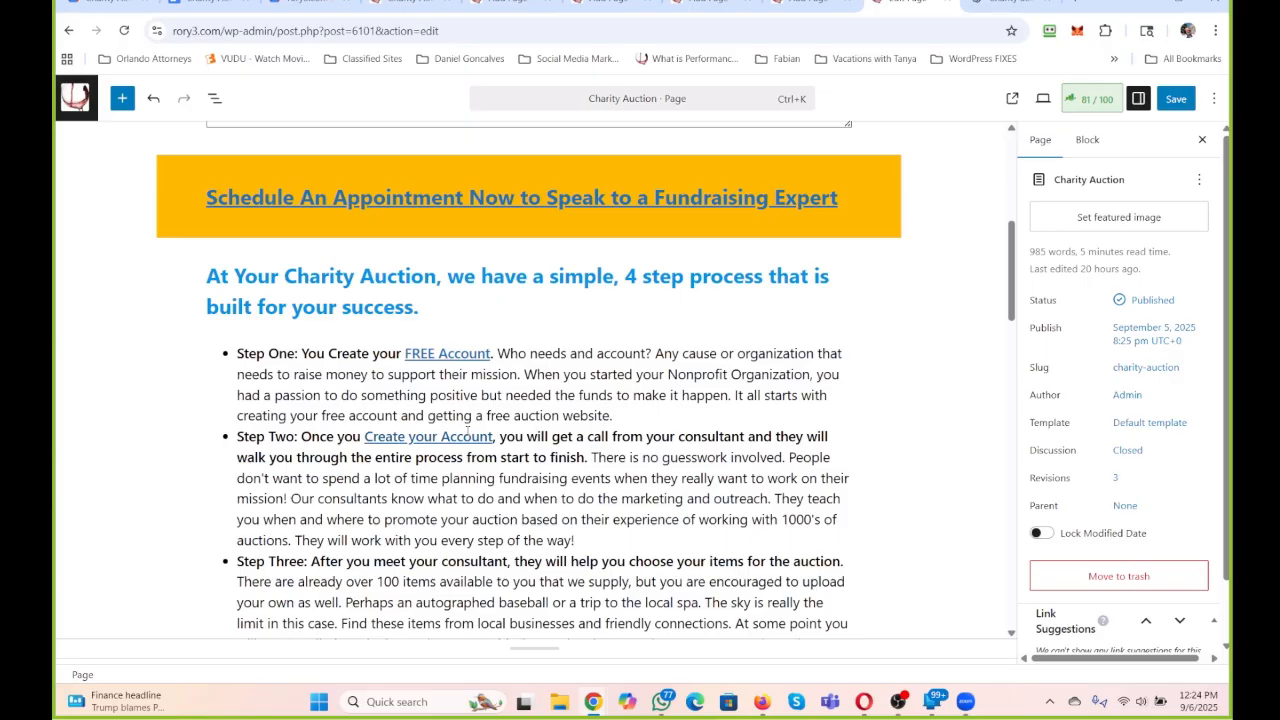
scroll(467, 429, "down", 1)
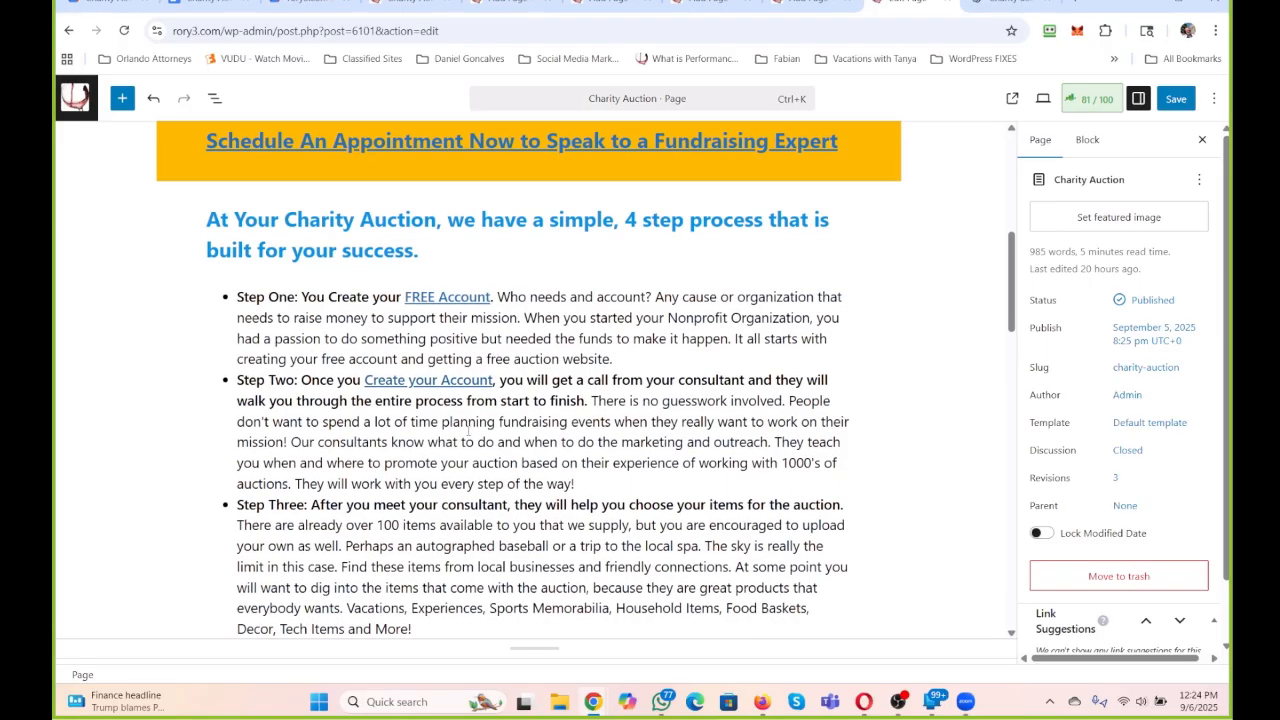
scroll(467, 429, "up", 4)
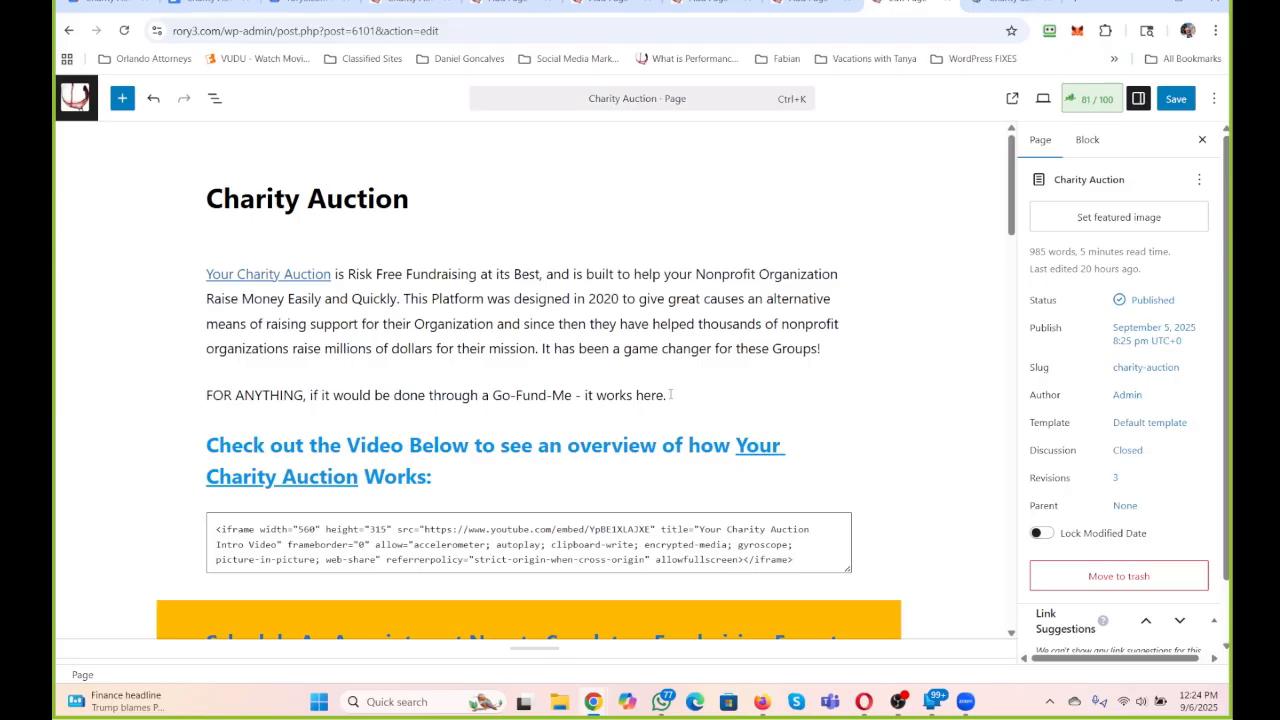
In the introduction, replace "and since then they have" after "Organization" with a new sentence starting "This has already".
left_click(492, 325)
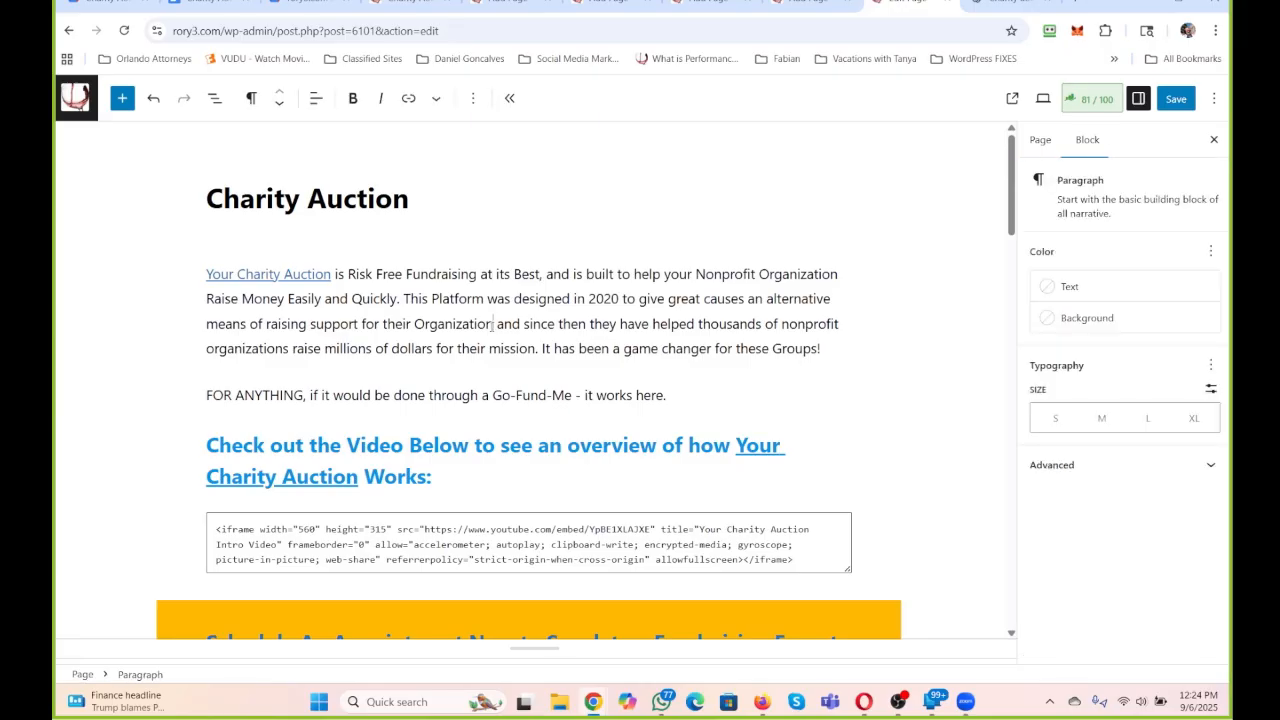
type(". This has ")
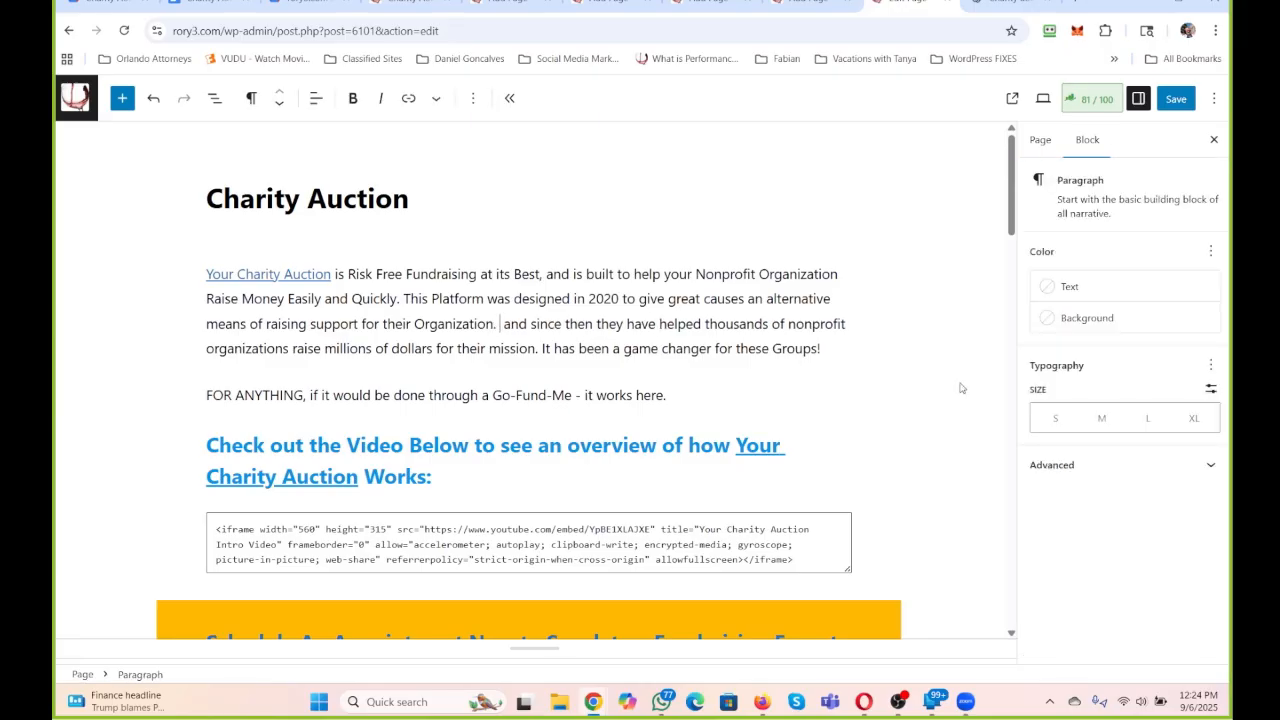
type("already")
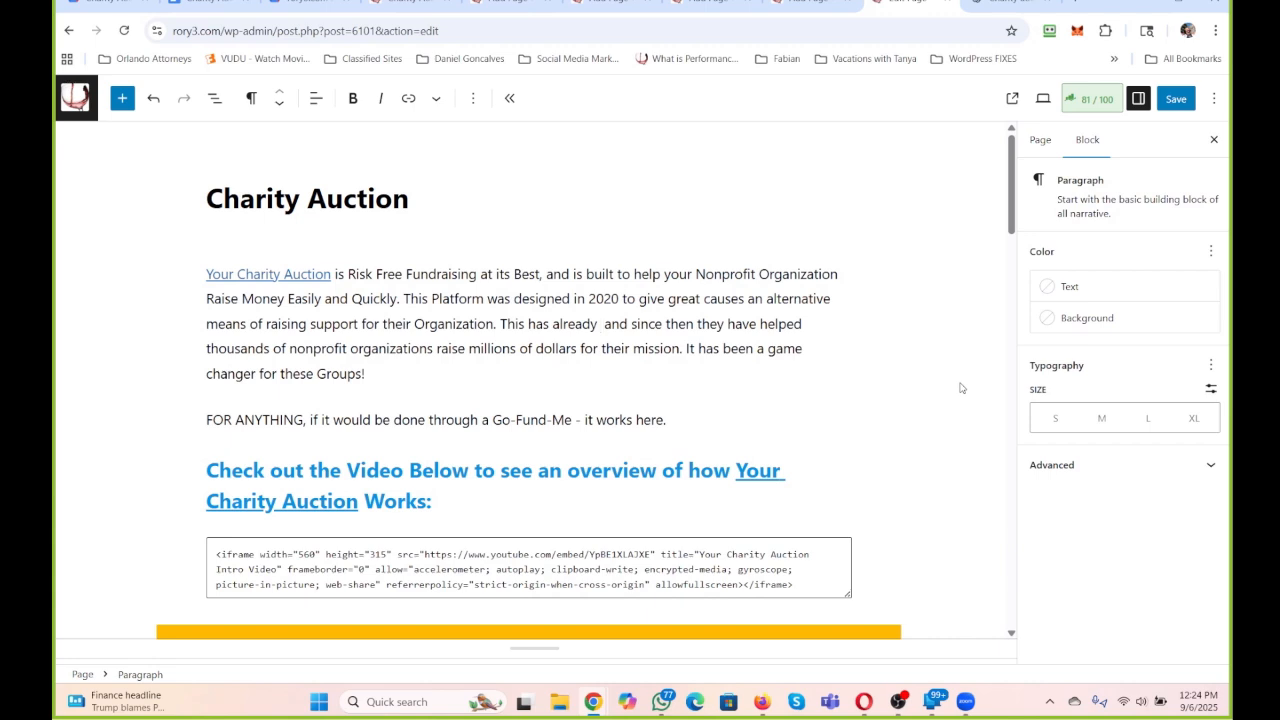
left_click_drag(760, 324, 591, 324)
key("BackSpace")
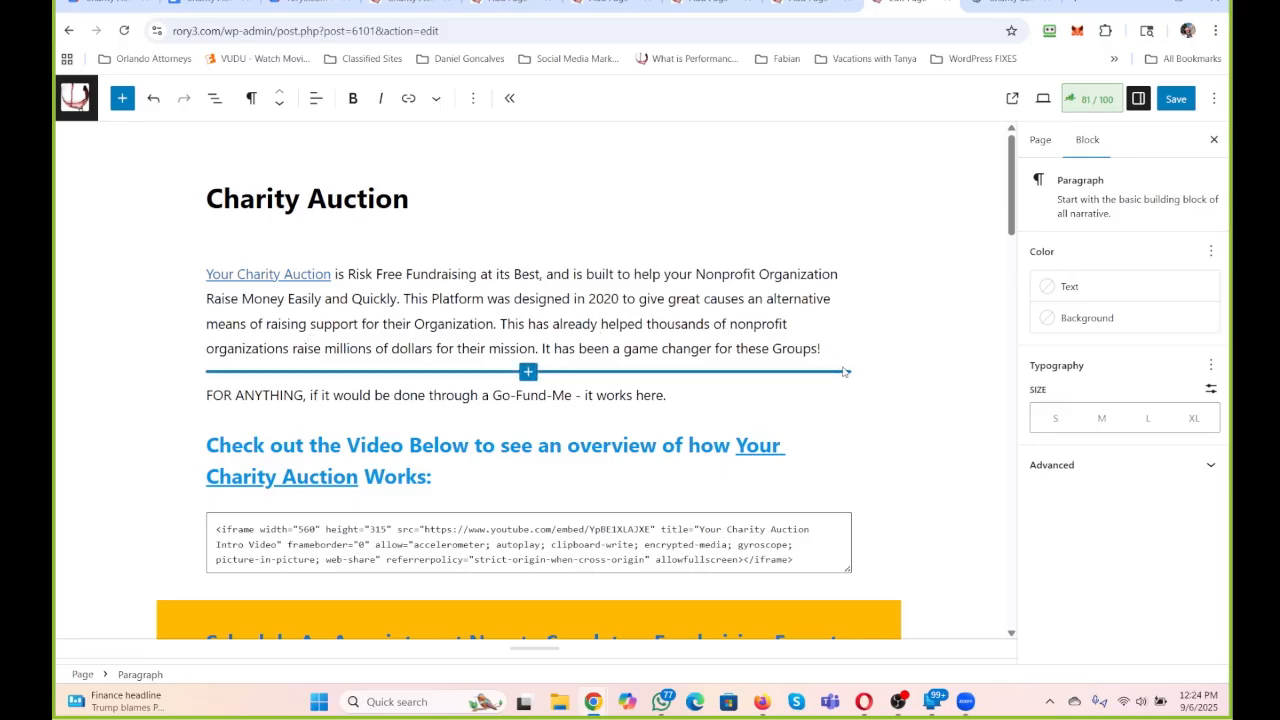
Replace the game changer sentence with "And this can be done for profit, nonprofit and really any organization or cause.".
left_click_drag(821, 348, 540, 348)
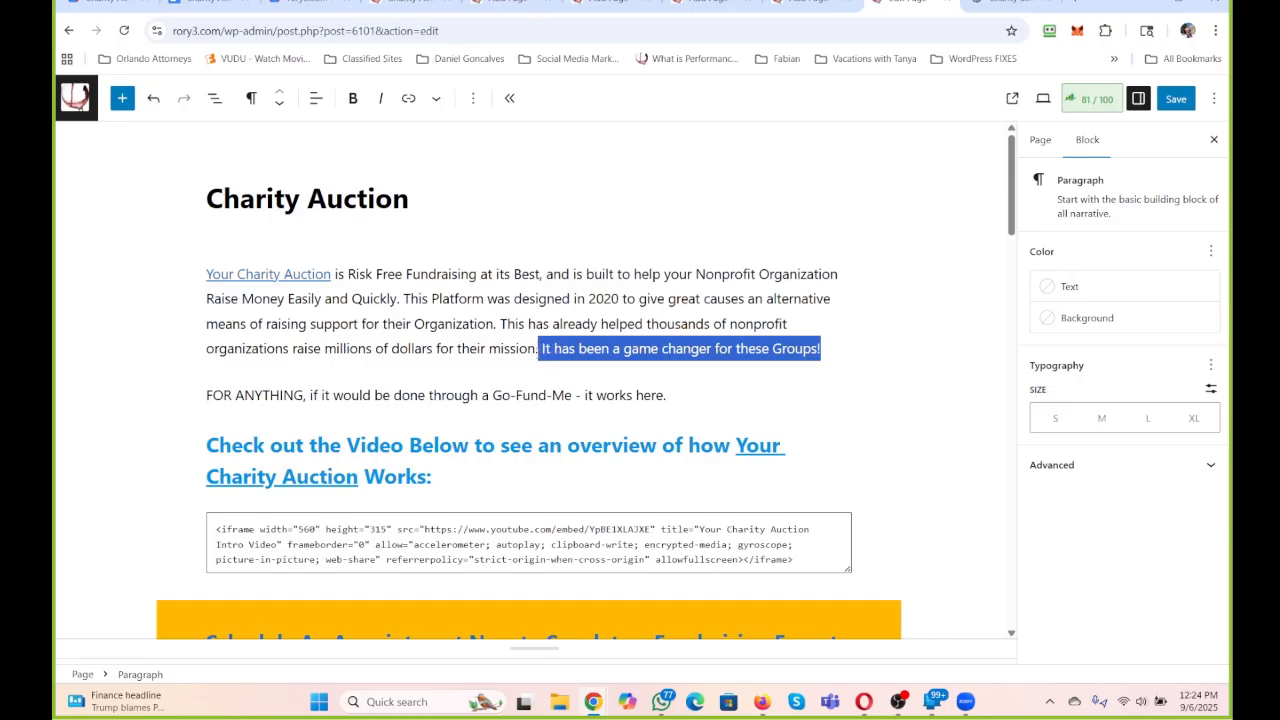
key("BackSpace")
type("And this can")
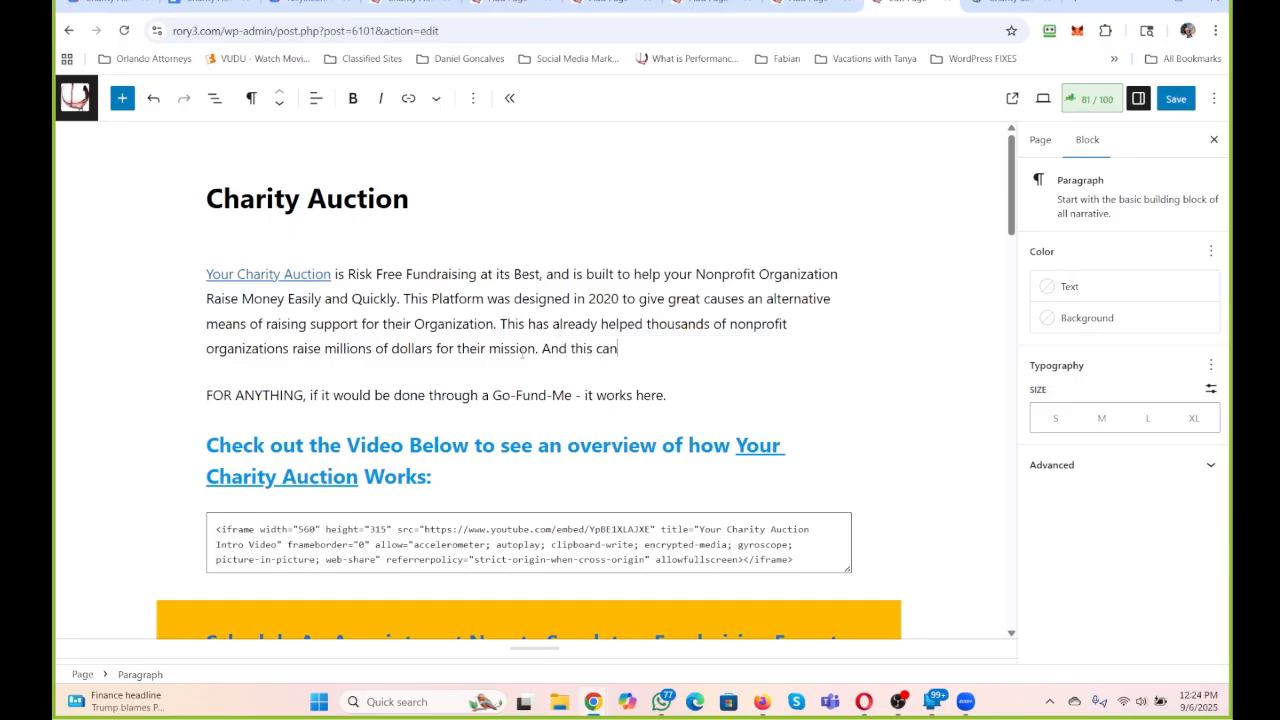
type(" be done for profit, no")
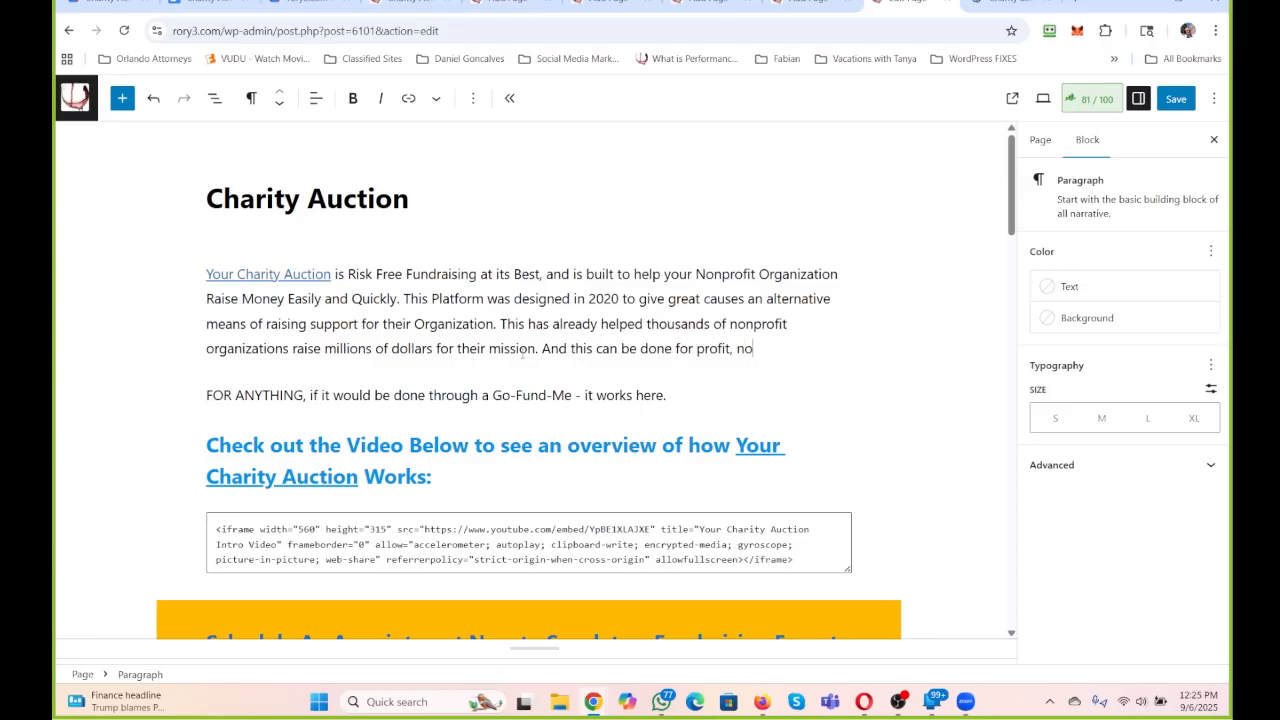
type("npriofit and really any ")
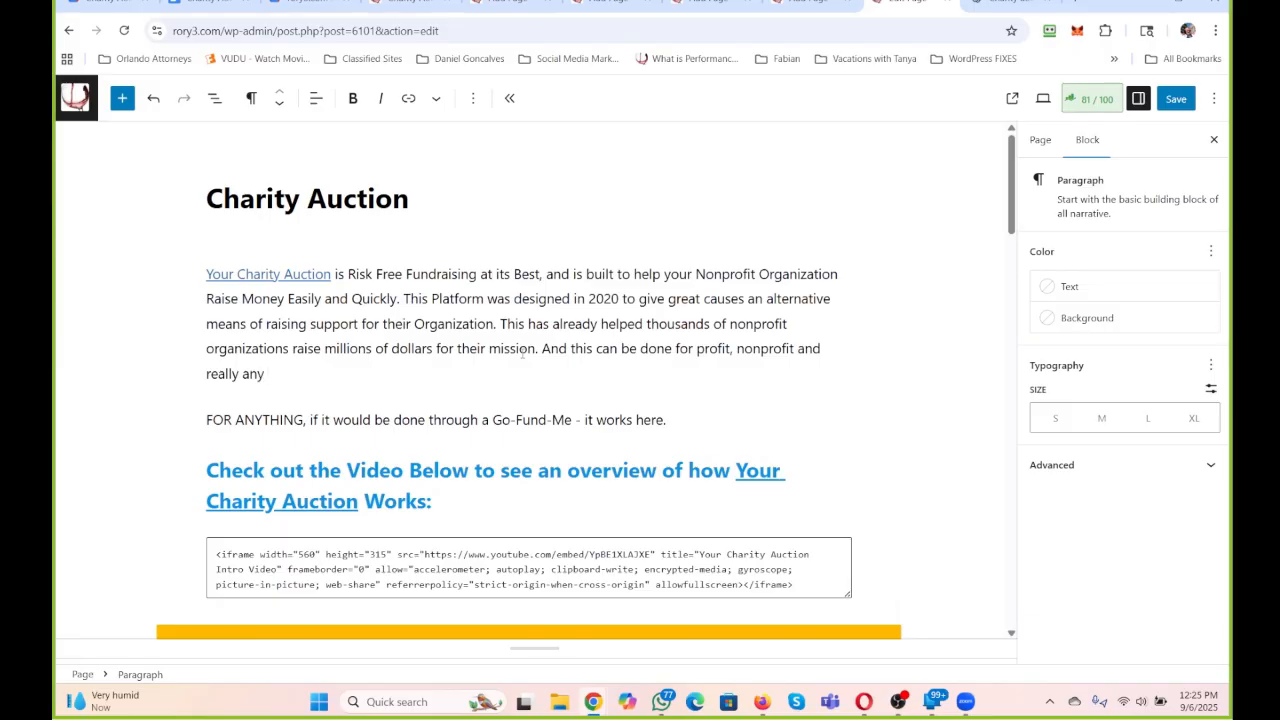
type("organization or cause.")
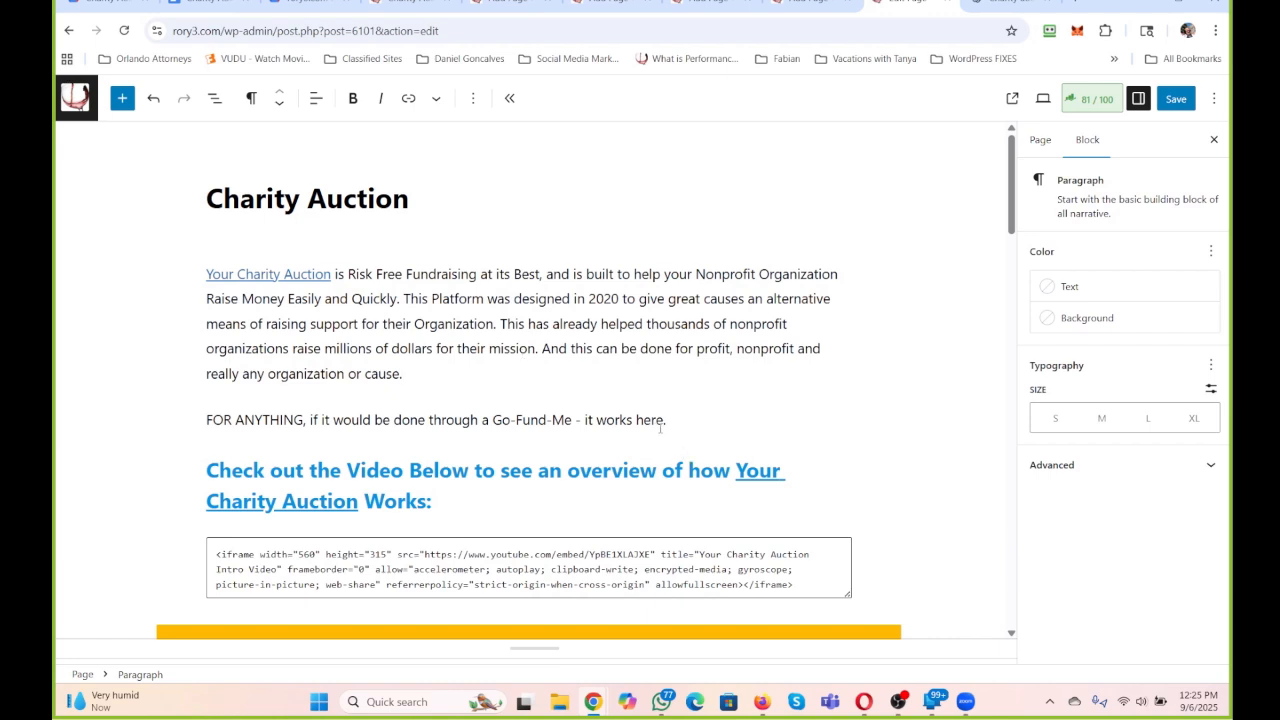
Delete the "FOR ANYTHING" paragraph about Go-Fund-Me below the Charity Auction introduction.
left_click_drag(673, 419, 91, 401)
key("BackSpace")
key("BackSpace")
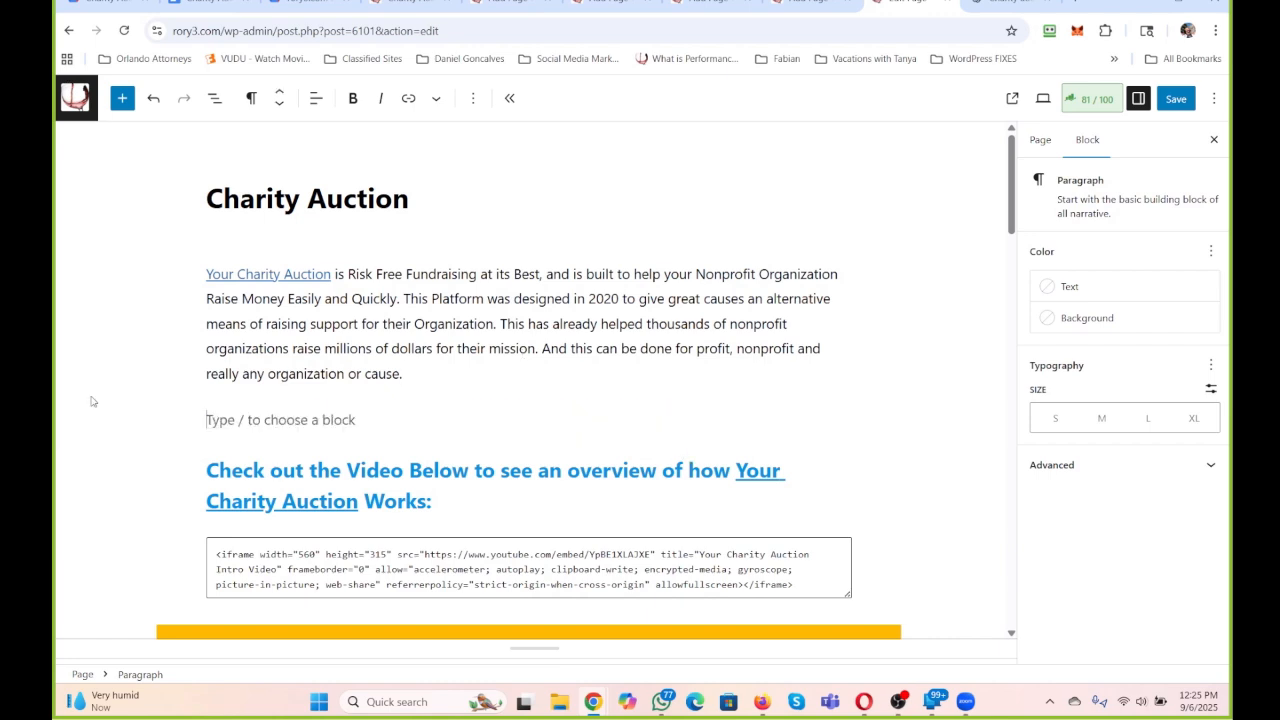
type("T")
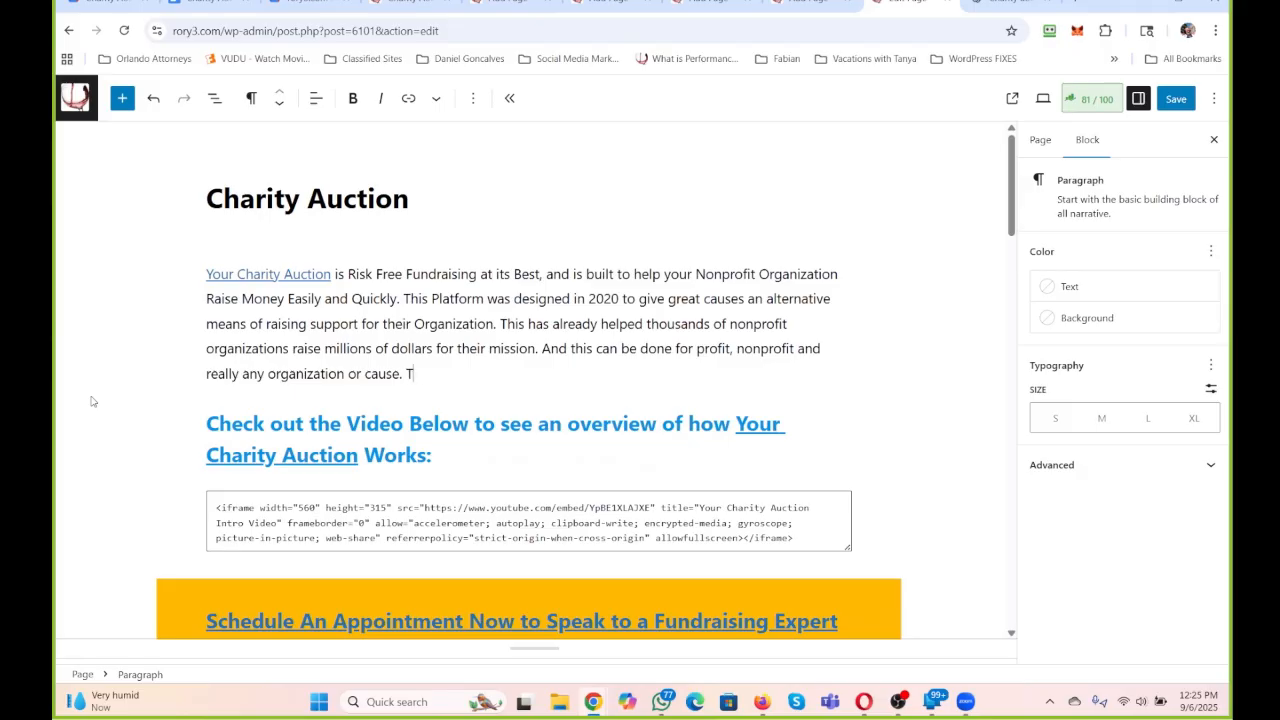
type("his is better than a Go")
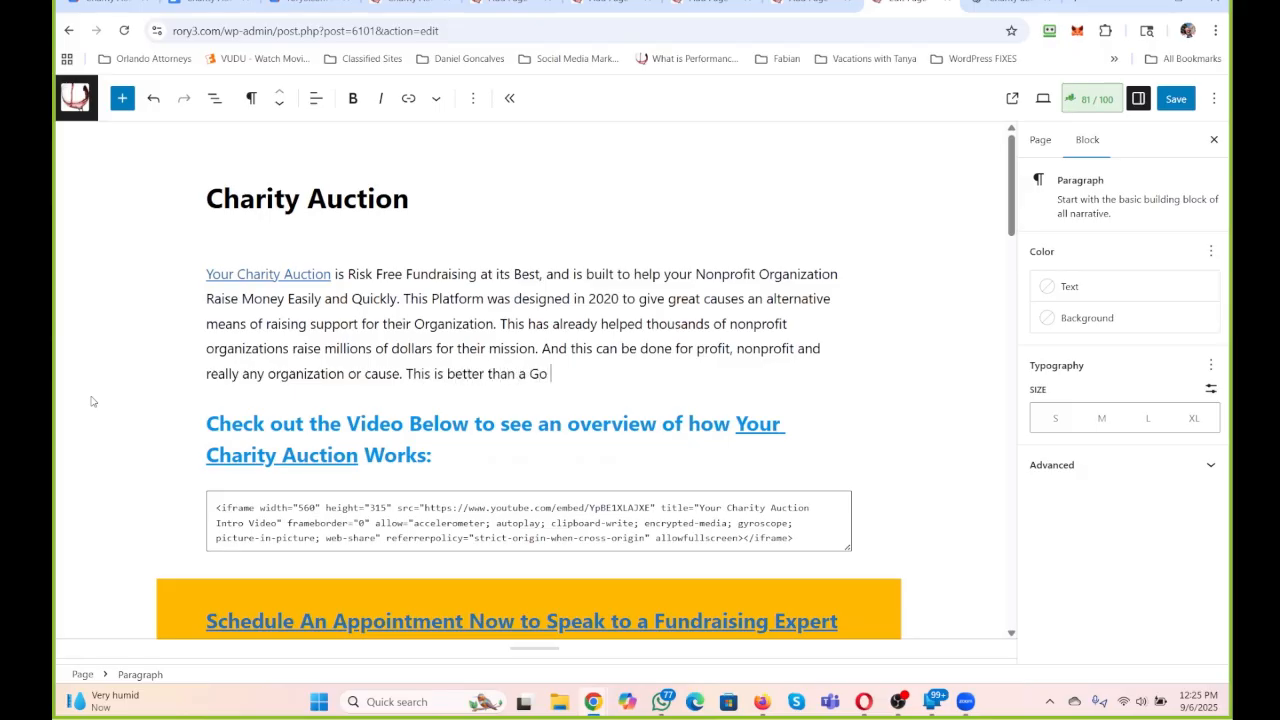
key("BackSpace")
key("BackSpace")
key("BackSpace")
key("BackSpace")
key("BackSpace")
key("BackSpace")
key("BackSpace")
key("BackSpace")
key("BackSpace")
key("BackSpace")
key("BackSpace")
key("BackSpace")
key("BackSpace")
key("BackSpace")
key("BackSpace")
key("BackSpace")
key("BackSpace")
key("BackSpace")
key("BackSpace")
key("BackSpace")
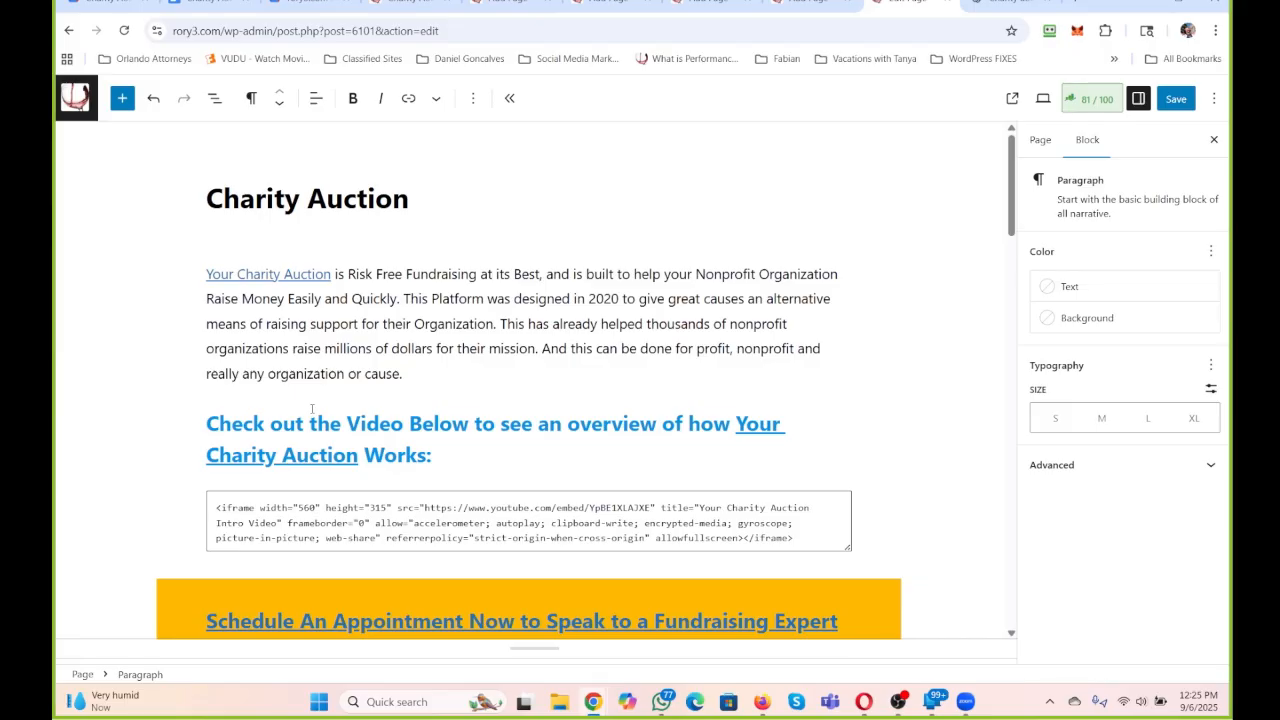
Check the content below the introduction and save the updated Charity Auction page.
scroll(315, 408, "down", 1)
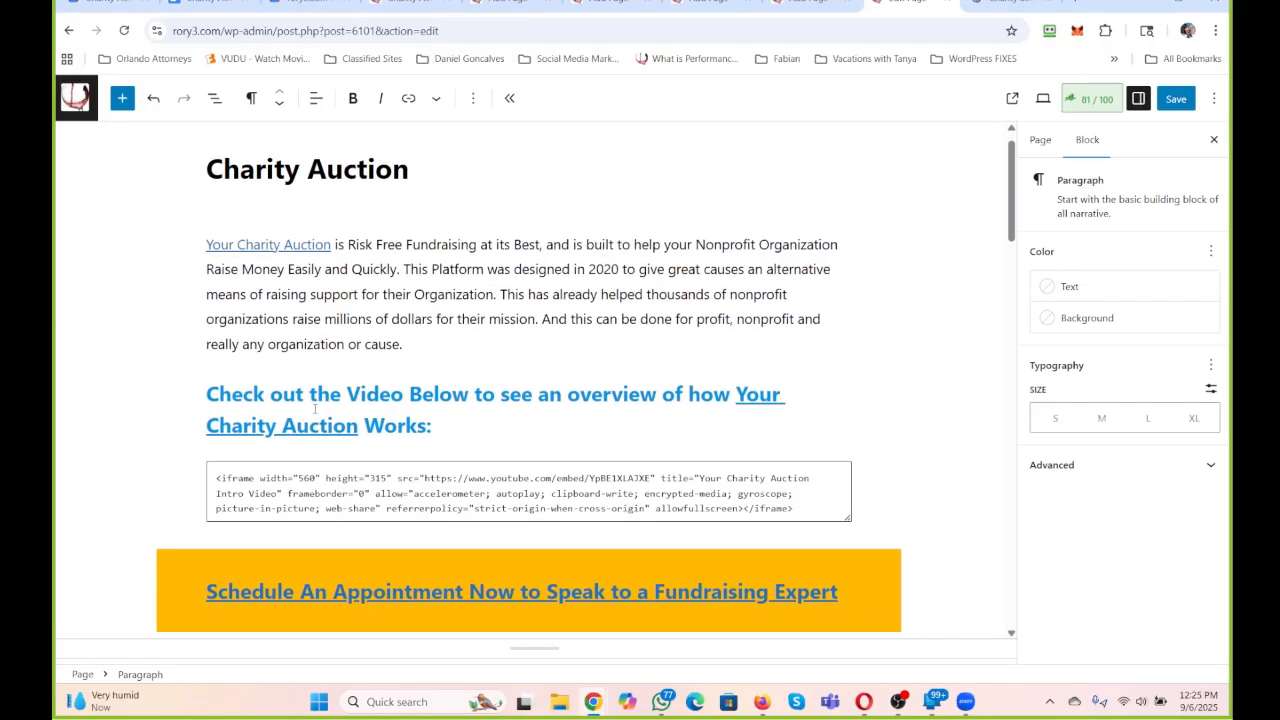
scroll(315, 408, "down", 1)
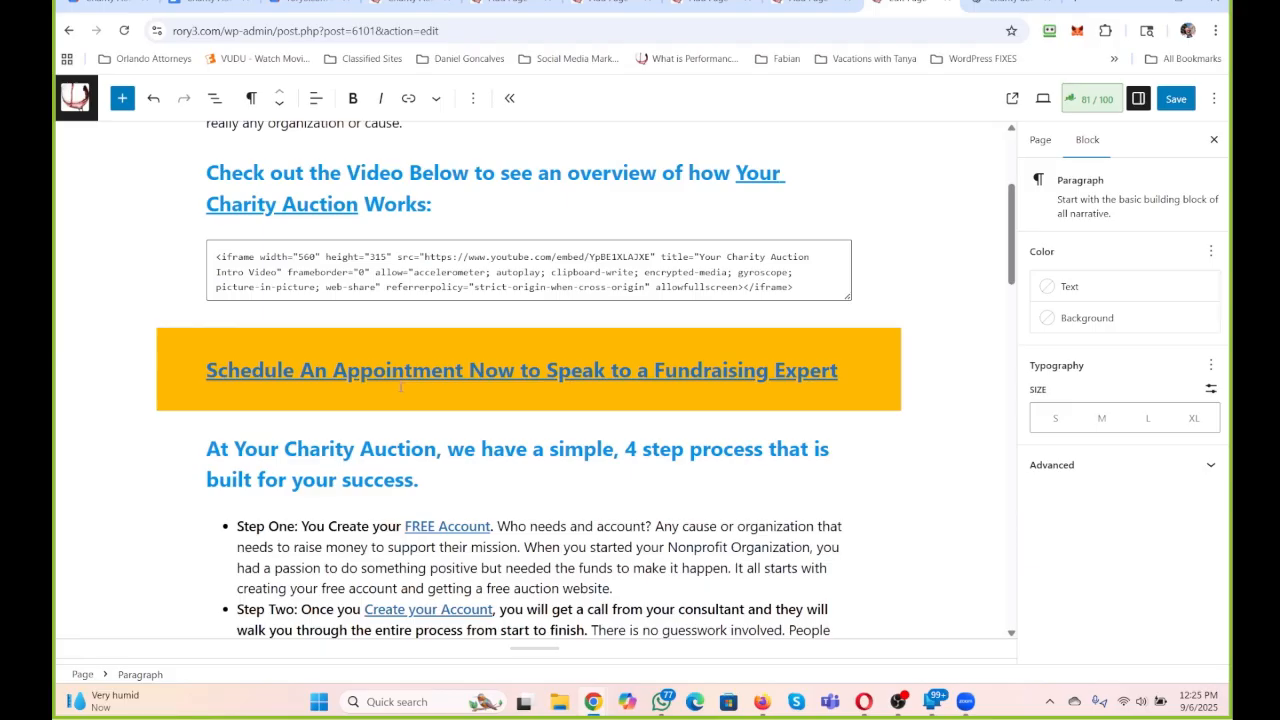
left_click(1185, 103)
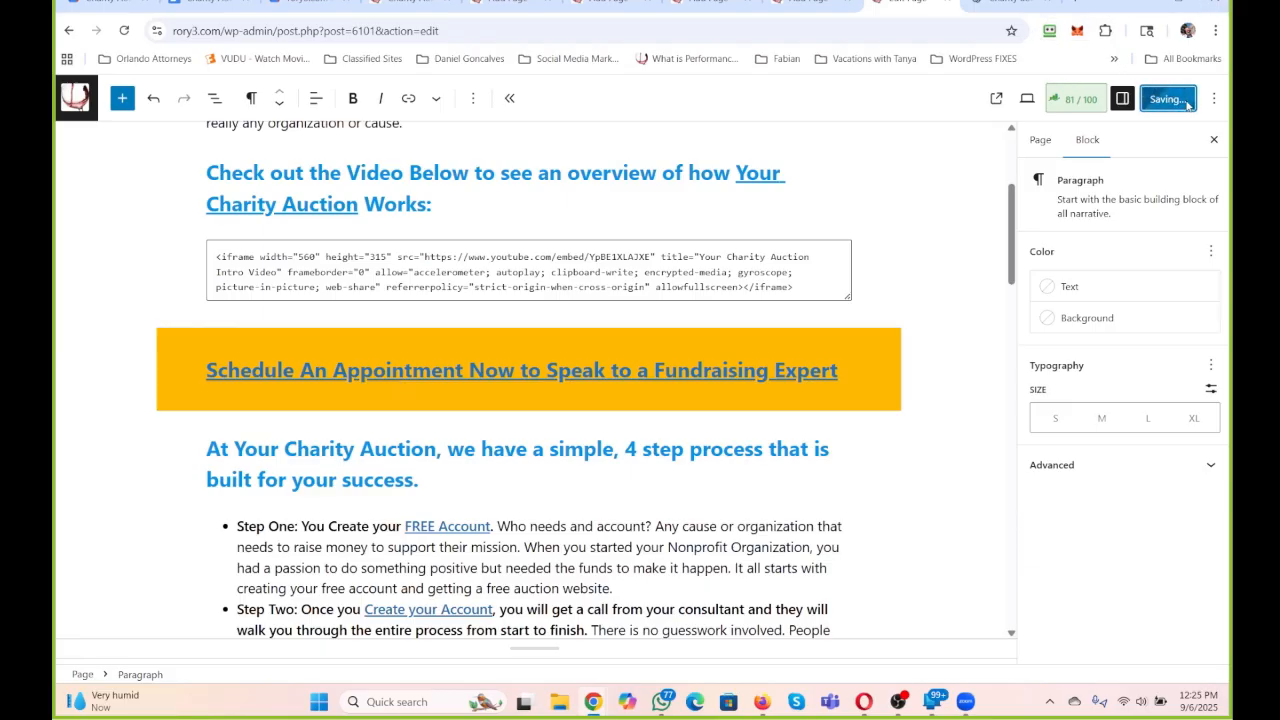
Switch to ChatGPT, download the generated "Raise Funds with a Charity Auction" image and open the downloaded file.
left_click(1001, 5)
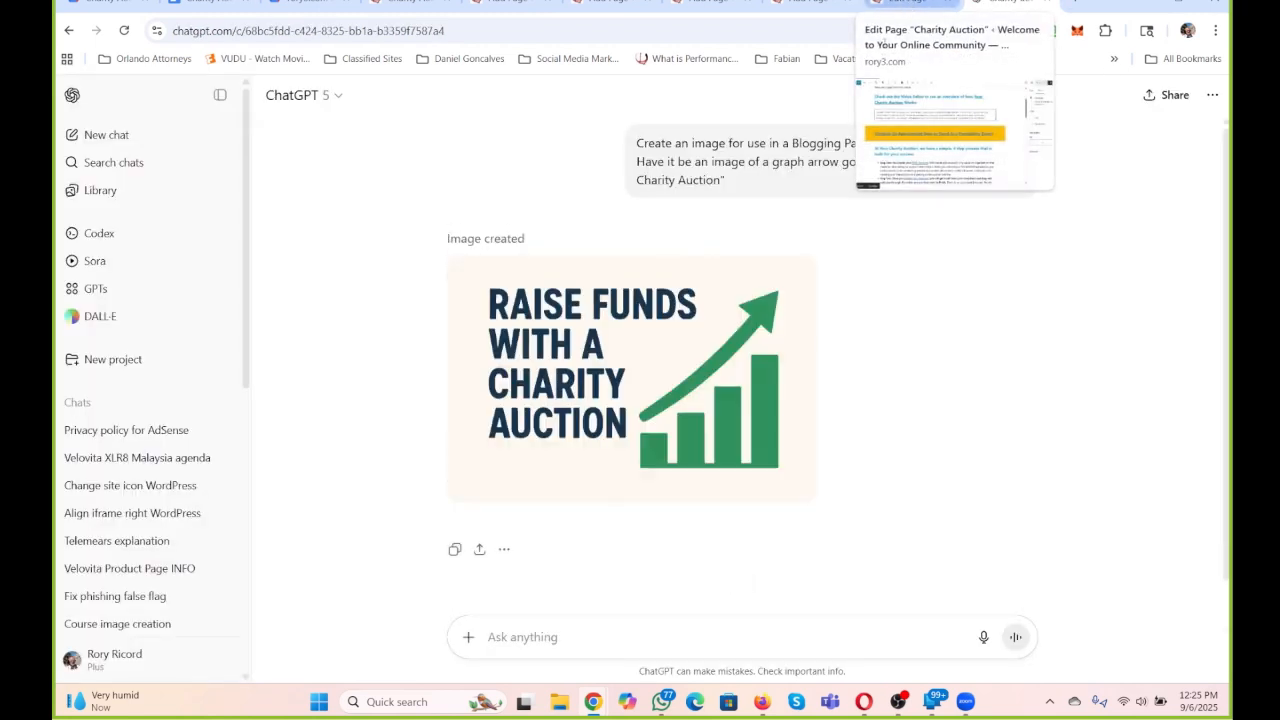
mouse_move(491, 486)
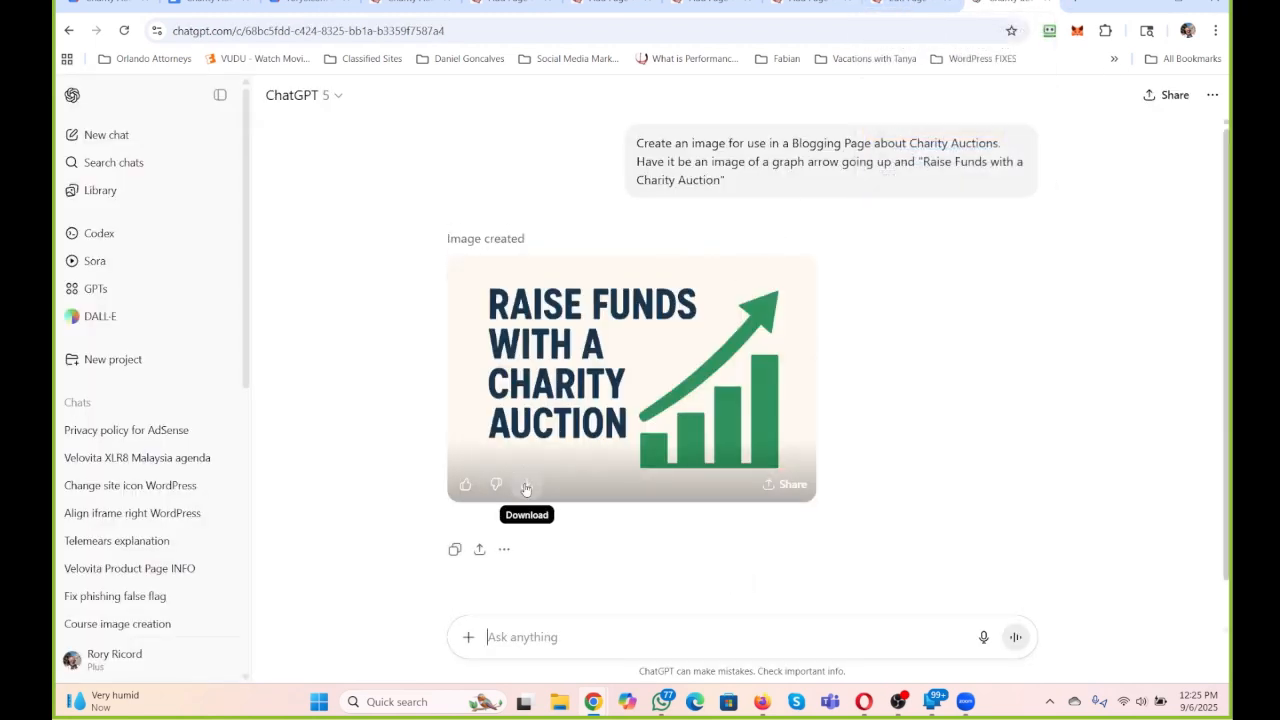
left_click(526, 486)
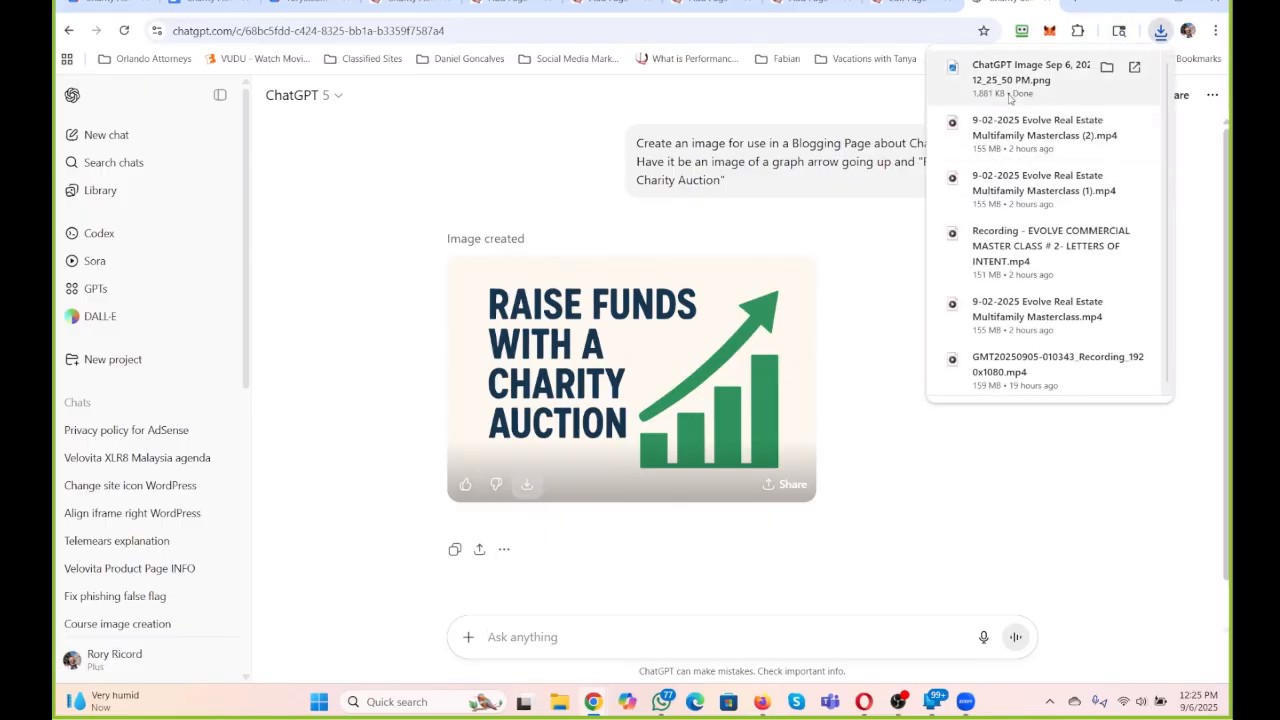
left_click(1012, 93)
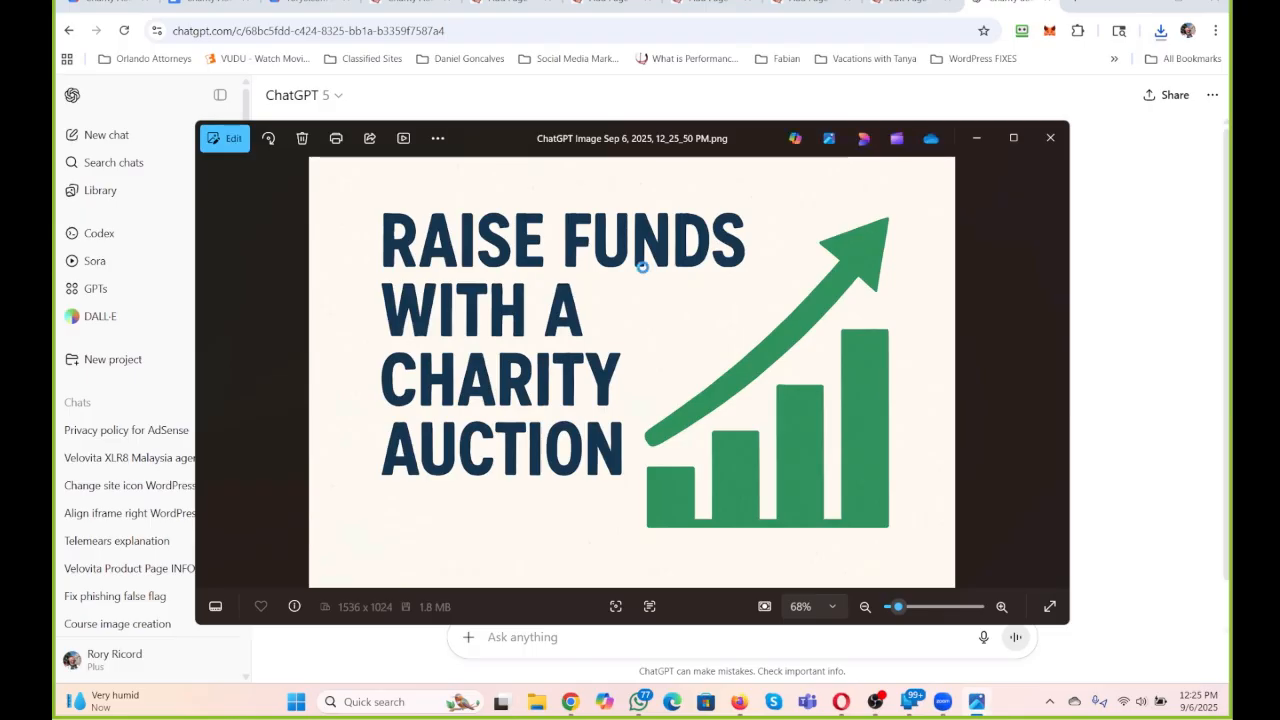
Resize the downloaded image to 800 pixels wide as a PNG and proceed to saving it as a new file.
right_click(644, 265)
left_click(703, 198)
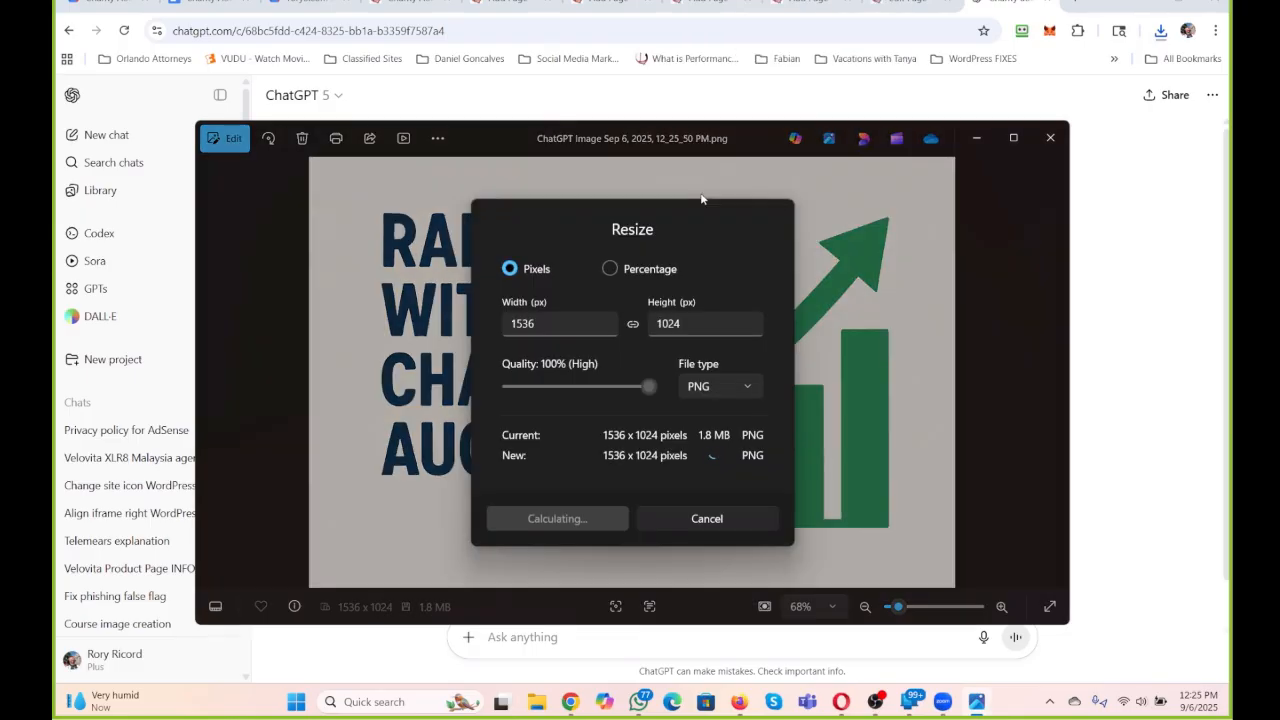
double_click(564, 323)
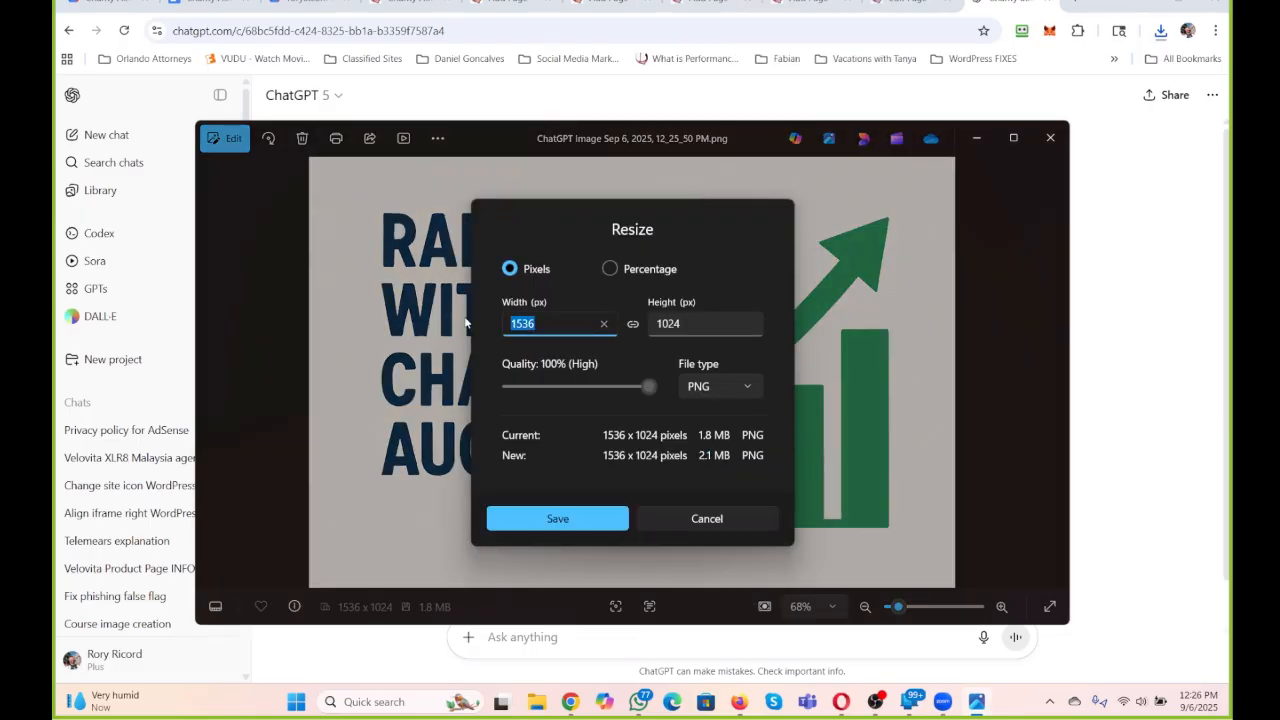
type("800")
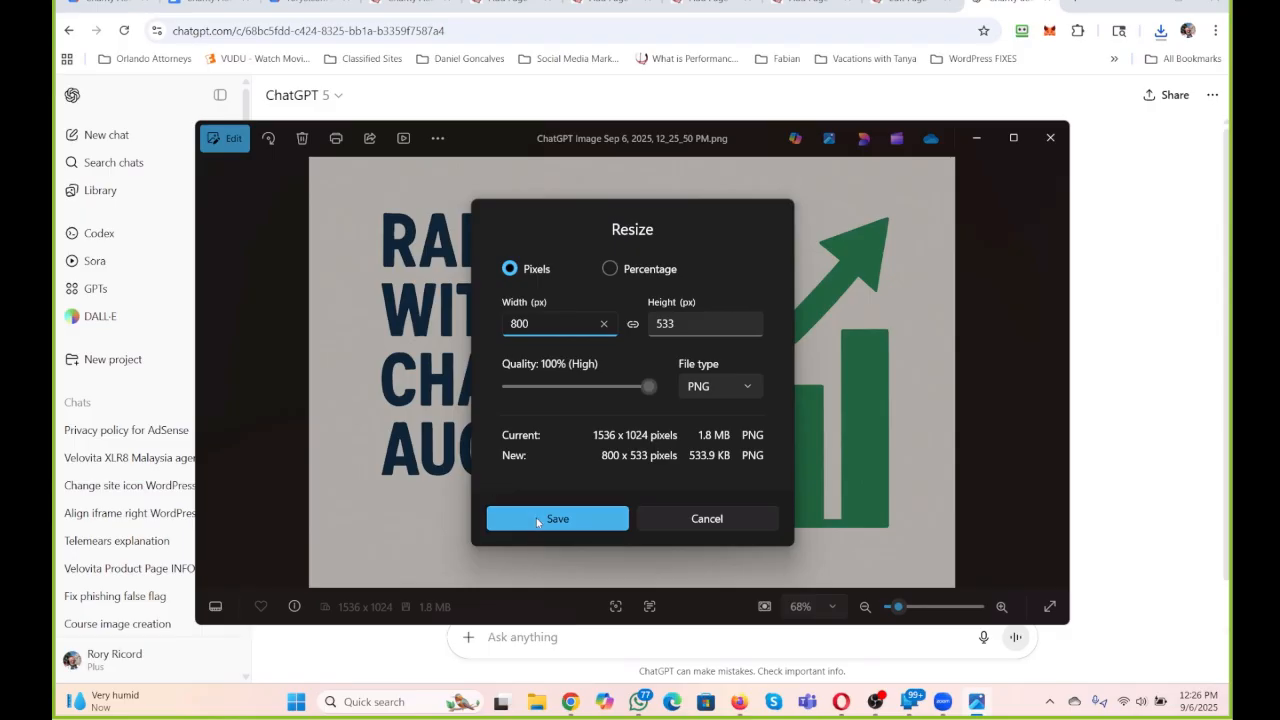
left_click(538, 521)
left_click(537, 520)
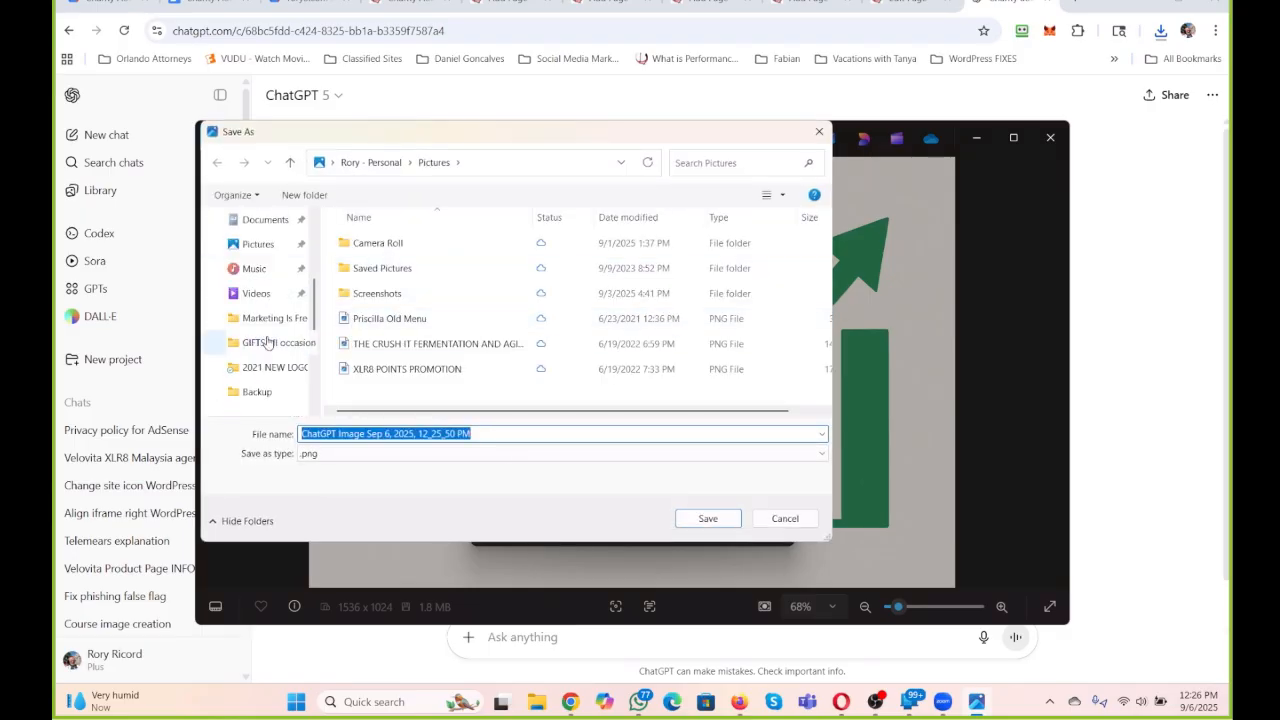
left_click(275, 343)
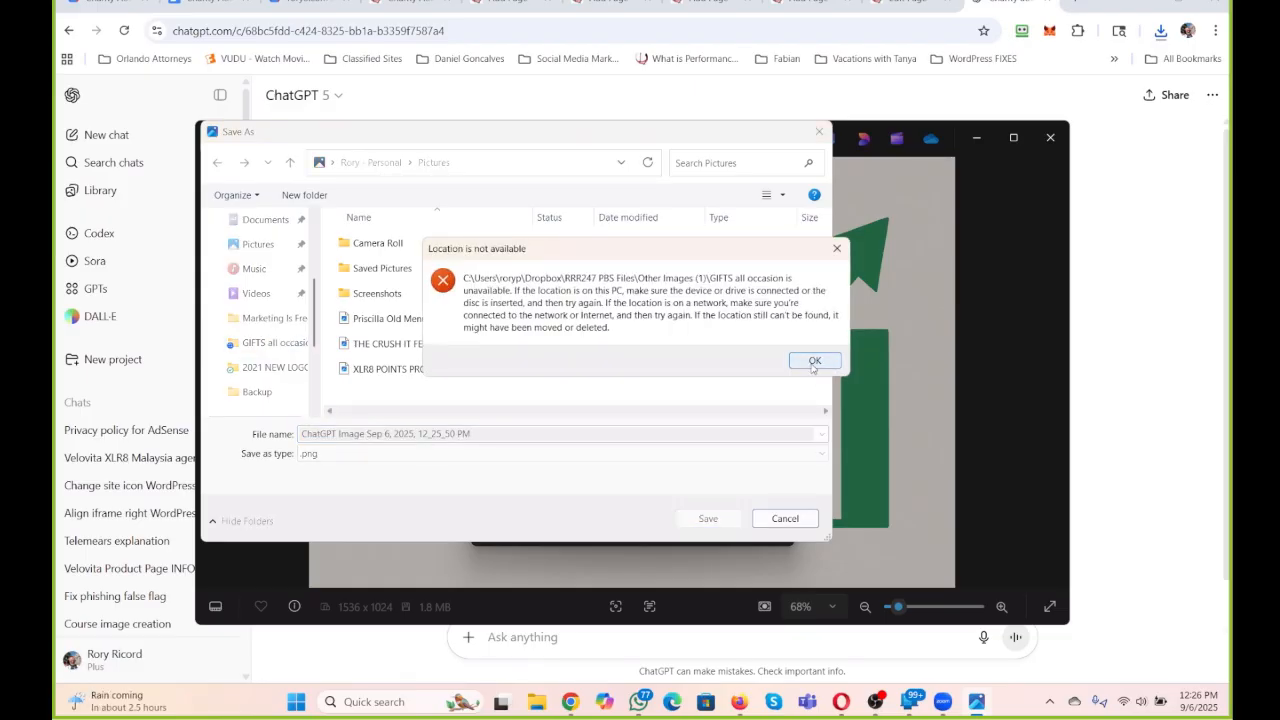
left_click(812, 366)
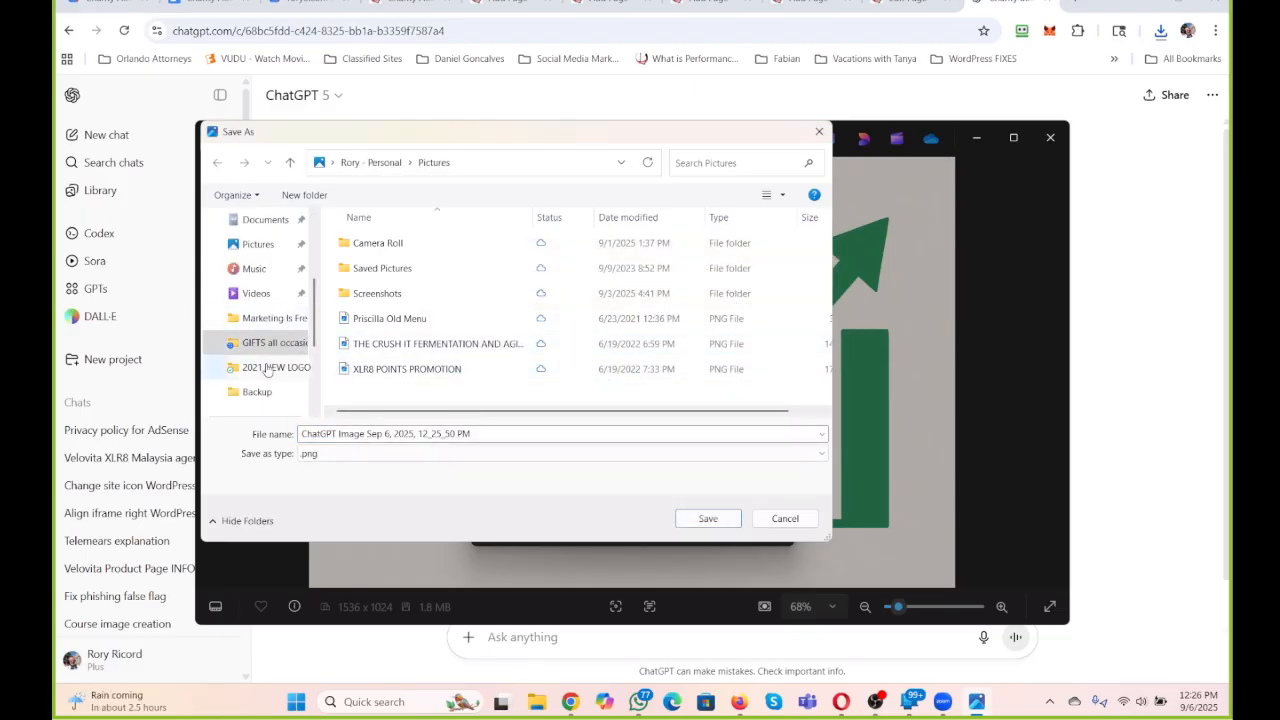
left_click(276, 319)
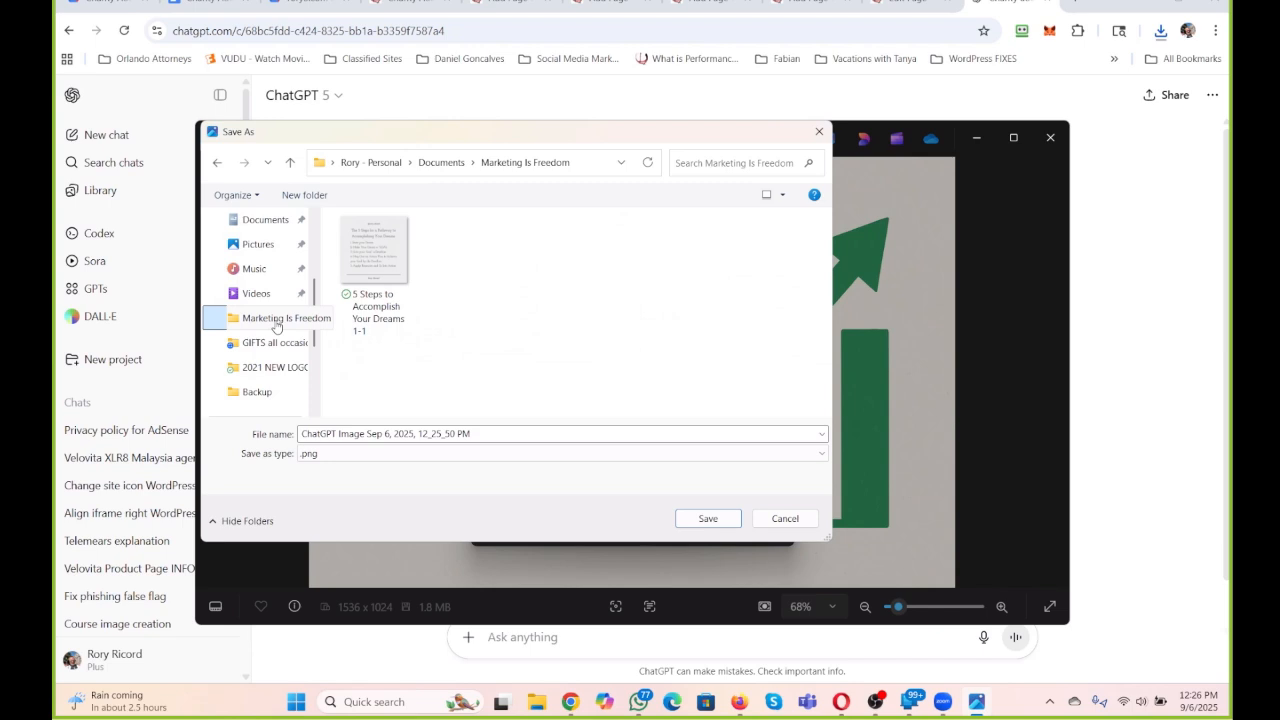
Browse to the "RRR247 PBS Files" folder in Dropbox as the save location for the resized image.
left_click(262, 368)
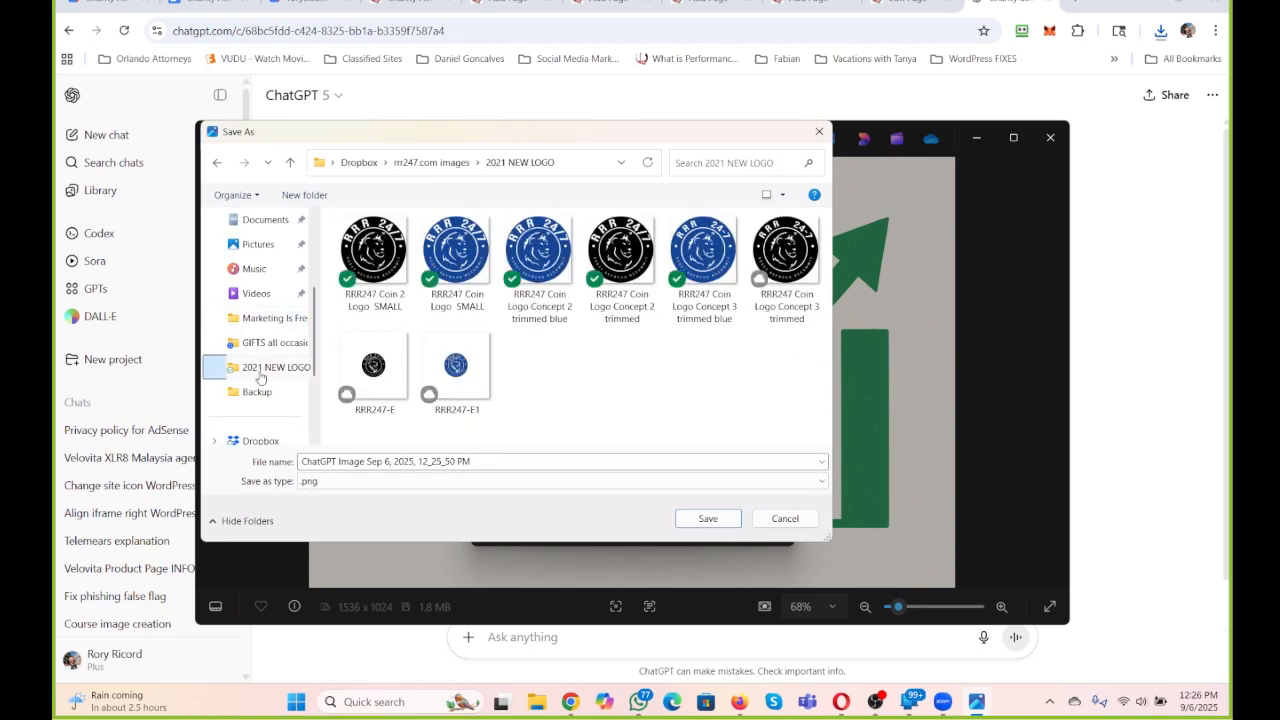
left_click(359, 164)
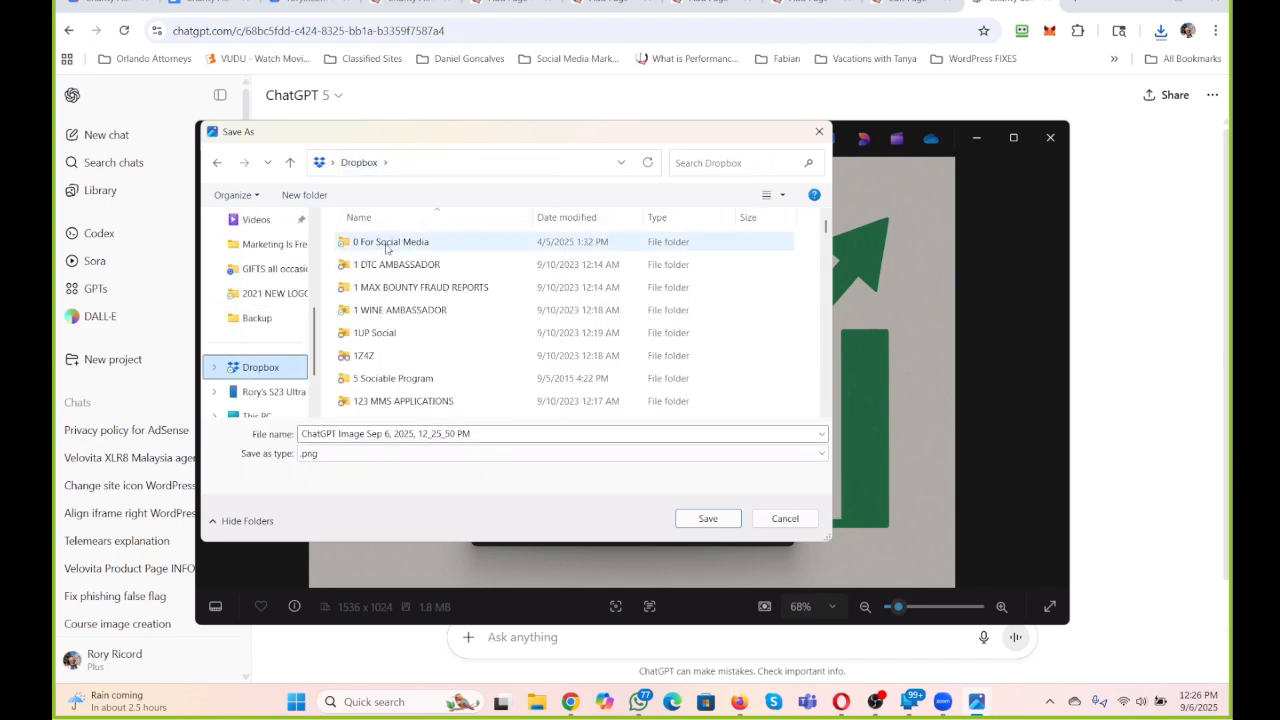
scroll(387, 250, "down", 15)
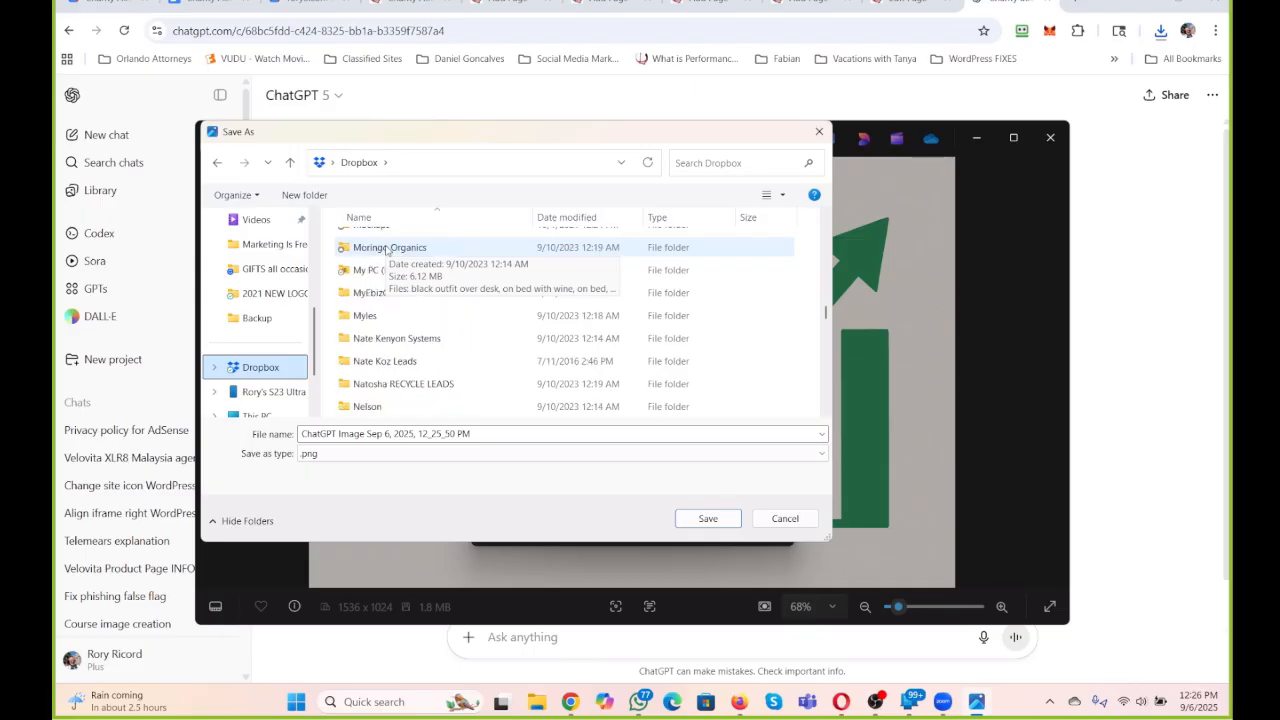
scroll(387, 250, "down", 1)
scroll(390, 280, "up", 4)
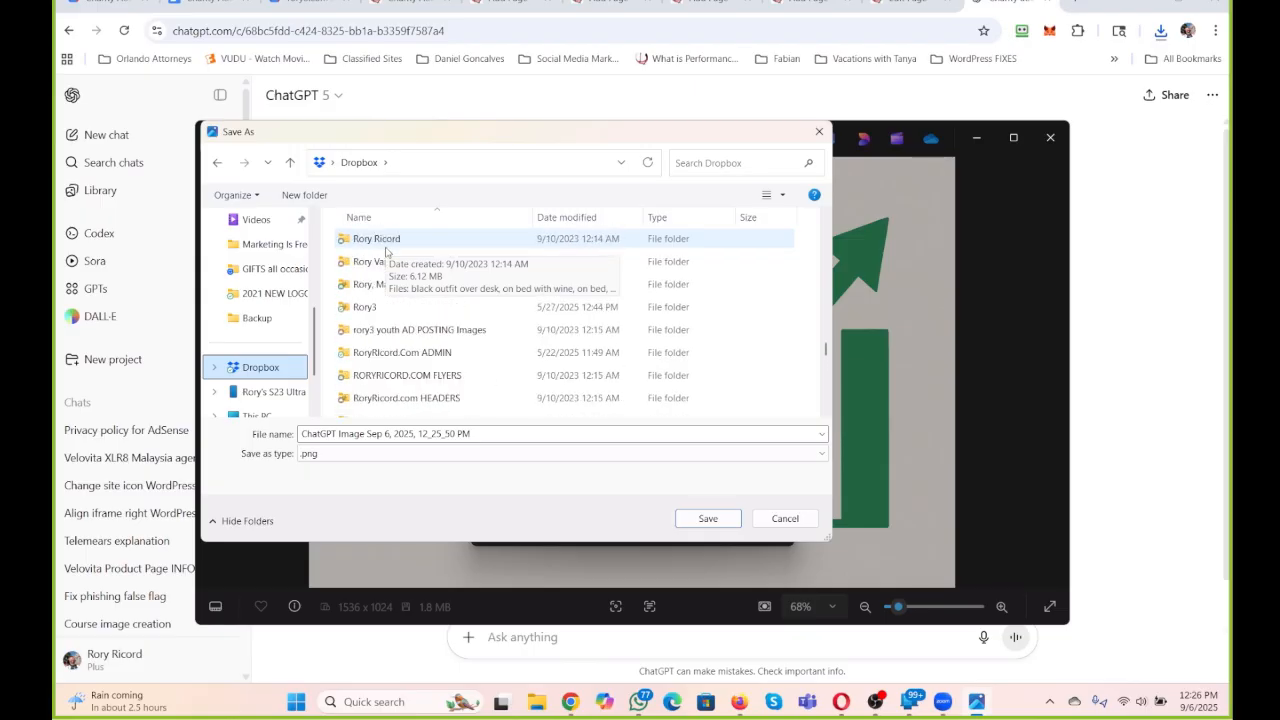
scroll(400, 320, "up", 1)
scroll(410, 345, "down", 2)
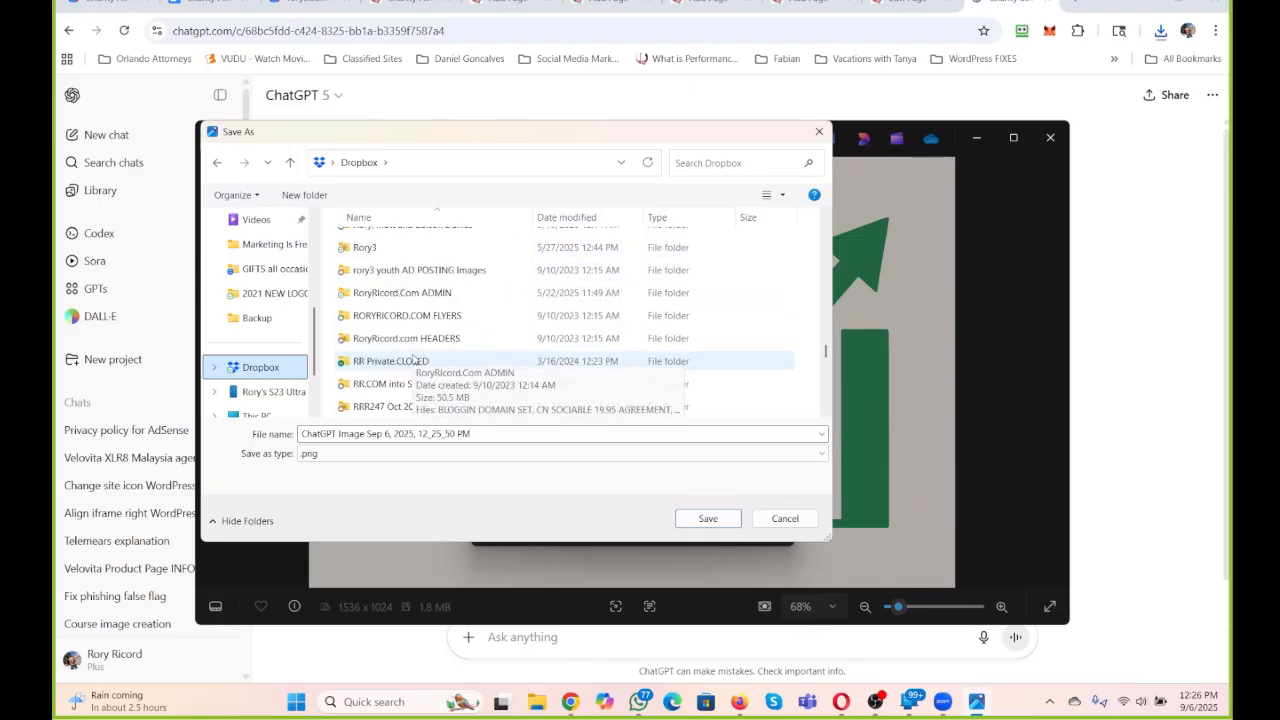
scroll(508, 337, "down", 1)
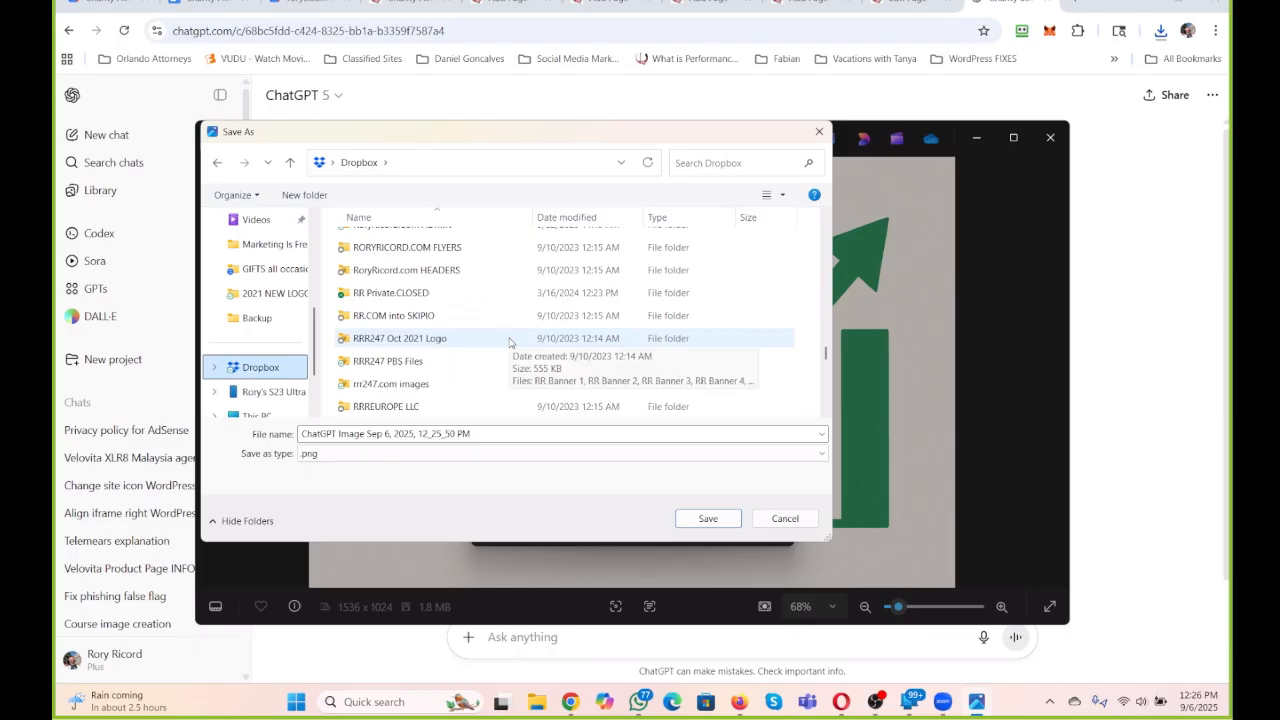
double_click(378, 362)
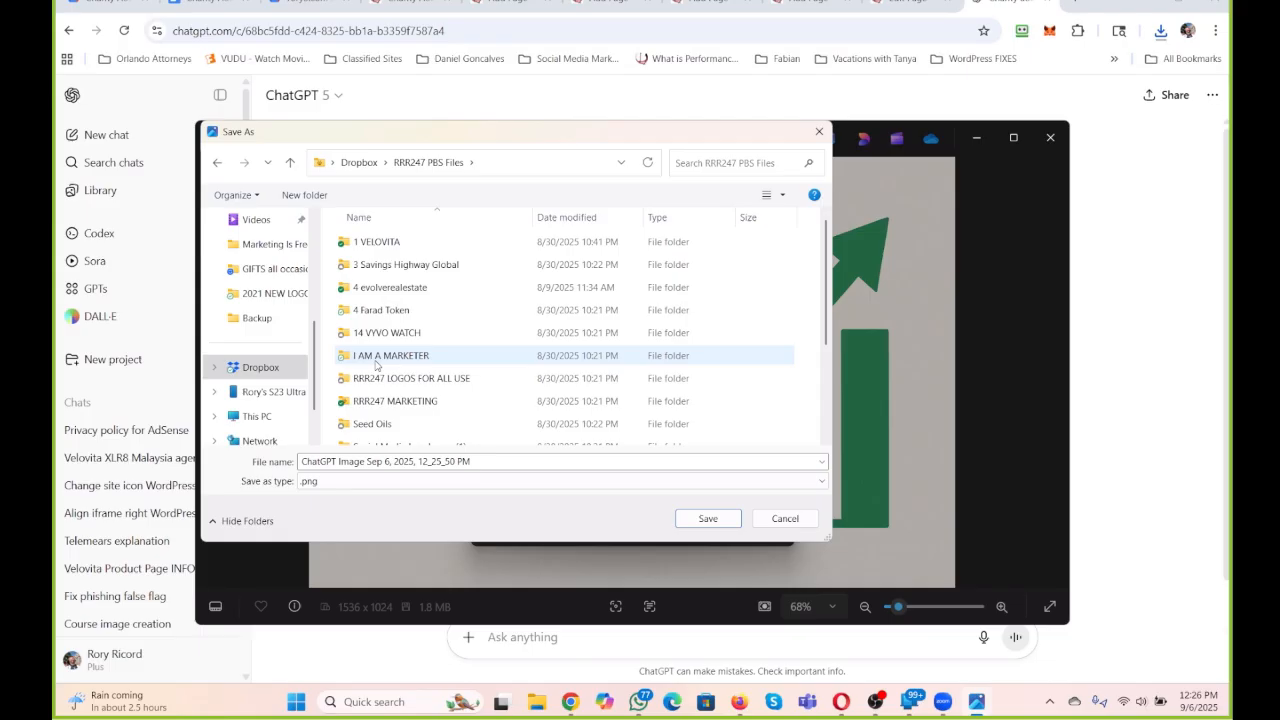
Create a folder named "PBS Vortex Connected Program" inside "RRR247 PBS Files" and open it.
left_click(292, 194)
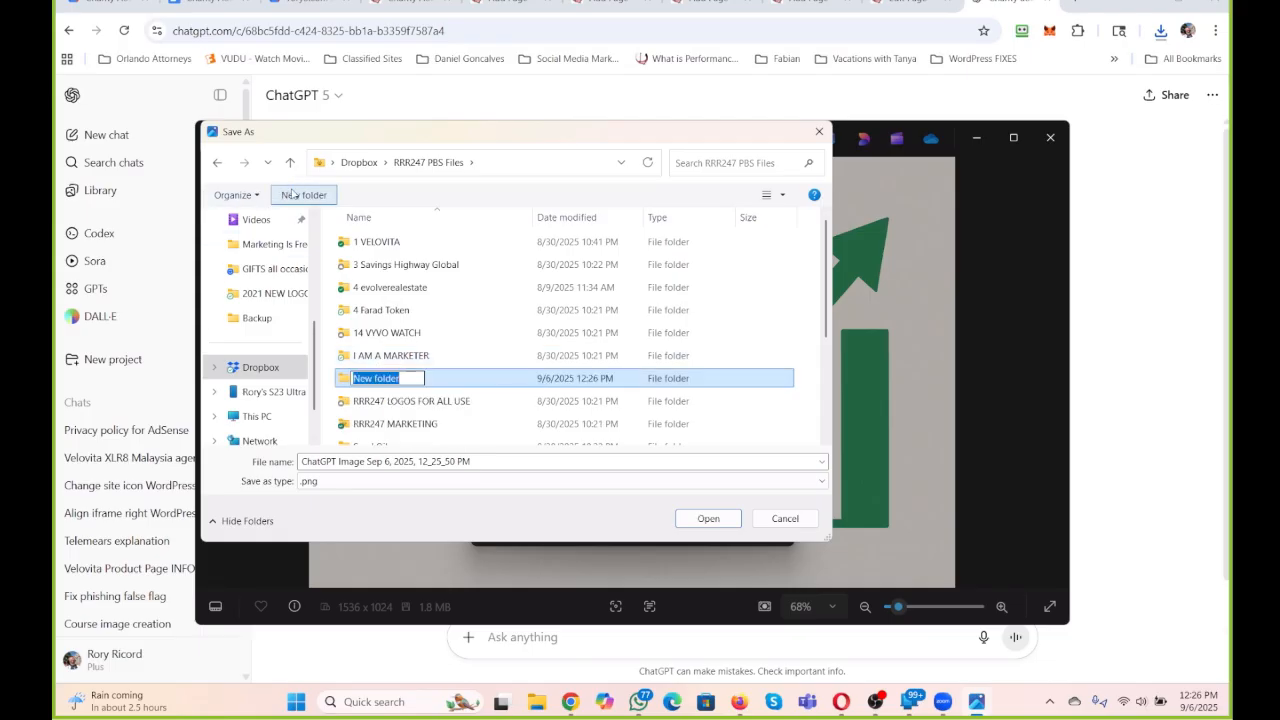
type("CHarit")
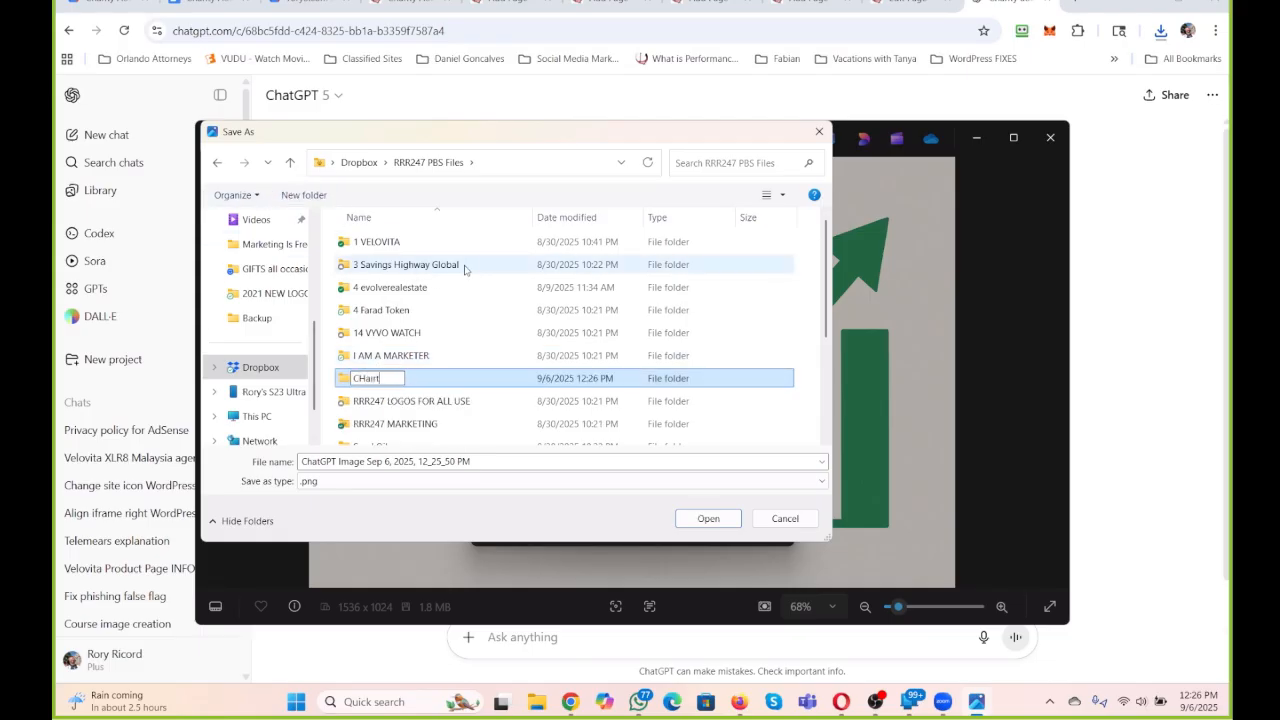
key("BackSpace")
key("BackSpace")
key("BackSpace")
key("BackSpace")
key("BackSpace")
key("BackSpace")
type("PBS Vc")
type("rtex Conne")
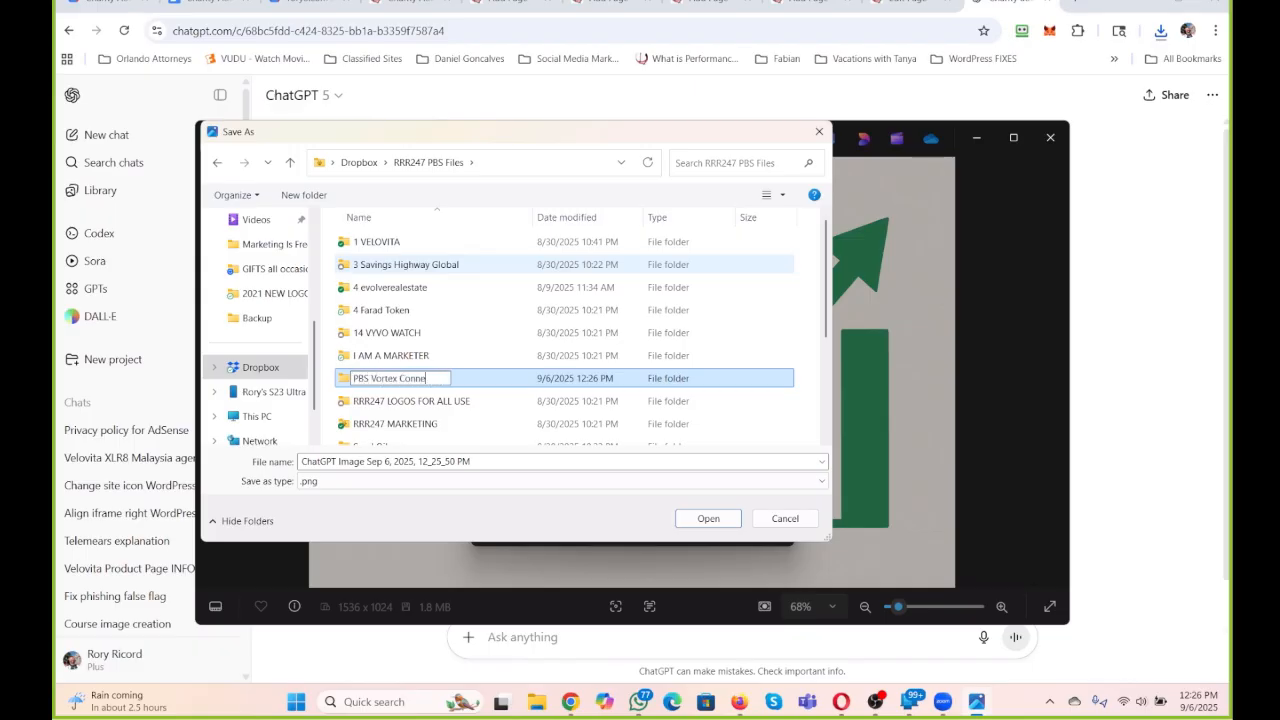
type("cted Program")
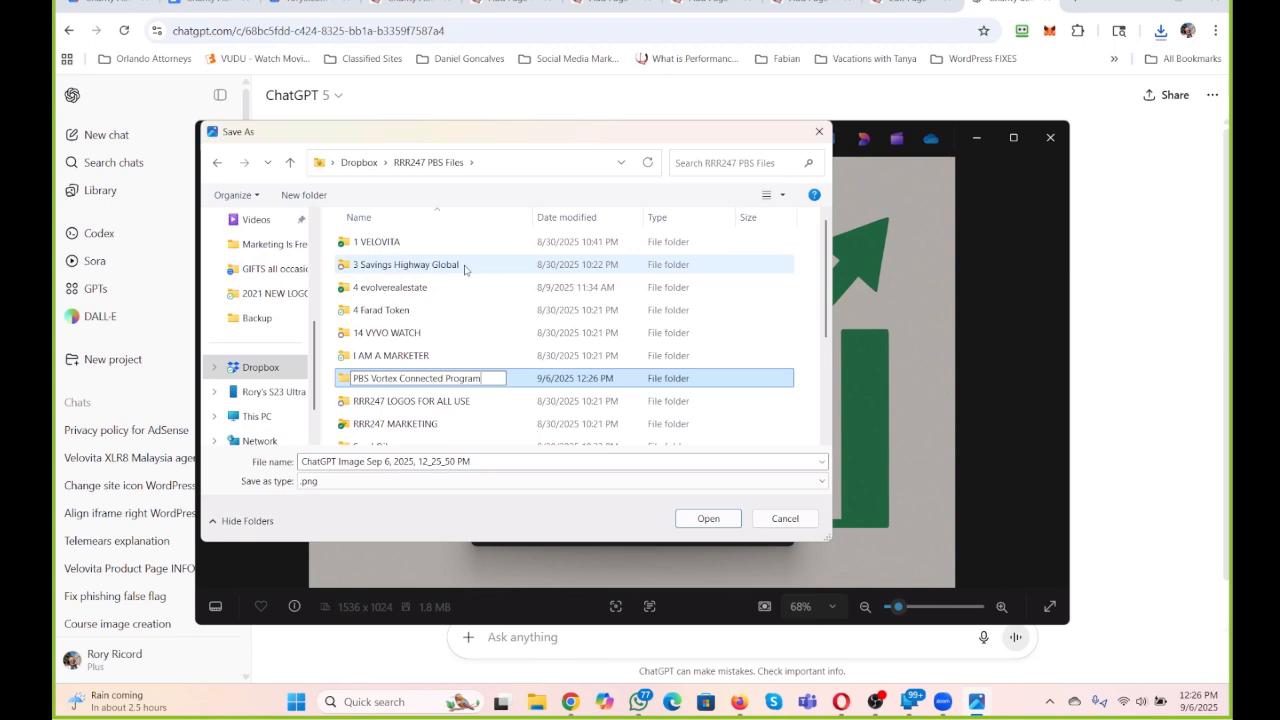
key("Return")
double_click(383, 385)
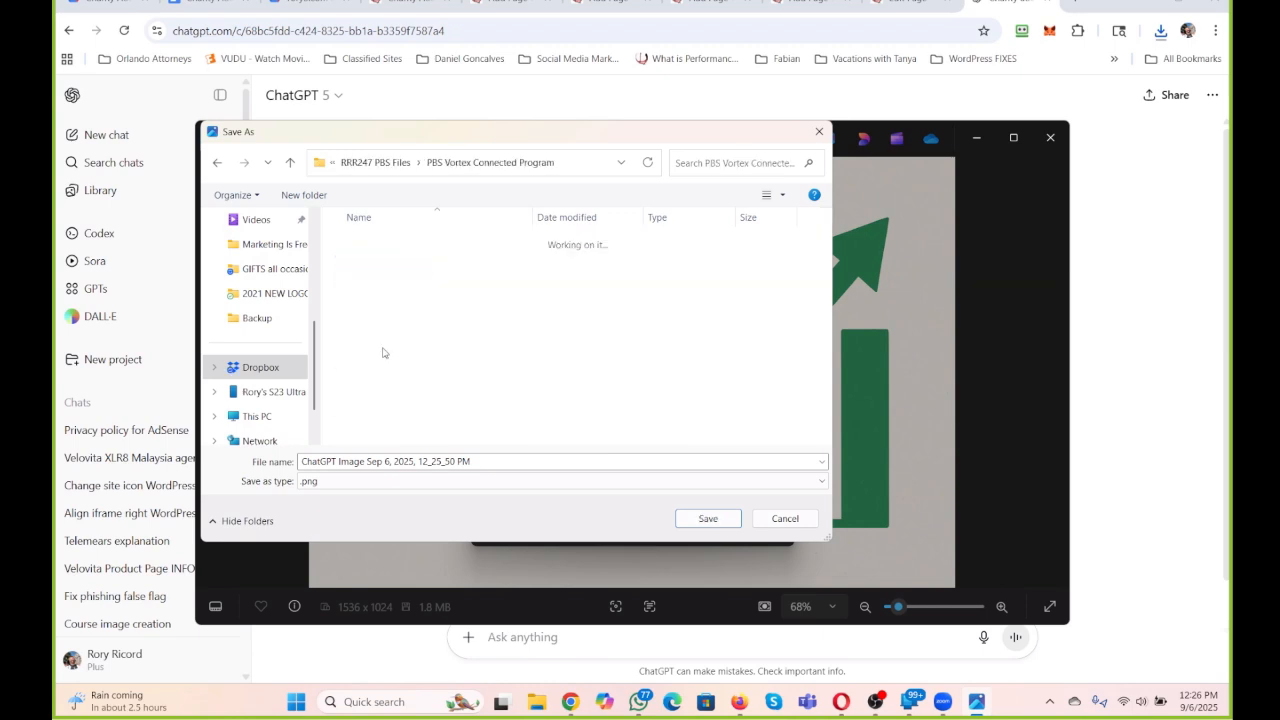
Create a subfolder named "Charity Auctions" inside "PBS Vortex Connected Program" and open it.
left_click(290, 195)
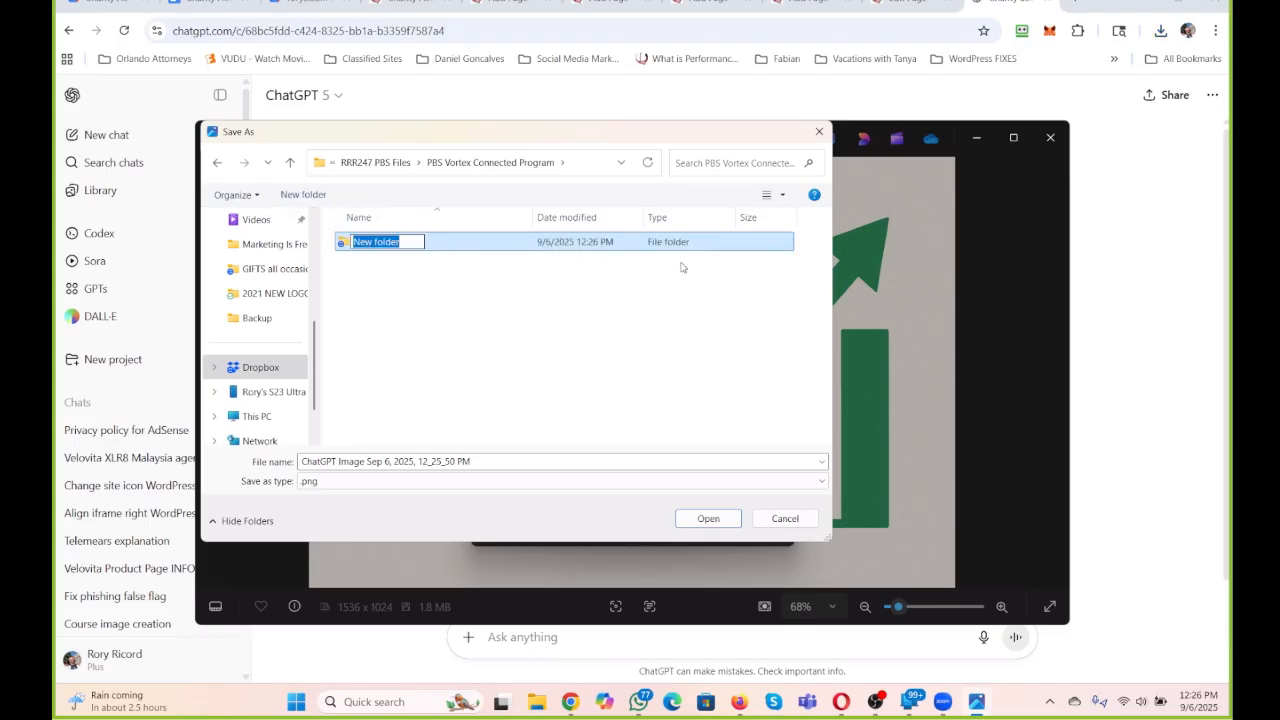
type("Charity Auctions")
key("Return")
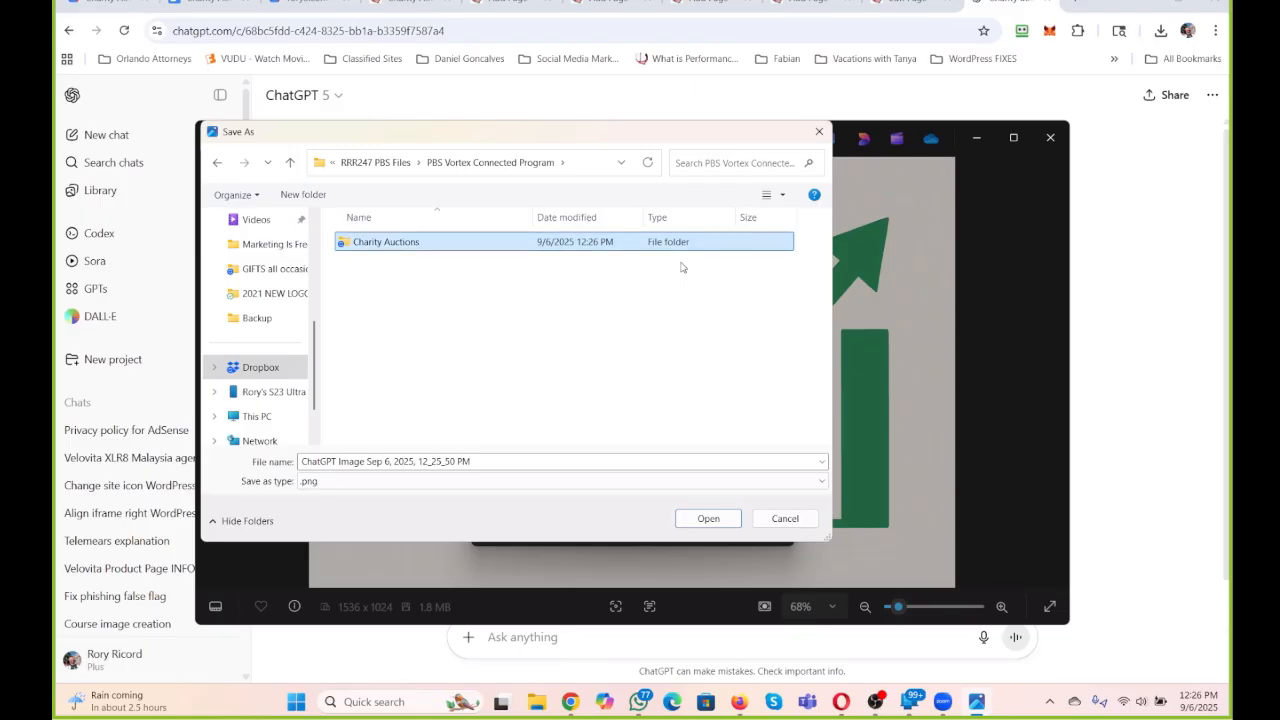
double_click(420, 247)
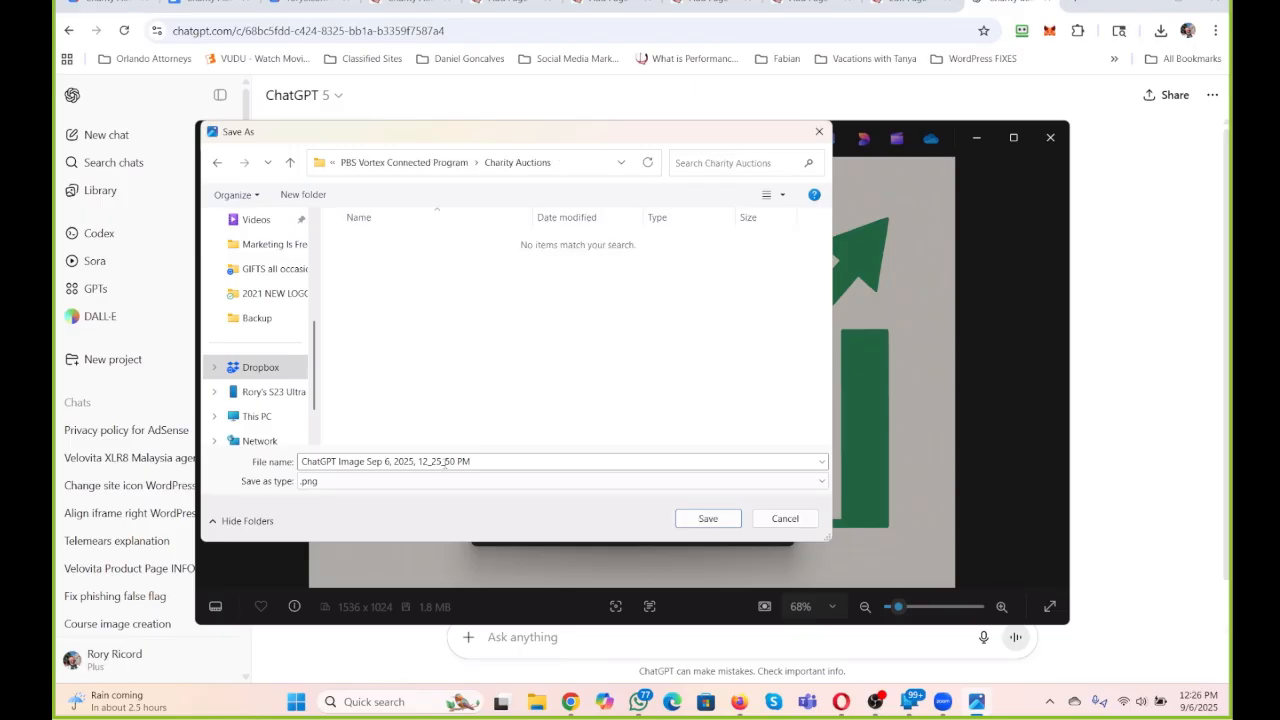
Save the resized image as "Chairty Auctions" in the "Charity Auctions" folder and minimize the image viewer.
left_click(500, 465)
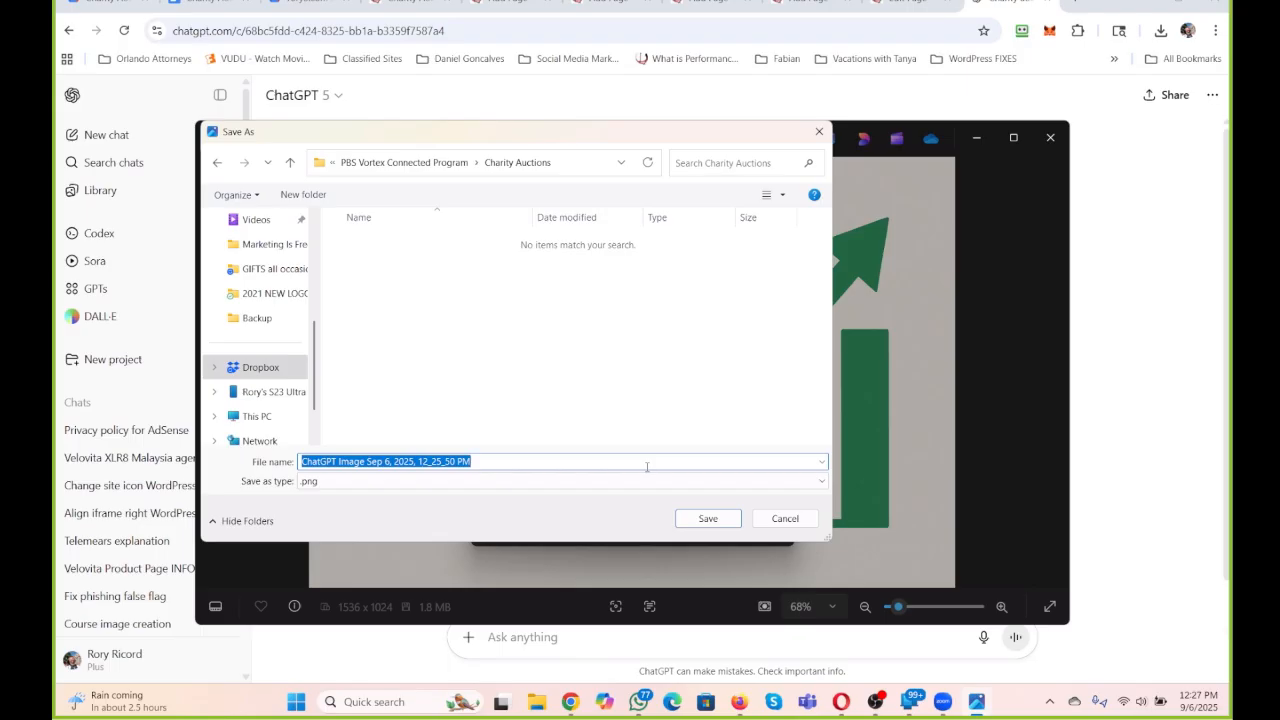
type("Chairty A")
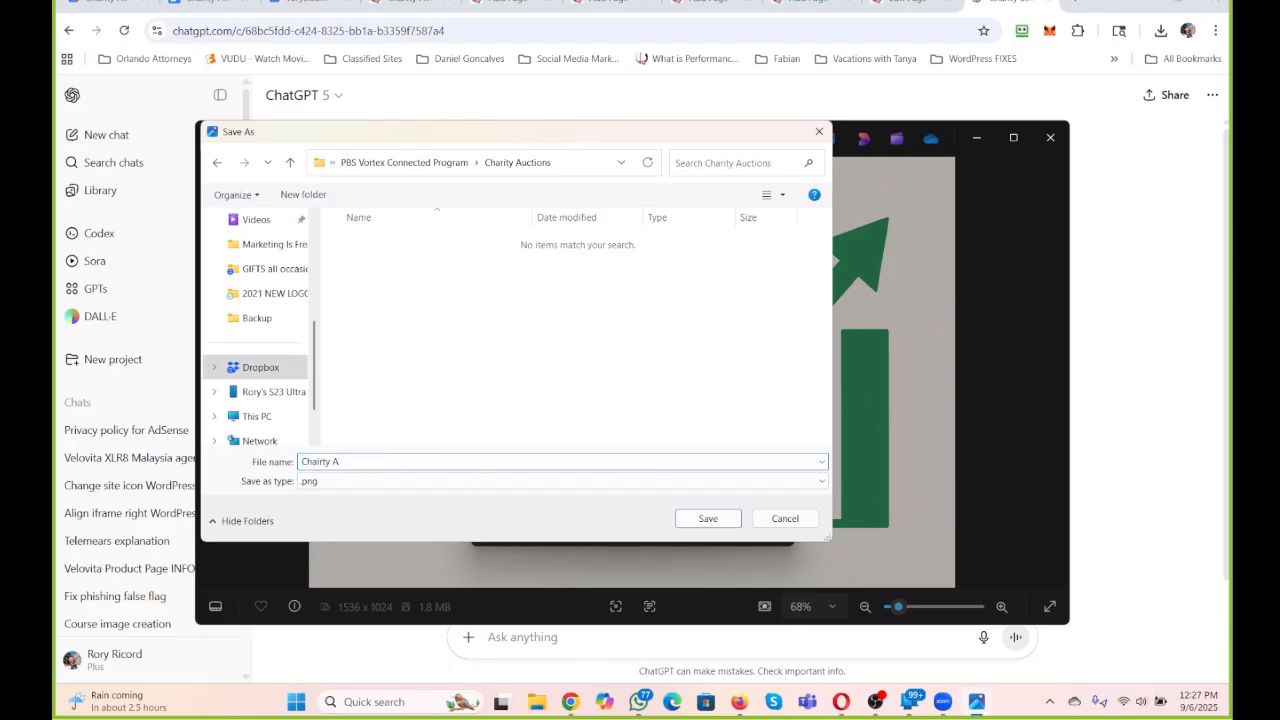
type("uctions")
key("Return")
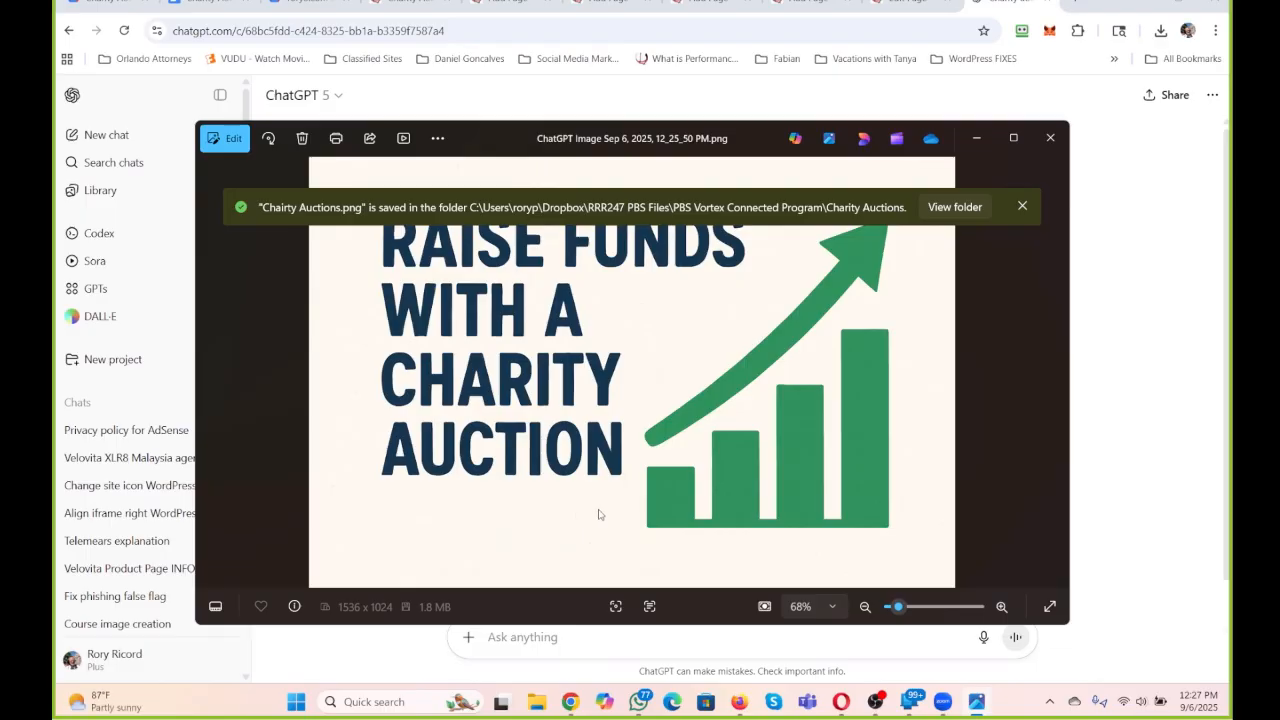
left_click(979, 138)
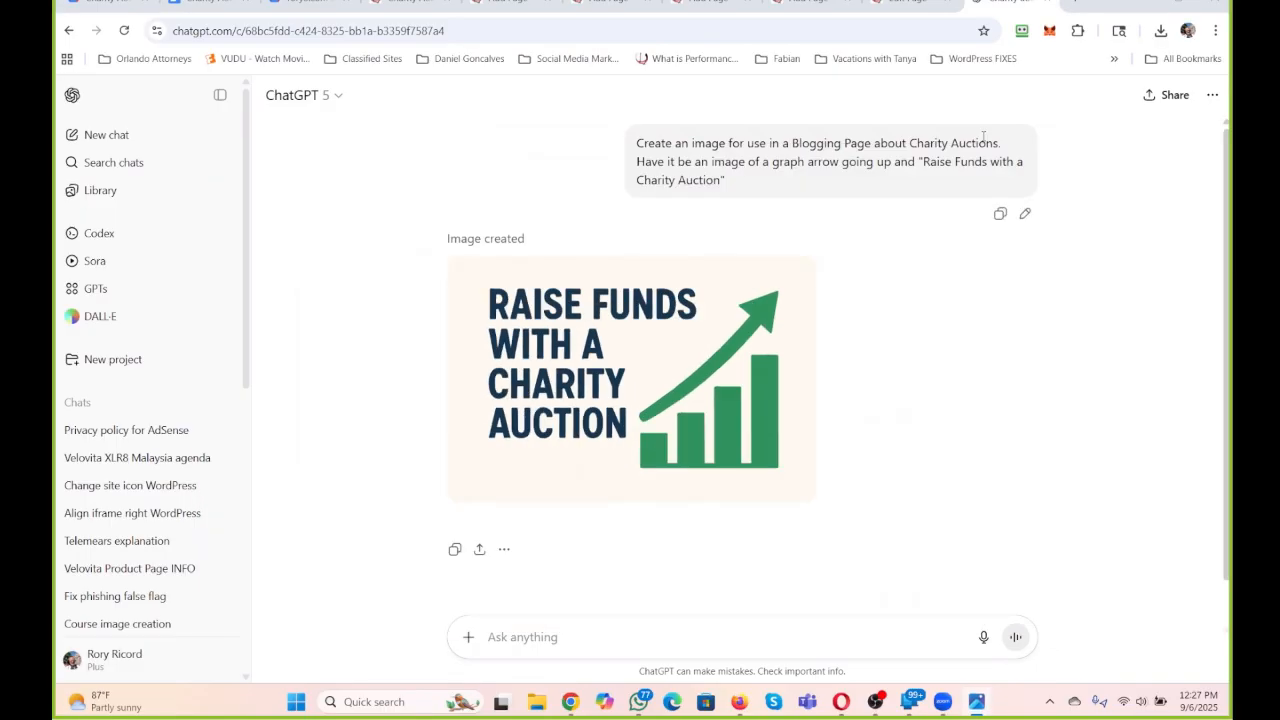
Switch to the WordPress editor for the Charity Auction page and add an image block below the "simple, 4 step process" heading.
left_click(905, 3)
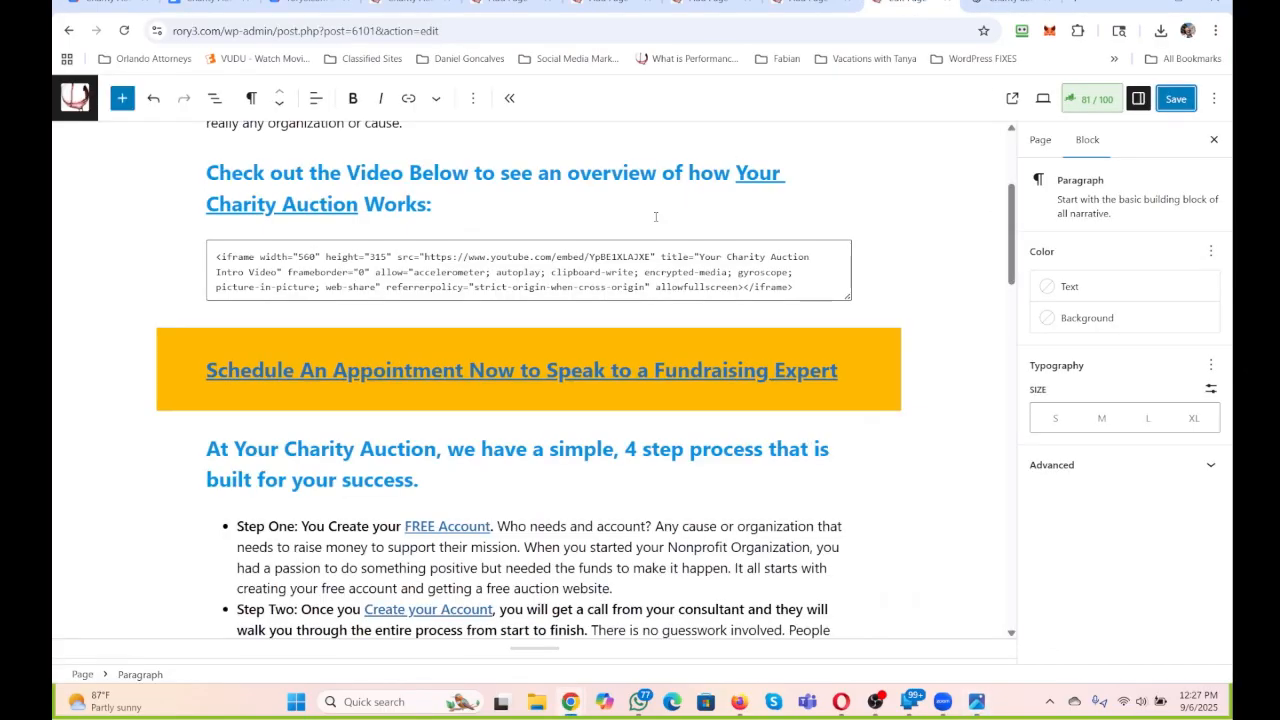
scroll(656, 234, "up", 3)
scroll(635, 308, "down", 3)
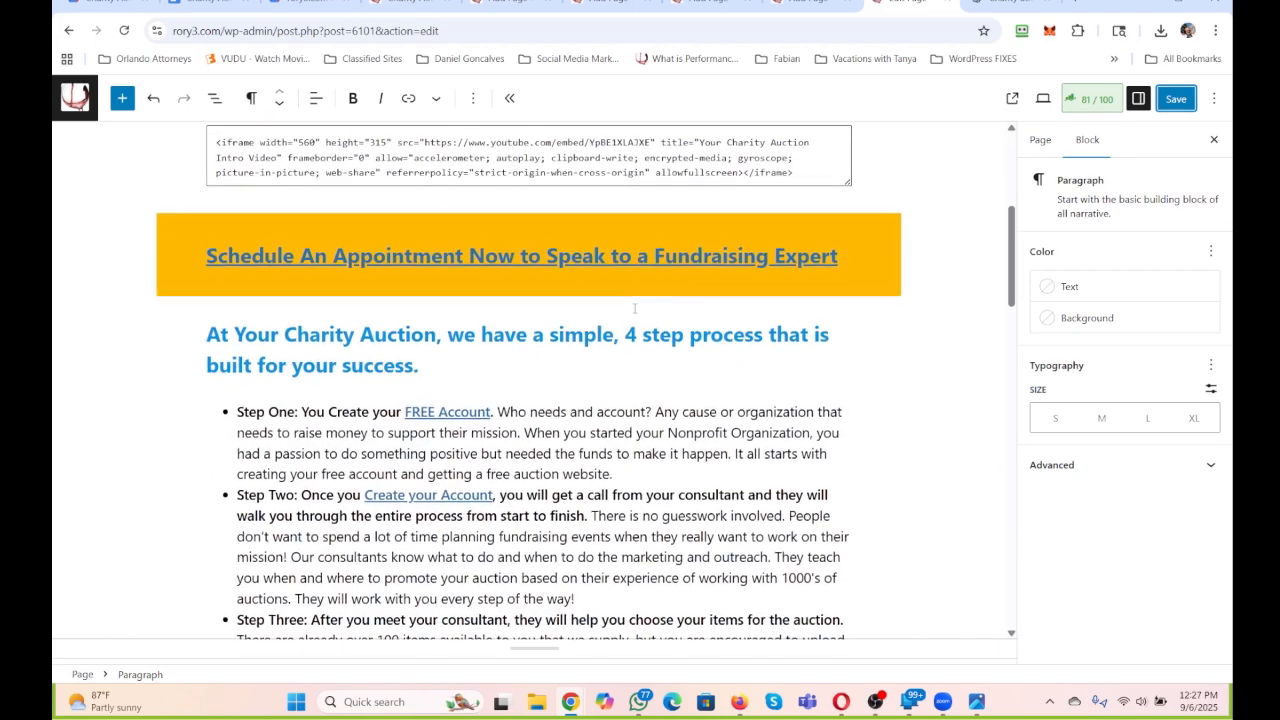
left_click(455, 368)
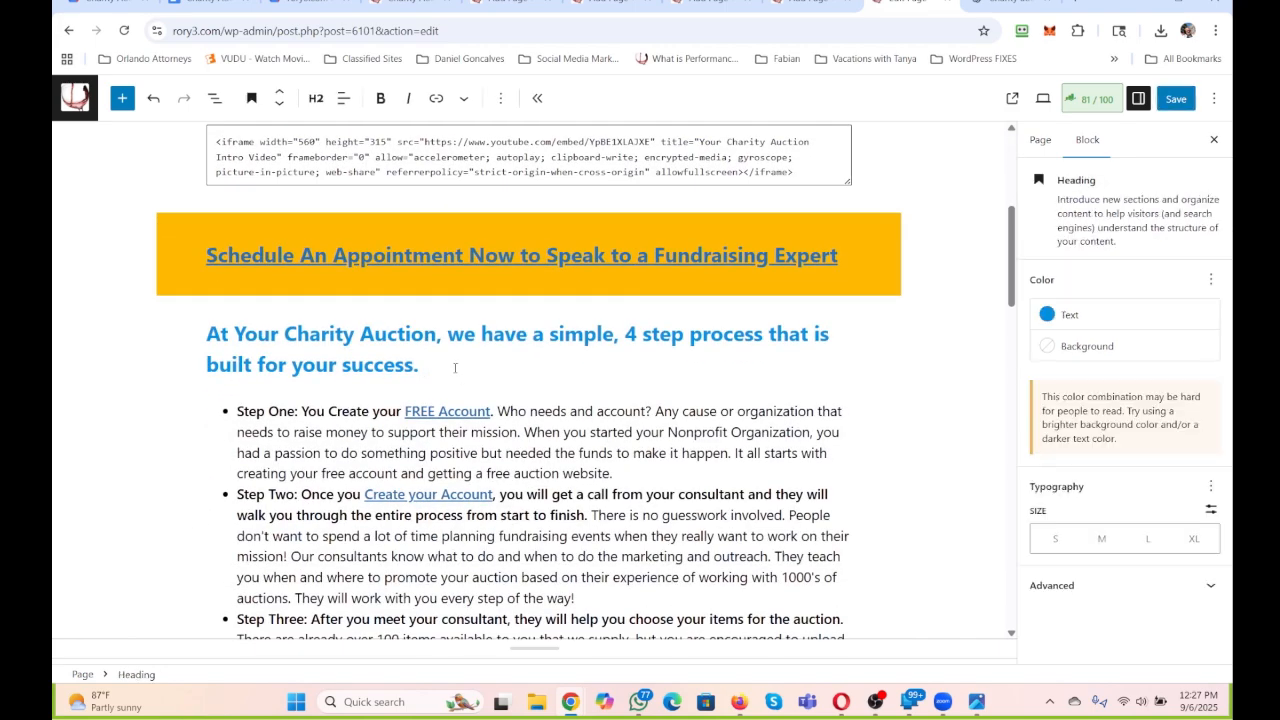
key("Return")
left_click(842, 411)
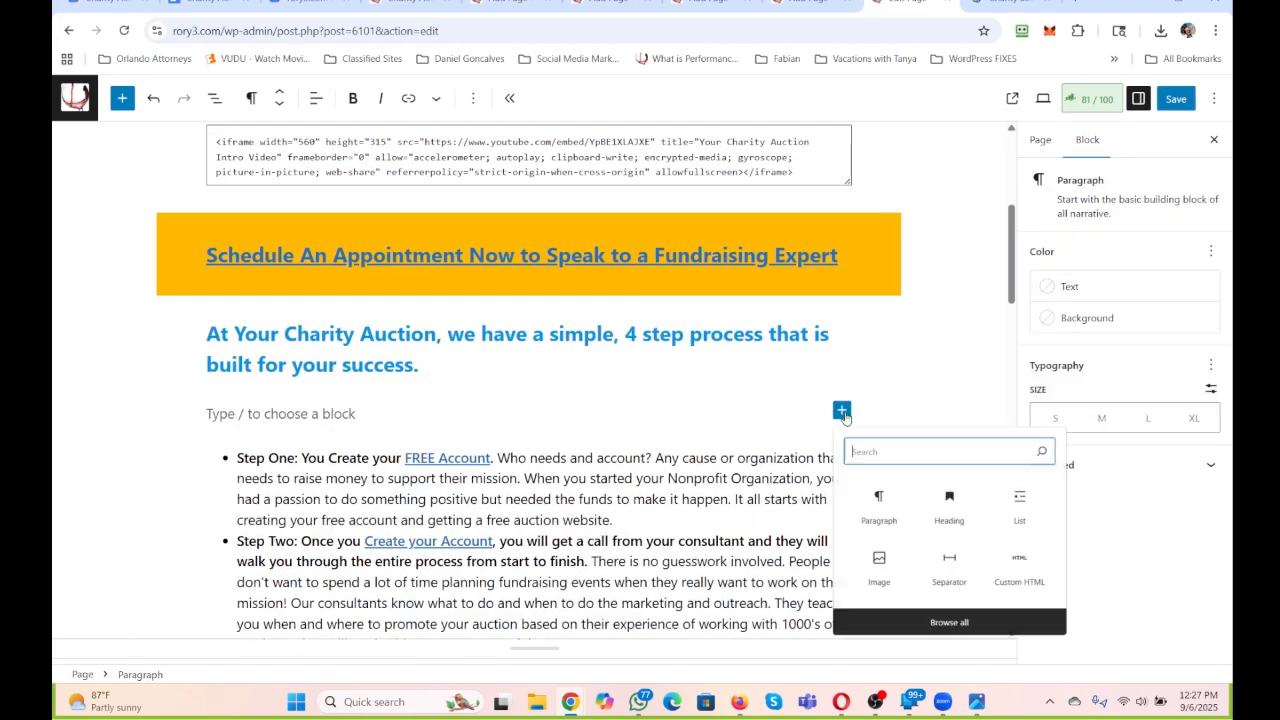
left_click(882, 578)
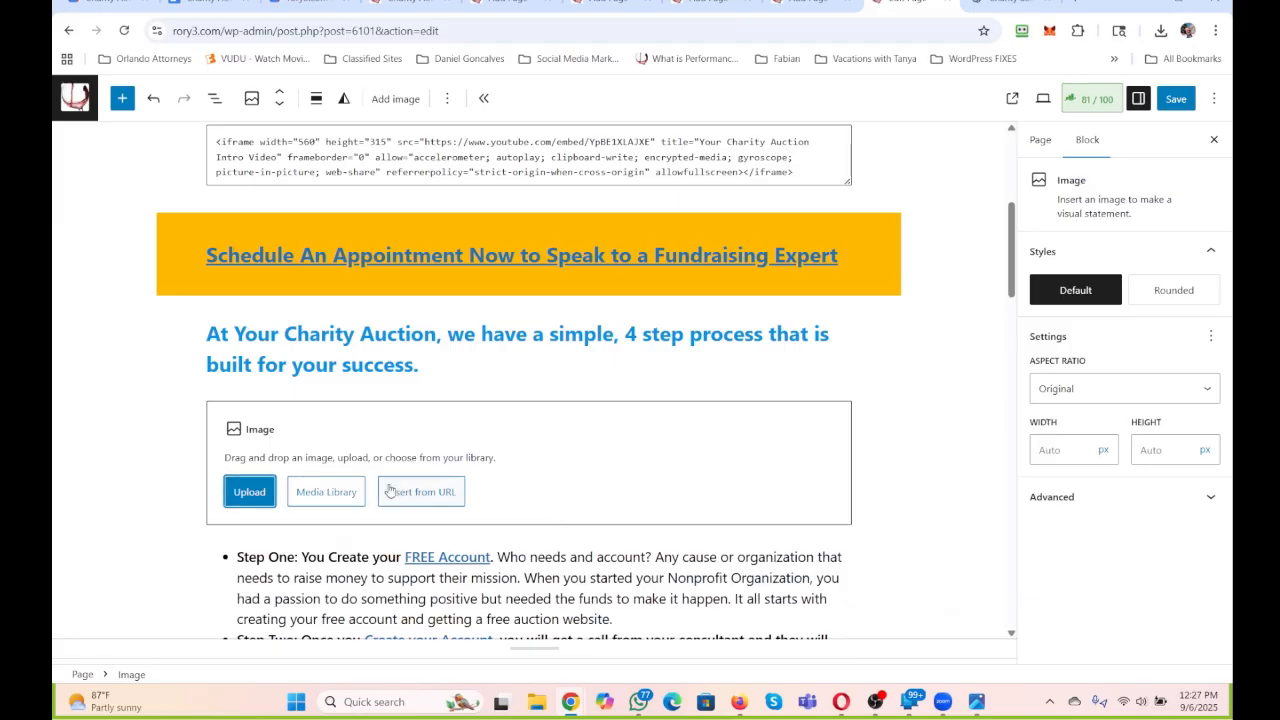
Upload "Chairty Auctions.png" into the image block from Dropbox > RRR247 PBS Files > PBS Vortex Connected Program > Charity Auctions.
left_click(264, 494)
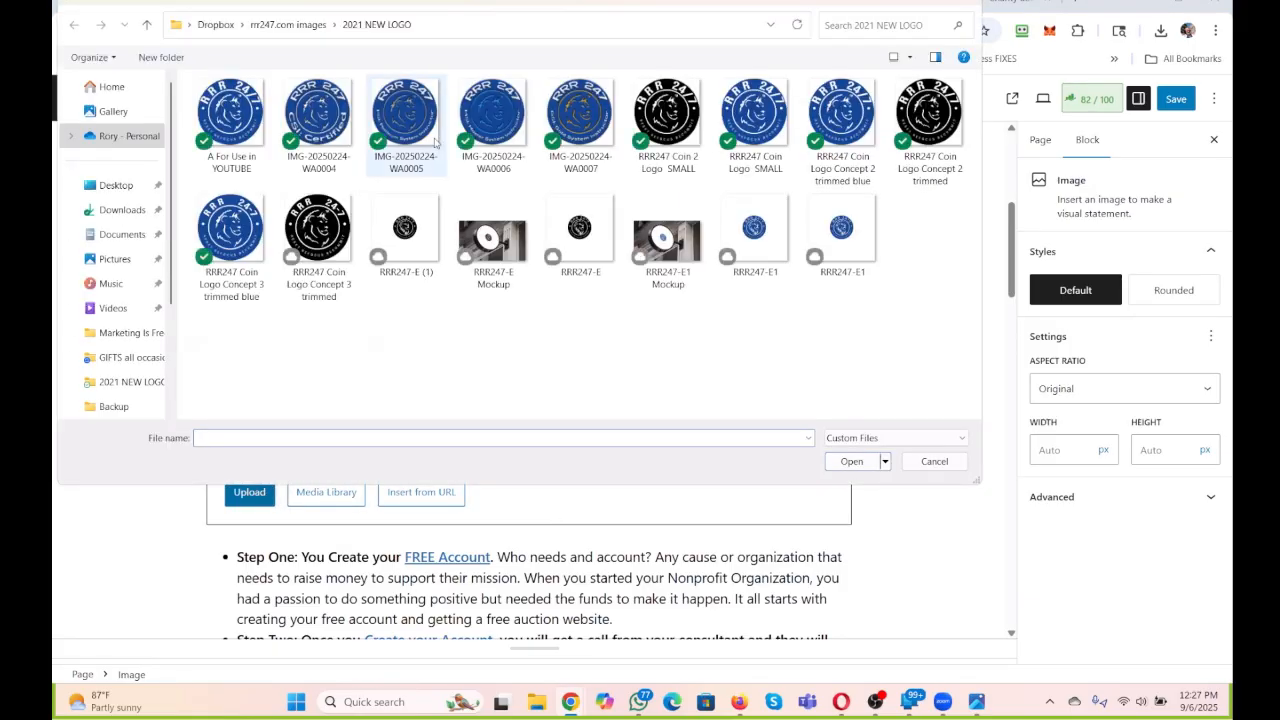
left_click(288, 24)
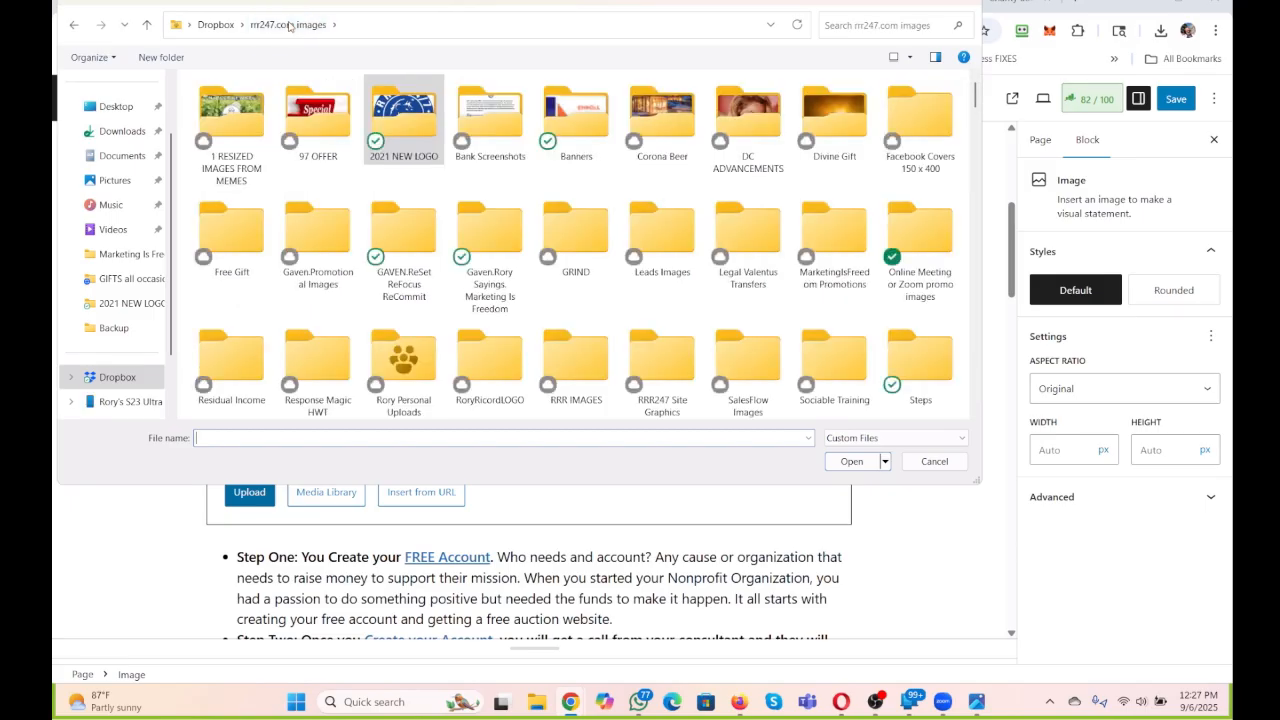
left_click(215, 24)
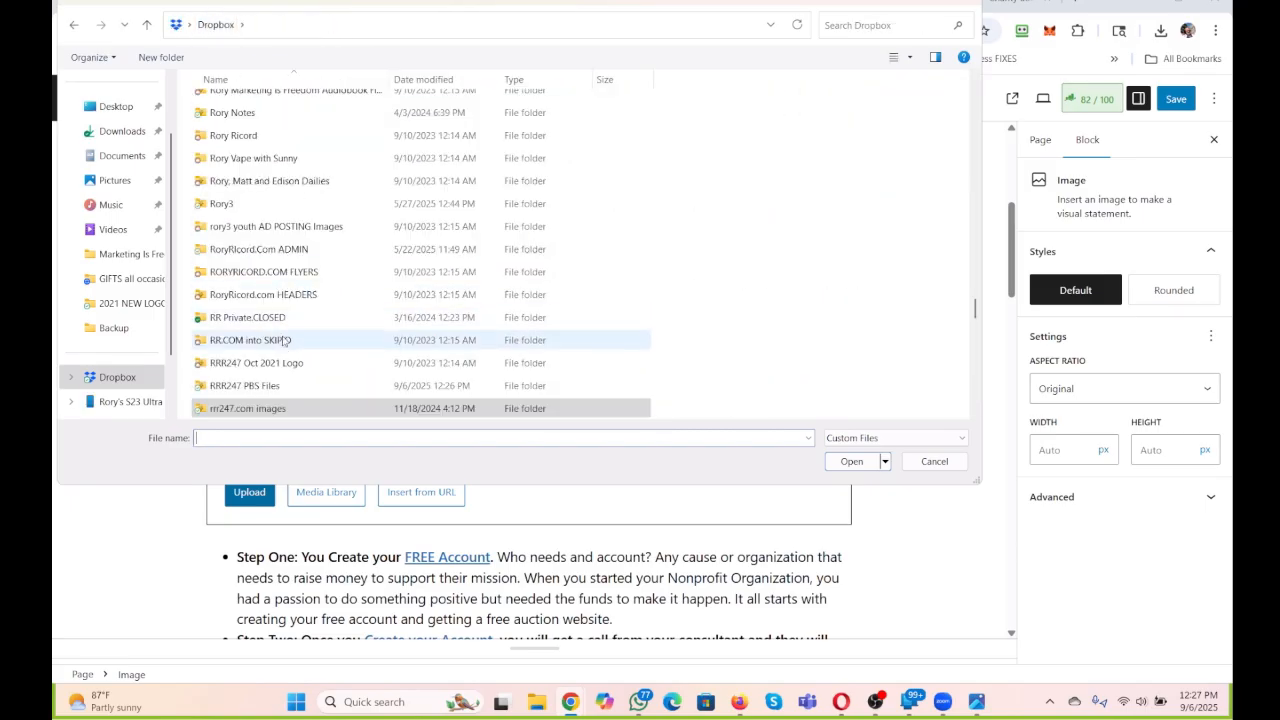
double_click(256, 385)
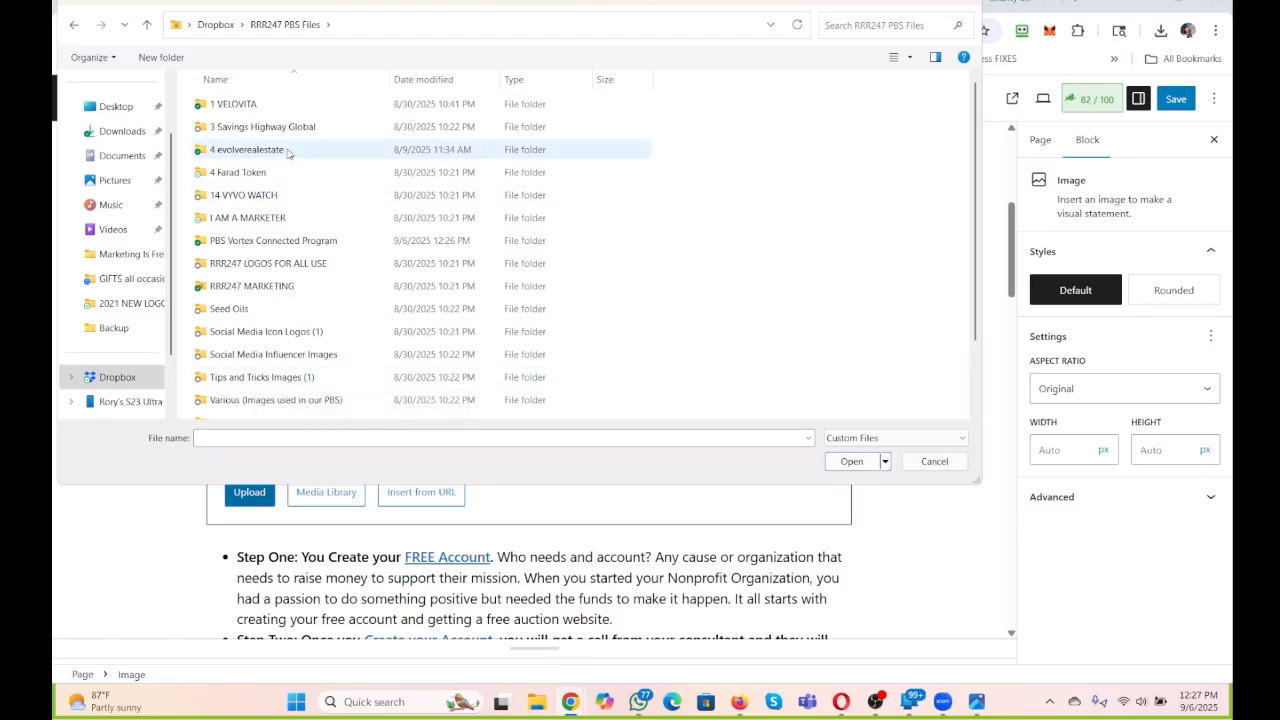
scroll(287, 152, "down", 1)
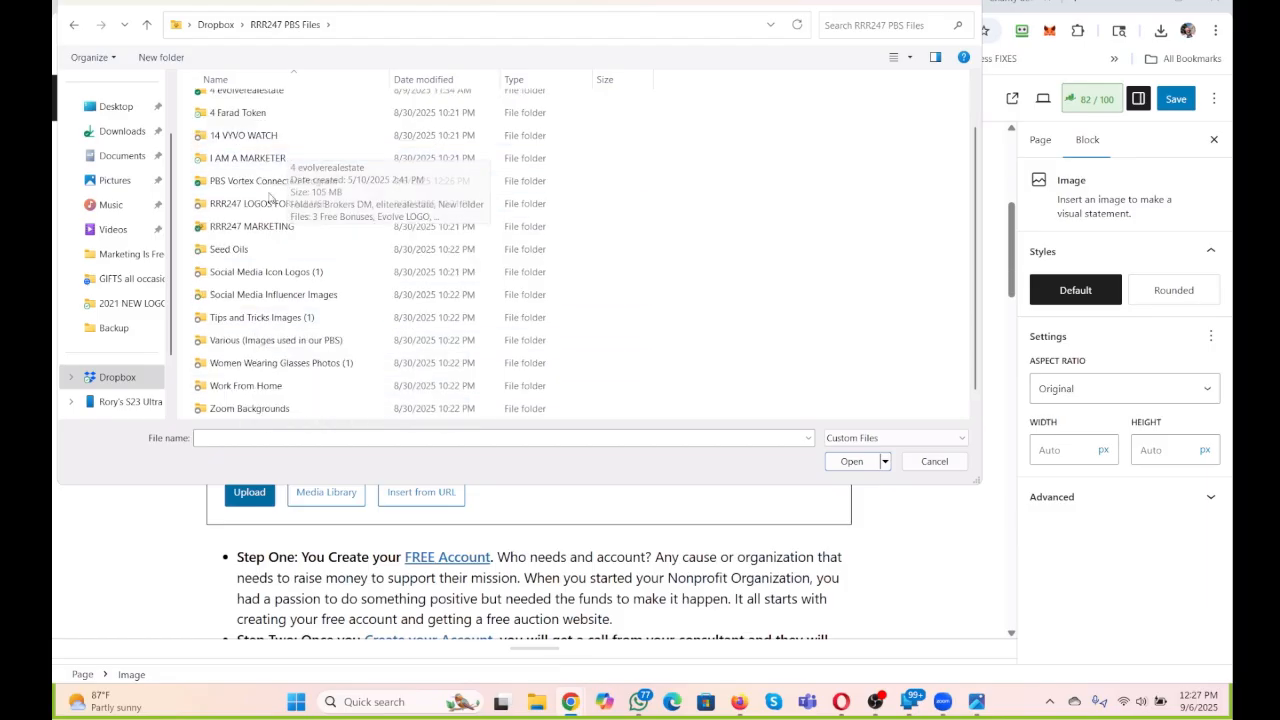
double_click(250, 181)
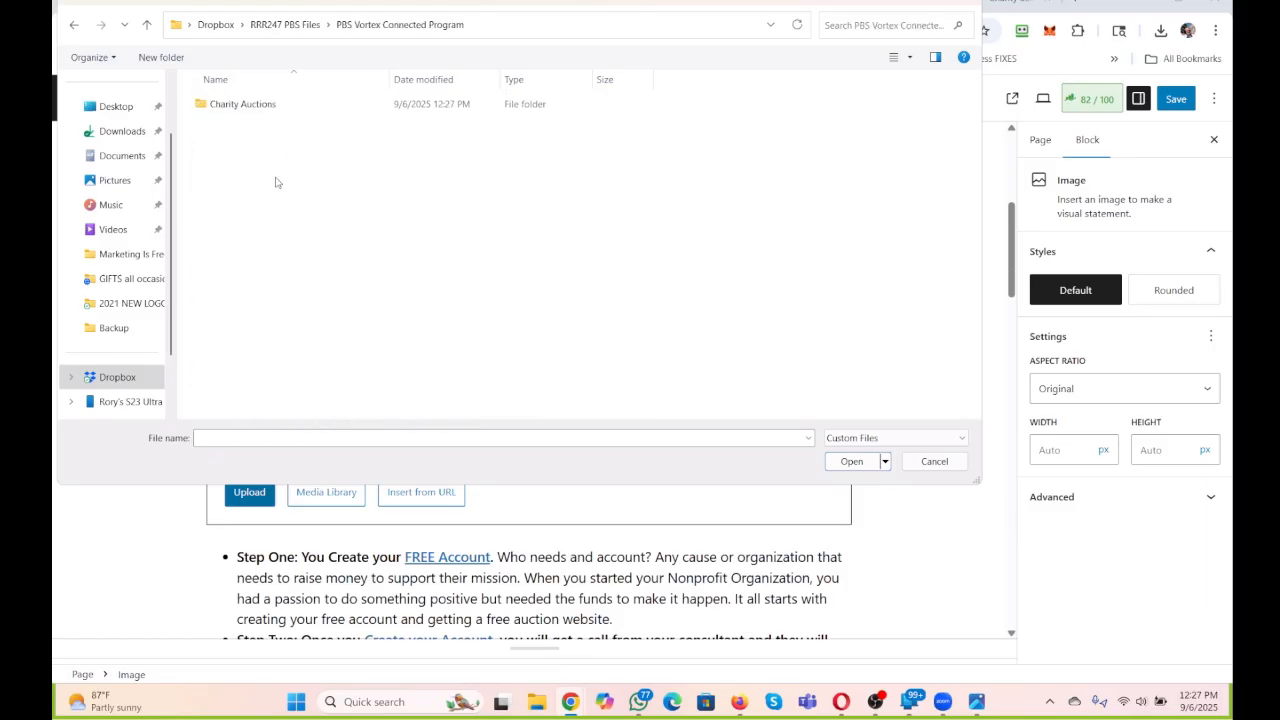
double_click(246, 104)
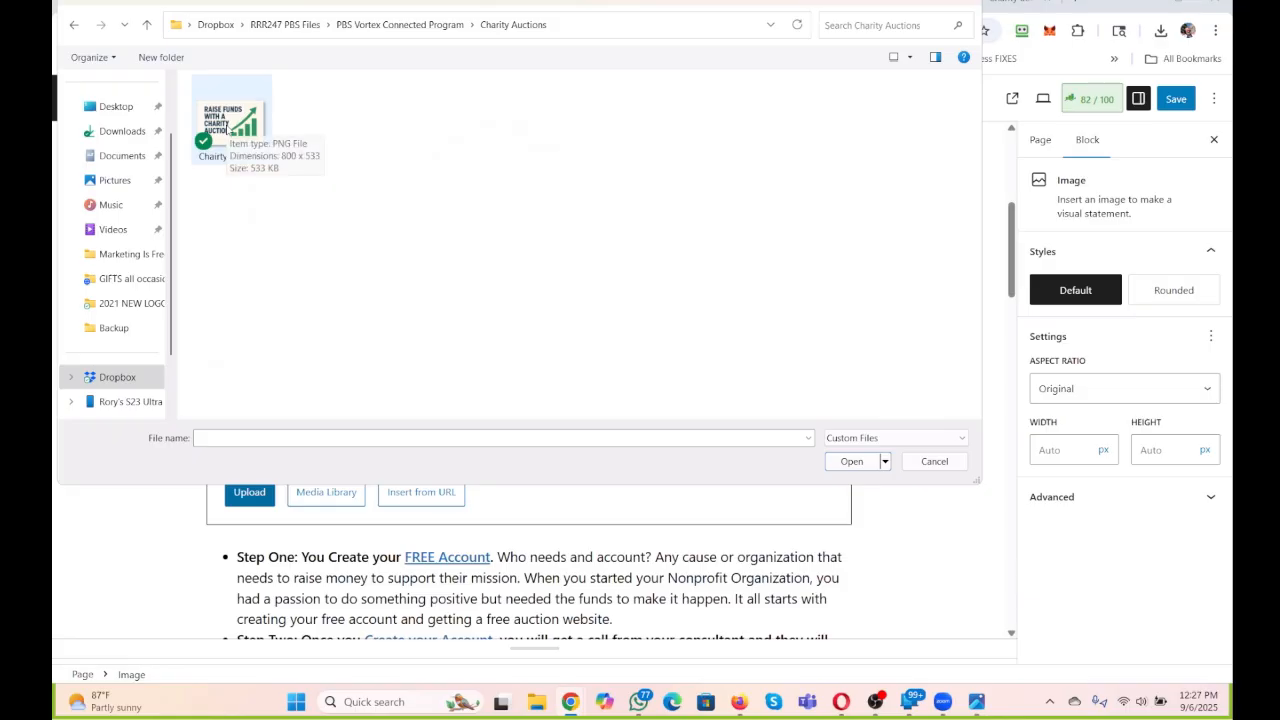
double_click(227, 129)
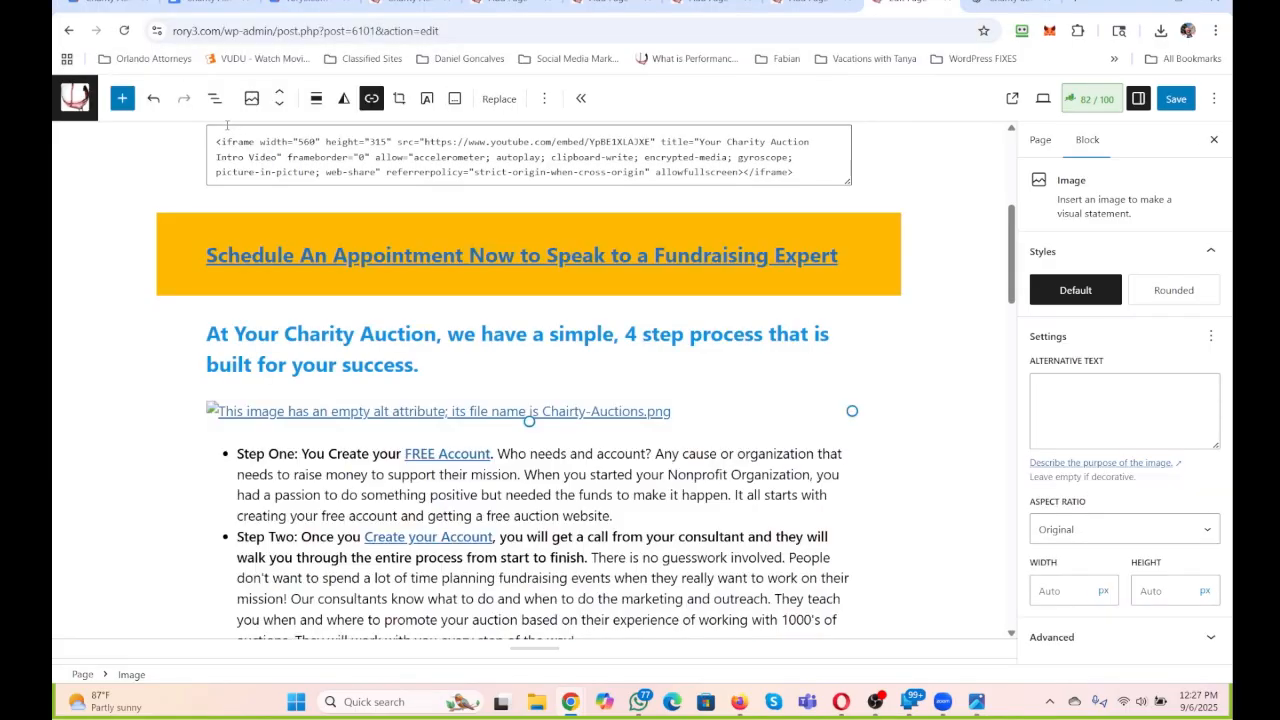
Check the inserted image and copy the page title "Charity Auction" for reuse.
scroll(532, 395, "down", 1)
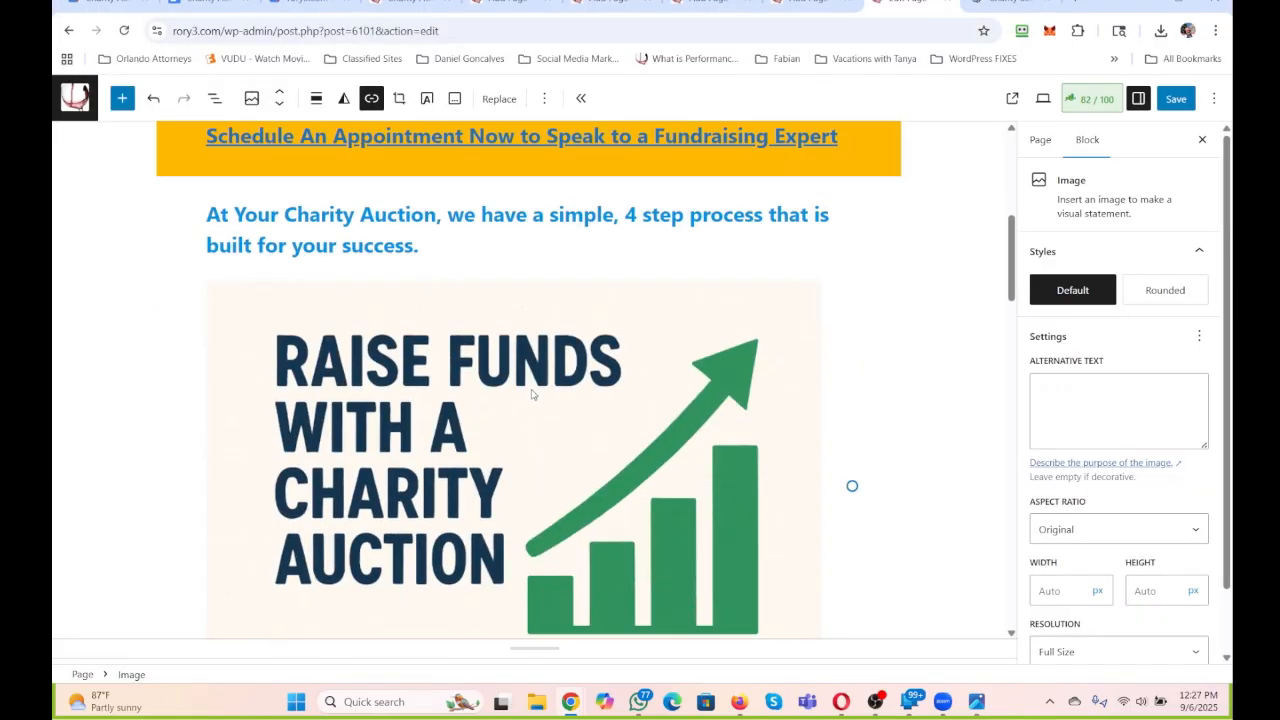
scroll(580, 222, "up", 3)
scroll(576, 231, "down", 4)
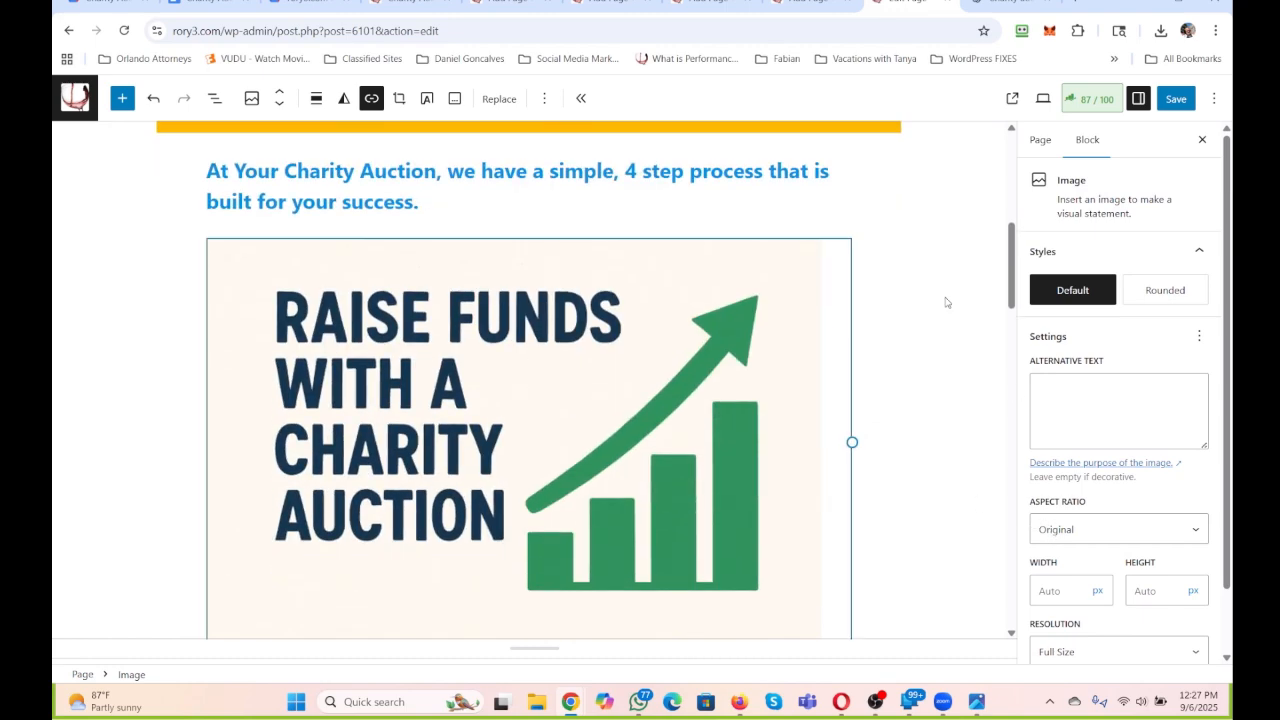
scroll(929, 290, "up", 2)
scroll(929, 290, "up", 3)
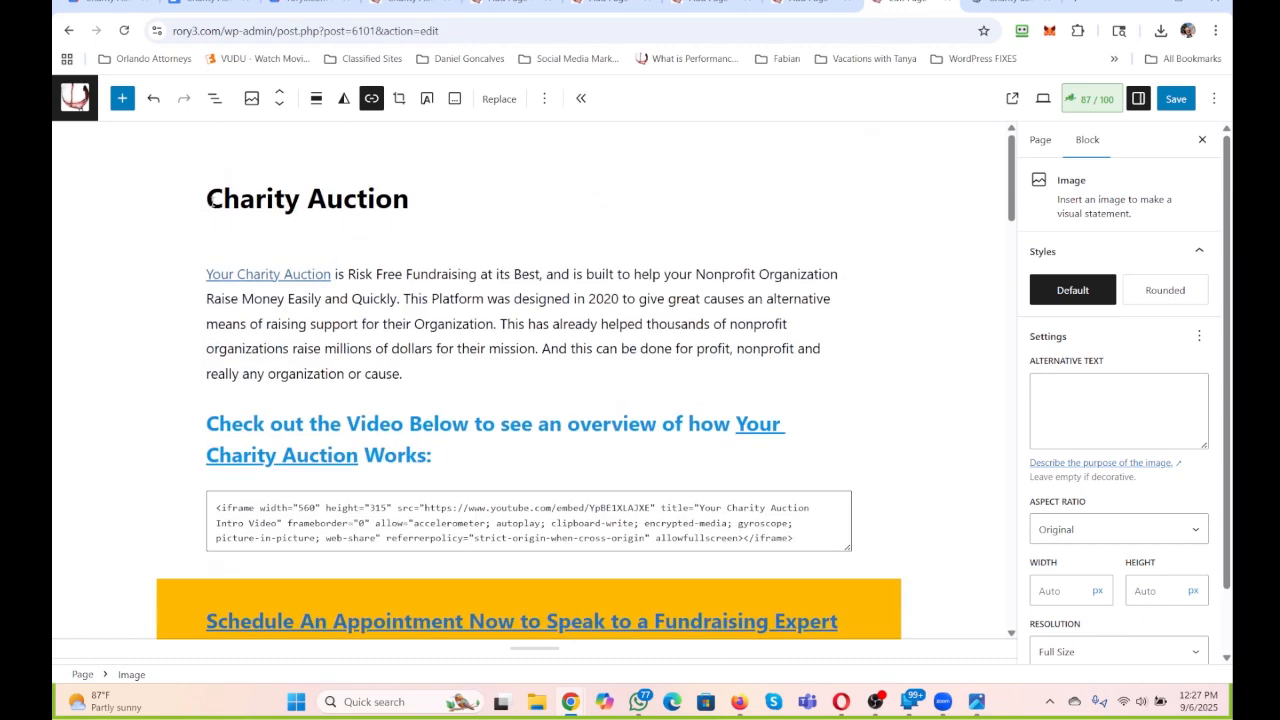
left_click_drag(208, 200, 409, 199)
key("ctrl+c")
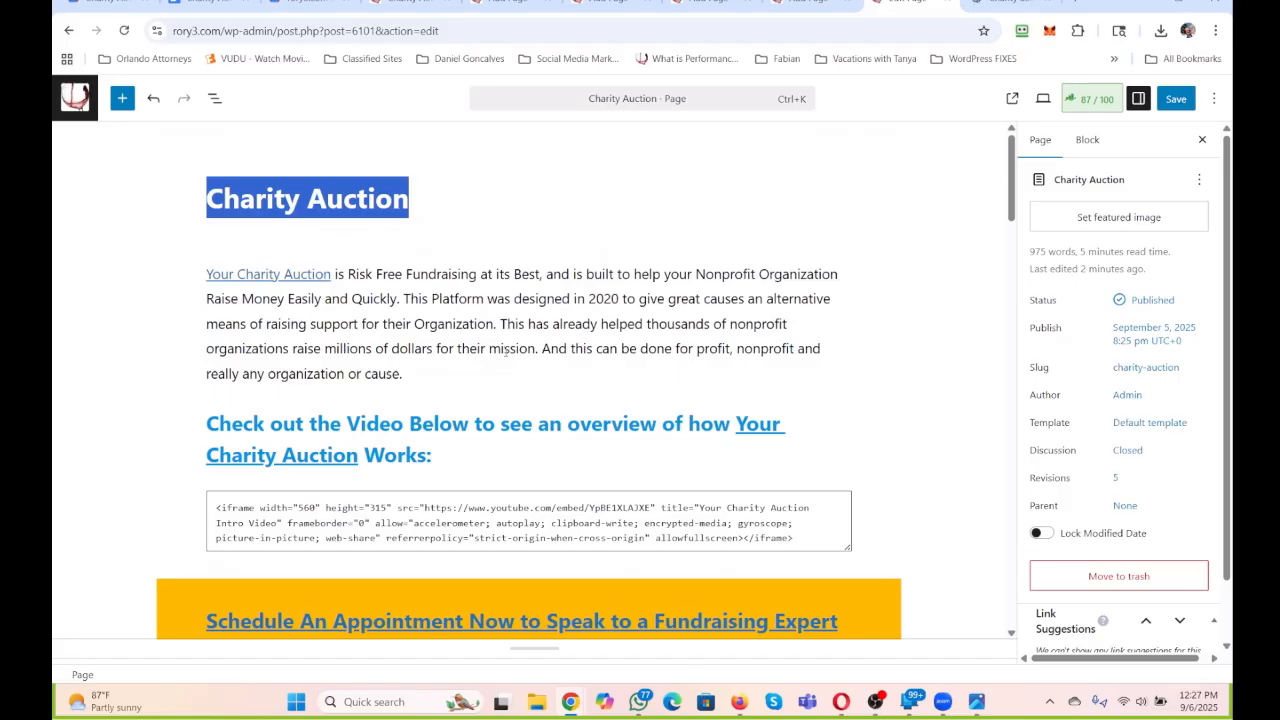
scroll(514, 386, "down", 6)
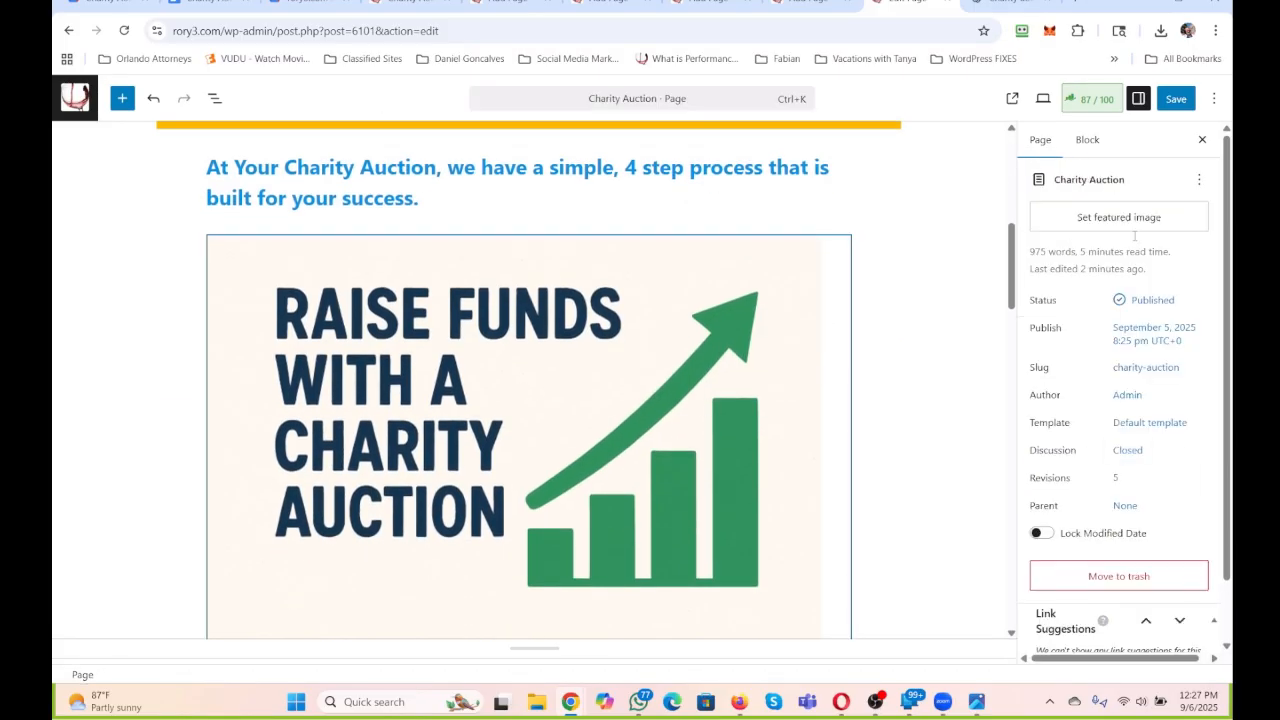
Hide and show the settings sidebar again, checking its page and block settings.
left_click(1138, 98)
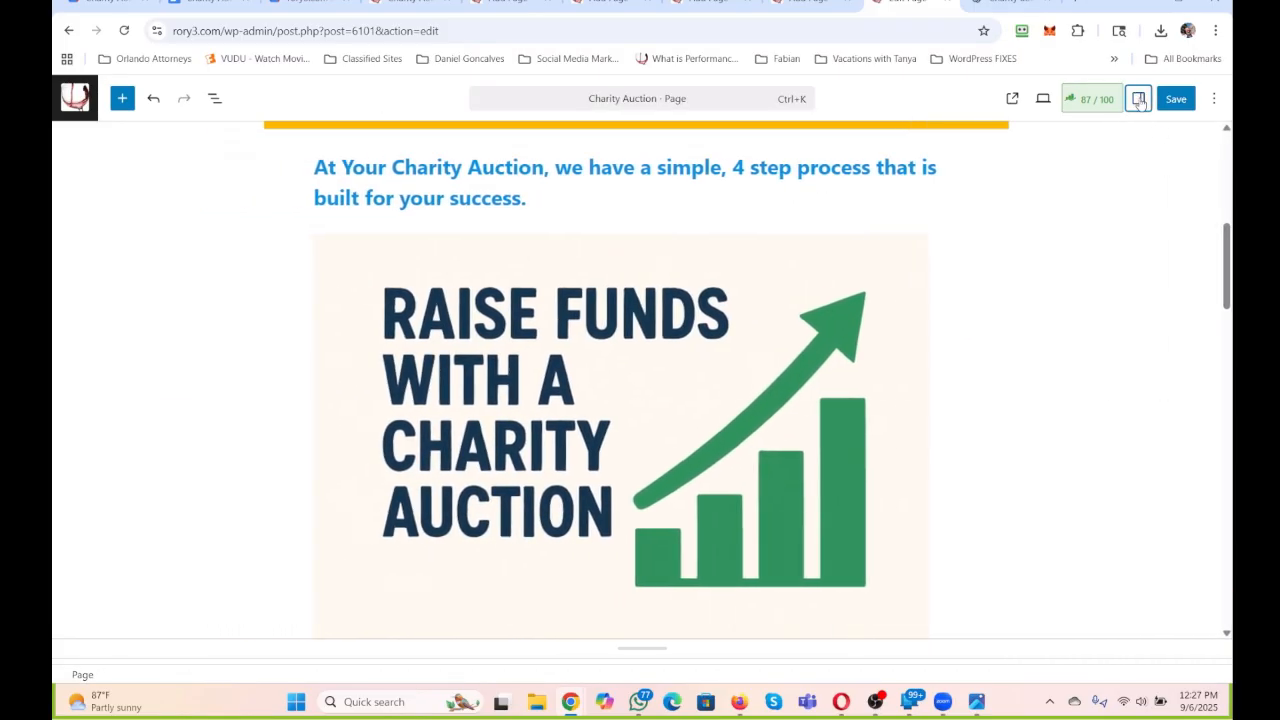
left_click(1138, 98)
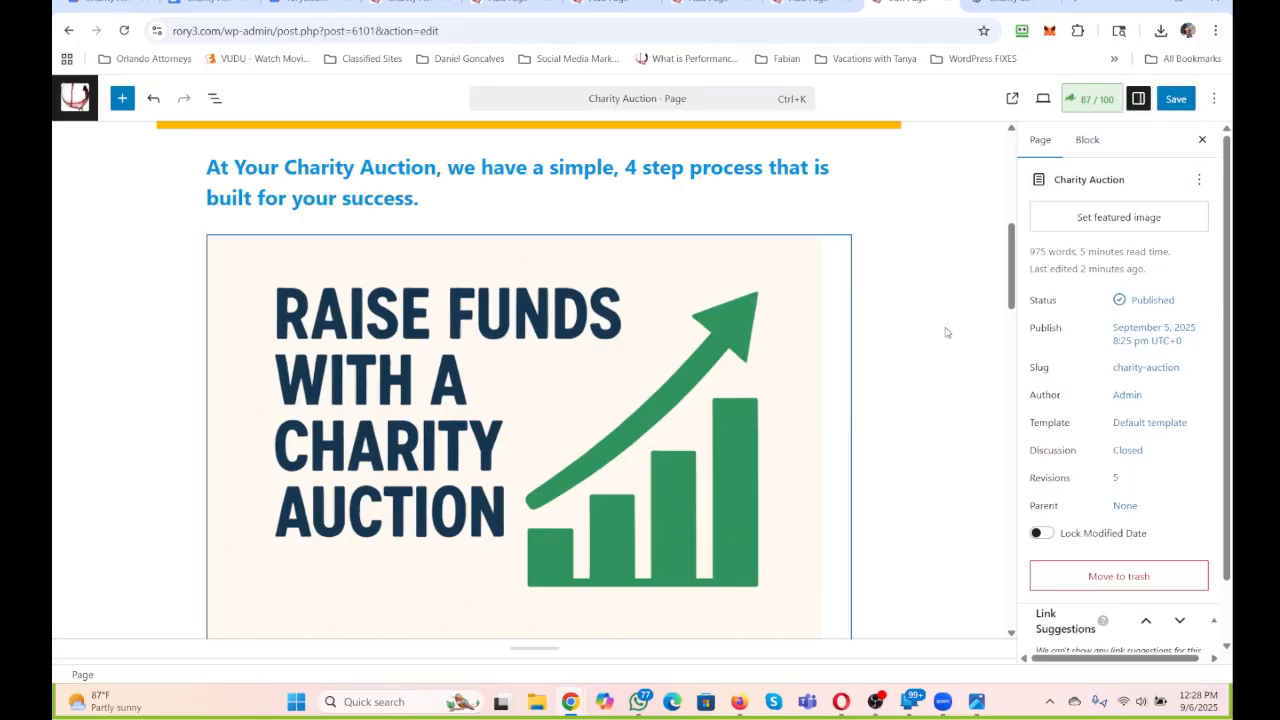
left_click(1138, 105)
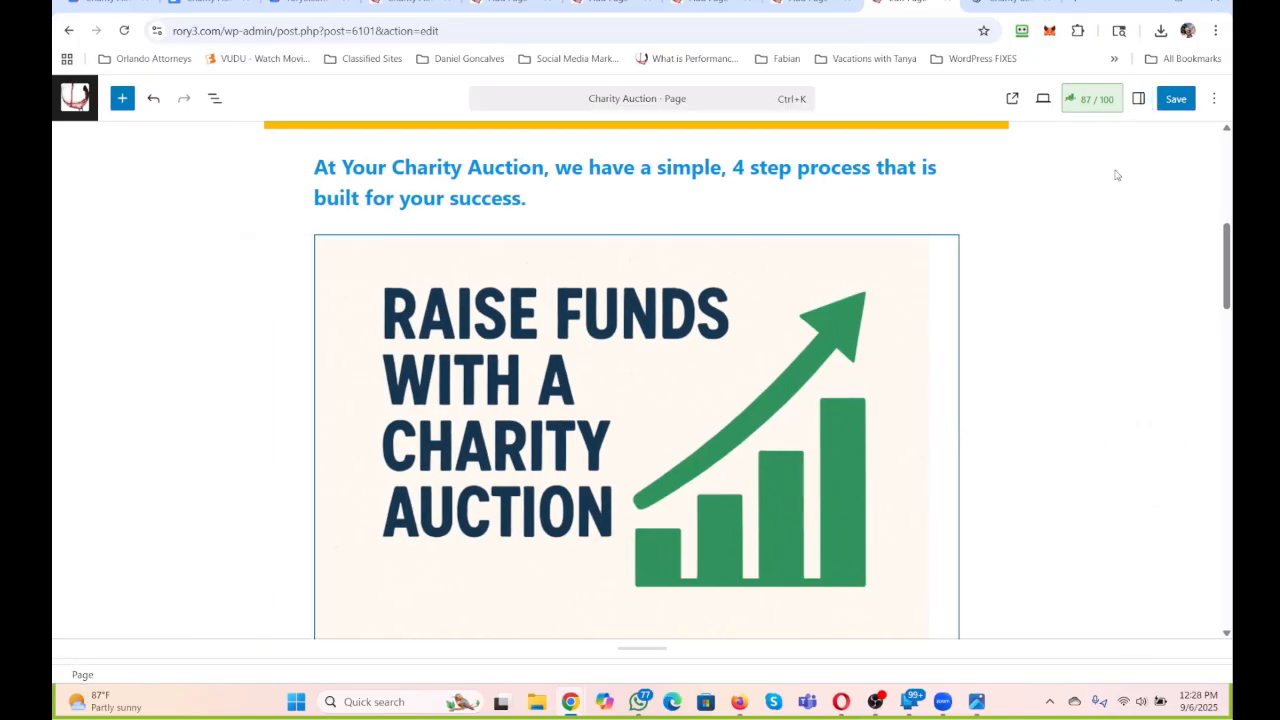
left_click(1139, 99)
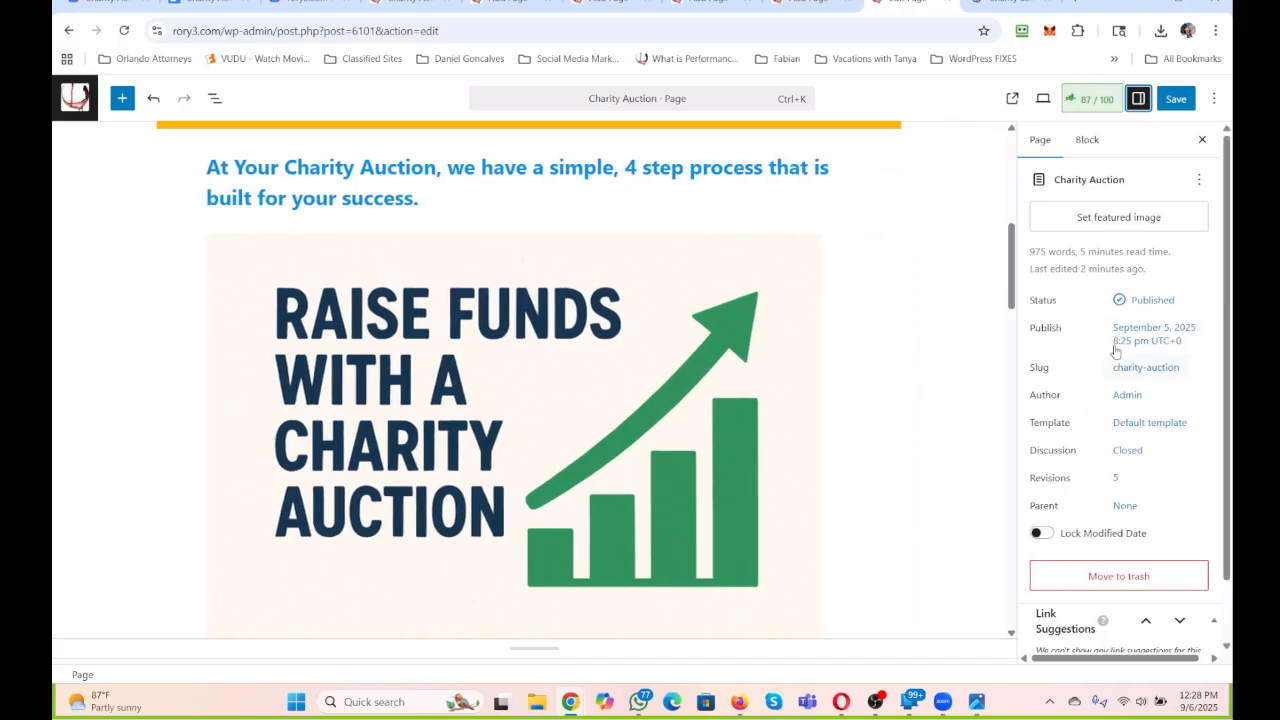
scroll(1118, 338, "down", 1)
scroll(1118, 338, "up", 1)
left_click(1088, 140)
left_click(1040, 140)
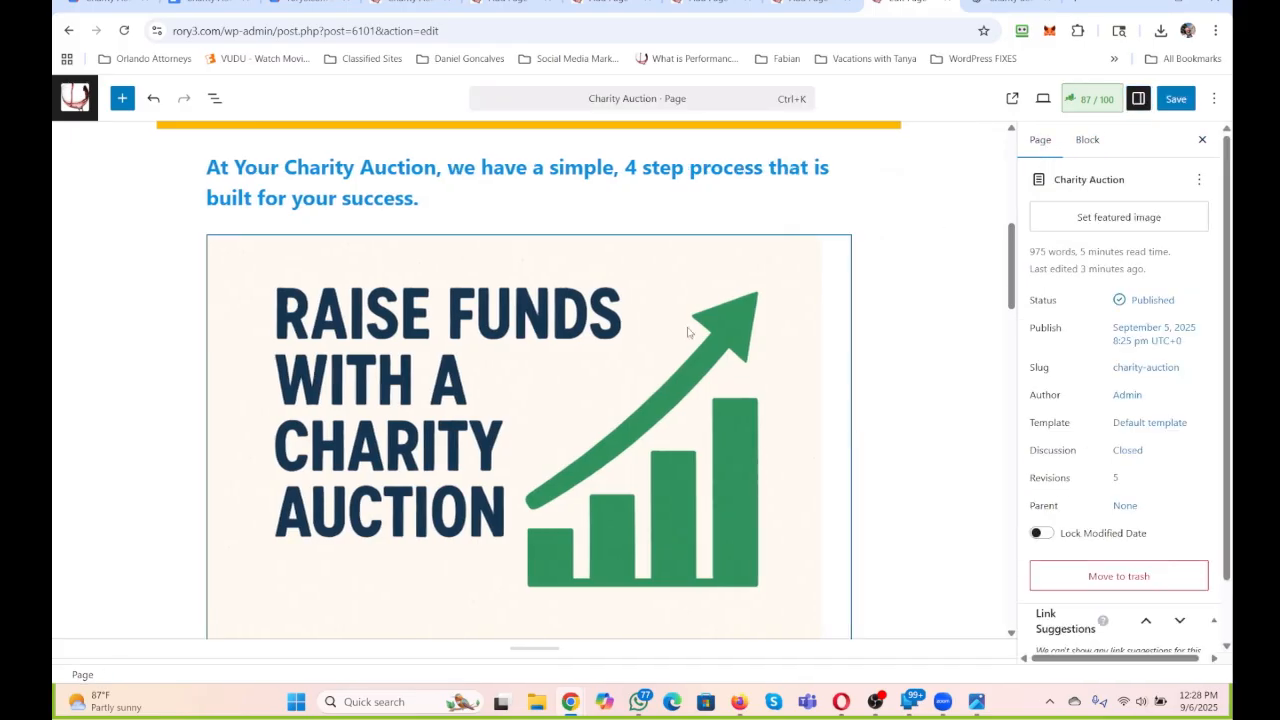
Set the charity auction image's alternative text to "Charity Auction" by pasting the copied title.
left_click(673, 307)
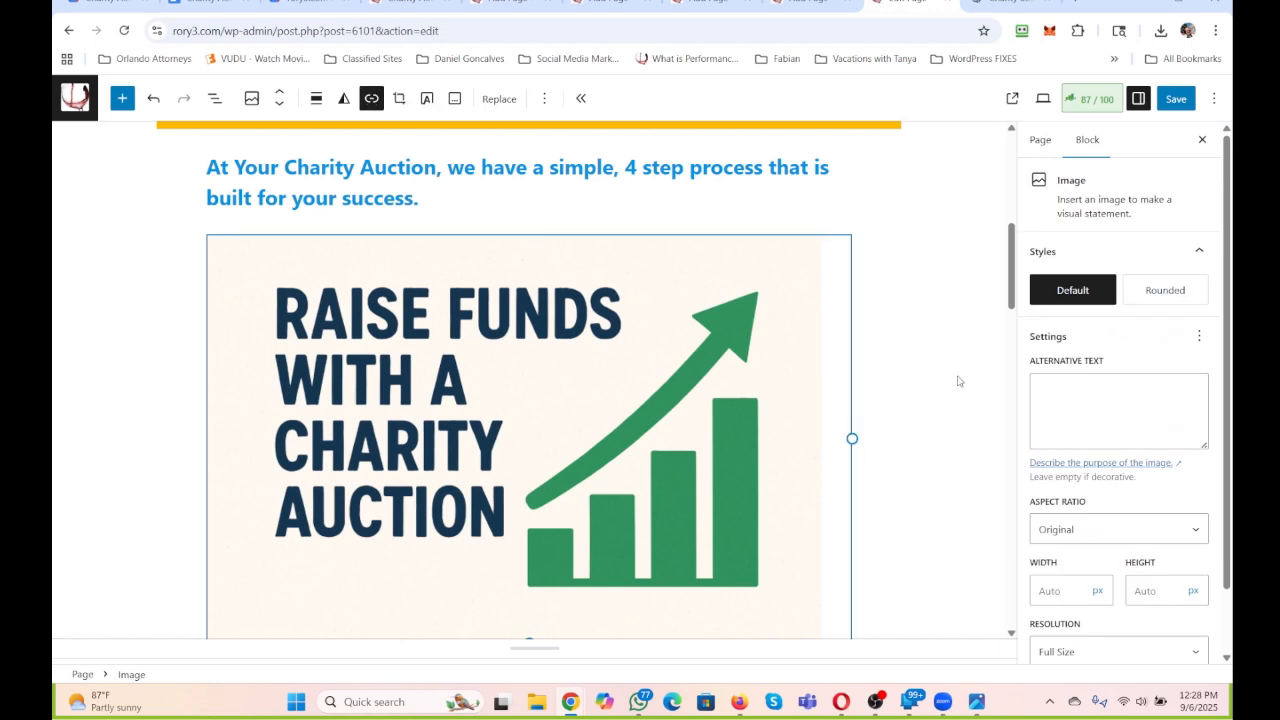
left_click(1052, 401)
key("ctrl+v")
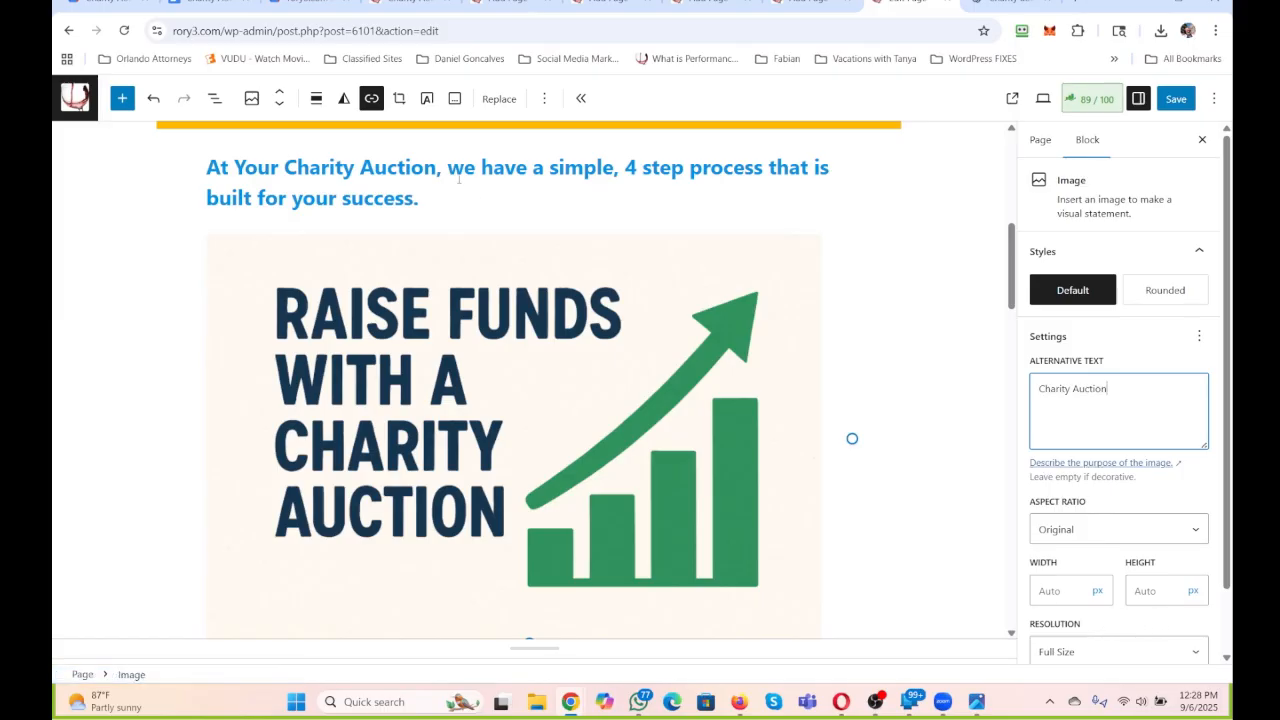
Align the charity auction image to the right and set its width to 250 px.
left_click(316, 98)
left_click(349, 247)
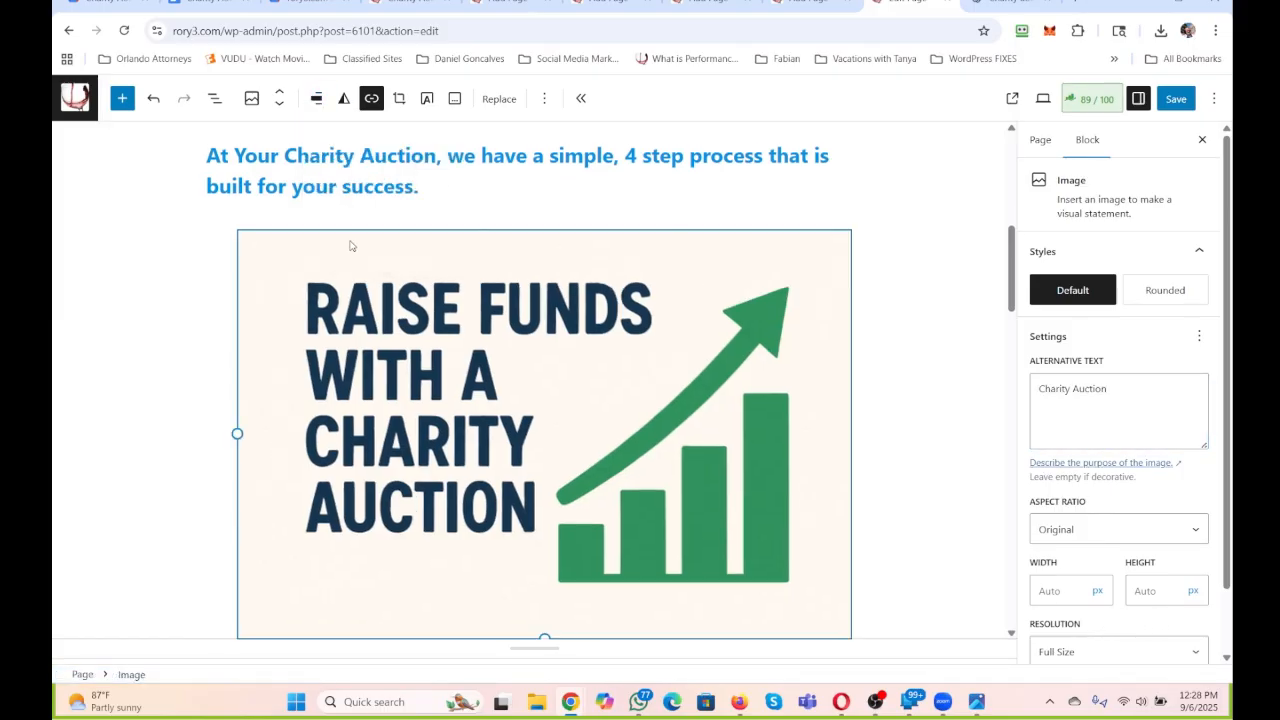
left_click(1069, 588)
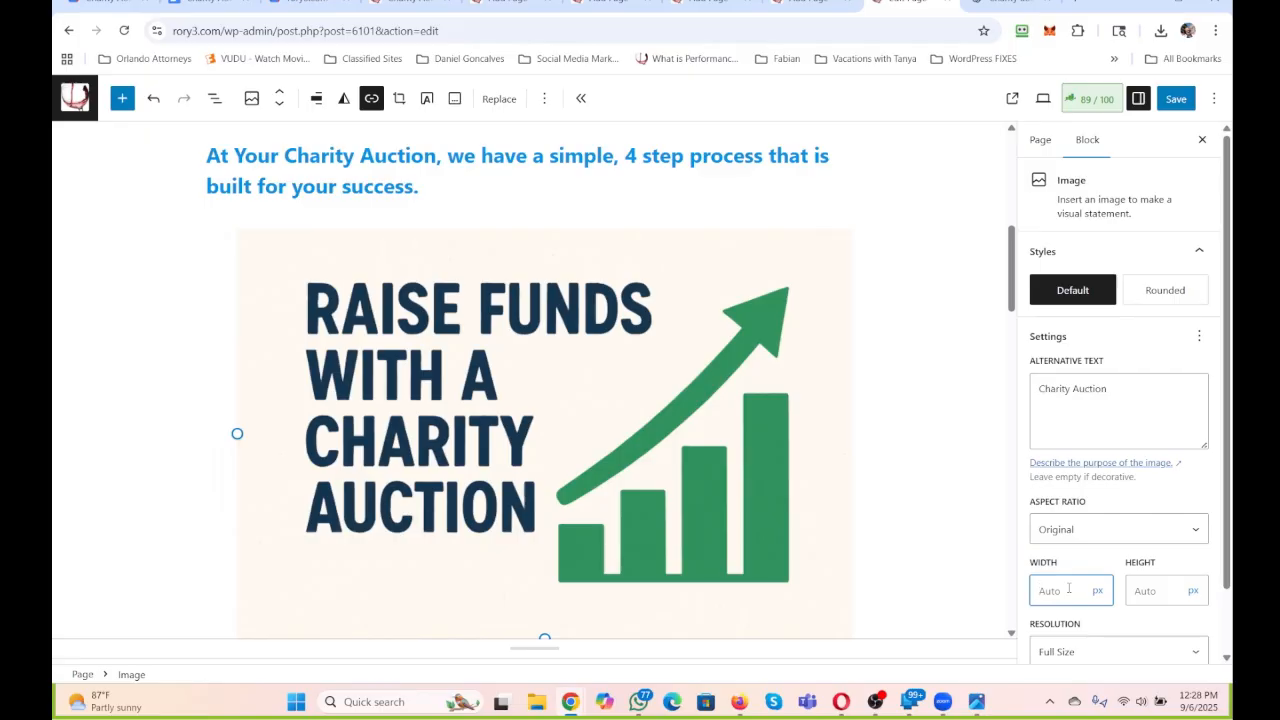
type("220")
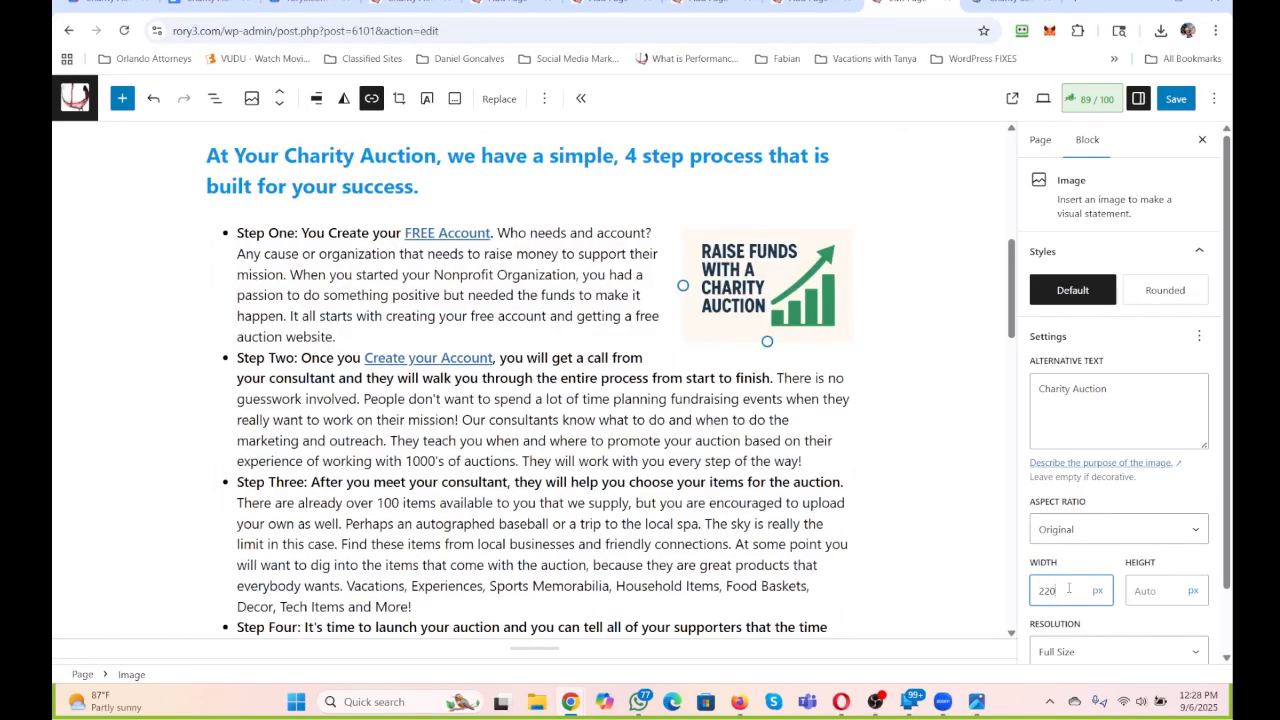
key("BackSpace")
key("BackSpace")
type("50")
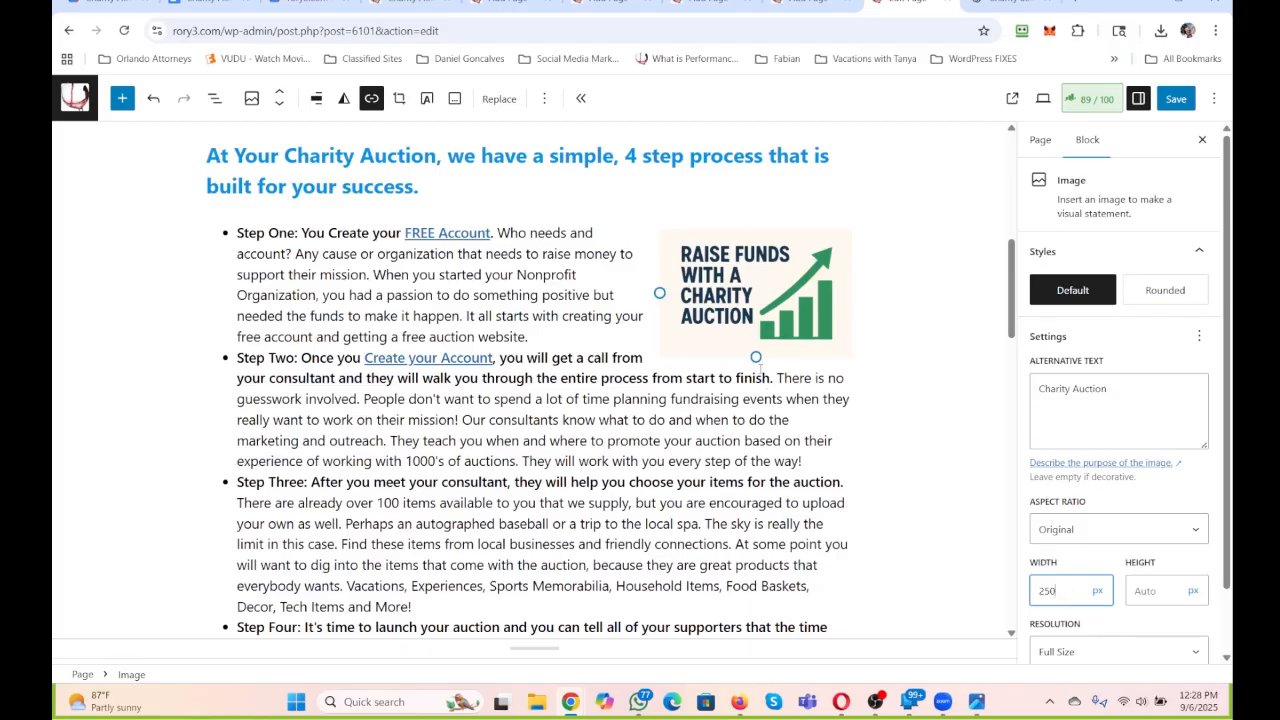
left_click(755, 333)
Move the image block up one position, above the "simple, 4 step process" heading.
scroll(755, 333, "up", 5)
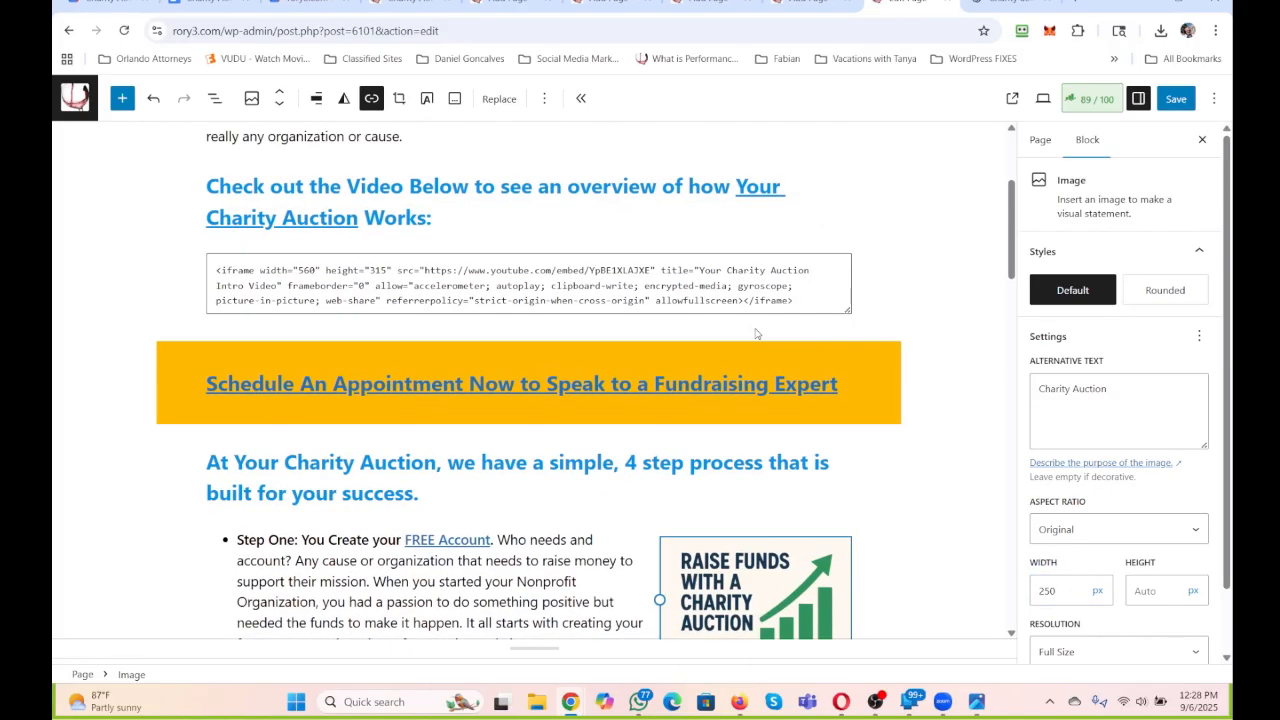
scroll(755, 333, "down", 2)
left_click(281, 93)
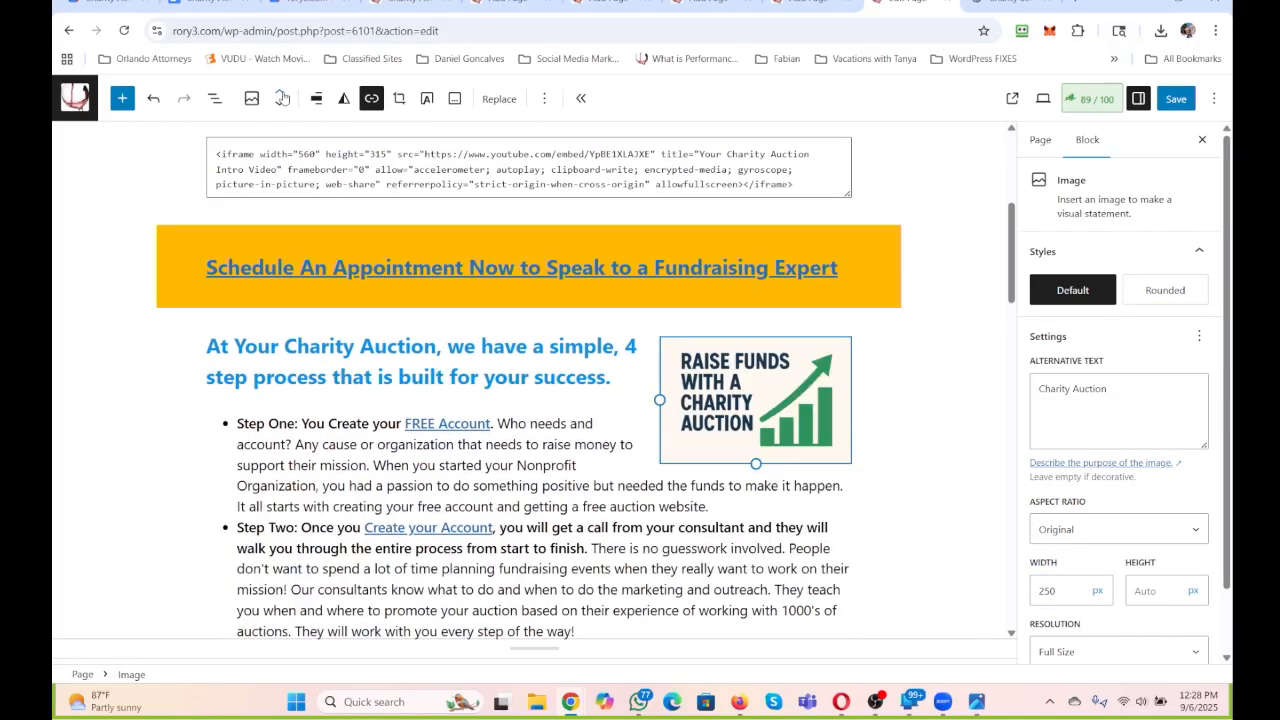
Review the Charity Auction page from its introduction to the closing appointment banner and save the page update.
left_click(578, 466)
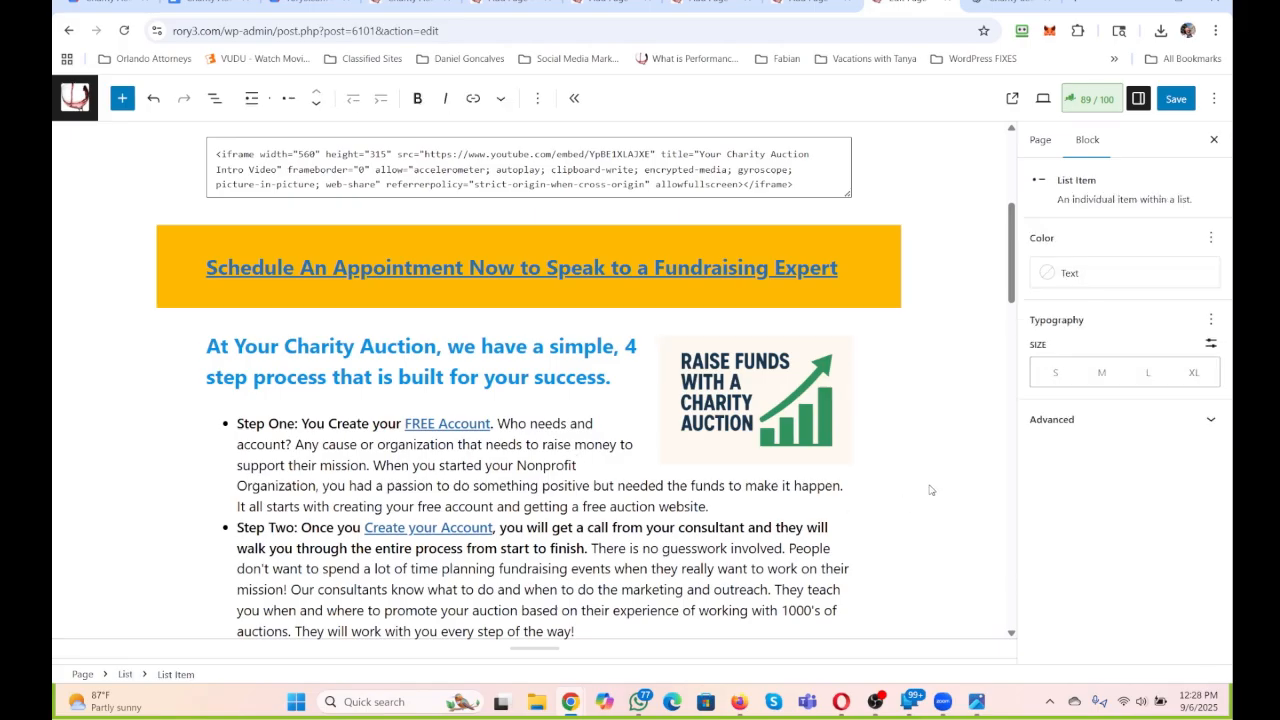
scroll(930, 488, "up", 6)
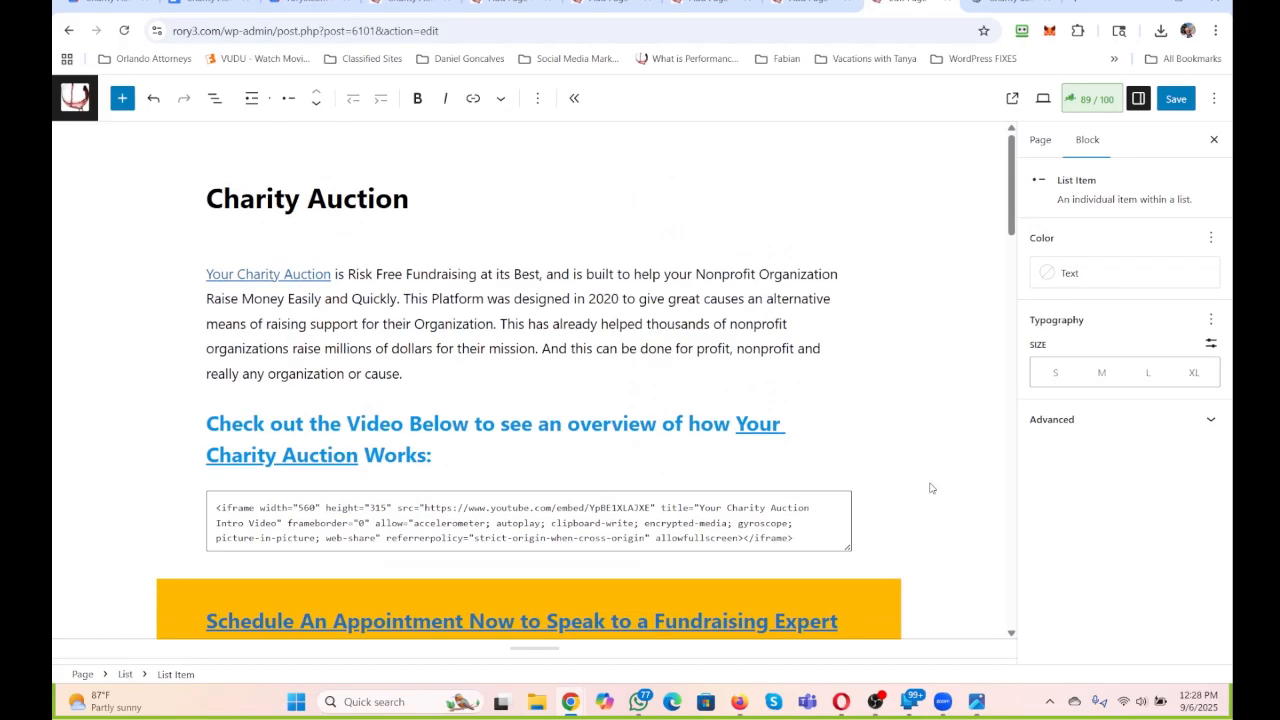
mouse_move(495, 390)
left_click(495, 385)
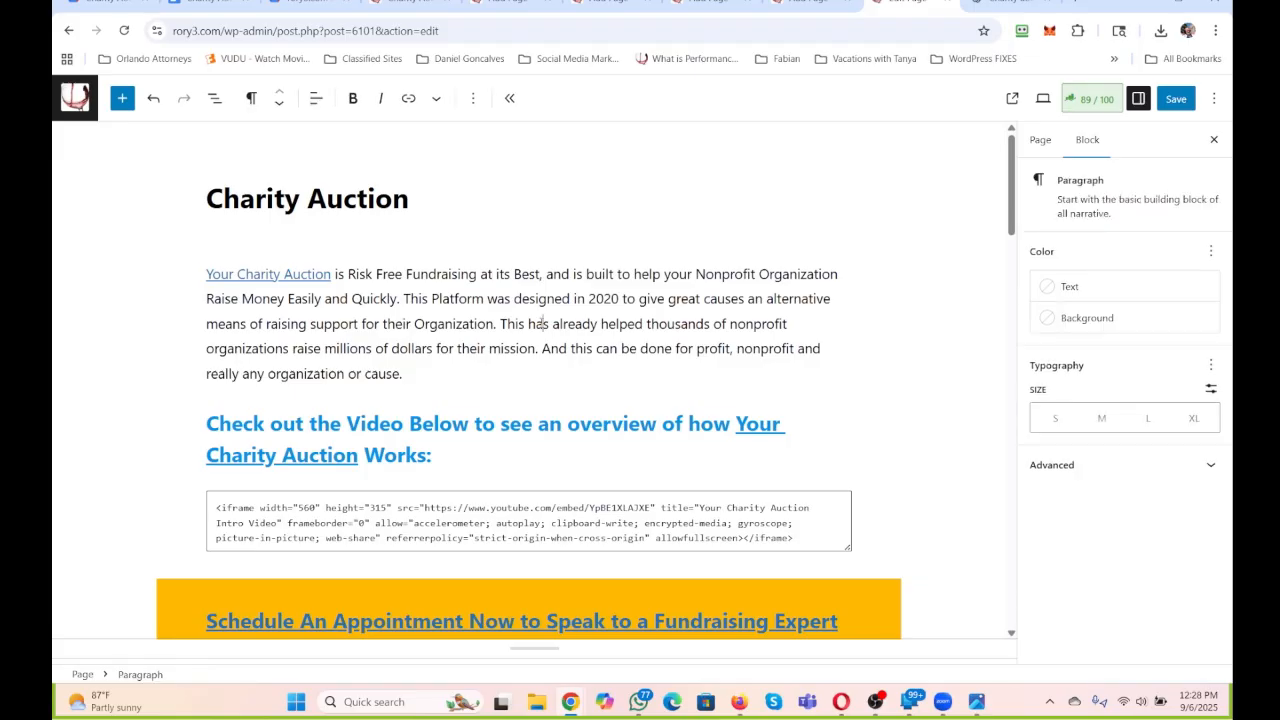
scroll(541, 330, "down", 3)
scroll(541, 322, "down", 19)
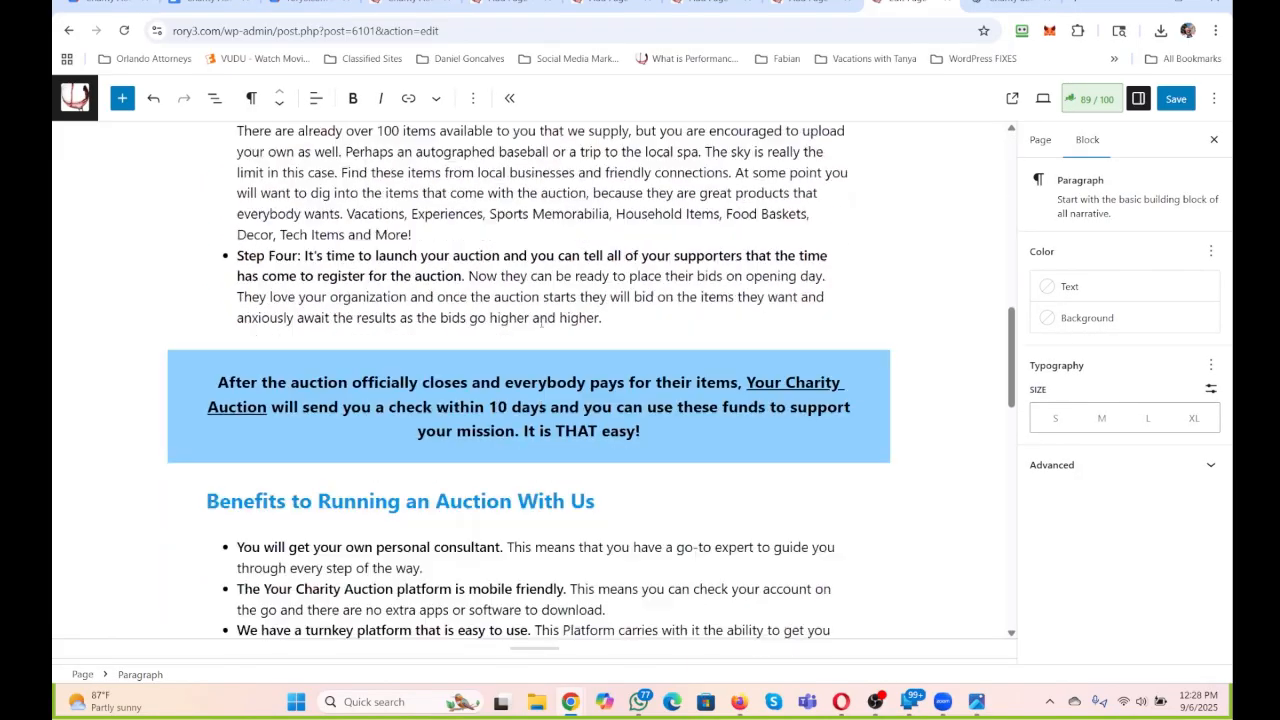
scroll(541, 325, "down", 2)
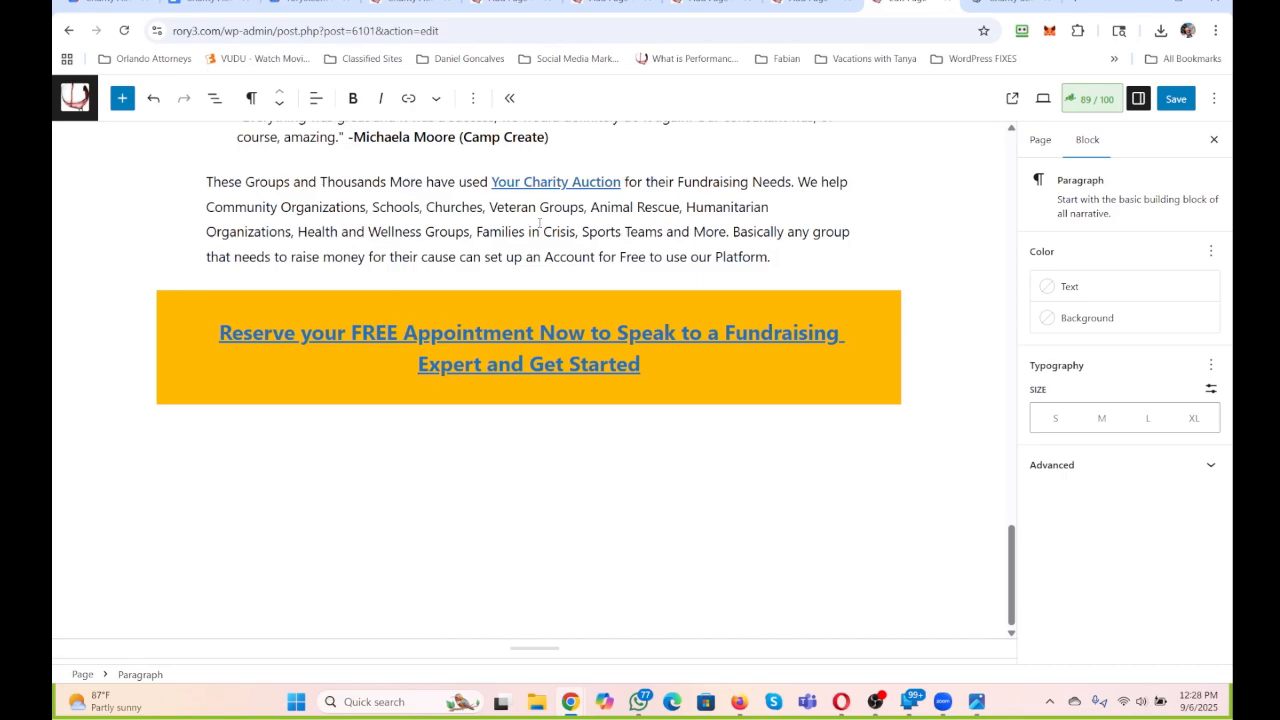
scroll(539, 223, "up", 20)
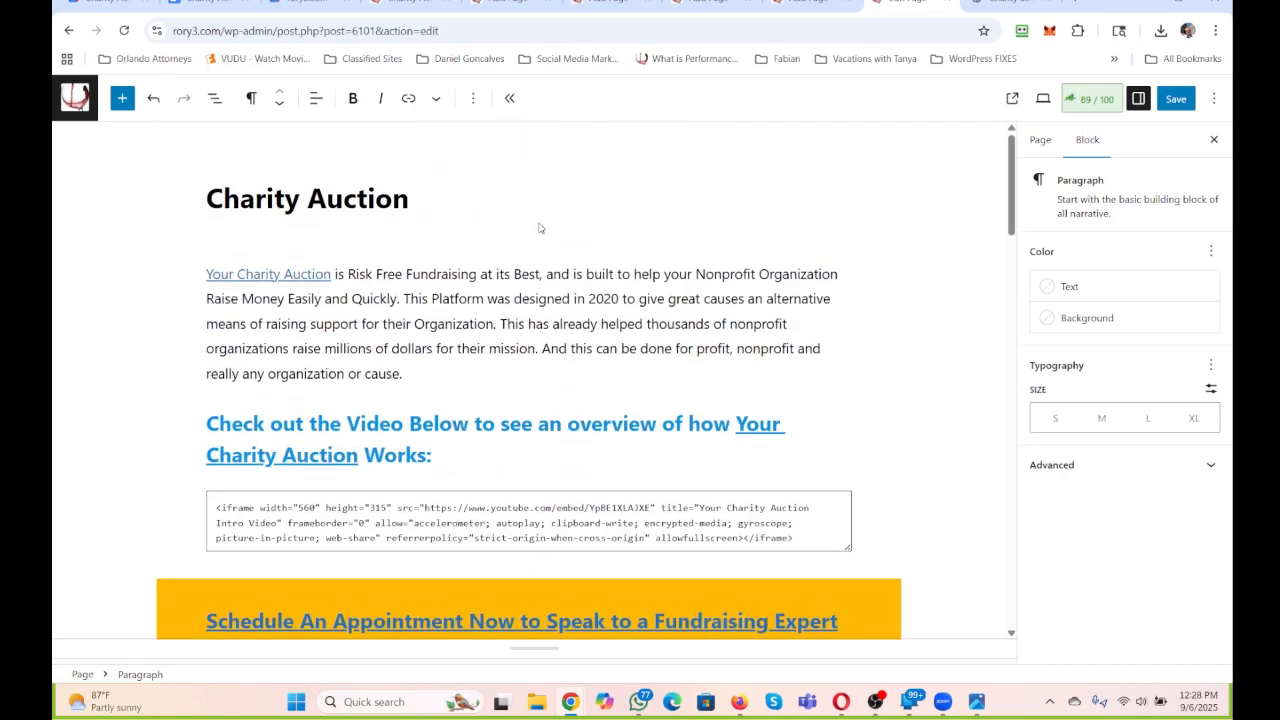
left_click(1165, 100)
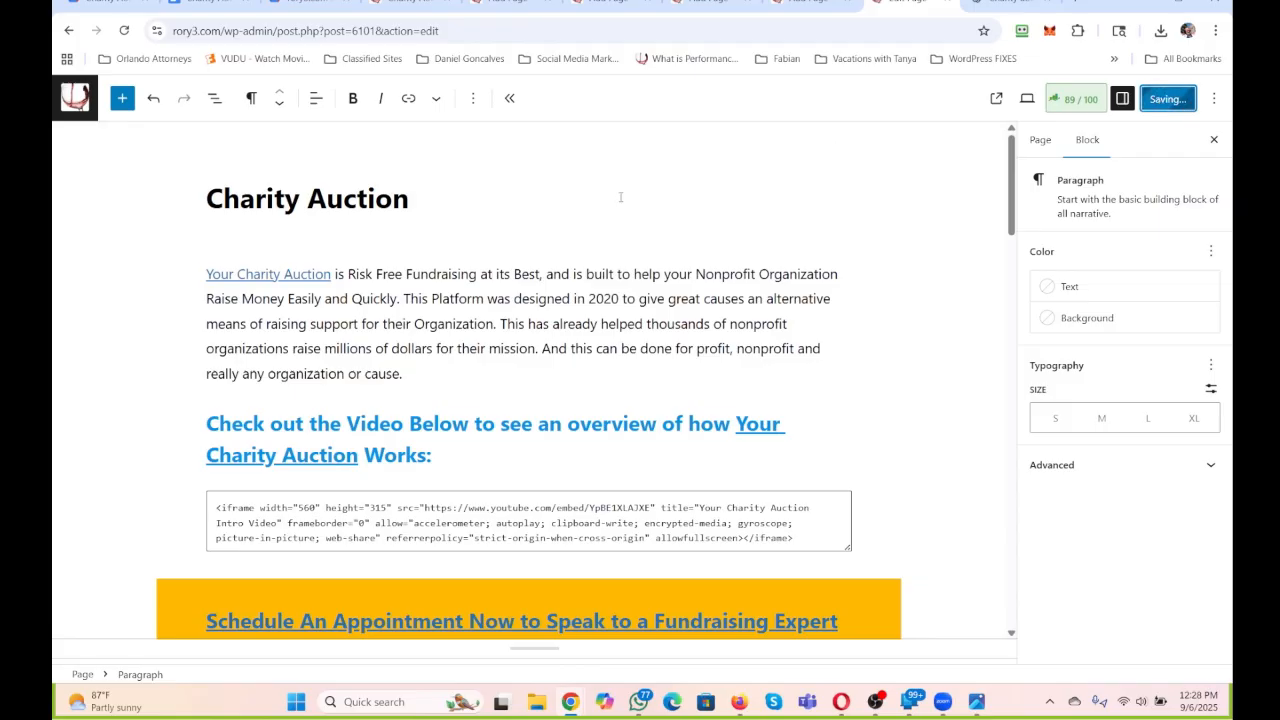
Open the "FREE Account" link in the Step One list item for editing.
scroll(620, 197, "down", 1)
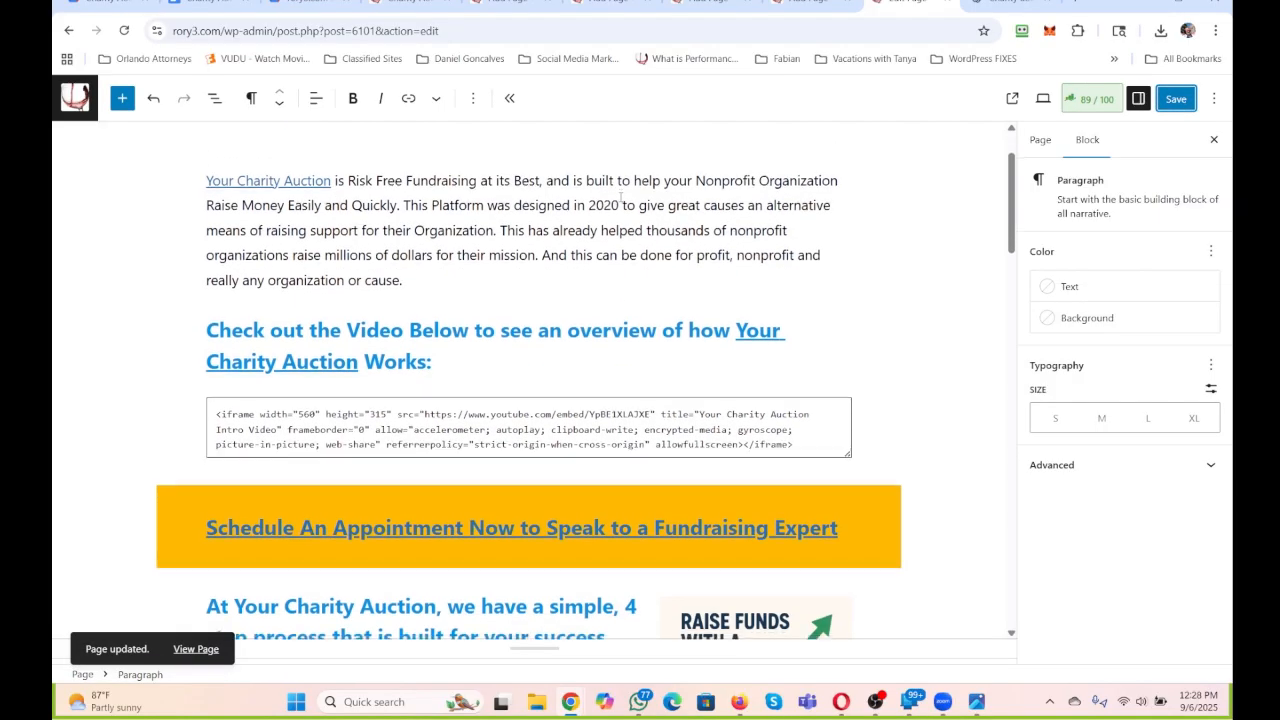
scroll(620, 197, "down", 3)
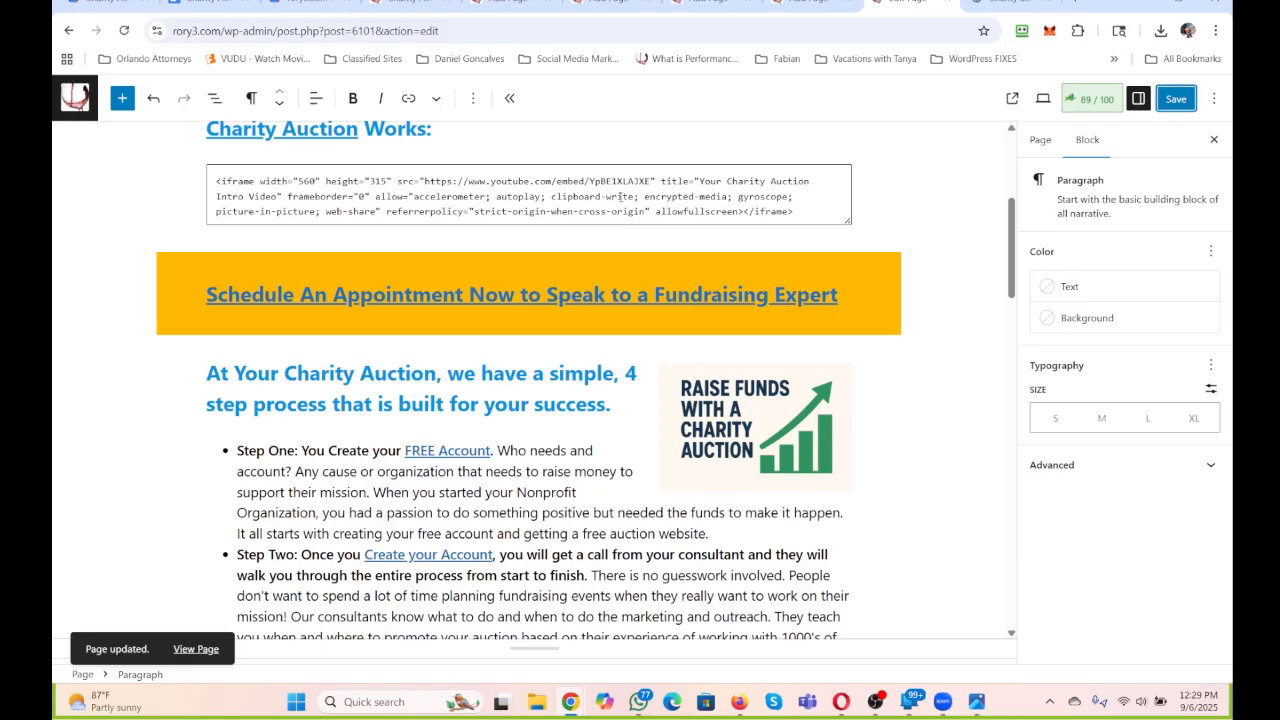
left_click(456, 449)
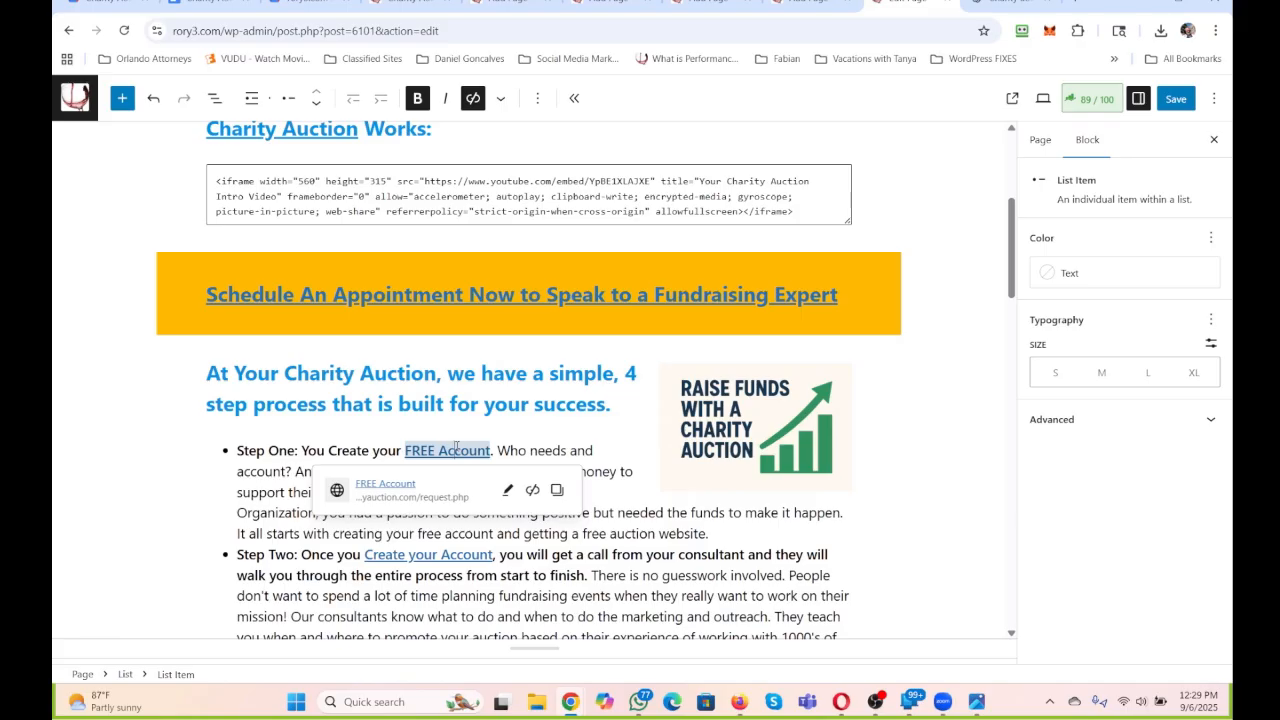
left_click(507, 490)
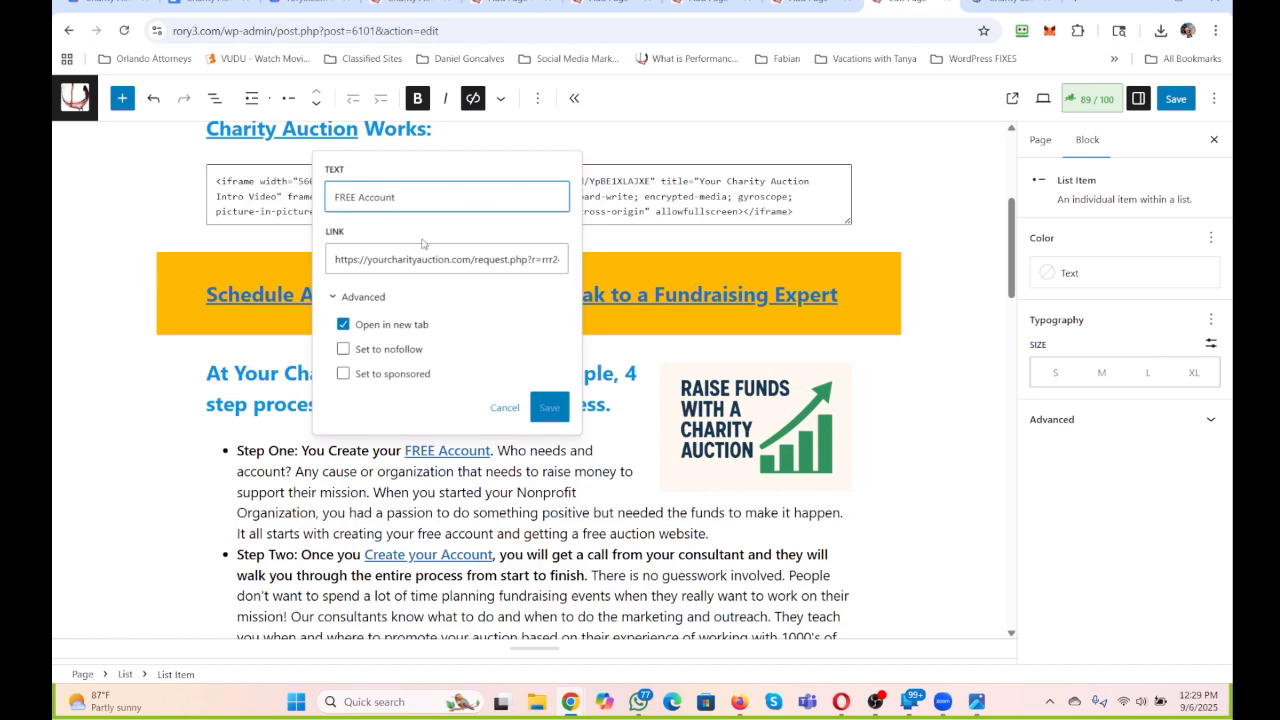
Select the full address of the "FREE Account" link in the Step One item and close the link editor without changes.
left_click_drag(373, 259, 716, 289)
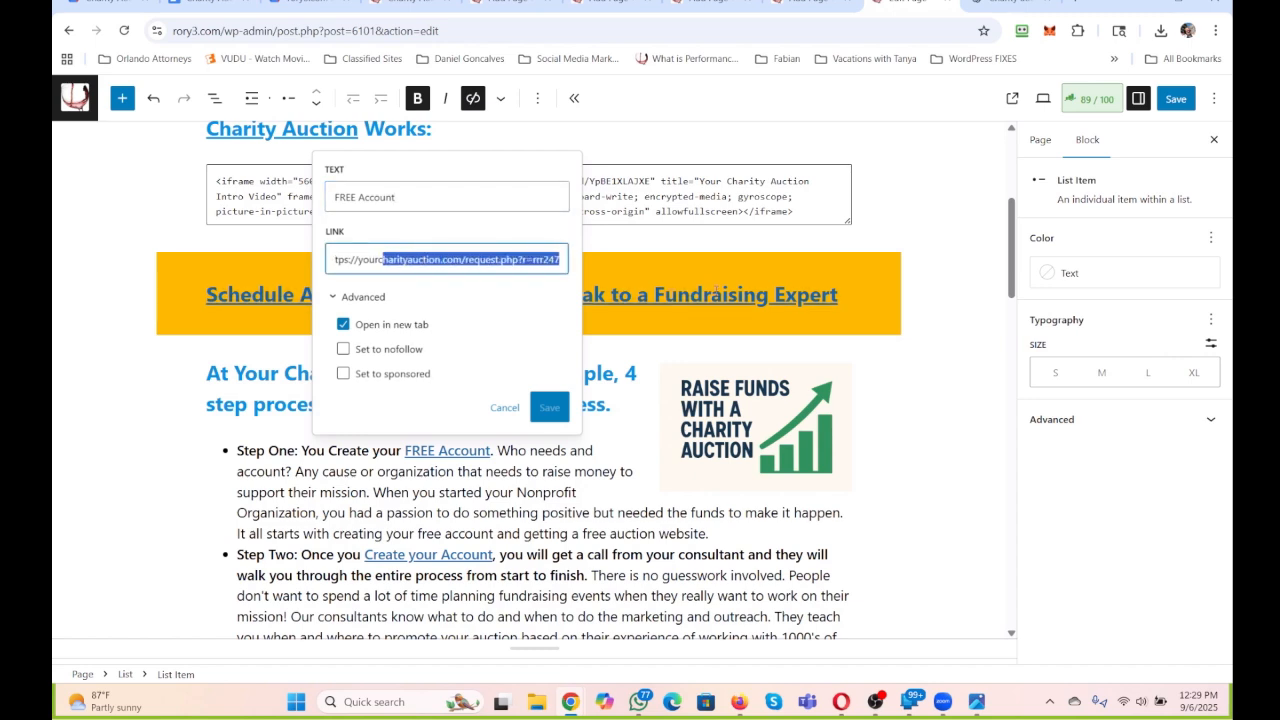
key("ctrl+a")
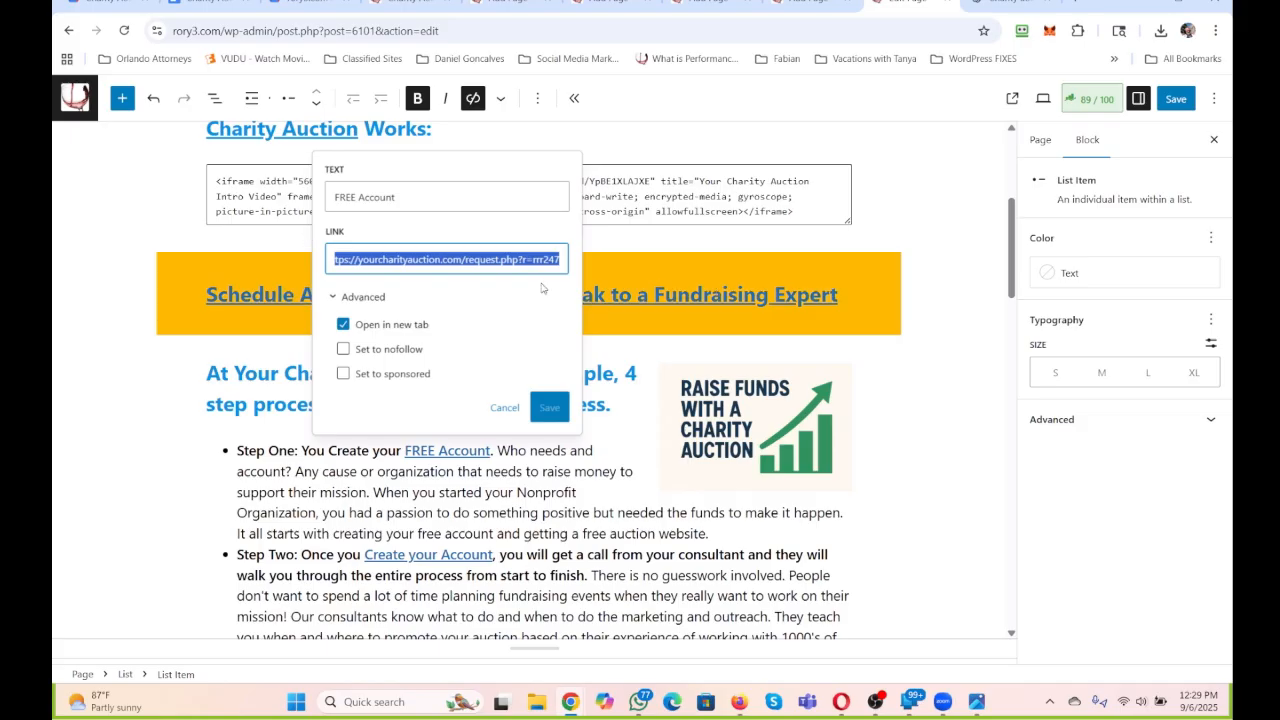
left_click(759, 267)
left_click(931, 429)
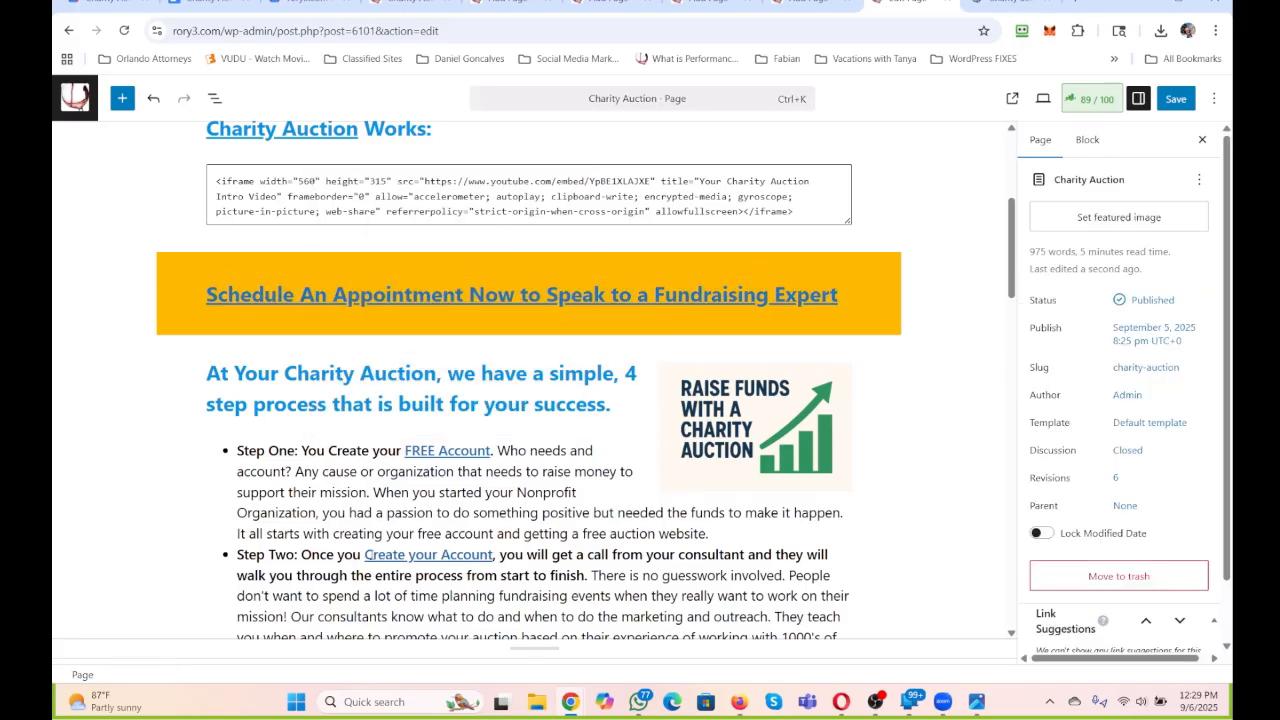
Check the link addresses of "Create your Account" in Step Two and "Your Charity Auction" in the introduction.
left_click(403, 553)
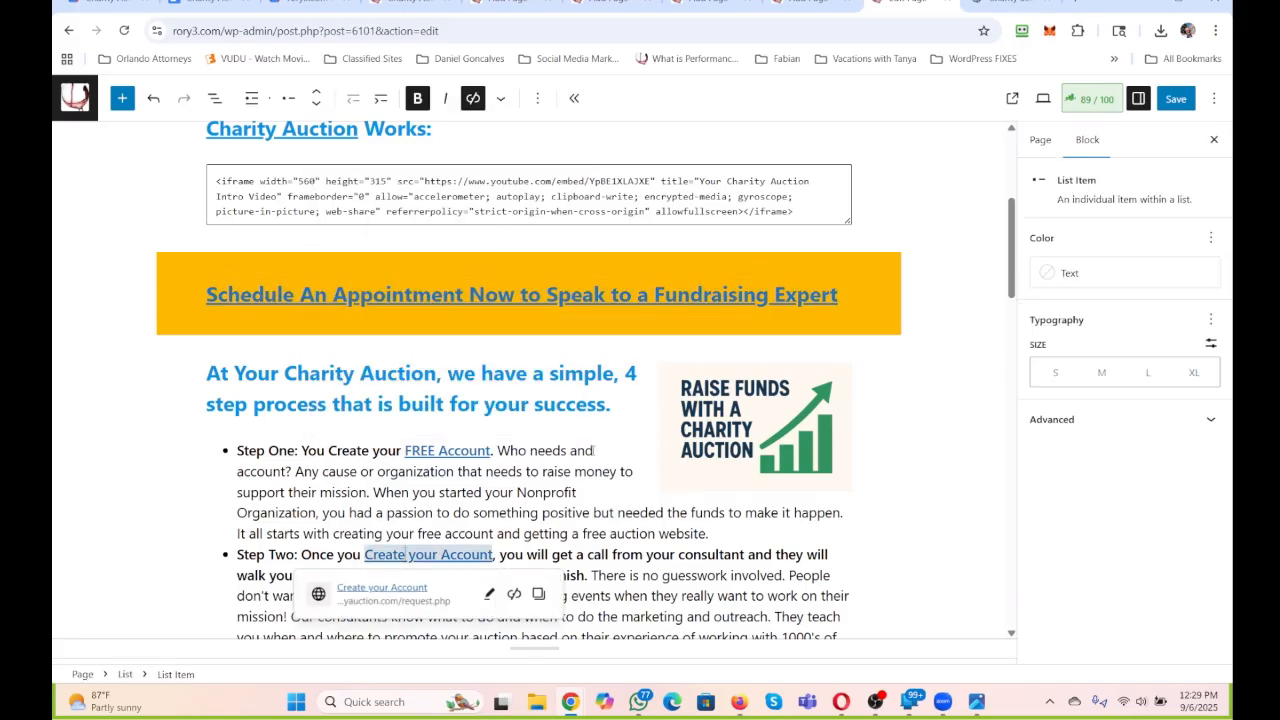
left_click(592, 450)
scroll(592, 450, "up", 3)
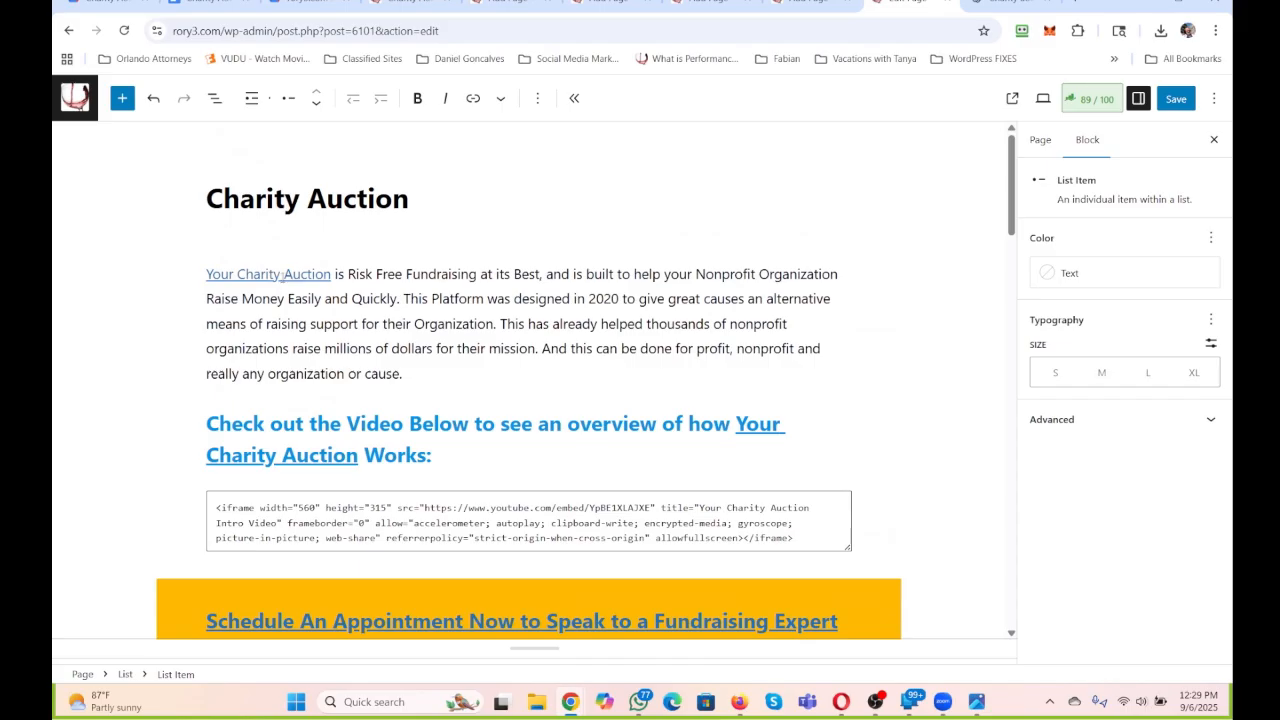
left_click(283, 274)
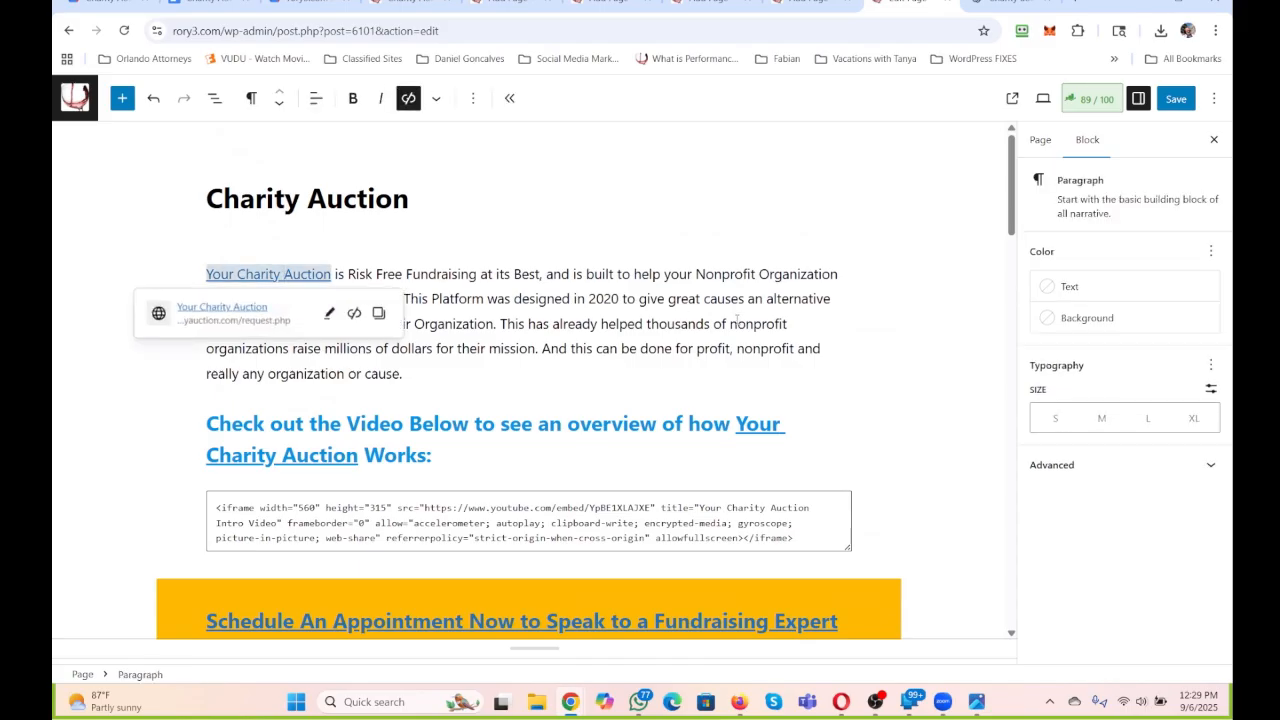
Look at the Charity Auction document and switch to the other browser window with the Google Drive Privacy Policy folder.
left_click(203, 1)
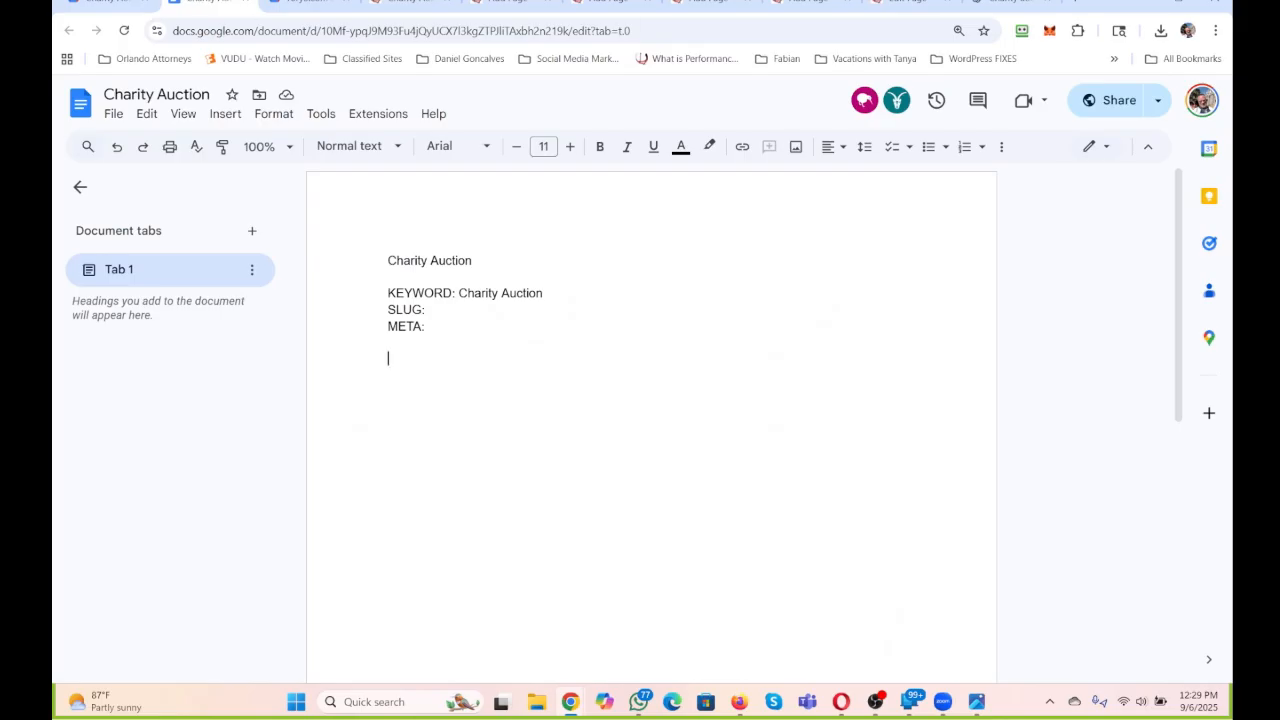
left_click(789, 236)
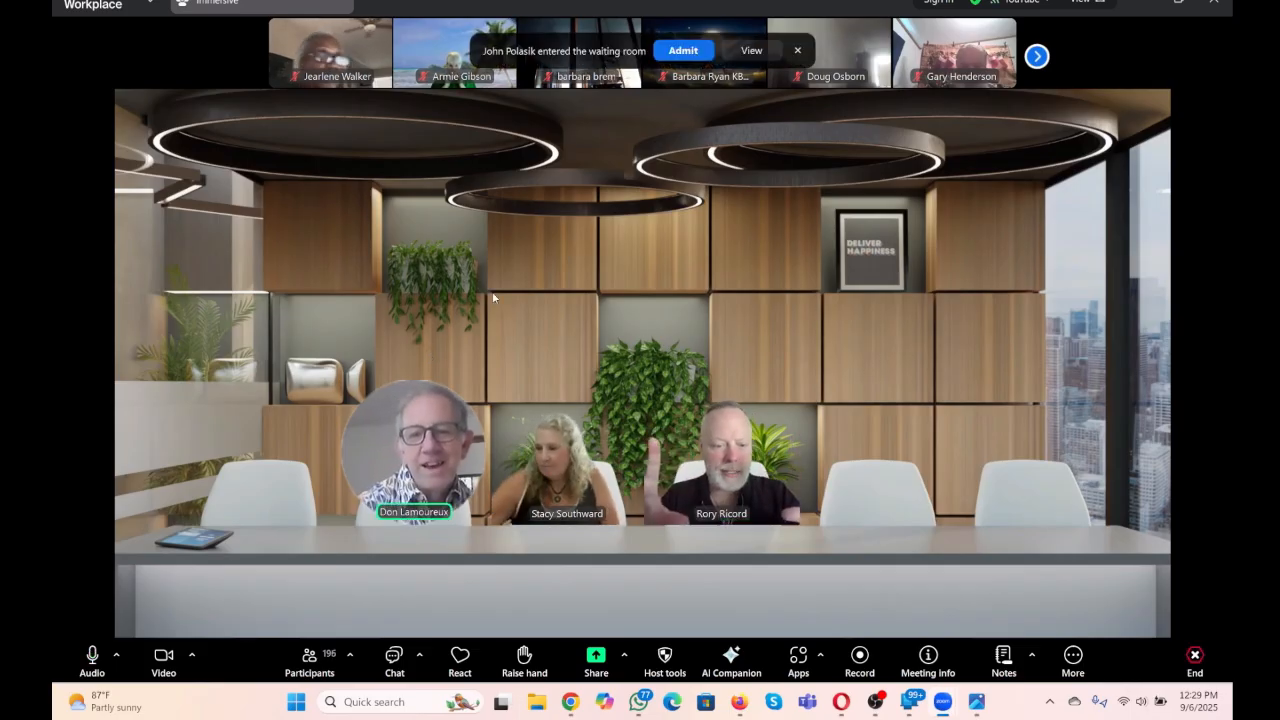
mouse_move(570, 701)
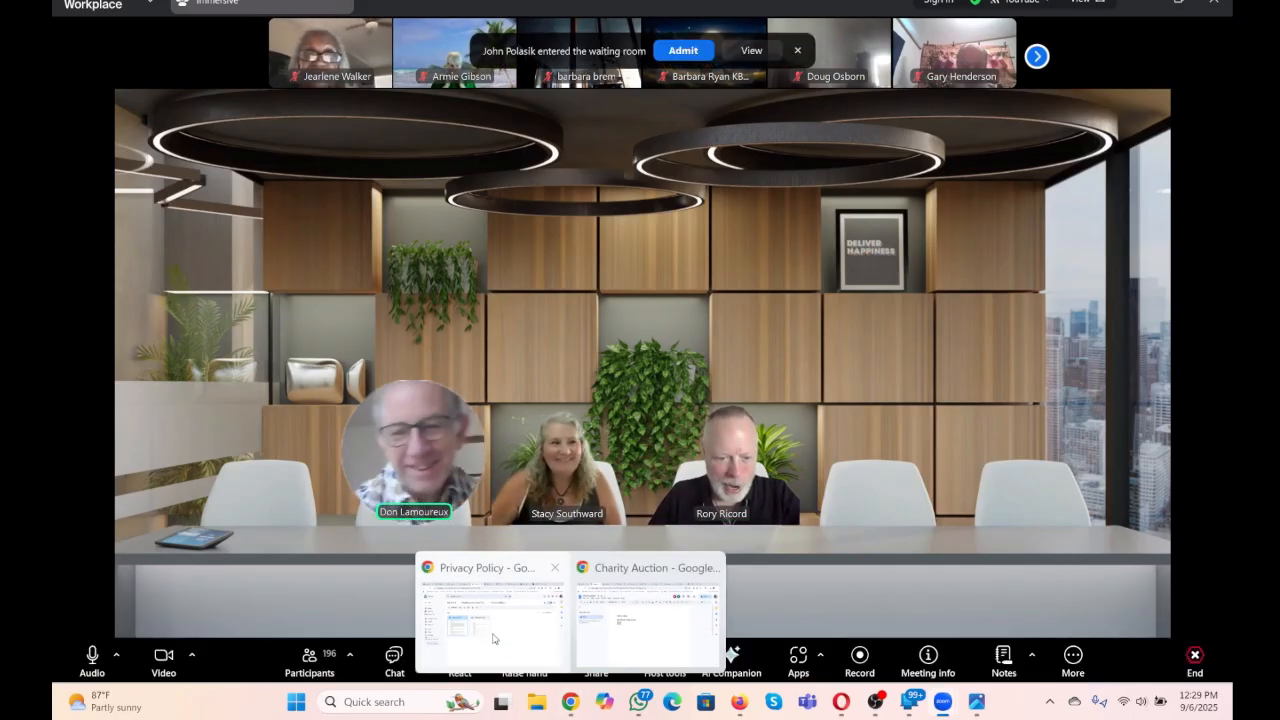
left_click(500, 630)
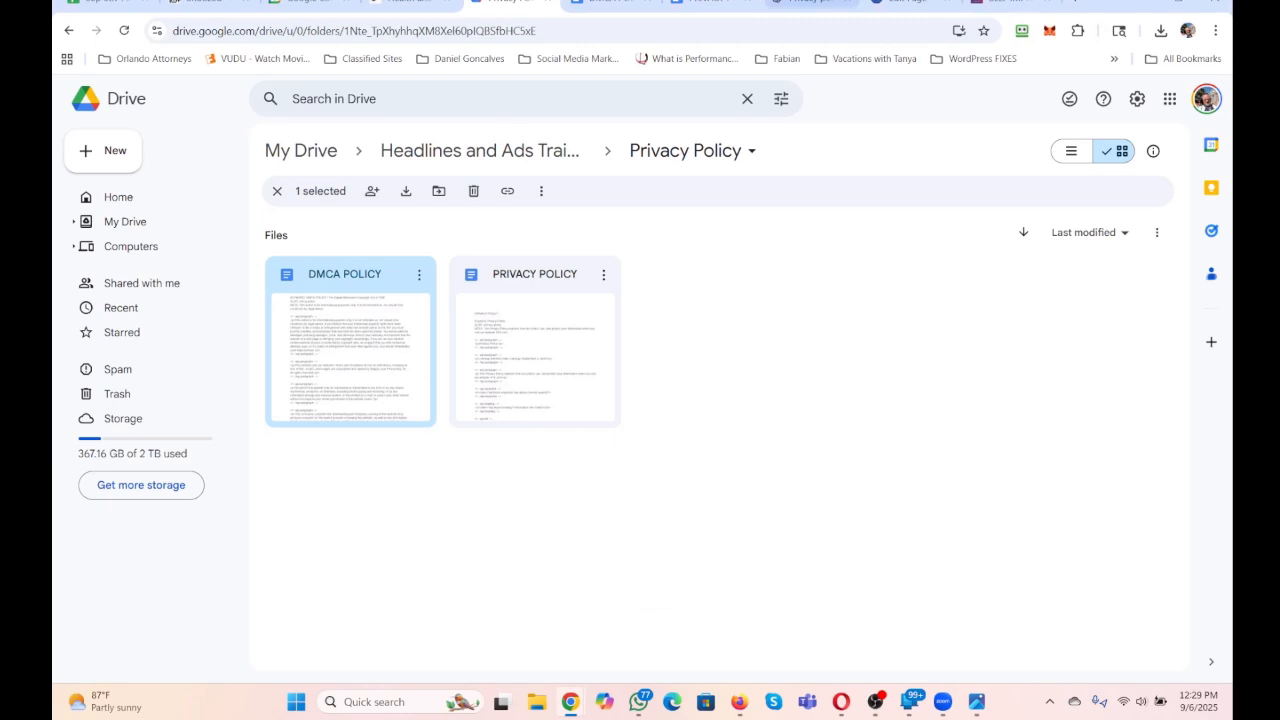
Search Google Drive for "Charity" and look through the Charity Auction document and the Charity Auctions folder.
left_click(427, 91)
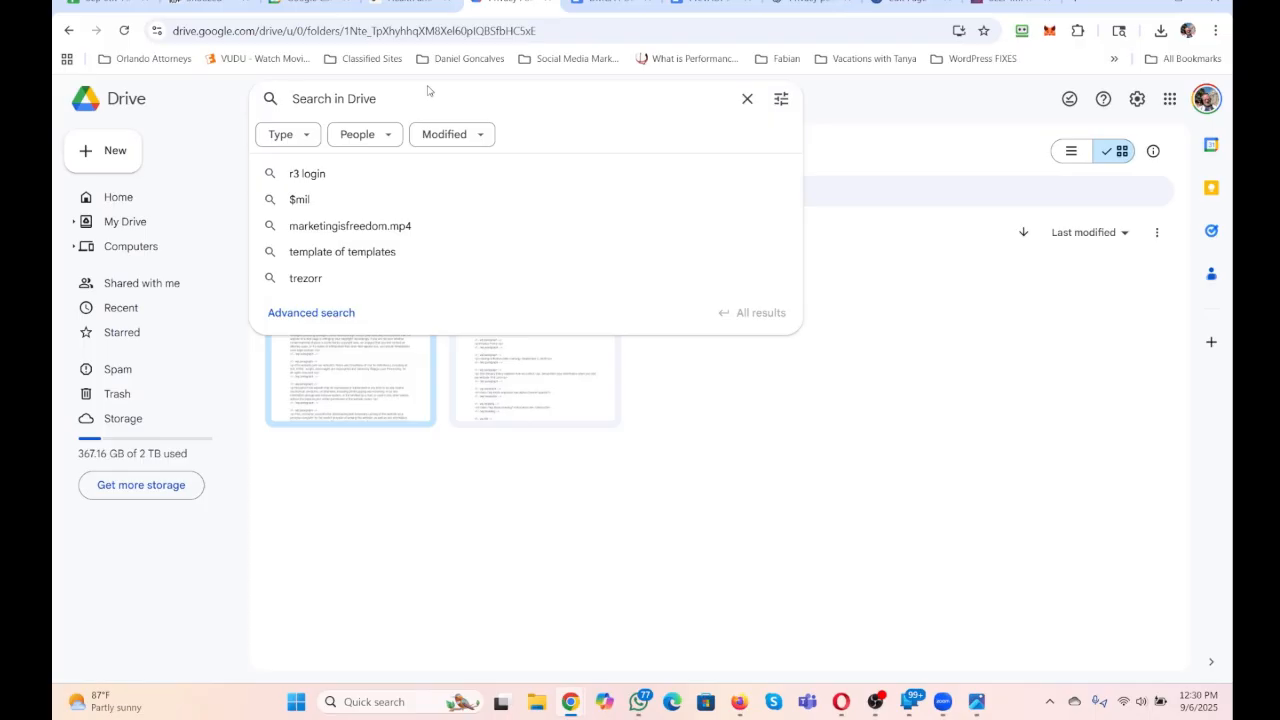
type("Charity")
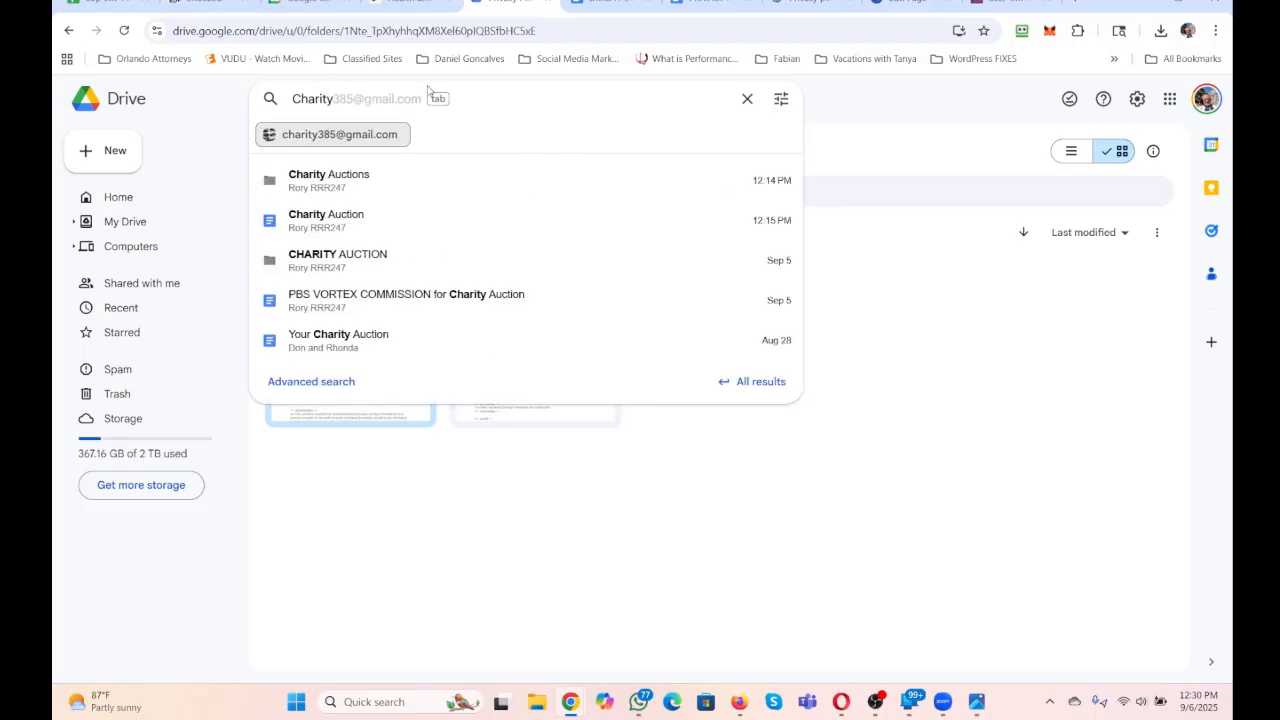
left_click(334, 217)
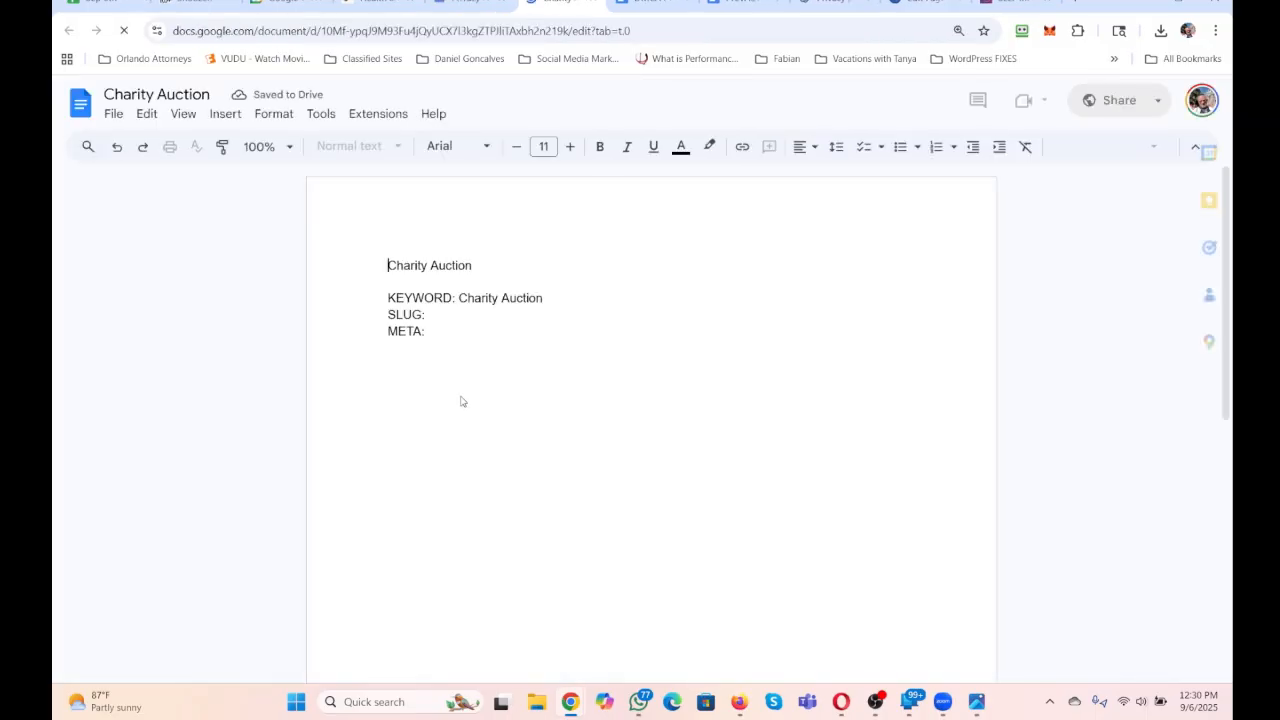
left_click(472, 2)
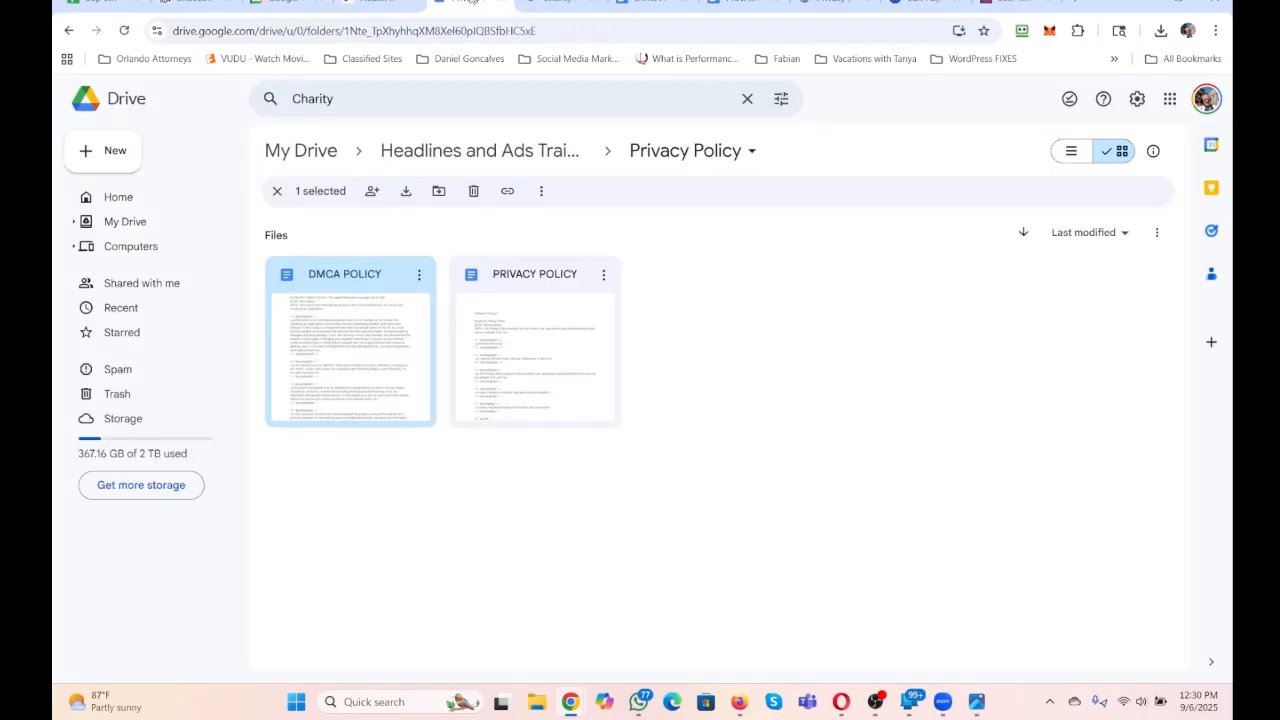
left_click(388, 94)
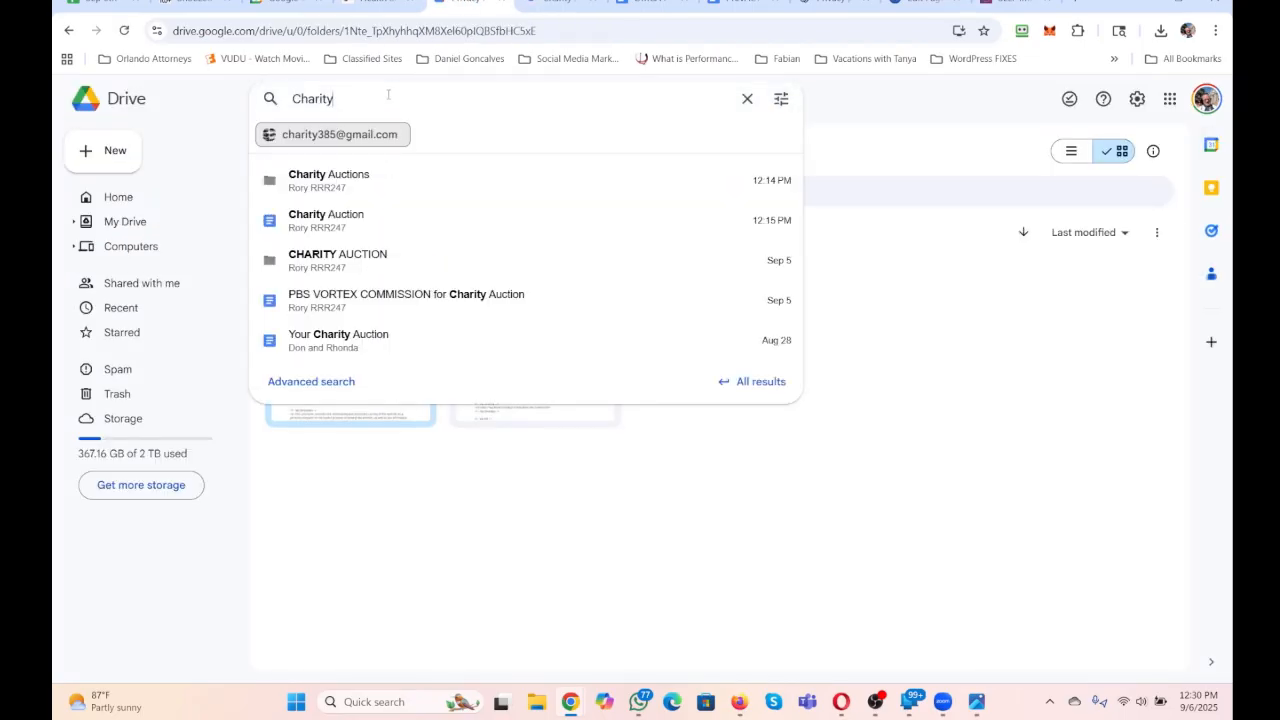
left_click(357, 188)
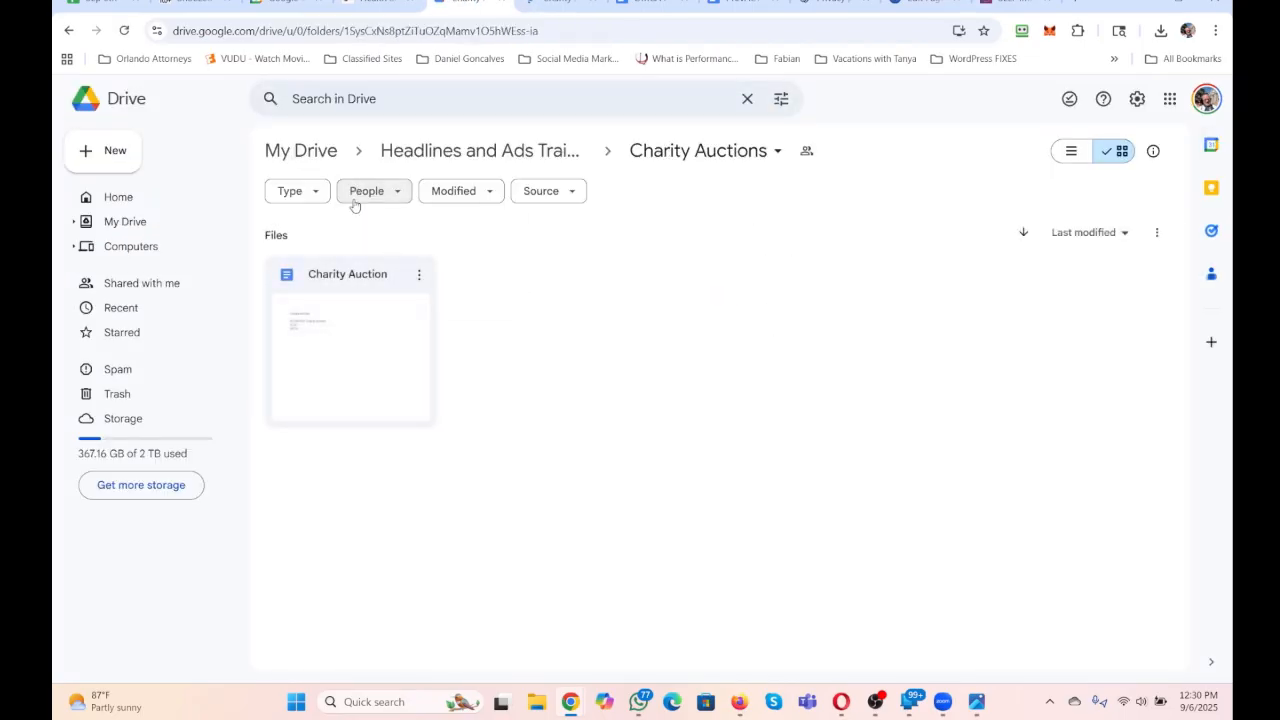
double_click(310, 346)
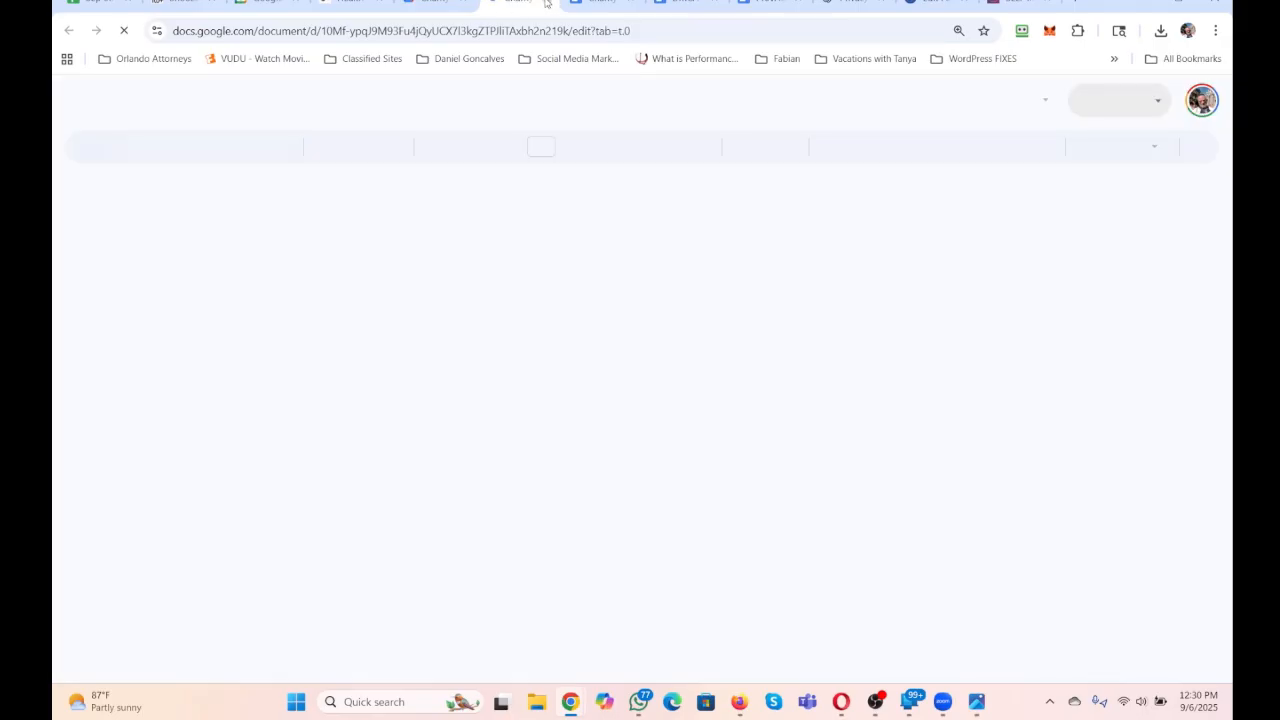
left_click(455, 5)
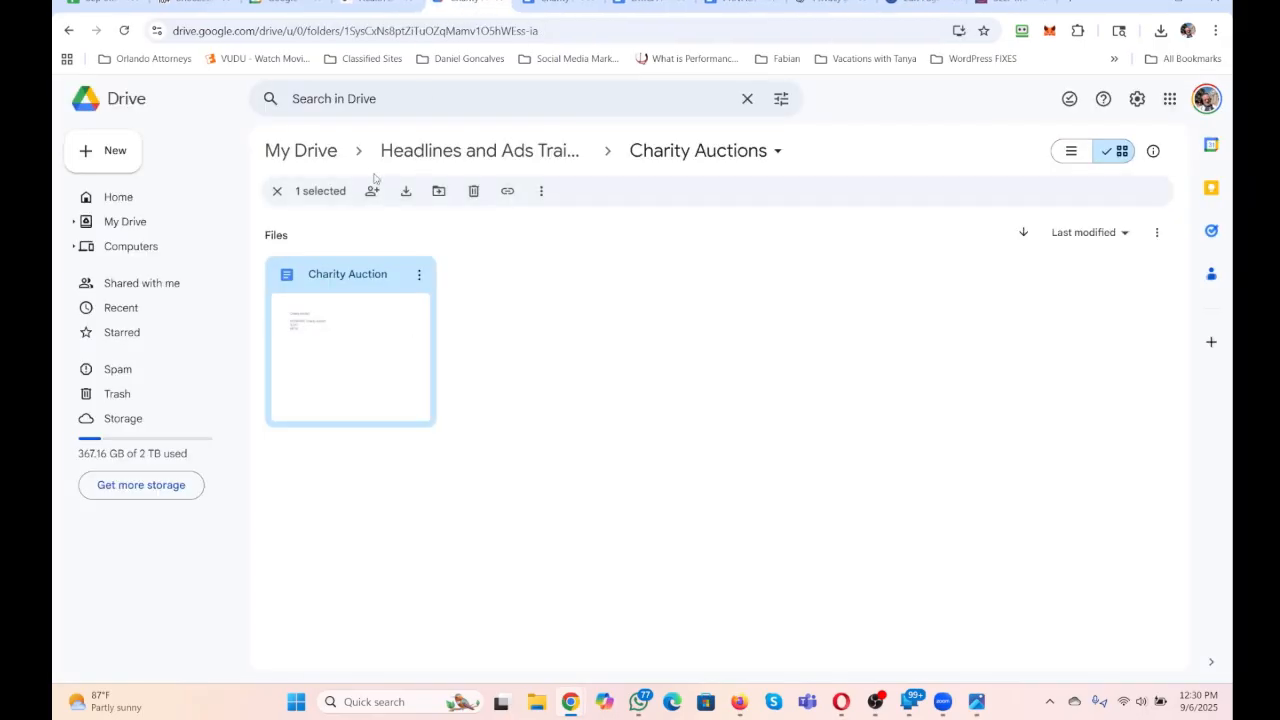
Search Google Drive for "charity", open the "PBS VORTEX COMMISSION for Charity Auction" document and select its entire note.
left_click(376, 93)
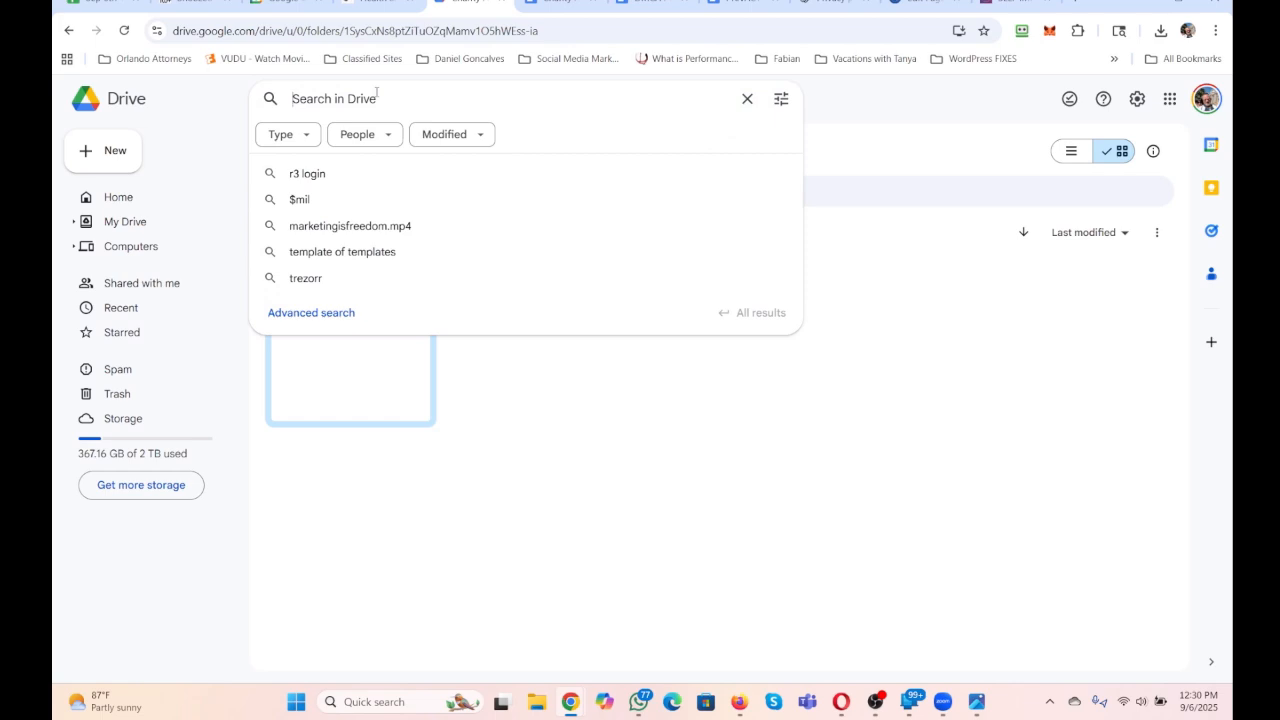
type("charity")
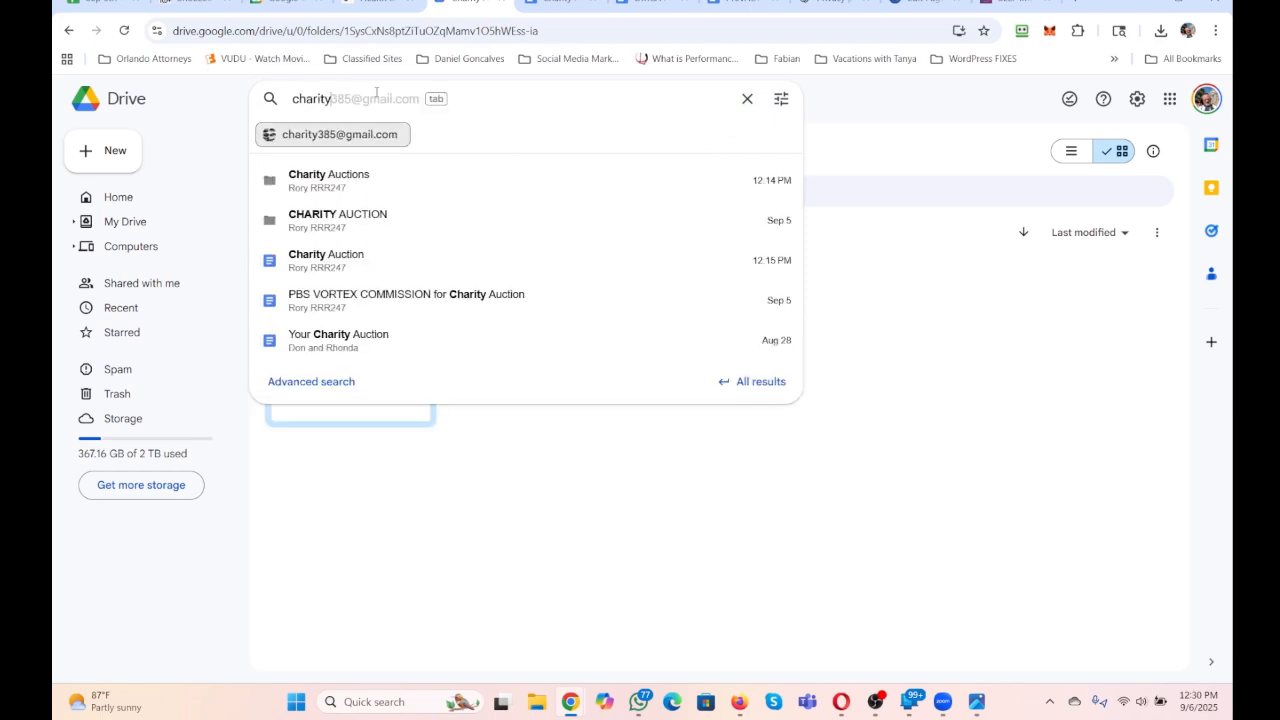
left_click(385, 312)
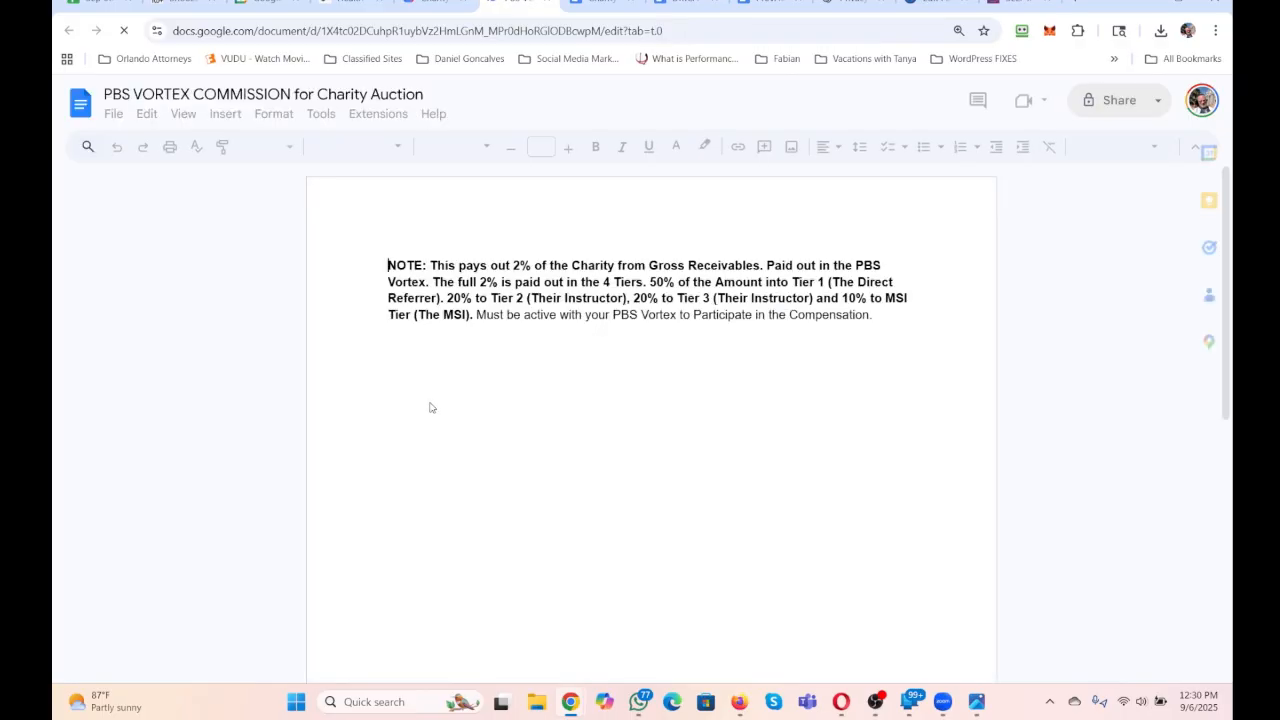
left_click_drag(501, 297, 365, 264)
left_click(888, 321)
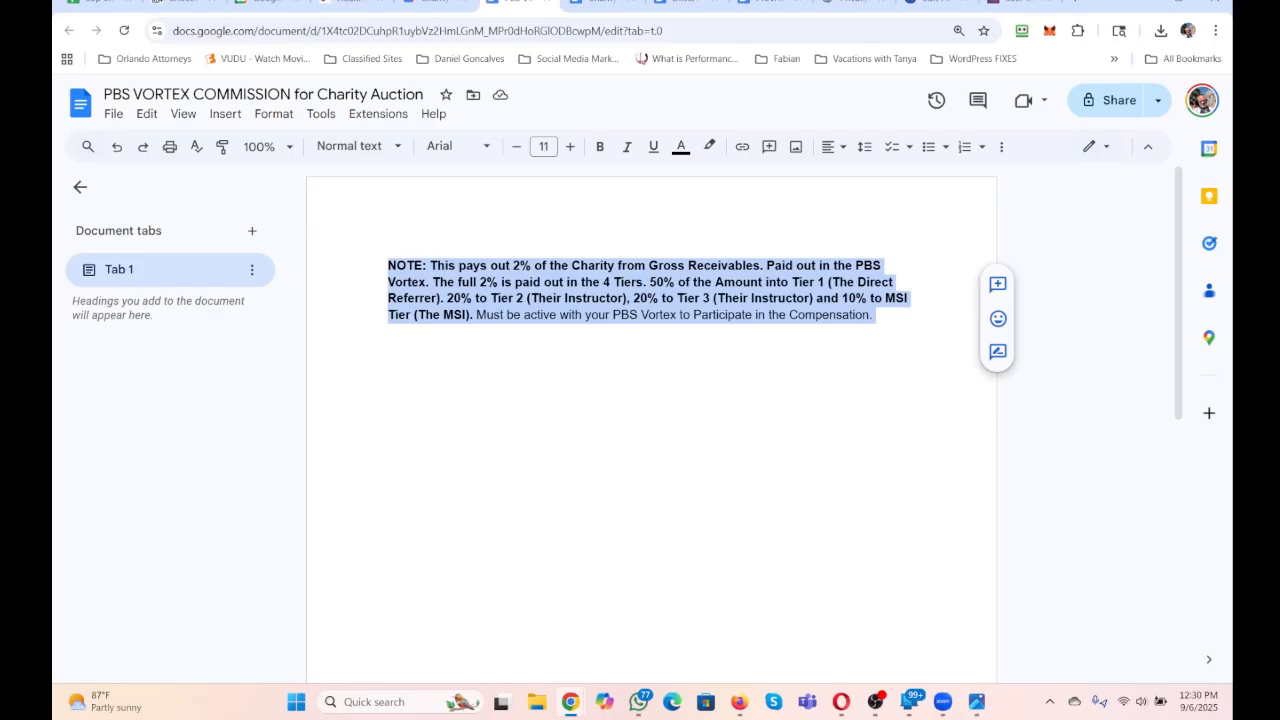
Switch to the Zoom meeting and share Screen 1 with the content-only layout.
left_click(952, 709)
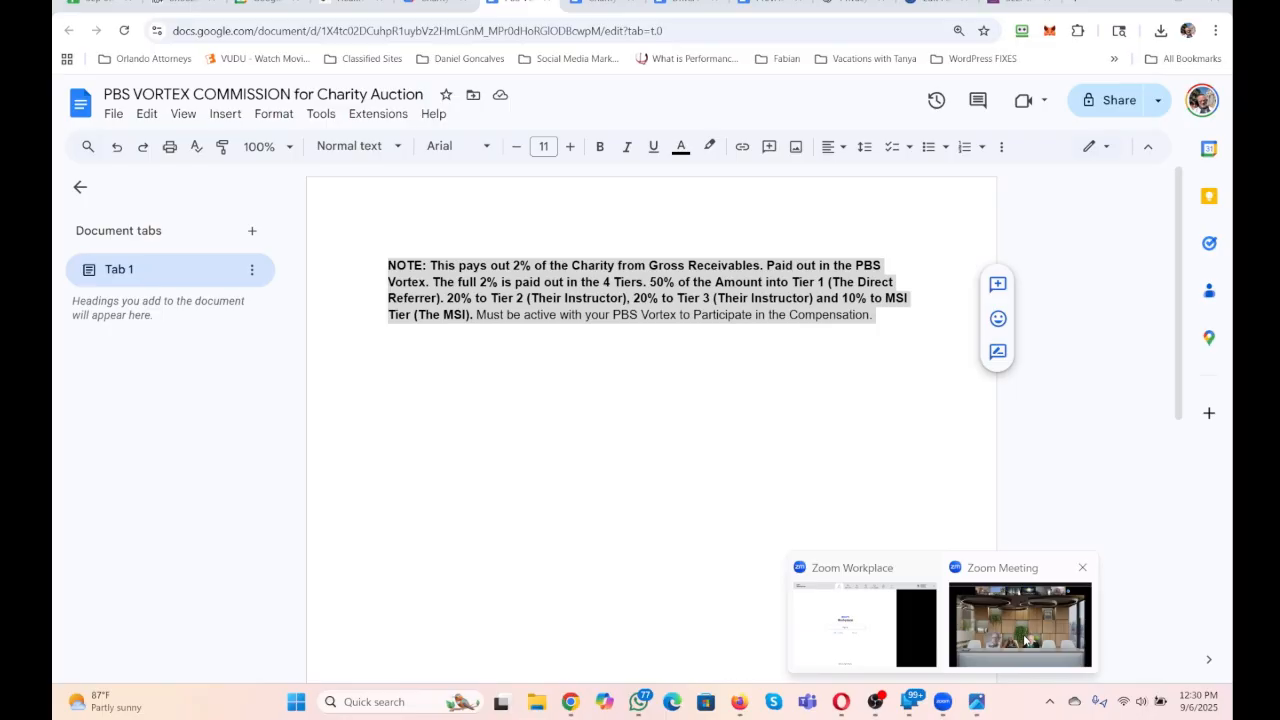
left_click(1025, 640)
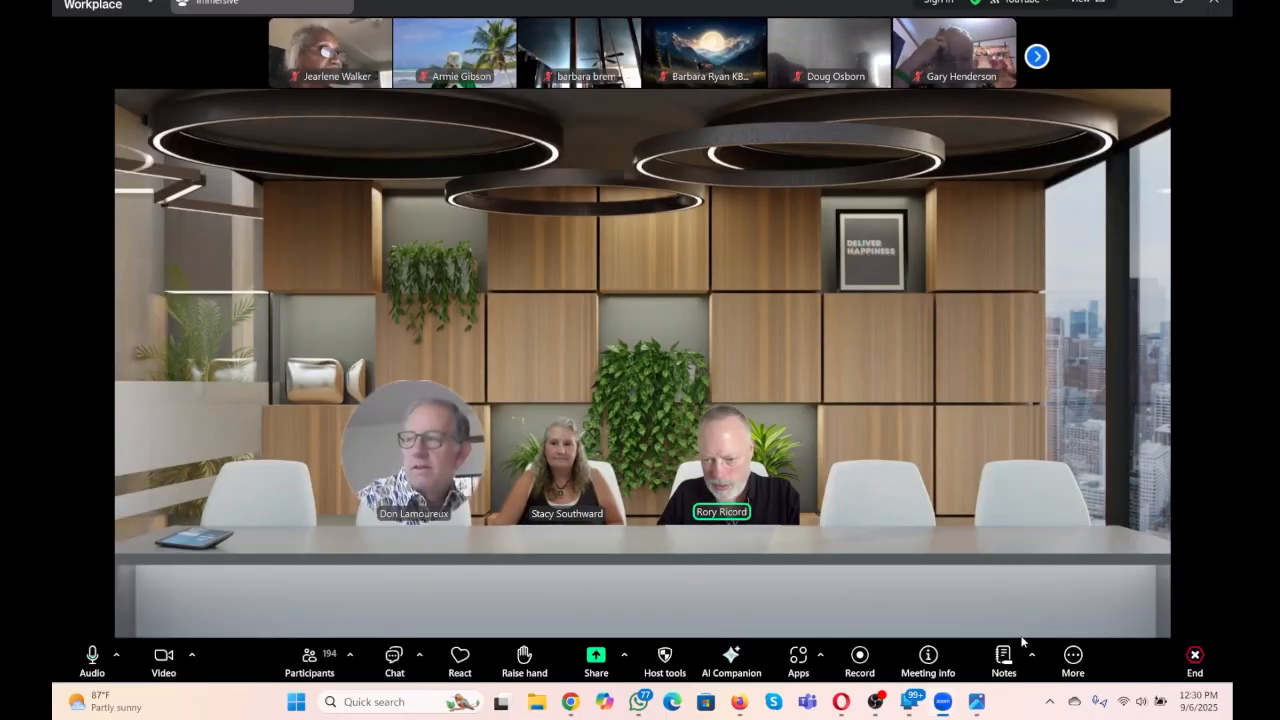
left_click(595, 660)
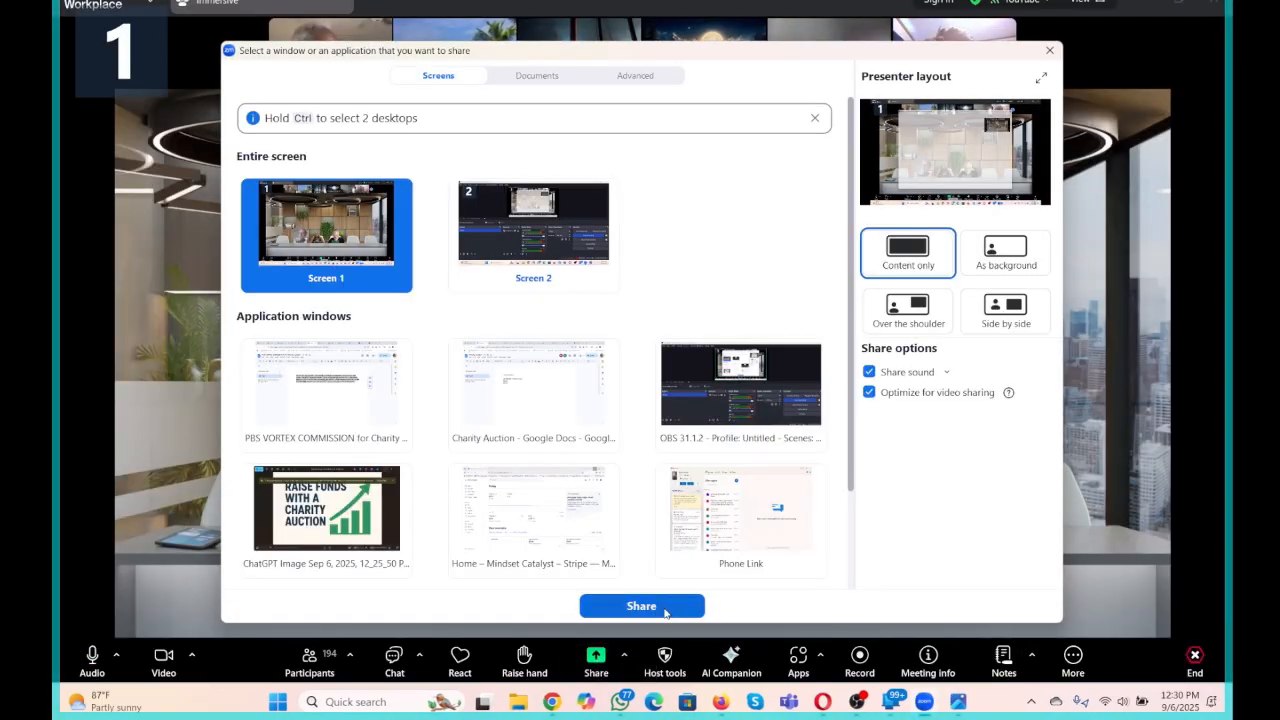
left_click(665, 611)
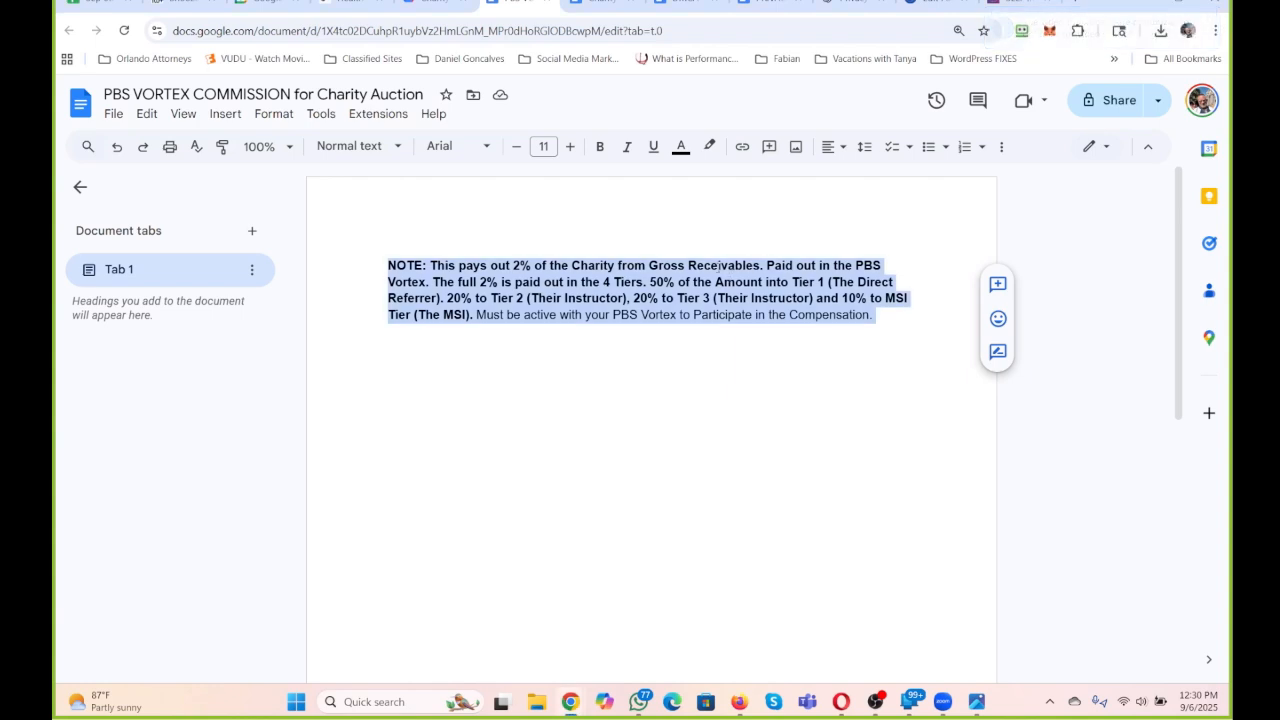
Replace "Receivables" with "Profits" in the commission note's first sentence and select the entire note.
left_click(688, 265)
left_click_drag(688, 265, 760, 263)
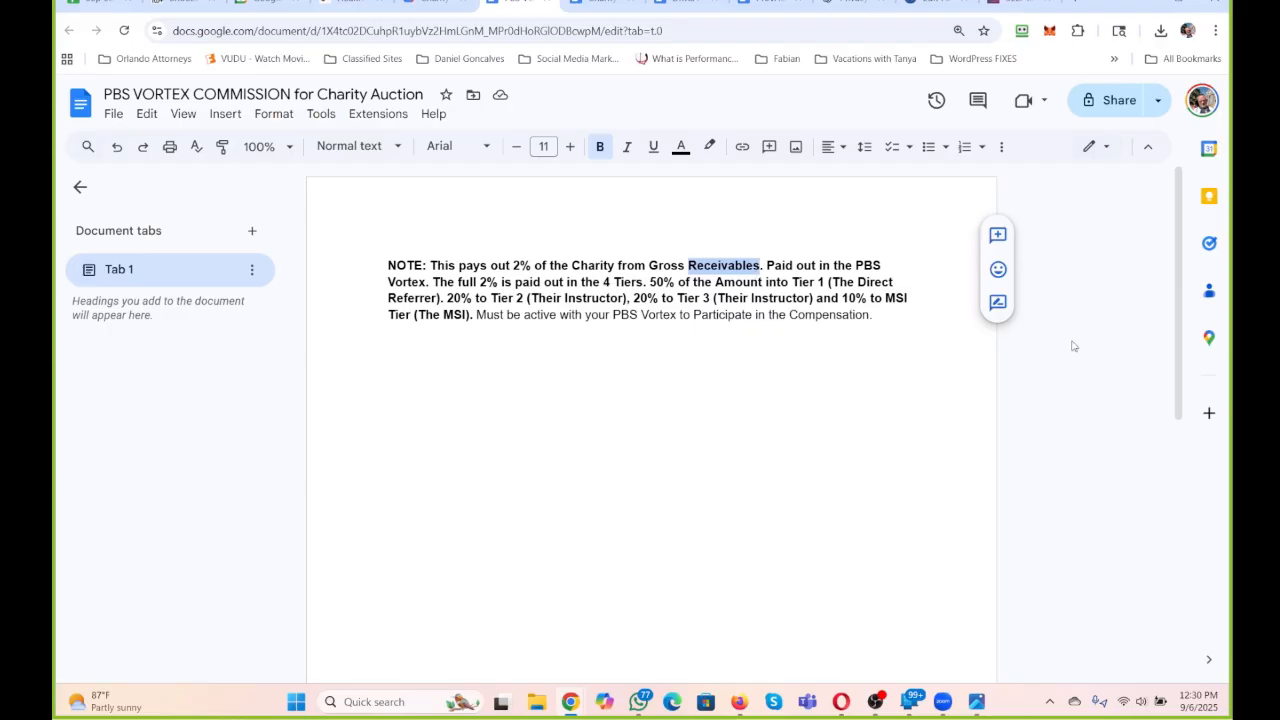
type("Profits")
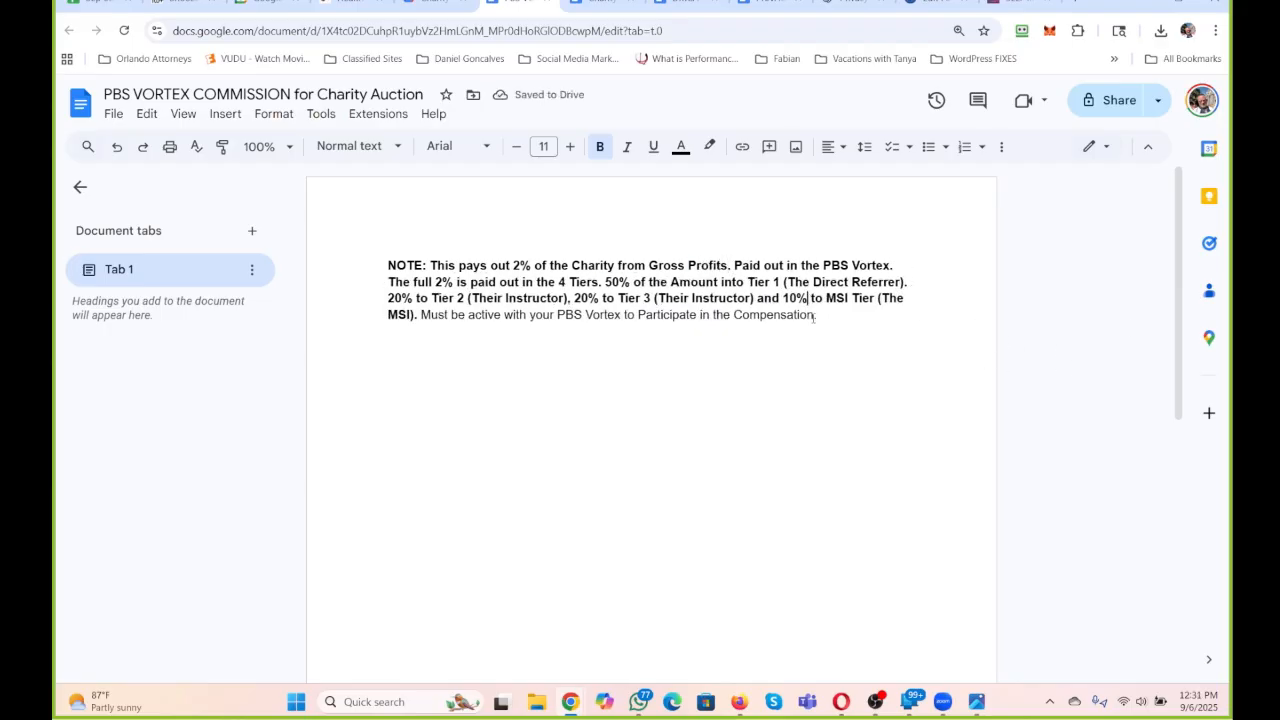
left_click_drag(822, 315, 293, 263)
key("ctrl+c")
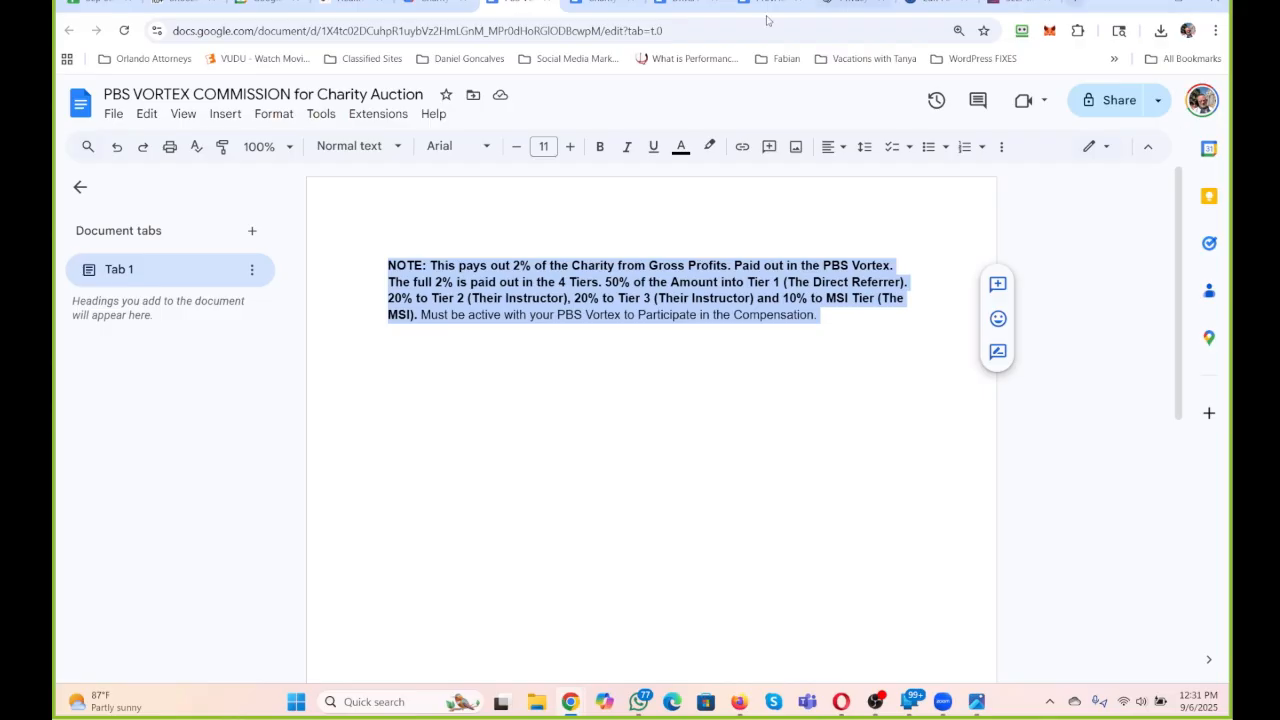
Switch to the rrr247.com Step 5 page editor and paste the commission note as a new paragraph above the "Adding the /online-career Page." heading.
left_click(613, 2)
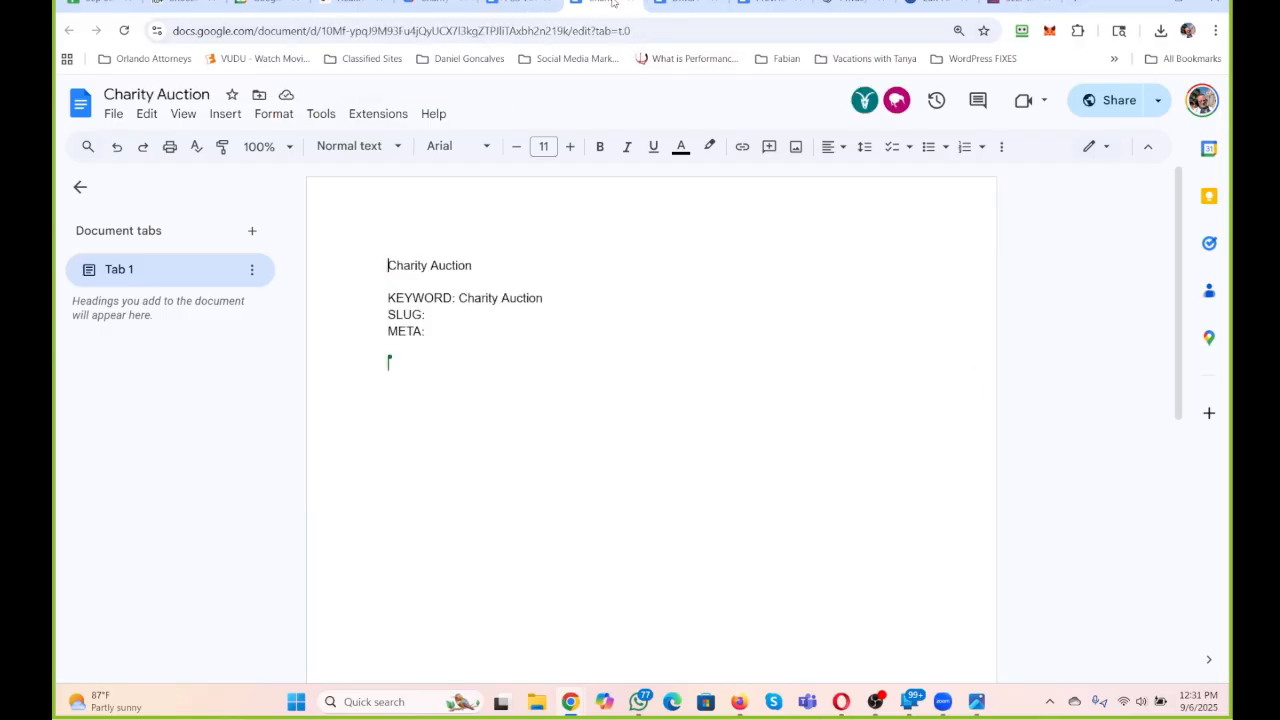
left_click(770, 3)
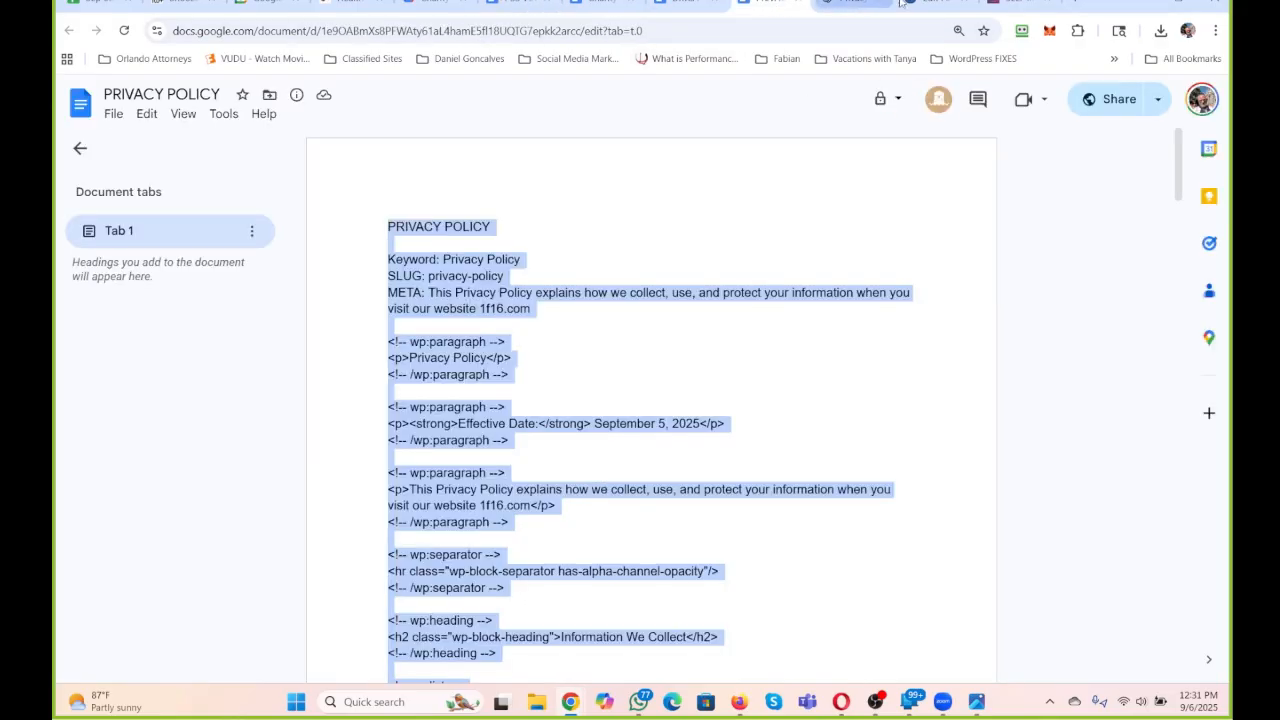
left_click(930, 3)
scroll(380, 430, "down", 3)
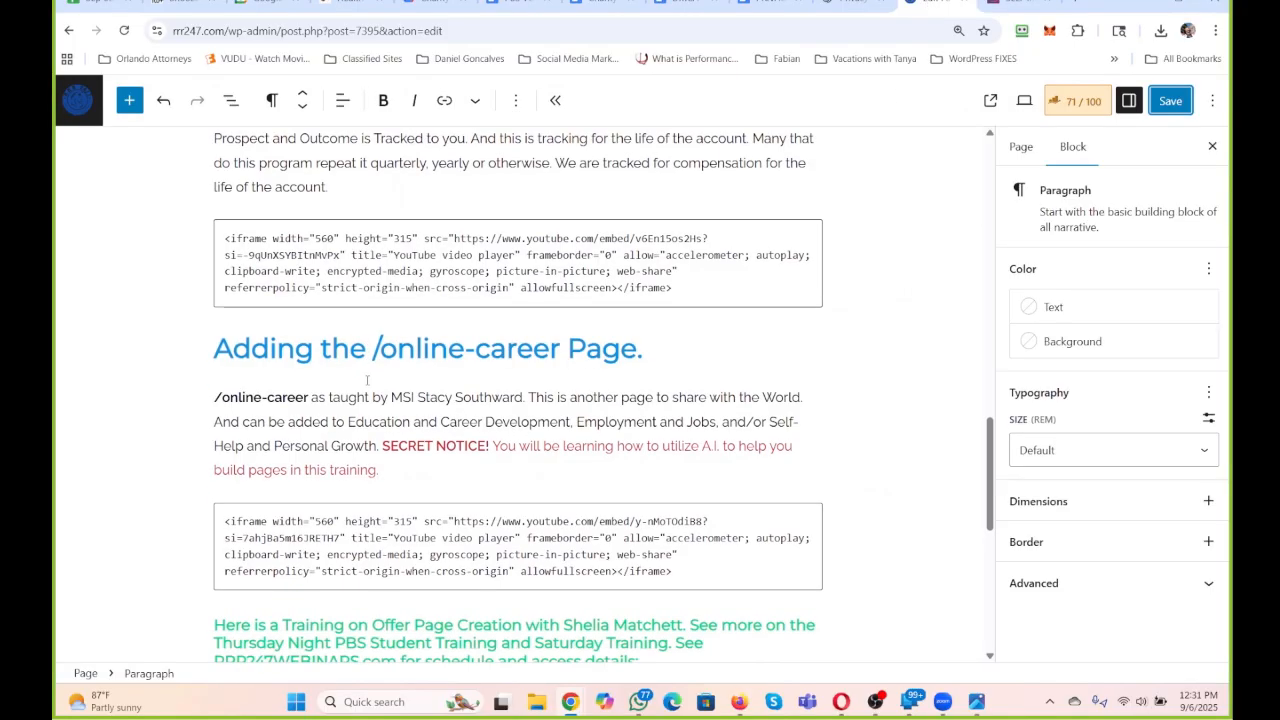
scroll(367, 382, "up", 4)
scroll(368, 382, "up", 3)
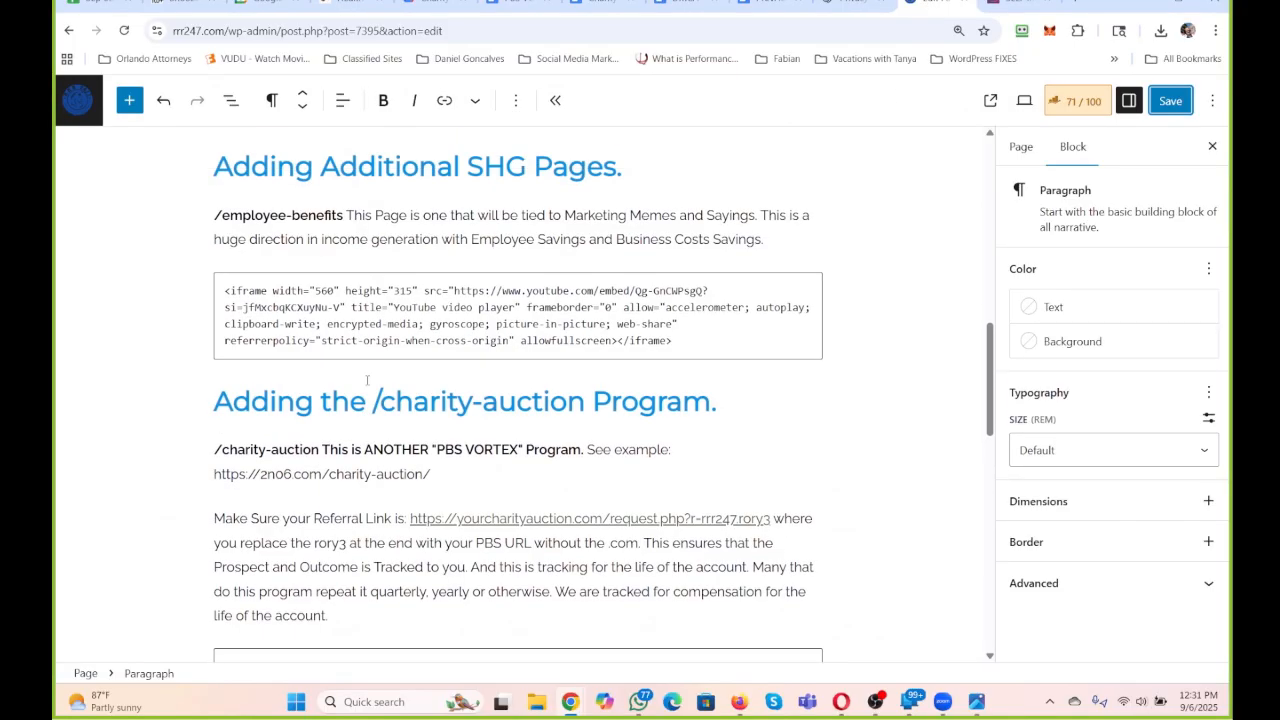
scroll(370, 386, "down", 2)
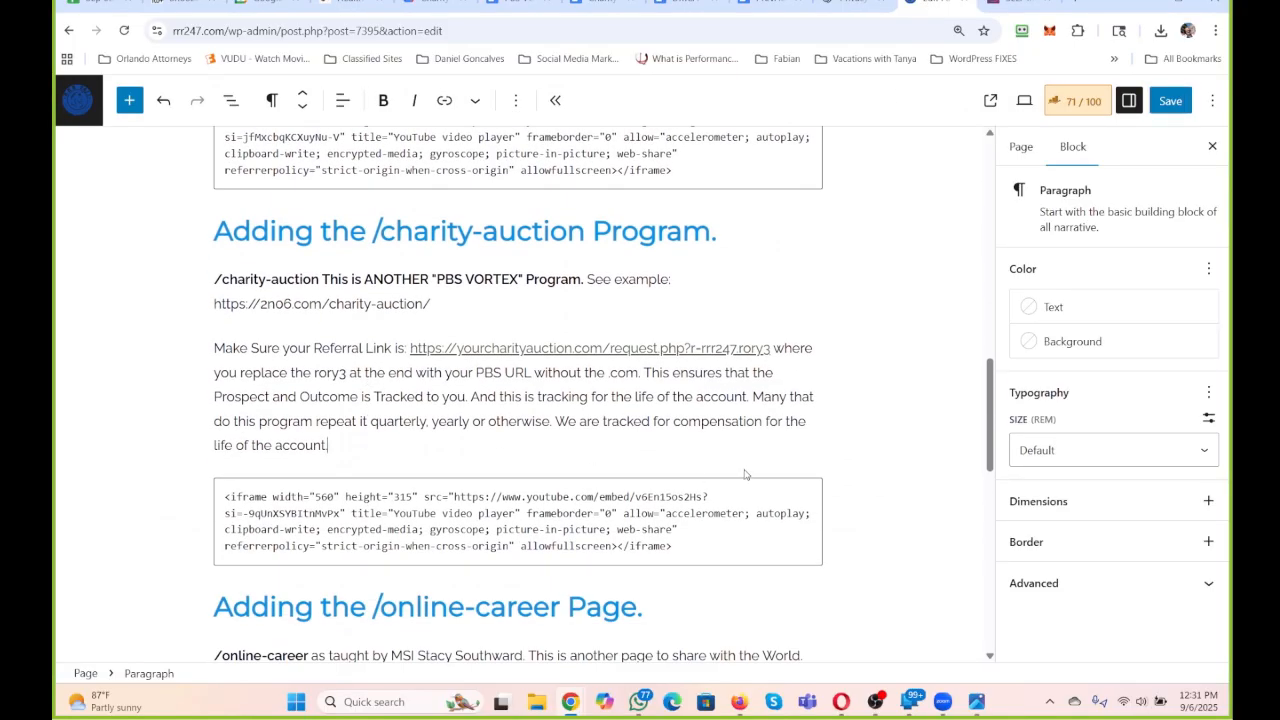
mouse_move(745, 475)
left_click(217, 606)
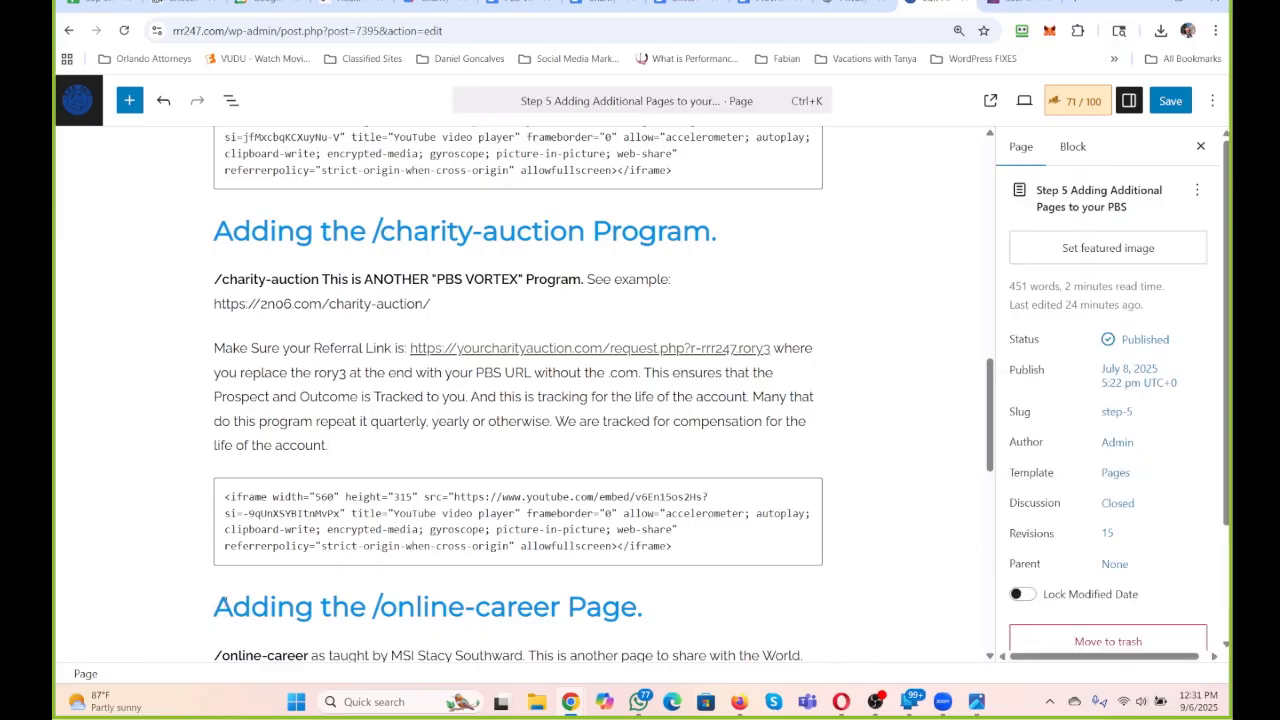
key("Return")
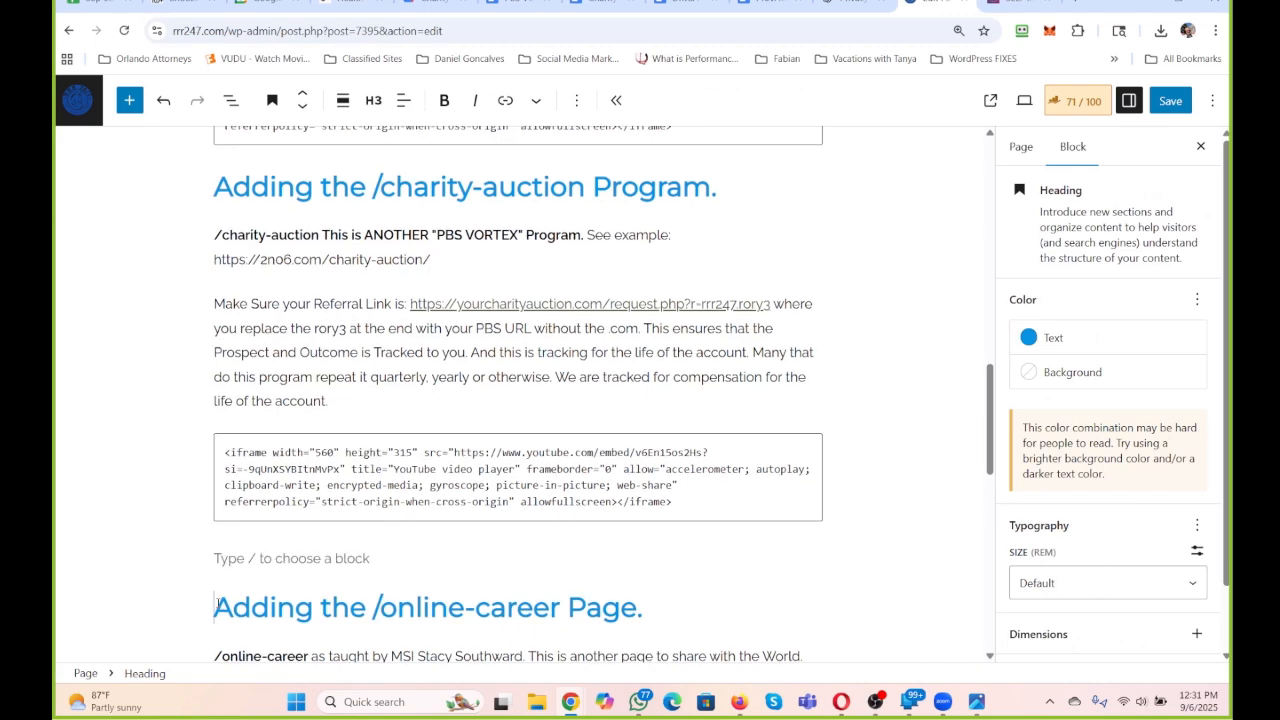
left_click(241, 569)
key("ctrl+v")
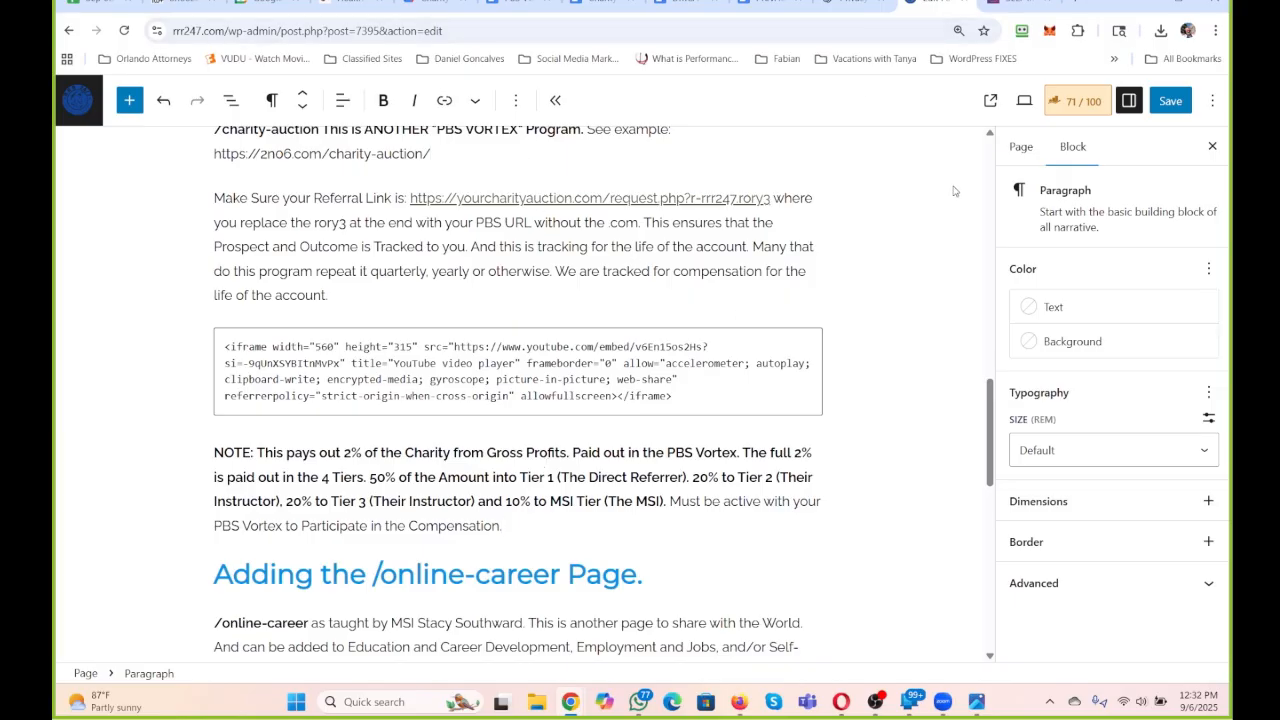
type("or https://rory3.com/")
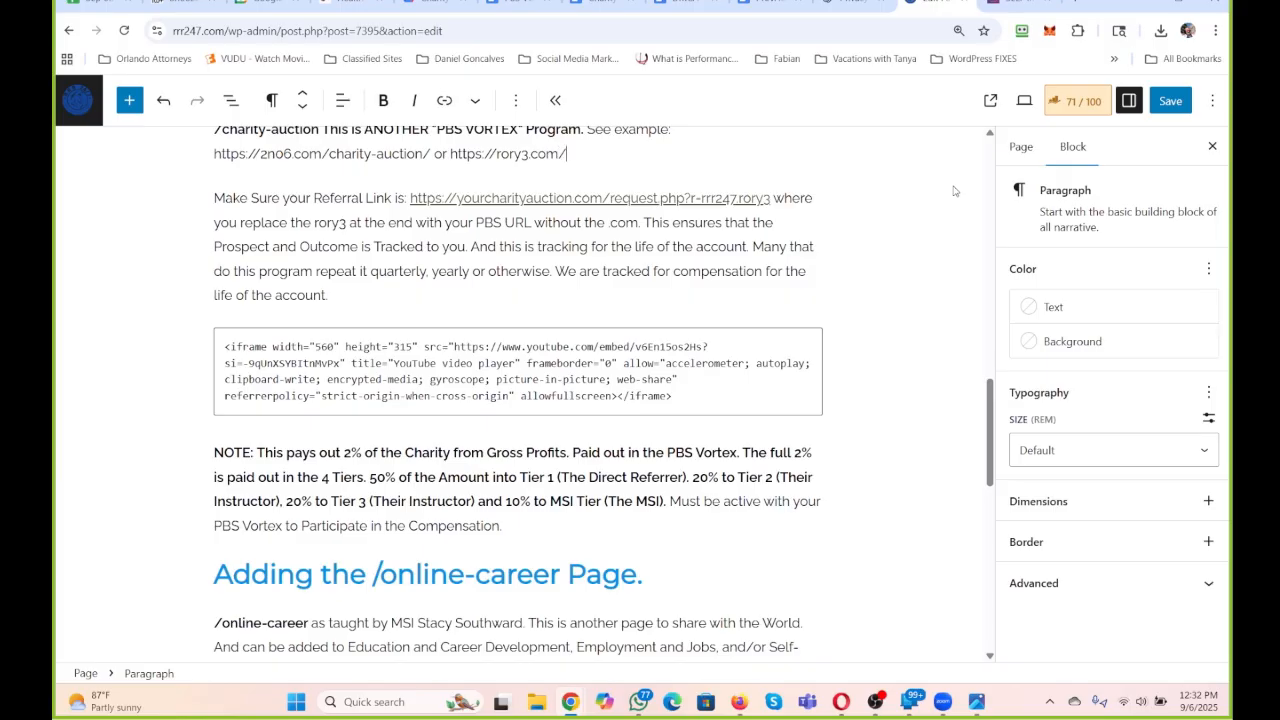
type("charity-auction")
Make the rory3.com and 2n06.com example addresses bold hyperlinks to their own URLs and save the Step 5 page.
scroll(940, 197, "up", 2)
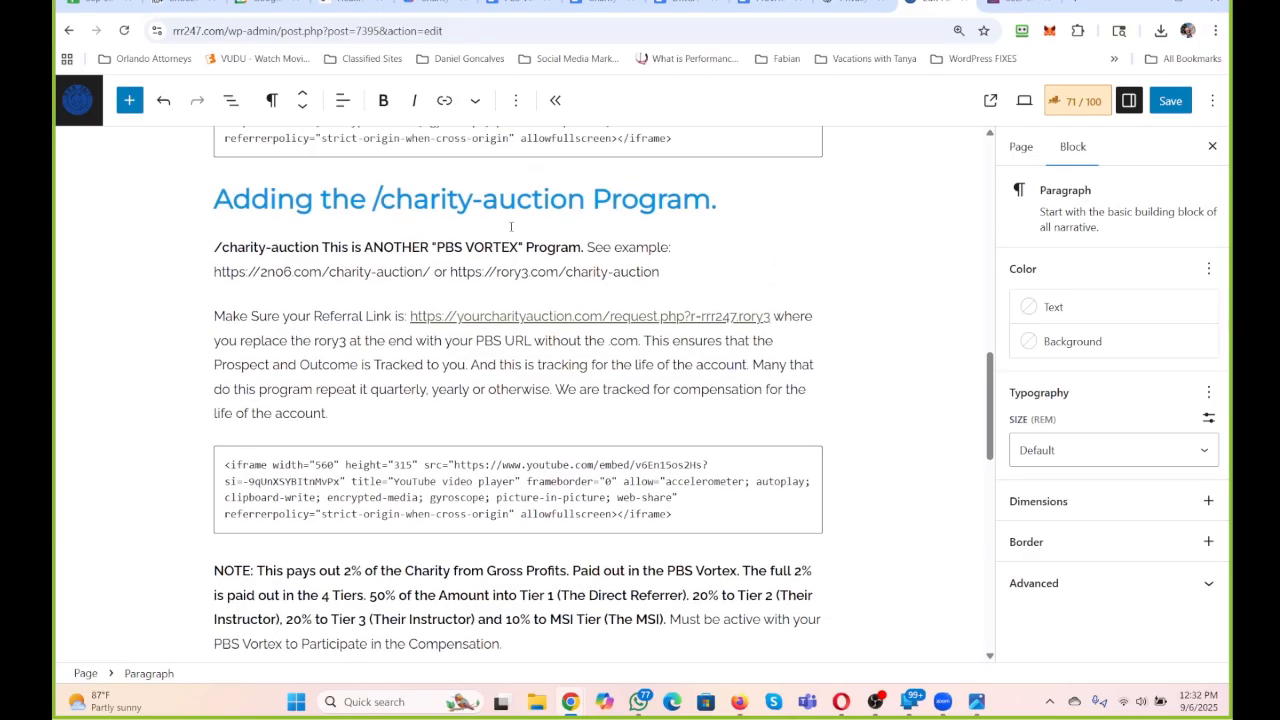
left_click_drag(661, 310, 450, 310)
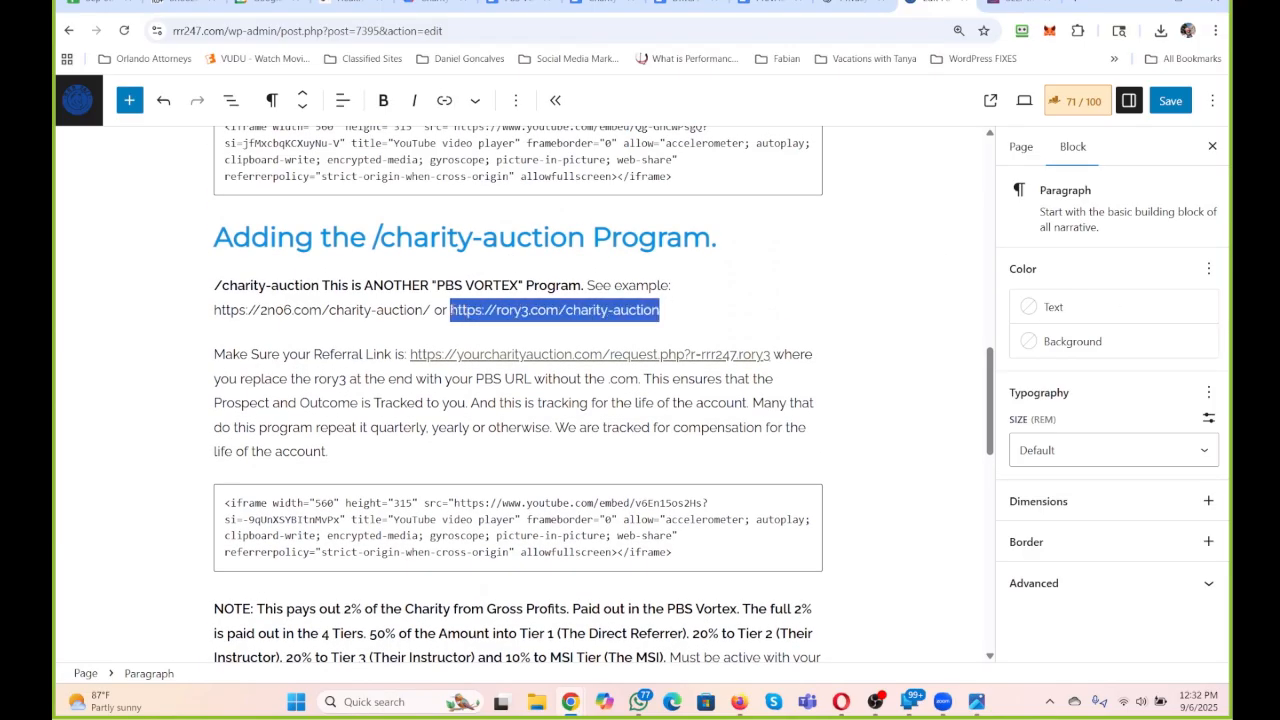
left_click(445, 100)
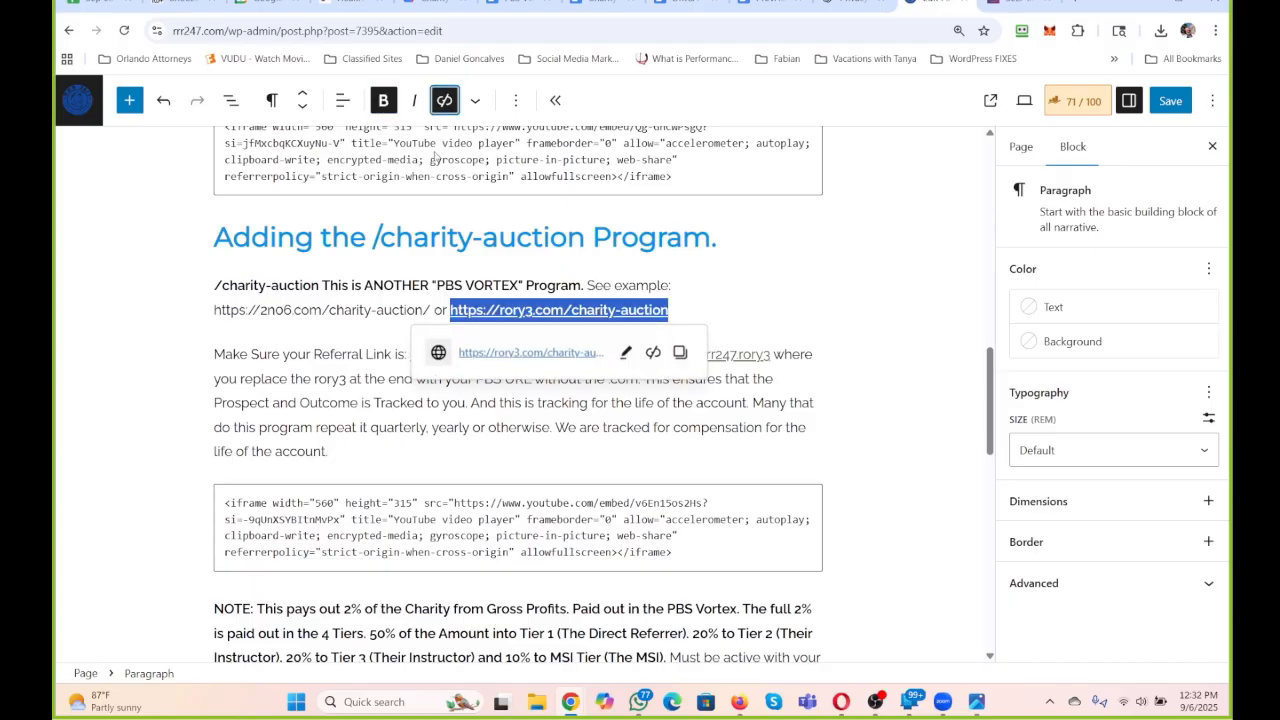
left_click_drag(425, 310, 214, 310)
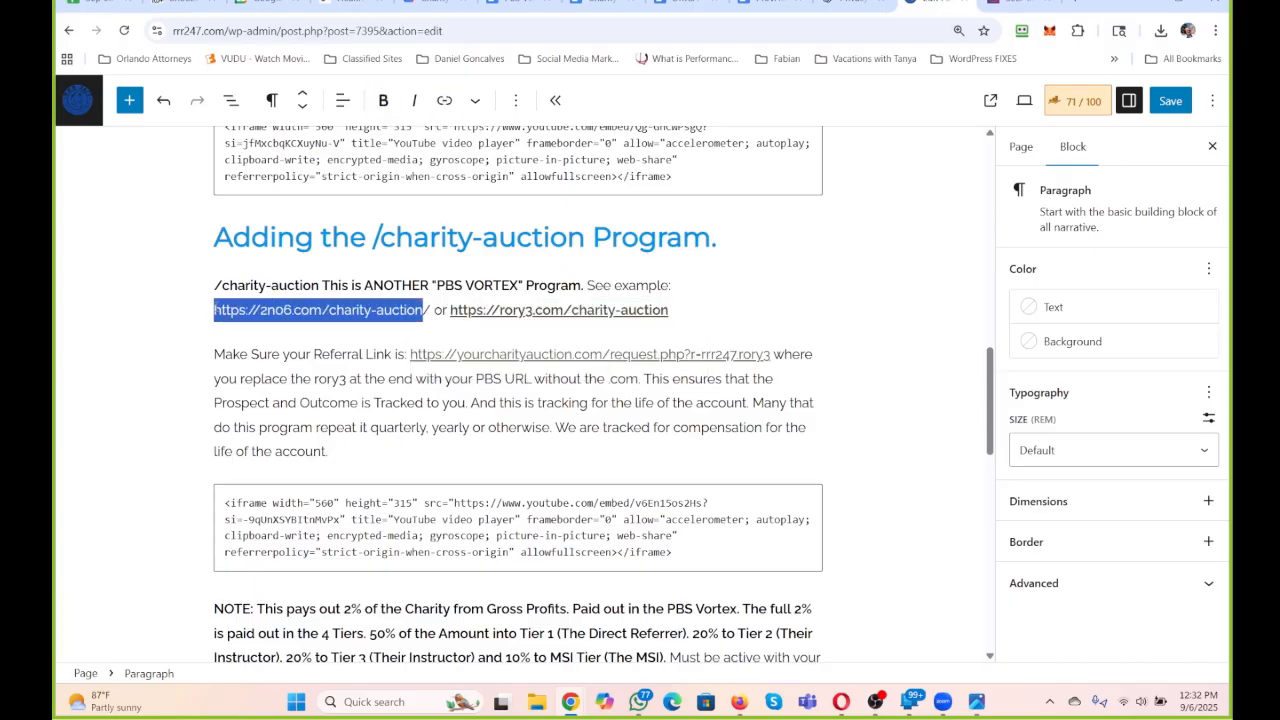
left_click(383, 100)
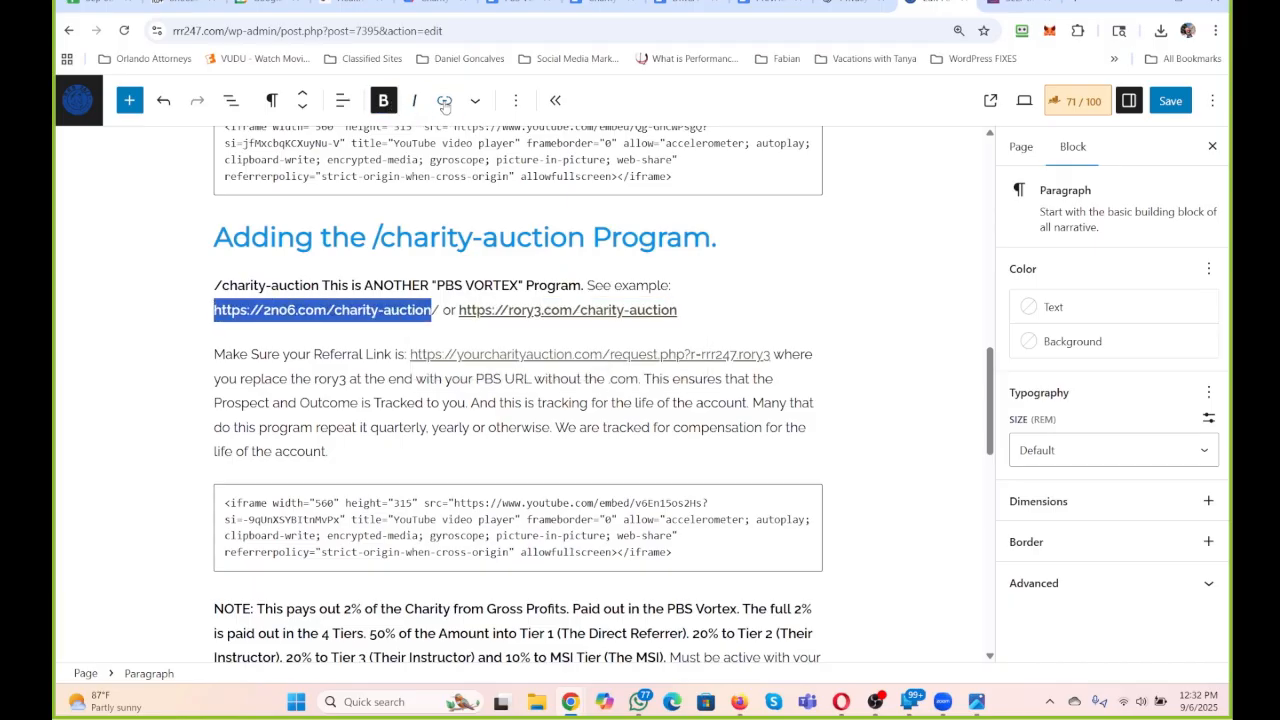
left_click(445, 100)
left_click(583, 240)
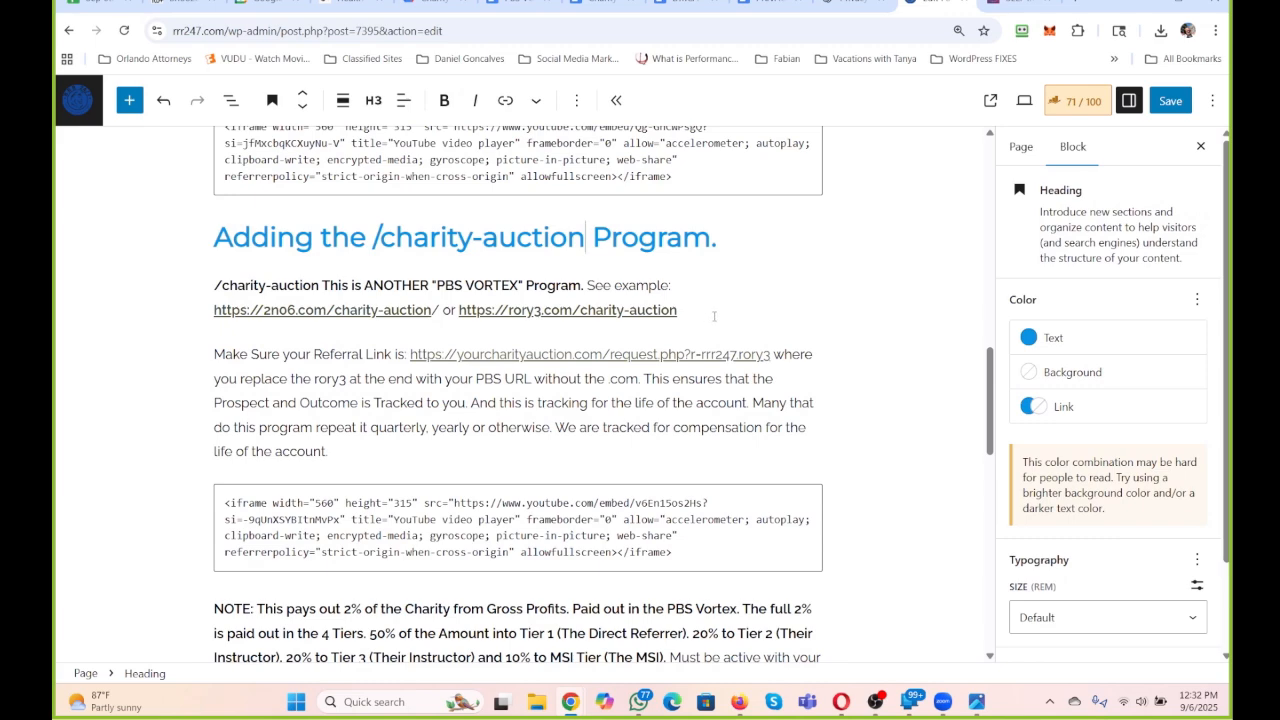
scroll(714, 316, "down", 2)
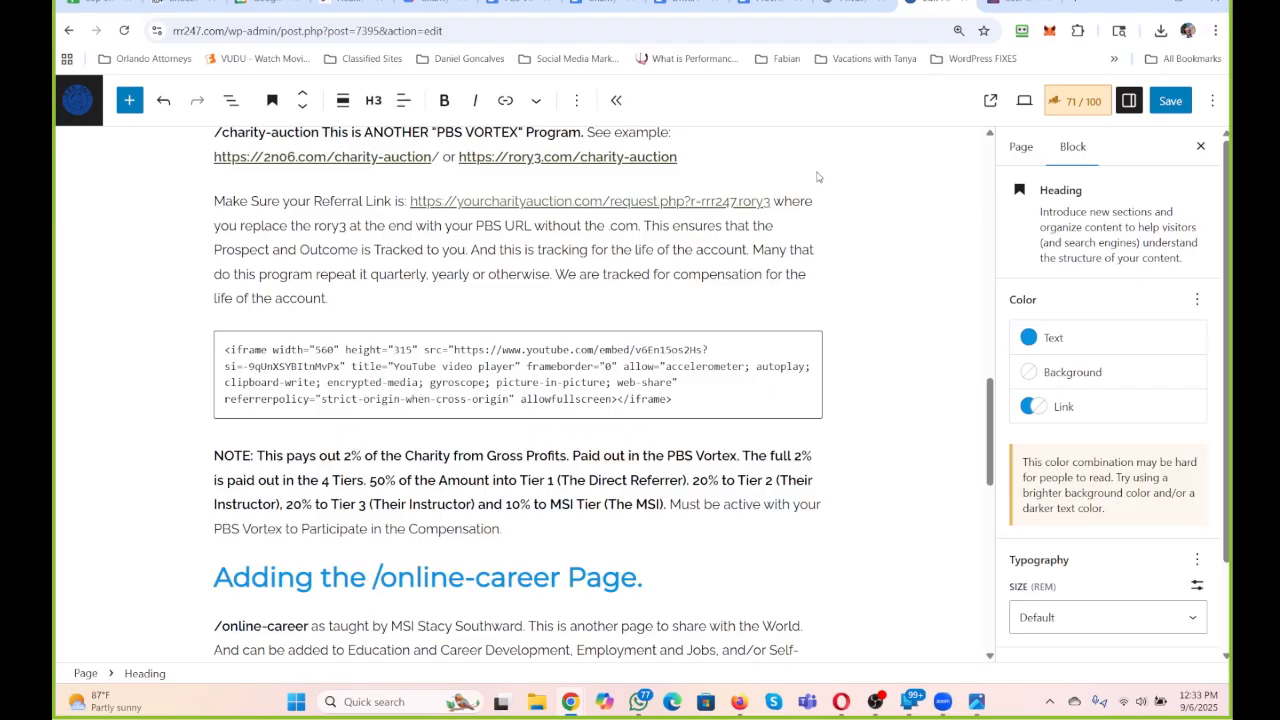
left_click(1174, 104)
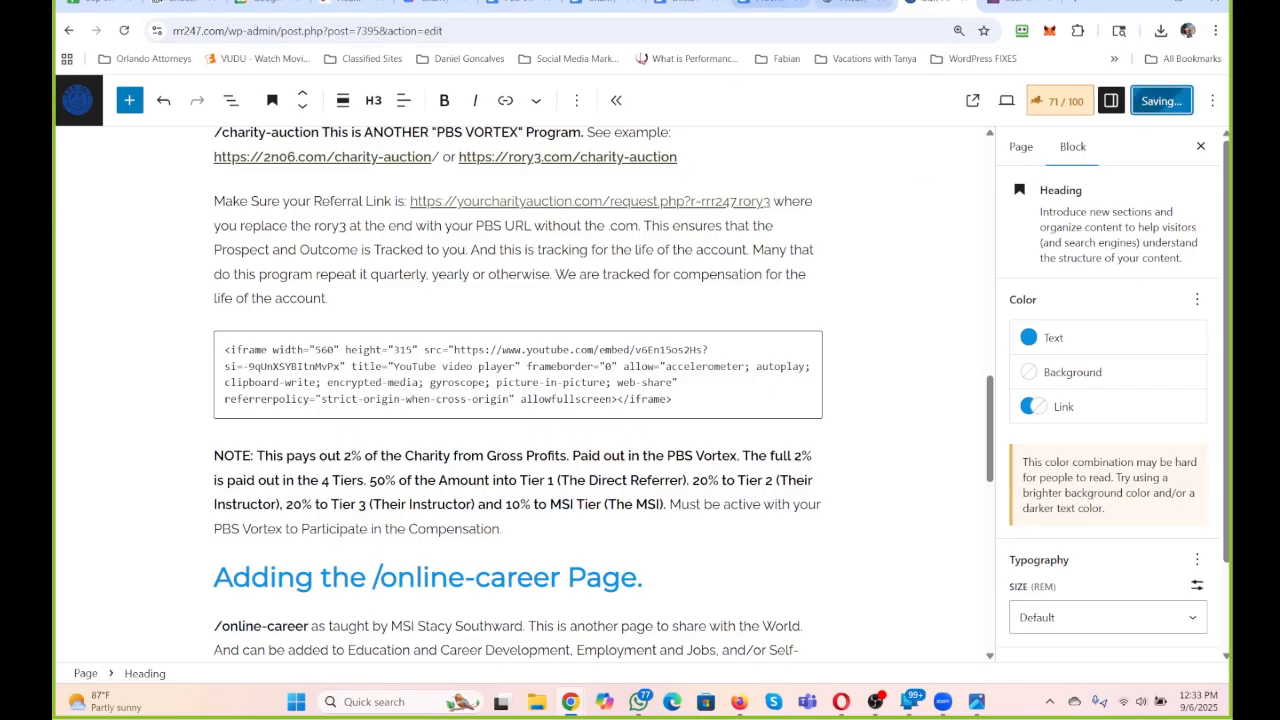
Find the rory3.com Charity Auction page editor, open the intro paragraph's "Your Charity Auction" link for editing and select its URL.
left_click(1025, 4)
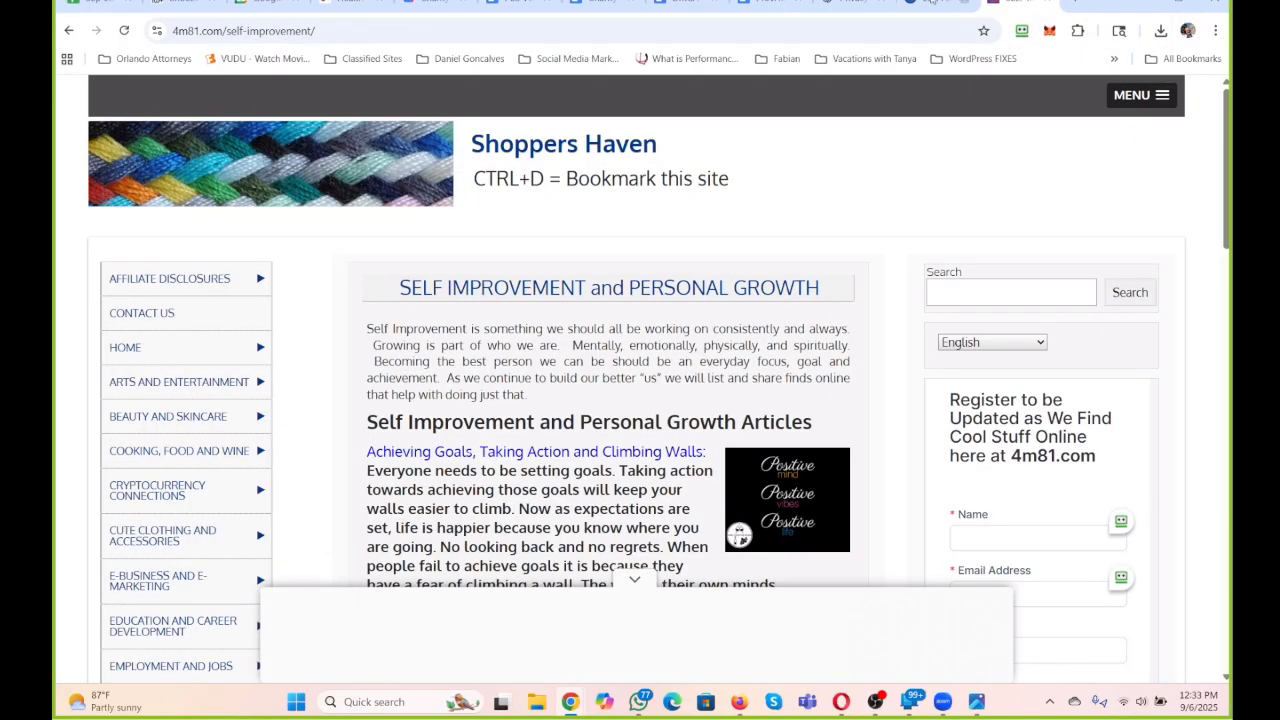
left_click(770, 4)
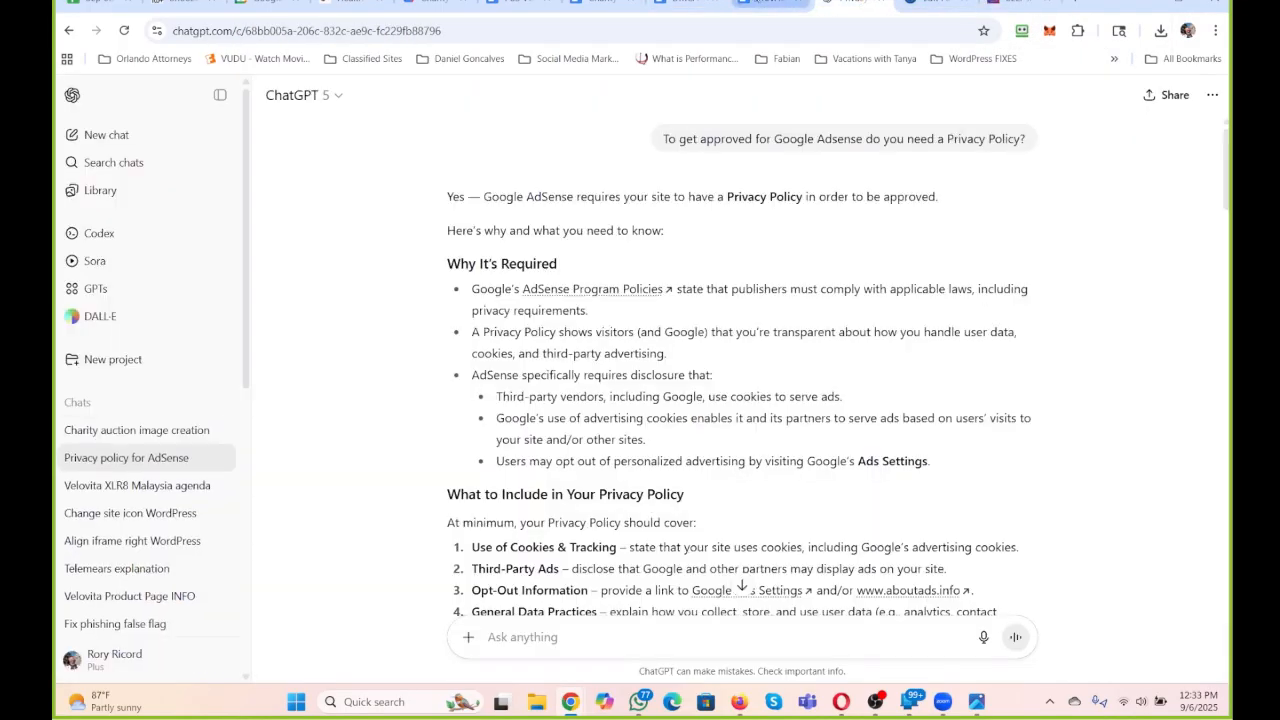
left_click(1144, 4)
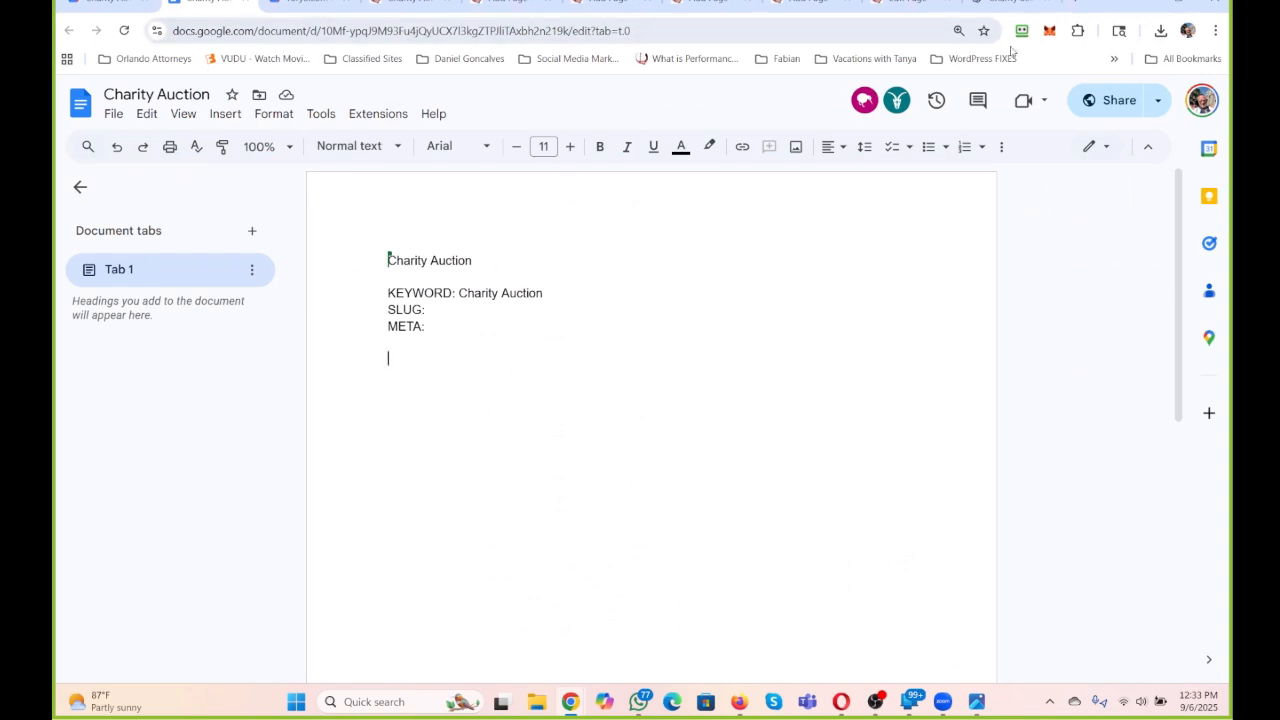
left_click(987, 3)
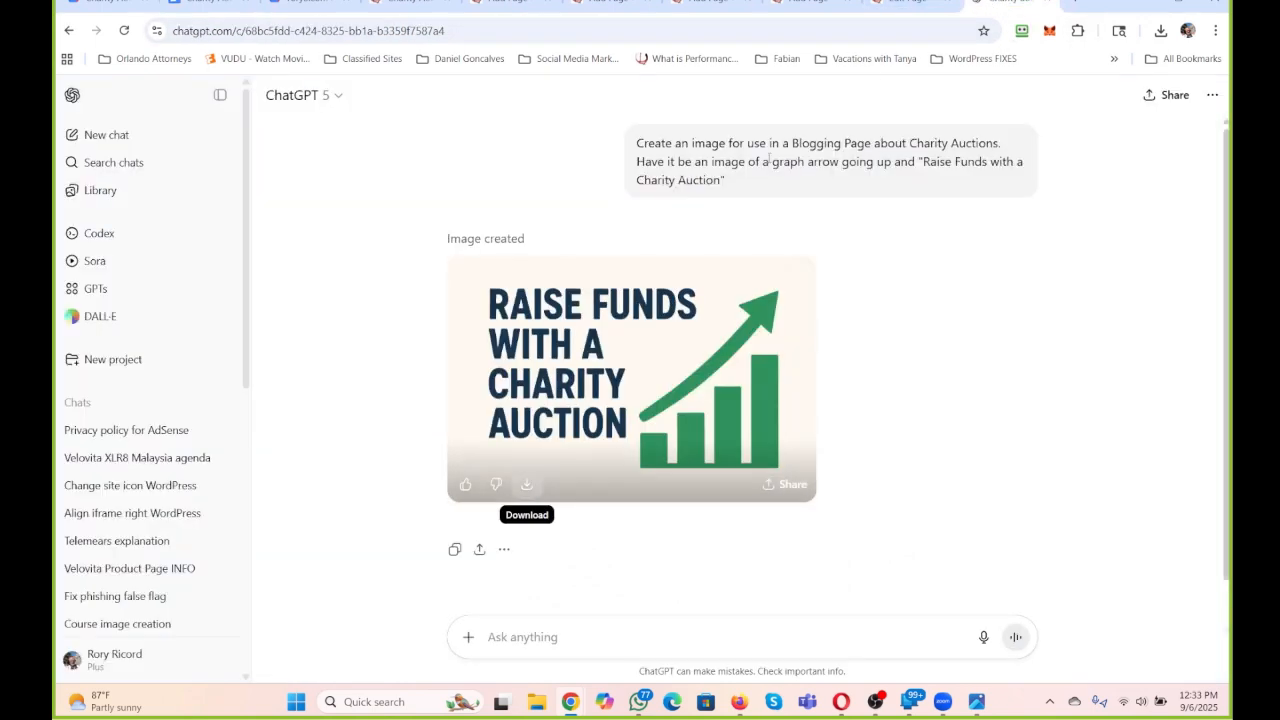
left_click(913, 2)
scroll(565, 323, "down", 3)
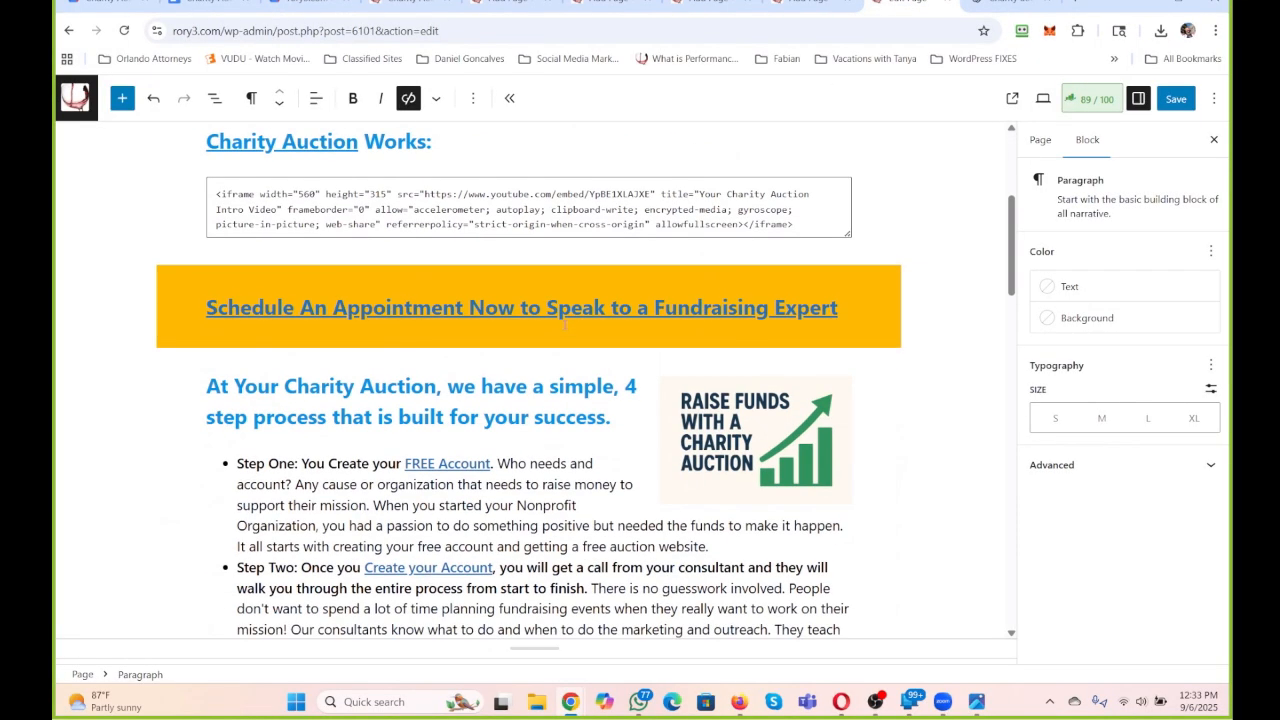
scroll(565, 323, "up", 4)
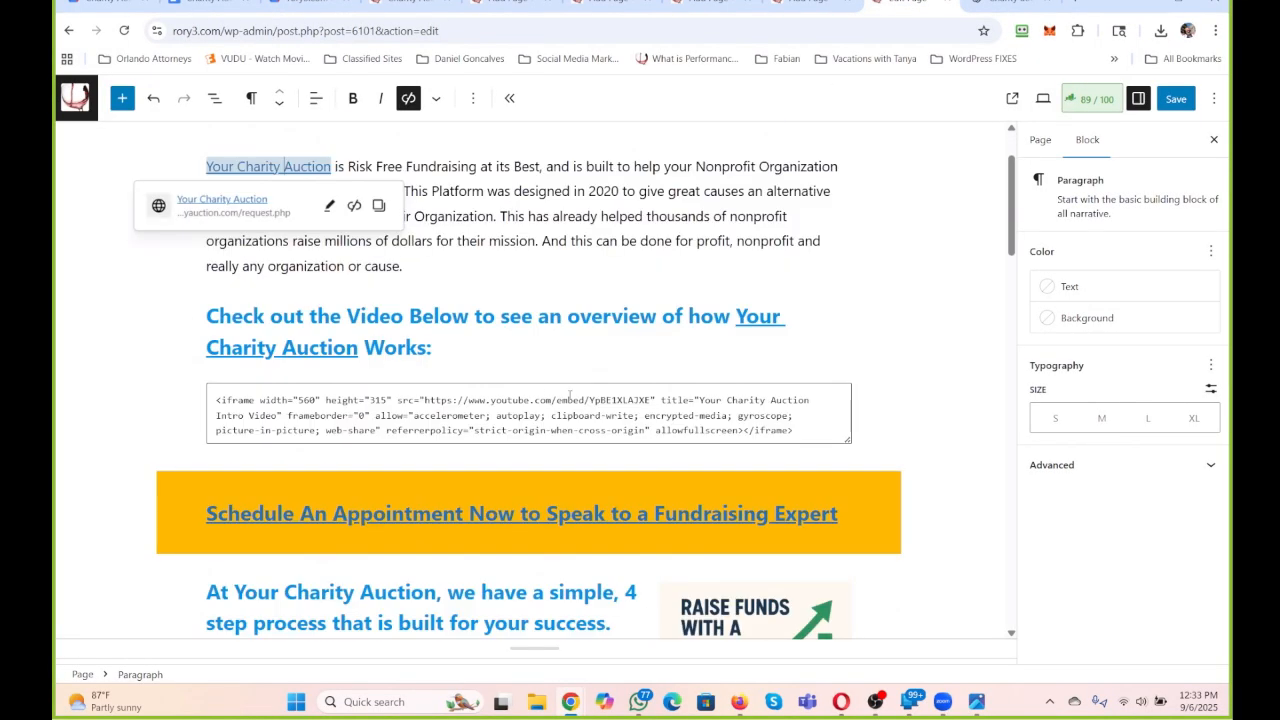
scroll(593, 391, "up", 1)
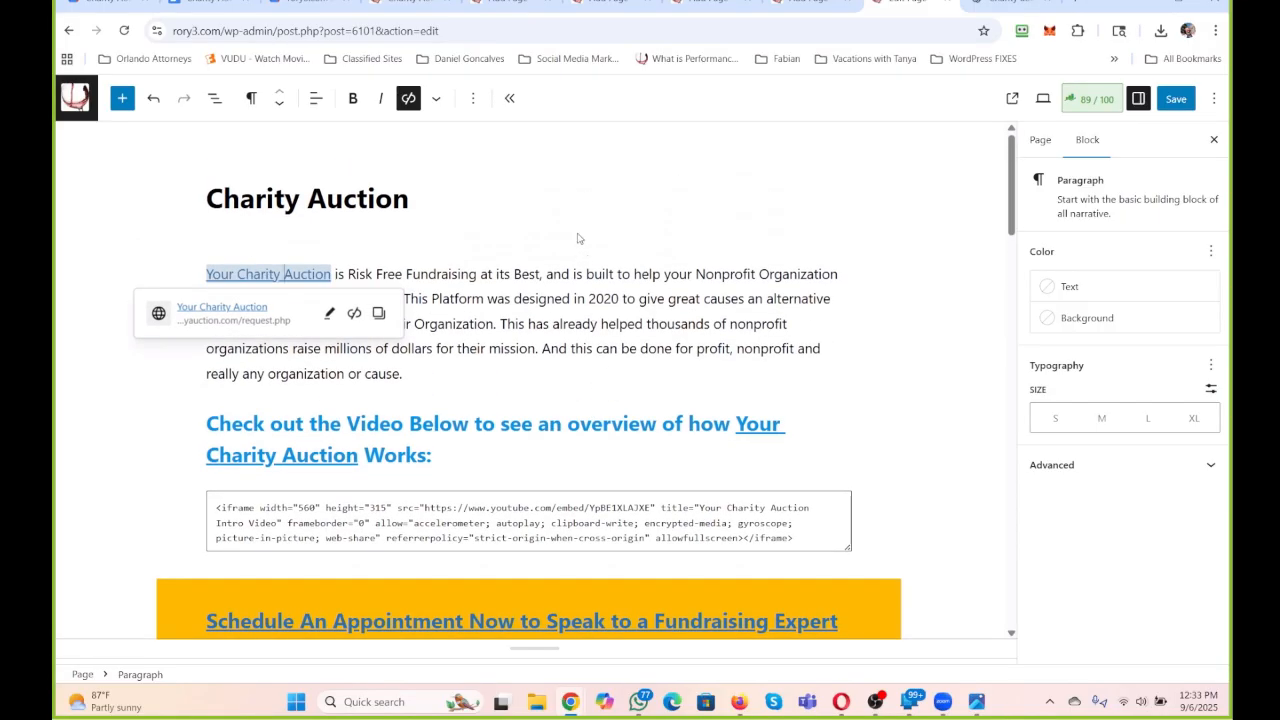
left_click(329, 314)
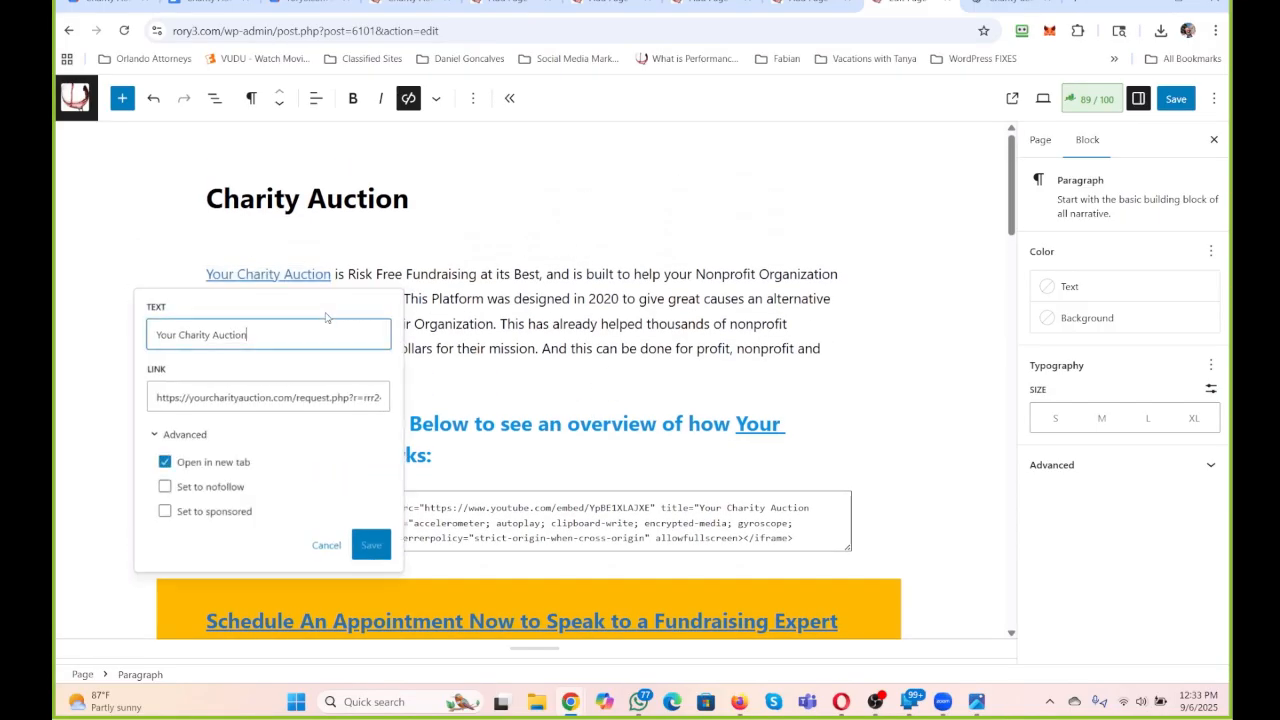
triple_click(215, 397)
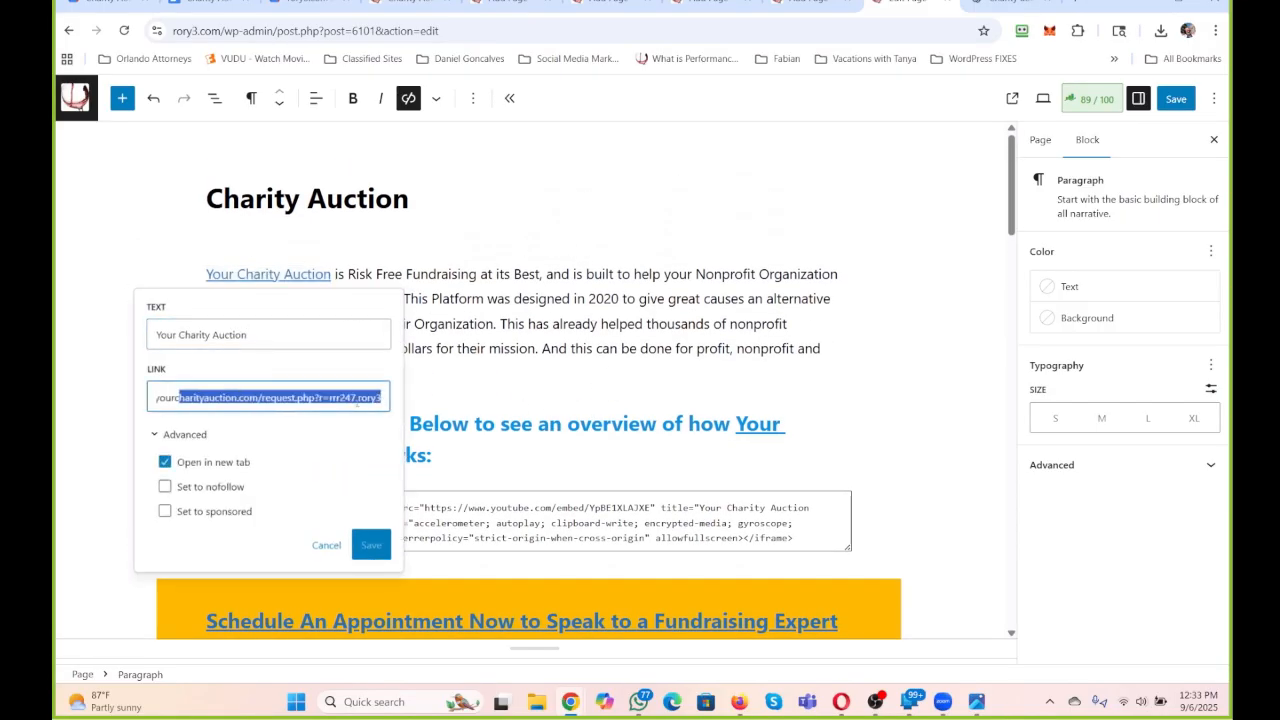
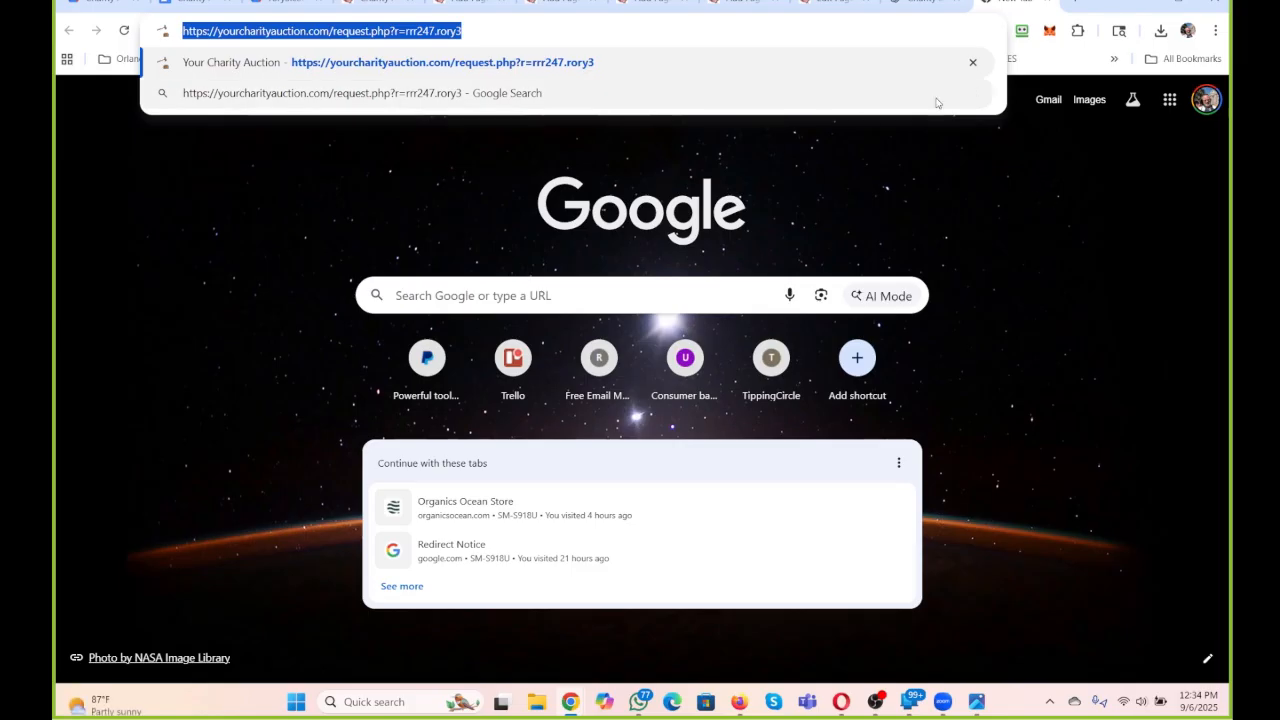
left_click(841, 2)
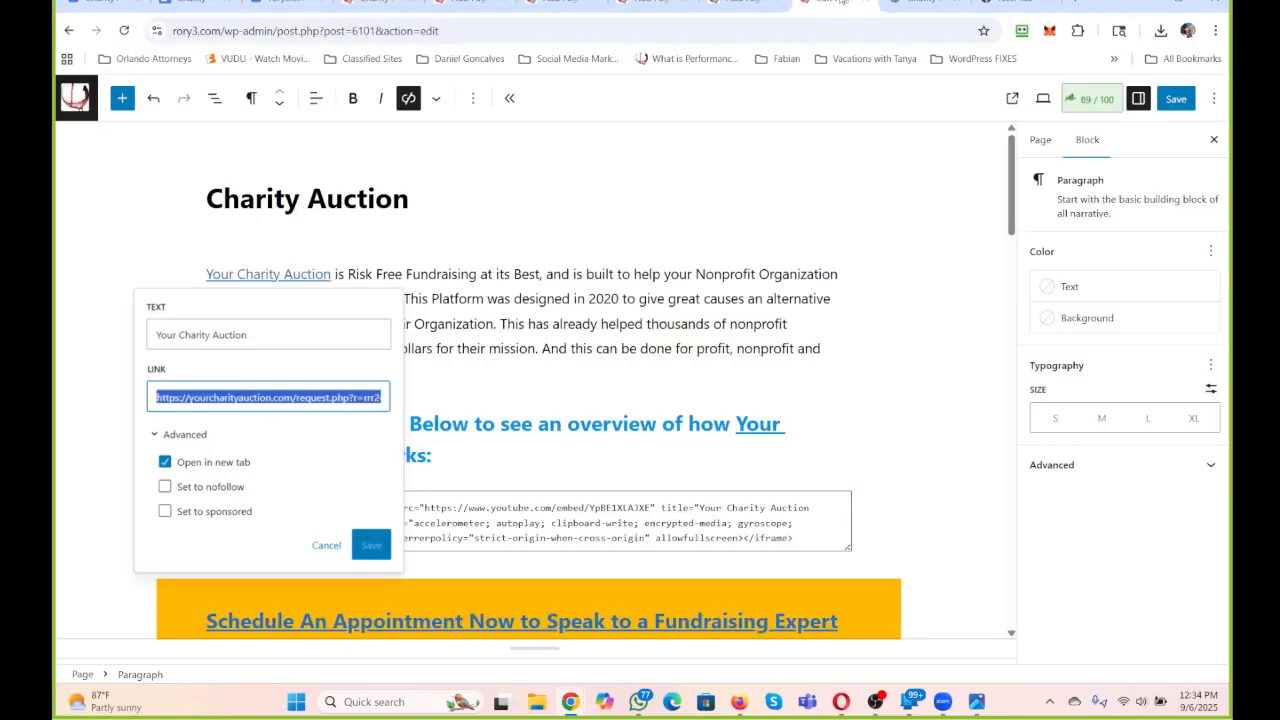
key("ctrl+v")
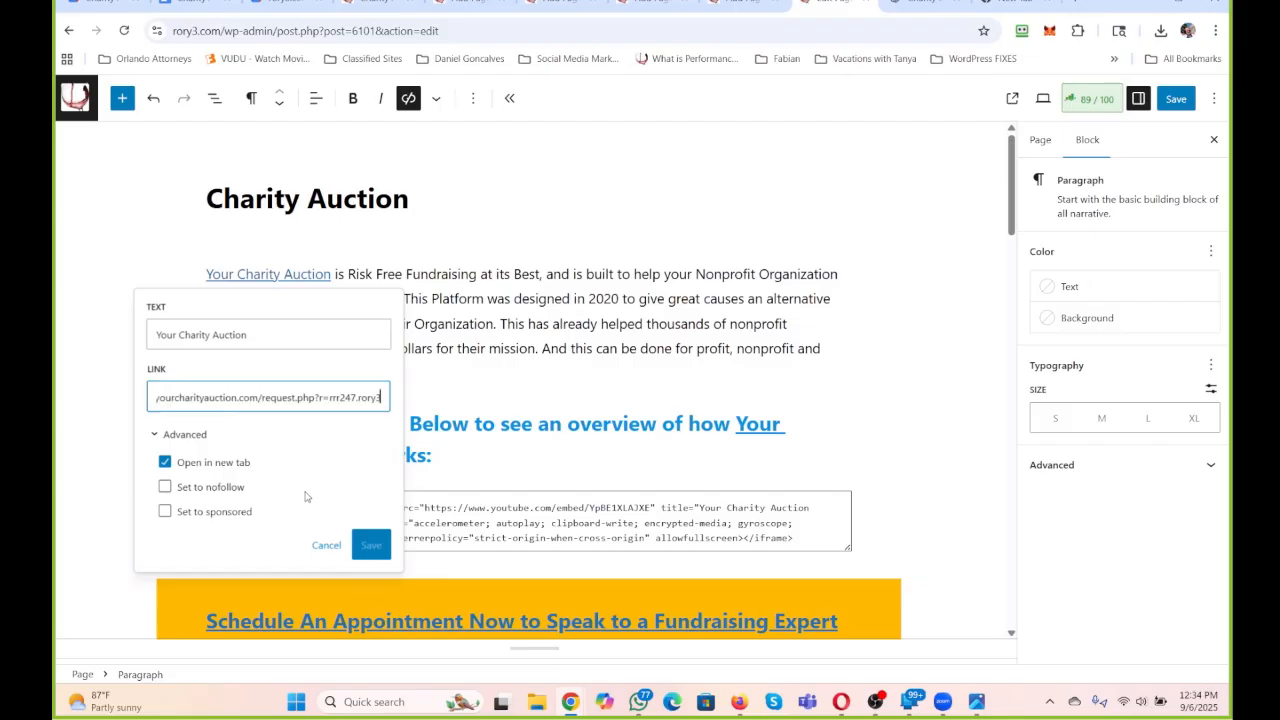
left_click(575, 450)
Open the "Your Charity Auction" link in the video overview heading and check the referral ending of its URL.
scroll(602, 320, "down", 1)
scroll(601, 316, "down", 3)
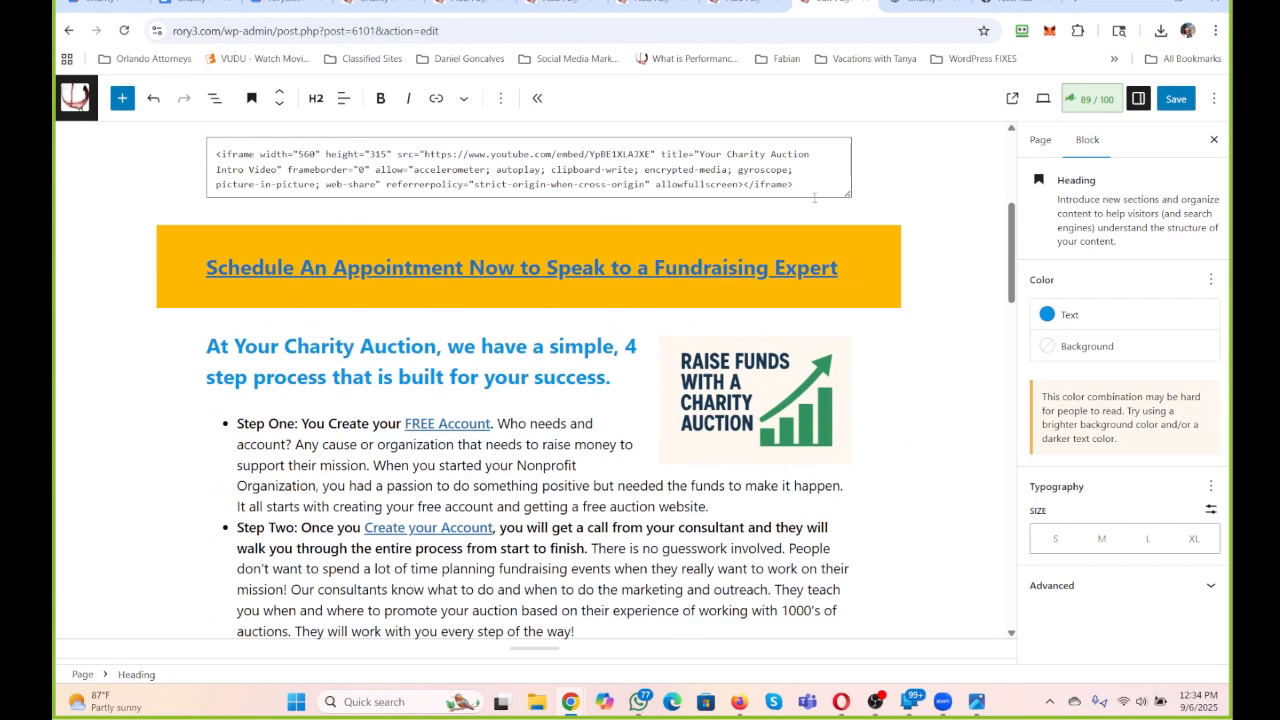
scroll(650, 340, "up", 3)
left_click(762, 375)
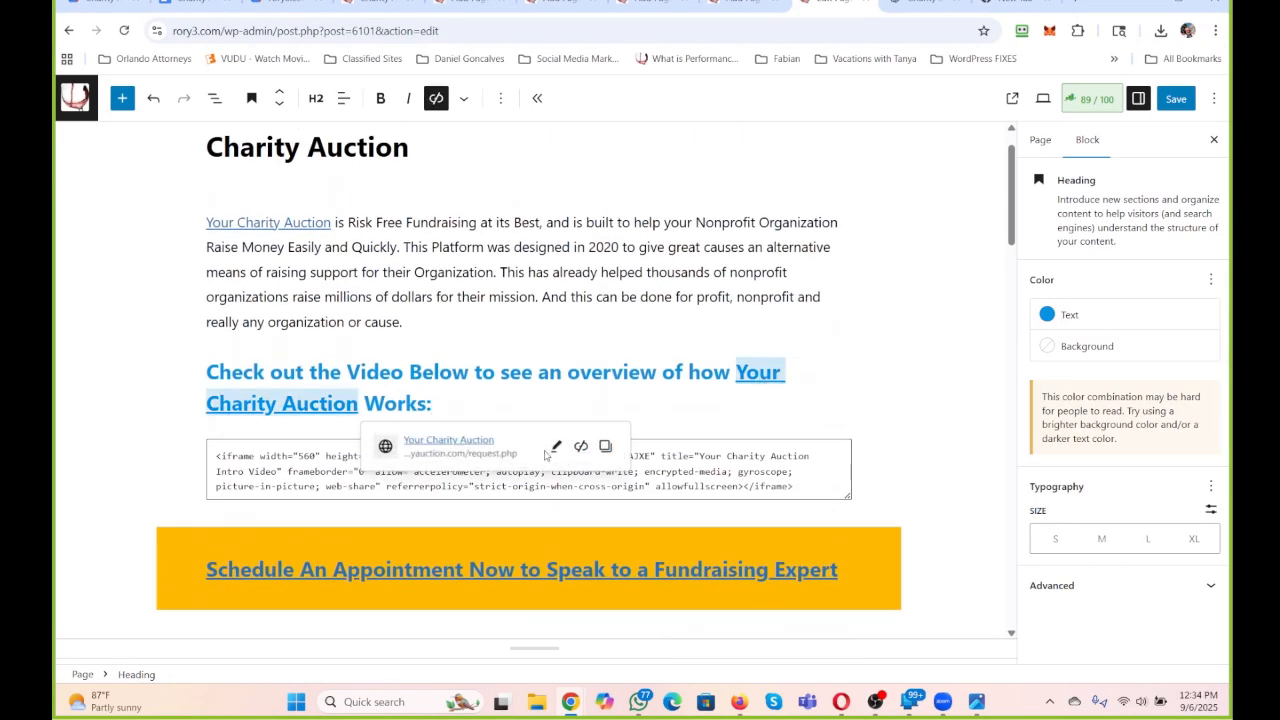
left_click(556, 446)
left_click(547, 529)
key("End")
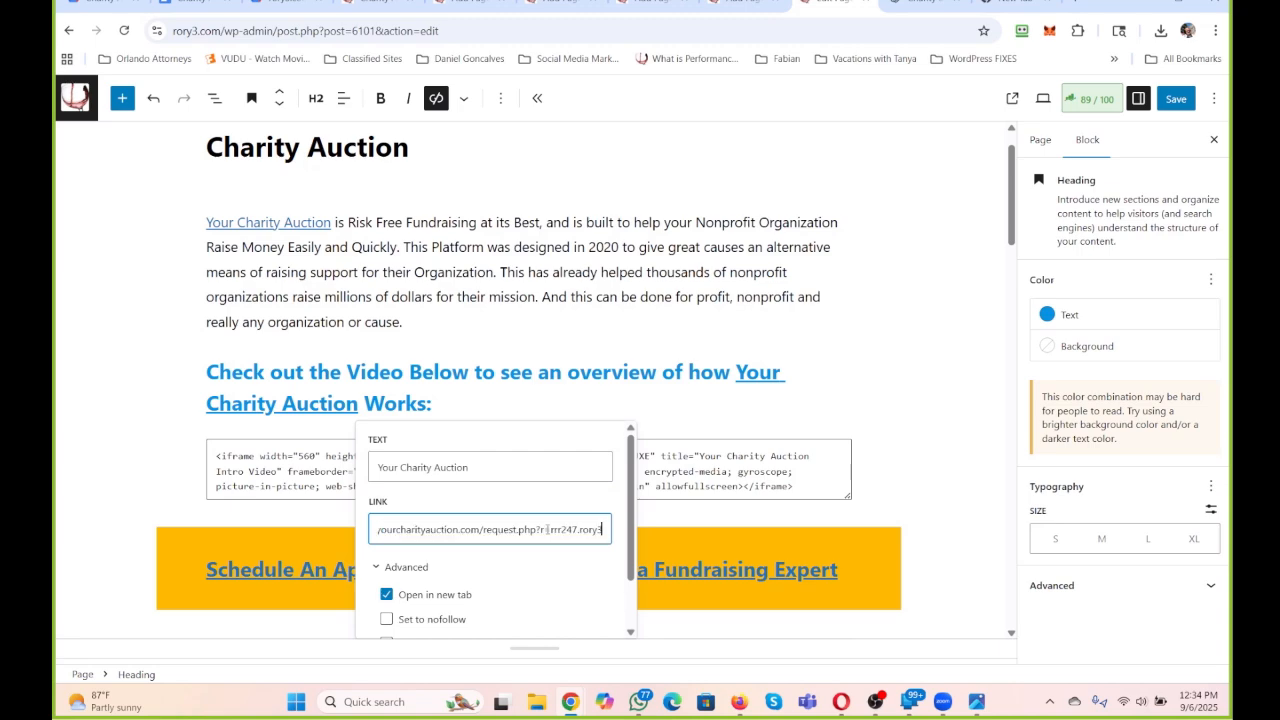
scroll(608, 428, "down", 2)
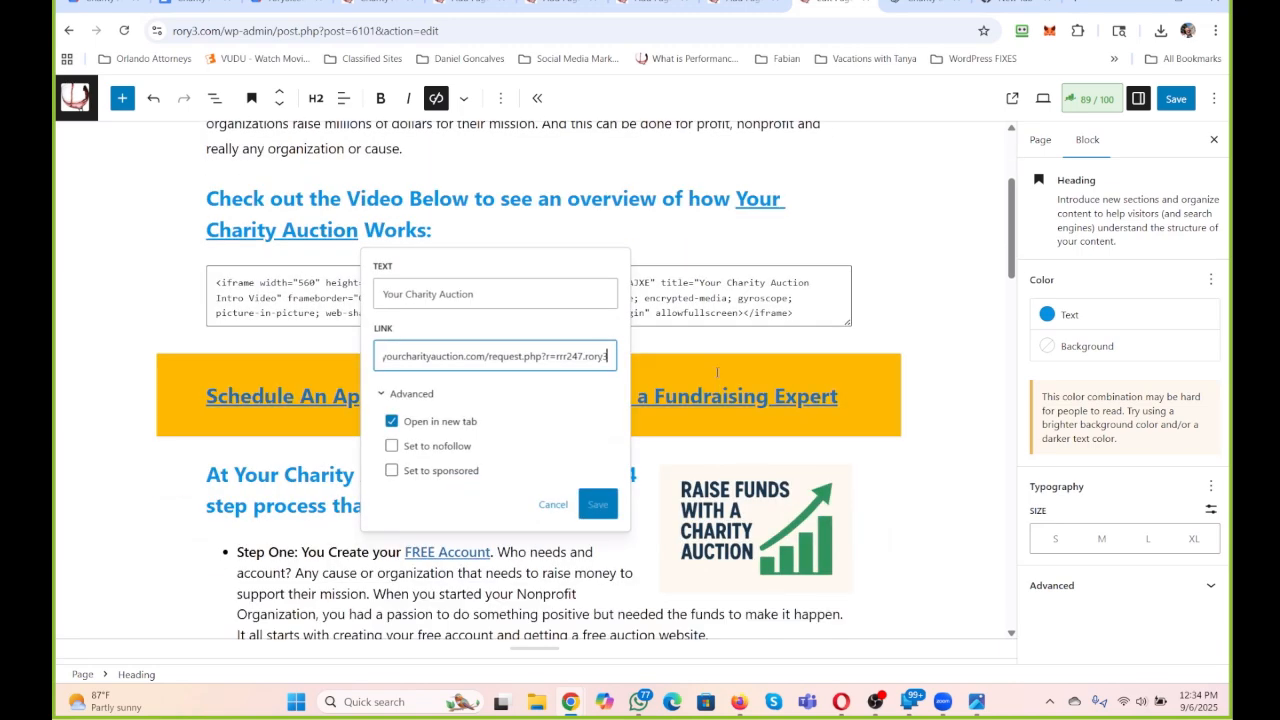
left_click(710, 395)
left_click(585, 440)
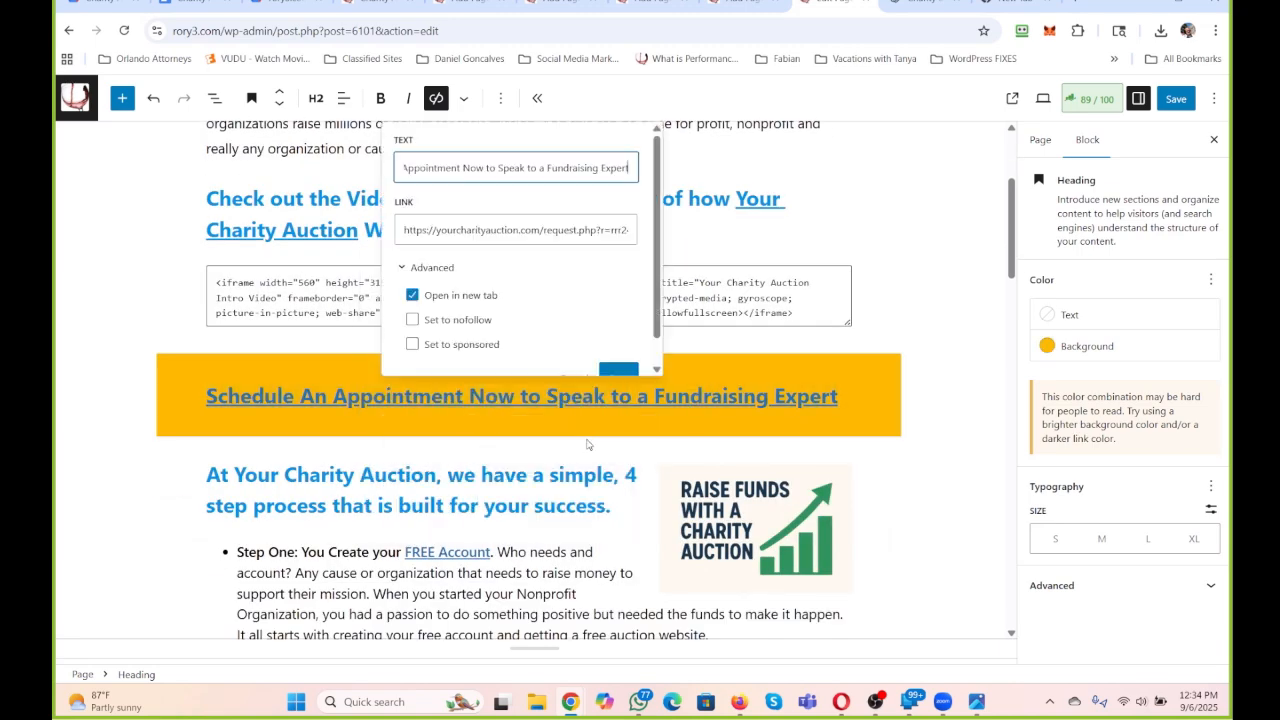
left_click(527, 232)
key("End")
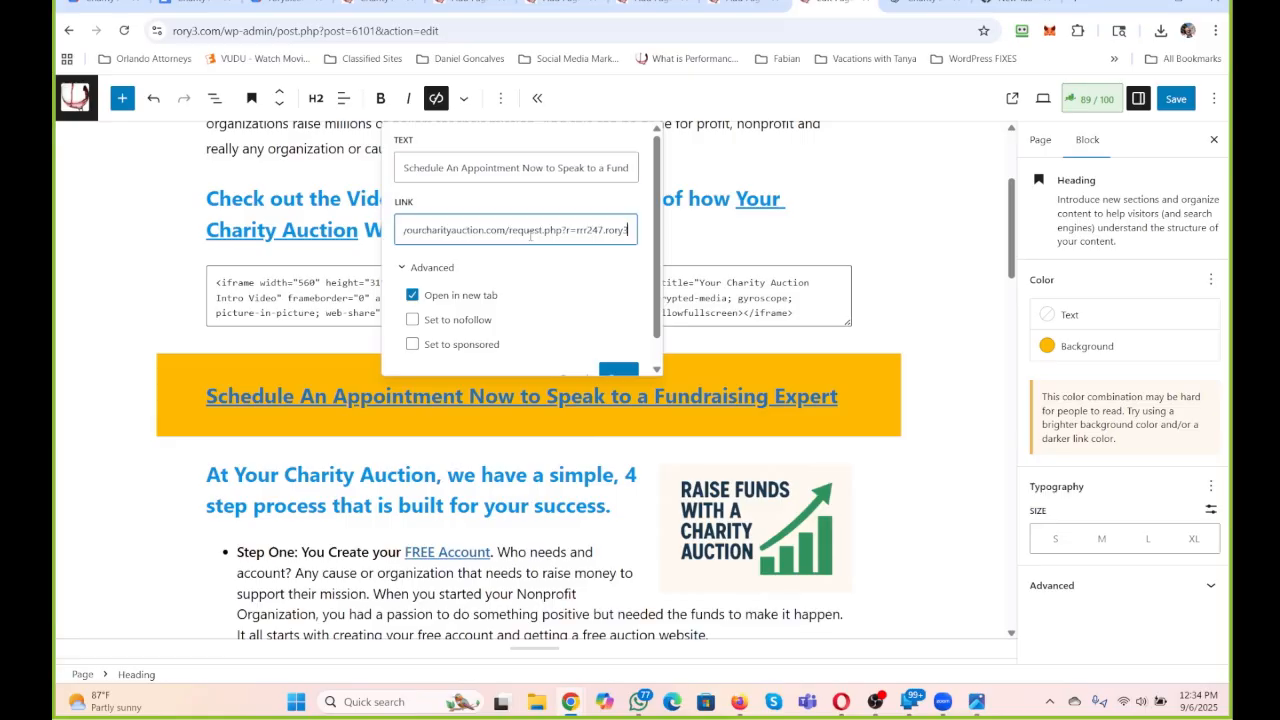
scroll(580, 350, "down", 4)
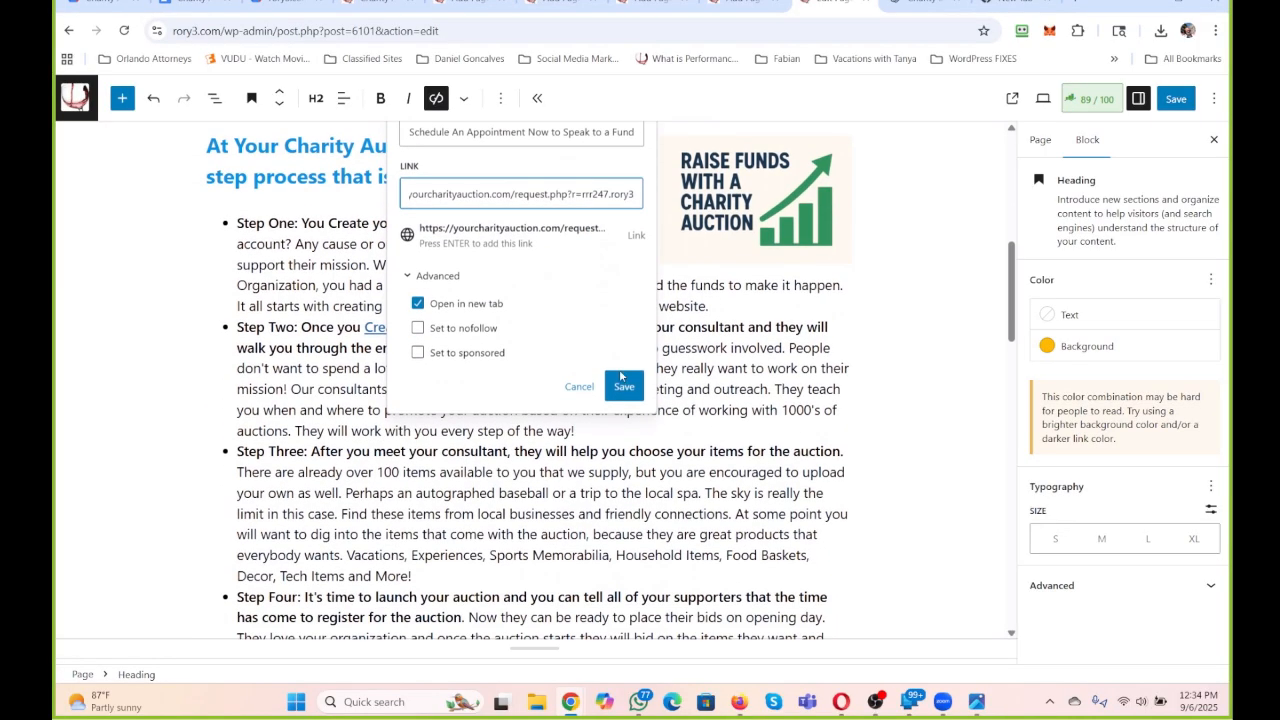
left_click(622, 383)
left_click(740, 512)
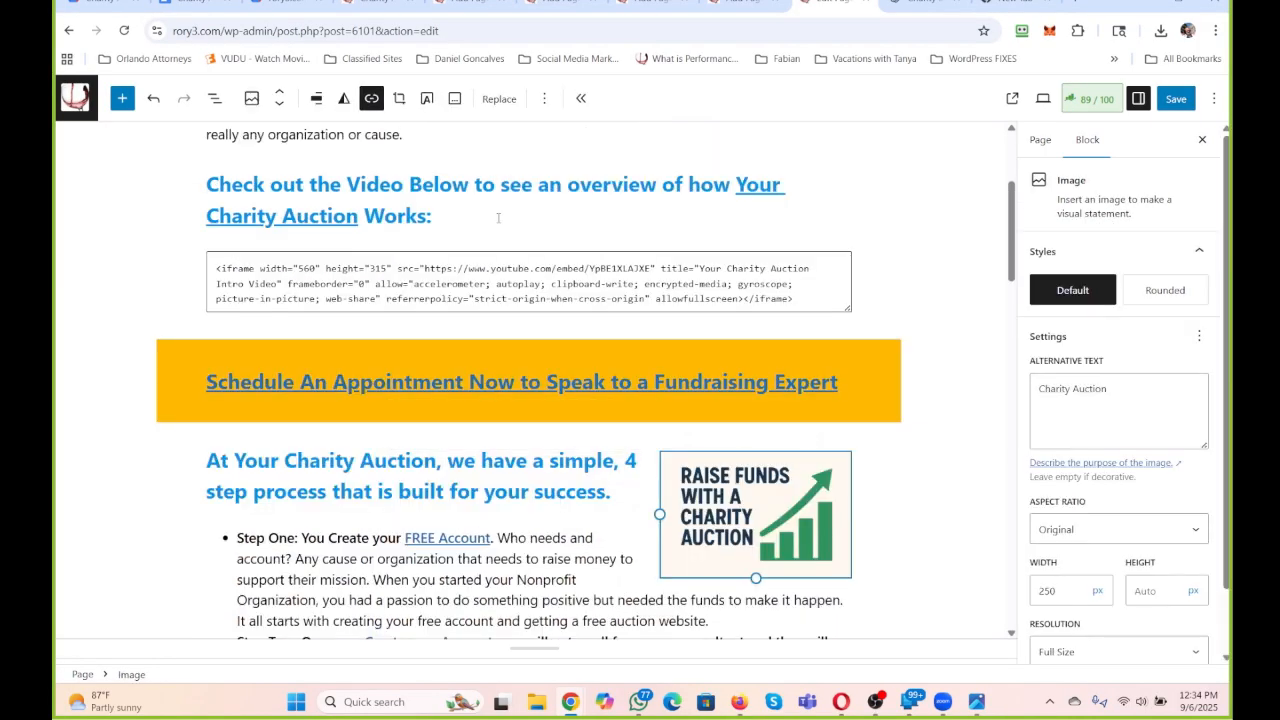
left_click(370, 99)
left_click(410, 139)
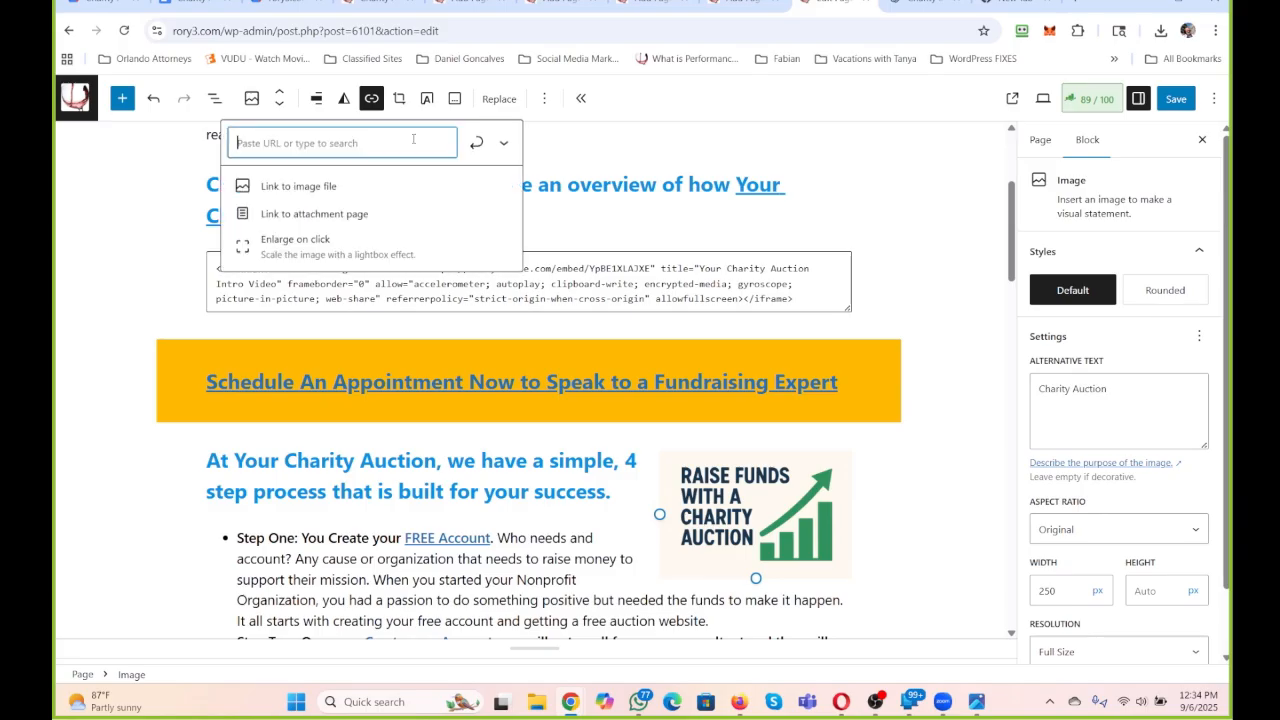
key("ctrl+v")
left_click(504, 143)
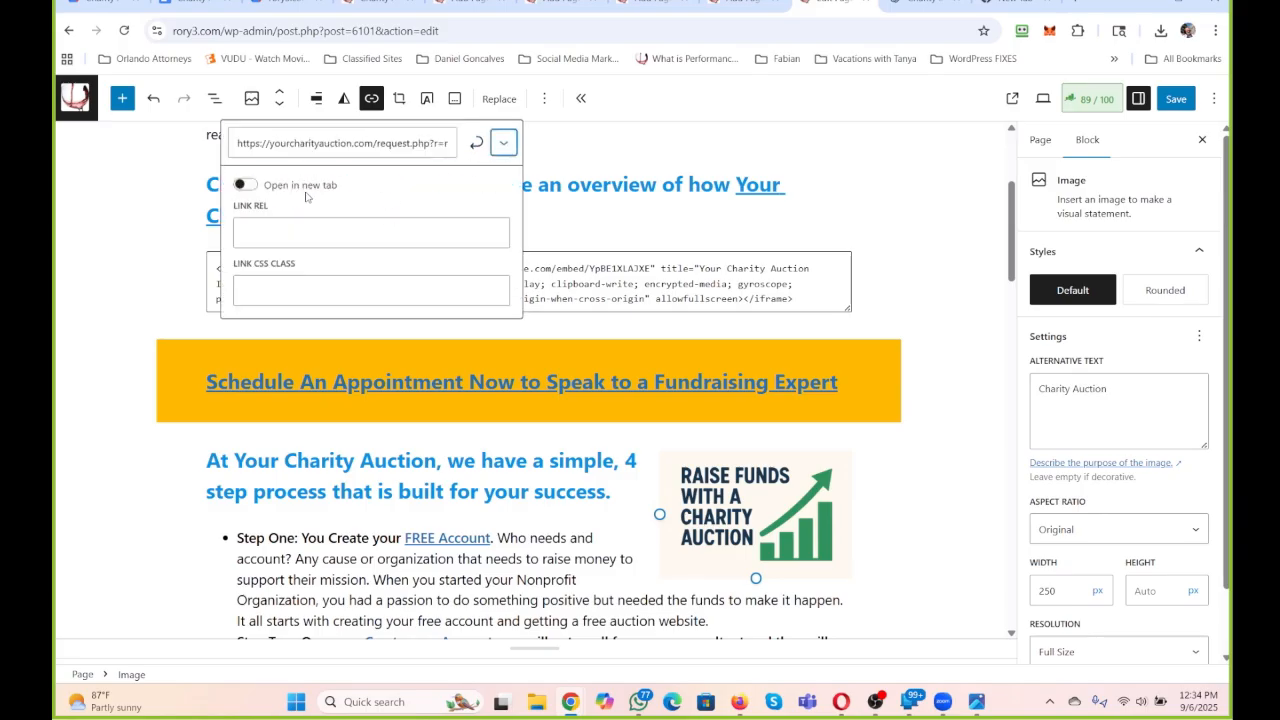
left_click(307, 188)
left_click(476, 143)
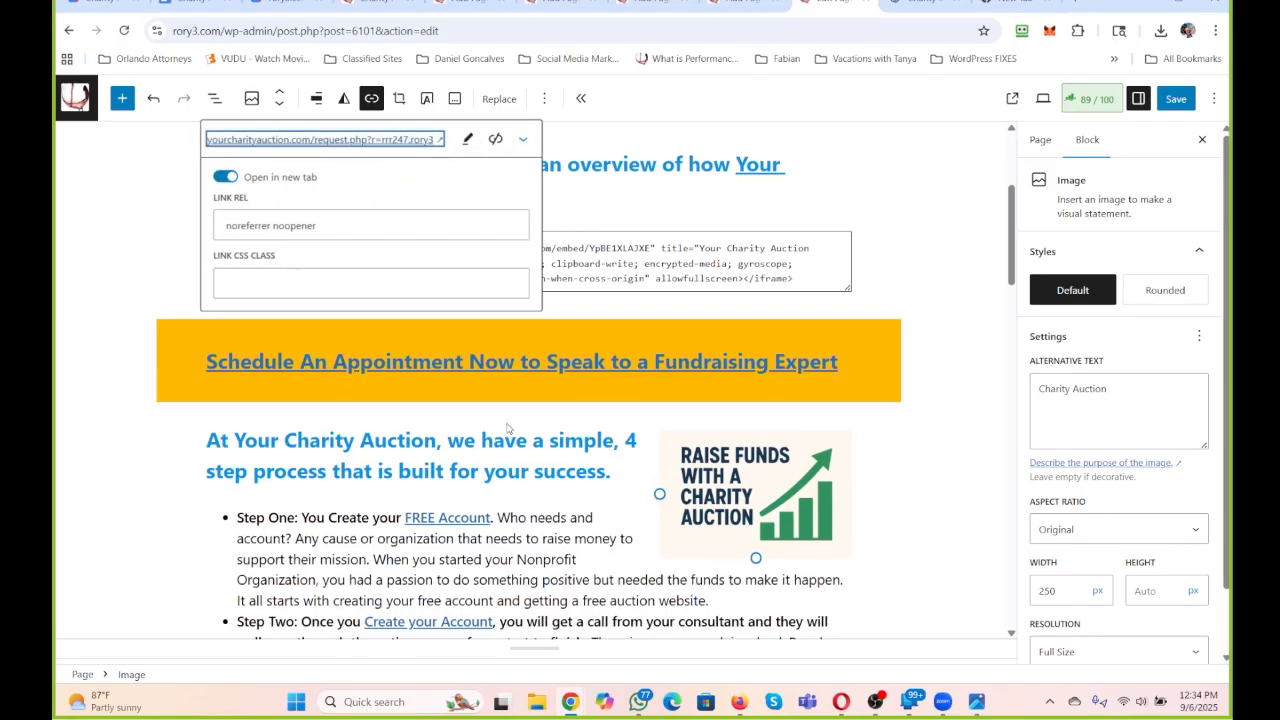
scroll(472, 333, "down", 3)
scroll(472, 333, "up", 2)
left_click(448, 442)
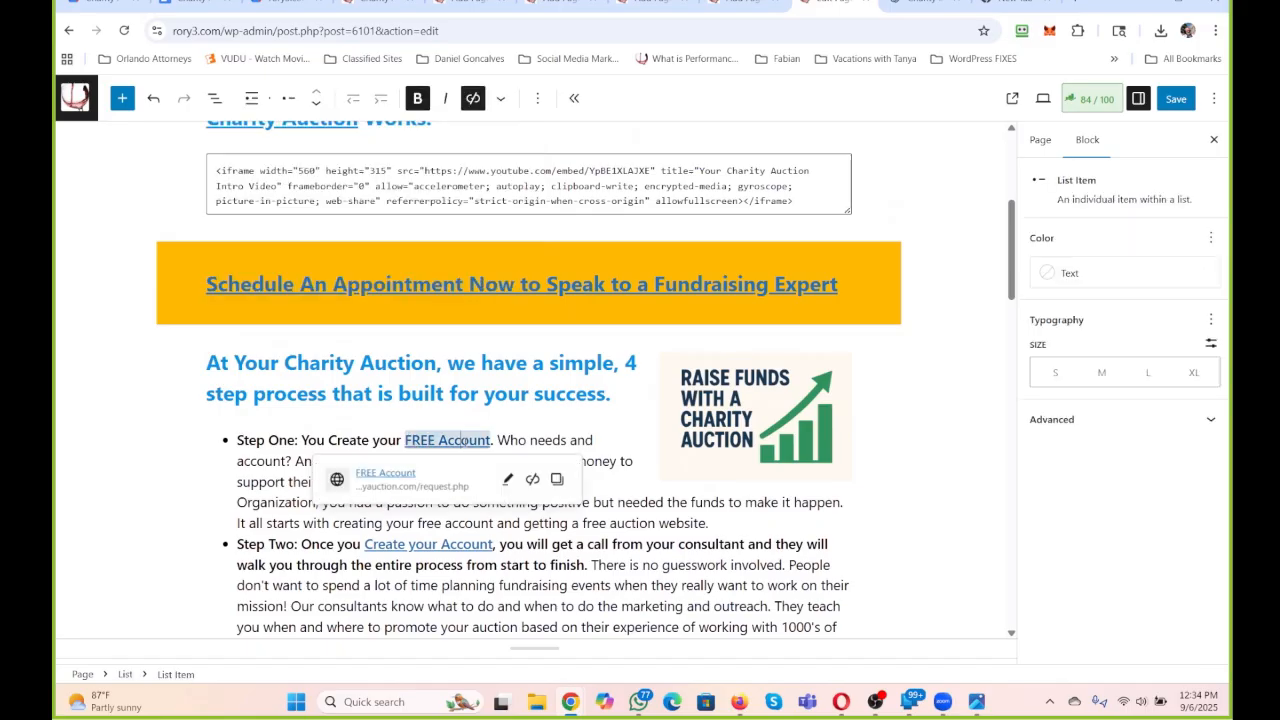
left_click(506, 484)
triple_click(471, 562)
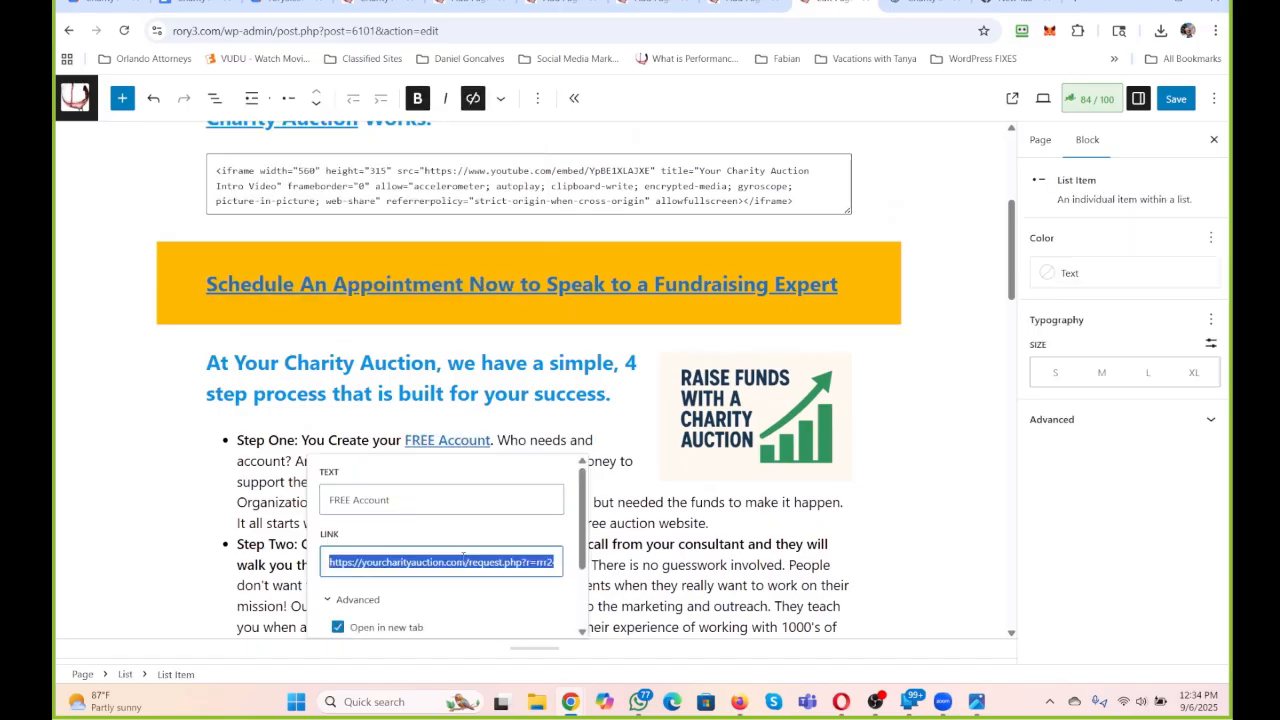
scroll(471, 562, "down", 2)
left_click(550, 562)
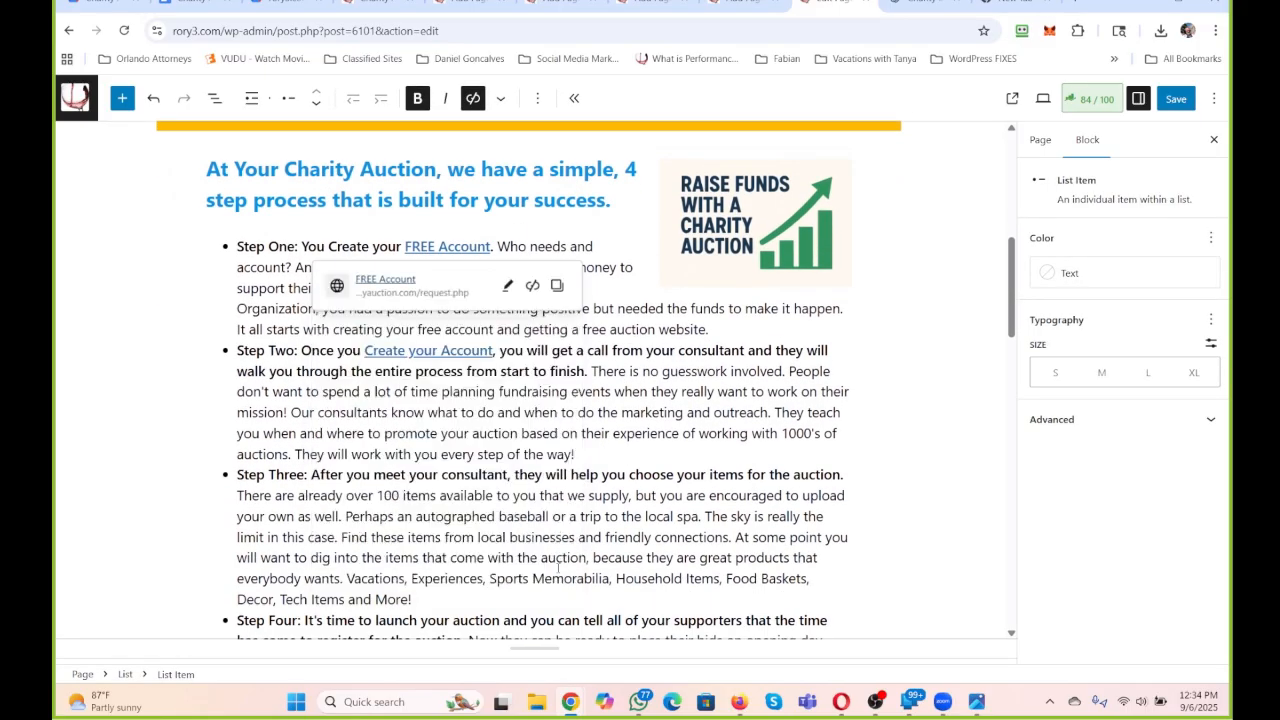
left_click(430, 350)
left_click(488, 390)
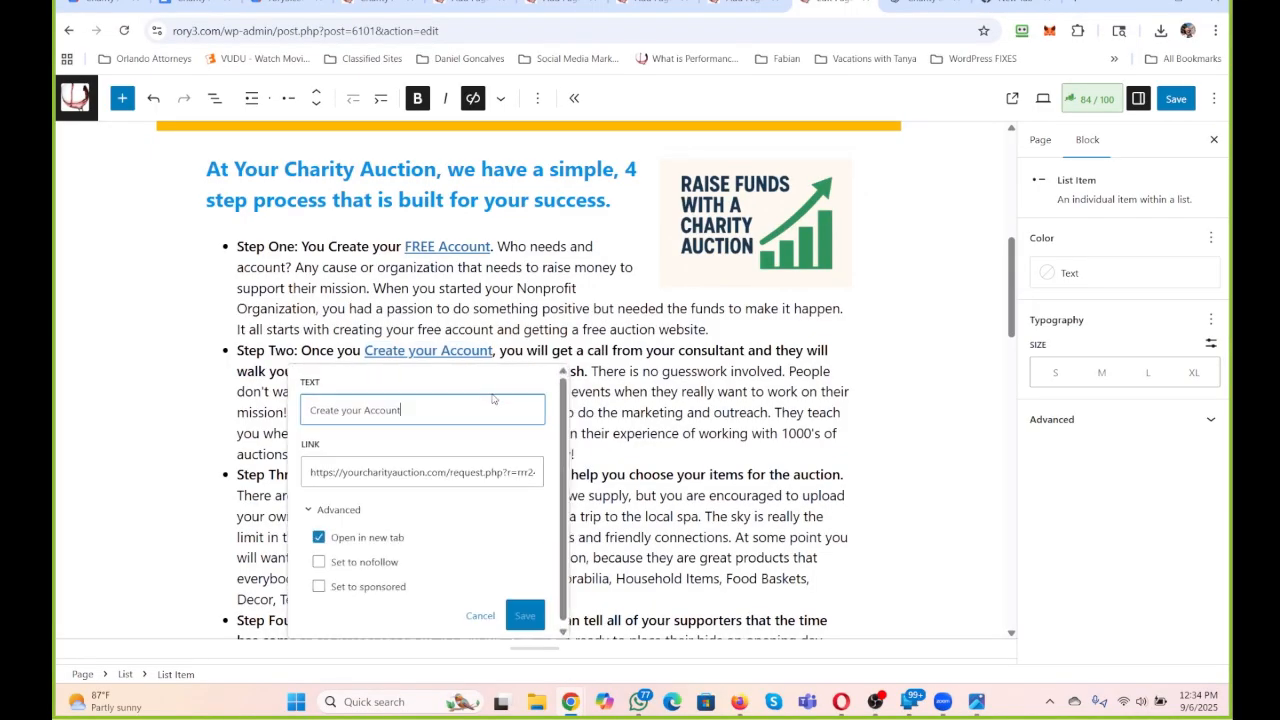
left_click(486, 478)
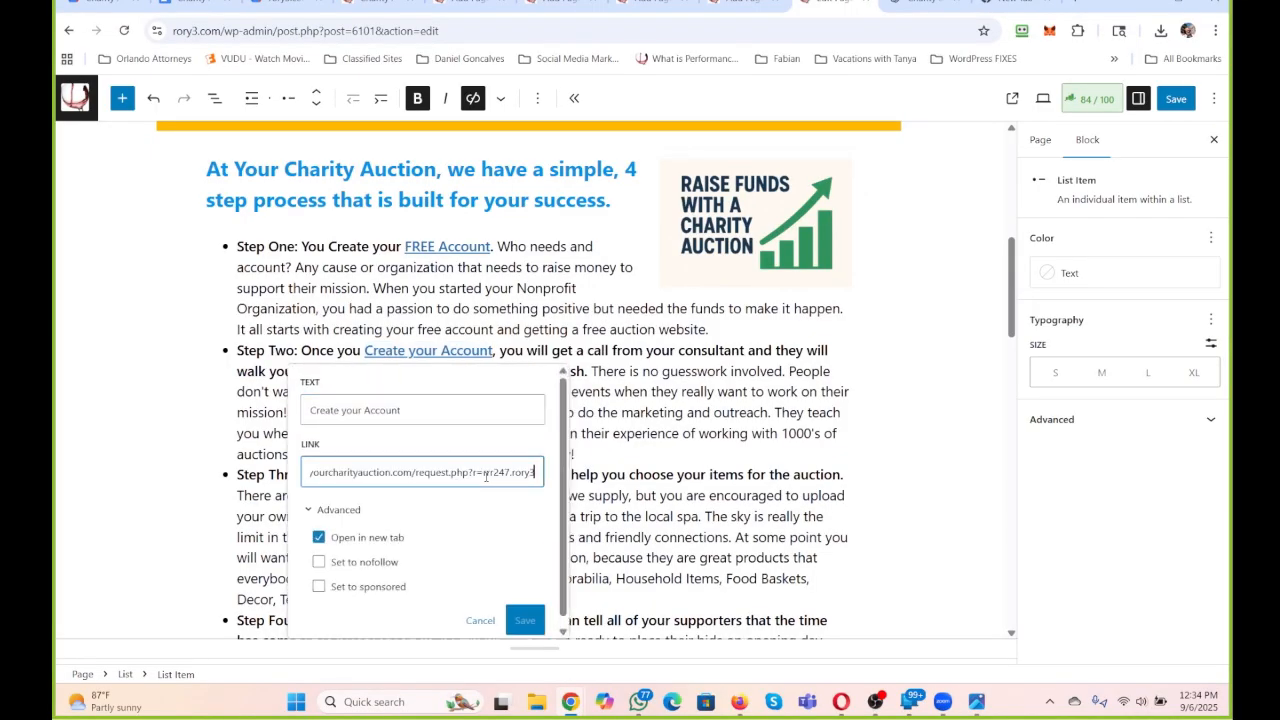
left_click(525, 620)
scroll(697, 553, "down", 3)
scroll(697, 553, "down", 2)
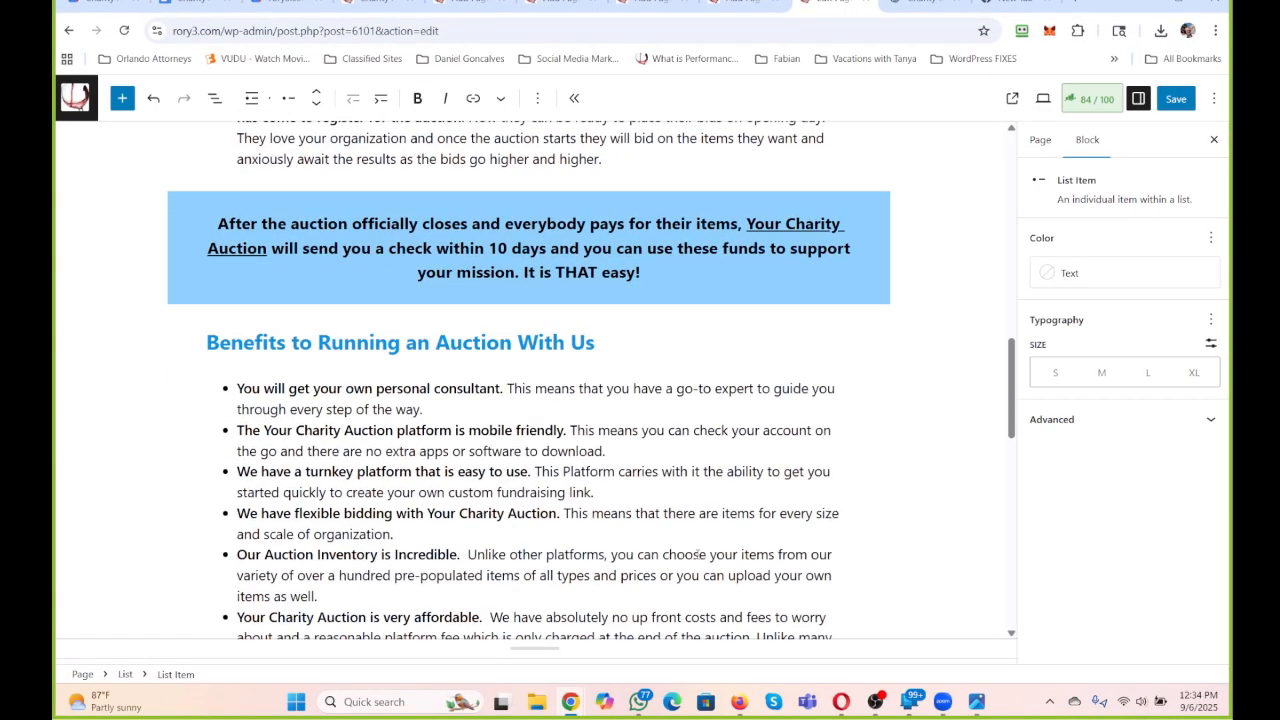
left_click(793, 232)
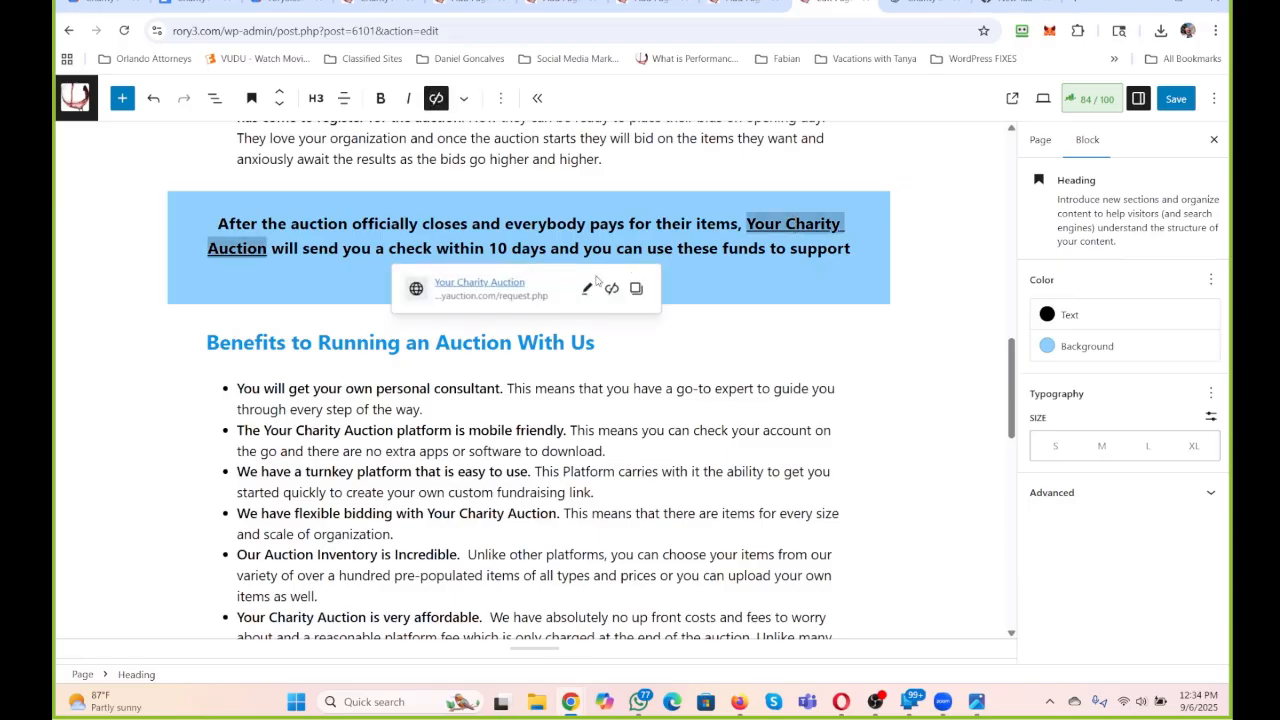
left_click(601, 284)
left_click(584, 372)
key("ctrl+a")
key("ctrl+v")
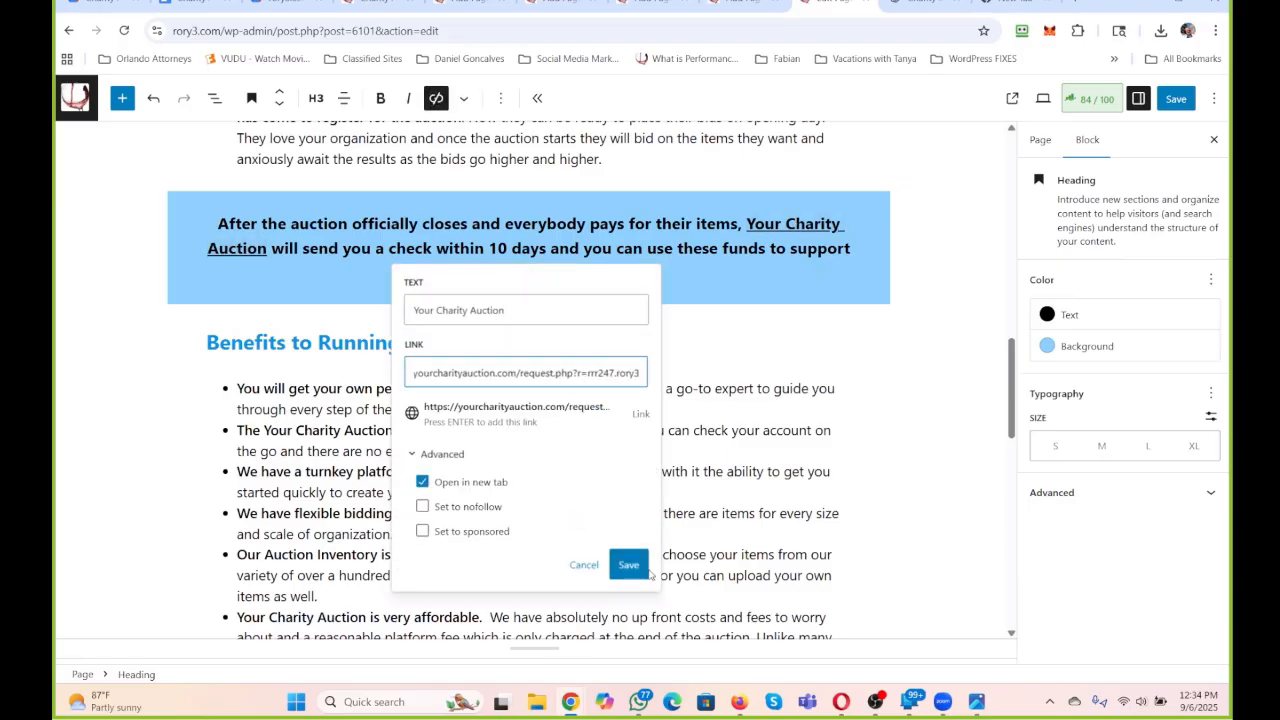
left_click(639, 566)
scroll(603, 513, "down", 10)
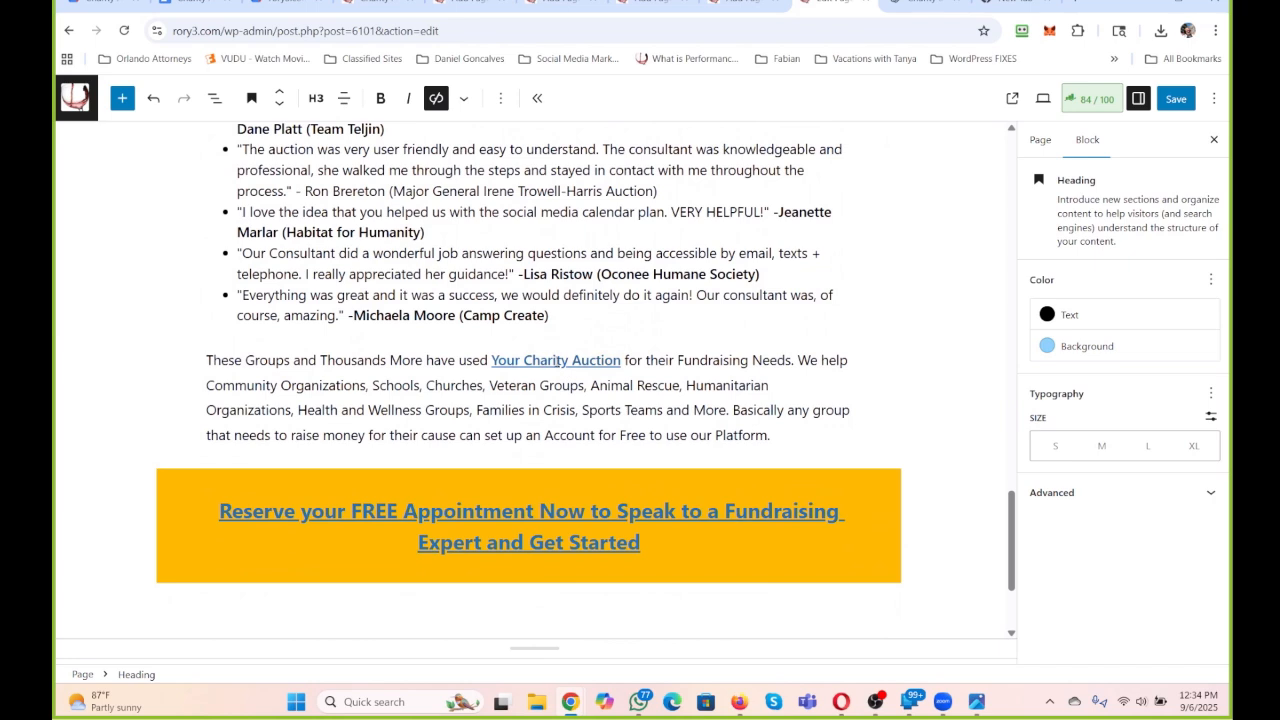
left_click(558, 361)
left_click(620, 400)
left_click(597, 482)
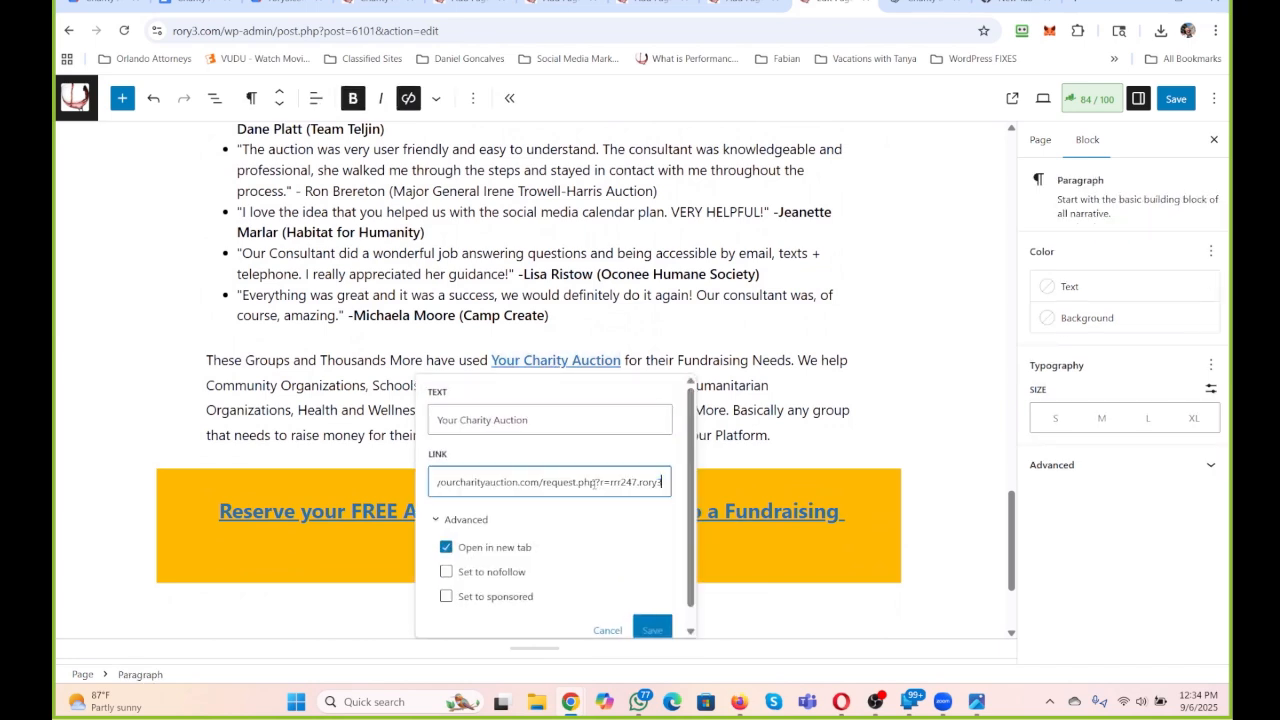
left_click(660, 630)
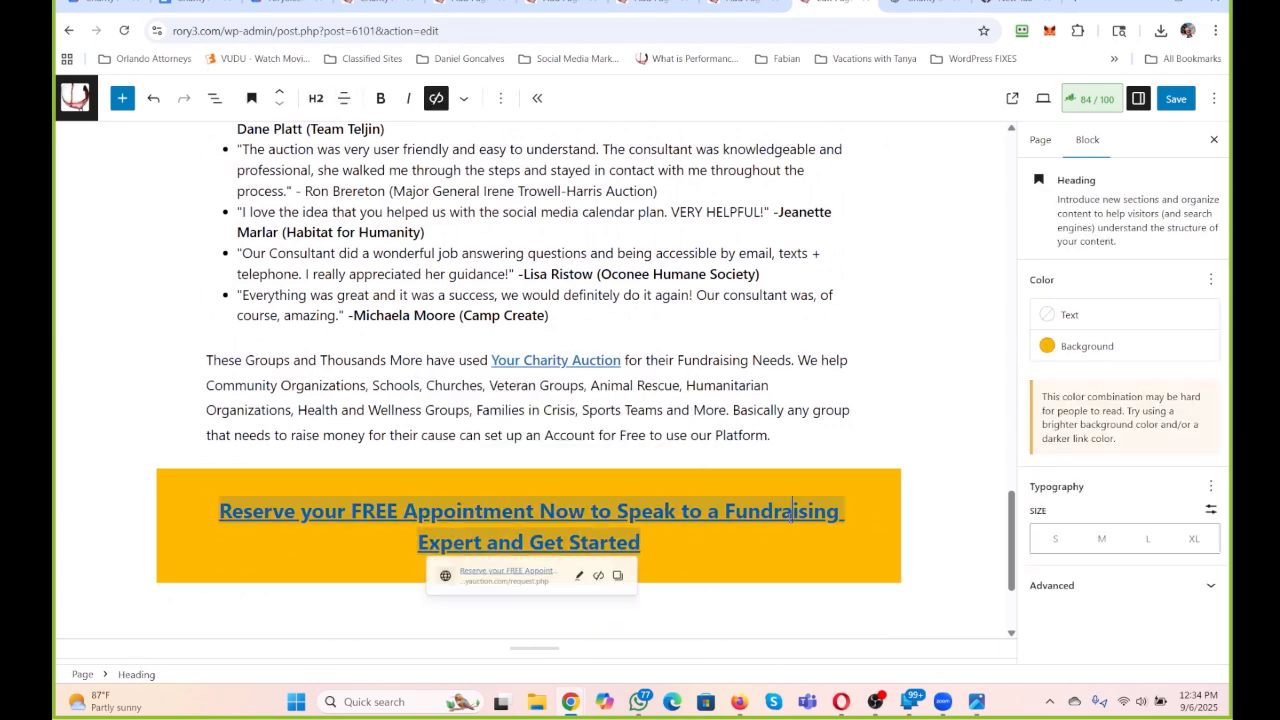
left_click(592, 585)
scroll(590, 586, "down", 2)
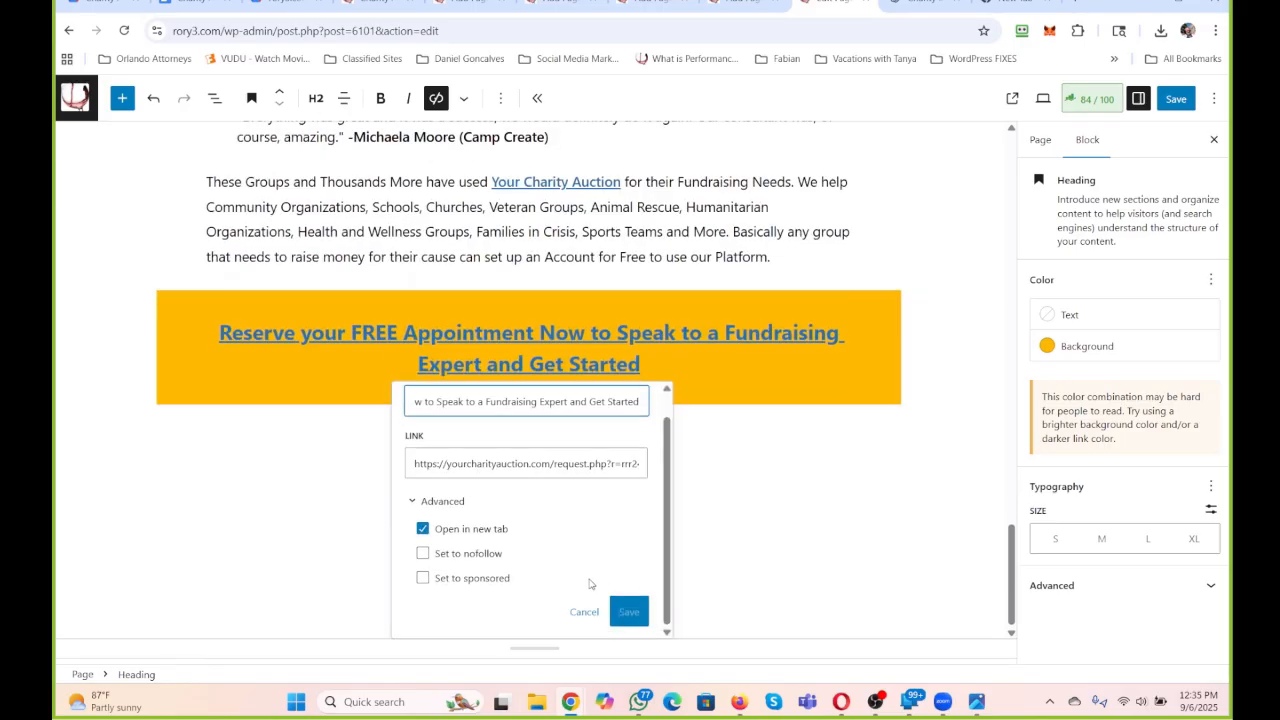
left_click(576, 461)
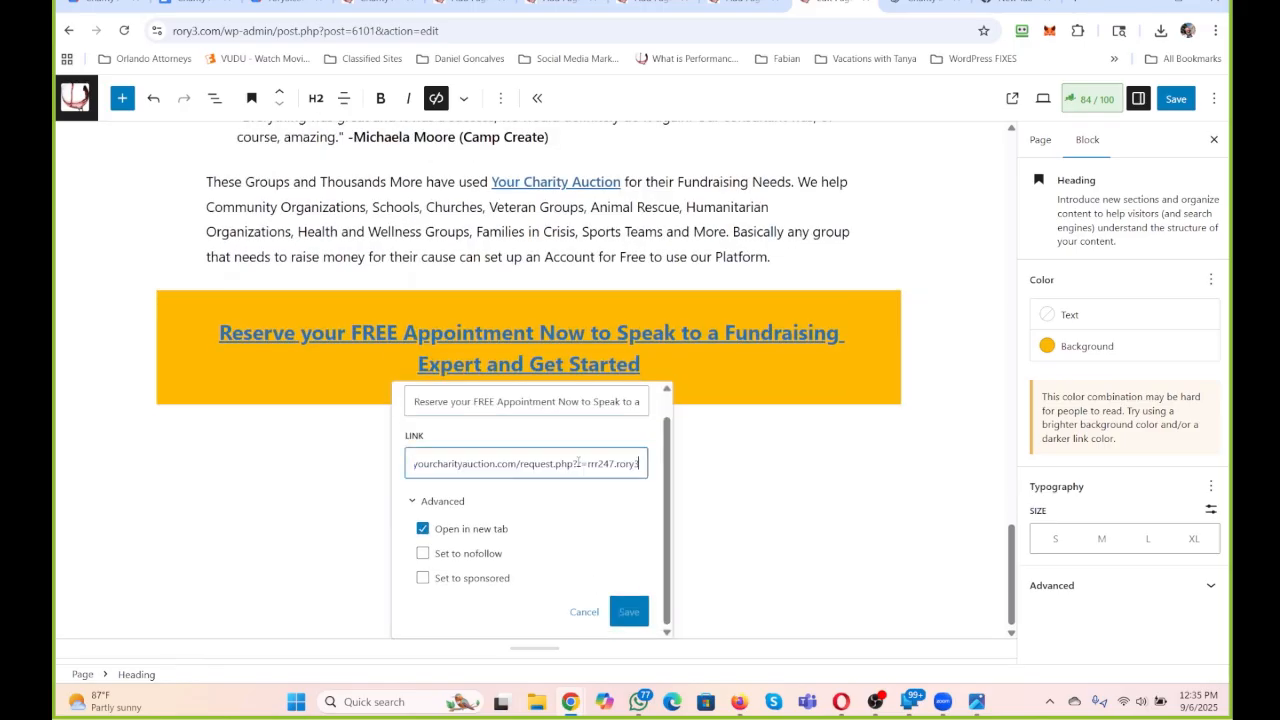
left_click(626, 611)
left_click(746, 538)
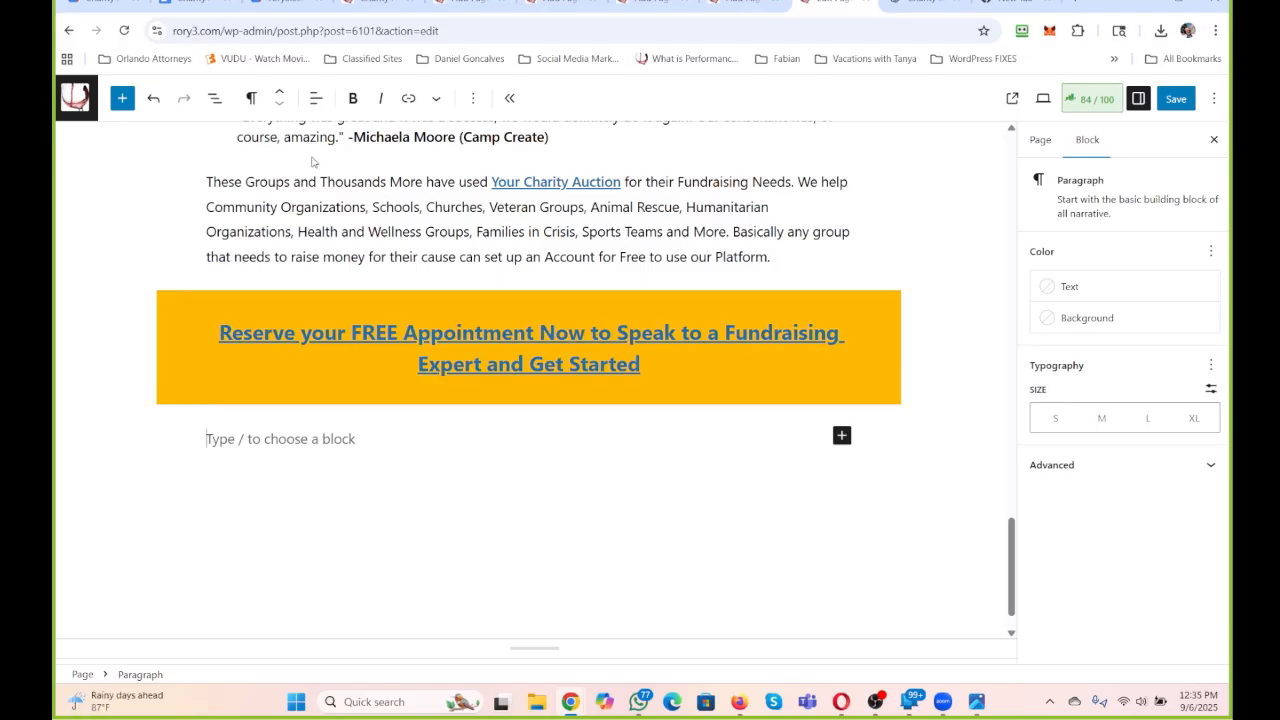
Delete the intro paragraph's sentence "This Platform was designed in 2020 to give great causes an alternative means of raising support for their Organization.".
scroll(436, 196, "up", 20)
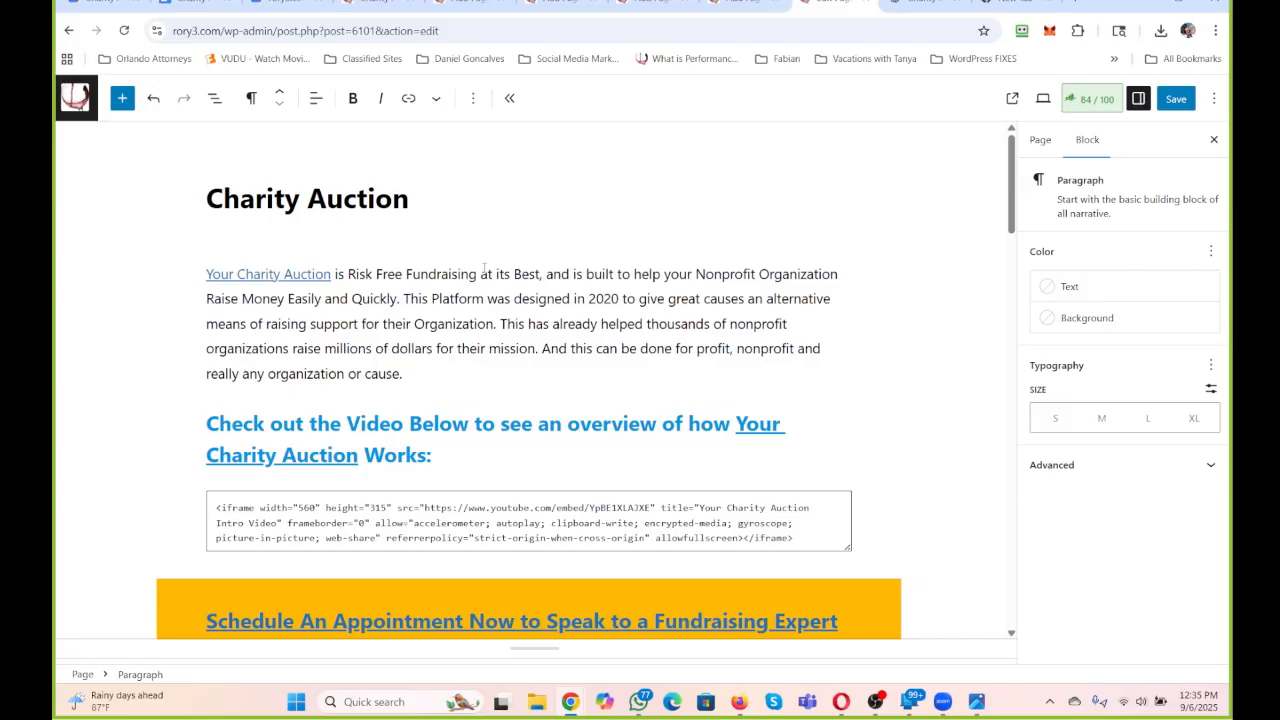
scroll(654, 391, "down", 4)
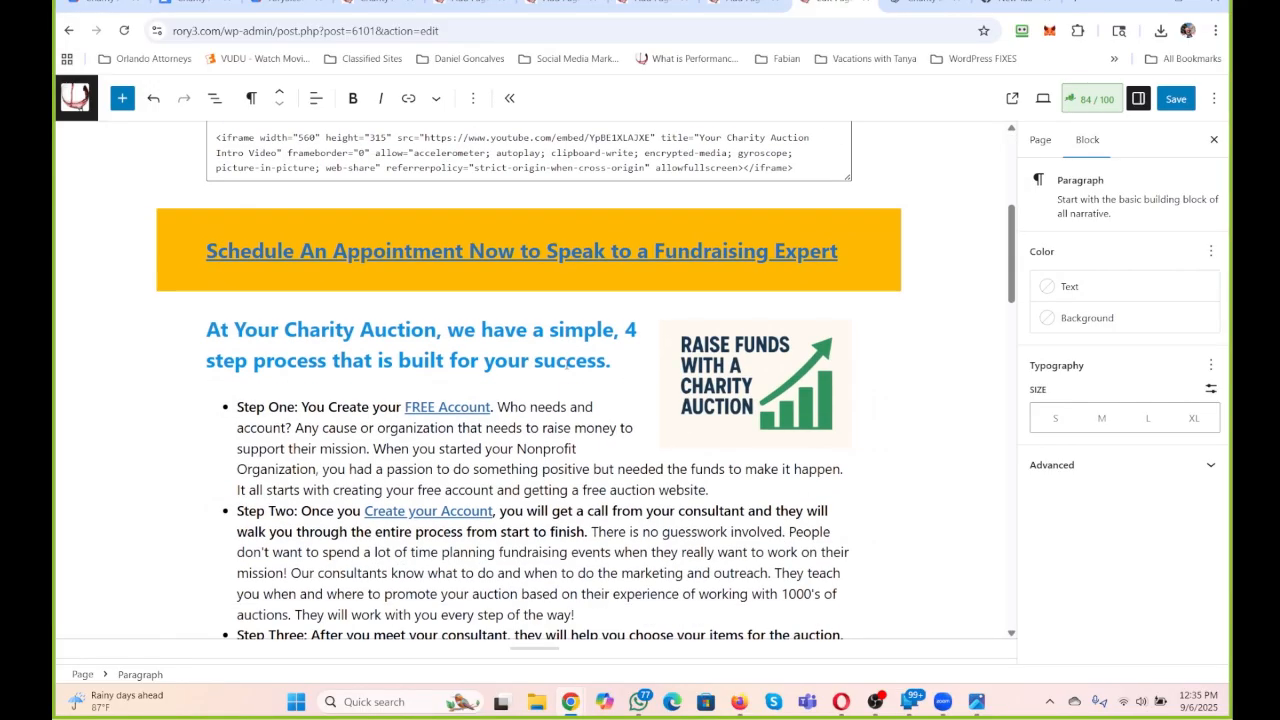
scroll(566, 360, "down", 3)
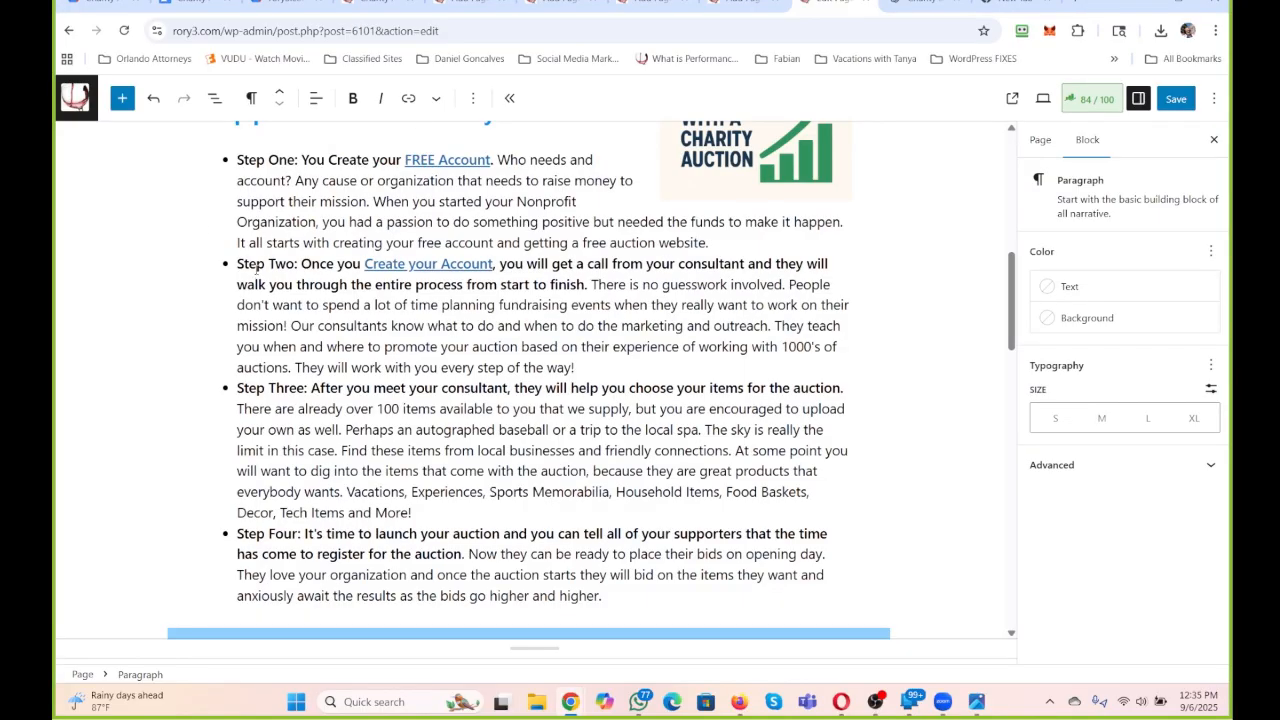
scroll(257, 268, "up", 7)
scroll(282, 292, "down", 5)
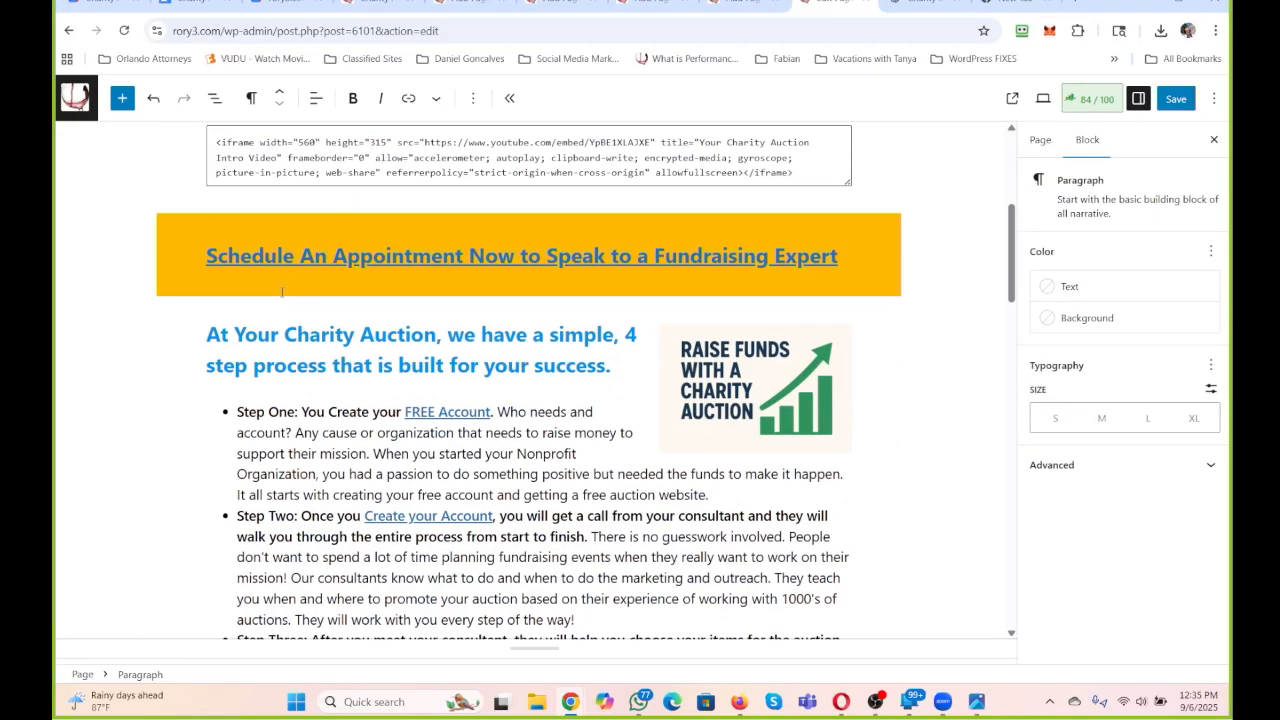
scroll(548, 185, "up", 4)
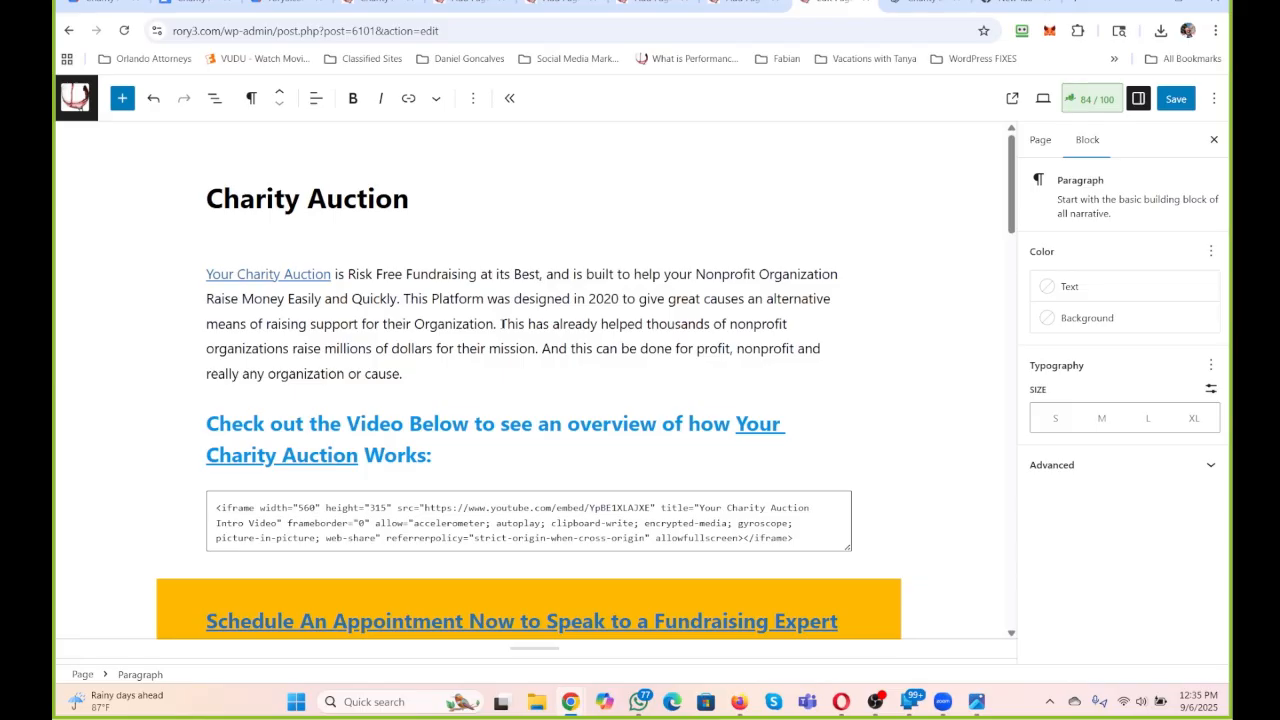
left_click_drag(498, 323, 403, 298)
key("BackSpace")
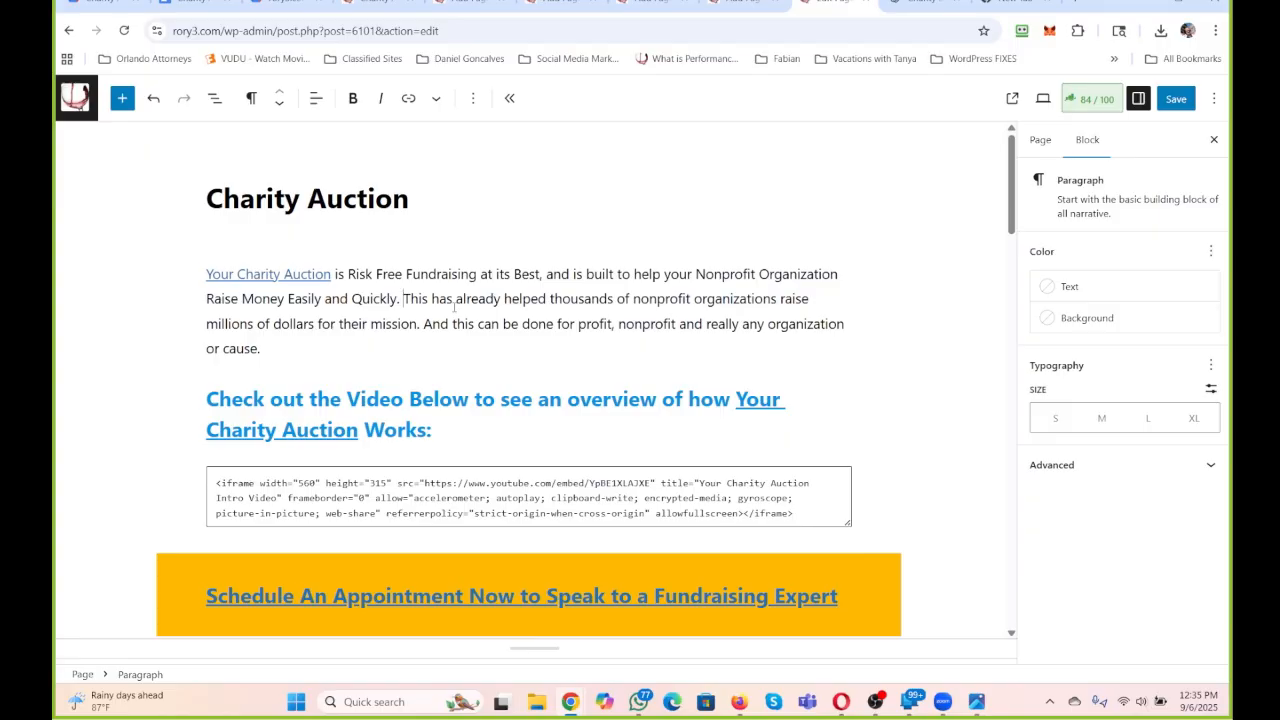
Paste the cut sentence beginning "This Platform was designed in 2020" as a paragraph at the page's end, below the "Reserve your FREE Appointment Now" heading.
scroll(454, 308, "down", 2)
scroll(454, 312, "down", 3)
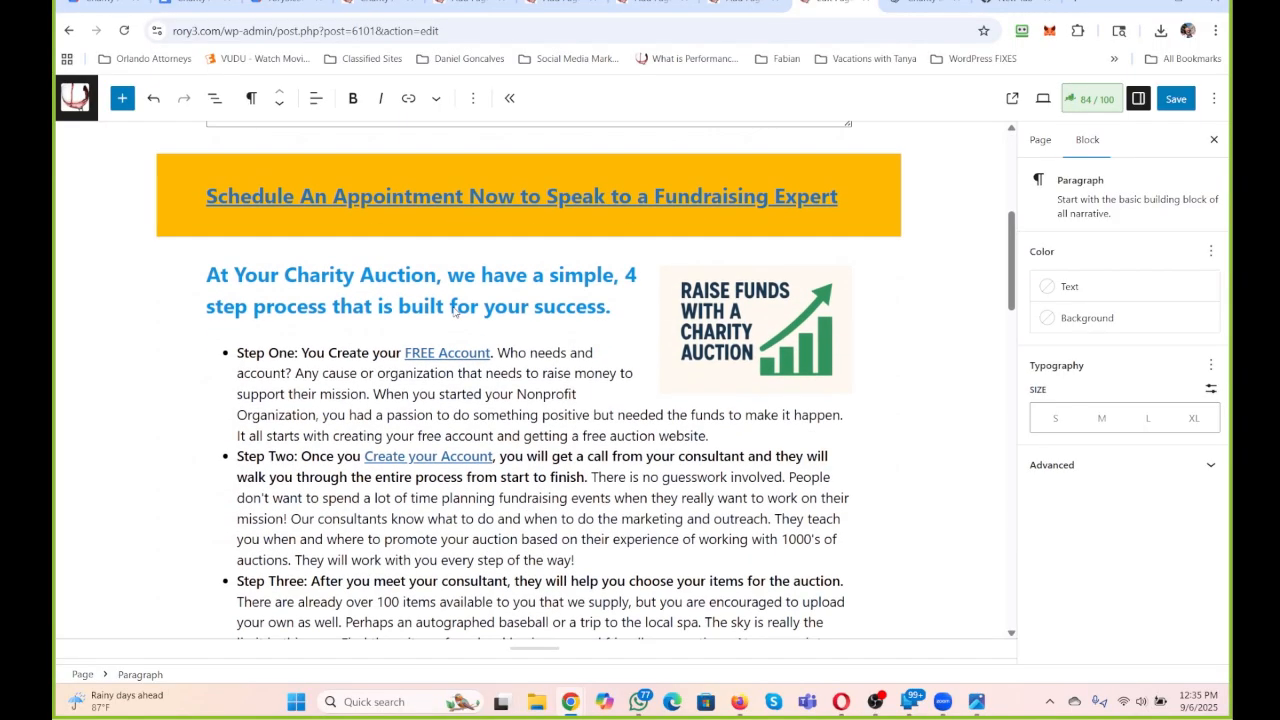
scroll(454, 310, "down", 4)
scroll(454, 308, "down", 10)
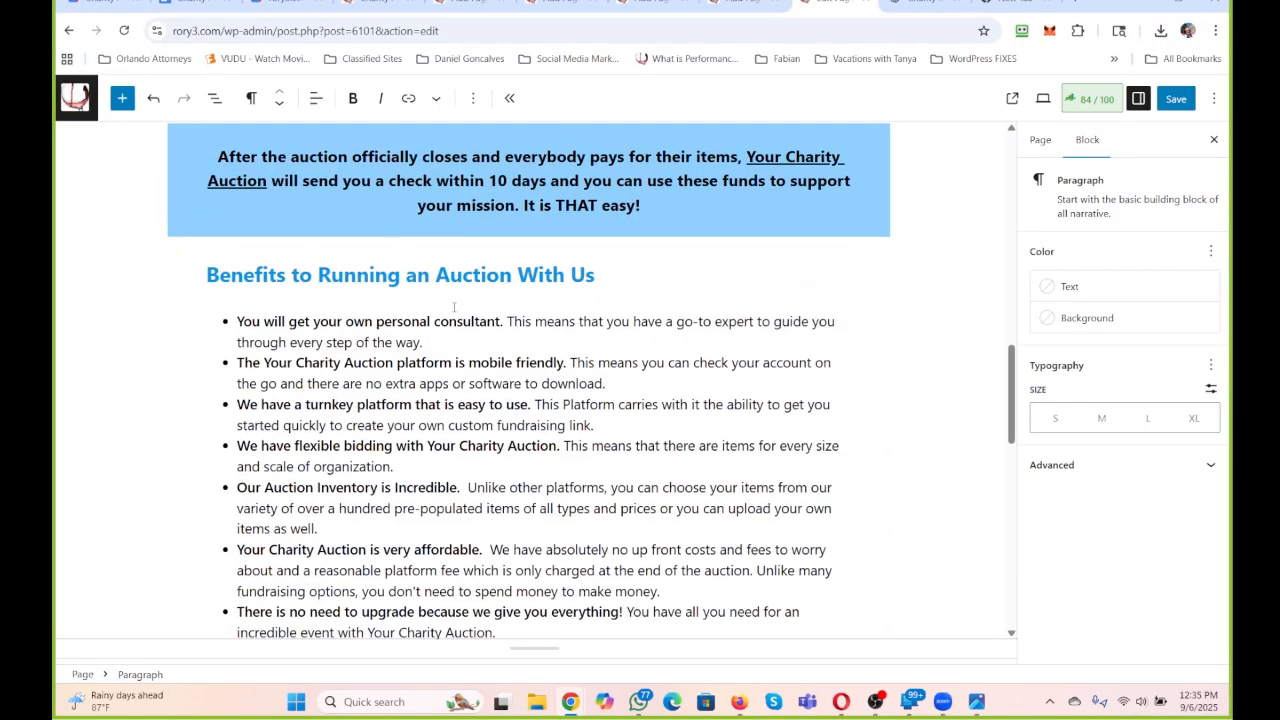
scroll(454, 308, "down", 3)
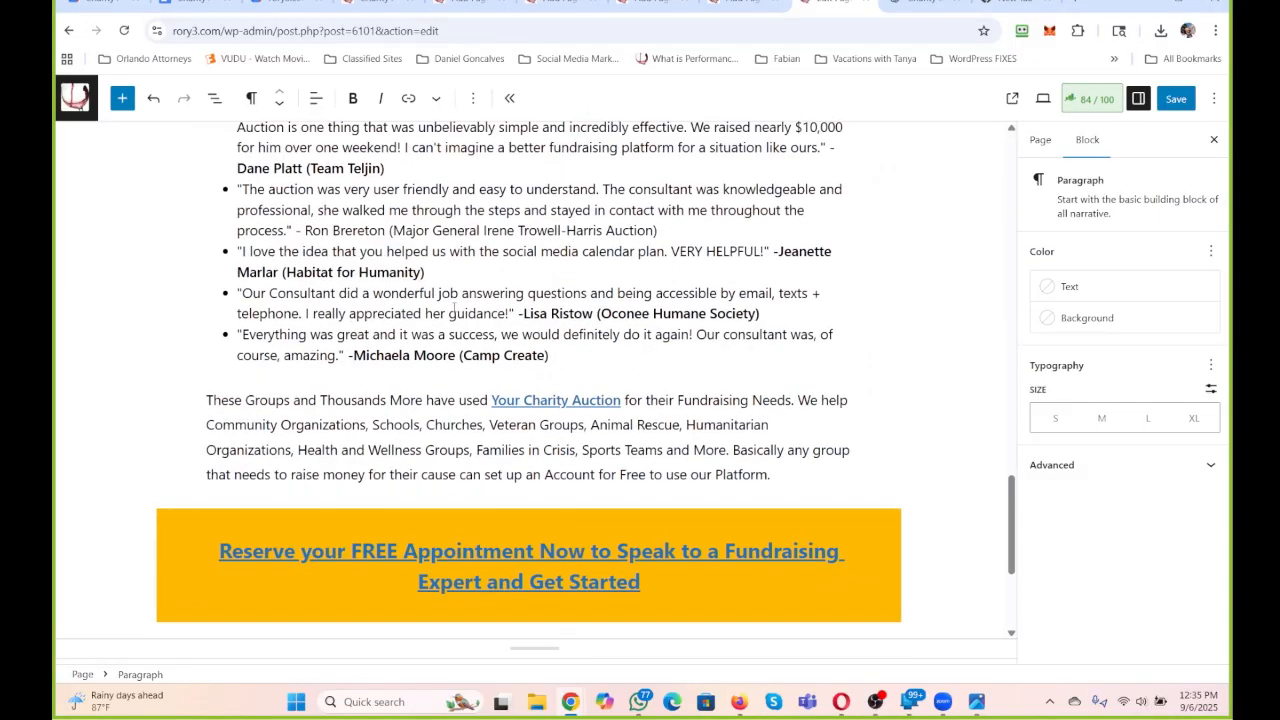
left_click(272, 514)
key("ctrl+v")
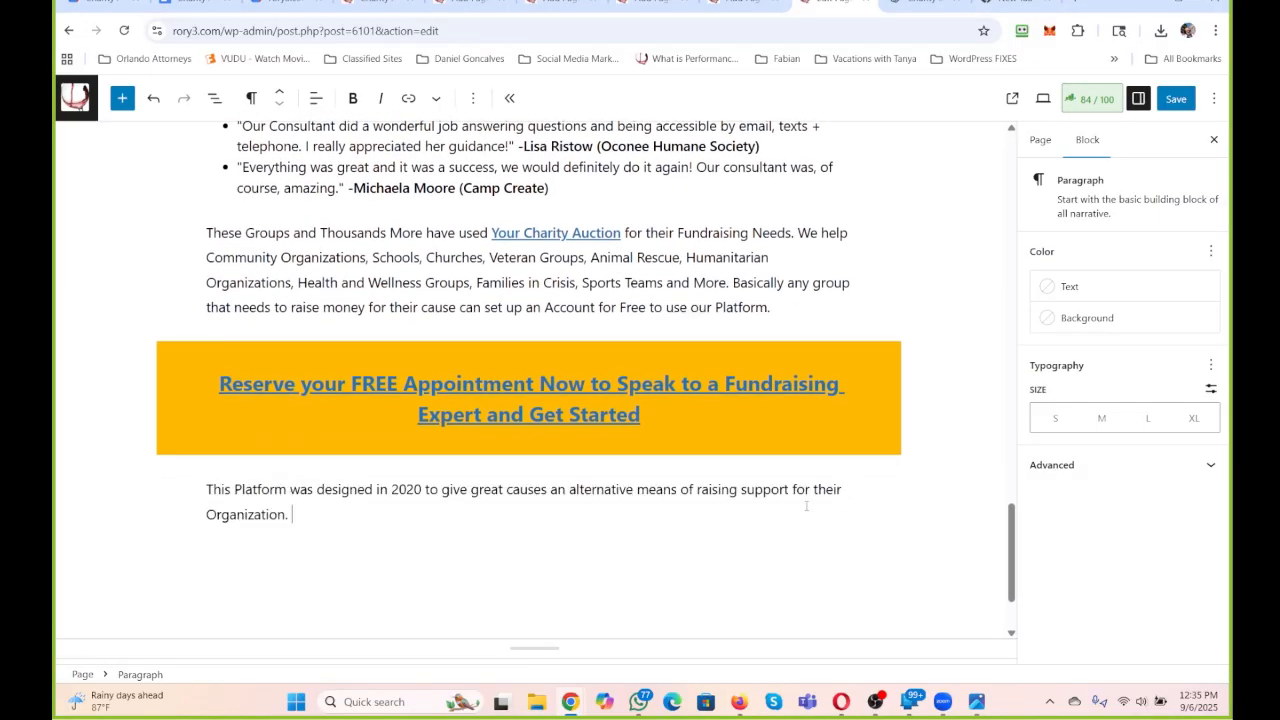
Add a paragraph below reading "Ideas of People, Groups and Organizations that can Benefit from an Online Auction done with this Charity Auction Solution:".
key("Return")
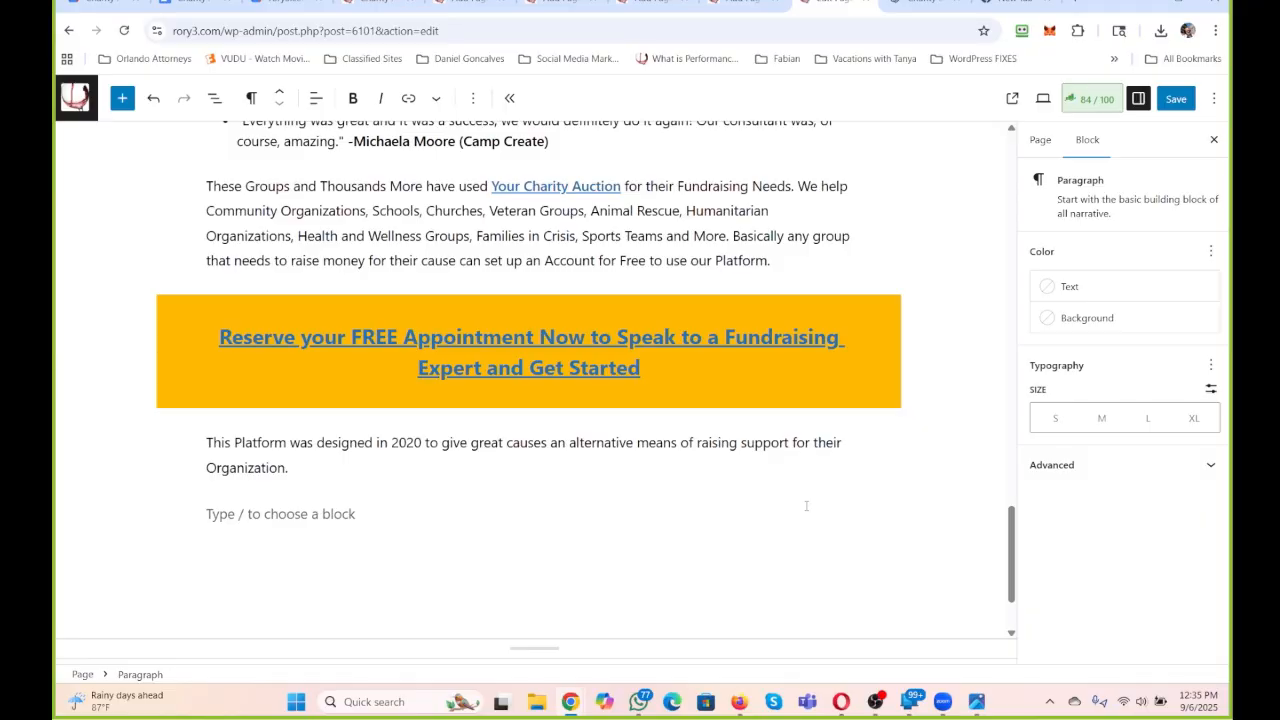
type("Ideas")
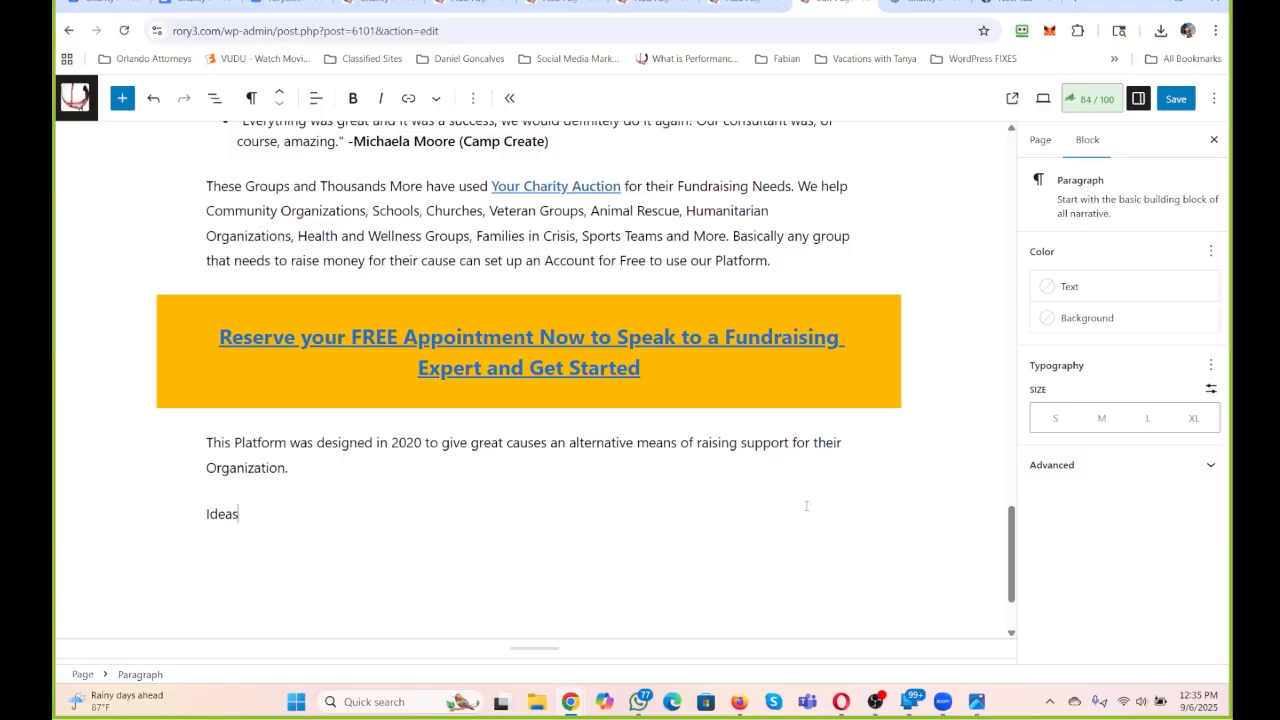
type(" of People")
key("BackSpace")
type("le, Groups")
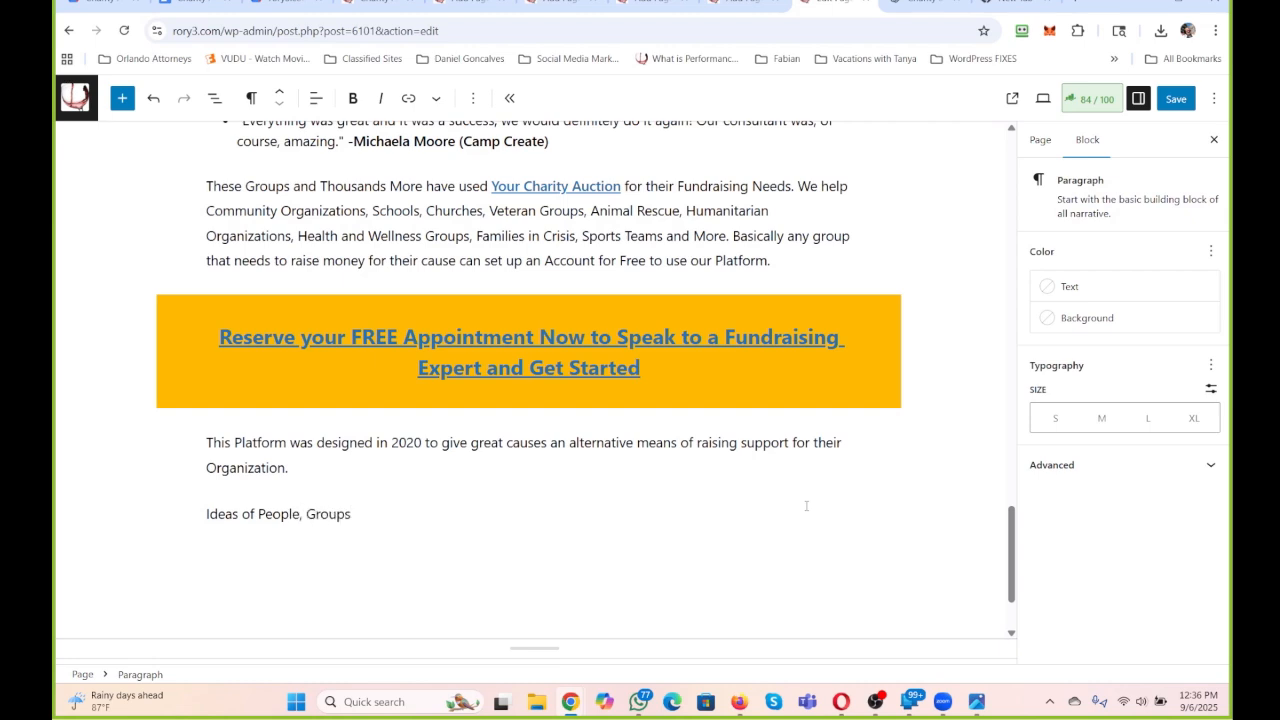
type(" and Organizations that can Be")
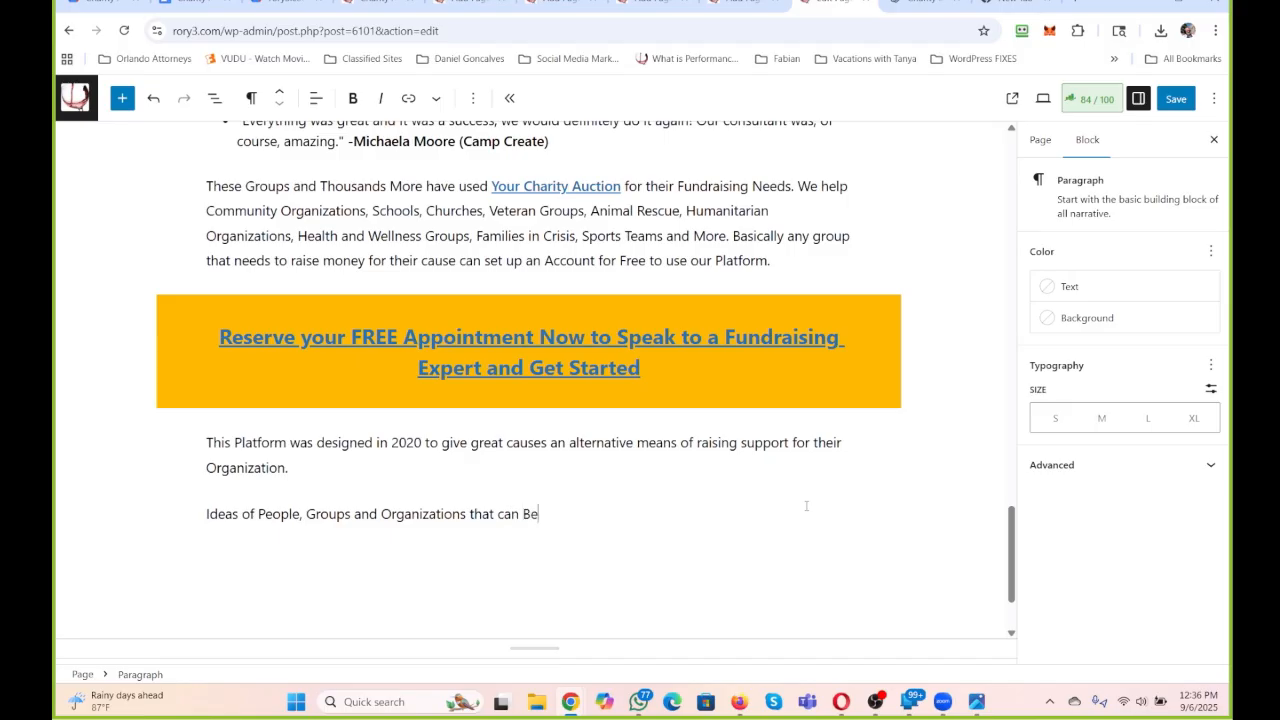
type("nefit from an Online ")
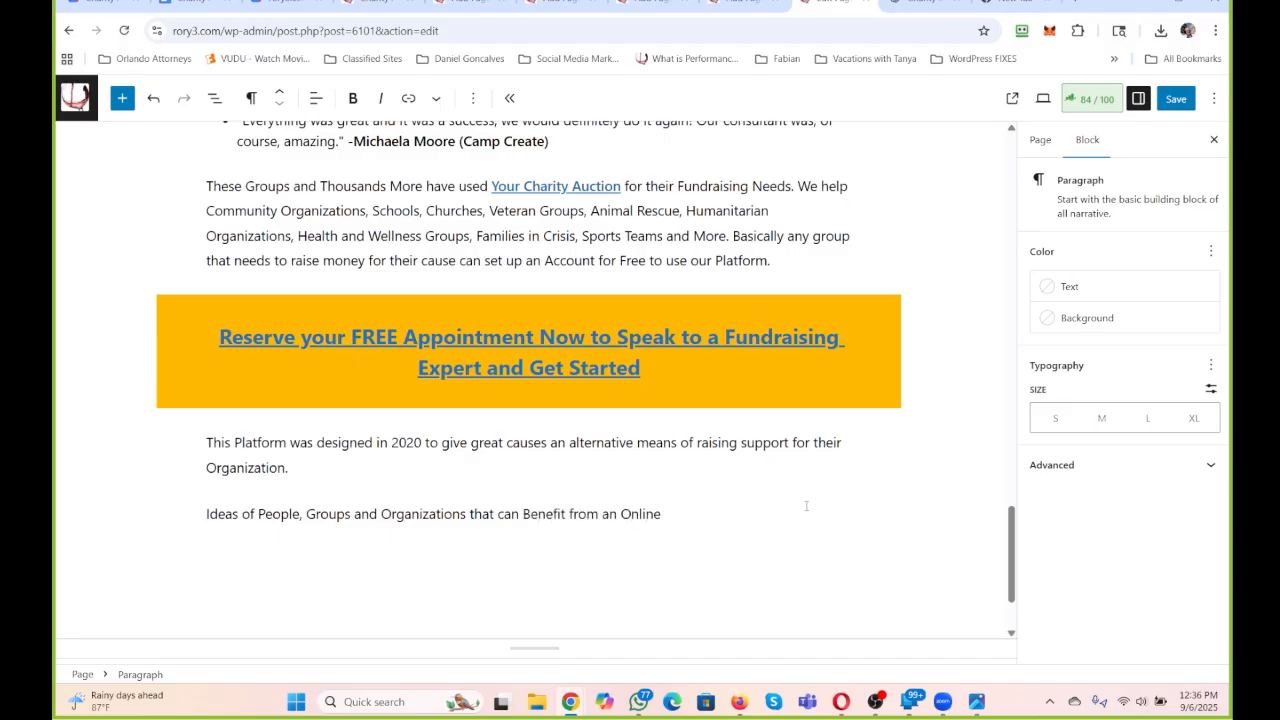
type("Auction done with ")
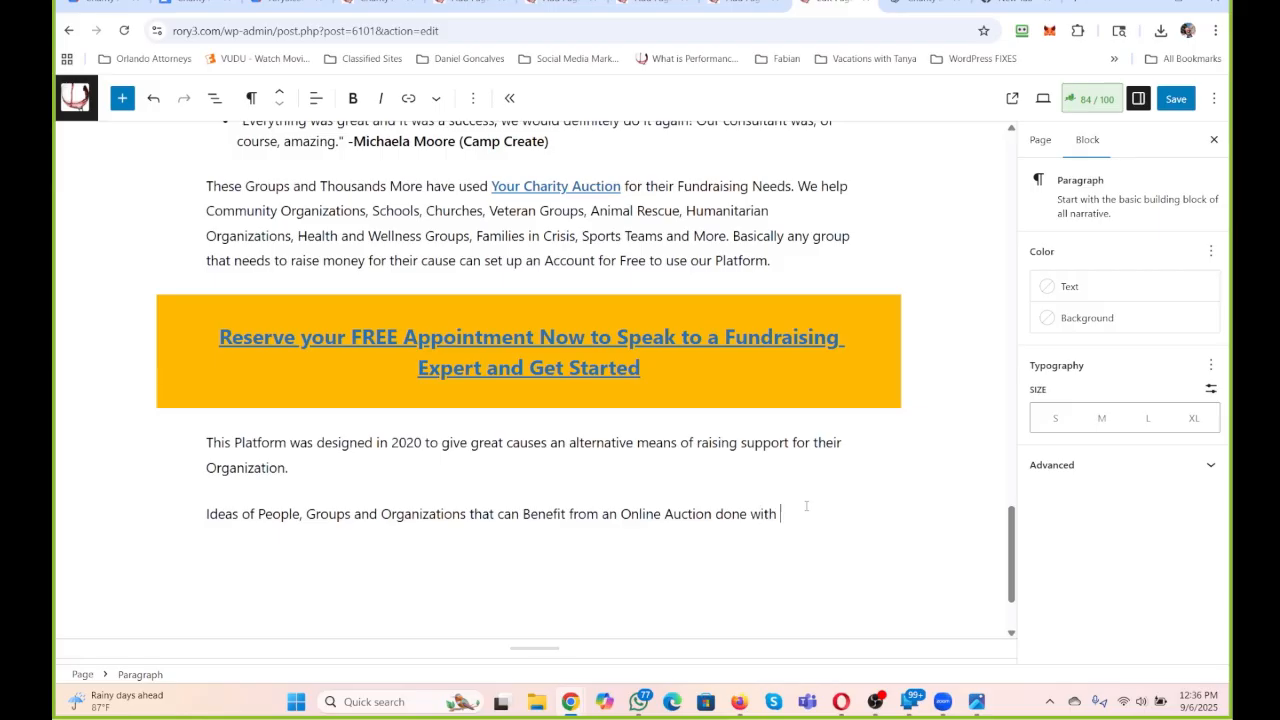
type("this Chirity Acutio")
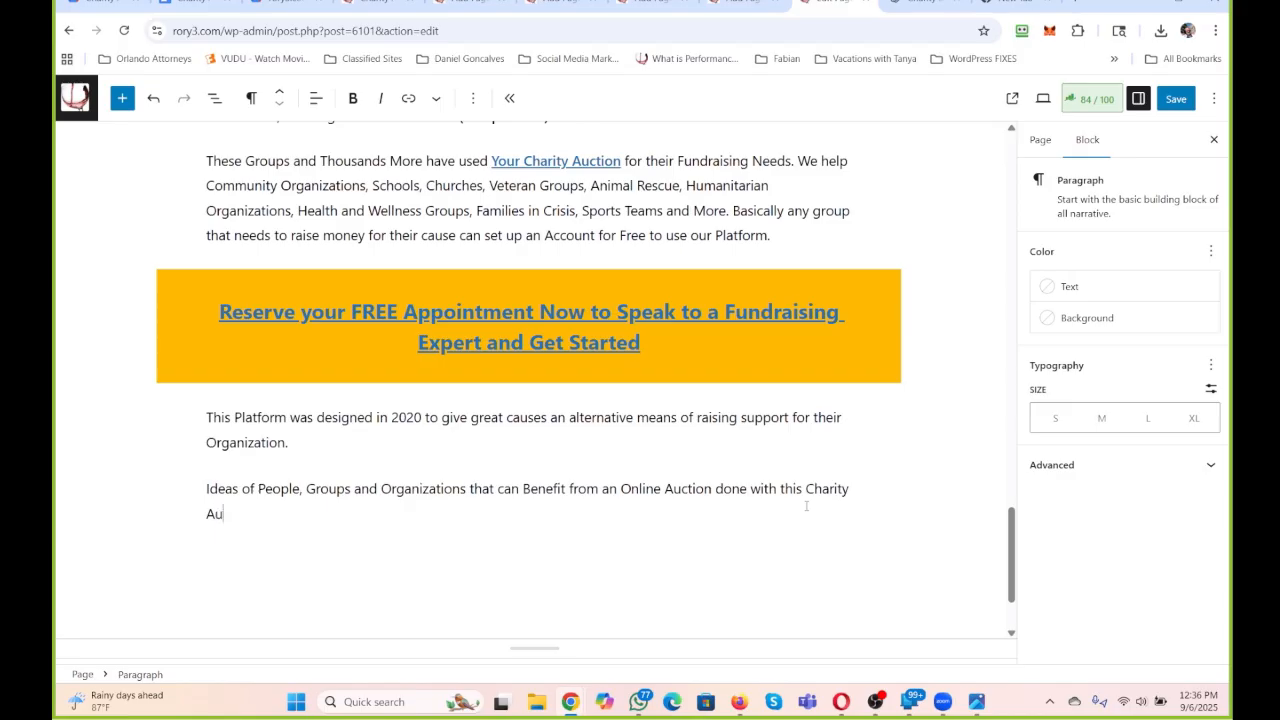
type("ction SOlut")
key("BackSpace")
type("olution:")
key("Return")
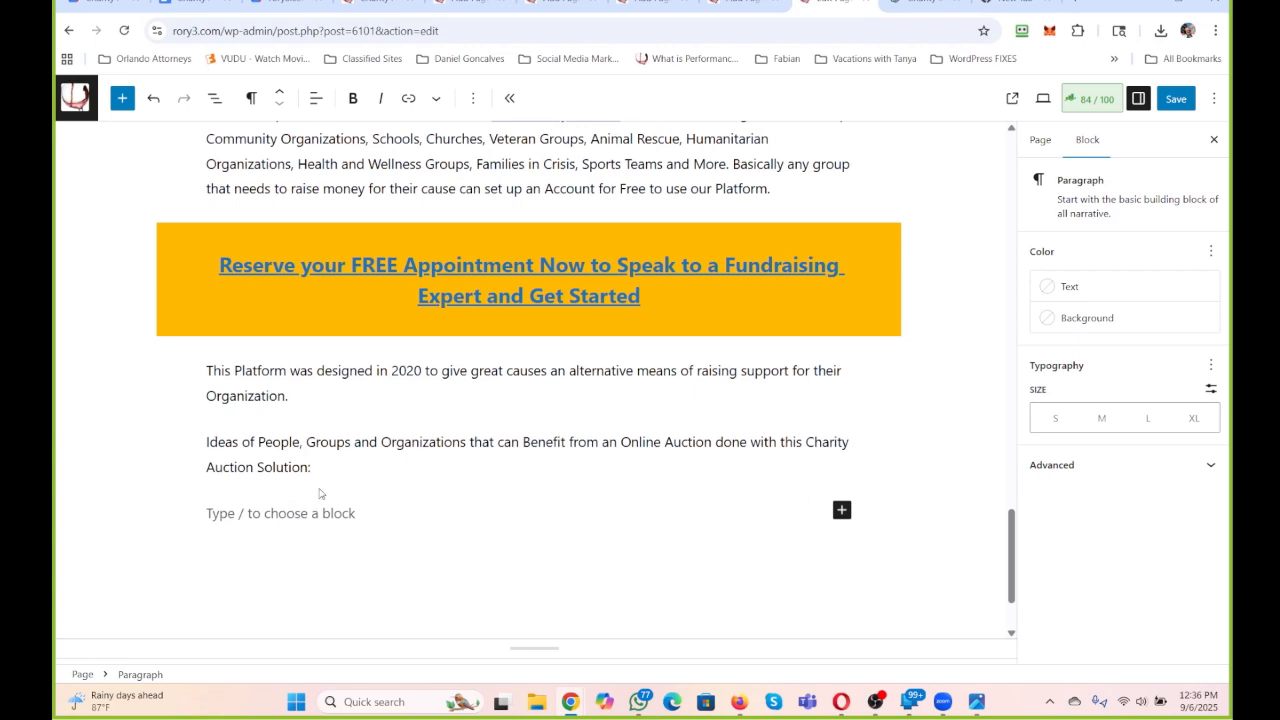
Convert the "Ideas of People, Groups and Organizations" line to an H2 heading and color its text vivid cyan blue (#0693E3).
left_click_drag(318, 468, 177, 443)
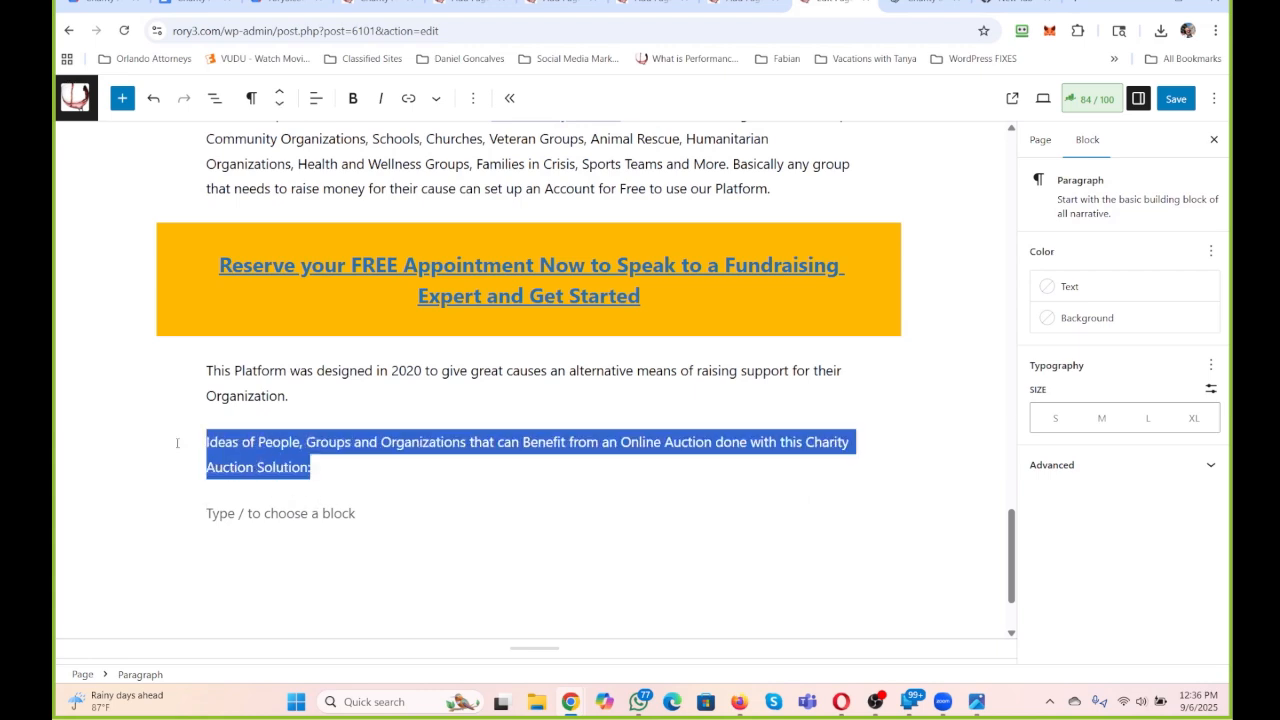
left_click(251, 98)
left_click(292, 179)
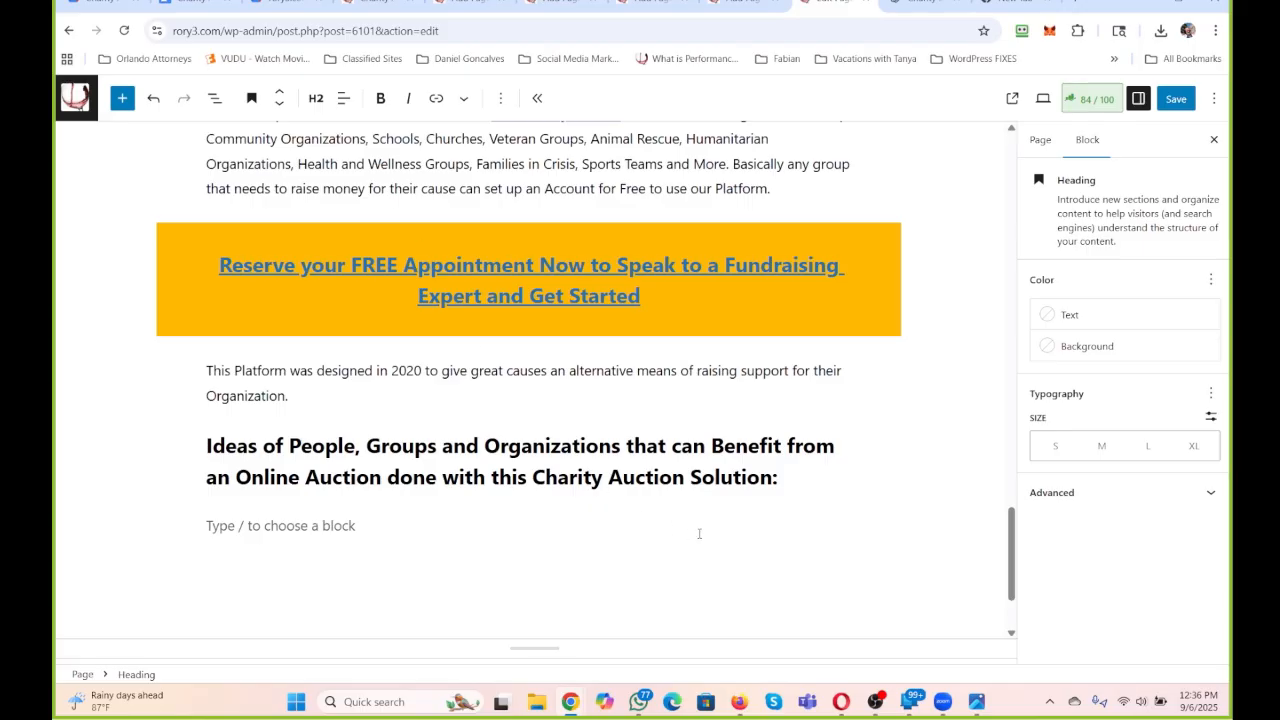
left_click_drag(790, 482, 200, 445)
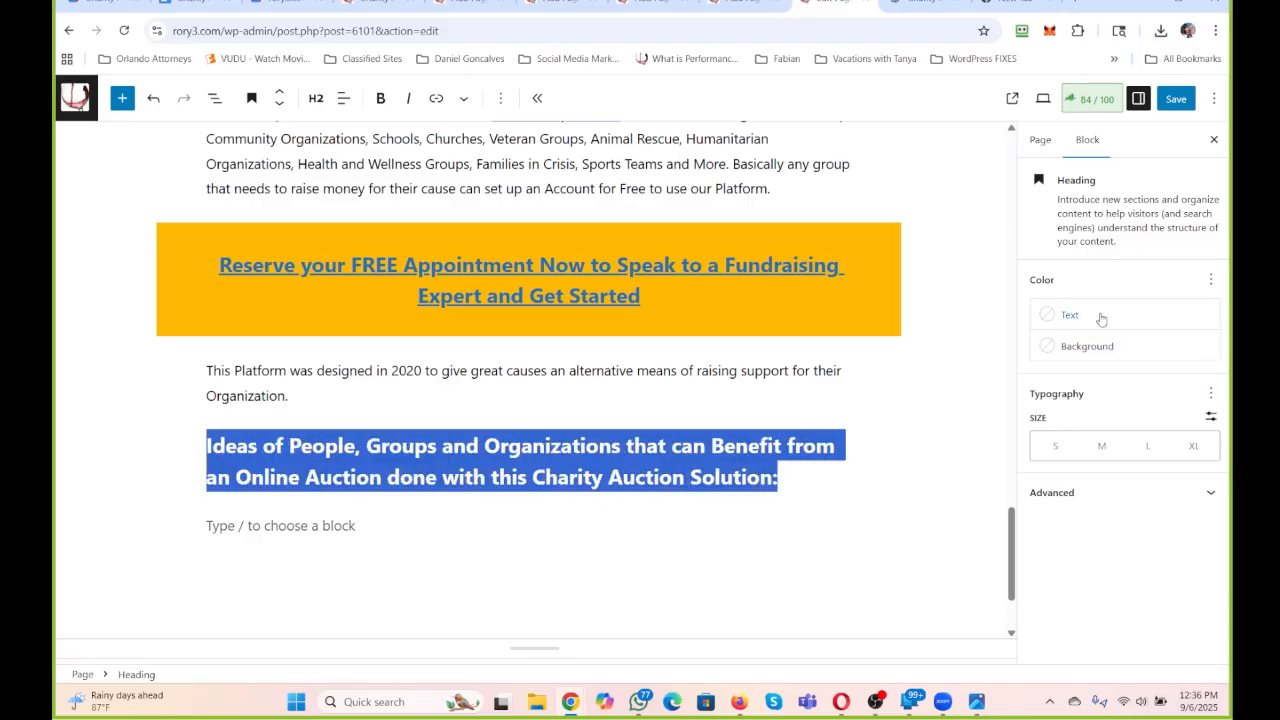
left_click(1100, 316)
left_click(949, 485)
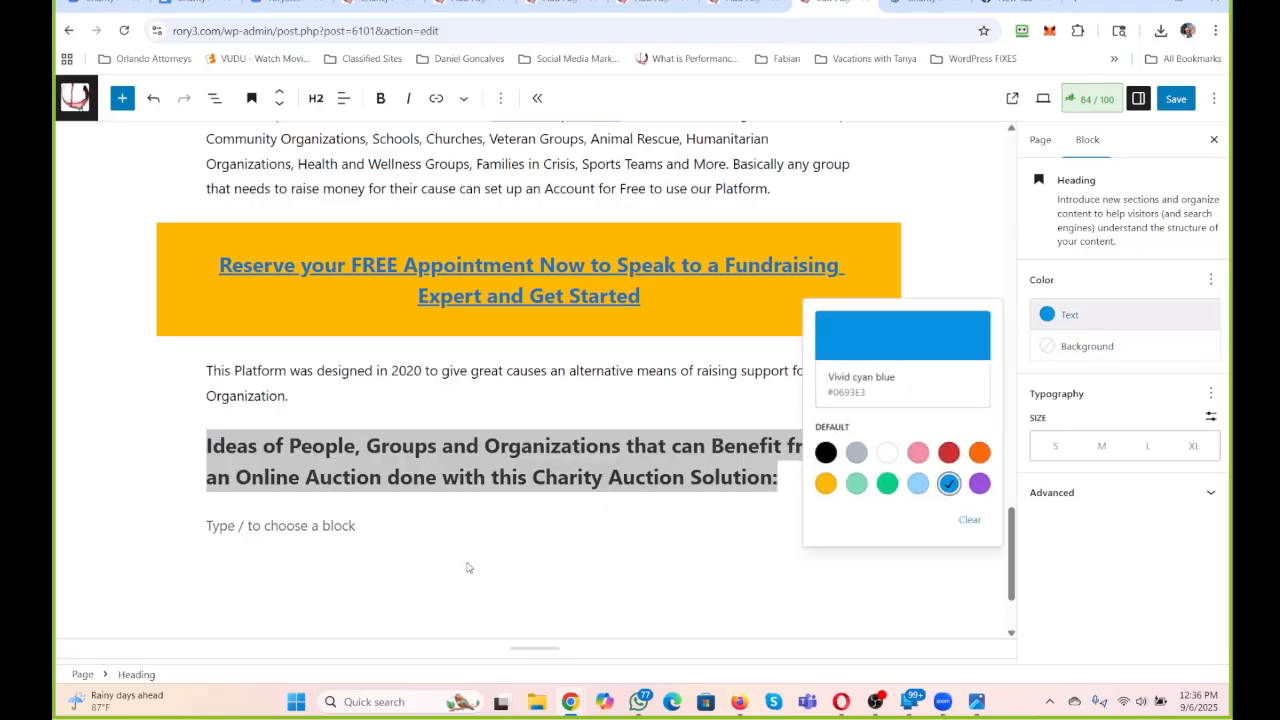
left_click(906, 586)
Start a paragraph under the heading: "This is for any one or group needing to Raise Funds. This does not have to be a Non-Profit.".
type("This is for any")
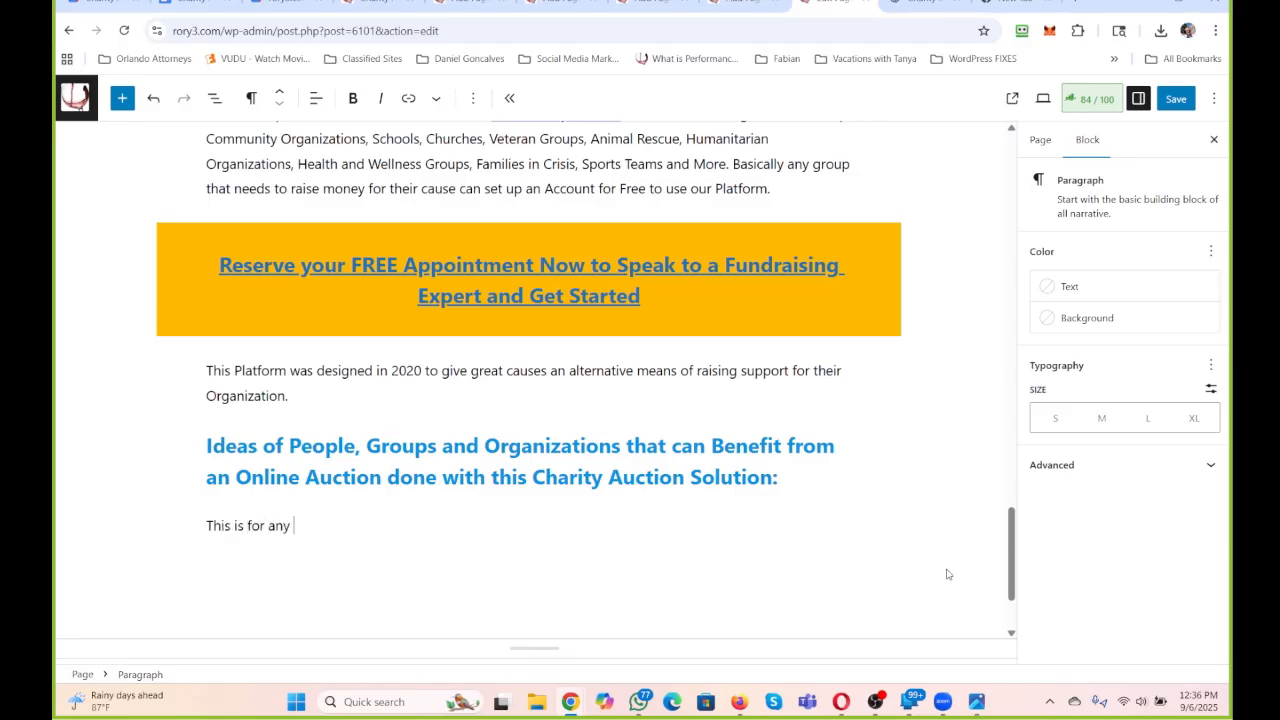
type(" one or group nee")
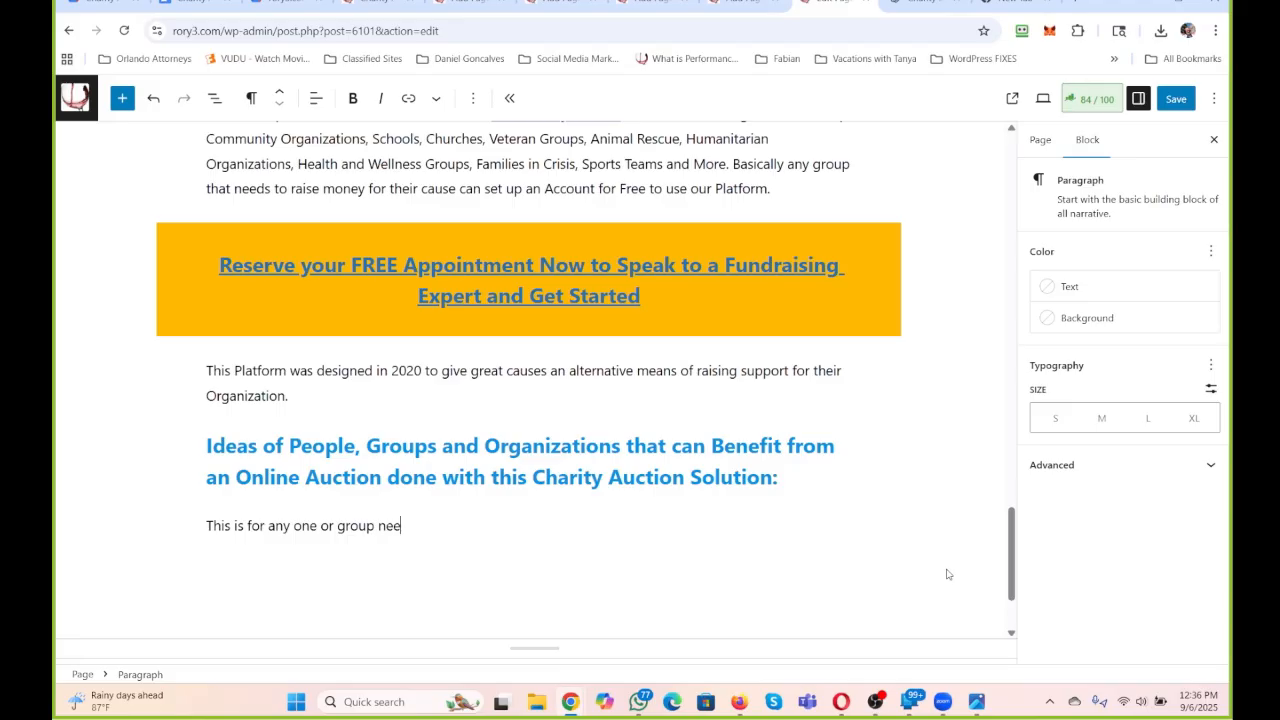
type("ding to Raise Funds.")
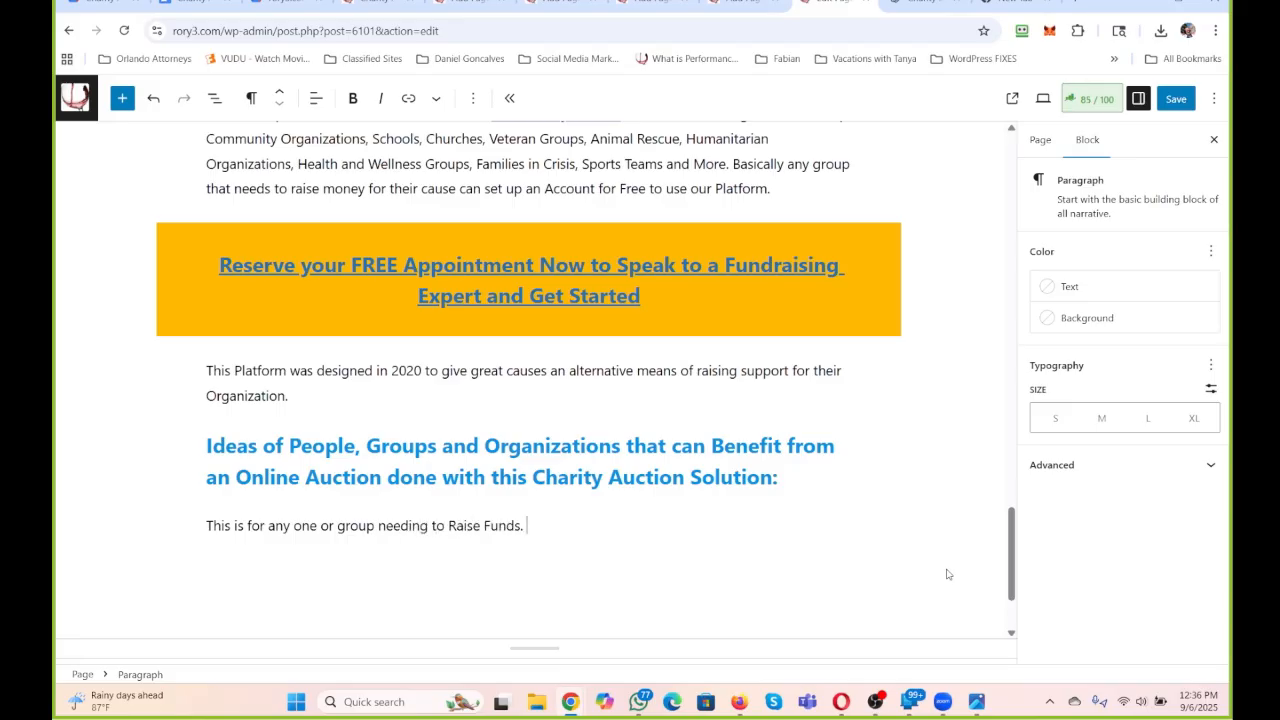
type(" This does not have to be a Non")
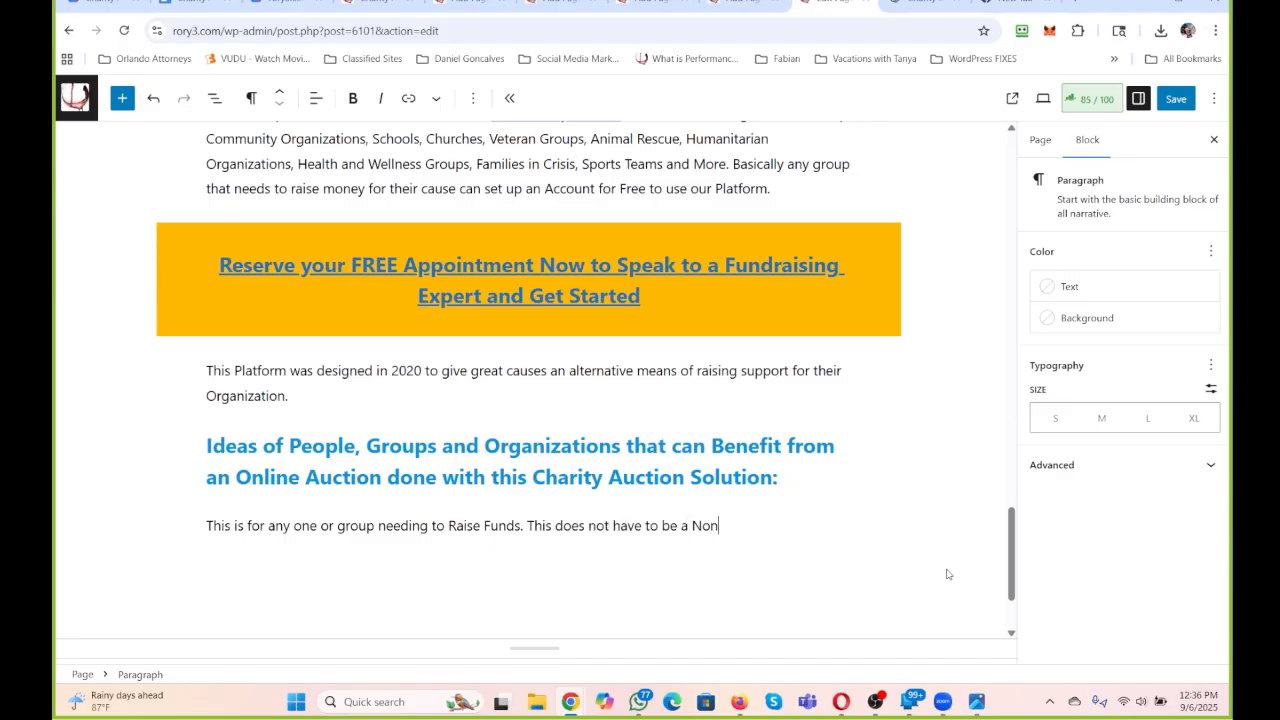
type("-Profit. While Non-Pro")
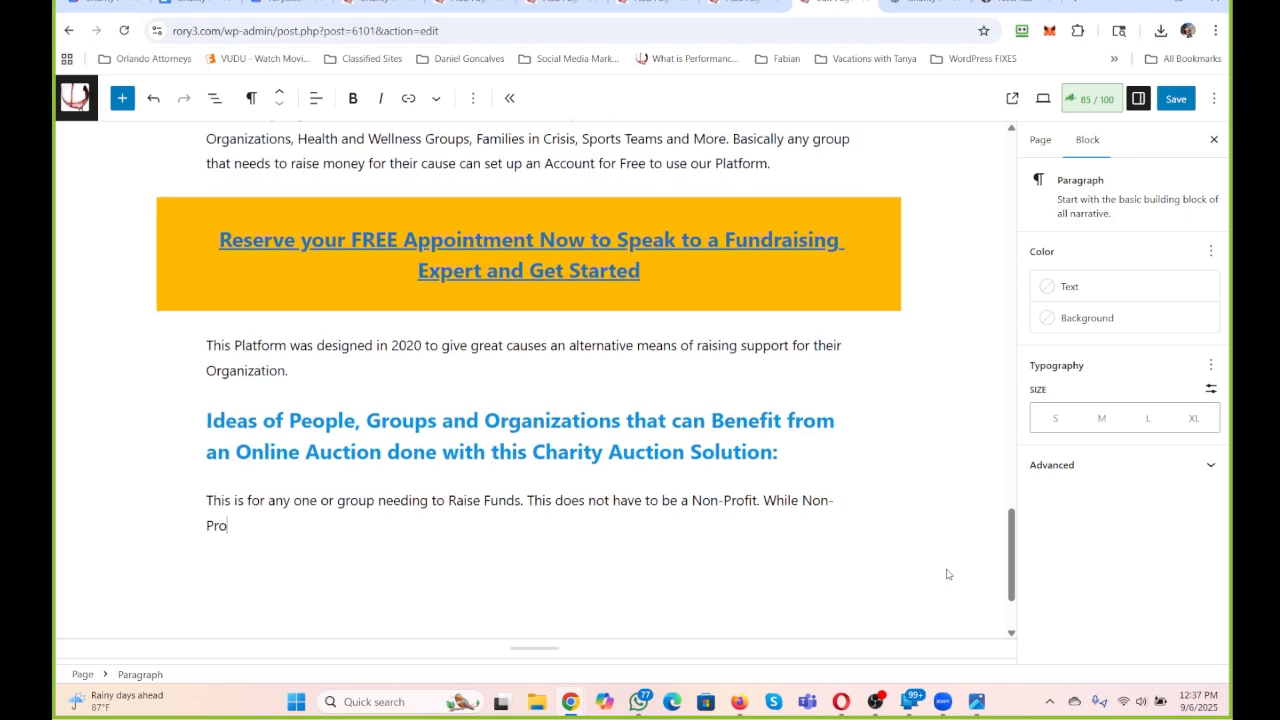
type("fits are tradi")
type("tionally alway")
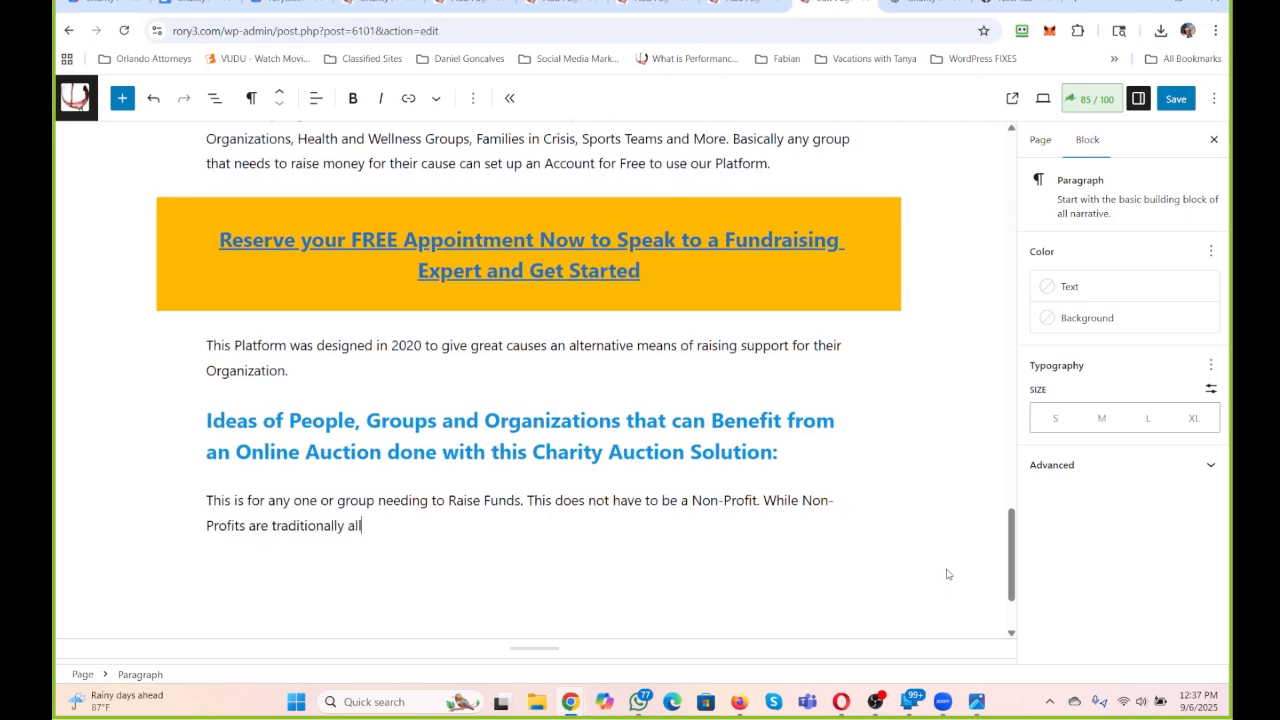
type("s looking ")
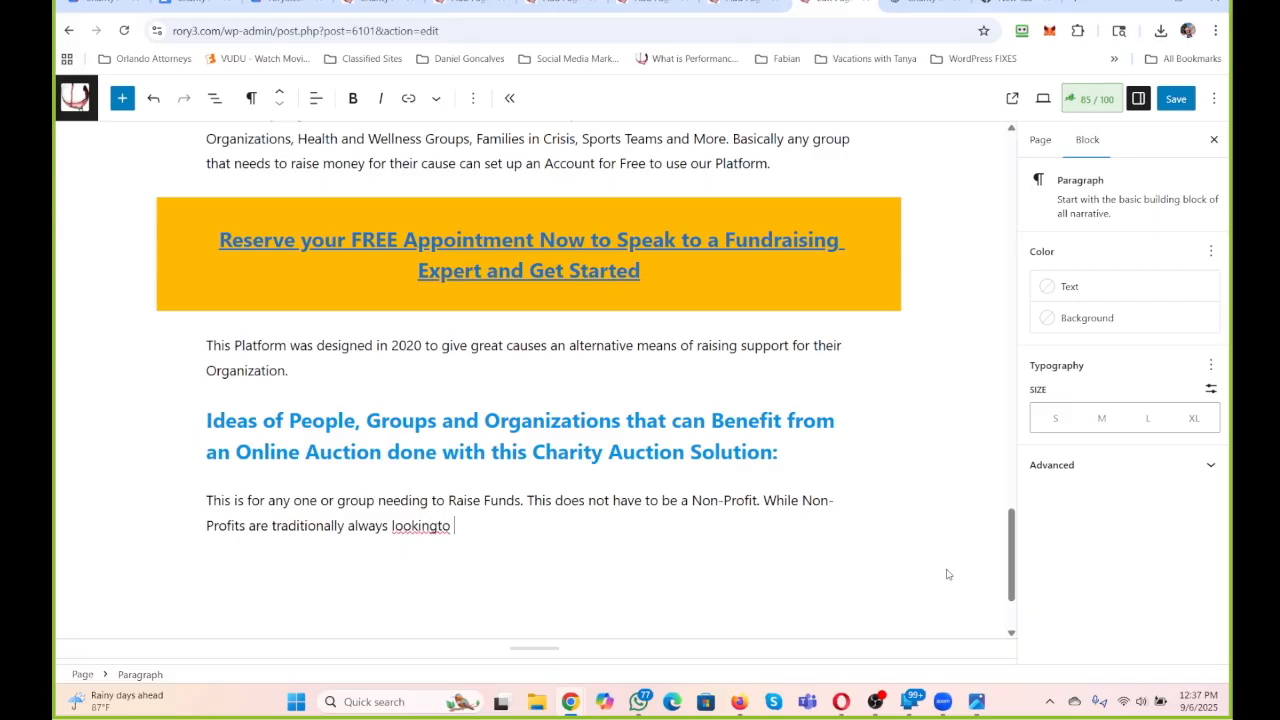
type("and needi")
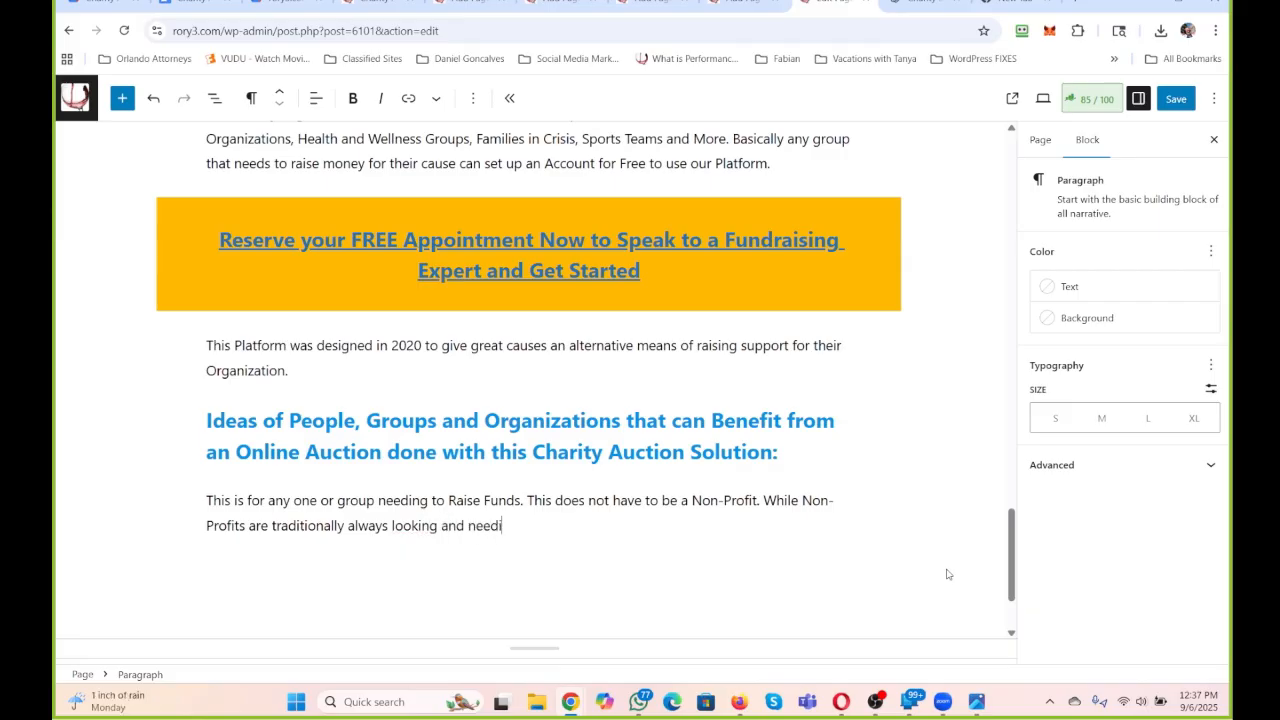
type("ng to raise funds, there are so m")
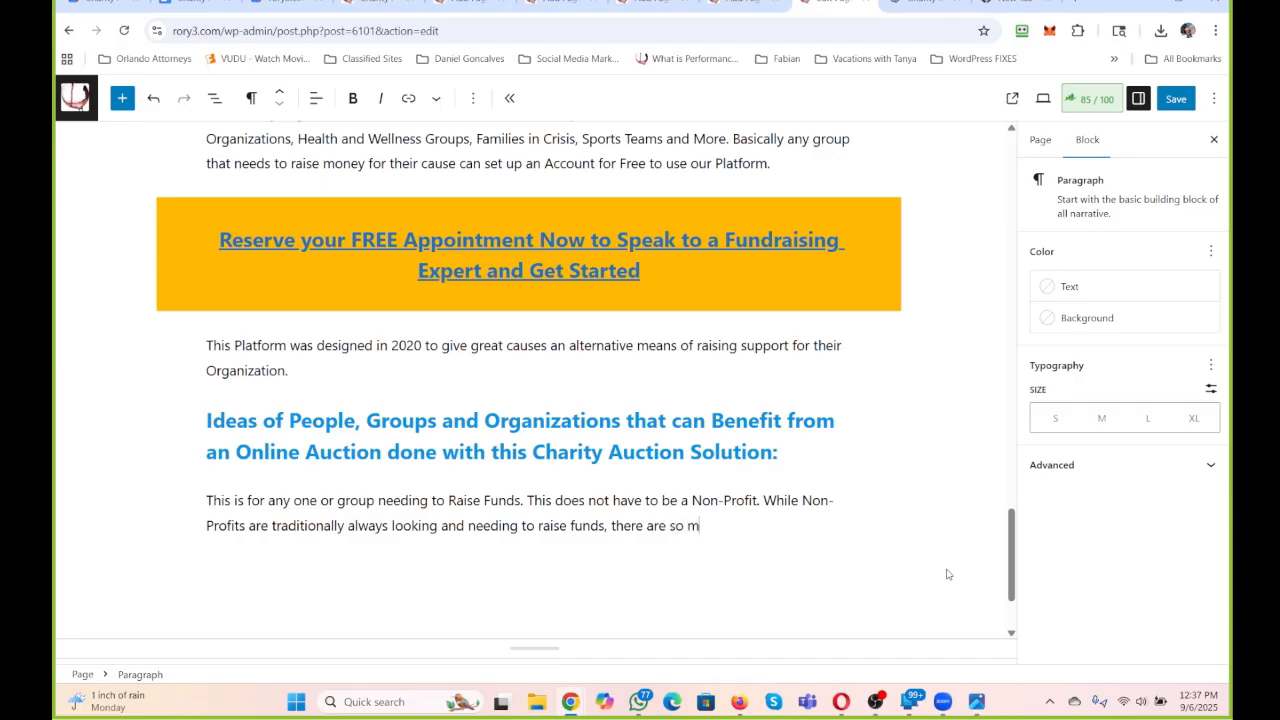
type("any other needs that this sol")
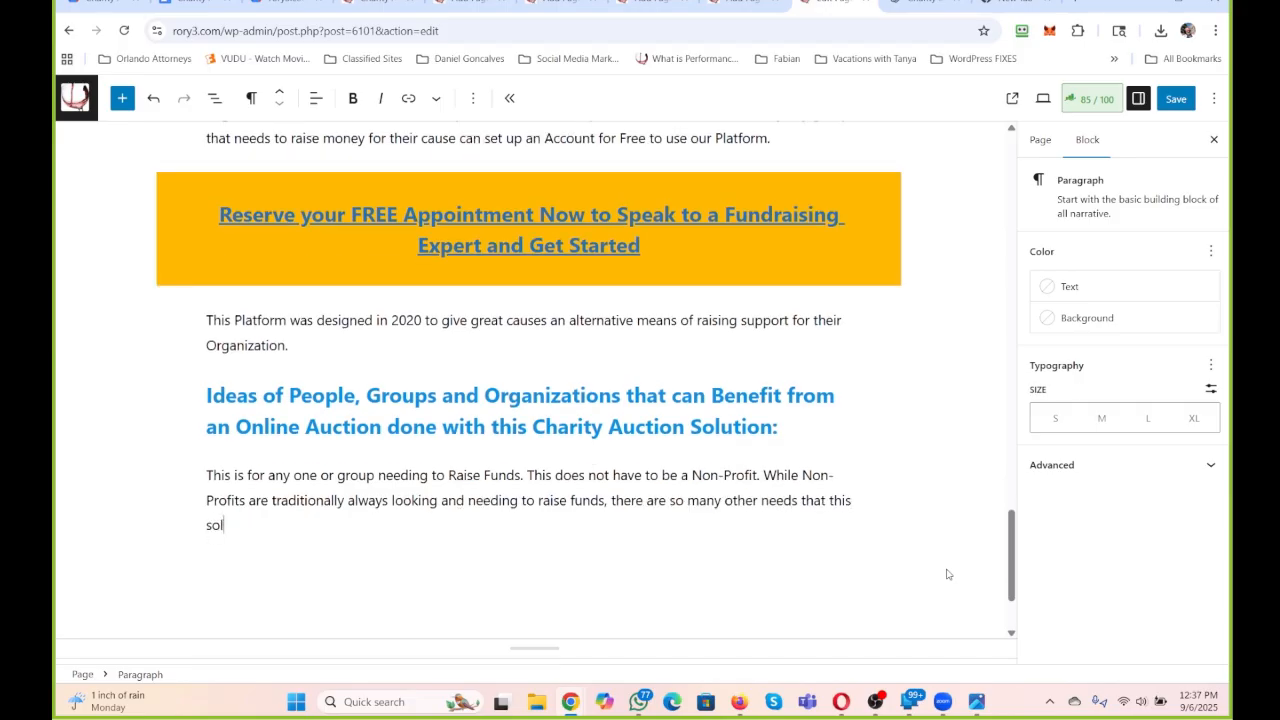
type("ution fulfills.")
Continue it with "While Non-Profits are traditionally always looking and needing to raise funds, there are so many other needs that this solution fulfills.".
key("Return")
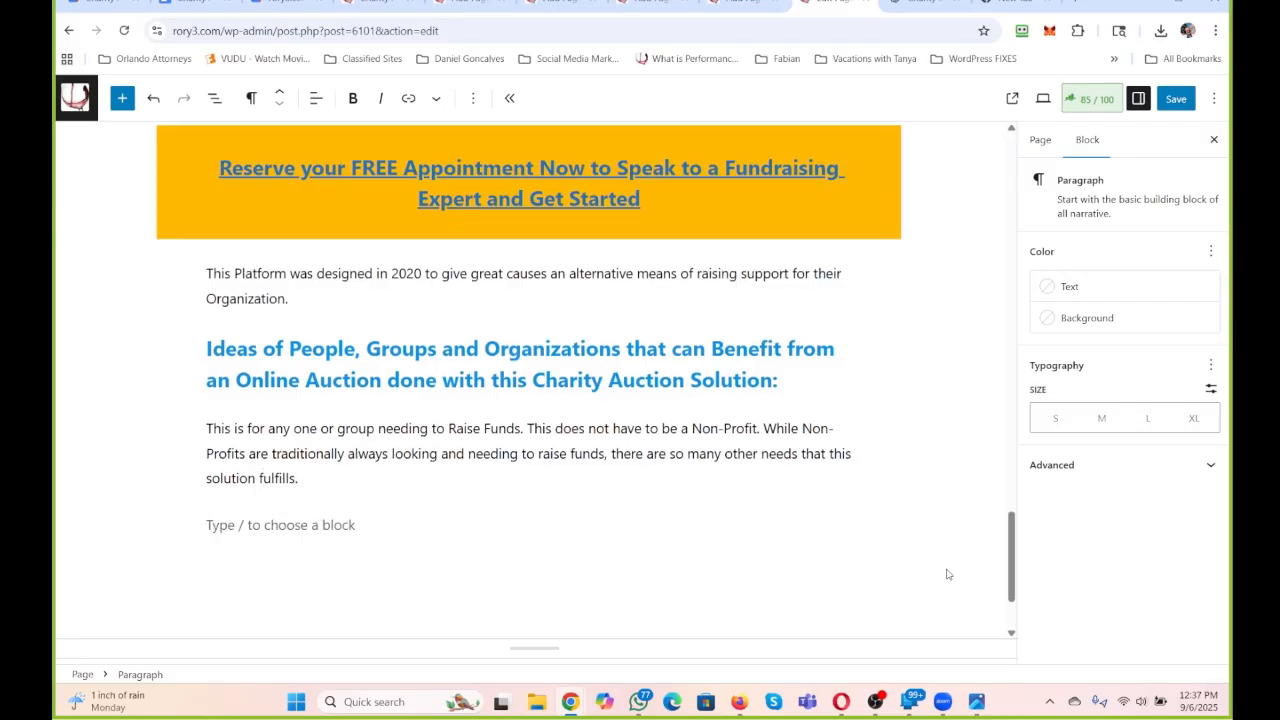
Add the first idea as its own paragraph reading "Non-Profits. This is all and any.".
type("Little")
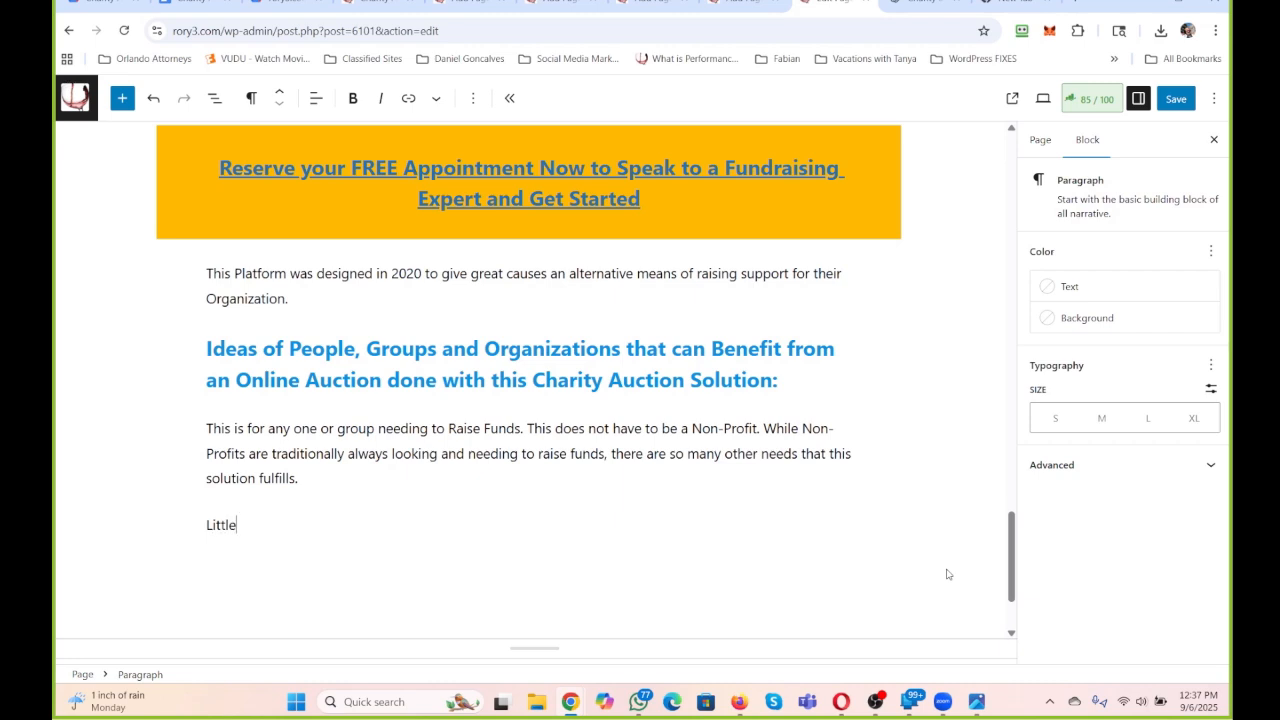
key("BackSpace")
key("BackSpace")
key("BackSpace")
key("BackSpace")
type("Non-Profits. This is all and any.")
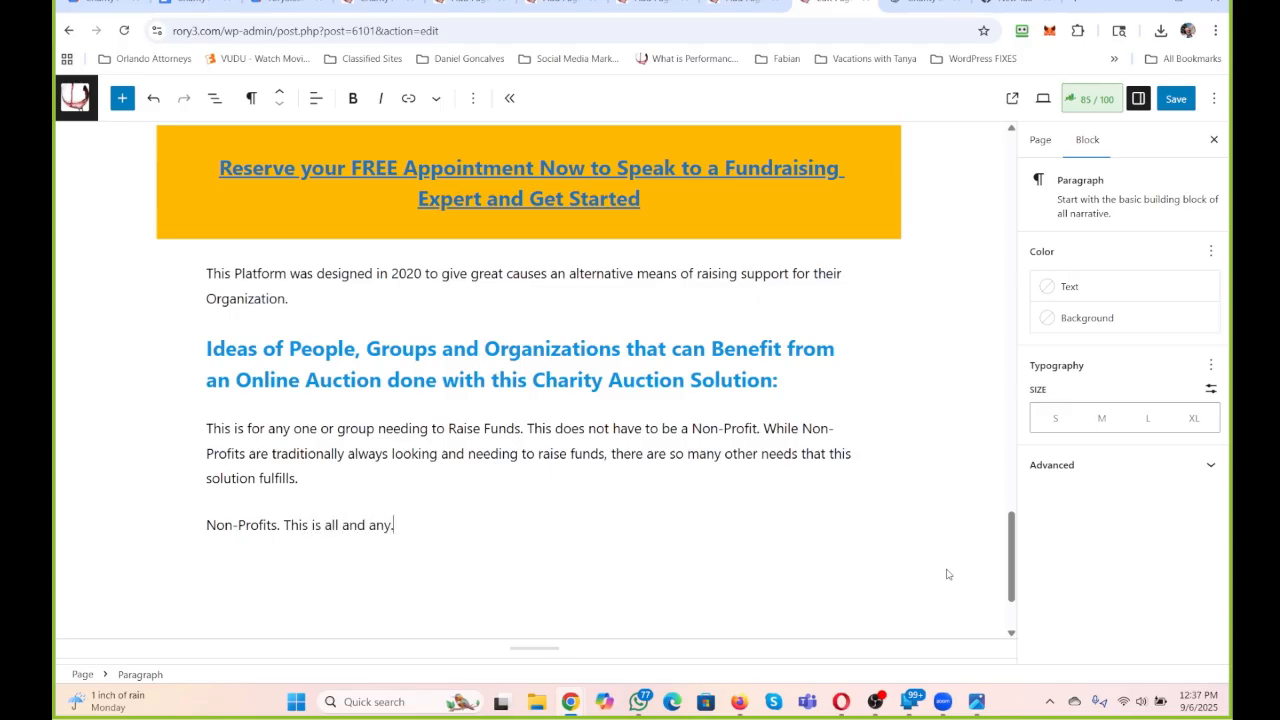
key("Return")
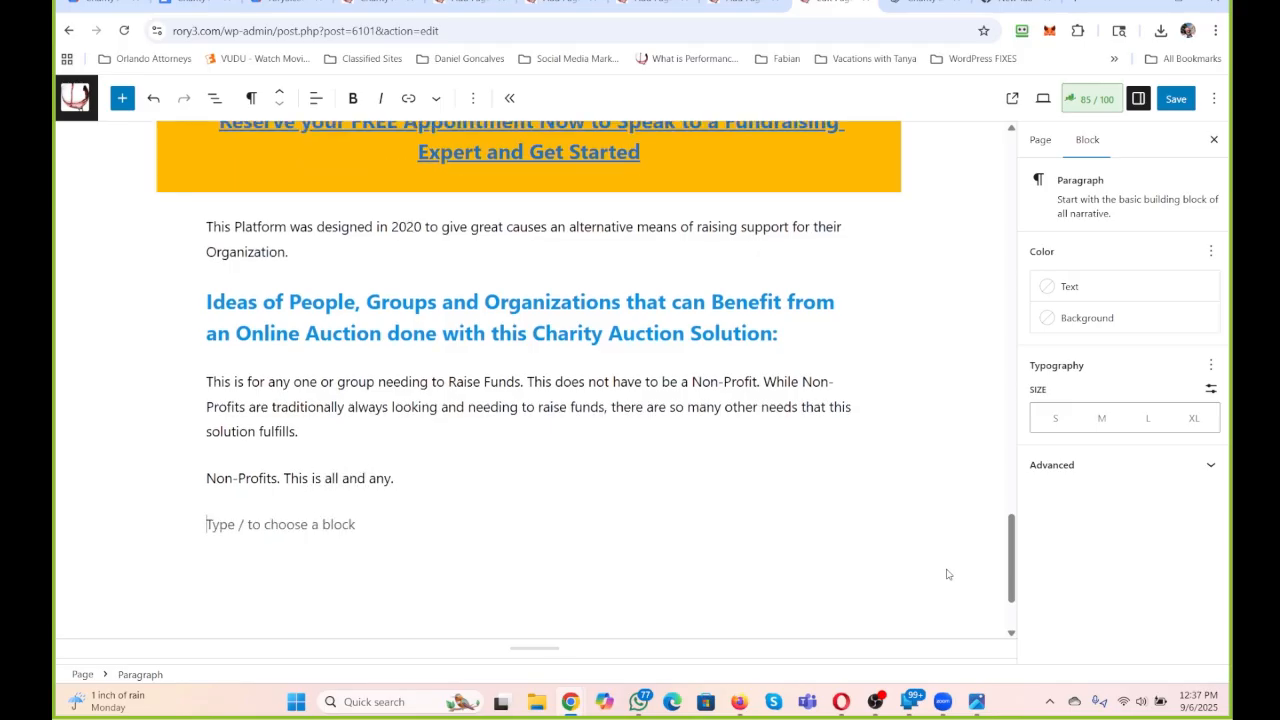
Begin the second idea paragraph with the lead-in "Families Needing to Raise Money for Medical Needs".
type("Families Needing t")
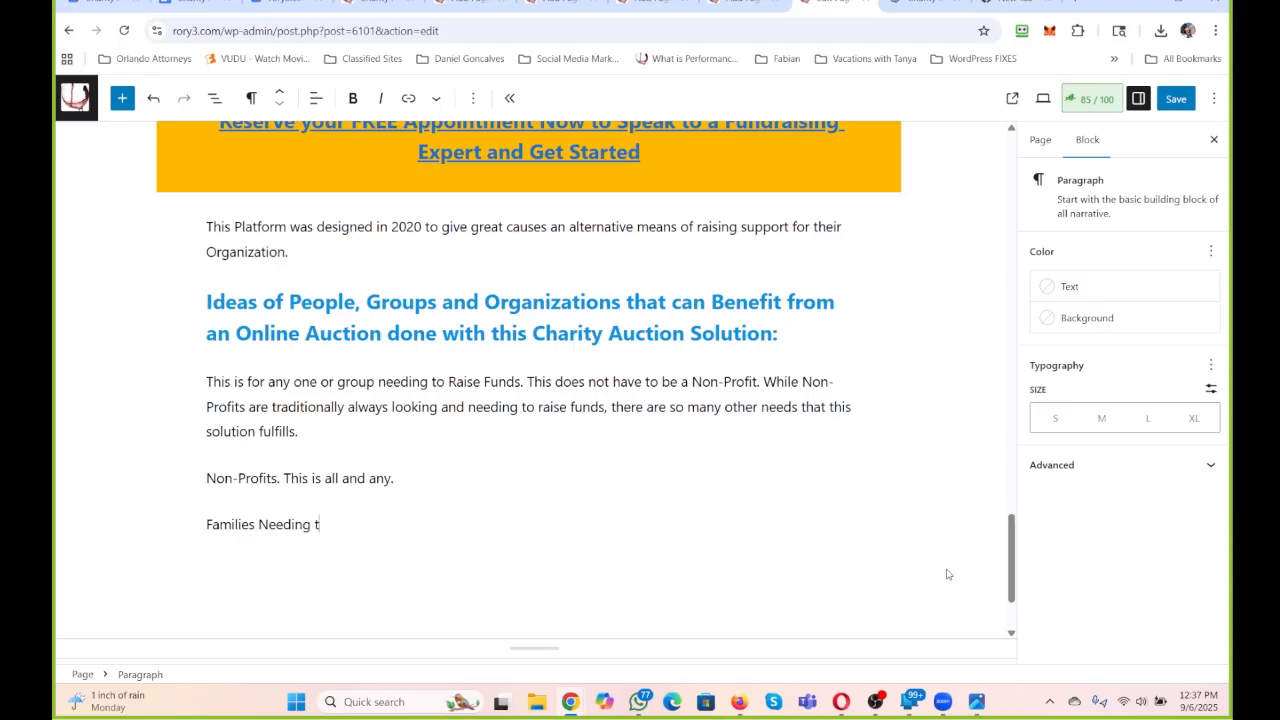
type("o Raise Money for Medical")
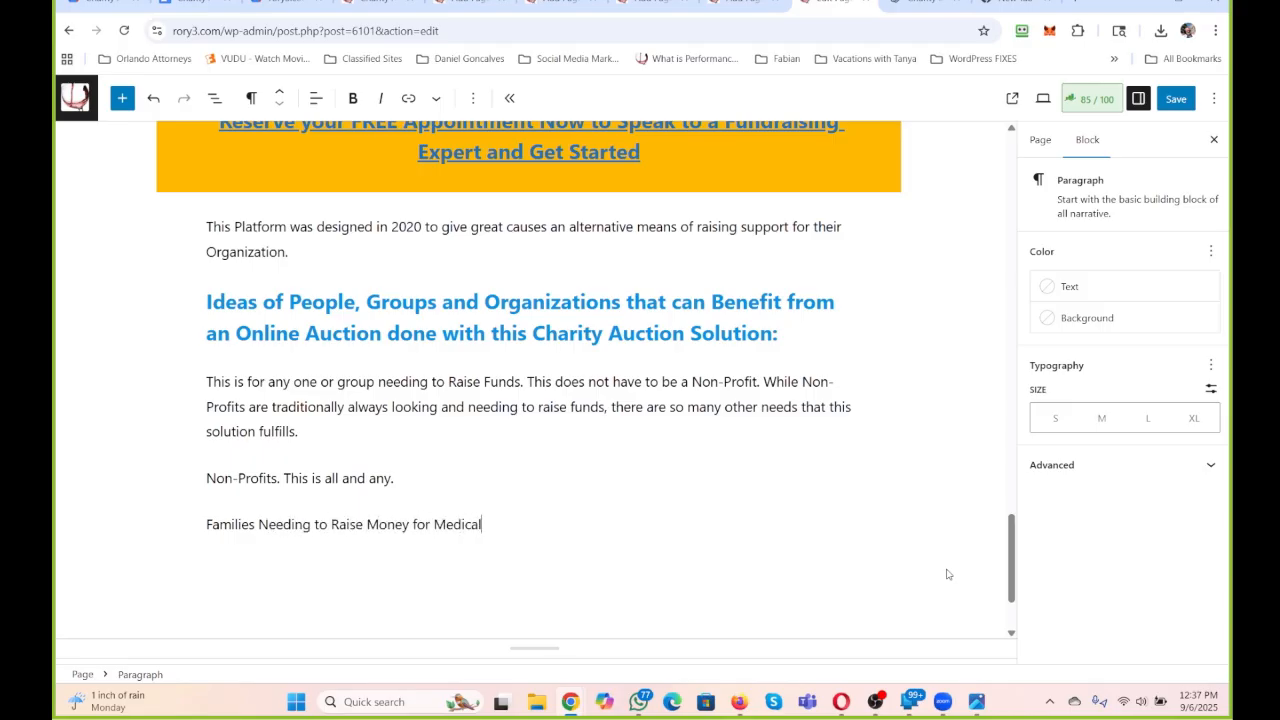
type(" Needs. This is a perfect ex")
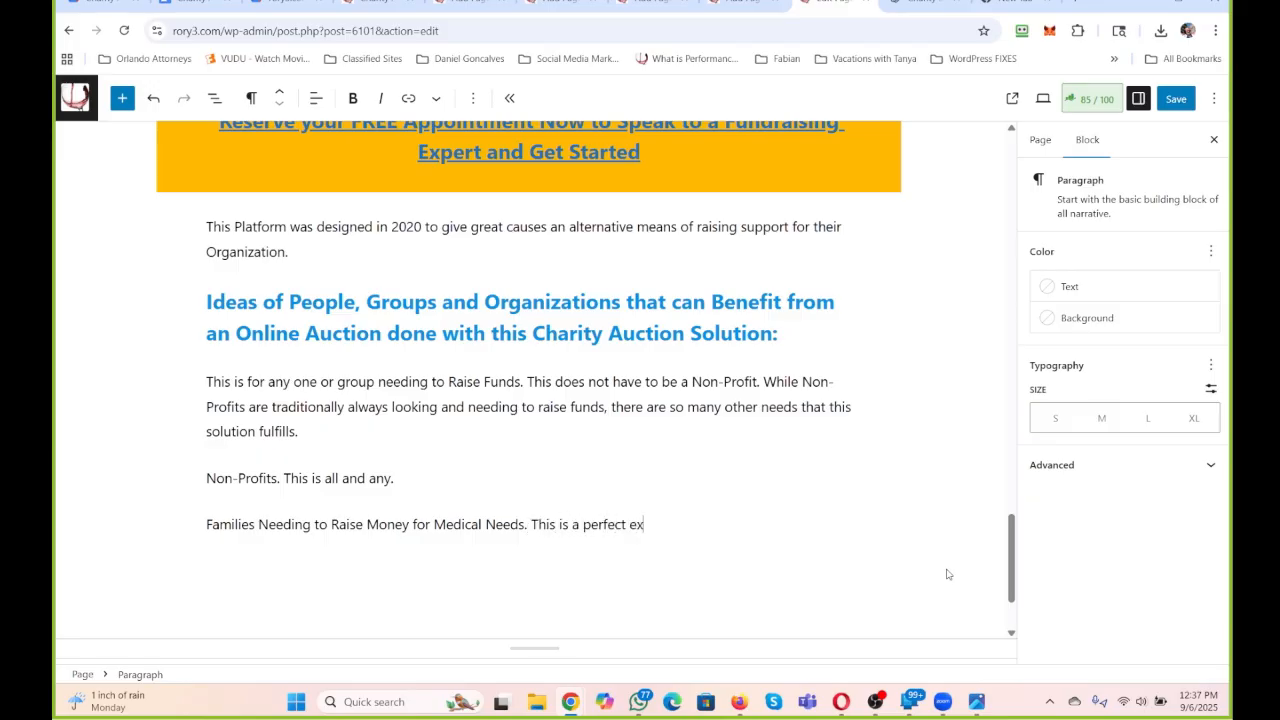
type("ample to help fa")
Continue it with "This is a perfect example to help a family to raise needed money for the care of their Child, Parent, Family Member.".
key("BackSpace")
type("a famil")
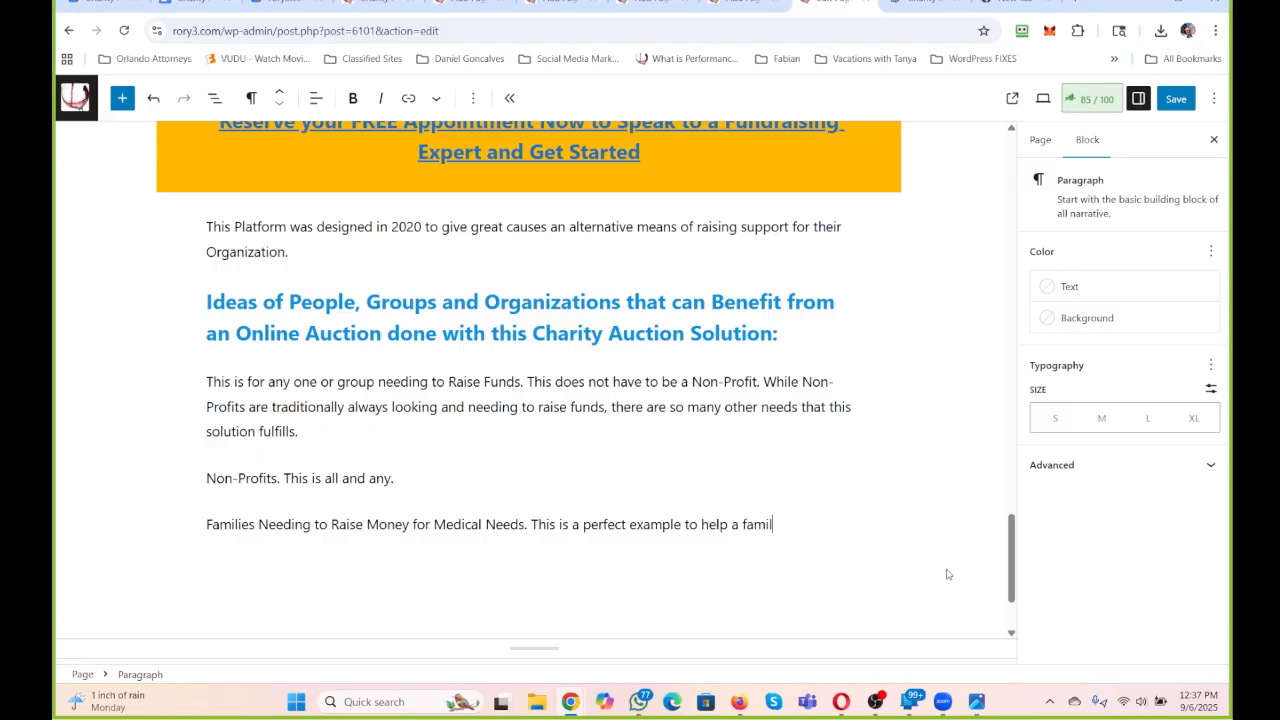
type("y to raise nee")
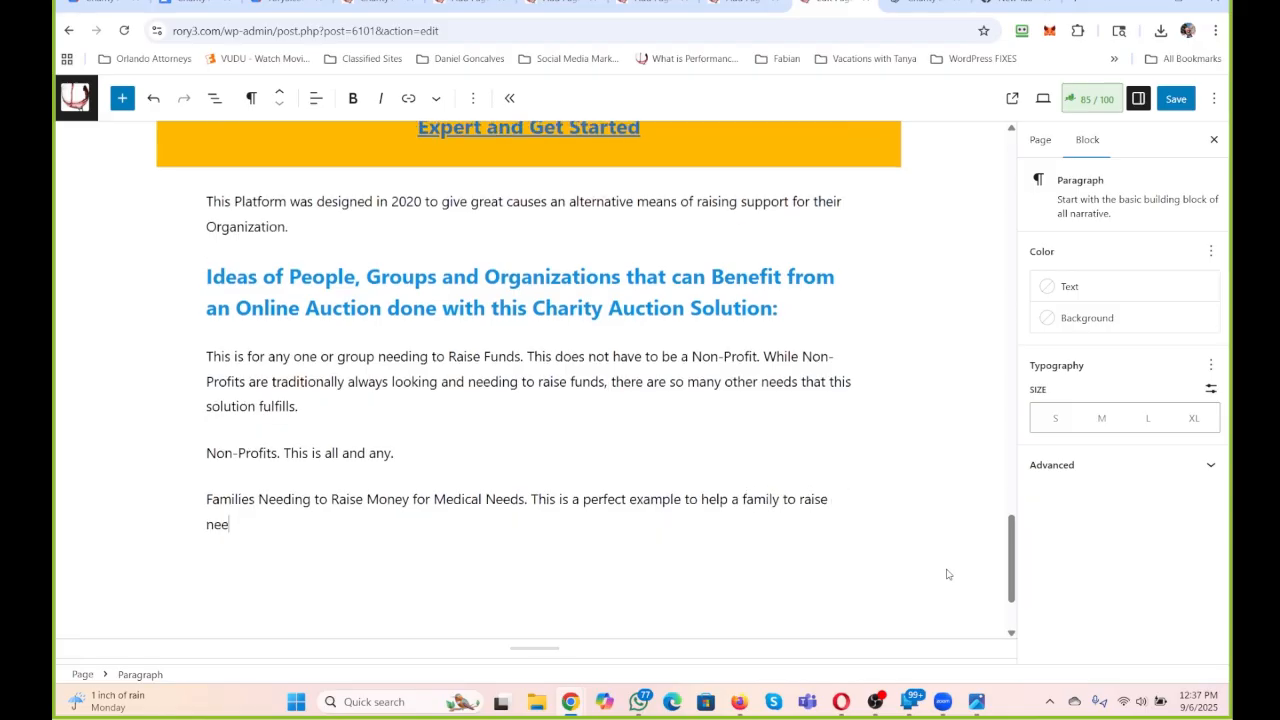
type("ded money for the care of their Ch")
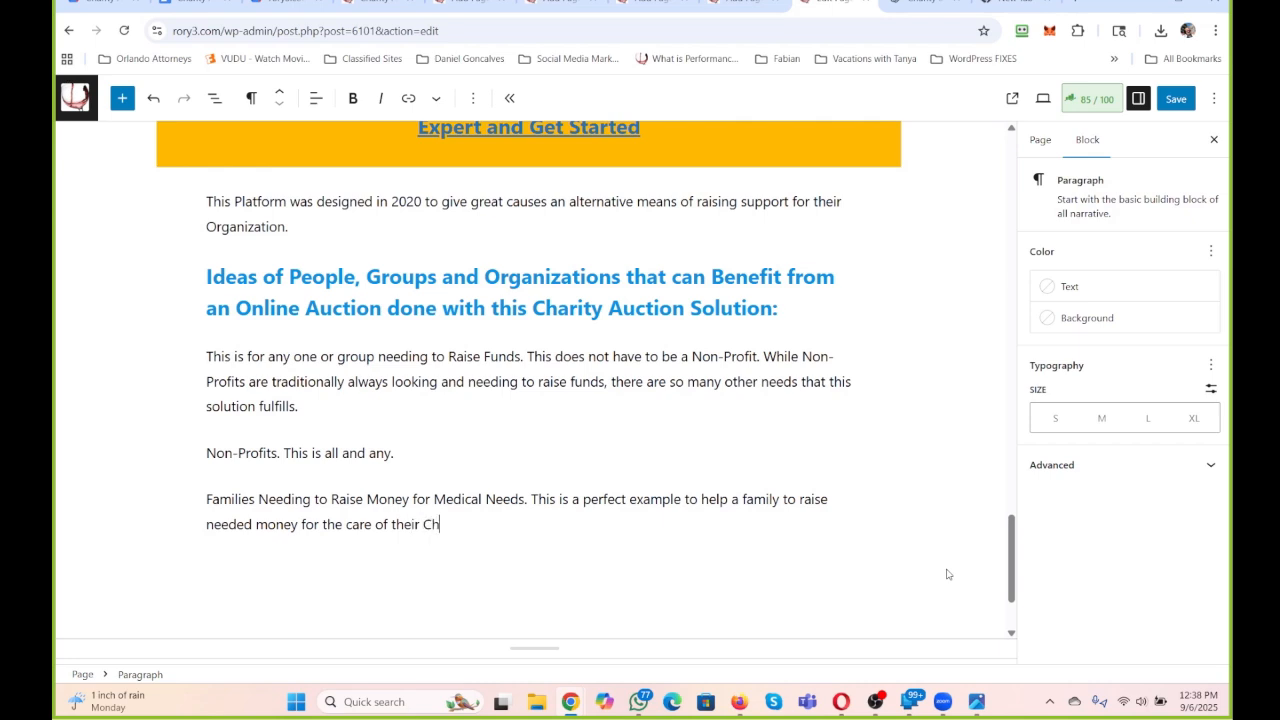
type("ild, Parent, Family Member.")
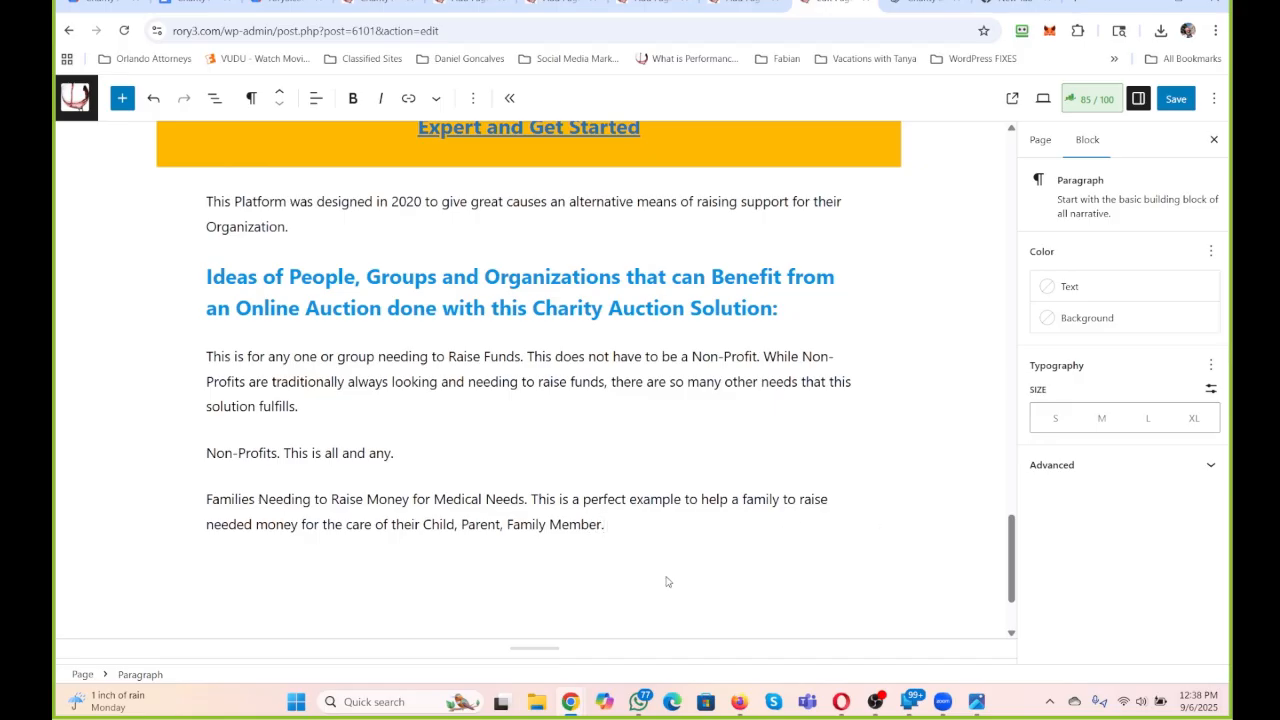
Make the lead-in "Families Needing to Raise Money for Medical Needs." bold and color its text vivid cyan blue (#0693E3).
left_click_drag(528, 499, 162, 498)
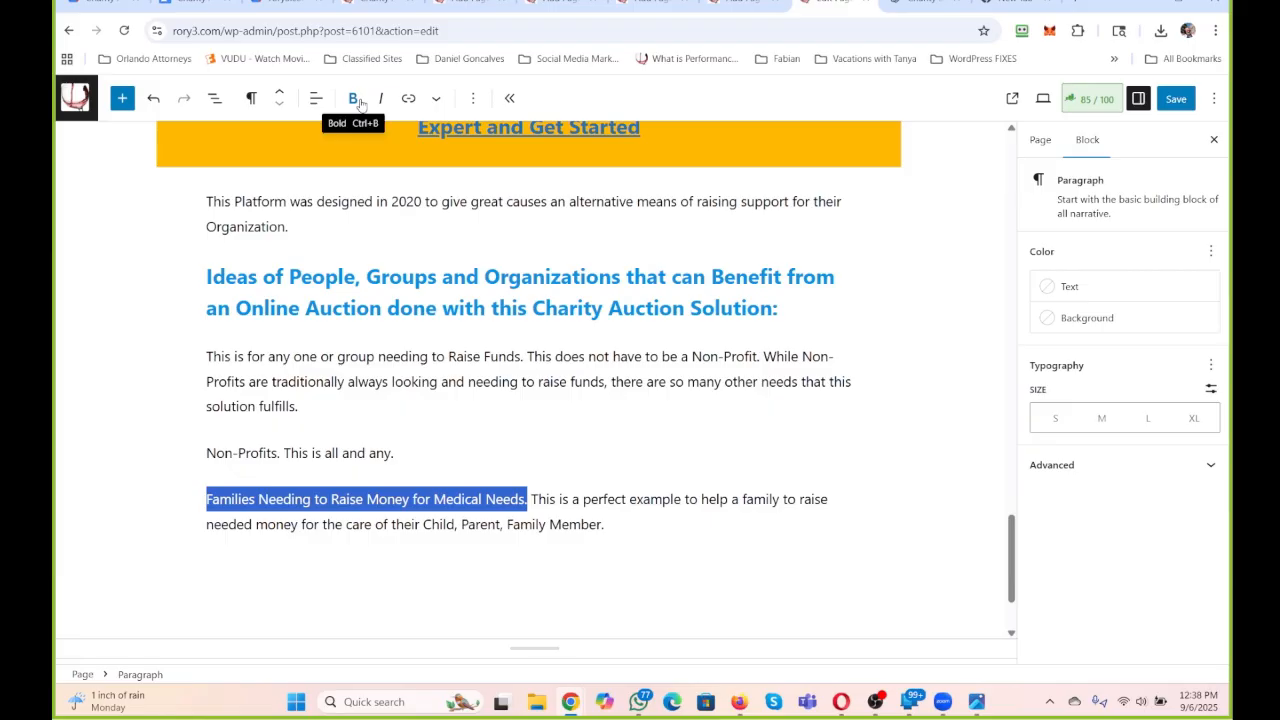
left_click(435, 100)
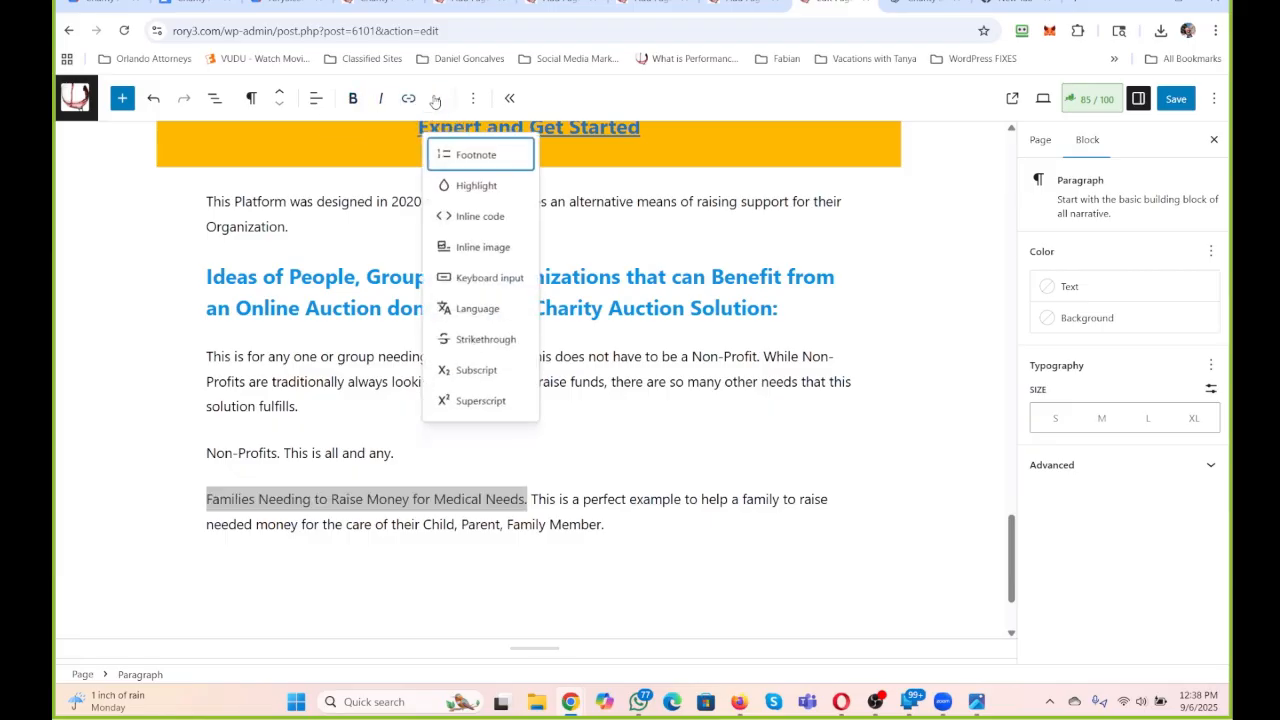
left_click(466, 180)
scroll(499, 510, "down", 1)
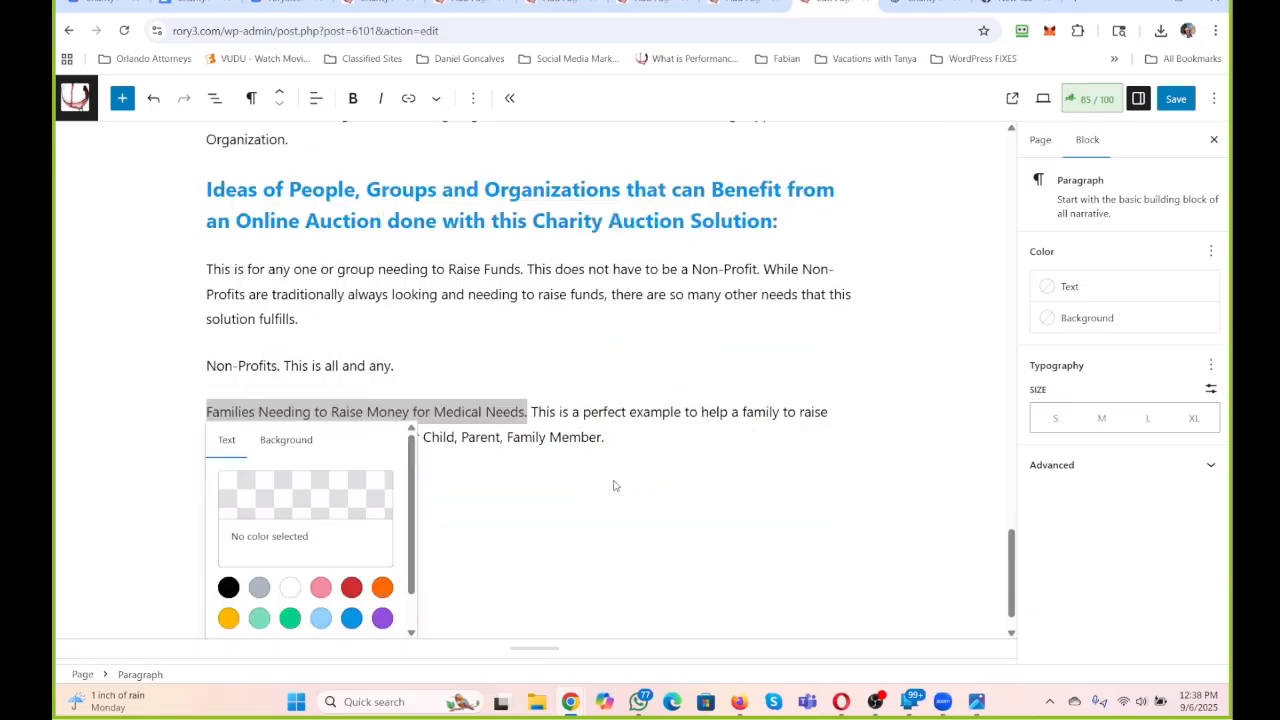
left_click(352, 619)
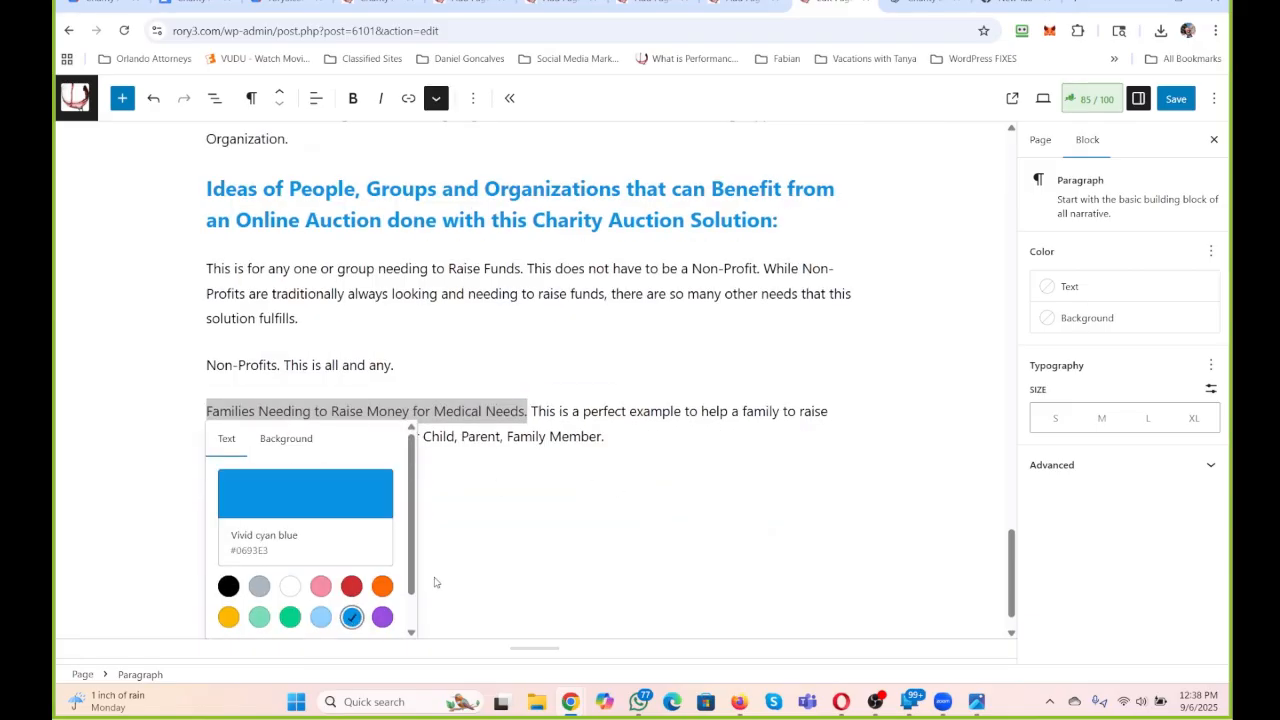
left_click(546, 372)
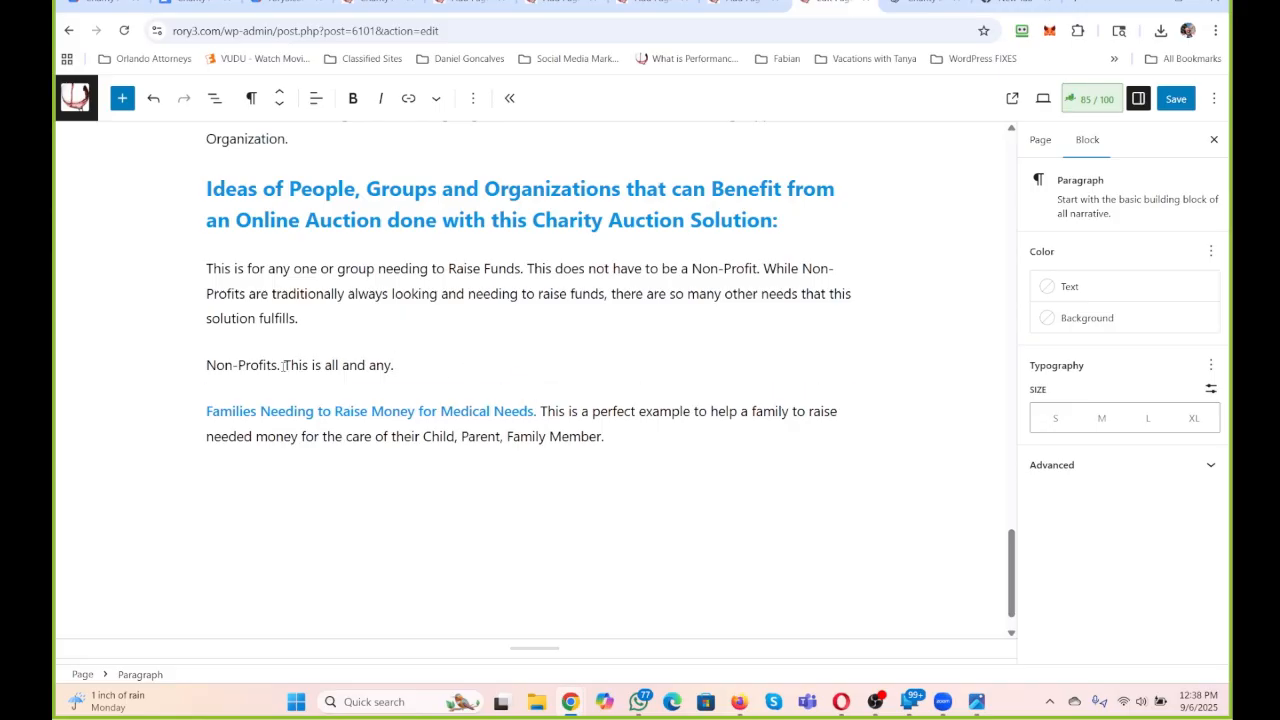
Make the "Non-Profits." lead-in bold and color its text vivid cyan blue (#0693E3) to match the families lead-in.
mouse_move(280, 365)
left_mouse_down()
mouse_move(206, 366)
mouse_move(281, 365)
left_mouse_up()
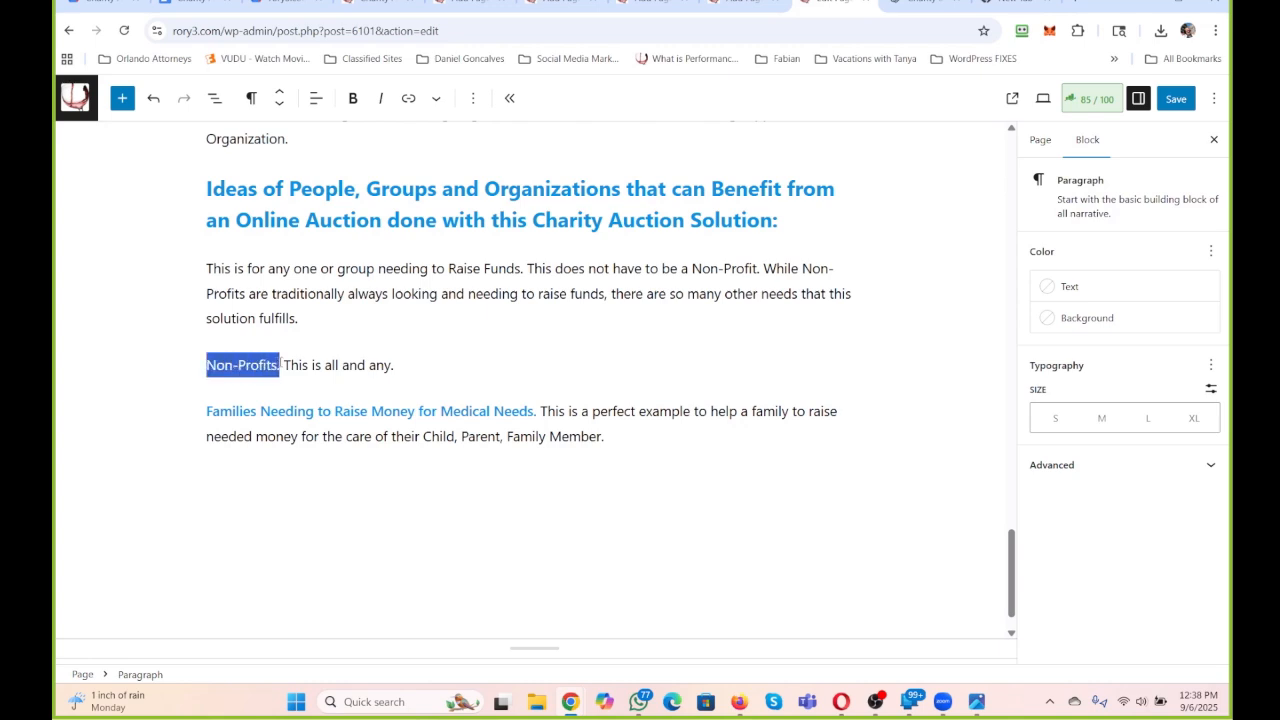
left_click(353, 98)
left_click(436, 98)
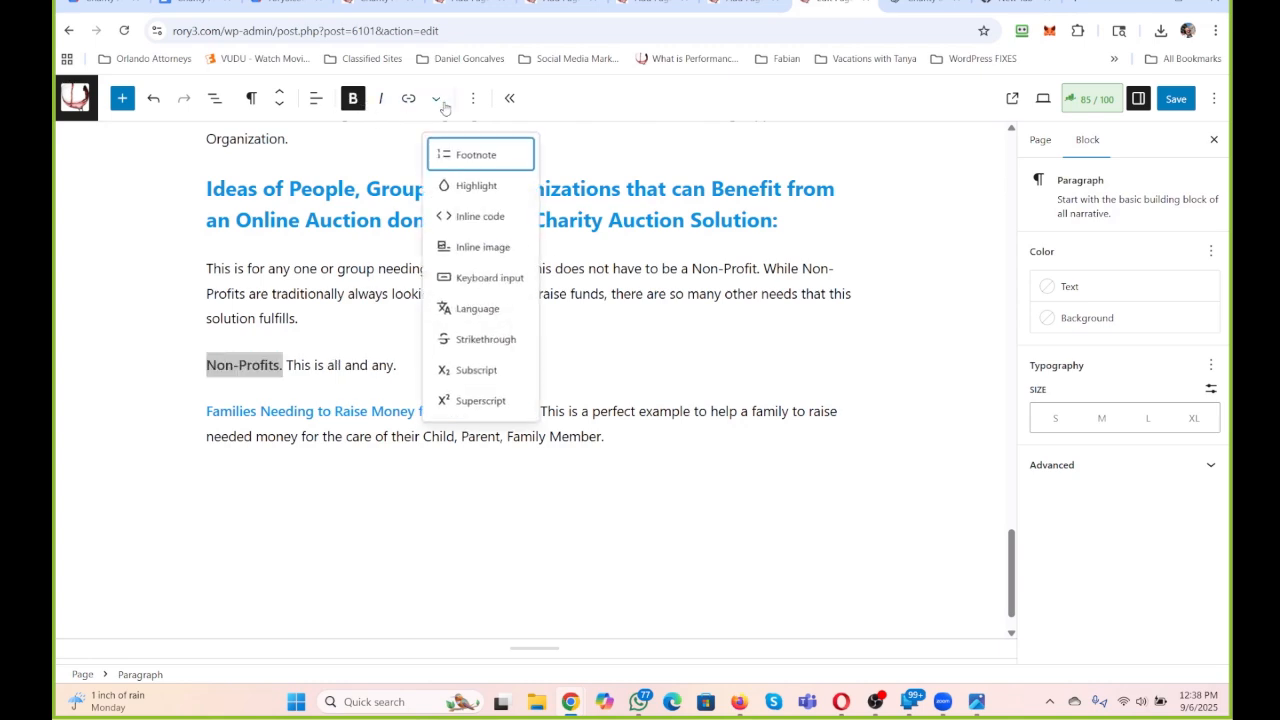
left_click(474, 187)
left_click(351, 571)
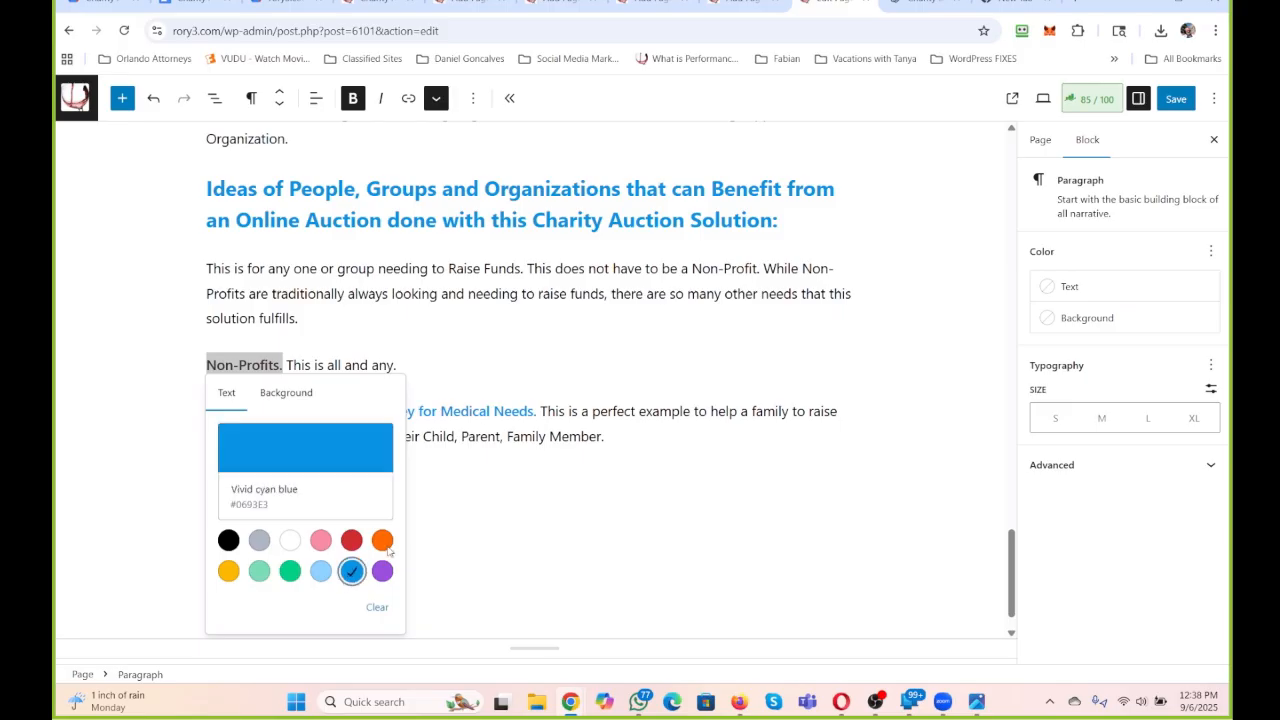
left_click(548, 411)
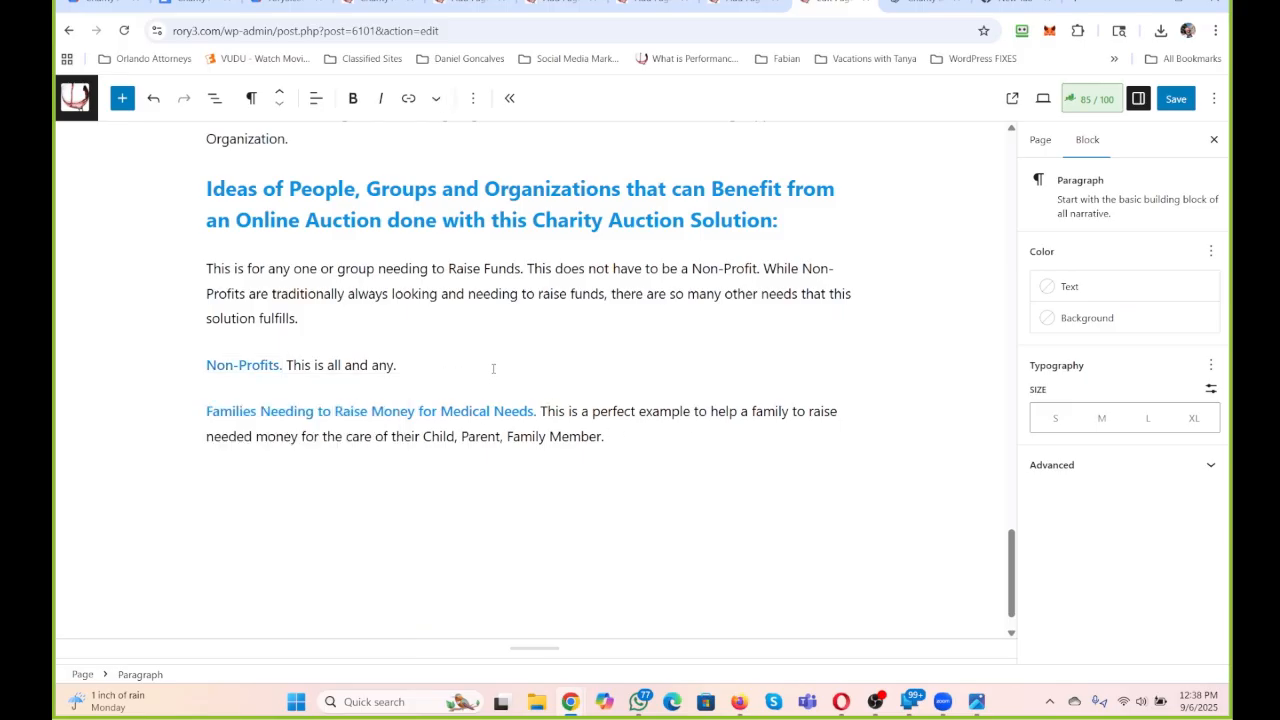
Extend the end of the Non-Profits paragraph with "From small to large.".
left_click(490, 360)
type("From small to large. This ")
type("is")
key("BackSpace")
key("BackSpace")
key("BackSpace")
key("BackSpace")
key("BackSpace")
key("BackSpace")
key("BackSpace")
key("BackSpace")
Continue it with "There is no Non-Profit that cannot benefit in their awareness and raising capital needs with this solution.".
type("There is no")
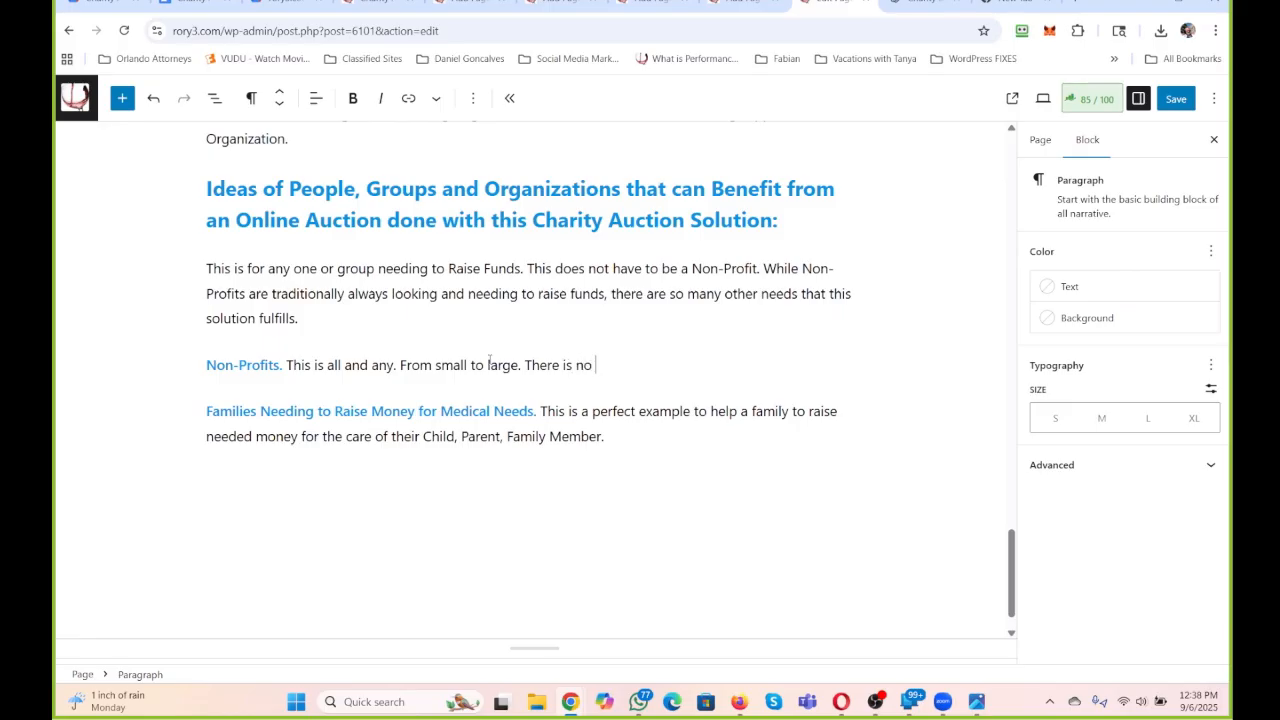
type(" Non-Profit that cannot bene")
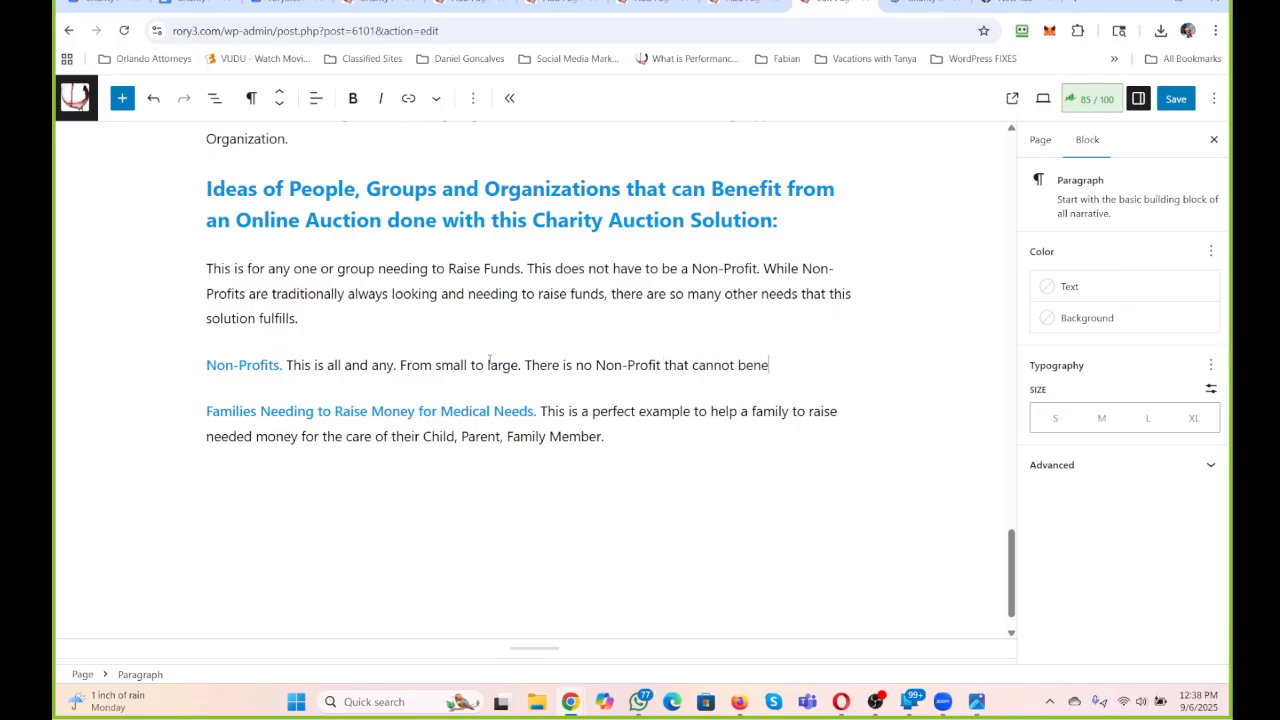
type("fit in their awareness and rai")
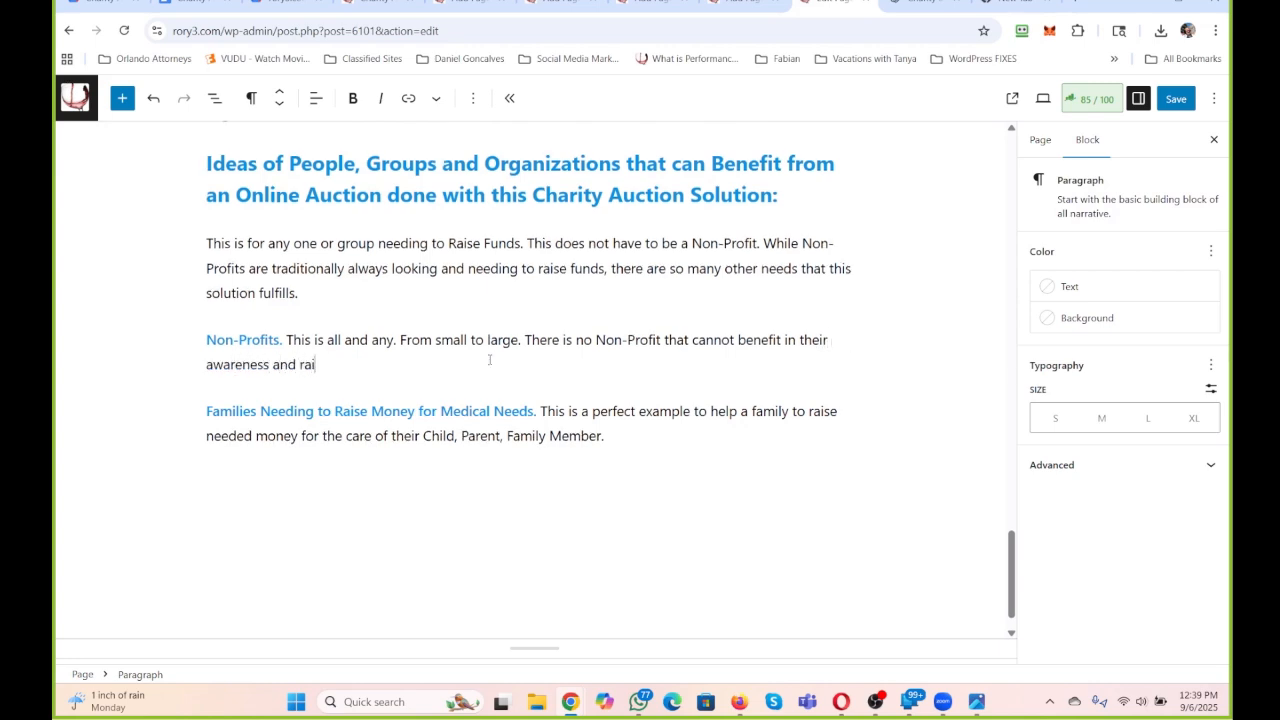
type("sing capital needs ")
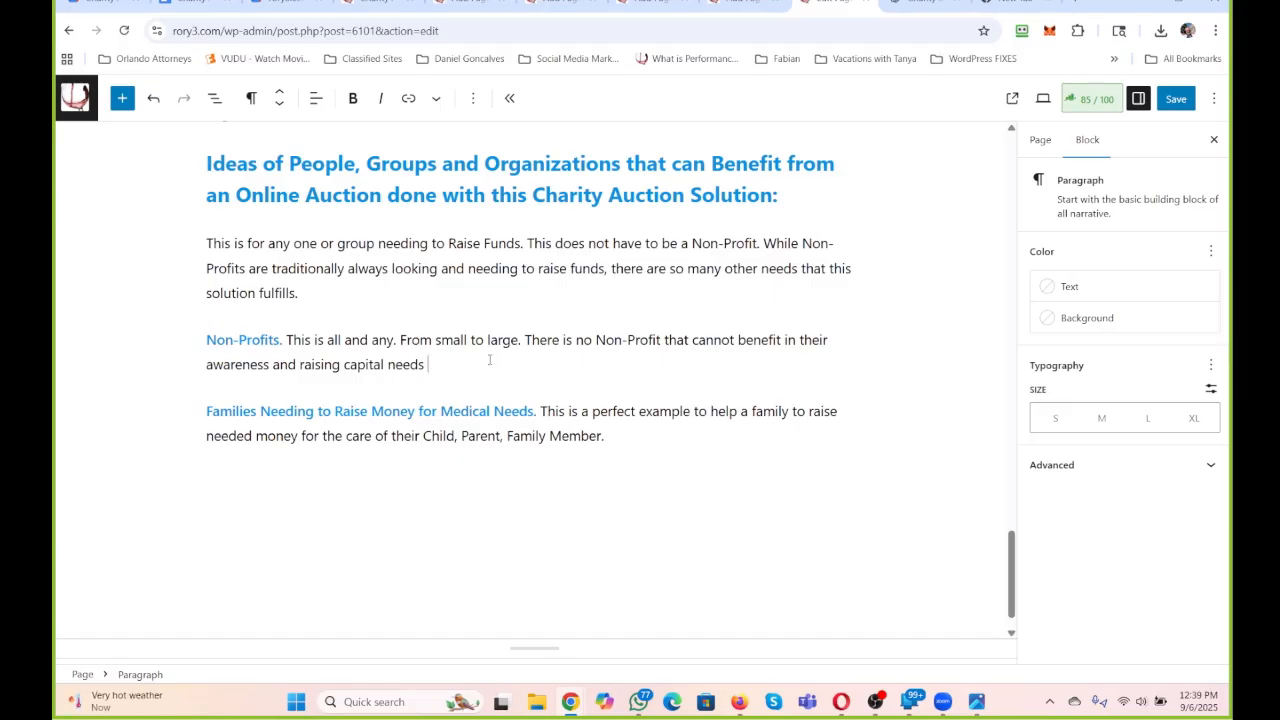
type("with this solution.")
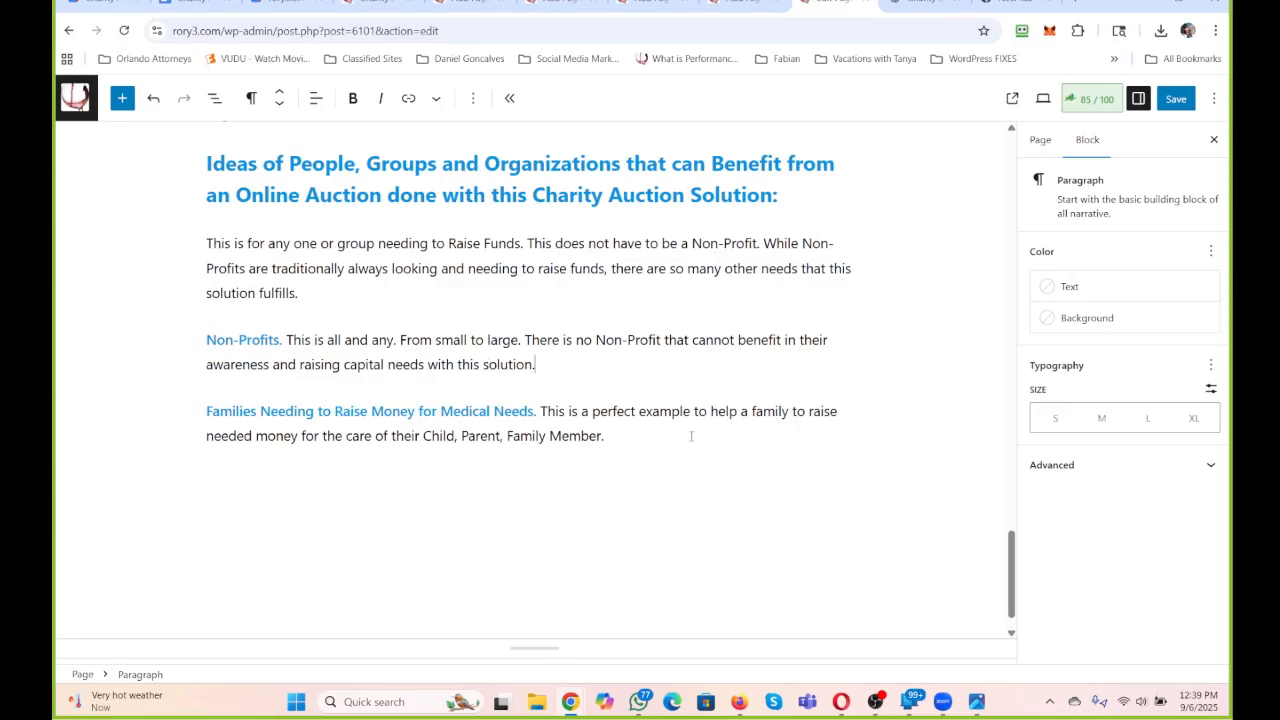
Add a new paragraph below the families idea: "Individuals. Needing help with Medical Bills, or Life Altering Situations.".
key("Return")
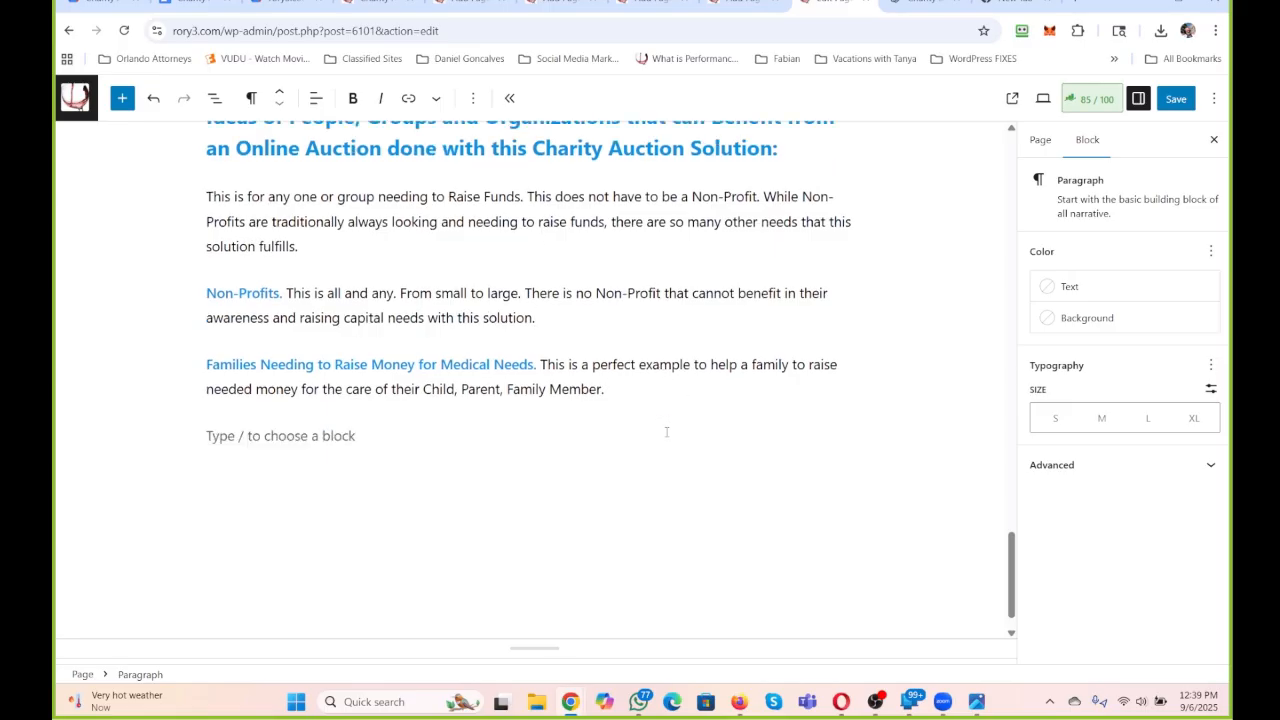
type("Individua")
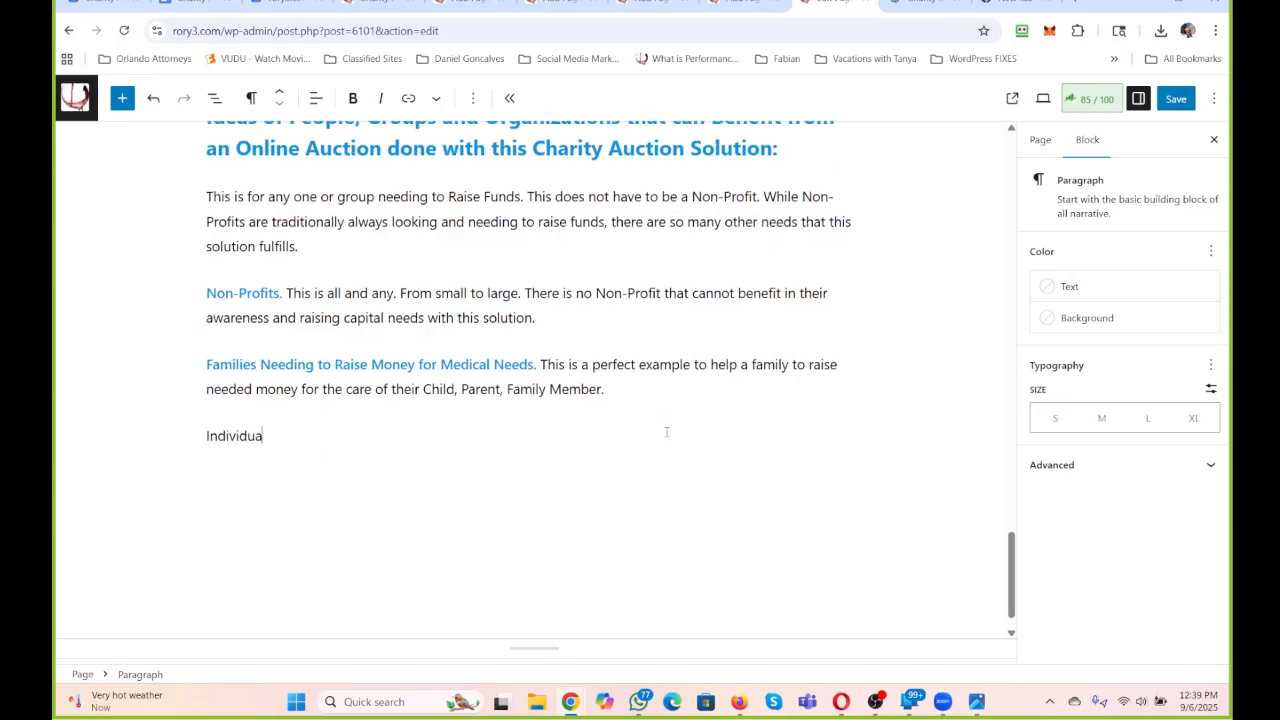
type("ls. Needing help wi")
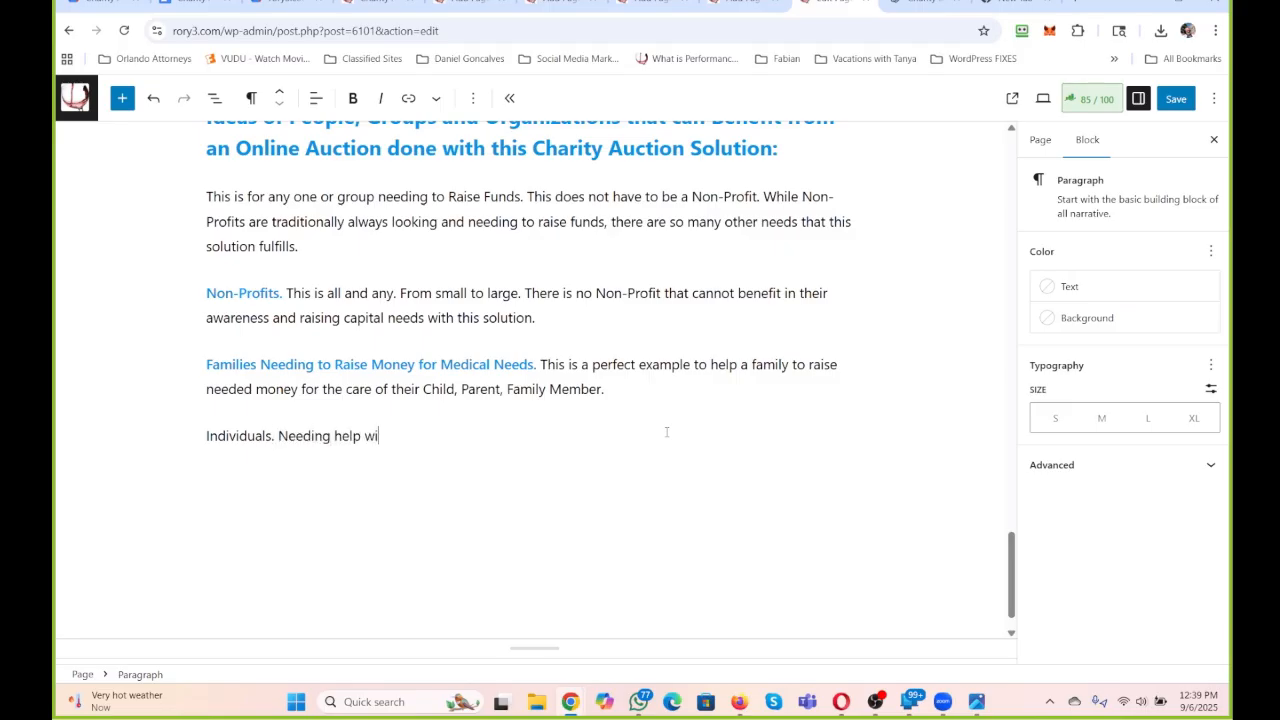
type("th")
type("Medical Bills, or ")
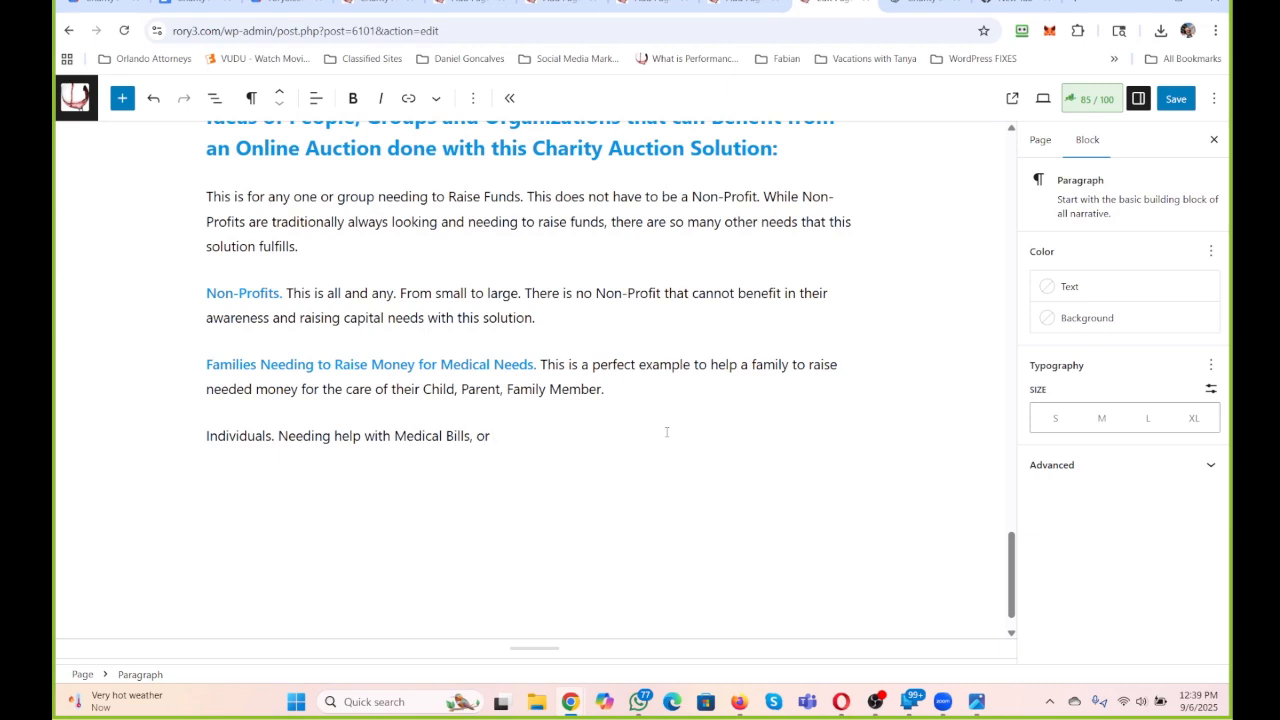
type("Life Altering Situations. ")
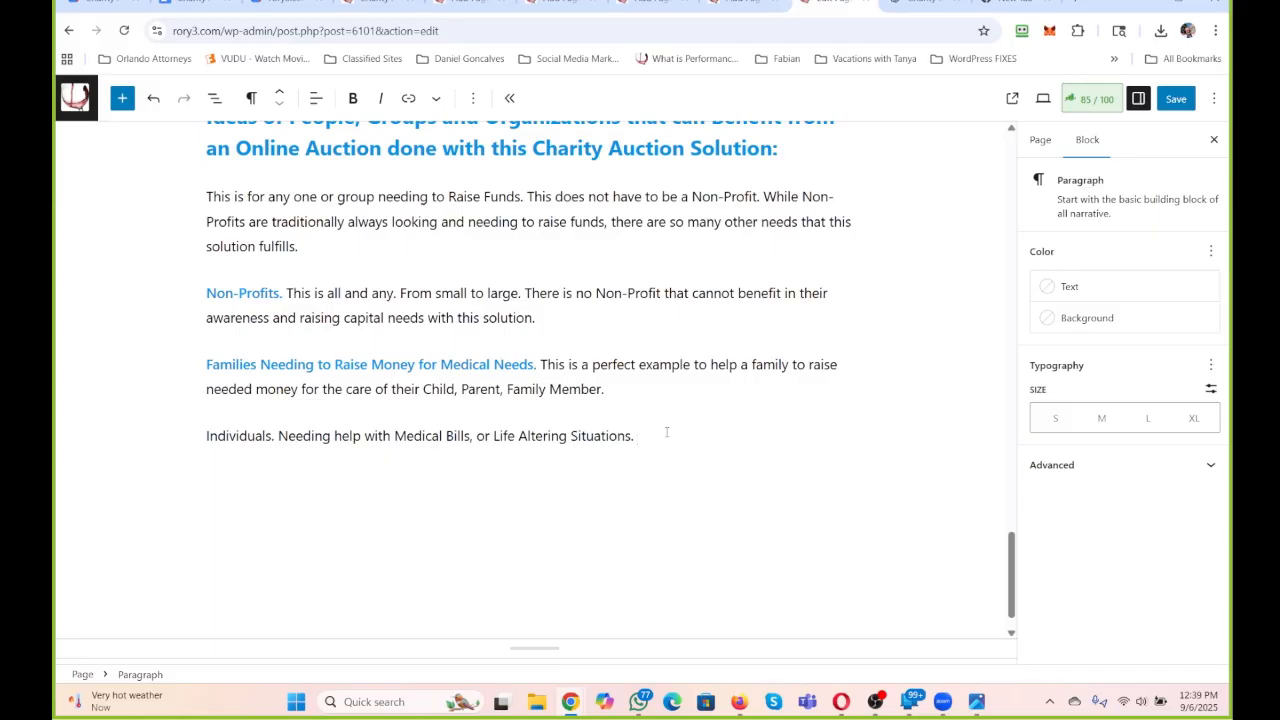
type("Basically if you ")
type("woud")
Continue the Individuals paragraph: "Basically if you were to create a Go Fund Me or other type of program, this is another solution.".
key("BackSpace")
key("BackSpace")
type("ere to create")
key("BackSpace")
key("BackSpace")
type("ate a ")
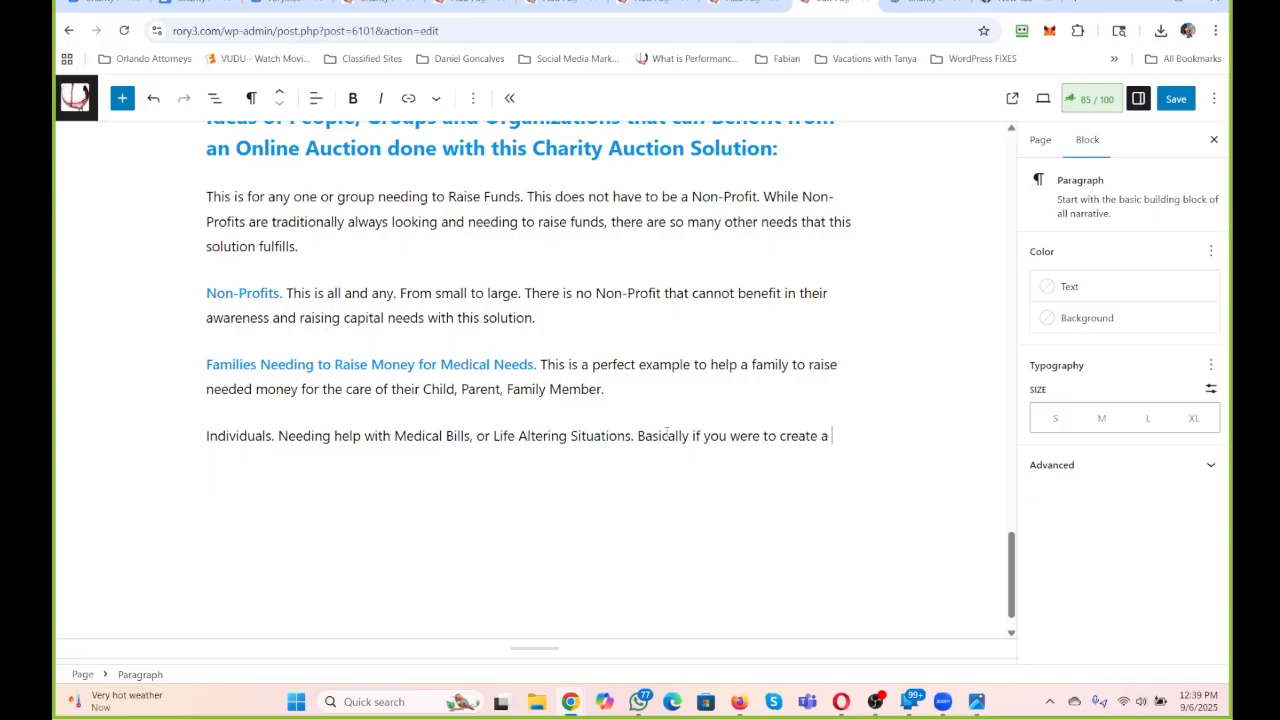
type("Go Fund Me or o")
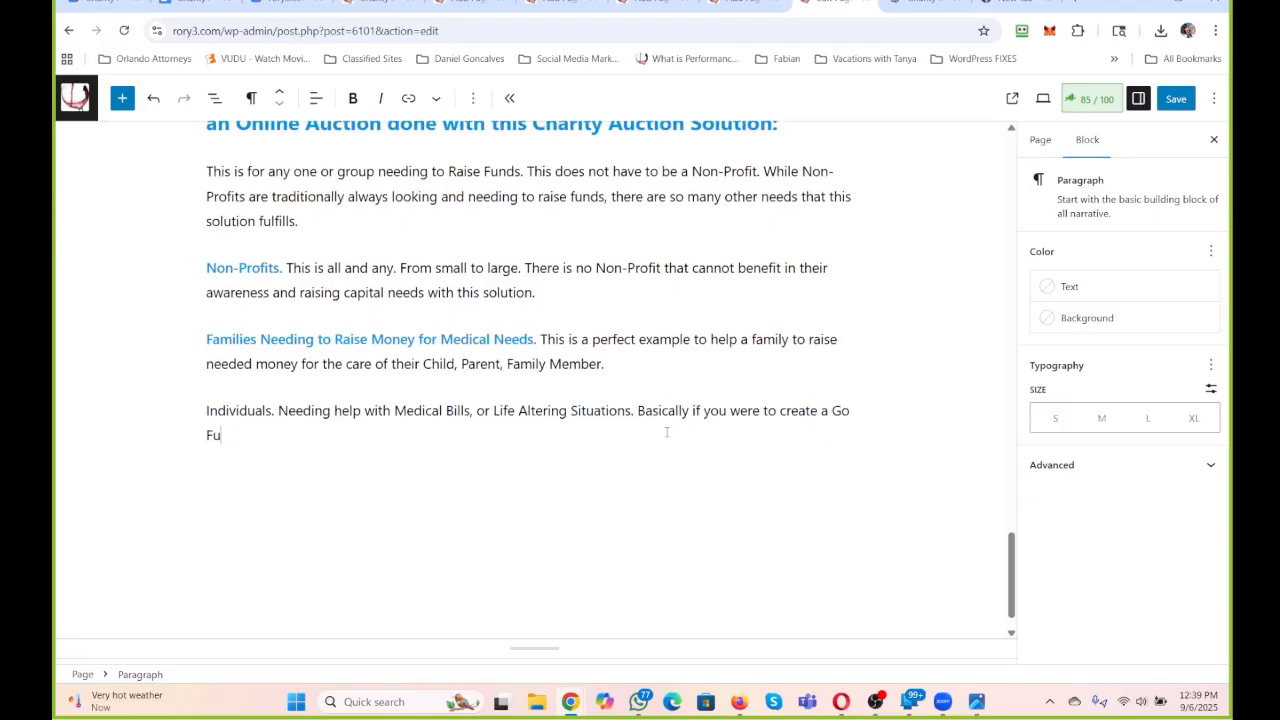
type("ther type of f")
key("BackSpace")
type("program, this is a")
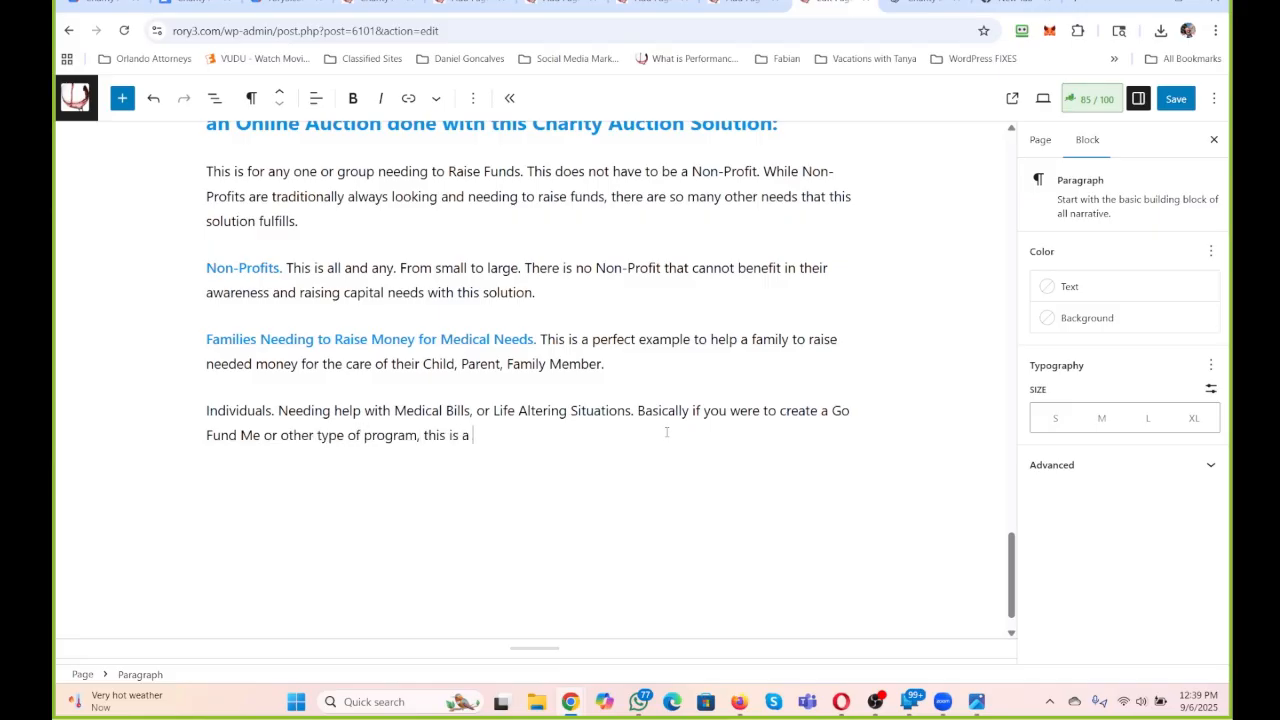
type("nother solution. One in which")
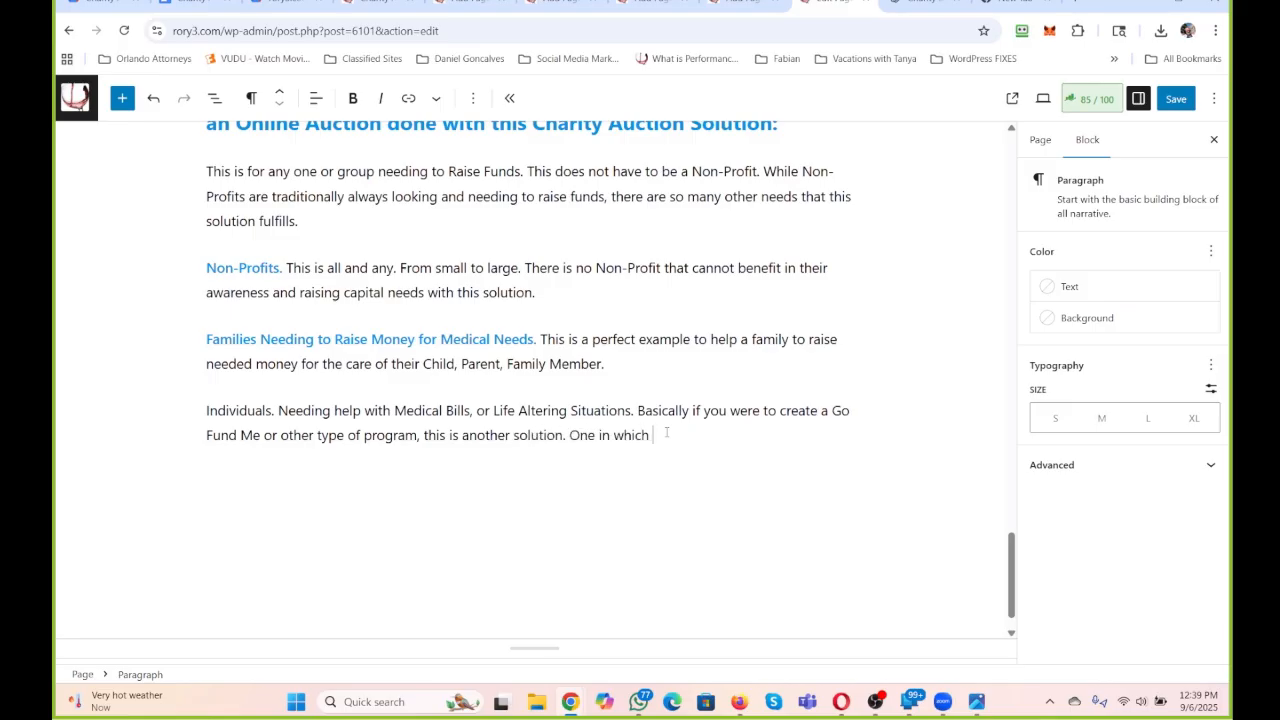
type(" the participatants are al")
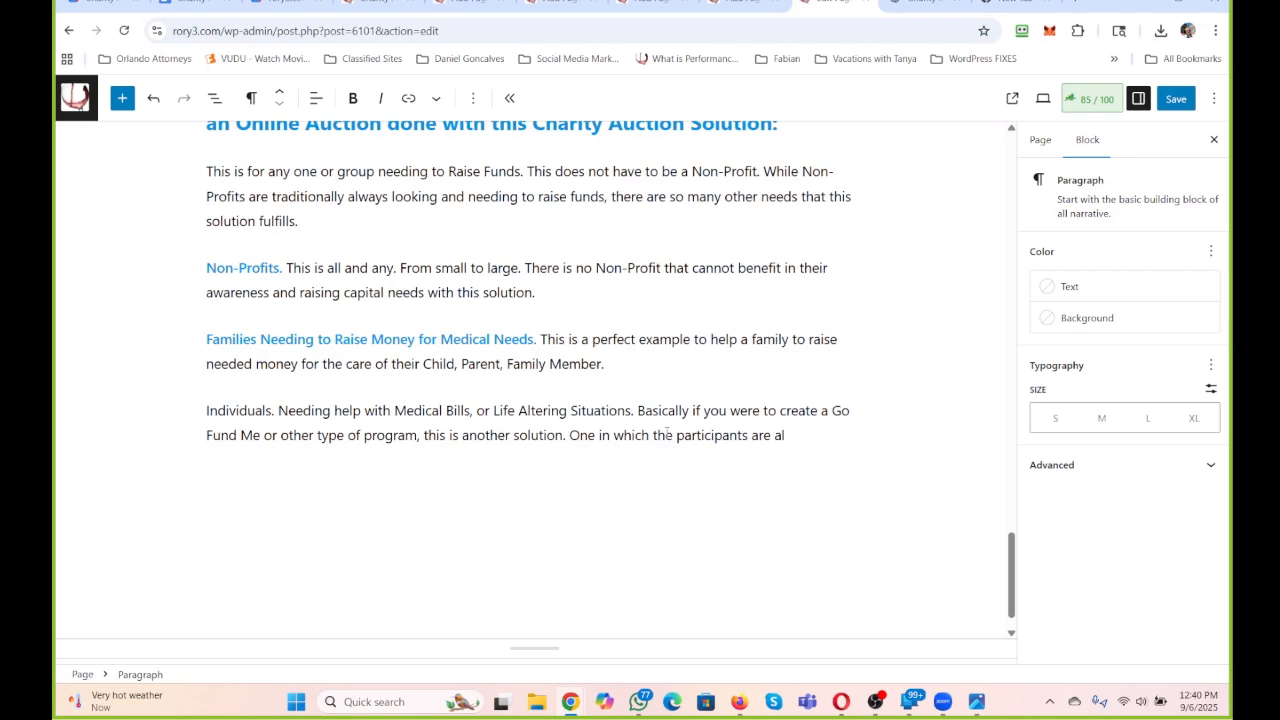
type("so getting something for the")
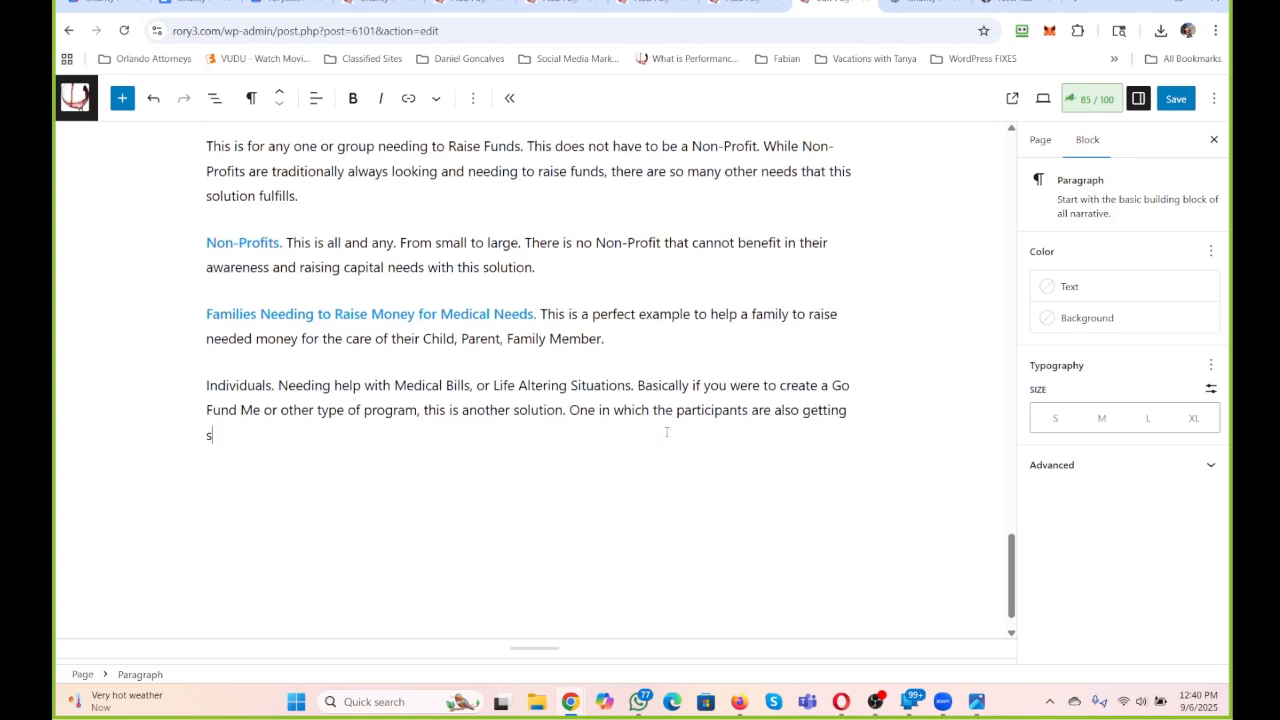
type("ir")
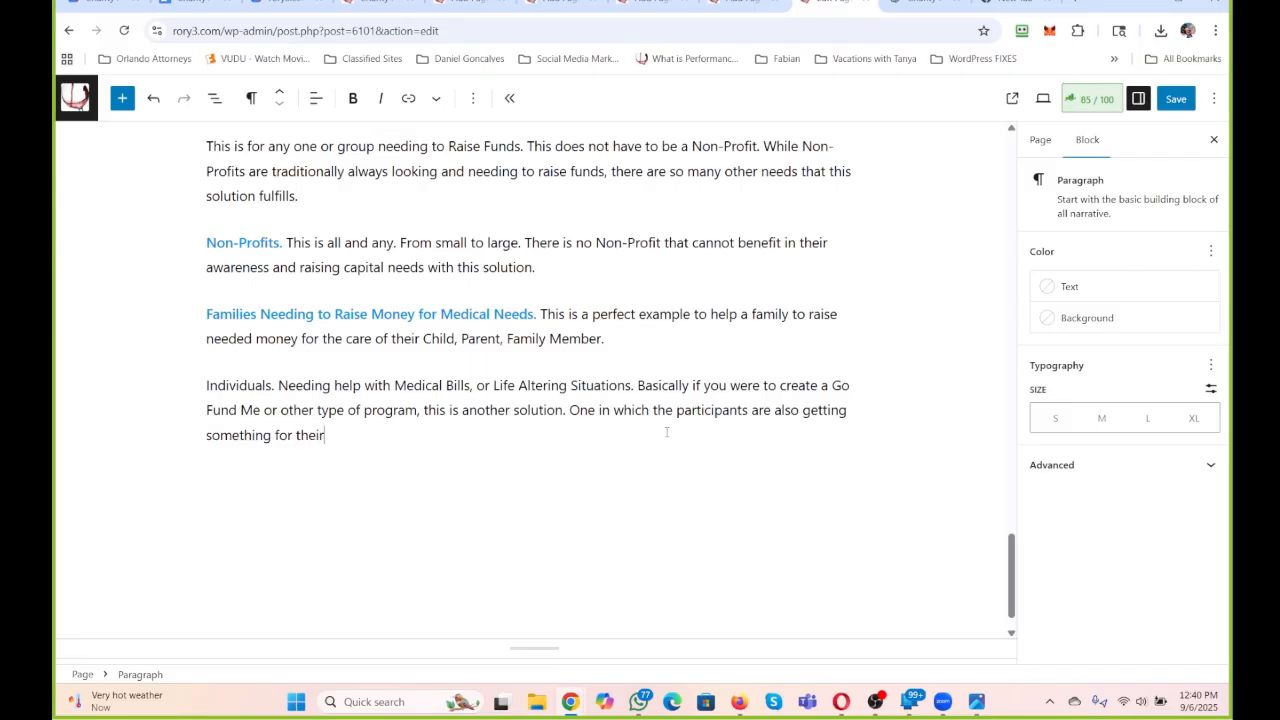
type(" contributions.")
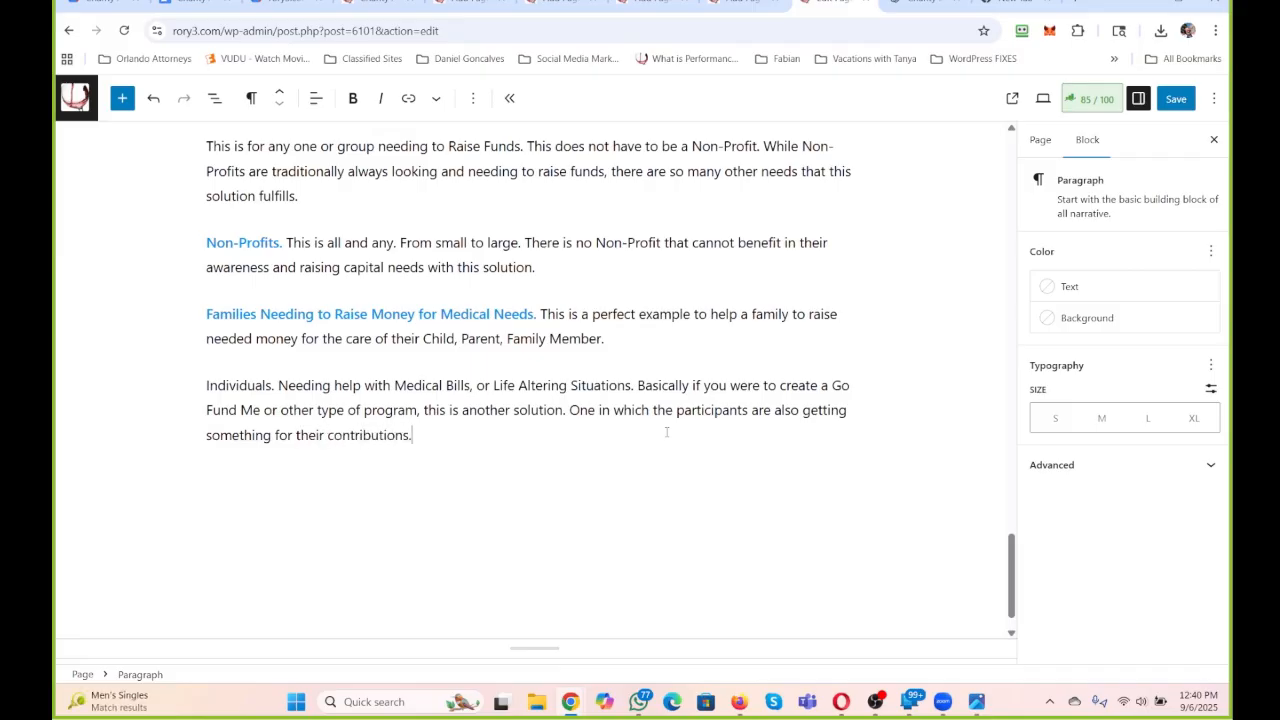
Start a new paragraph below the Individuals idea with "Movie Studios, or Independent".
key("Return")
type("Movie")
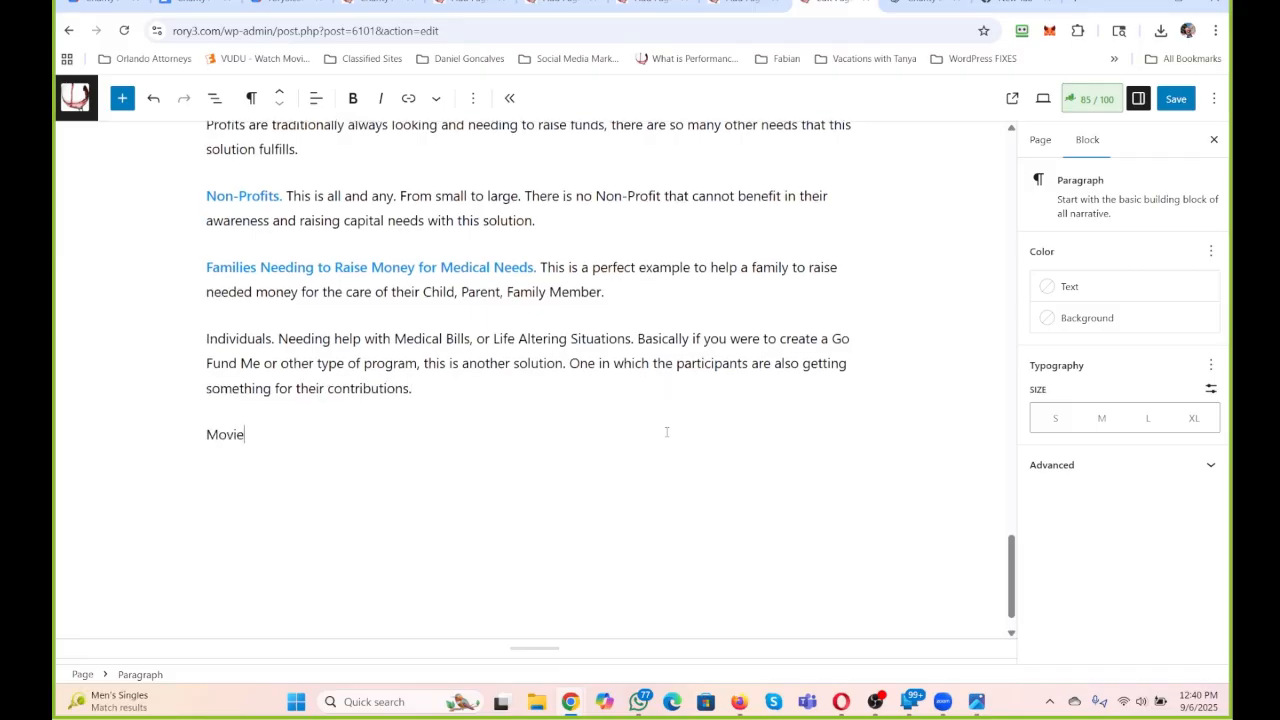
type("s")
type(" Sut")
key("BackSpace")
key("BackSpace")
type("tudios, or Indebe")
key("BackSpace")
key("BackSpace")
type("pend")
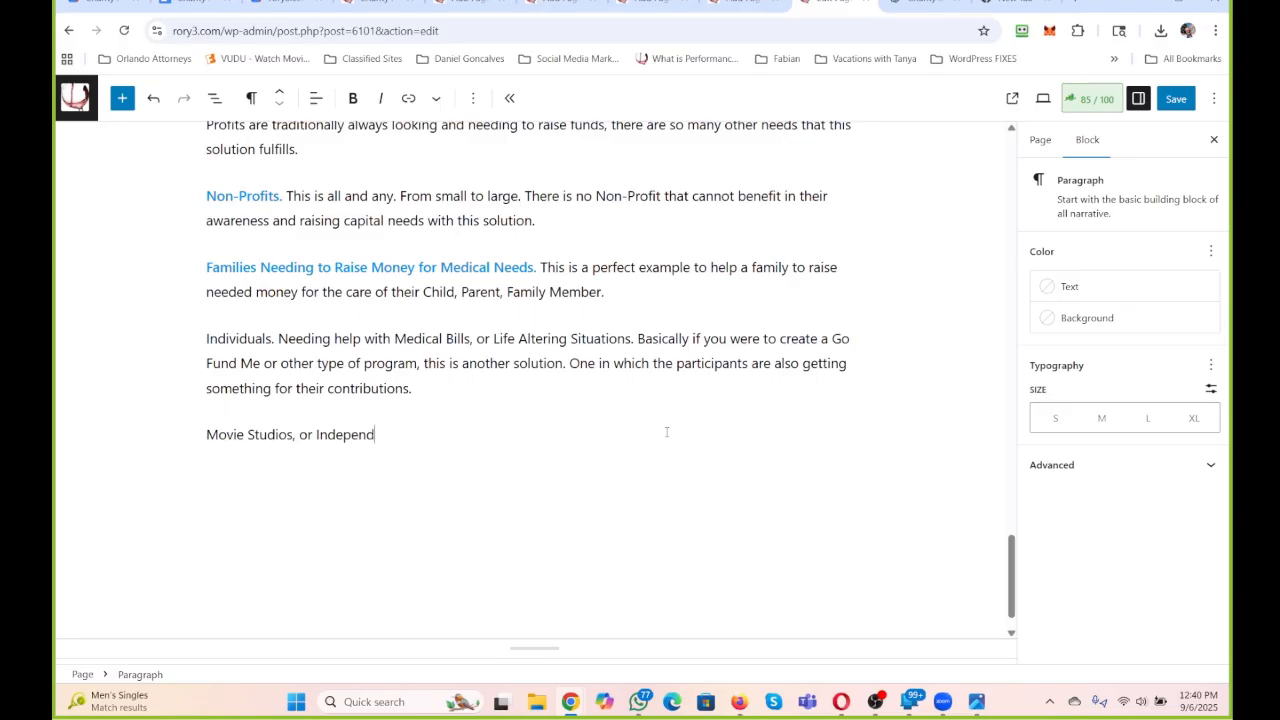
type("ent Filsms. Same as raising mon")
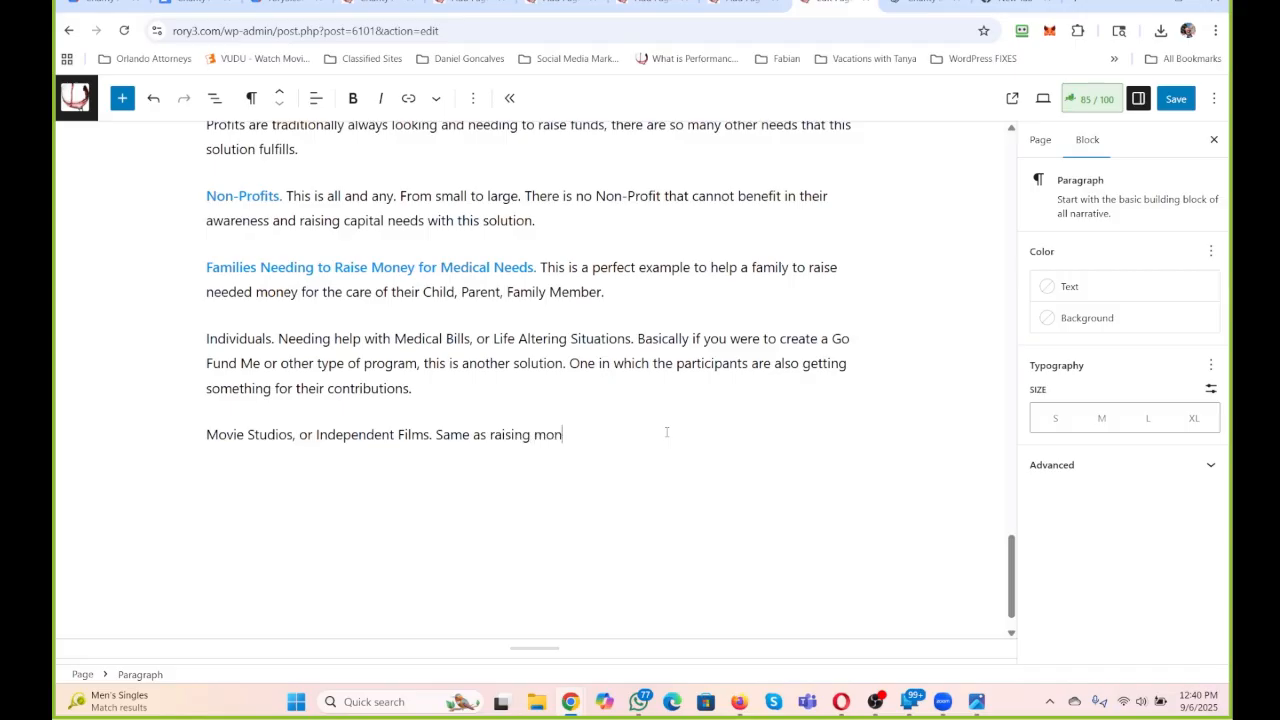
type("ey for a cause.")
Make the lead-in "Individuals." bold and color its text Vivid cyan blue.
left_click_drag(276, 338, 205, 339)
left_click(352, 98)
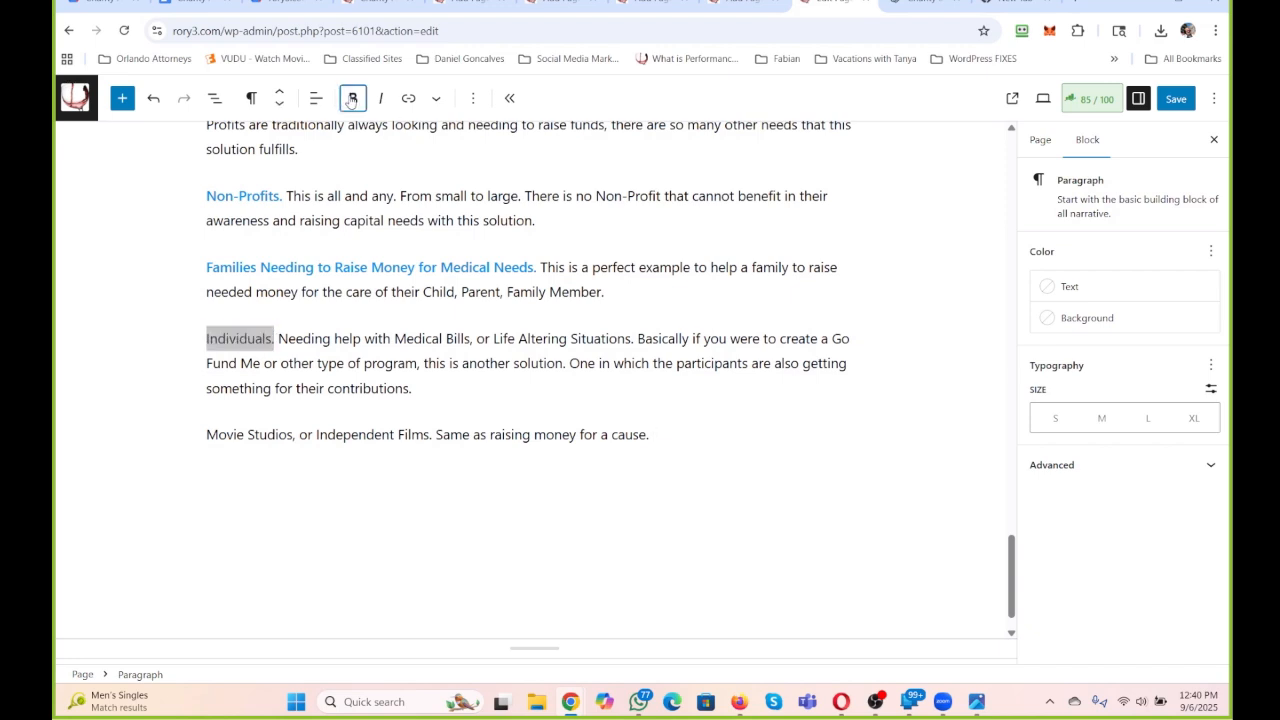
left_click(436, 100)
left_click(481, 182)
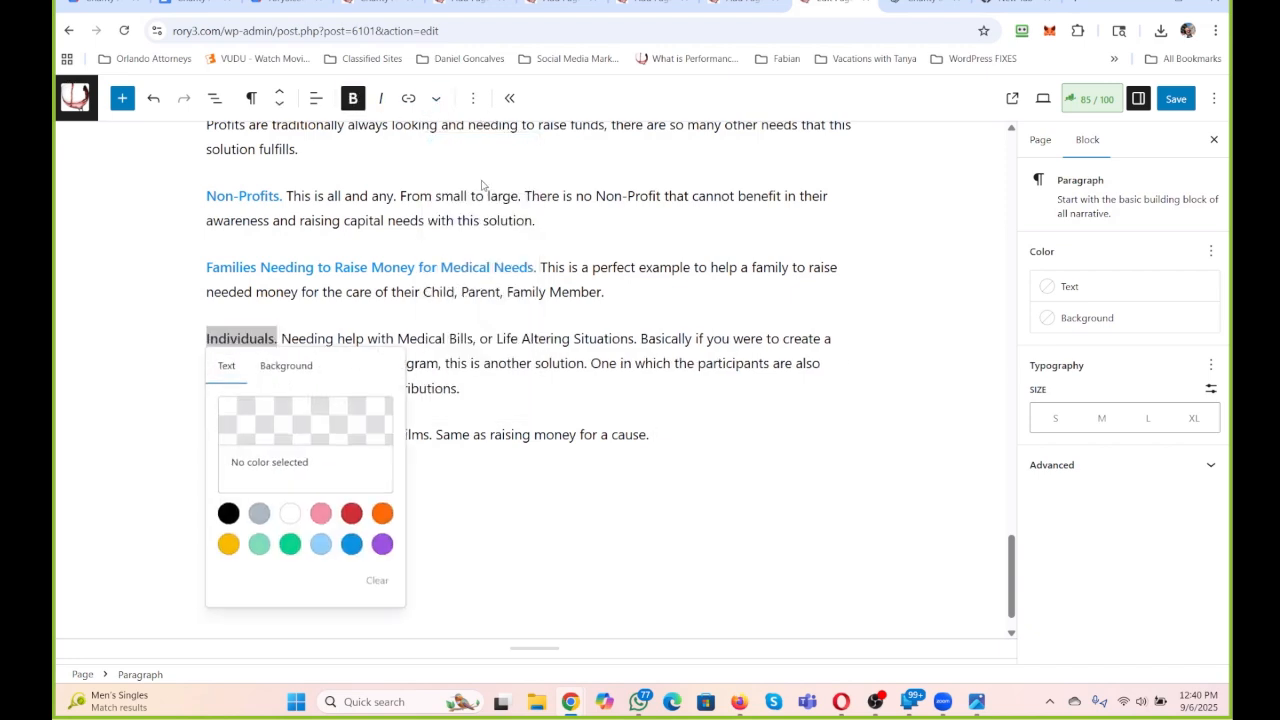
left_click(351, 544)
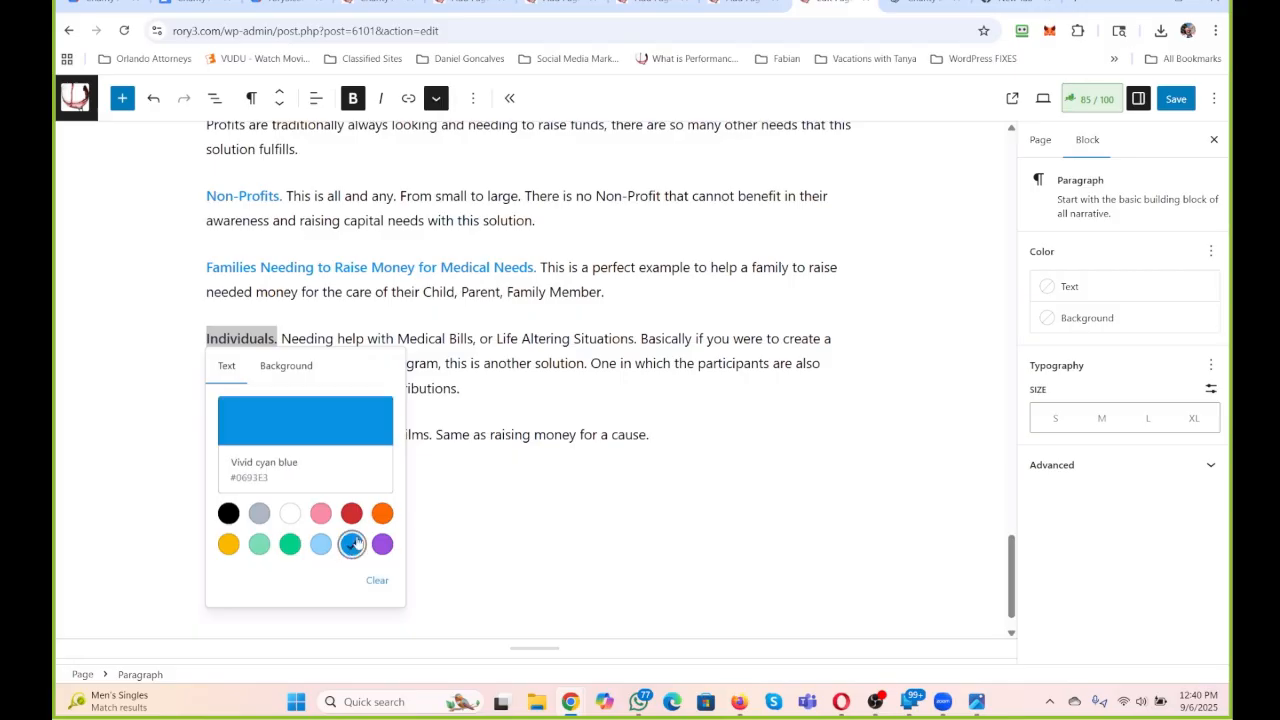
left_click(471, 338)
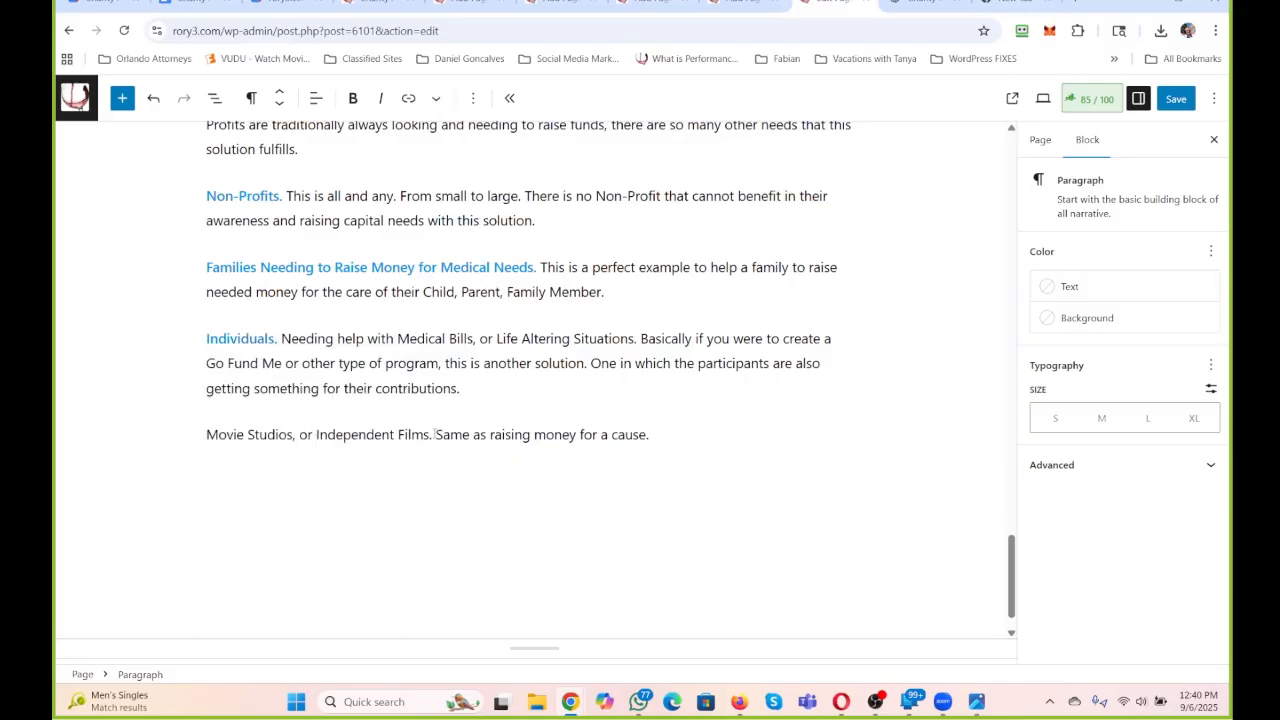
Make the lead-in "Movie Studios, or Independent Films." bold with the same blue text color as the other lead-ins.
left_click_drag(432, 434, 205, 435)
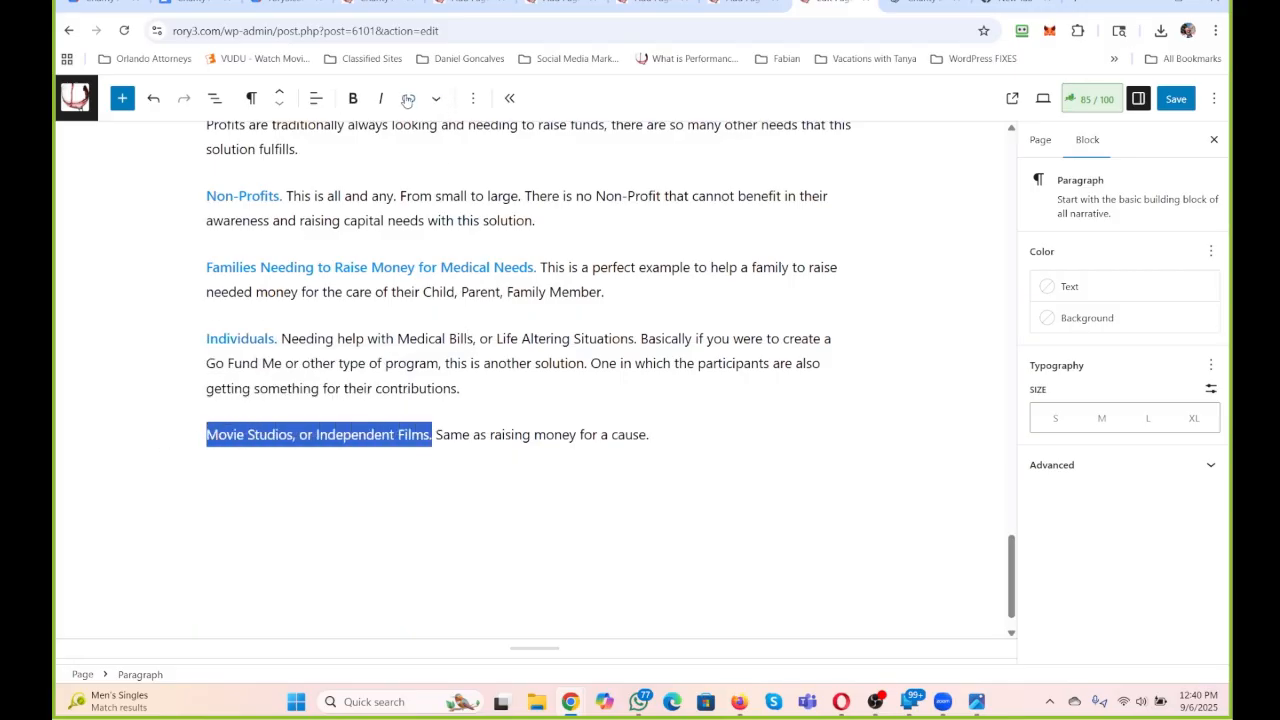
left_click(352, 98)
left_click(408, 98)
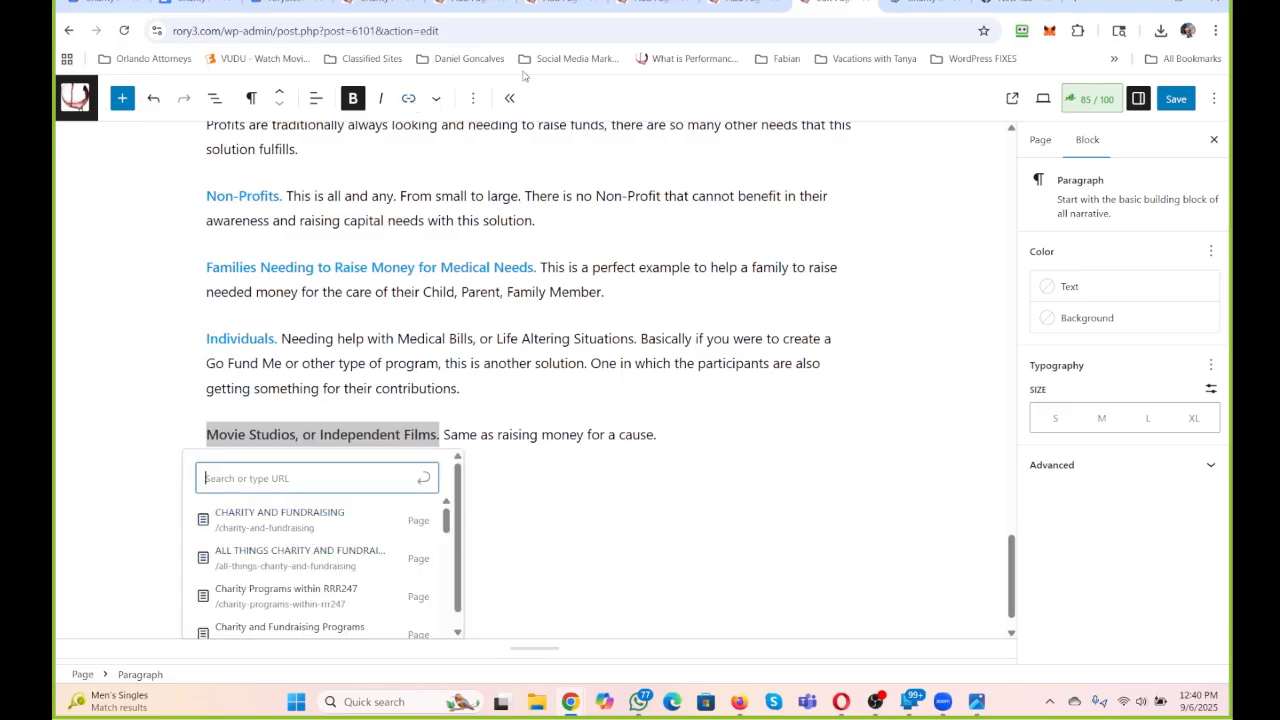
left_click(435, 99)
left_click(476, 186)
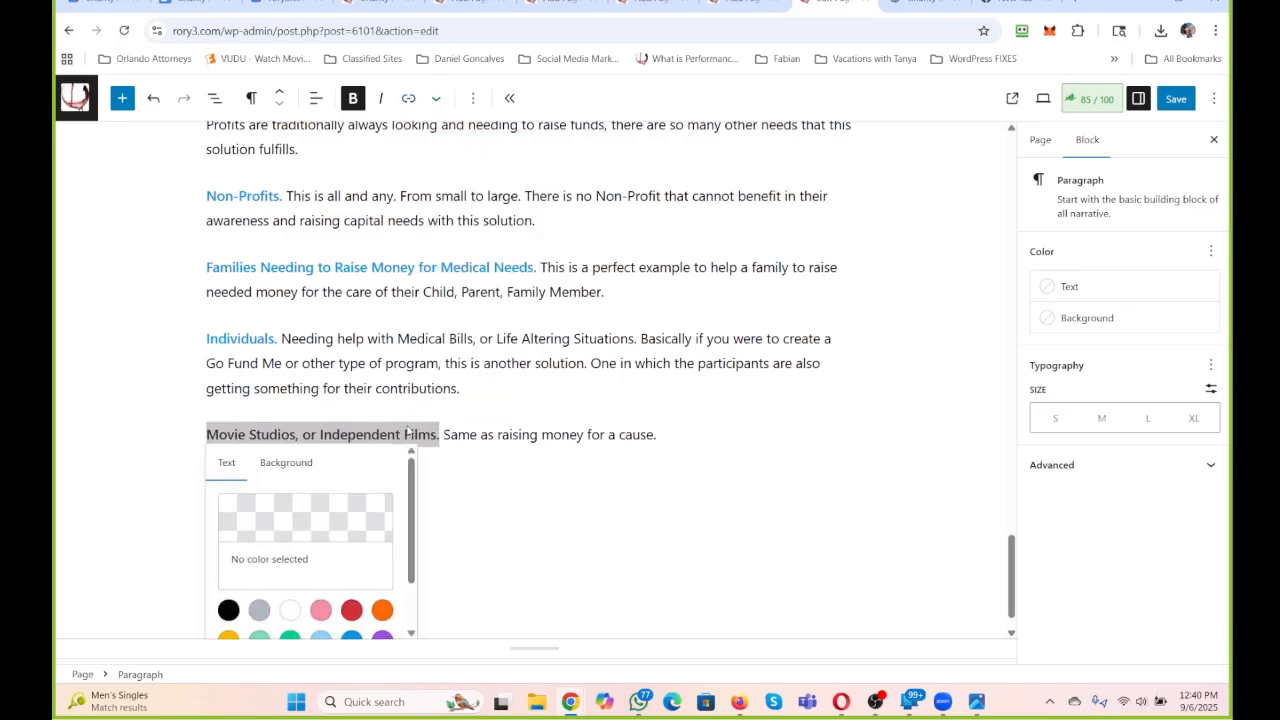
left_click(352, 638)
left_click(530, 457)
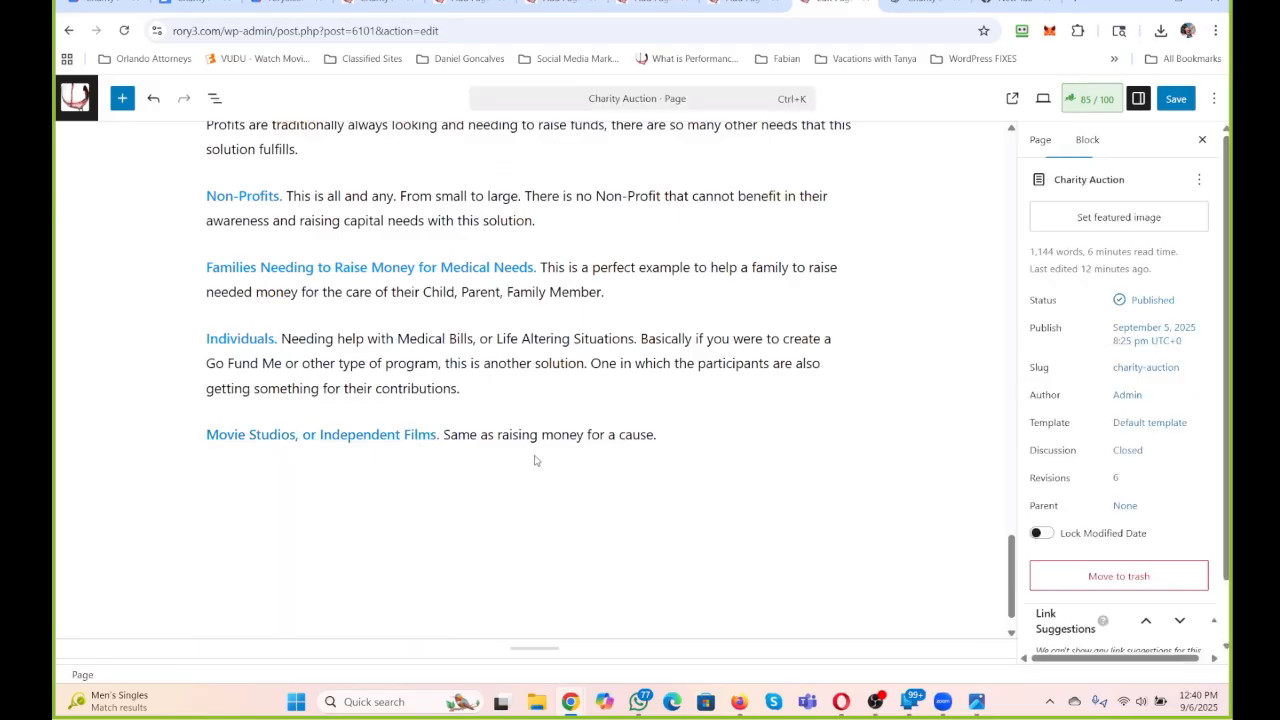
Add a new paragraph below the Movie Studios idea beginning "Start-Ups or New Product Innovations.".
scroll(535, 455, "down", 1)
scroll(537, 453, "up", 3)
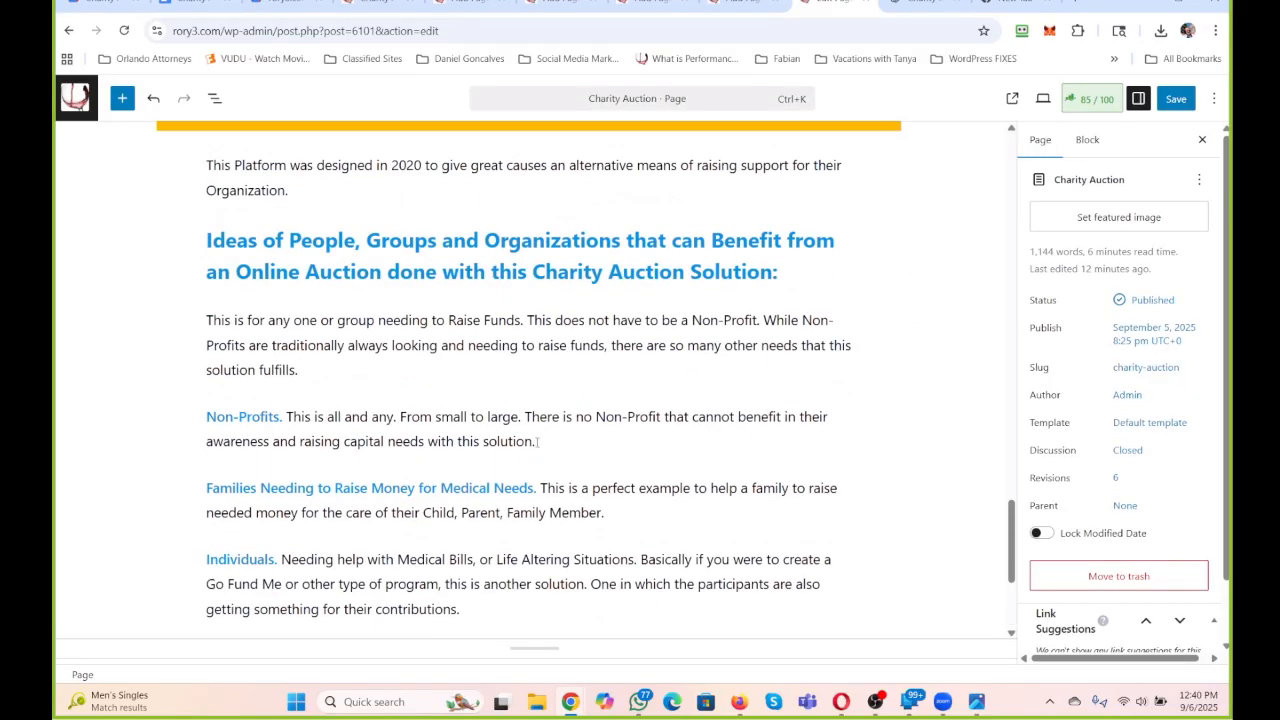
scroll(549, 416, "down", 2)
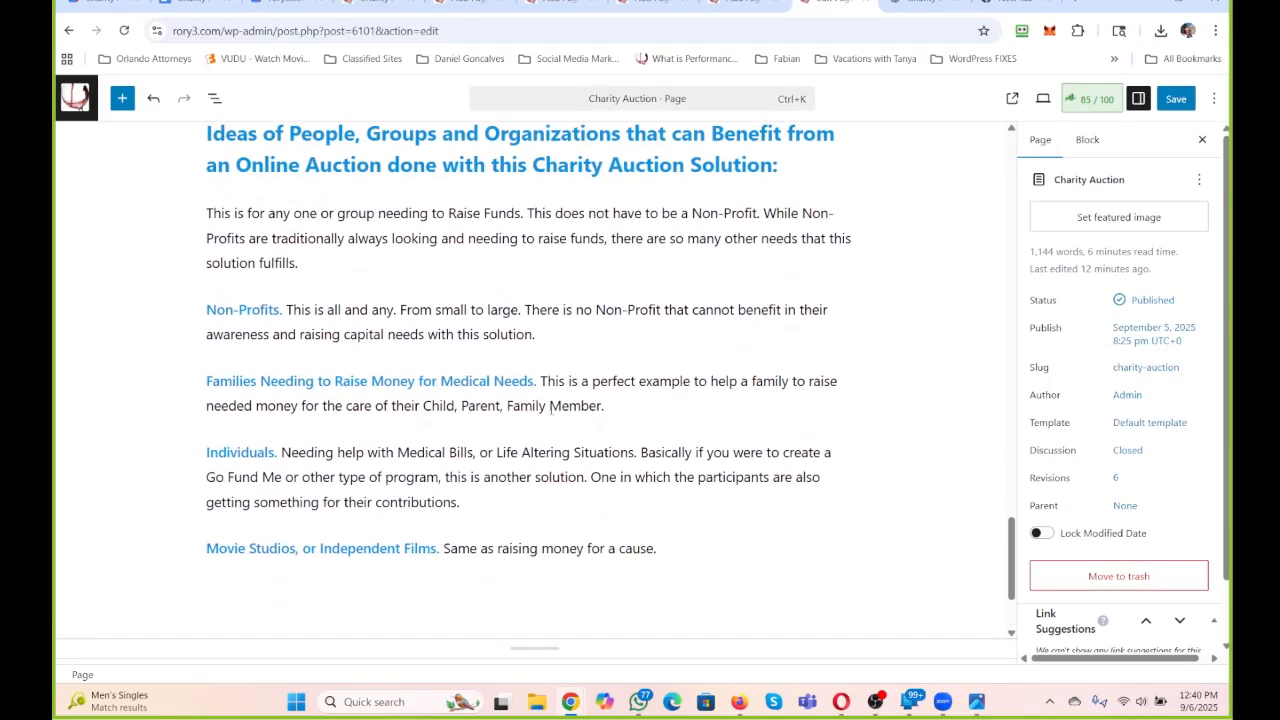
left_click(754, 537)
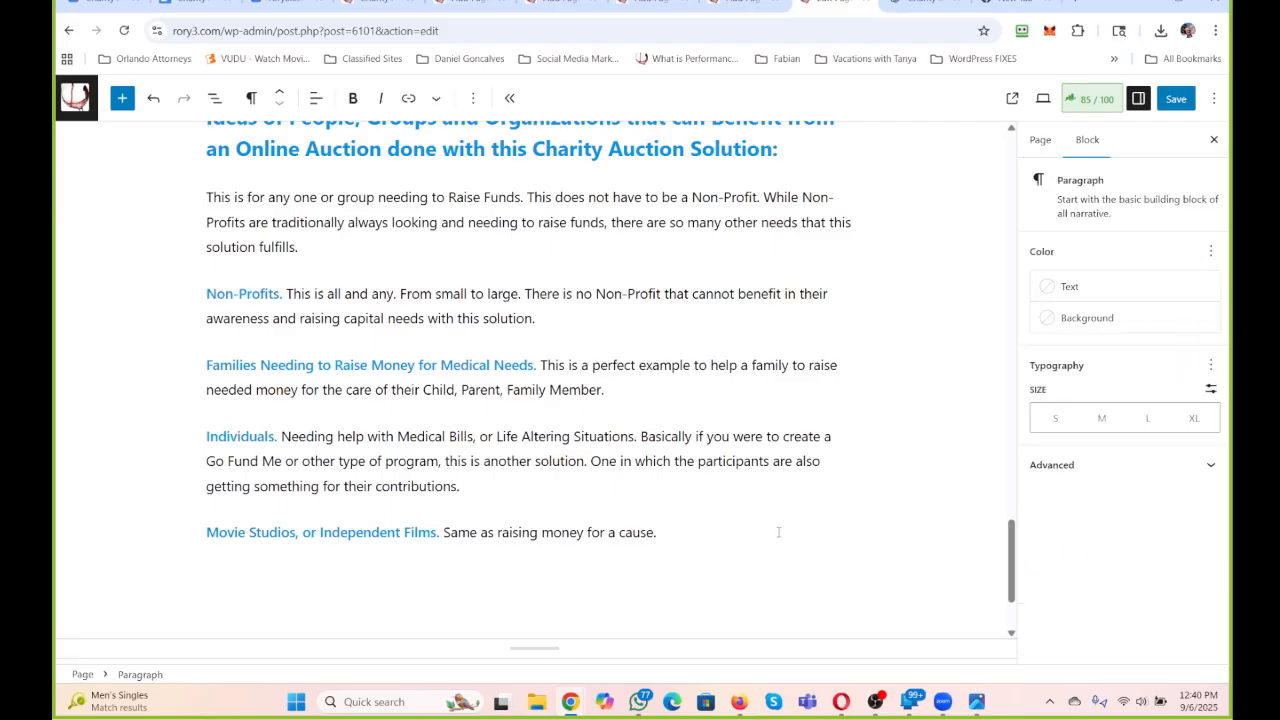
key("Return")
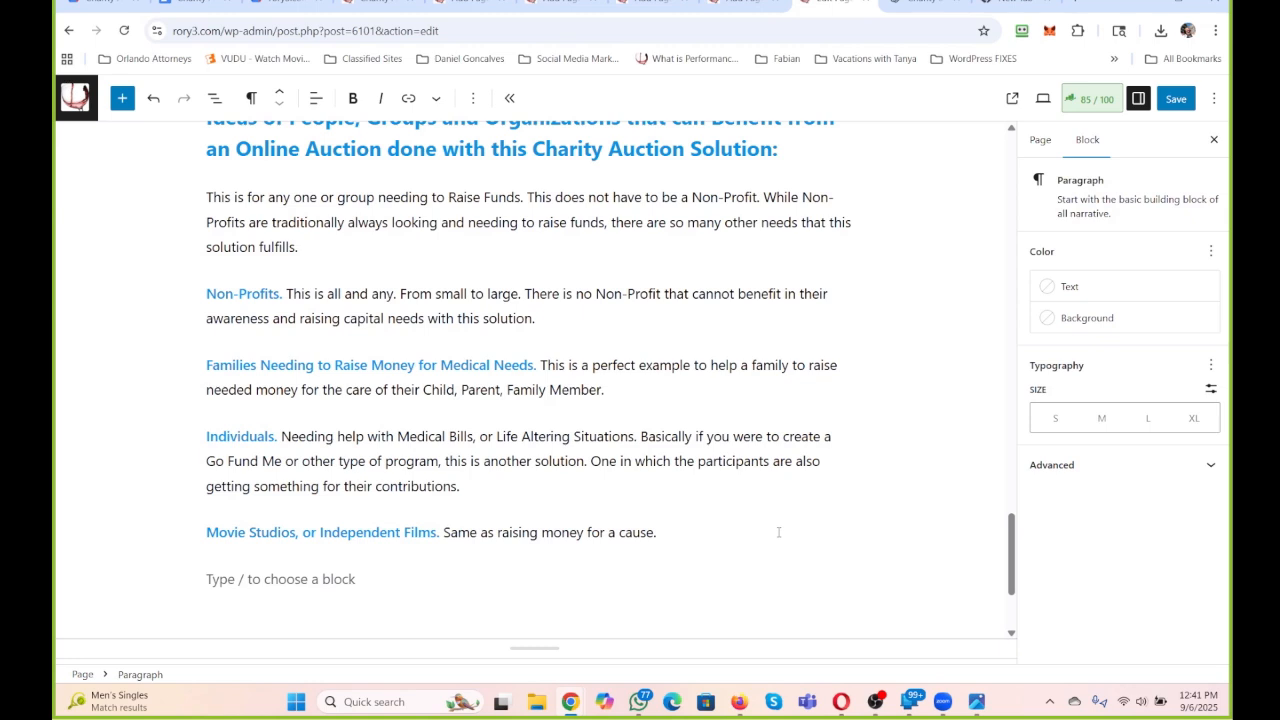
type("S")
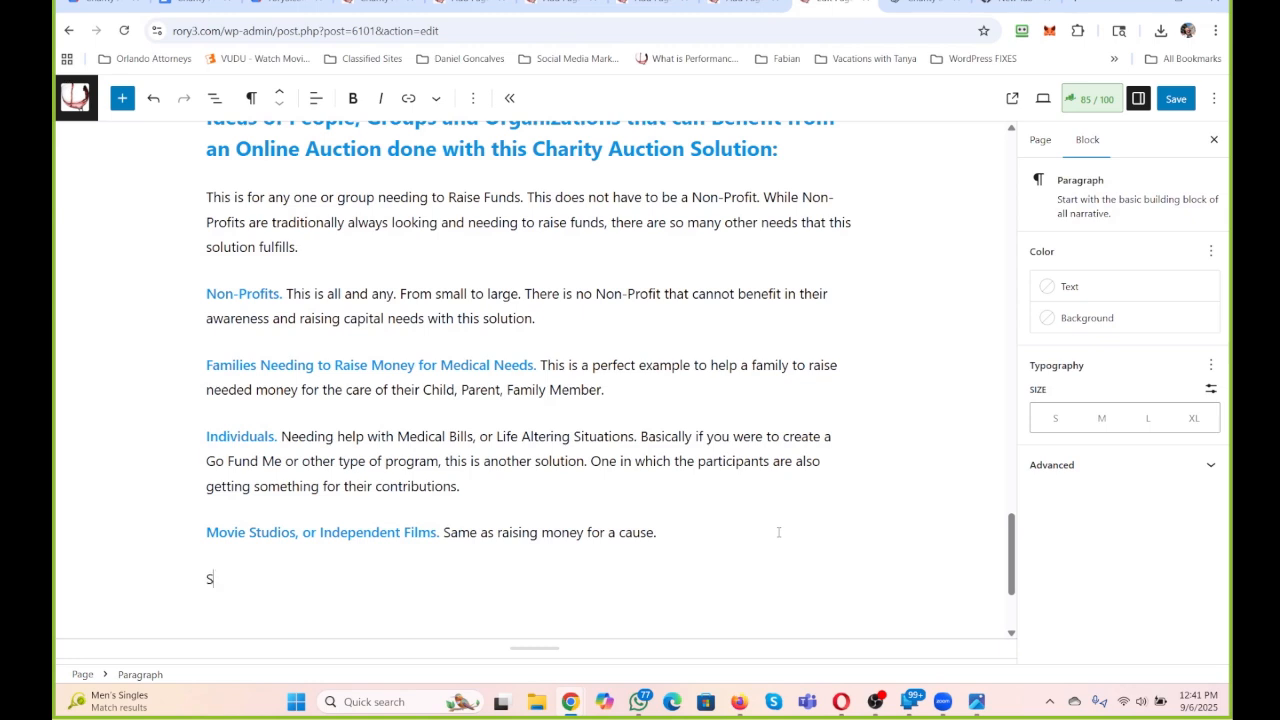
type("tart-Ups or New Produc")
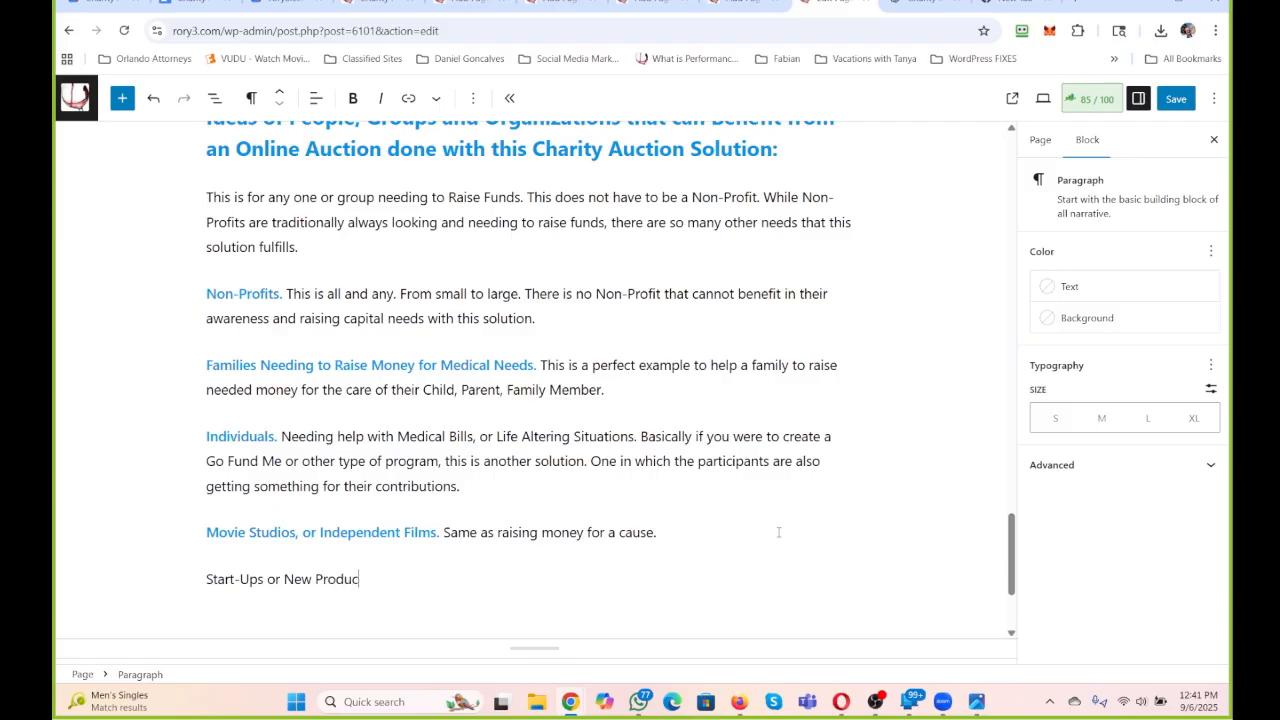
type("t ")
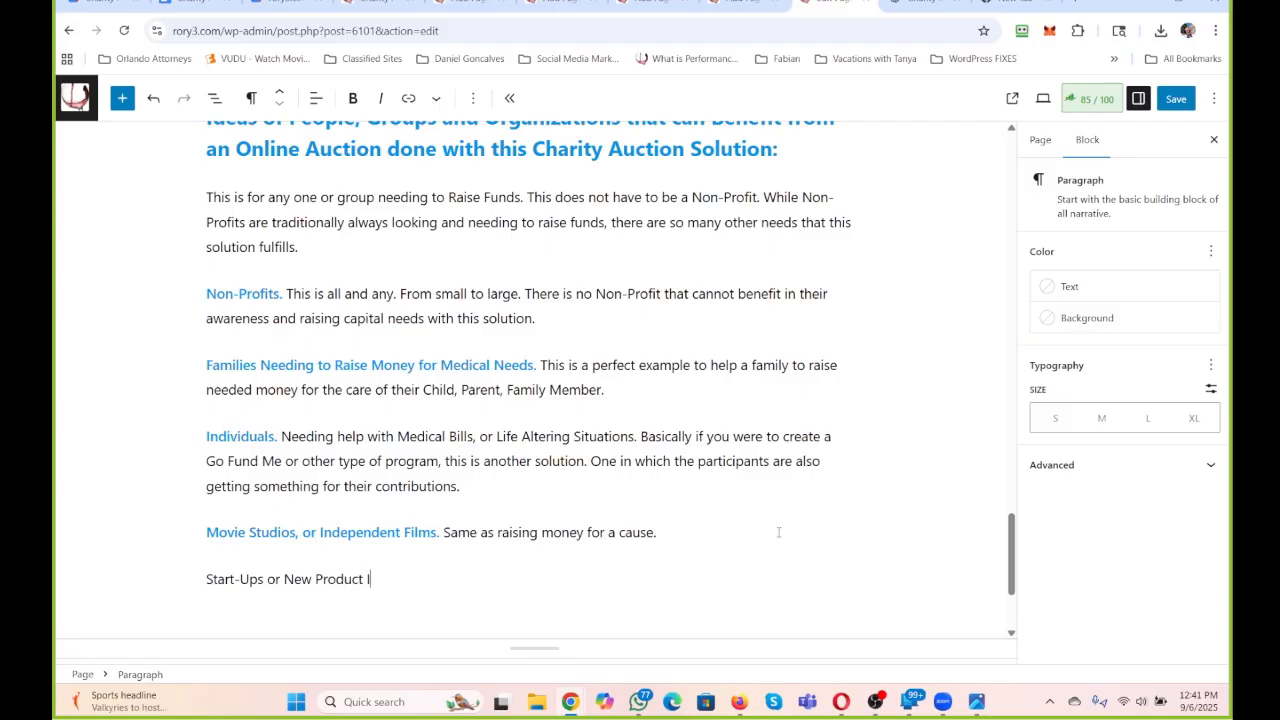
type("Innovations. This is perfect to get a")
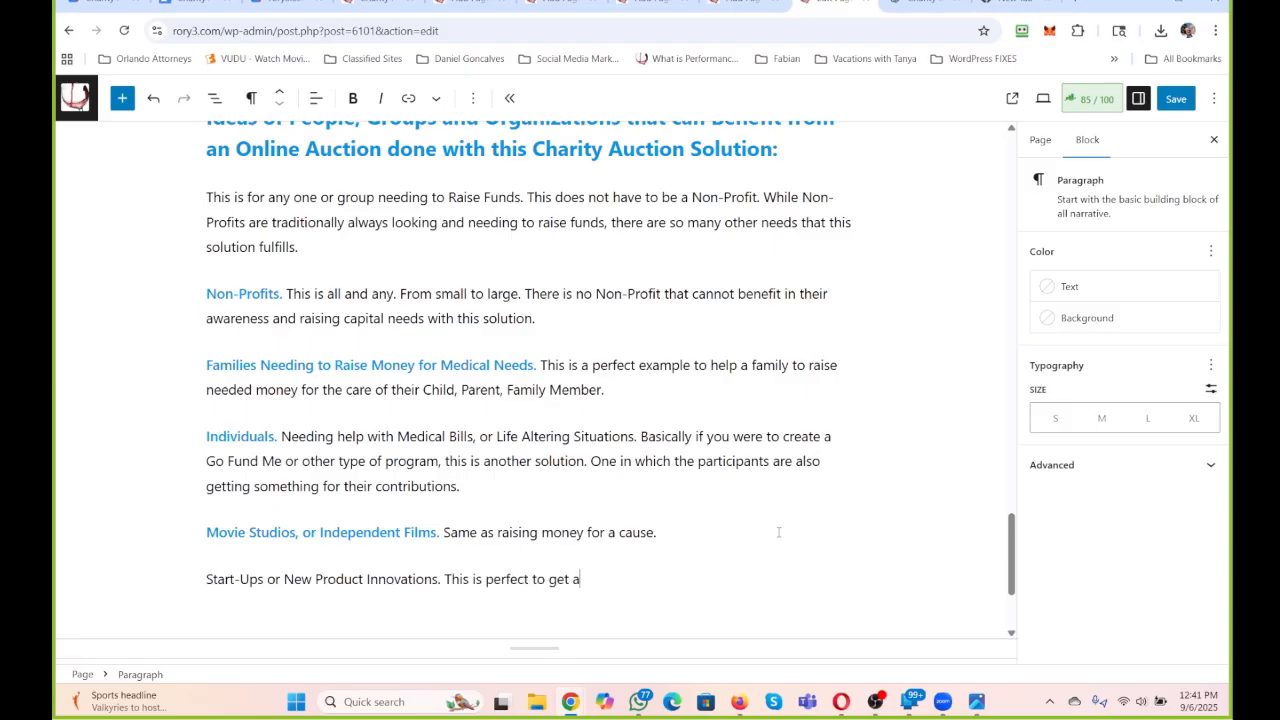
Finish the Start-Ups paragraph with "This is perfect to get awareness and support from the Community.".
type("wareness and support from the ")
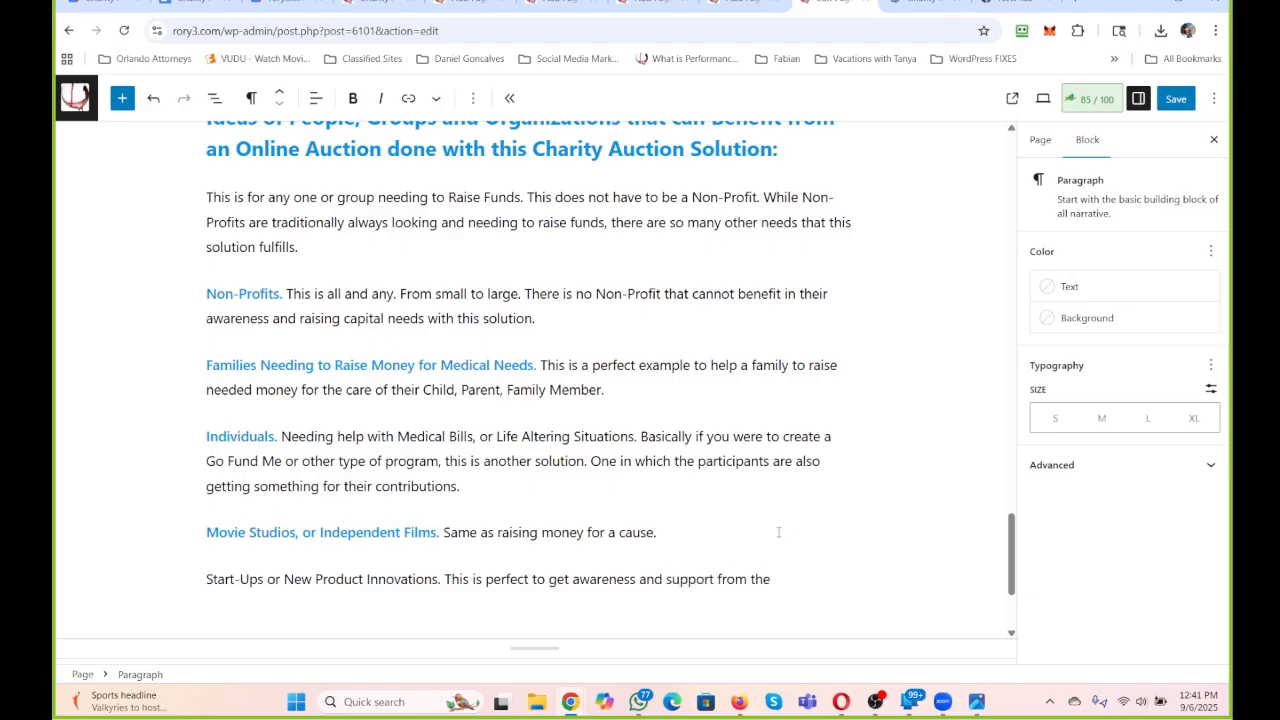
type("Community.")
Start a new paragraph below the Start-Ups idea with "Animals. For Pet Shelters, Zoos,".
key("Return")
type("Animal")
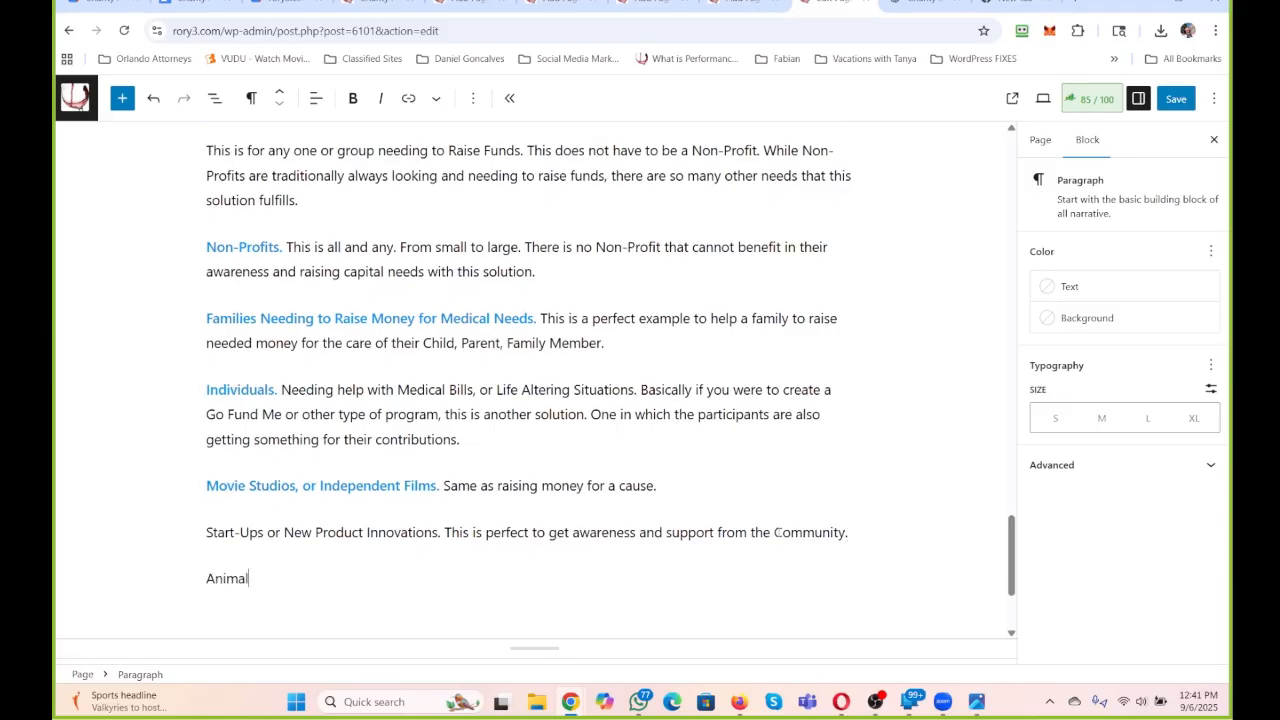
type("s. For Pet Shelters, Zoos, ")
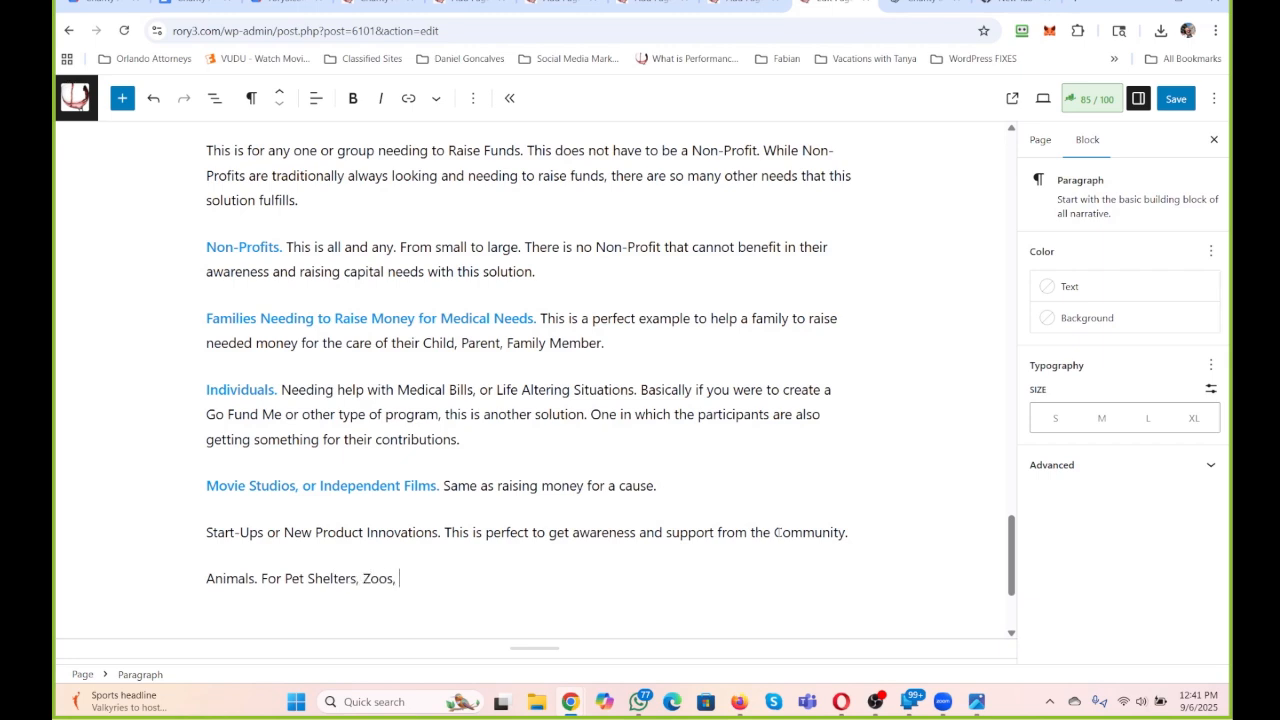
type("Resuces")
Finish the Animals paragraph with "Rescues, and so many additional avenues with Animals.".
key("BackSpace")
key("BackSpace")
key("BackSpace")
type("cues, and so many ")
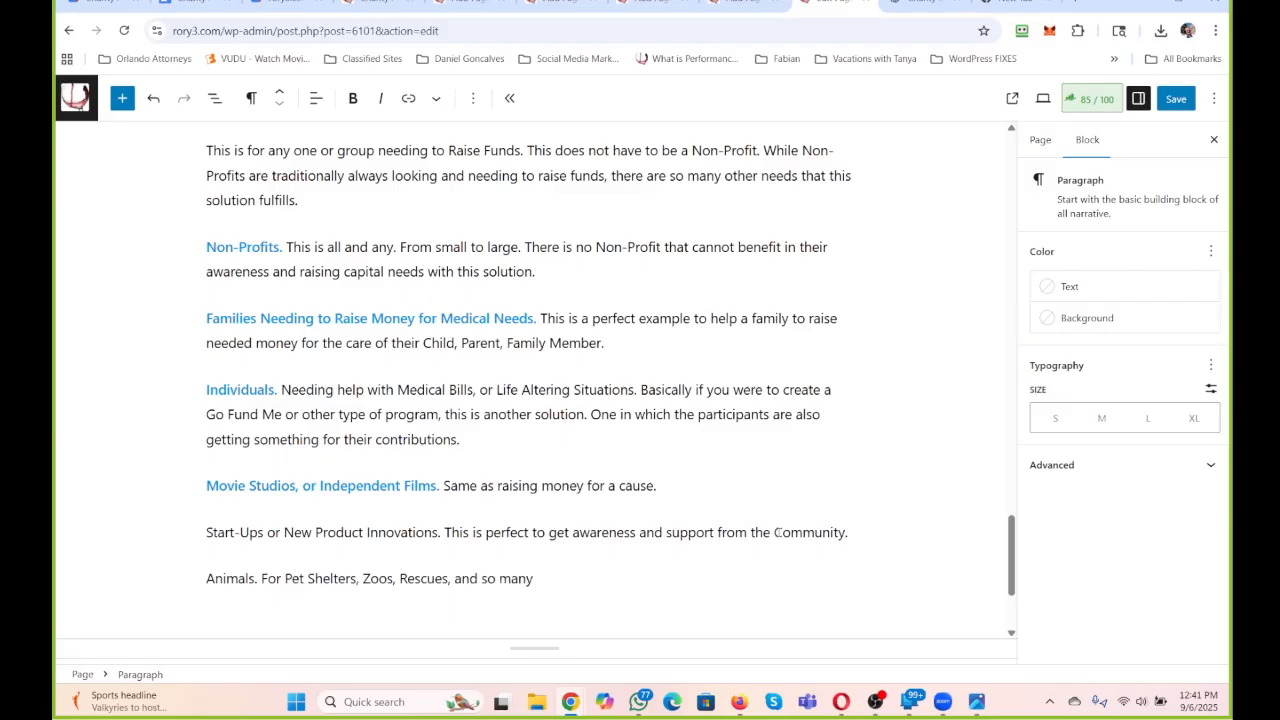
type("additional avenues with A")
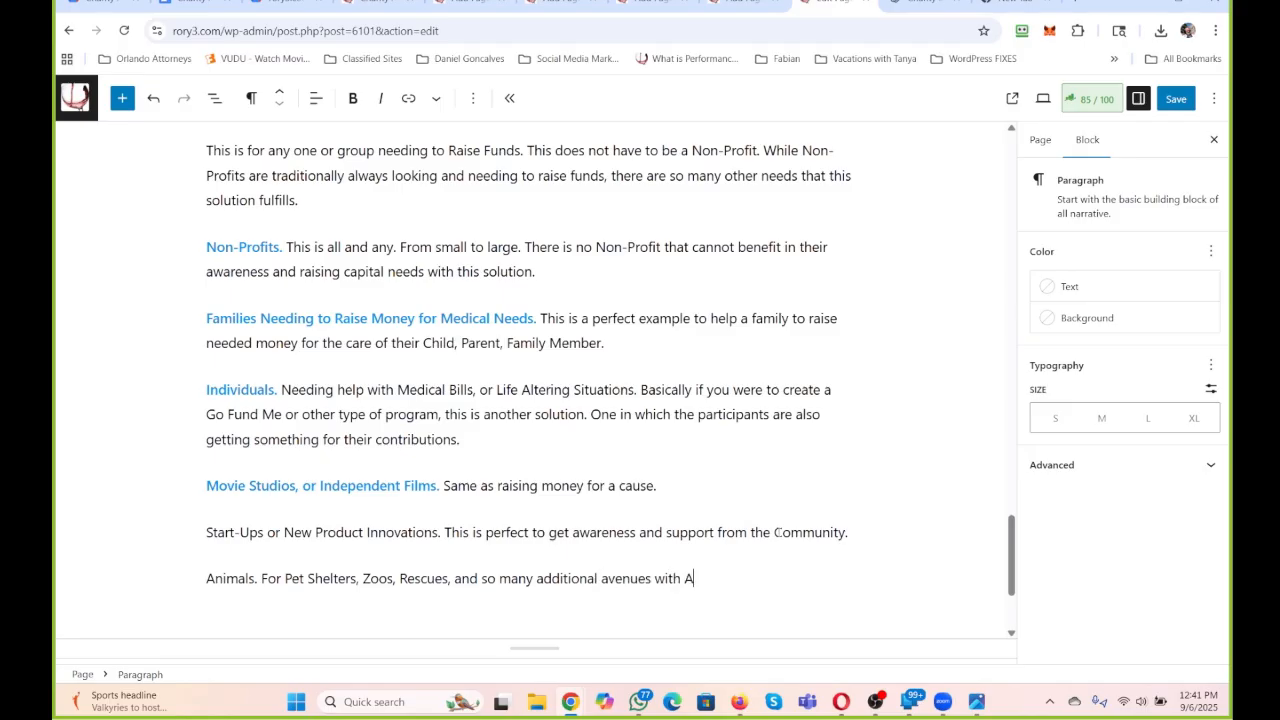
type("nimals.")
Color the lead-in "Start-Ups or New Product Innovations." Vivid cyan blue and make it bold.
left_click_drag(441, 532, 186, 538)
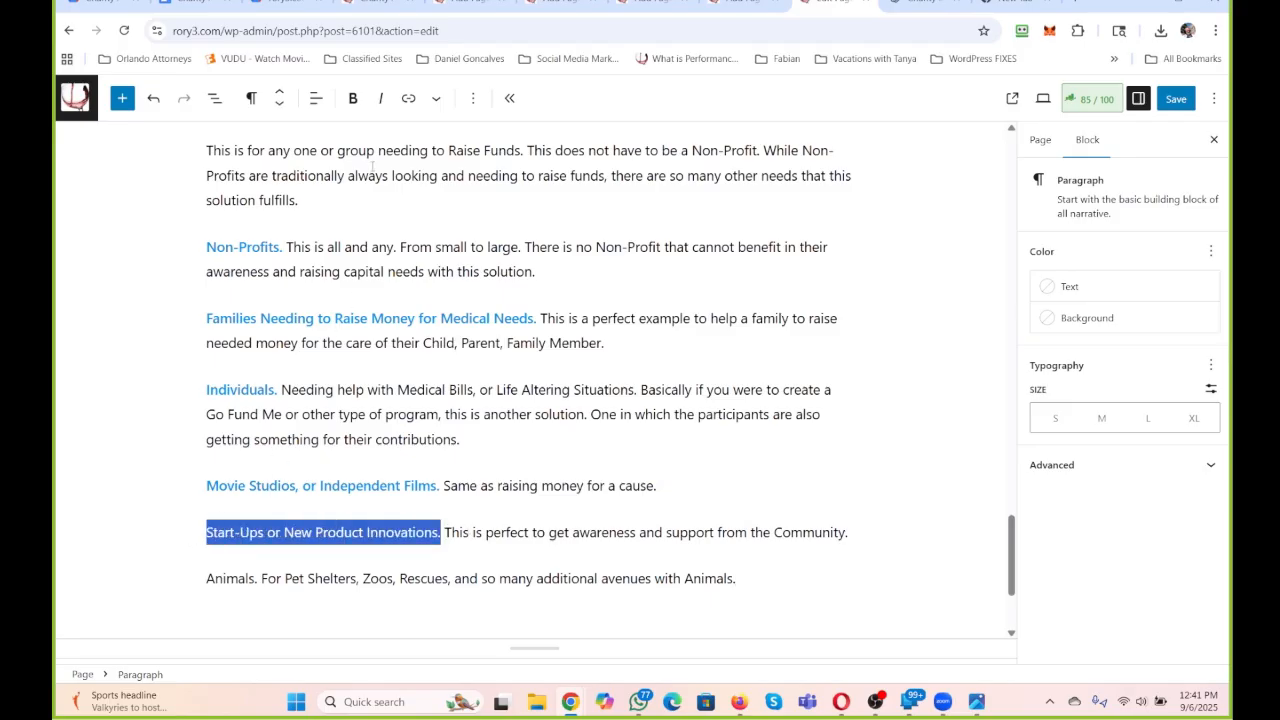
left_click(435, 98)
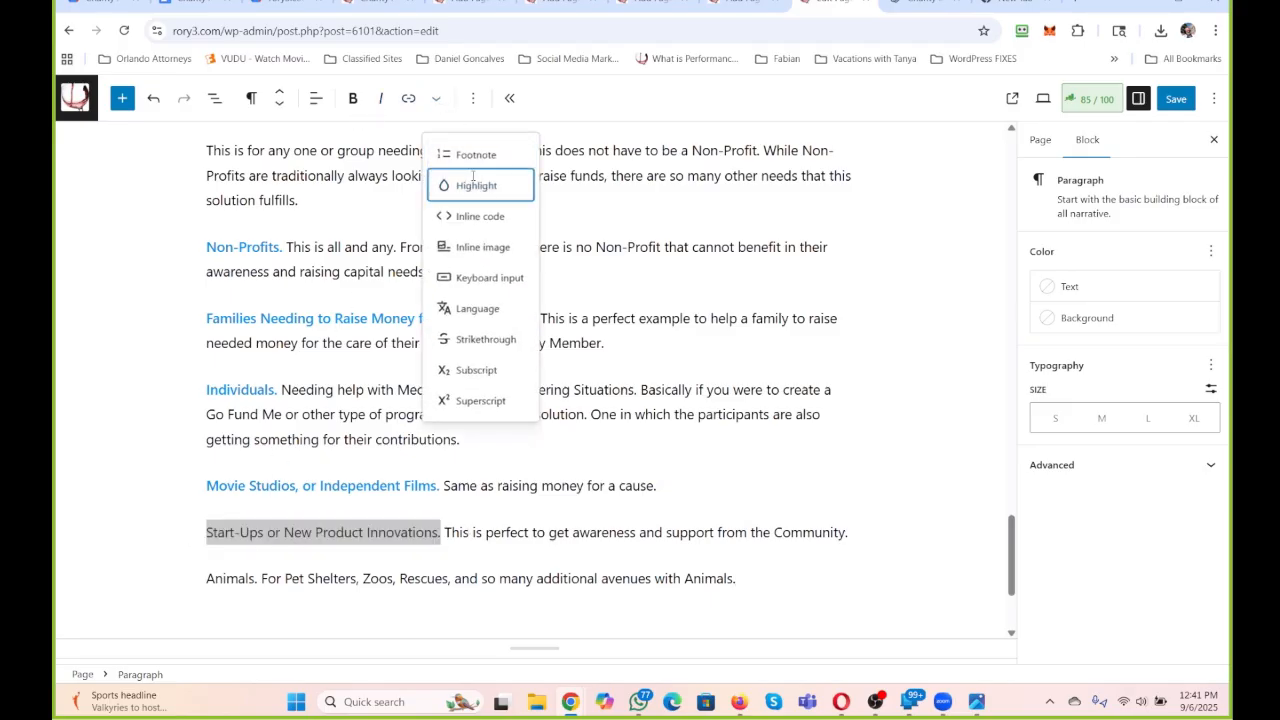
left_click(445, 182)
left_click(351, 459)
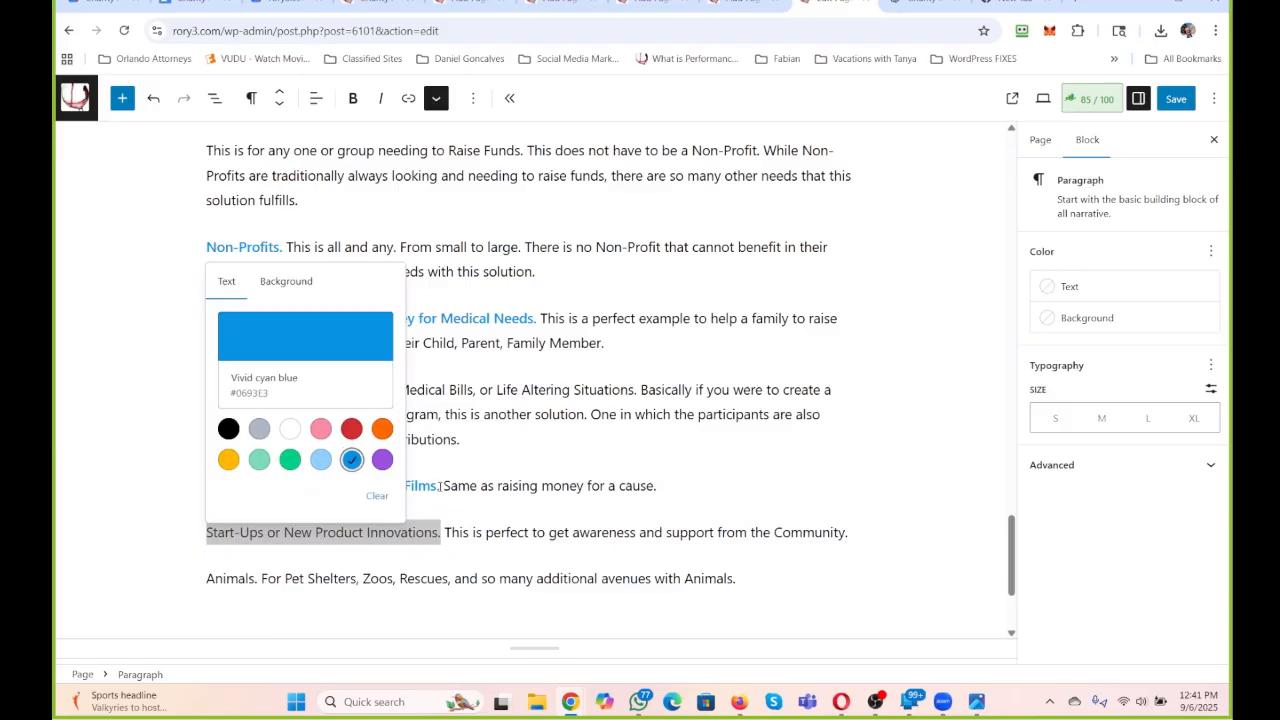
left_click(352, 100)
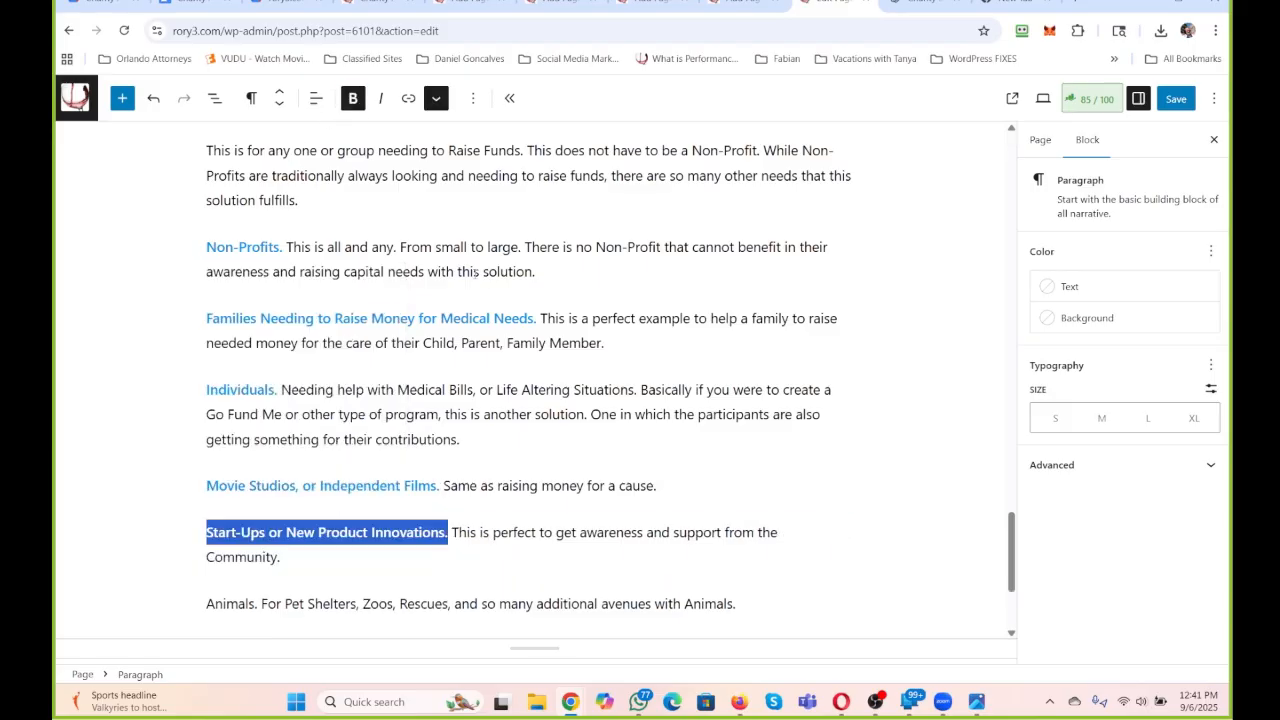
left_click(484, 272)
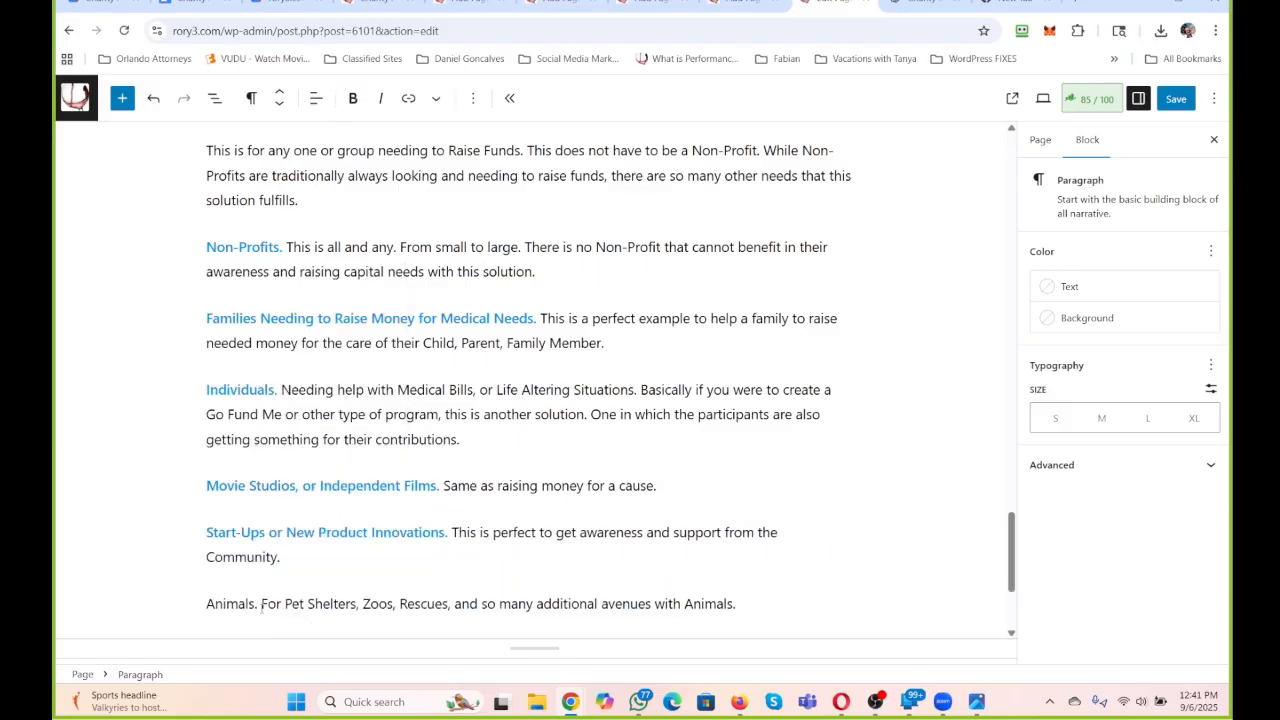
Make the lead-in "Animals." bold and give it the same blue text color as the other lead-ins.
left_click_drag(260, 605, 175, 601)
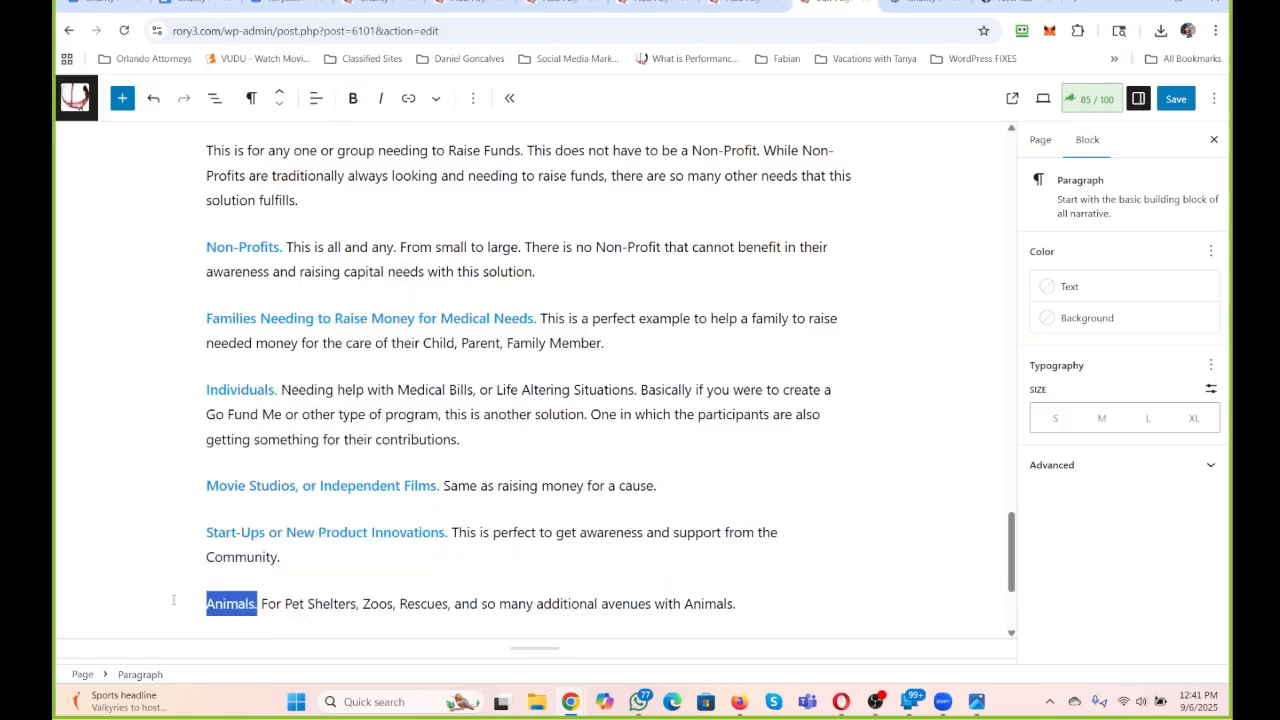
left_click(352, 98)
left_click(408, 98)
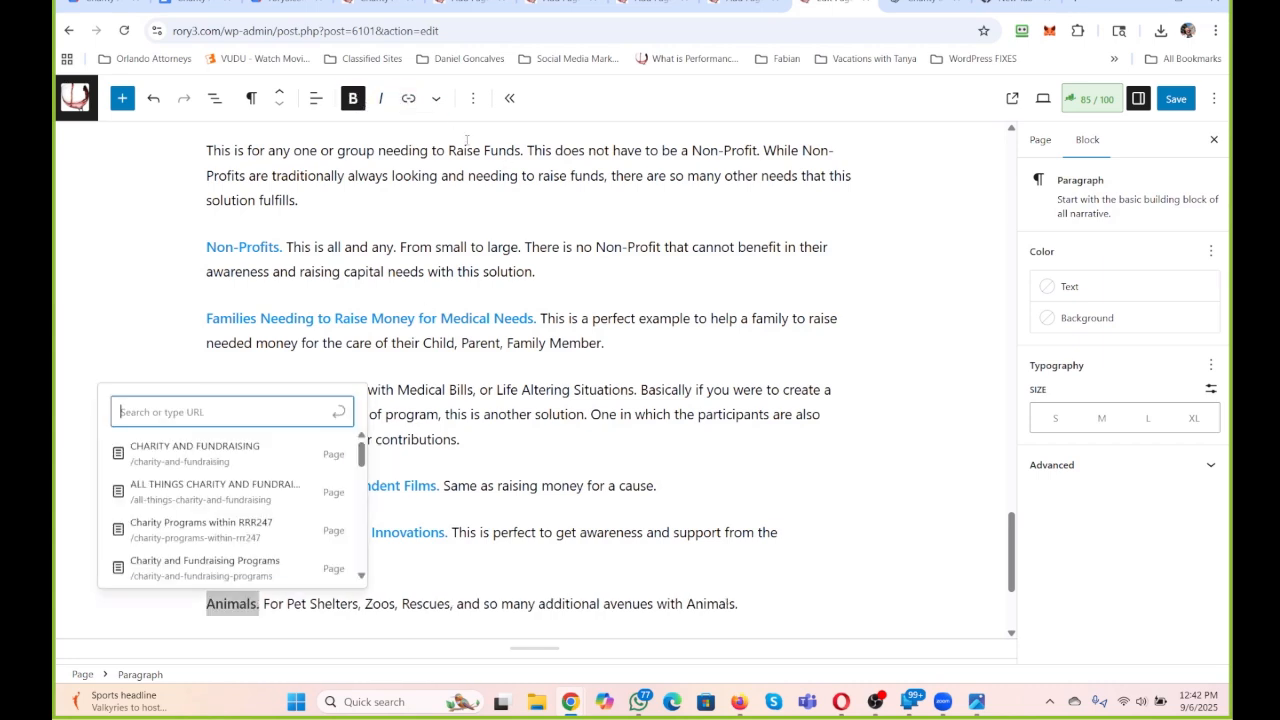
left_click(437, 99)
left_click(468, 186)
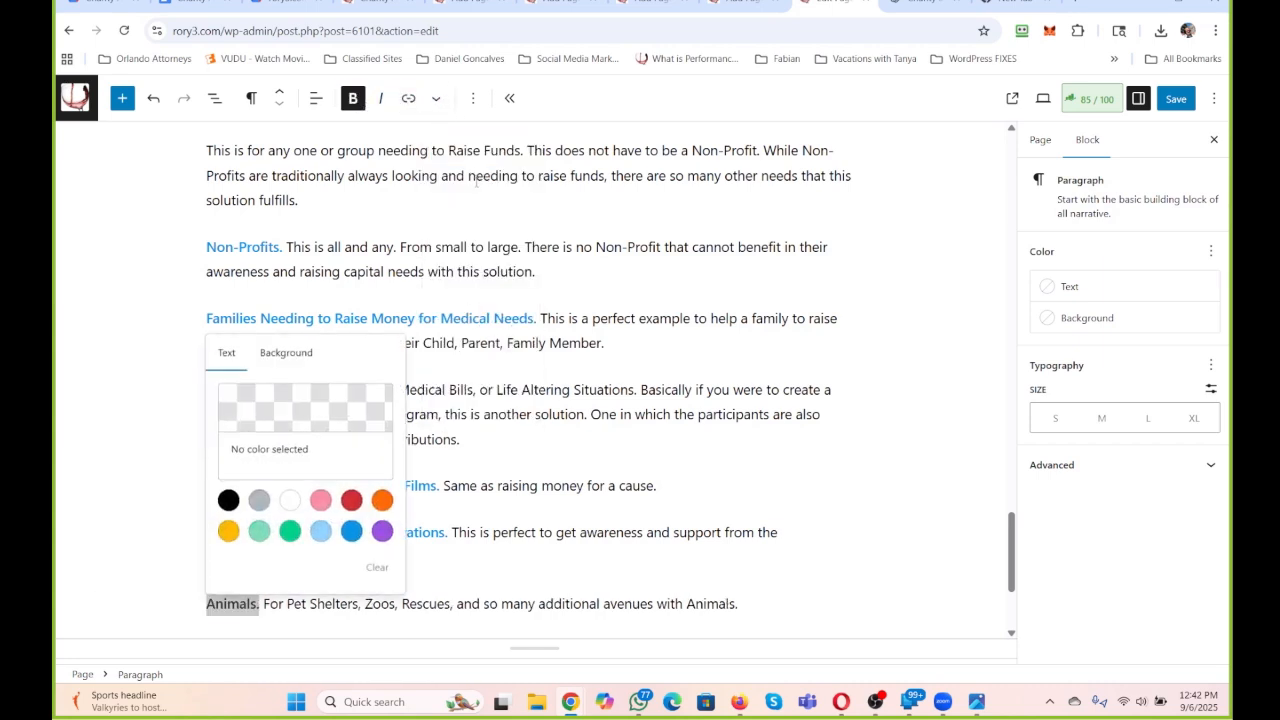
left_click(351, 531)
left_click(495, 528)
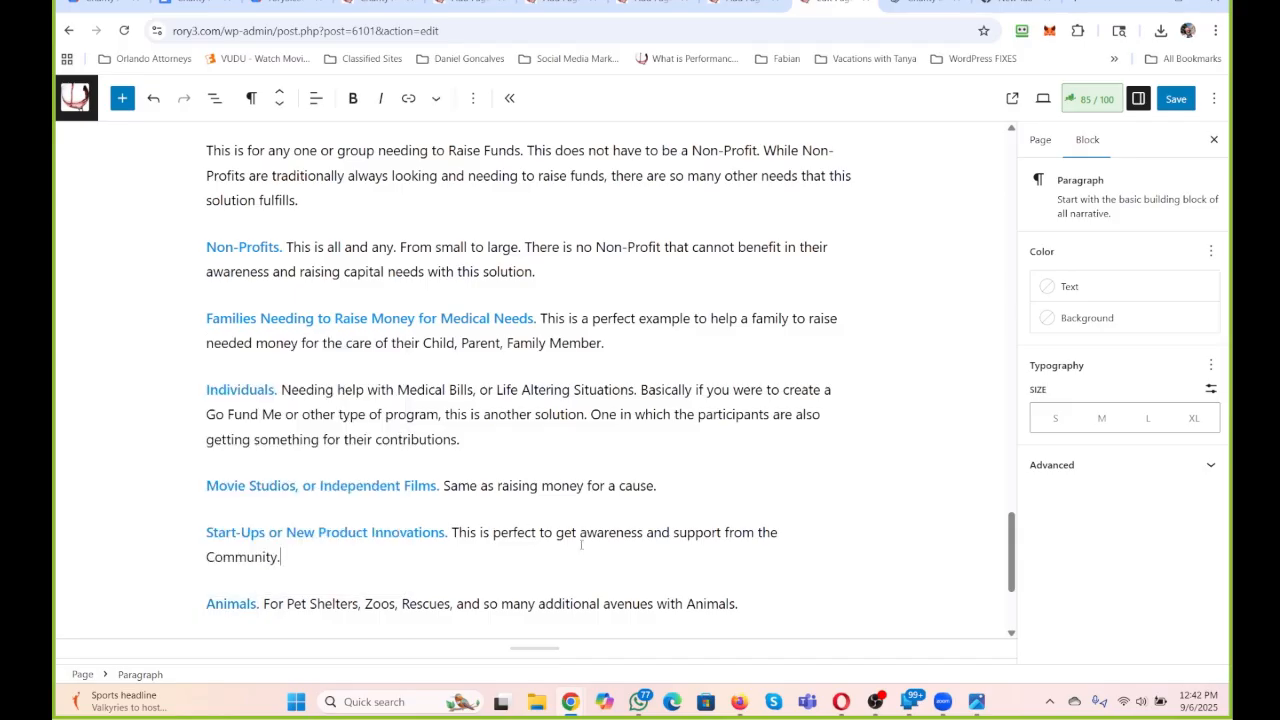
Move the Animals paragraph from the end of the ideas list to directly above the Non-Profits paragraph.
mouse_move(730, 578)
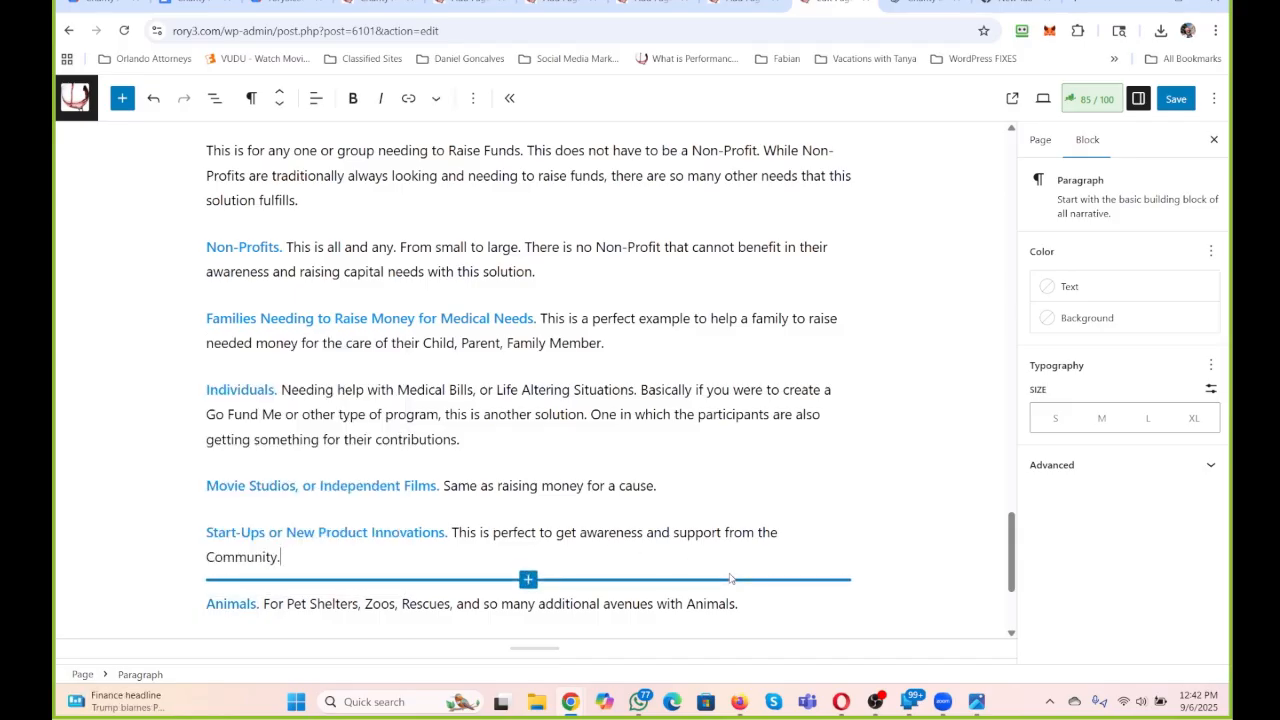
left_click_drag(713, 603, 196, 597)
key("ctrl+c")
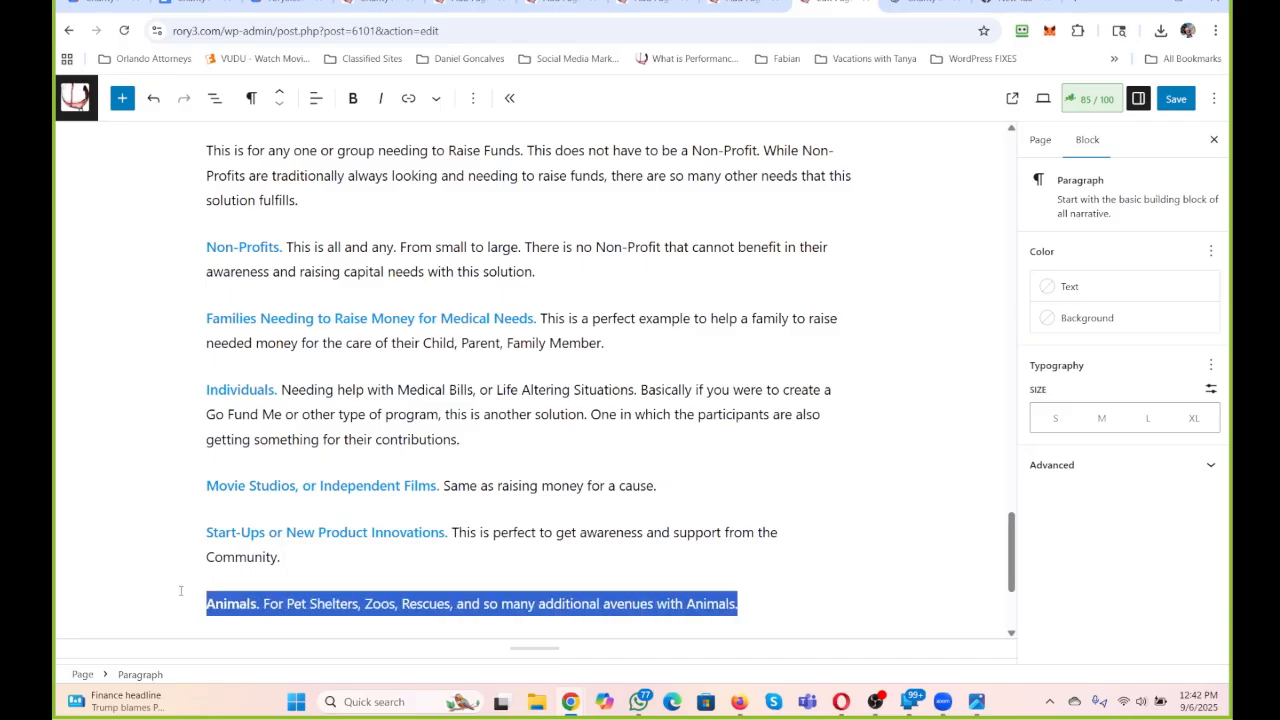
key("BackSpace")
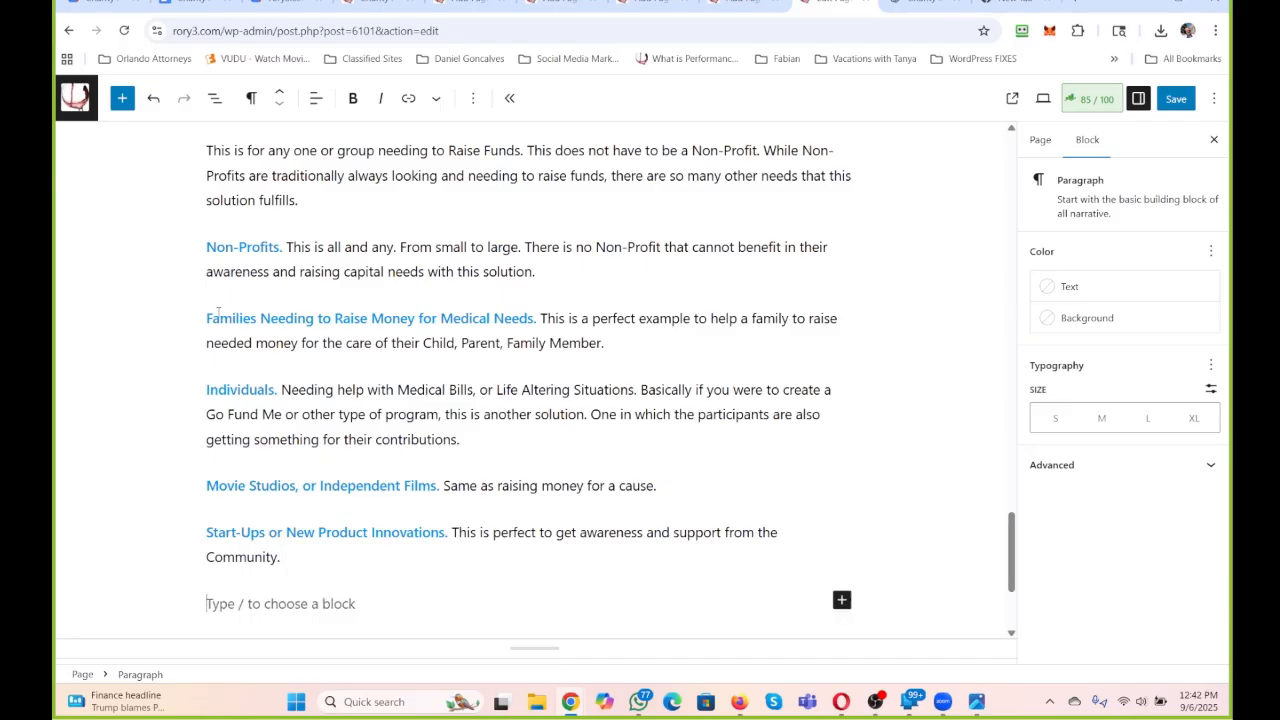
left_click(204, 250)
key("Return")
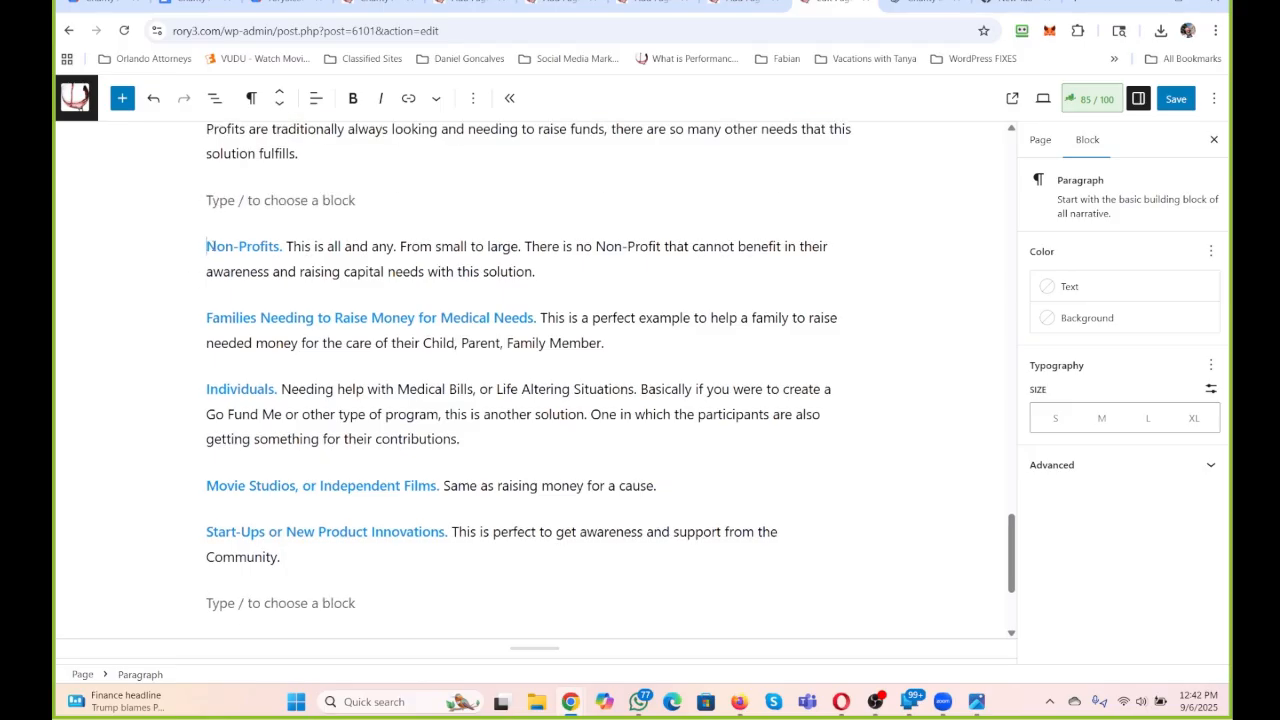
left_click(265, 205)
key("ctrl+v")
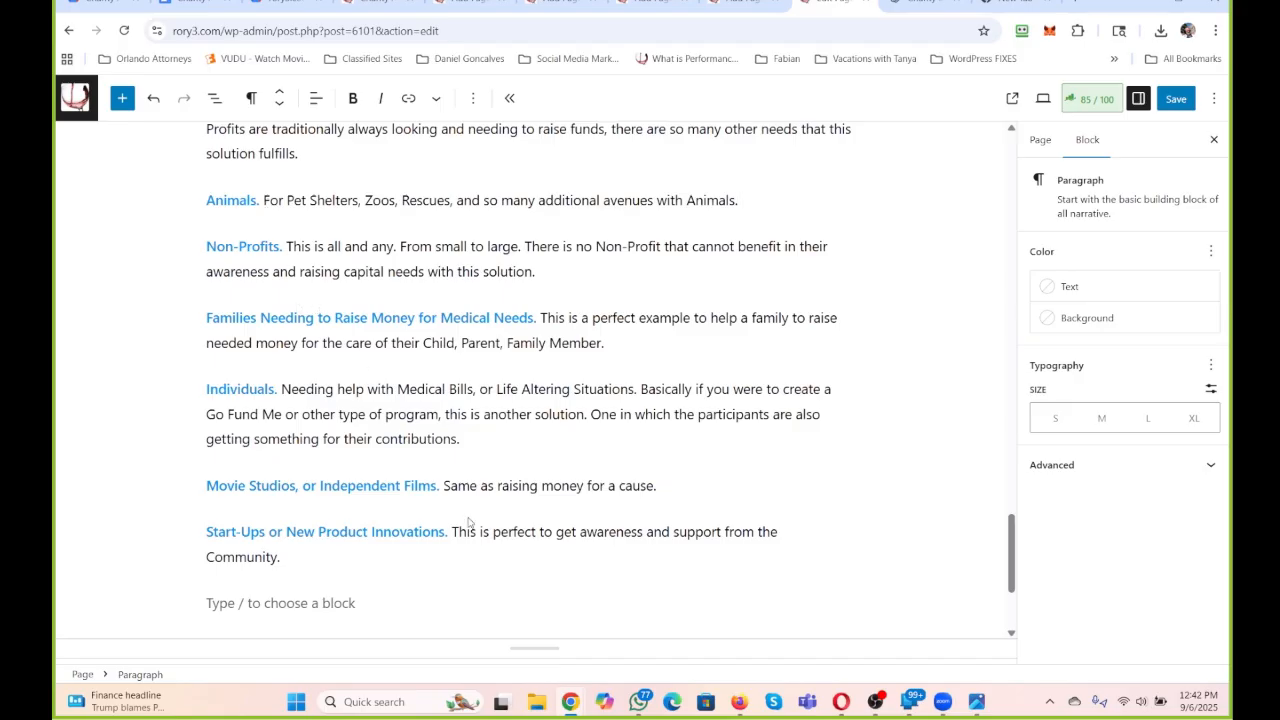
Move the Non-Profits paragraph to its own paragraph directly below the Movie Studios, or Independent Films idea.
left_click_drag(540, 274, 171, 259)
key("ctrl+c")
key("BackSpace")
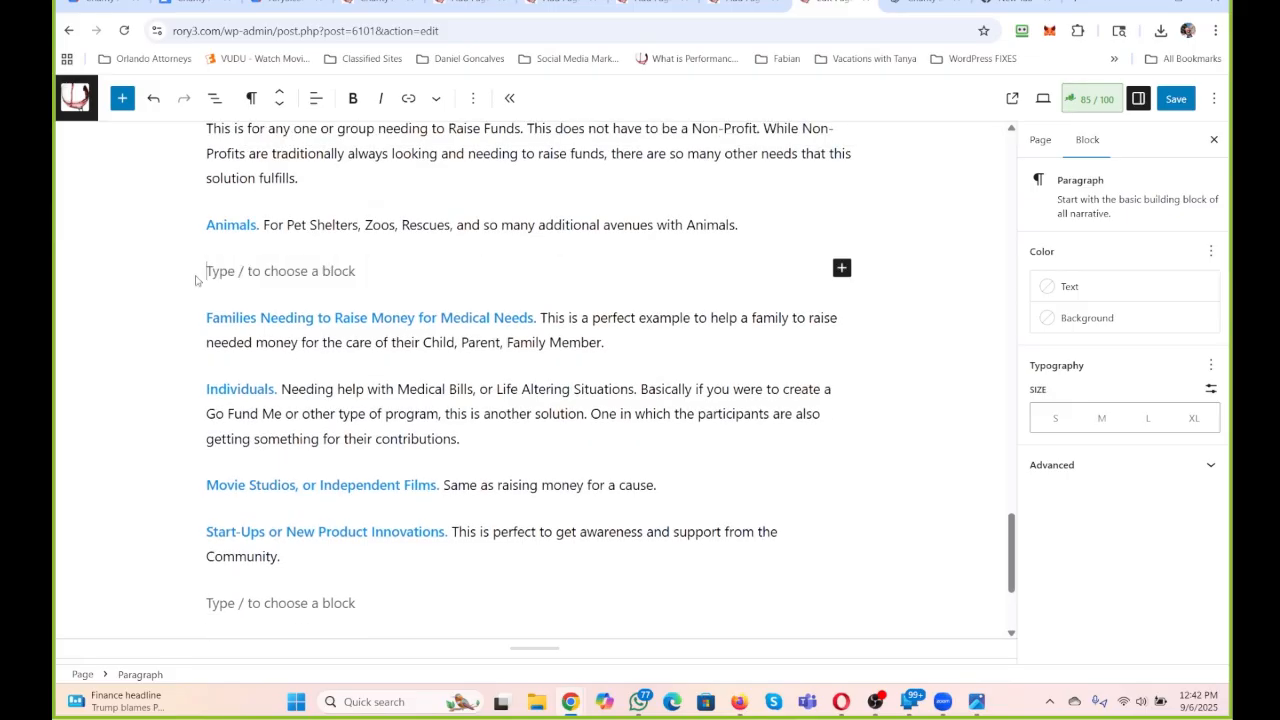
left_click(675, 484)
key("ctrl+v")
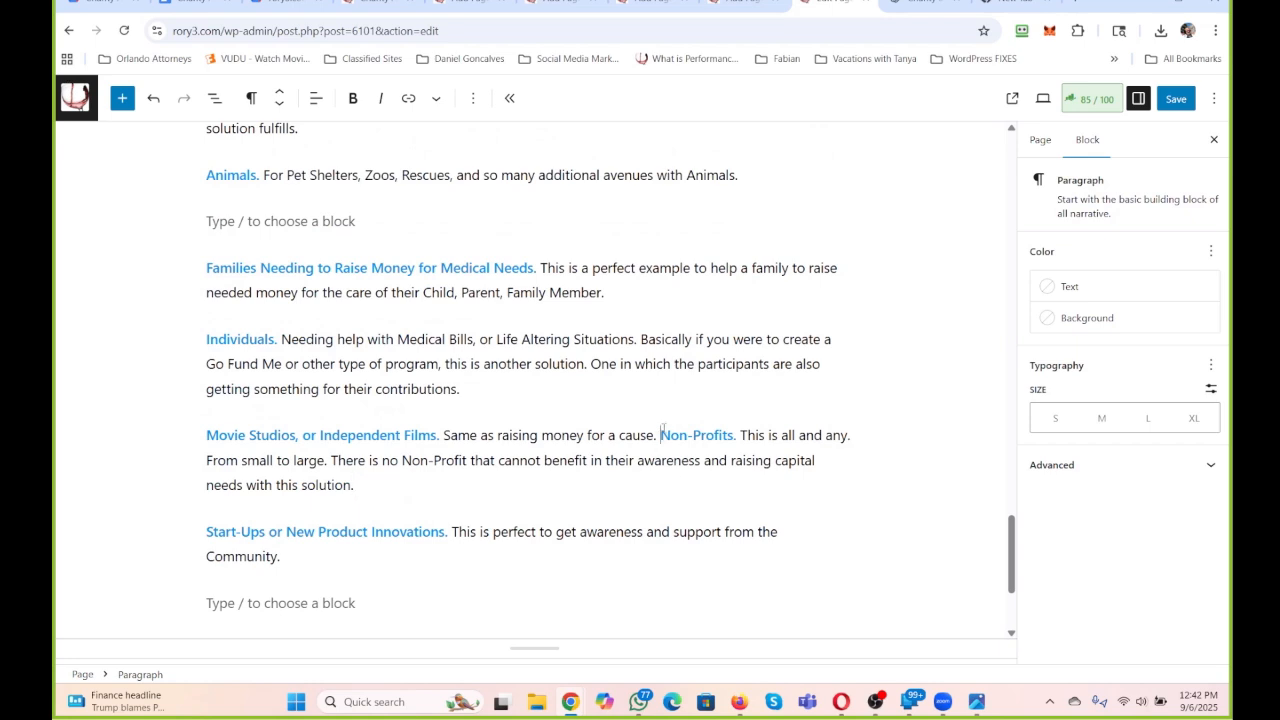
key("Return")
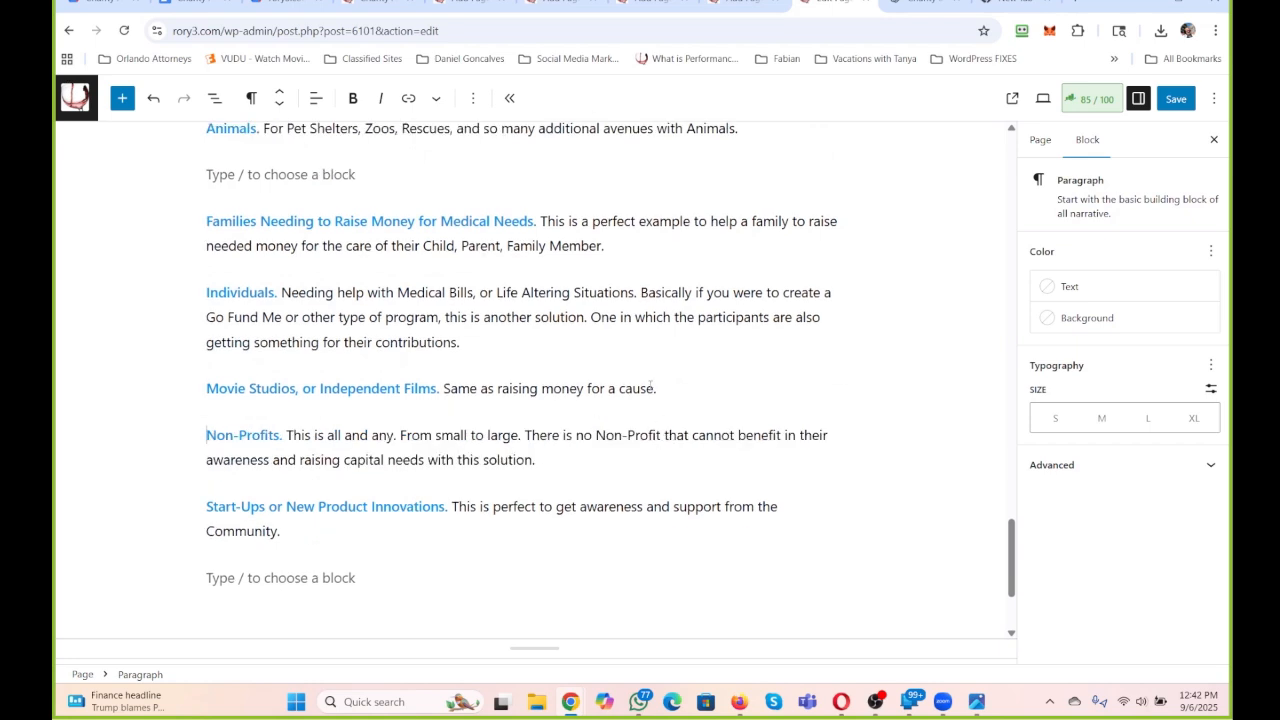
Remove the empty paragraph between the Animals and Families Needing to Raise Money for Medical Needs ideas.
left_click_drag(616, 250, 206, 221)
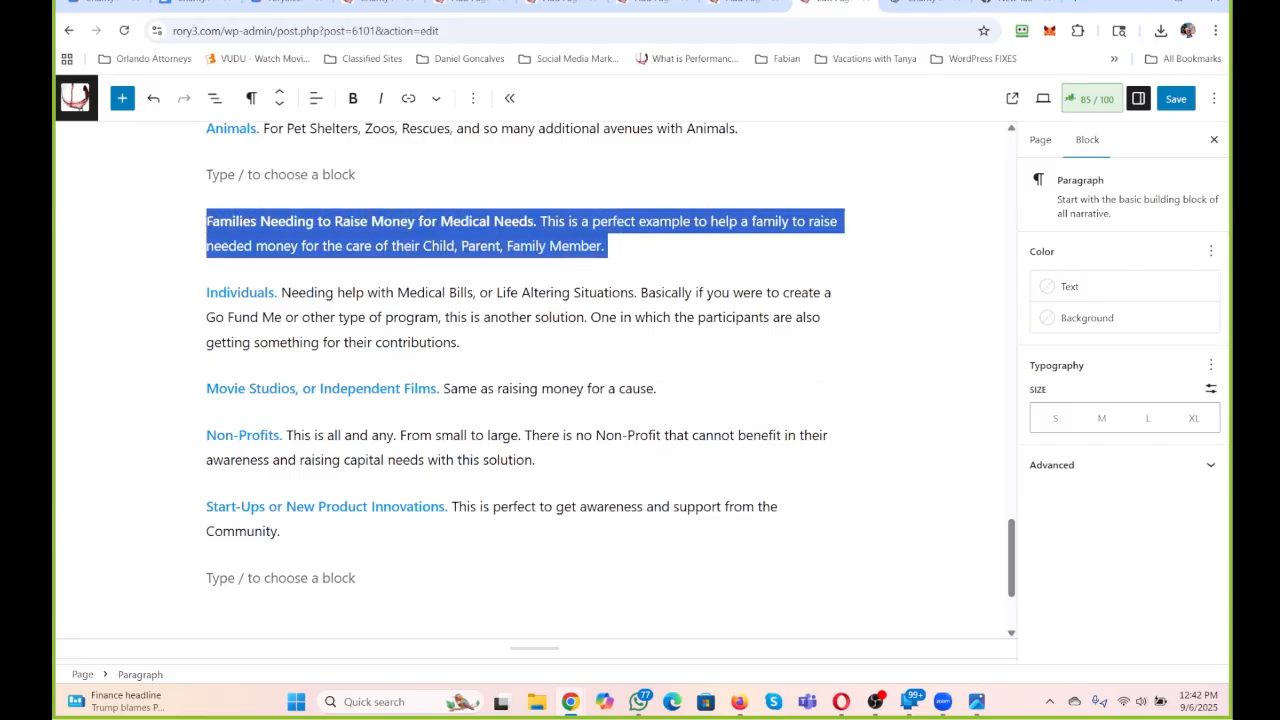
scroll(380, 297, "up", 3)
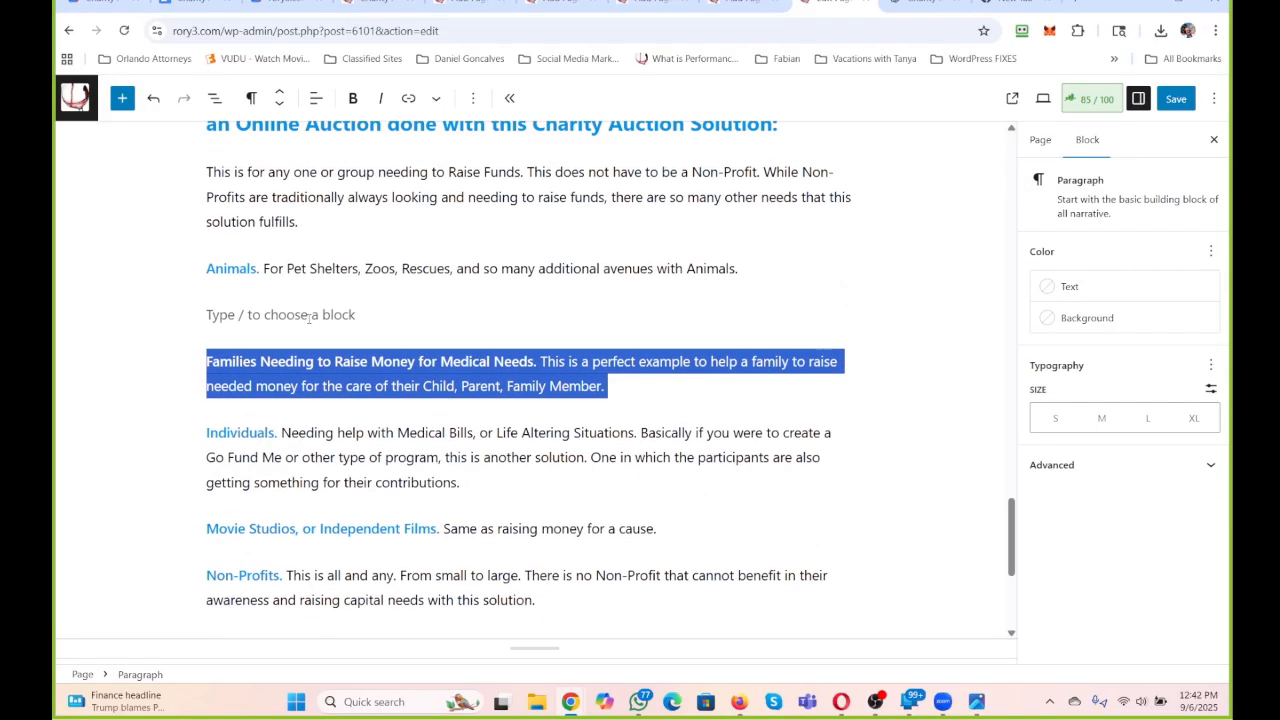
left_click(309, 317)
key("BackSpace")
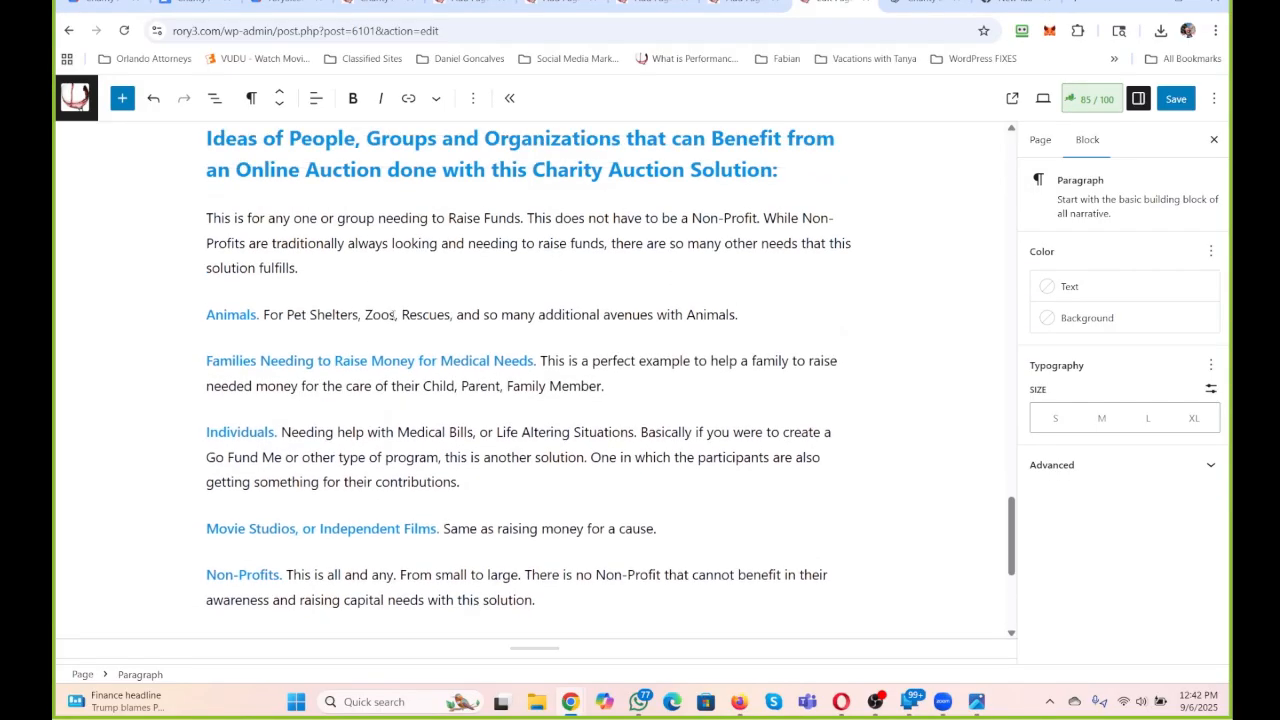
Review the page from the auction benefits down to the alphabetically reordered list of ideas.
scroll(306, 234, "down", 4)
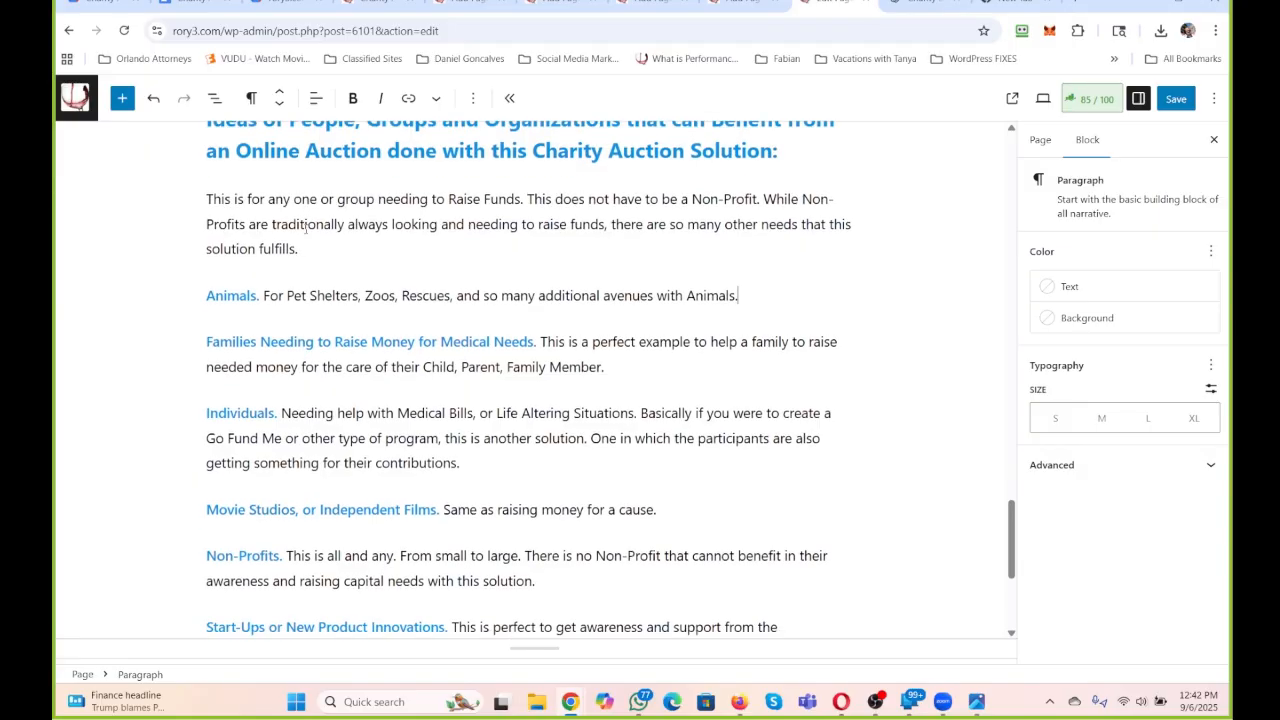
scroll(306, 234, "up", 15)
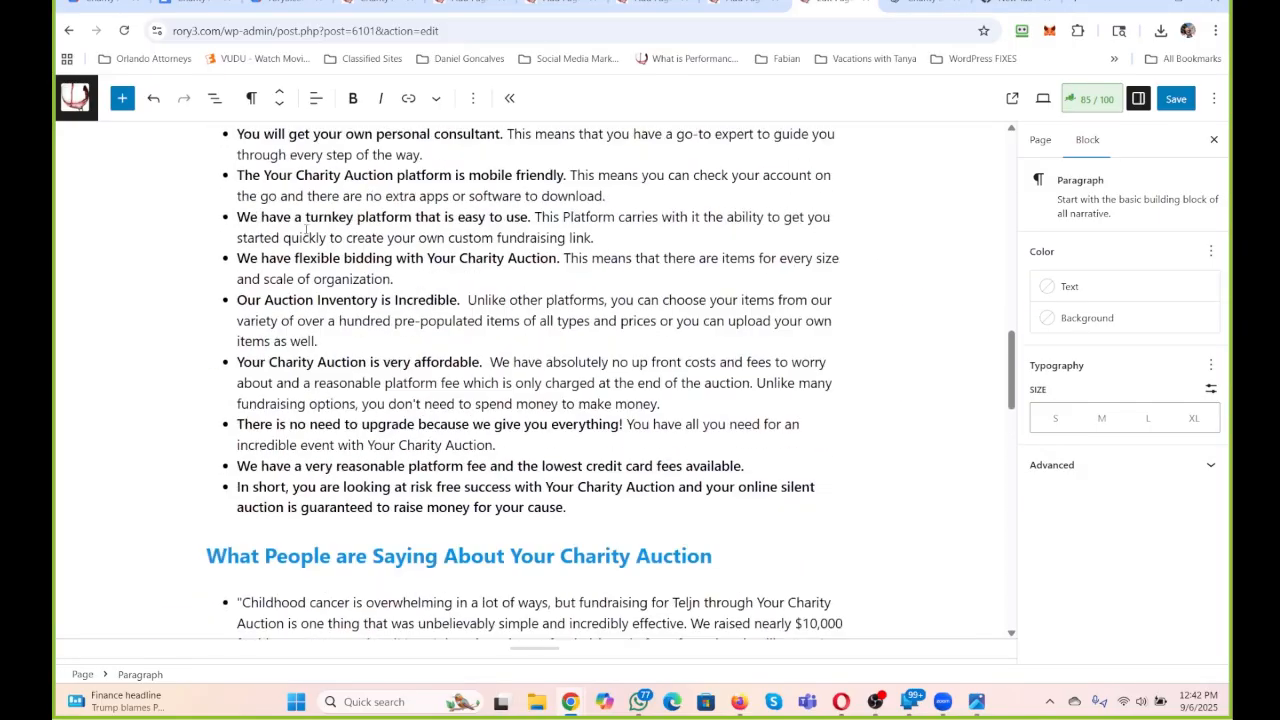
scroll(306, 229, "down", 5)
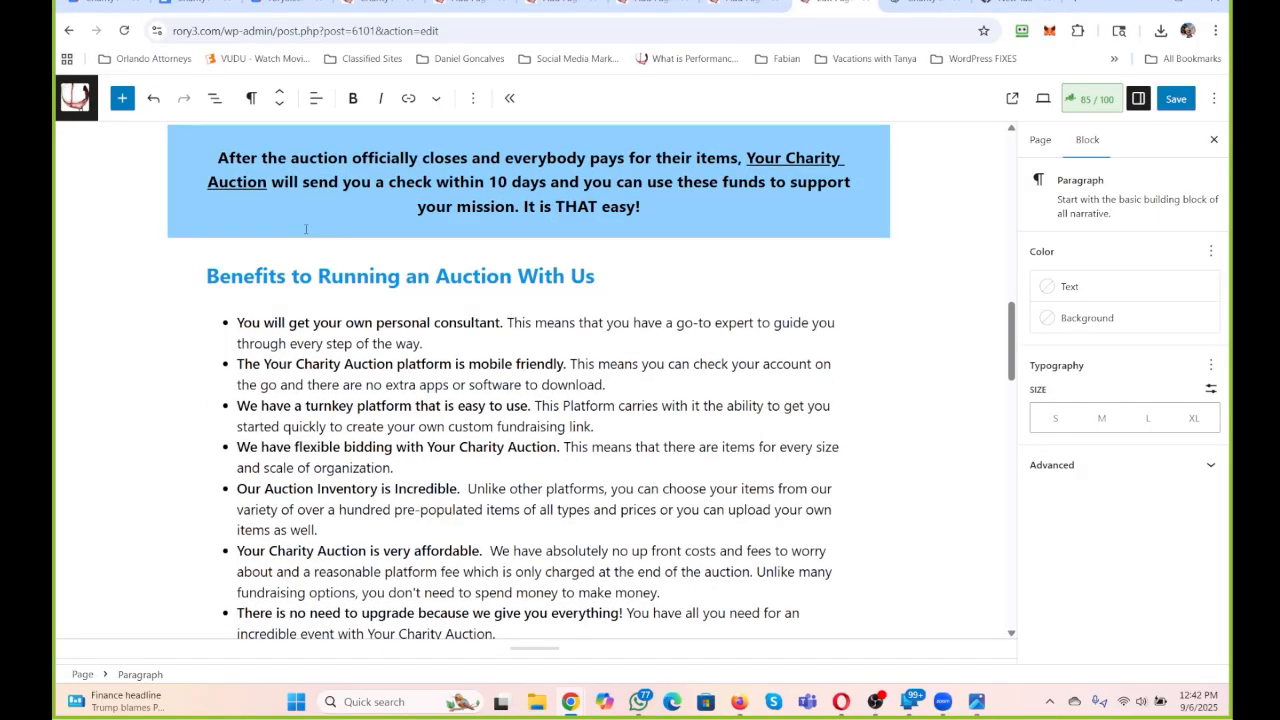
scroll(306, 229, "down", 10)
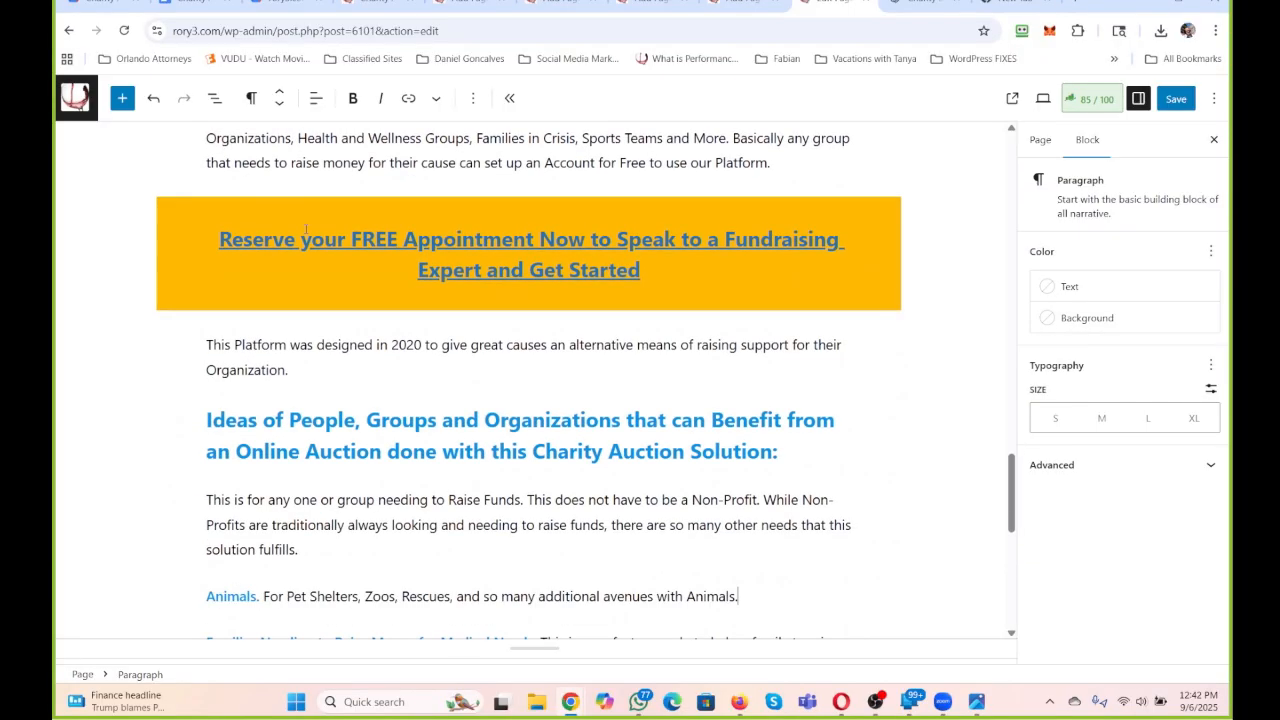
scroll(306, 229, "down", 6)
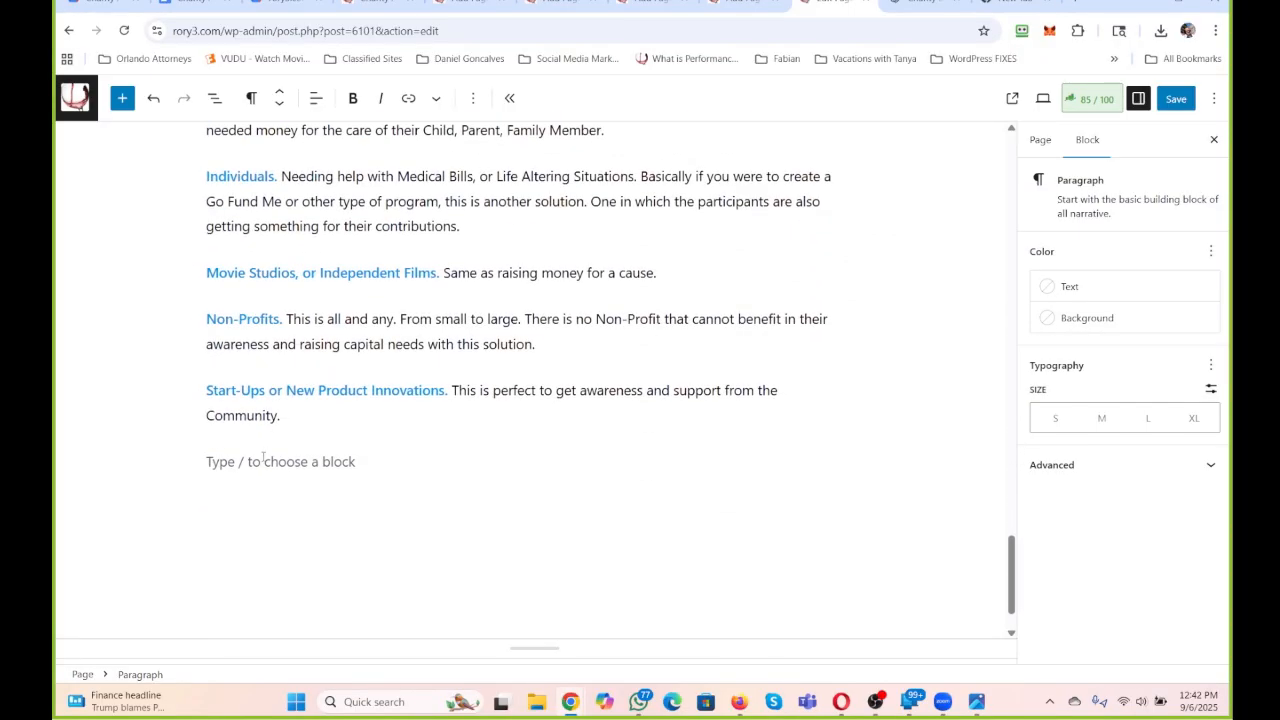
left_click(263, 458)
mouse_move(377, 447)
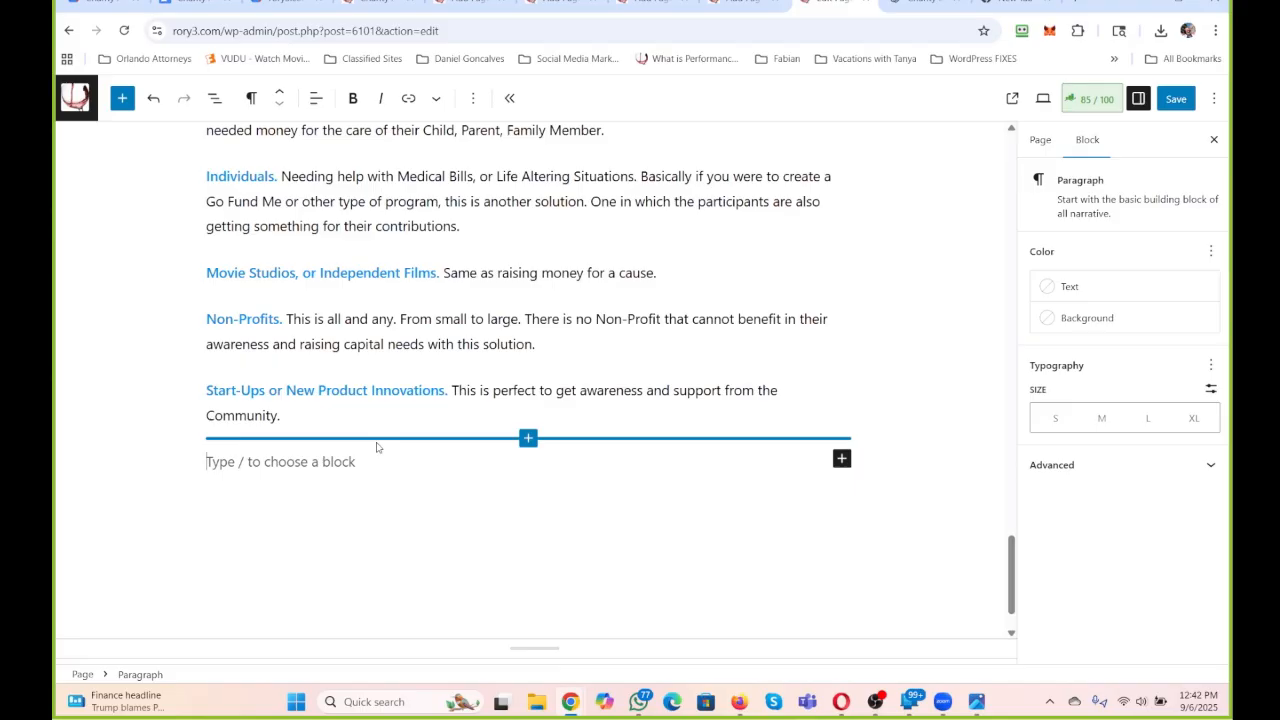
scroll(377, 447, "up", 2)
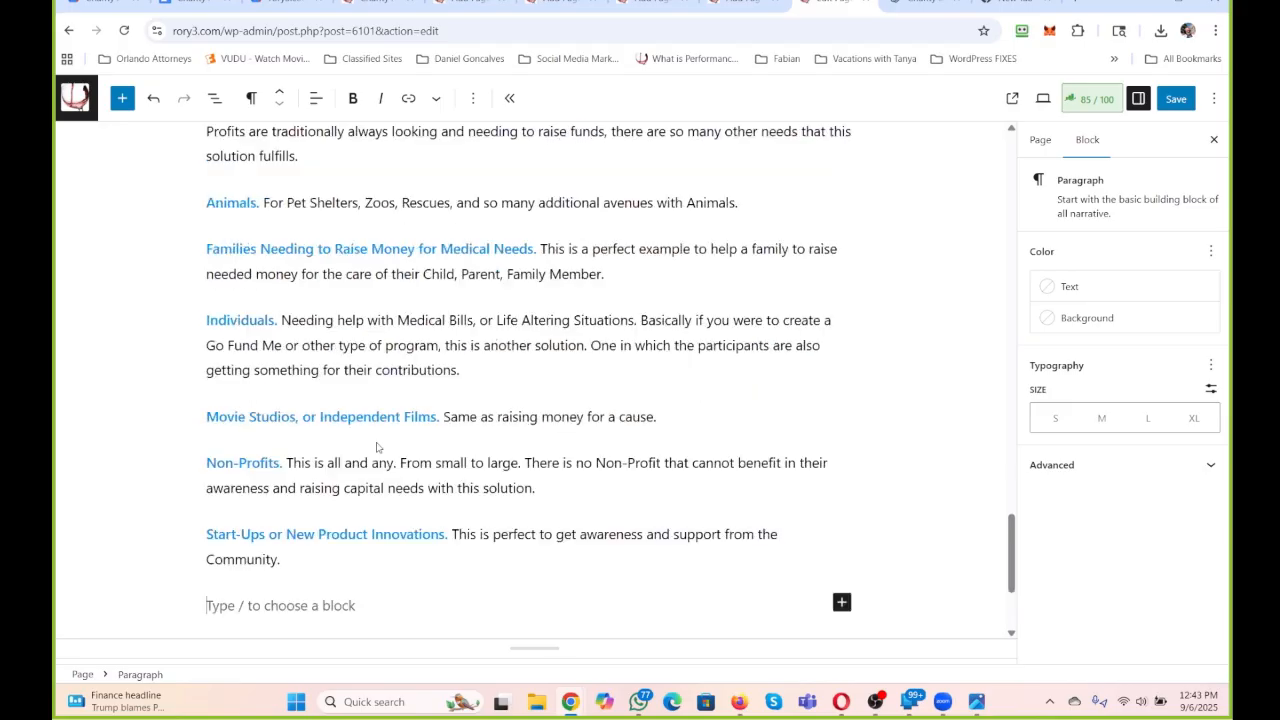
Start a new paragraph below the Animals idea with the lead-in "Emergency Services.".
left_click(756, 200)
key("Return")
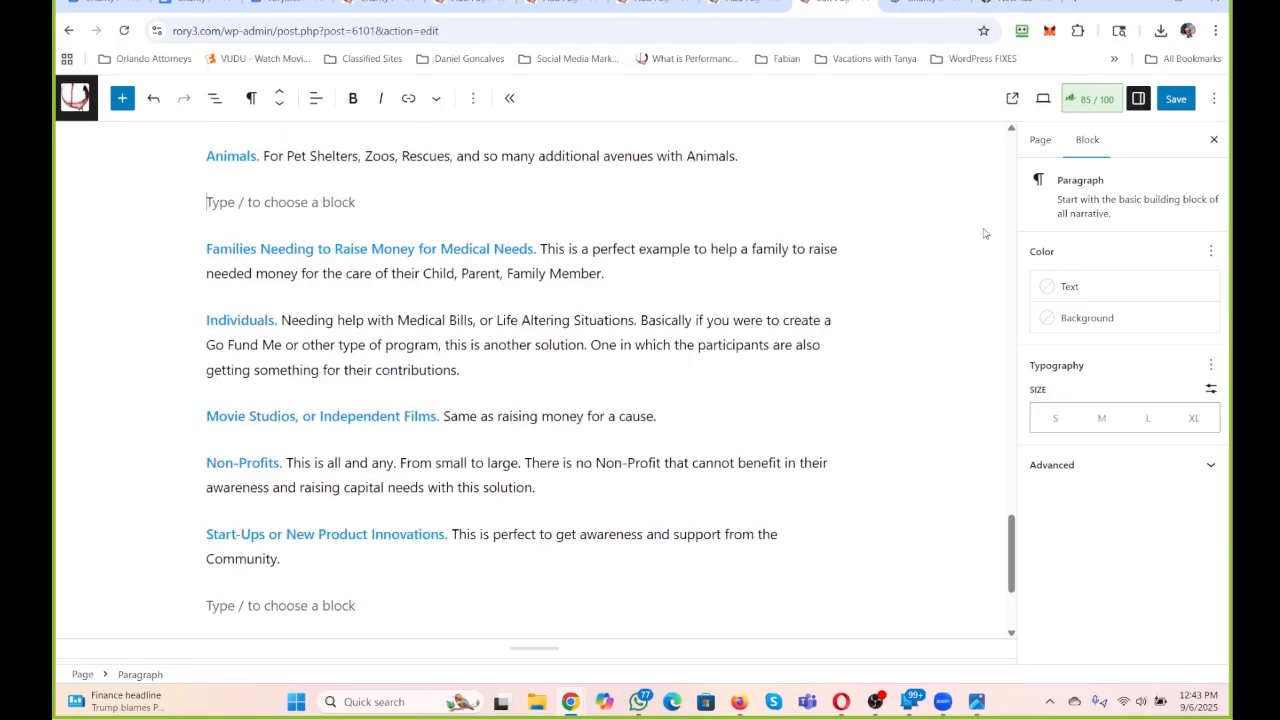
type("Emergecne")
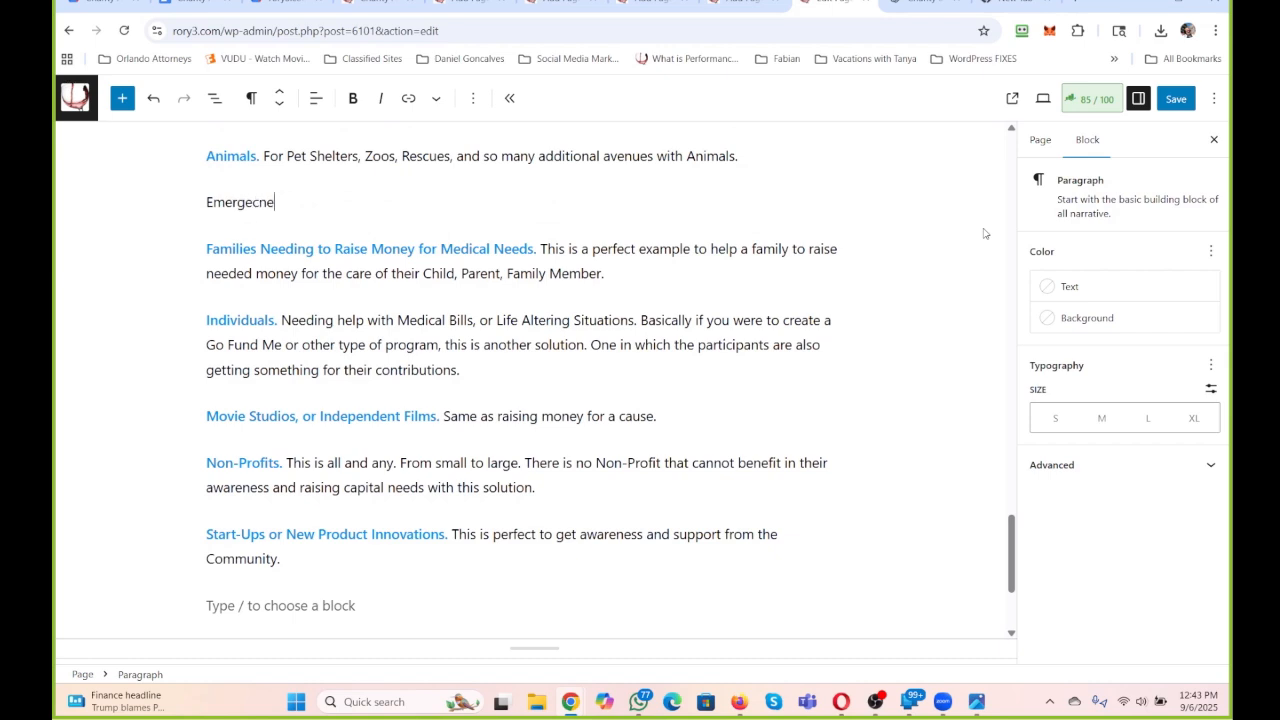
key("BackSpace")
key("BackSpace")
key("BackSpace")
type("ncy S")
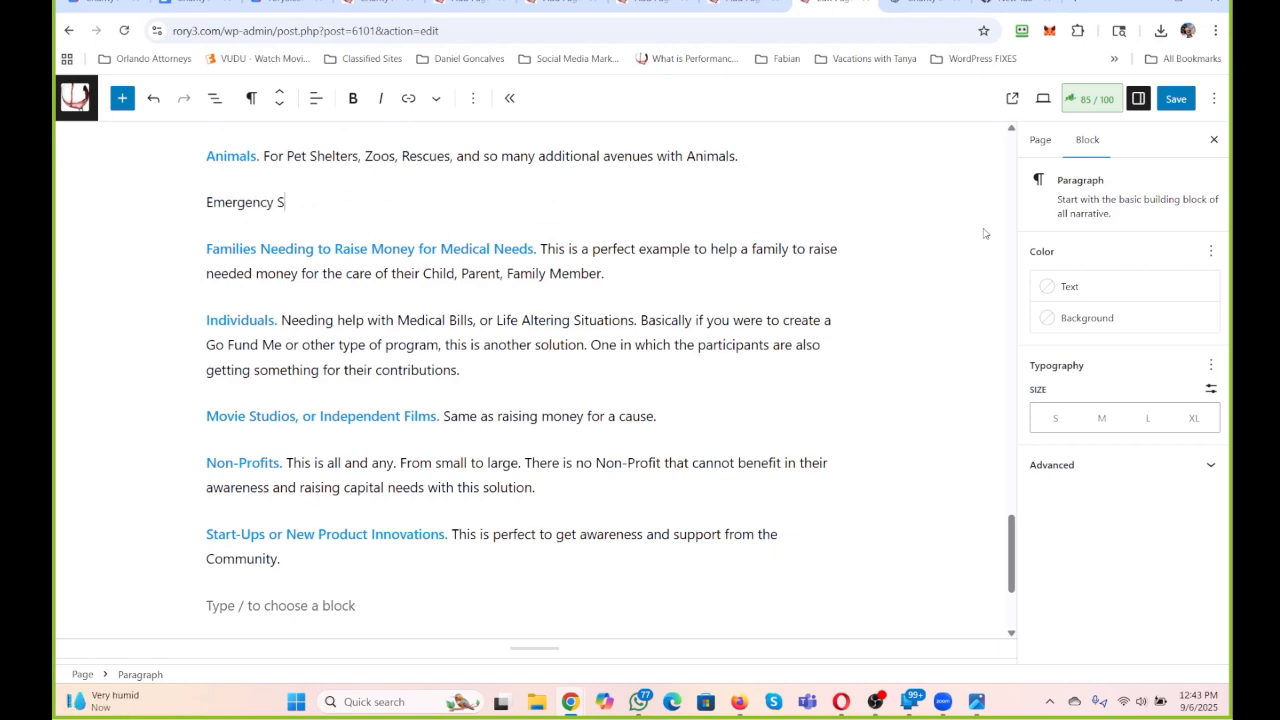
type("ervices. IN yo")
key("BackSpace")
key("BackSpace")
key("BackSpace")
key("BackSpace")
key("BackSpace")
Complete the Emergency Services paragraph with "For Local, Statewide, National.".
type("For Local, or")
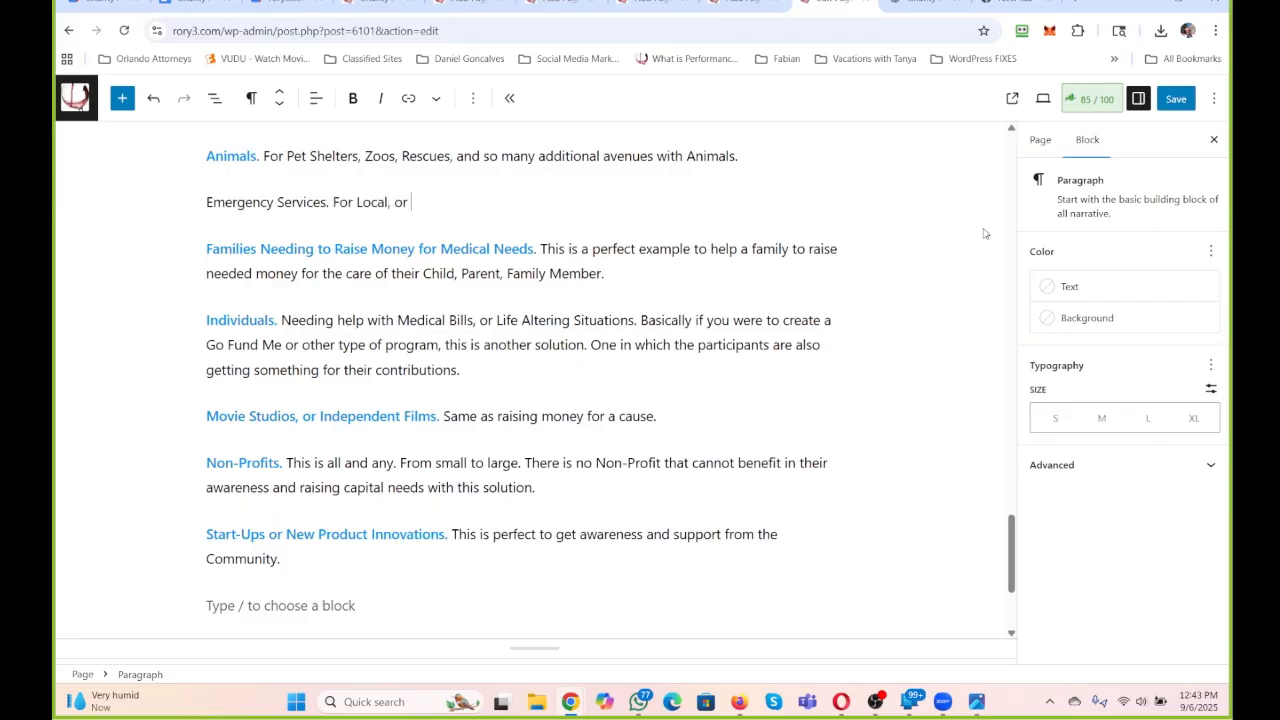
key("BackSpace")
type("Statewide, Nation")
key("BackSpace")
key("BackSpace")
type("onal. T")
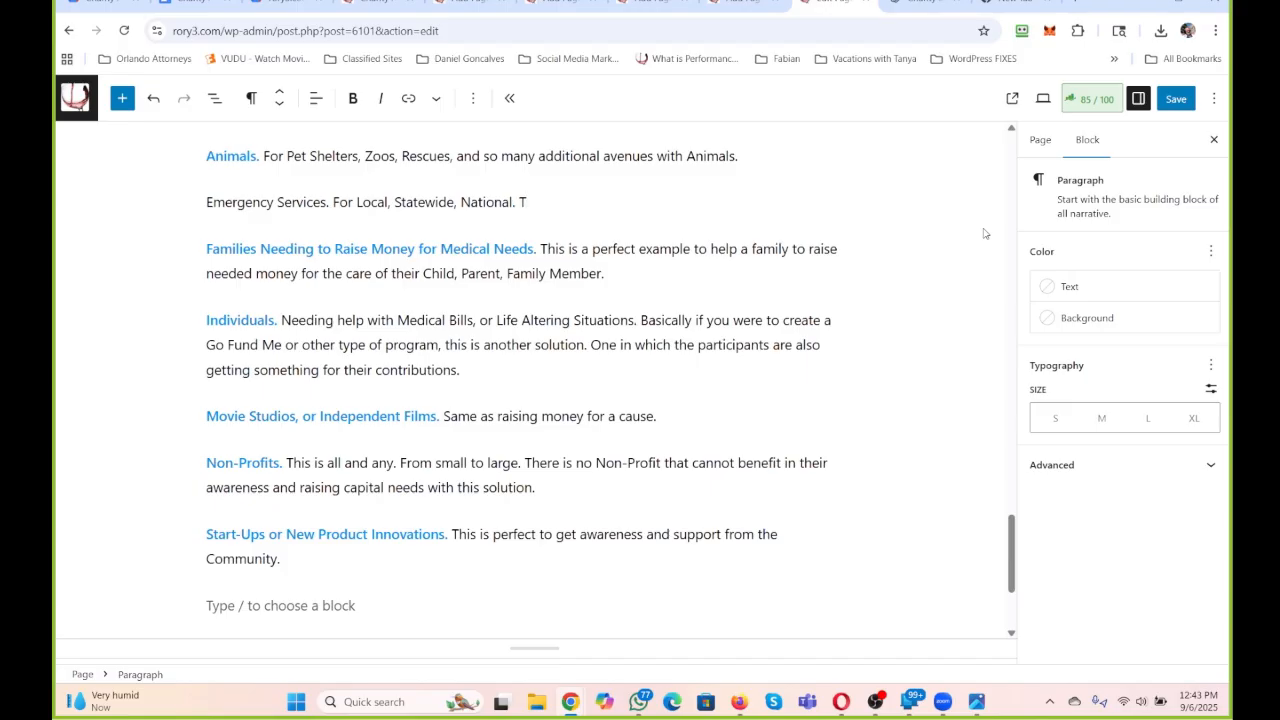
type("his")
key("BackSpace")
key("BackSpace")
key("BackSpace")
Make the lead-in "Emergency Services." bold and color its text the same blue as the other lead-ins.
left_click_drag(329, 202, 202, 201)
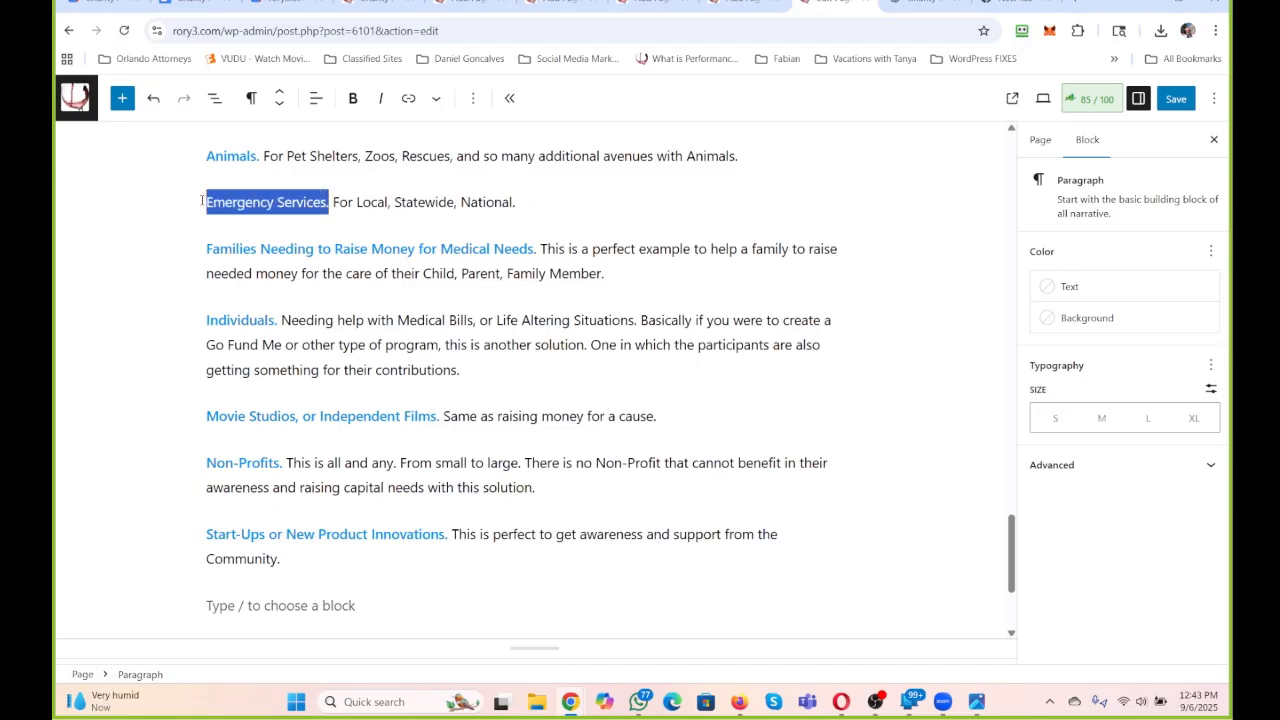
left_click(353, 98)
left_click(436, 98)
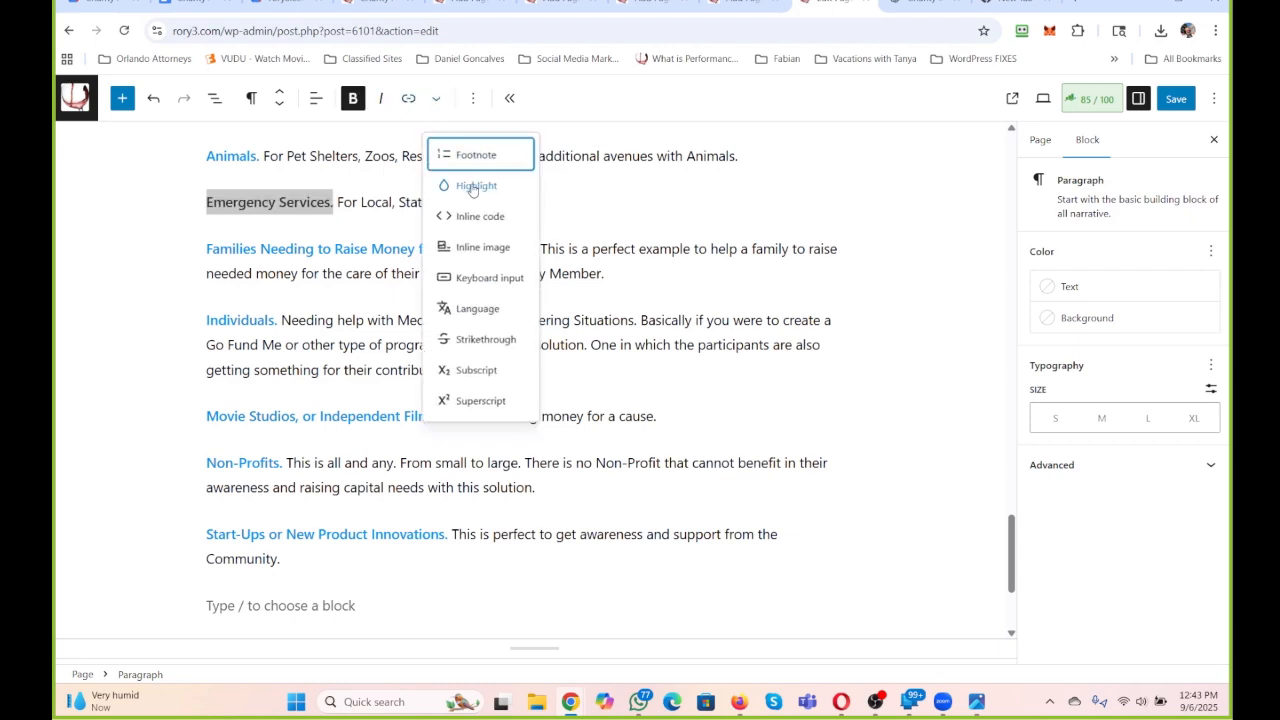
left_click(468, 185)
left_click(352, 408)
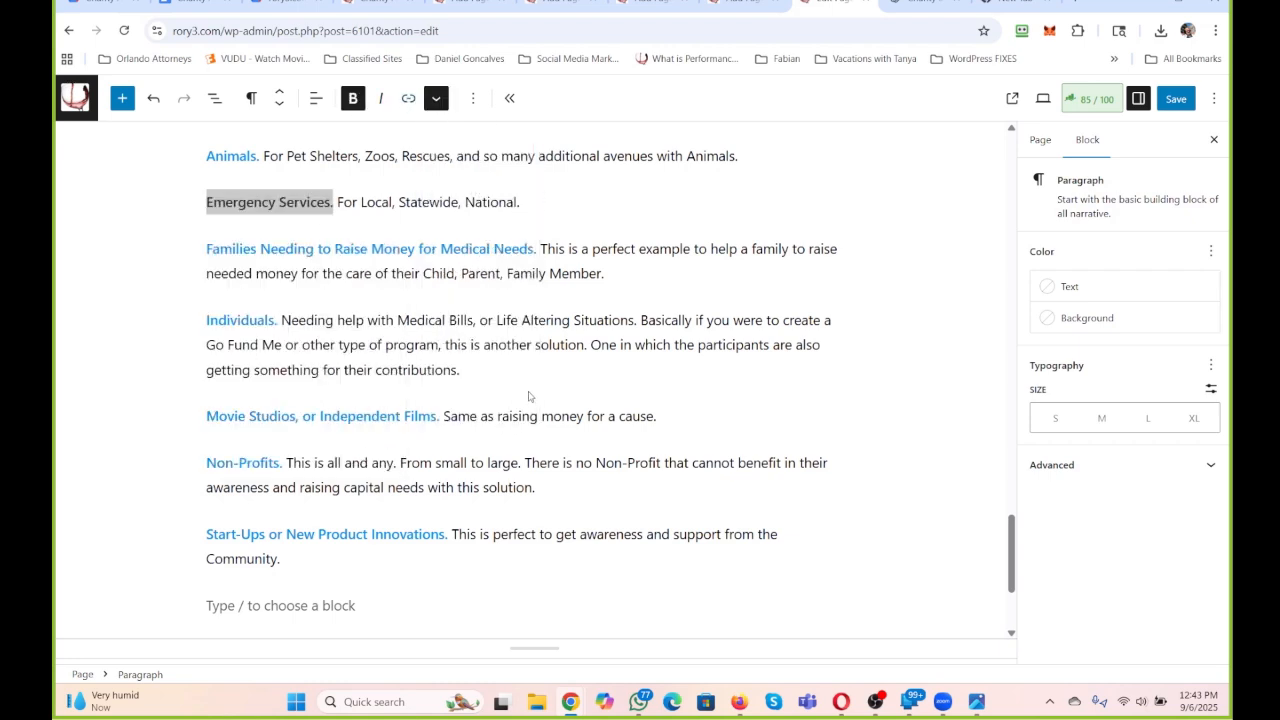
Append "Or you want to rally behind someone that needs a fresh start, or recognition" to the Individuals paragraph.
scroll(529, 393, "down", 1)
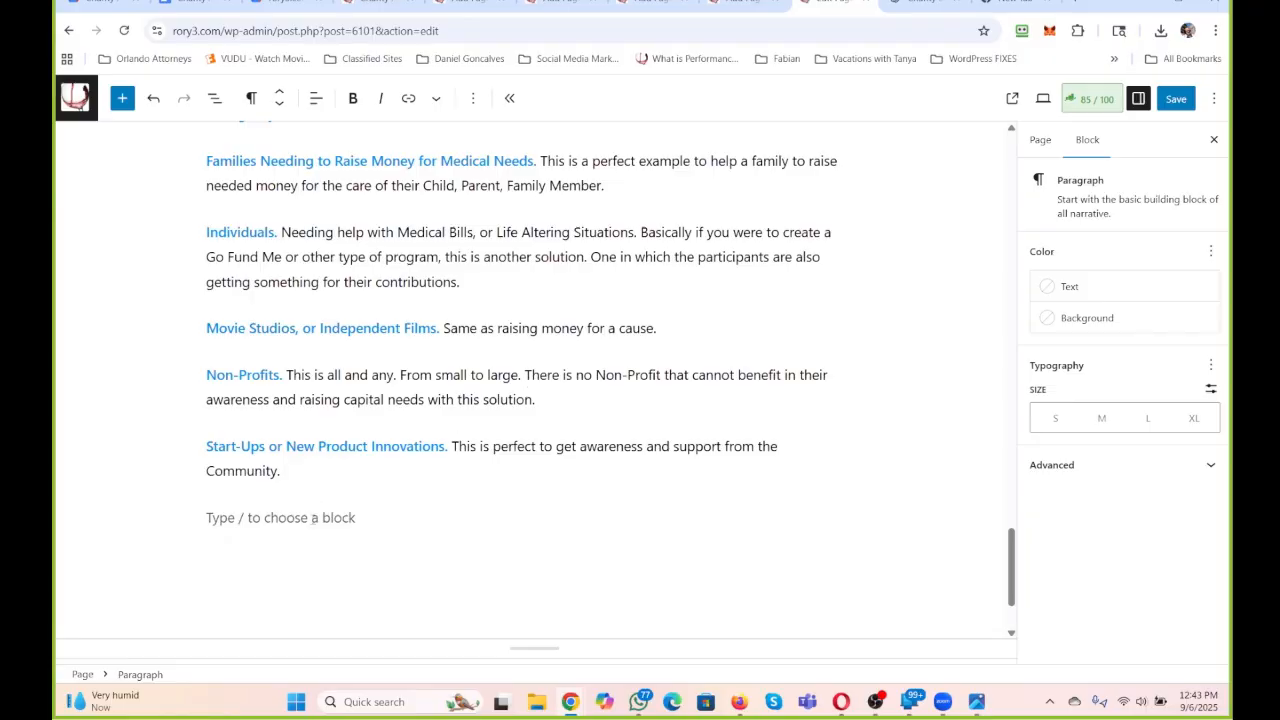
scroll(325, 510, "up", 6)
scroll(325, 510, "down", 3)
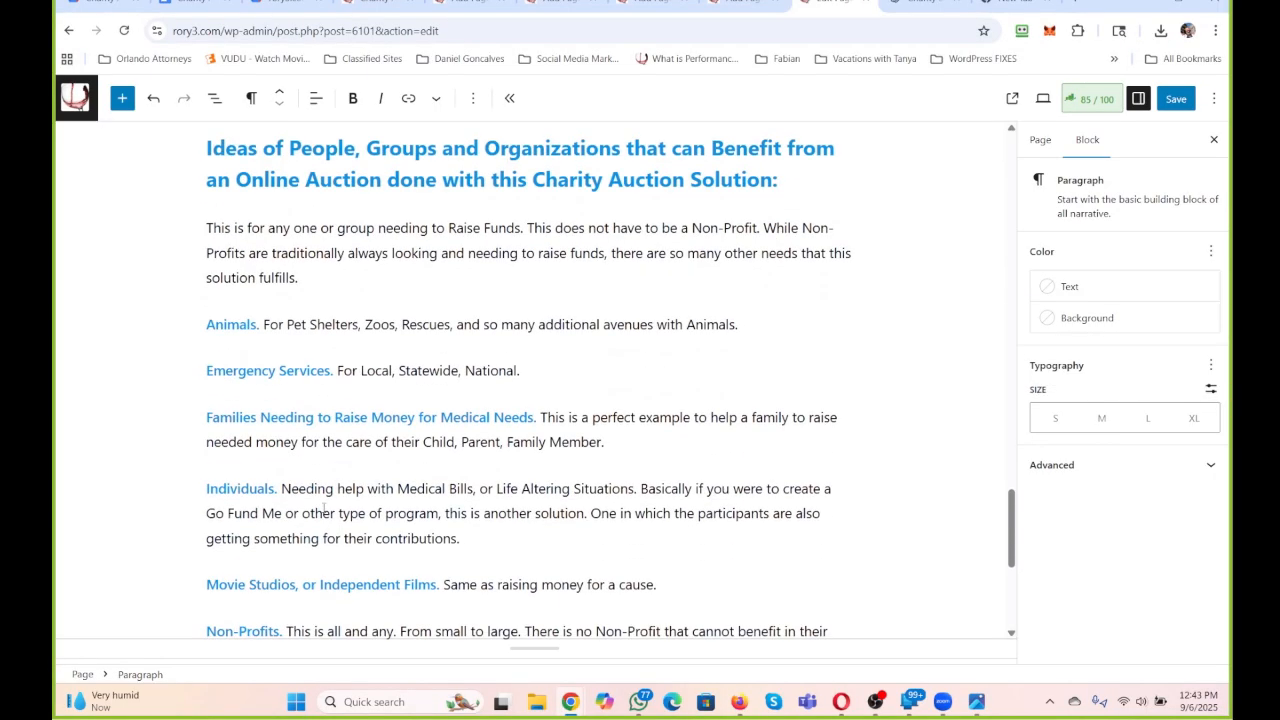
scroll(325, 510, "down", 2)
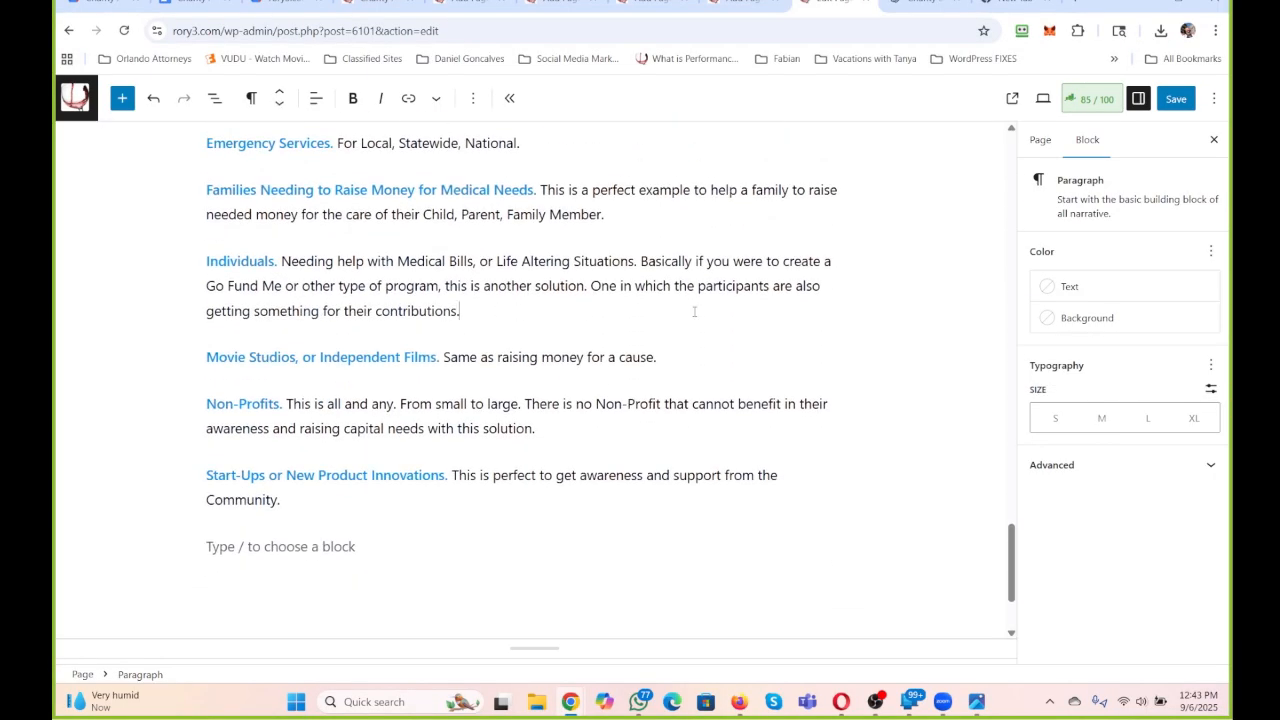
type("Or you want to rally behind someone ")
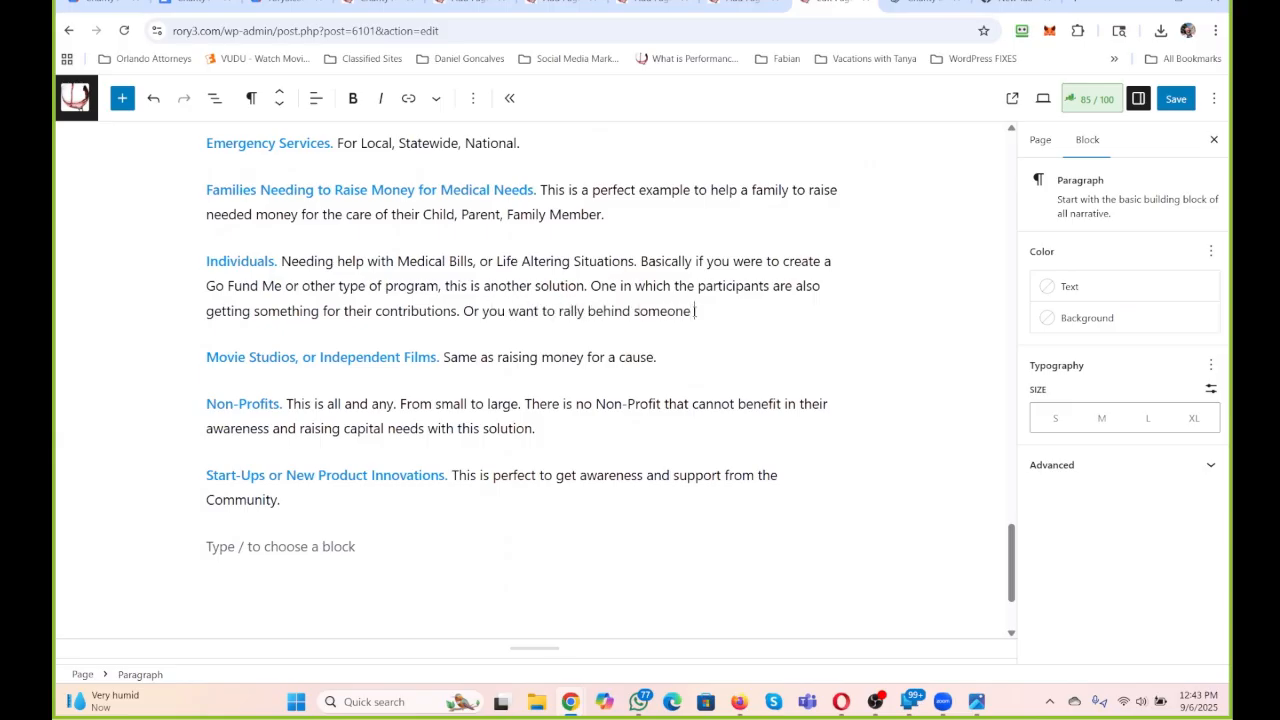
type("that needs a fresh start, or re")
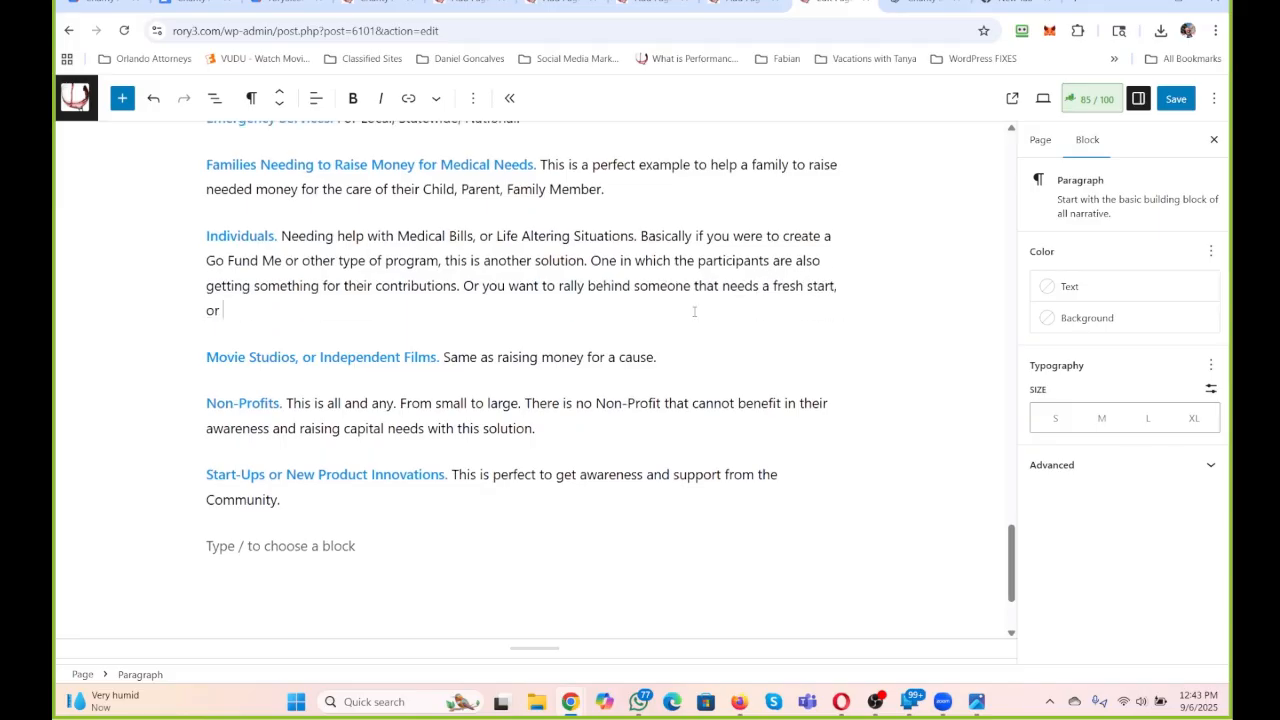
type("con")
type("gni")
type("tion")
type(". There are countel")
End the recognition sentence in the Individuals paragraph and add "There are countless needs for this".
key("BackSpace")
key("BackSpace")
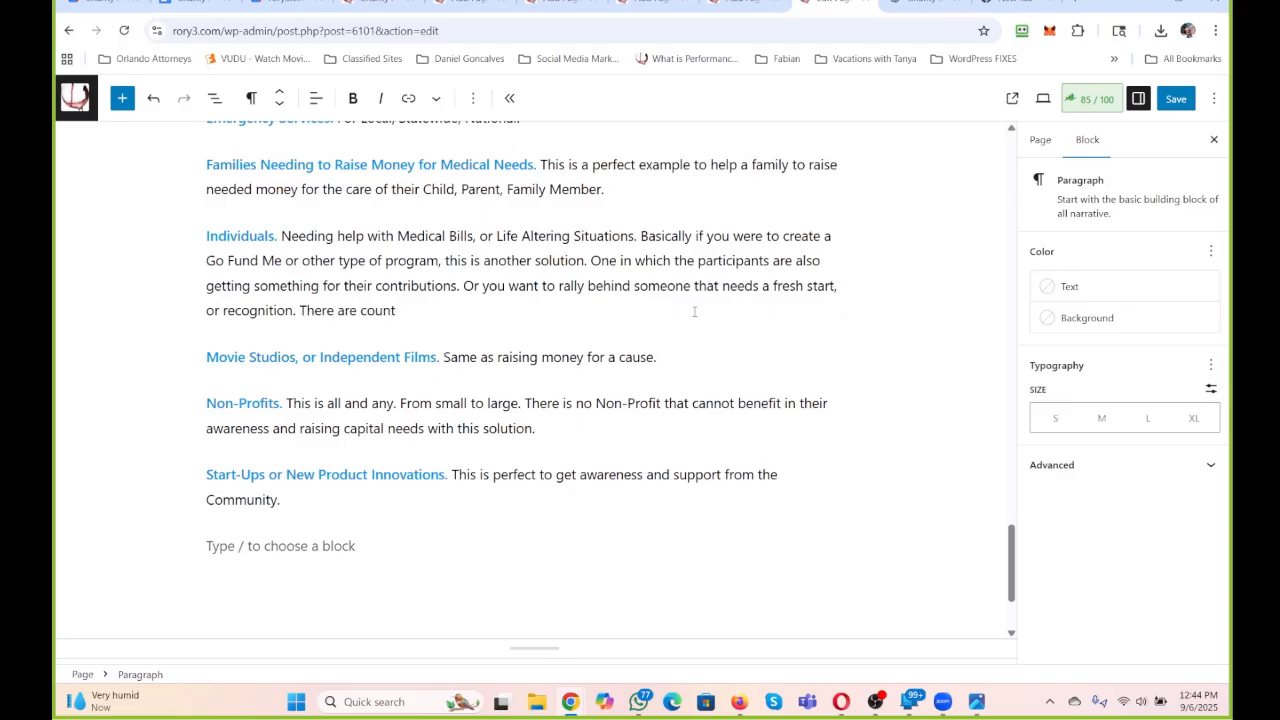
type("less")
type("nee")
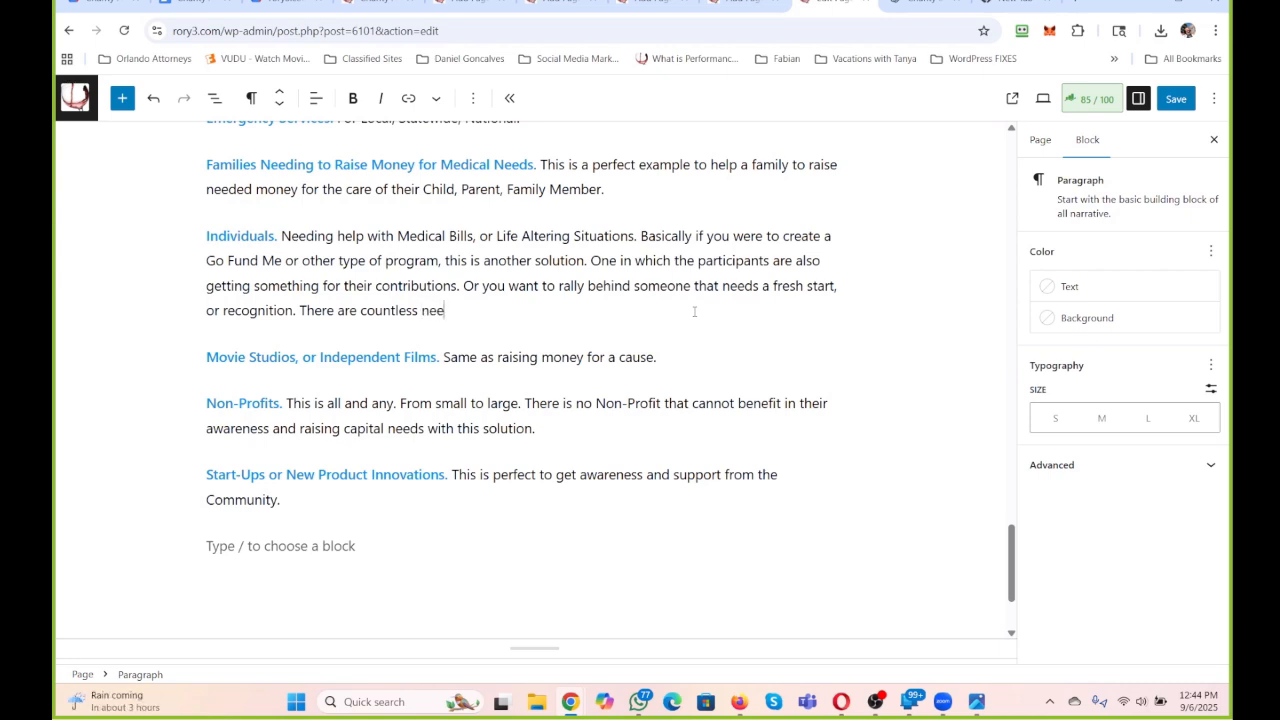
type("ds for this. And a Community C")
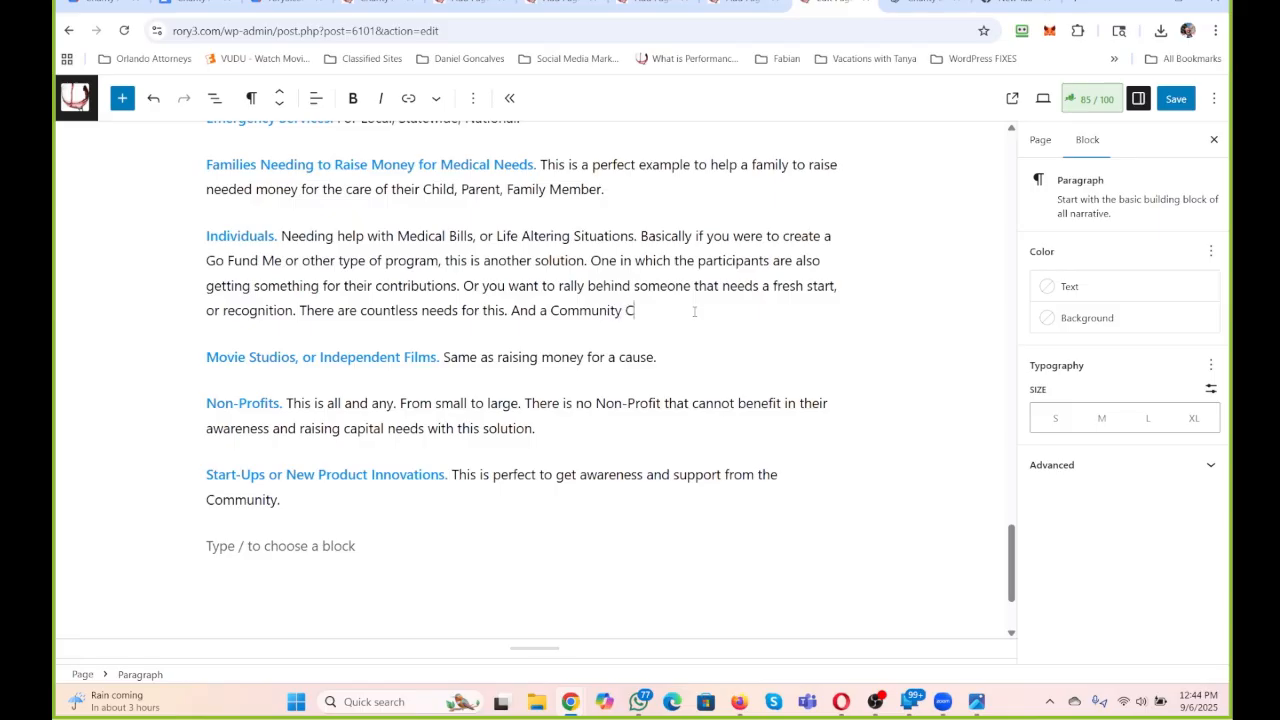
type("an come together in a Charity Aucti")
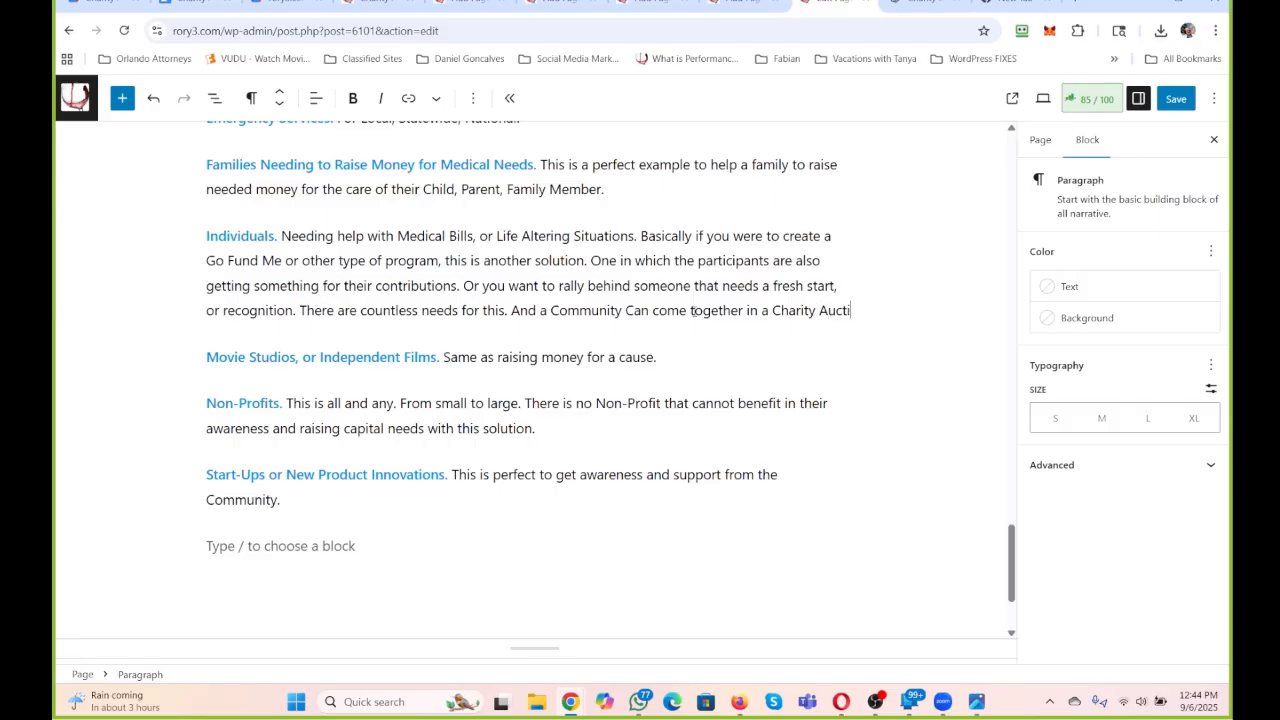
Finish the Individuals paragraph by adding the sentence "And a Community Can come together in a Charity Auction to support the need.".
type("on to support the need.")
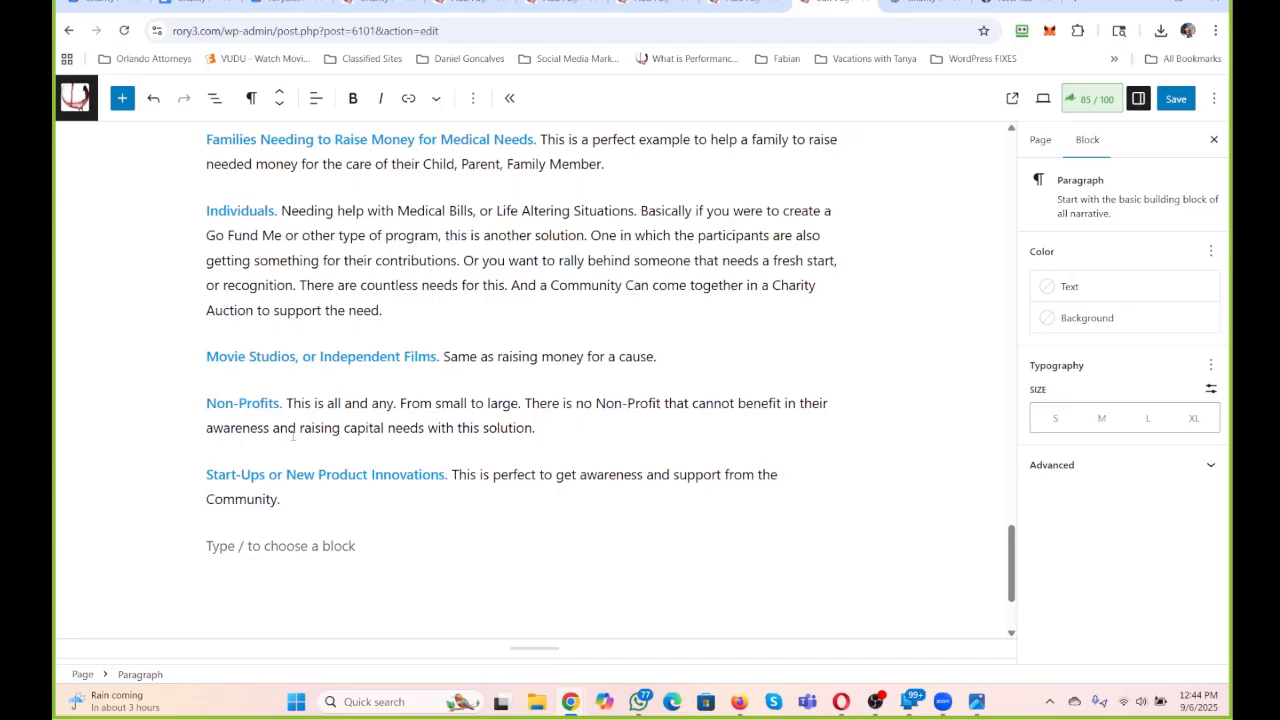
Add a new paragraph between Non-Profits and Start-Ups beginning "Sports Teams. Whether it is Little League".
scroll(577, 431, "up", 3)
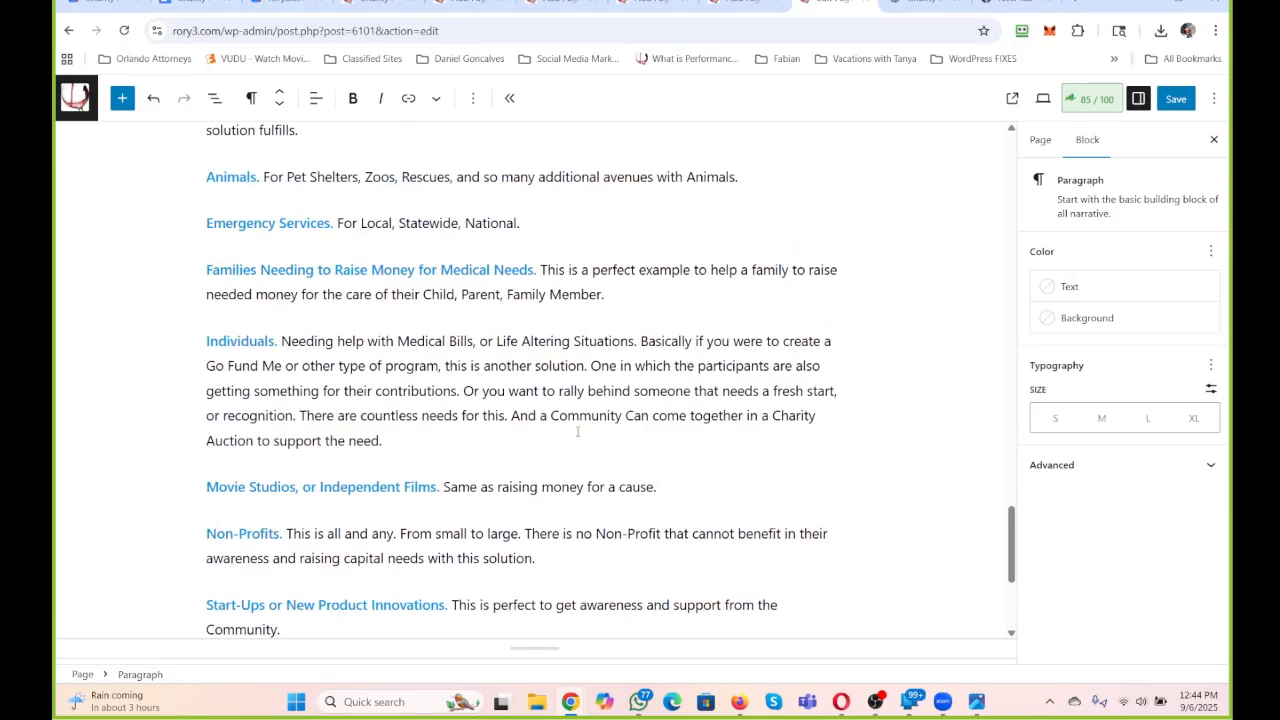
scroll(577, 431, "down", 2)
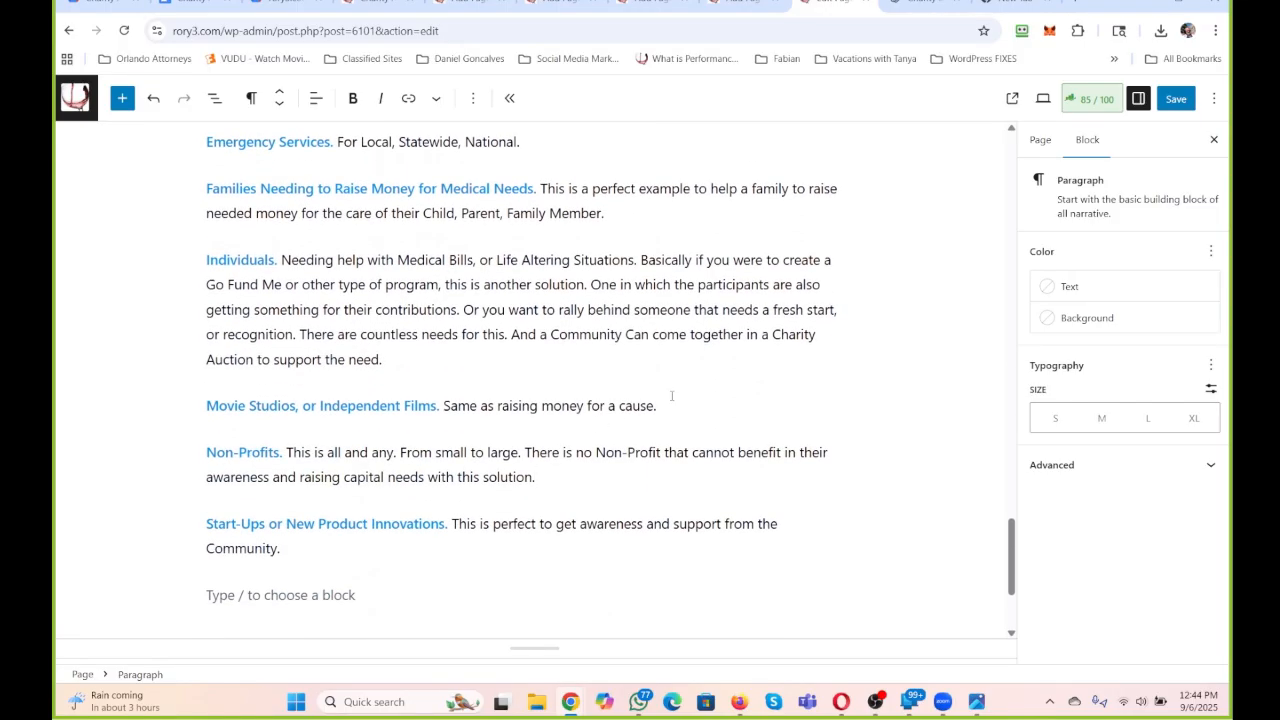
key("Return")
type("Sport")
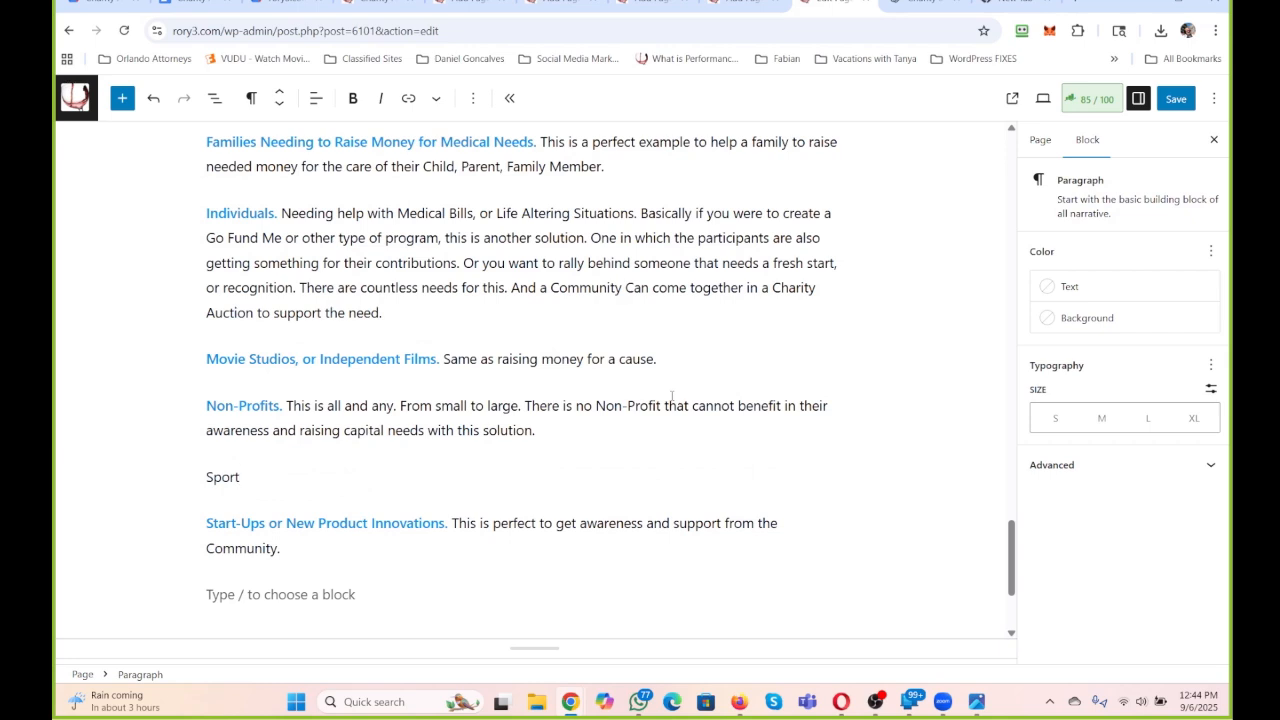
type("s Teams. Whether it is Lit")
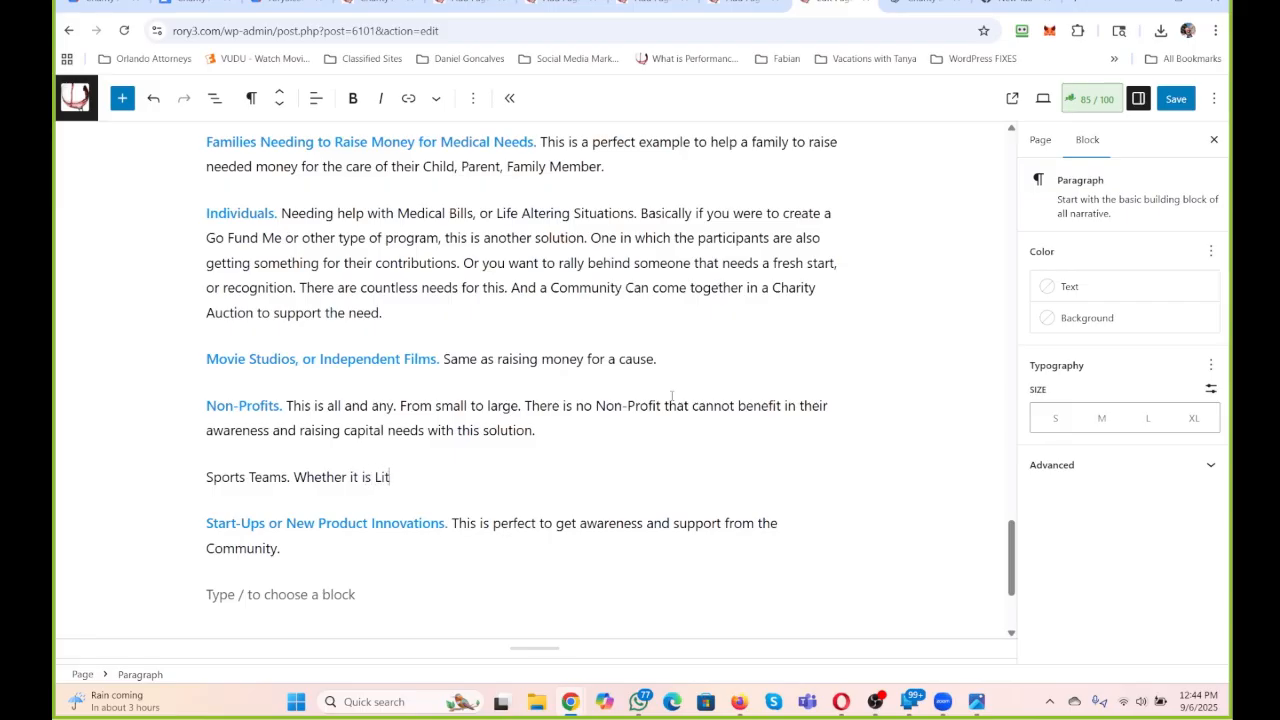
type("tle League, Amature")
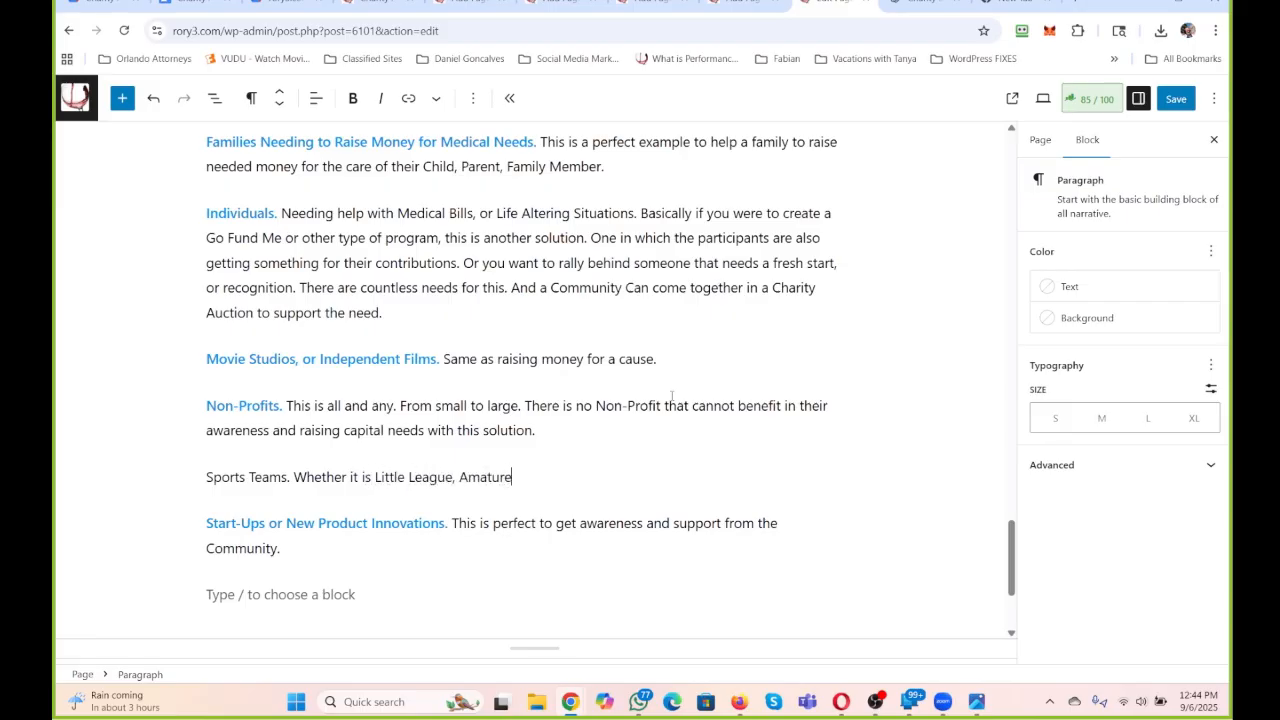
Continue the Sports Teams sentence with ", Amateur", using the suggested spelling correction for the last word.
key("BackSpace")
key("BackSpace")
type("u")
key("BackSpace")
type("ere")
double_click(488, 479)
right_click(488, 479)
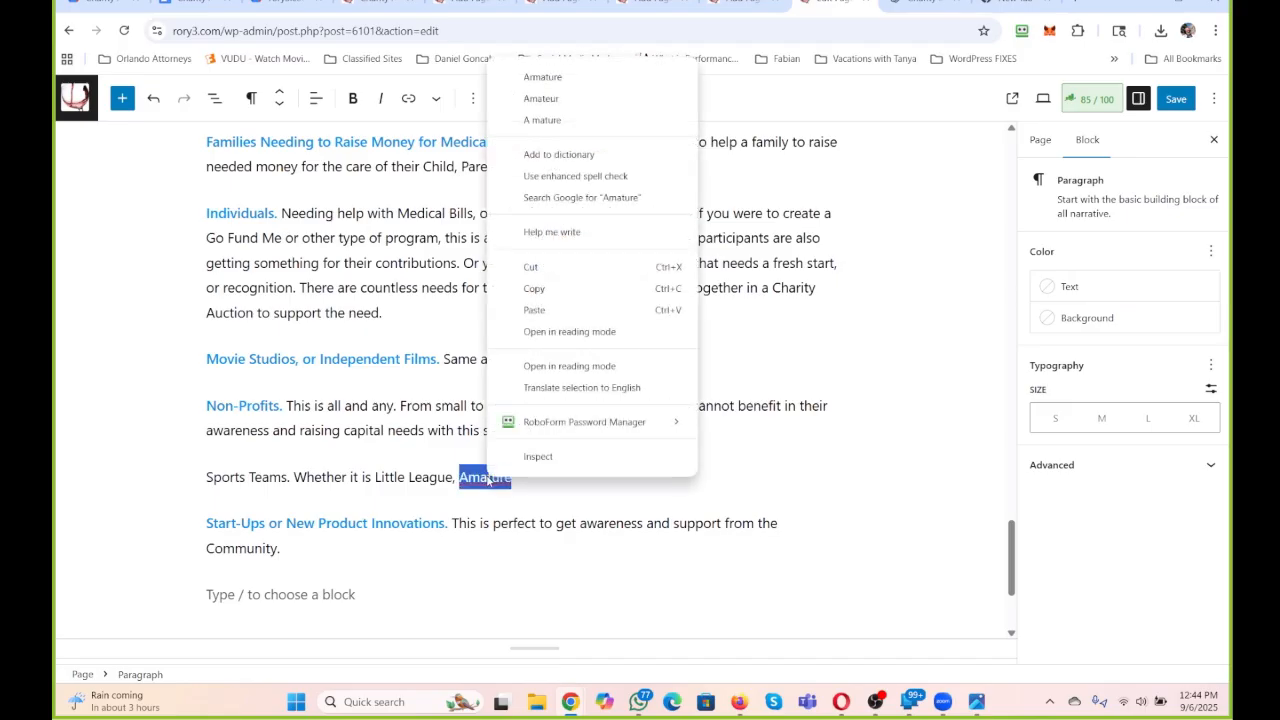
left_click(555, 98)
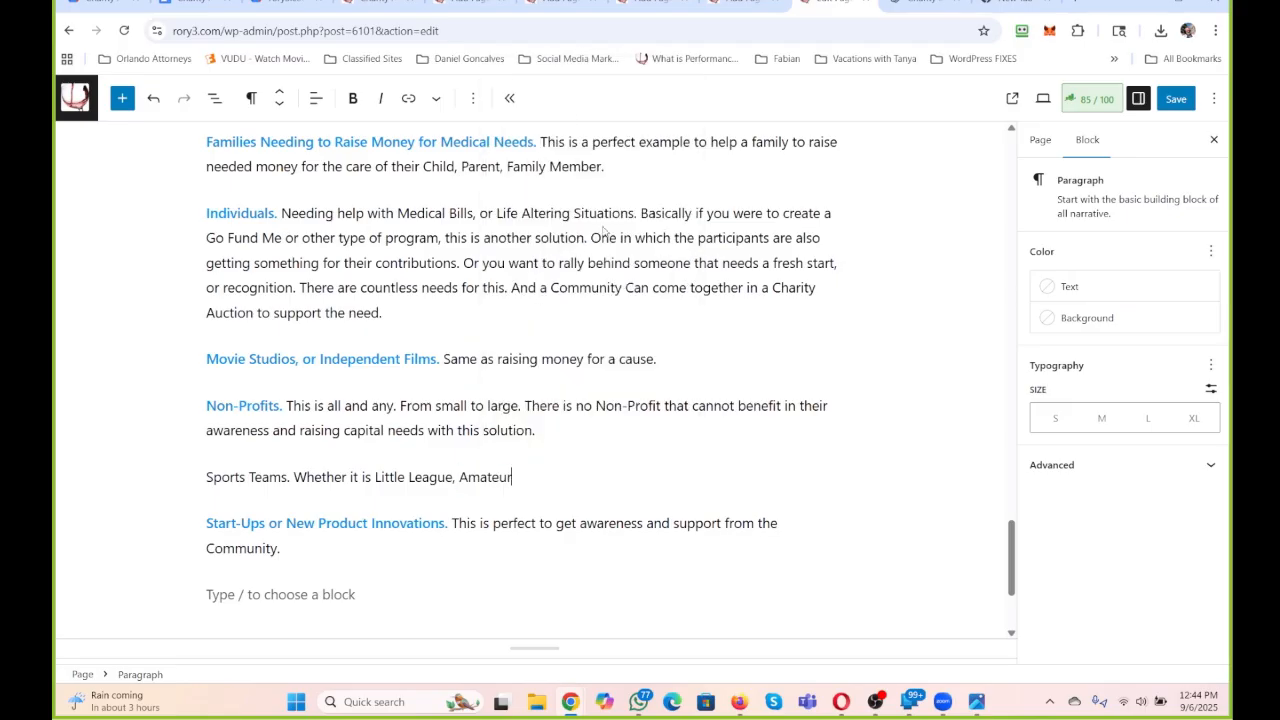
Complete the Sports Teams paragraph with "Sports, High School, Chartered or Other Programs. The list goes on and on.".
type("Sports, High School, ")
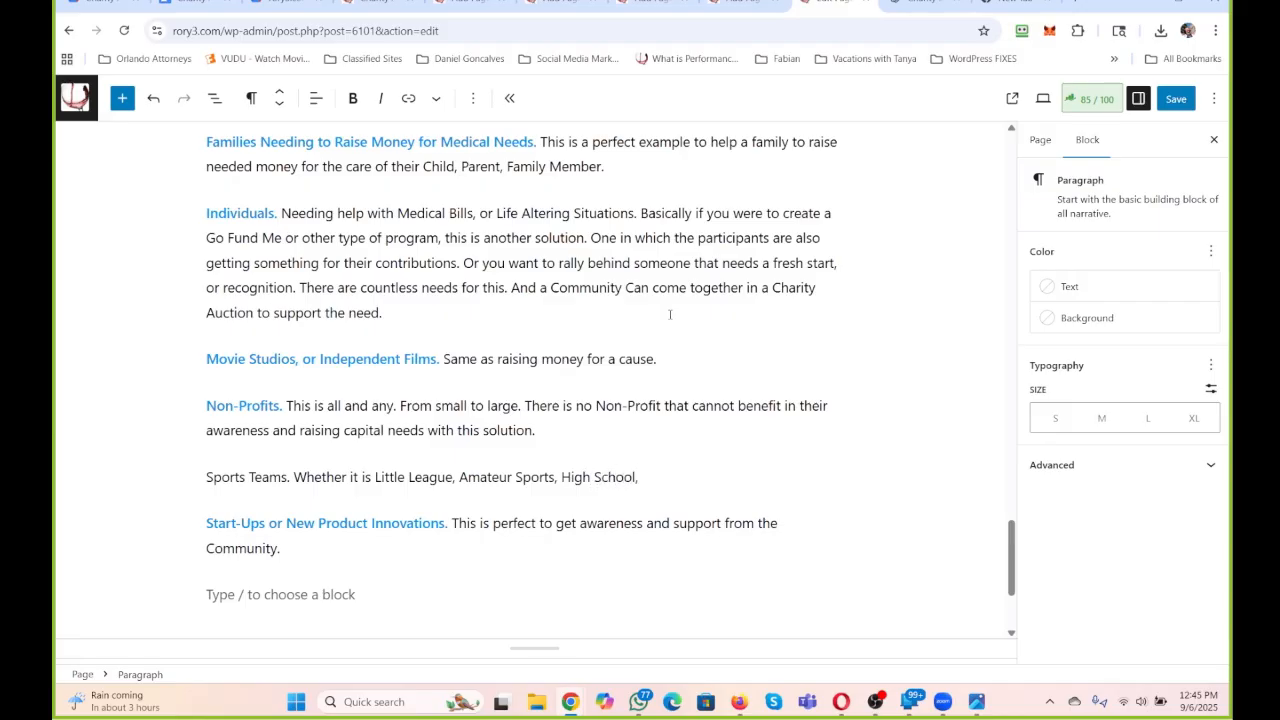
type("Chartered or Ot")
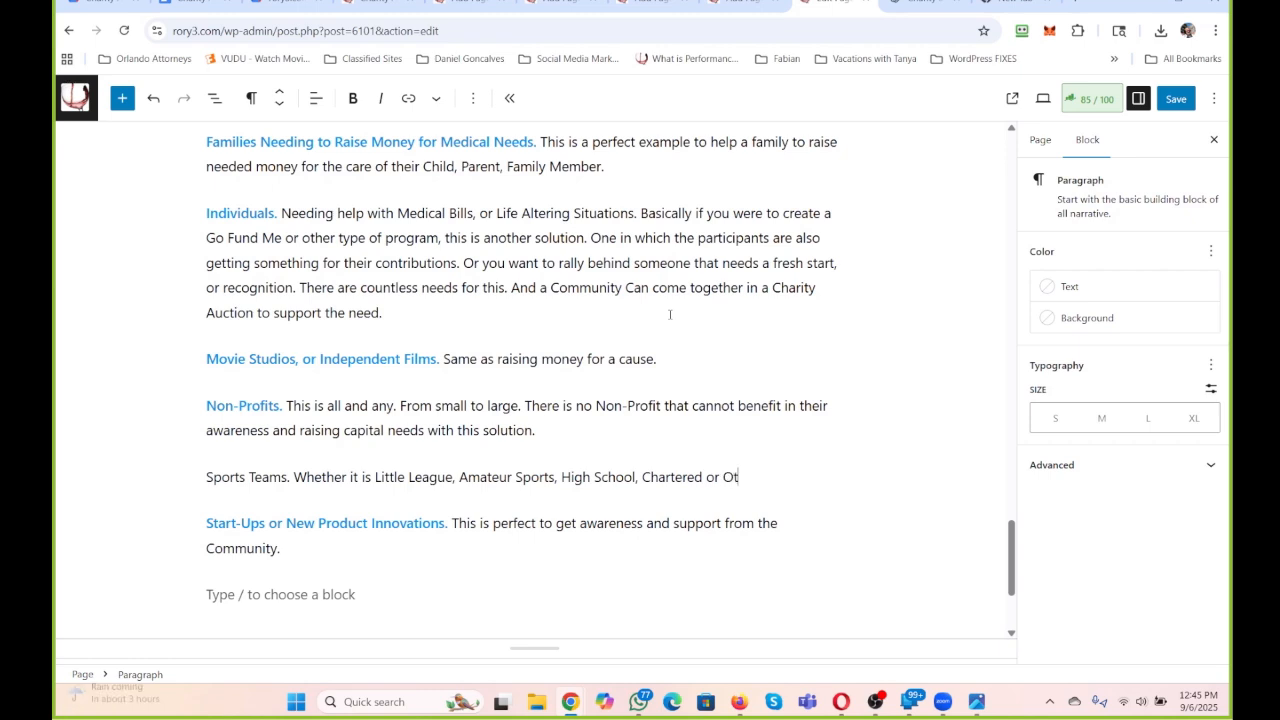
type("her Progr")
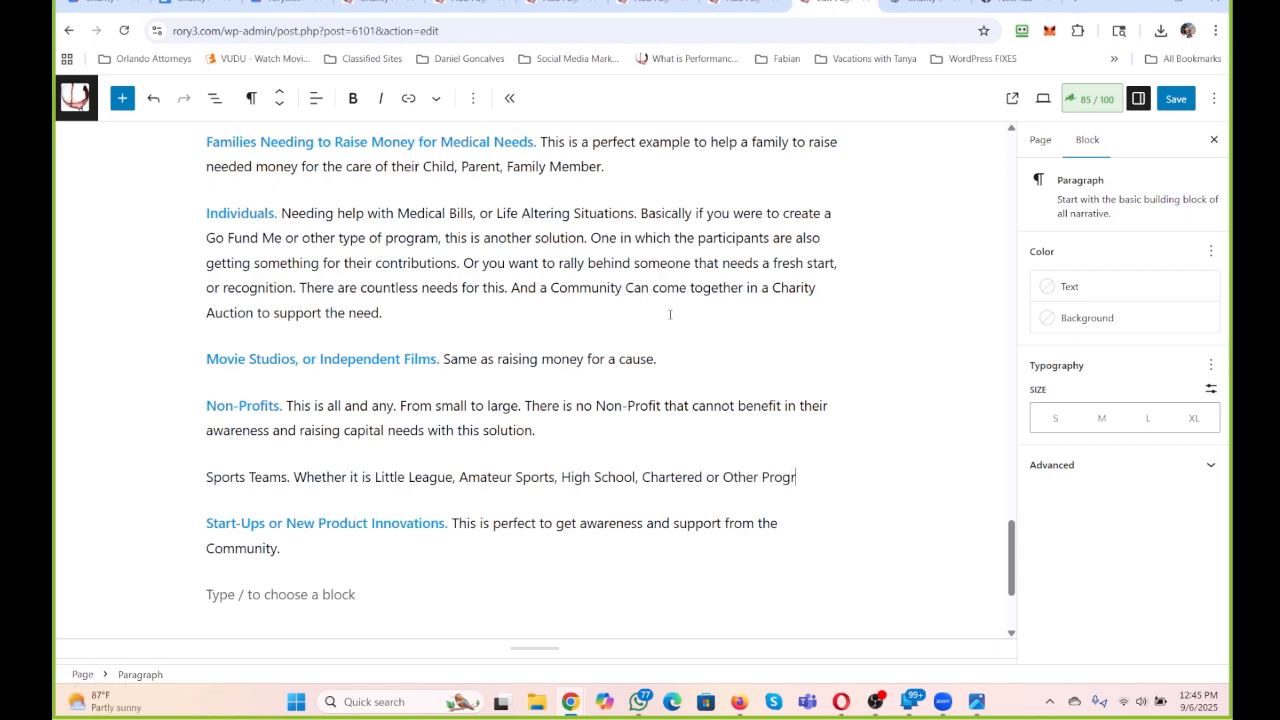
type("ams. The list goe")
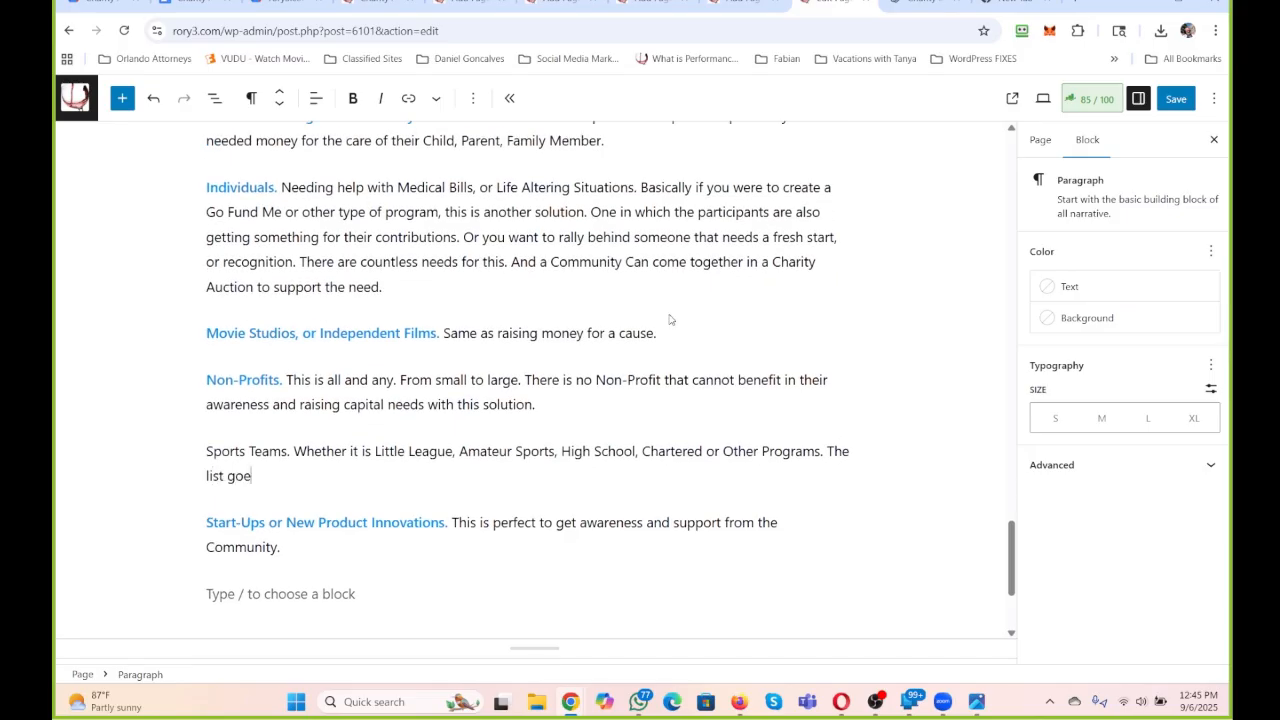
type("s on and on.")
Make the lead-in "Sports Teams." bold and color its text the same blue as the other lead-ins.
left_click_drag(291, 451, 200, 452)
left_click(352, 98)
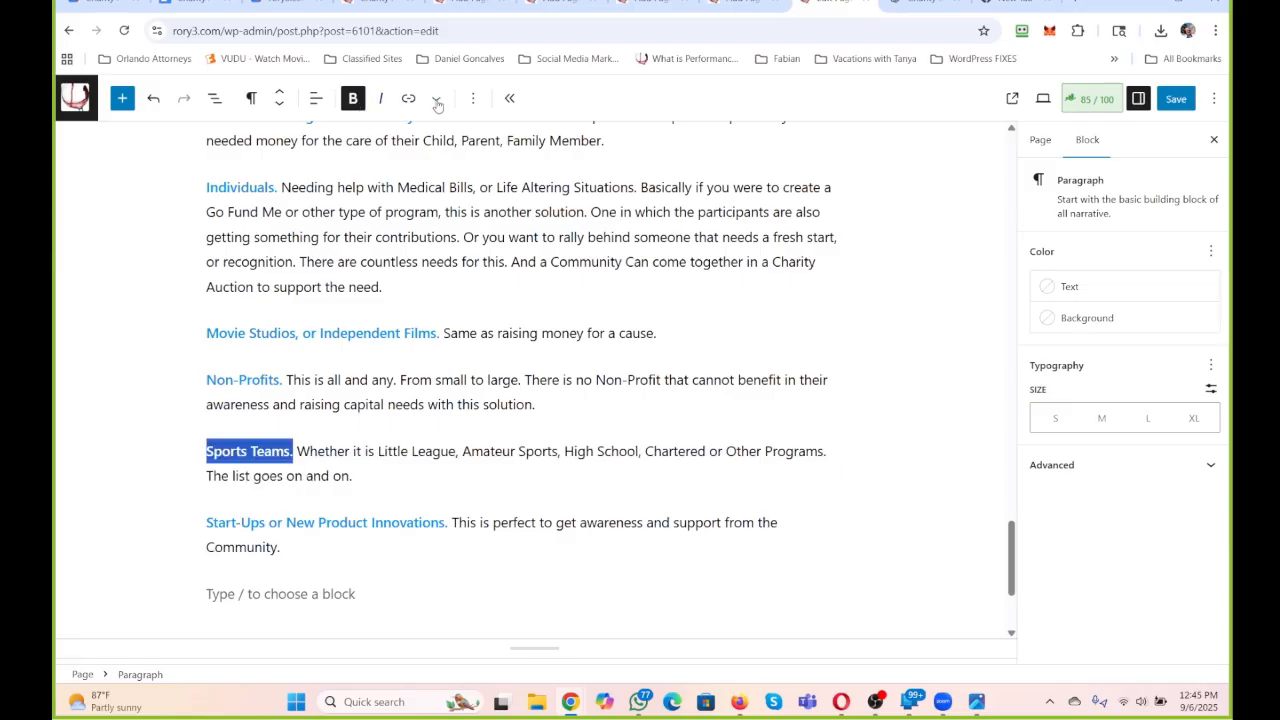
left_click(436, 98)
left_click(480, 188)
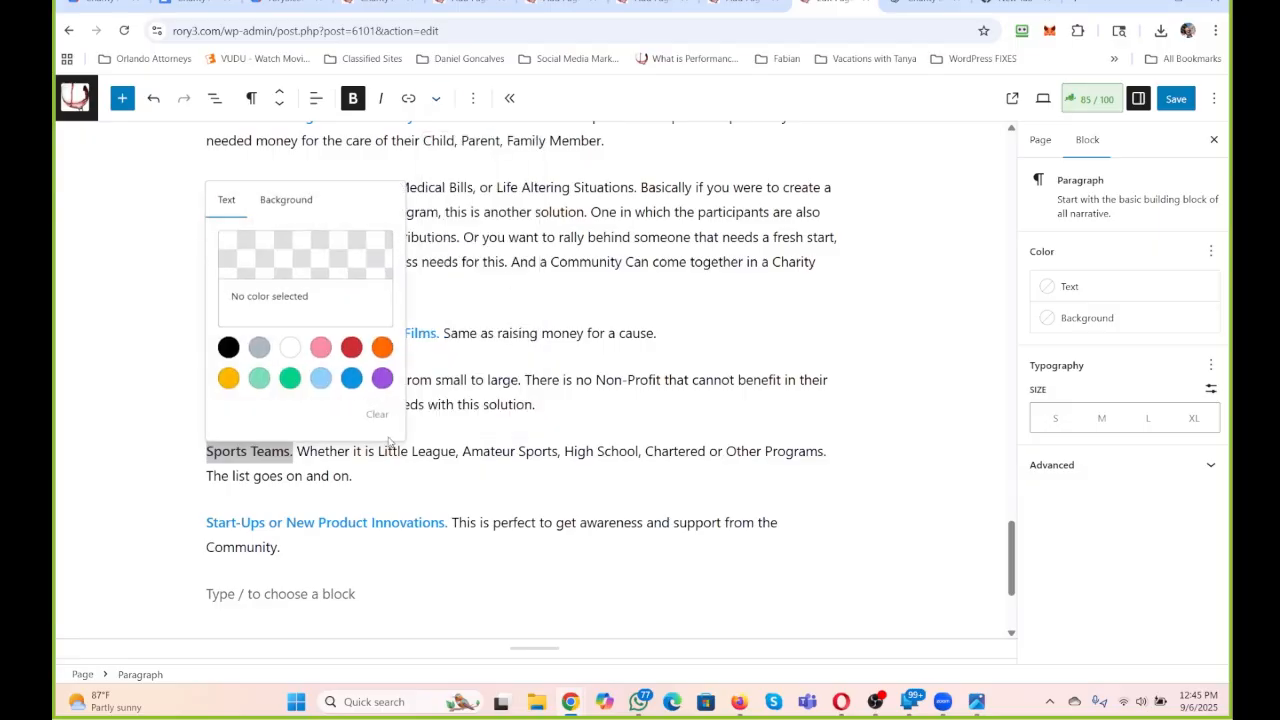
left_click(352, 378)
left_click(388, 480)
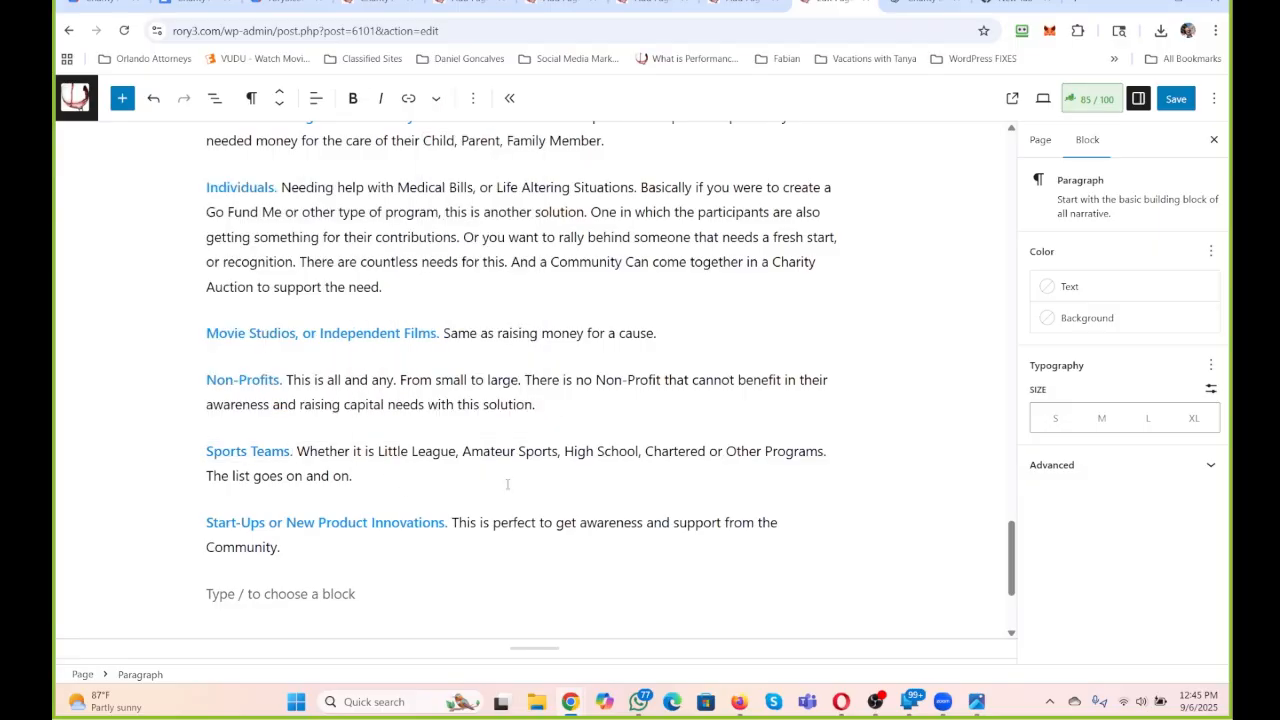
scroll(548, 438, "up", 2)
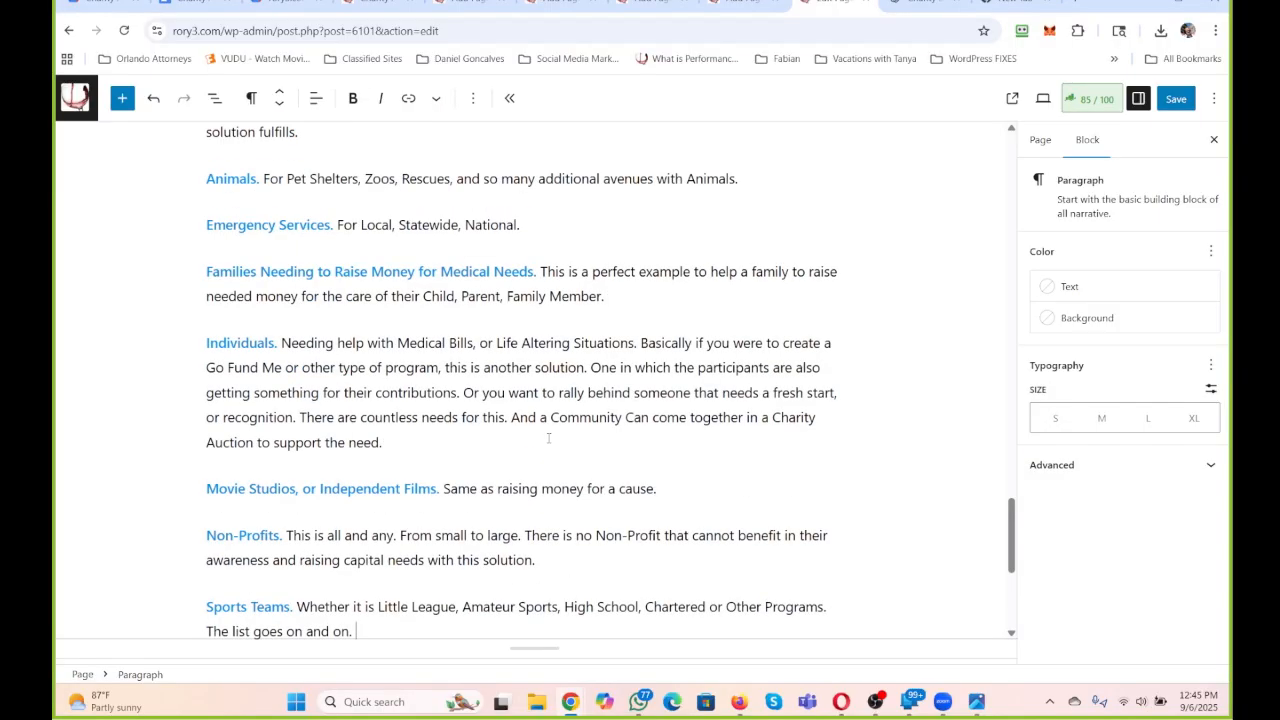
scroll(548, 438, "up", 2)
scroll(521, 375, "down", 4)
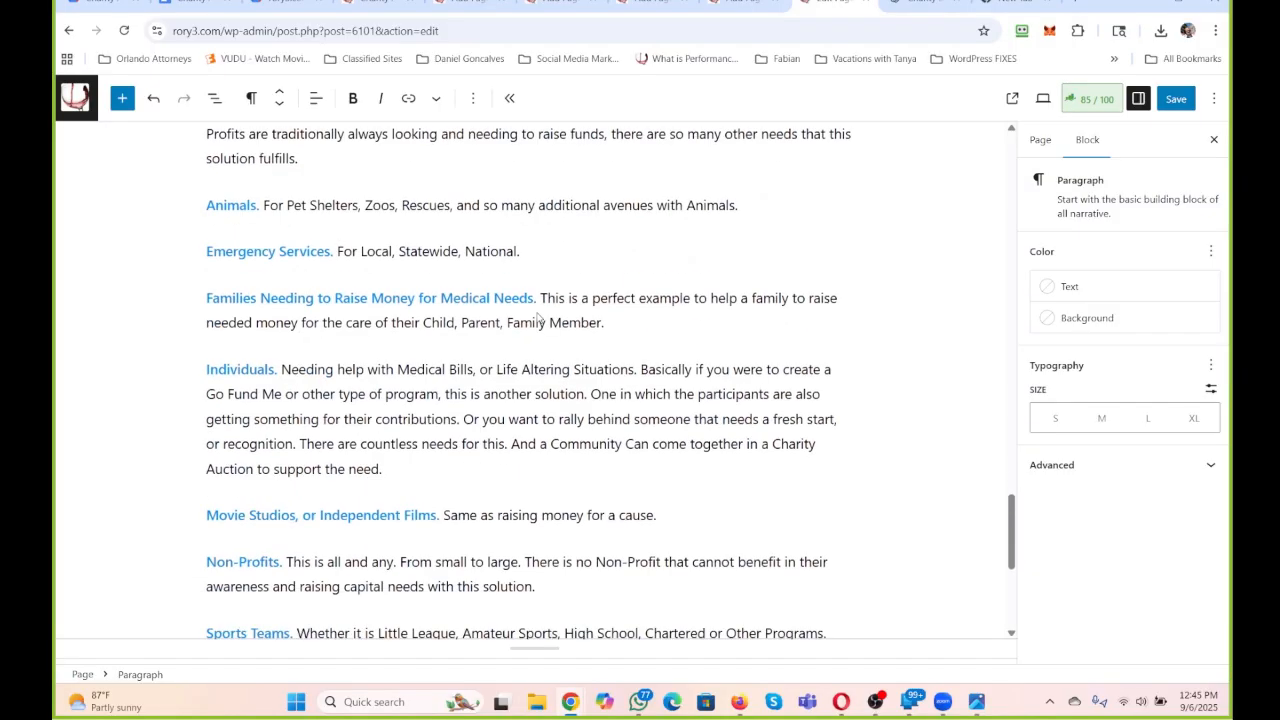
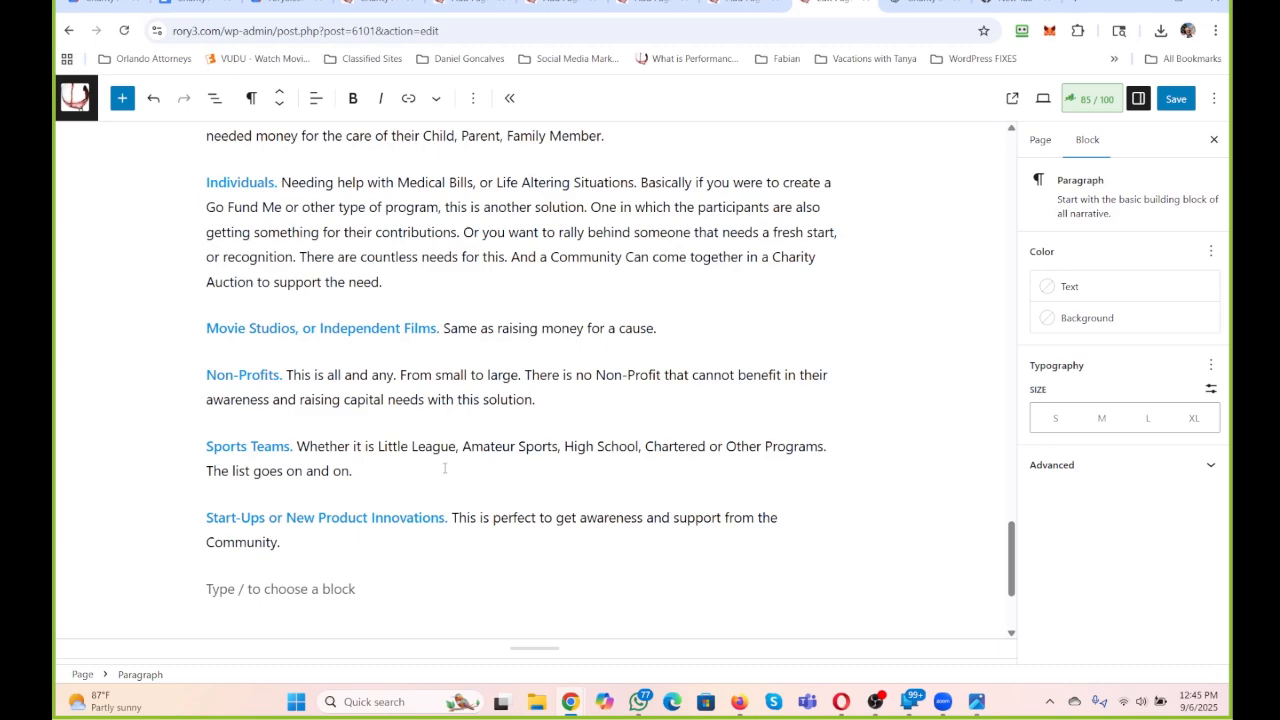
Append "There are so many solutions available in this realm." to the paragraph introducing the Ideas of People, Groups and Organizations section.
scroll(445, 468, "up", 5)
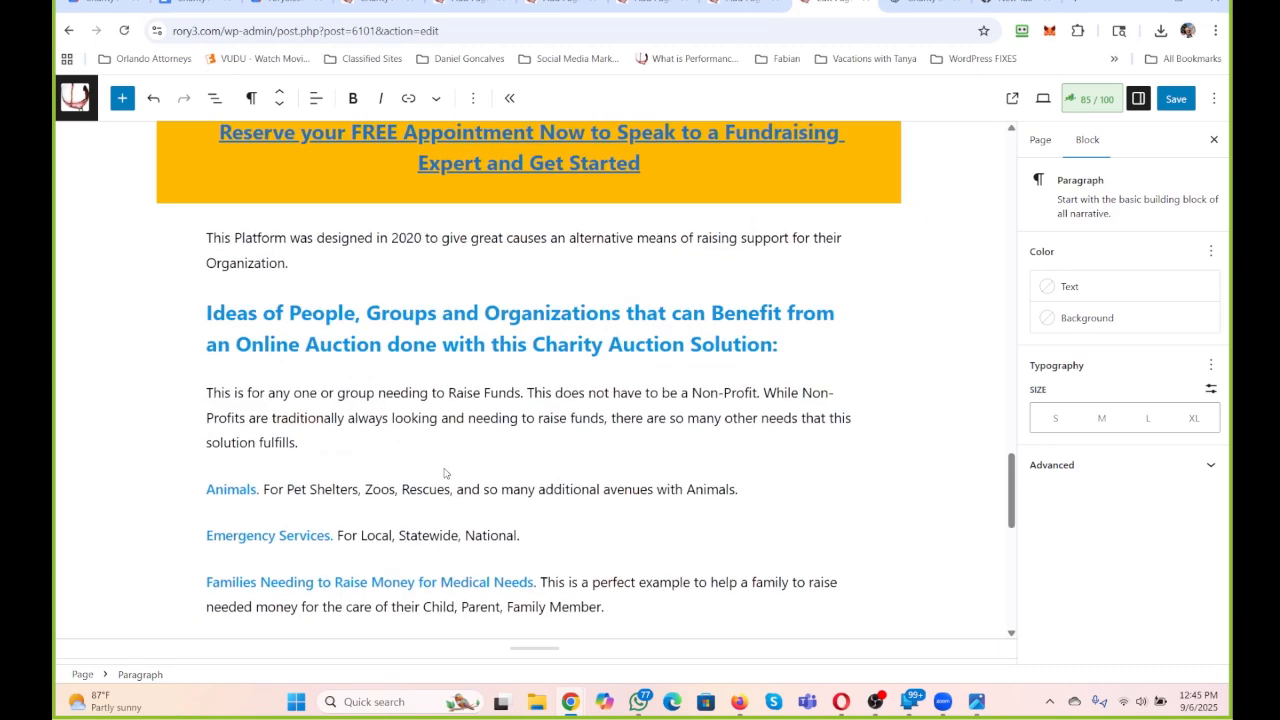
left_click(360, 445)
type("There are so many solution")
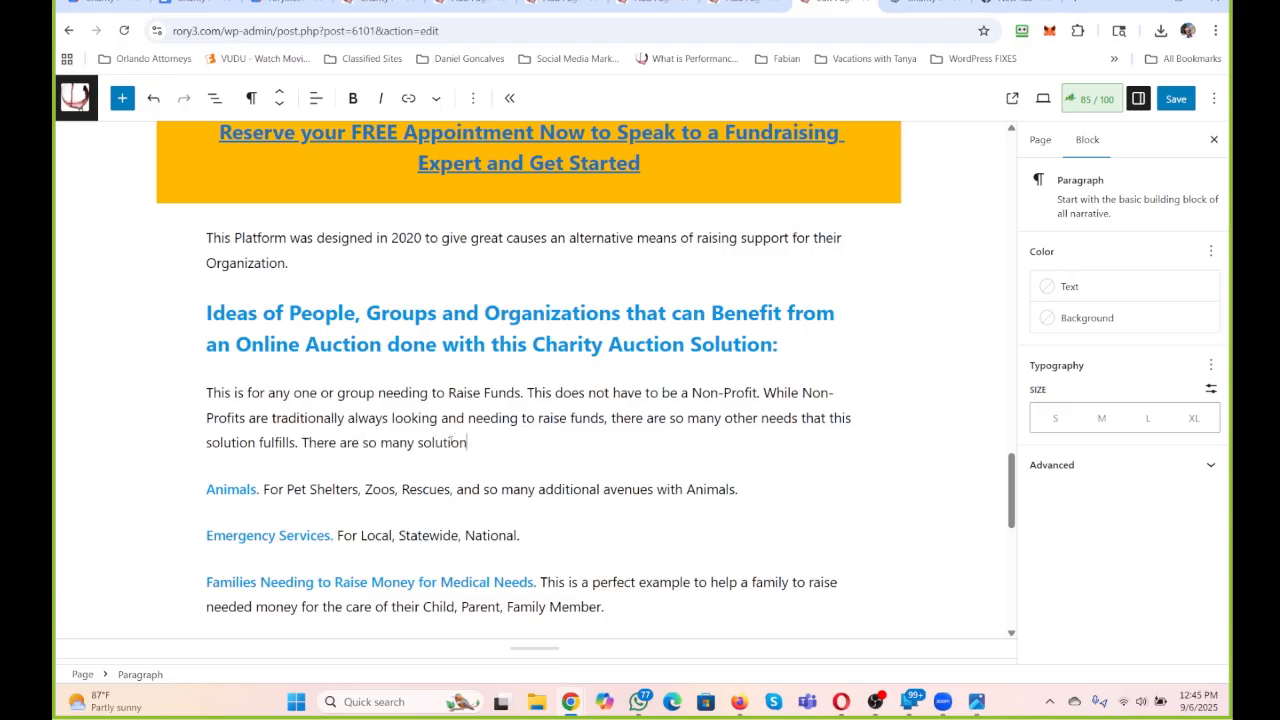
type("s available in this realm.")
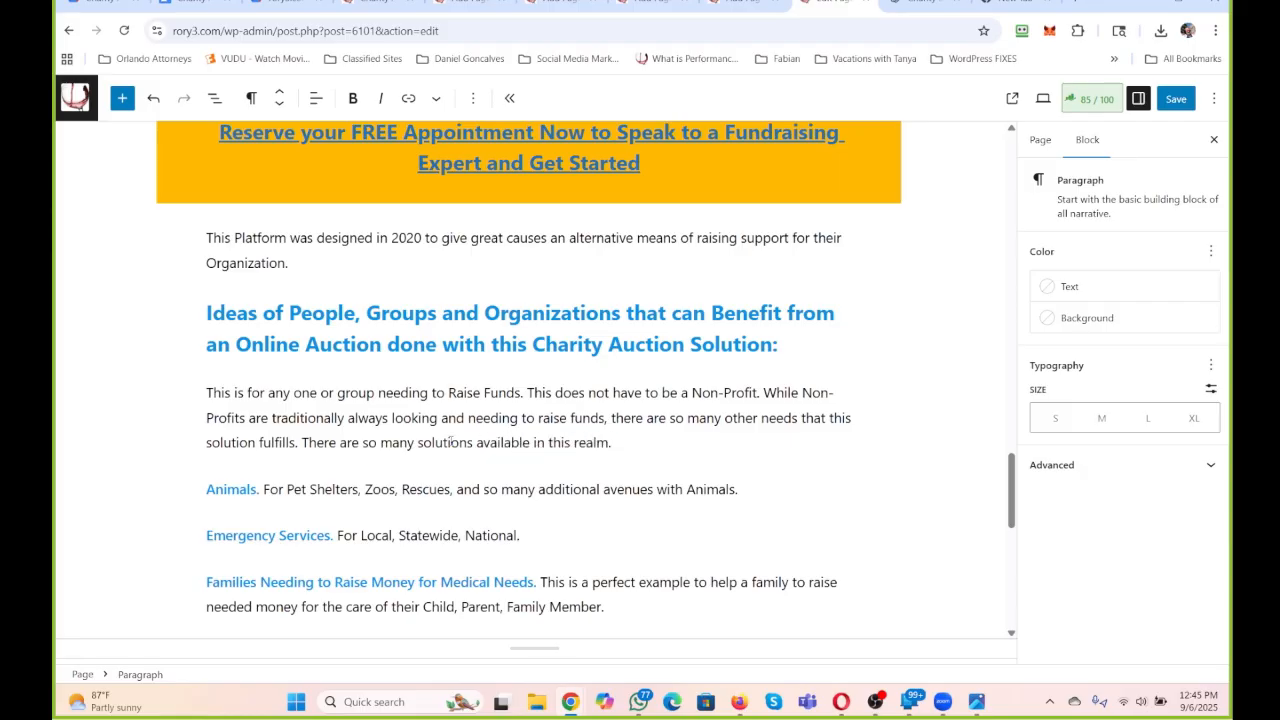
Remove the empty block below the Start-Ups or New Product Innovations paragraph.
scroll(418, 320, "down", 6)
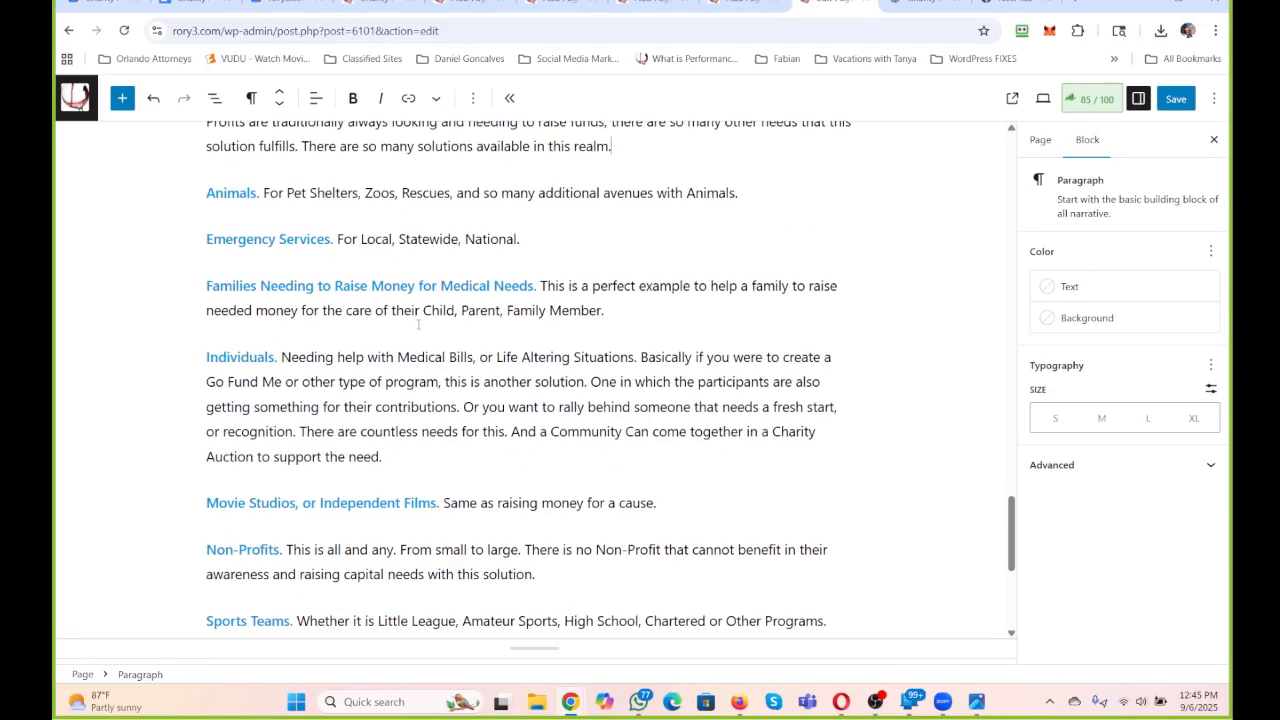
left_click(309, 510)
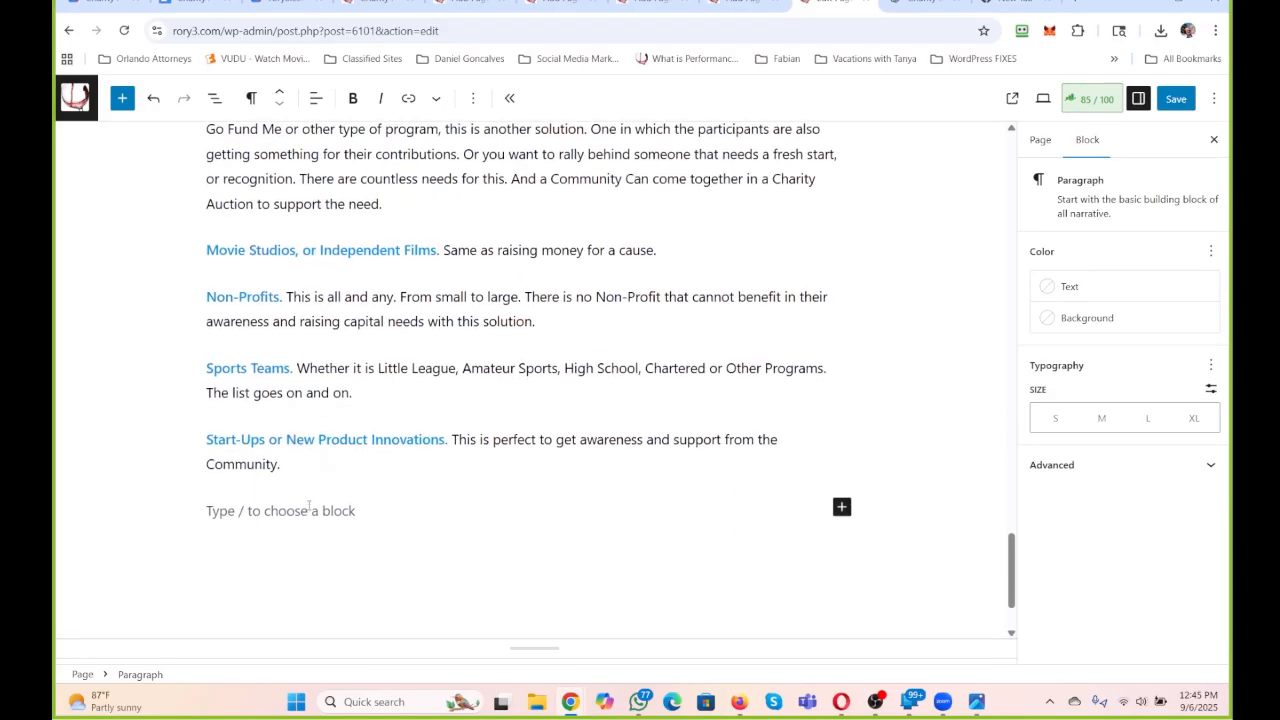
key("BackSpace")
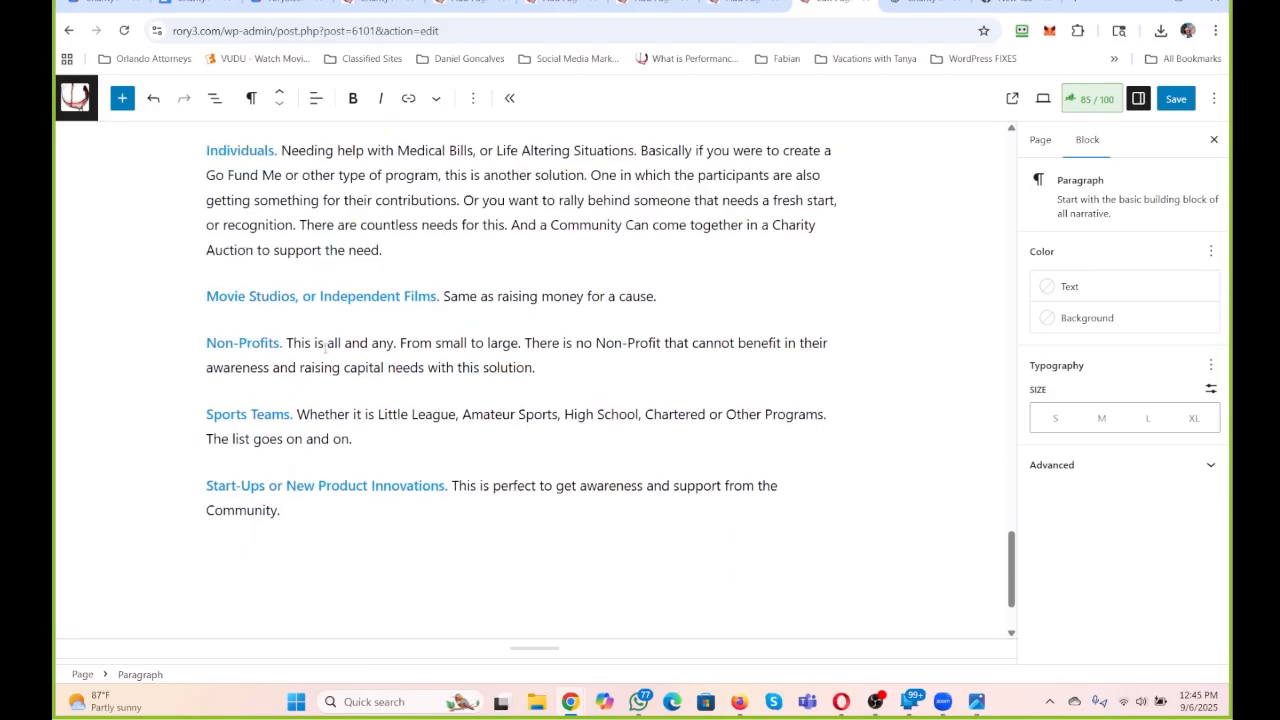
Add a new paragraph between the Families and Individuals entries beginning "Foundations. Non-Profits or".
scroll(325, 345, "up", 3)
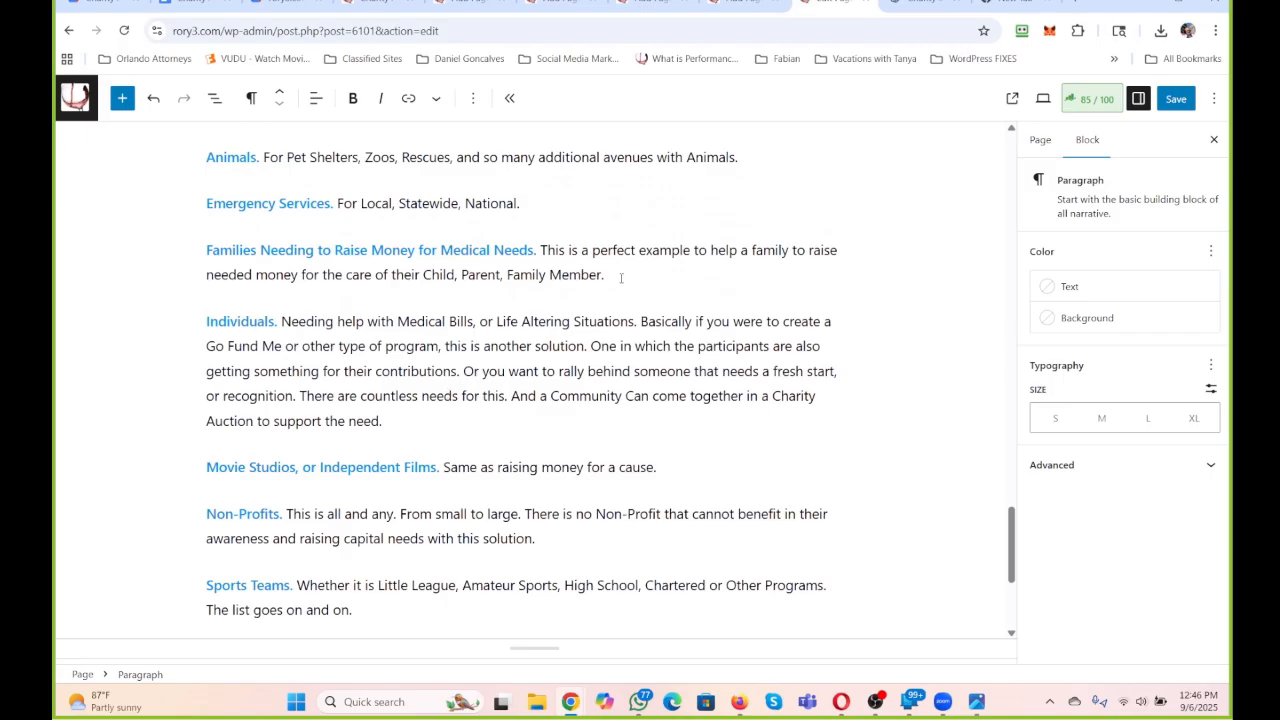
left_click(622, 276)
key("Return")
type("Fo")
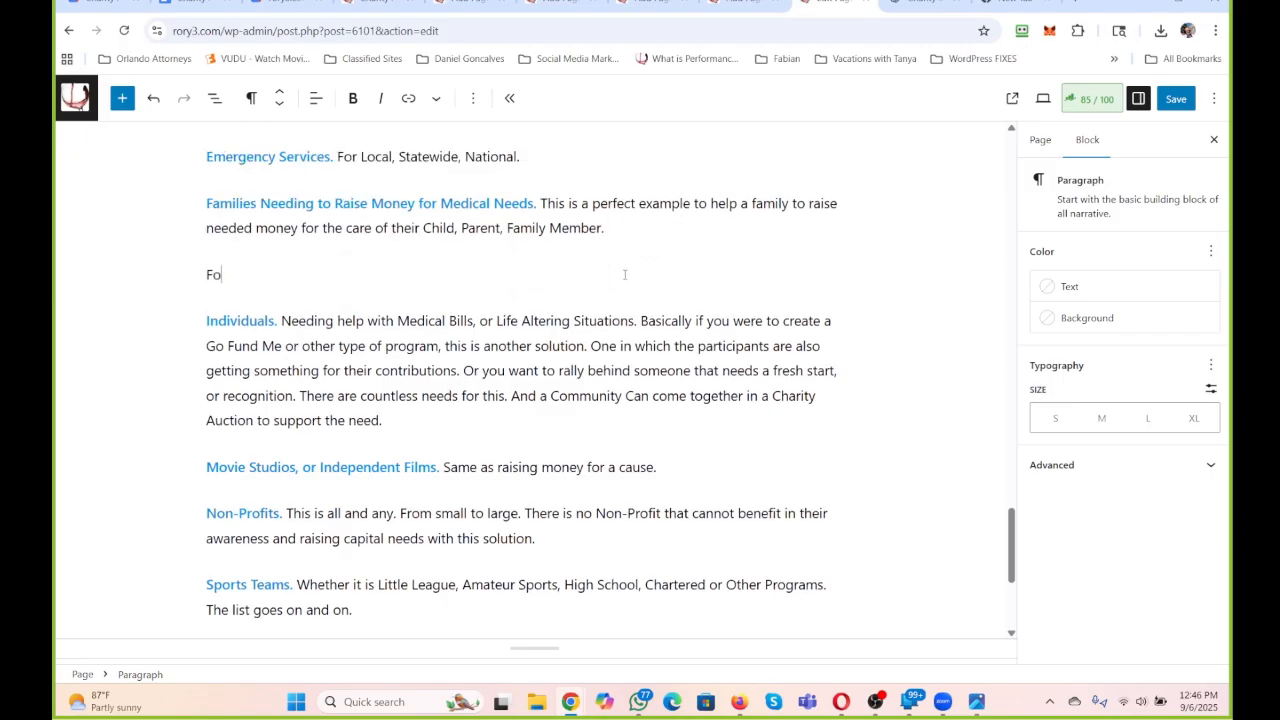
type("undations and C")
key("BackSpace")
key("BackSpace")
key("BackSpace")
key("BackSpace")
key("BackSpace")
key("BackSpace")
type(". Non-Profits or ")
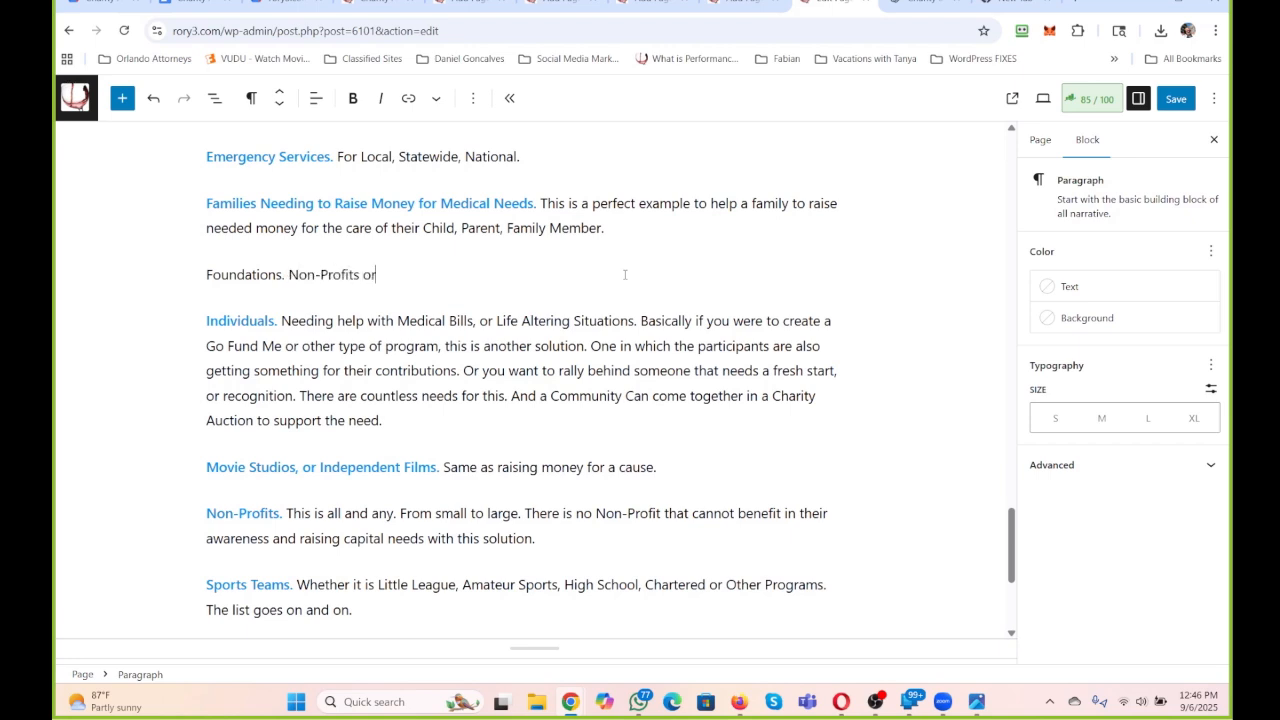
type("otherwise. To raise fund")
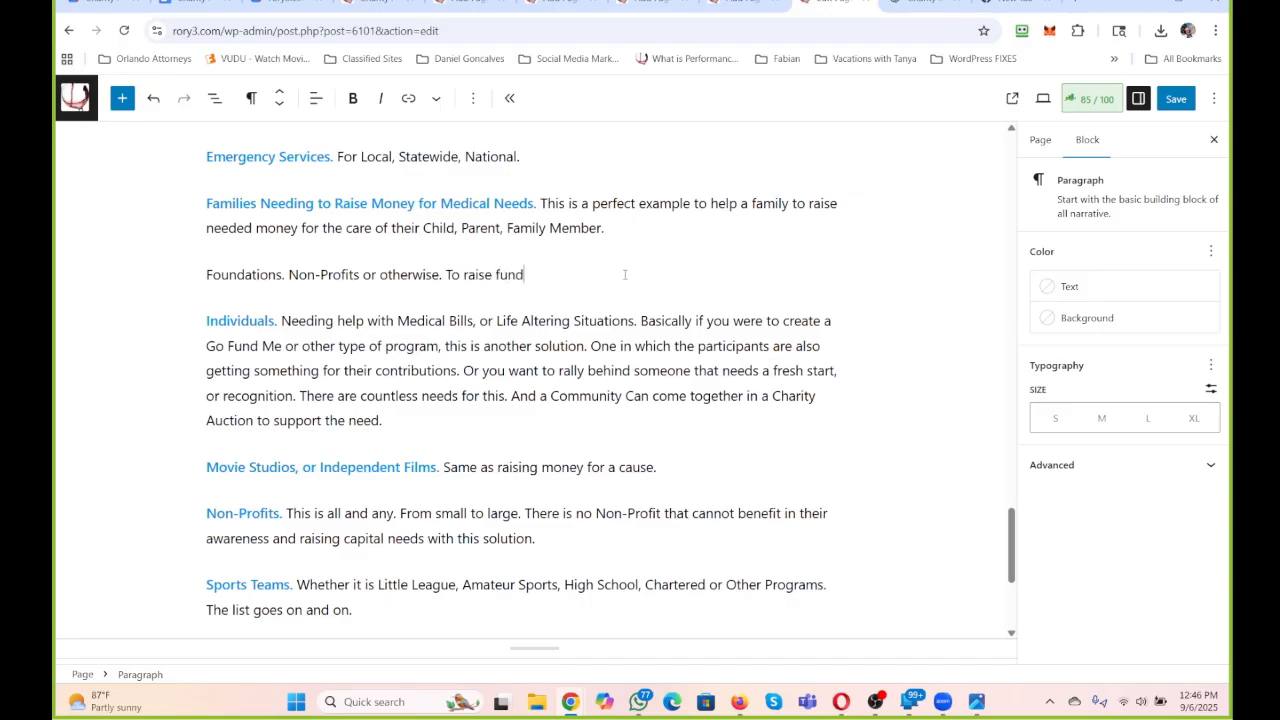
type("s for the Foundations Directives.")
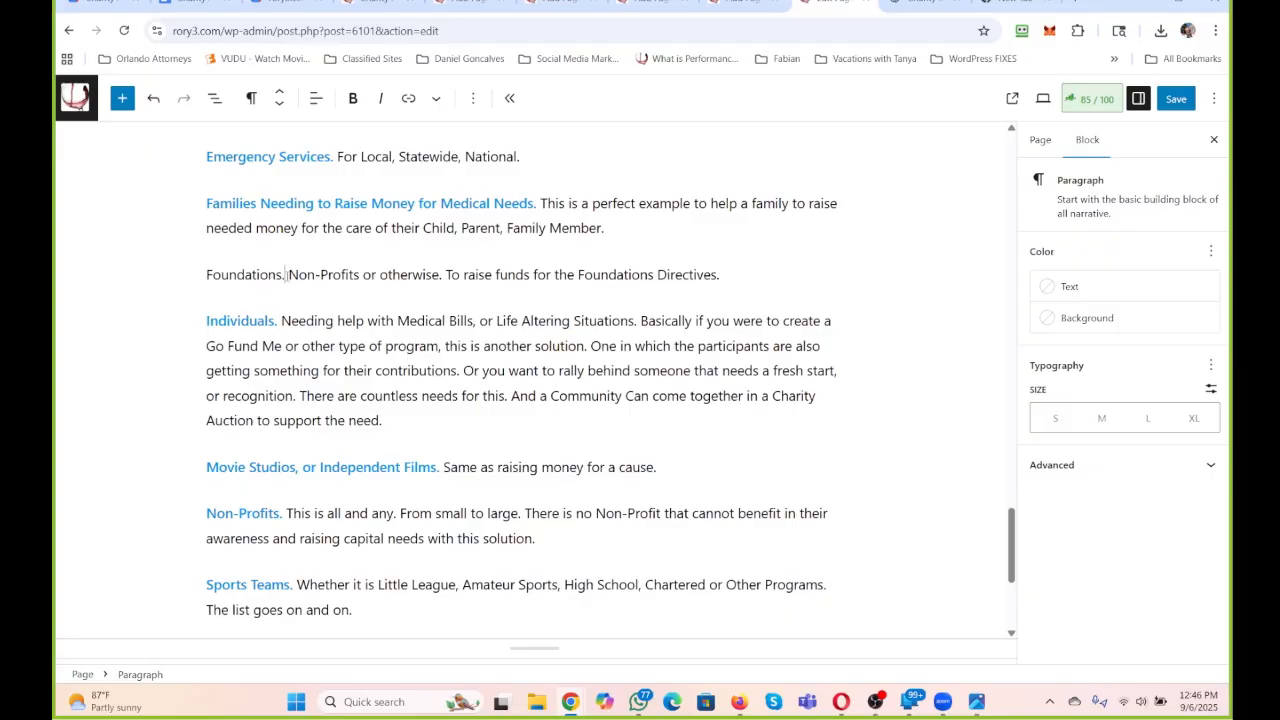
Make the lead-in "Foundations." bold and color its text the same blue as the other lead-ins.
left_click_drag(287, 274, 206, 274)
left_click(352, 98)
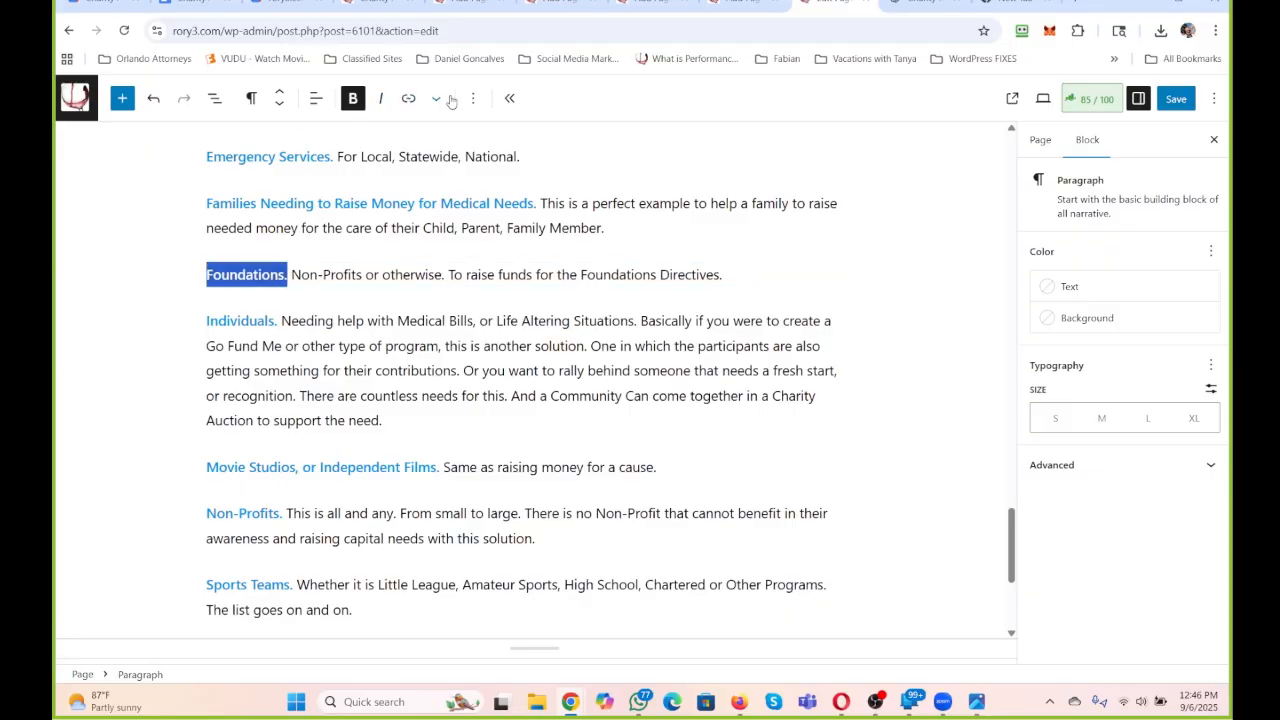
left_click(436, 98)
left_click(490, 190)
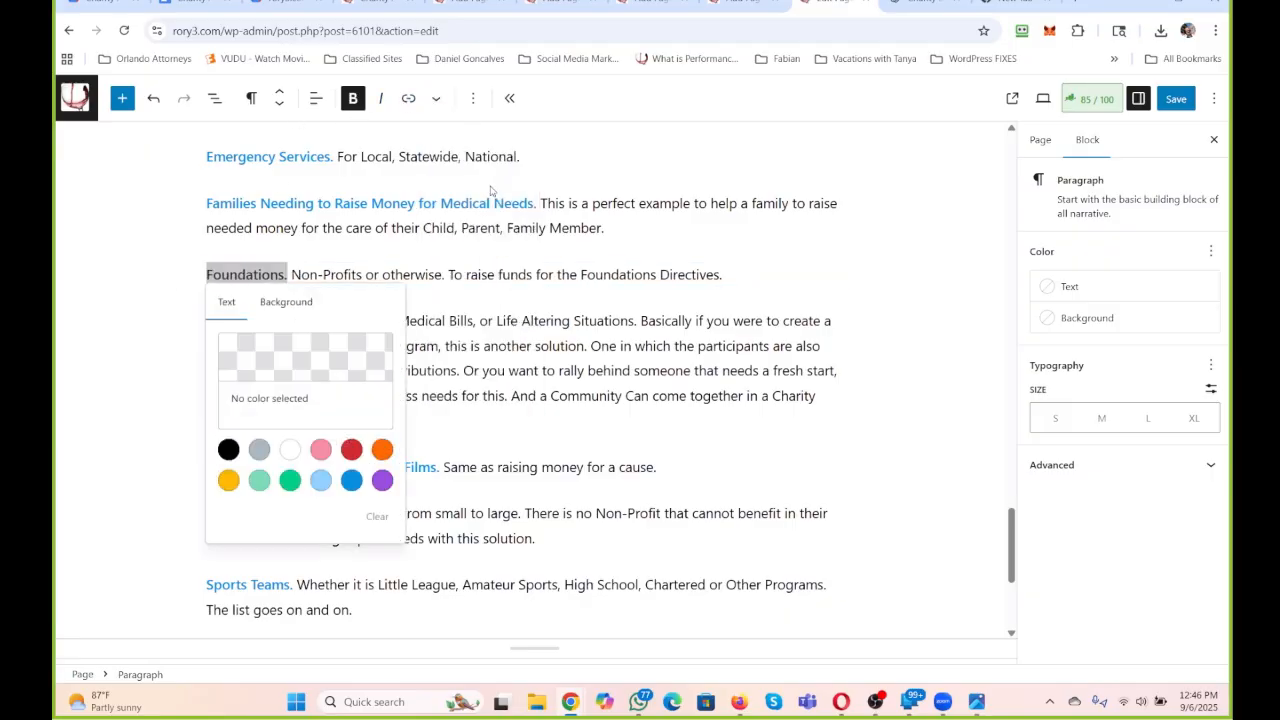
left_click(352, 481)
left_click(586, 447)
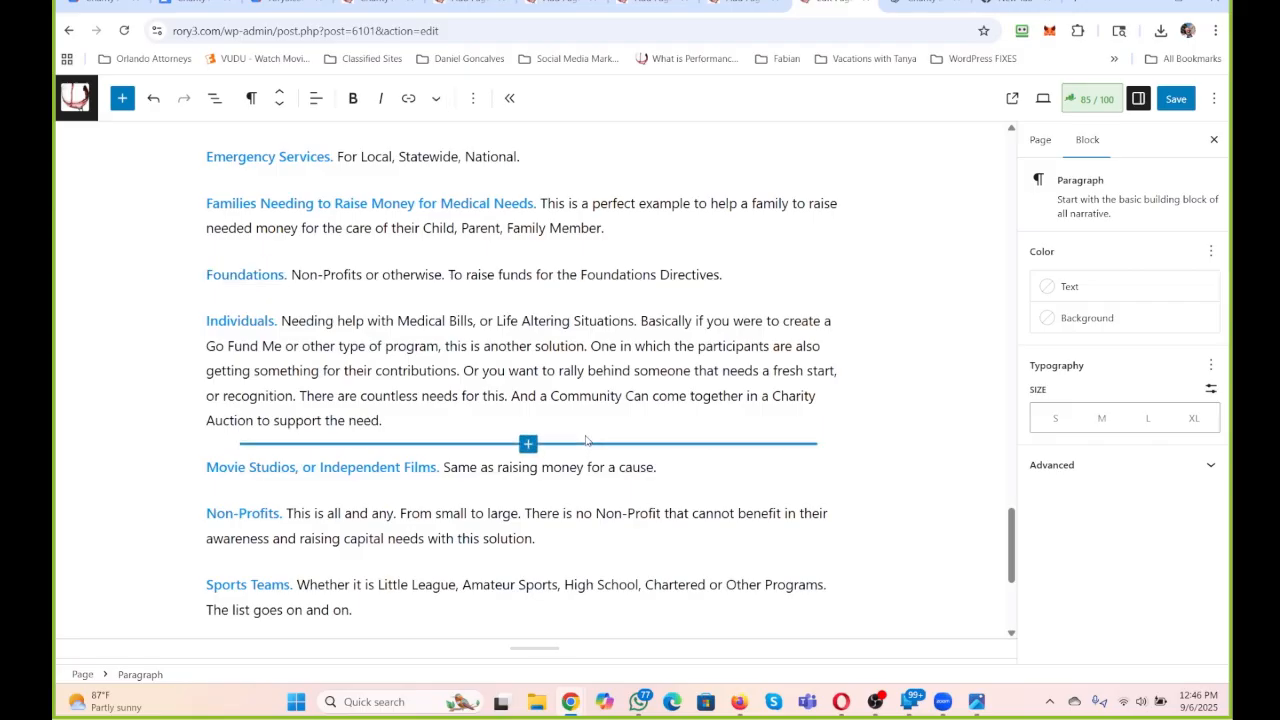
Review the whole Charity Auction page, ending at the list under Benefits to Running an Auction With Us.
scroll(586, 440, "down", 3)
scroll(586, 440, "up", 20)
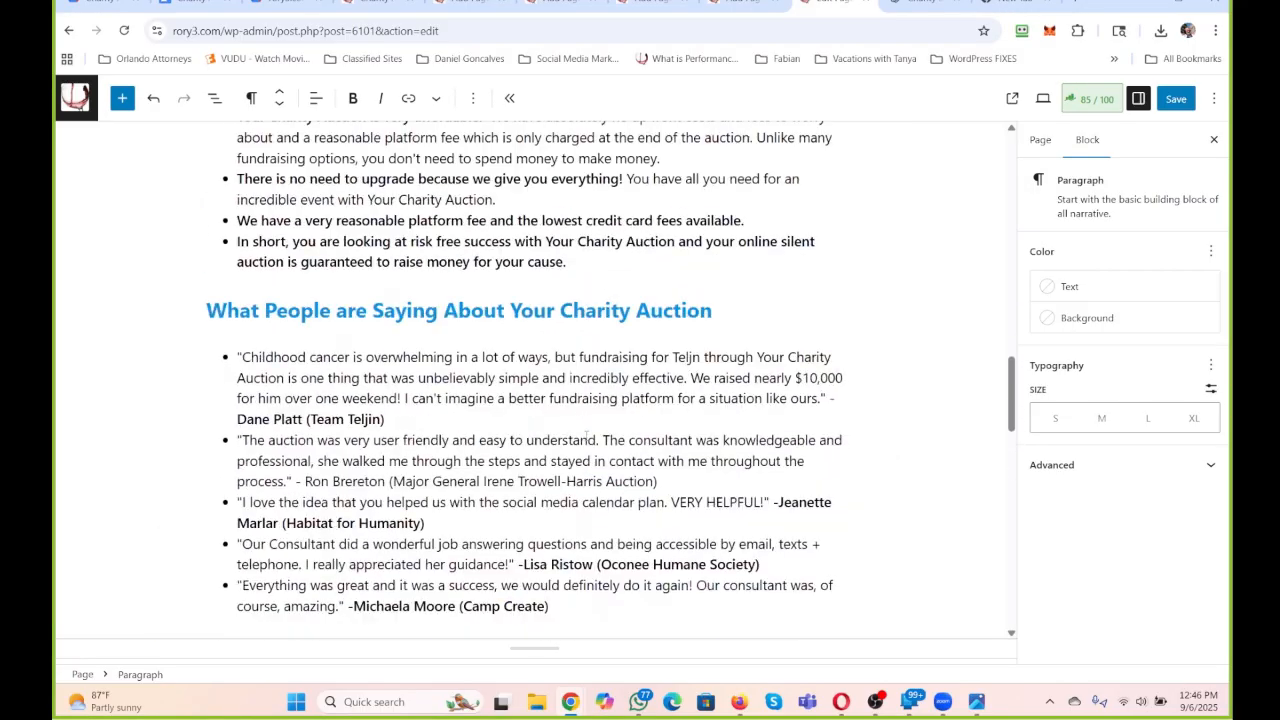
scroll(586, 435, "up", 20)
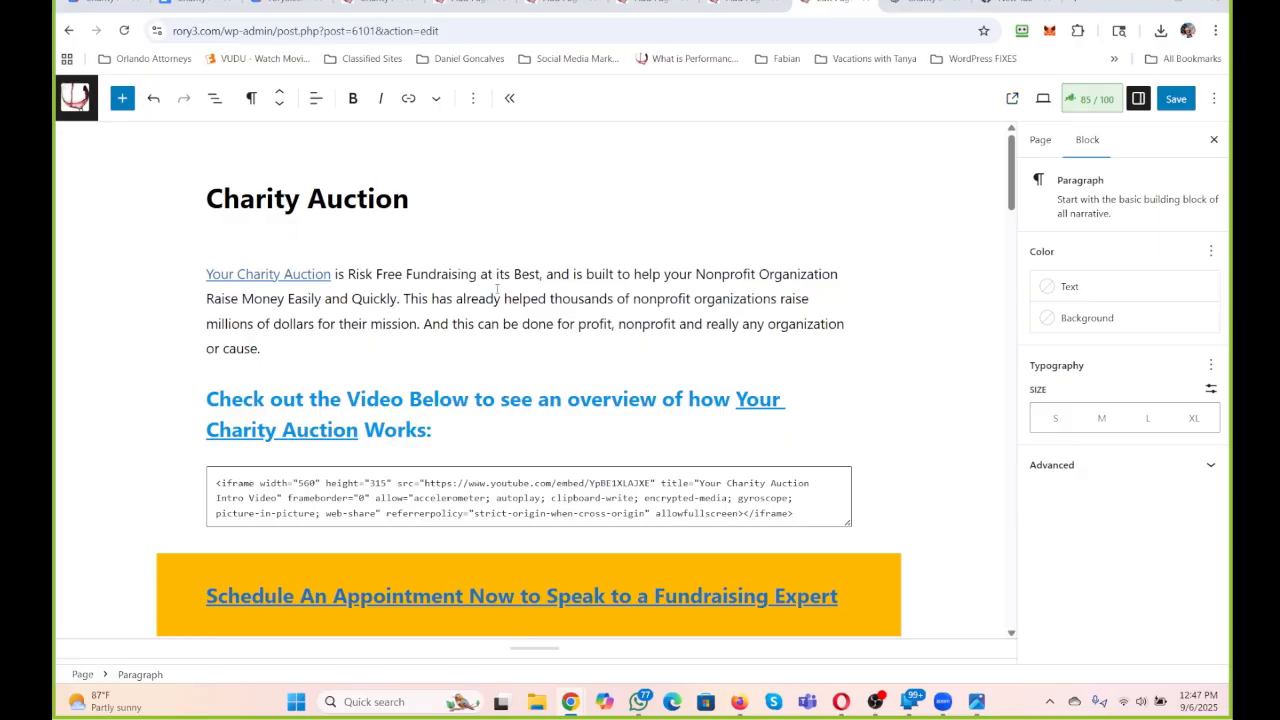
scroll(406, 293, "down", 3)
scroll(406, 293, "down", 20)
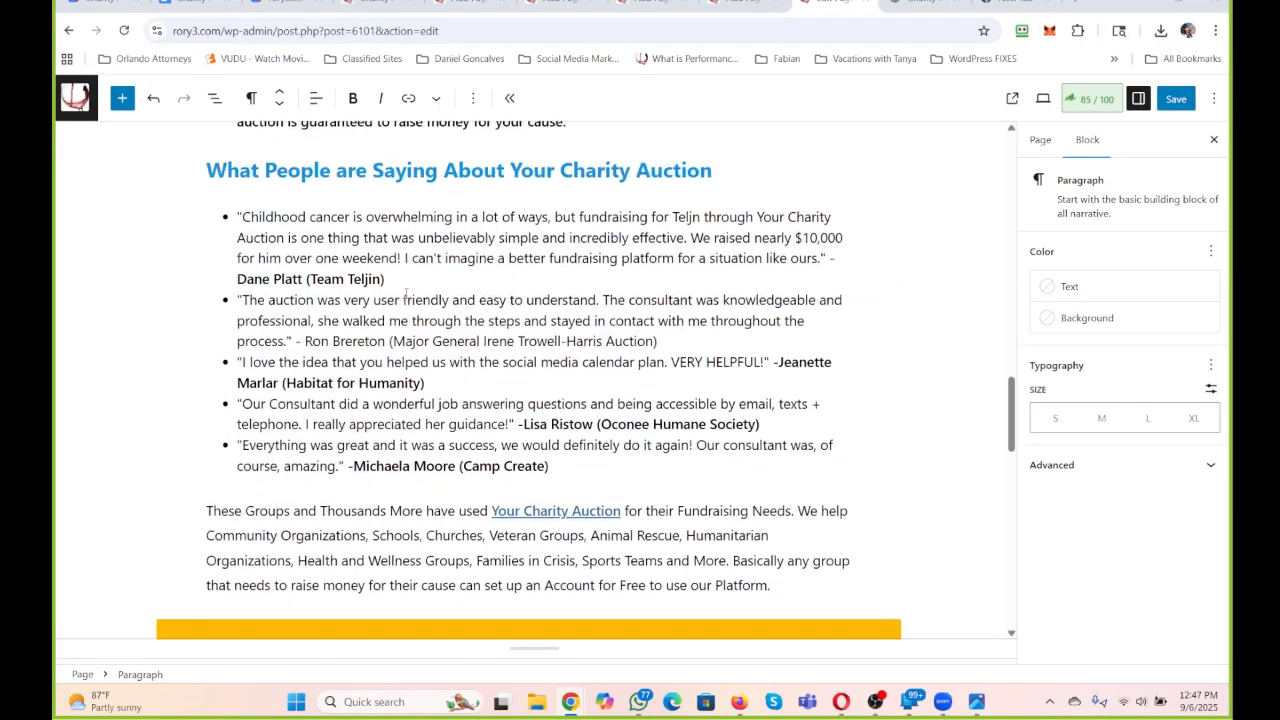
scroll(406, 293, "down", 8)
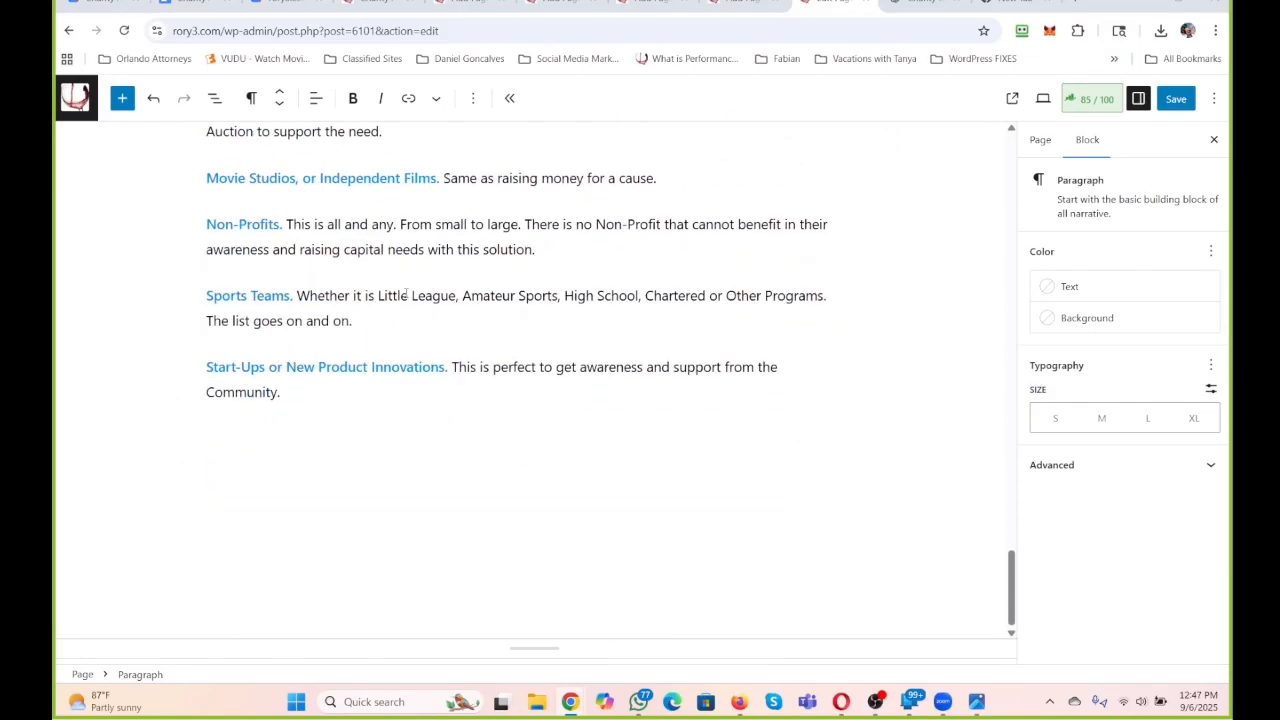
scroll(399, 344, "up", 15)
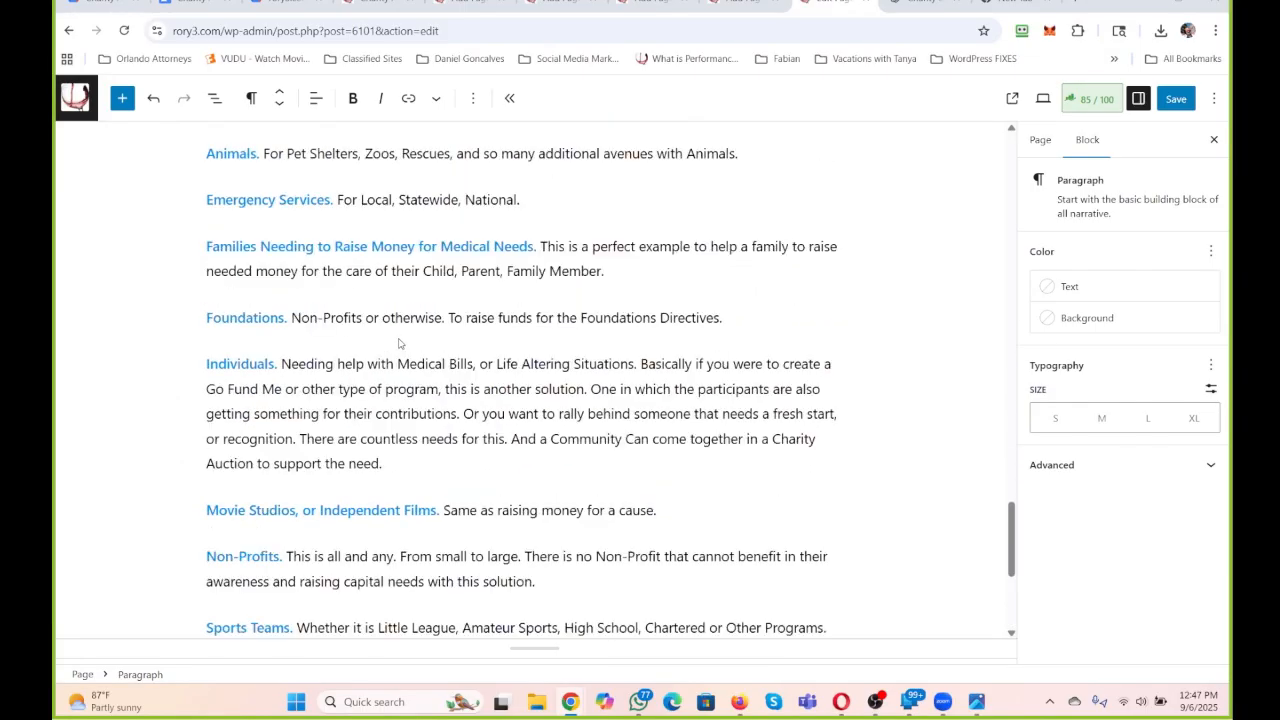
scroll(406, 322, "up", 3)
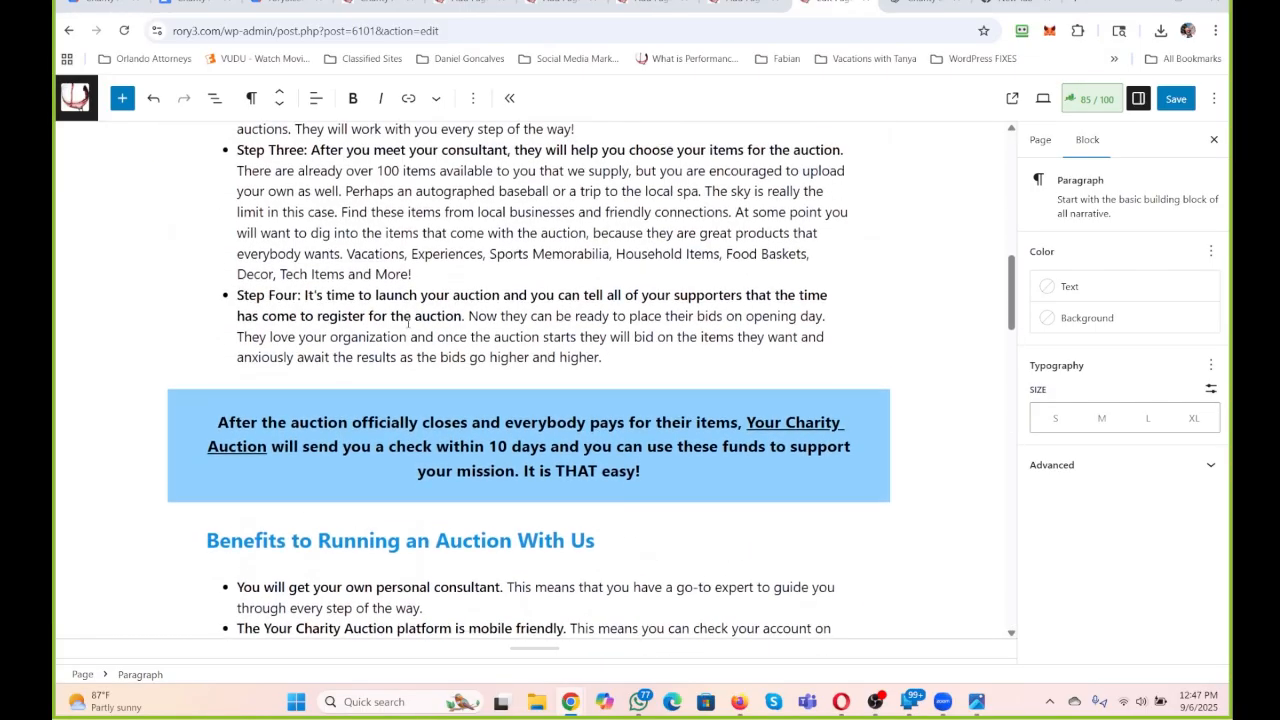
scroll(406, 320, "down", 2)
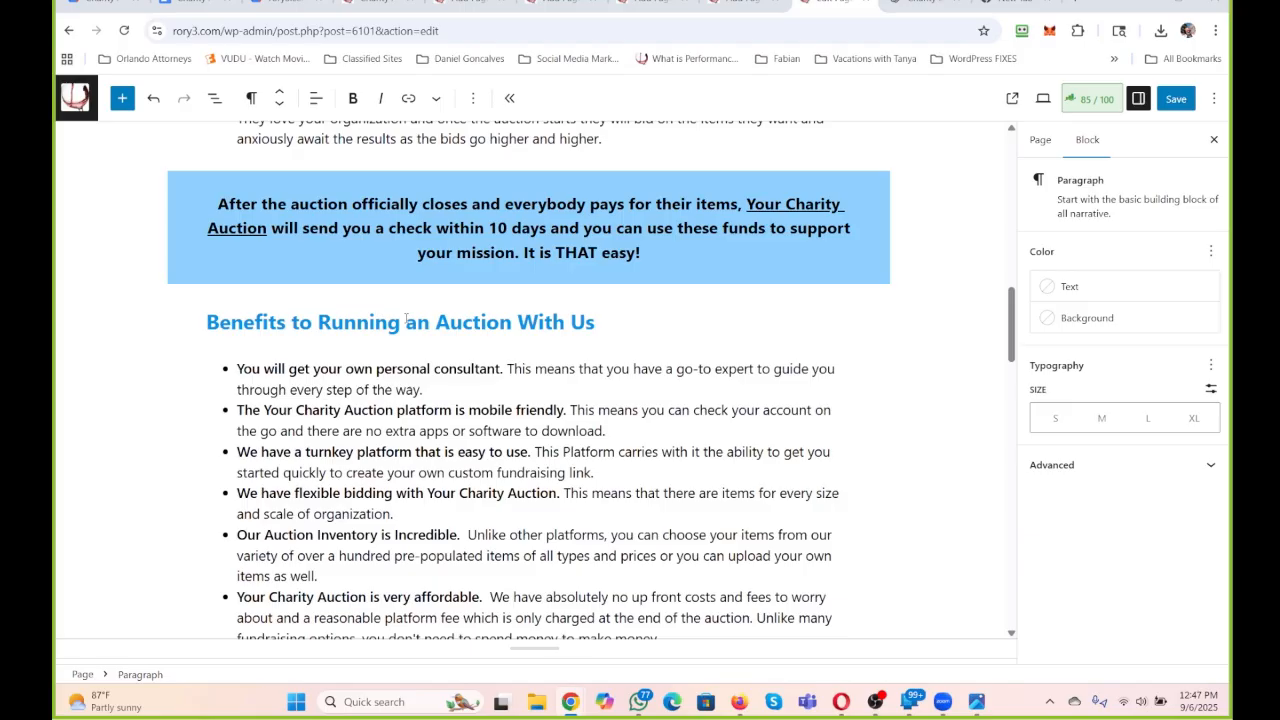
scroll(406, 320, "down", 2)
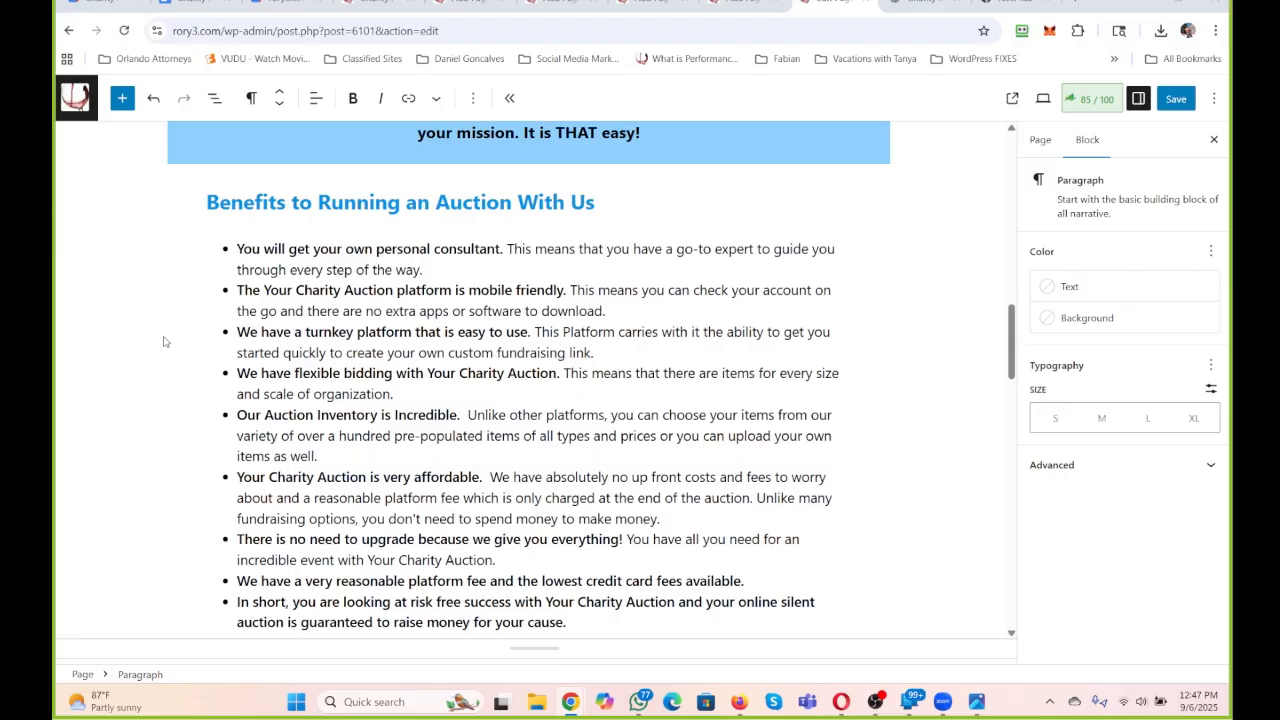
scroll(225, 375, "down", 1)
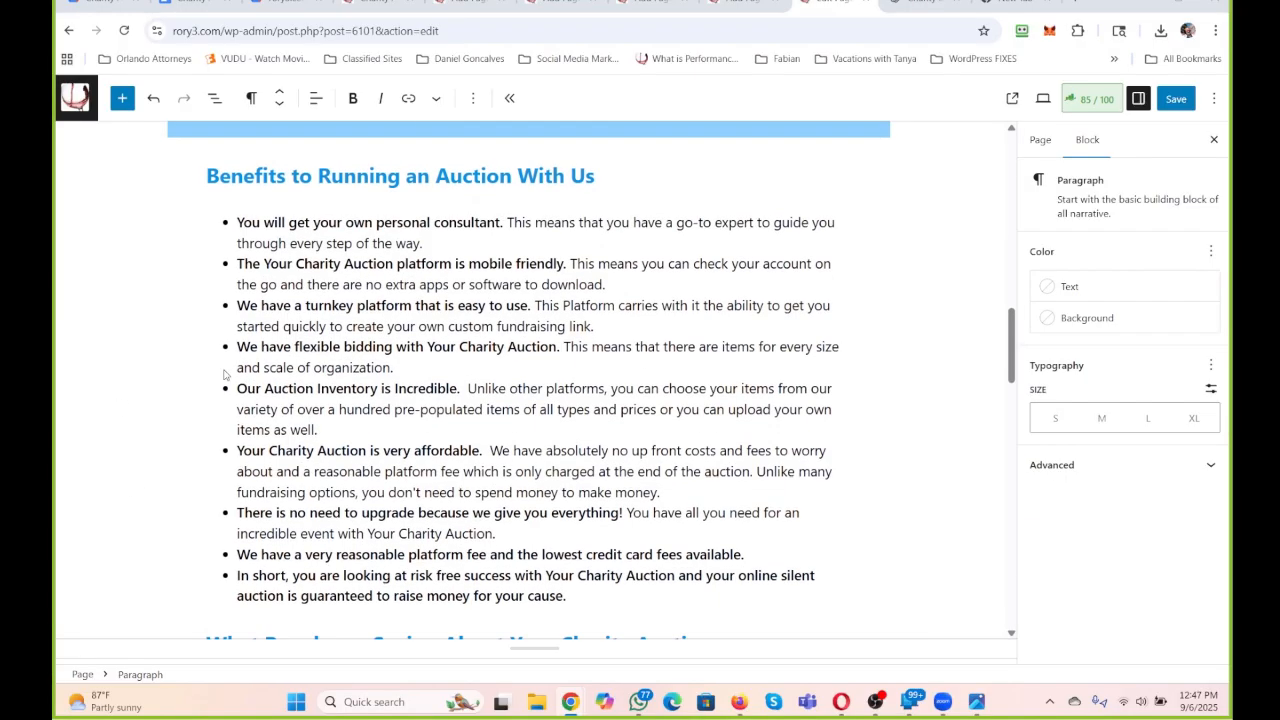
scroll(225, 375, "down", 3)
scroll(300, 372, "up", 6)
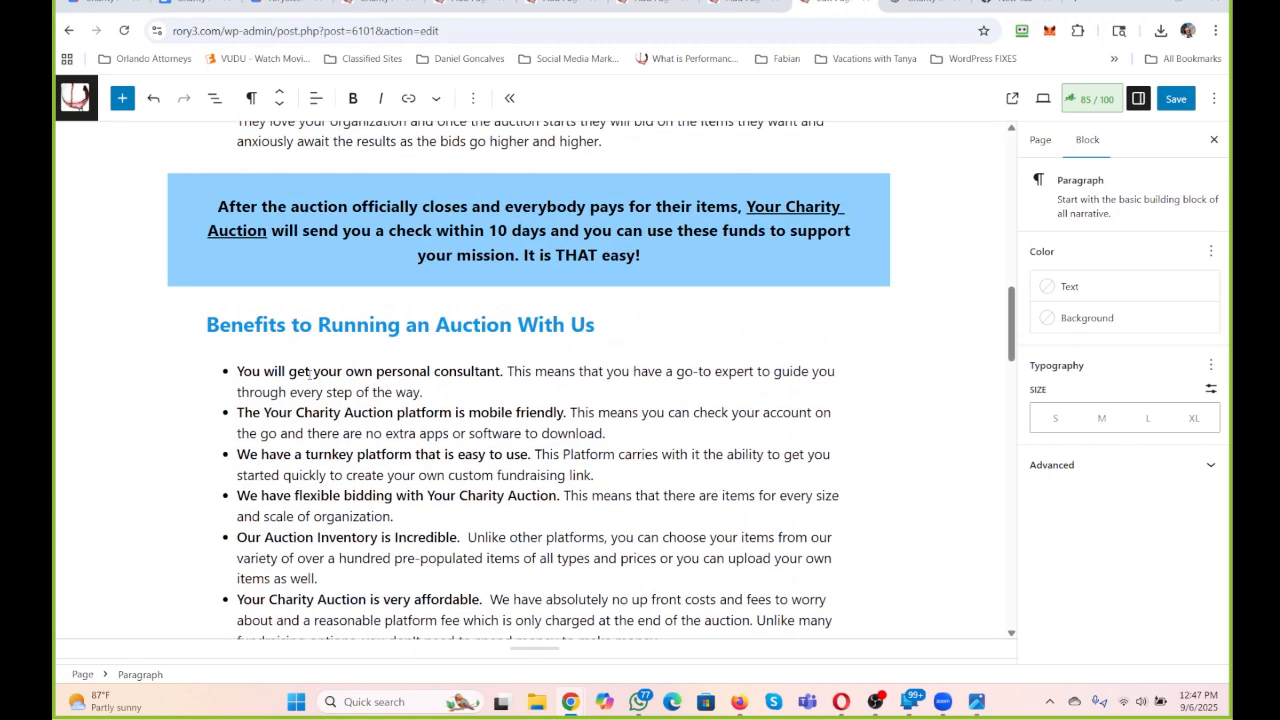
left_click(537, 383)
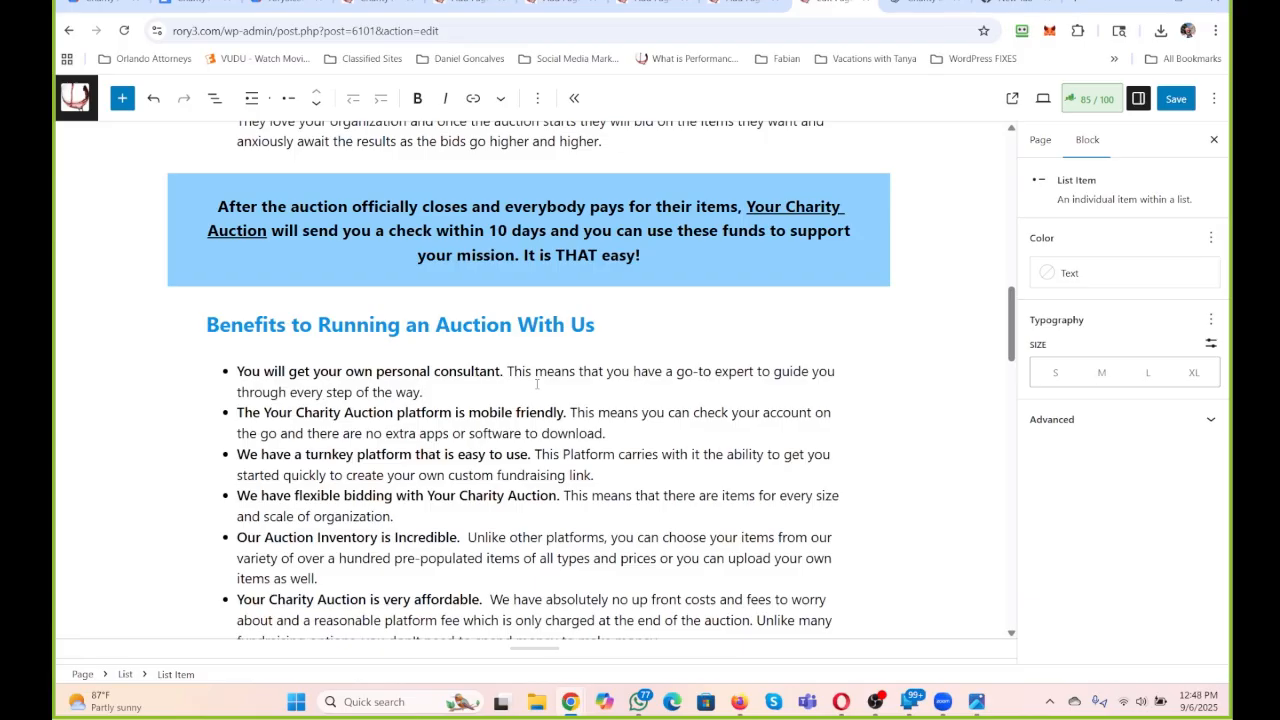
Look over the testimonials and the ideas section down to the last entry, and return to the beginning of the page.
scroll(537, 383, "up", 2)
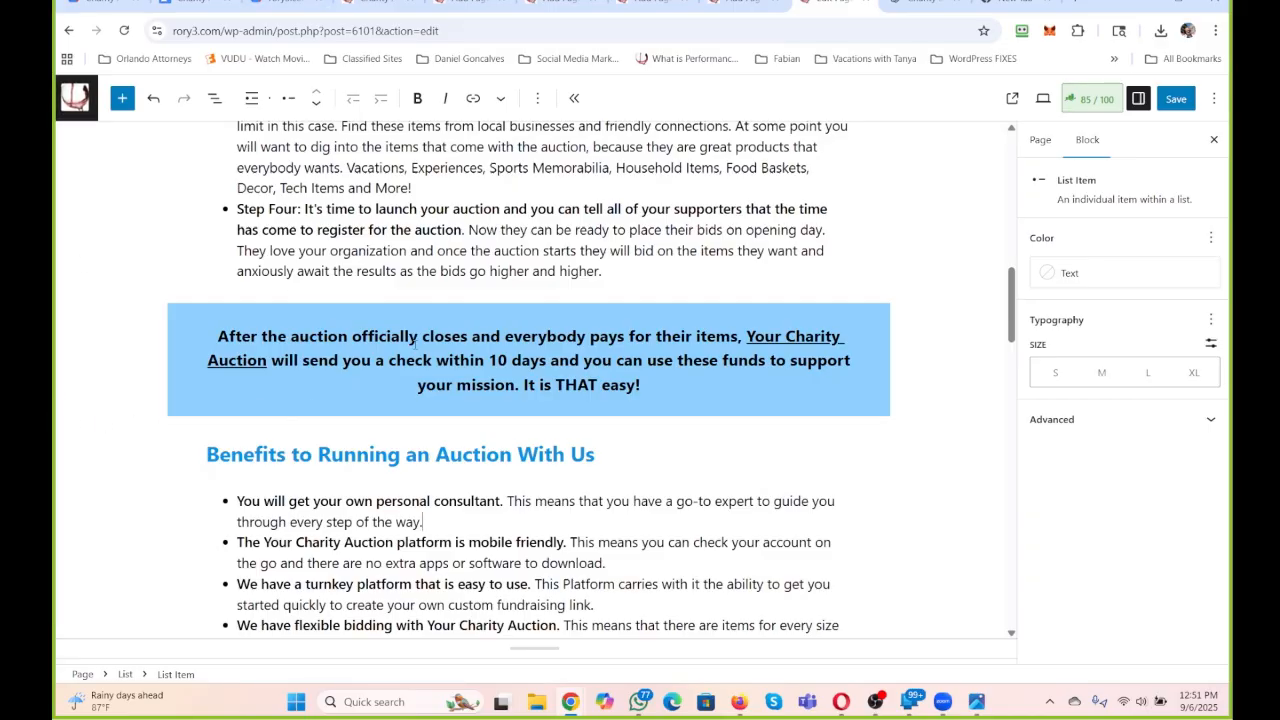
scroll(415, 340, "down", 8)
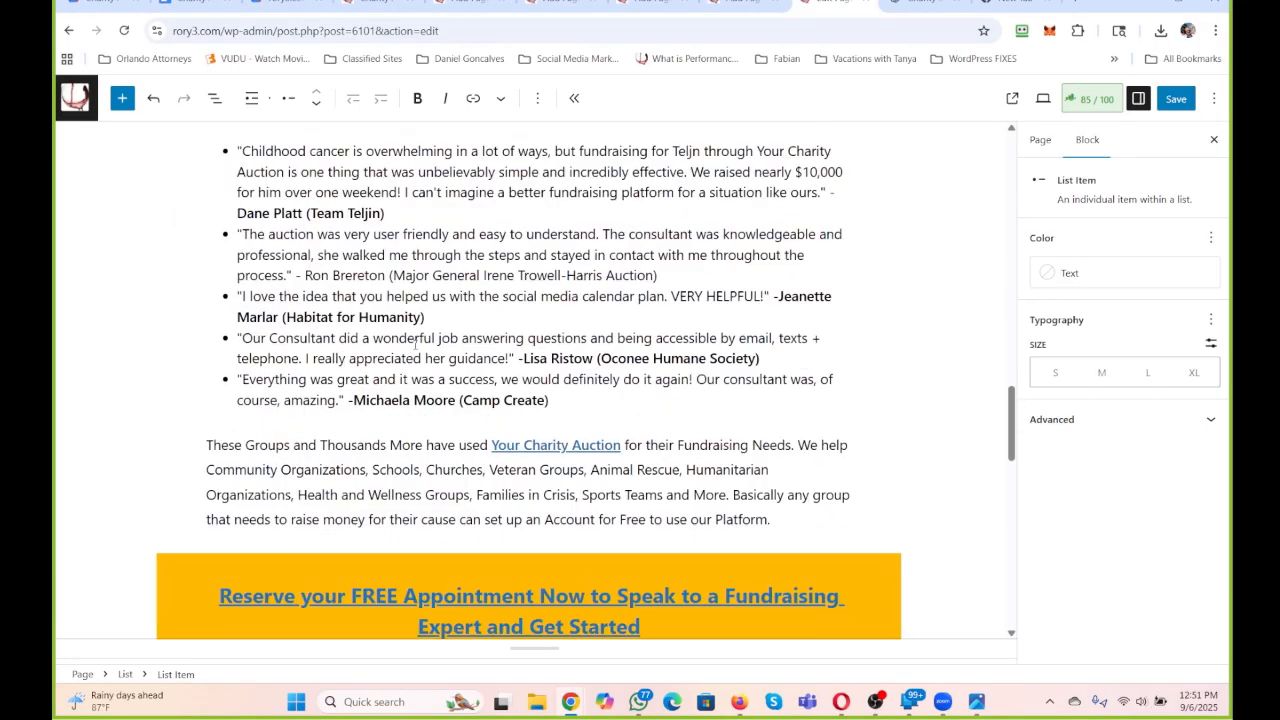
scroll(415, 345, "down", 6)
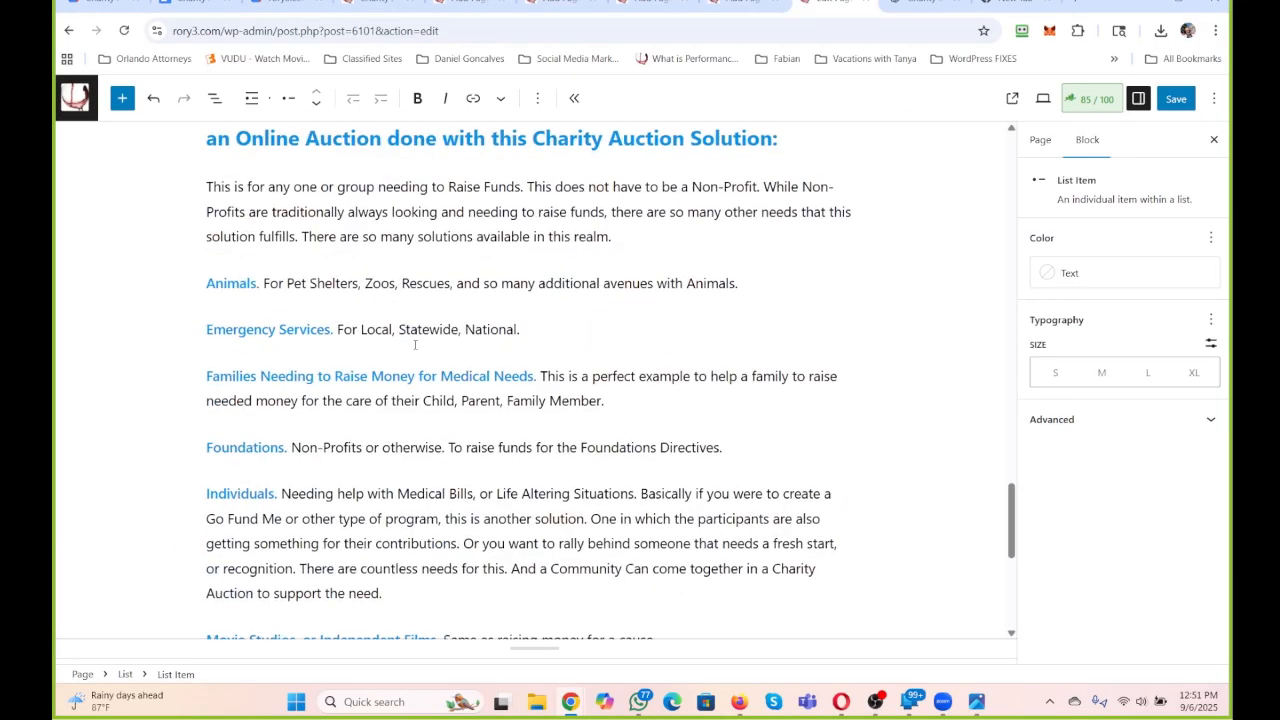
scroll(415, 345, "down", 5)
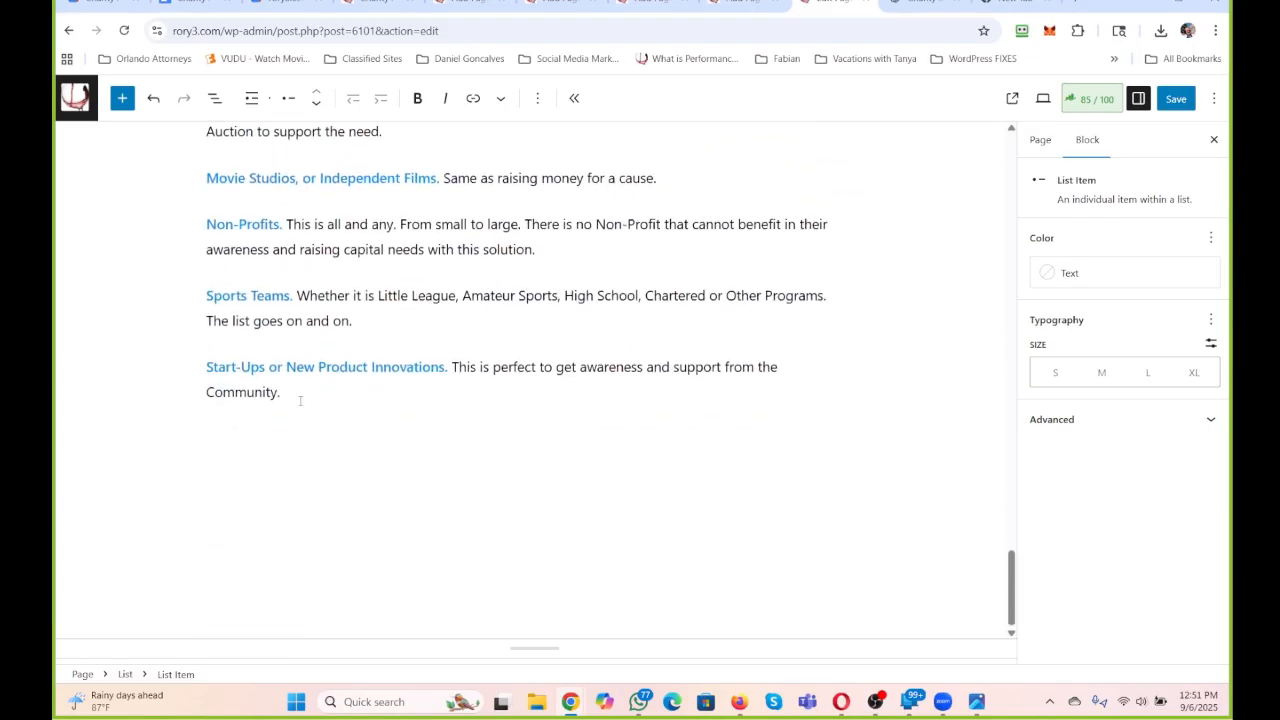
left_click_drag(300, 401, 269, 480)
scroll(186, 248, "up", 1)
left_click(391, 437)
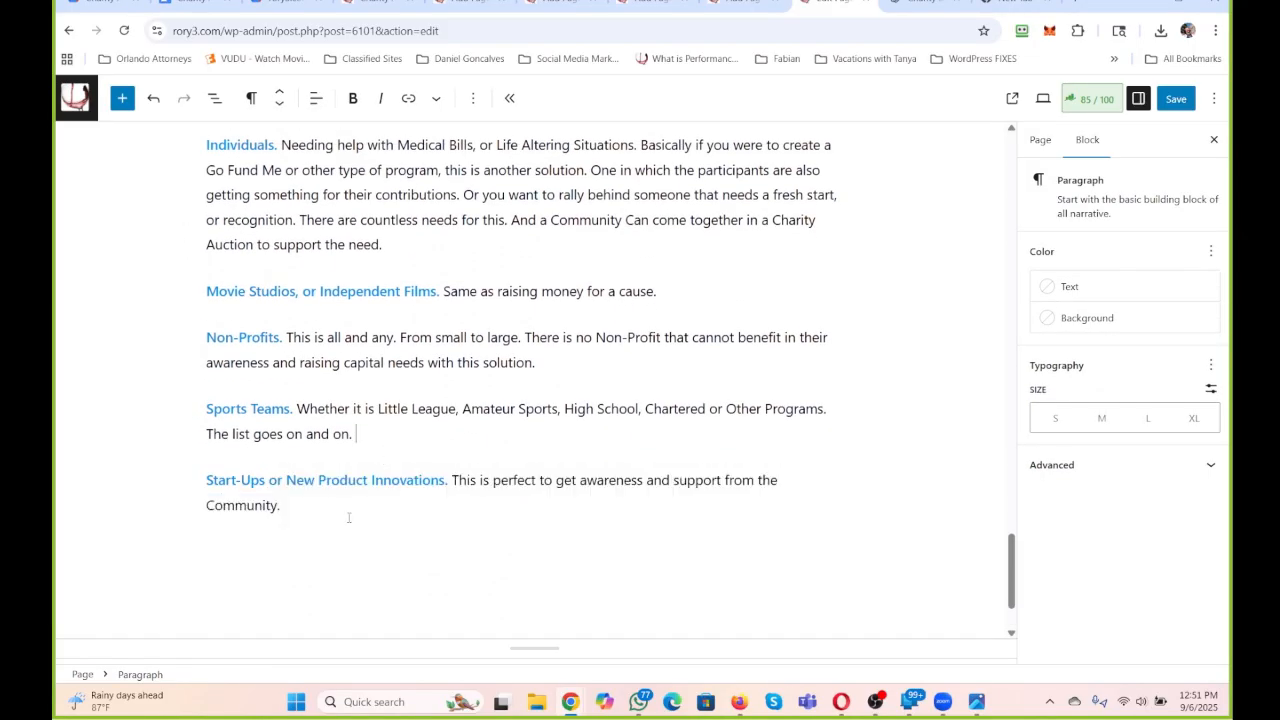
scroll(350, 515, "up", 3)
scroll(352, 515, "up", 3)
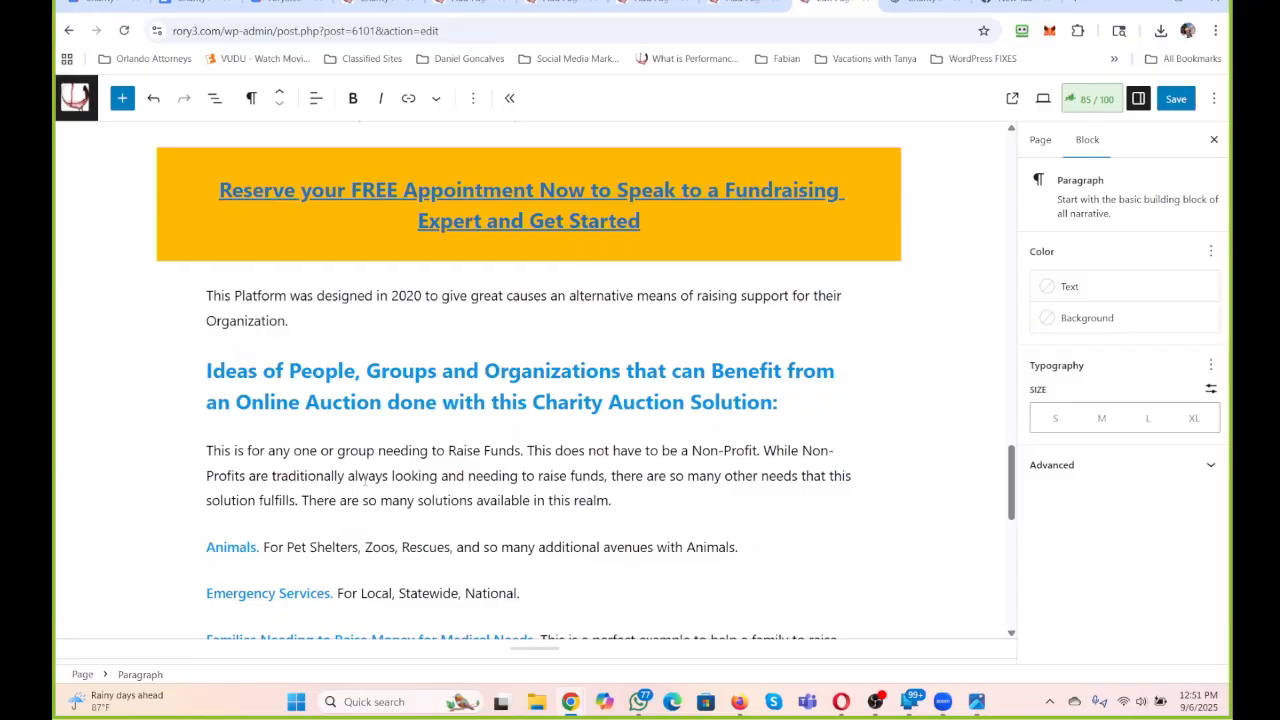
scroll(365, 480, "up", 4)
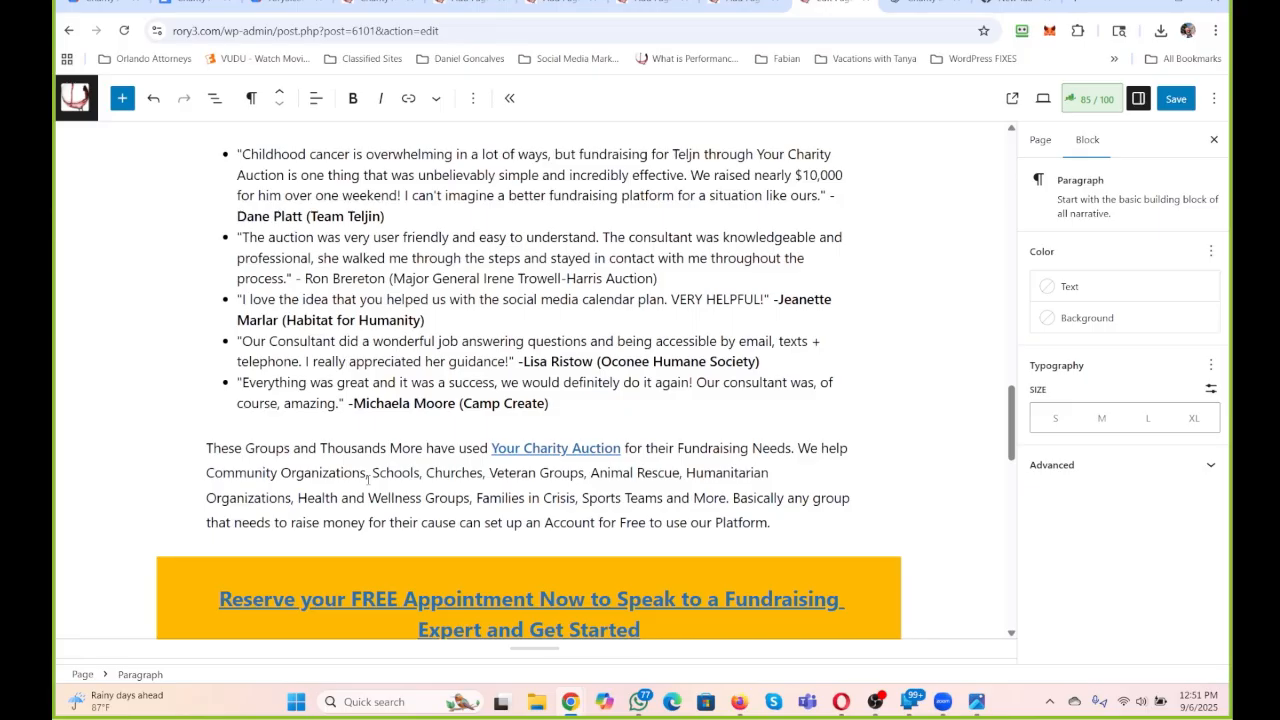
scroll(349, 516, "up", 20)
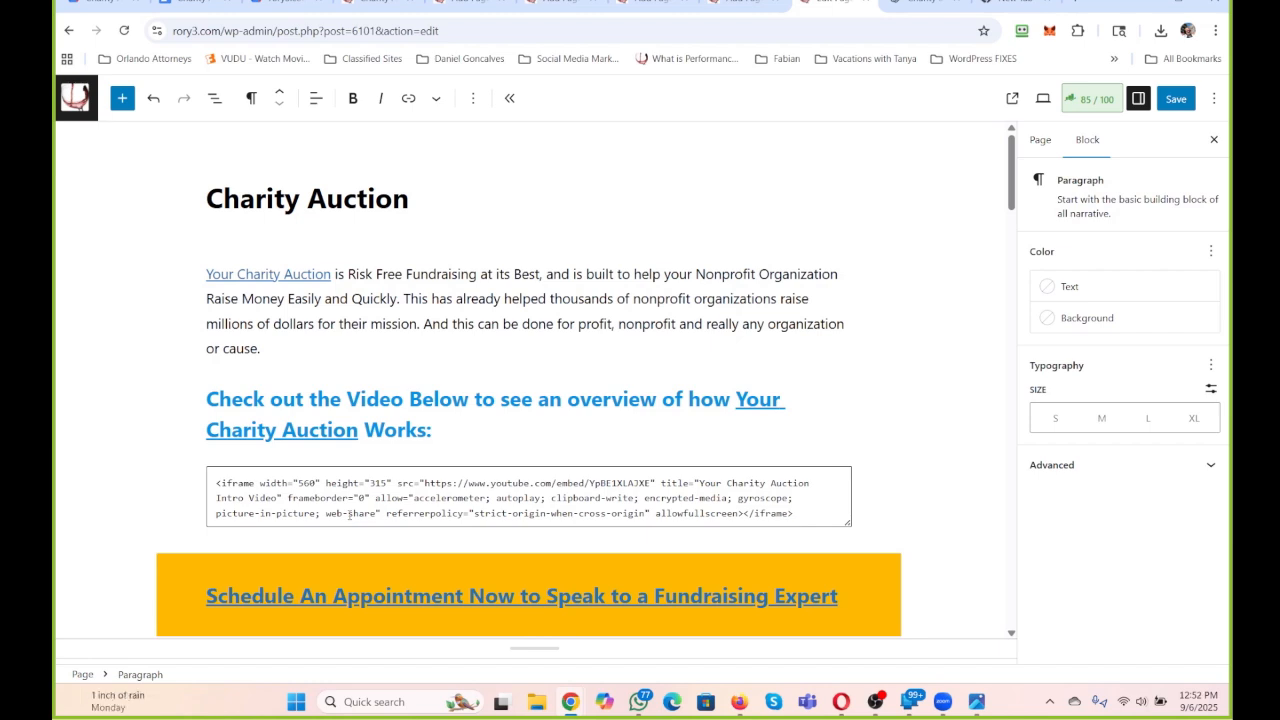
Look at the published Charity Auction page and switch to the editor of the CHARITY AND FUNDRAISING page.
left_click(383, 2)
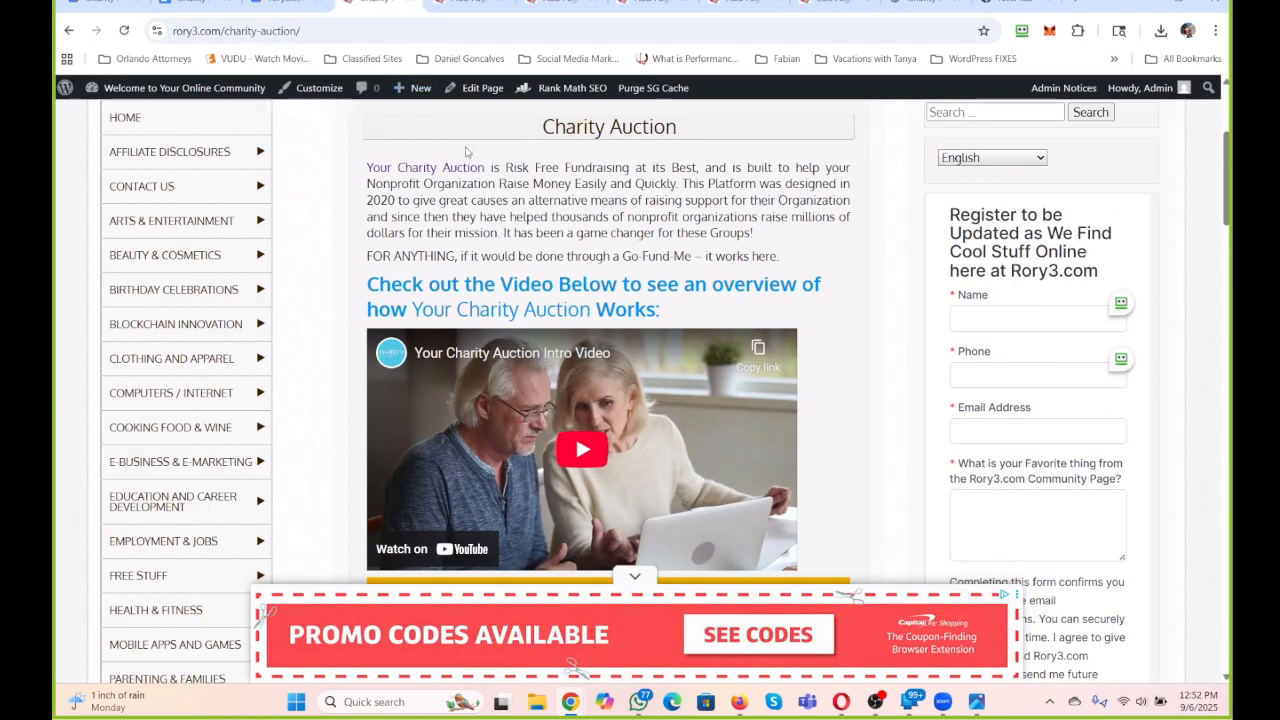
left_click(463, 4)
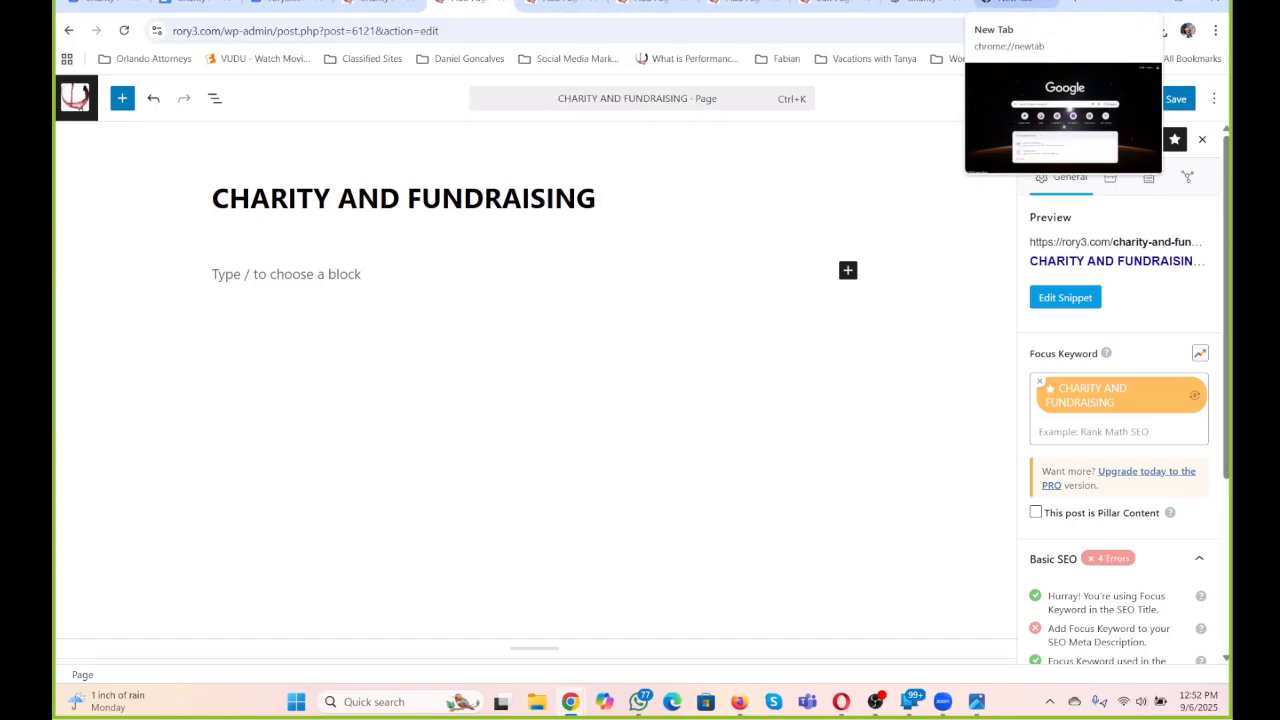
Switch to the ChatGPT conversation containing the Raise Funds with a Charity Auction image.
left_click(1010, 3)
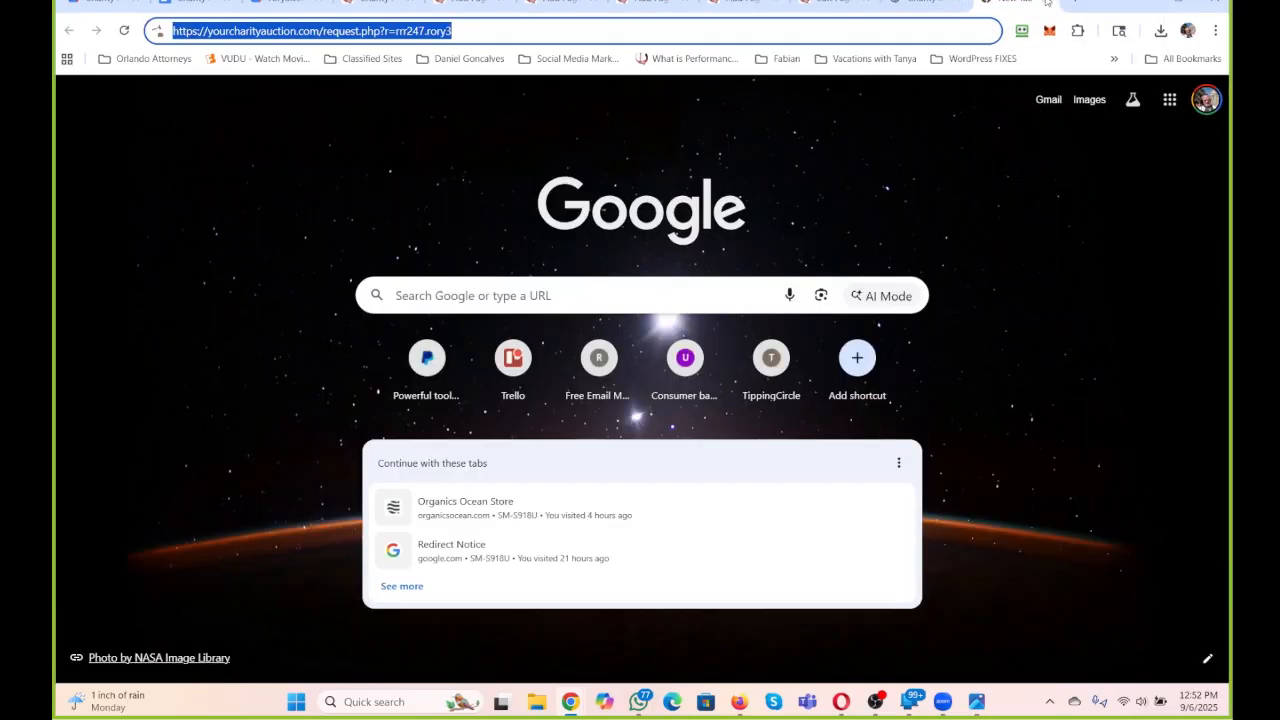
left_click(975, 3)
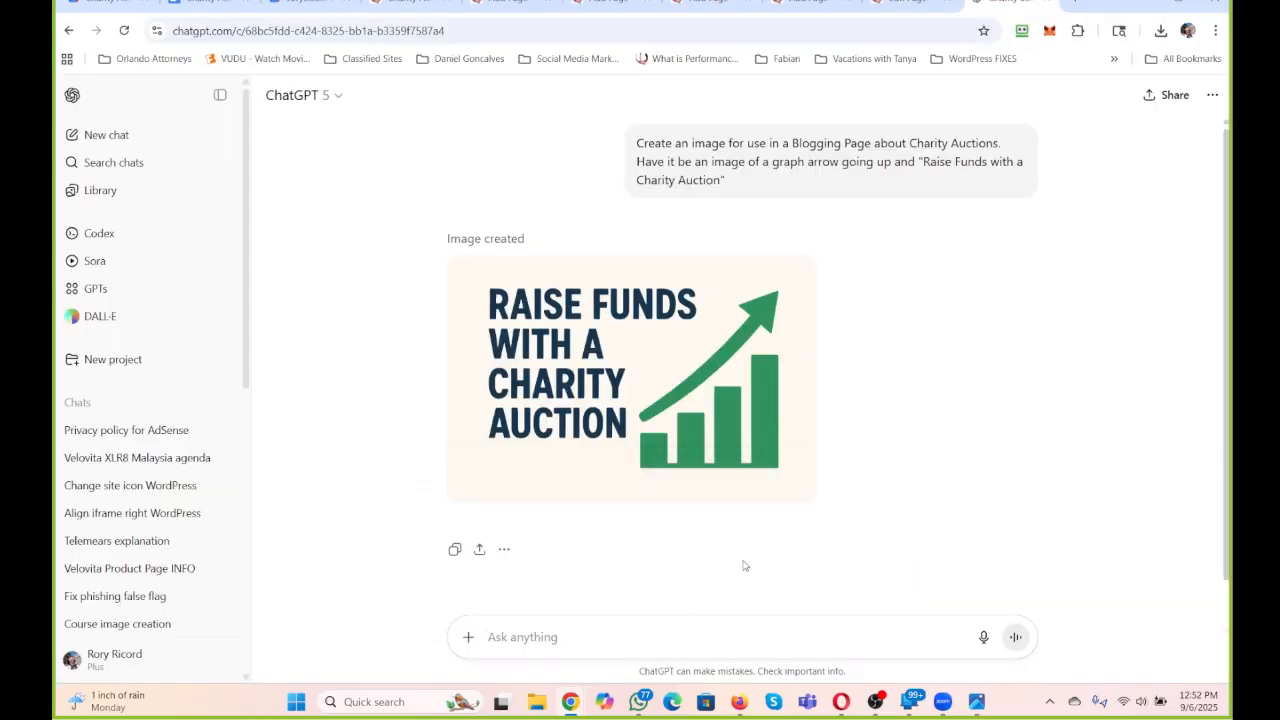
type("What are the")
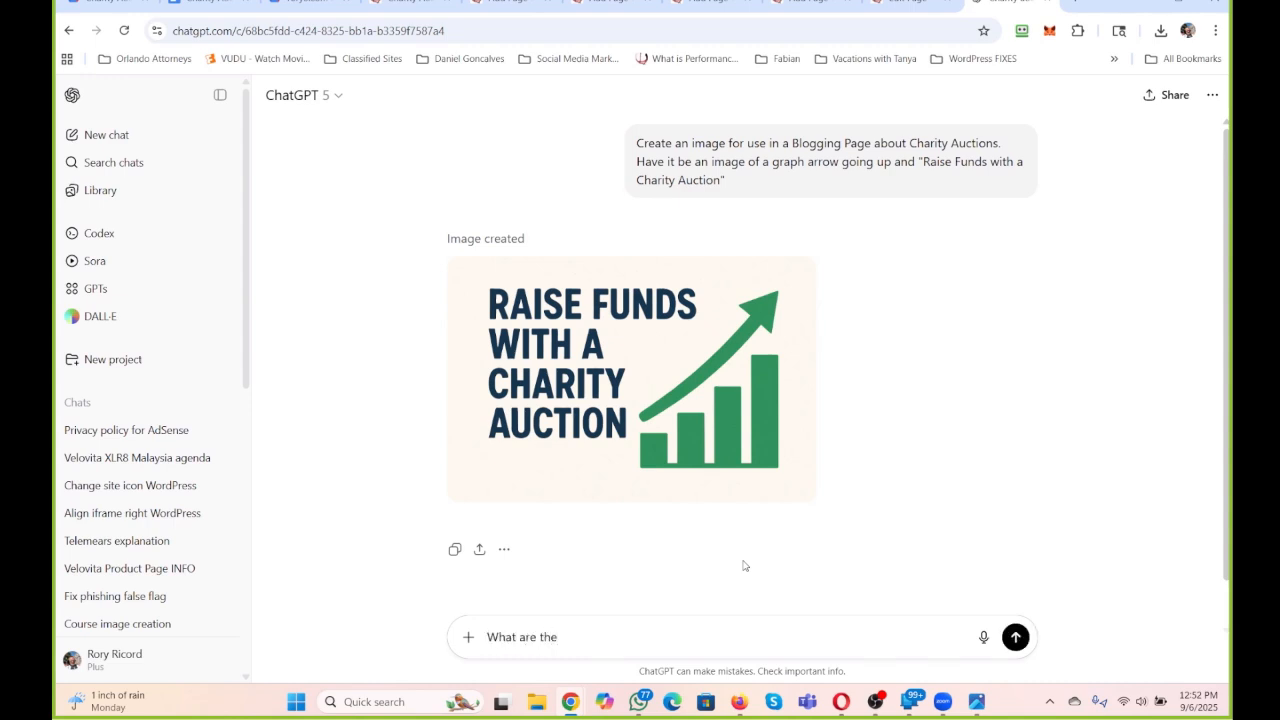
key("BackSpace")
key("BackSpace")
key("BackSpace")
key("BackSpace")
key("BackSpace")
key("BackSpace")
key("BackSpace")
key("BackSpace")
key("BackSpace")
key("BackSpace")
key("BackSpace")
key("BackSpace")
key("BackSpace")
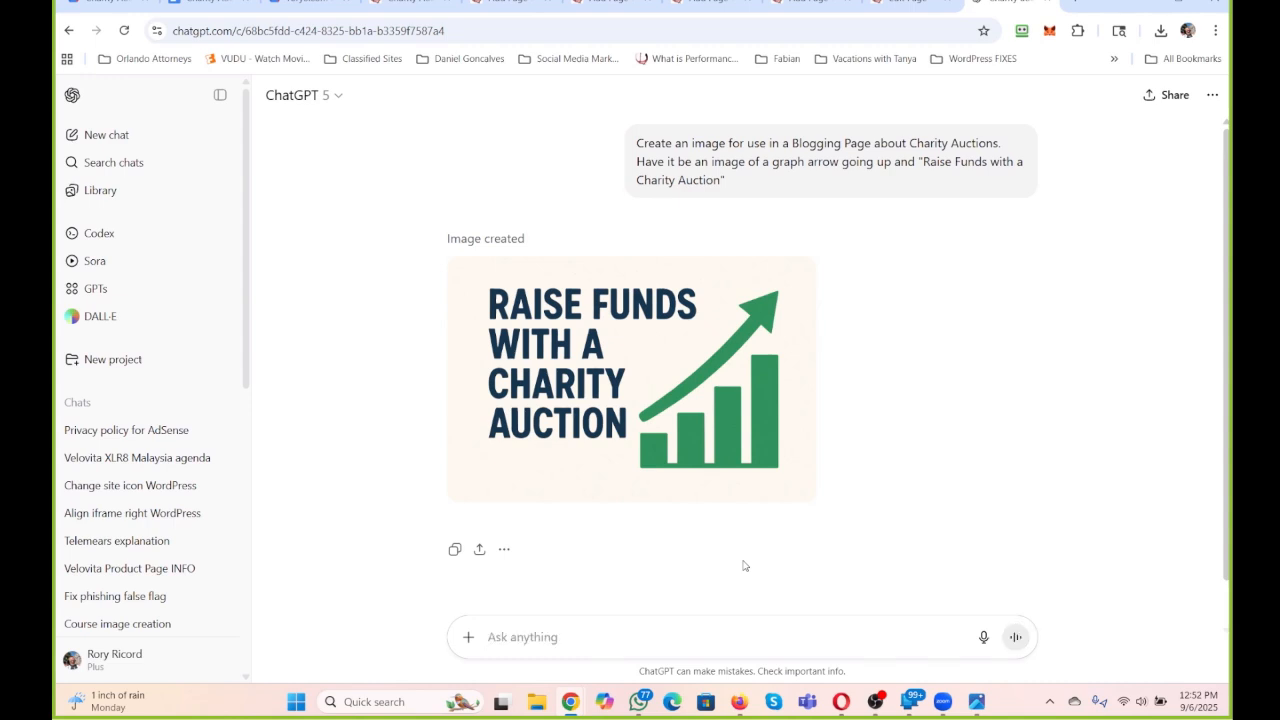
type("What")
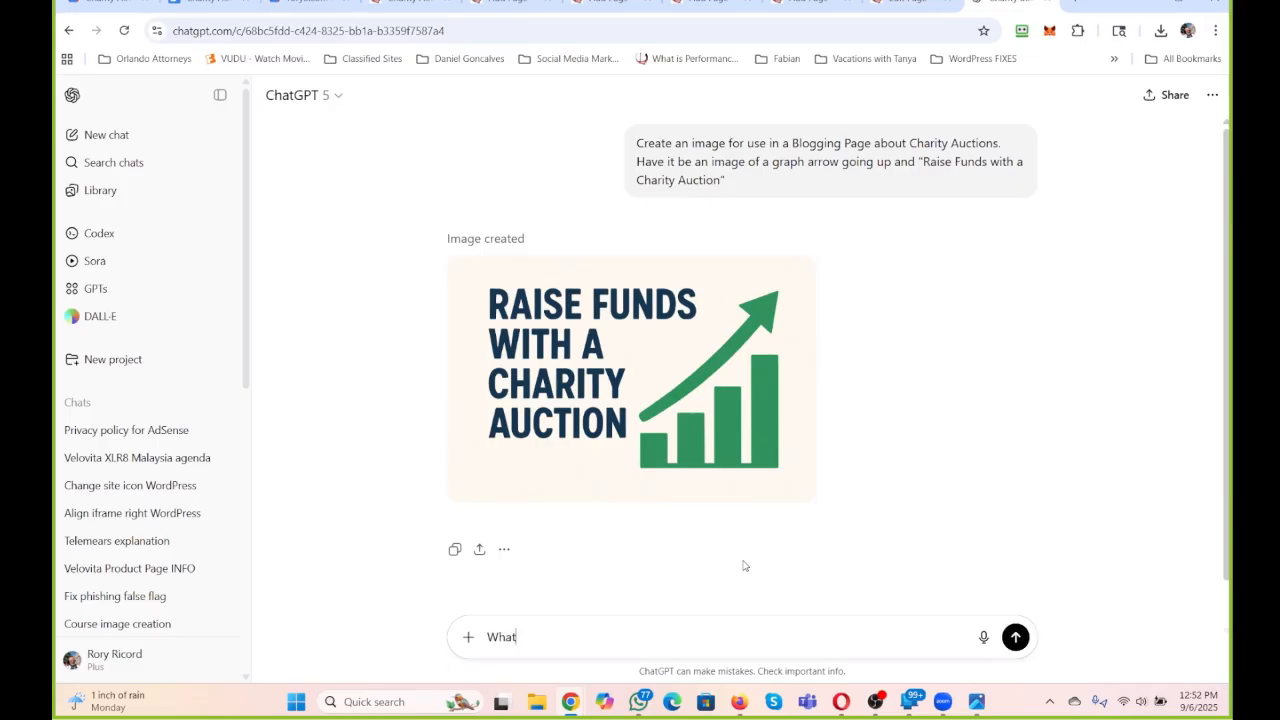
key("BackSpace")
key("BackSpace")
key("BackSpace")
key("BackSpace")
Ask ChatGPT "what are the top 200 reasons for raising money online?".
type("what are tge")
key("BackSpace")
key("BackSpace")
type("he top 200 reasons for")
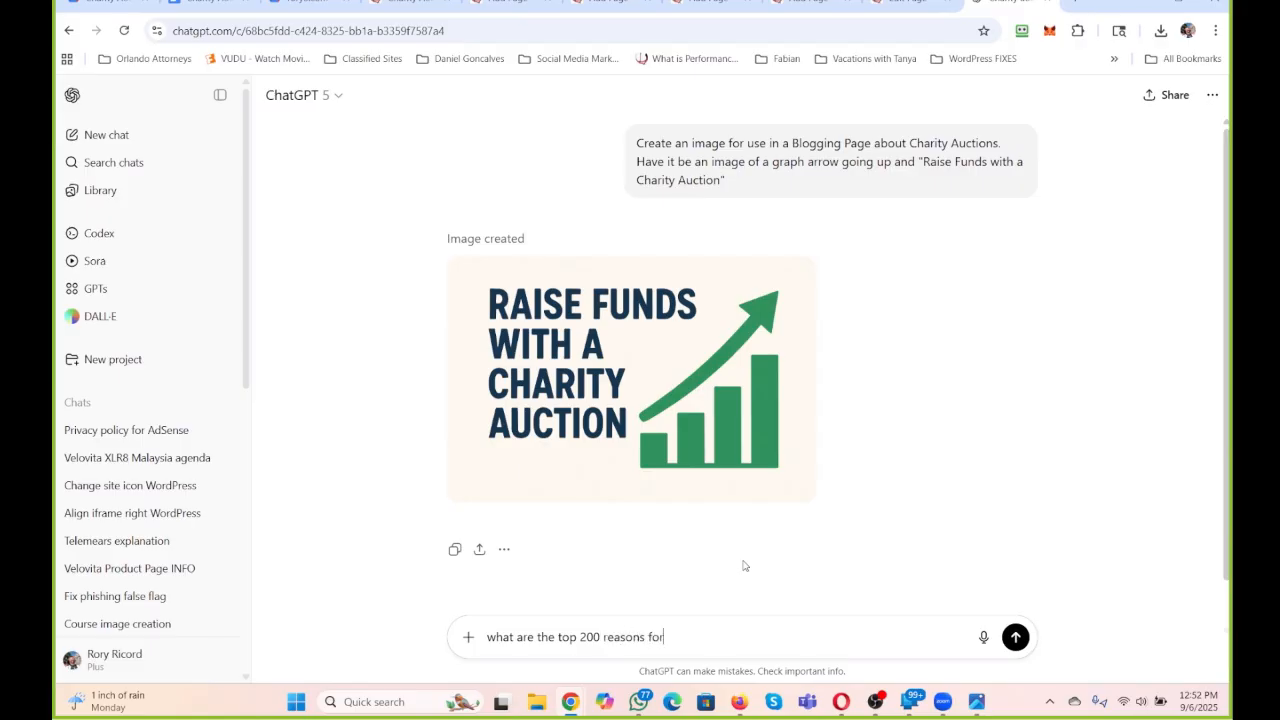
type(" raising money online?")
key("Return")
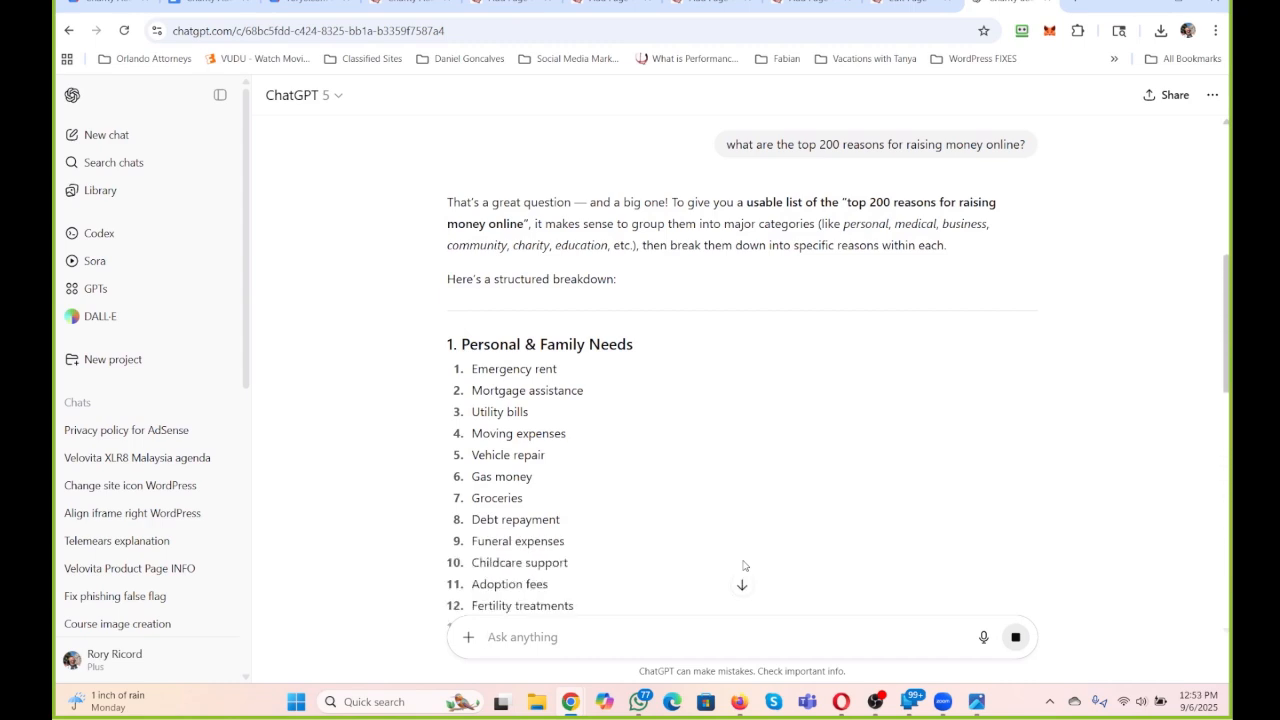
Read through ChatGPT's list of fundraising reasons down to the last entry and copy the whole response.
scroll(599, 305, "down", 1)
scroll(599, 305, "down", 14)
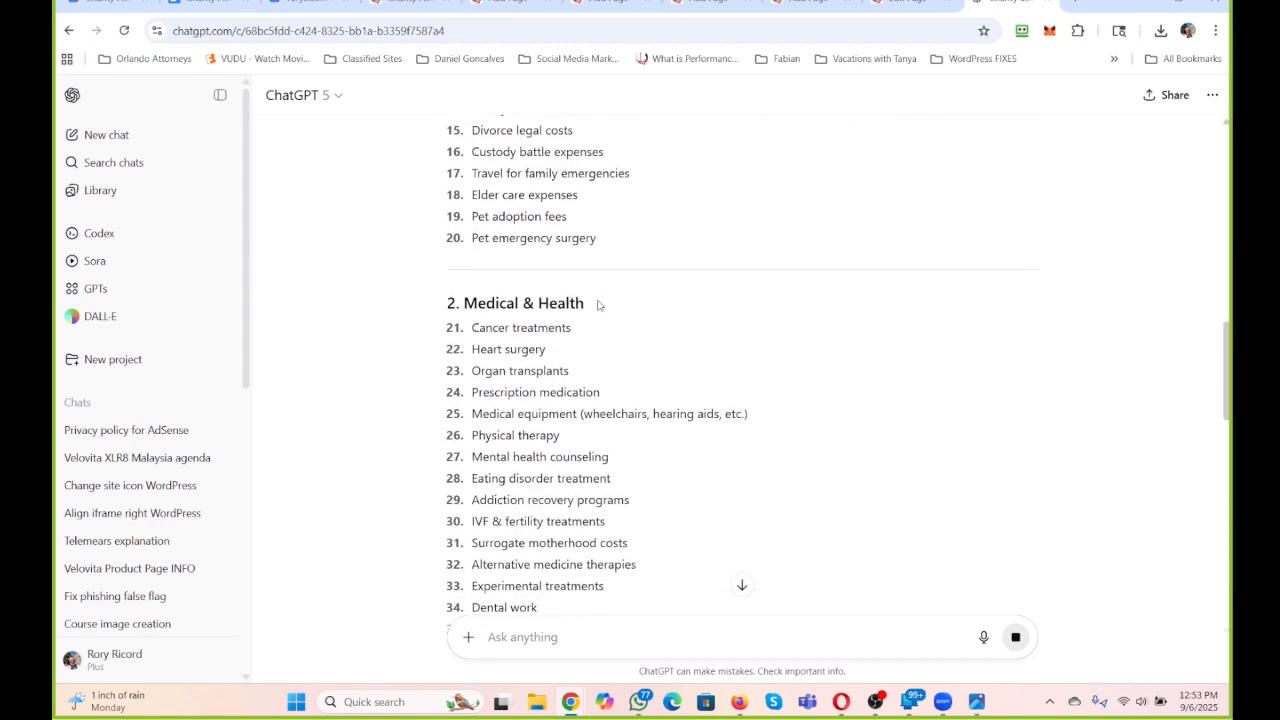
scroll(599, 305, "down", 8)
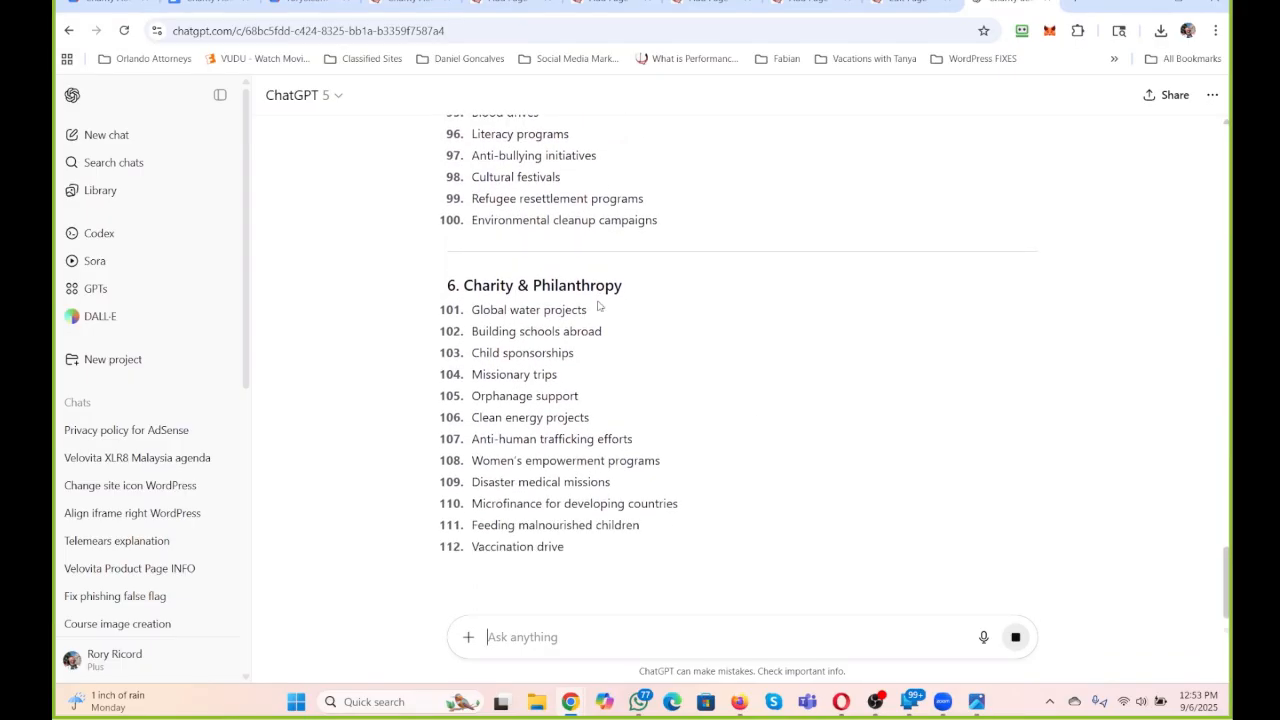
scroll(599, 306, "down", 3)
scroll(599, 306, "down", 4)
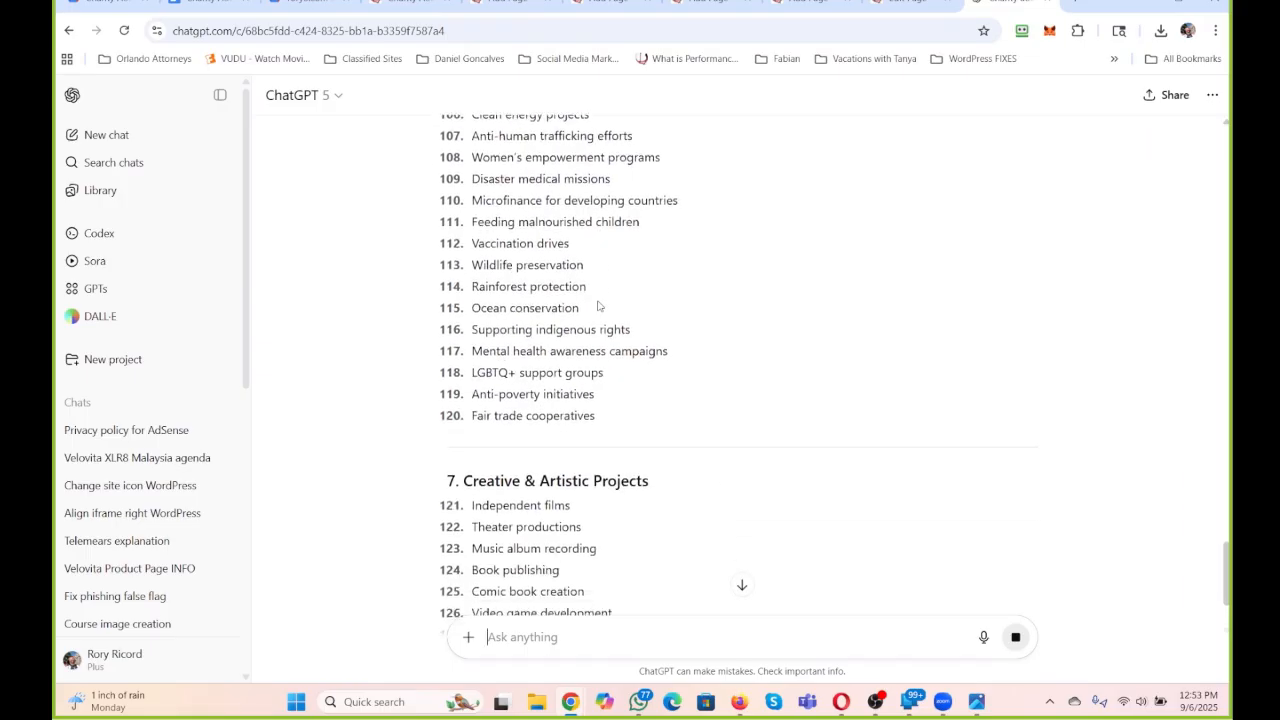
scroll(601, 306, "down", 5)
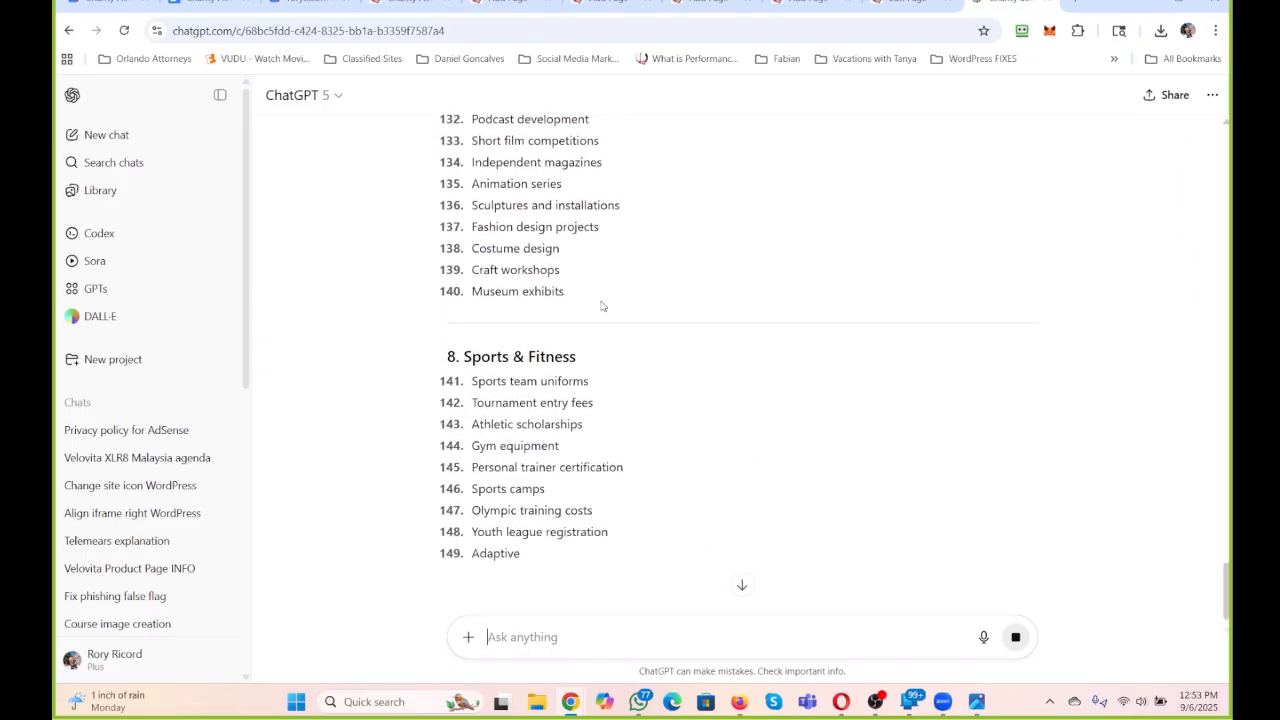
scroll(601, 306, "down", 5)
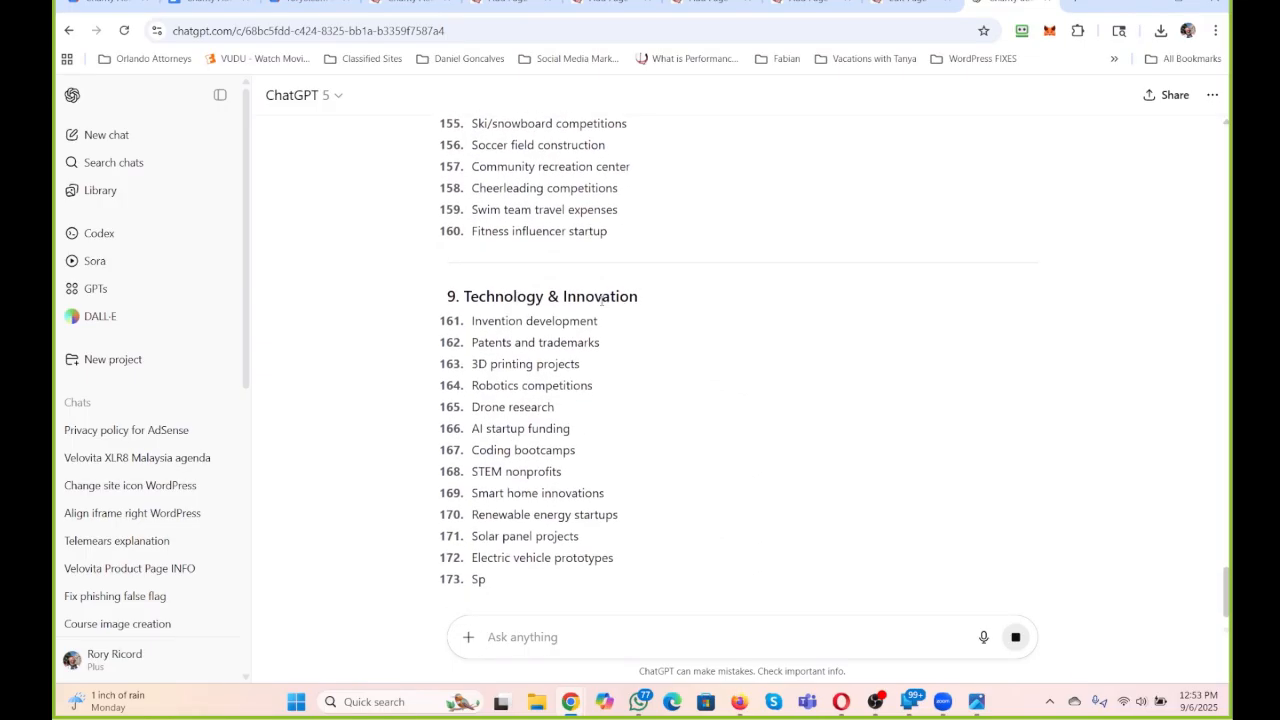
scroll(602, 305, "down", 3)
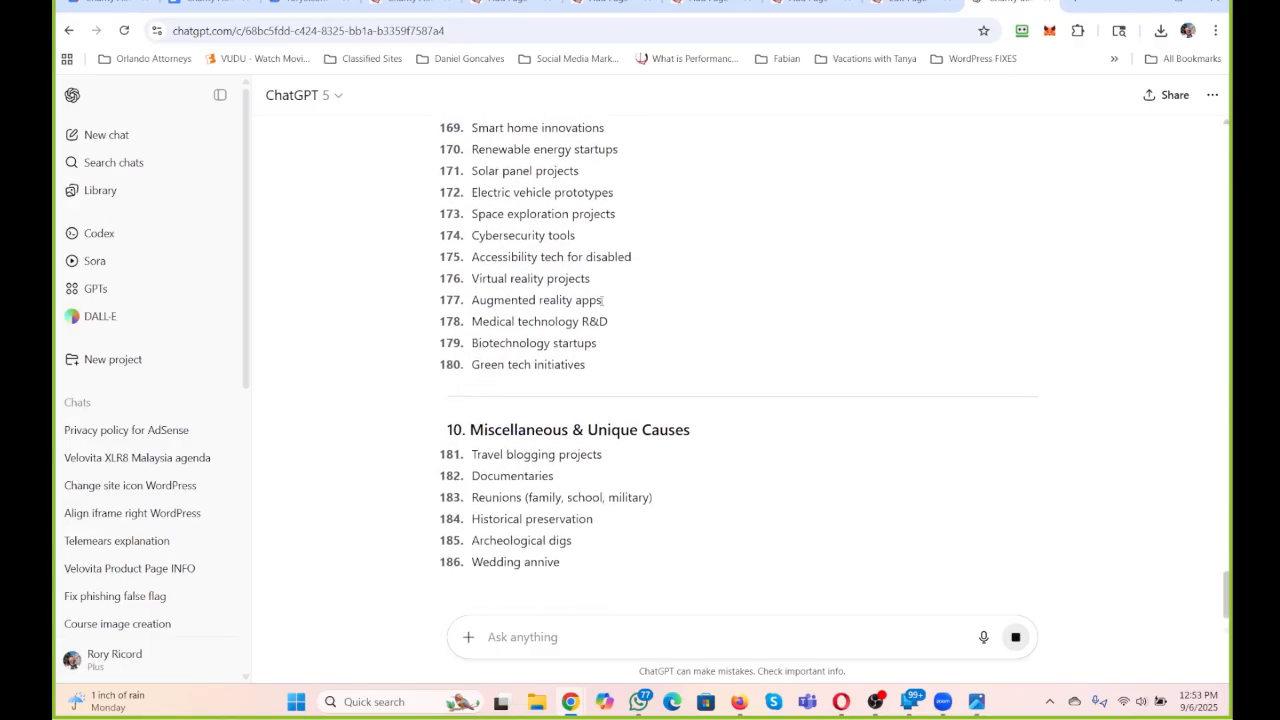
scroll(602, 302, "down", 5)
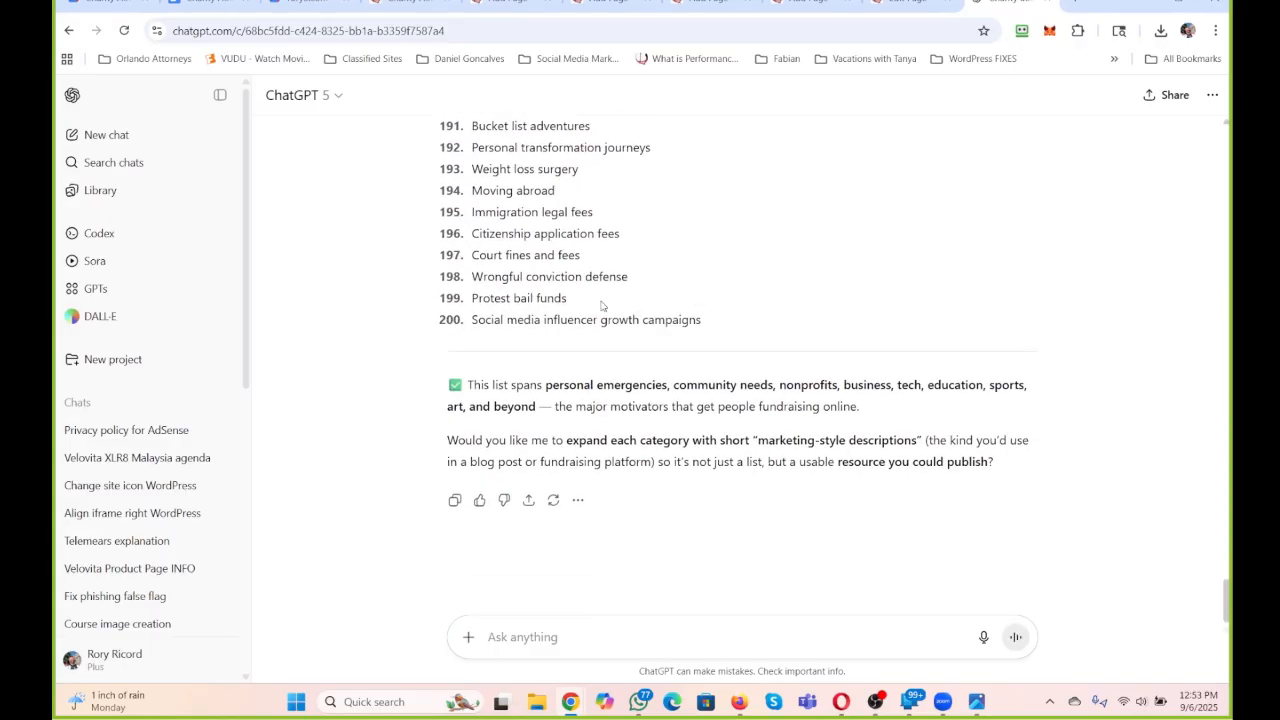
left_click(454, 503)
Switch to the Charity Auction page editor and add the closing paragraph "Why is this such a Need? Here are the Top 200 from ChatGPT".
left_click(905, 5)
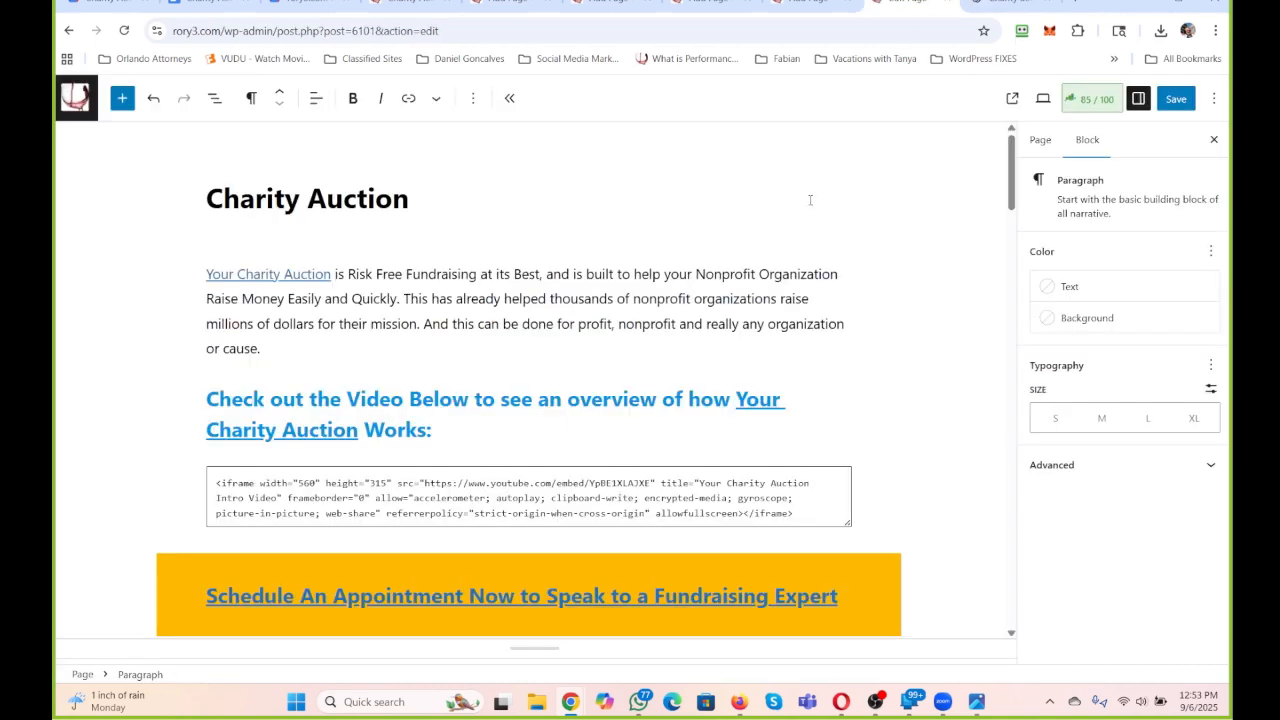
scroll(810, 196, "down", 1)
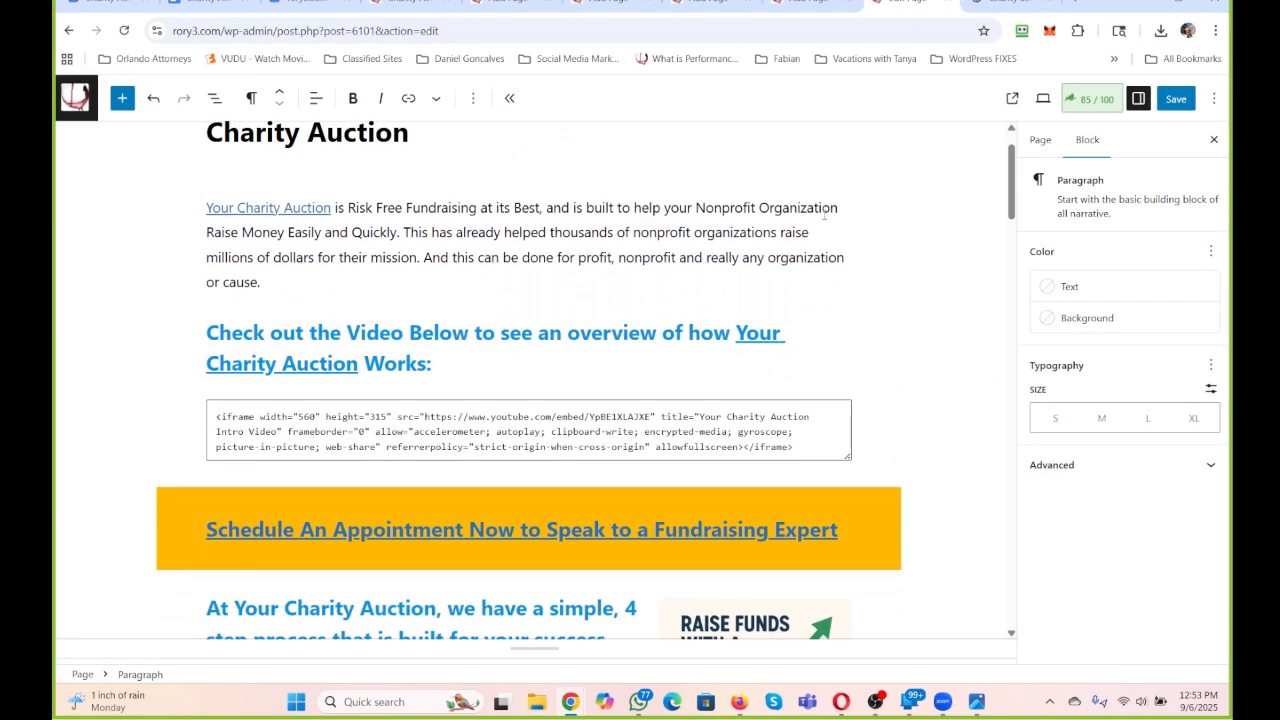
scroll(824, 214, "down", 20)
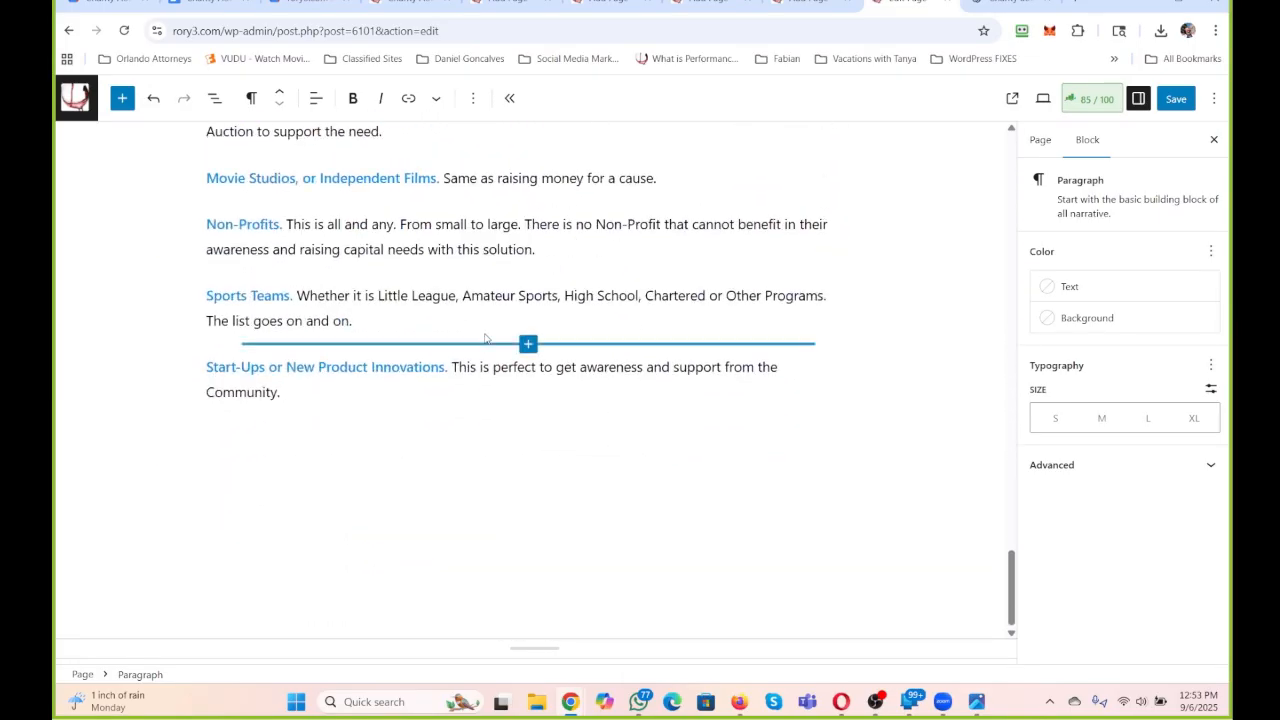
key("Return")
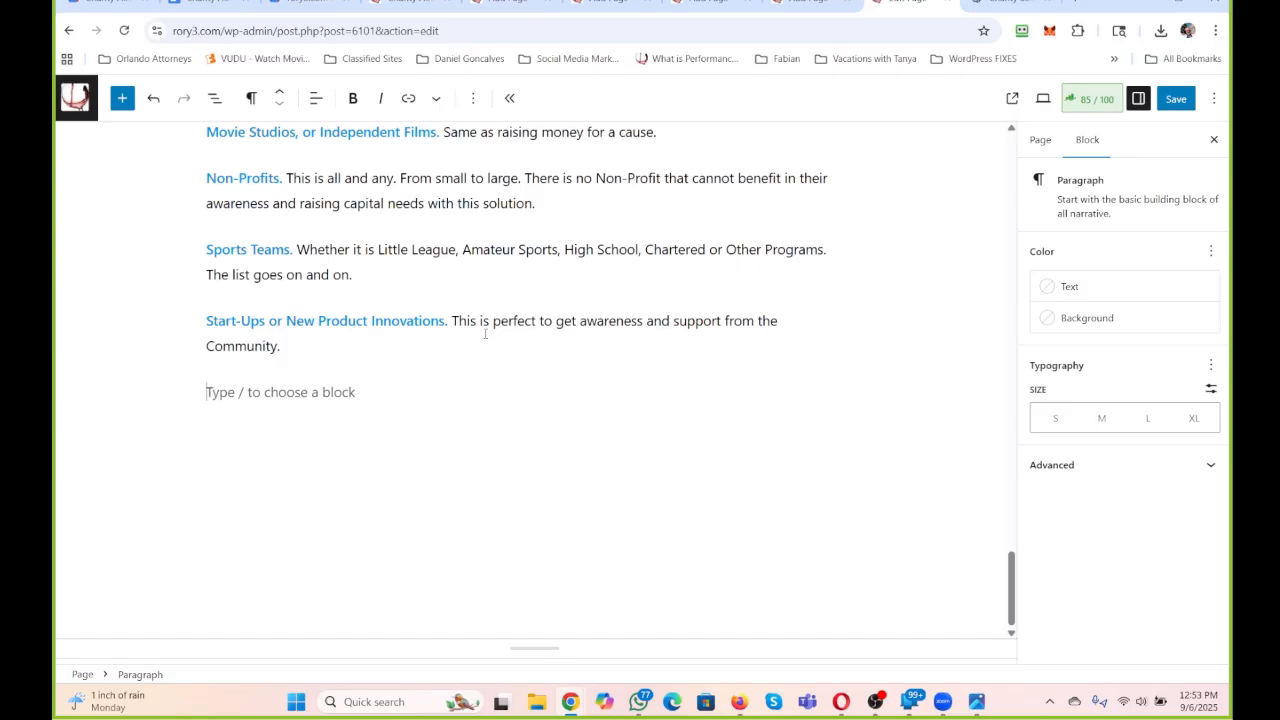
type("Why")
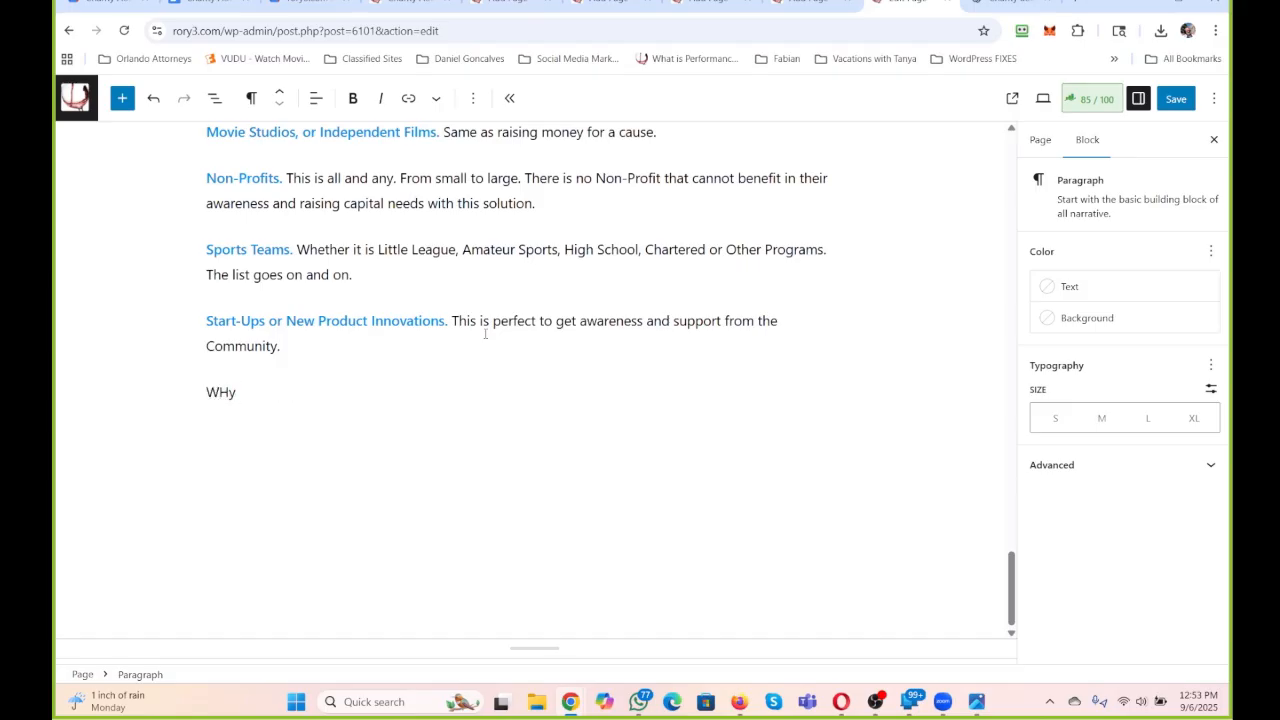
key("BackSpace")
type("y is this such a")
key("BackSpace")
type("a Need? ")
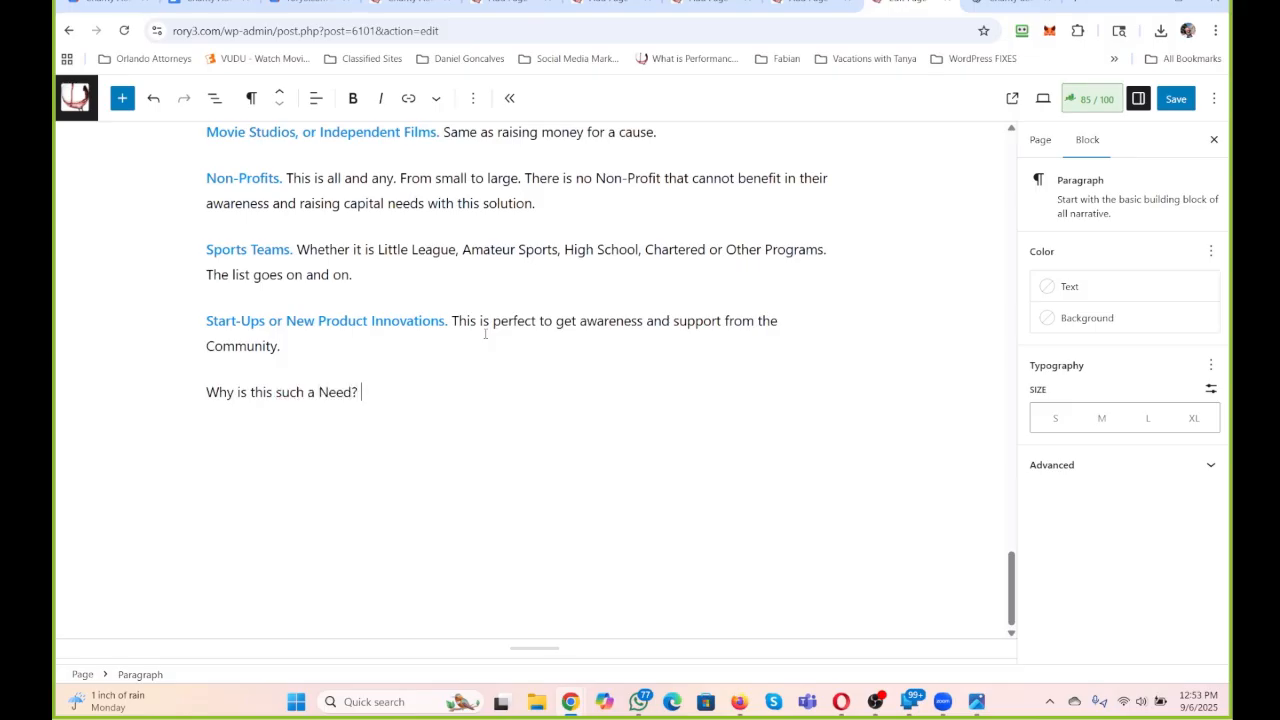
type("Here are the Top 200")
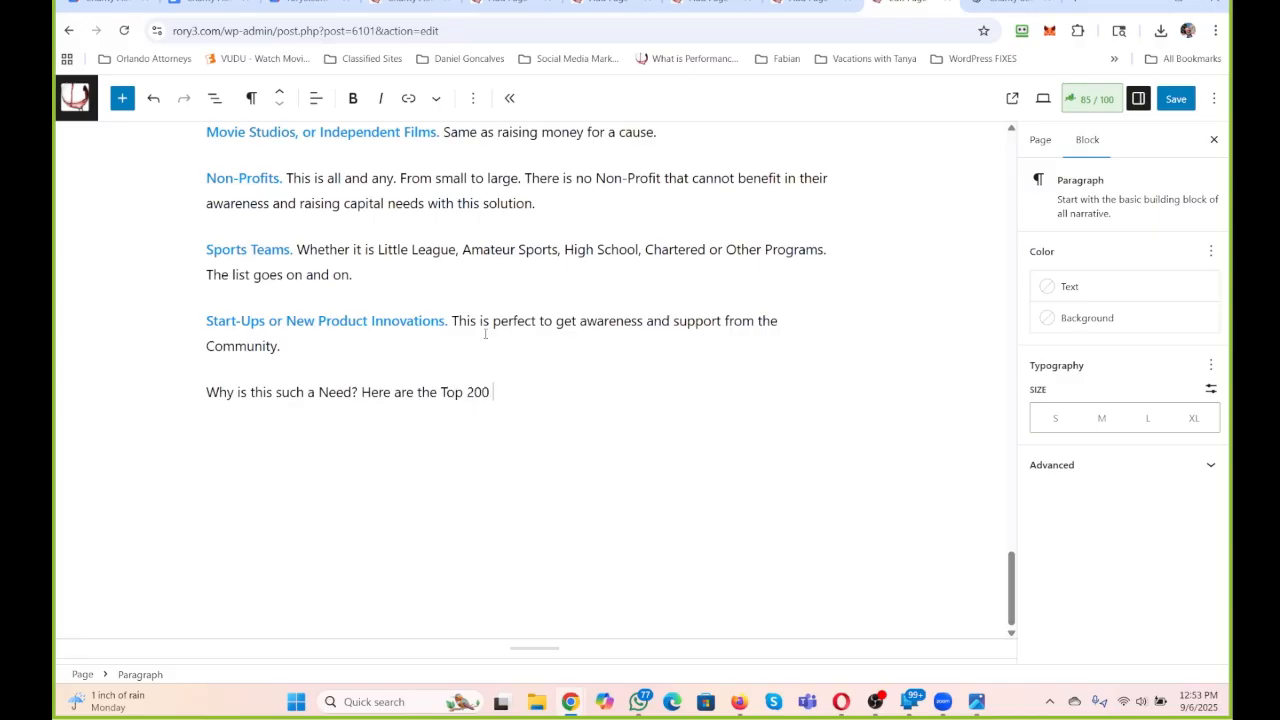
type(" from ChatGPT")
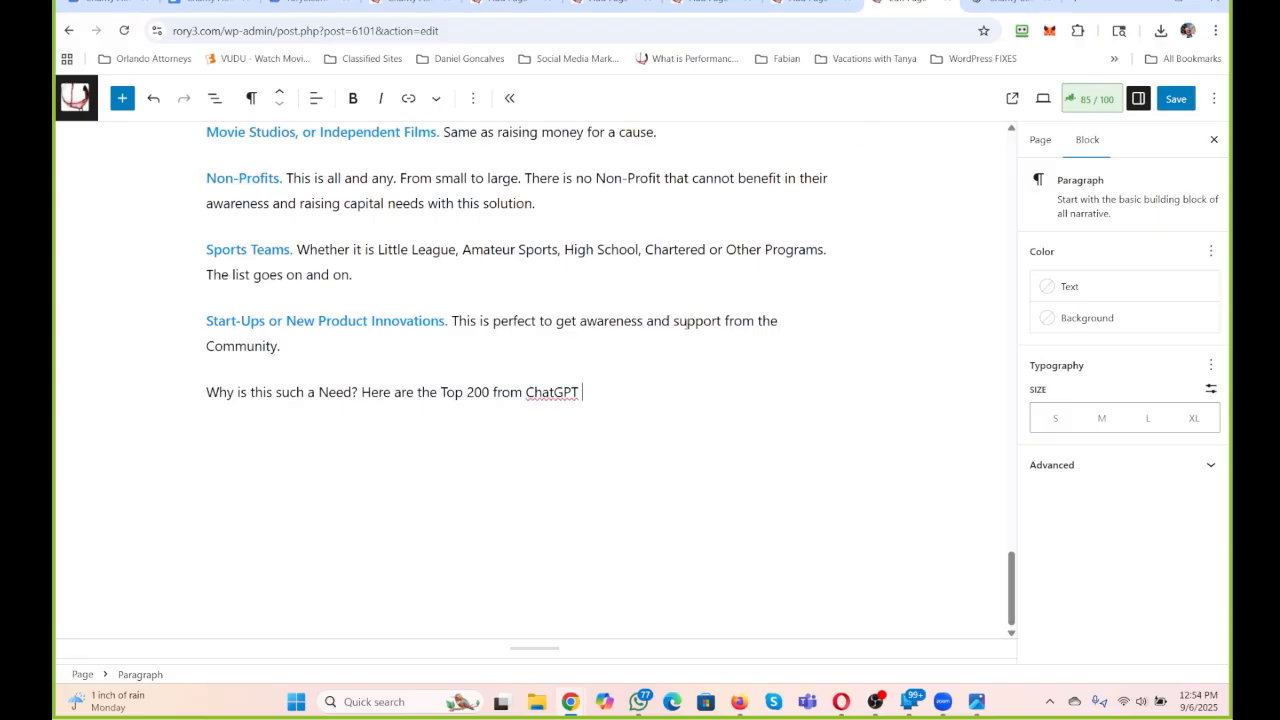
Paste the copied ChatGPT response below the Top 200 line and check it through to its closing paragraphs.
key("Return")
key("ctrl+v")
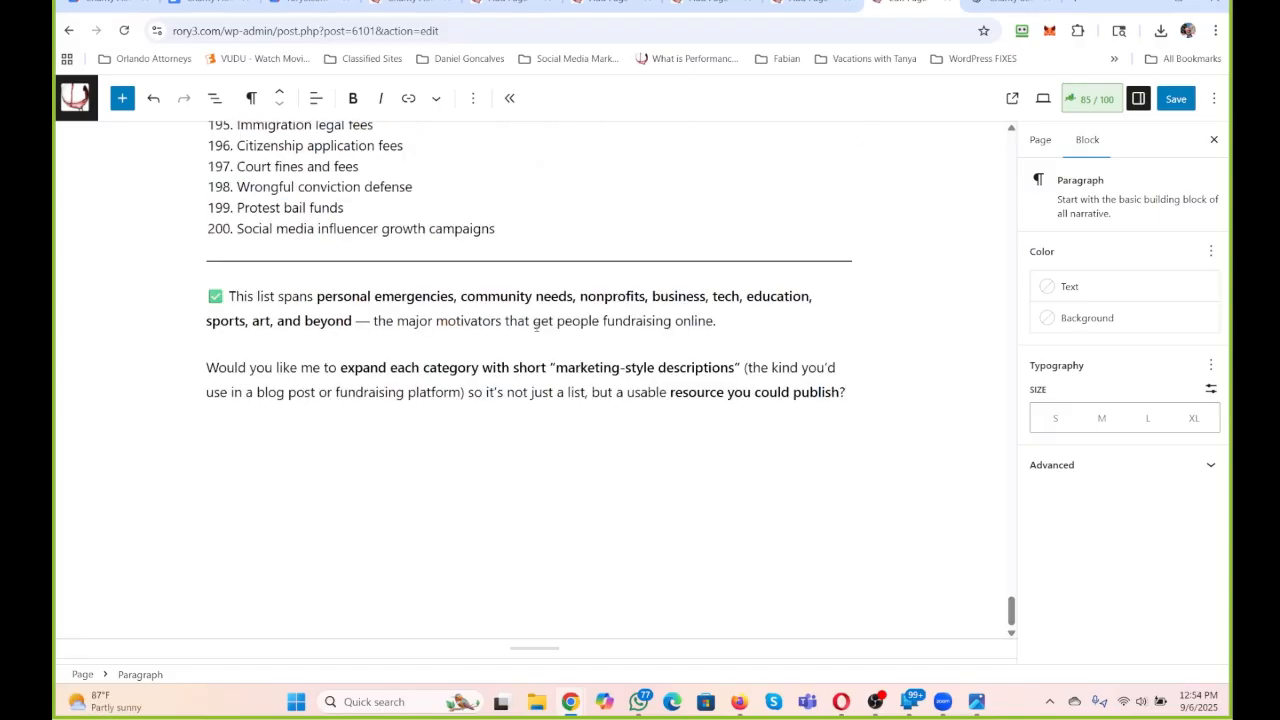
scroll(535, 325, "up", 15)
scroll(536, 318, "up", 20)
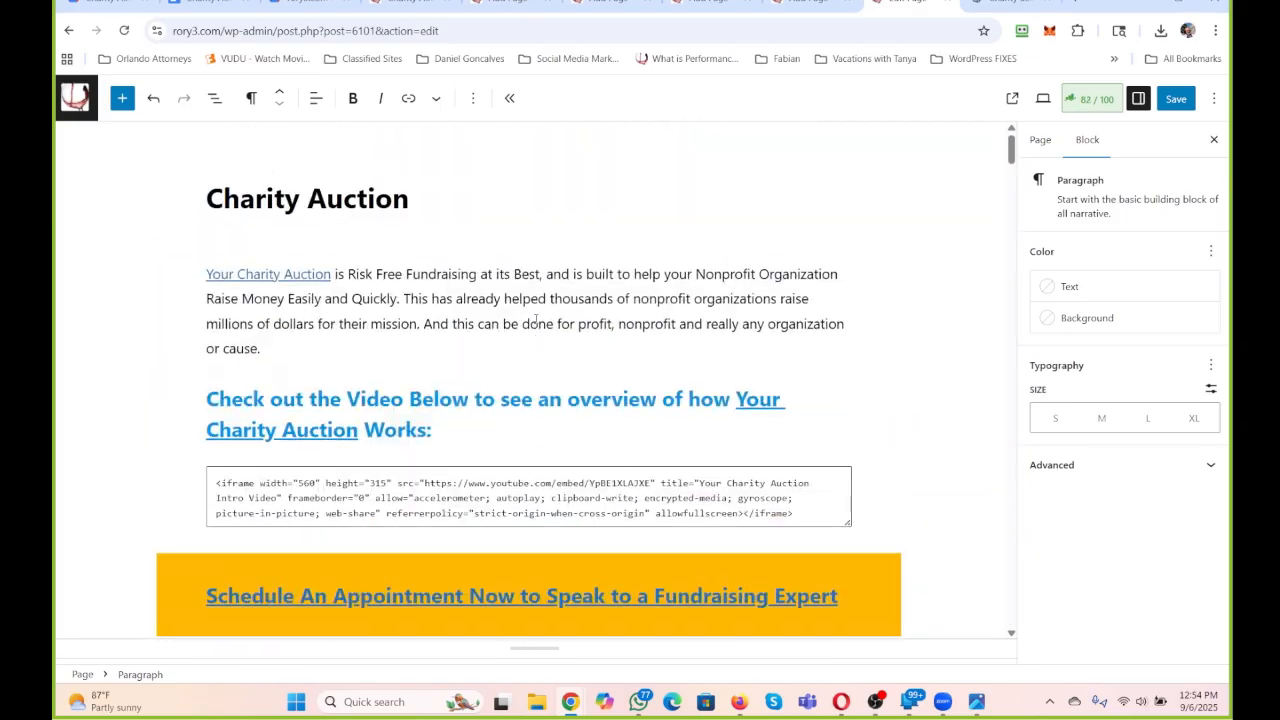
scroll(536, 318, "down", 20)
scroll(536, 318, "down", 20)
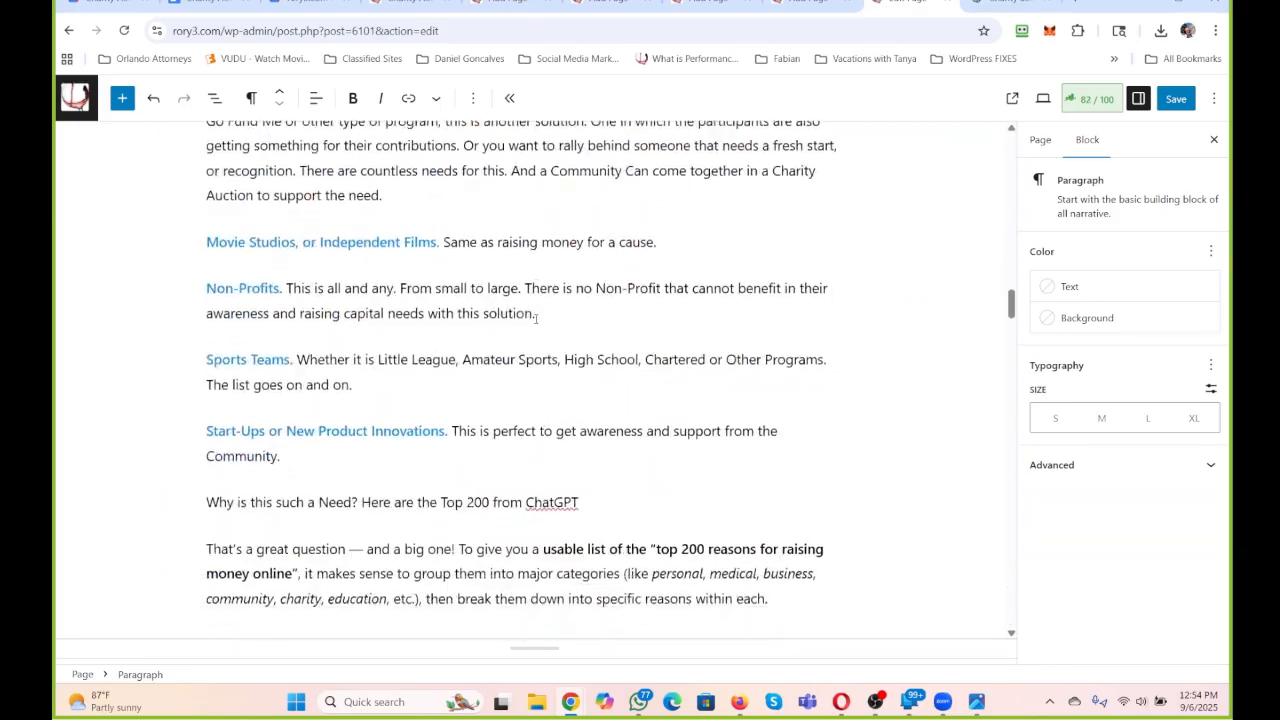
scroll(536, 318, "down", 8)
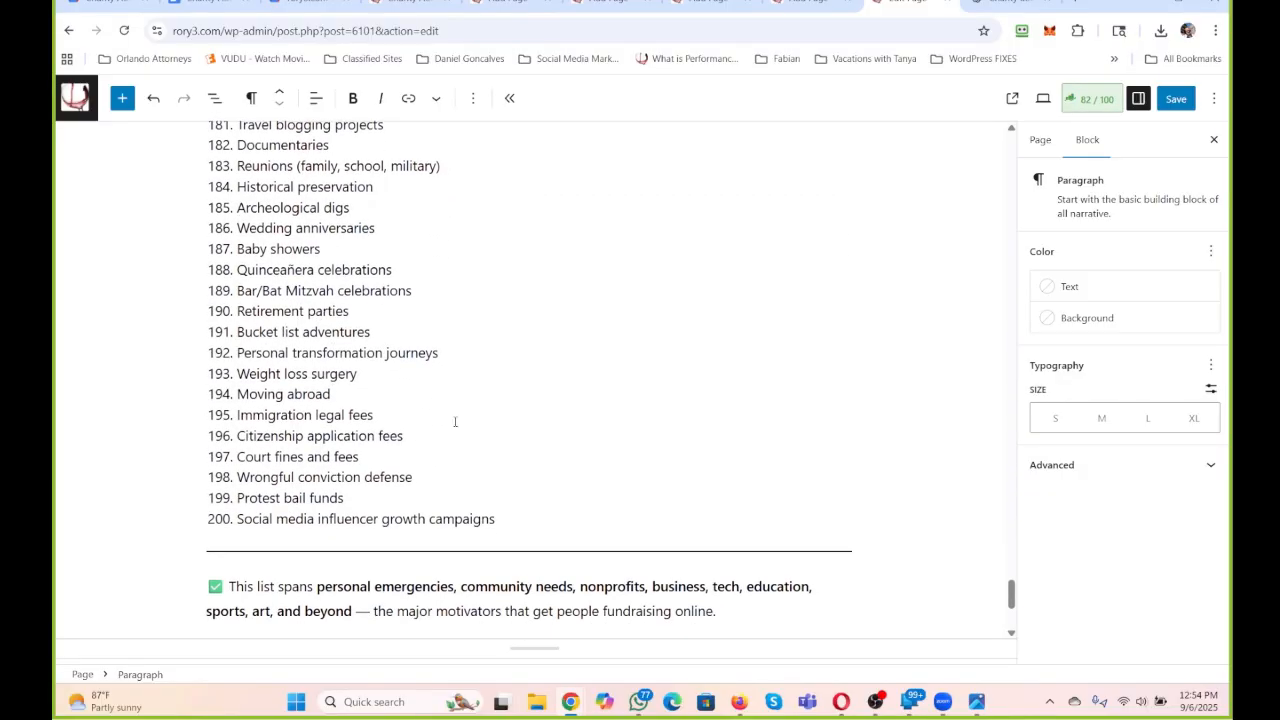
scroll(455, 422, "down", 4)
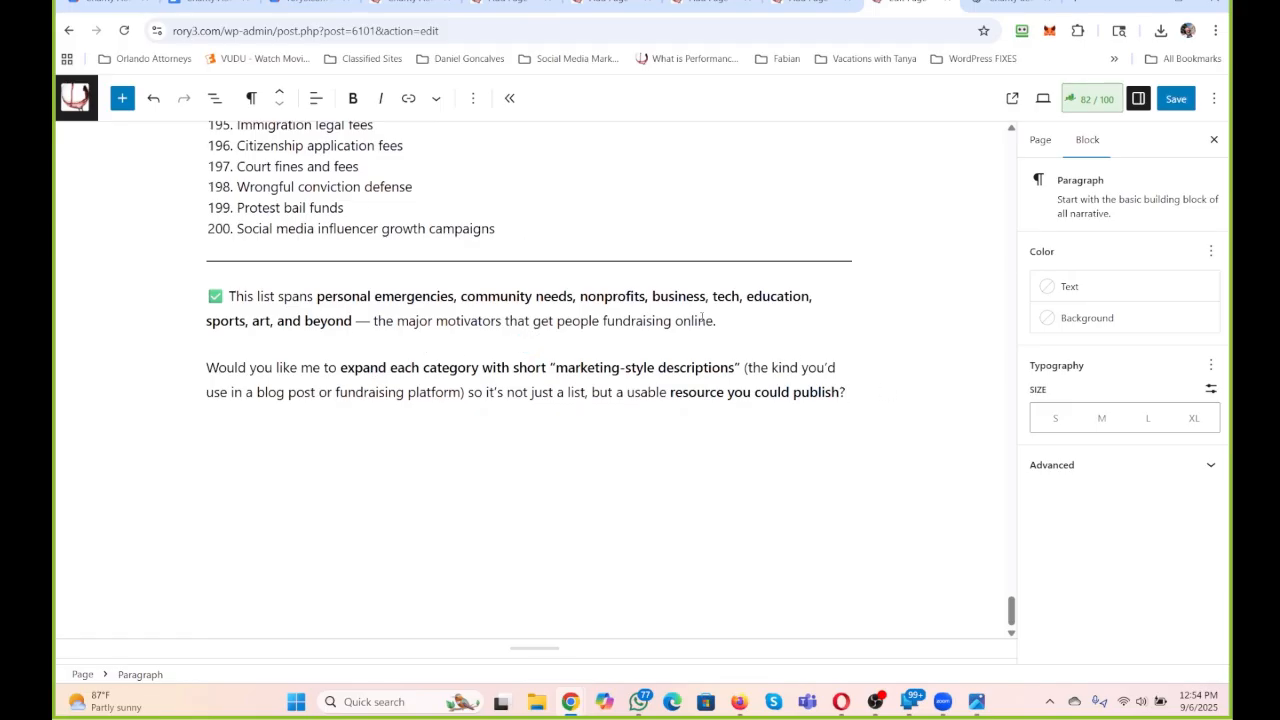
left_click_drag(715, 320, 229, 296)
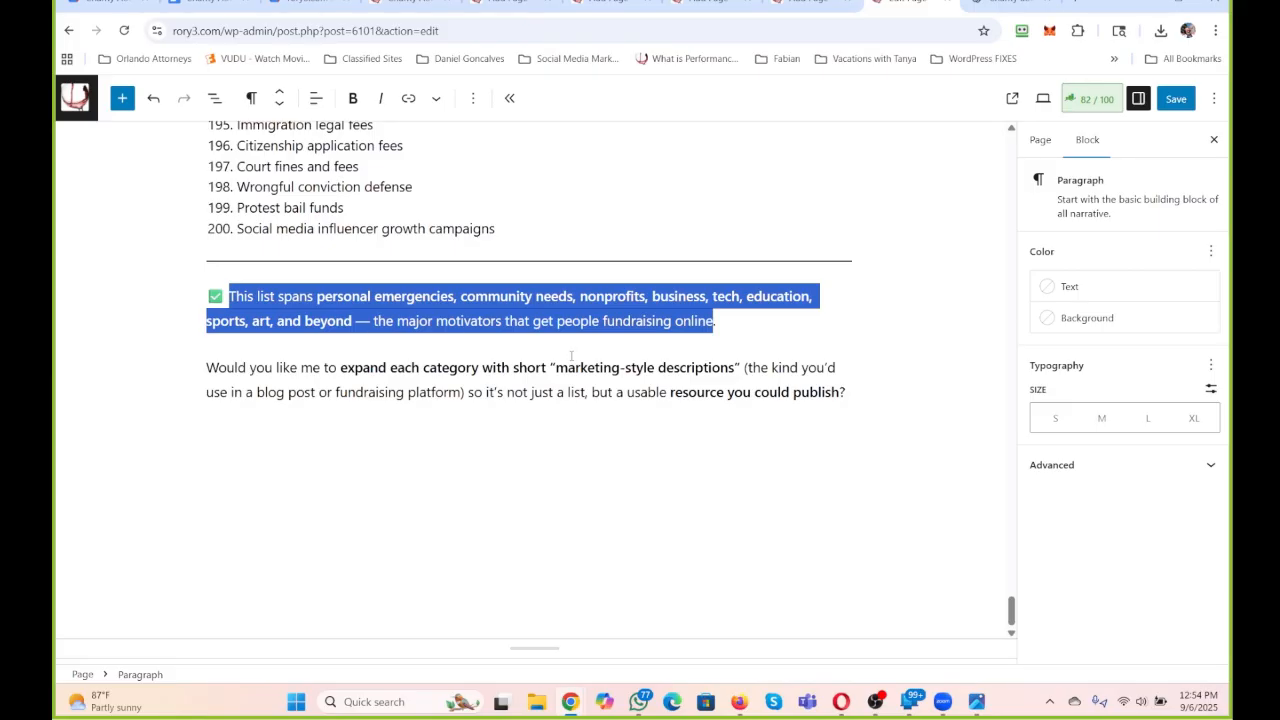
Switch to ChatGPT and answer YES to its offer to expand each category with marketing-style descriptions.
left_click(994, 8)
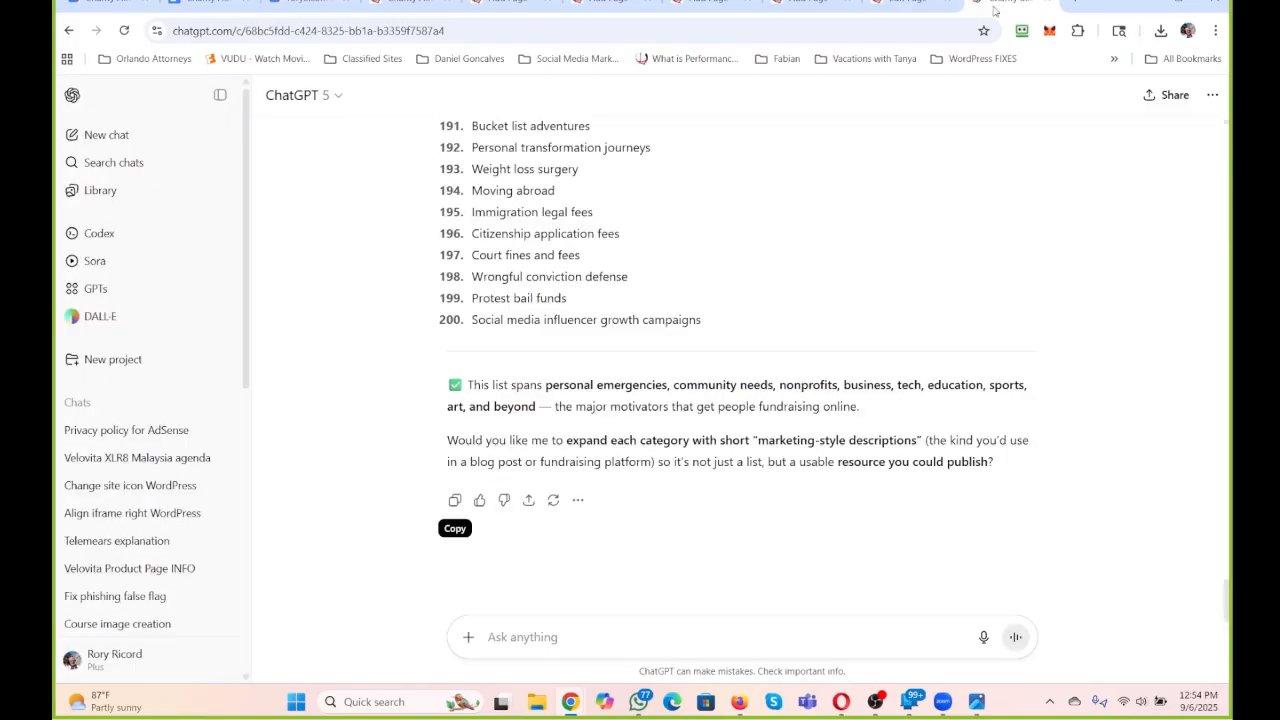
left_click(569, 637)
type("YES")
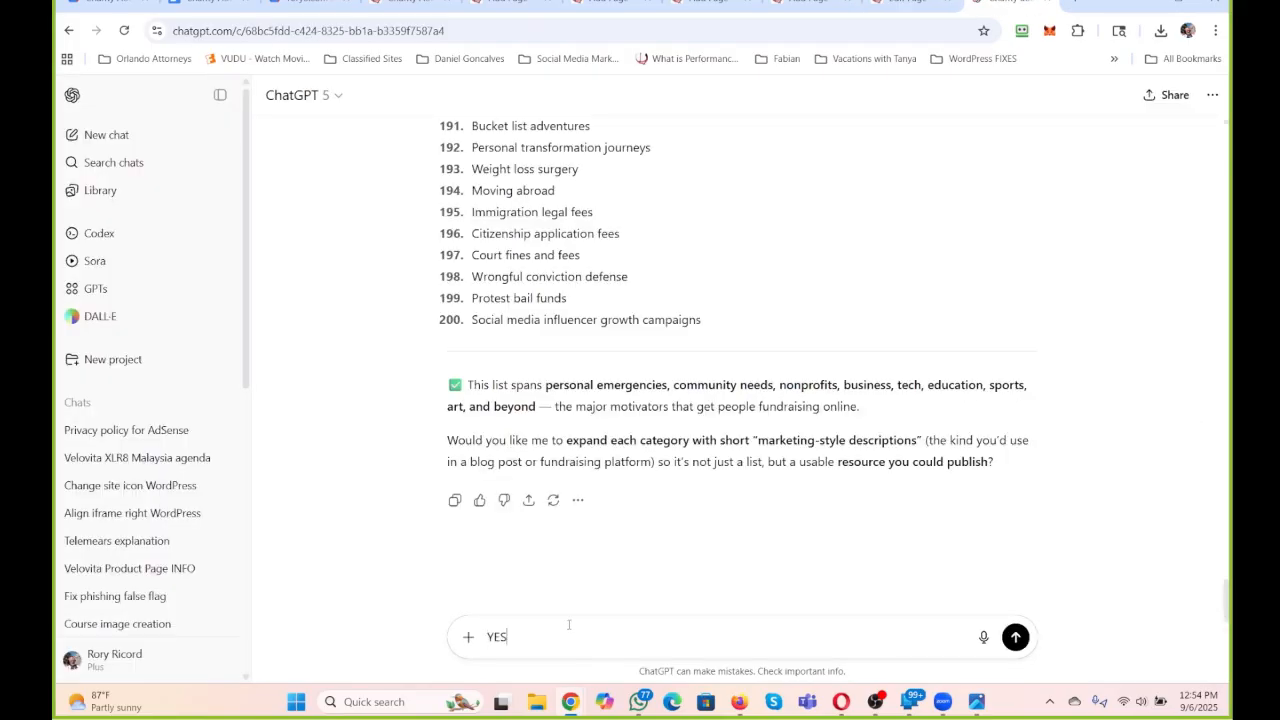
key("Return")
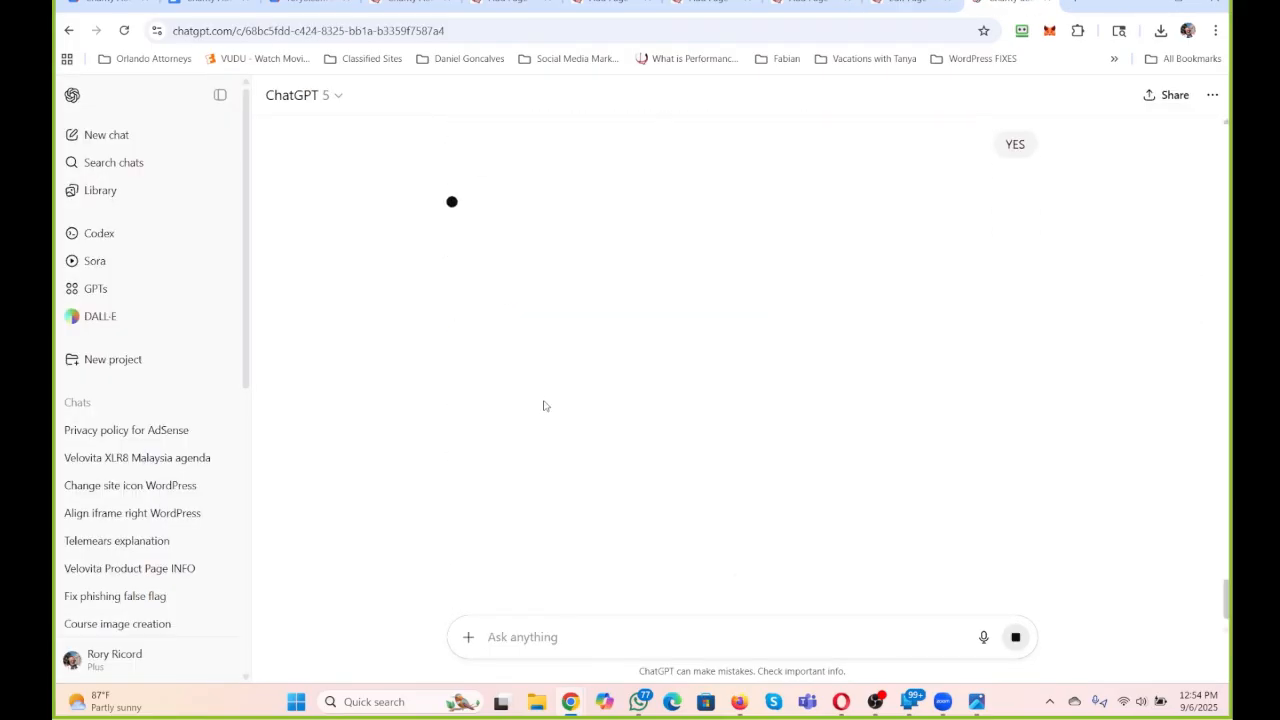
Find the question "what are the top 200 reasons for raising money online?" earlier in the ChatGPT conversation and copy it.
scroll(546, 399, "up", 20)
scroll(546, 399, "up", 10)
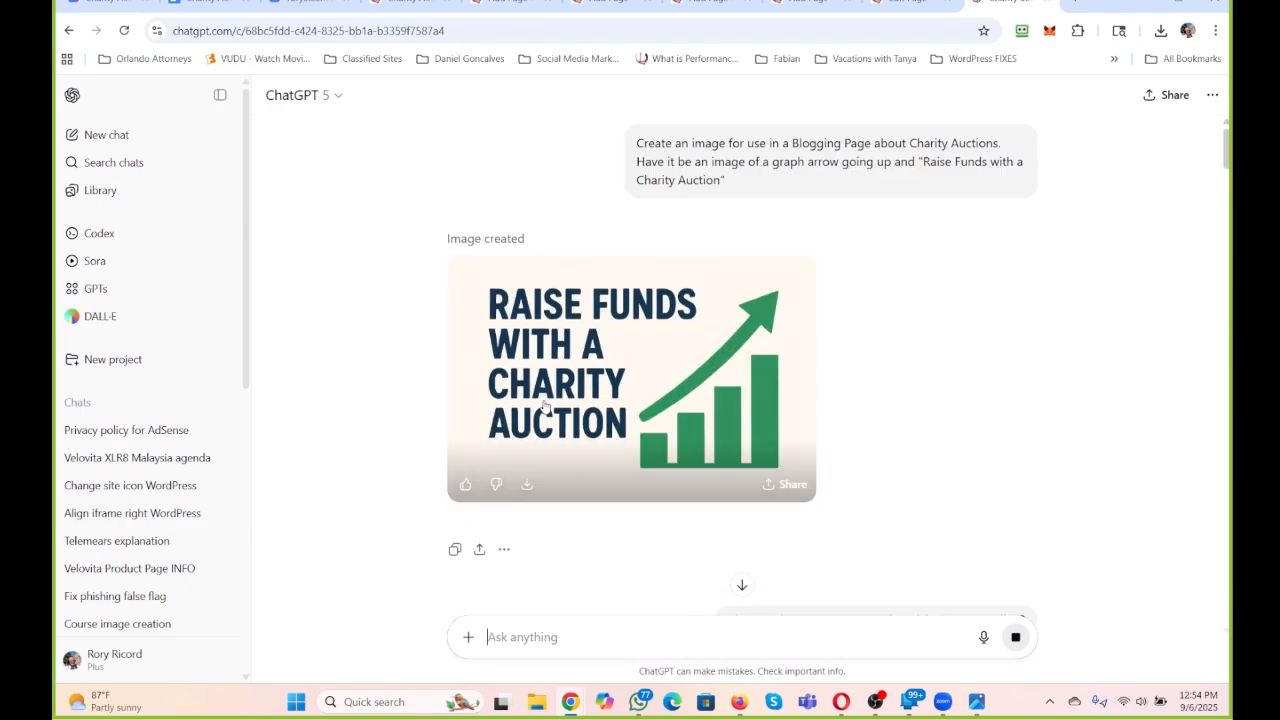
scroll(546, 399, "down", 9)
scroll(544, 405, "up", 4)
scroll(545, 405, "up", 1)
scroll(545, 405, "down", 1)
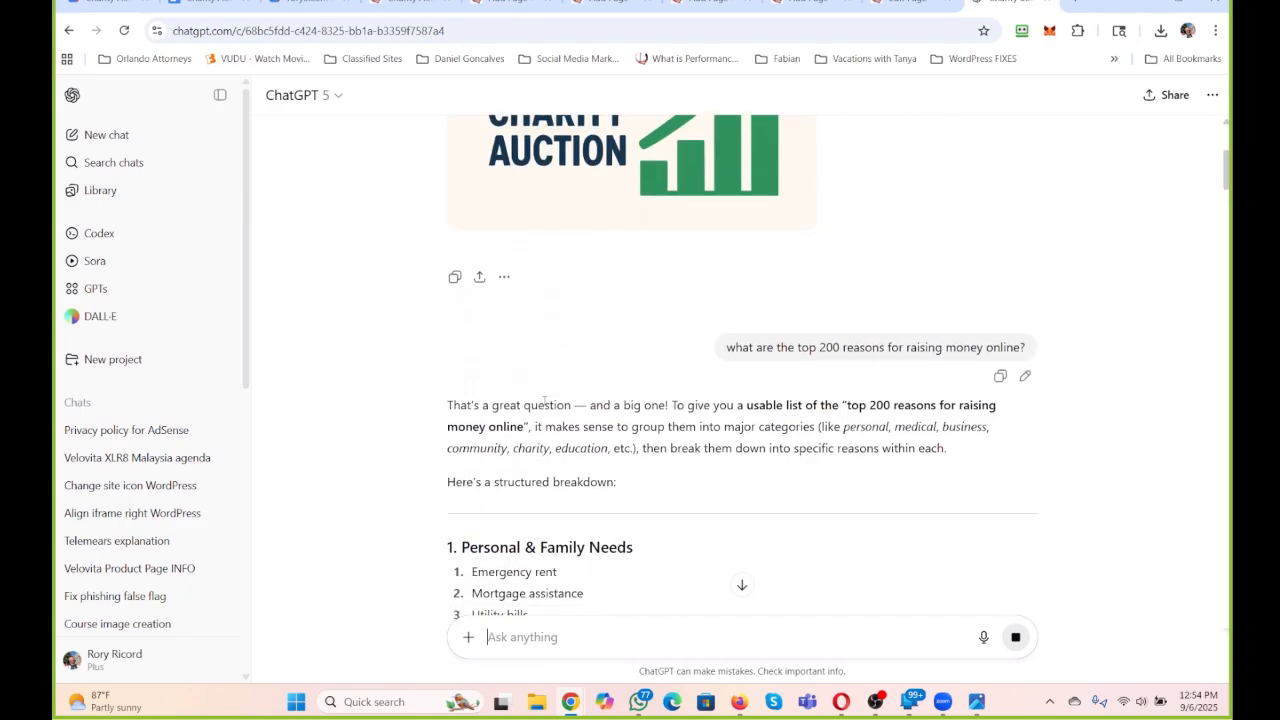
mouse_move(1020, 292)
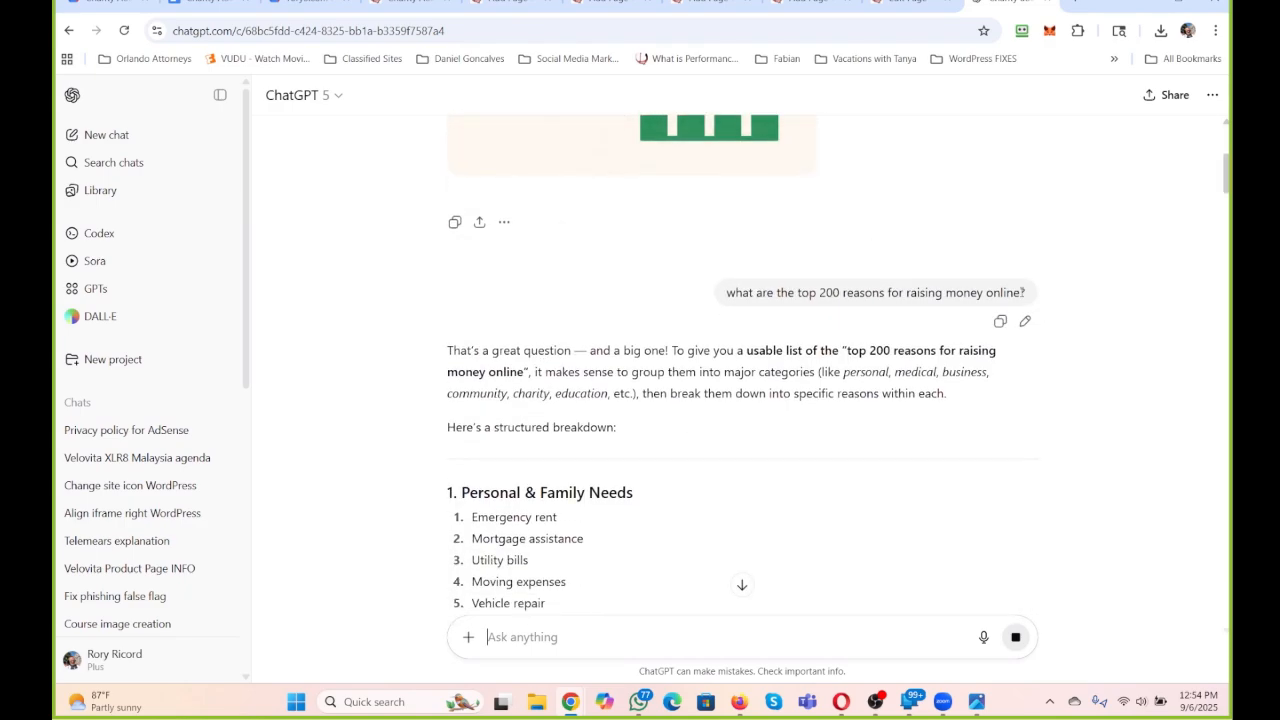
left_click_drag(1030, 295, 732, 297)
key("ctrl+c")
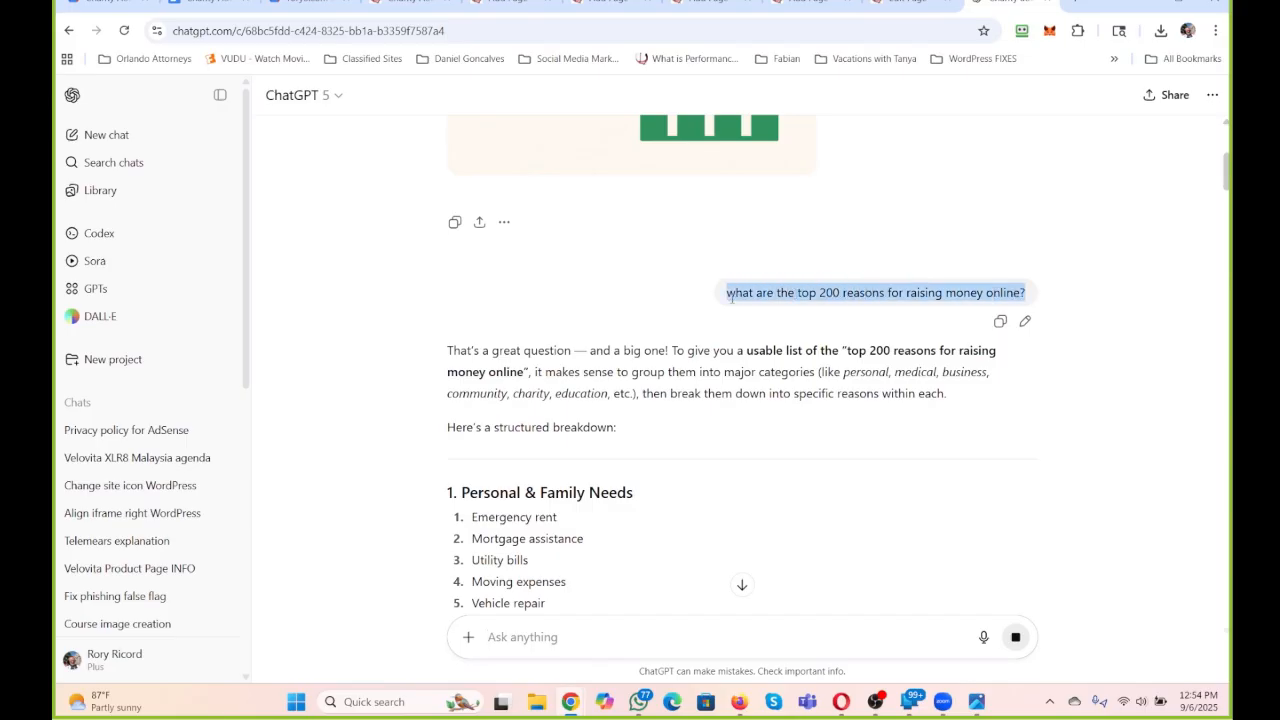
In the Charity Auction page editor, replace "Here are the Top 200 from ChatGPT" with the copied question, capitalizing its first word as "What".
left_click(908, 4)
scroll(666, 398, "up", 2)
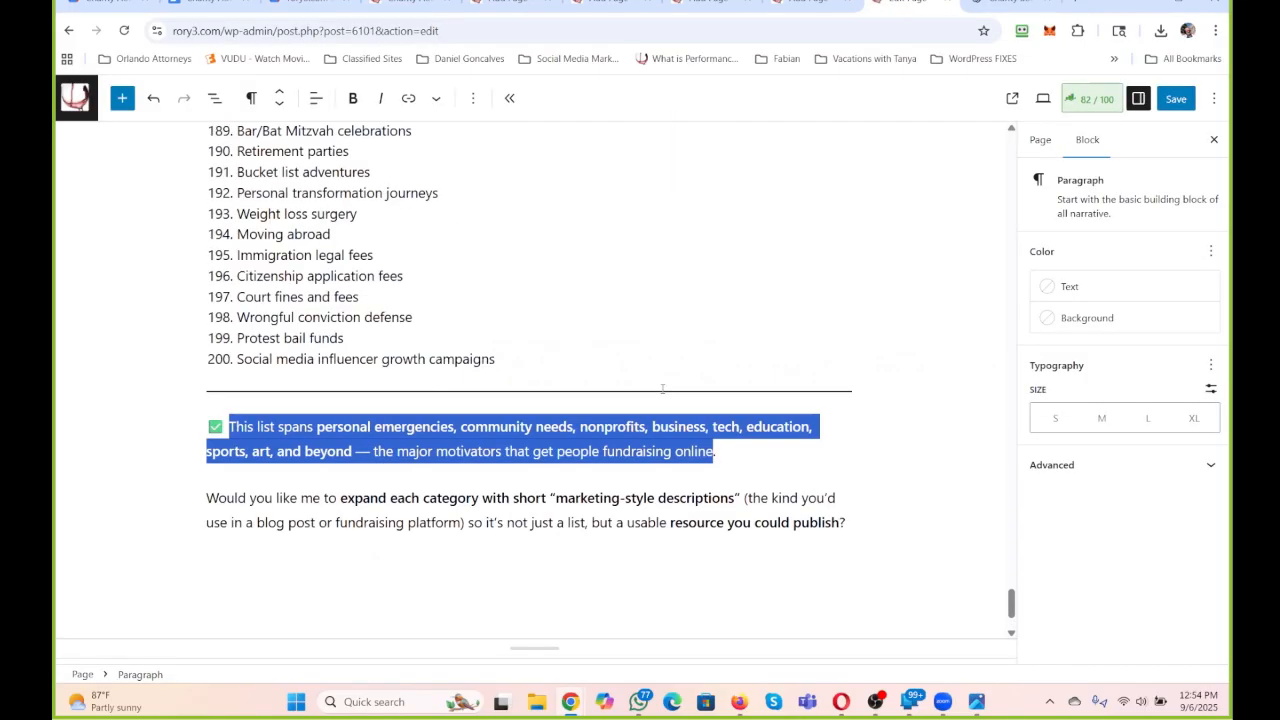
scroll(662, 388, "up", 20)
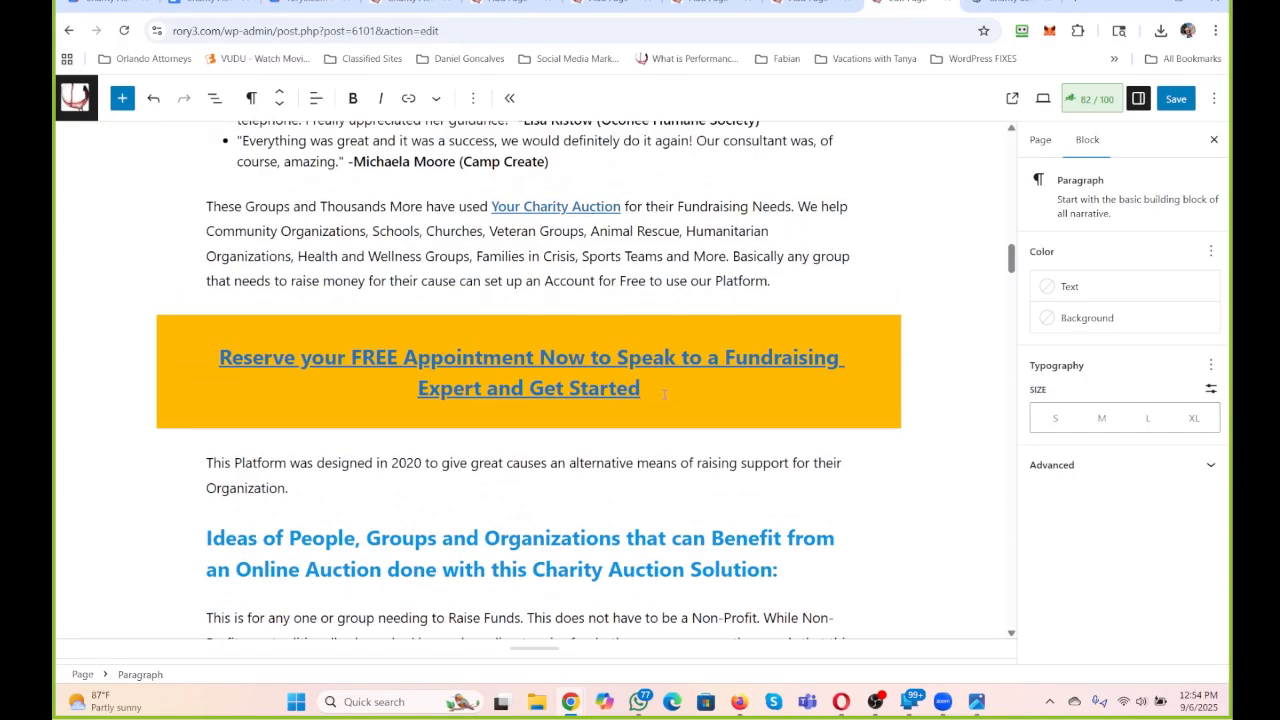
scroll(664, 394, "down", 8)
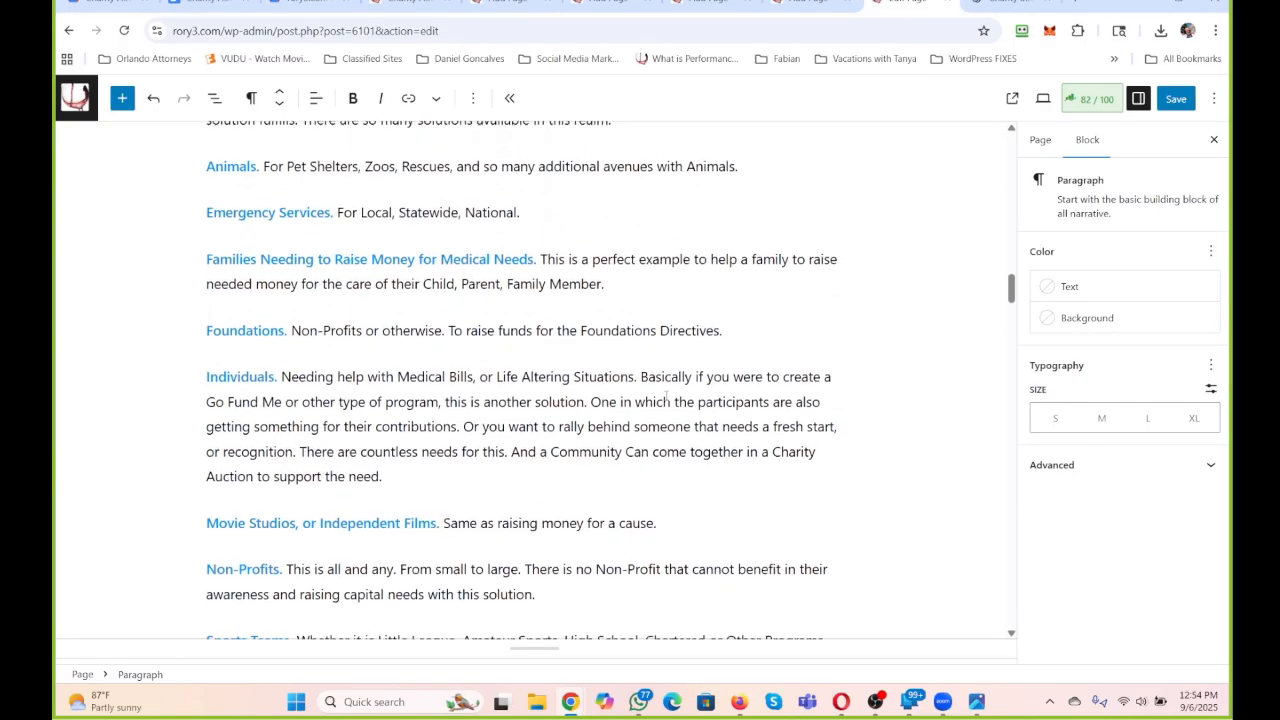
scroll(666, 398, "down", 4)
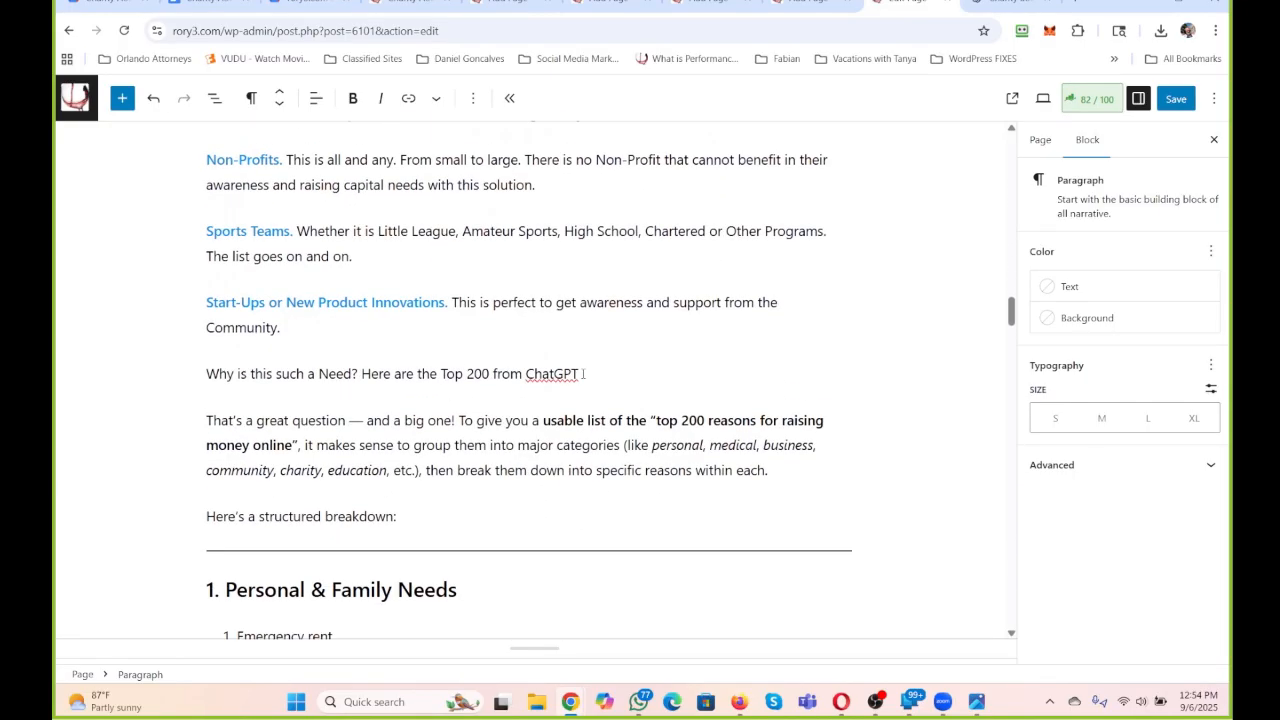
left_click_drag(583, 373, 362, 374)
key("ctrl+v")
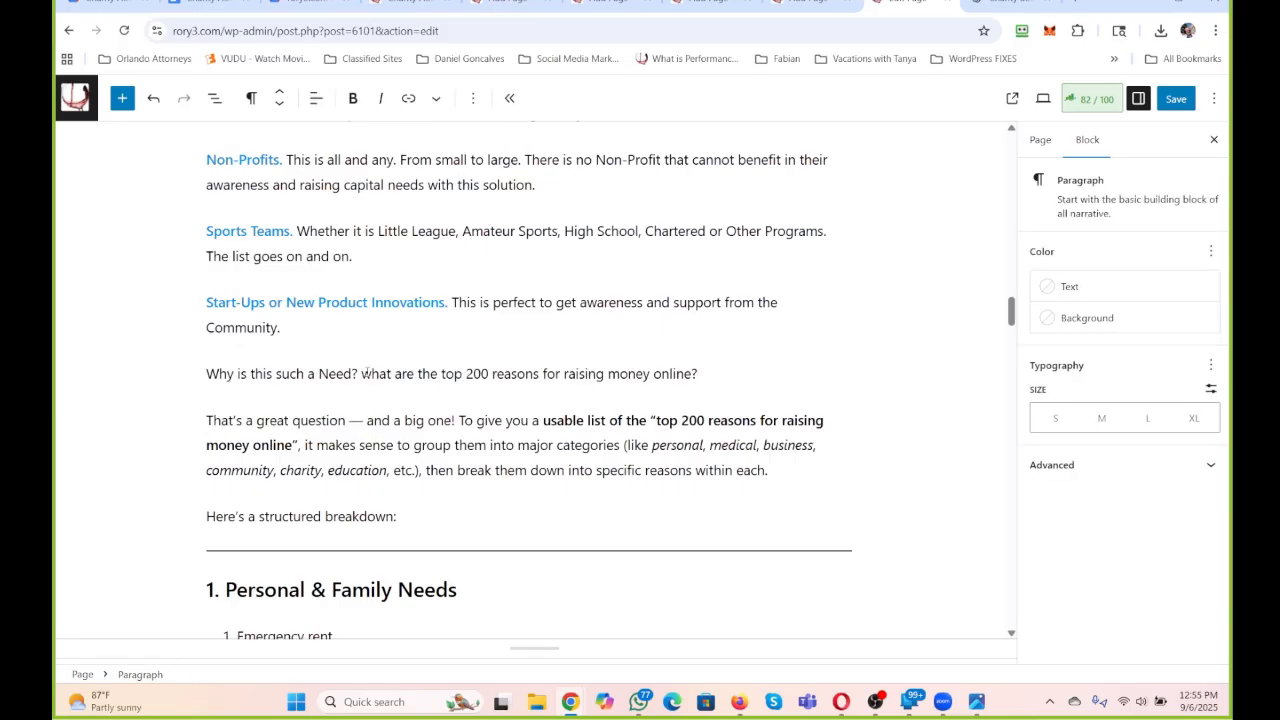
key("BackSpace")
type("QW")
key("BackSpace")
key("BackSpace")
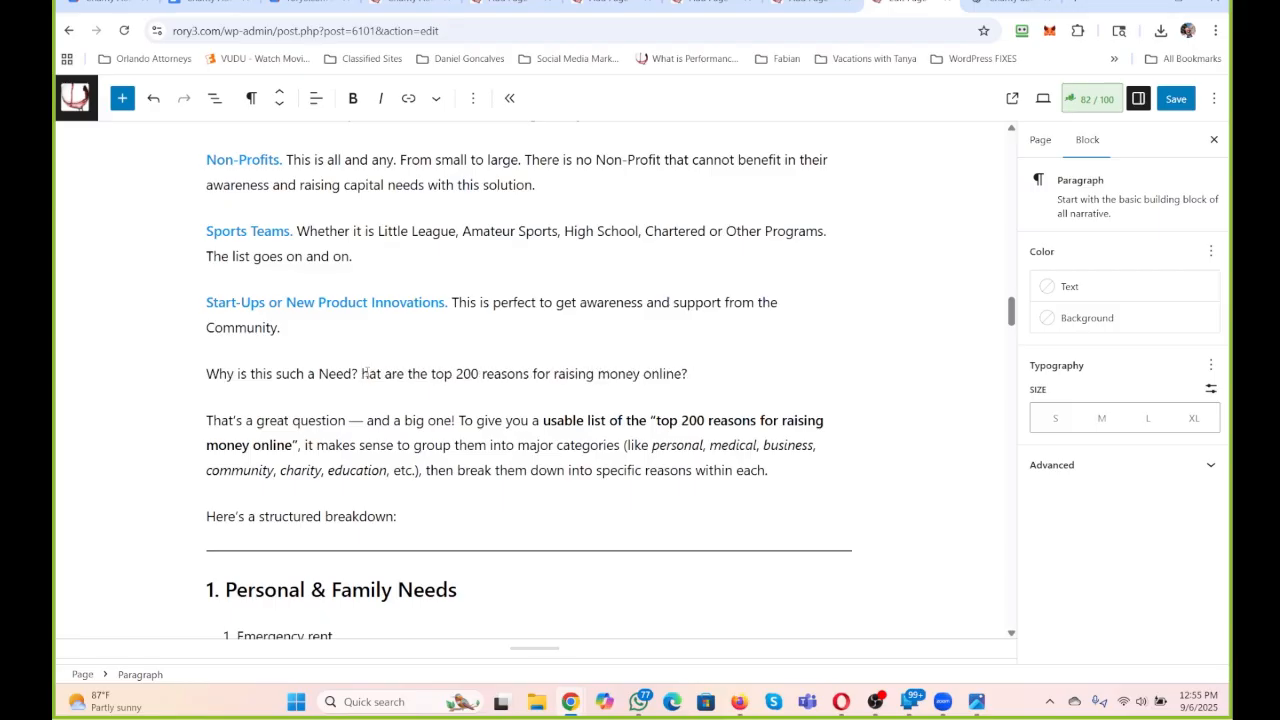
type("W")
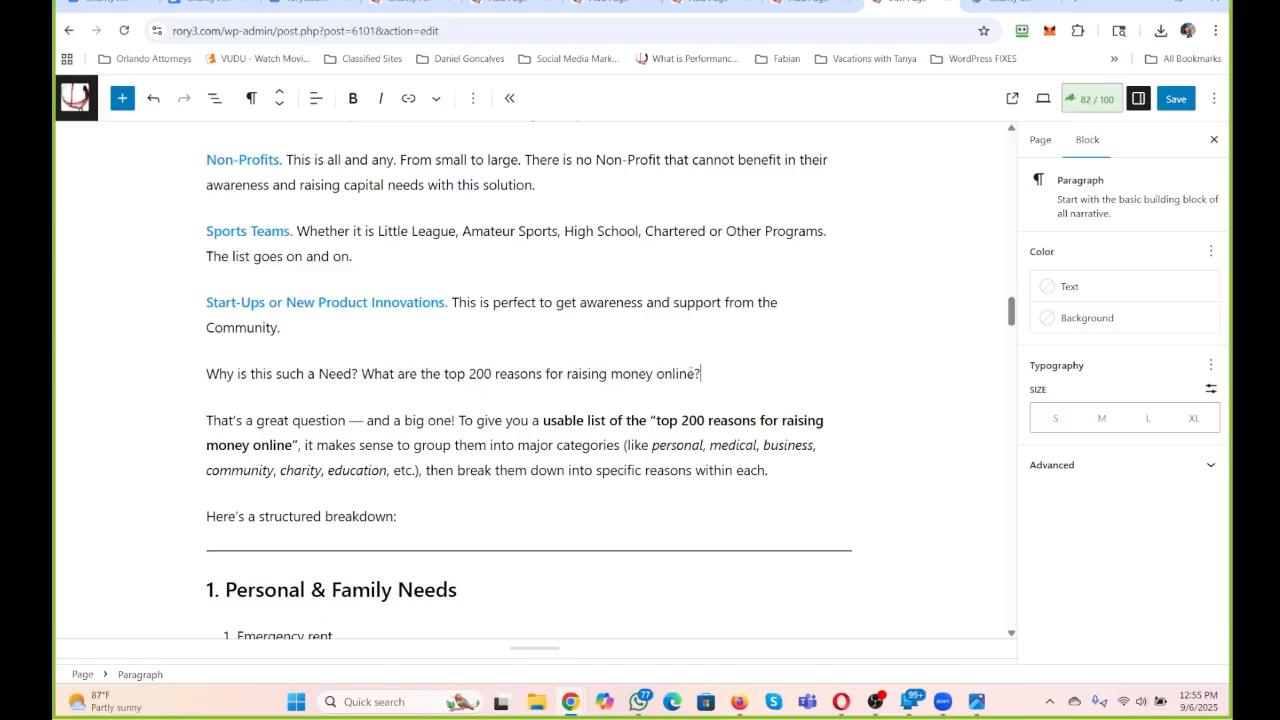
Turn the "Why is this such a Need?" line into an H2 heading and color its text the darker blue.
left_click_drag(701, 373, 151, 373)
left_click(251, 97)
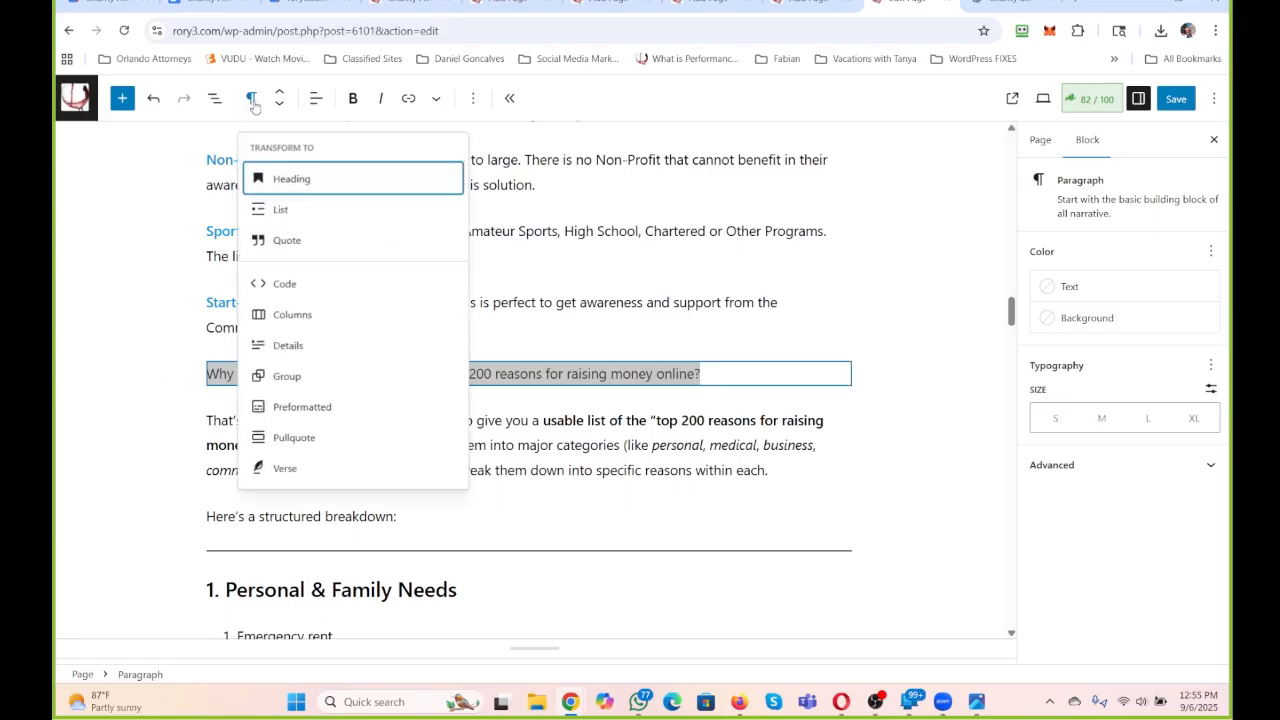
left_click(270, 178)
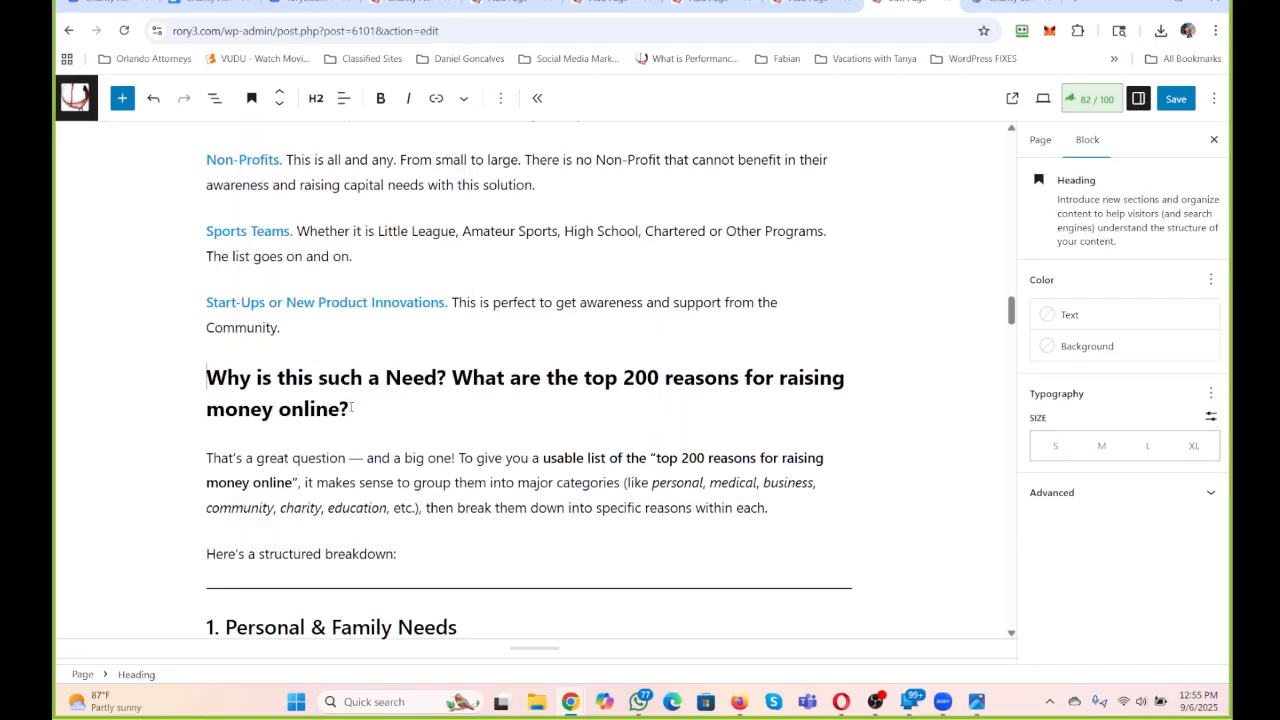
left_click_drag(349, 408, 154, 390)
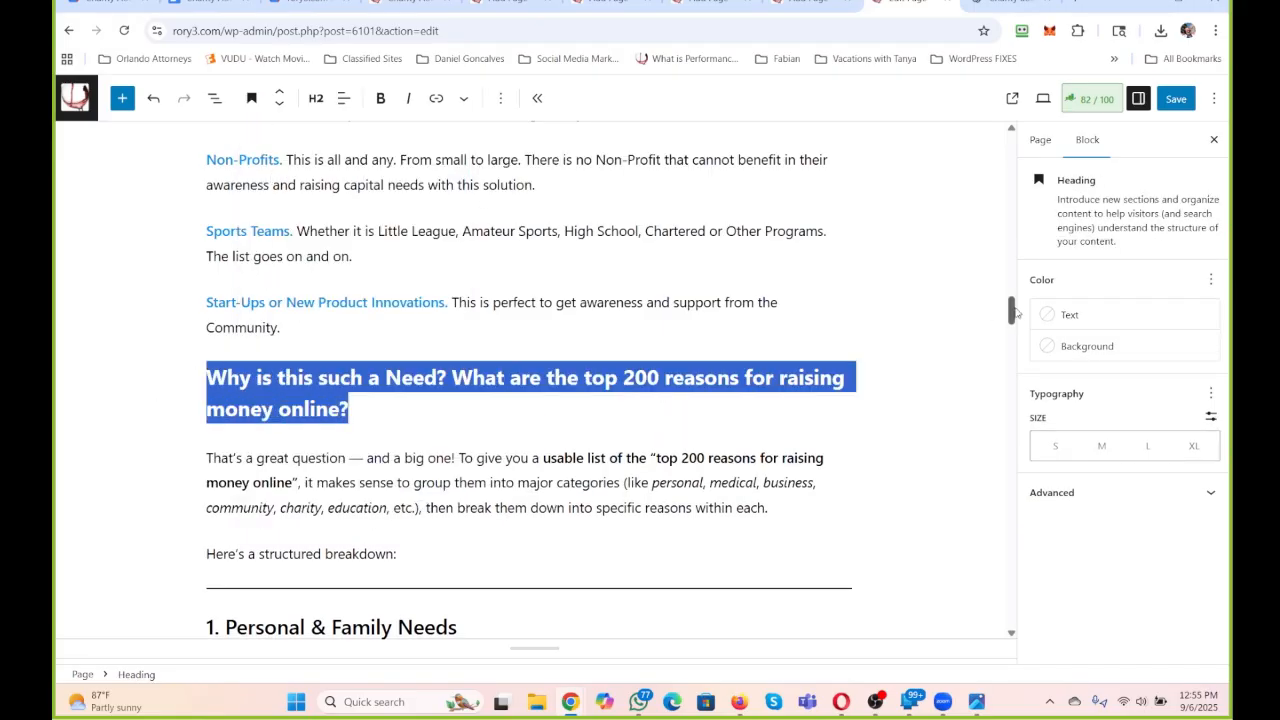
left_click(1065, 316)
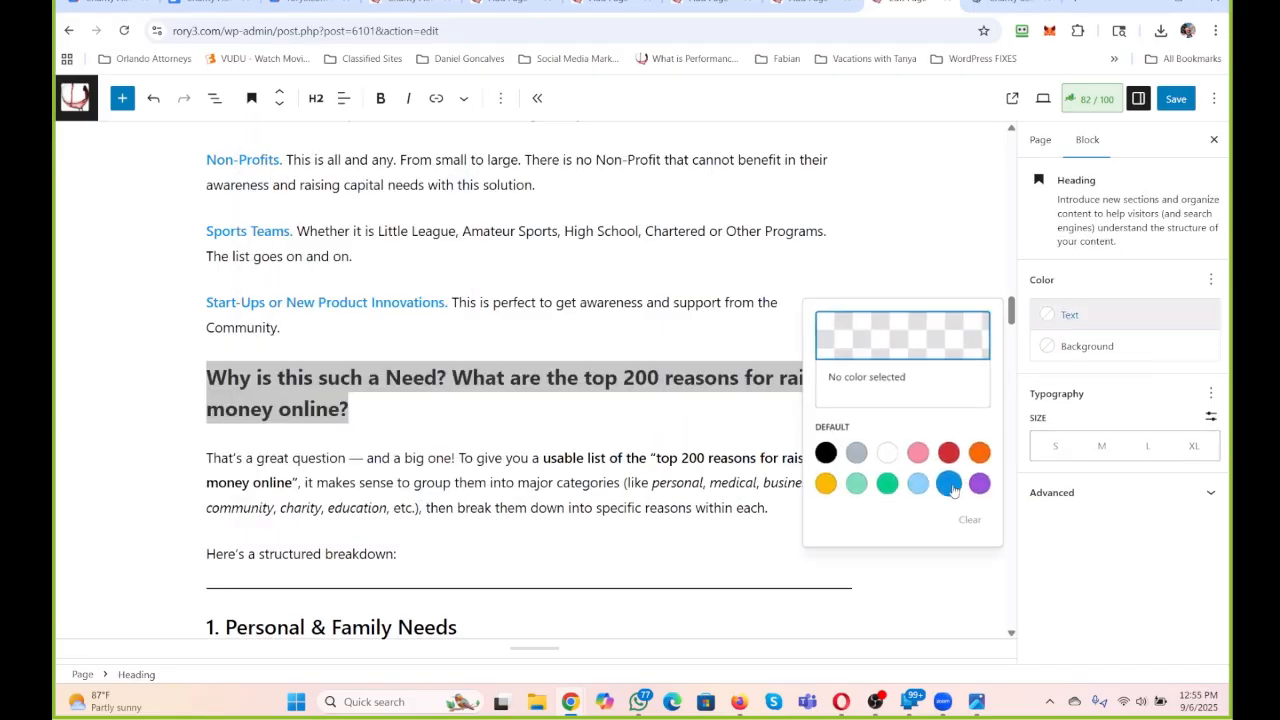
left_click(948, 483)
Delete ChatGPT's "That's a great question" and "Here's a structured breakdown:" paragraphs along with the empty blocks below the blue heading.
left_click(606, 458)
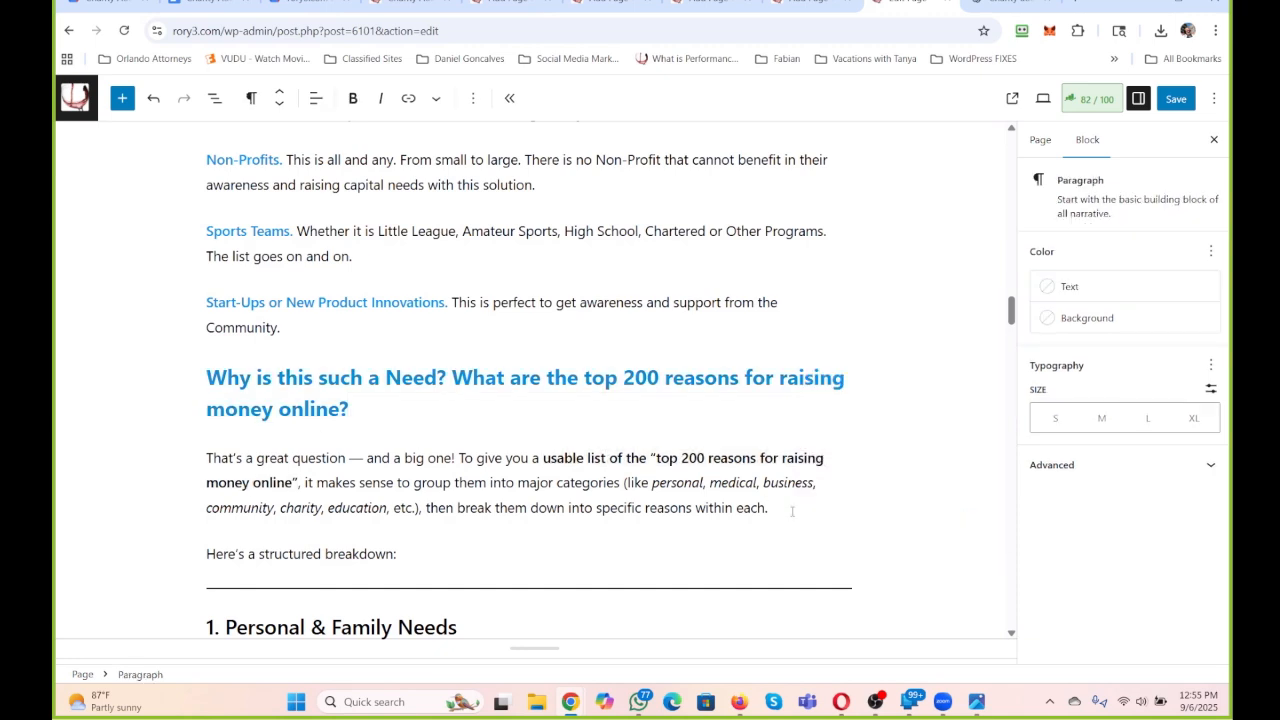
left_click_drag(792, 512, 56, 435)
key("BackSpace")
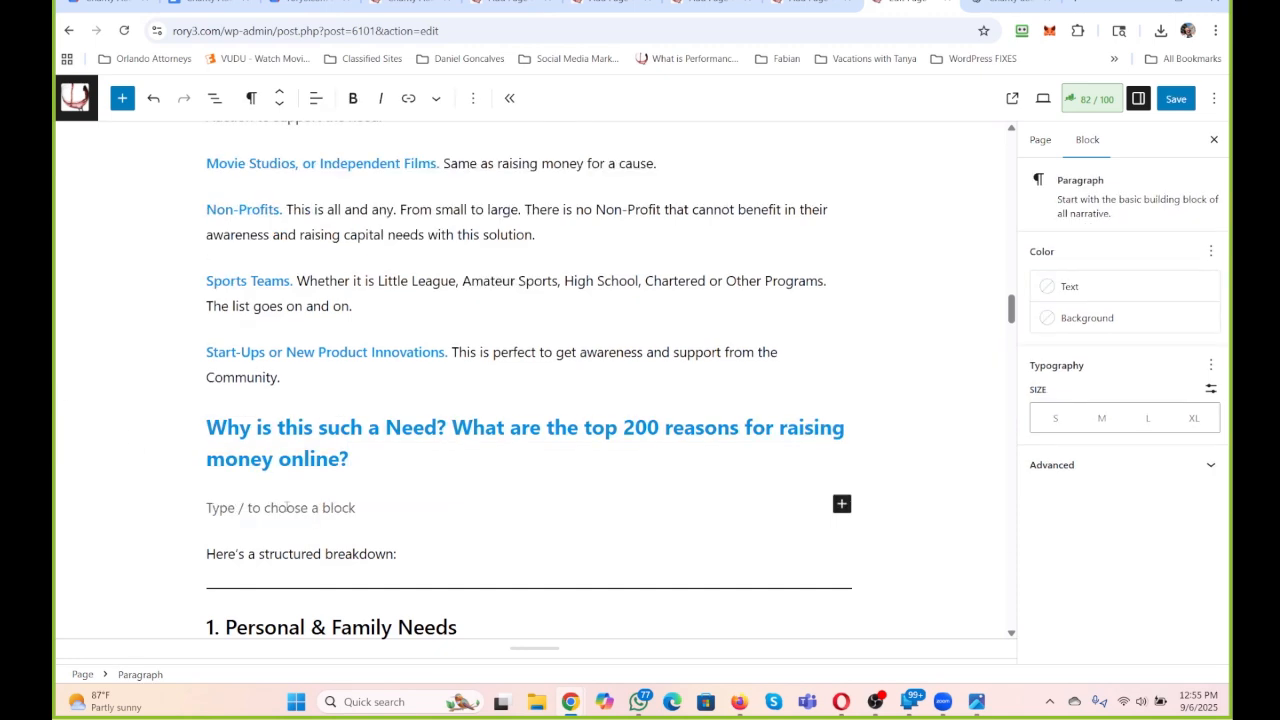
left_click_drag(408, 553, 118, 528)
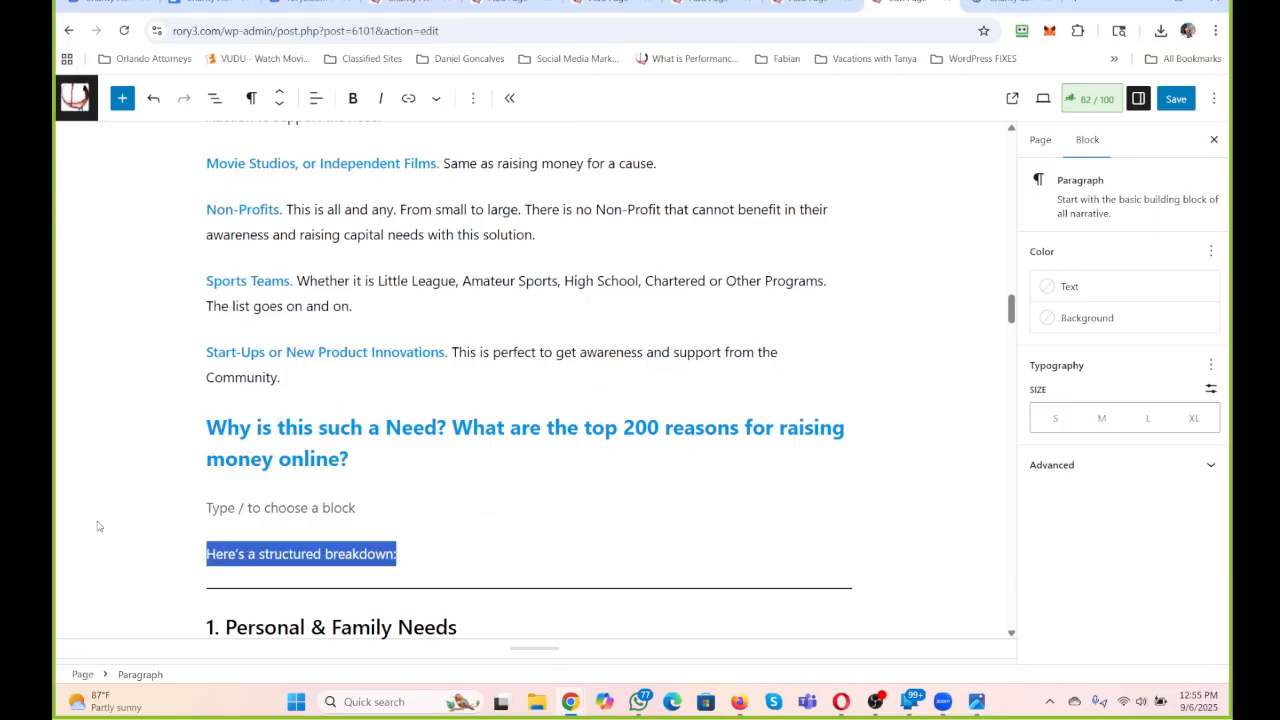
key("BackSpace")
key("BackSpace")
key("BackSpace")
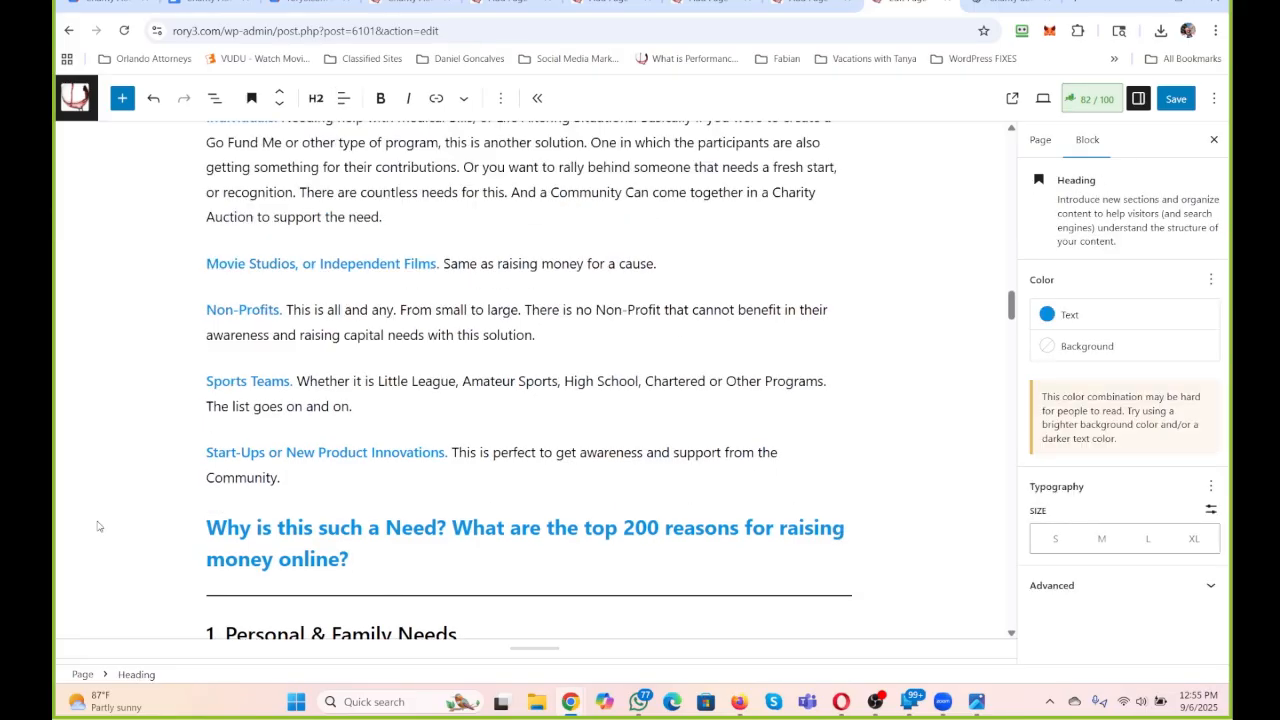
Transform the nine paragraphs from Animals through Start-Ups or New Product Innovations into a bulleted list.
left_click_drag(302, 477, 194, 559)
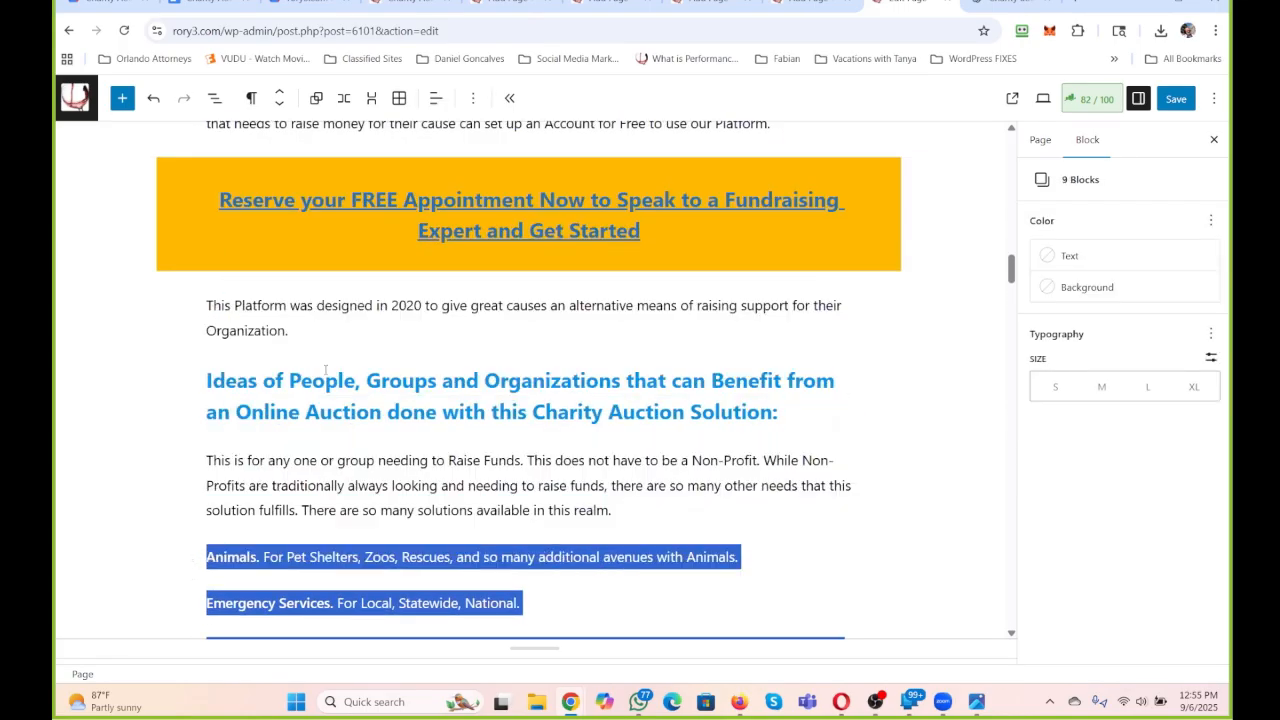
scroll(326, 372, "down", 4)
left_click(251, 97)
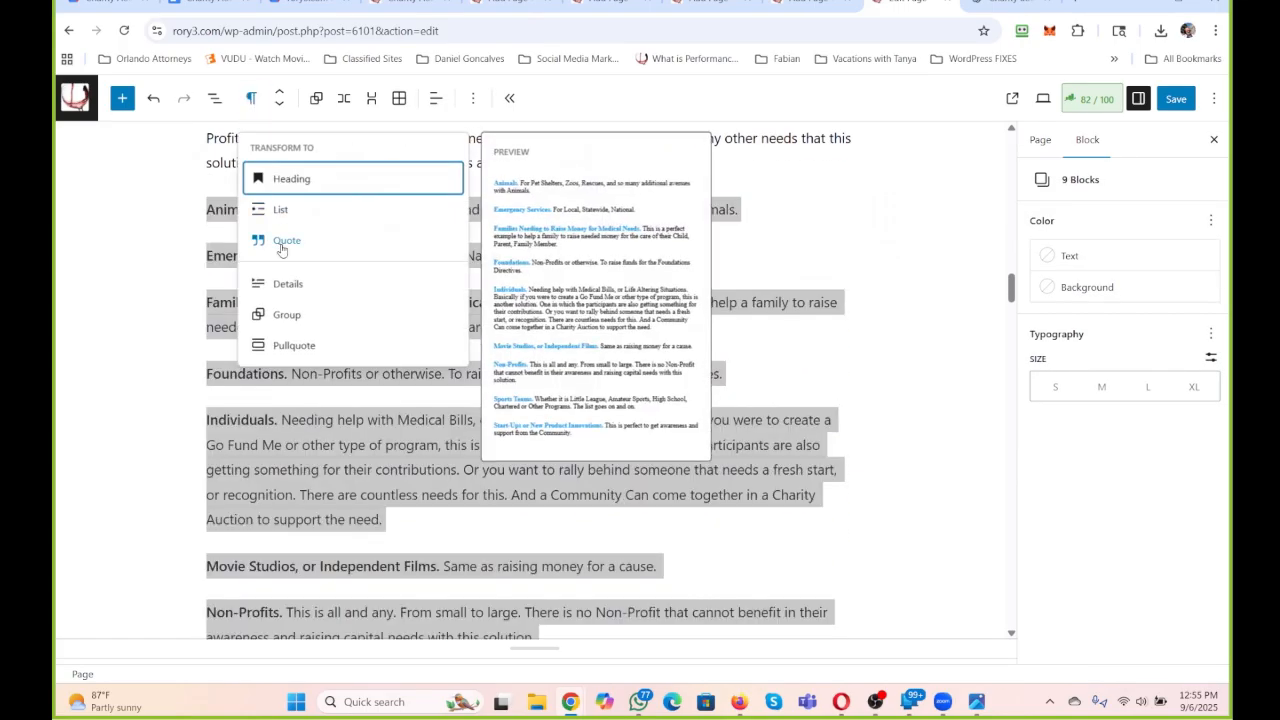
left_click(277, 209)
left_click(143, 244)
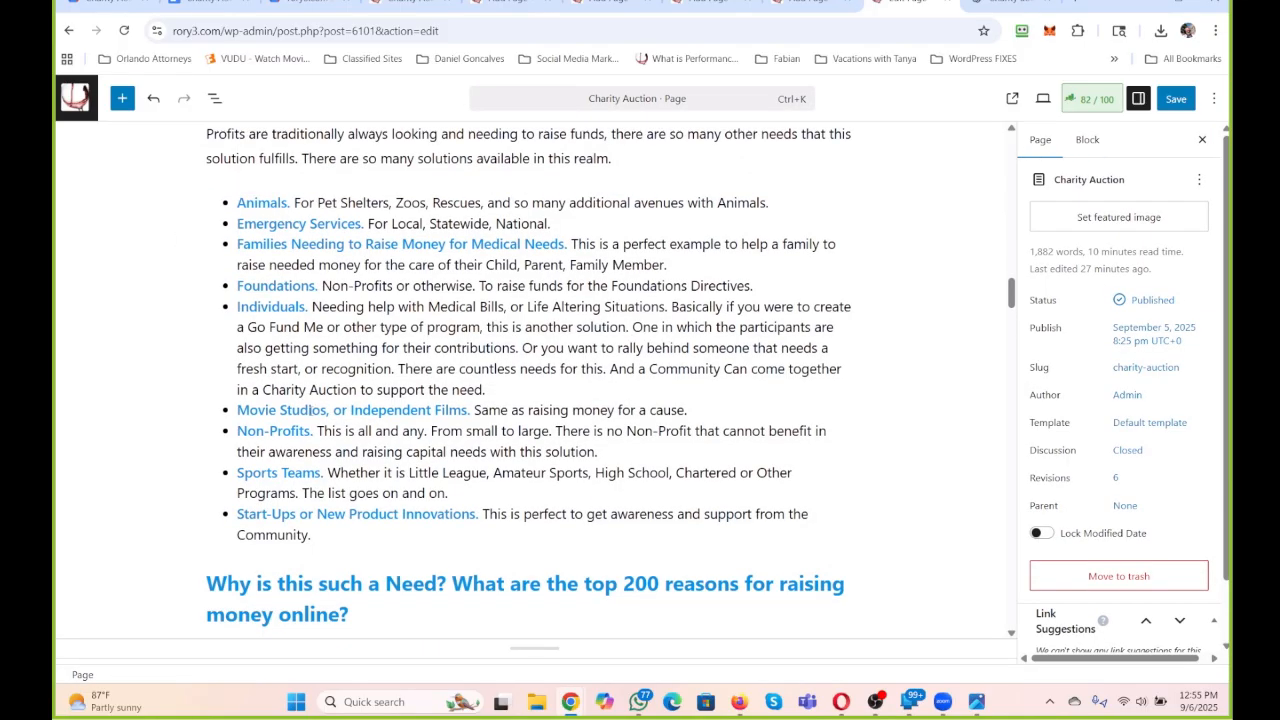
Replace the ampersand with "And" in the section 1 Personal & Family Needs and section 2 Medical & Health headings.
scroll(296, 505, "down", 4)
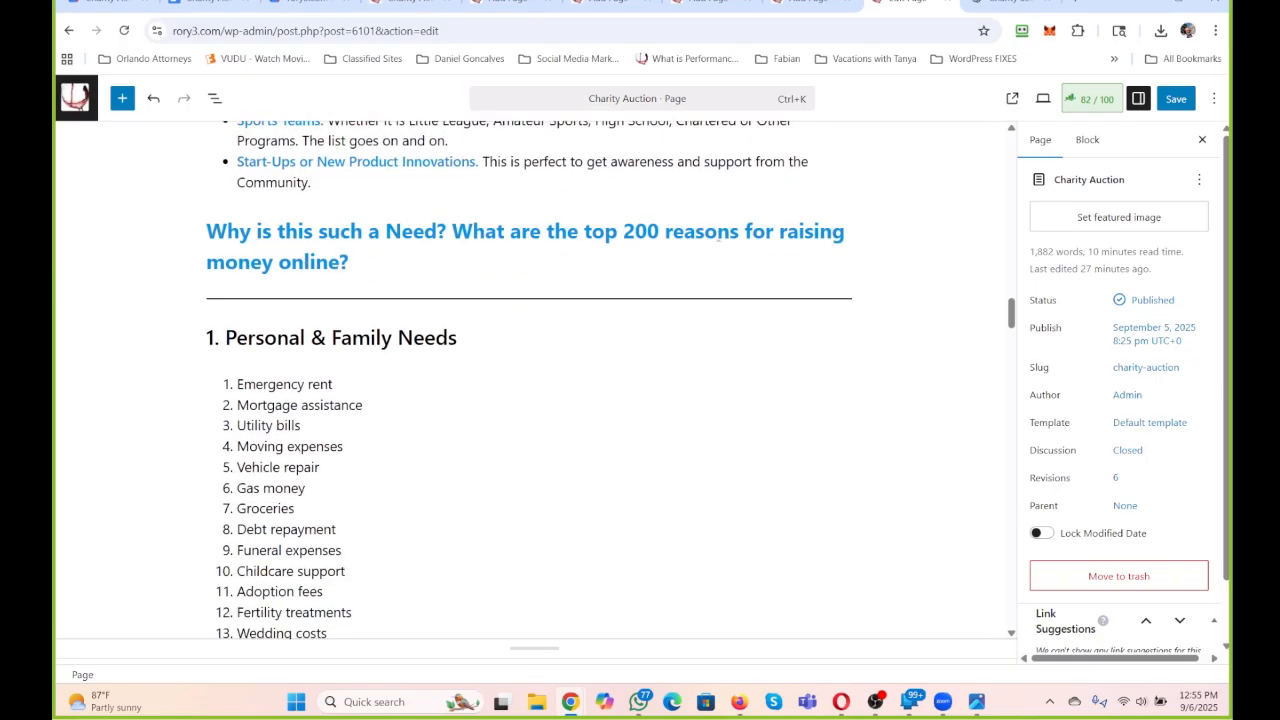
scroll(420, 256, "down", 2)
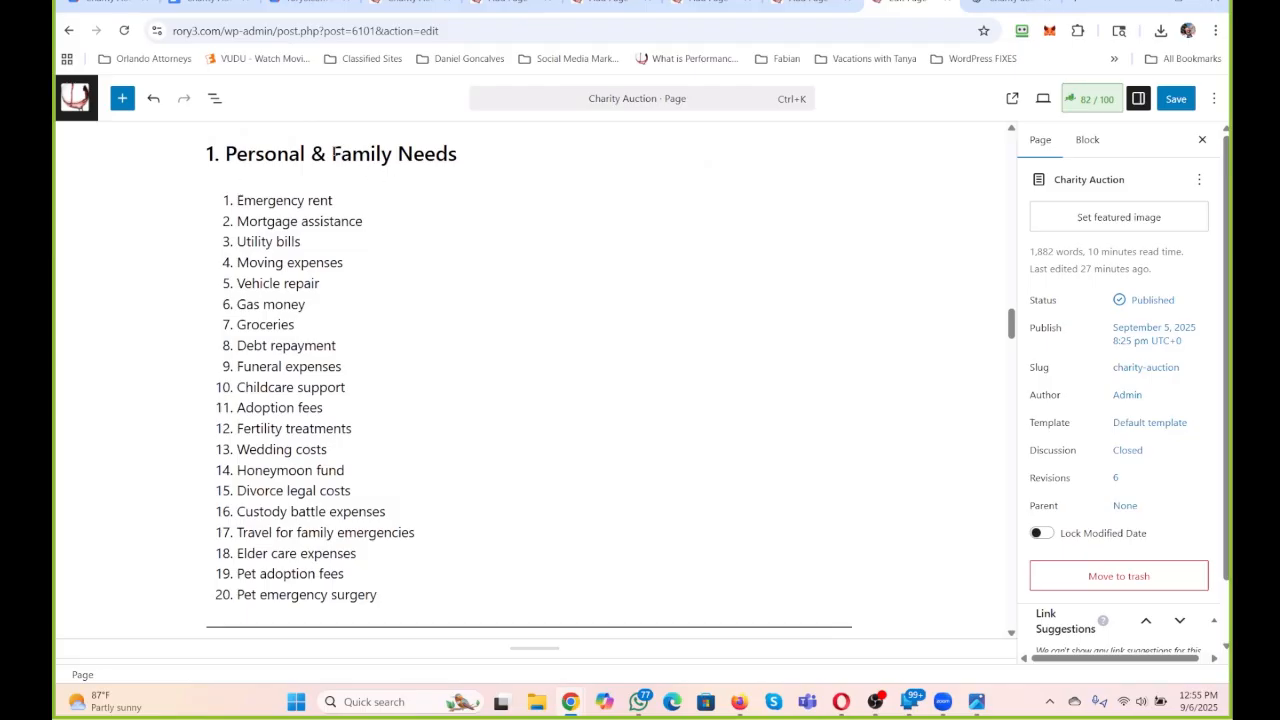
double_click(318, 154)
type("And")
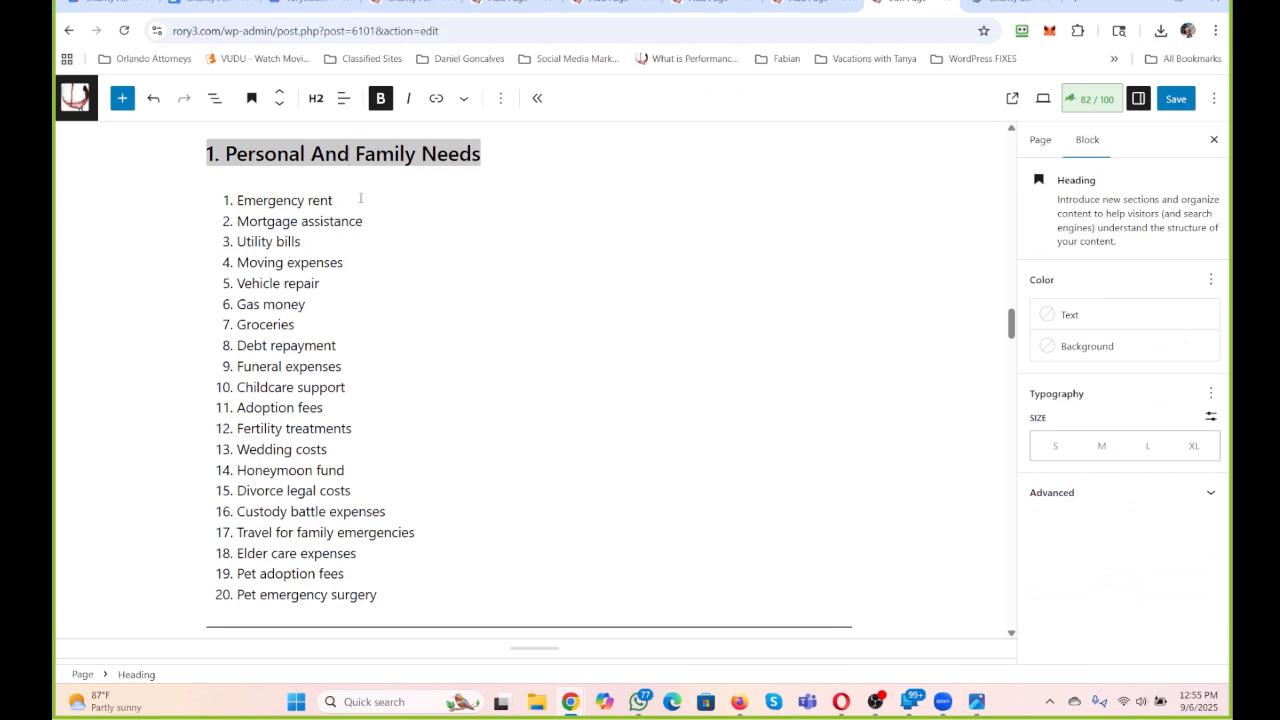
left_click(330, 200)
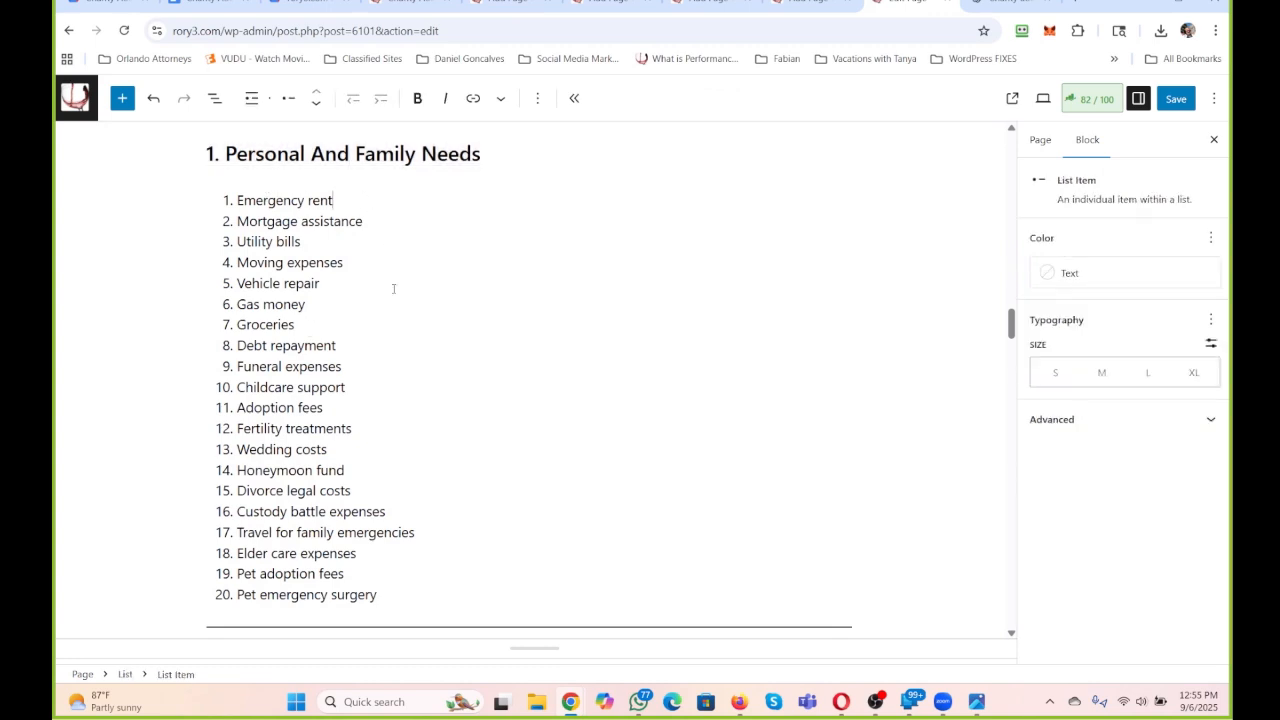
scroll(370, 478, "down", 2)
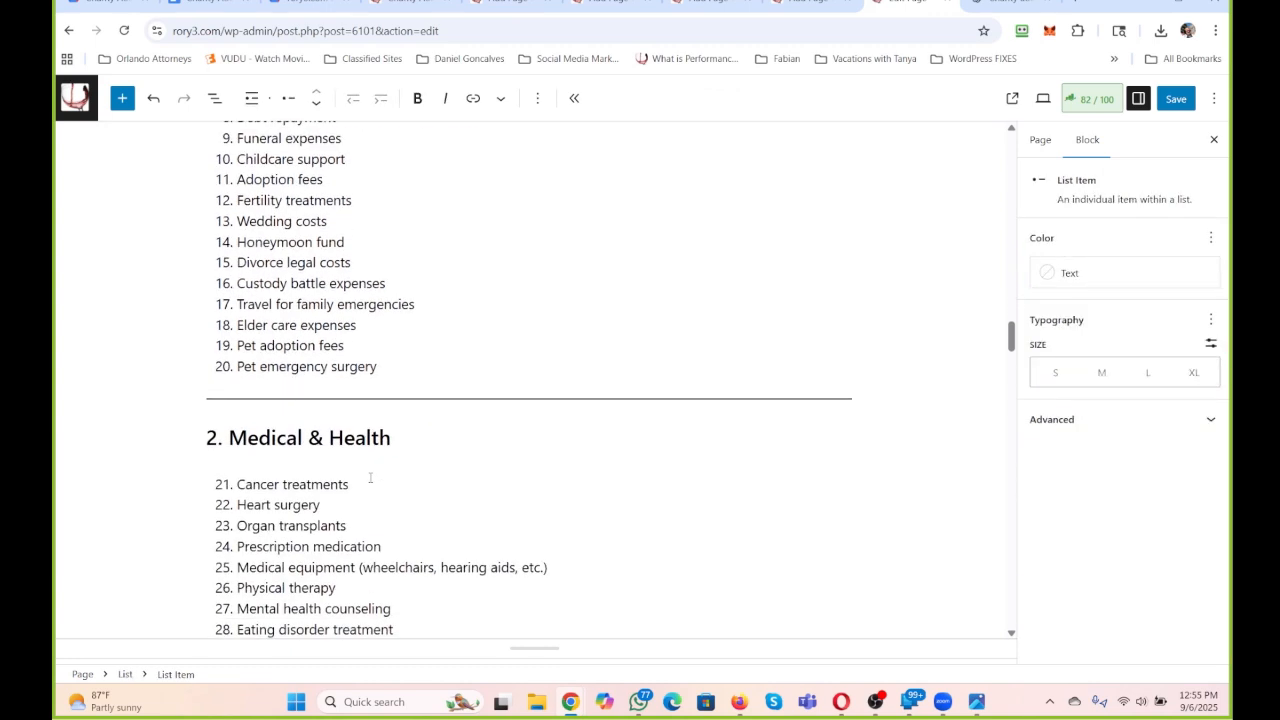
double_click(315, 438)
type("And")
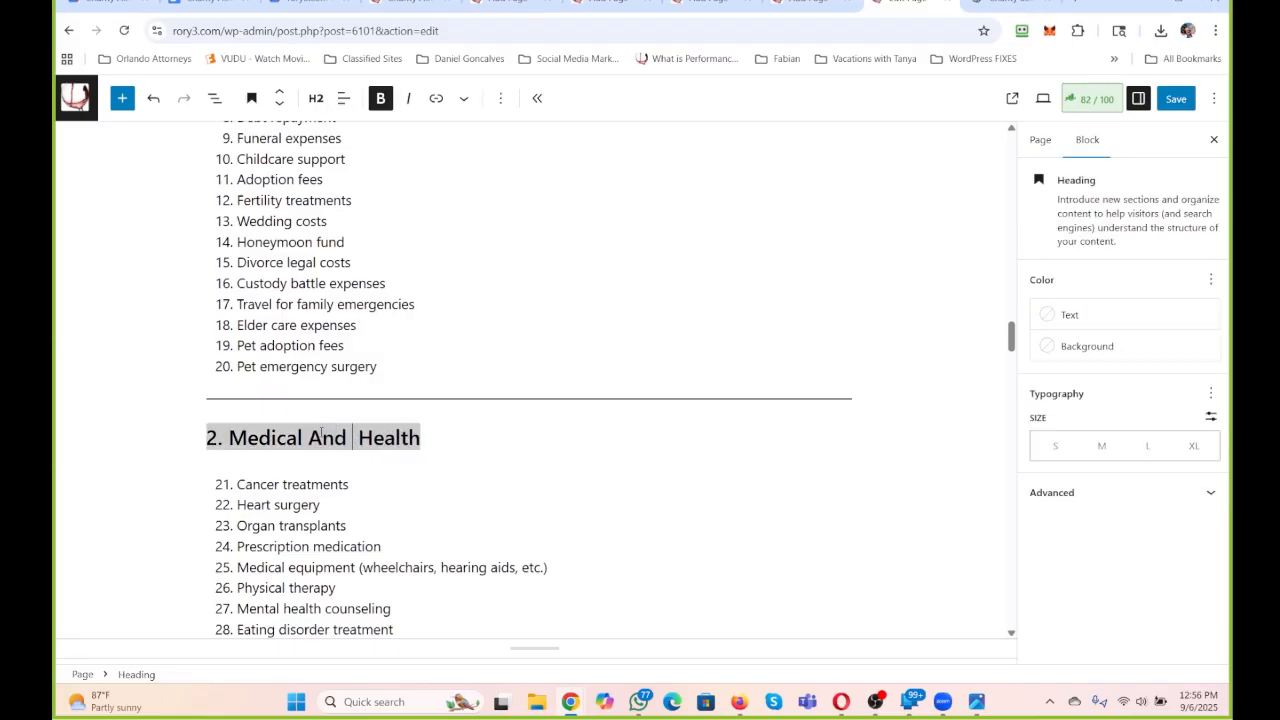
key("BackSpace")
Replace the ampersand with "And" in the section 3 Education & Learning and section 4 Business & Entrepreneurship headings.
scroll(321, 432, "down", 7)
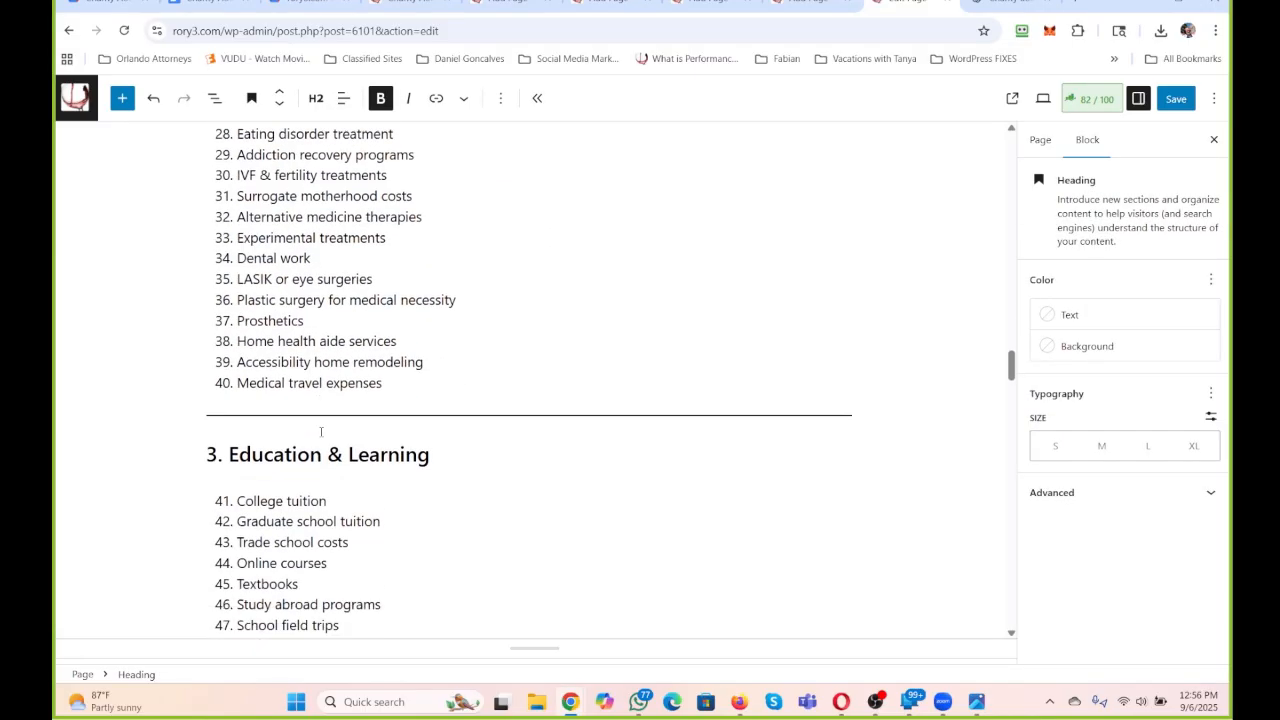
left_click(345, 183)
double_click(334, 181)
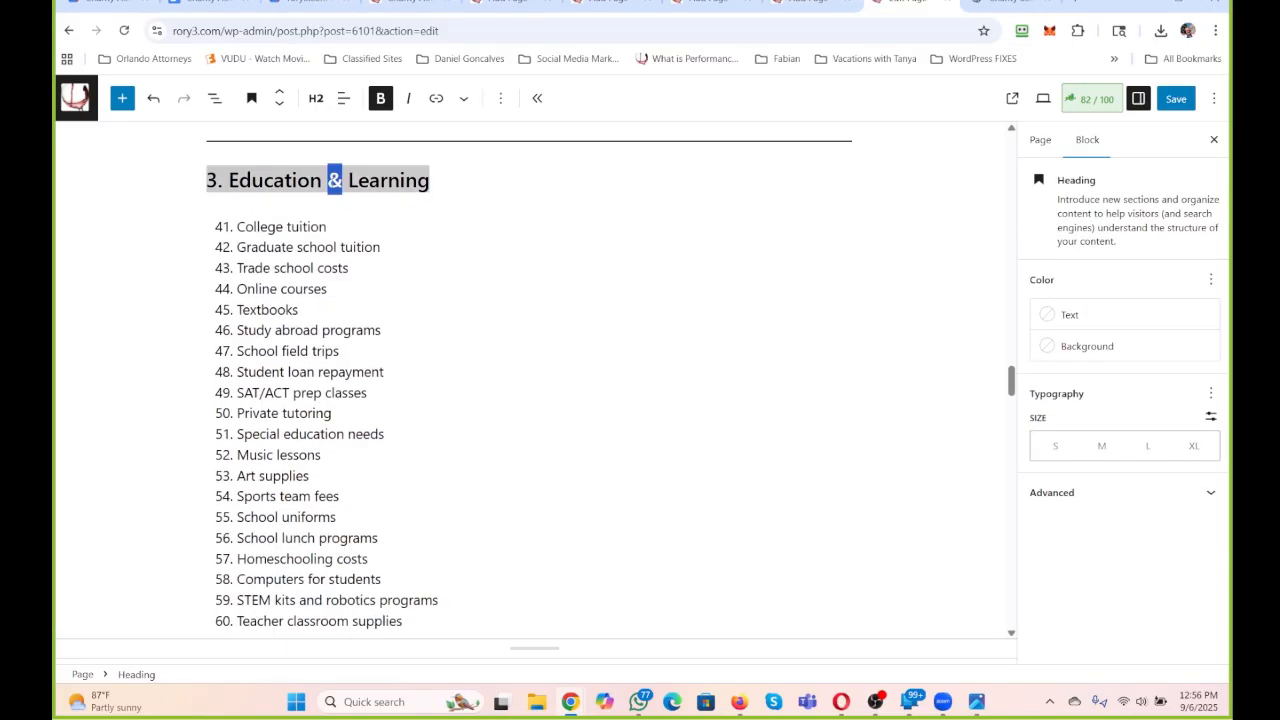
type("And")
scroll(337, 251, "down", 5)
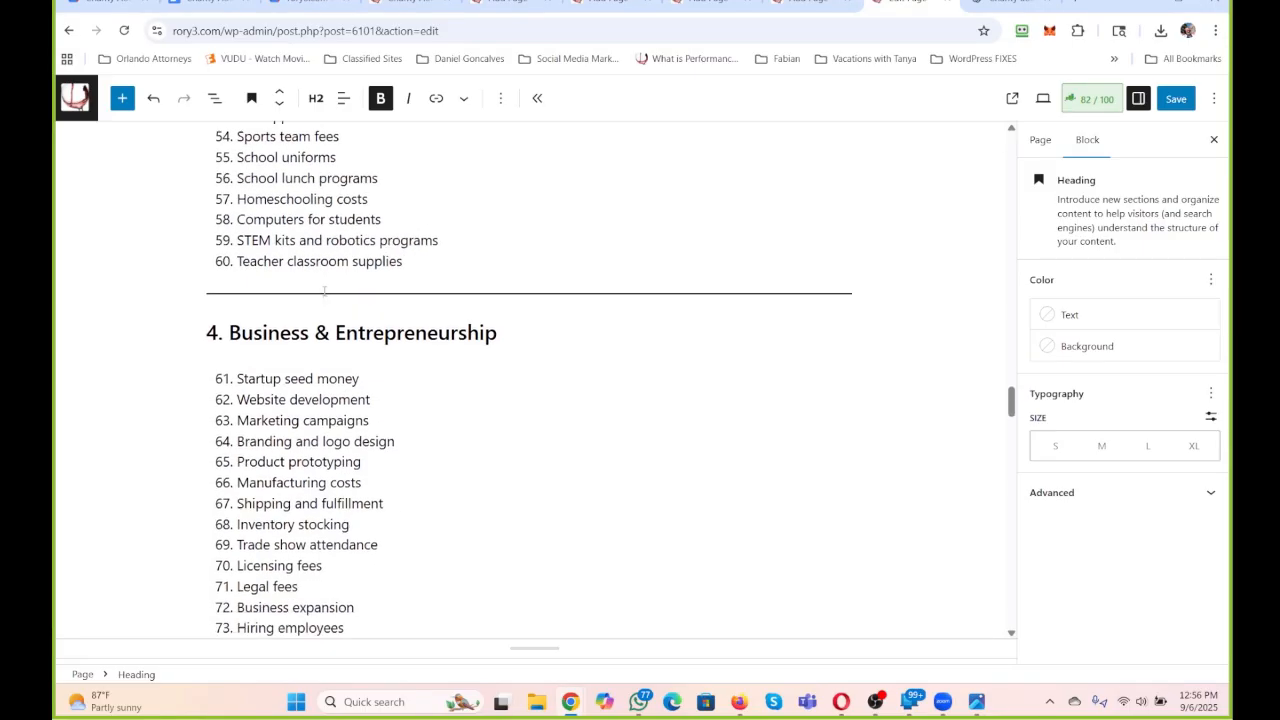
double_click(330, 229)
type("And")
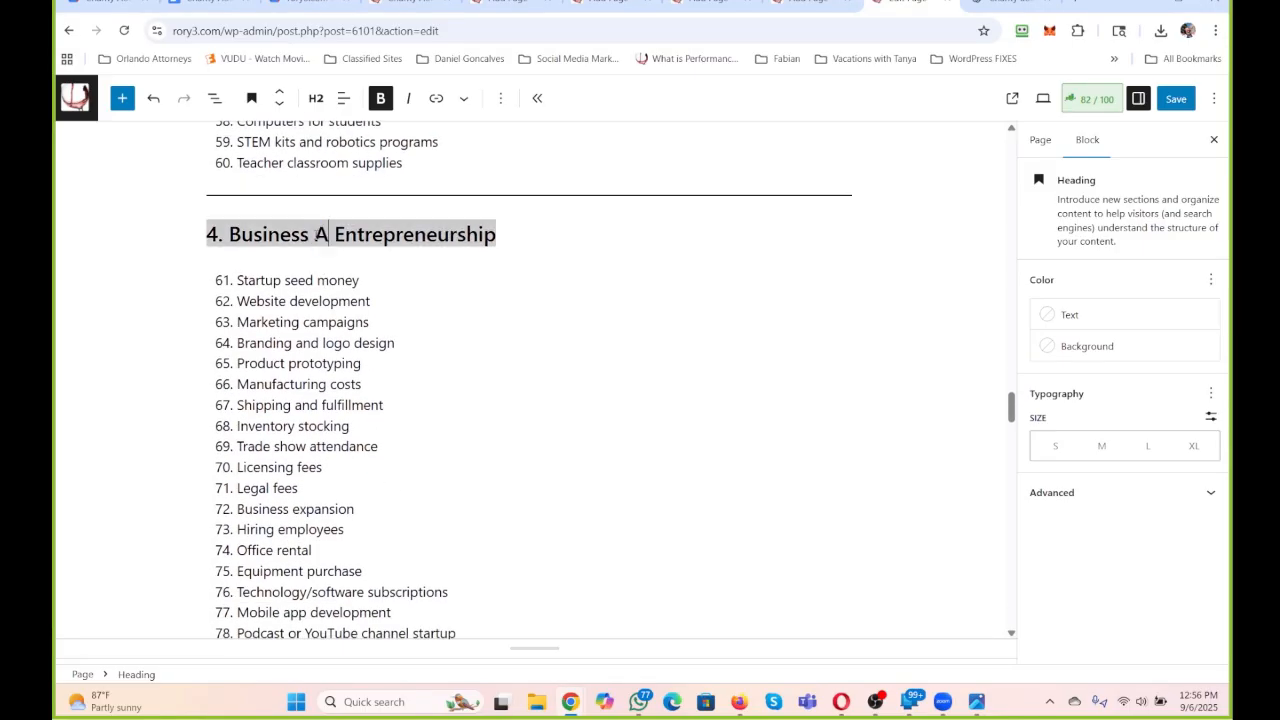
Change the section 5 heading to "5. Community And Nonprofits".
scroll(320, 283, "down", 5)
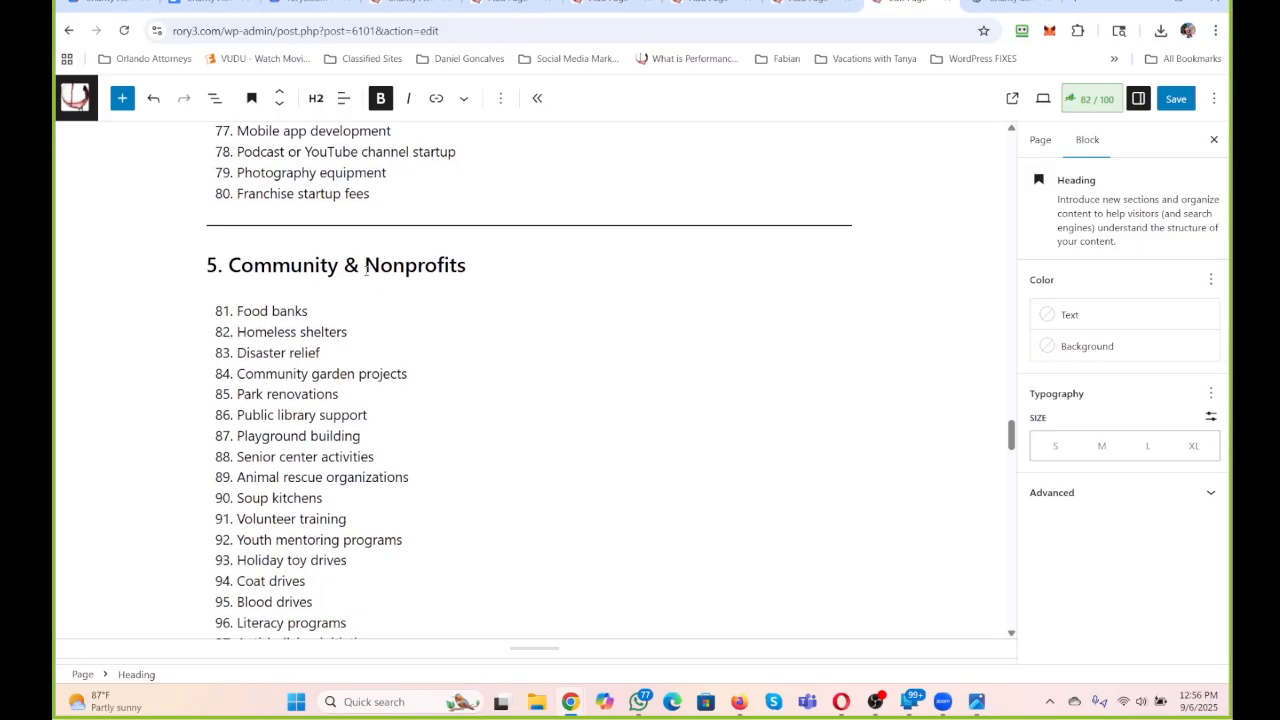
double_click(351, 265)
type("And")
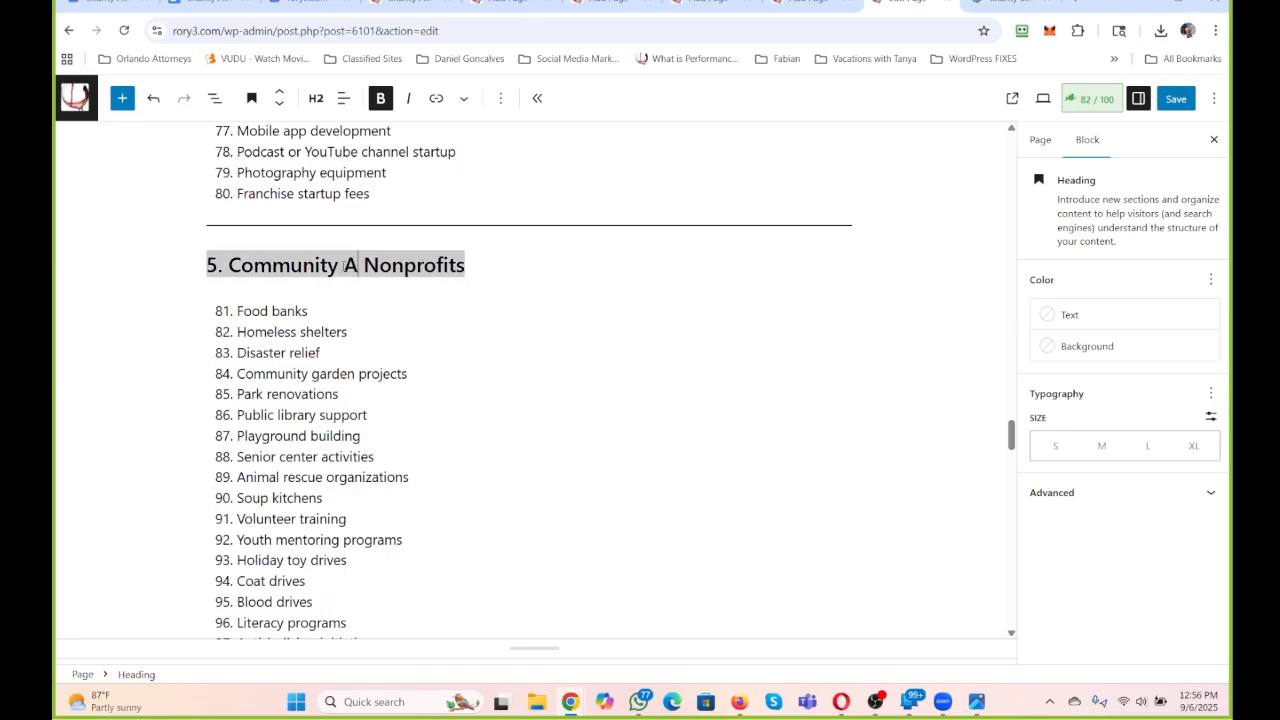
scroll(370, 237, "down", 1)
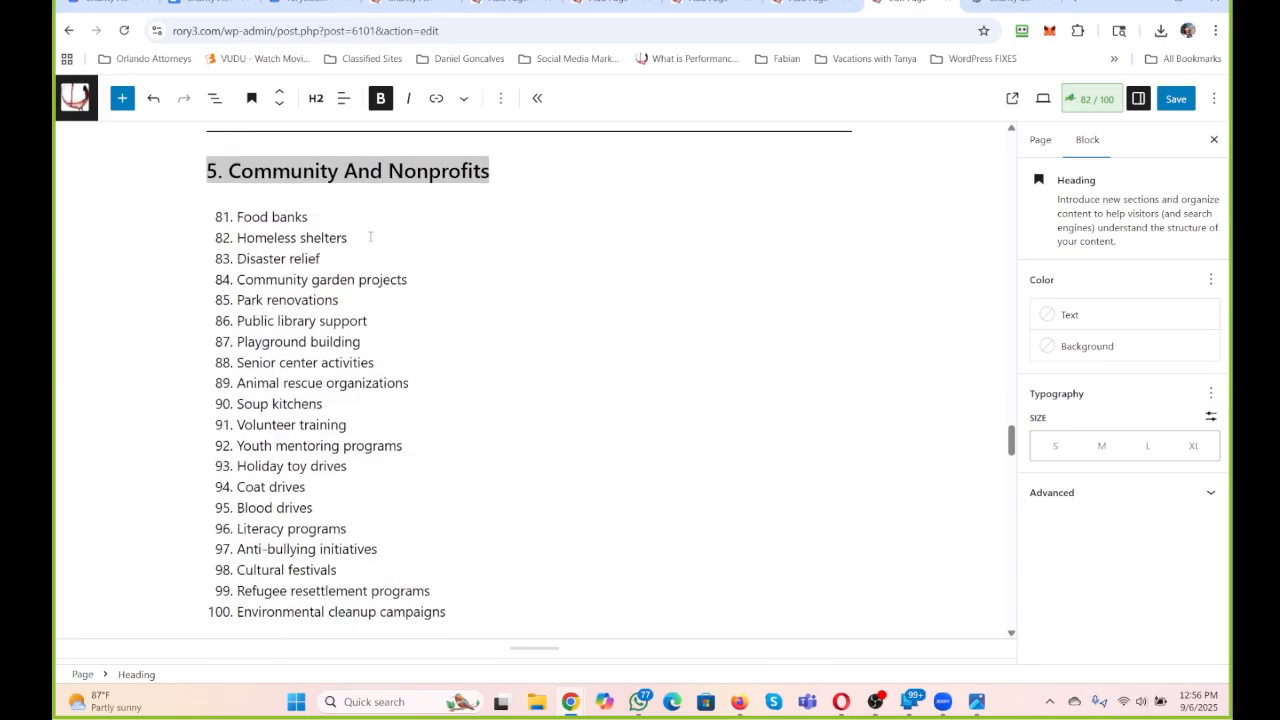
Replace the ampersand with "And" in the section 6 Charity & Philanthropy and section 7 Creative & Artistic Projects headings.
scroll(370, 237, "down", 5)
left_click(302, 184)
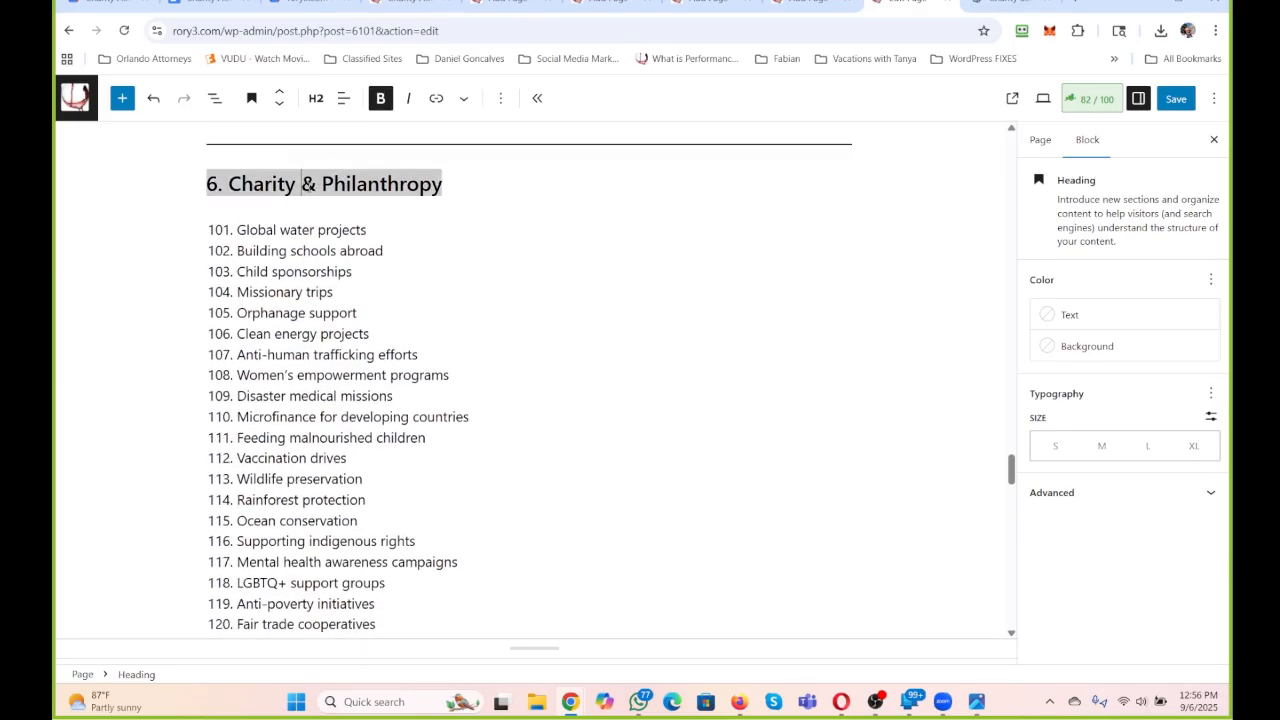
double_click(309, 184)
type("And")
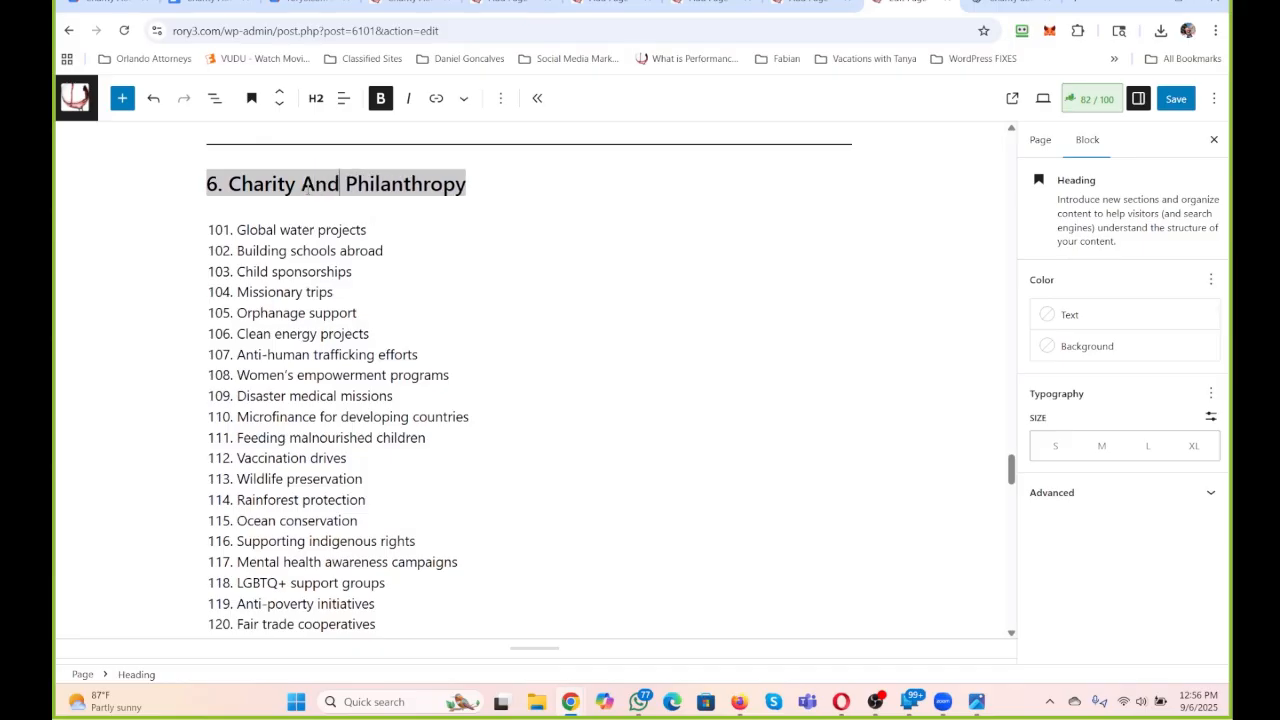
scroll(363, 270, "down", 3)
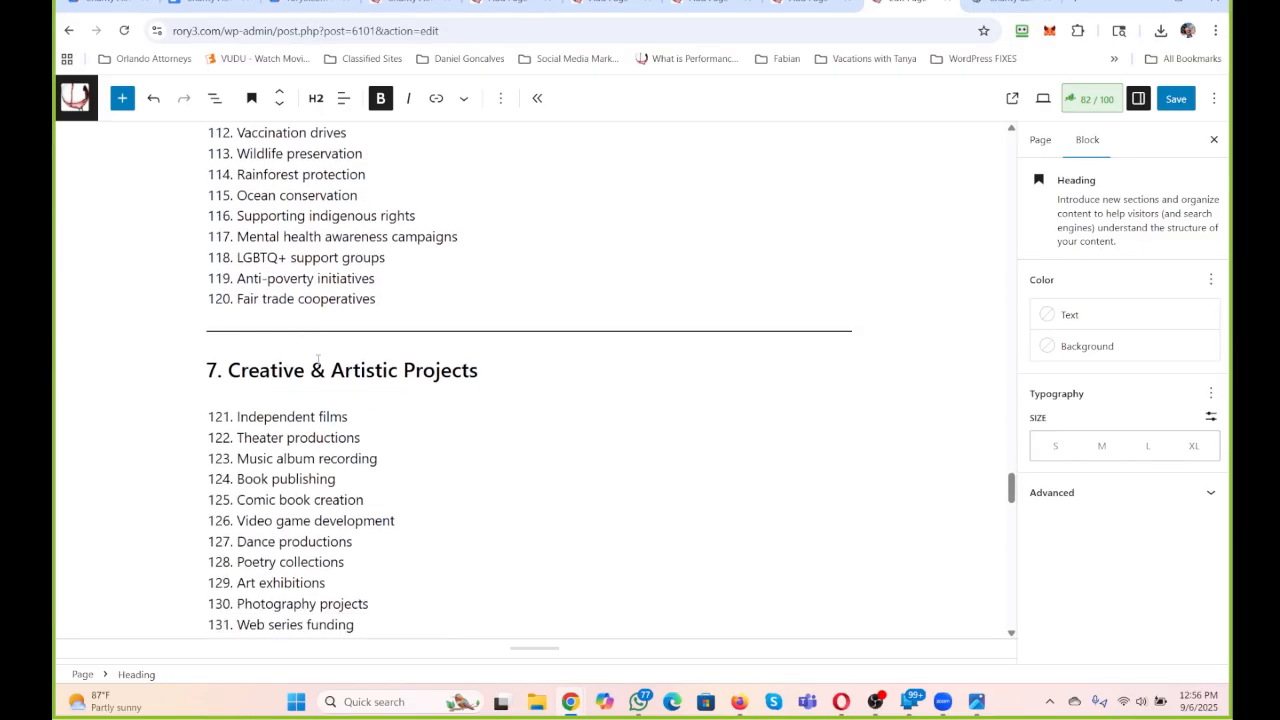
left_click(318, 362)
double_click(318, 365)
type("And")
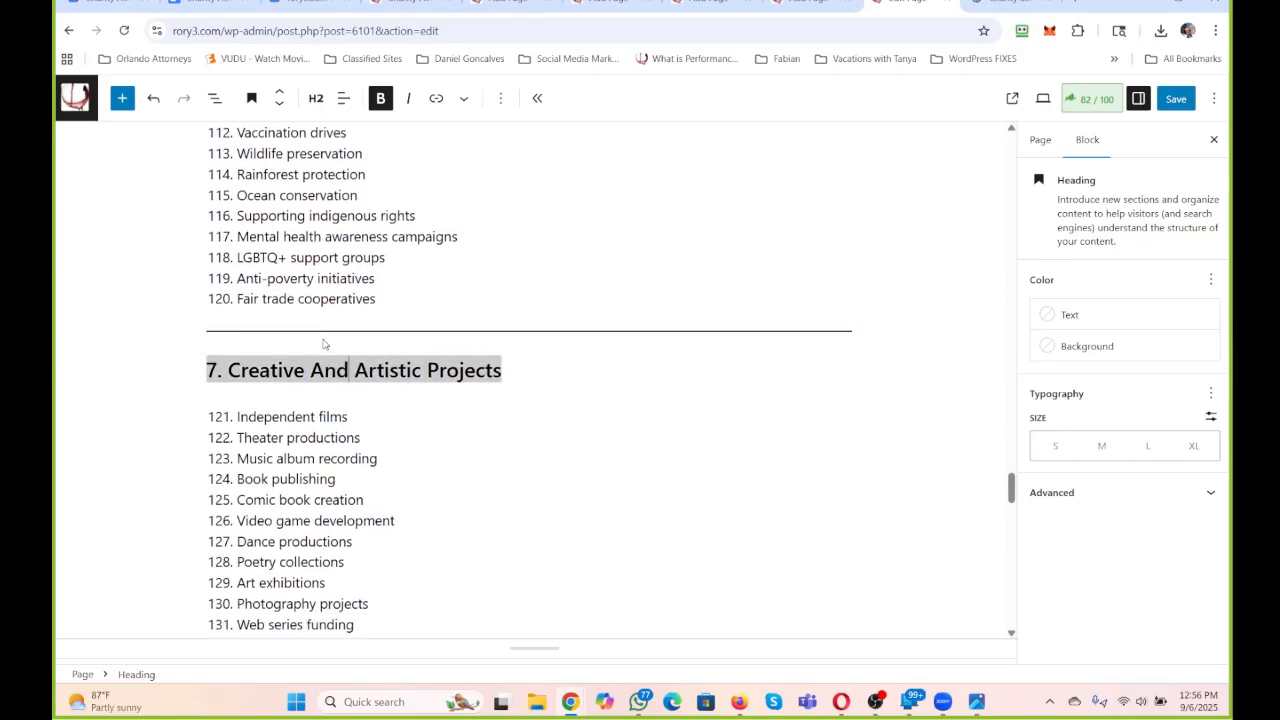
Replace the ampersand with "And" in the section 8 Sports & Fitness and section 9 Technology & Innovation headings.
scroll(326, 345, "down", 2)
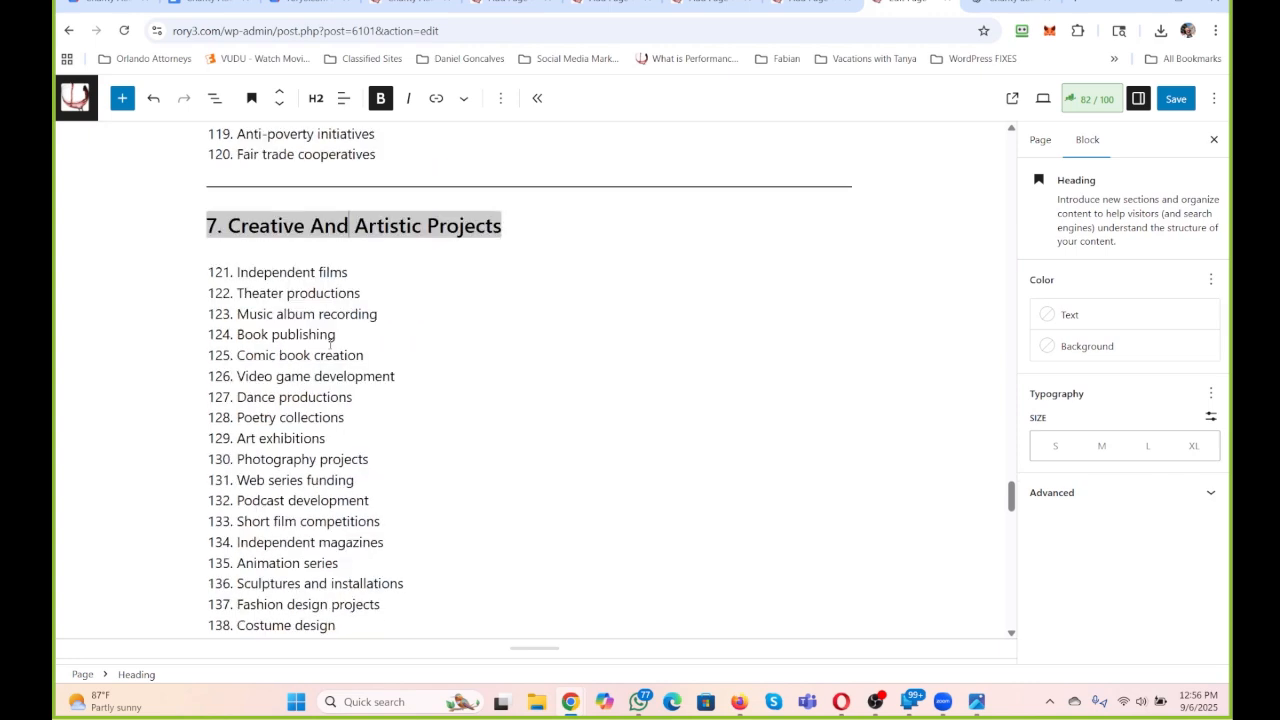
scroll(423, 340, "down", 6)
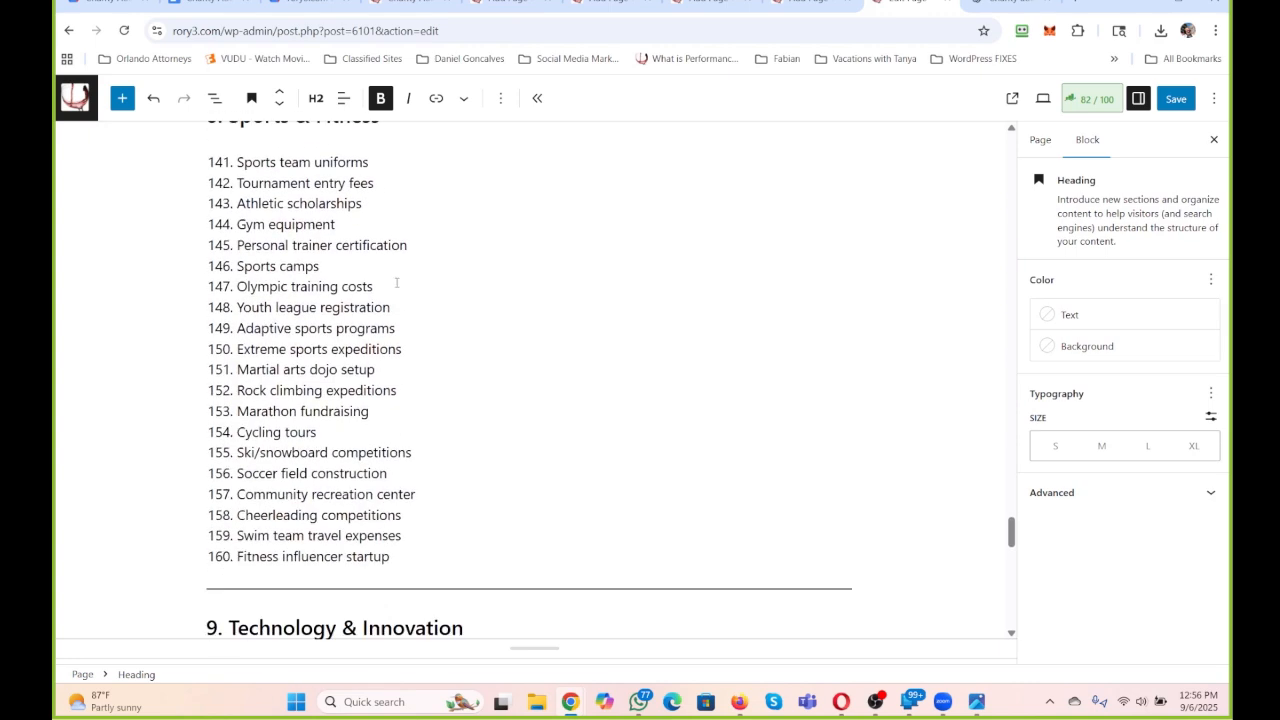
scroll(341, 532, "up", 1)
double_click(302, 259)
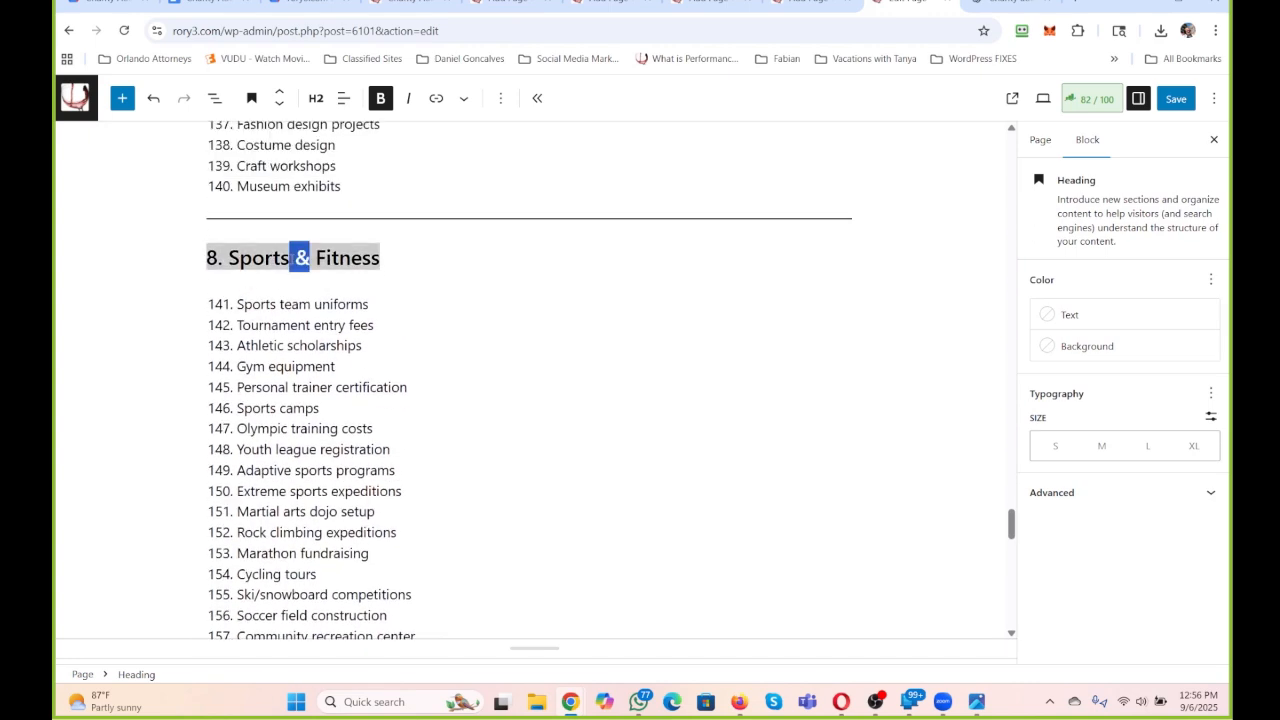
type("And")
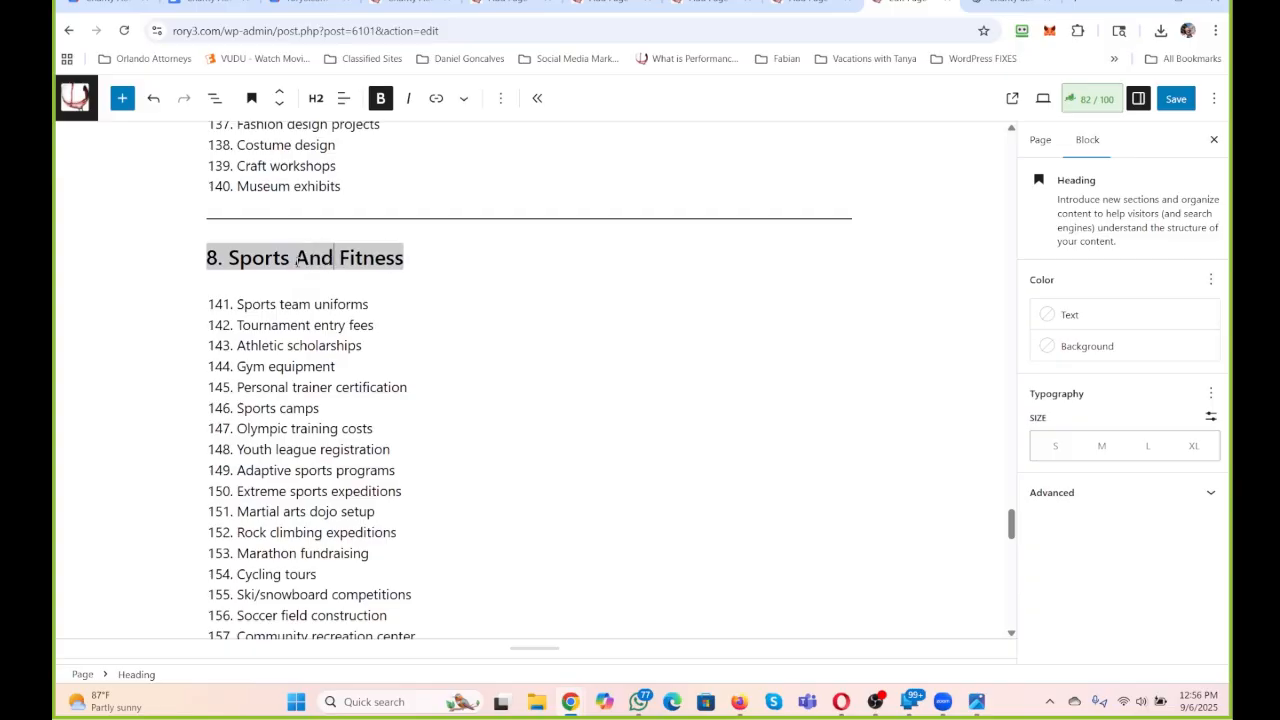
scroll(340, 292, "down", 1)
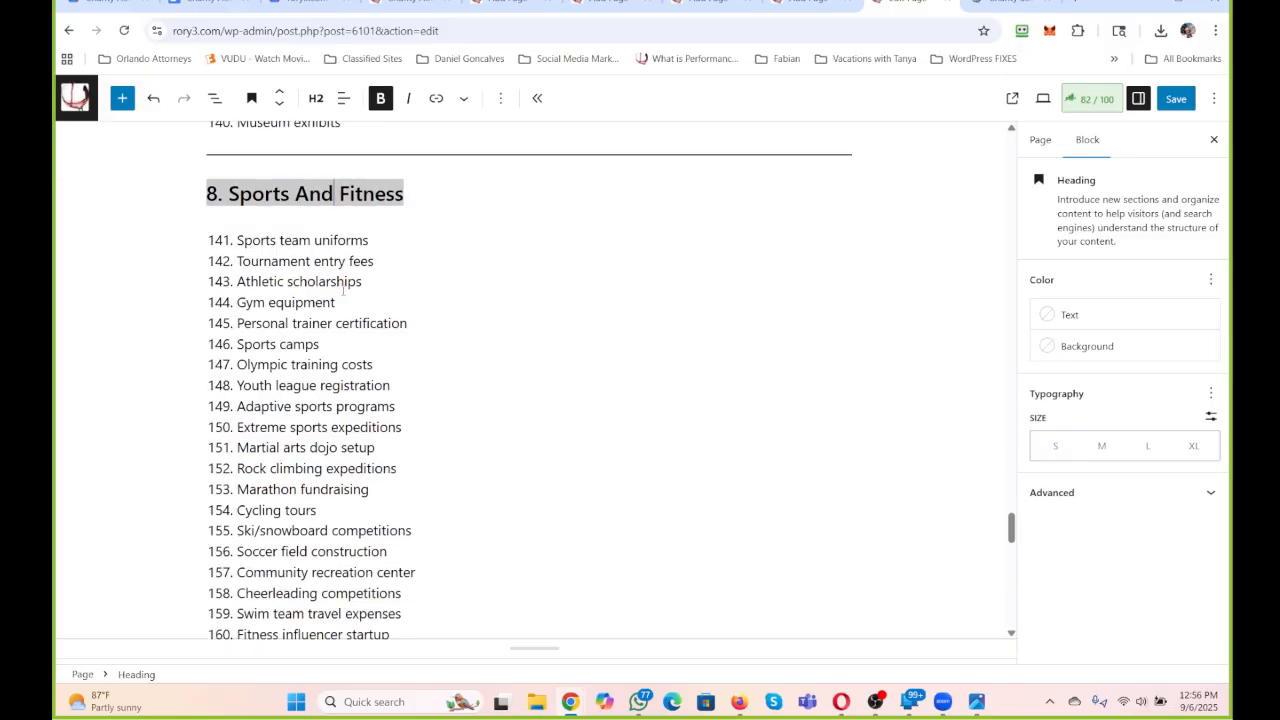
scroll(343, 290, "down", 5)
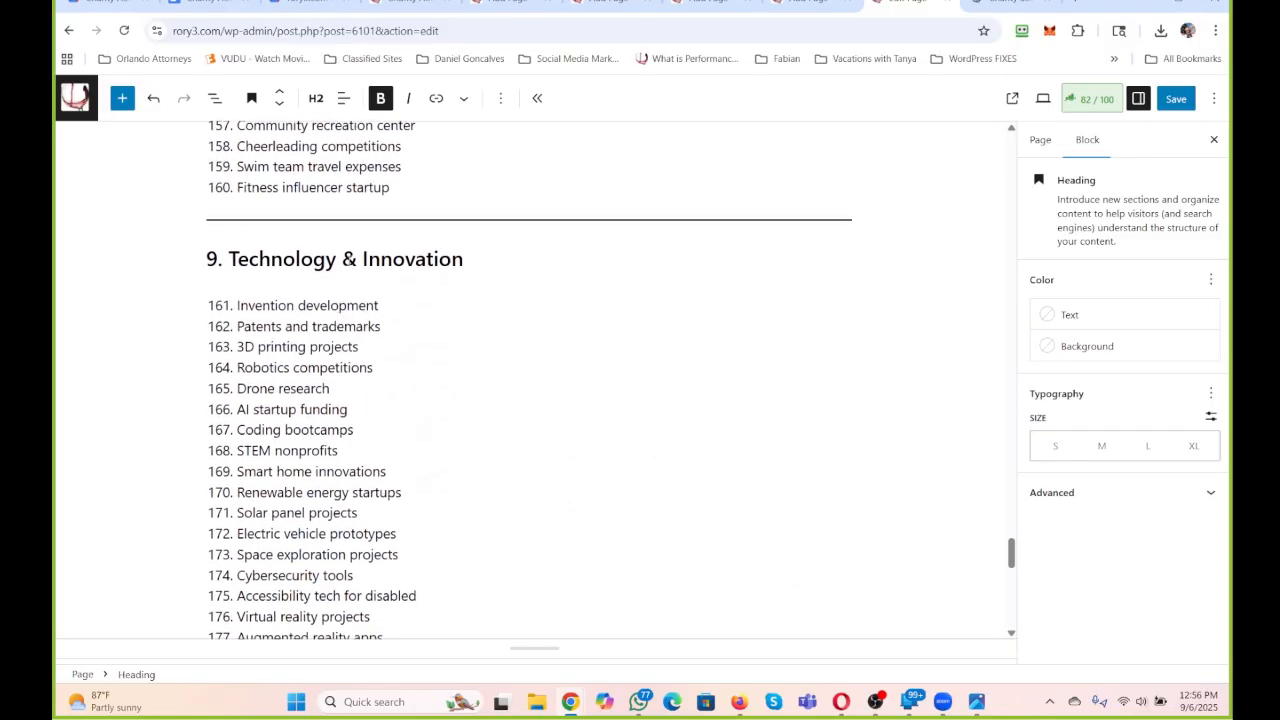
triple_click(343, 259)
double_click(345, 259)
type("And")
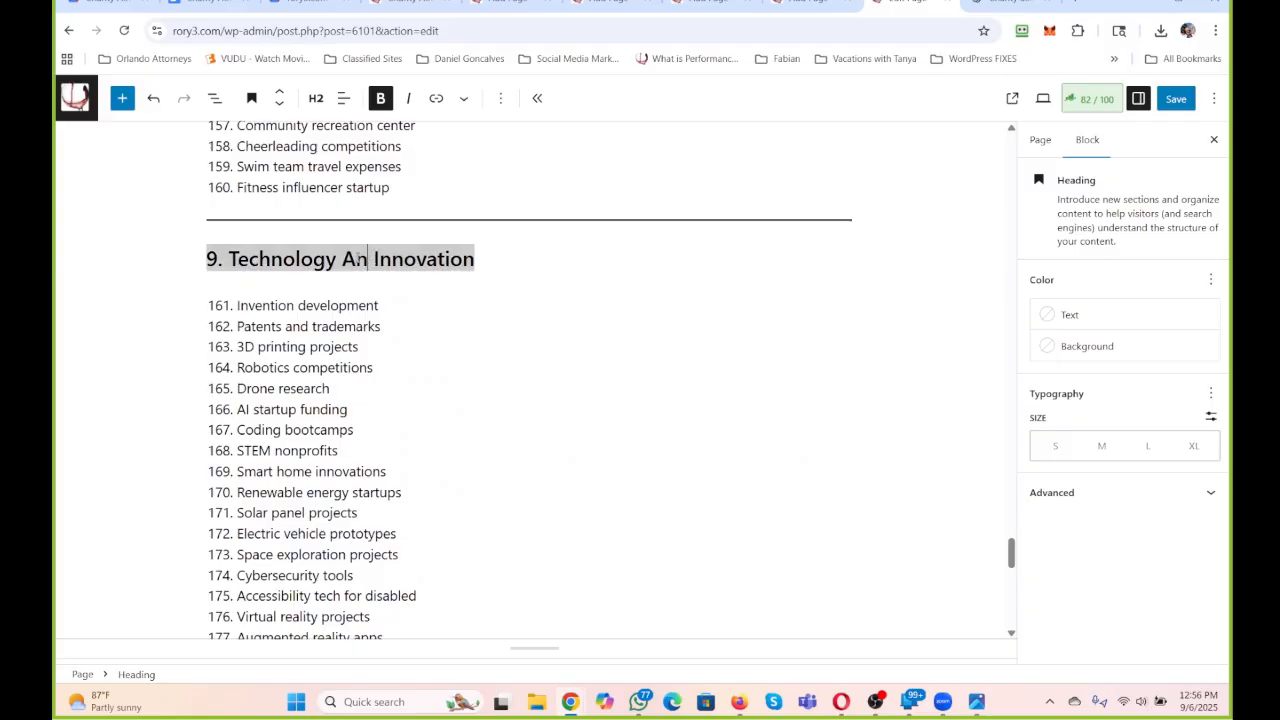
Change the section 10 heading to "10. Miscellaneous And Unique Causes".
scroll(375, 330, "down", 4)
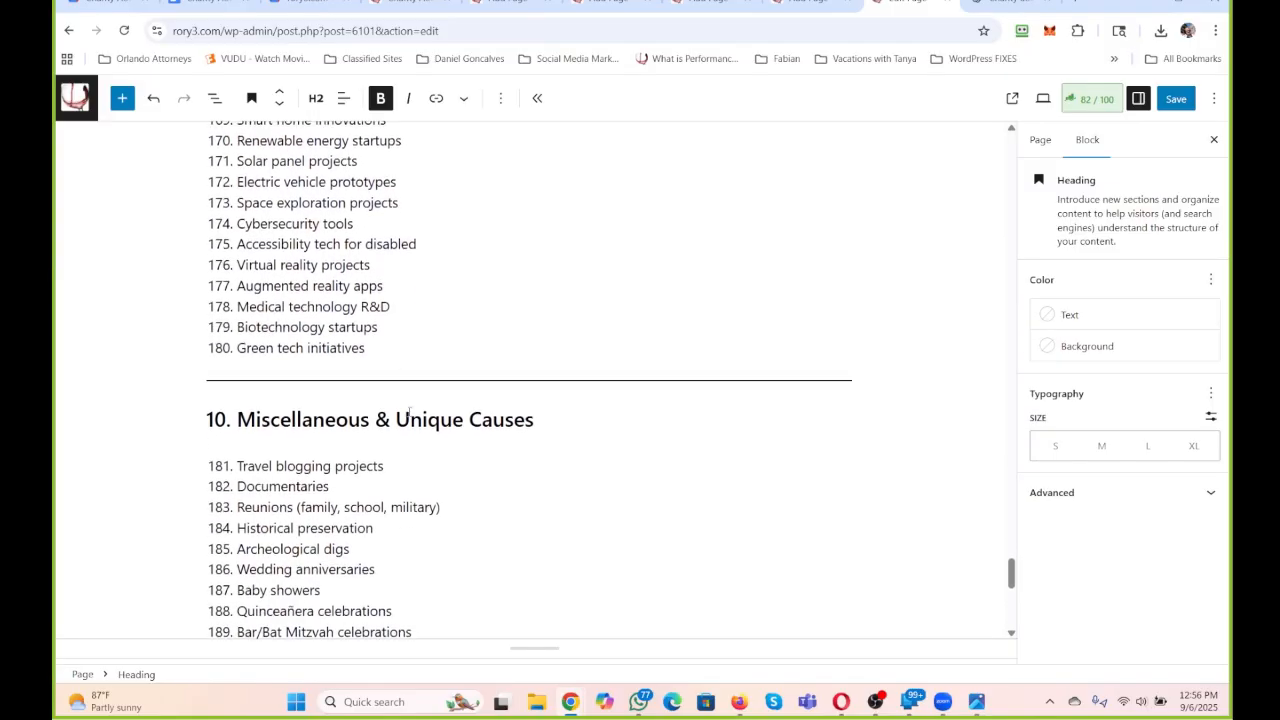
left_click(391, 418)
left_click_drag(385, 421, 370, 402)
type("And")
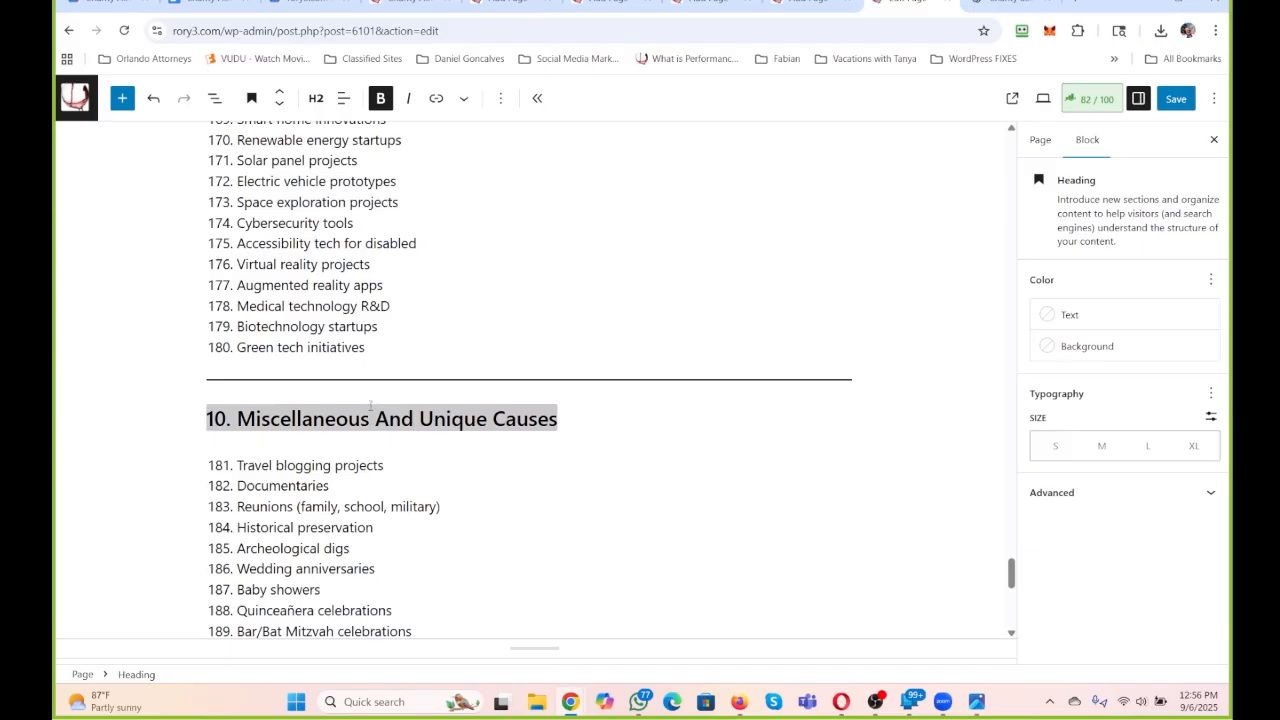
Delete the two closing ChatGPT paragraphs below the final separator, from "This list spans" through "resource you could publish?".
scroll(400, 400, "up", 2)
scroll(449, 390, "down", 5)
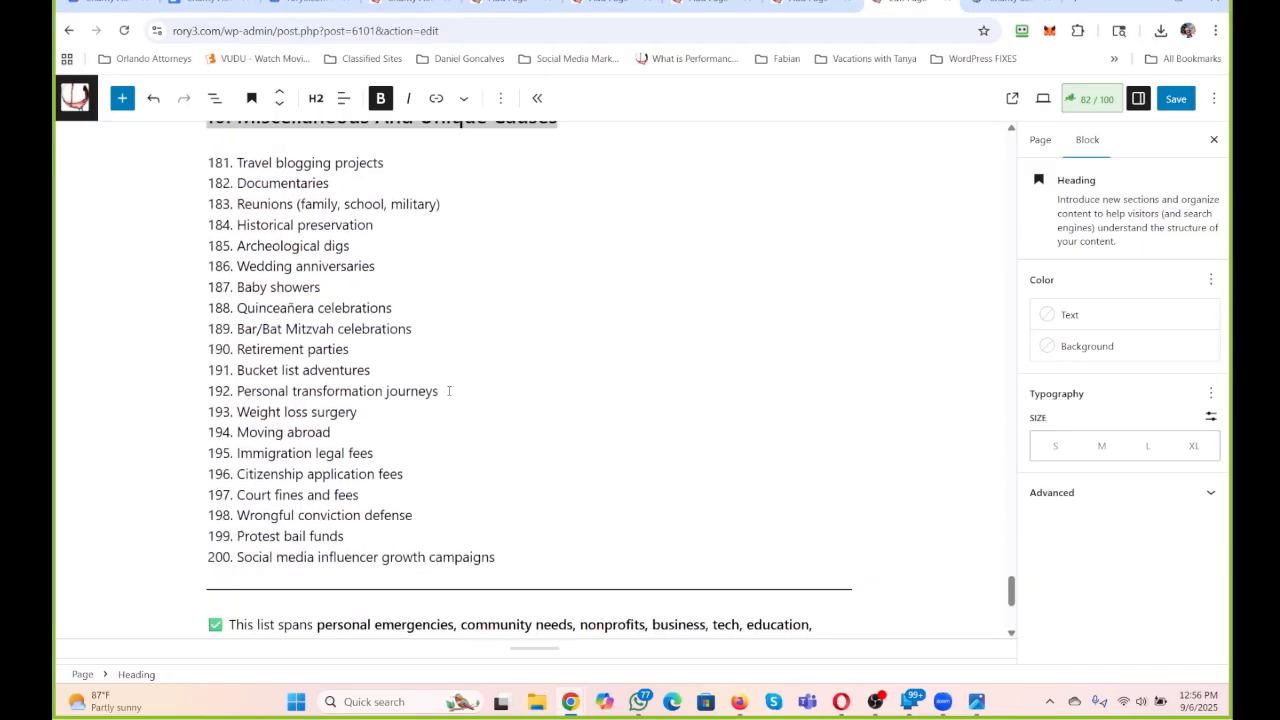
scroll(449, 390, "down", 1)
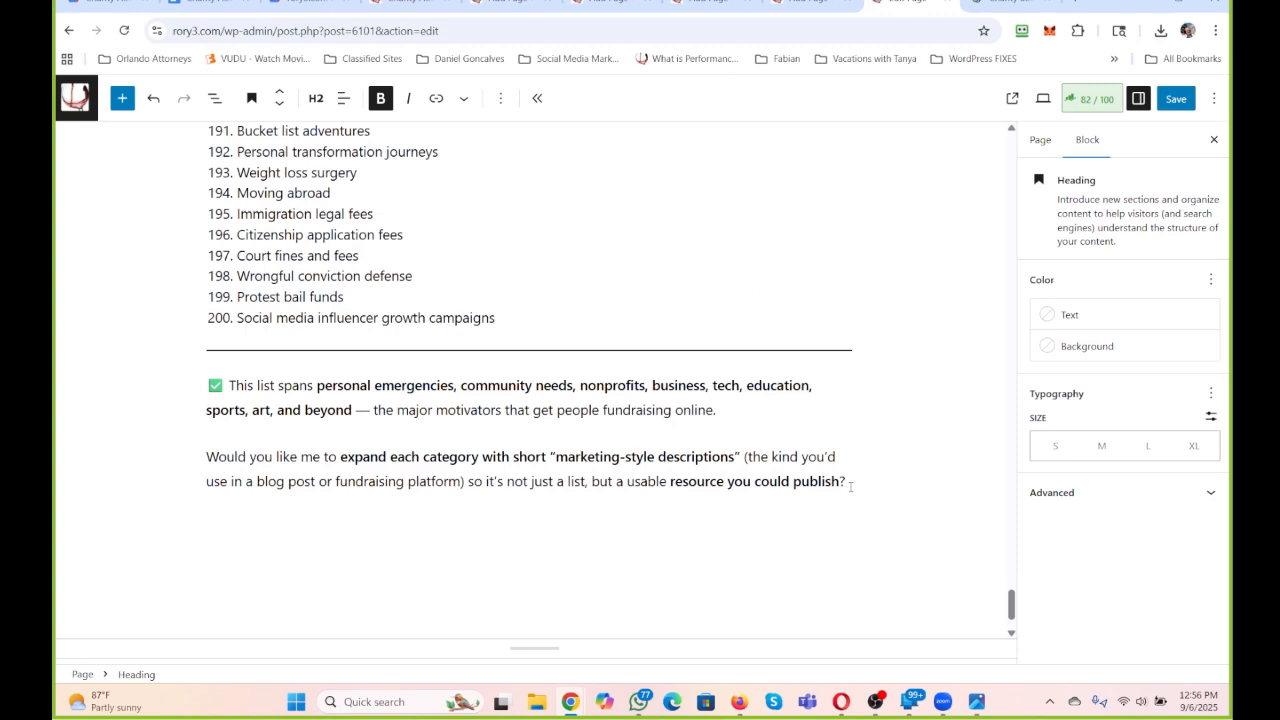
left_click_drag(849, 481, 331, 404)
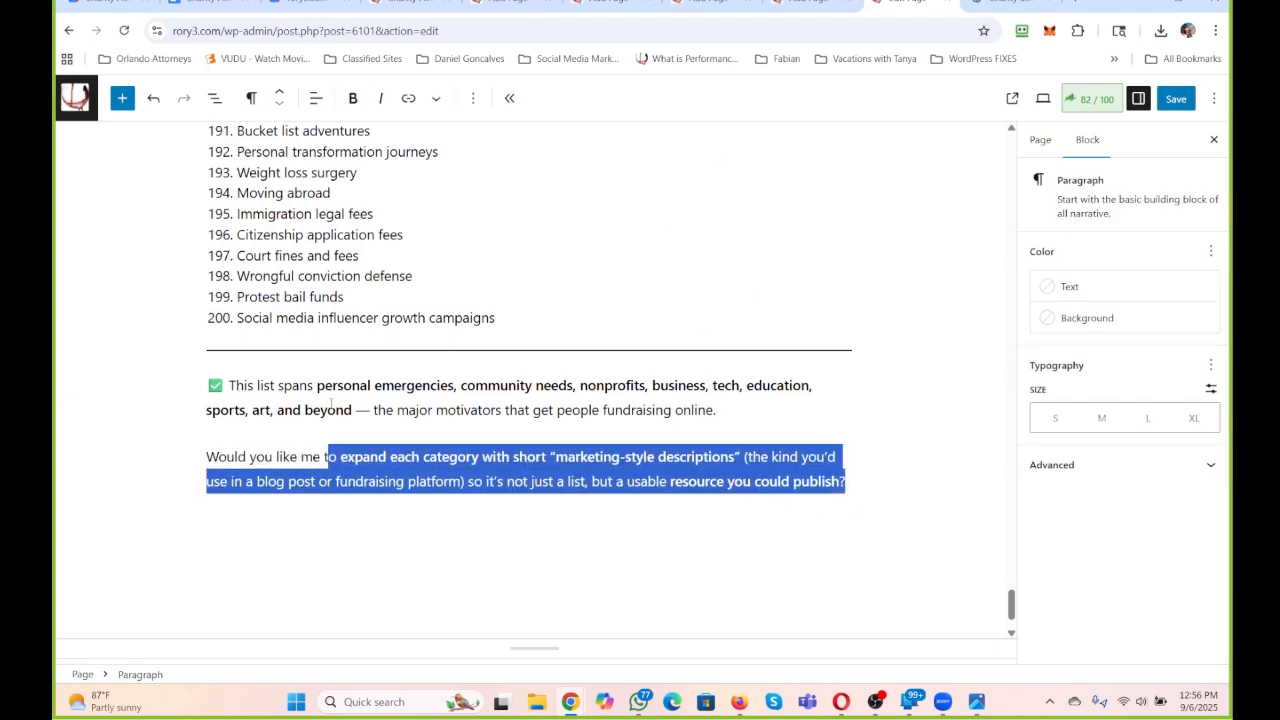
left_click_drag(207, 384, 975, 492)
key("BackSpace")
key("BackSpace")
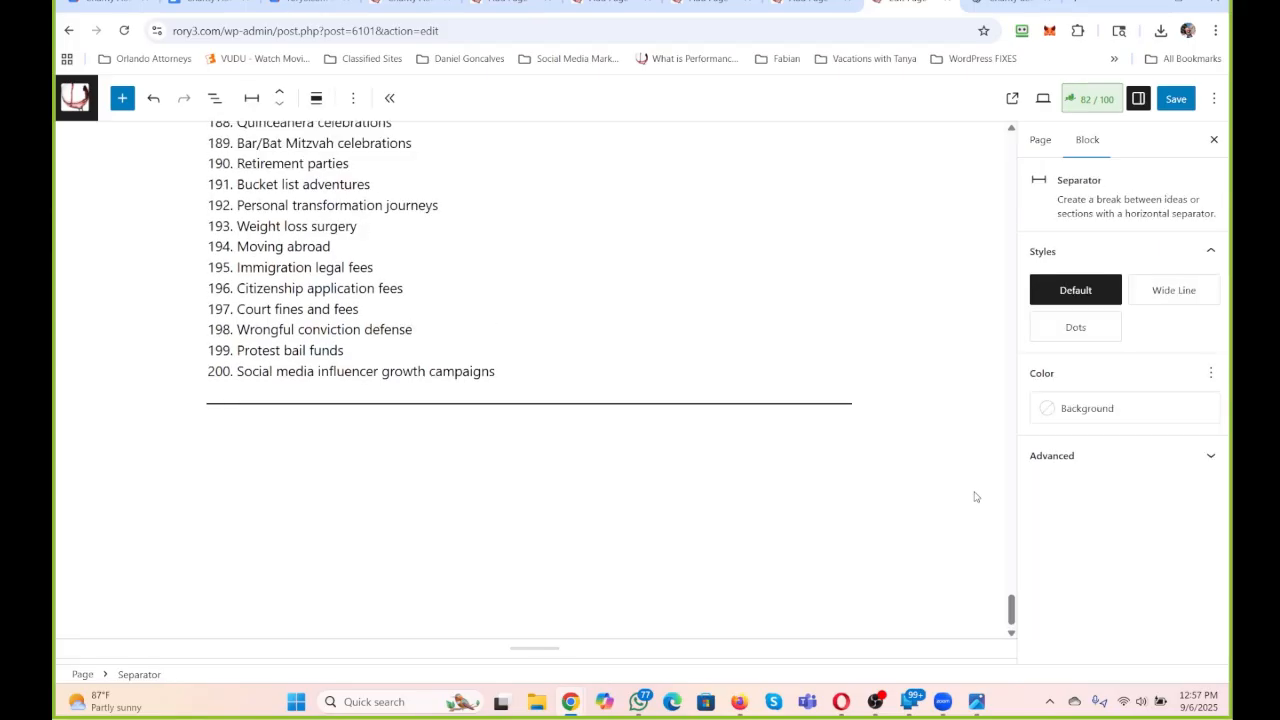
Review the revised numbered section headings and the opening content of the Charity Auction page around the orange appointment banner.
scroll(640, 390, "up", 3)
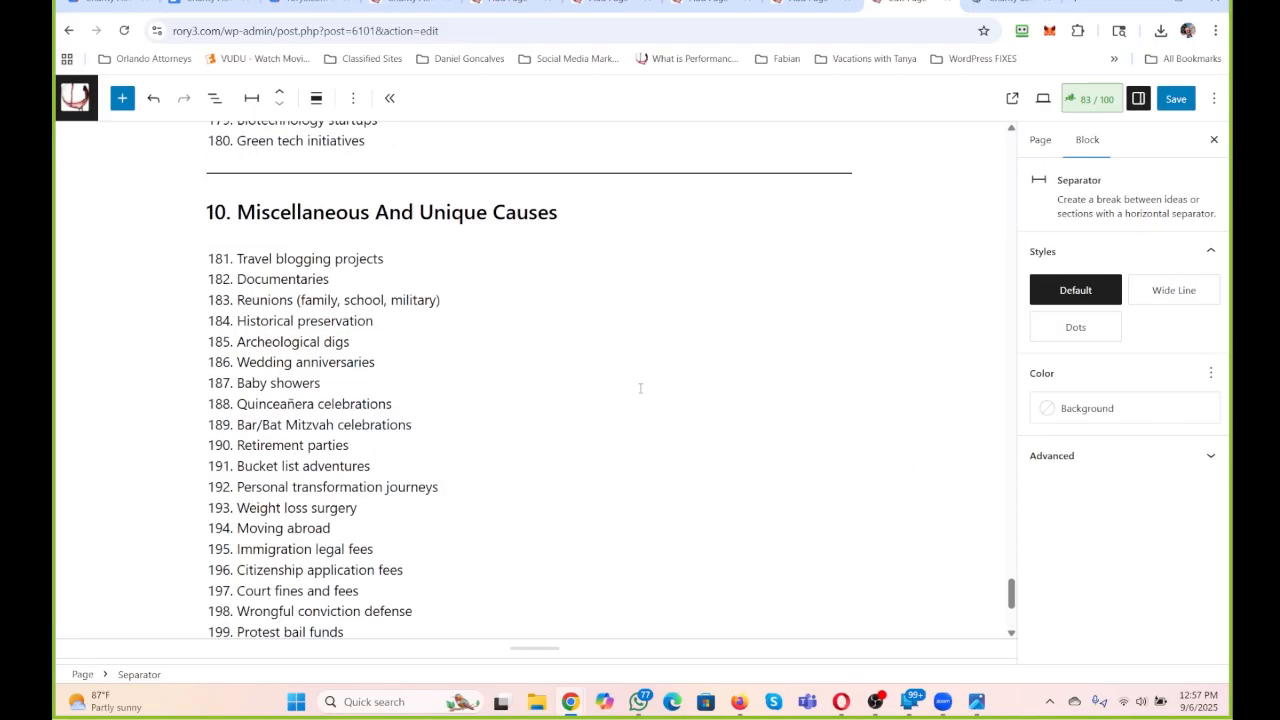
scroll(620, 380, "up", 10)
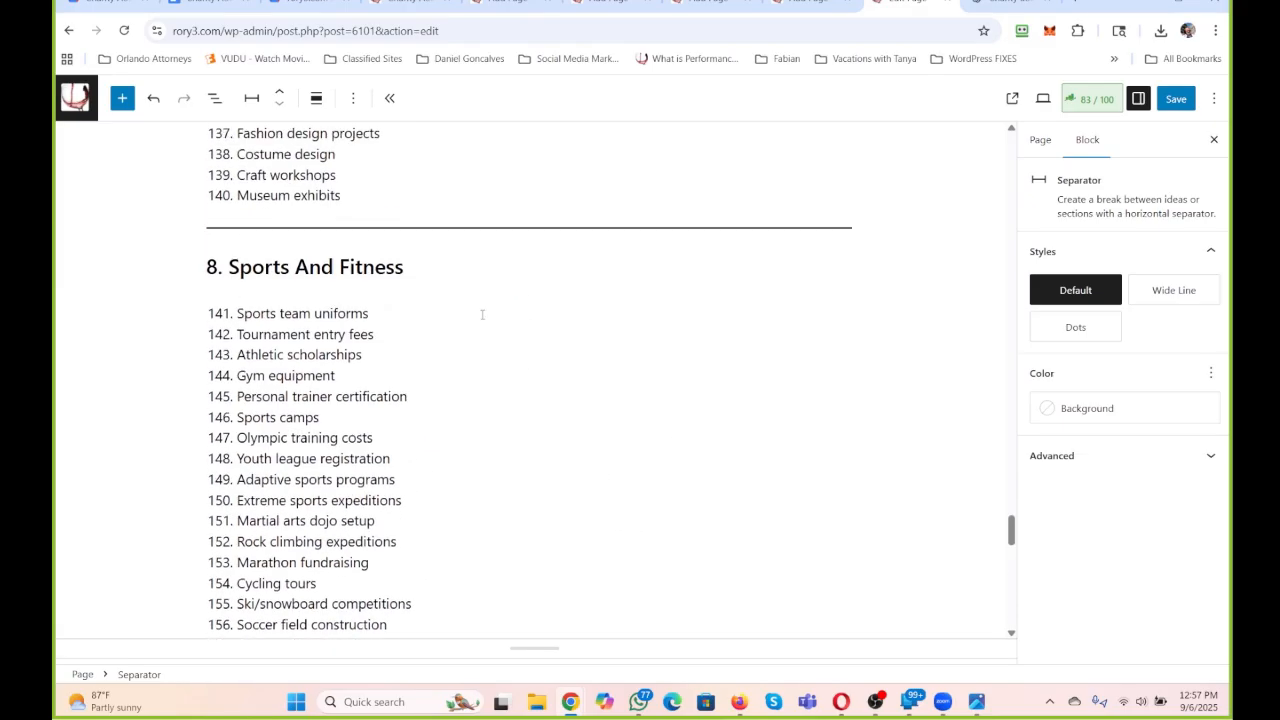
scroll(319, 367, "up", 1)
scroll(352, 237, "down", 3)
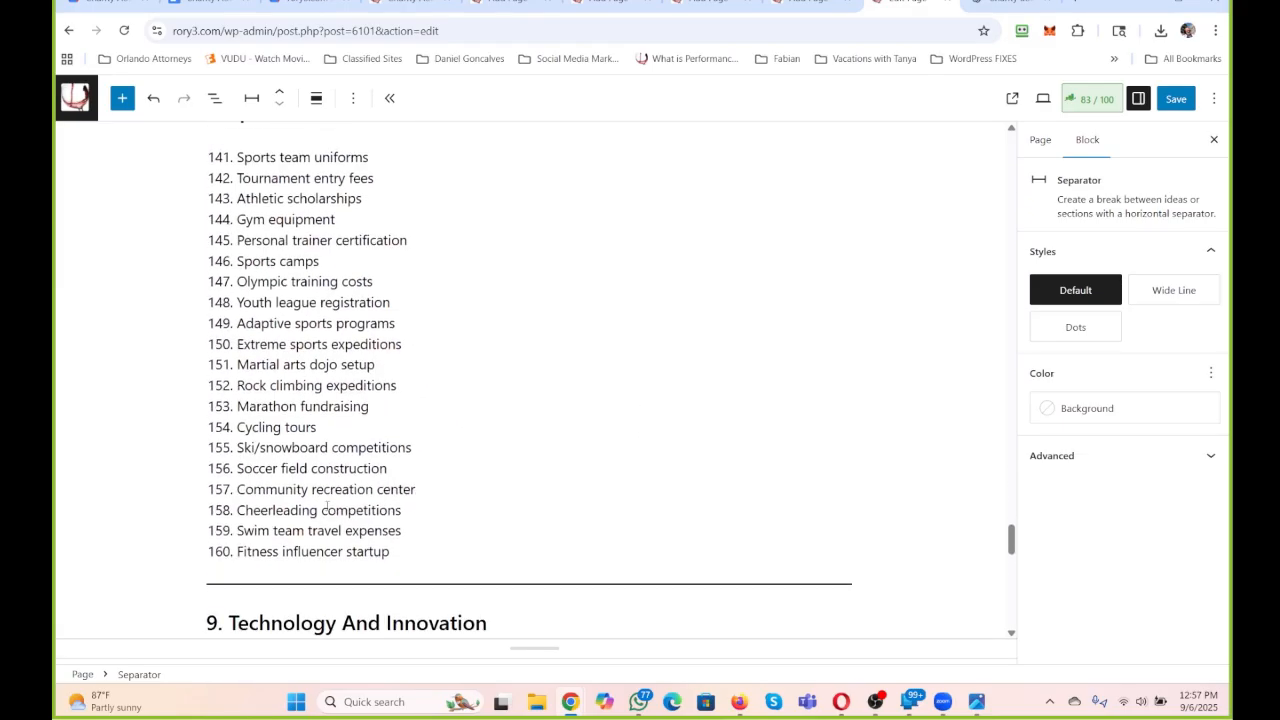
scroll(306, 296, "down", 5)
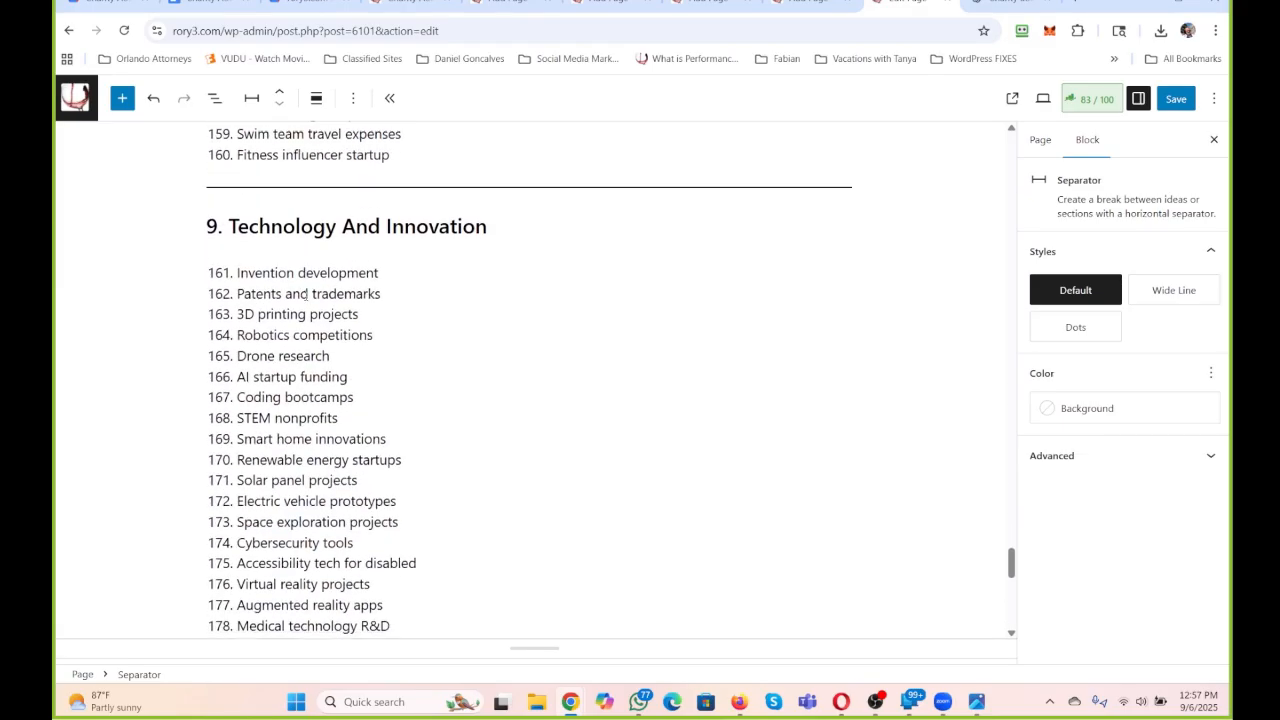
scroll(371, 489, "up", 1)
scroll(371, 489, "up", 20)
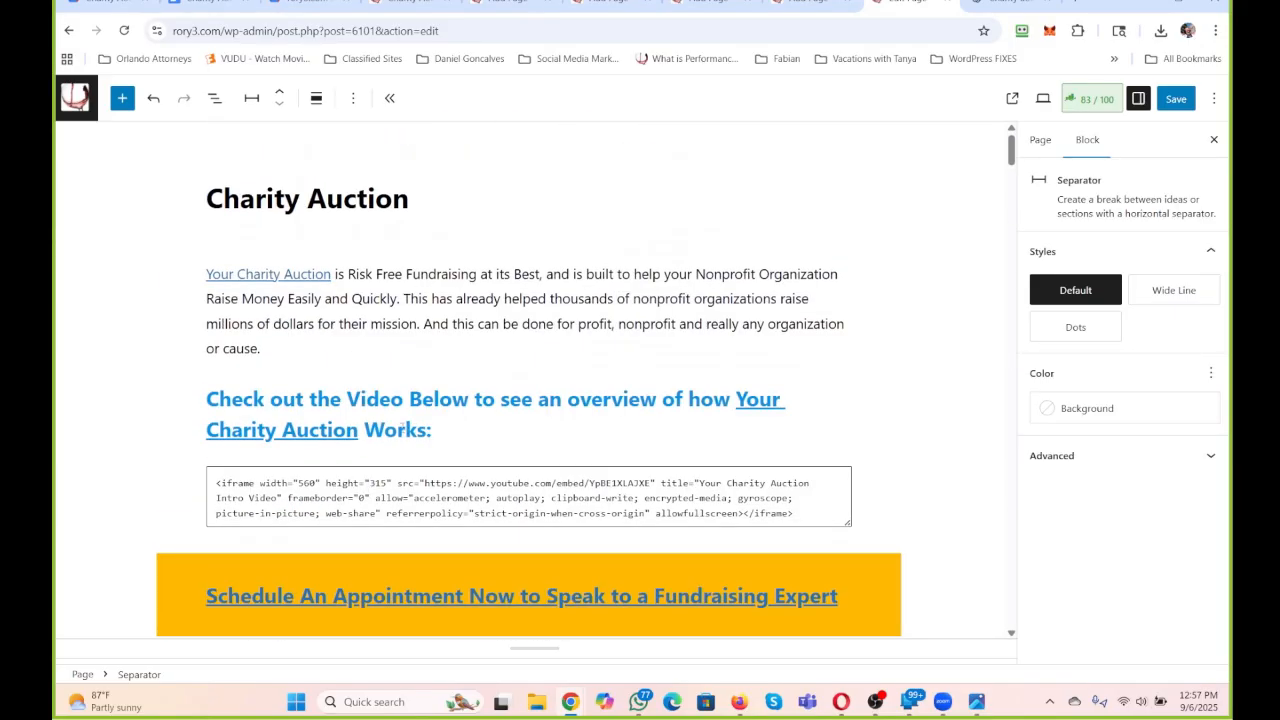
scroll(469, 327, "down", 2)
mouse_move(467, 330)
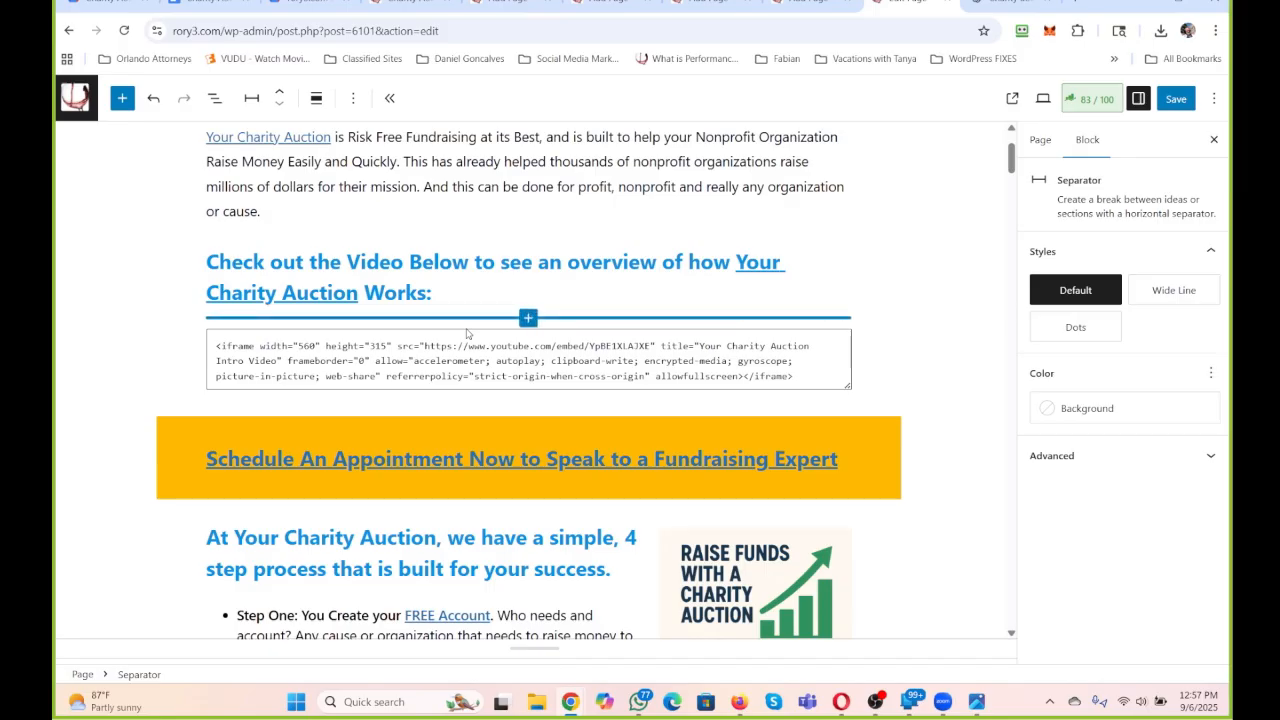
scroll(467, 333, "down", 4)
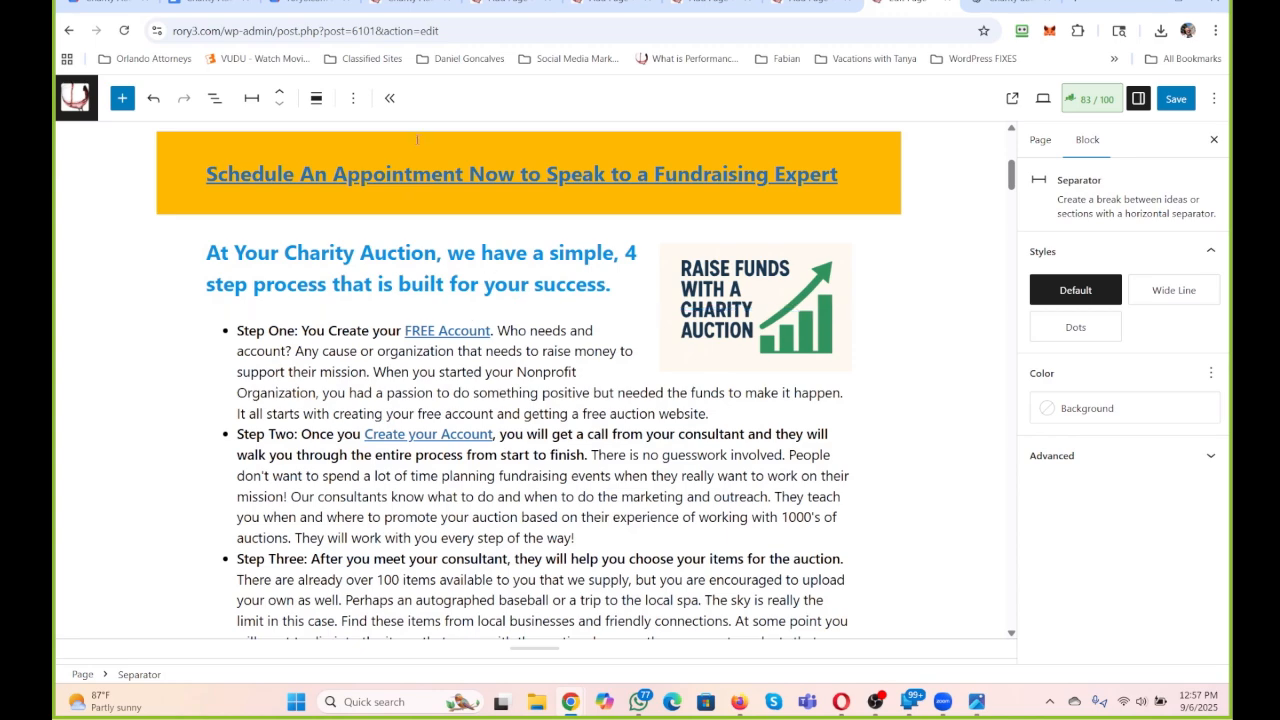
scroll(492, 325, "up", 4)
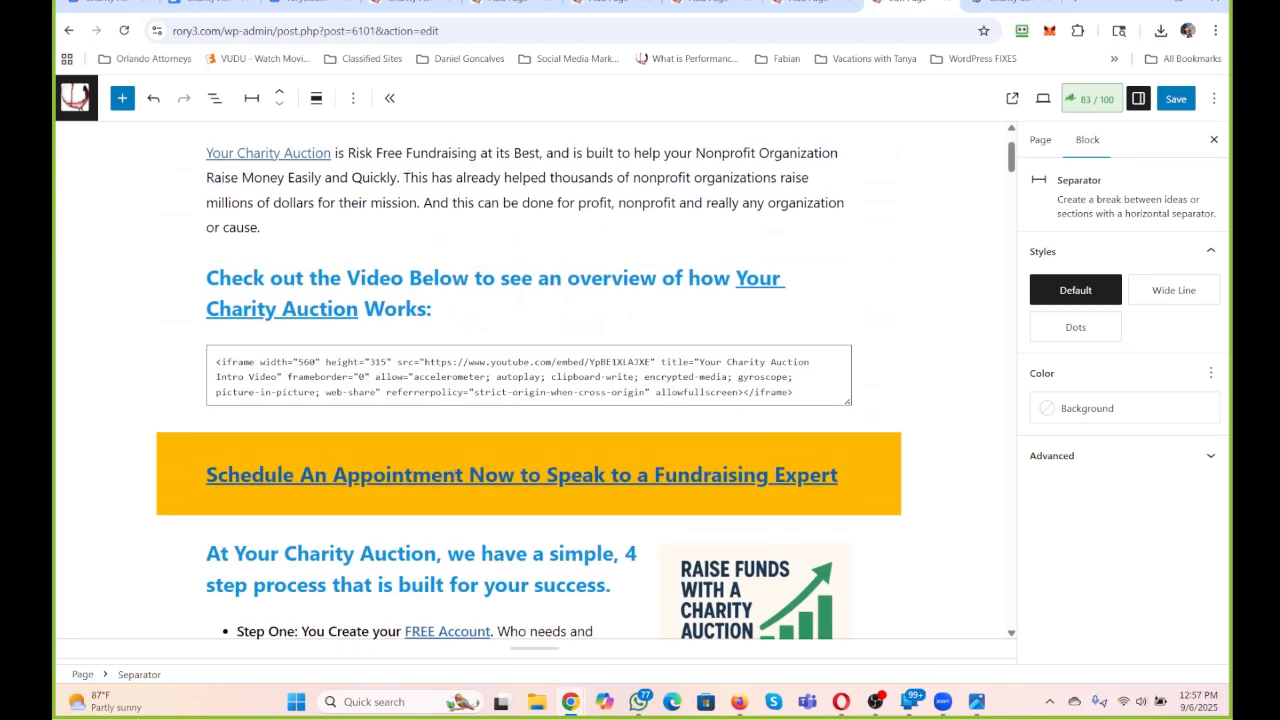
Inspect the link address and settings of the orange "Schedule An Appointment" heading.
left_click_drag(465, 474, 654, 474)
left_click(582, 517)
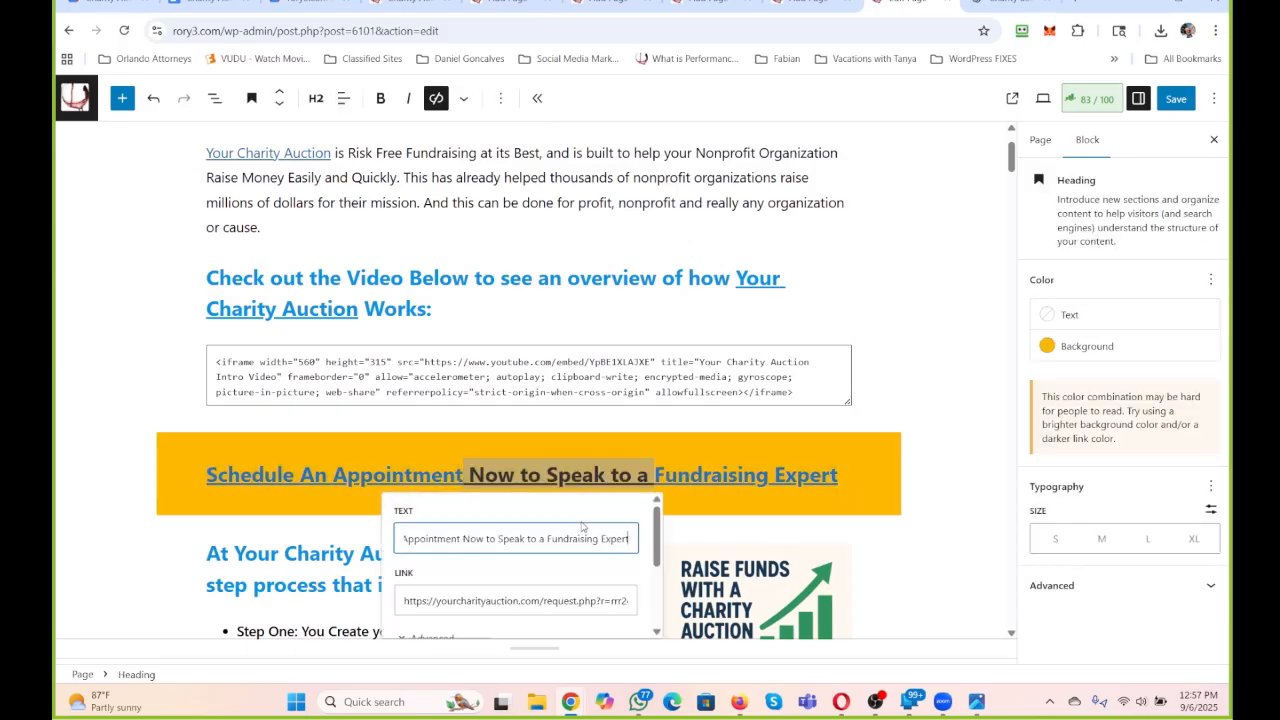
left_click_drag(596, 432, 642, 432)
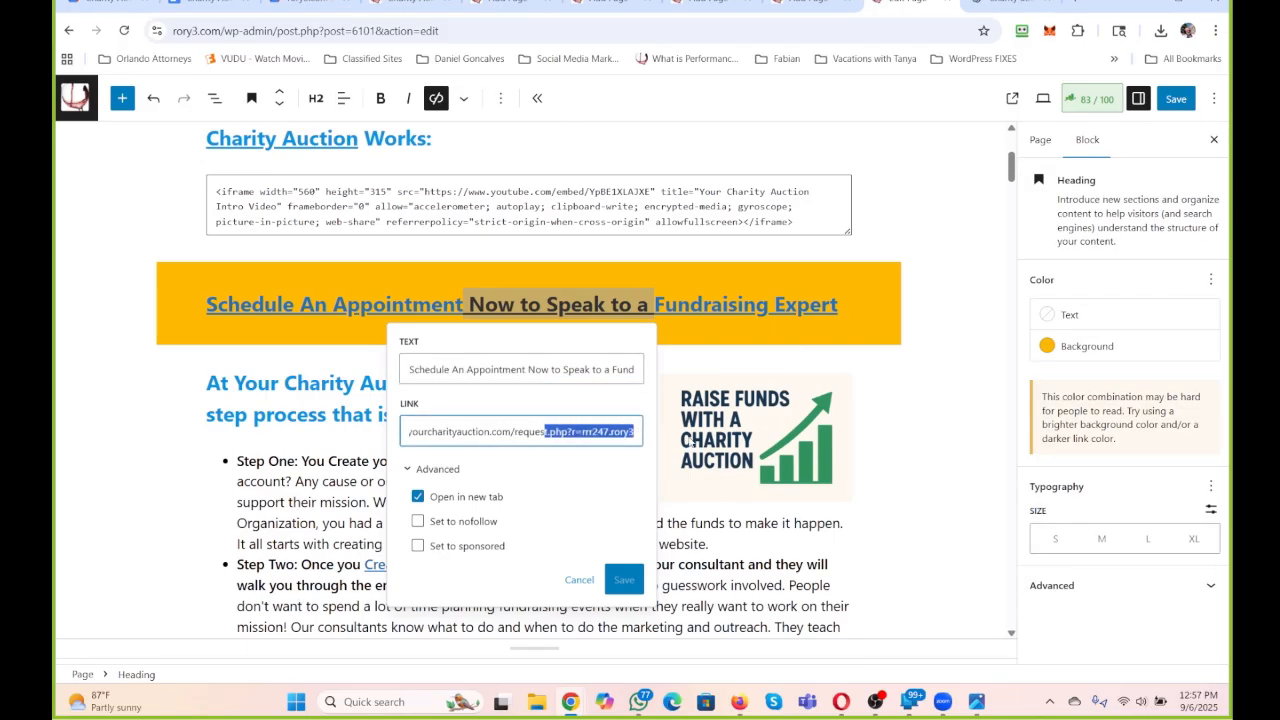
left_click(740, 420)
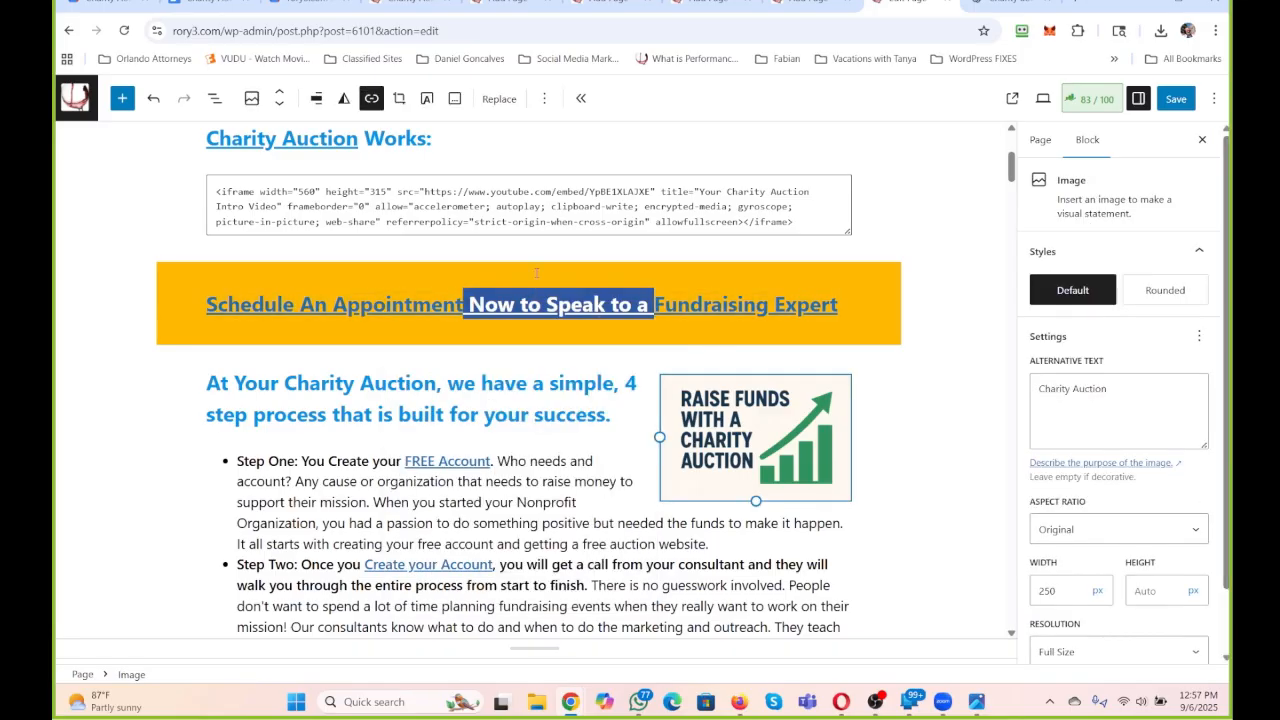
Reword the orange linked heading to "Schedule An Appointment to Speak and get Started with a Fundraising Expert".
left_click(503, 305)
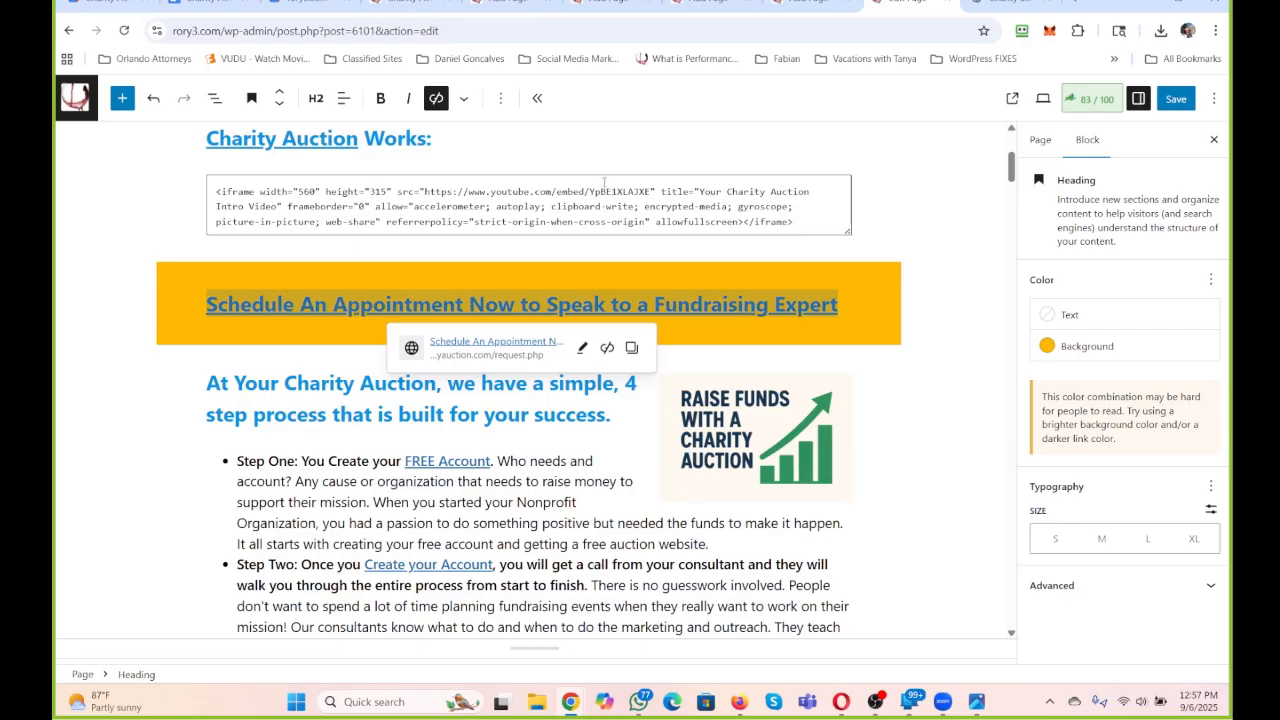
key("End")
left_click(431, 304)
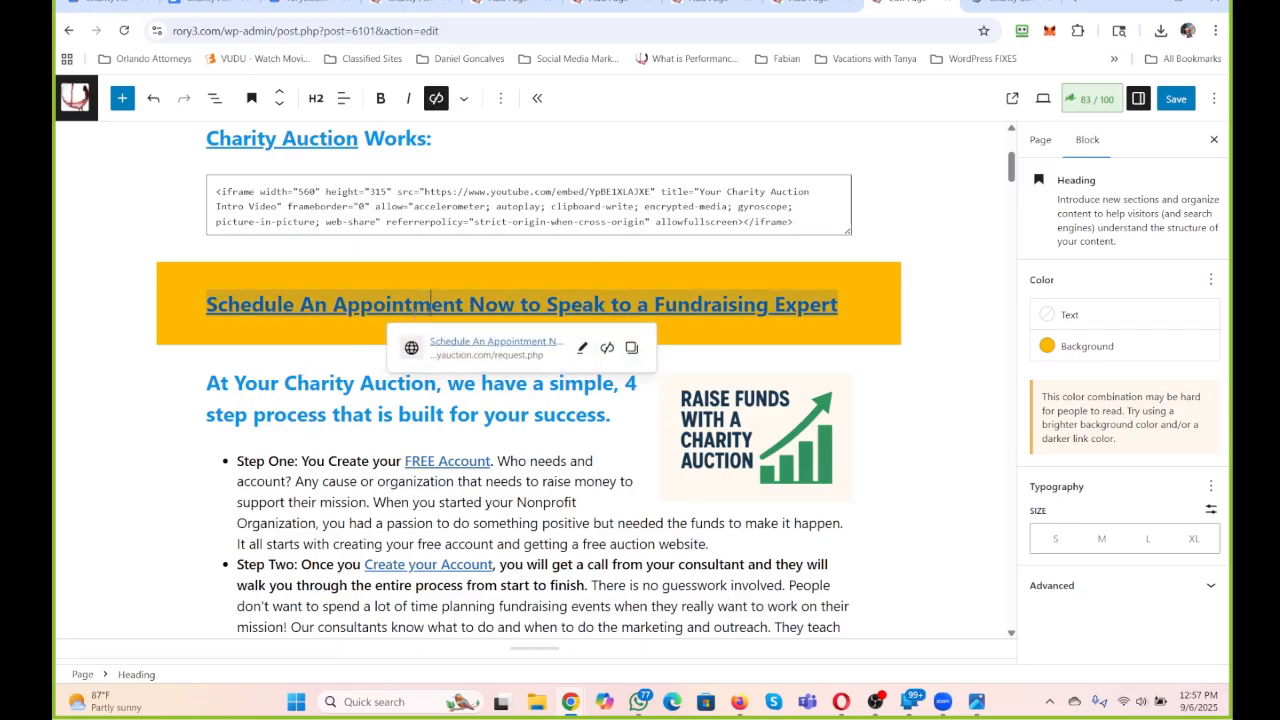
left_click_drag(468, 304, 545, 304)
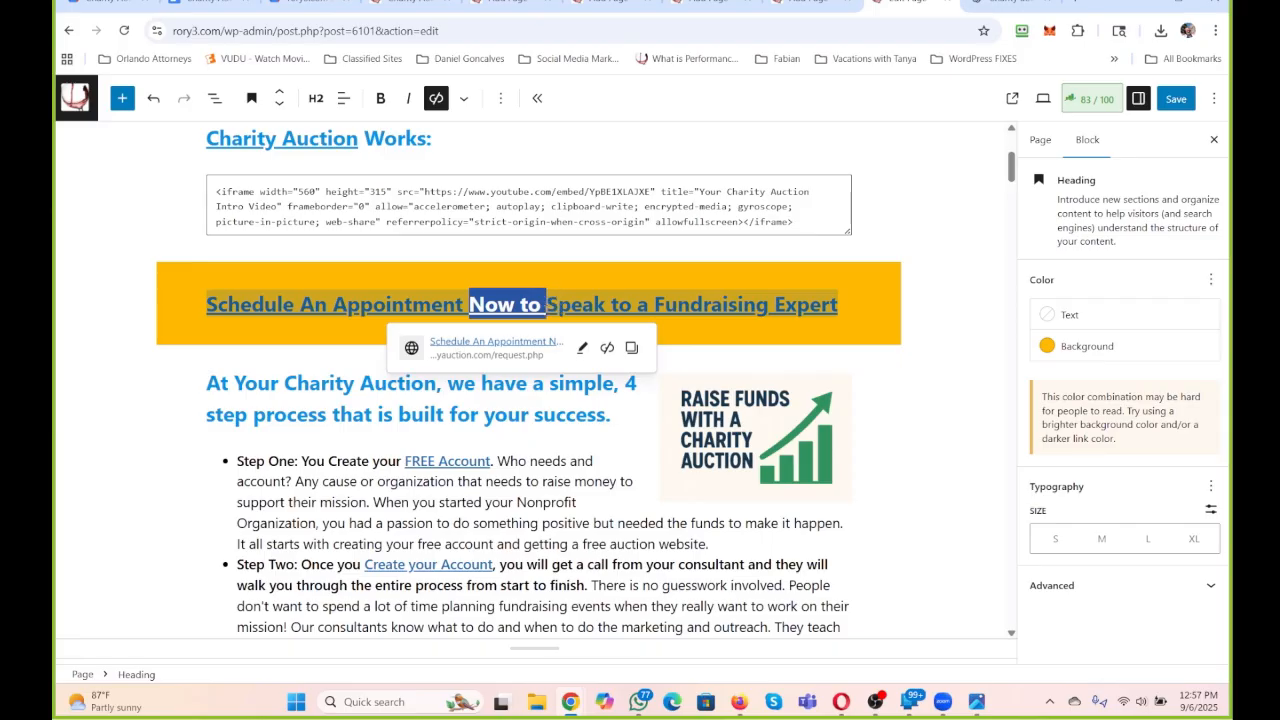
type("to")
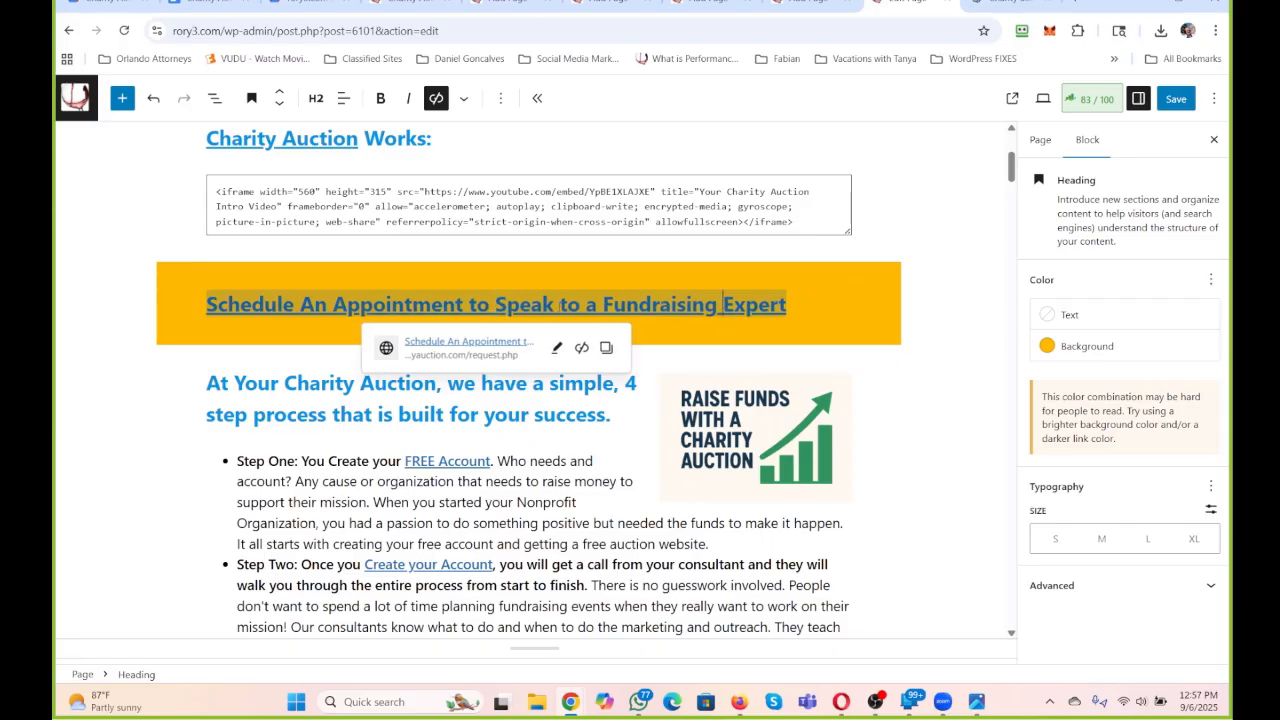
left_click(563, 305)
type("and get Star")
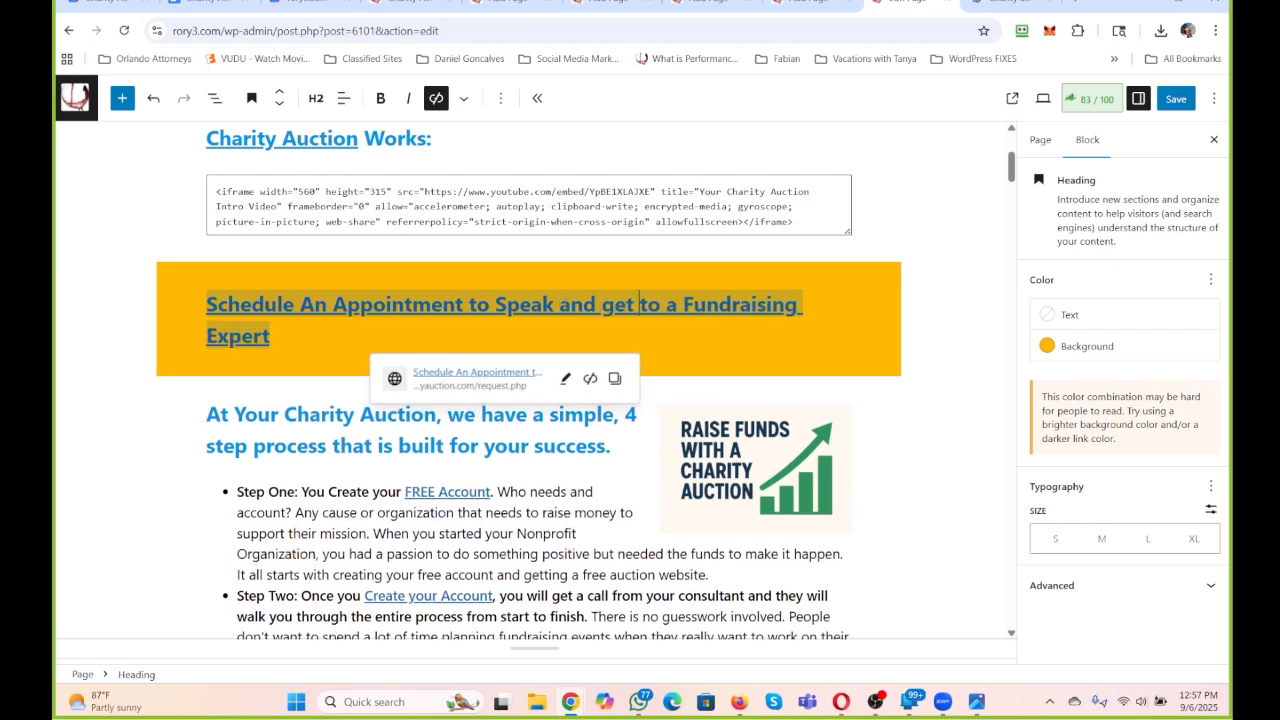
type("ted with")
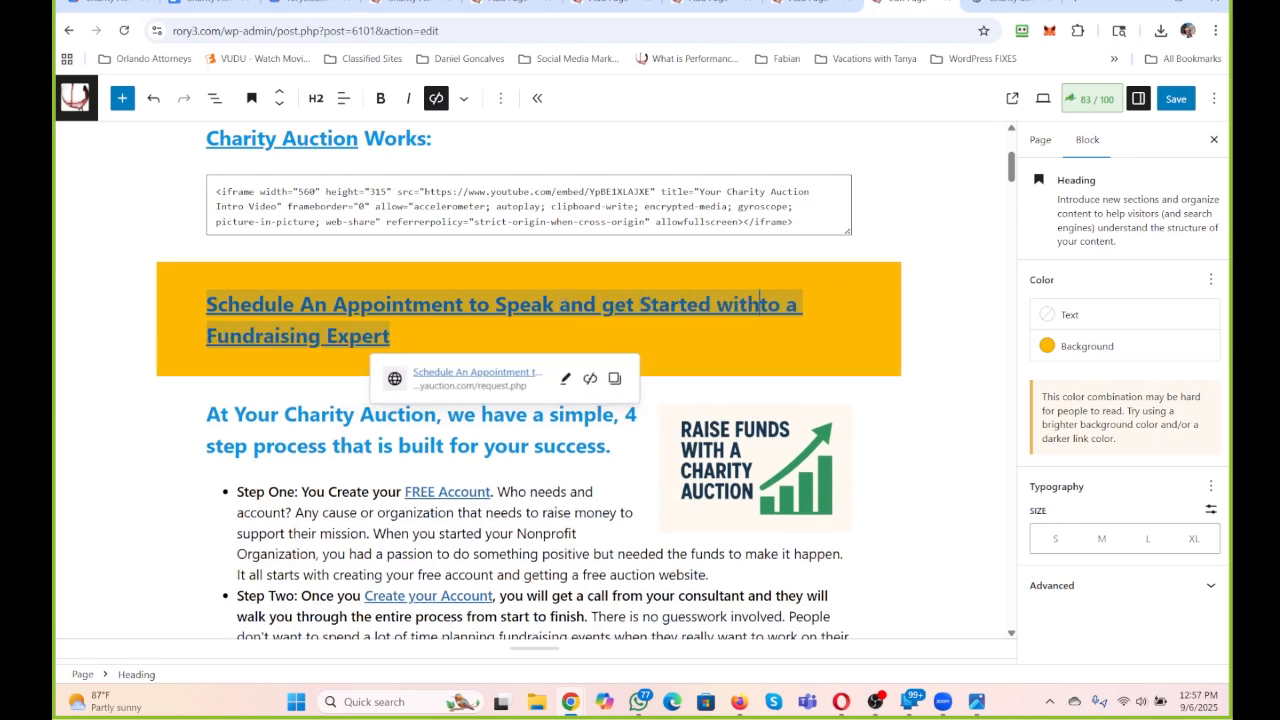
key("Delete")
key("Delete")
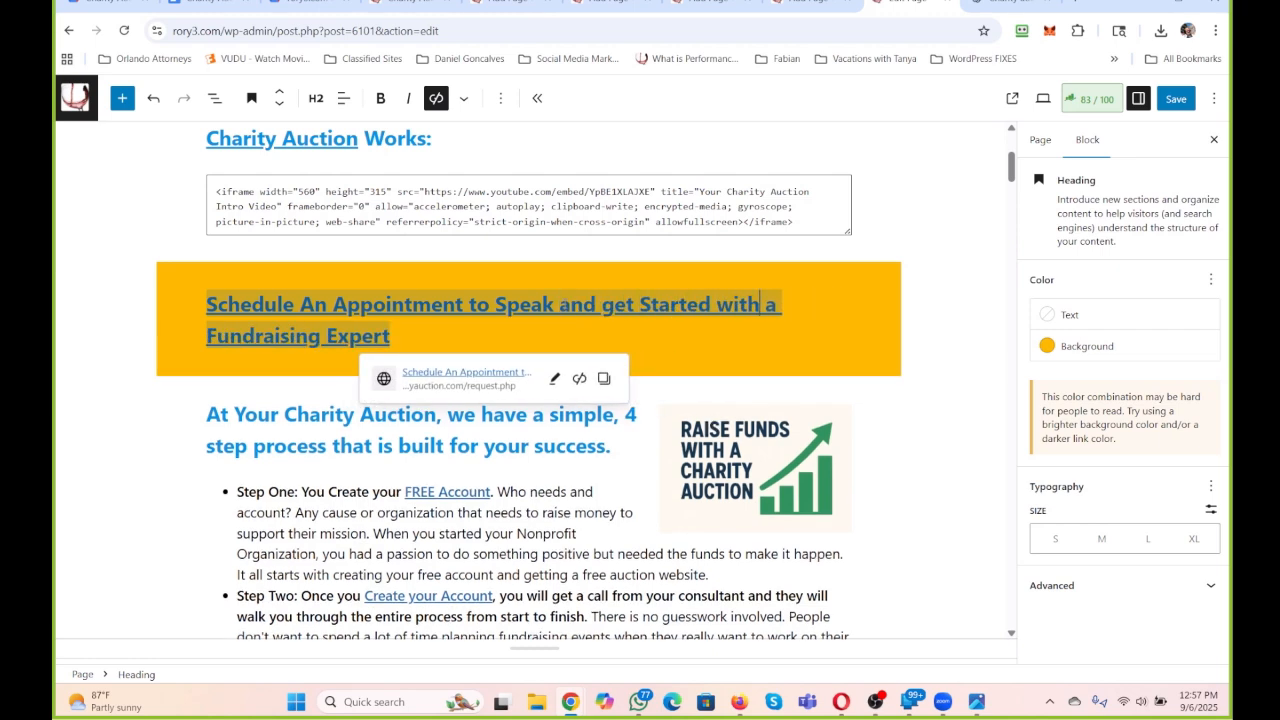
Center-align the orange "Schedule An Appointment" heading.
left_click(343, 98)
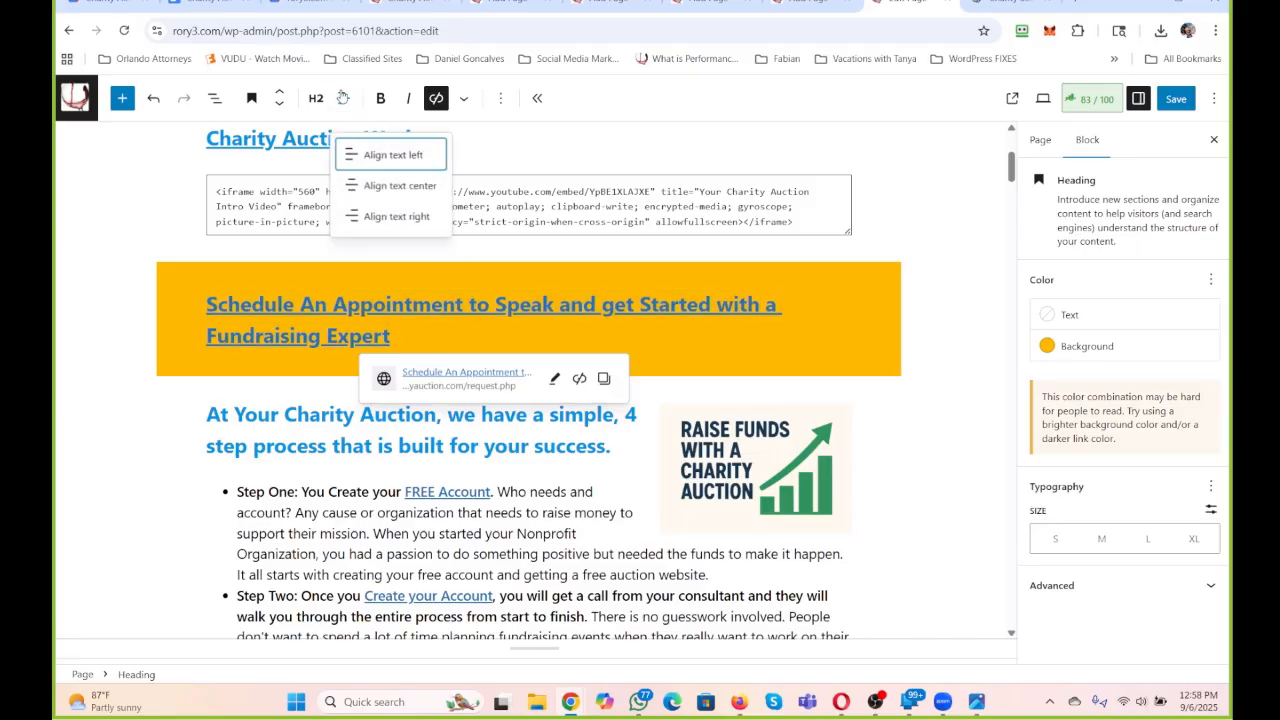
left_click(375, 184)
left_click(950, 423)
left_click(869, 406)
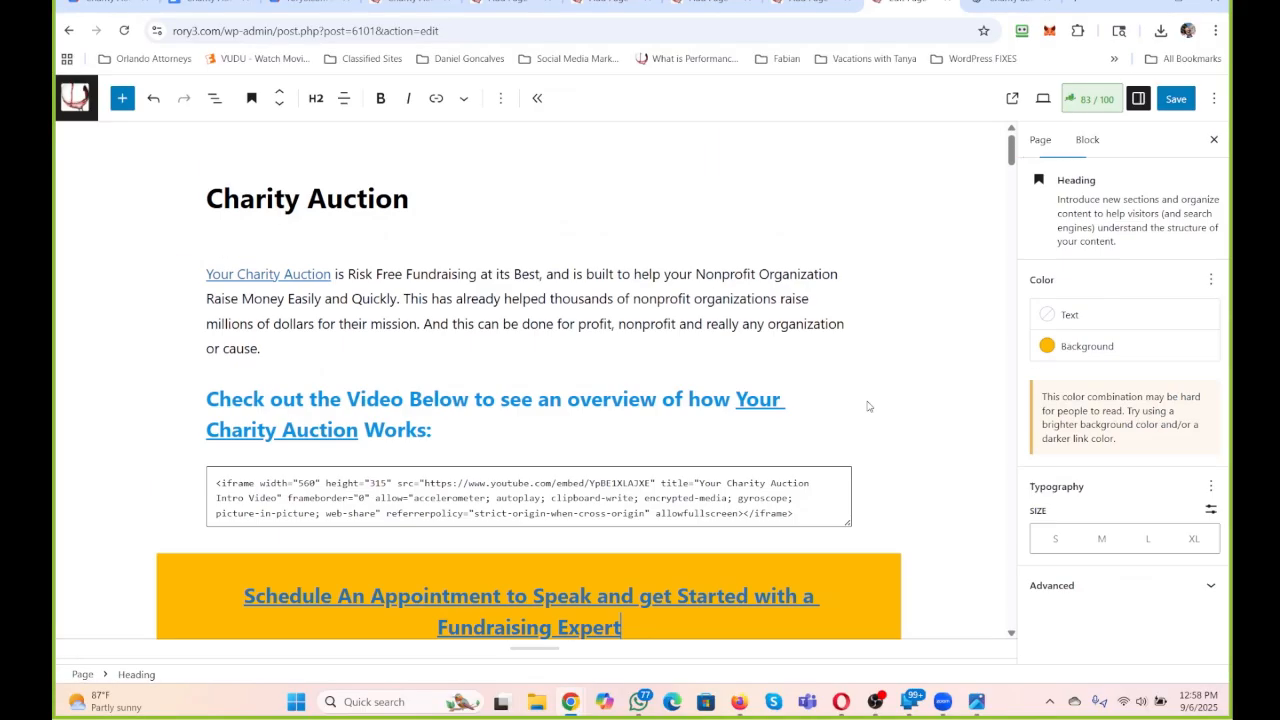
Replace the blue callout's opening clause before "Your Charity Auction" with the sentence "Payment of Collected Funds is Quick and Easy.".
scroll(869, 406, "down", 8)
scroll(868, 403, "down", 1)
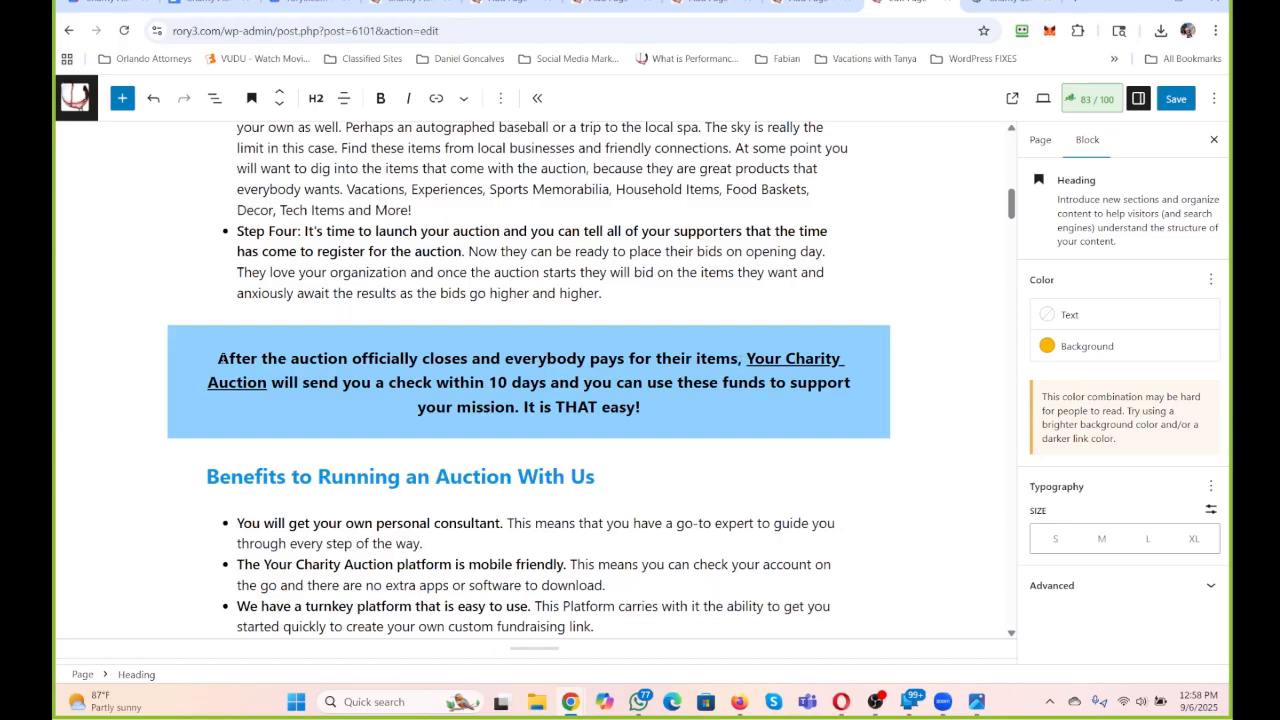
left_click_drag(217, 358, 785, 358)
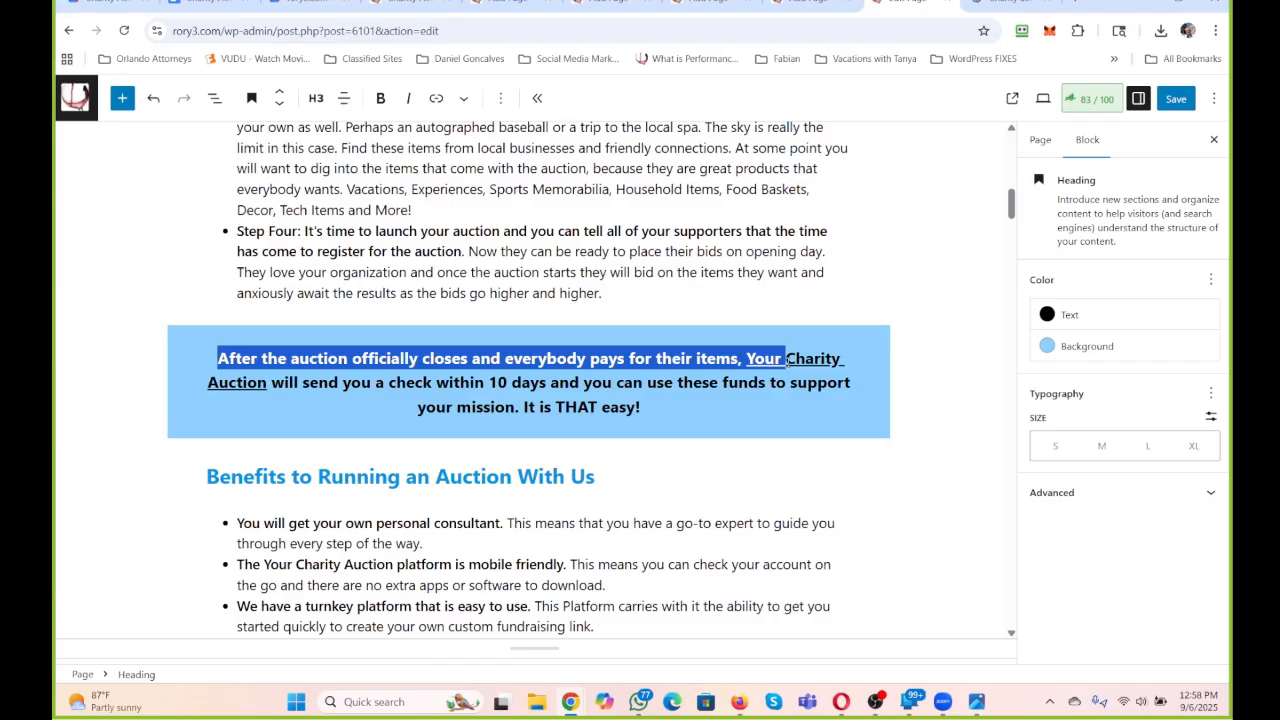
left_click_drag(786, 358, 738, 359)
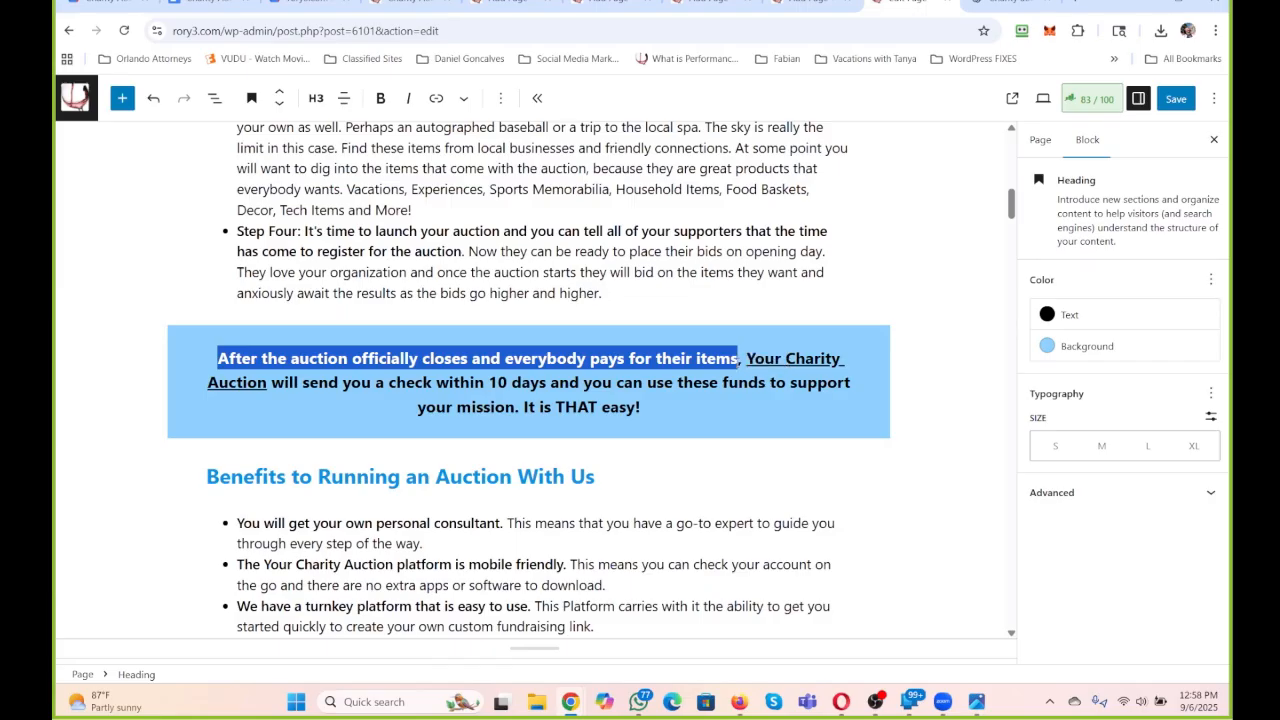
type("Payment of ")
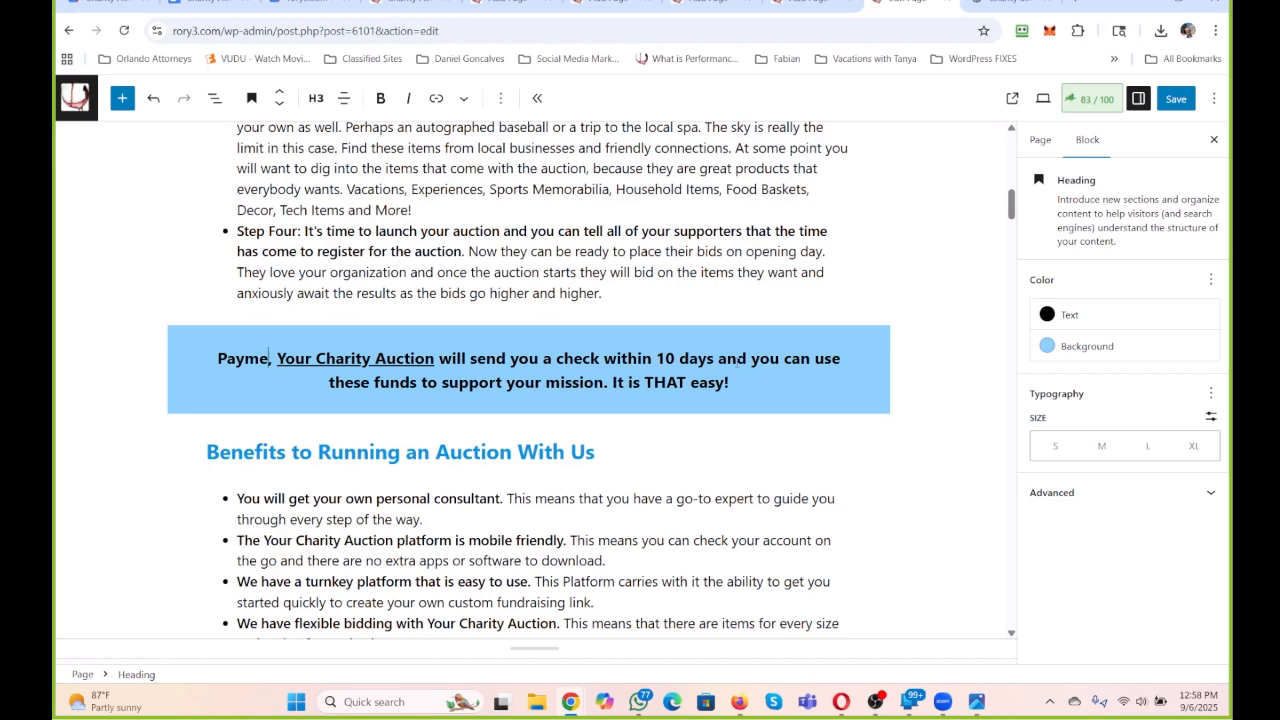
type("Colelcted")
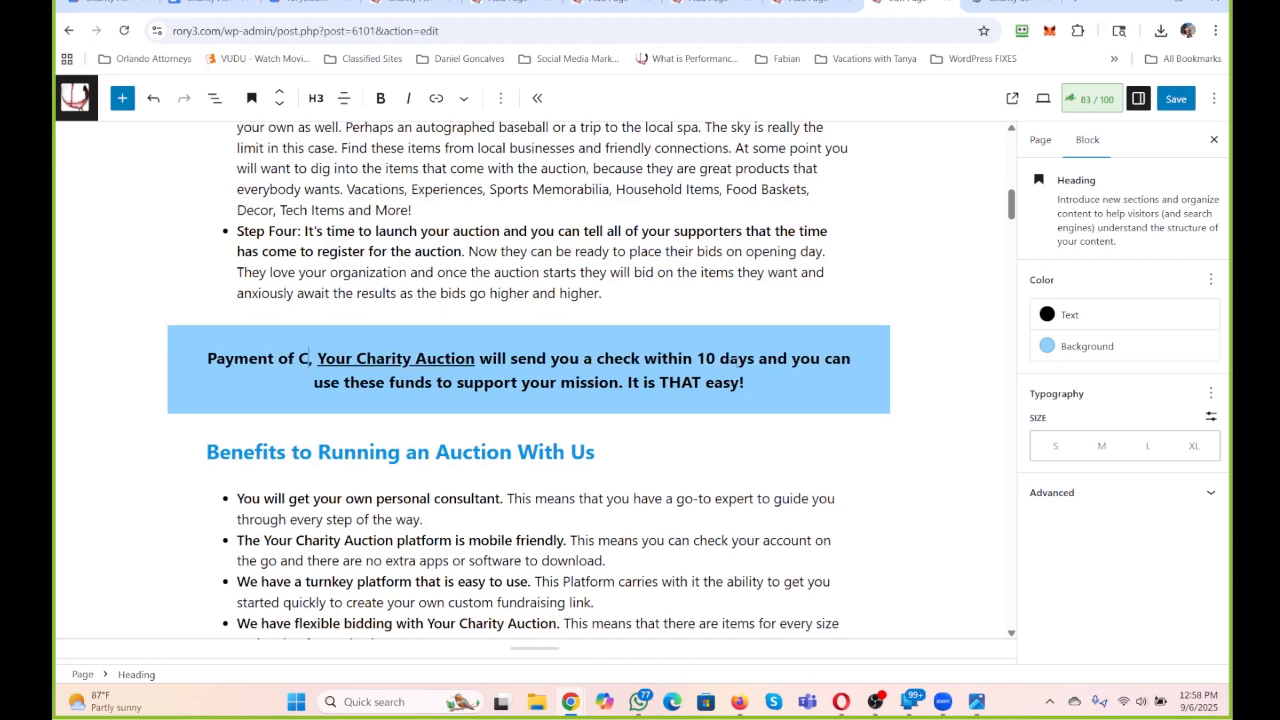
key("BackSpace")
key("BackSpace")
key("BackSpace")
key("BackSpace")
key("BackSpace")
key("BackSpace")
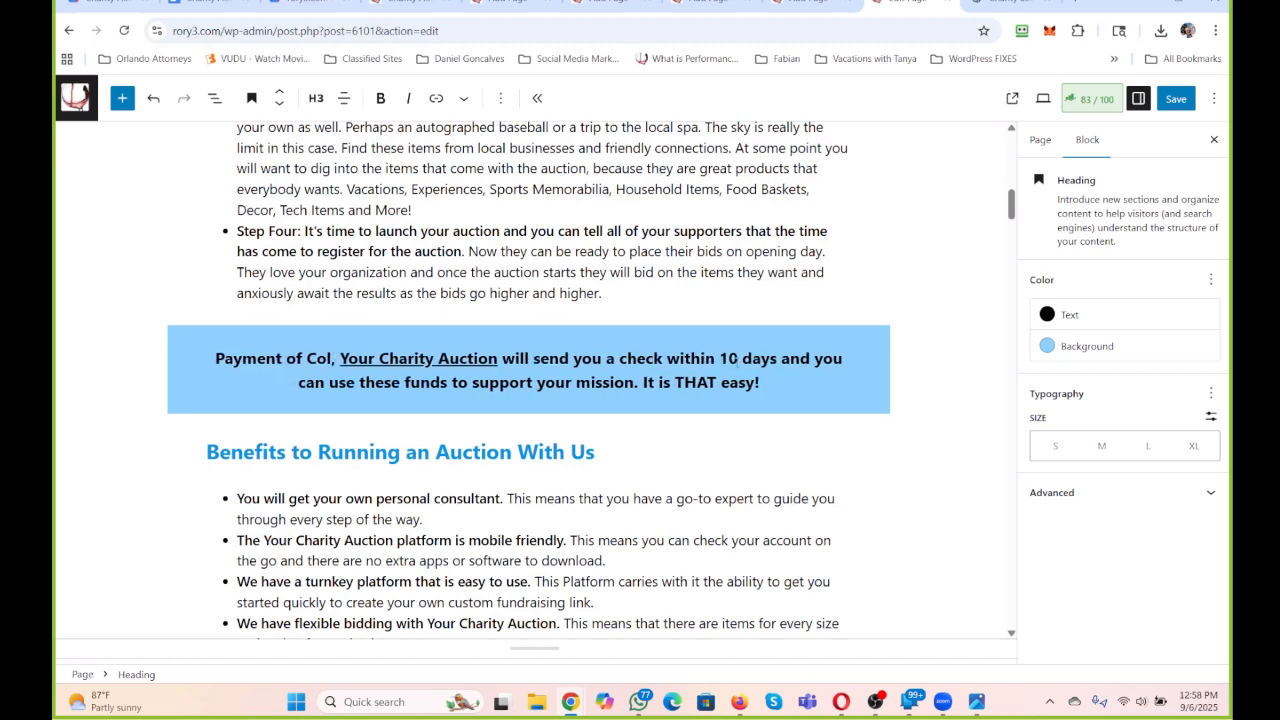
type("lected Funds is ")
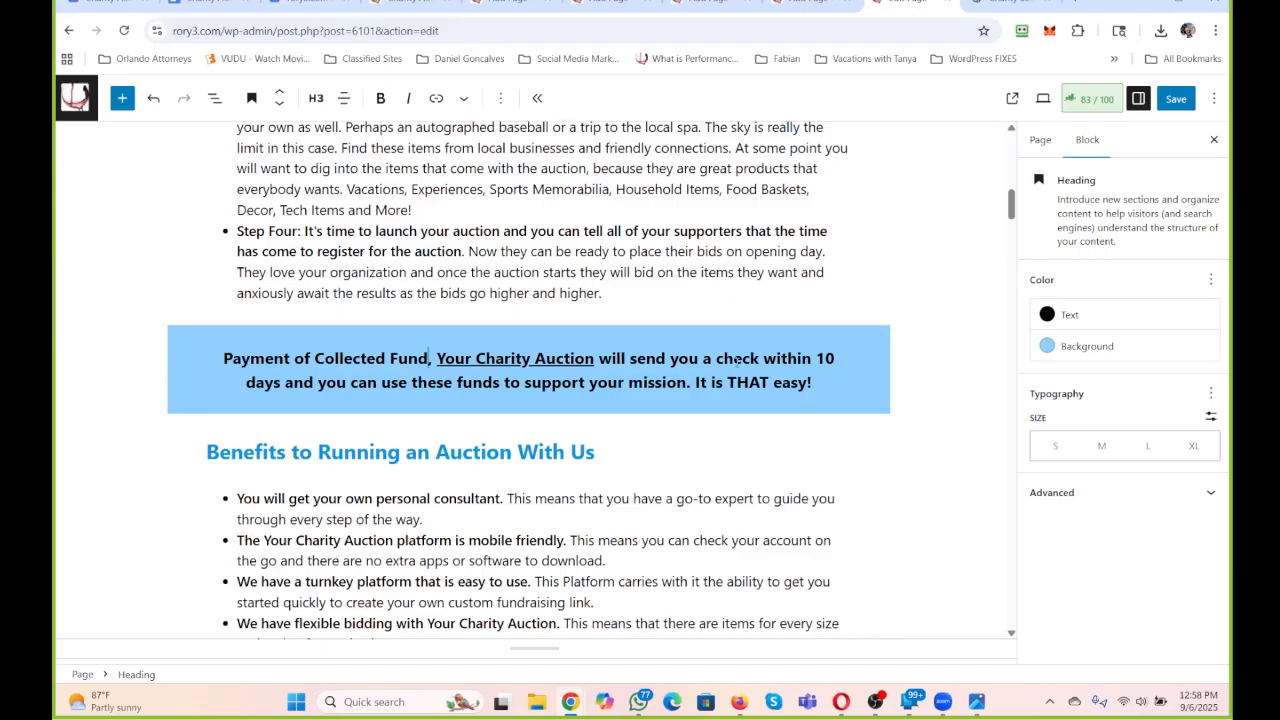
type("Quick and Easy.")
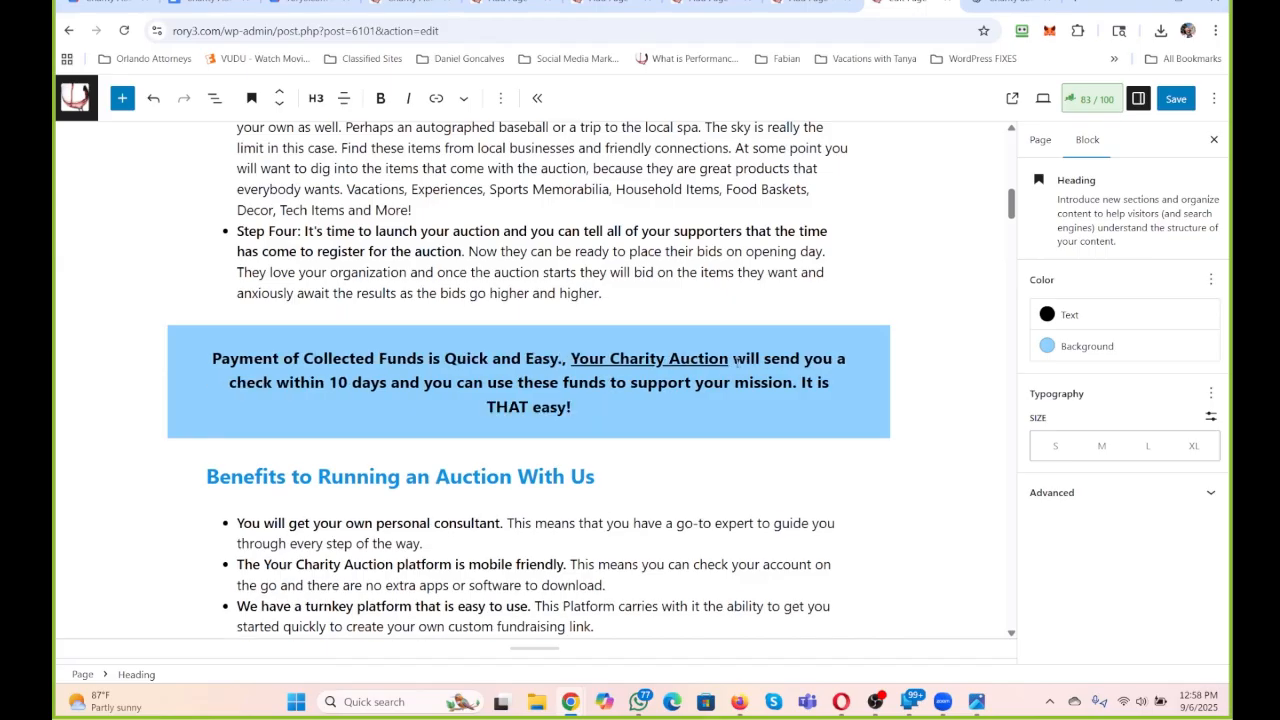
key("Delete")
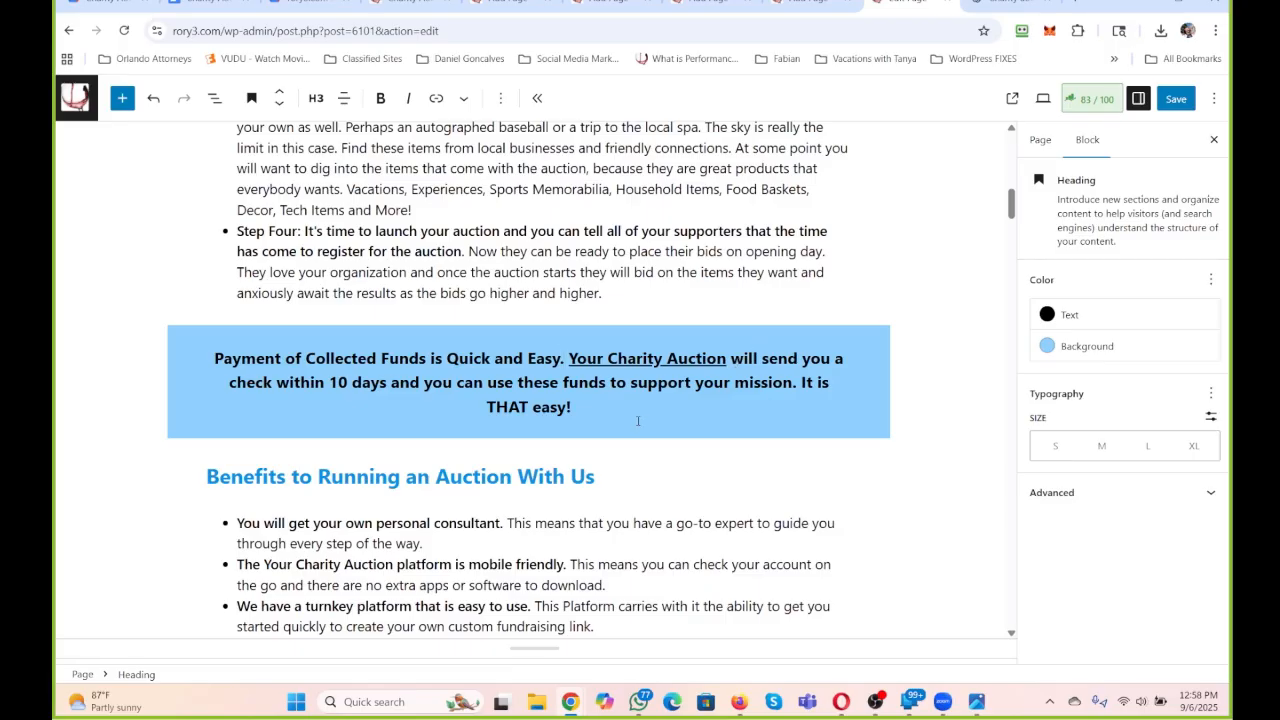
Replace the blue callout's text after "check within 10 days" with "of the Close of the Auction.".
left_click_drag(614, 409, 391, 383)
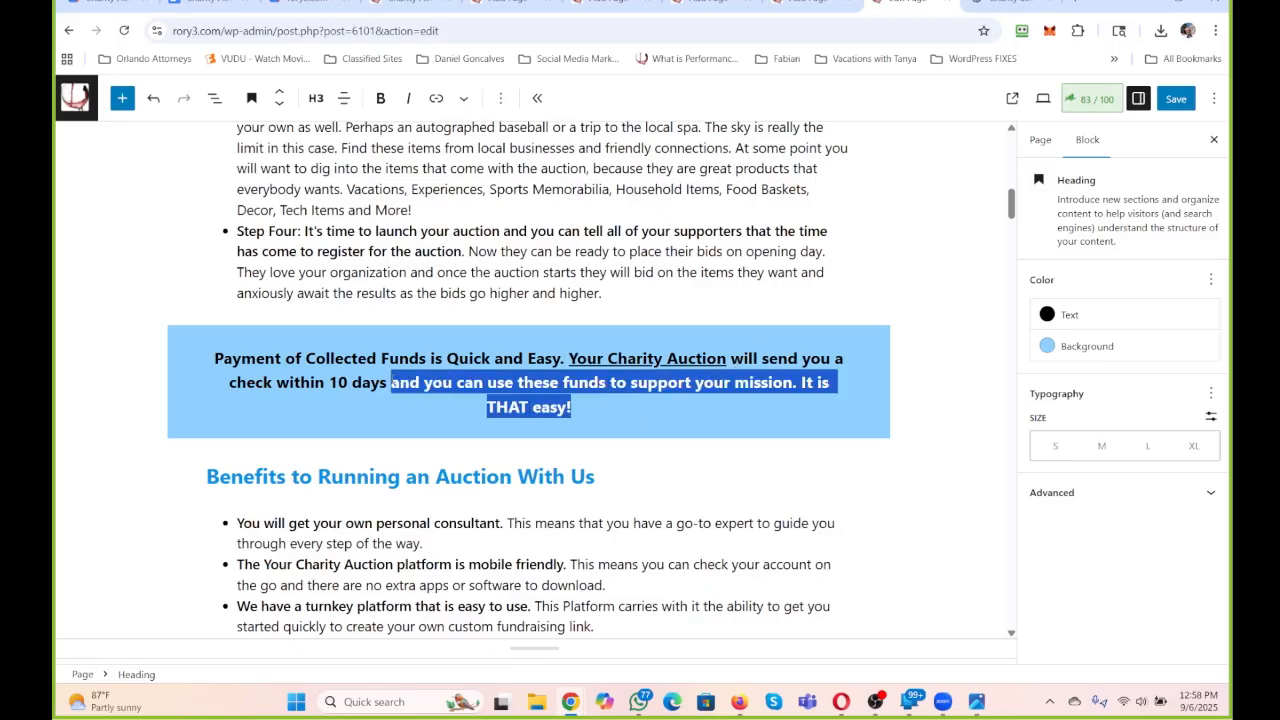
type("of the ")
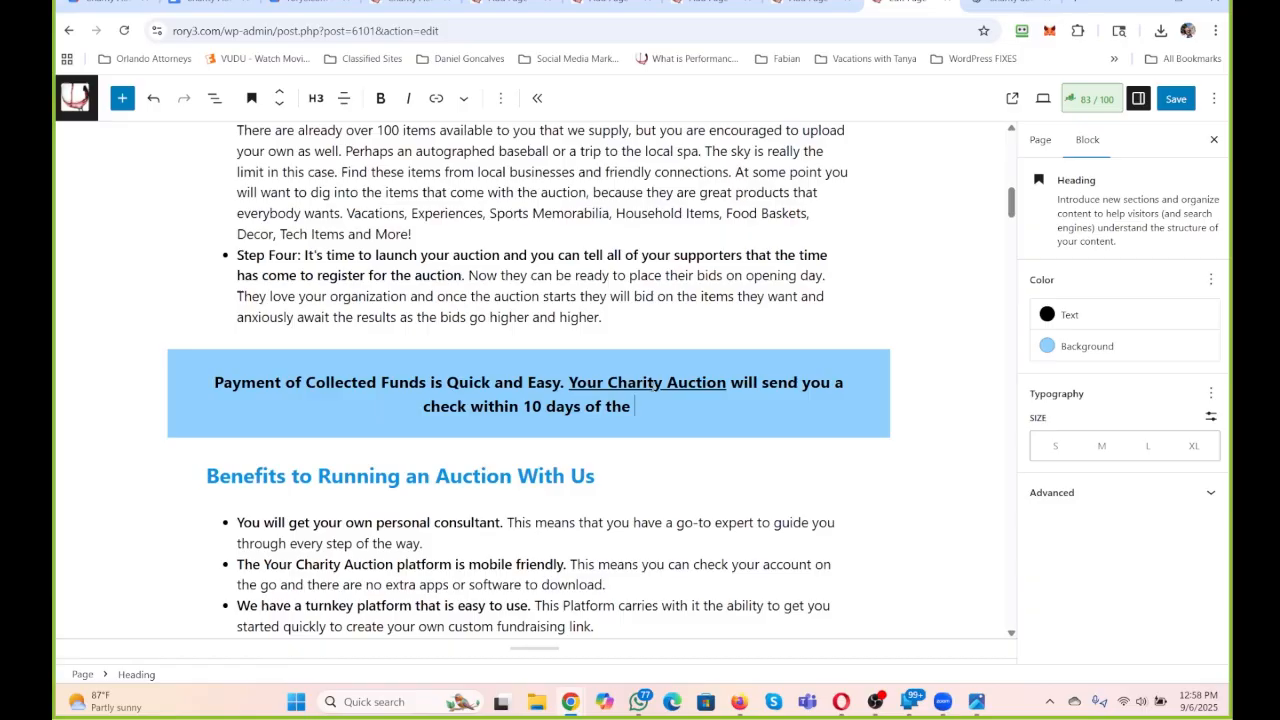
type("Close of the Auction.")
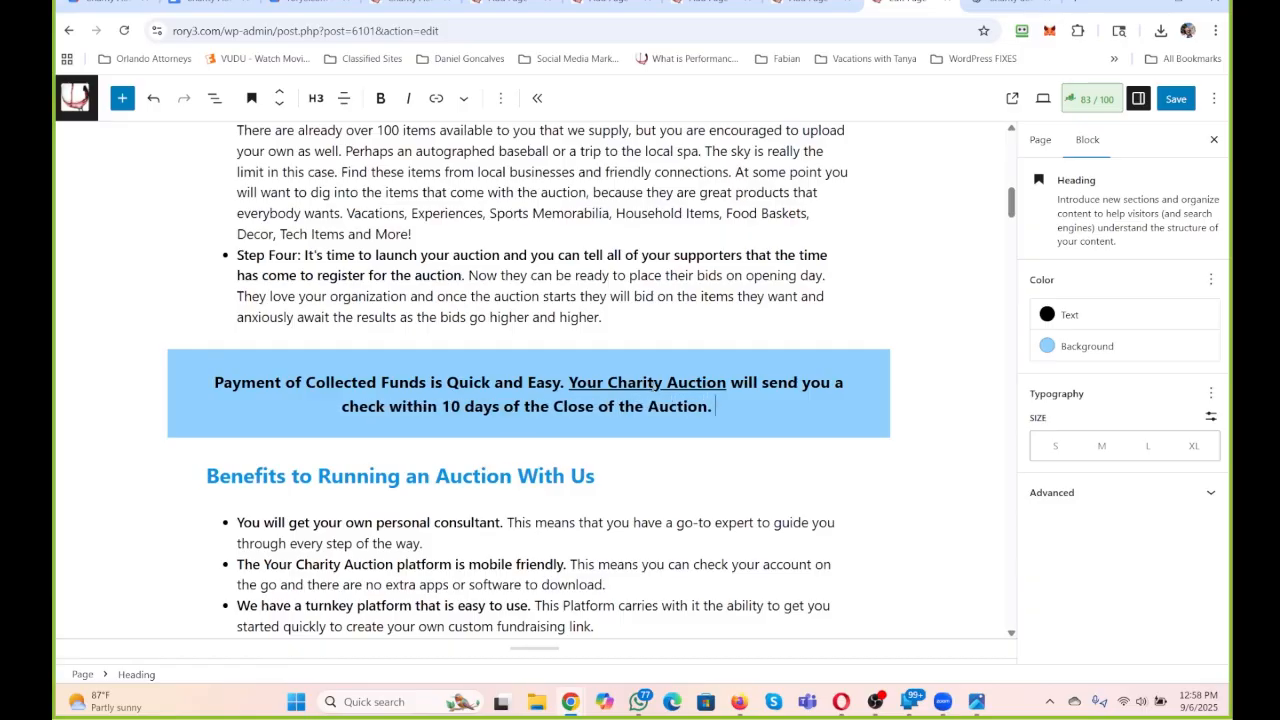
type(" There is")
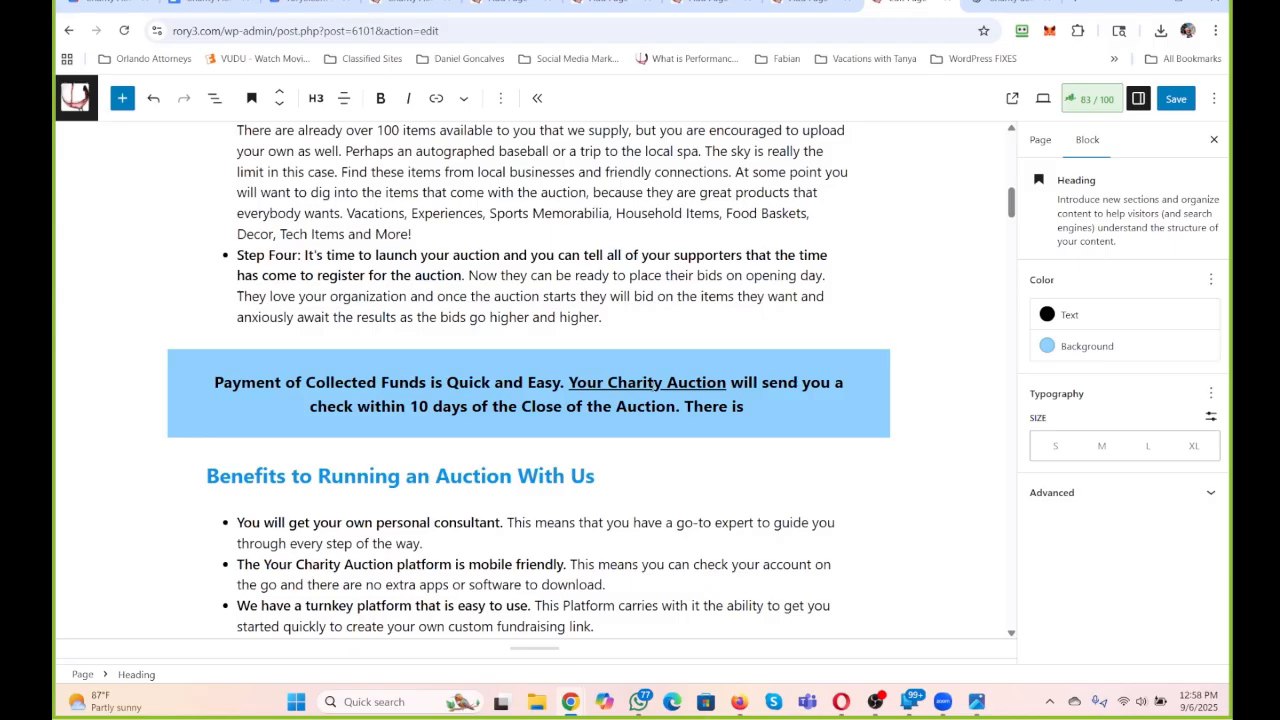
Add the sentence "This allows you to get on with your directives and needs." to the end of the blue callout.
key("BackSpace")
key("BackSpace")
key("BackSpace")
key("BackSpace")
key("BackSpace")
key("BackSpace")
key("BackSpace")
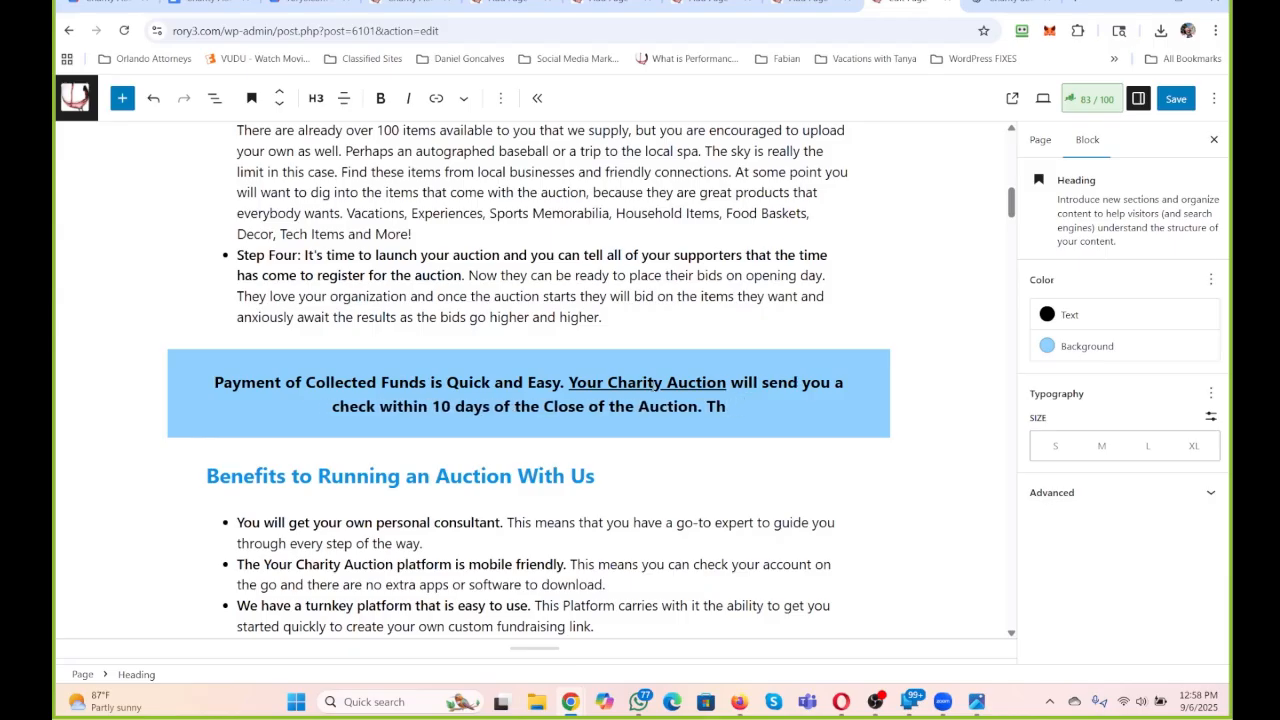
type("is allows you")
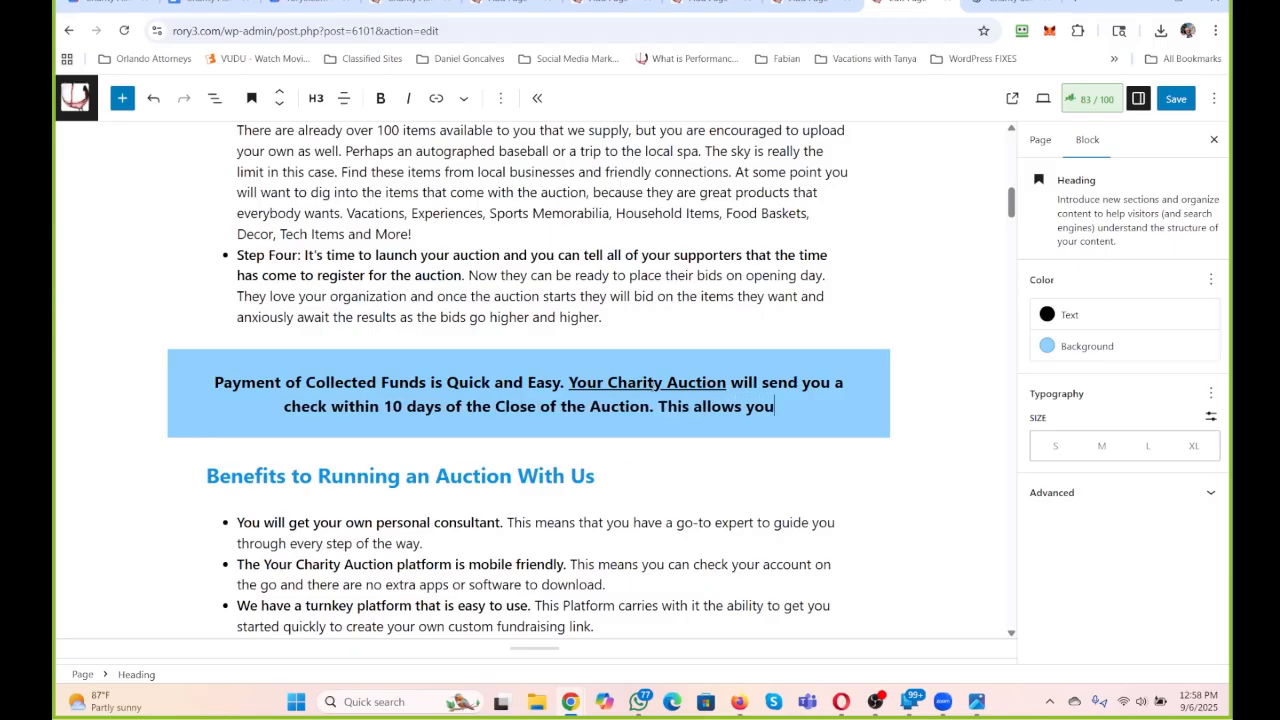
type(" to get on with your")
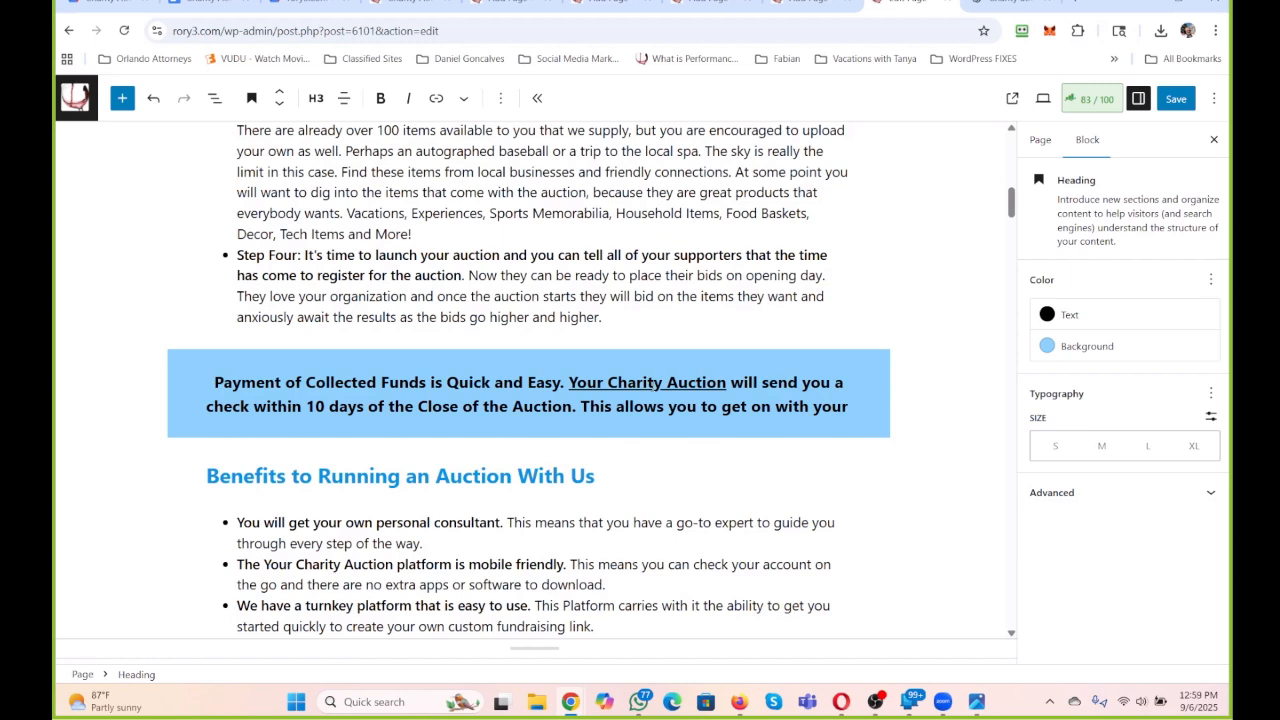
type("directi")
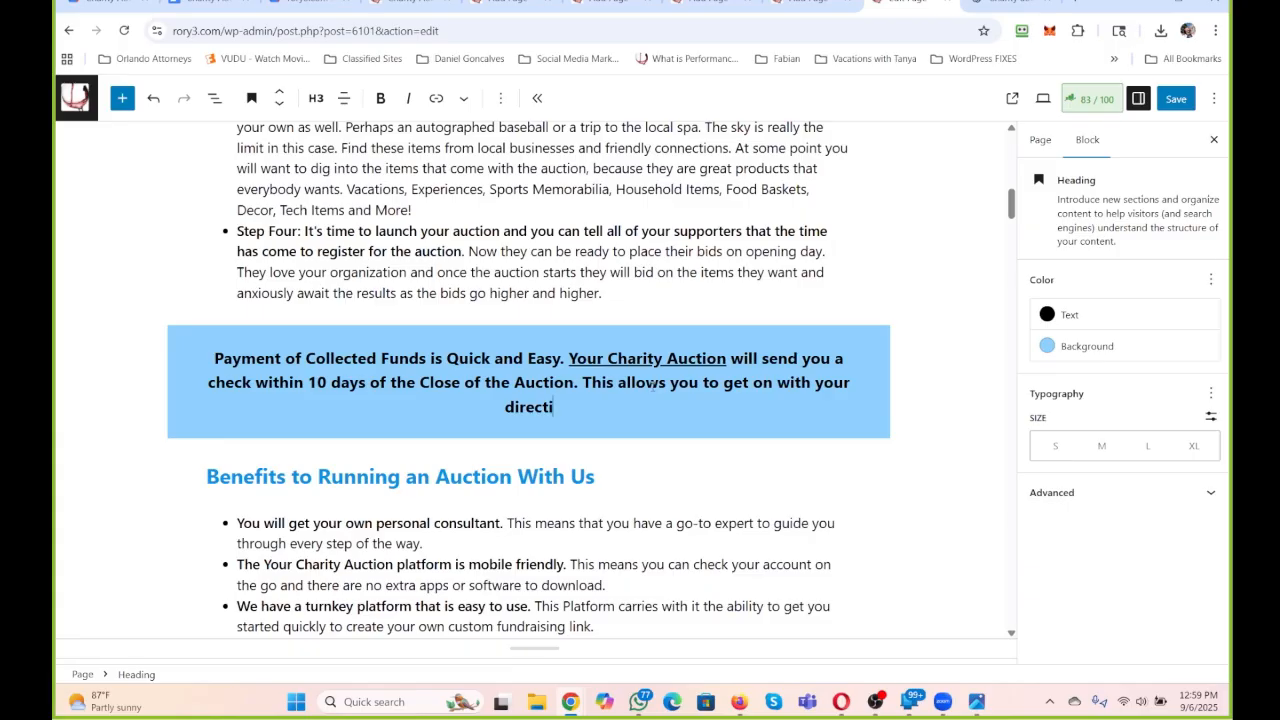
type("ves and need")
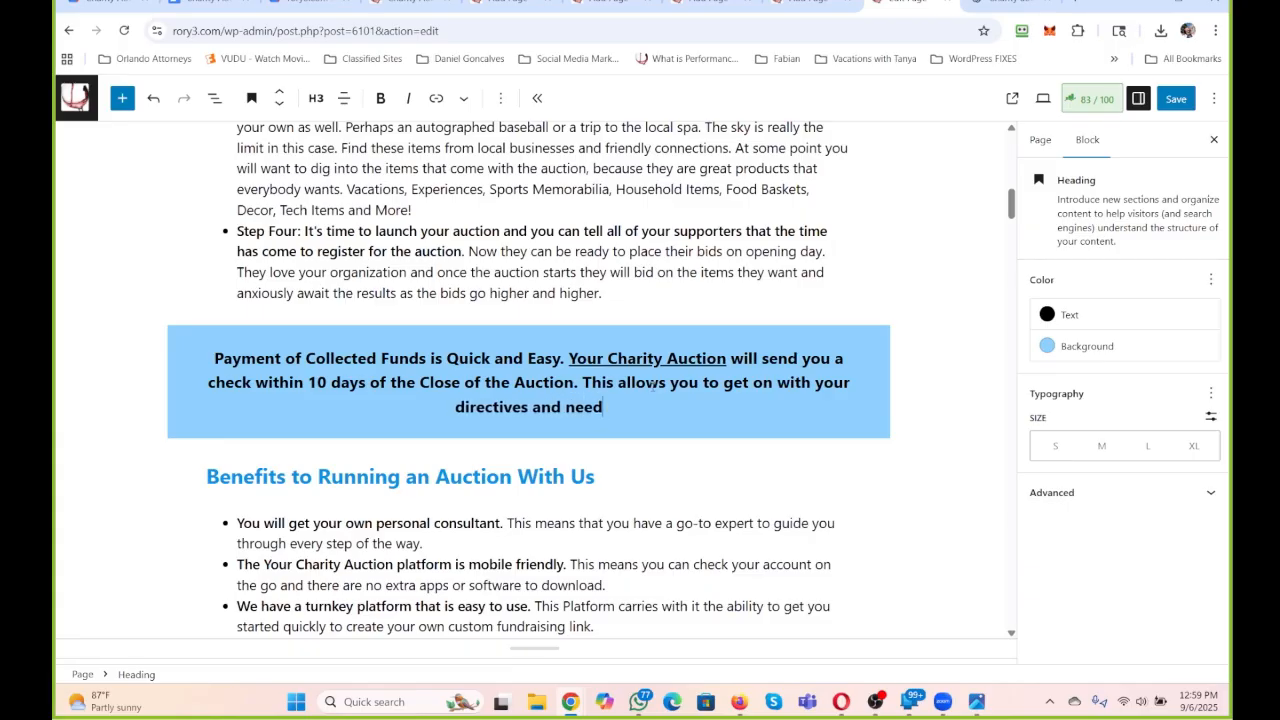
type("s. And we w")
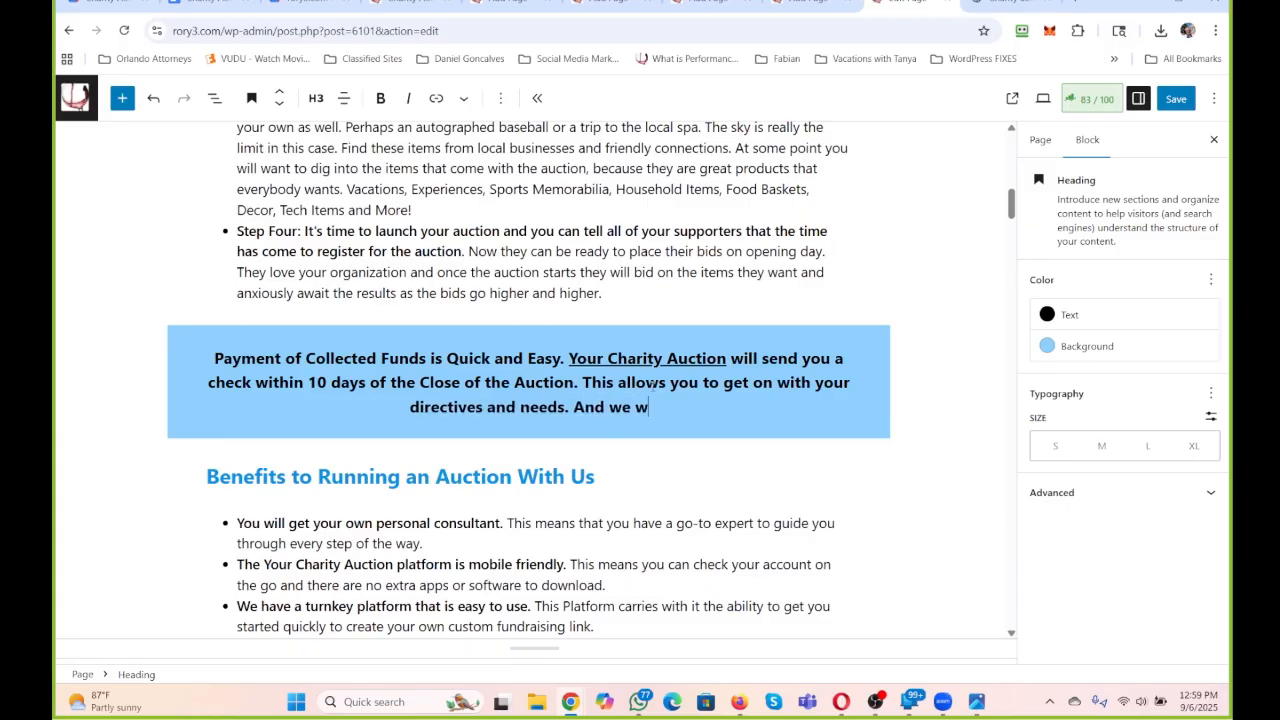
type("ill be ready to do")
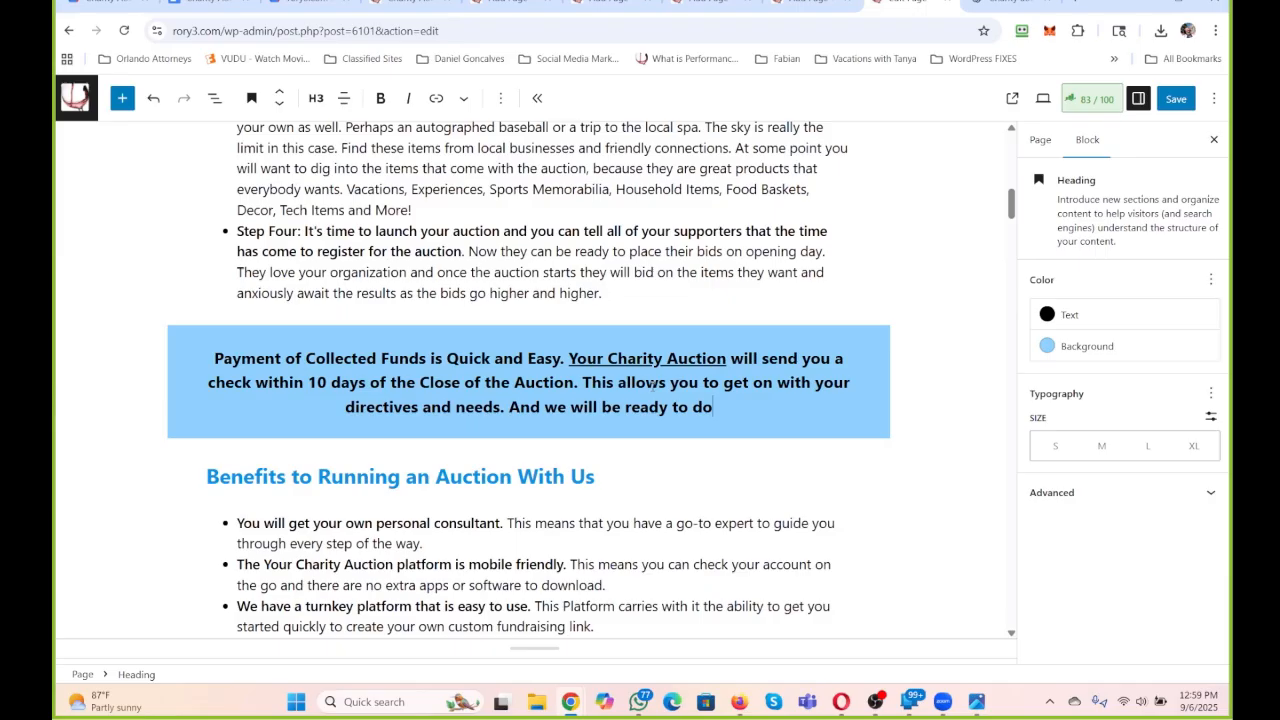
type(" another one")
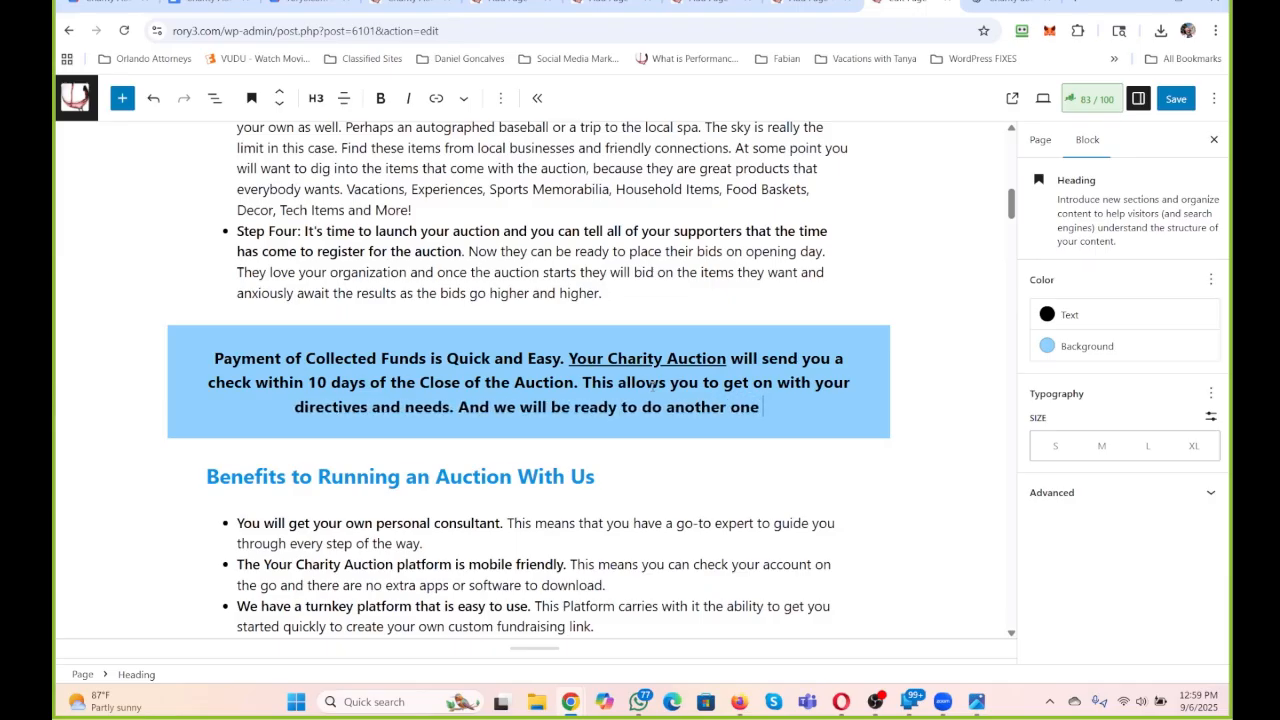
type(" when you are ready!")
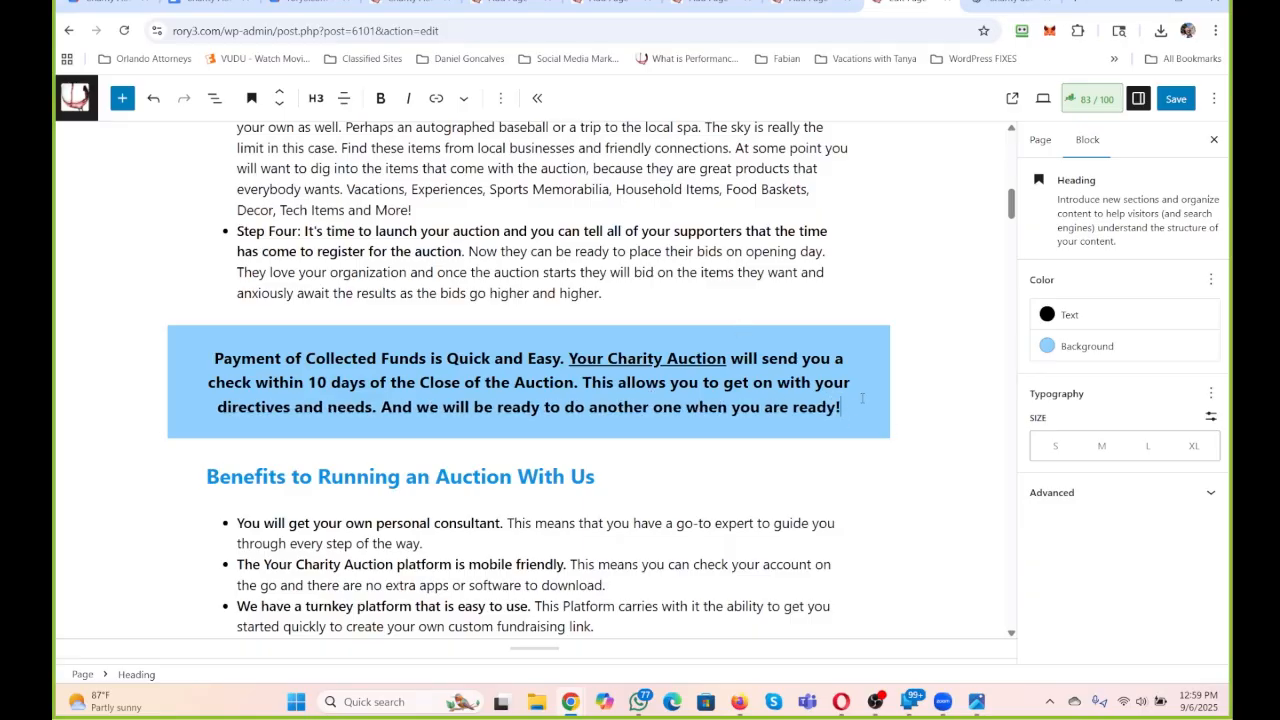
Change the "Schedule An Appointment" heading's background to the custom yellow #FCFA00.
scroll(840, 354, "up", 10)
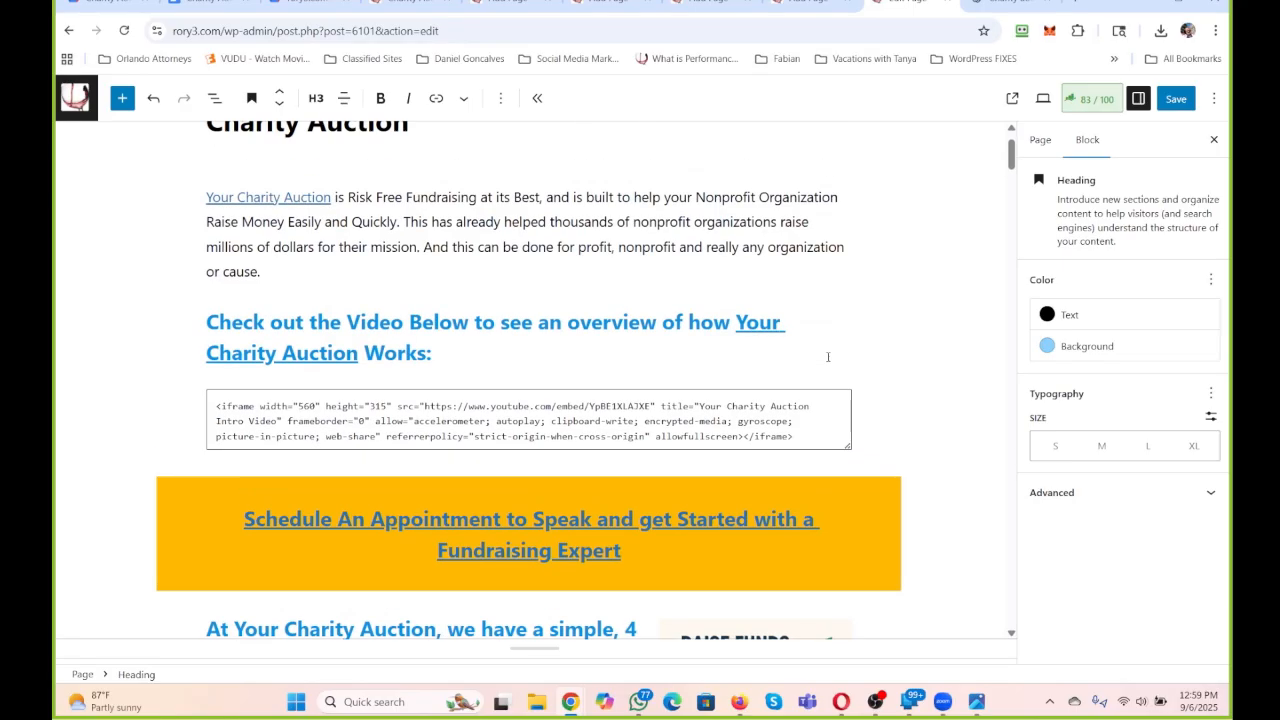
left_click(720, 572)
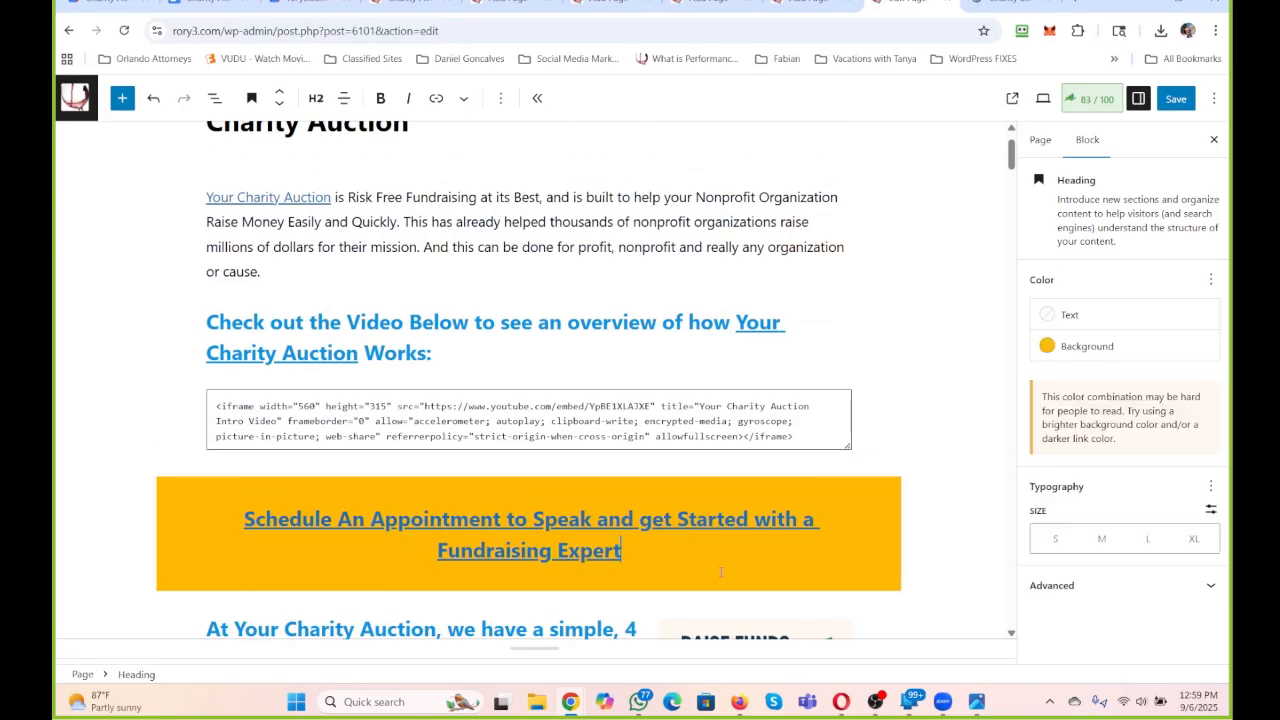
left_click(1108, 350)
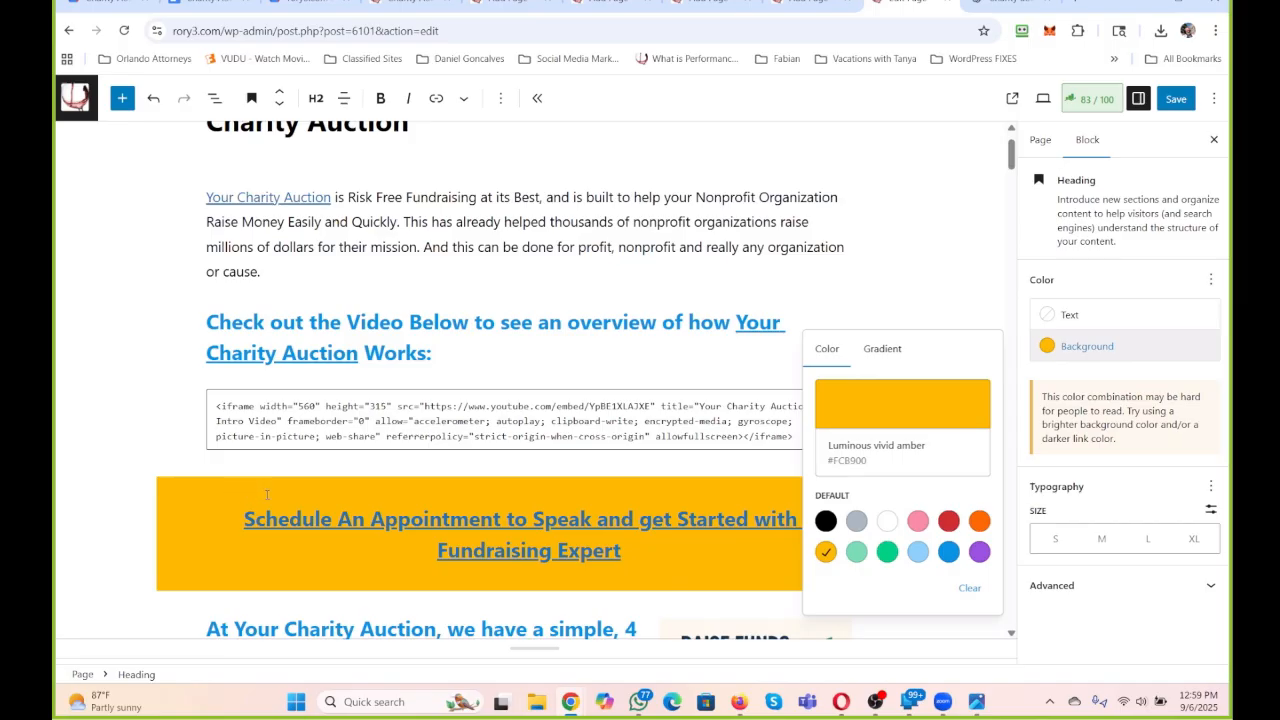
scroll(267, 494, "down", 3)
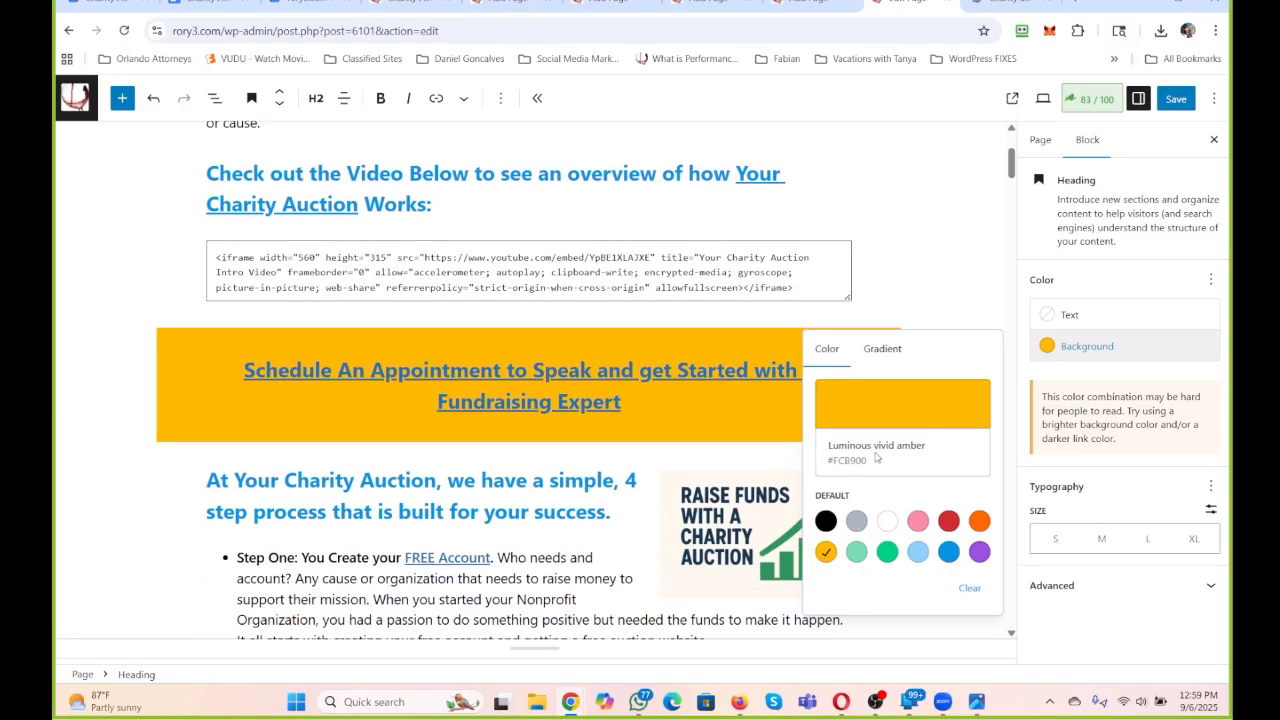
left_click(893, 424)
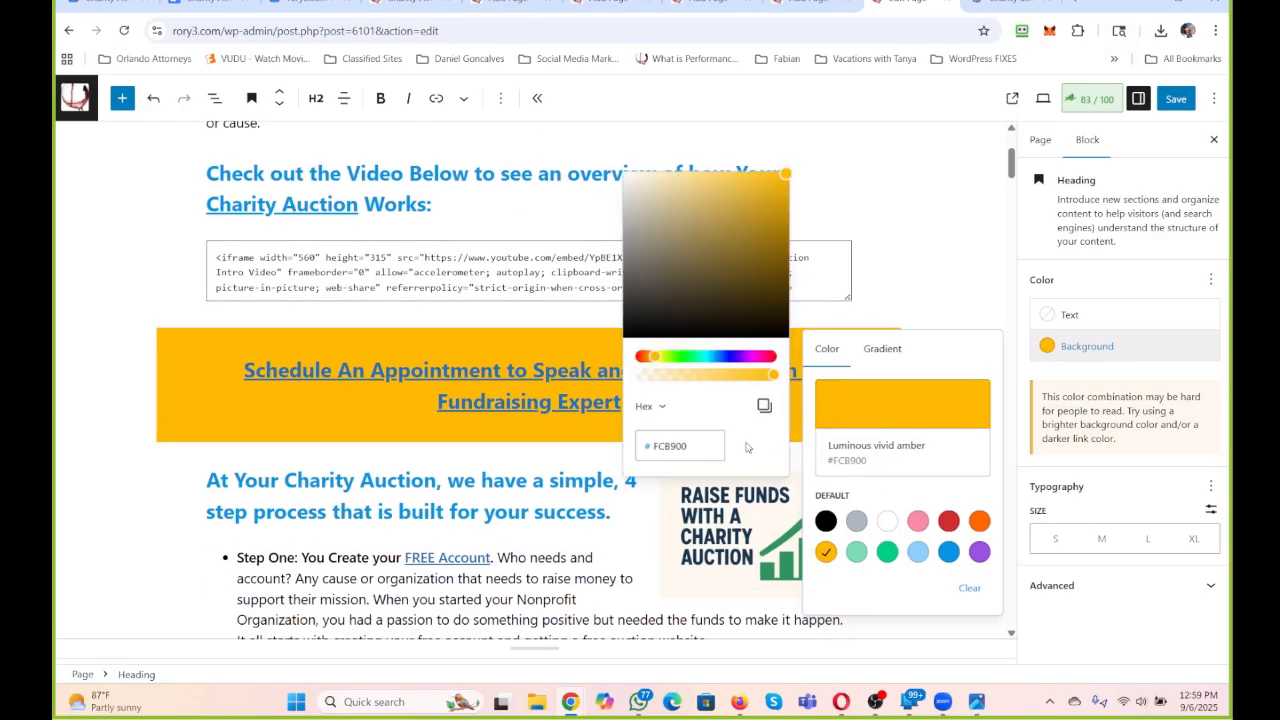
left_click(665, 358)
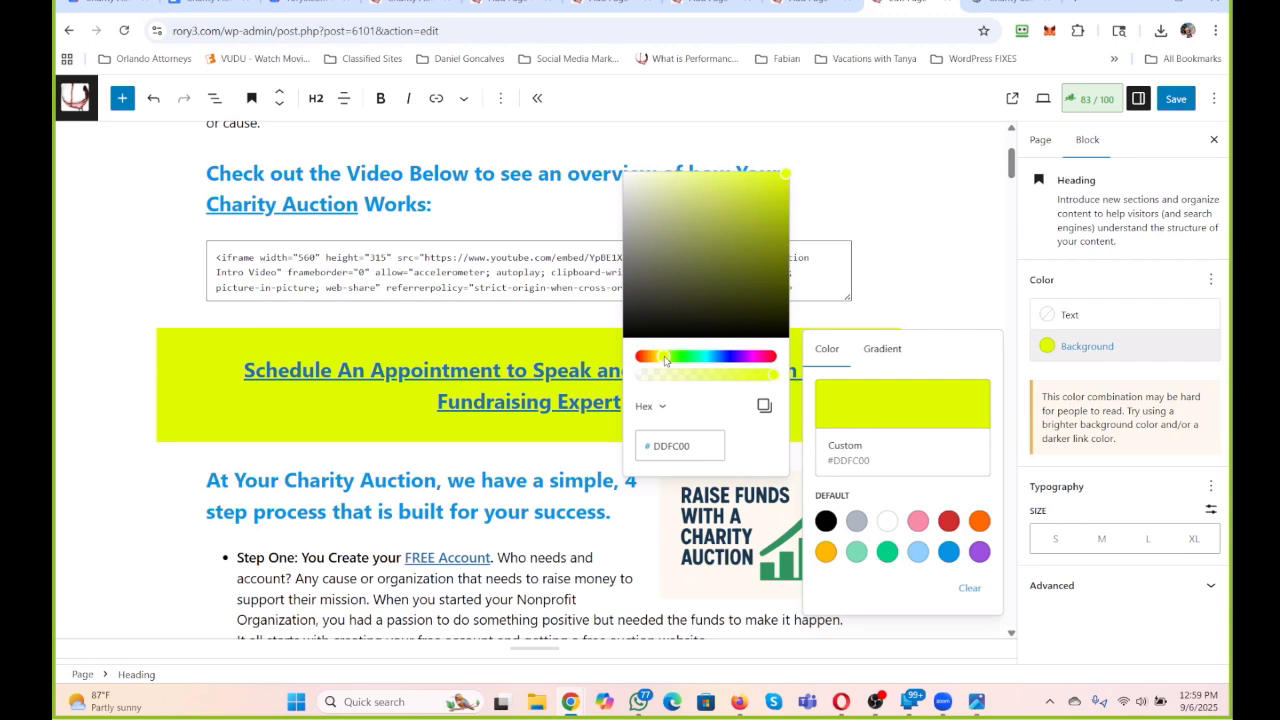
left_click_drag(665, 360, 659, 361)
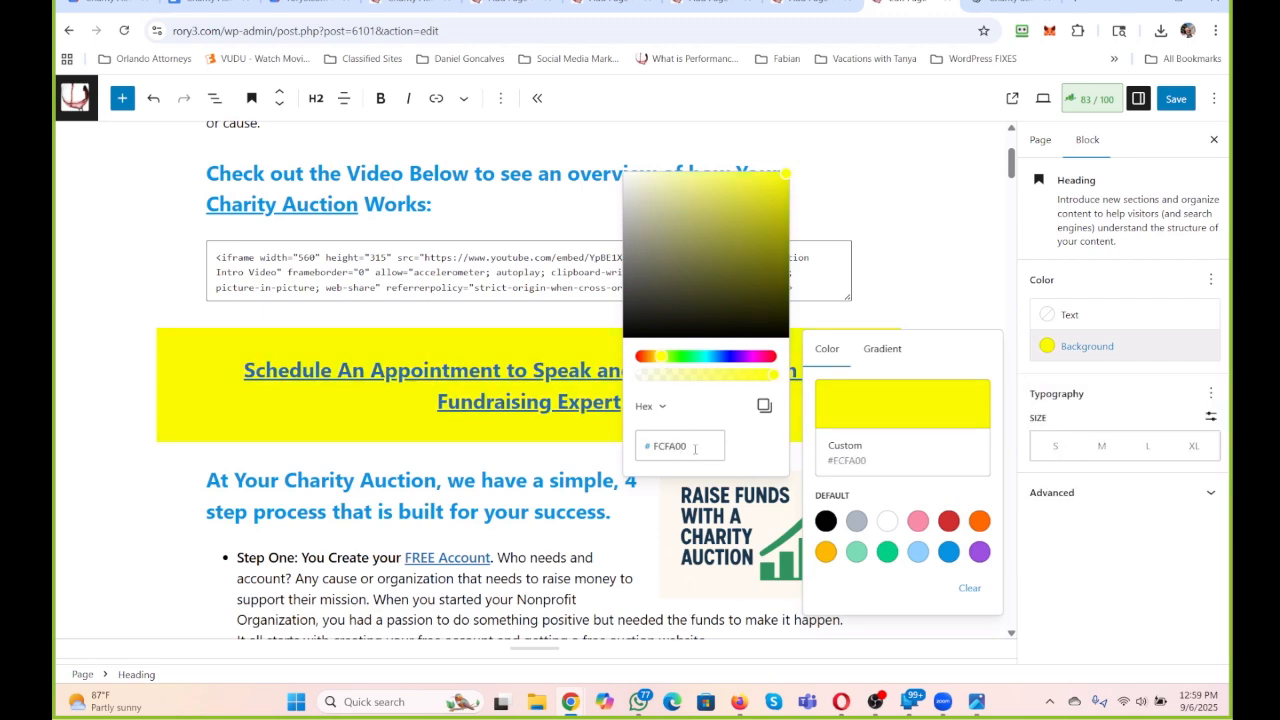
left_click_drag(694, 447, 627, 454)
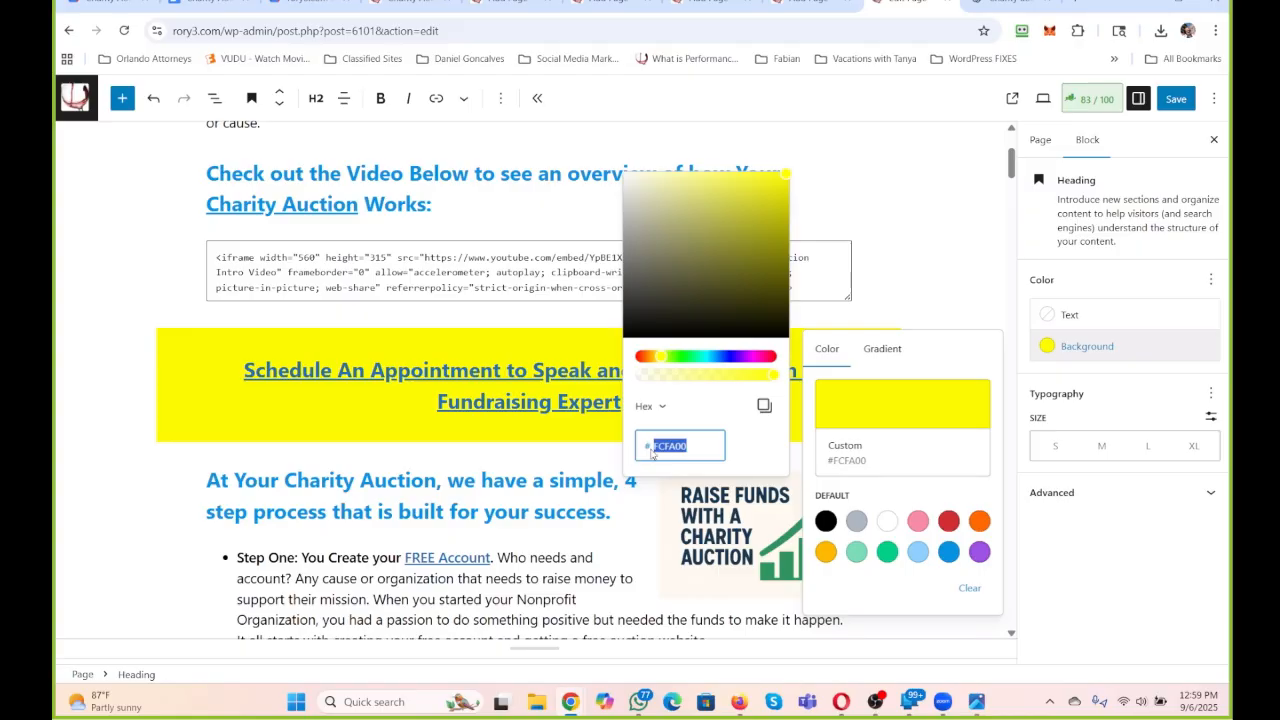
left_click(563, 455)
Replace the "Benefits to Running an Auction With Us" heading with "This is a Proven System and Comes With Everything!".
scroll(501, 409, "up", 2)
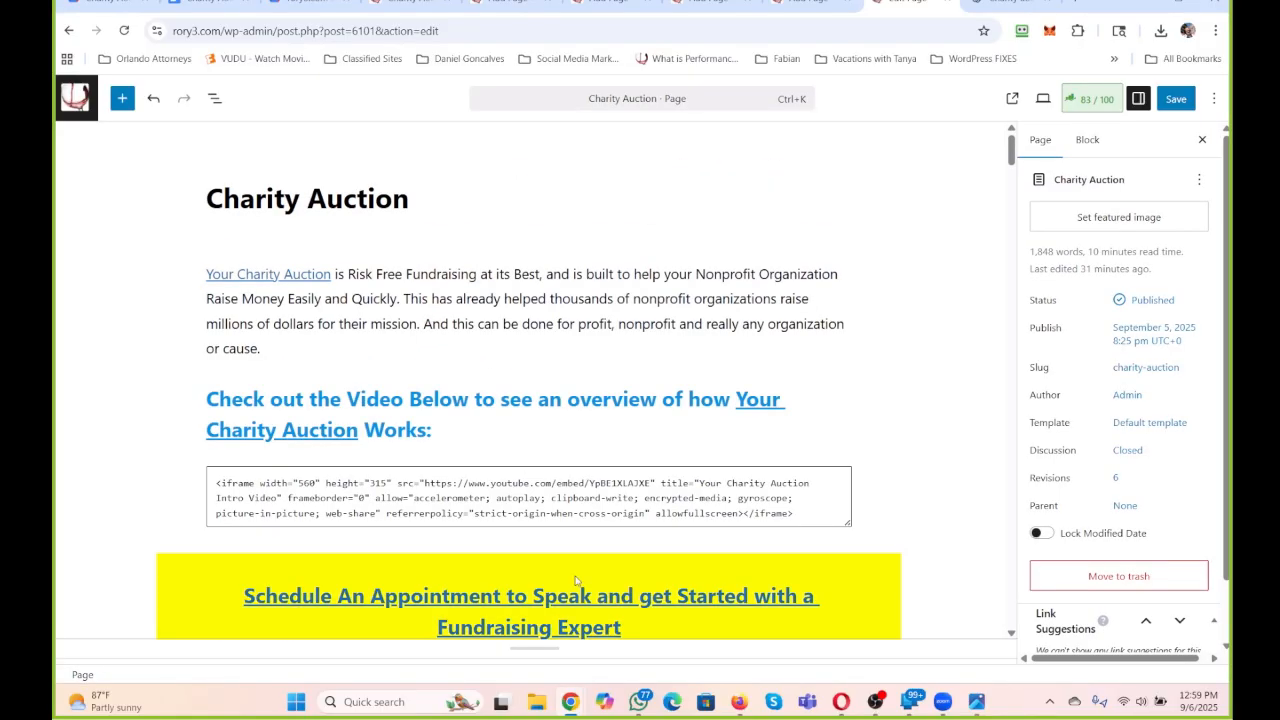
scroll(501, 409, "down", 7)
scroll(500, 409, "down", 6)
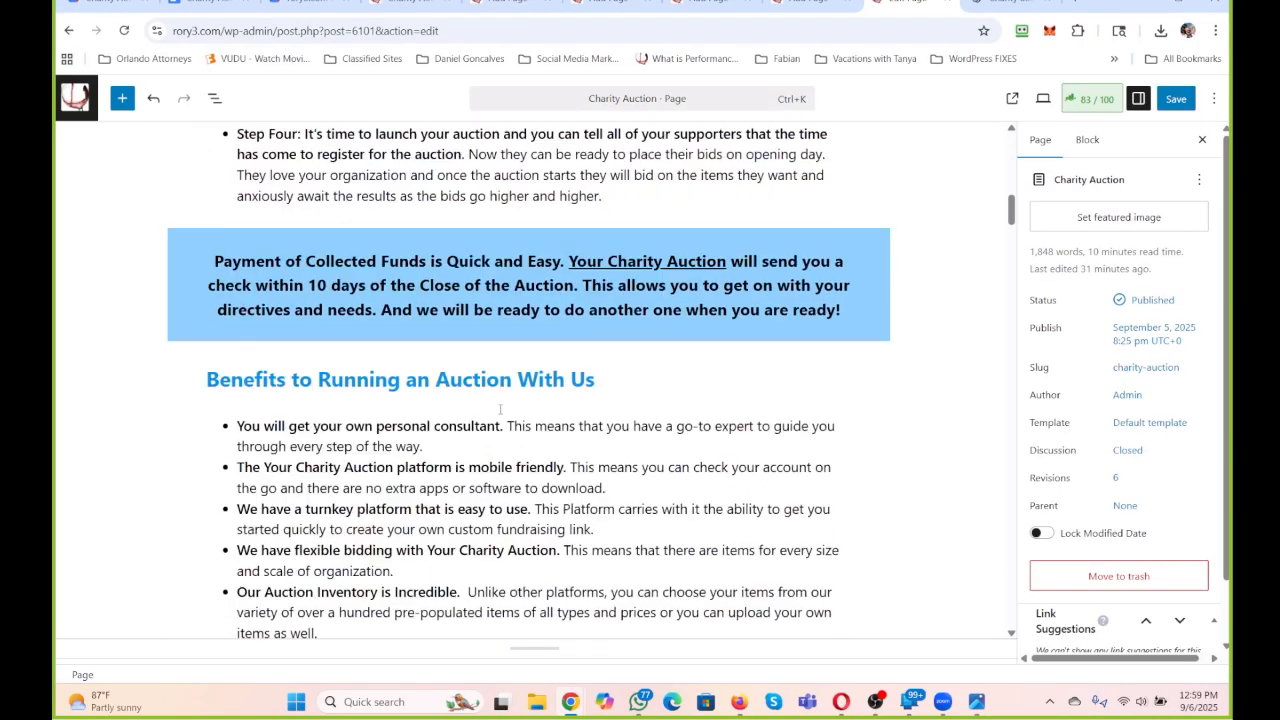
scroll(463, 283, "down", 2)
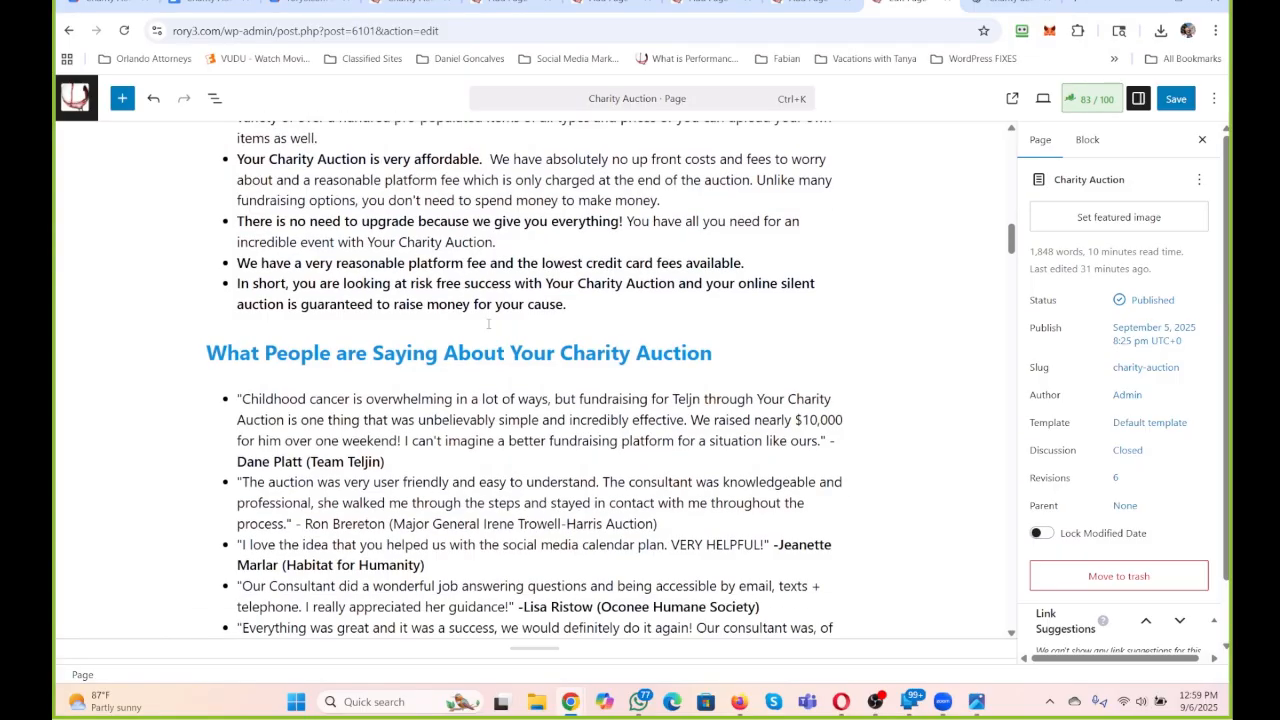
scroll(328, 422, "up", 5)
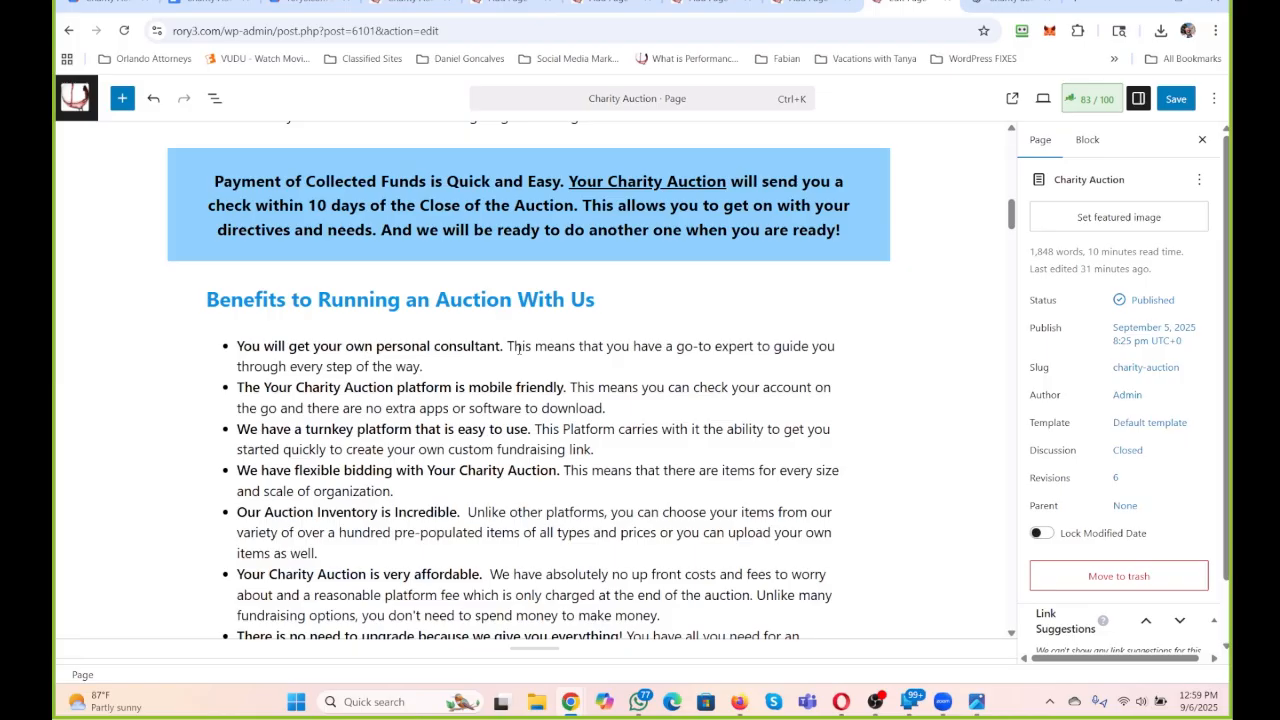
left_click(602, 297)
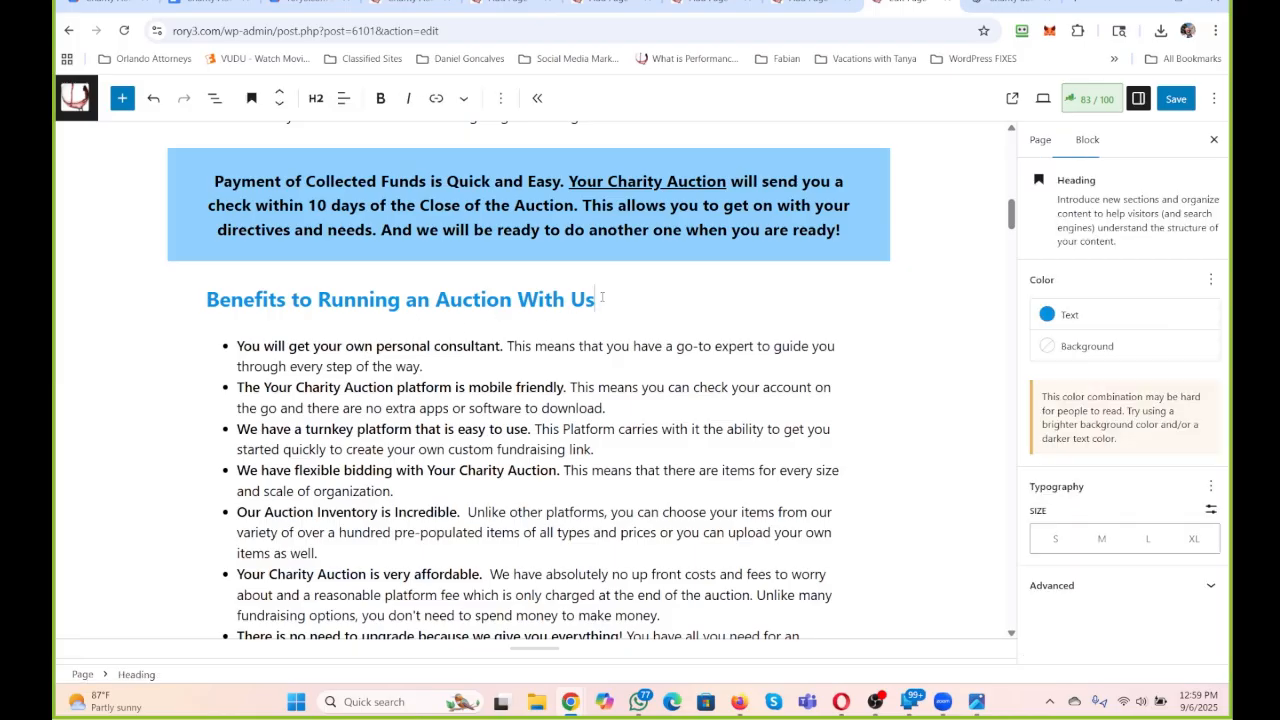
left_click_drag(602, 297, 156, 310)
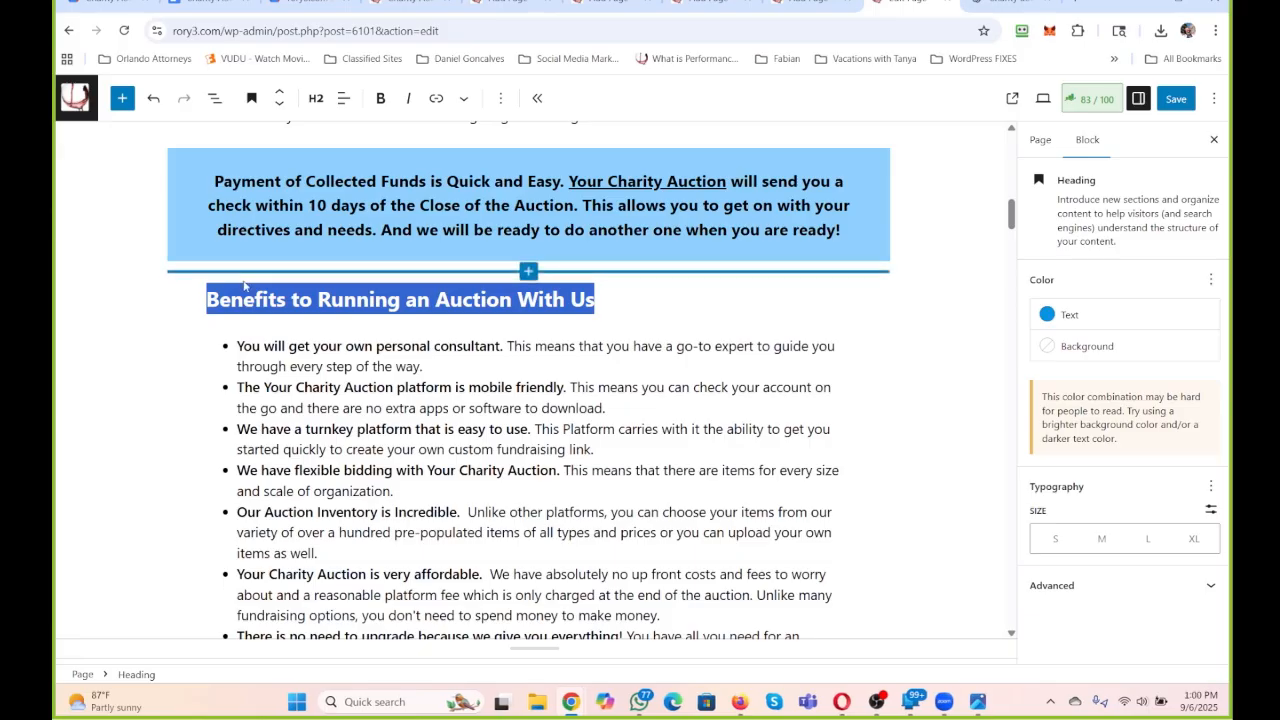
type("This is a")
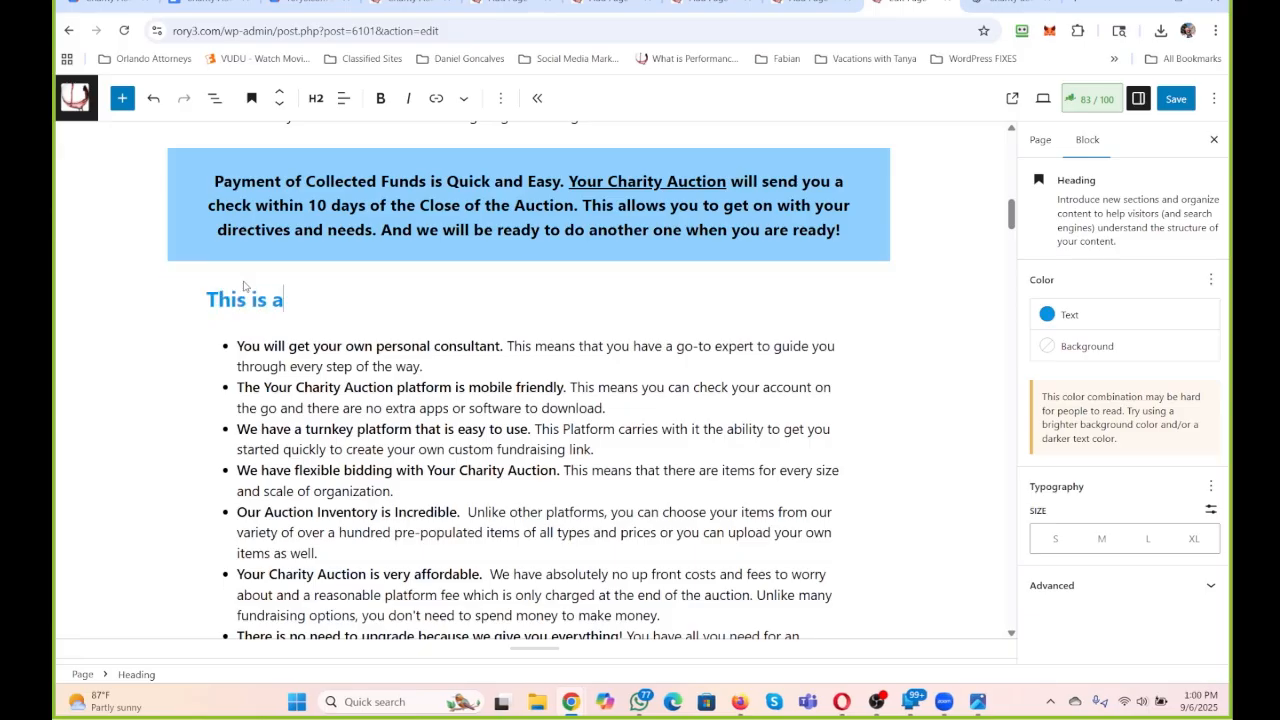
type(" Proven System and ")
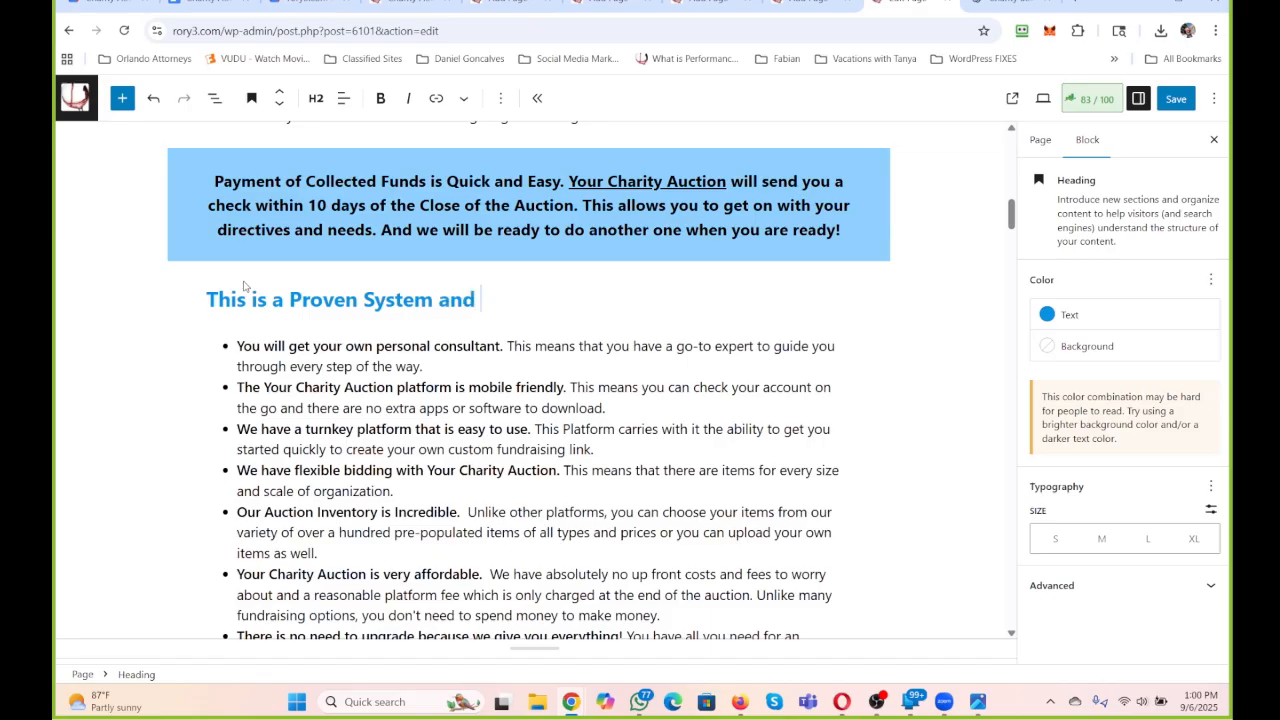
type("Comes With Eeryth")
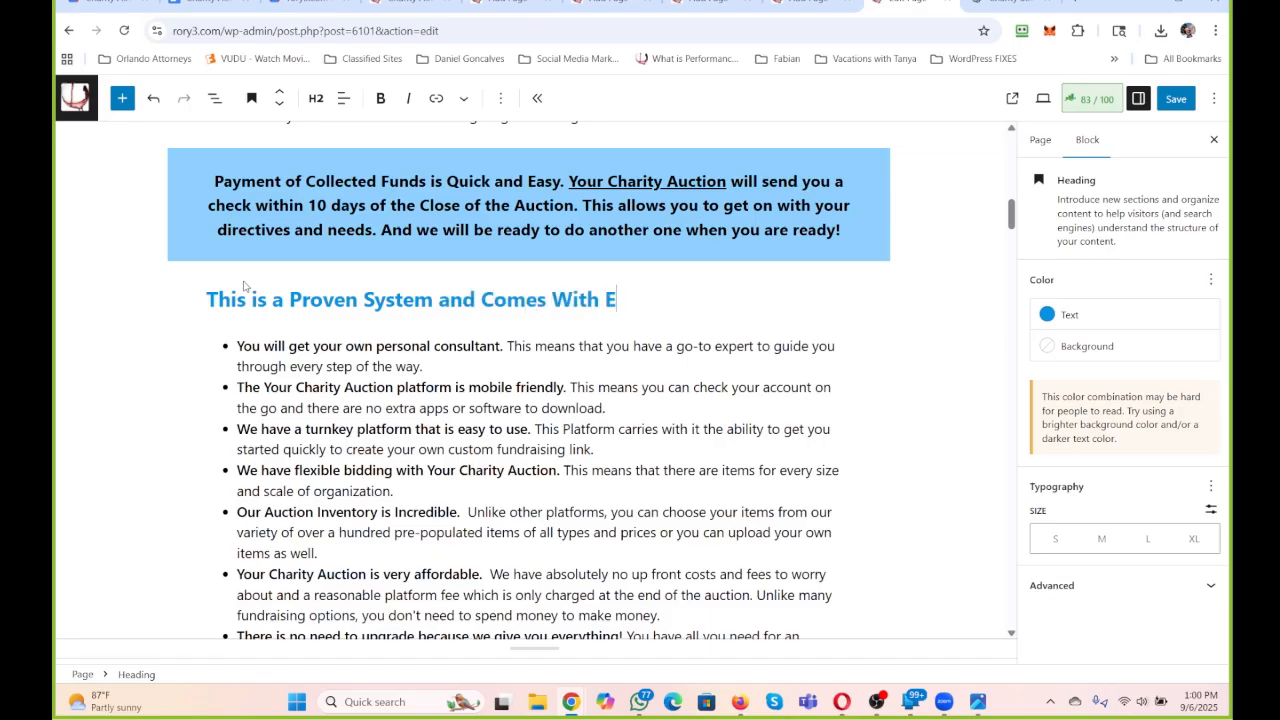
key("BackSpace")
key("BackSpace")
key("BackSpace")
key("BackSpace")
type("veryhitng")
key("BackSpace")
key("BackSpace")
key("BackSpace")
key("BackSpace")
key("BackSpace")
type("thing!")
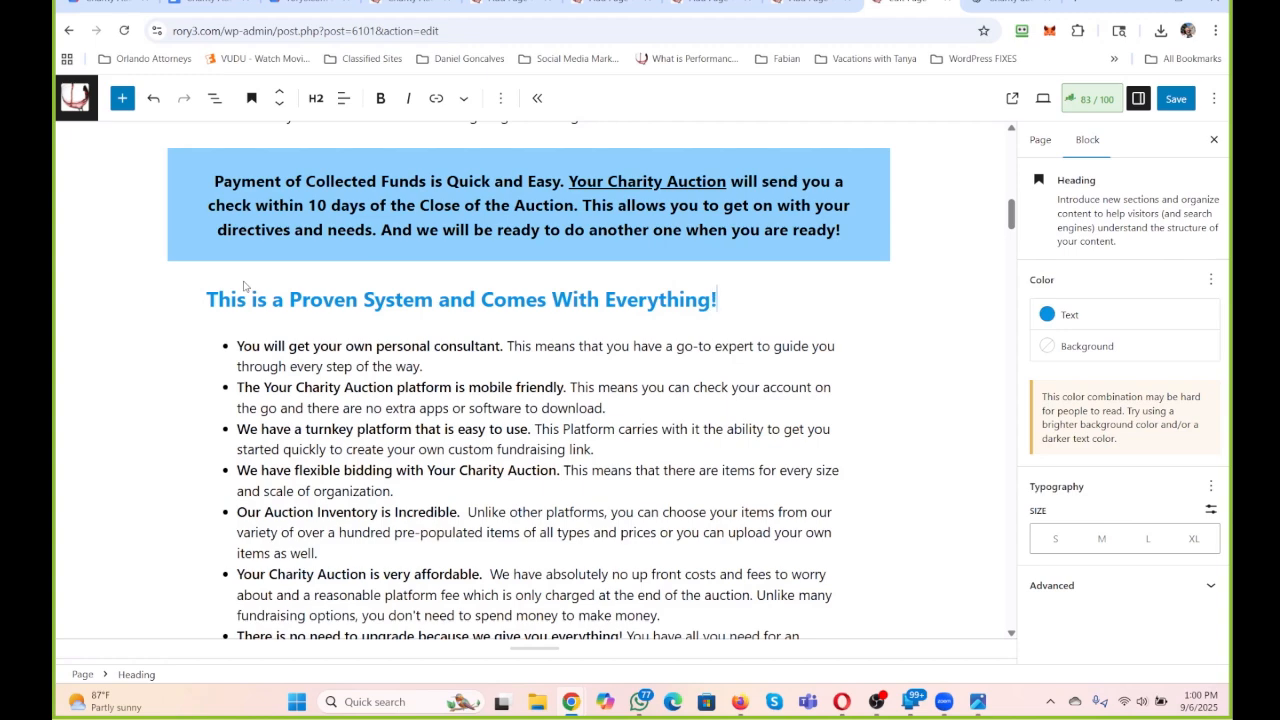
Review the page down to the testimonials section and open the Dreamstime stock photo site in a new browser tab.
scroll(250, 310, "down", 1)
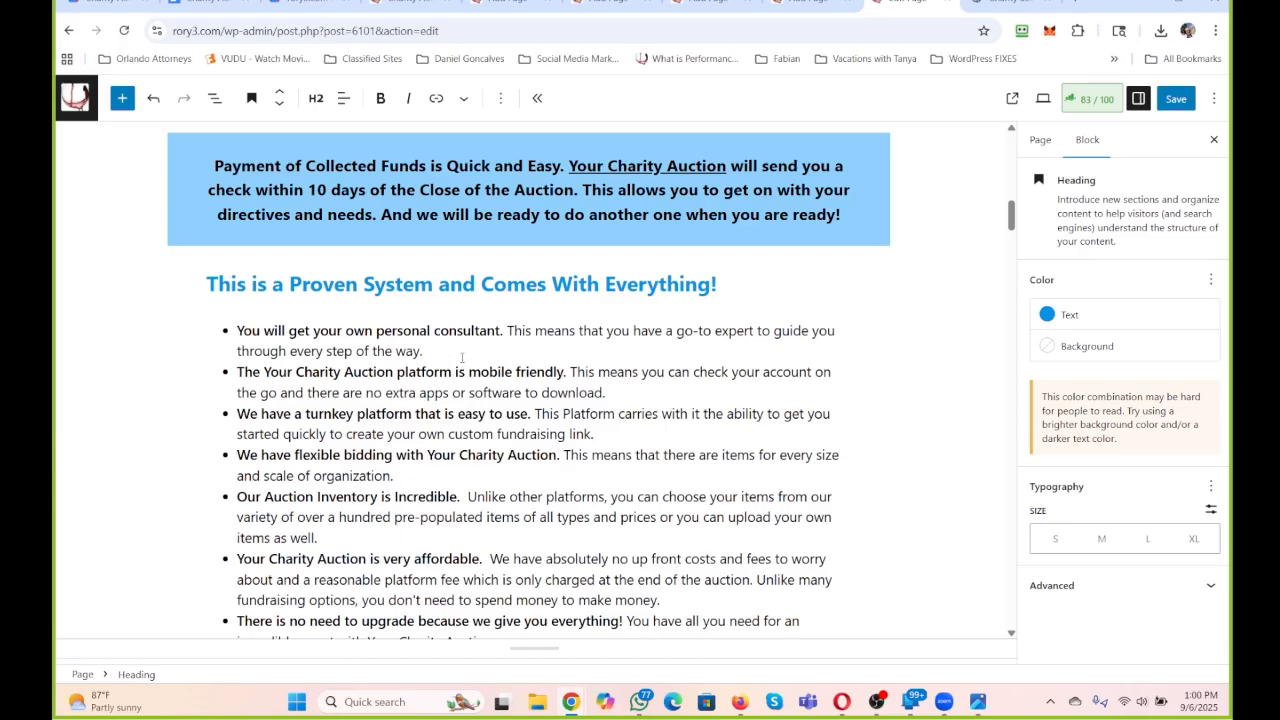
scroll(462, 357, "down", 3)
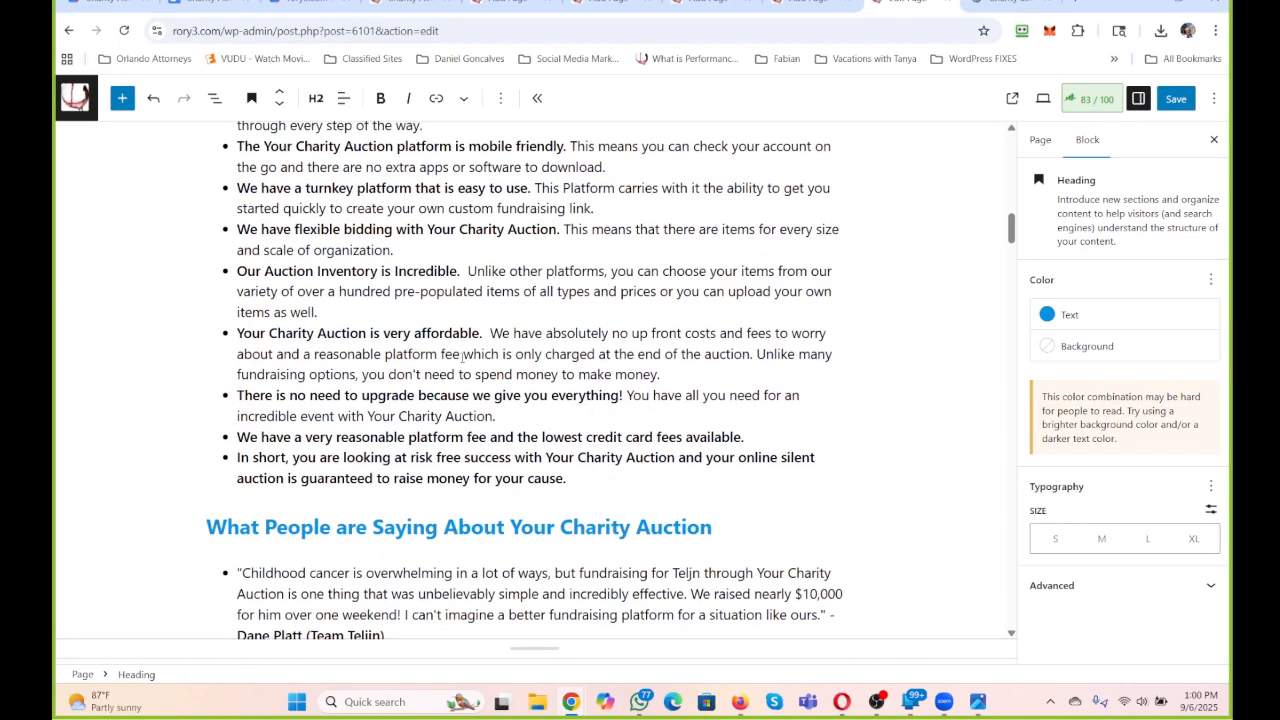
scroll(462, 357, "down", 3)
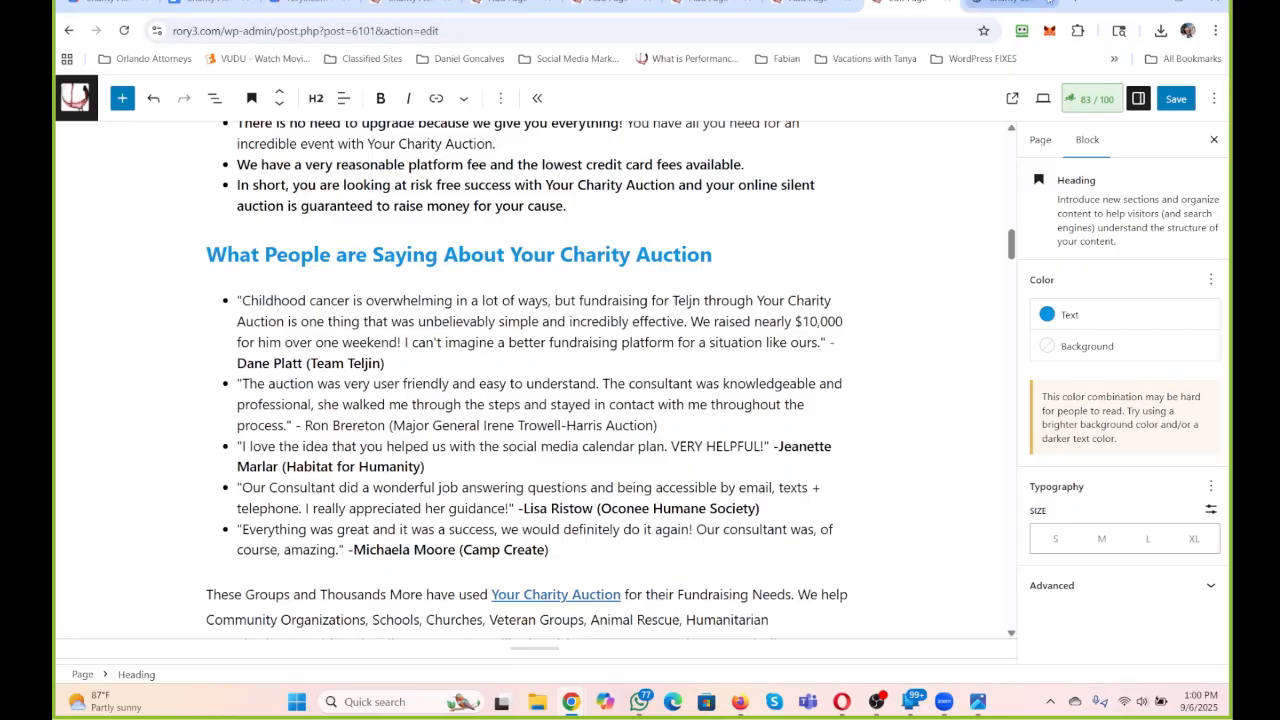
left_click(1076, 5)
type("dreamstime.com/photos-images/rooftop-shout.html")
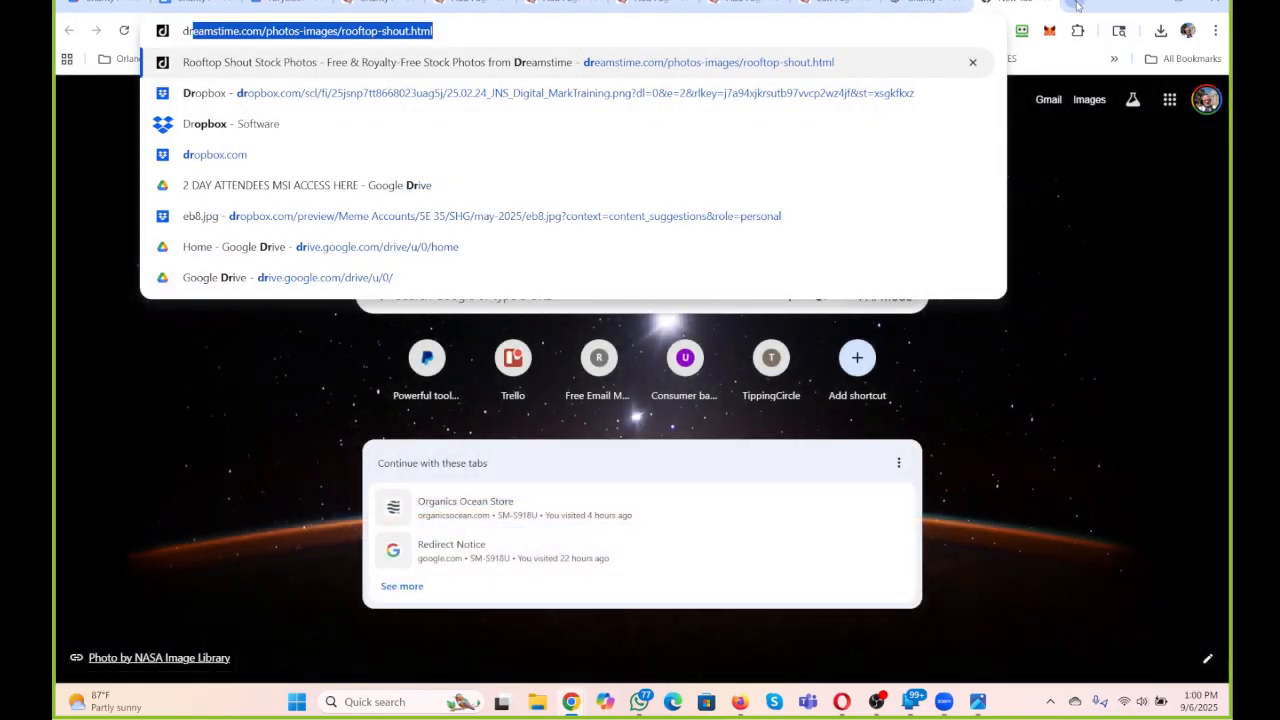
key("Return")
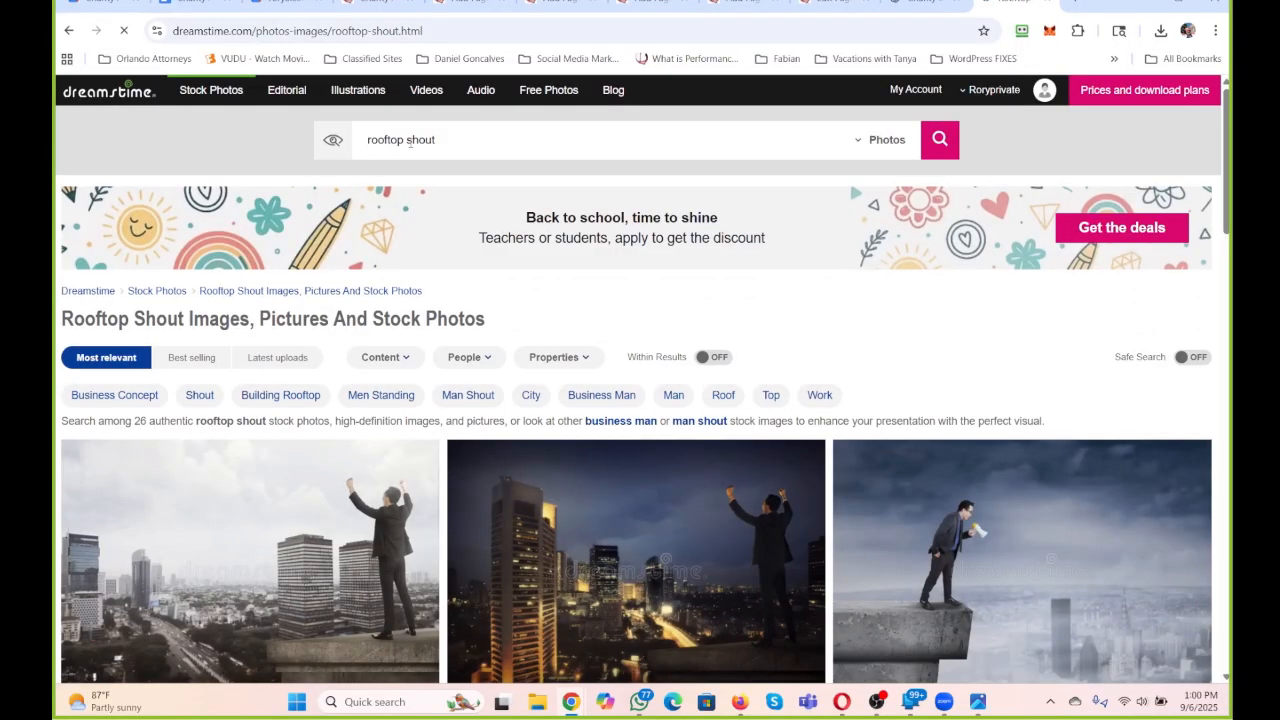
Search the Dreamstime stock photos for "testimonials".
triple_click(401, 140)
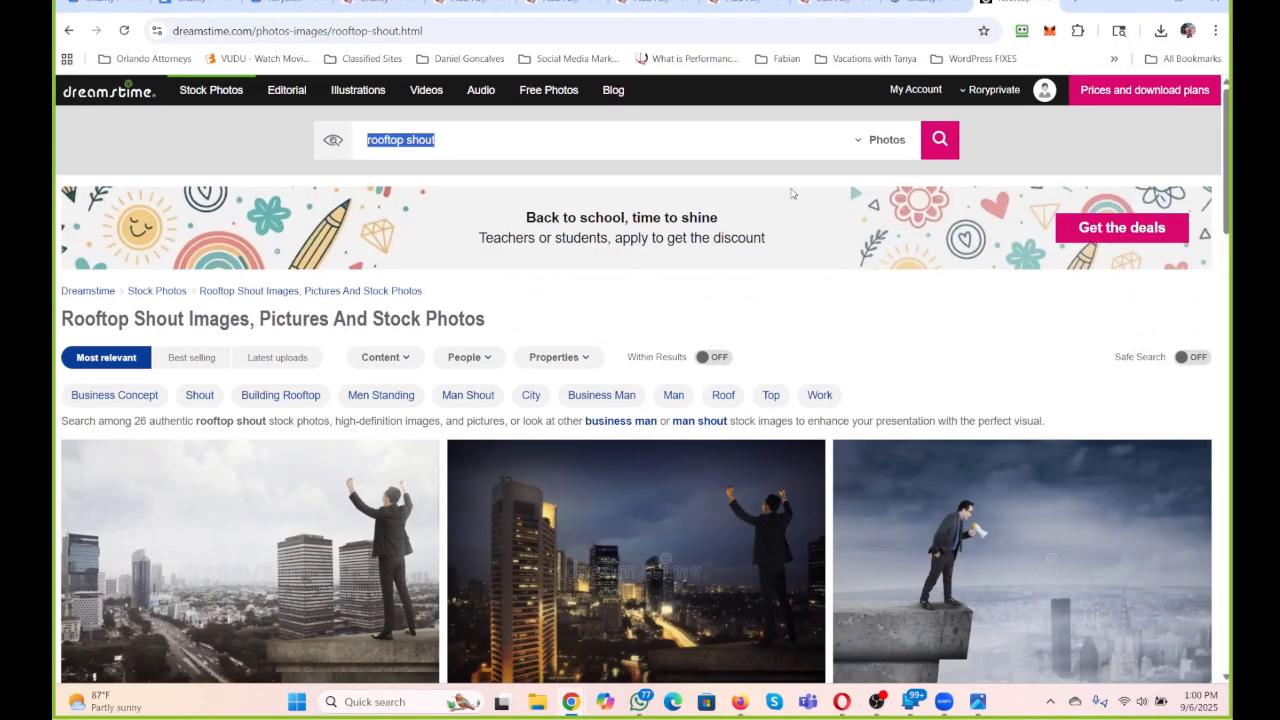
type("testimo")
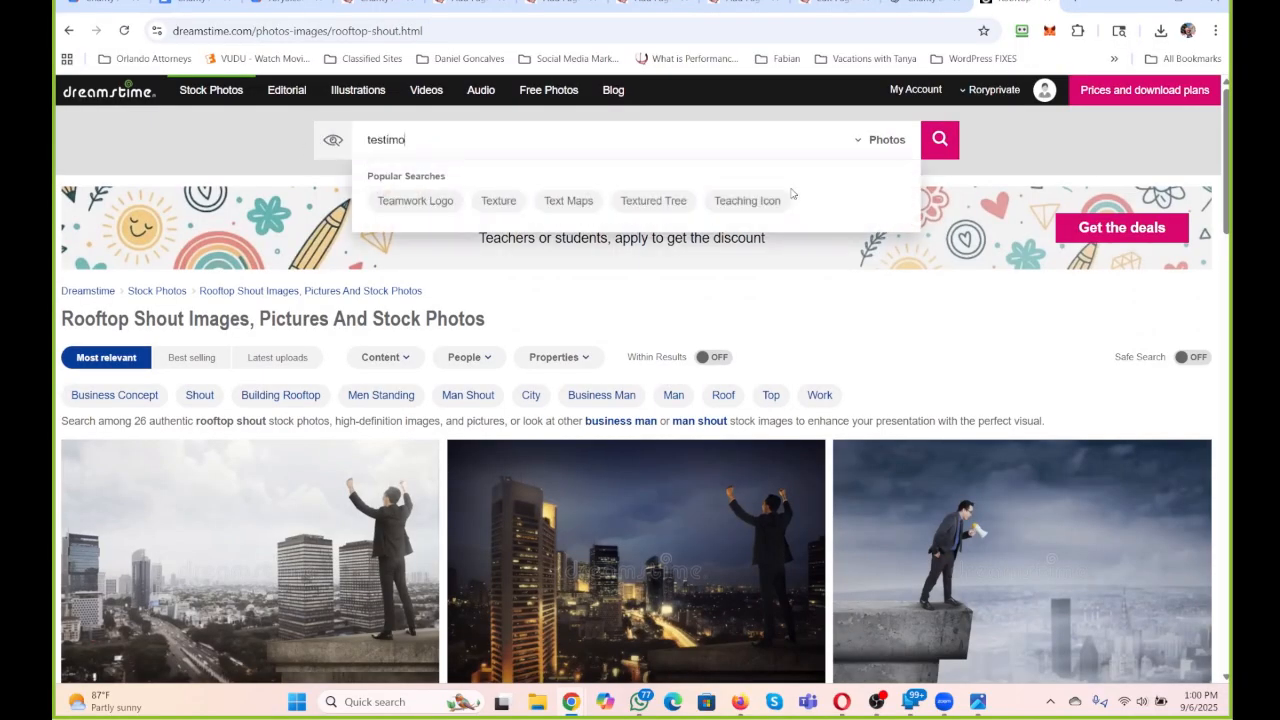
type("nials")
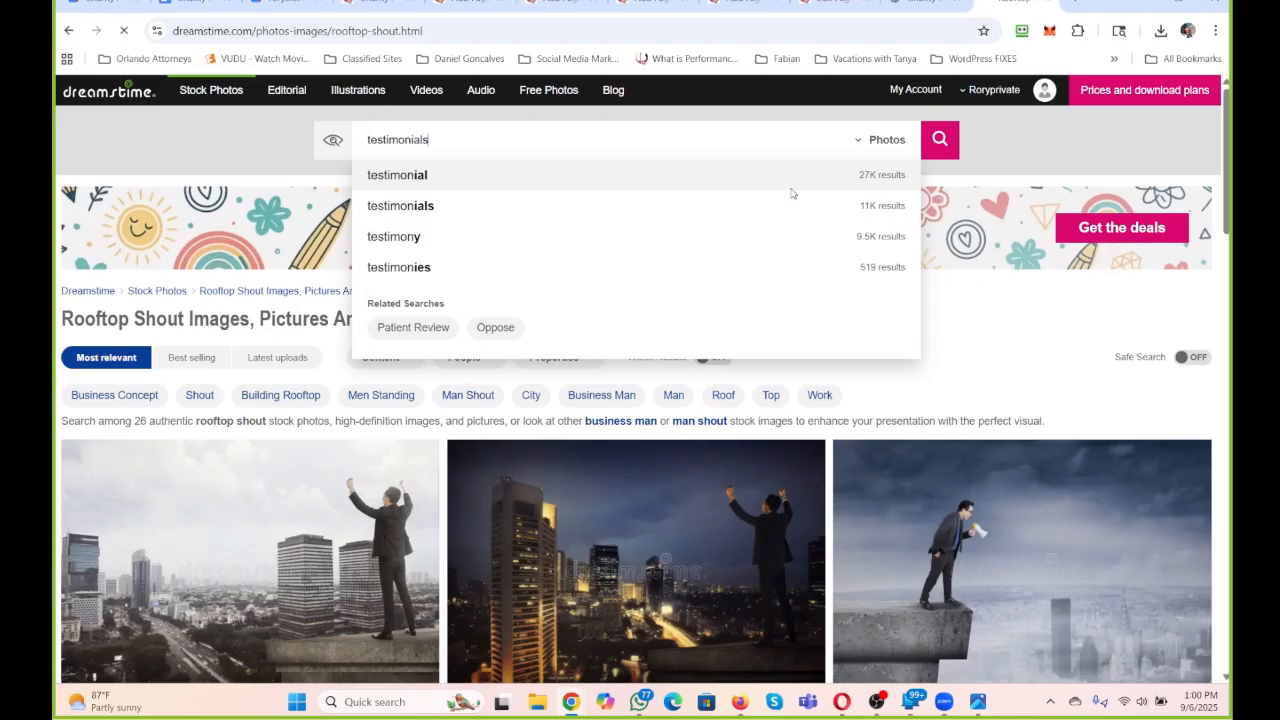
key("Return")
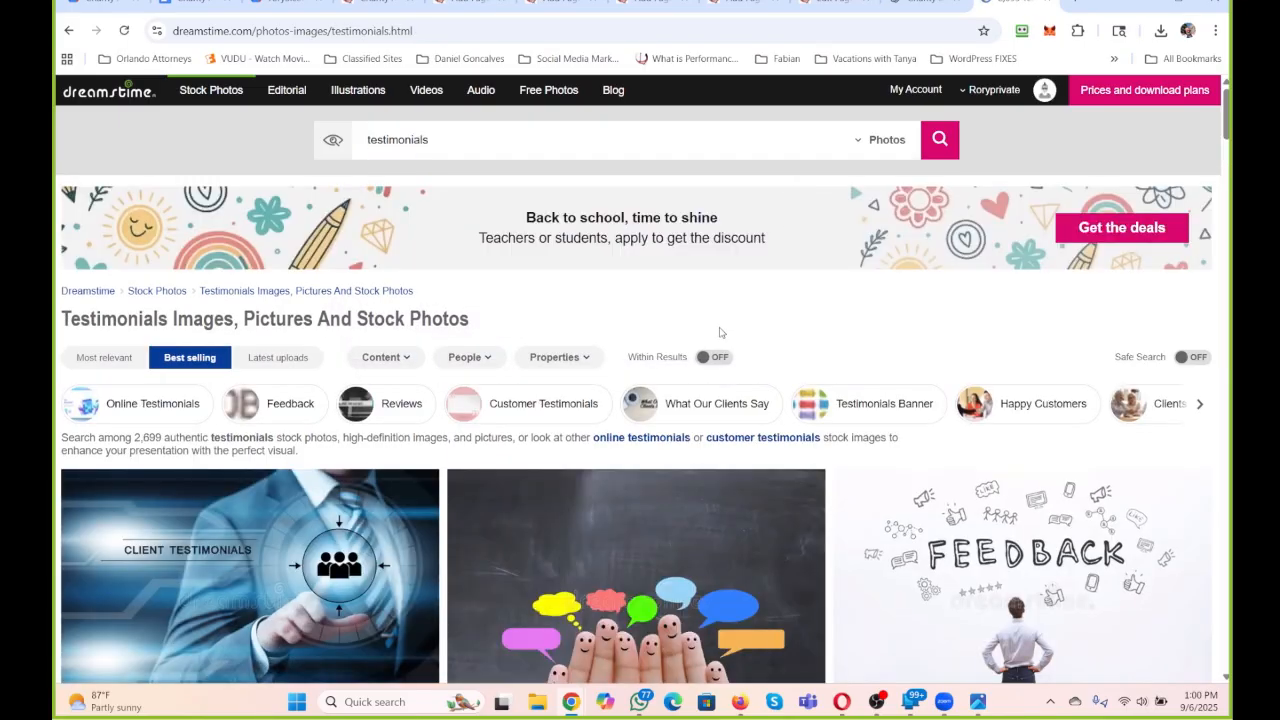
Browse the first page of testimonials photos for an image suited to the "What People are Saying" section.
scroll(720, 335, "down", 3)
scroll(719, 337, "down", 1)
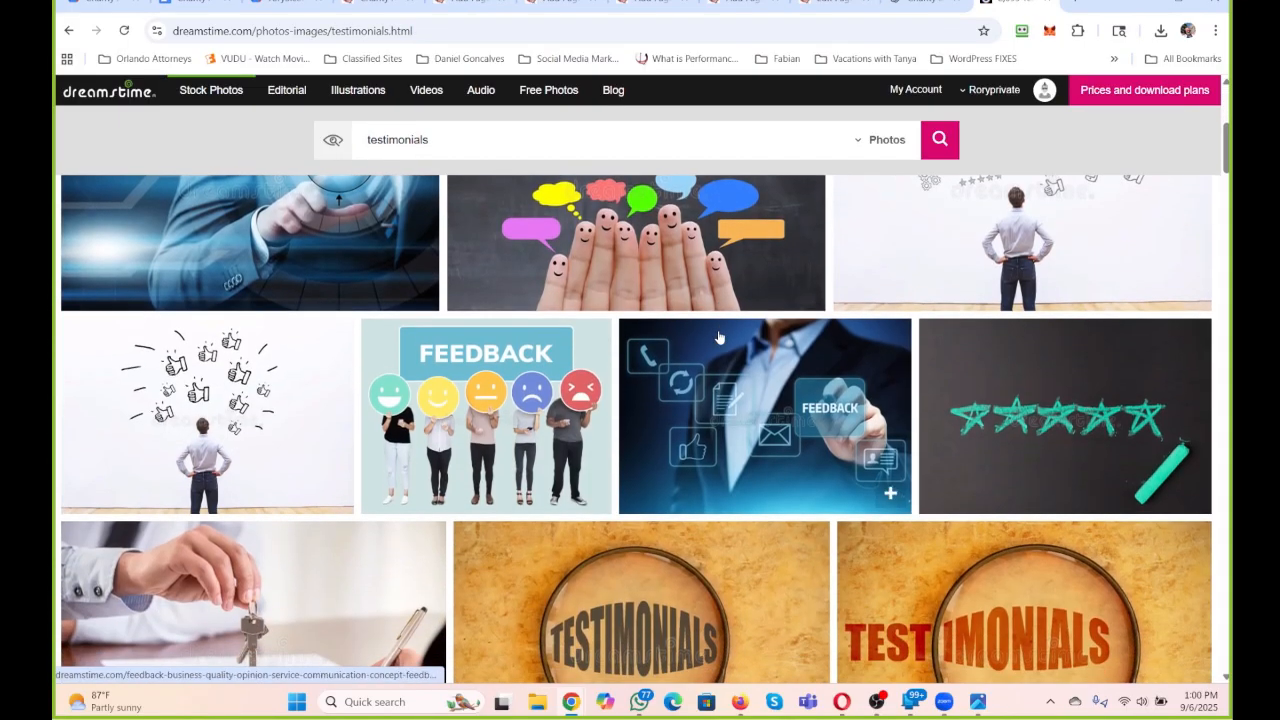
scroll(719, 337, "down", 2)
scroll(718, 338, "down", 1)
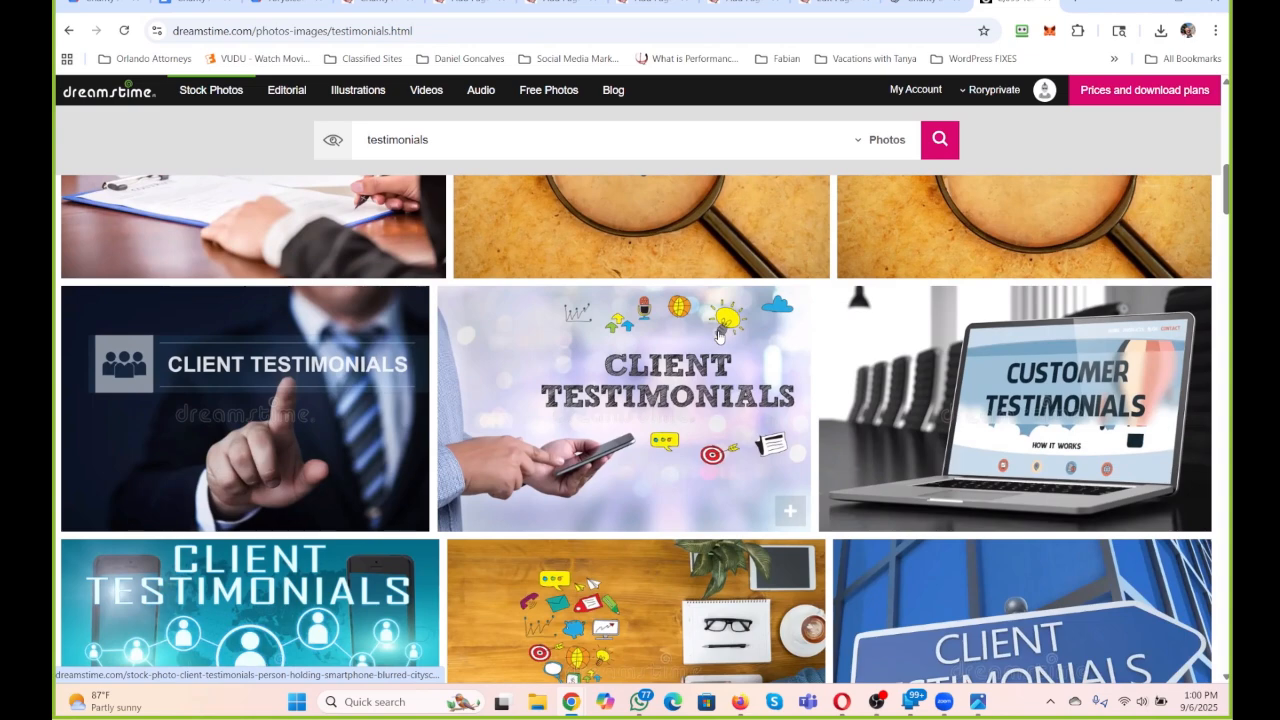
scroll(718, 336, "down", 3)
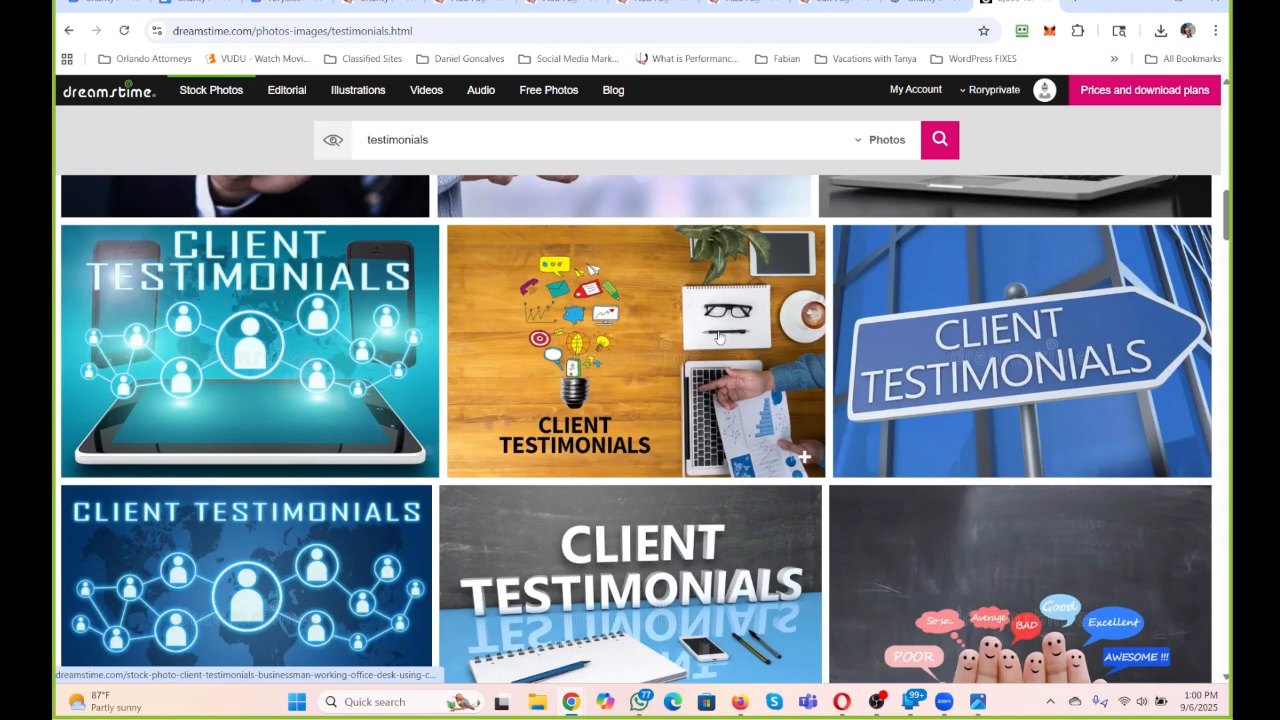
scroll(718, 338, "down", 3)
scroll(718, 338, "down", 3)
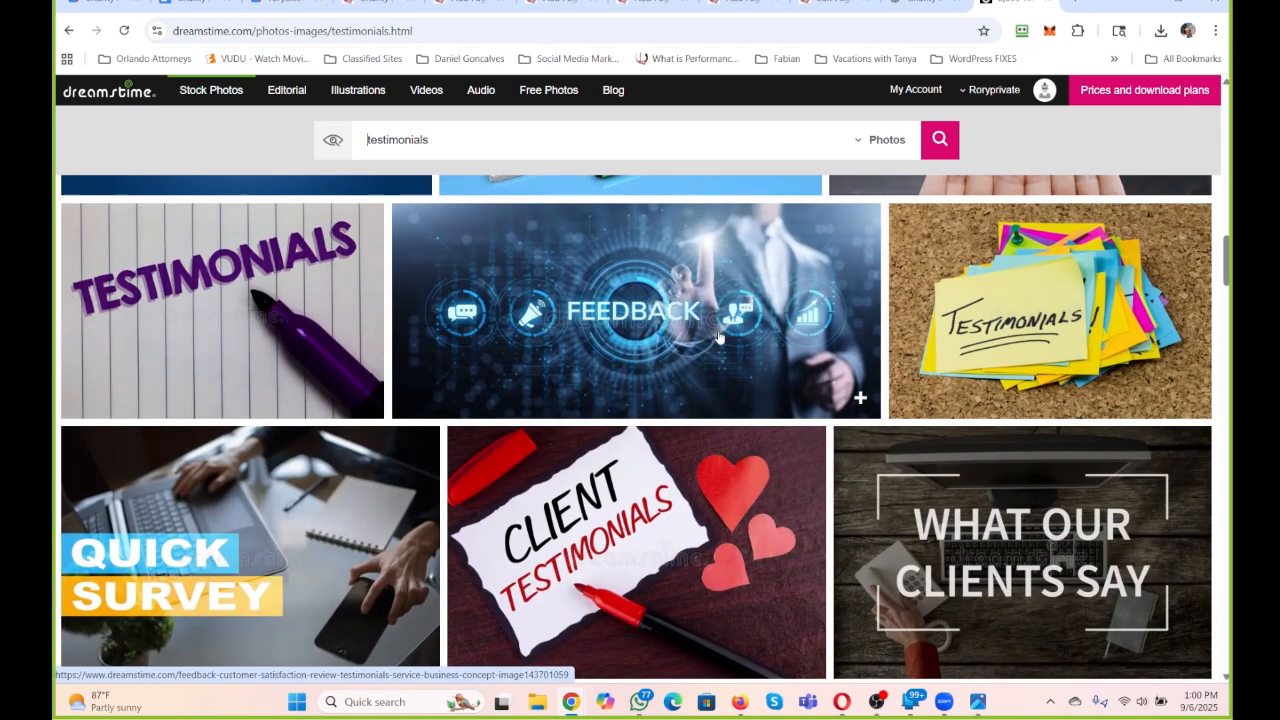
scroll(718, 338, "down", 3)
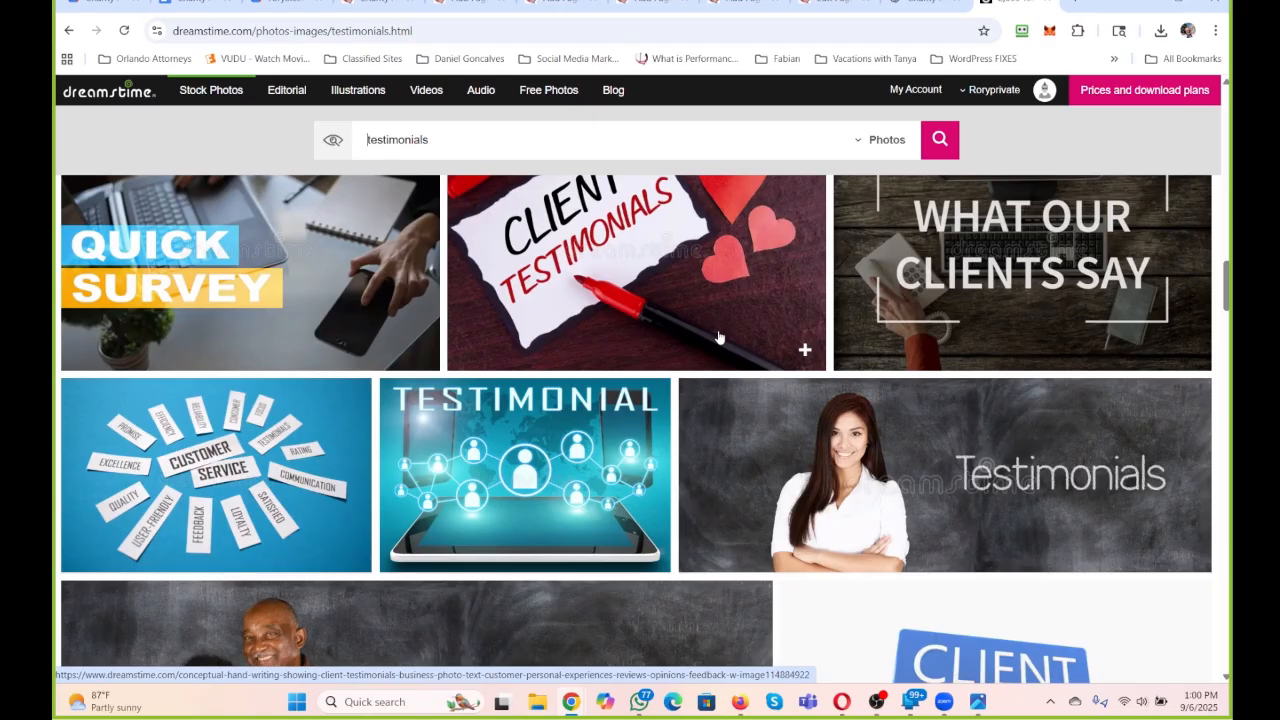
scroll(718, 338, "down", 3)
scroll(718, 338, "down", 4)
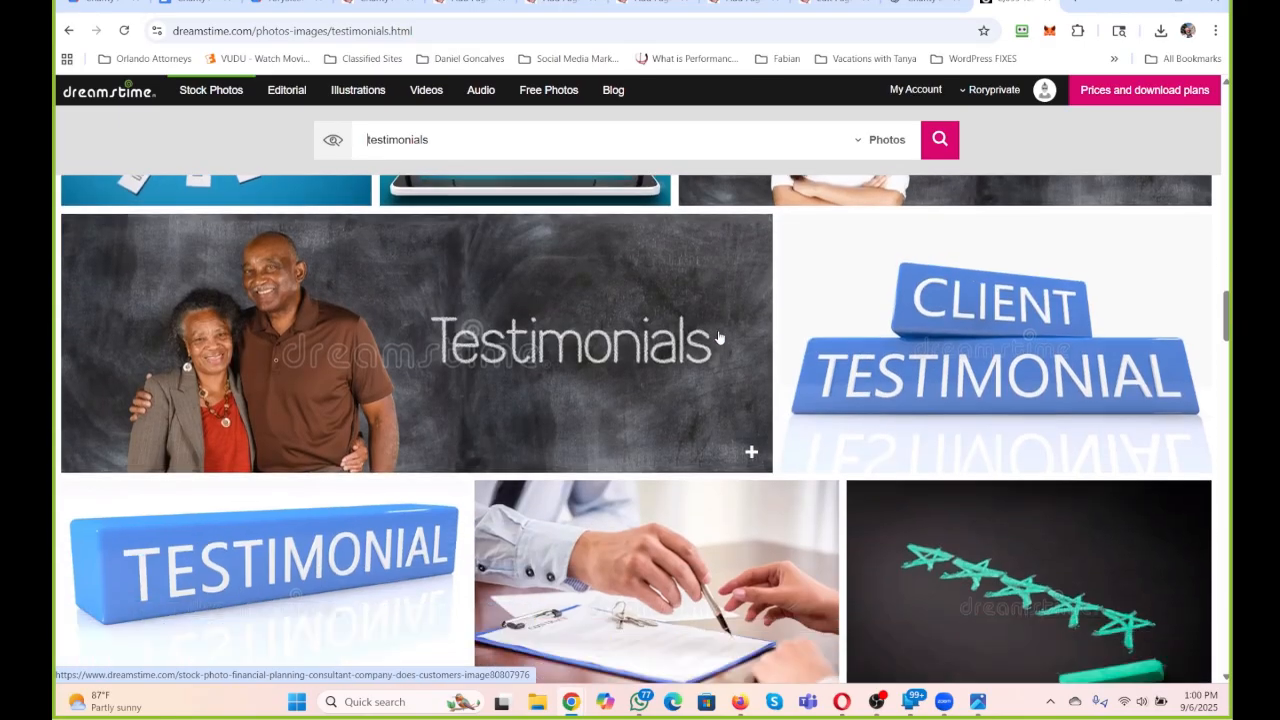
scroll(718, 338, "down", 3)
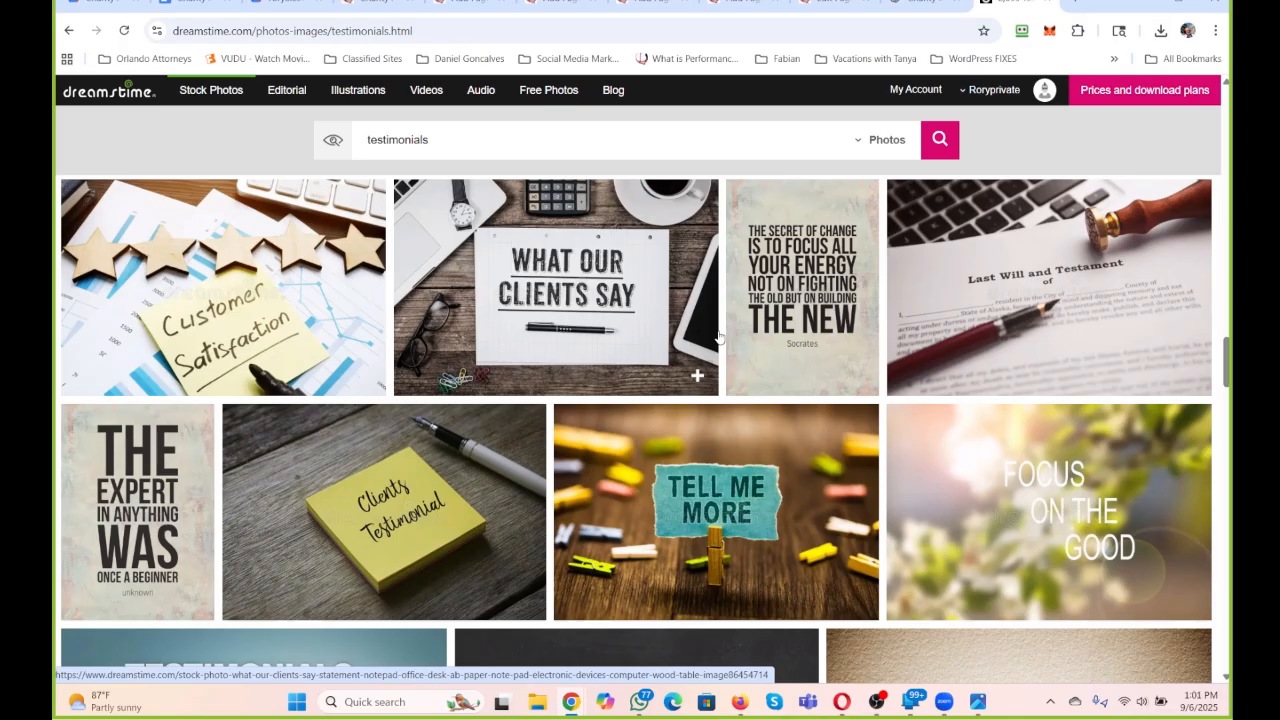
scroll(718, 338, "down", 6)
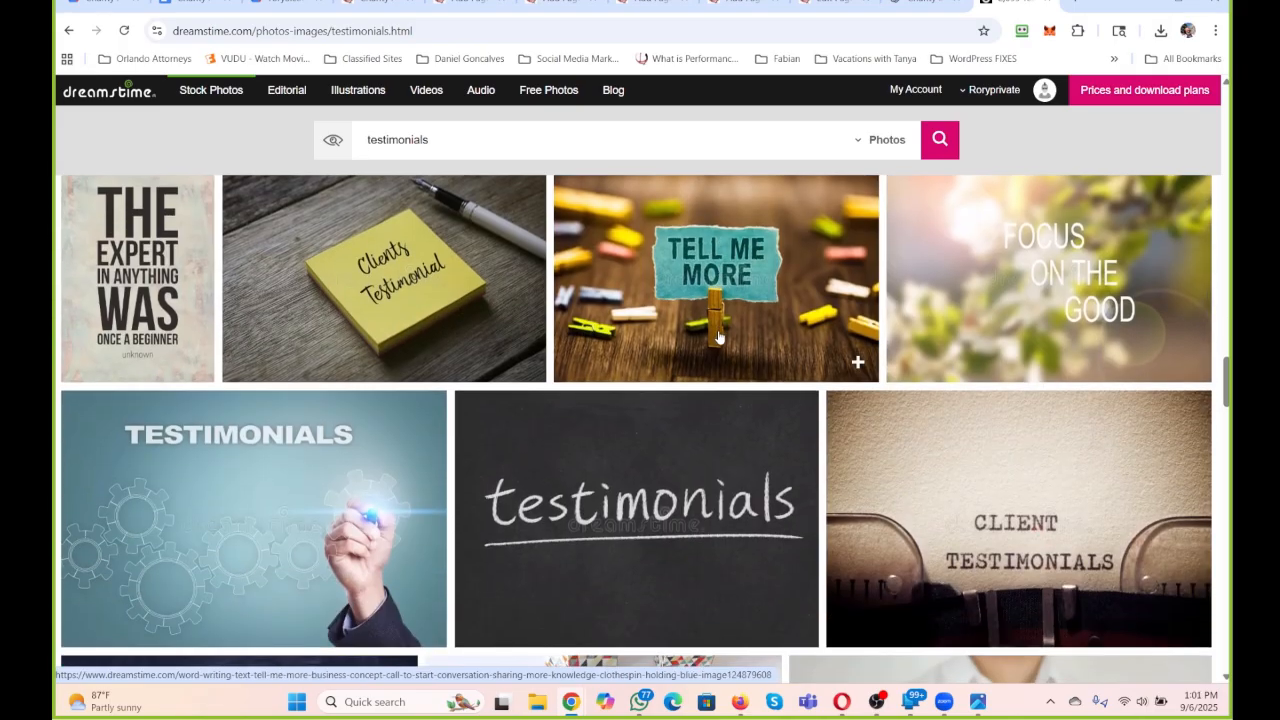
scroll(718, 338, "down", 1)
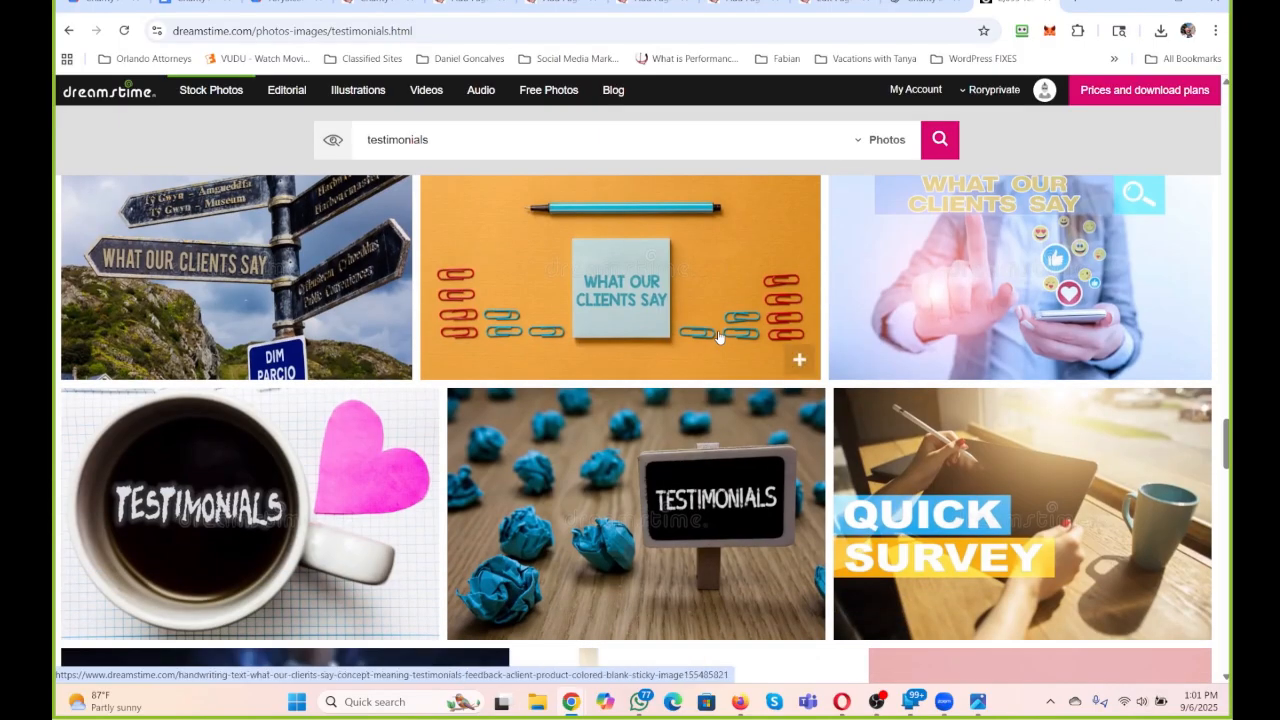
scroll(718, 338, "down", 12)
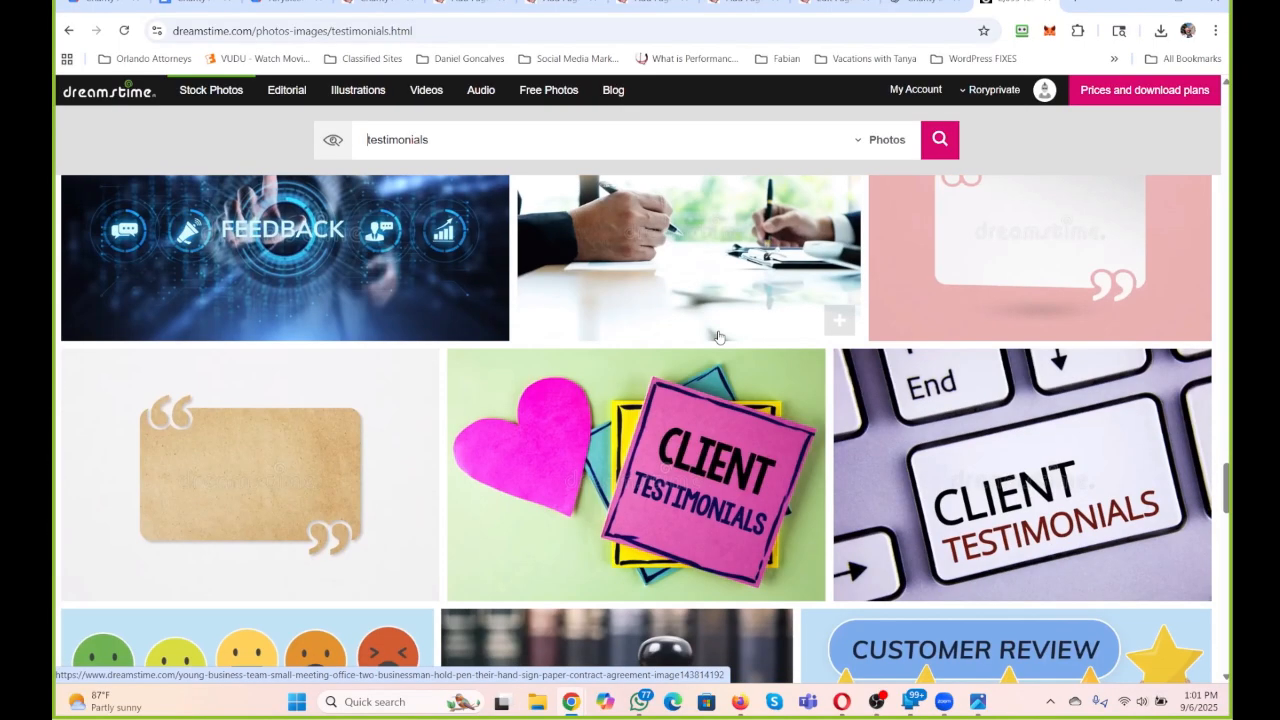
scroll(718, 338, "down", 4)
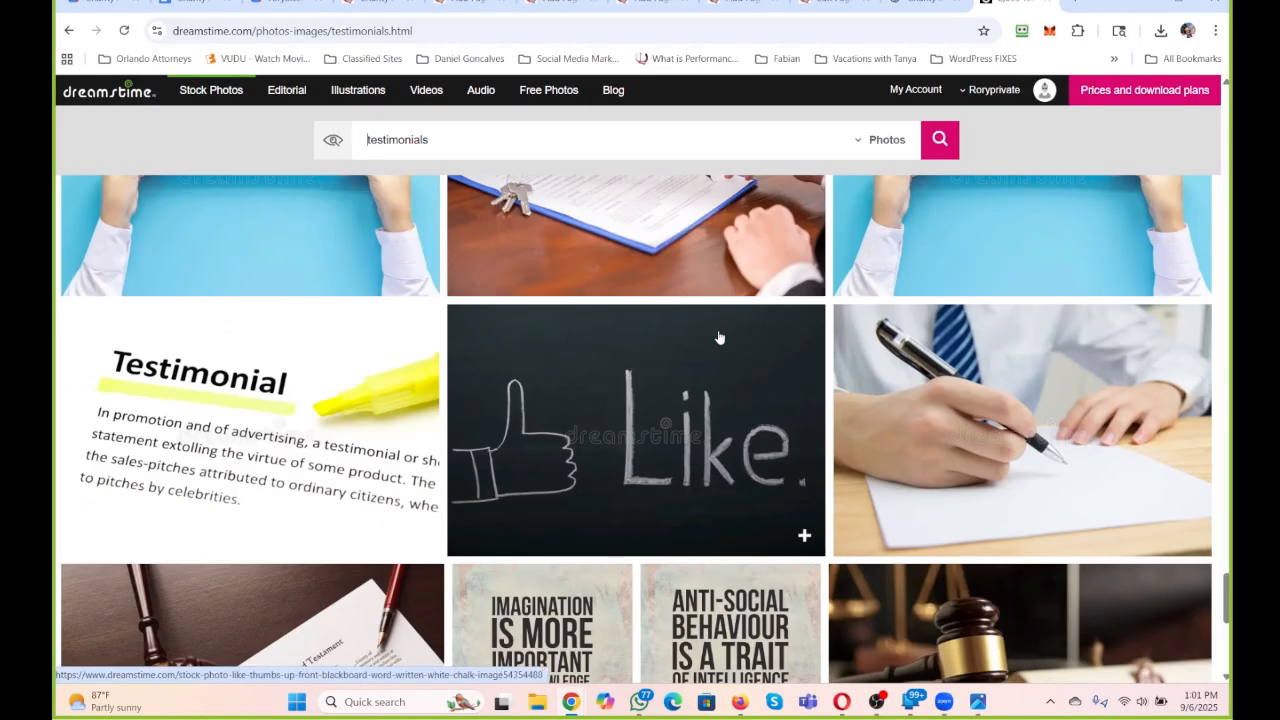
scroll(718, 338, "down", 2)
scroll(718, 341, "down", 3)
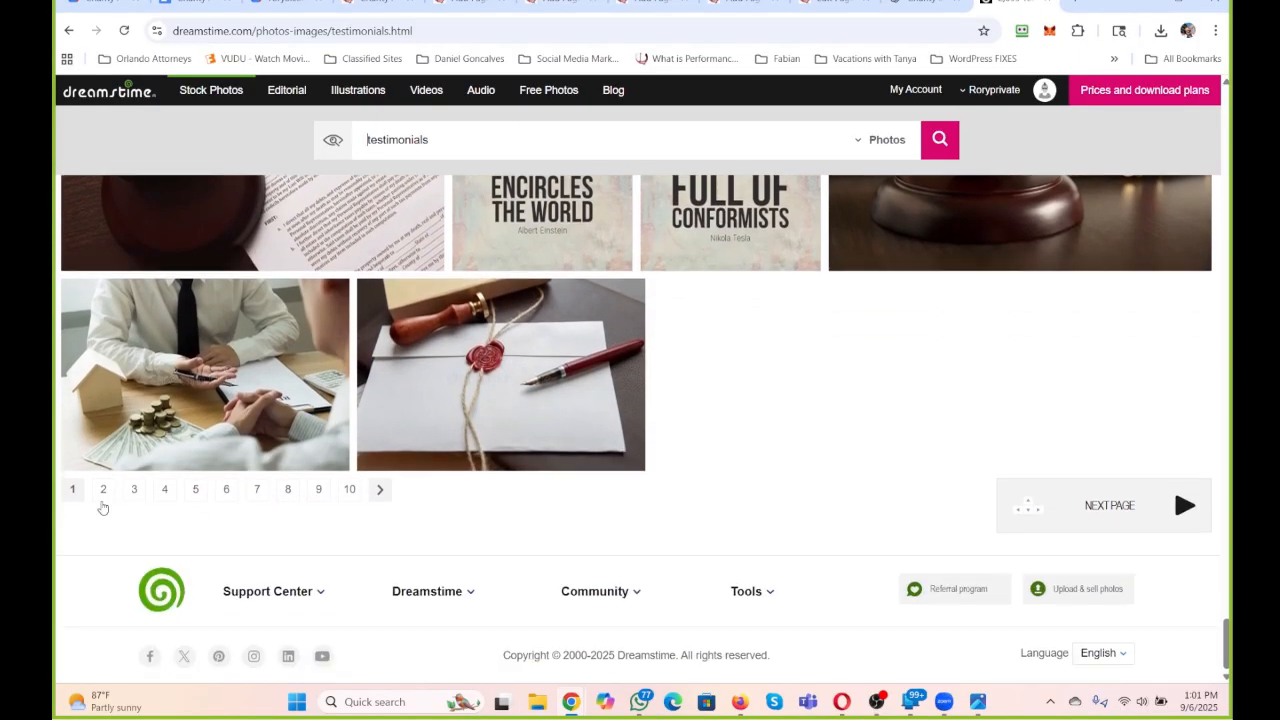
Open page 2 of the testimonials results and look through its photos.
left_click(103, 489)
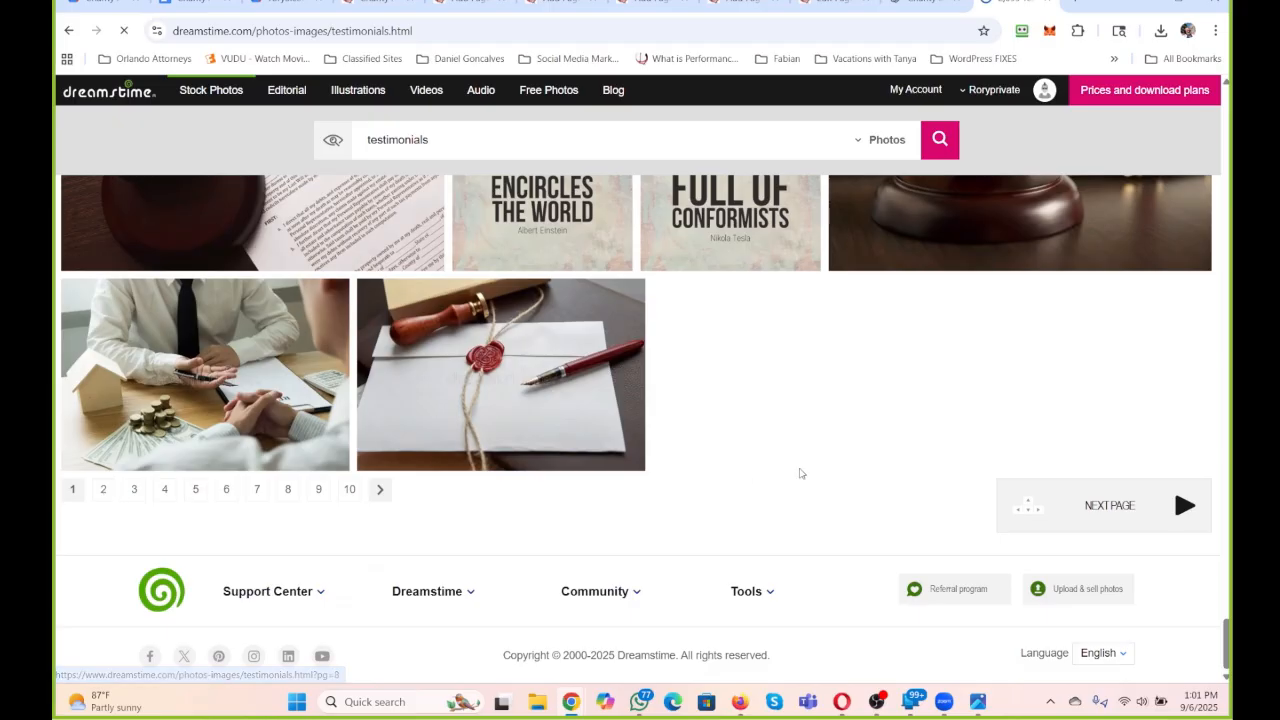
scroll(800, 474, "down", 3)
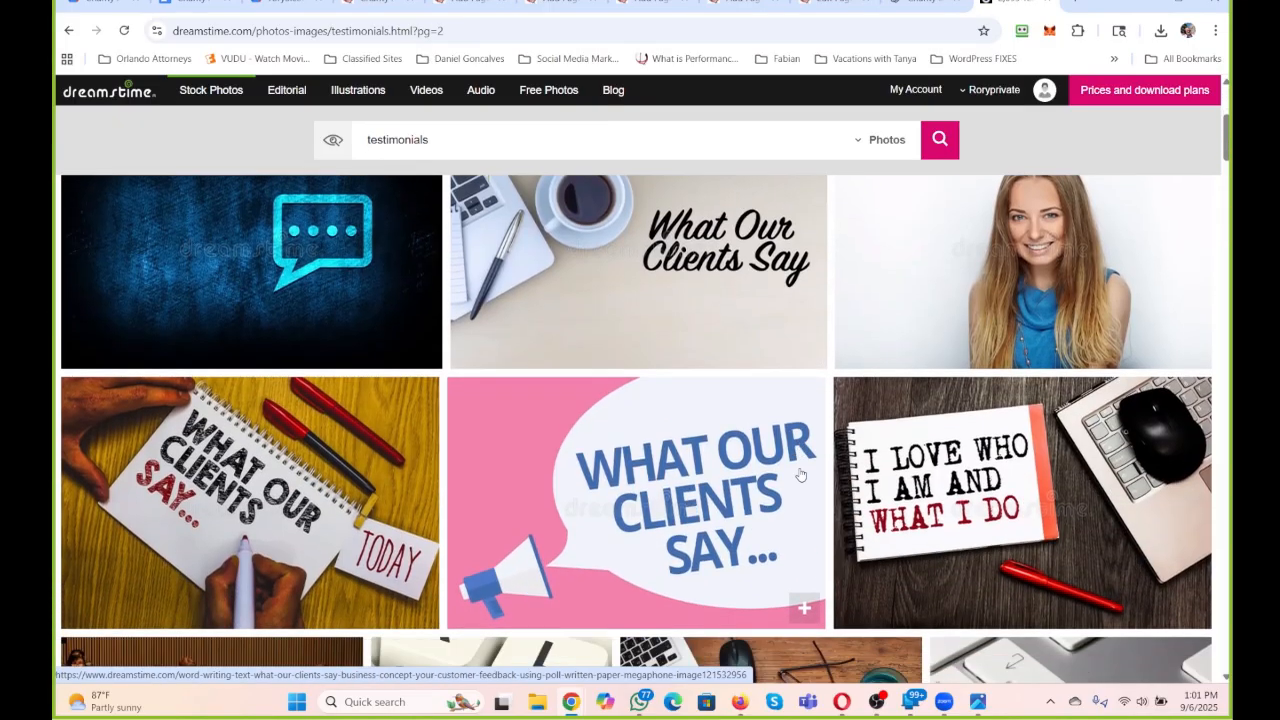
scroll(800, 474, "down", 10)
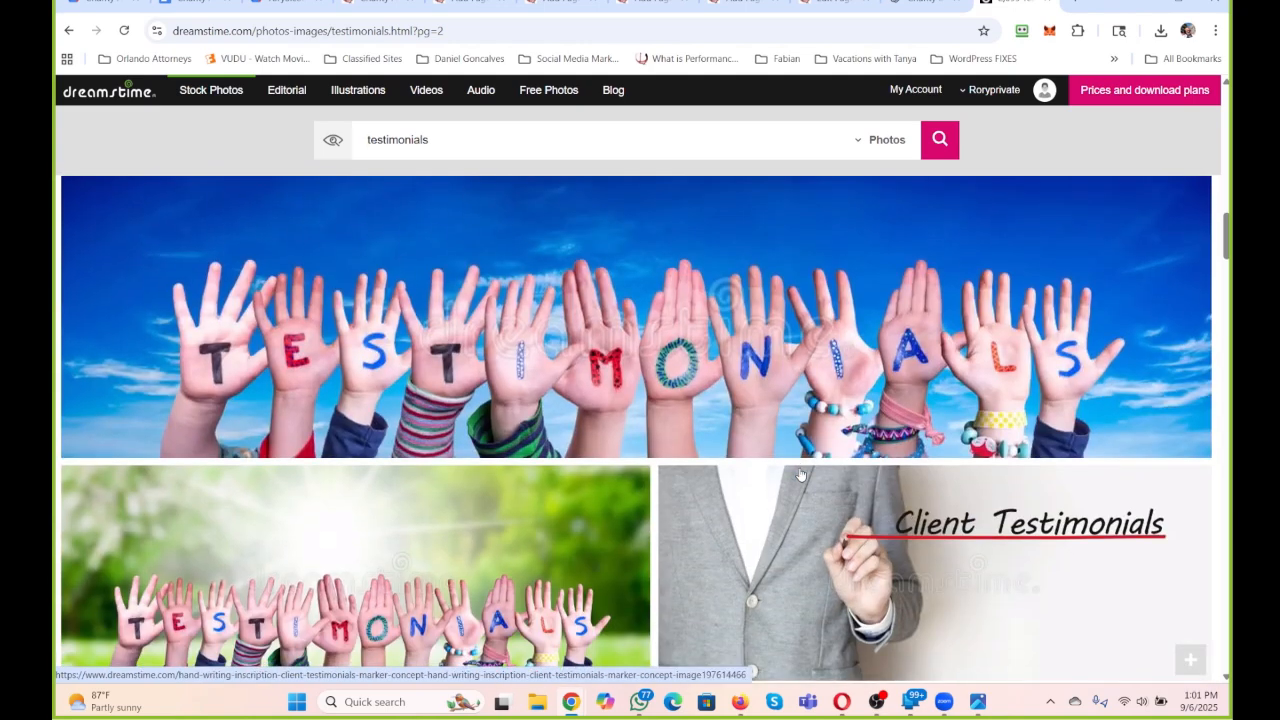
scroll(800, 474, "down", 10)
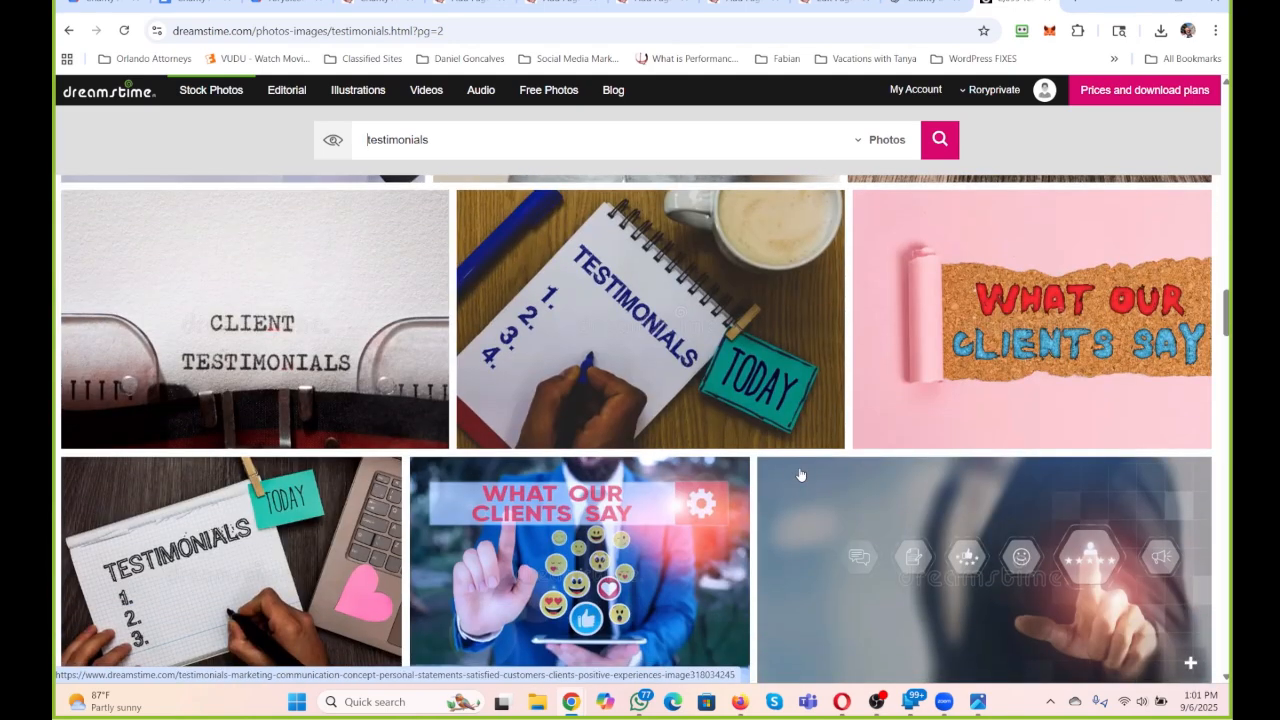
Search the stock photos for "happy organization" instead.
left_click(596, 137)
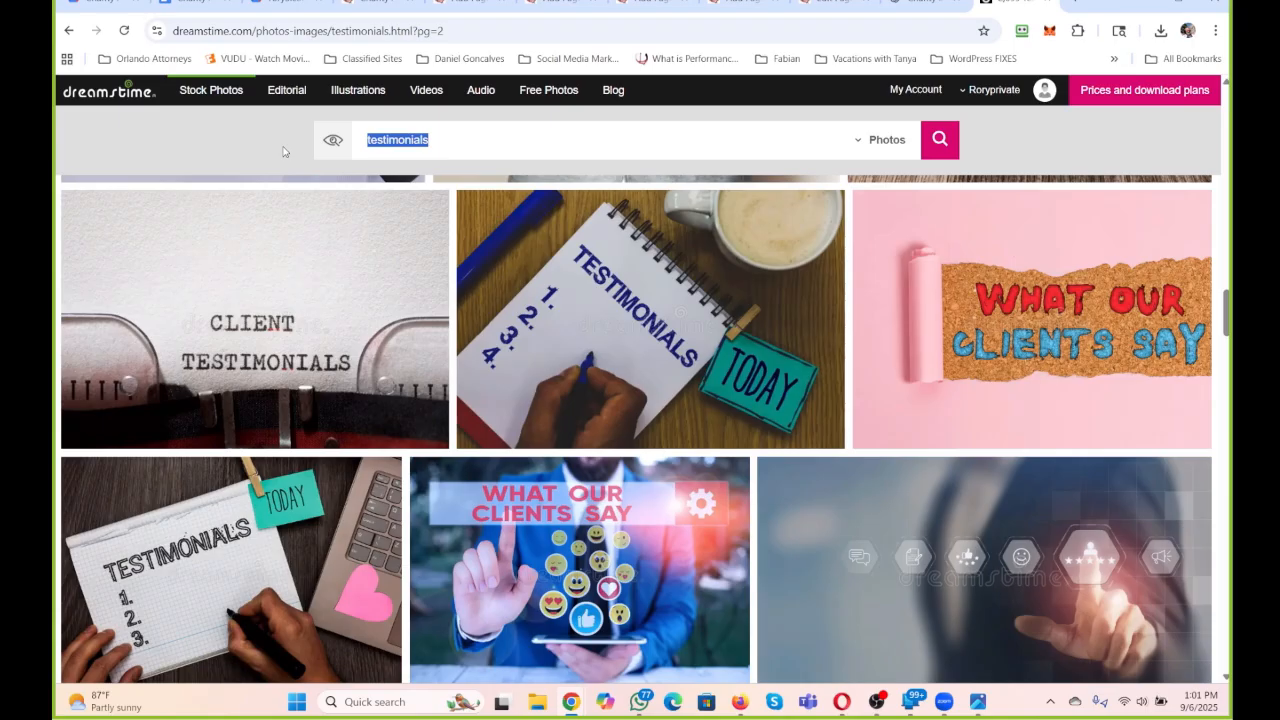
type("happy o")
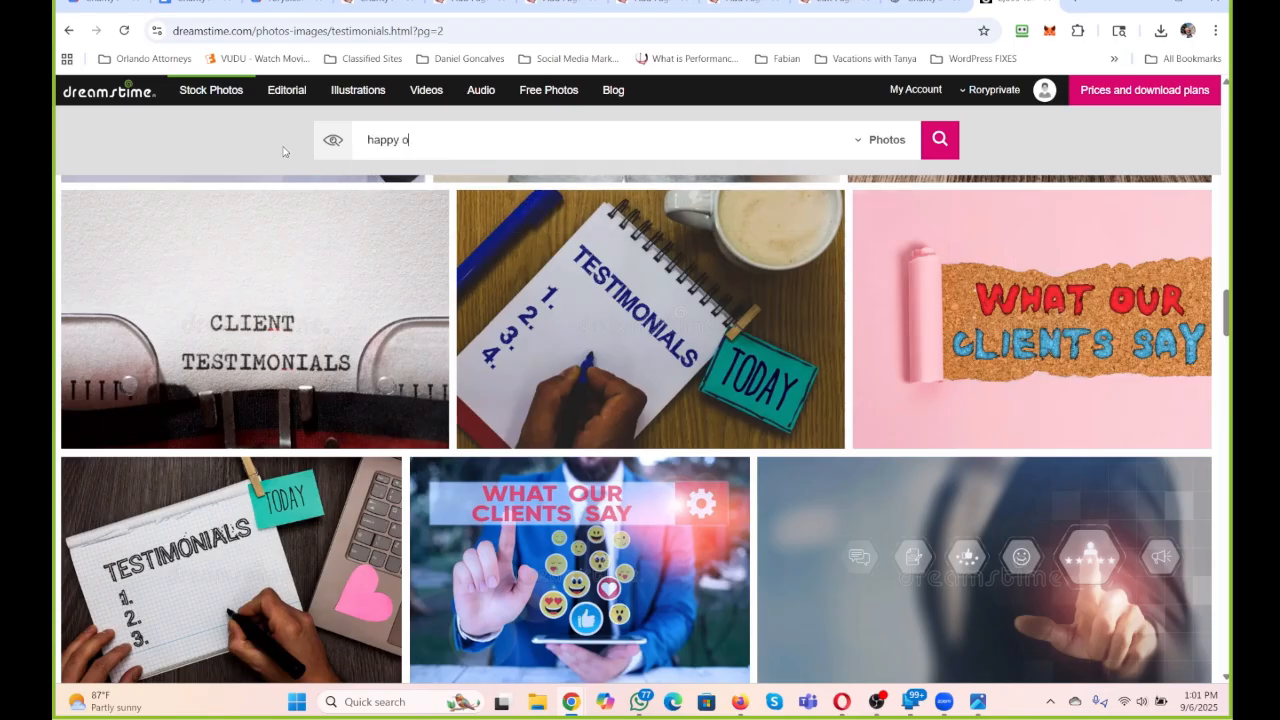
type("rganization")
key("Return")
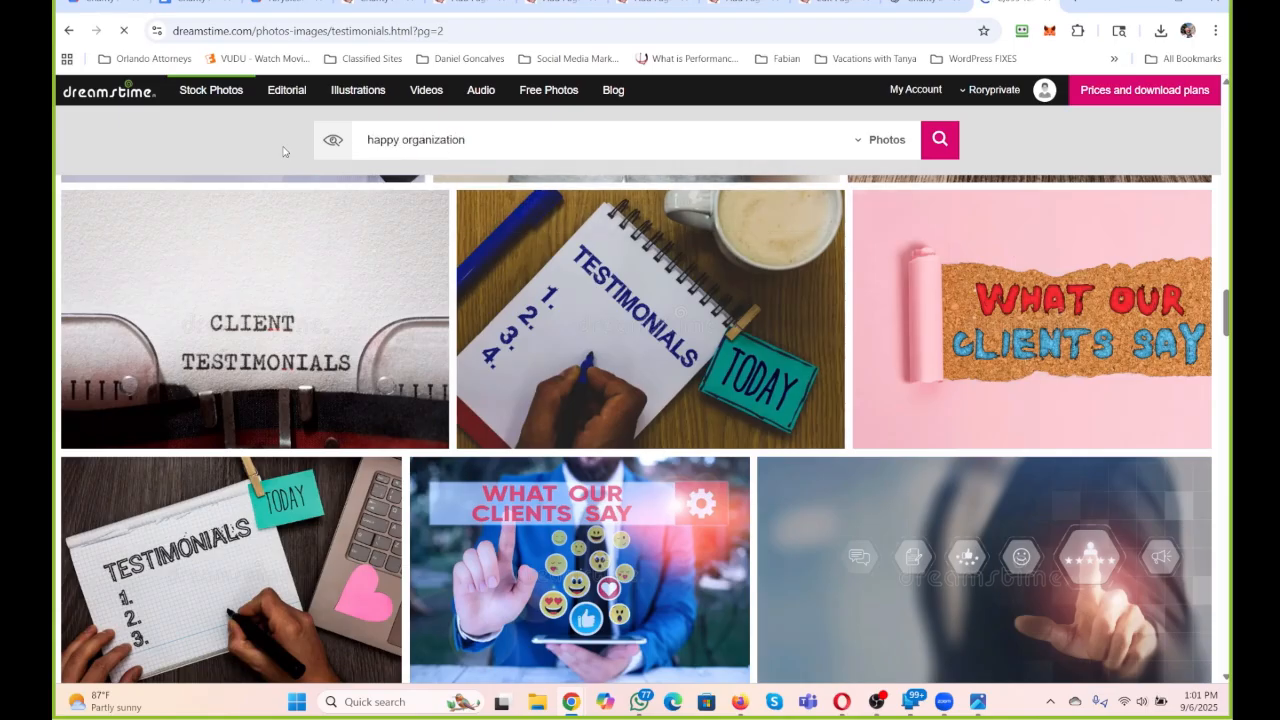
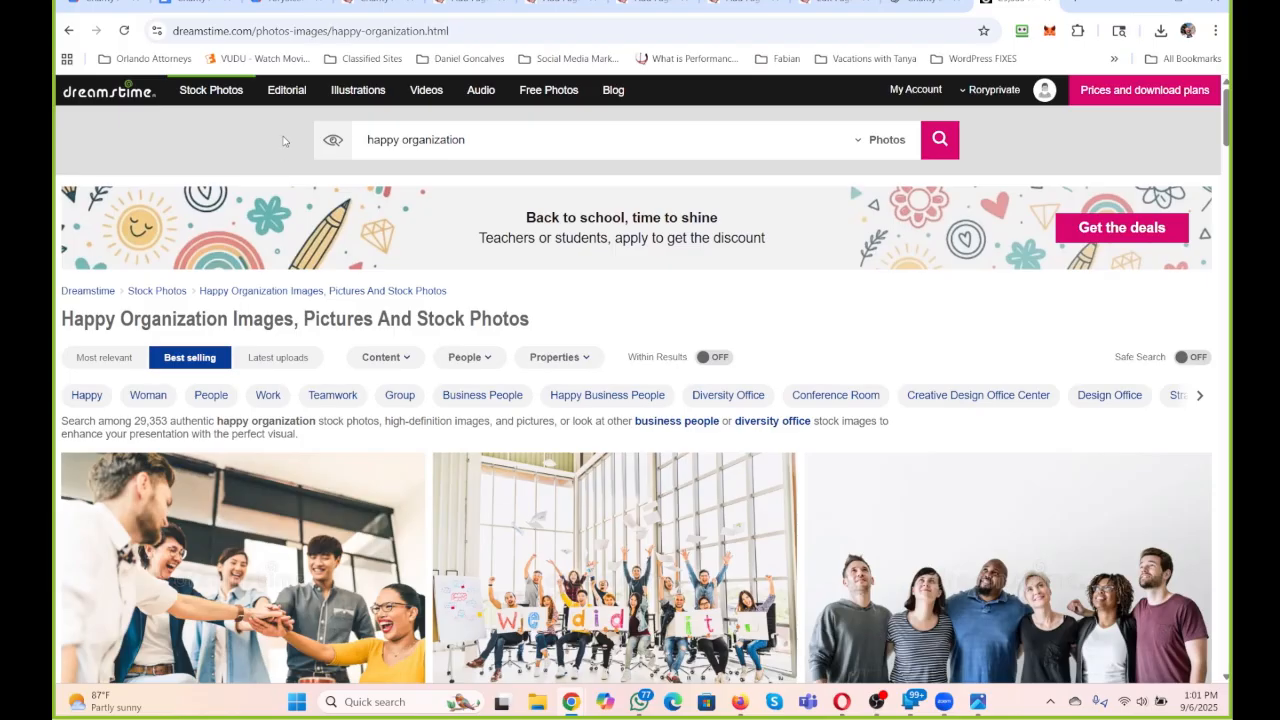
Choose the group photo with the "We did it" signs from the results and download it in size M.
scroll(308, 379, "down", 3)
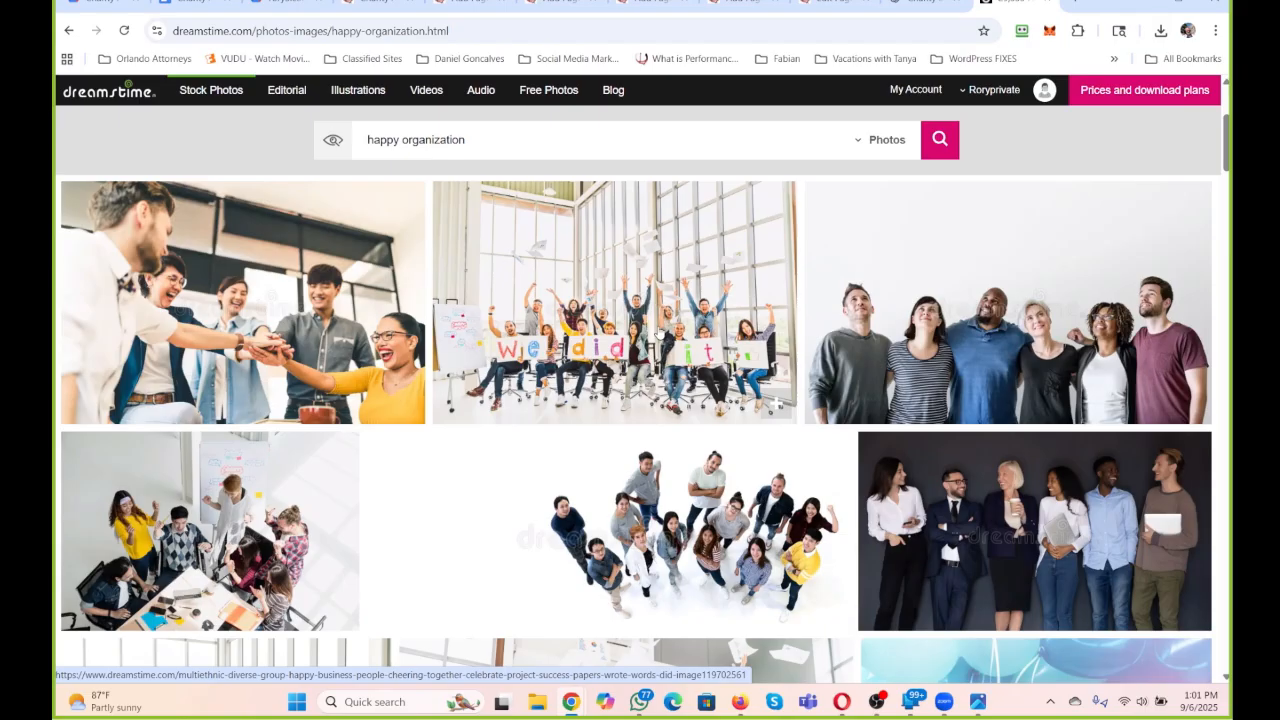
left_click(659, 332)
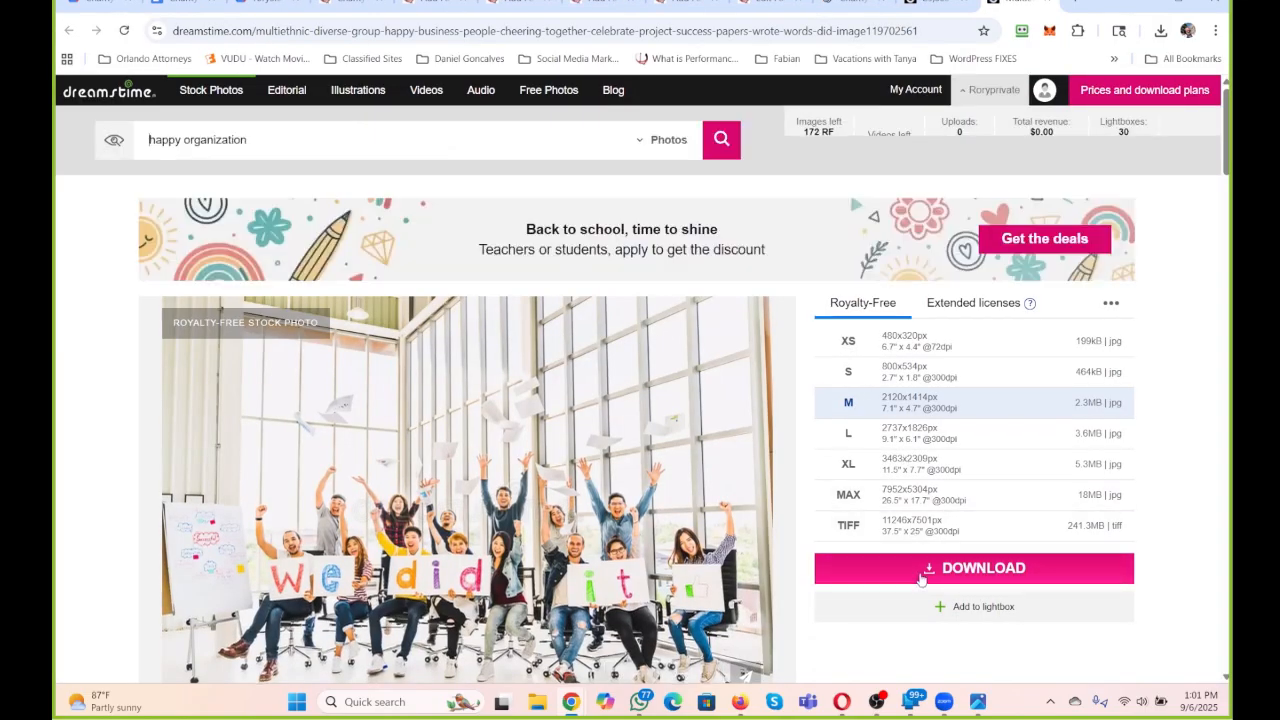
left_click(921, 570)
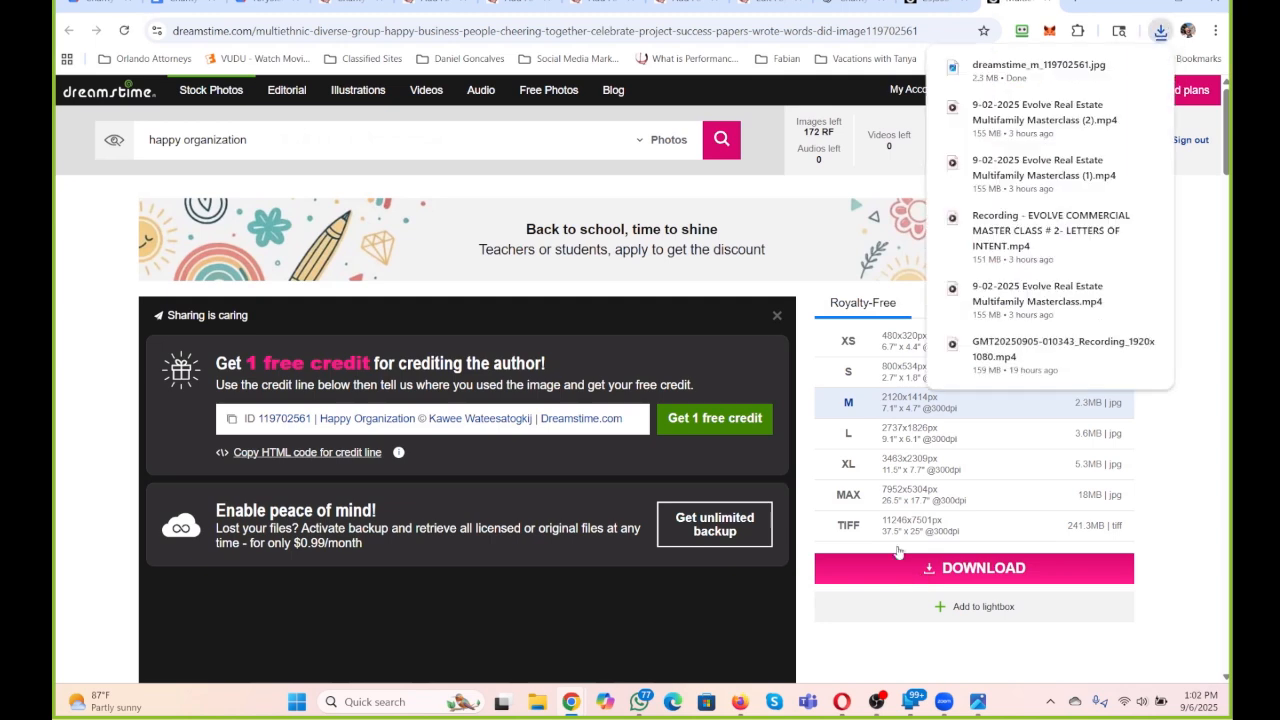
Open the downloaded photo in the image viewer and set its resize width to 800 pixels.
left_click(1016, 68)
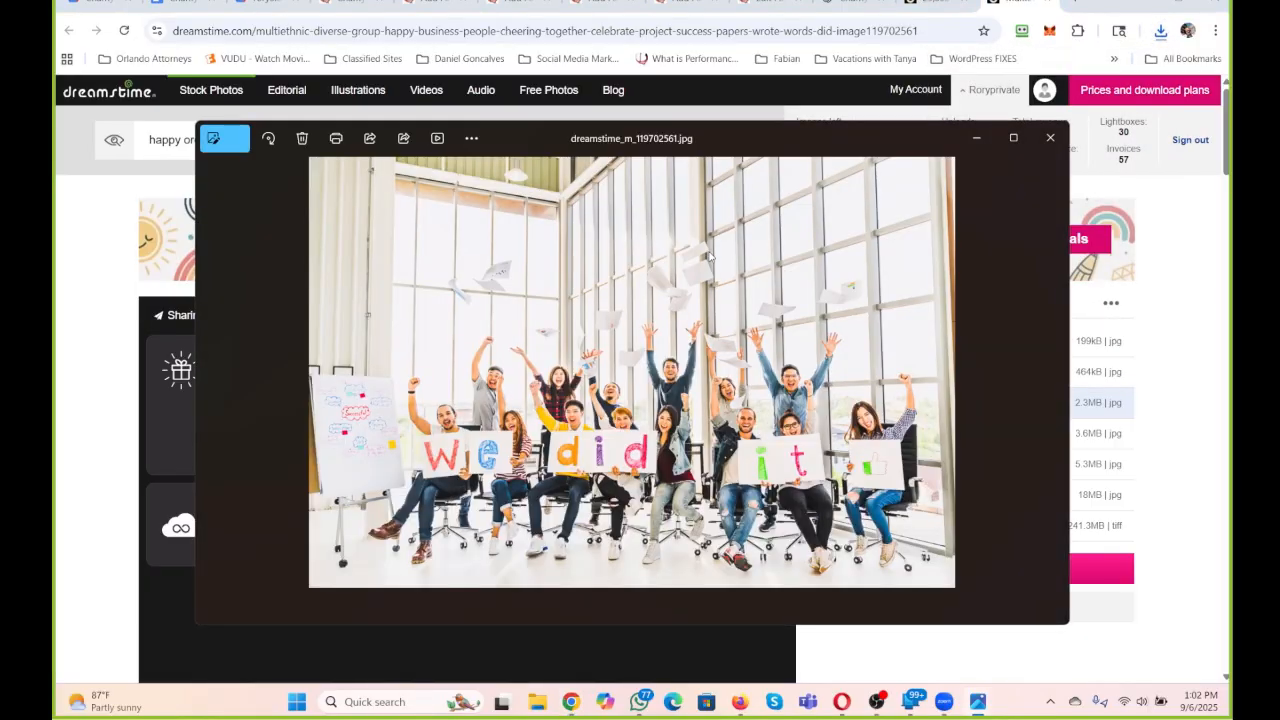
right_click(708, 256)
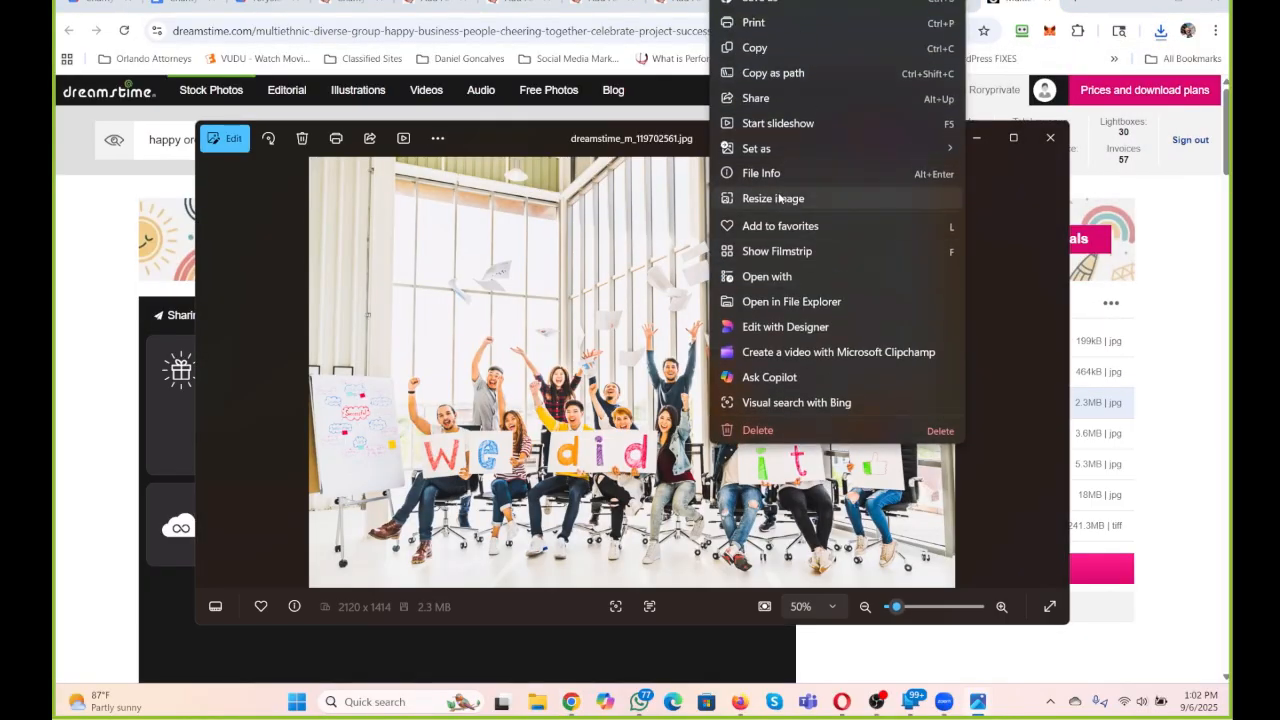
left_click(780, 197)
double_click(555, 324)
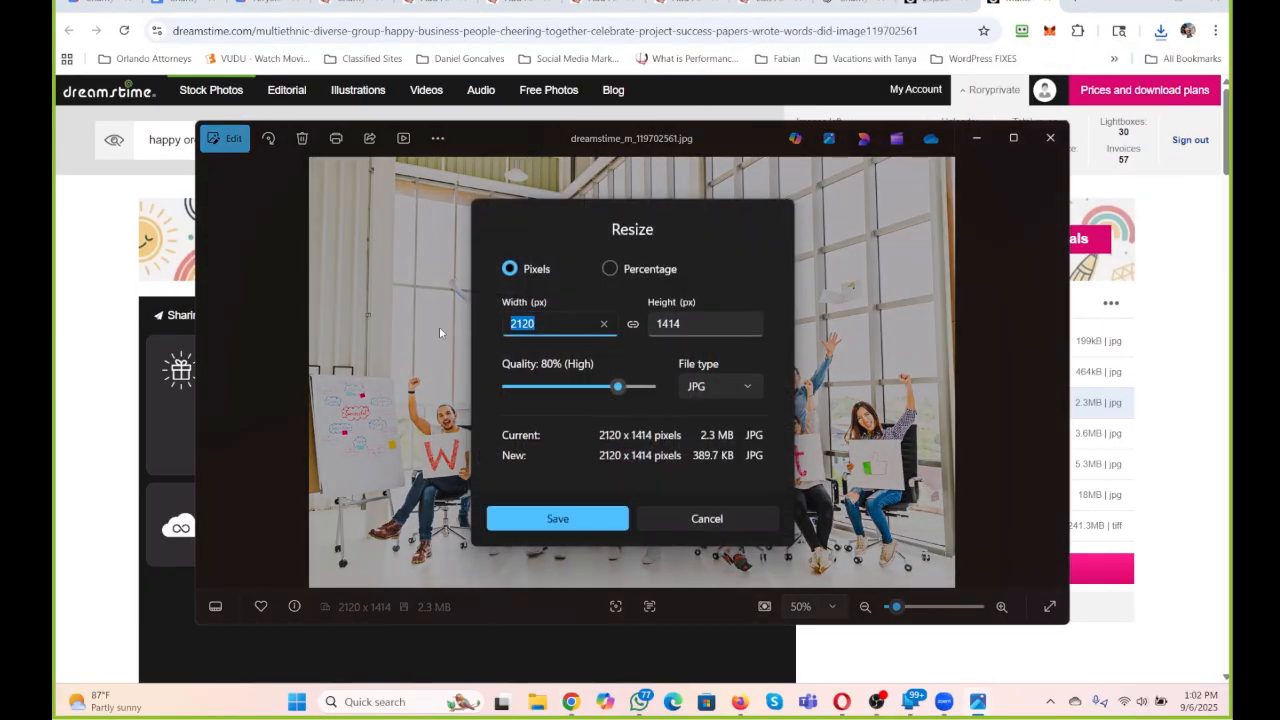
type("800")
Save the resized photo as a JPG named "We Did It" in the Charity Auctions folder and minimize the viewer.
left_click(563, 518)
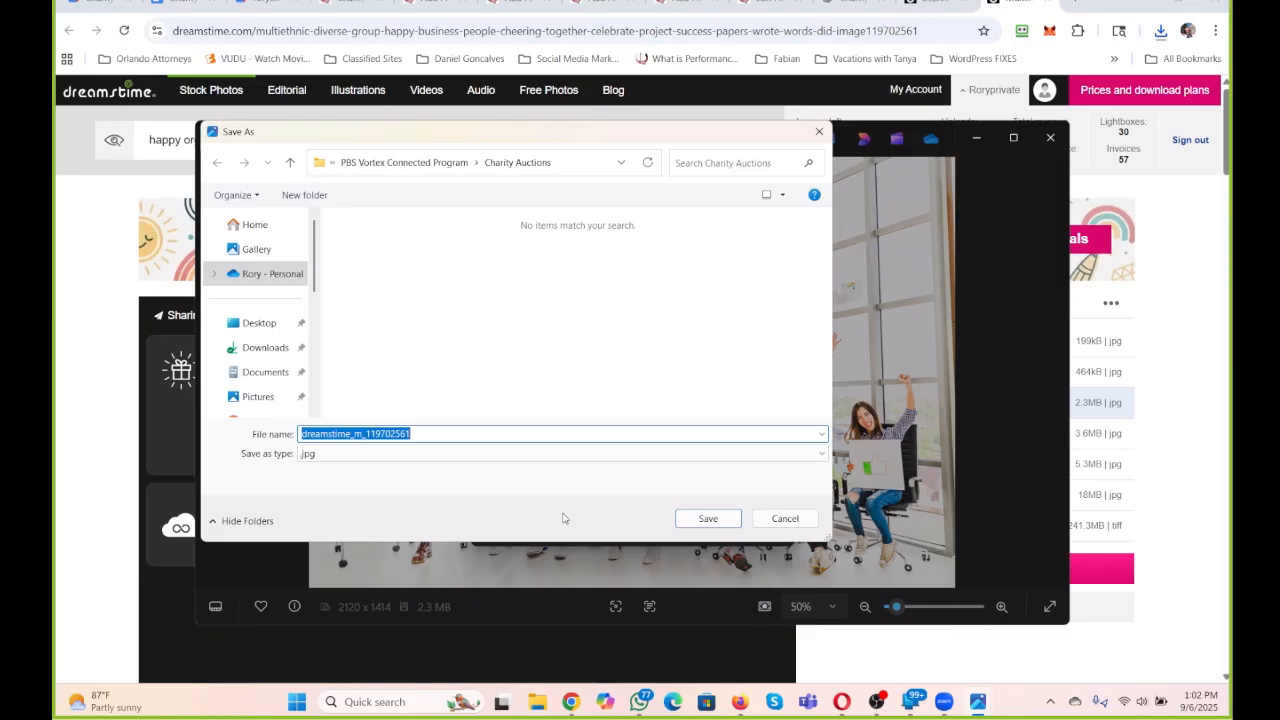
type("We Did")
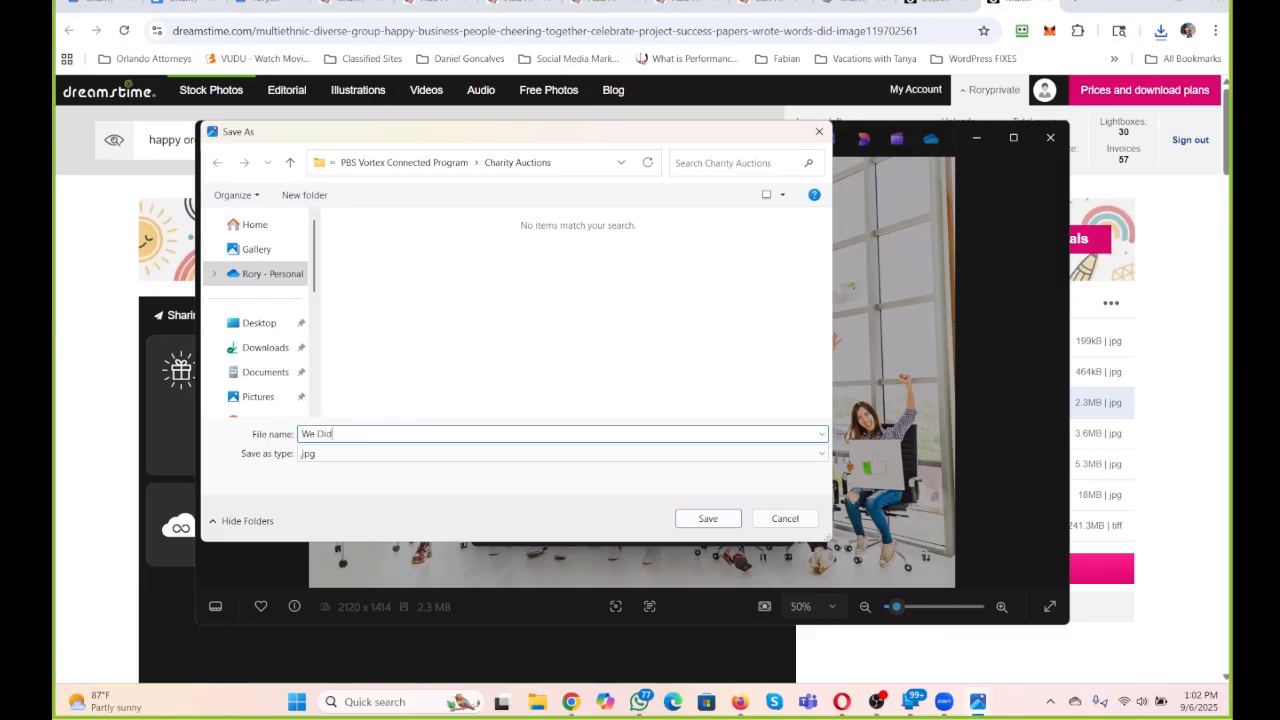
type(" It")
left_click(706, 519)
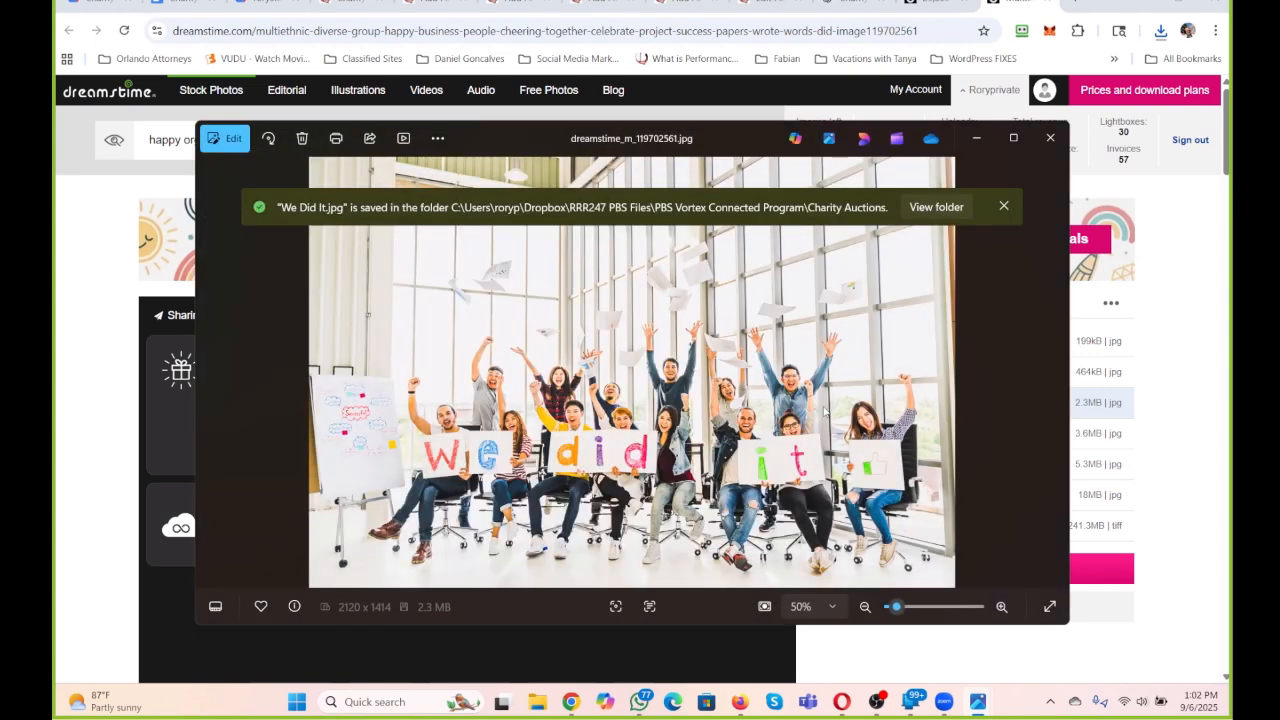
left_click(977, 137)
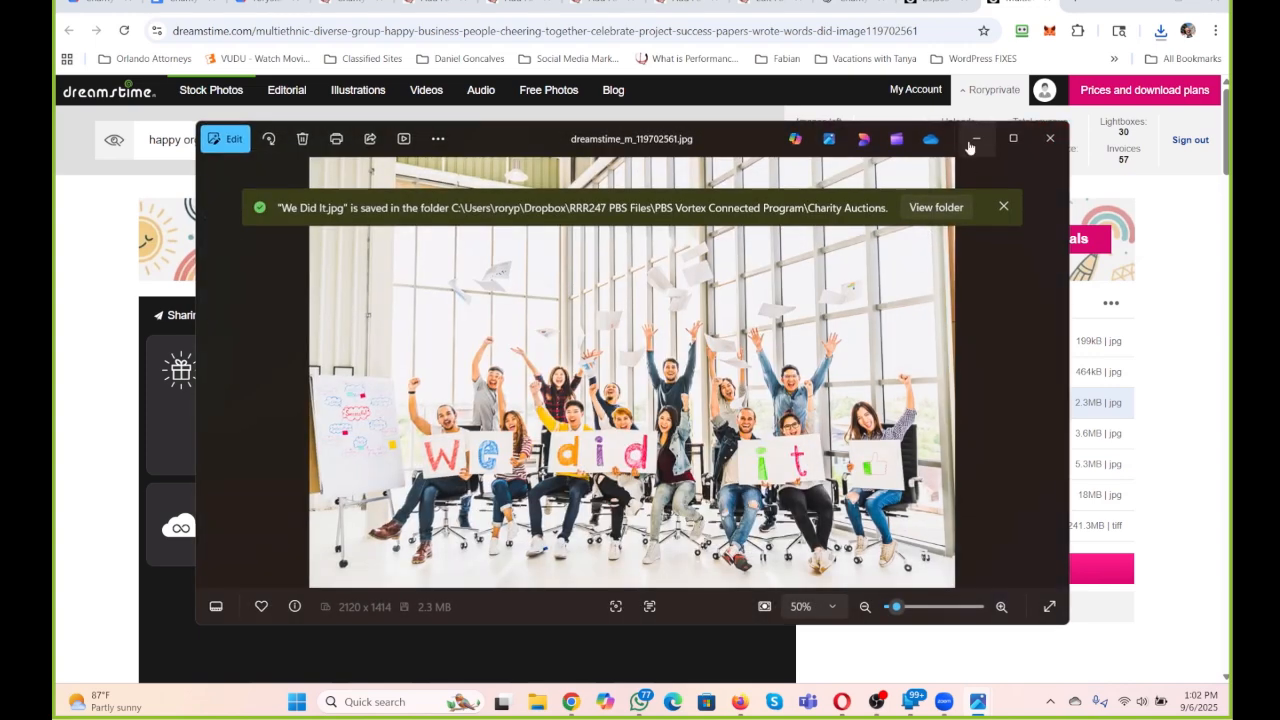
In the WordPress page editor, add an image block under the "What People are Saying About Your Charity Auction" heading and upload "We Did It".
left_click(772, 3)
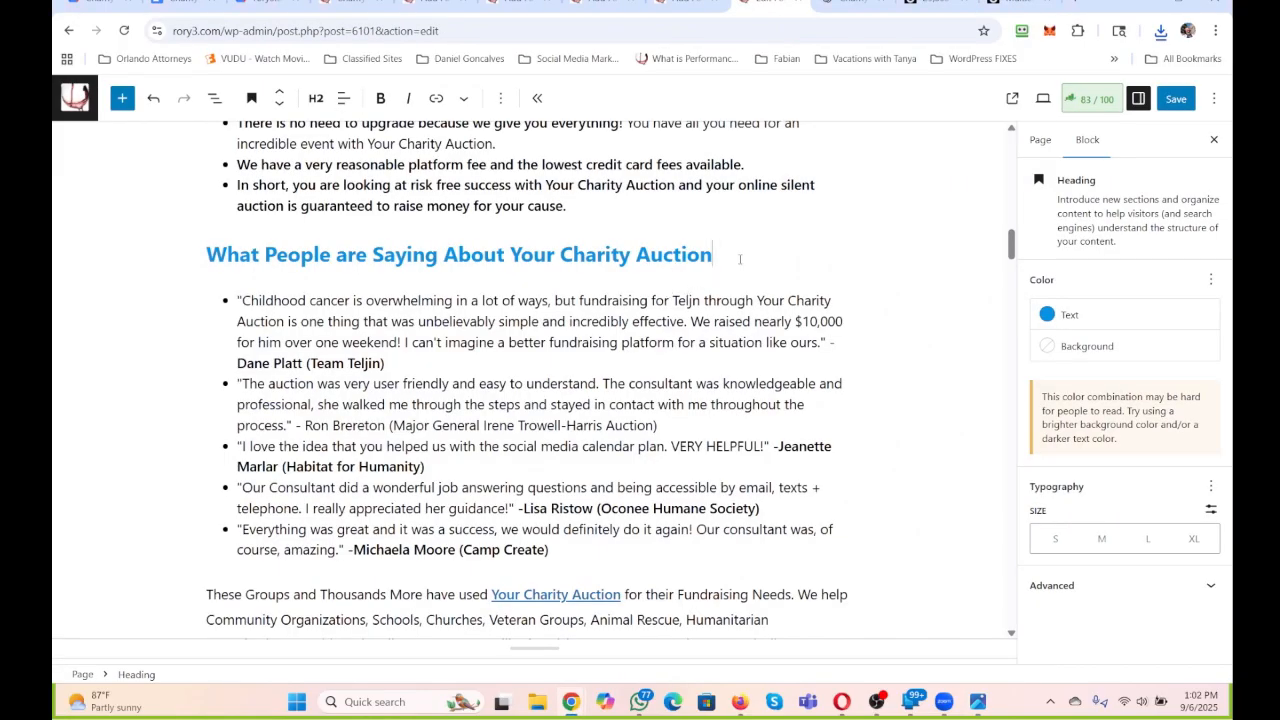
left_click(740, 259)
key("Return")
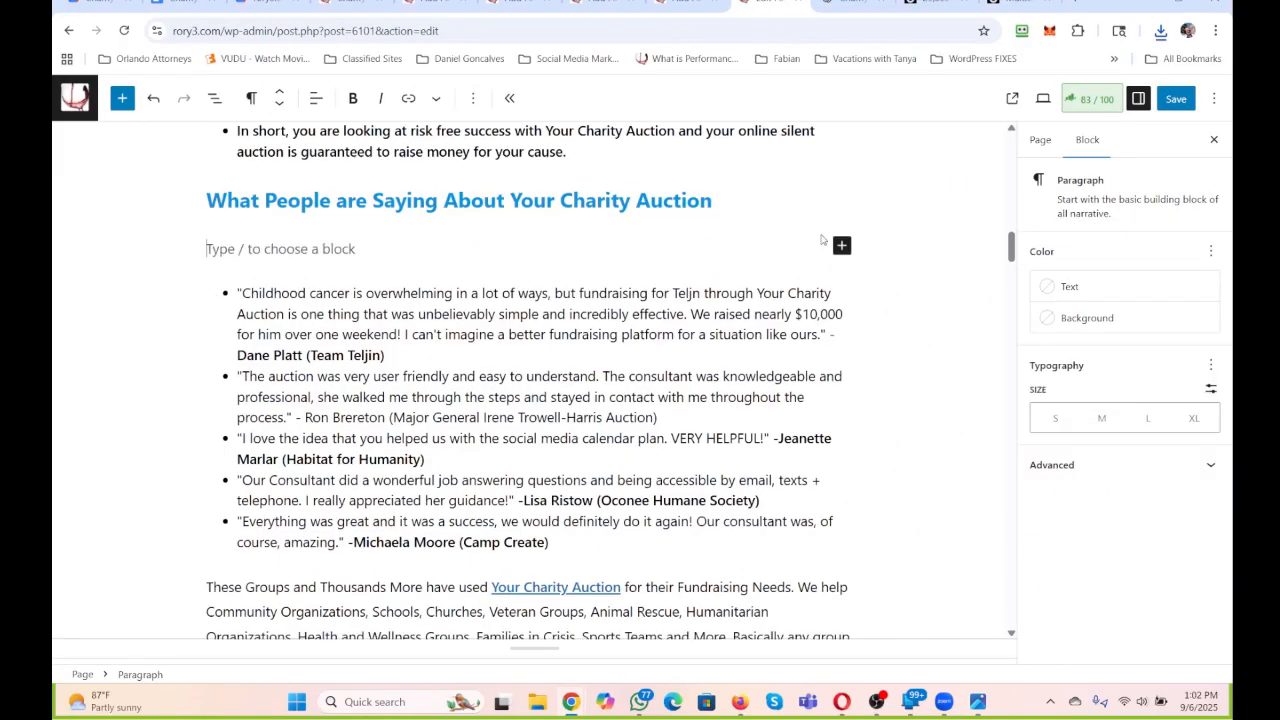
left_click(841, 245)
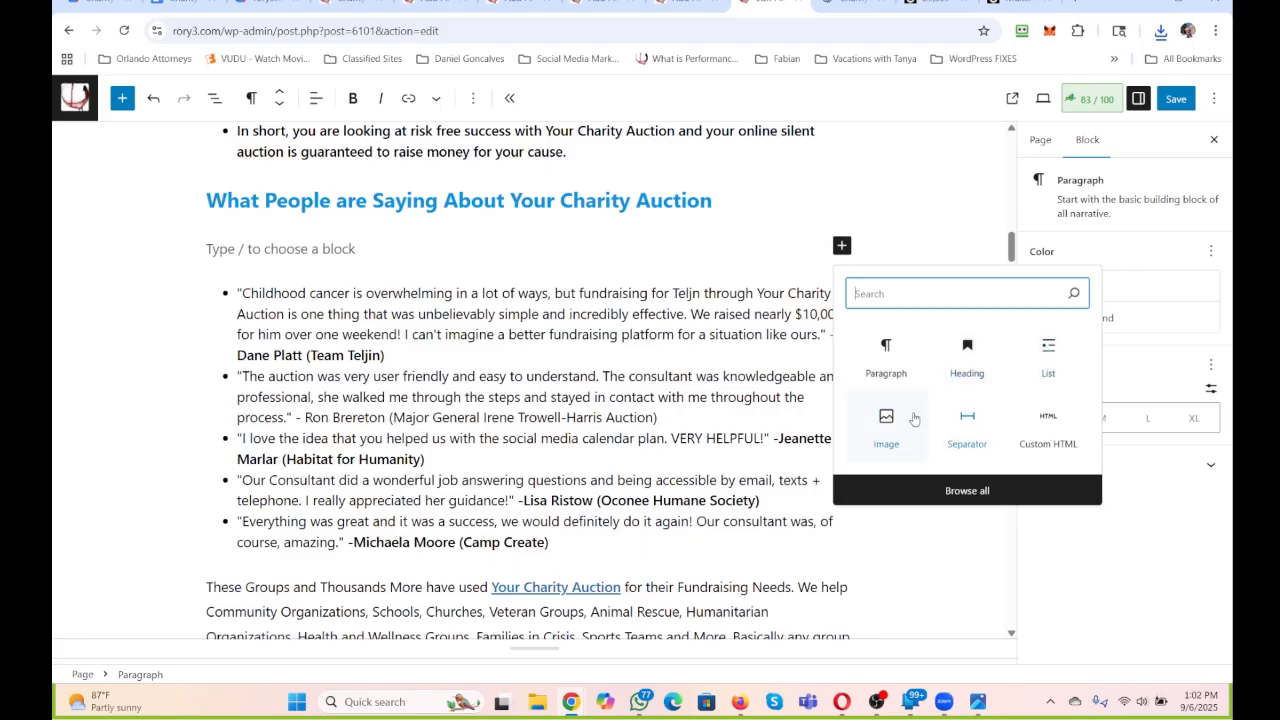
left_click(884, 418)
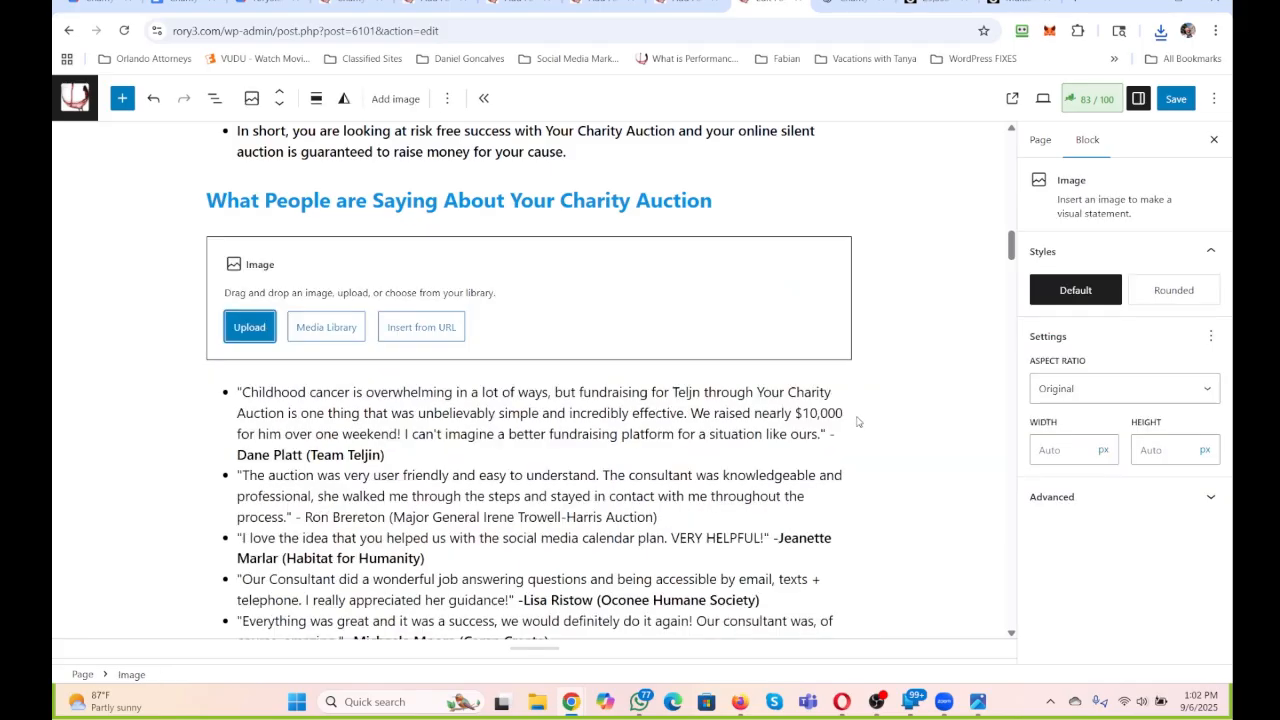
left_click(249, 328)
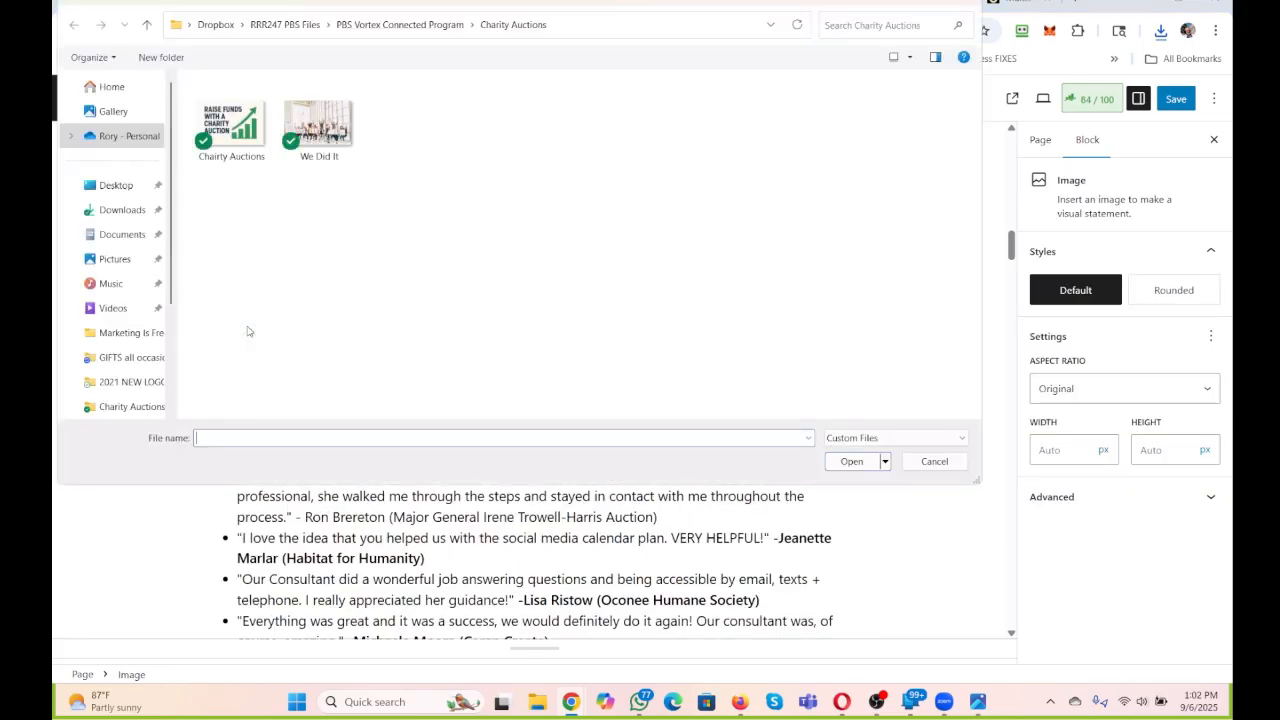
double_click(303, 140)
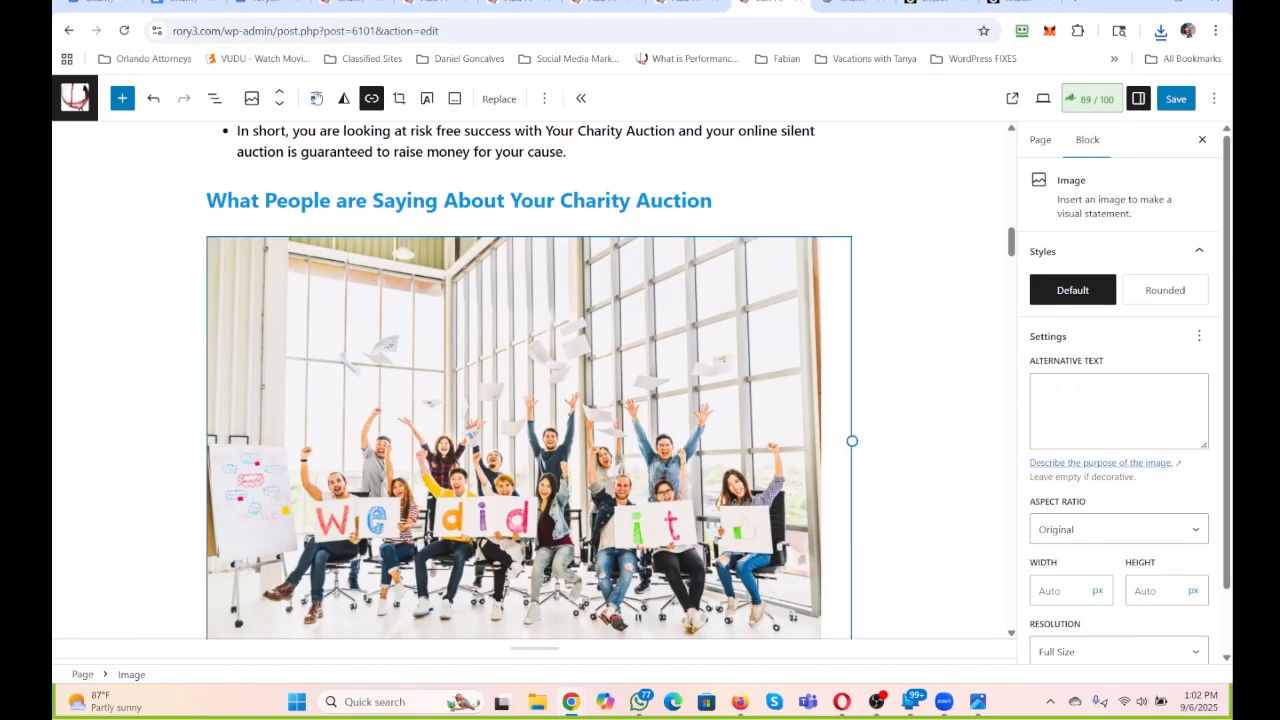
Align the testimonials image left and give it the alternative text "Charity Auction".
left_click(316, 98)
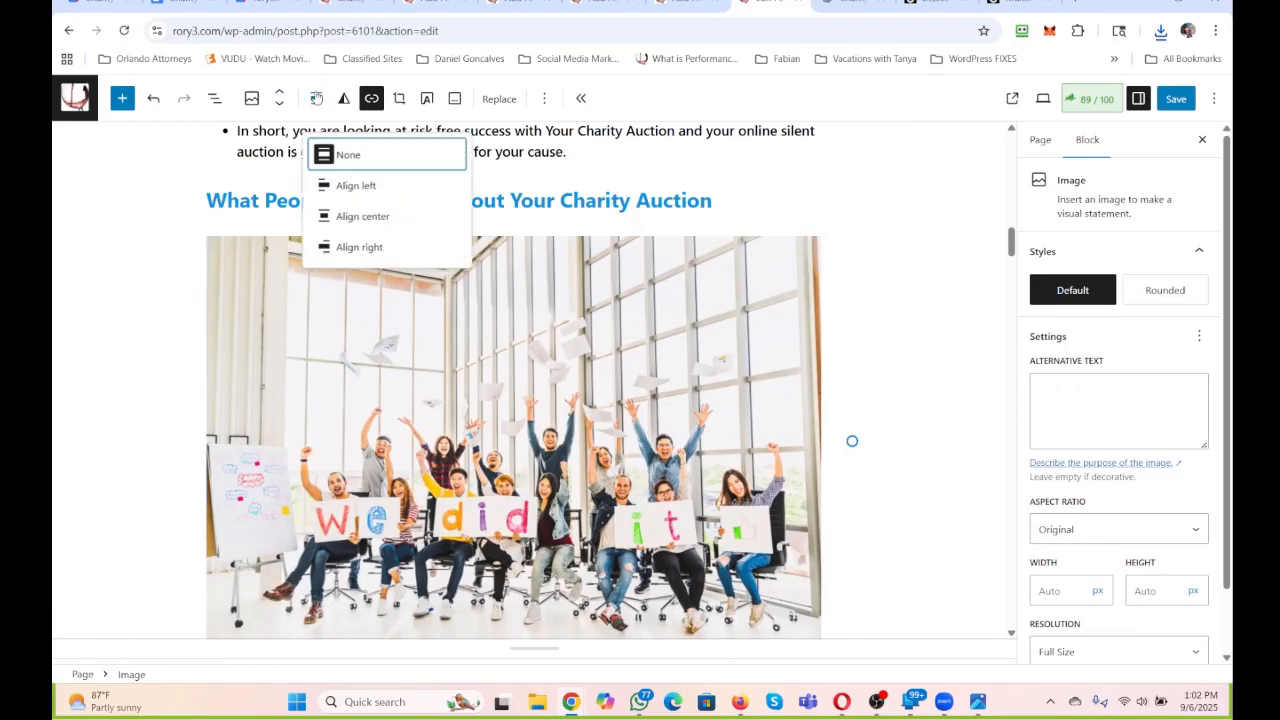
left_click(356, 185)
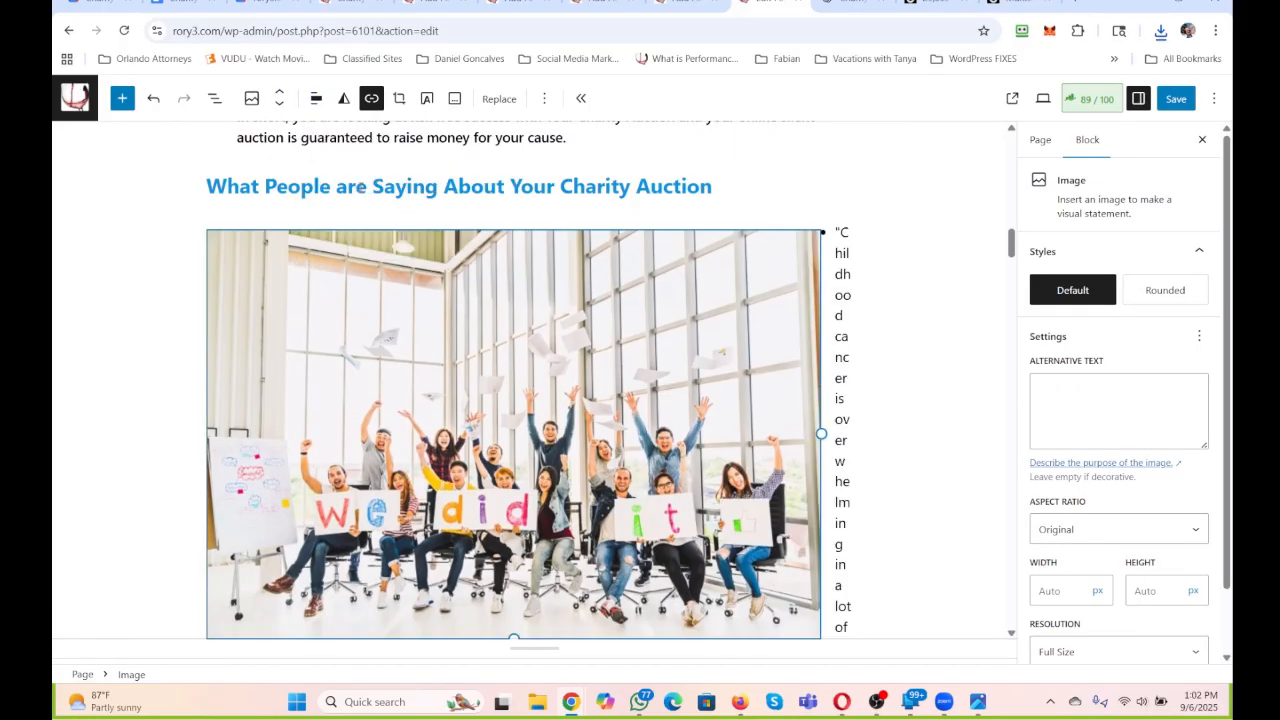
left_click(1093, 401)
type("CHarity")
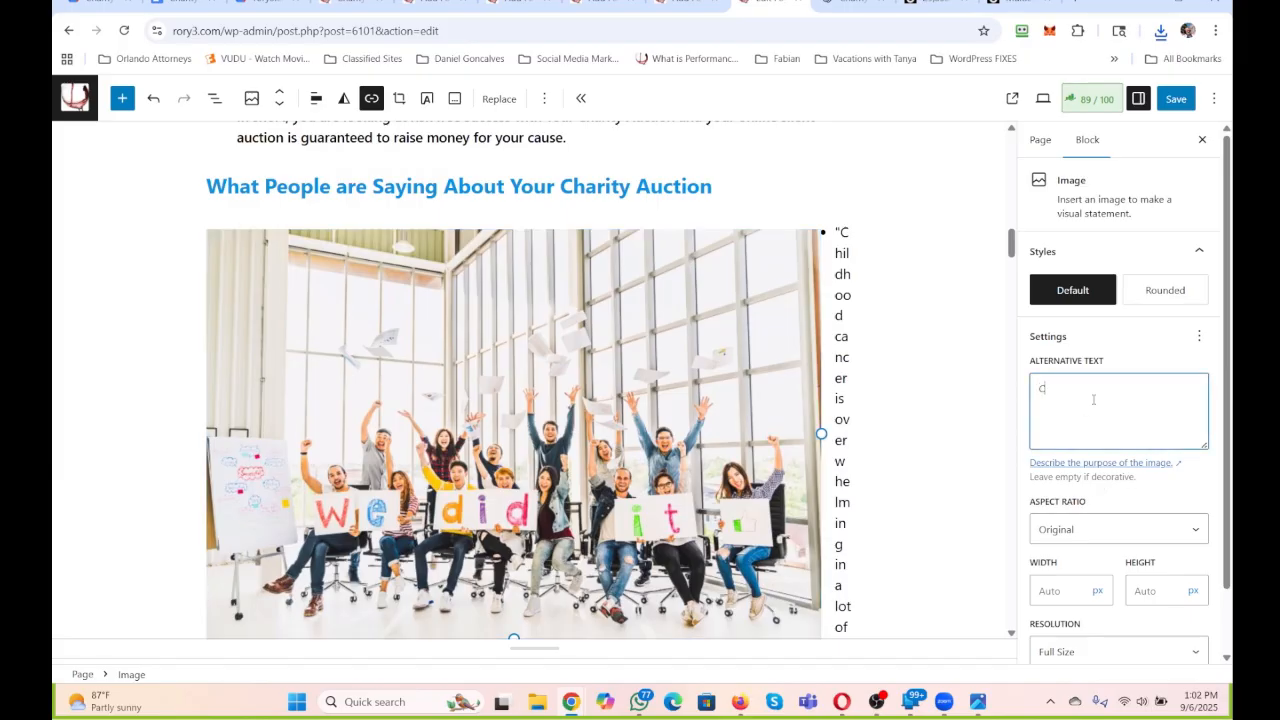
key("BackSpace")
key("BackSpace")
key("BackSpace")
key("BackSpace")
key("BackSpace")
key("BackSpace")
key("BackSpace")
key("BackSpace")
type("Charity Auction")
Apply the Rounded style to the testimonials image and set its width to 250 px.
left_click(1171, 287)
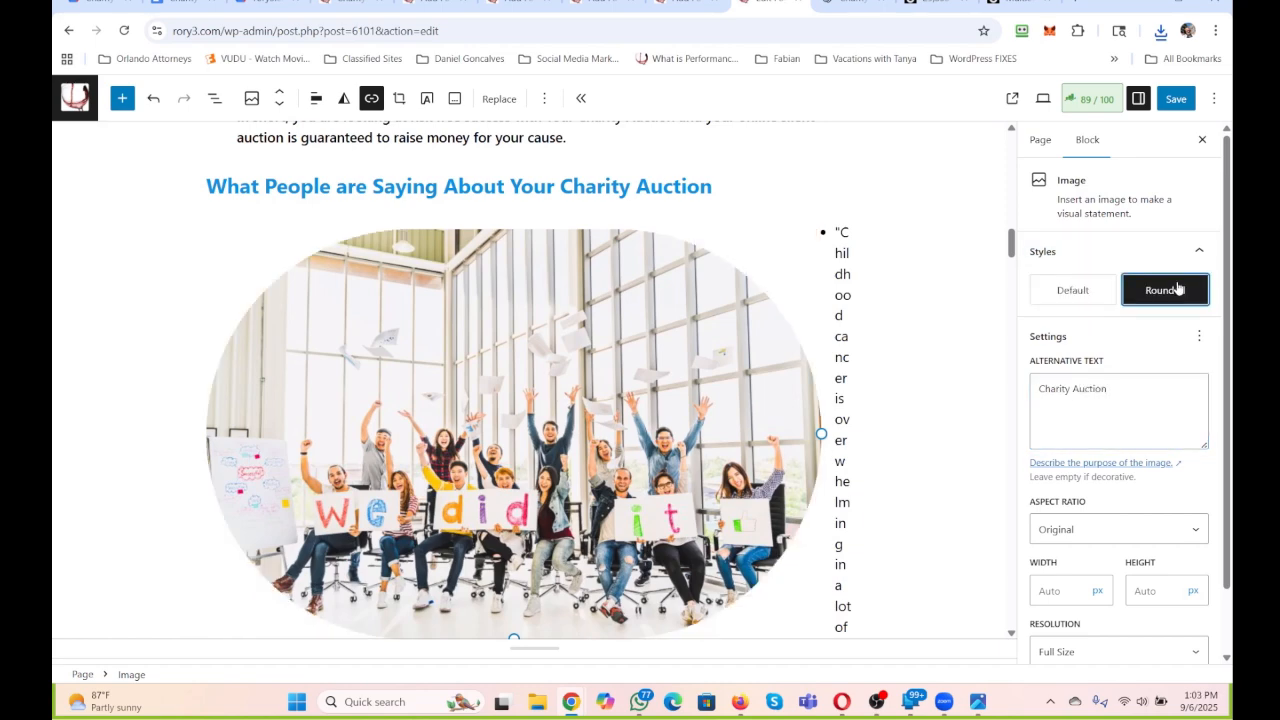
left_click(1033, 592)
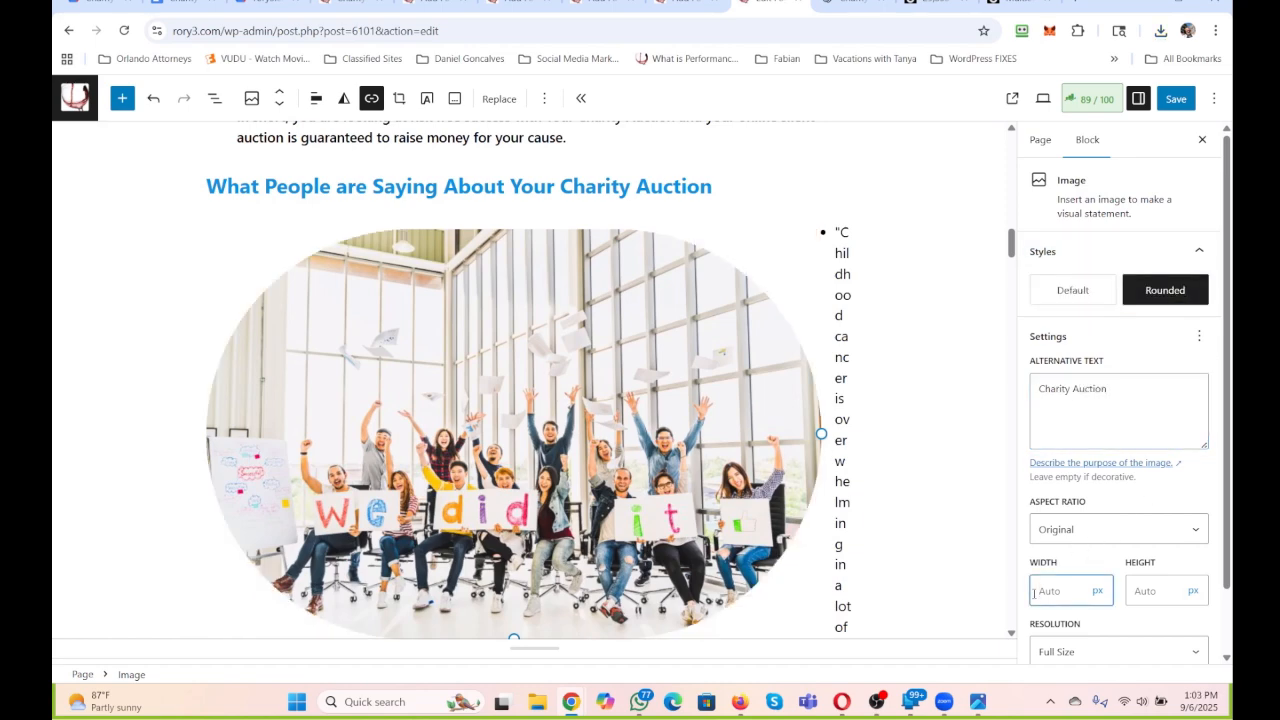
type("250")
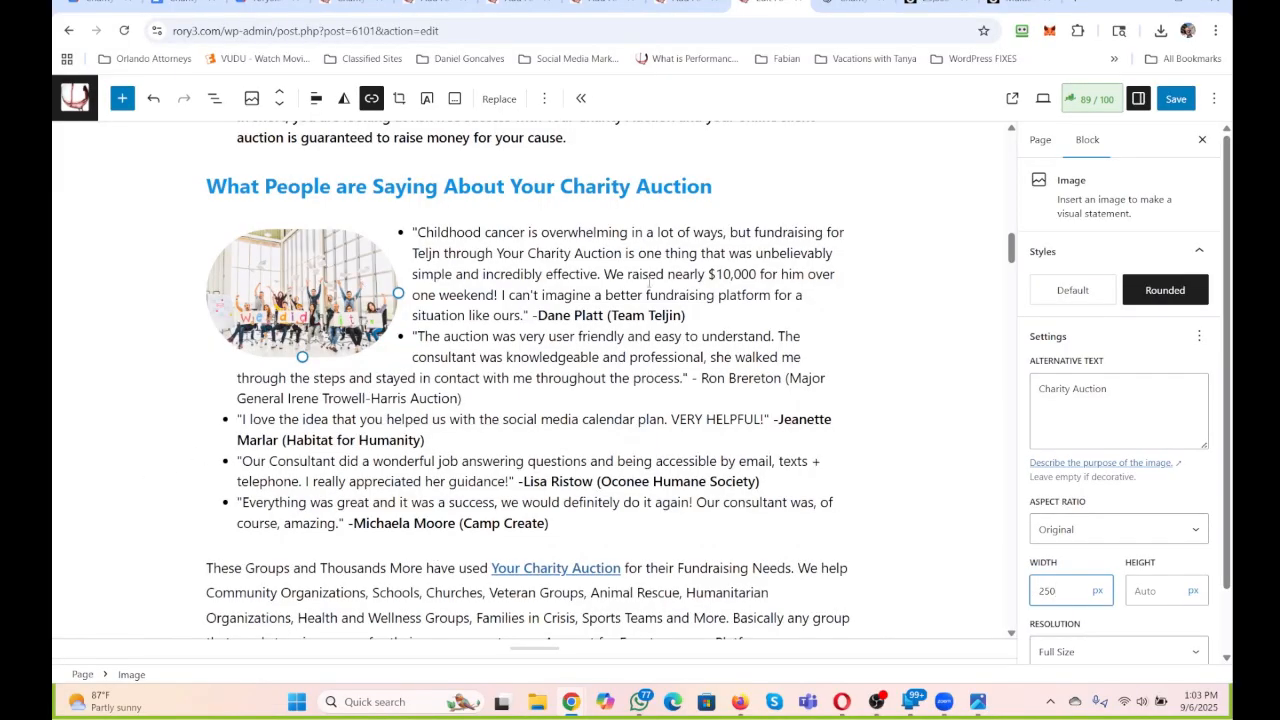
left_click(648, 273)
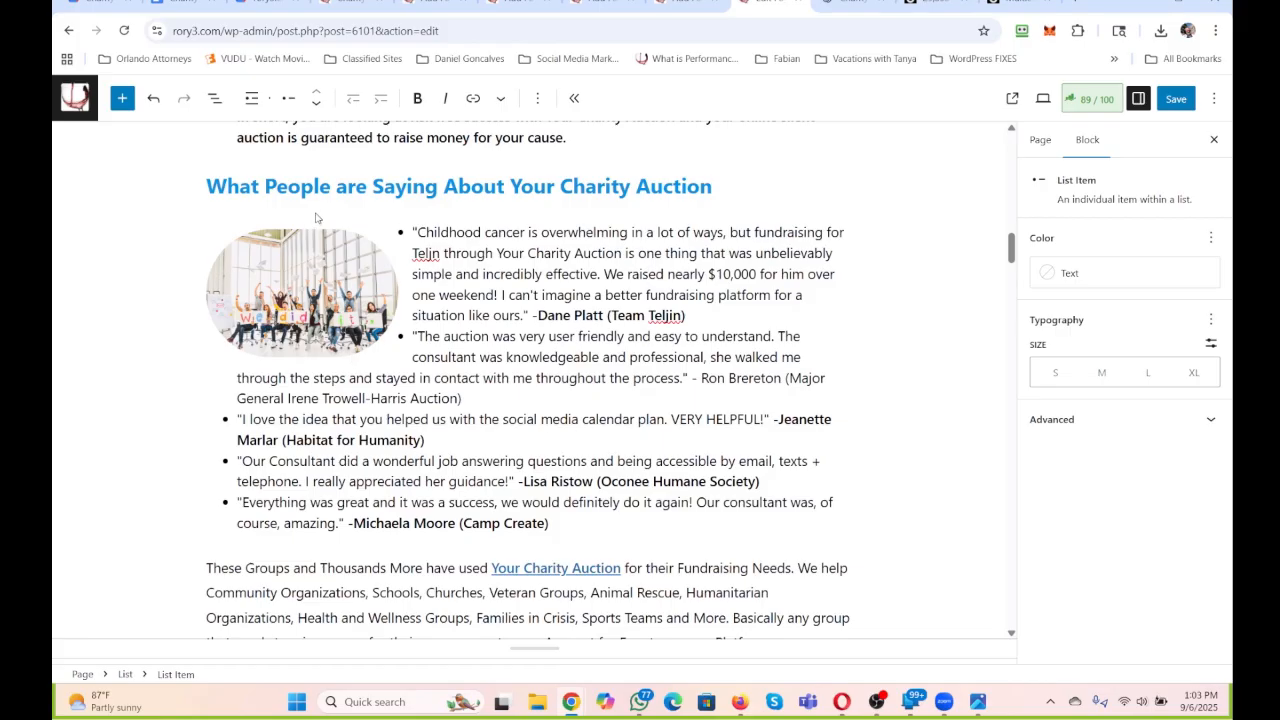
Reword the testimonials heading to "What Existing Users of Charity Auction Have to Say:".
left_click_drag(715, 184, 265, 186)
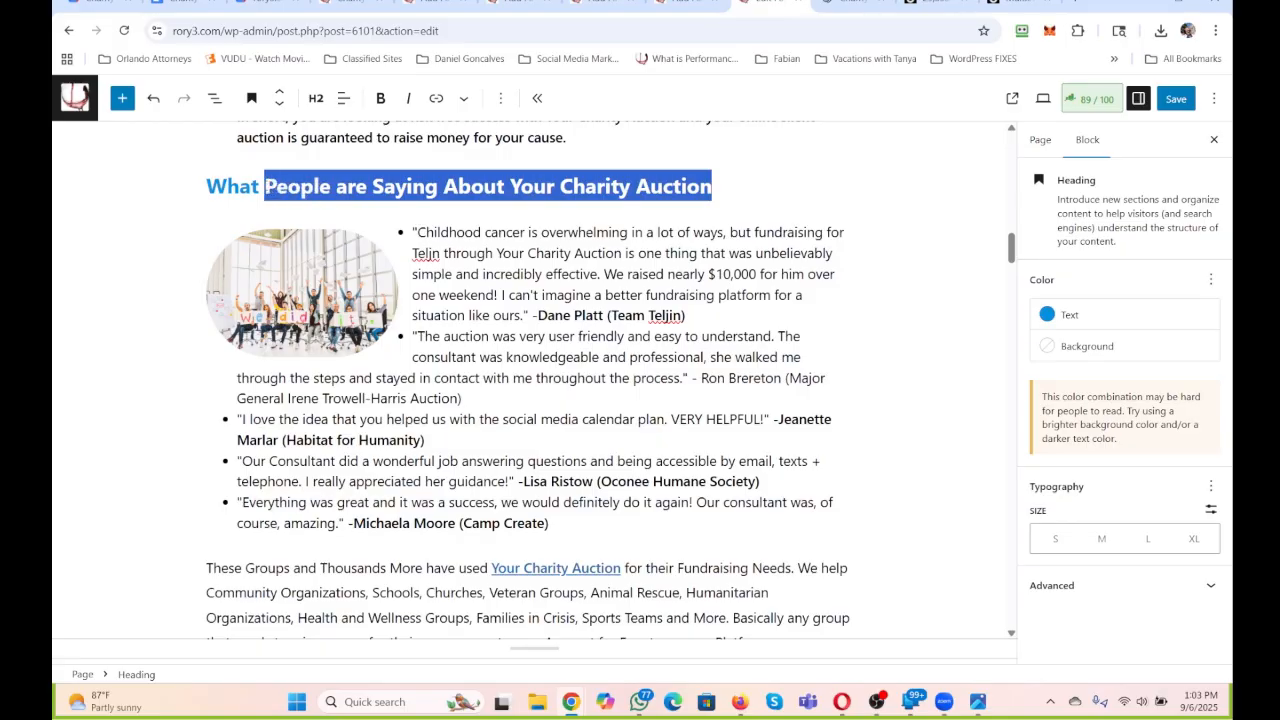
type("Existing ")
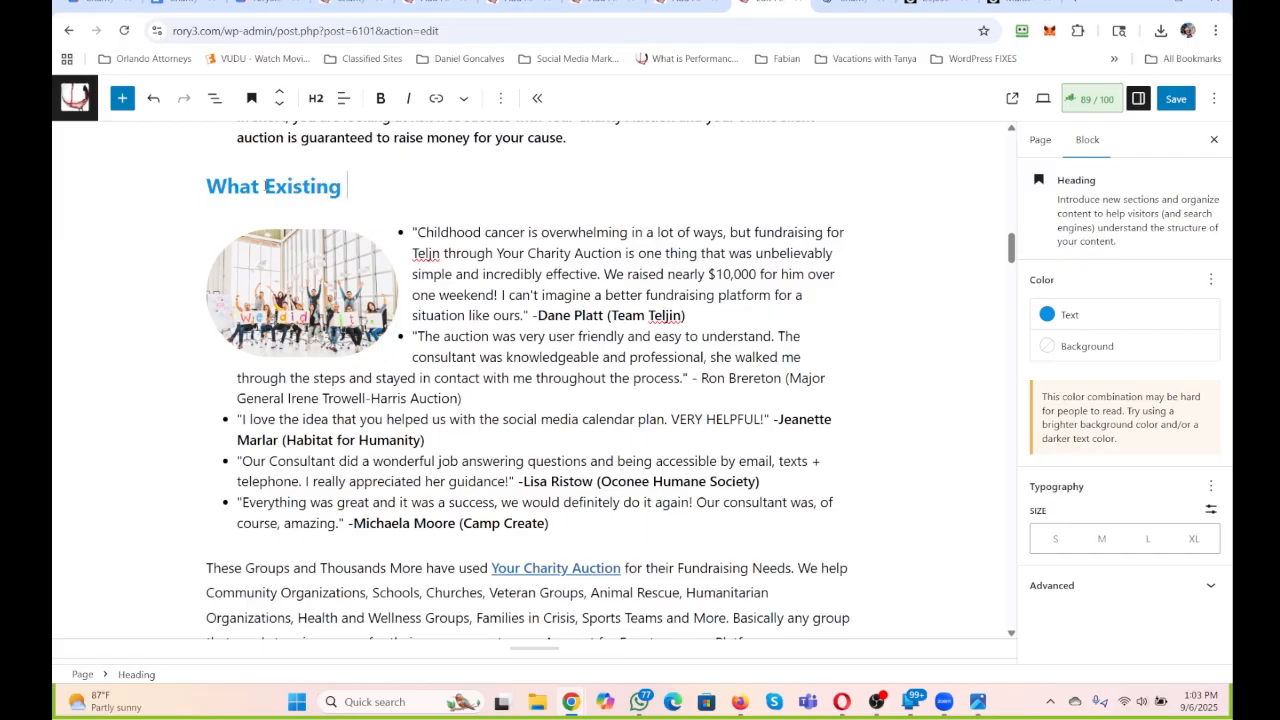
type("Users of Cha")
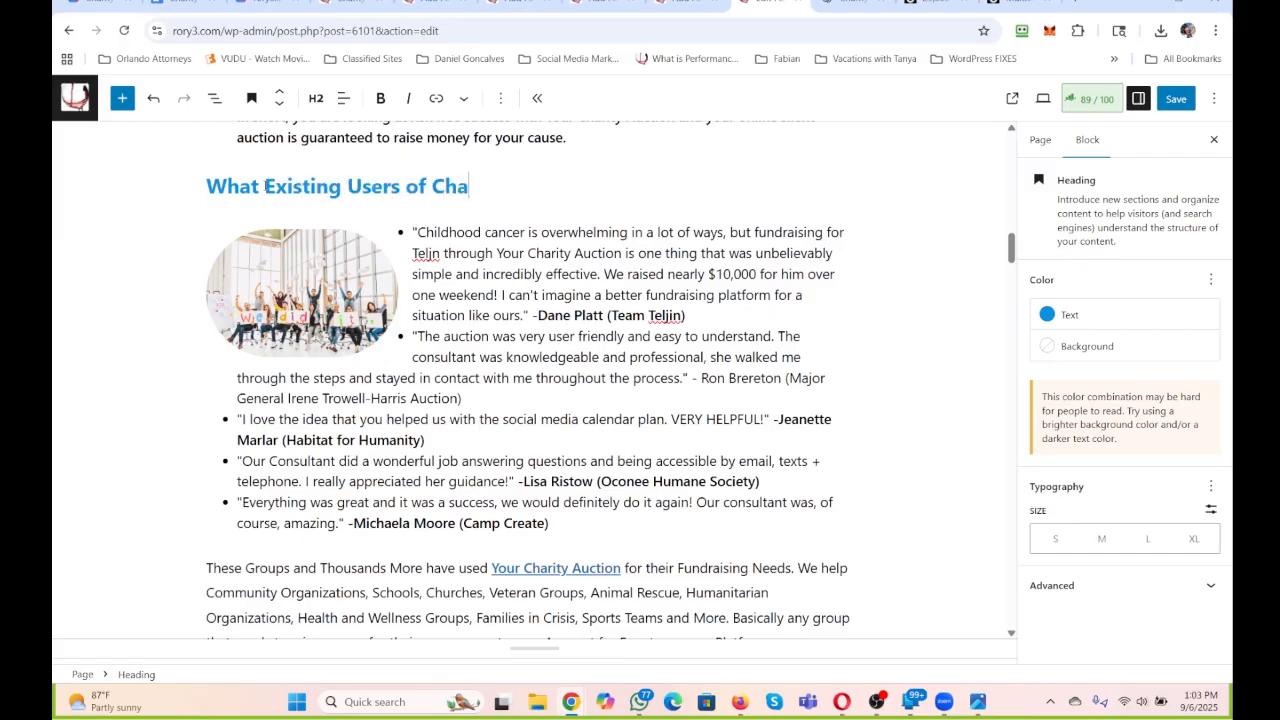
type("rity Auct")
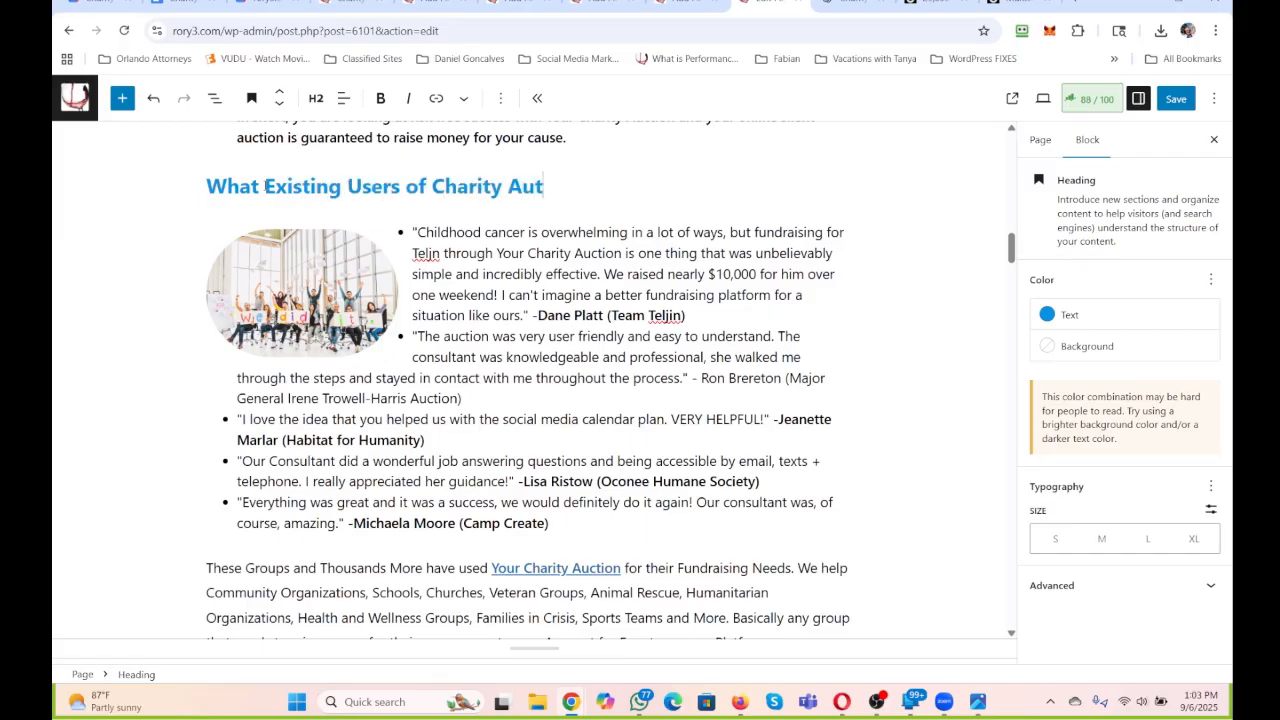
key("BackSpace")
type("ction Have")
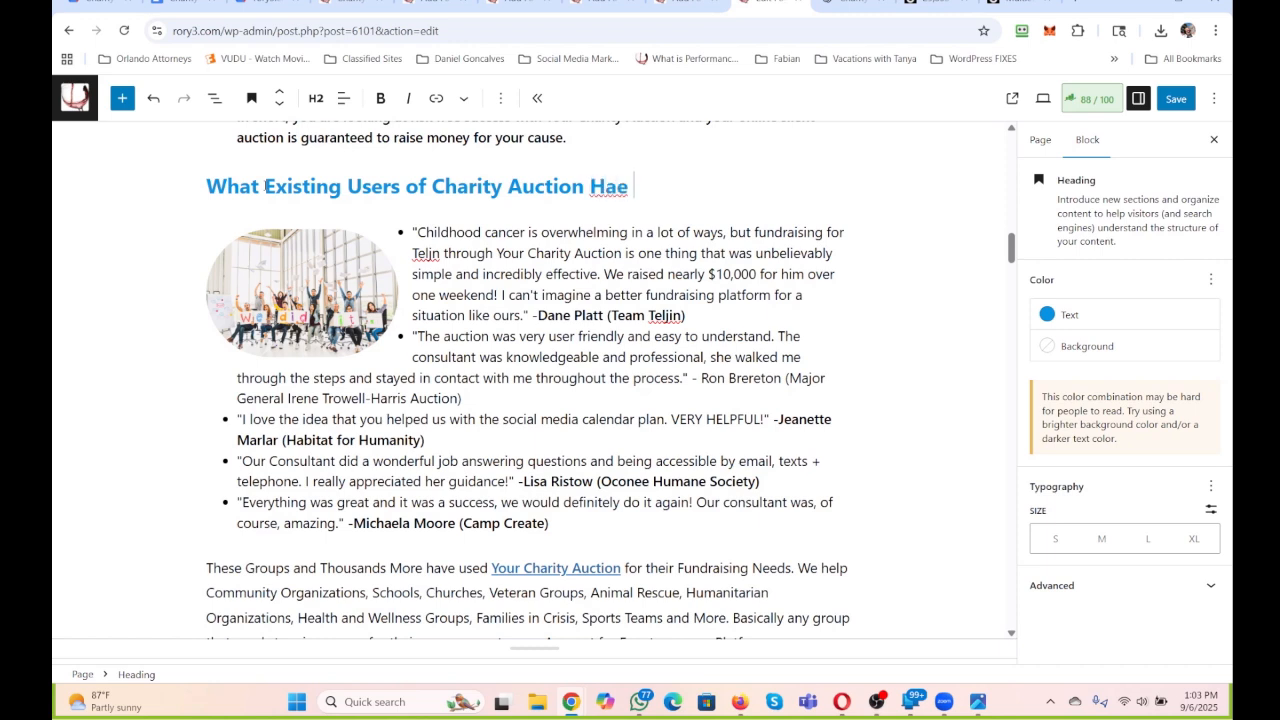
key("BackSpace")
type("ve to")
key("BackSpace")
type("o Say:")
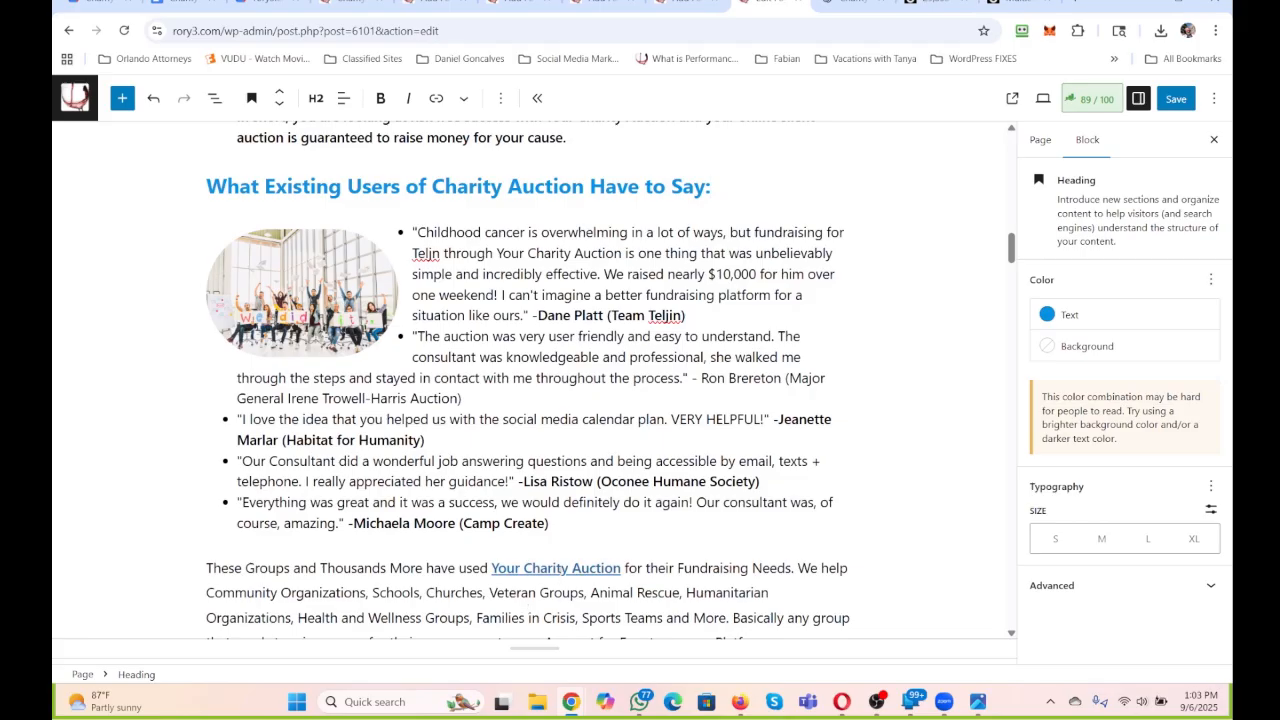
Copy the URL of the "Your Charity Auction" link in the paragraph below the testimonials.
left_click(560, 569)
left_click(611, 609)
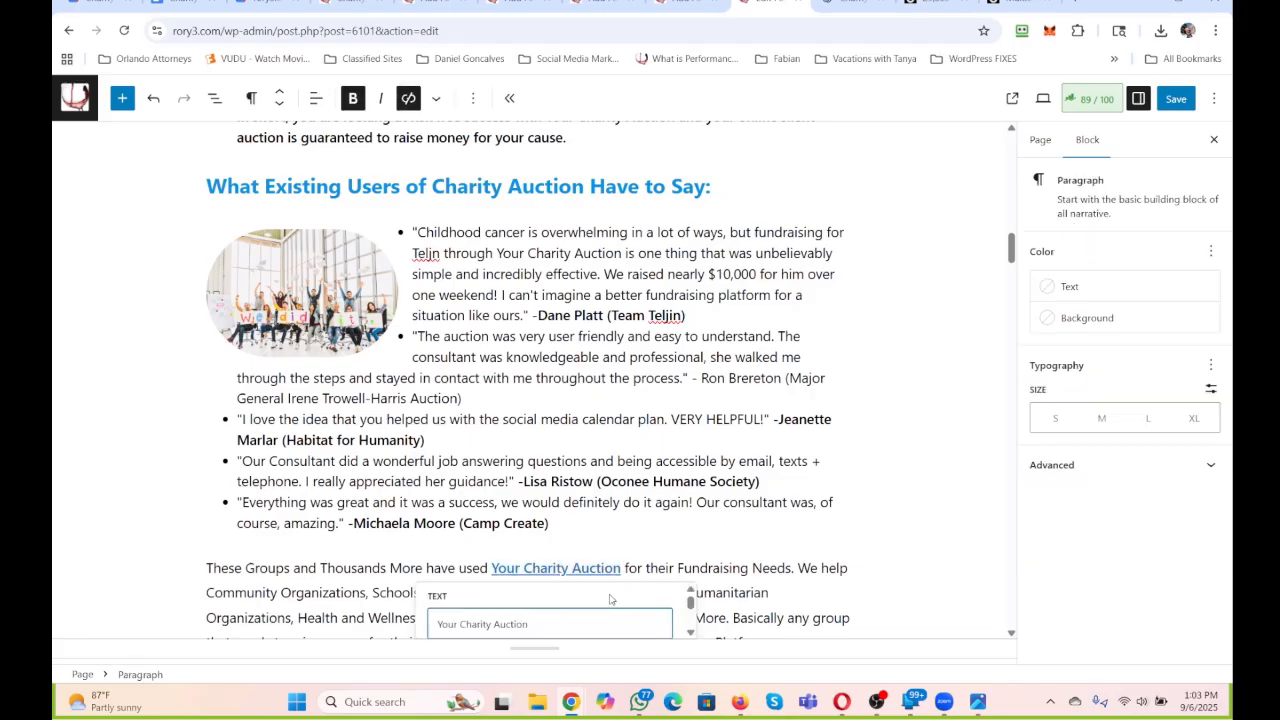
left_click(577, 487)
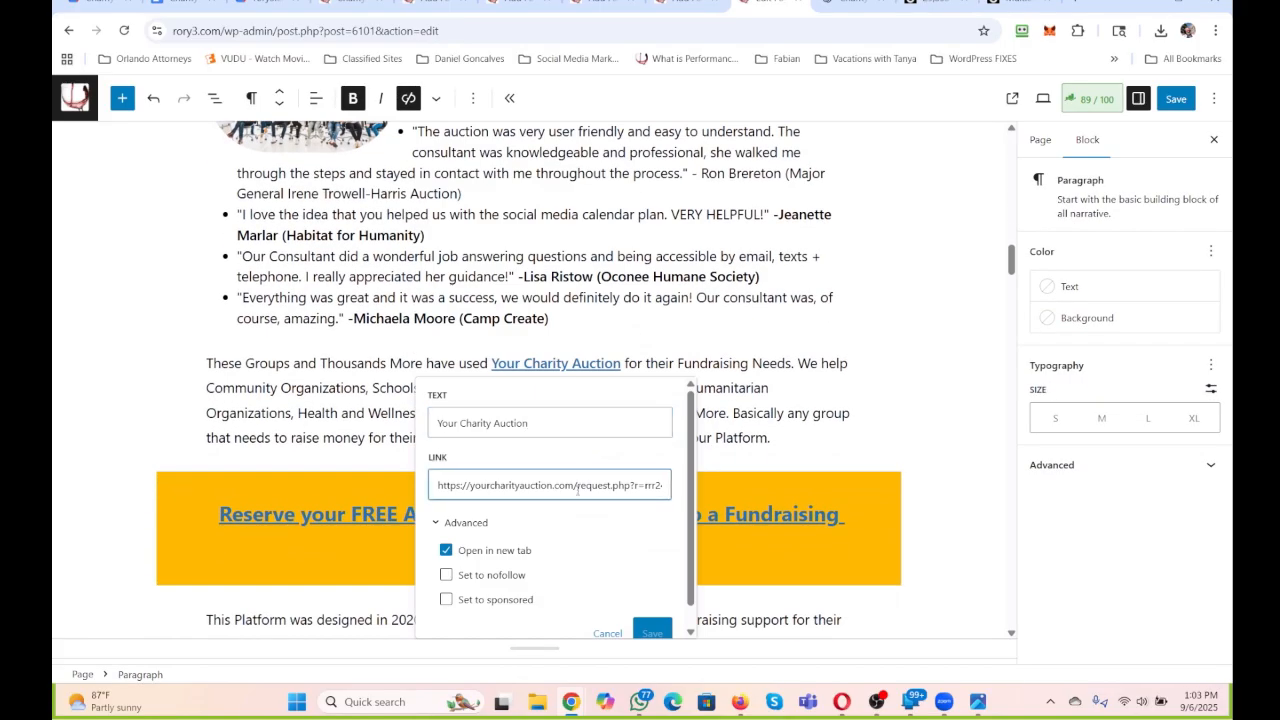
key("ctrl+a")
key("ctrl+c")
left_click(925, 406)
Link the words "Charity Auction" in the testimonials heading to the copied yourcharityauction.com request URL.
scroll(808, 342, "up", 2)
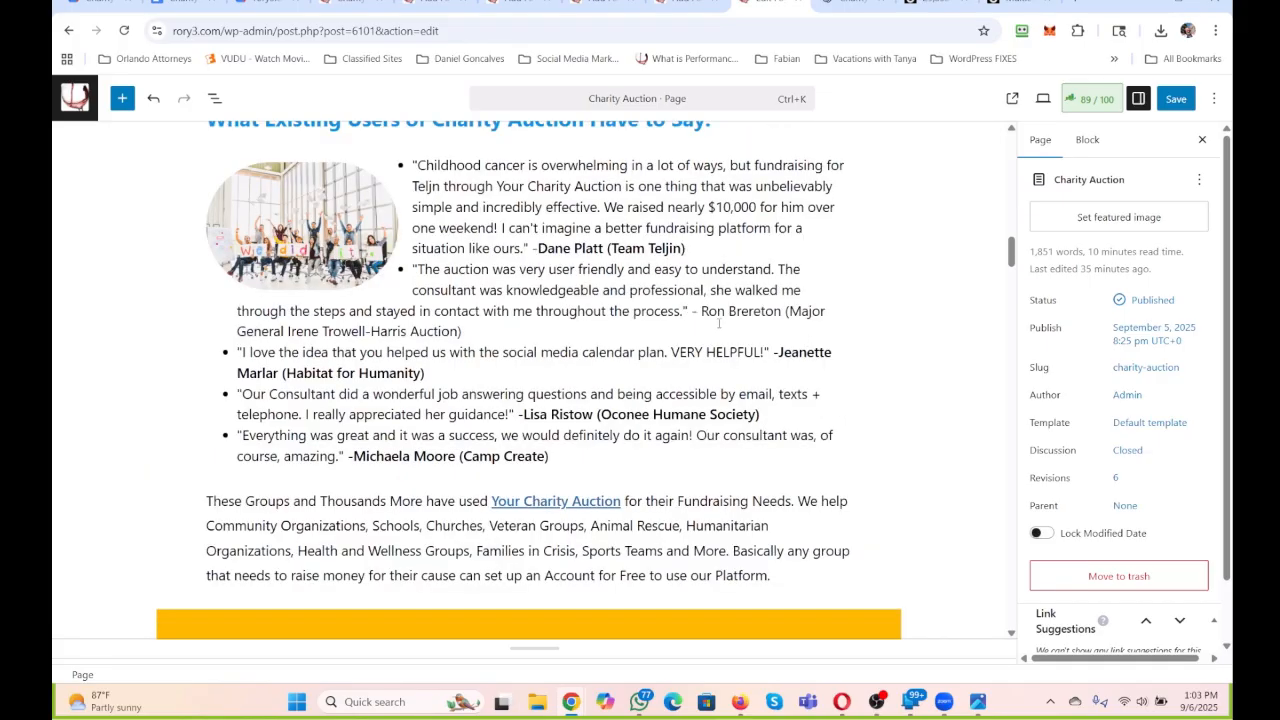
scroll(718, 323, "up", 3)
left_click_drag(431, 418, 585, 418)
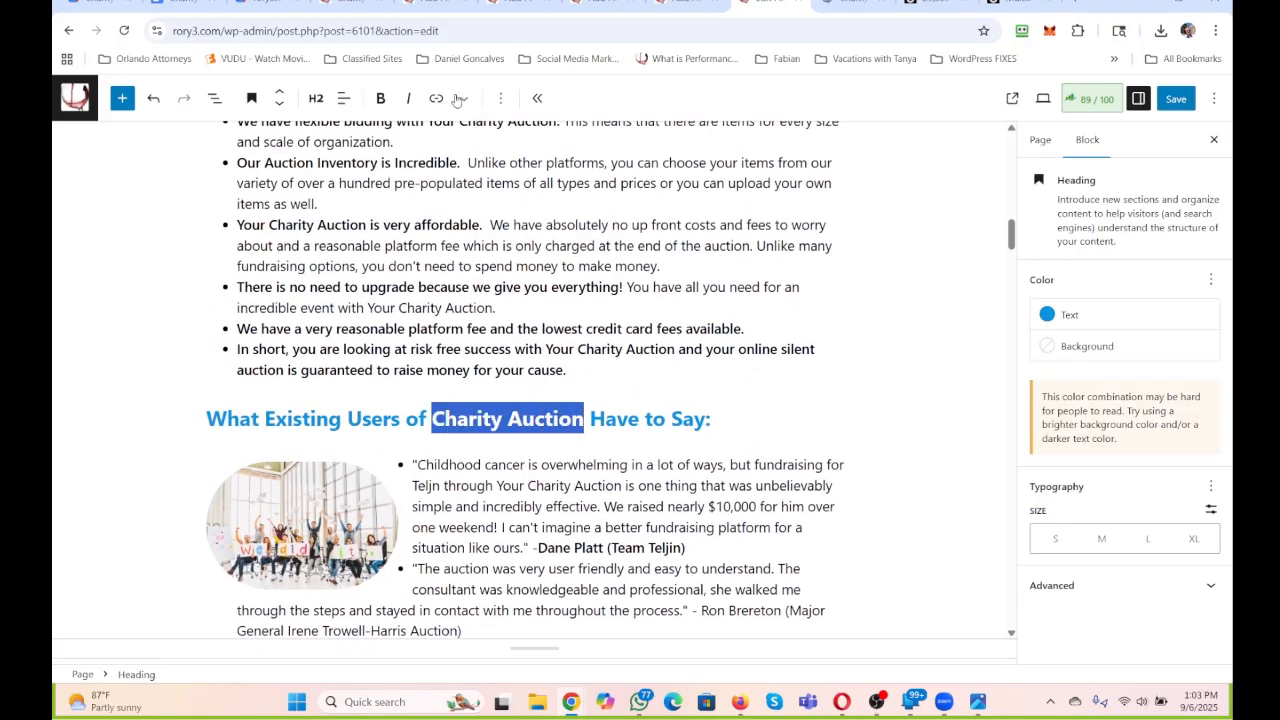
left_click(436, 98)
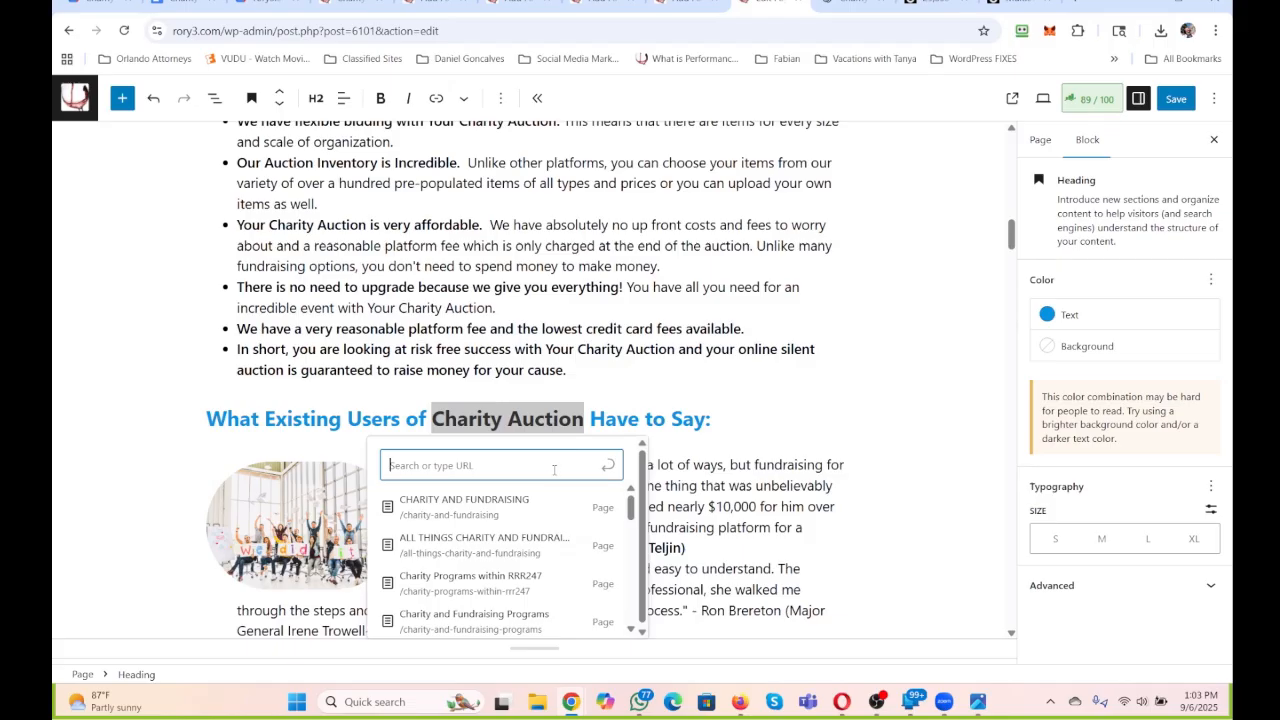
key("ctrl+v")
left_click(615, 467)
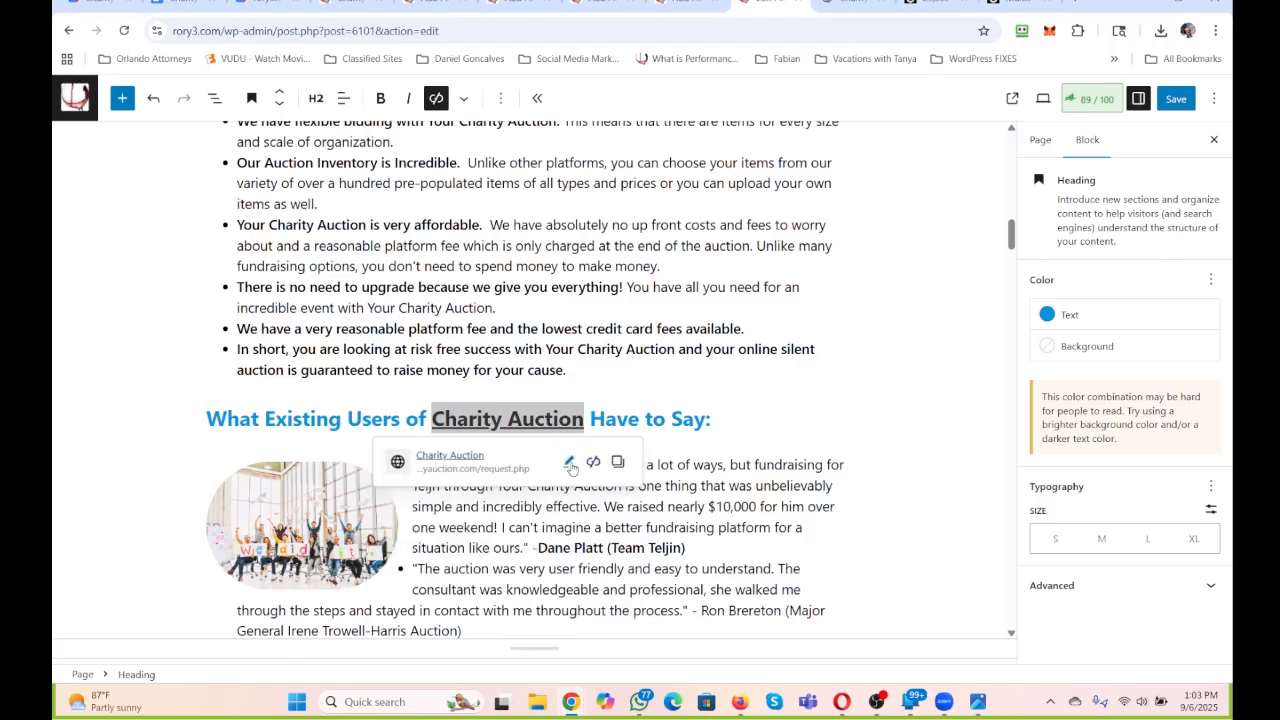
Set the "Charity Auction" link in the testimonials heading to open in a new tab and save the link.
left_click(570, 462)
left_click(412, 614)
scroll(413, 616, "down", 3)
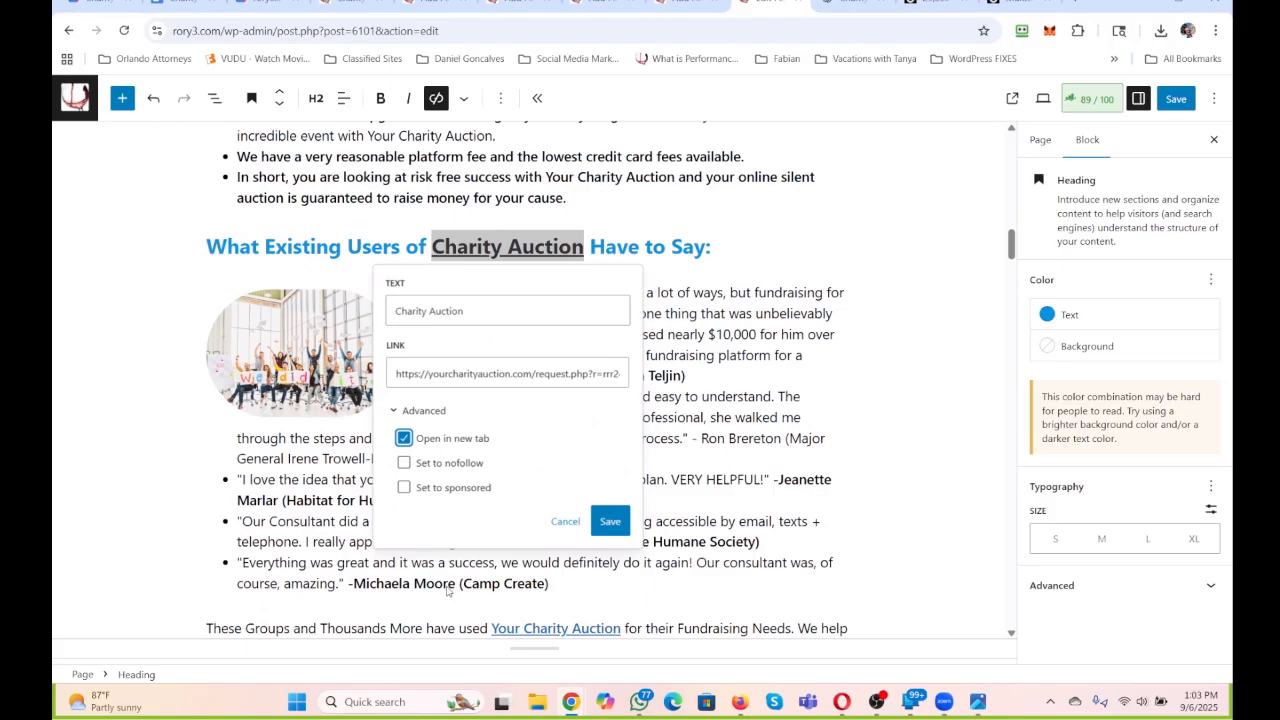
left_click(611, 455)
left_click(729, 454)
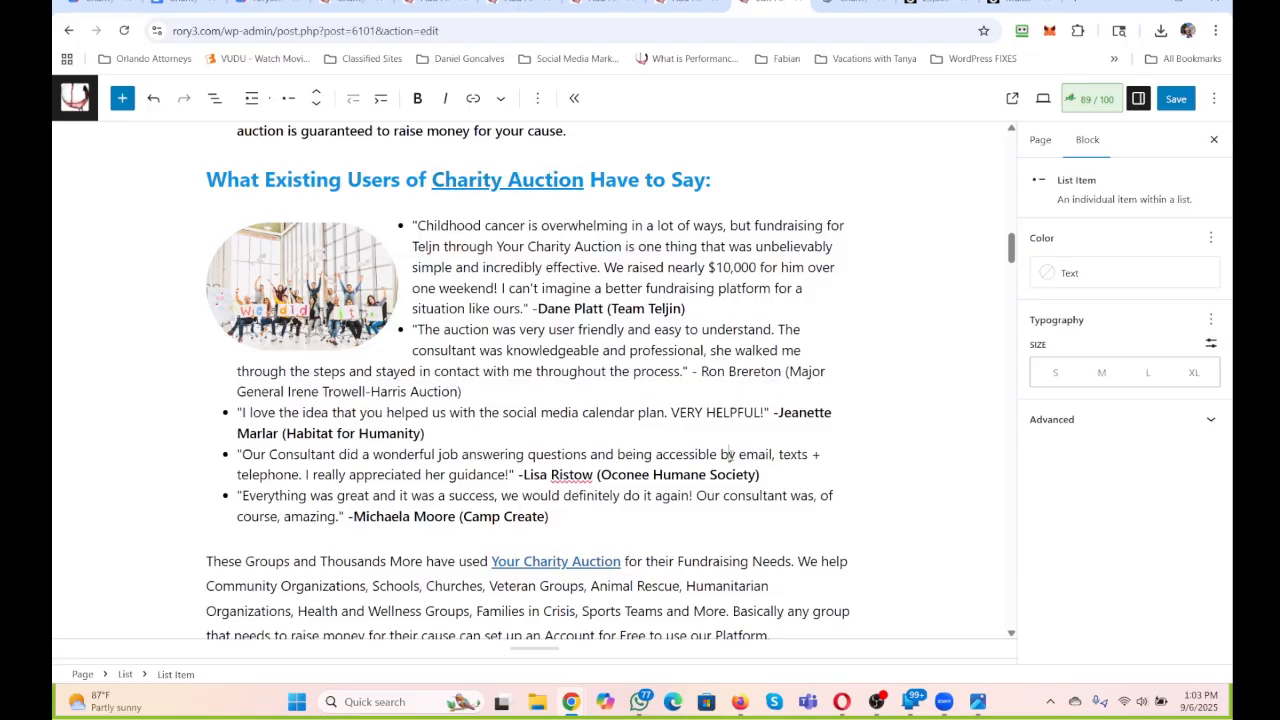
Copy the custom background color code of the yellow "Schedule An Appointment to Speak and get Started" heading.
scroll(729, 454, "down", 5)
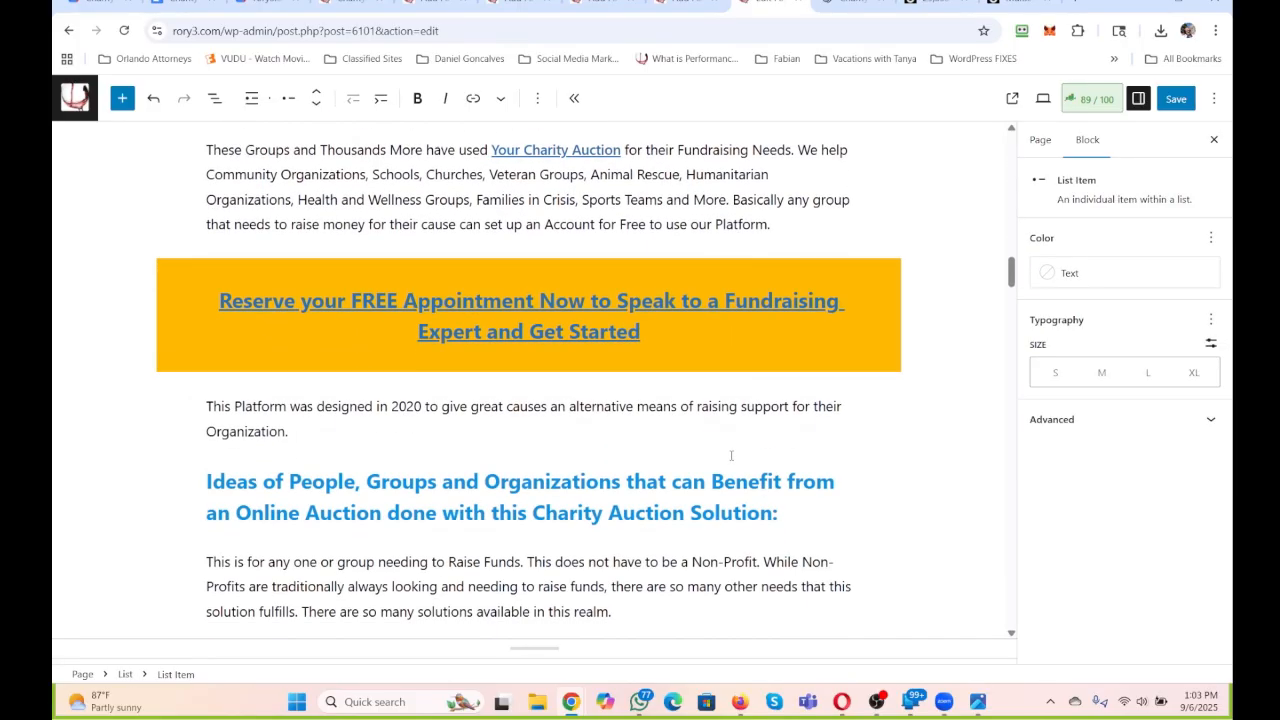
scroll(727, 341, "up", 10)
scroll(727, 341, "down", 3)
left_click(737, 338)
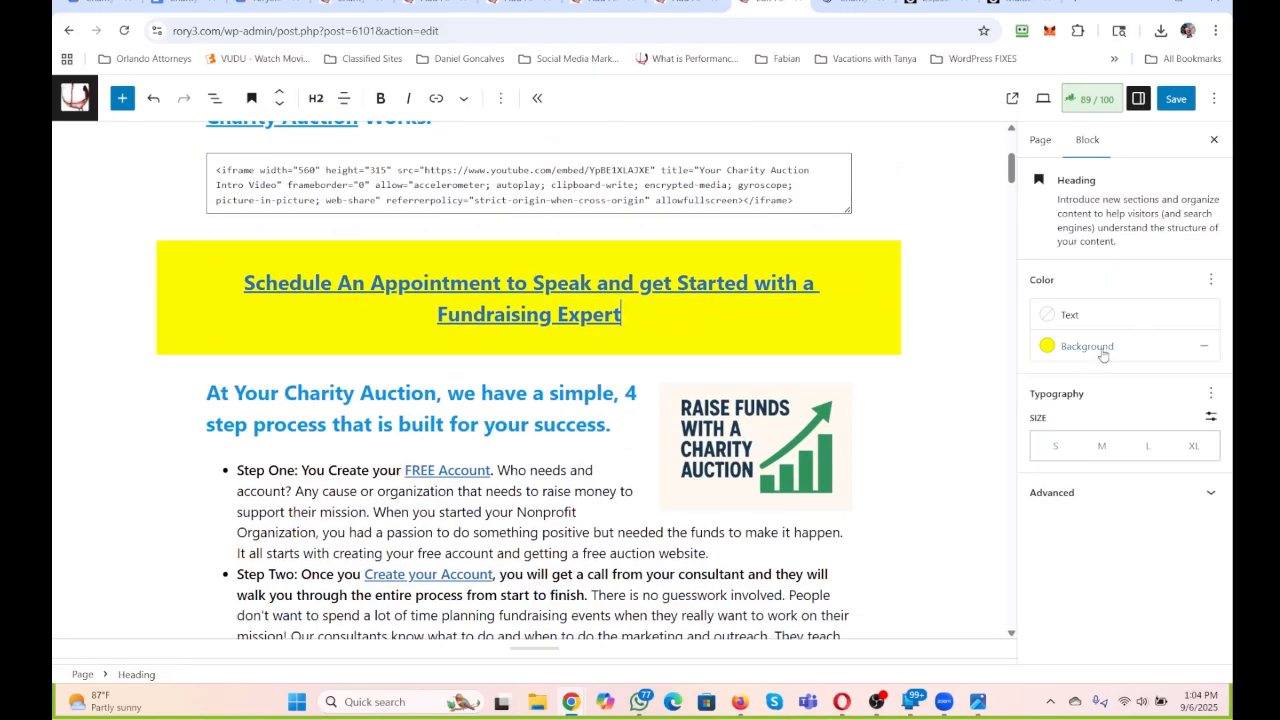
left_click(1103, 355)
left_click_drag(895, 476, 820, 470)
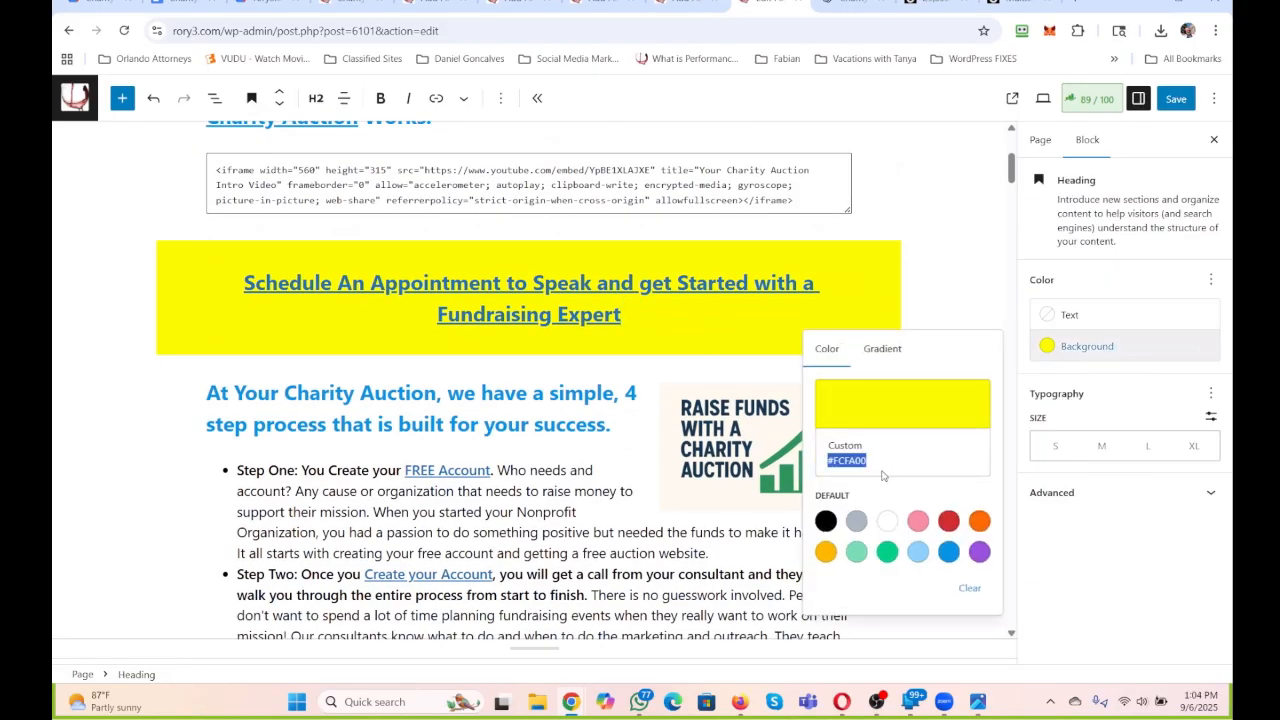
Replace "your FREE" with "a No Cost and No Obligation" in the orange "Reserve" appointment heading.
scroll(655, 437, "down", 15)
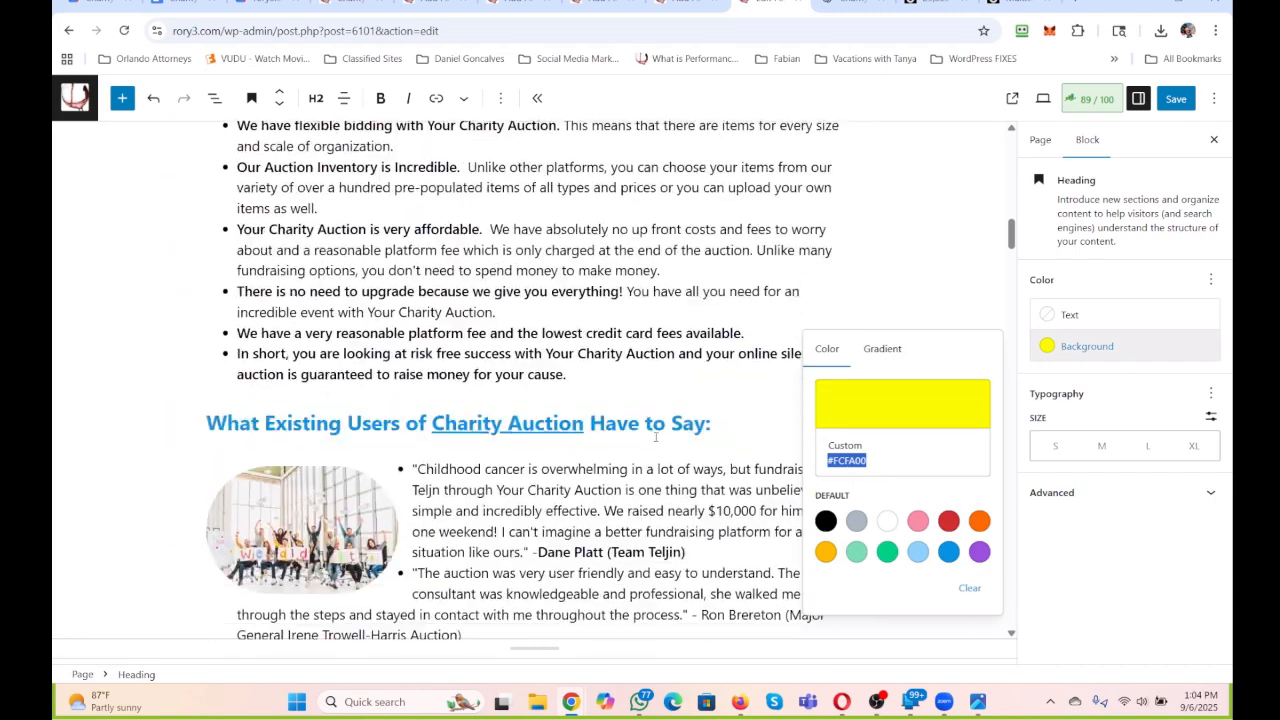
scroll(655, 437, "down", 4)
left_click(701, 612)
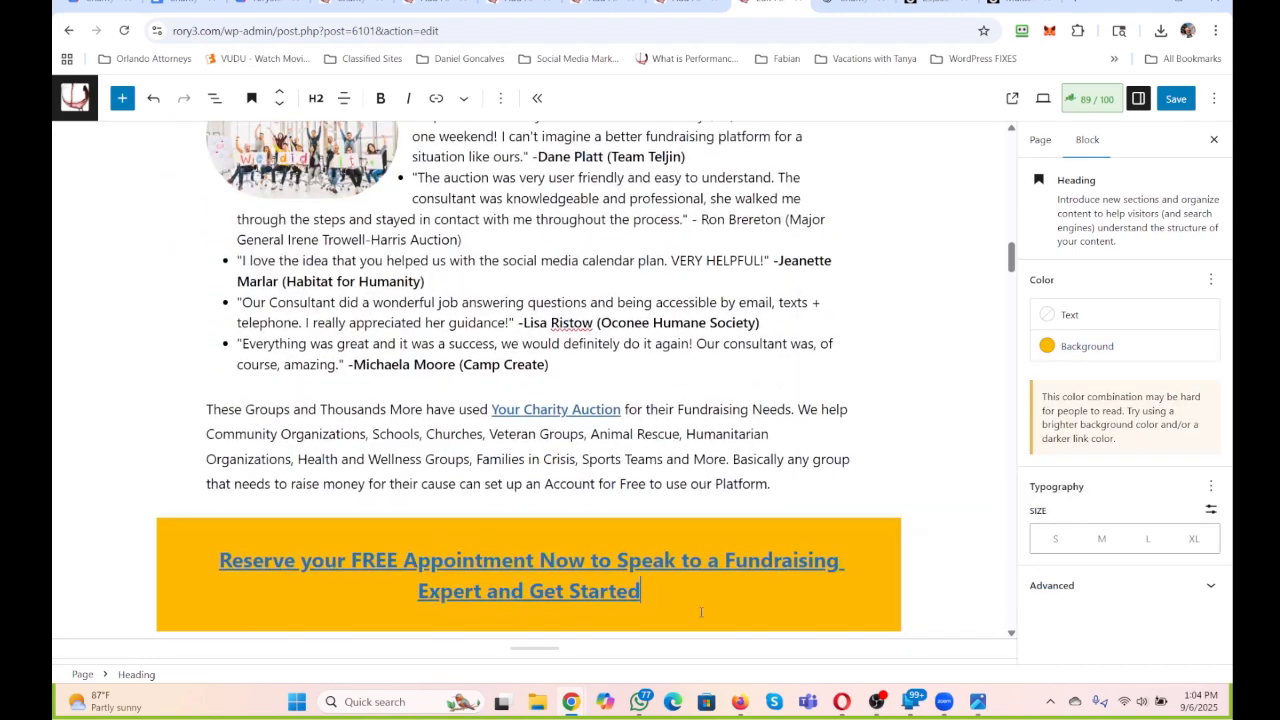
scroll(701, 612, "down", 1)
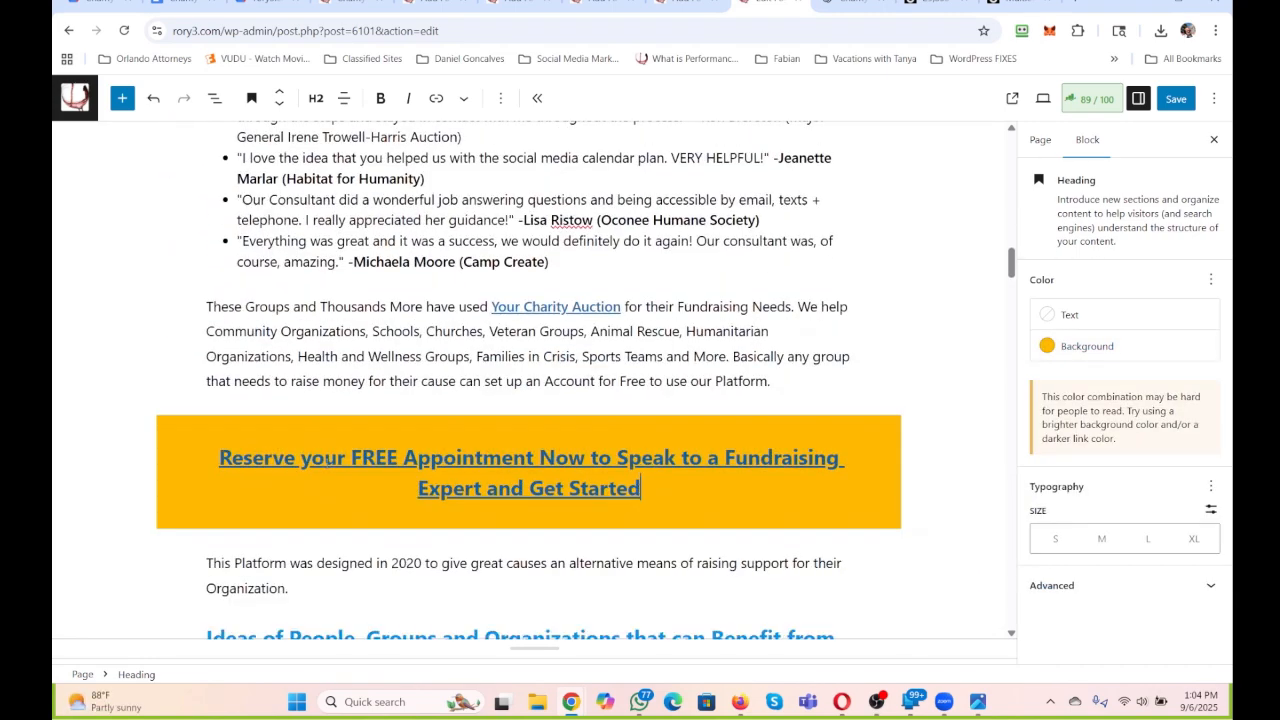
left_click_drag(300, 457, 403, 457)
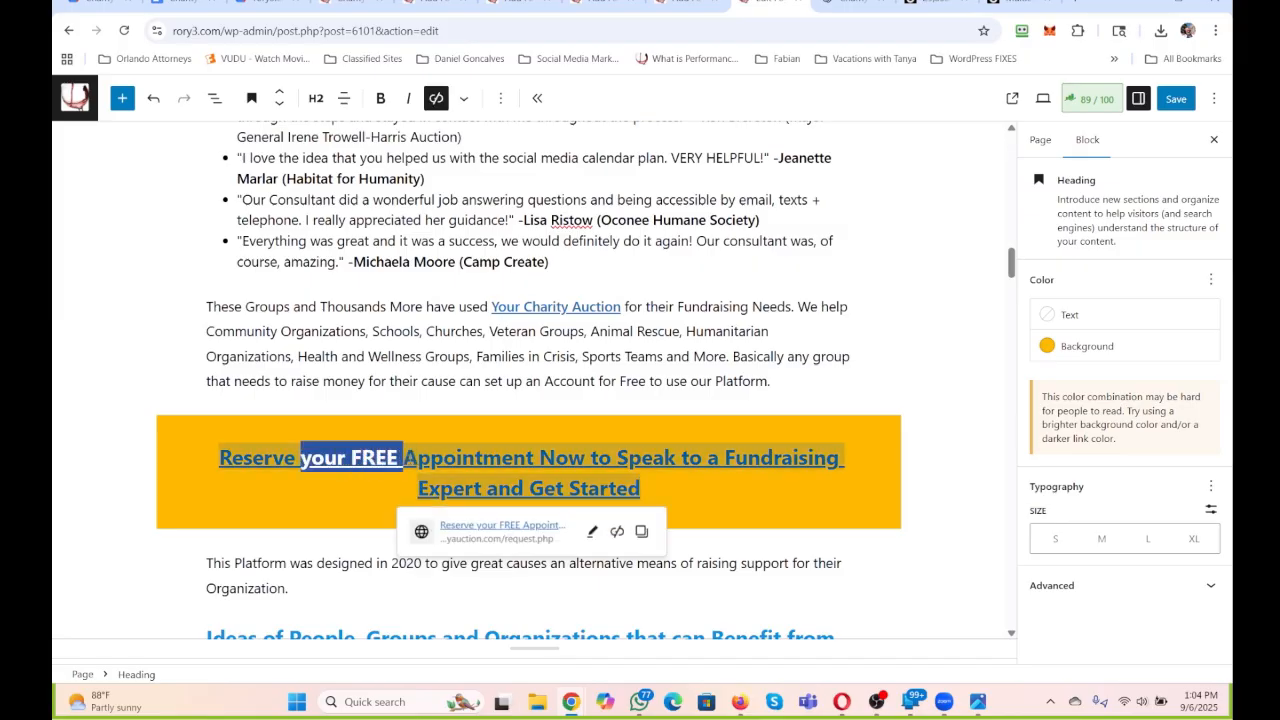
type("a Non")
key("BackSpace")
key("BackSpace")
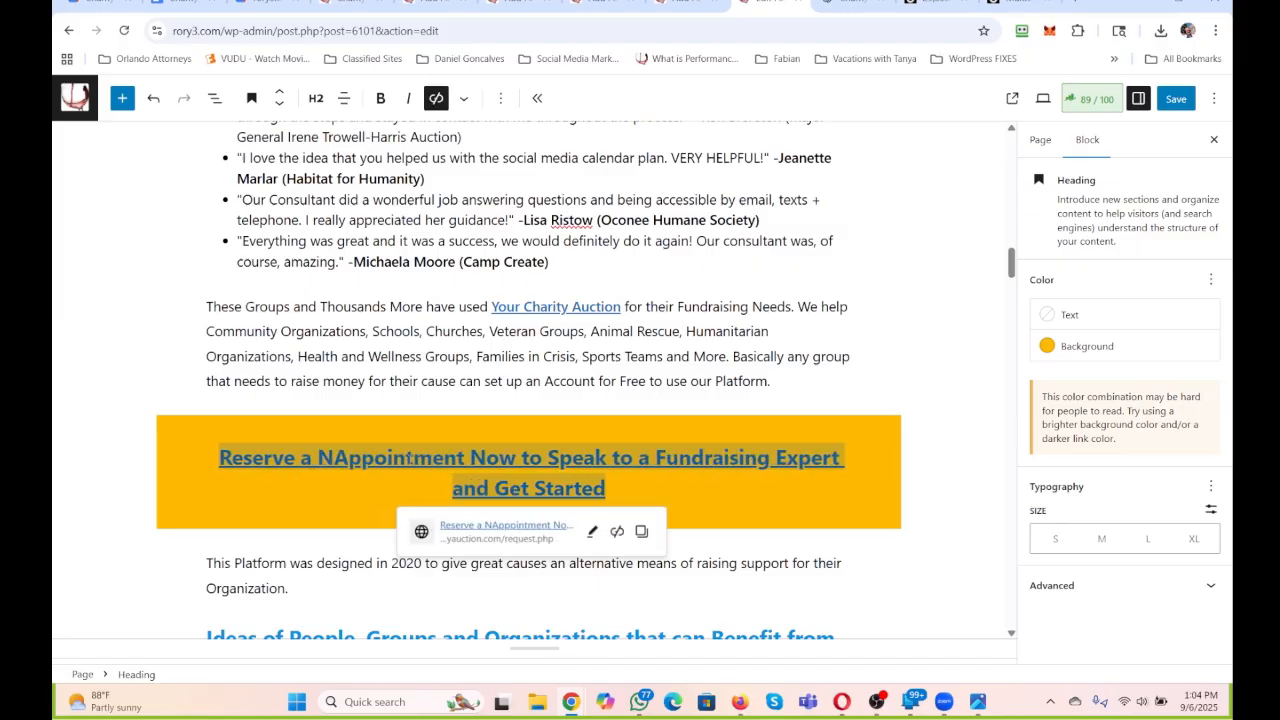
key("BackSpace")
type("No Cost a")
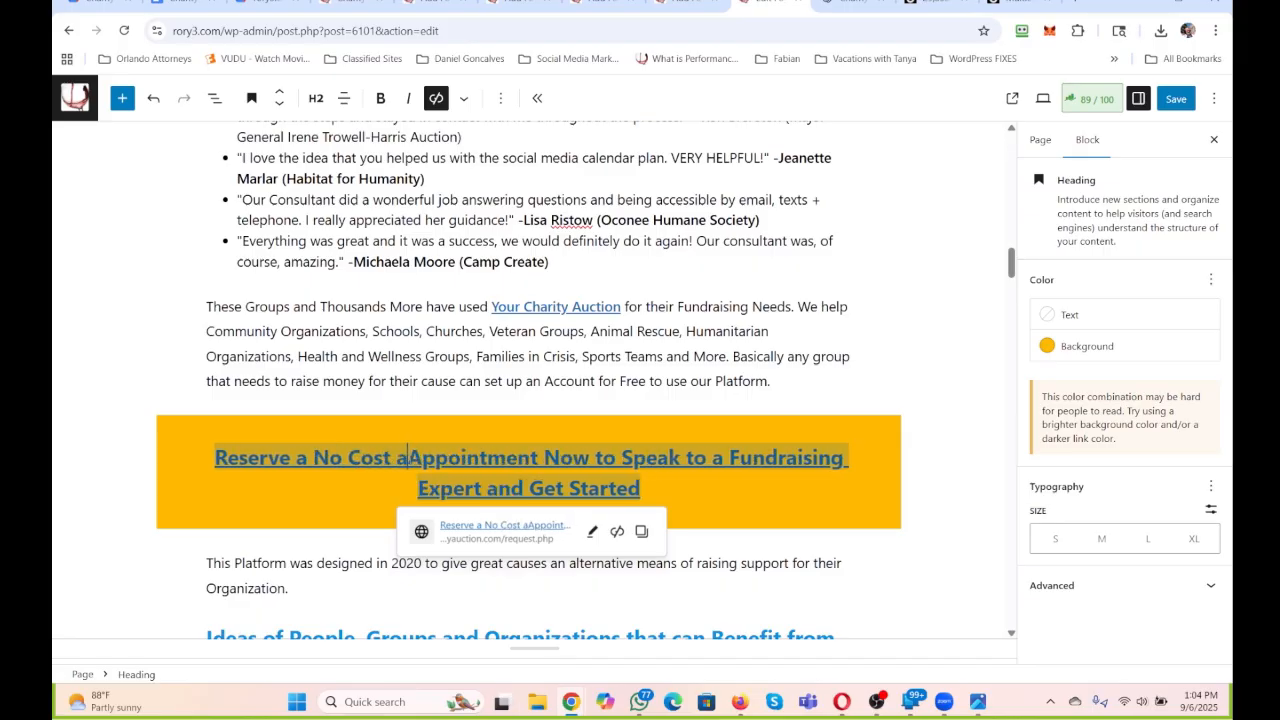
type("nd No Obligation")
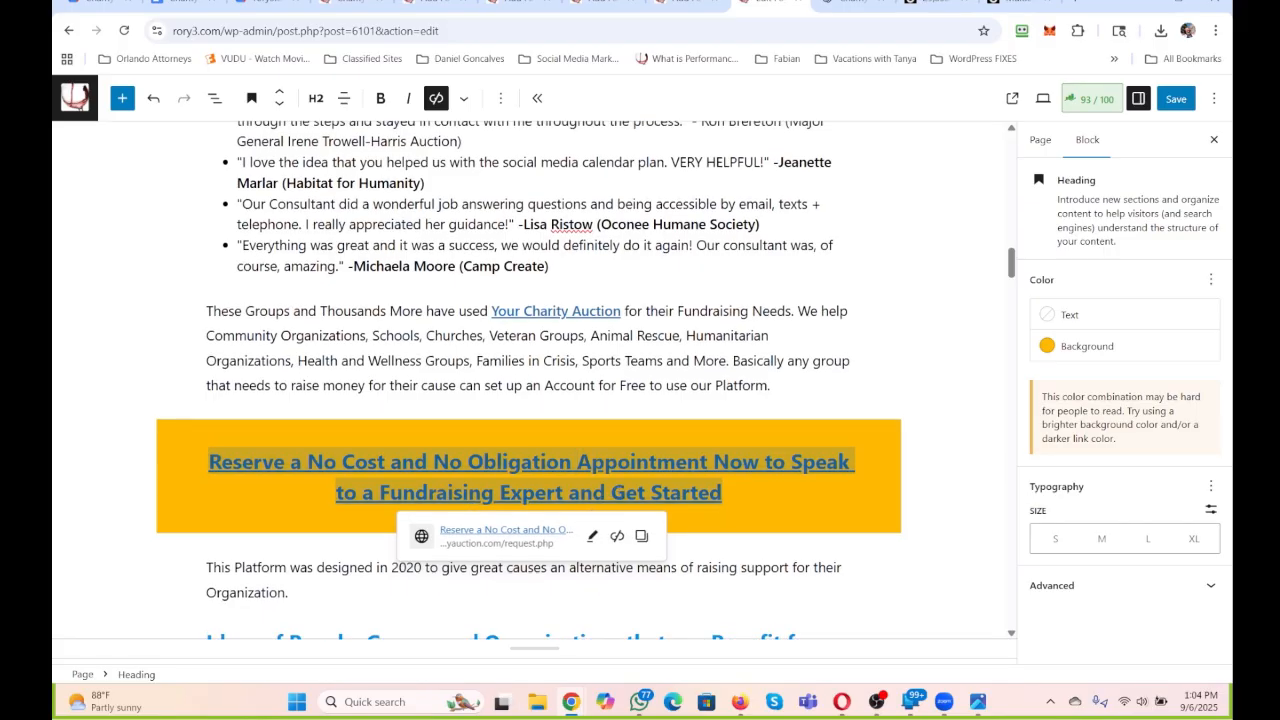
Change "and" to "to" before "Get Started" in the orange appointment heading.
left_click_drag(611, 493, 570, 493)
type("to")
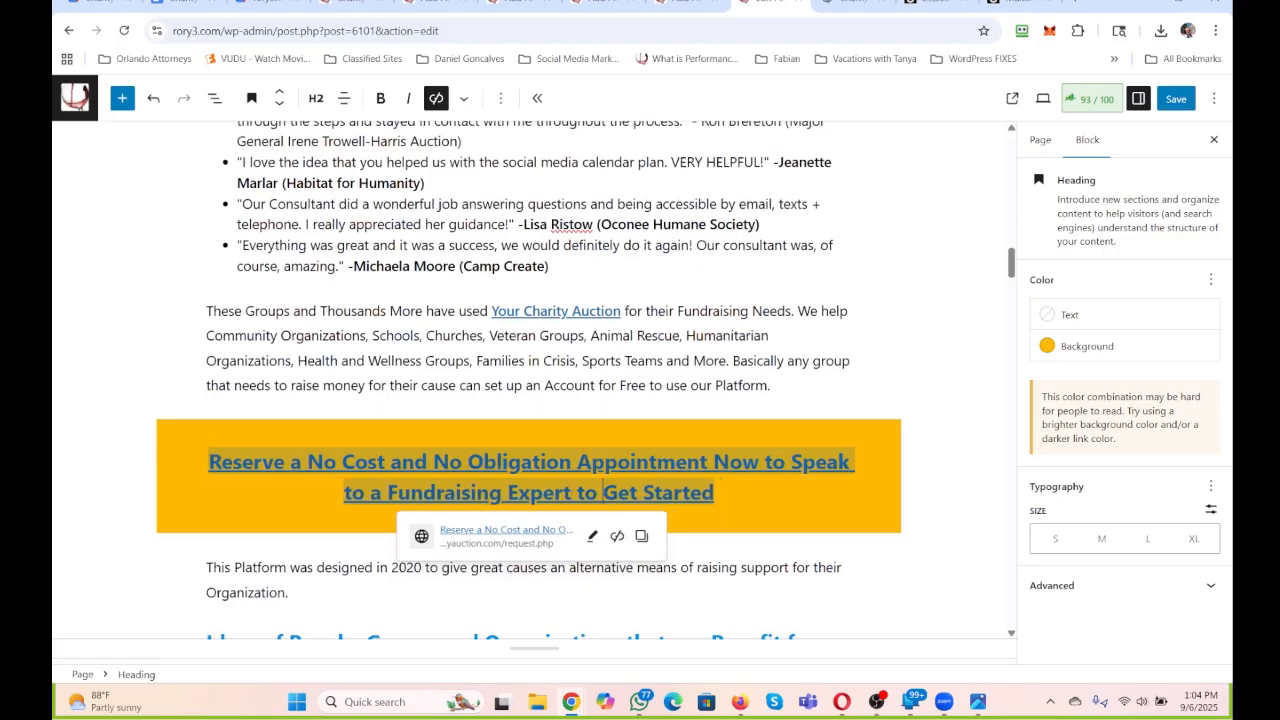
left_click(829, 517)
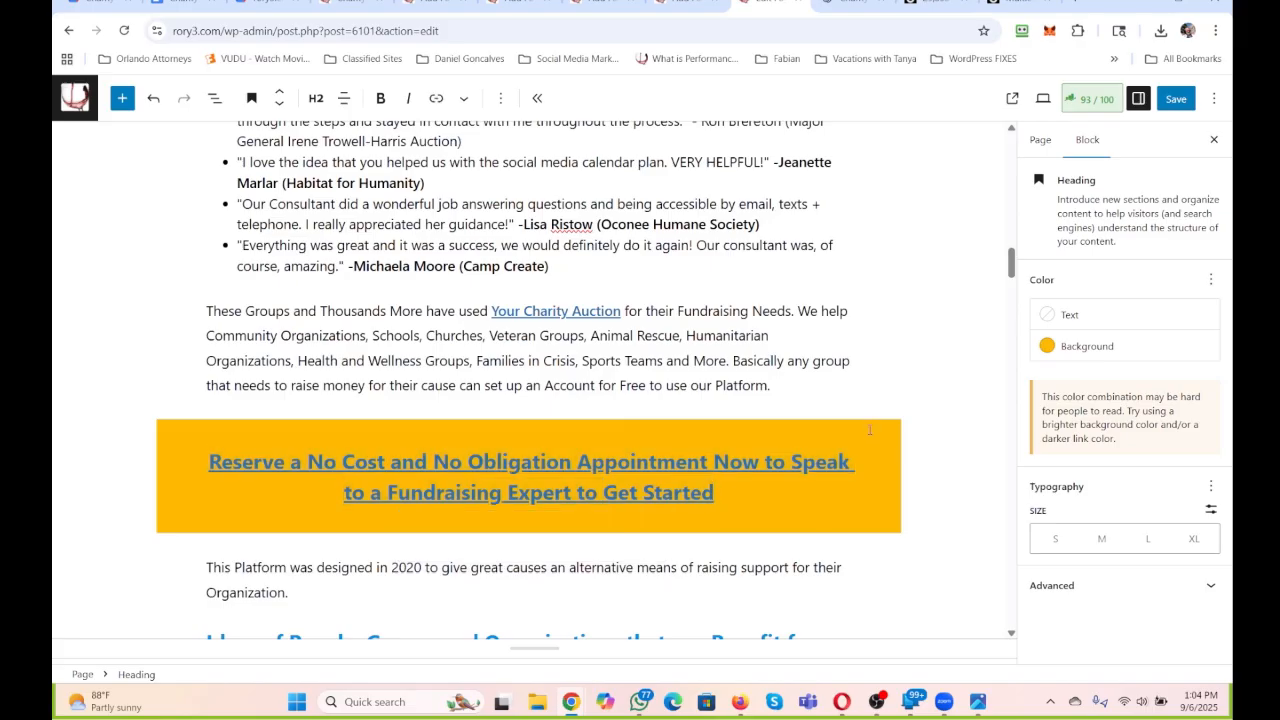
Set the background of the "Reserve a No Cost and No Obligation Appointment" heading to custom color #FCFA00.
left_click(873, 424)
left_click(1087, 346)
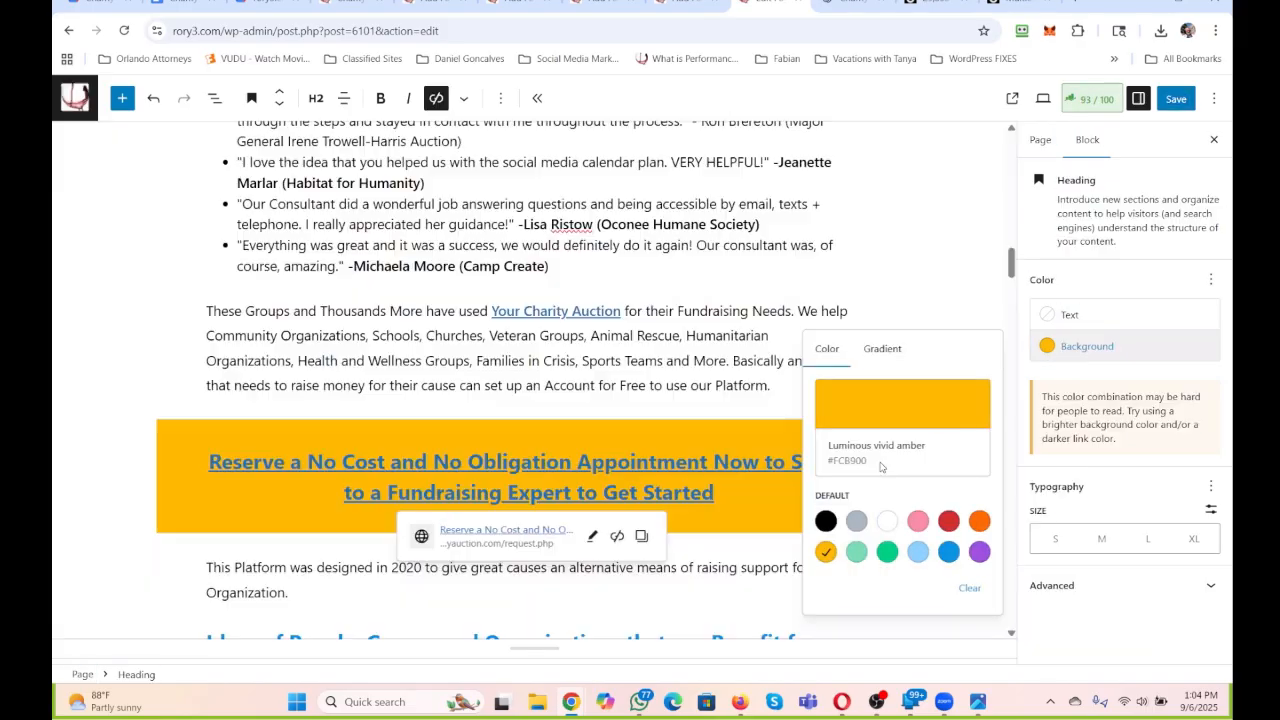
left_click_drag(867, 461, 851, 462)
left_click(904, 418)
double_click(694, 446)
type("FCFA00")
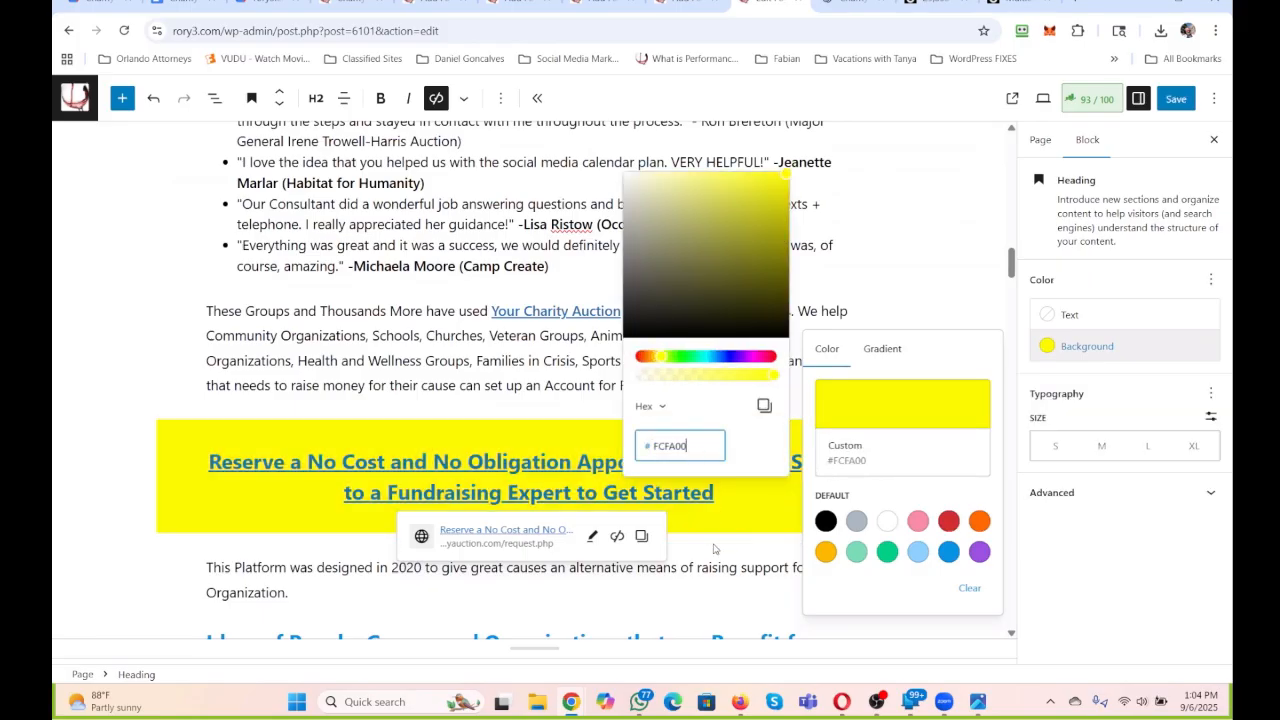
Append "And it has been growing in reach and potential." to the paragraph about the platform being designed in 2020.
left_click(292, 592)
scroll(880, 205, "up", 15)
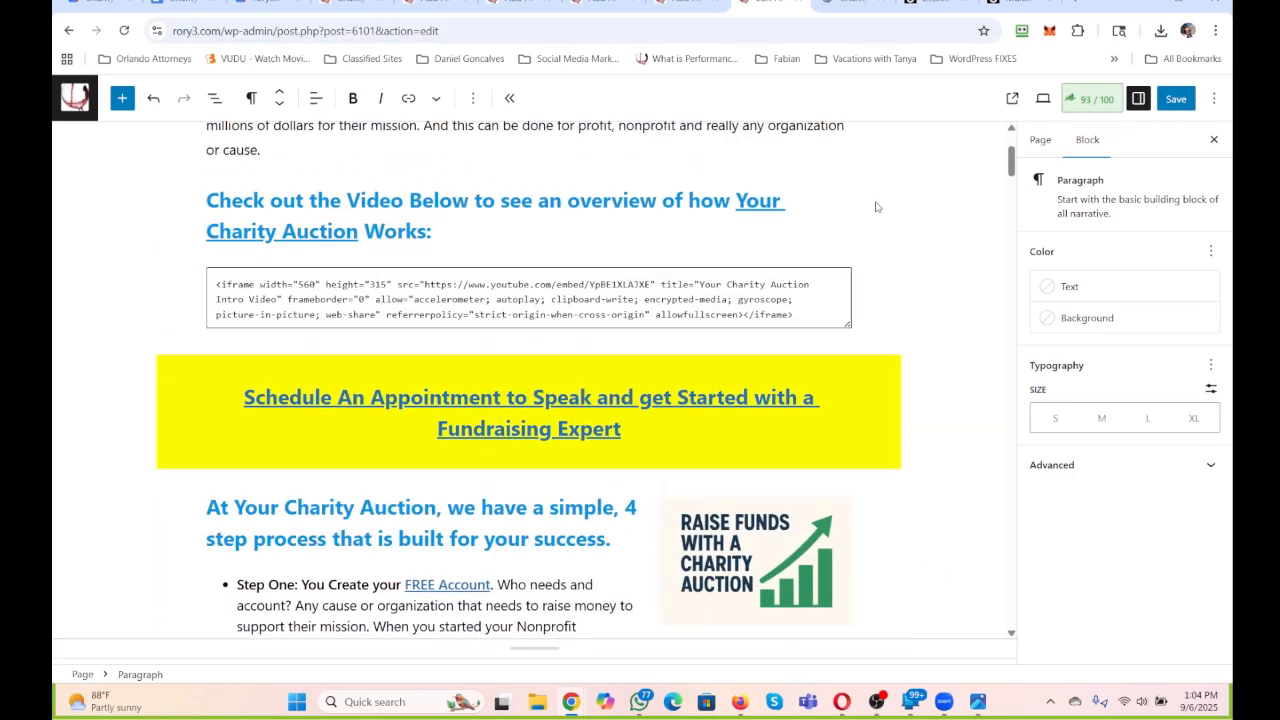
scroll(864, 208, "down", 15)
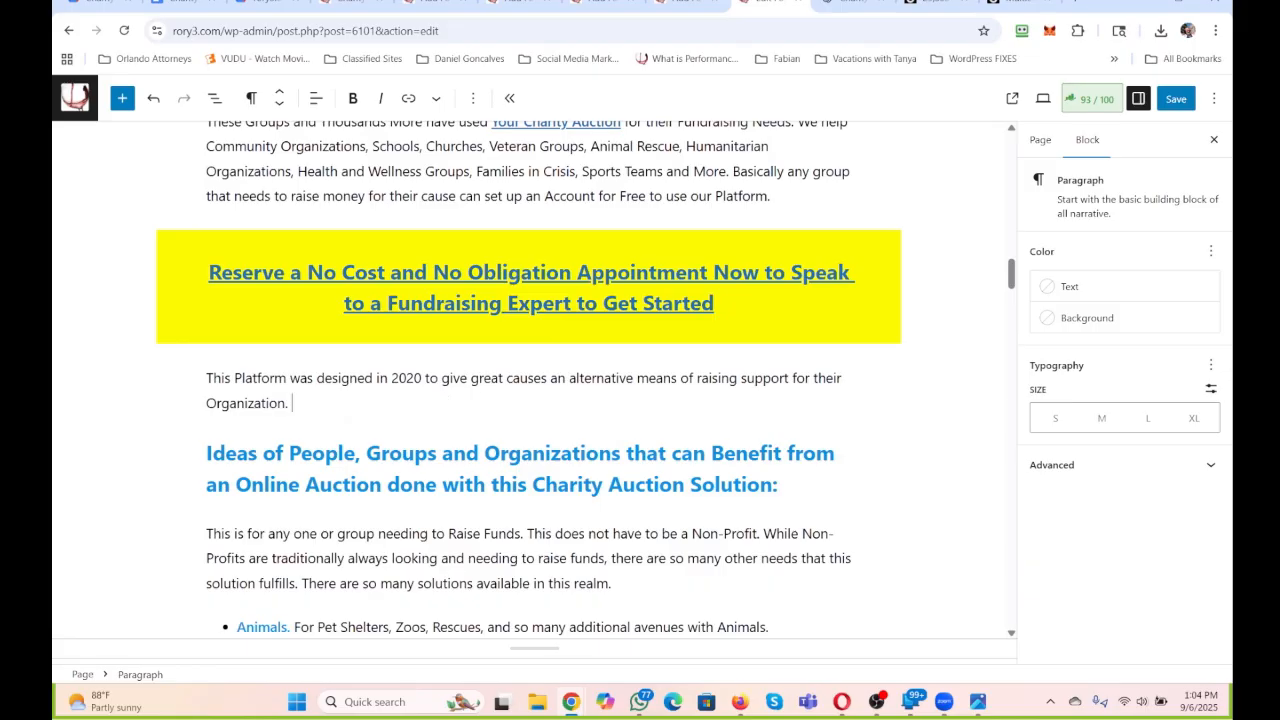
type("And it has been grwoing in")
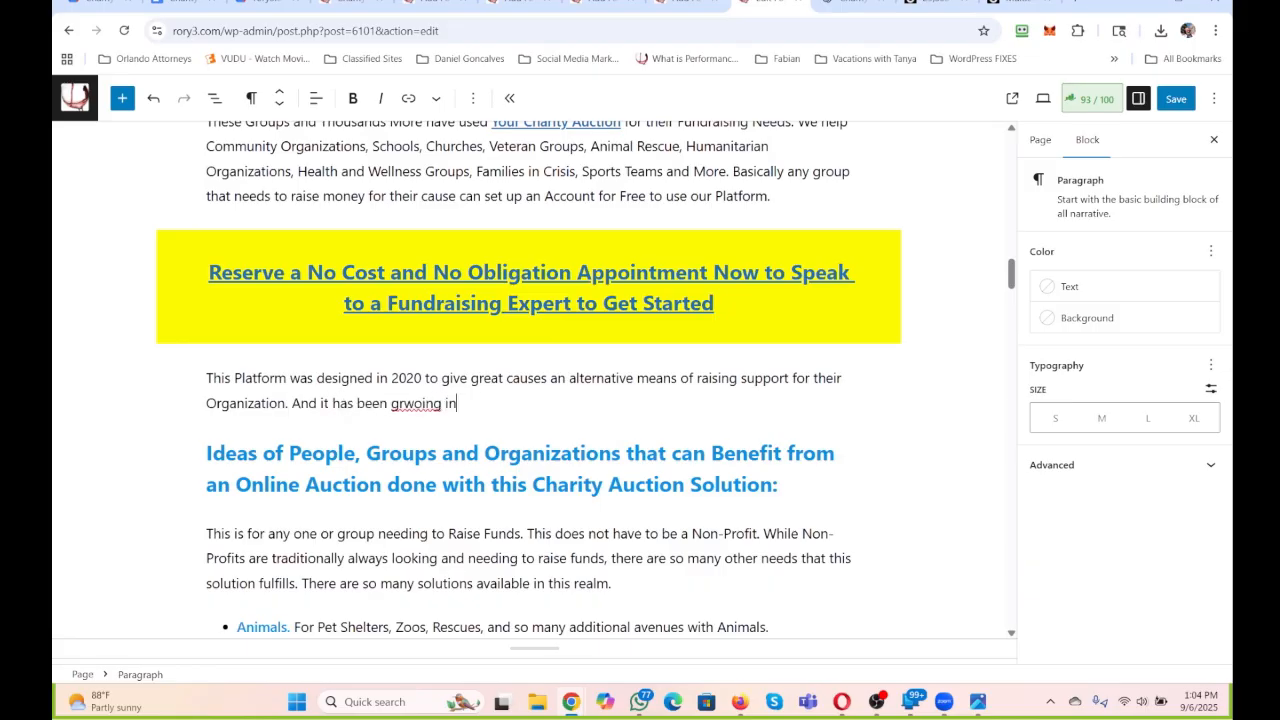
key("BackSpace")
key("BackSpace")
key("BackSpace")
key("BackSpace")
key("BackSpace")
type("rowing in reach and potential. ")
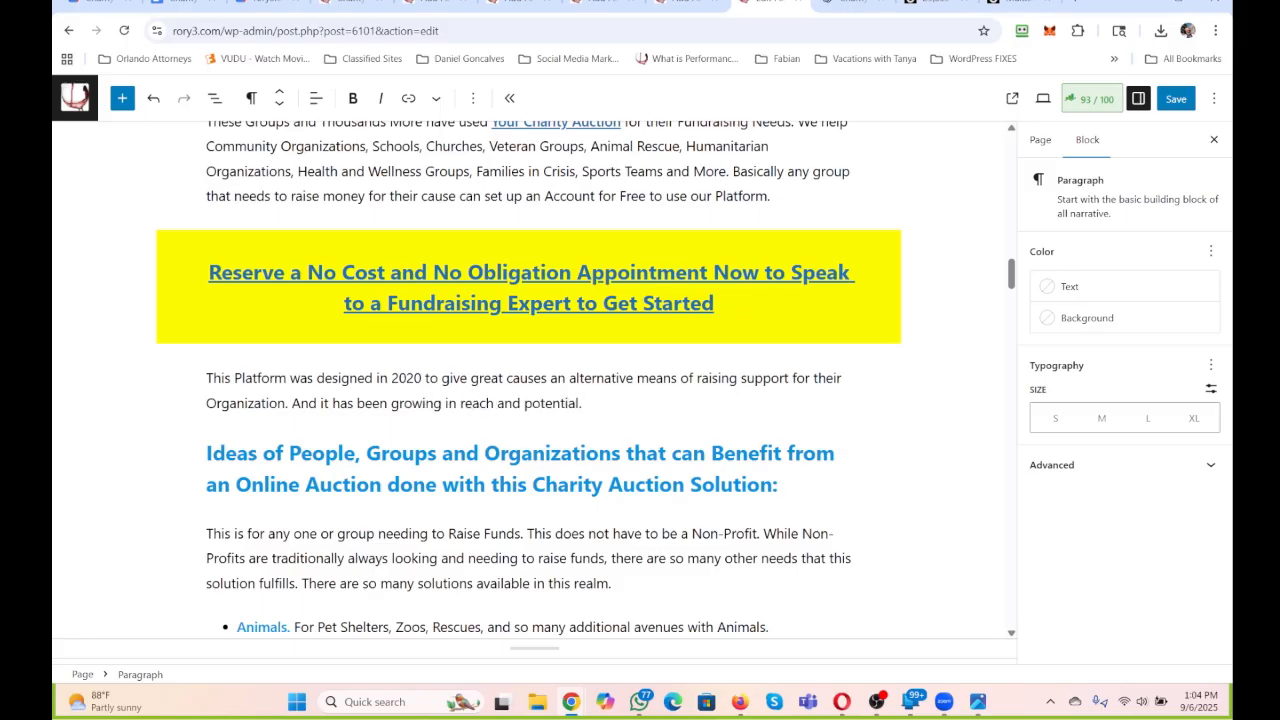
type("This is the solution you need for")
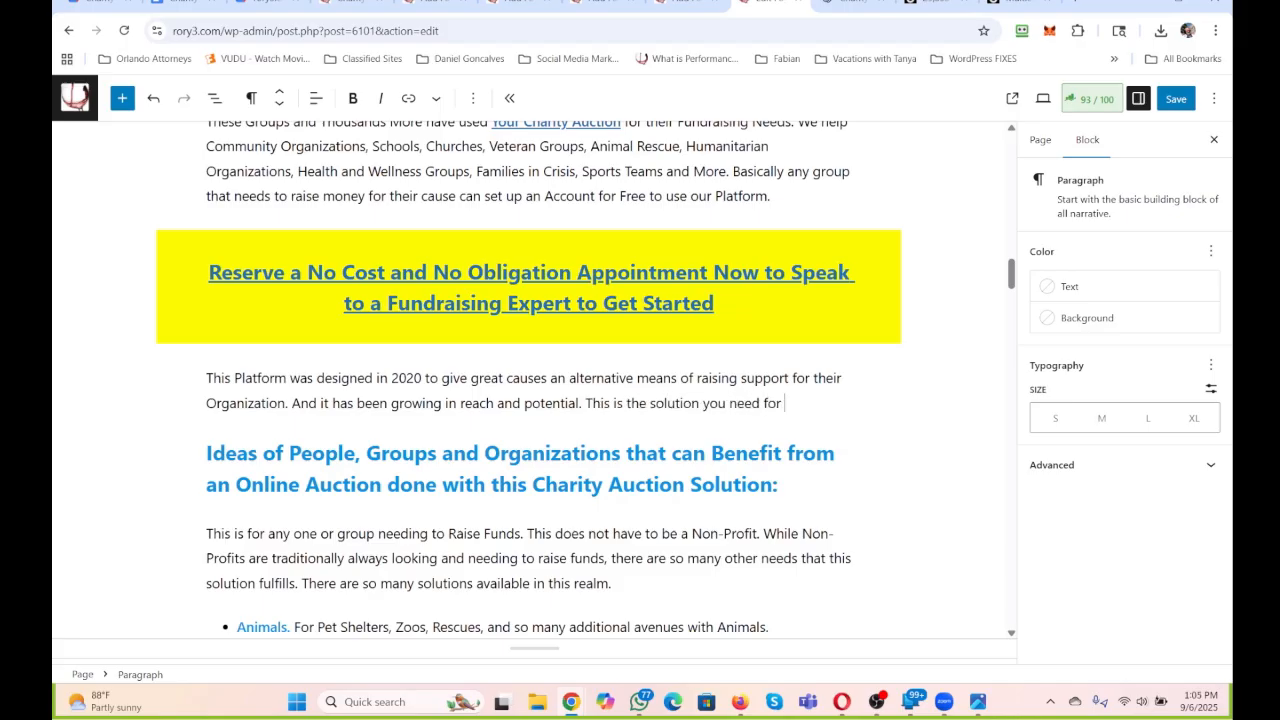
type(" now, and the fut")
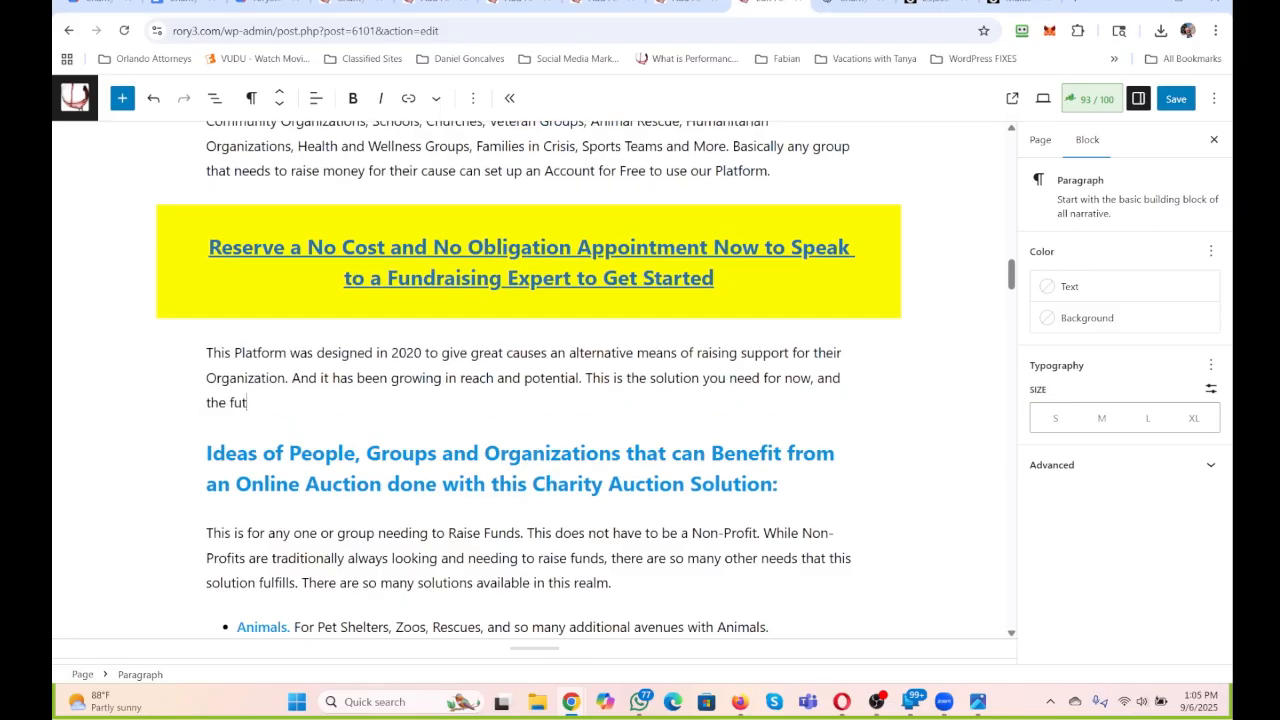
type("ure in your Fundraizi")
Continue the platform paragraph with "This is the solution you need for now, and the future in your Fundraising Needs.".
key("BackSpace")
key("BackSpace")
type("sing Needs. ")
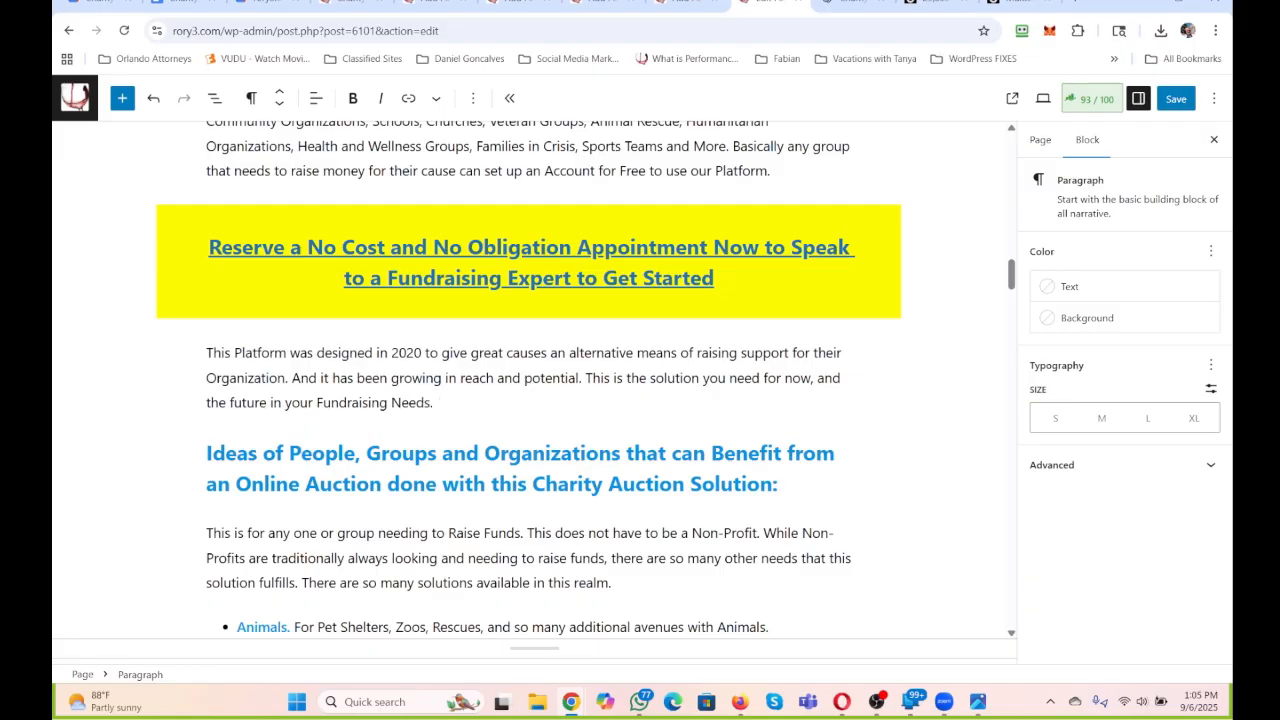
type("There is no better way than an ")
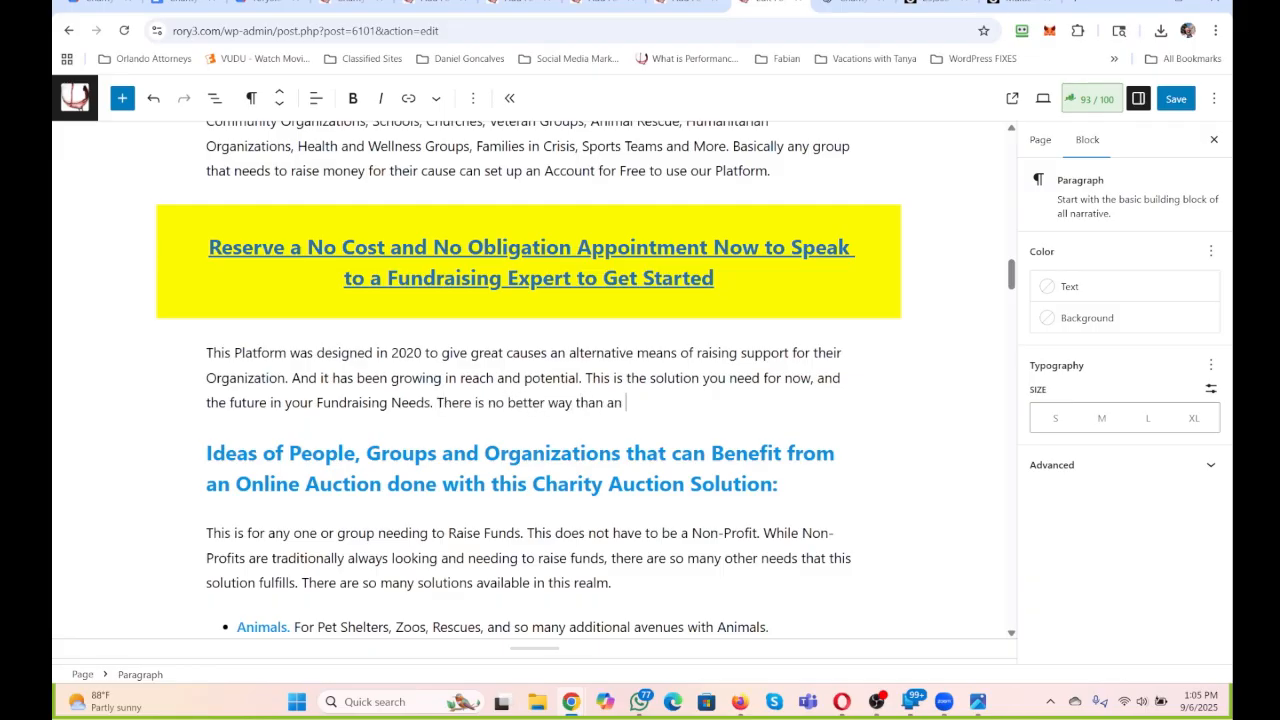
type("Auction to FRaise Funds. ")
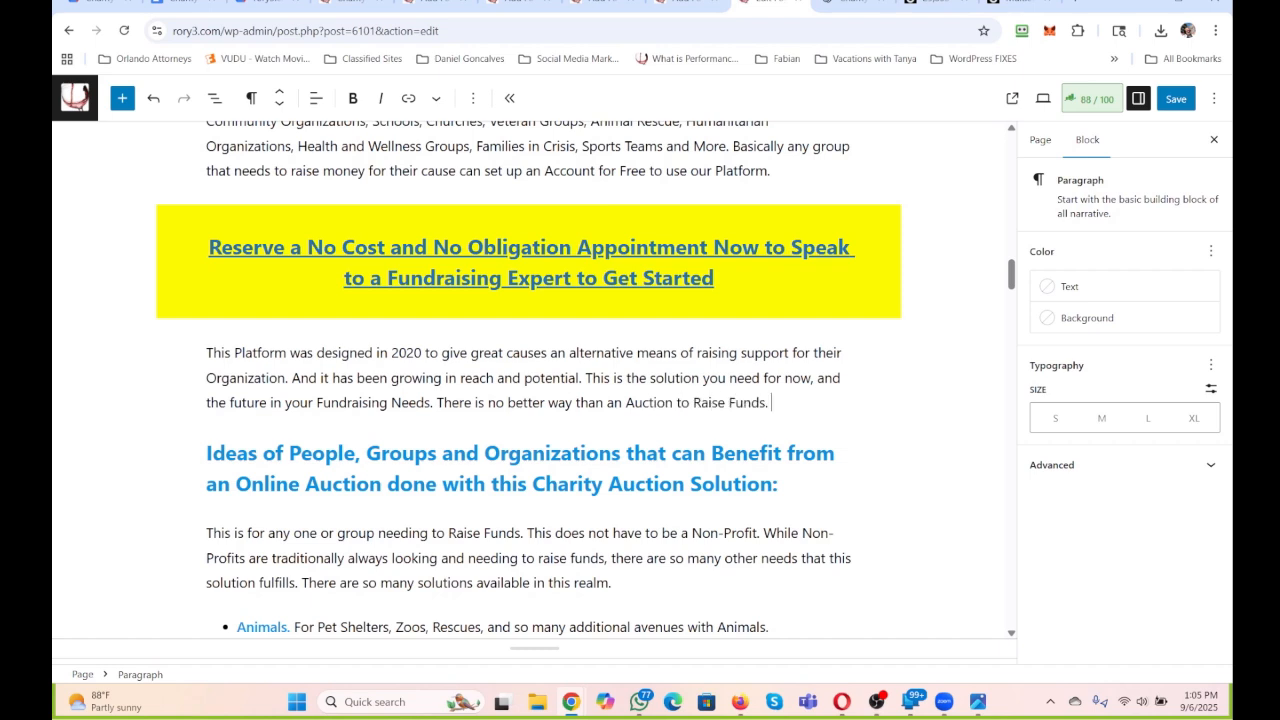
type("It is a WIN WIN")
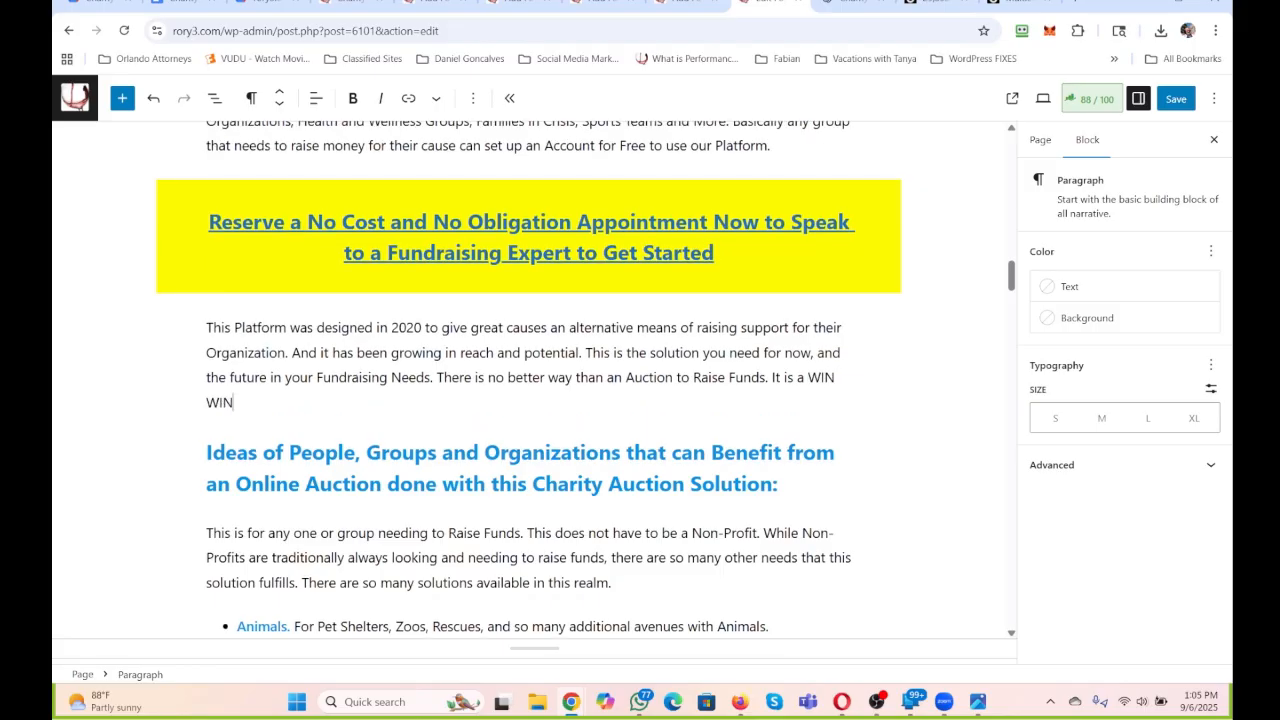
type(" where ecreryo")
Finish the platform paragraph with "It is a WIN WIN where everyone enjoys the process.".
key("BackSpace")
key("BackSpace")
key("BackSpace")
type("veryone enjoys the proces")
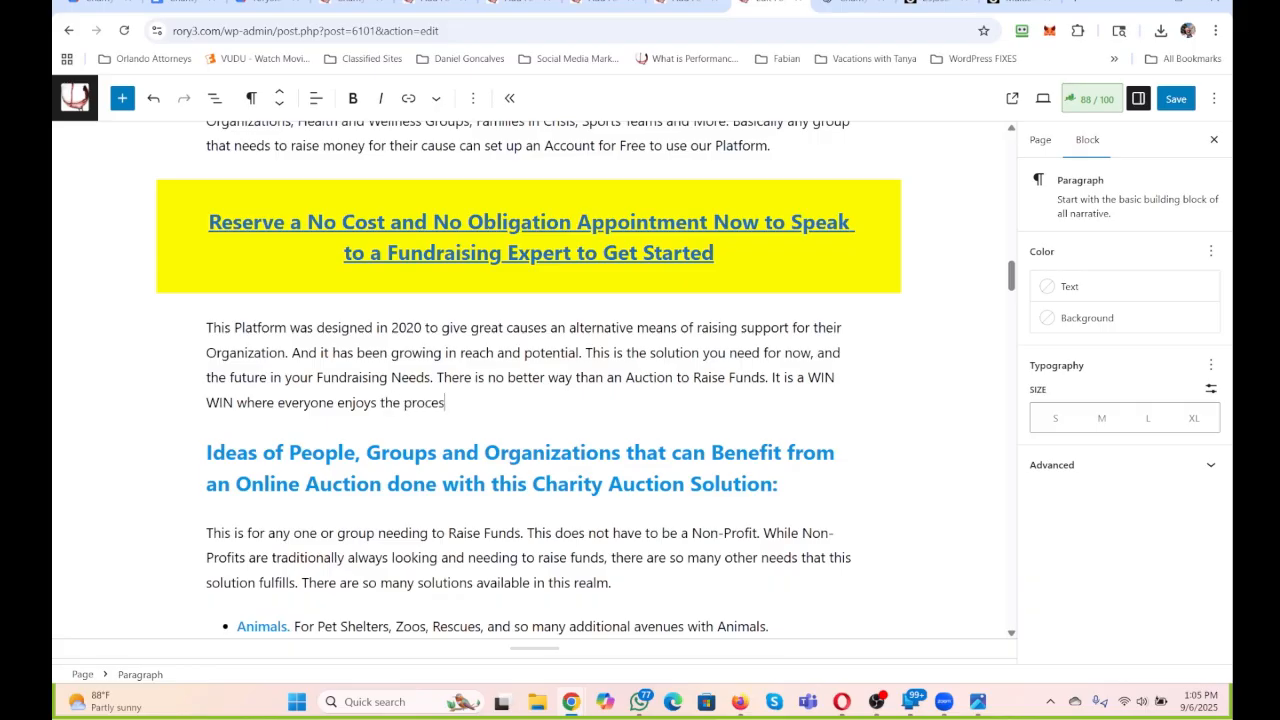
type("s.")
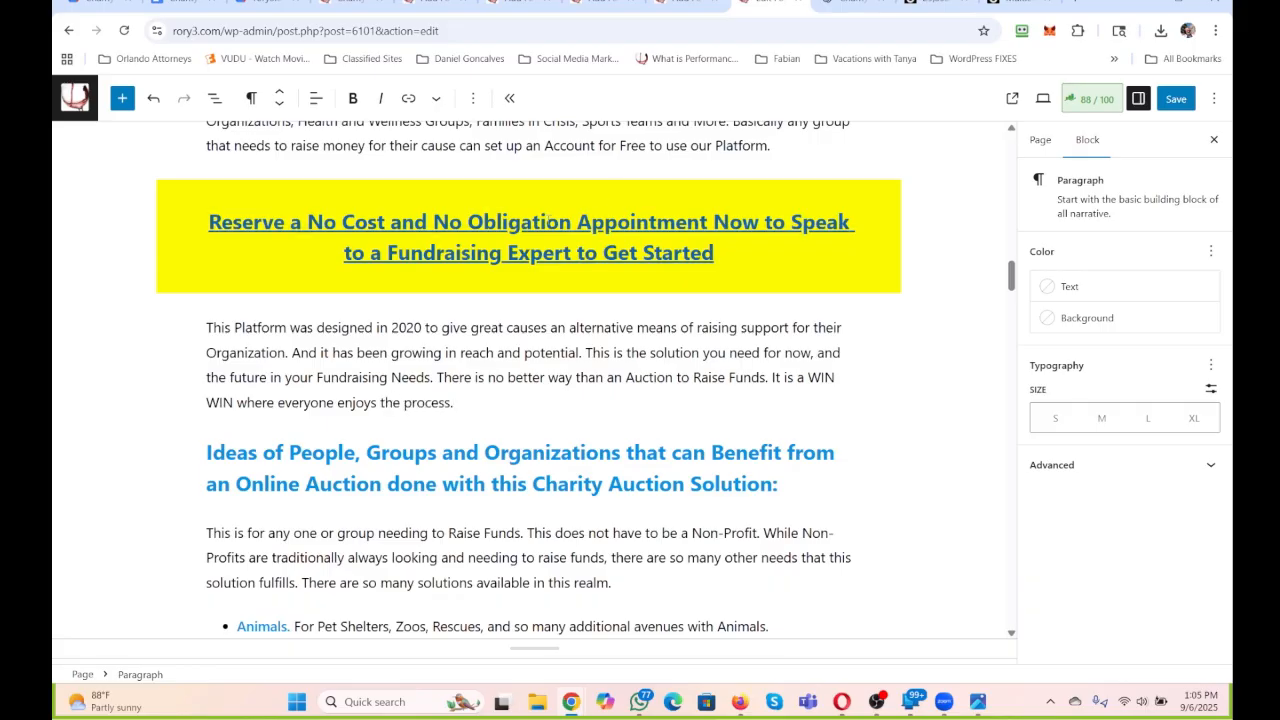
Review the rest of the page, including the categorized list of the top 200 reasons for raising money online.
scroll(548, 219, "down", 4)
scroll(548, 219, "down", 5)
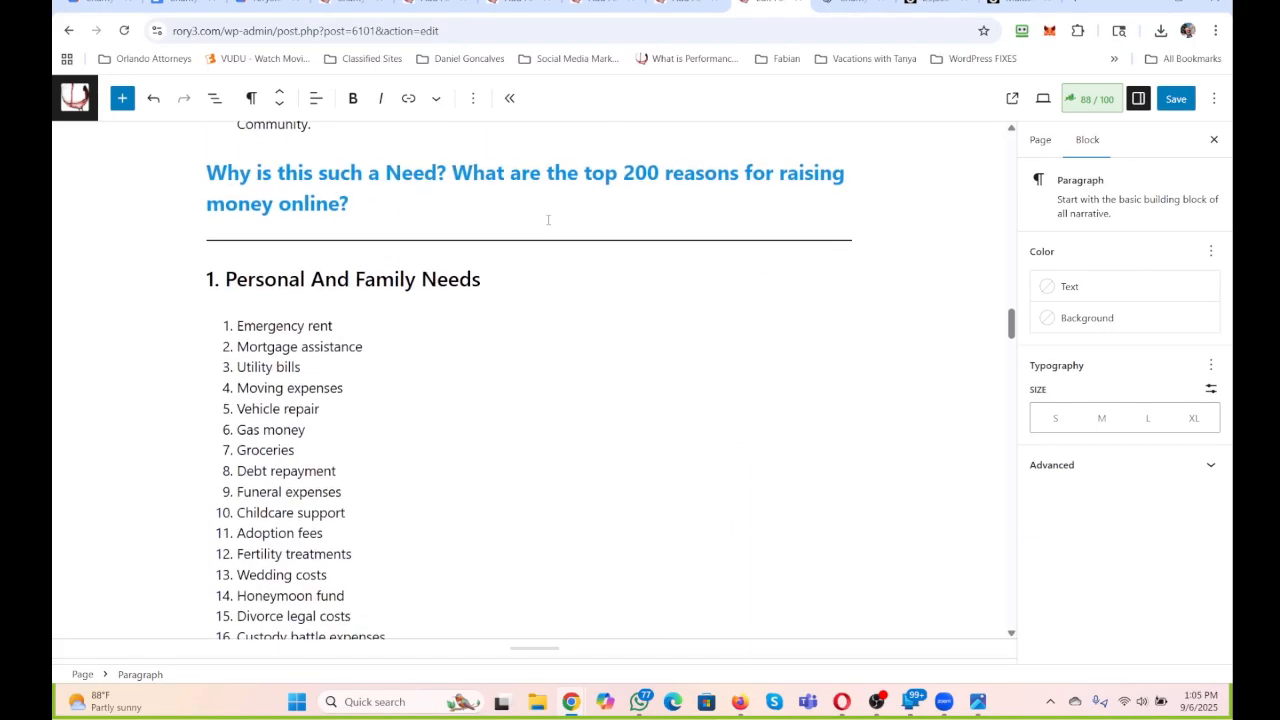
scroll(548, 224, "down", 6)
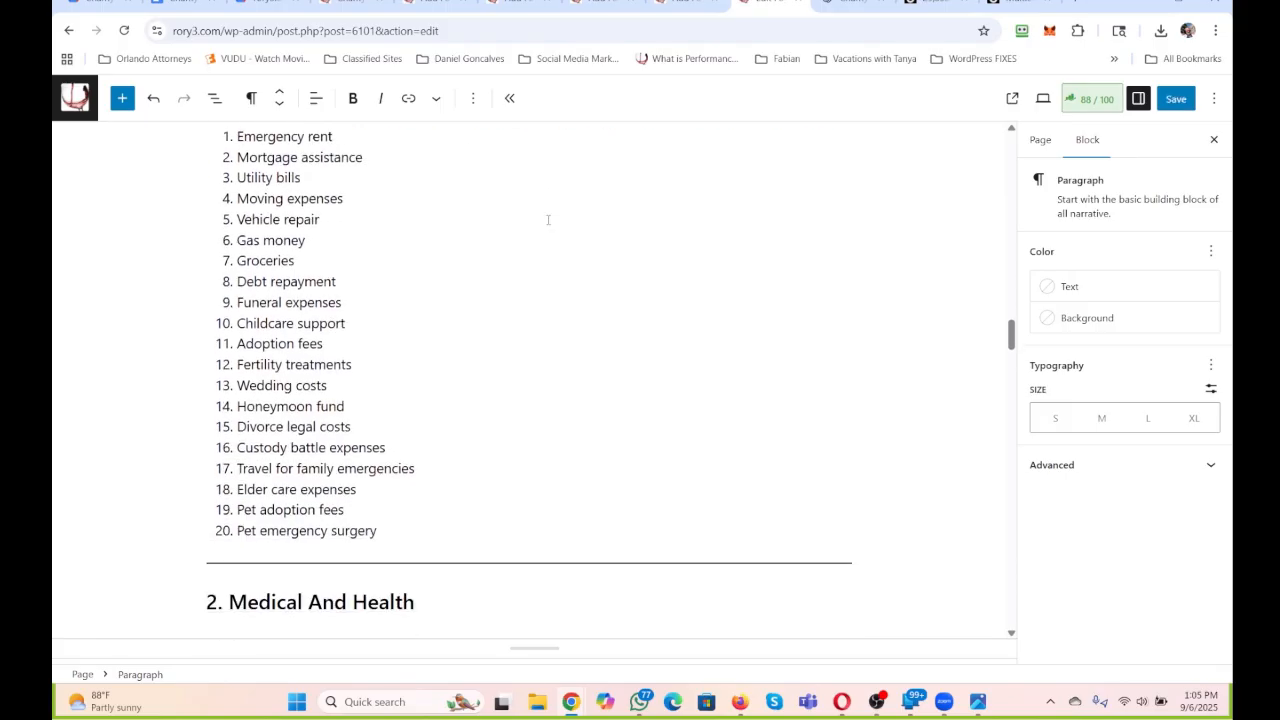
scroll(548, 219, "down", 14)
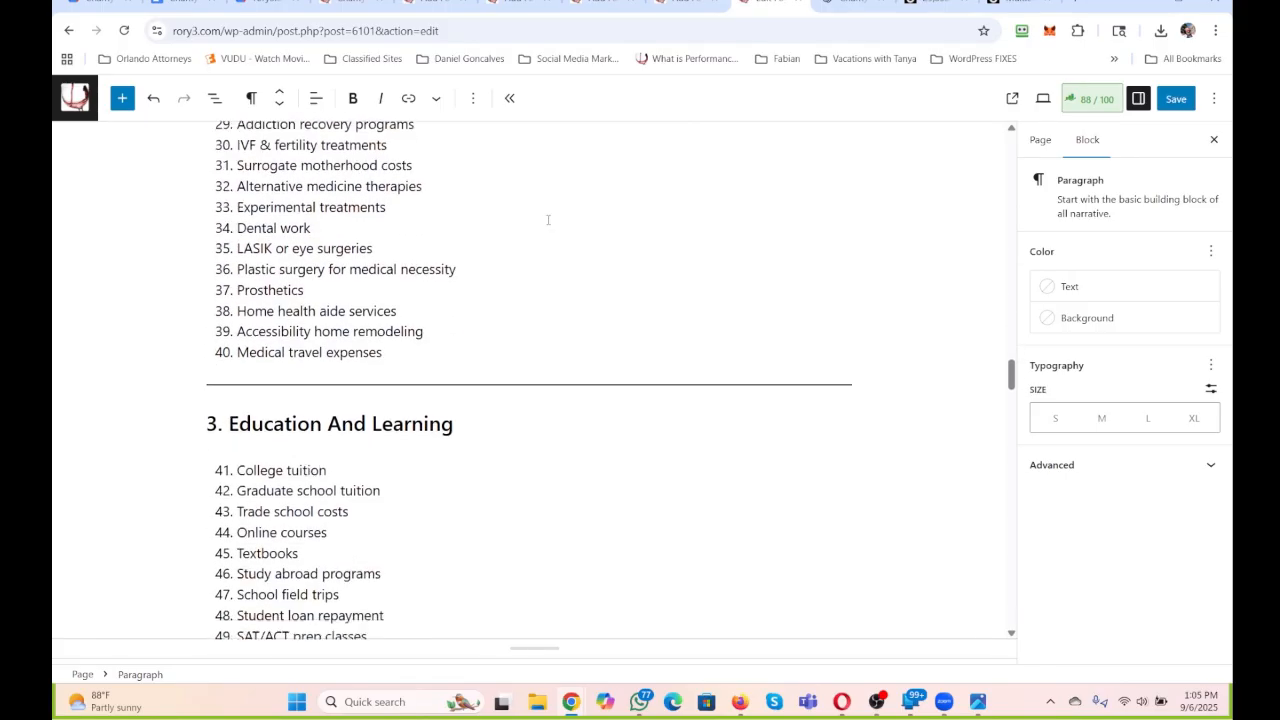
scroll(548, 219, "down", 13)
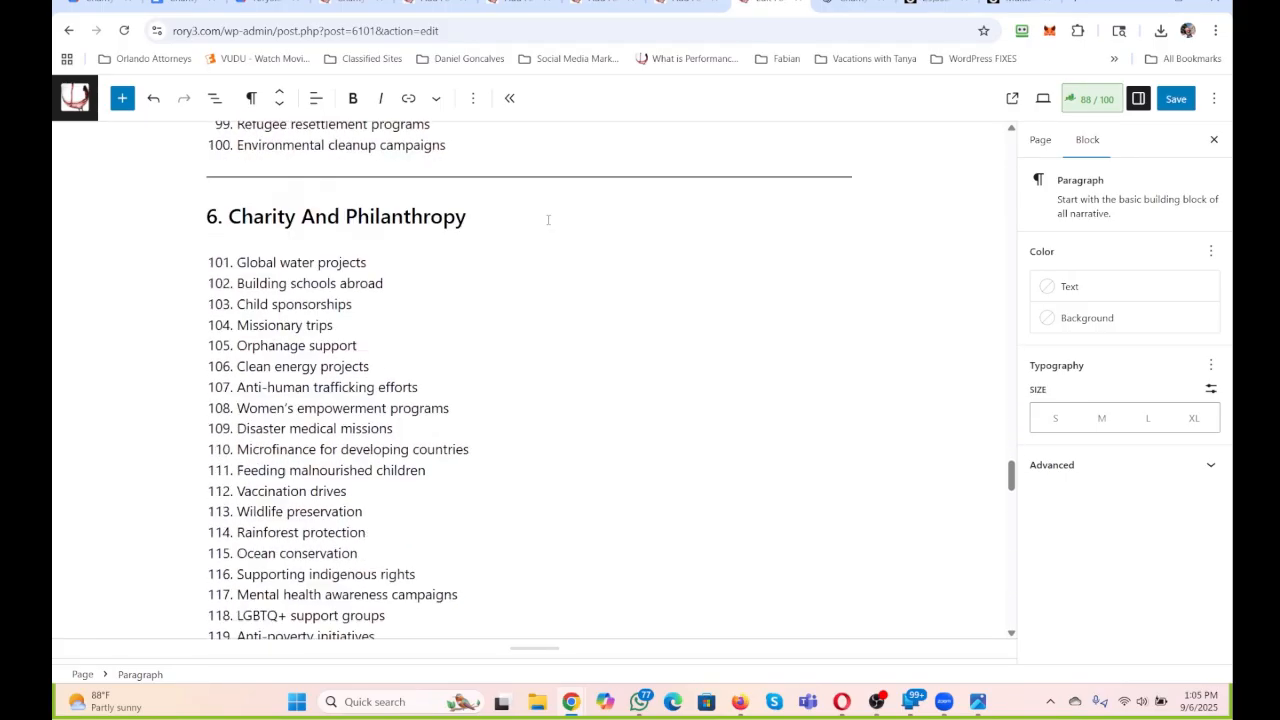
scroll(548, 219, "down", 11)
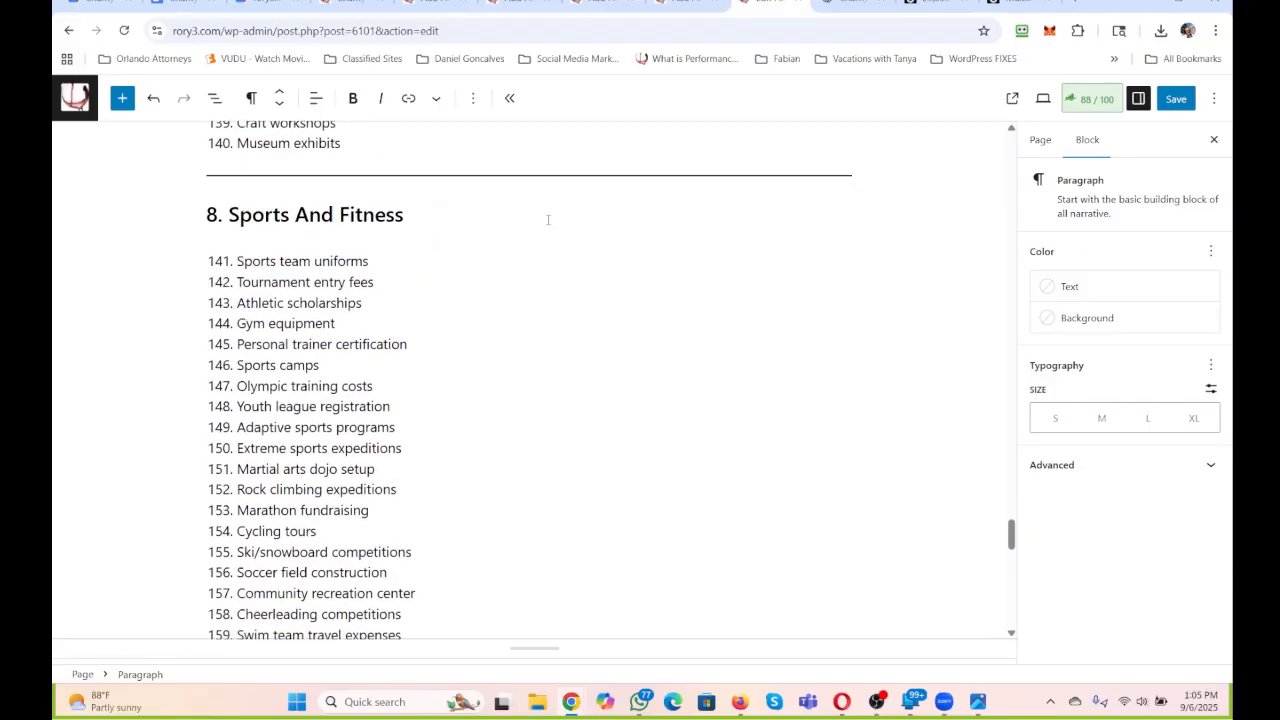
scroll(548, 219, "down", 5)
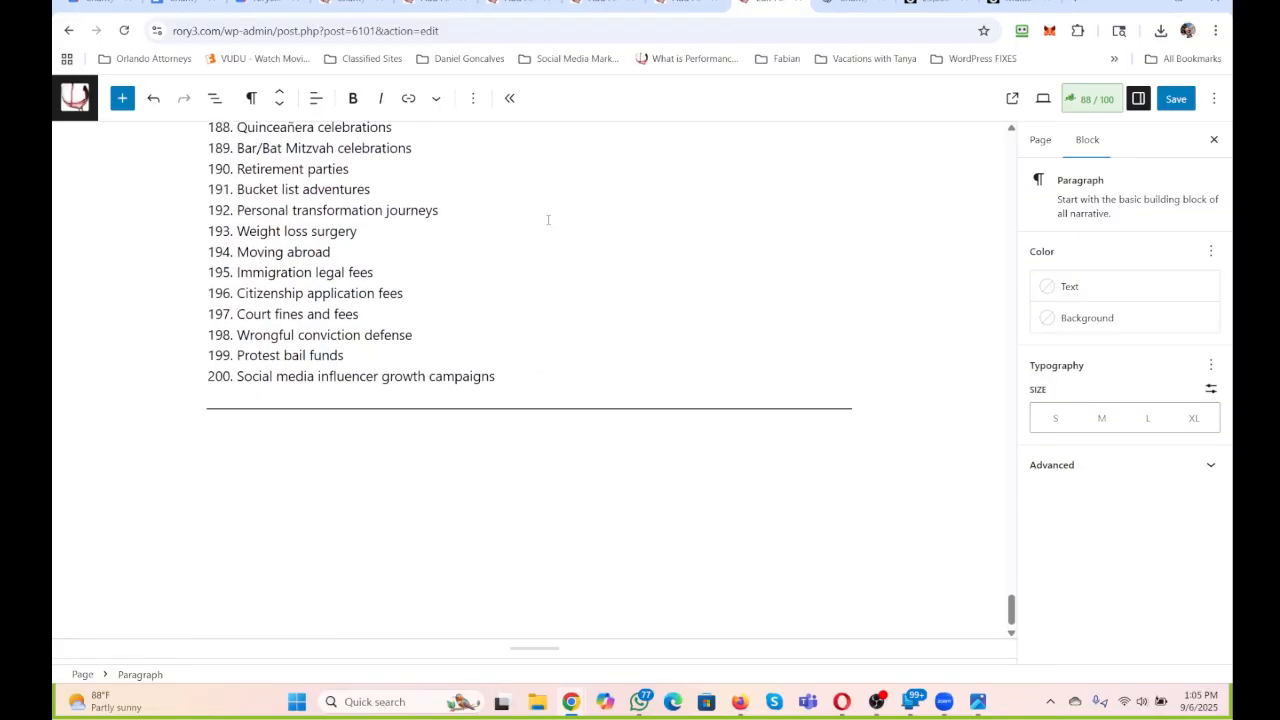
scroll(594, 468, "up", 20)
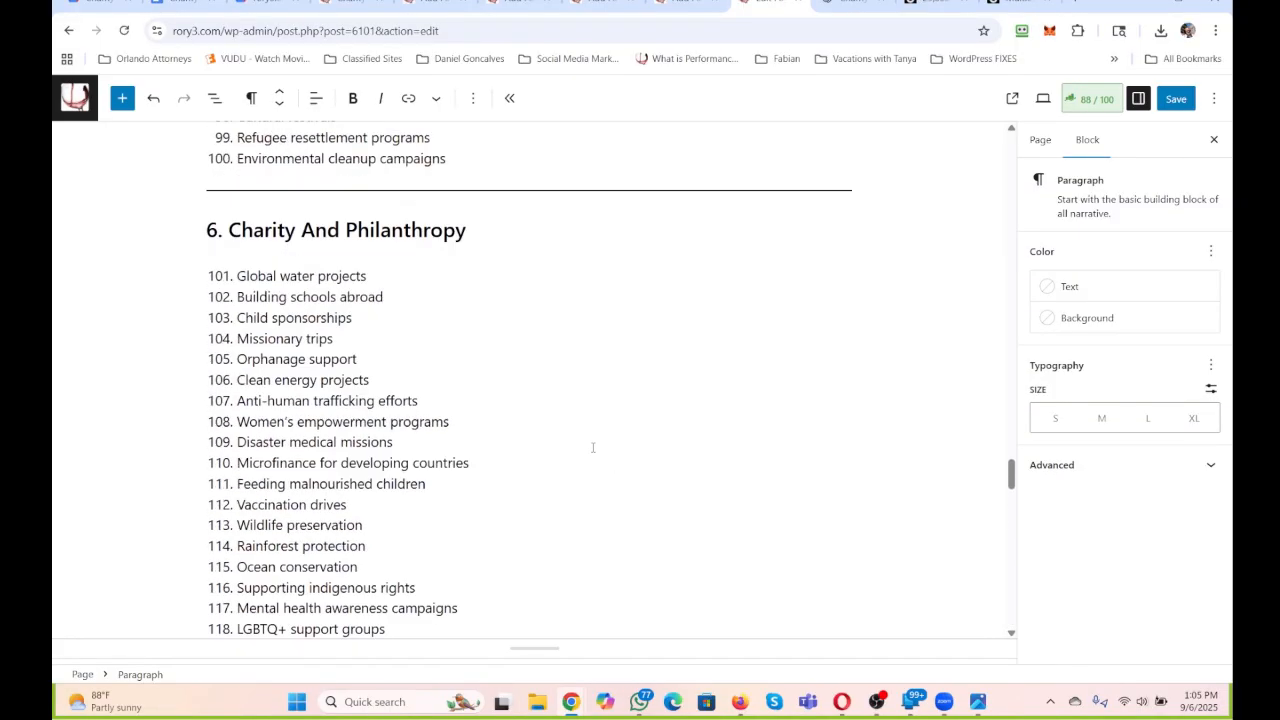
Add "Fundraising" as a third focus keyword in the page's Rank Math SEO settings.
scroll(592, 447, "up", 20)
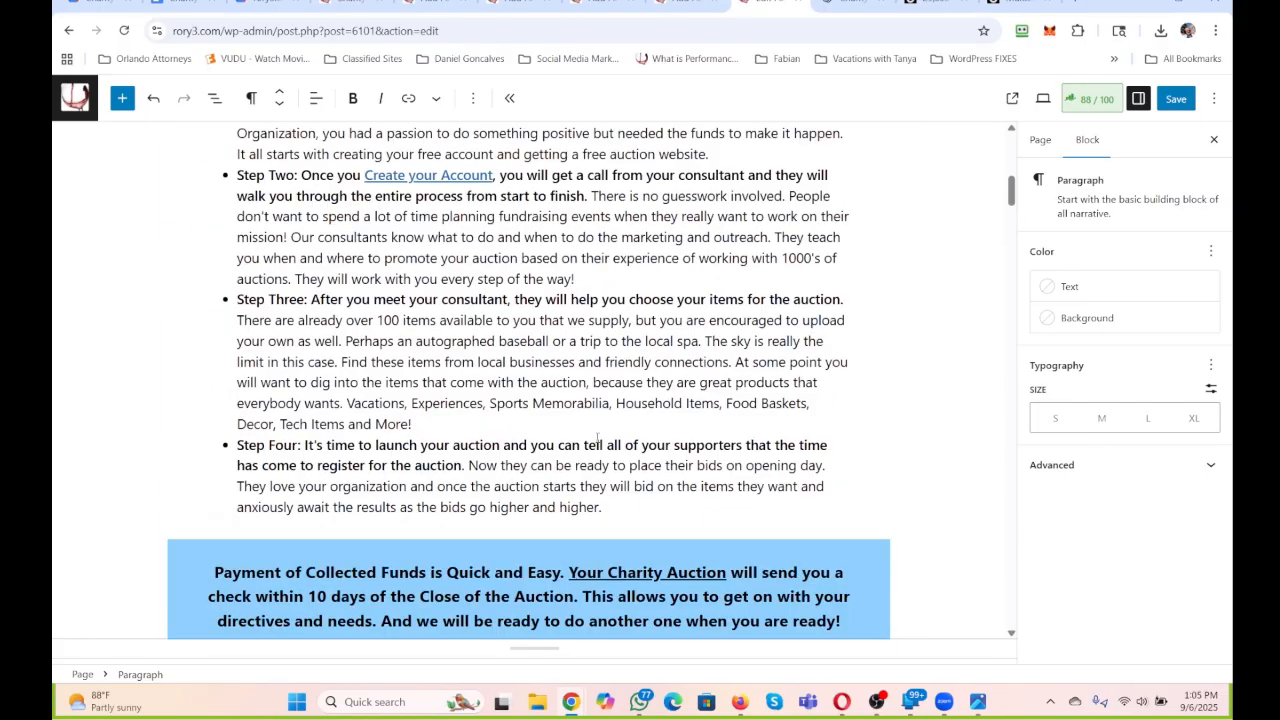
scroll(597, 437, "down", 7)
scroll(474, 291, "up", 8)
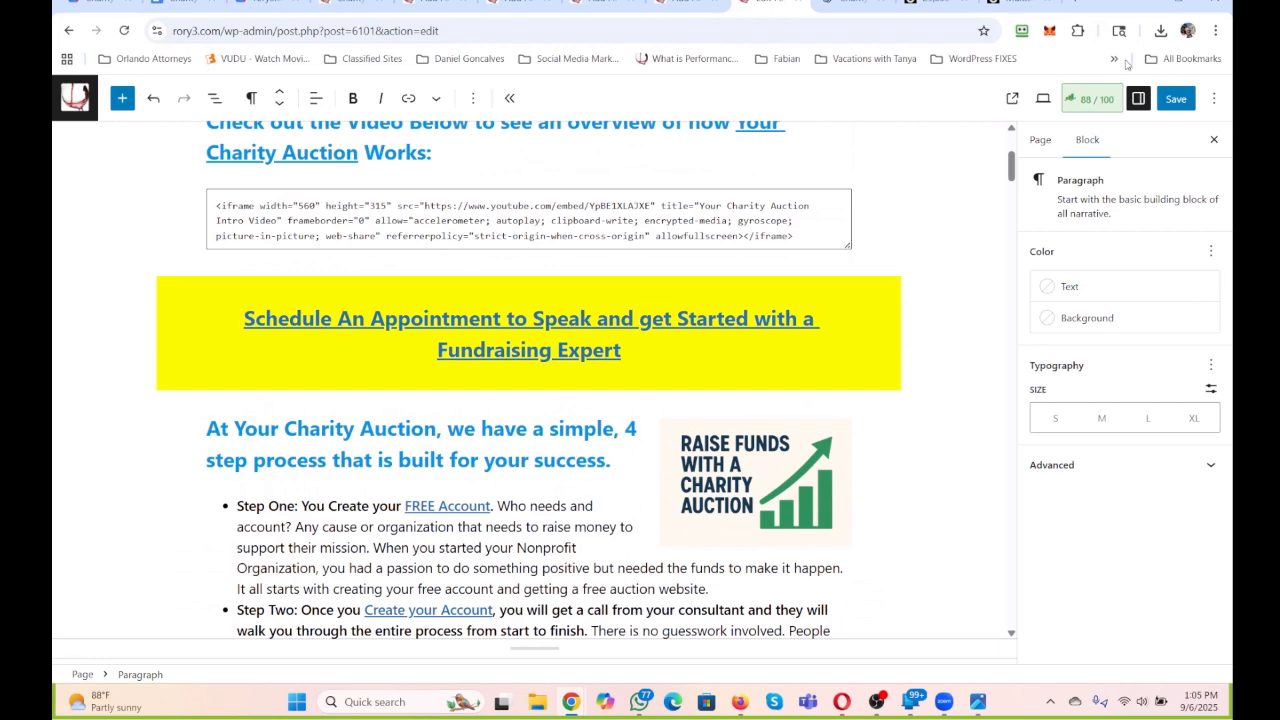
left_click(1092, 98)
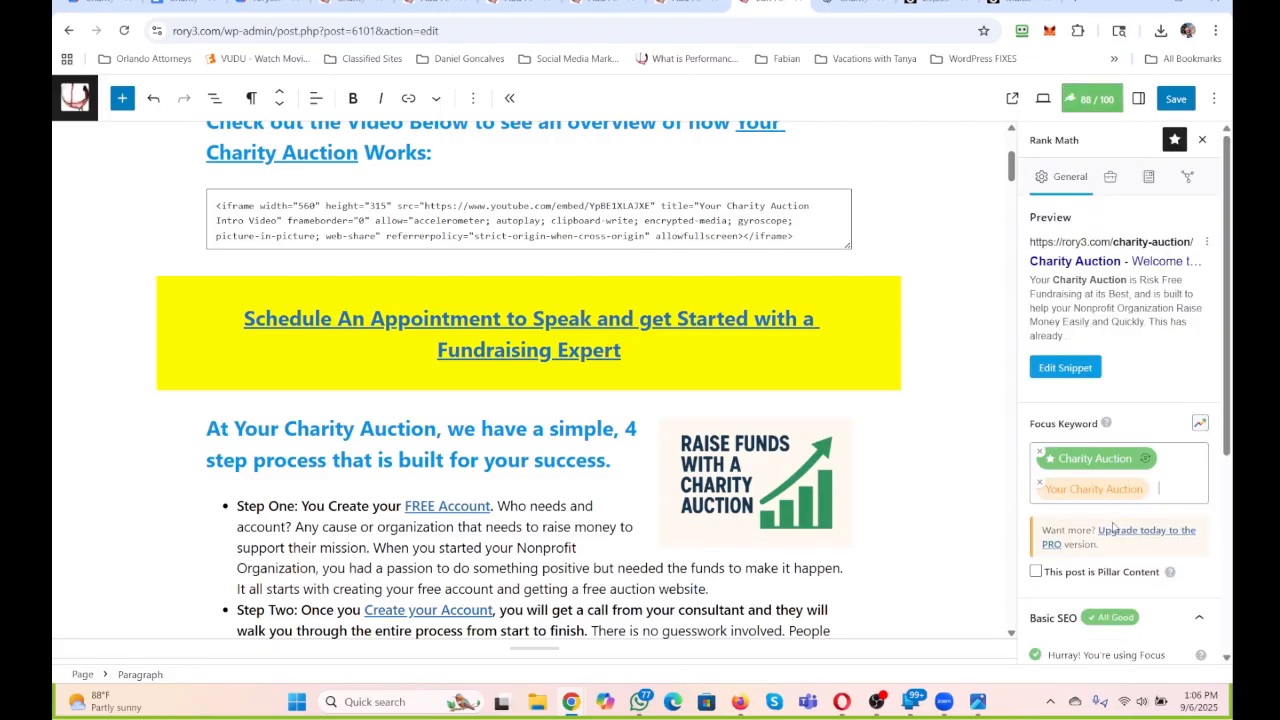
type("Fundrai")
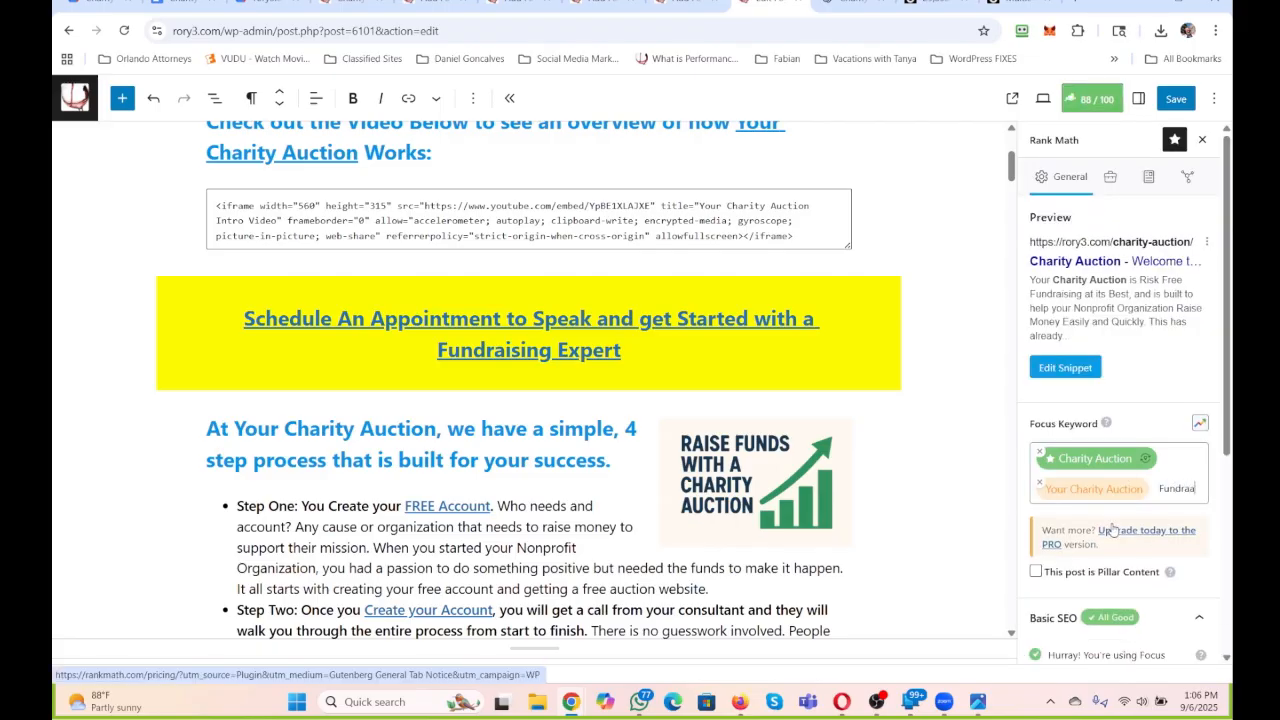
type("sing")
key("Return")
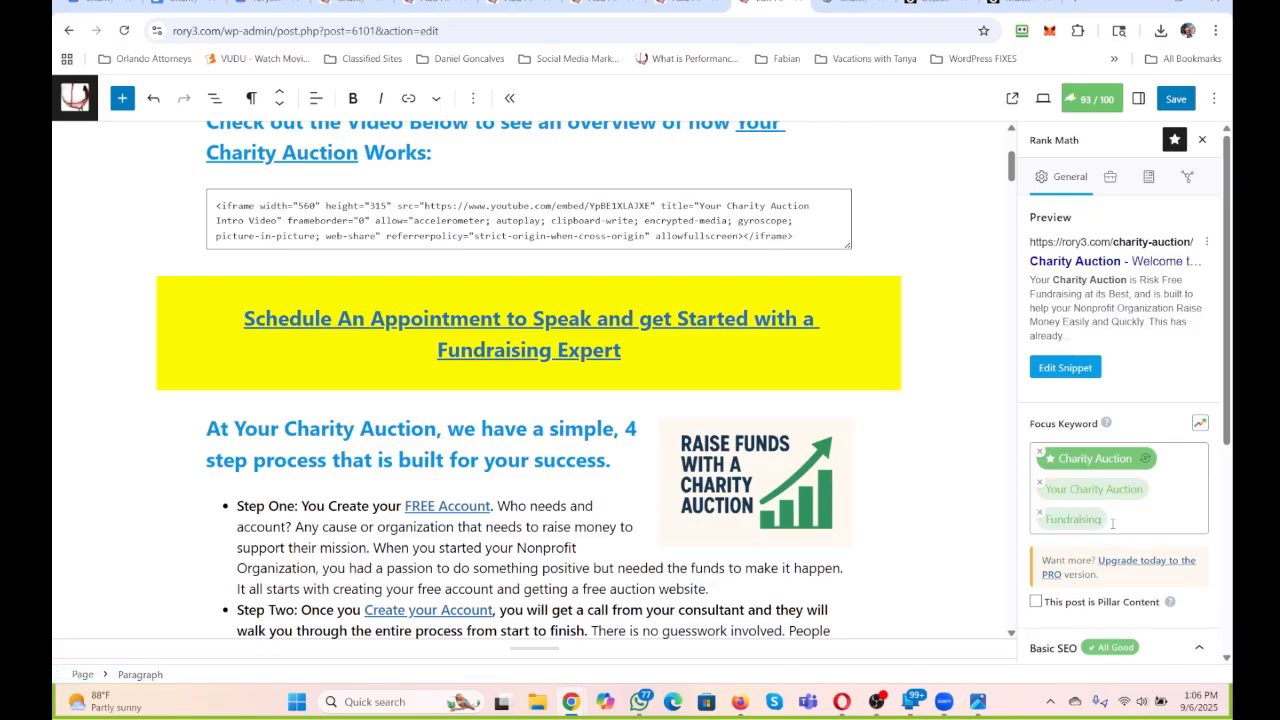
In the Charity Auction Google Doc, extend the KEYWORD line with "/ Your Charity Auction / Fundraising" and enter charity-auction as the SLUG.
left_click(180, 2)
left_click(581, 280)
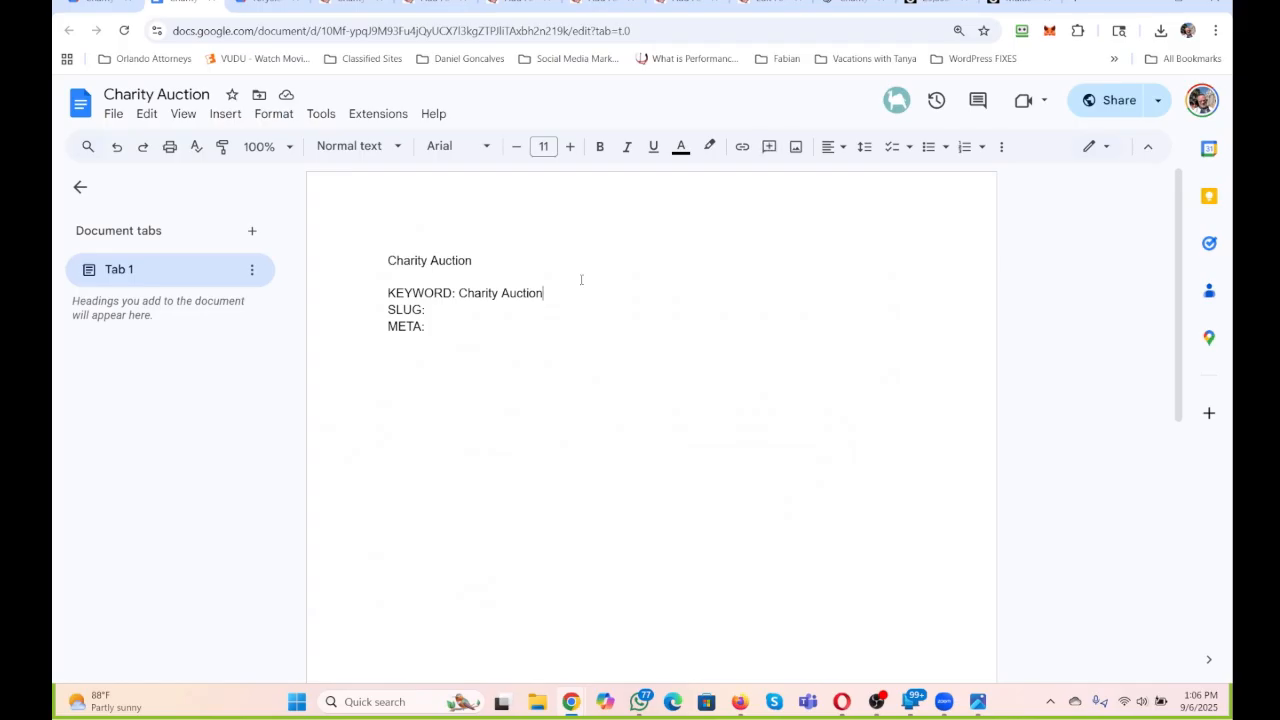
type("/ Your Chairt")
type("y")
key("BackSpace")
key("BackSpace")
key("BackSpace")
key("BackSpace")
type("rity Auction / Fundraising SLUG: ")
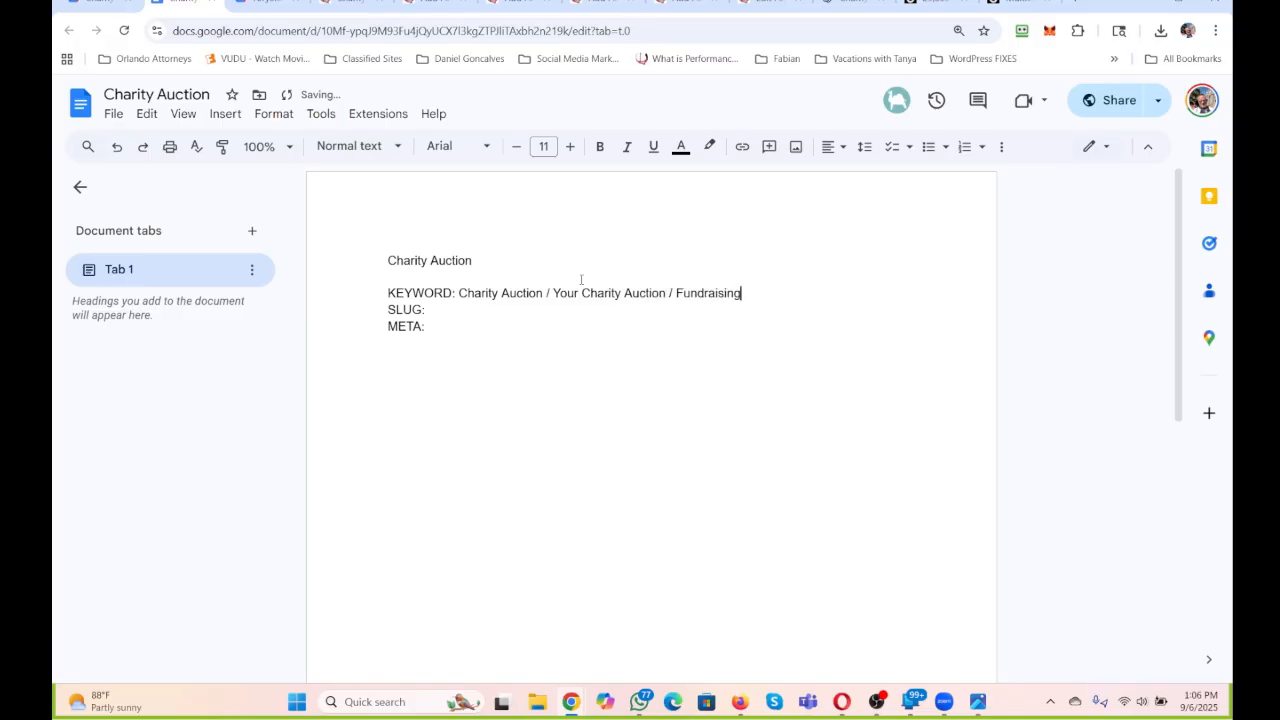
type("charity-auction")
Back in the WordPress page editor, check the search snippet's title, permalink and description in Rank Math.
left_click(750, 3)
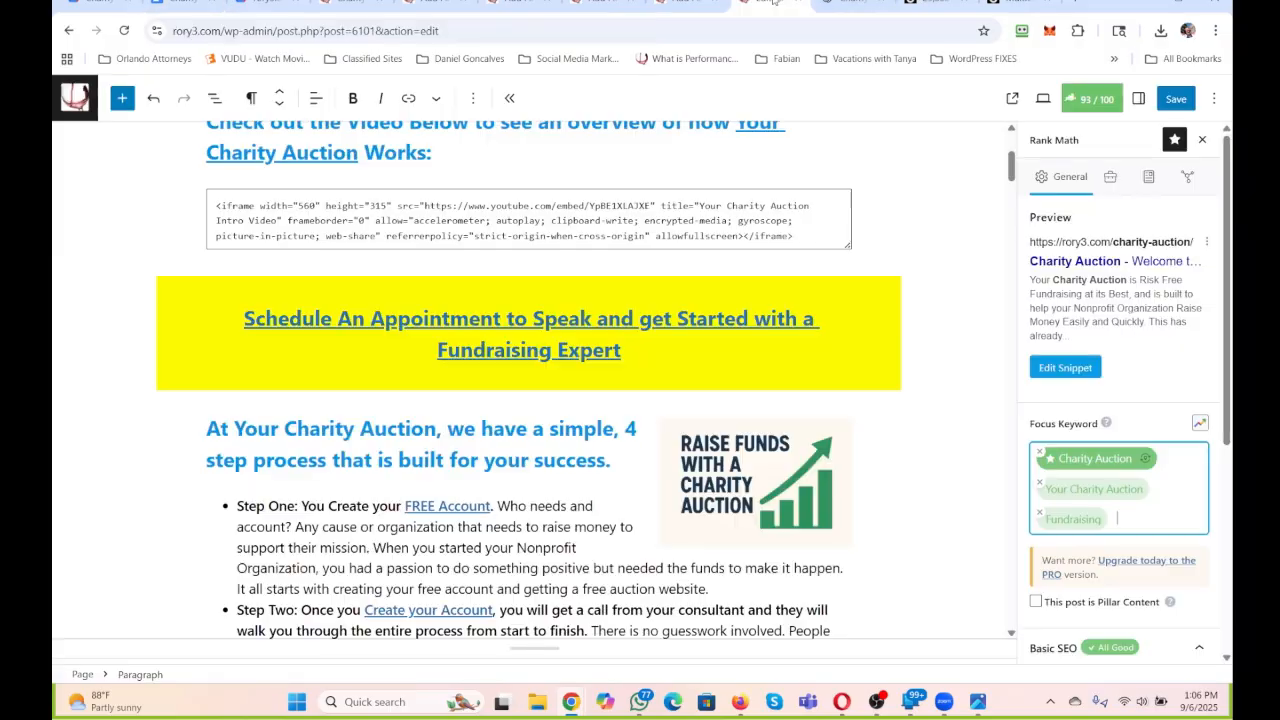
left_click(1093, 100)
left_click(1093, 100)
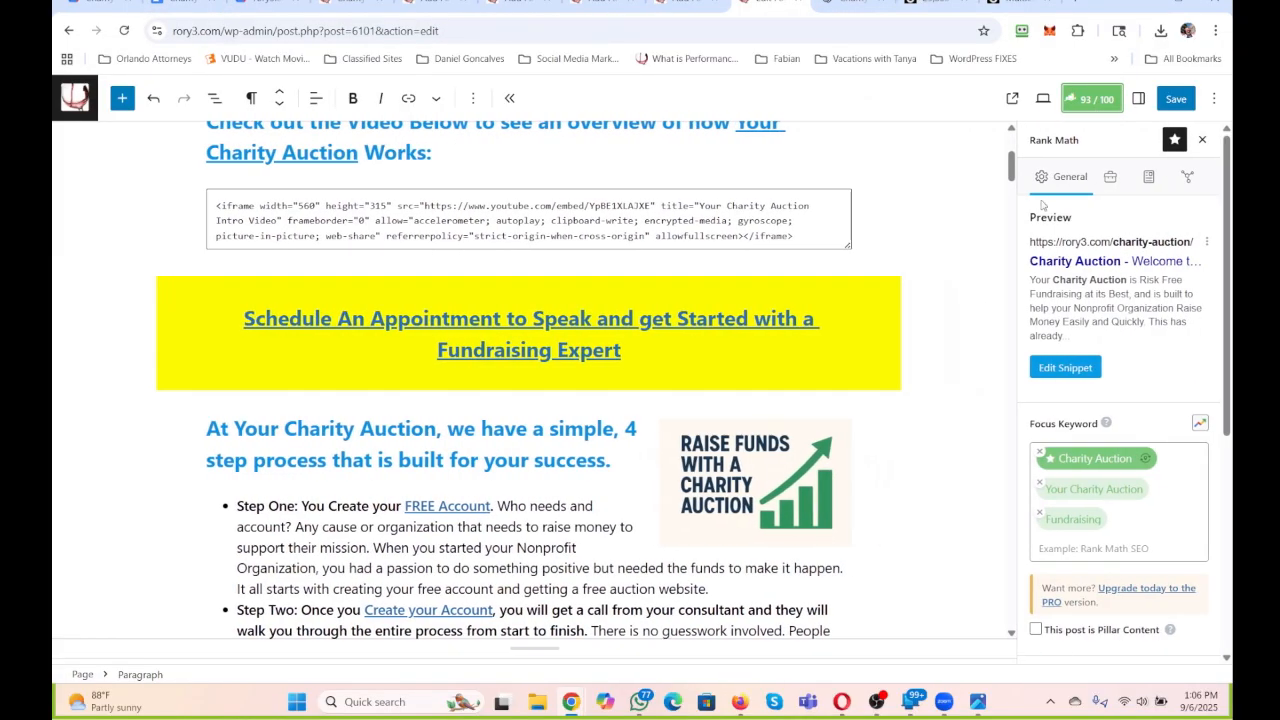
left_click(1066, 368)
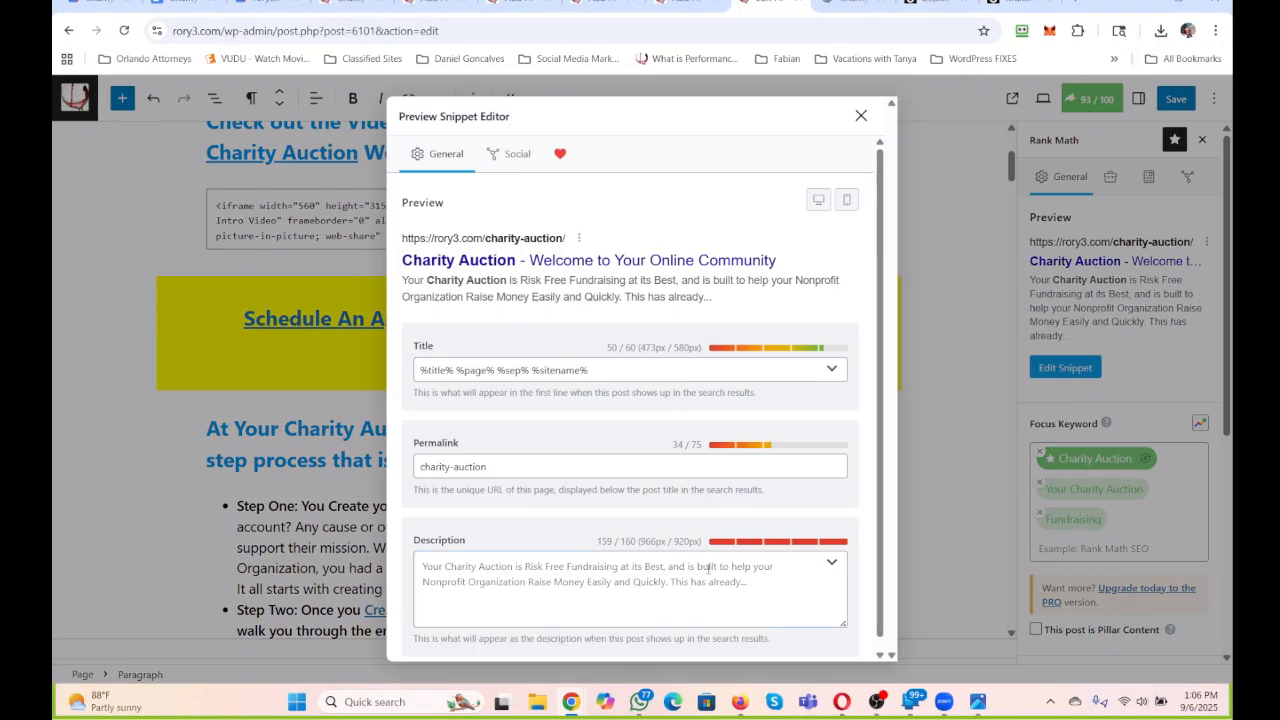
left_click(859, 117)
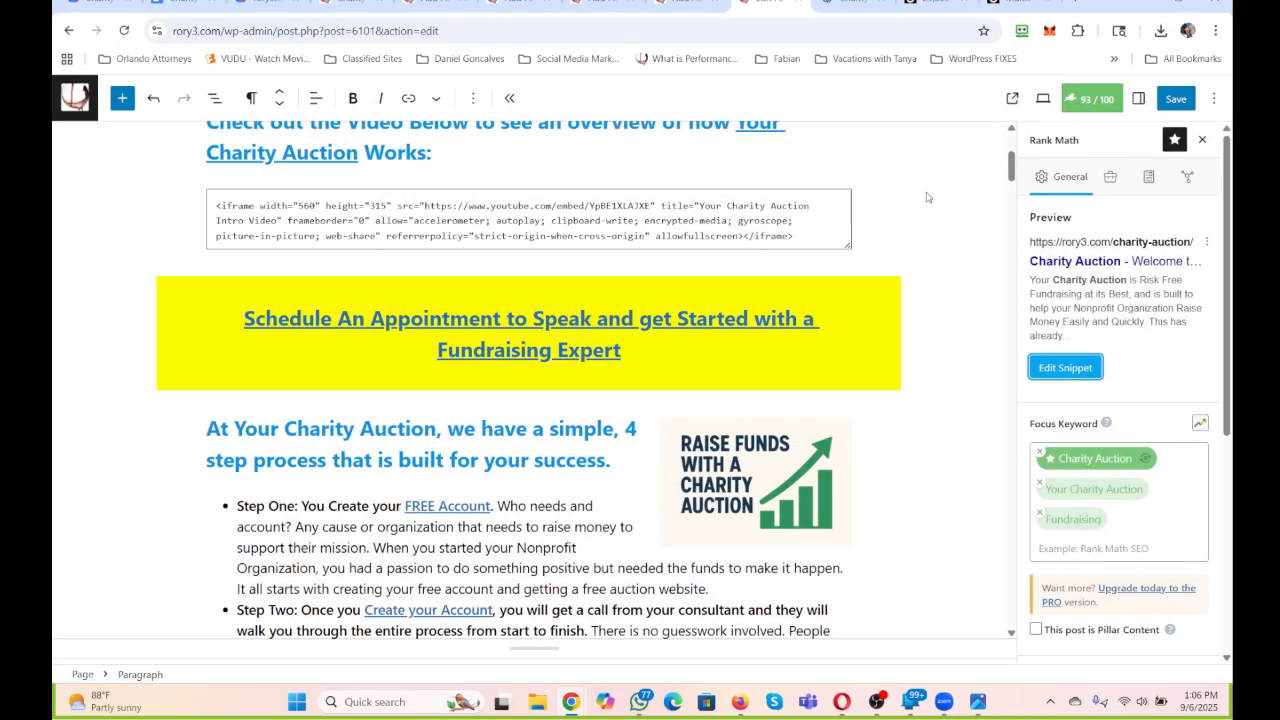
Remove "Your" from the linked words that open the intro paragraph, leaving "Charity Auction" as the link text.
scroll(926, 197, "up", 3)
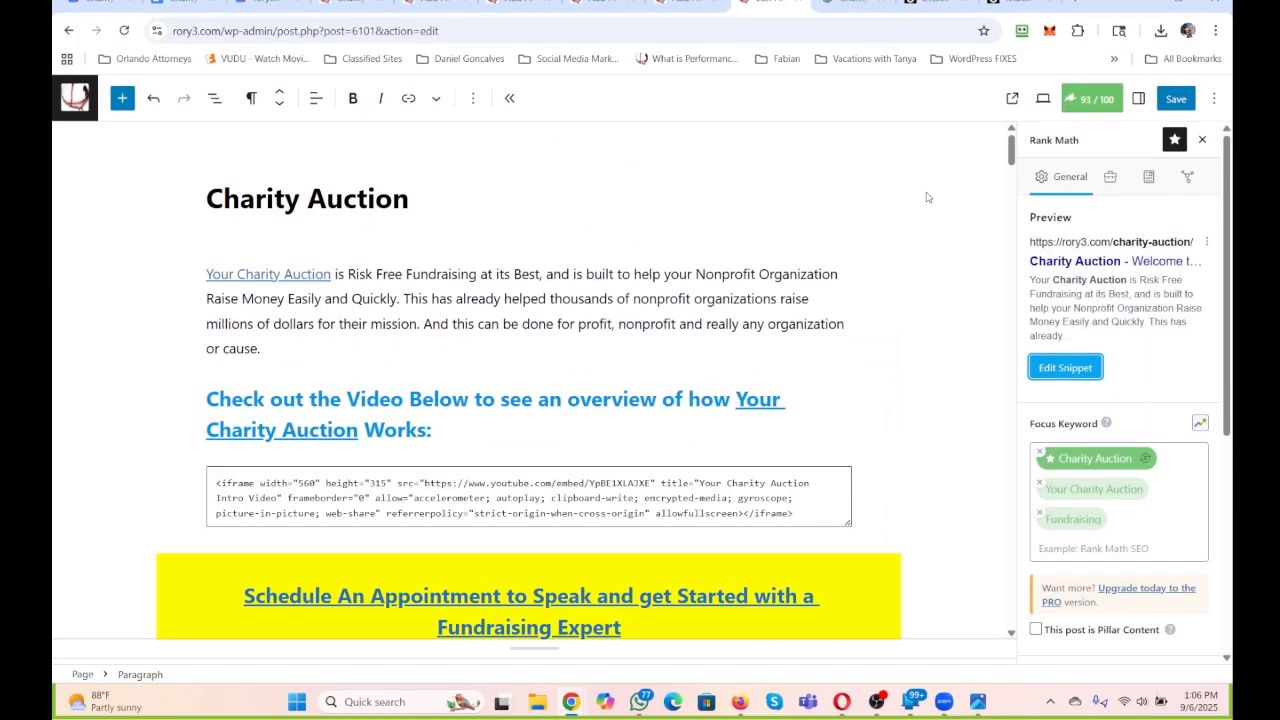
left_click(403, 298)
left_click_drag(403, 298, 331, 298)
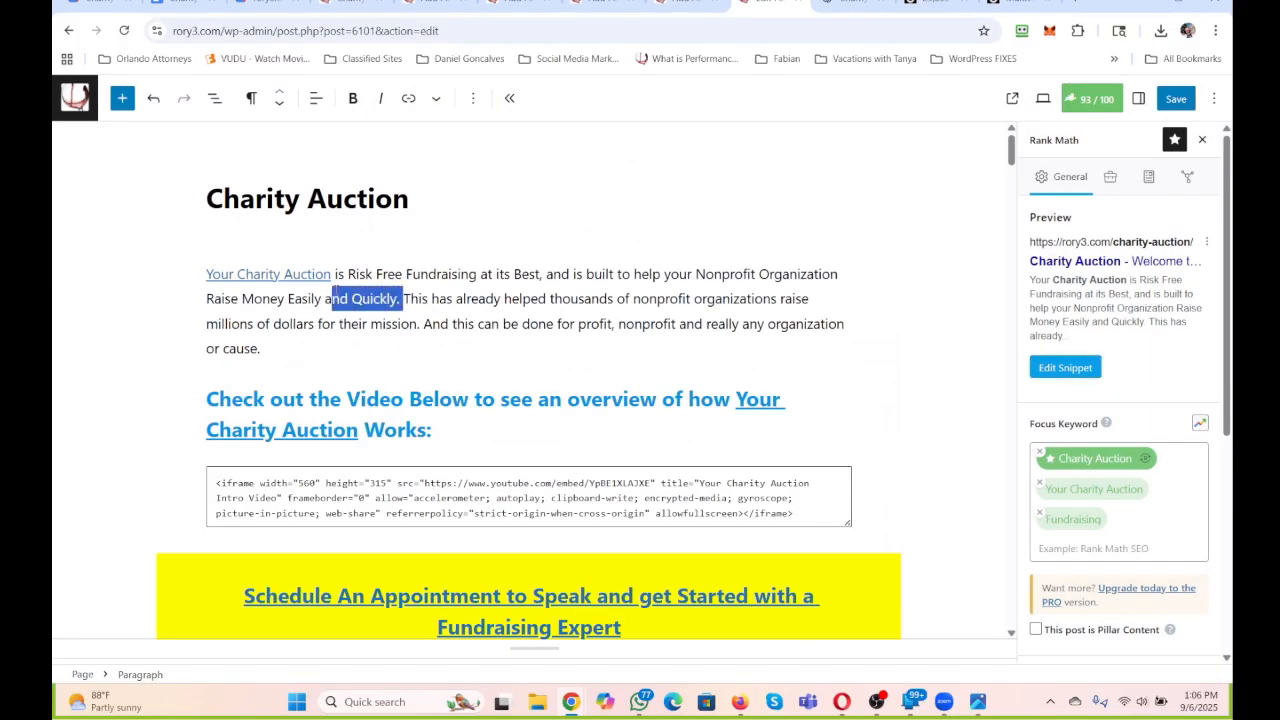
left_click(238, 274)
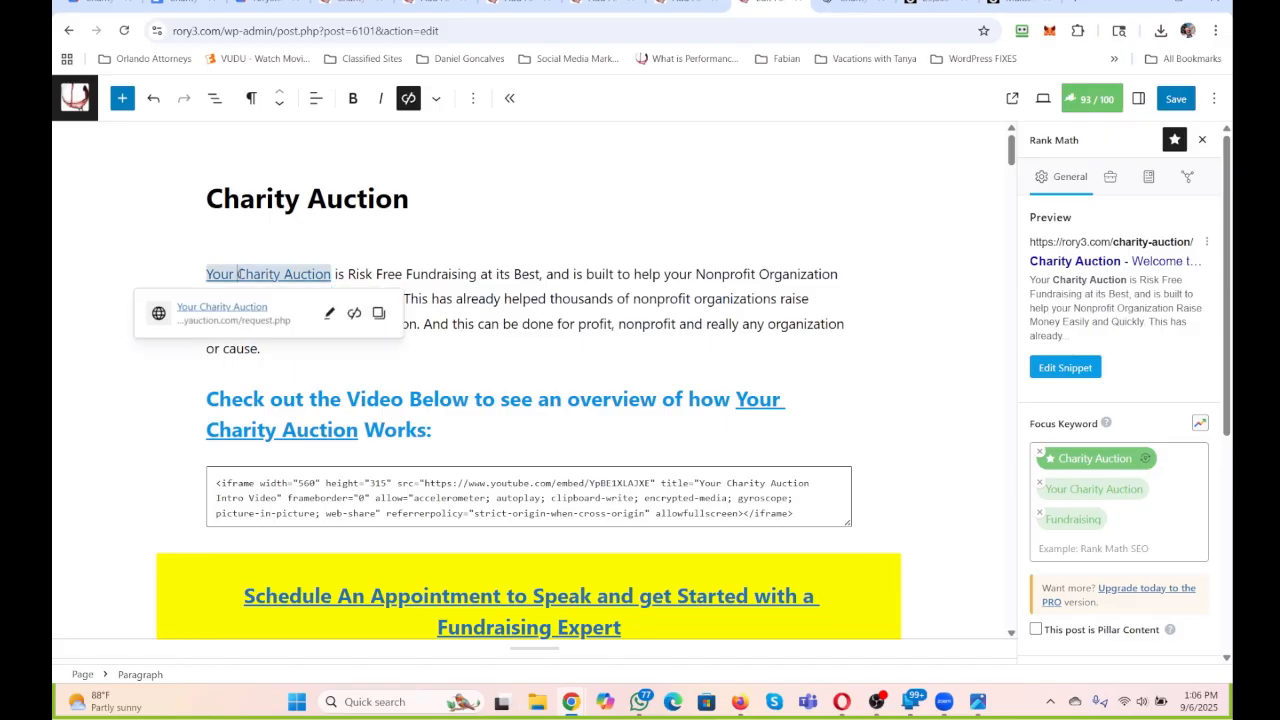
key("BackSpace")
key("BackSpace")
key("BackSpace")
key("BackSpace")
key("BackSpace")
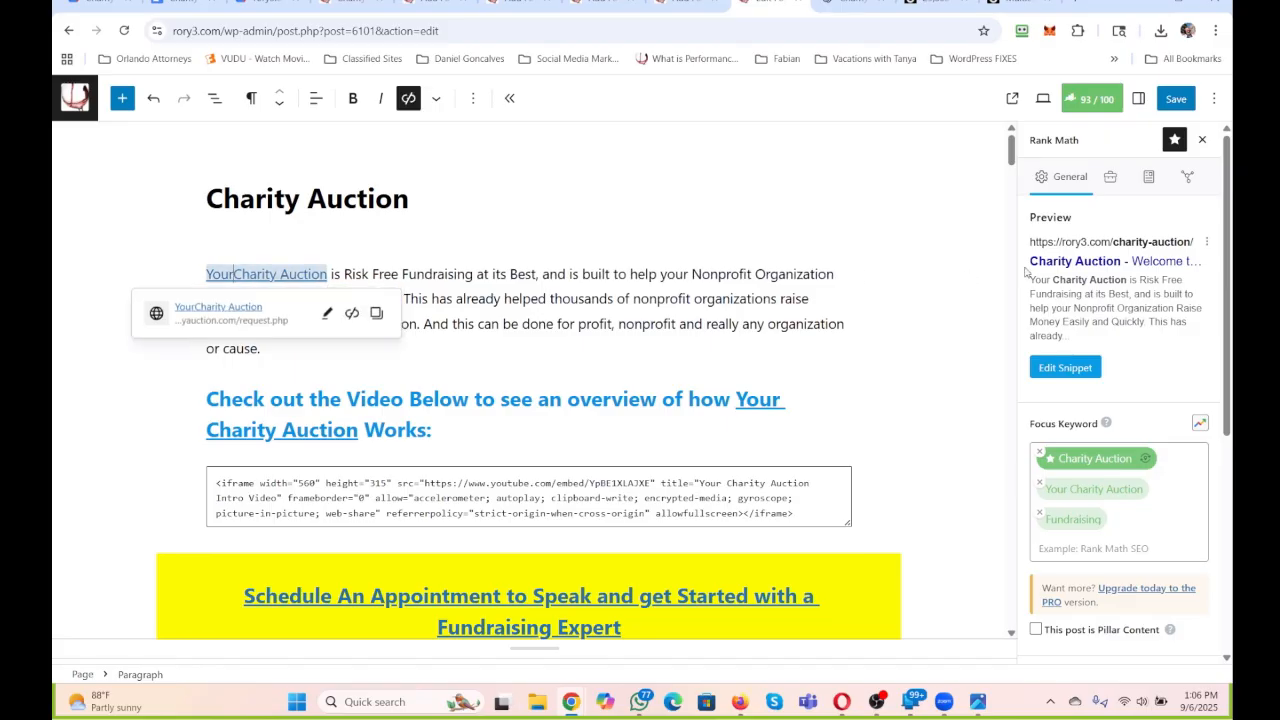
type("Get")
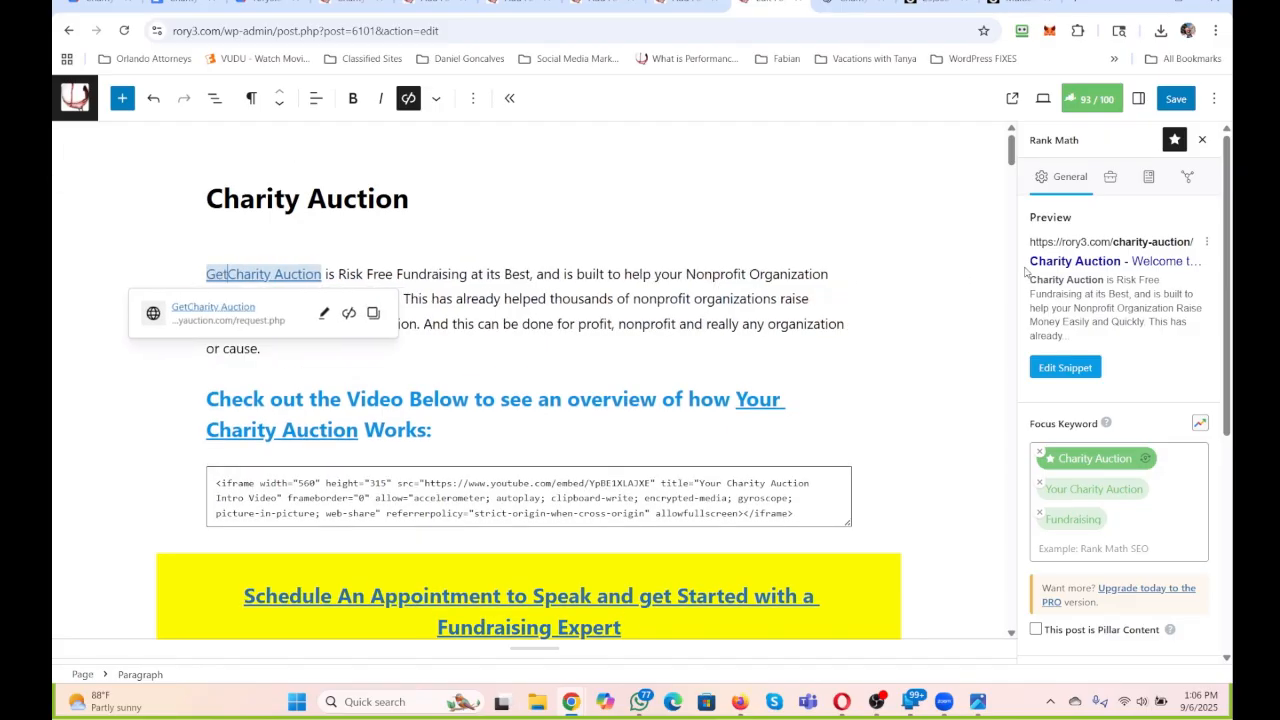
key("BackSpace")
key("BackSpace")
key("BackSpace")
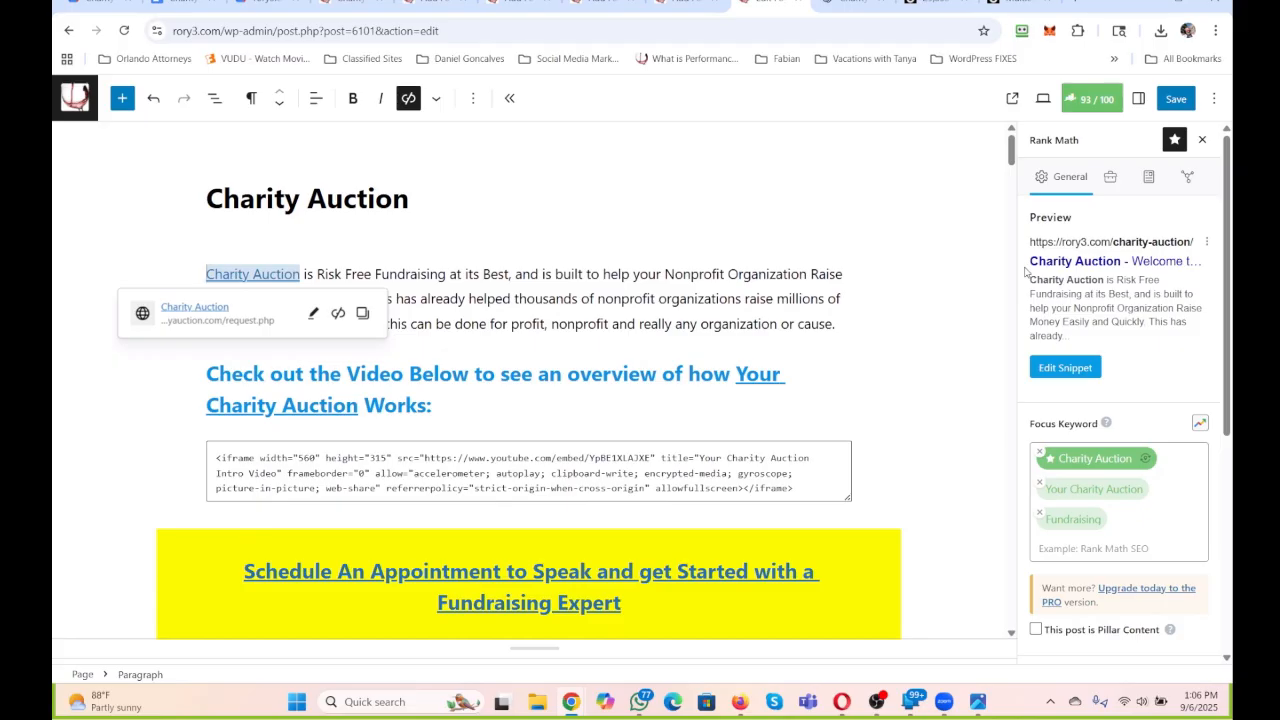
left_click(482, 288)
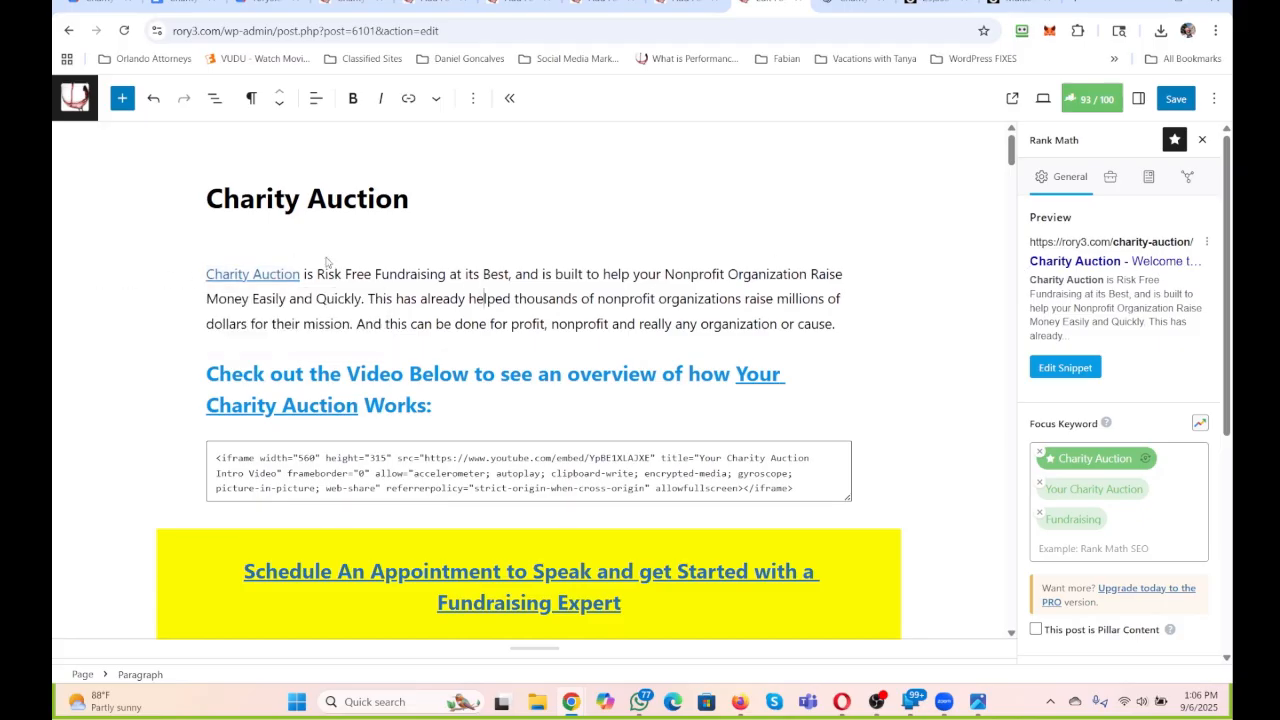
Begin the intro paragraph with "Getting your own" and insert "going with us" after its Charity Auction link.
left_click(458, 211)
key("Return")
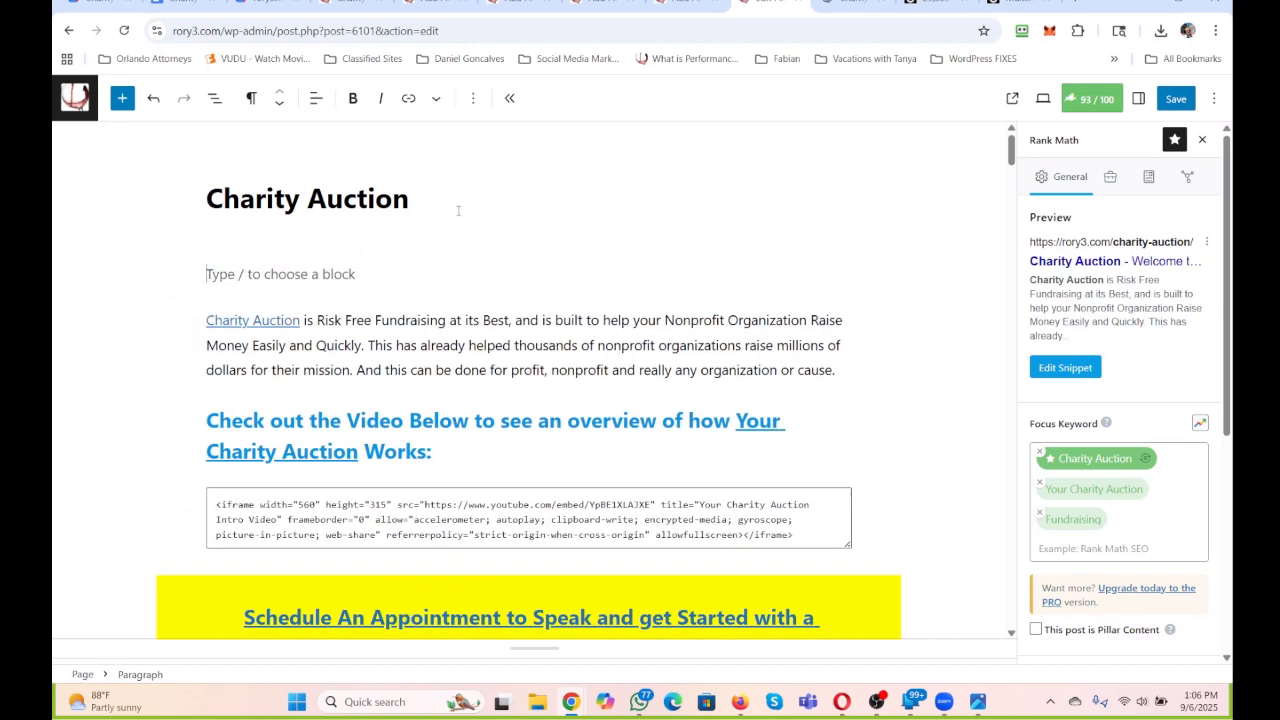
type("Getting ")
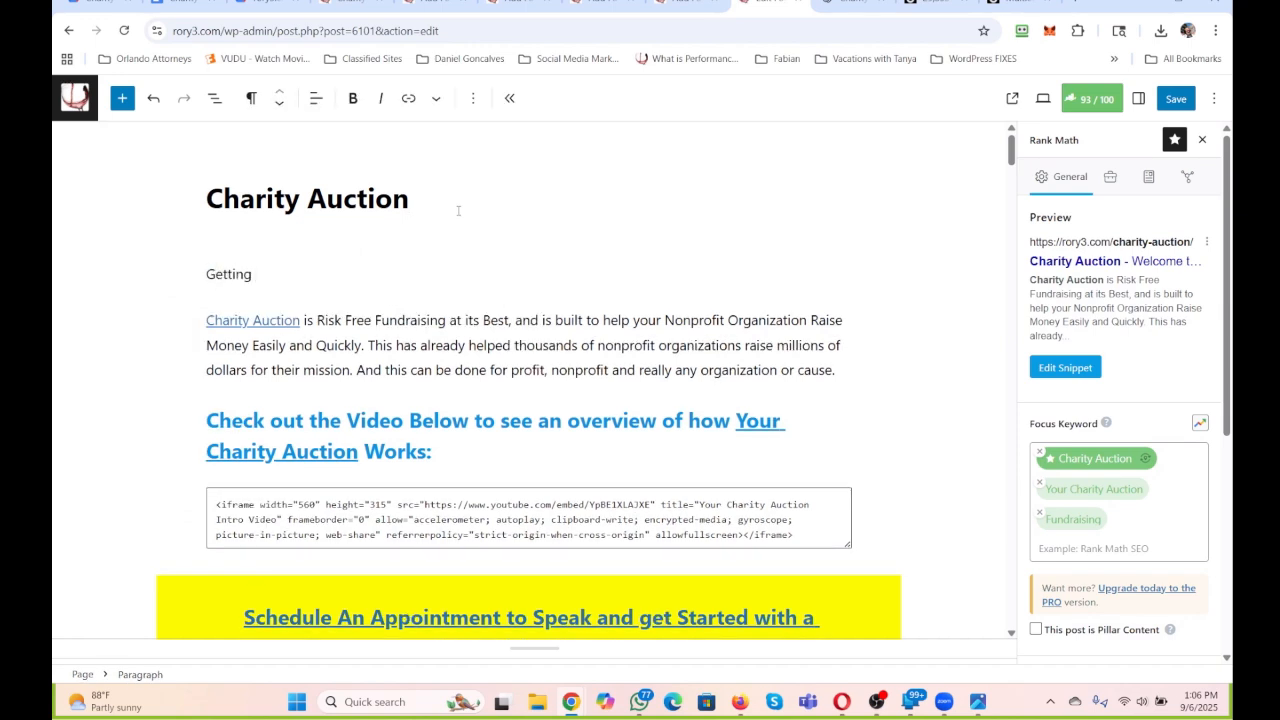
type("your own")
key("Delete")
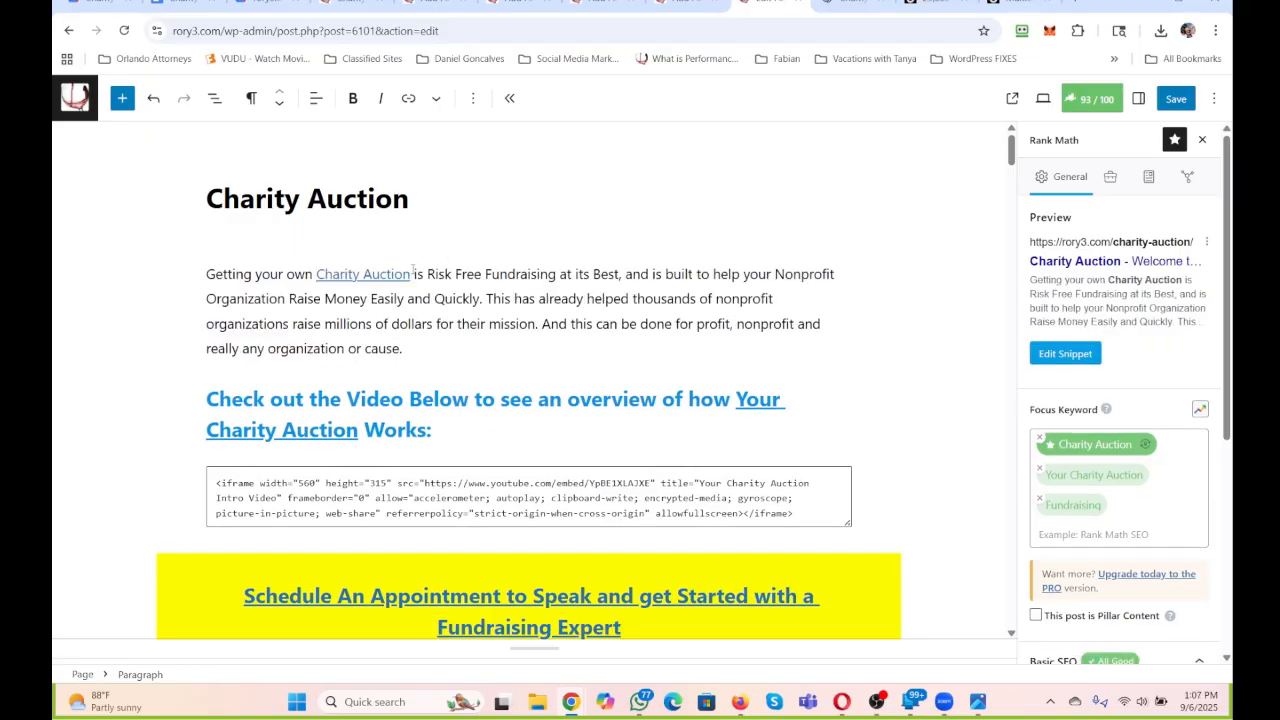
type("going with us")
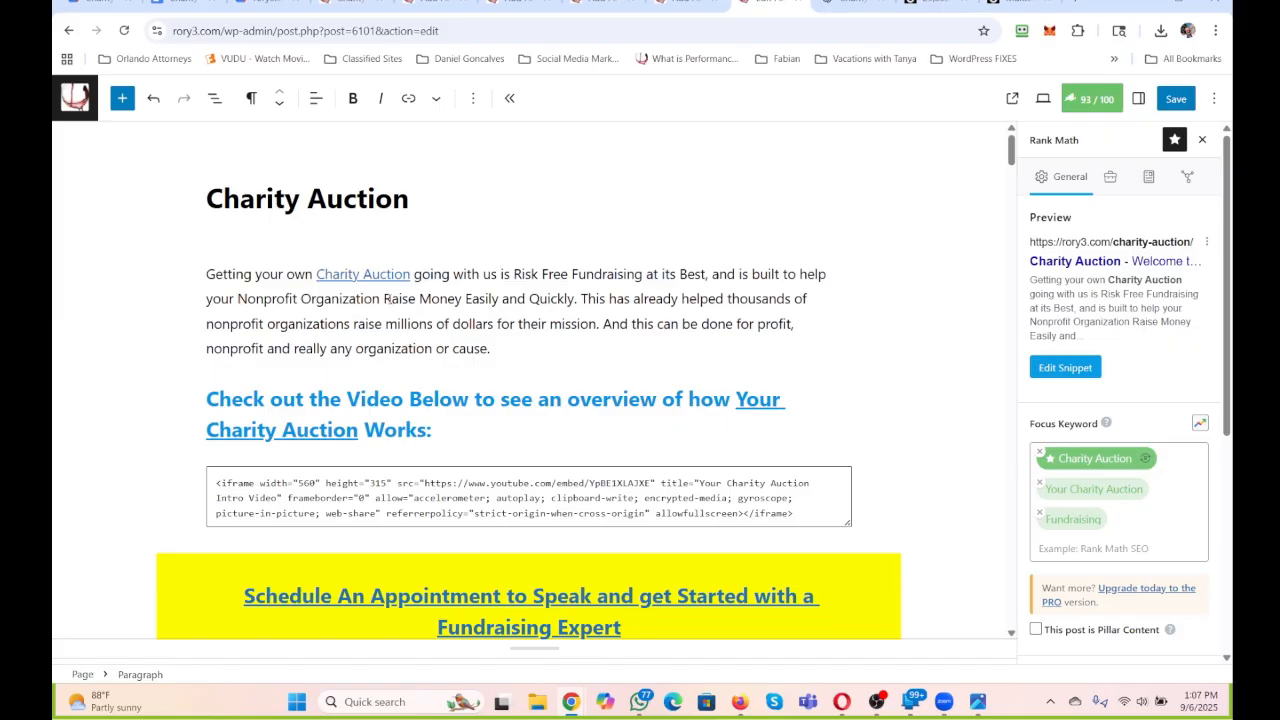
Replace "built to help your Nonprofit Organization" in the intro's first sentence with "a proven method to".
left_click_drag(383, 298, 750, 274)
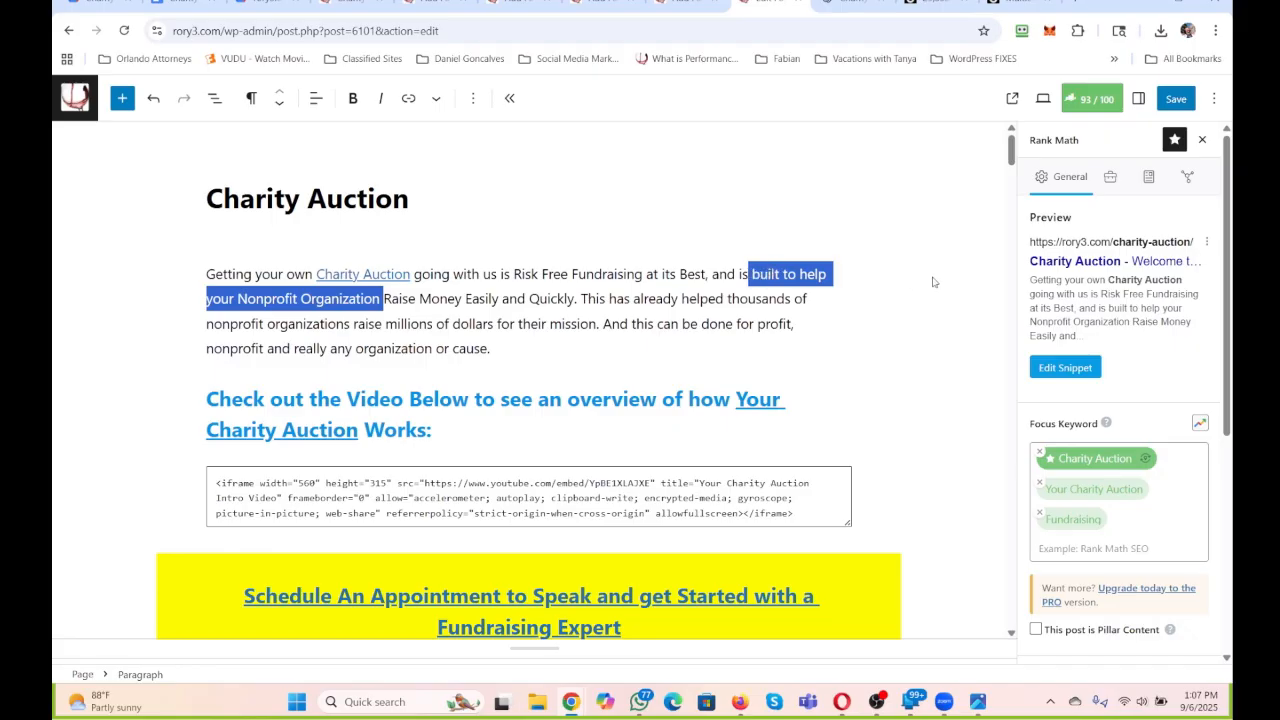
type("apr")
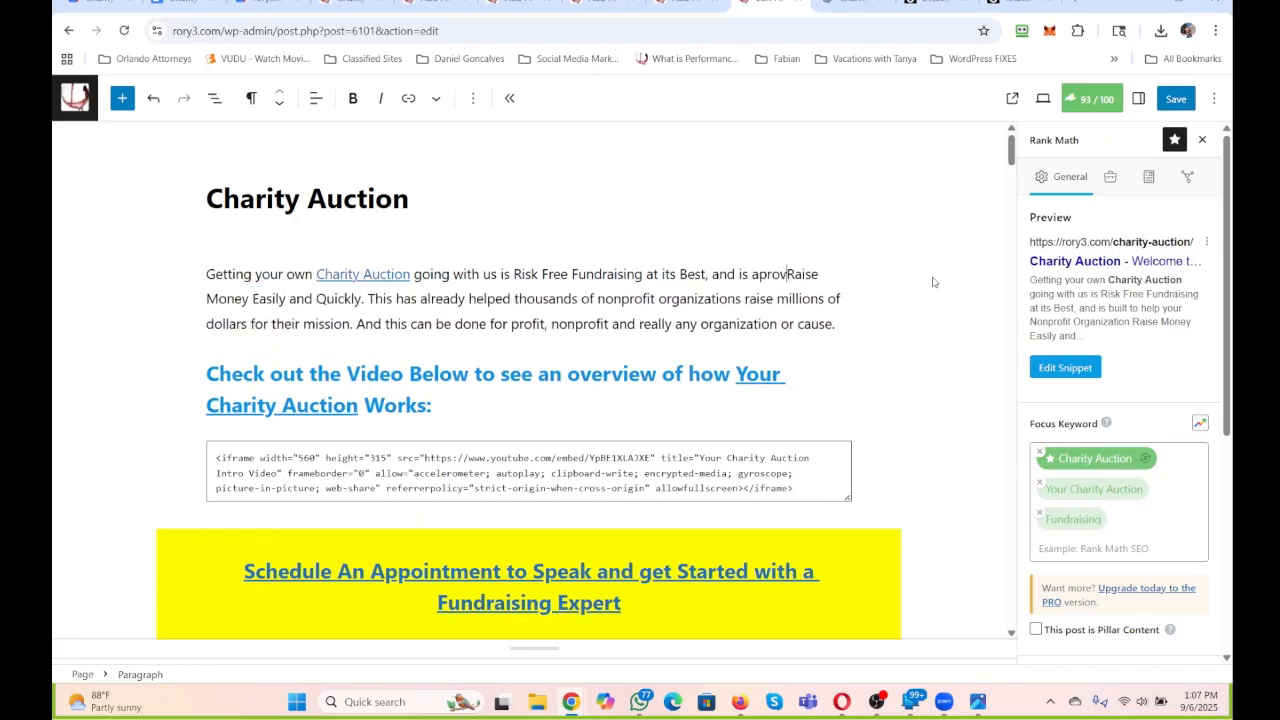
key("BackSpace")
key("BackSpace")
type("proven method to")
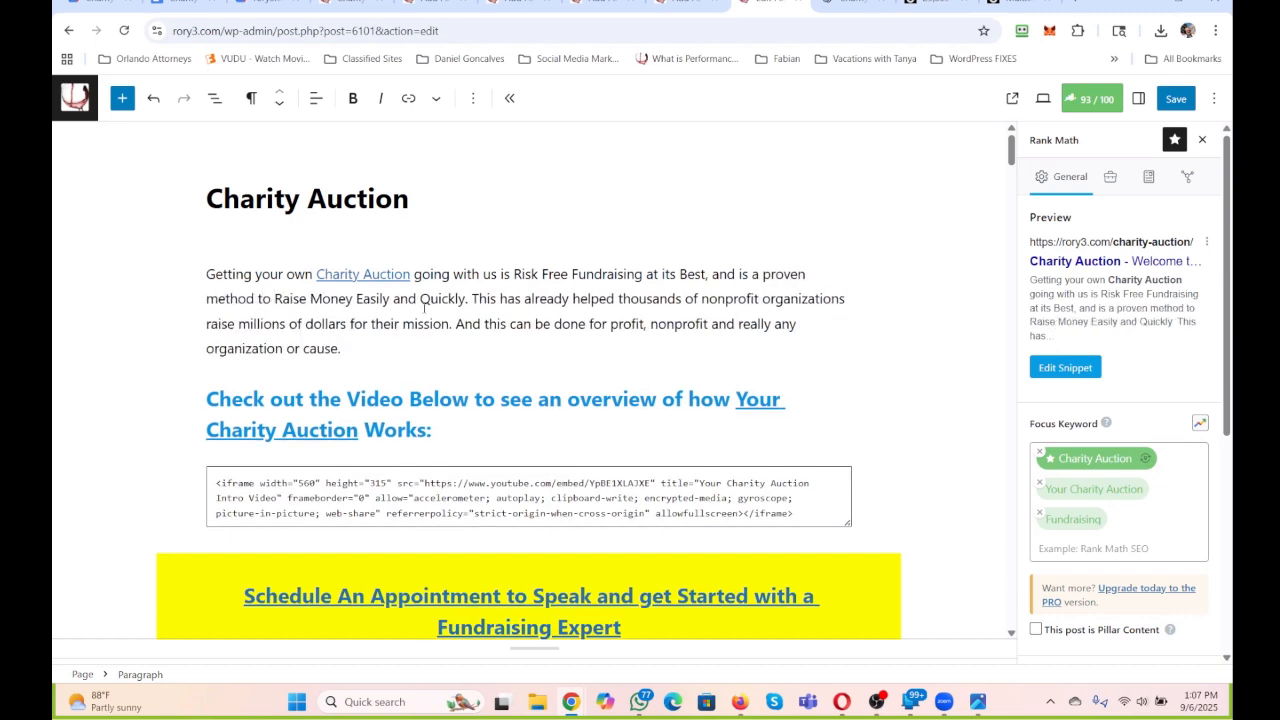
Copy the intro's first sentence, ending in "Raise Money Easily and Quickly.", into the Rank Math snippet description.
left_click_drag(468, 298, 206, 273)
key("ctrl+c")
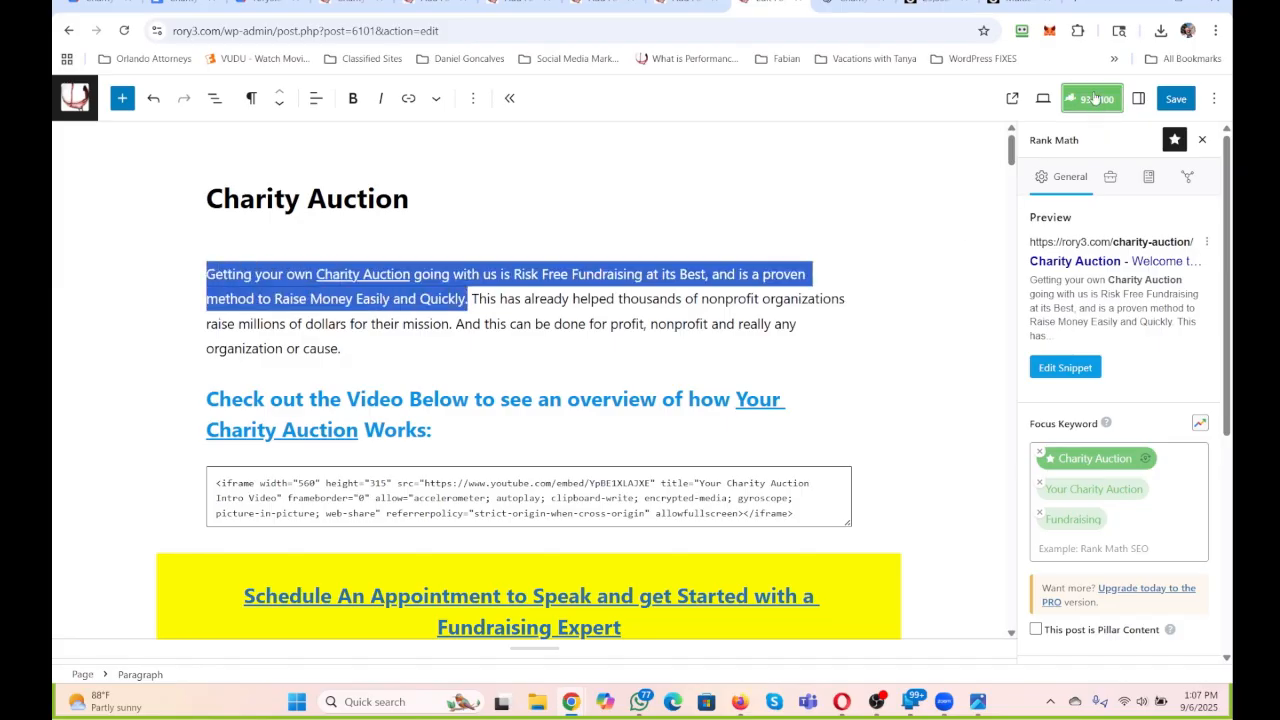
left_click(1065, 368)
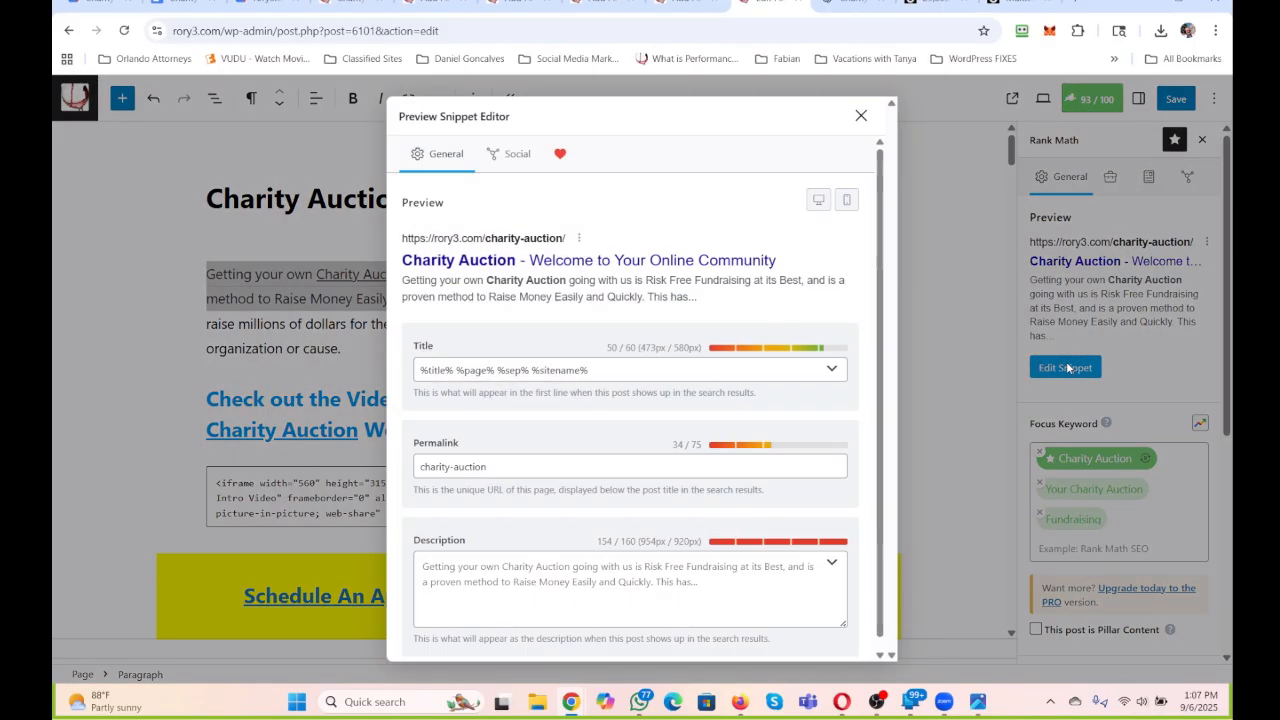
key("ctrl+v")
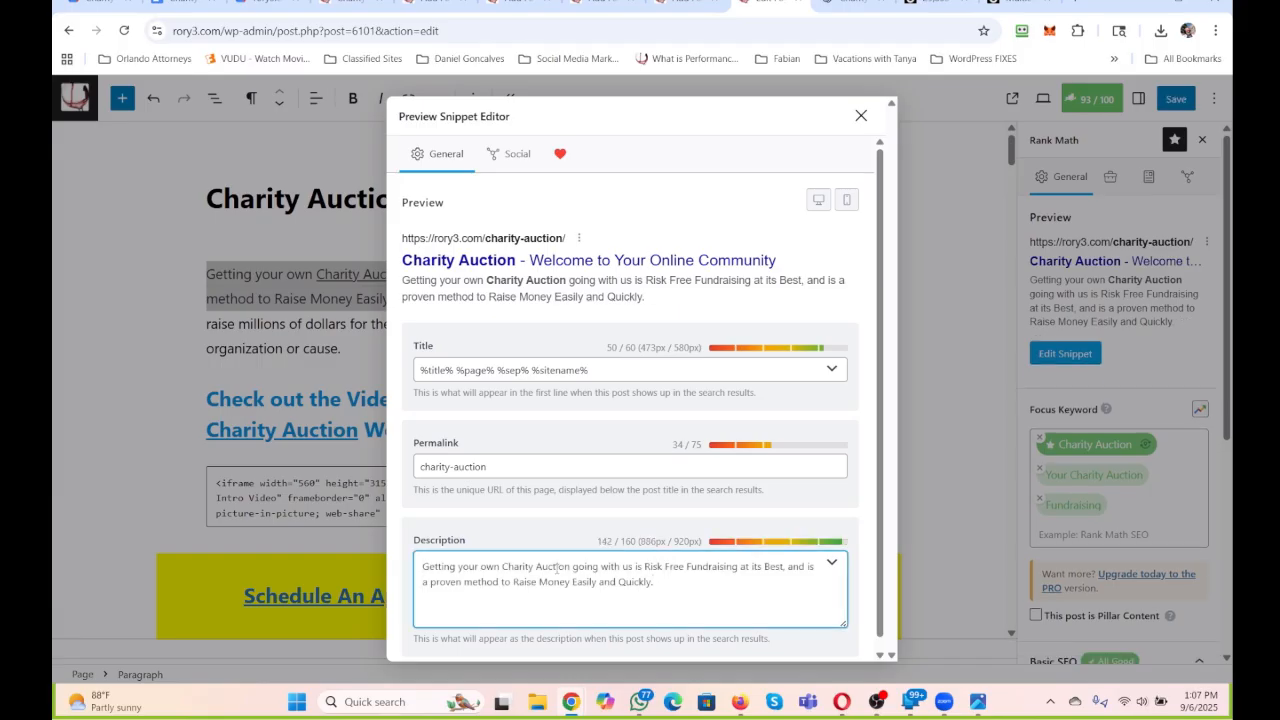
left_click(863, 118)
left_click(899, 232)
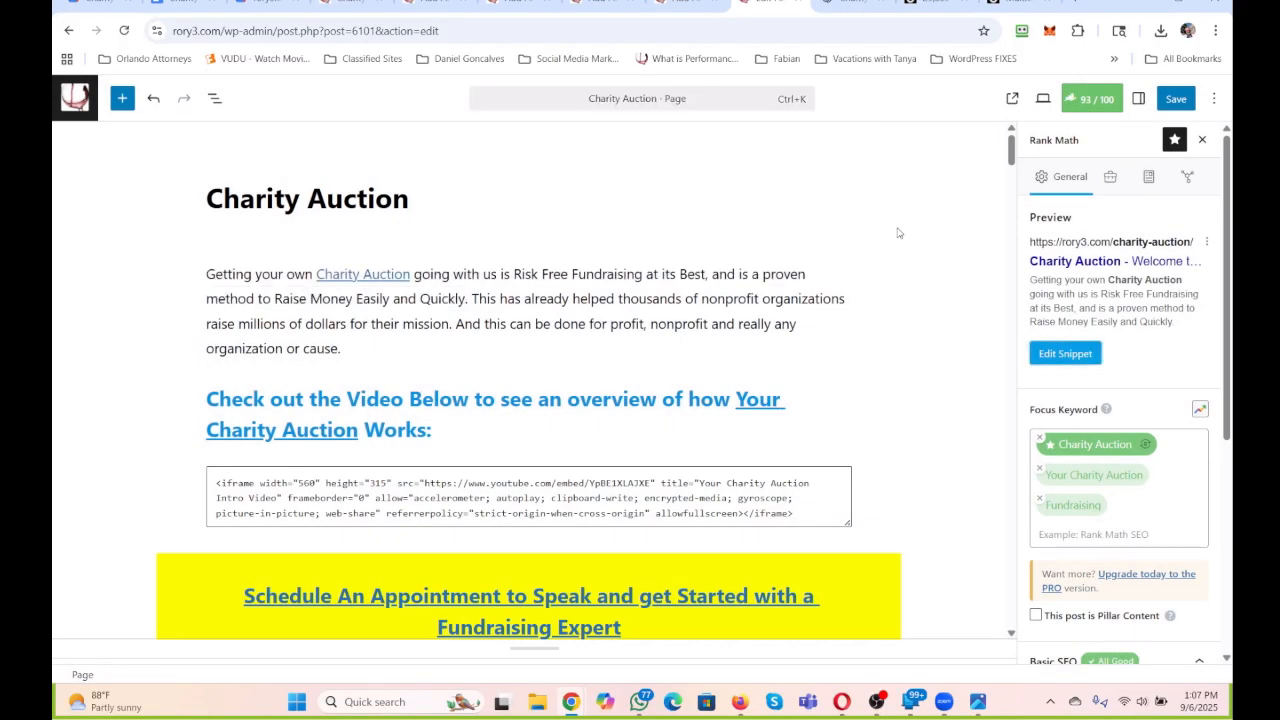
Paste the copied intro sentence into the META line of the Charity Auction Google Doc and add blank lines below it.
scroll(460, 294, "down", 1)
scroll(458, 296, "down", 3)
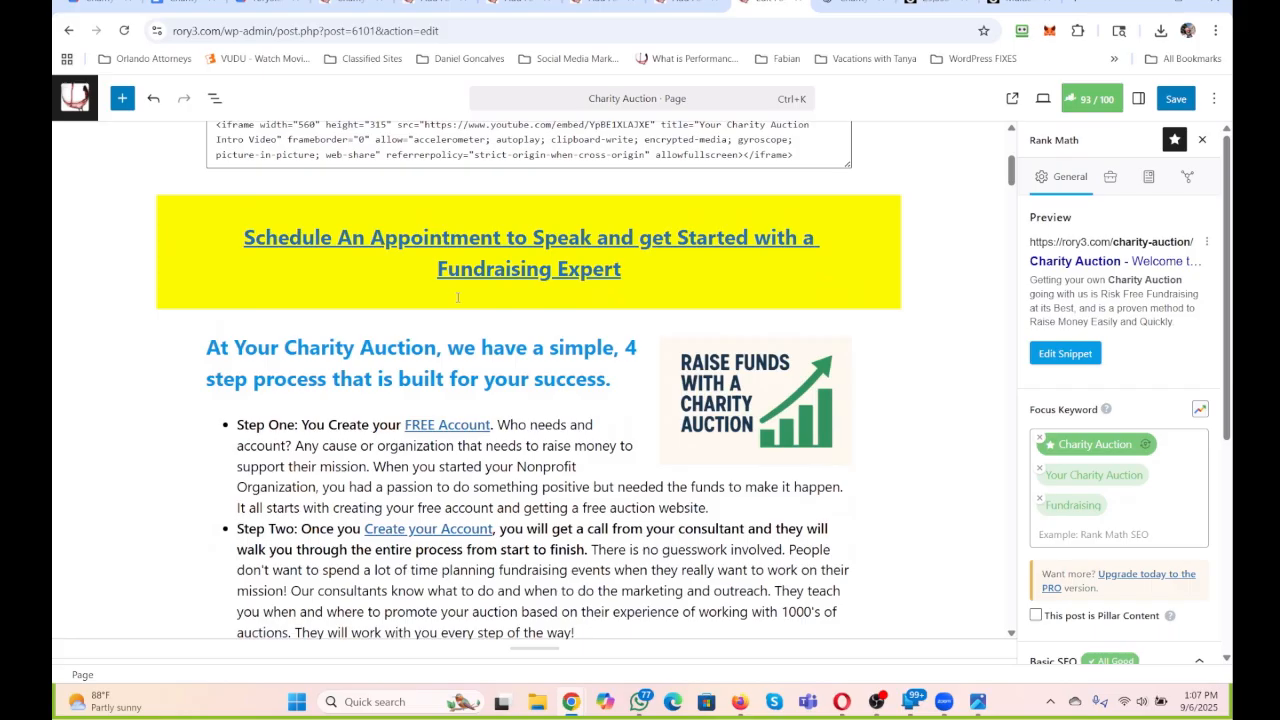
left_click(190, 4)
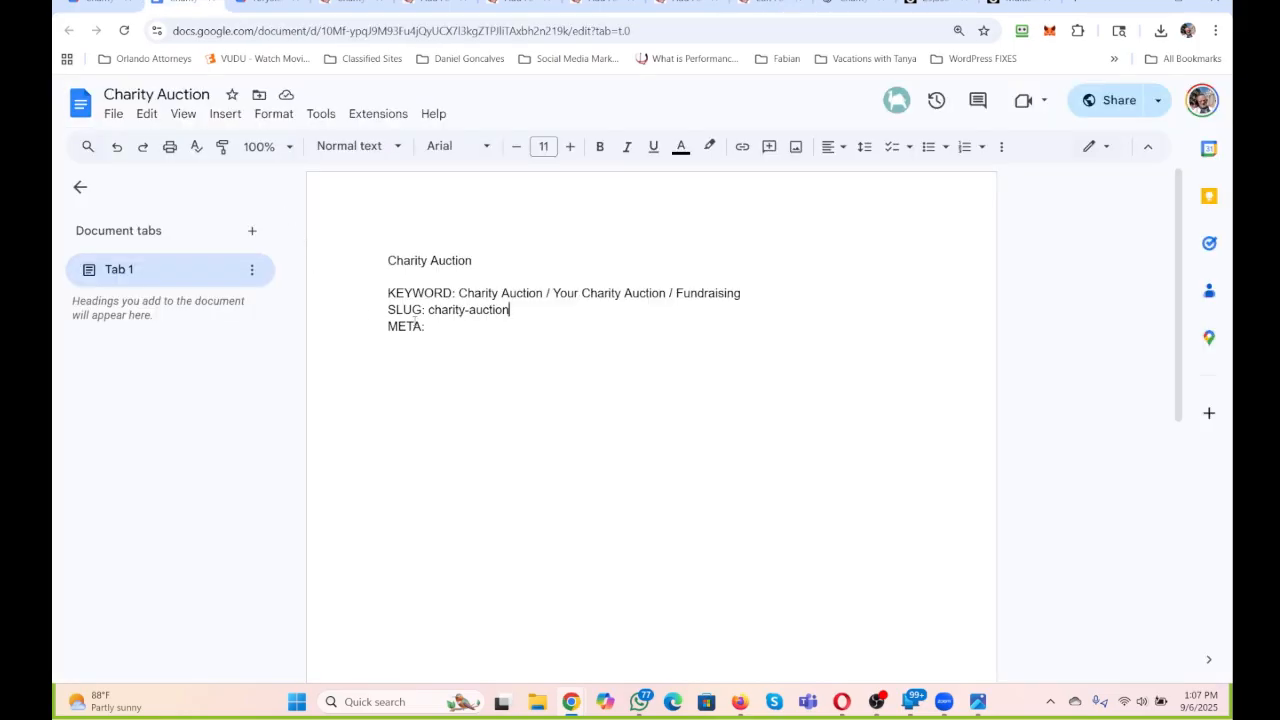
left_click(447, 327)
key("ctrl+v")
key("Return")
key("Return")
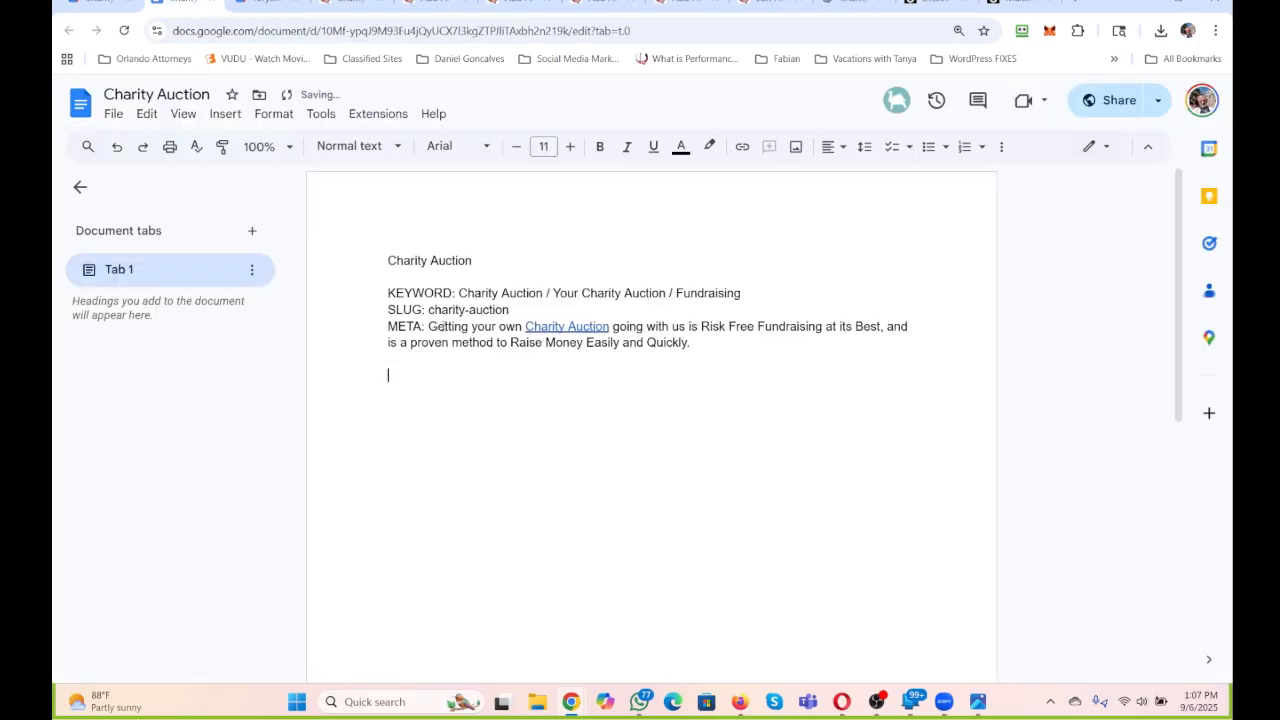
Return to the Charity Auction page in the WordPress editor and colour the "Your Charity Auction" link in the payment banner vivid purple.
left_click(772, 4)
scroll(693, 283, "down", 3)
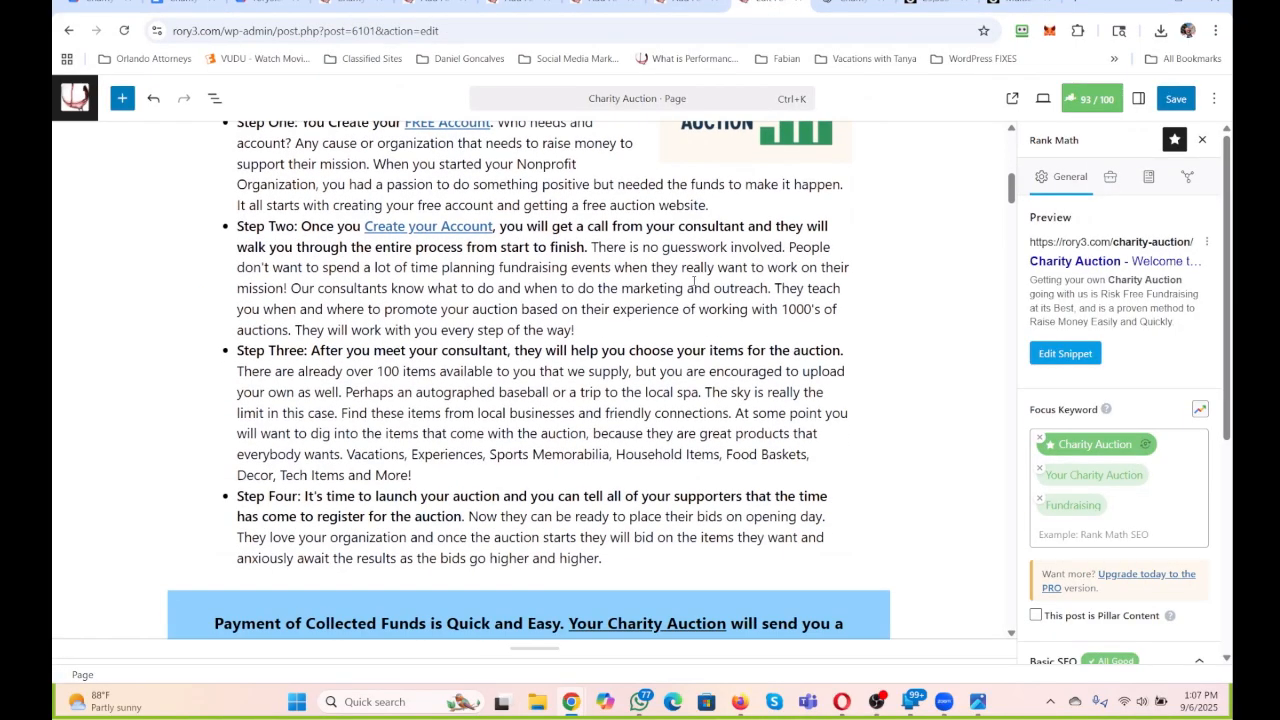
scroll(533, 407, "up", 4)
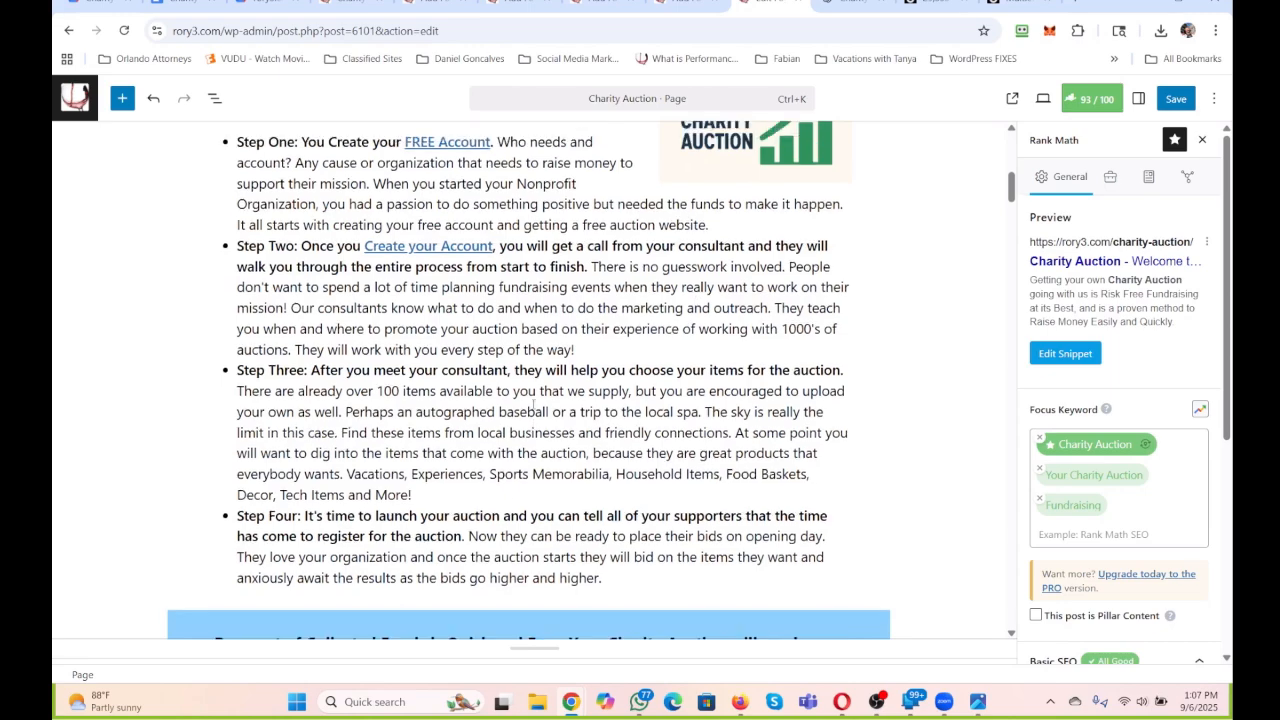
scroll(548, 368, "up", 3)
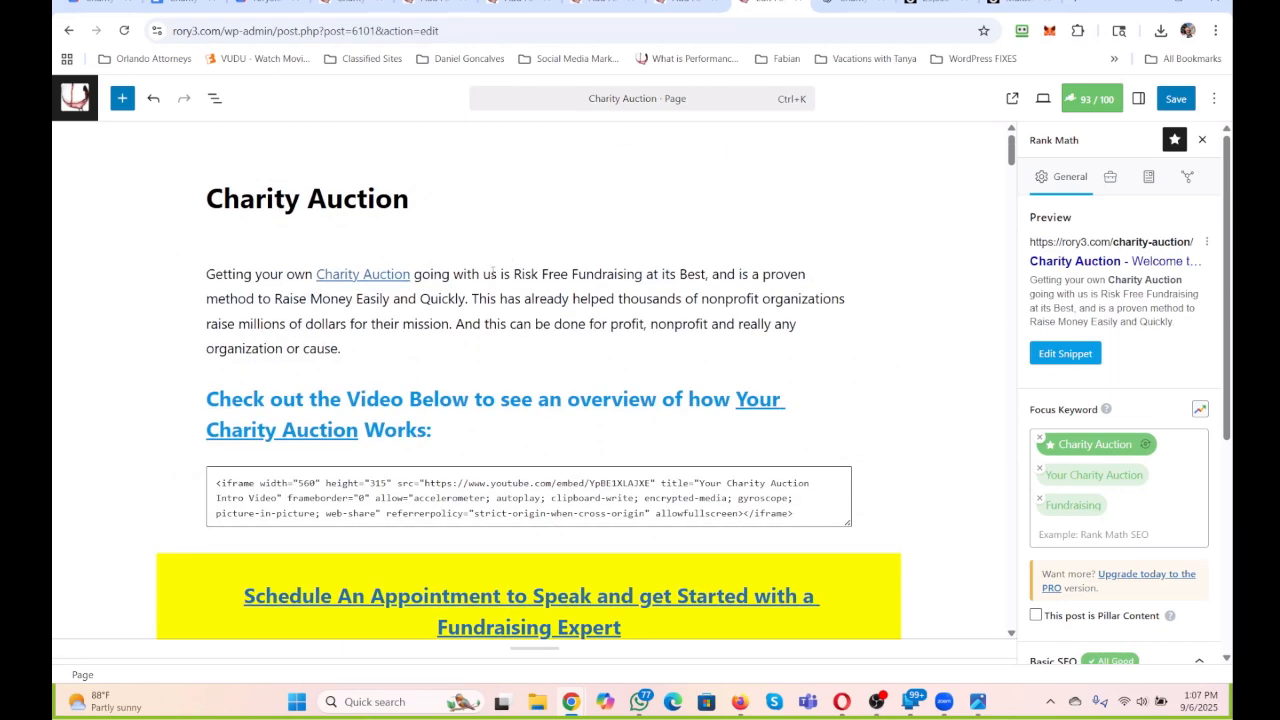
scroll(561, 594, "down", 2)
scroll(561, 594, "down", 8)
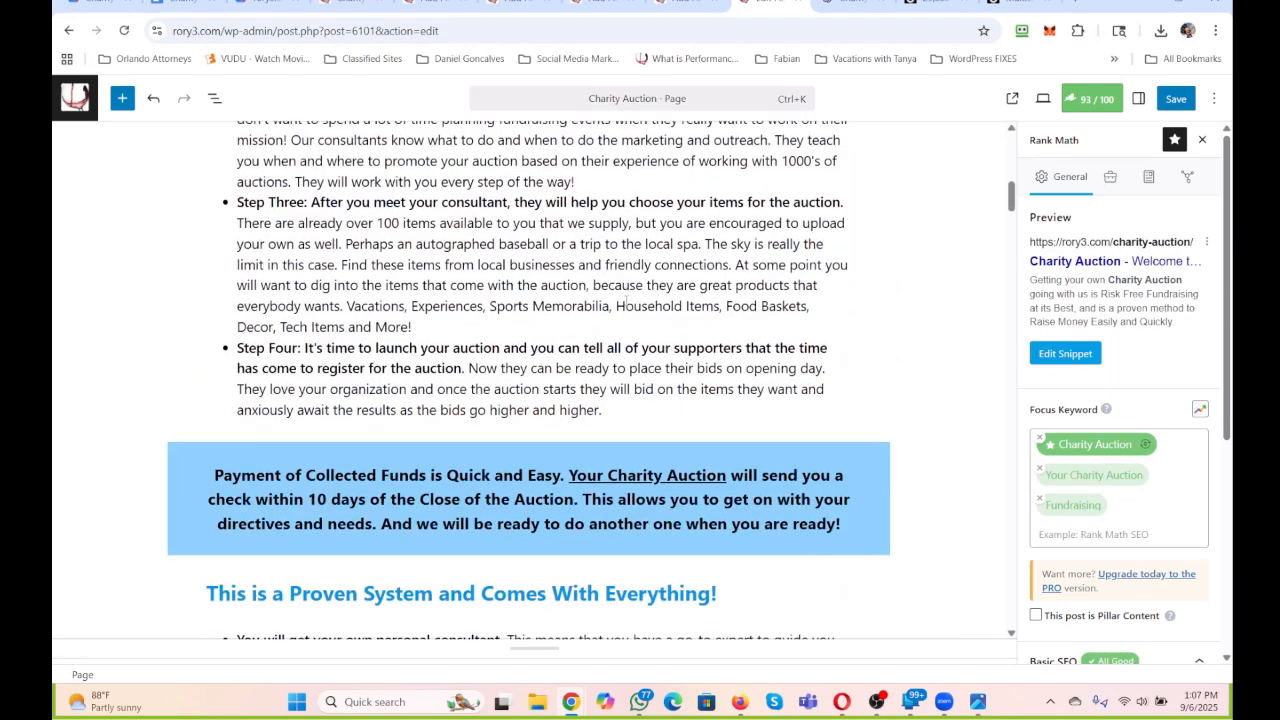
left_click(697, 242)
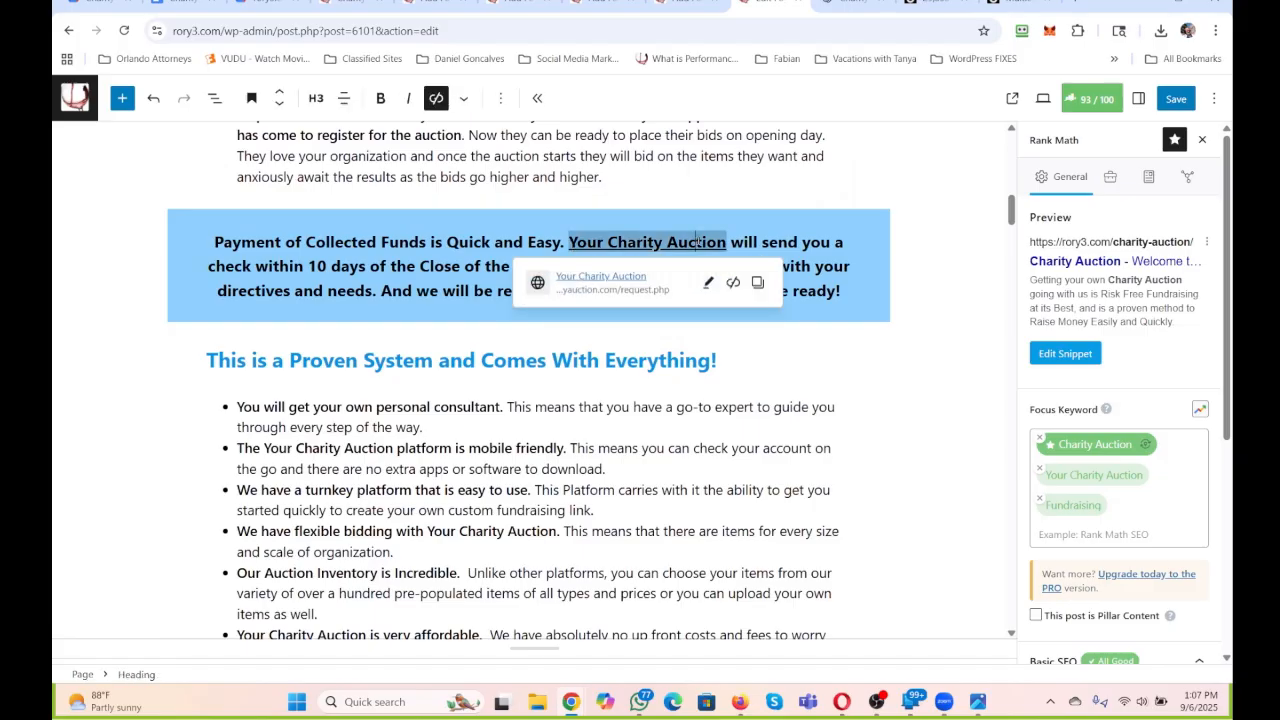
left_click(811, 241)
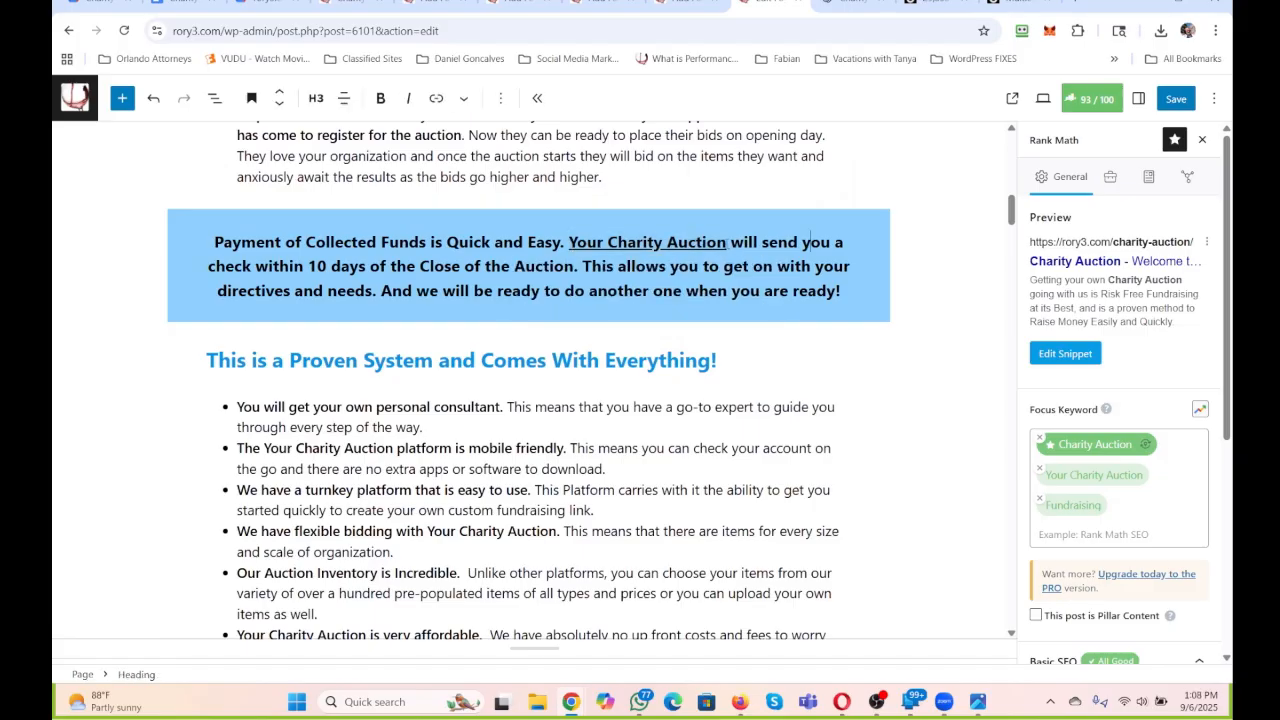
left_click_drag(727, 242, 568, 242)
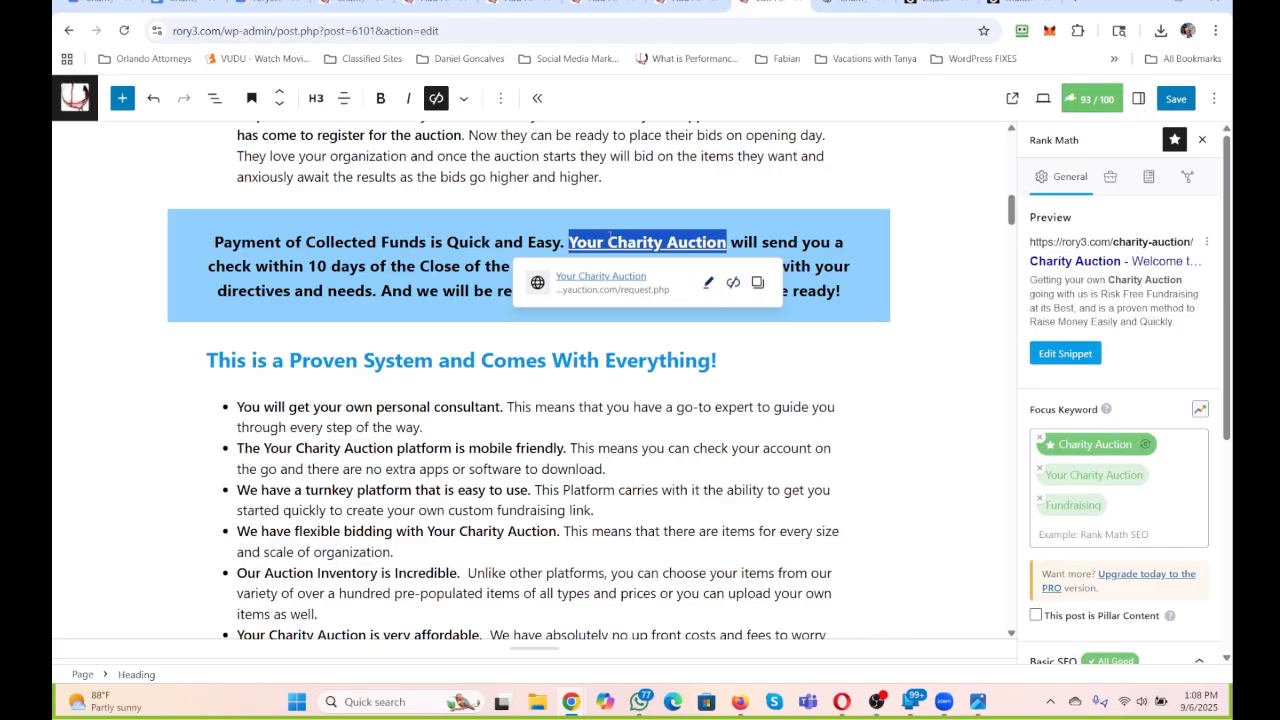
left_click(463, 98)
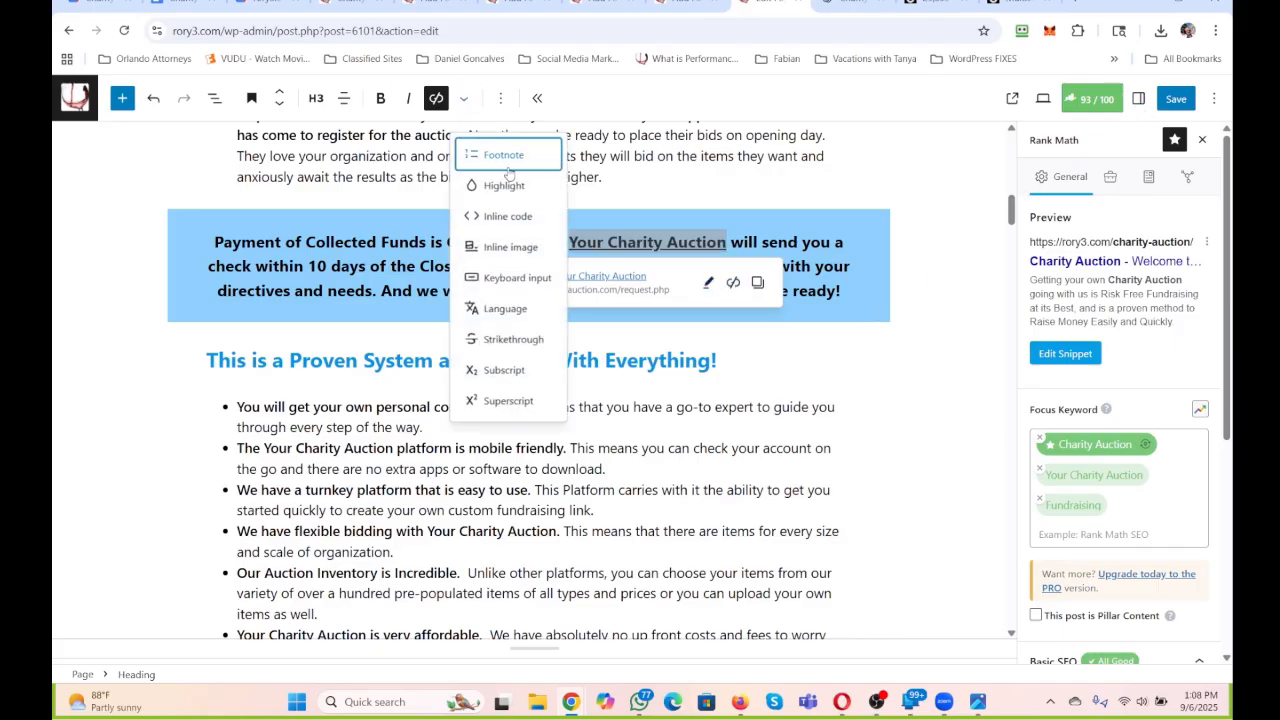
left_click(507, 186)
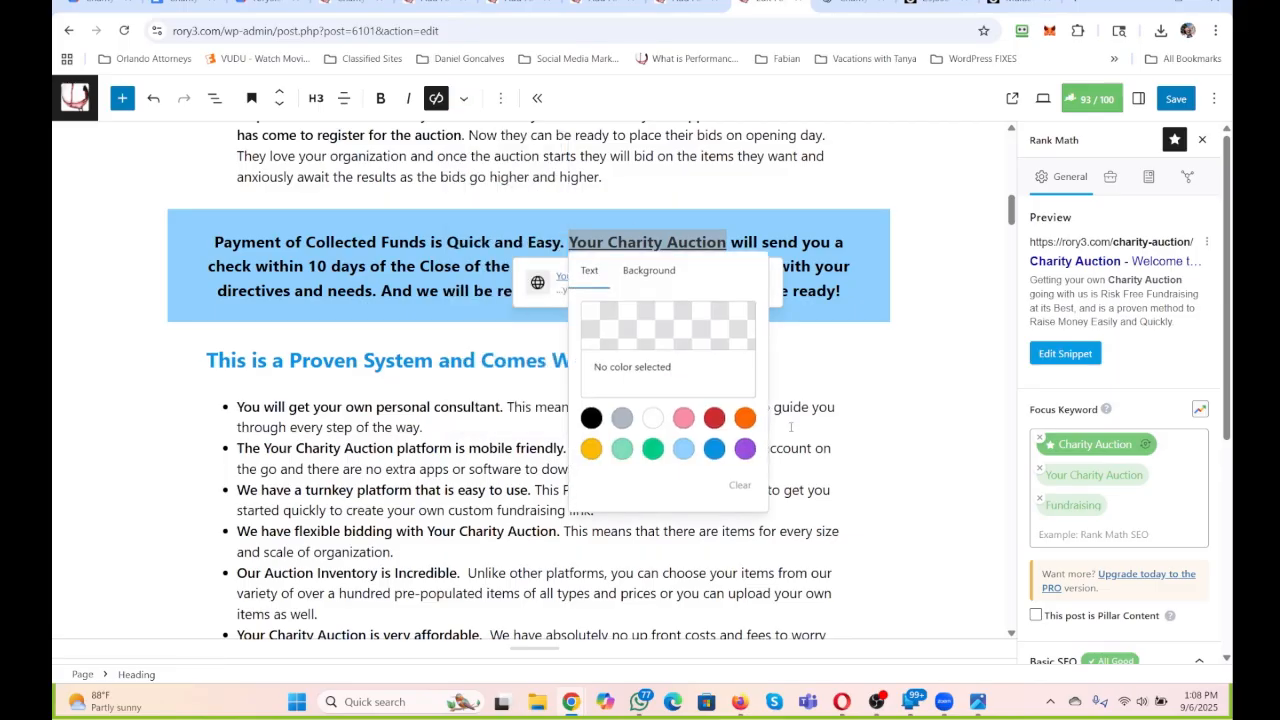
left_click(745, 452)
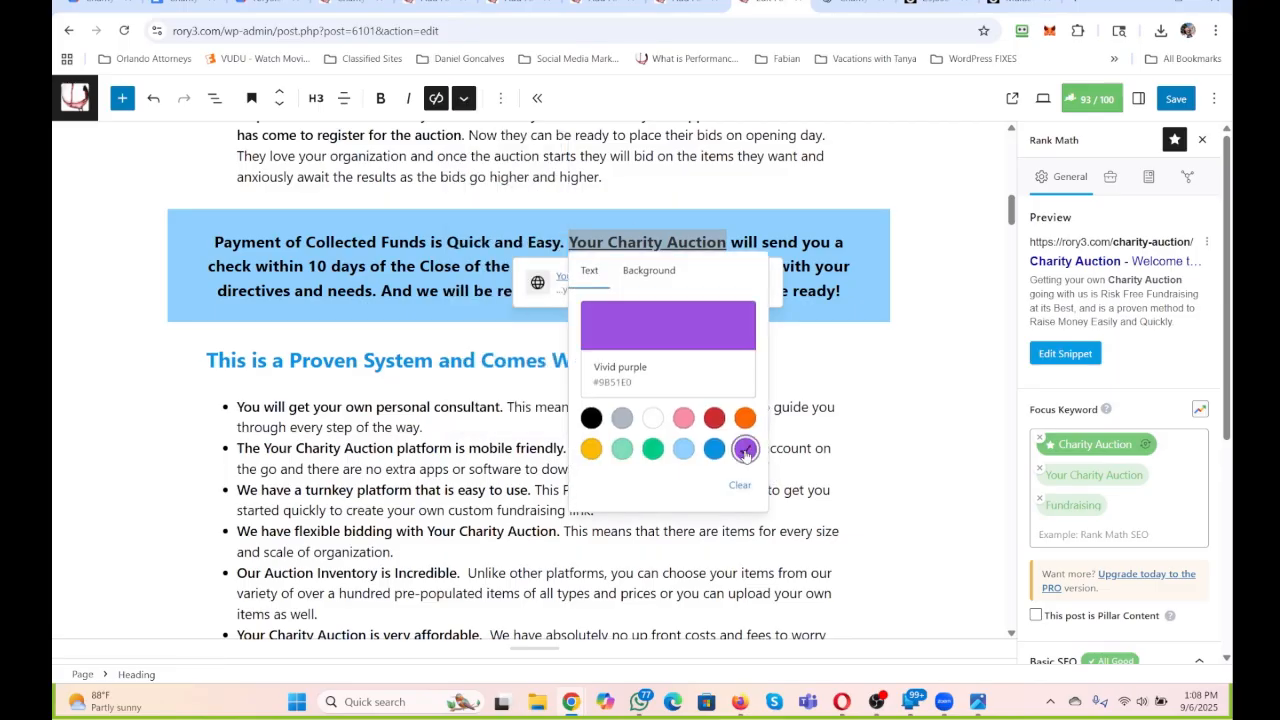
left_click(895, 314)
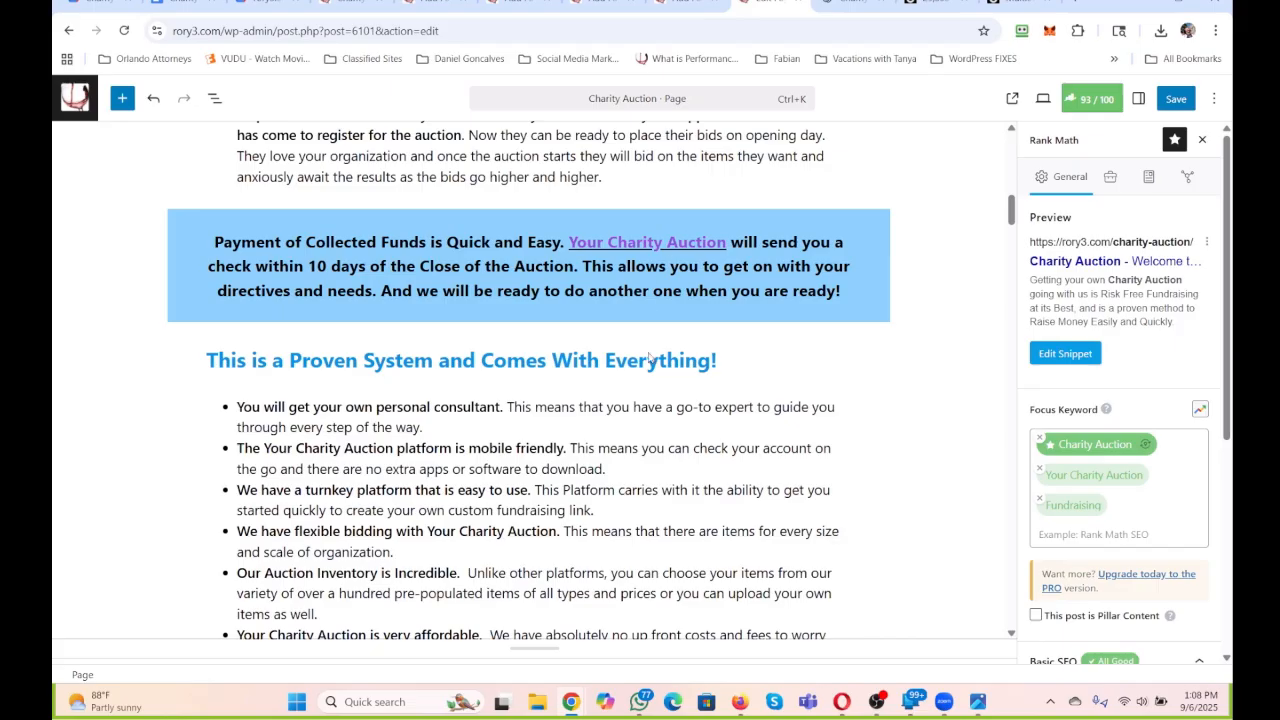
Shorten the bold lead of the first bullet under "This is a Proven System" to "Your own personal consultant.".
scroll(685, 263, "down", 2)
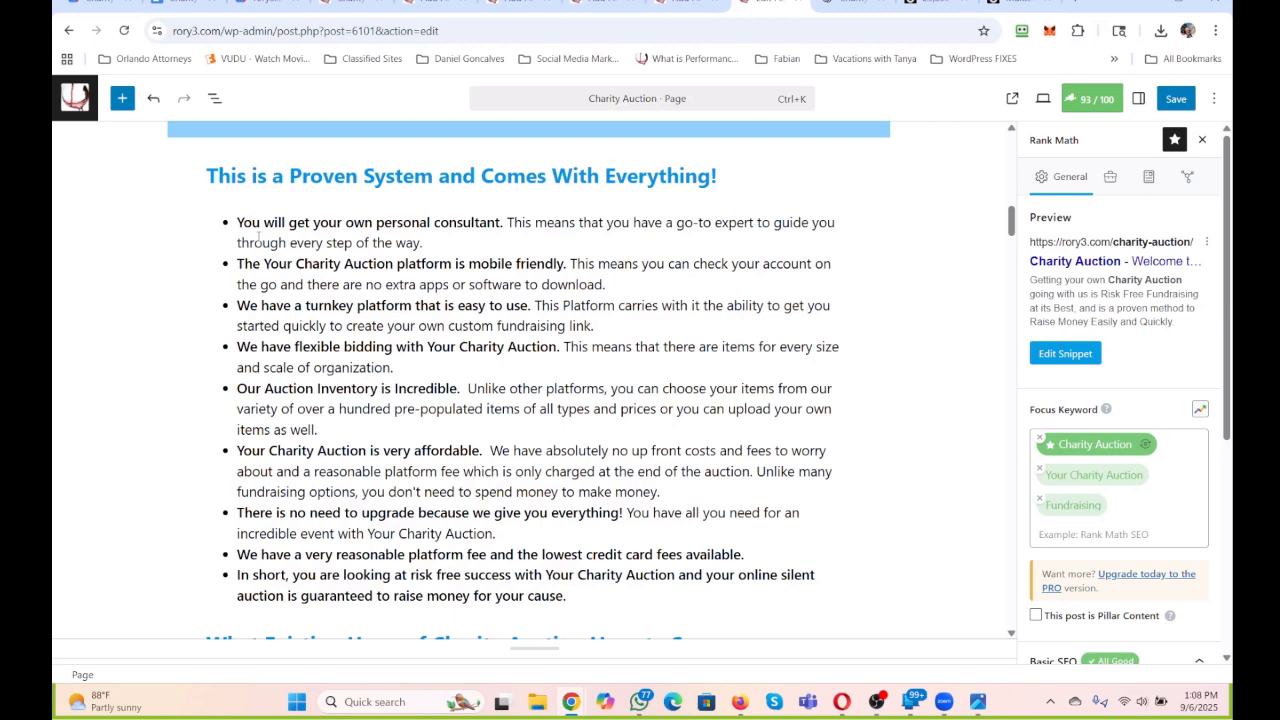
left_click_drag(318, 222, 242, 223)
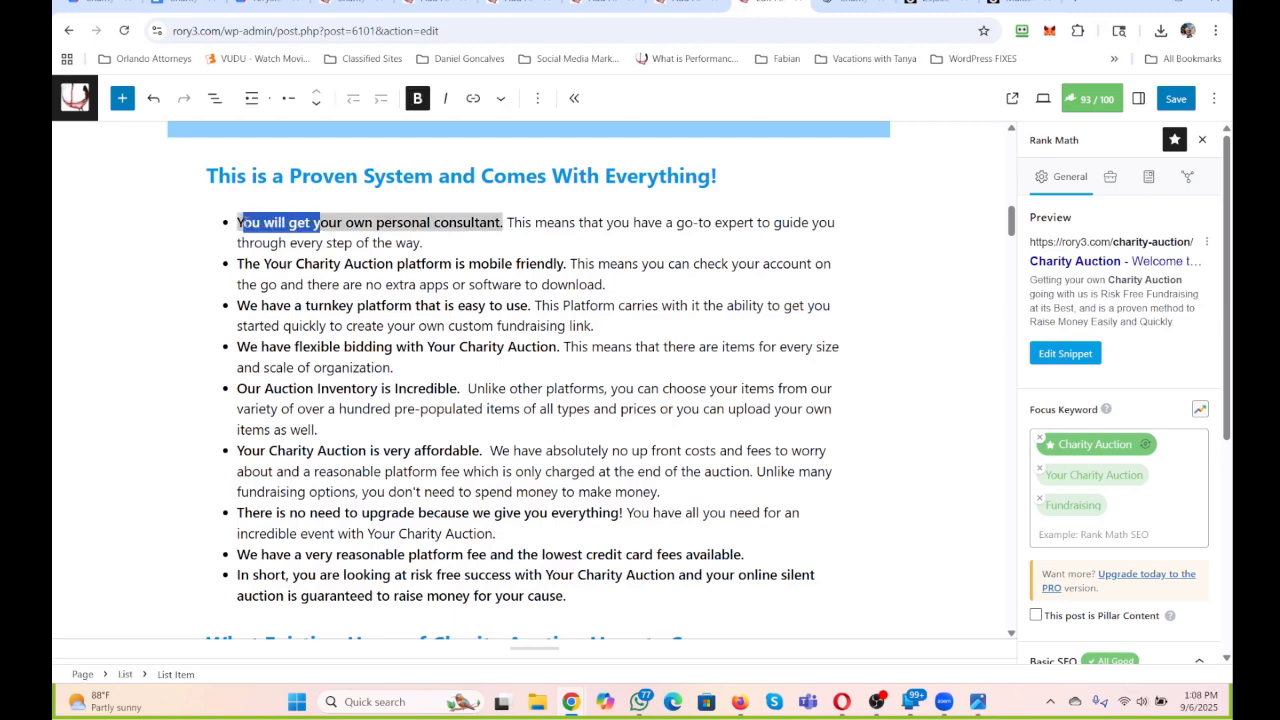
key("BackSpace")
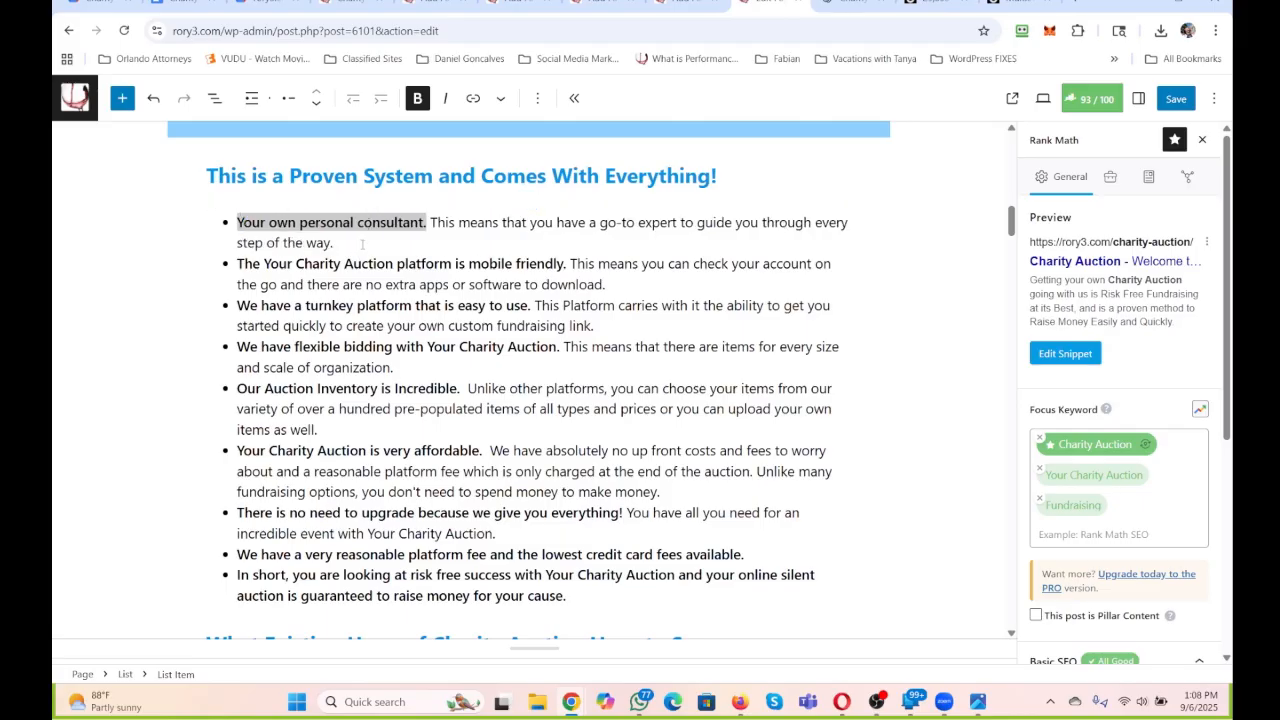
Replace the sentence following the first bullet's bold lead with "This enables you the necessary support to get set up and going quickly.".
left_click(428, 222)
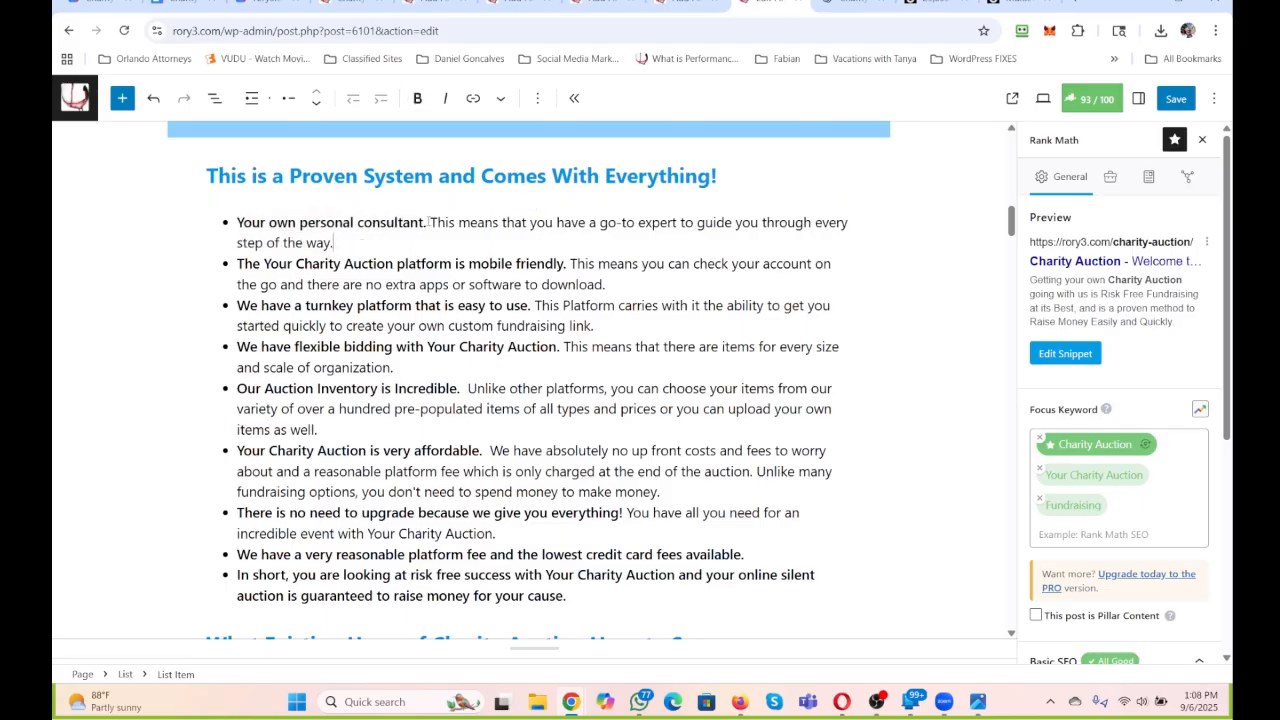
left_click_drag(381, 242, 432, 232)
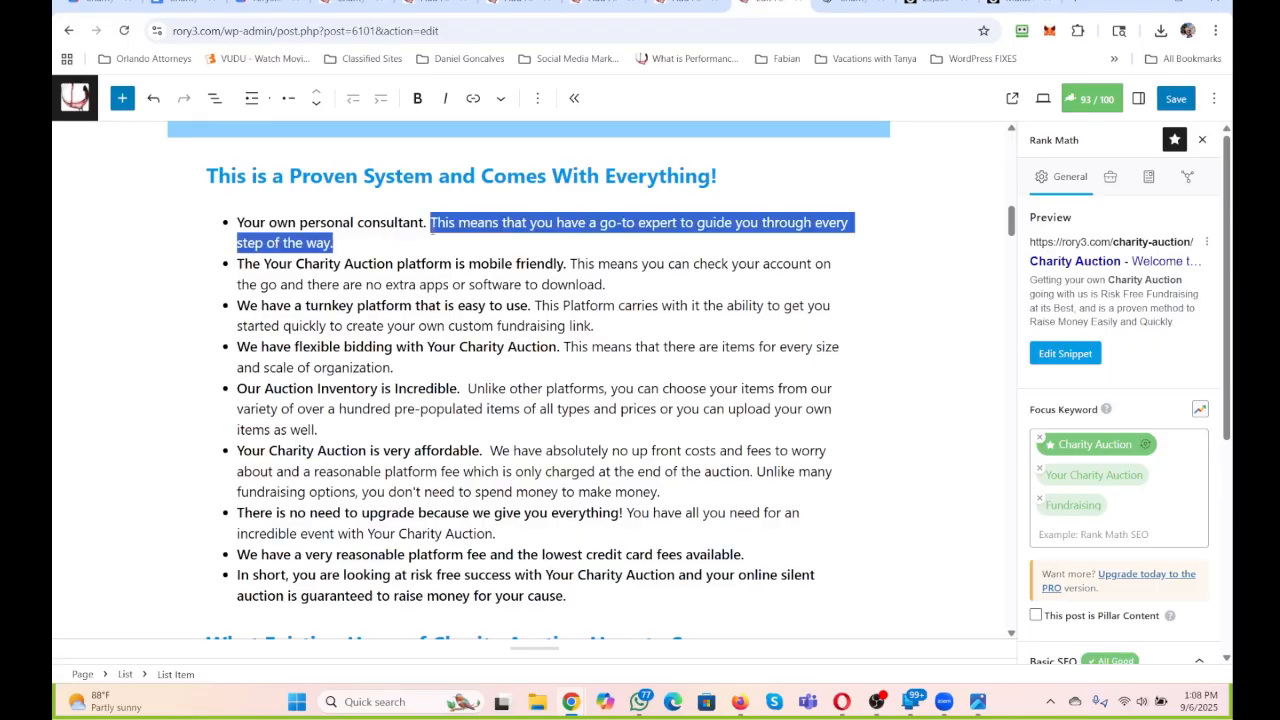
type("This enable")
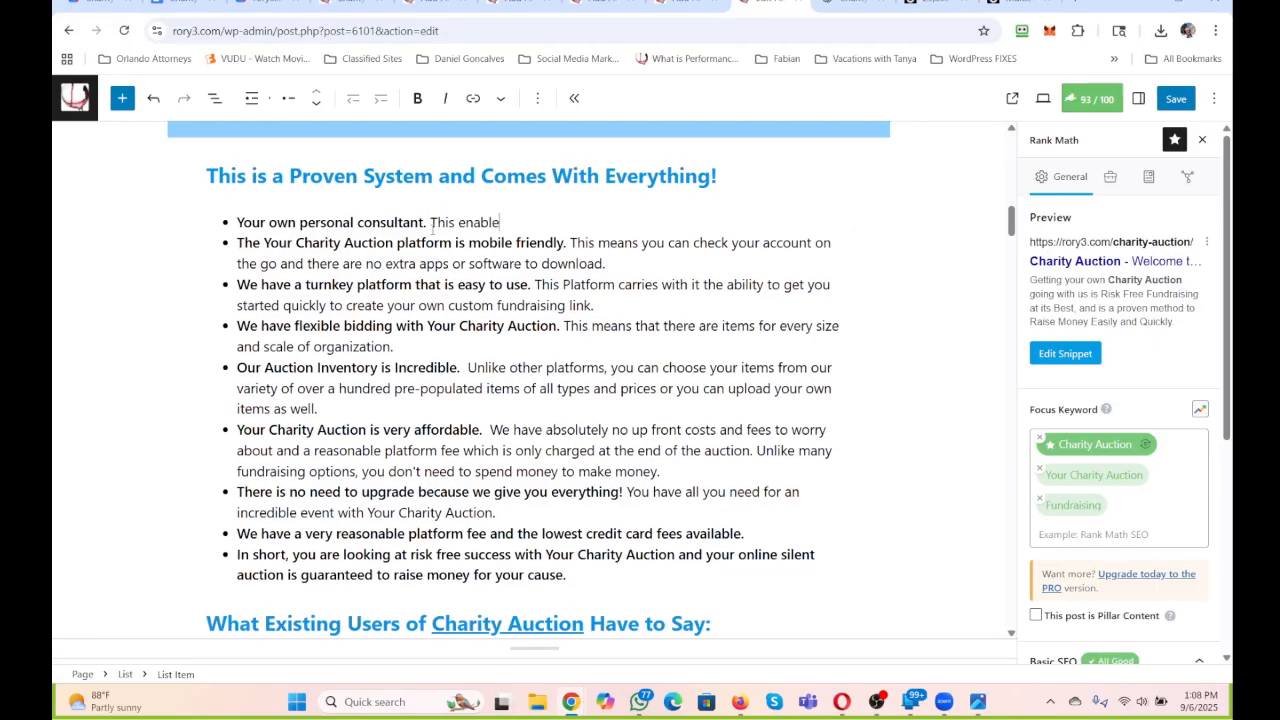
type("s you the necessary sup")
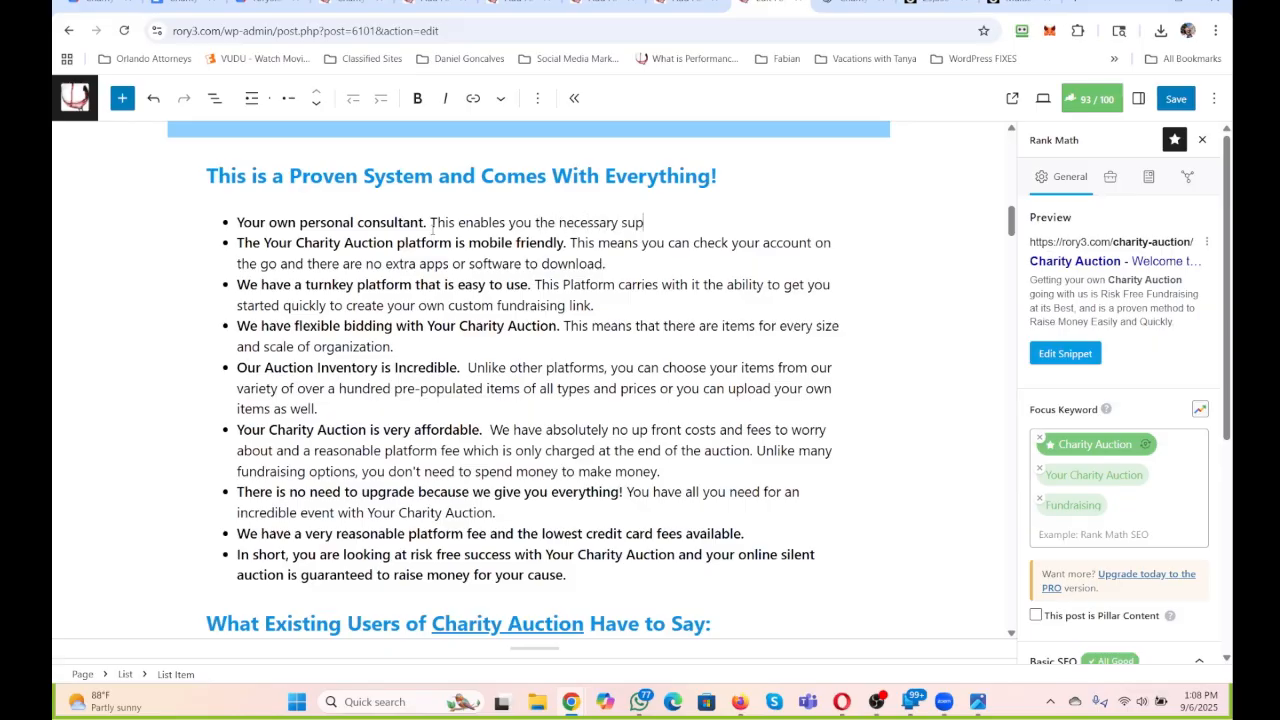
type("port to get set up and going quick")
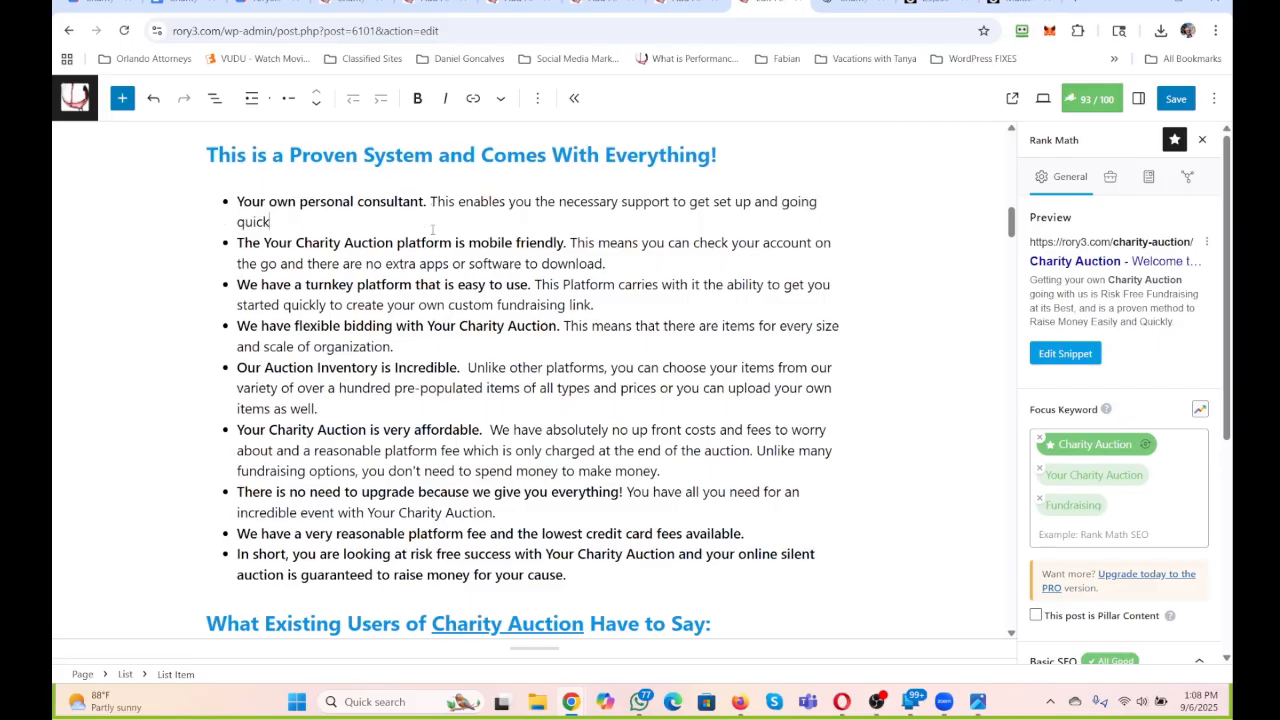
type("ly. There is")
key("BackSpace")
key("BackSpace")
key("BackSpace")
key("BackSpace")
key("BackSpace")
key("BackSpace")
key("BackSpace")
key("BackSpace")
key("BackSpace")
type("And you")
key("BackSpace")
key("BackSpace")
key("BackSpace")
key("BackSpace")
key("BackSpace")
key("BackSpace")
key("BackSpace")
Set the text colour of the first bullet's bold lead, "Your own personal consultant.", to vivid purple.
left_click_drag(428, 201, 236, 201)
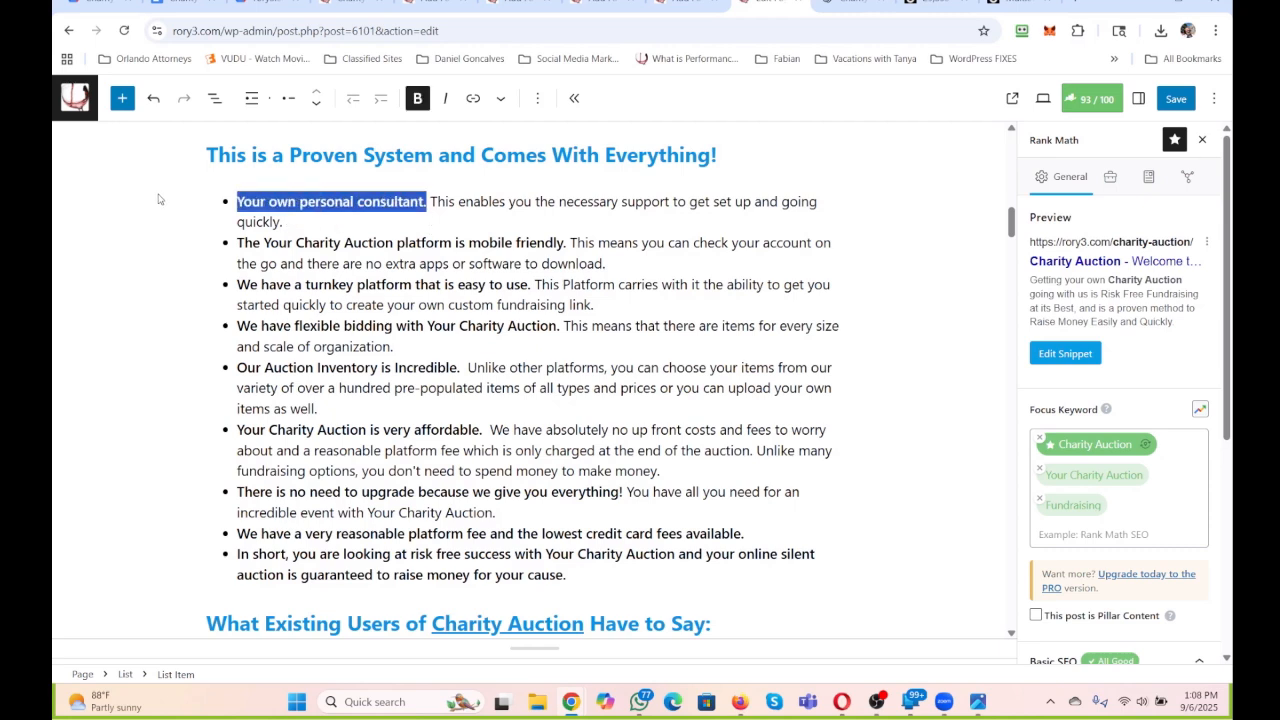
left_click(499, 98)
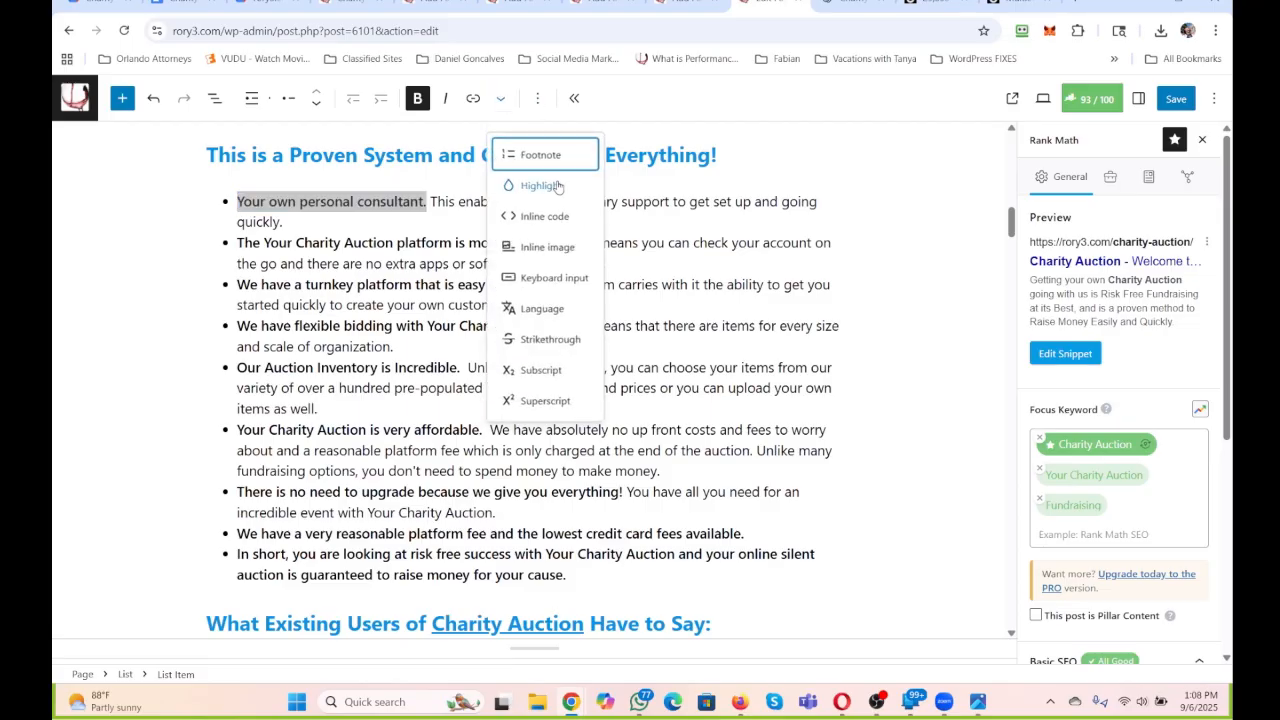
left_click(552, 186)
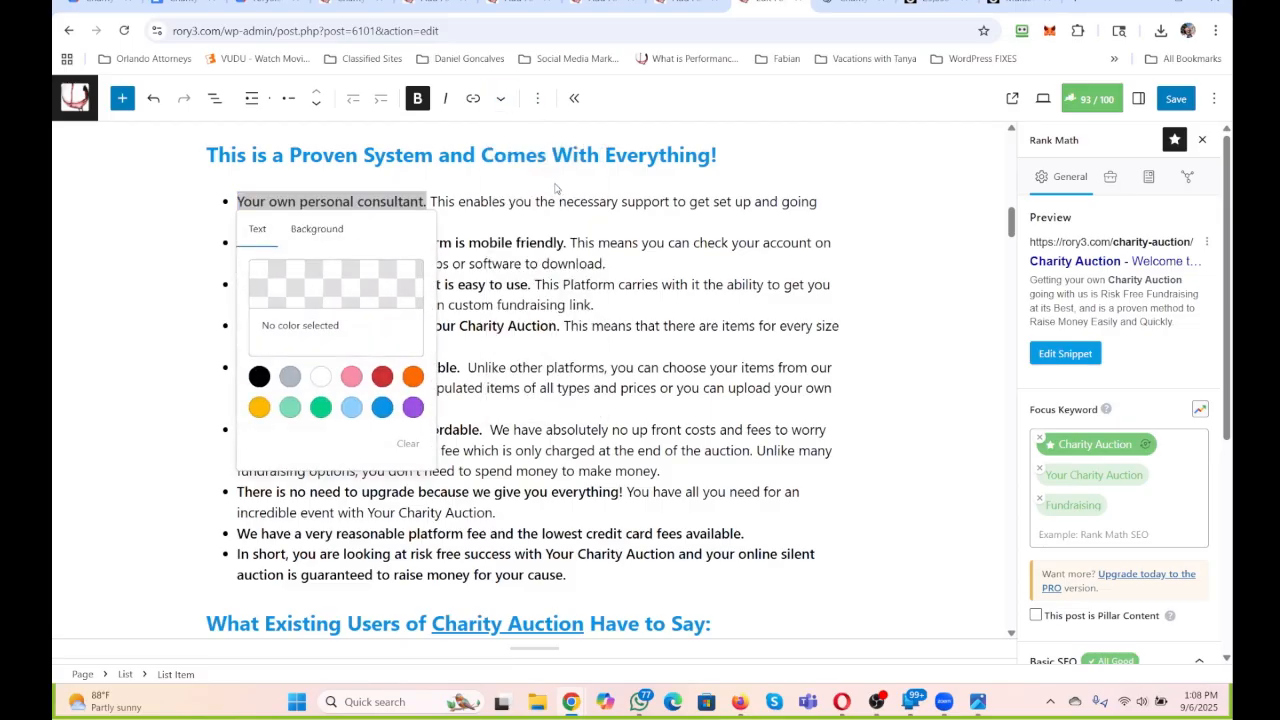
left_click(413, 407)
left_click(527, 329)
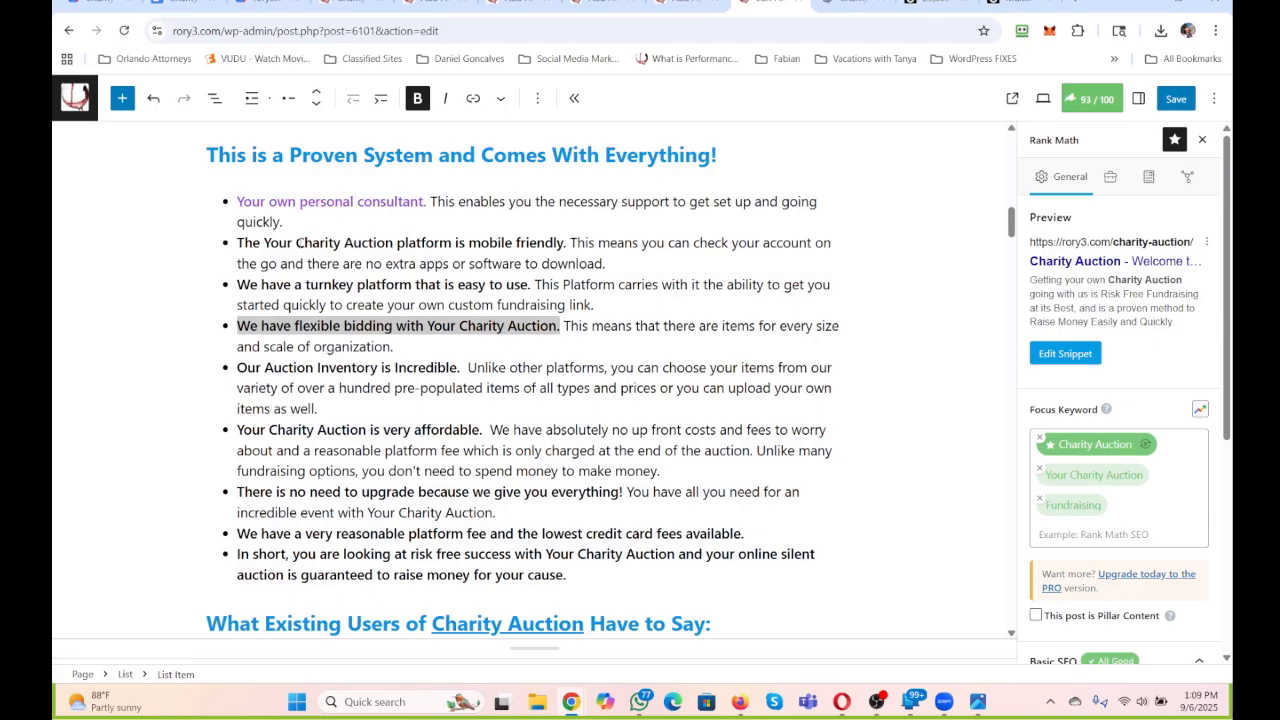
Reword the second bullet's bold lead to "A Charity Auction platform that is mobile friendly.".
left_click_drag(296, 242, 237, 243)
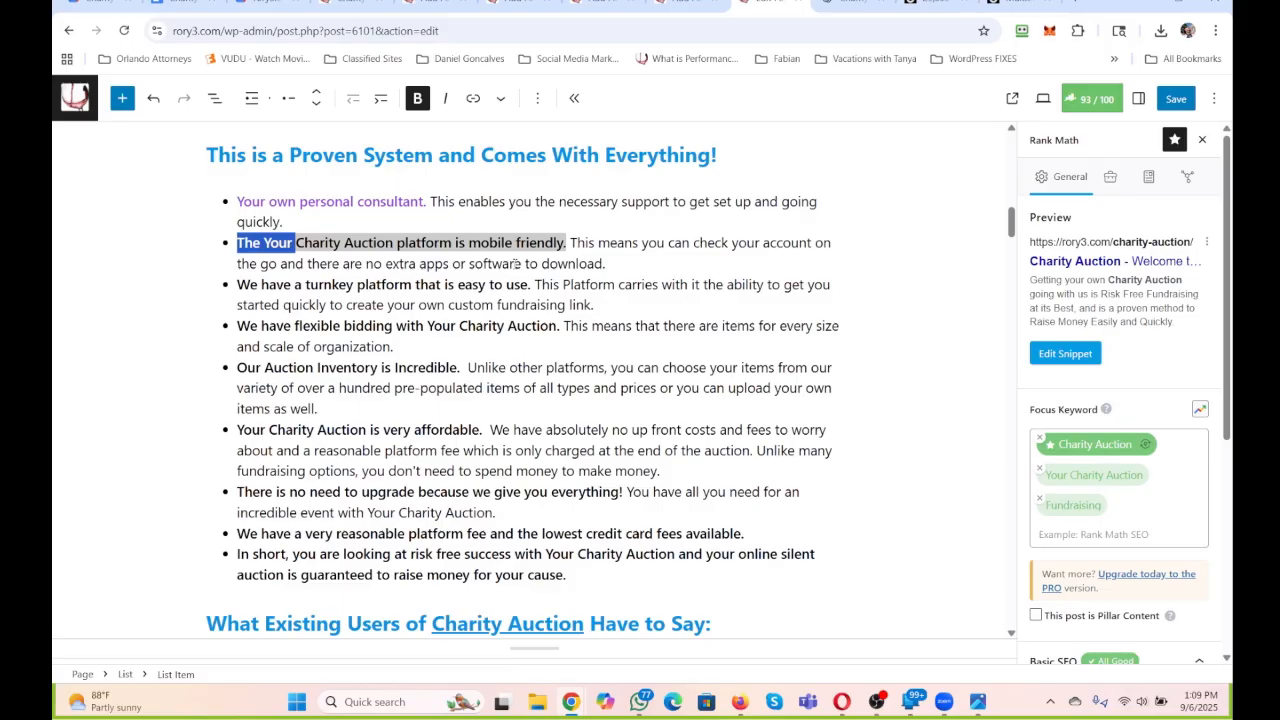
type("A")
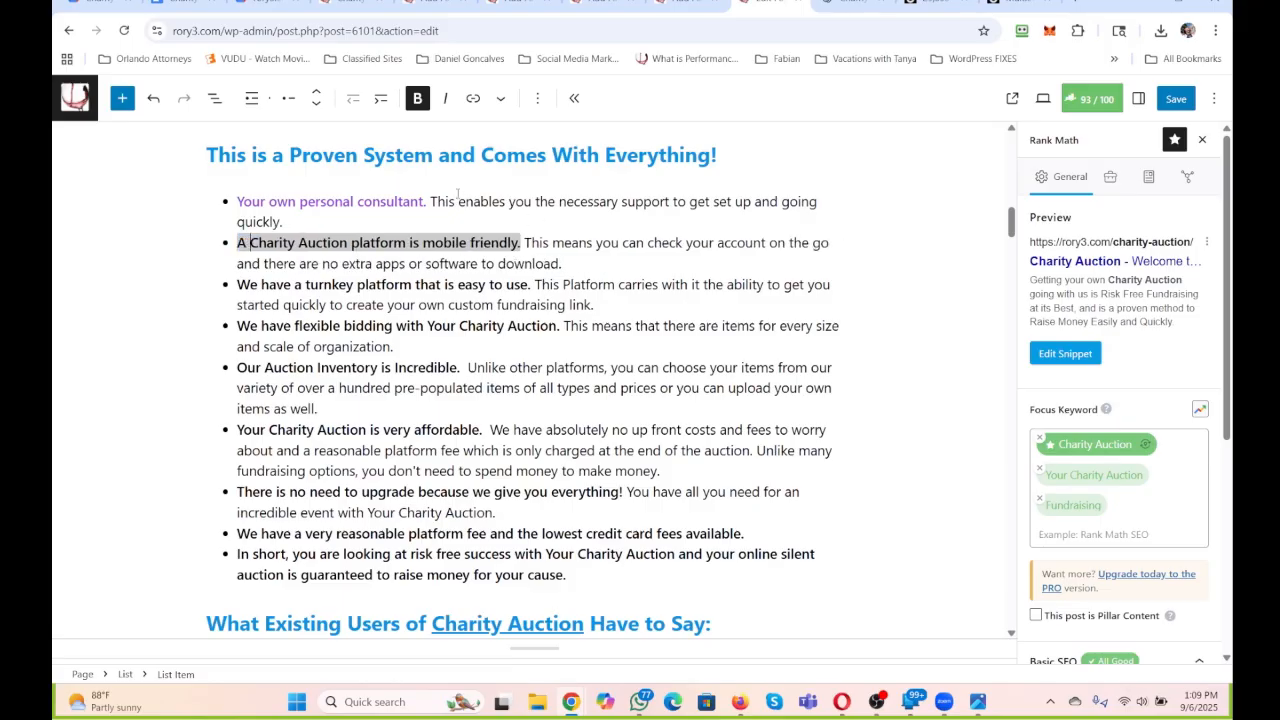
left_click(408, 242)
type("that")
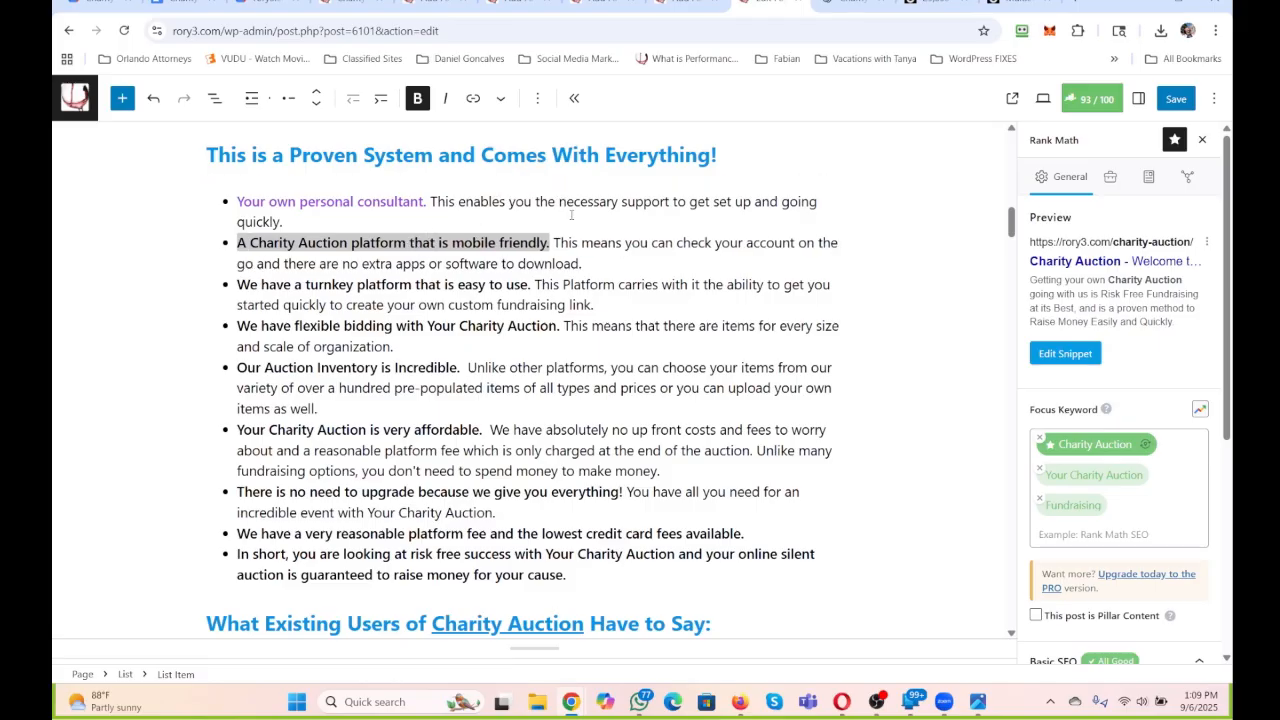
left_click(617, 242)
Copy the full yourcharityauction.com request URL from the "Your Charity Auction" link in the payment banner.
scroll(616, 235, "up", 2)
left_click(633, 225)
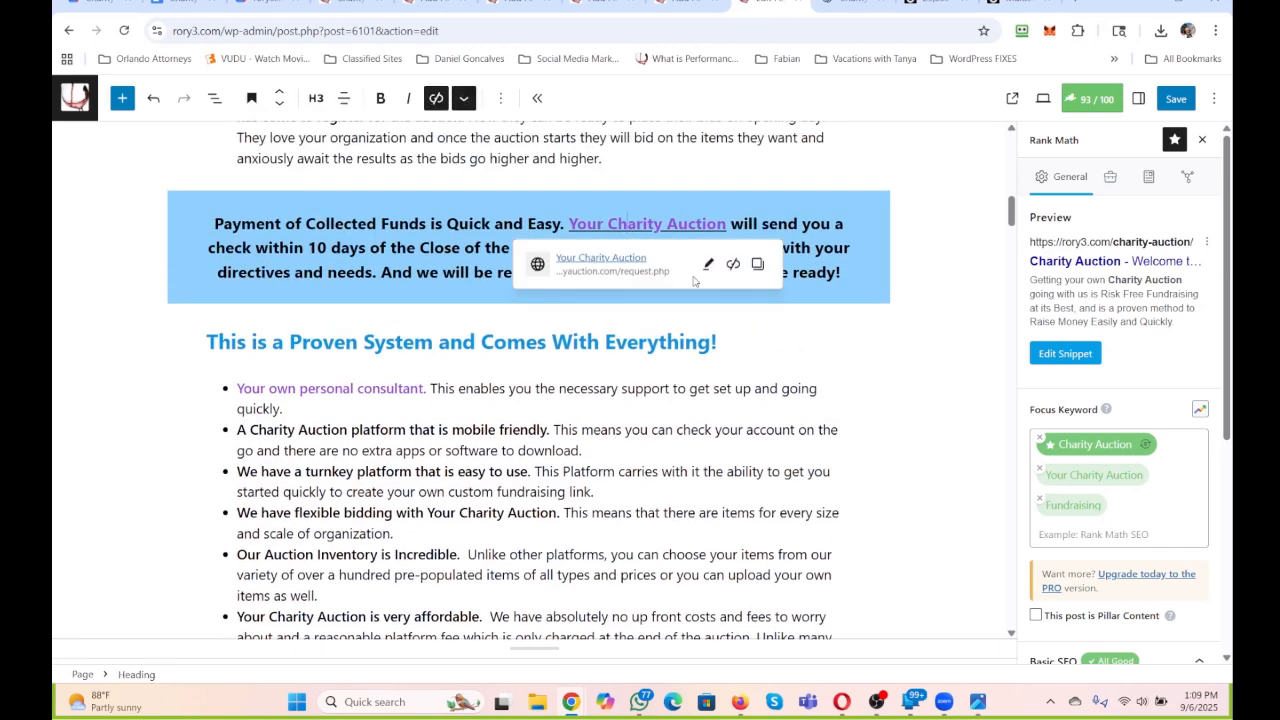
left_click(709, 264)
left_click(670, 348)
left_click_drag(671, 348, 987, 376)
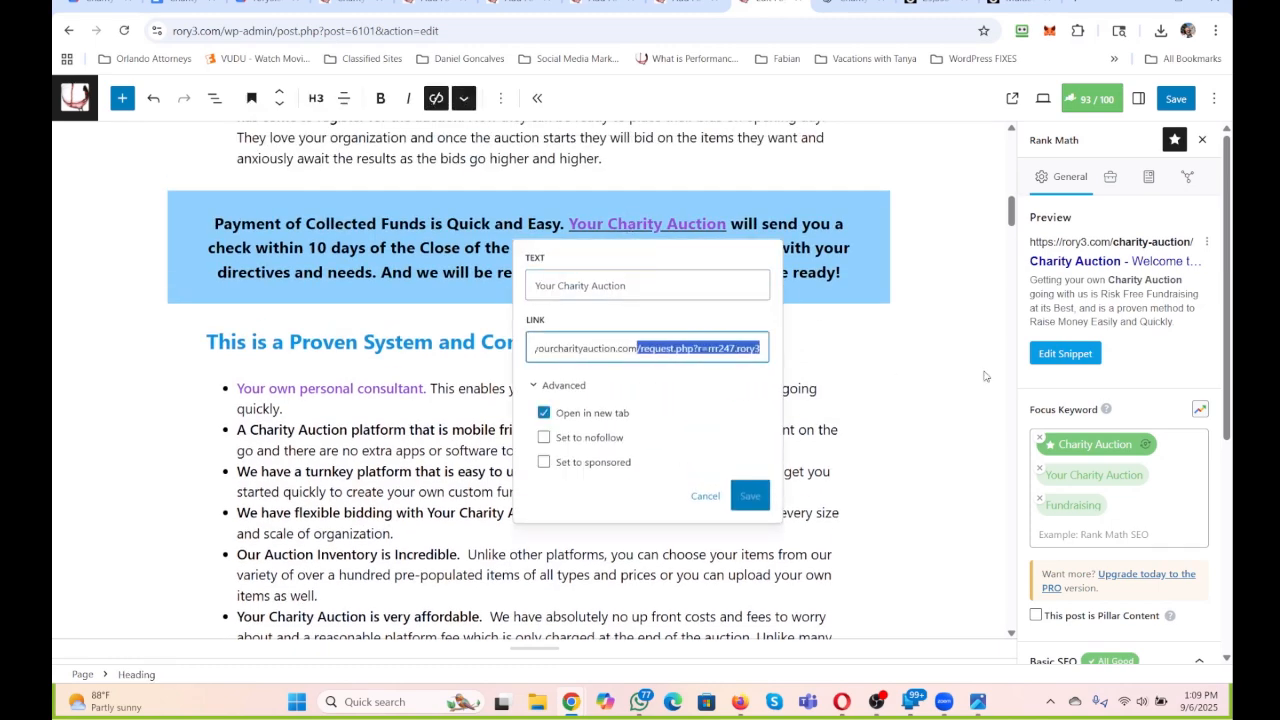
key("ctrl+a")
key("ctrl+c")
left_click(380, 450)
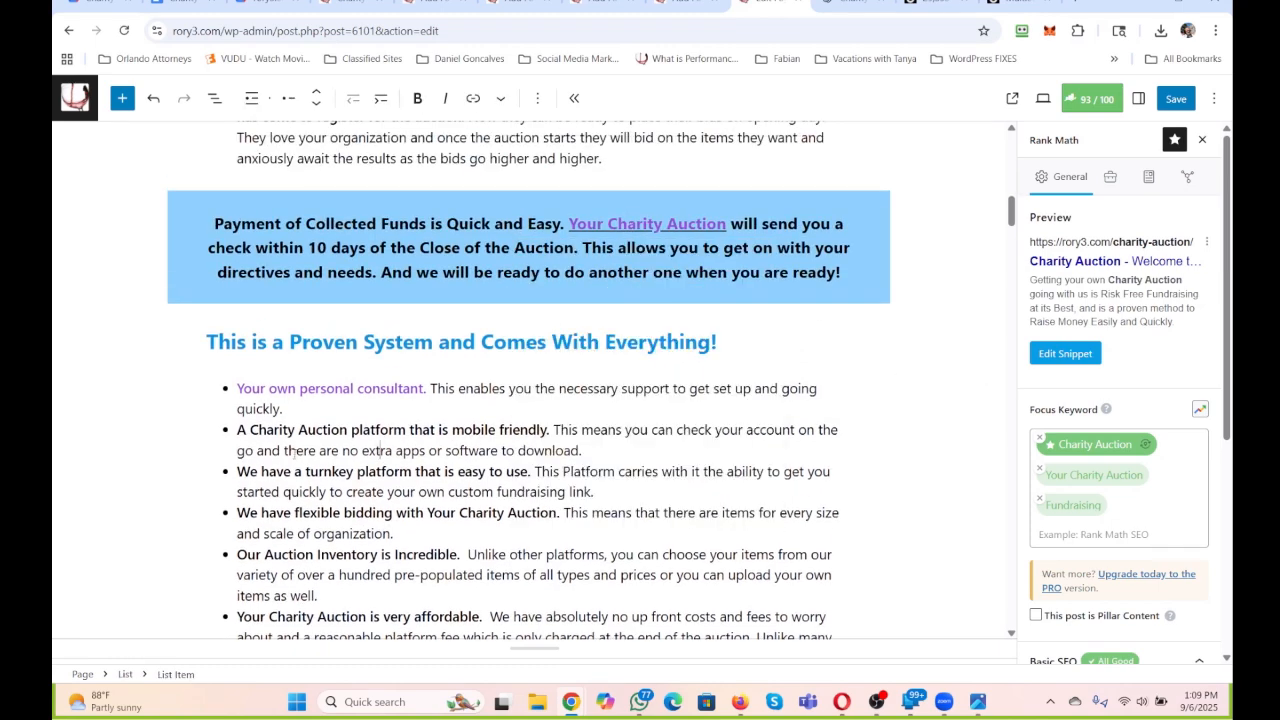
Link "Charity Auction" in the second bullet's bold lead to the copied yourcharityauction.com request URL, set to open in a new tab.
left_click(348, 429)
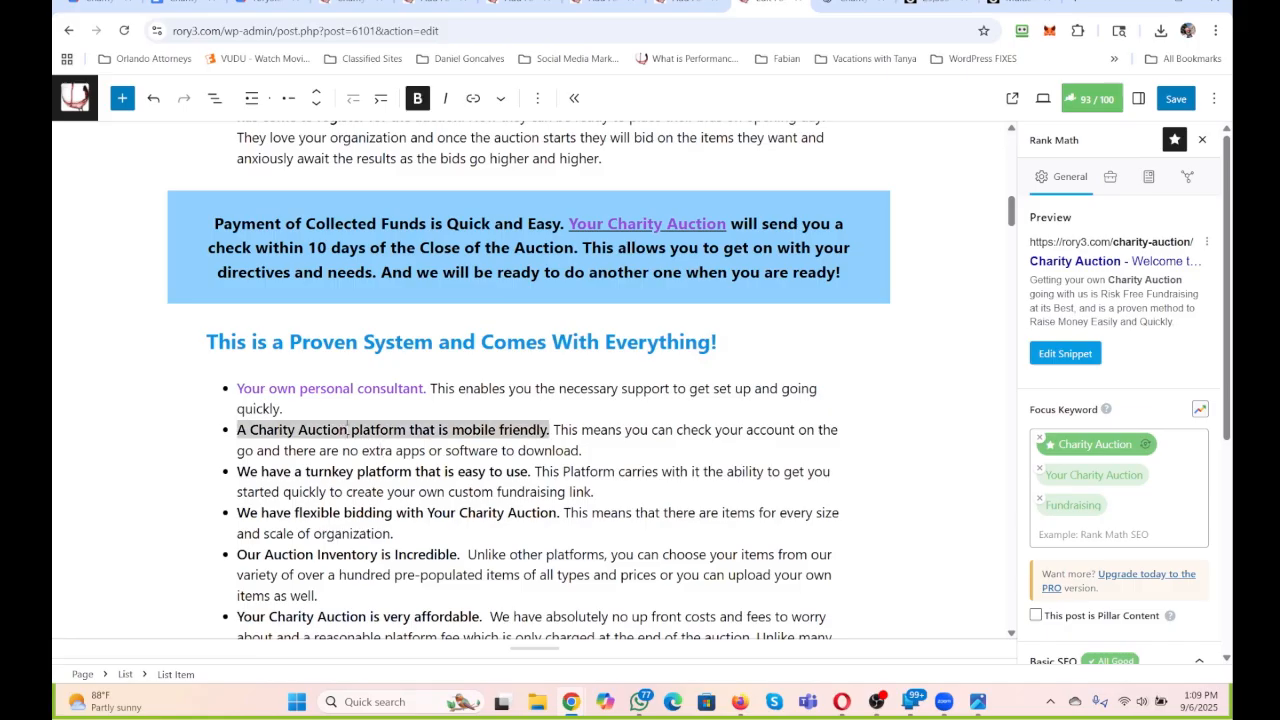
left_click_drag(348, 429, 251, 433)
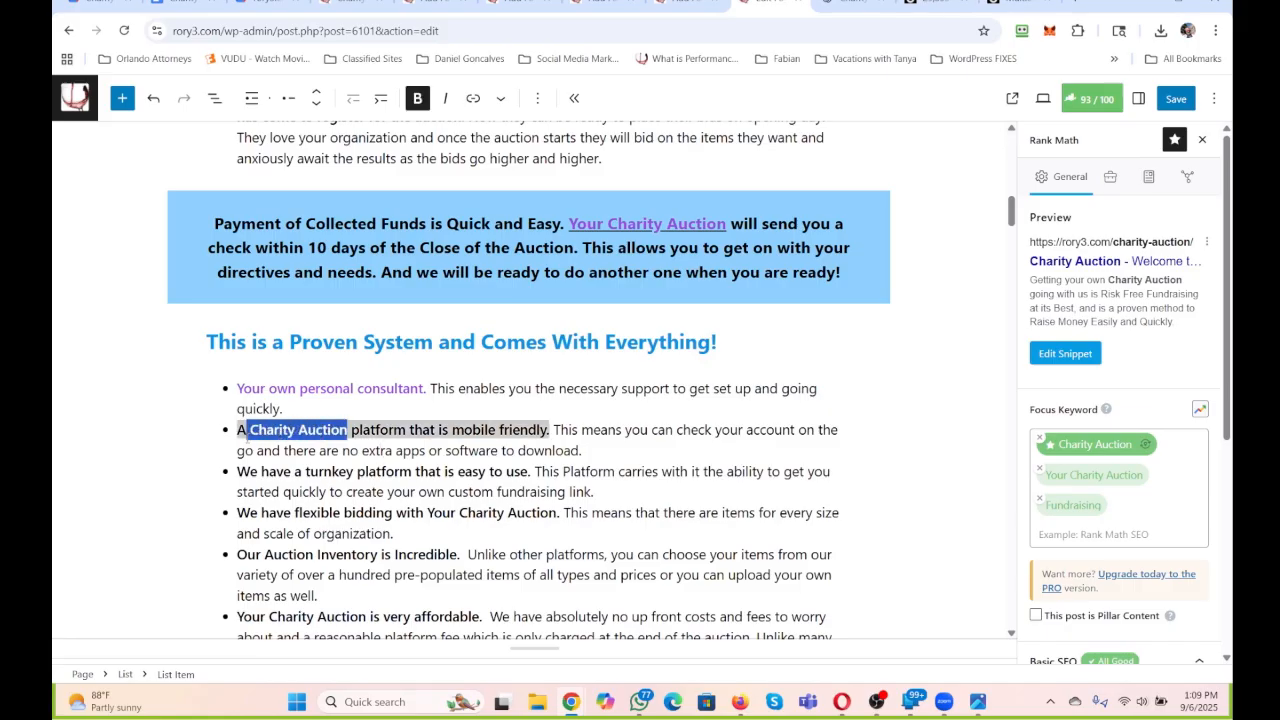
left_click(473, 98)
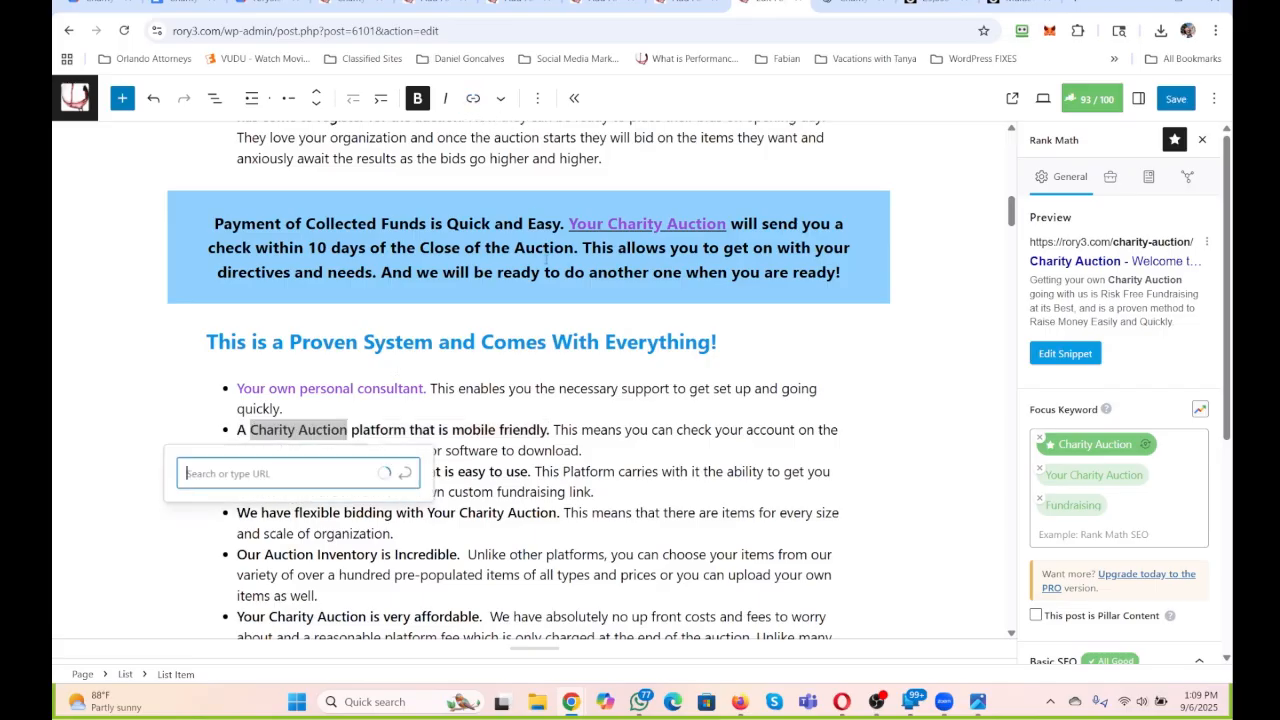
key("ctrl+v")
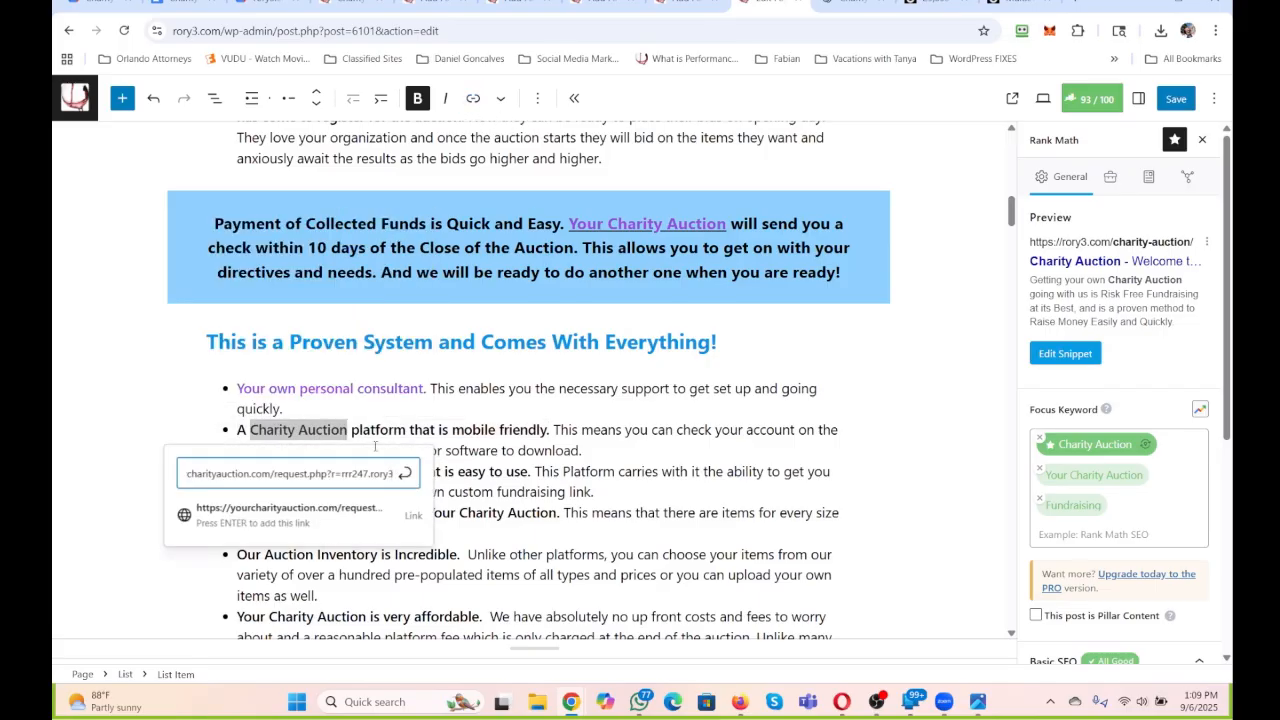
left_click(405, 474)
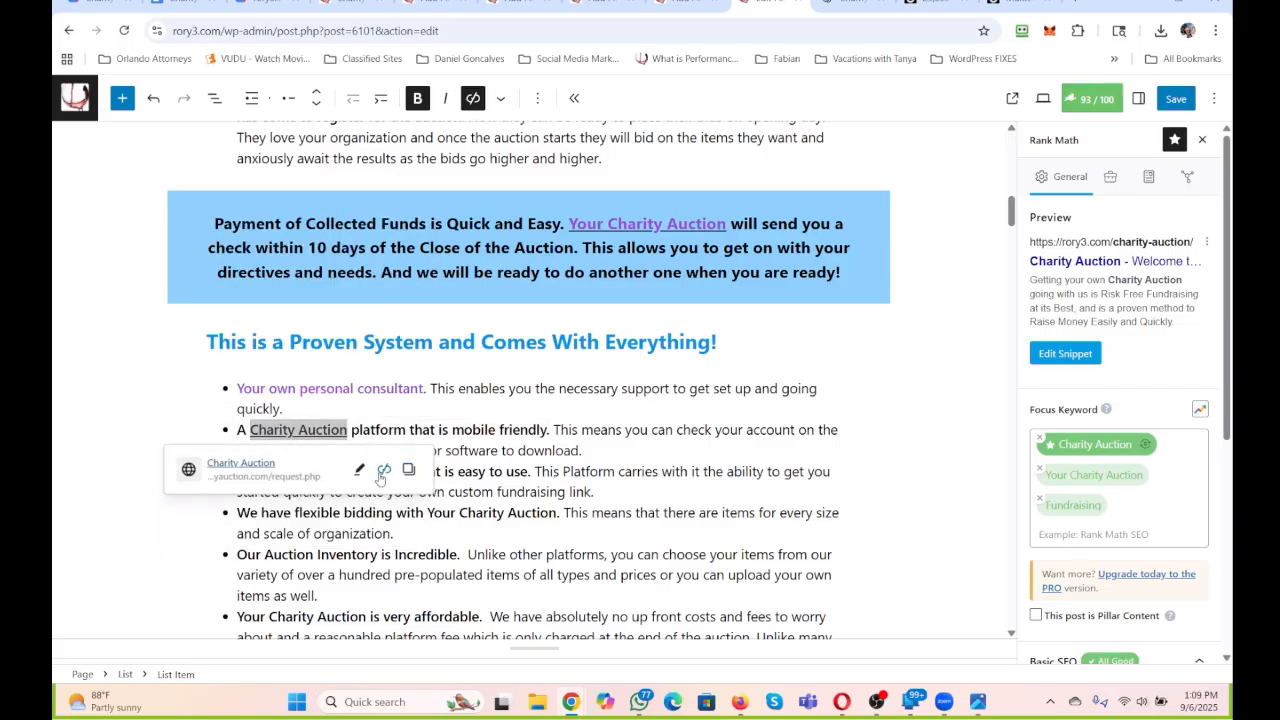
left_click(359, 470)
left_click(194, 303)
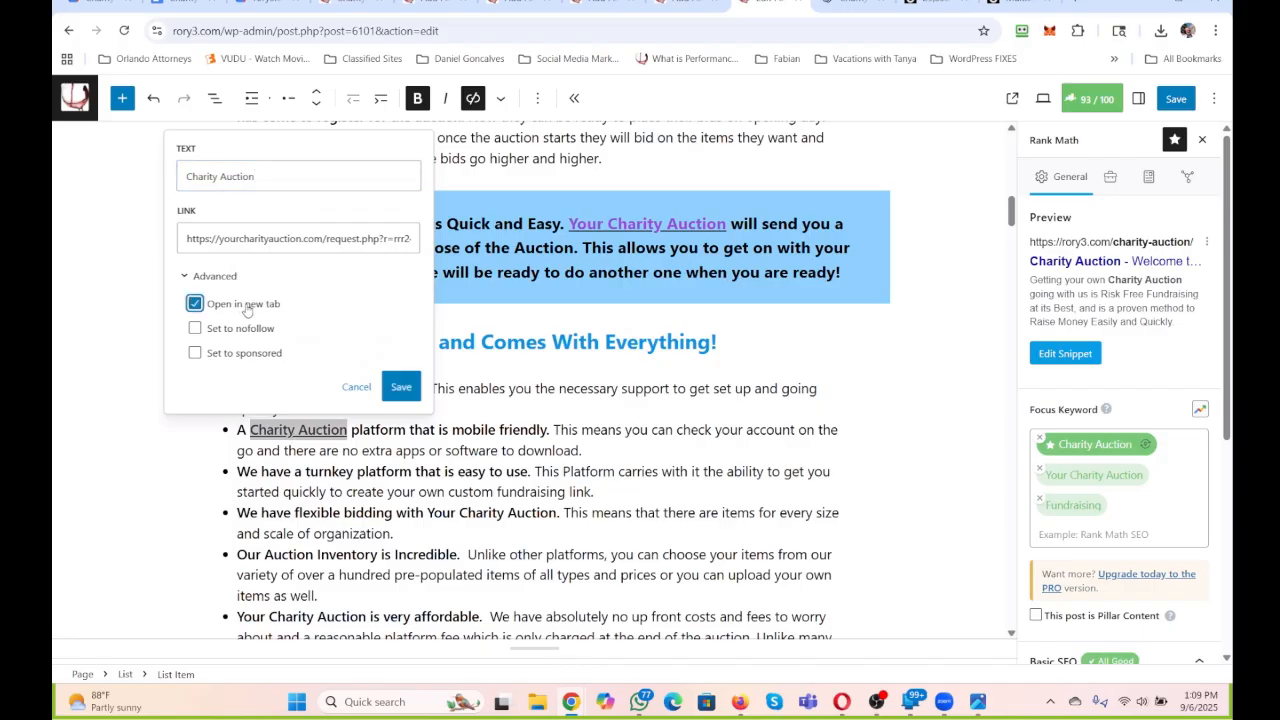
left_click(418, 388)
left_click(495, 431)
left_click(646, 473)
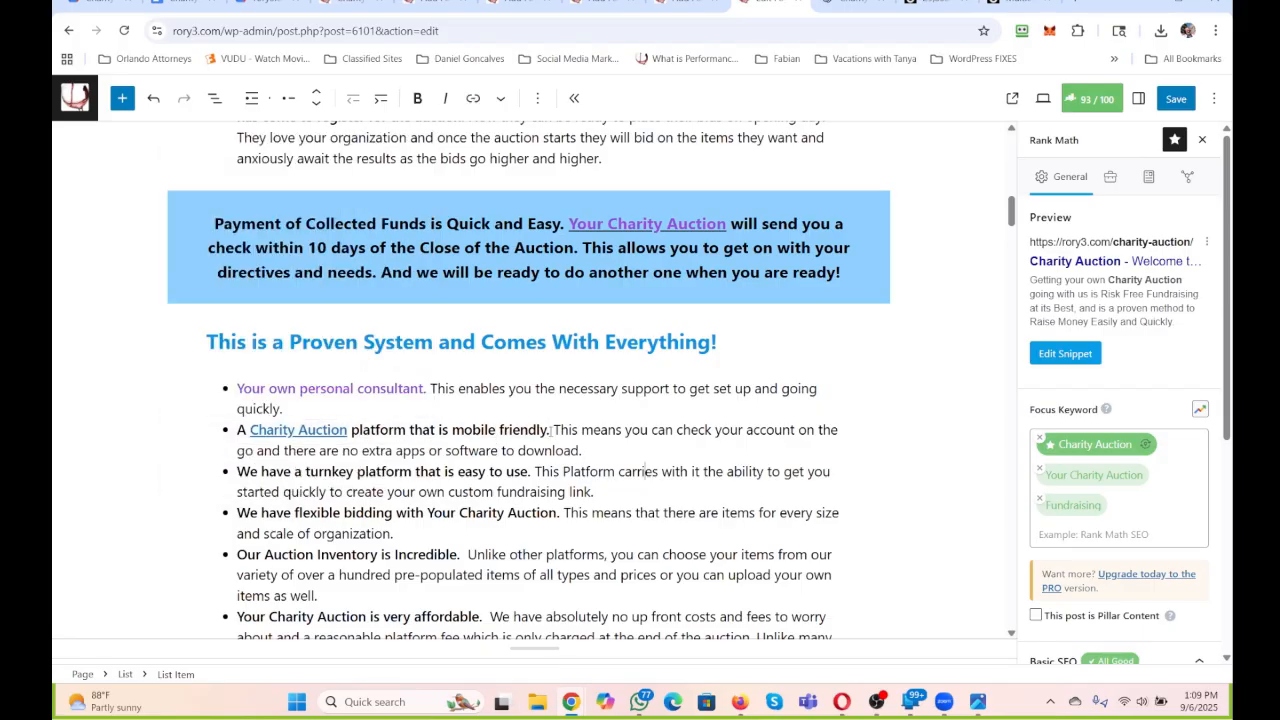
Set the text colour of the second bullet's whole bold lead, "A Charity Auction platform that is mobile friendly.", to vivid purple.
left_click_drag(549, 430, 237, 430)
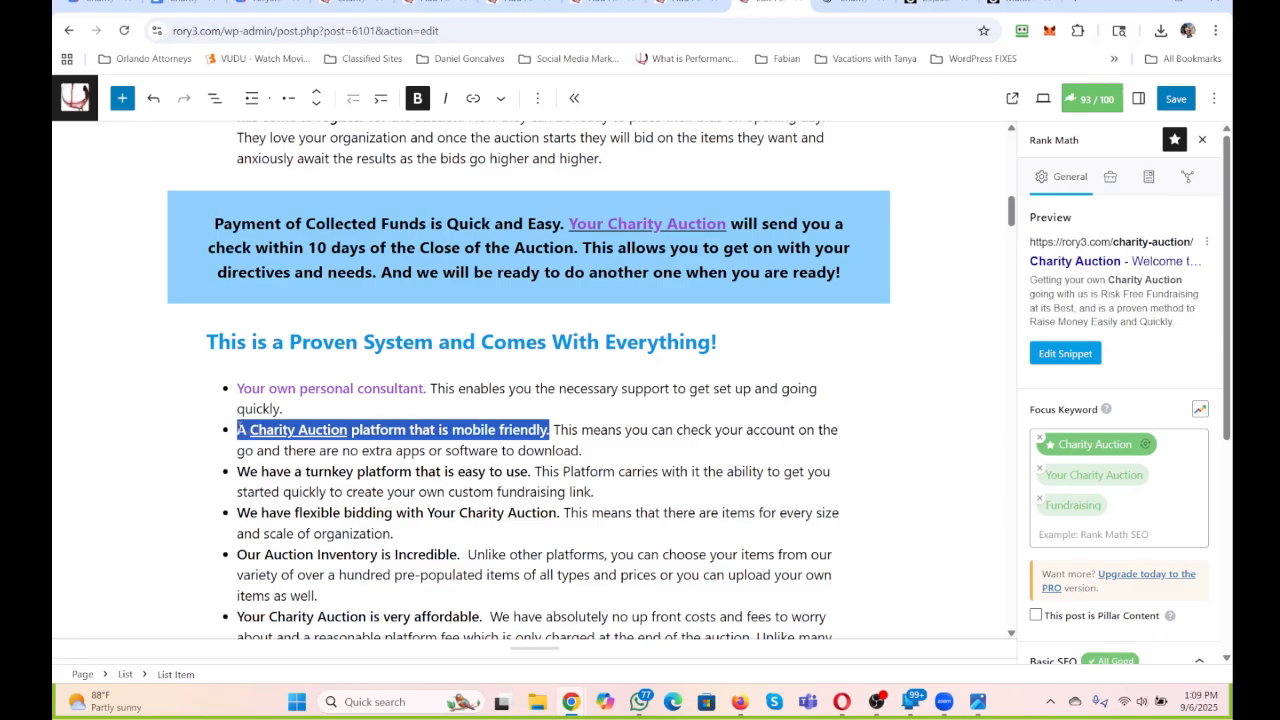
left_click(500, 98)
left_click(541, 186)
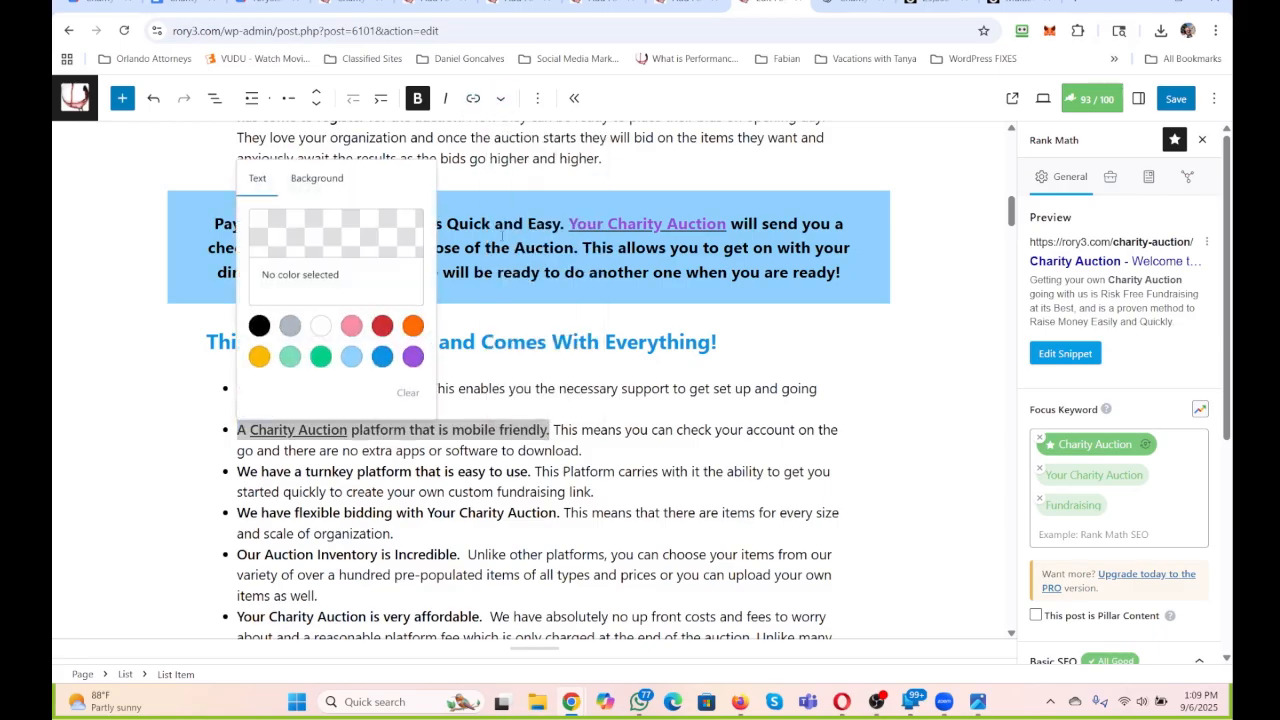
left_click(411, 358)
left_click(486, 408)
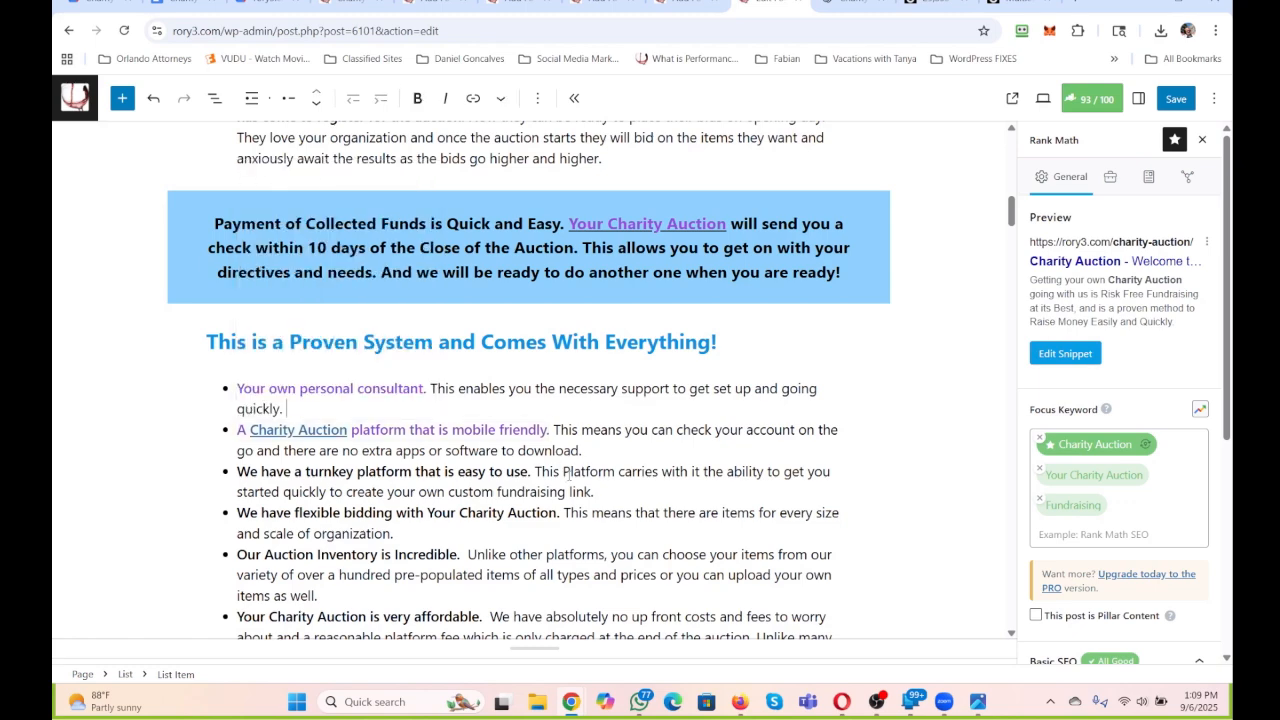
Replace the sentence after the second bullet's bold lead with "So it works for all devices and allows all of the supporters to easily participate.".
left_click_drag(582, 451, 551, 430)
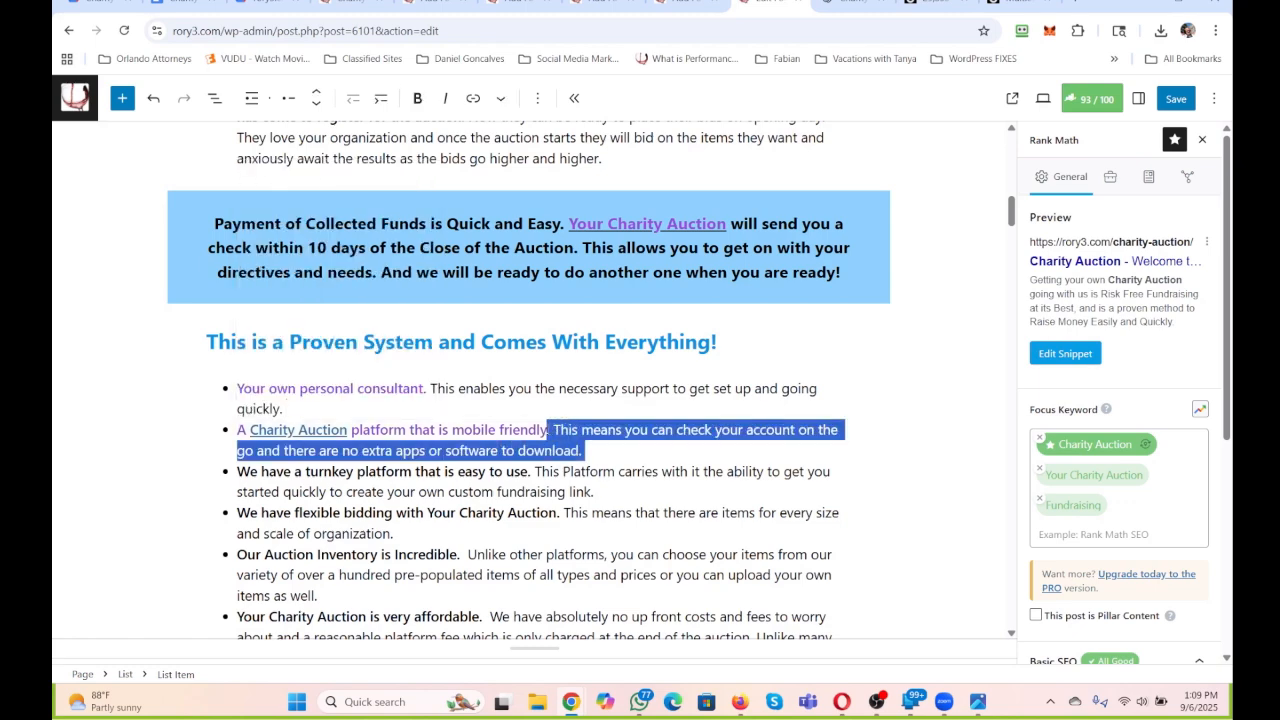
type("So it wo")
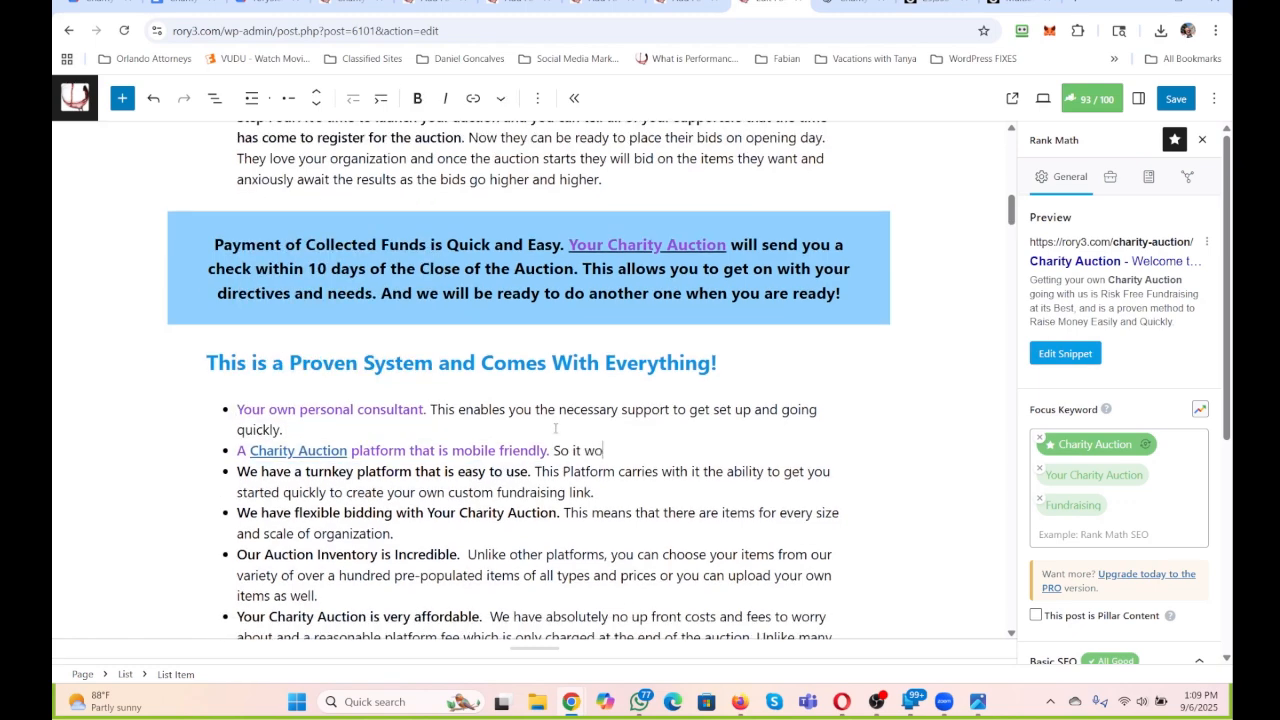
type("rks for all devices and ")
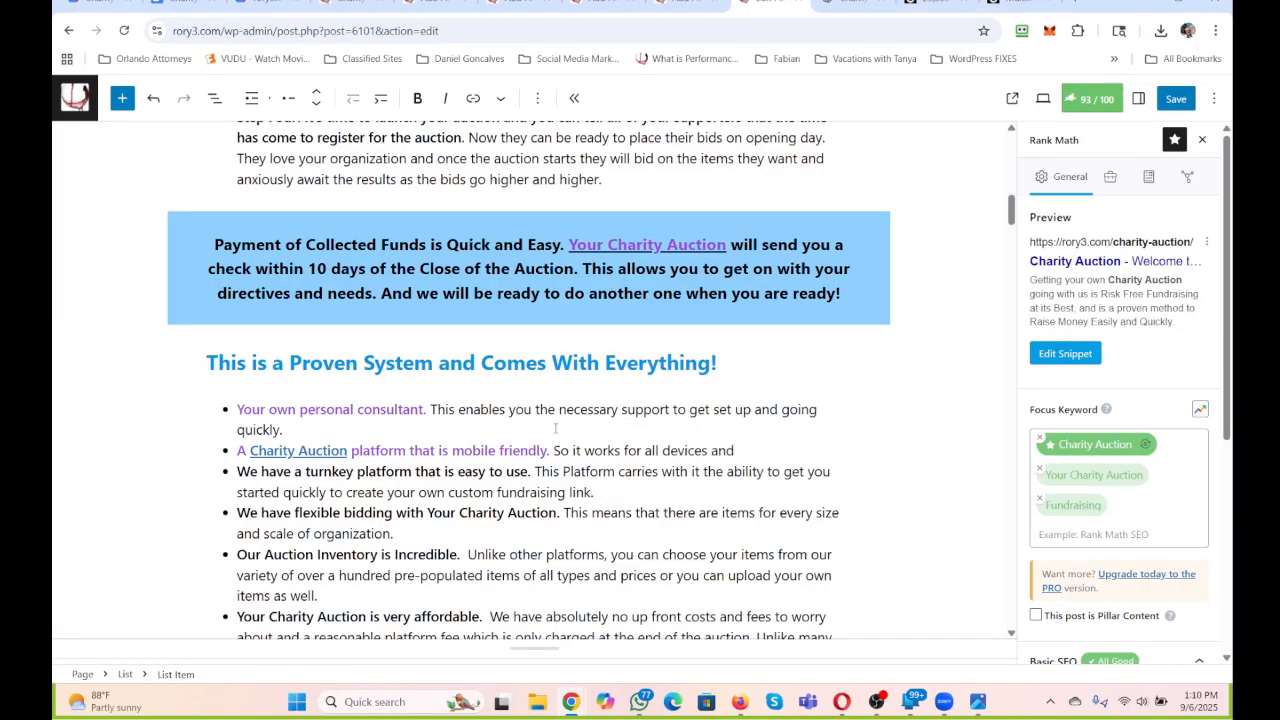
type("allows all of the sup")
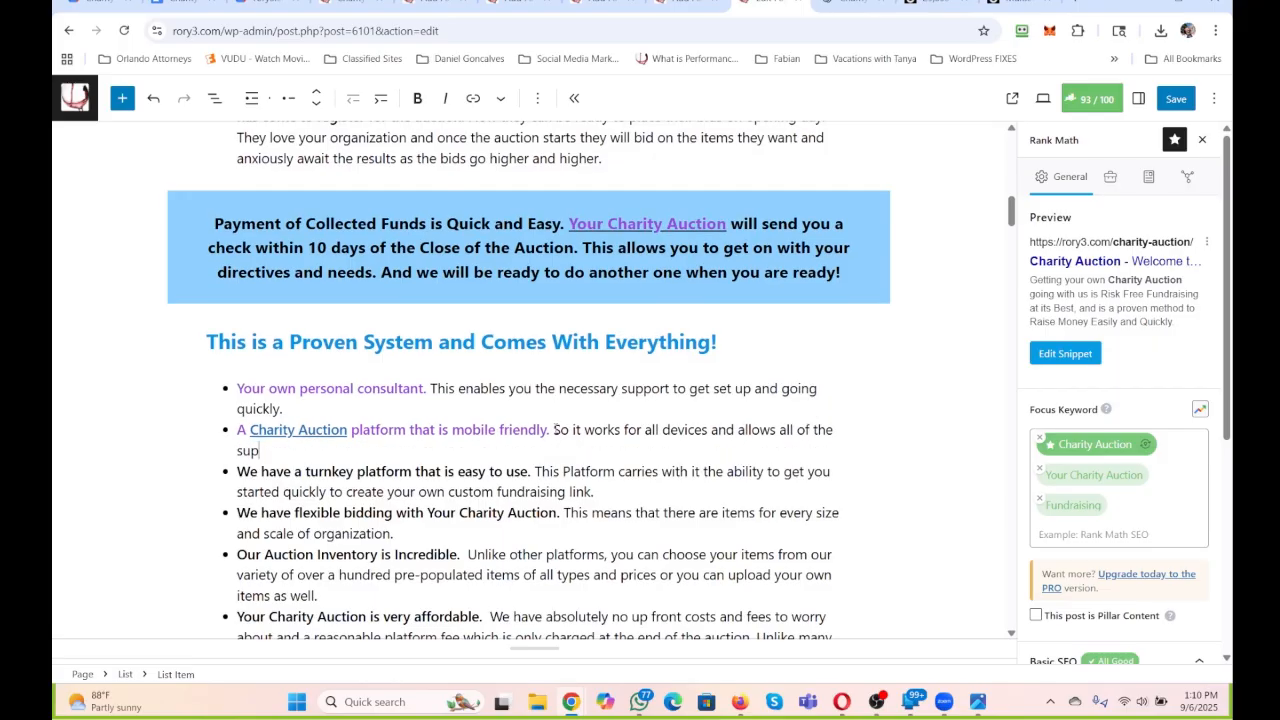
type("porters to easily particiate")
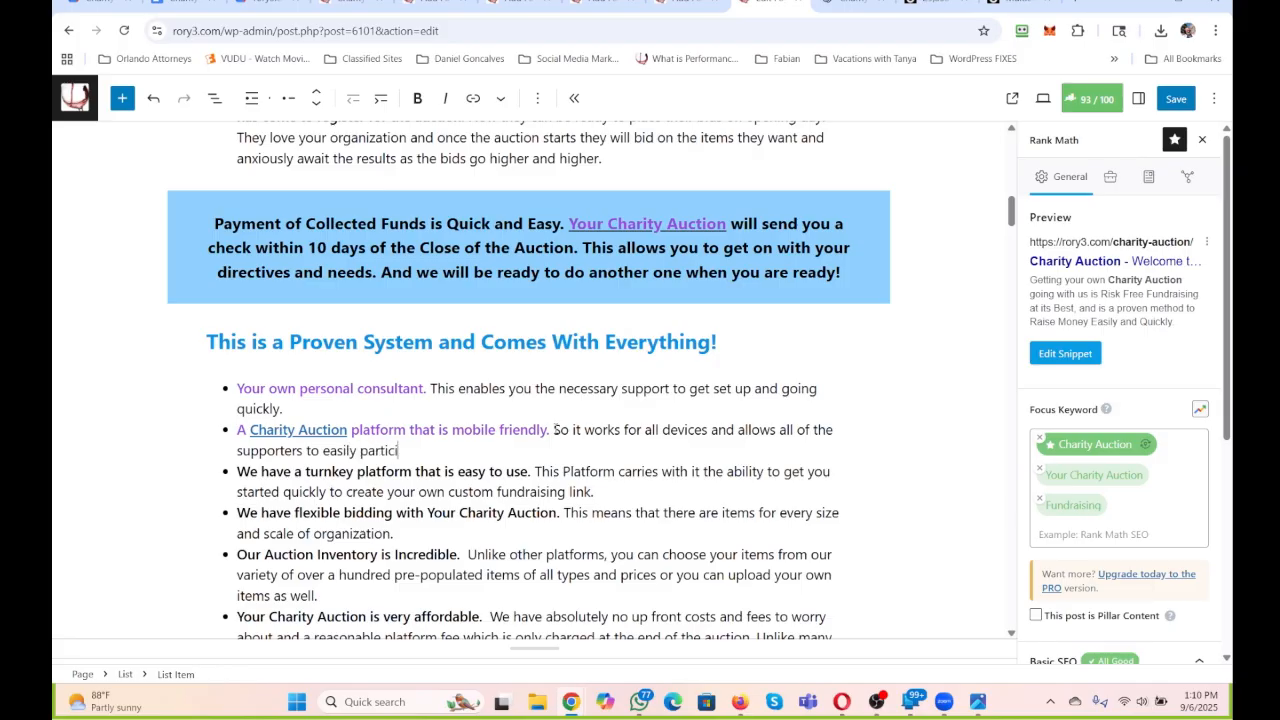
key("BackSpace")
key("BackSpace")
key("BackSpace")
type("pate.")
Reword the third bullet's bold lead to "A turnkey platform that is easy to use.".
left_click_drag(306, 471, 226, 476)
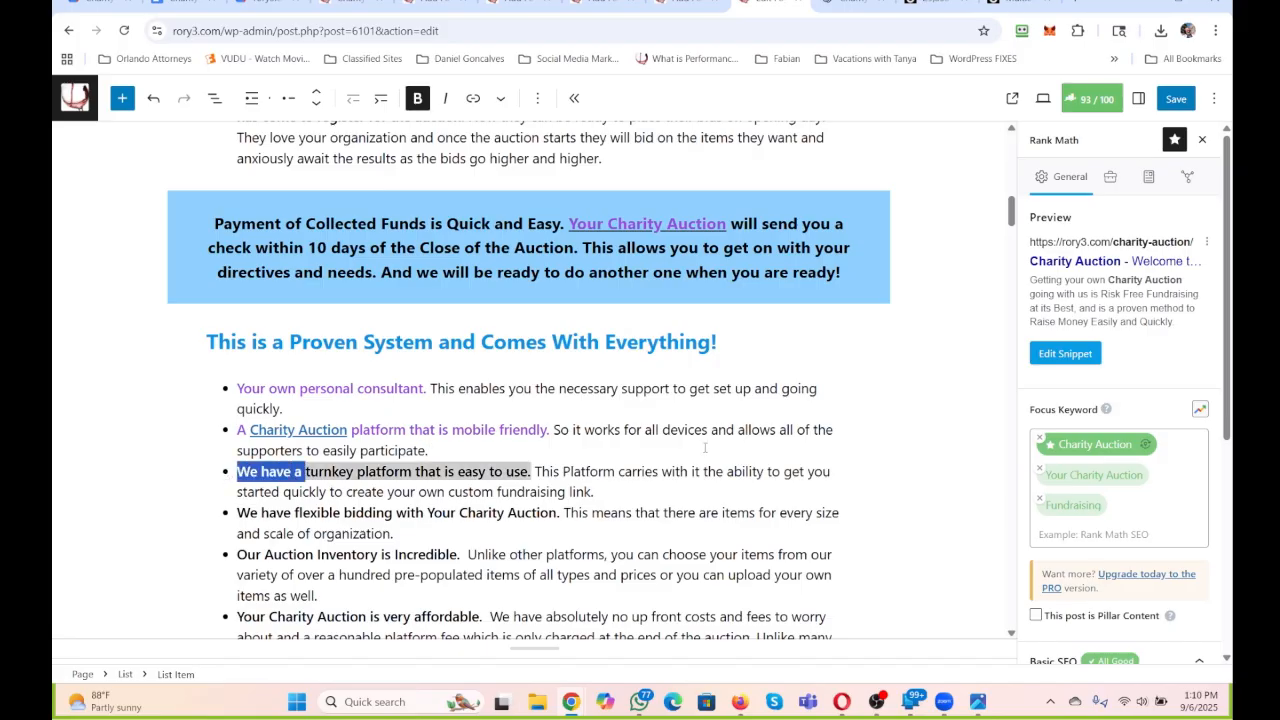
type("A")
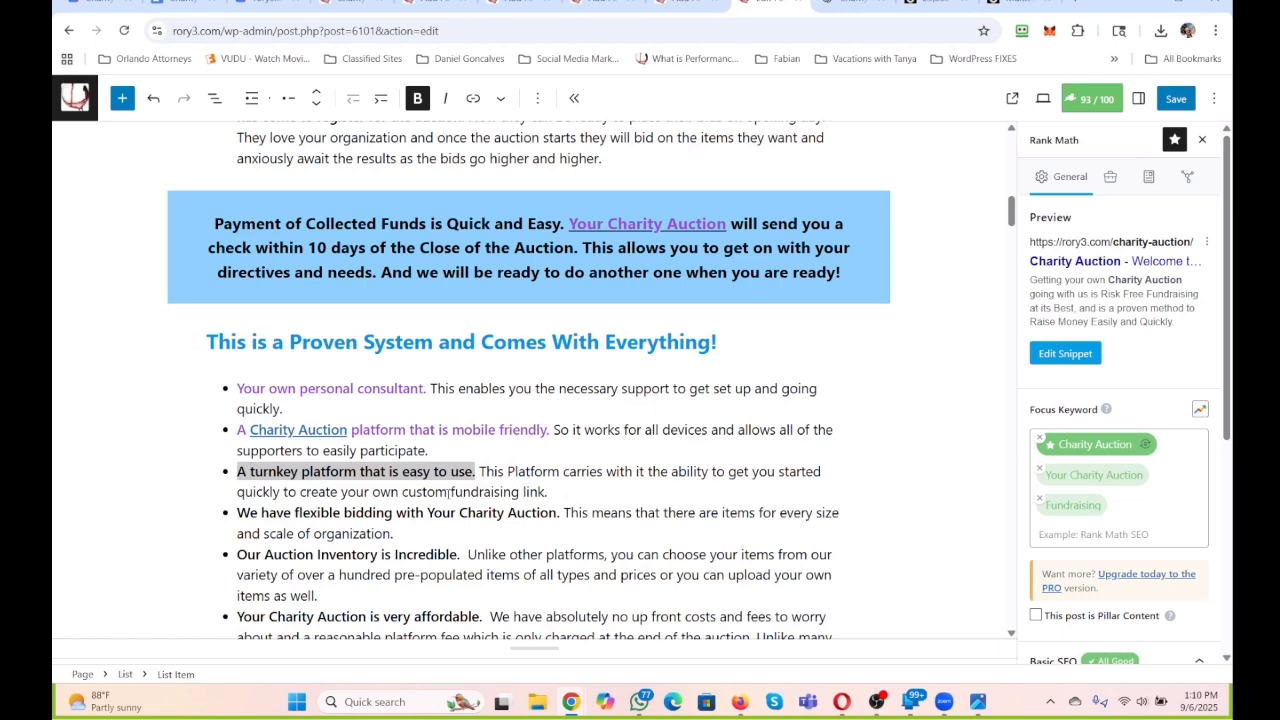
left_click(500, 98)
left_click(520, 194)
left_click(425, 400)
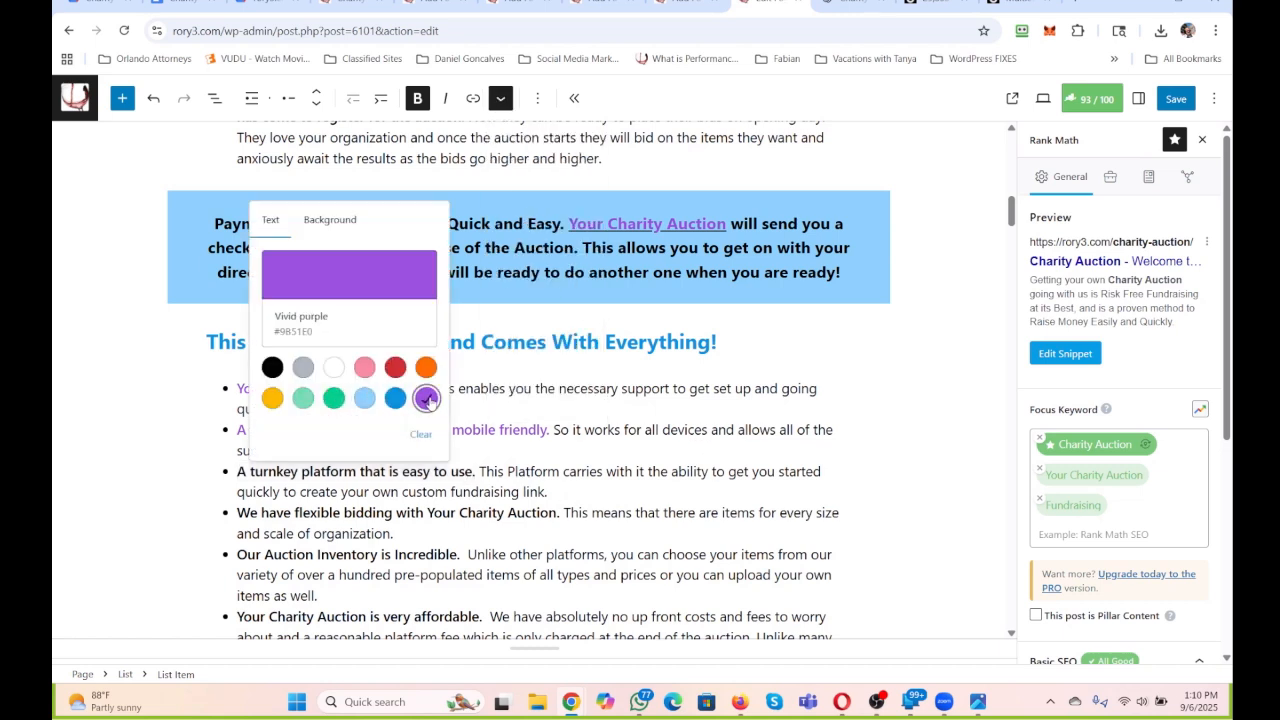
left_click(596, 429)
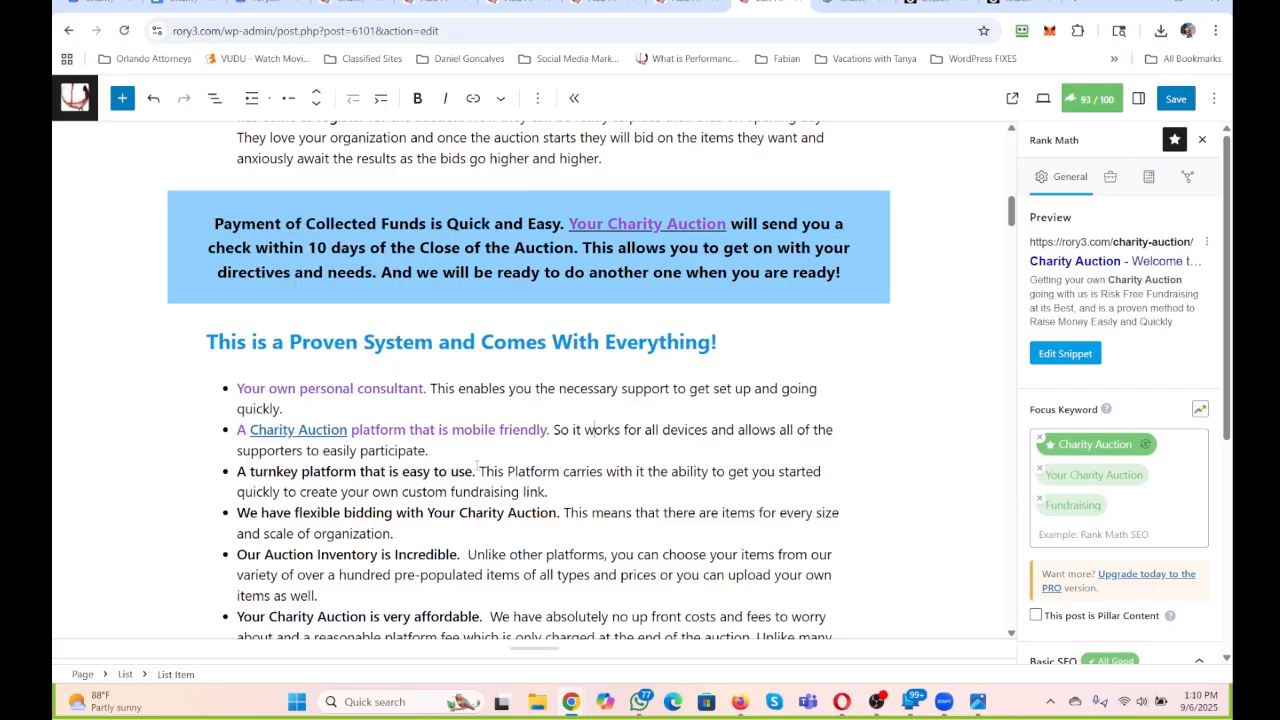
Set the text colour of the third bullet's bold lead, "A turnkey platform that is easy to use.", to vivid purple.
left_click_drag(476, 471, 185, 472)
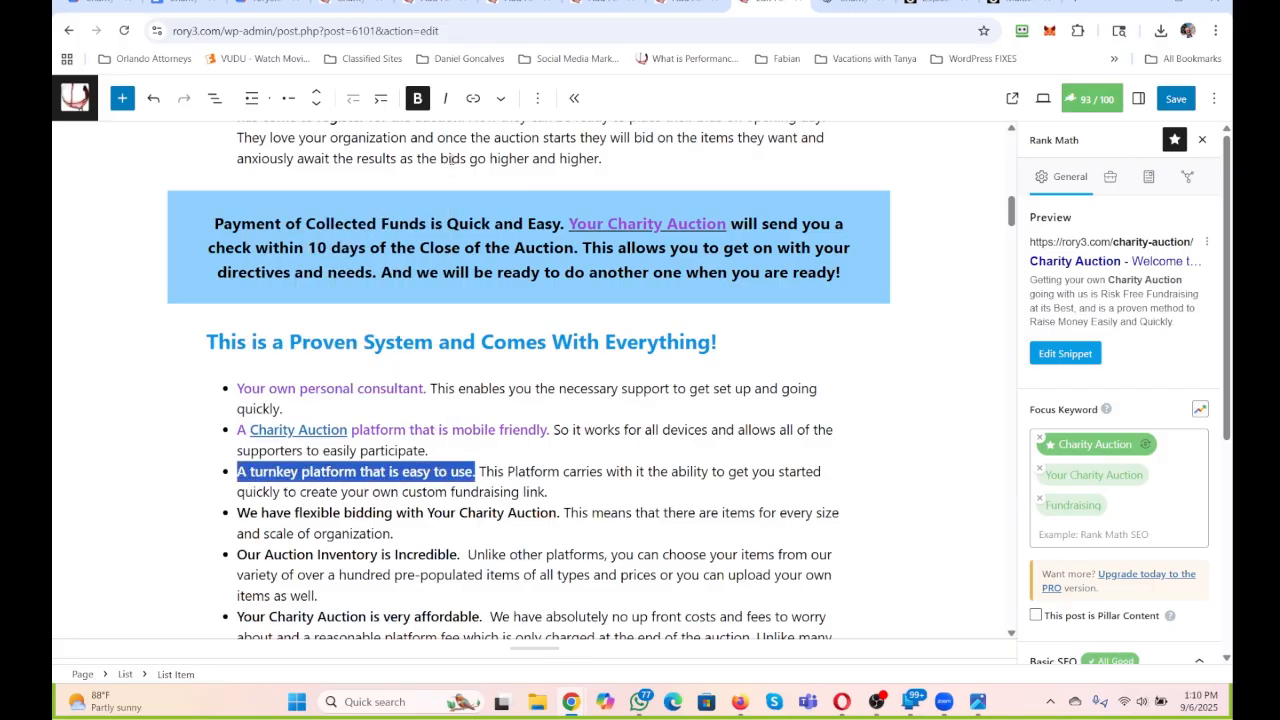
left_click(501, 98)
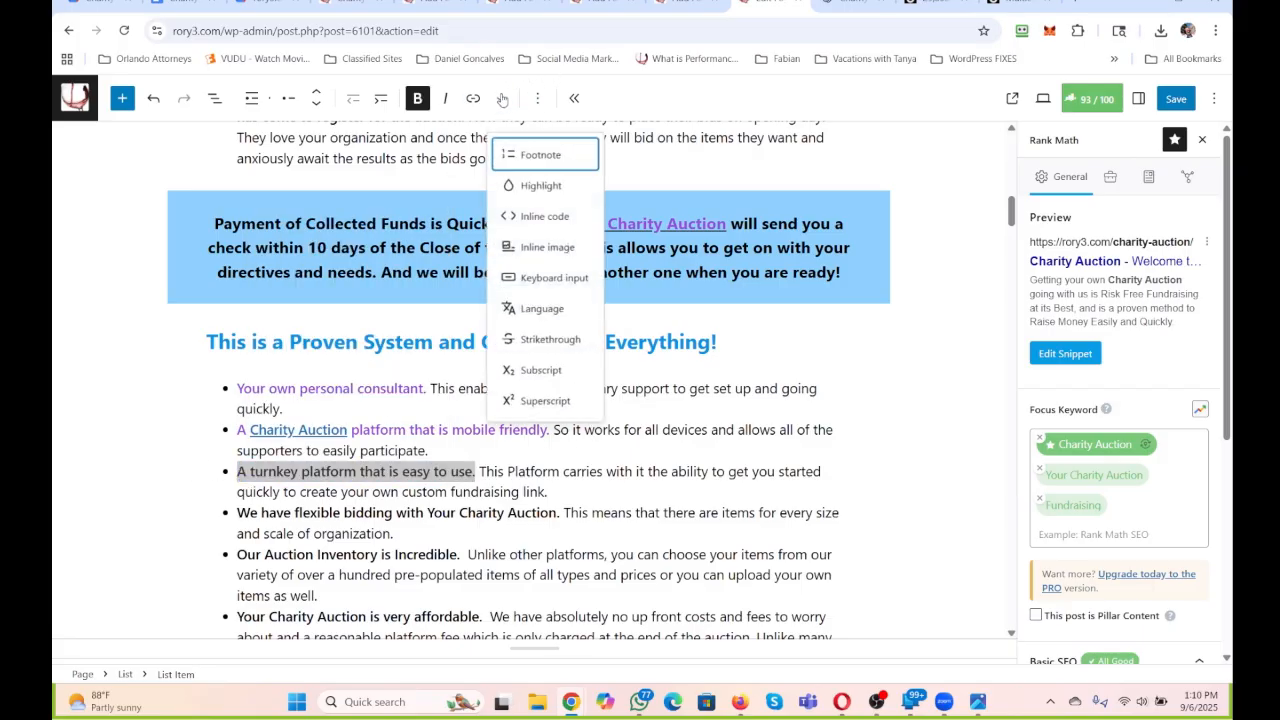
left_click(535, 186)
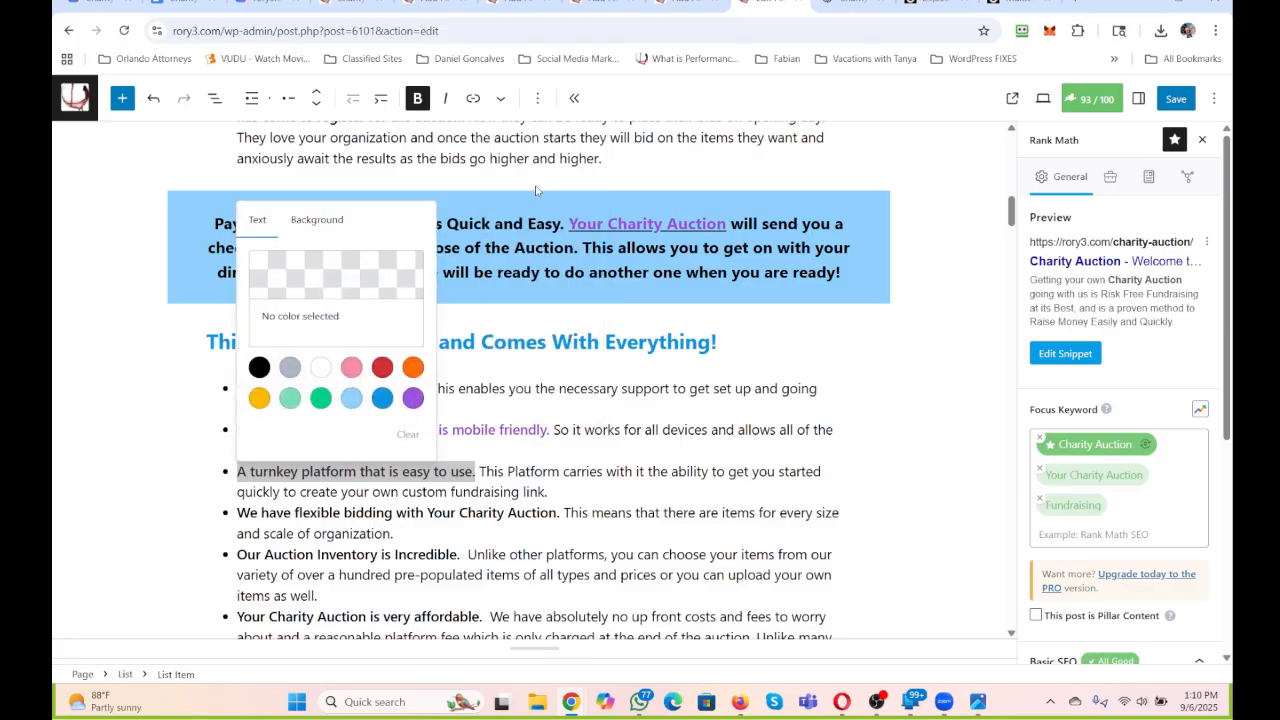
left_click(413, 398)
left_click(533, 492)
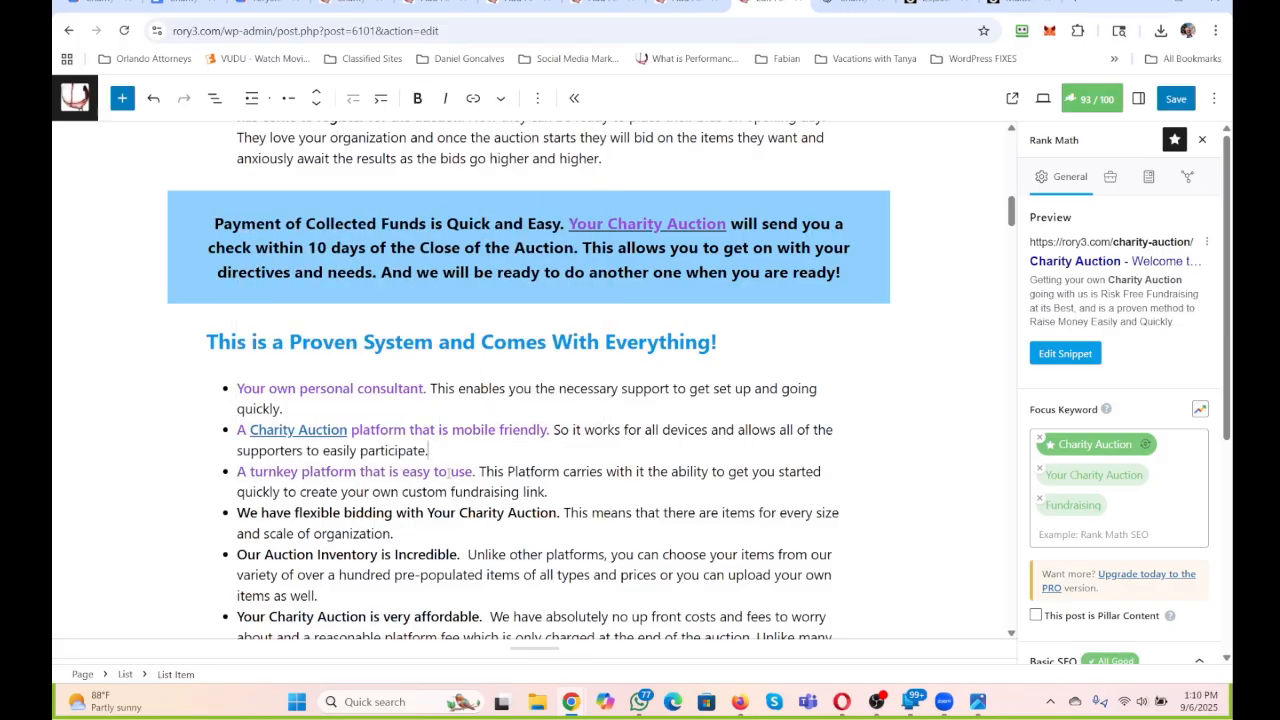
Replace the sentence after the third bullet's bold lead with "You will enjoy how easy and simple this has been made.".
left_click_drag(448, 473, 393, 474)
left_click(644, 484)
left_click_drag(566, 491, 474, 471)
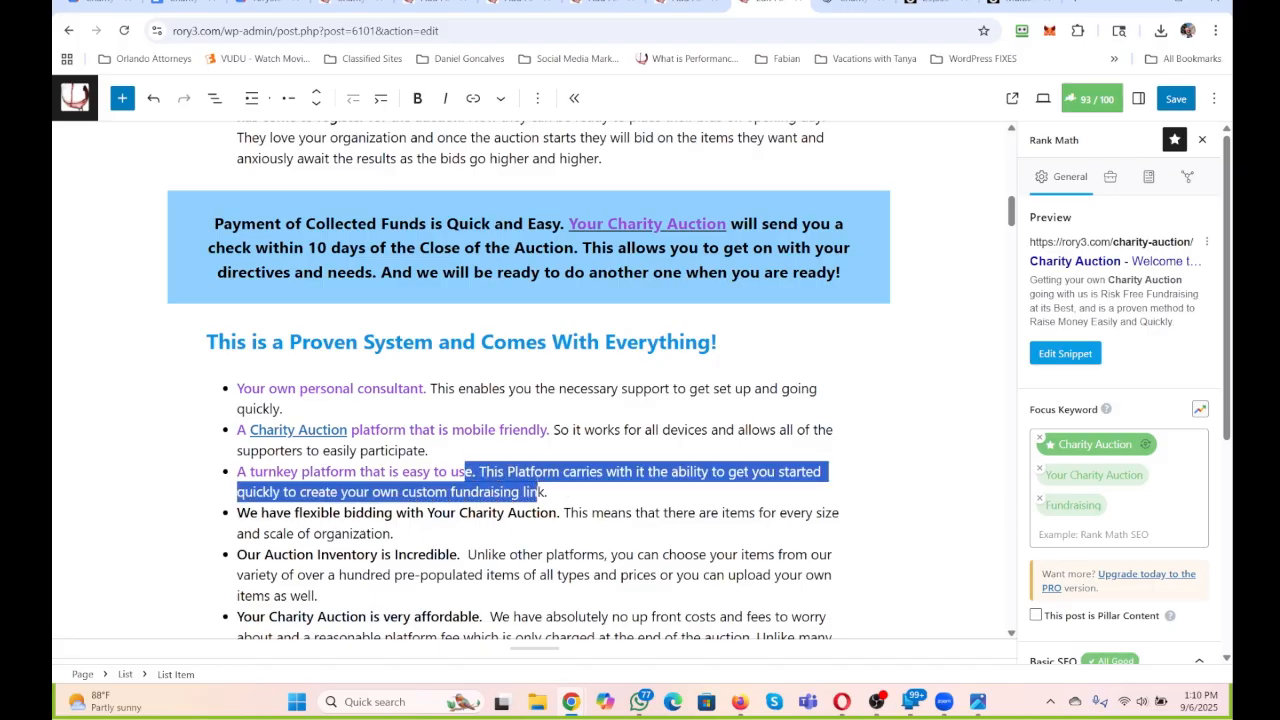
left_click(553, 491)
left_click_drag(552, 491, 477, 471)
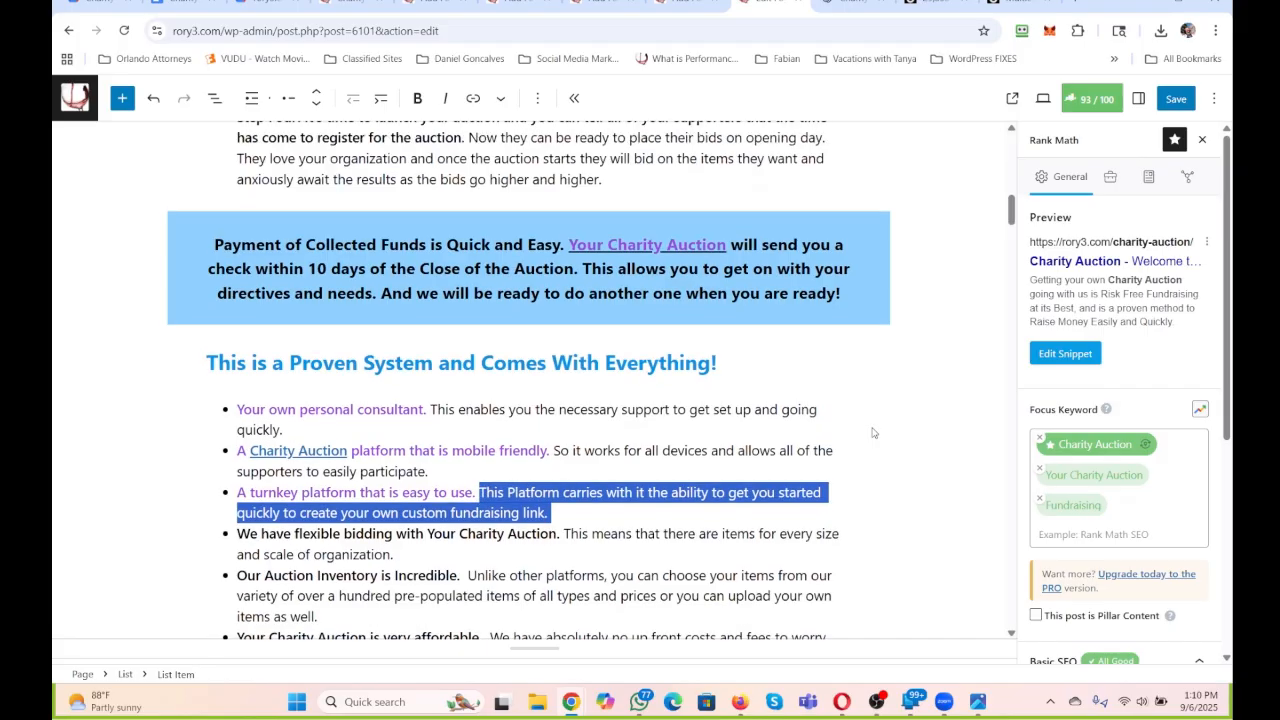
type("You will enjoy")
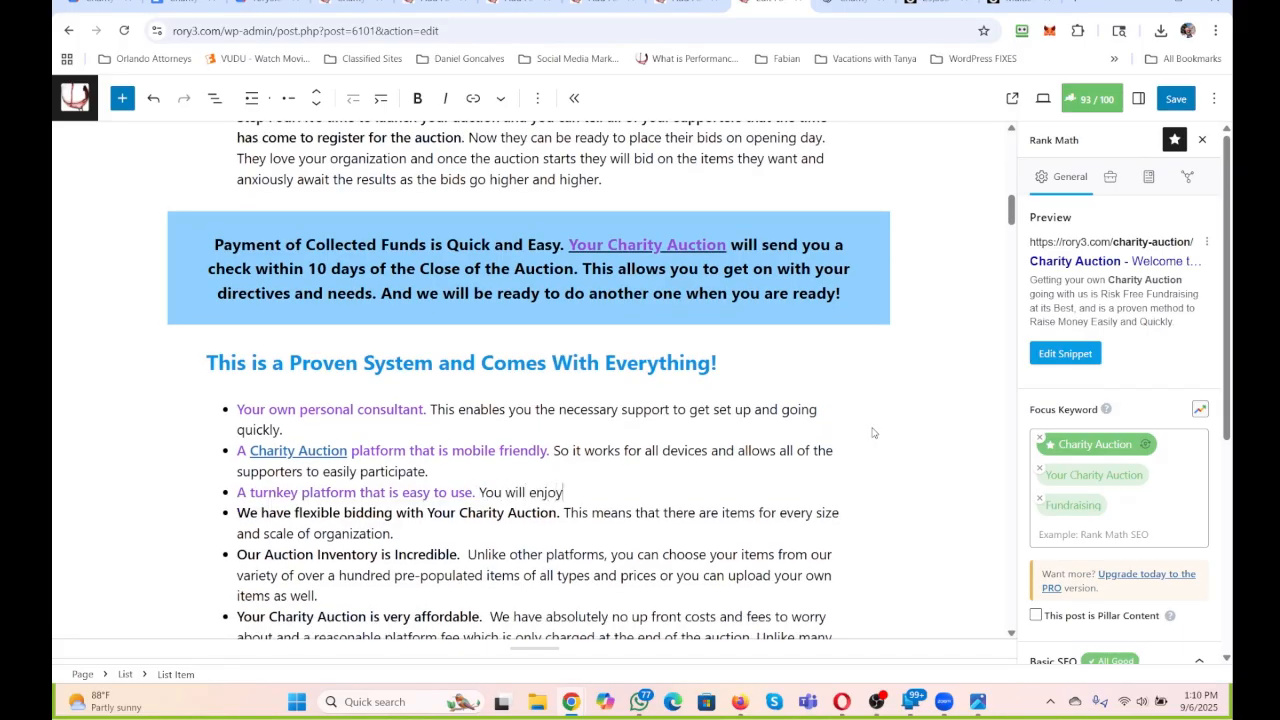
type(" how easy and simple this has been made.")
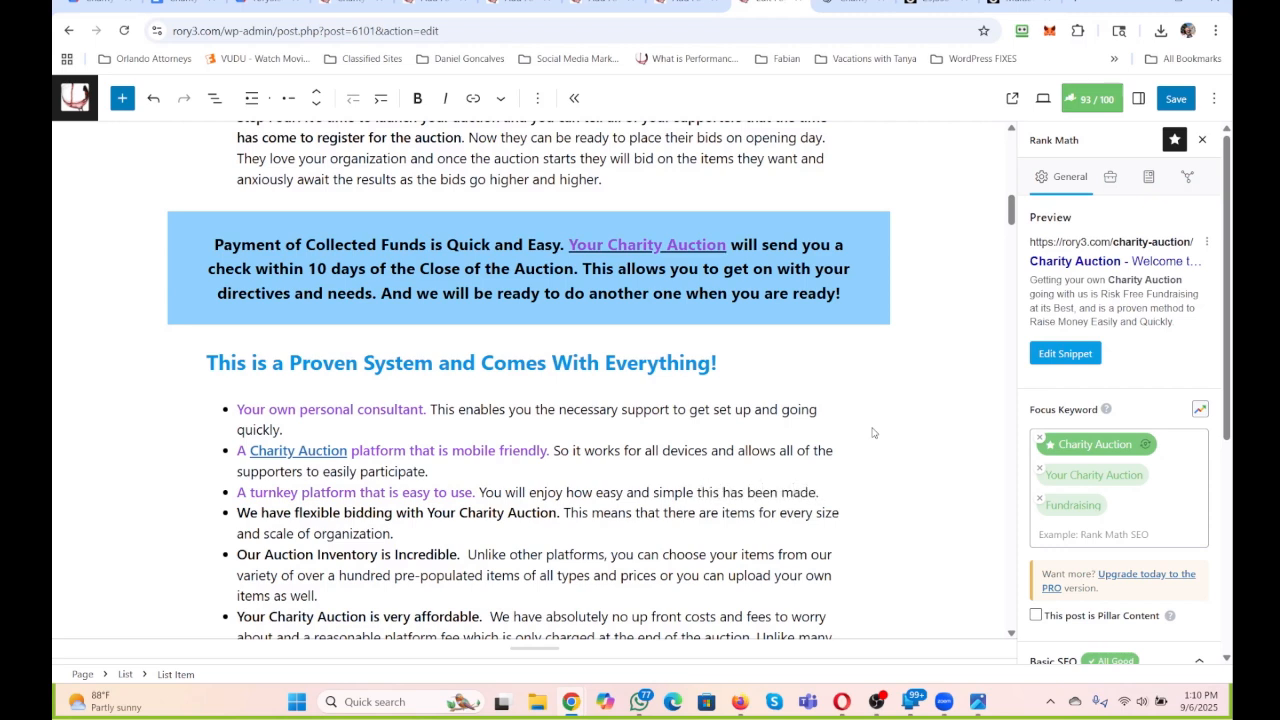
type(" With your Pero")
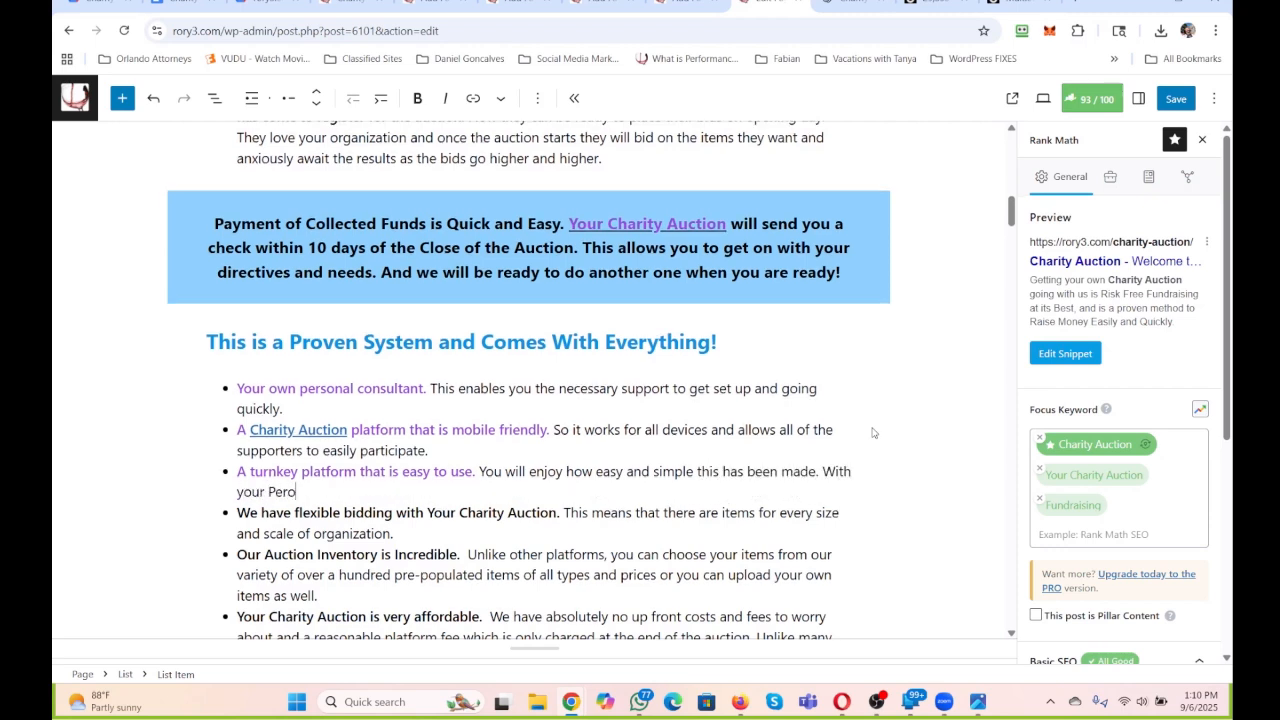
type("onal C")
Add the sentence "With your Personal Consultant you can get this going easy." to the end of the third bullet.
key("BackSpace")
key("BackSpace")
type("Consulu")
key("BackSpace")
type("tant you can get ")
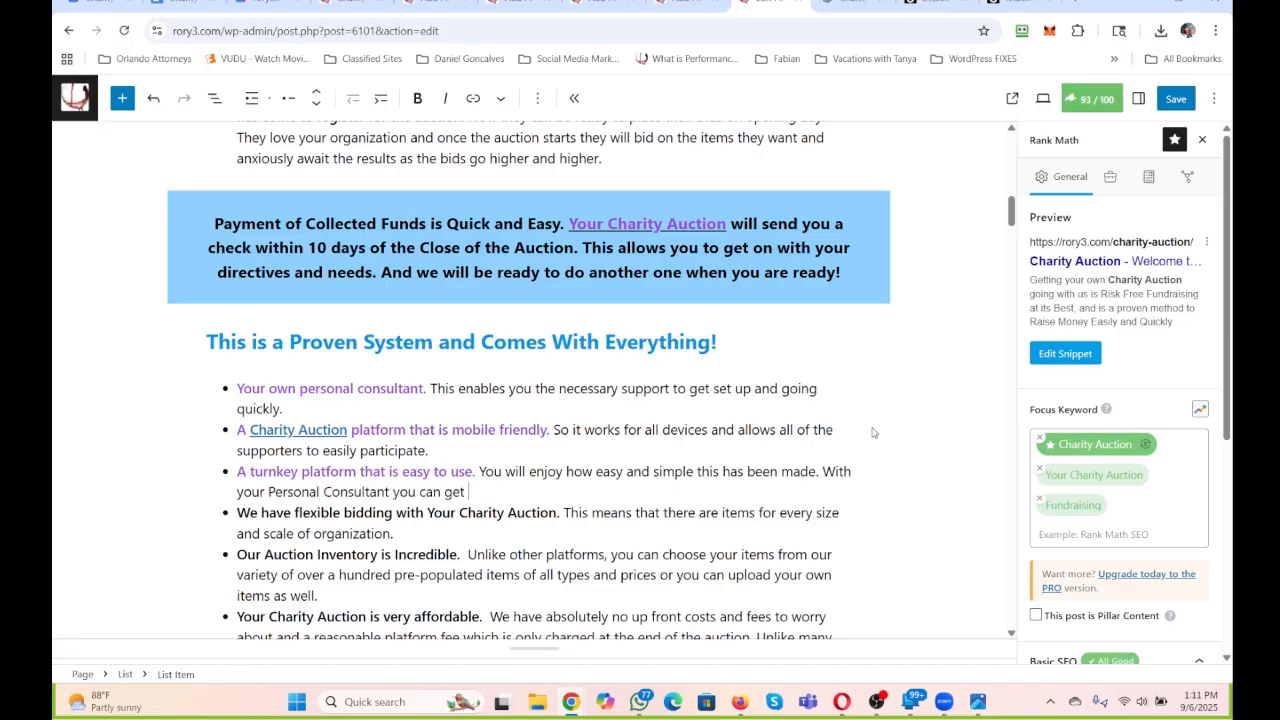
type("this going easy.")
Change the opening of the fourth bullet's bold lead to "Flexible Bidding and Access to Items".
scroll(795, 297, "down", 1)
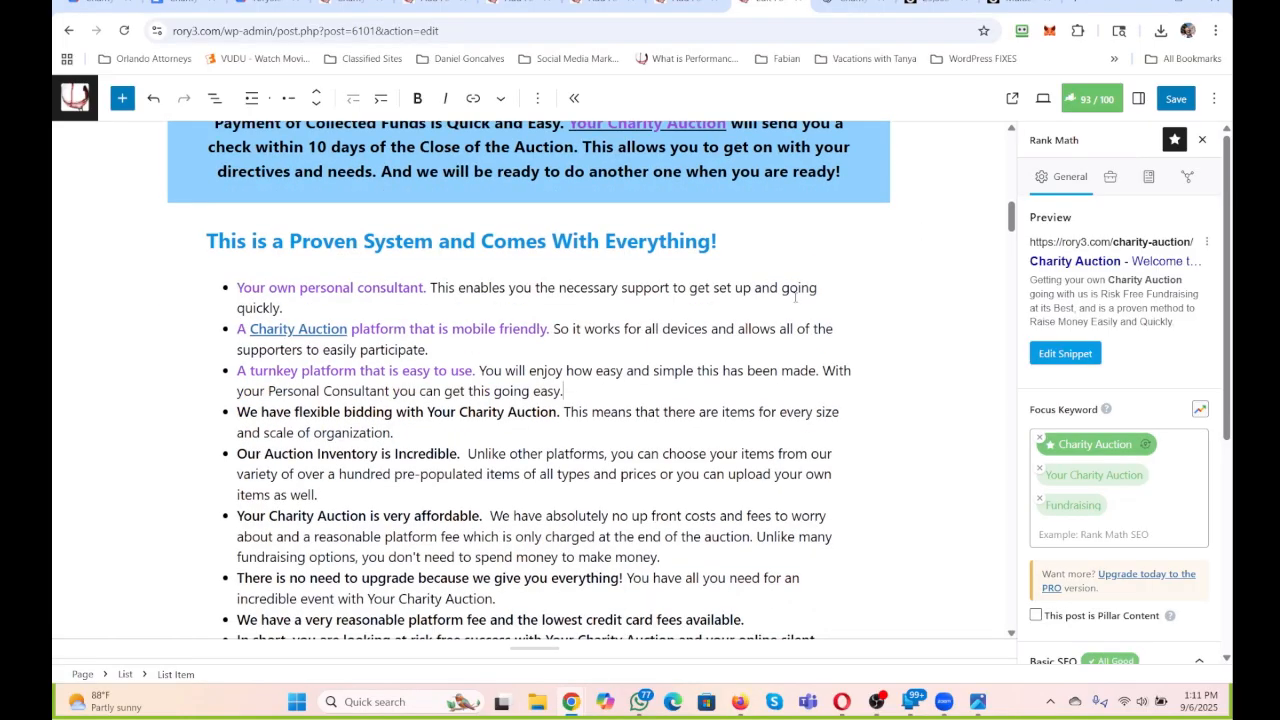
scroll(737, 328, "down", 2)
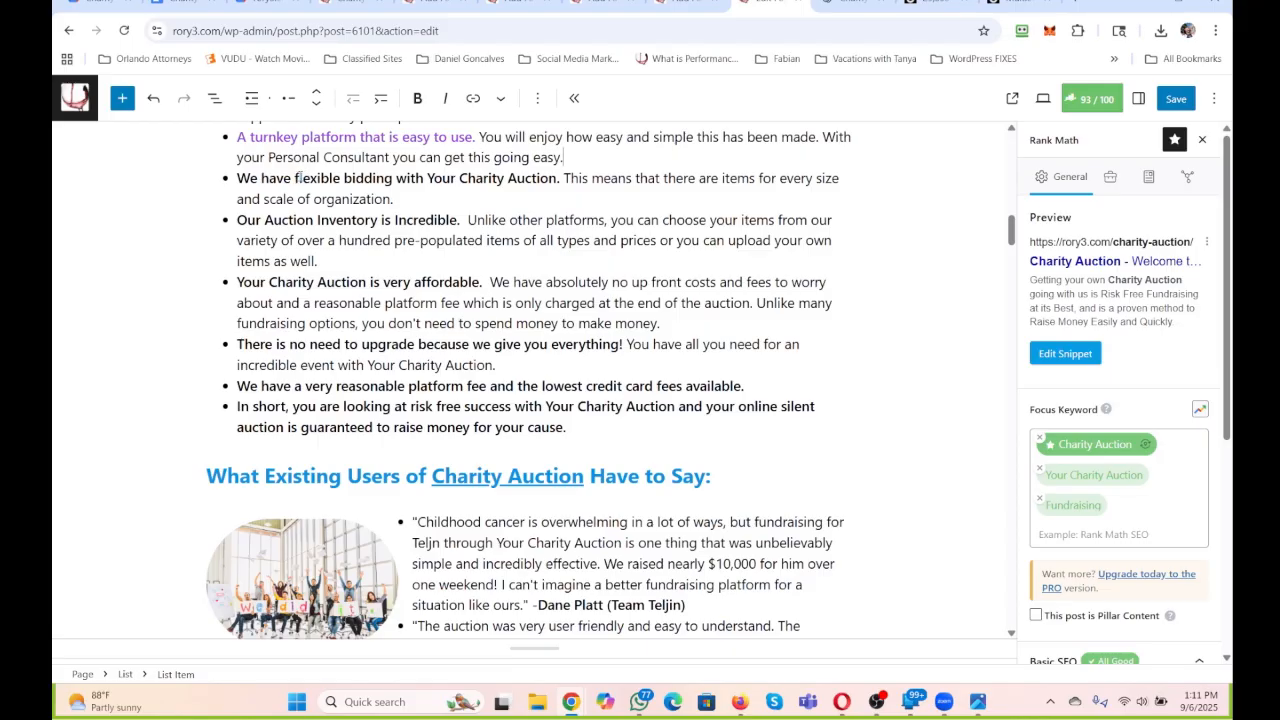
mouse_move(297, 178)
left_mouse_down()
mouse_move(237, 179)
mouse_move(285, 178)
left_mouse_up()
type("Flexible Bidding")
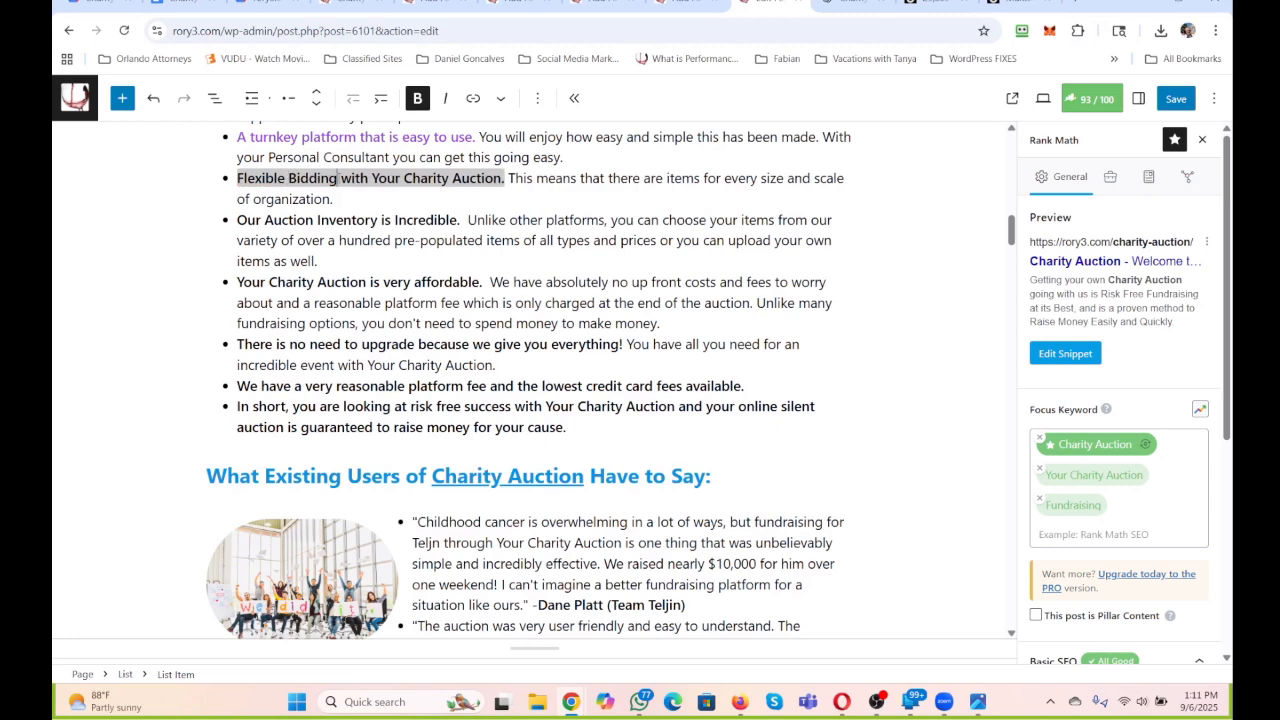
type(" and Access to")
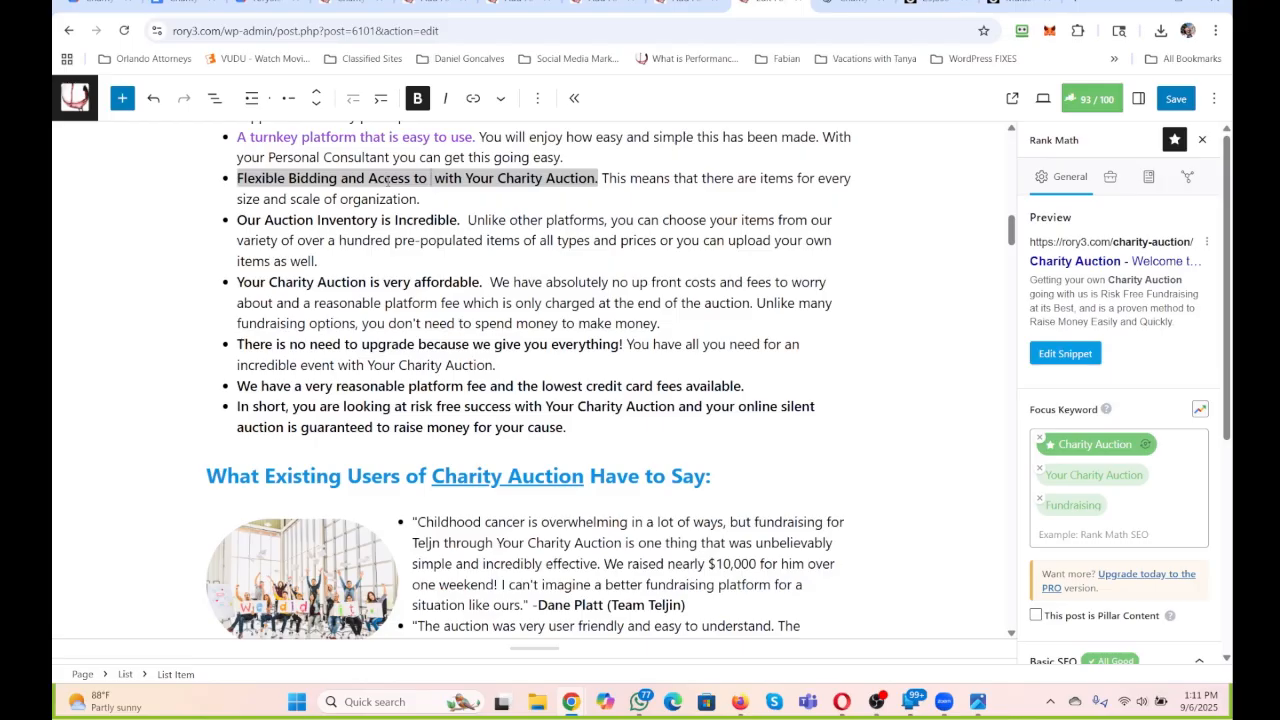
type("Items")
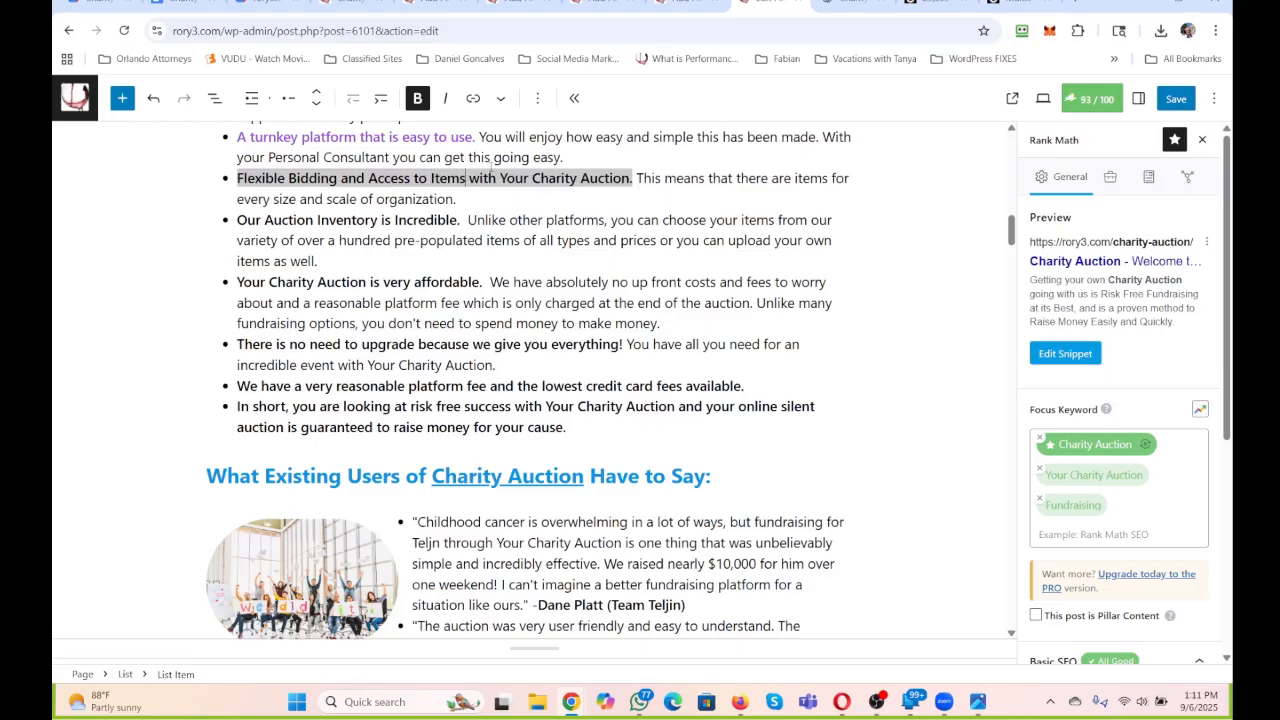
Replace "with Your Charity Auction" at the end of the fourth bullet's bold lead with "to make it a Success".
left_click_drag(532, 178, 468, 180)
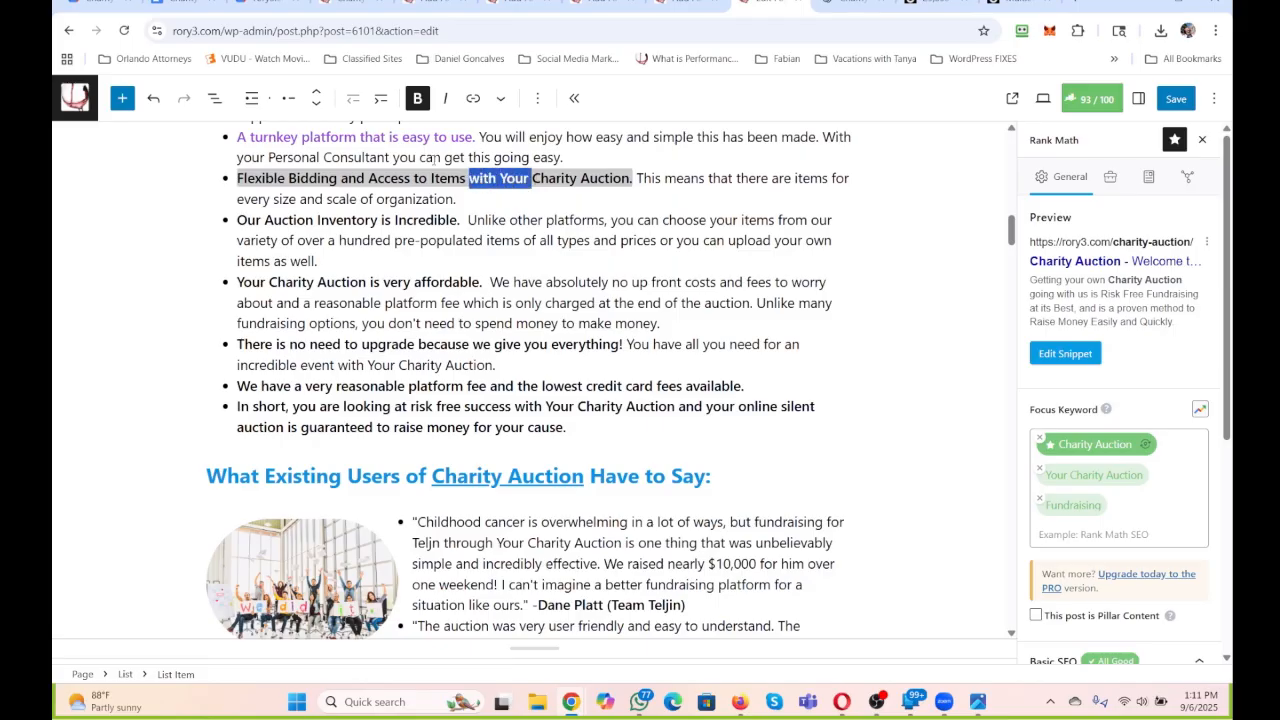
type("to make it a S")
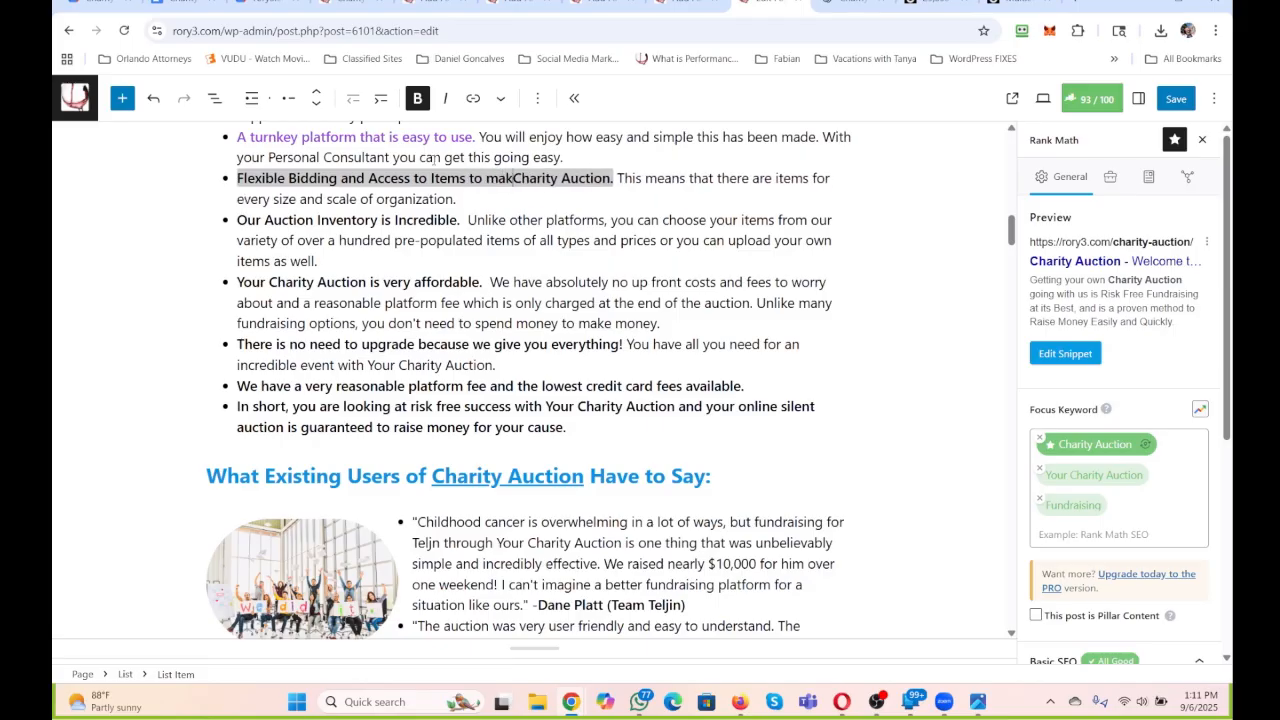
type("ucesss")
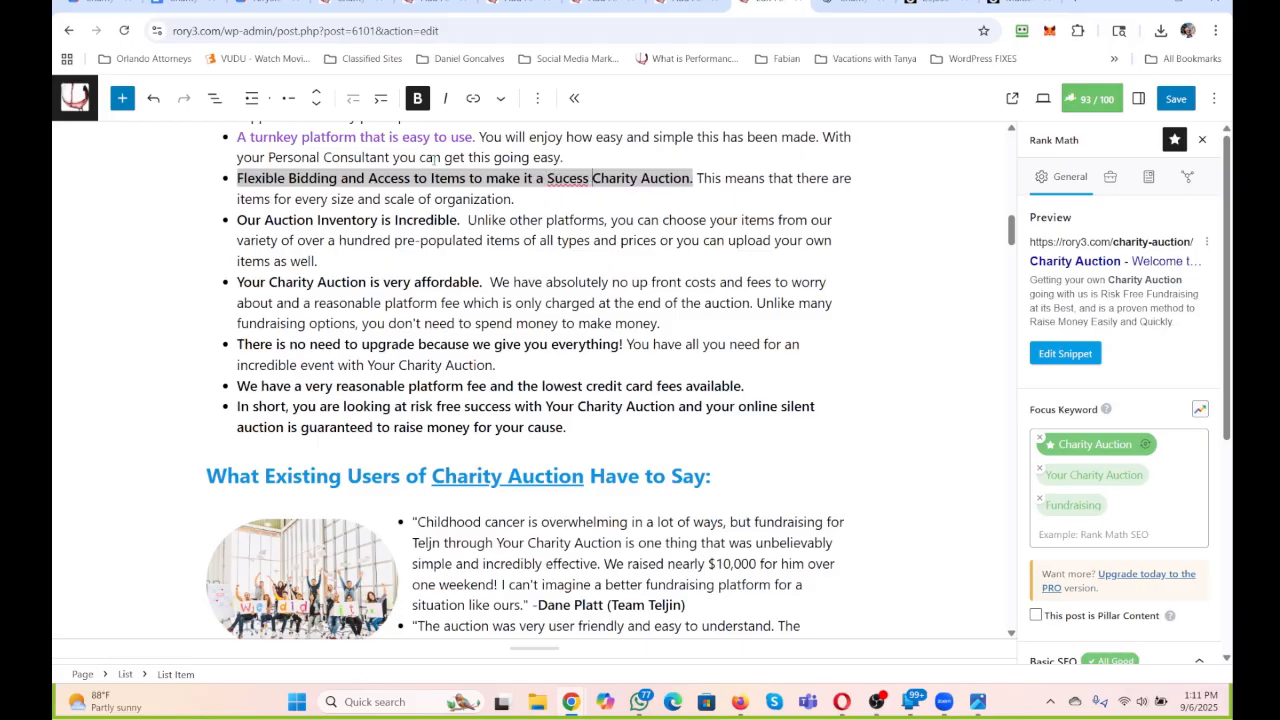
key("Delete")
key("Delete")
key("Delete")
key("Delete")
key("Delete")
key("Delete")
key("Delete")
key("Delete")
key("Delete")
key("Delete")
key("Delete")
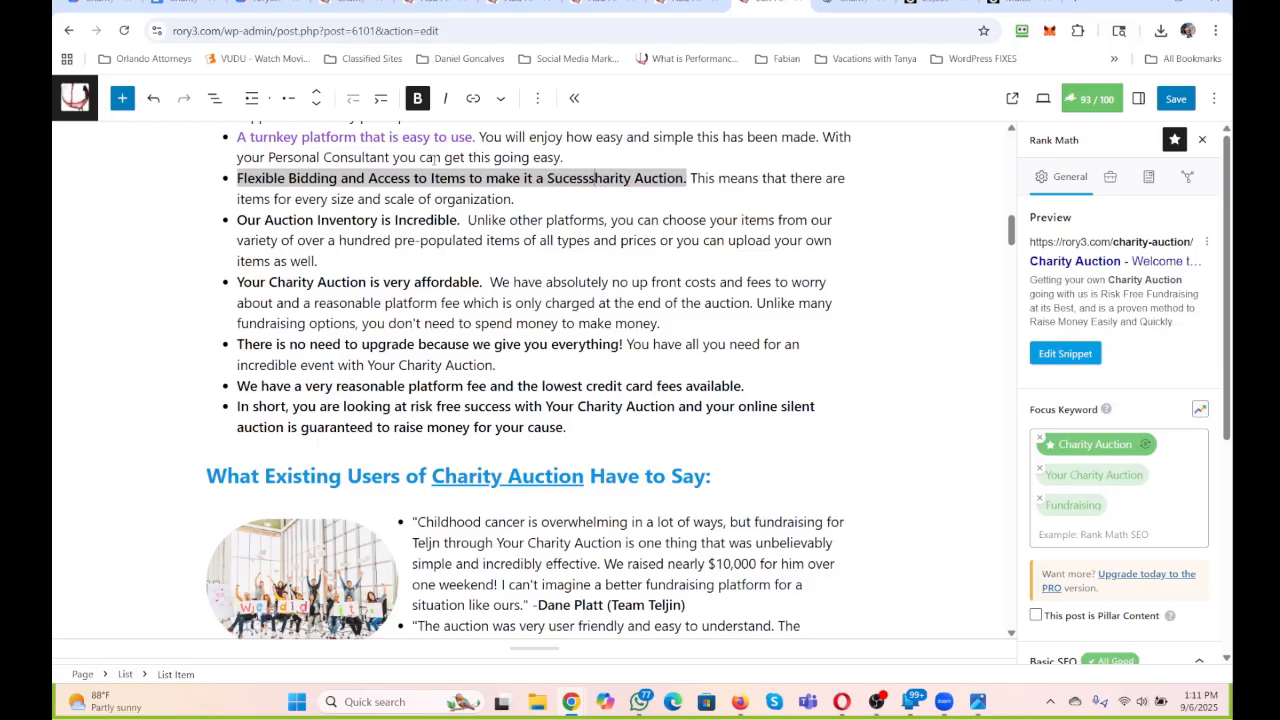
key("Delete")
key("Delete")
key("Delete")
key("Delete")
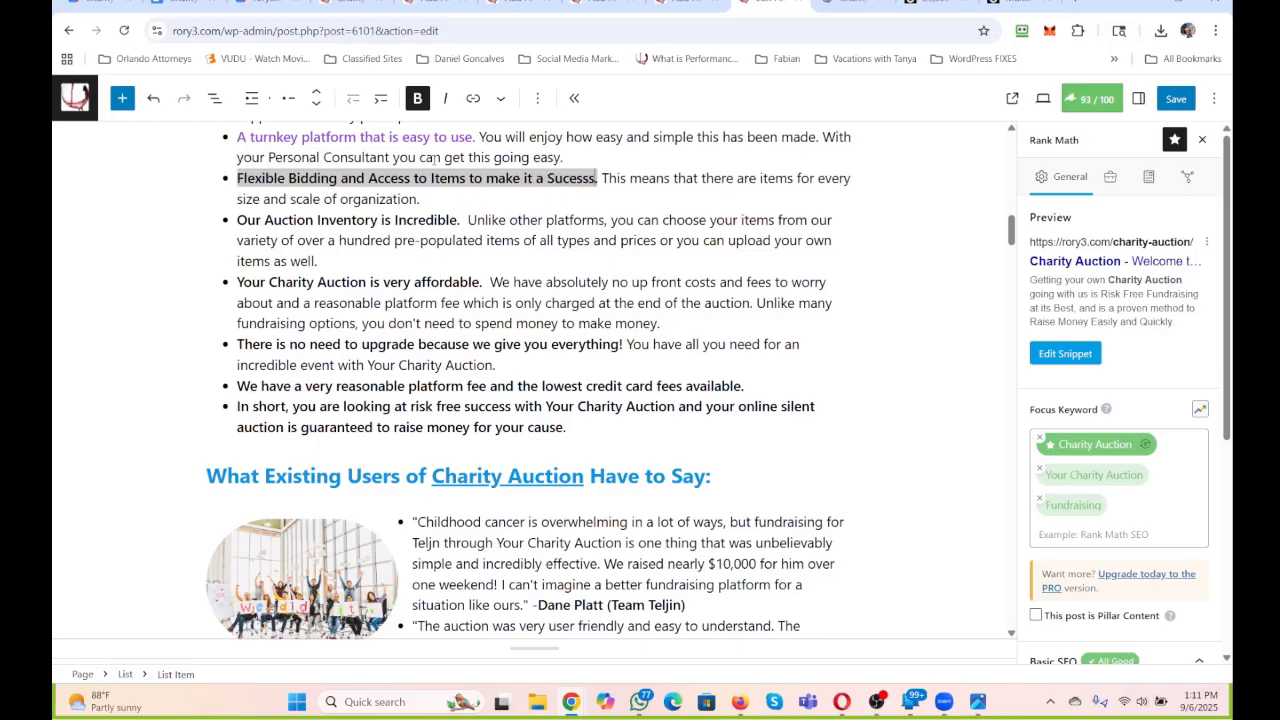
left_click_drag(422, 199, 608, 178)
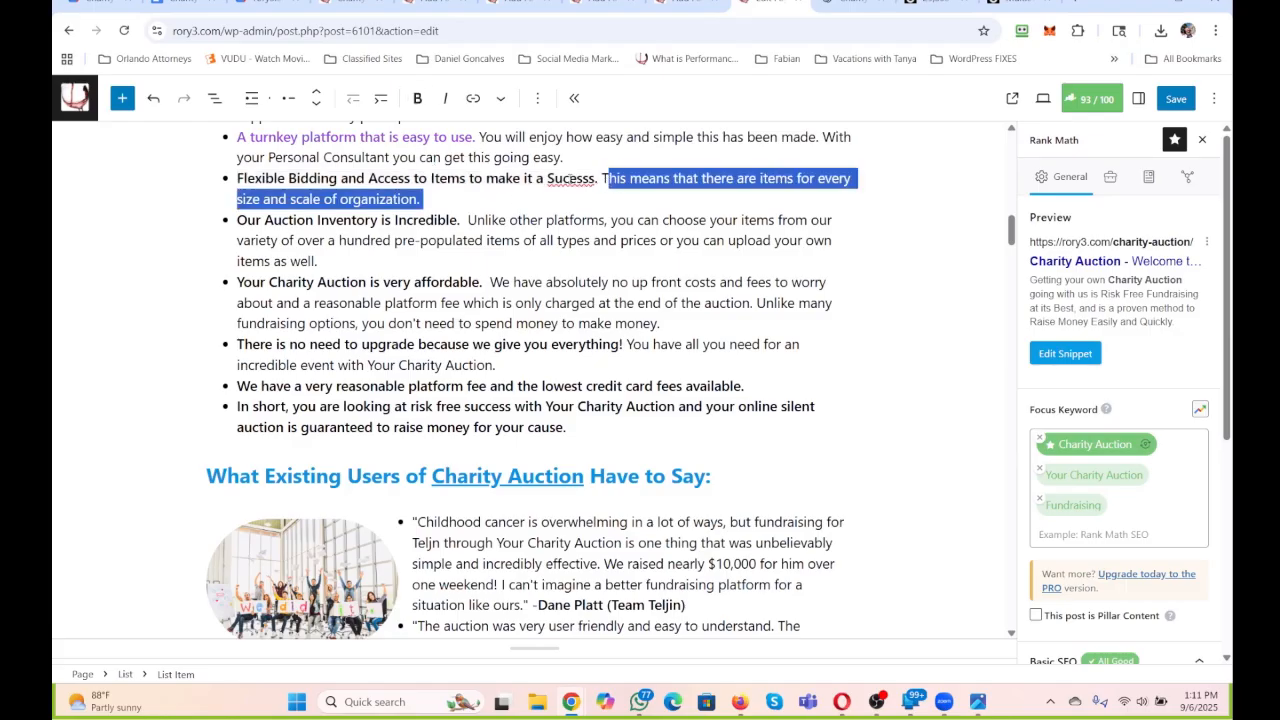
left_click(570, 179)
type("c")
left_click(646, 194)
left_click(595, 181)
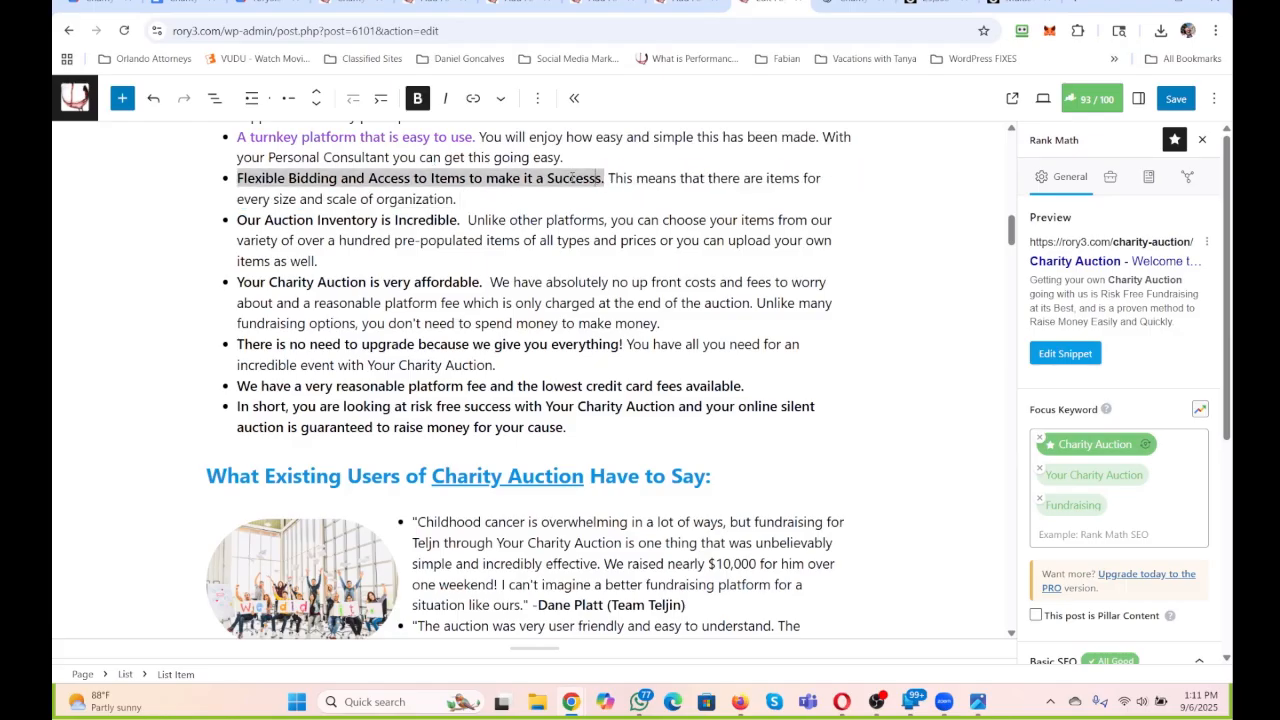
key("BackSpace")
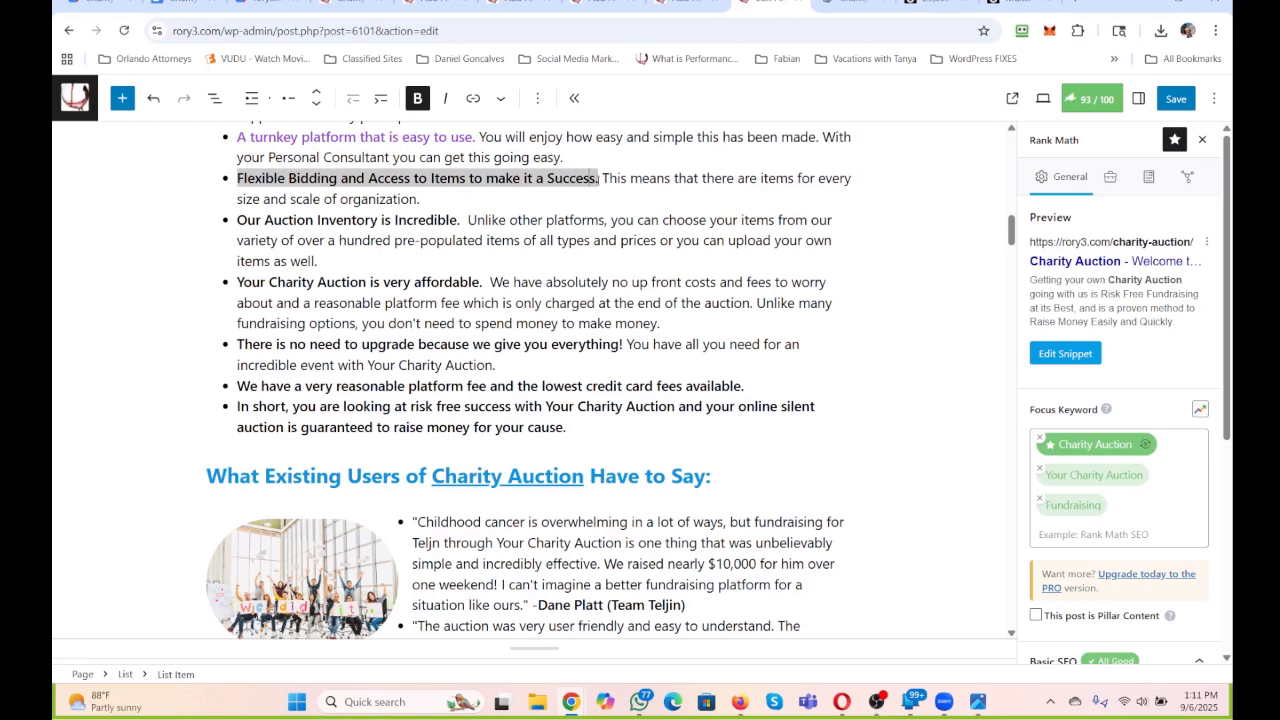
left_click(501, 98)
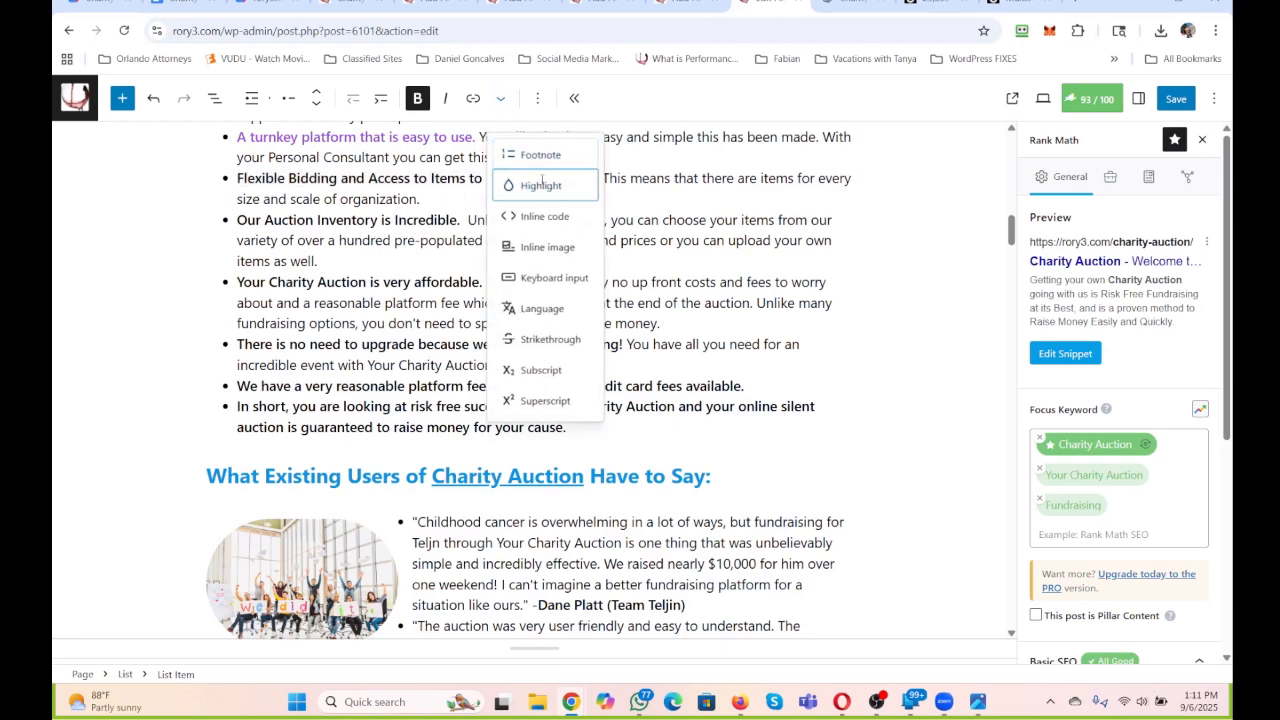
left_click(541, 185)
left_click(766, 384)
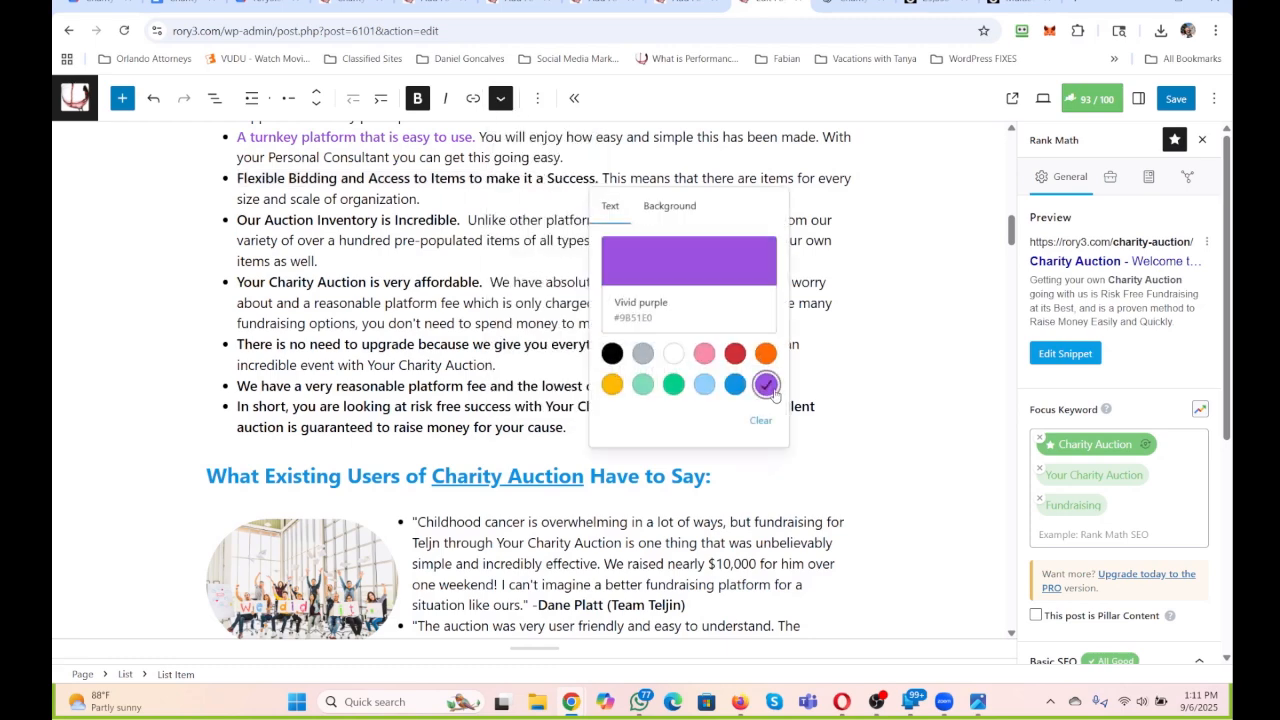
left_click(527, 206)
Set the text colour of the fourth bullet's bold lead, "Flexible Bidding and Access to Items to make it a Success.", to vivid purple.
left_click_drag(603, 180, 237, 180)
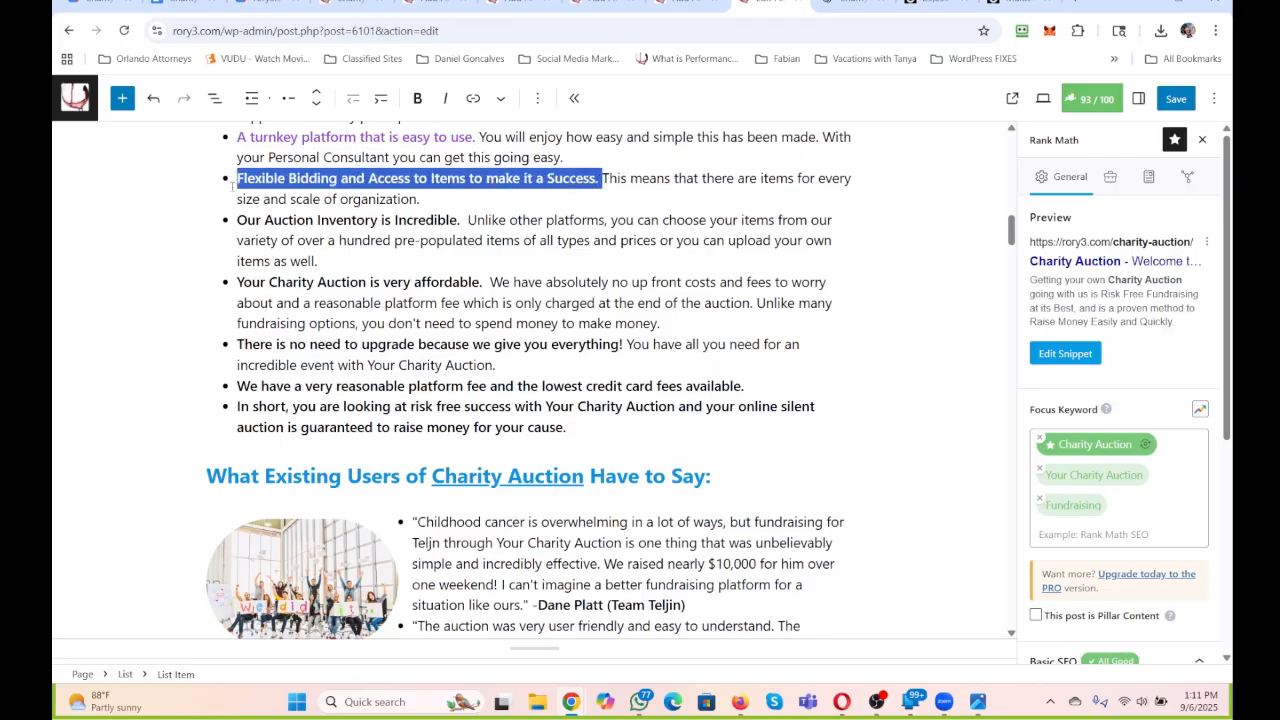
left_click(501, 98)
left_click(541, 185)
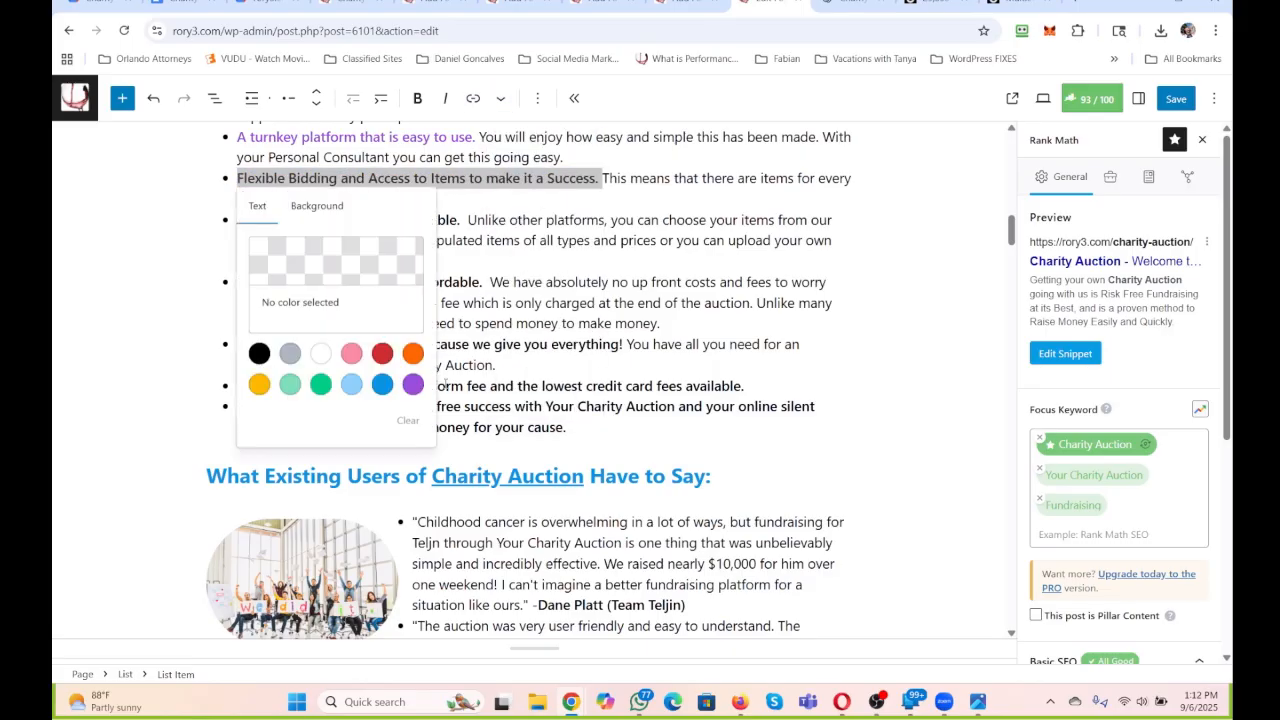
left_click(413, 385)
left_click(477, 196)
Replace the sentence after the fourth bullet's bold lead with "We already have proven items to allow for bidding for your Charity Auction".
left_click_drag(477, 198, 605, 182)
left_click(605, 180)
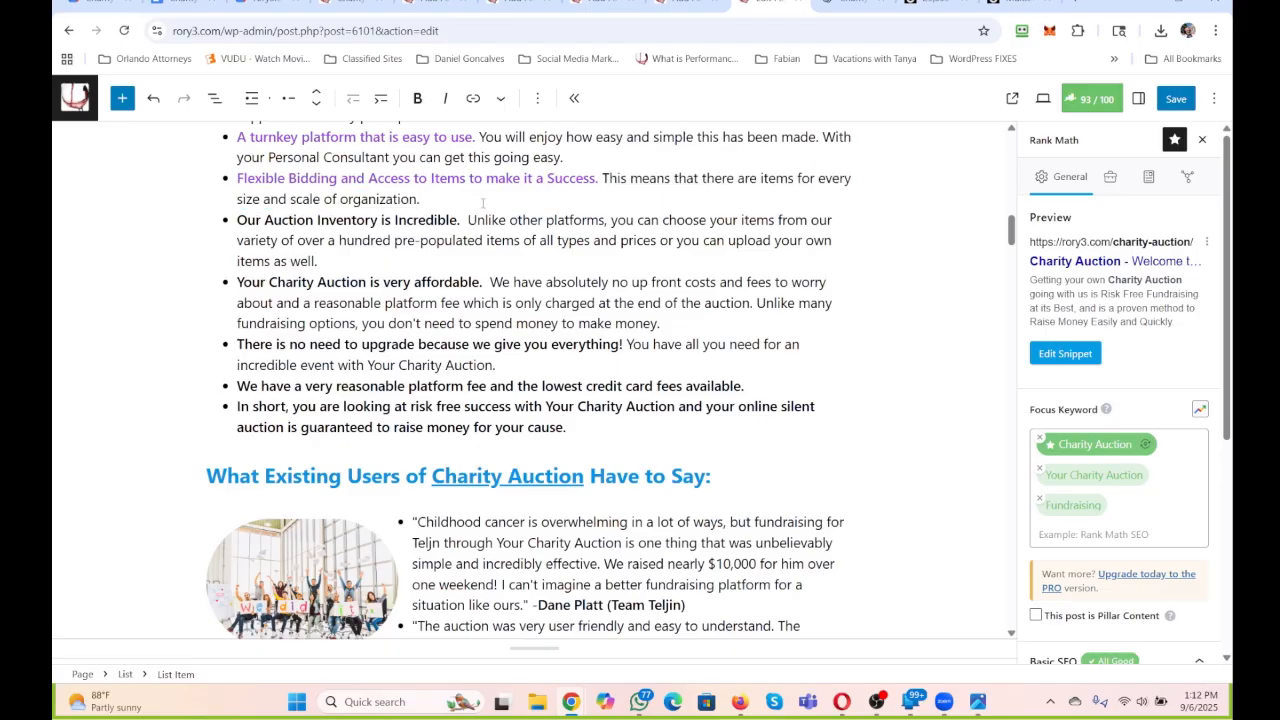
left_click_drag(483, 204, 602, 181)
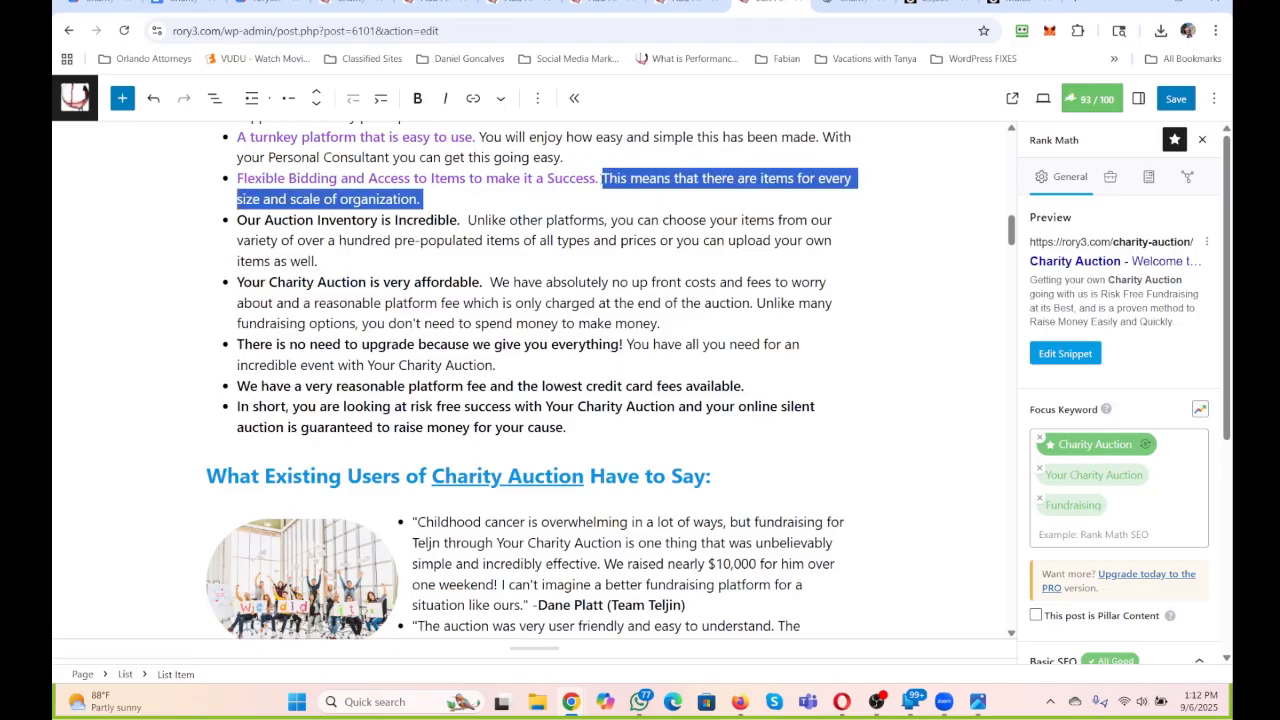
scroll(596, 181, "up", 1)
type("We already have")
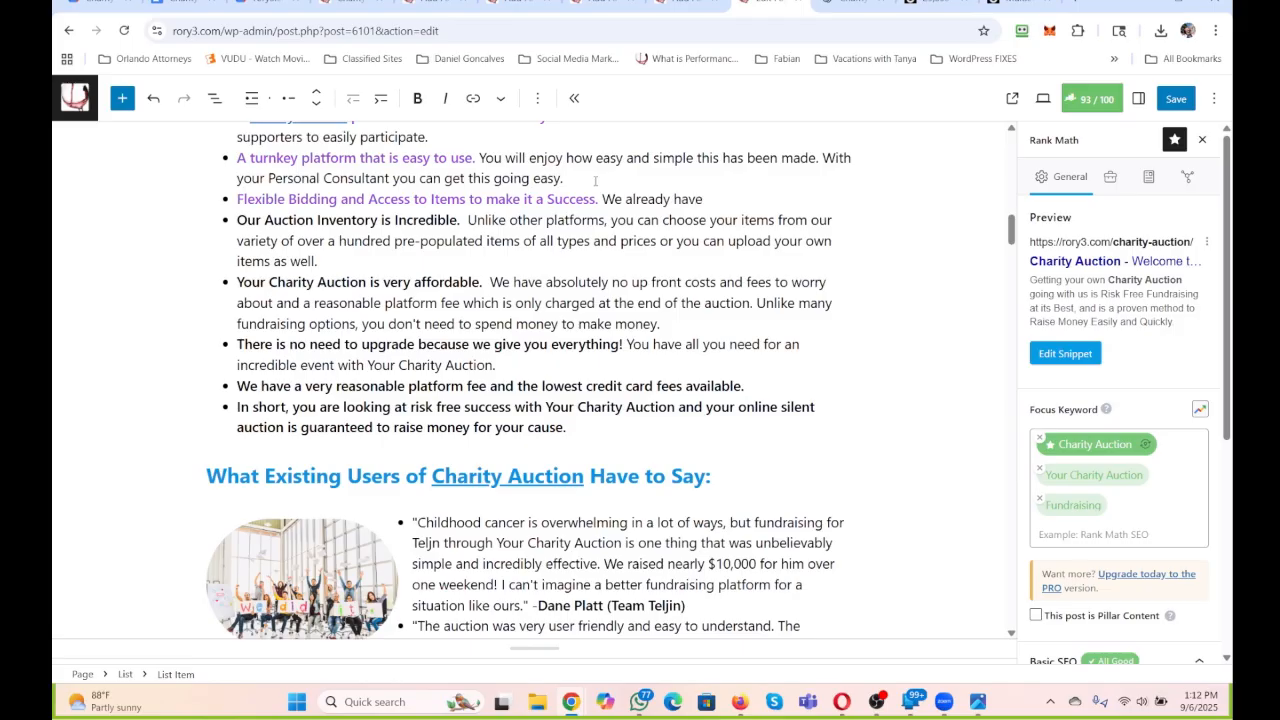
type(" proven items to allow for biddi")
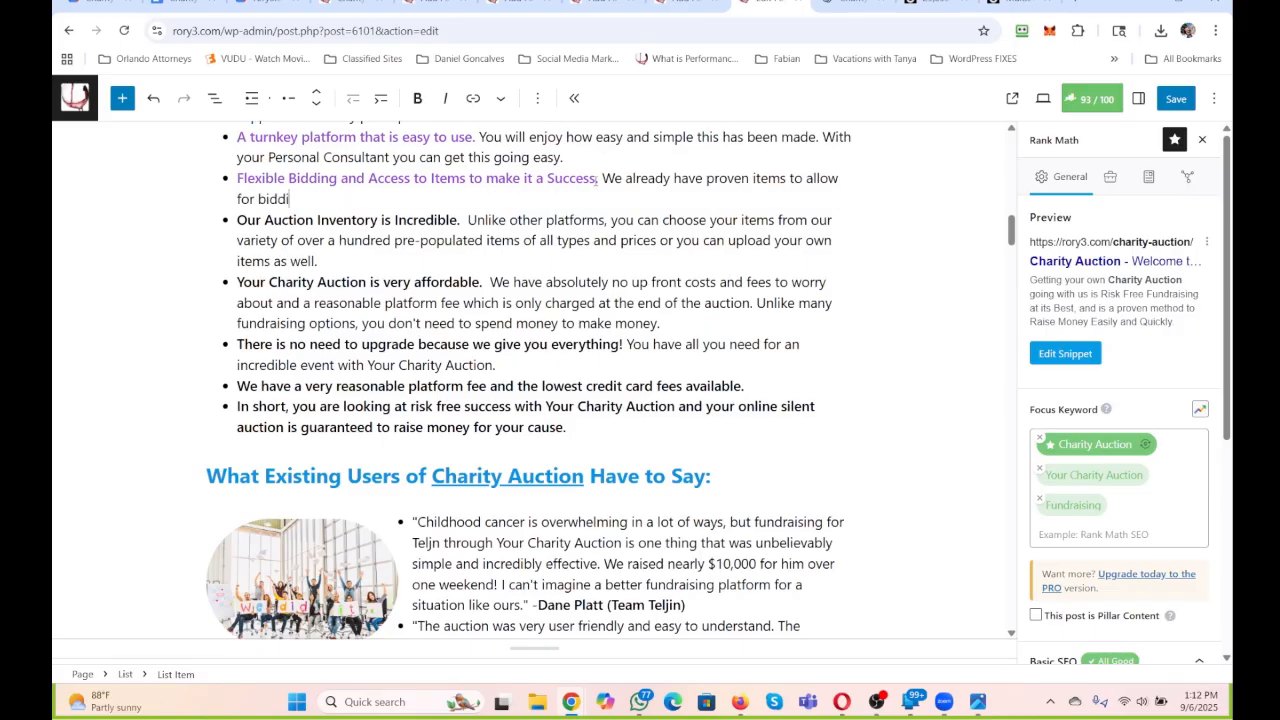
type("ng for your Charity Au")
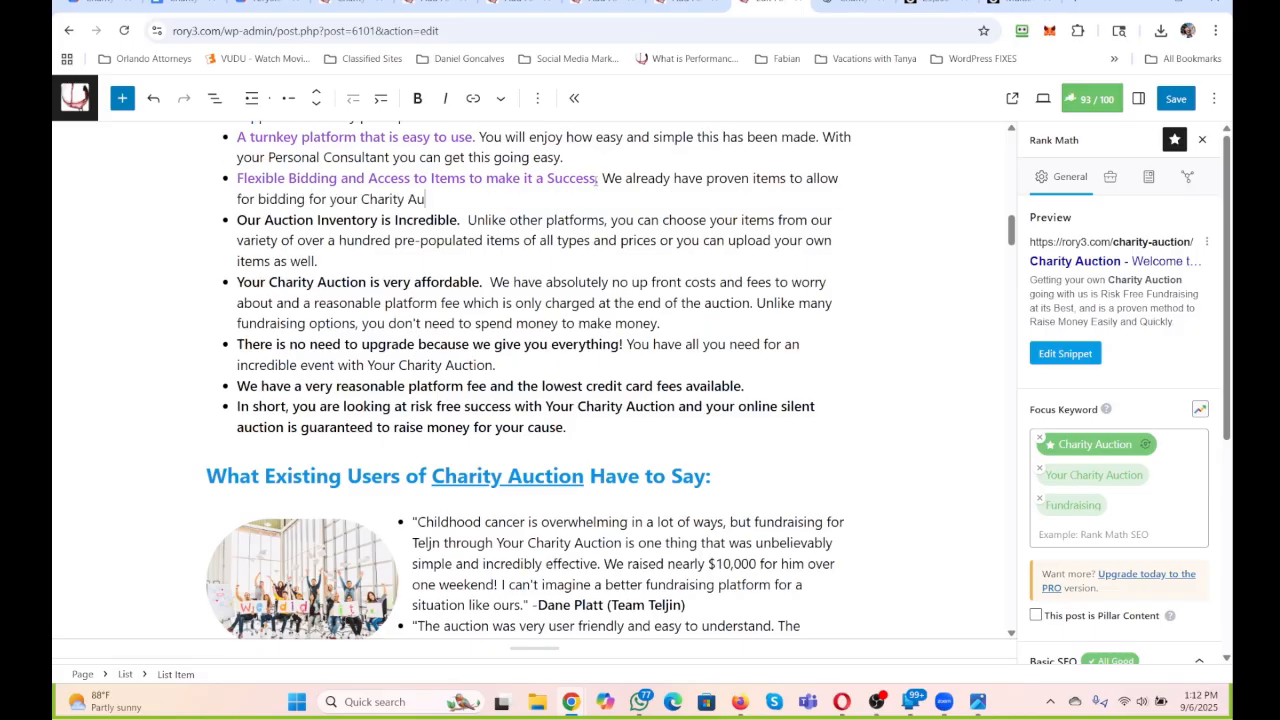
type("ction. And you can add")
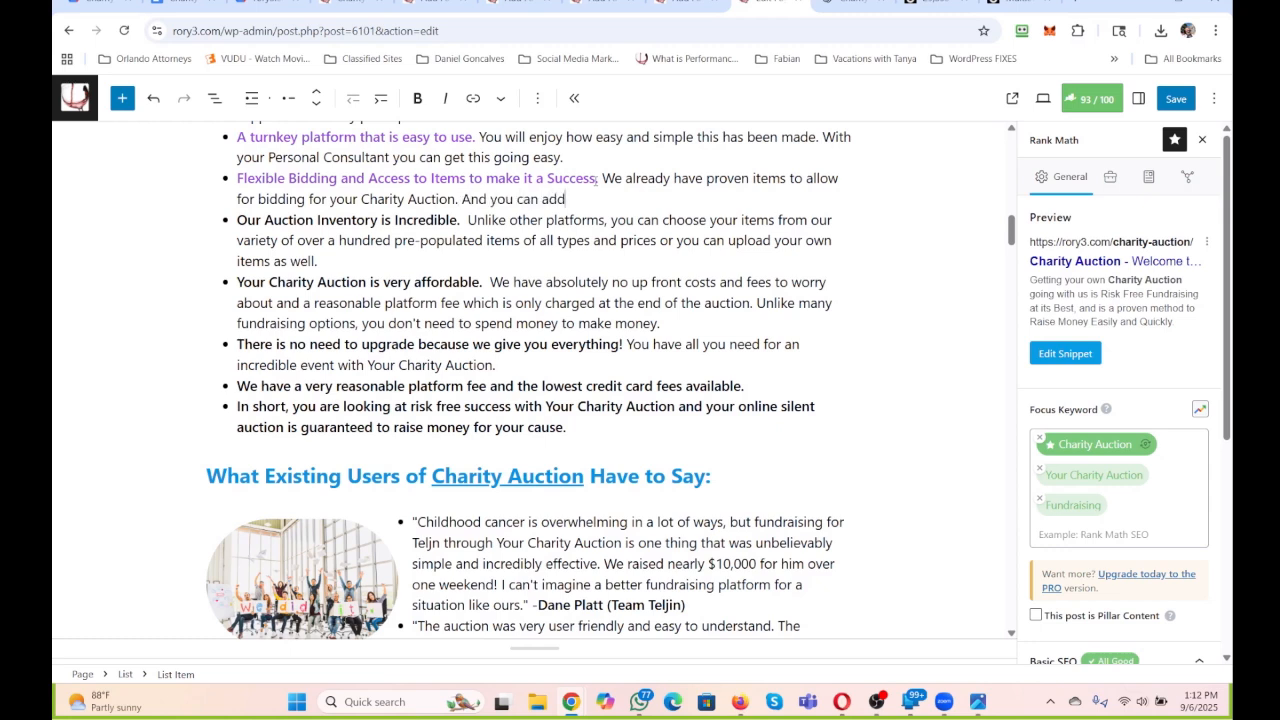
type(" all you want to it as well, thoug")
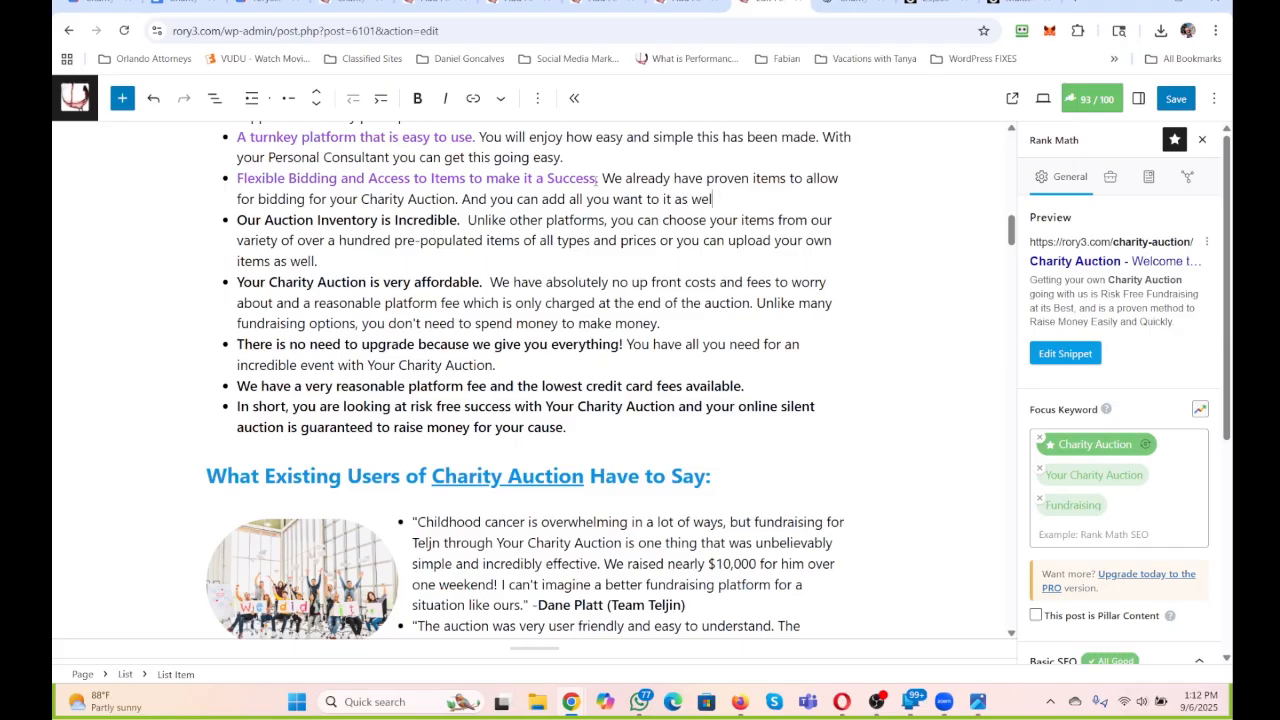
type("h we are already set with ")
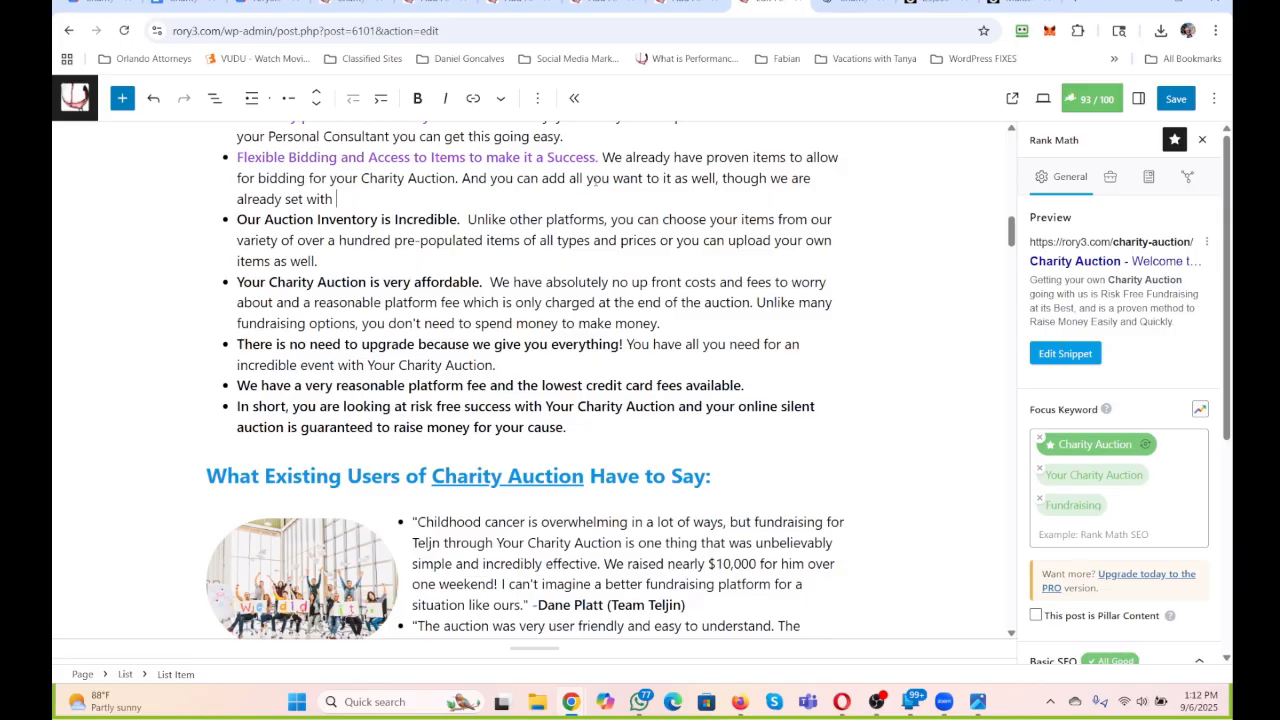
type("lots of deisre")
Finish the fourth bullet with "lots of desired items to ensure a great selection for your Community to Participate with.".
key("BackSpace")
key("BackSpace")
key("BackSpace")
key("BackSpace")
type("sired items to en")
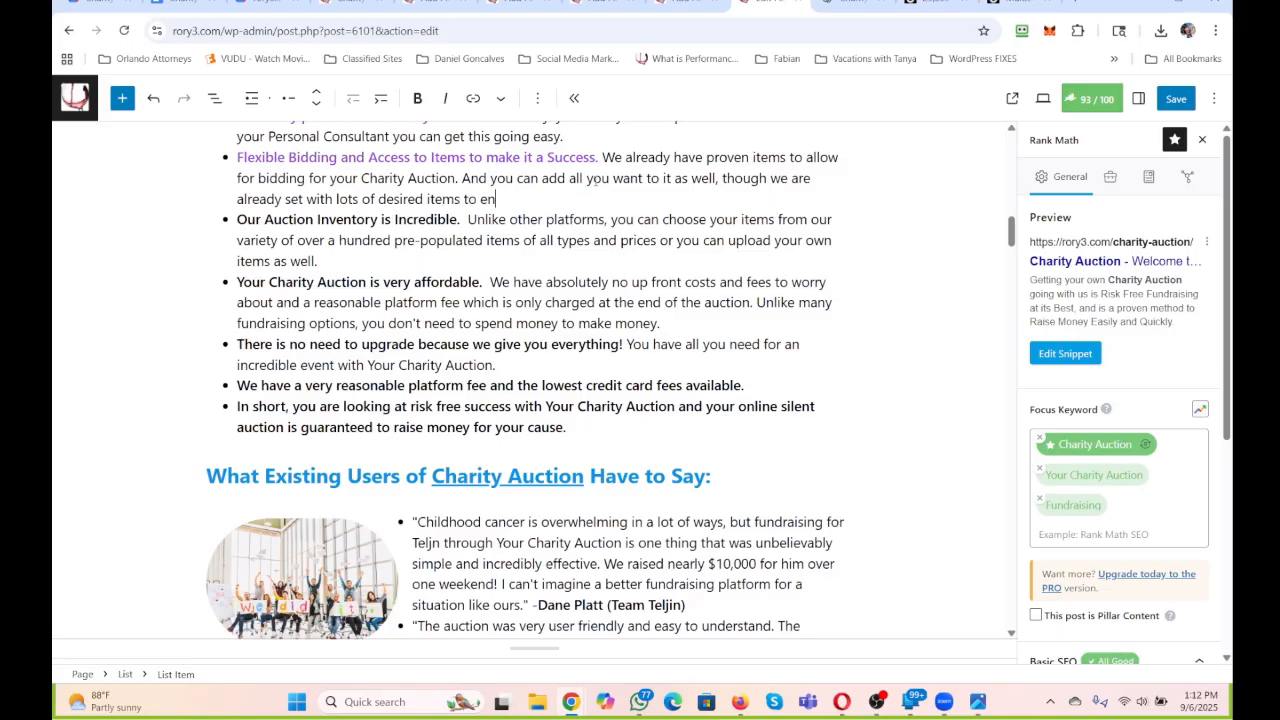
type("sure a great selection for your Com")
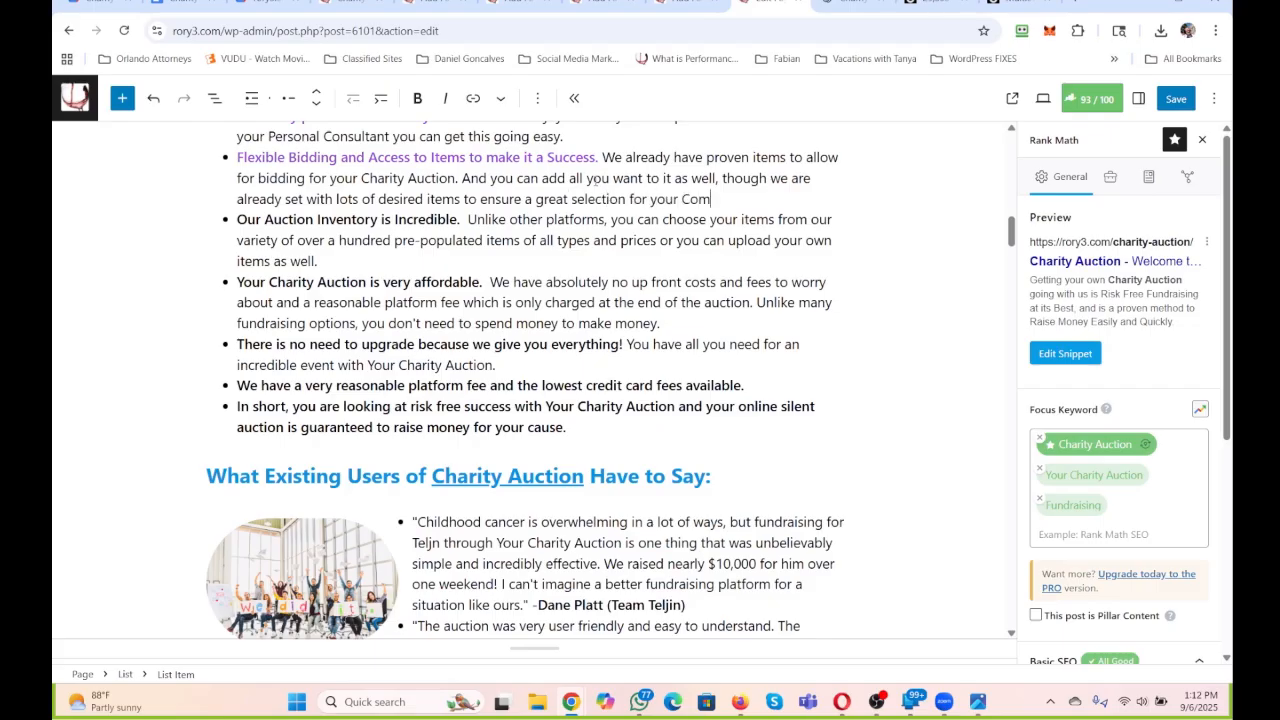
type("munity to Participate with.")
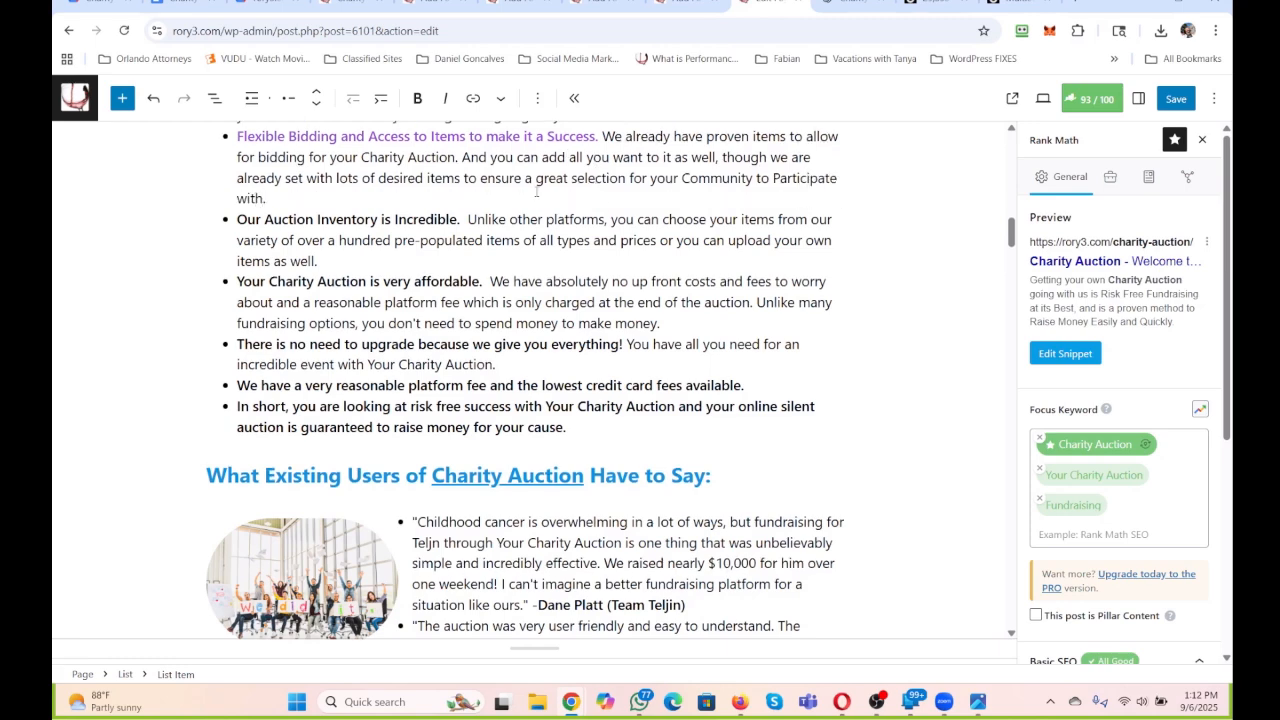
Replace "Unlike other platforms," in the fifth bullet, about the auction inventory, with "The more desired items, the better the outcomes.".
scroll(603, 258, "up", 1)
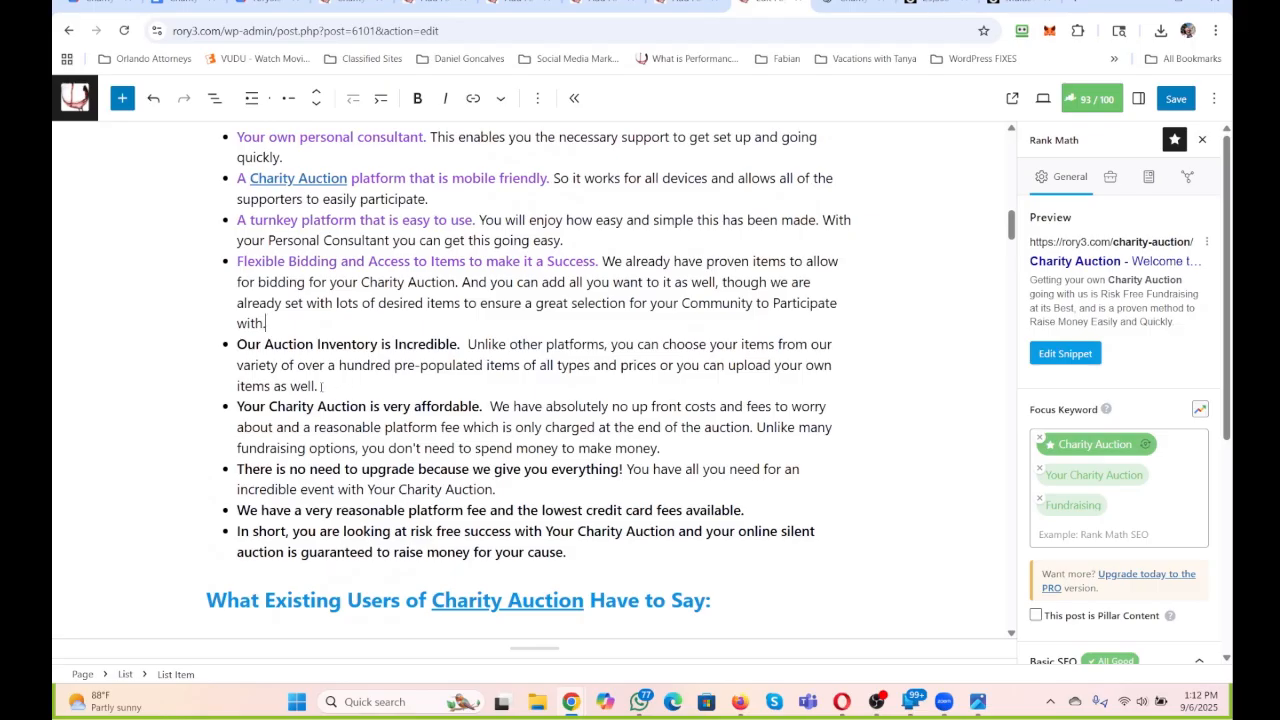
left_click_drag(321, 386, 432, 370)
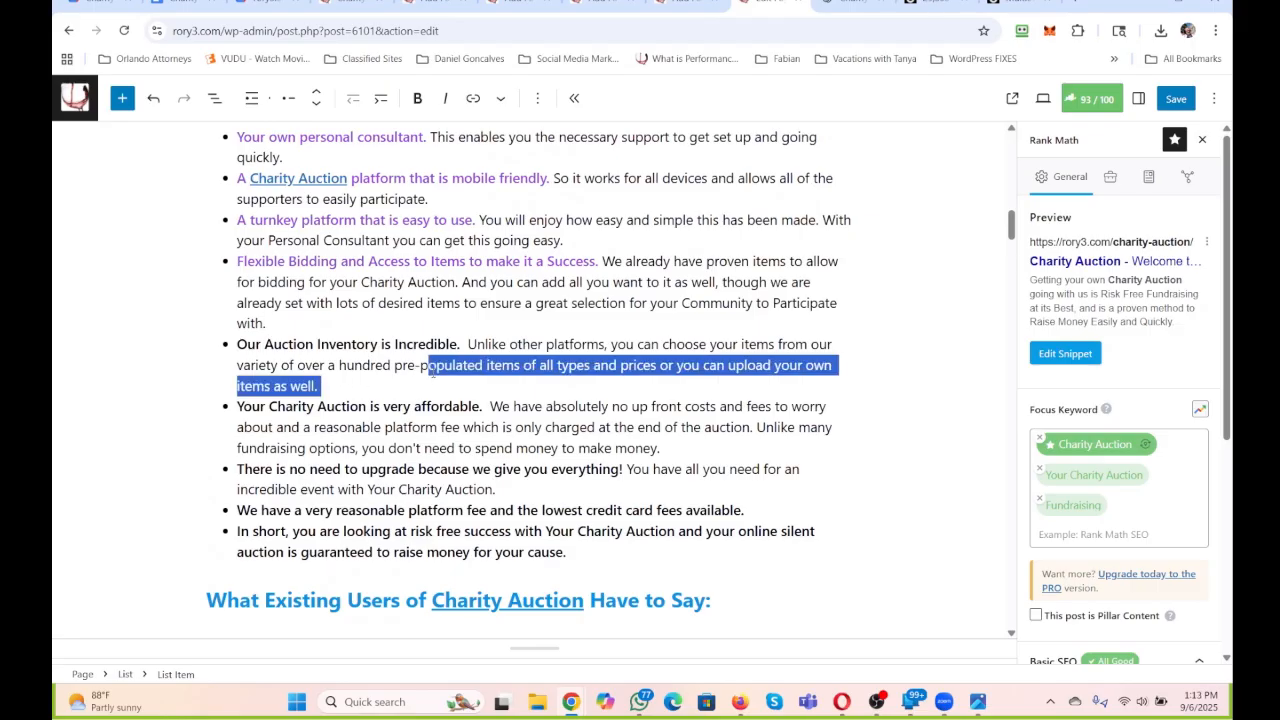
left_click(321, 387)
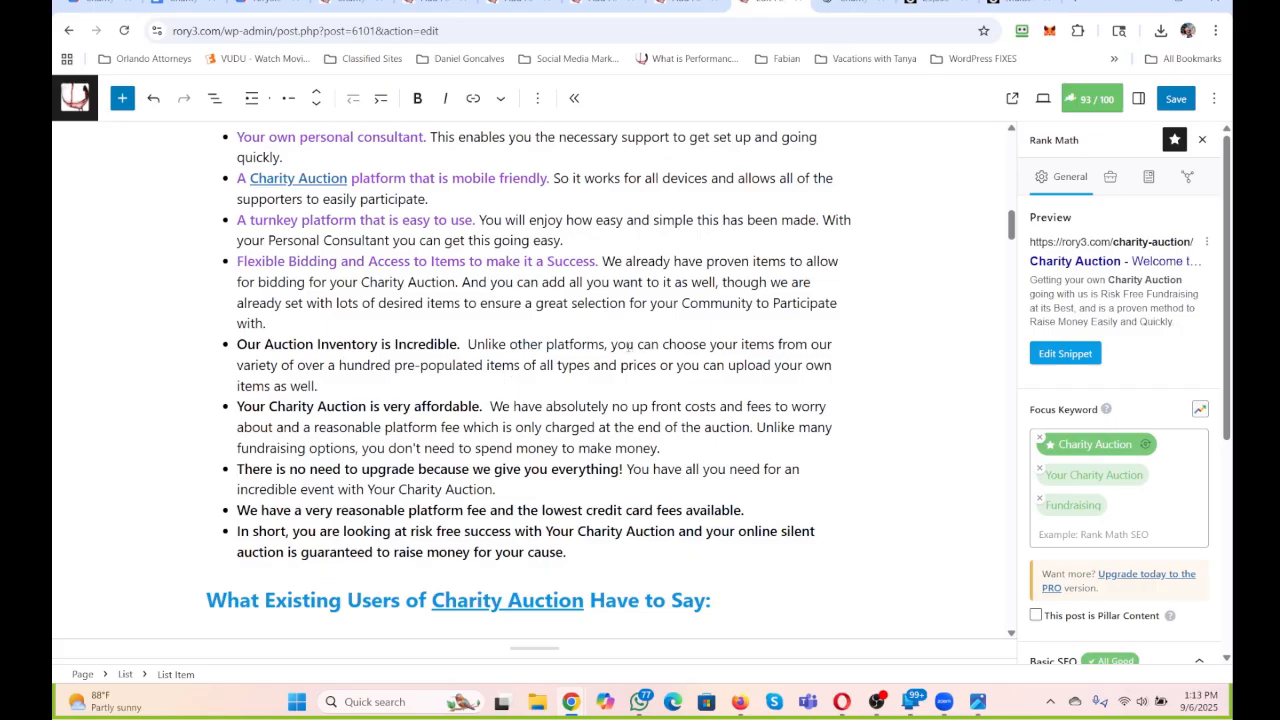
left_click_drag(617, 344, 467, 358)
type("The more des")
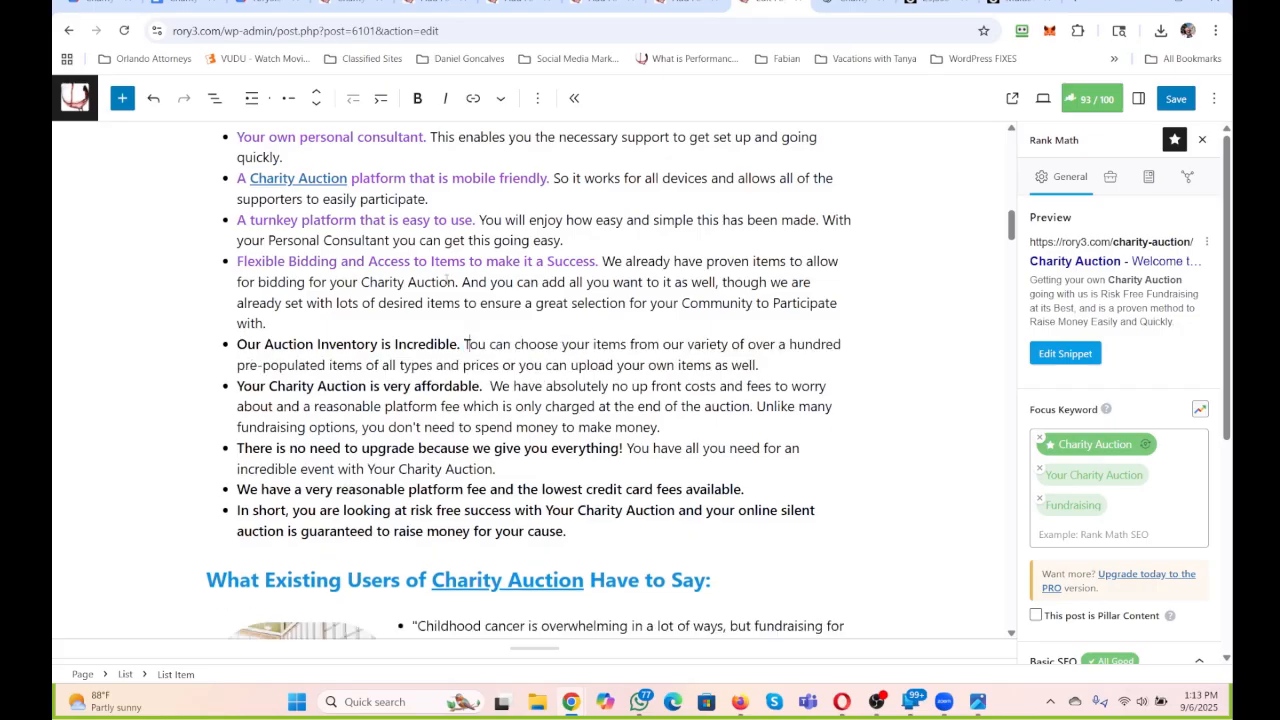
type("ired items")
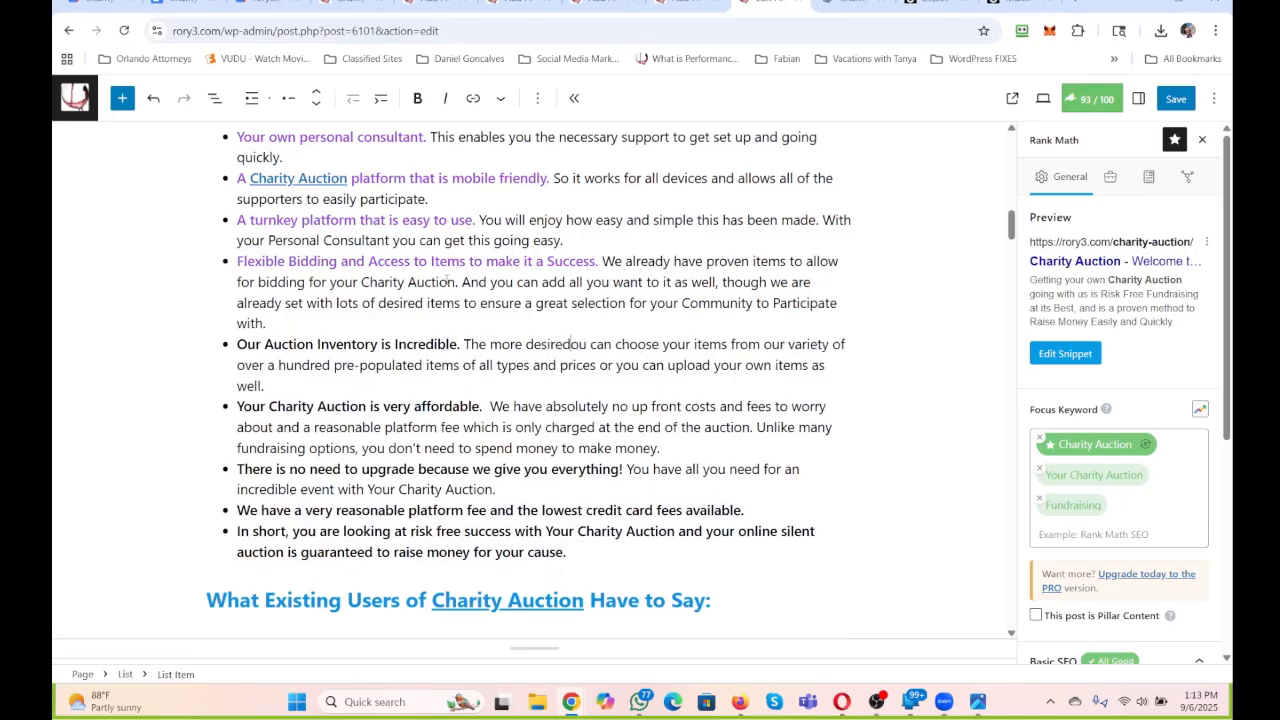
key("BackSpace")
type(", the better the")
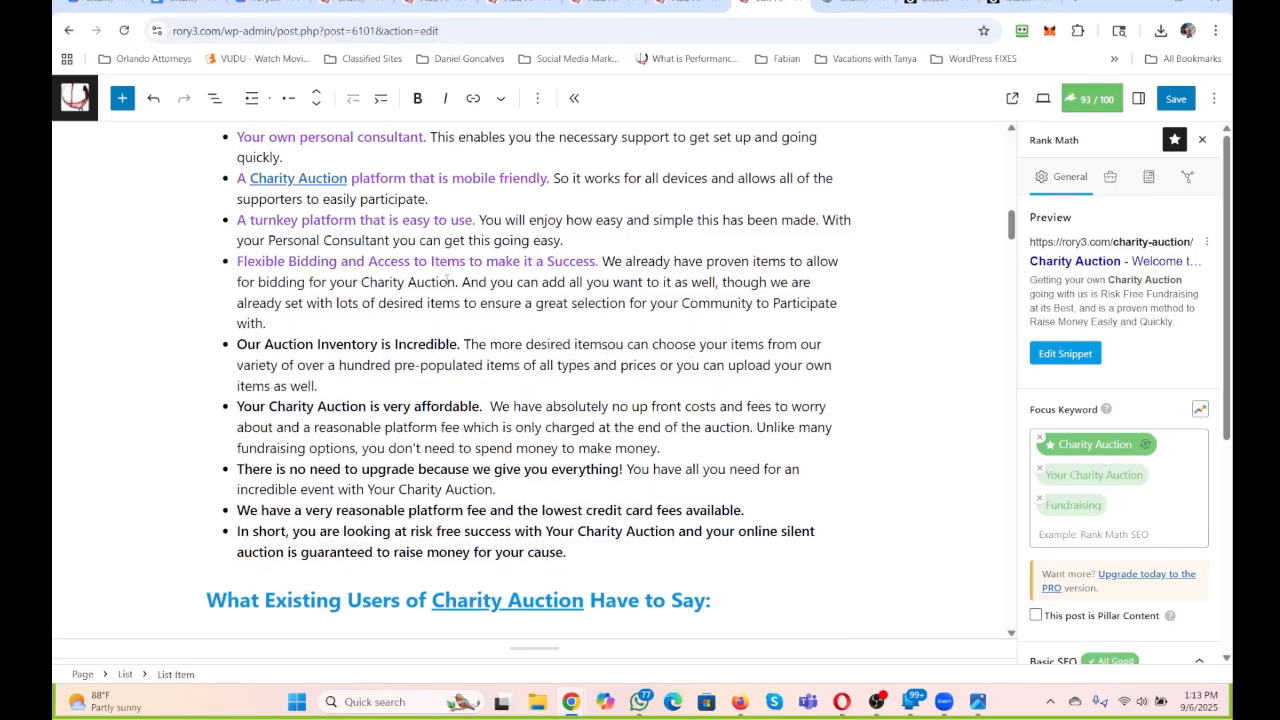
type(" outso")
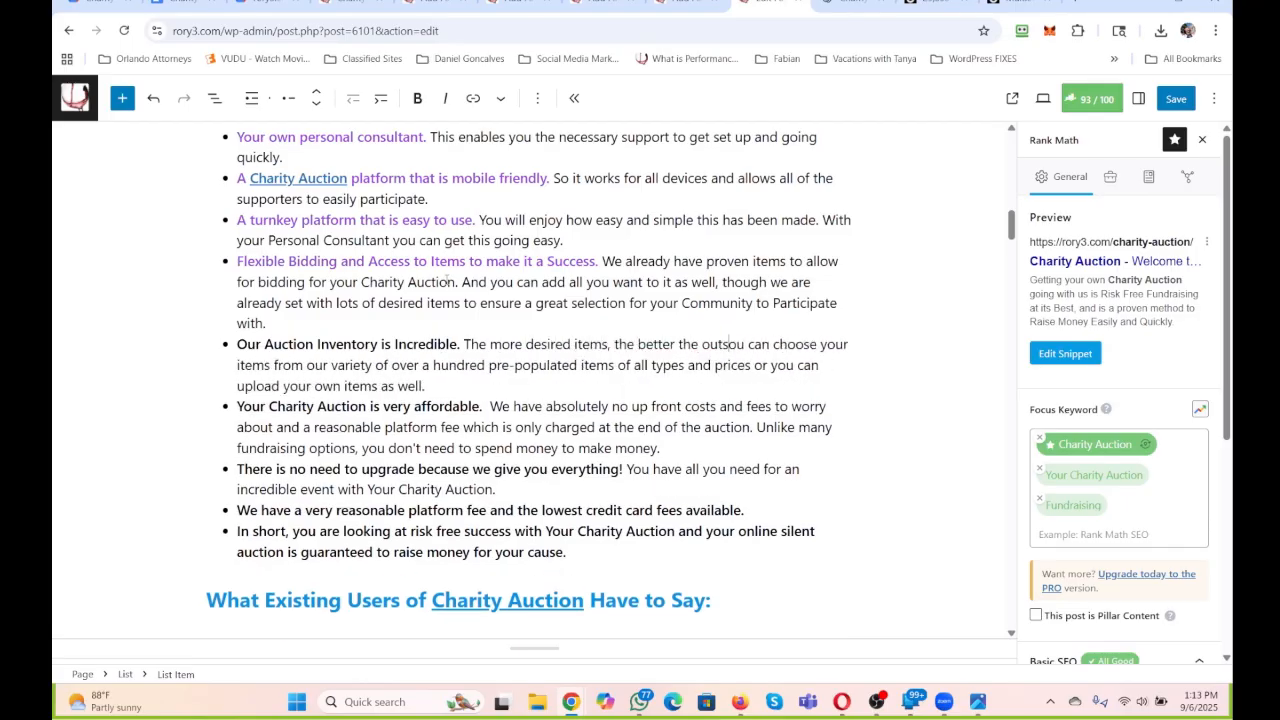
key("BackSpace")
key("BackSpace")
type("comes. ")
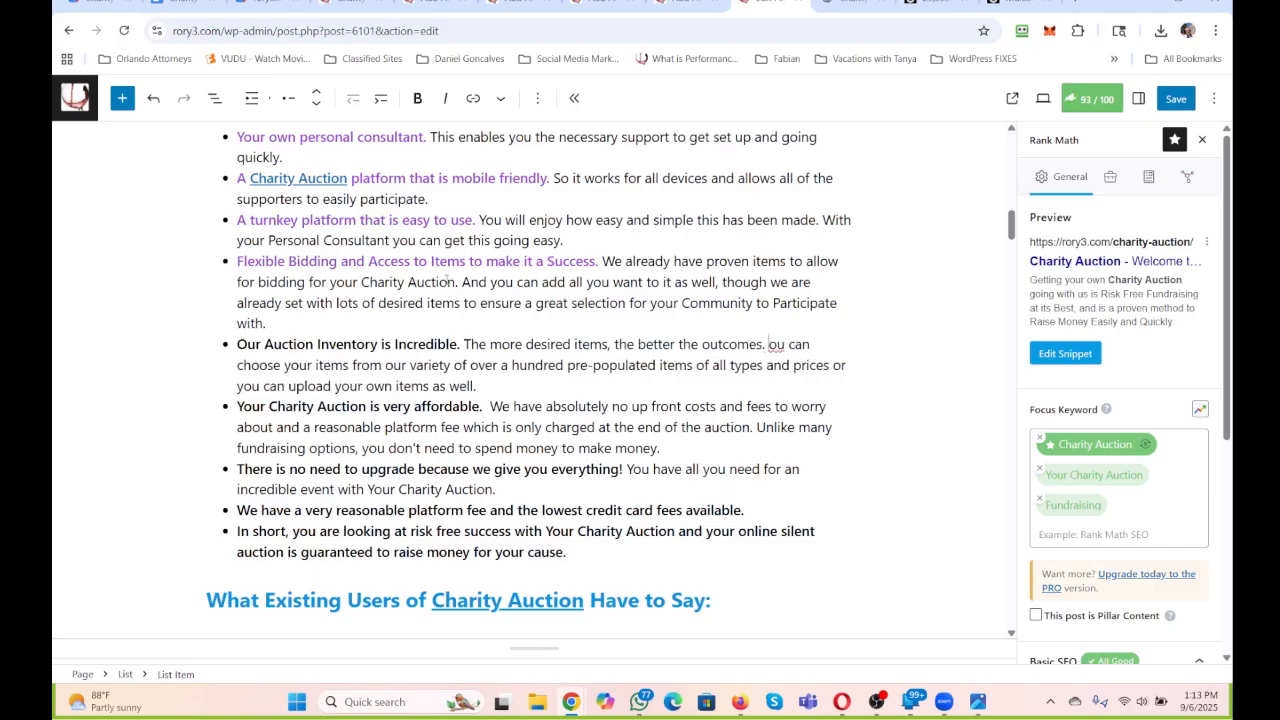
type("Get ready to")
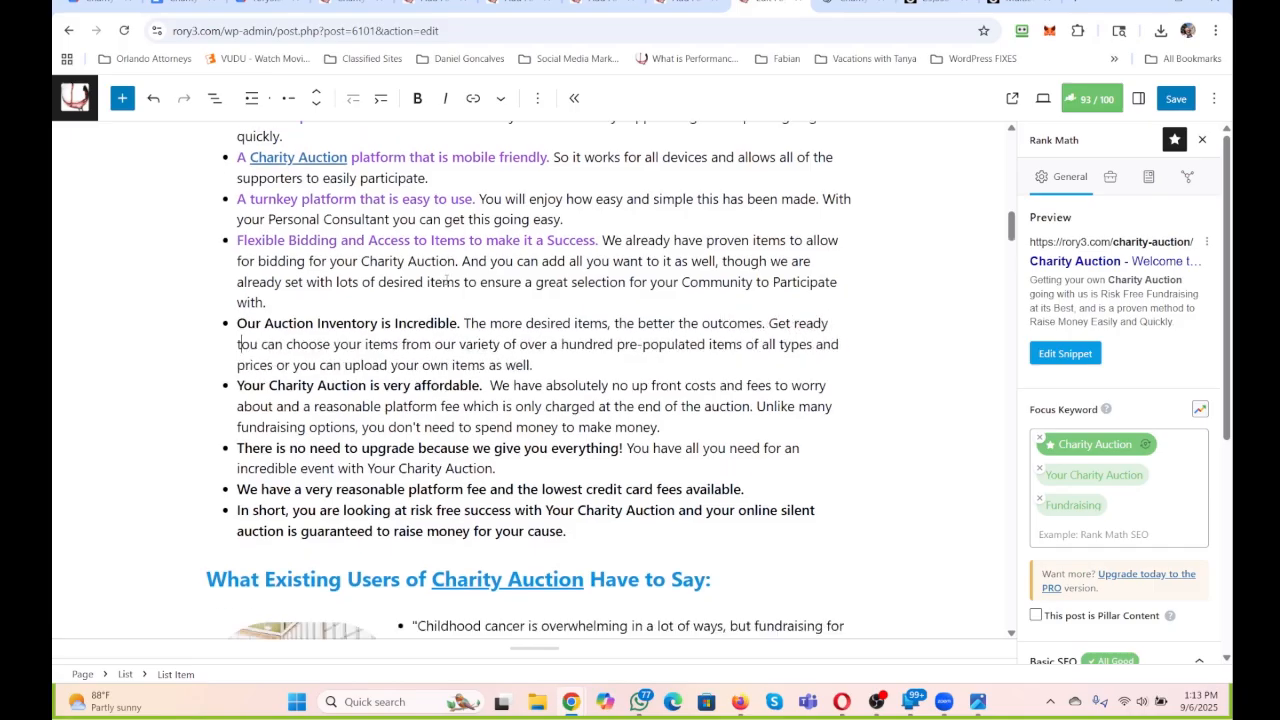
Reword the start of the fifth bullet's next sentence to "Get ready to choose your items".
key("Delete")
key("Delete")
key("Delete")
key("Delete")
key("Delete")
key("Delete")
key("Delete")
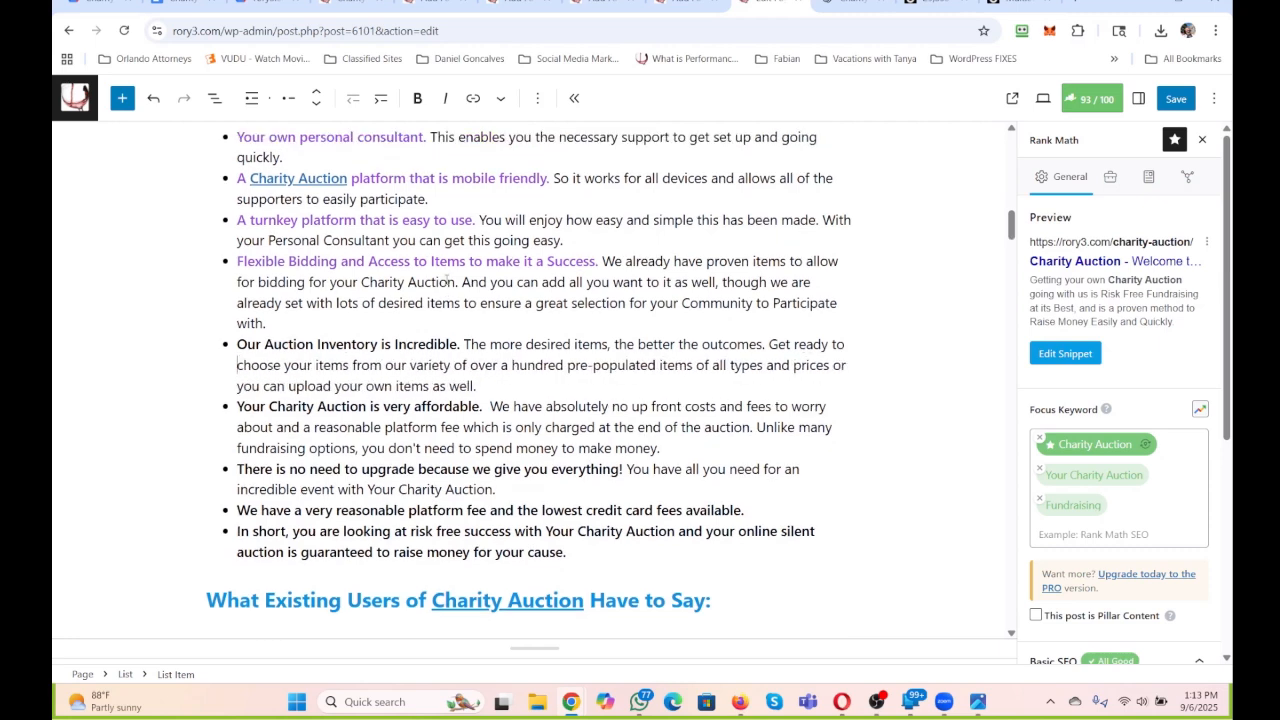
key("BackSpace")
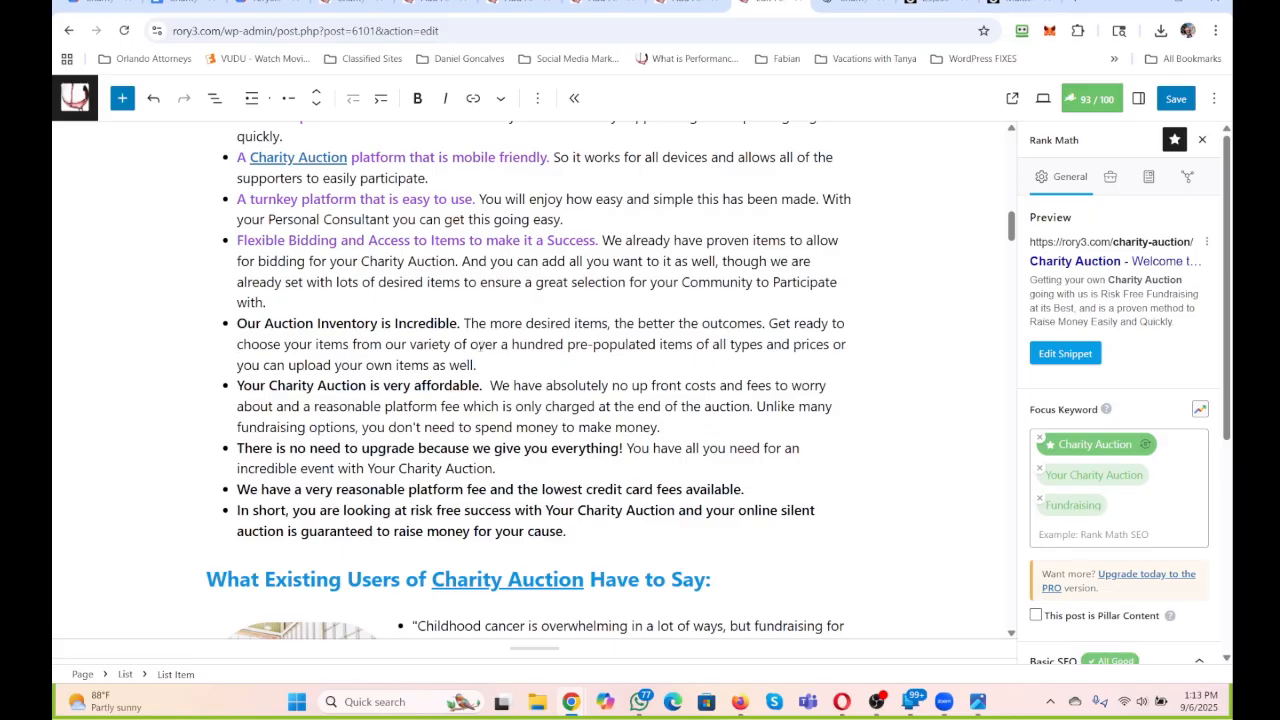
Shorten the auction inventory bullet so its wording reads "choose from over a hundred pre-populated items".
left_click_drag(470, 344, 283, 344)
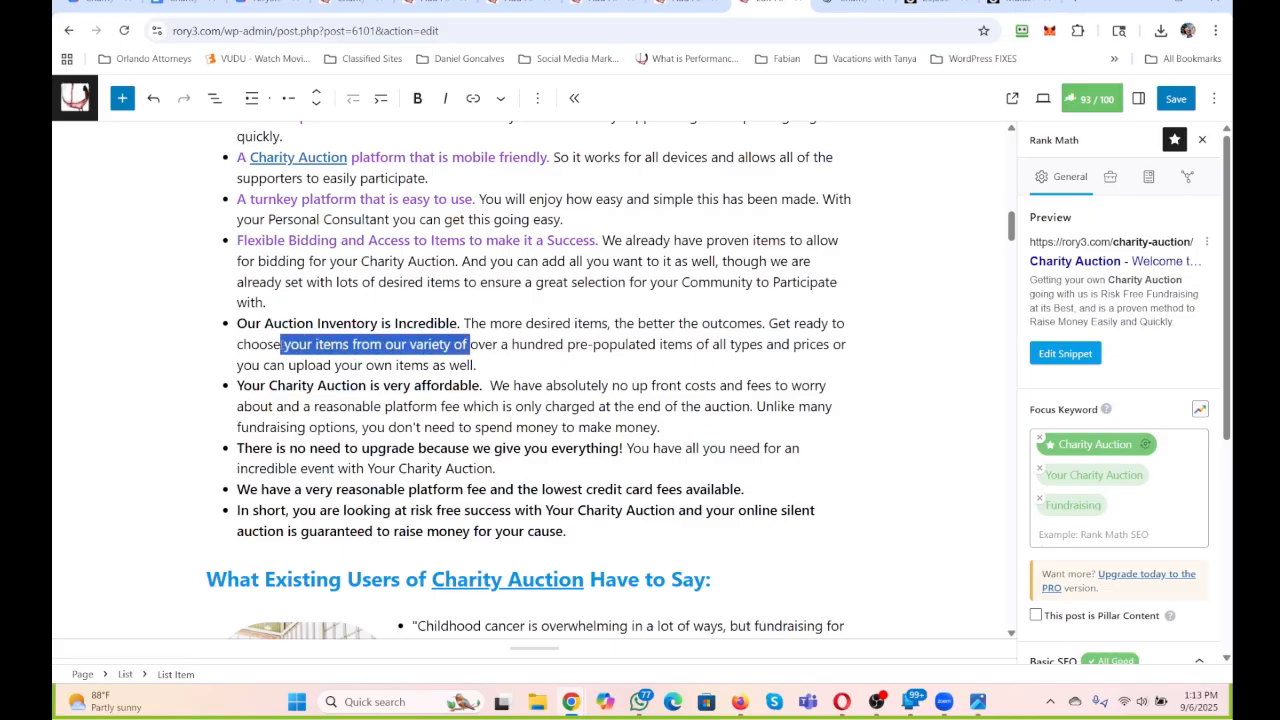
key("BackSpace")
type("from")
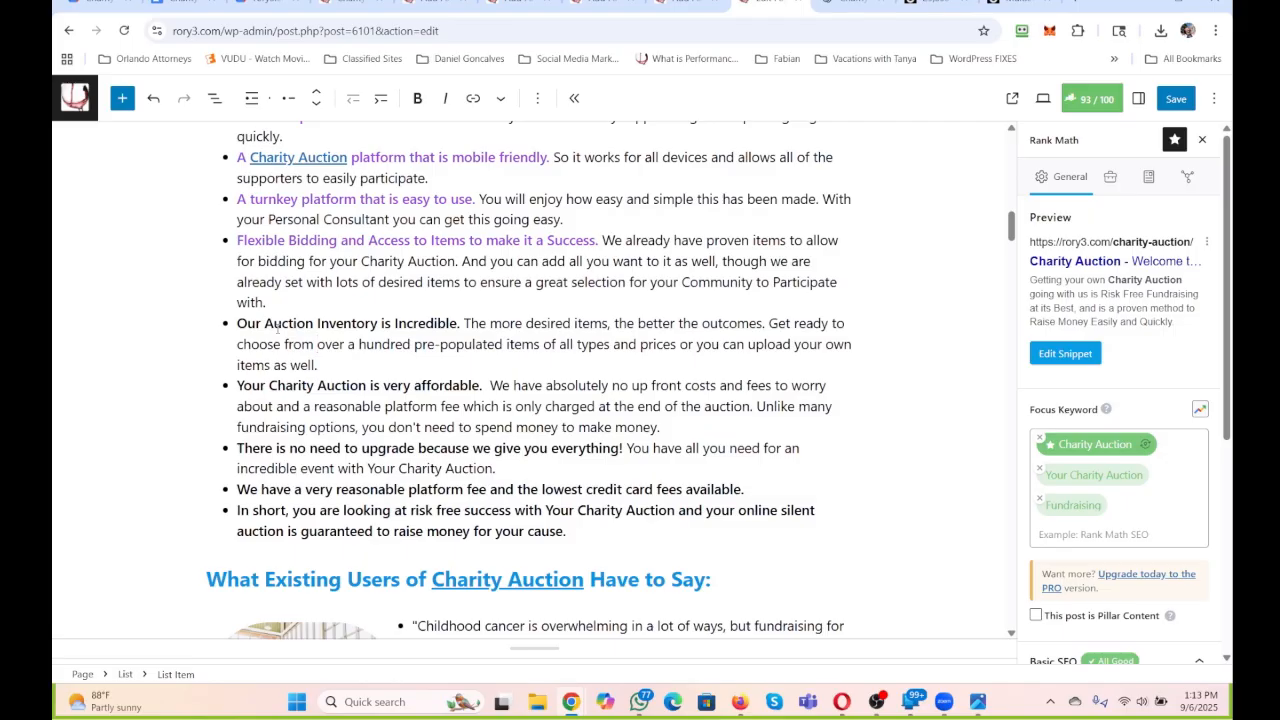
Replace the inventory bullet's text after "pre-populated items" with ". Ranging from price allowing all sorts of participation levels.".
left_click(322, 367)
left_click_drag(485, 359, 540, 344)
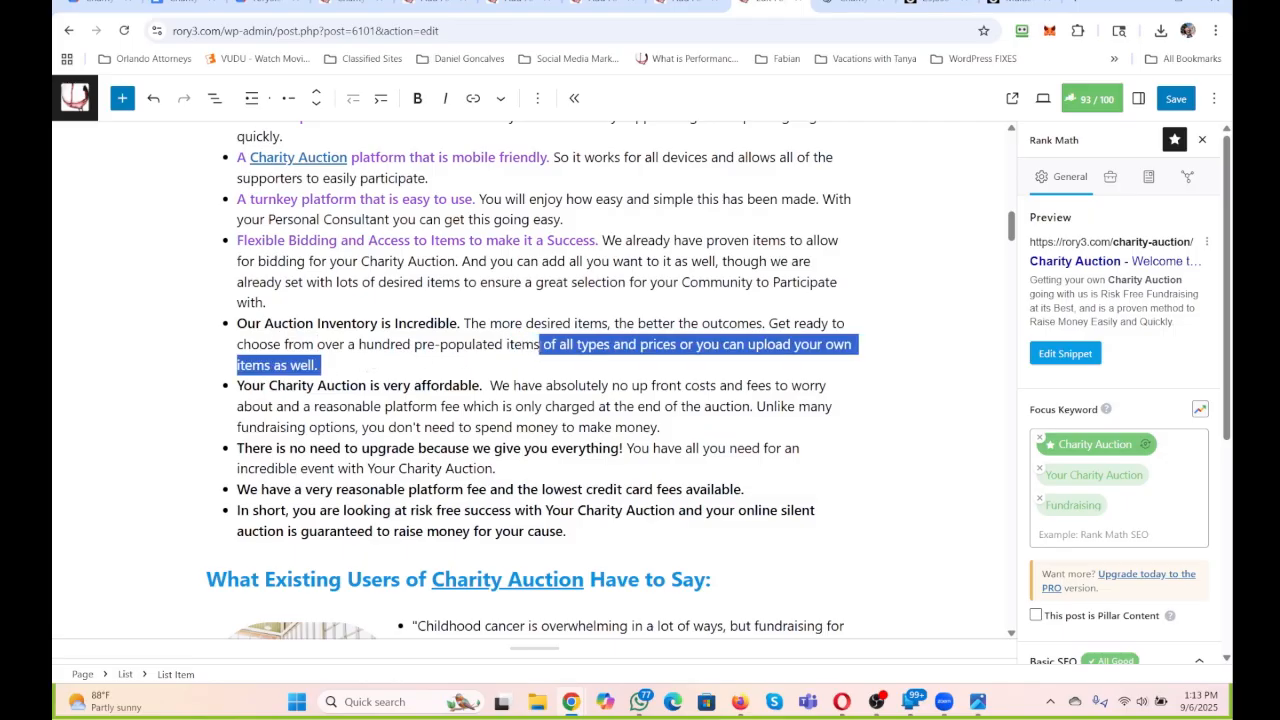
type("; Ranging in")
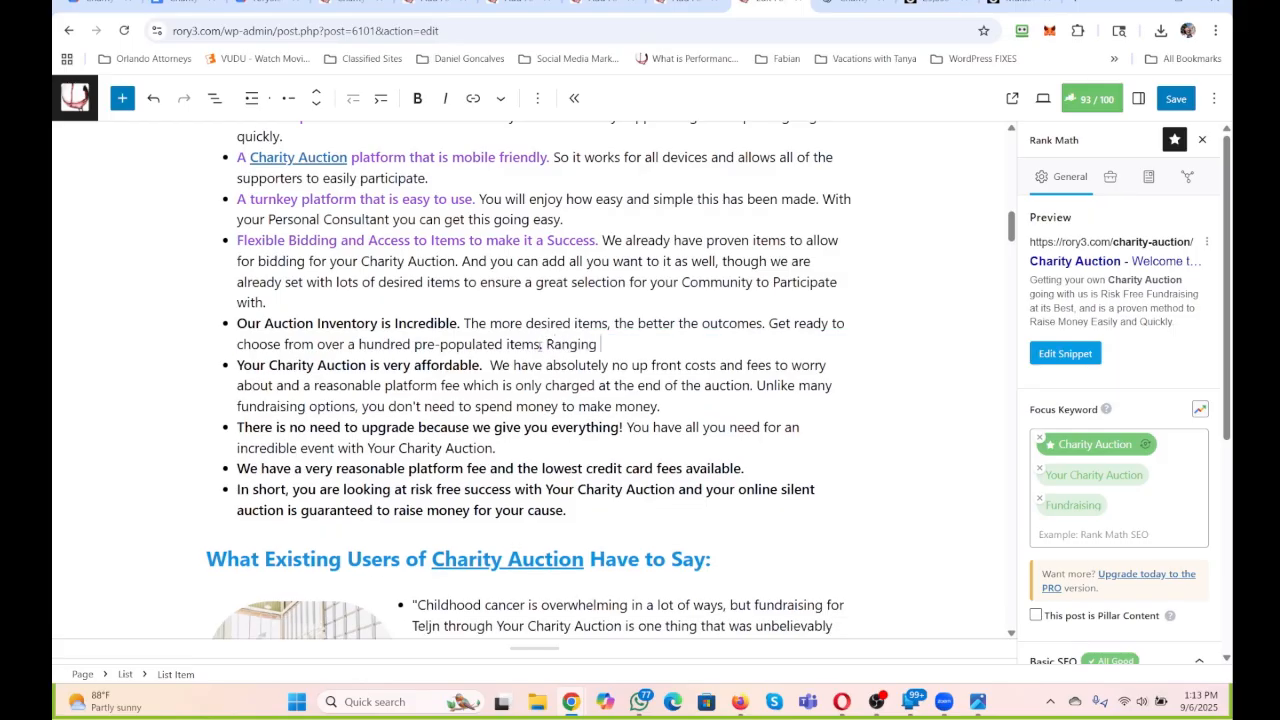
key("BackSpace")
key("BackSpace")
key("BackSpace")
type("from")
type(" price to")
key("BackSpace")
key("BackSpace")
key("BackSpace")
type("allowing all so")
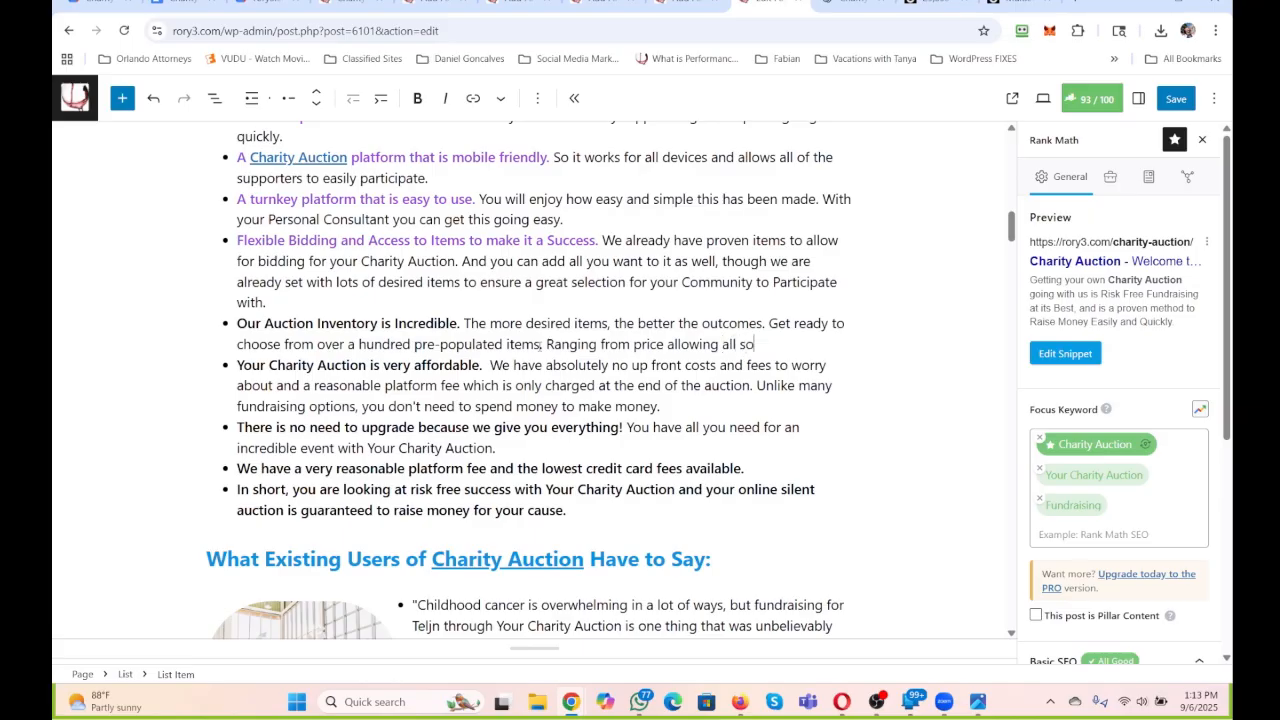
type("rt sof participation levels.")
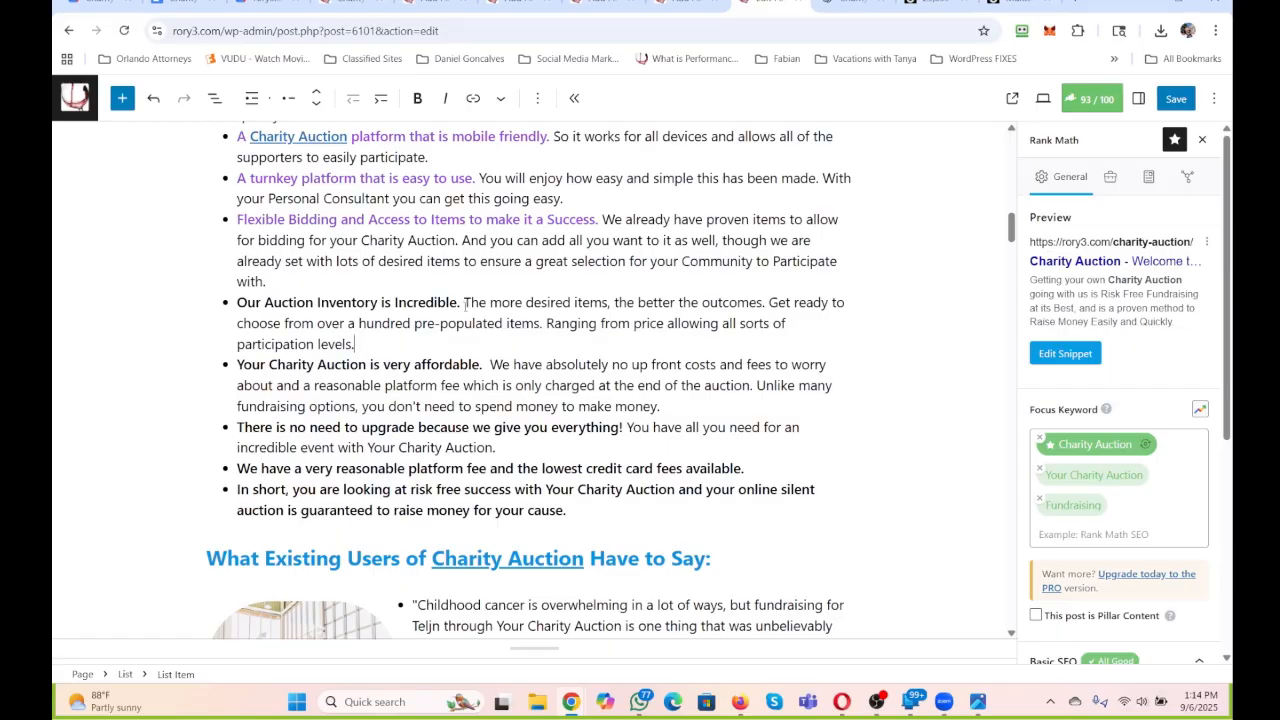
Color the bold lead-in "Our Auction Inventory is Incredible." purple.
left_click_drag(265, 303, 238, 303)
left_click(500, 98)
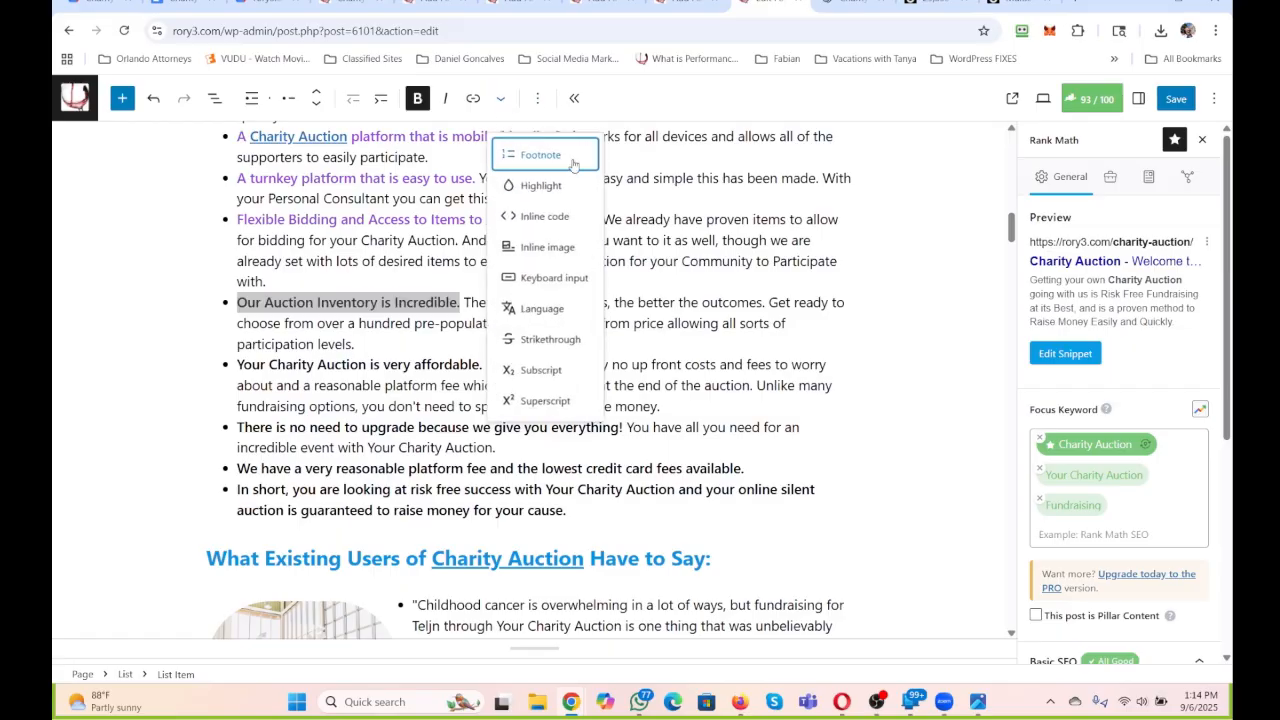
left_click(546, 186)
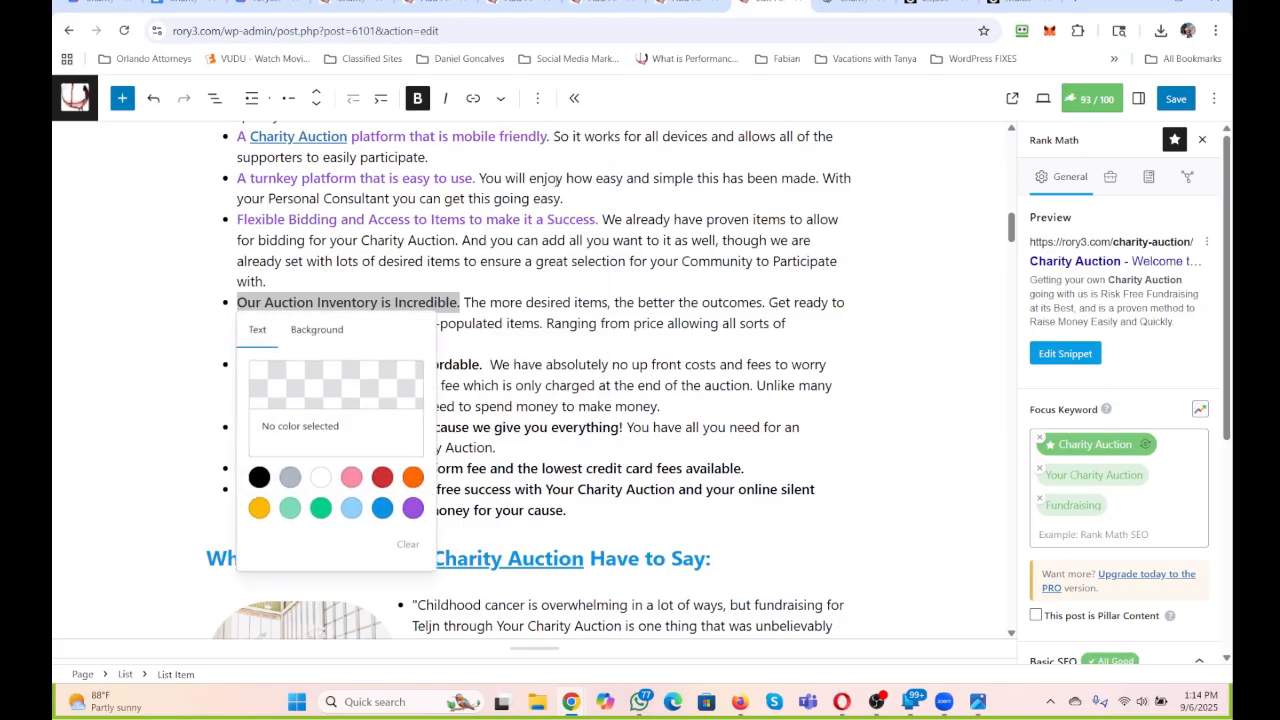
left_click(413, 508)
left_click(593, 362)
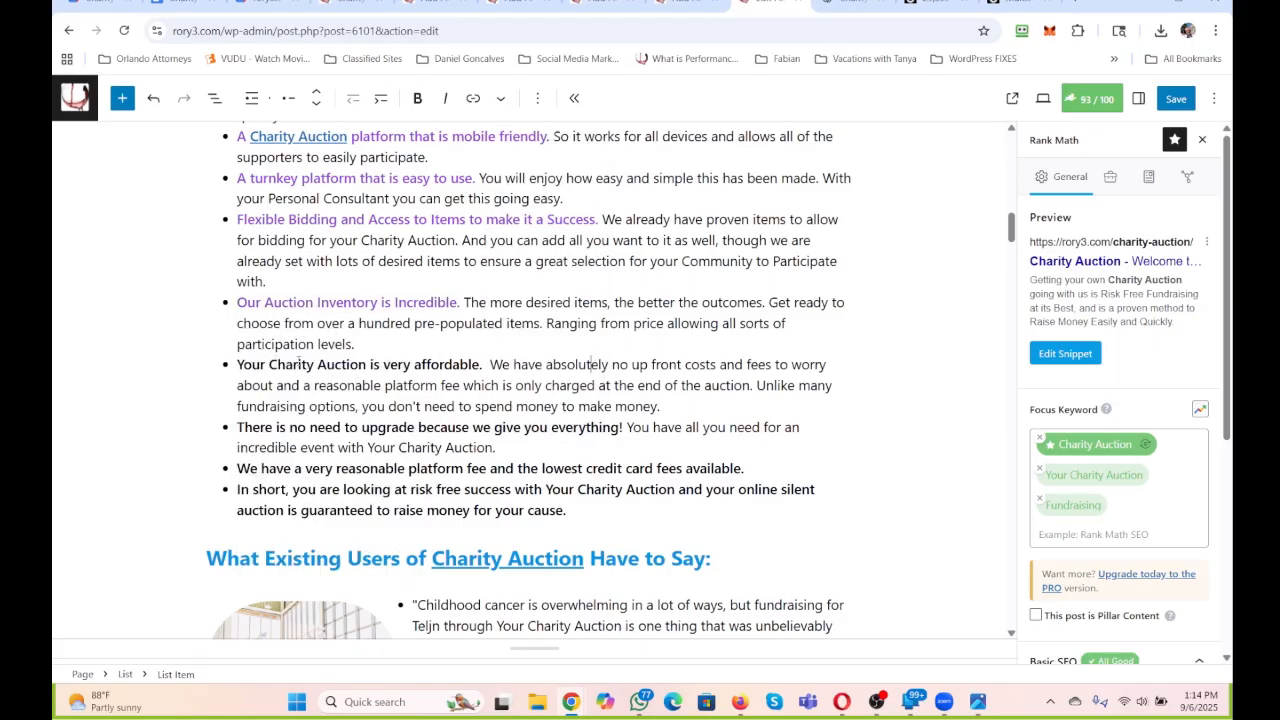
Replace "Your" with "We make your" at the start of the affordability bullet's lead-in.
left_click_drag(270, 367, 236, 367)
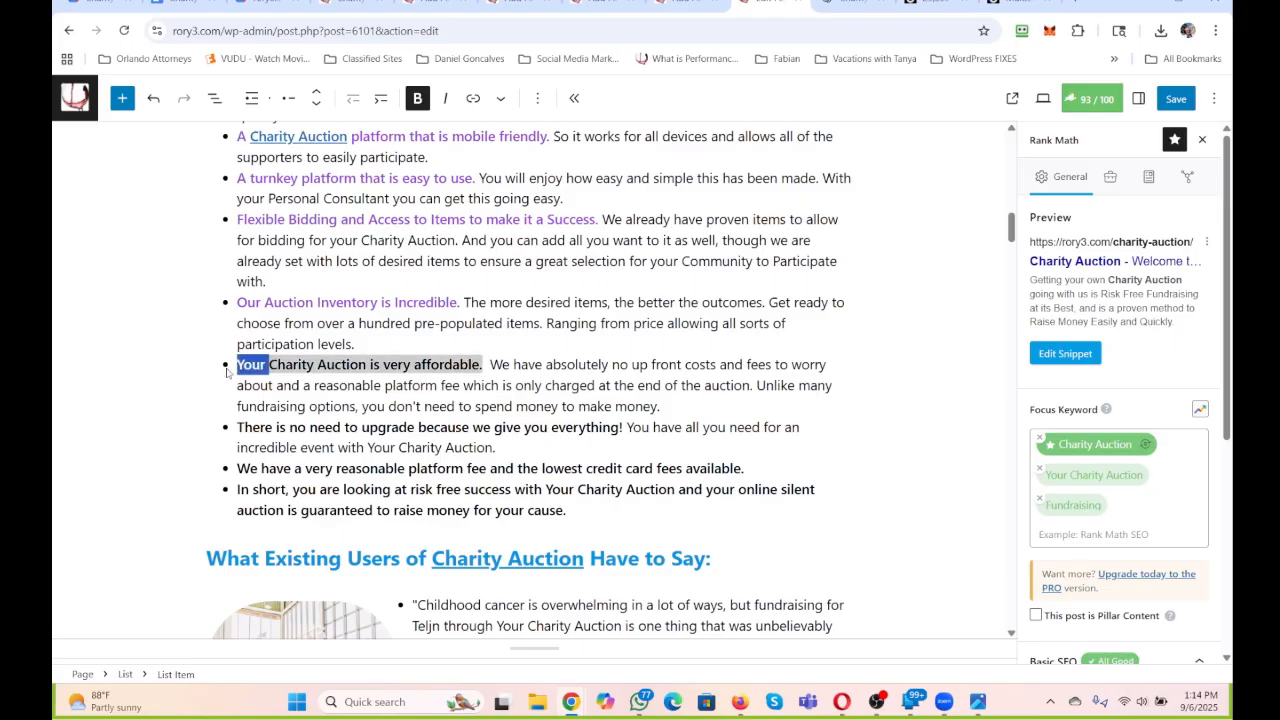
type("We make your")
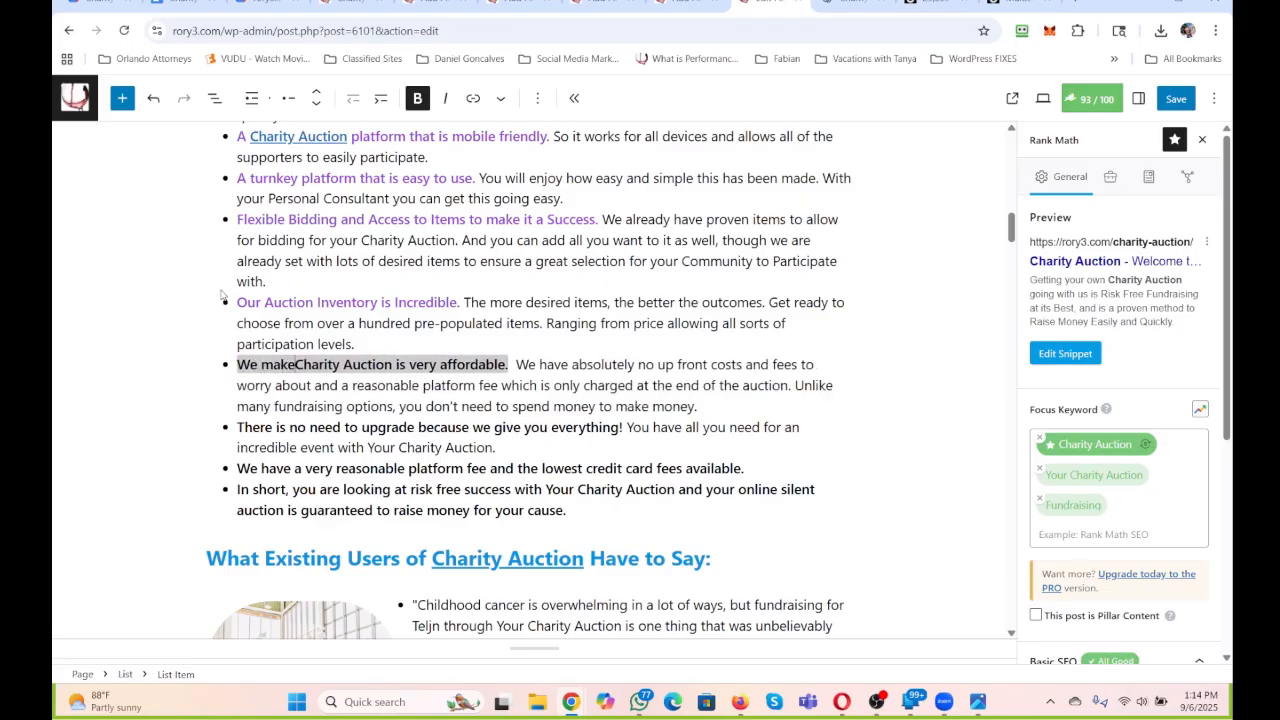
left_click(348, 302)
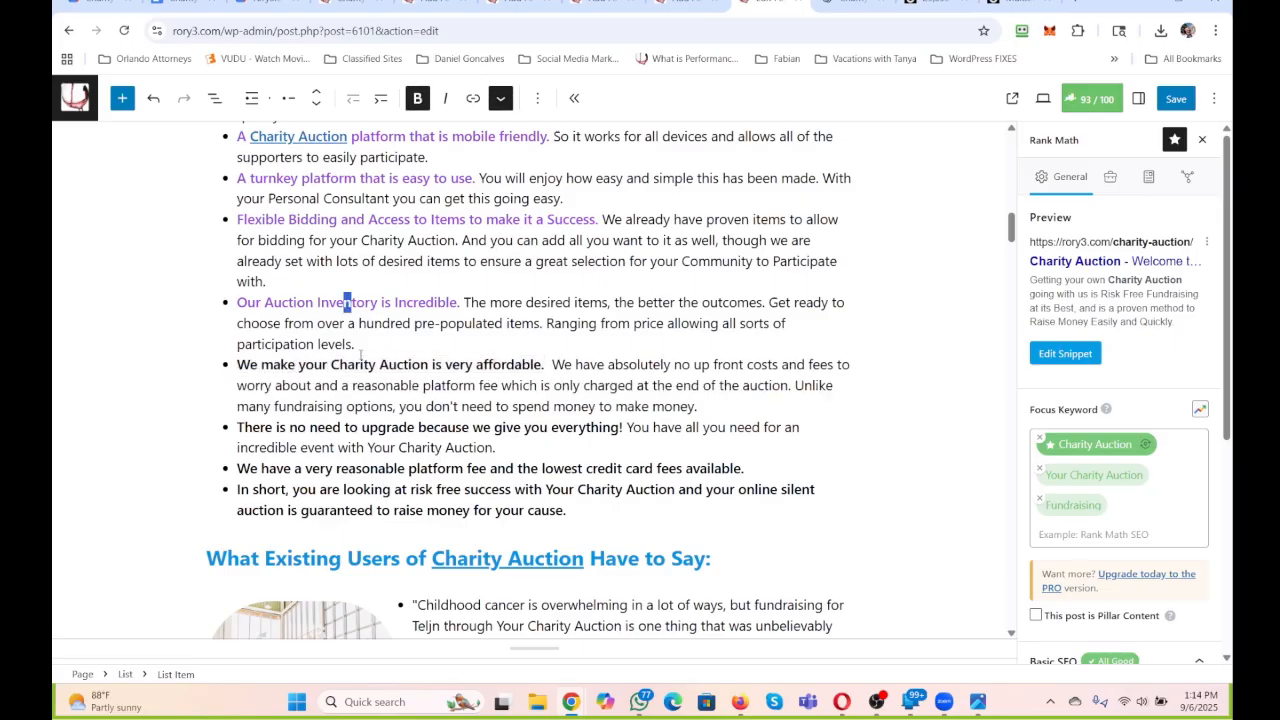
Link "Charity Auction" in the affordability bullet's lead-in to the copied yourcharityauction.com request page URL, opening in a new tab.
left_click_drag(331, 364, 428, 365)
left_click(473, 98)
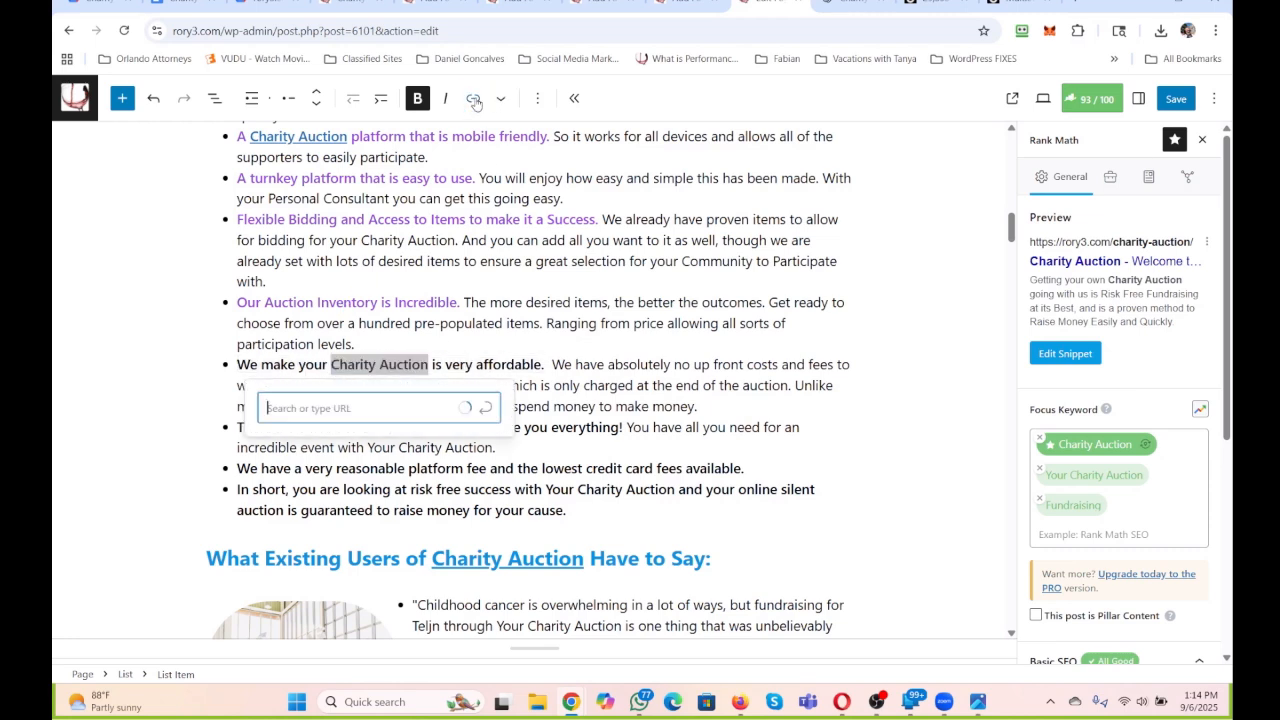
left_click(485, 408)
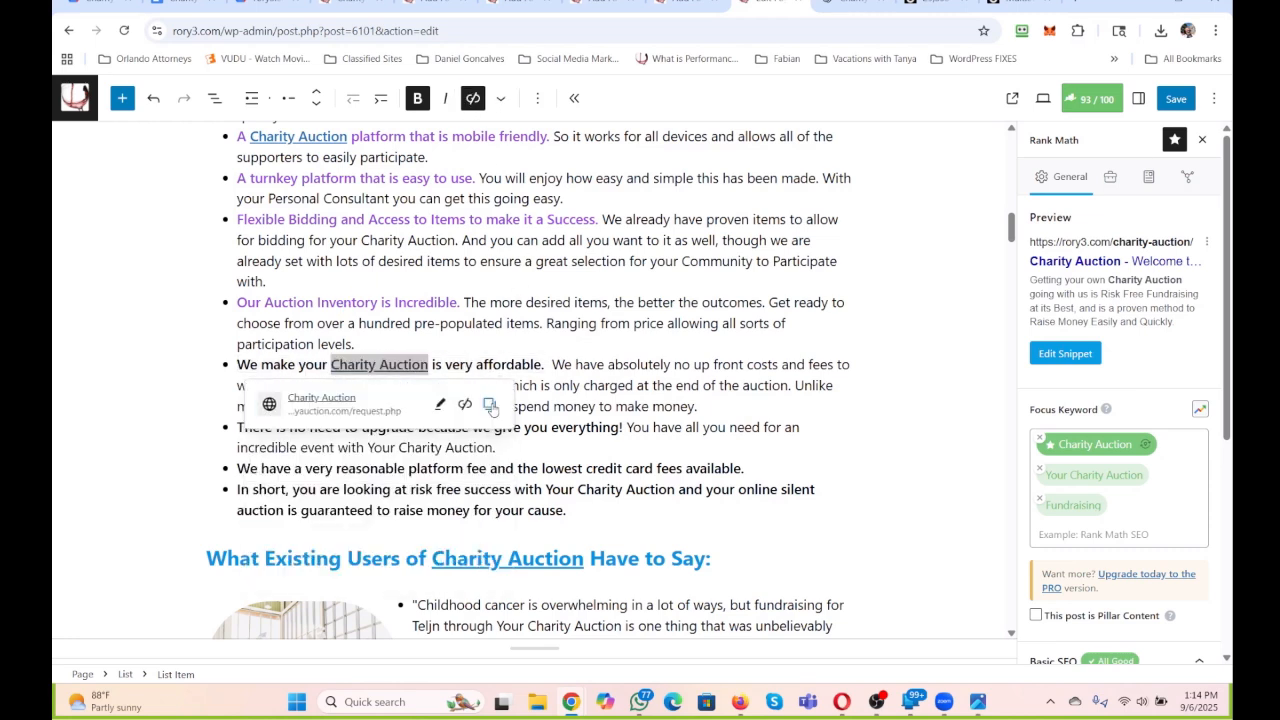
left_click(439, 405)
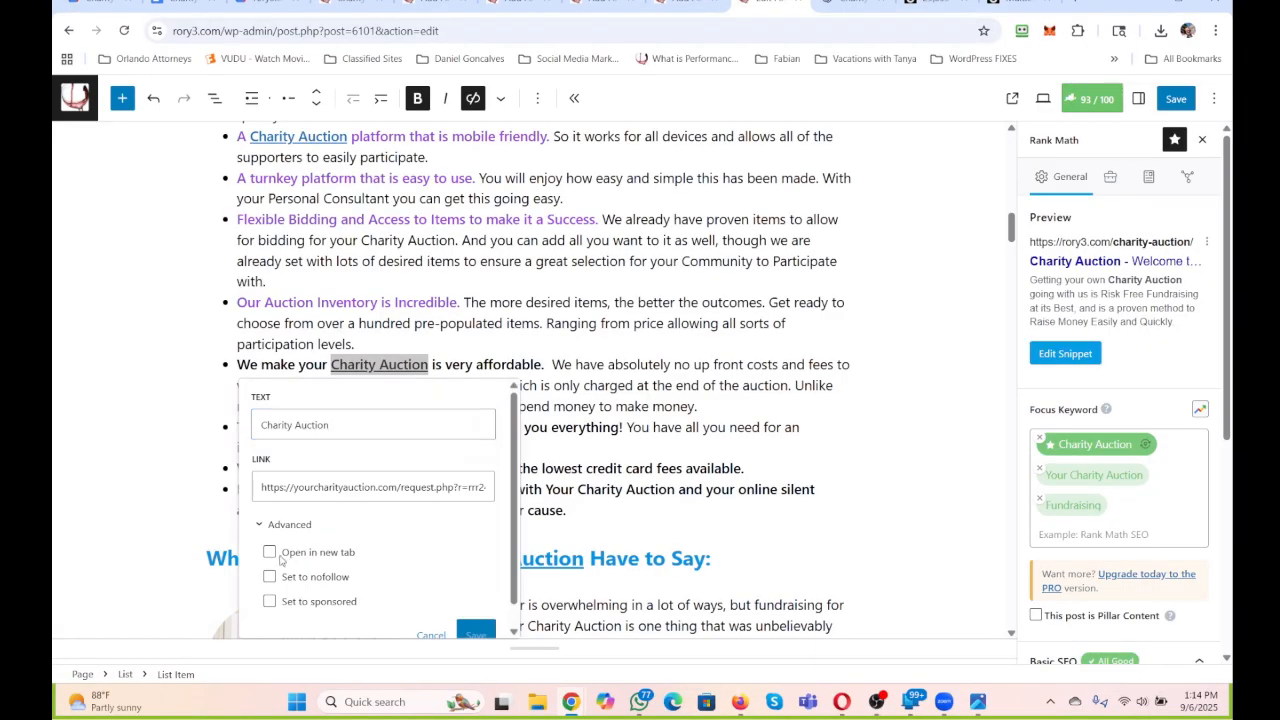
left_click(269, 552)
left_click(475, 634)
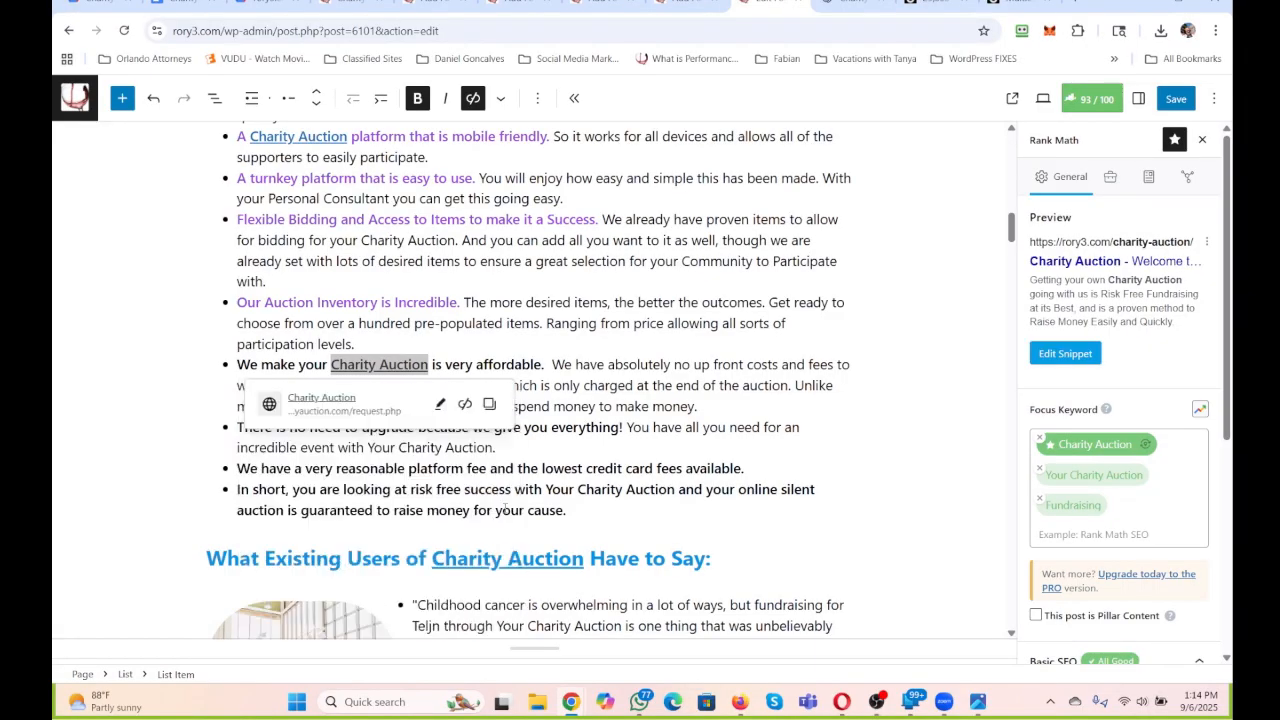
Color the bold lead-in "We make your Charity Auction is very affordable." purple.
left_click_drag(545, 365, 236, 374)
left_click(500, 97)
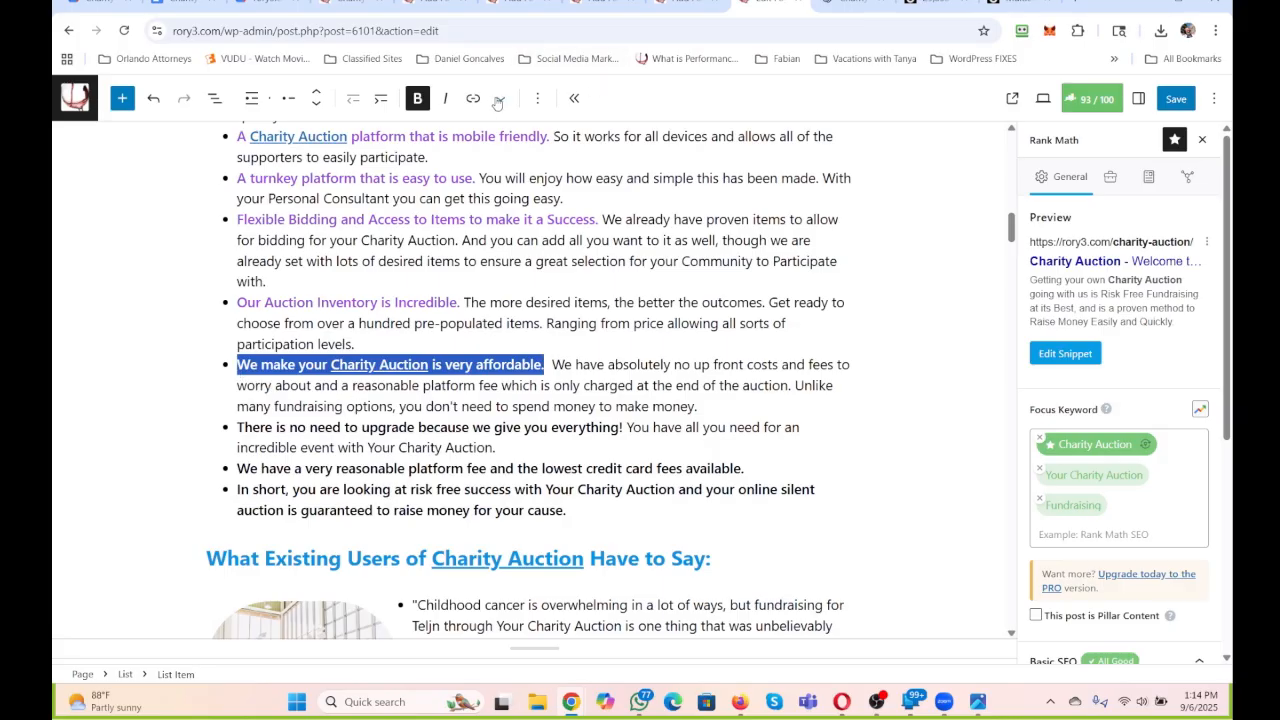
left_click(548, 186)
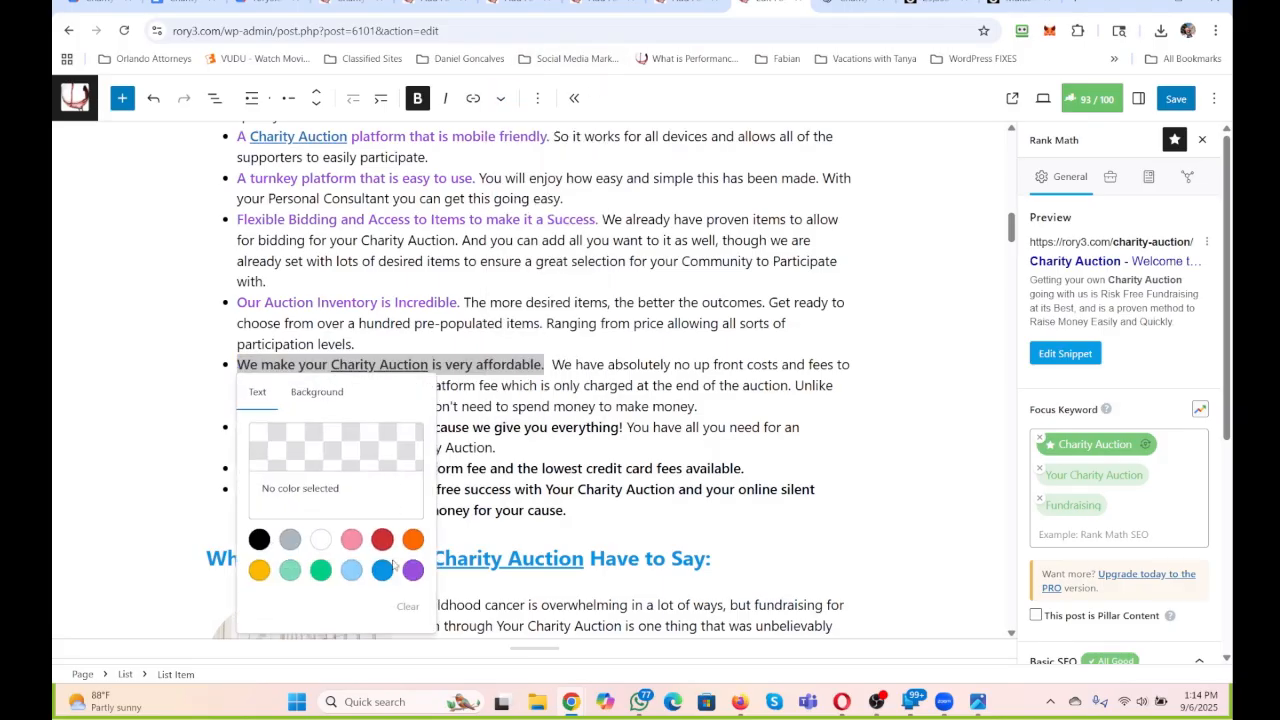
left_click(413, 570)
left_click(672, 388)
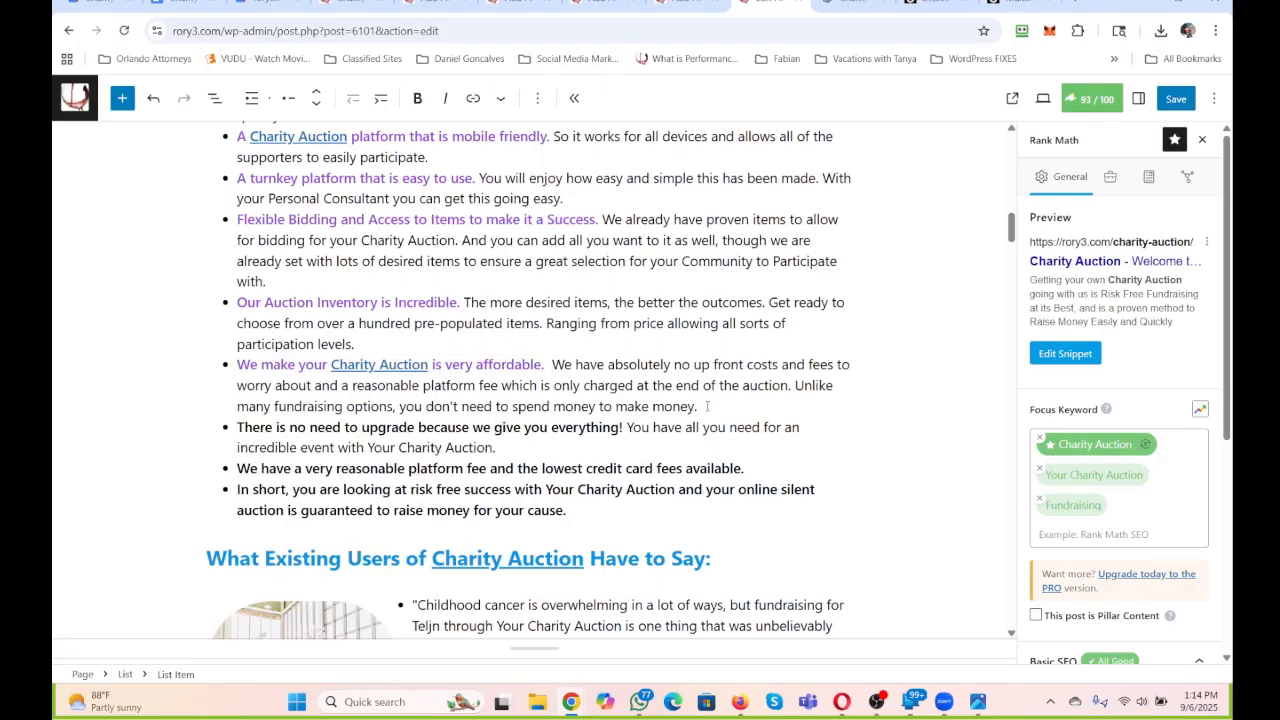
Remove the word "is" from the affordability lead-in so it reads "We make your Charity Auction very affordable.".
left_click_drag(707, 406, 548, 364)
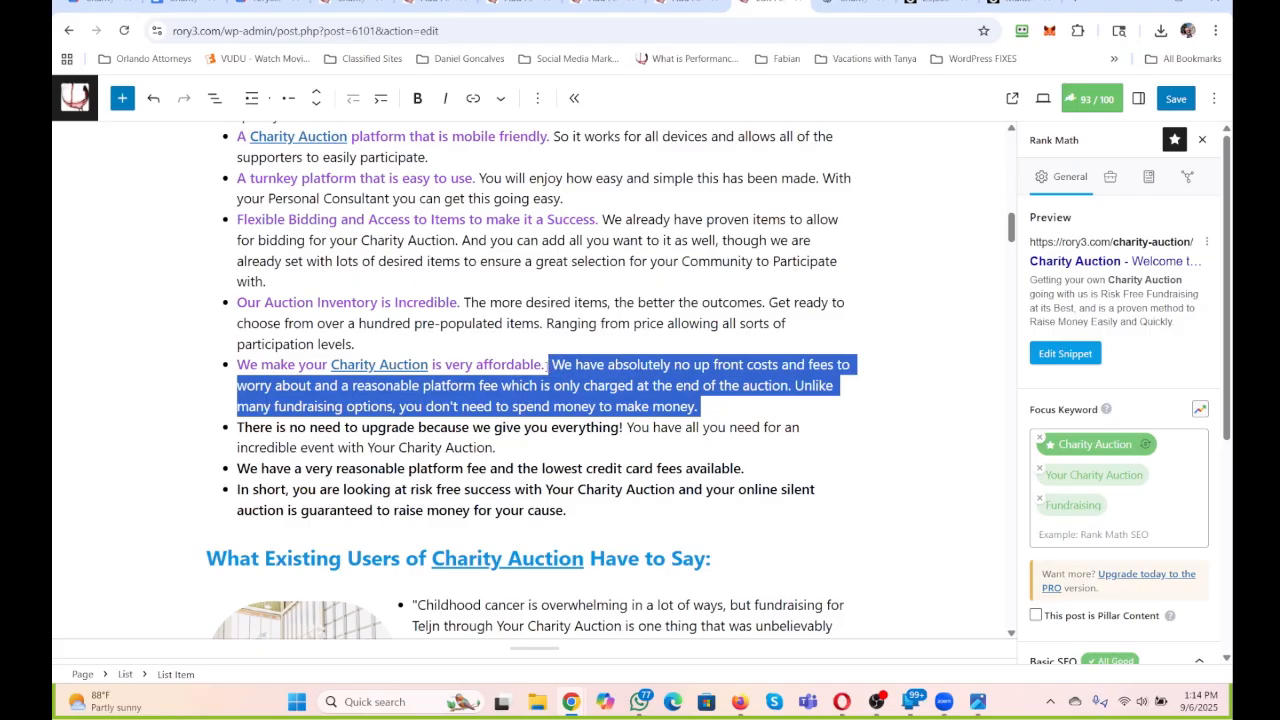
scroll(548, 364, "up", 1)
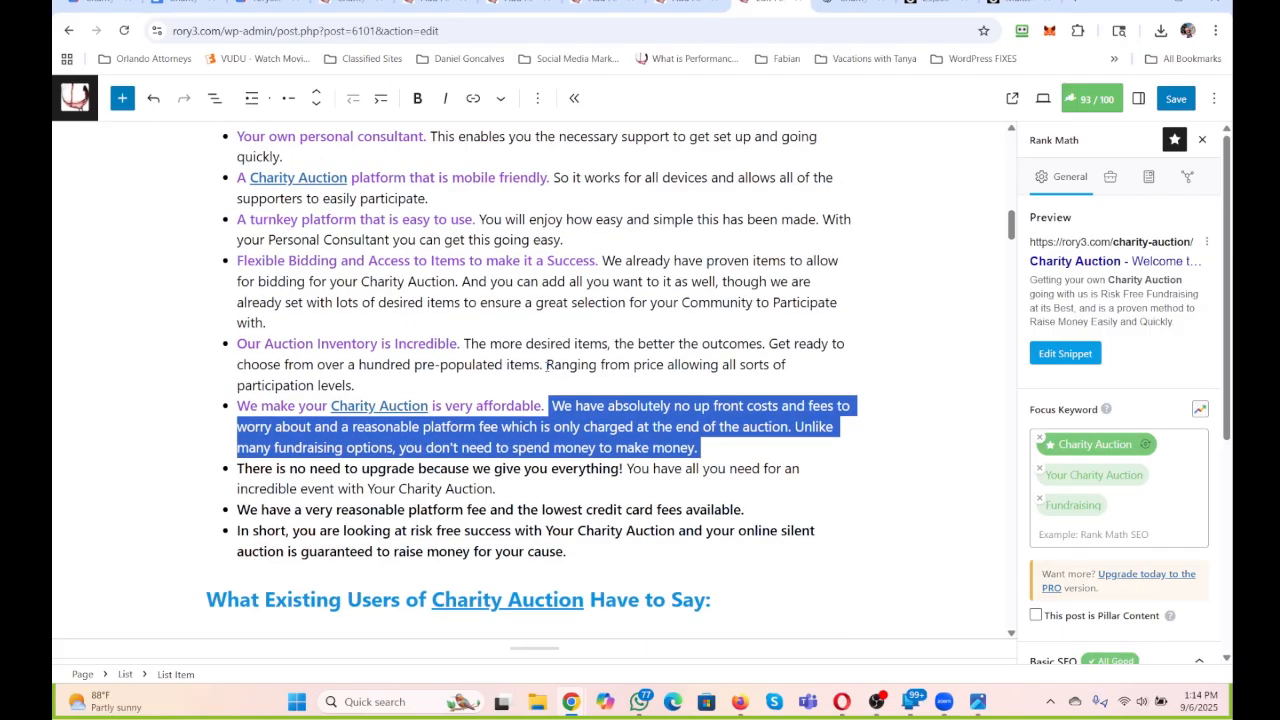
left_click(436, 405)
key("Delete")
key("Delete")
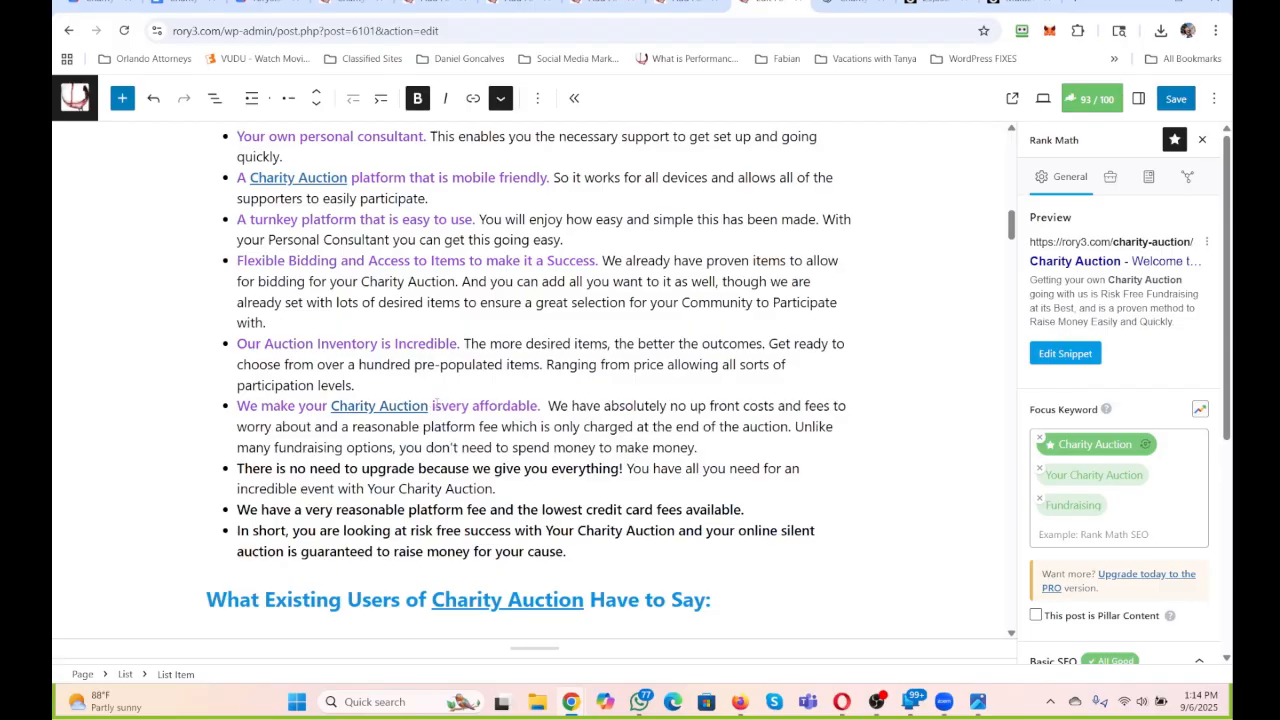
key("BackSpace")
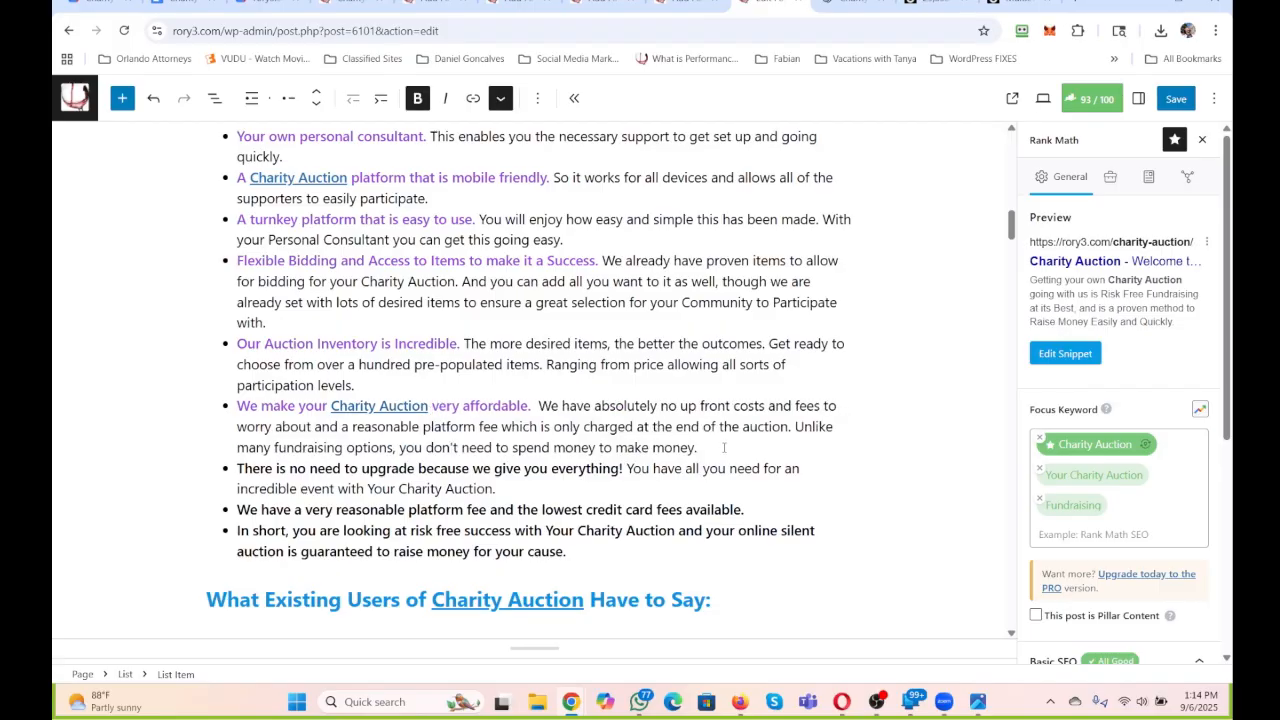
Replace the affordability bullet's description with "This is a proven solution that offers many desired options".
left_click_drag(724, 447, 537, 405)
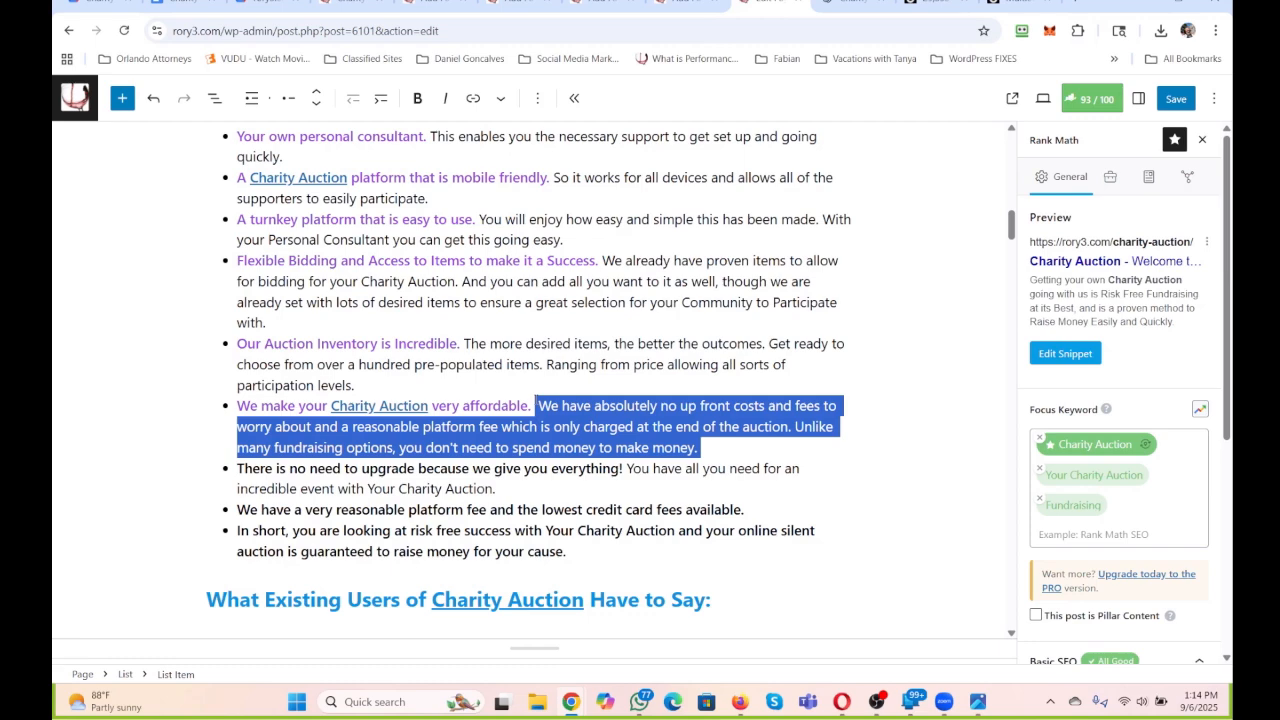
scroll(536, 405, "up", 1)
type("This is n")
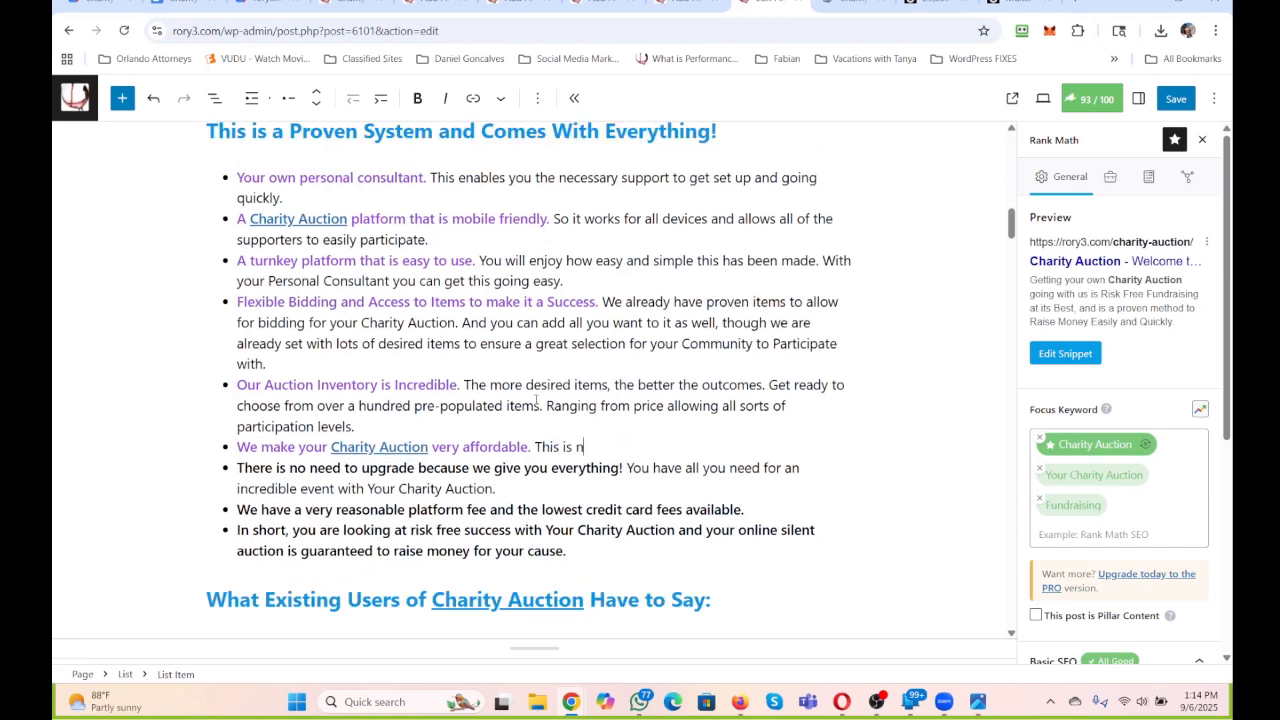
type("ot a situation where you")
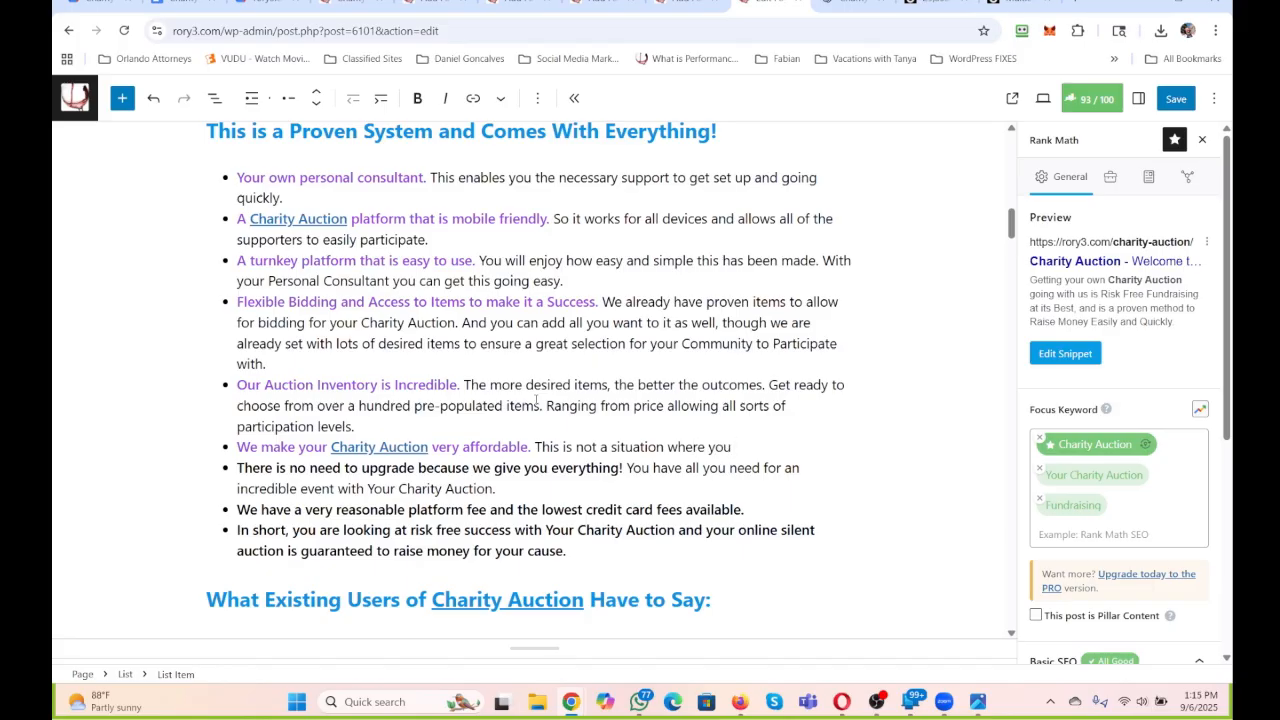
key("BackSpace")
key("BackSpace")
key("BackSpace")
key("BackSpace")
key("BackSpace")
key("BackSpace")
key("BackSpace")
key("BackSpace")
key("BackSpace")
key("BackSpace")
key("BackSpace")
key("BackSpace")
key("BackSpace")
key("BackSpace")
key("BackSpace")
key("BackSpace")
key("BackSpace")
key("BackSpace")
key("BackSpace")
key("BackSpace")
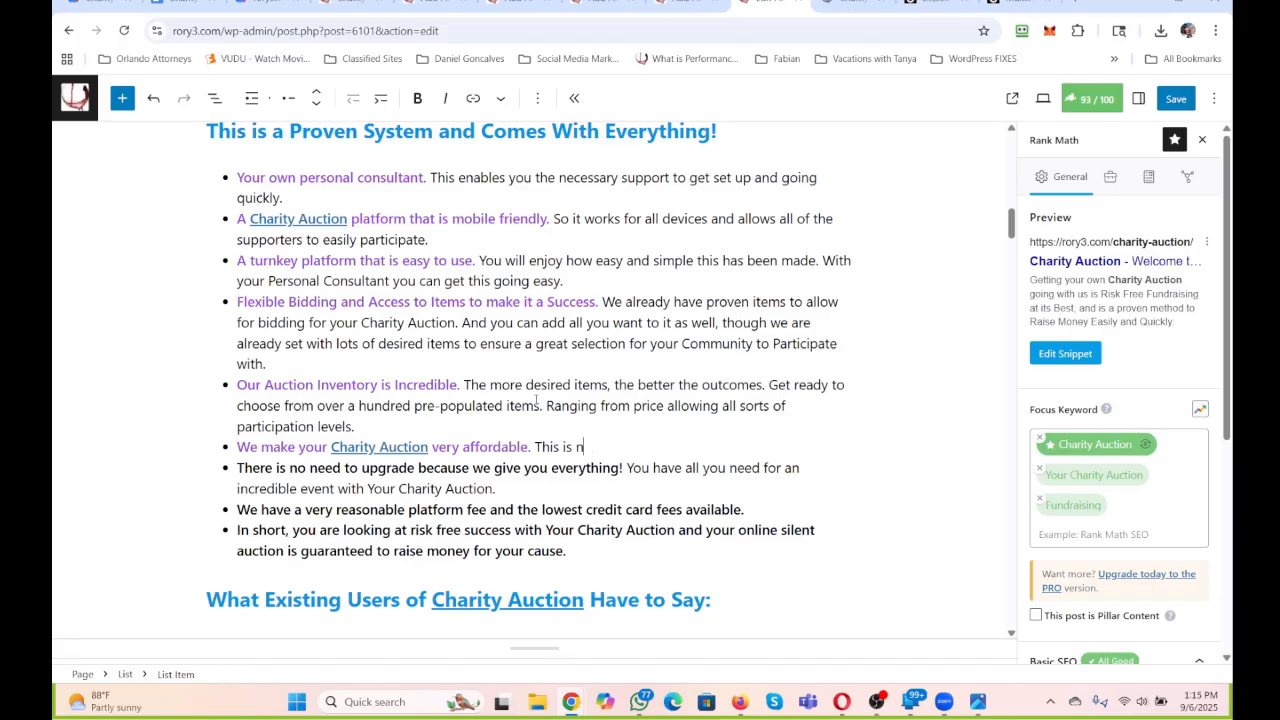
type("a proven solution that offers ")
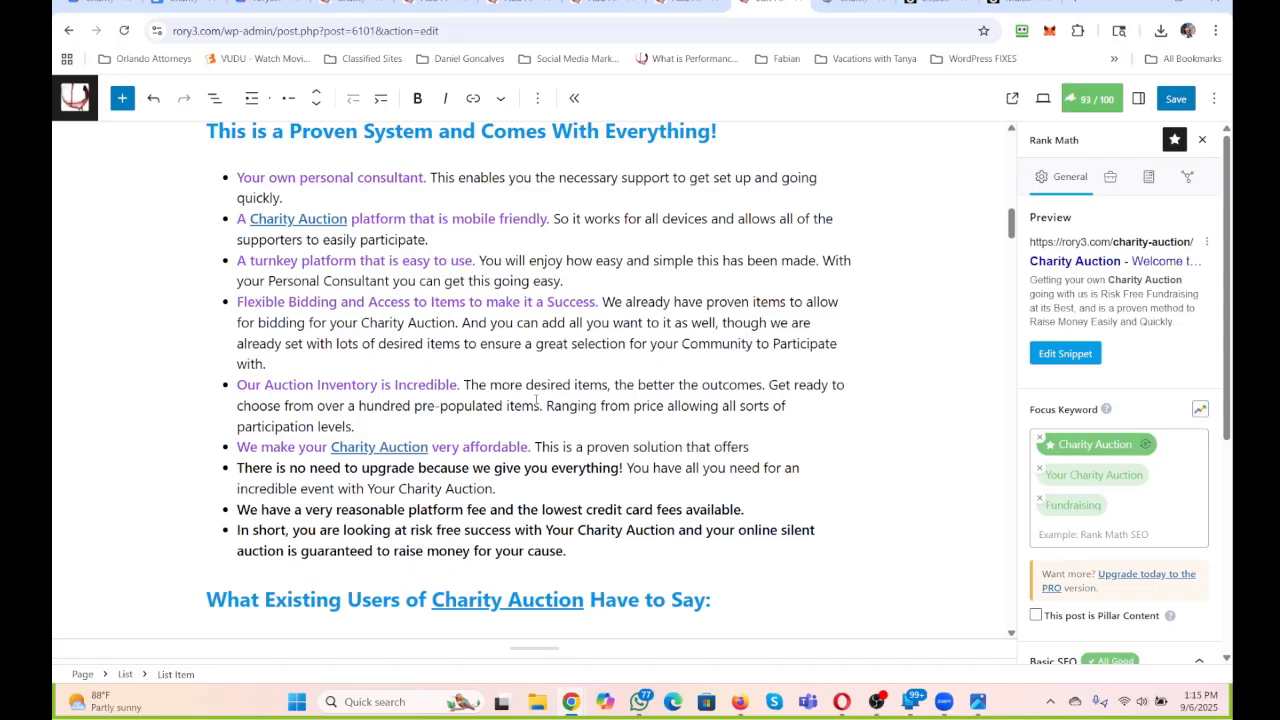
type("many desired options and")
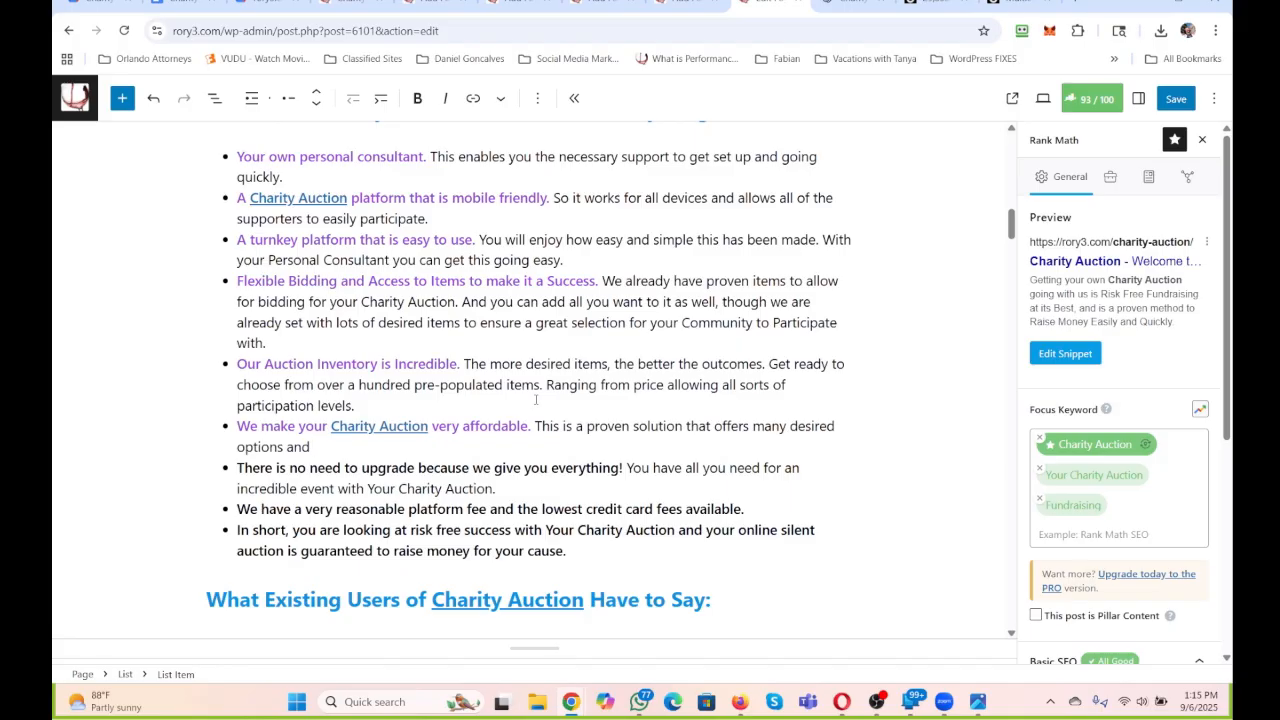
Finish the affordability bullet's sentence after "options" with "for the Budgets of all the Community Members coming to support you.".
key("BackSpace")
key("BackSpace")
key("BackSpace")
key("BackSpace")
type("for the Budgest")
key("BackSpace")
key("BackSpace")
type("ts of all the")
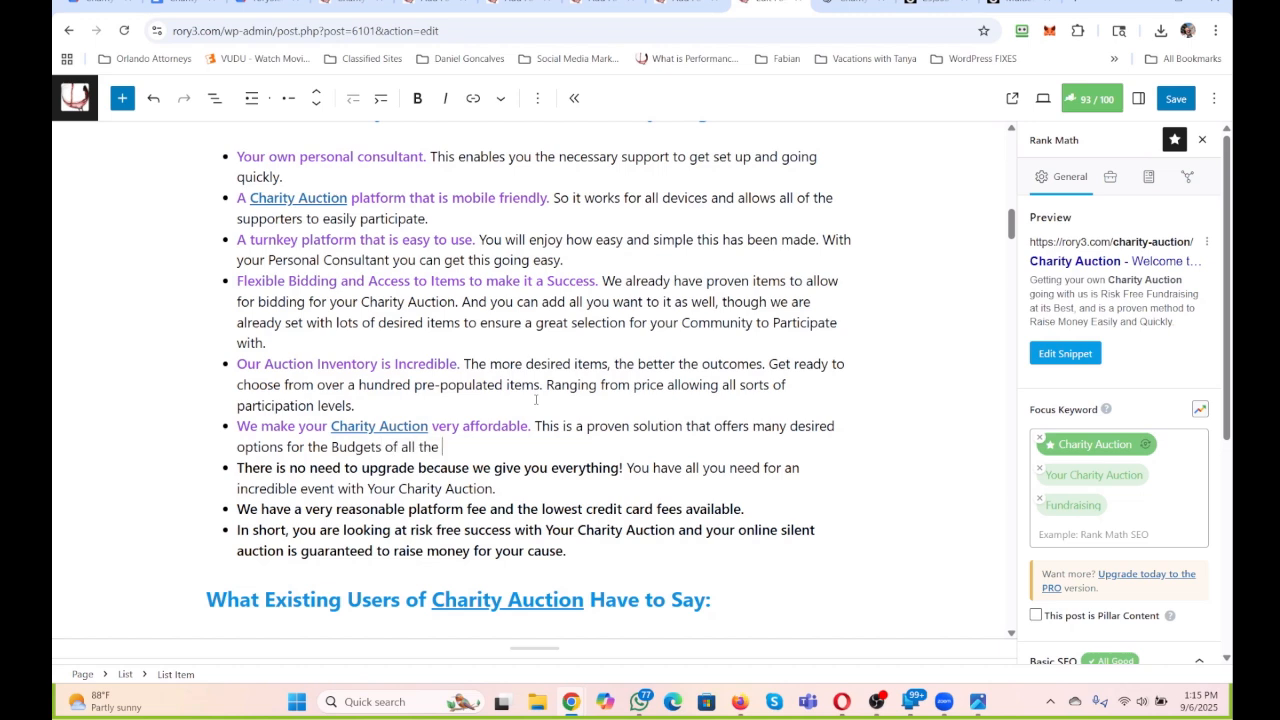
type(" Community Members coming to suppor")
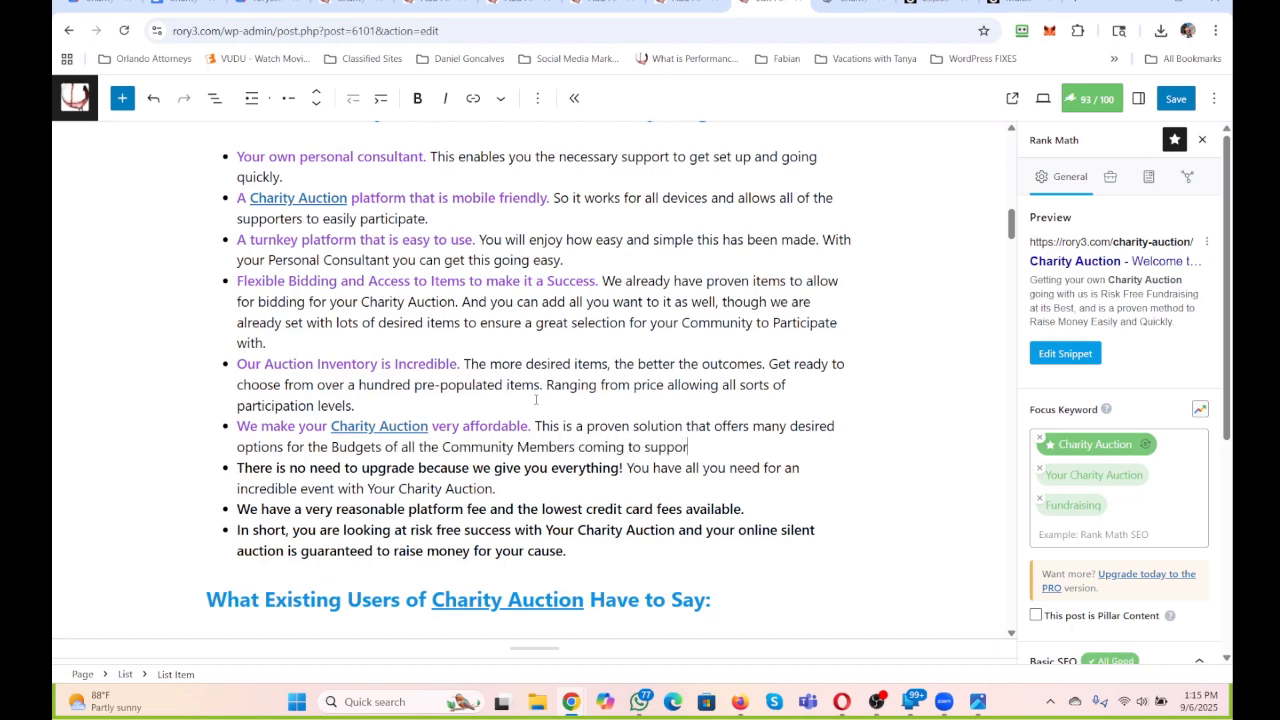
type("t you. This is ")
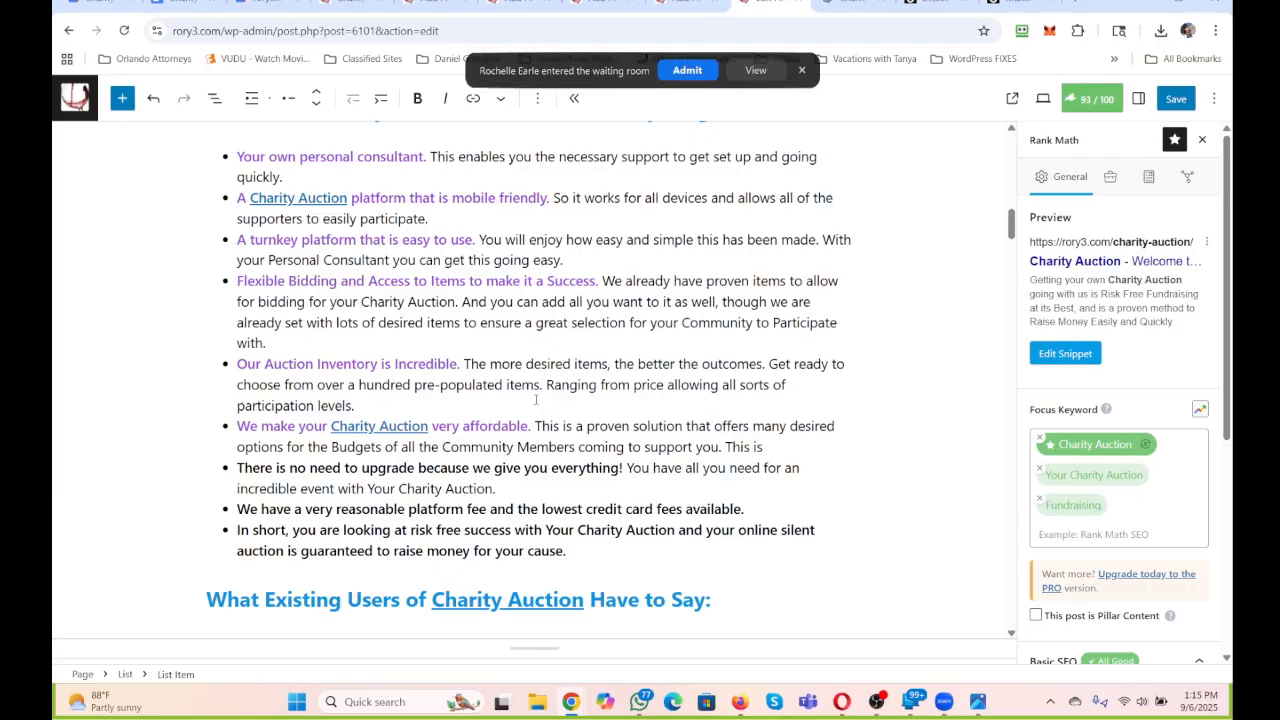
type("value added and")
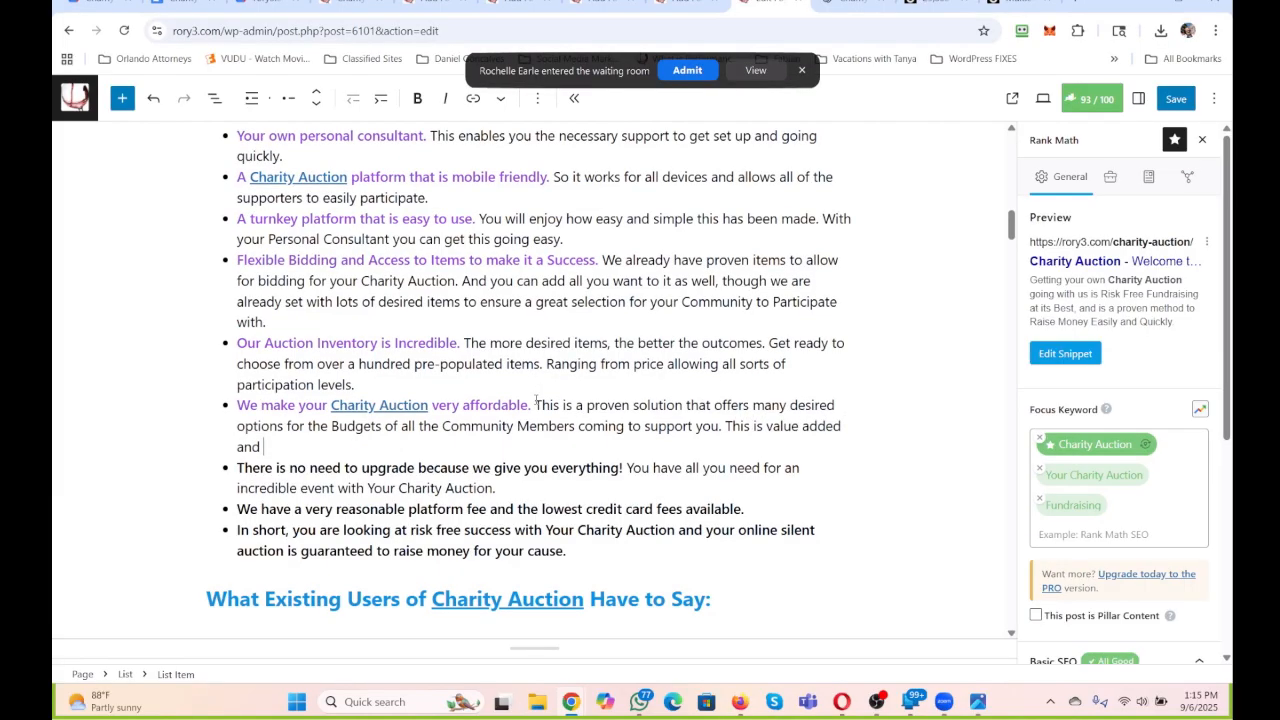
type(" has")
Add the sentence "This is value added and allows for incredible success." to the end of the affordability bullet.
key("BackSpace")
key("BackSpace")
key("BackSpace")
type("allows for incredible")
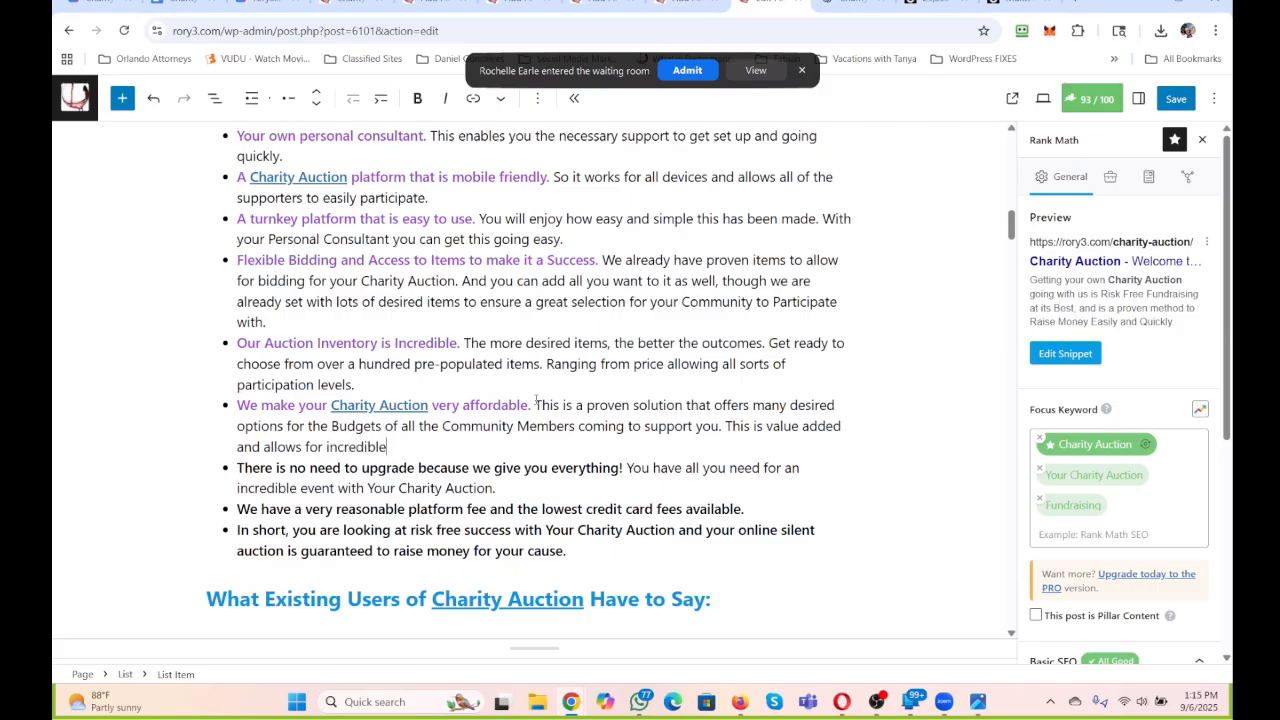
type(" success.")
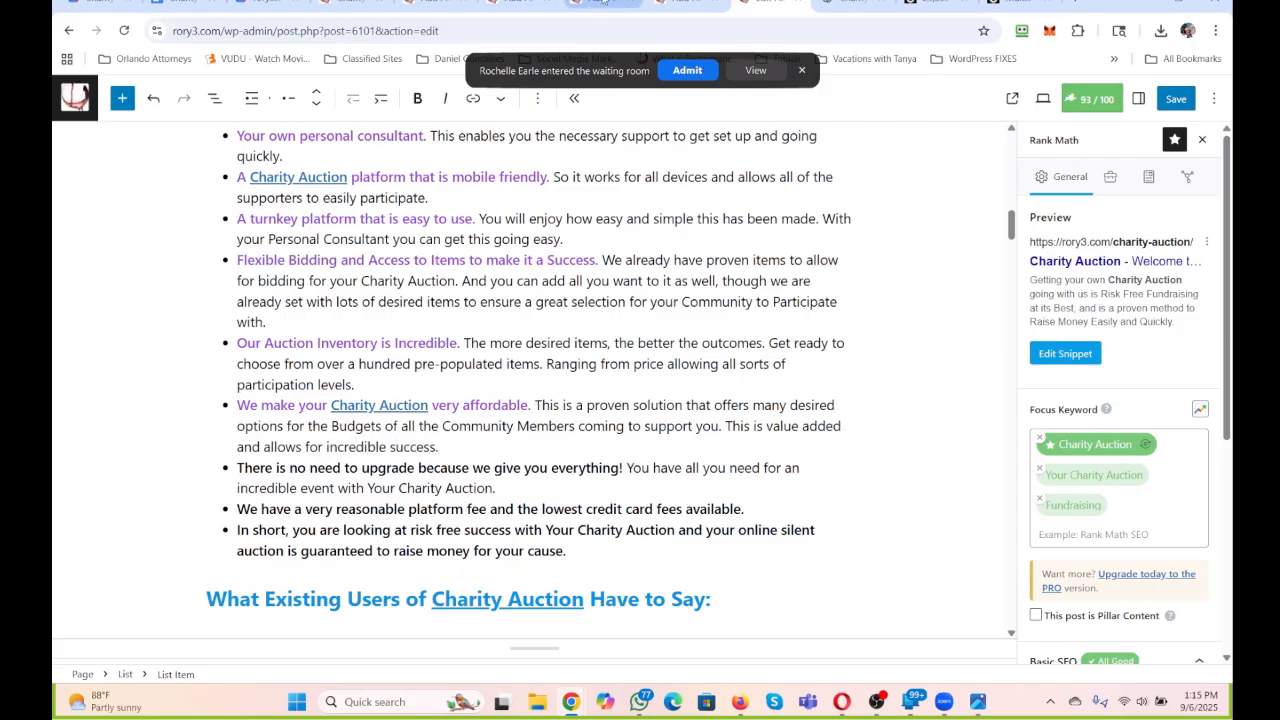
Admit the participant who is in the meeting's waiting room.
left_click(685, 71)
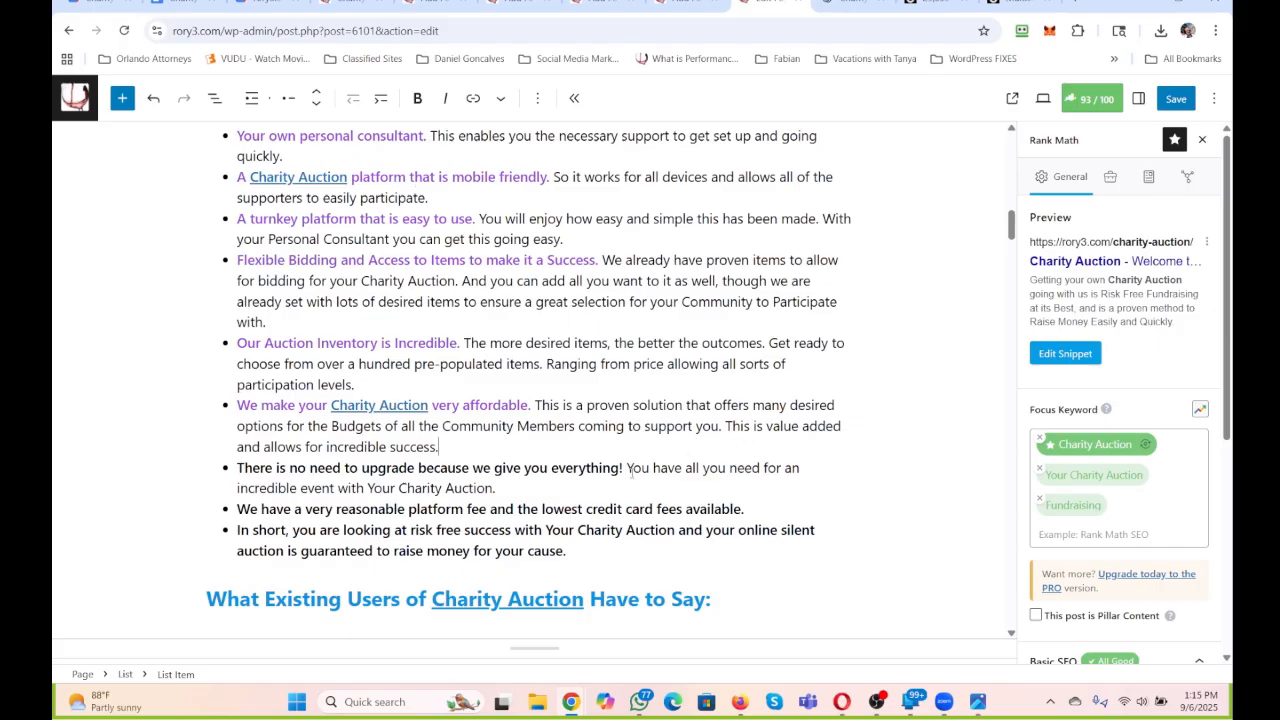
Replace the wording of the no-upgrade bullet's lead-in with "We give you Everything from the Get-Go with us!".
left_click_drag(622, 468, 237, 468)
type("We give y")
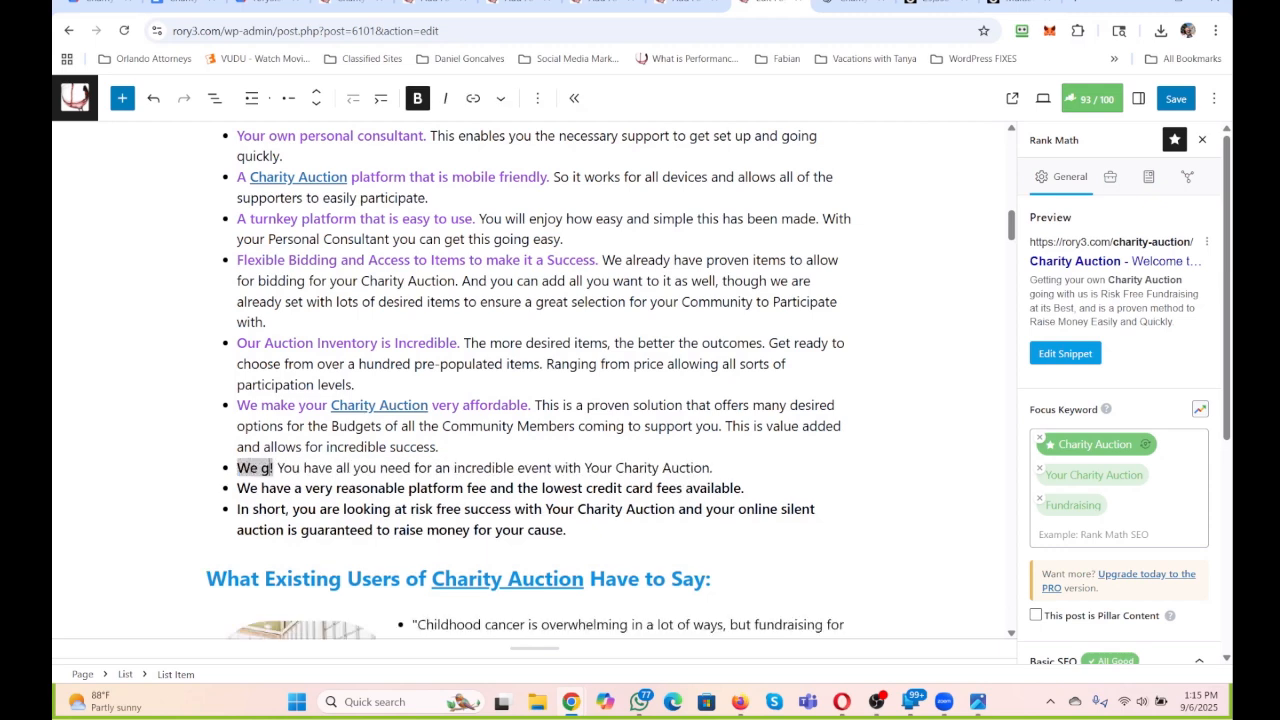
type("ou Everything f")
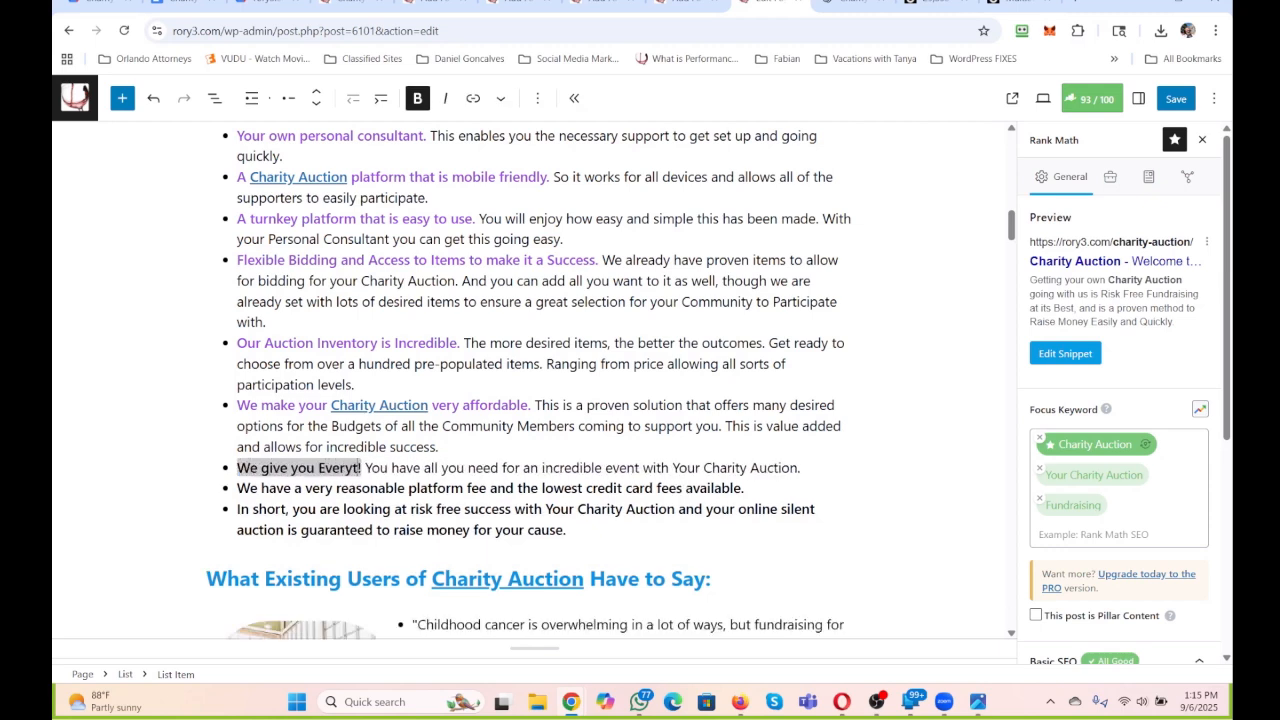
type("rom the Get-Go w")
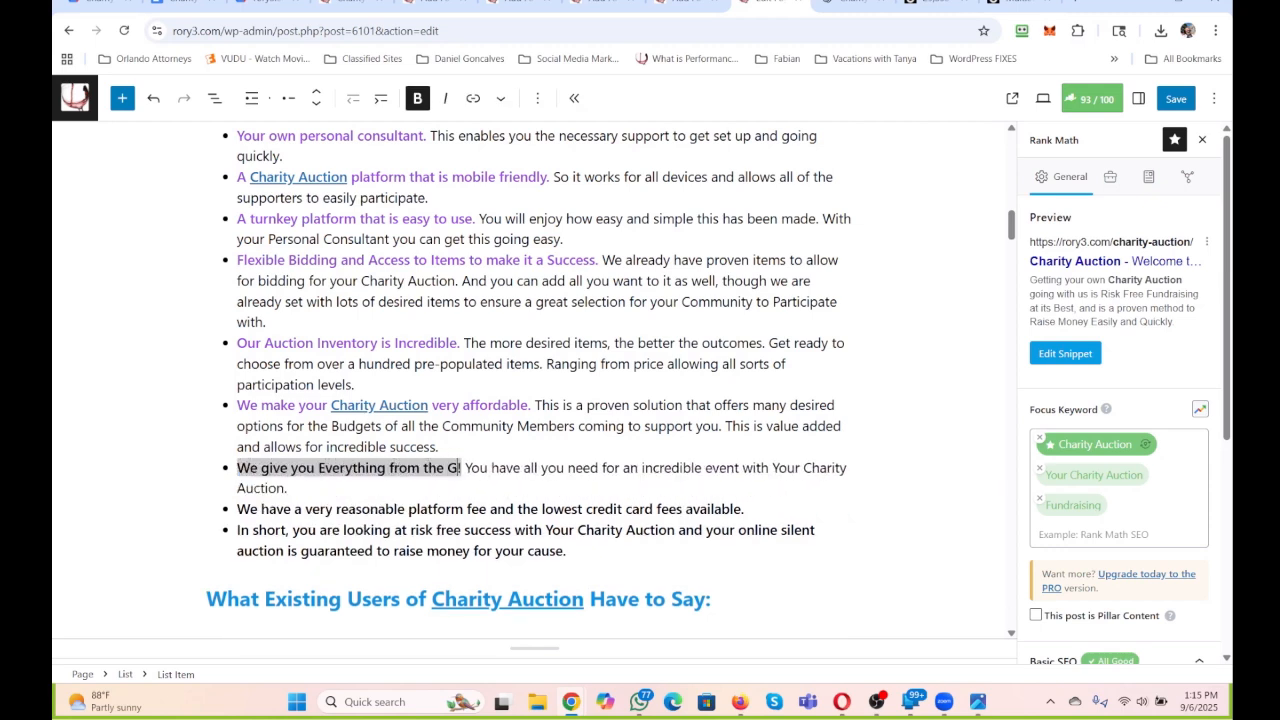
type("ith us")
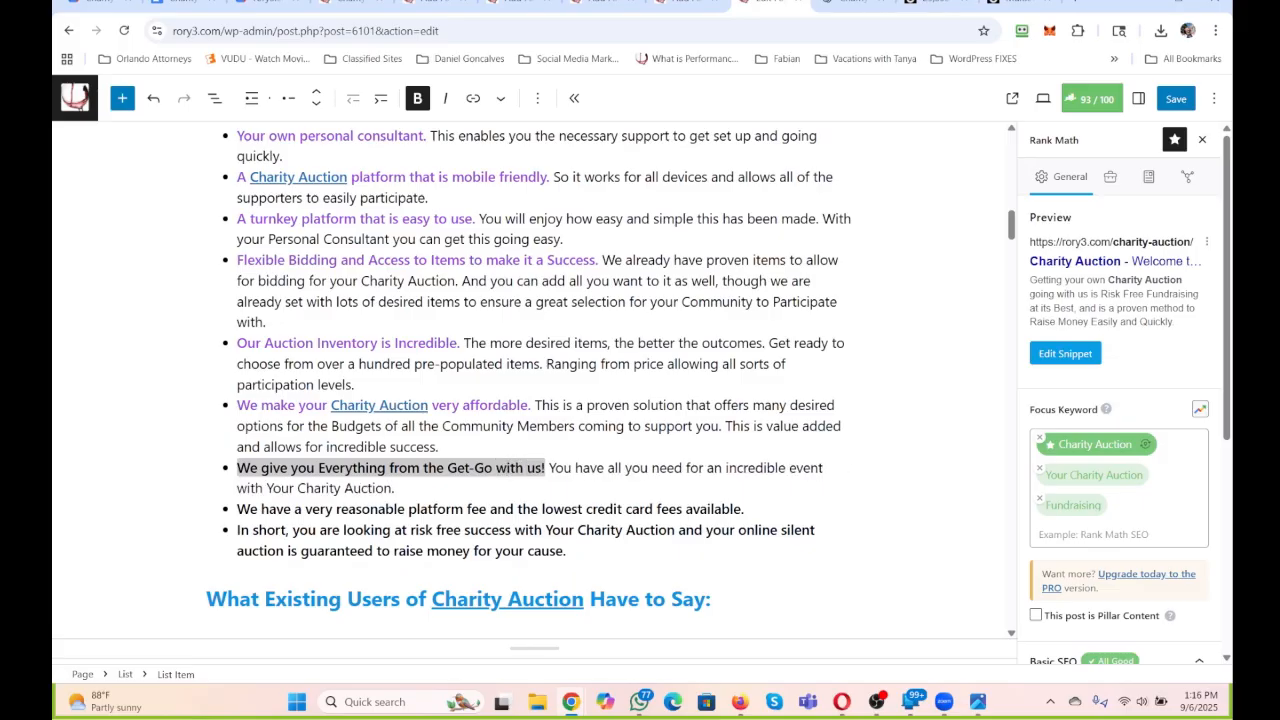
Replace the Get-Go bullet's description with "No hidden fees or gotchas. We help you to run a successful".
scroll(717, 375, "down", 1)
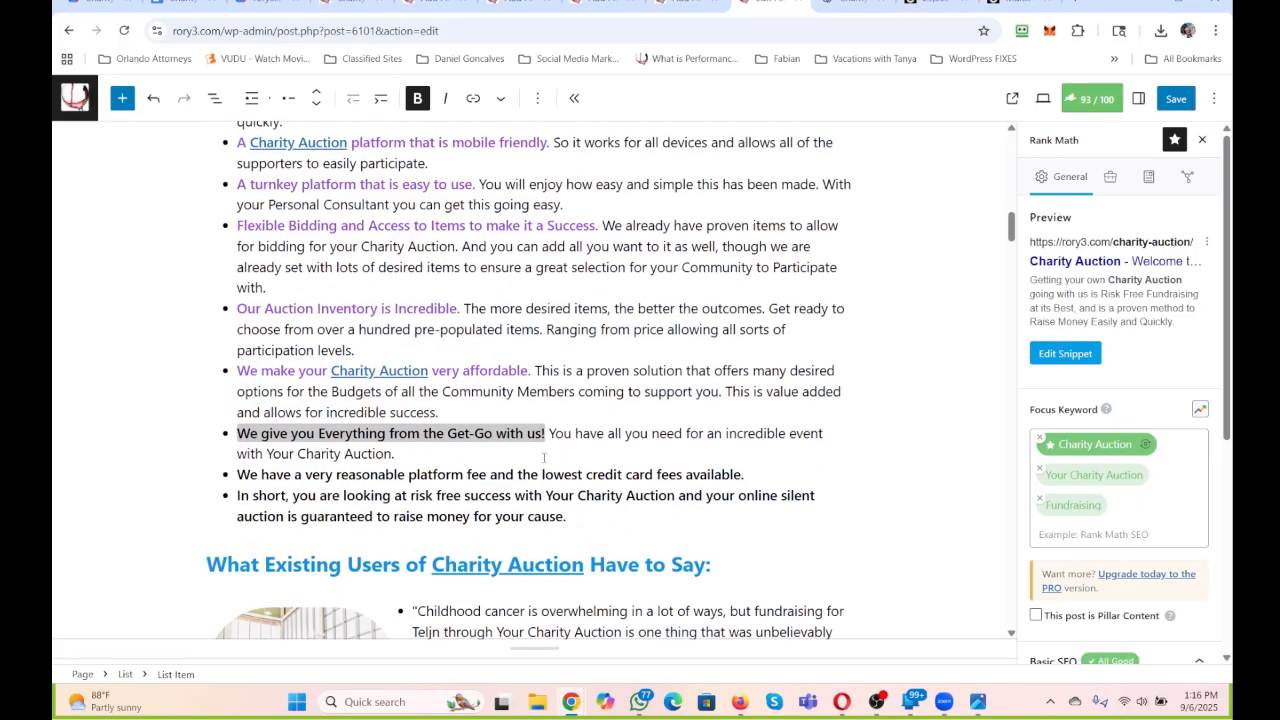
left_click_drag(543, 457, 549, 433)
type("No ")
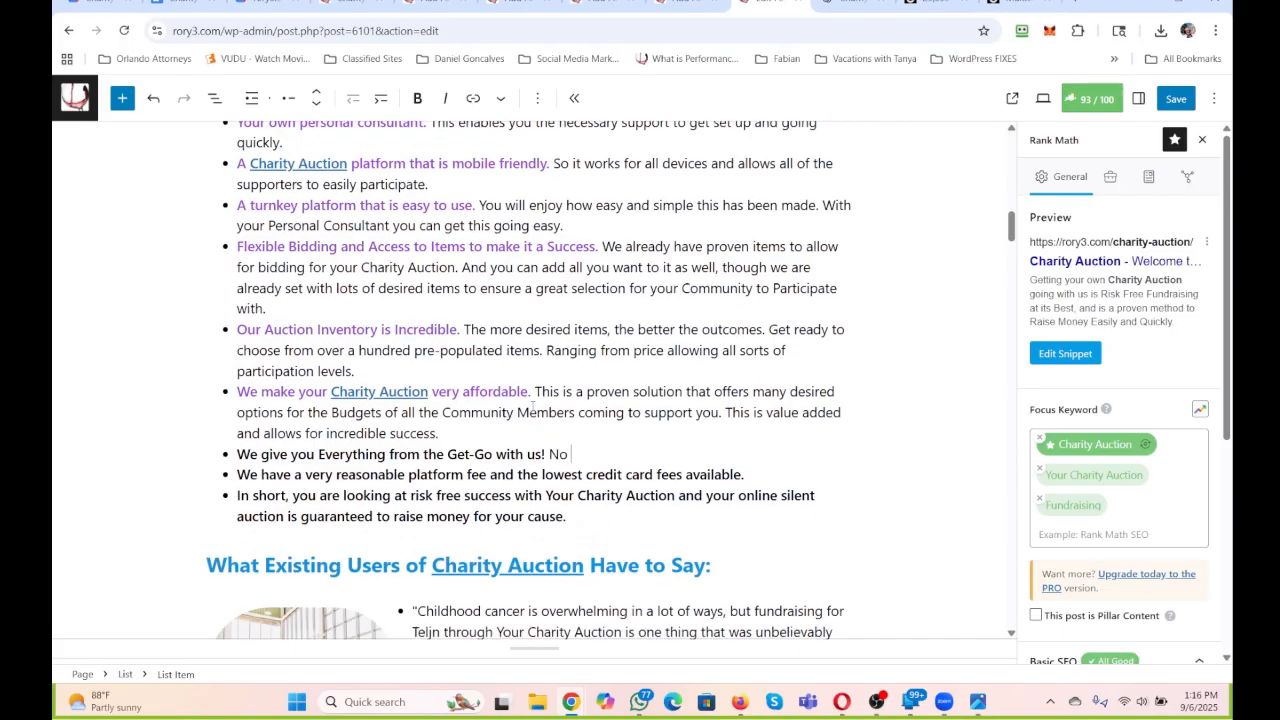
type("hidden fees or gotchas.")
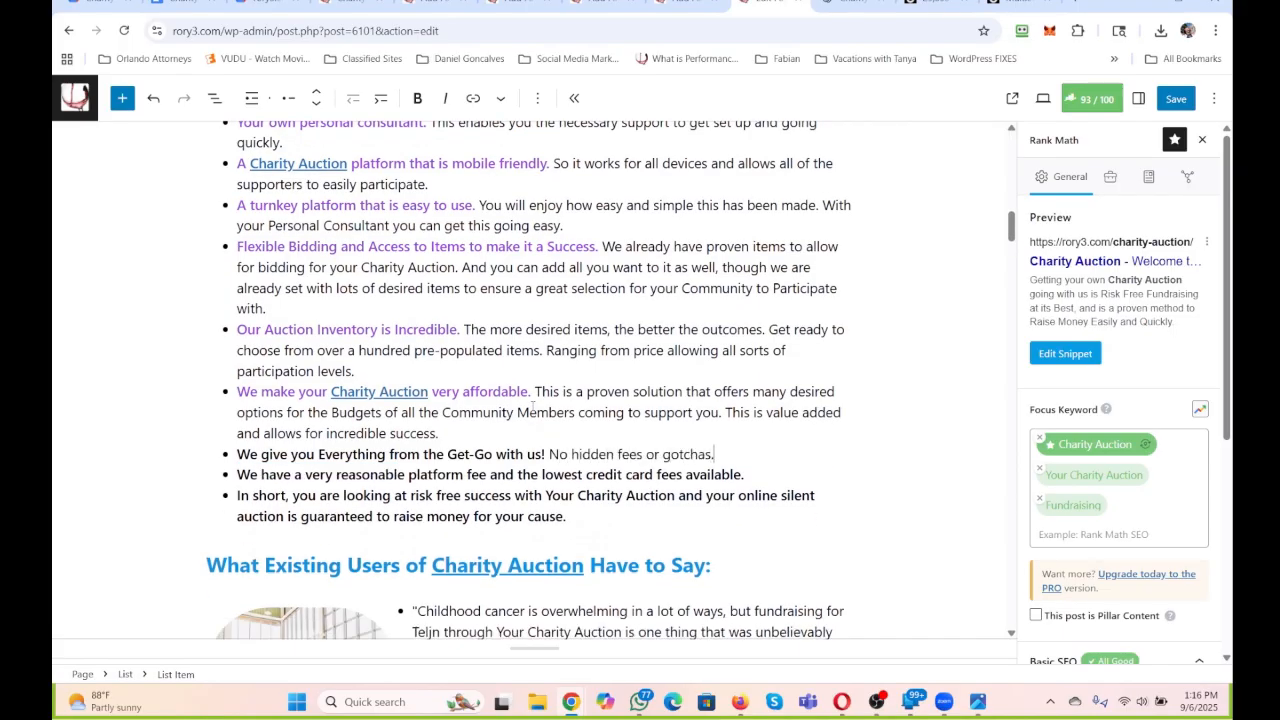
type(" We help you to run a")
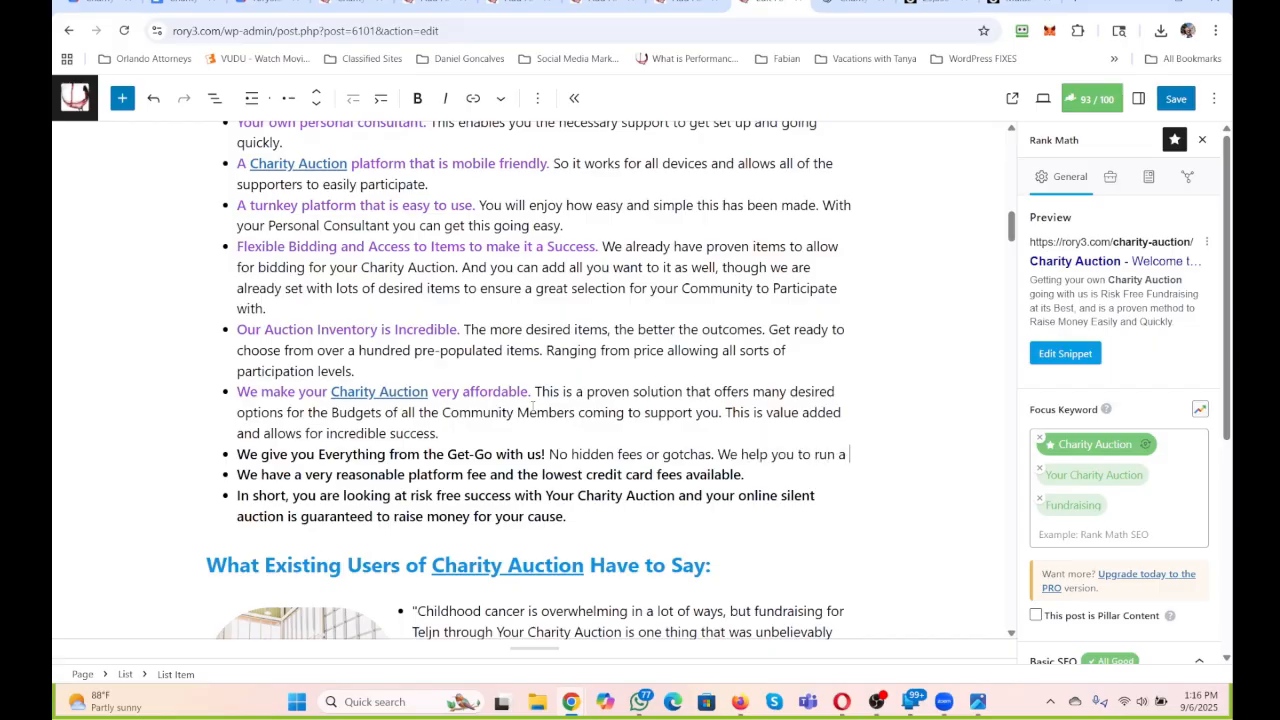
type(" success ful")
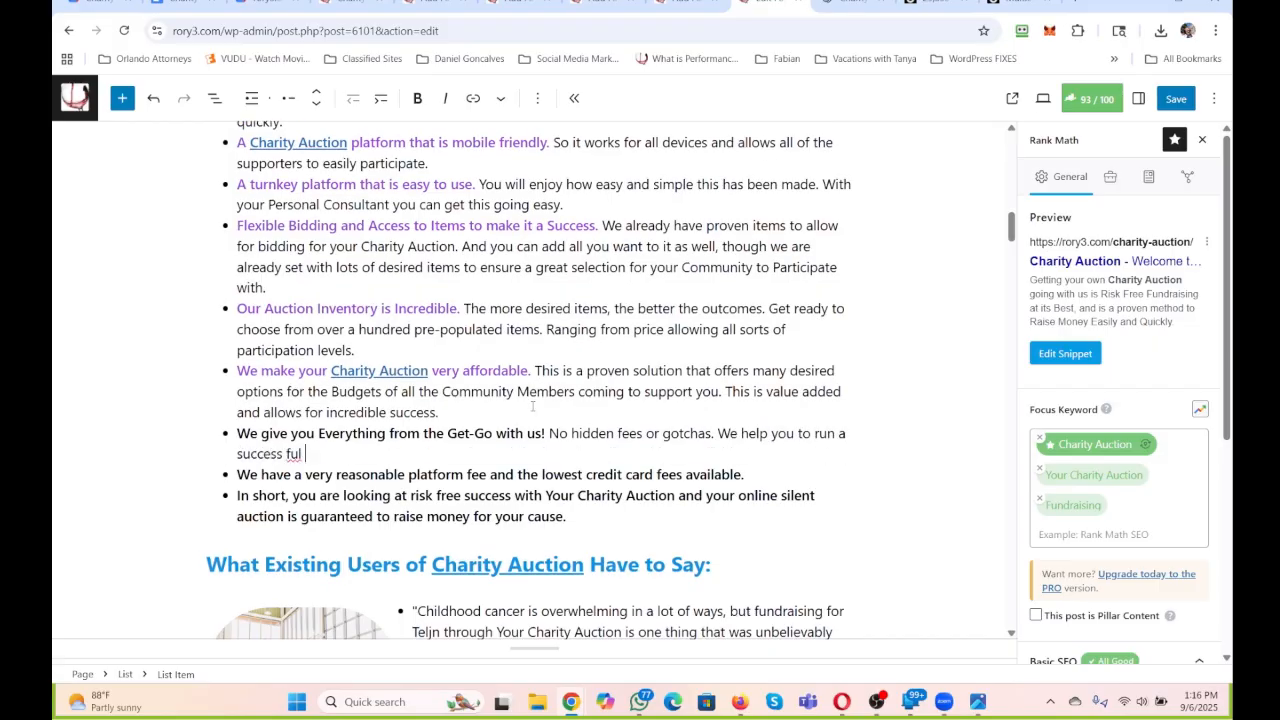
type("ful Chairty")
Replace the partial word after "successful" with the linked "Charity Auction" text copied from the affordability bullet.
key("BackSpace")
key("BackSpace")
left_click_drag(331, 371, 428, 371)
key("ctrl+c")
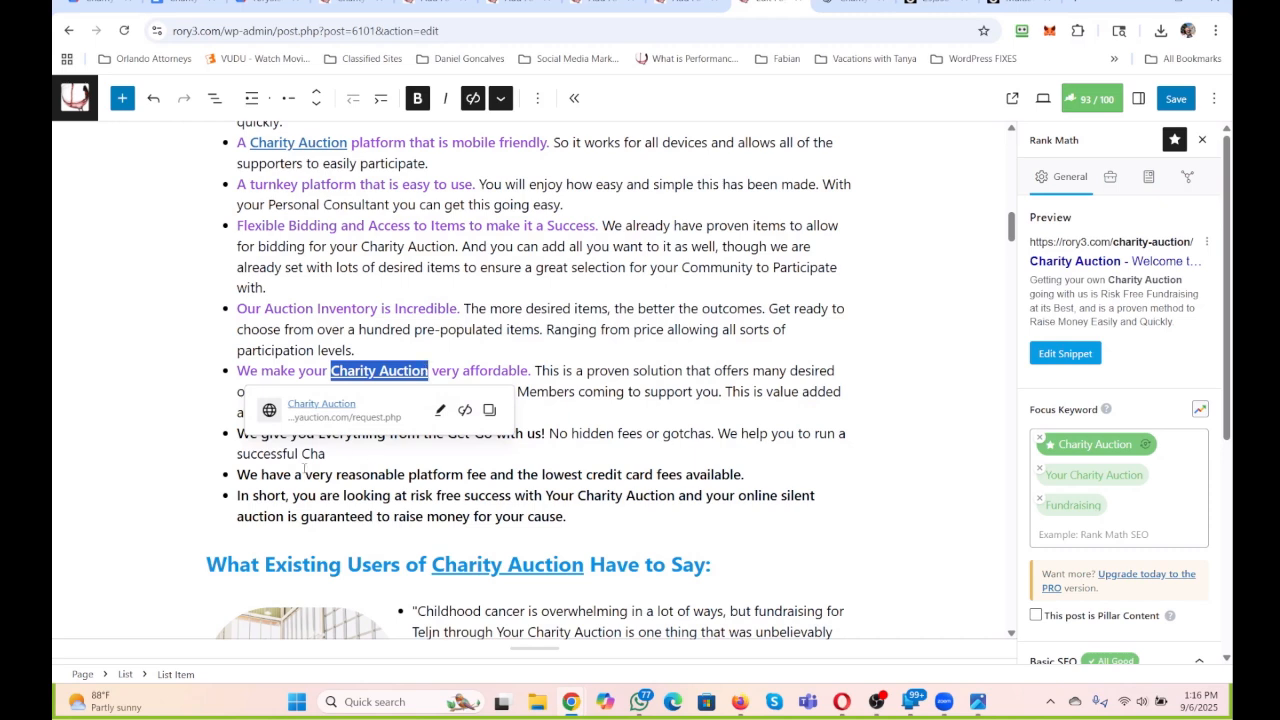
left_click_drag(301, 453, 326, 453)
key("ctrl+v")
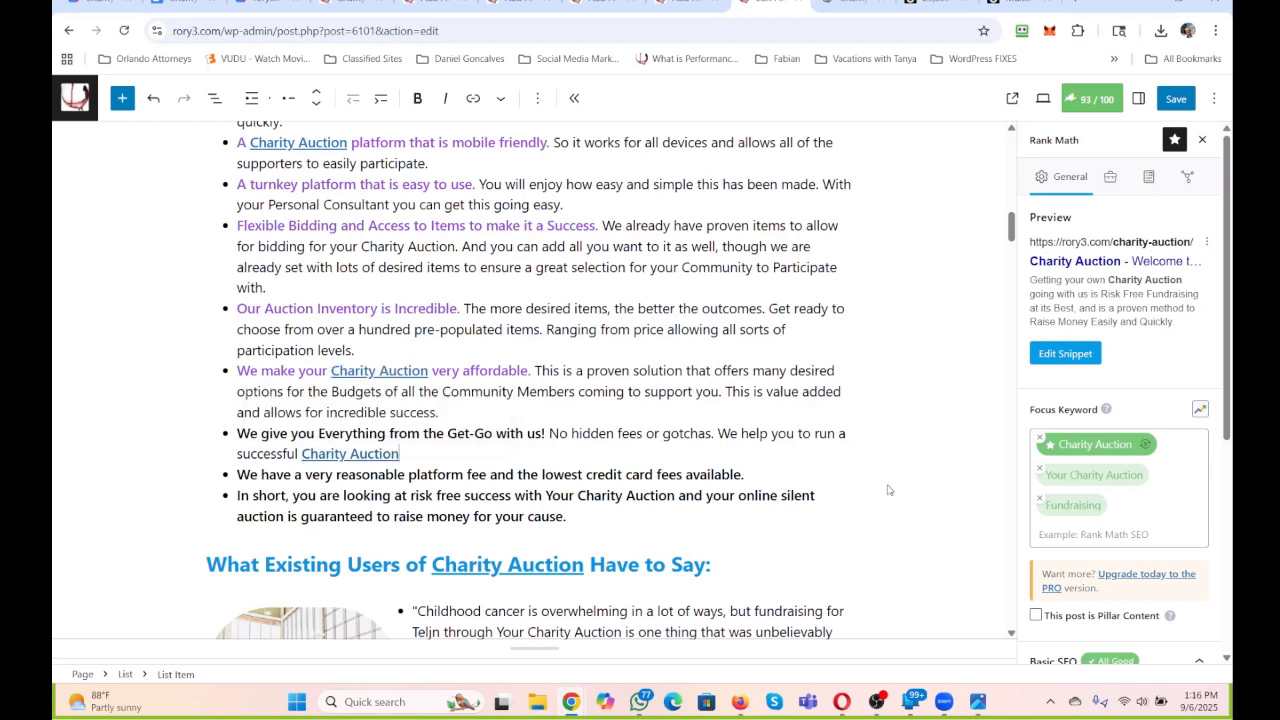
Finish the Get-Go bullet's sentence after the Charity Auction link with "and you will want to use us again and again.".
type("and you will want to use ")
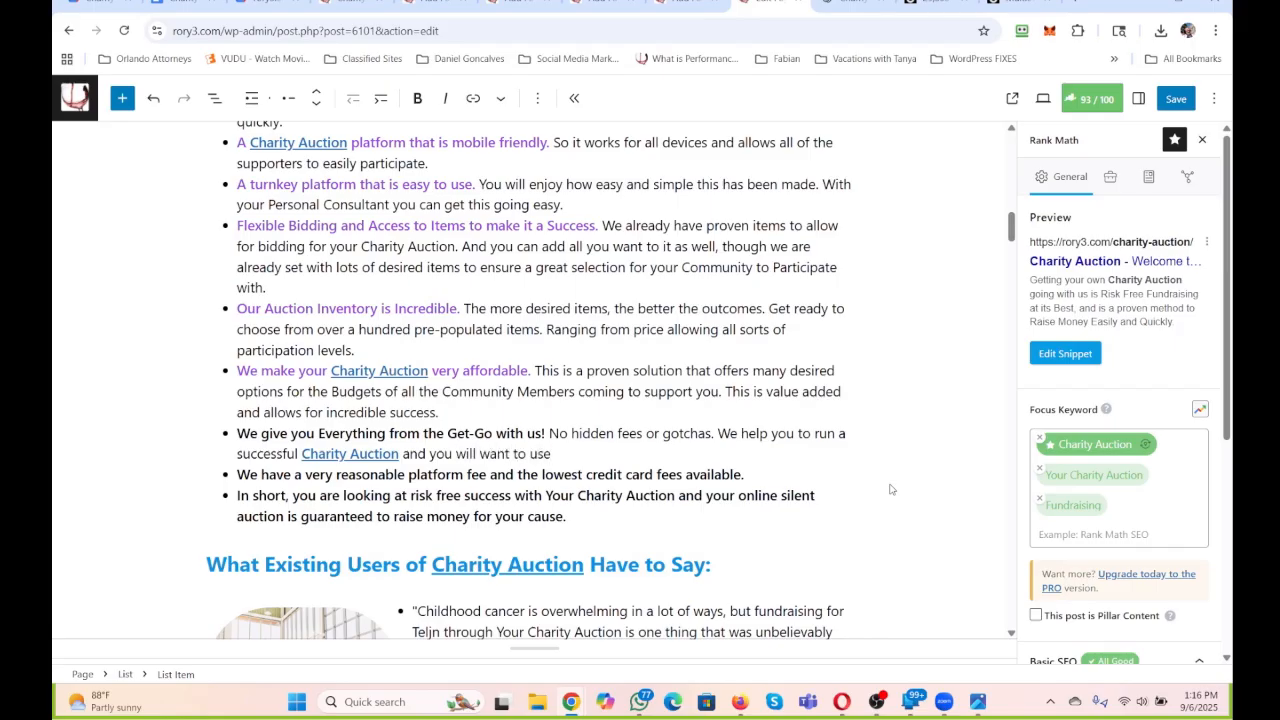
type("us again and again")
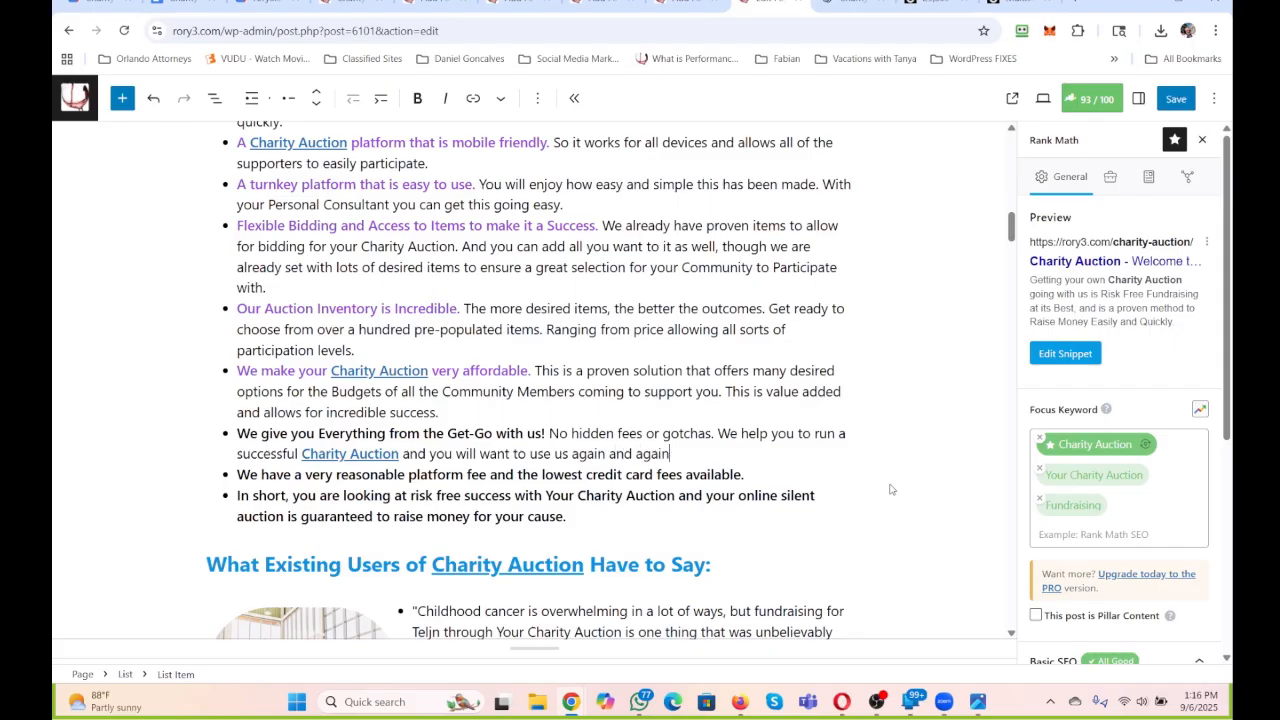
type(".")
Colour the lead-in "We give you Everything from the Get-Go with us!" purple.
left_click_drag(545, 433, 222, 443)
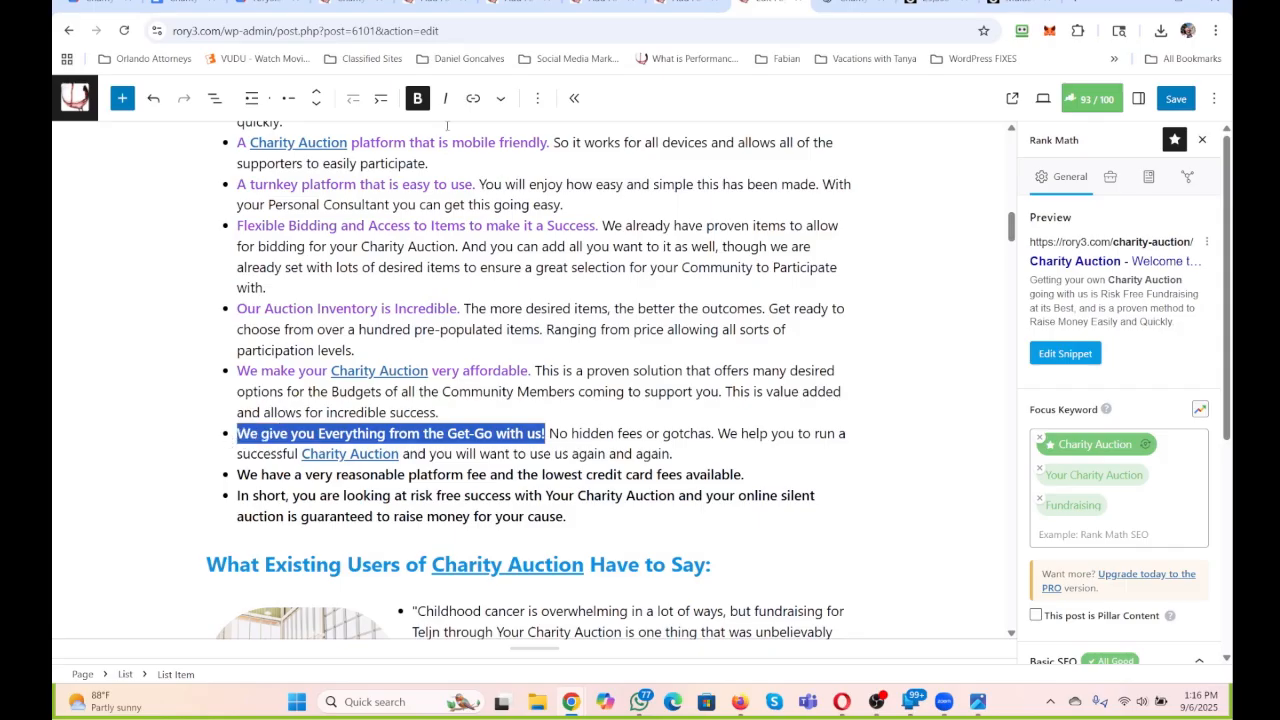
left_click(500, 98)
left_click(540, 177)
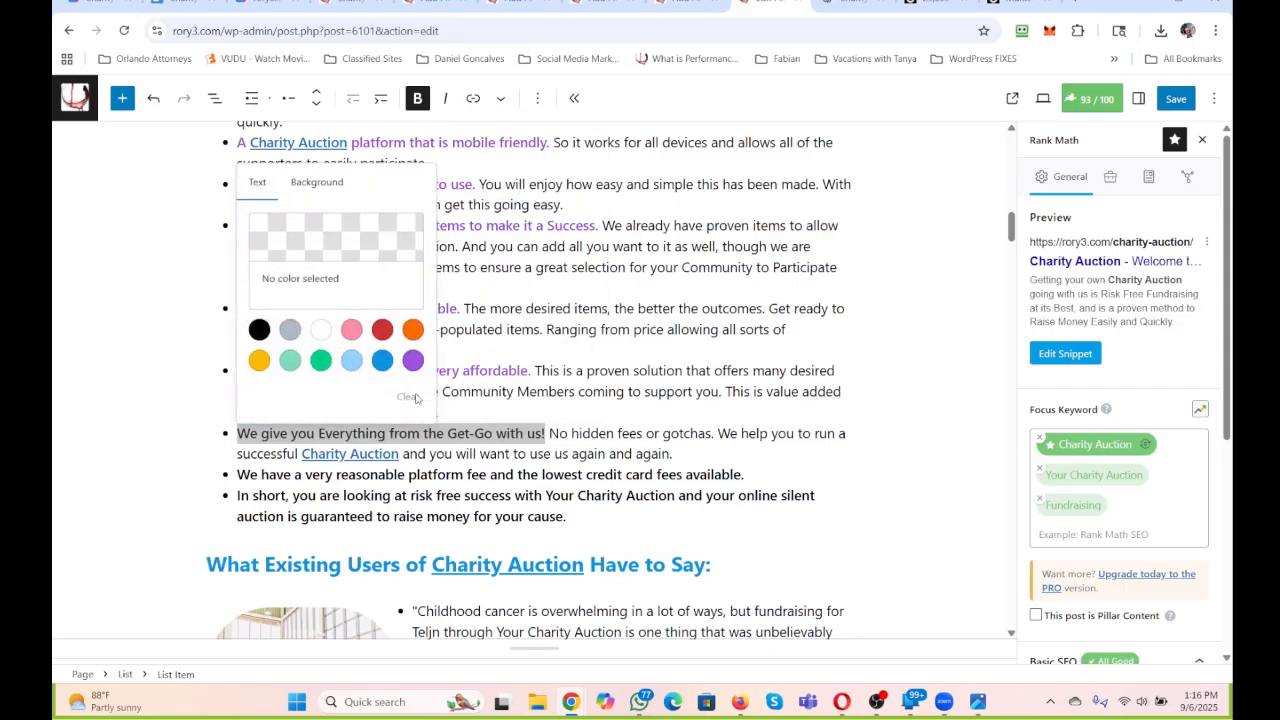
left_click(413, 360)
left_click(617, 400)
Delete the last two feature bullets, the "In short" risk-free success one and the platform fee one.
scroll(617, 400, "down", 2)
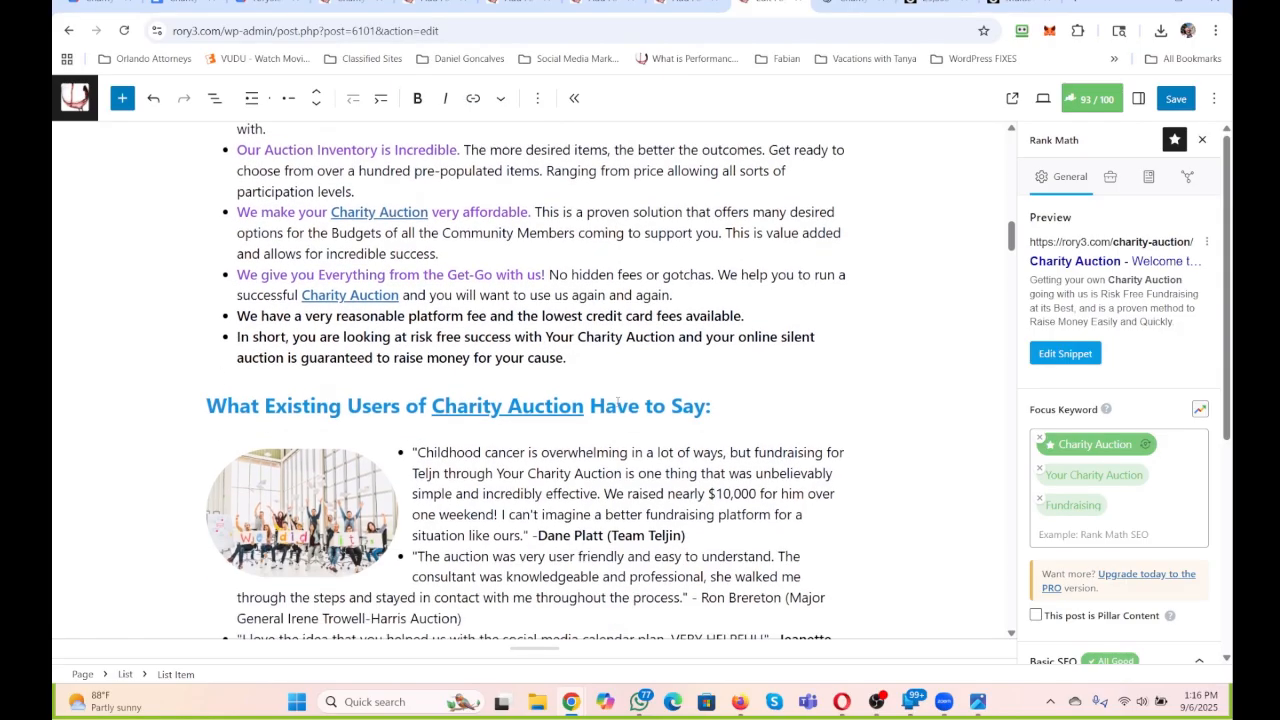
scroll(617, 401, "down", 1)
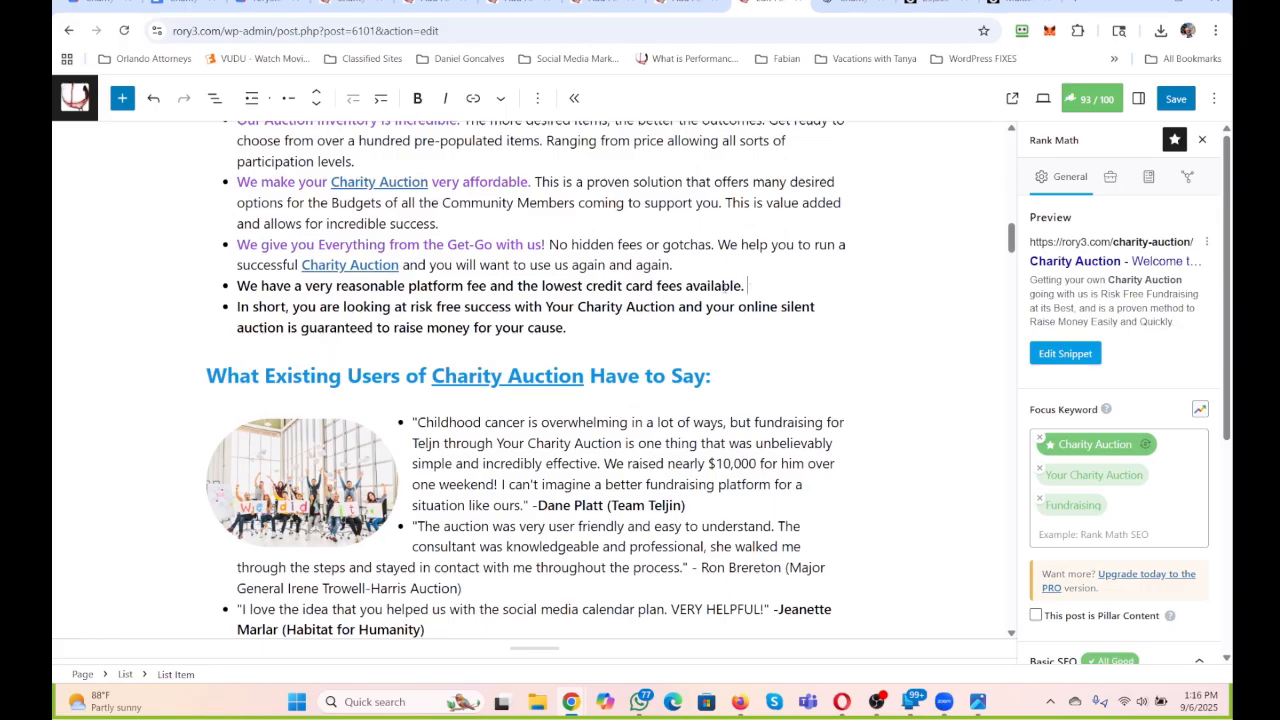
left_click_drag(747, 287, 170, 304)
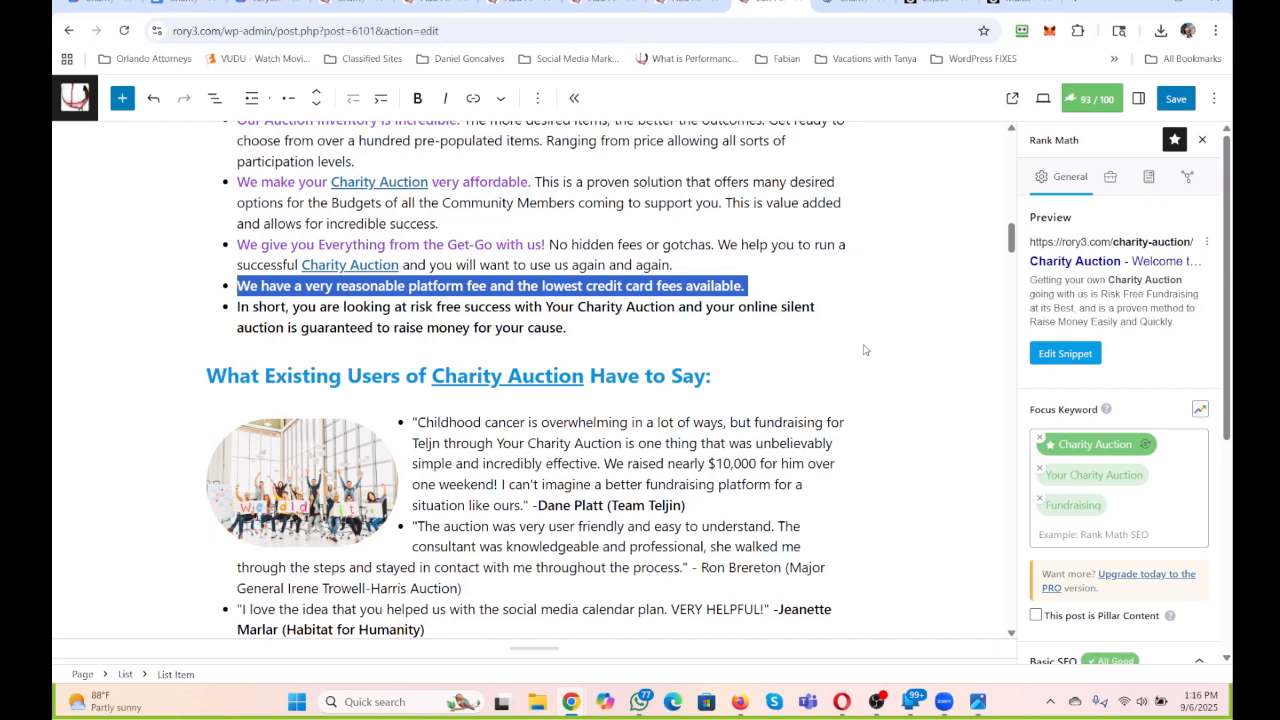
left_click_drag(589, 327, 195, 302)
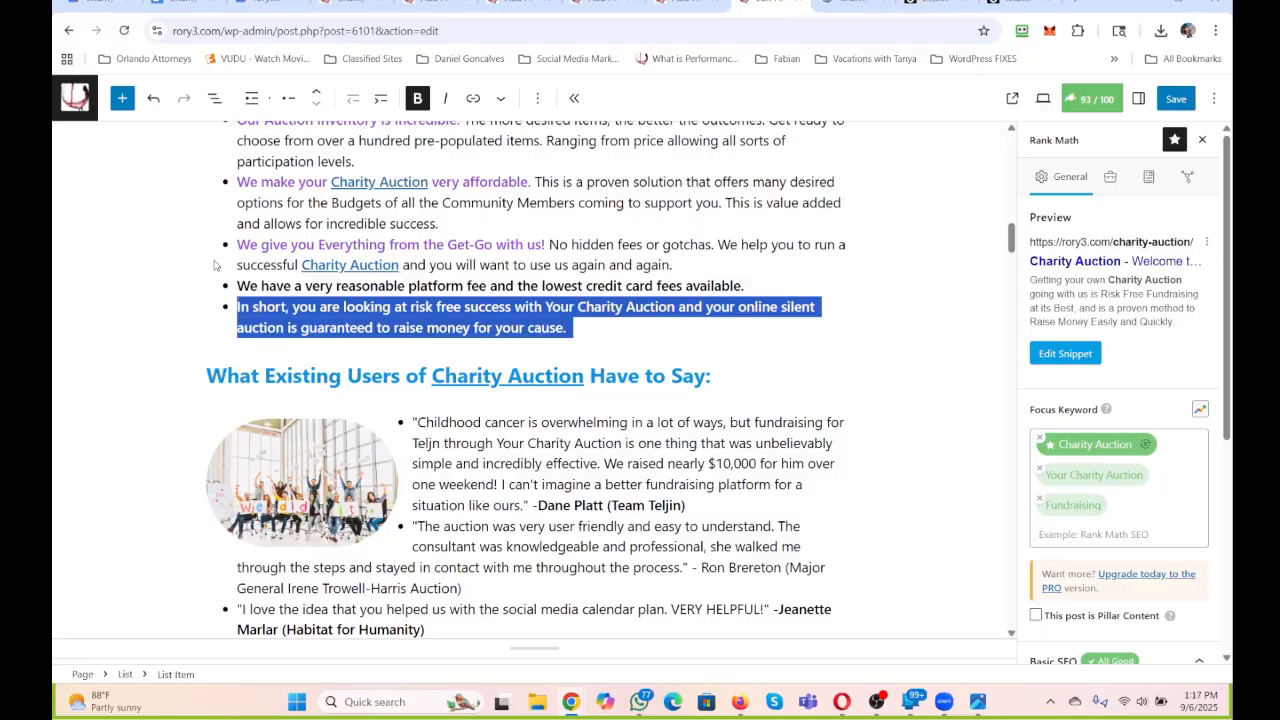
key("BackSpace")
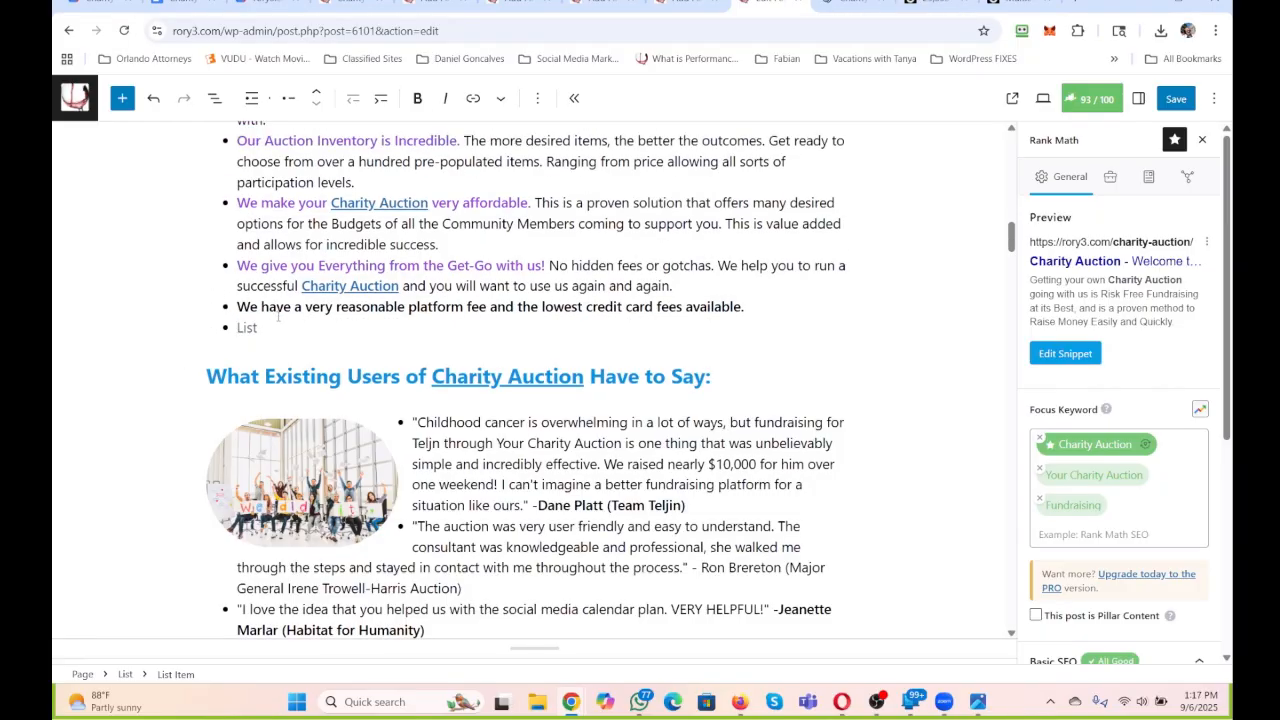
key("BackSpace")
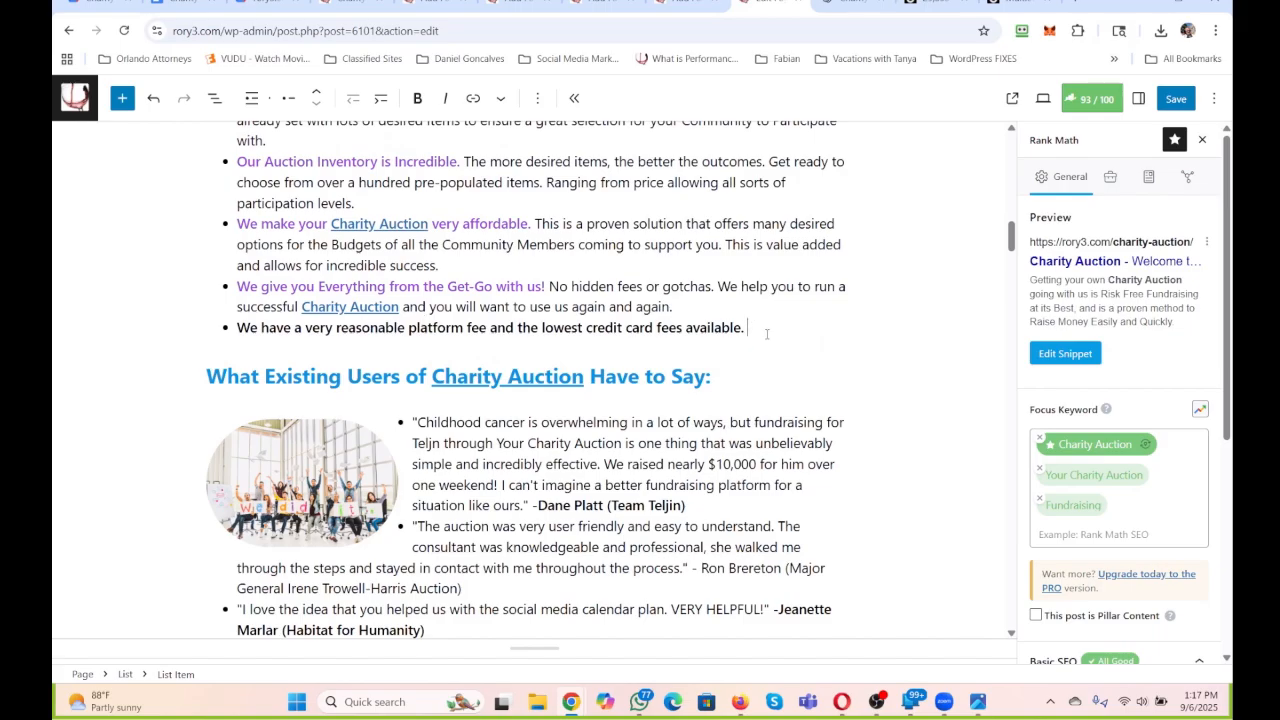
left_click_drag(767, 334, 237, 328)
key("BackSpace")
key("BackSpace")
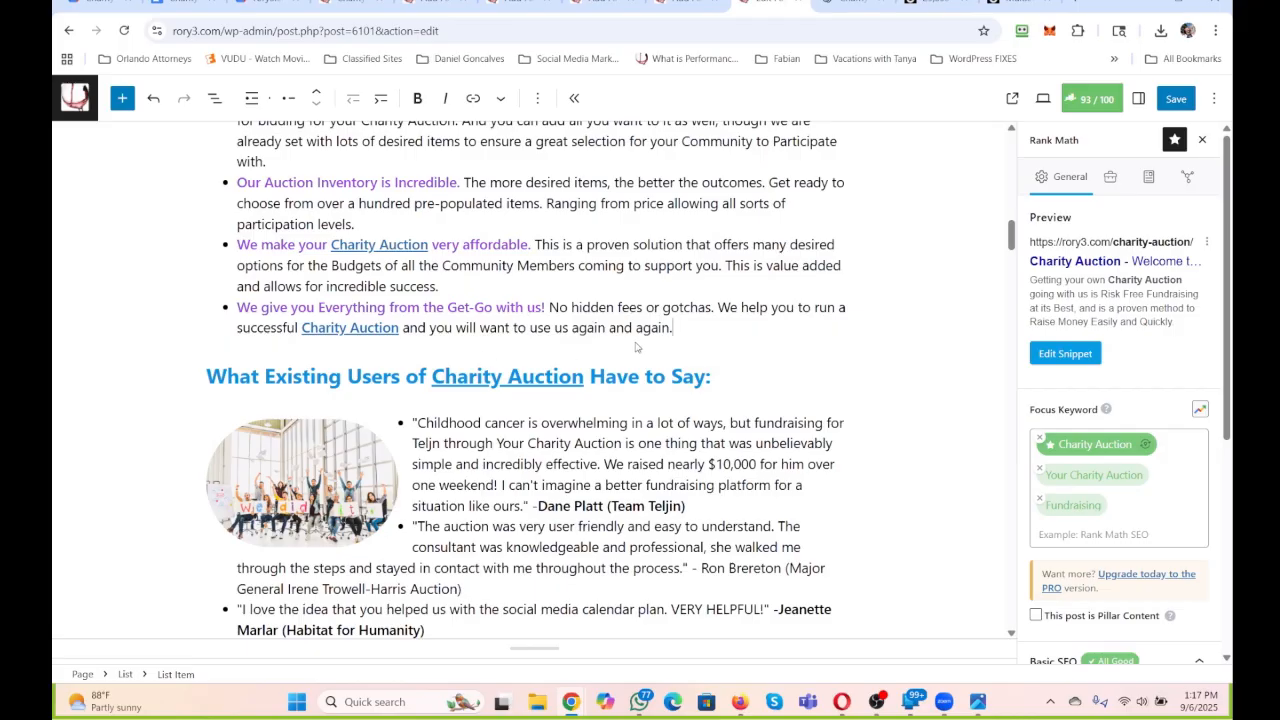
Split the testimonial list with an empty paragraph after the first testimonial, the one about childhood cancer.
scroll(370, 378, "up", 1)
scroll(405, 342, "up", 4)
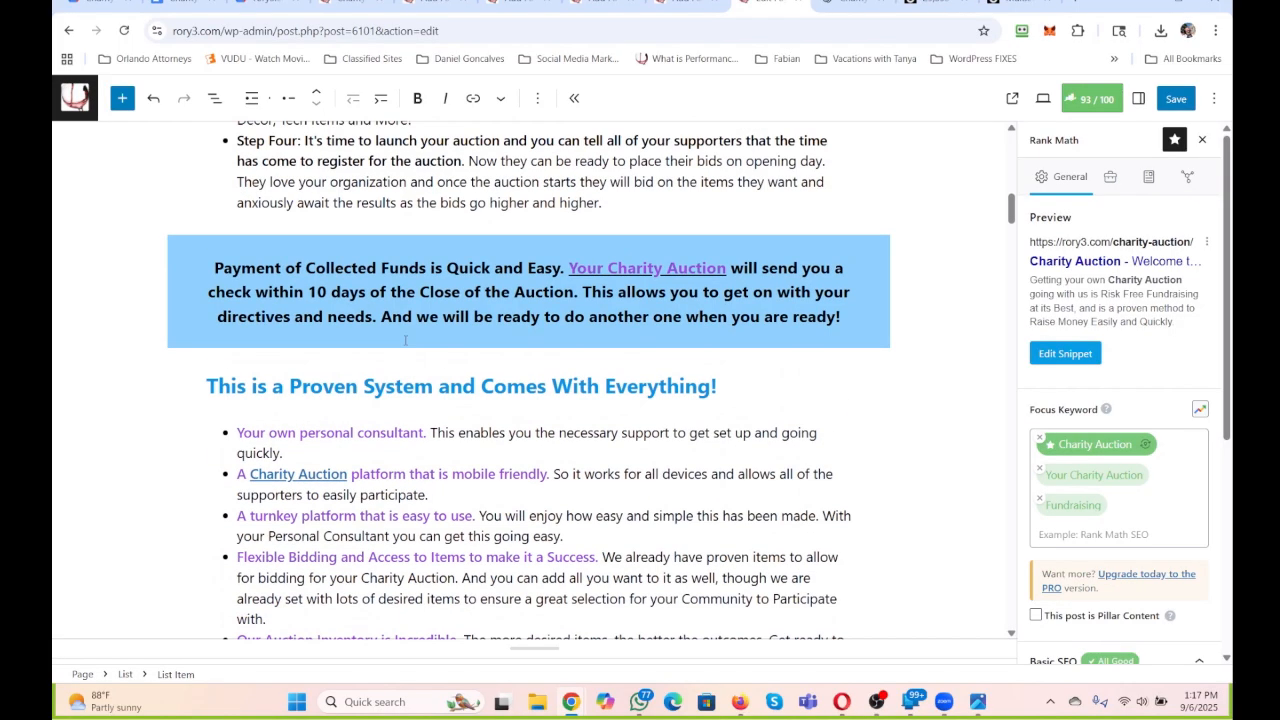
scroll(427, 279, "down", 7)
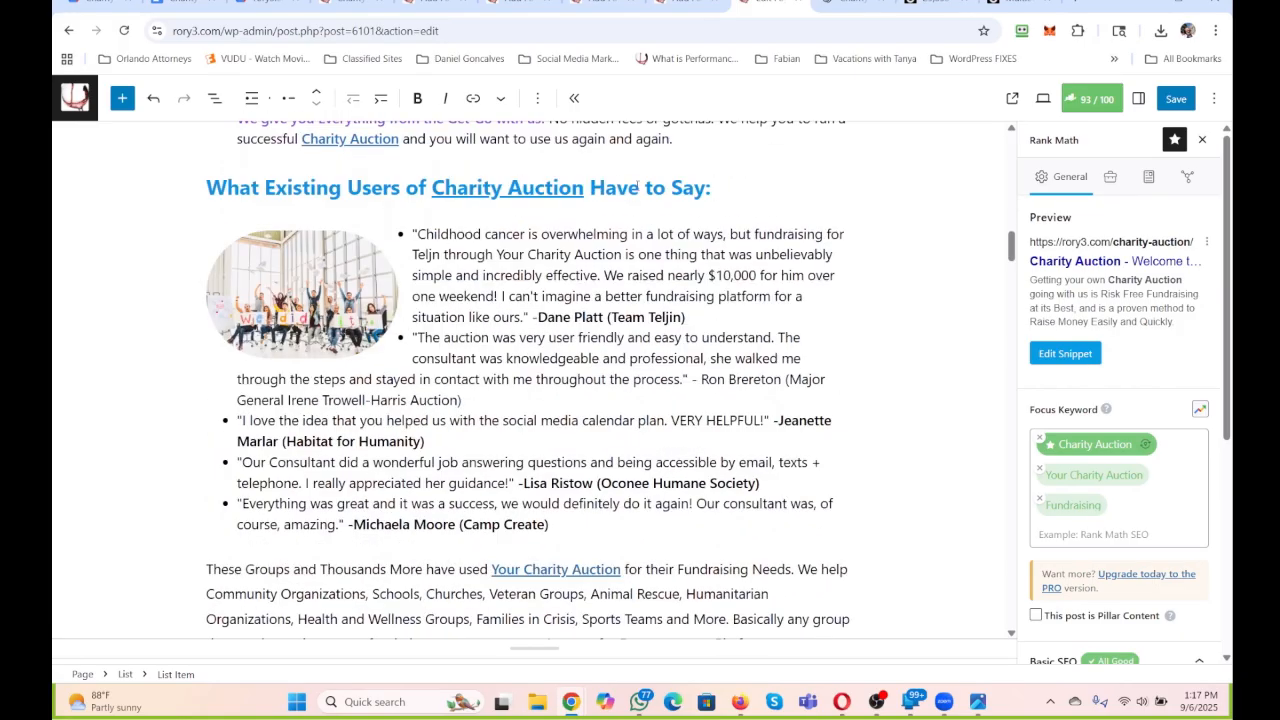
key("Return")
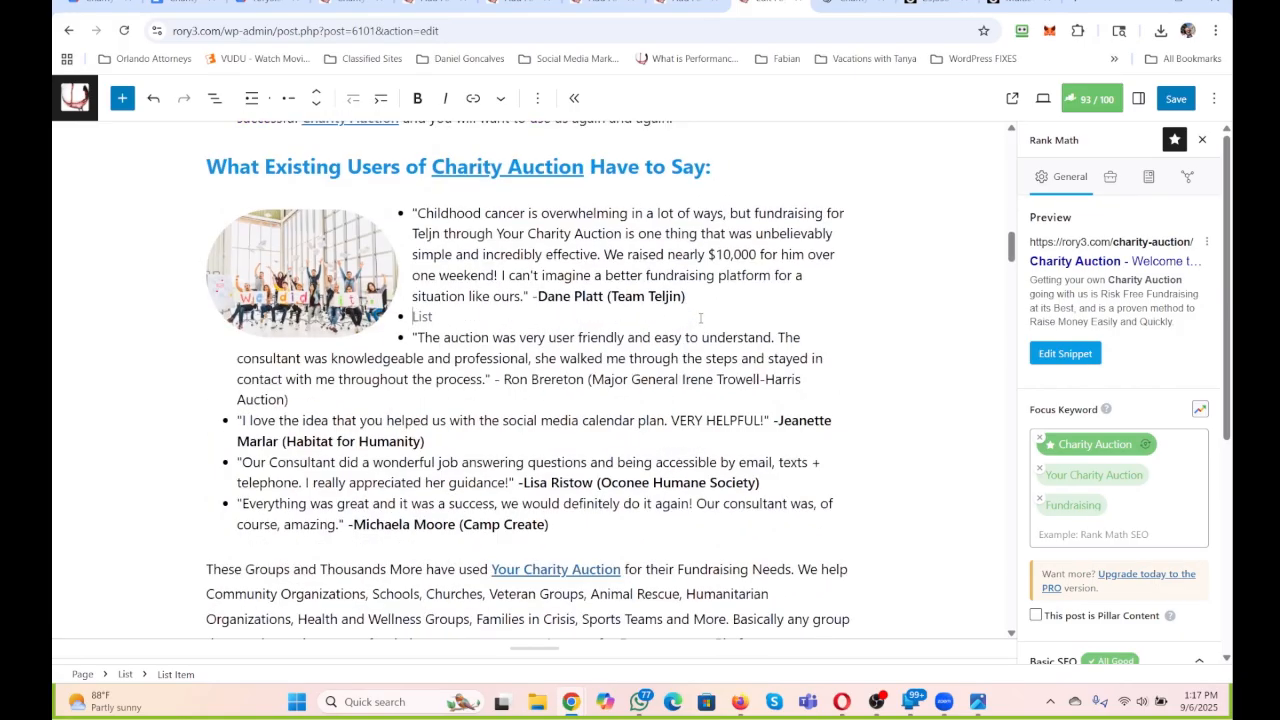
key("BackSpace")
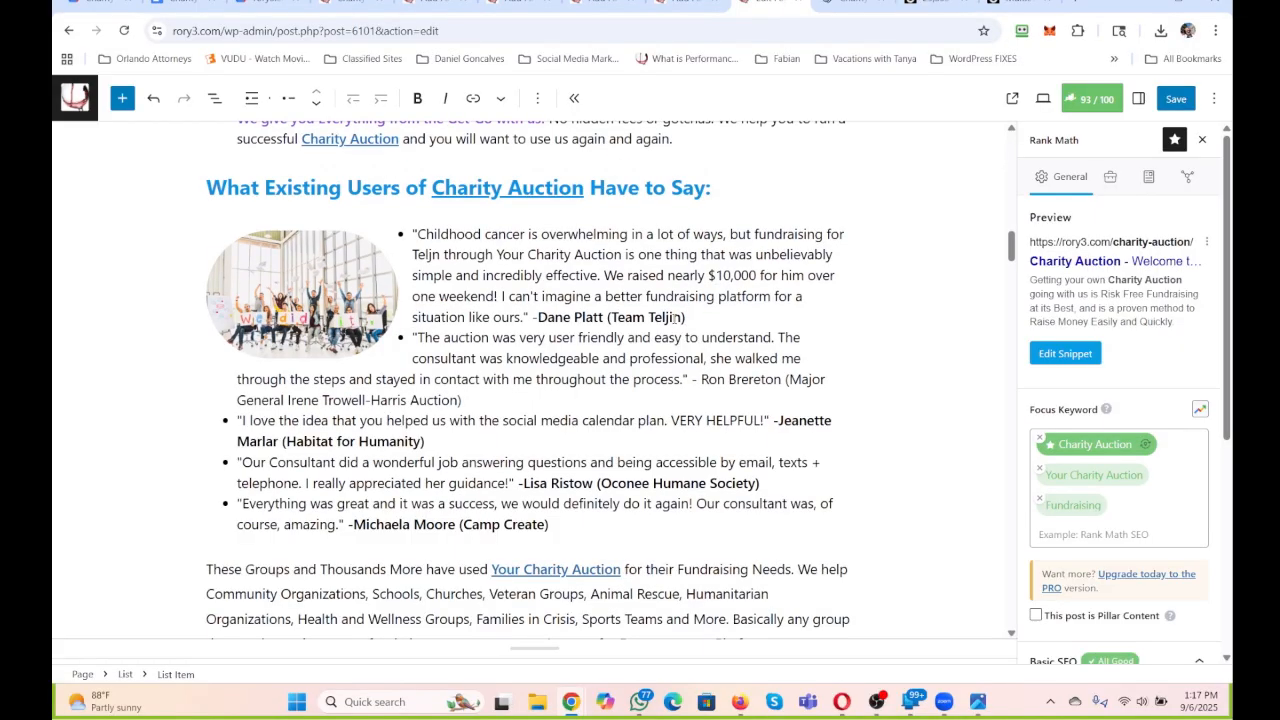
key("Return")
key("Return")
key("BackSpace")
key("BackSpace")
key("Return")
key("Return")
left_click(674, 318)
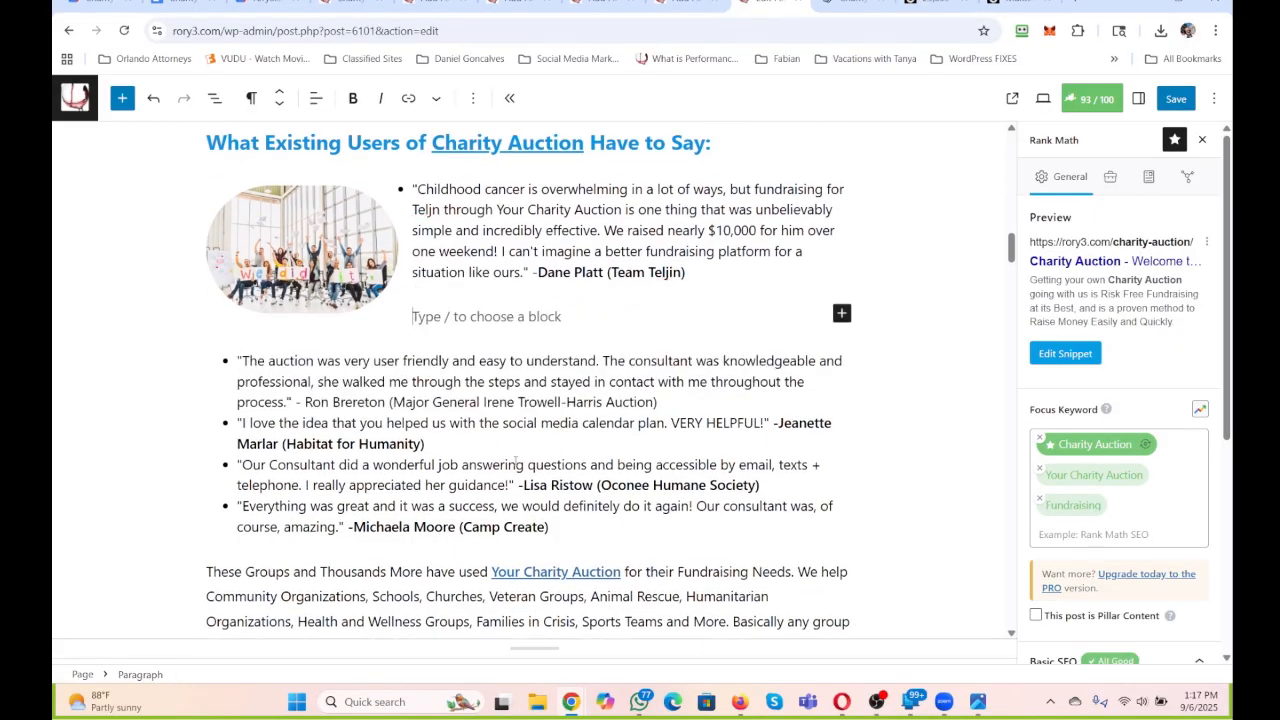
Insert an empty paragraph after the second testimonial and another after the third, splitting the list at both places.
left_click(683, 401)
key("Return")
key("Return")
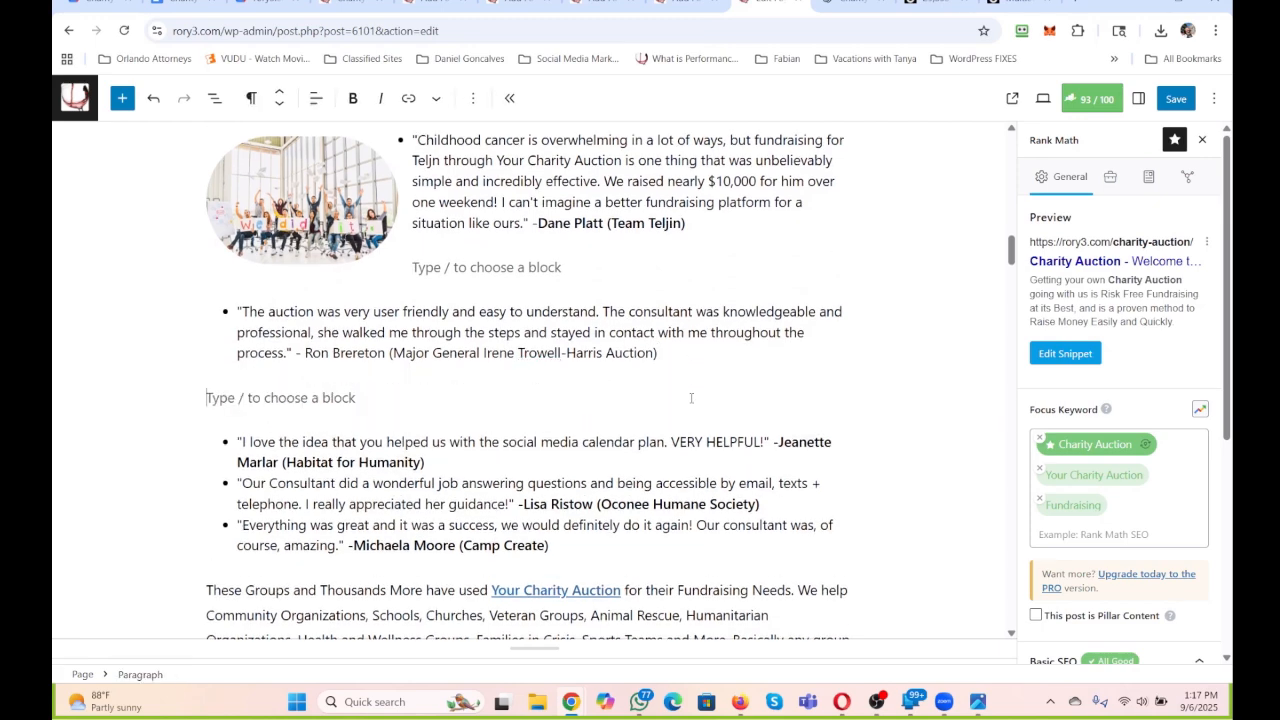
key("BackSpace")
key("Return")
left_click(488, 460)
key("Return")
key("Return")
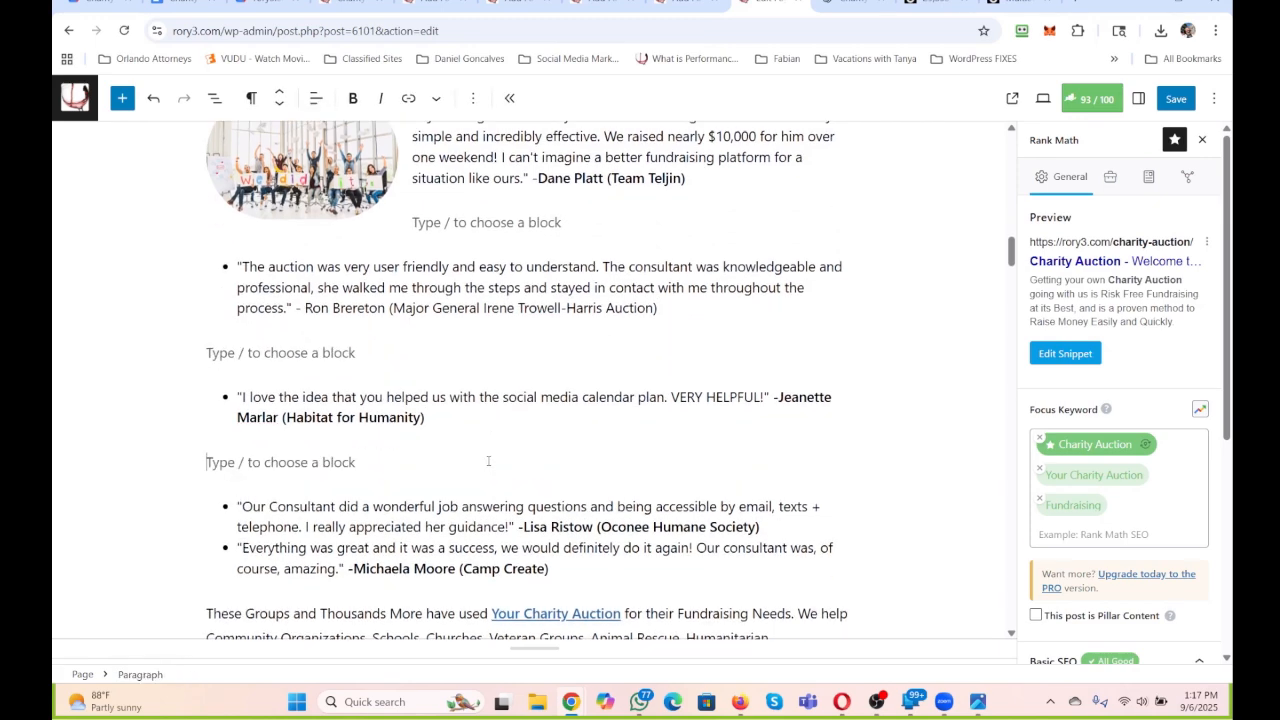
left_click(775, 527)
key("Return")
key("Return")
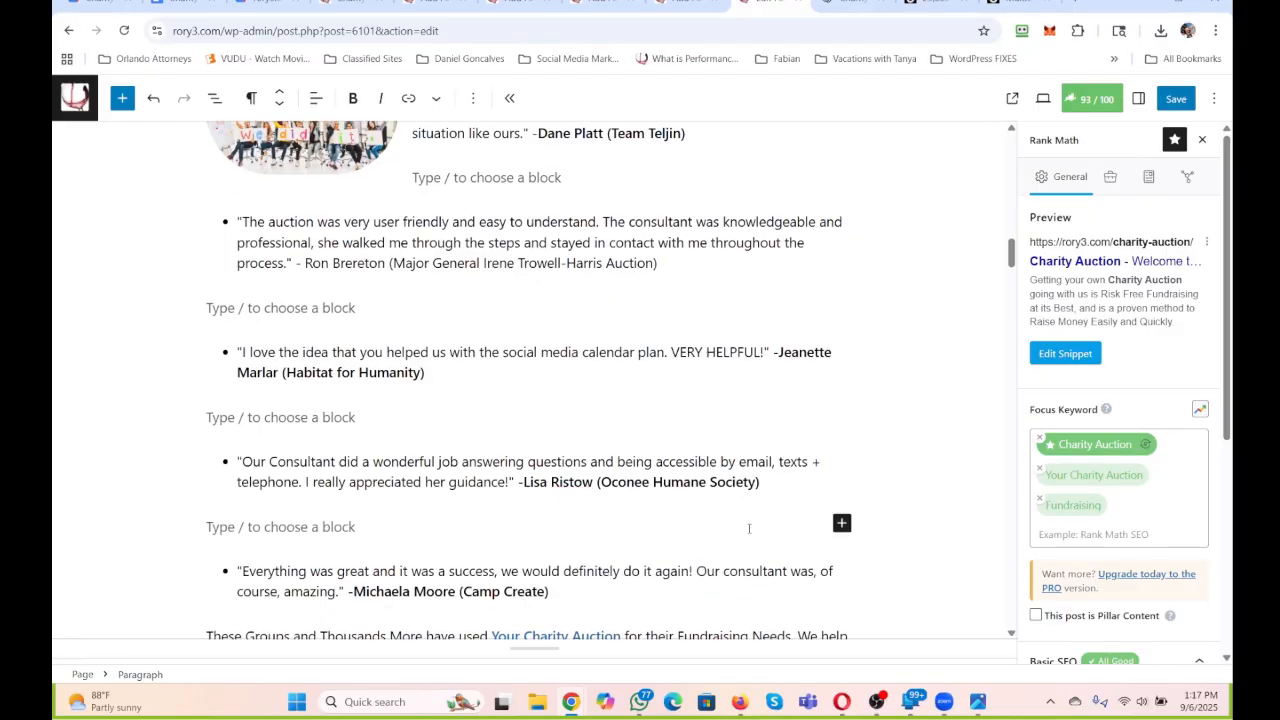
left_click(775, 488)
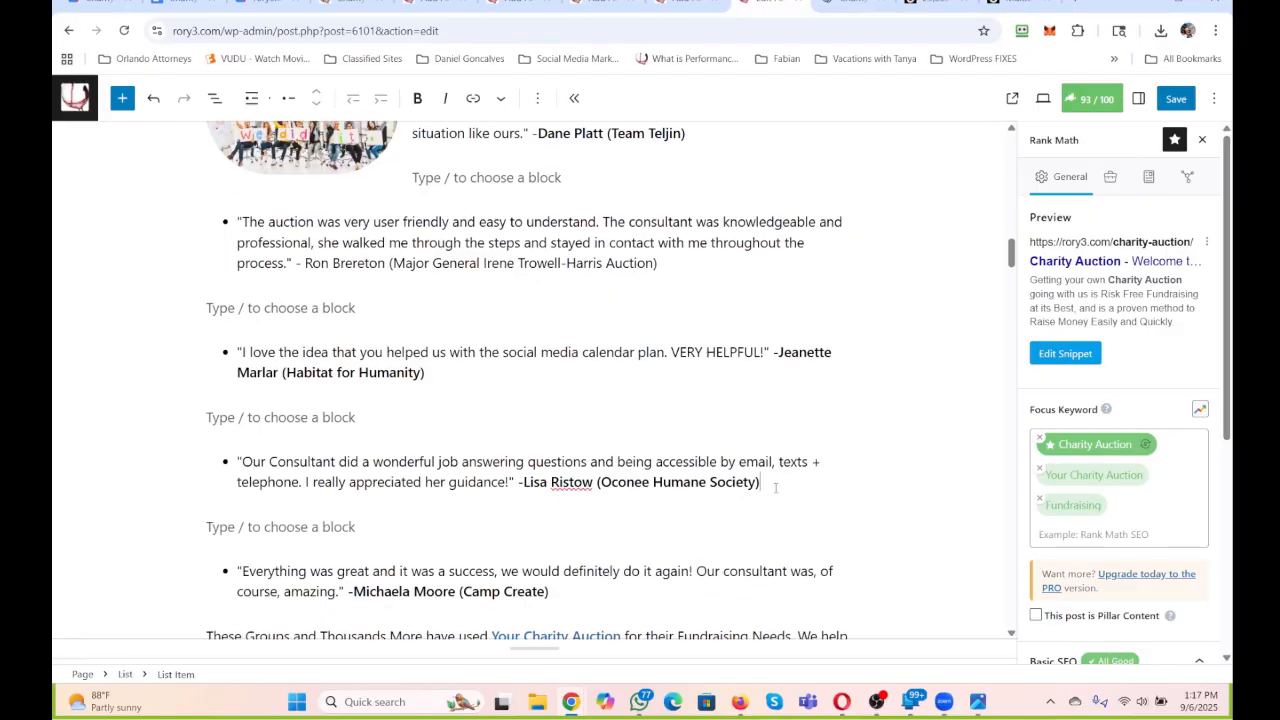
key("Delete")
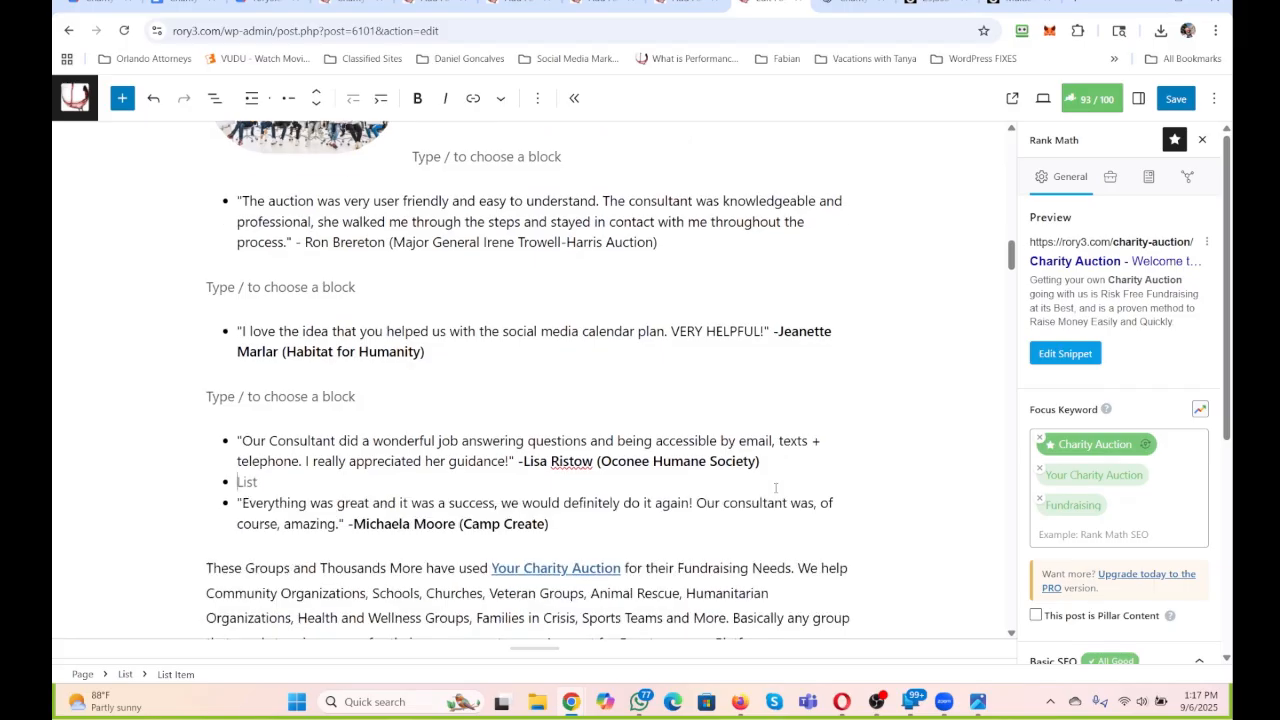
key("BackSpace")
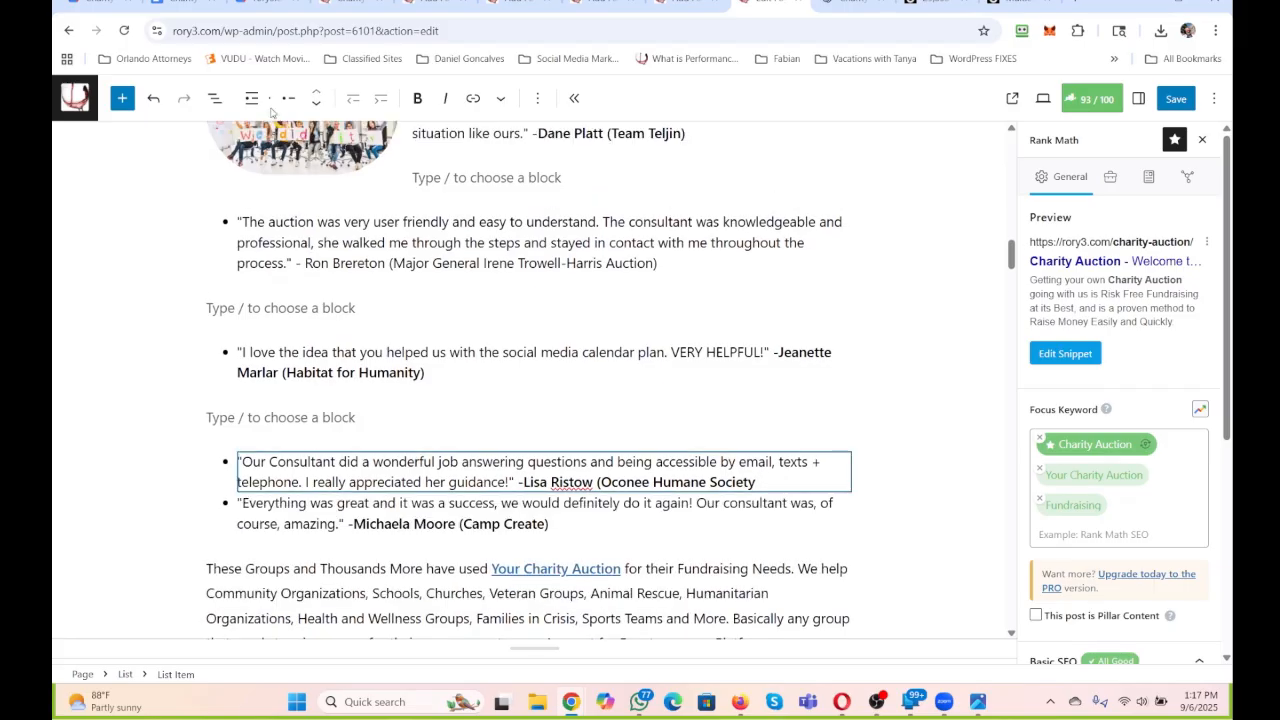
left_click(156, 100)
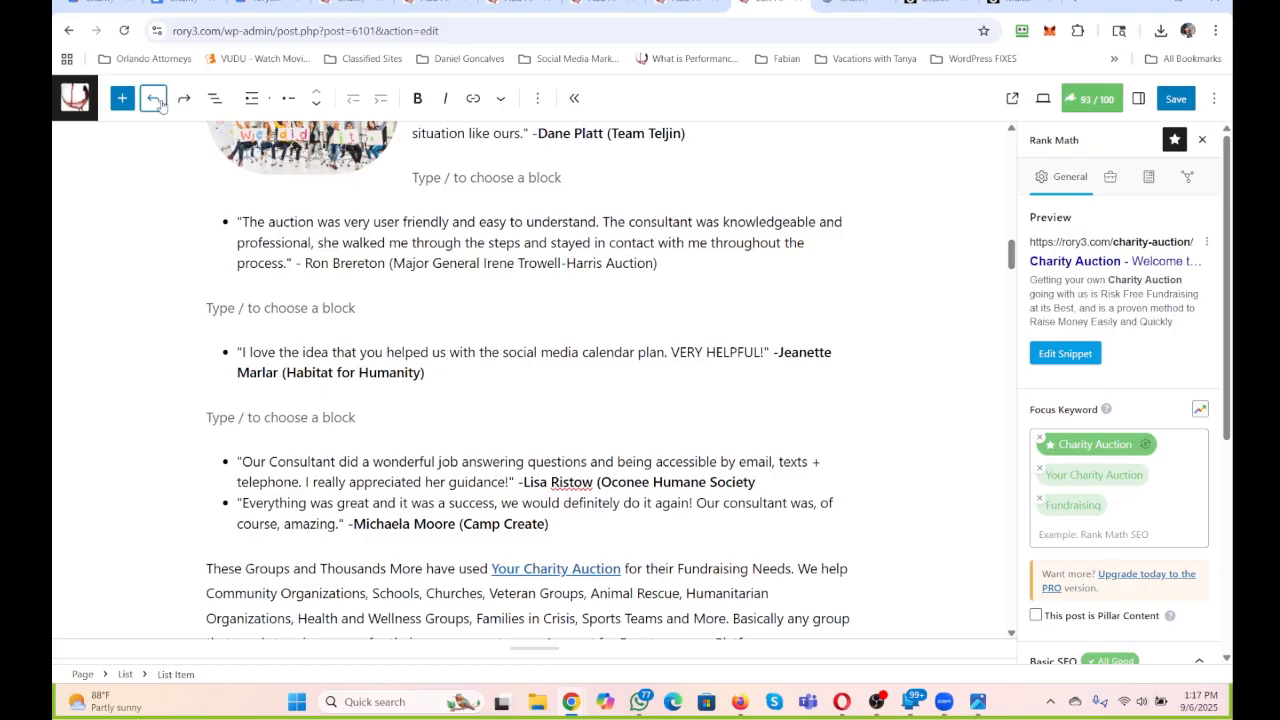
left_click(156, 100)
left_click(158, 100)
Split the testimonial list with an empty paragraph after the fourth testimonial, the one about the consultant answering questions by email, texts and telephone.
left_click(811, 485)
key("Return")
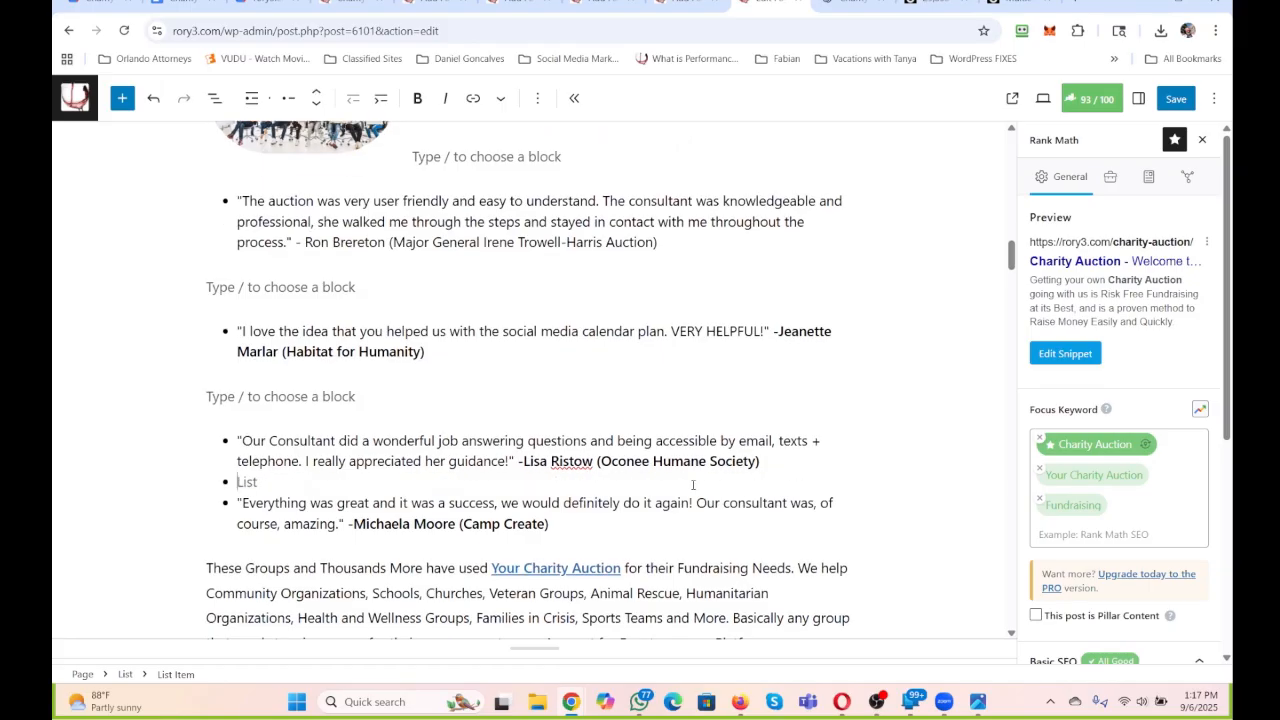
key("BackSpace")
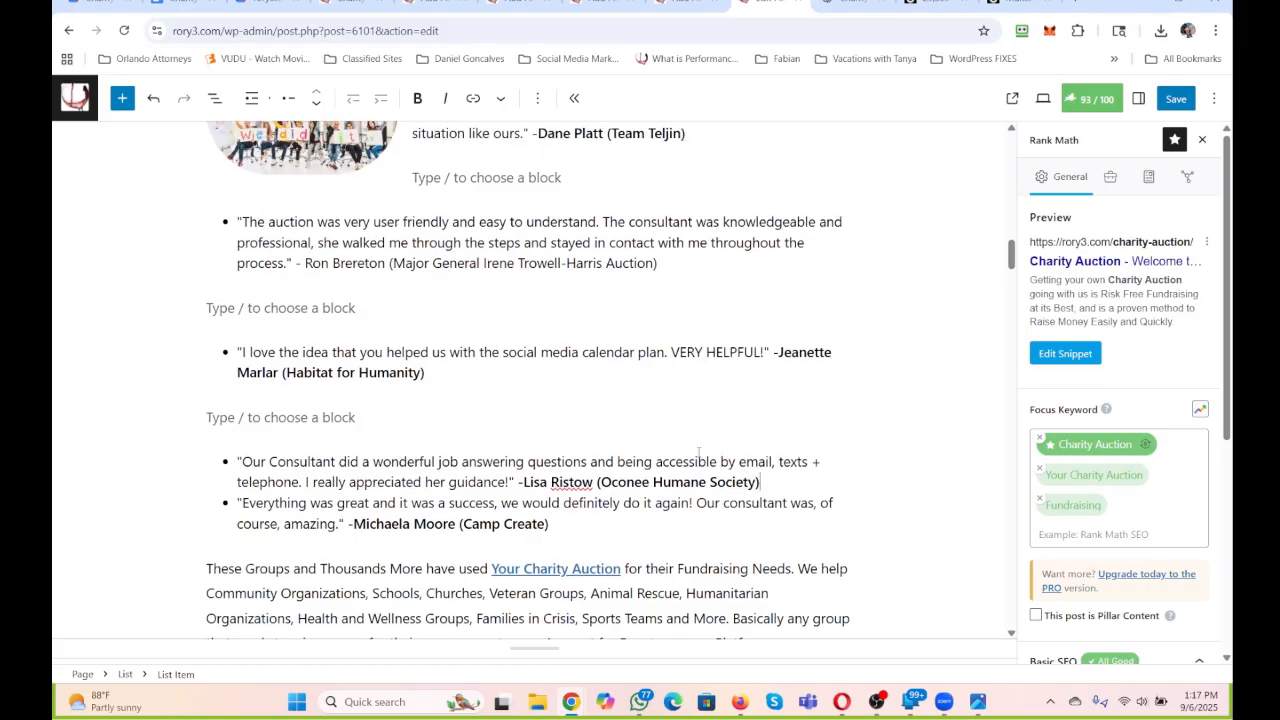
key("Return")
key("Return")
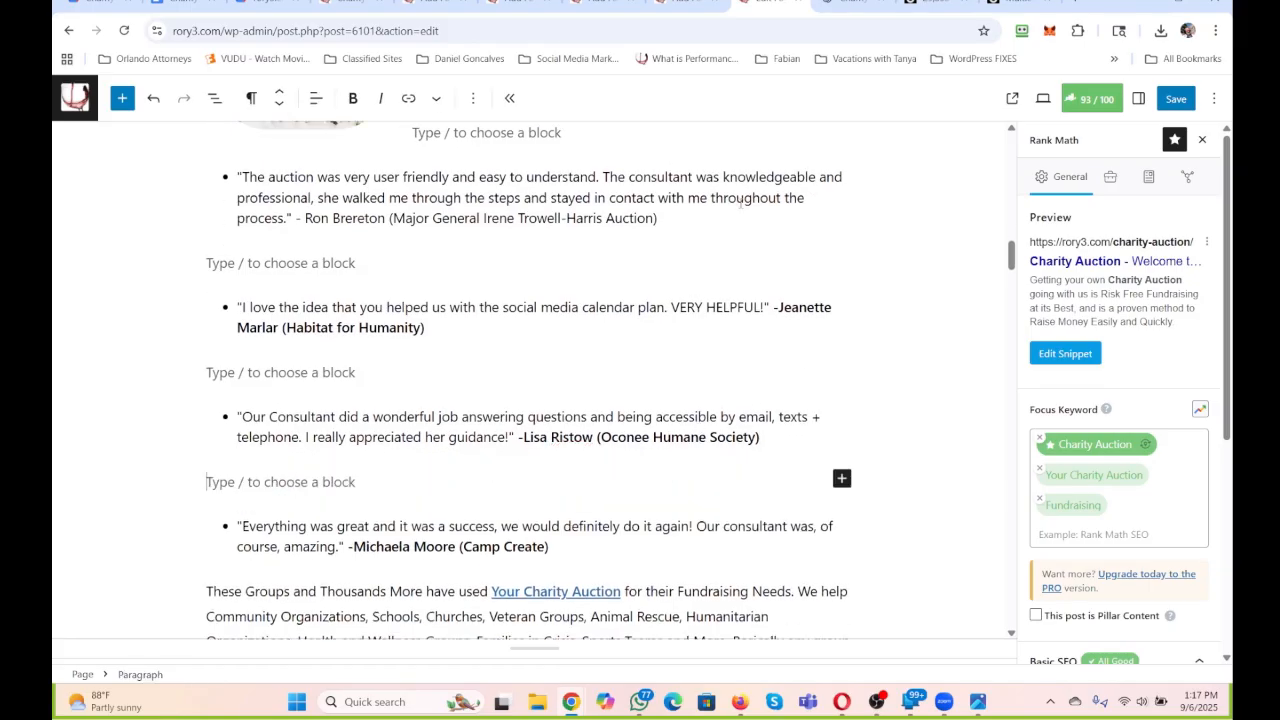
left_click(735, 58)
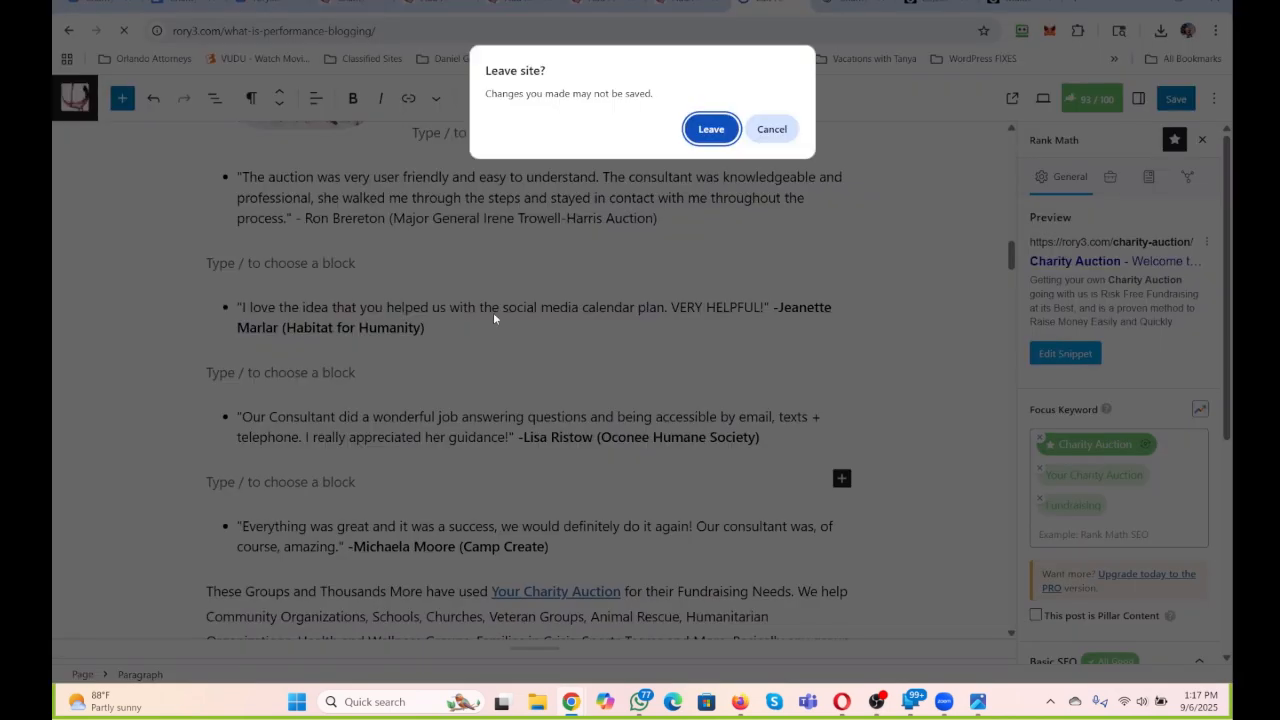
left_click(772, 129)
scroll(674, 236, "up", 1)
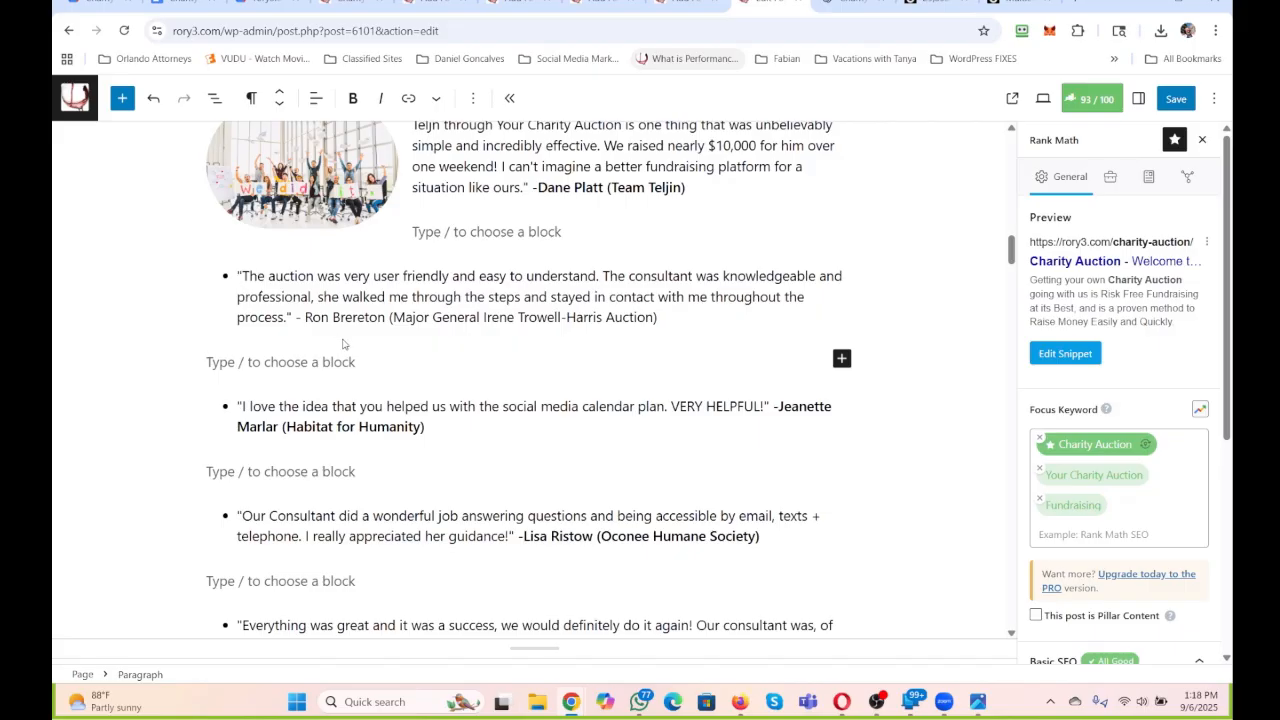
scroll(347, 340, "down", 1)
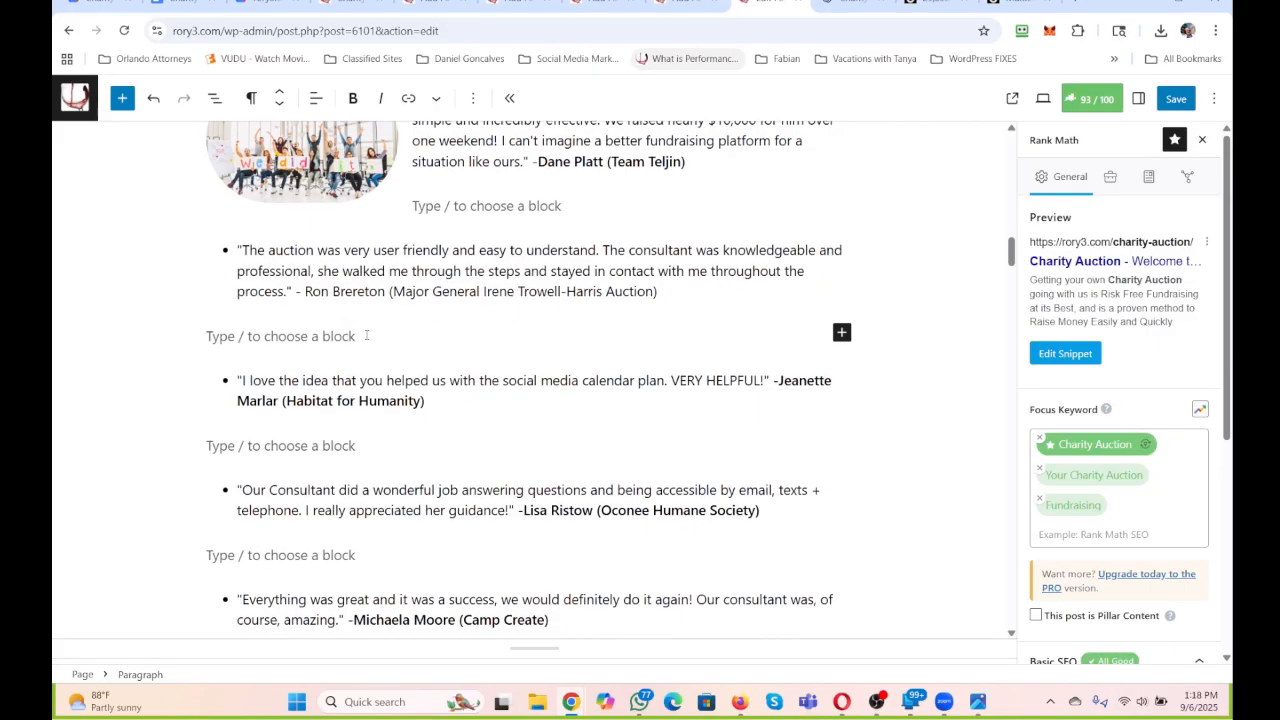
scroll(367, 336, "up", 1)
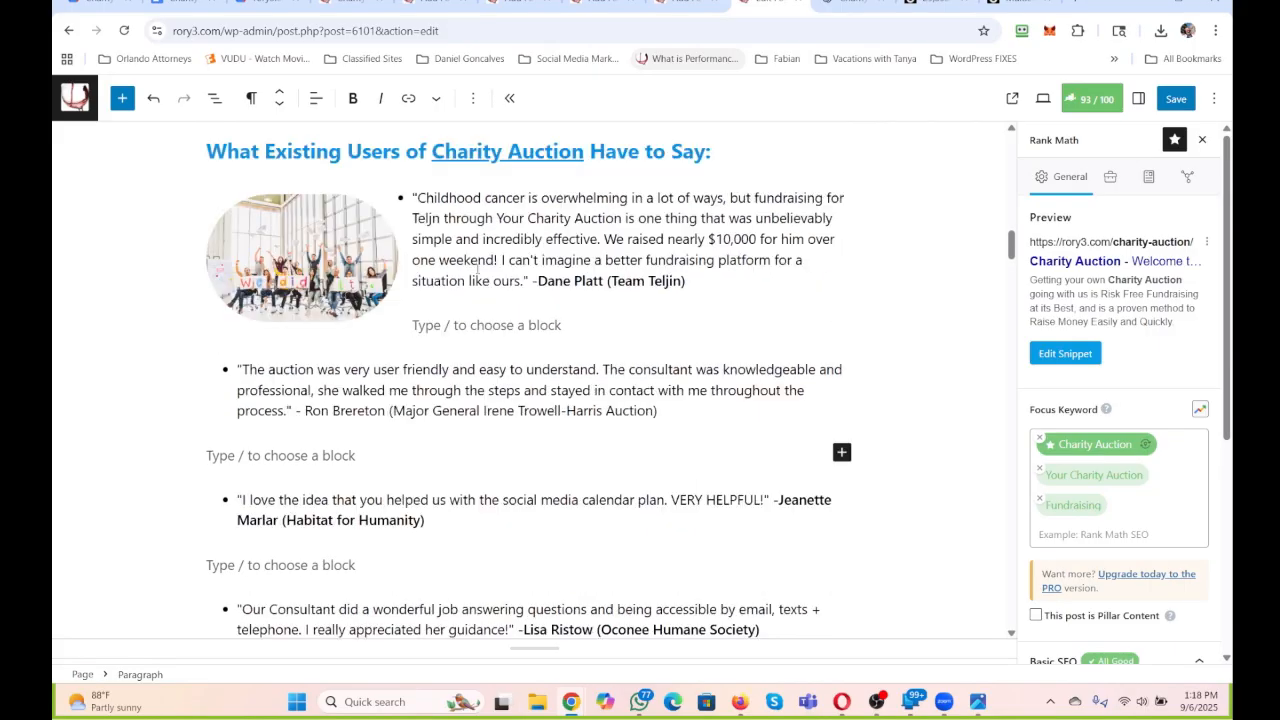
left_click_drag(410, 194, 497, 141)
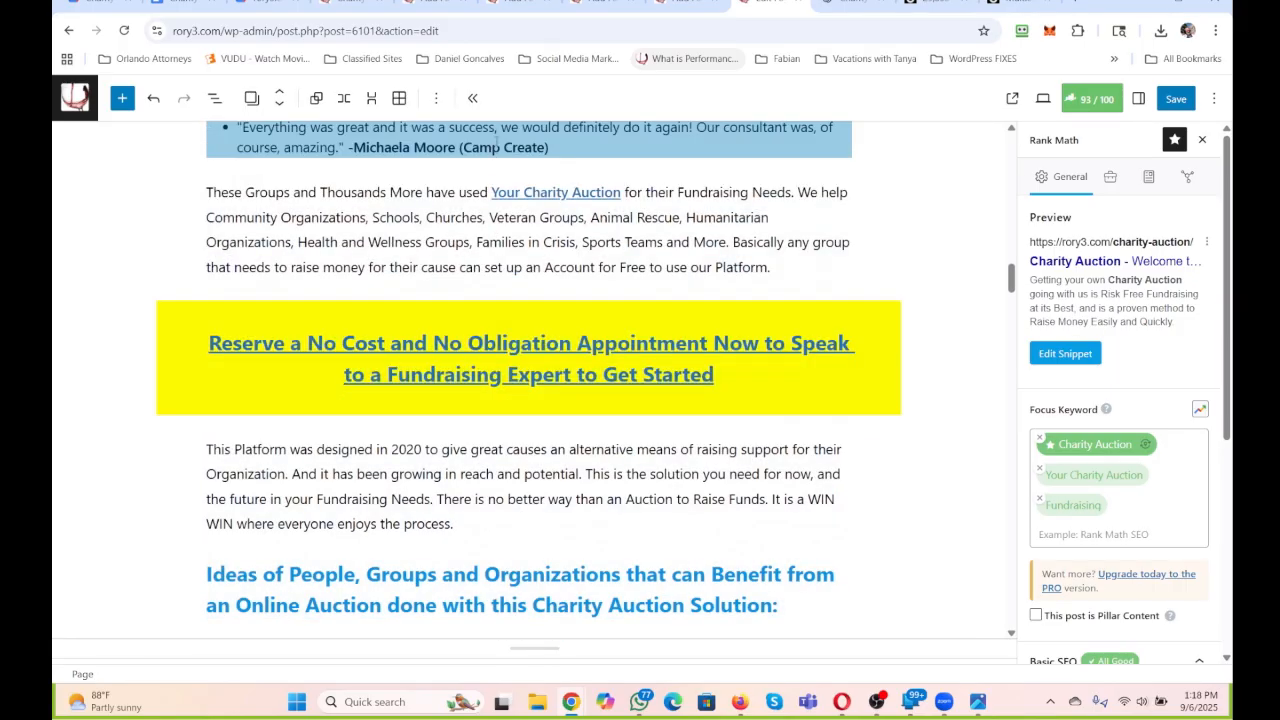
scroll(502, 153, "up", 3)
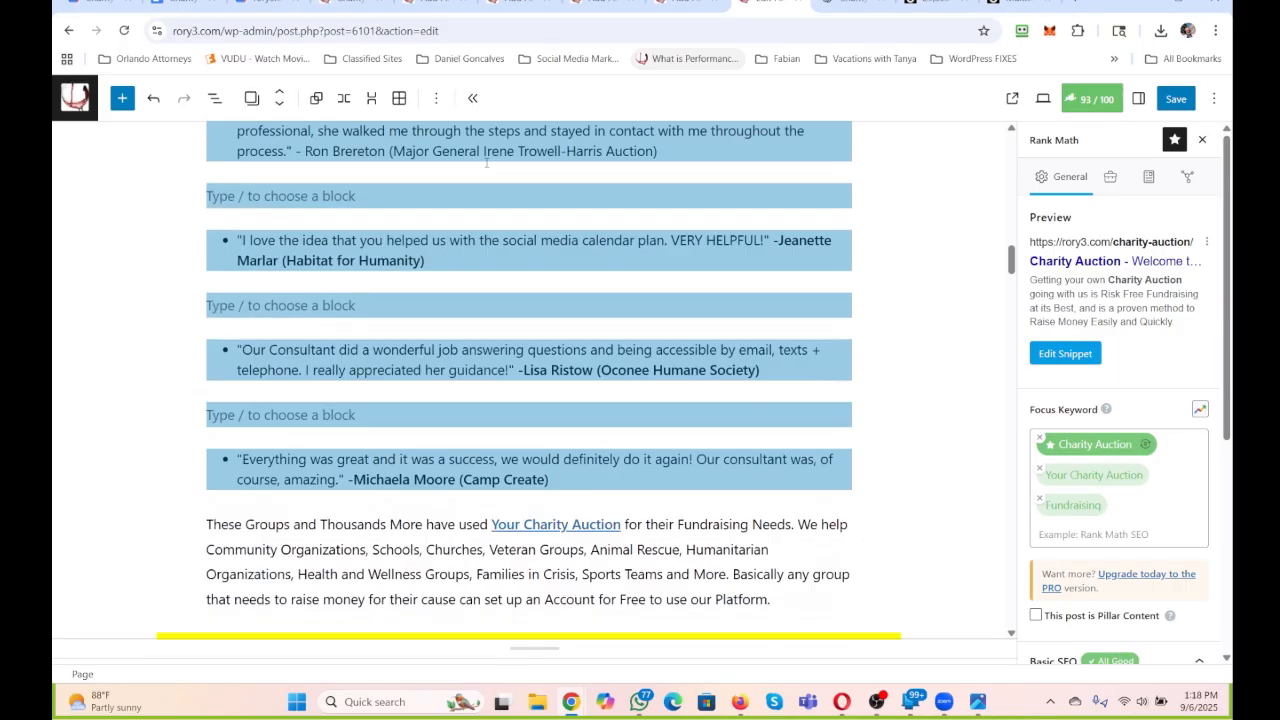
left_click(251, 98)
left_click(152, 222)
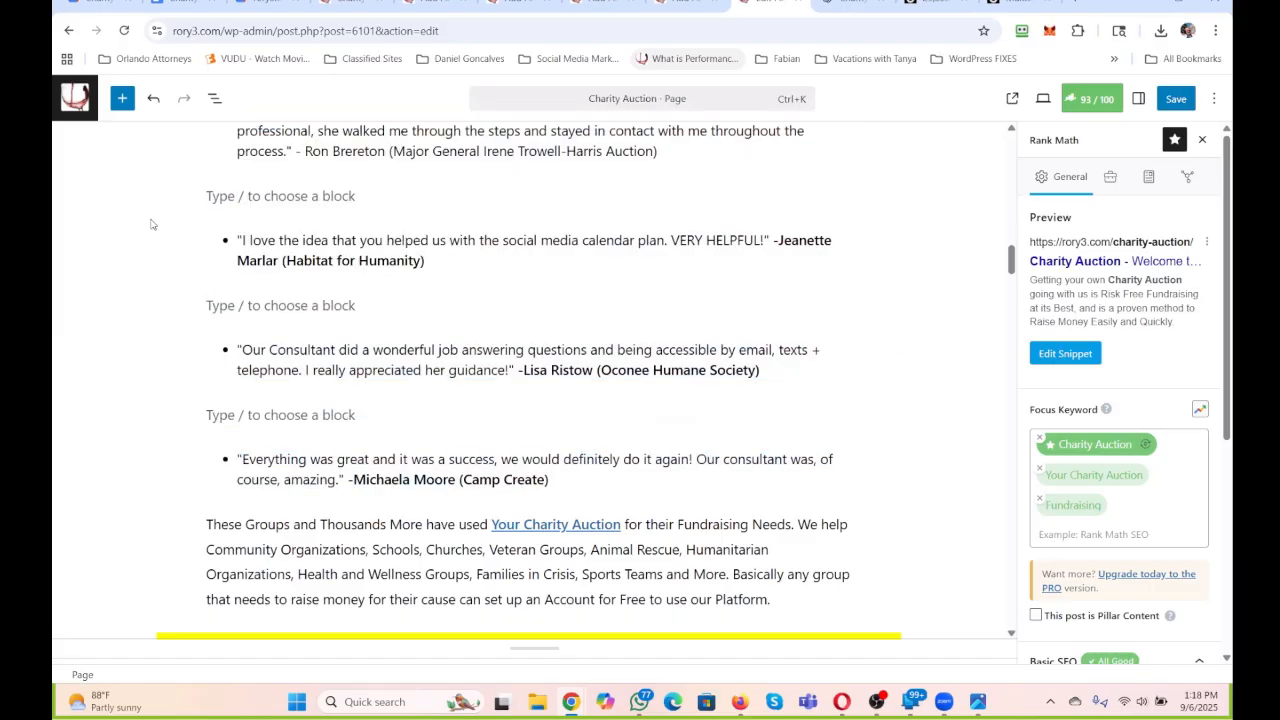
scroll(531, 310, "up", 3)
scroll(531, 310, "up", 1)
scroll(535, 315, "down", 2)
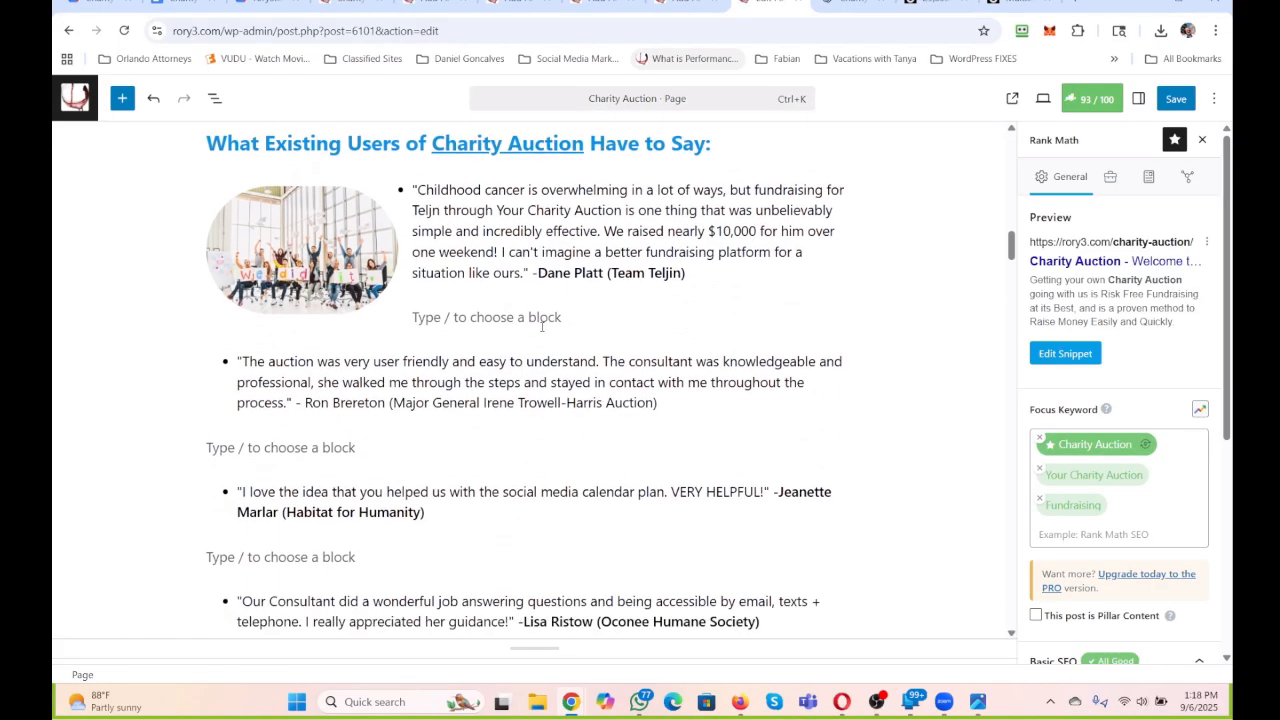
left_click(542, 326)
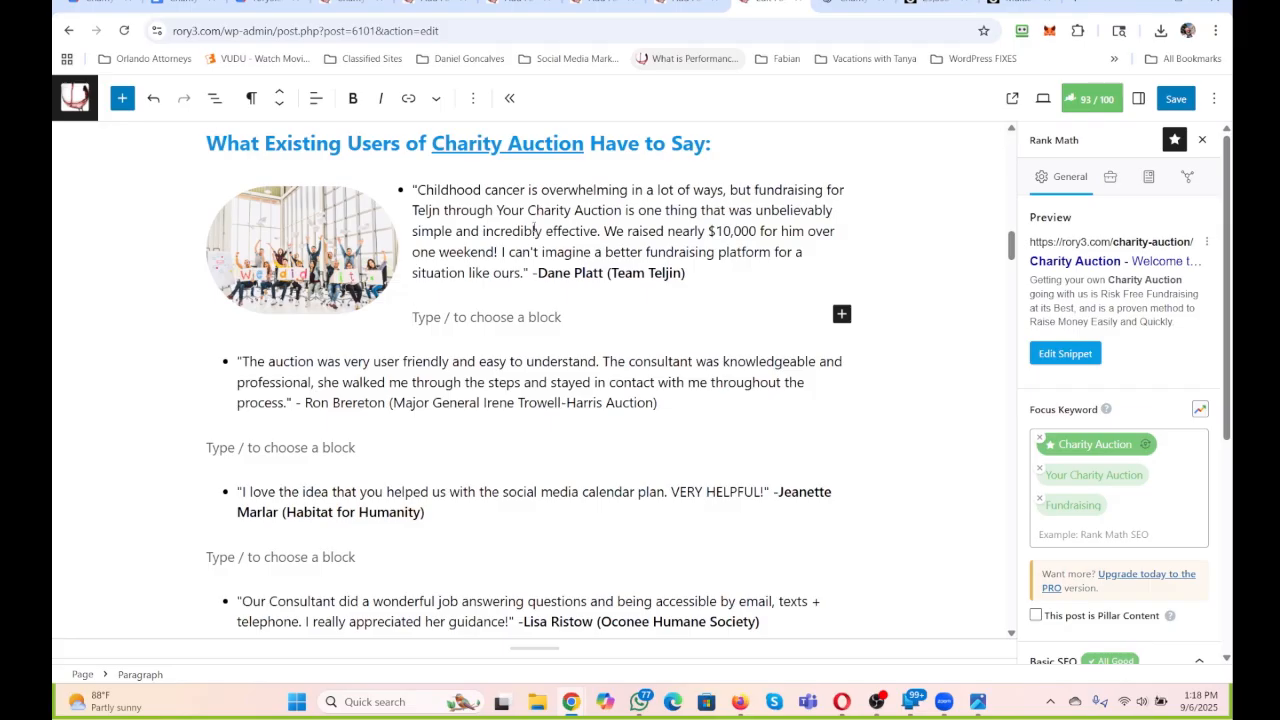
Italicise the attribution that ends the first testimonial, the one about childhood cancer.
left_click(714, 273)
key("ctrl+shift+Left")
key("ctrl+shift+Left")
key("ctrl+shift+Left")
key("ctrl+shift+Left")
key("ctrl+shift+Left")
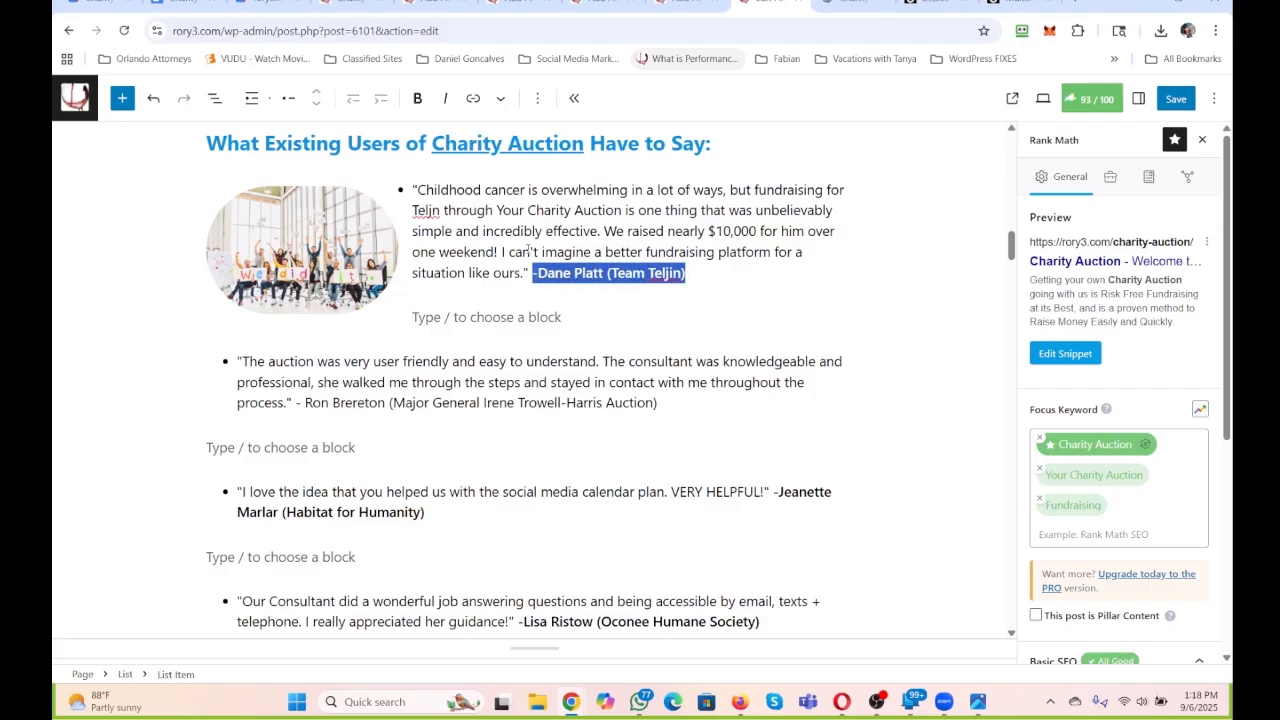
left_click(445, 99)
left_click(501, 182)
Italicise the attributions ending the second and third testimonials, about the user-friendly auction and the social media calendar plan.
scroll(525, 211, "down", 1)
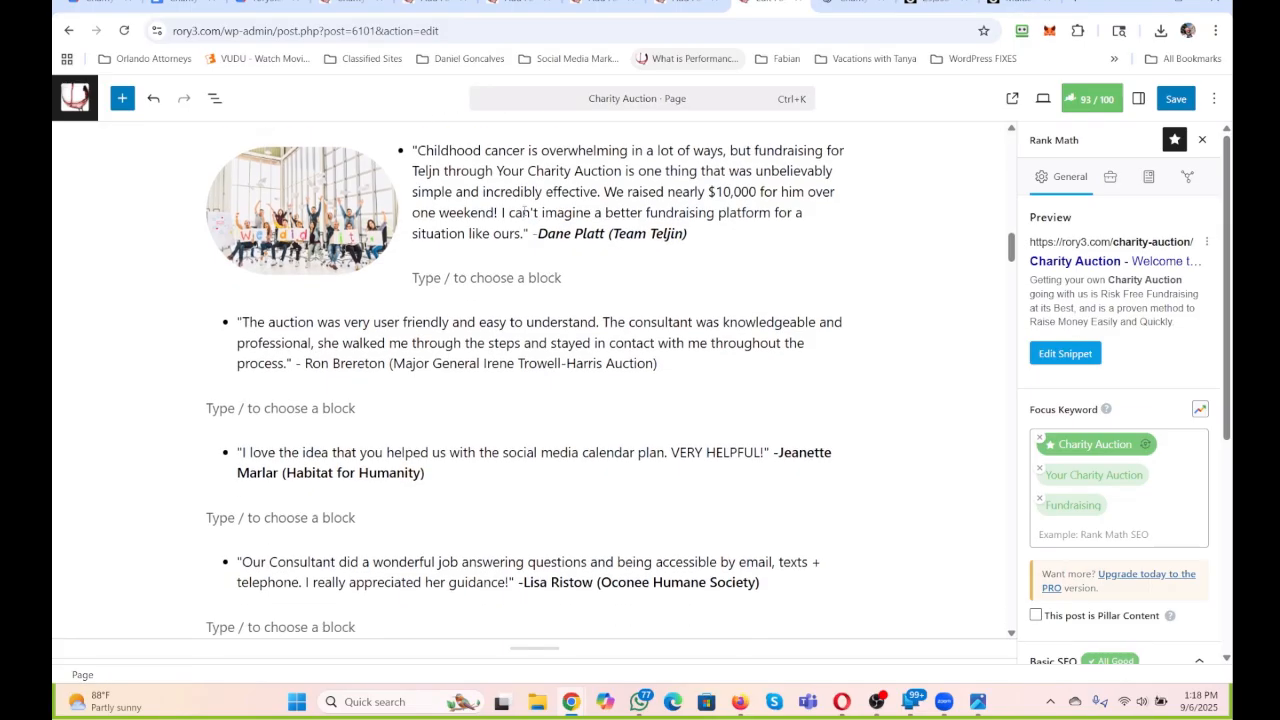
scroll(525, 211, "down", 1)
left_click_drag(666, 254, 296, 256)
left_click(445, 99)
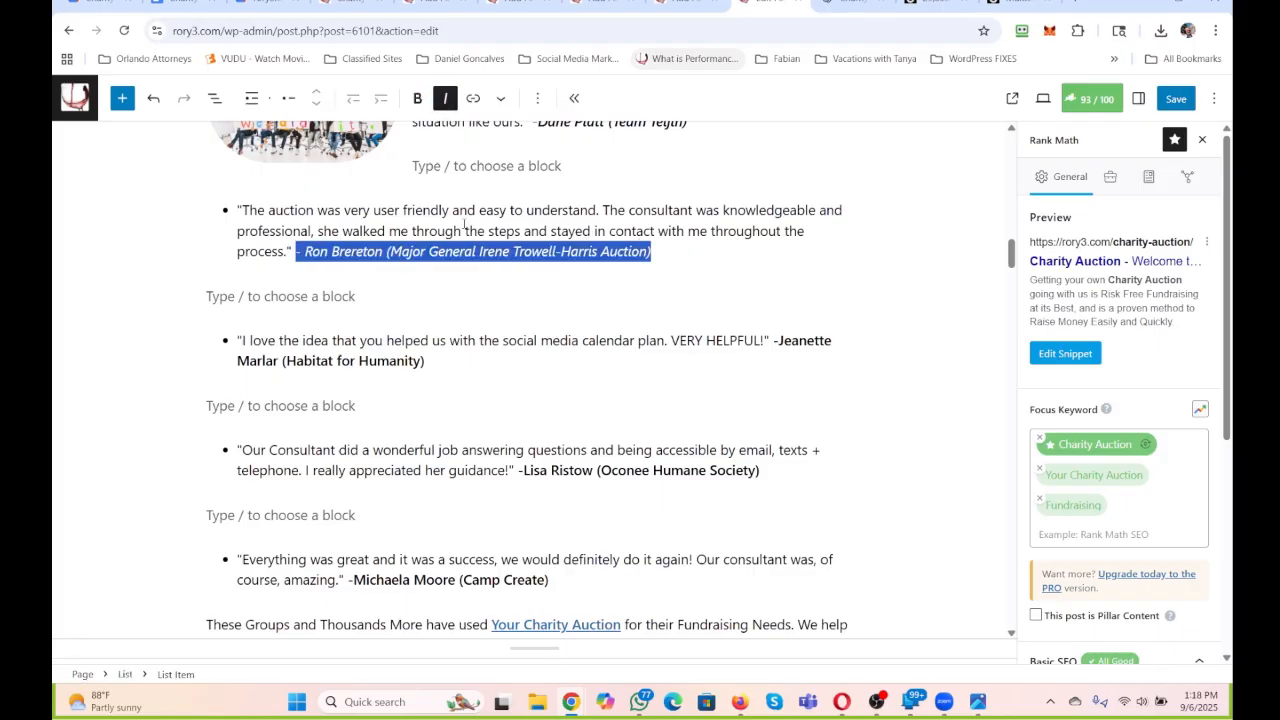
left_click_drag(428, 362, 772, 341)
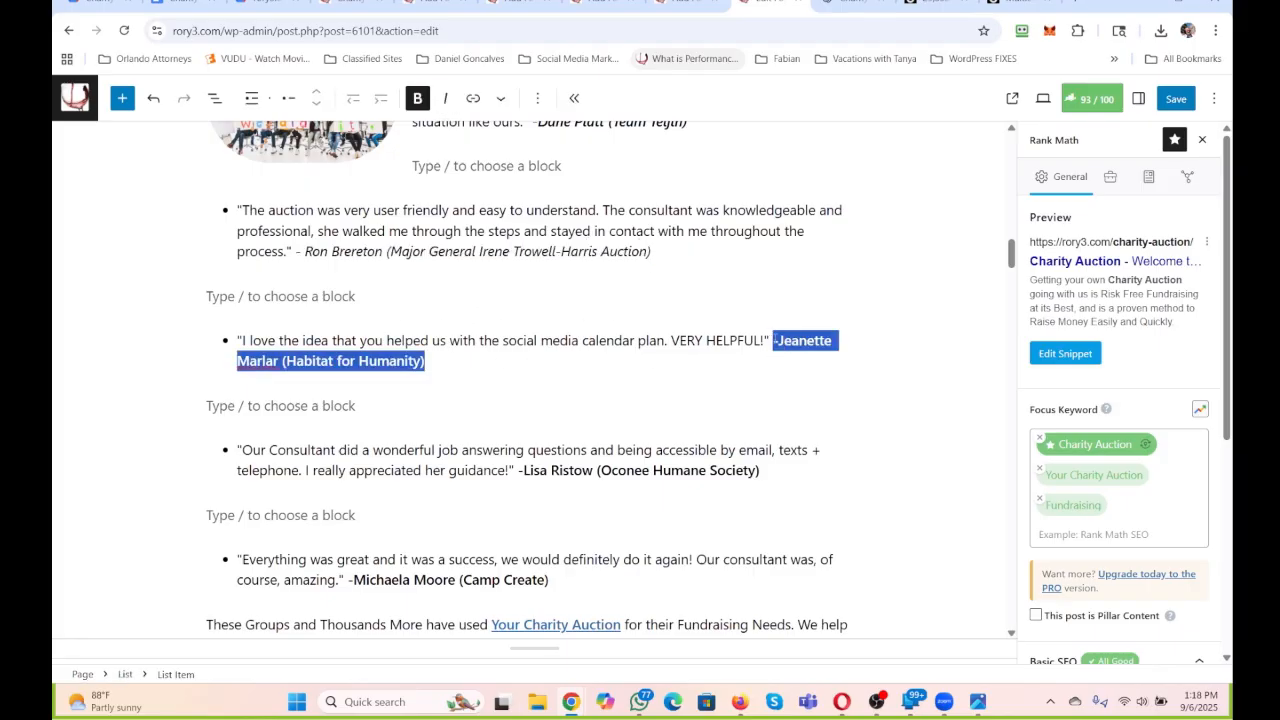
left_click(445, 98)
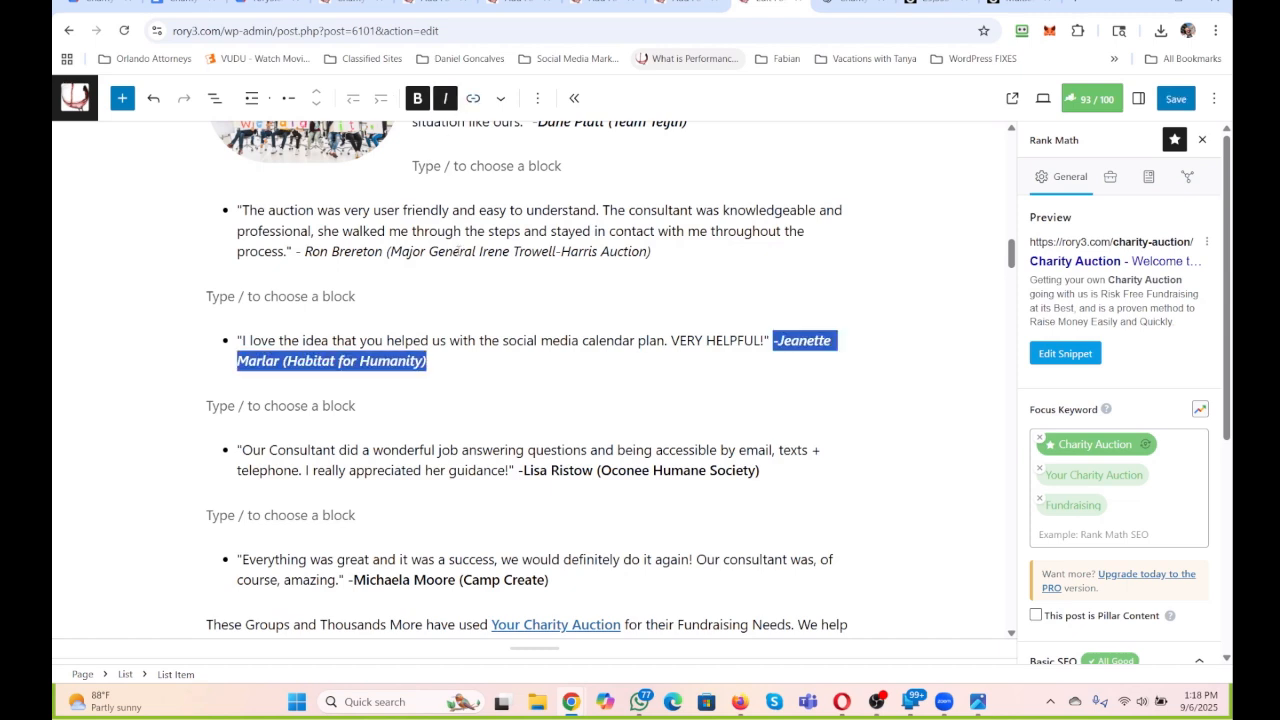
left_click(455, 276)
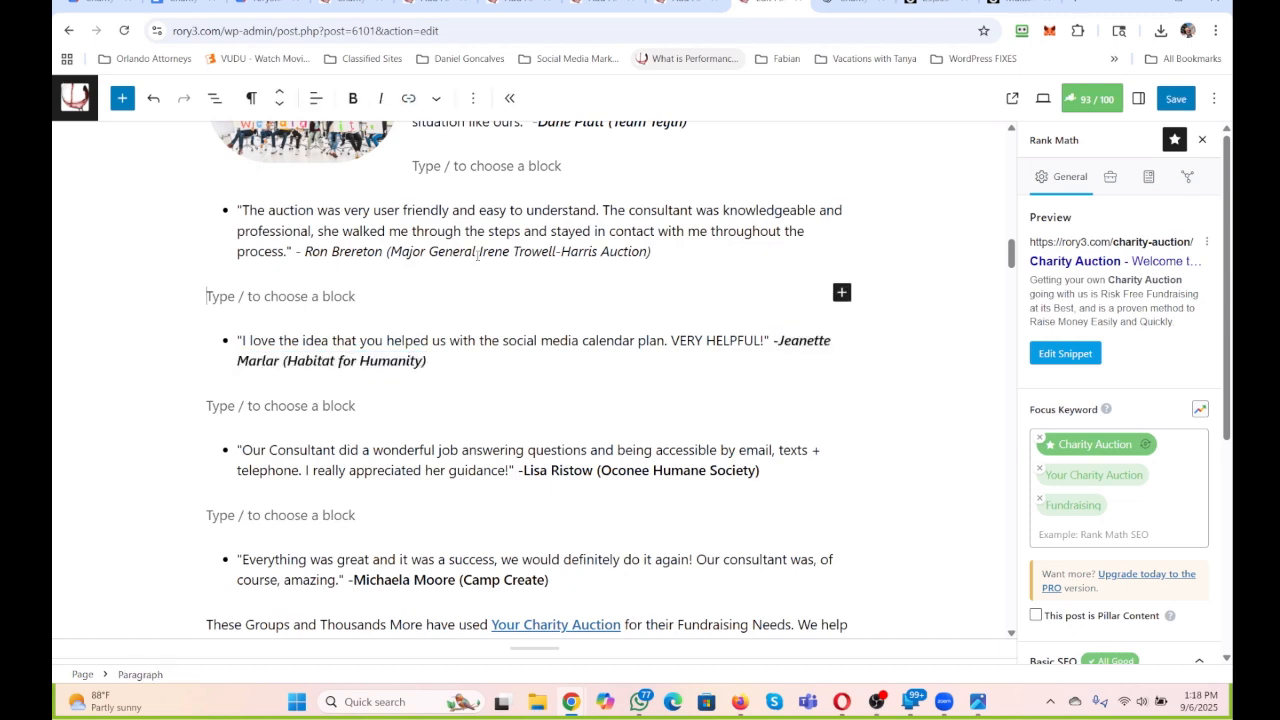
left_click(543, 166)
Italicise the attributions ending the last two testimonials, the Oconee Humane Society one and the Camp Create one.
left_click_drag(778, 476, 517, 470)
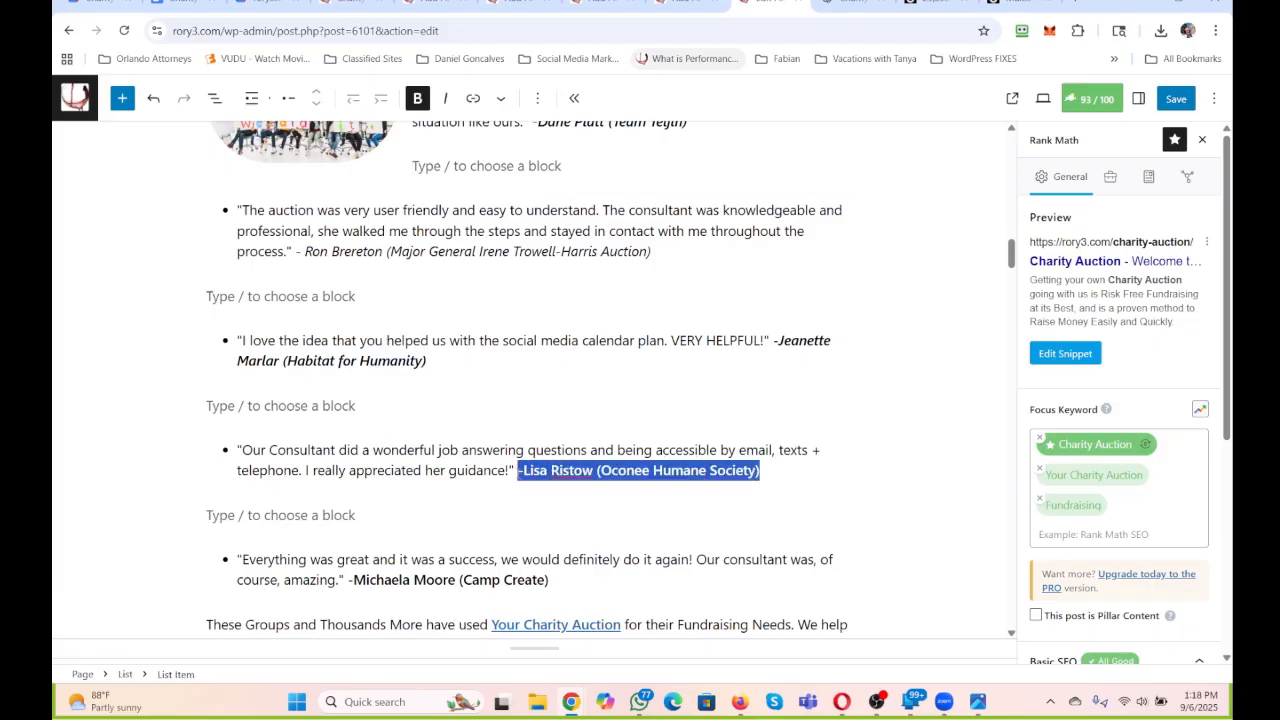
left_click(446, 98)
left_click(540, 210)
scroll(542, 230, "down", 3)
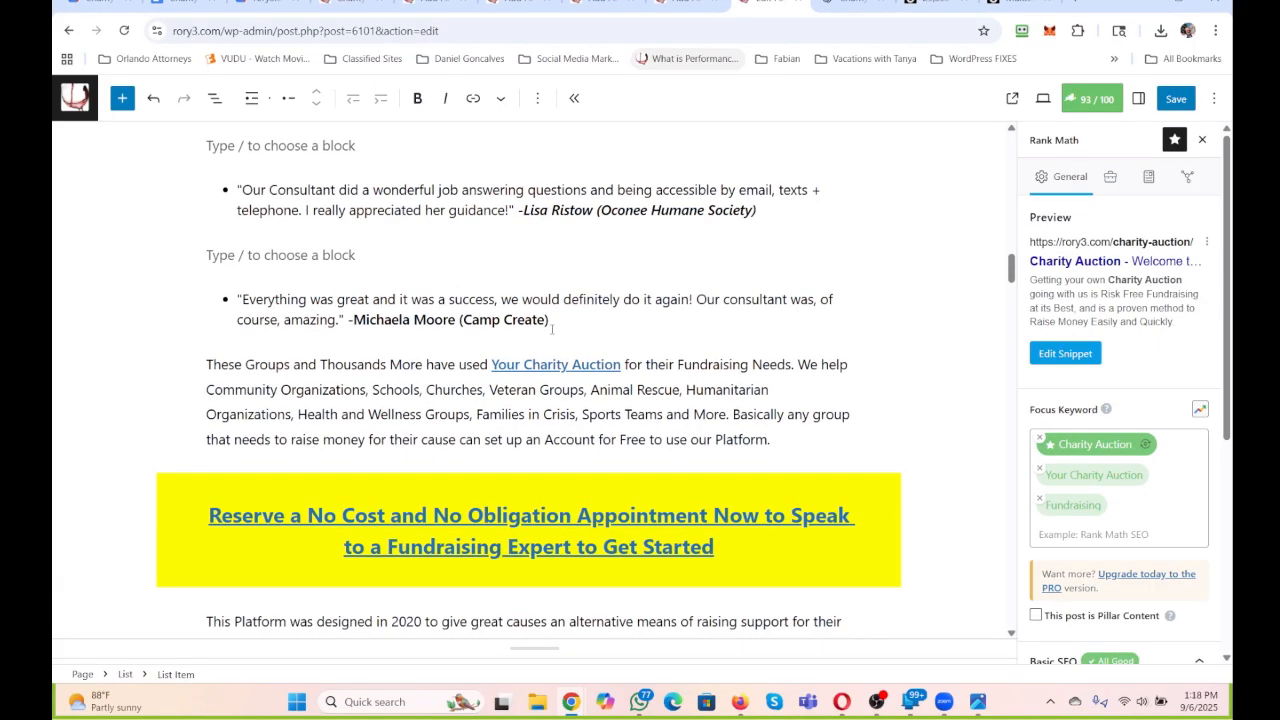
left_click_drag(549, 320, 349, 320)
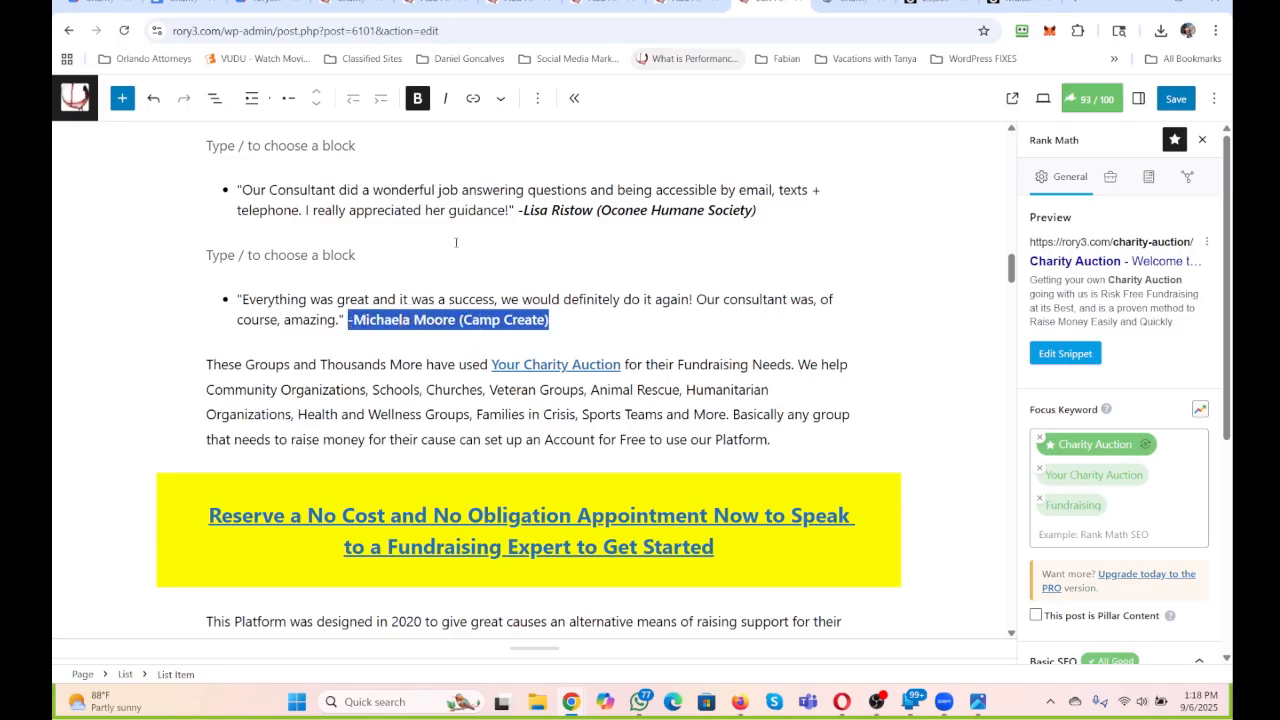
left_click(446, 98)
left_click(491, 190)
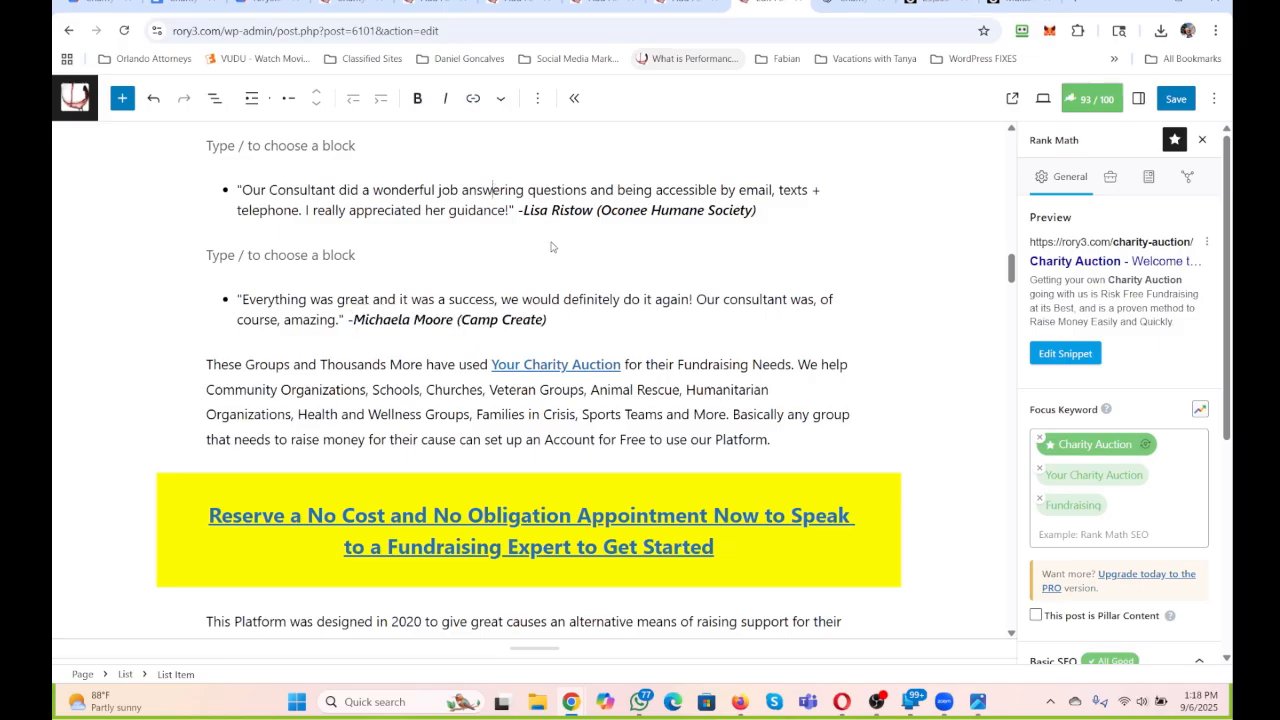
Place the cursor in the empty area below the closing separator at the end of the page, after the 200 reasons list.
scroll(551, 245, "down", 4)
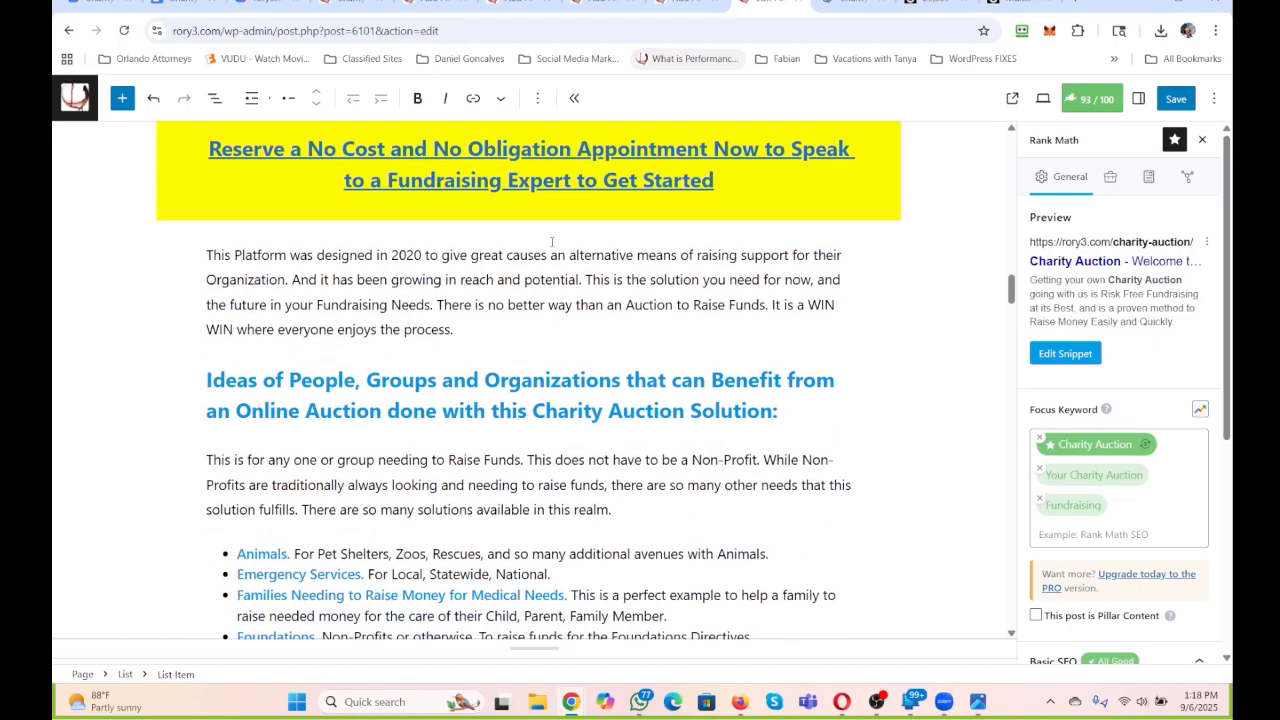
scroll(551, 242, "down", 7)
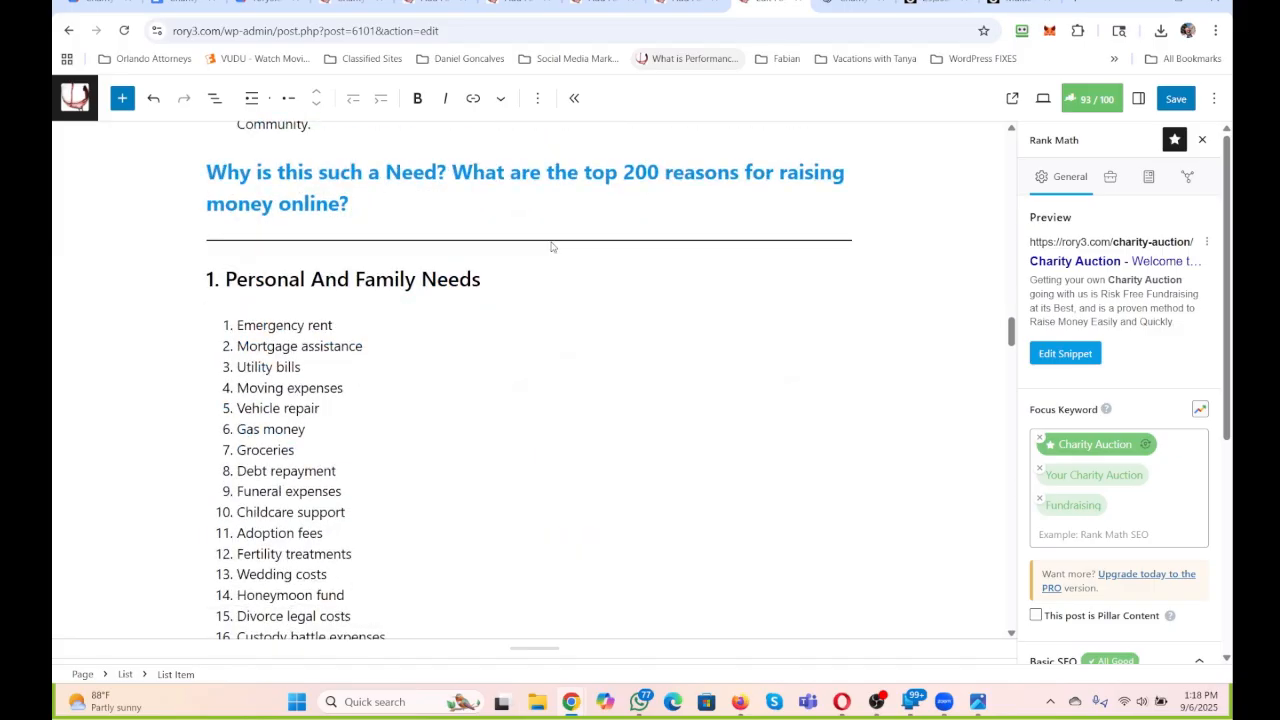
scroll(551, 245, "down", 20)
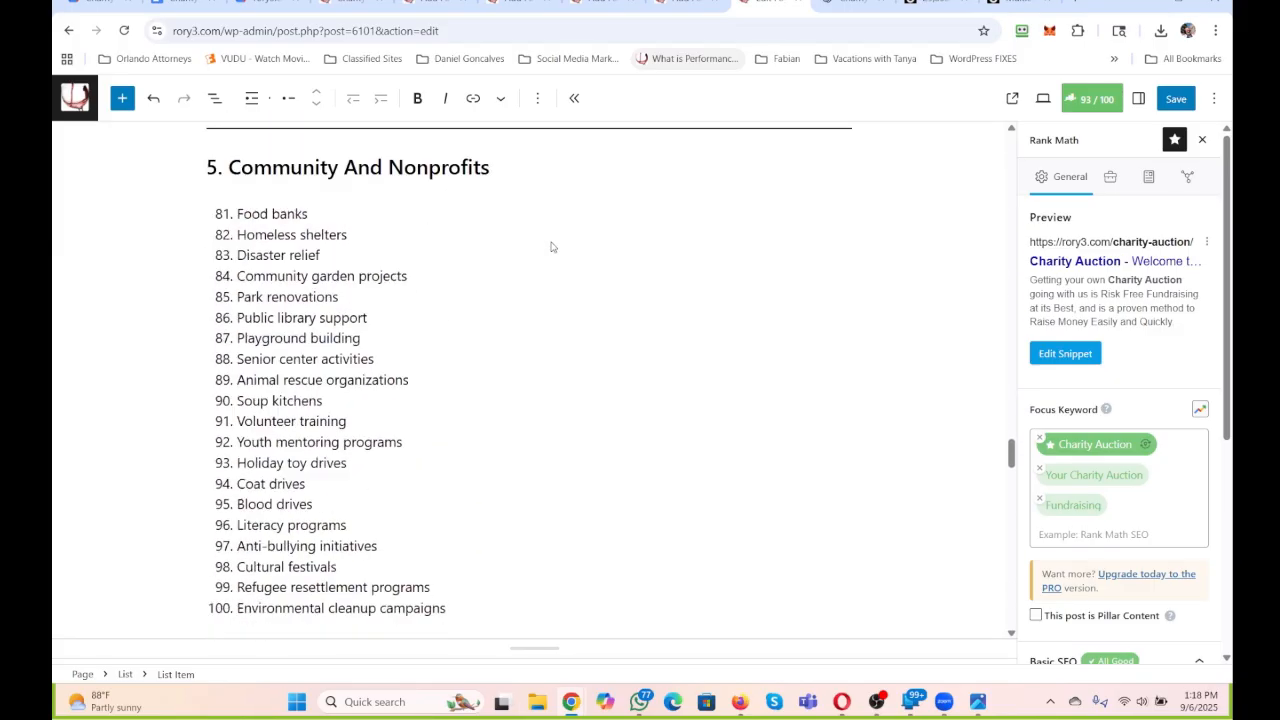
scroll(551, 247, "down", 15)
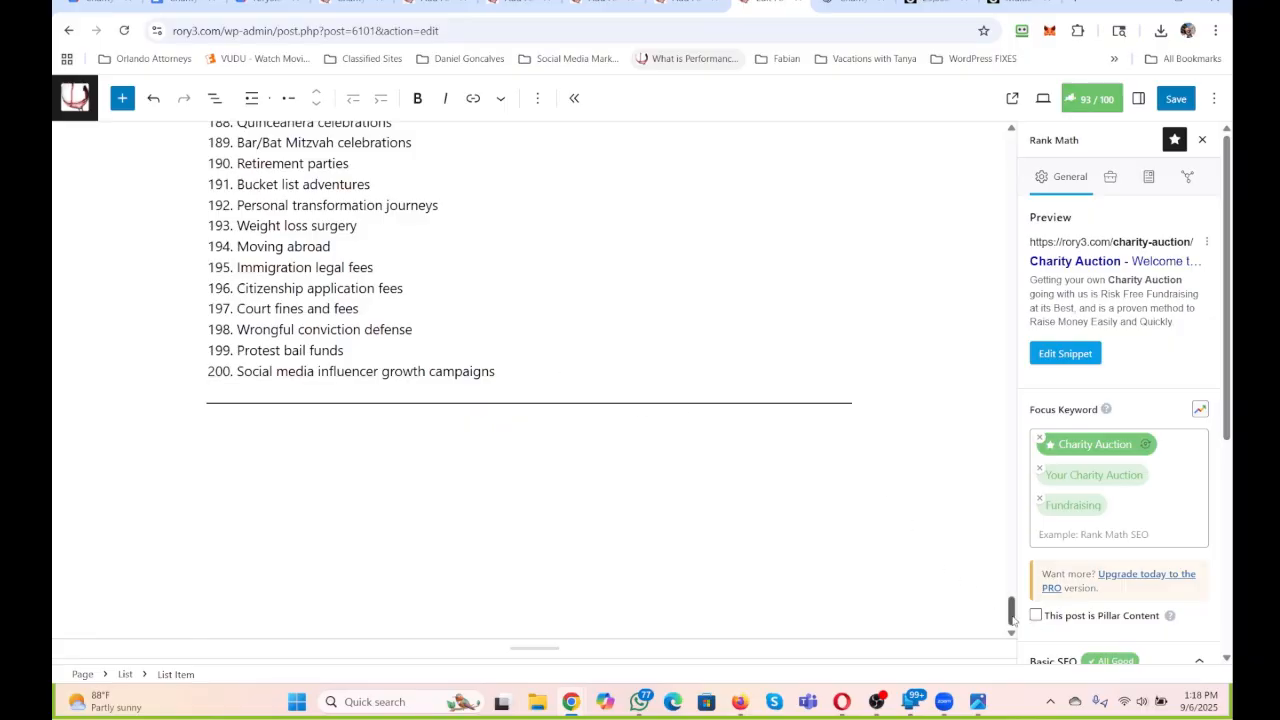
left_click(496, 499)
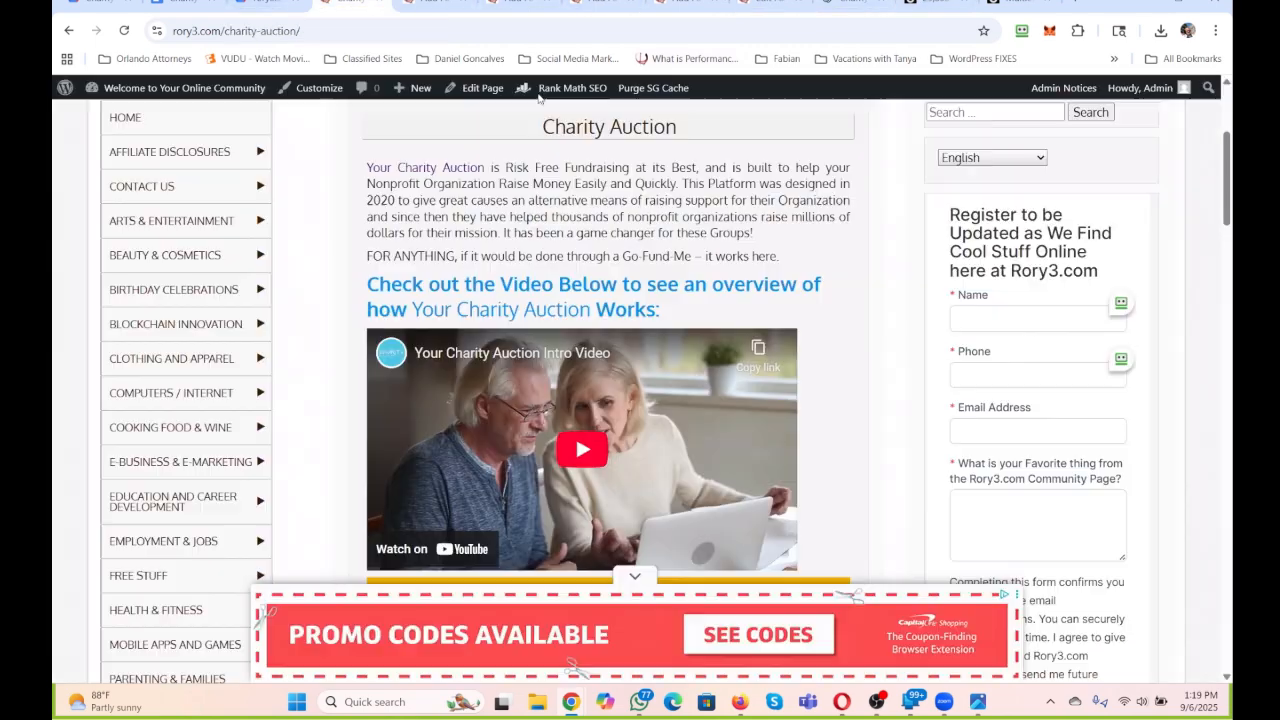
Open the site's home page and copy the paragraph from "We are Standing By to have you Register with Us Here" to "Your Future Here.".
left_click(352, 4)
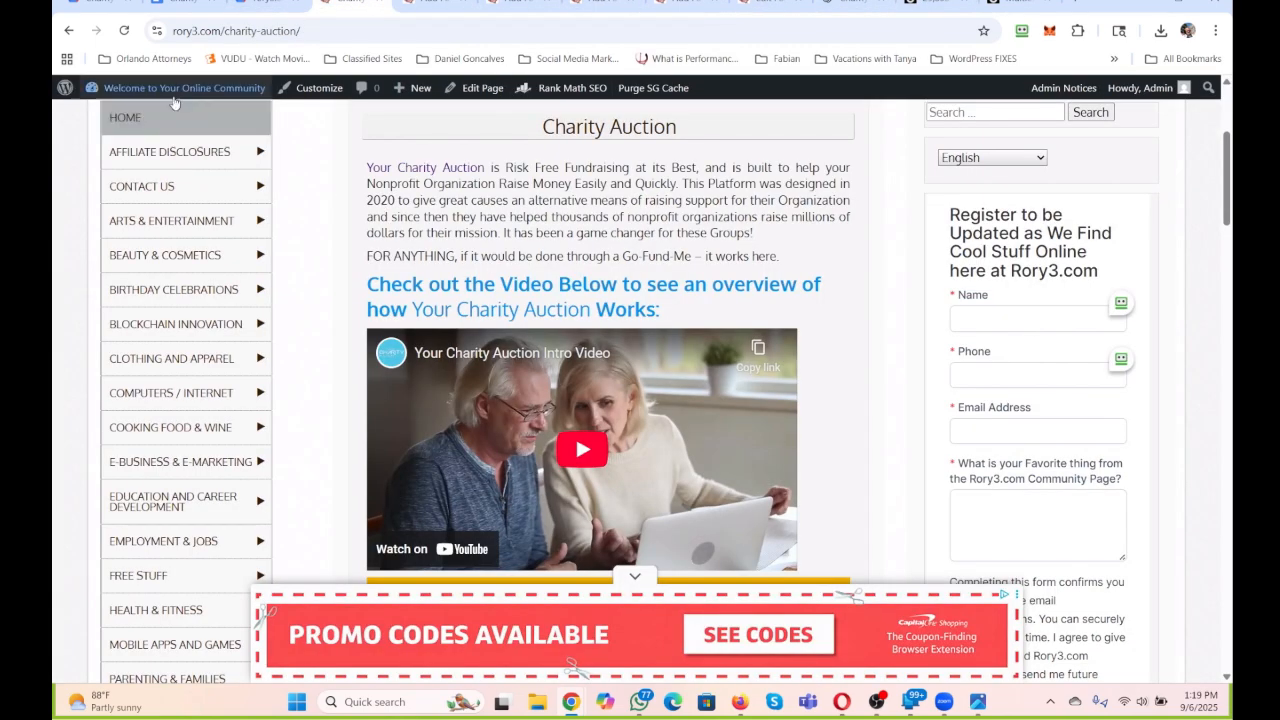
left_click(125, 117)
scroll(446, 274, "down", 10)
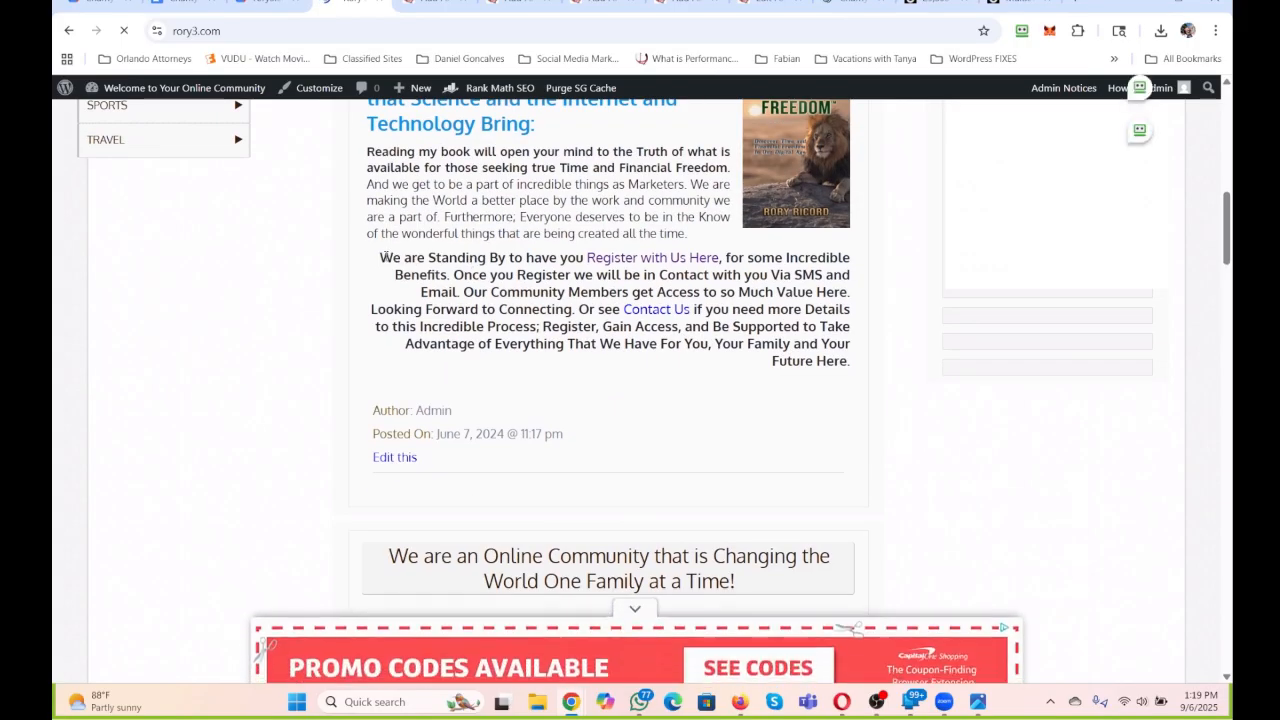
left_click_drag(379, 257, 851, 374)
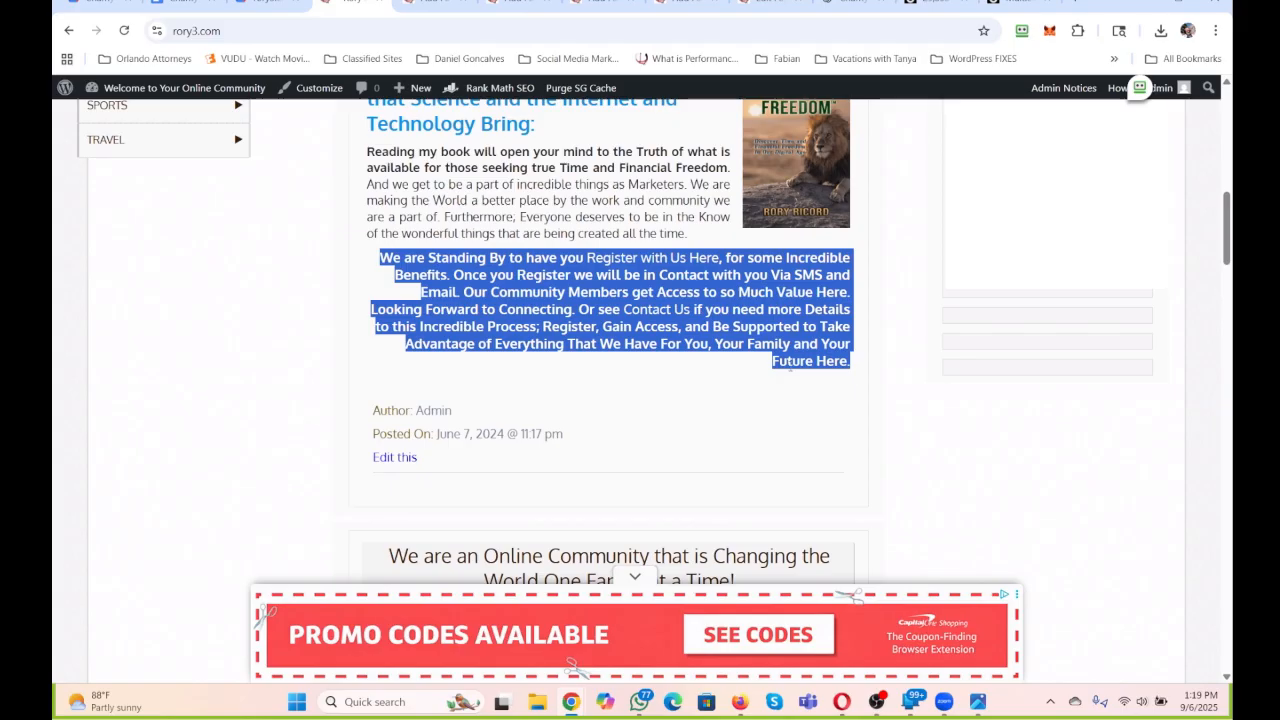
In the page editor, begin the closing paragraph with "There are solution here. Get started with your Charity Auction", inserting Charity Auction as the copied link.
left_click(760, 6)
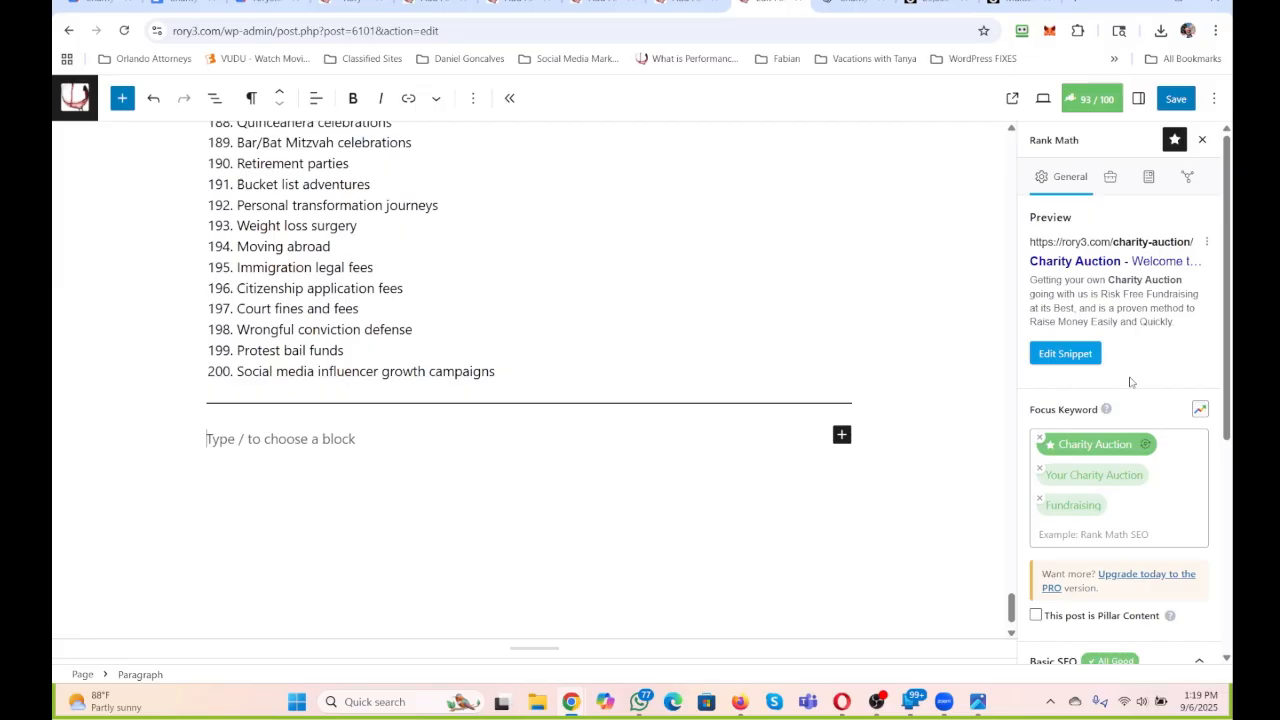
type("There are solu")
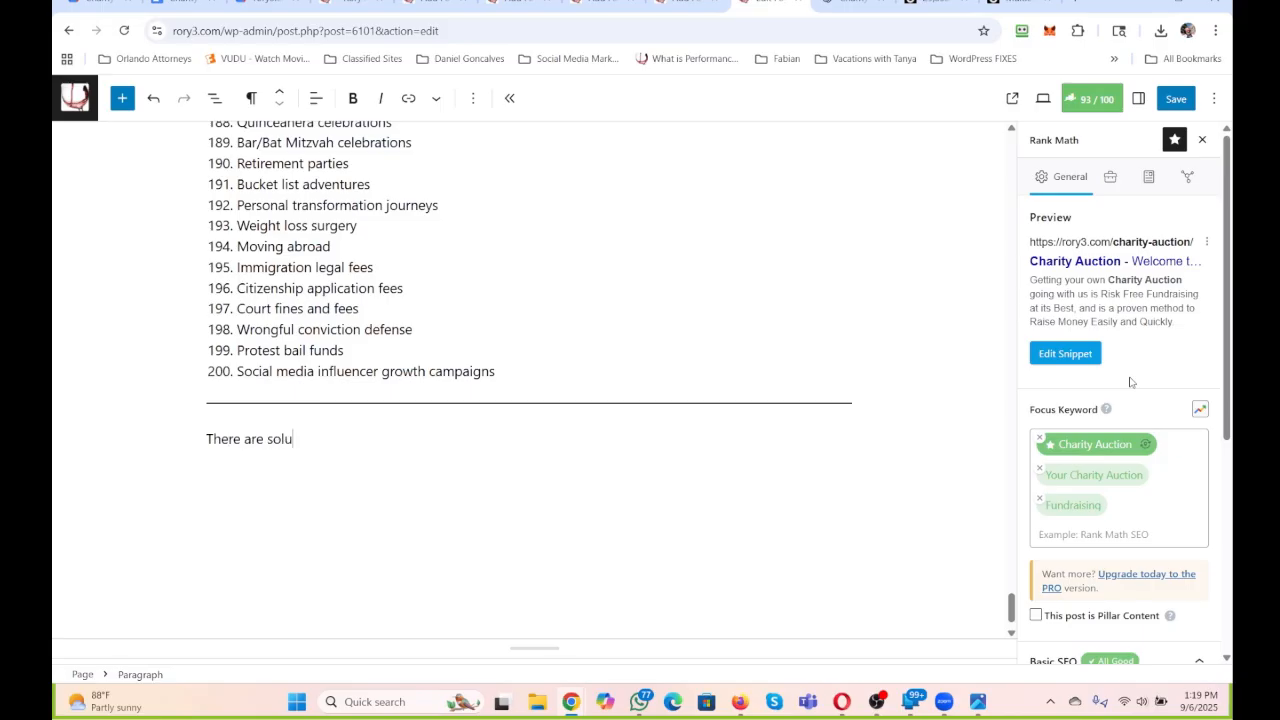
type("tion here. Get started with")
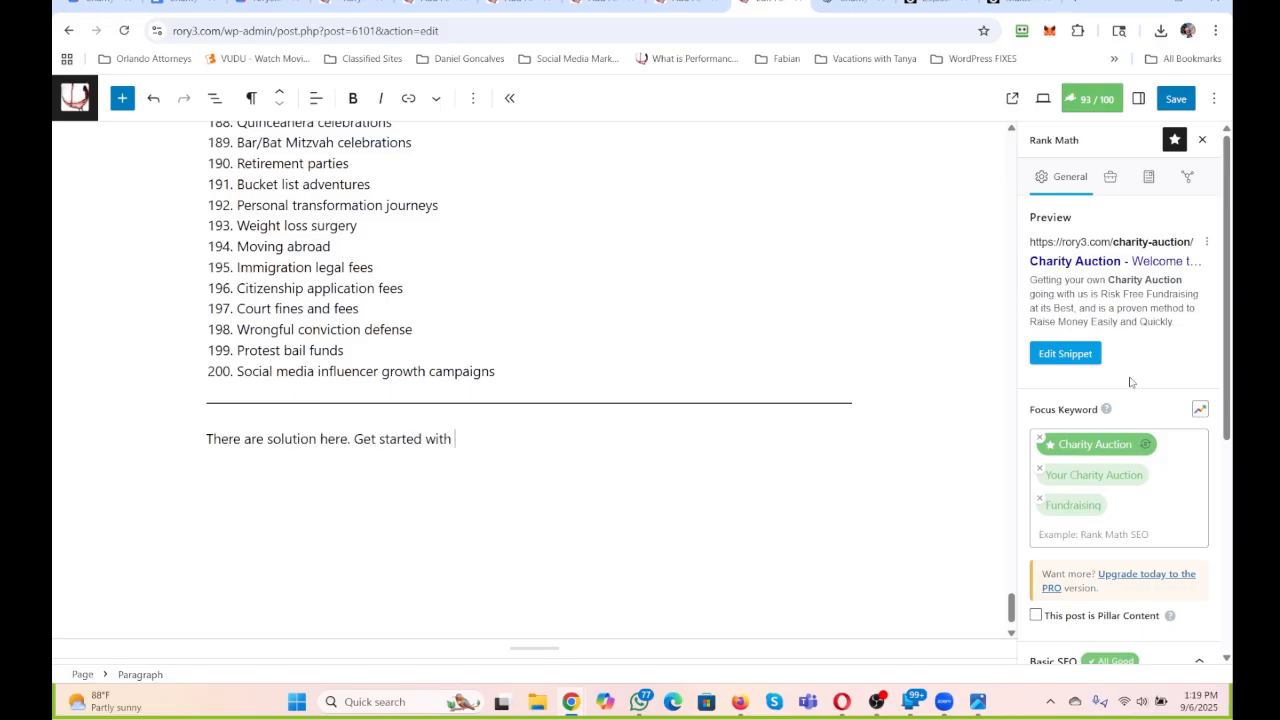
type("Charity Auction")
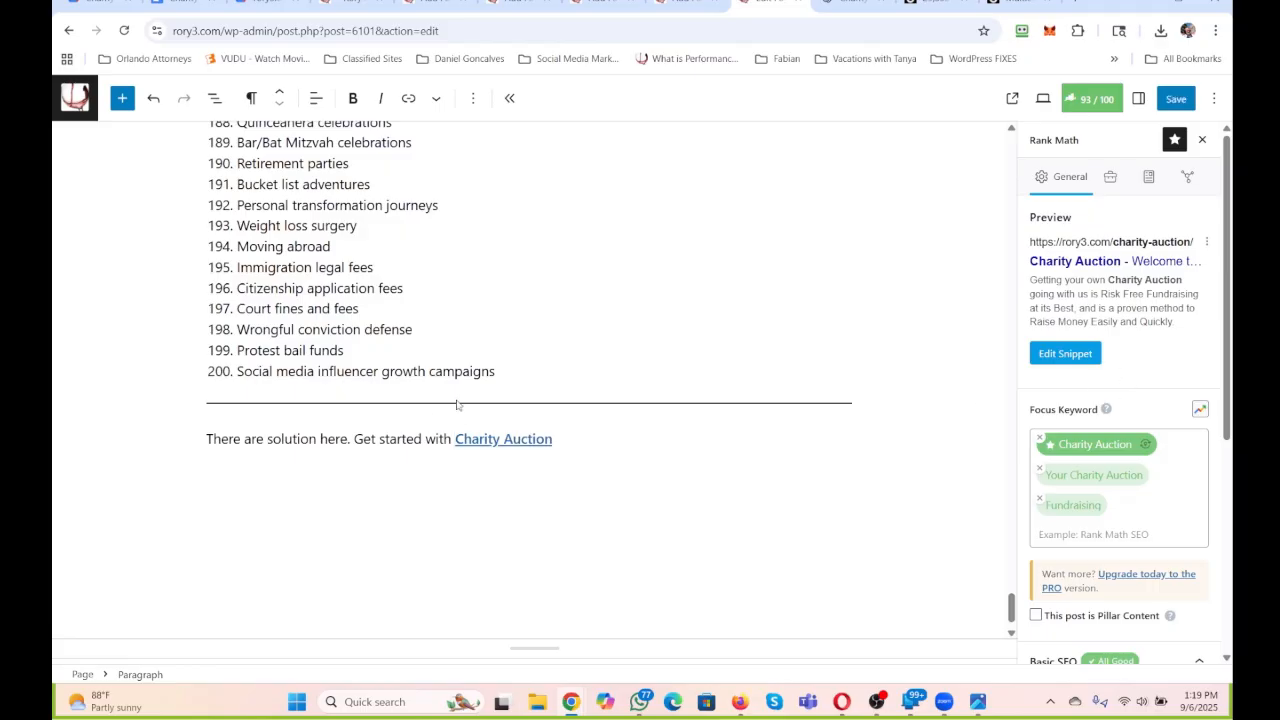
type("your Charity Auctio")
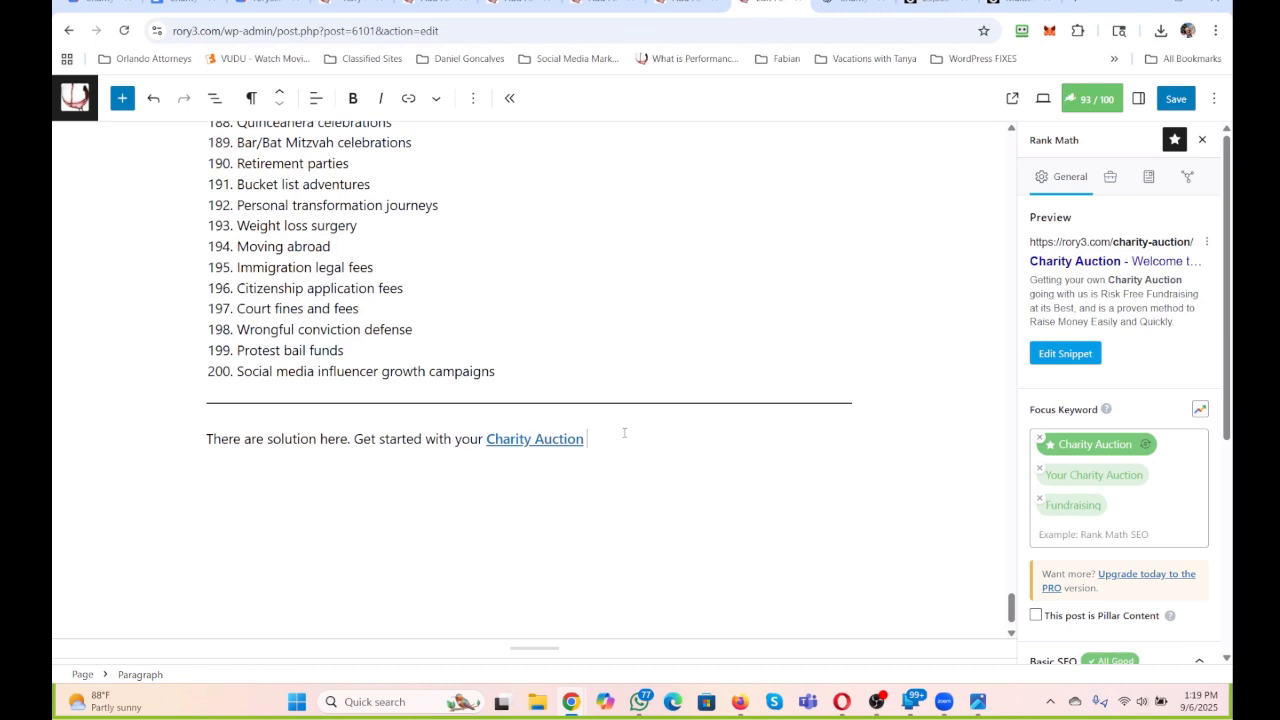
type("n and let the Needs of Fundraising ")
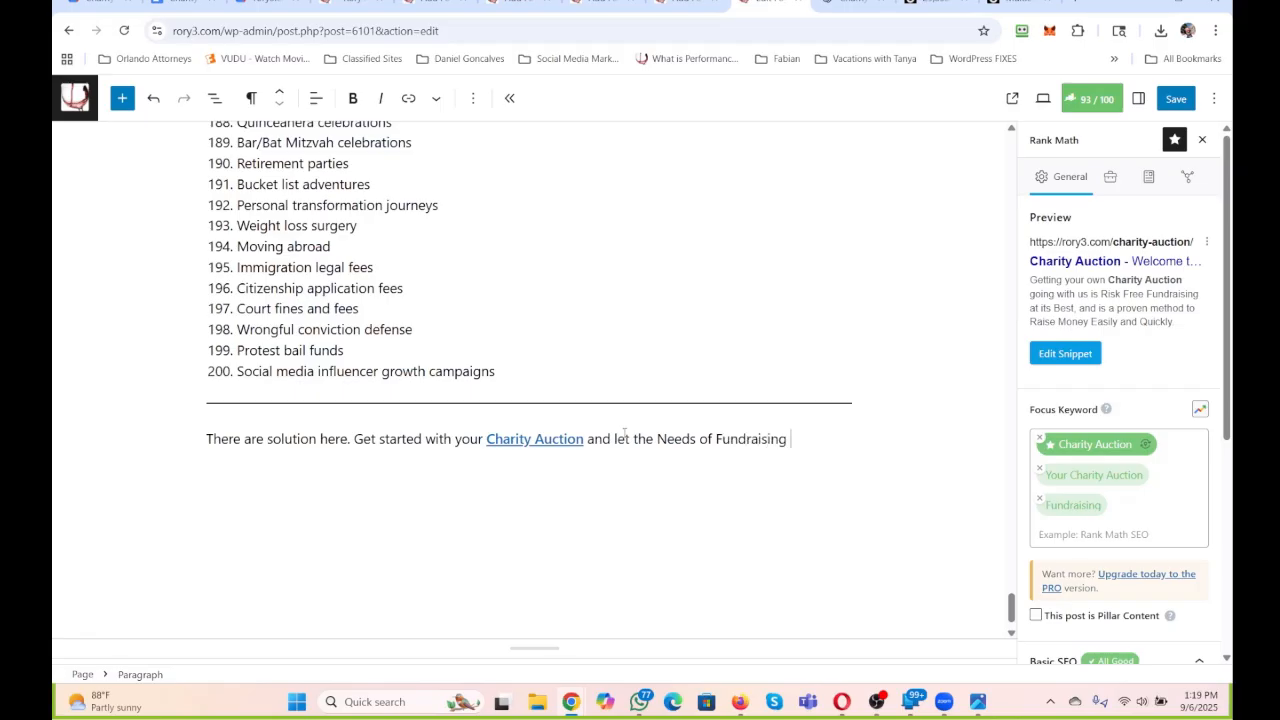
type("be solved with your par")
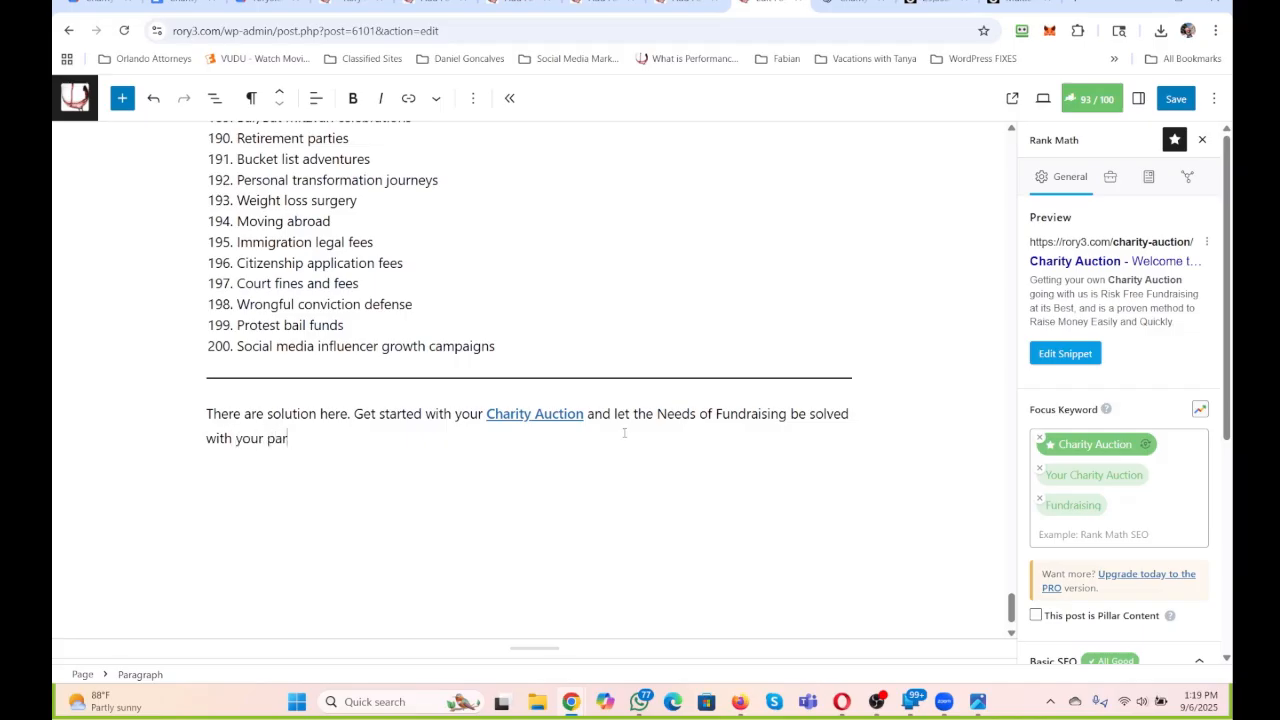
type("tnership and solution.")
type(" This is the ")
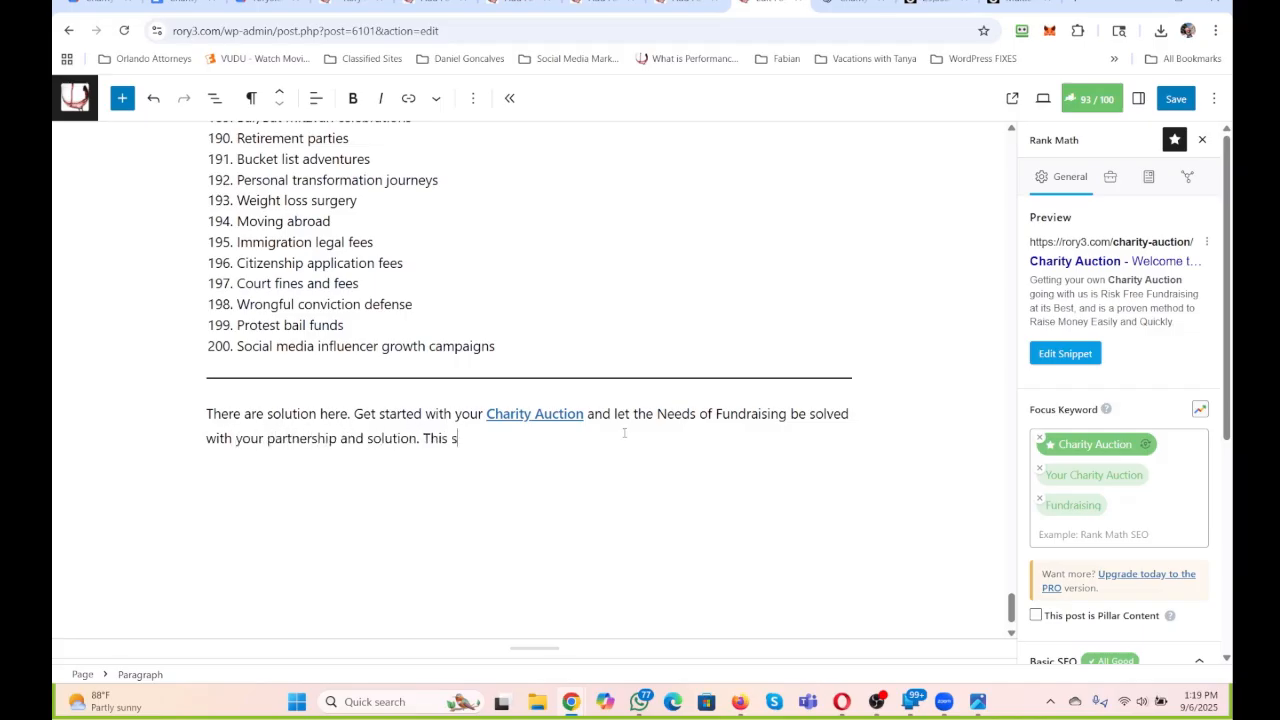
type("Platform you Need.")
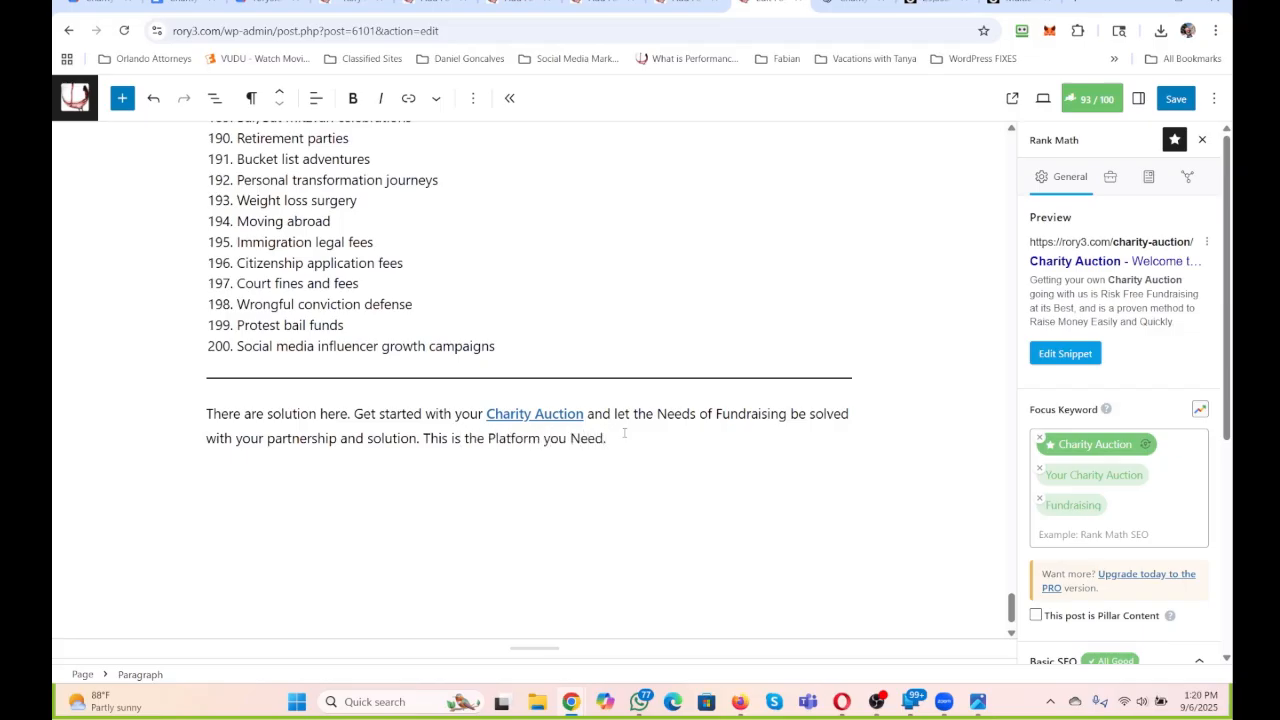
Make the closing paragraph bold and centred, and convert it to an H2 heading.
left_click_drag(632, 430, 175, 400)
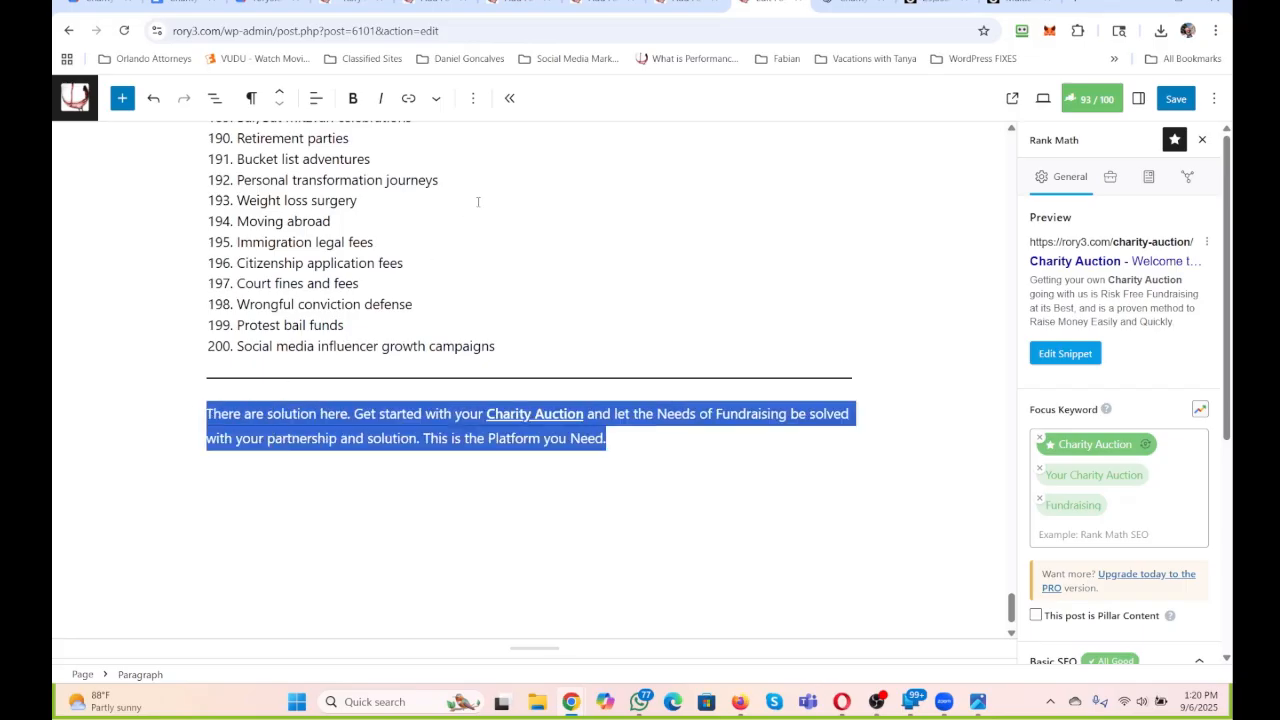
left_click(355, 98)
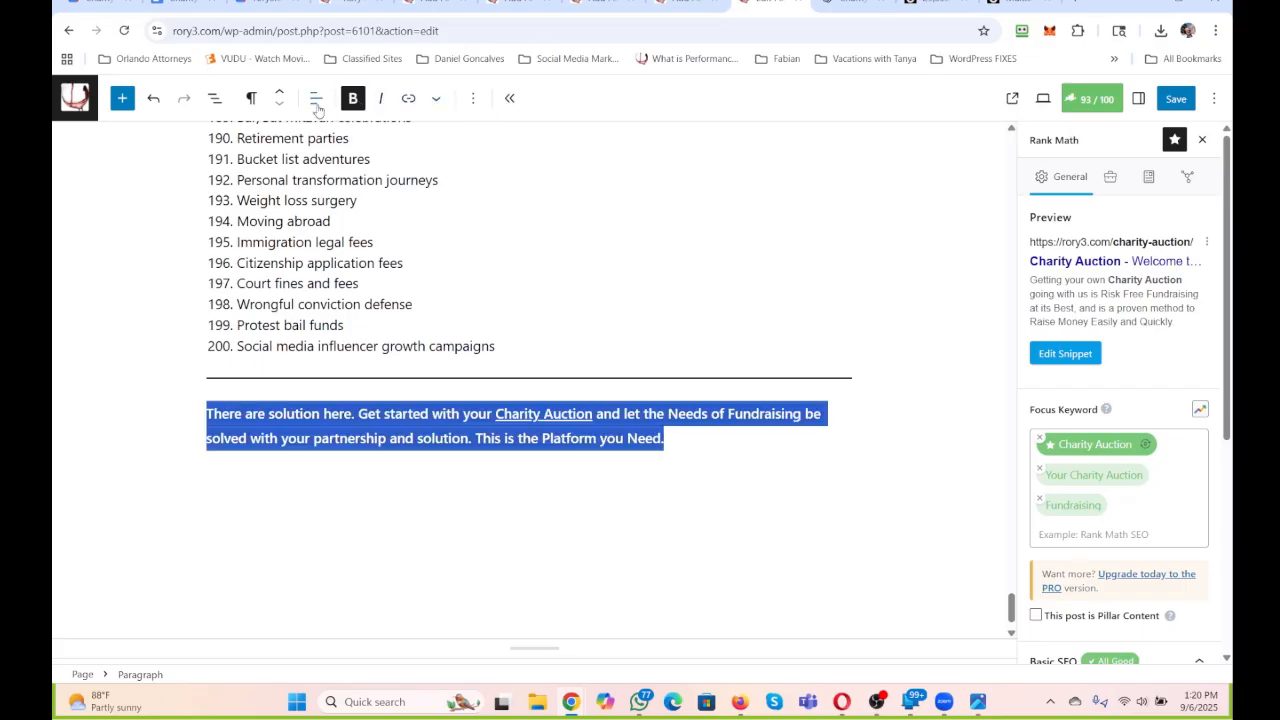
left_click(315, 98)
left_click(365, 184)
left_click(251, 98)
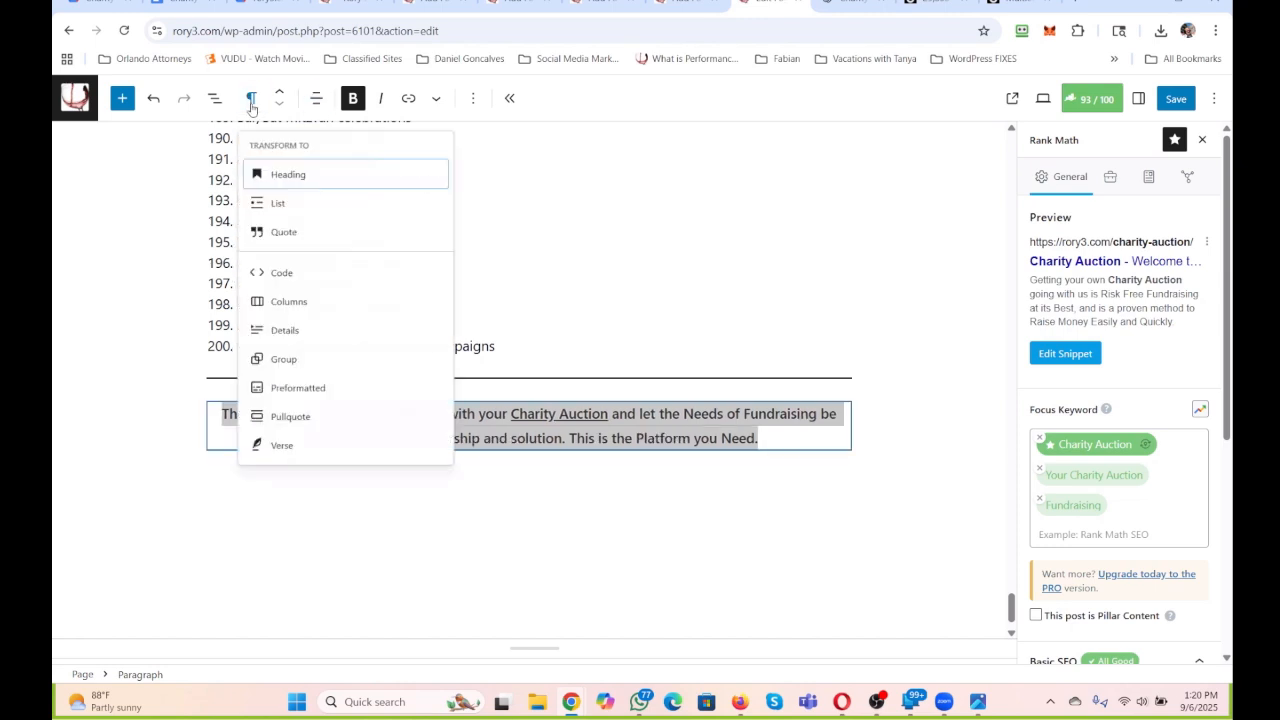
left_click(262, 177)
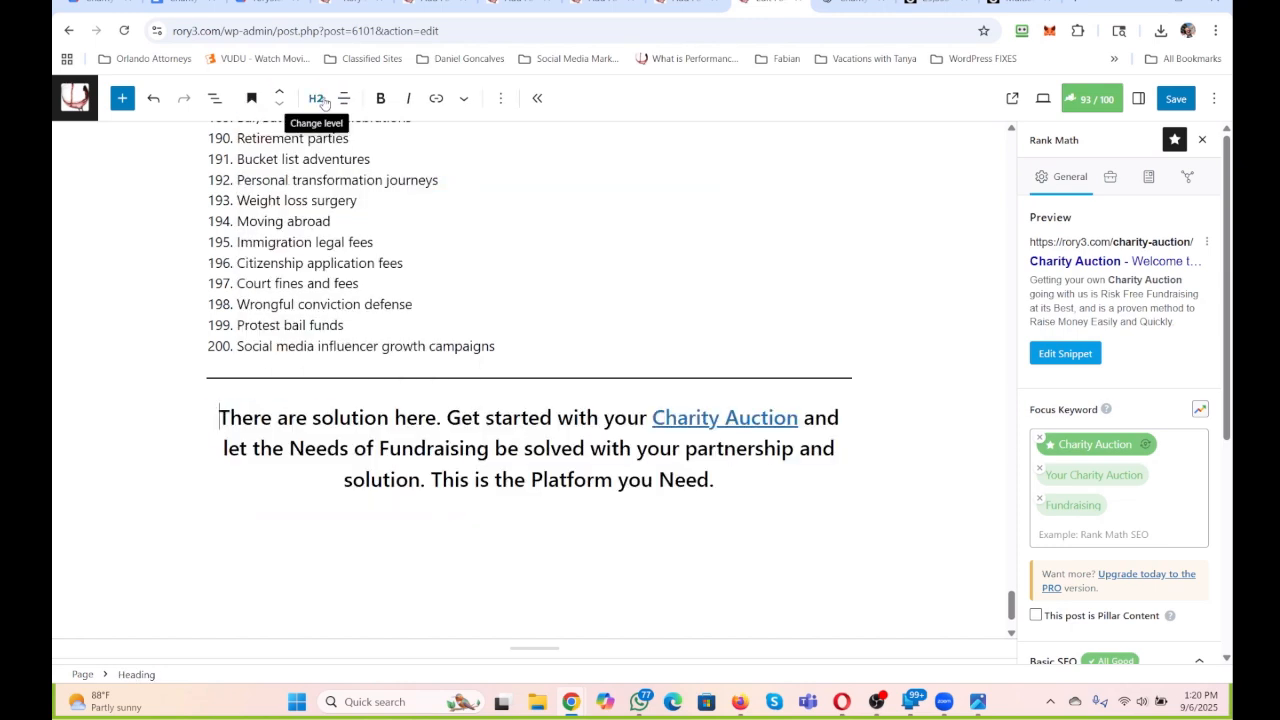
Open the background colour choices in the block settings of the closing heading.
left_click_drag(714, 480, 218, 417)
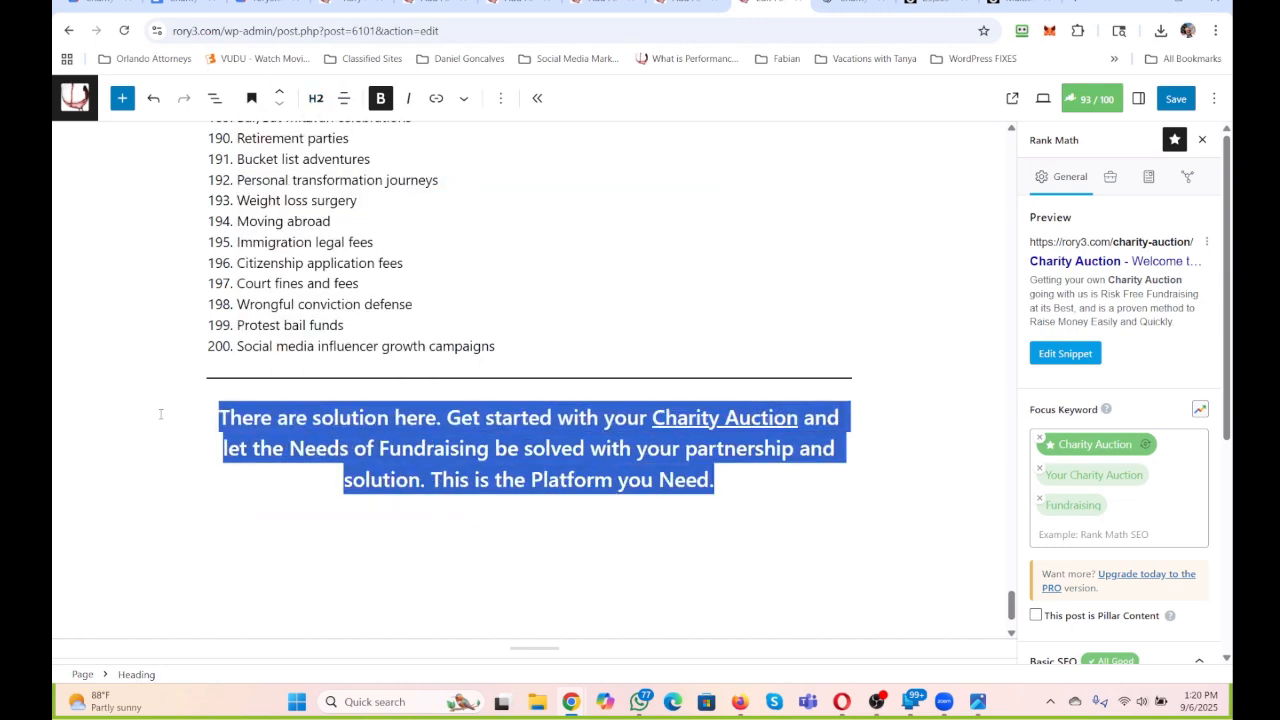
left_click(1142, 102)
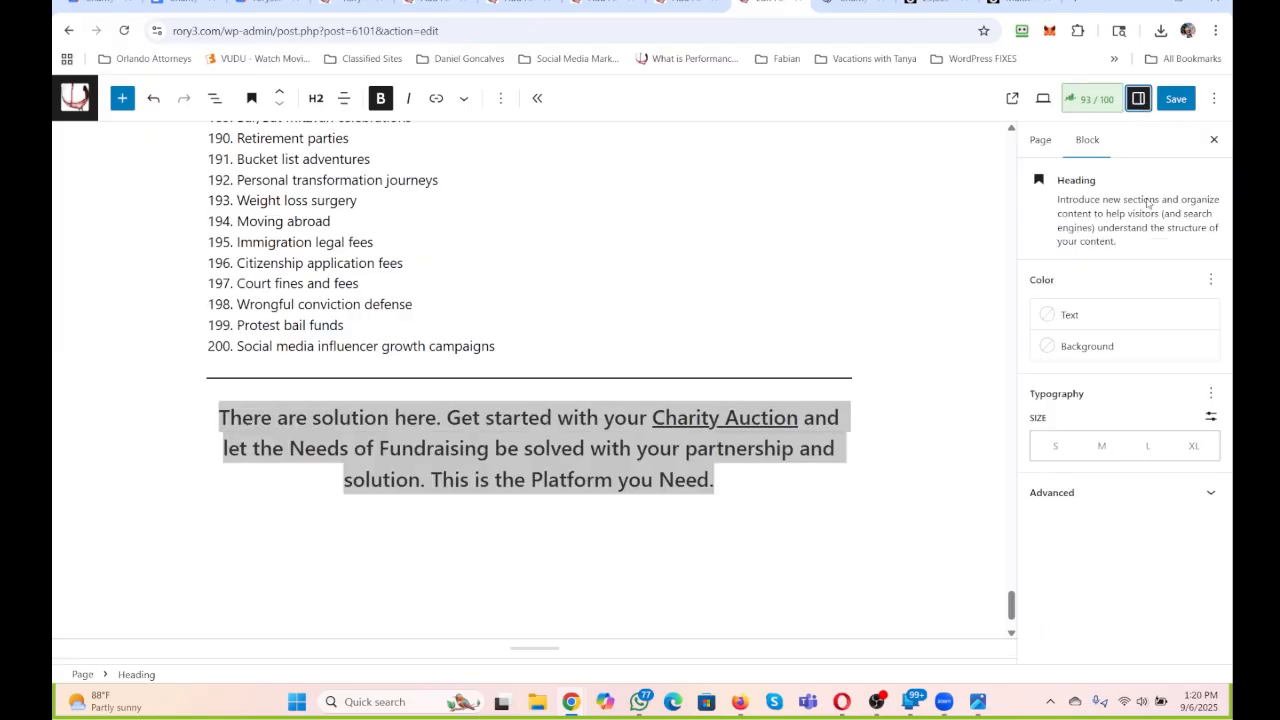
left_click(1108, 348)
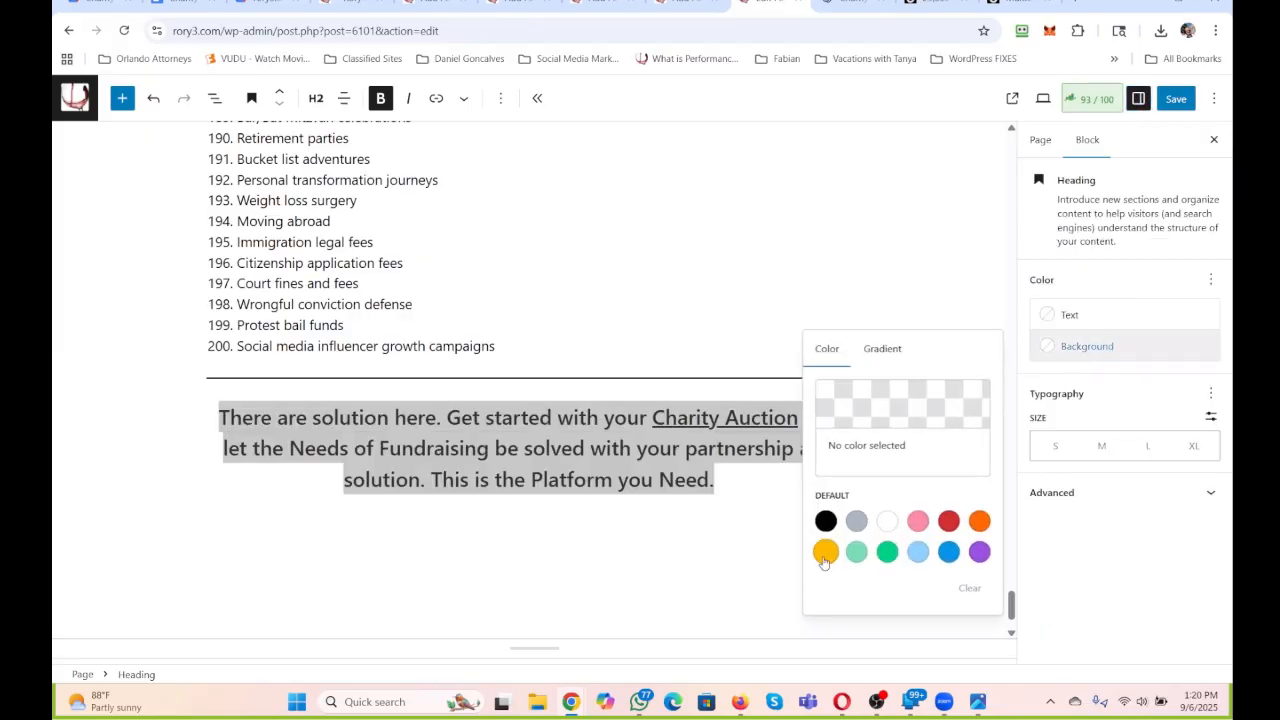
Copy the hex code of the yellow background from the "Schedule An Appointment to Speak" heading near the start of the page.
scroll(730, 290, "up", 15)
scroll(726, 287, "up", 20)
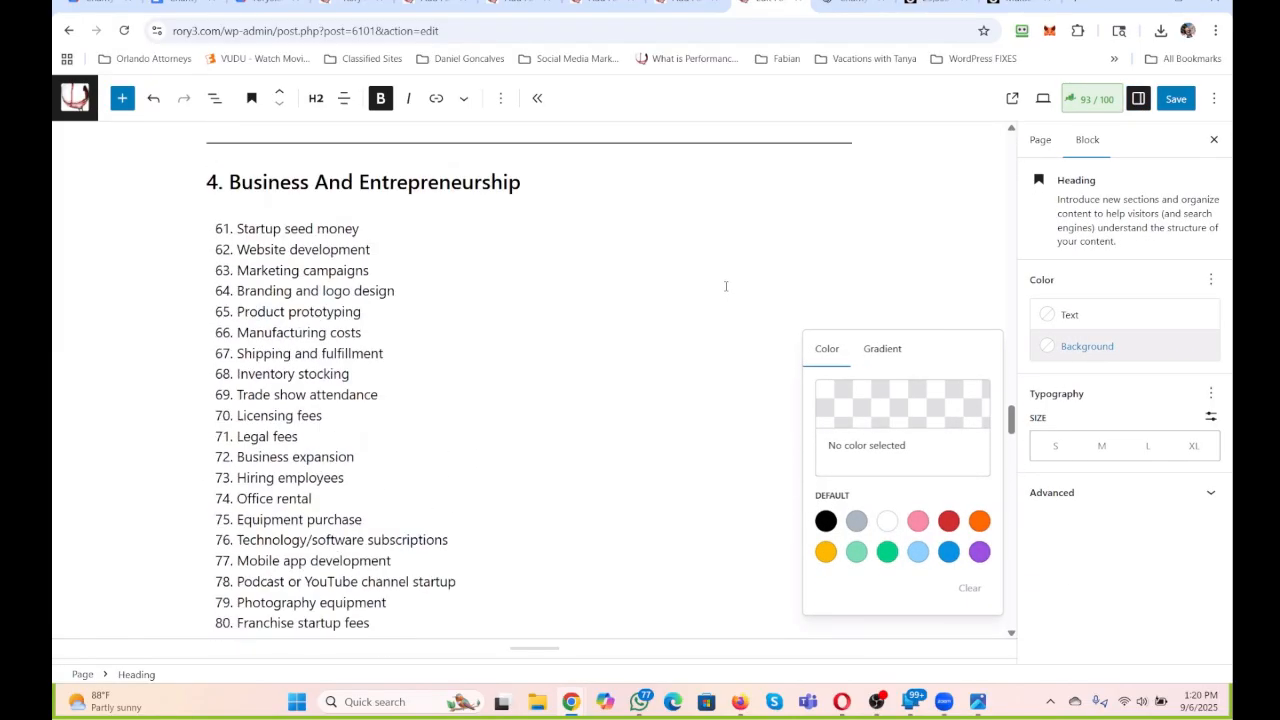
left_click(694, 338)
scroll(693, 328, "up", 2)
scroll(693, 326, "up", 20)
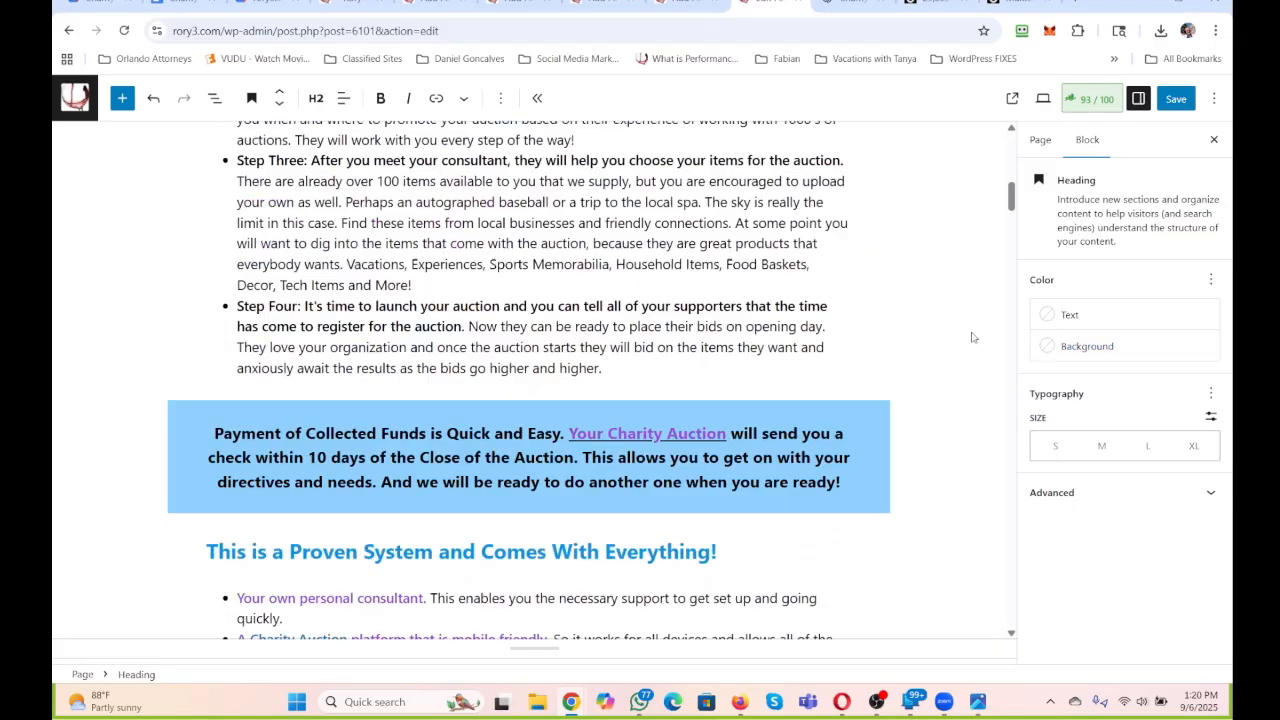
left_click(687, 612)
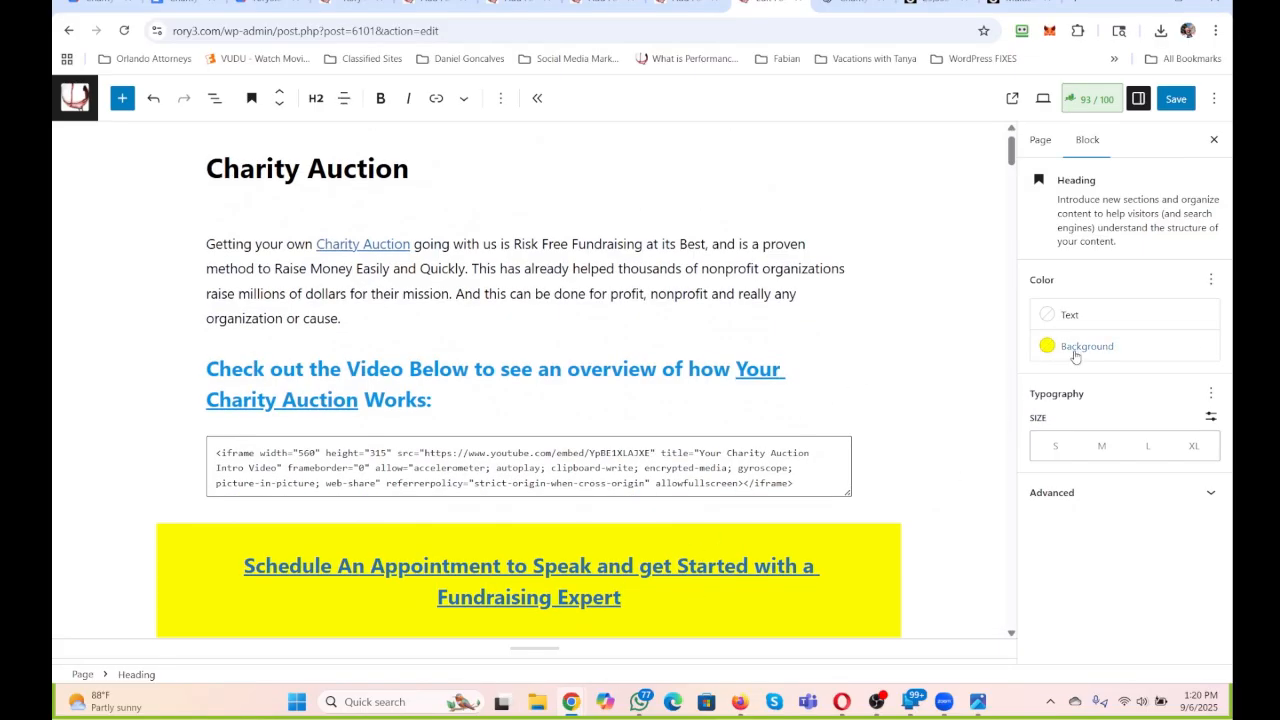
left_click(1080, 346)
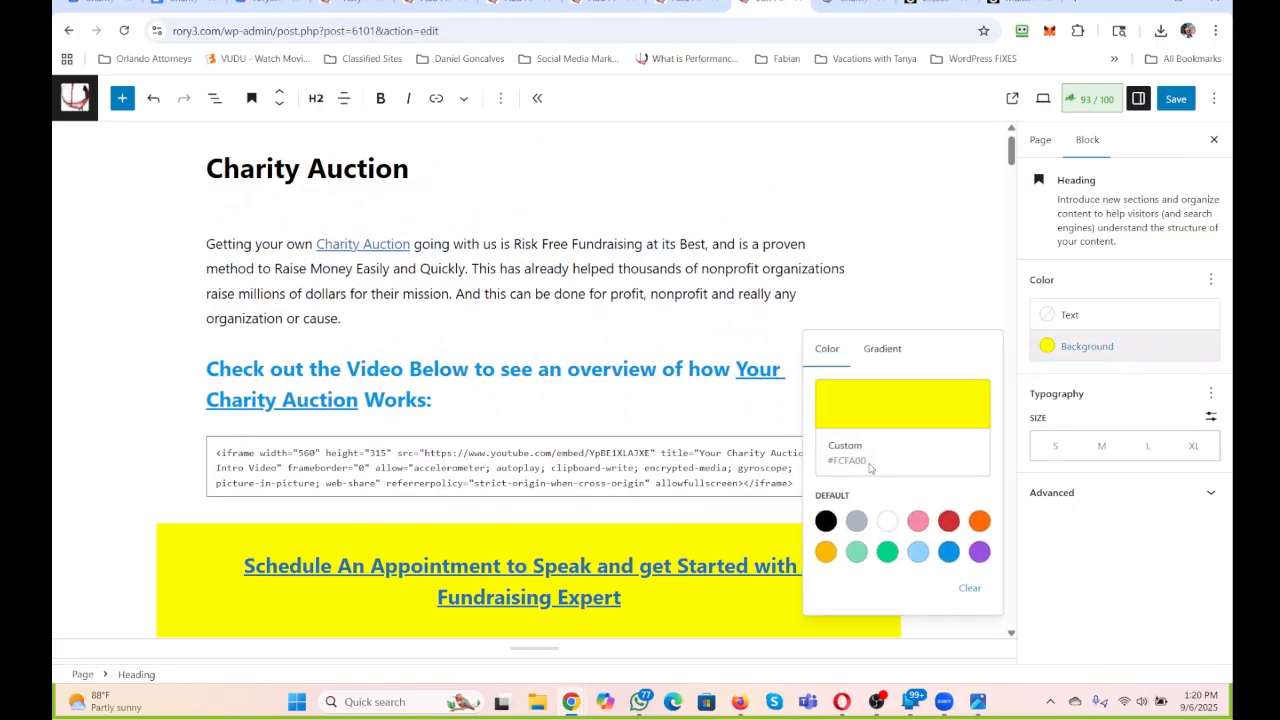
left_click(884, 410)
left_click(688, 449)
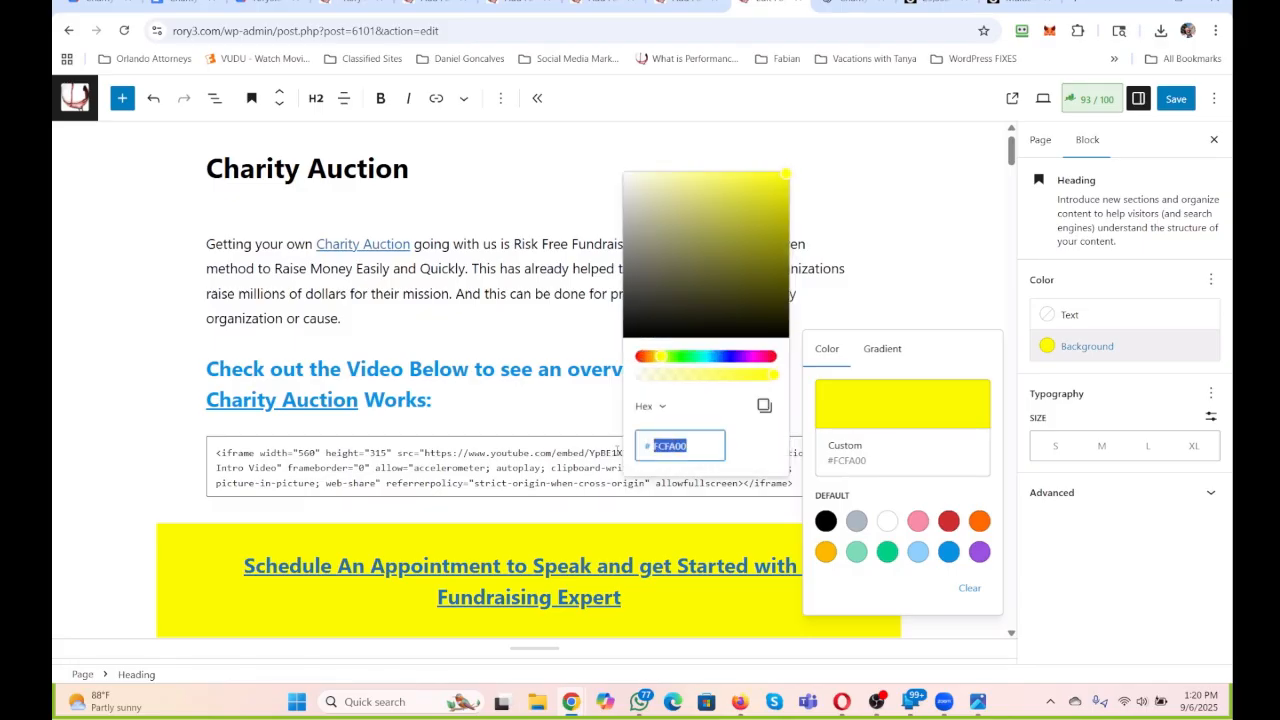
left_click(886, 271)
Set the closing heading's background to the copied yellow, hex FCFA00.
scroll(882, 278, "down", 20)
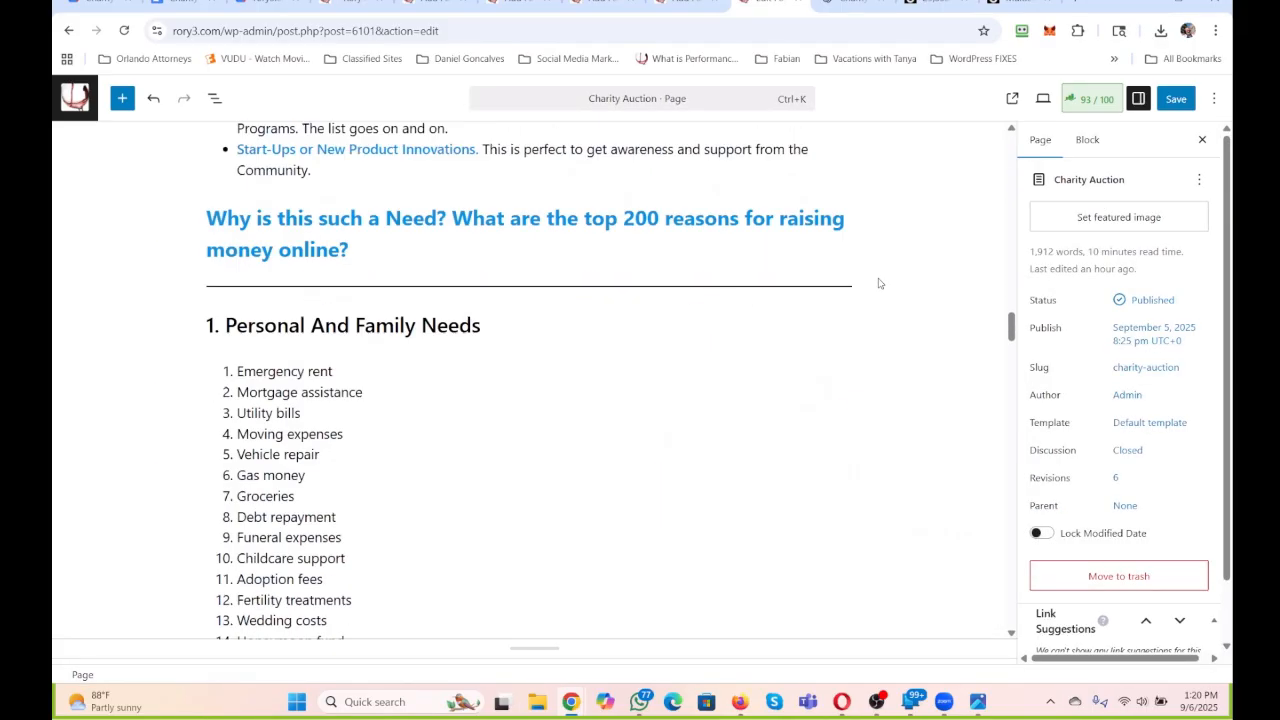
scroll(879, 284, "down", 15)
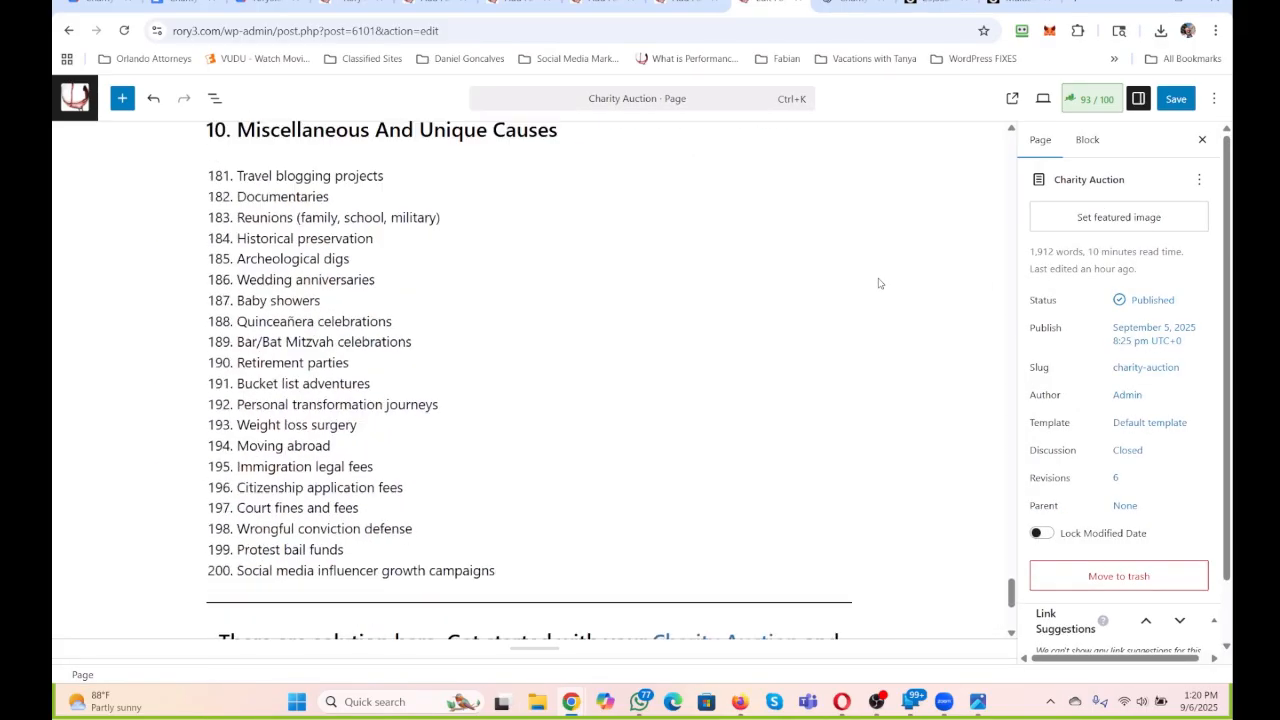
left_click_drag(727, 393, 220, 328)
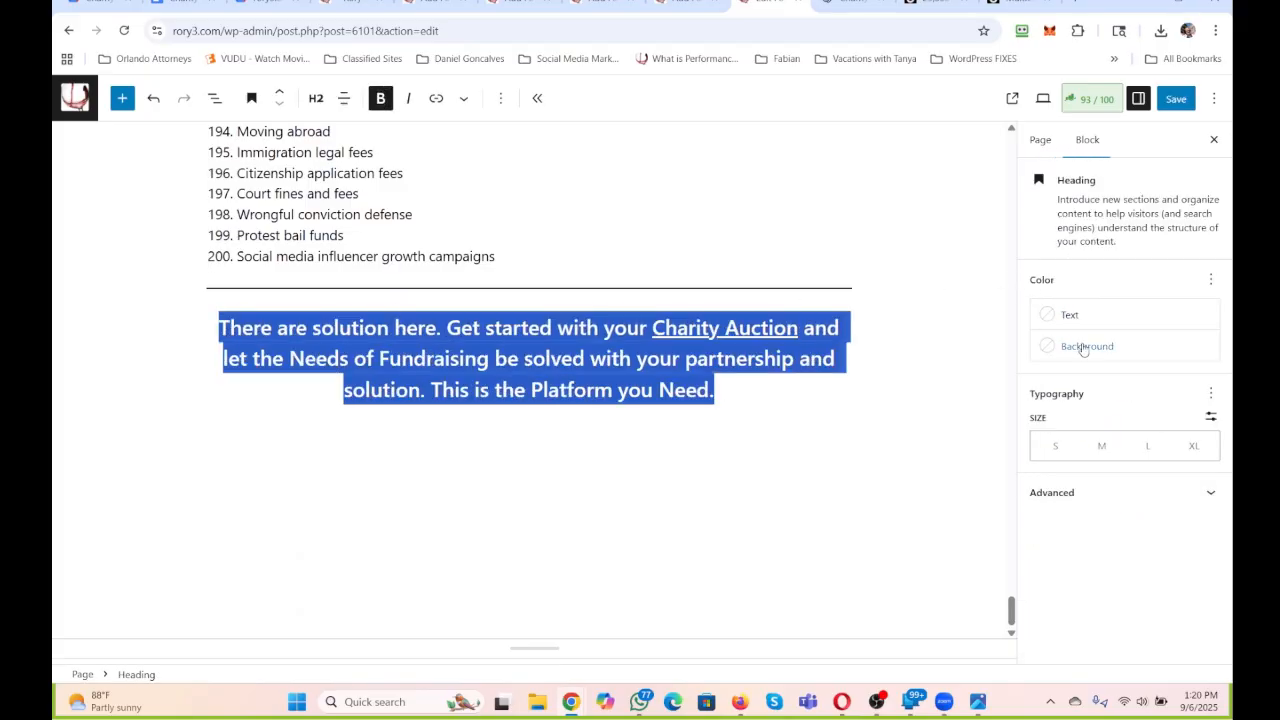
left_click(1084, 347)
left_click(886, 406)
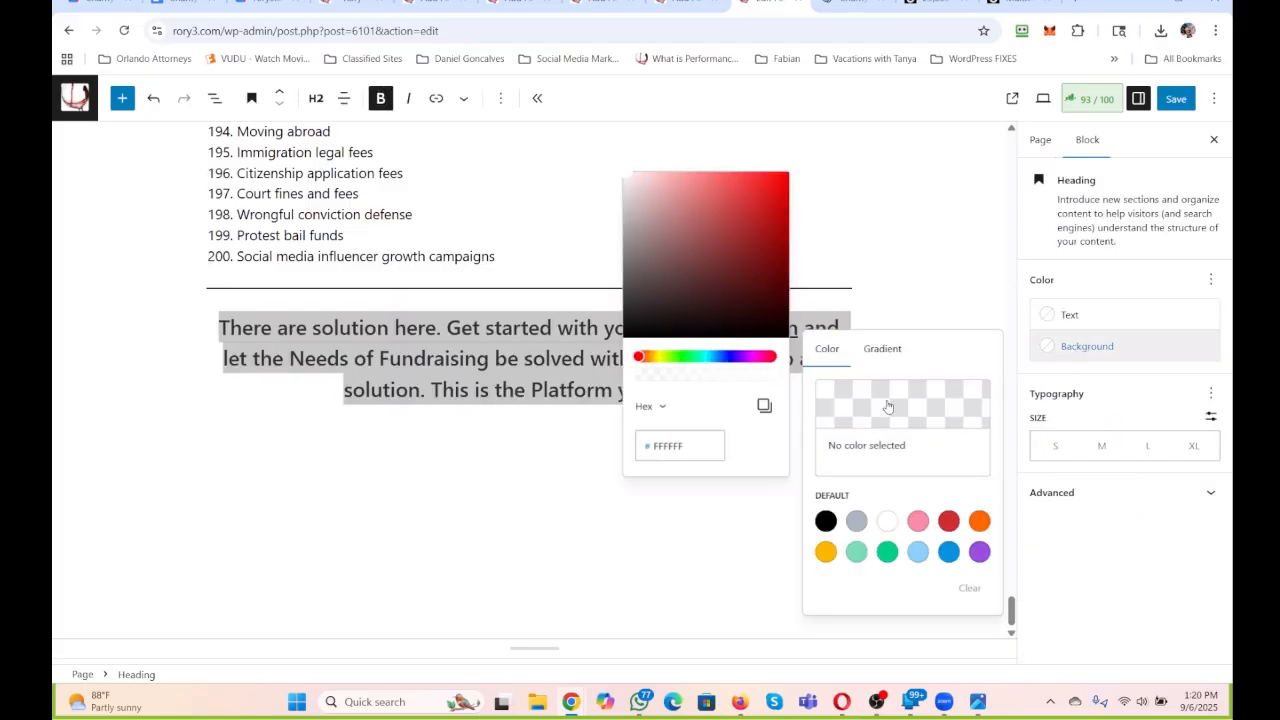
left_click(706, 450)
type("FCF")
key("ctrl+a")
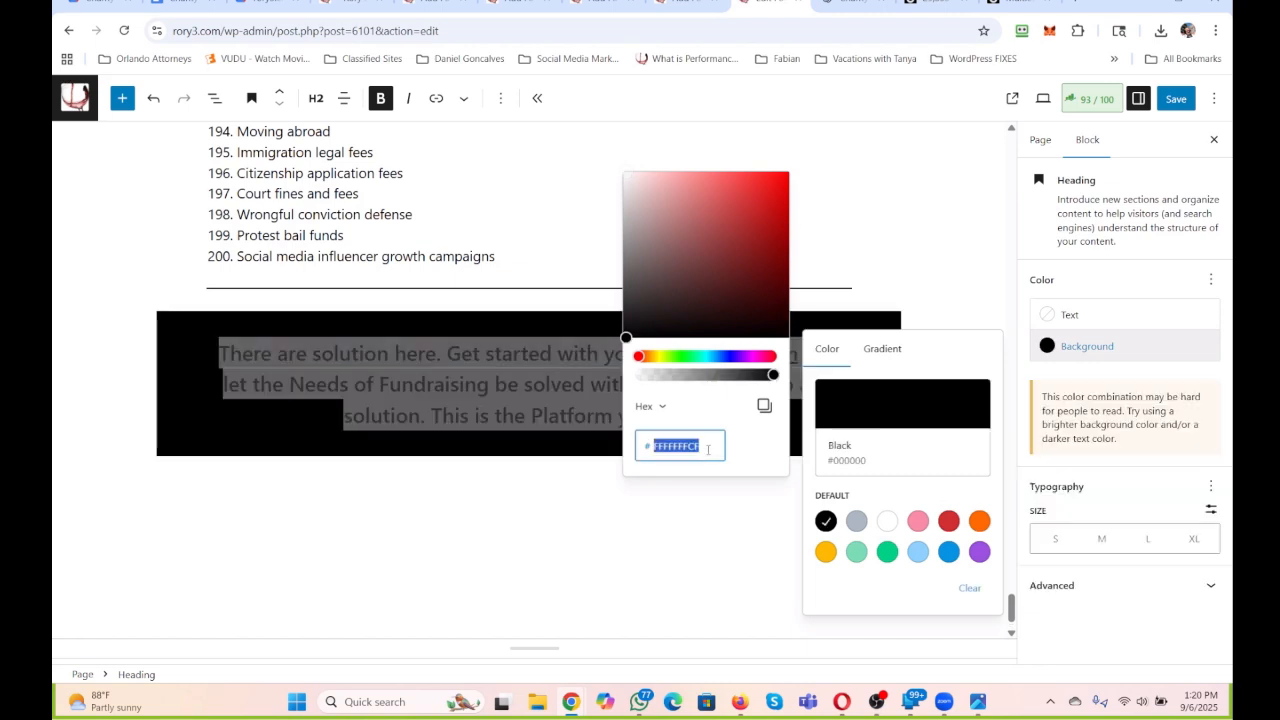
type("FFFF00")
left_click(670, 540)
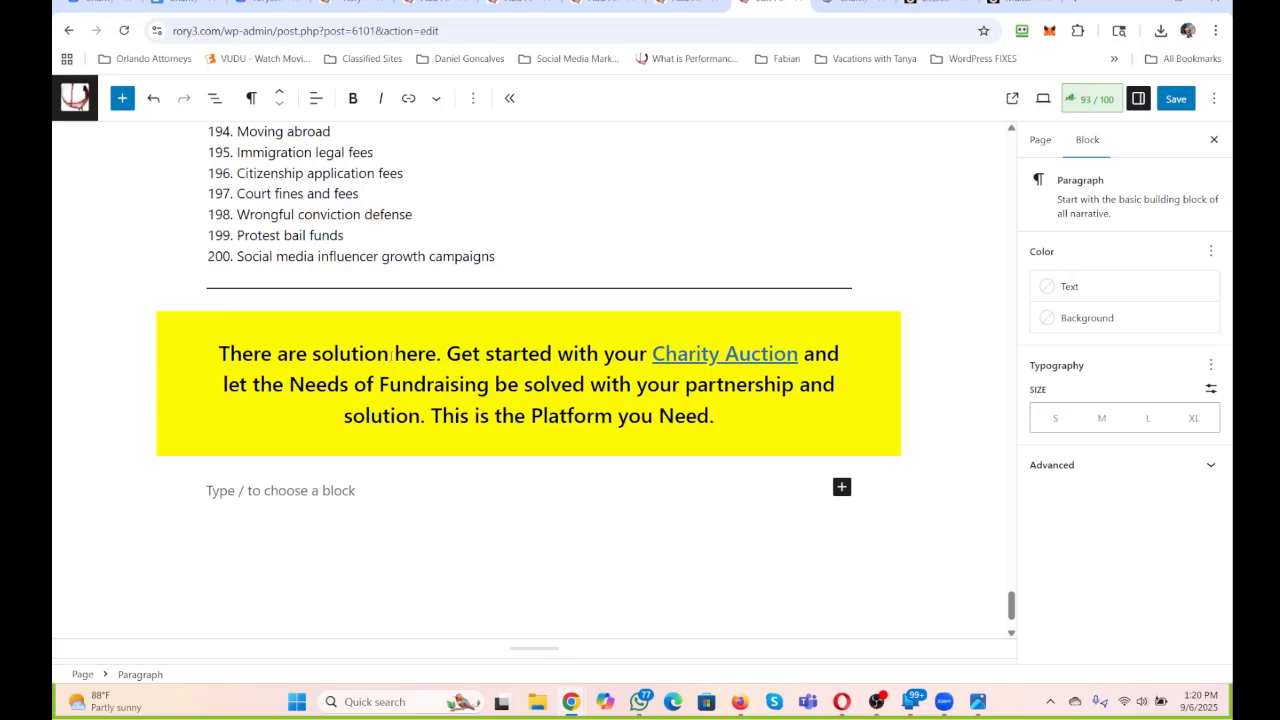
Reword the closing heading's first sentence as "There is a Solid Solution Here.".
left_click_drag(278, 353, 311, 353)
type("is ")
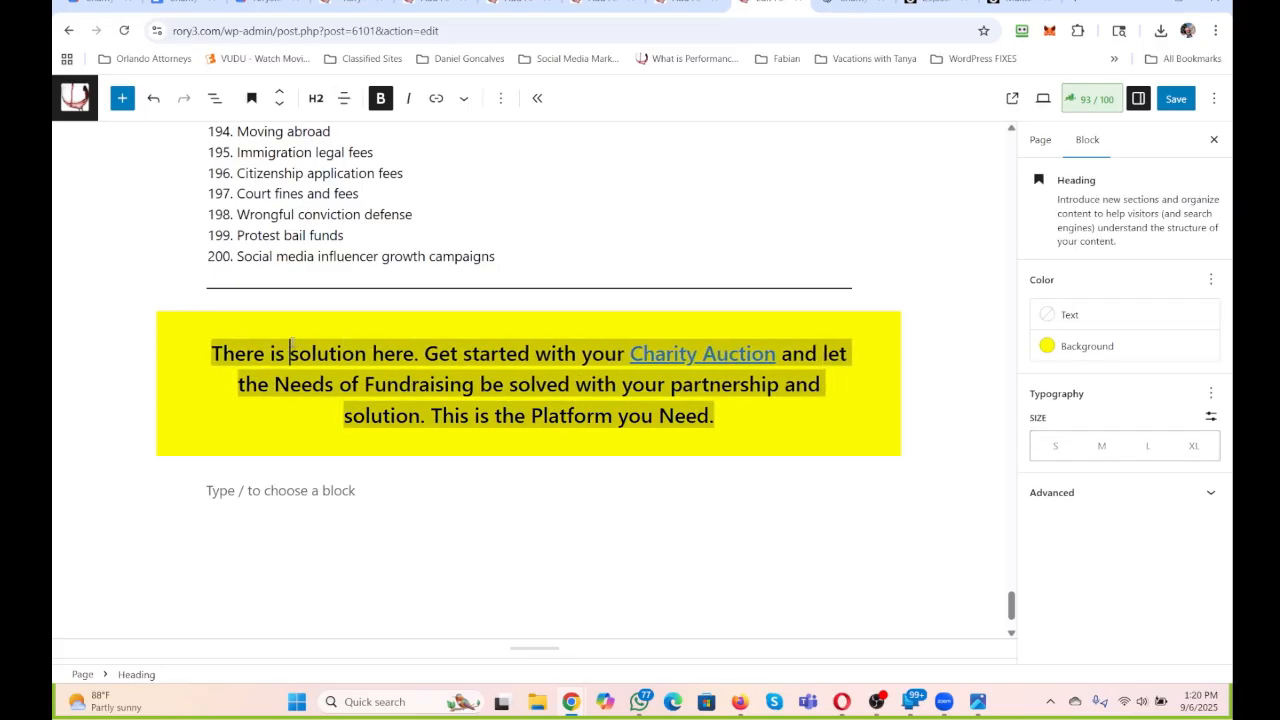
type("a Solid")
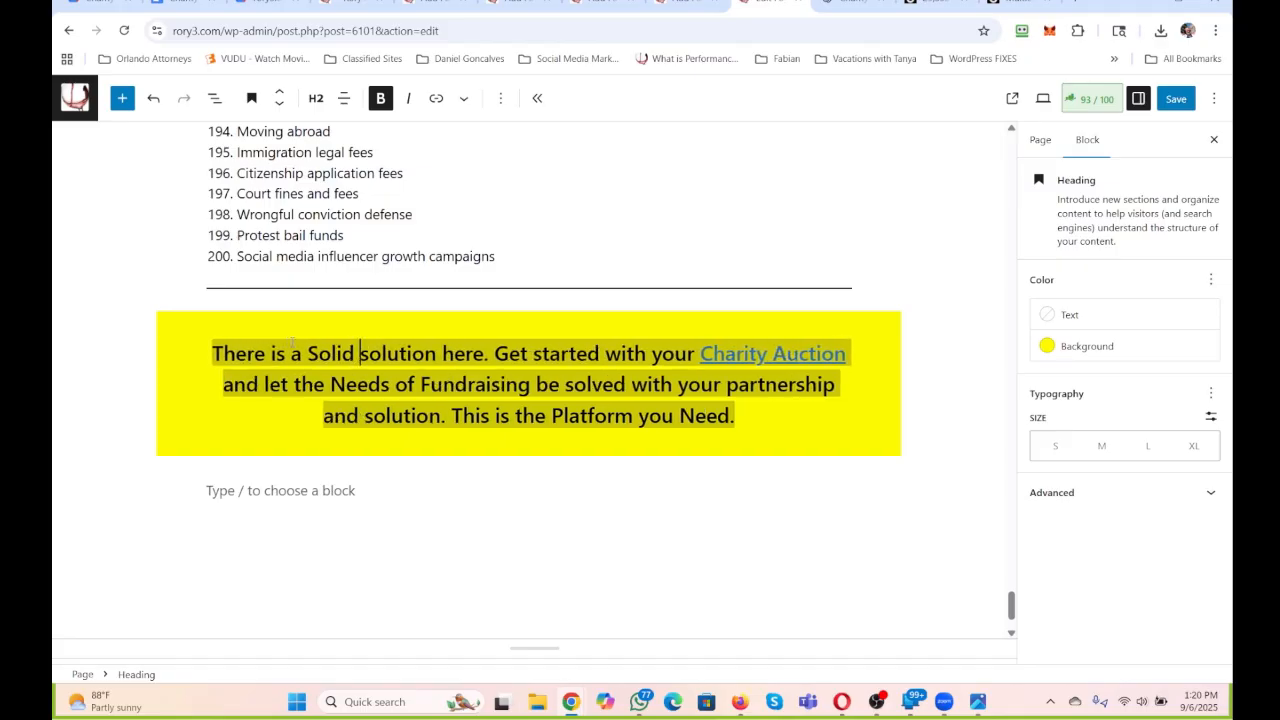
key("Delete")
type("S")
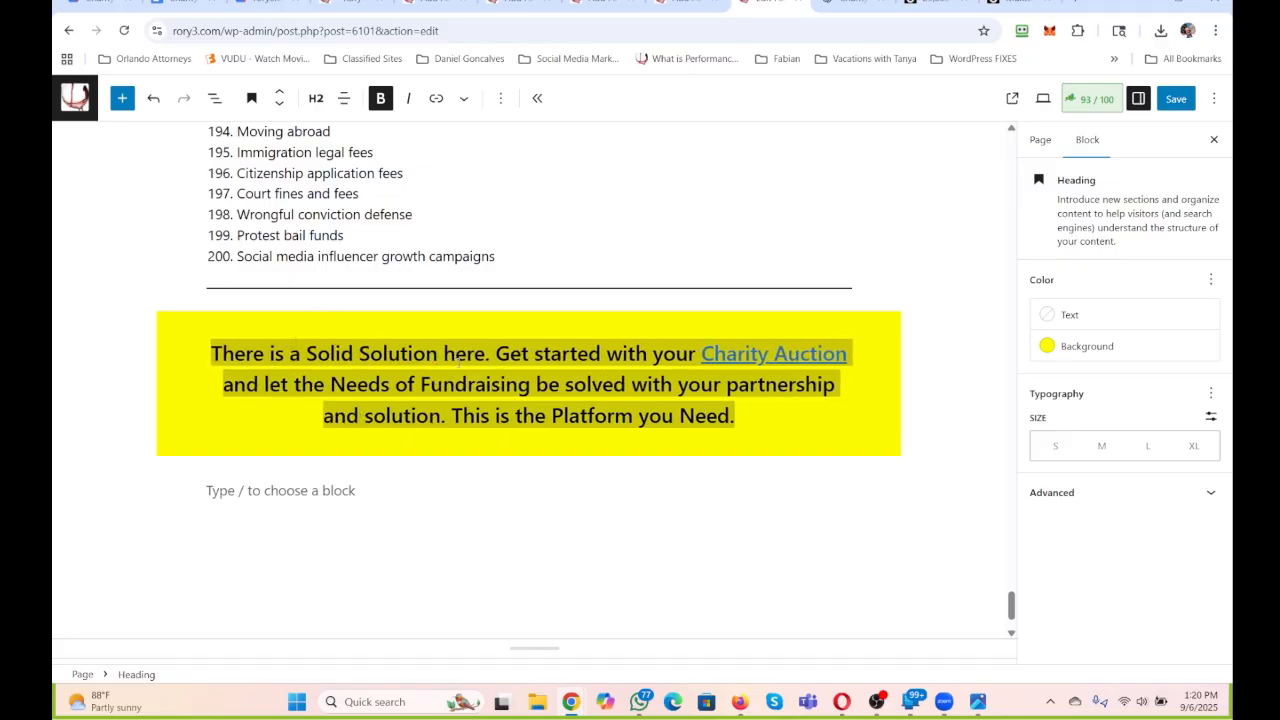
left_click_drag(457, 355, 444, 355)
type("H")
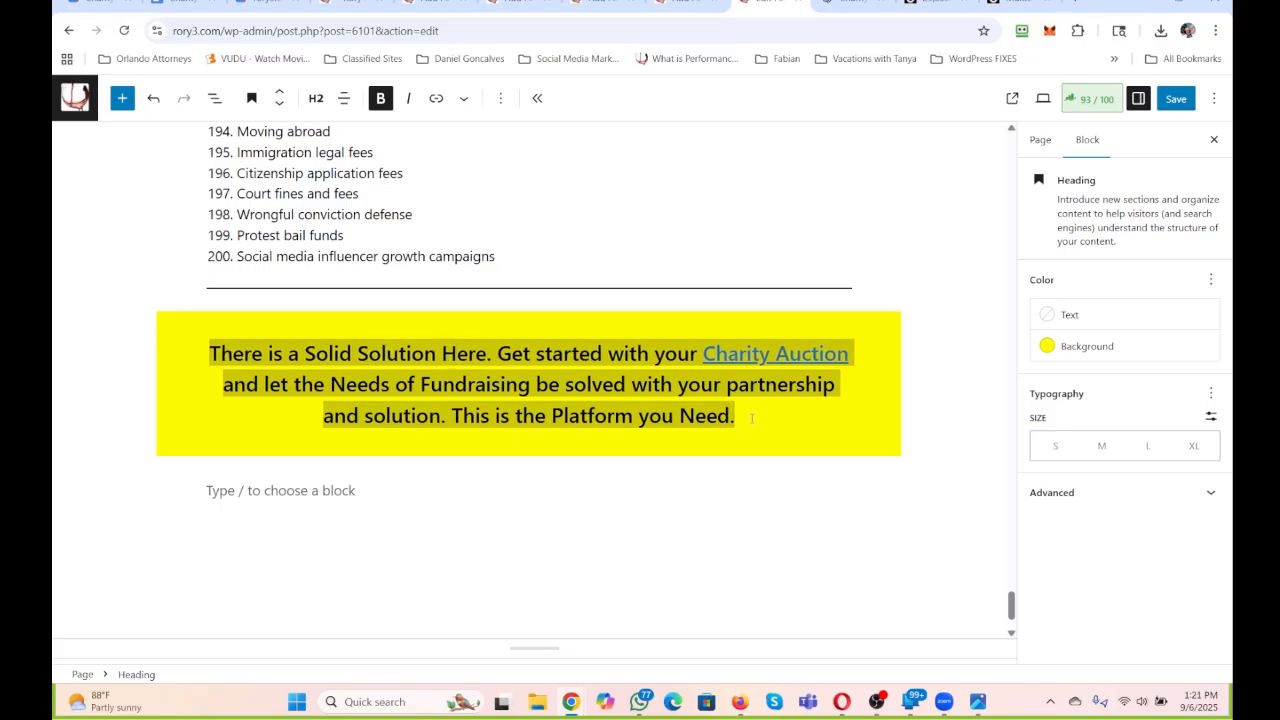
left_click(752, 418)
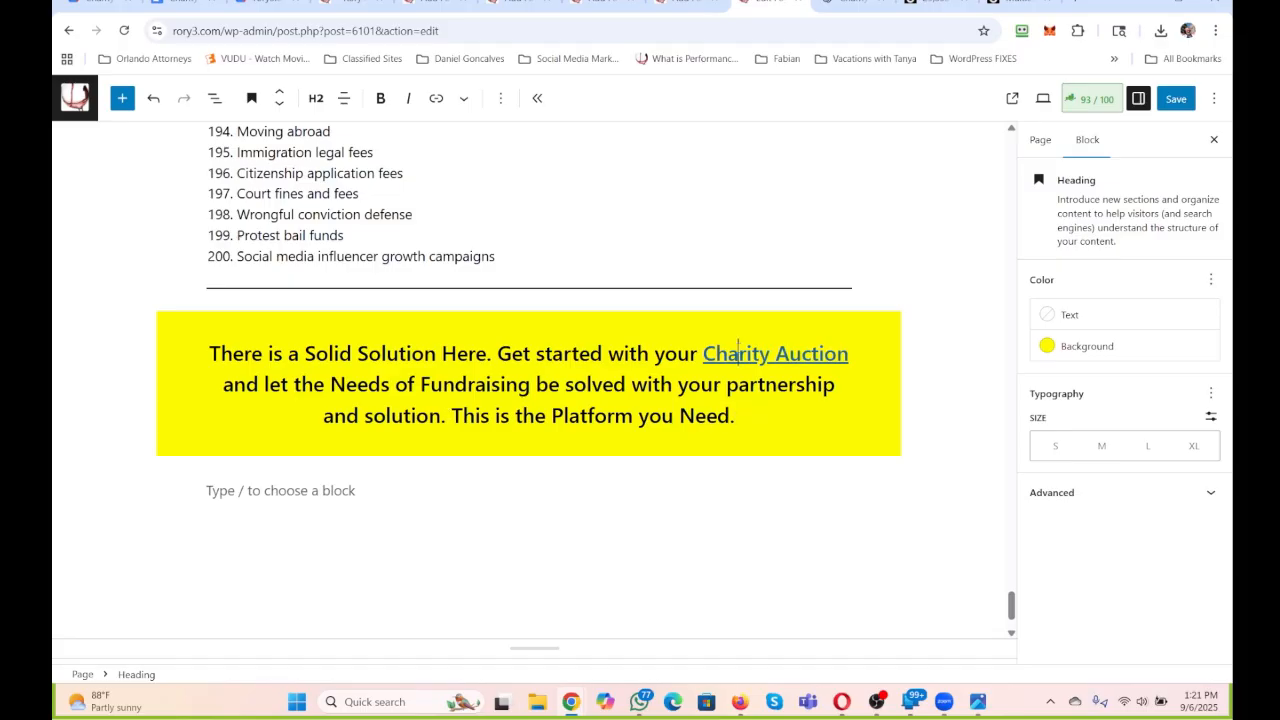
Copy the web address of the "Charity Auction" link in the closing yellow heading.
left_click(737, 353)
left_click(836, 396)
triple_click(731, 479)
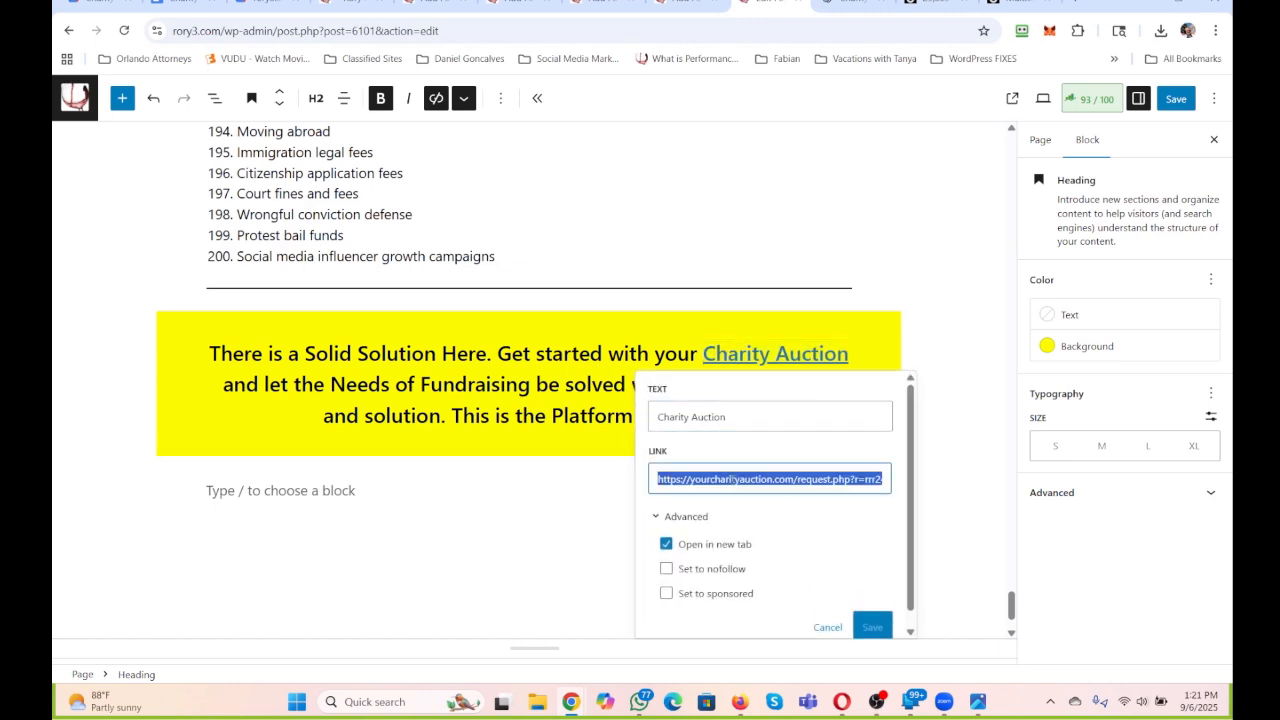
left_click(503, 490)
Link the closing heading's sentence "This is the Platform you Need." to the copied charity auction address, opening in a new tab.
left_click_drag(454, 416, 735, 416)
left_click(436, 98)
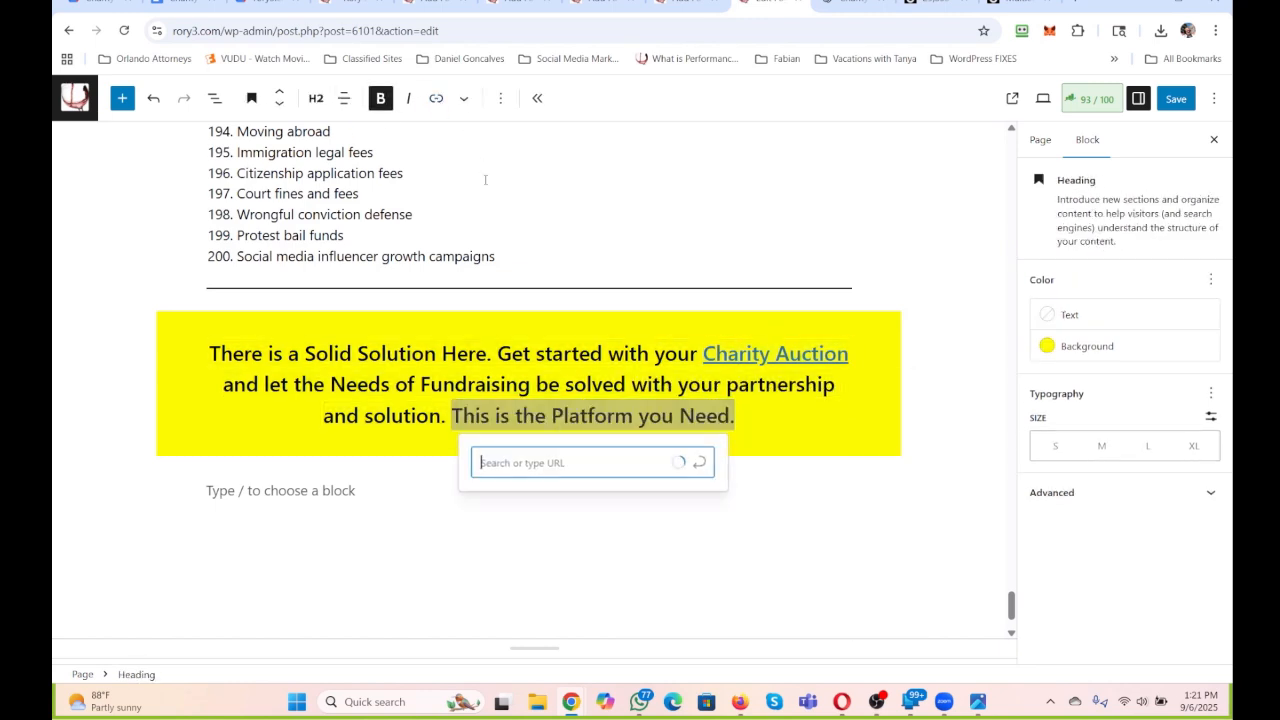
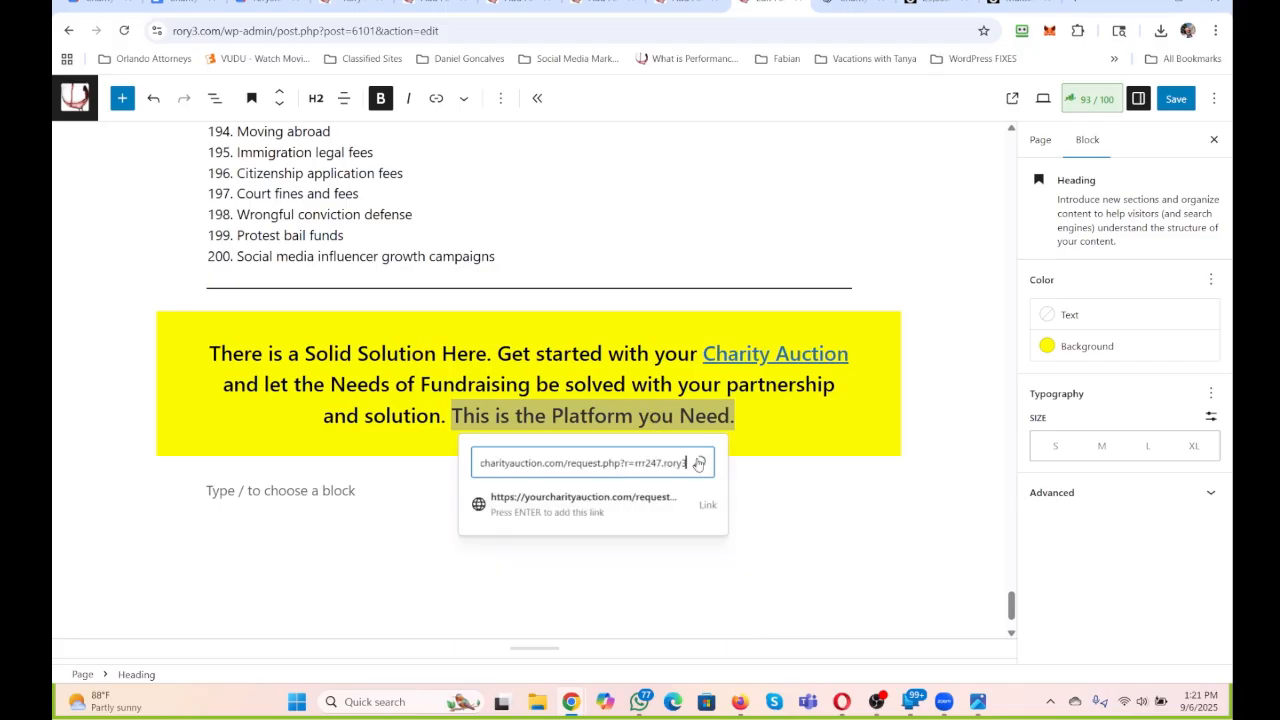
left_click(699, 463)
left_click(654, 459)
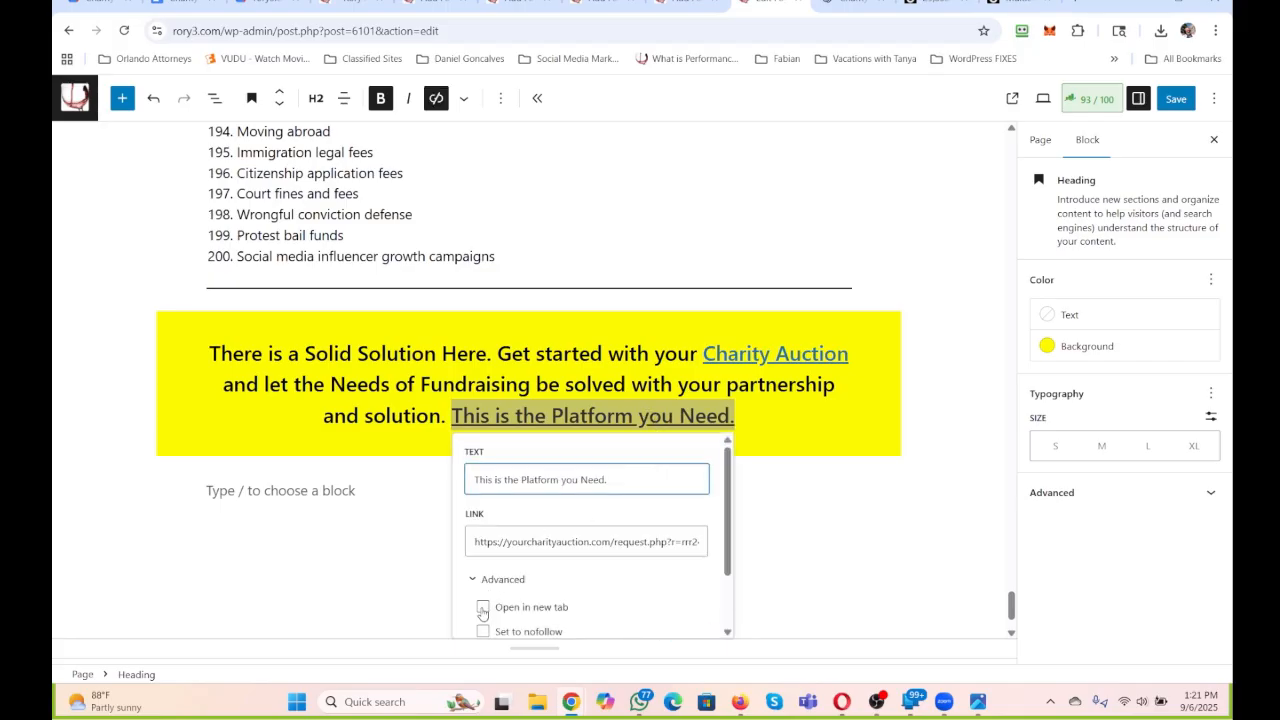
left_click(489, 607)
scroll(732, 552, "down", 1)
left_click(695, 592)
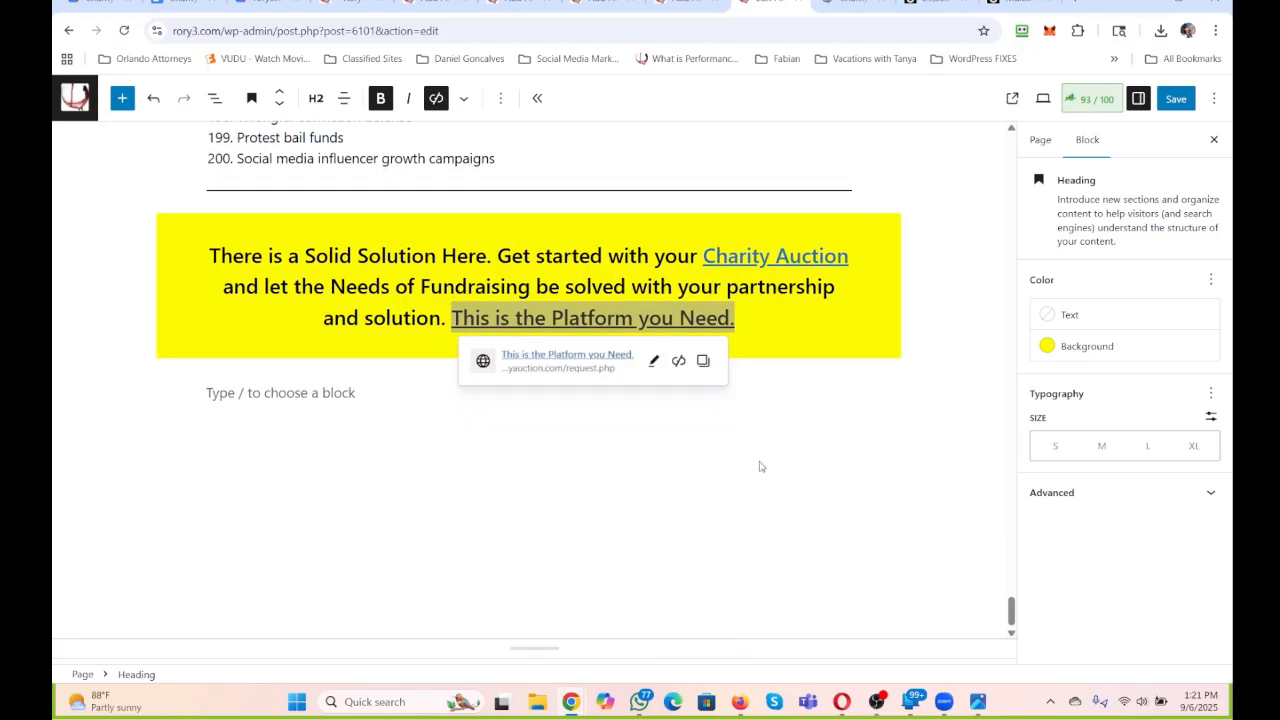
Add a paragraph with the hashtag "#fundraising" below the closing yellow heading.
left_click(795, 410)
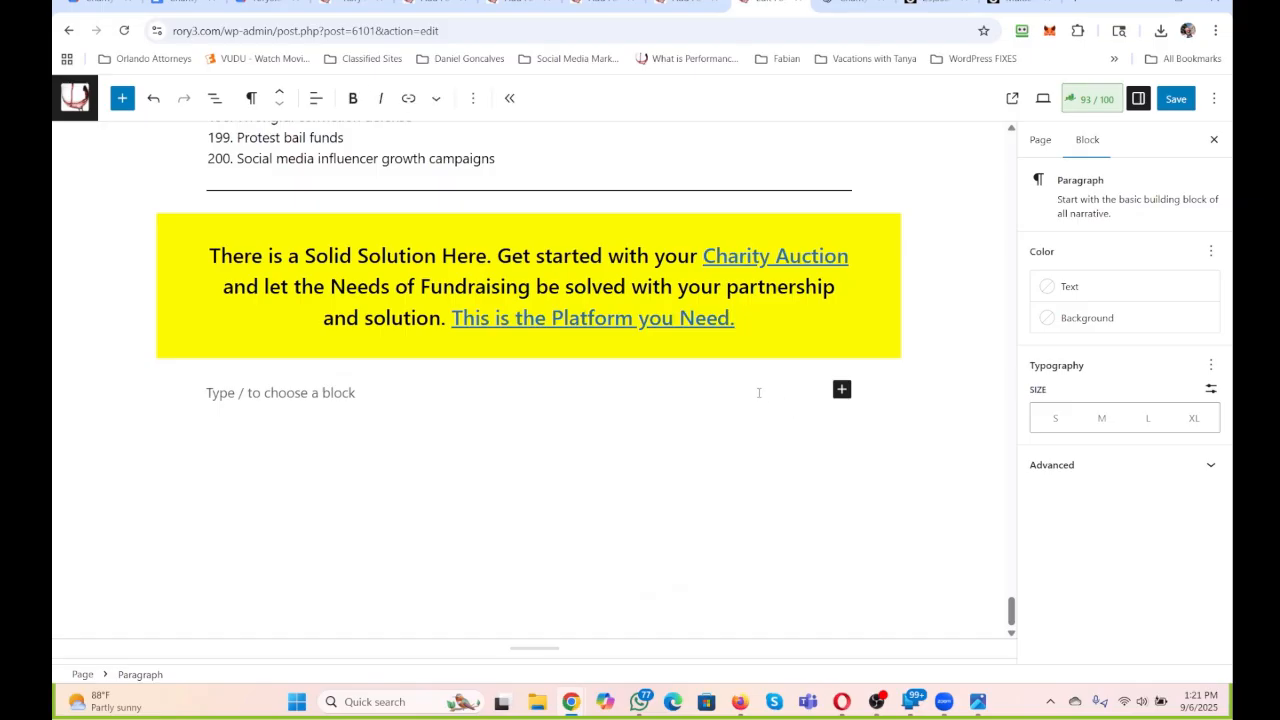
type("#fundrais")
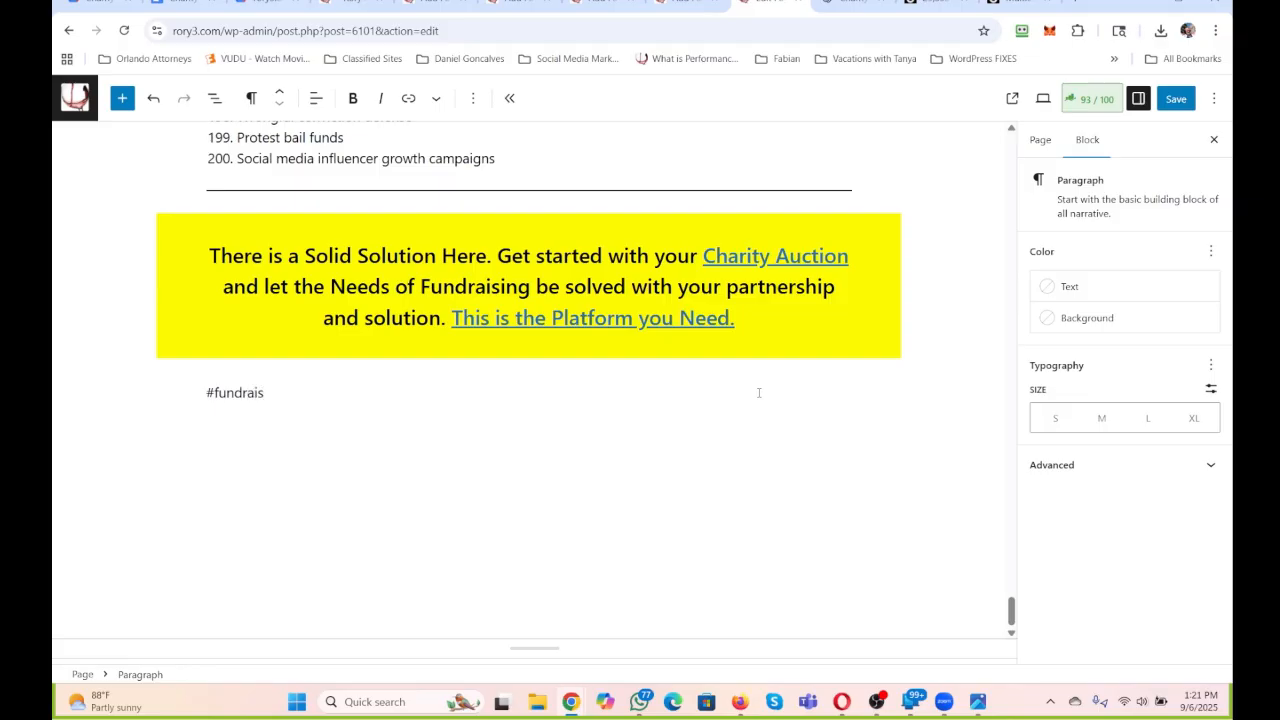
type("ing")
key("Return")
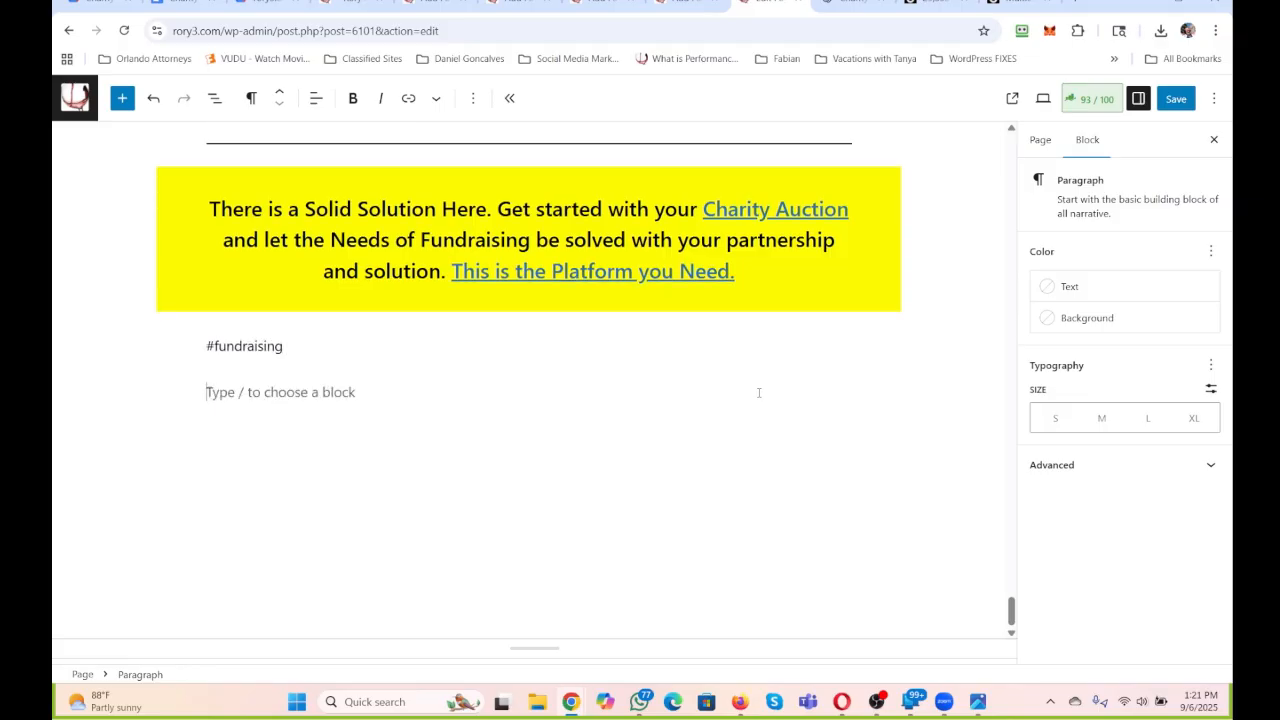
Add a second hashtag paragraph reading "#charity #gofundme #raisemoney #yourcharityauction".
key("BackSpace")
key("Return")
key("BackSpace")
key("Return")
type("#charity")
key("Return")
key("BackSpace")
type("#gofundme #")
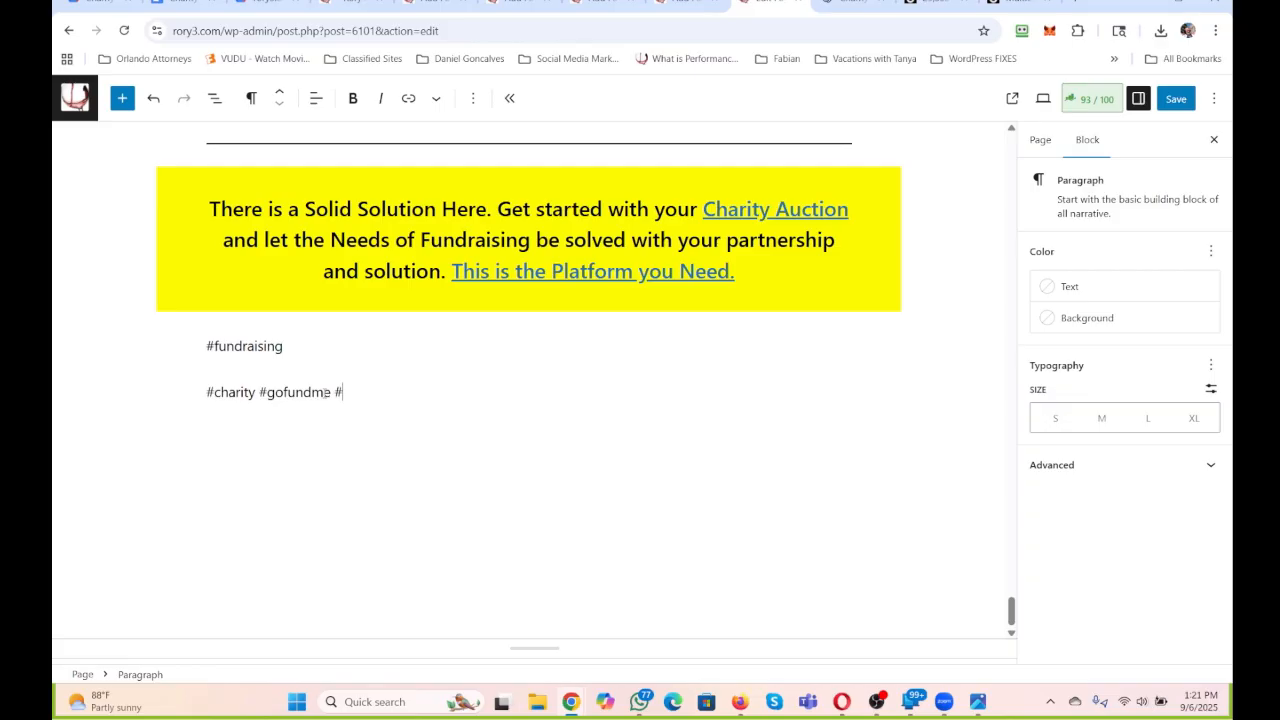
type("raisemoney #yourcharity")
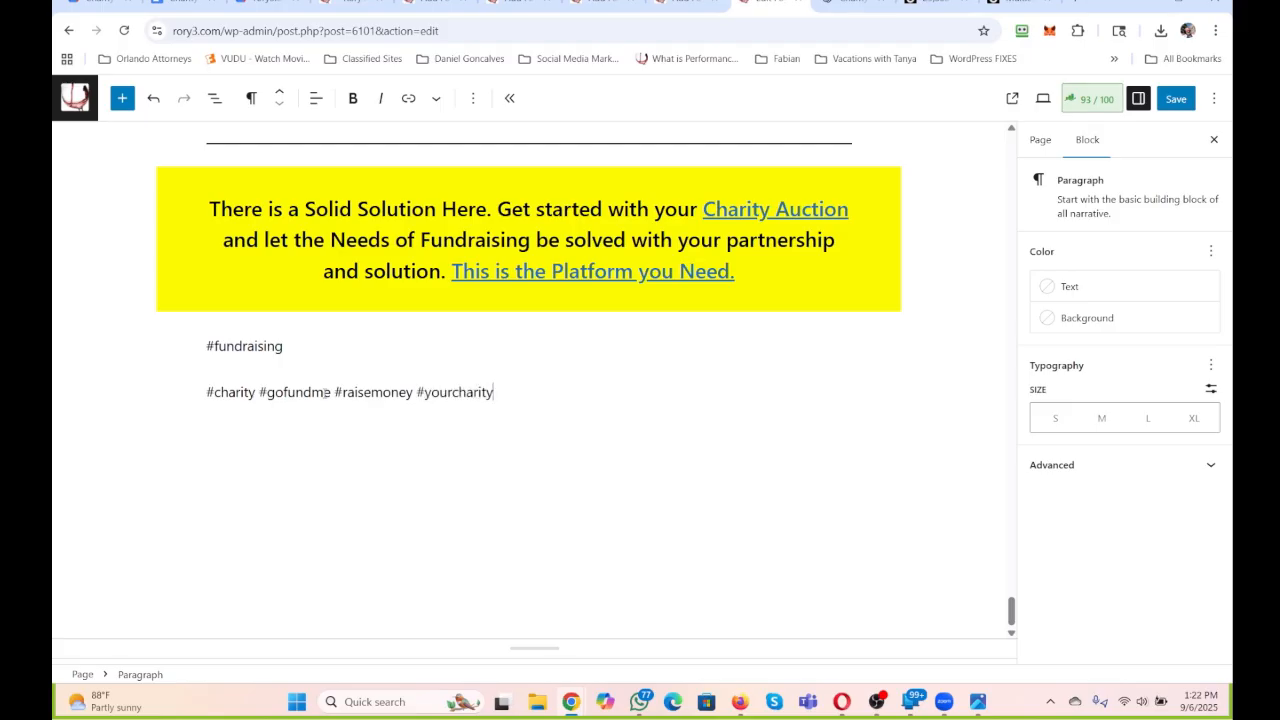
type("auction")
Append "#onlineauction #onlinefundraising" to the first hashtag paragraph.
left_click(397, 340)
type("#online auction")
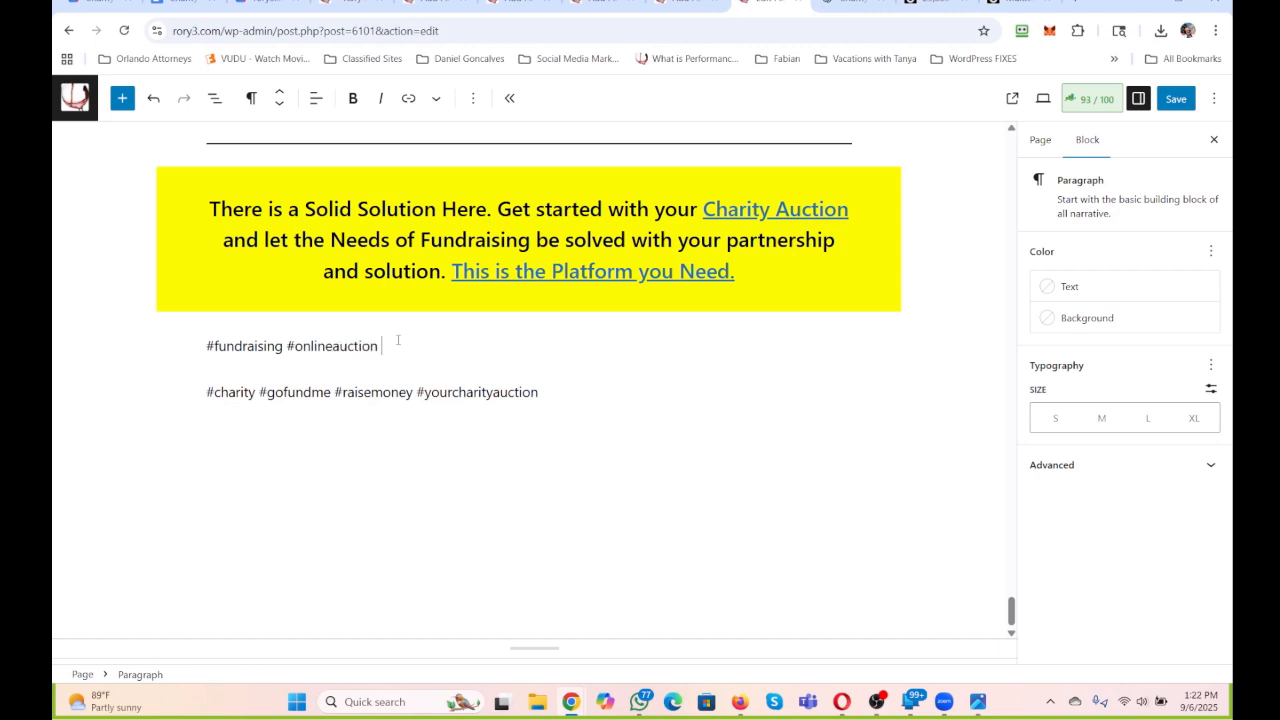
type(" #onlinefundraising")
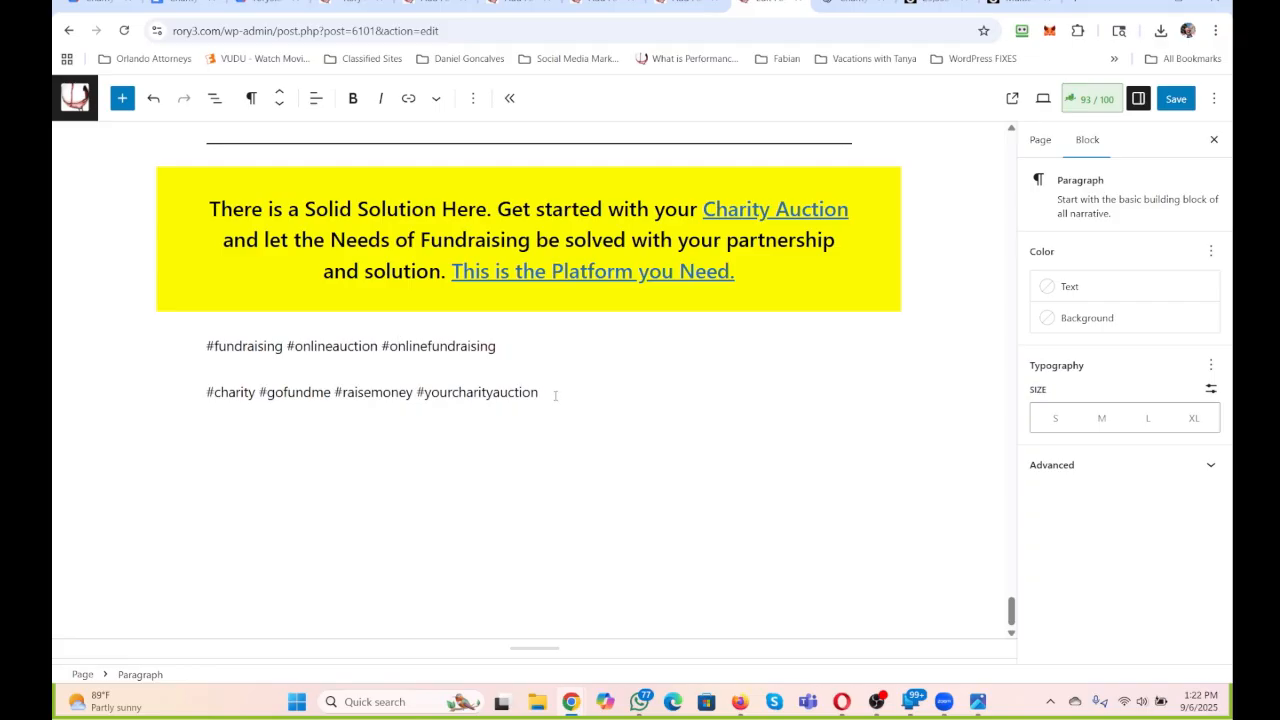
Set the text colour of both hashtag paragraphs to white.
left_click_drag(555, 395, 124, 337)
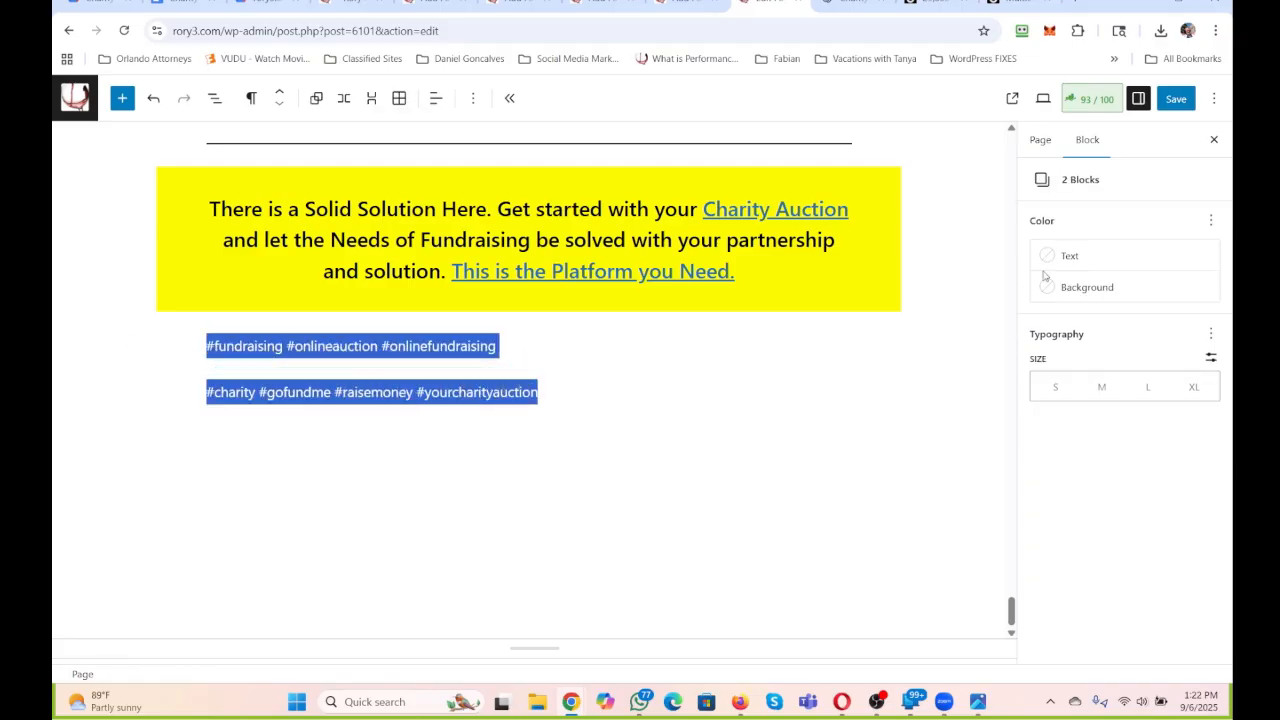
left_click(1074, 256)
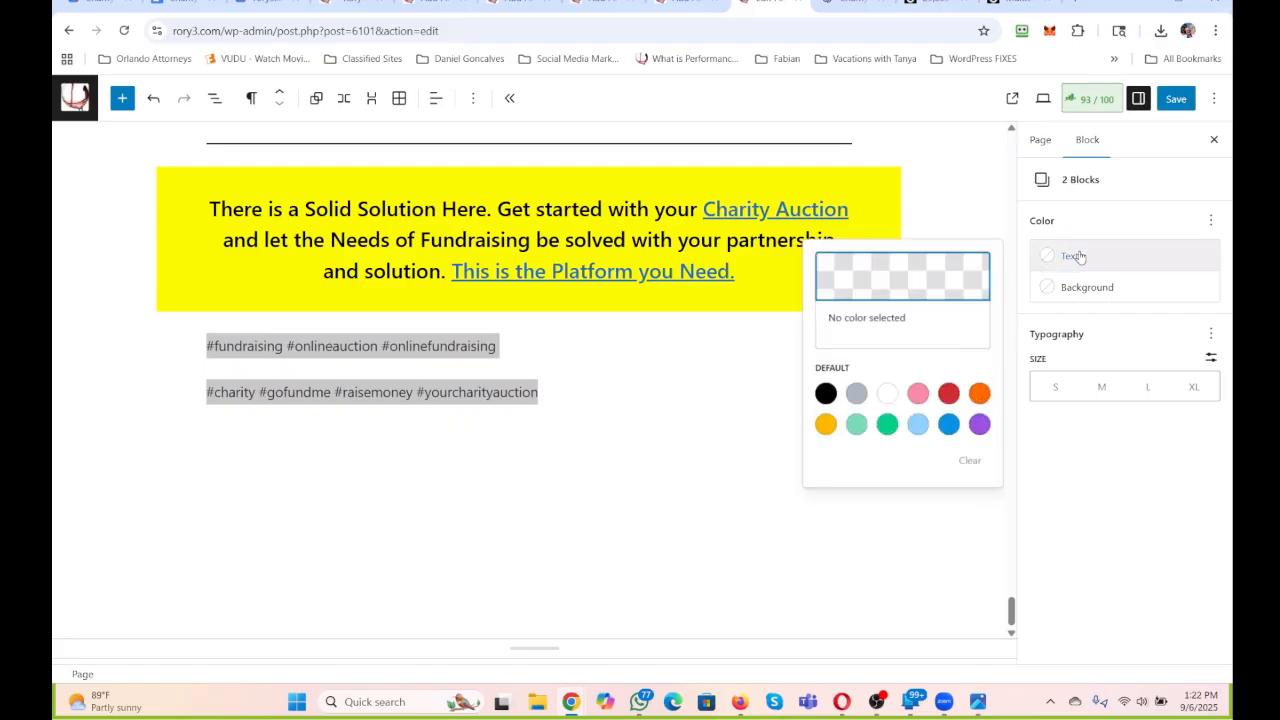
left_click(893, 395)
left_click(660, 426)
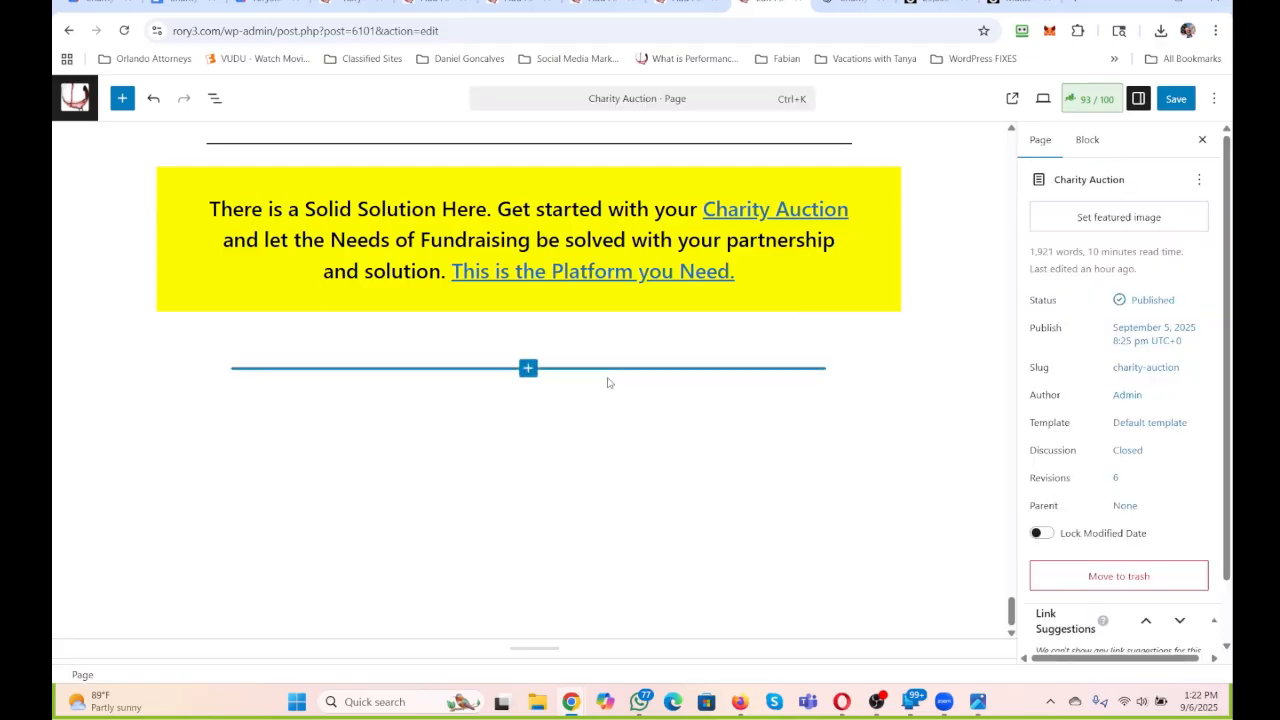
Review the page from its title through the benefit lists to the first categories of the 200 fundraising reasons.
scroll(608, 378, "up", 3)
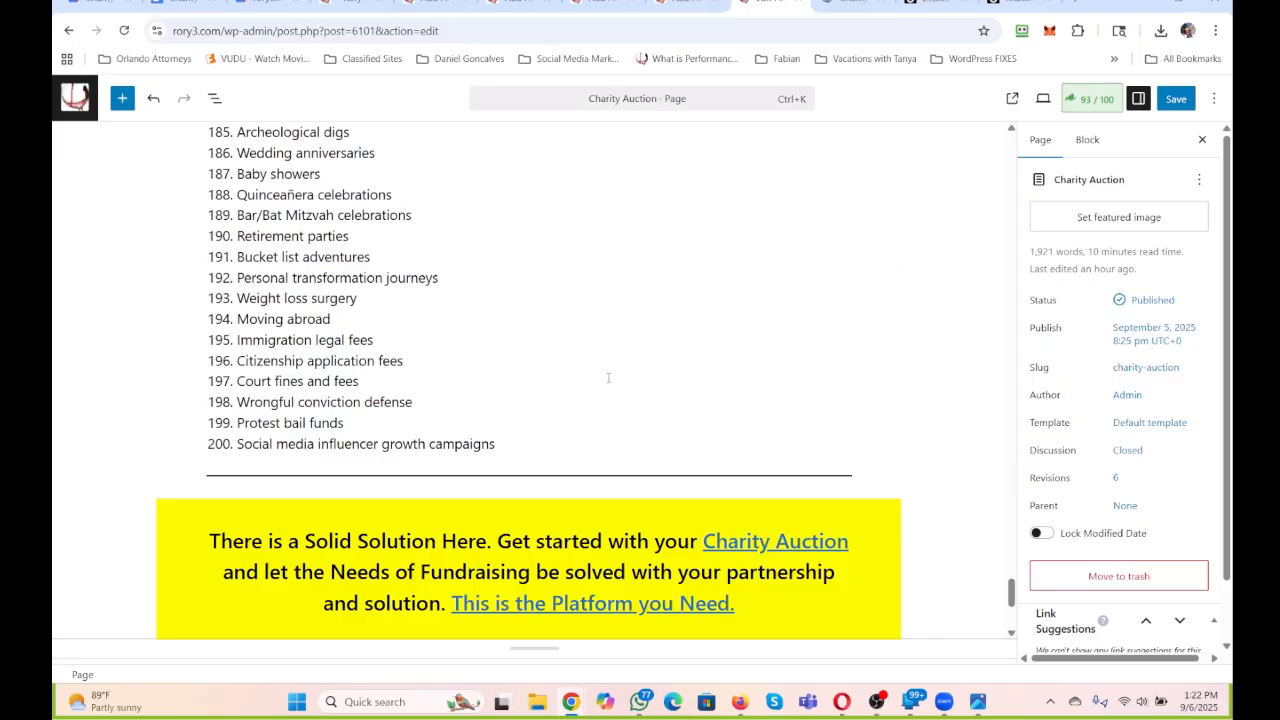
scroll(631, 335, "up", 20)
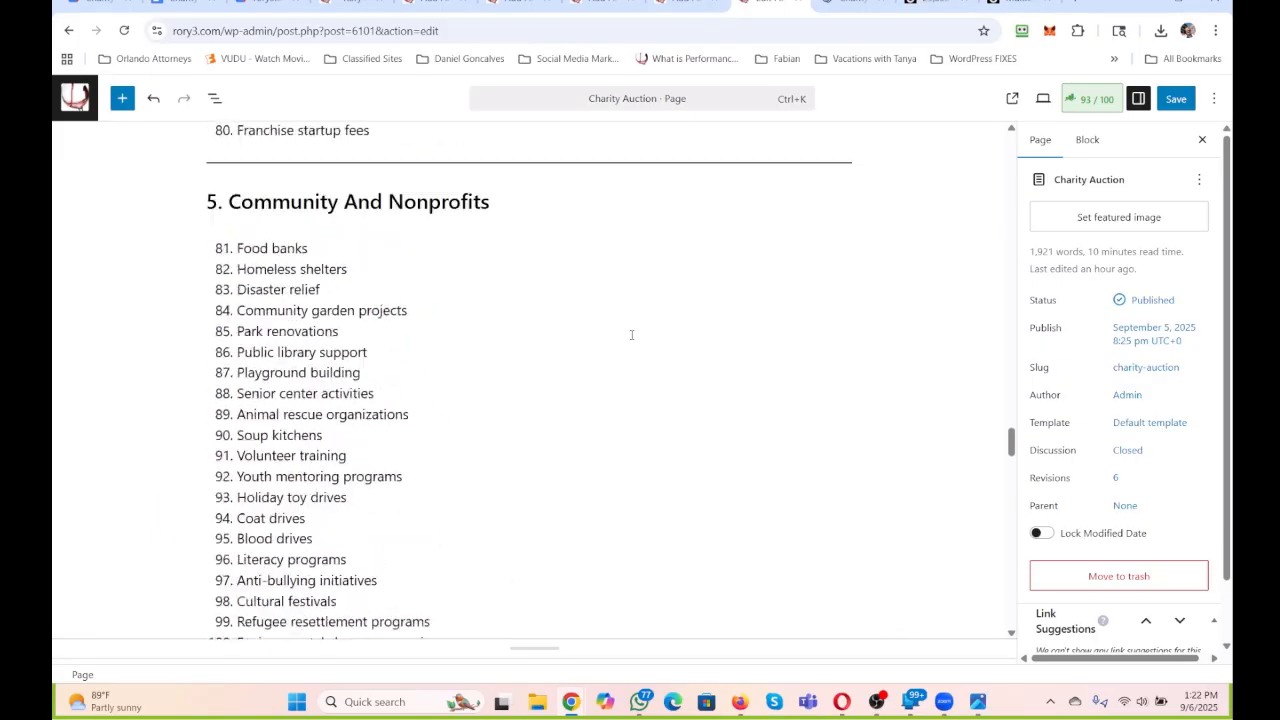
scroll(631, 335, "up", 10)
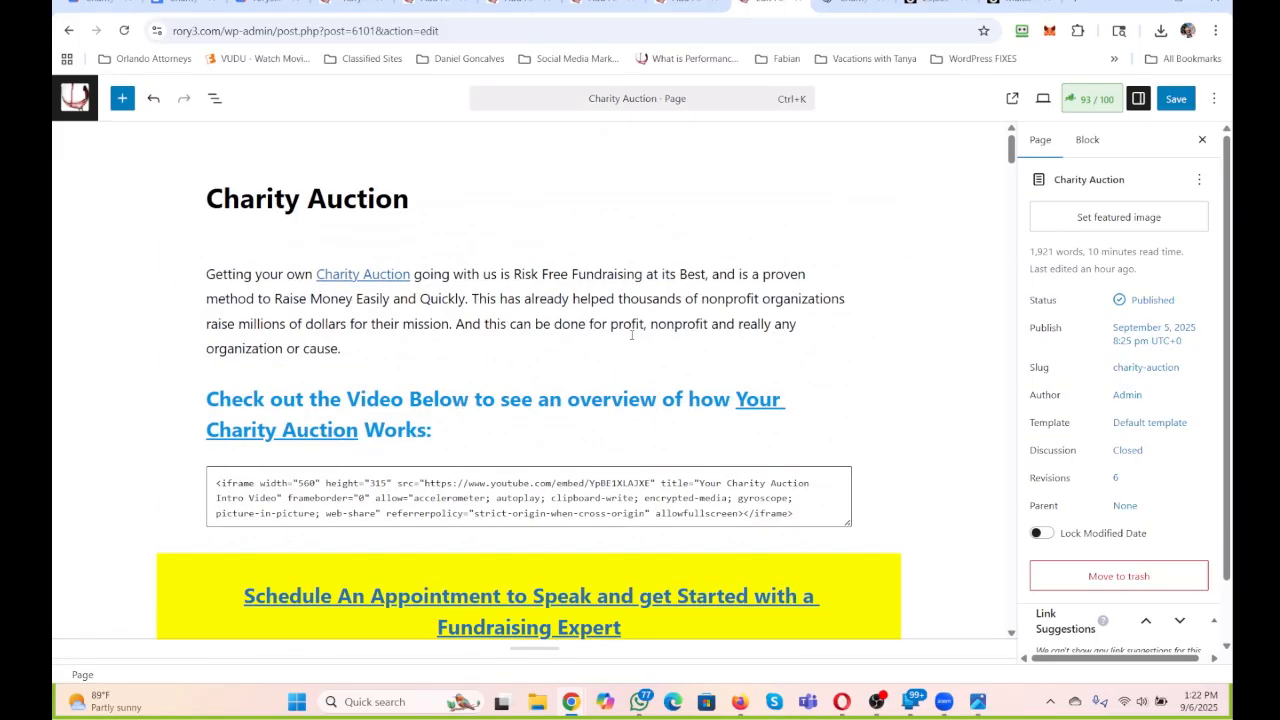
scroll(631, 335, "down", 20)
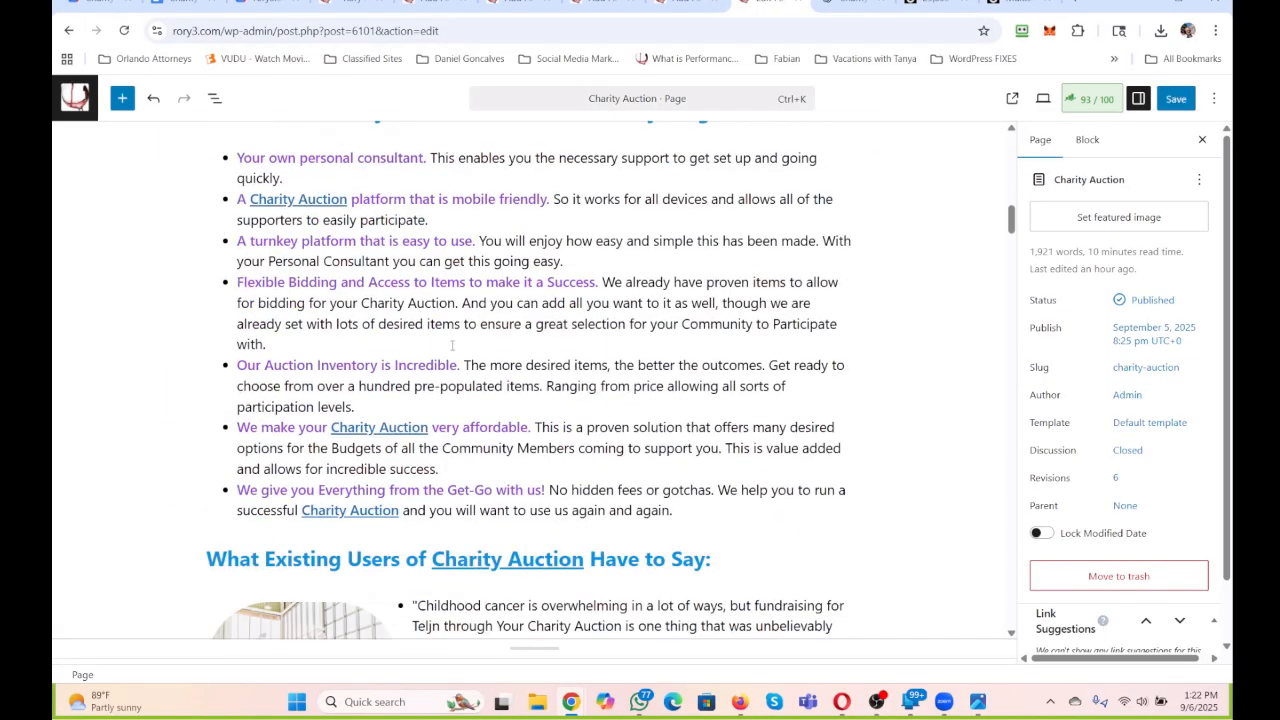
scroll(452, 345, "down", 5)
scroll(452, 345, "down", 6)
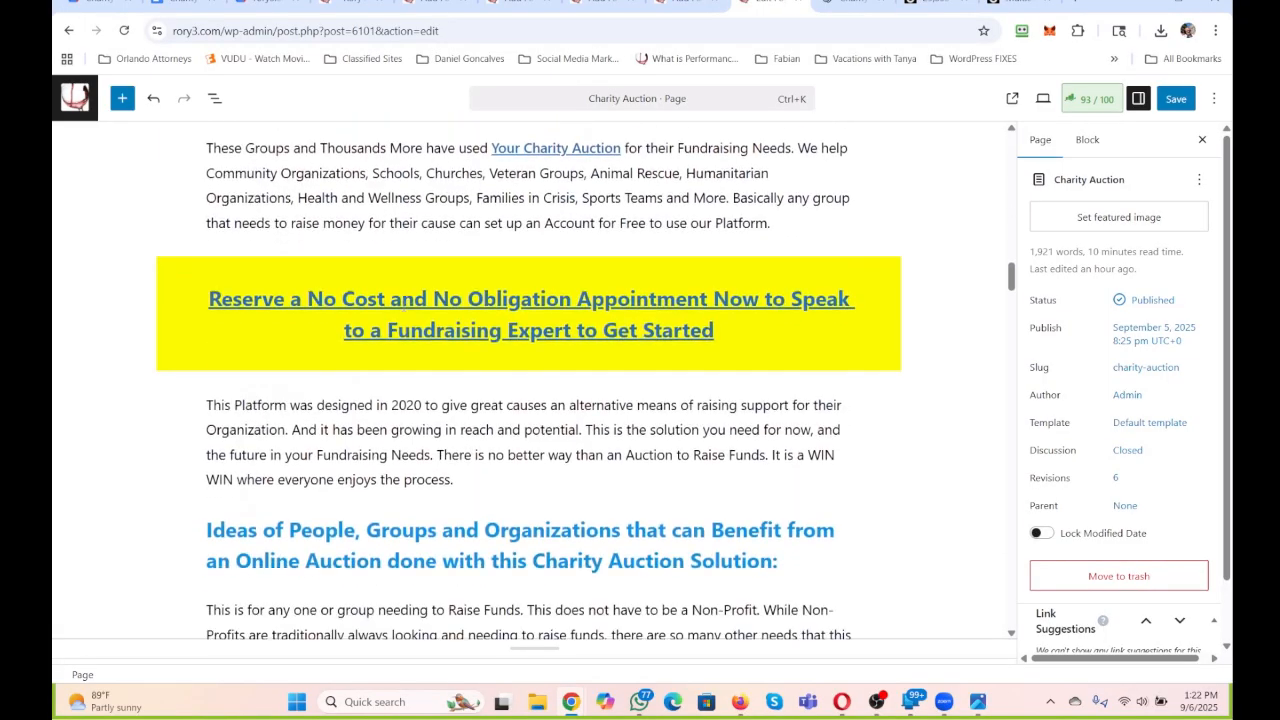
scroll(365, 404, "down", 6)
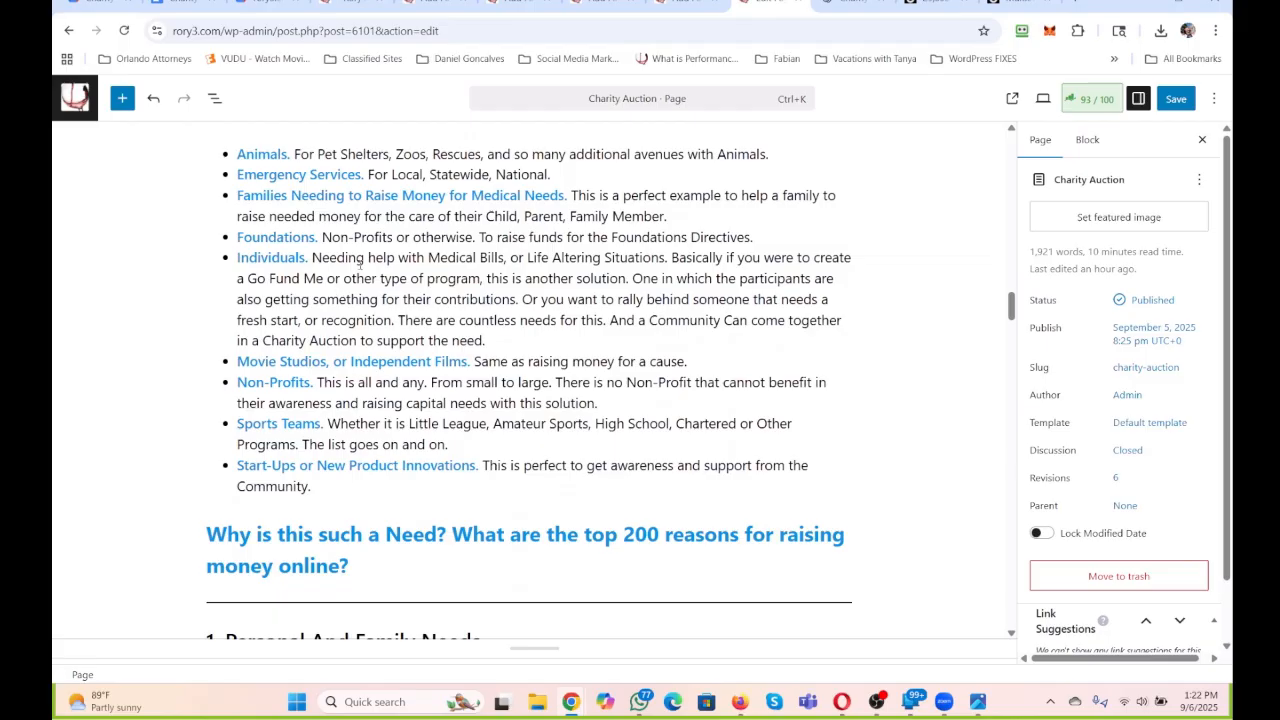
scroll(360, 264, "down", 4)
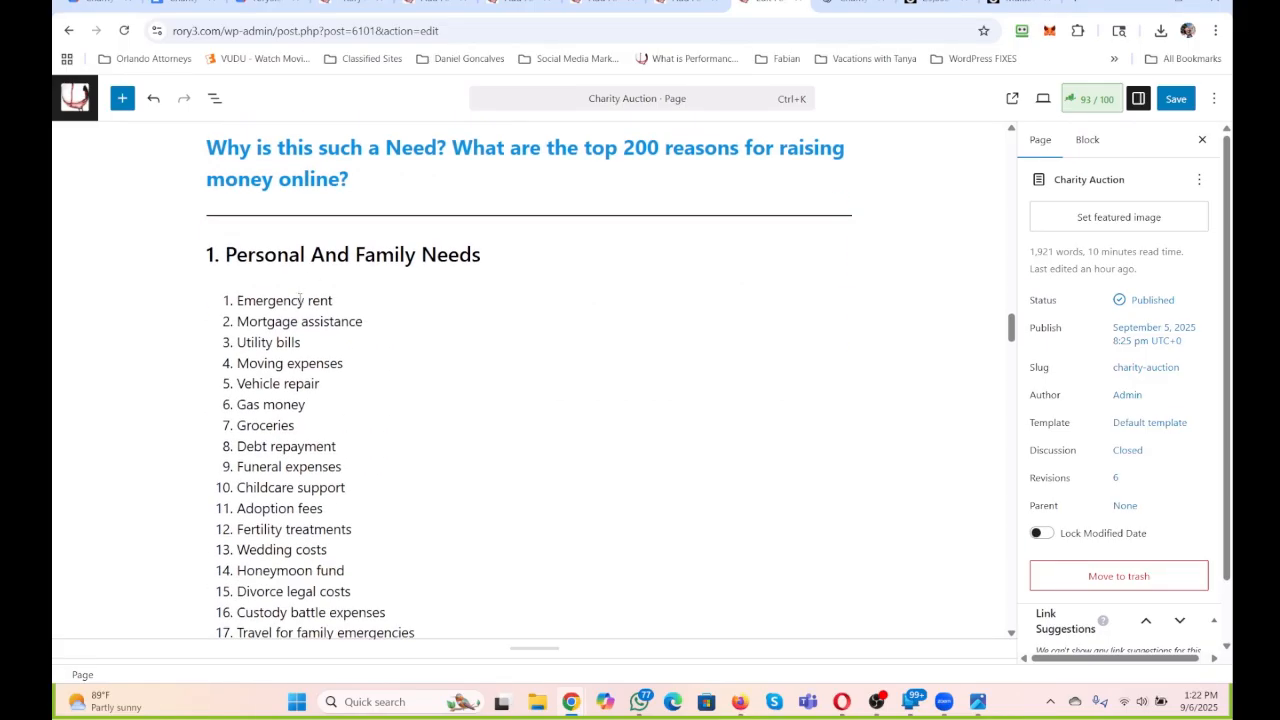
scroll(345, 487, "down", 5)
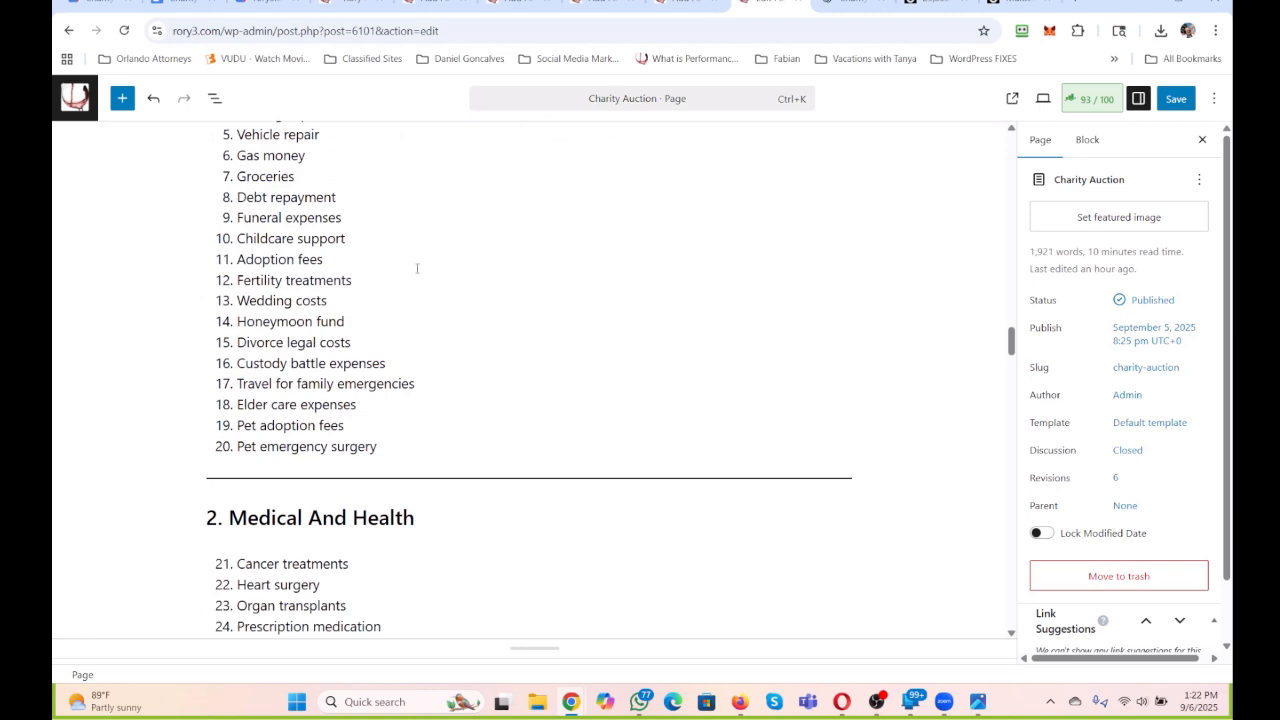
scroll(345, 321, "up", 3)
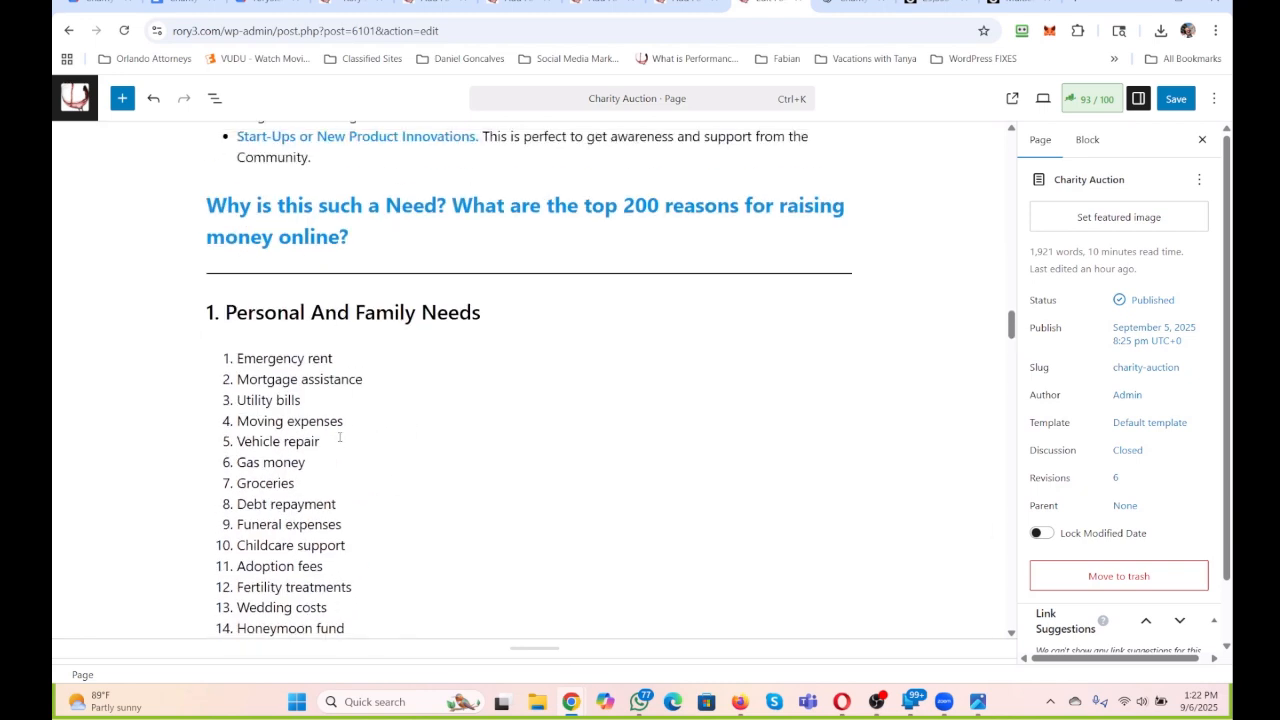
scroll(340, 437, "down", 6)
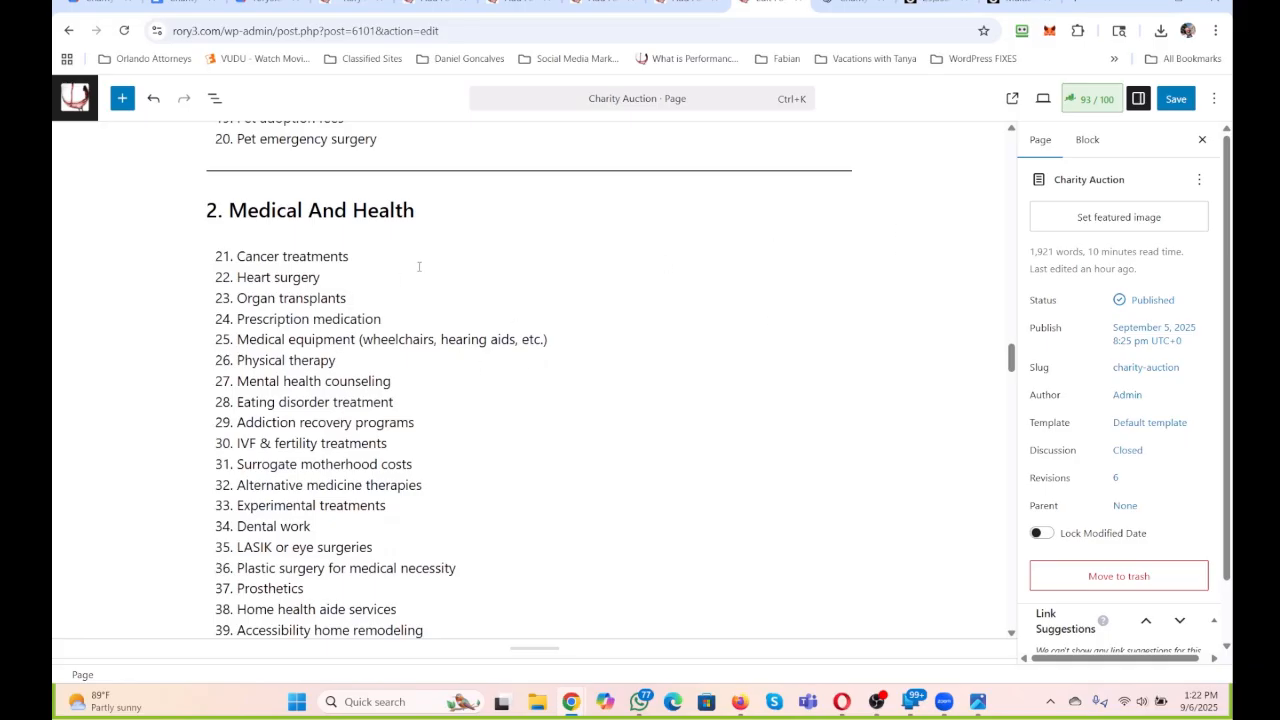
scroll(410, 272, "up", 5)
scroll(396, 194, "up", 5)
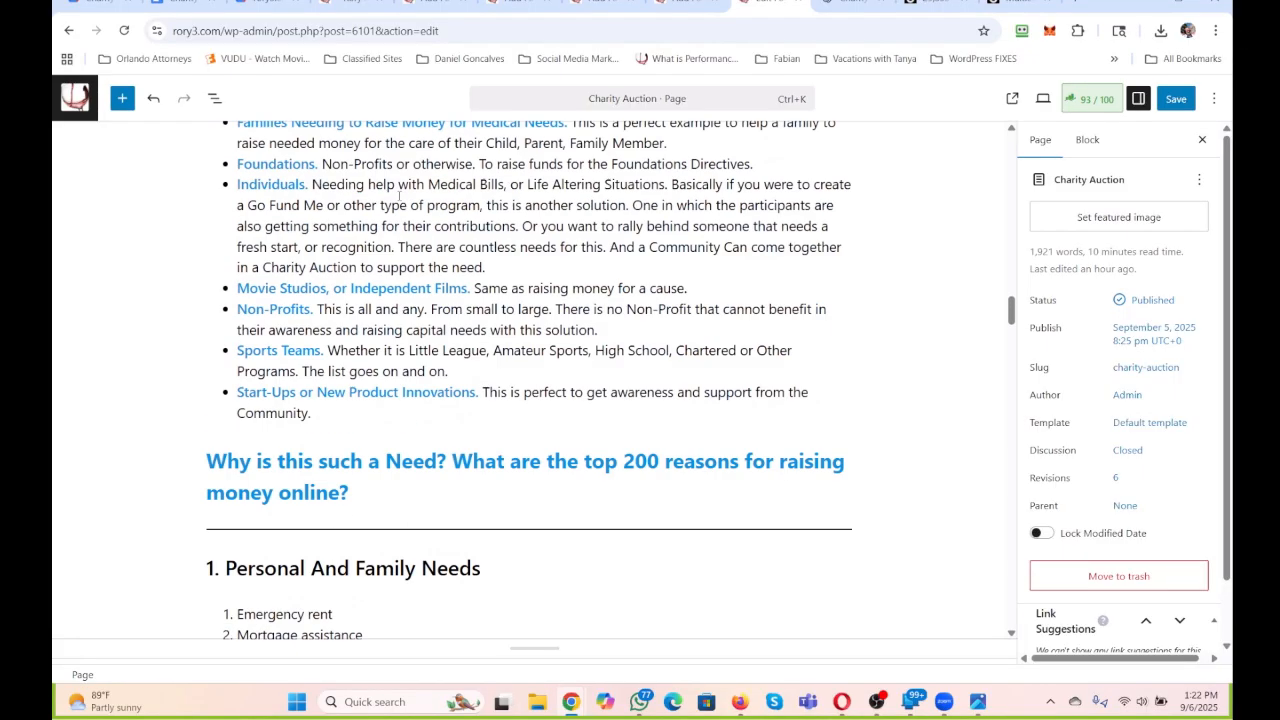
scroll(400, 195, "down", 3)
Append ": Whether for you or someone you care about." to the "Emergency rent" list item and cut the sentence after the colon.
left_click(416, 280)
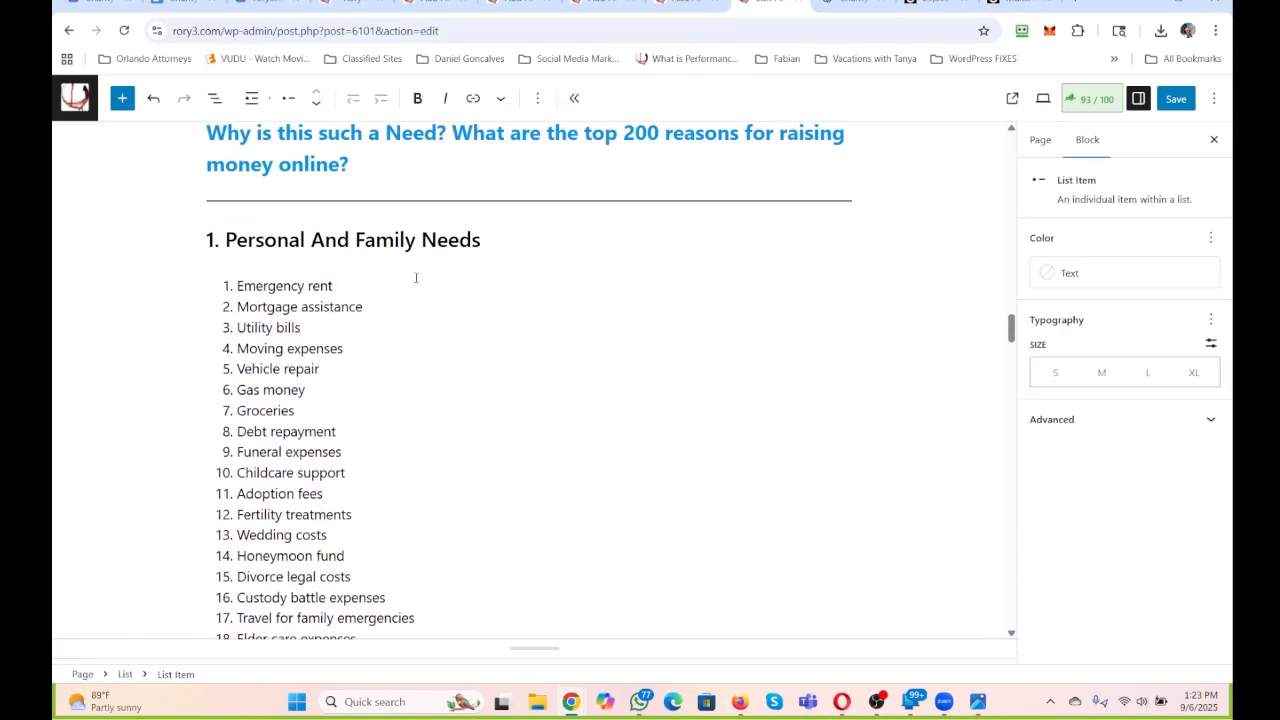
type(": Whether for you or someone you care about.")
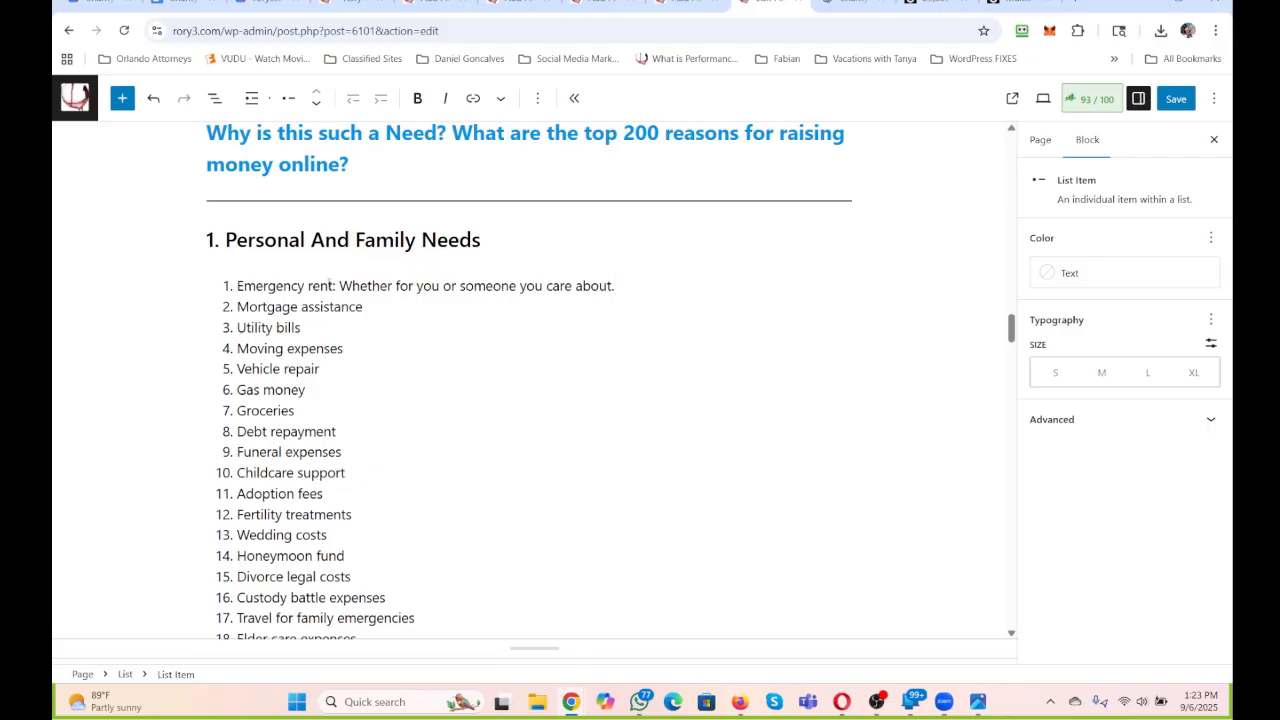
left_click_drag(339, 286, 708, 296)
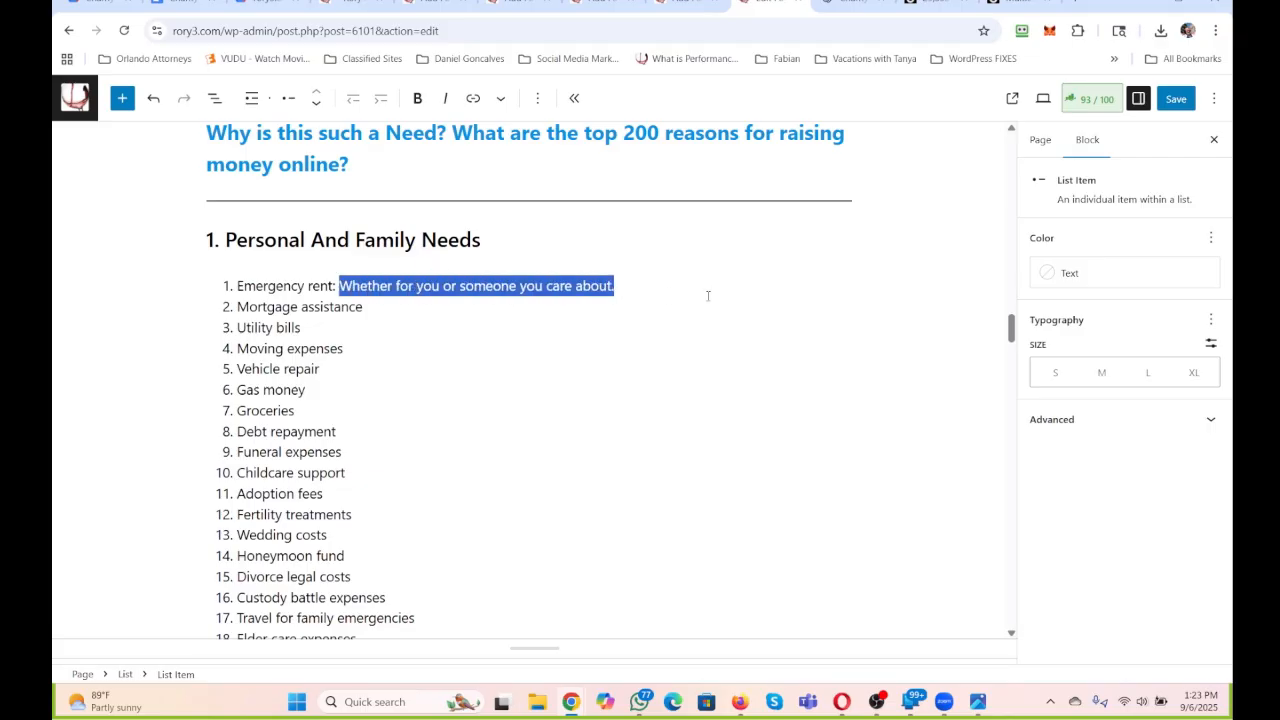
key("ctrl+x")
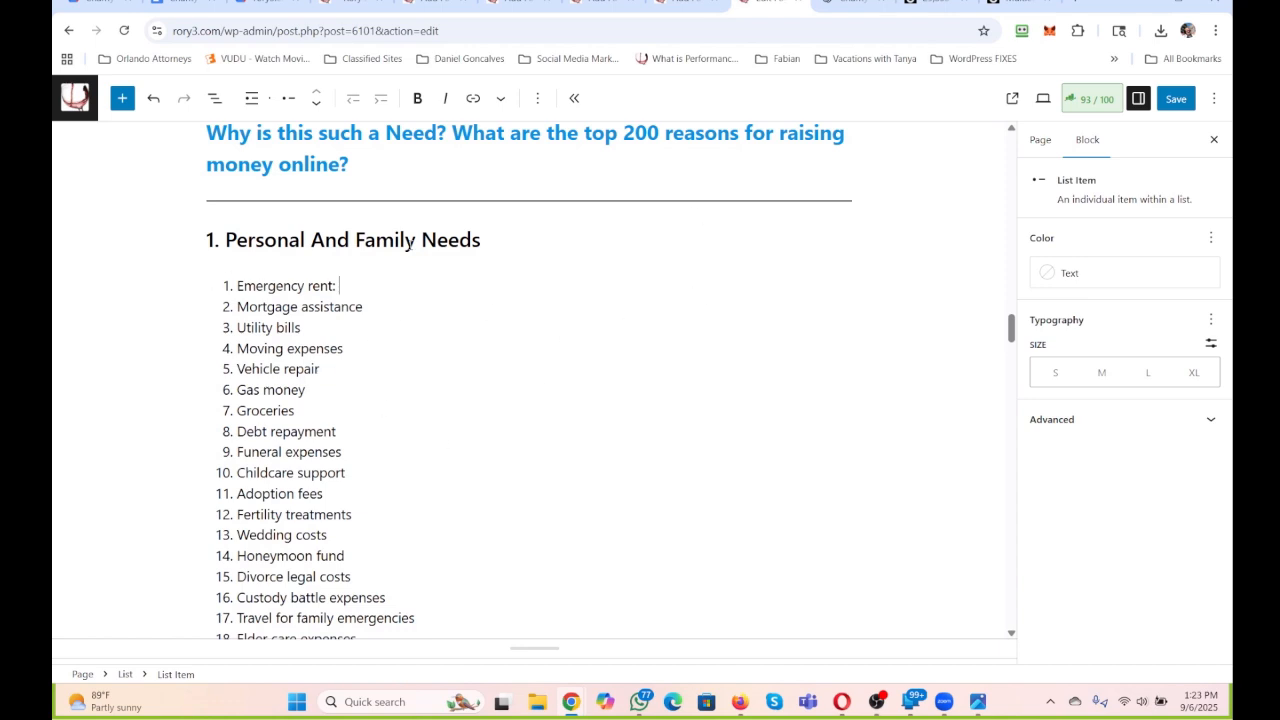
Review the categories of the 200 fundraising reasons, from Personal And Family Needs through Miscellaneous And Unique Causes, and return to the page title.
scroll(410, 246, "down", 5)
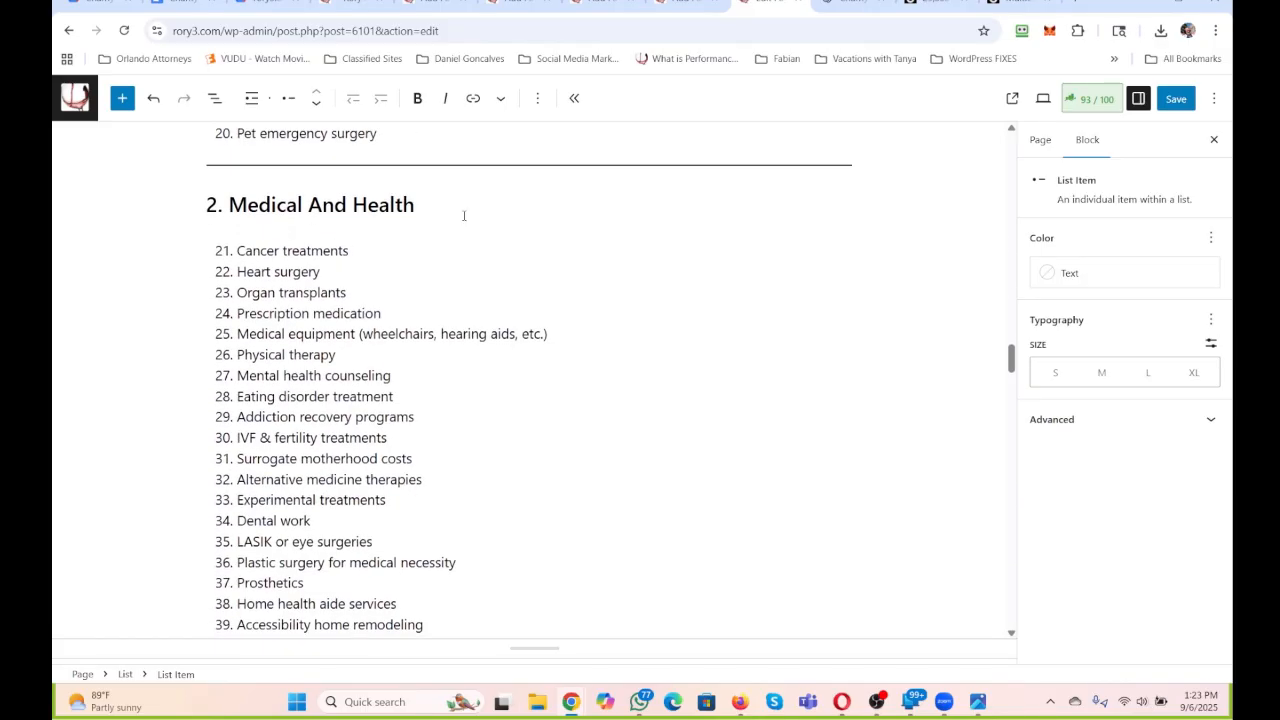
scroll(408, 228, "down", 4)
scroll(271, 335, "down", 2)
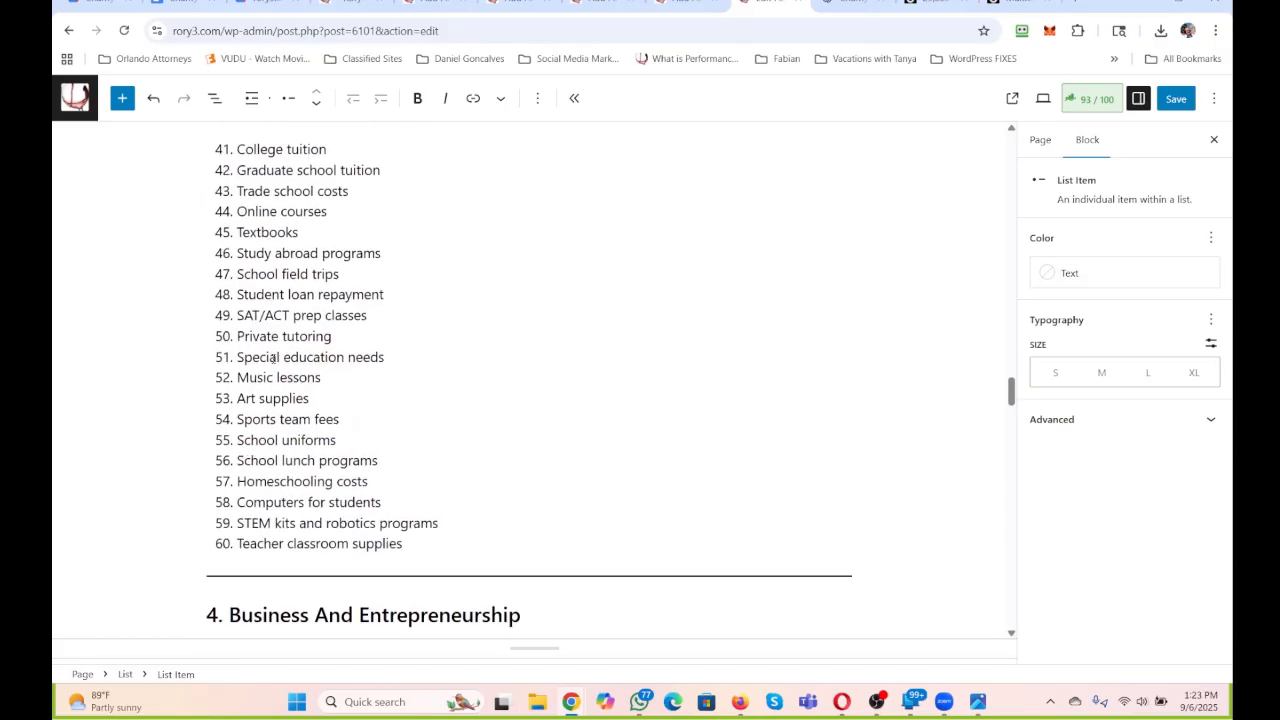
scroll(563, 413, "down", 1)
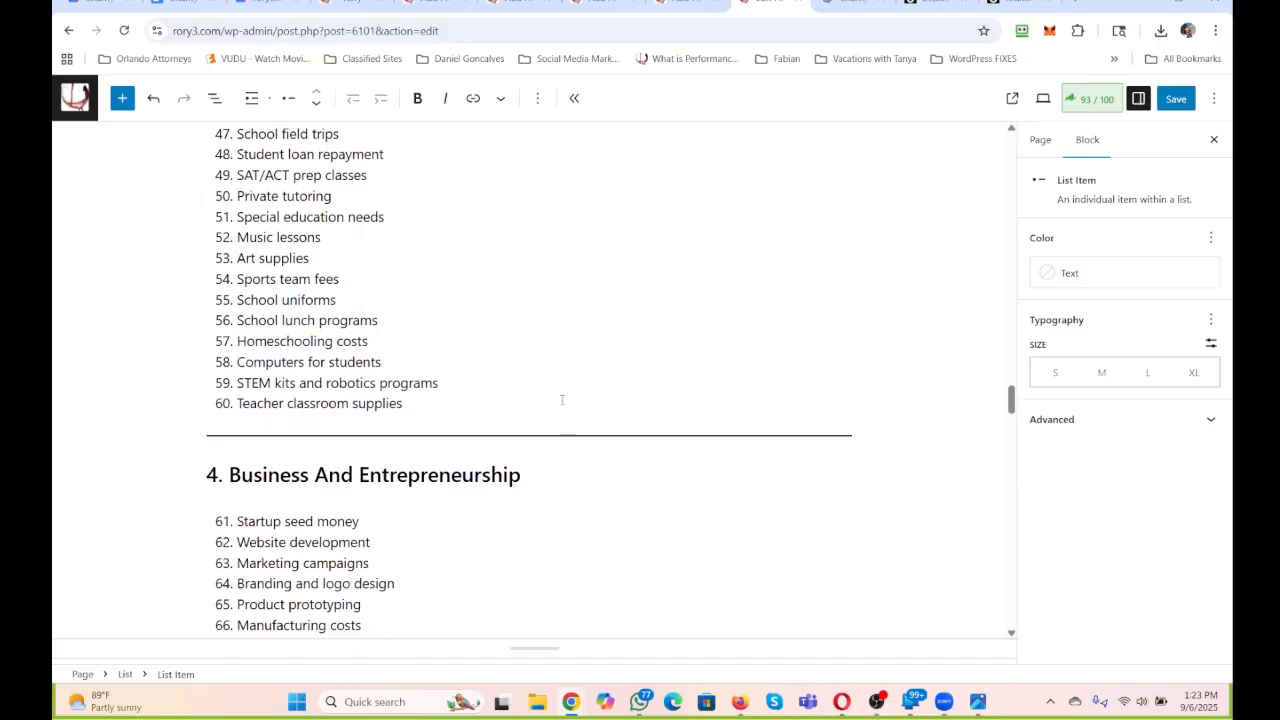
scroll(562, 400, "down", 7)
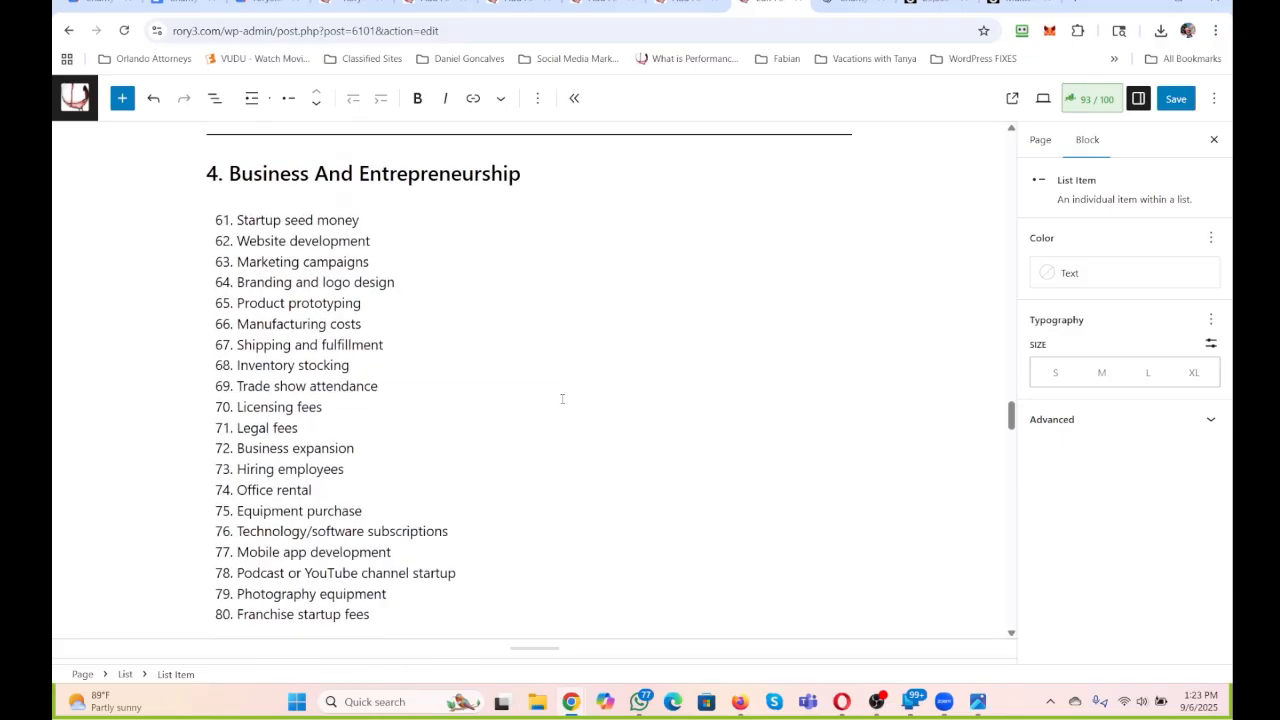
scroll(561, 400, "down", 20)
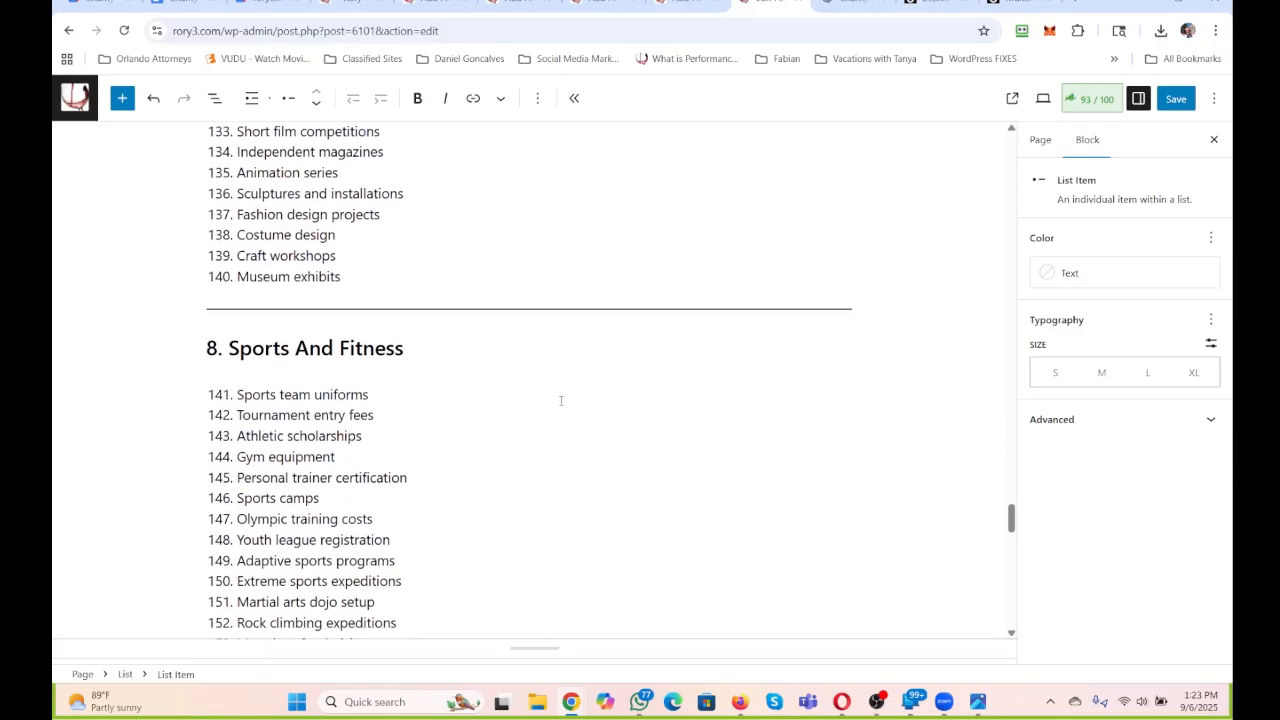
scroll(560, 404, "up", 11)
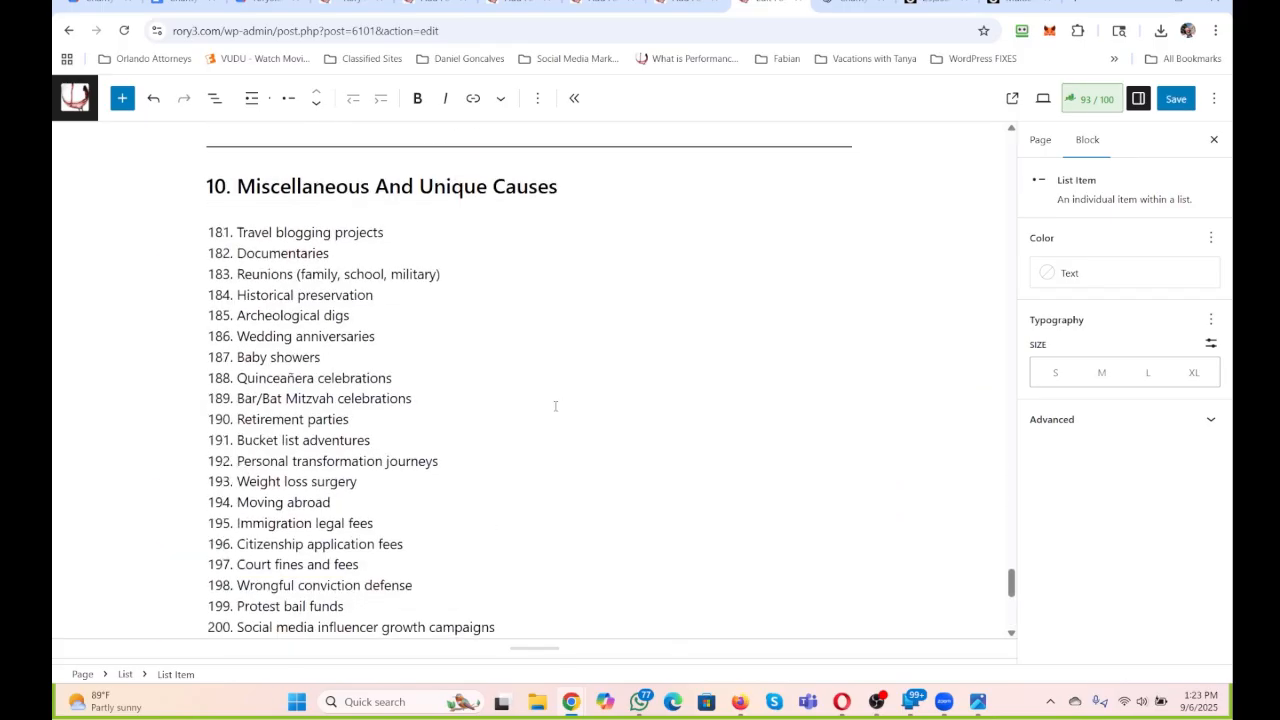
scroll(448, 464, "up", 20)
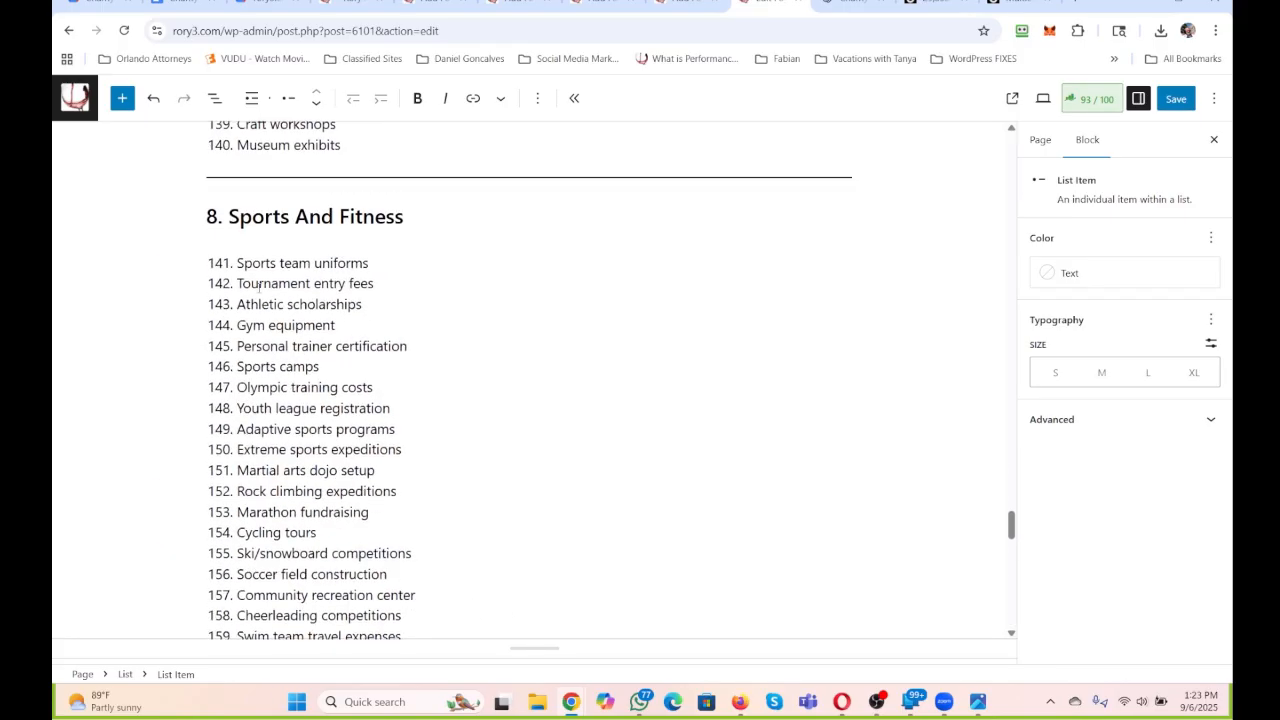
scroll(210, 316, "up", 15)
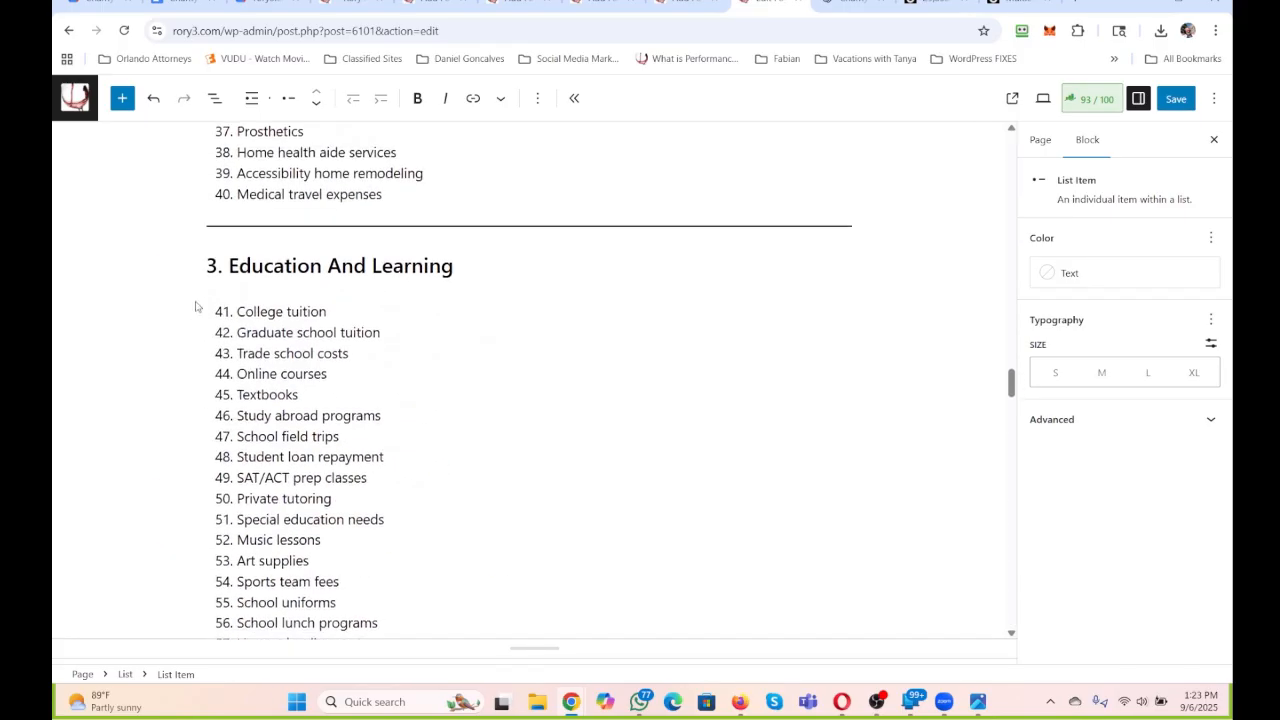
scroll(217, 318, "up", 15)
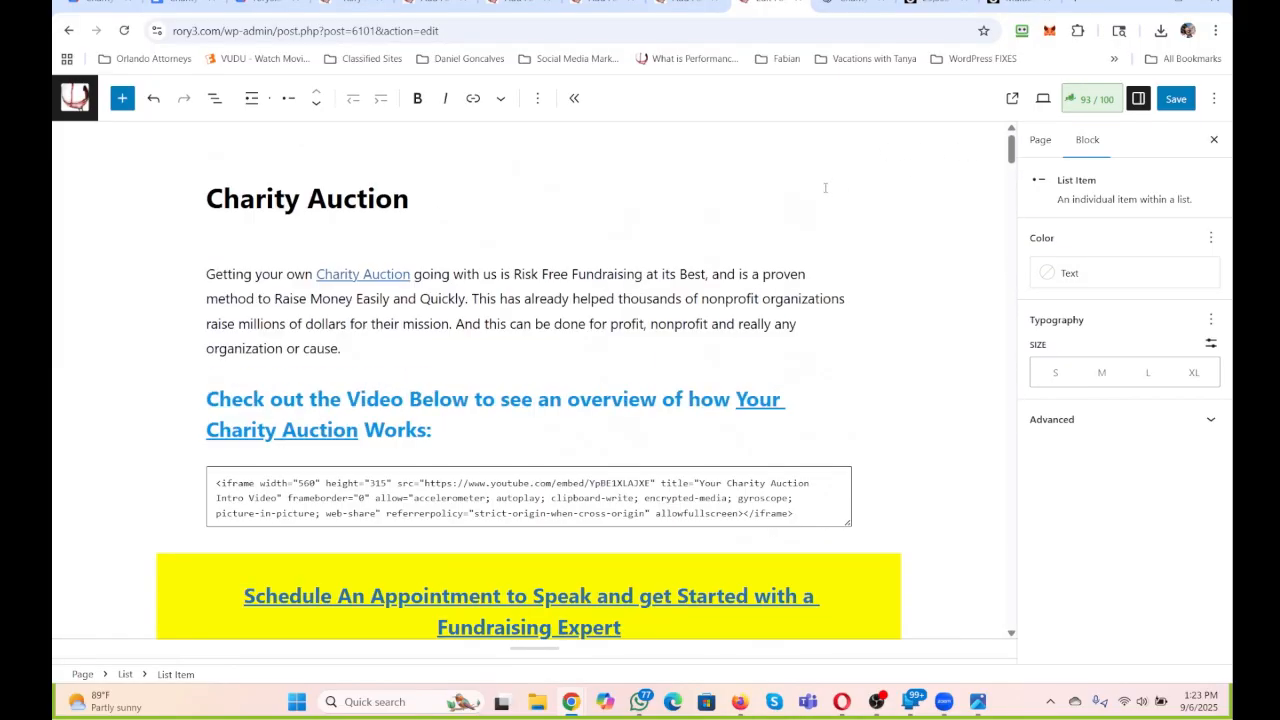
Copy the Charity Auction page's entire block code from the code editor and paste it below the META text in the Charity Auction Google Doc.
left_click(1213, 98)
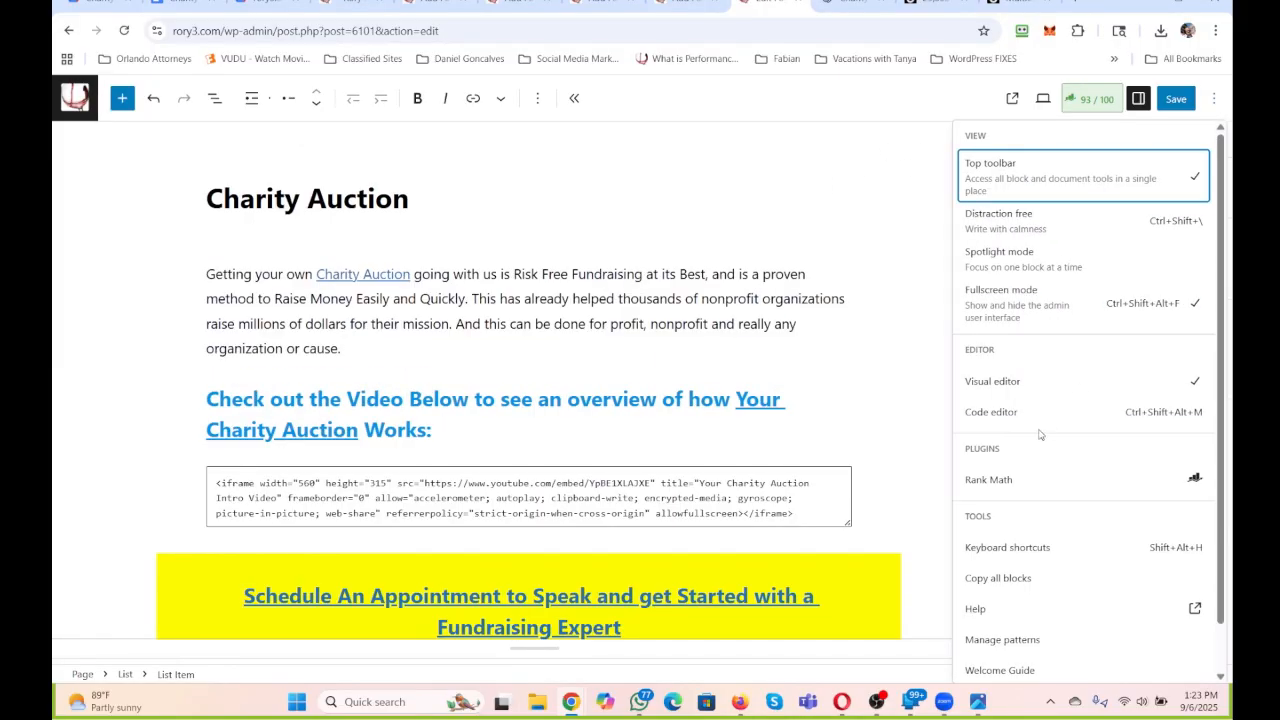
left_click(1005, 411)
left_click(611, 408)
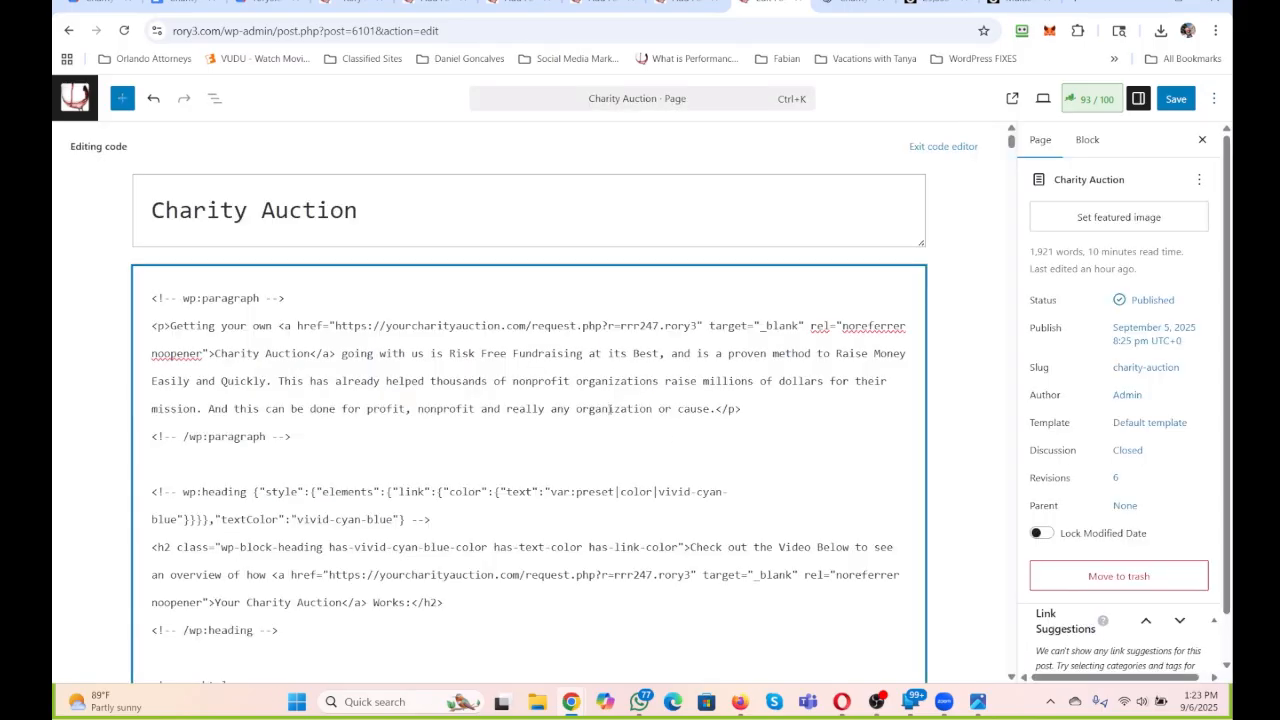
key("ctrl+a")
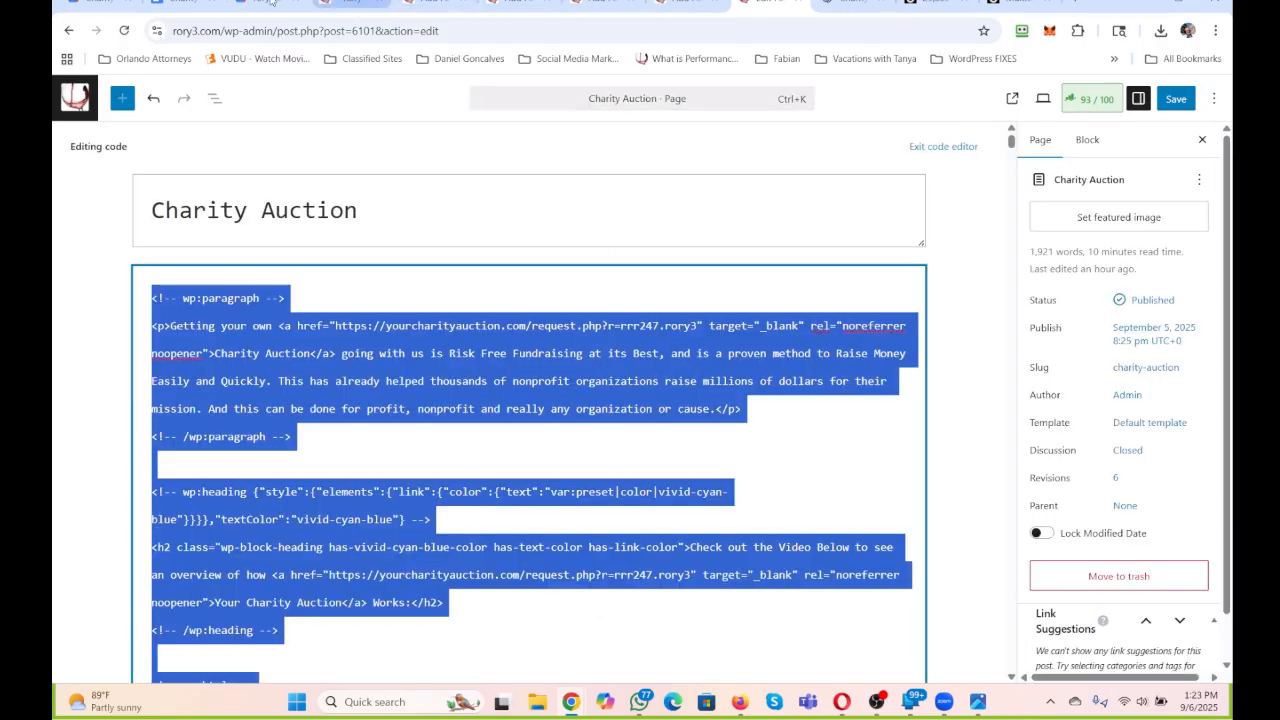
left_click(184, 3)
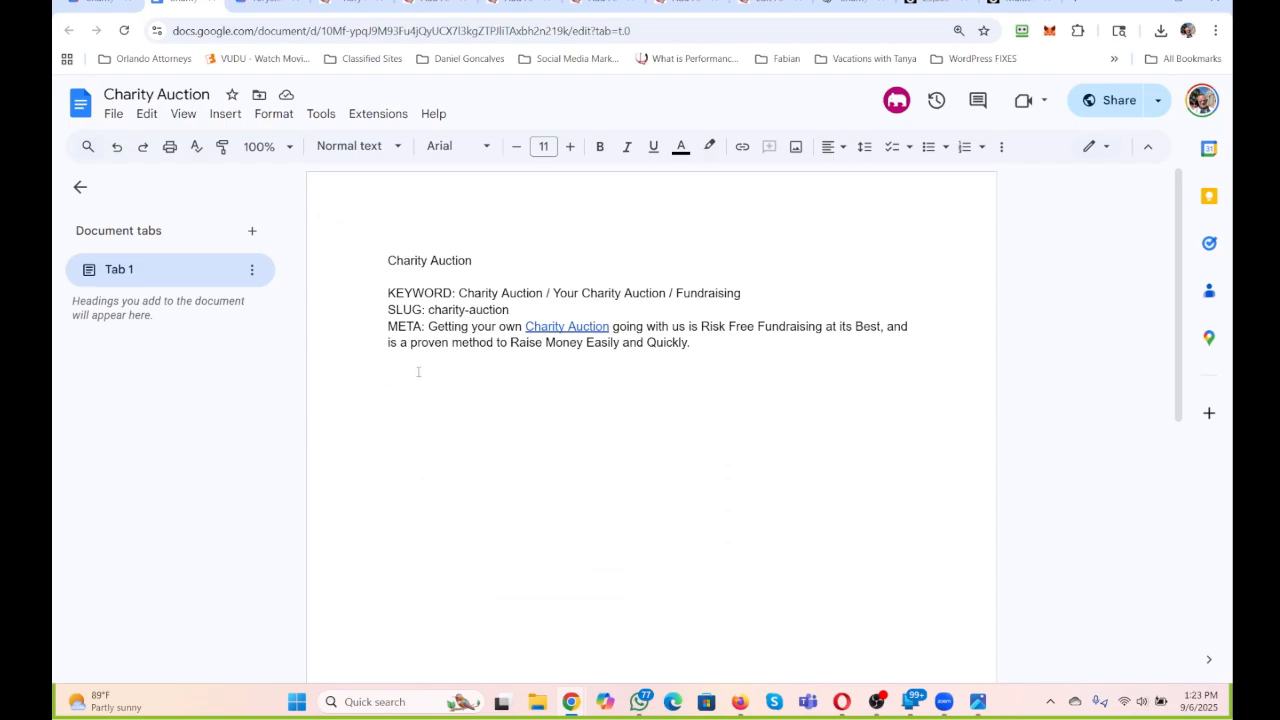
key("ctrl+v")
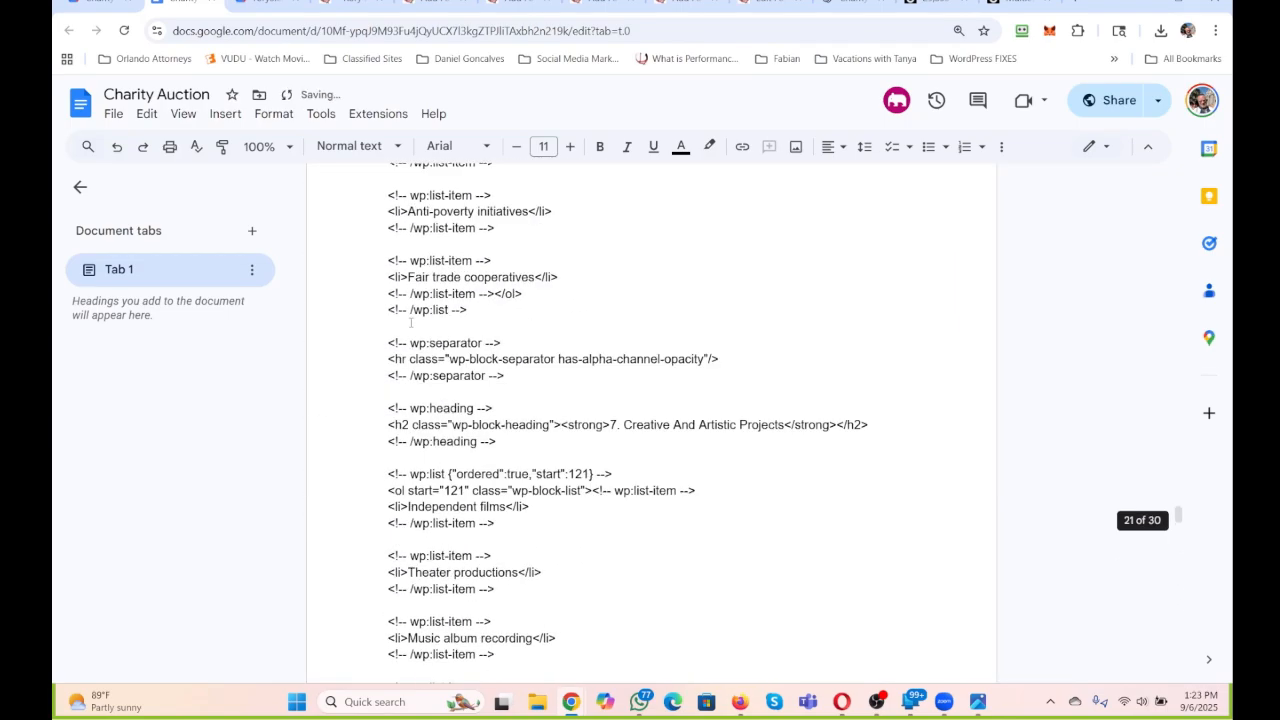
scroll(410, 323, "up", 20)
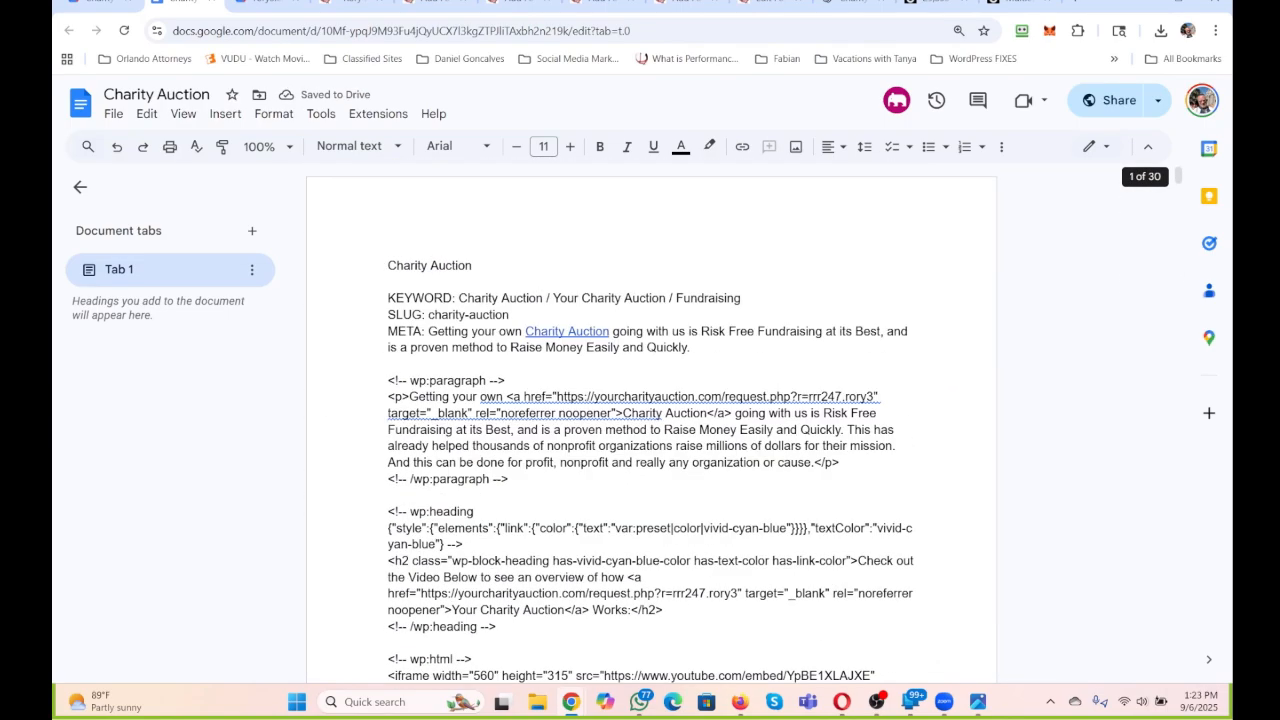
Lock the Charity Auction document in the Charity Auctions Drive folder against editing and commenting.
left_click(100, 3)
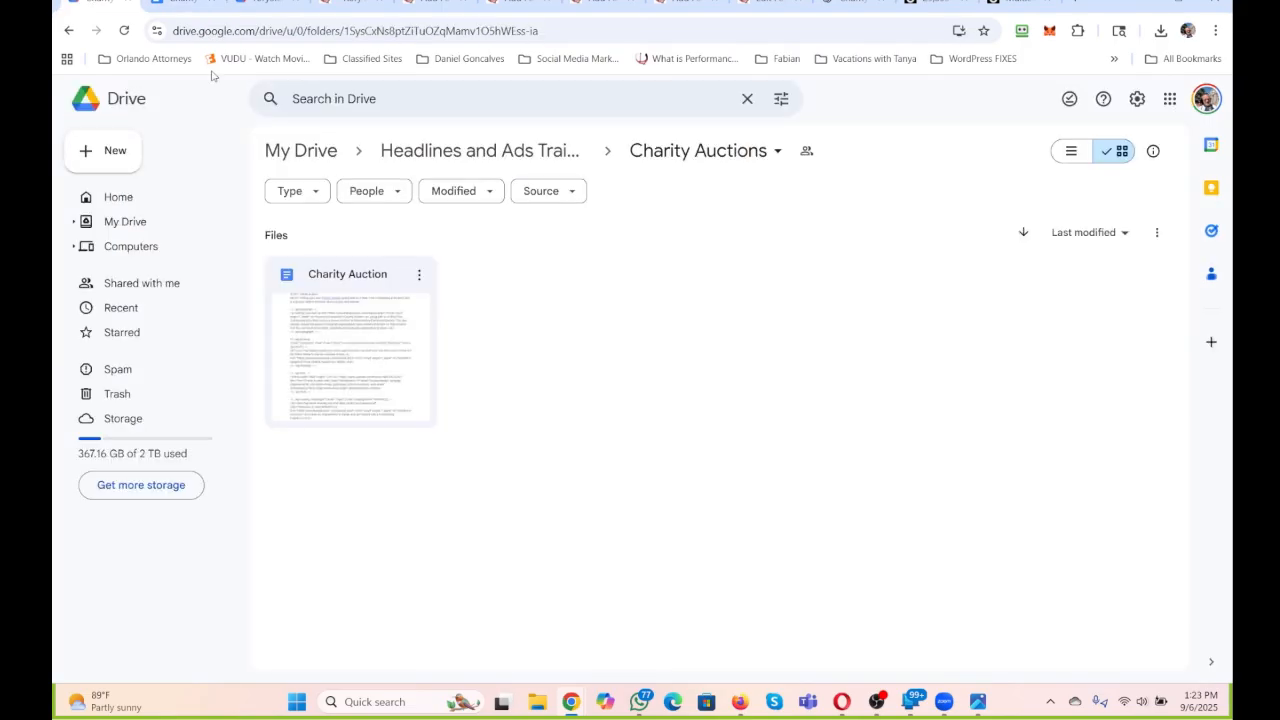
left_click(421, 277)
mouse_move(529, 451)
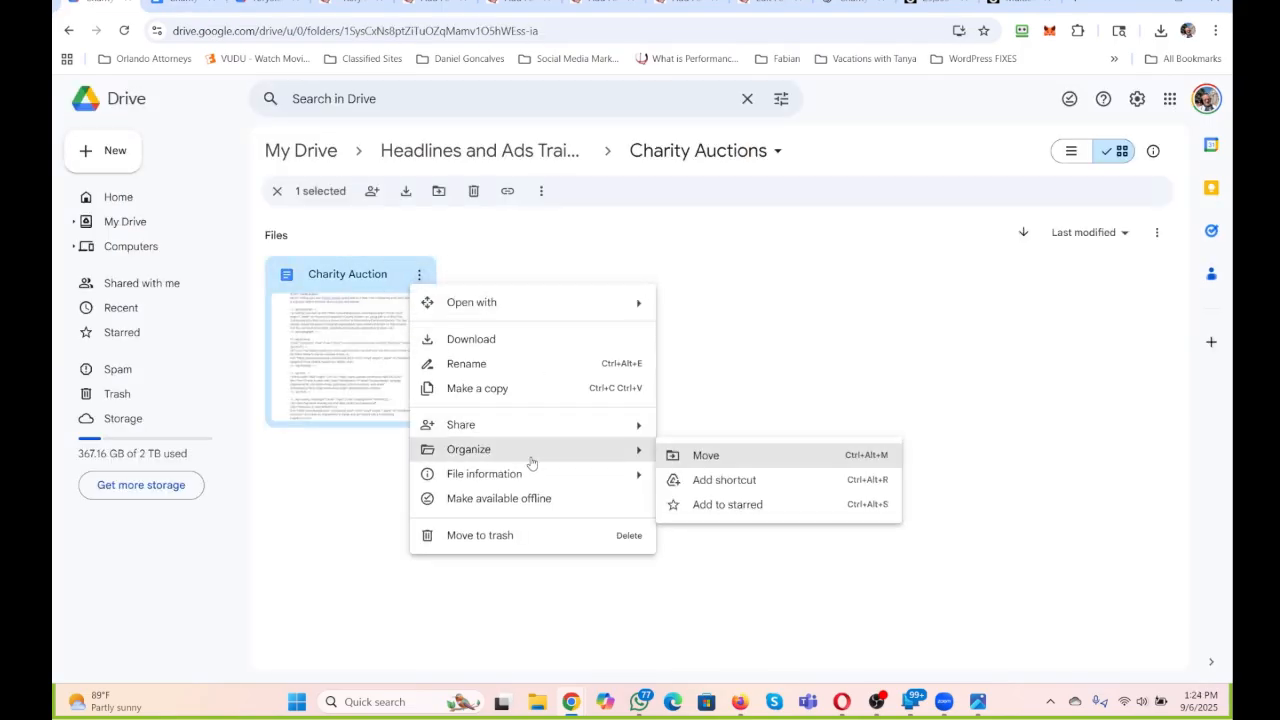
mouse_move(531, 474)
left_click(710, 556)
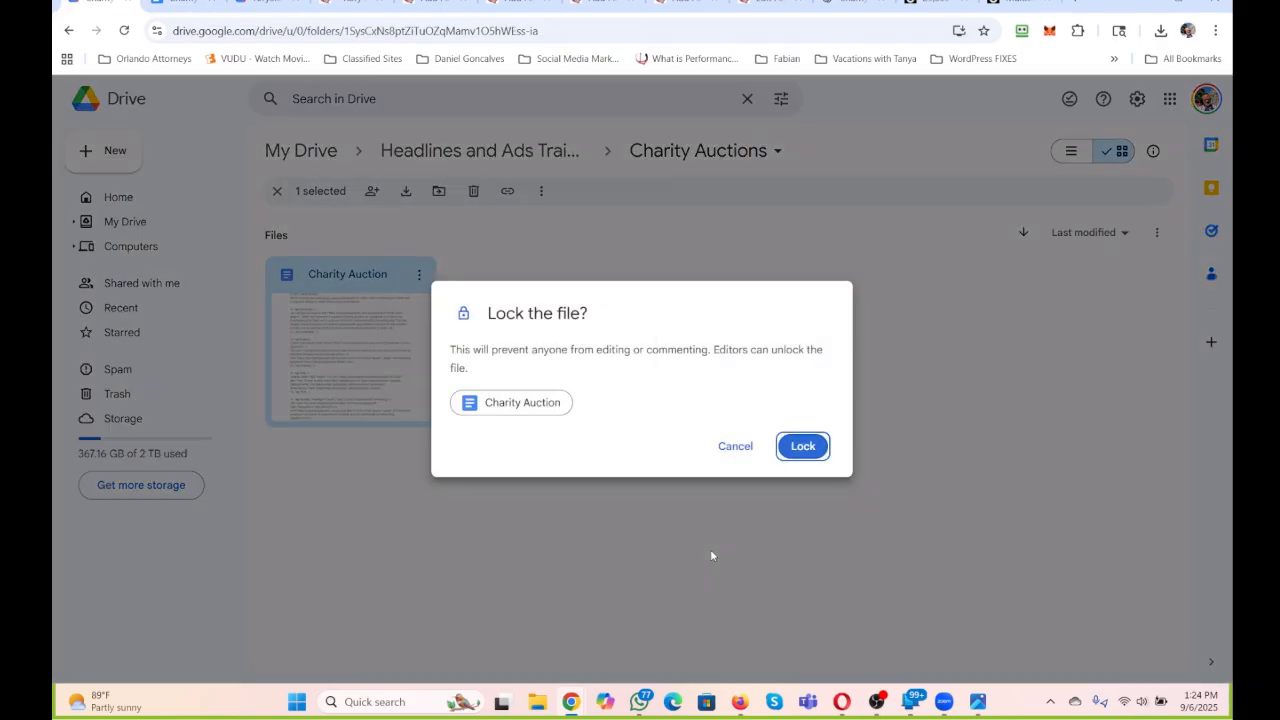
left_click(800, 455)
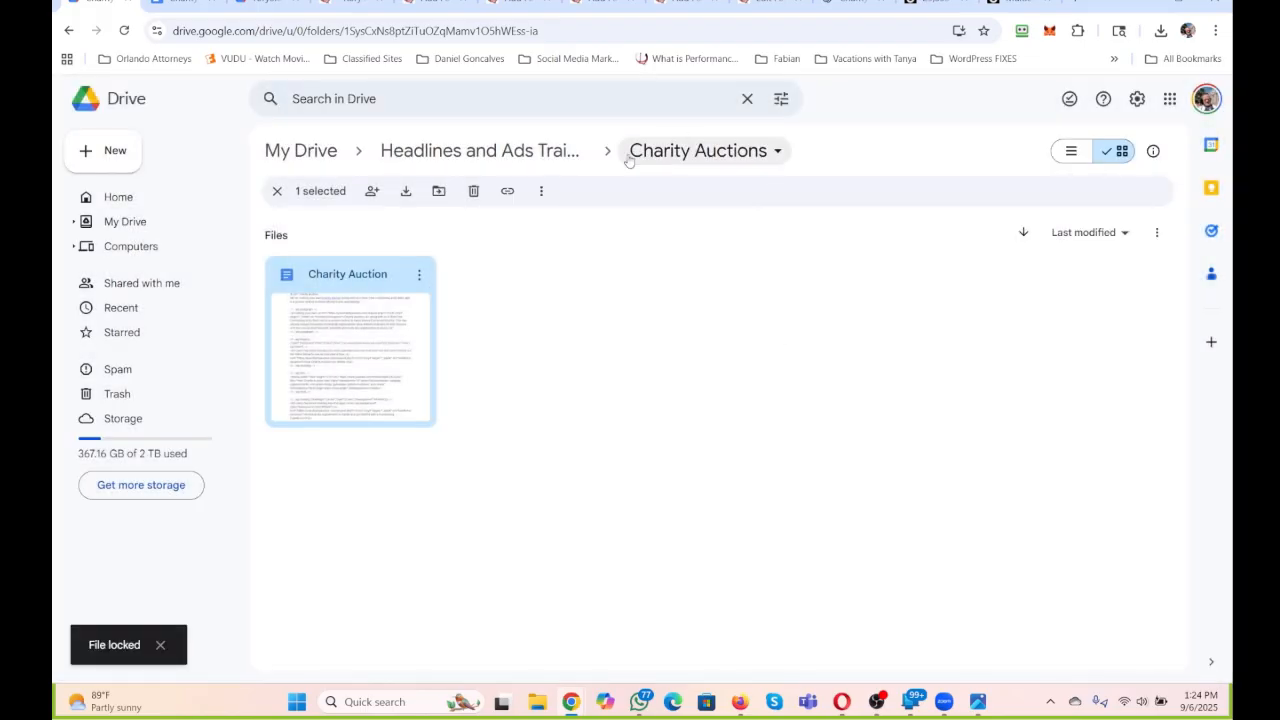
Create a new folder inside Charity Auctions, named with the title "CHARITY AND FUNDRAISING" copied from the matching WordPress page.
left_click(128, 148)
left_click(138, 147)
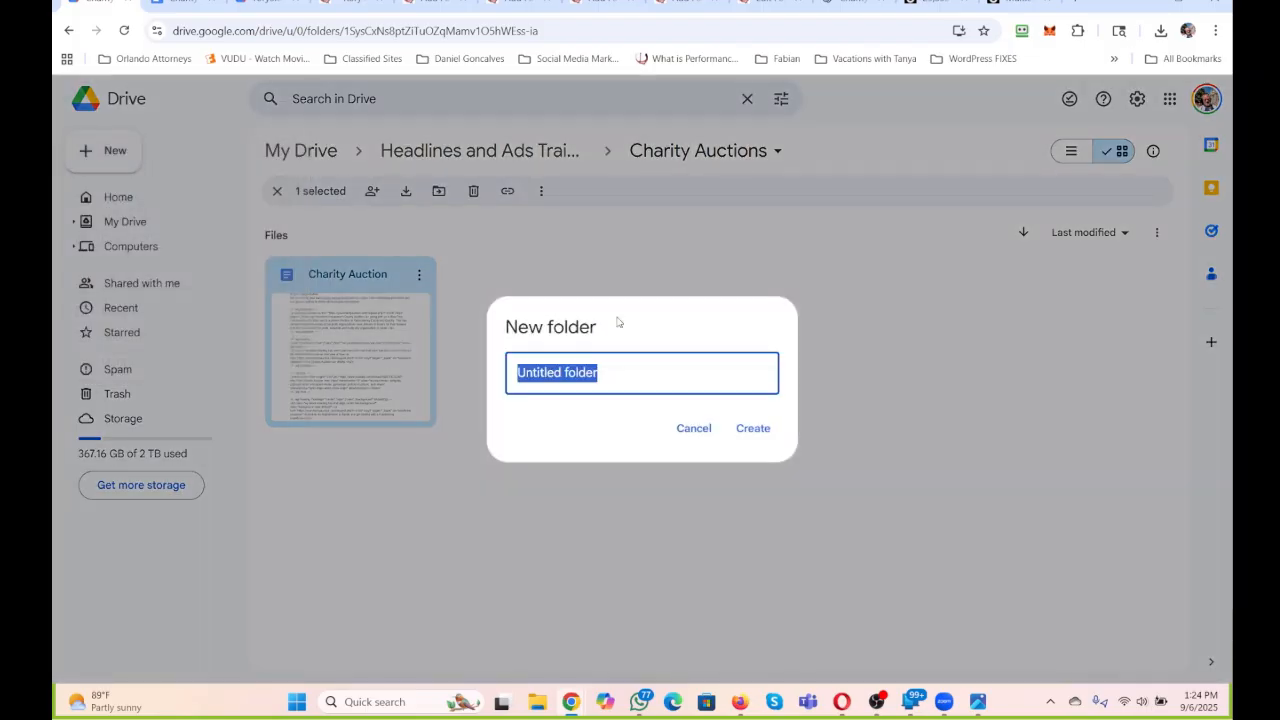
type("C")
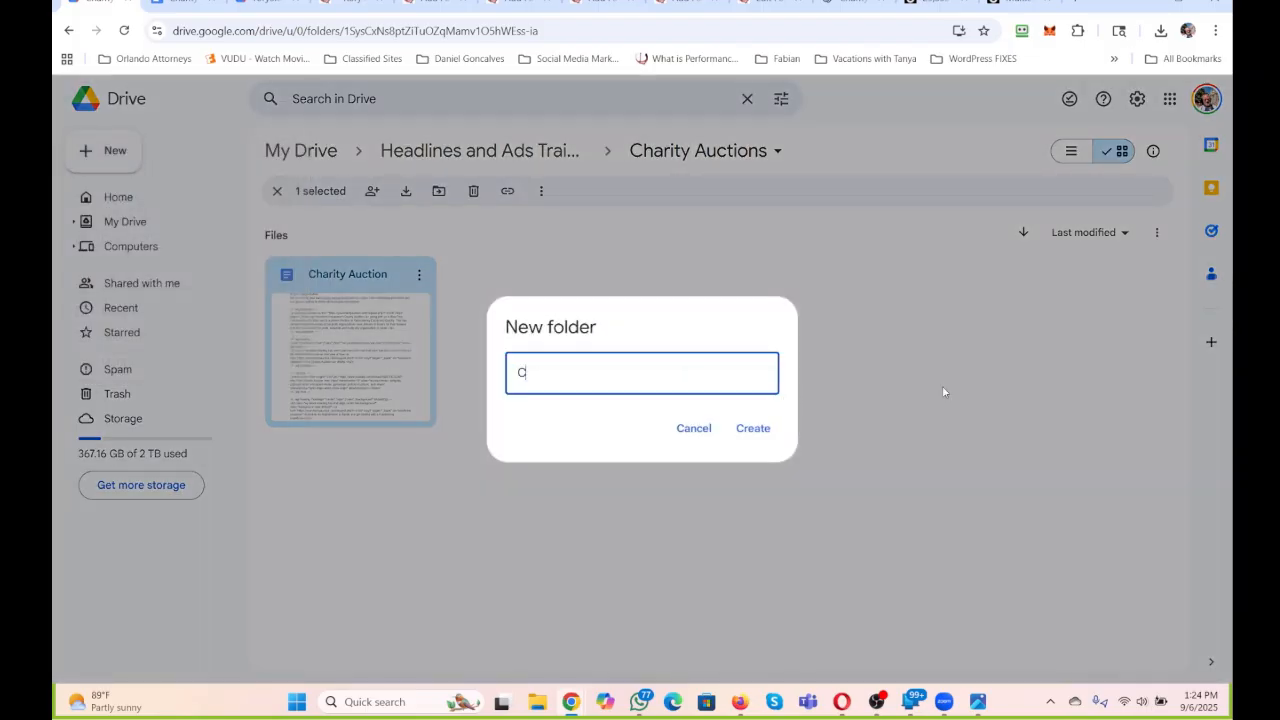
type("harity and")
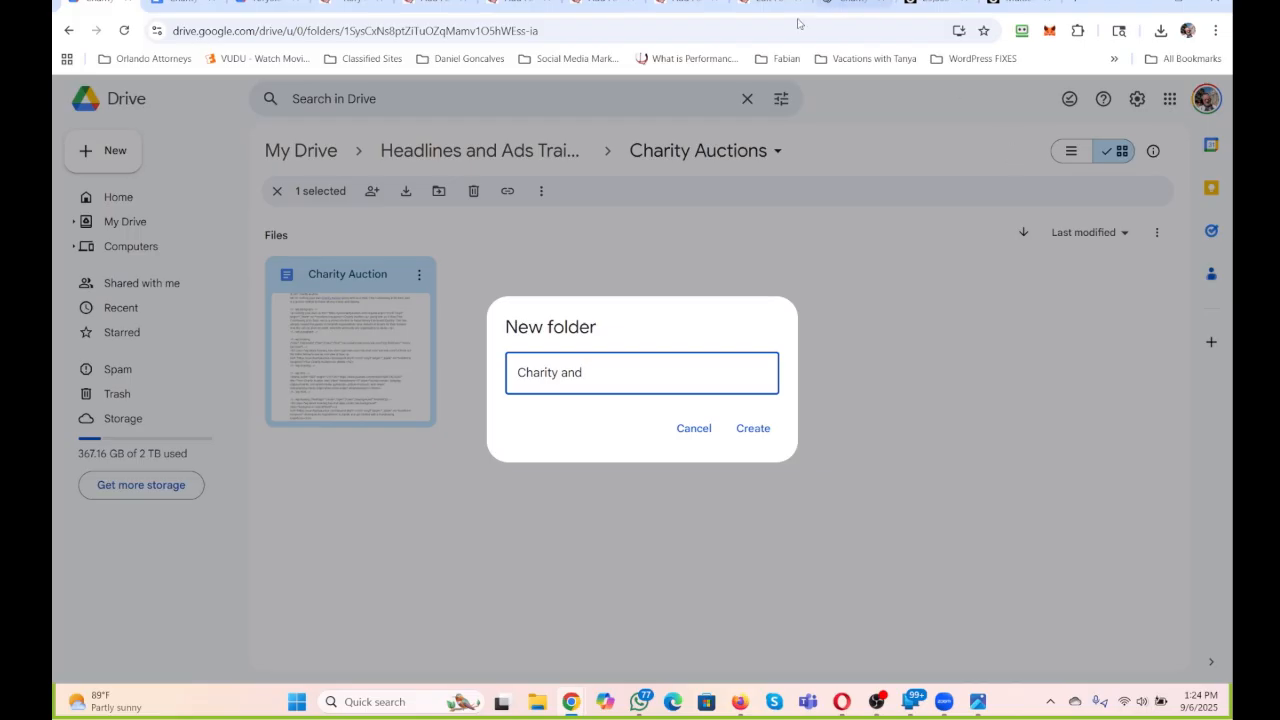
left_click(430, 5)
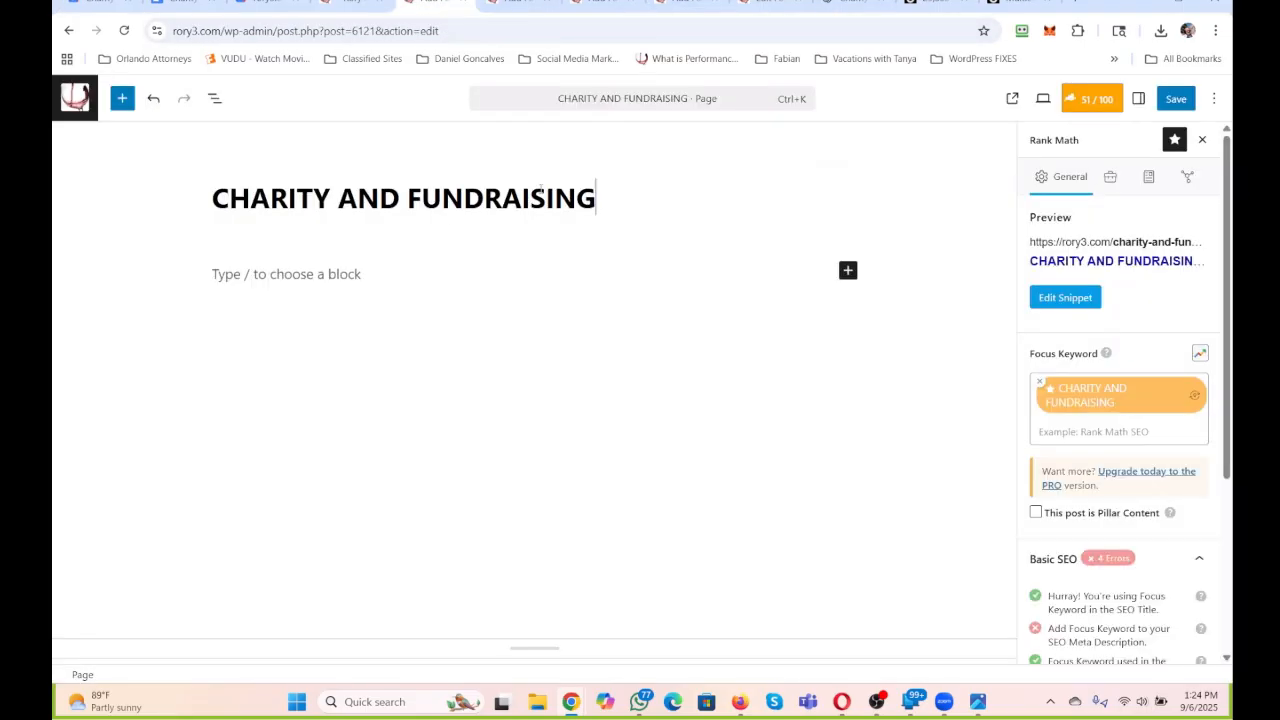
left_click_drag(597, 198, 211, 198)
key("ctrl+c")
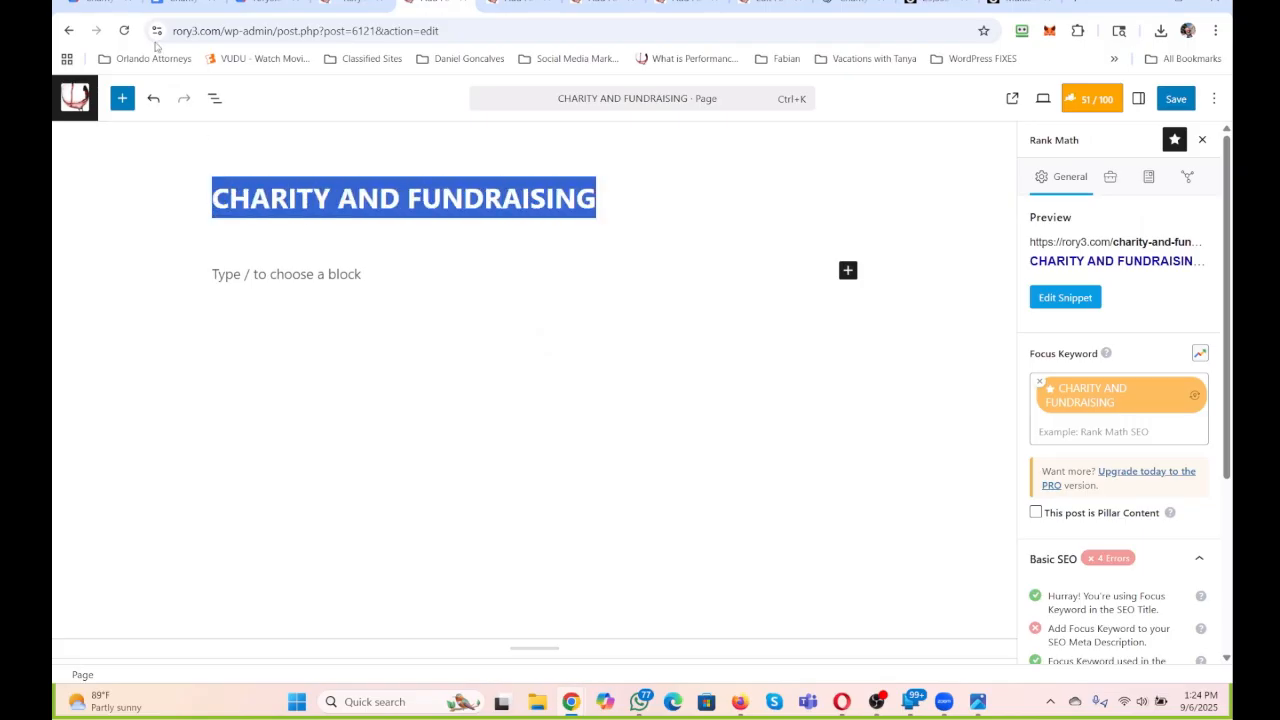
left_click(100, 5)
left_click_drag(603, 374, 472, 378)
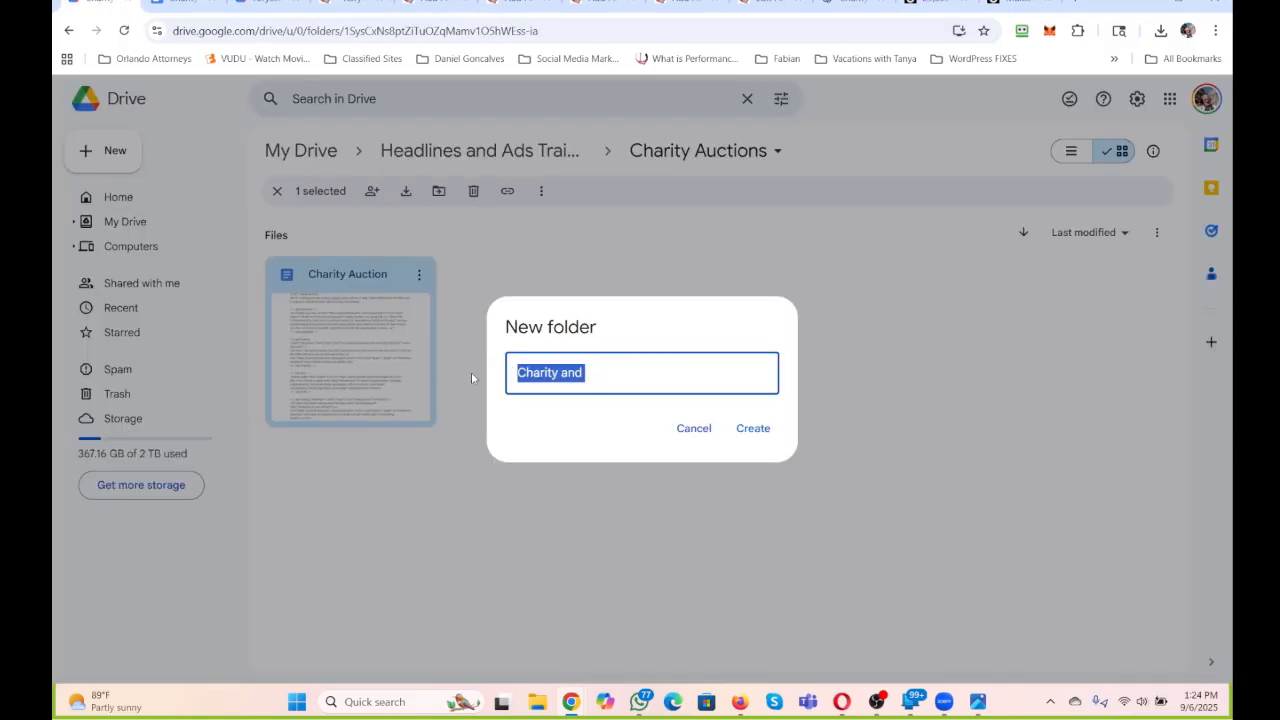
key("ctrl+v")
left_click(751, 429)
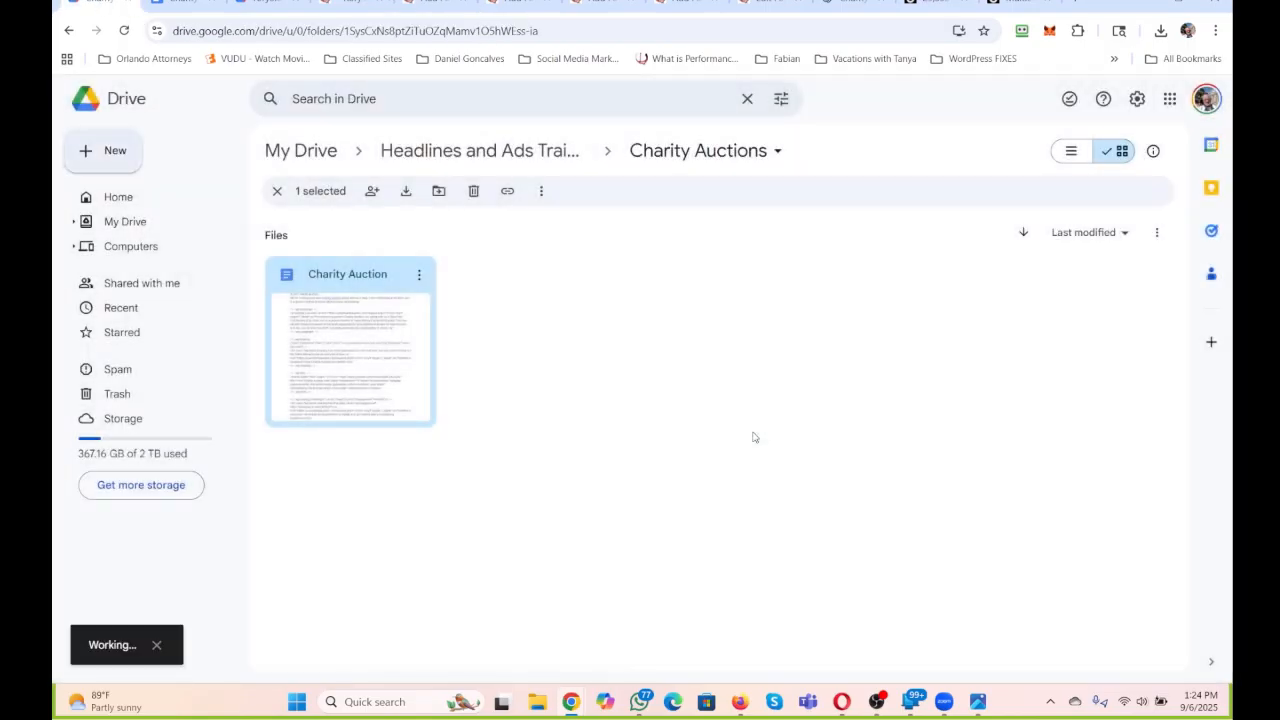
Open the "CHARITY AND FUNDRAISING" folder and create a blank shared Google Docs document in it.
double_click(364, 280)
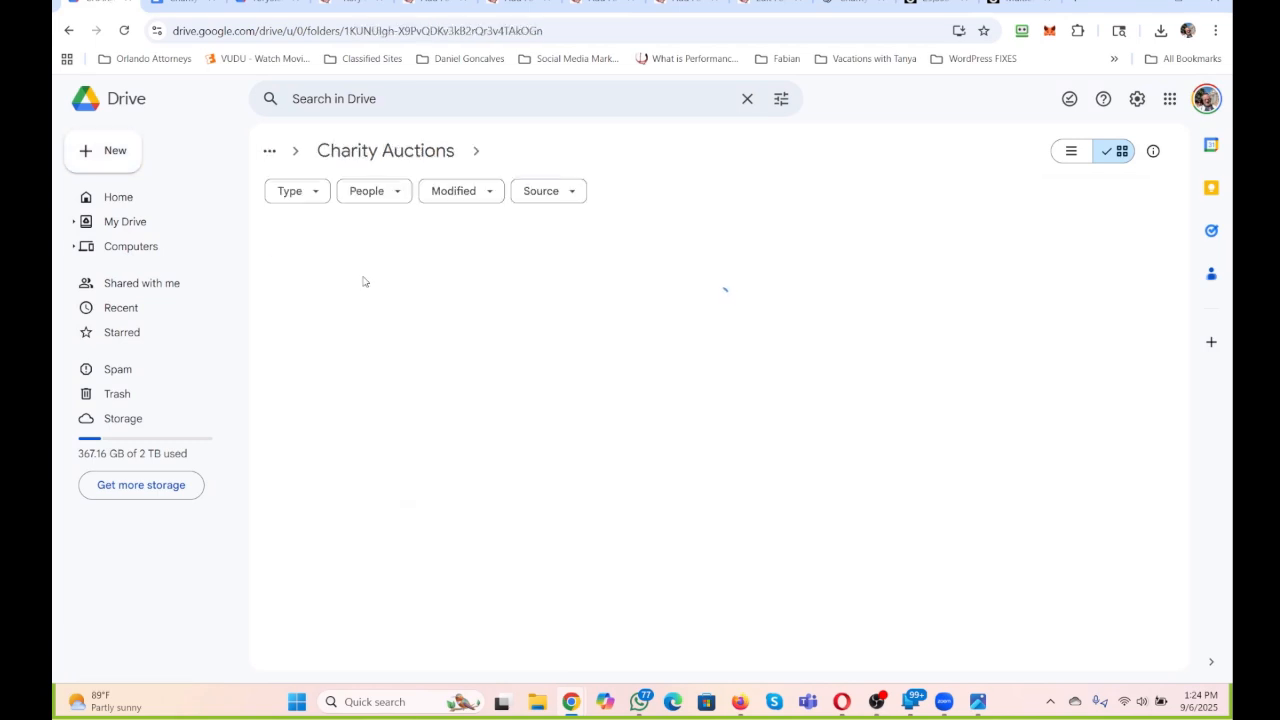
left_click(106, 156)
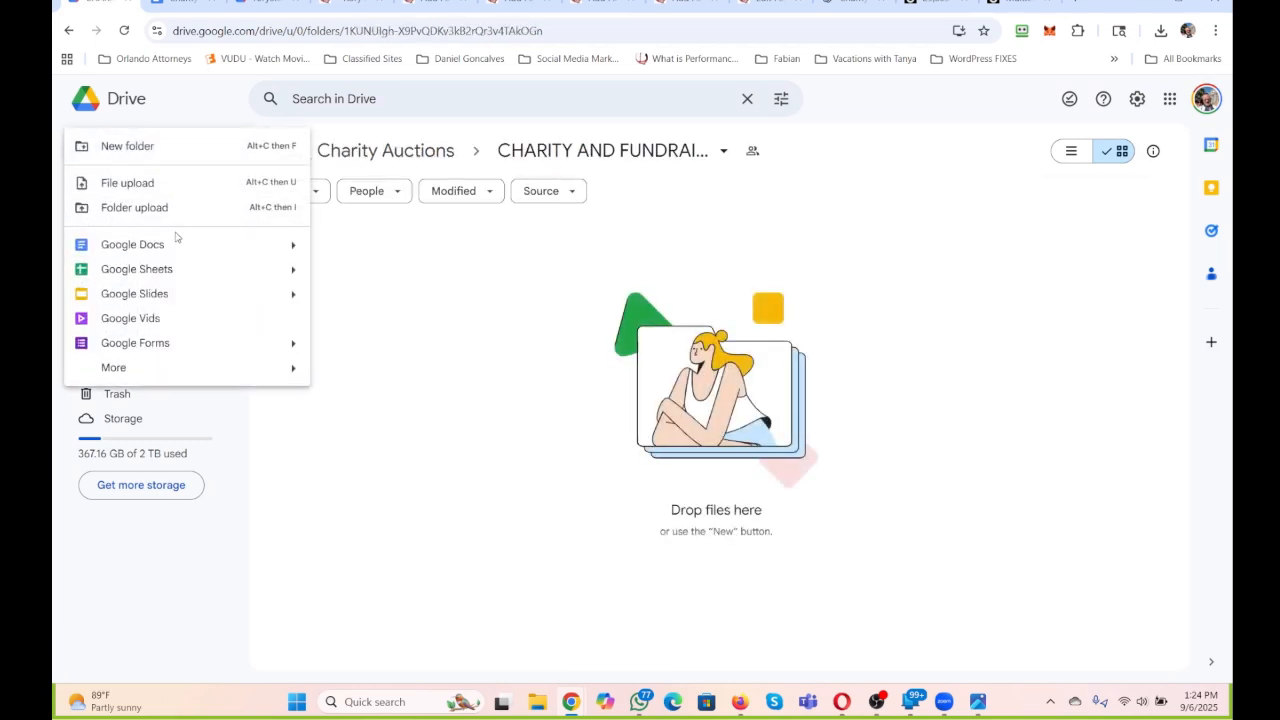
left_click(177, 244)
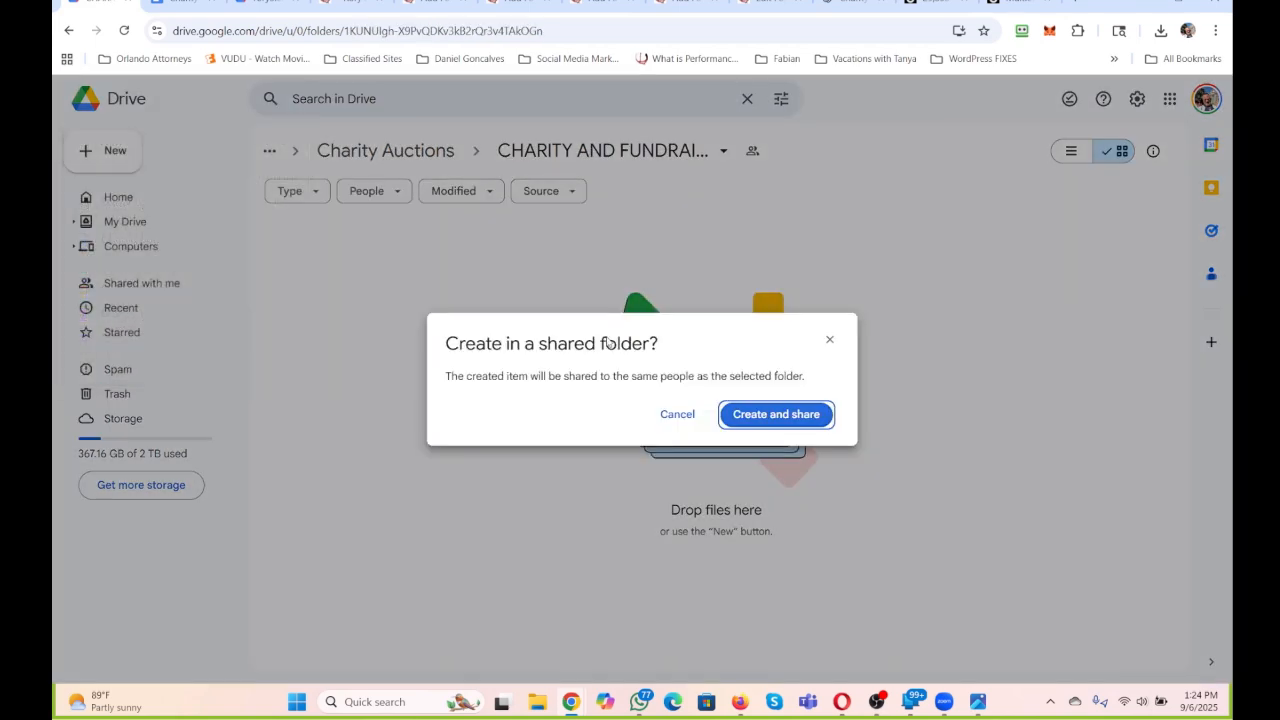
left_click(780, 415)
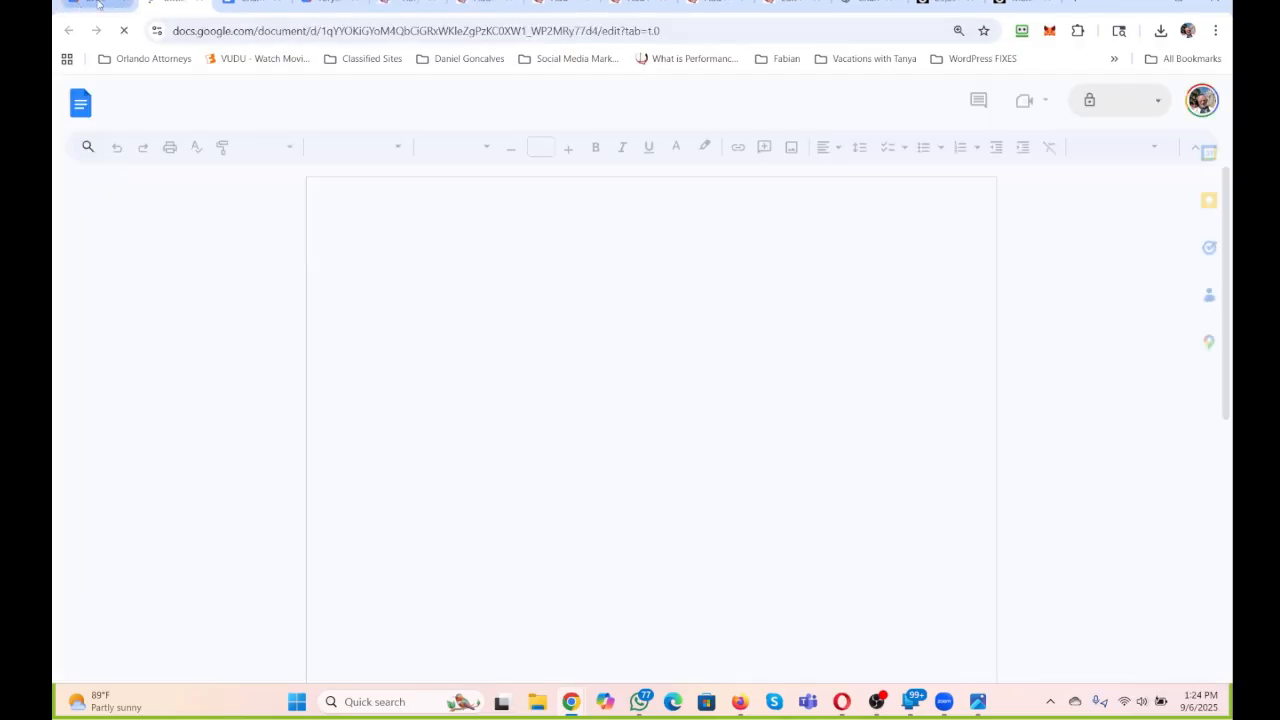
Create three more blank shared Google Docs documents in the "CHARITY AND FUNDRAISING" folder.
left_click(97, 4)
left_click(110, 152)
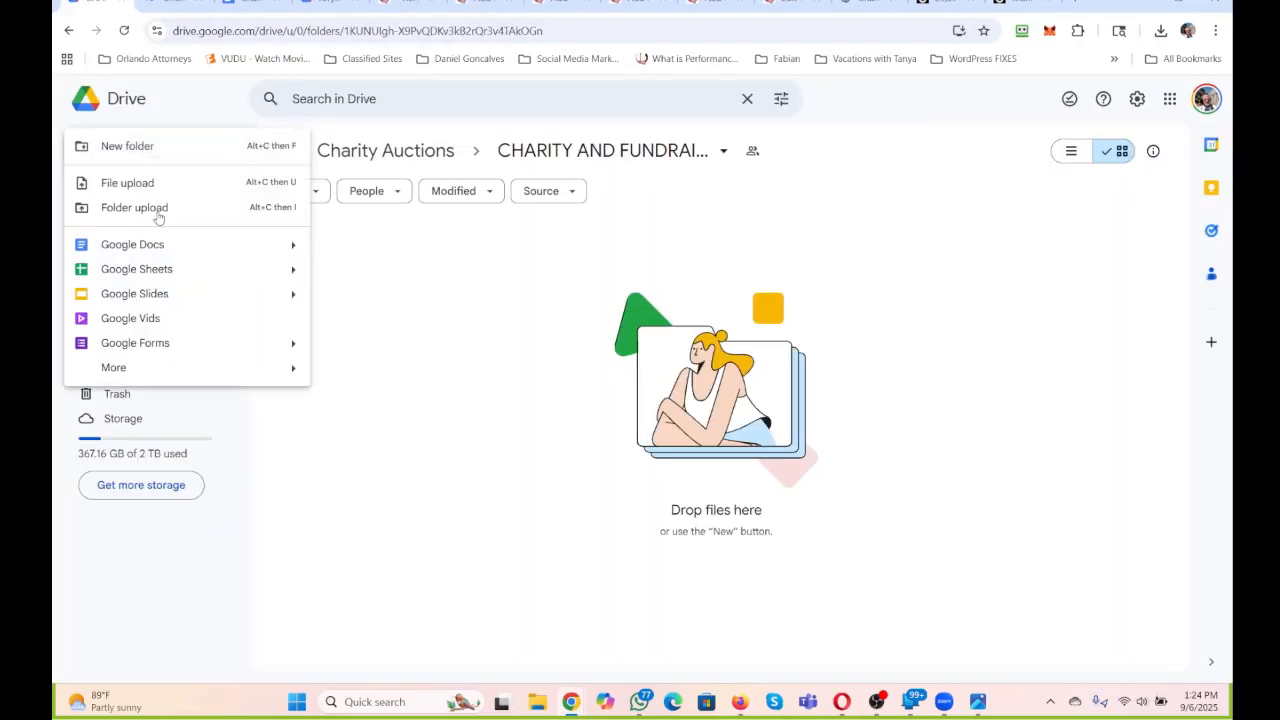
left_click(148, 245)
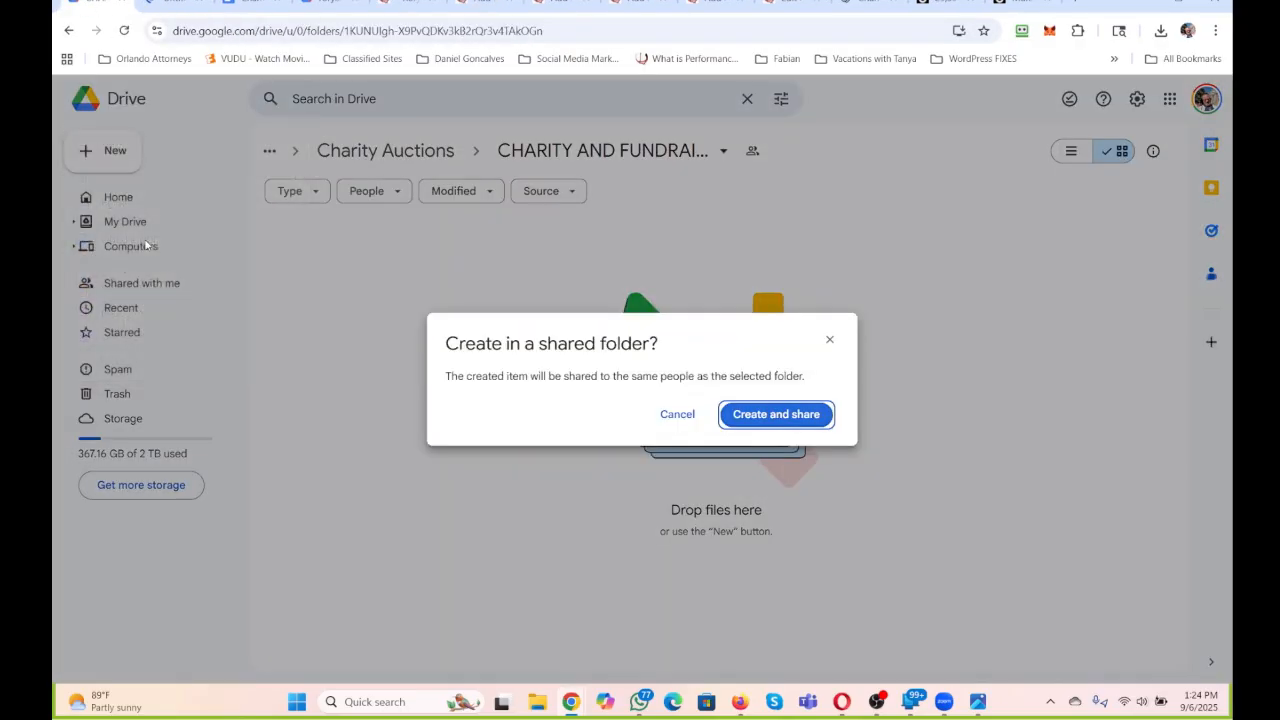
left_click(755, 415)
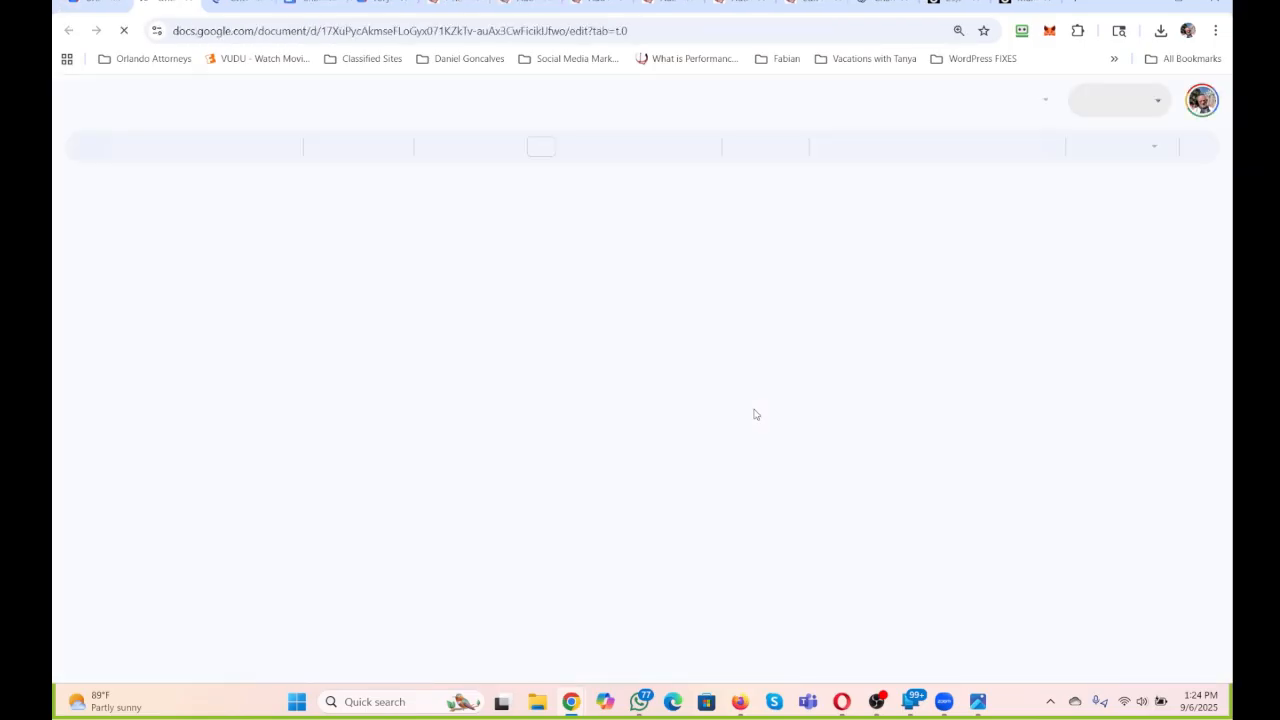
left_click(95, 5)
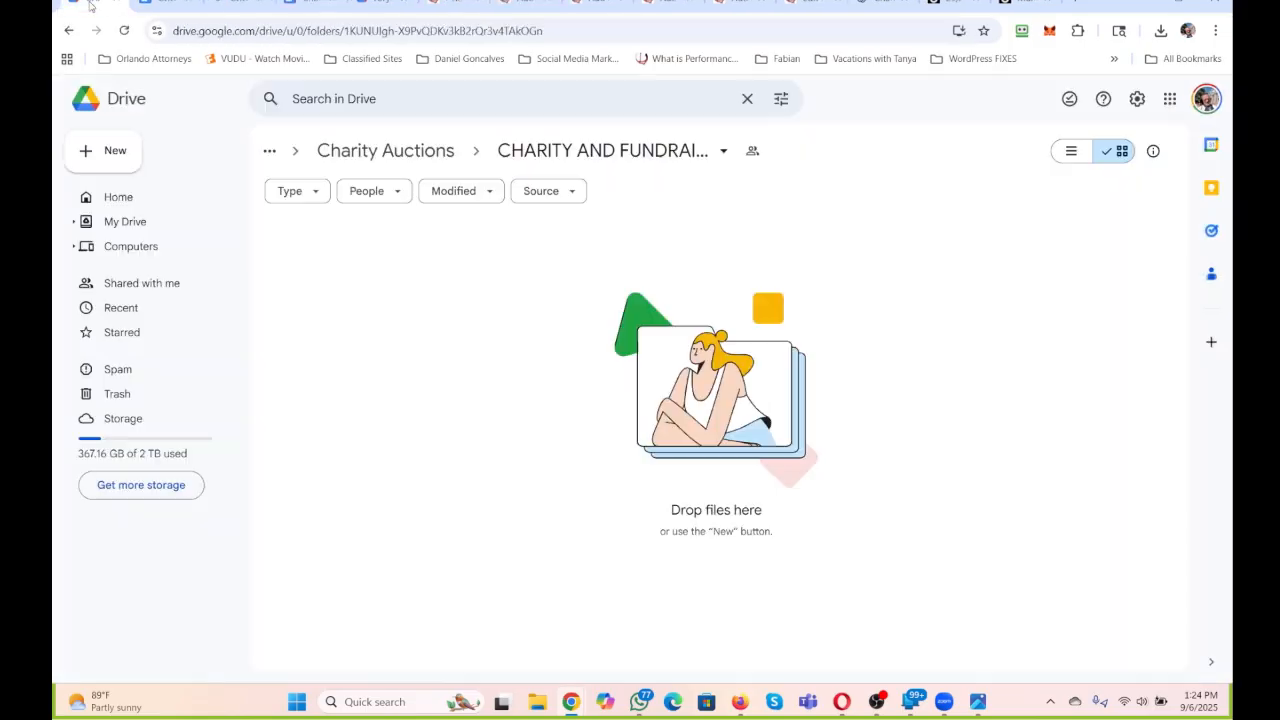
left_click(127, 158)
left_click(170, 247)
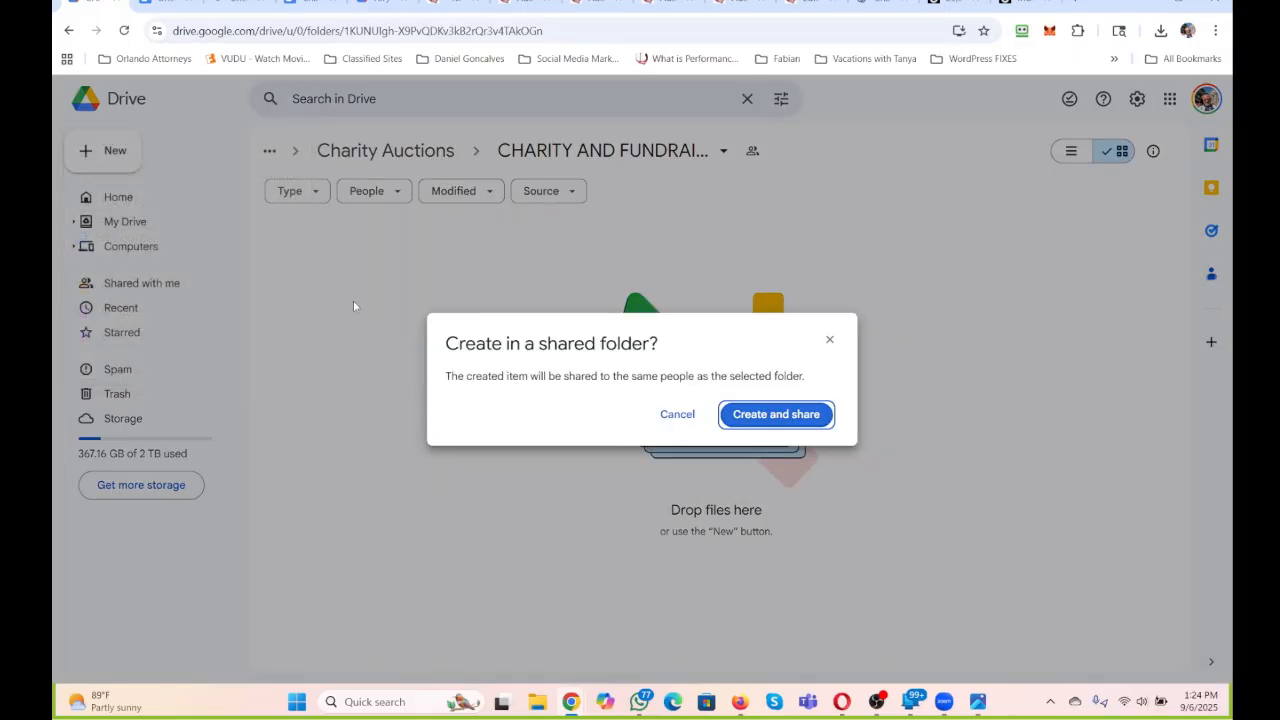
left_click(770, 414)
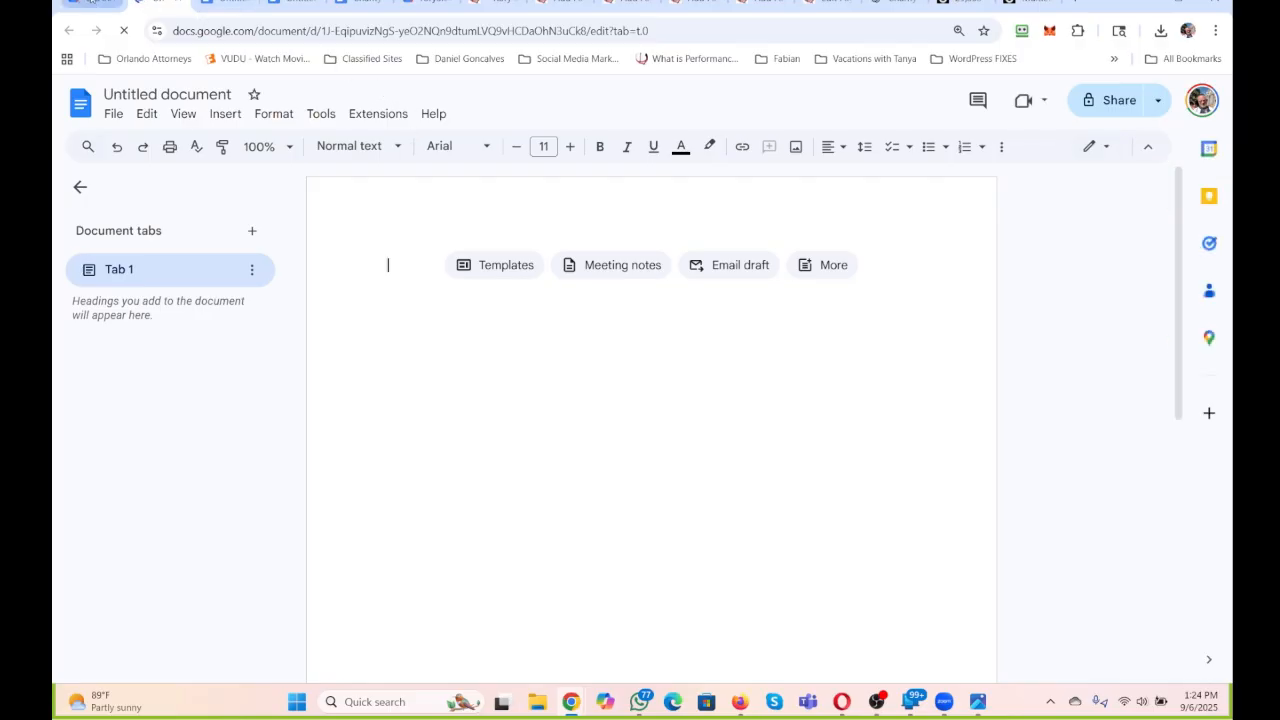
left_click(90, 3)
left_click(112, 150)
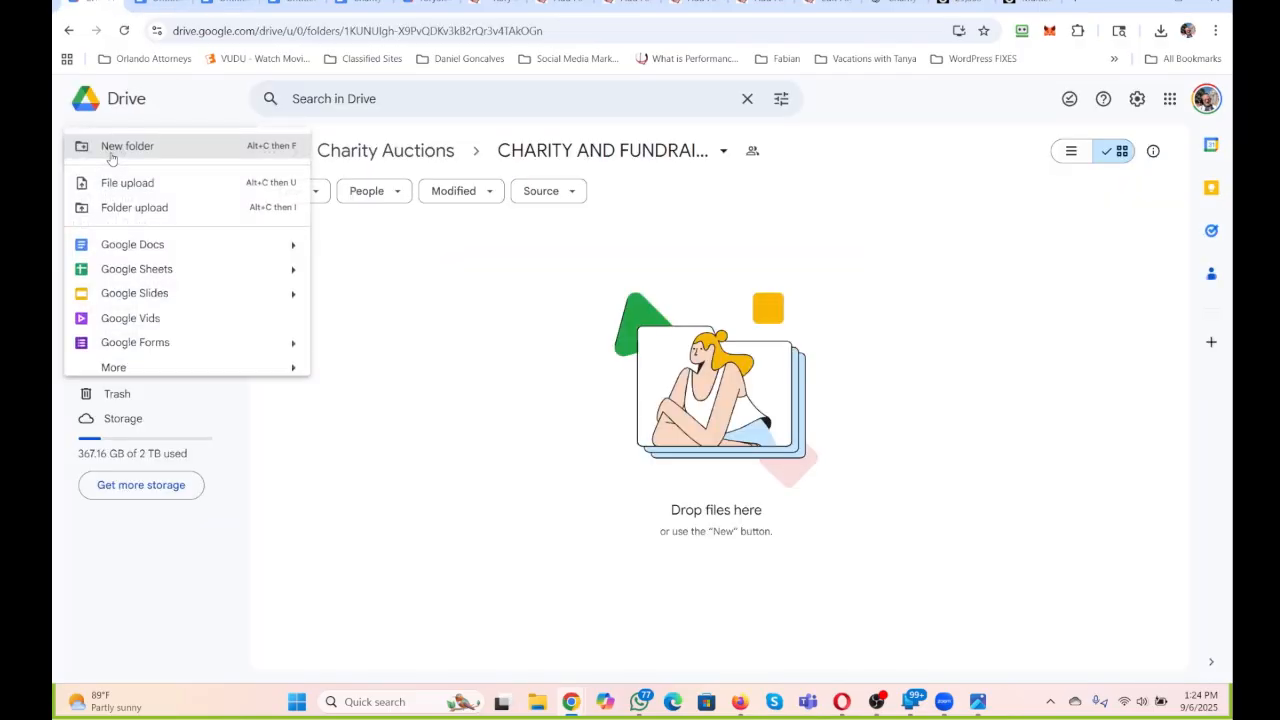
left_click(104, 246)
left_click(774, 414)
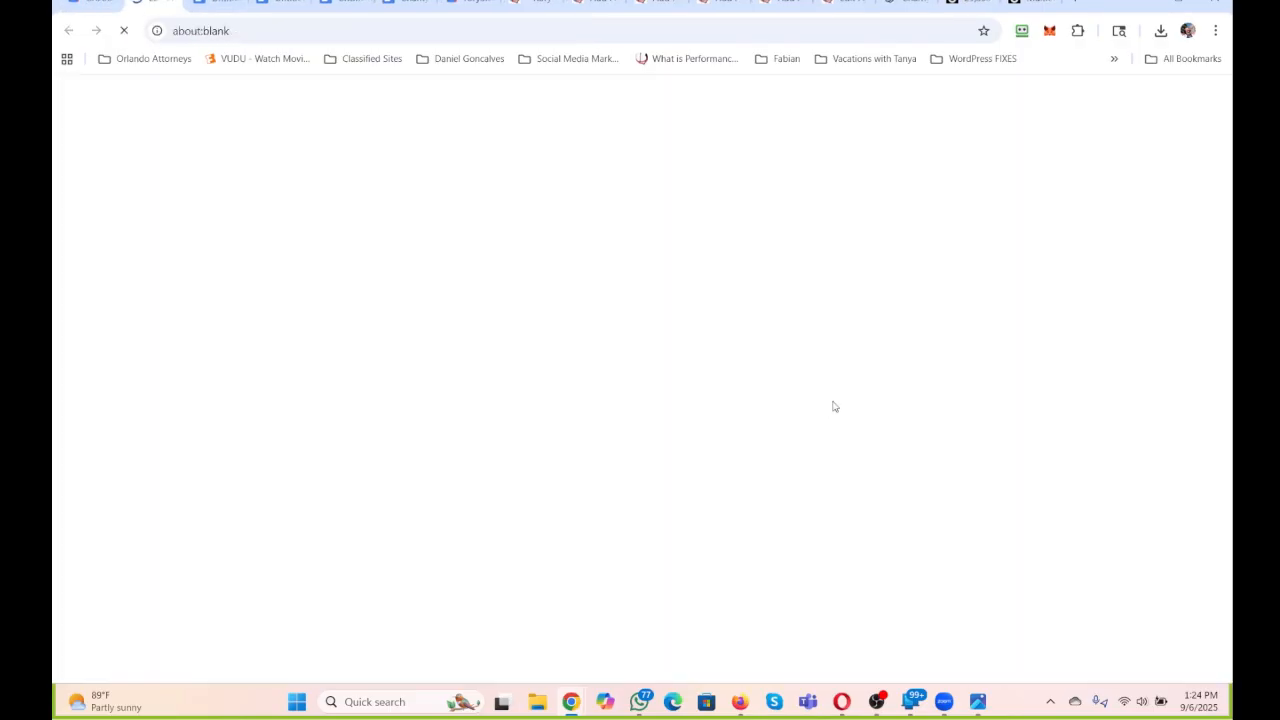
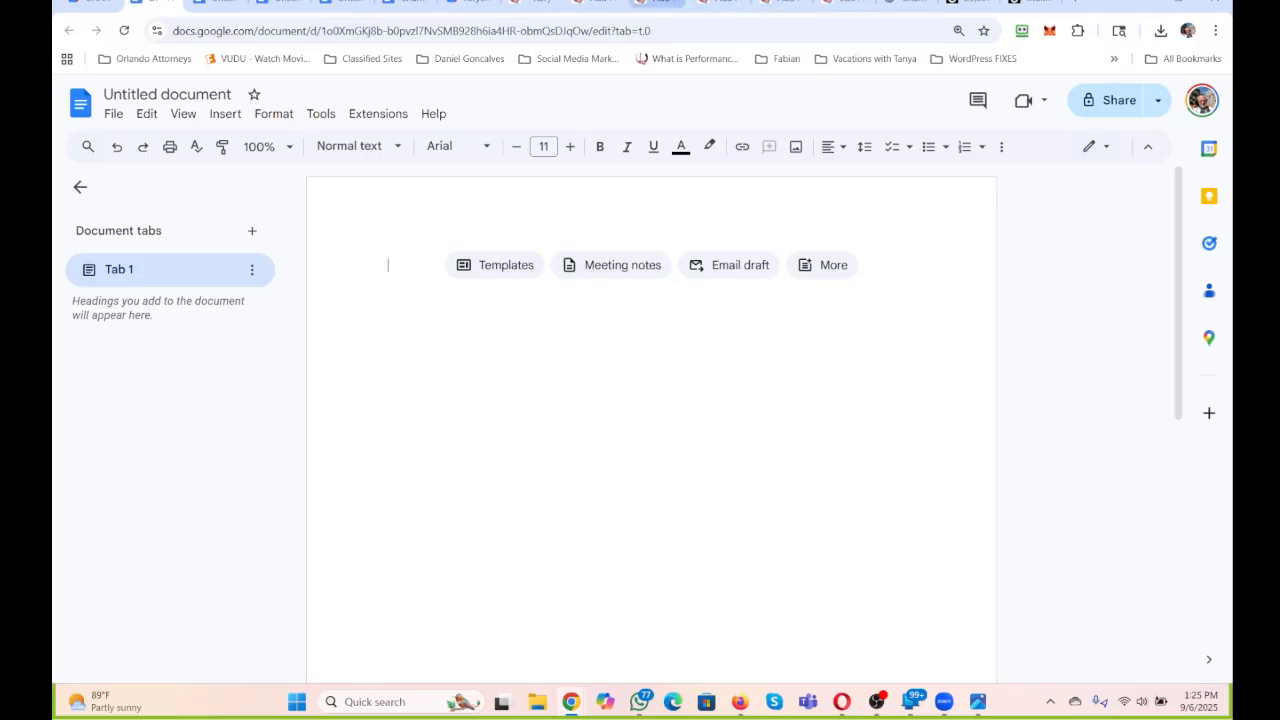
Add the label lines "KEYWORD:", "SLUG:" and "META:" to the first untitled document, starting one line below the top.
key("Return")
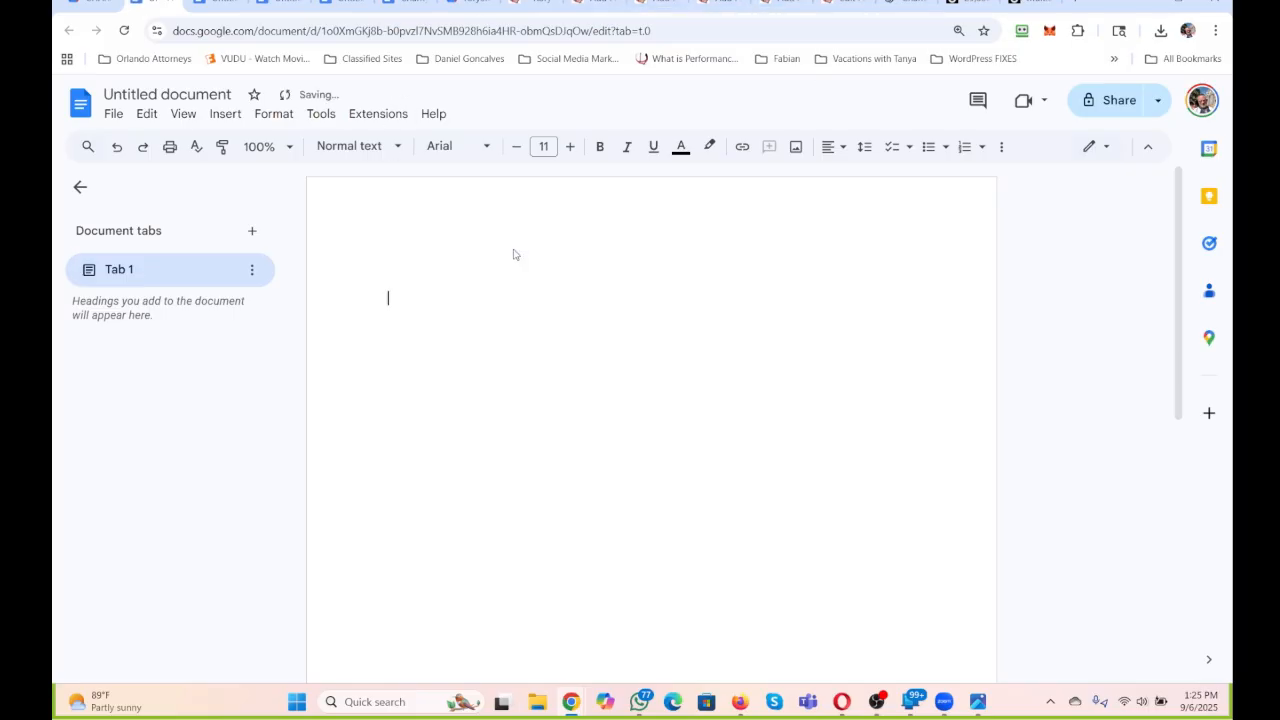
type("KEYWORD:")
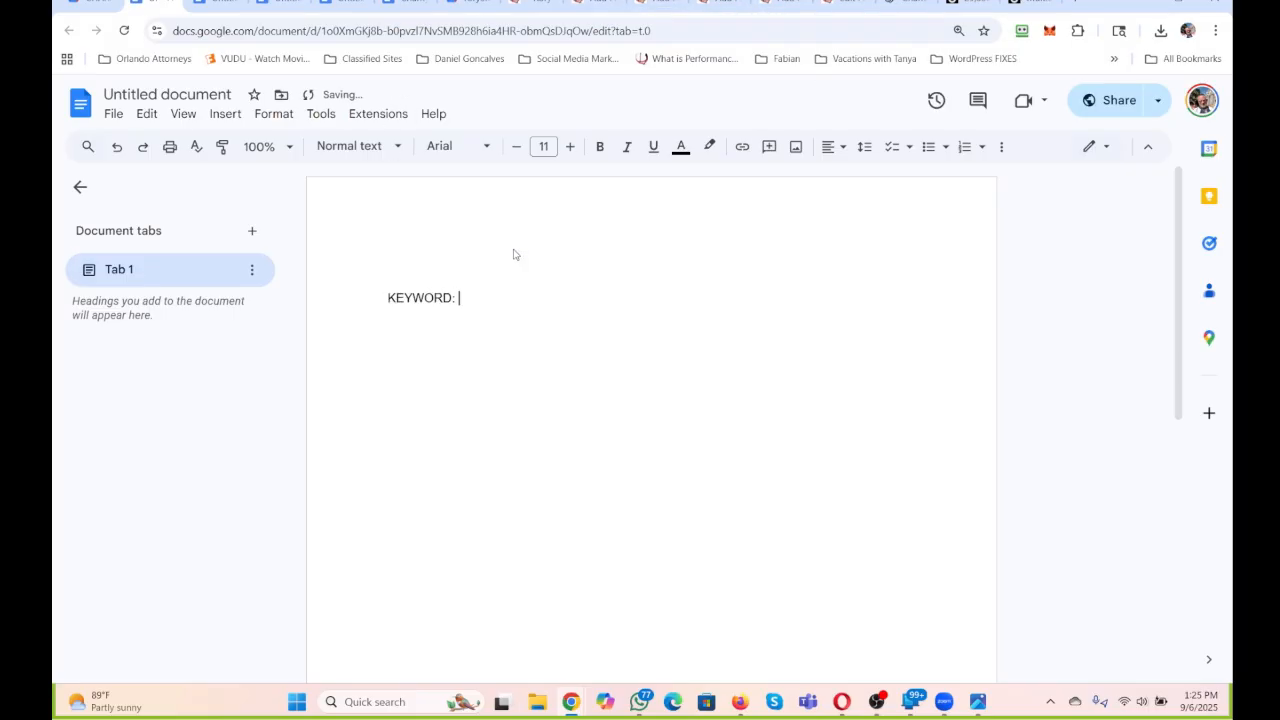
key("Return")
type("SLUG:")
key("Return")
type("META:")
key("Return")
key("Return")
Copy the whole KEYWORD, SLUG and META template into the other three blank documents.
key("ctrl+a")
key("ctrl+c")
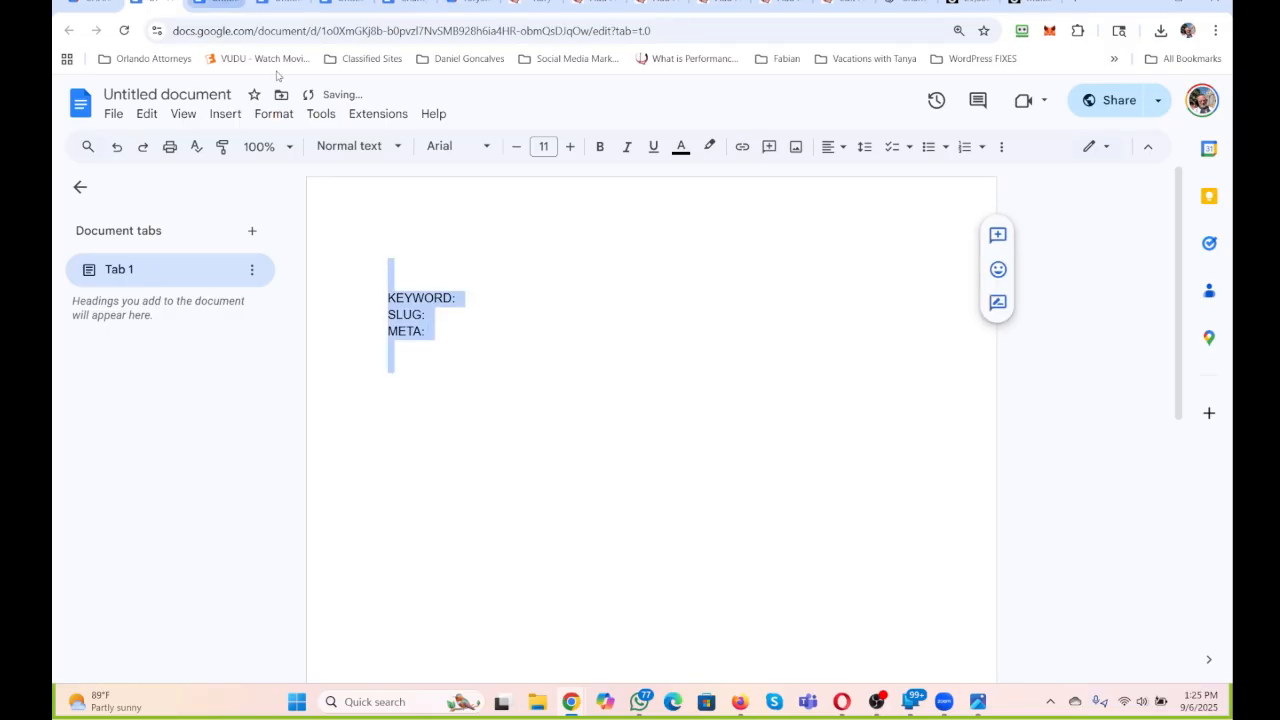
key("ctrl+Tab")
key("ctrl+v")
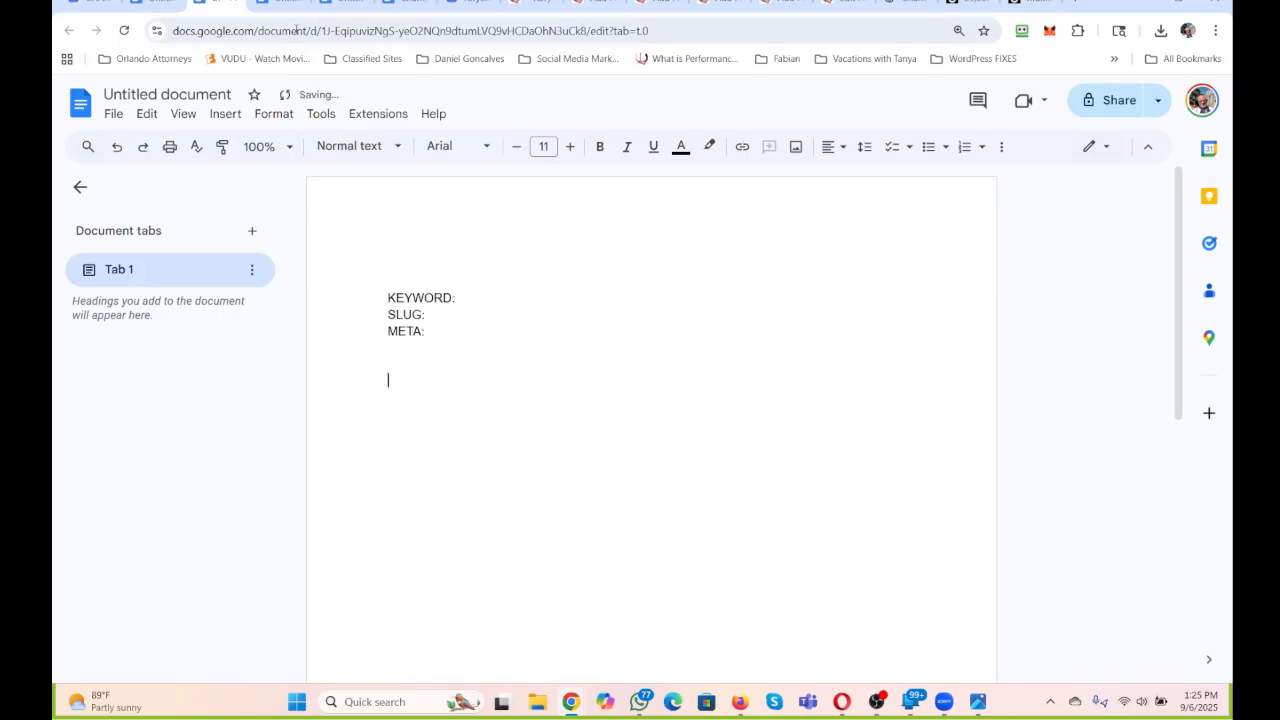
key("ctrl+Tab")
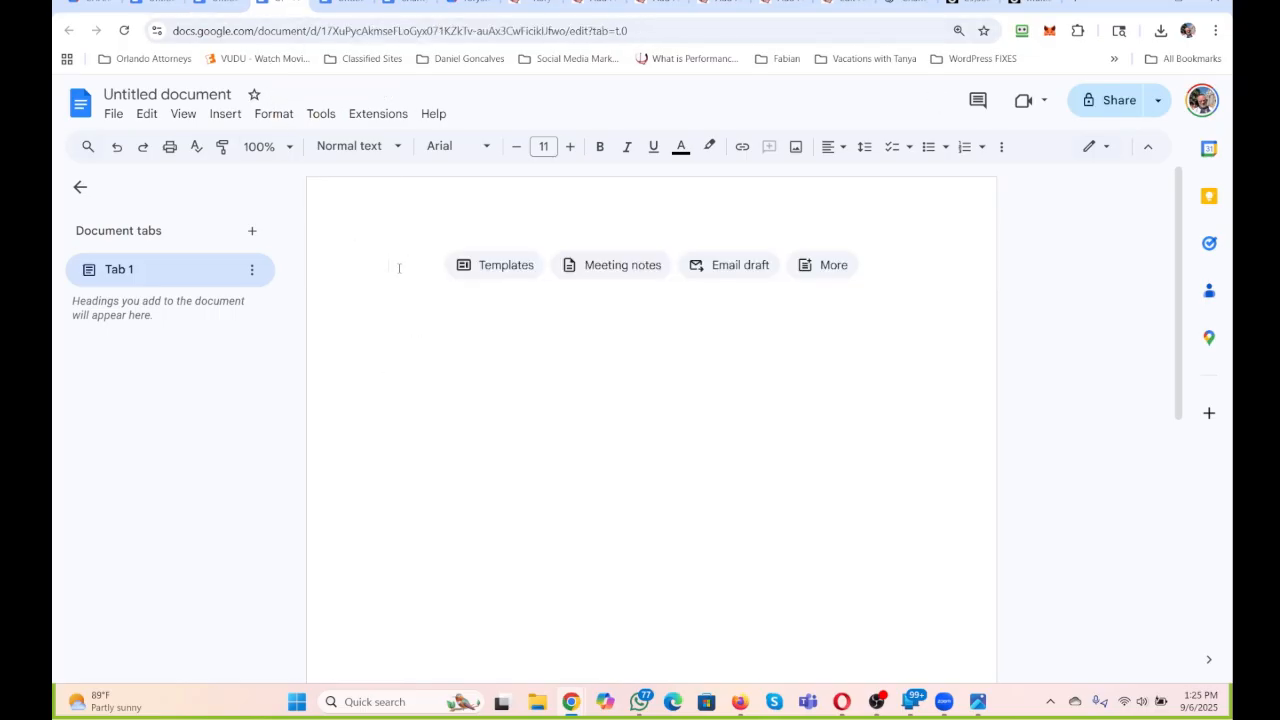
key("ctrl+v")
key("ctrl+Tab")
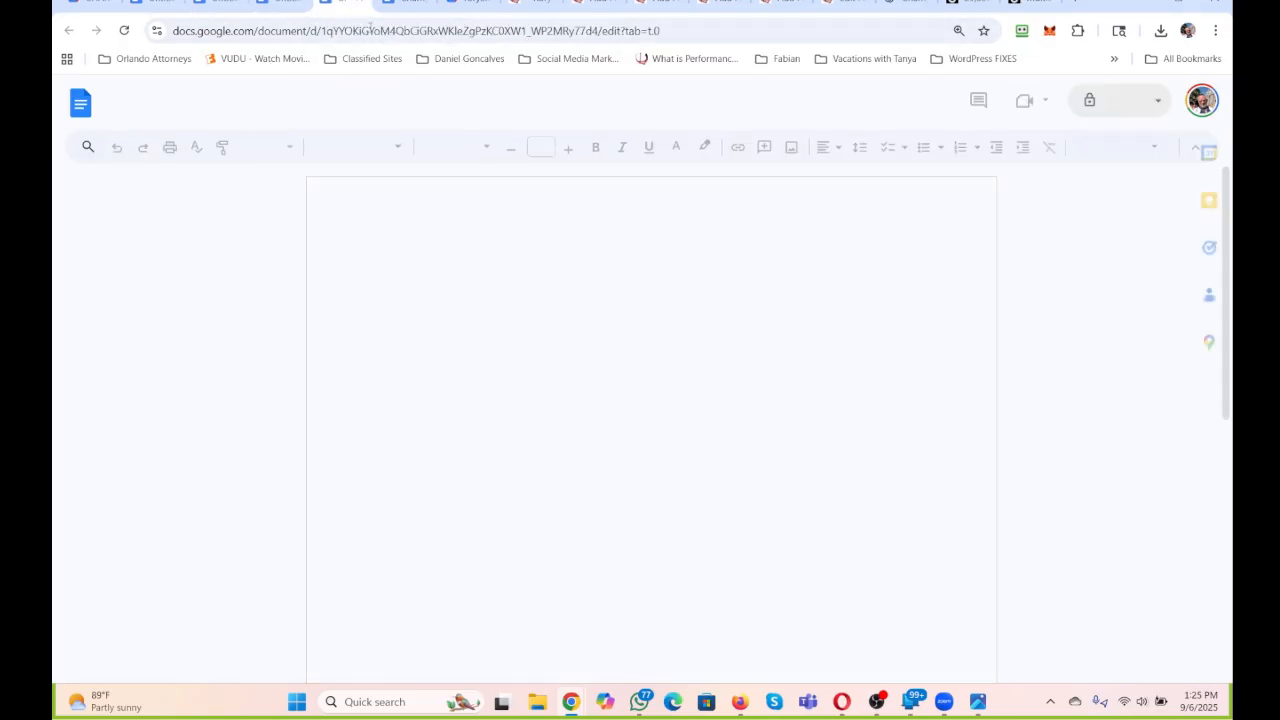
key("ctrl+v")
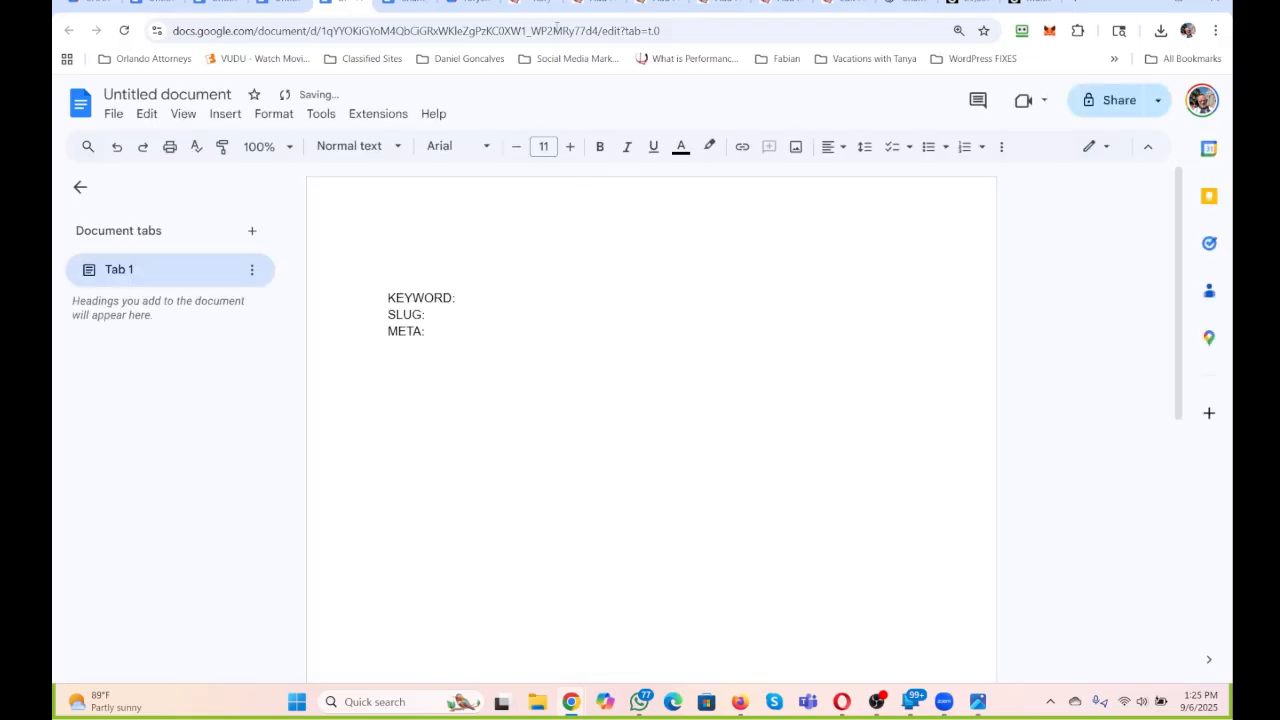
Return the Charity Auction page in WordPress from the code editor to the visual editor.
left_click(832, 3)
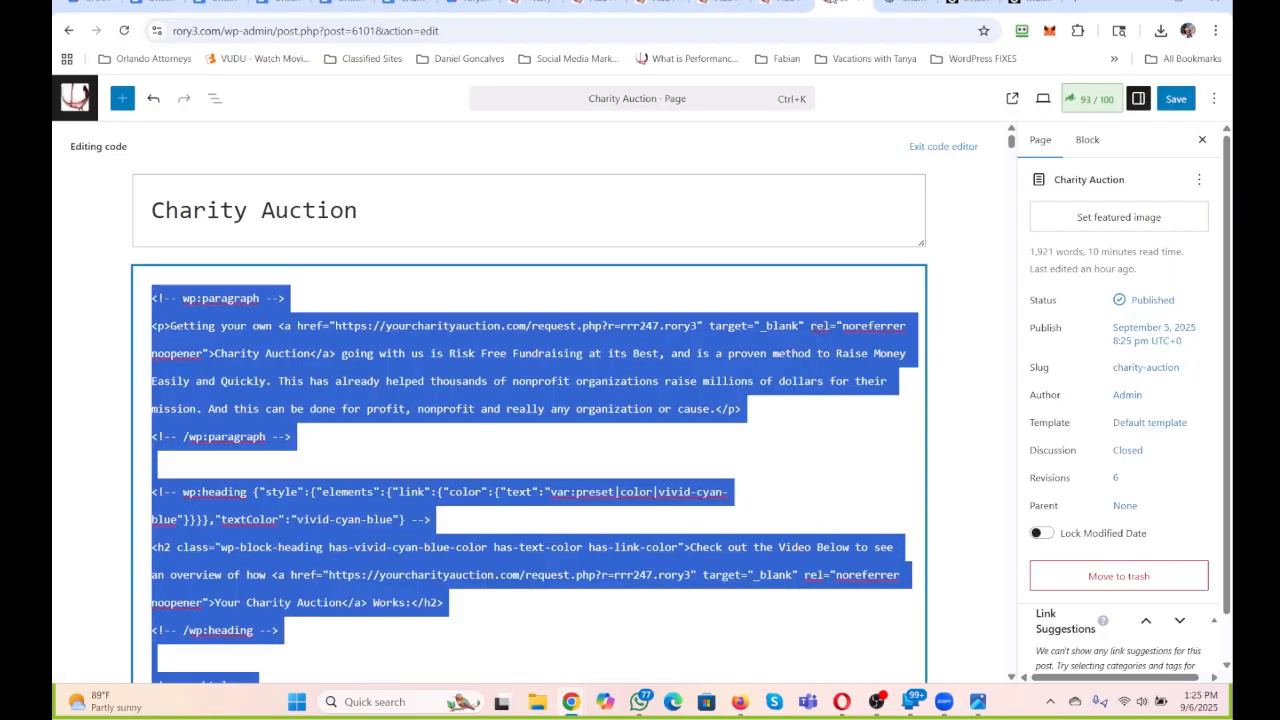
left_click(950, 147)
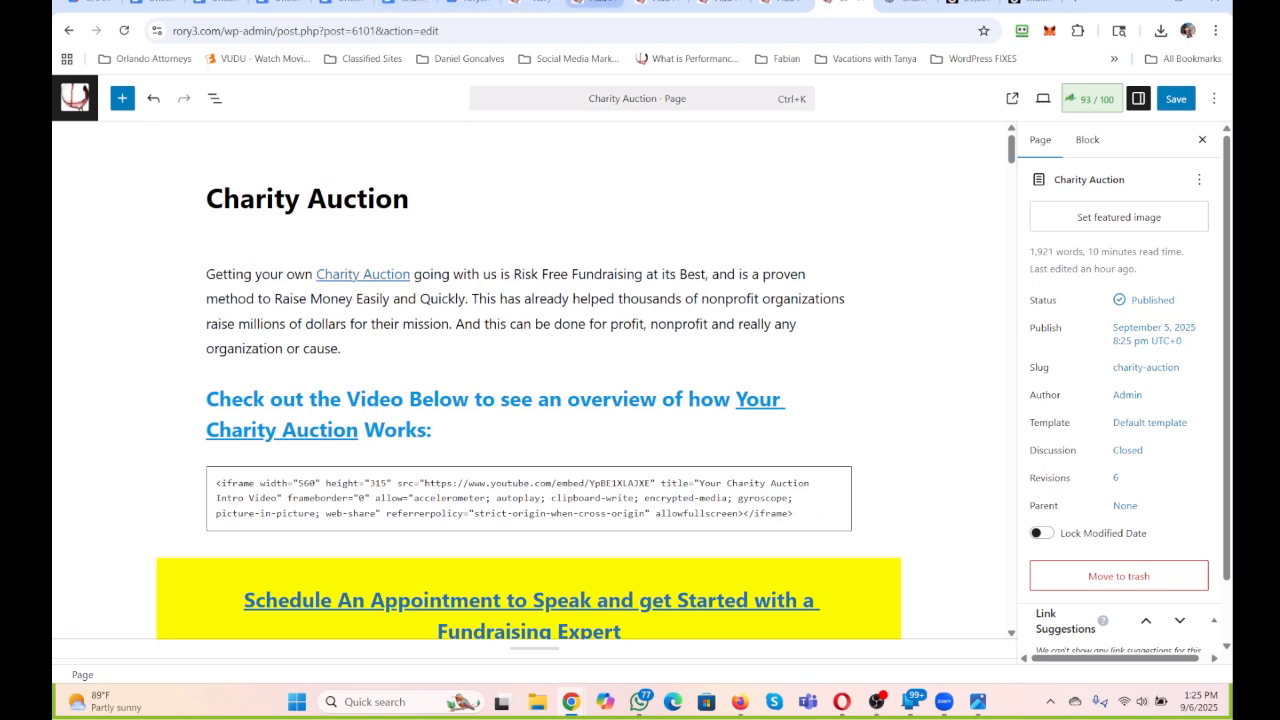
Start the body of the WordPress page "CHARITY AND FUNDRAISING" with "We have some of the best solutions for Today's Fundraising Needs.".
left_click(595, 3)
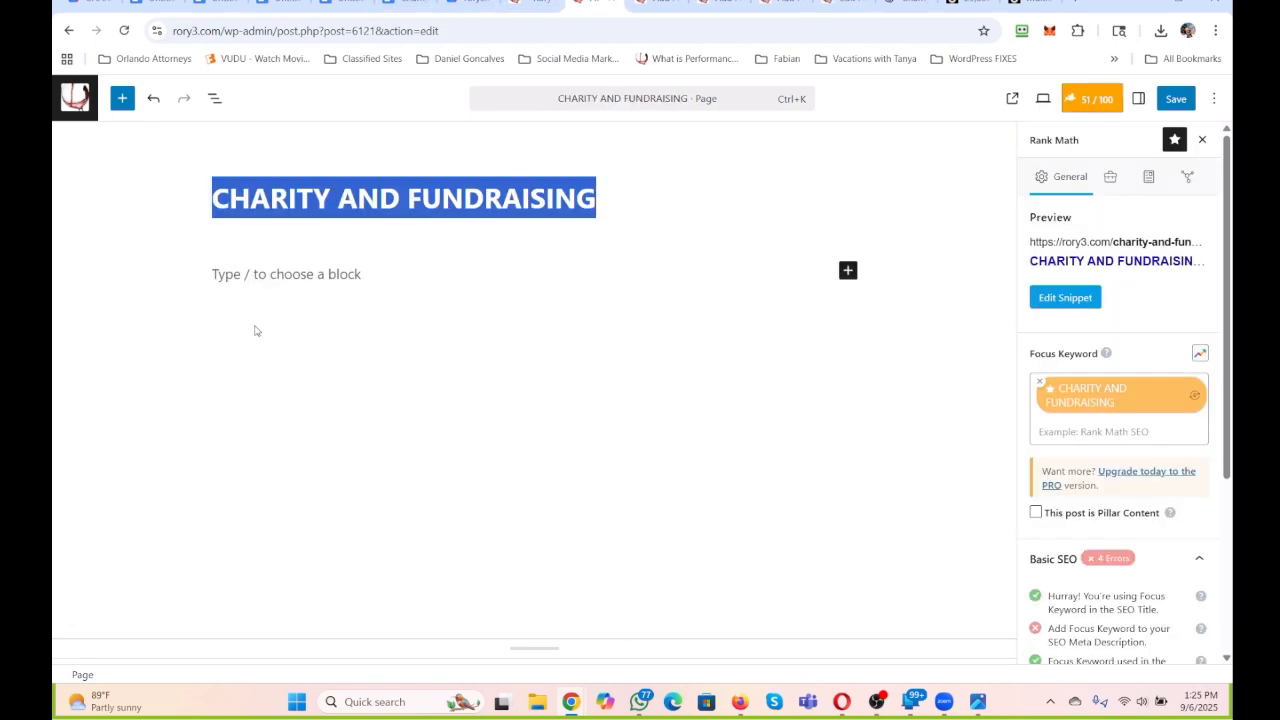
left_click(314, 274)
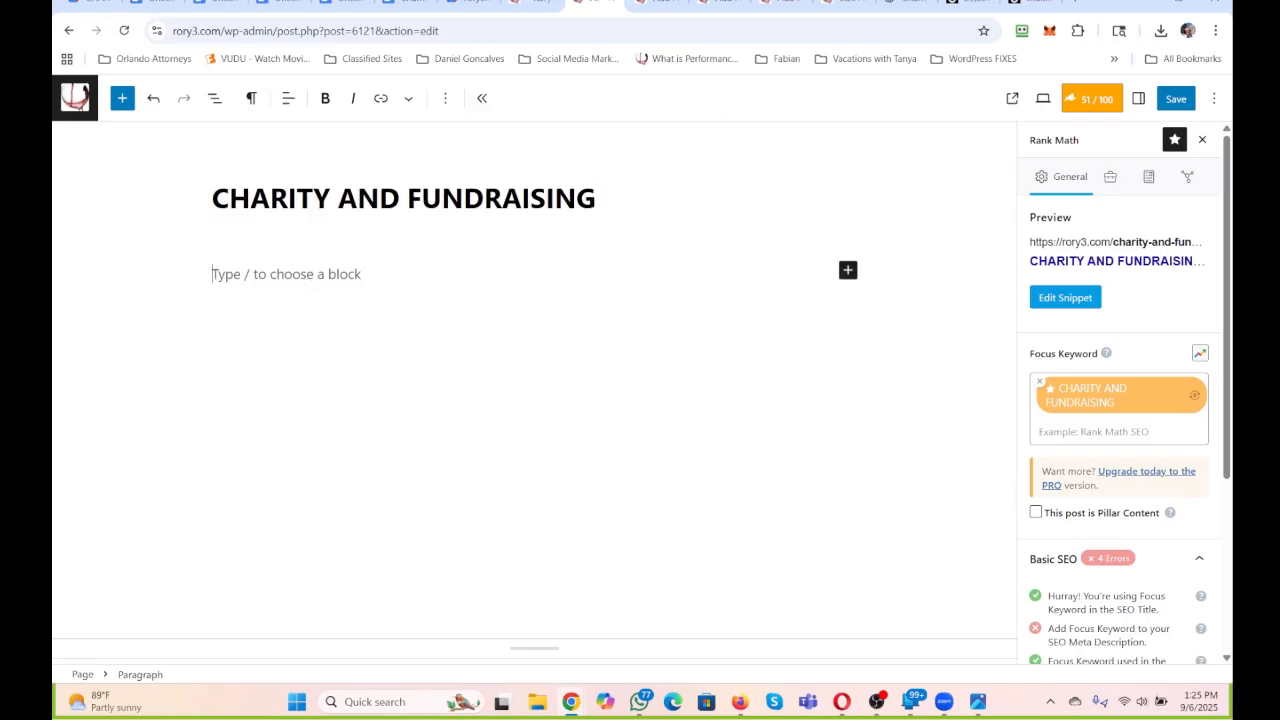
type("We ha")
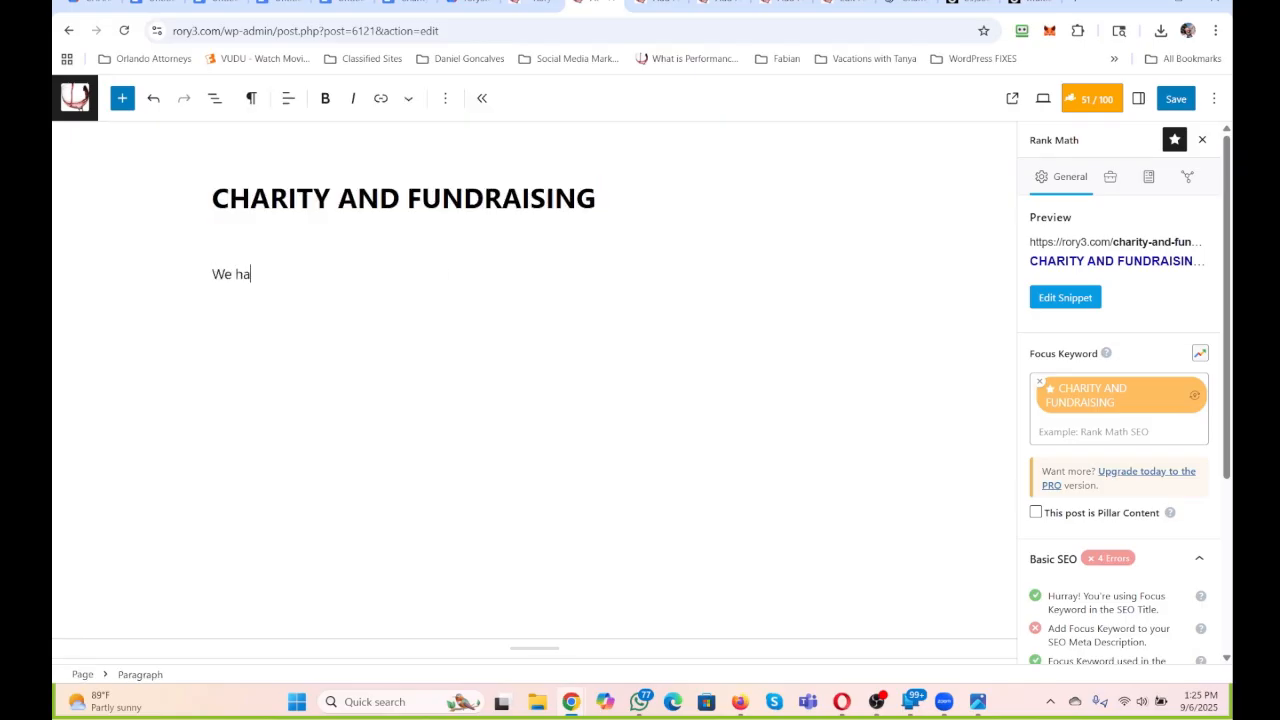
type("ve some of the bes")
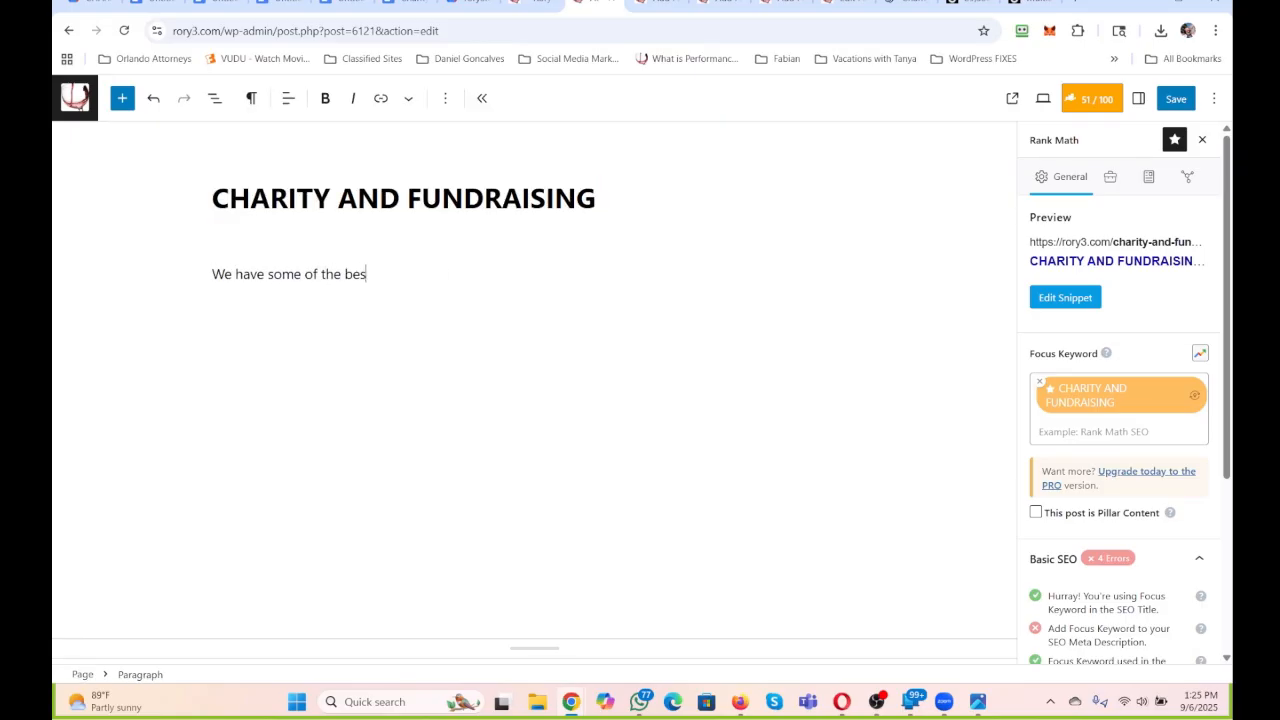
type("t solutions for Today's Fund")
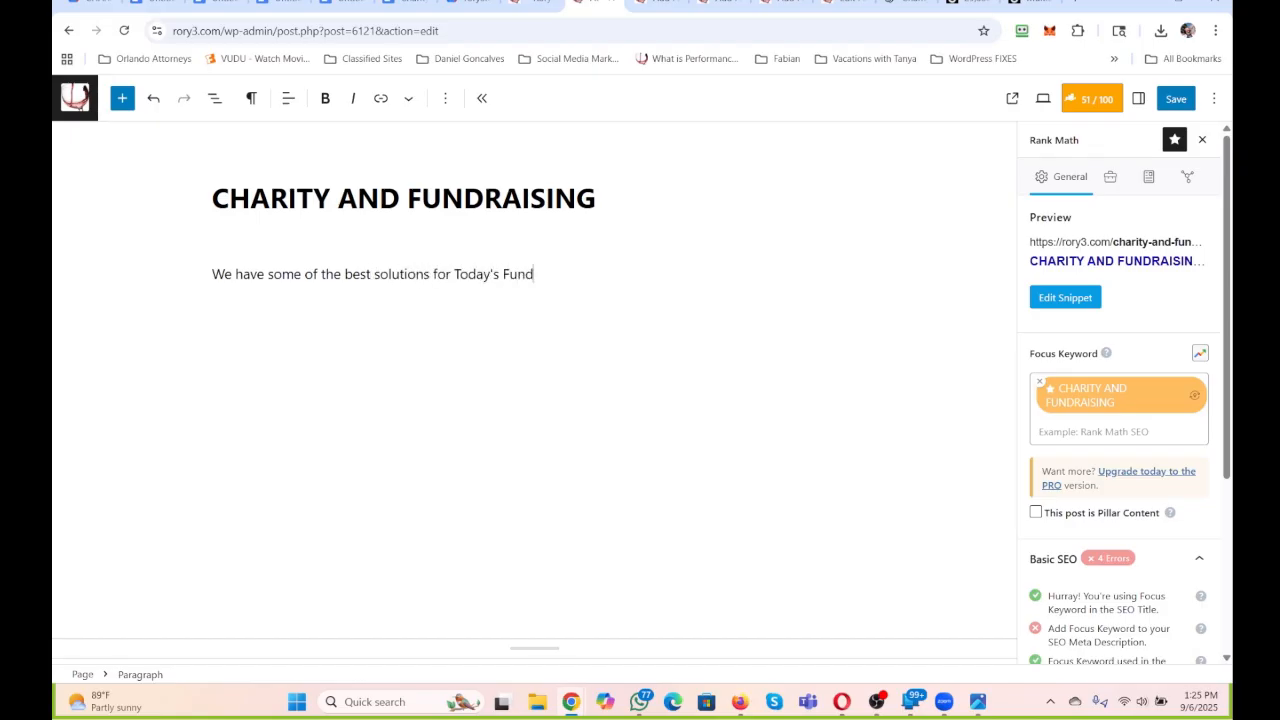
type("raising Needs R")
key("BackSpace")
type("WHethe")
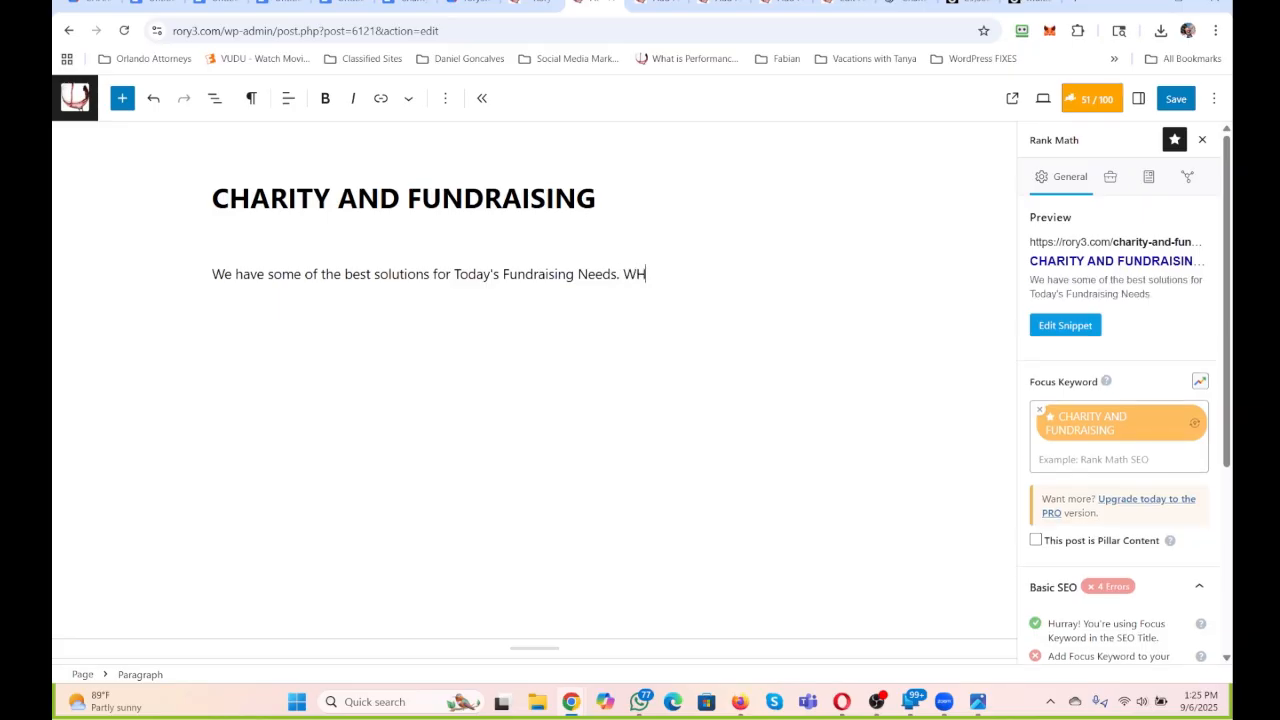
key("BackSpace")
key("BackSpace")
key("BackSpace")
key("BackSpace")
key("BackSpace")
key("BackSpace")
key("BackSpace")
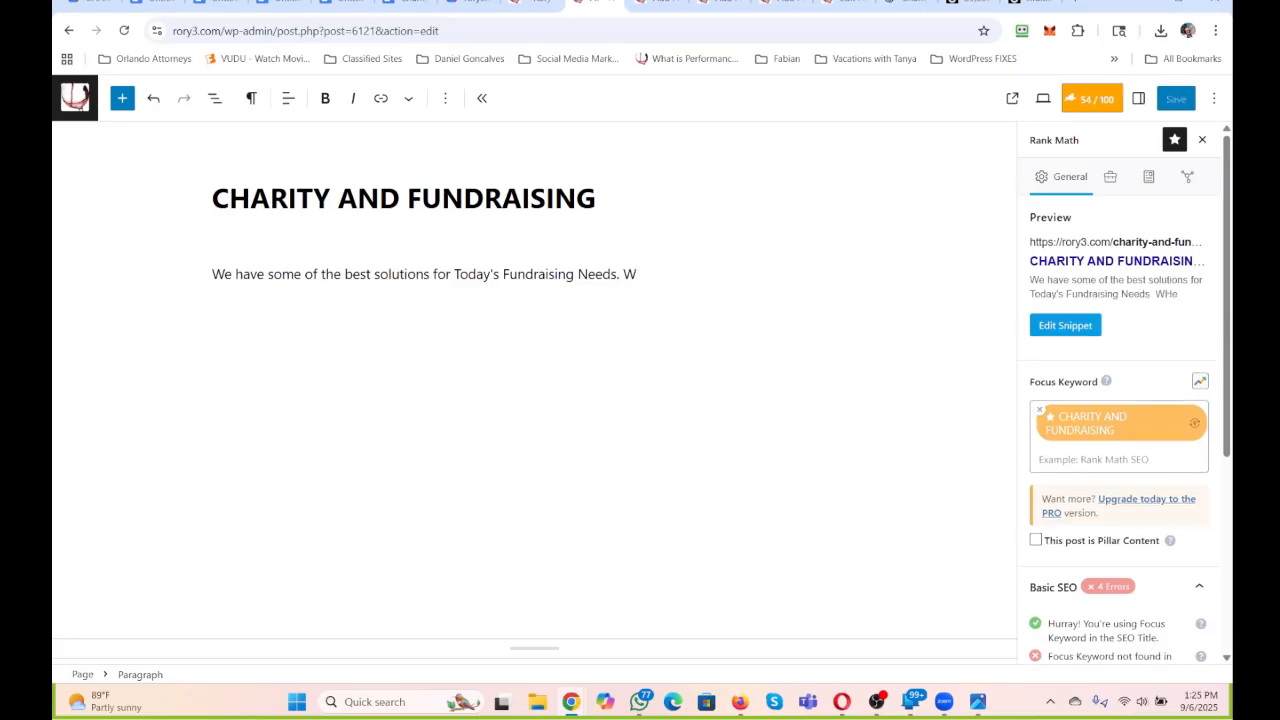
Continue the opening paragraph with "If you are an individual or an Organization,".
type("If you are ")
type("an indivudi")
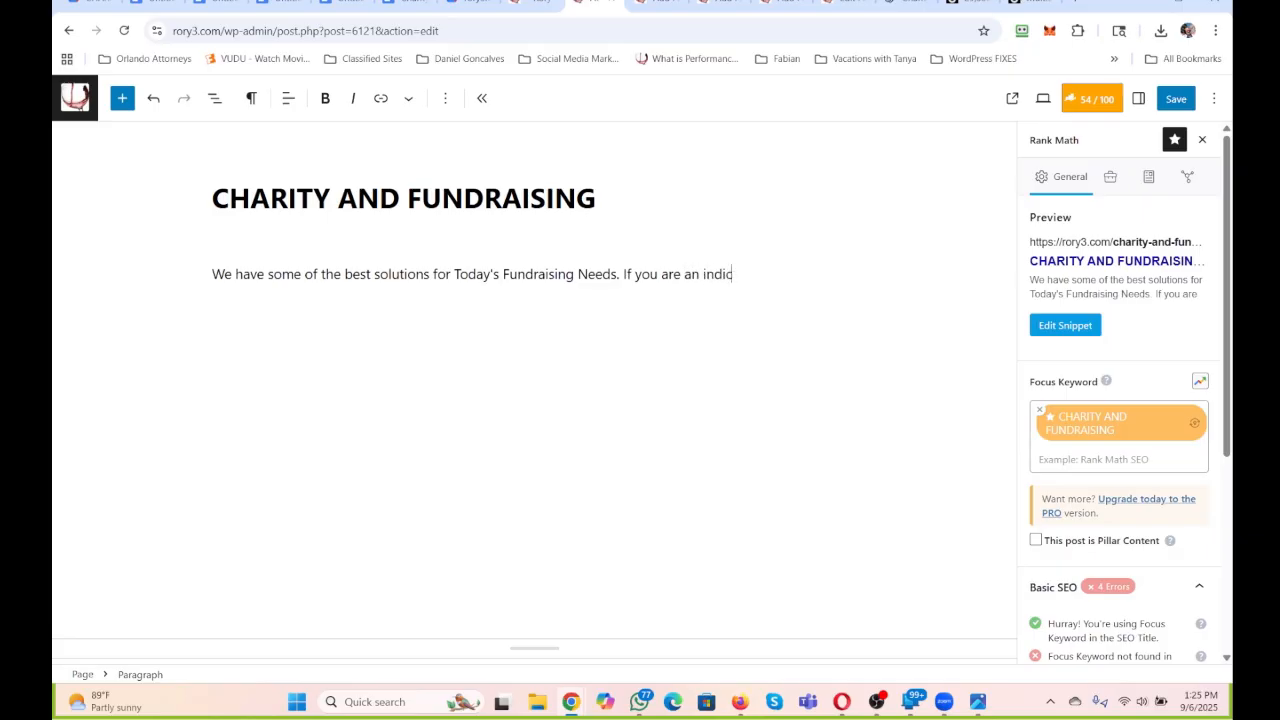
type("daul")
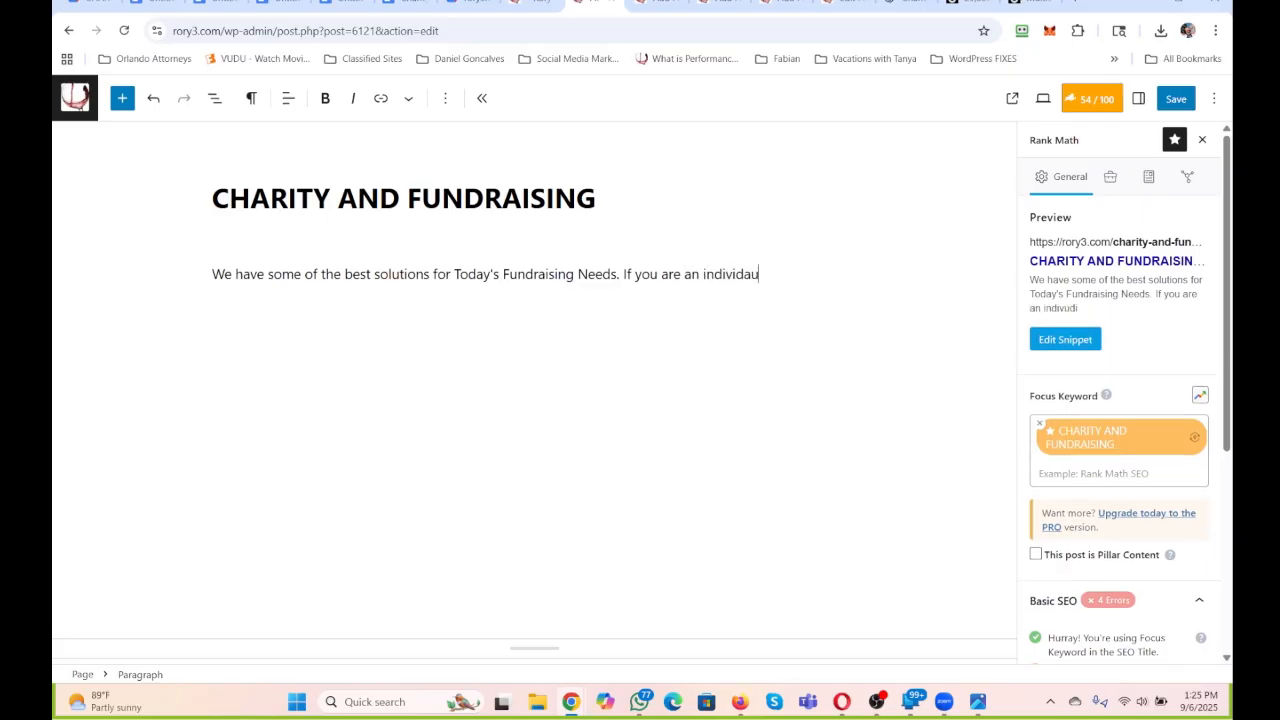
key("BackSpace")
key("BackSpace")
key("BackSpace")
type("ual of a")
key("BackSpace")
type("r an Orgnaiztio")
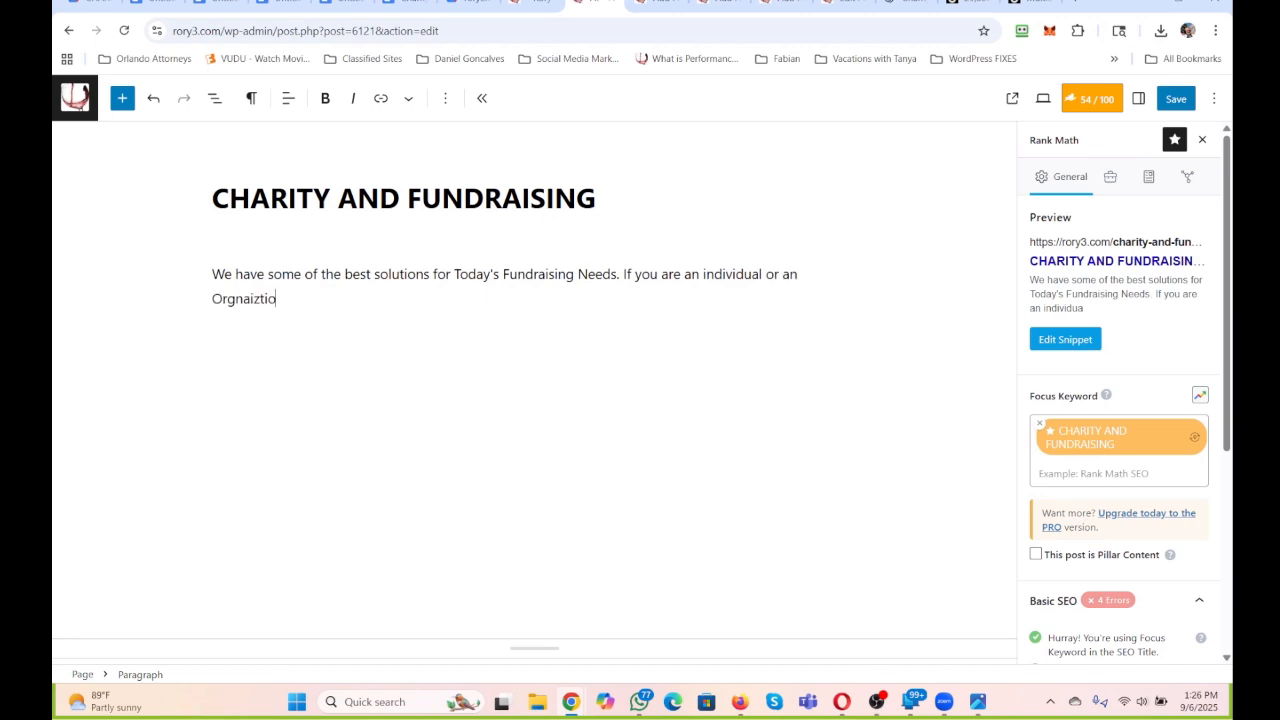
key("BackSpace")
key("BackSpace")
key("BackSpace")
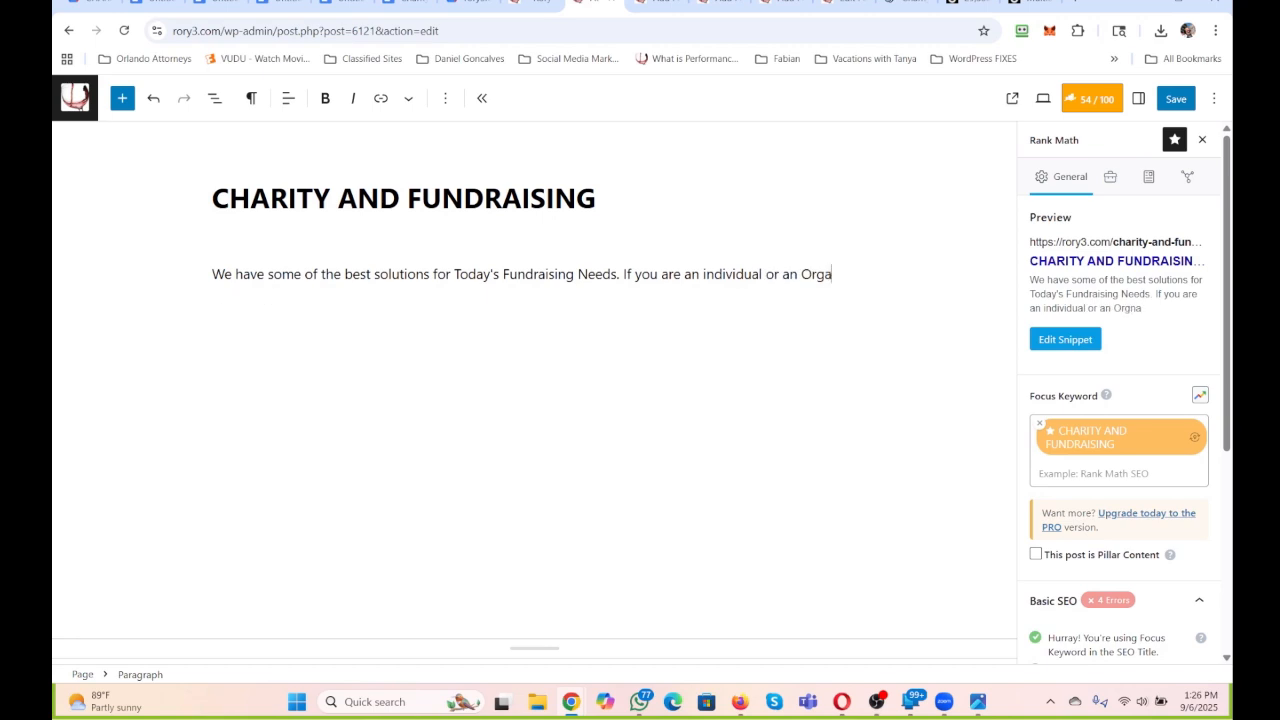
type("nizaiton")
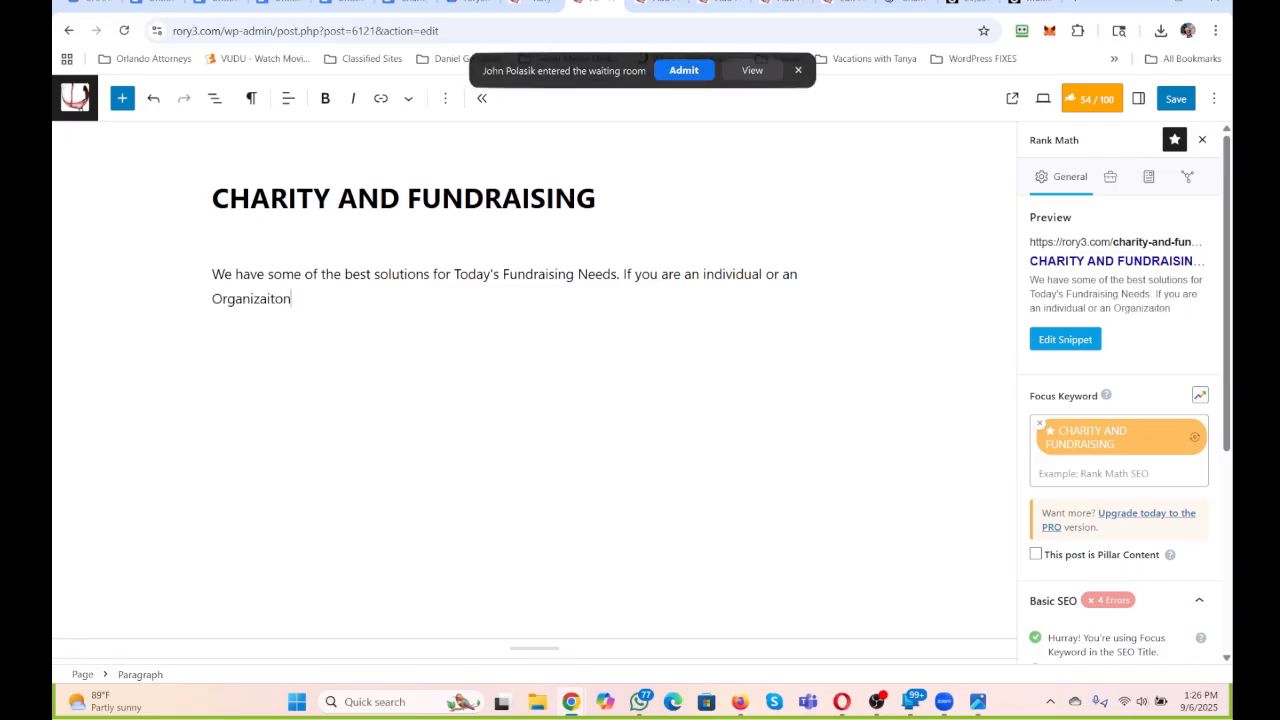
type(" this")
key("BackSpace")
key("BackSpace")
key("BackSpace")
key("BackSpace")
key("BackSpace")
key("BackSpace")
key("BackSpace")
key("BackSpace")
type("tion, you are going to find some ")
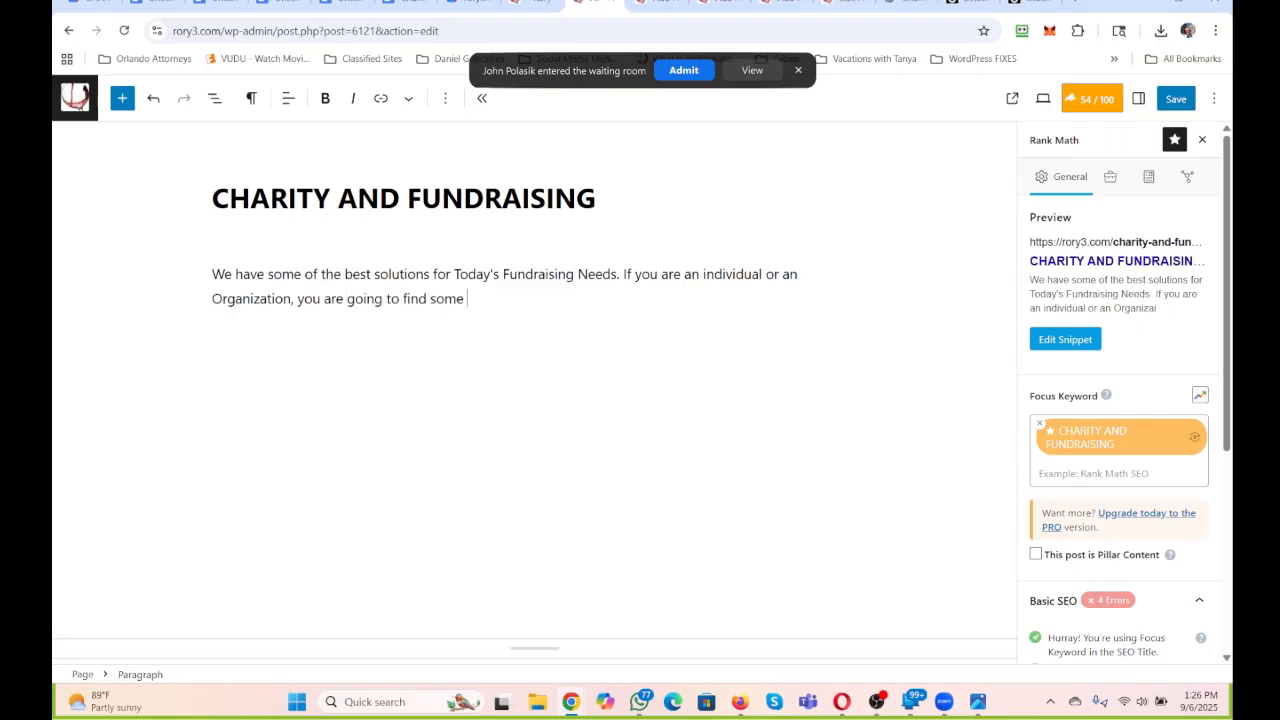
type("incredible solutioins")
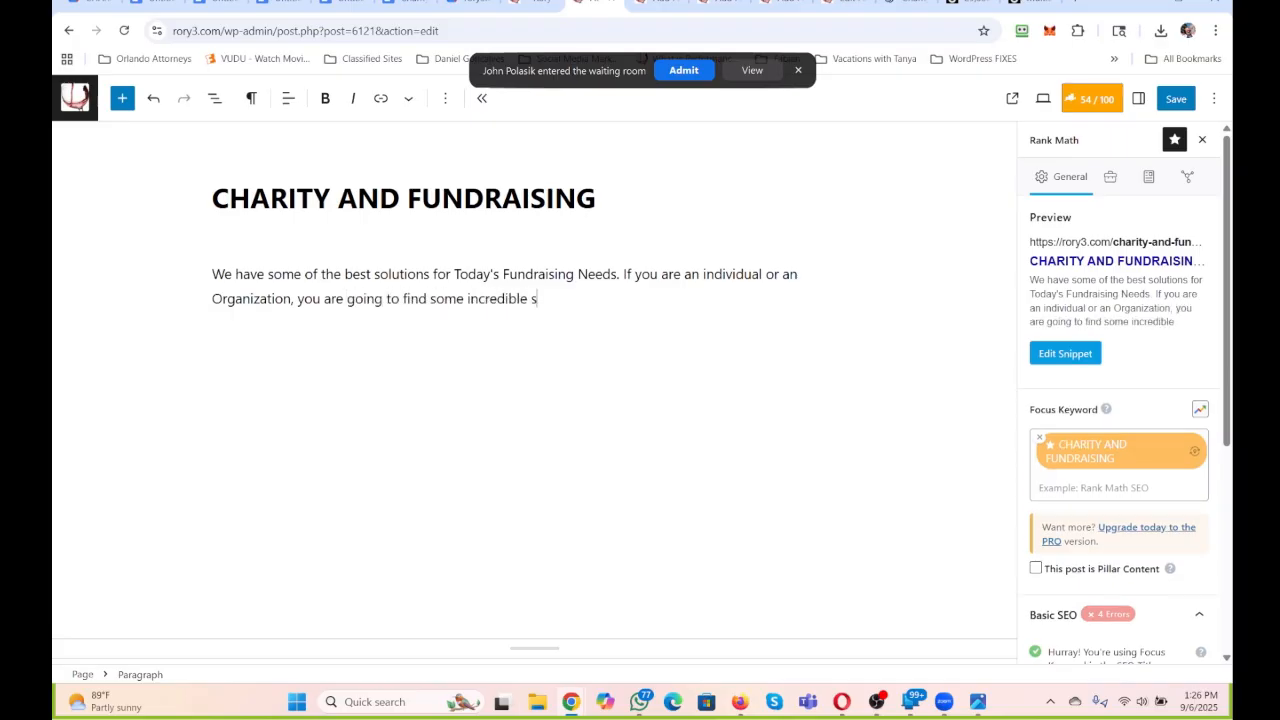
Finish the sentence with "you are going to find some incredible solutions here." and admit the participant in the meeting's waiting room.
key("BackSpace")
key("BackSpace")
type("s here")
left_click(686, 74)
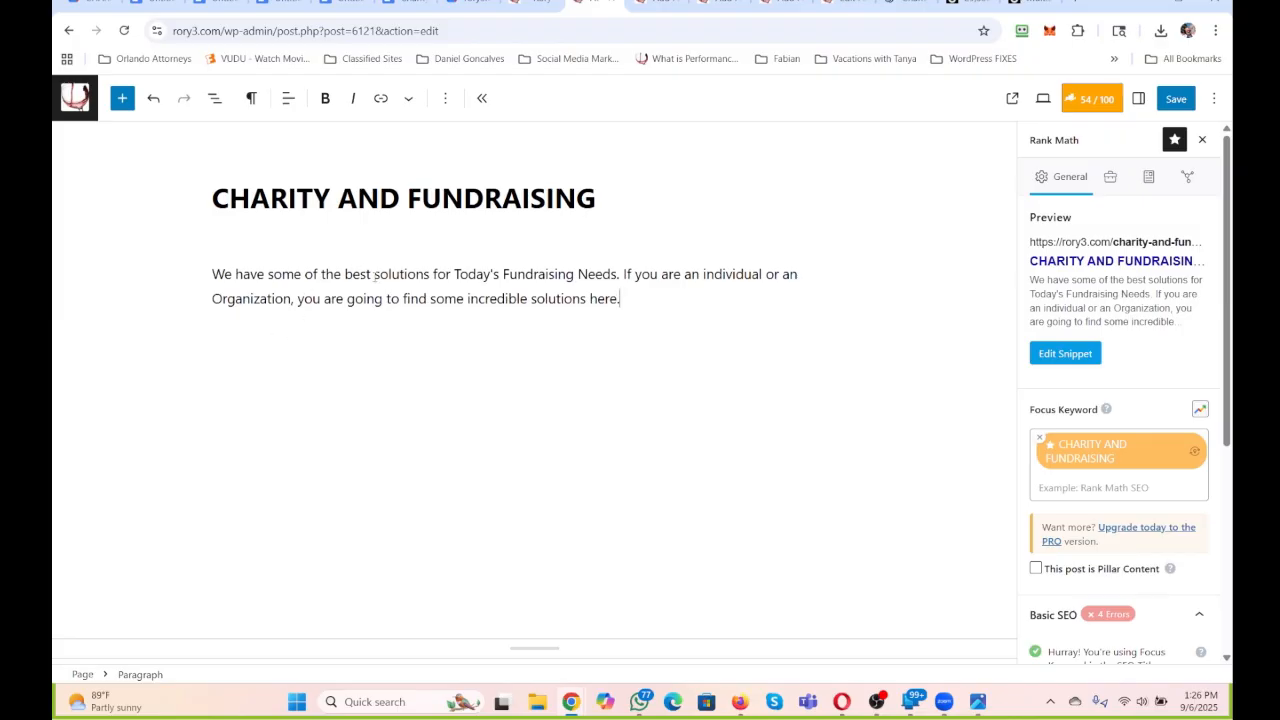
Leave an empty block and start a new paragraph with "Be sure to browse the selections above for your Charity and Fundraising needs.".
key("Return")
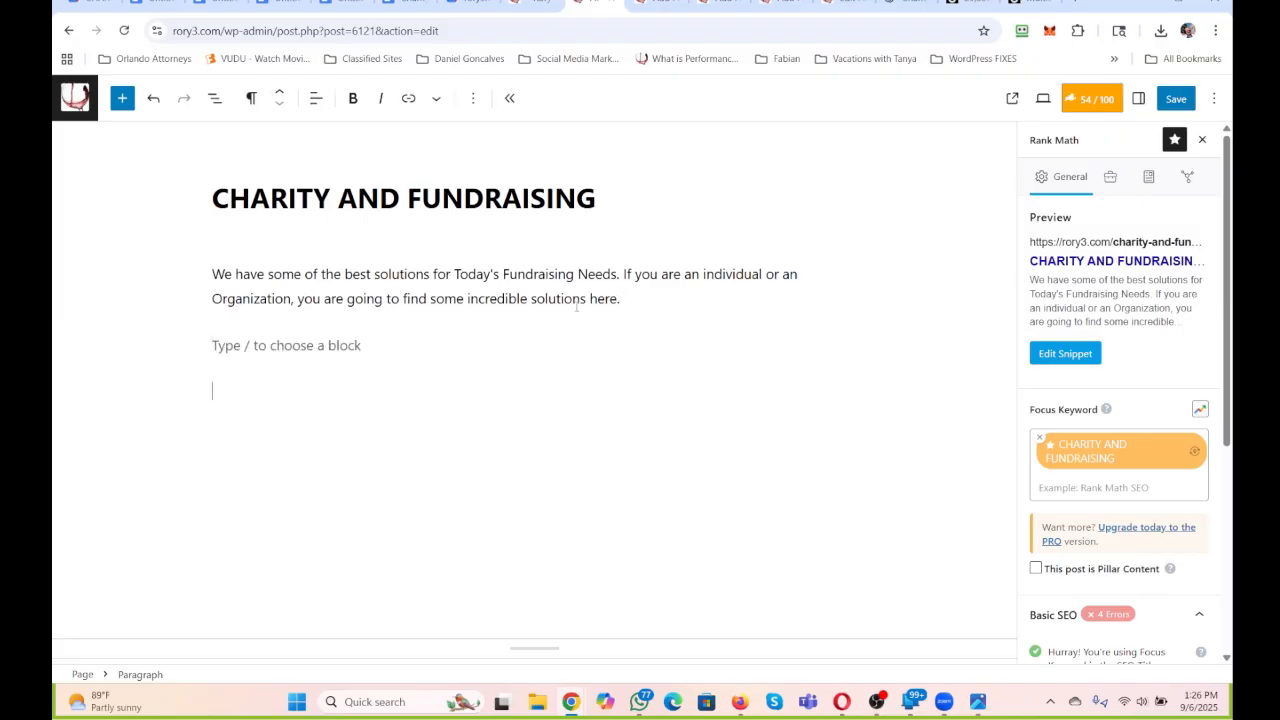
key("Return")
type("Be sure to")
type("browse the sel")
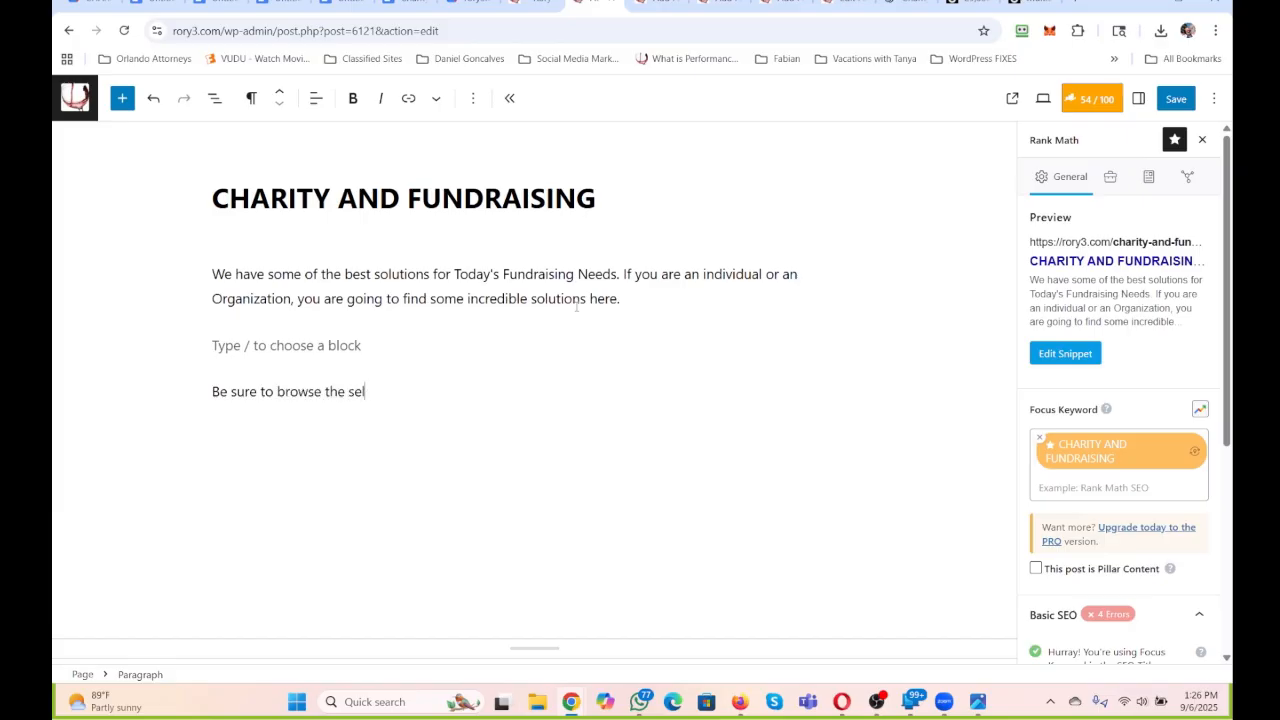
type("ections above for your Cha")
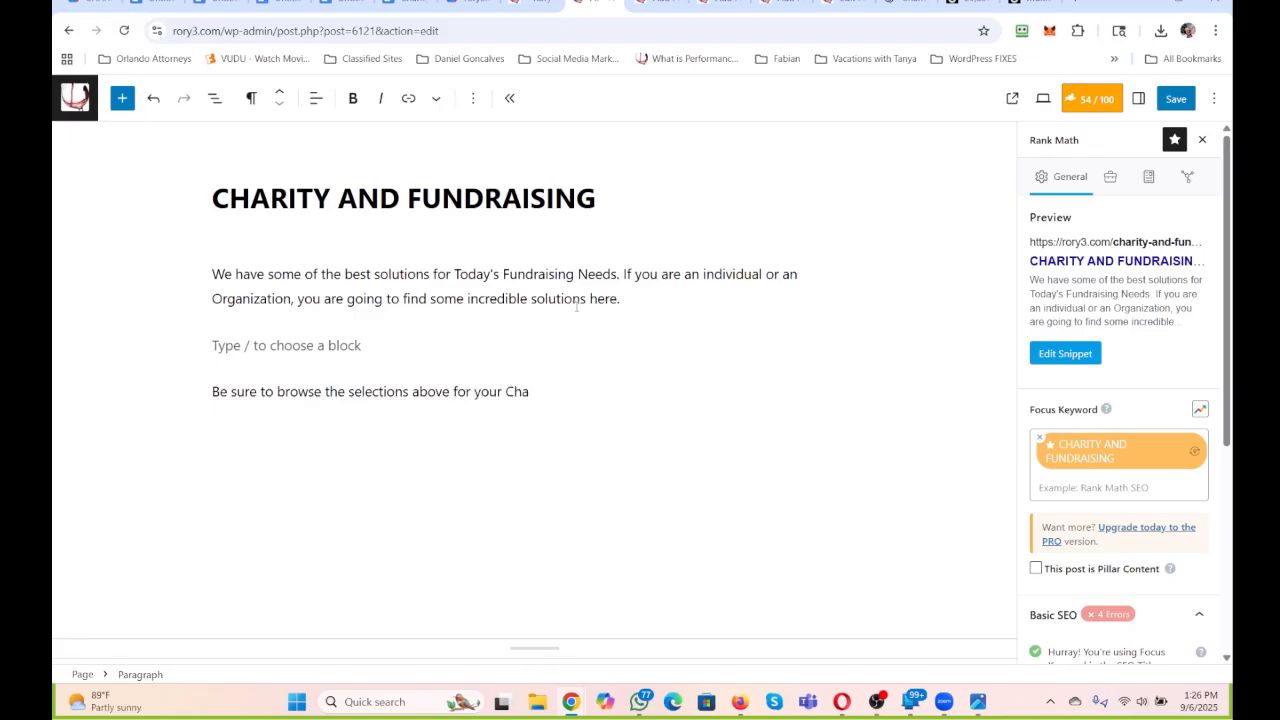
type("iryrity and Fundraisning")
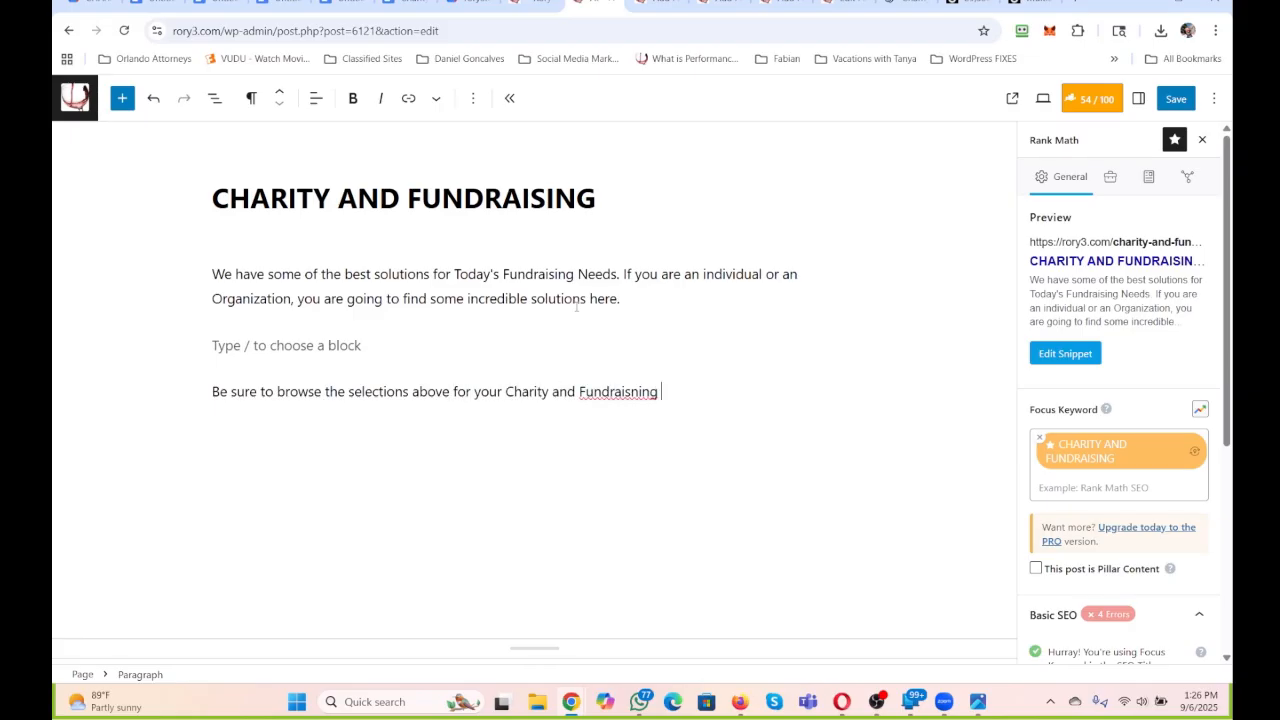
type("ing ne")
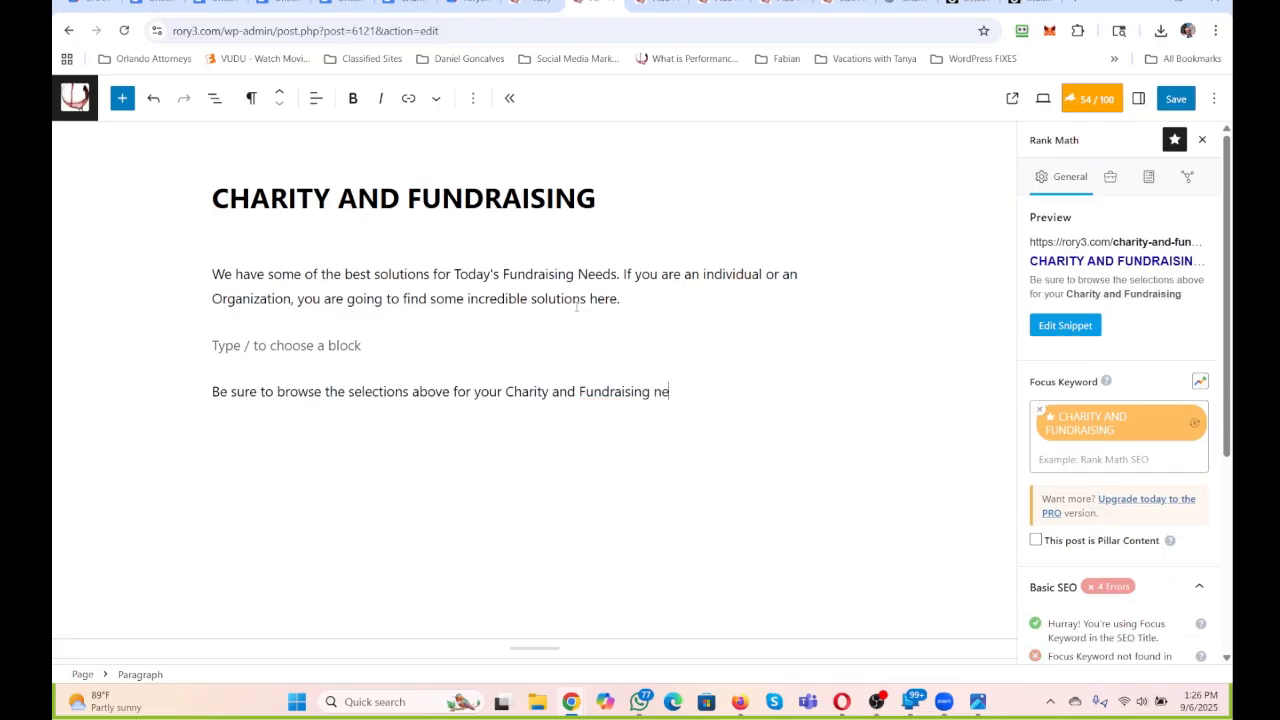
type("eds. And it mayb e")
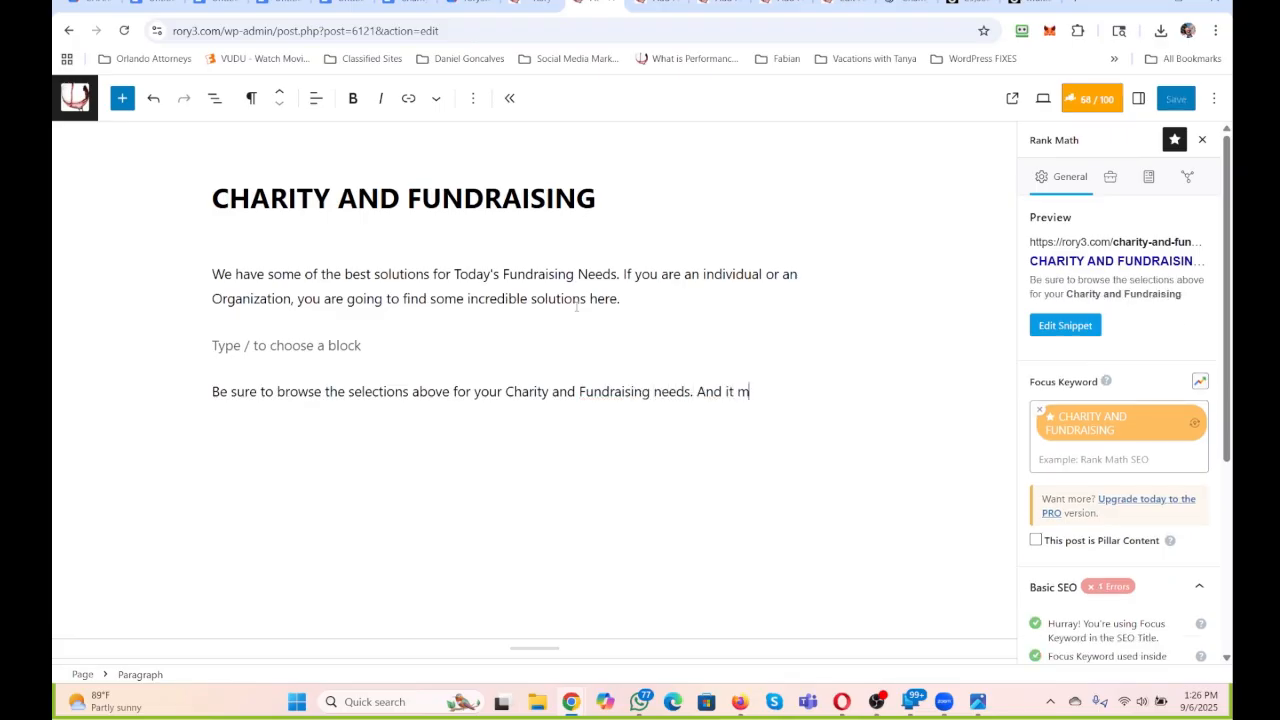
Extend the second paragraph with "And it may be exactly what you and your position needs,".
key("BackSpace")
key("BackSpace")
key("BackSpace")
type("be exc")
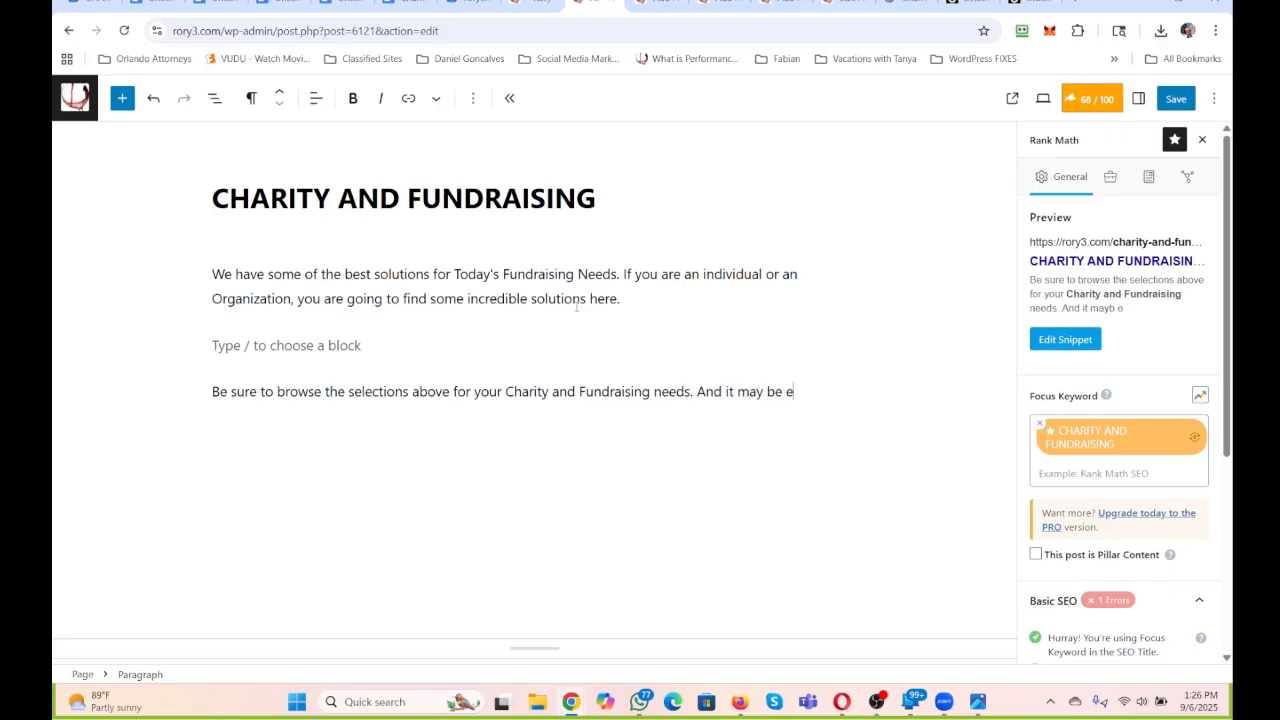
key("BackSpace")
type("actly what you and your p")
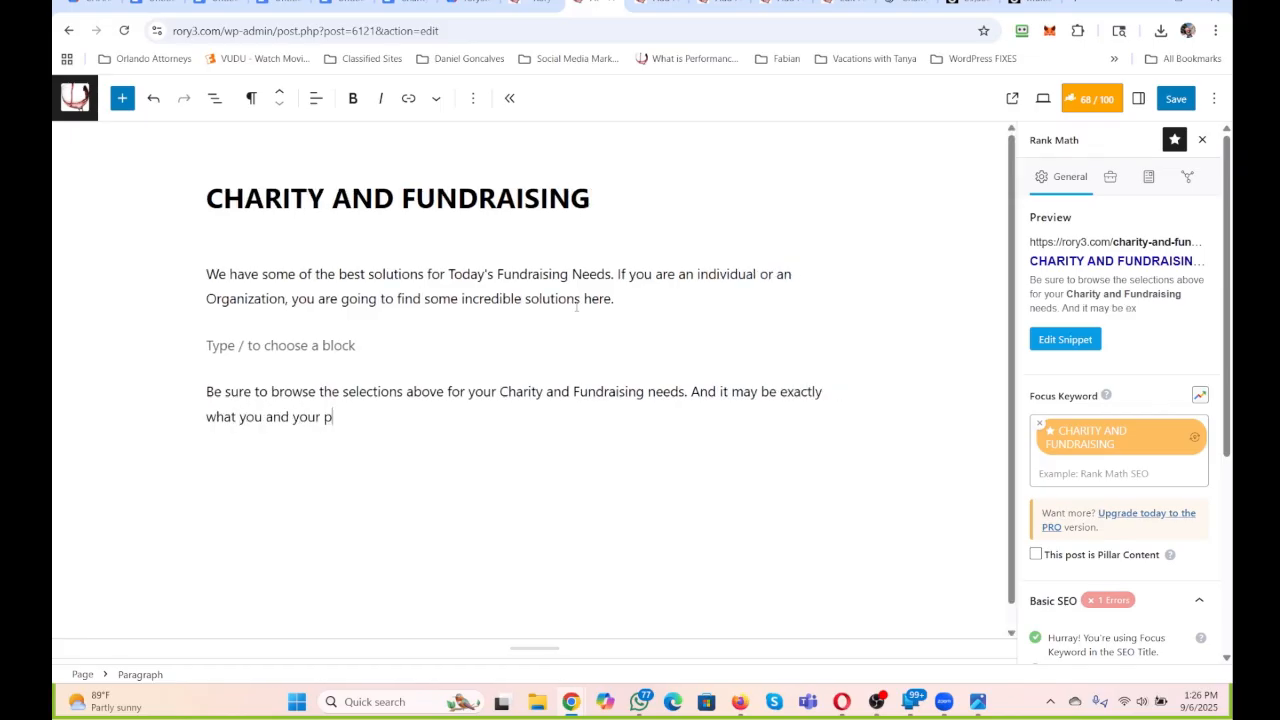
type("osition needs, or for those you kno")
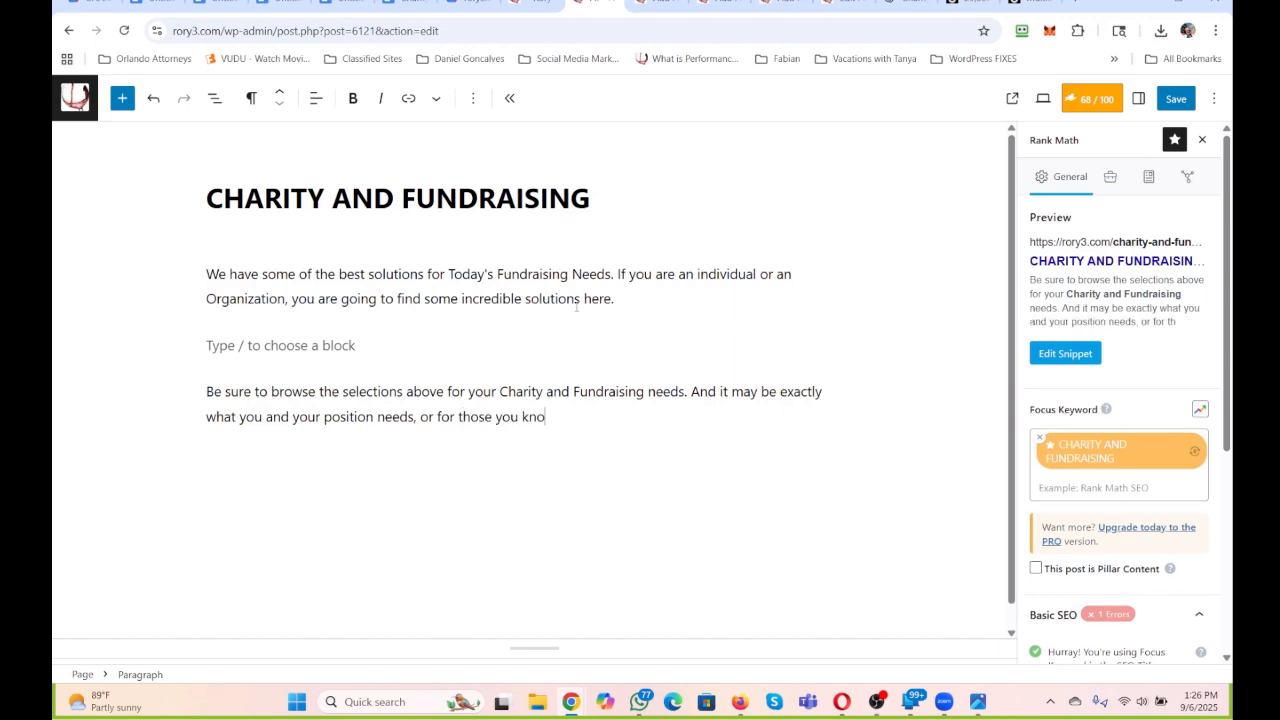
type("w that are in charge o")
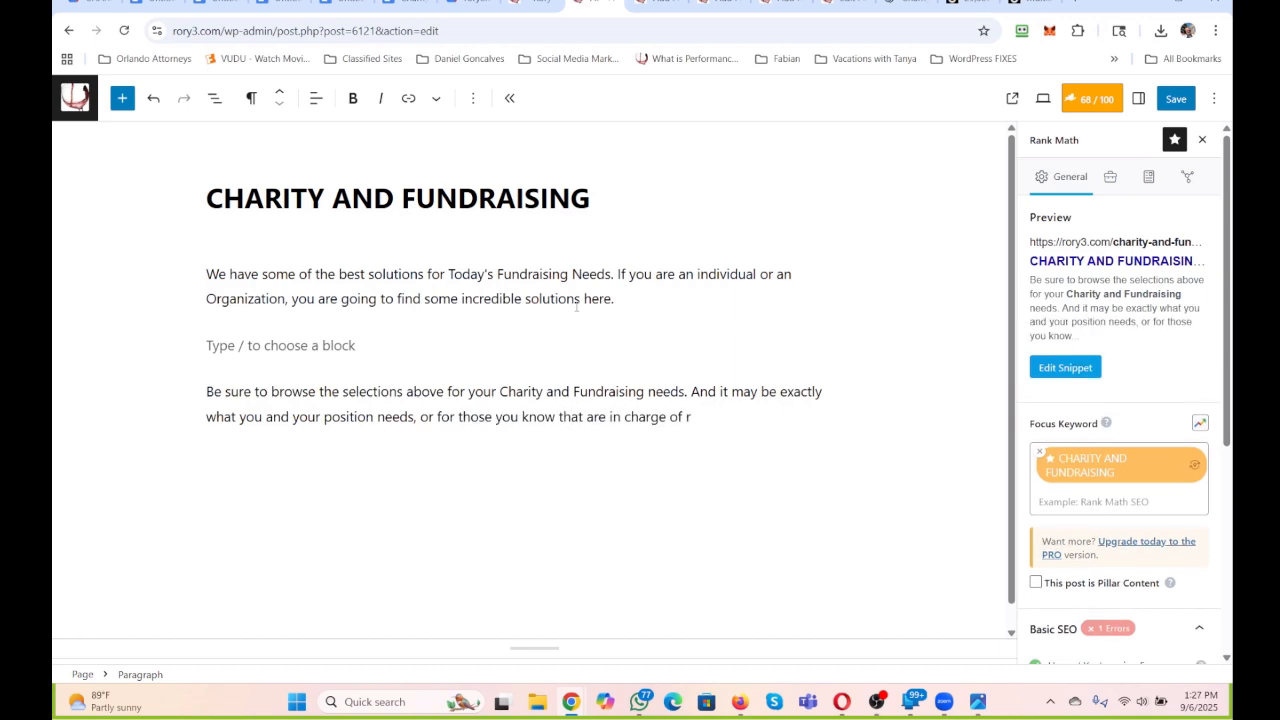
type("f fundraising and bringing in")
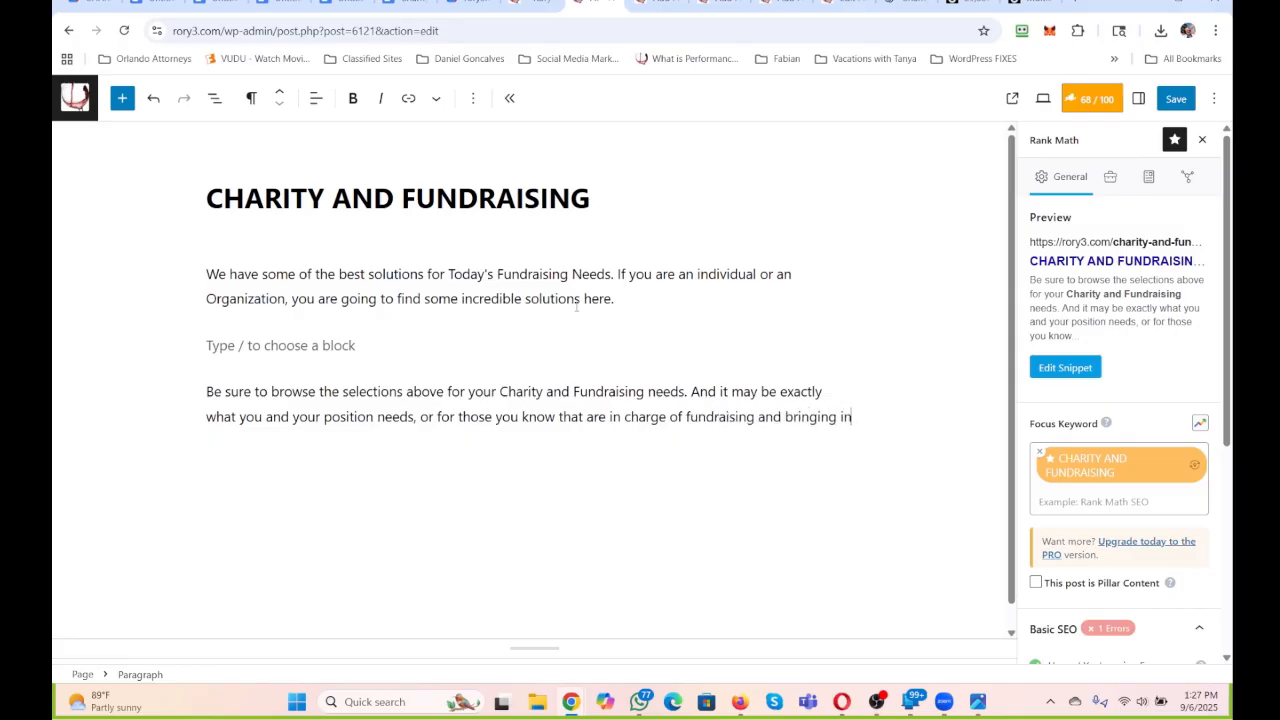
type(" the needed docume")
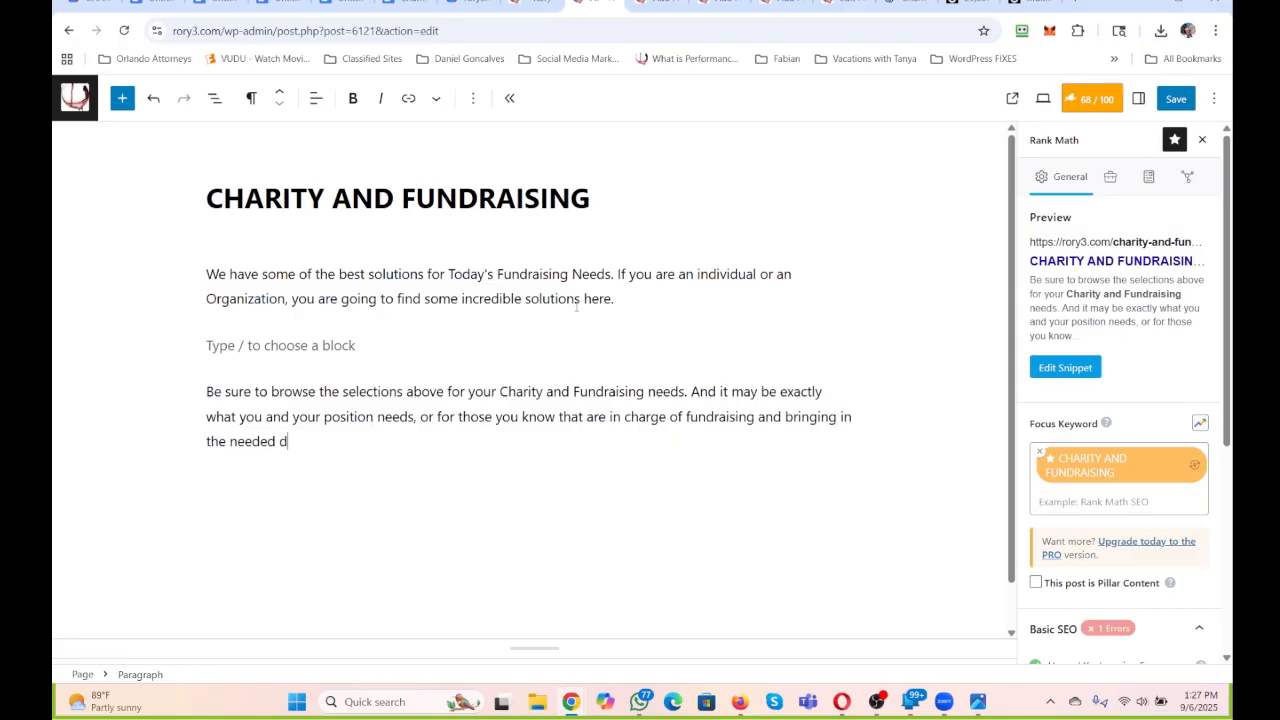
Extend the closing paragraph's last sentence with "or for those you know that are in charge of fundraising and bringing in the needed donations".
key("BackSpace")
key("BackSpace")
key("BackSpace")
key("BackSpace")
type("nations. This is a huge ")
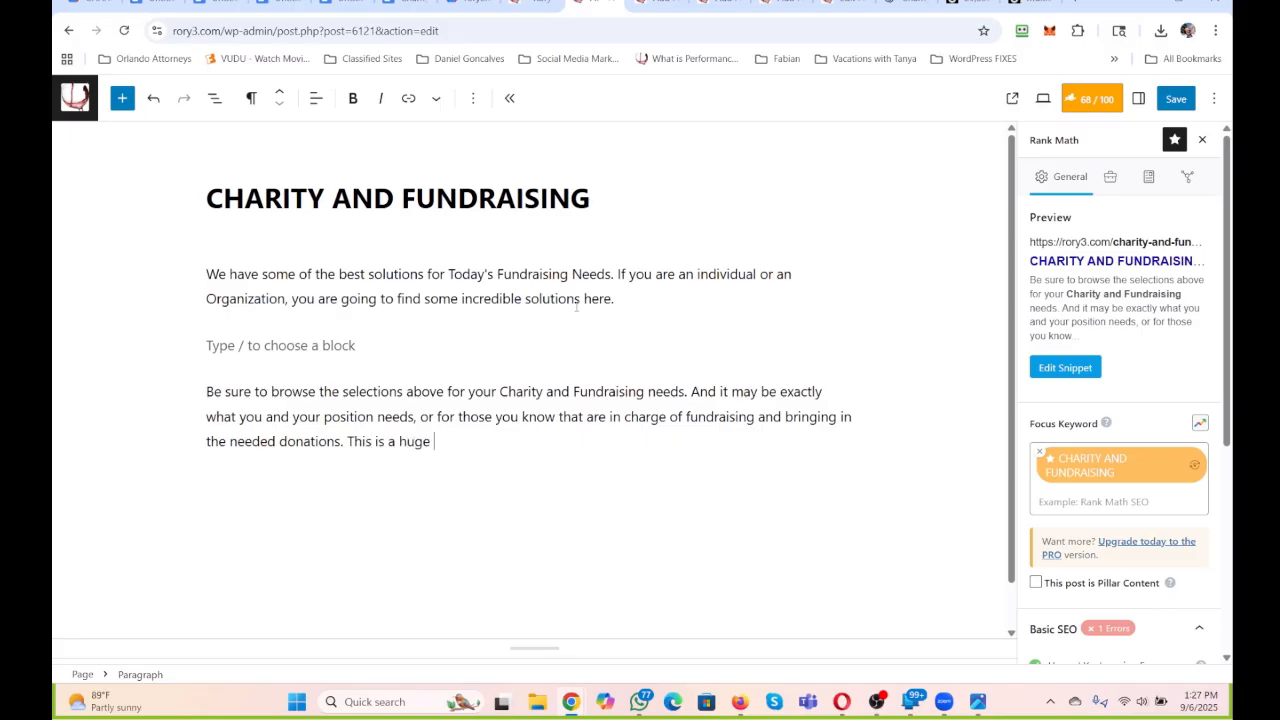
type("and constant need afterall.")
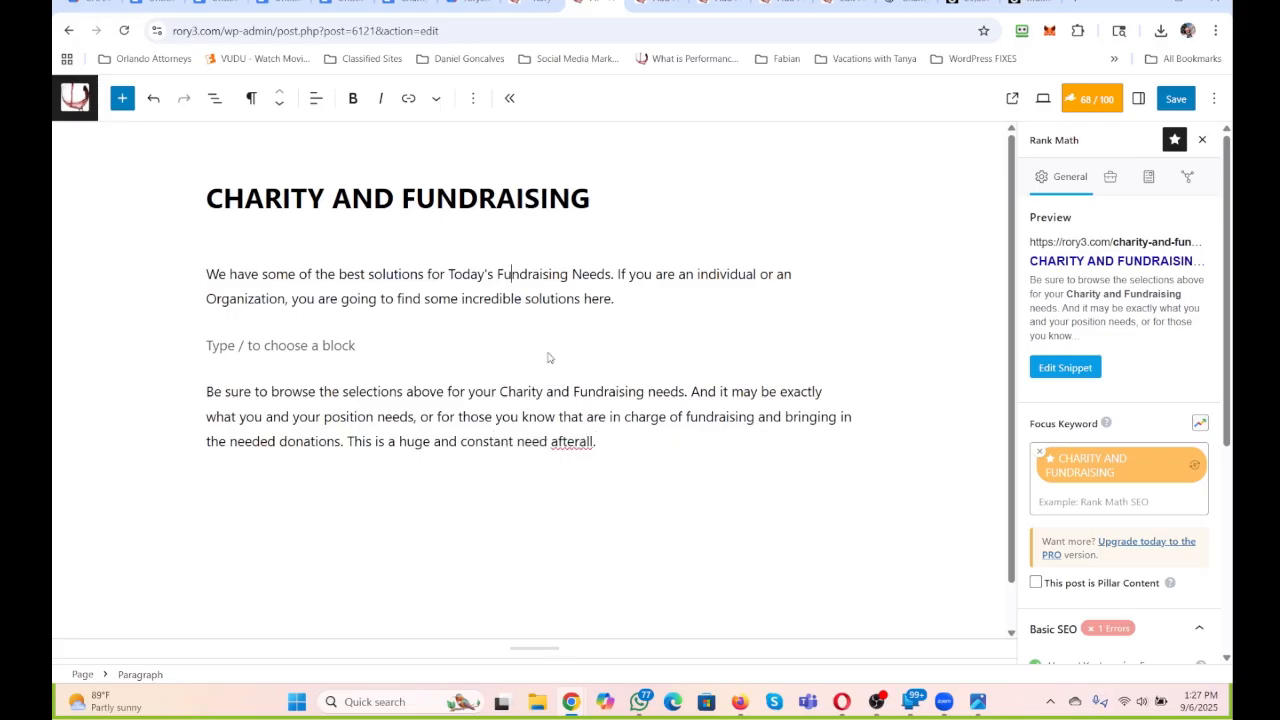
End the closing paragraph with the sentence "This is a huge and constant need after-all.".
left_click(579, 441)
type("-")
Copy both paragraphs and the empty block between them into the body of the "ALL THINGS CHARITY AND FUNDRAISING" page.
left_click_drag(601, 441, 143, 275)
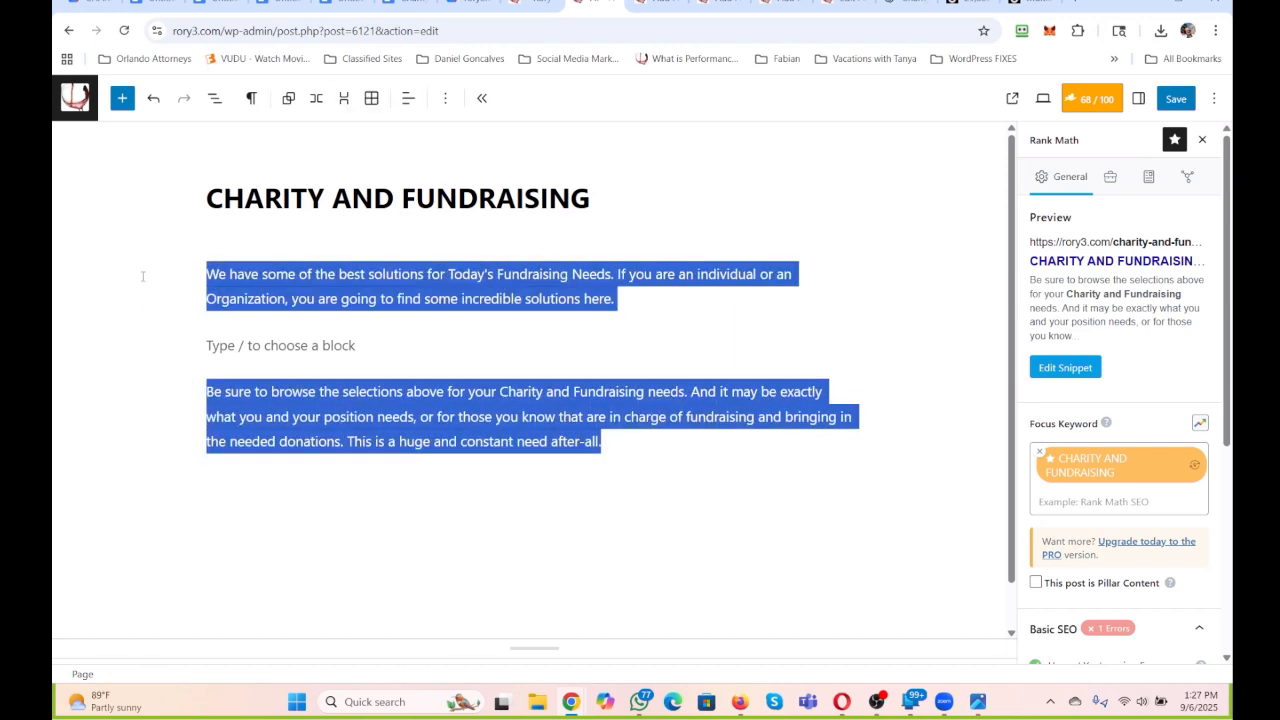
key("ctrl+c")
left_click(660, 4)
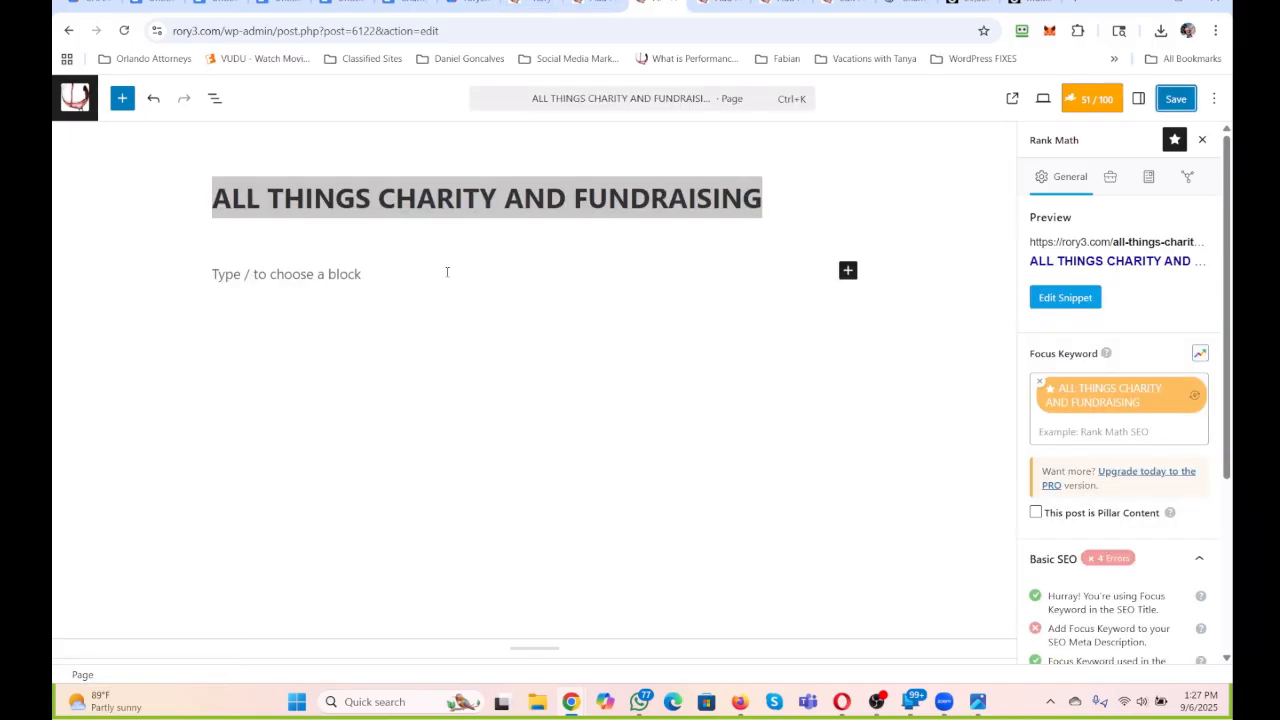
left_click(258, 276)
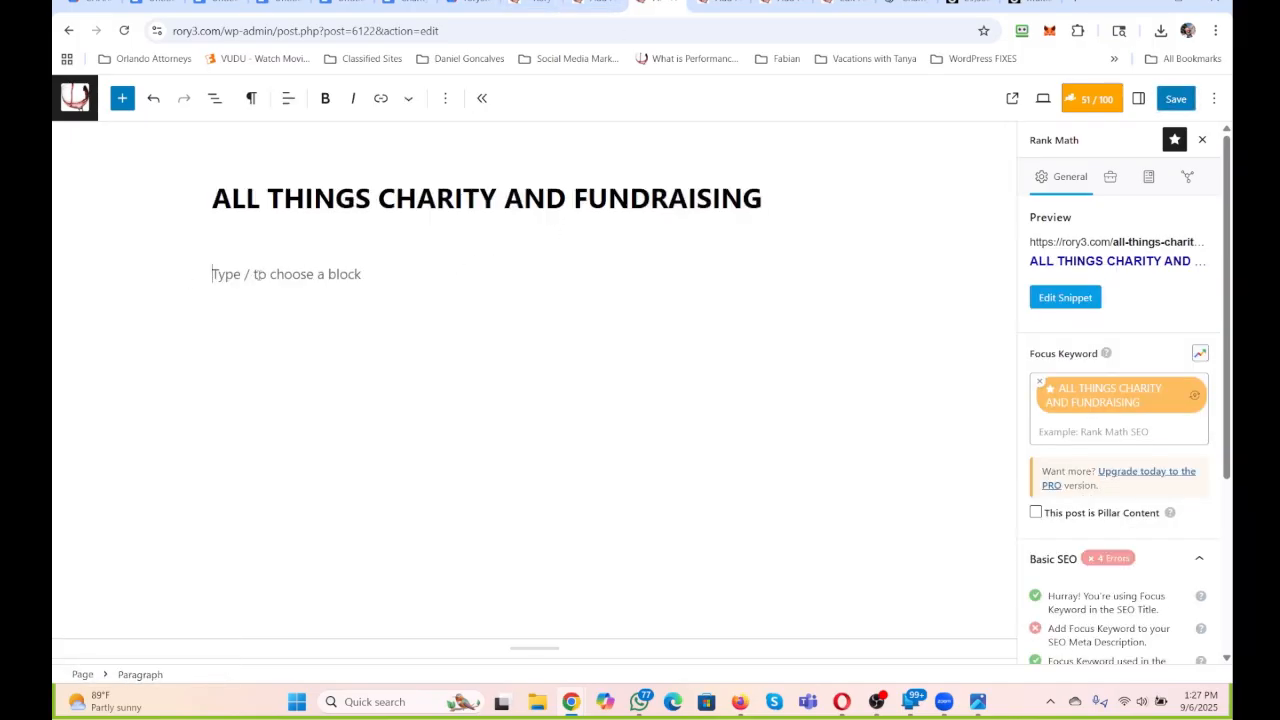
key("ctrl+v")
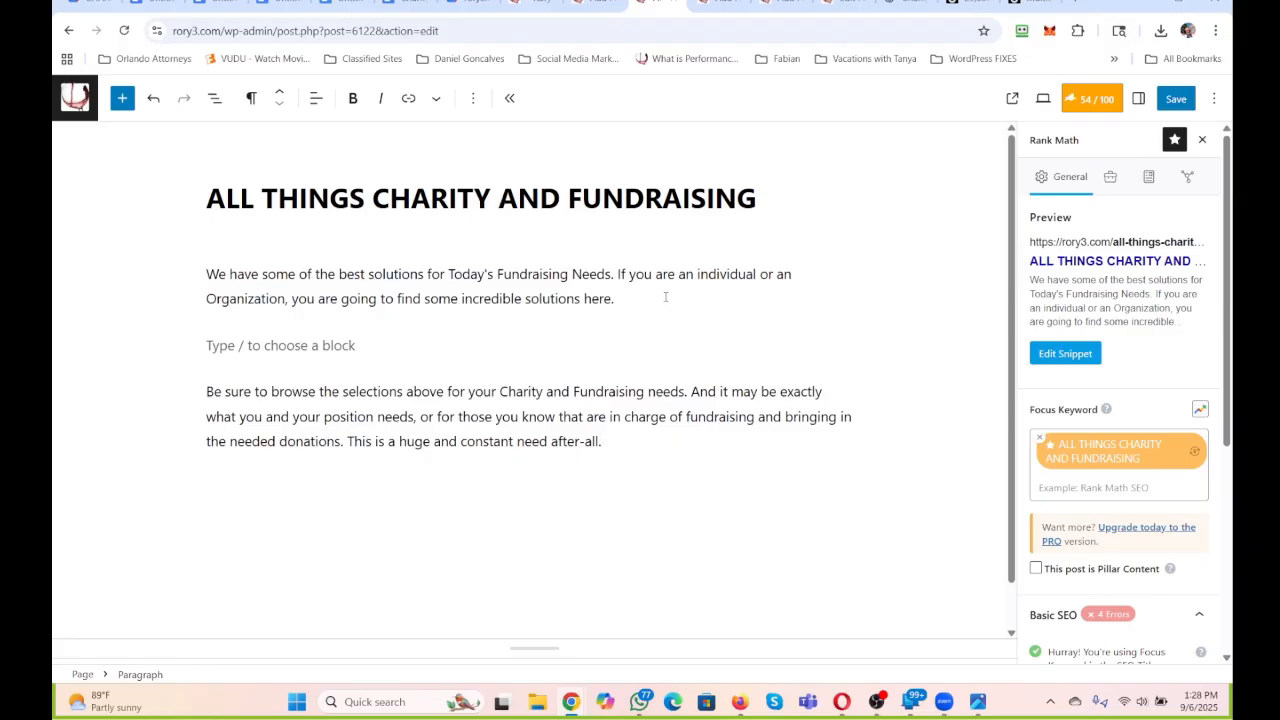
left_click_drag(631, 301, 183, 254)
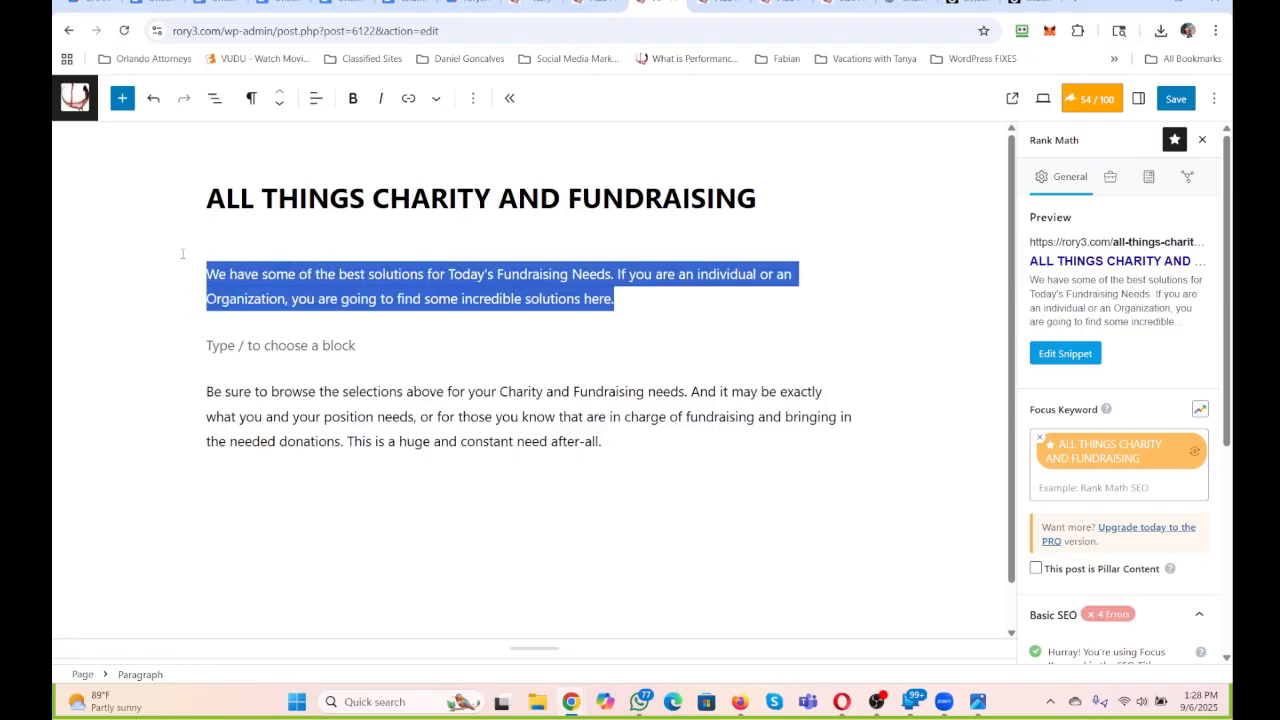
left_click(518, 318)
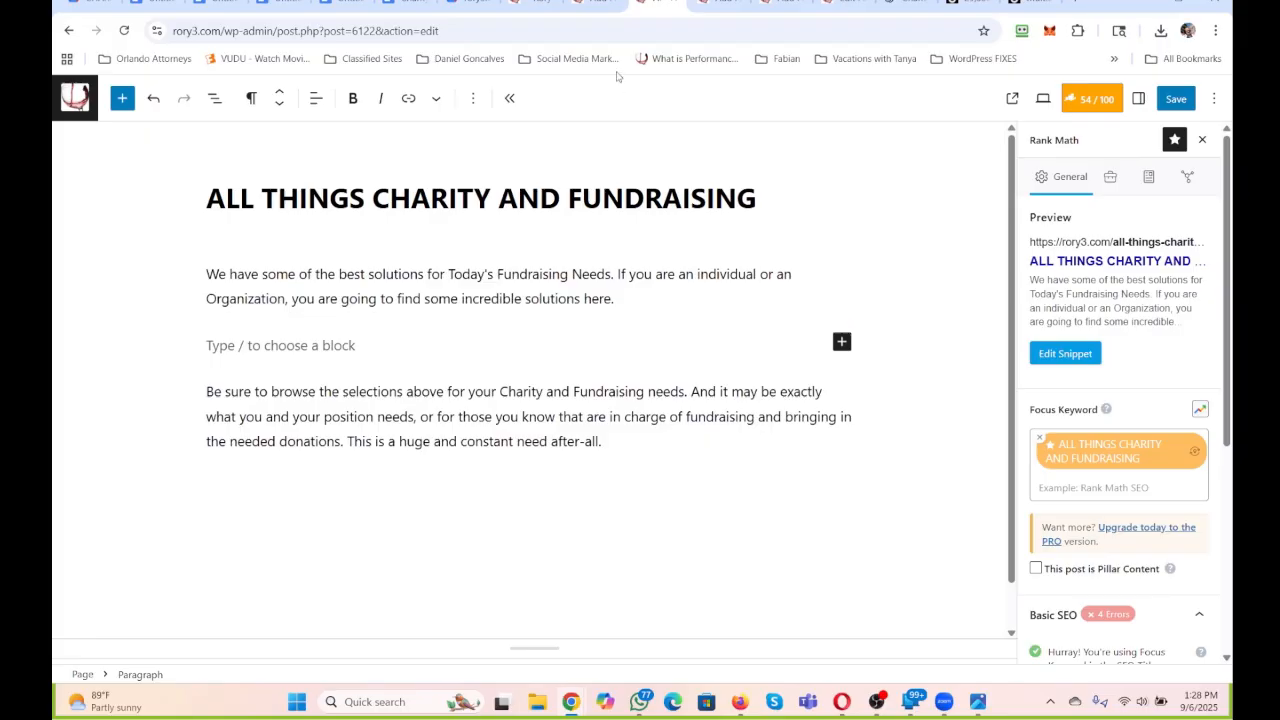
Return to the "CHARITY AND FUNDRAISING" page and insert "This is the Charity and Fundraising Solution" at the start of its opening paragraph.
left_click(602, 5)
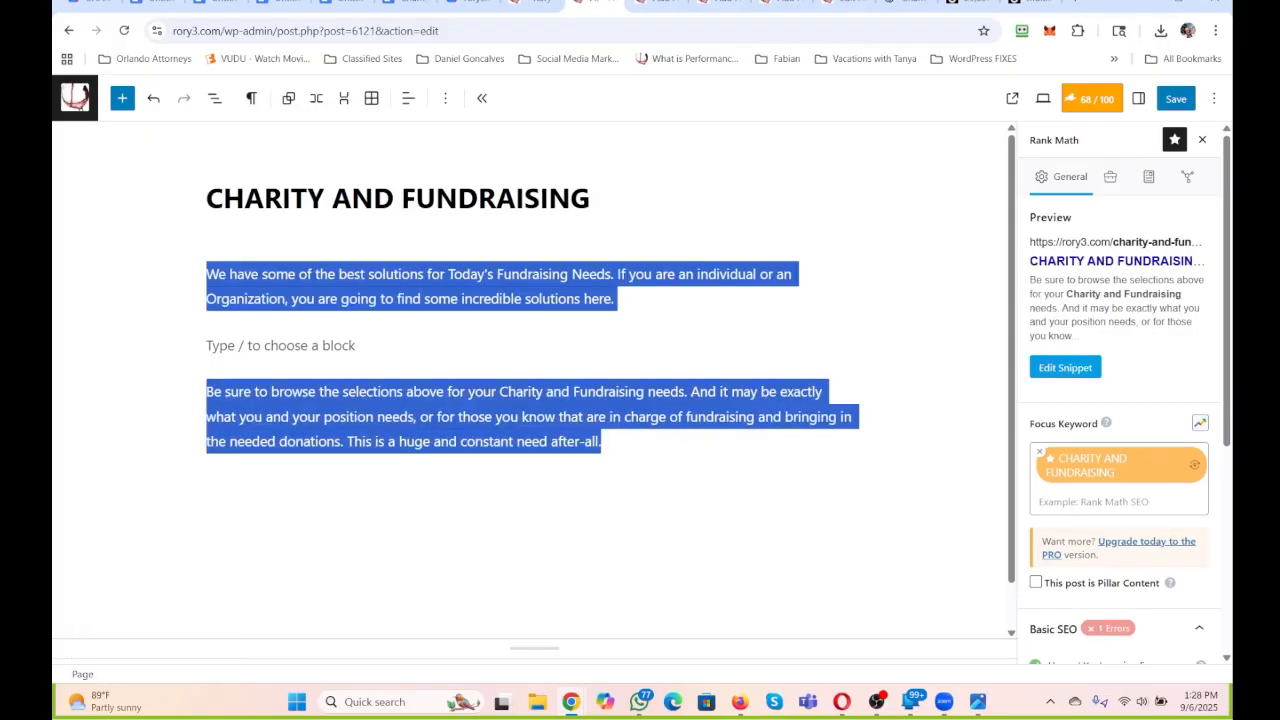
left_click(355, 276)
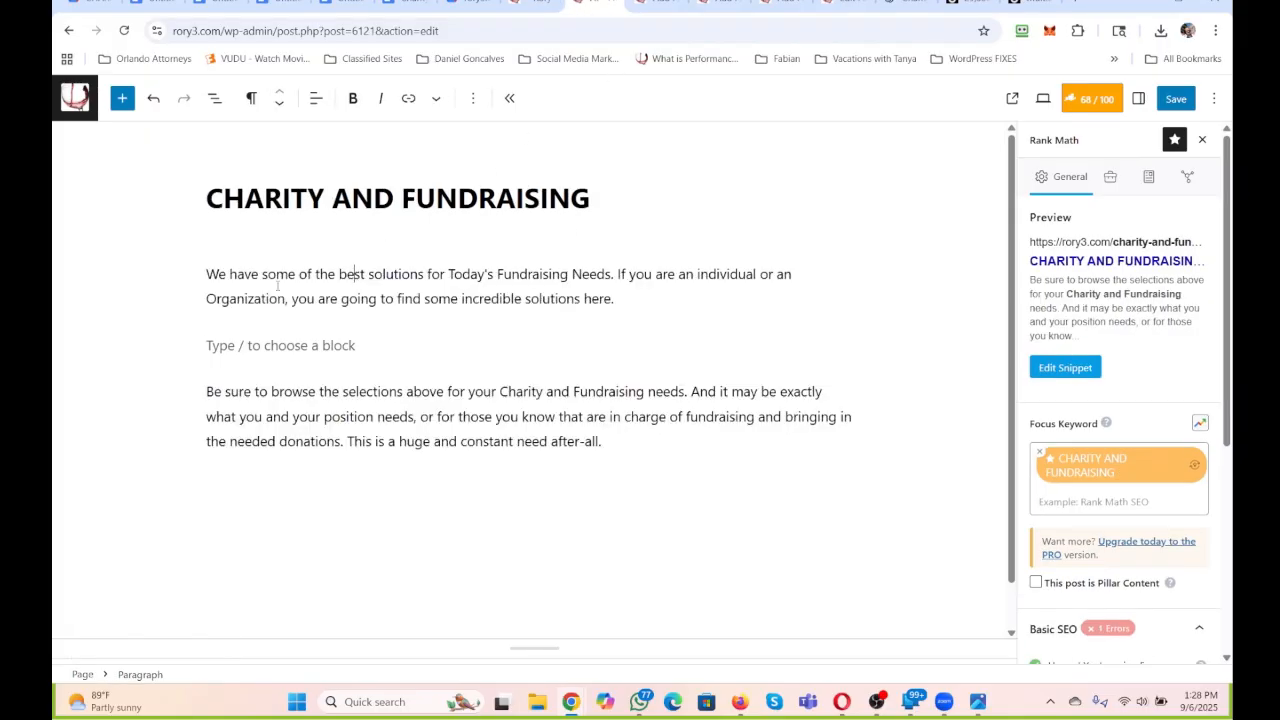
left_click(209, 268)
type("This is the Cha")
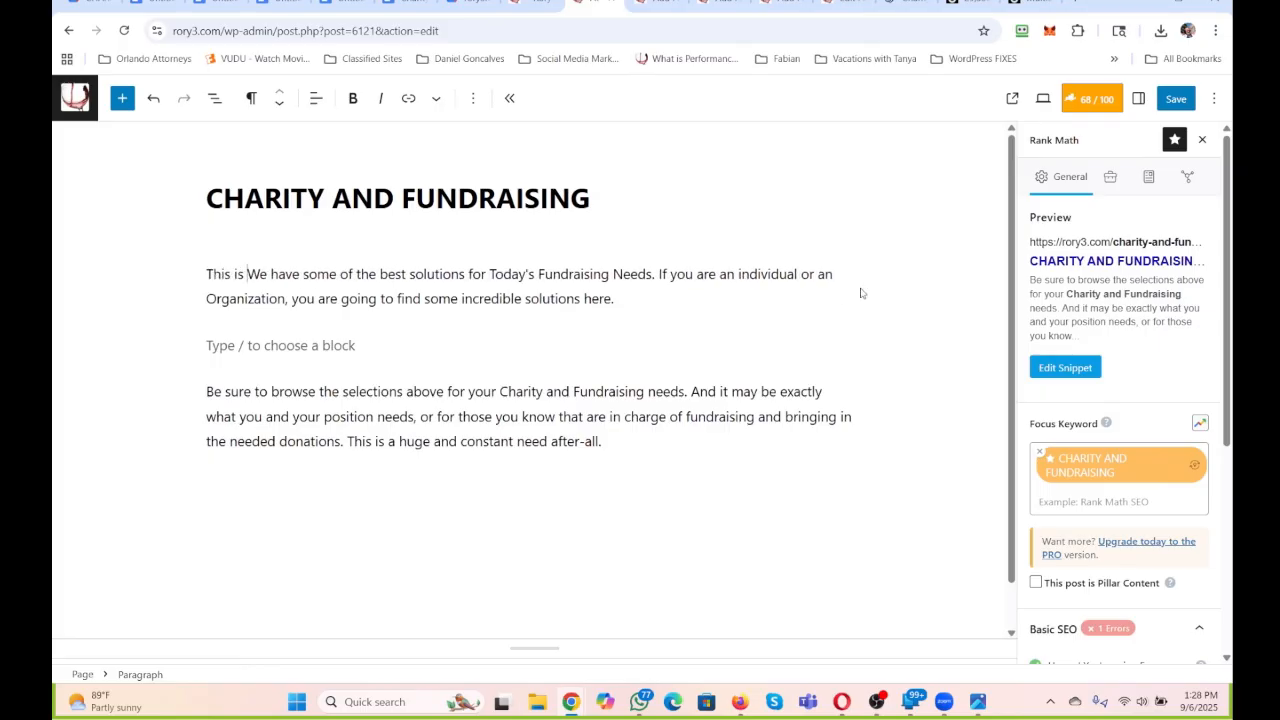
type("rity and Fundr")
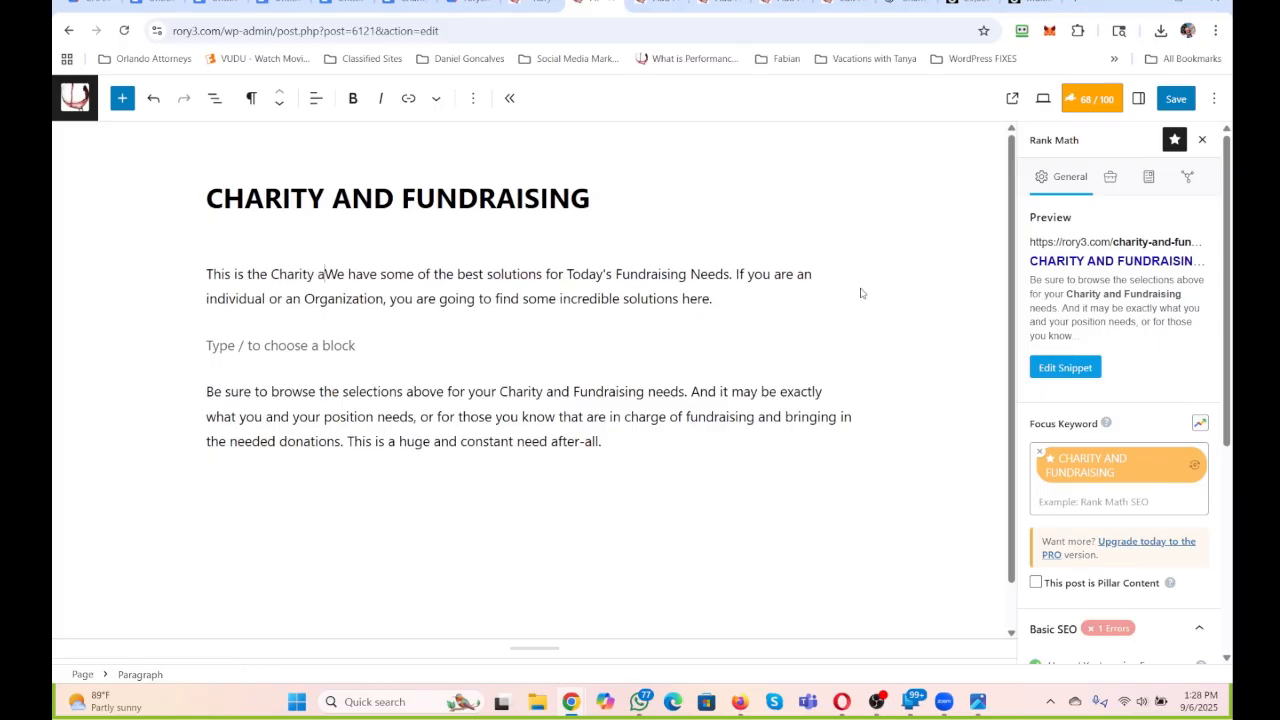
type("aising Soluti")
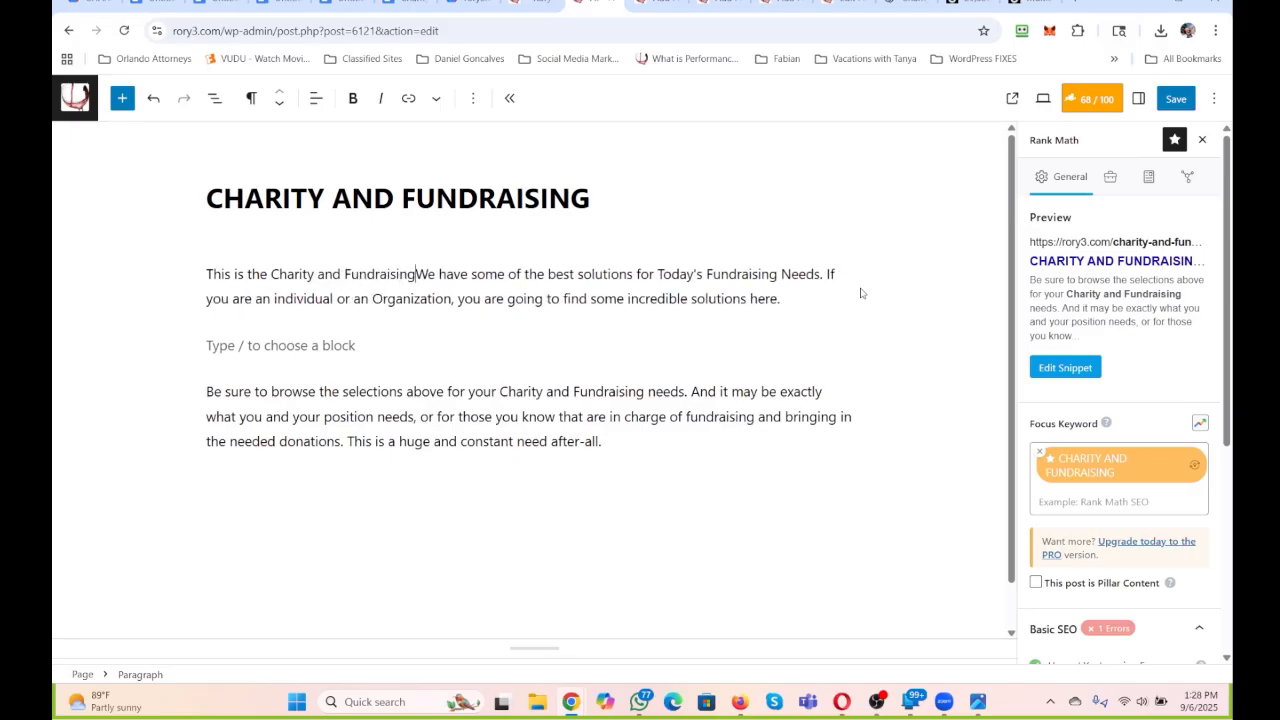
type("on ")
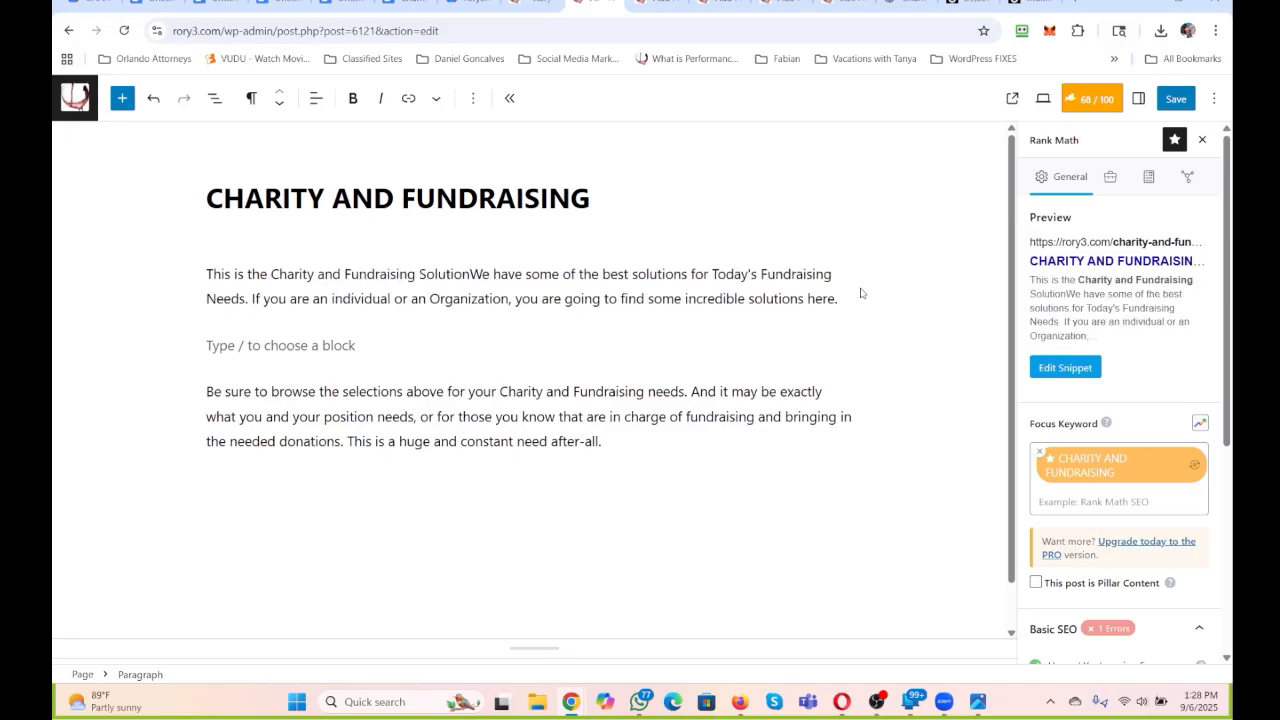
type("Cateog")
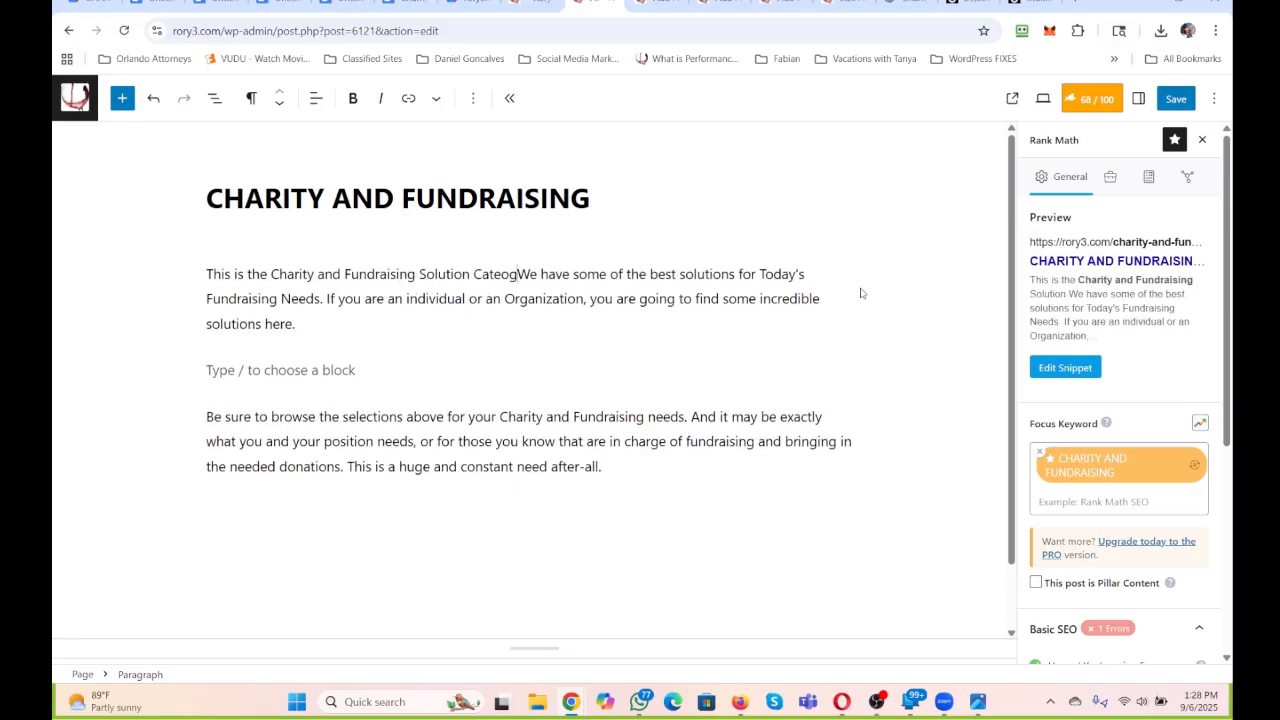
Complete the inserted opening sentence with "Category that you Need and just Discovered.".
key("BackSpace")
key("BackSpace")
type("gory that you ")
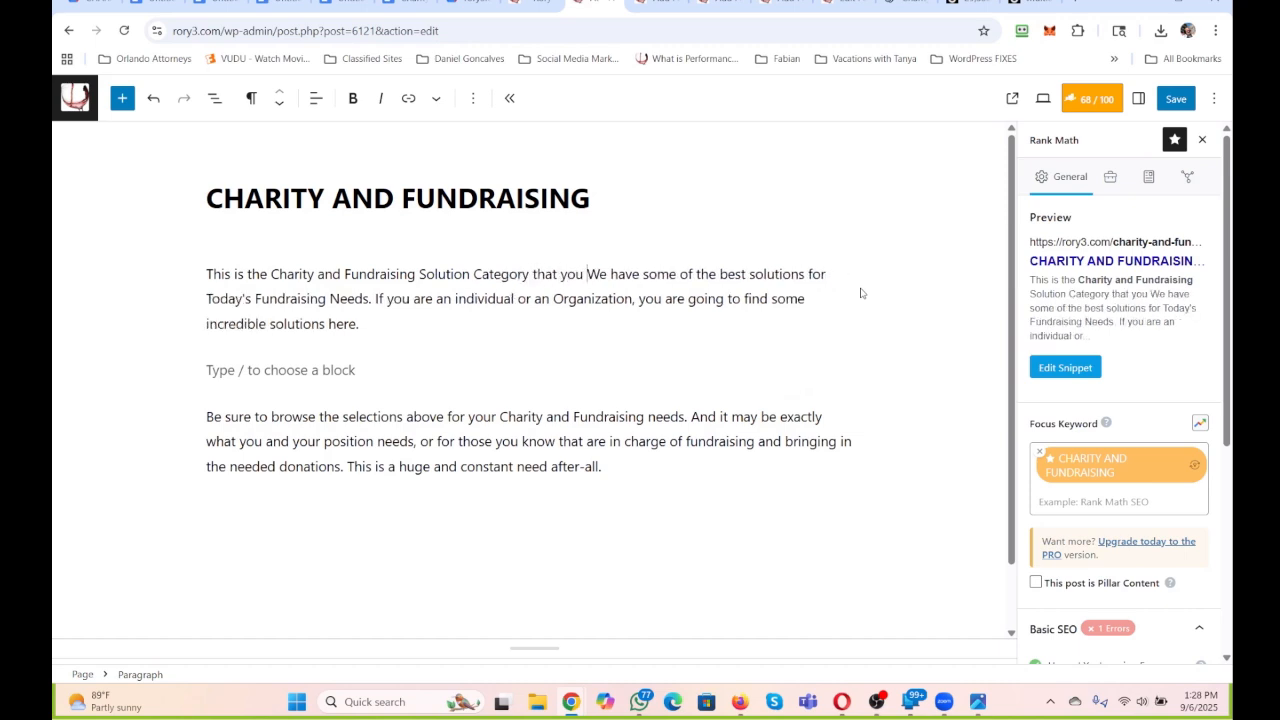
type("Need and ju")
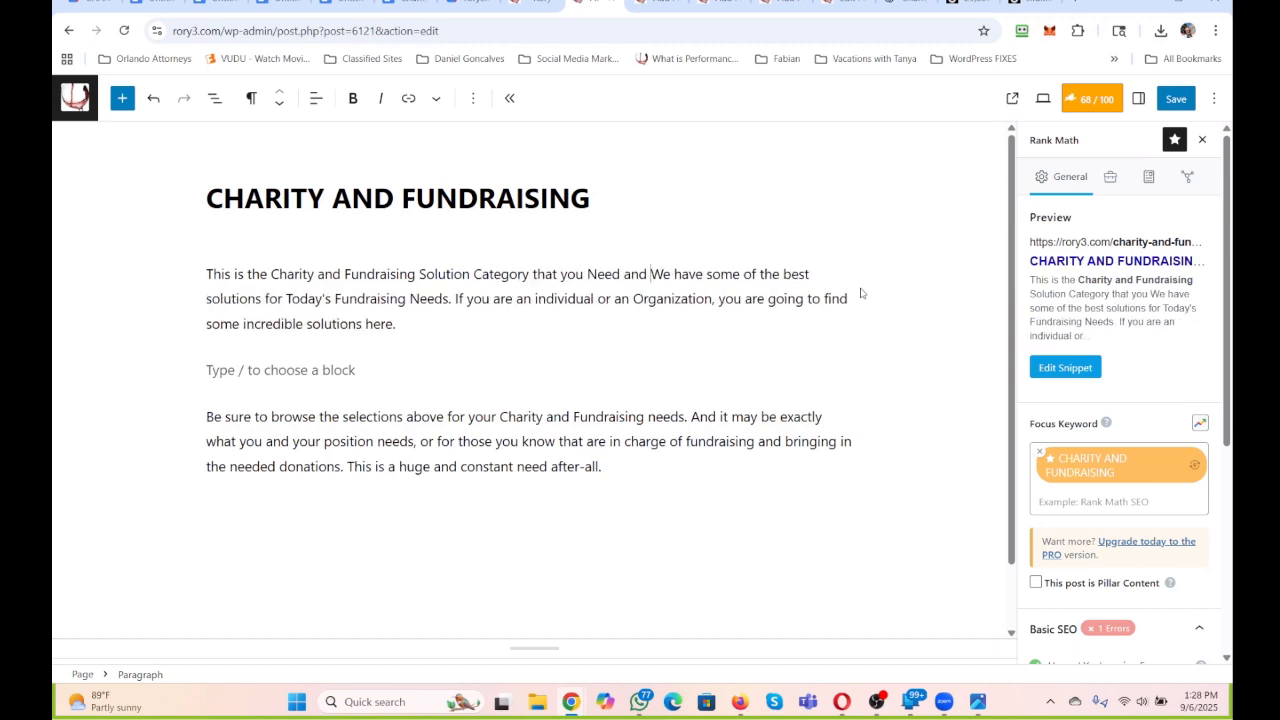
type("st Discovered.")
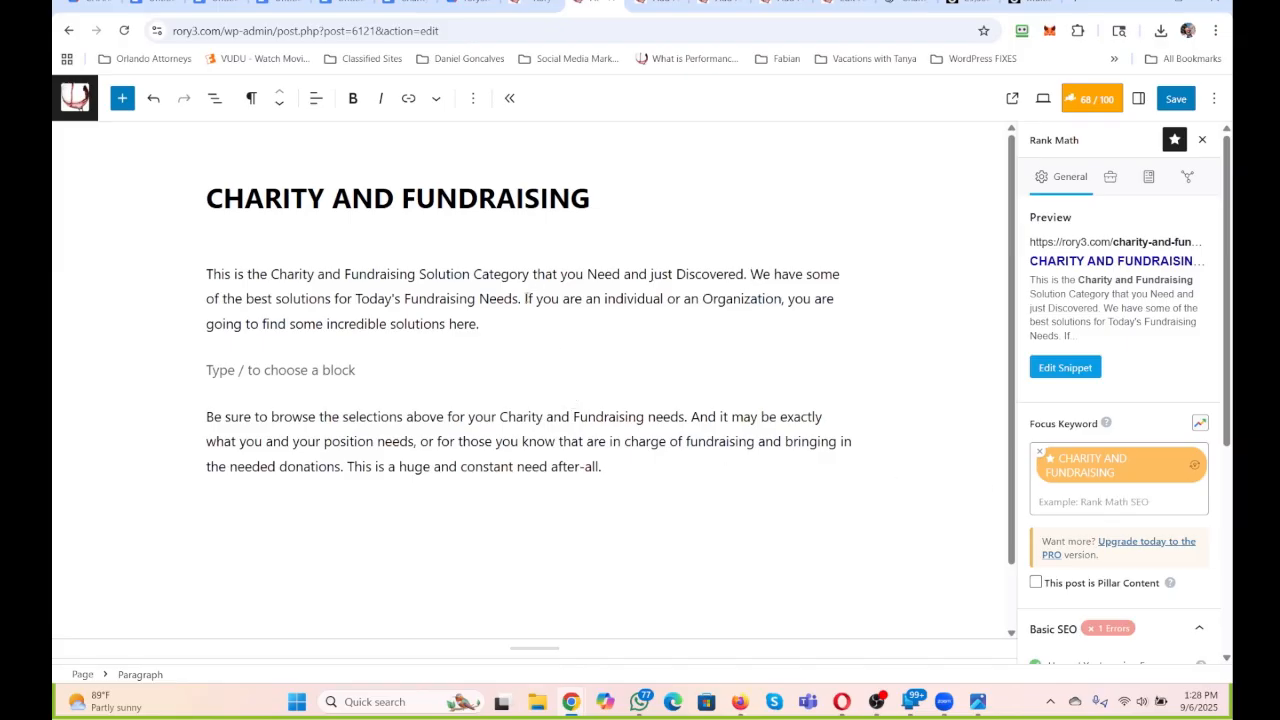
Copy the opening paragraph's first two sentences into the Rank Math snippet description.
left_click_drag(521, 298, 207, 273)
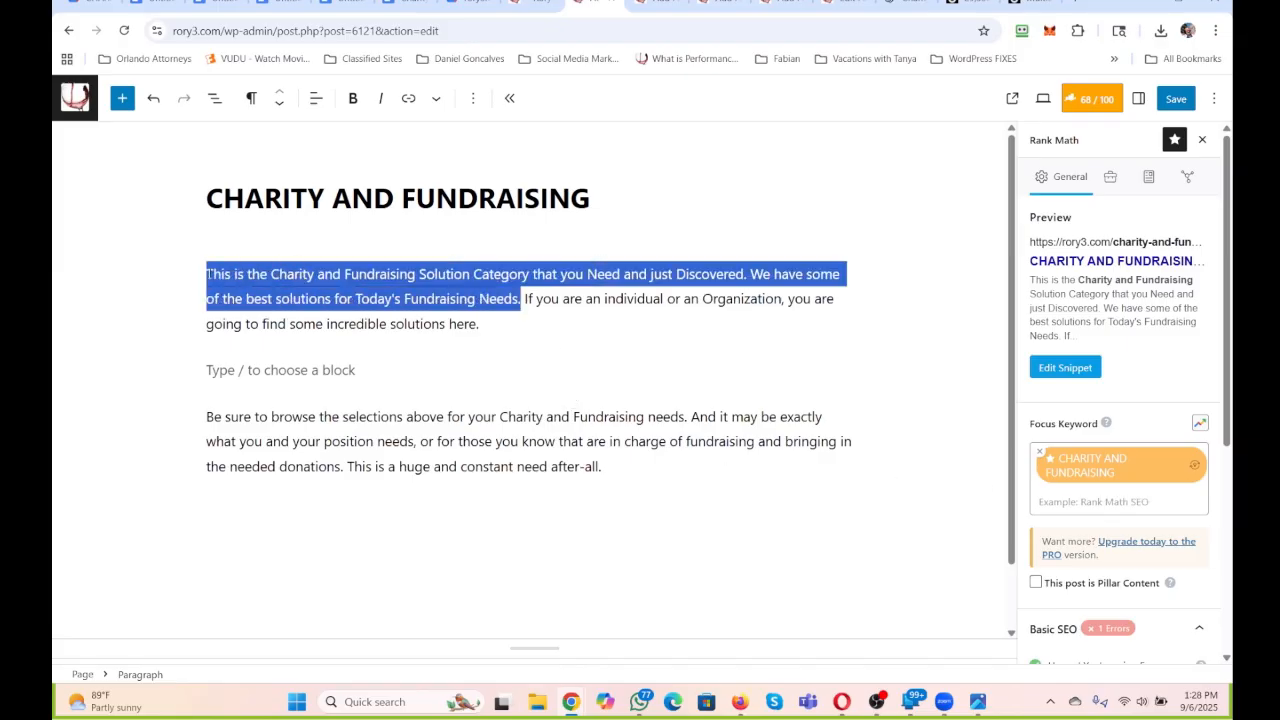
left_click(1070, 369)
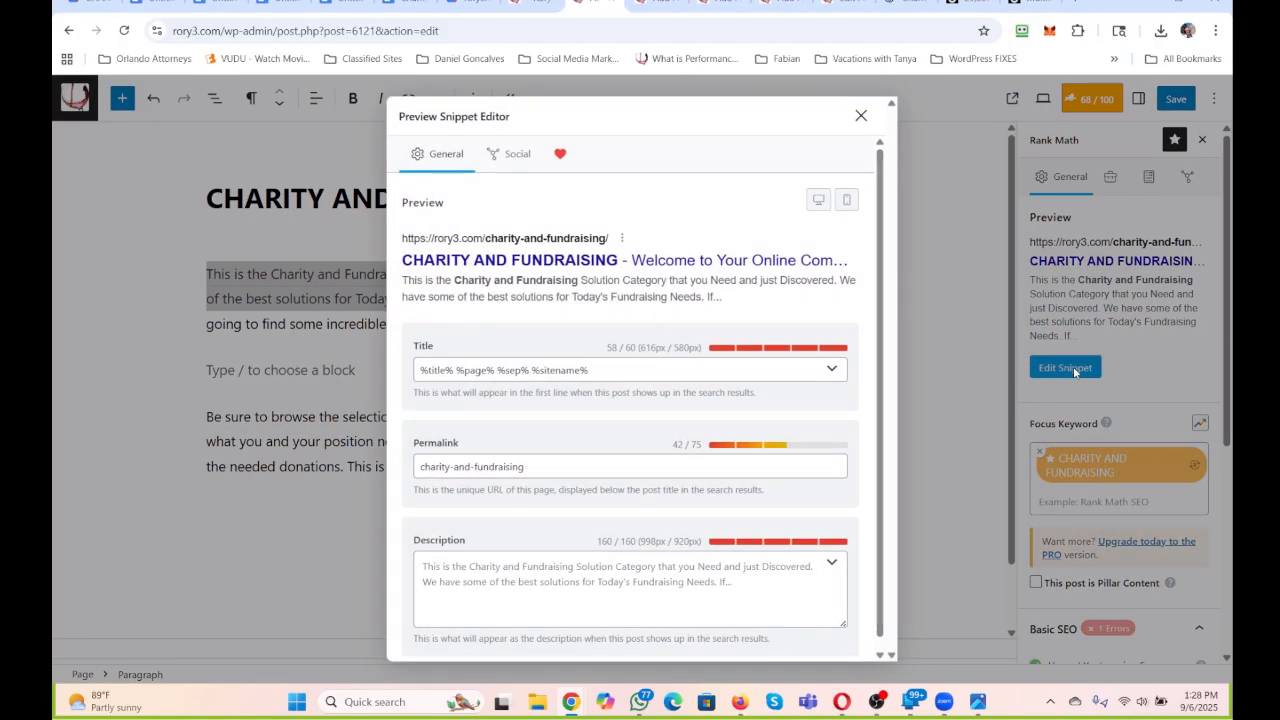
left_click(571, 573)
key("ctrl+v")
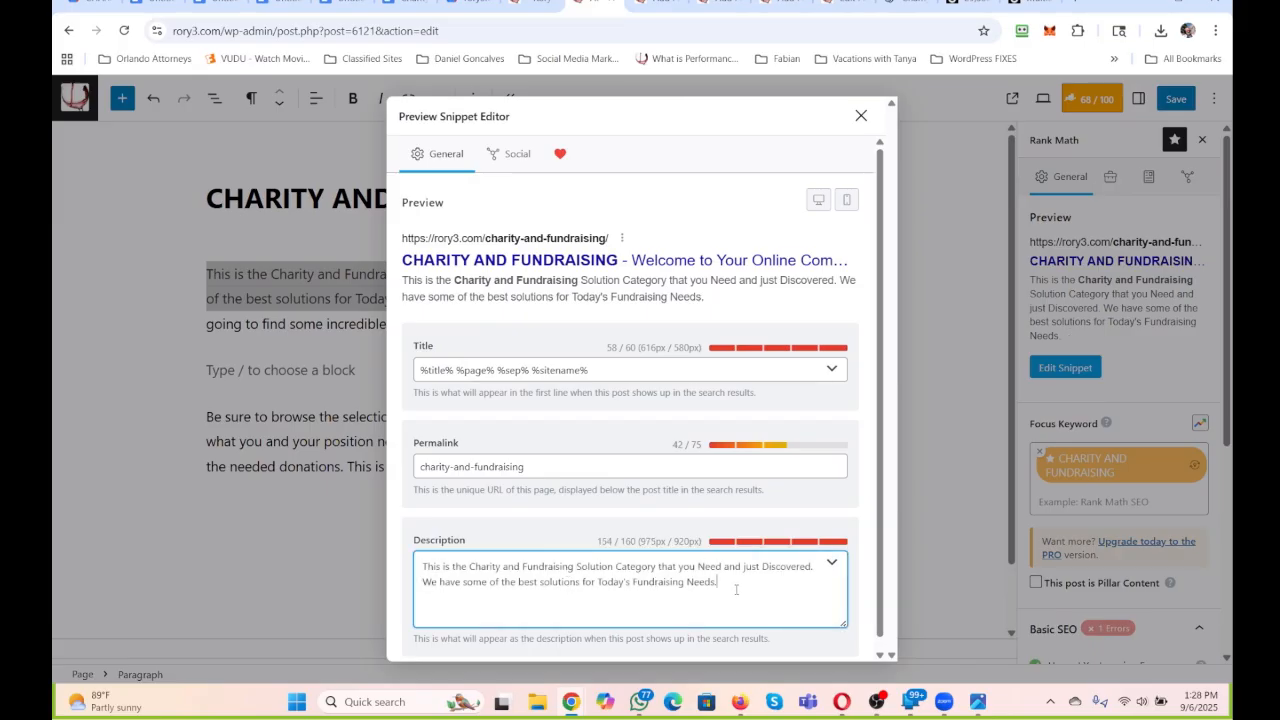
Shorten the snippet description so it ends with "We have some of the best solutions", close the snippet editor and save the page.
left_click_drag(738, 588, 577, 590)
key("BackSpace")
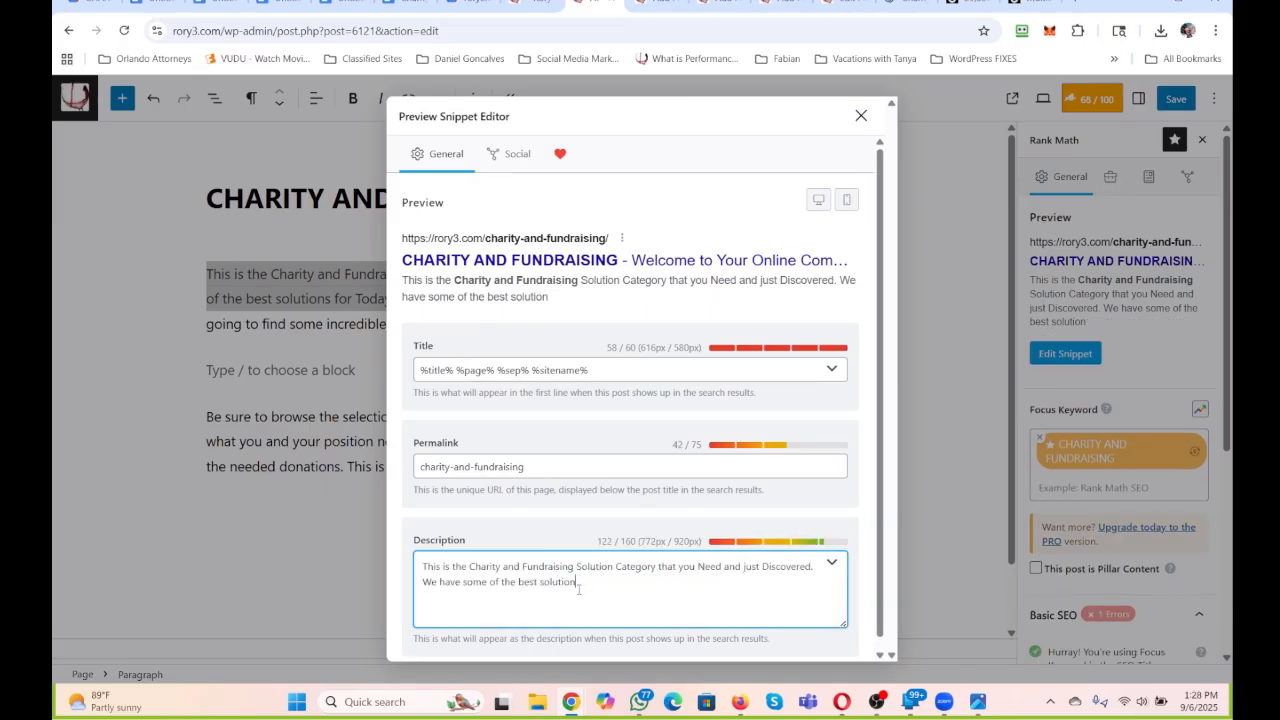
type("s.")
left_click(861, 117)
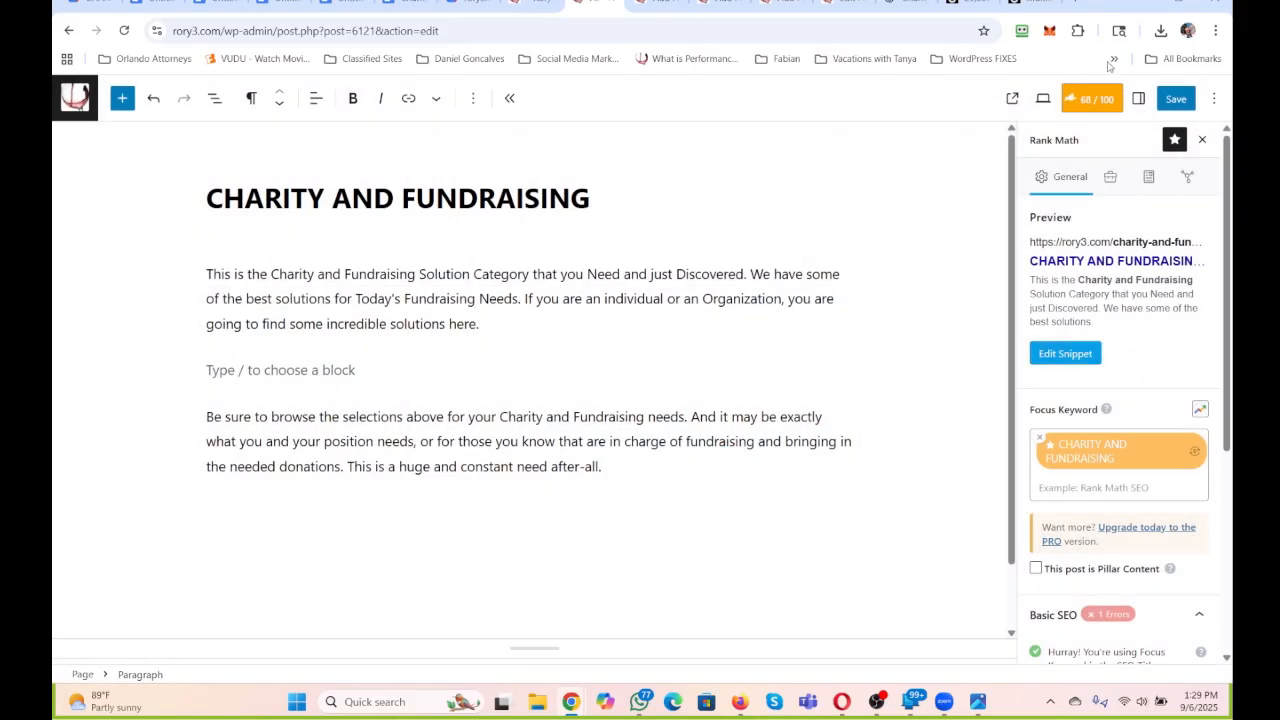
left_click(1160, 98)
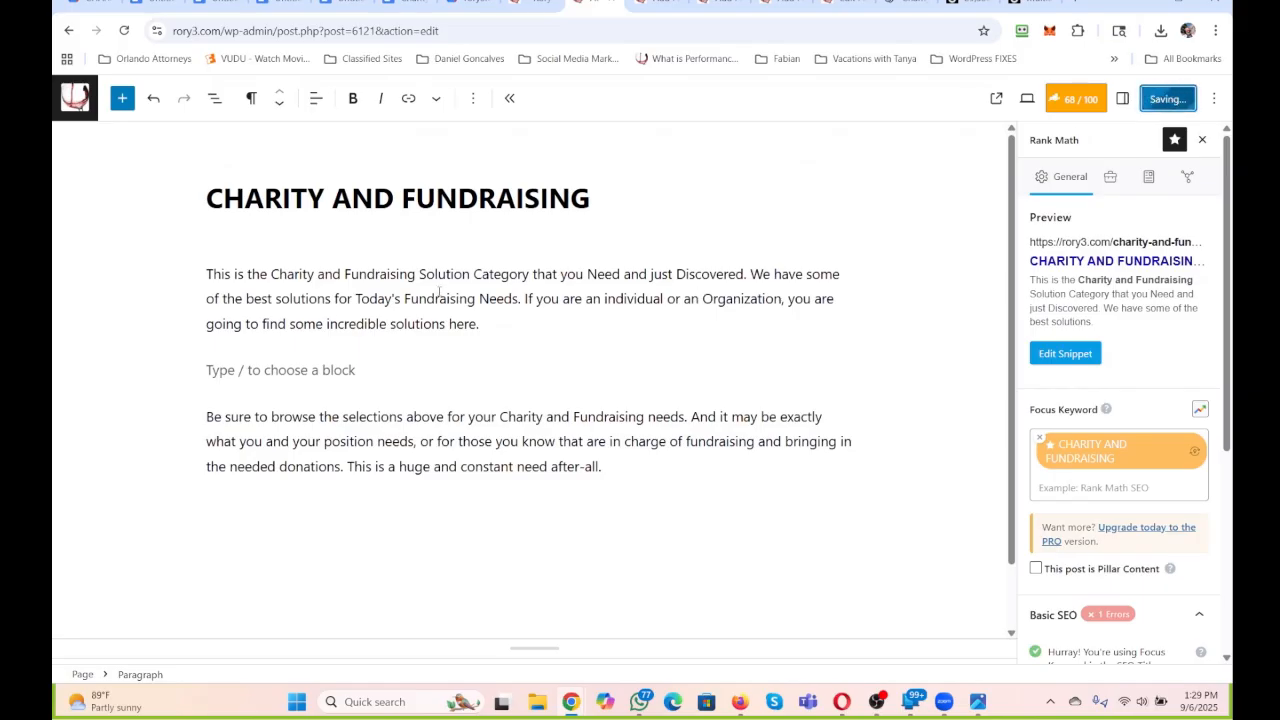
Convert the empty block between the two paragraphs into a Heading 3 block.
left_click(251, 98)
left_click(298, 176)
left_click(330, 100)
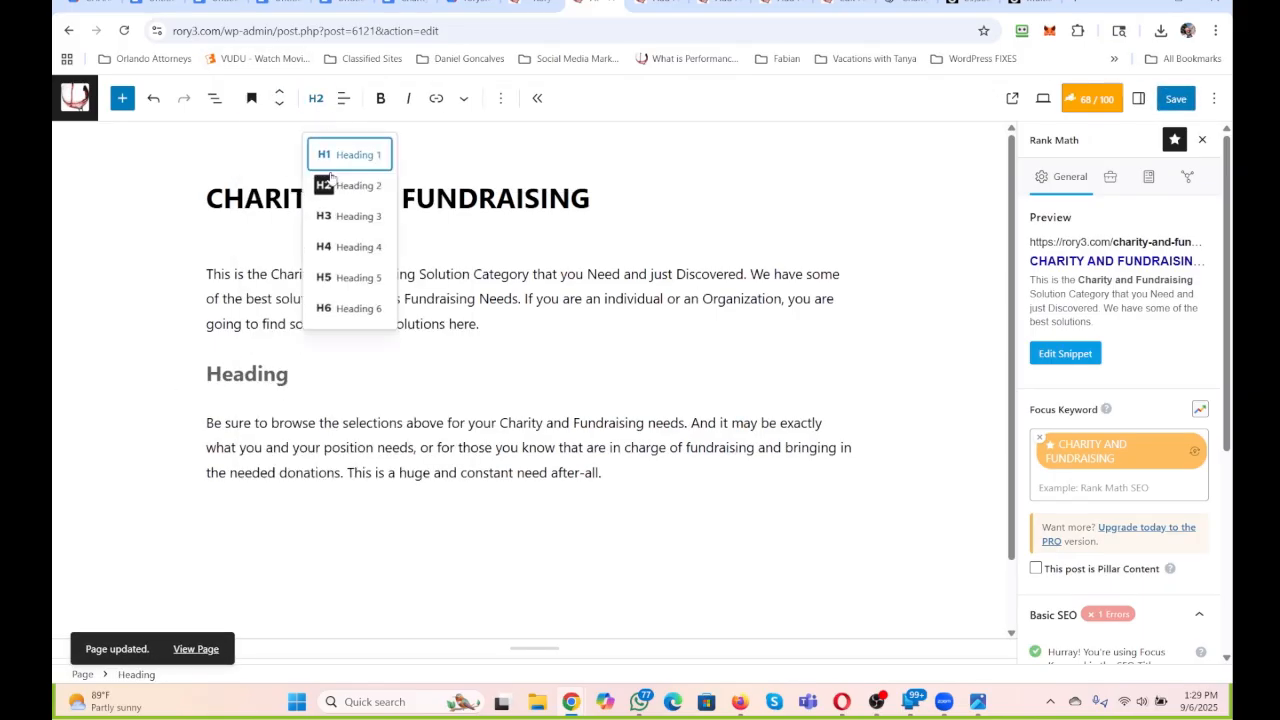
left_click(336, 214)
left_click(271, 375)
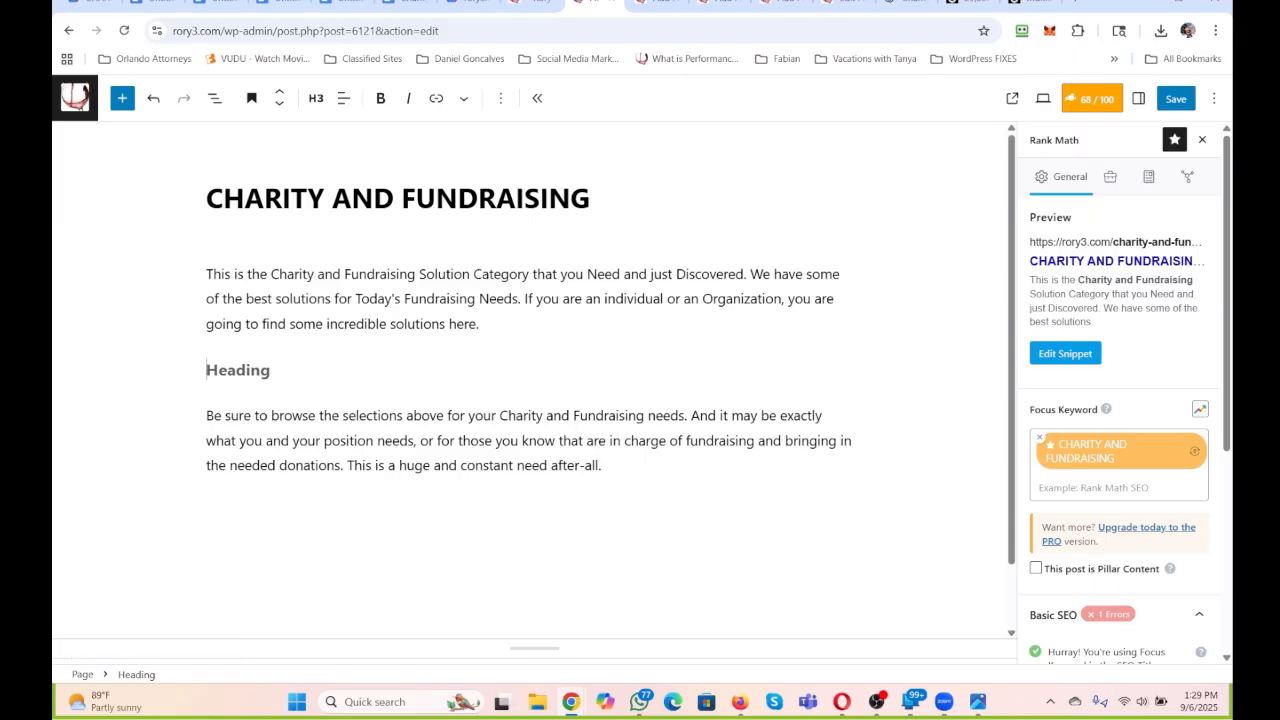
On the "ALL THINGS CHARITY AND FUNDRAISING" page, begin the opening paragraph with "We are all set to give you the Solutions you need for your".
left_click(656, 4)
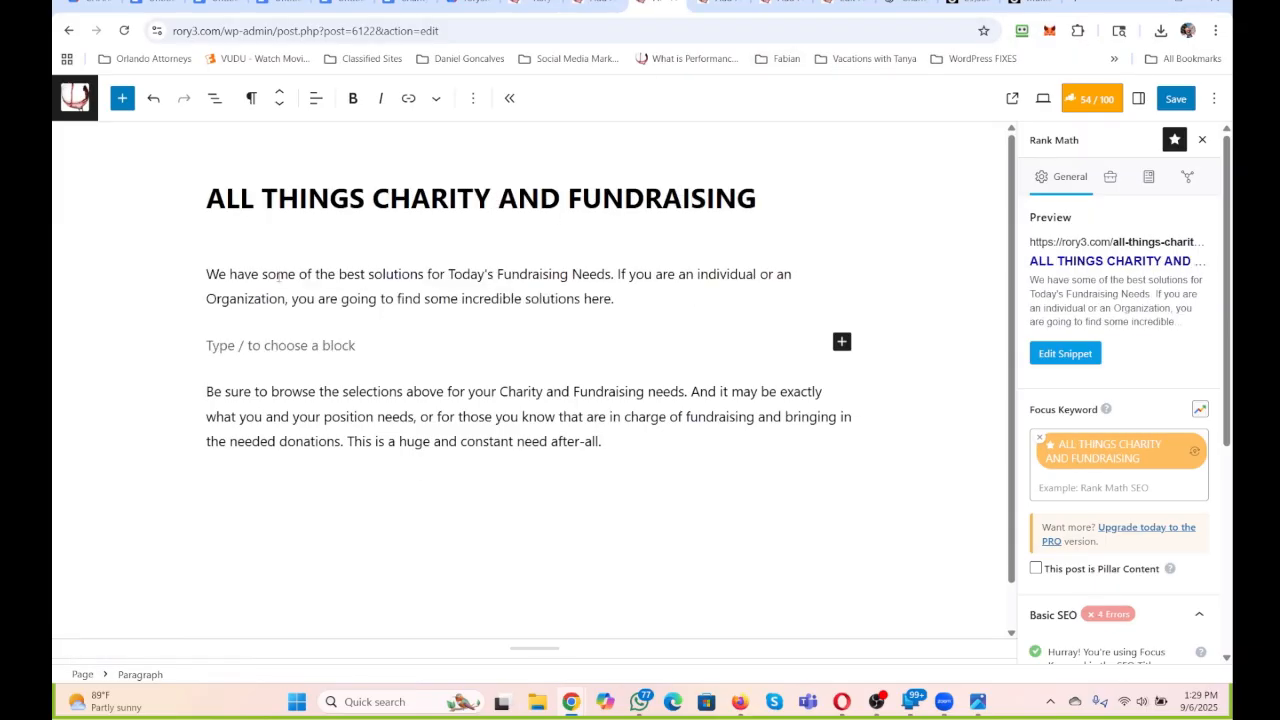
left_click(207, 274)
type("We are all set ")
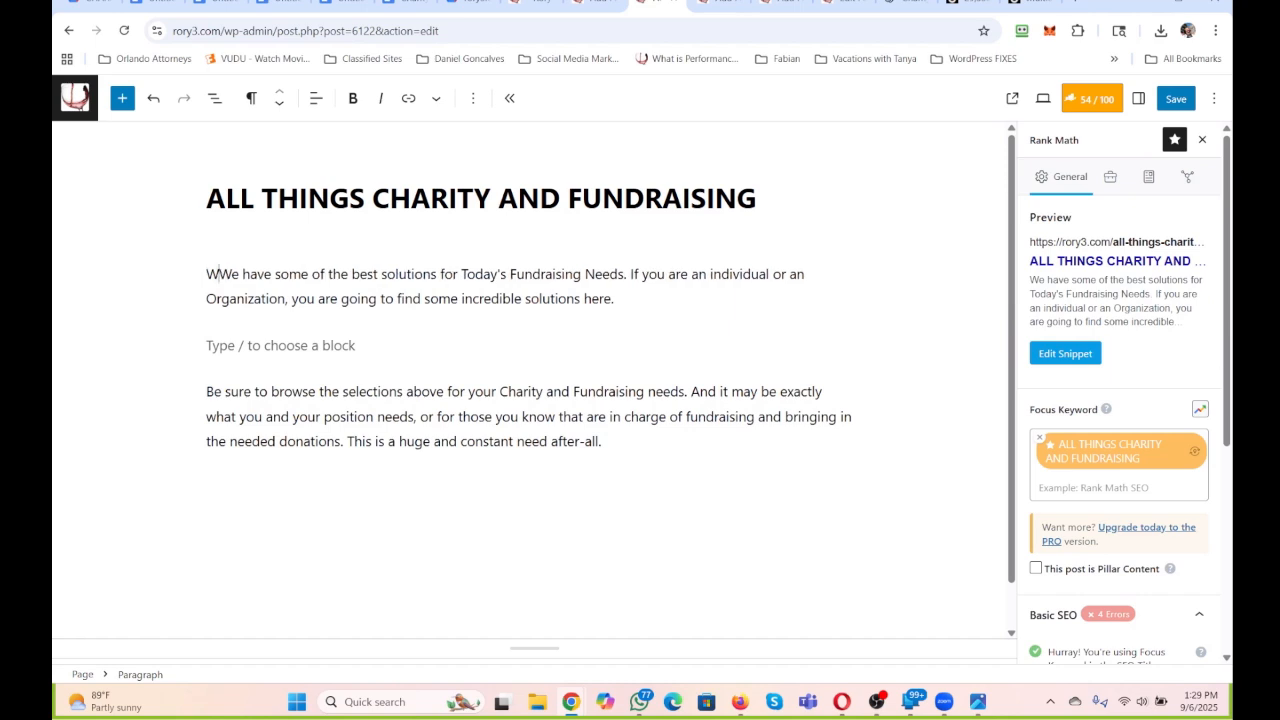
type("to give you the So")
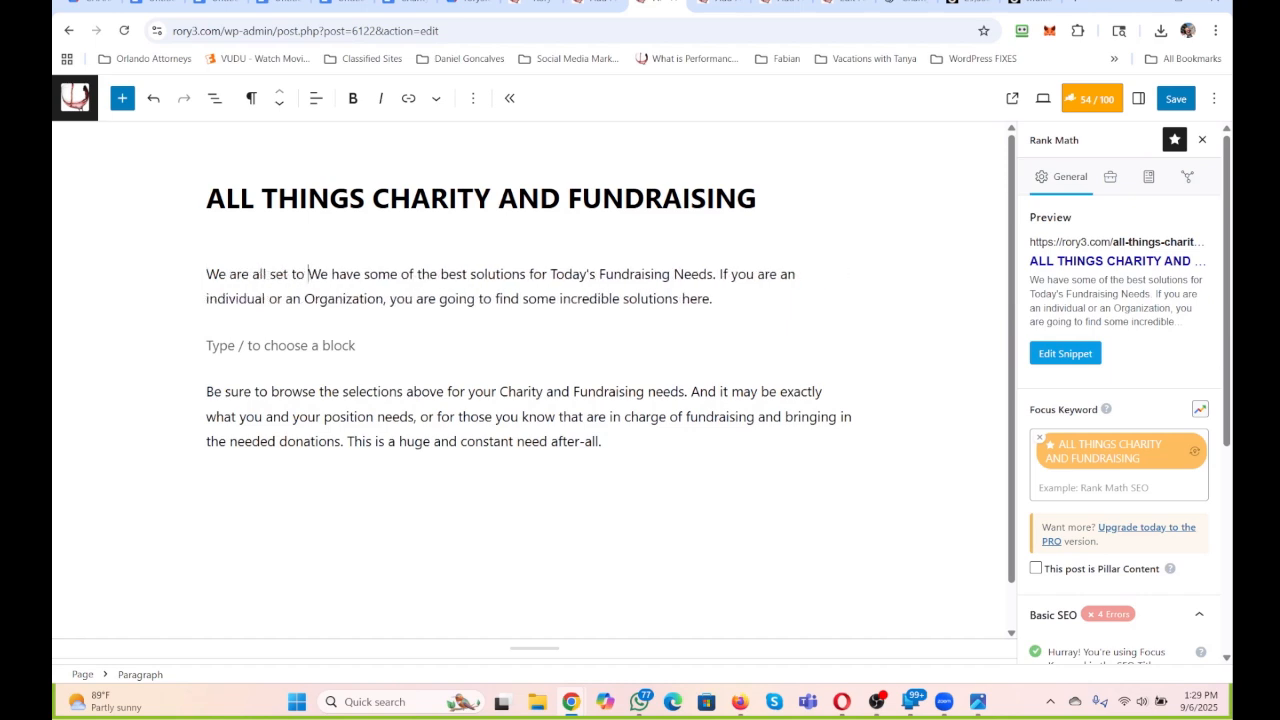
type("lutionWe have some of the best solutions")
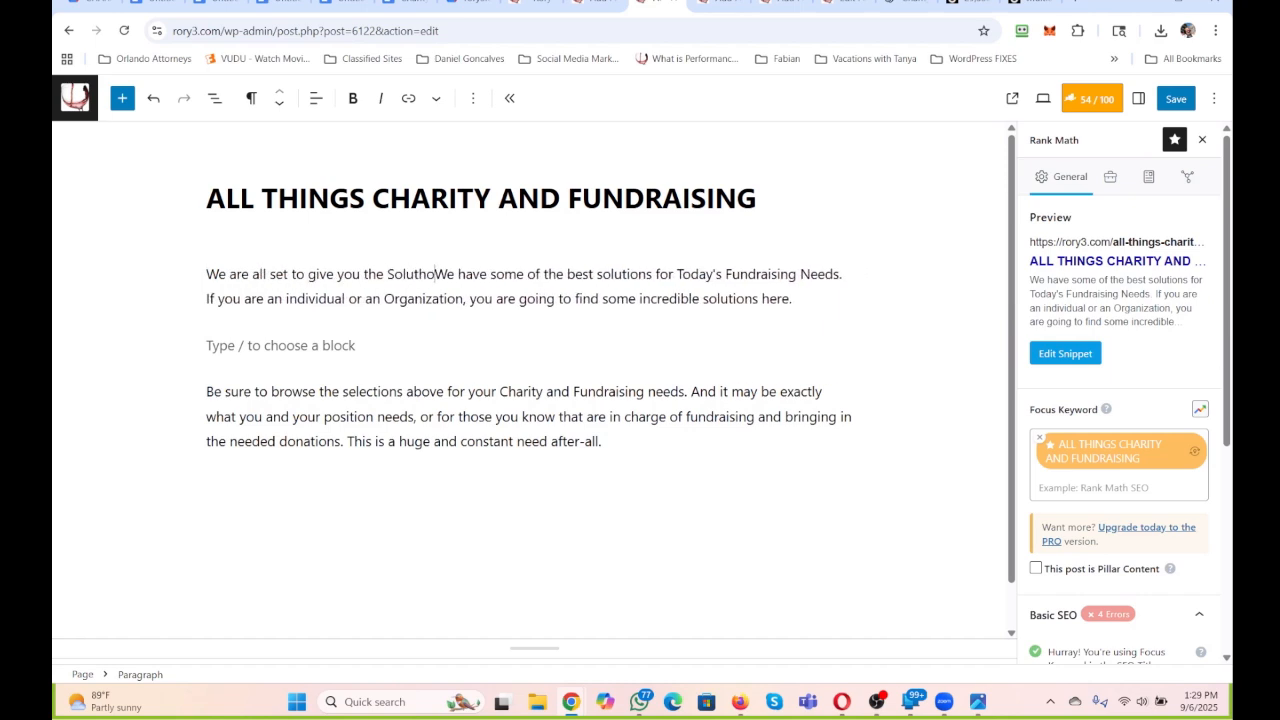
key("BackSpace")
key("BackSpace")
key("BackSpace")
key("BackSpace")
type("ions you")
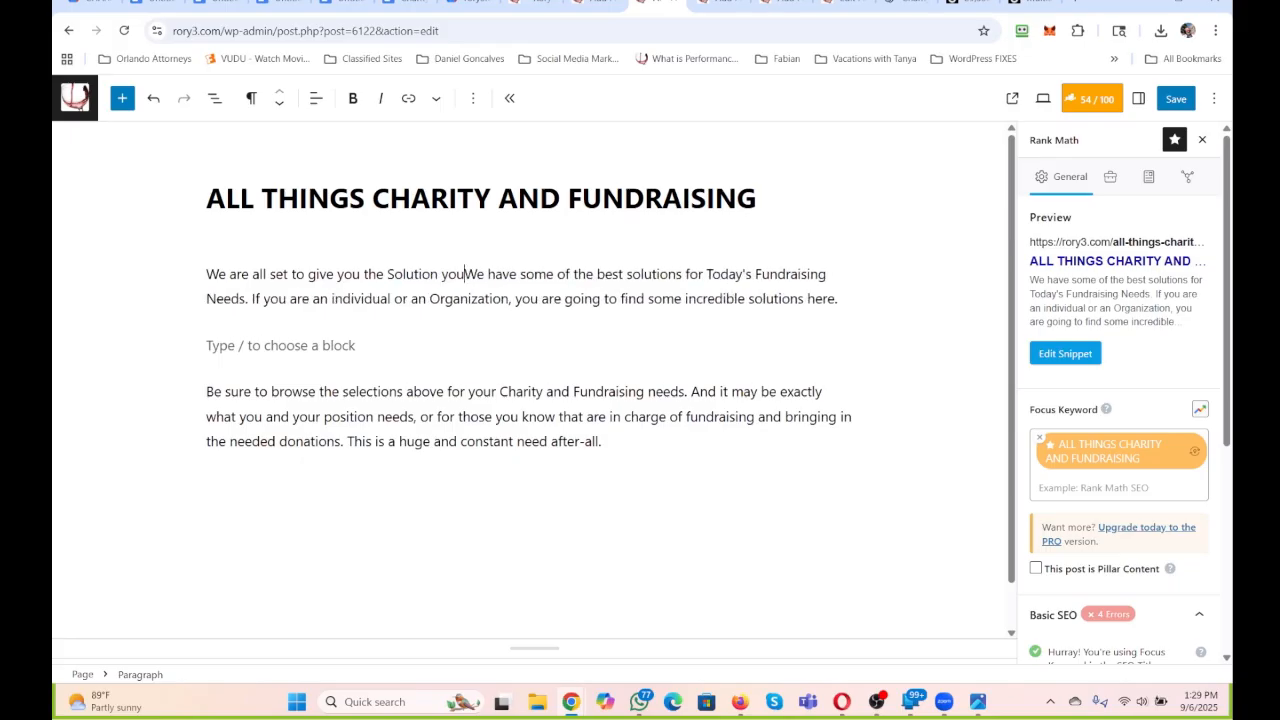
key("BackSpace")
key("BackSpace")
key("BackSpace")
key("BackSpace")
type("s you ne")
type("ed for your Chi")
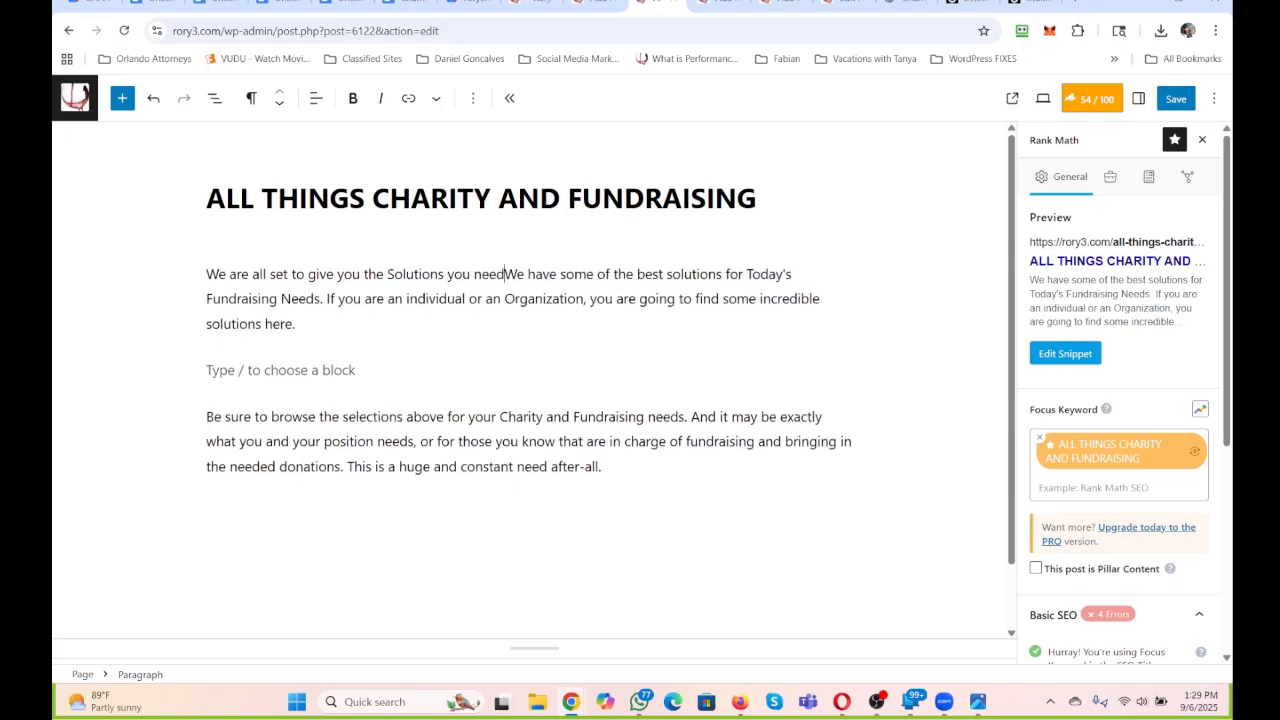
key("BackSpace")
key("BackSpace")
key("BackSpace")
key("BackSpace")
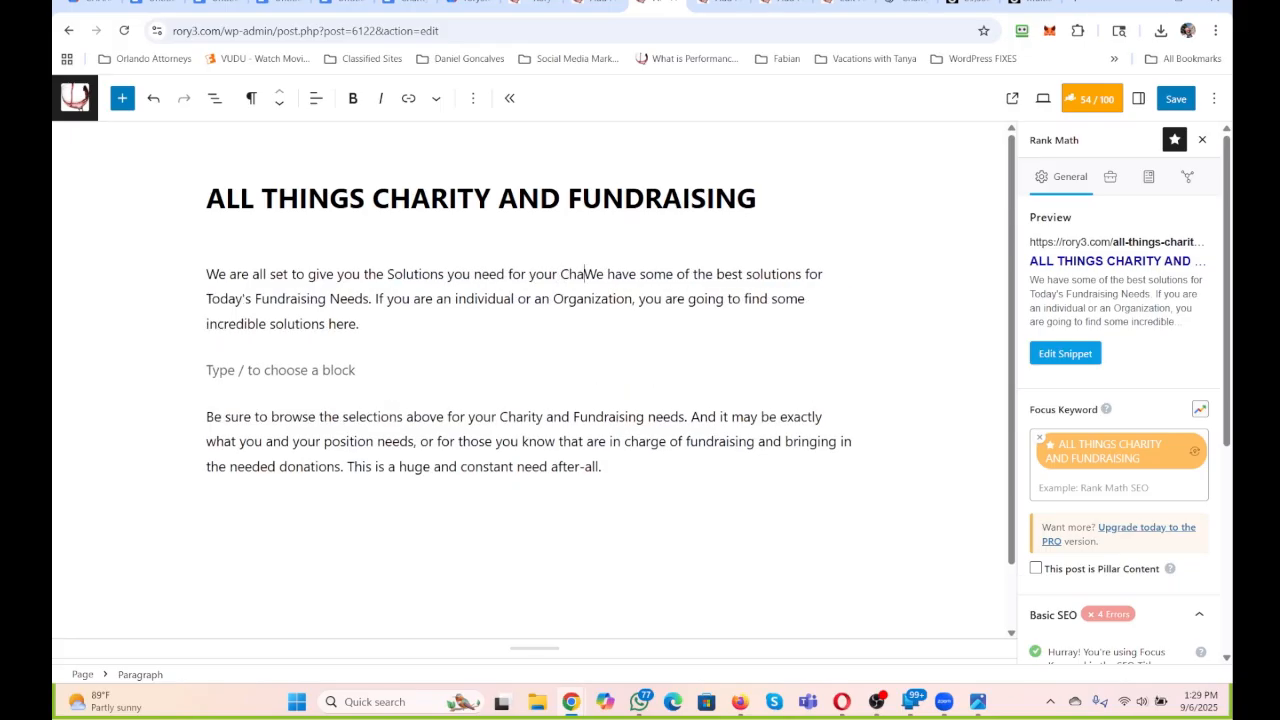
Complete the inserted opening sentence with "All Things Charity and Fundraising directives.".
type("All Things Cha")
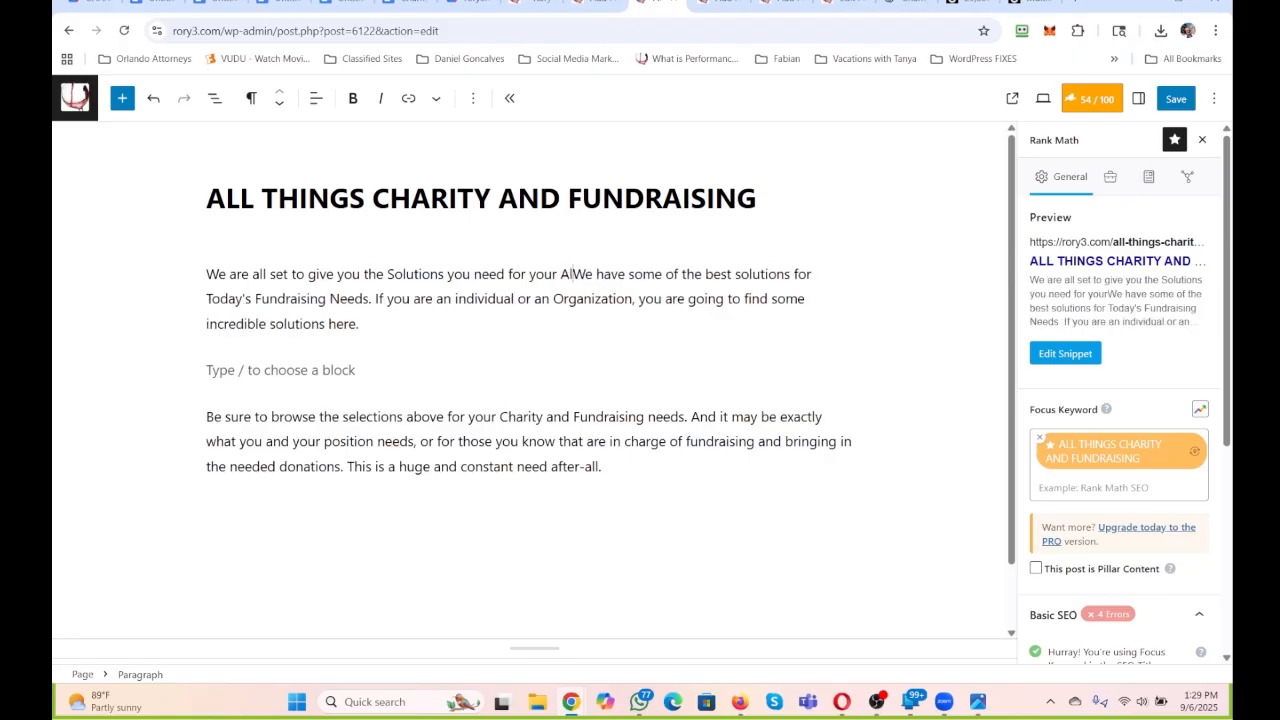
type("rity and Fund")
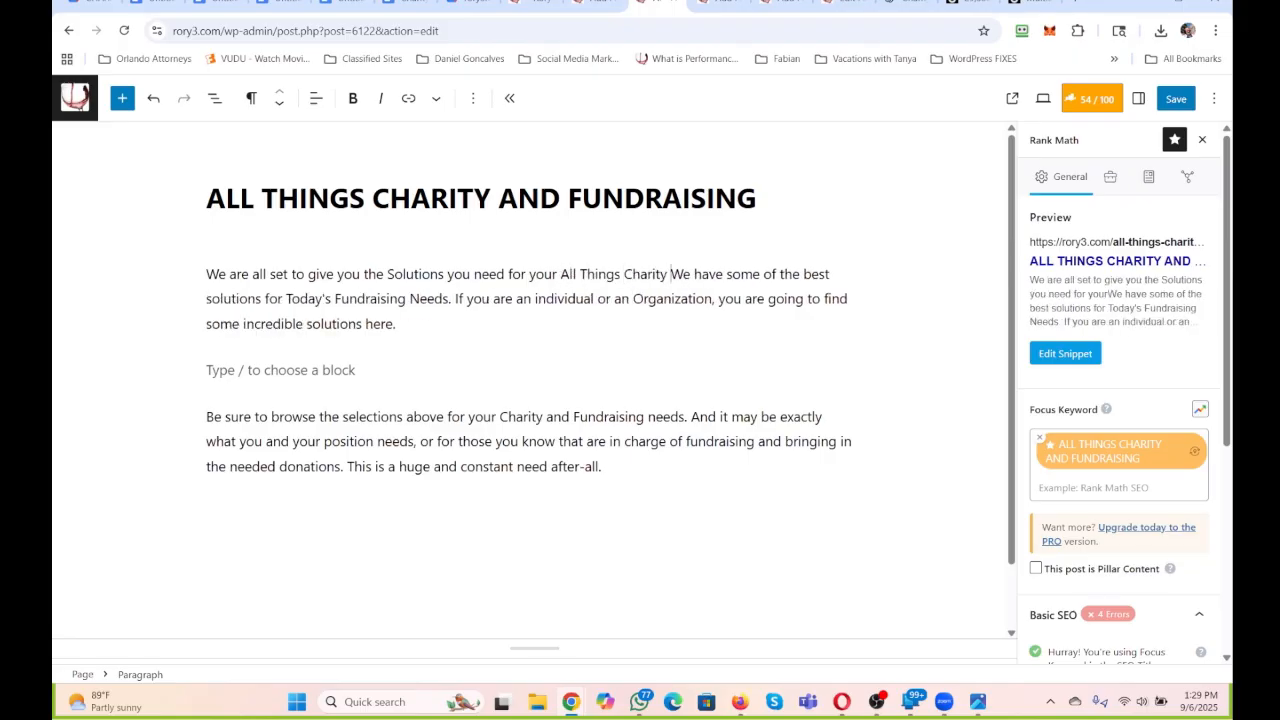
type("ra")
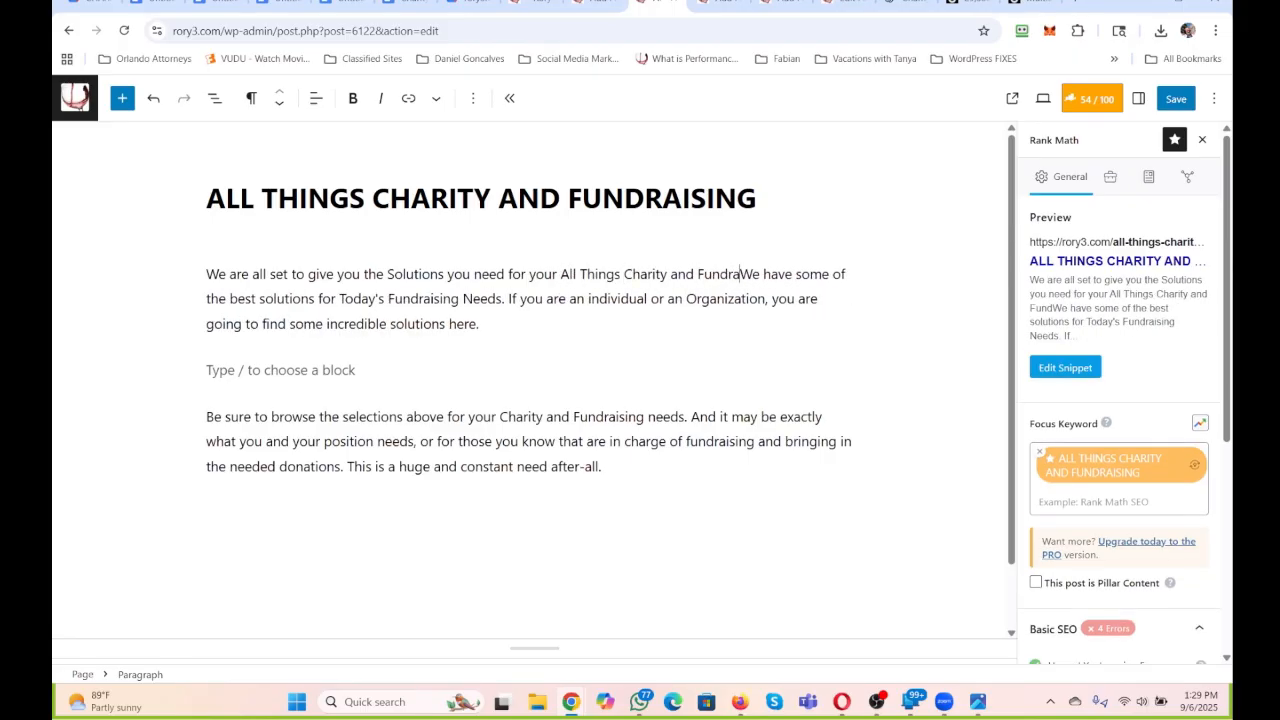
type("ising")
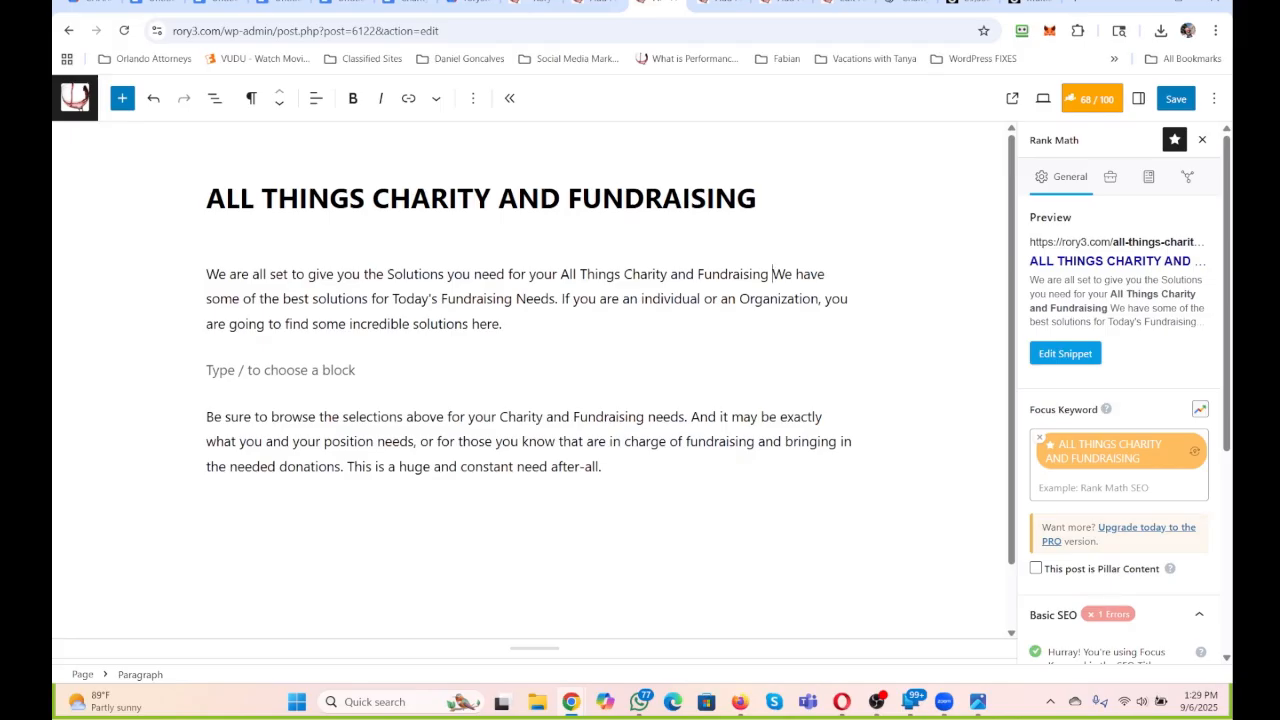
type(" directives.")
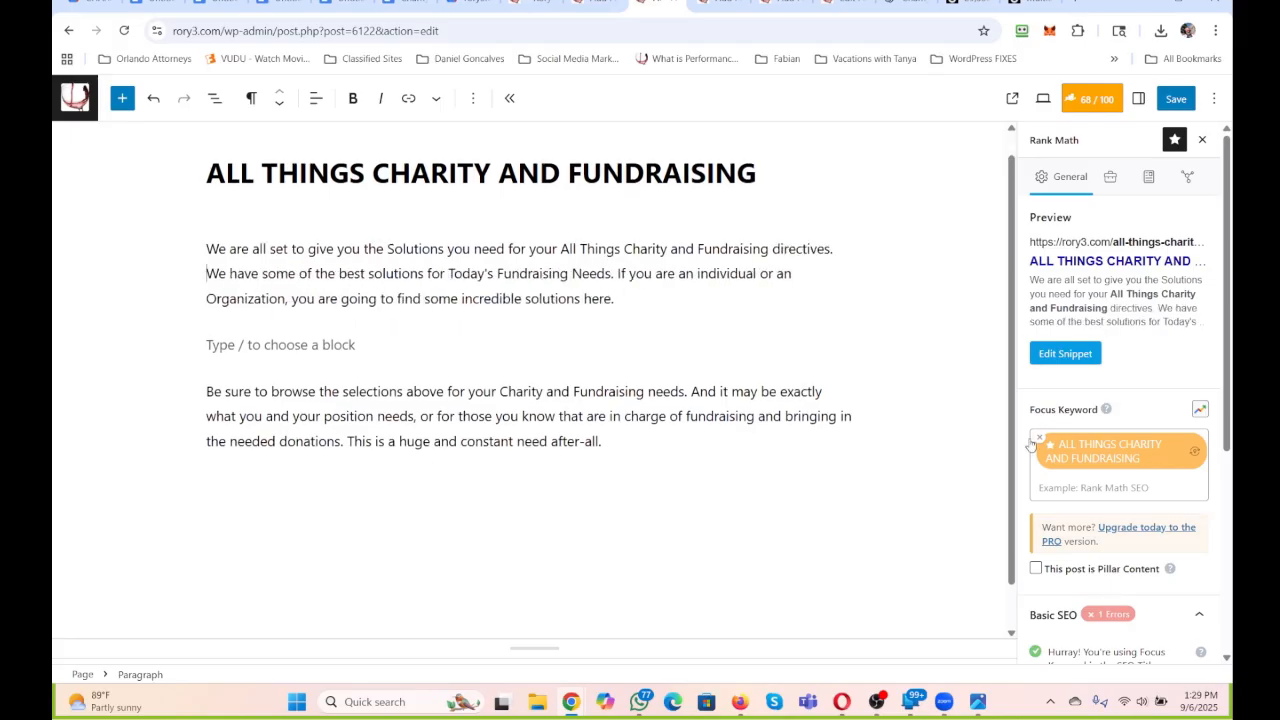
Replace the remaining opening paragraph sentences with "There are solutions here that will make you look amazing to your peers.".
left_click_drag(614, 300, 177, 280)
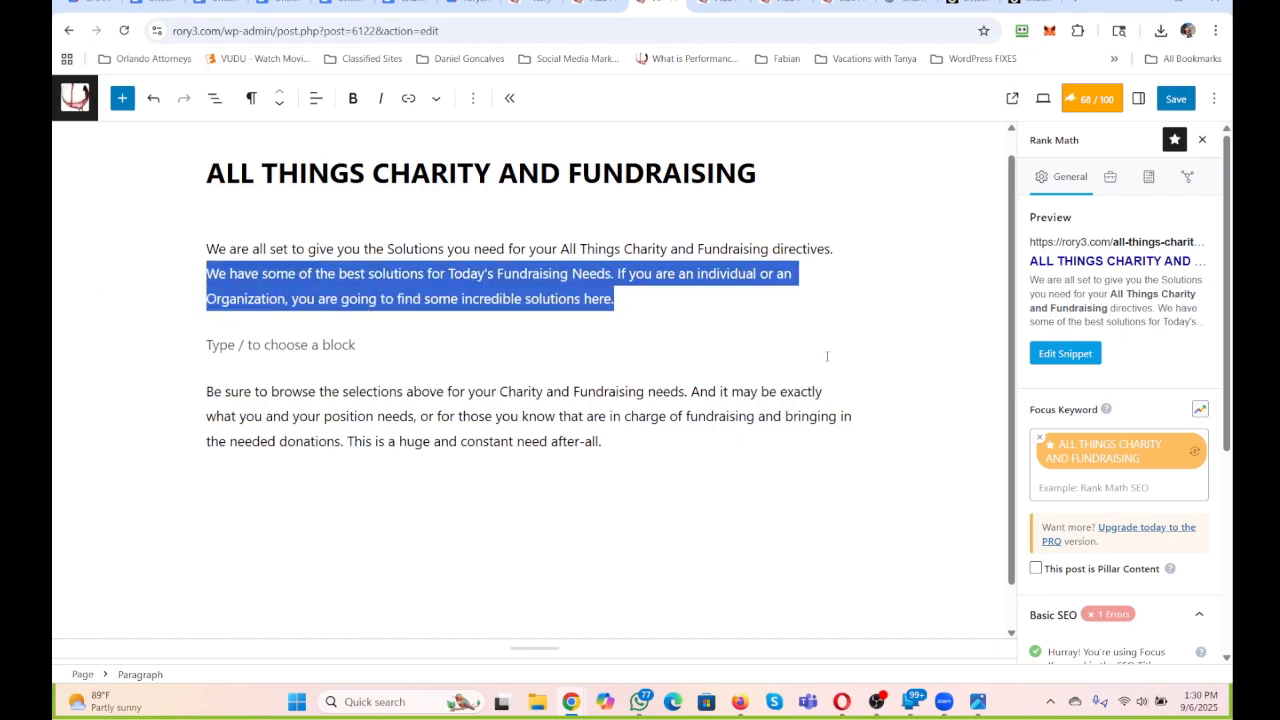
scroll(827, 356, "up", 1)
type("There ")
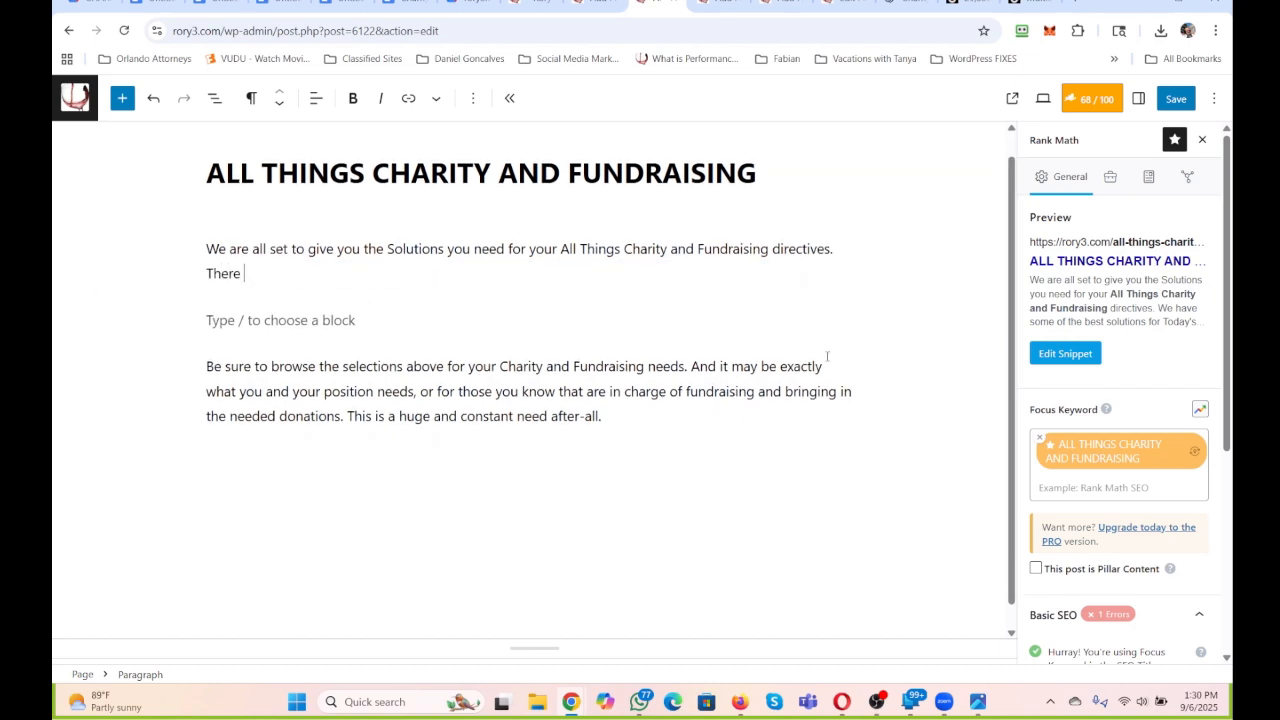
type("are sol")
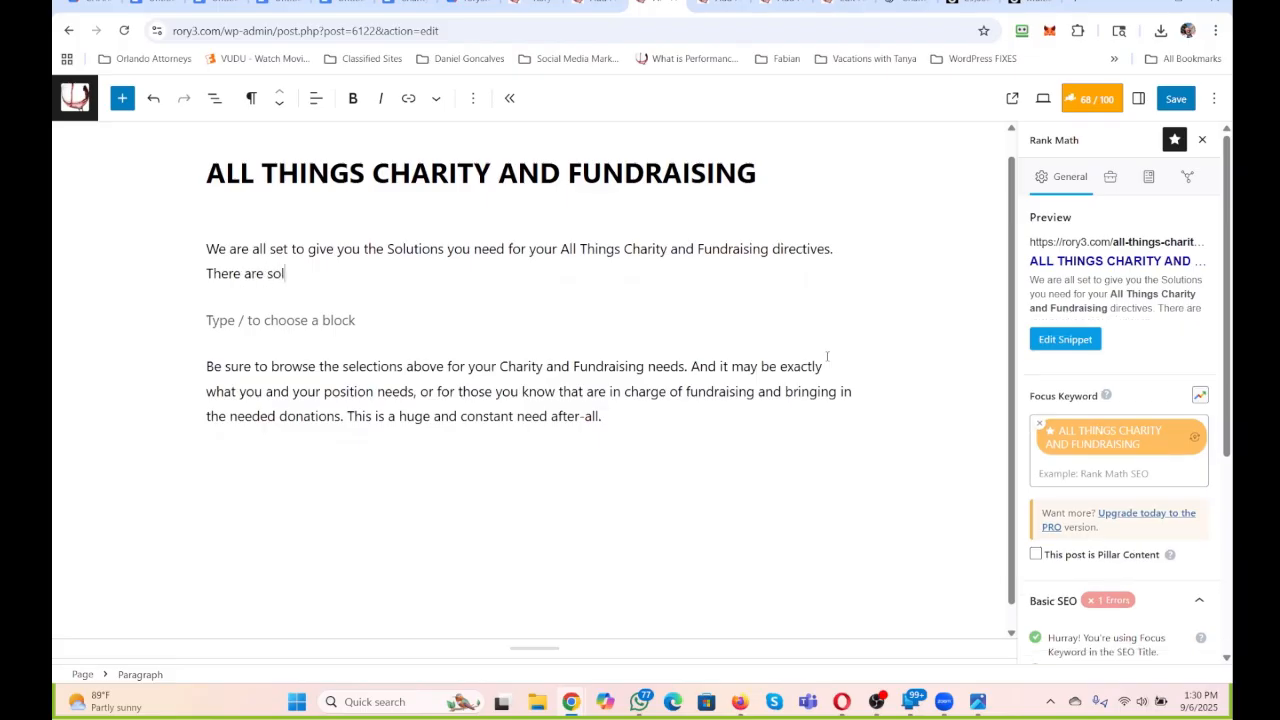
type("utions here that will make y")
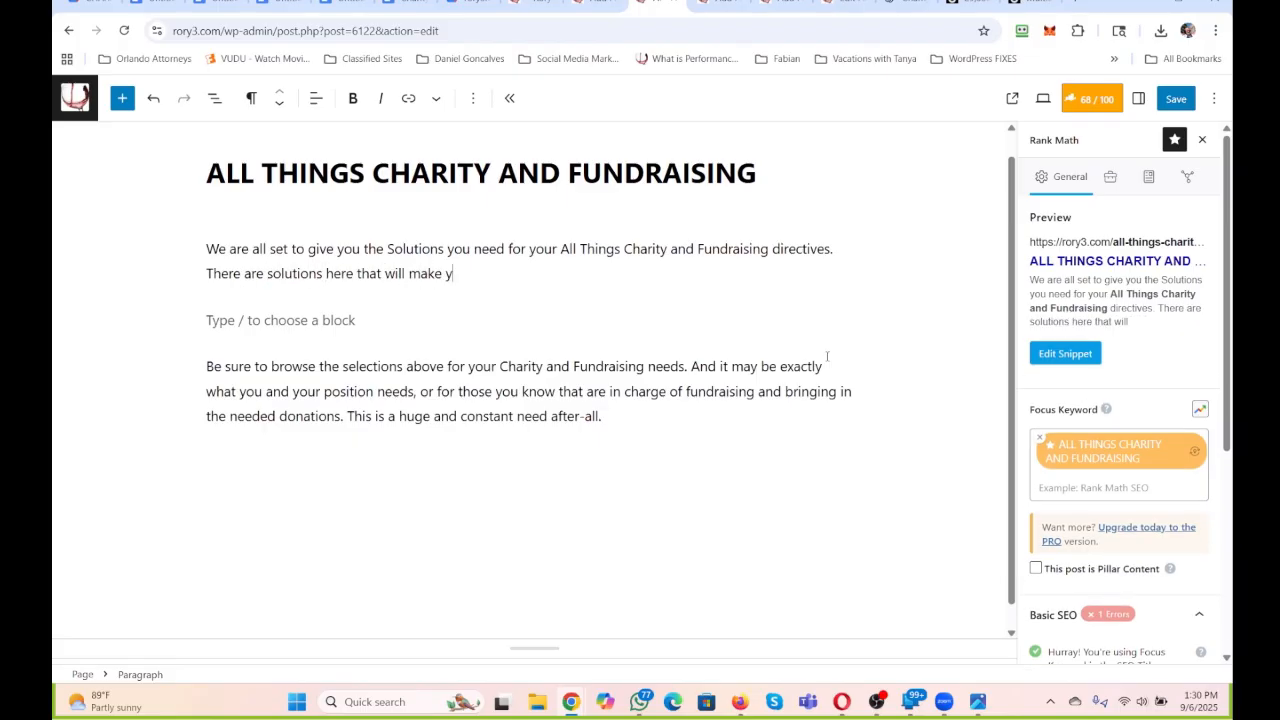
type("ou look amazing to your")
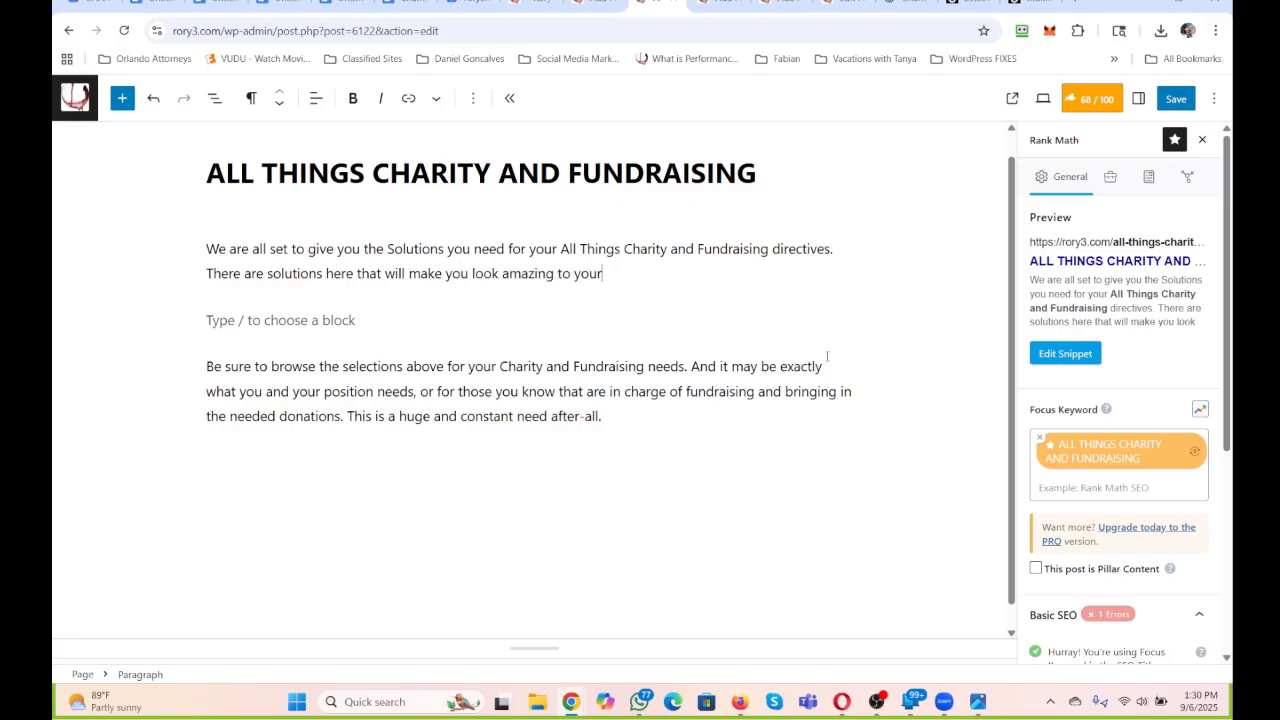
type(" peers. And the results are going t")
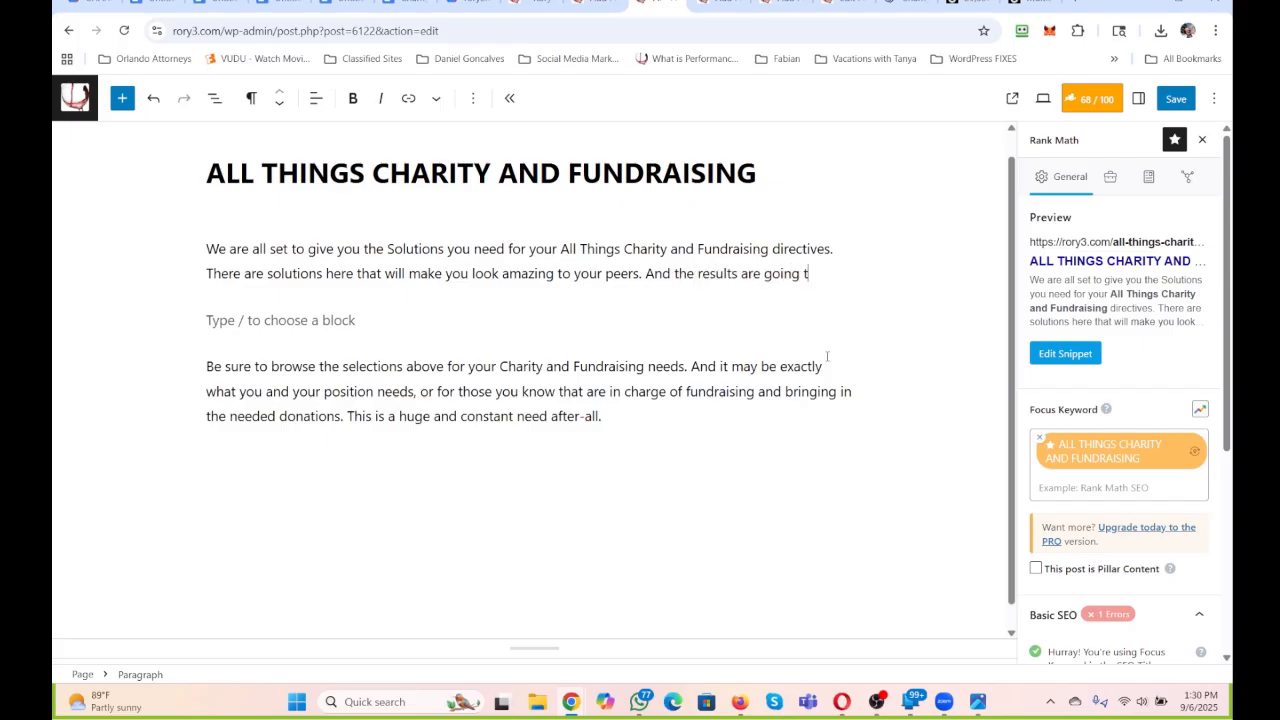
Finish the opening paragraph with the sentence "And the results are going to impress all levels involved.".
type("o impress all lev")
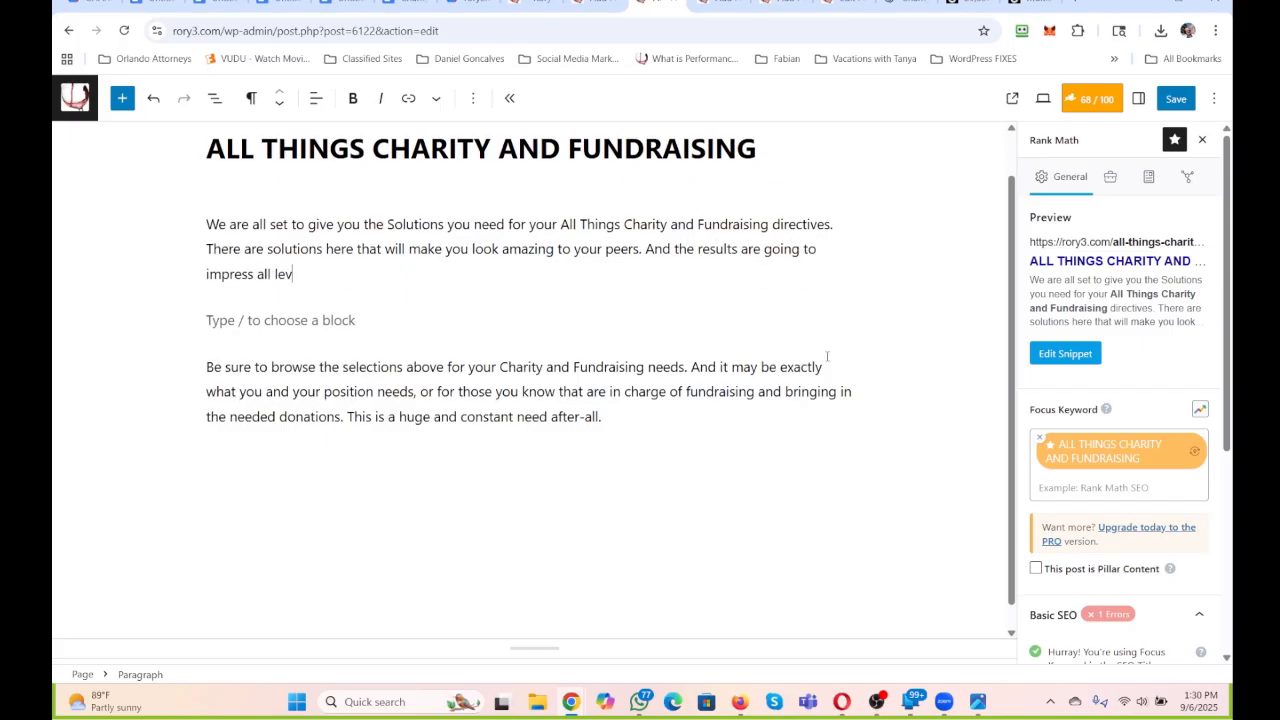
type("els of the Team")
key("BackSpace")
key("BackSpace")
key("BackSpace")
key("BackSpace")
key("BackSpace")
key("BackSpace")
key("BackSpace")
key("BackSpace")
key("BackSpace")
key("BackSpace")
key("BackSpace")
key("BackSpace")
type("involved.")
Replace the closing paragraph's text with "This is the All Things Charity and Fundraising solutions you needed.".
left_click_drag(615, 420, 200, 366)
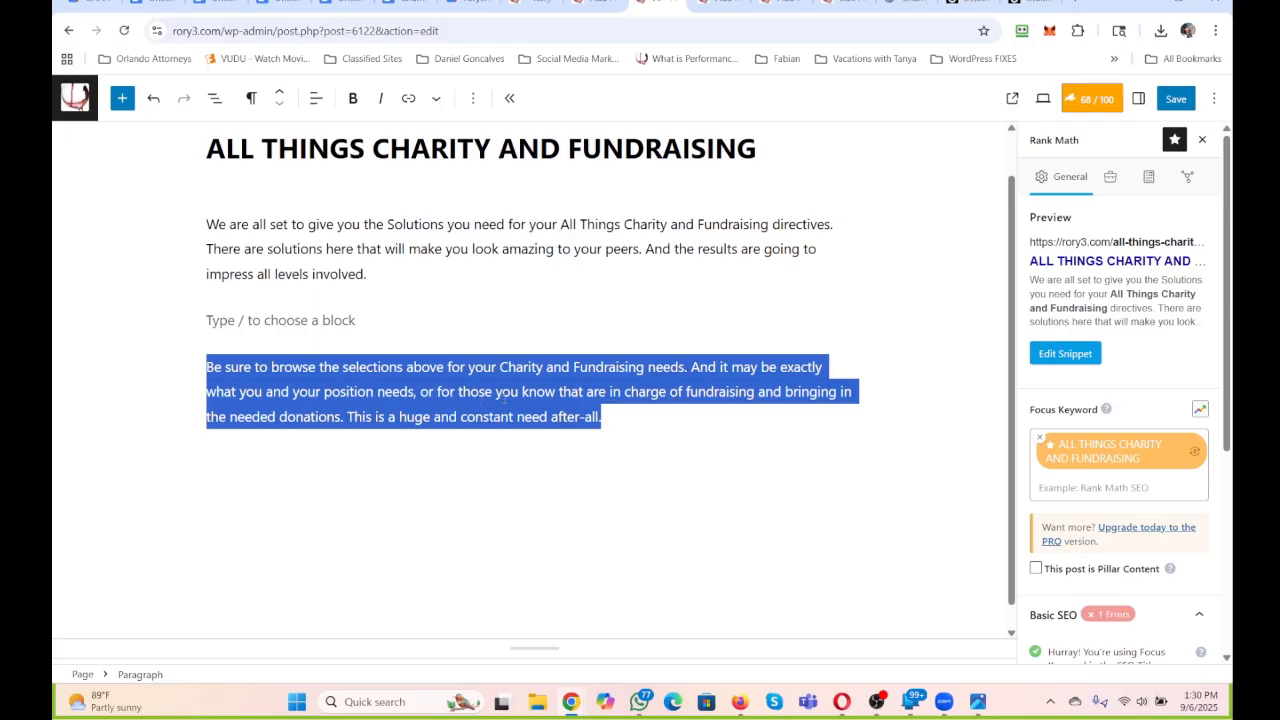
scroll(505, 399, "up", 1)
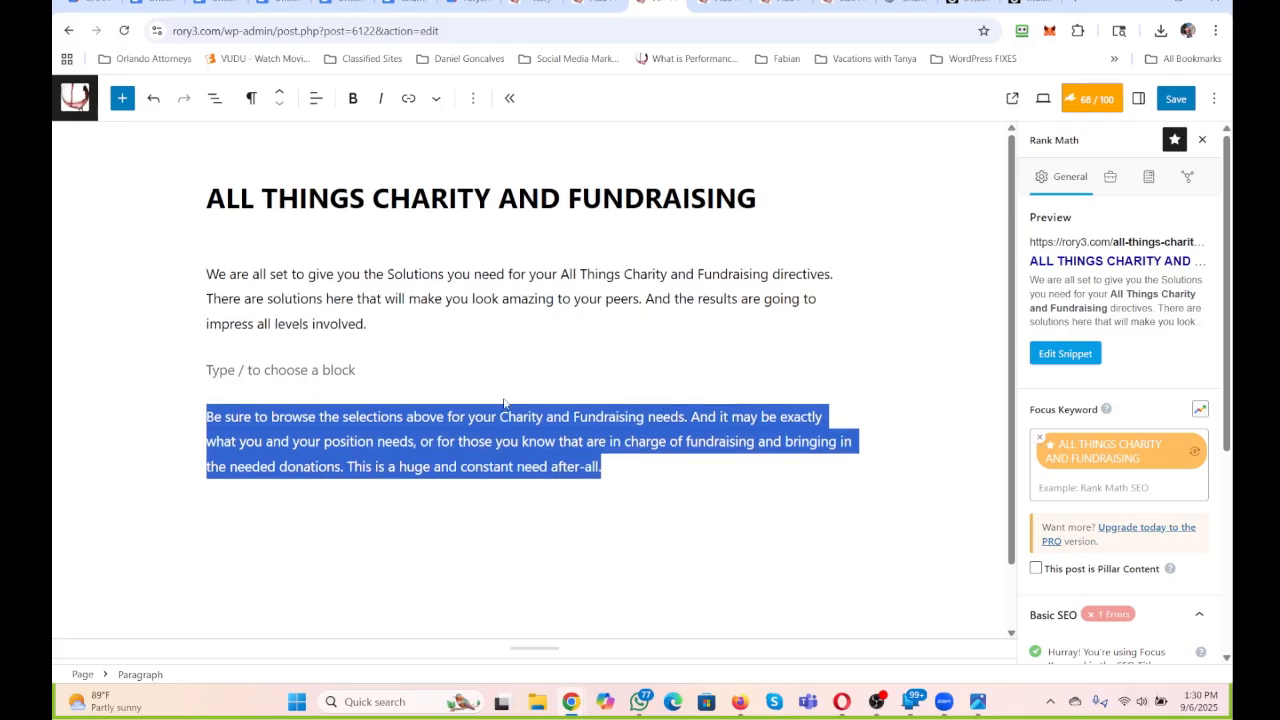
type("This is the A")
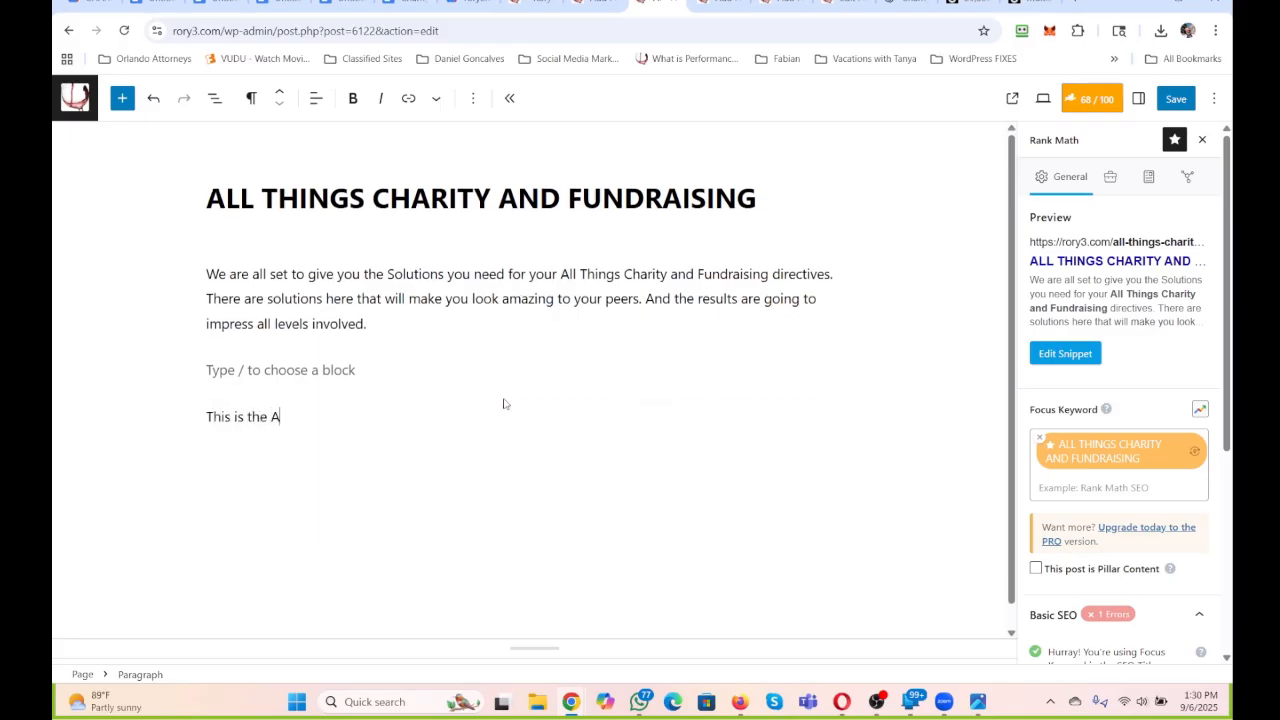
type("ll Things Charity and ")
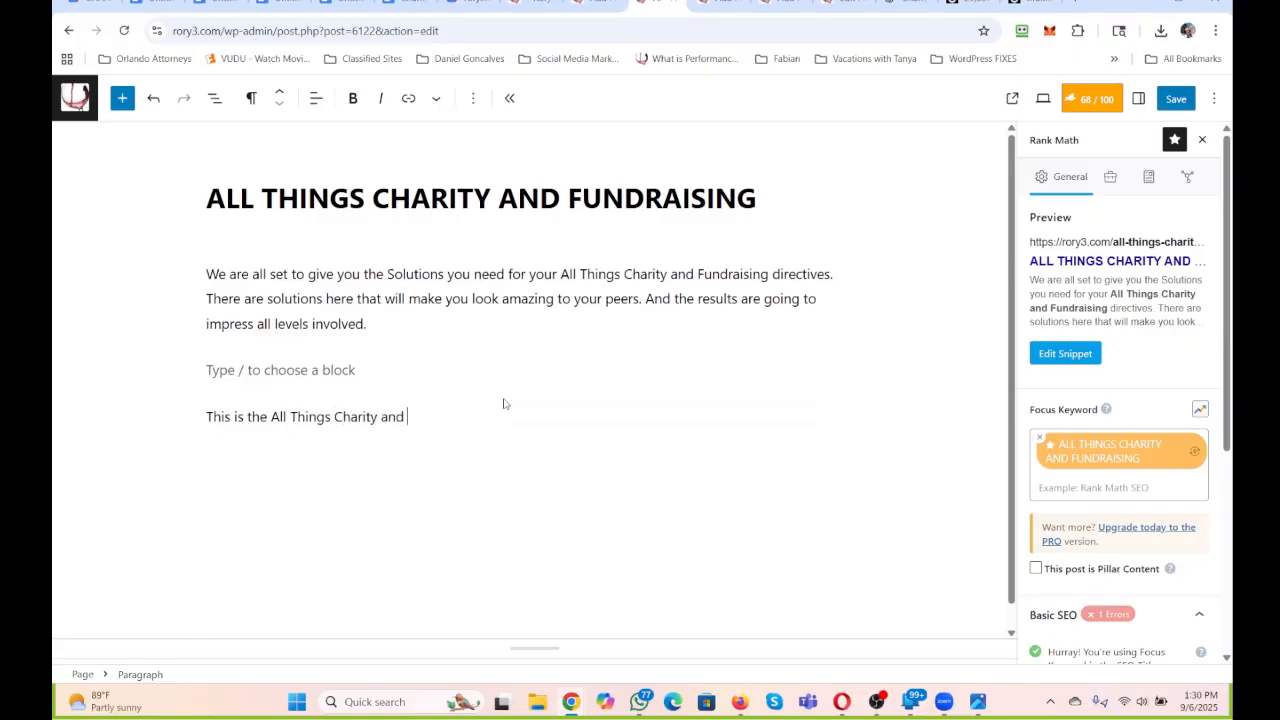
type("Fundraising")
type("olutions you needed")
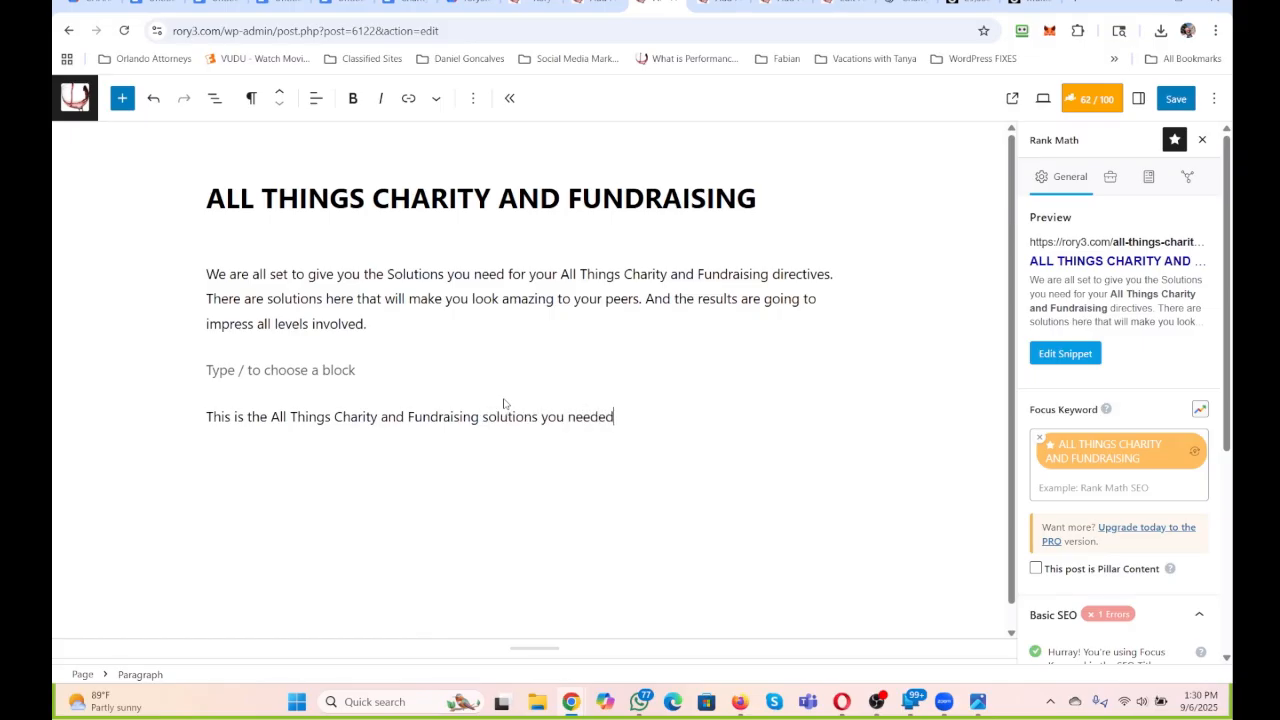
type(". And be sure to share this with an")
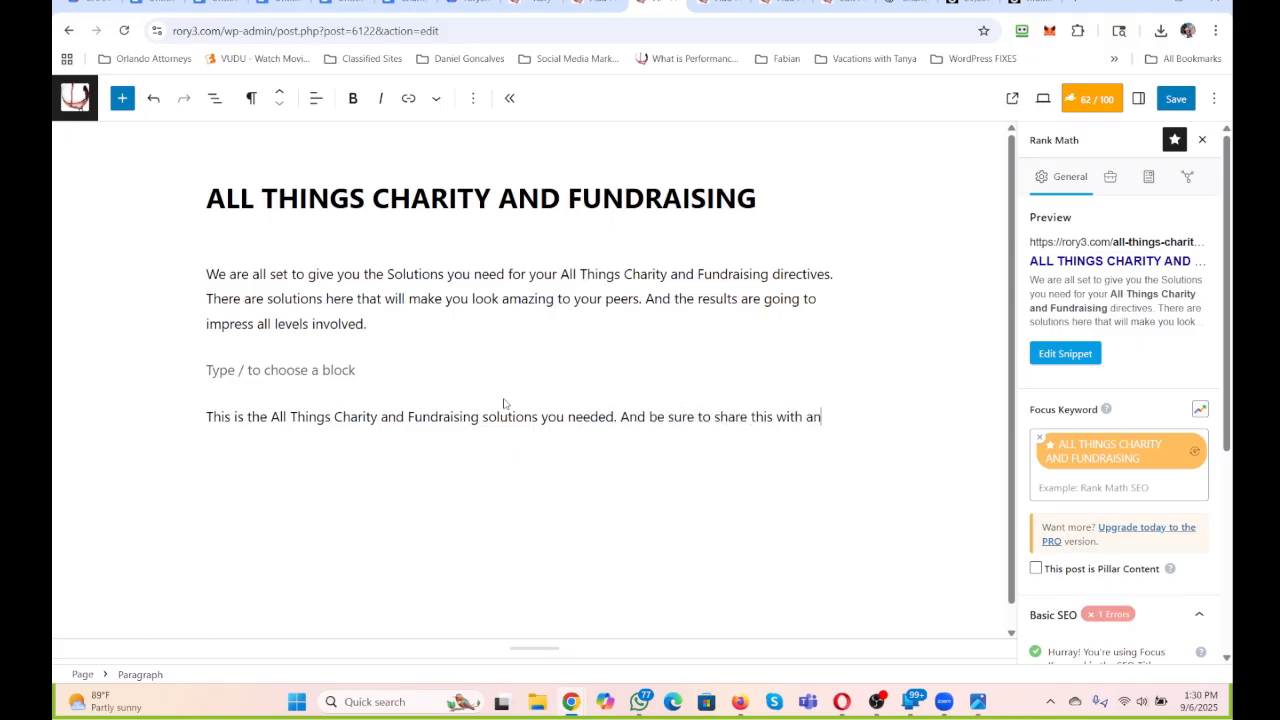
type("yoene you know")
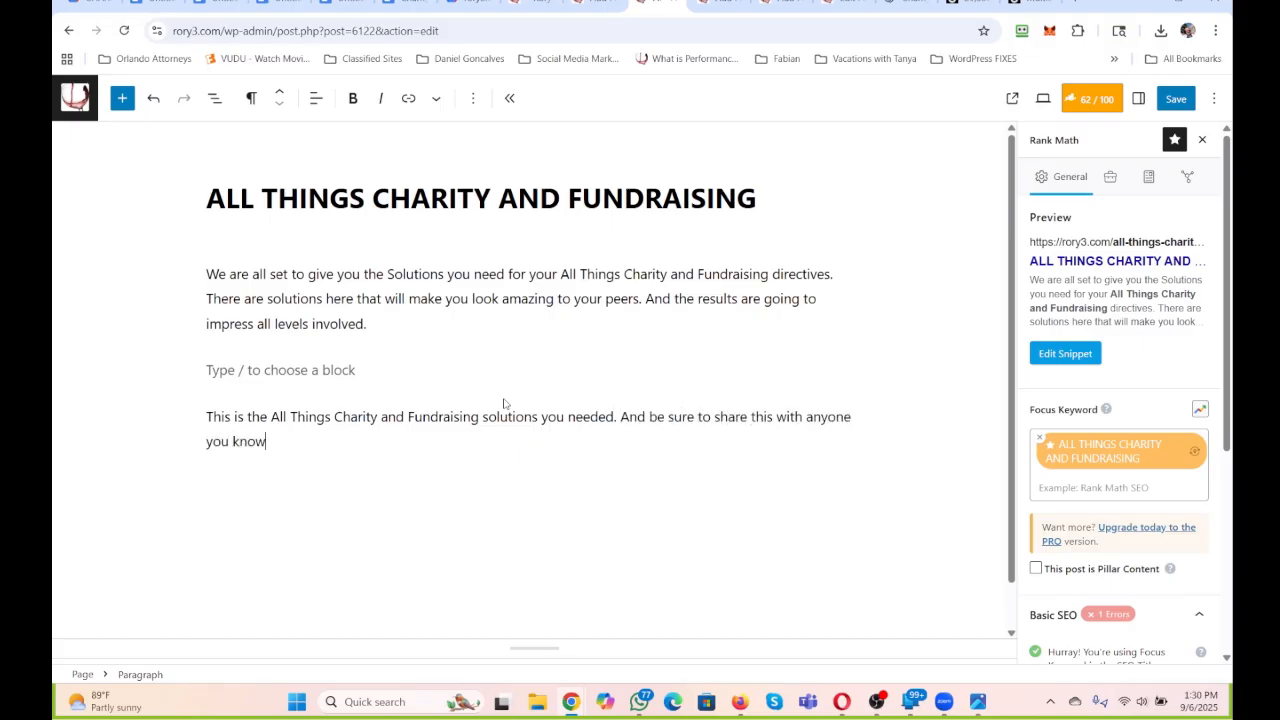
type(" that needs to raise fund")
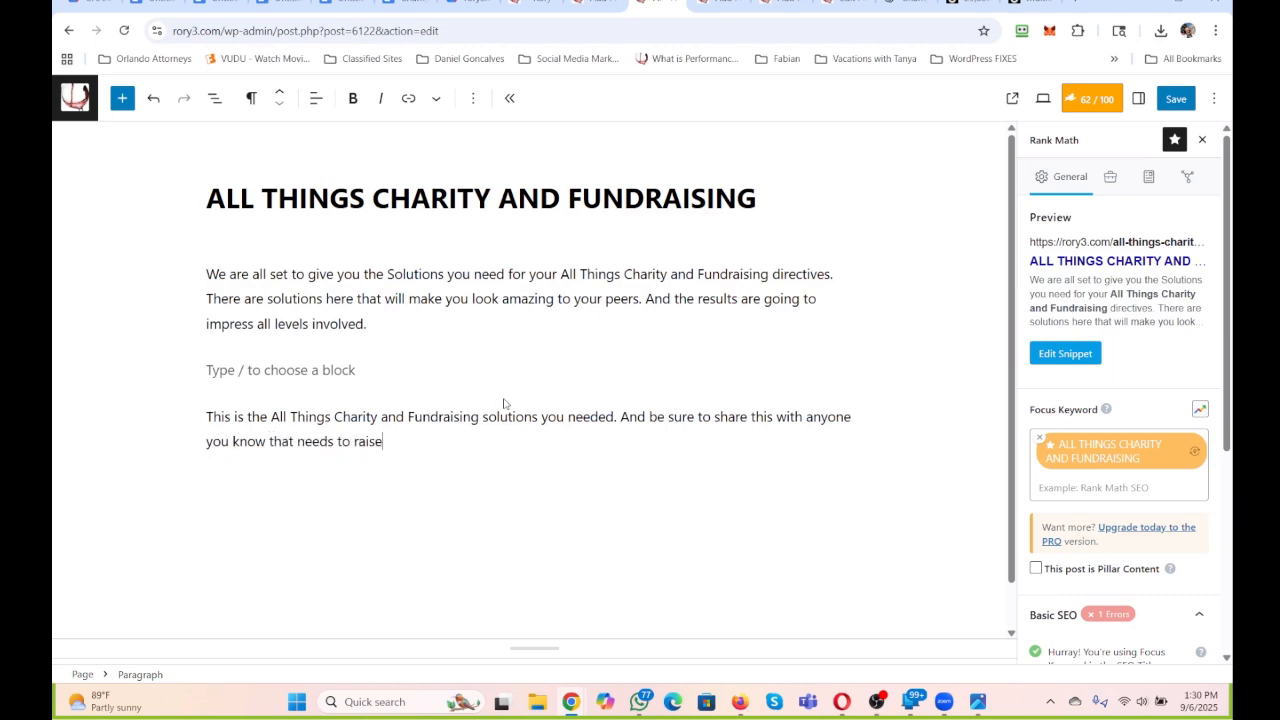
type("s. It is a tough")
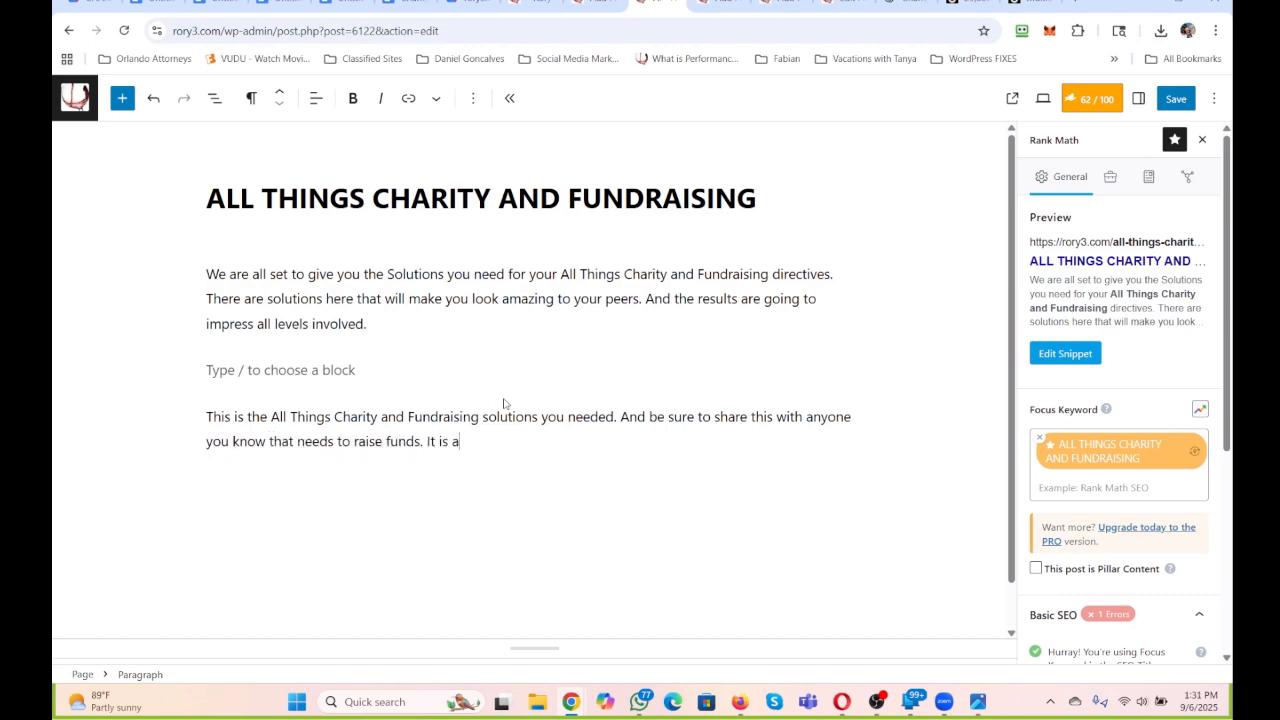
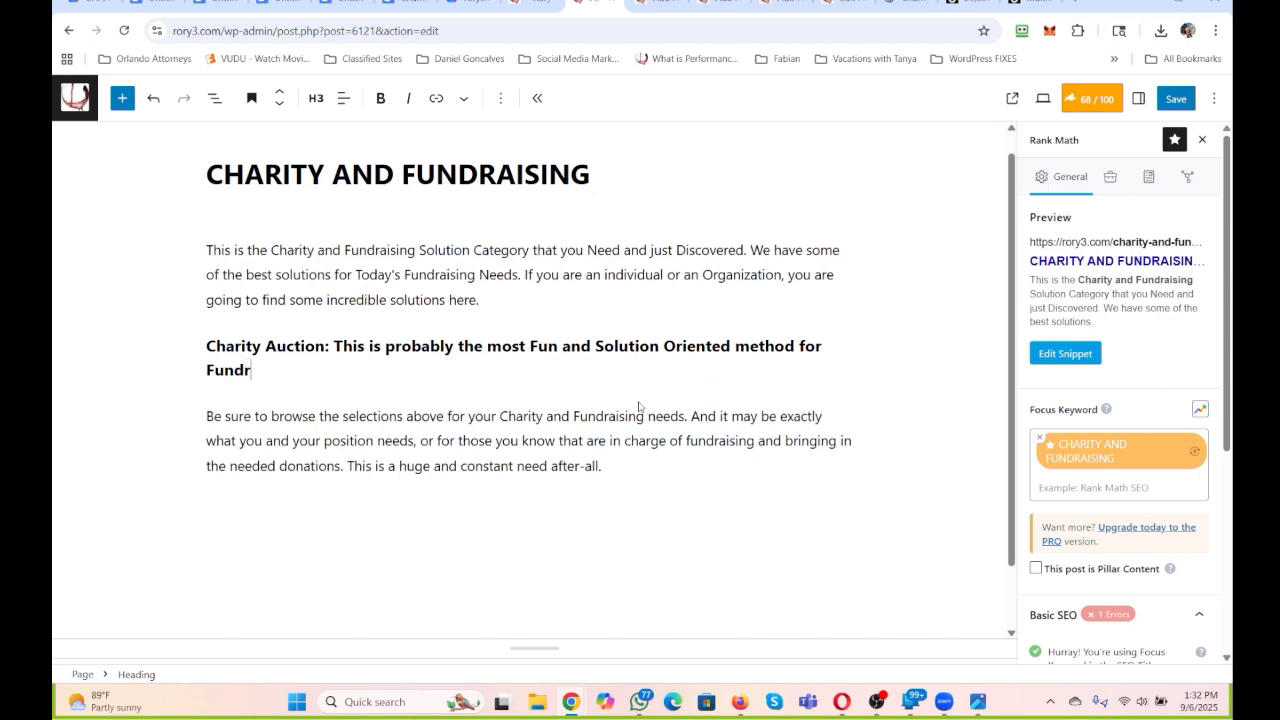
Continue the Charity Auction heading with "Fundraising Ever. It is a donation through an auction that comes with".
key("BackSpace")
key("BackSpace")
type("ing Ever. It is ")
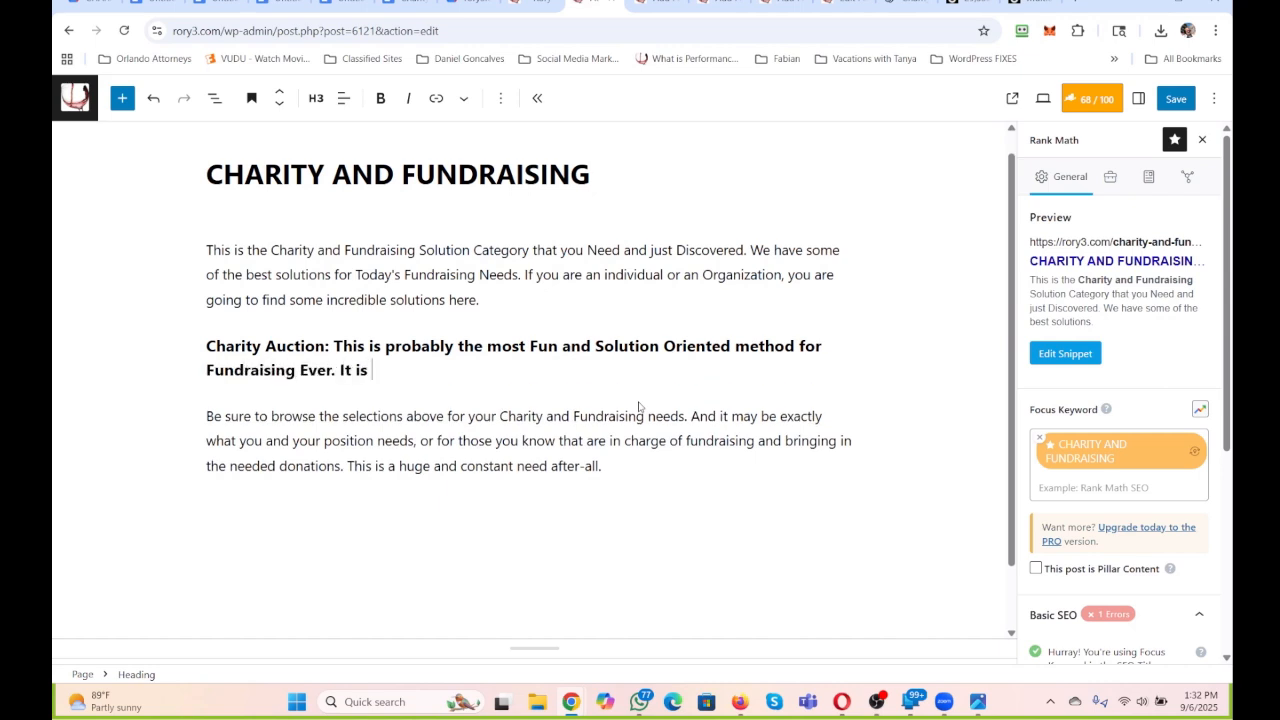
type("a donation through an au")
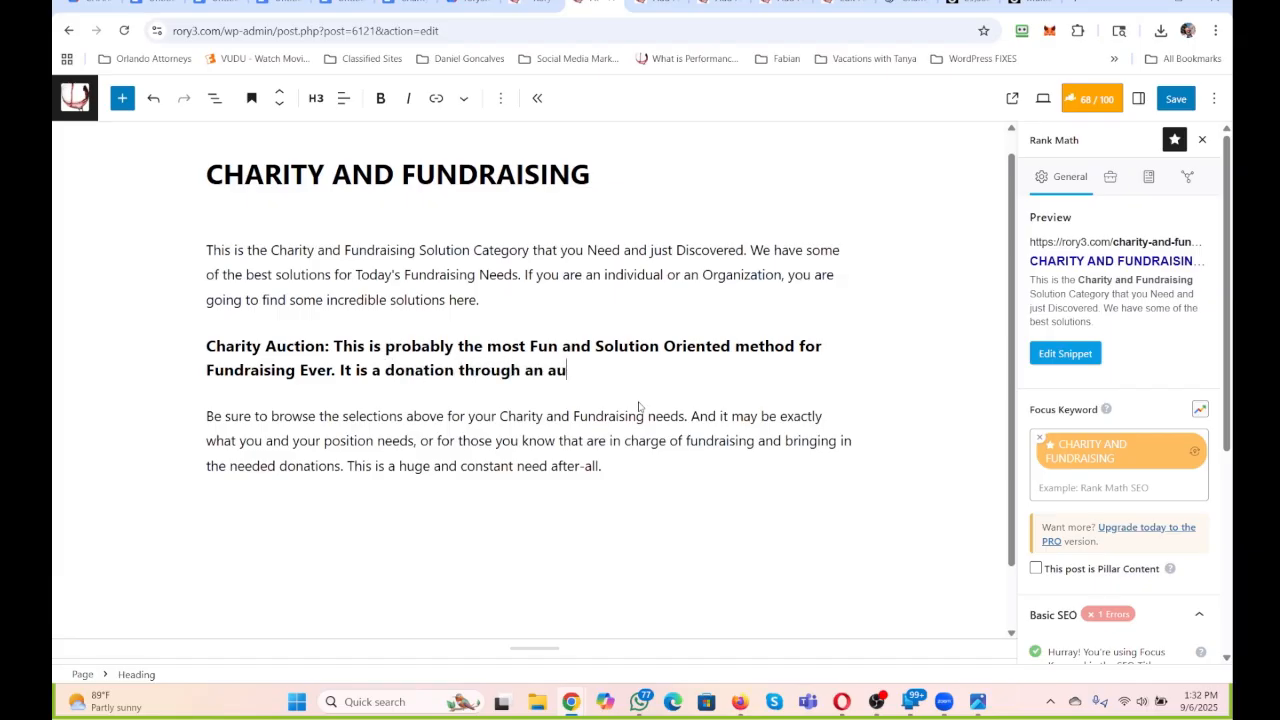
type("ction that comes with t")
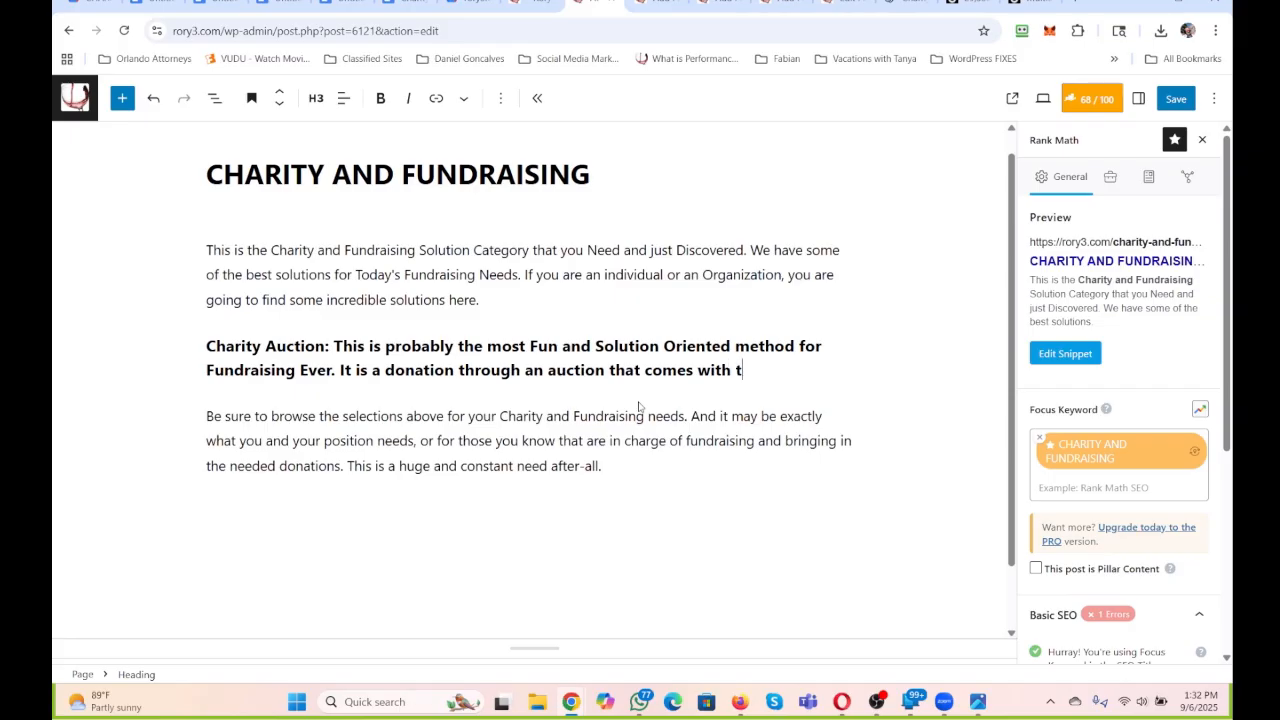
type("hme r")
Complete the heading's donation sentence with "them receiving an item that they desire".
key("BackSpace")
key("BackSpace")
key("BackSpace")
type("em recieving")
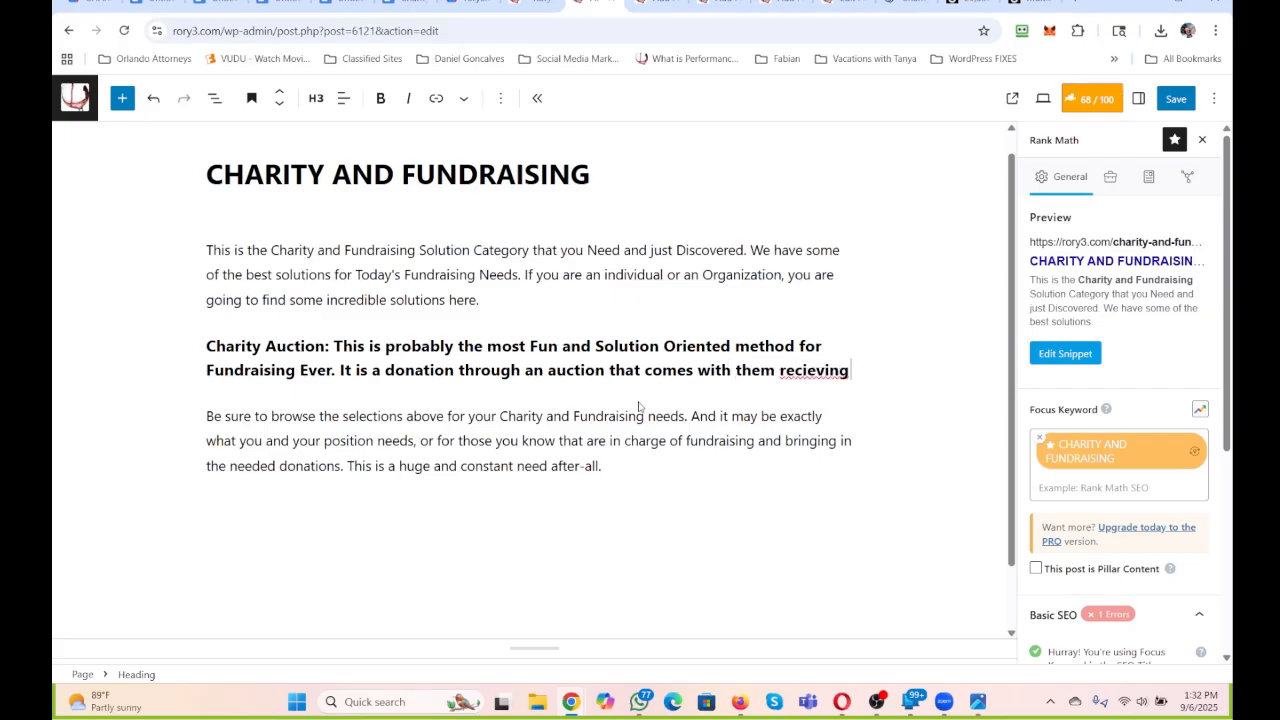
key("BackSpace")
key("BackSpace")
key("BackSpace")
key("BackSpace")
key("BackSpace")
key("BackSpace")
type("eiving an item that ")
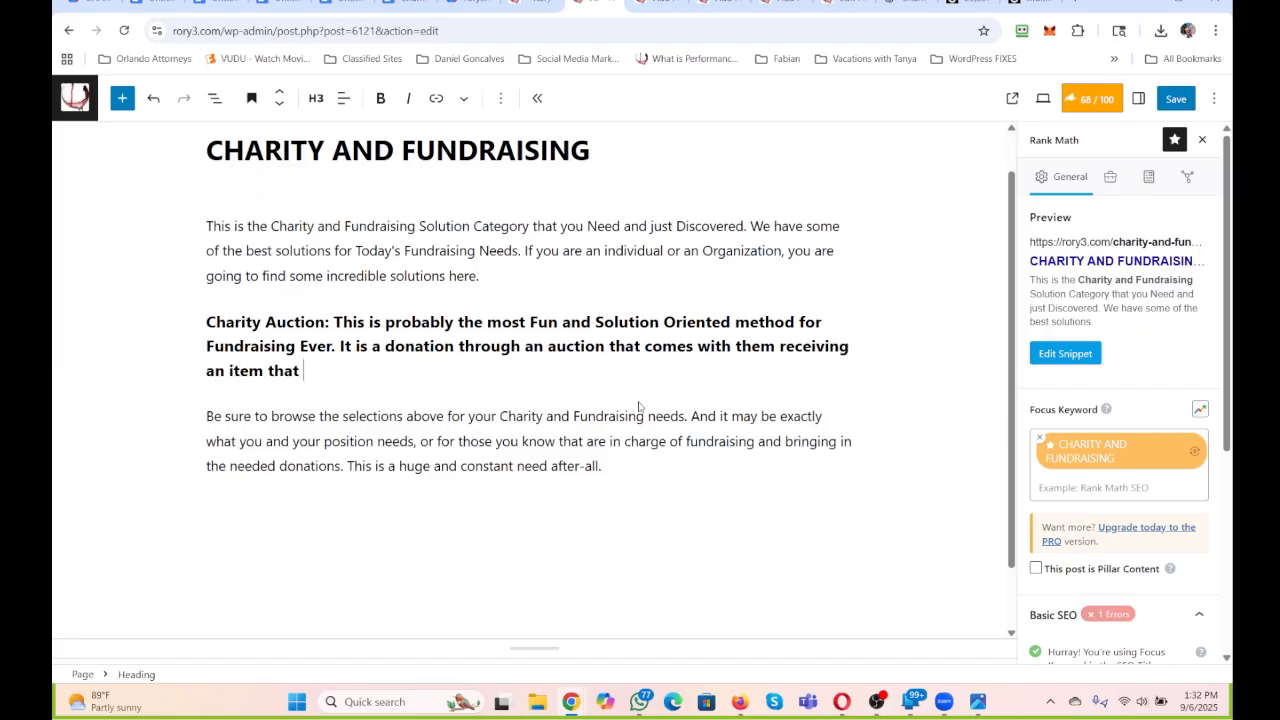
type("they desire. Win W")
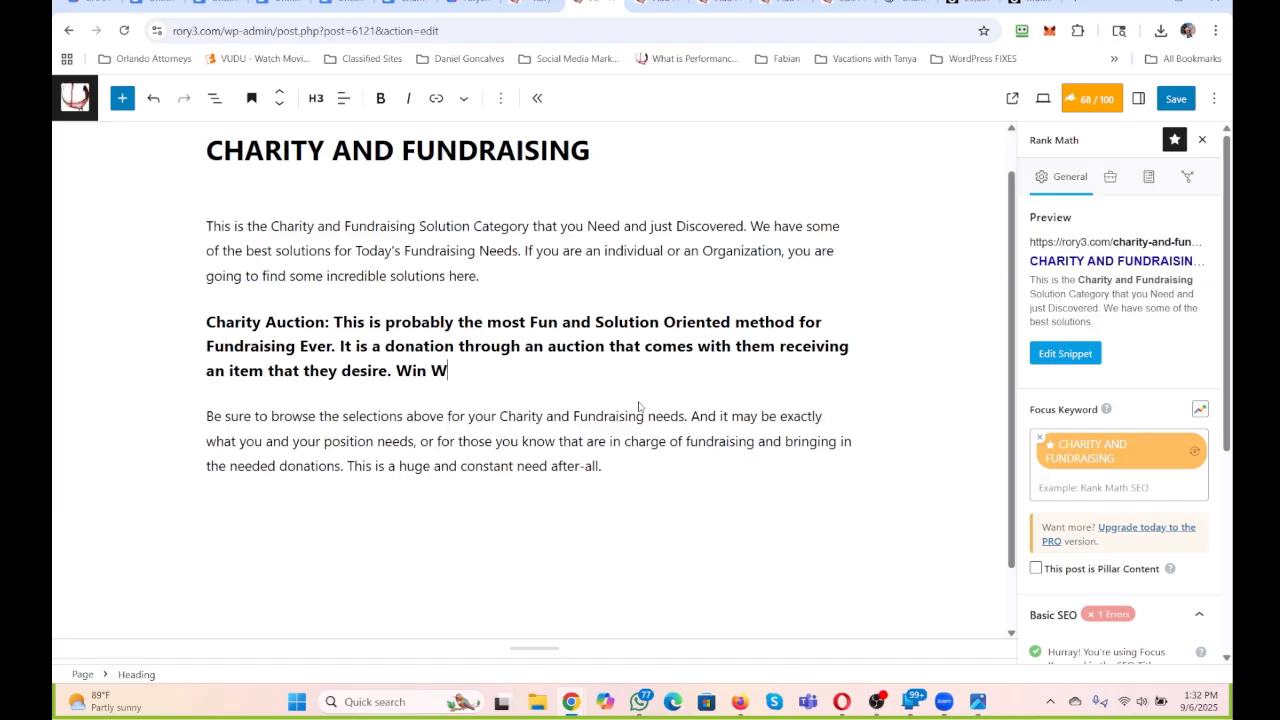
type("in and the amounts of doc")
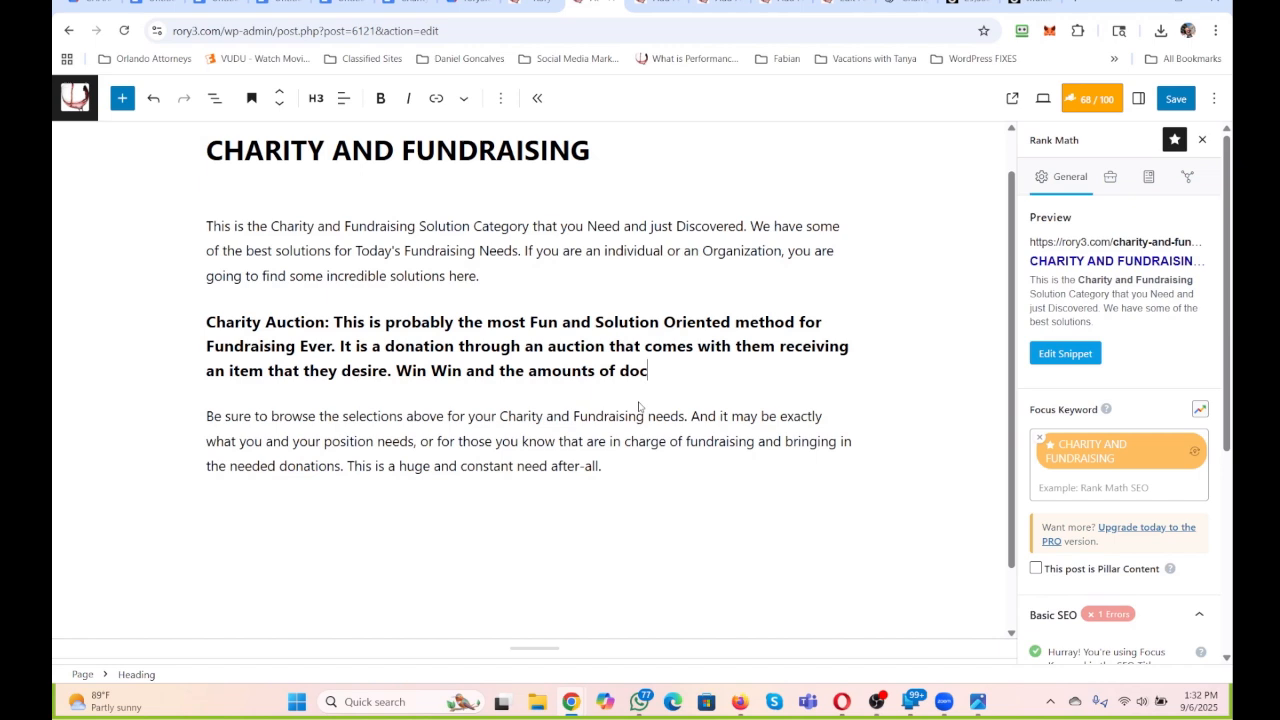
Add to the heading "Win Win and the amounts of donation are usually far greater than when asked for Cash Direct.".
key("BackSpace")
type("nation are usual")
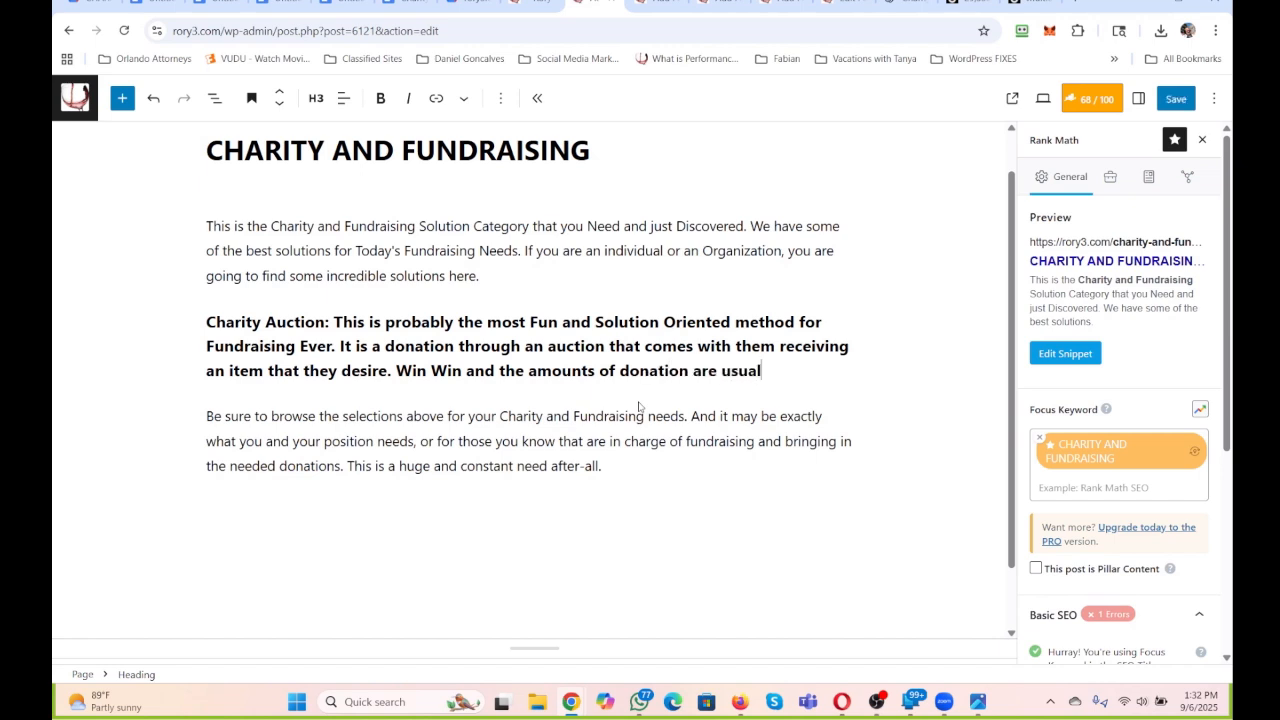
type("ly far greater t")
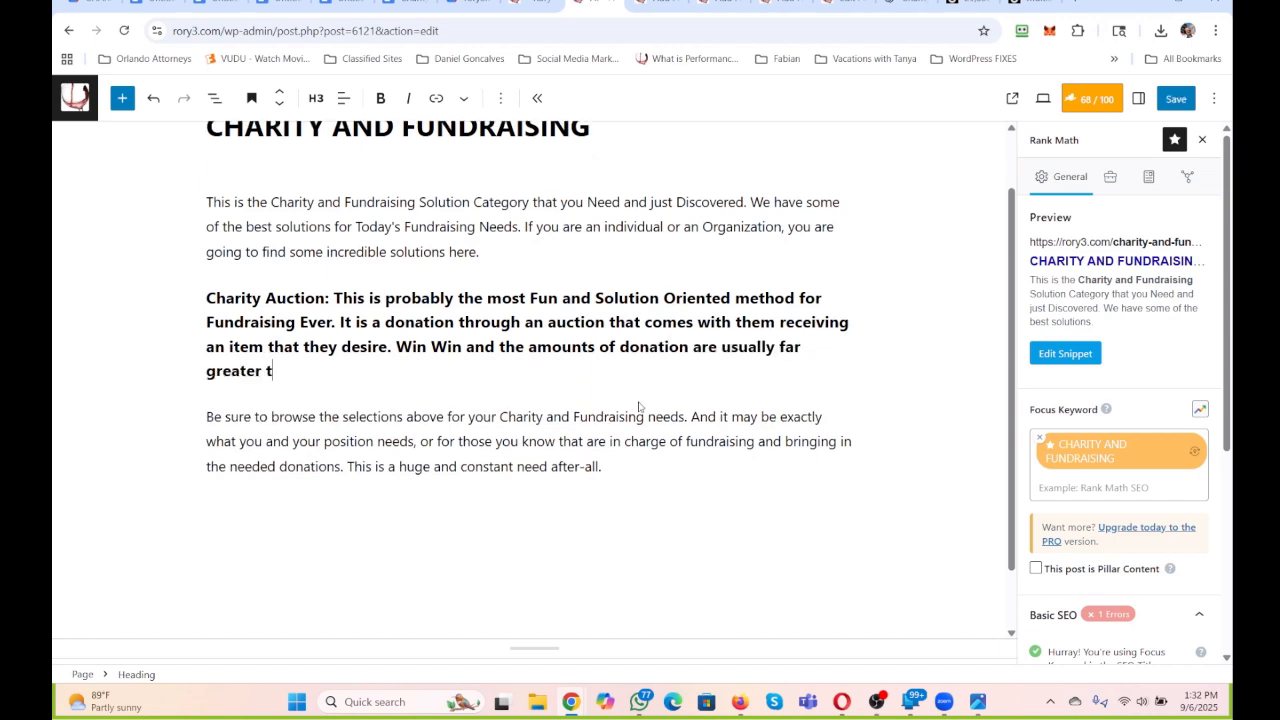
type("han when asked for Cash Dir")
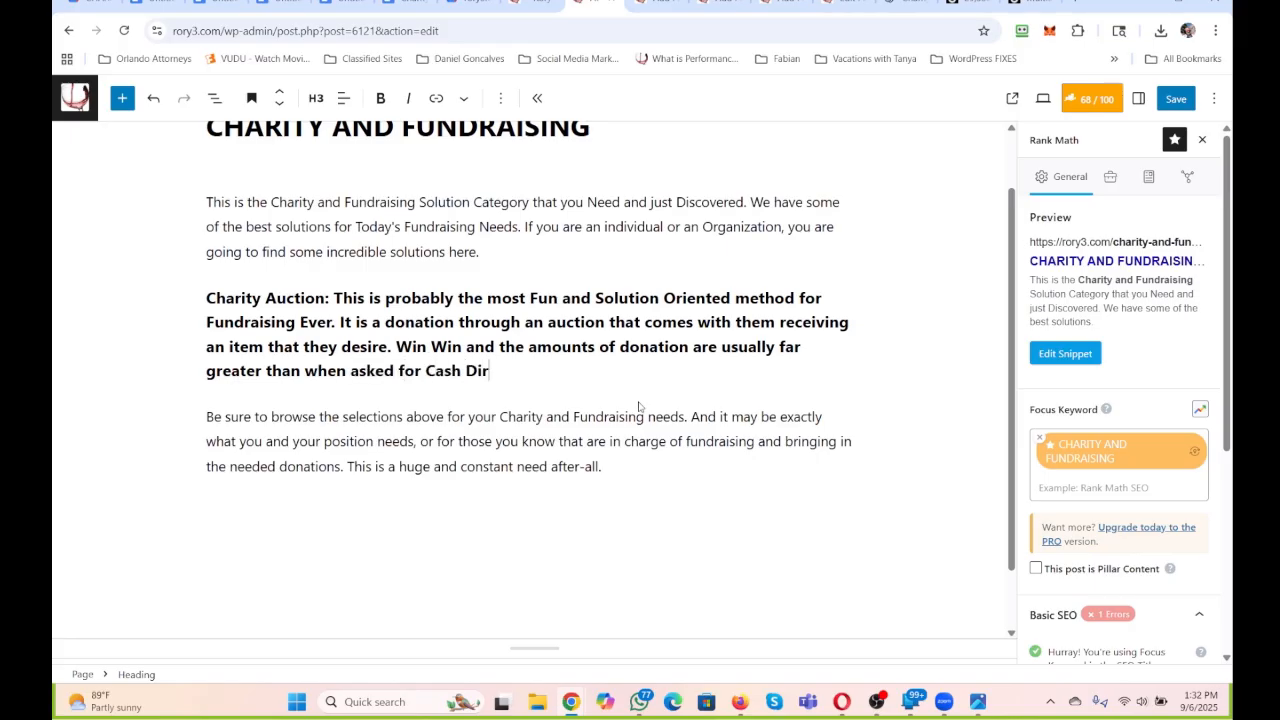
type("ect. There is more to gain and ")
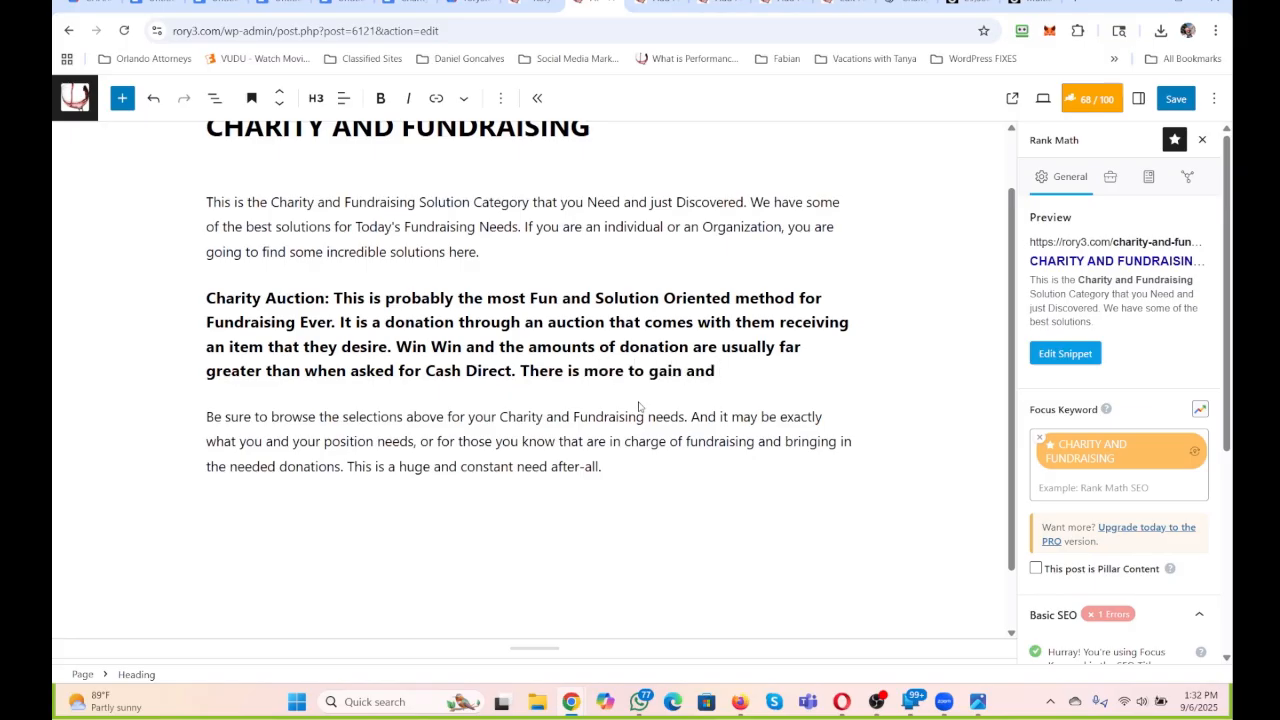
type("something received for it. ")
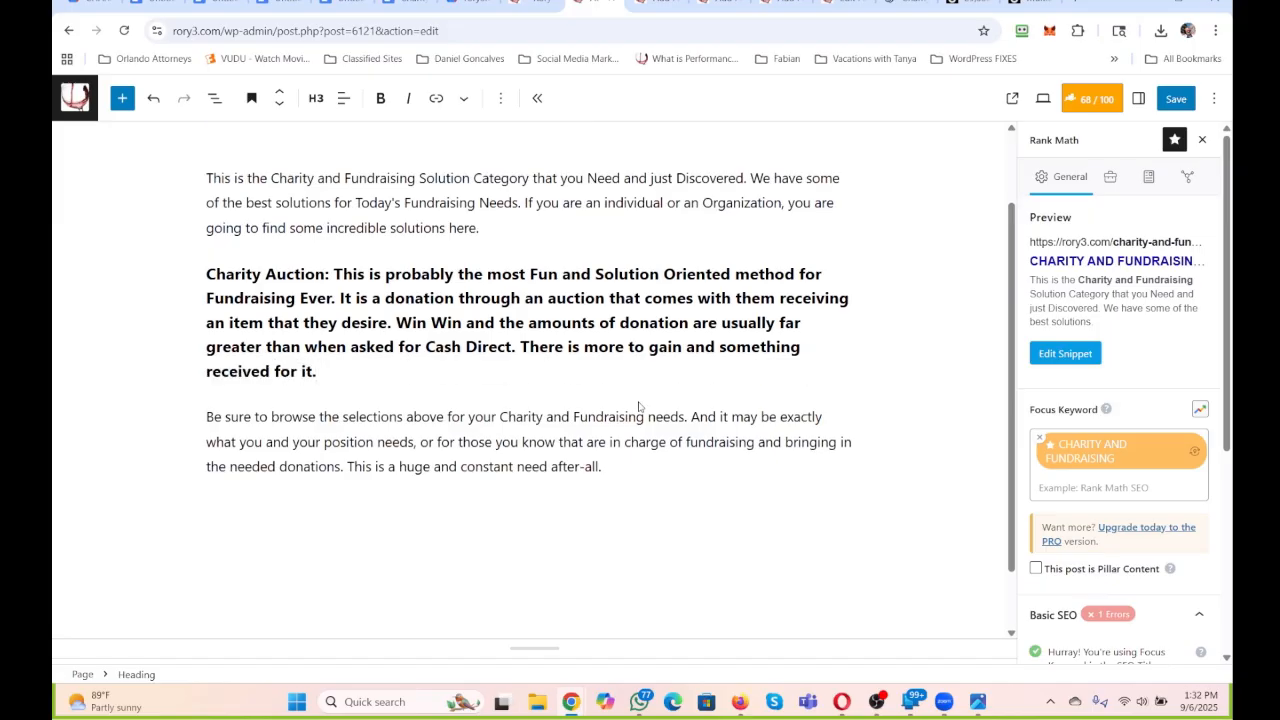
type("And i")
Continue the heading with "And there are already more than a hundred amazing items ready to plugged in and".
key("BackSpace")
type("there are ")
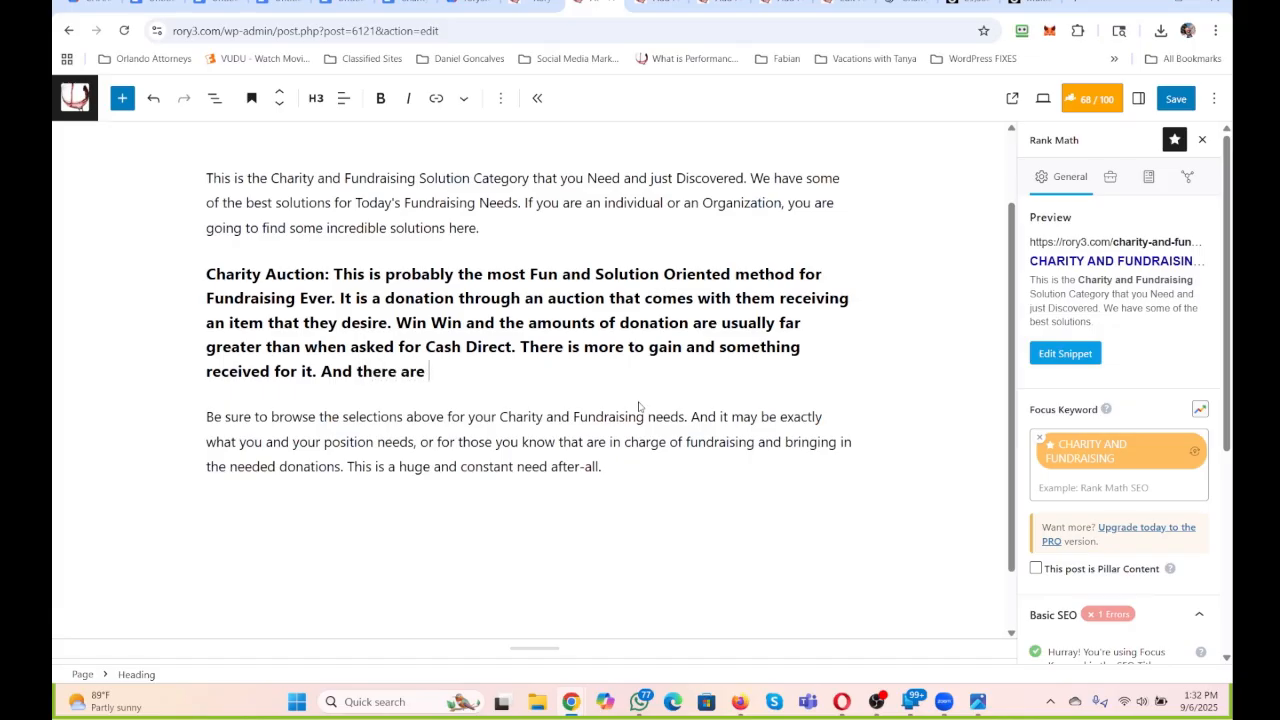
type("already more than ")
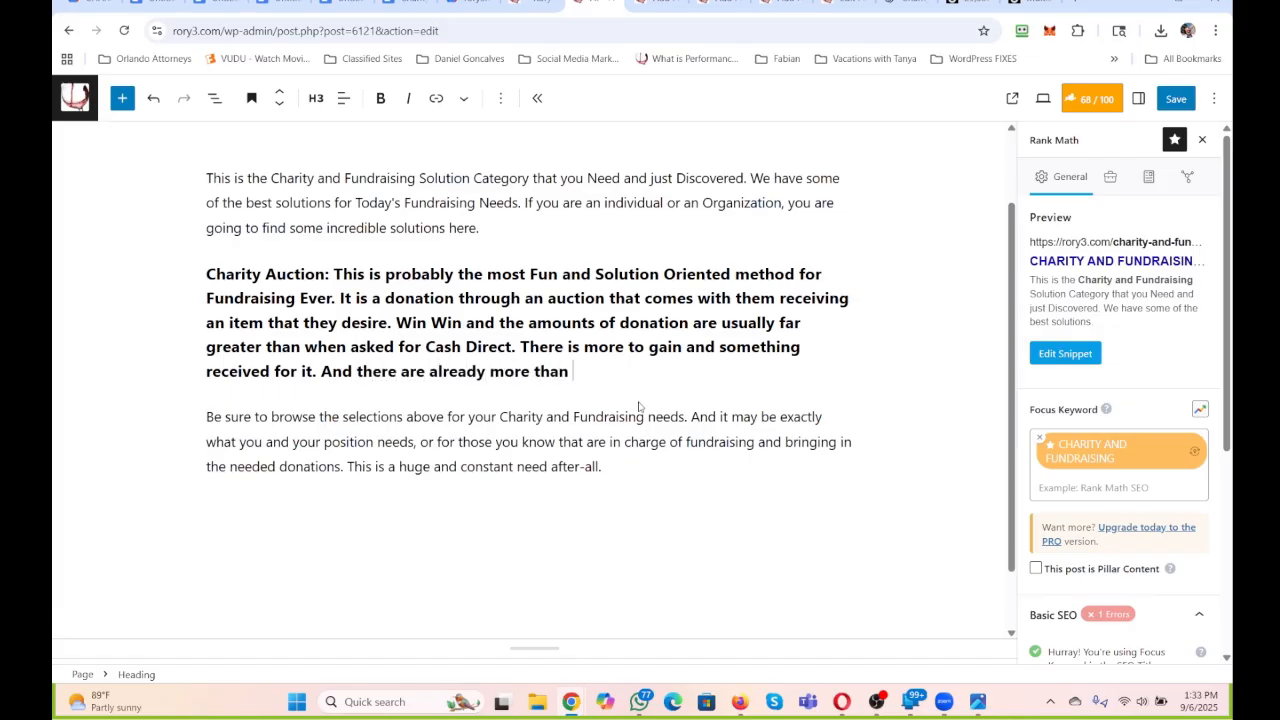
type("a hundred amazing ")
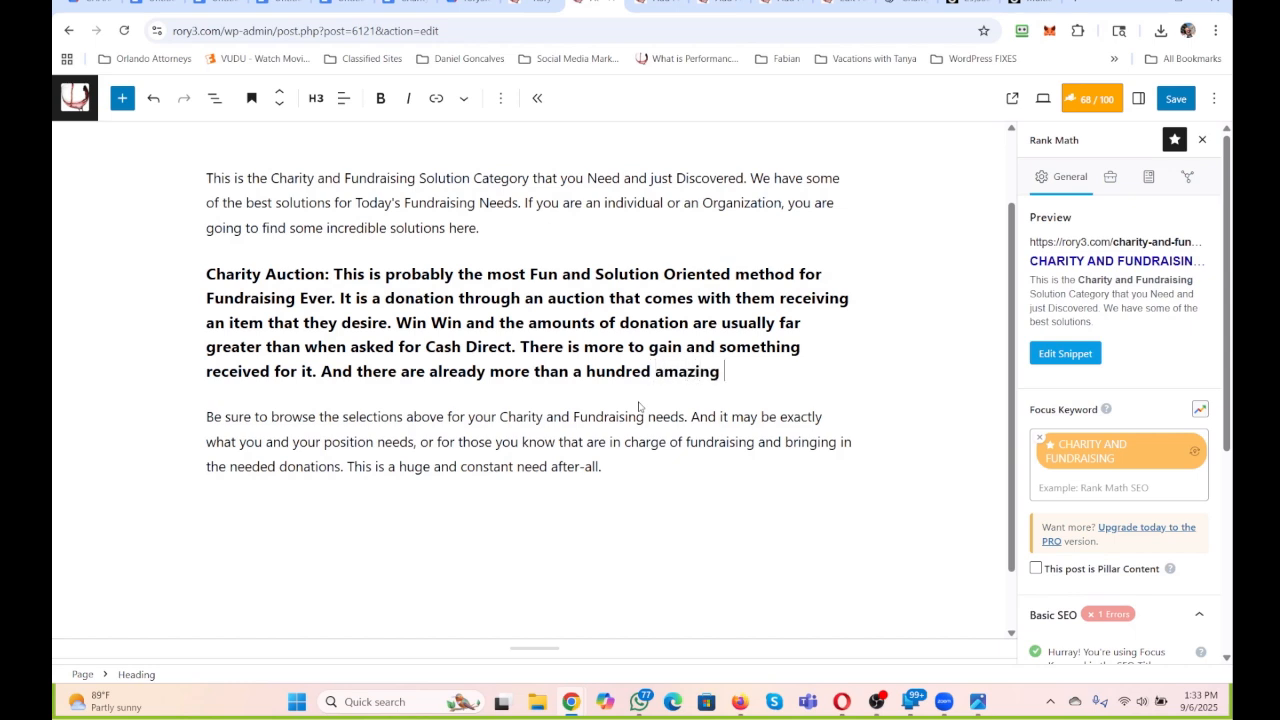
type("items ready to ")
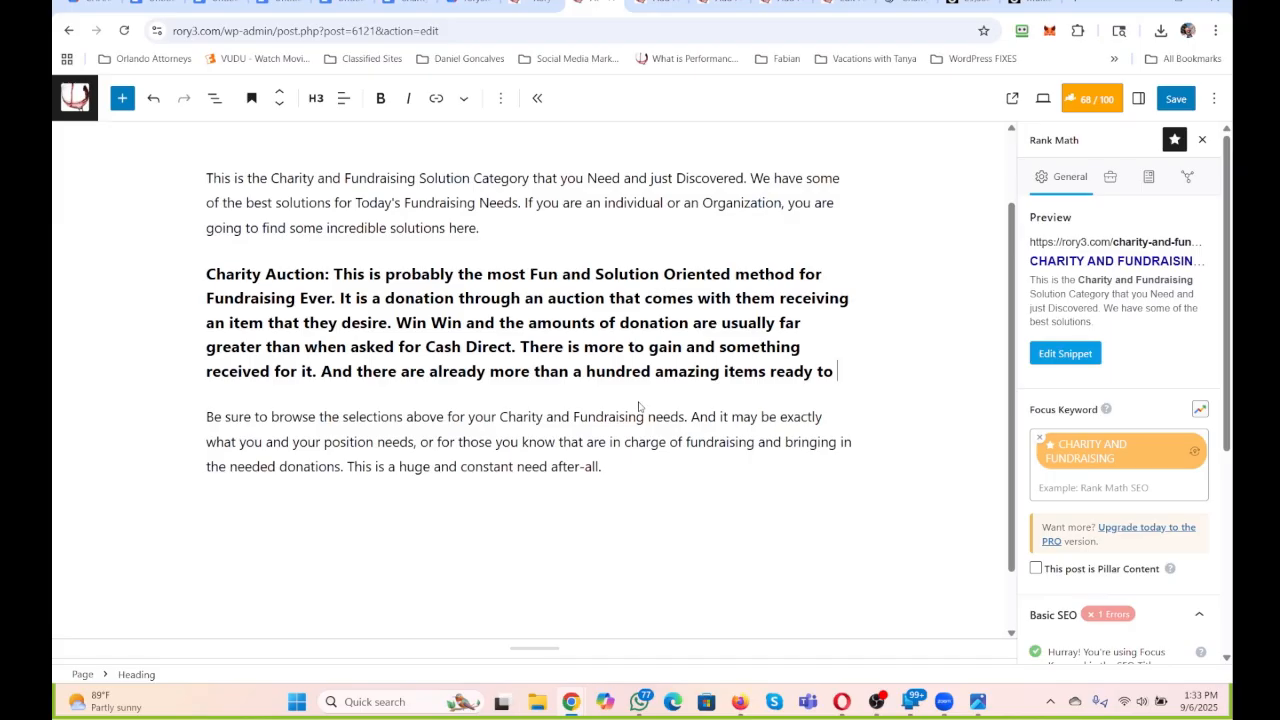
type("plugged in and ")
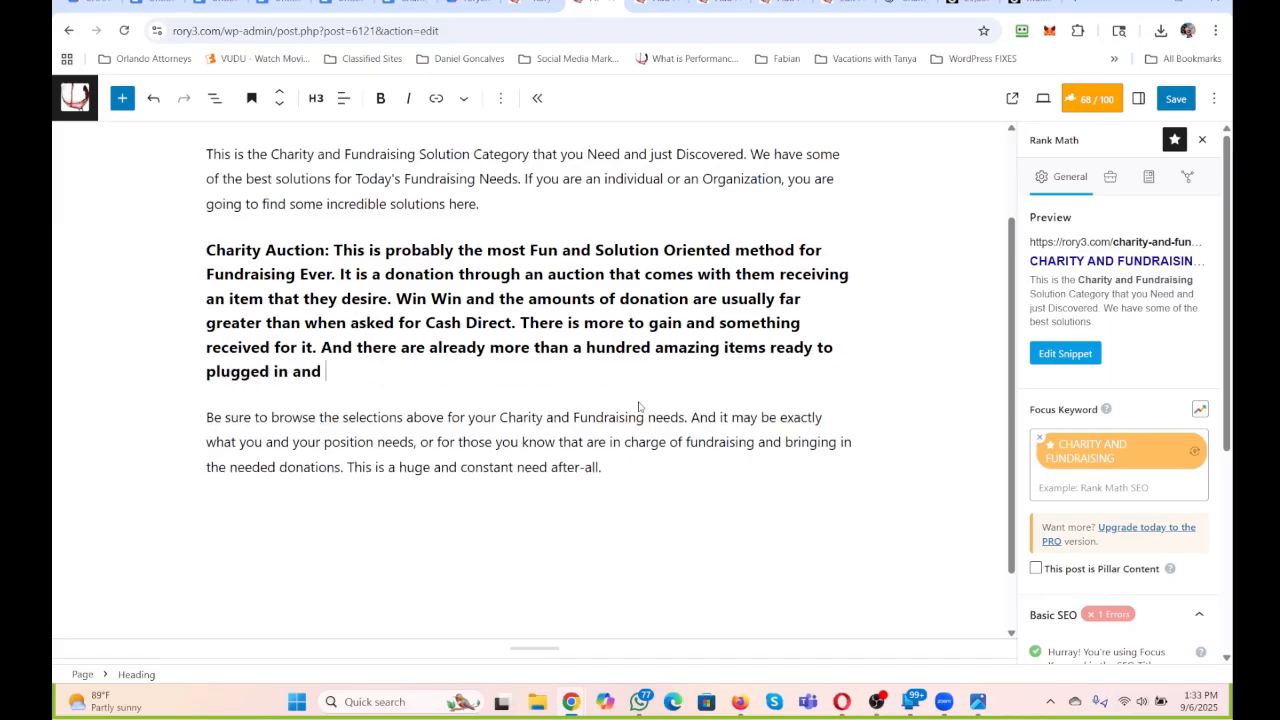
type("running for immediate")
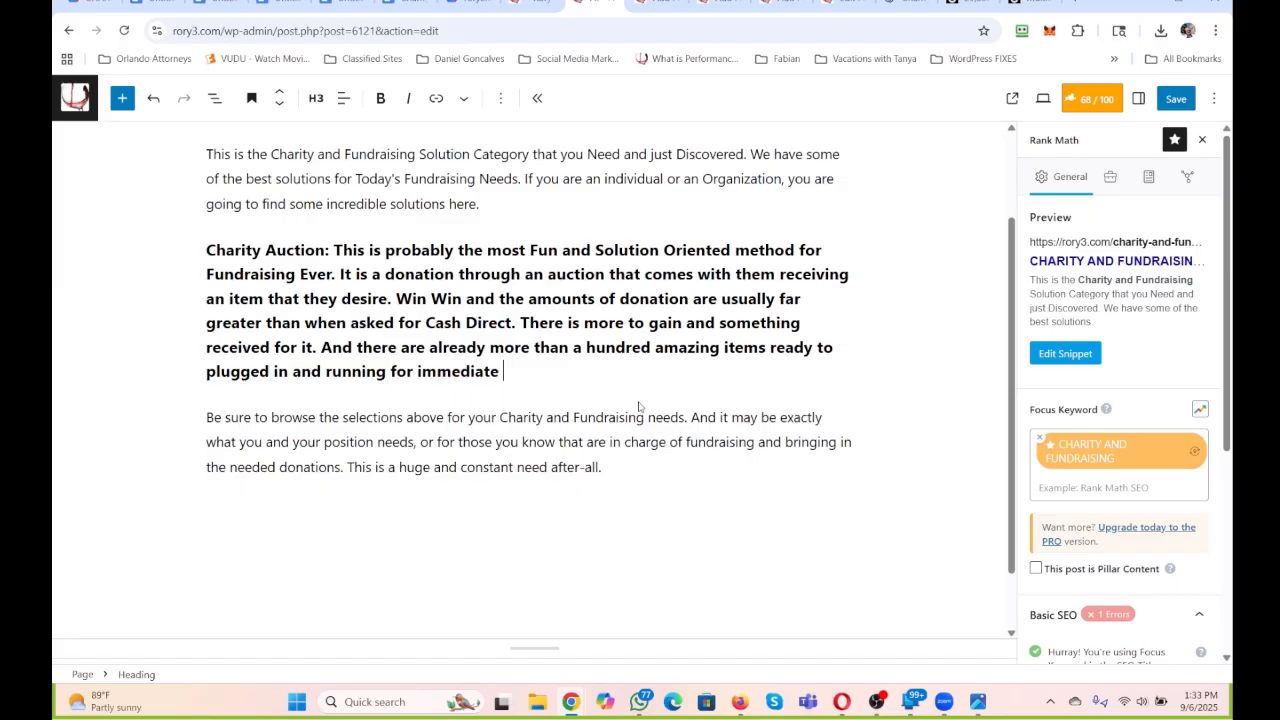
type(" access to your Fund")
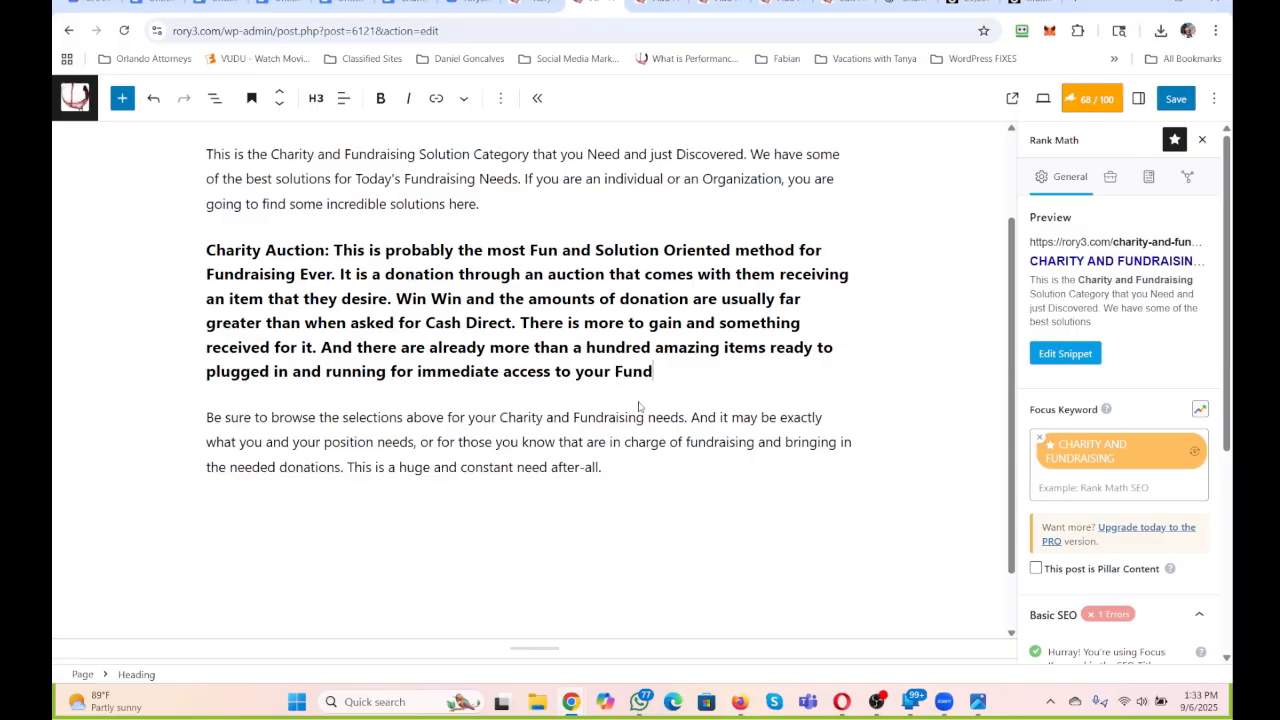
type("raising Goals. ")
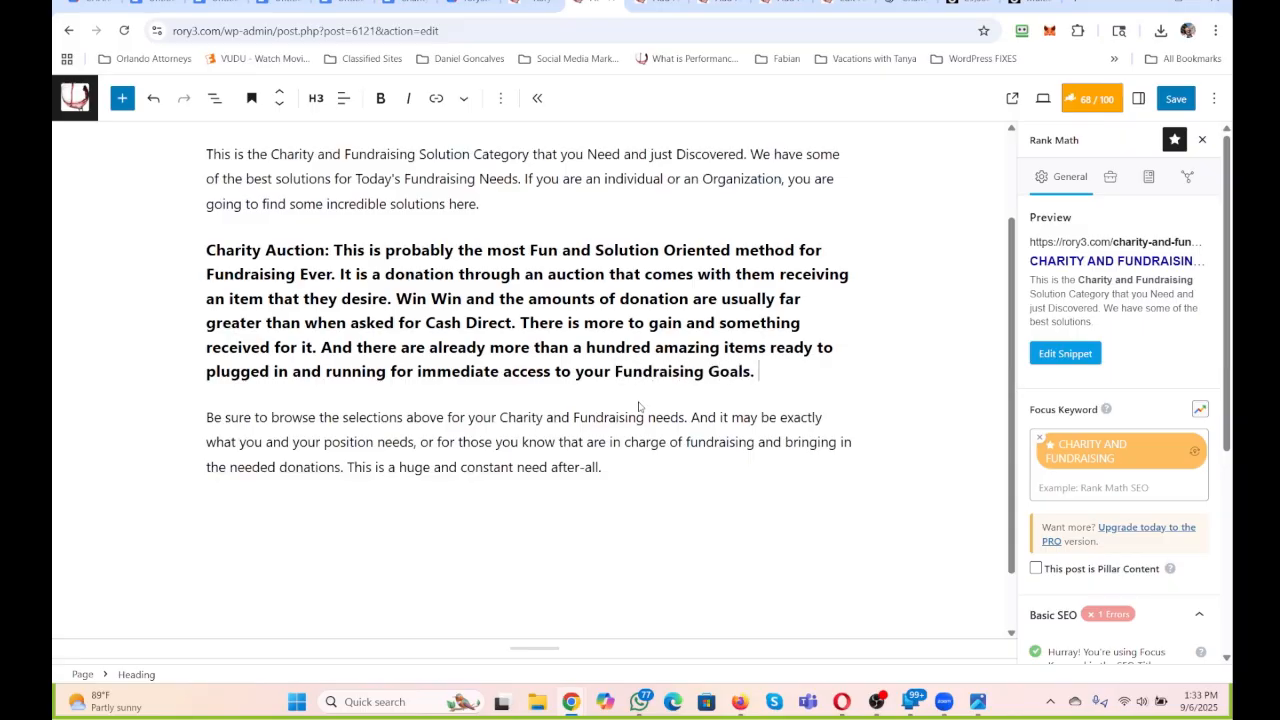
type("Thi siss you need to se")
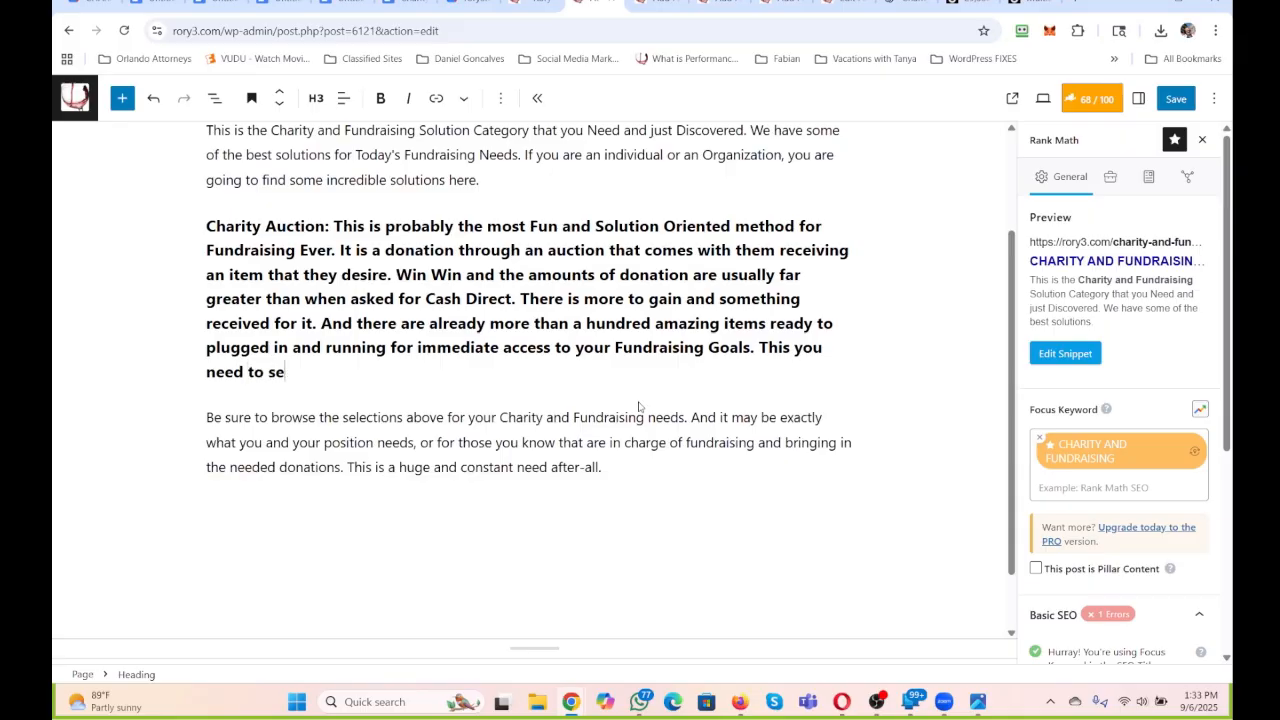
type("e. If you need t")
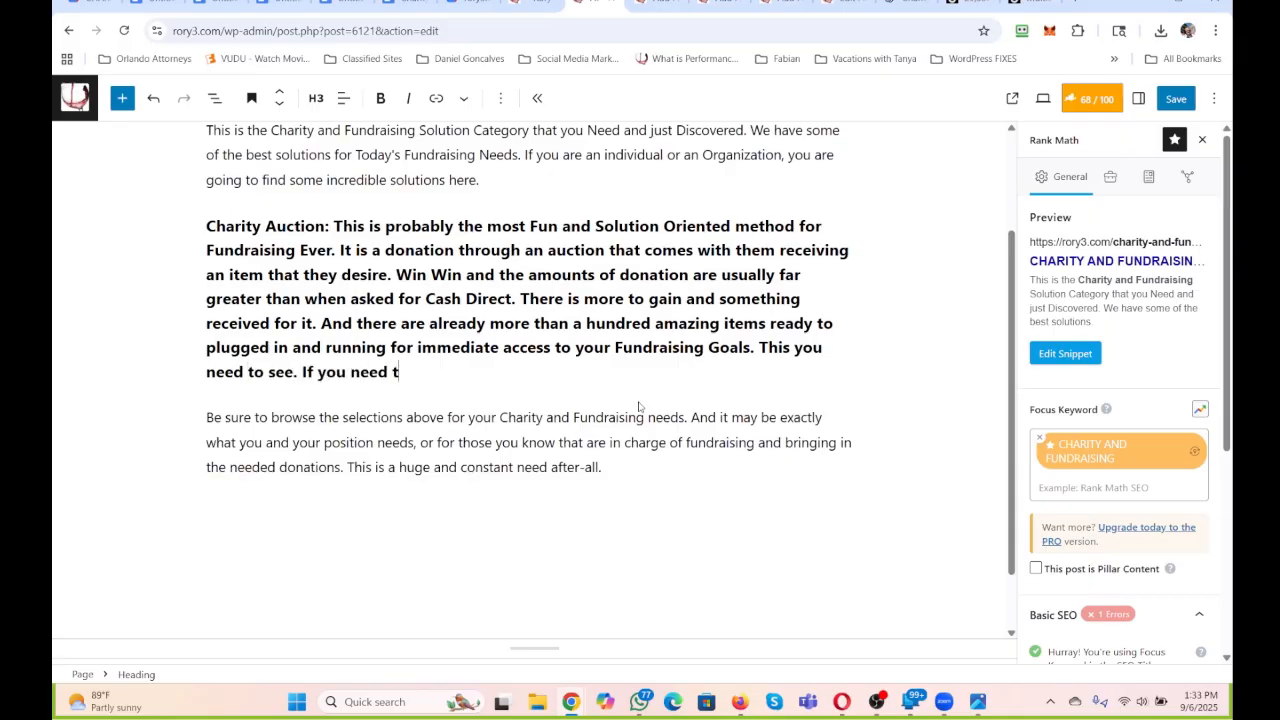
type("o raise funds, ")
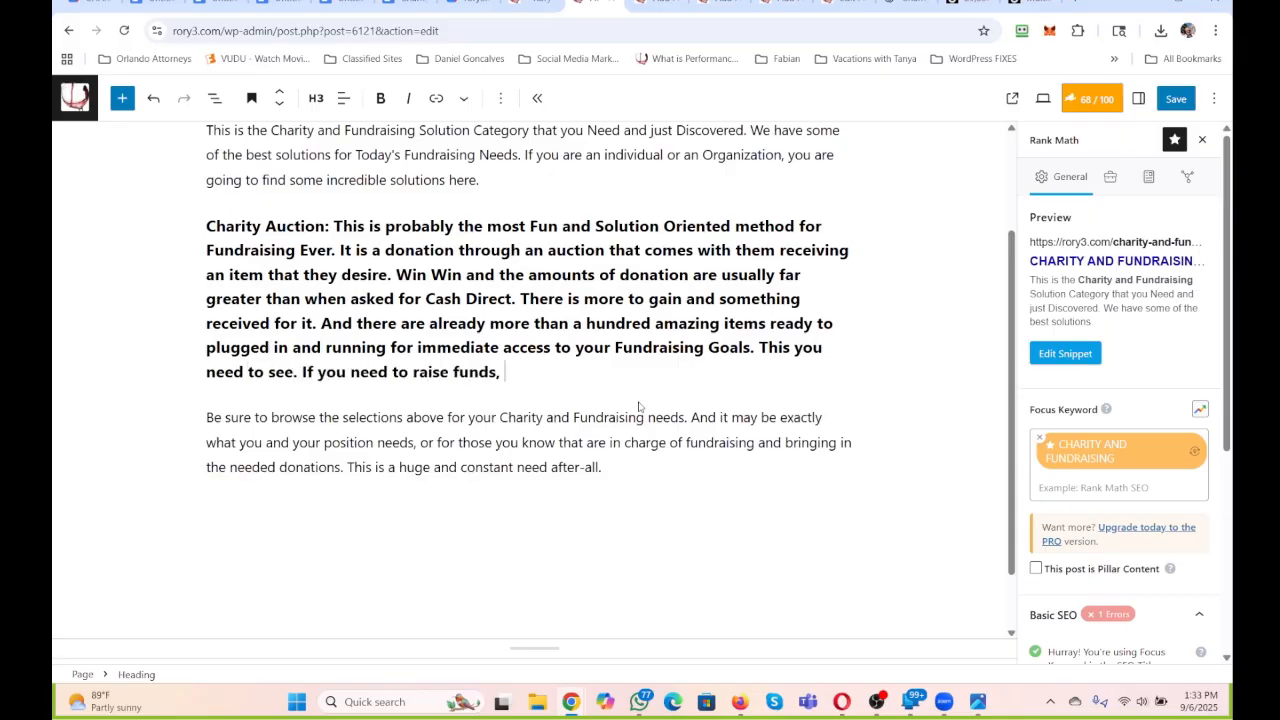
type("you found your")
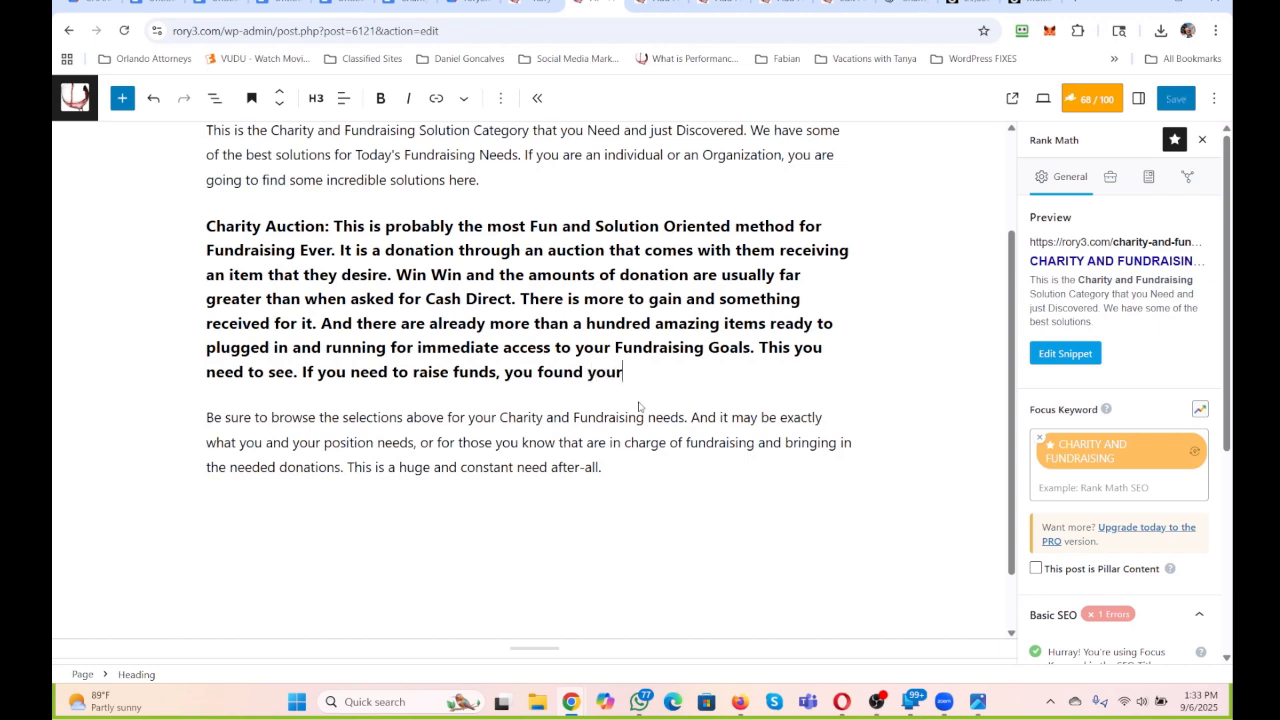
type(" solution. See the details and ")
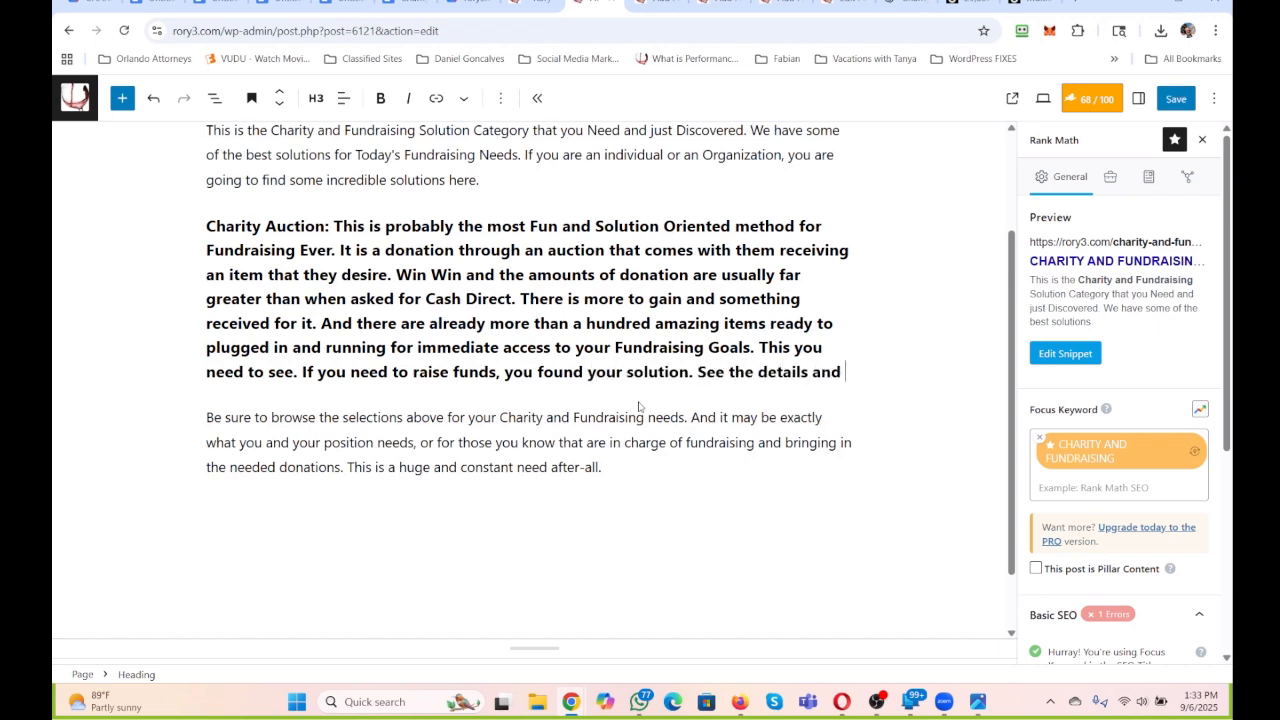
type("get ")
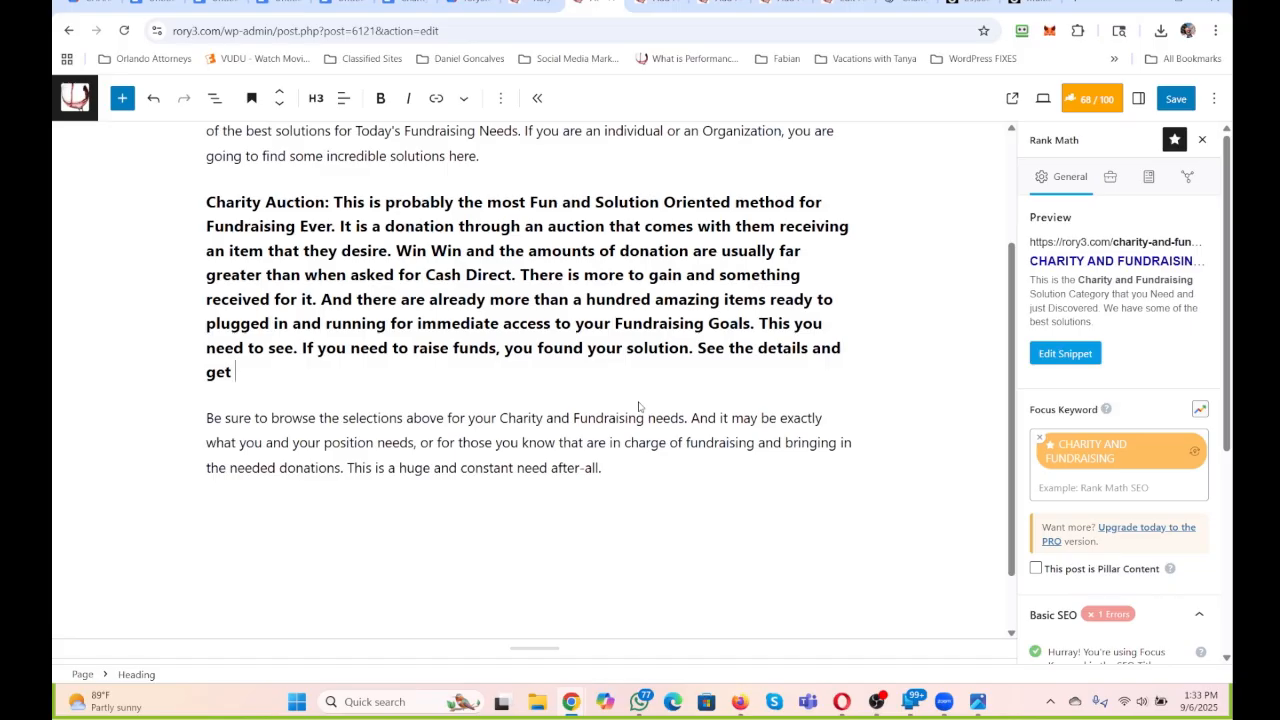
type("going w")
End the heading with the call to action "See the details and get set up to go quickly here:".
key("BackSpace")
key("BackSpace")
key("BackSpace")
key("BackSpace")
key("BackSpace")
key("BackSpace")
key("BackSpace")
type("set up to go quickly here:")
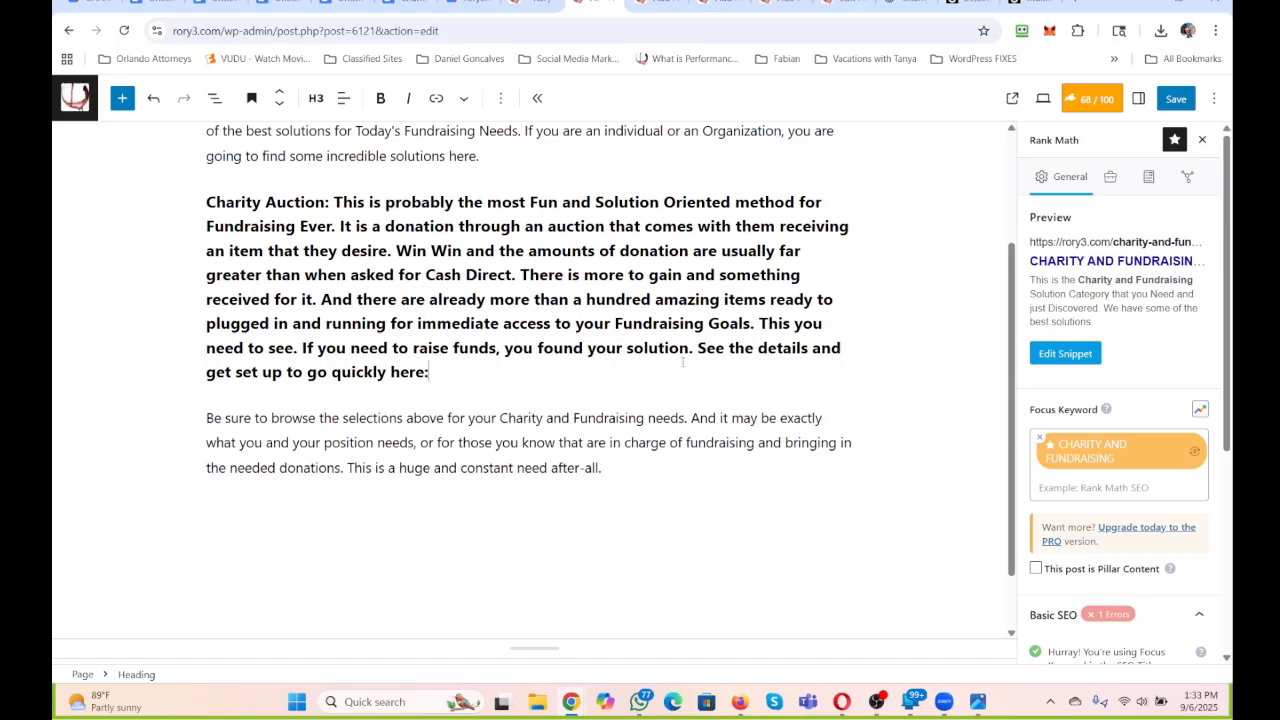
Link the heading's closing "See the details and get set up to go quickly here:" to the Charity Auction page.
left_click_drag(683, 363, 697, 360)
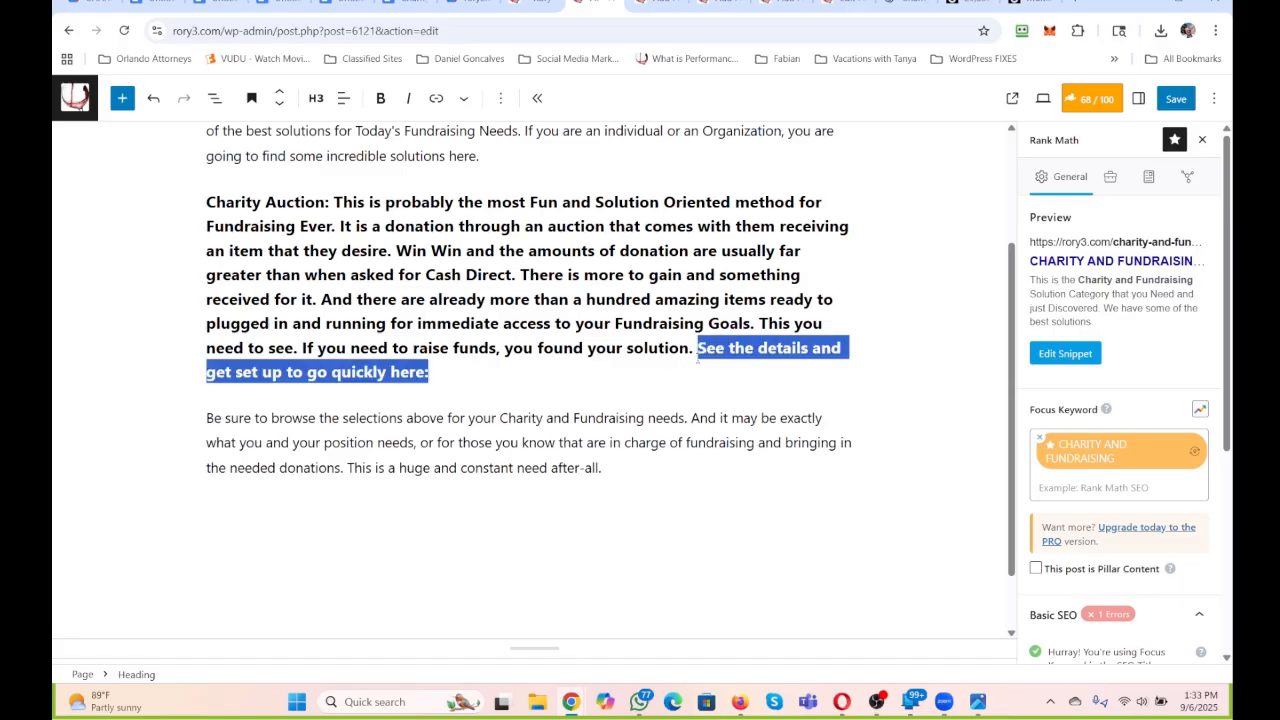
left_click(437, 98)
type("charity")
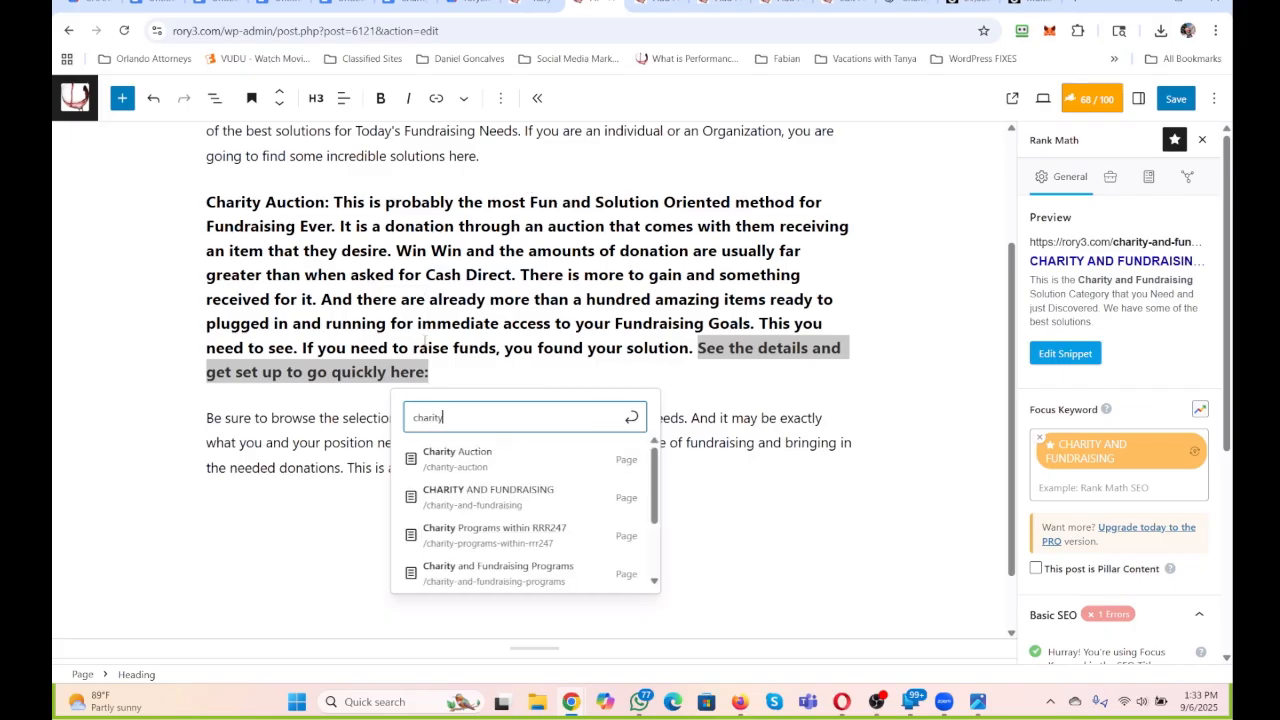
left_click(449, 454)
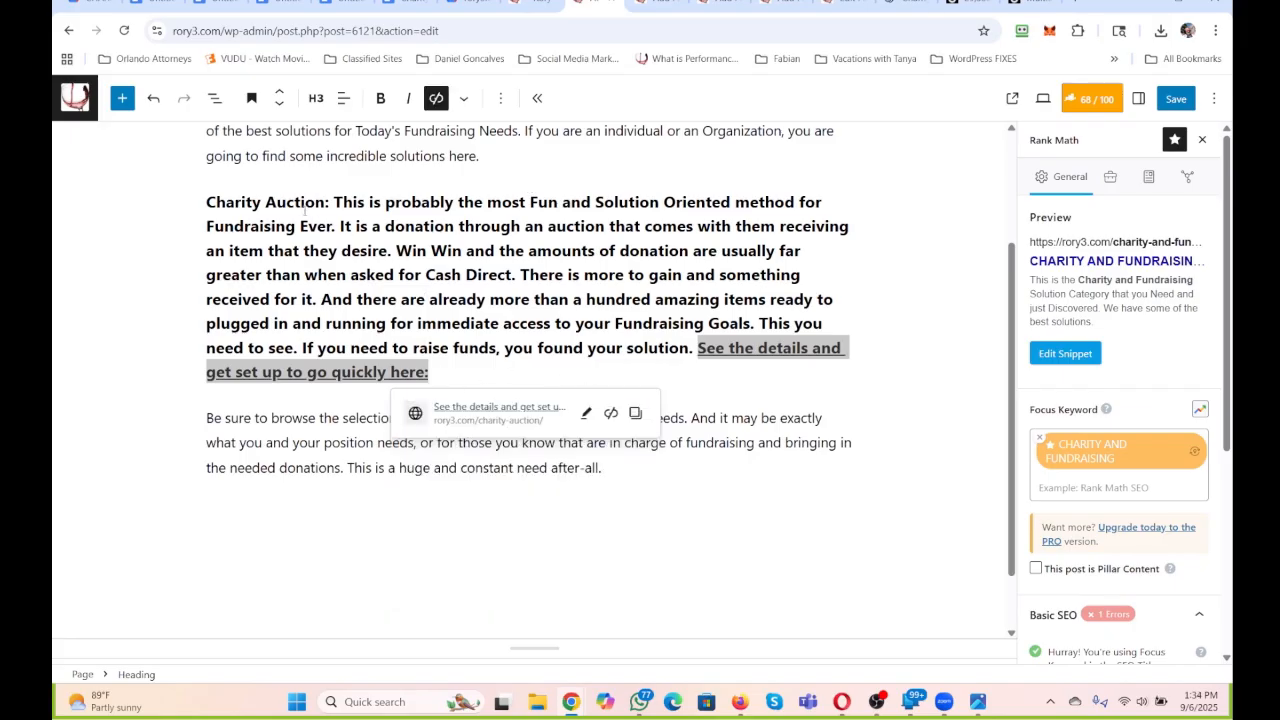
Link the heading's opening words "Charity Auction:" to the Charity Auction page and start an empty paragraph below the heading.
left_click_drag(332, 200, 166, 206)
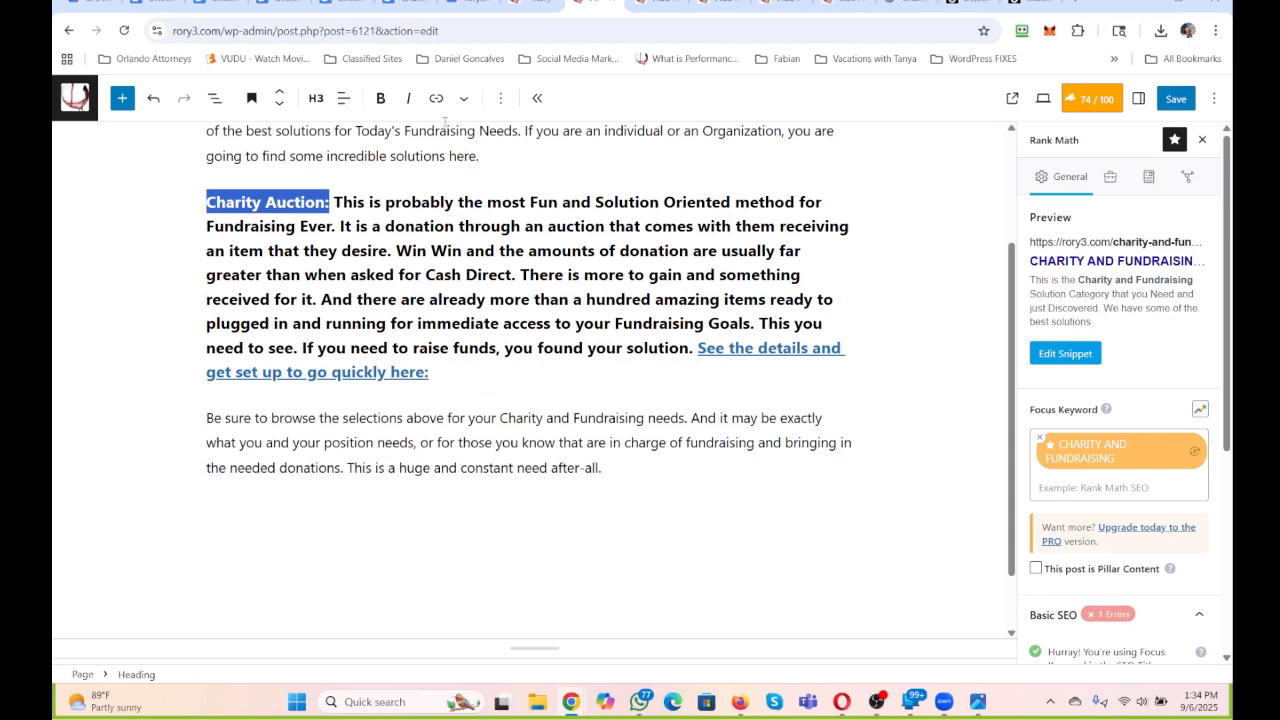
left_click(433, 99)
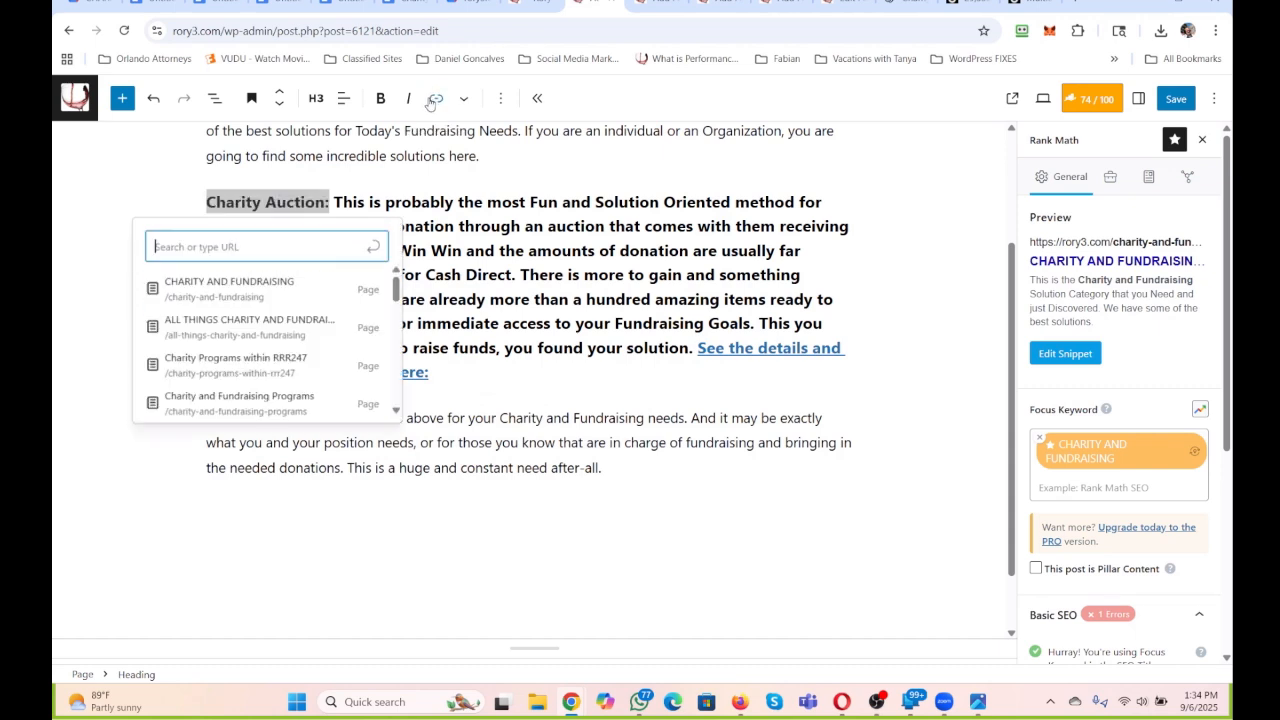
type("charity")
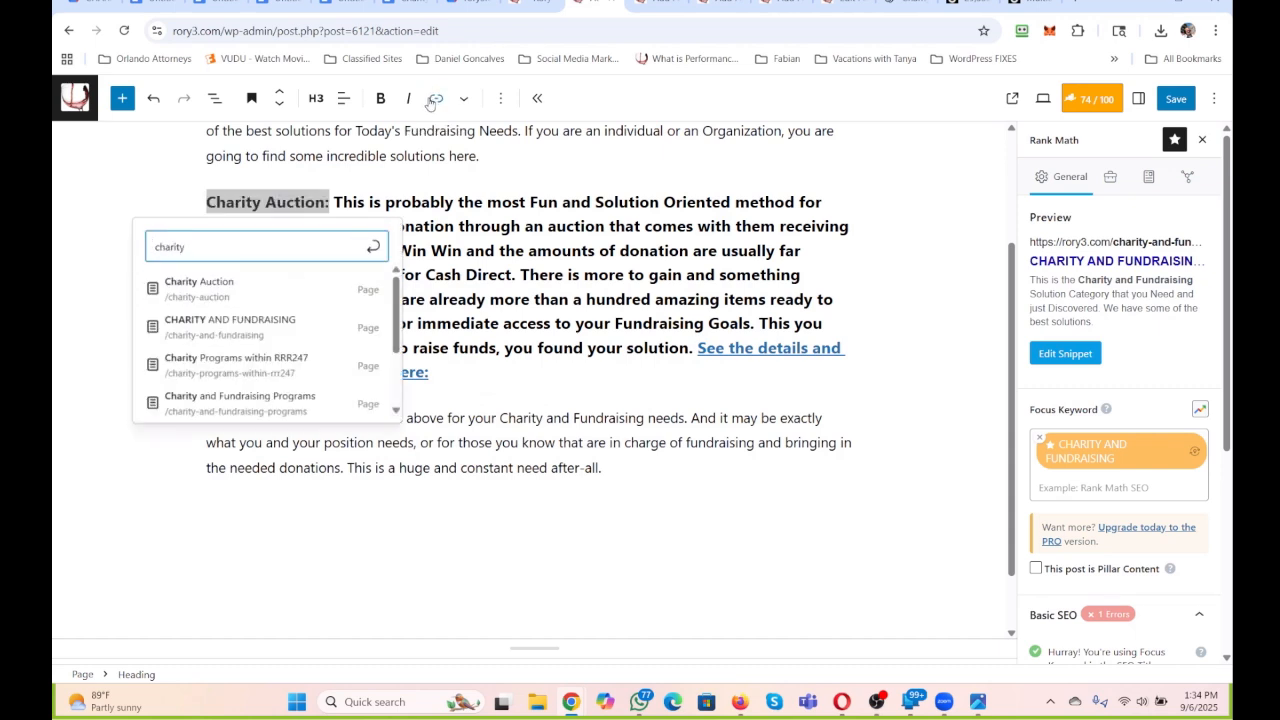
left_click(258, 282)
left_click(469, 375)
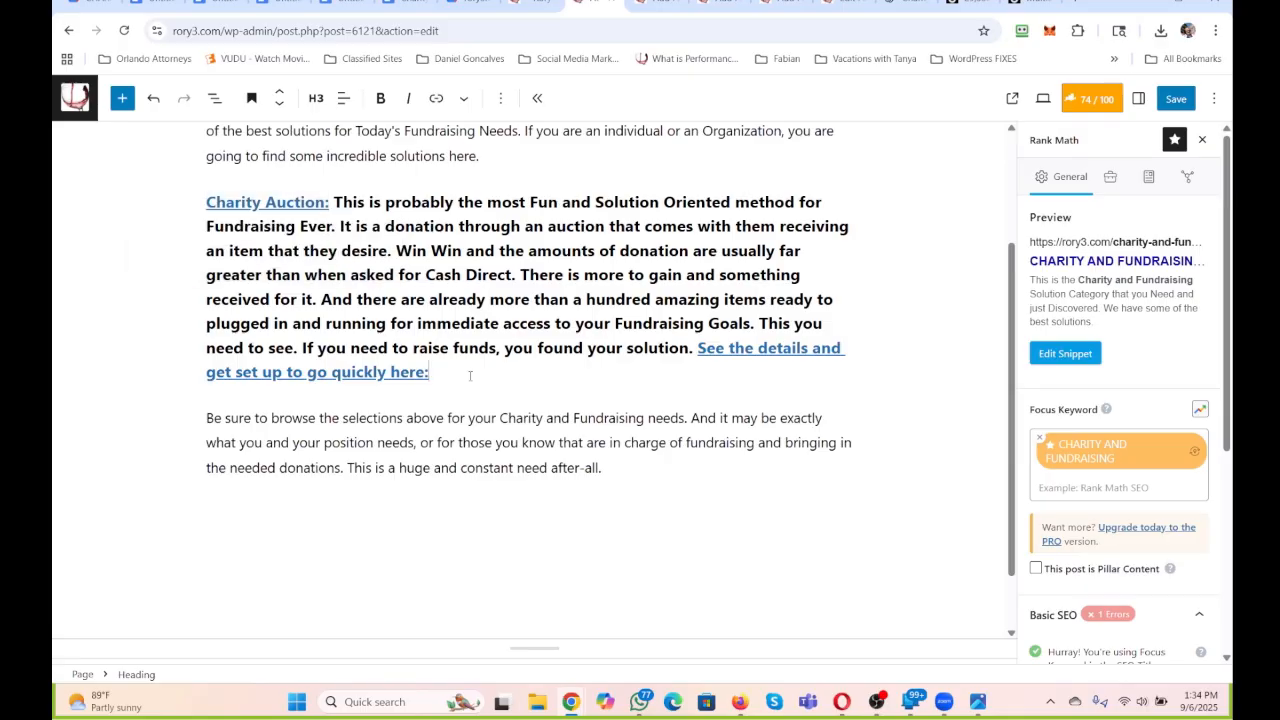
key("Return")
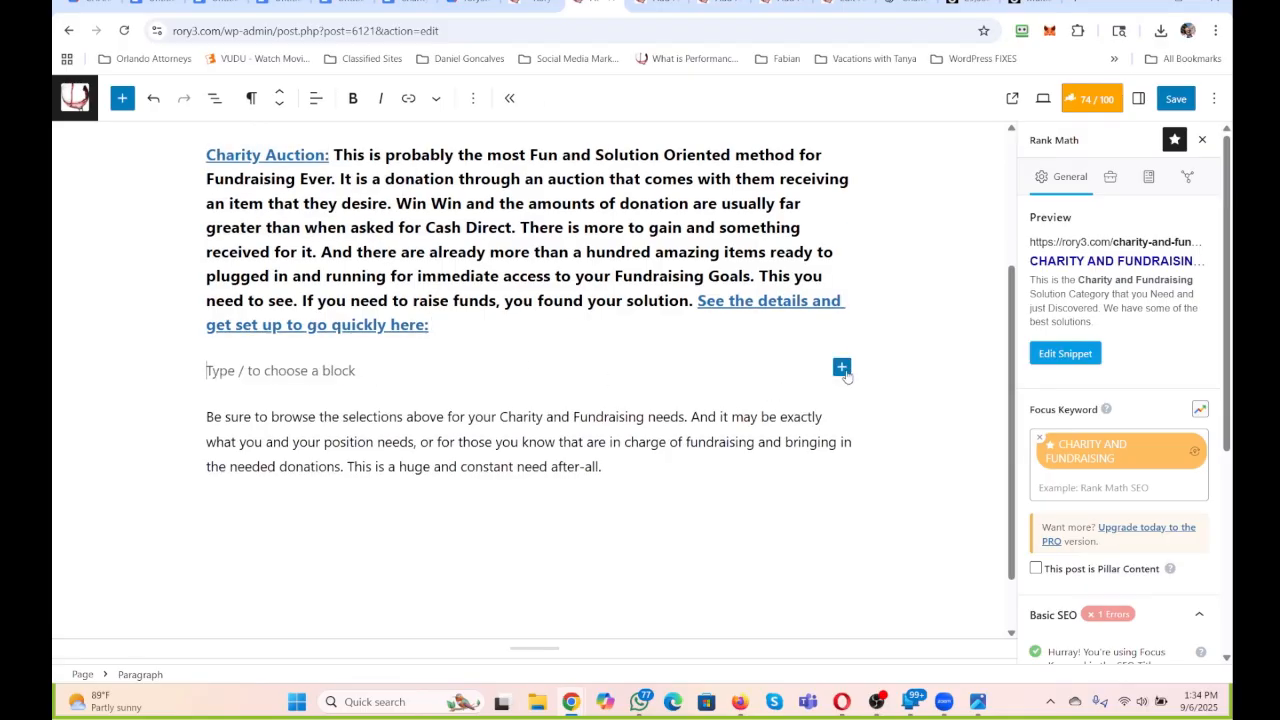
Insert the "Raise Funds with a Charity Auction" picture from the media library below the Charity Auction heading.
left_click(842, 368)
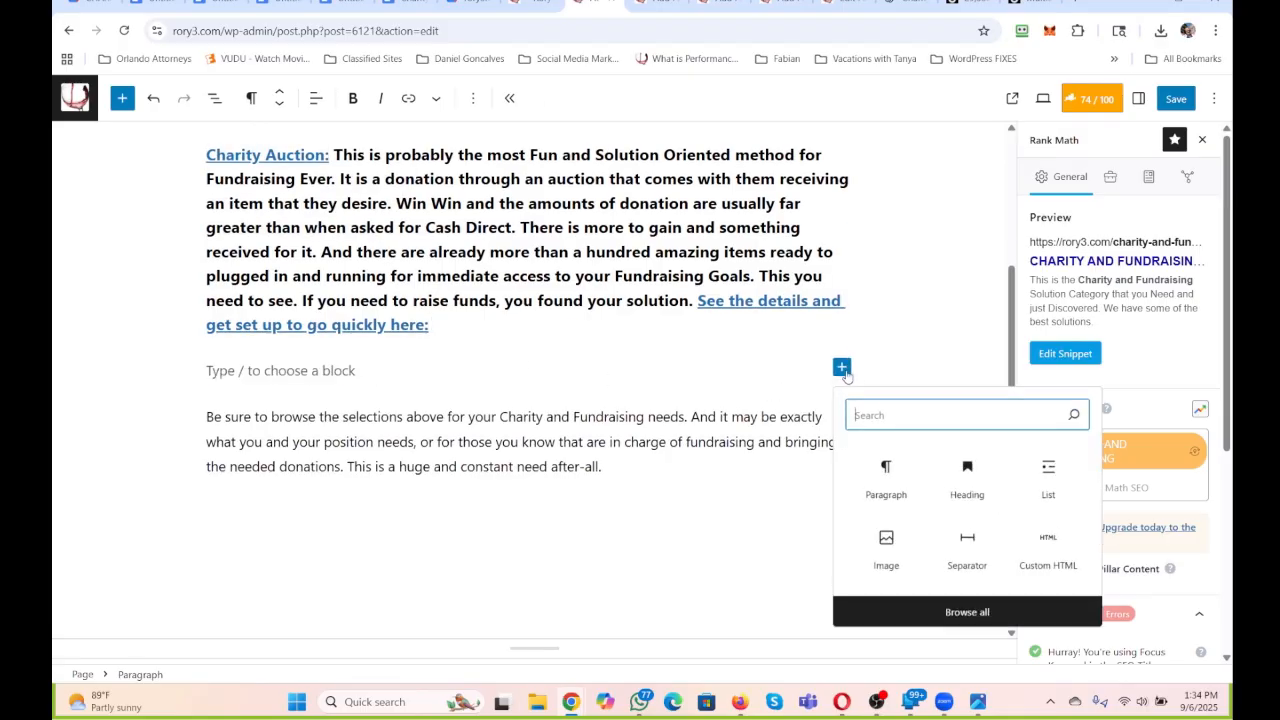
left_click(889, 537)
left_click(326, 449)
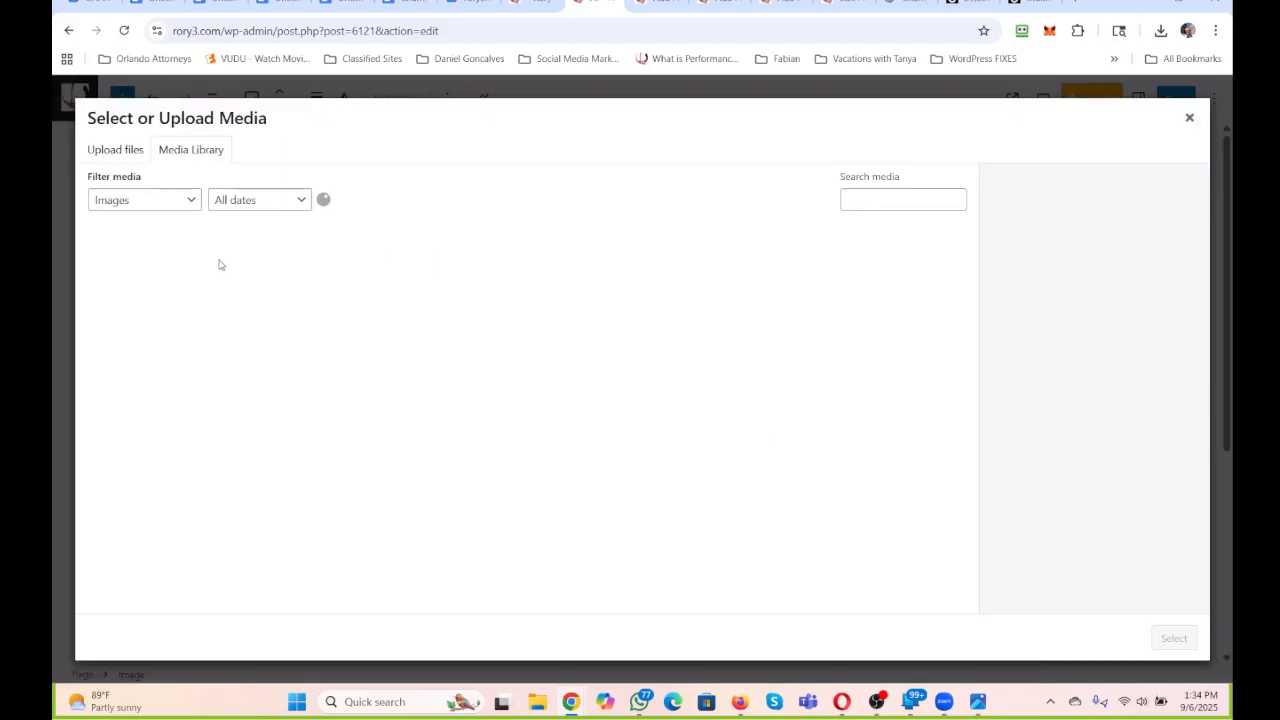
left_click(253, 262)
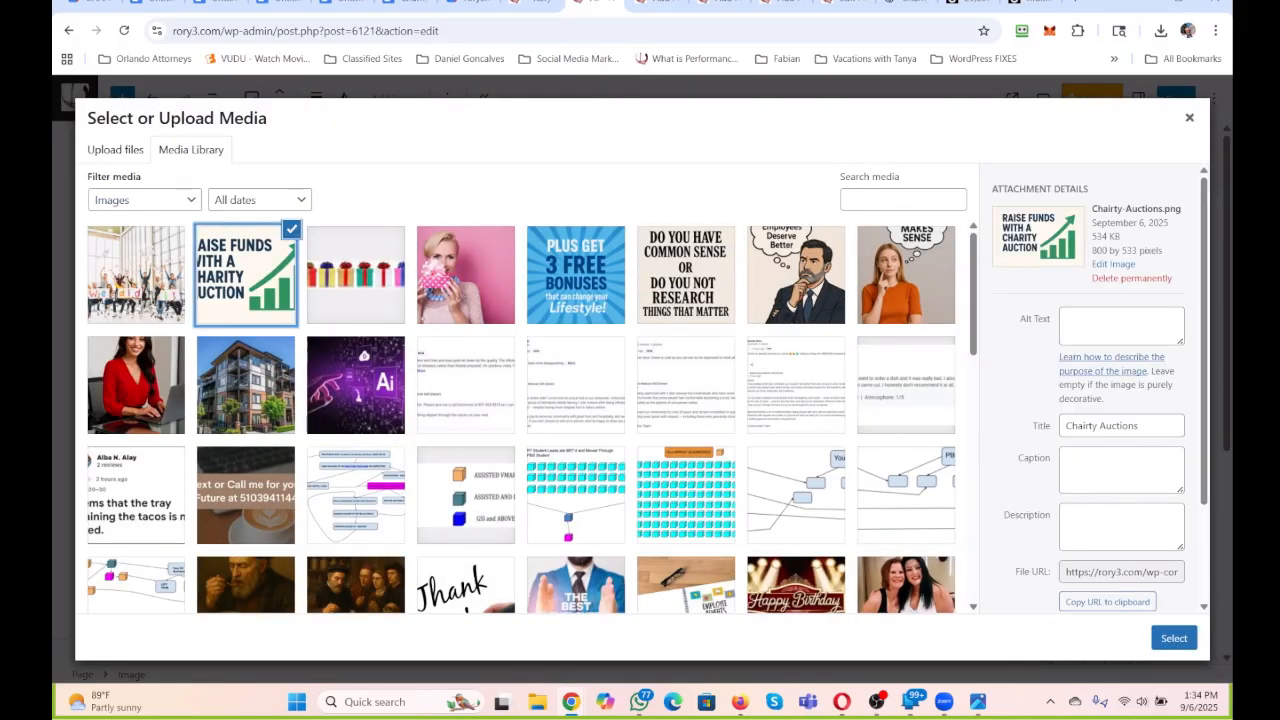
left_click(1174, 638)
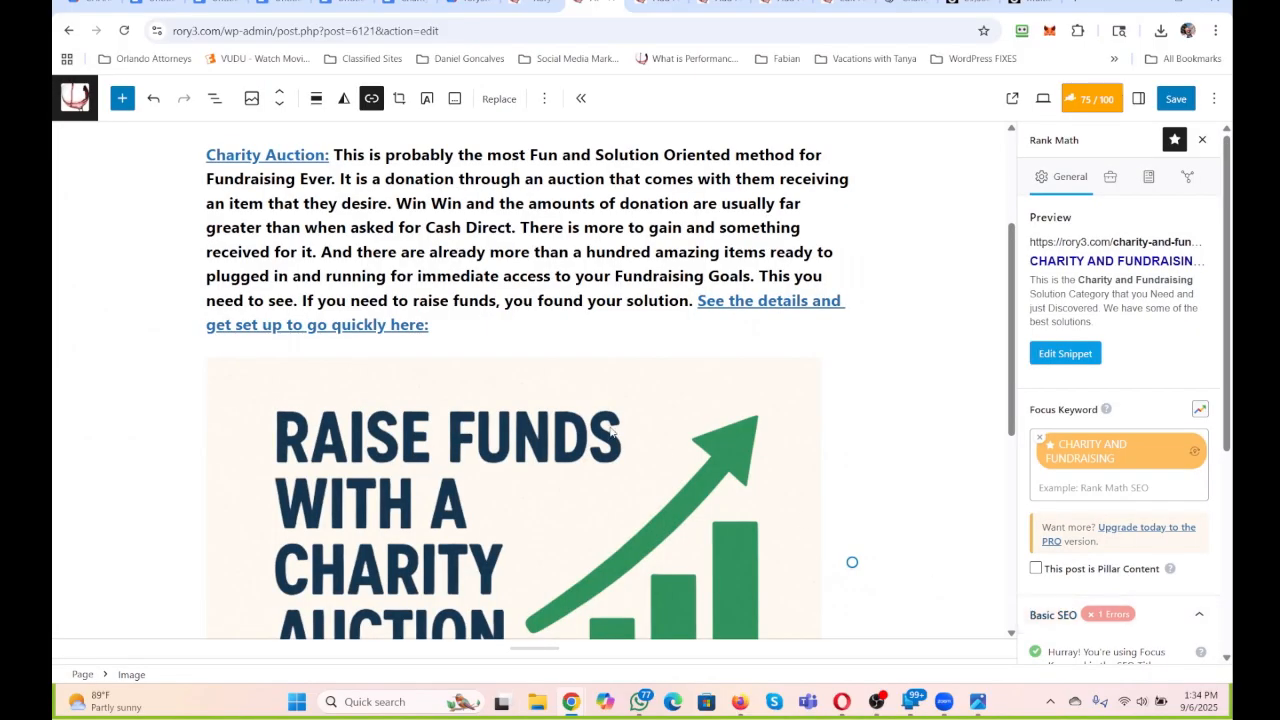
Give the inserted picture the alternative text "Charity and Fundraising" and set its width to 150 px.
left_click(1138, 98)
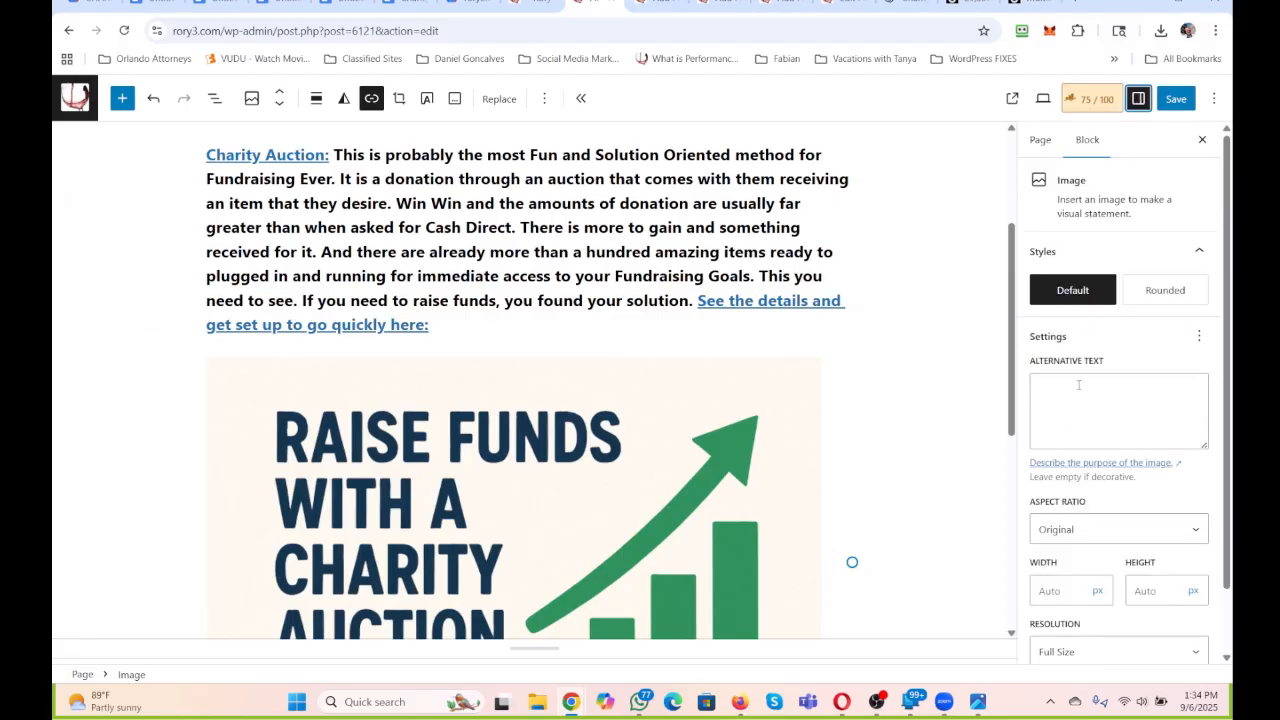
scroll(686, 335, "up", 2)
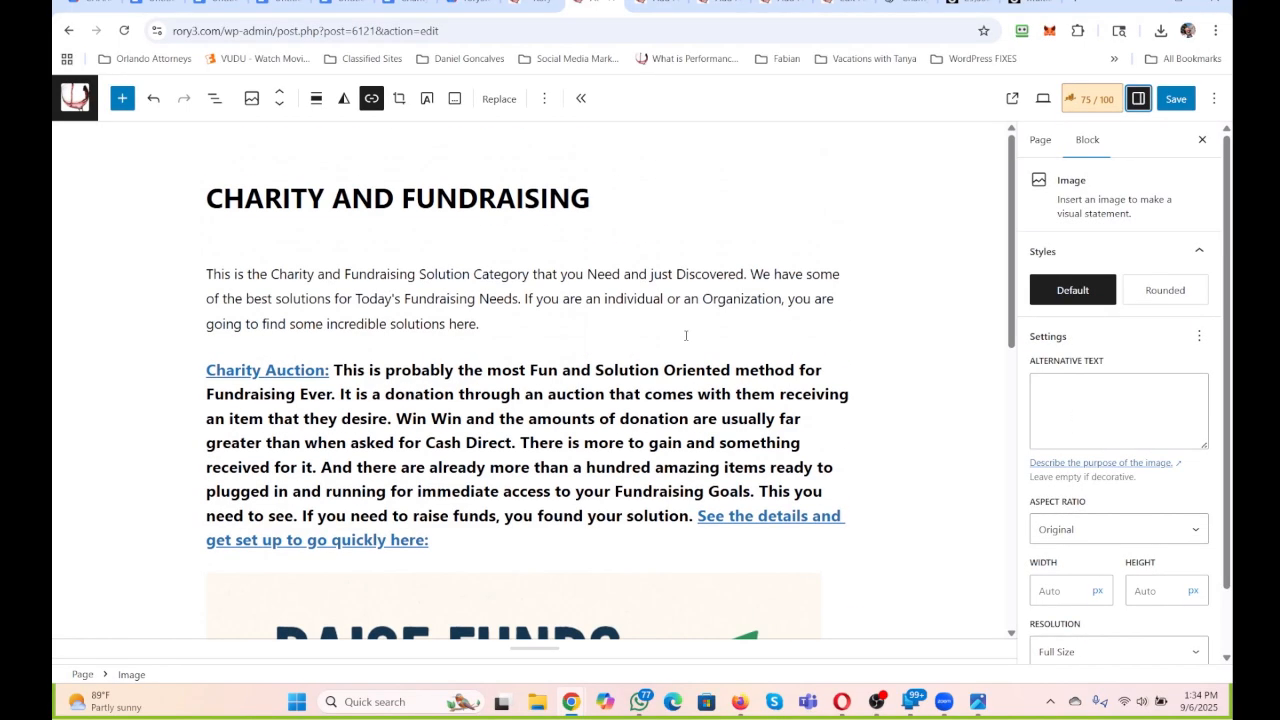
left_click(1064, 393)
type("Charity a")
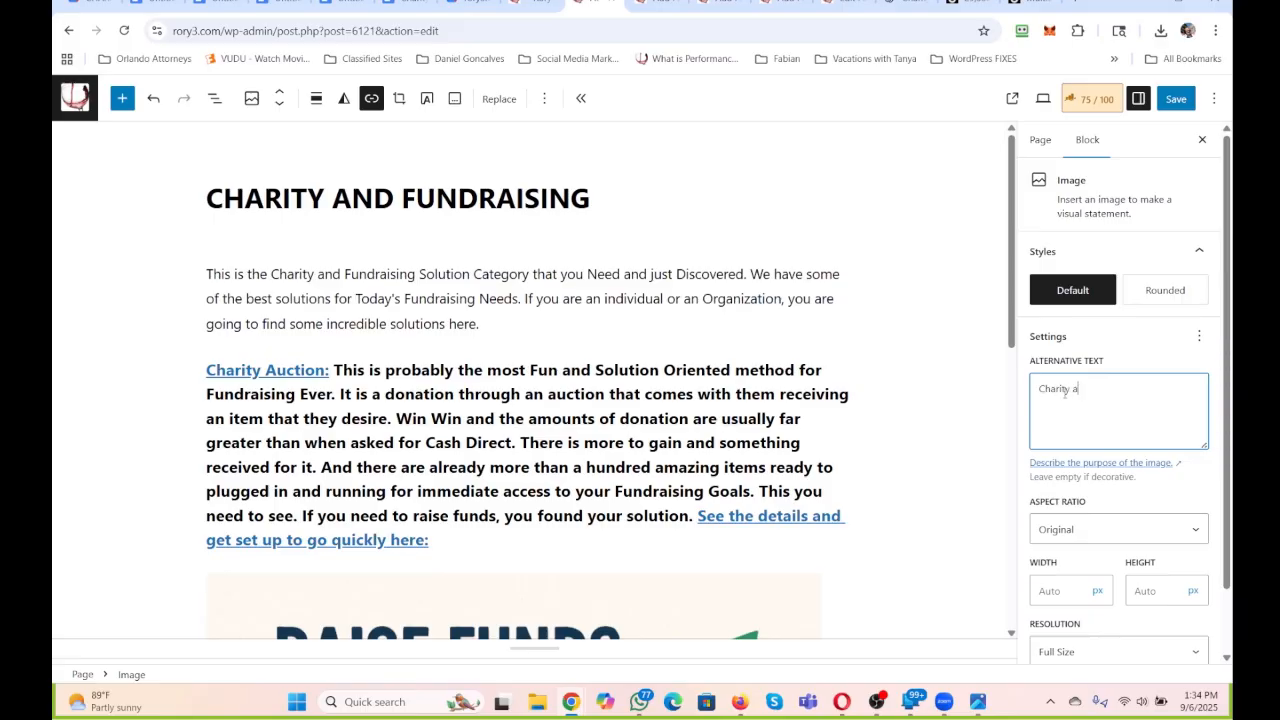
type("nd Fundraising")
scroll(1043, 458, "down", 1)
left_click(1067, 523)
type("150")
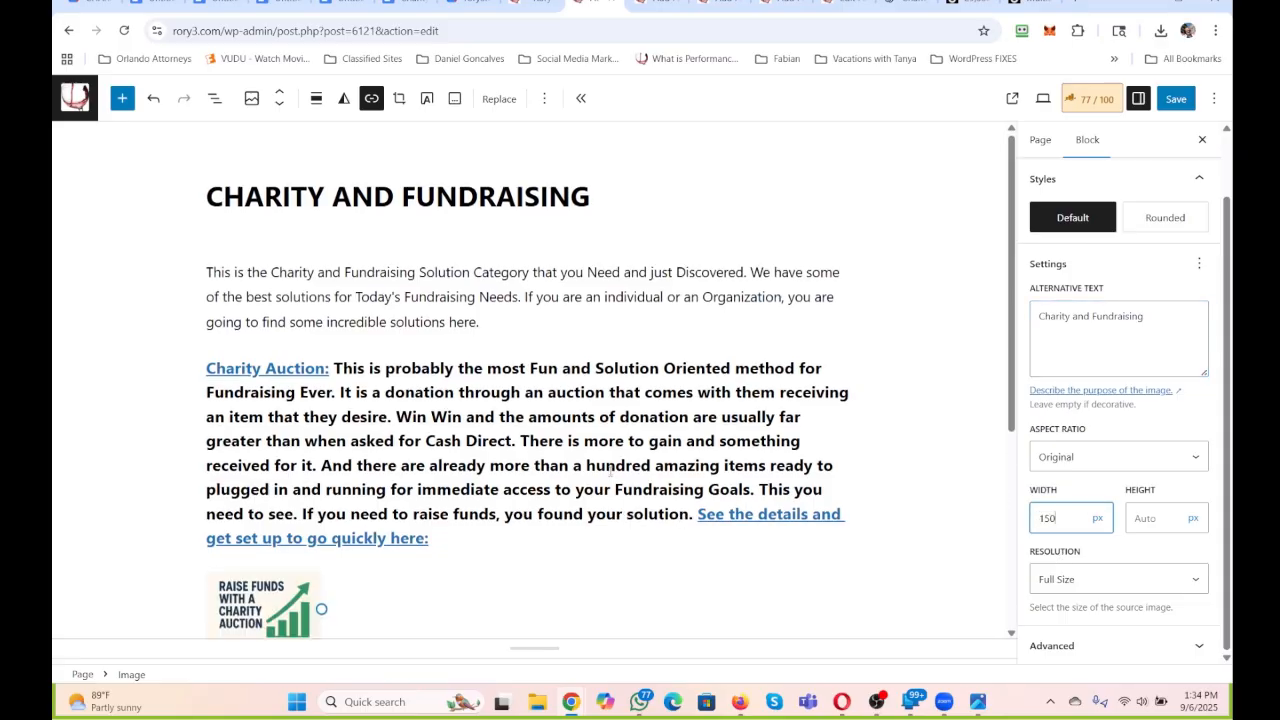
Align the charity auction picture to the right.
scroll(451, 590, "down", 3)
left_click(259, 349)
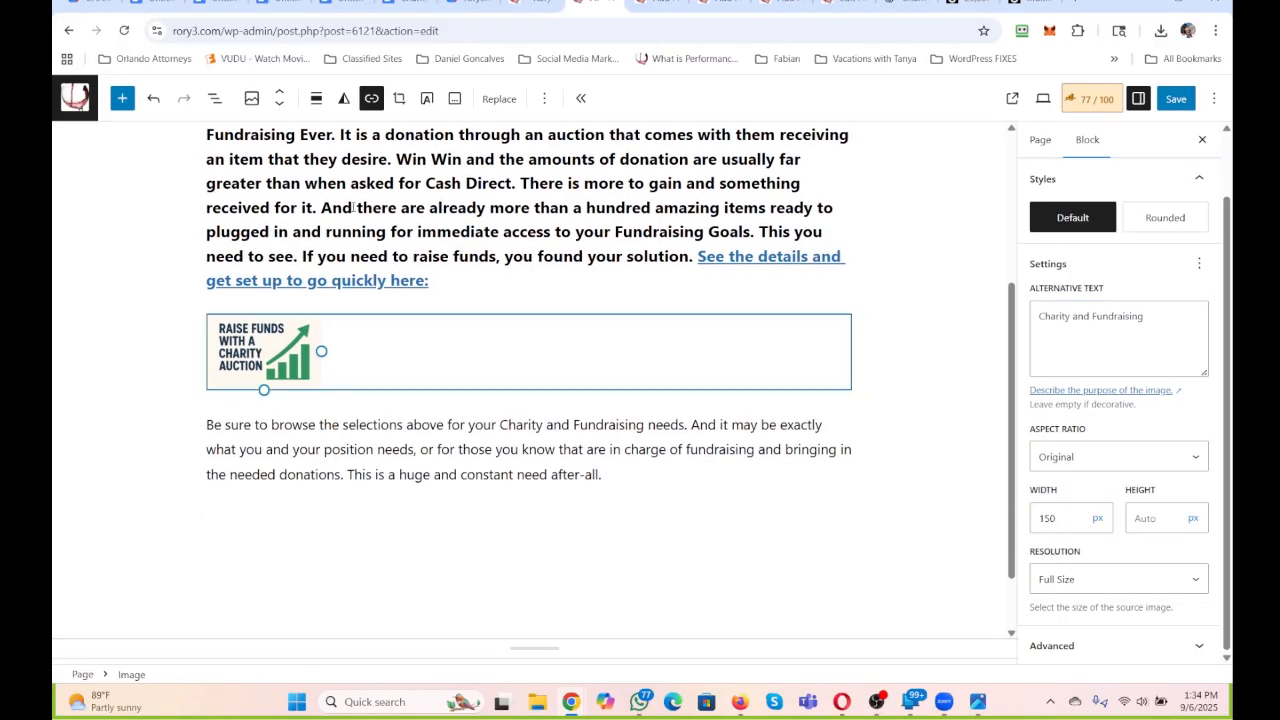
left_click(316, 98)
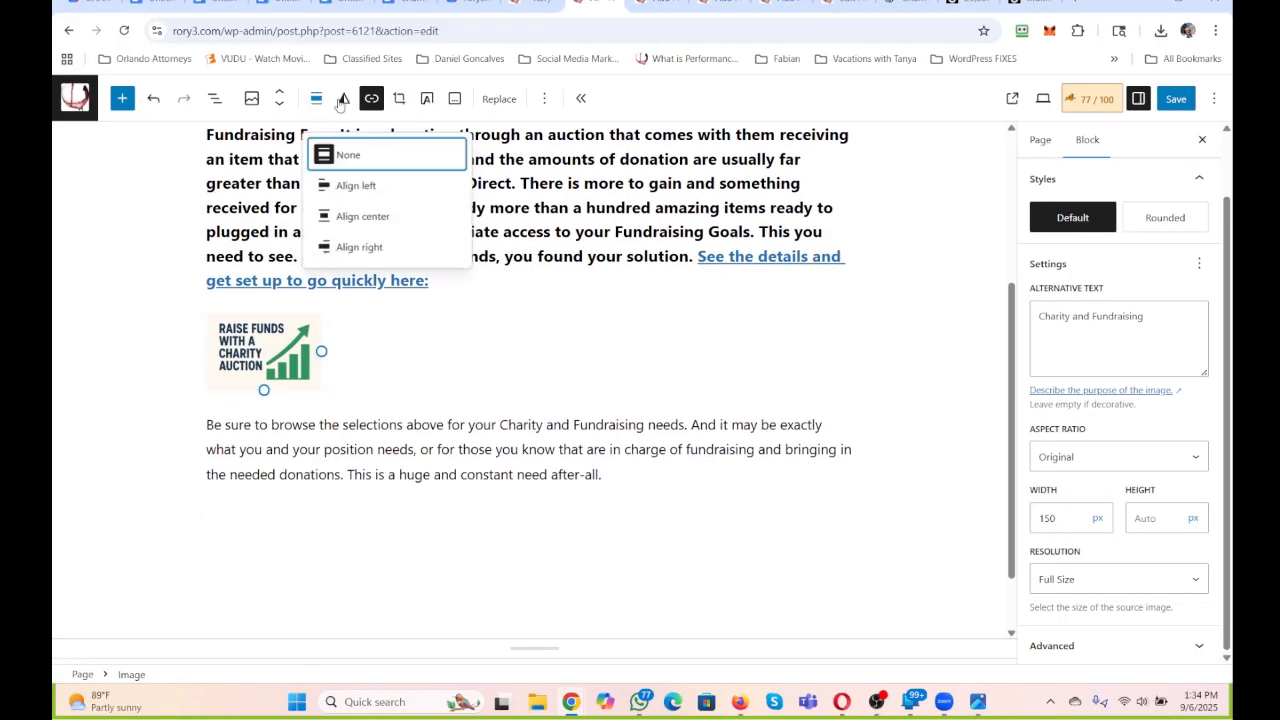
left_click(358, 247)
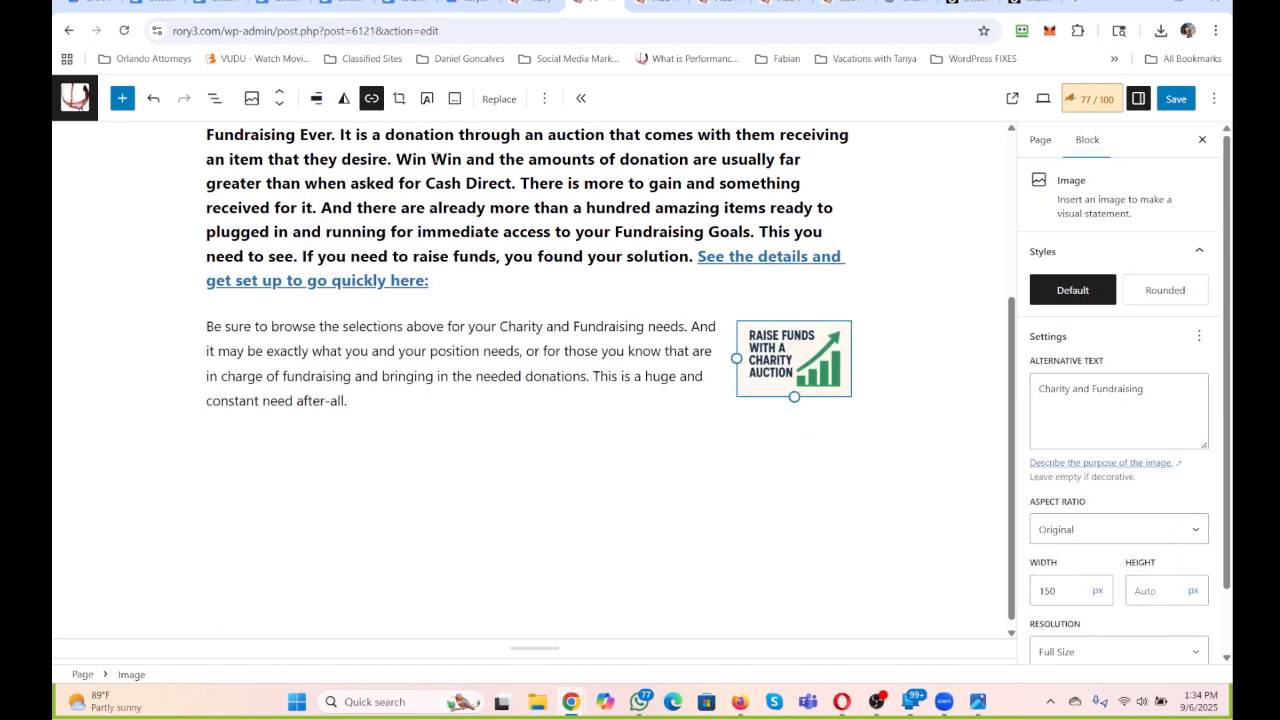
Link the picture to the Charity Auction page and set the link to open in a new tab.
left_click(371, 98)
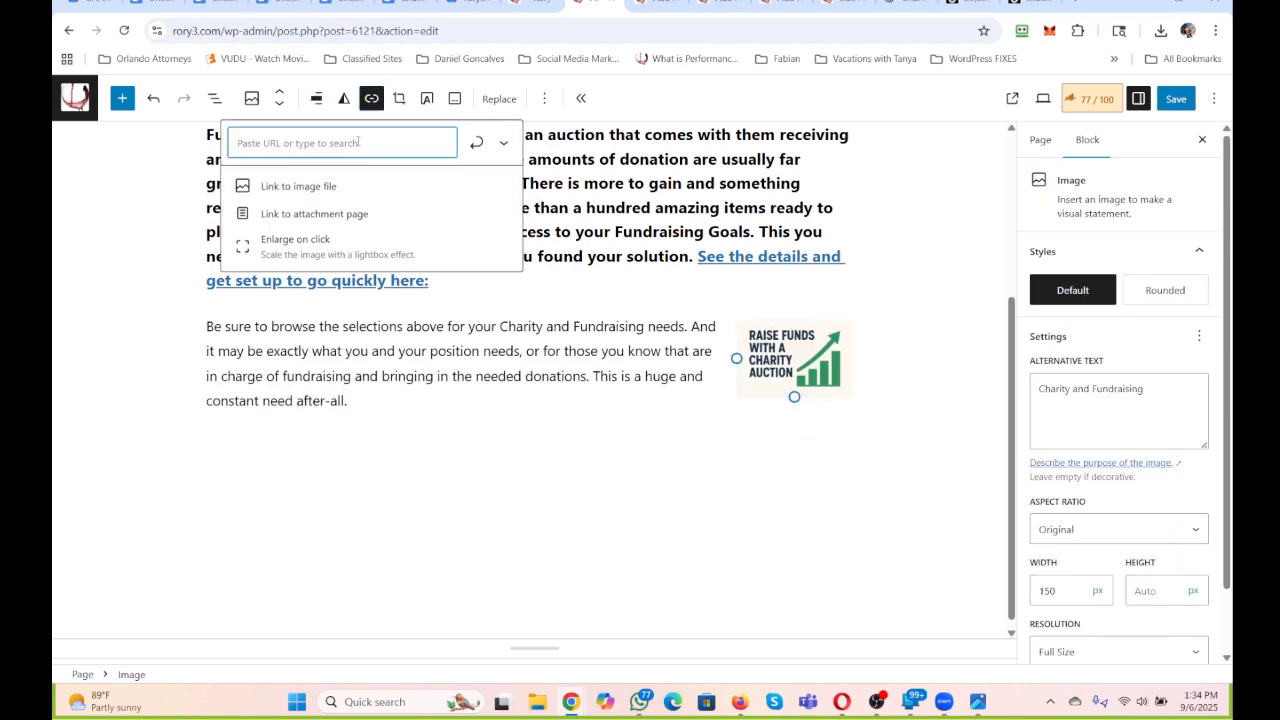
type("cbha")
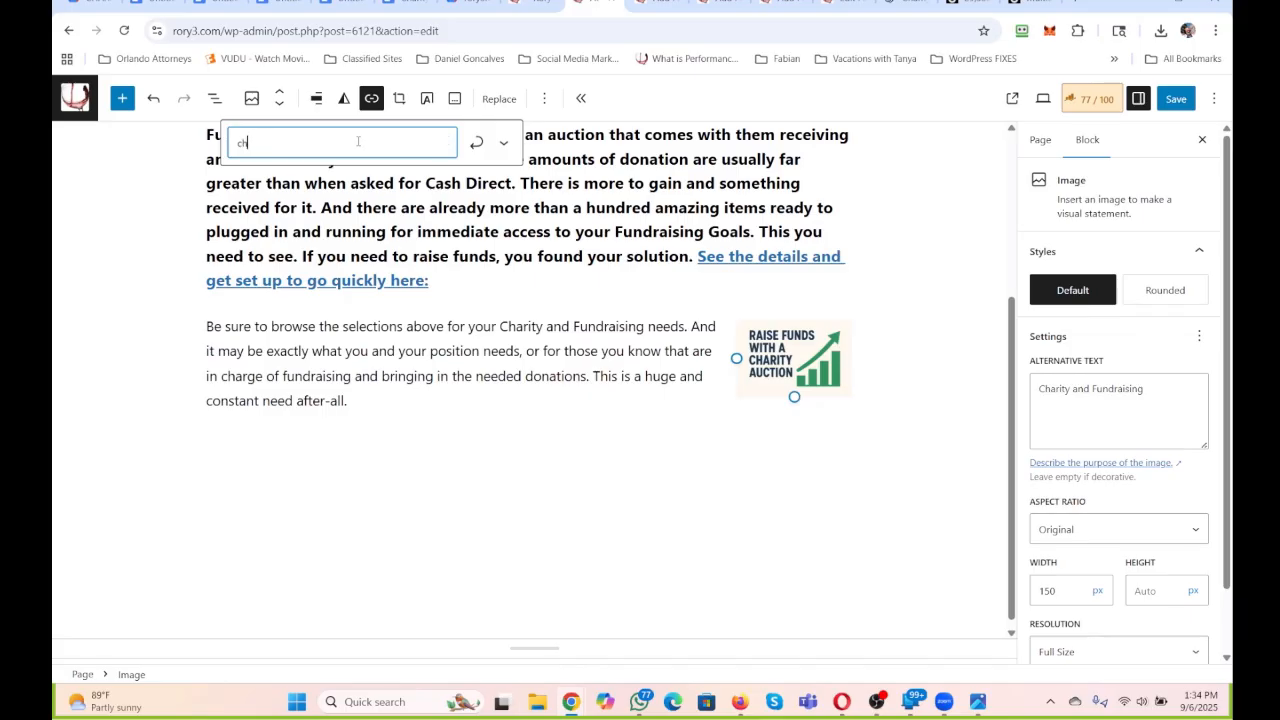
type("rity")
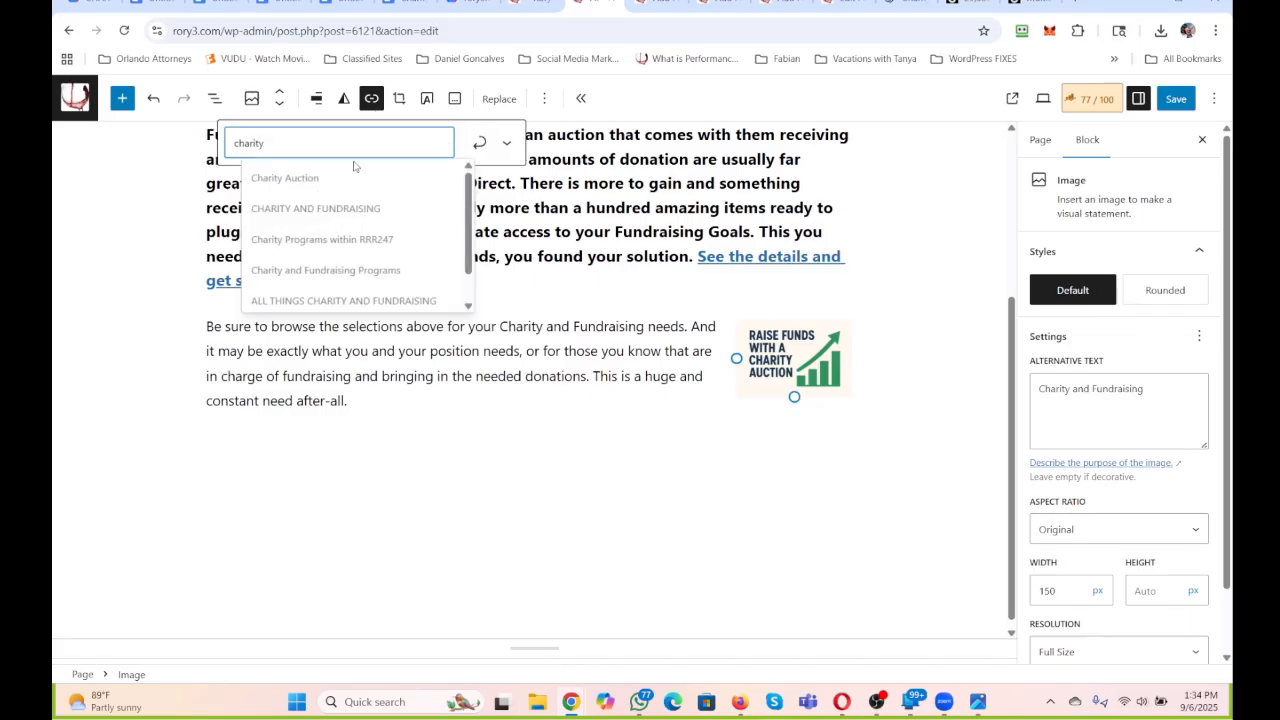
left_click(286, 177)
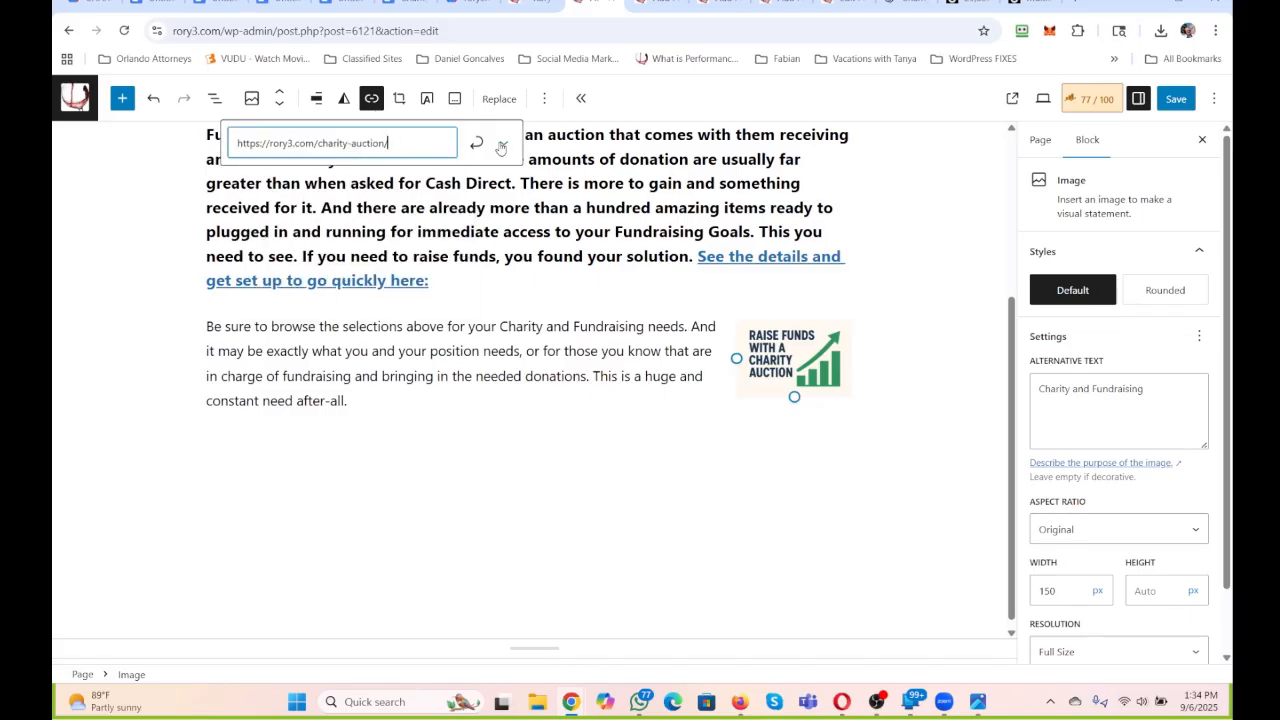
left_click(504, 143)
left_click(245, 184)
left_click(475, 146)
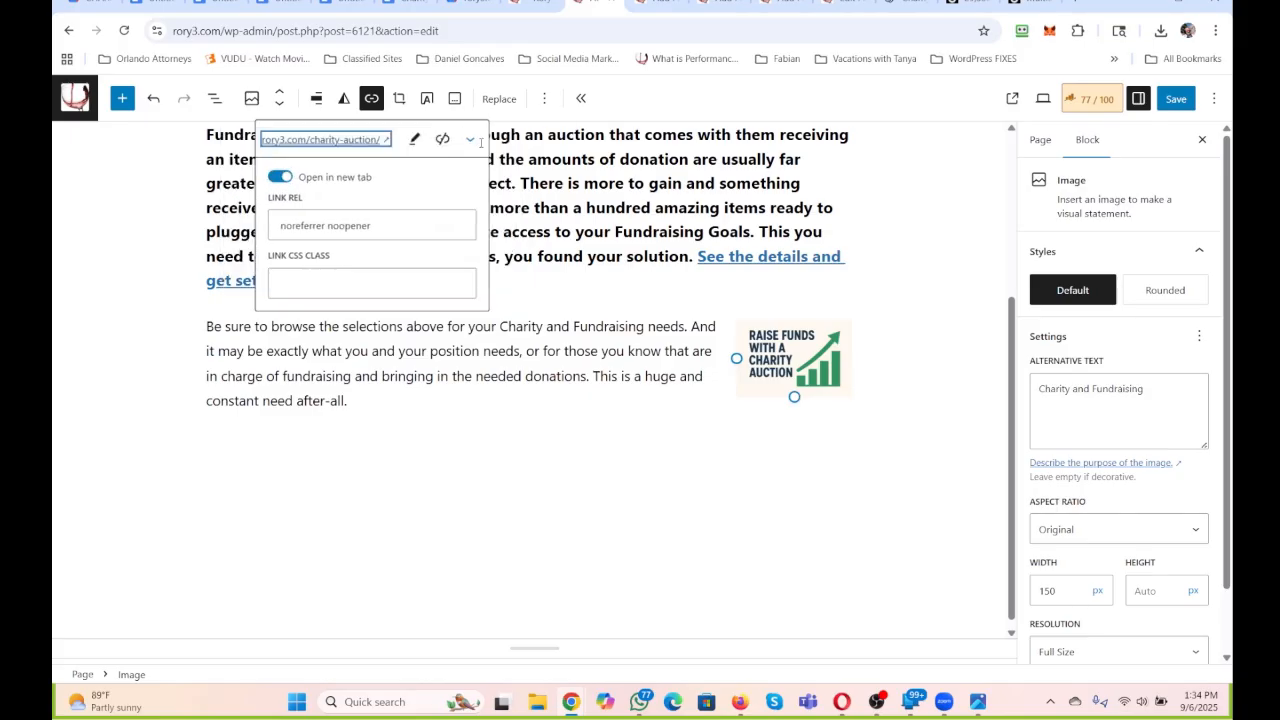
left_click(667, 222)
Move the picture up one block so it sits beside the Charity Auction heading.
left_click(773, 358)
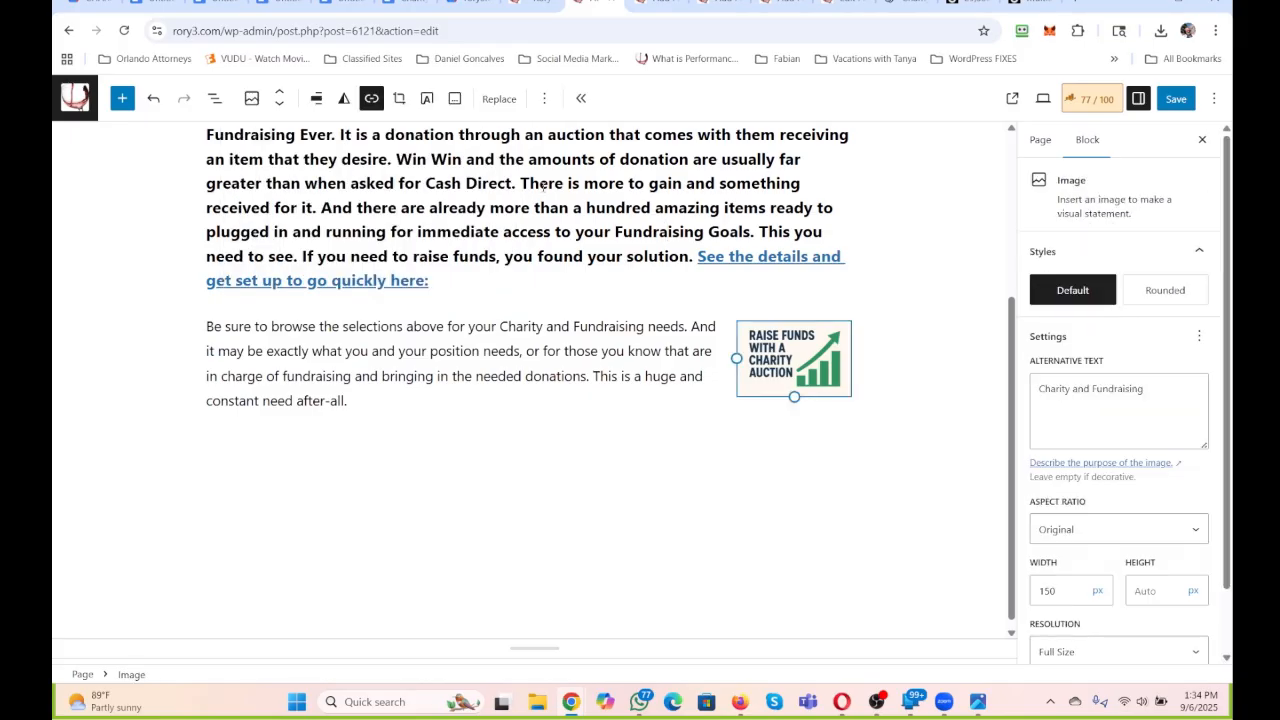
left_click(280, 93)
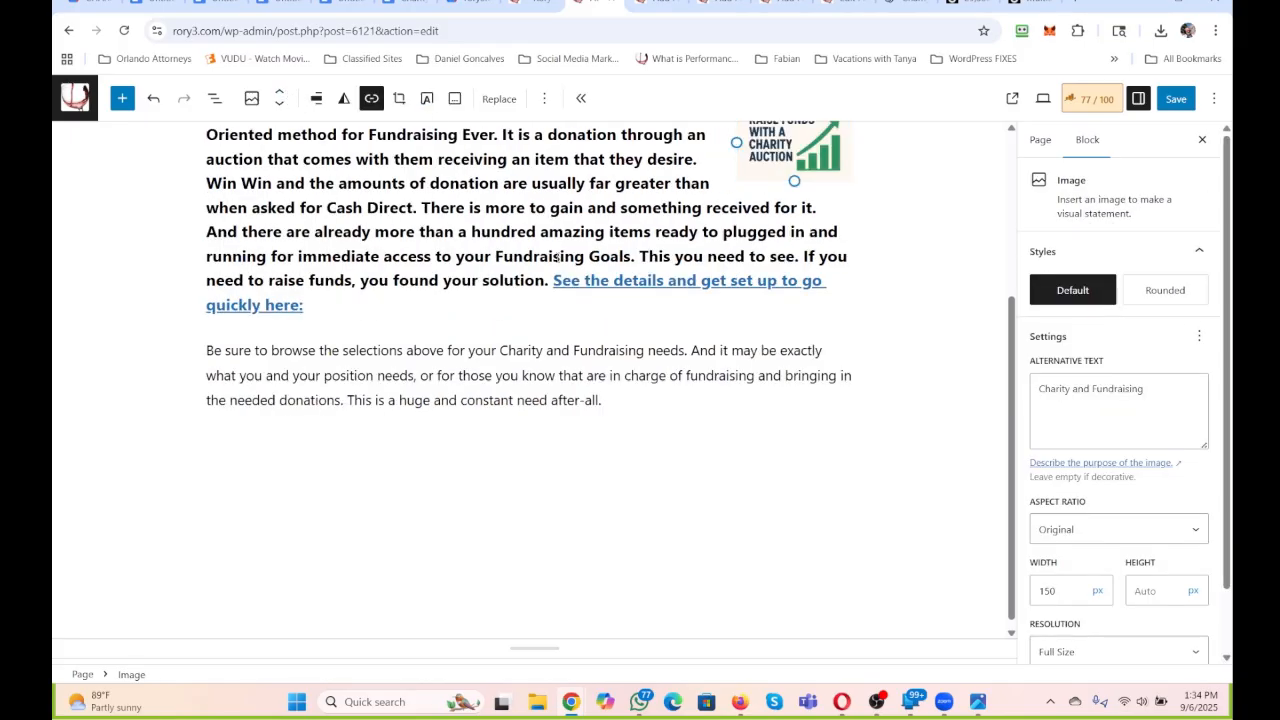
scroll(660, 274, "up", 1)
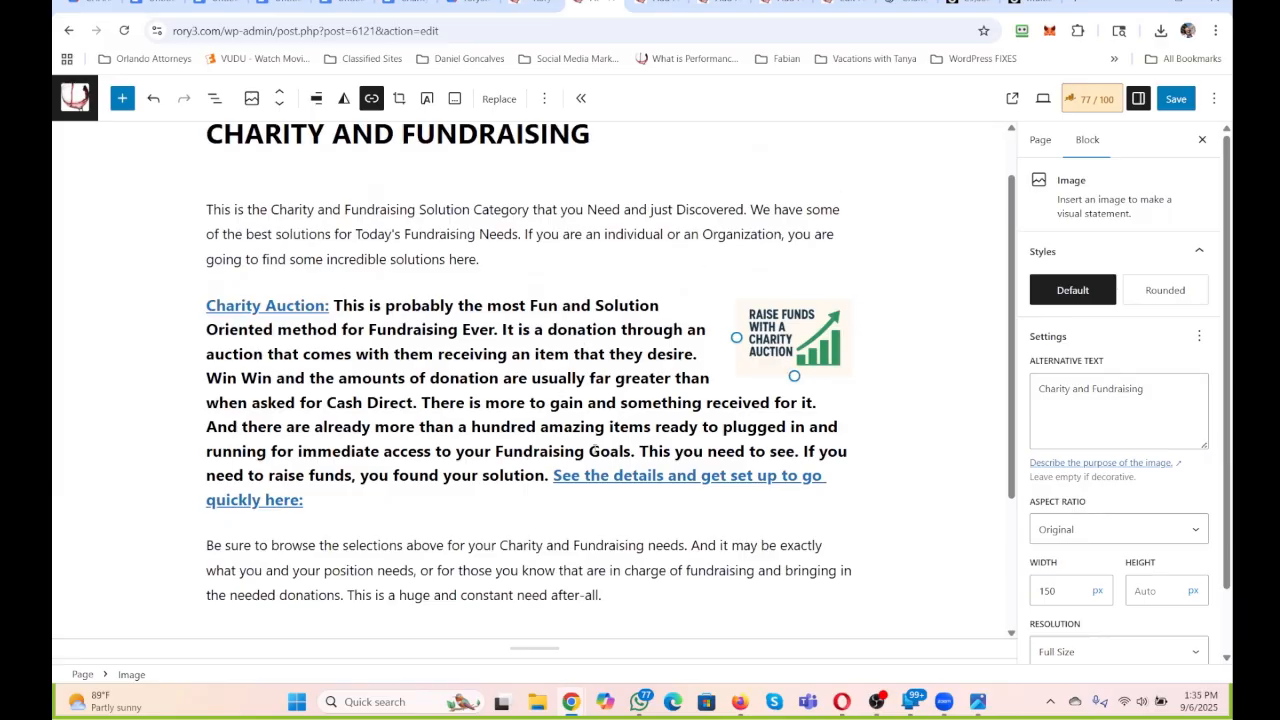
Set the picture's width to 180 px and apply the Rounded style.
scroll(790, 531, "down", 1)
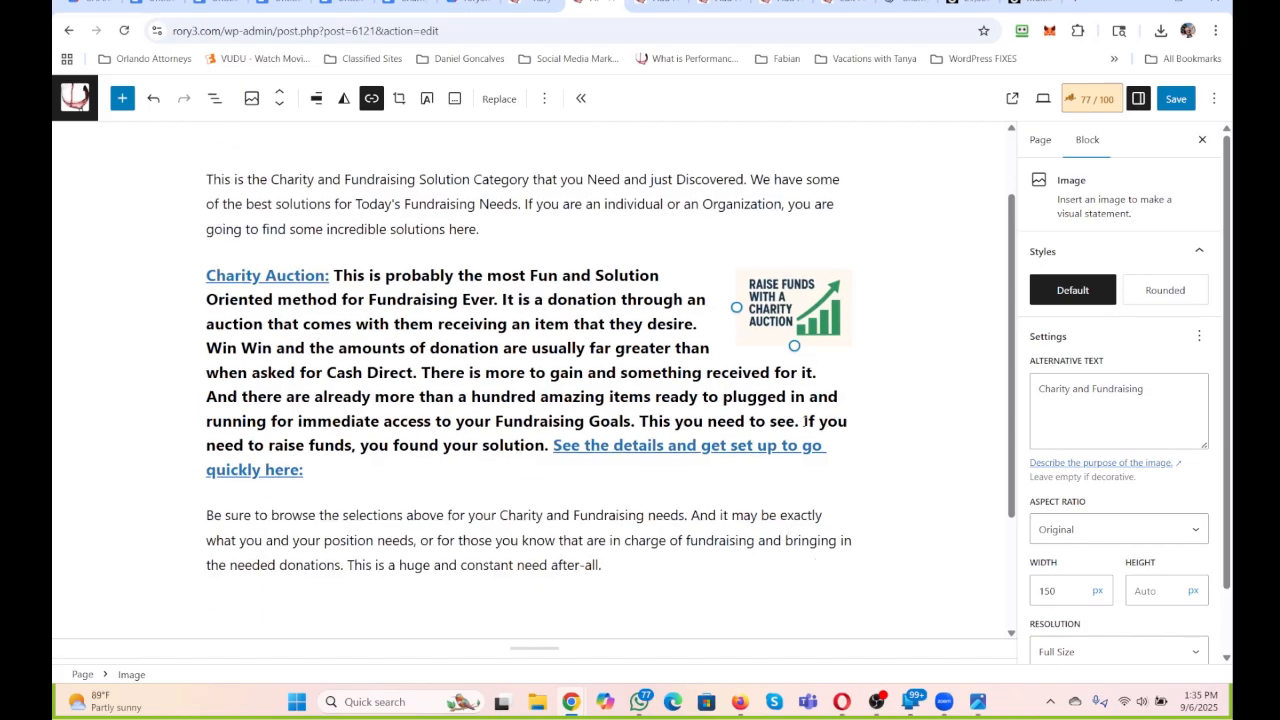
double_click(1062, 591)
type("180")
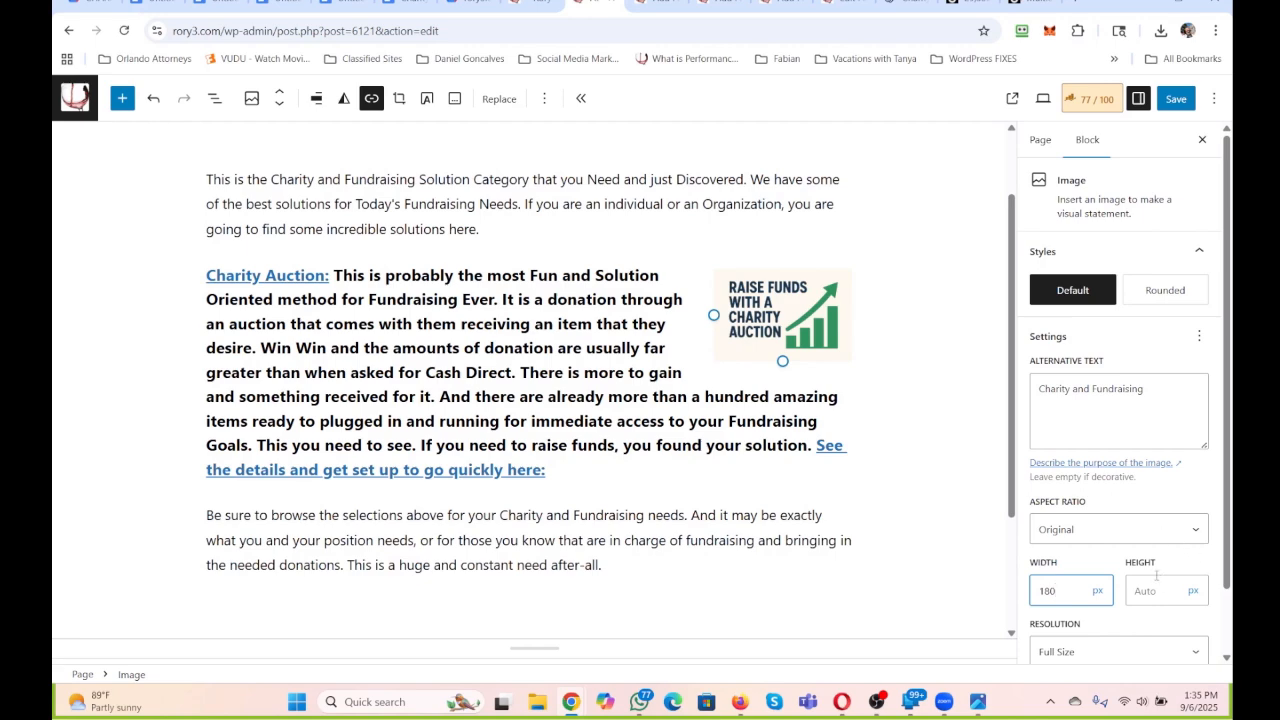
left_click(1176, 292)
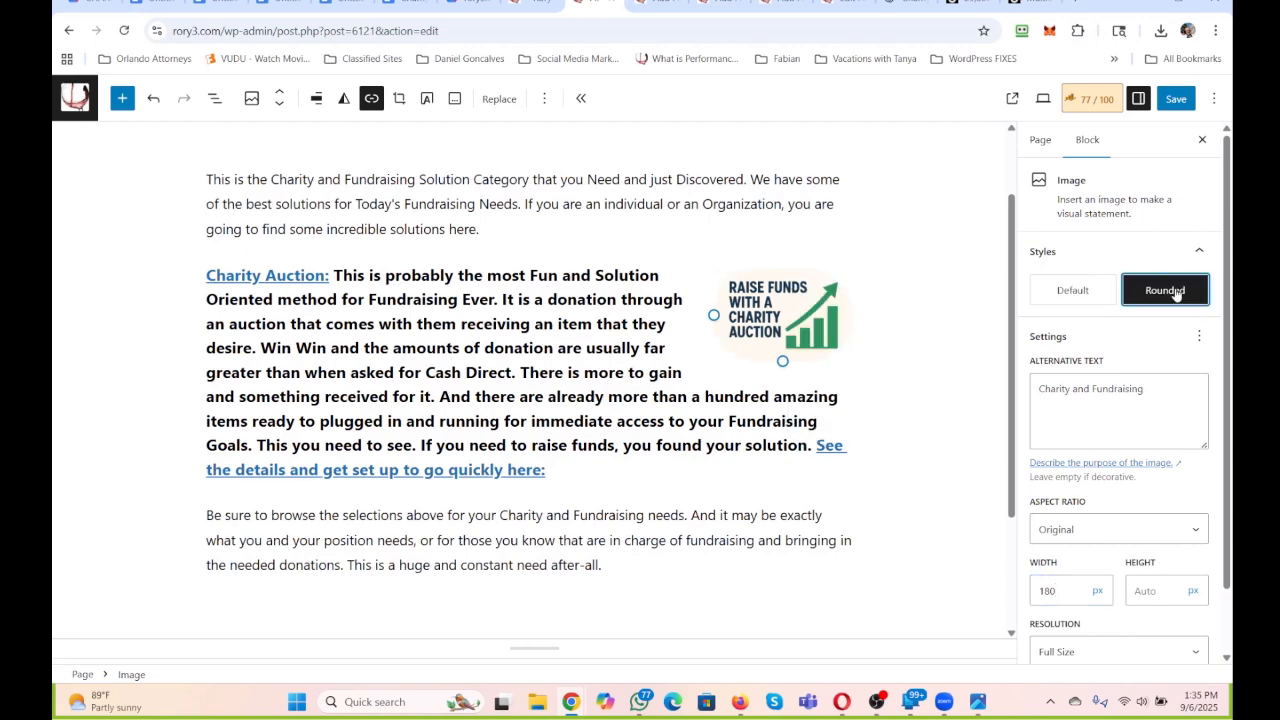
left_click(882, 445)
scroll(587, 371, "down", 3)
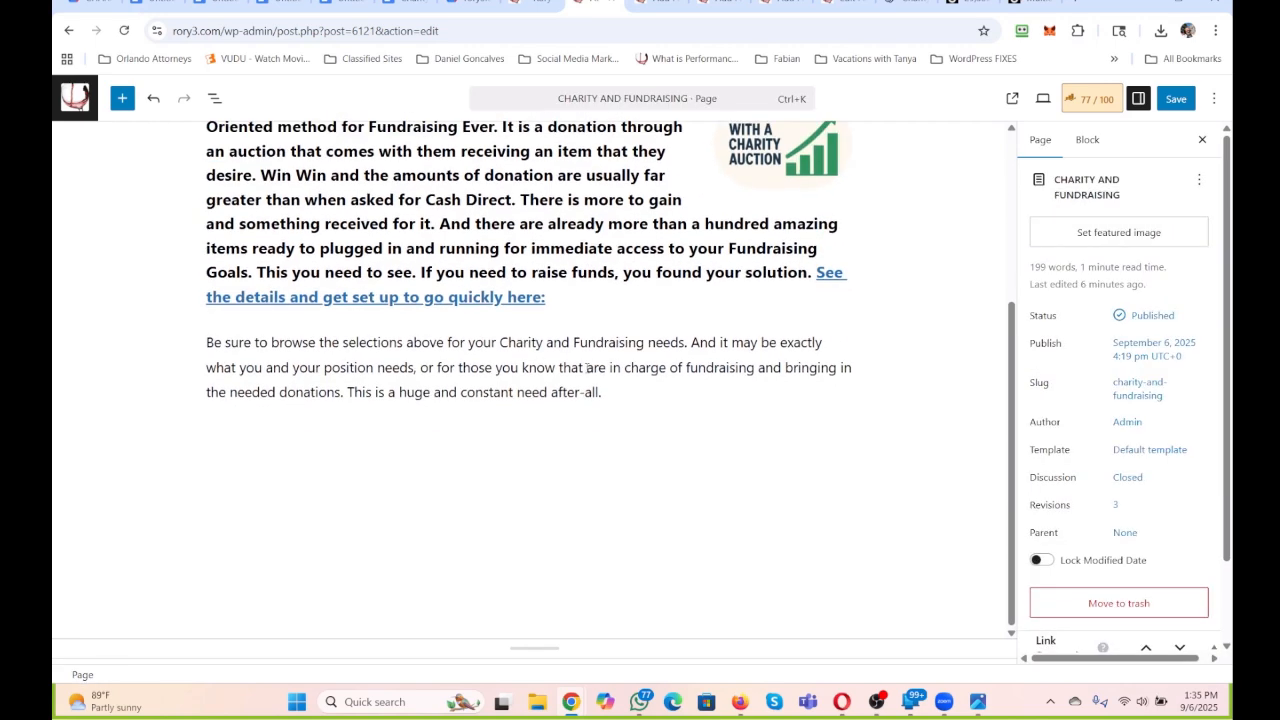
Copy the whole Charity Auction heading text and save the Charity and Fundraising page.
scroll(665, 316, "up", 4)
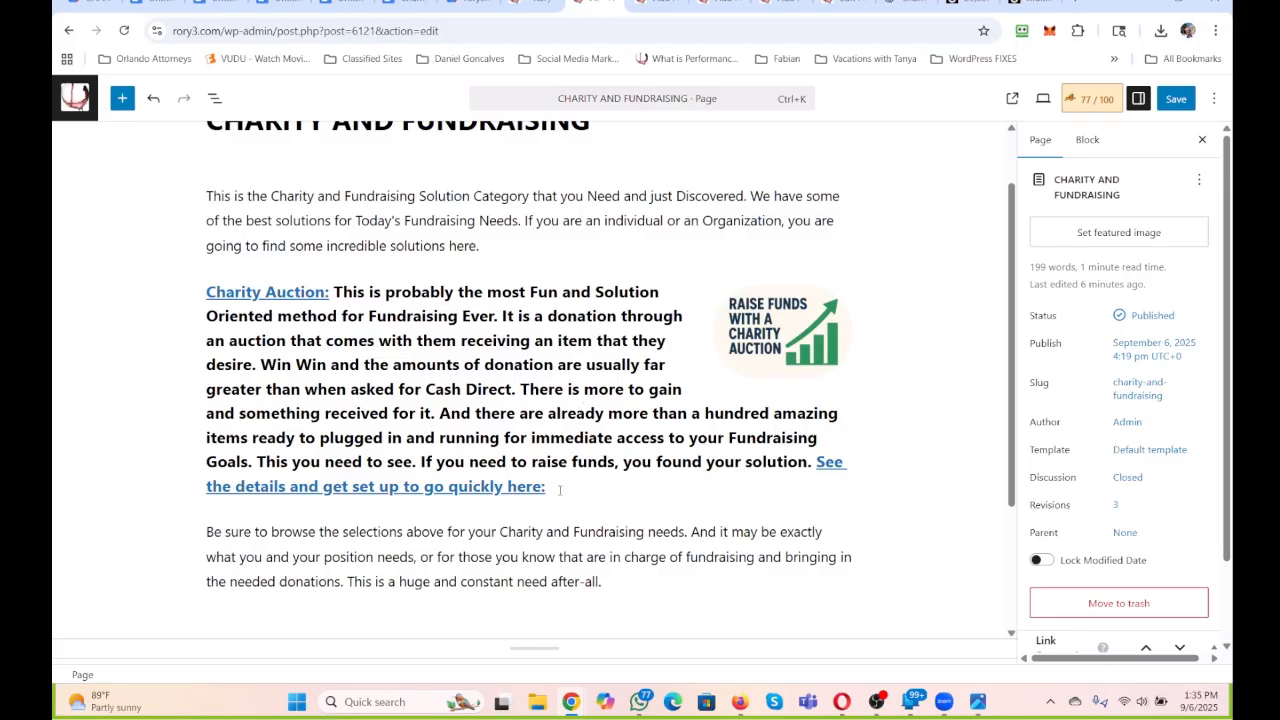
left_click_drag(559, 489, 139, 288)
key("ctrl+c")
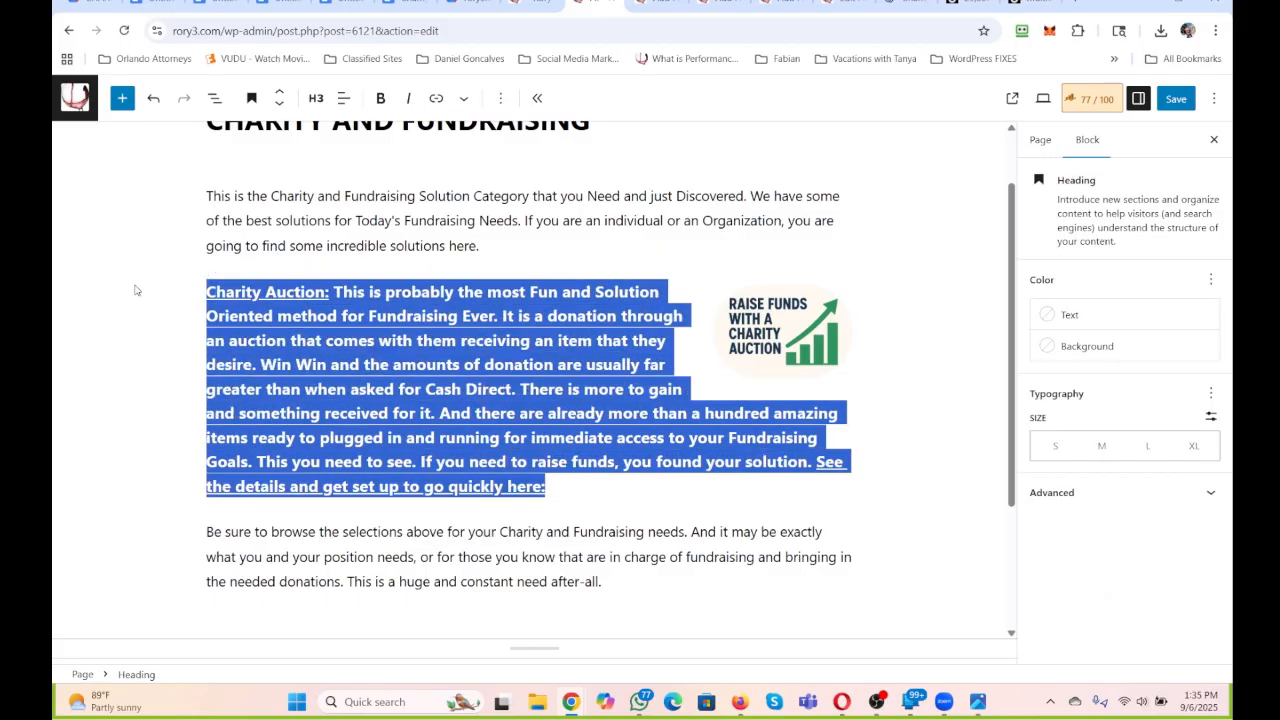
left_click(1174, 98)
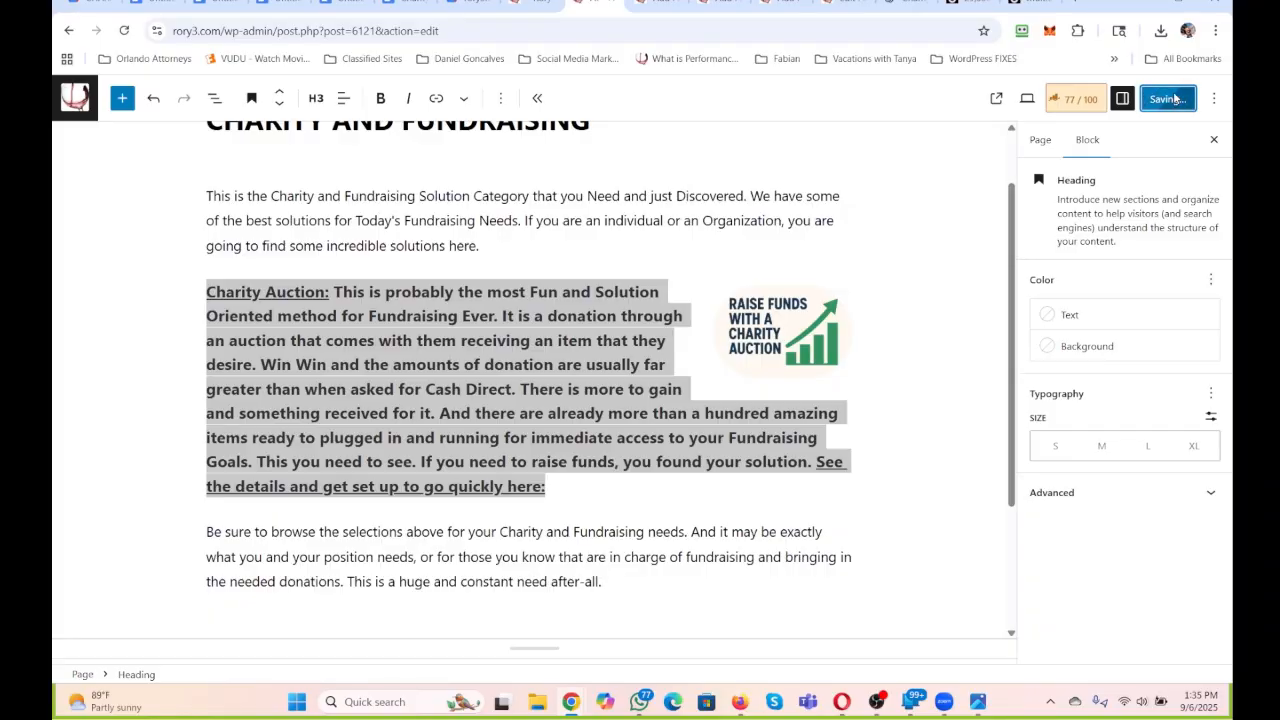
Paste the Charity Auction text into the empty paragraph of the All Things Charity and Fundraising page.
left_click(657, 3)
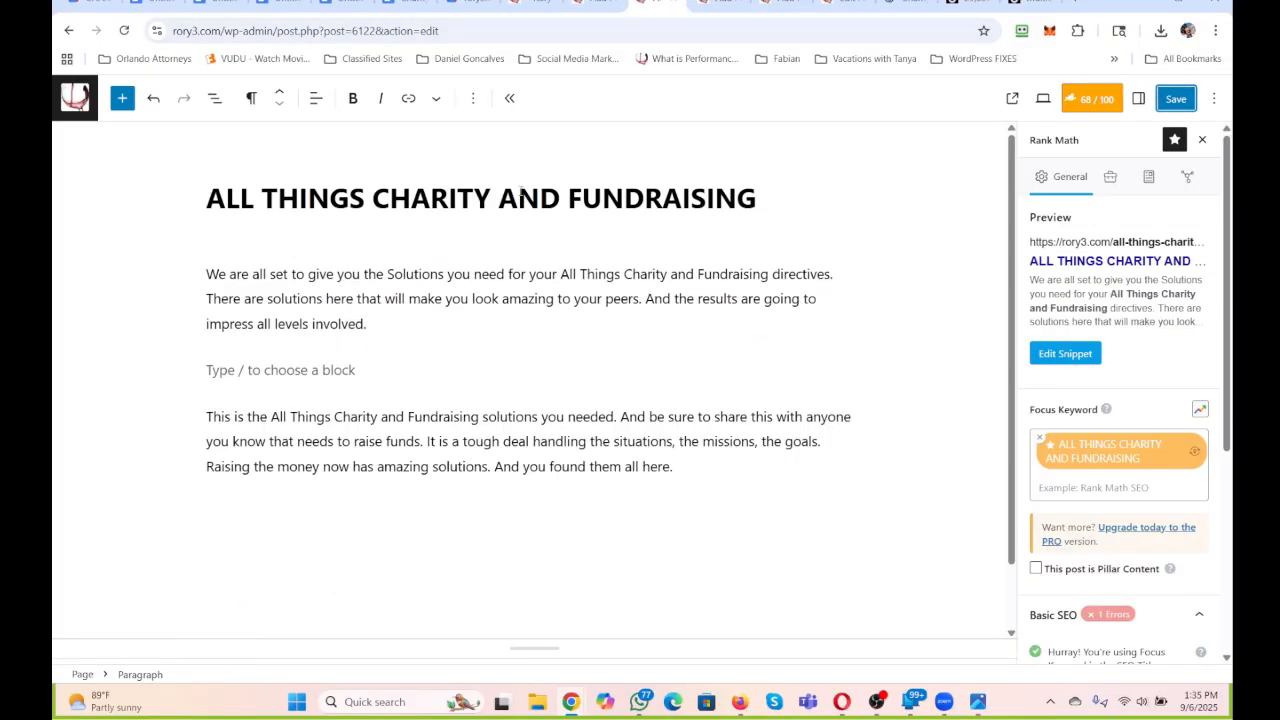
left_click(293, 368)
key("ctrl+v")
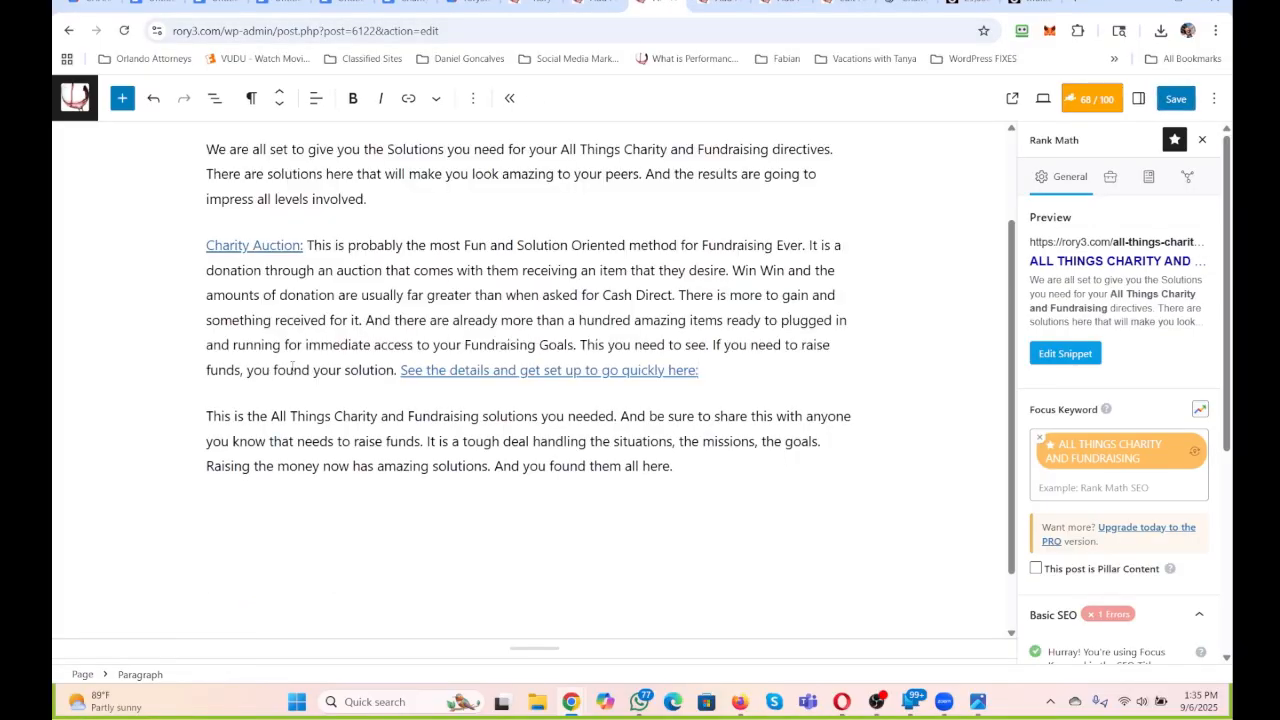
Convert the pasted Charity Auction paragraph into a Heading 3.
left_click_drag(720, 369, 122, 248)
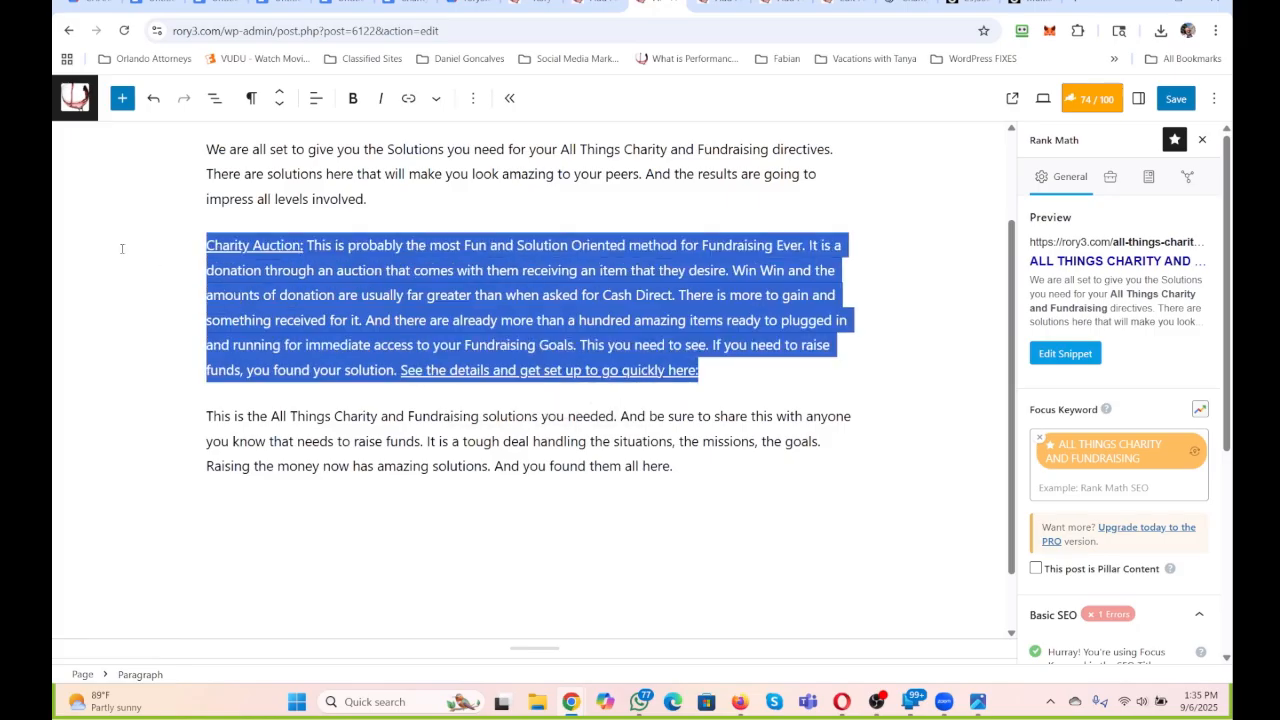
left_click(251, 97)
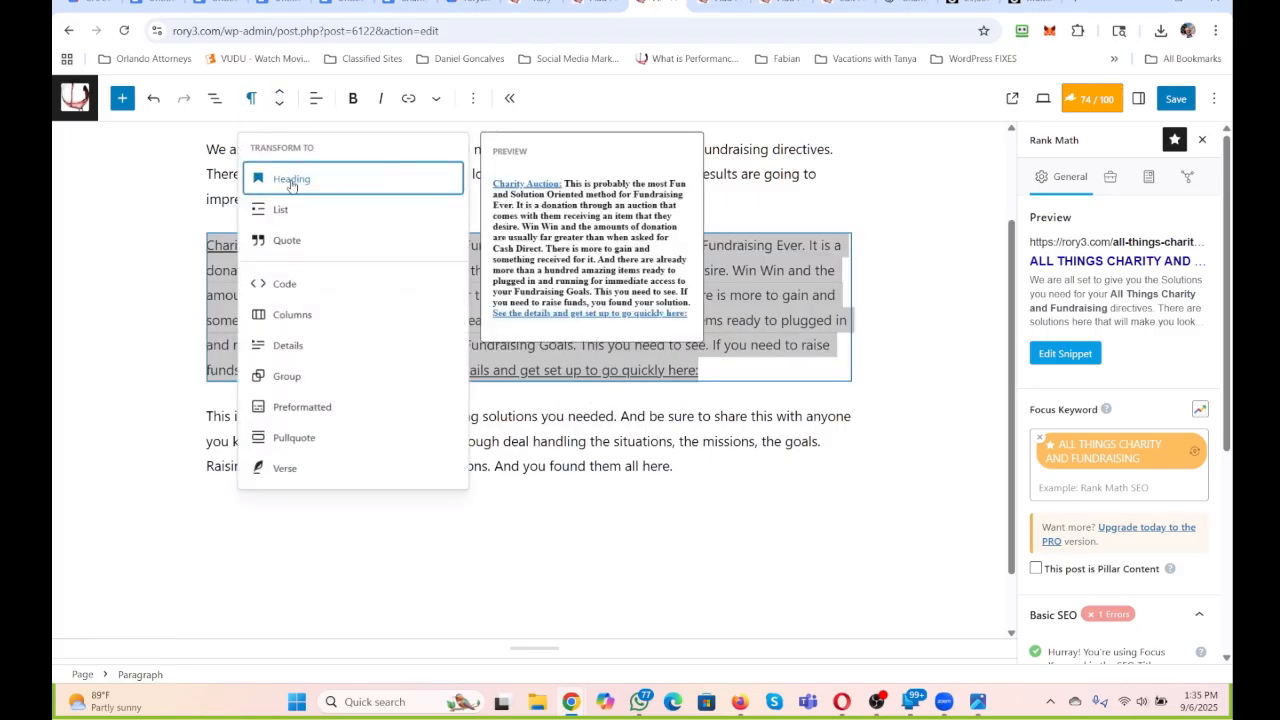
left_click(288, 177)
left_click(316, 97)
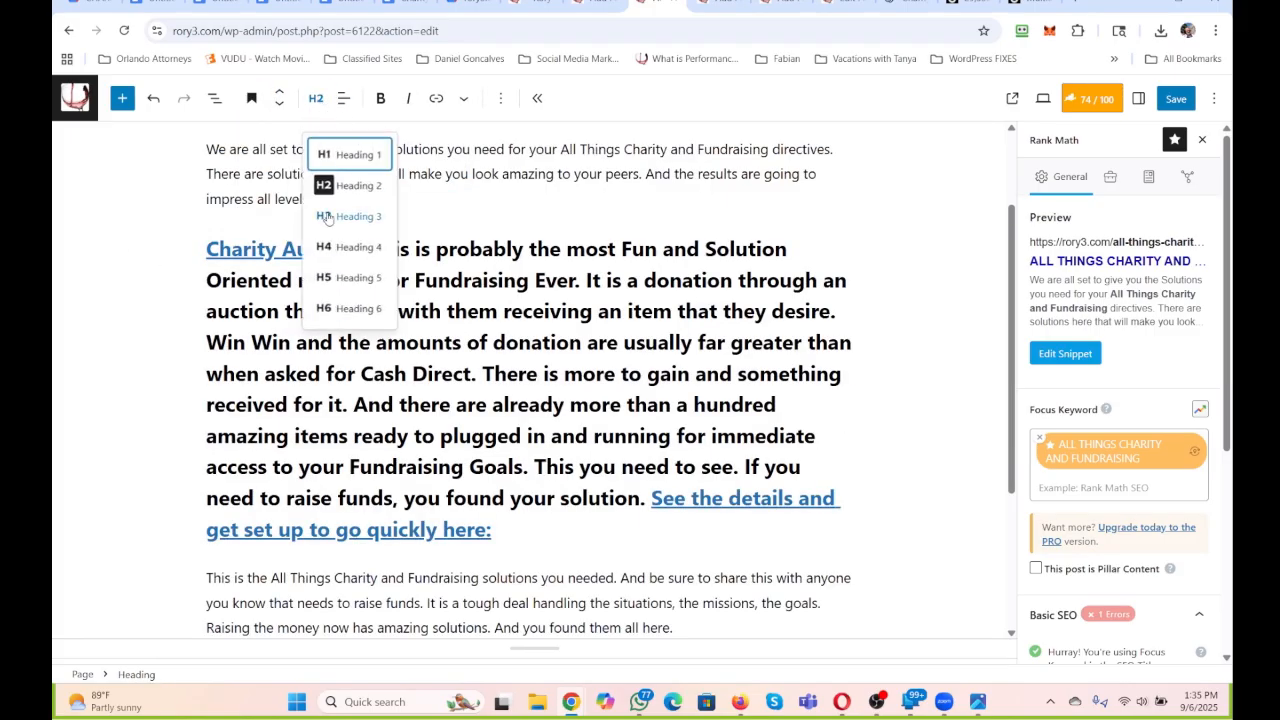
left_click(330, 218)
Insert the Chairty-Auctions.png picture from the media library below the Charity Auction heading and align it right.
left_click(501, 418)
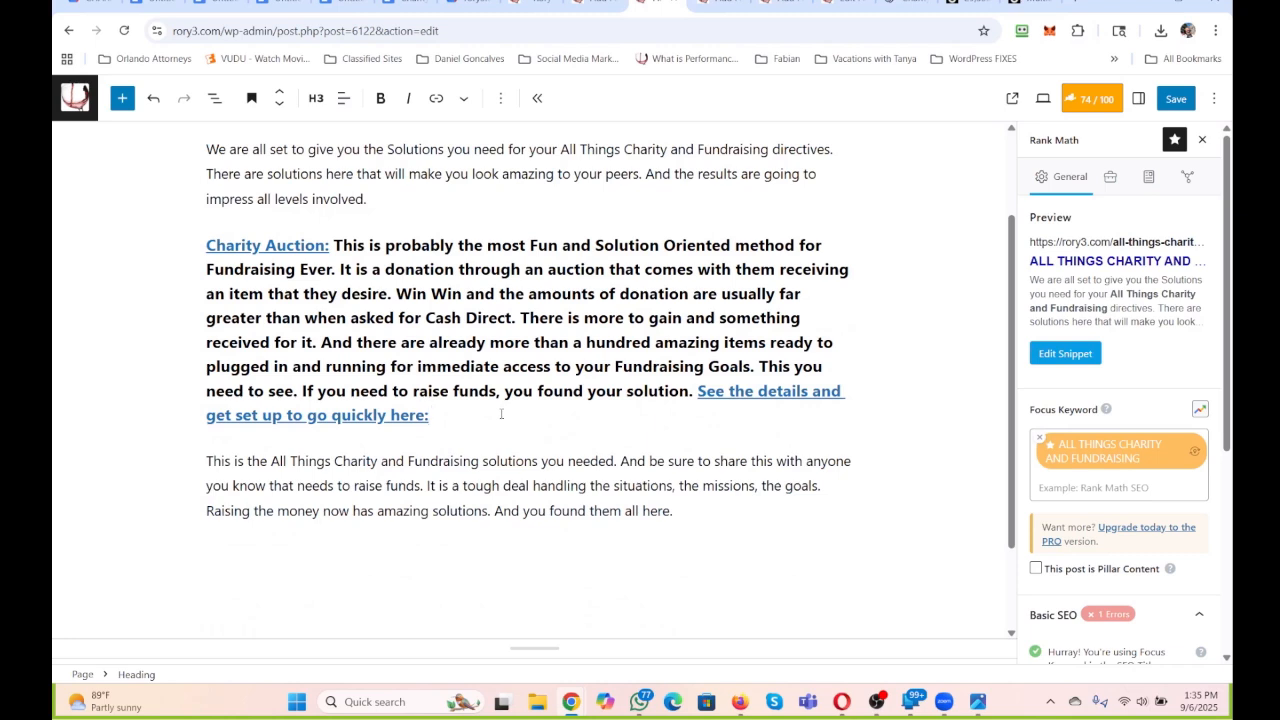
key("Return")
left_click(842, 410)
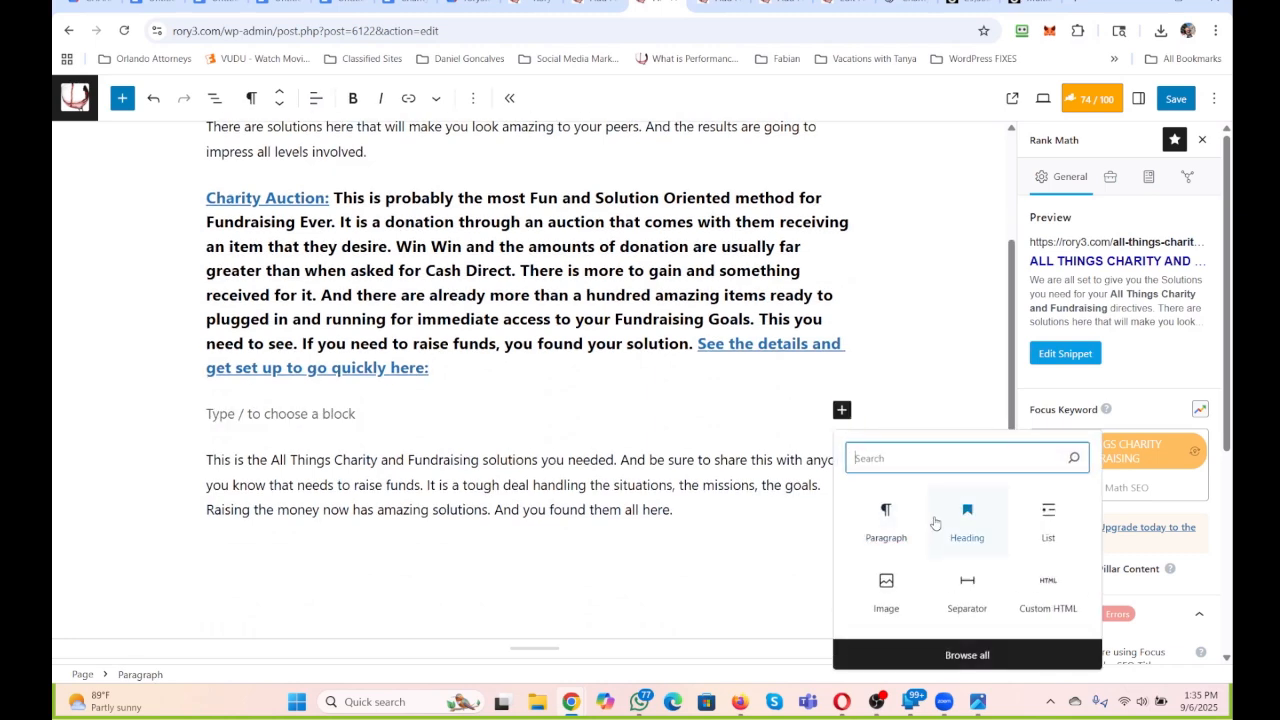
left_click(886, 588)
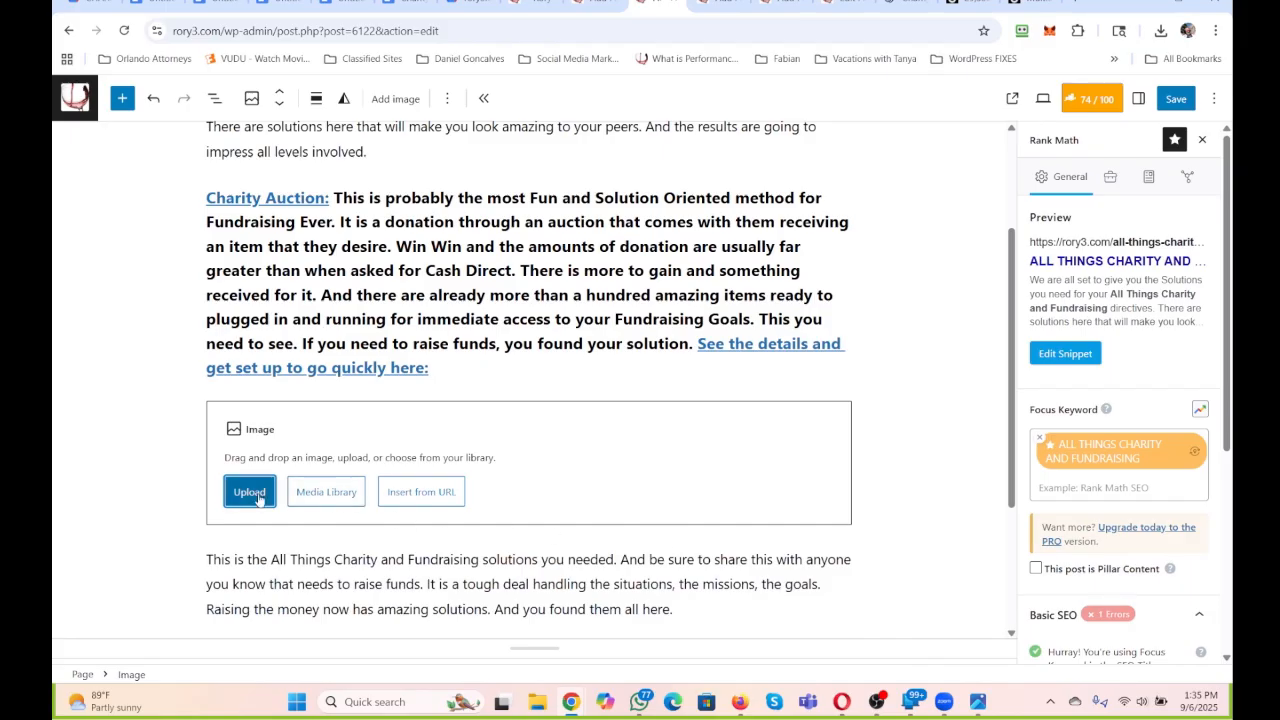
left_click(337, 491)
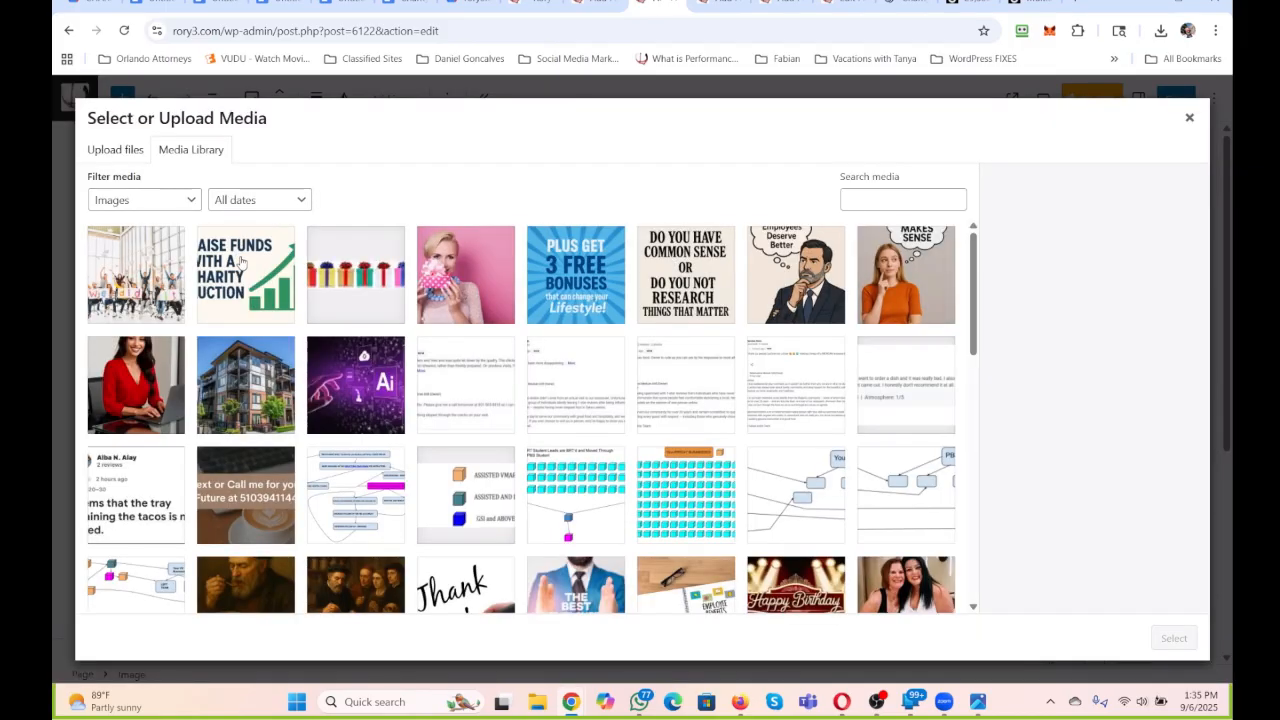
left_click(240, 262)
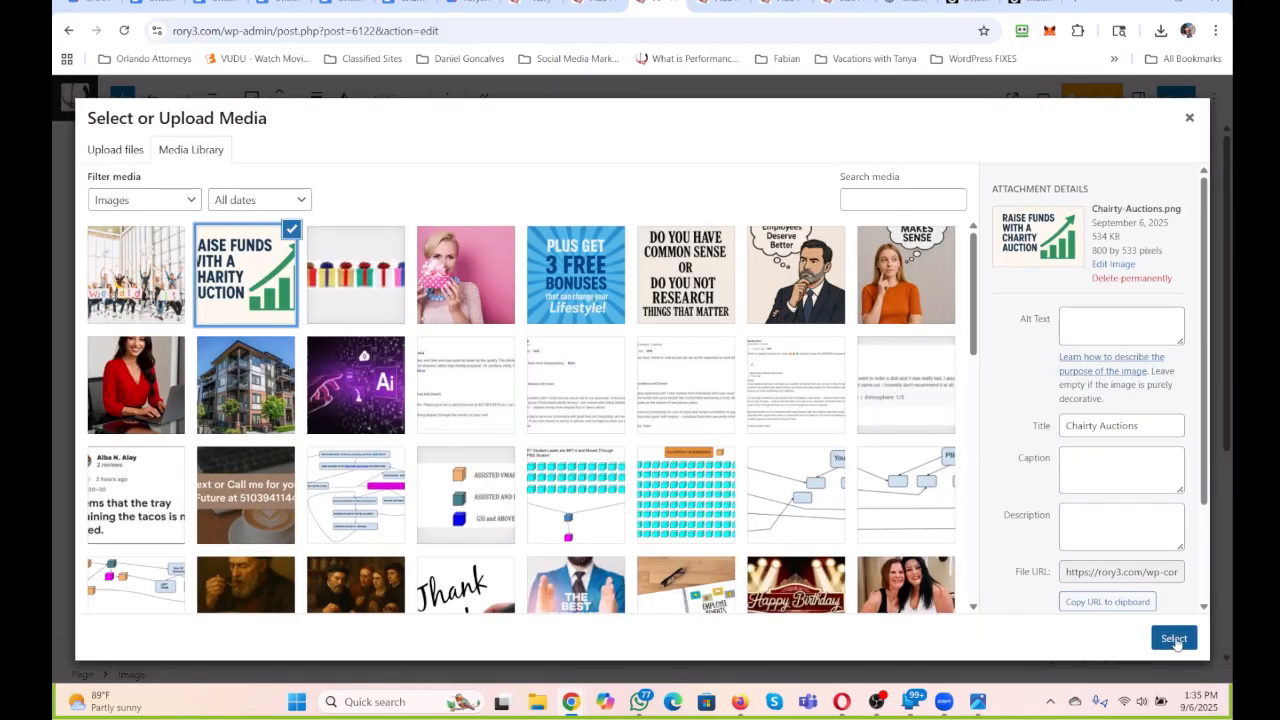
left_click(1174, 639)
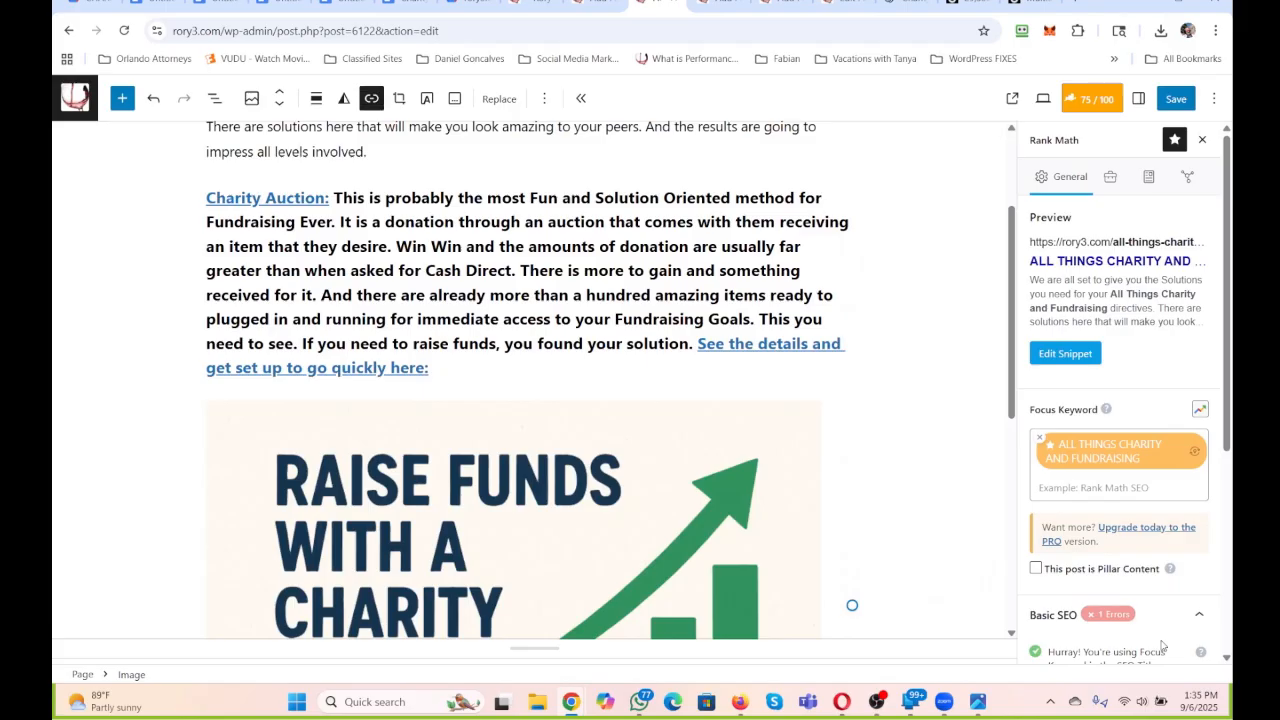
left_click(316, 98)
left_click(350, 250)
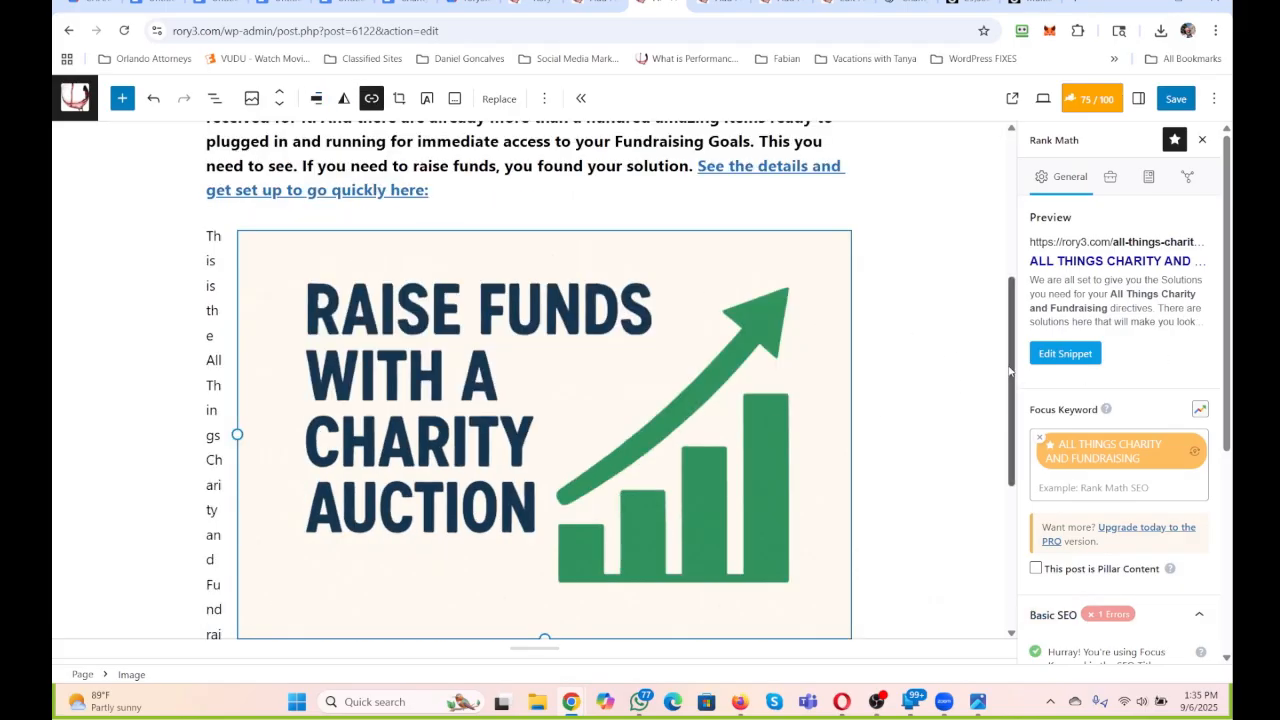
Copy the page title ALL THINGS CHARITY AND FUNDRAISING and paste it as the charity auction picture's alternative text.
scroll(480, 229, "up", 4)
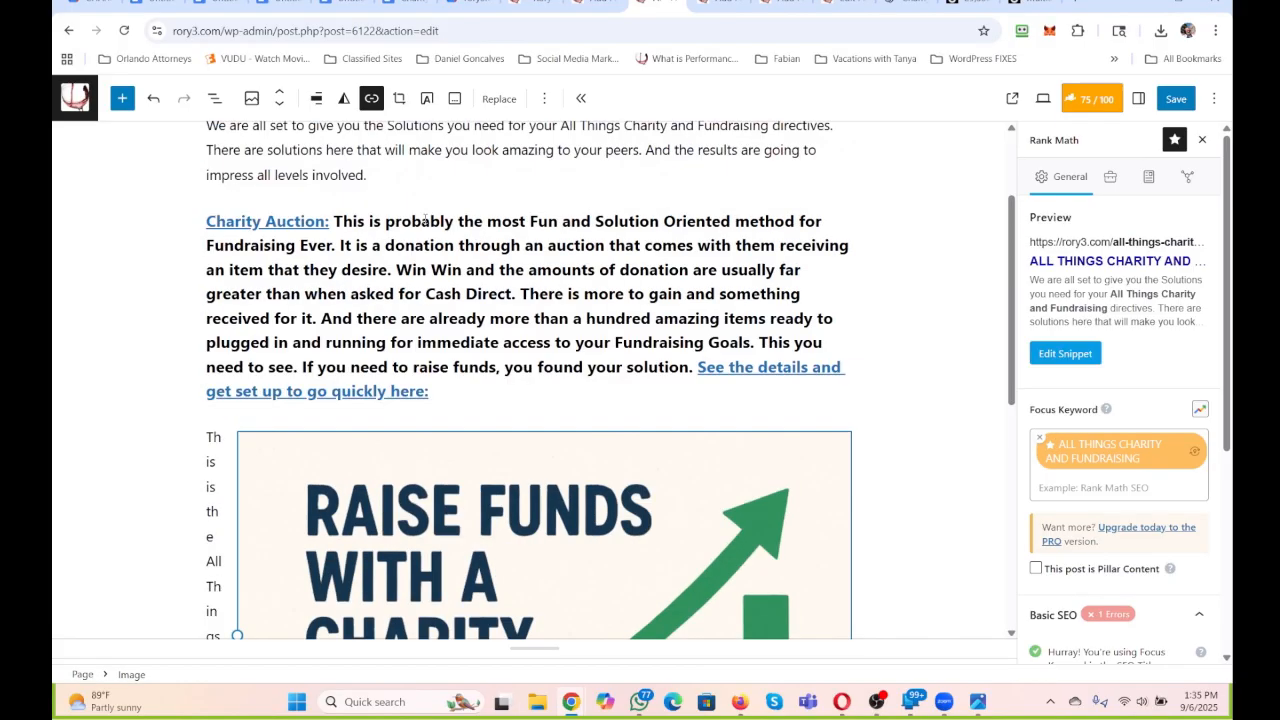
left_click_drag(211, 195, 405, 200)
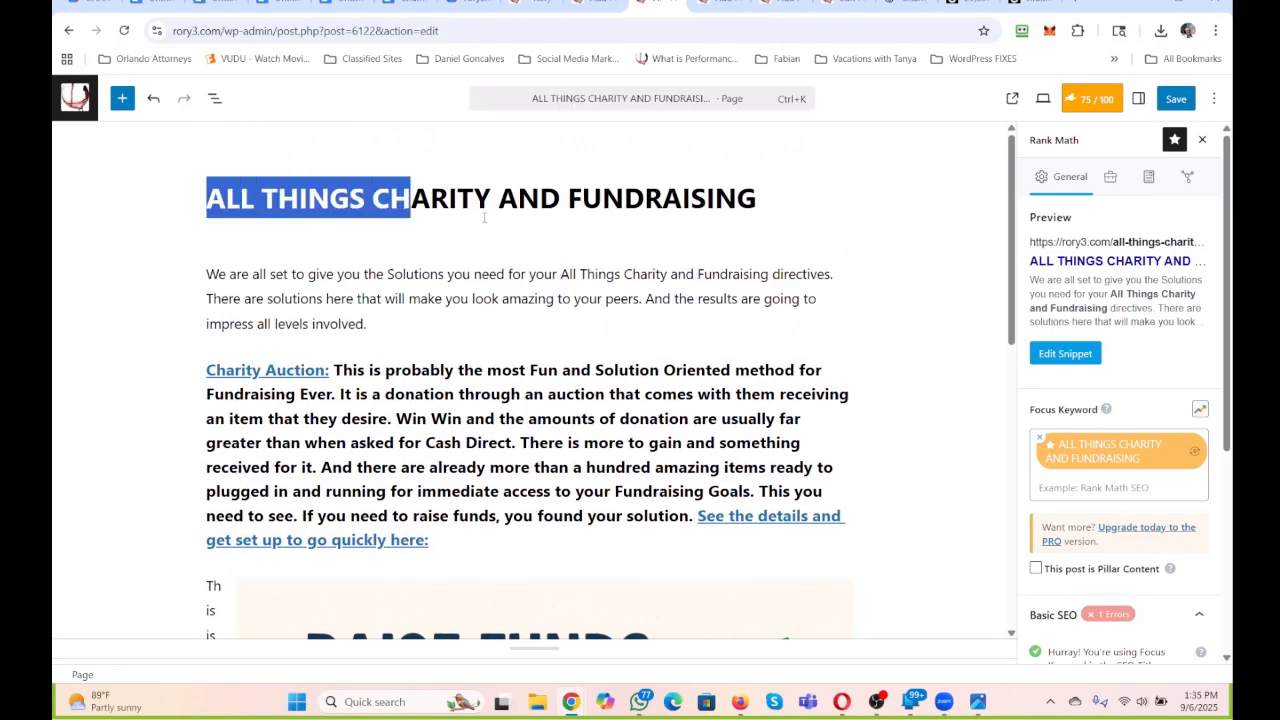
left_click_drag(516, 200, 213, 203)
key("ctrl+c")
left_click(777, 206)
scroll(480, 267, "down", 3)
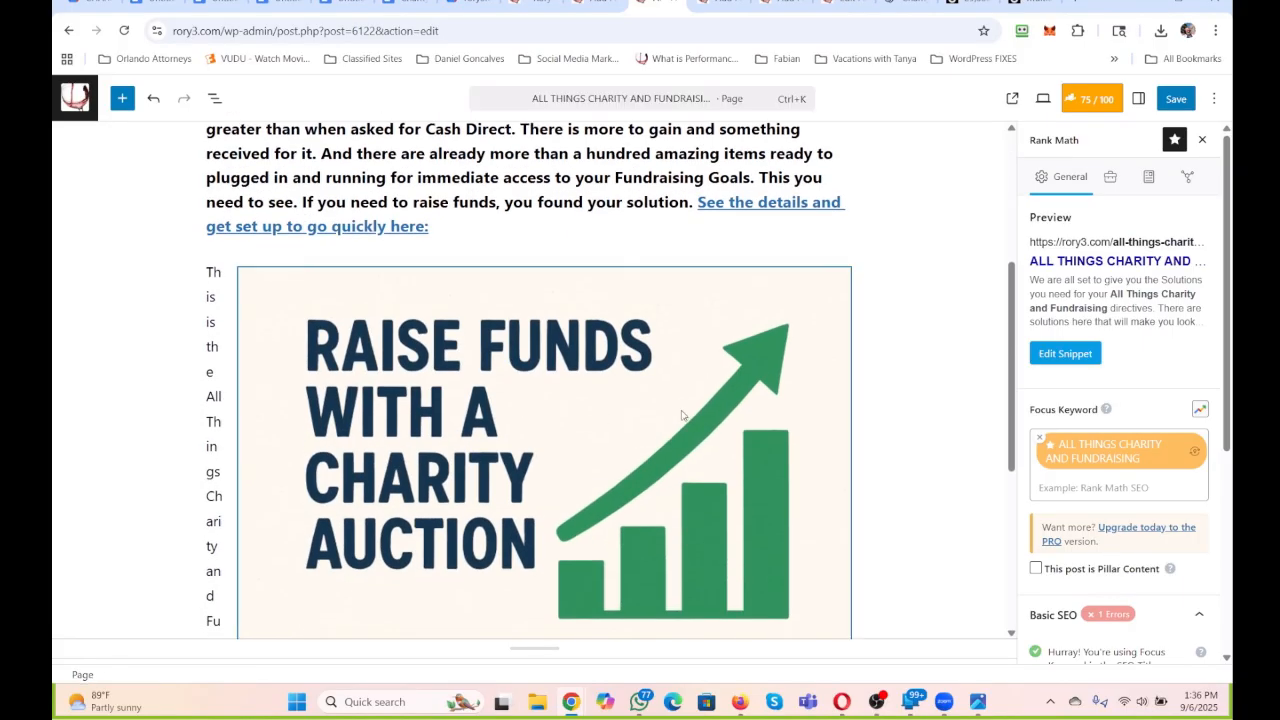
left_click(1139, 100)
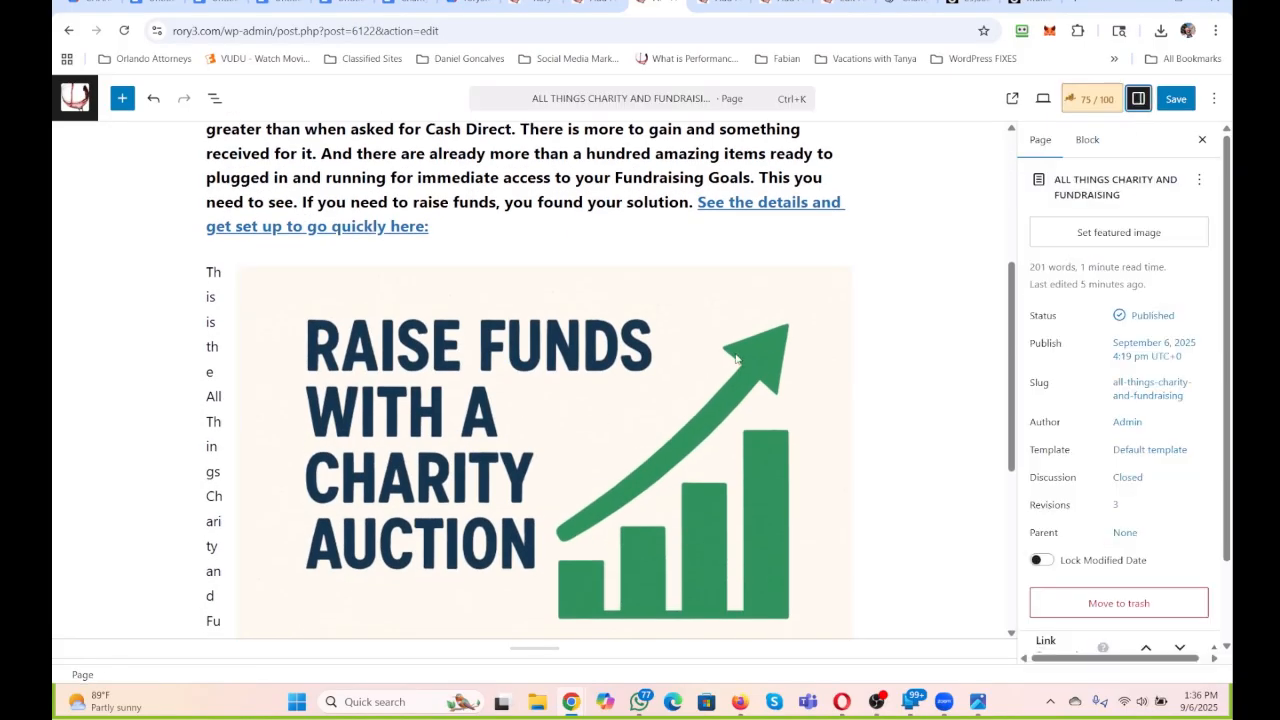
left_click(809, 233)
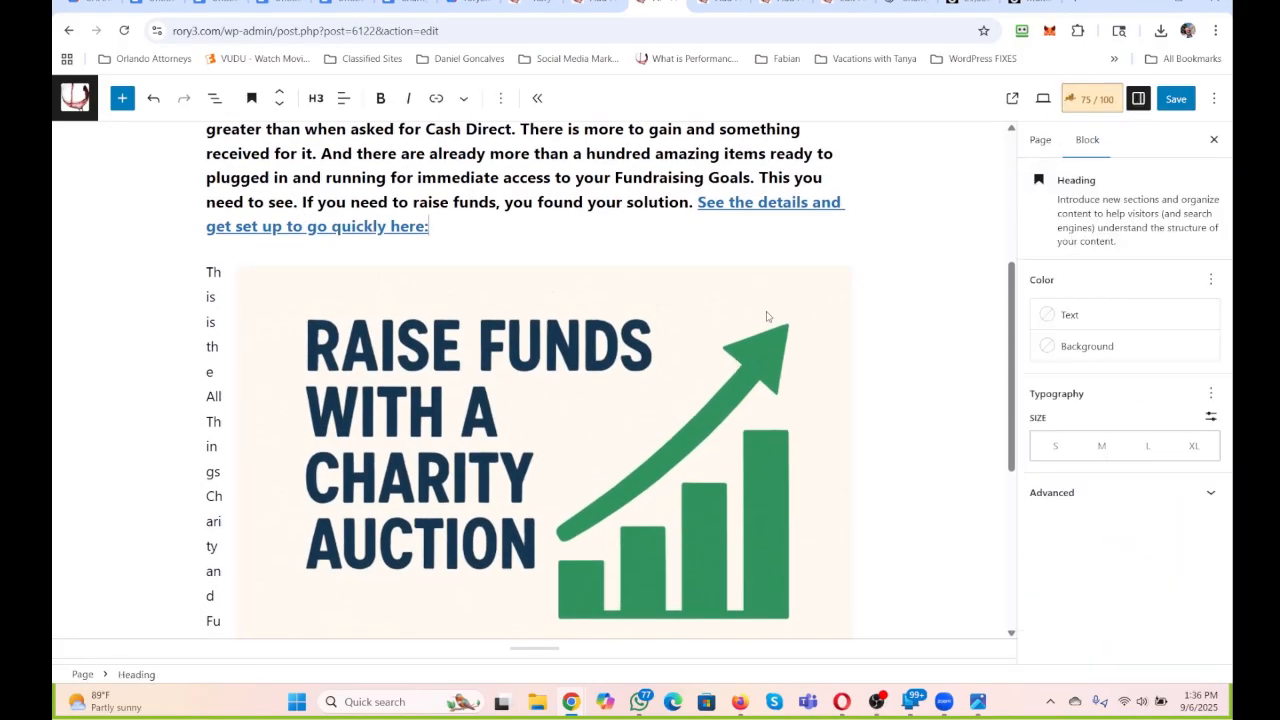
left_click(809, 334)
left_click(1174, 391)
key("ctrl+v")
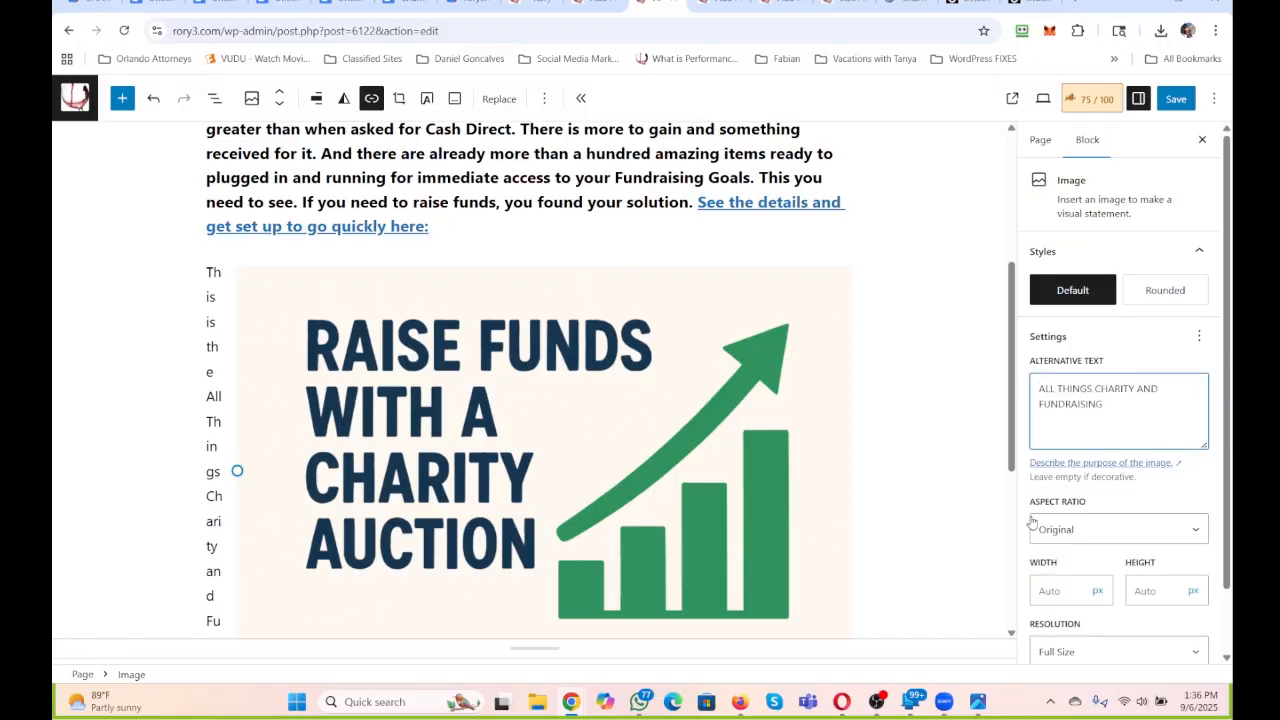
Set the charity auction picture's width to 180 px and apply the Rounded style.
scroll(1040, 520, "down", 1)
left_click(1069, 518)
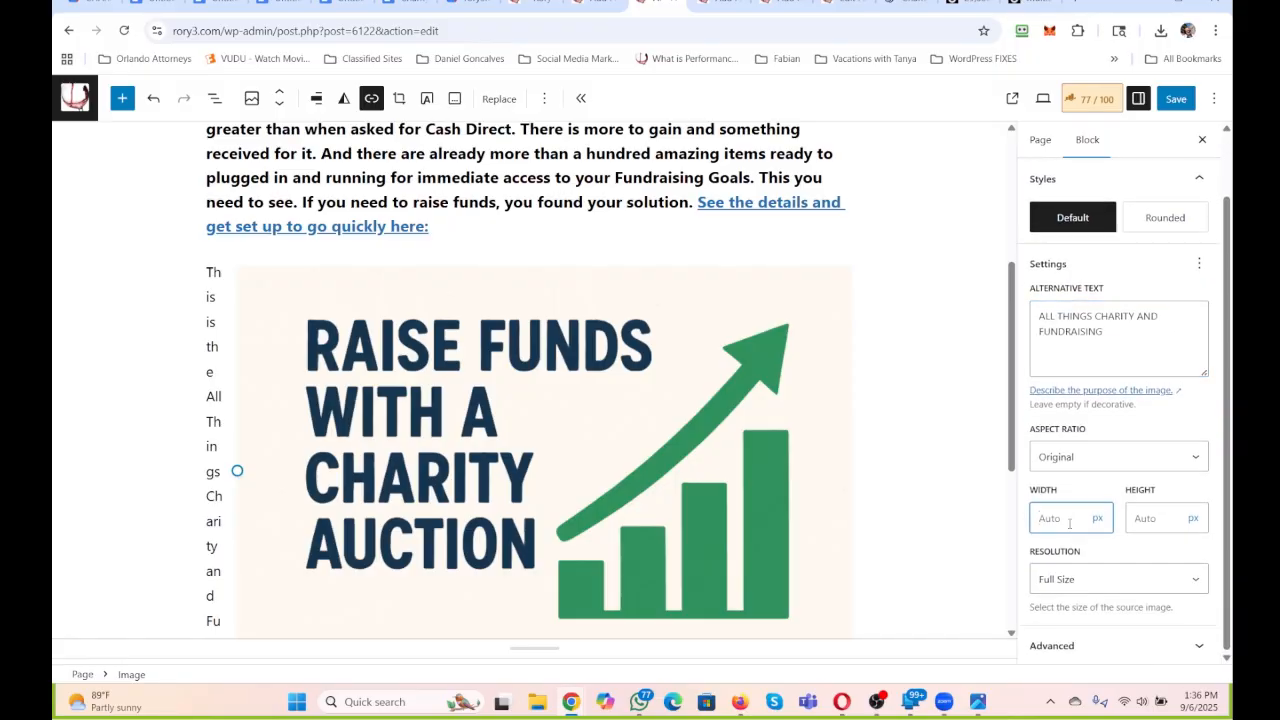
type("180")
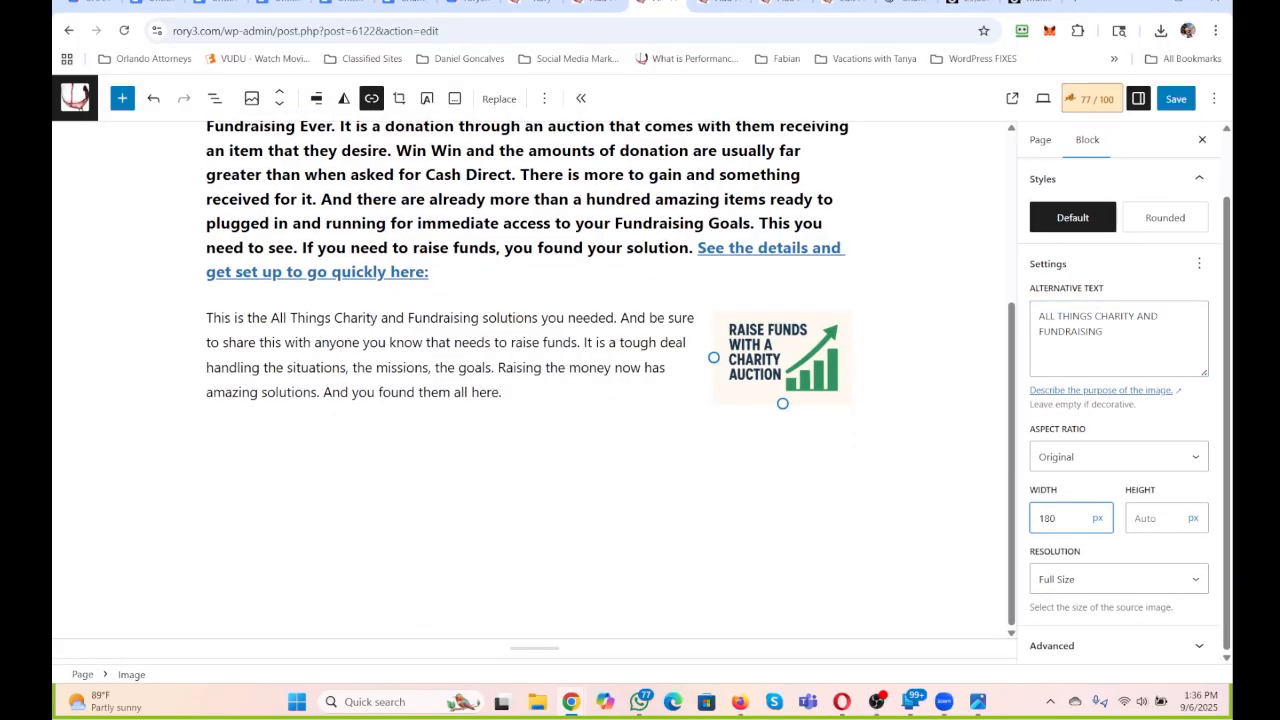
left_click(1165, 218)
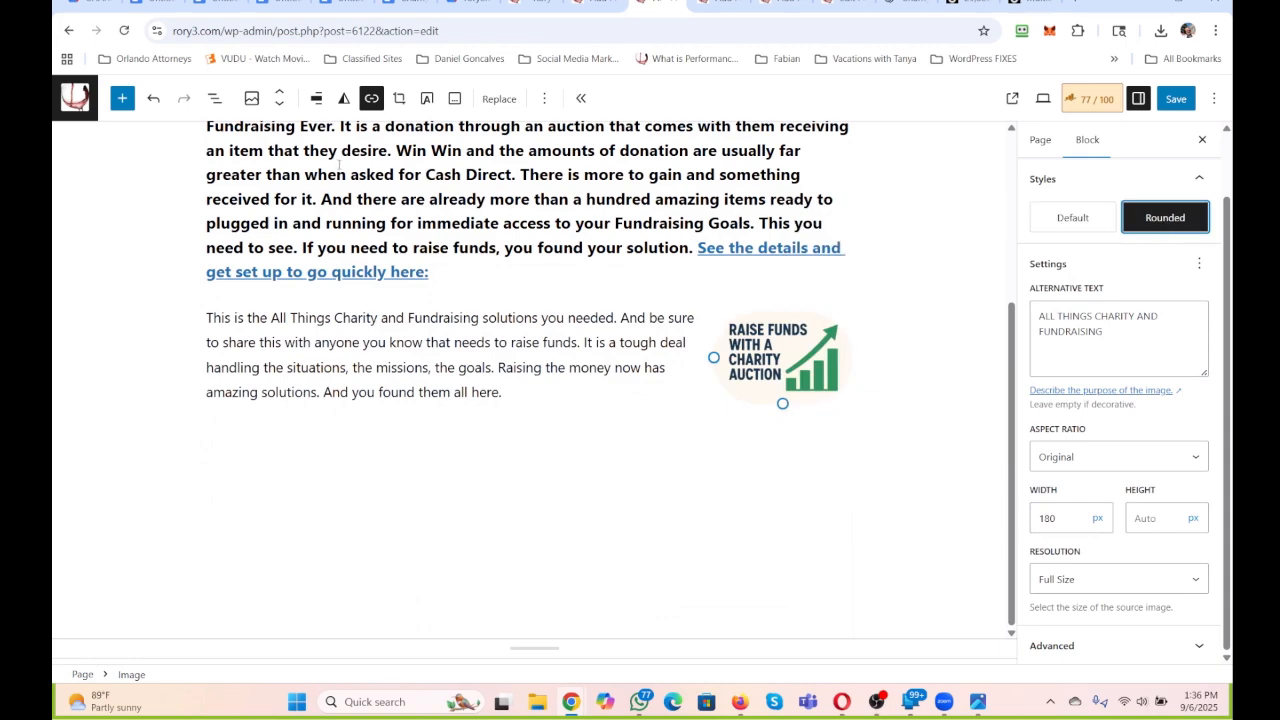
Move the picture up one block so it sits beside the Charity Auction heading text.
left_click(279, 91)
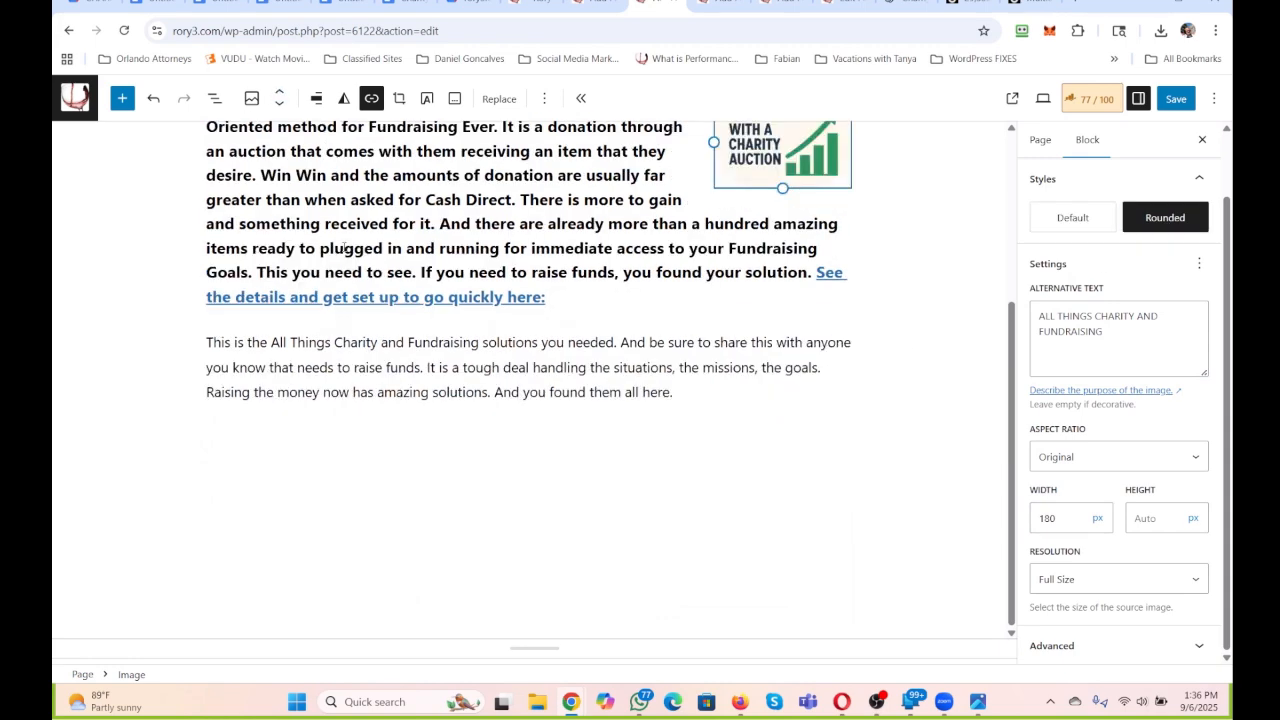
left_click(344, 245)
scroll(344, 245, "up", 2)
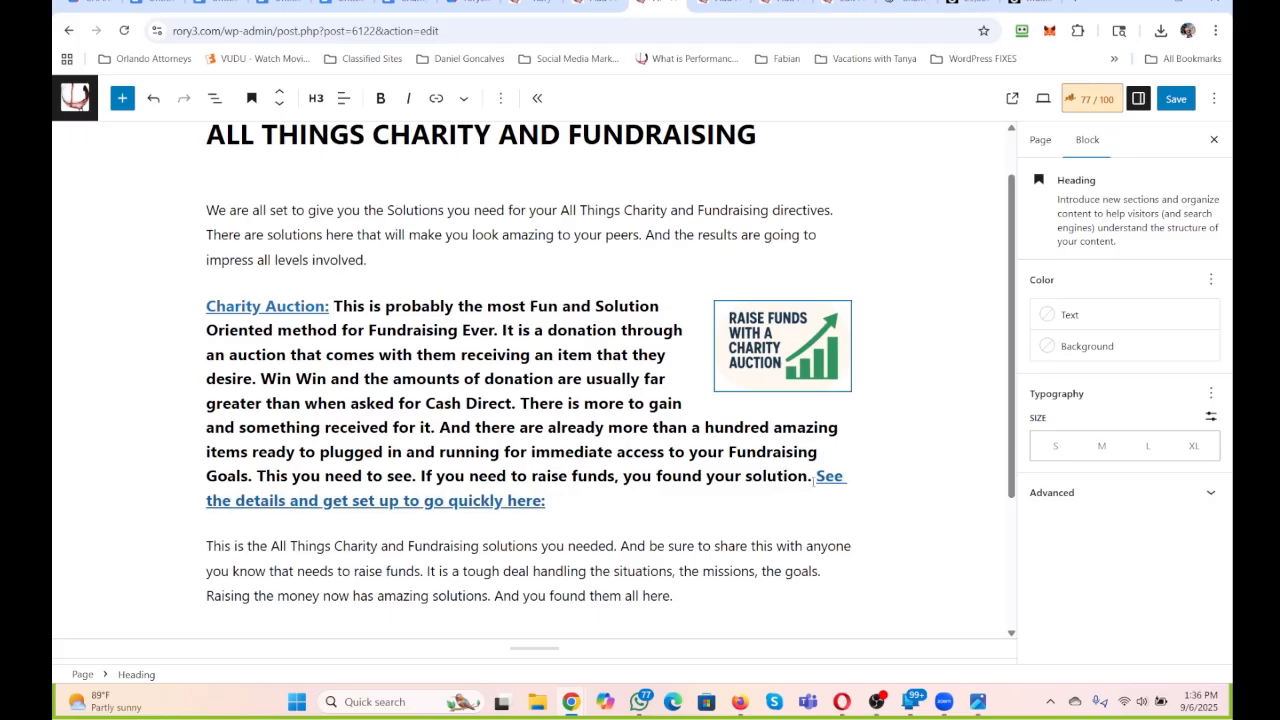
Select the linked text "See the details and get set up to go quickly here:" at the end of the Charity Auction heading.
left_click(507, 500)
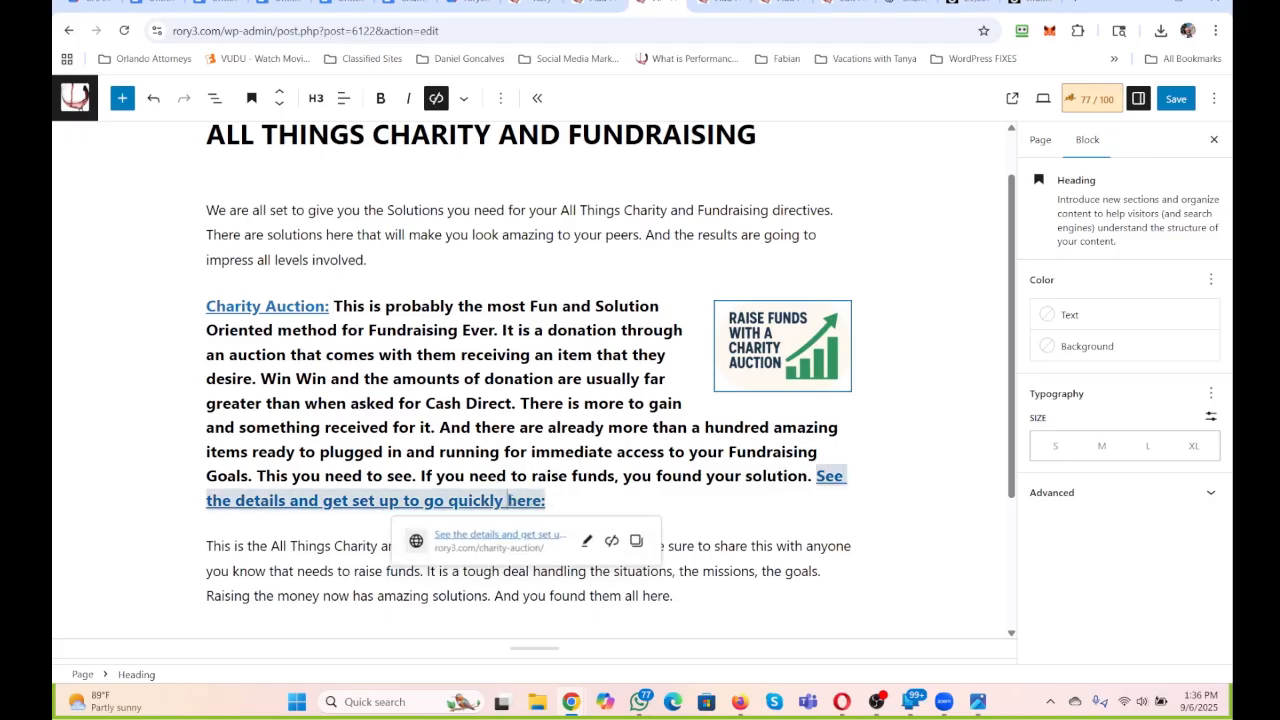
left_click_drag(507, 500, 820, 477)
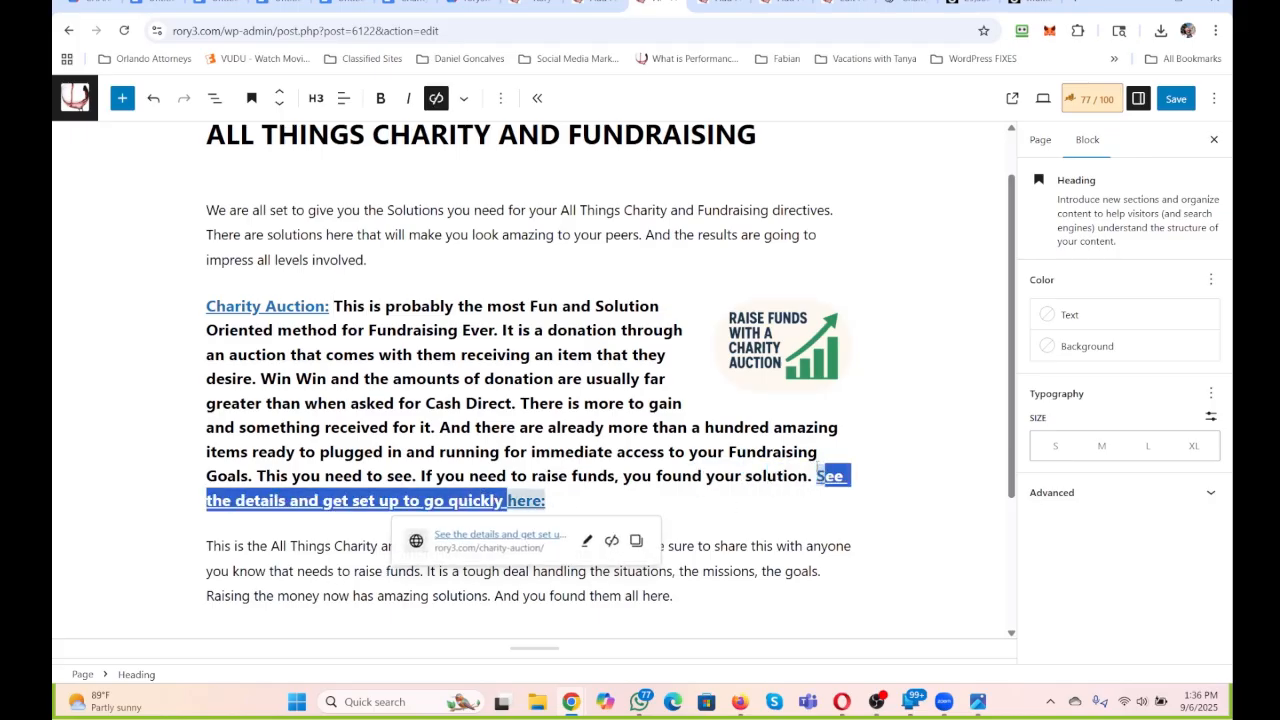
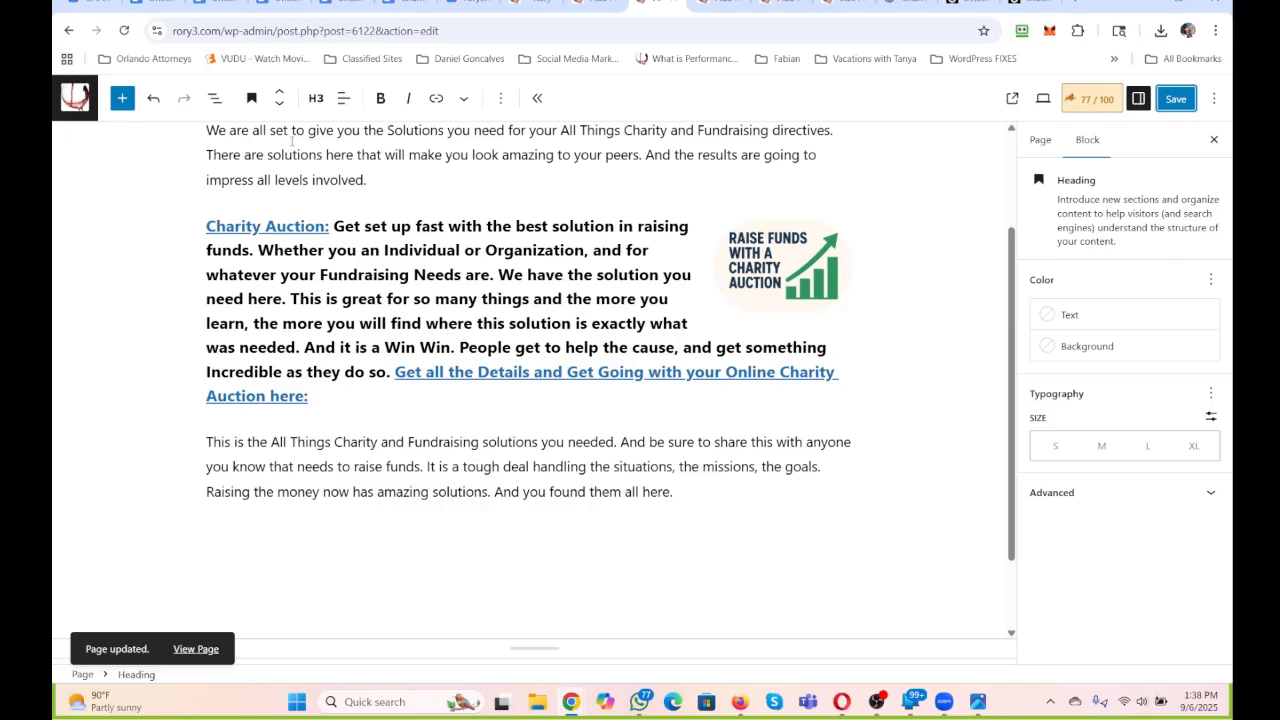
On the Charity Programs within RRR247 page, begin the opening paragraph with "We are an Online Community".
left_click(759, 5)
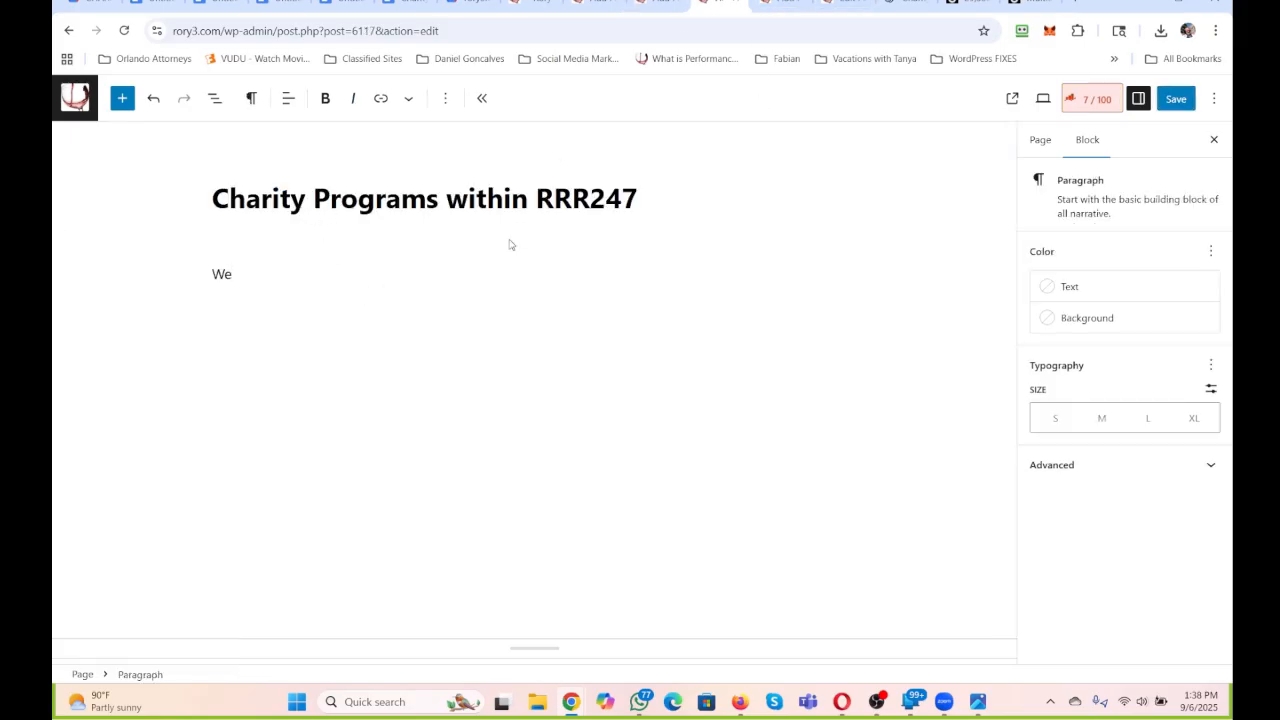
type("are an Online Community")
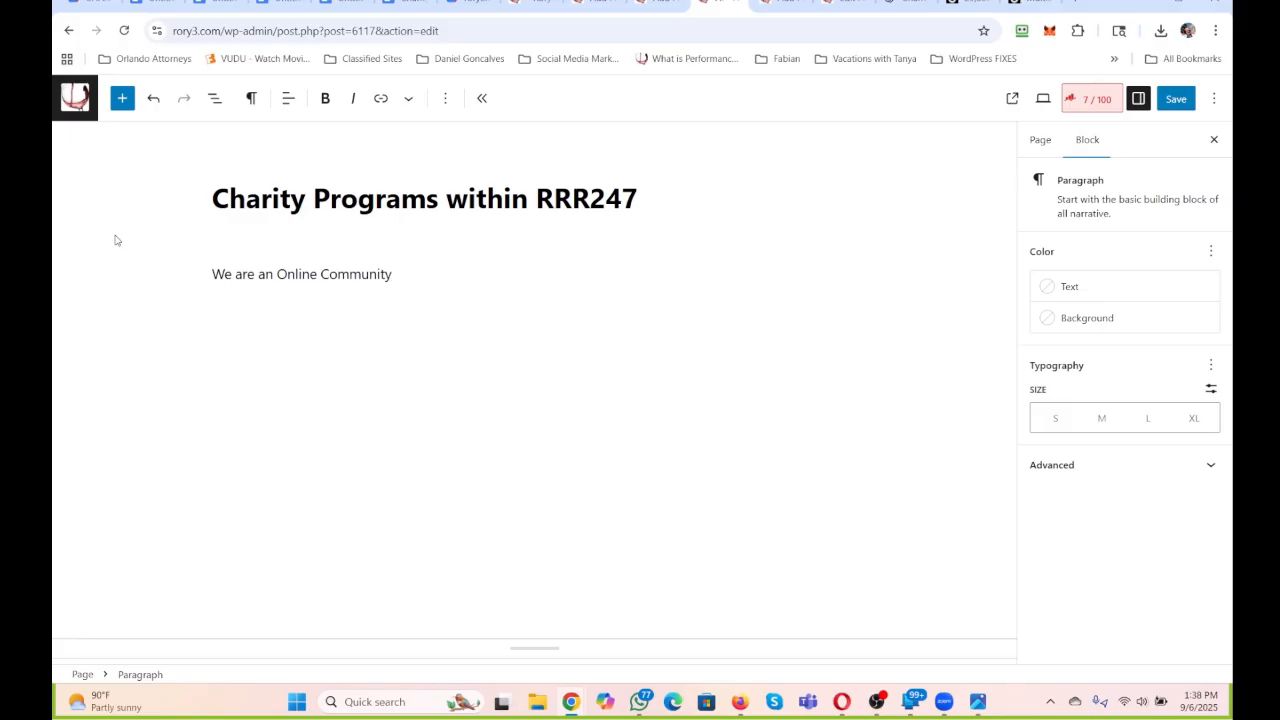
Complete the opening sentence with "that offers so many solutions for the Individual and Organization.".
type("that offers")
type("so many soul")
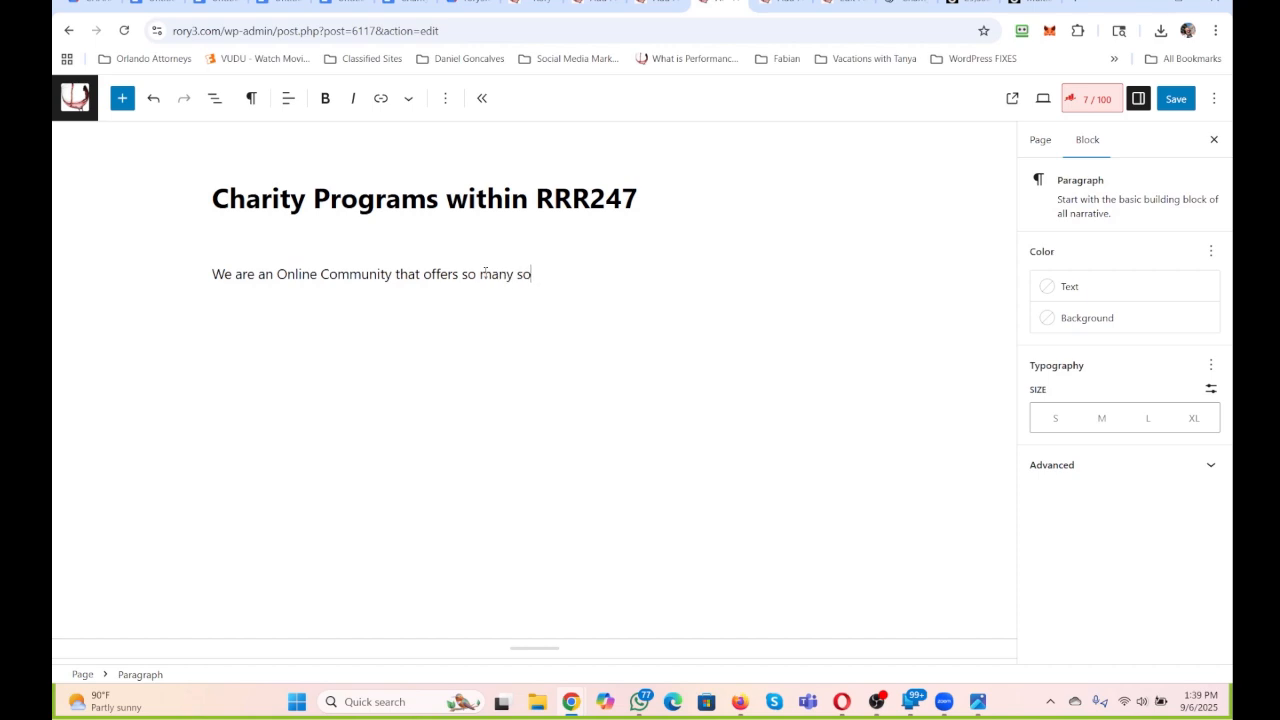
key("BackSpace")
key("BackSpace")
type("lutions for the T")
key("BackSpace")
type("Individual and")
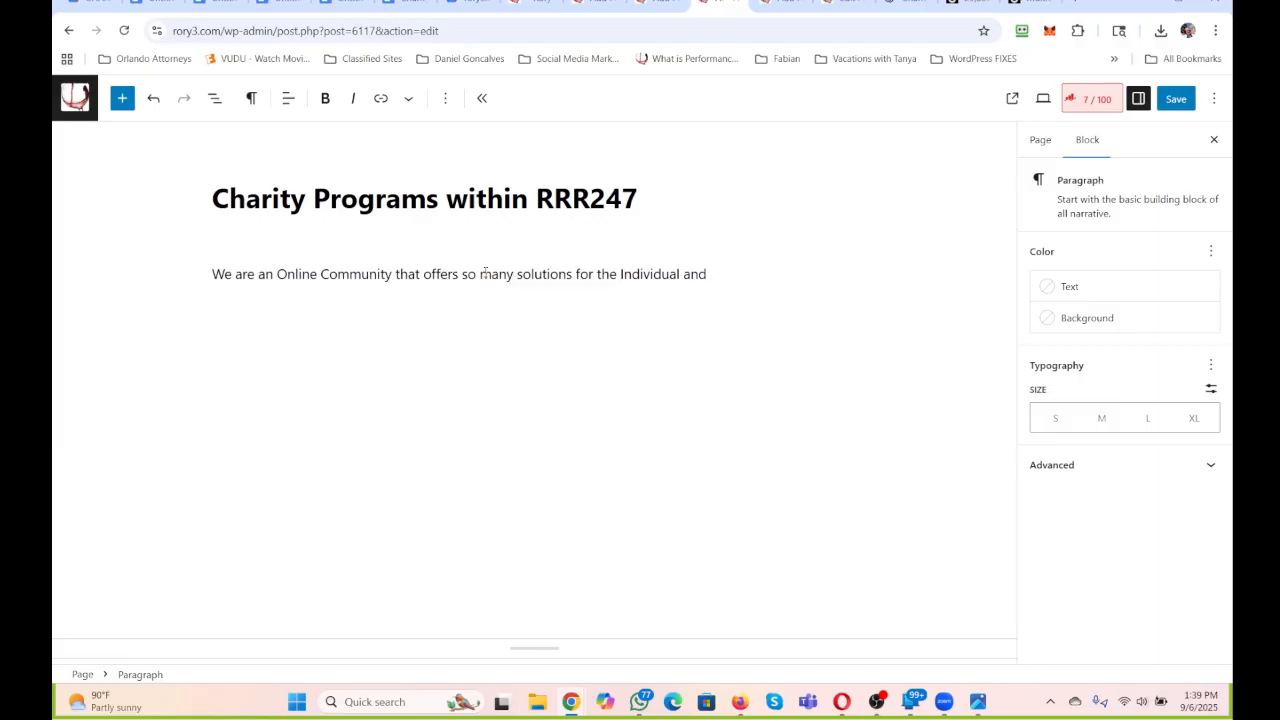
key("BackSpace")
key("BackSpace")
key("BackSpace")
type("s as well")
key("BackSpace")
key("BackSpace")
key("BackSpace")
key("BackSpace")
key("BackSpace")
key("BackSpace")
key("BackSpace")
key("BackSpace")
key("BackSpace")
type("nd Organization. Be sure to")
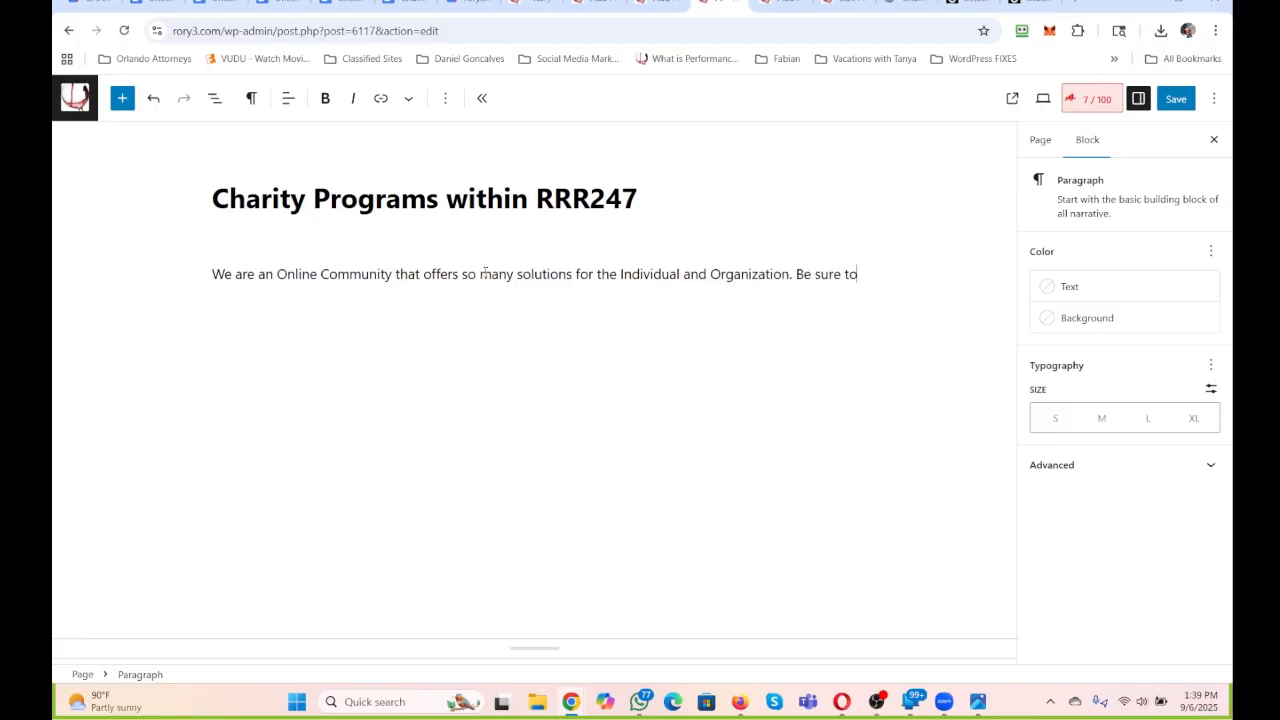
type(" check out the following detail")
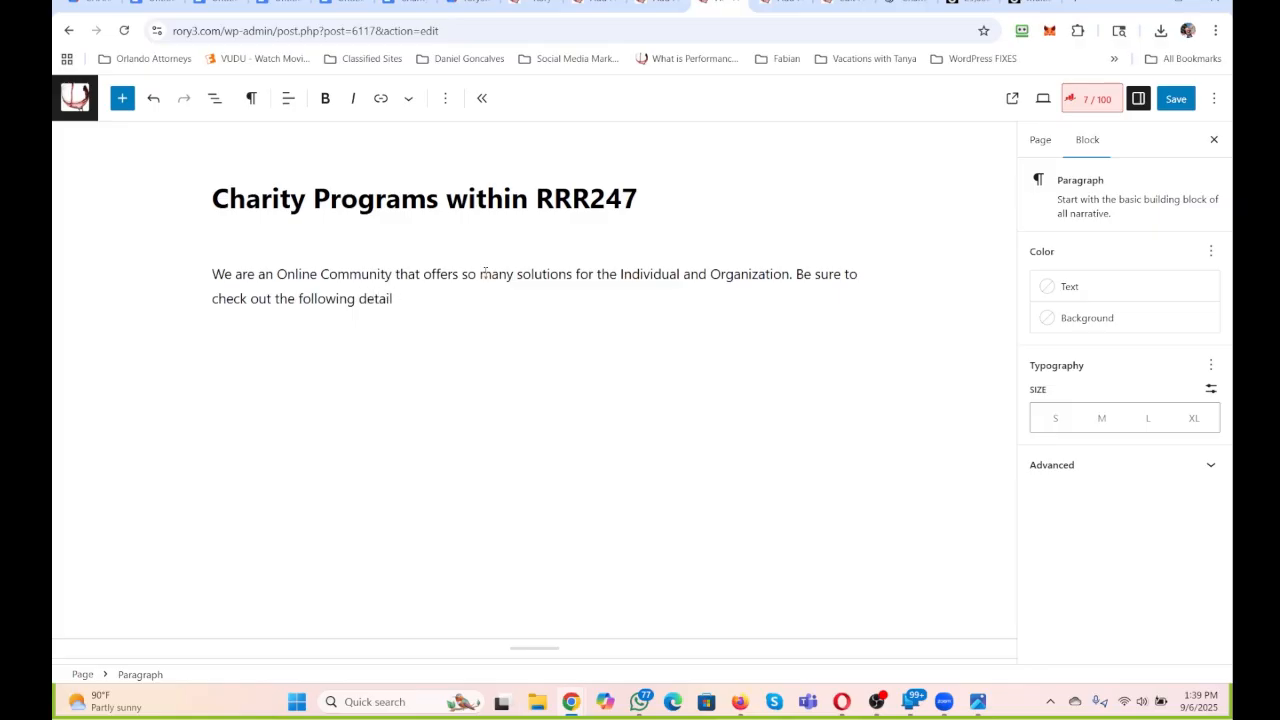
type("sed pages here within ")
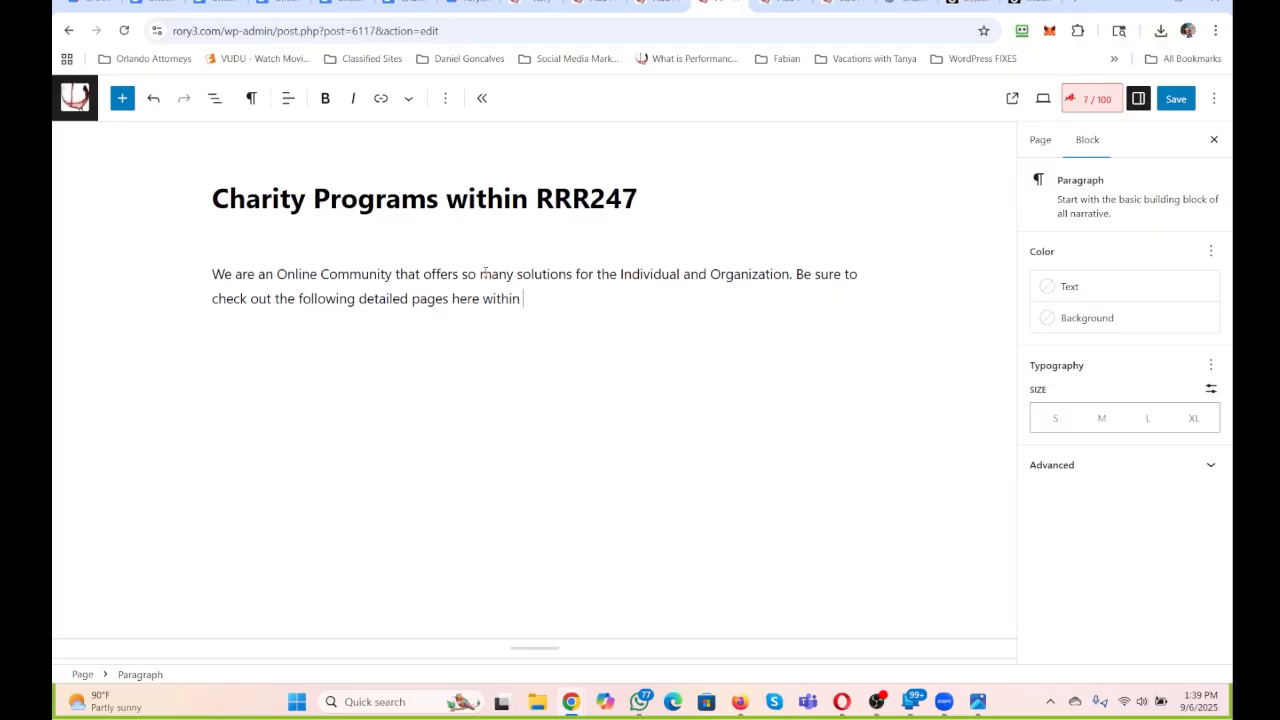
type("our Community System at ")
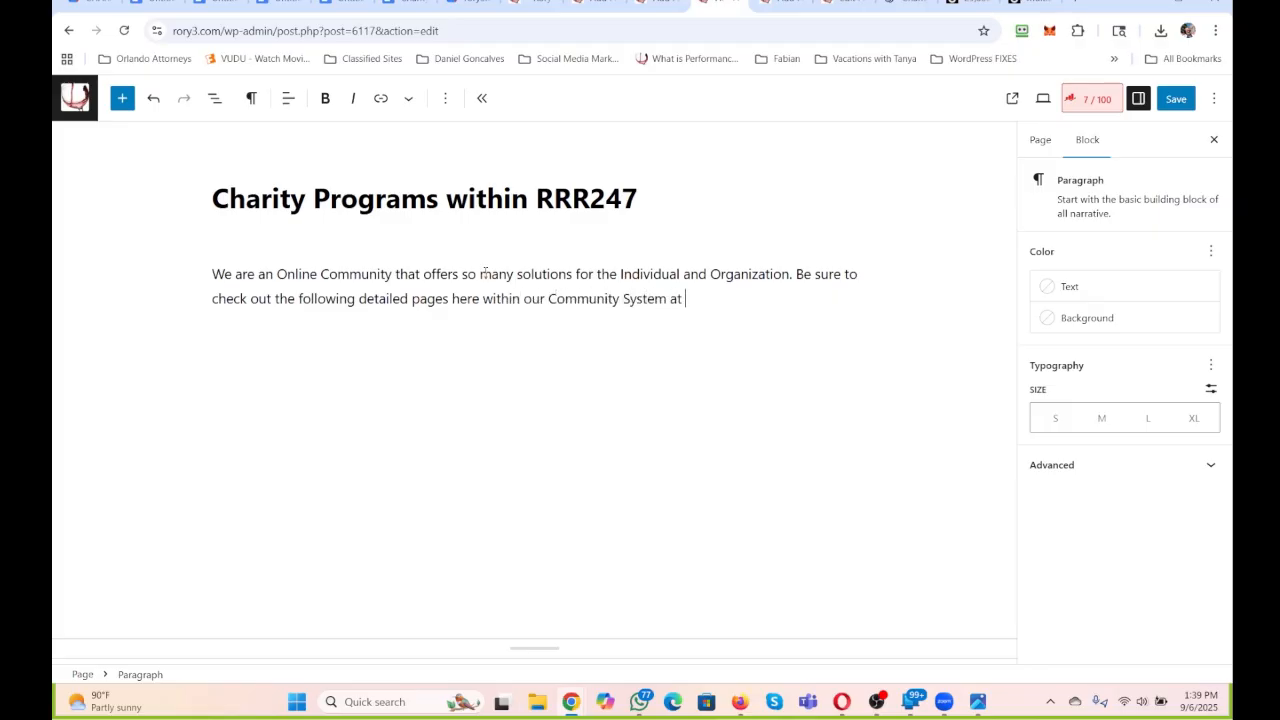
type("Rory3.com.")
Add "Be sure to check out the following detailed pages here within our Community System at Rory3.com." and start a new paragraph.
key("Return")
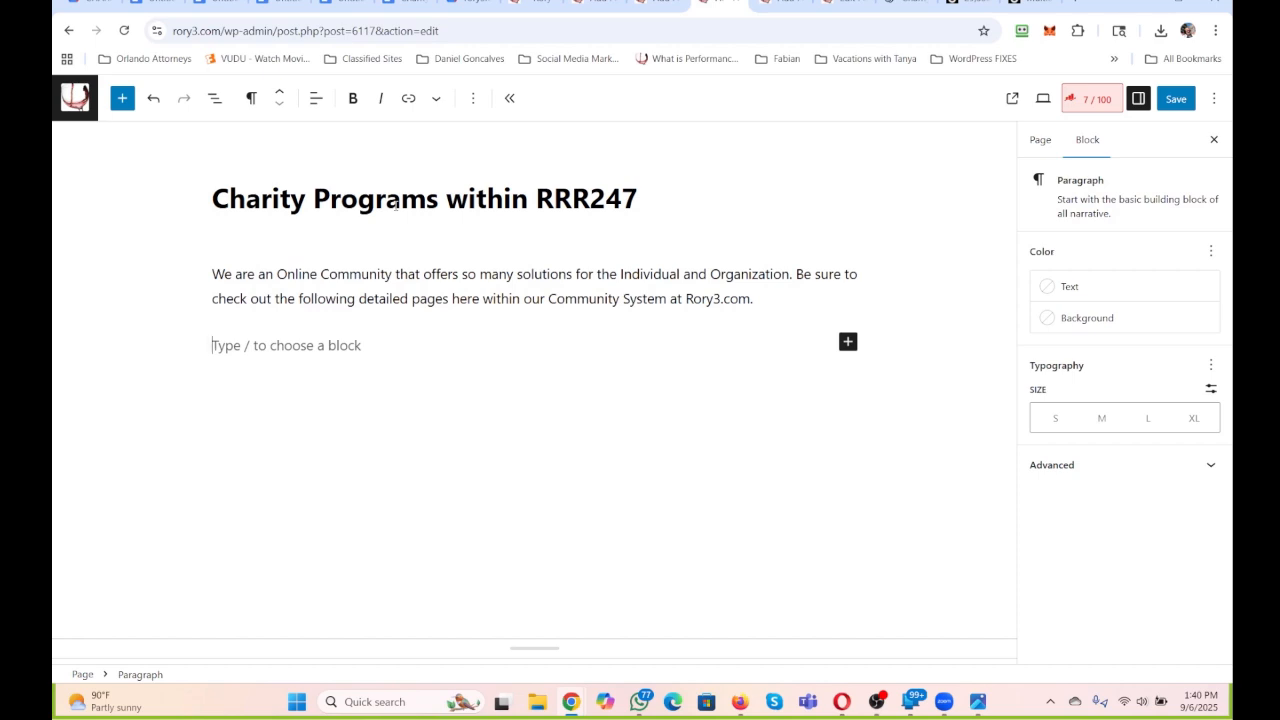
Look through the Google Drive charity folder and the other open charity and fundraising pages, then return to Charity Programs within RRR247.
left_click(163, 3)
left_click(98, 3)
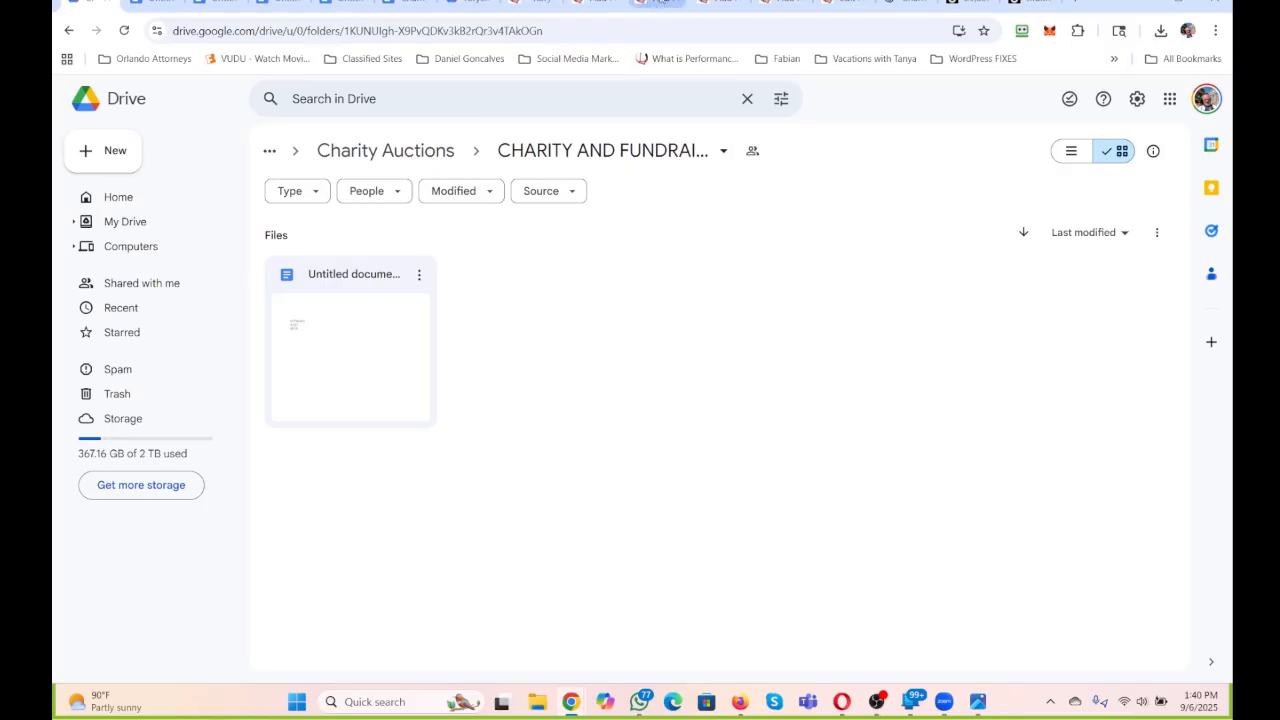
left_click(655, 3)
scroll(643, 358, "up", 2)
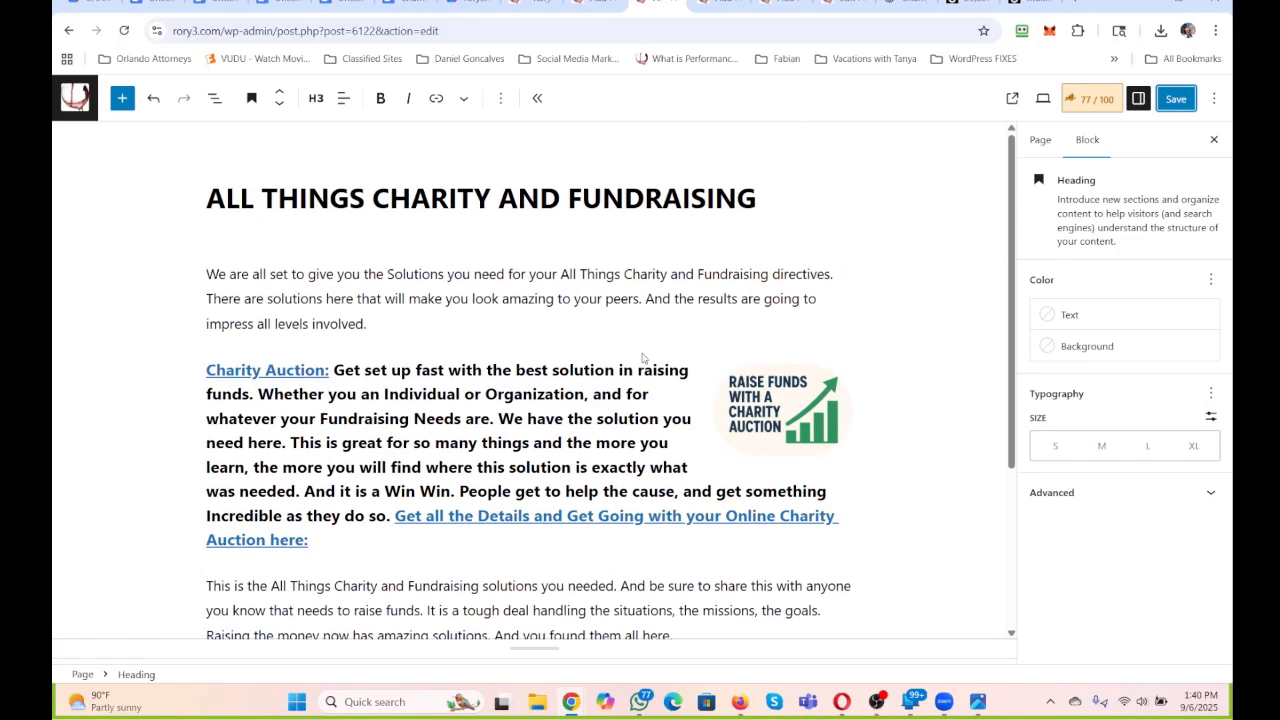
left_click(714, 10)
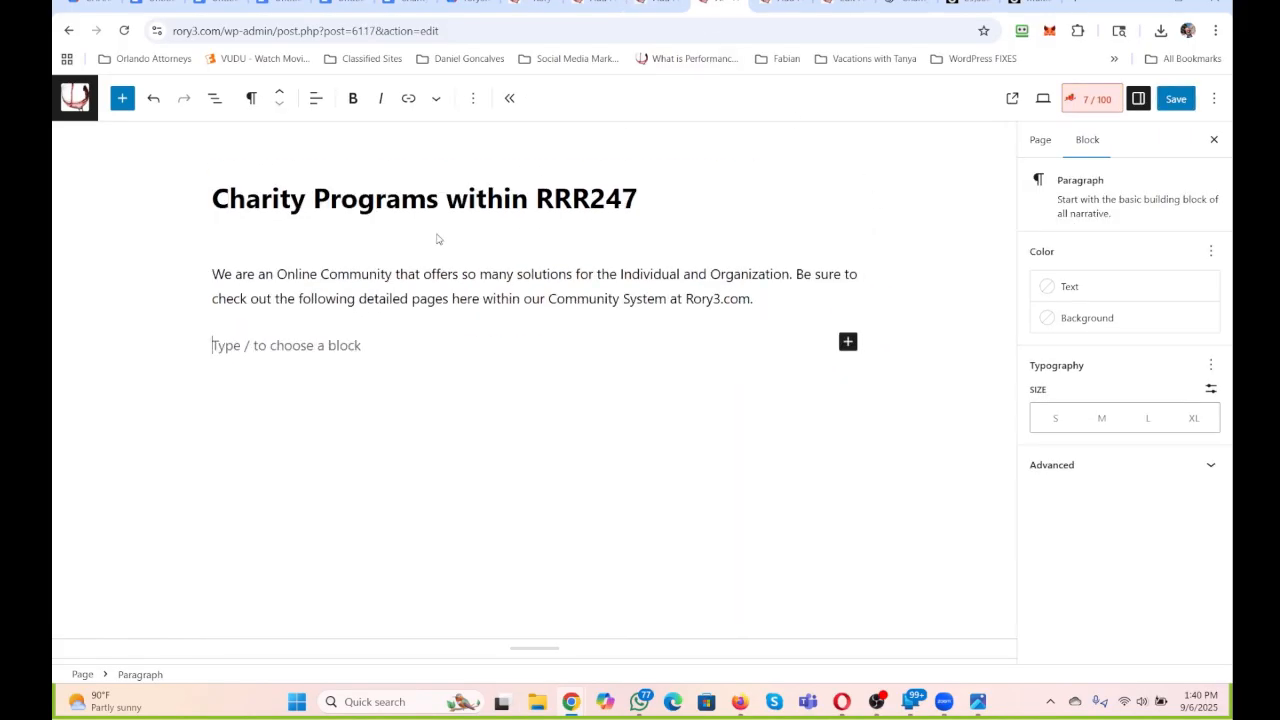
left_click(785, 5)
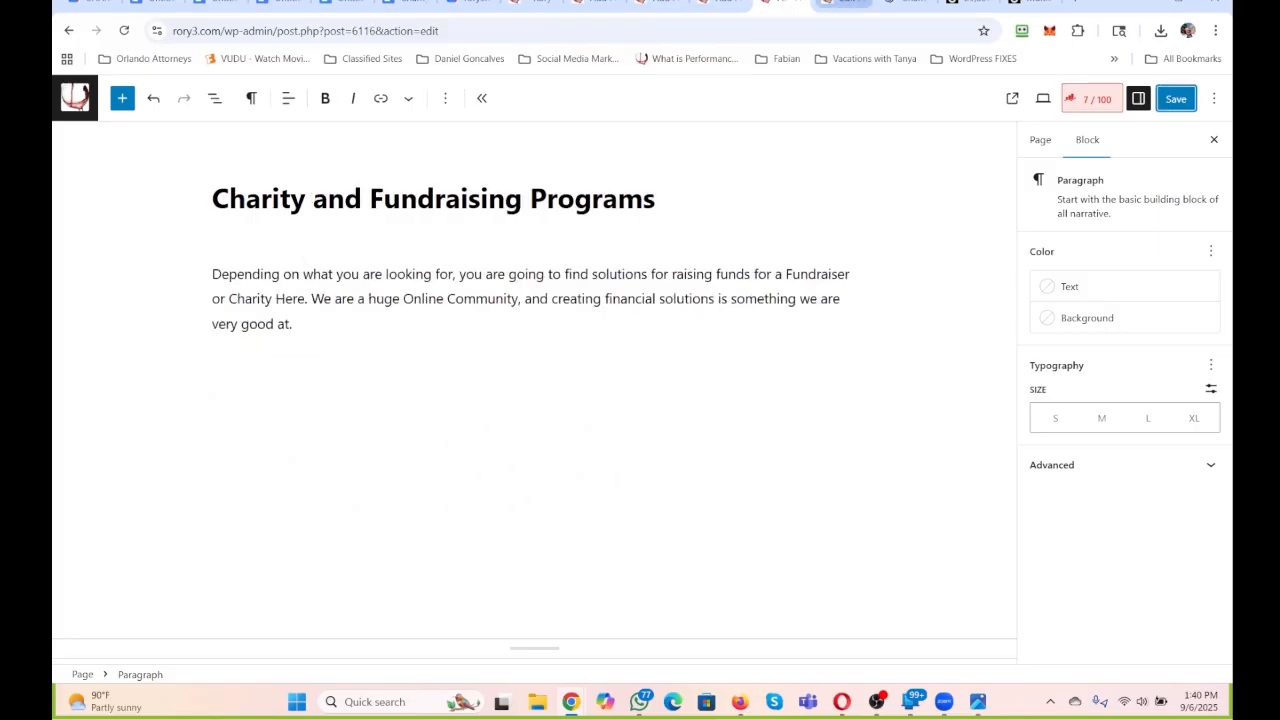
left_click(845, 4)
left_click(790, 4)
left_click(522, 3)
left_click(595, 4)
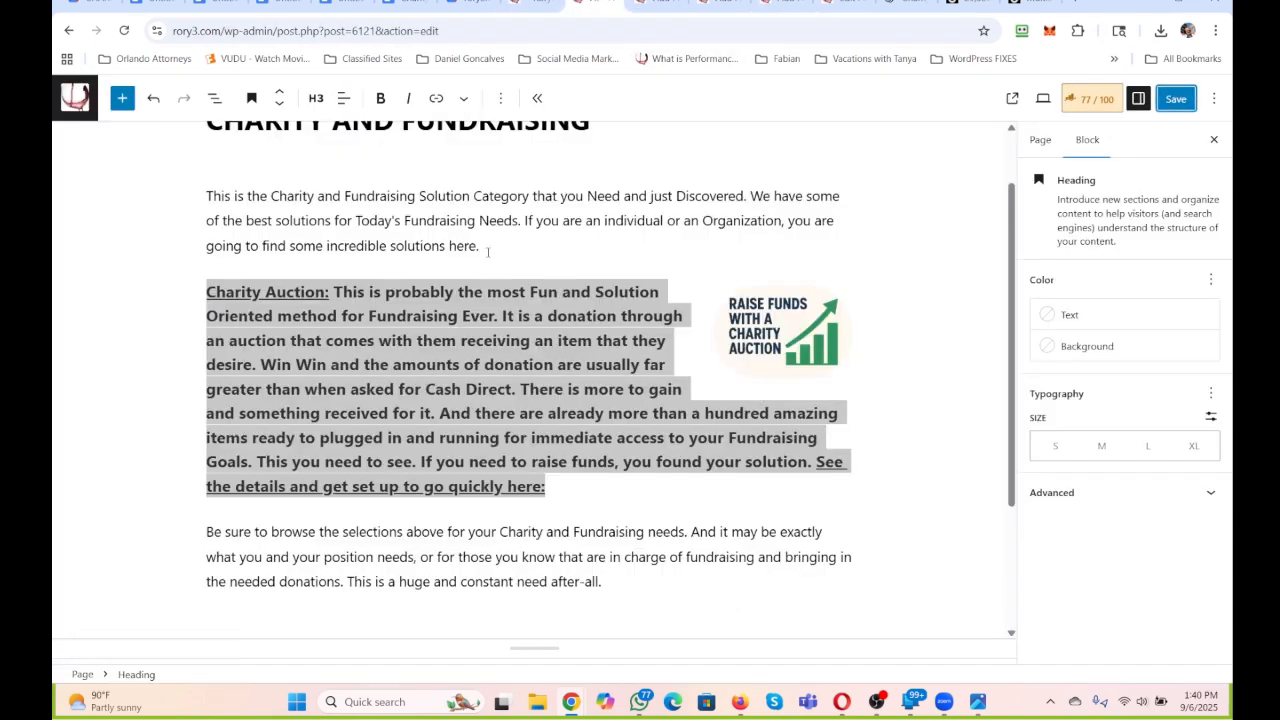
left_click(655, 4)
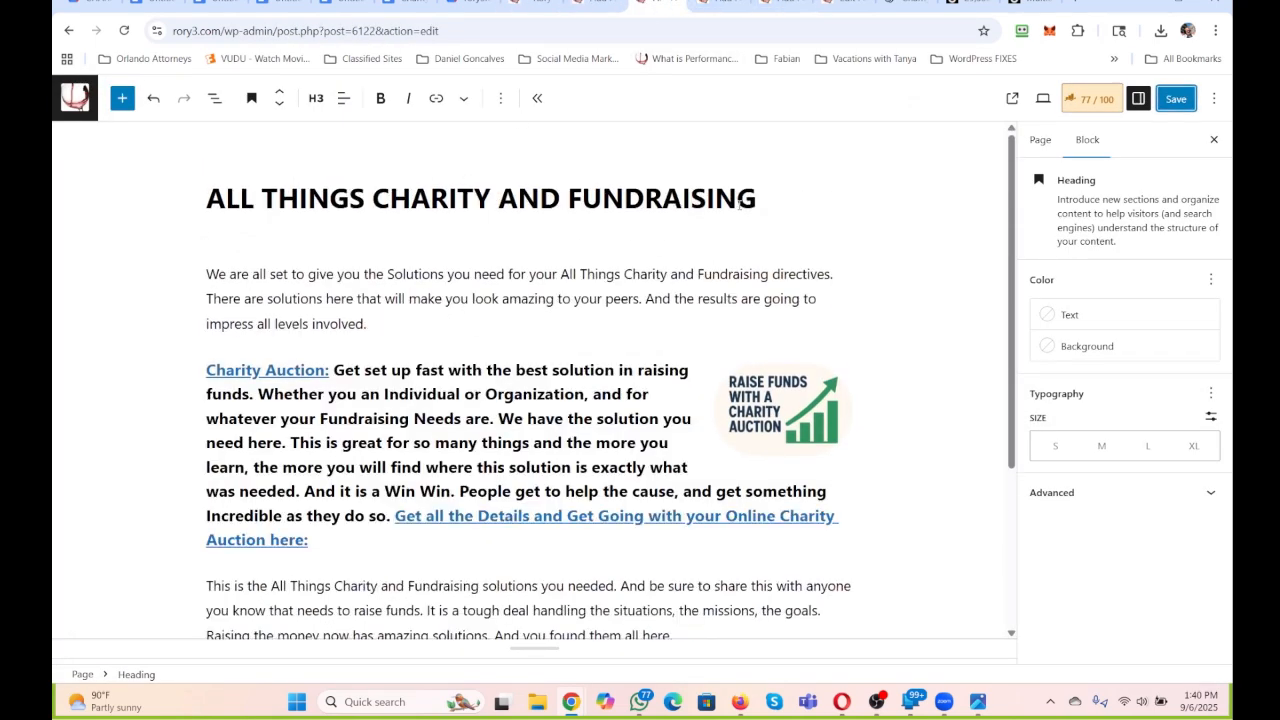
left_click(718, 4)
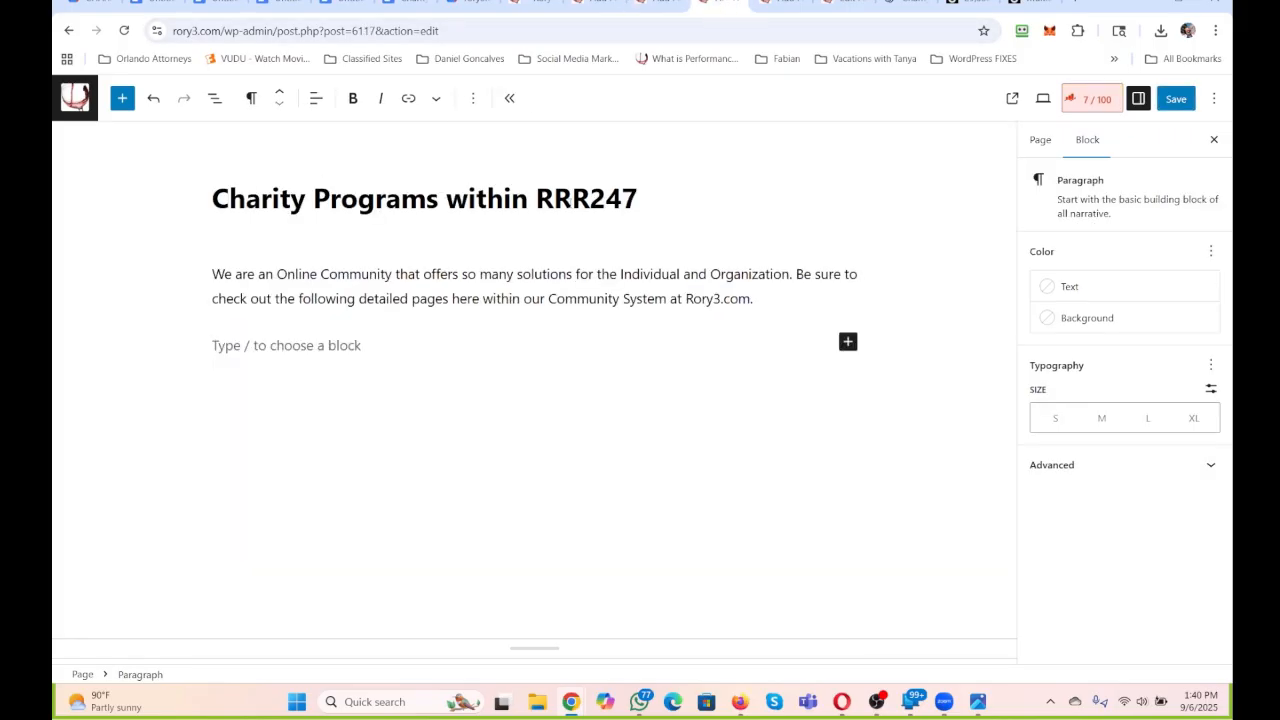
Copy the title Charity Programs within RRR247 and add an H3 heading below the Charity Auction heading on the CHARITY AND FUNDRAISING page.
left_click_drag(643, 195, 213, 199)
key("ctrl+c")
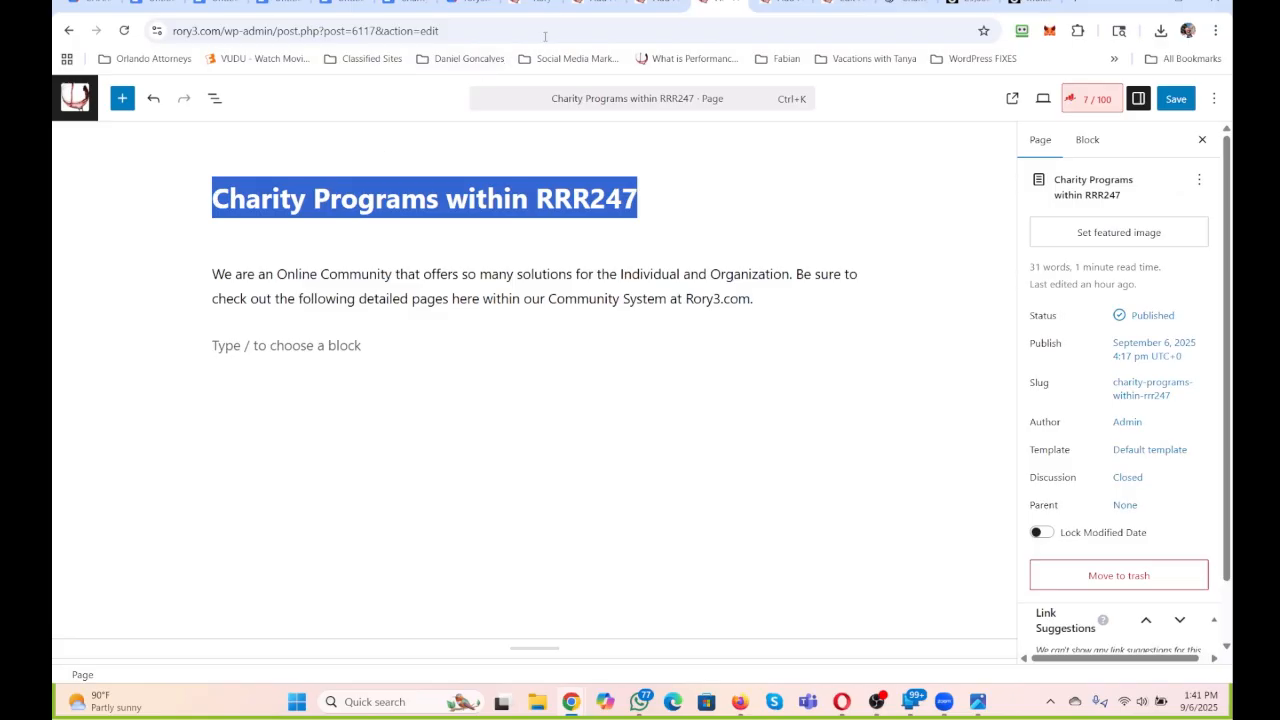
left_click(595, 5)
left_click(474, 516)
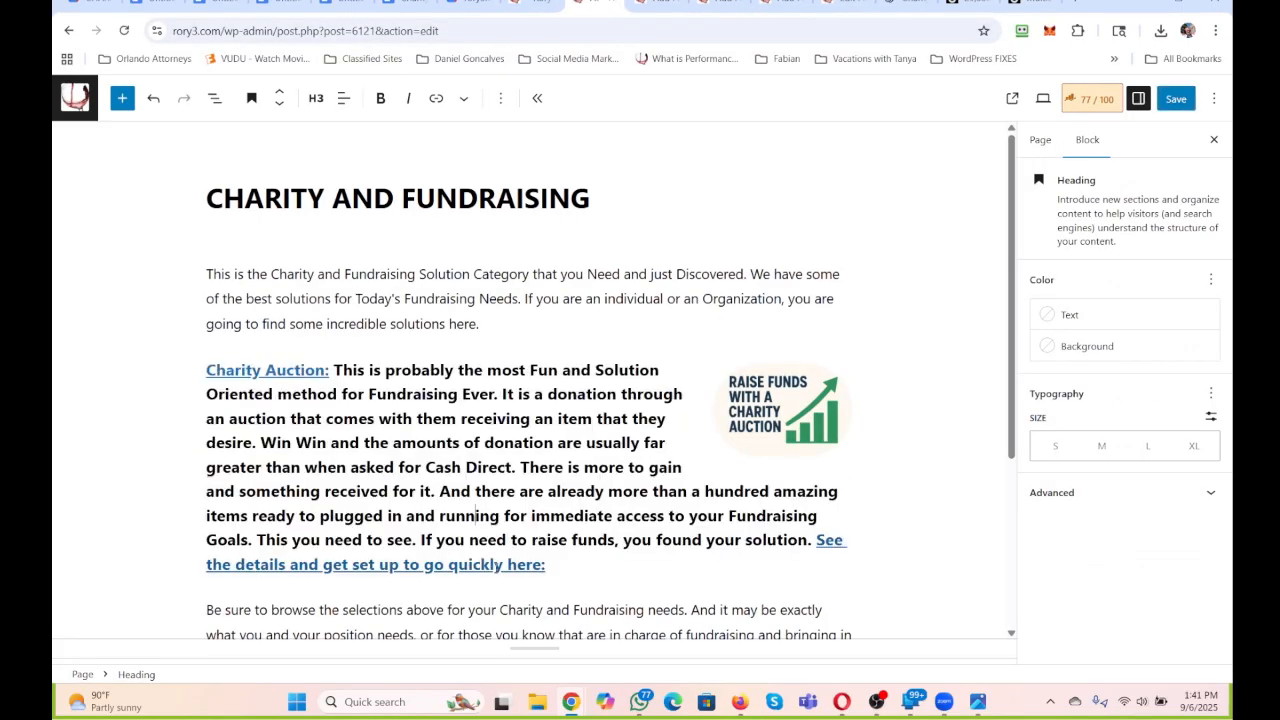
key("Return")
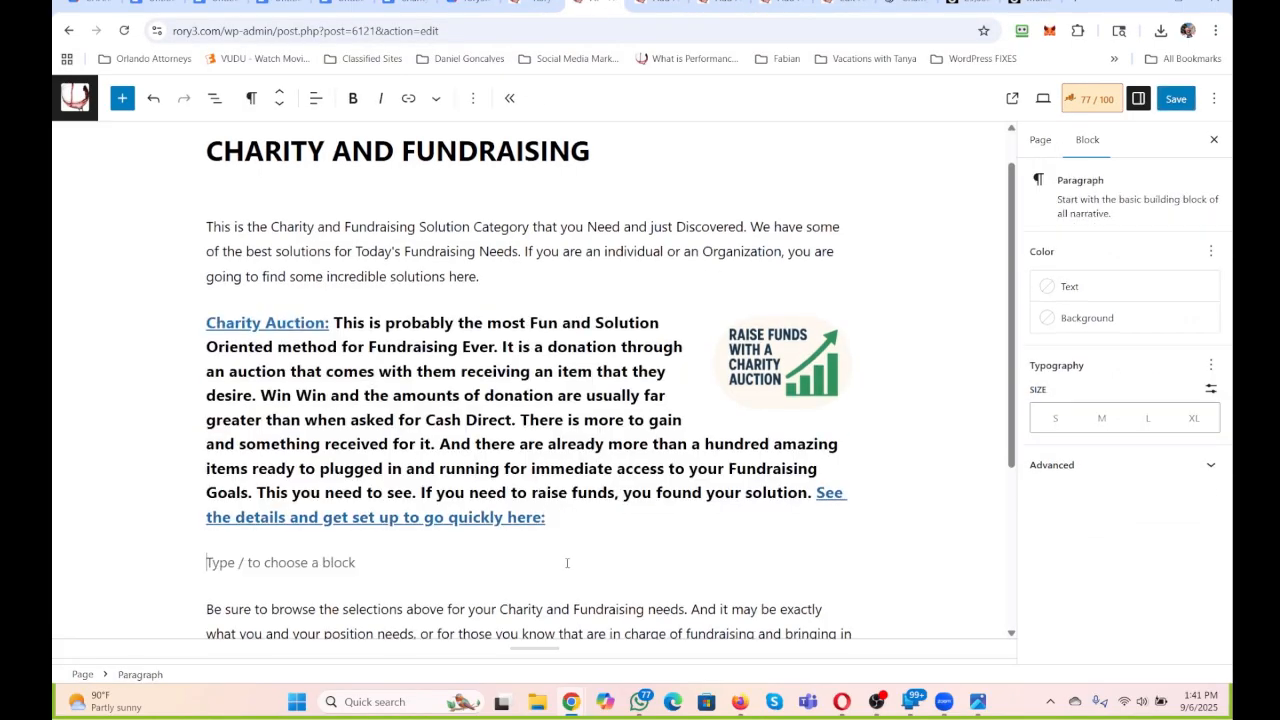
left_click(250, 99)
left_click(286, 178)
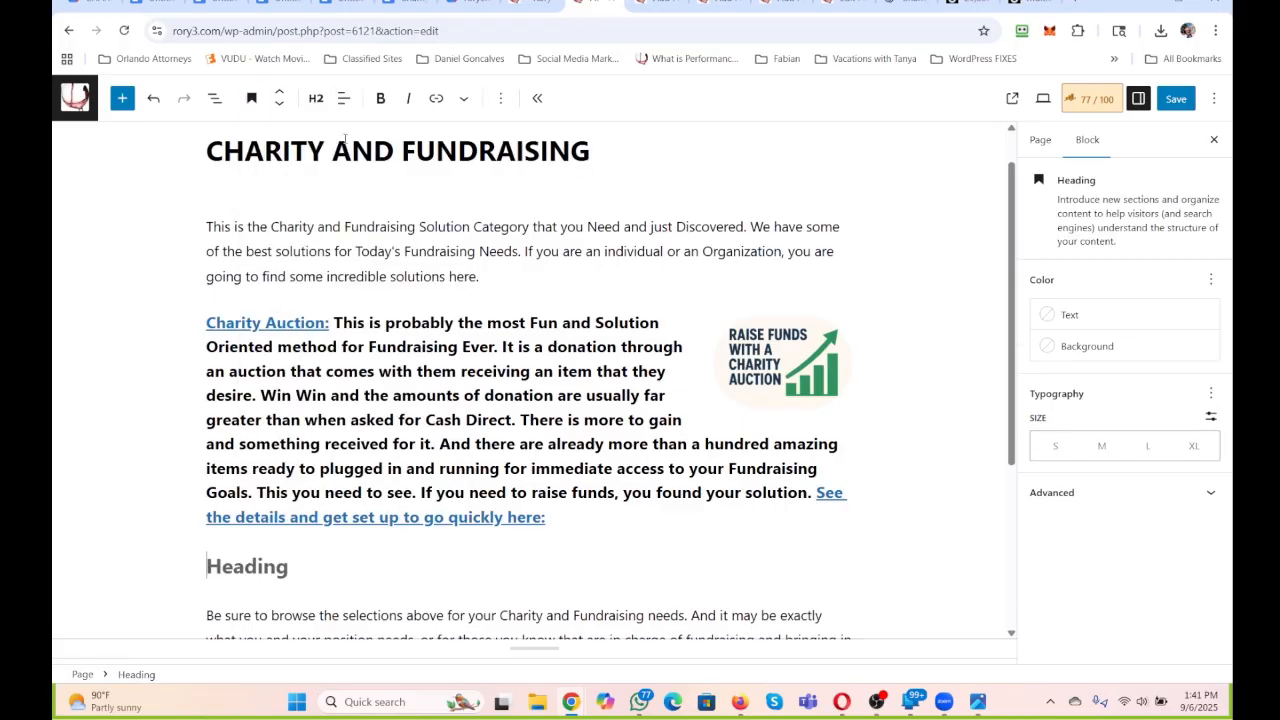
left_click(316, 98)
left_click(345, 216)
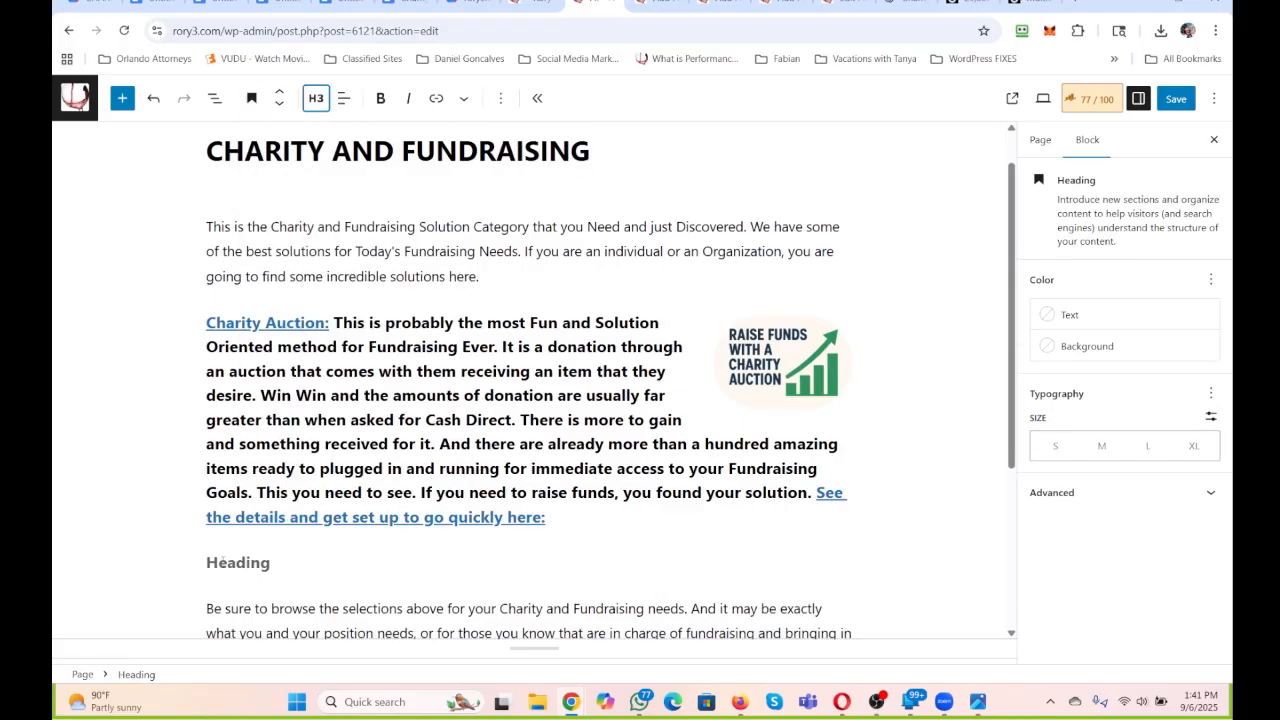
Fill the heading with the copied title, followed by ": This is something you are going to want to be connected with. RRR247".
key("ctrl+v")
type(": ")
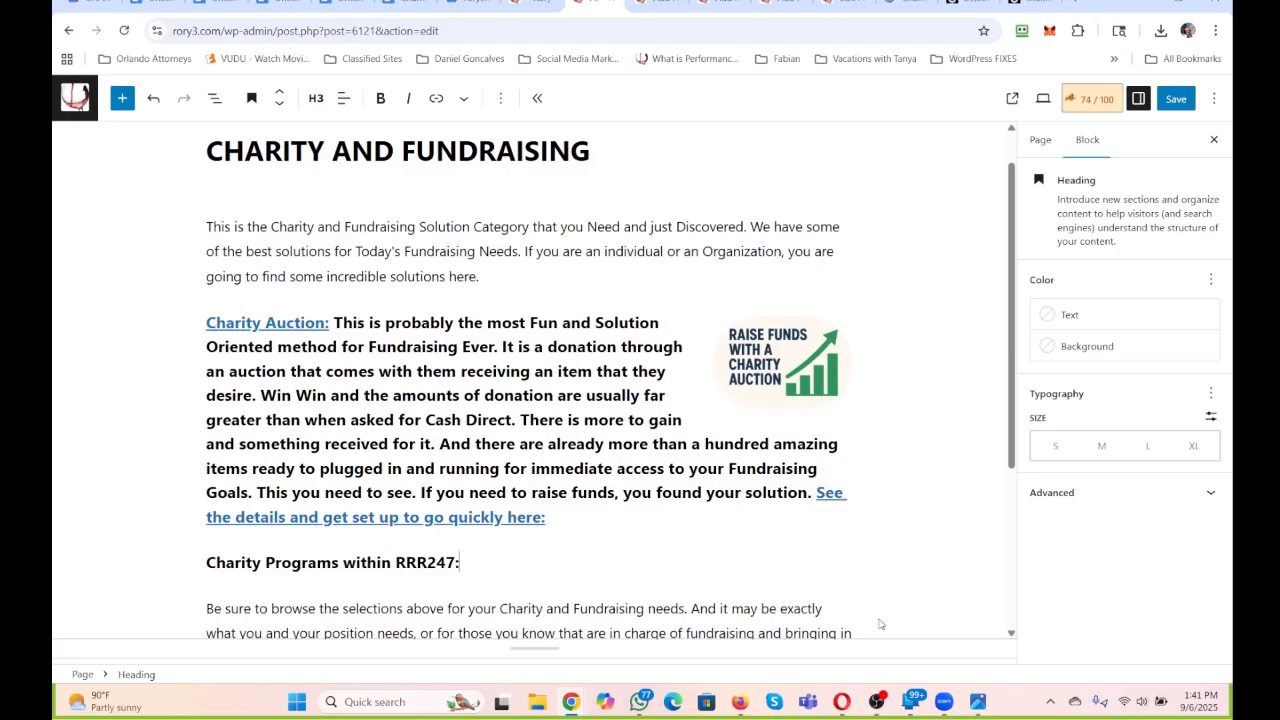
type("This is something you are going to ")
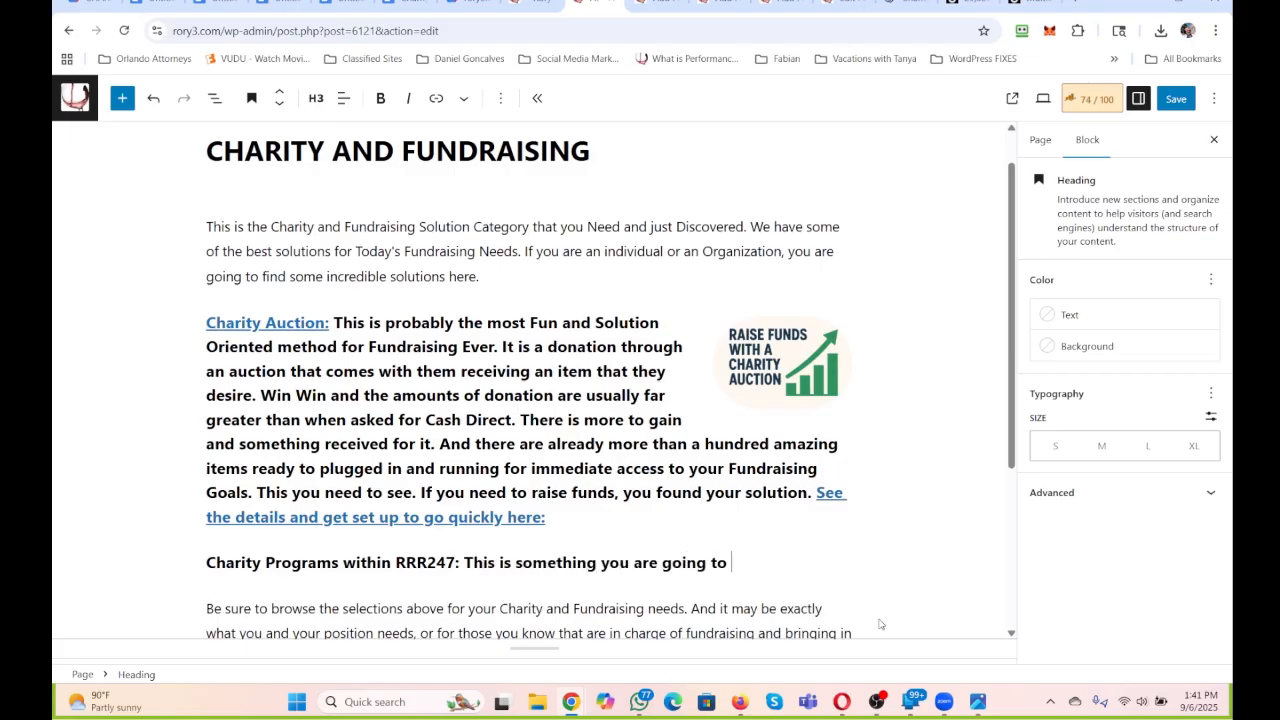
type("want to be connect")
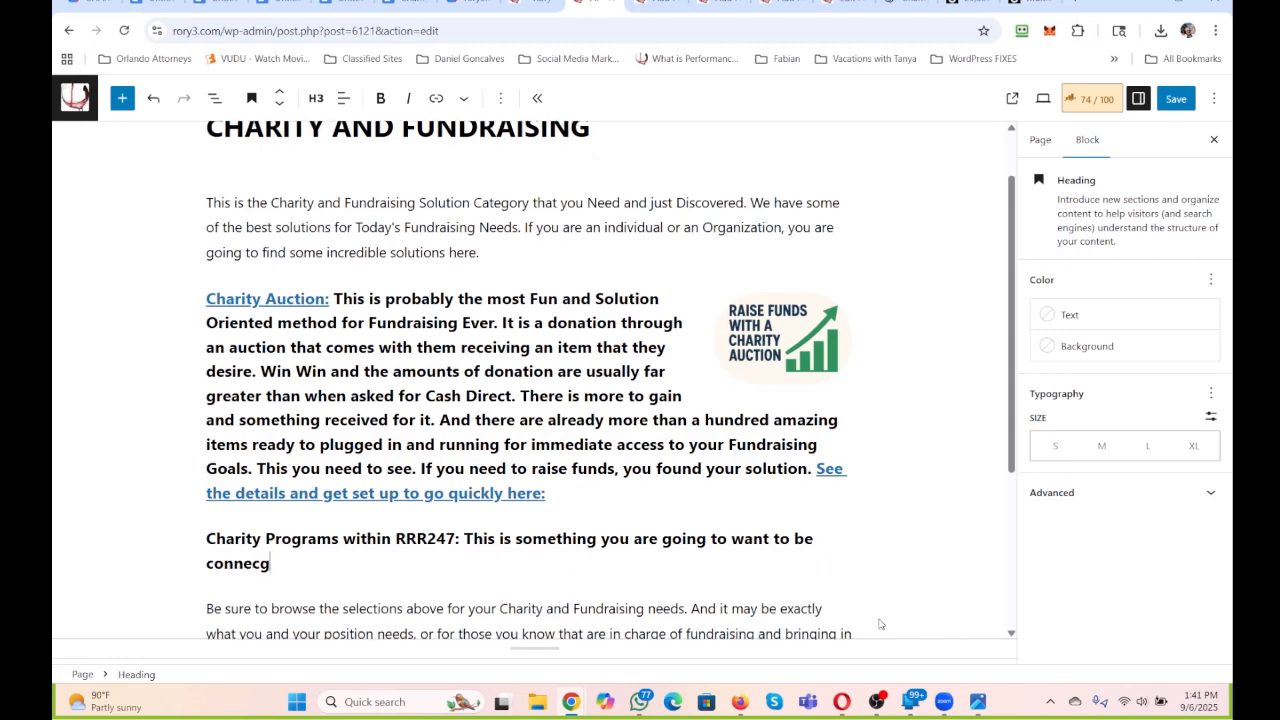
type("ed with. RRR247")
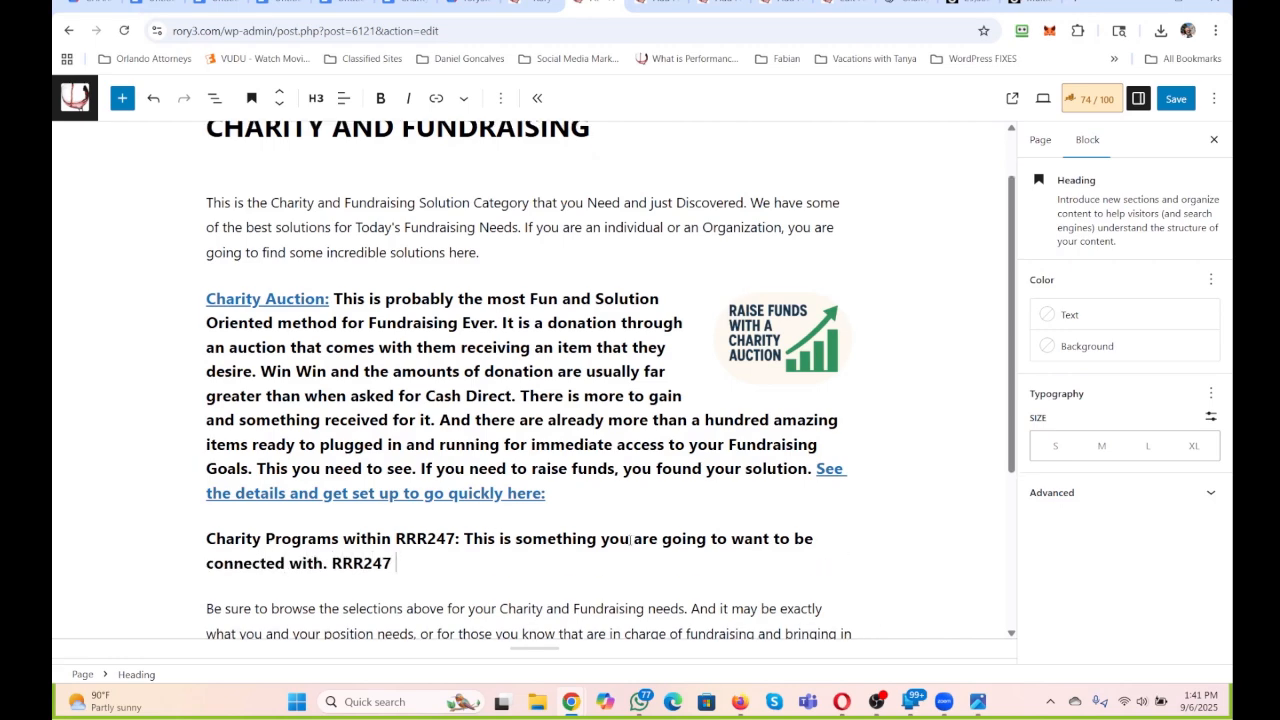
Link the heading's opening words "Charity Programs within RRR247:" to the Charity Programs within RRR247 page.
scroll(632, 540, "down", 2)
left_click_drag(460, 357, 206, 357)
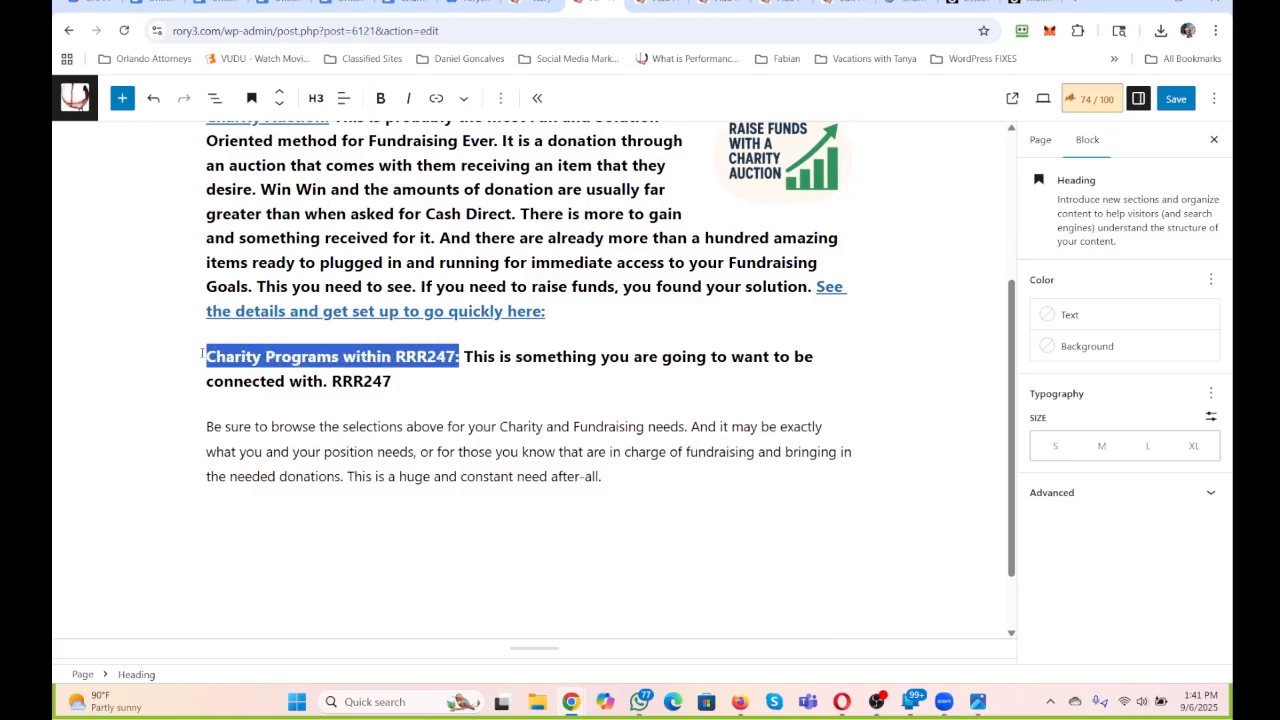
left_click(434, 97)
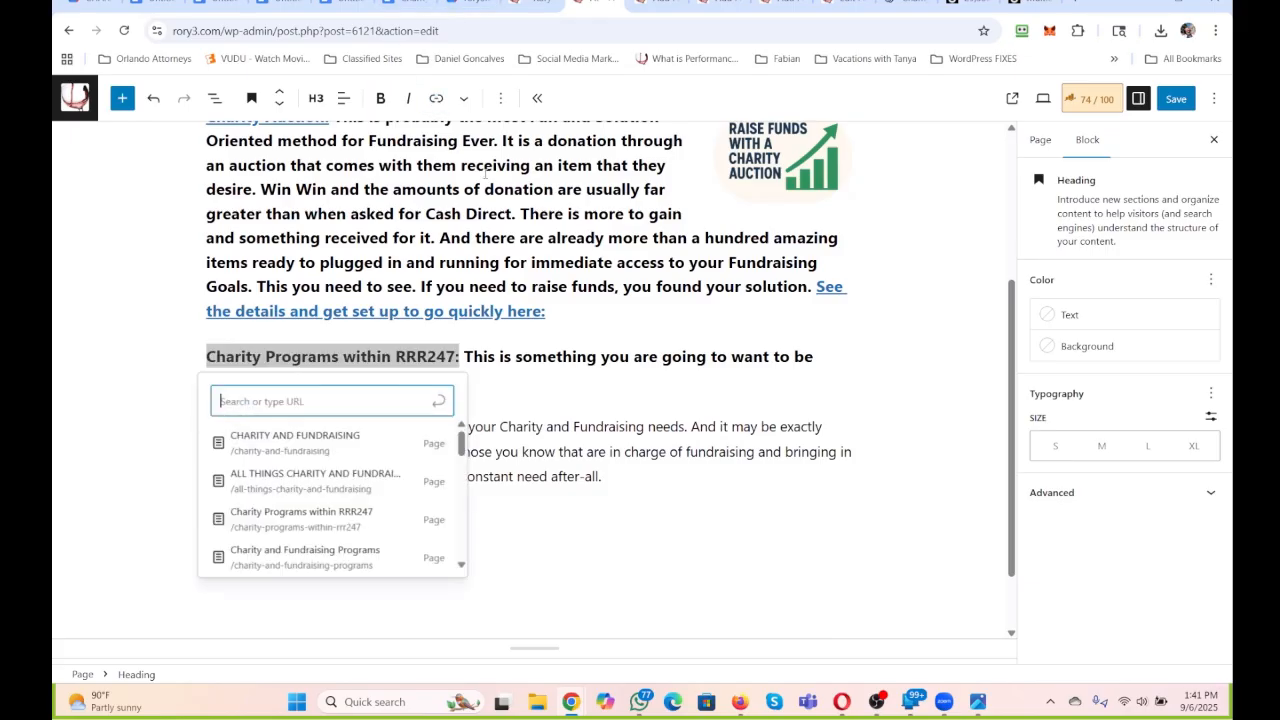
type("charity")
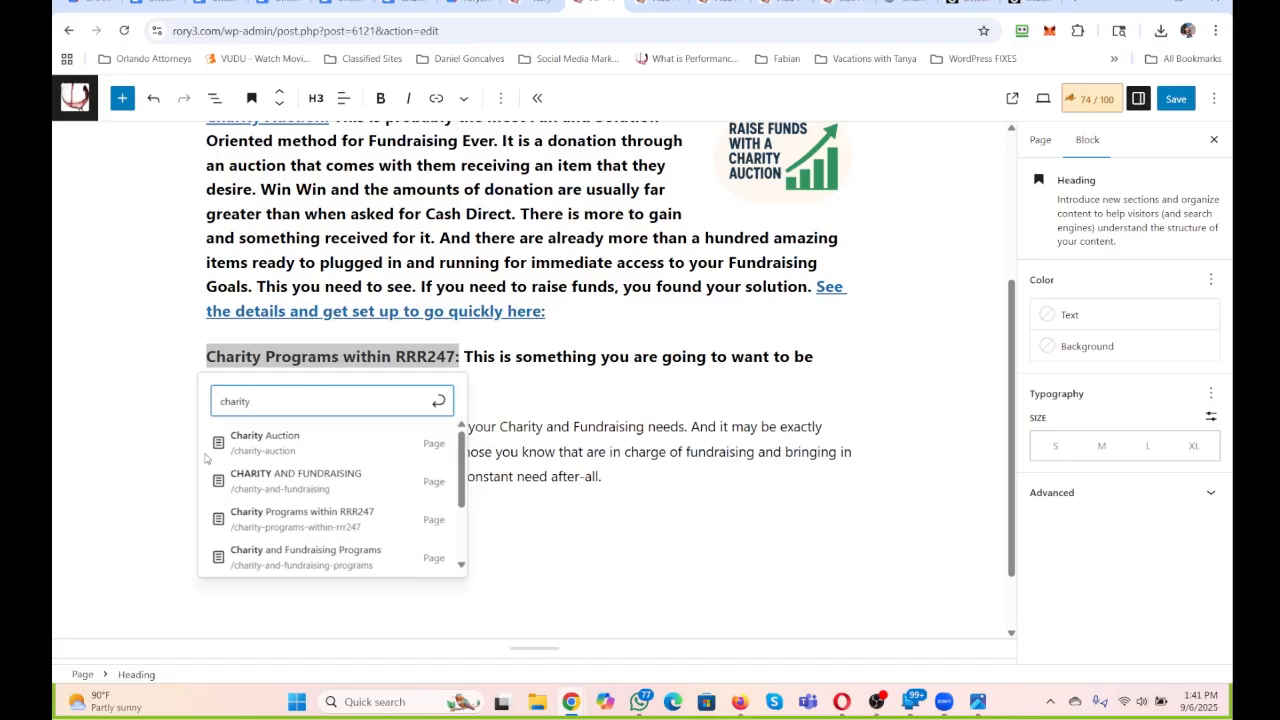
left_click(262, 512)
left_click(534, 374)
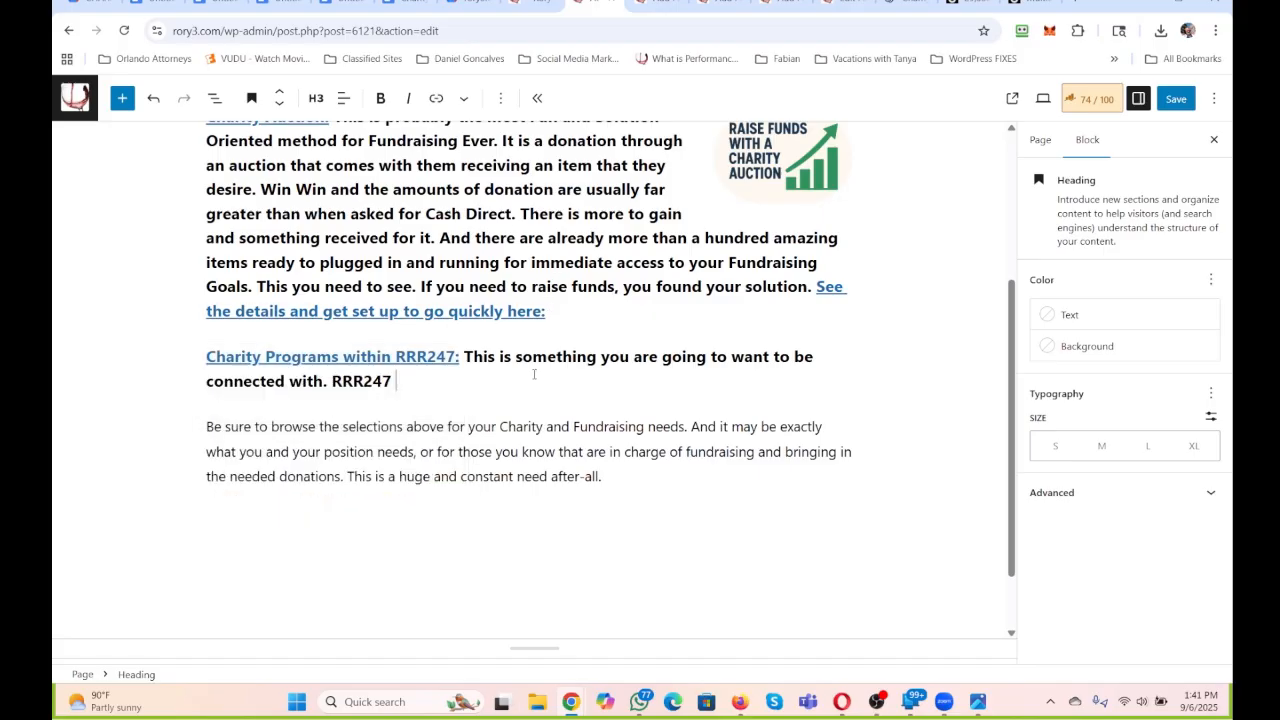
Extend the new heading with ". Find out More about what is available for Charity Programs within RRR247 Here:".
type(". Find out More about ")
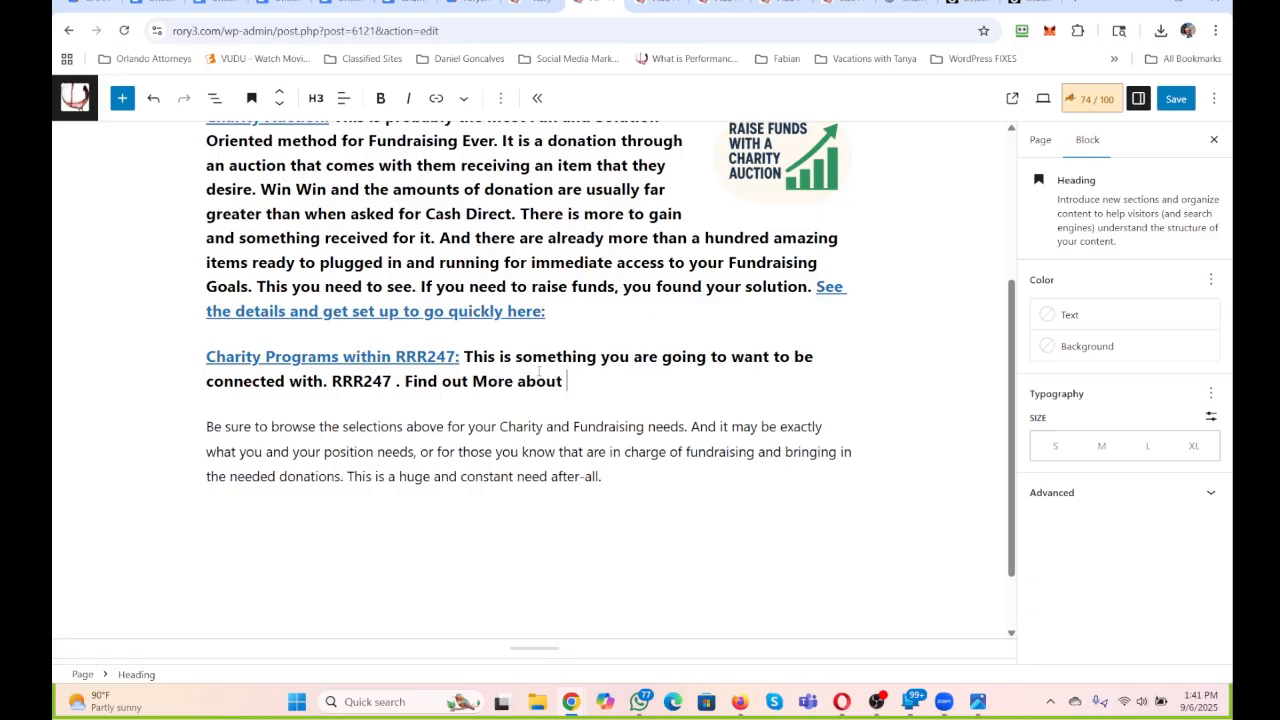
type("what is available for Charity Programs within RRR247 ")
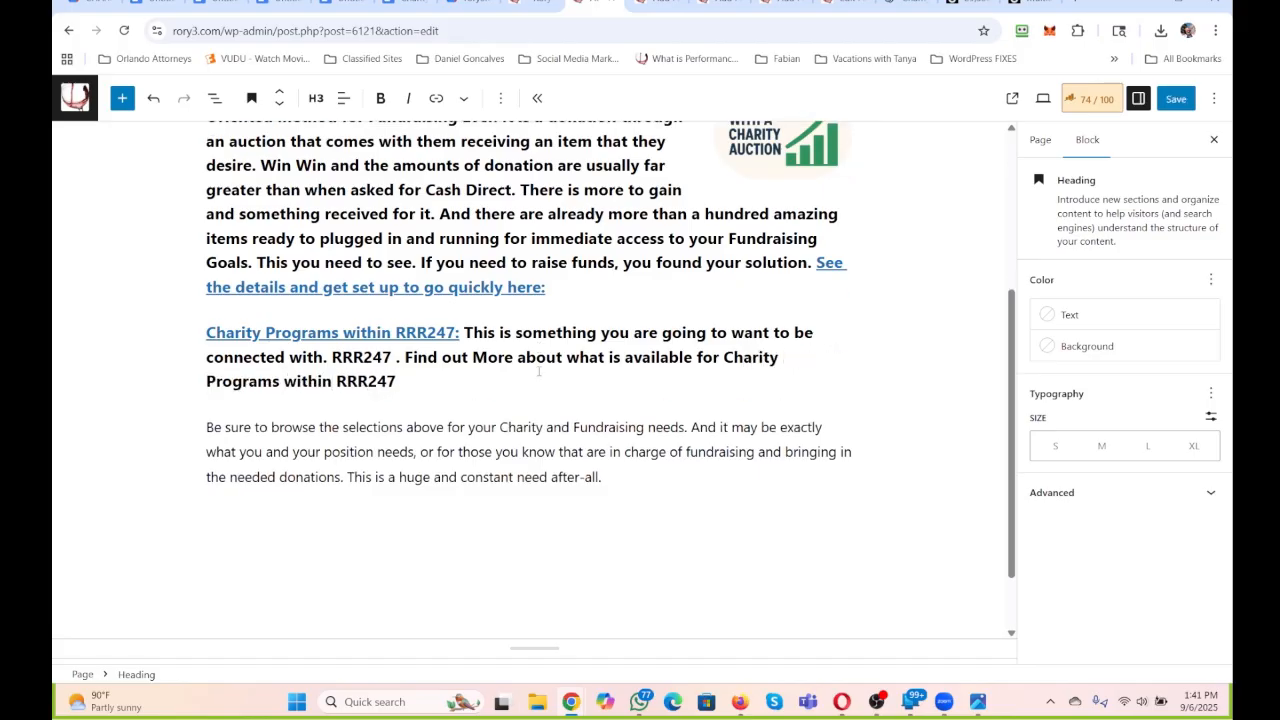
type("Here:")
Capitalize "Here:" in the Charity Auction heading's closing link, check the page it opens, and return to the editor.
left_click(511, 287)
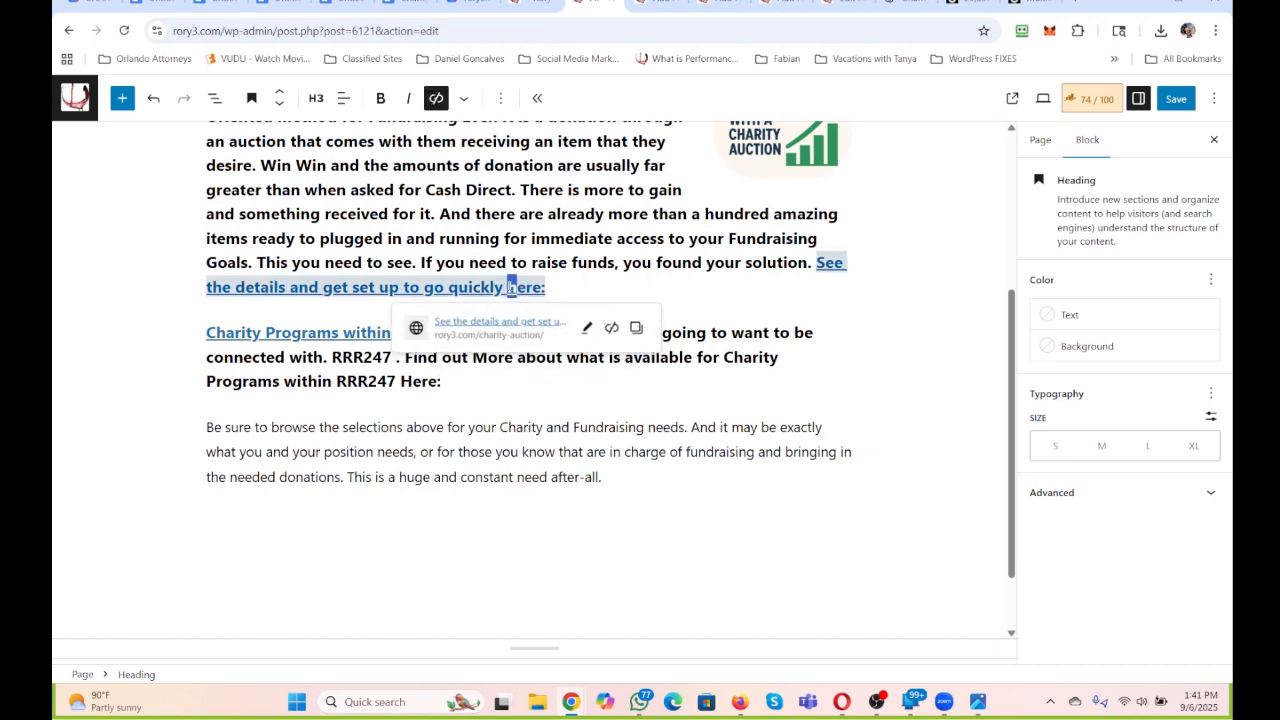
type("H")
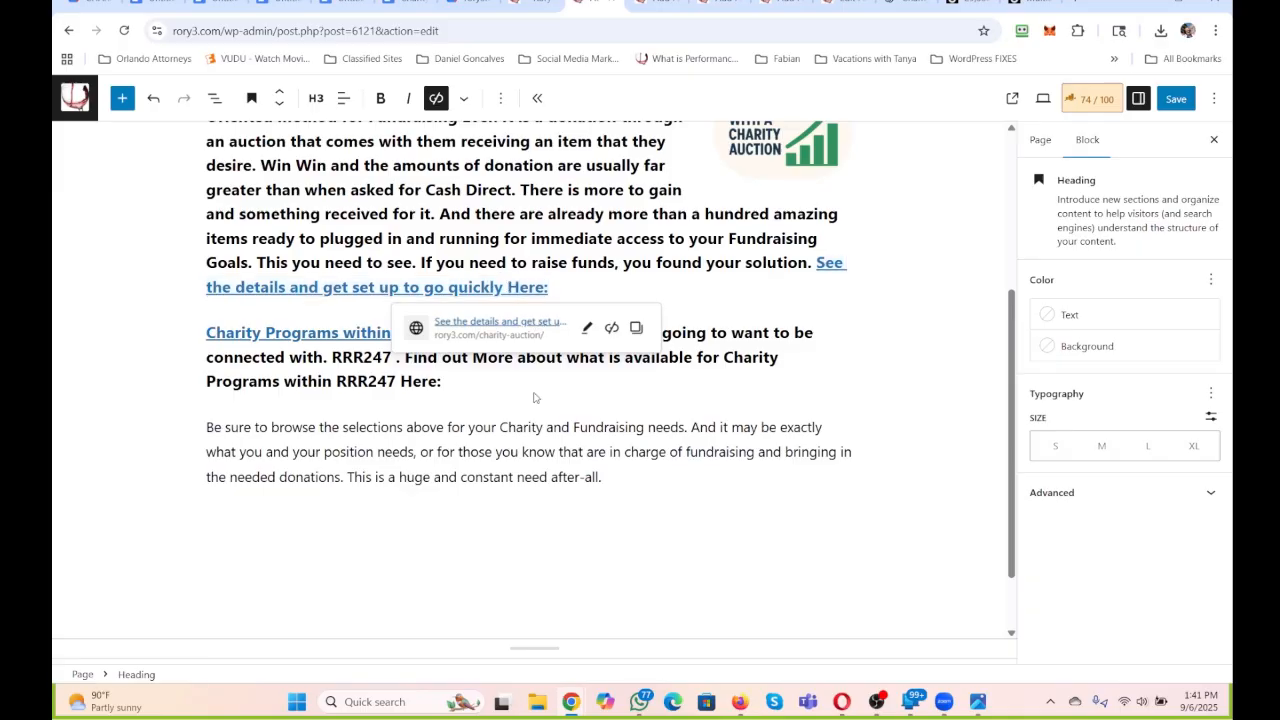
left_click(540, 322)
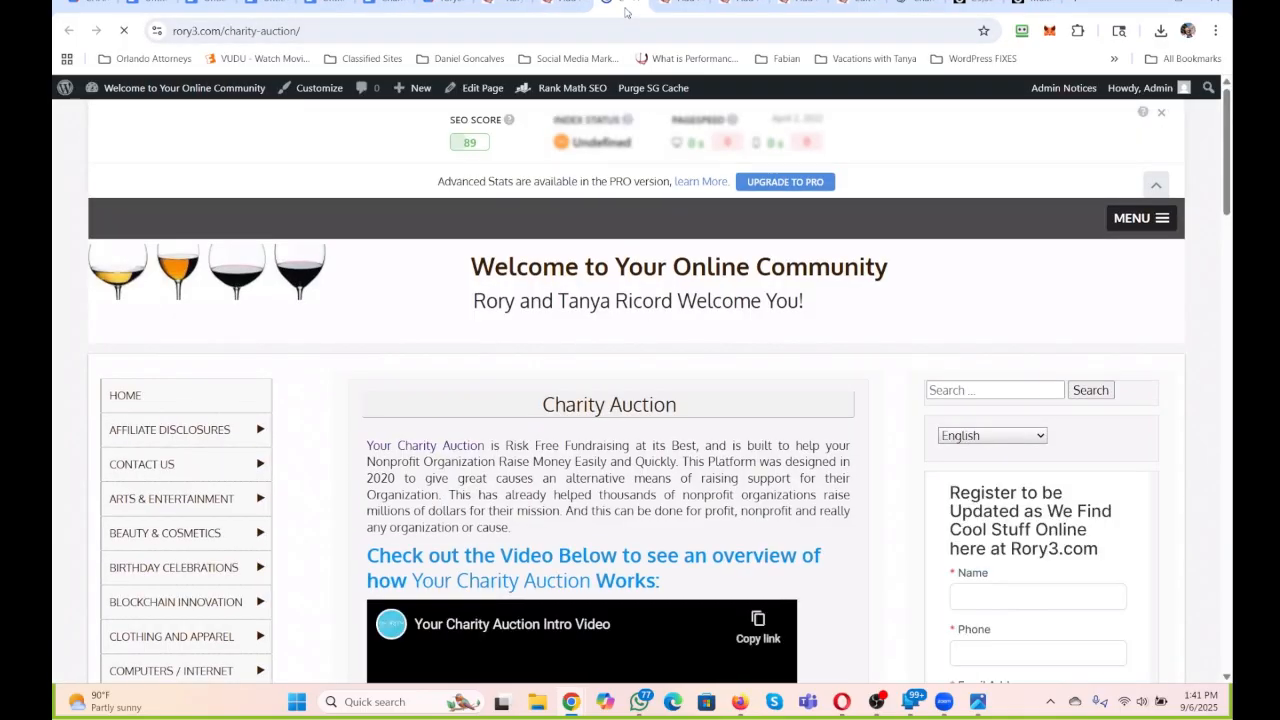
left_click(632, 3)
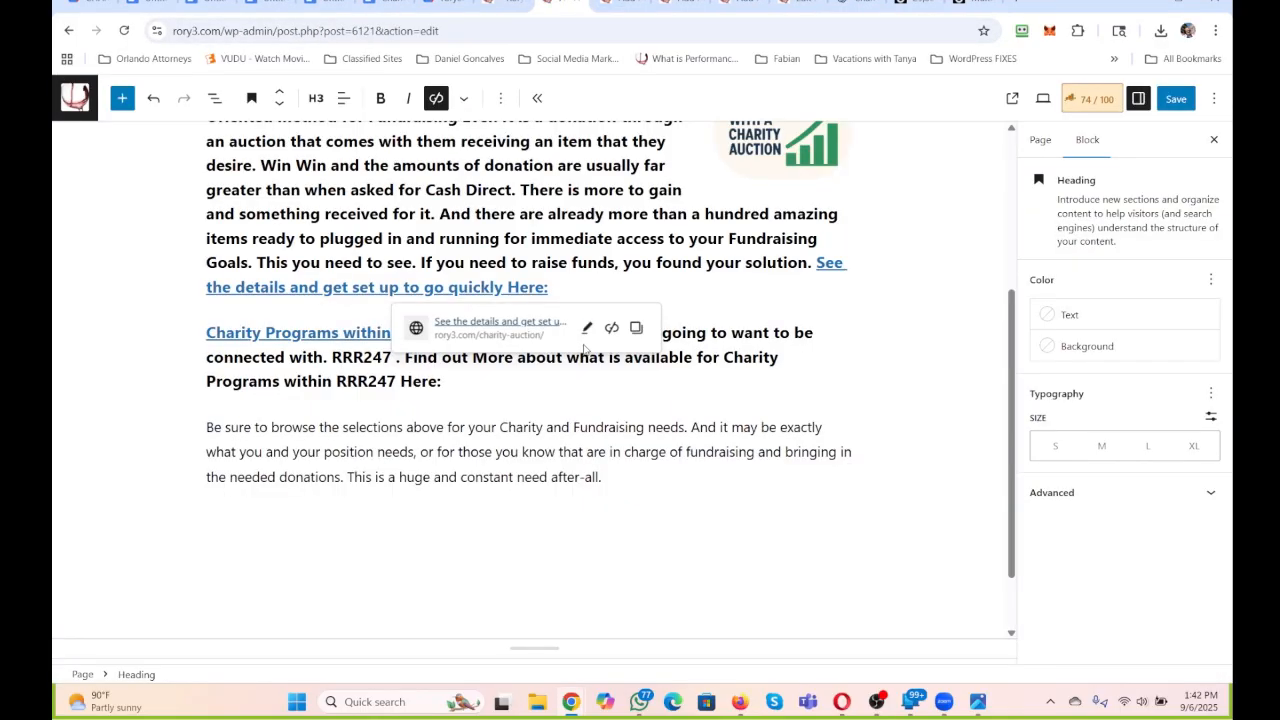
Link the heading's closing sentence "Find out More about what is available for Charity Programs within RRR247 Here:" to the Charity Programs within RRR247 page.
left_click_drag(474, 384, 404, 362)
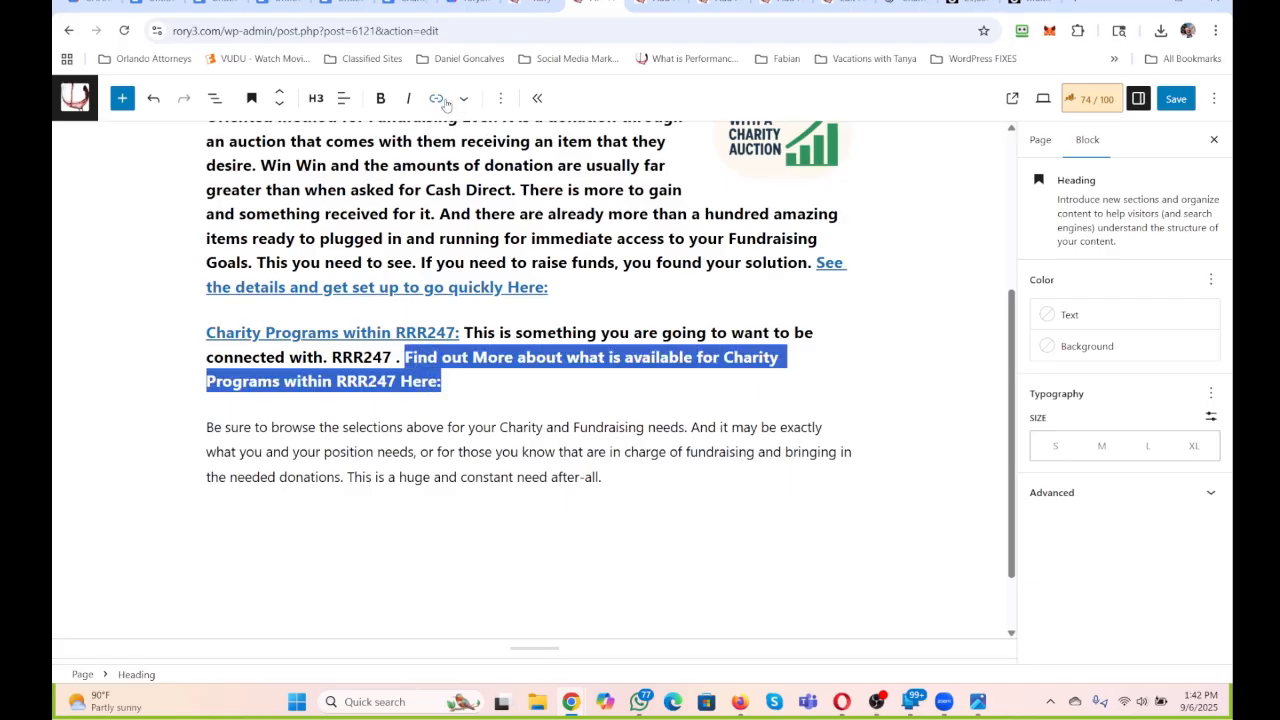
left_click(436, 98)
type("charity")
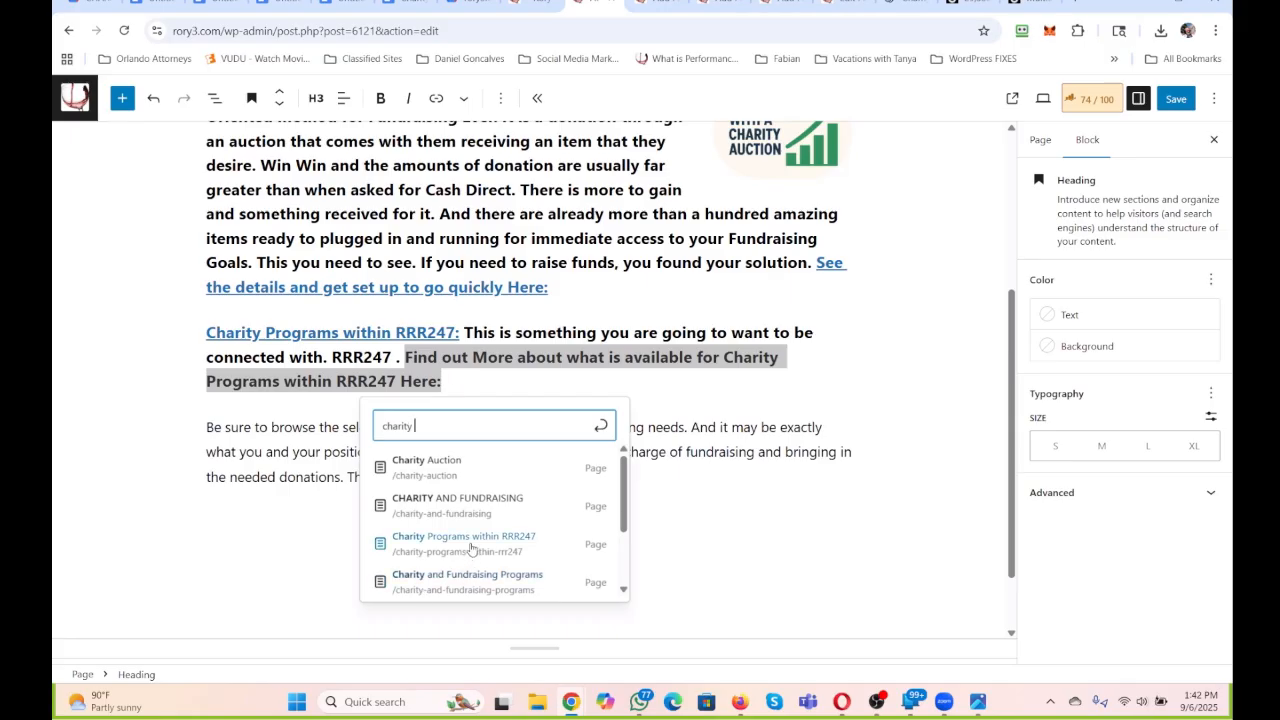
left_click(472, 548)
scroll(476, 389, "up", 2)
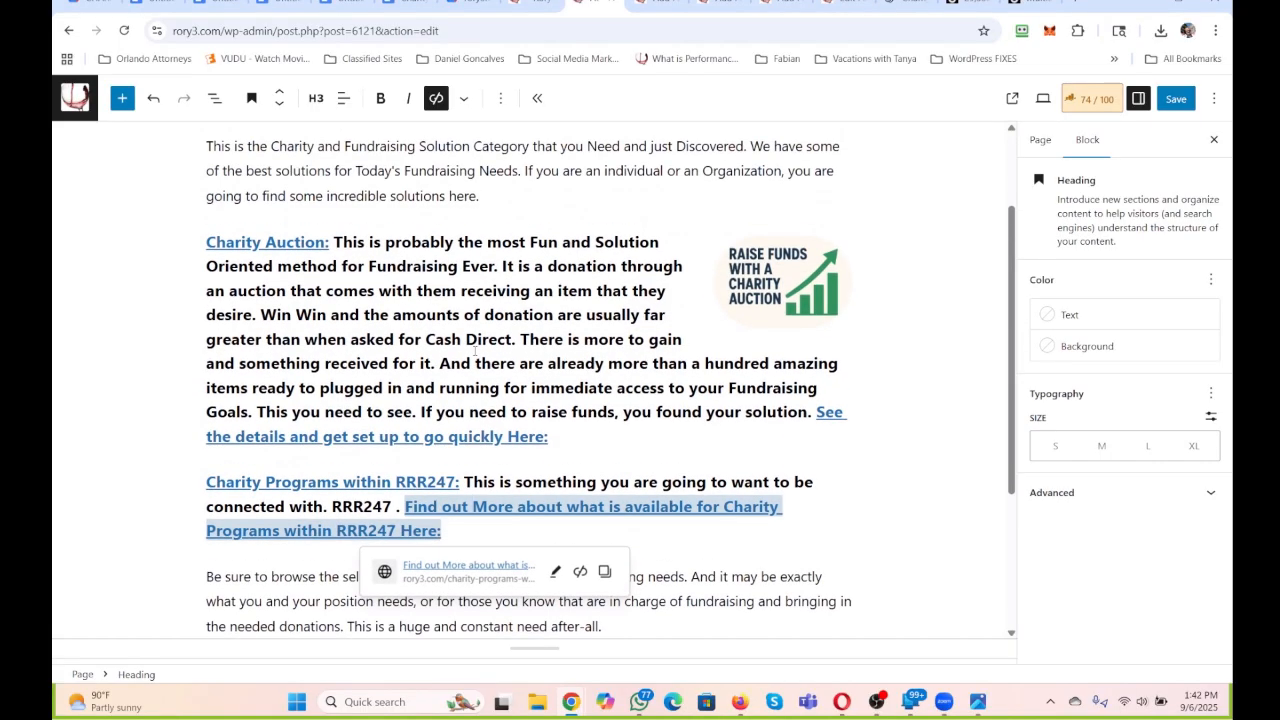
scroll(476, 351, "down", 3)
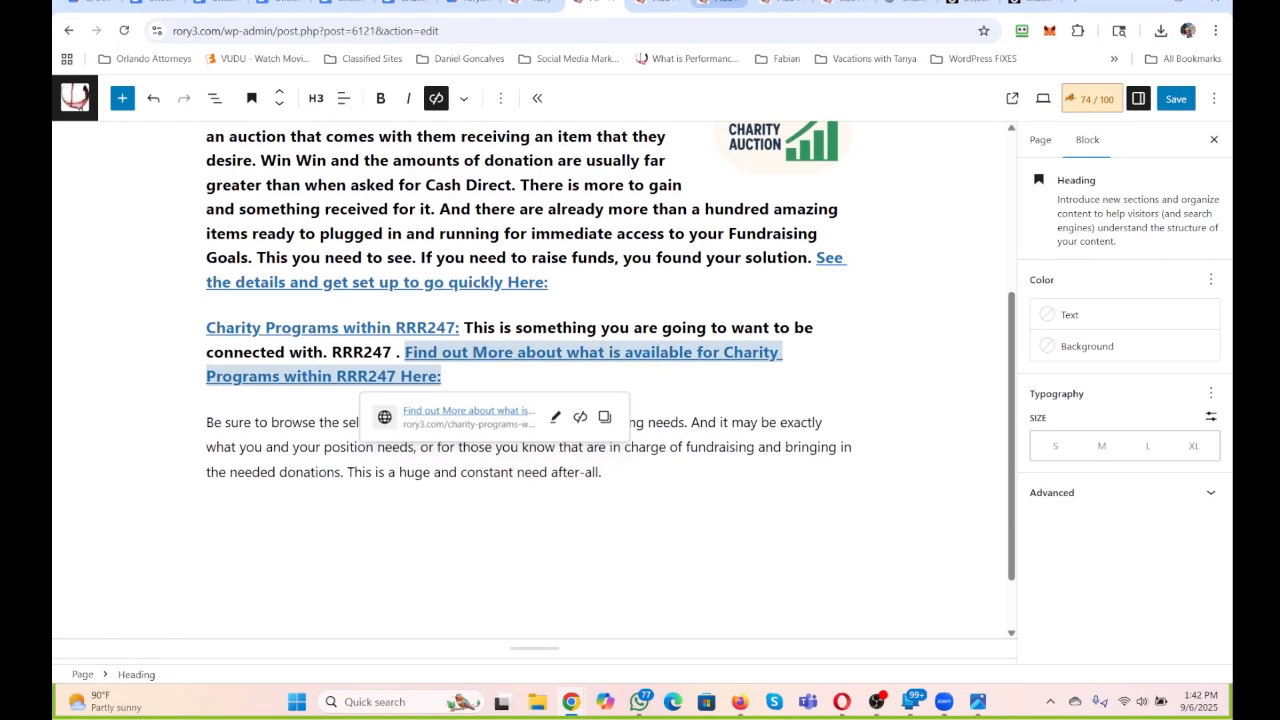
In the Rank Math snippet of the Charity and Fundraising Programs page, replace the permalink's opening "charity-and-" with "benefits for".
left_click(718, 4)
left_click(782, 4)
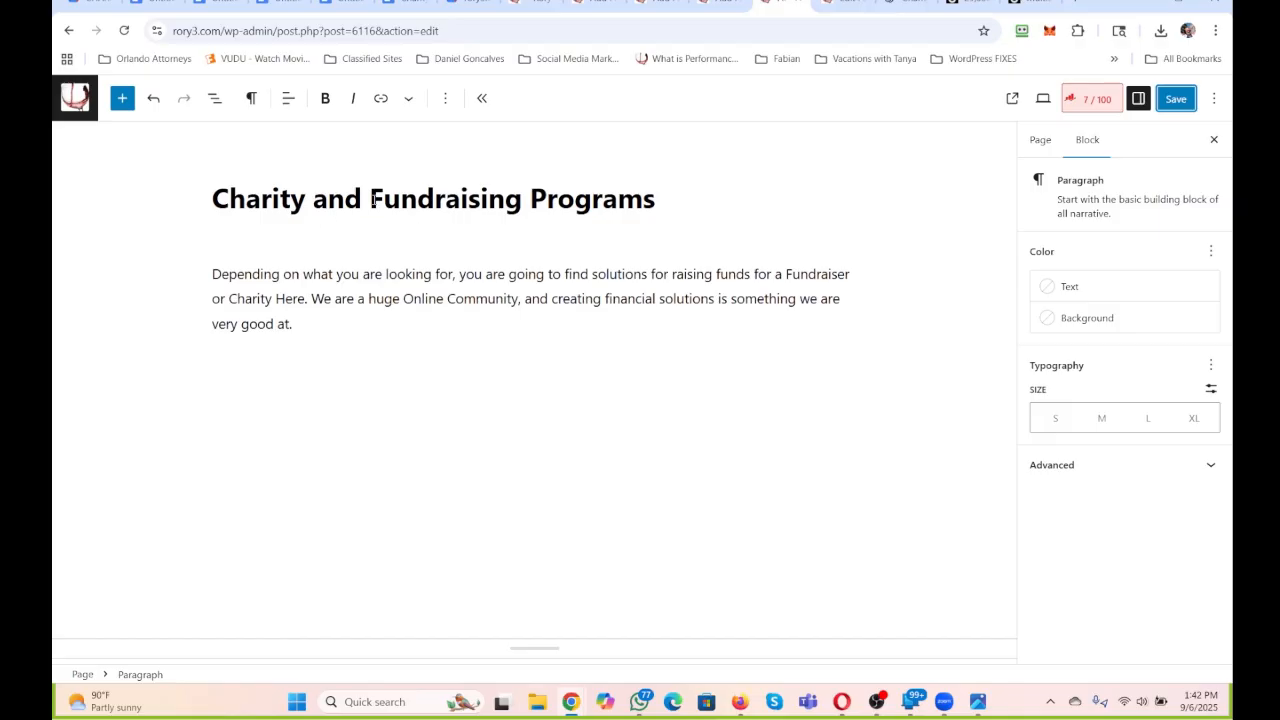
mouse_move(372, 199)
left_mouse_down()
mouse_move(171, 209)
mouse_move(365, 197)
left_mouse_up()
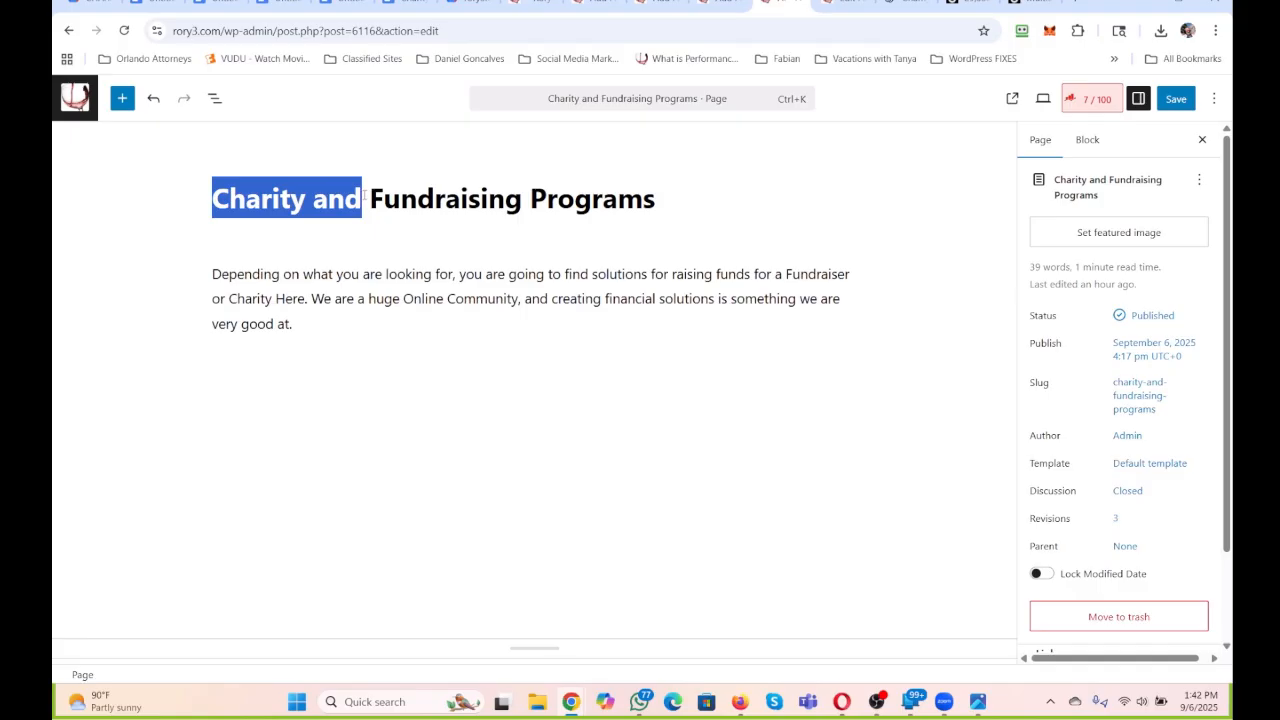
left_click(1092, 98)
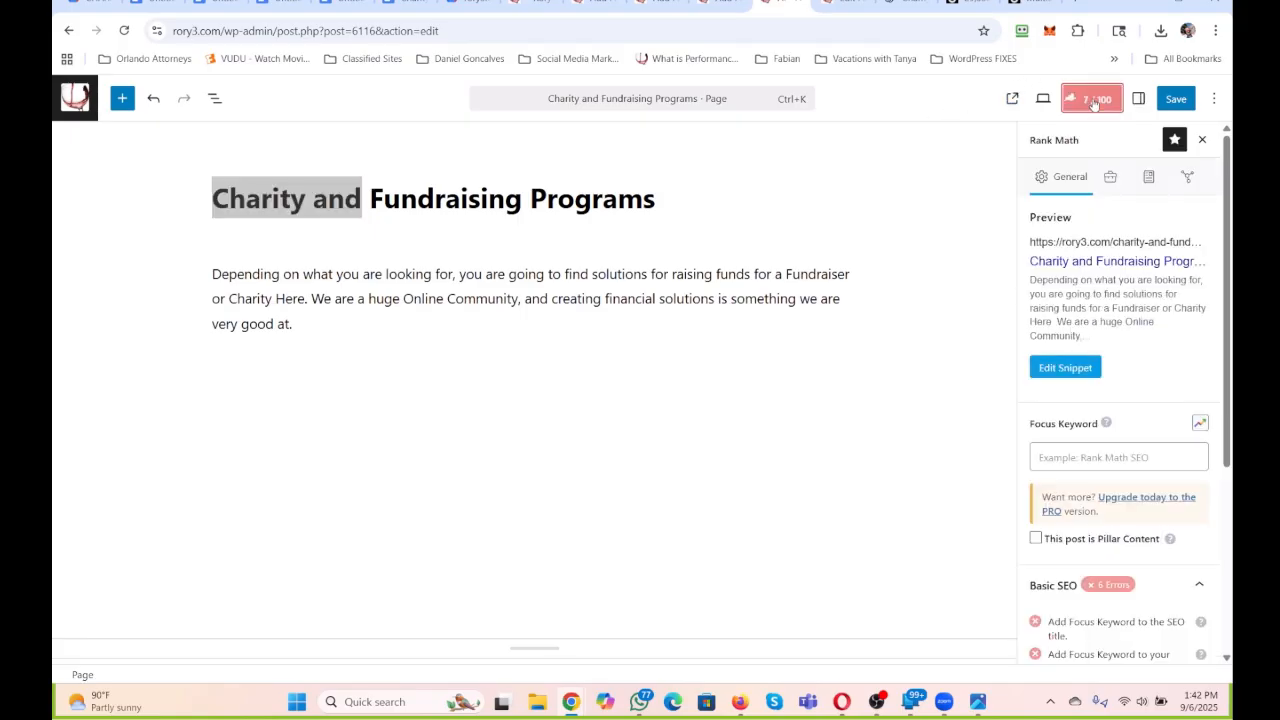
left_click(1064, 368)
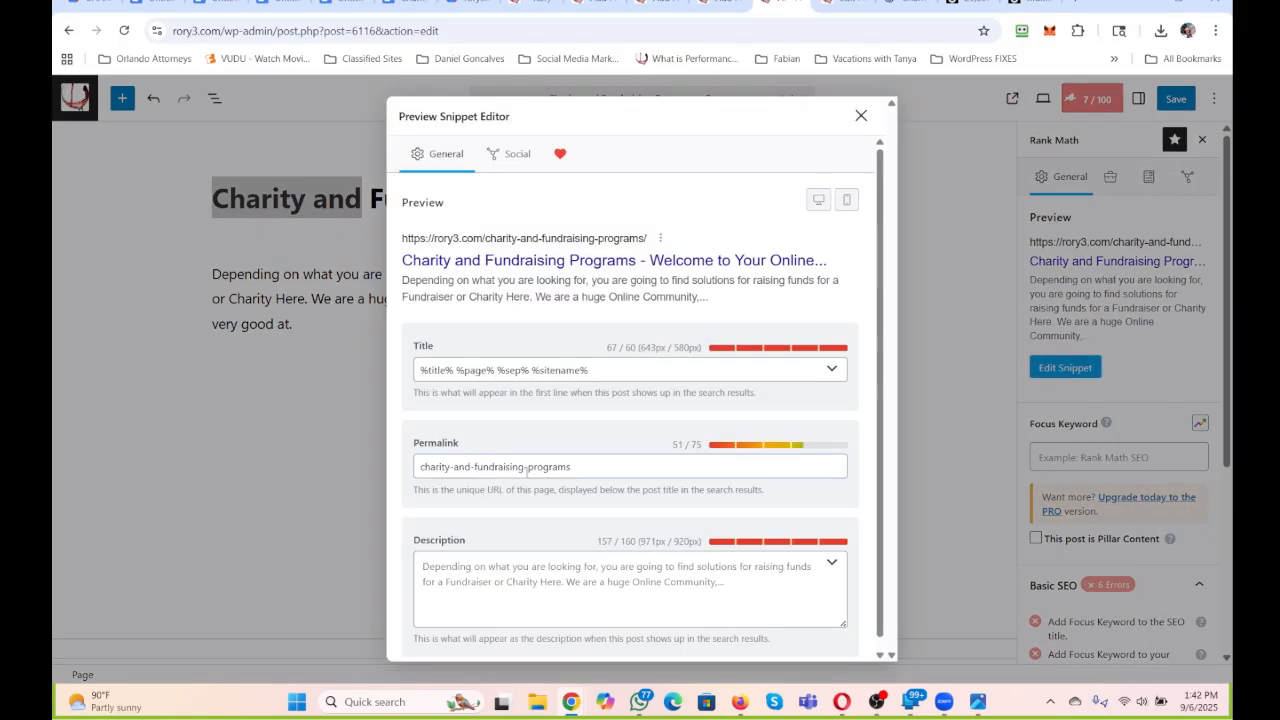
left_click_drag(475, 467, 367, 467)
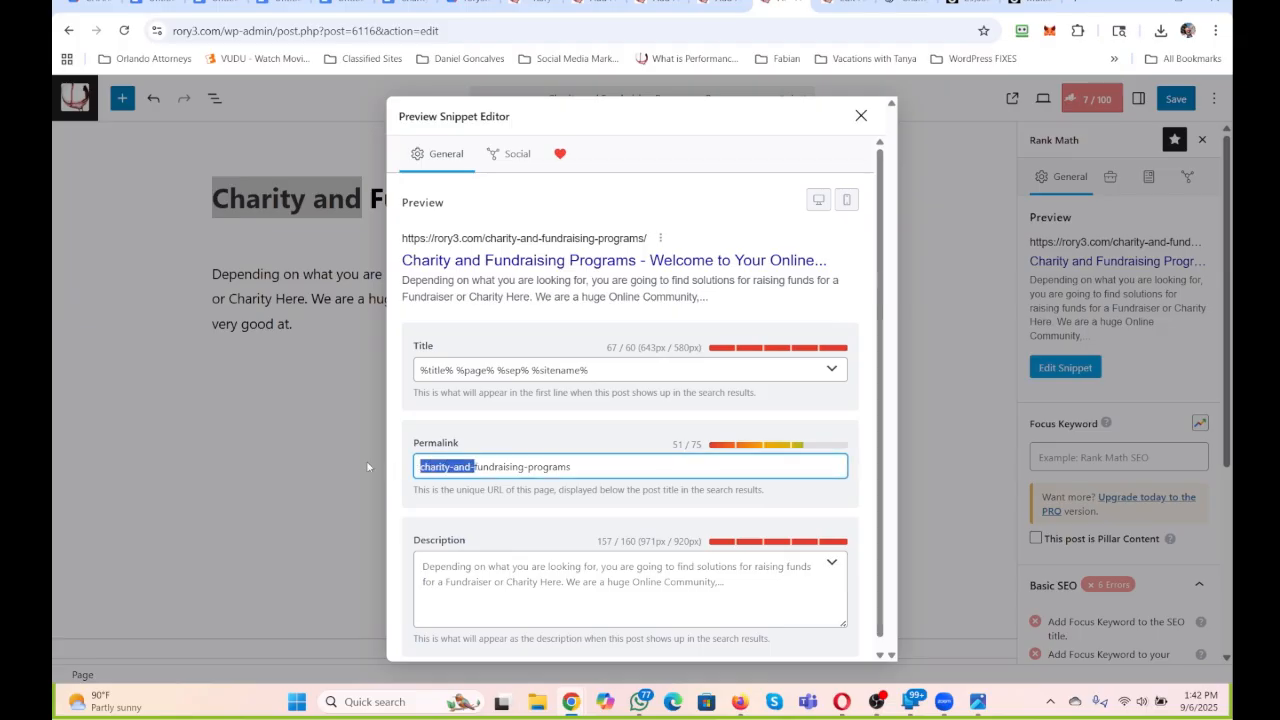
key("BackSpace")
type("benefits")
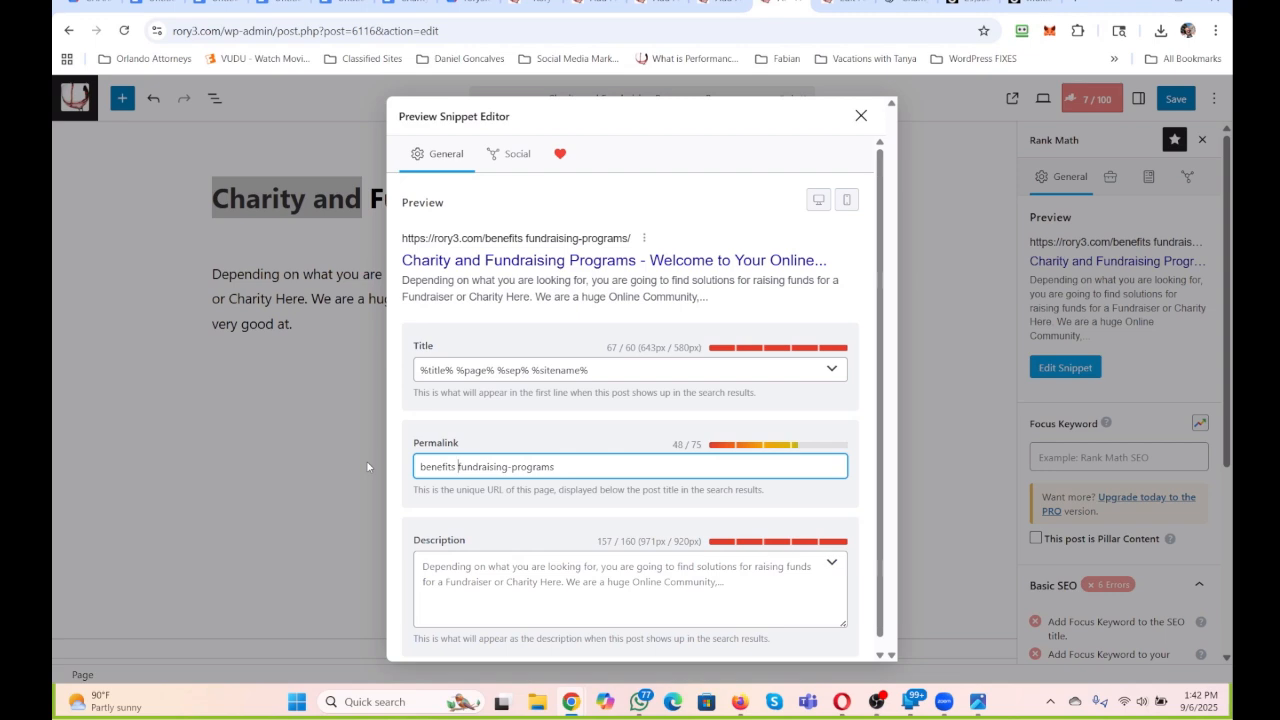
type("for")
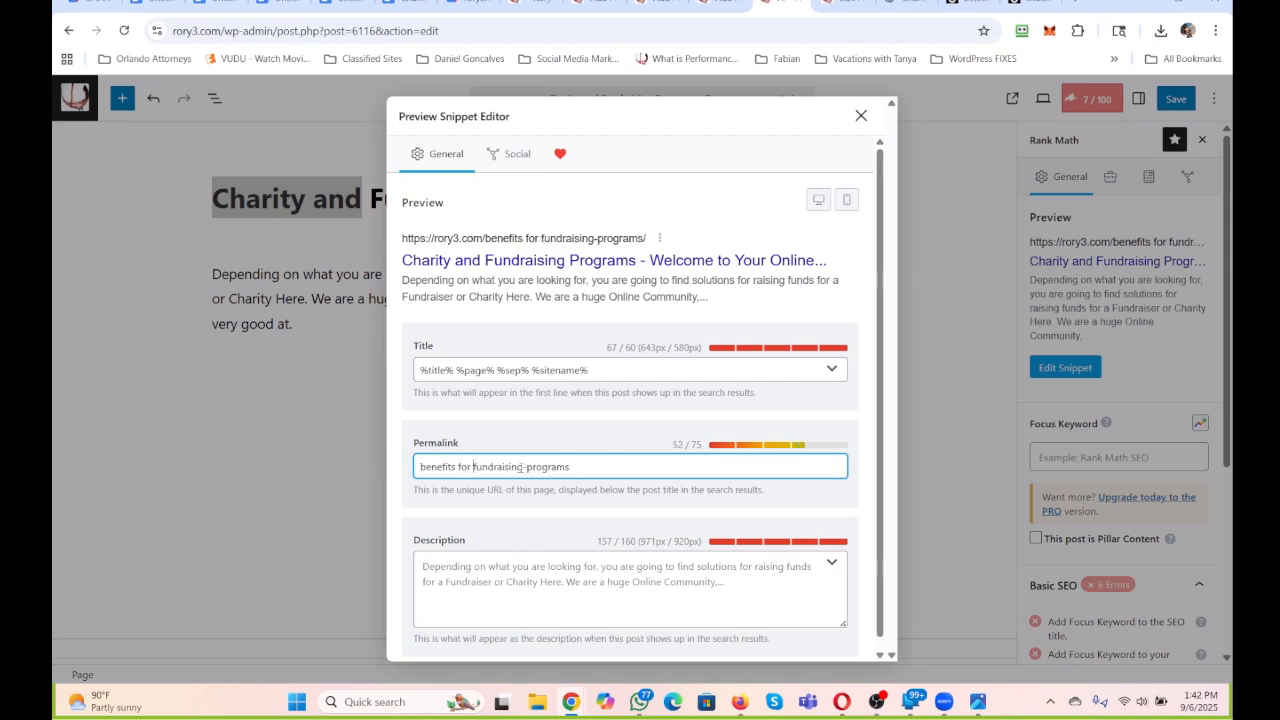
Remove "-programs" from the permalink, put "program of" in front, copy the full phrase and close the snippet editor.
left_click_drag(522, 466, 578, 466)
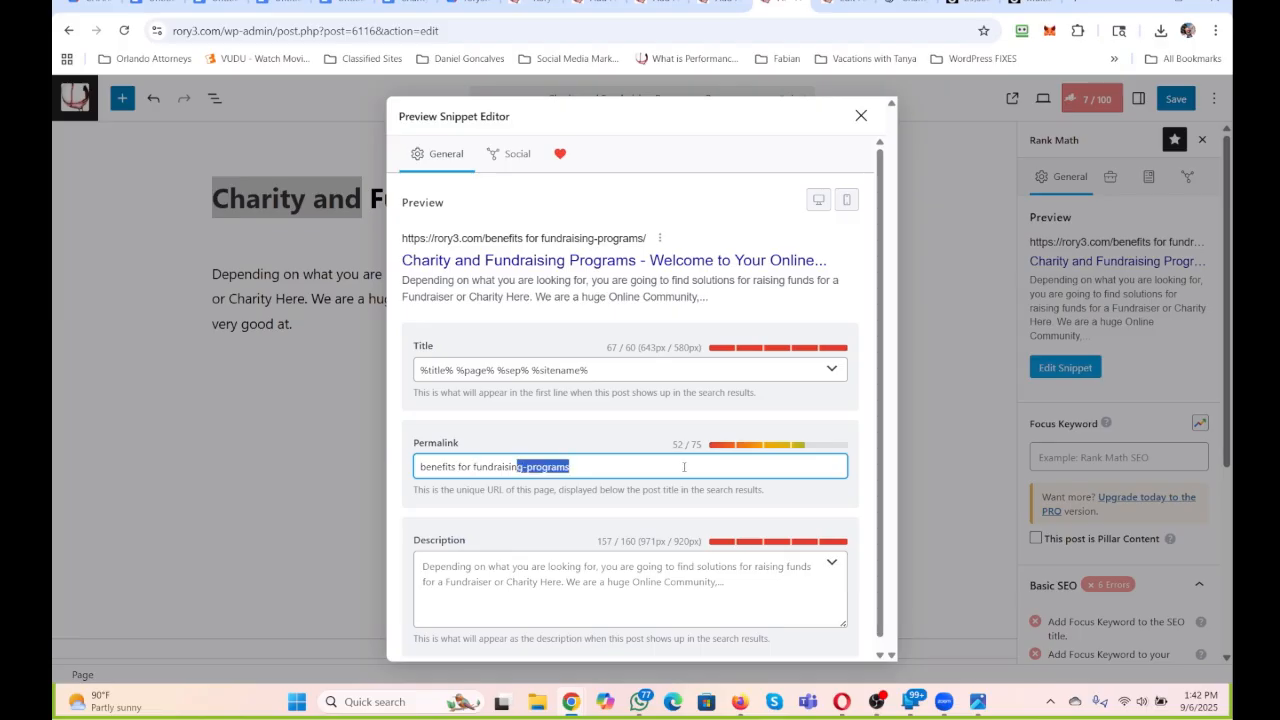
key("BackSpace")
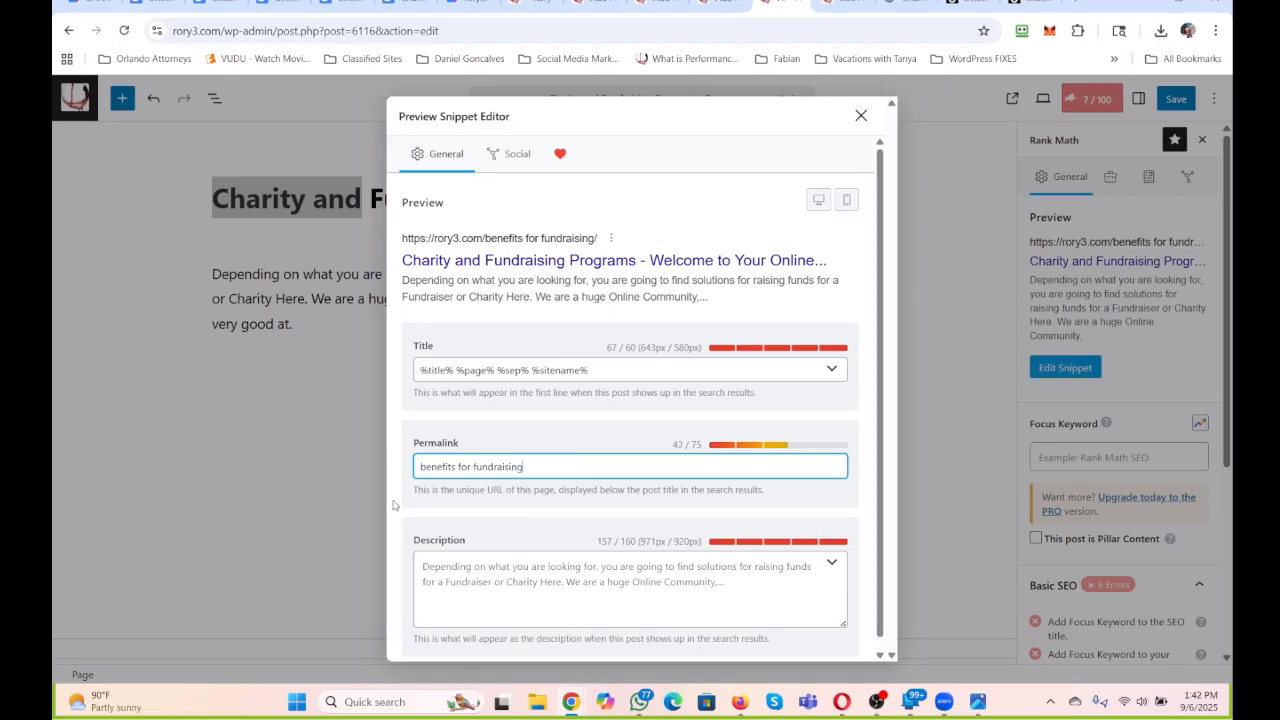
type("program of")
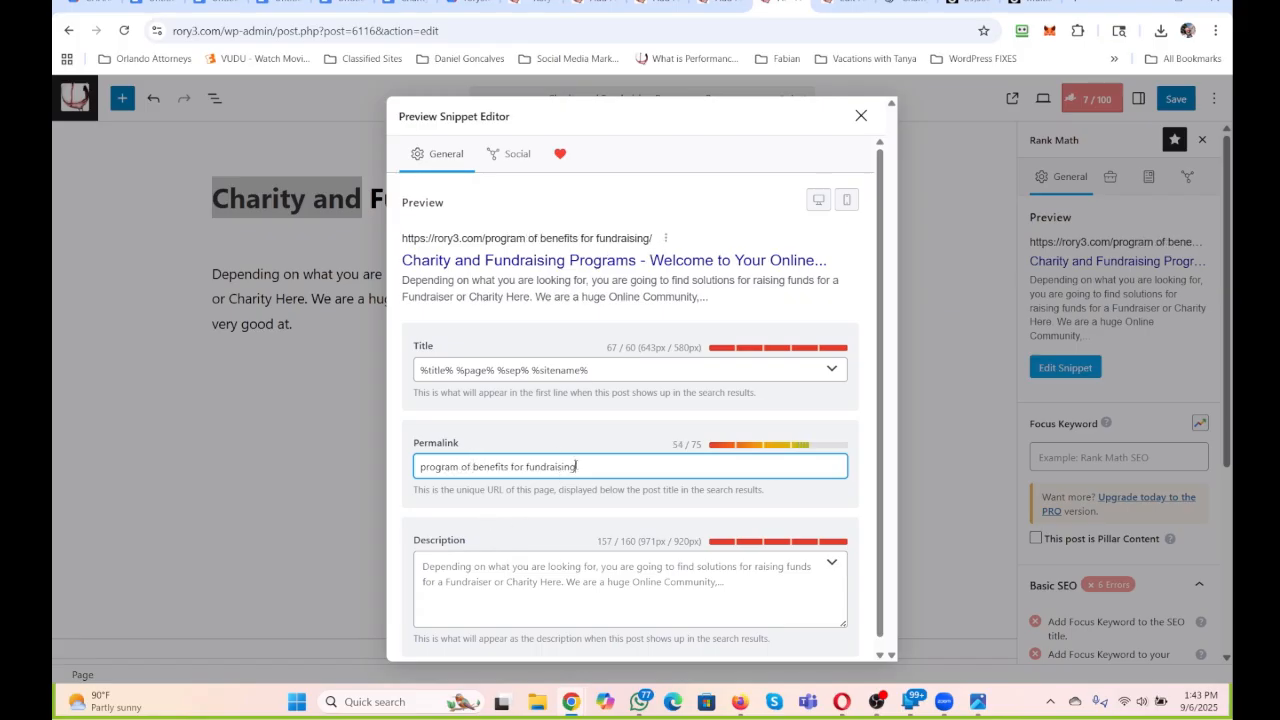
left_click_drag(576, 466, 398, 478)
key("ctrl+c")
left_click(359, 469)
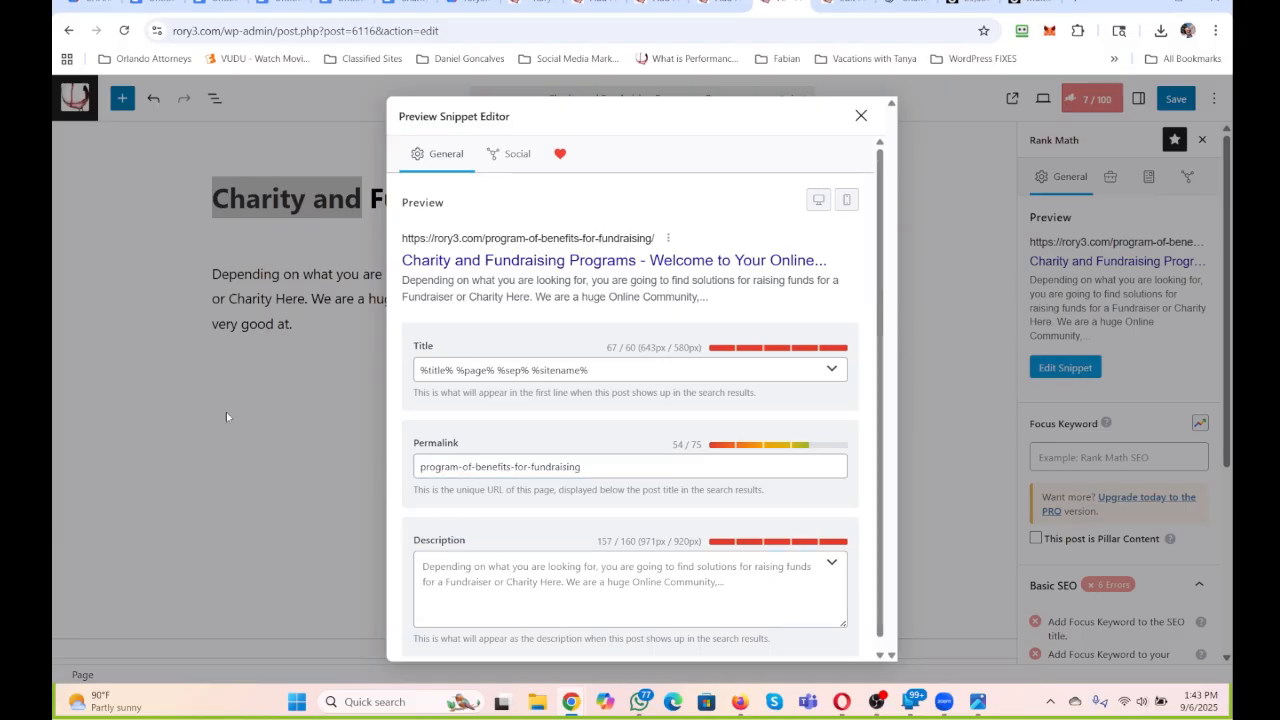
left_click(860, 116)
Replace the page title with the copied phrase and capitalize its main words to read "Program of Benefits for Fundraising".
left_click_drag(665, 201, 211, 200)
key("ctrl+v")
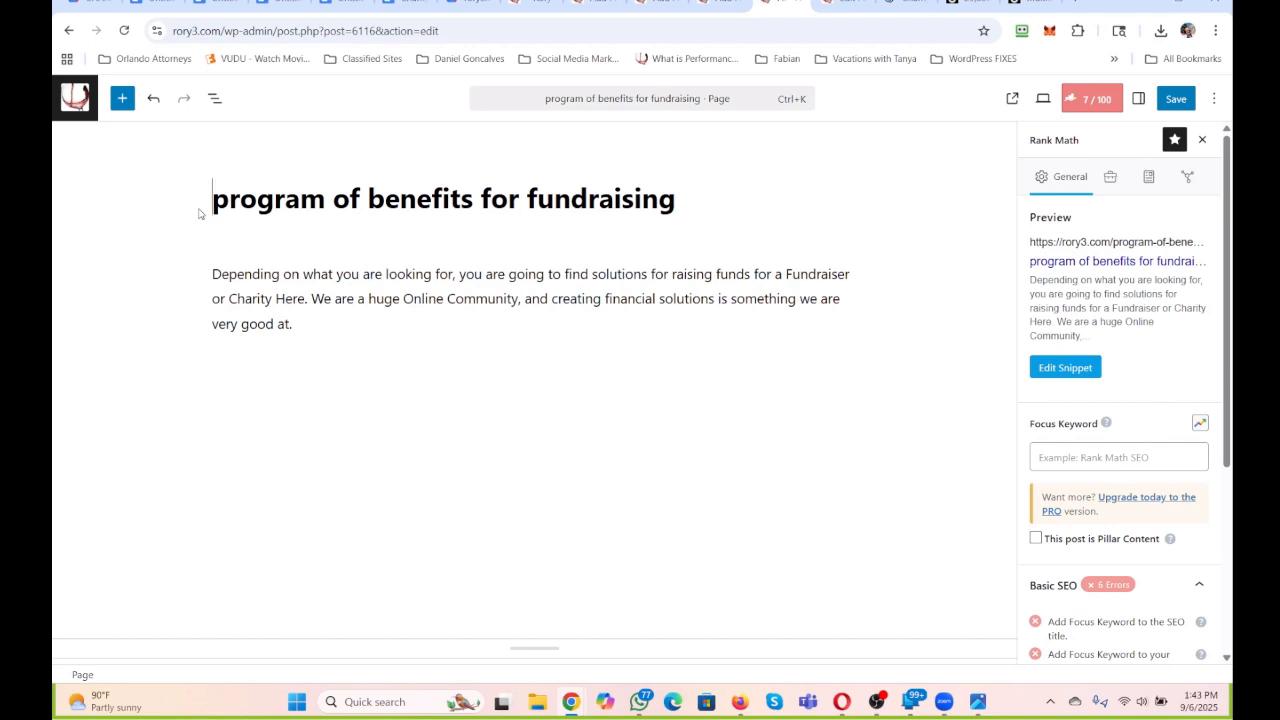
left_click_drag(224, 207, 216, 206)
type("P")
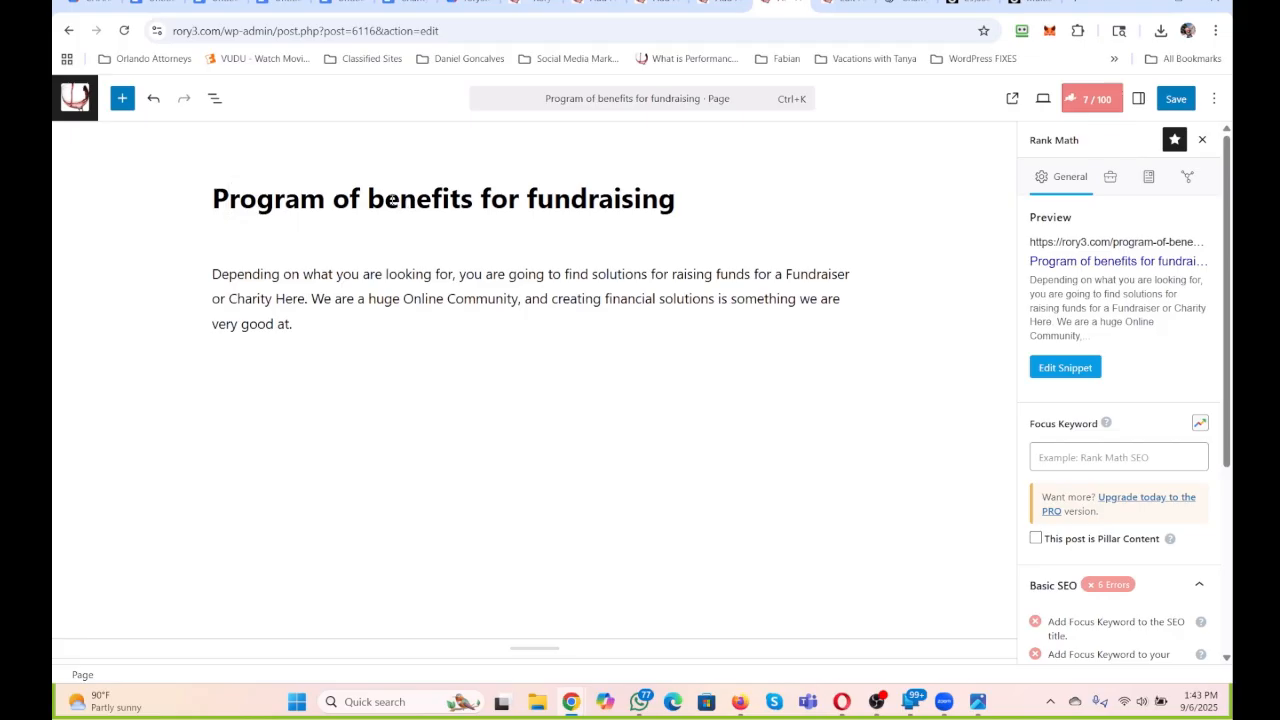
left_click_drag(385, 207, 368, 207)
type("B")
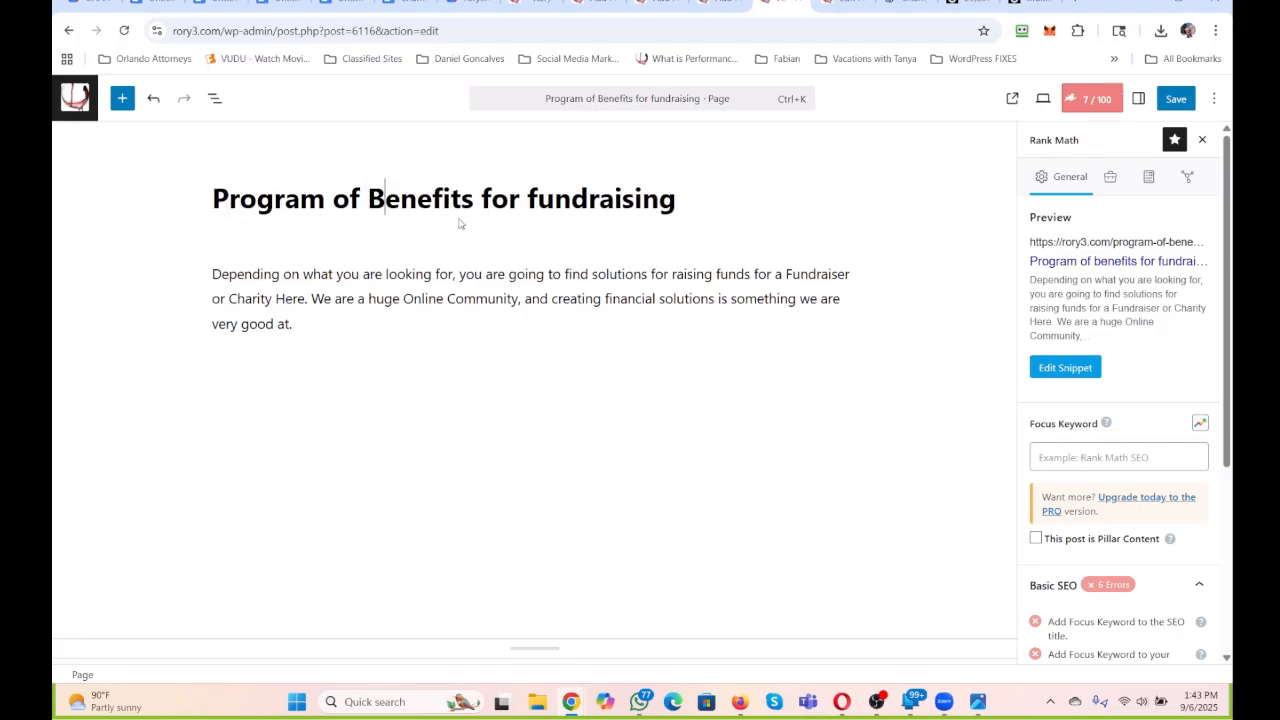
left_click_drag(538, 207, 527, 207)
type("F")
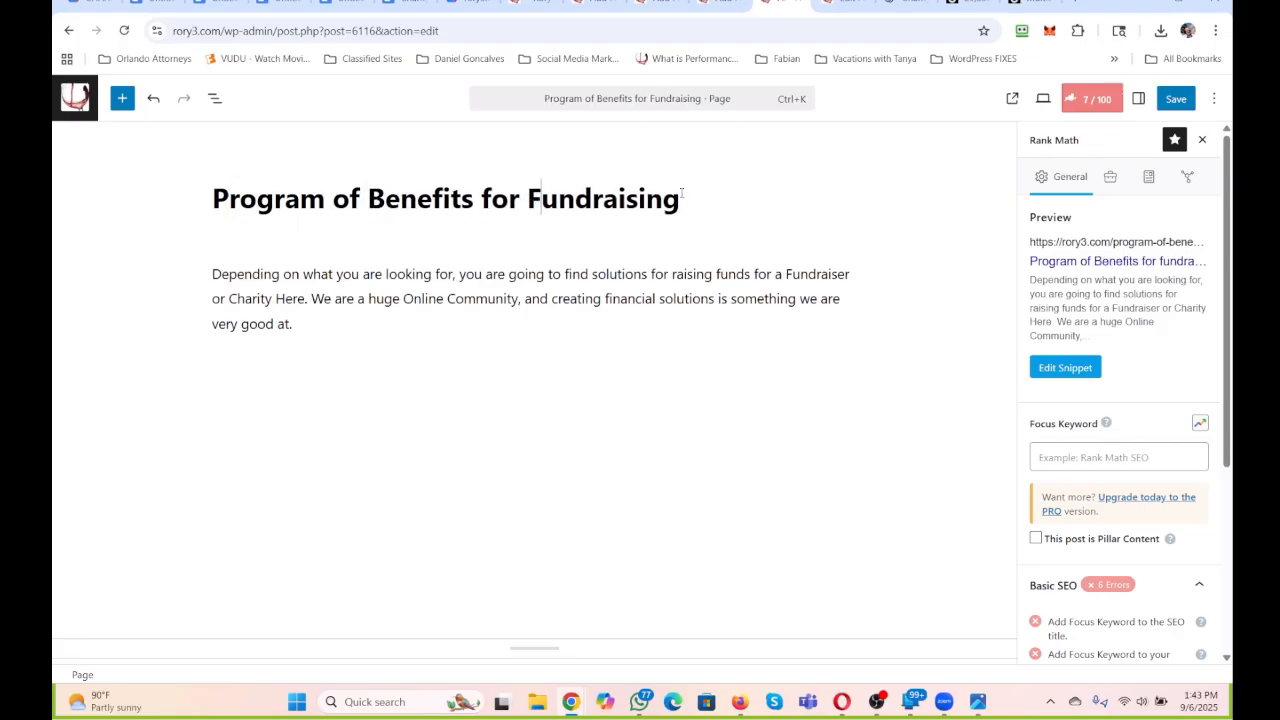
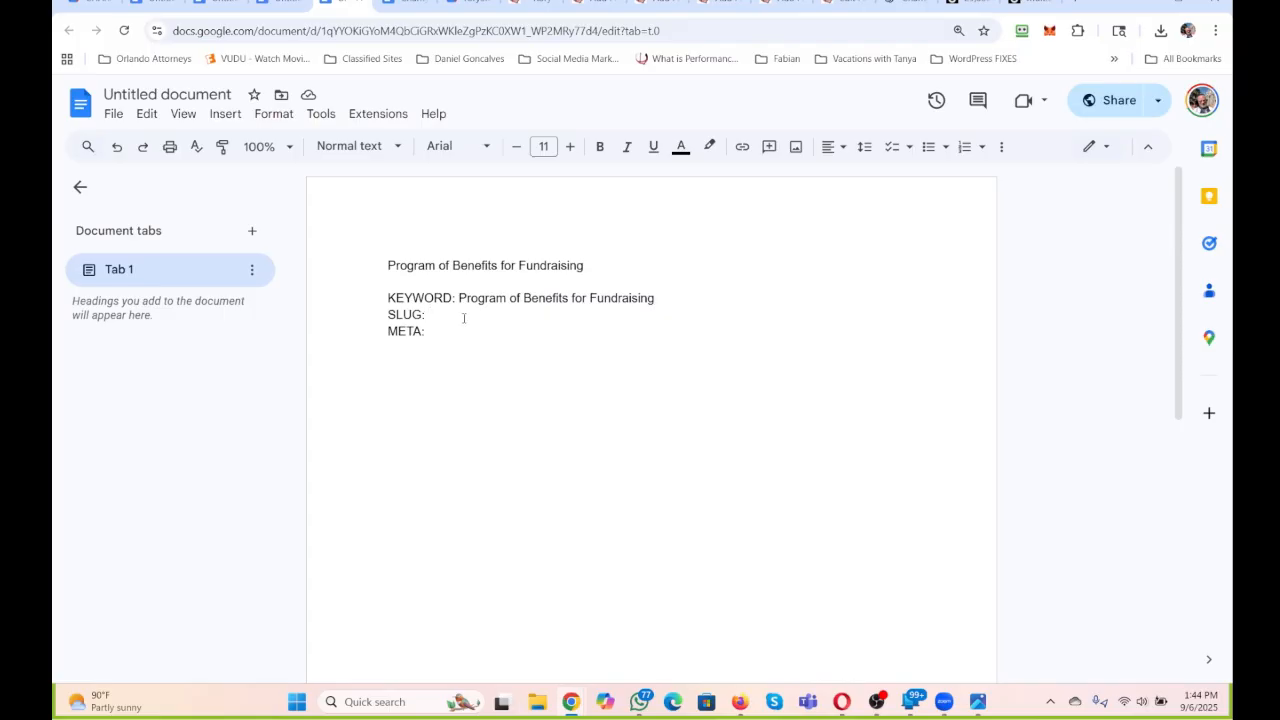
Fill the document's SLUG line with the copied permalink program-of-benefits-for-fundraising, and close the snippet editor on the matching WordPress page.
type("program-of-benefits-for-fundraising")
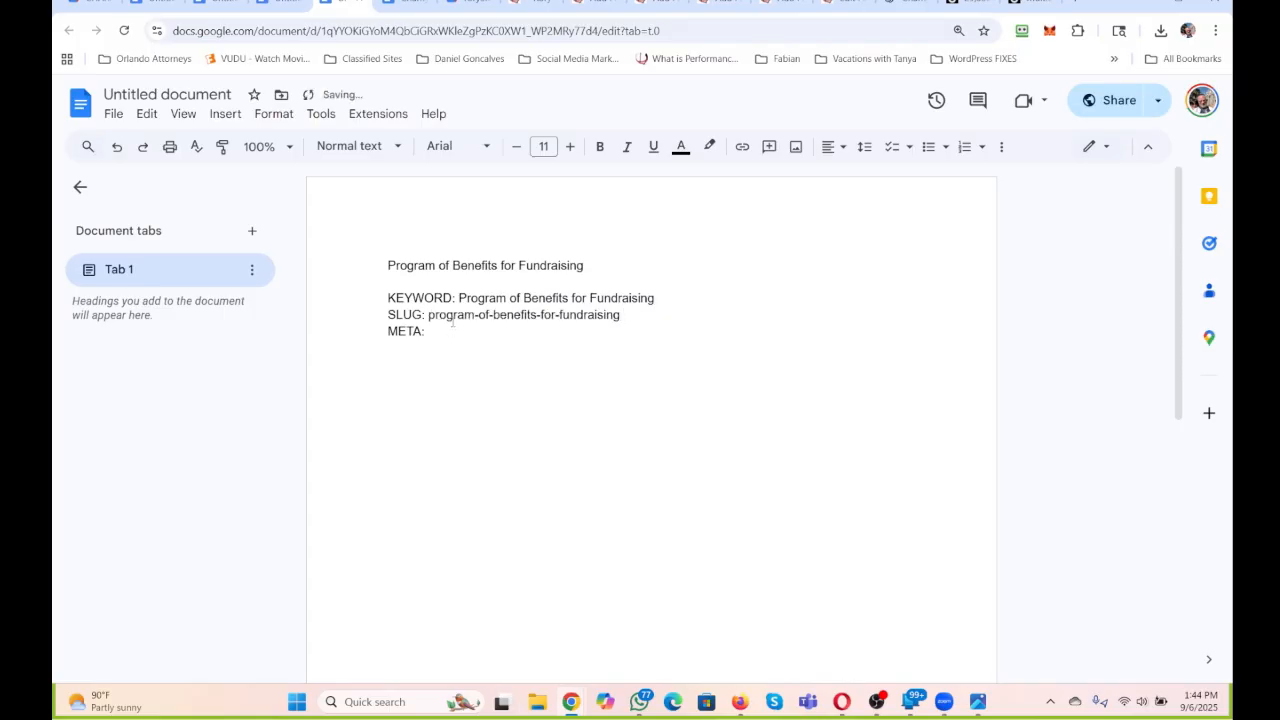
left_click(776, 3)
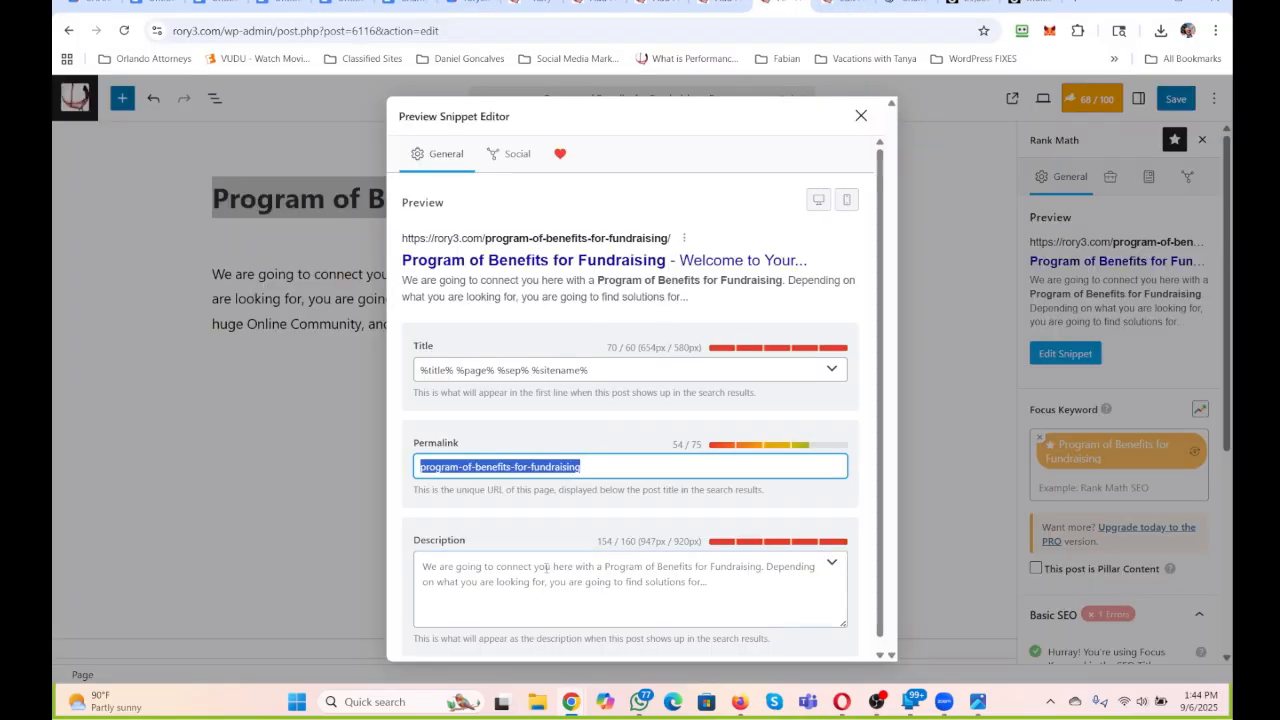
left_click(861, 116)
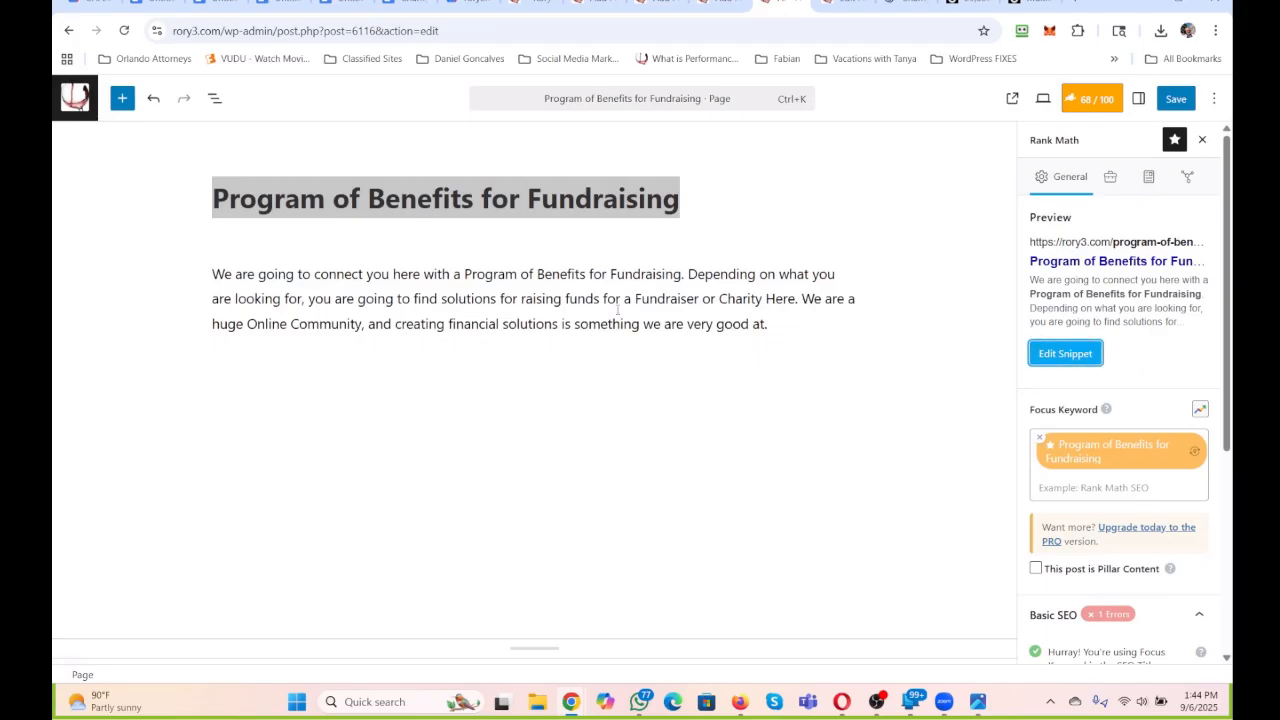
Set the Rank Math description to the page's opening sentence followed by "This is going to impress you all.".
left_click_drag(685, 273, 182, 268)
key("ctrl+c")
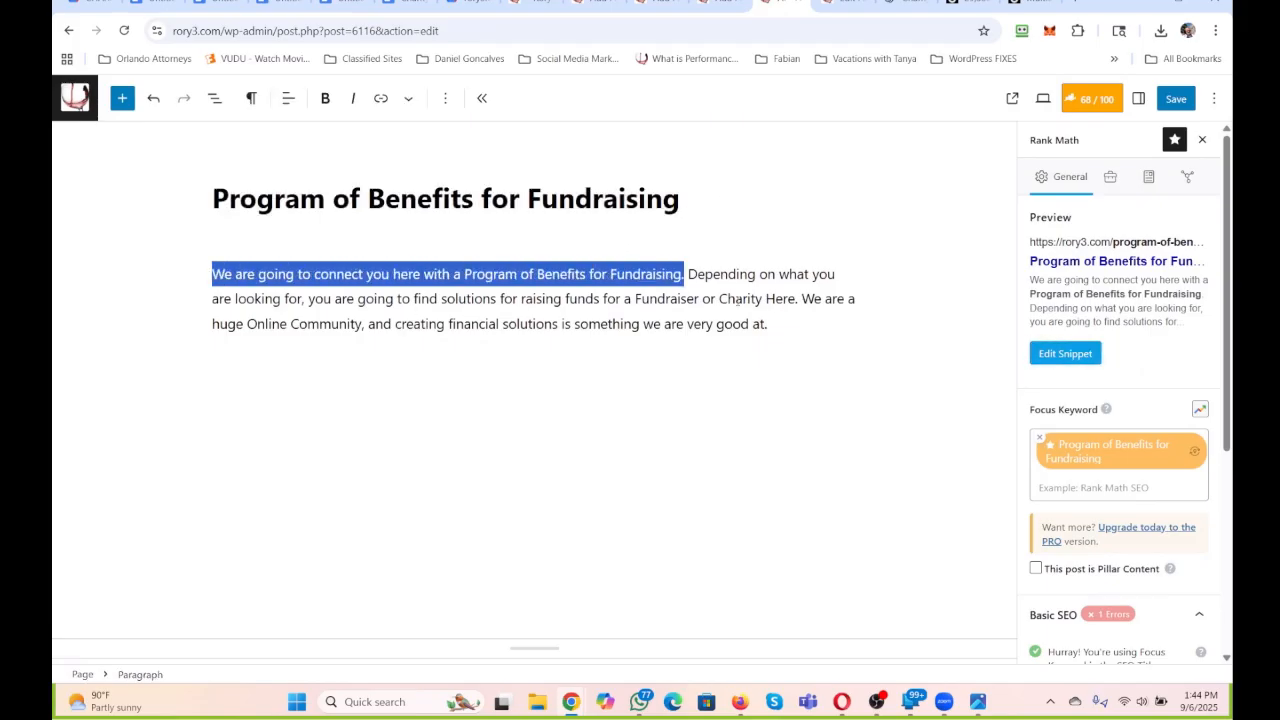
left_click(1066, 355)
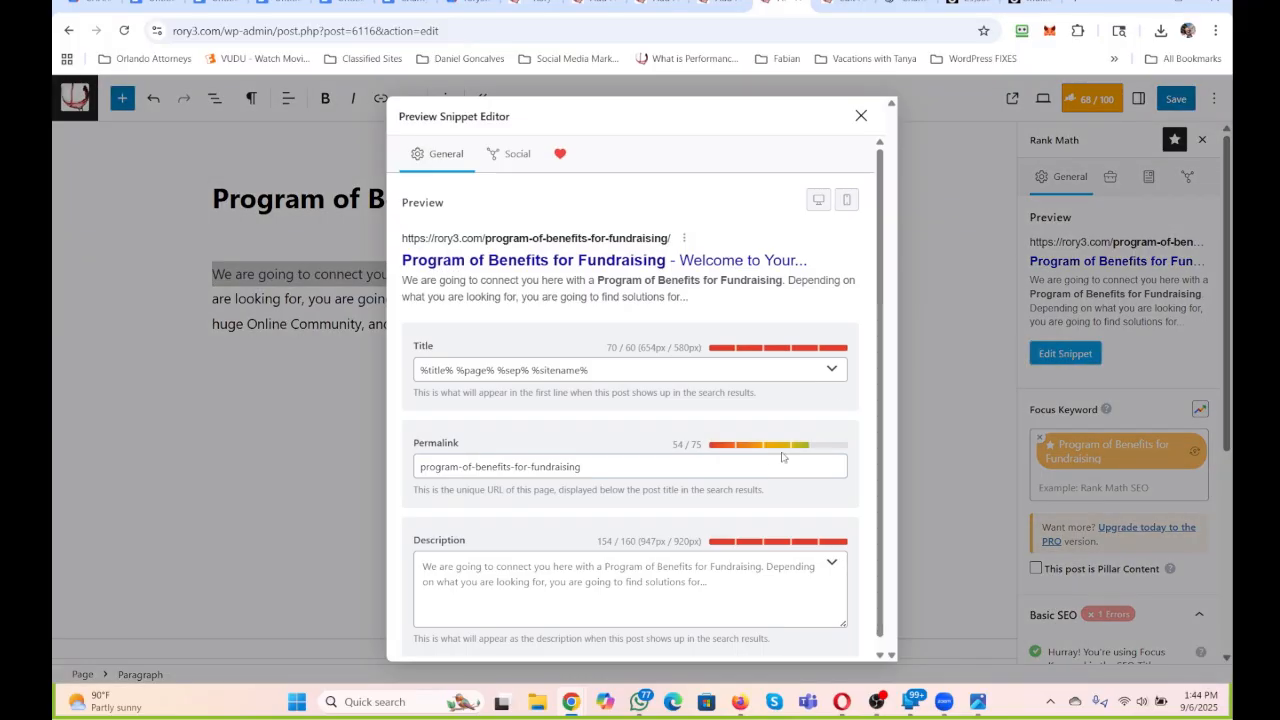
left_click(628, 567)
key("ctrl+v")
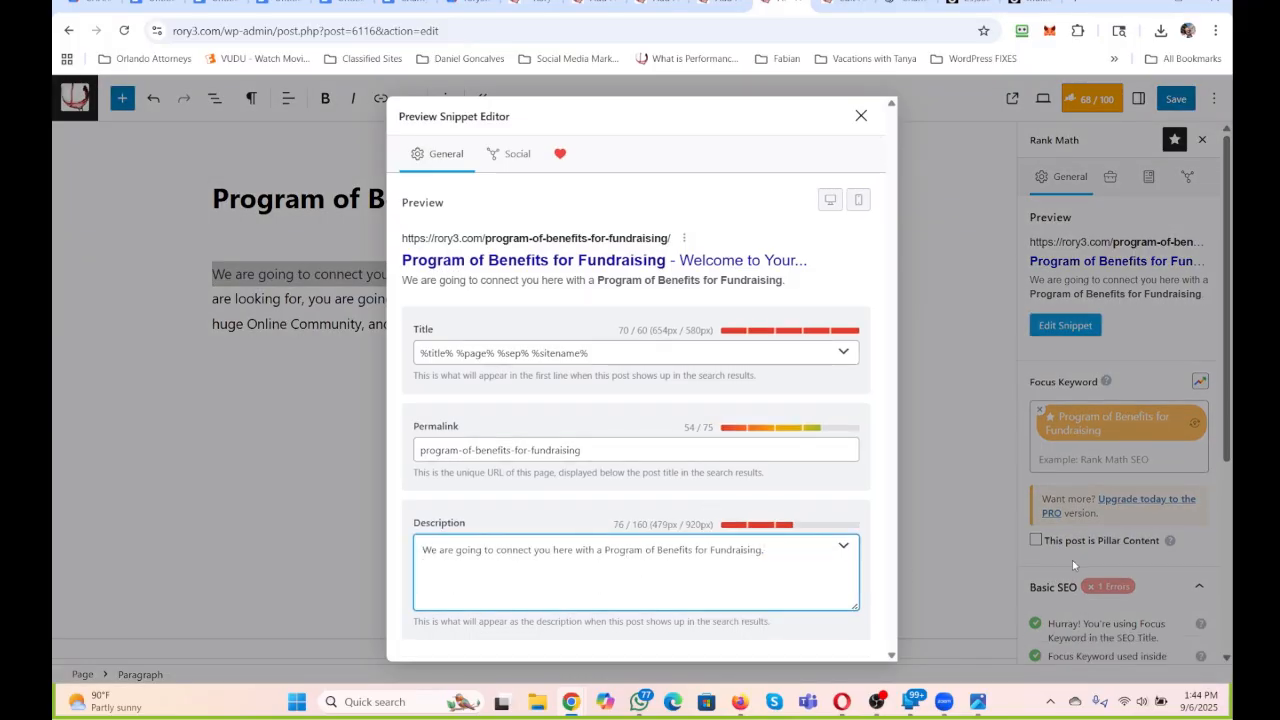
type("This is ")
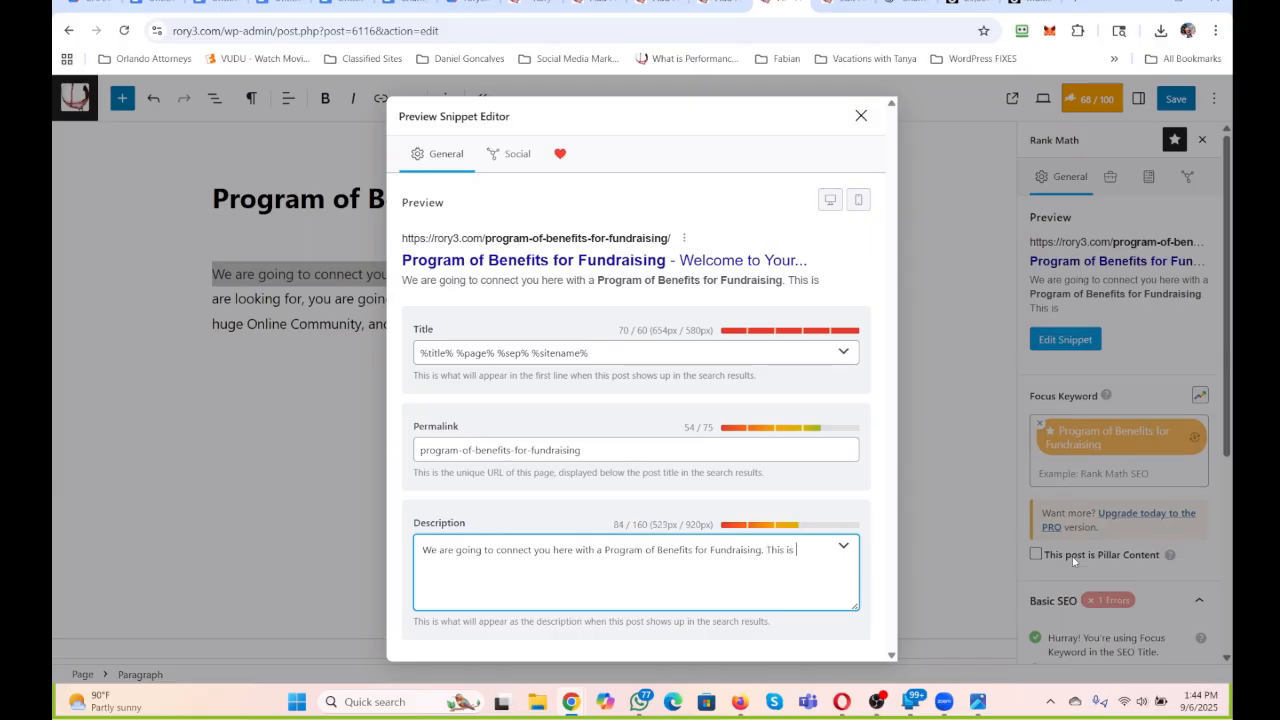
type("going to impress ")
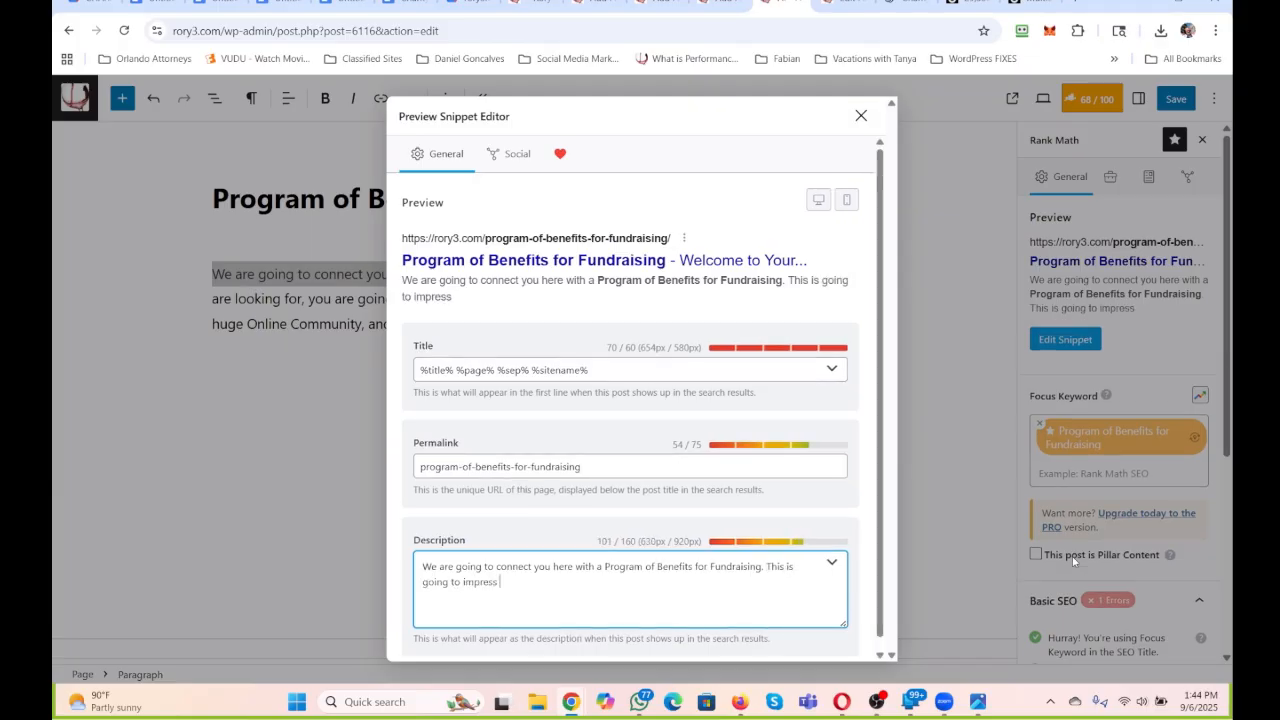
type("you all.")
Copy the snippet description into the META line of the matching Google document and name that document Program of Benefits for Fundraising.
left_click_drag(531, 581, 360, 558)
key("ctrl+c")
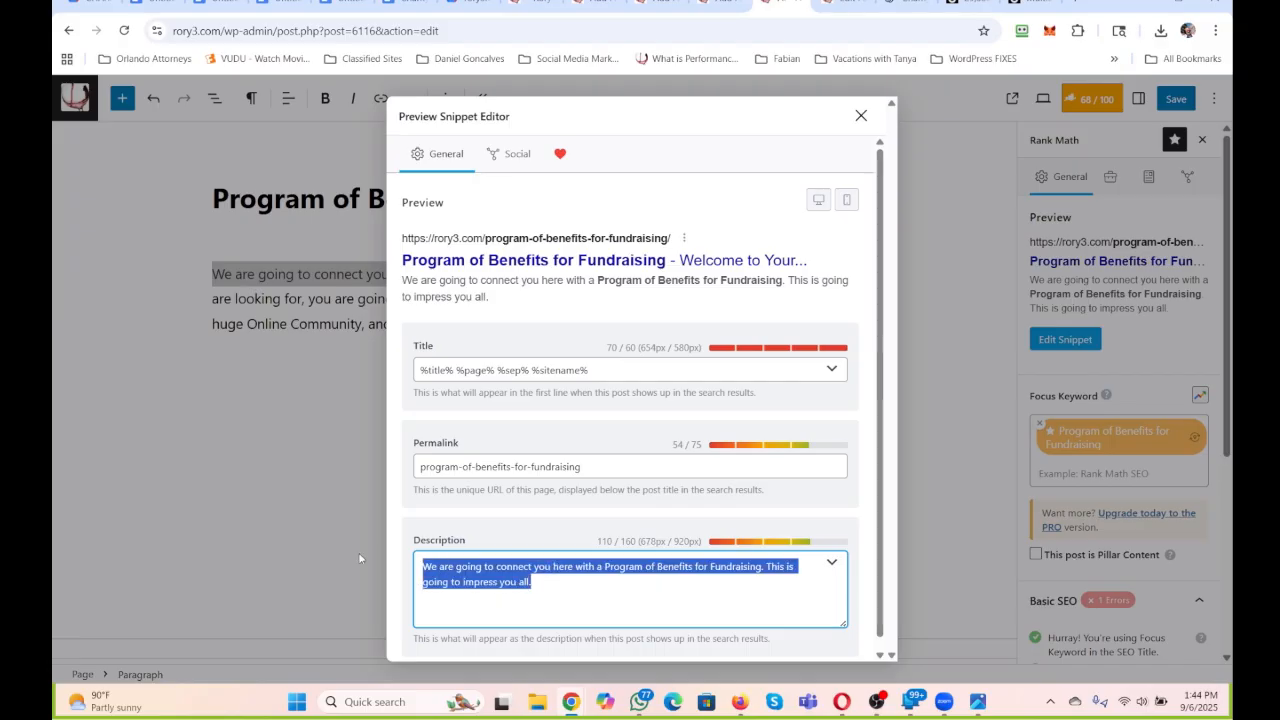
left_click(311, 363)
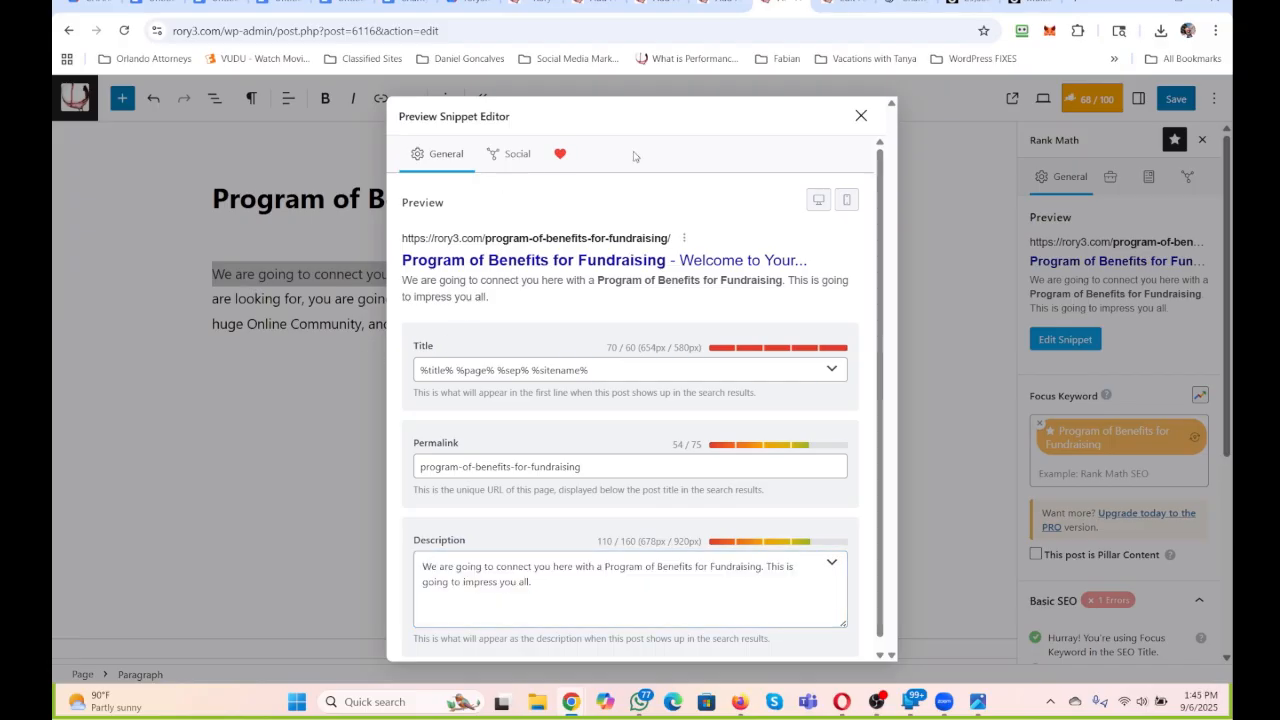
left_click(861, 116)
left_click(1065, 339)
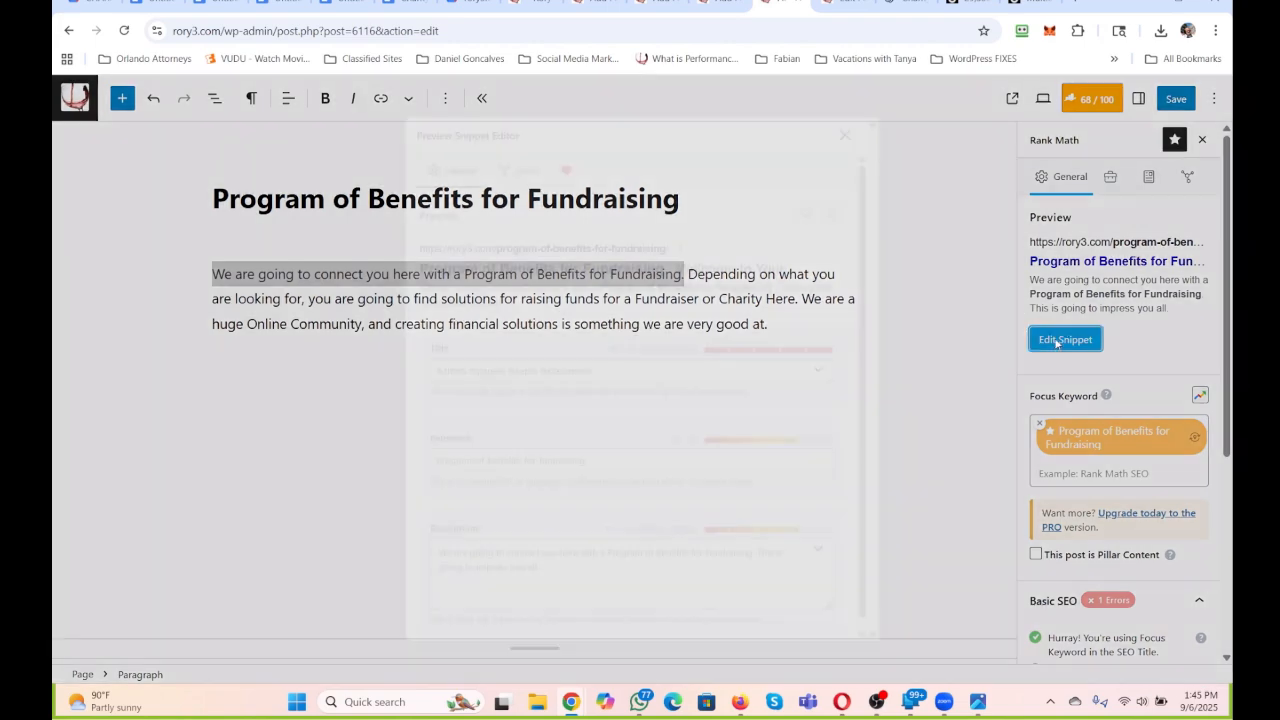
key("ctrl+a")
key("ctrl+v")
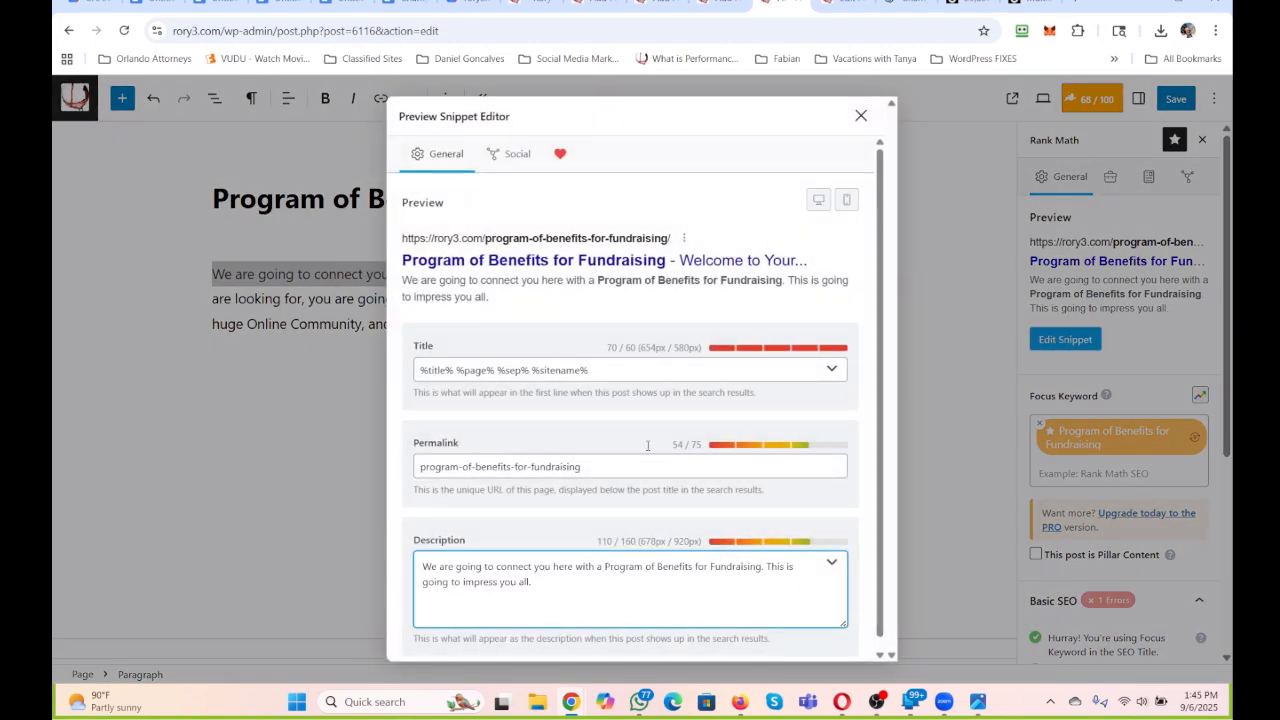
left_click(860, 116)
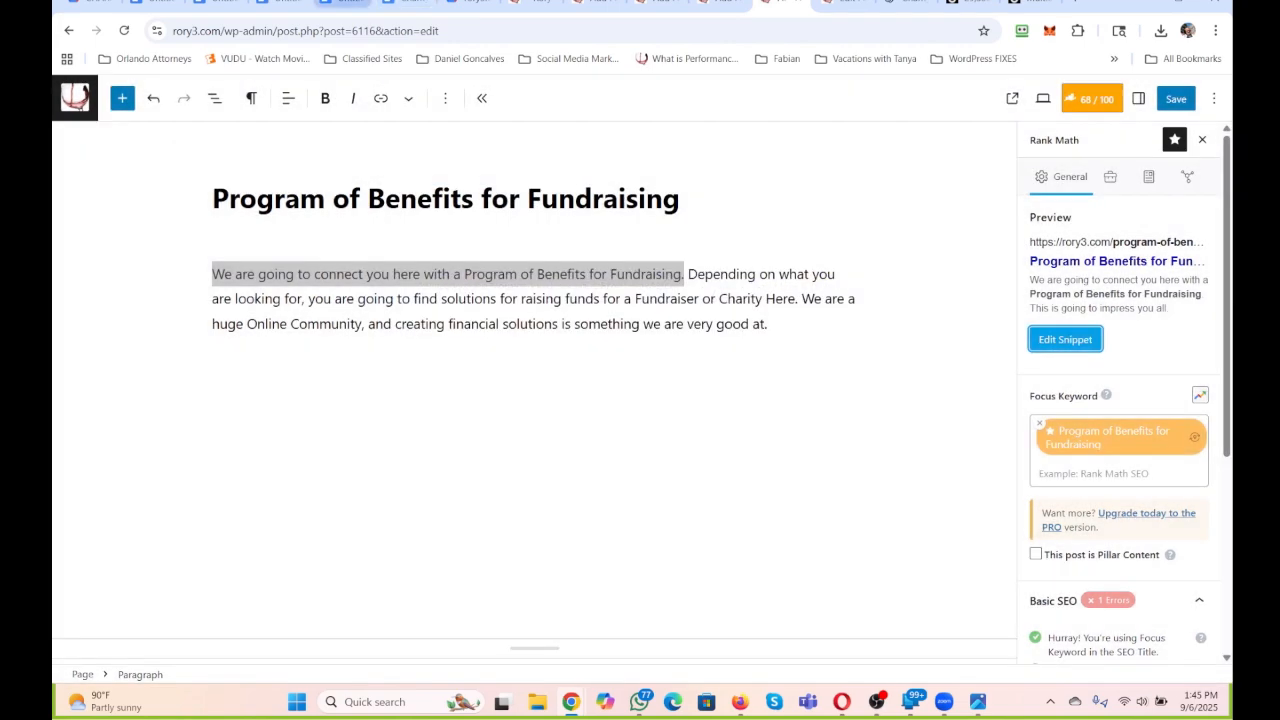
left_click(340, 5)
left_click(458, 330)
key("ctrl+v")
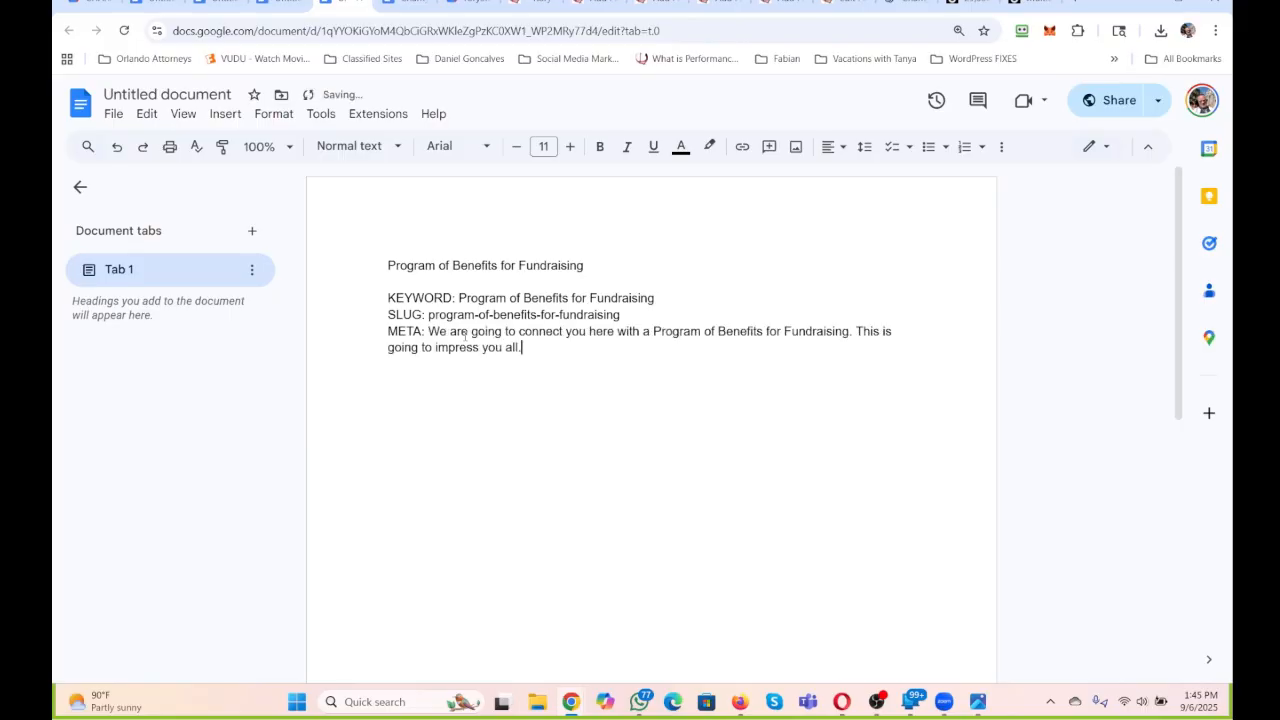
key("Return")
key("Return")
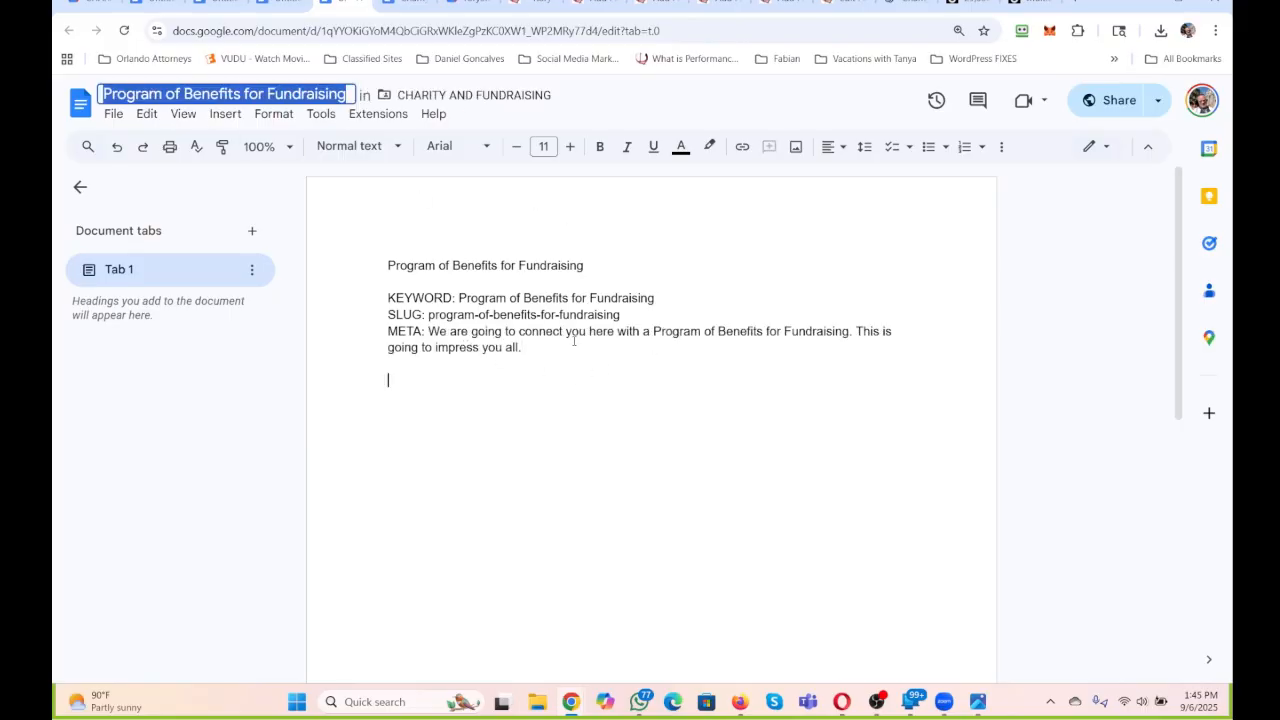
Use the title of the Charity Programs within RRR247 page as the name and title line of its blank document.
left_click(782, 5)
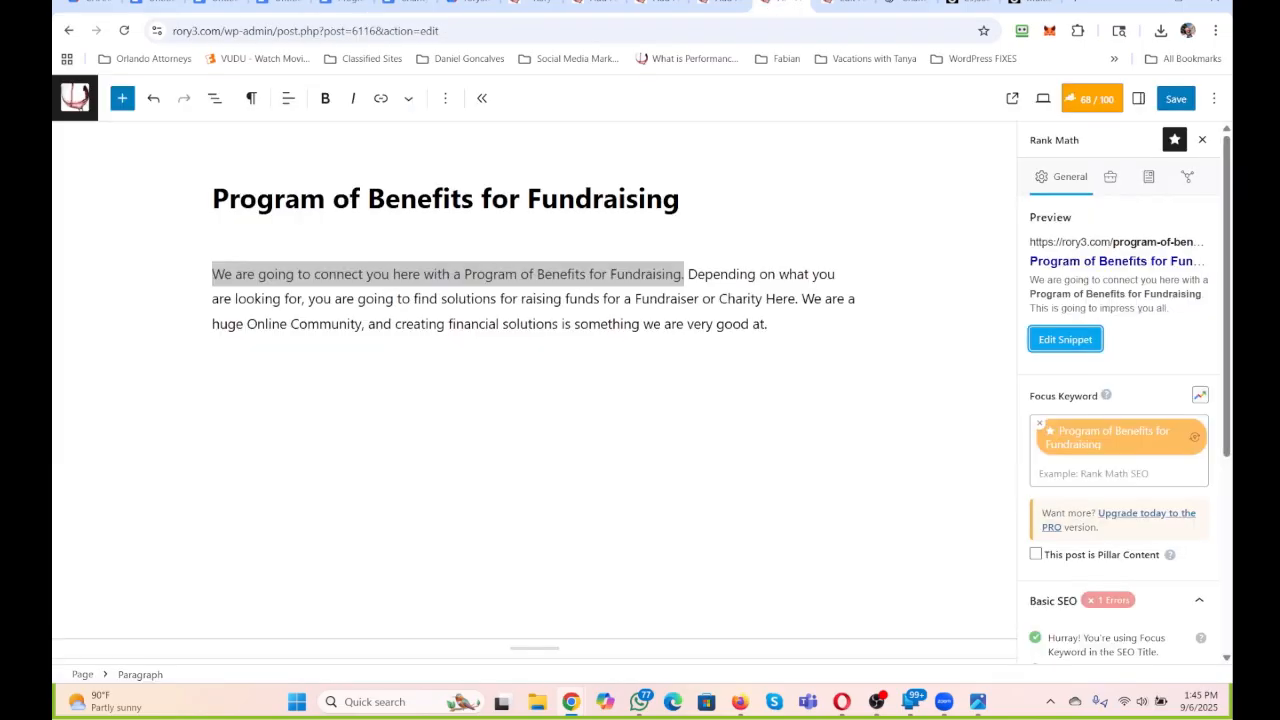
left_click(684, 367)
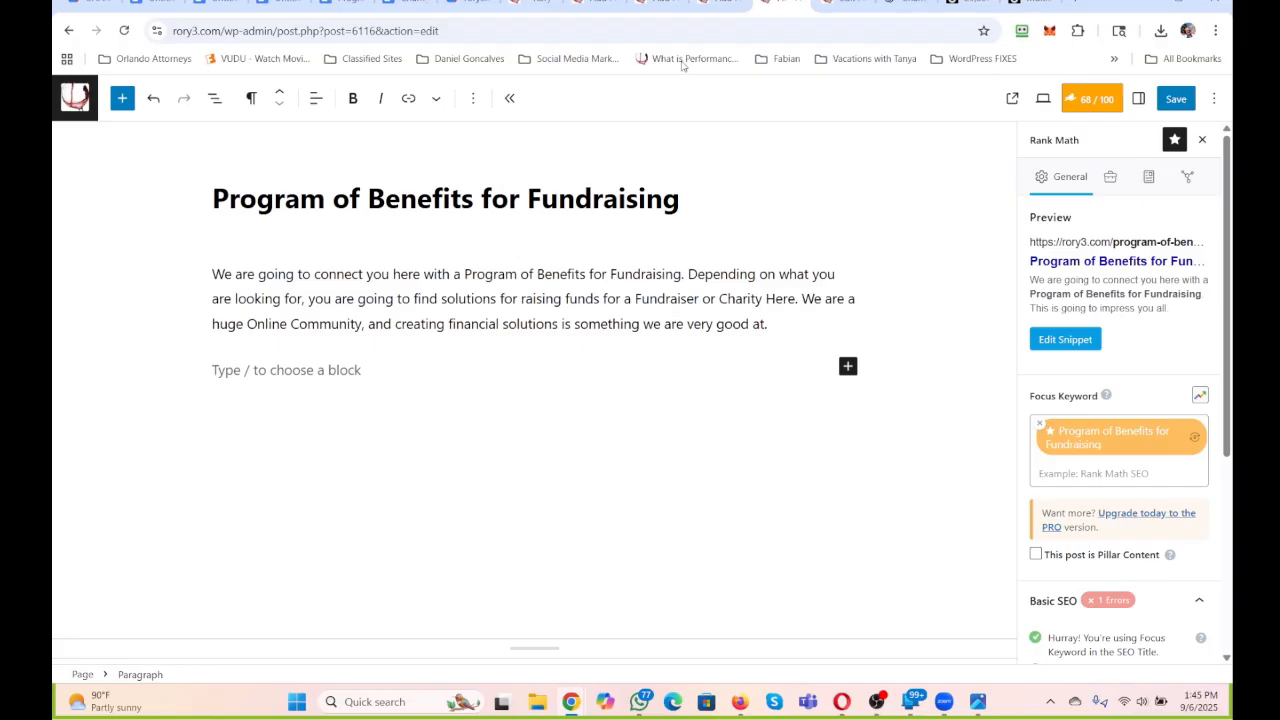
left_click(722, 3)
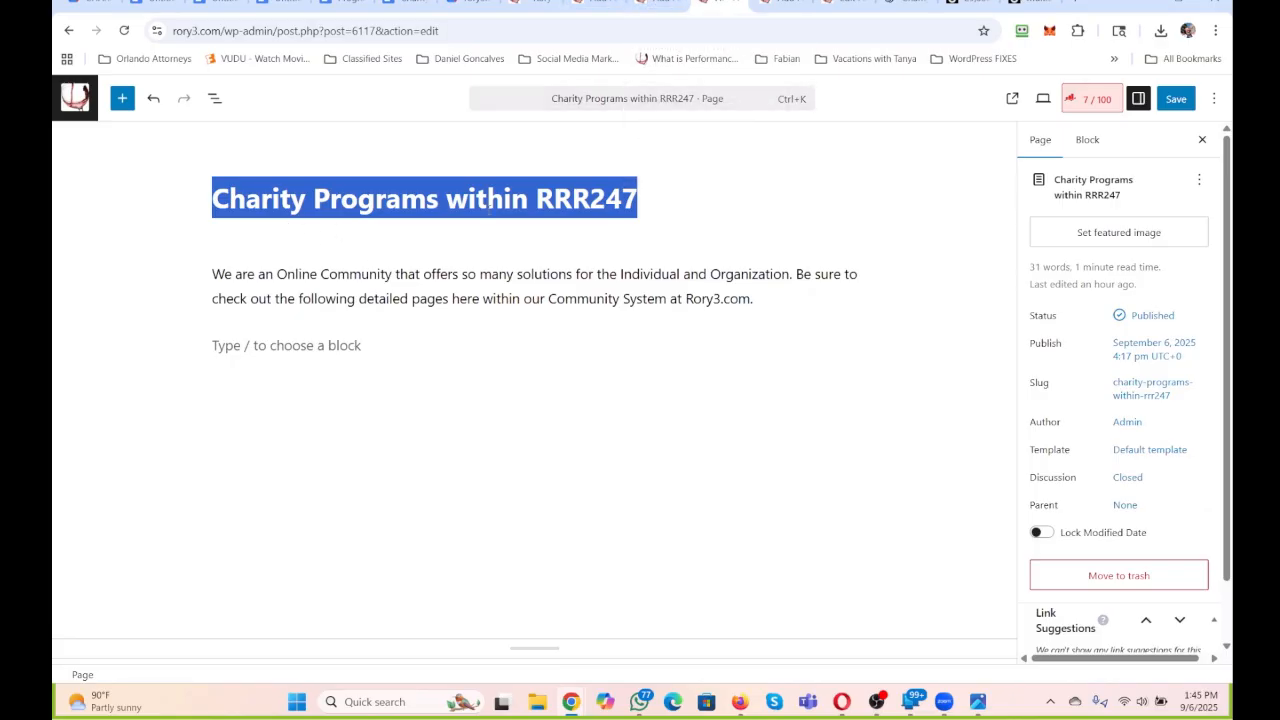
left_click(289, 6)
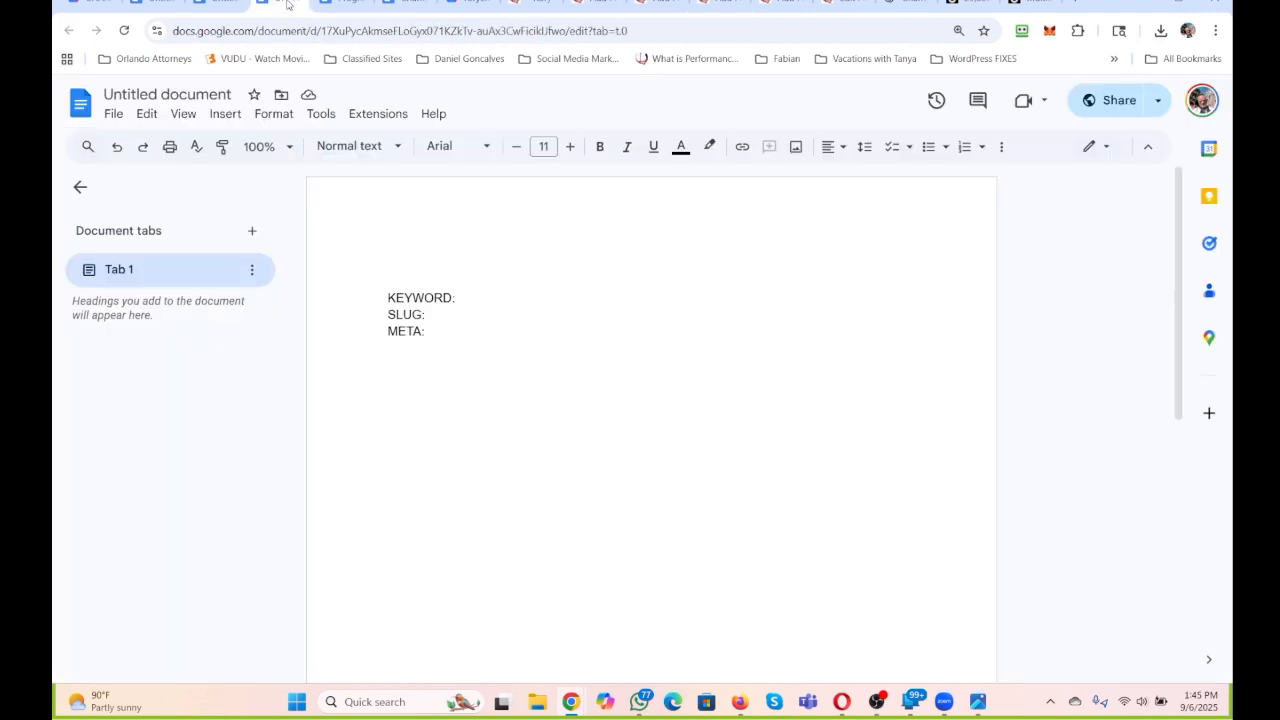
left_click(166, 92)
type("Charity Programs within RRR247")
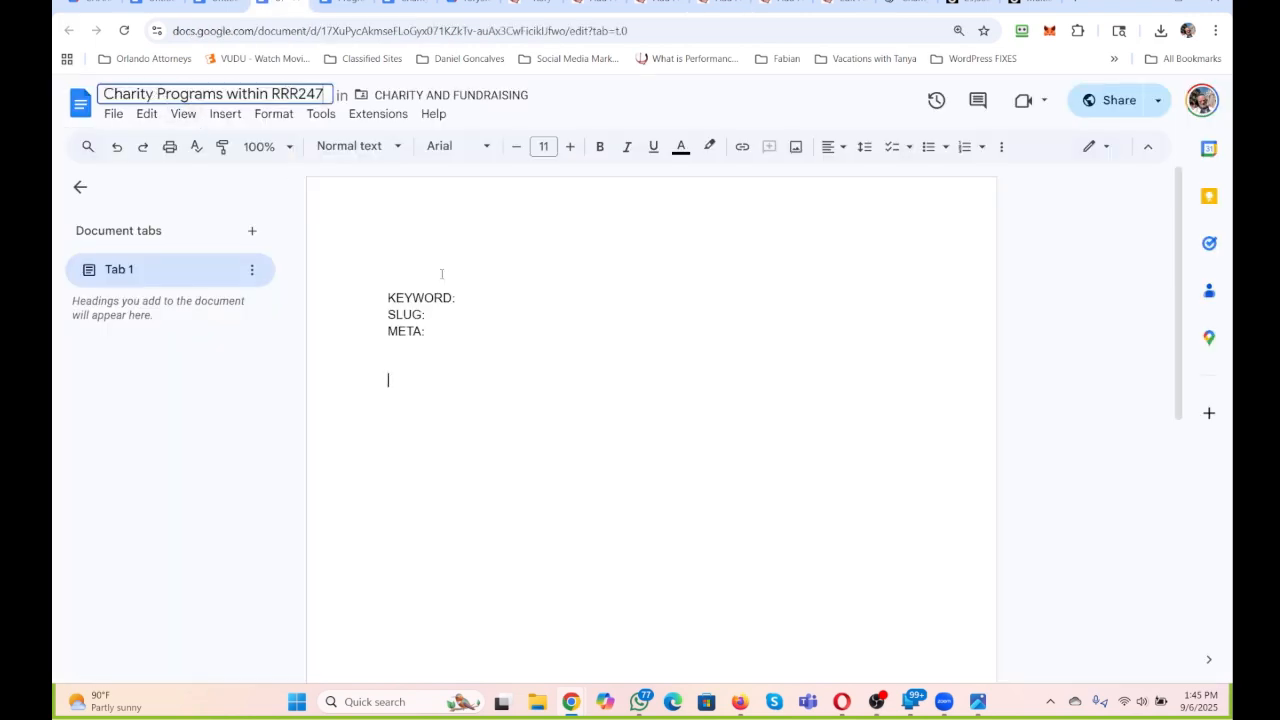
left_click(441, 274)
type("Charity Programs within RRR247")
left_click(543, 354)
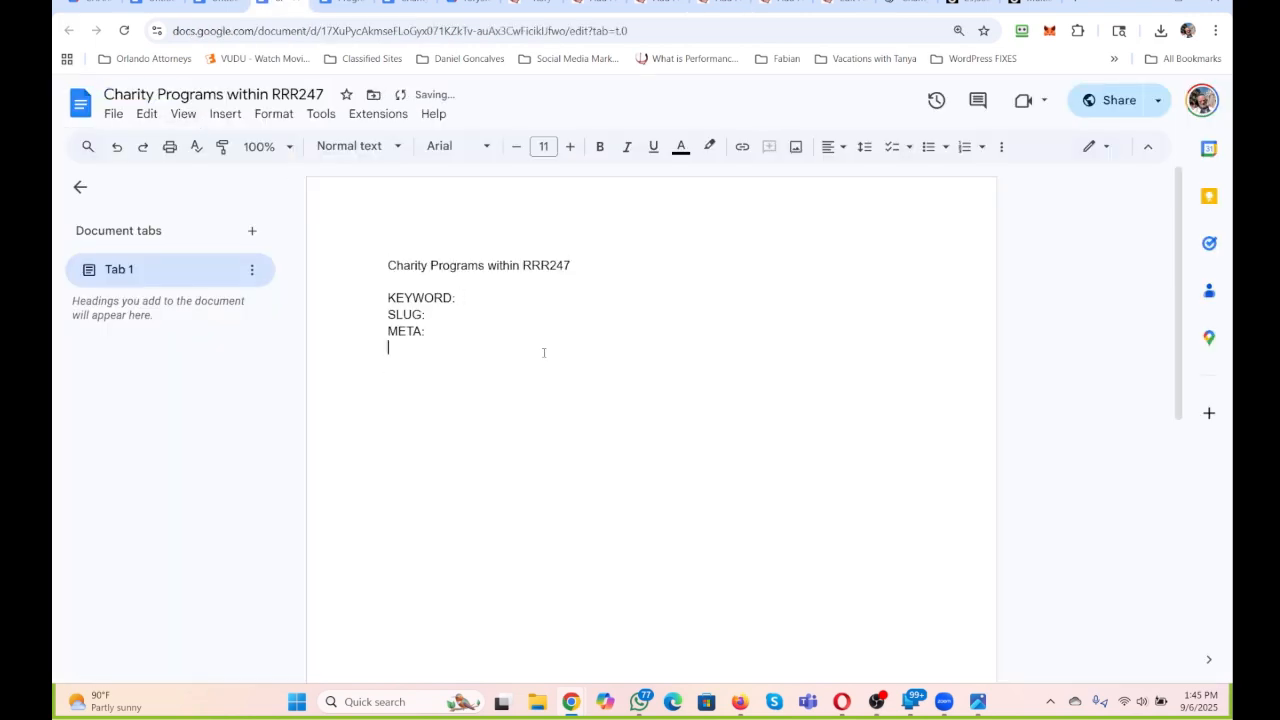
Copy the Program of Benefits for Fundraising page title into a new paragraph under the Charity Programs heading on the CHARITY AND FUNDRAISING page.
left_click(598, 8)
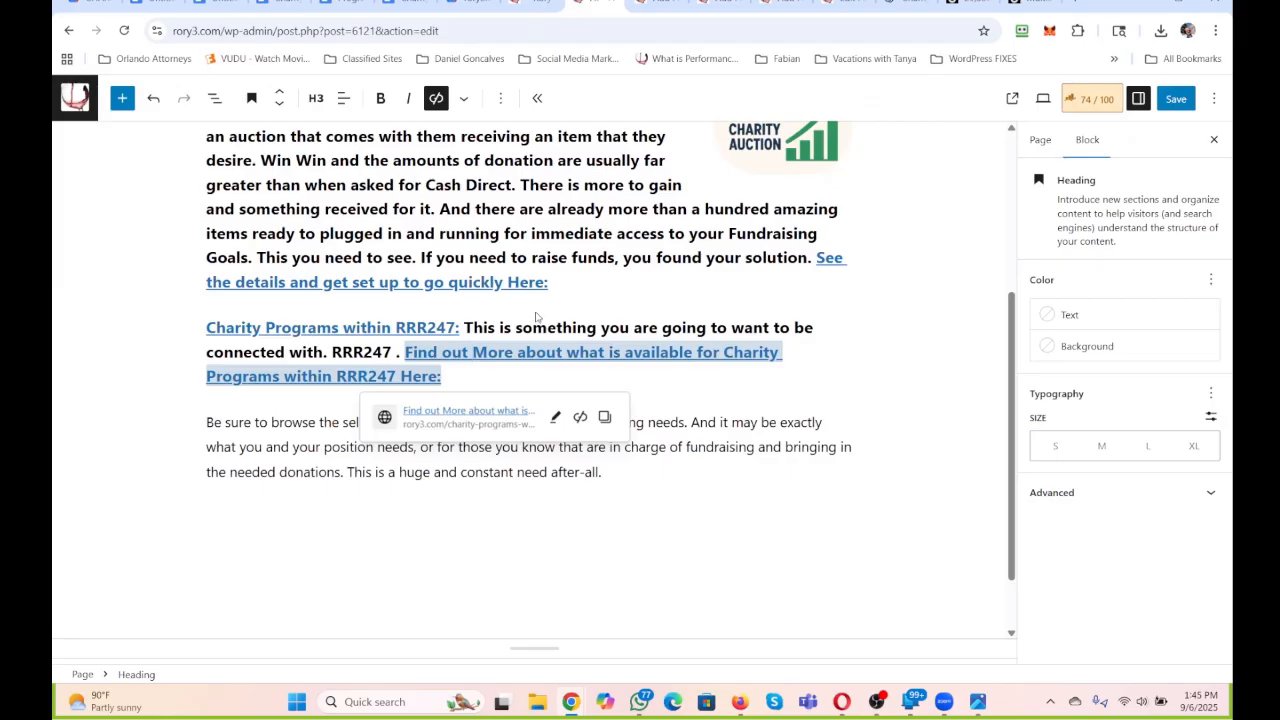
scroll(538, 319, "up", 1)
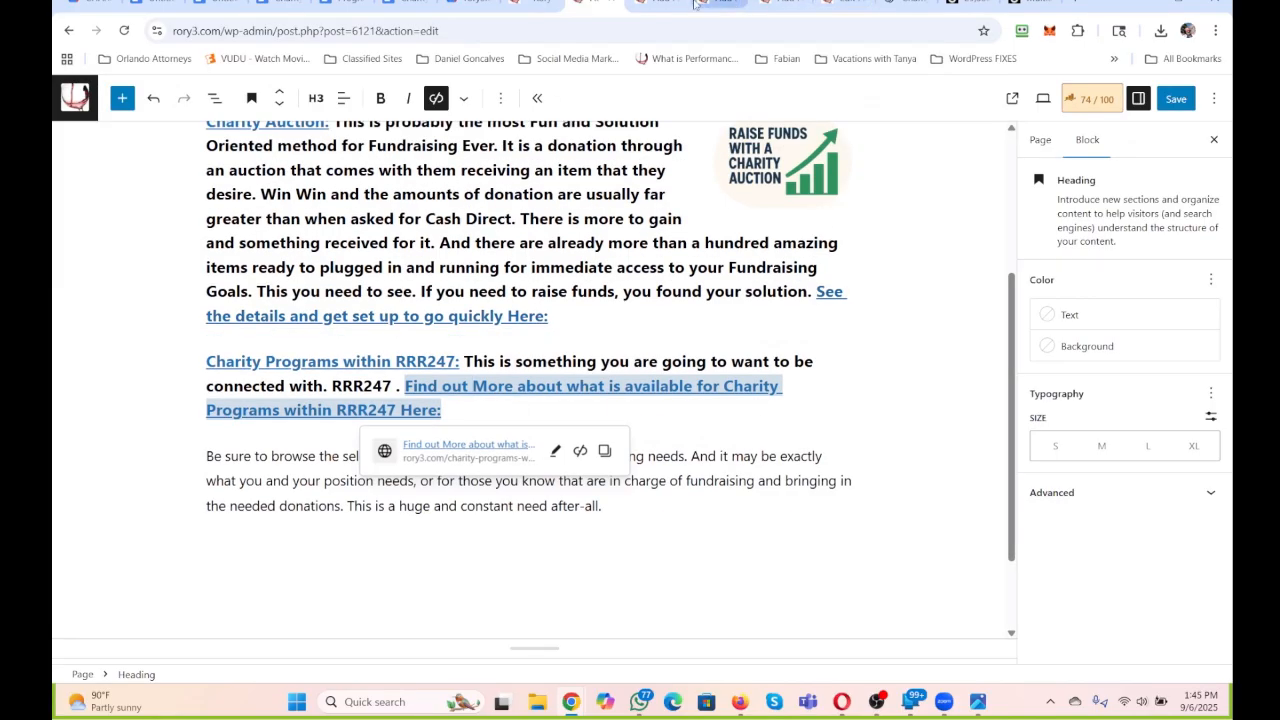
left_click(720, 5)
left_click(785, 3)
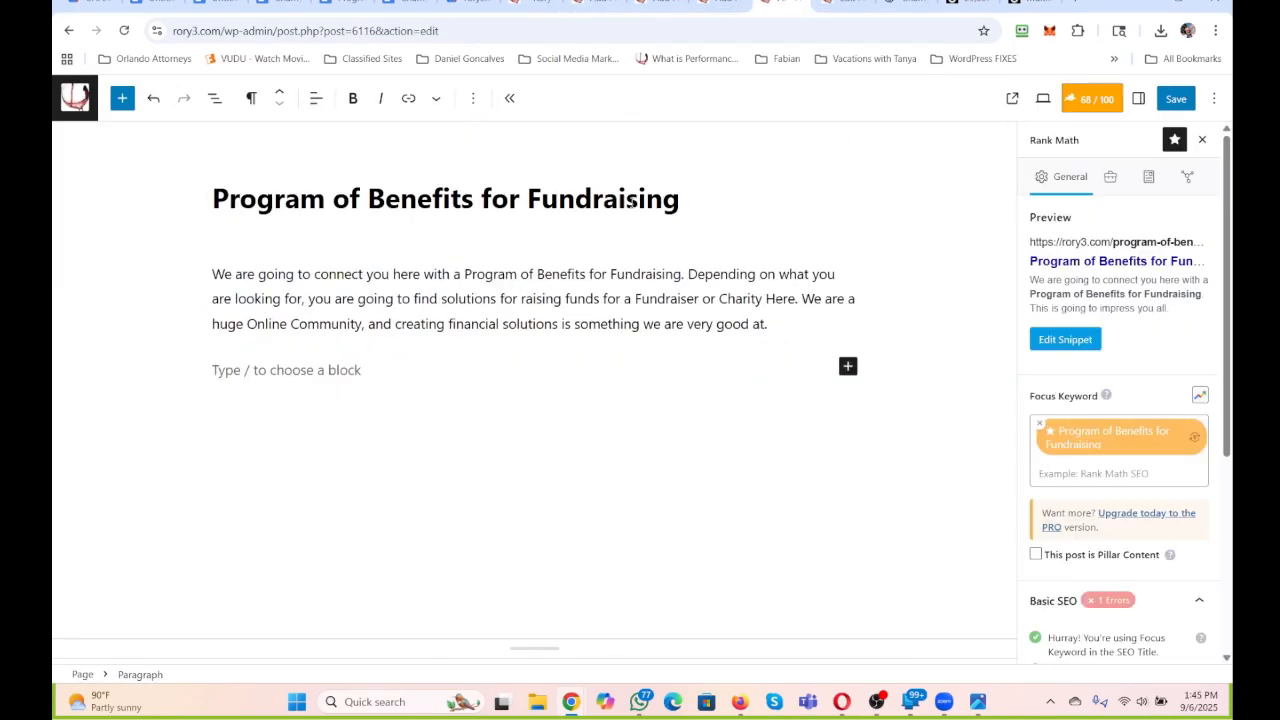
left_click(712, 207)
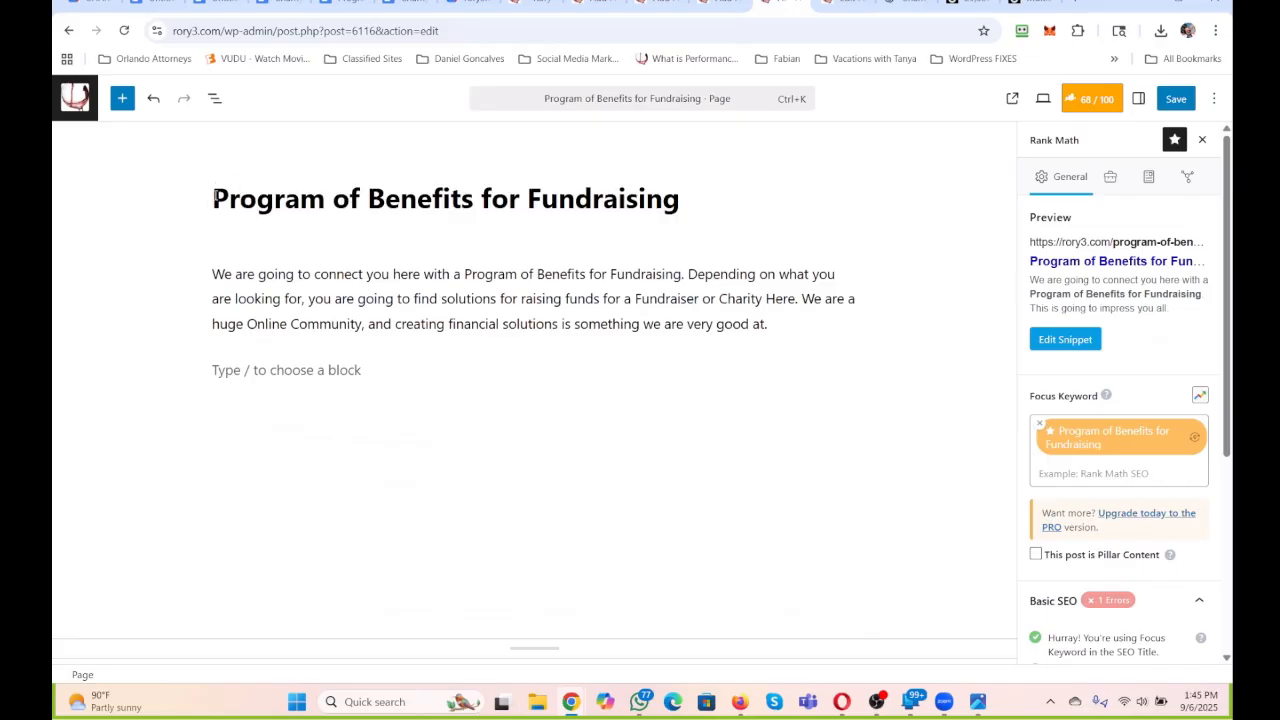
left_click_drag(213, 199, 680, 200)
key("ctrl+c")
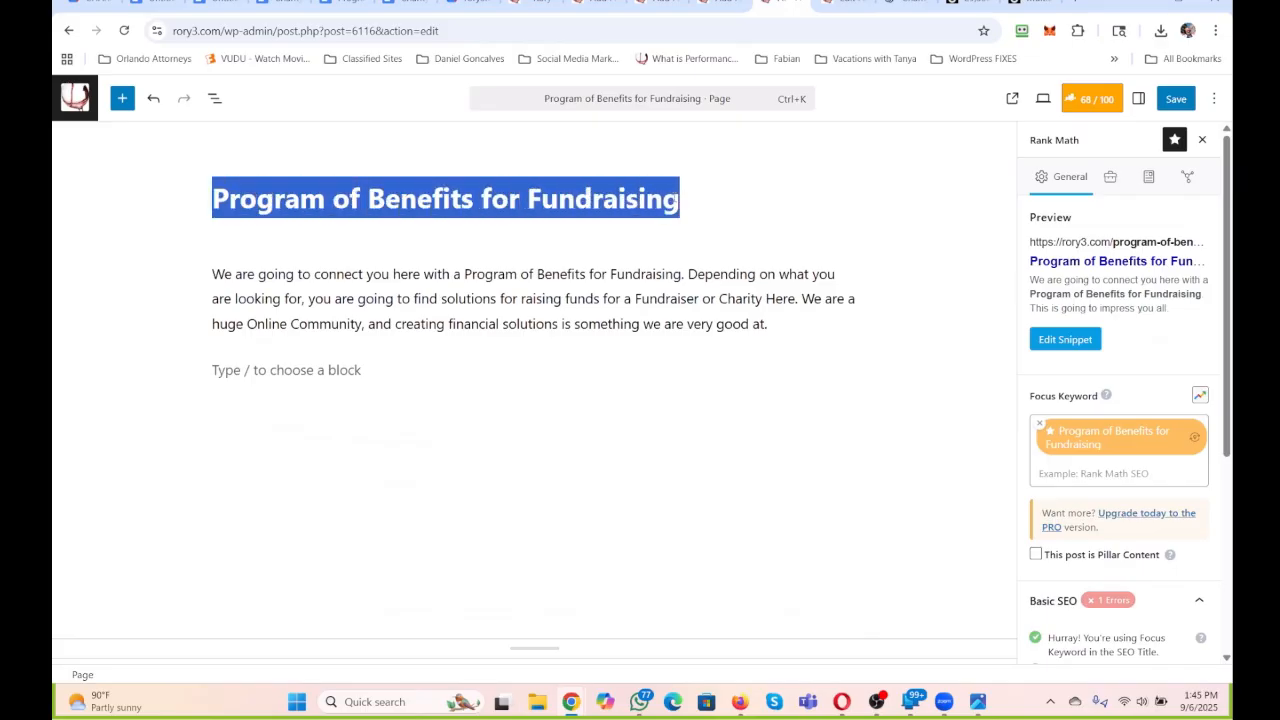
left_click(598, 2)
scroll(526, 358, "up", 3)
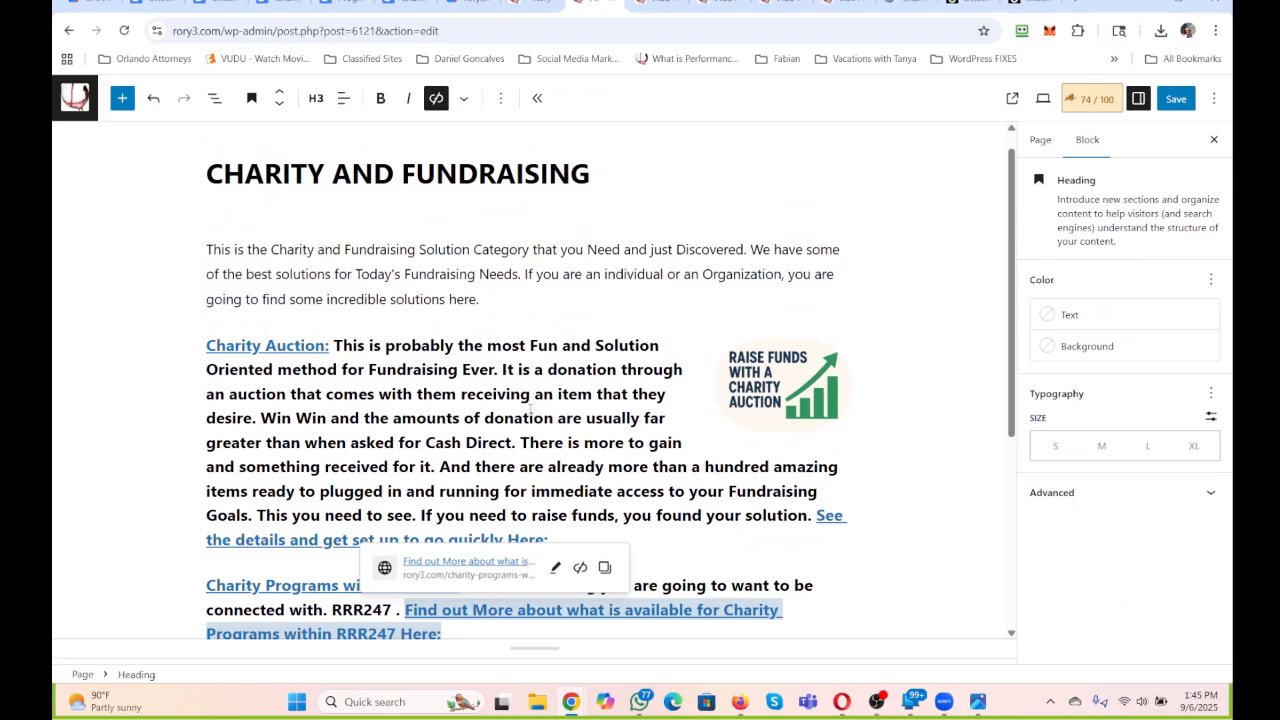
scroll(500, 405, "down", 3)
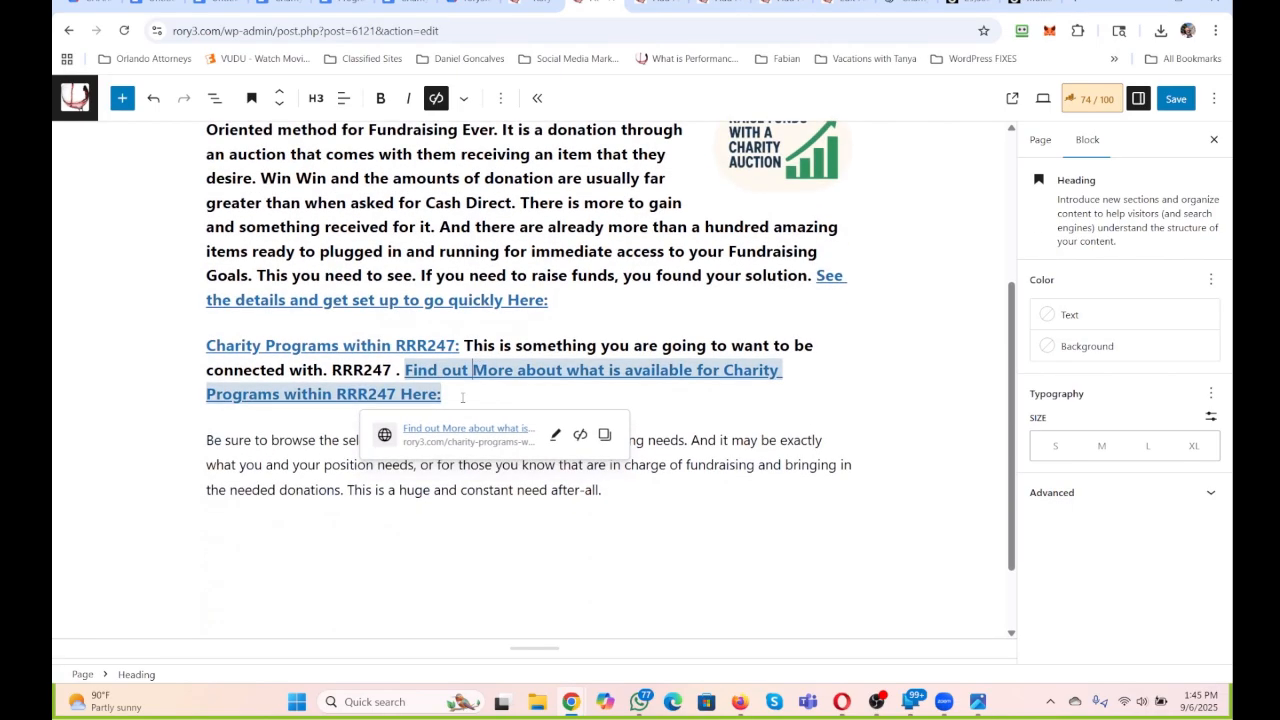
left_click(495, 405)
key("Return")
key("ctrl+v")
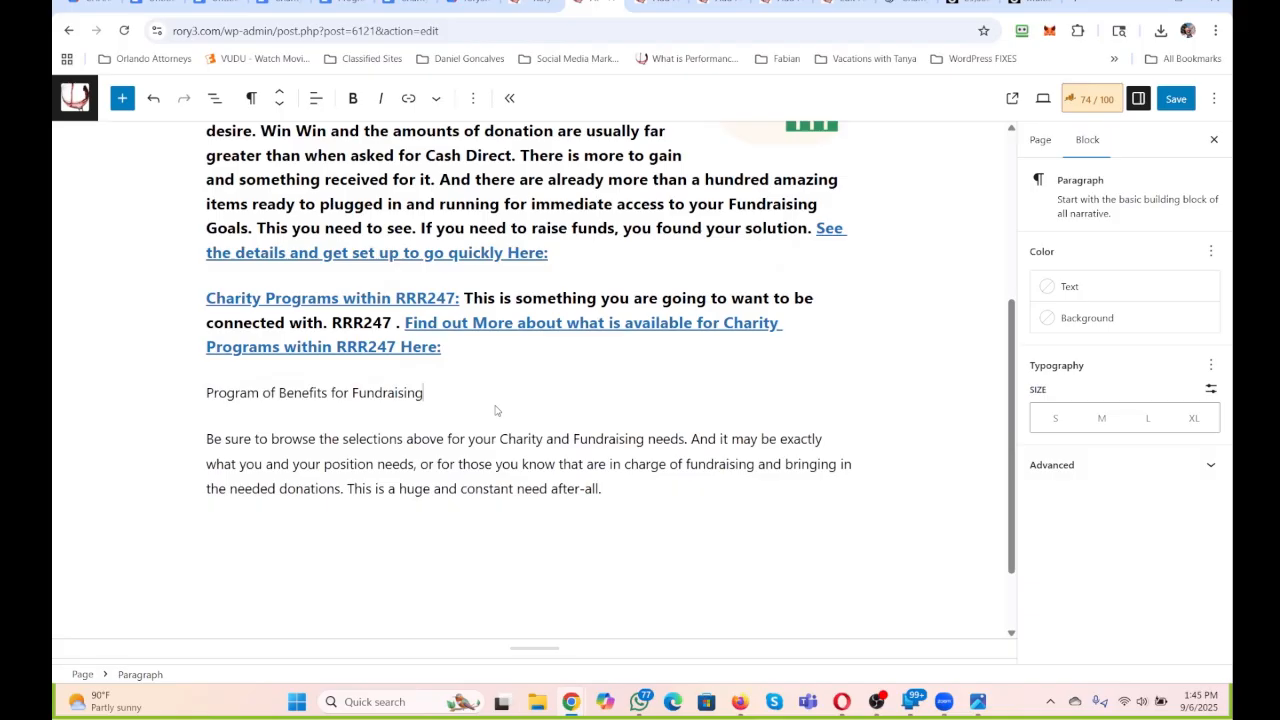
Continue the new paragraph with ": DETAILS HERE. There is an incredible way to Benefit Many and Create the Fundraising Needs Here".
type(": DETAILS HERE. There is an incredible")
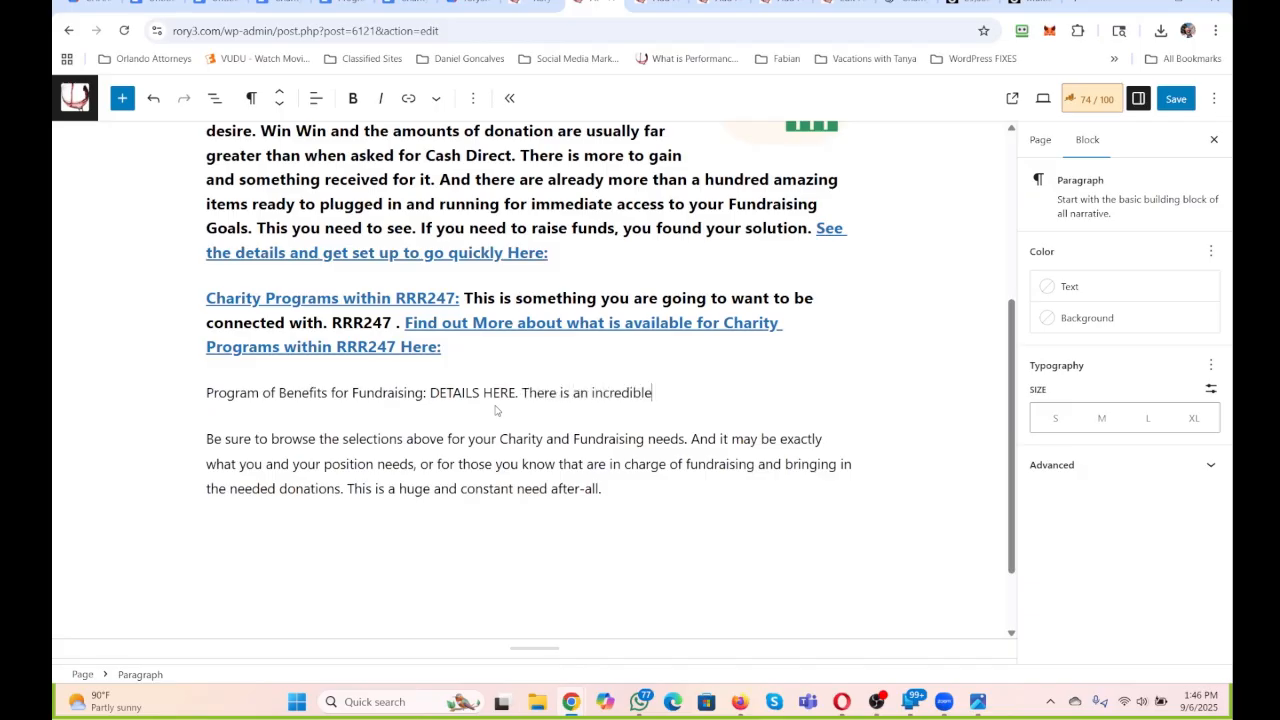
type(" way to Benefit Many and Create")
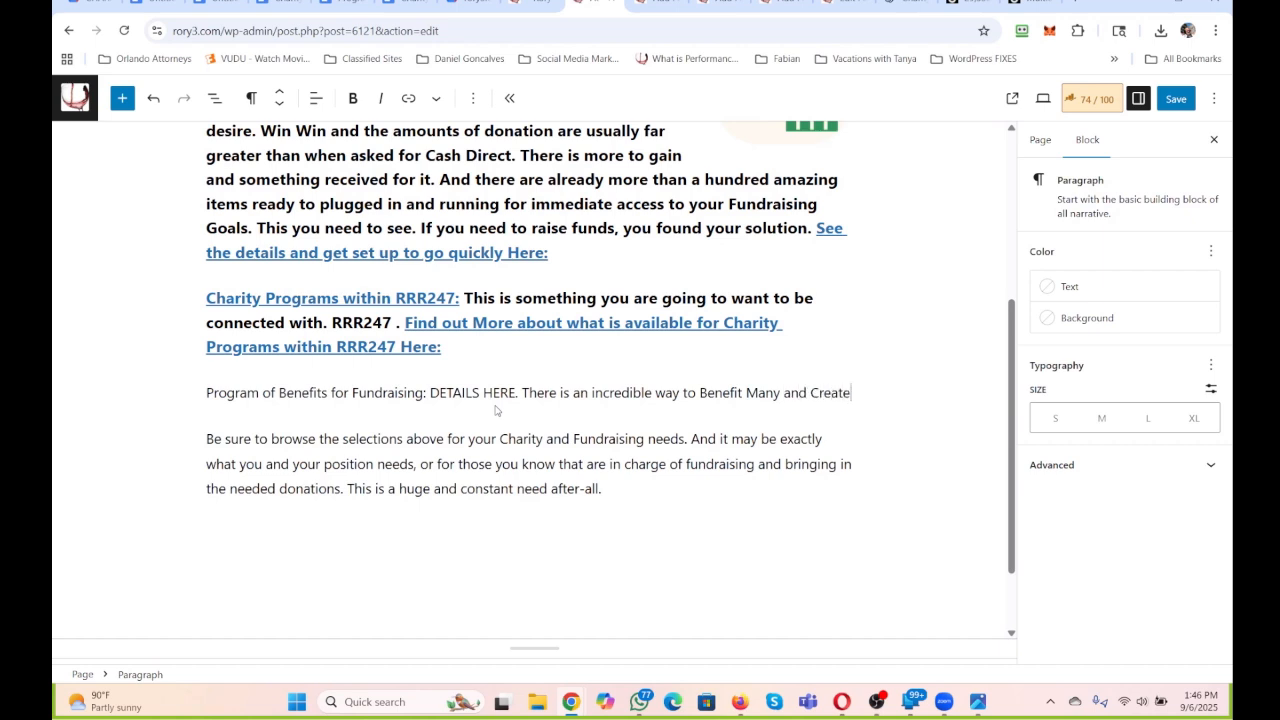
type(" the Fundra")
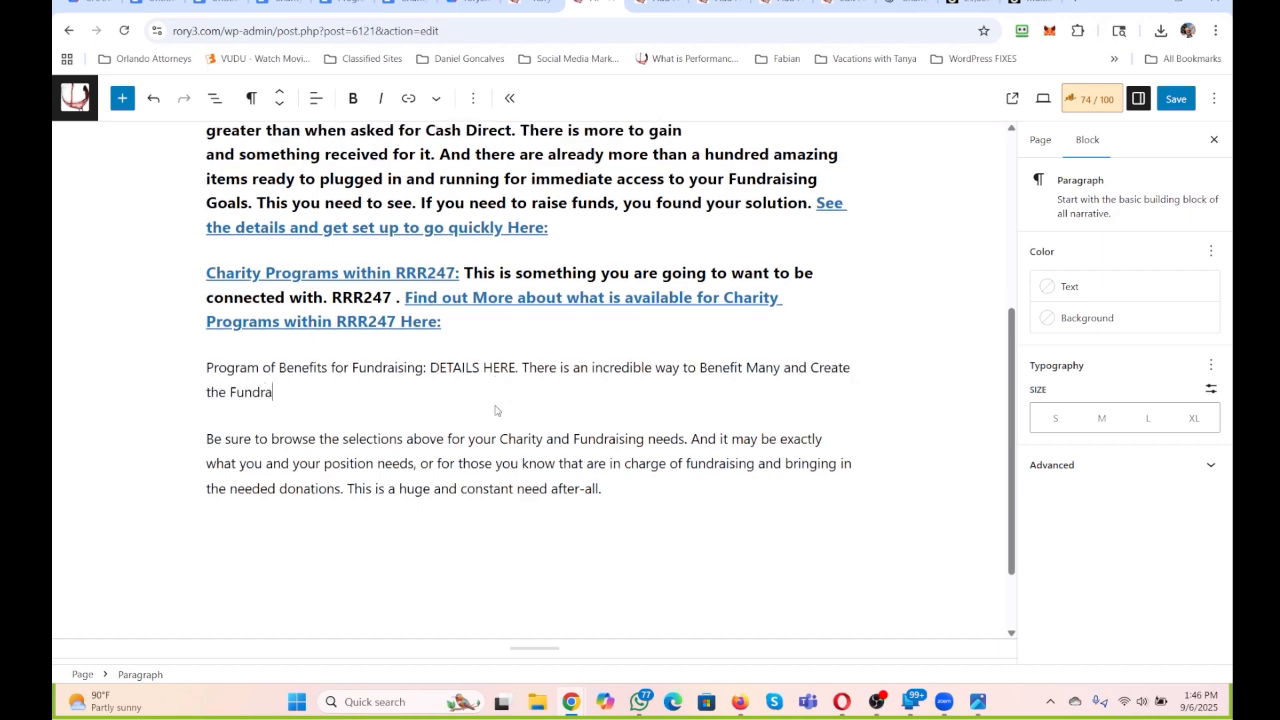
type("ising Needs Here:")
scroll(528, 384, "up", 1)
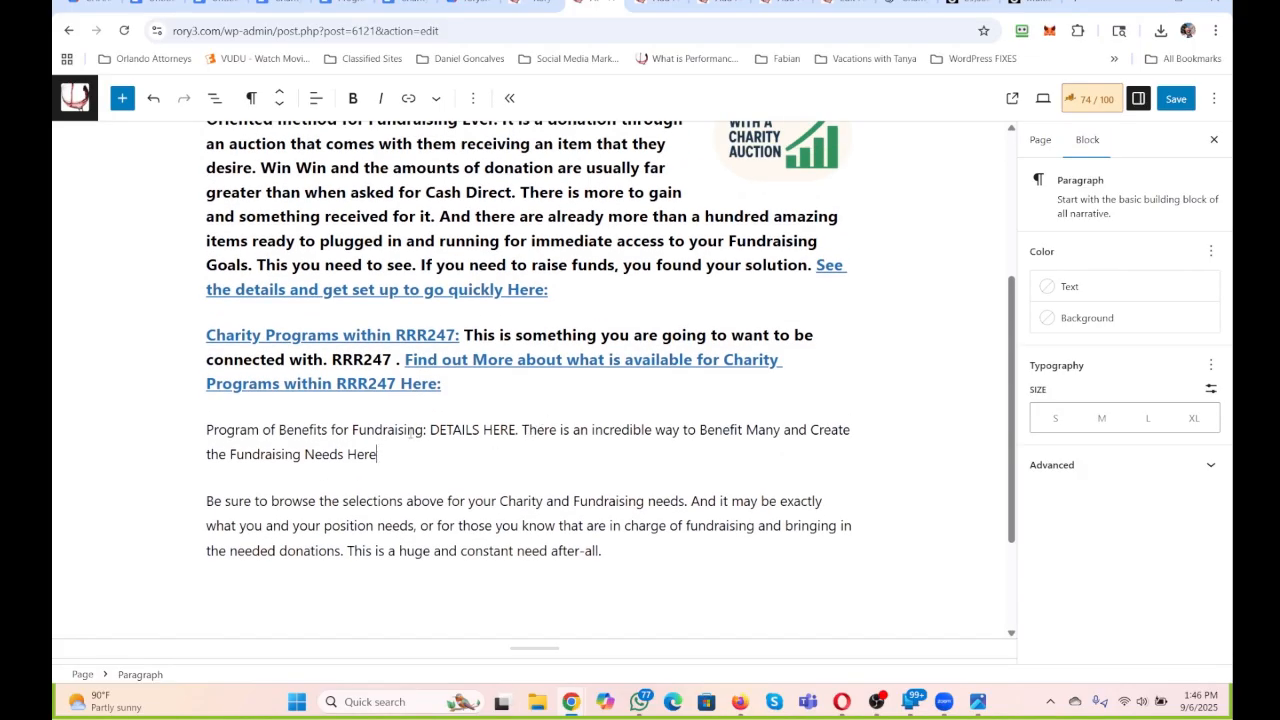
Finish the Program of Benefits for Fundraising paragraph with ". See the details and get going on this and other Incredible Solutions Here:".
type(". See the details and get g")
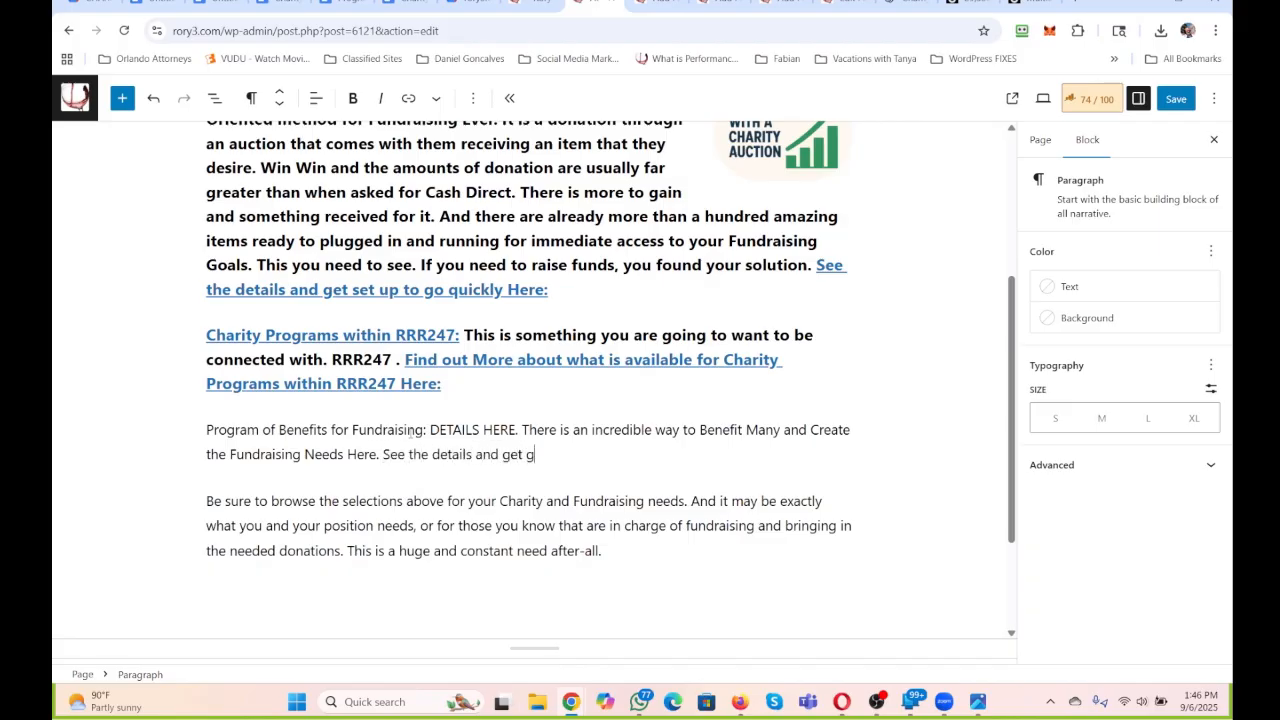
type("oing on this and other In")
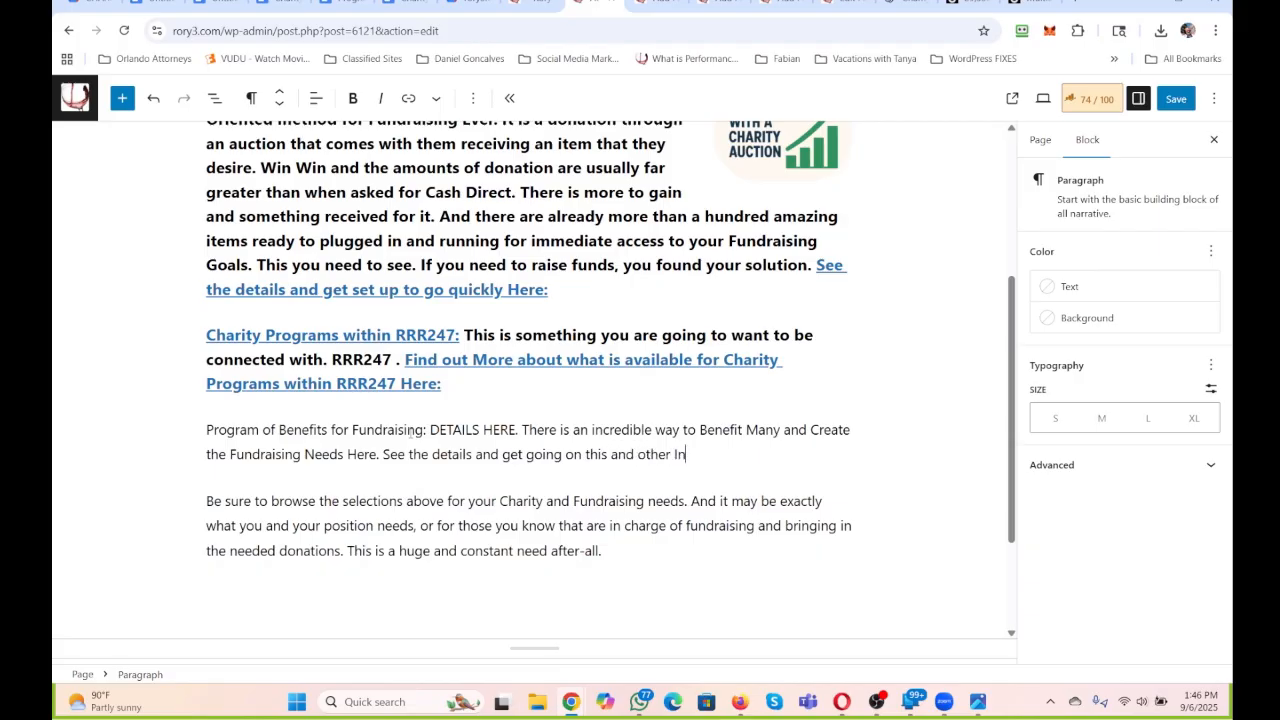
type("credible Solutions Here:")
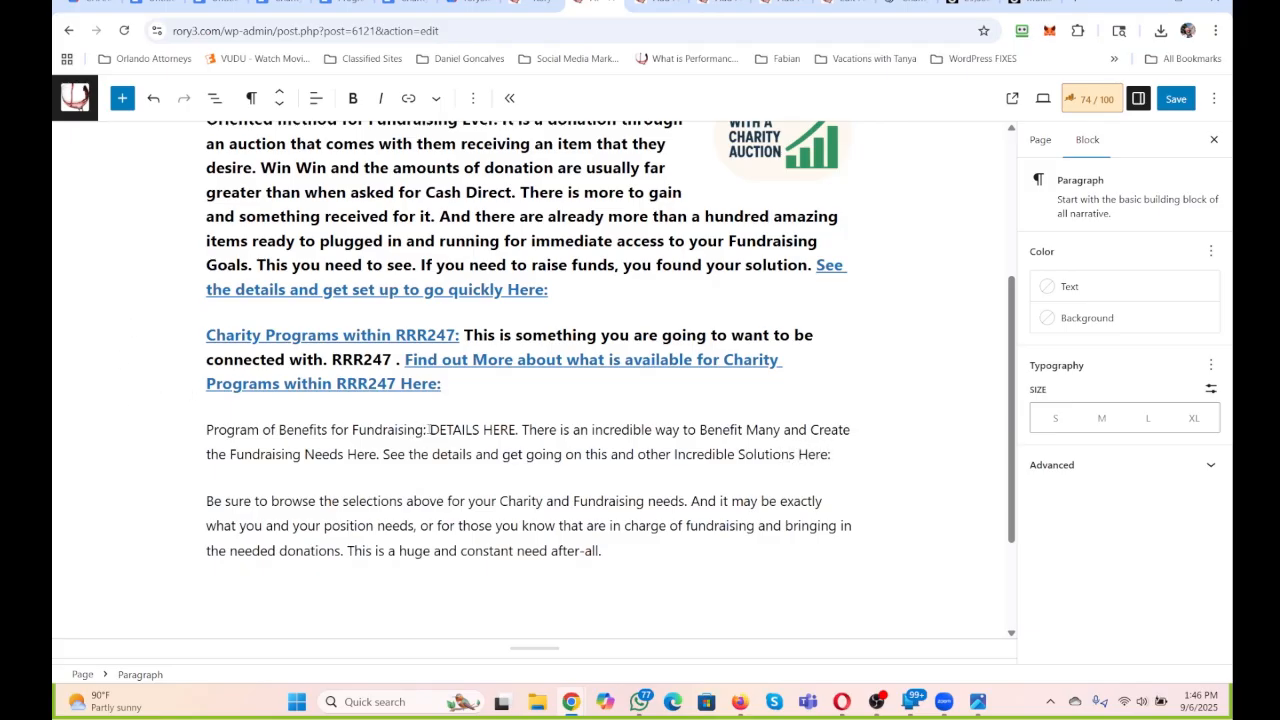
Link the paragraph's opening words "Program of Benefits for Fundraising:" to the Program of Benefits for Fundraising page.
left_click_drag(427, 429, 171, 435)
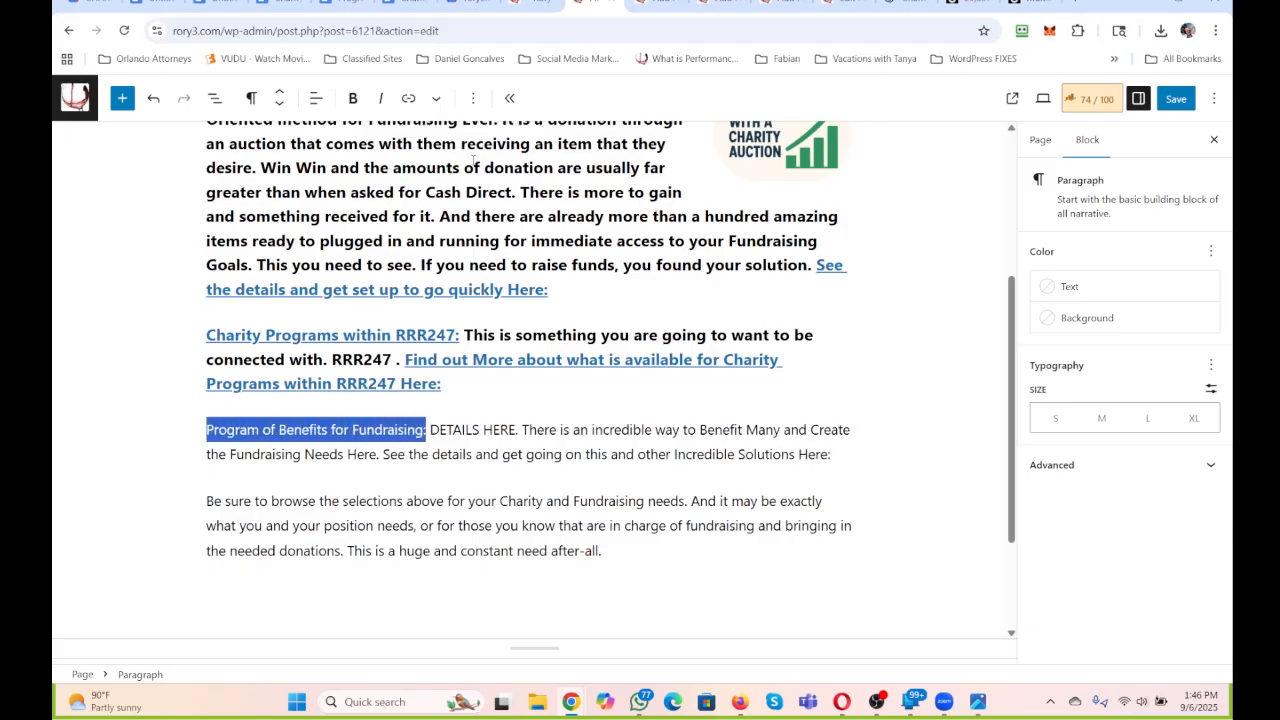
left_click(409, 99)
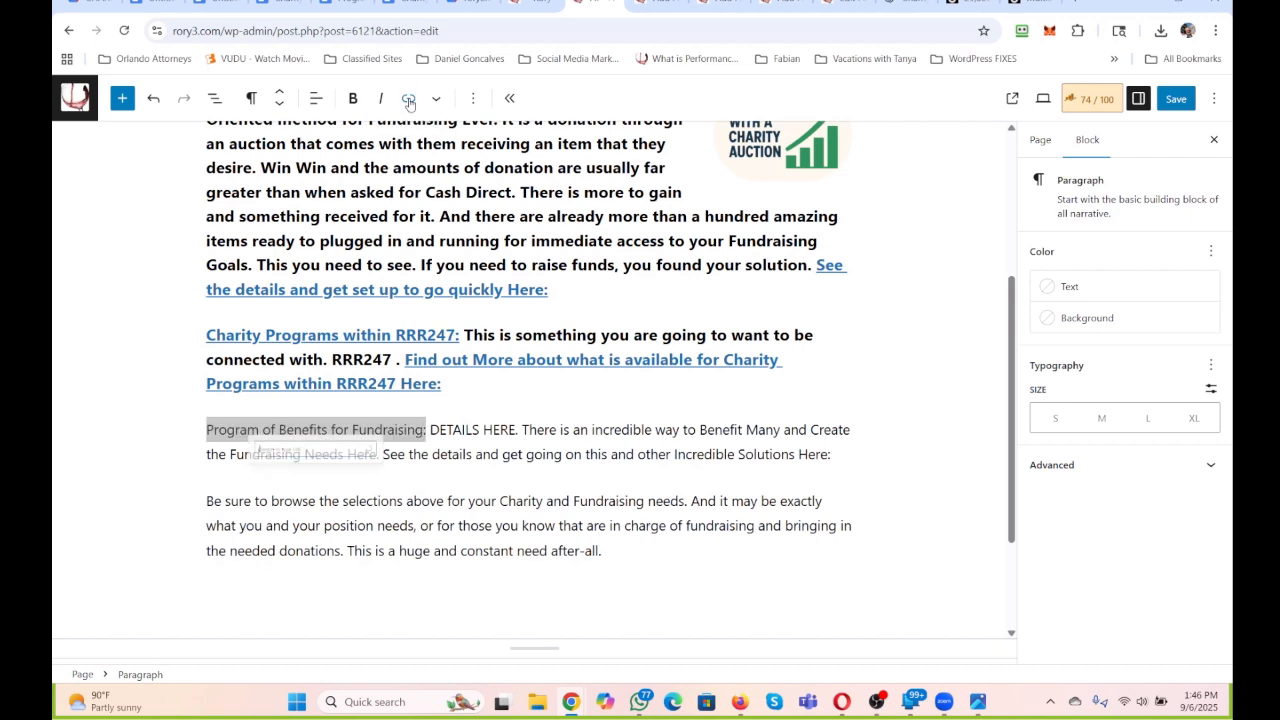
type("Pr")
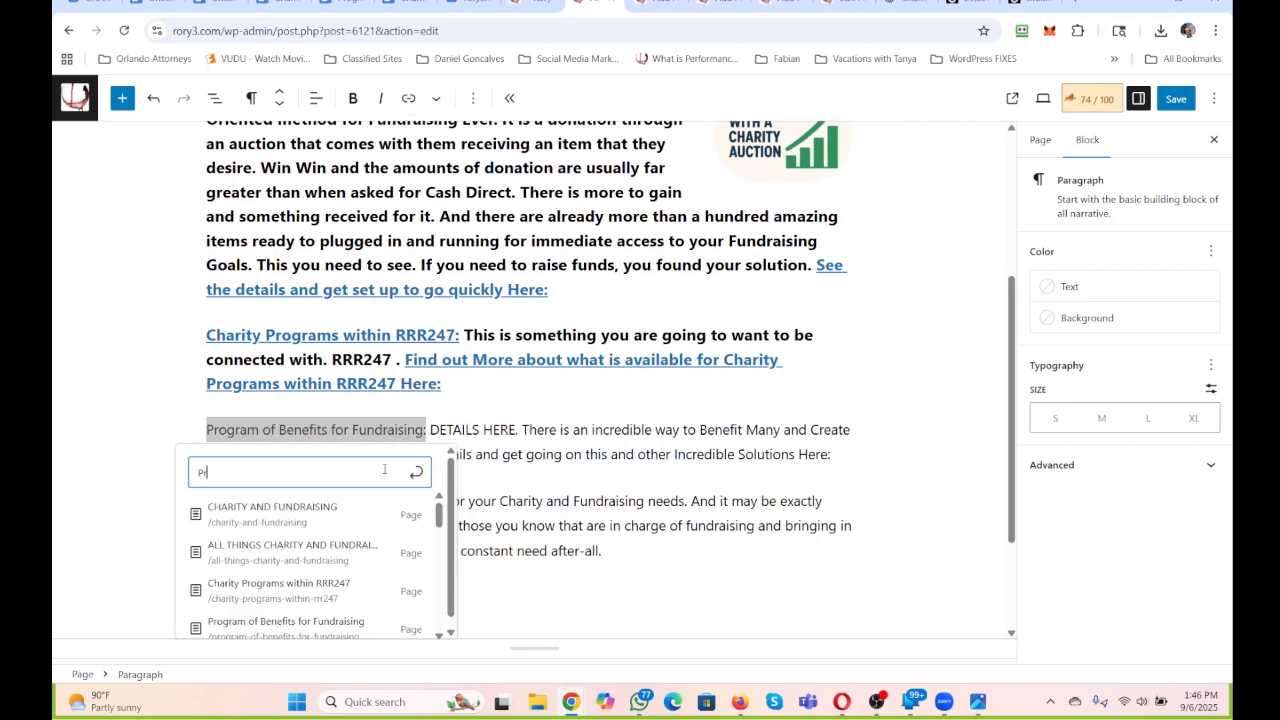
type("ogram")
scroll(385, 469, "down", 1)
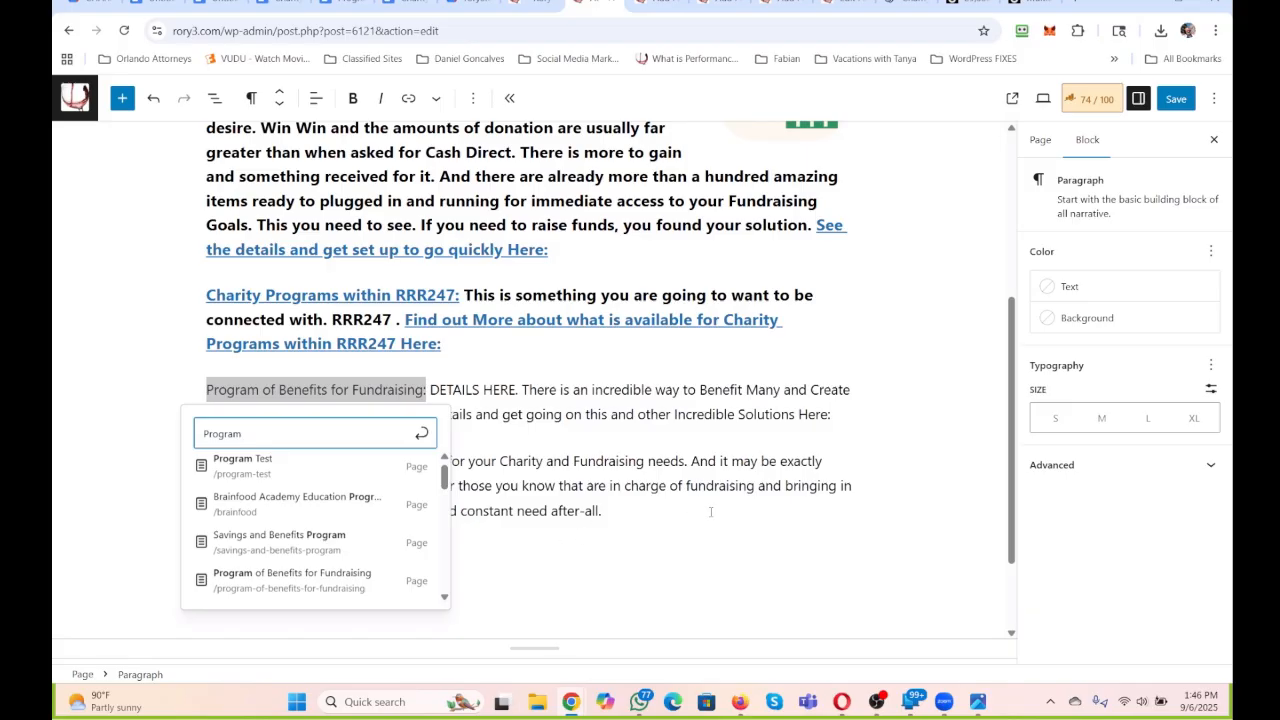
left_click(316, 578)
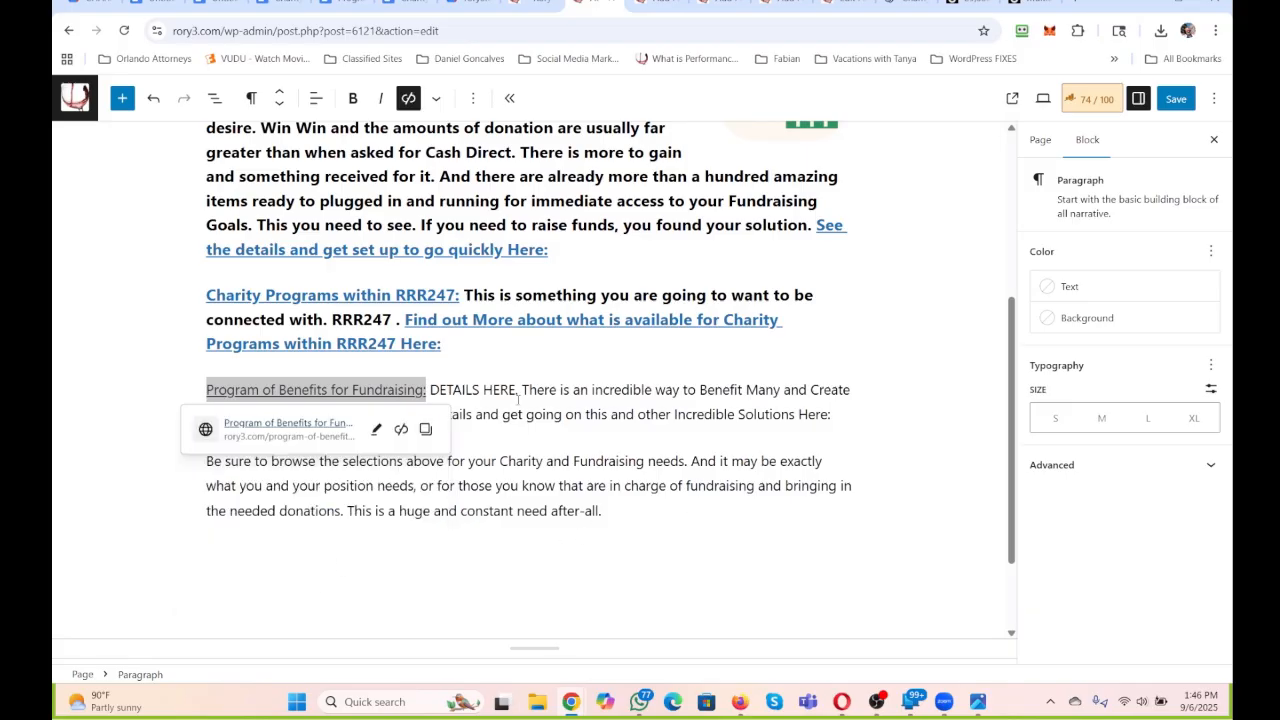
left_click(518, 398)
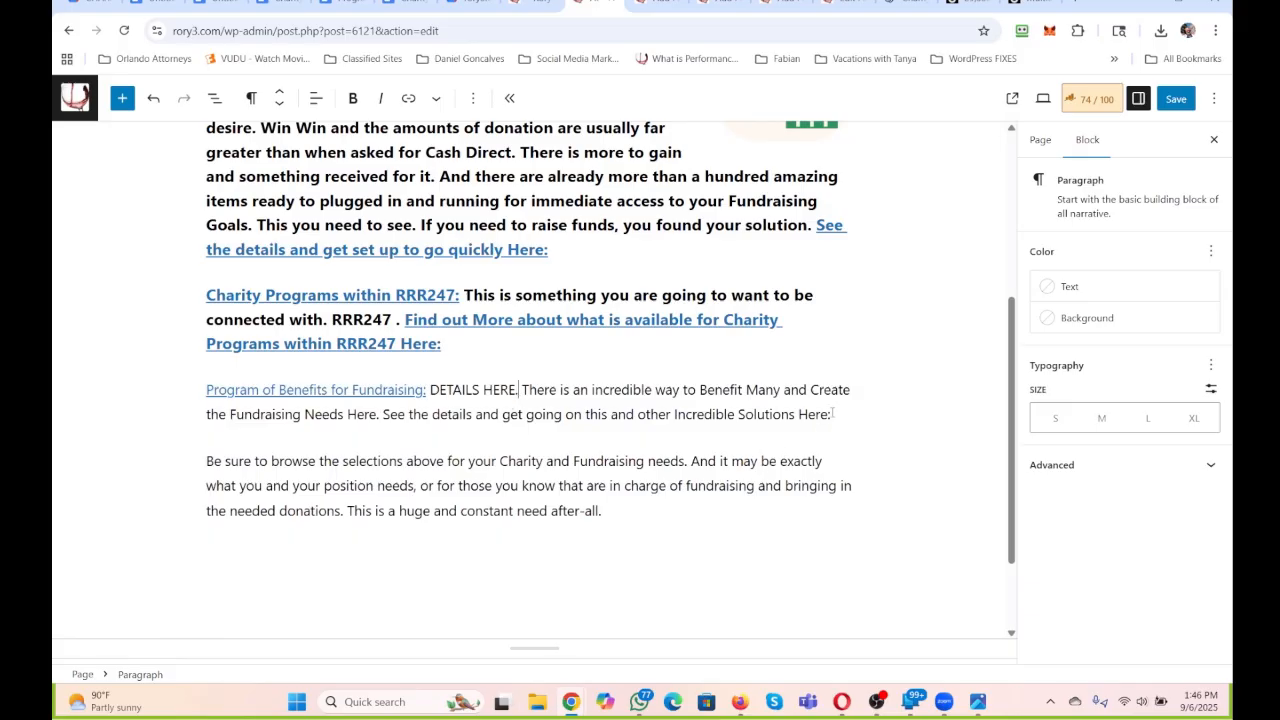
Link the closing sentence "See the details and get going on this and other Incredible Solutions Here:" to the Program of Benefits for Fundraising page.
left_click_drag(832, 414, 383, 414)
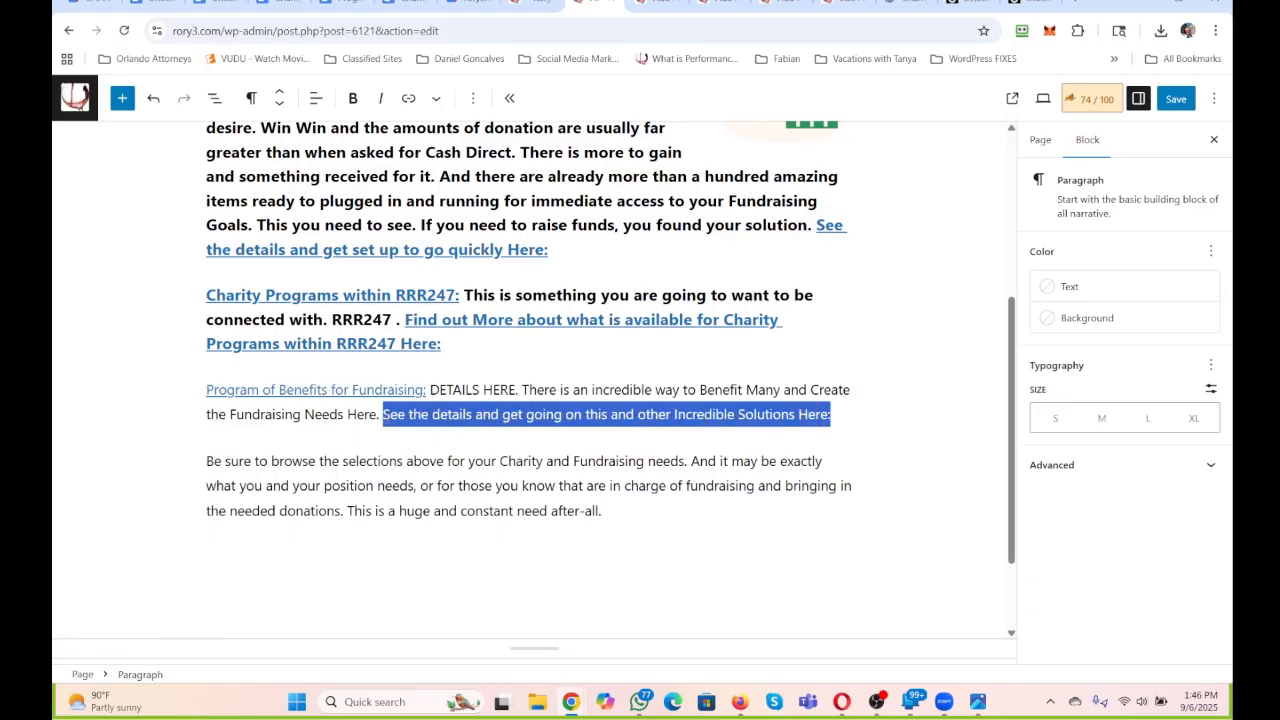
left_click(408, 99)
type("Prog")
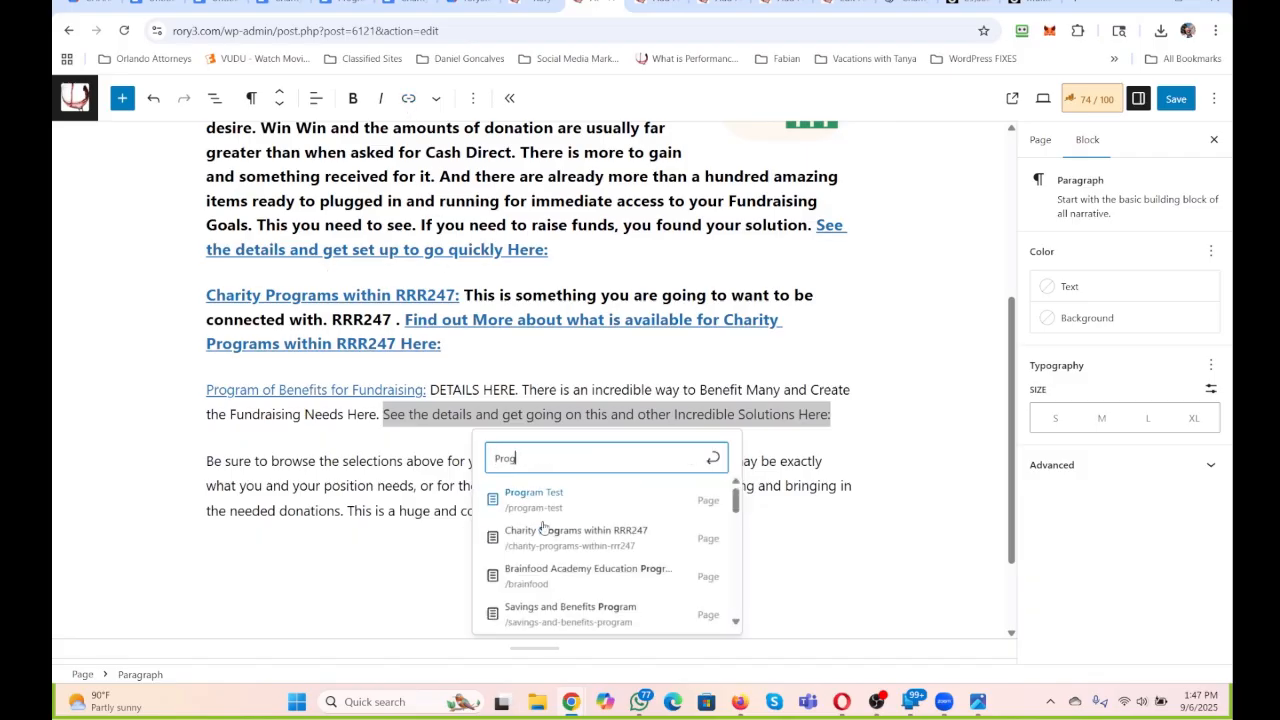
scroll(530, 560, "down", 5)
scroll(561, 525, "up", 3)
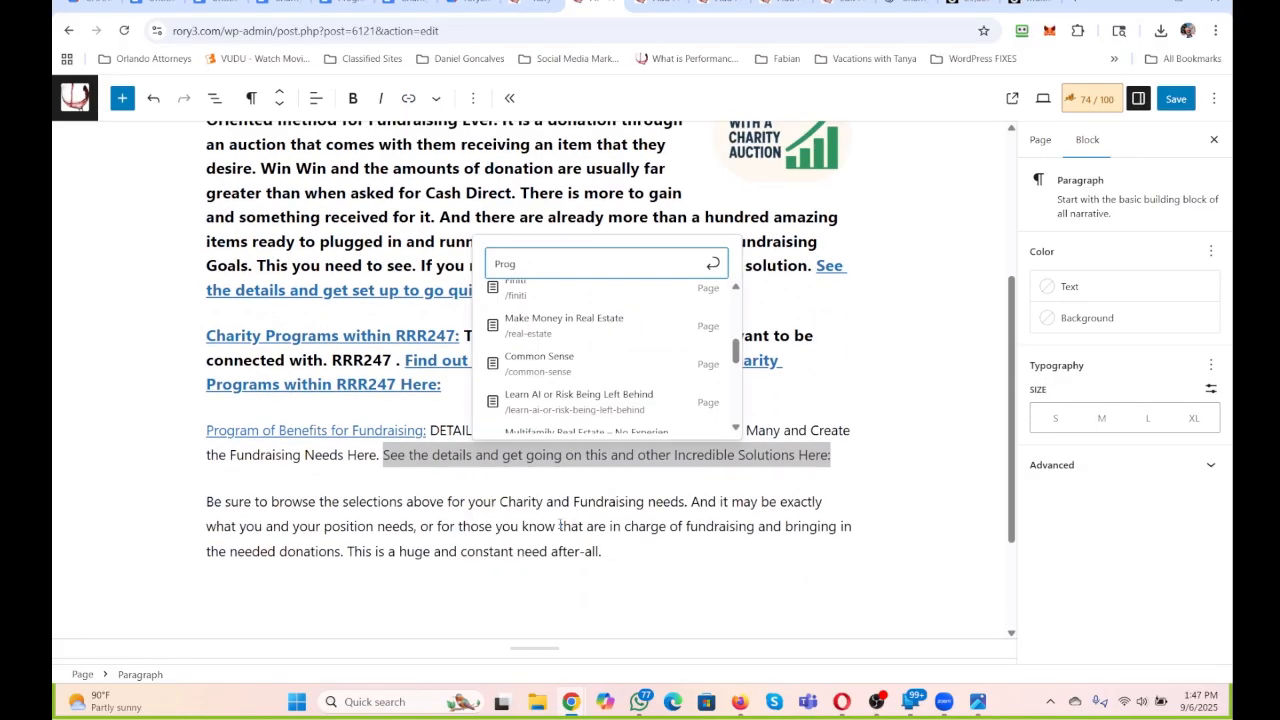
type("ra")
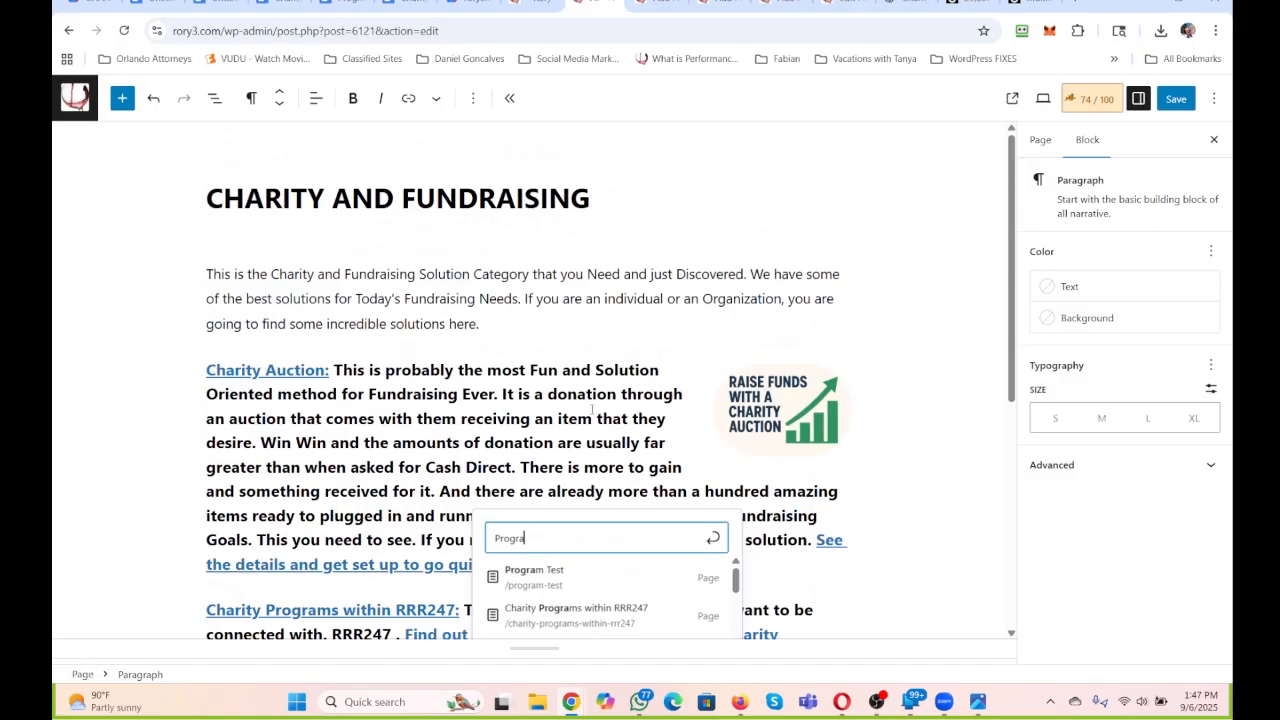
scroll(590, 420, "up", 3)
scroll(592, 410, "down", 1)
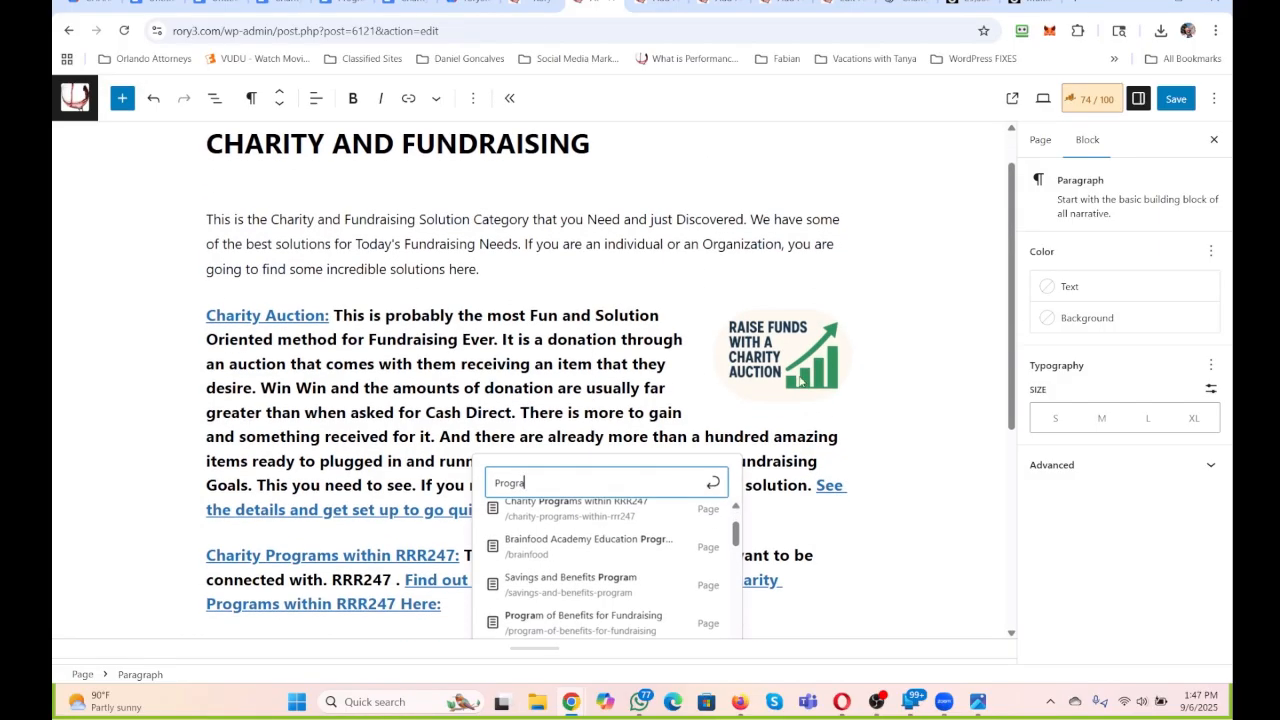
scroll(800, 378, "down", 2)
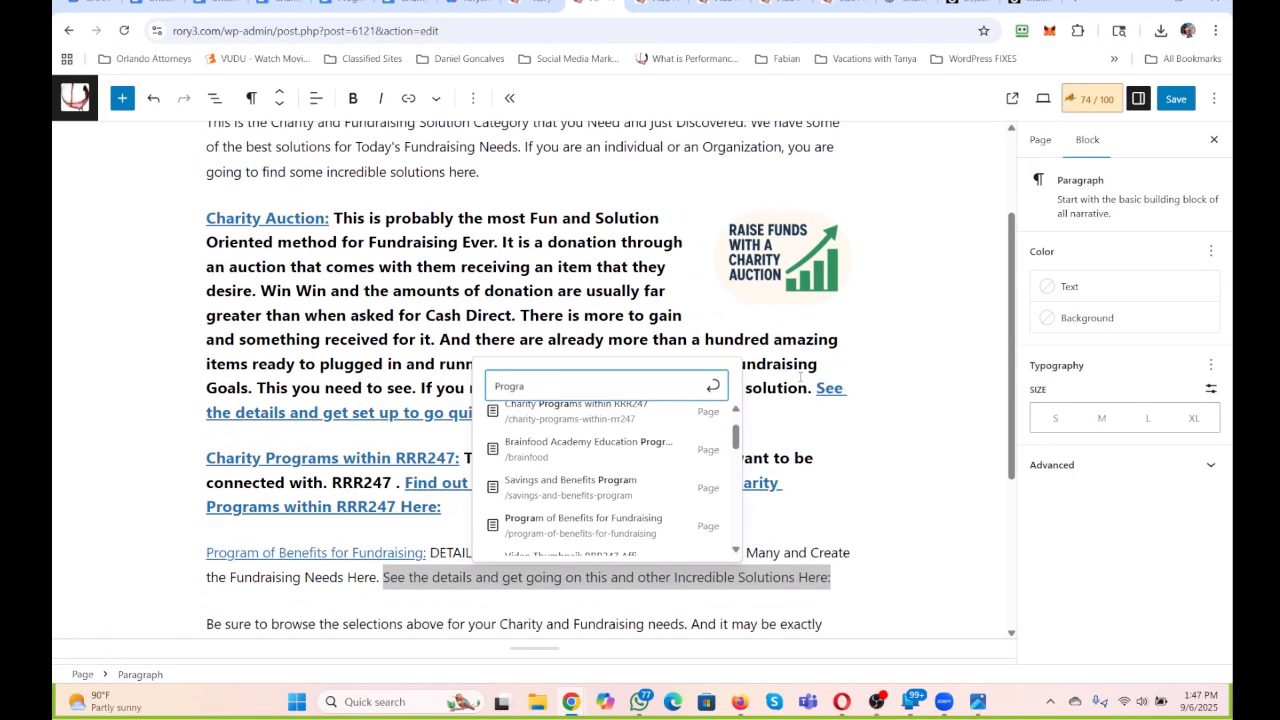
left_click(619, 521)
scroll(638, 368, "down", 3)
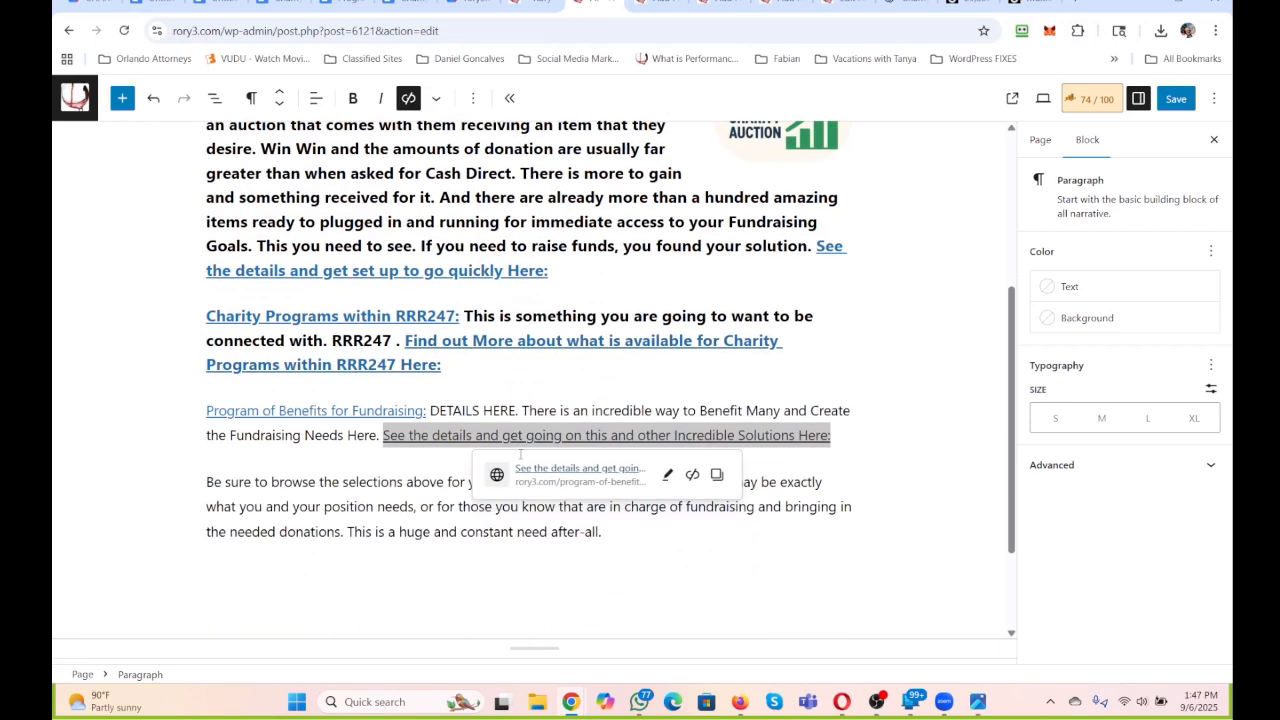
Convert the Program of Benefits for Fundraising paragraph into a Heading 3.
left_click(851, 439)
left_click_drag(843, 438, 58, 417)
left_click(253, 98)
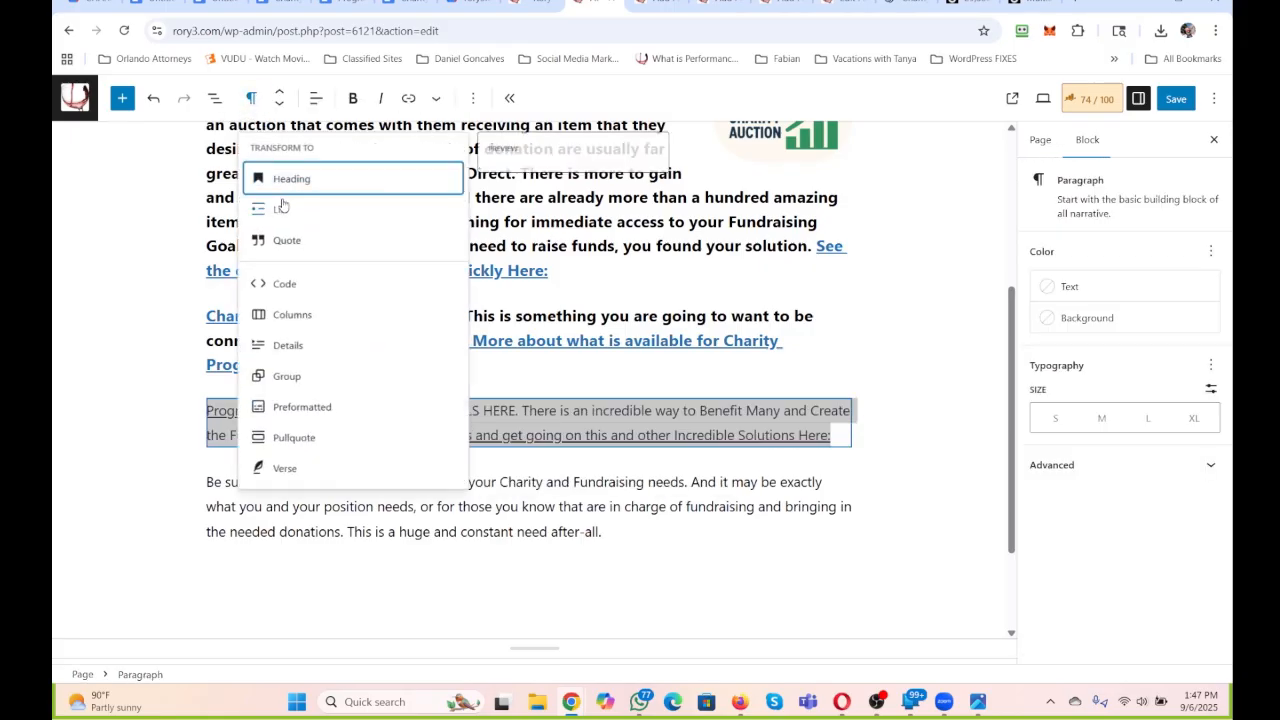
left_click(290, 174)
left_click(326, 105)
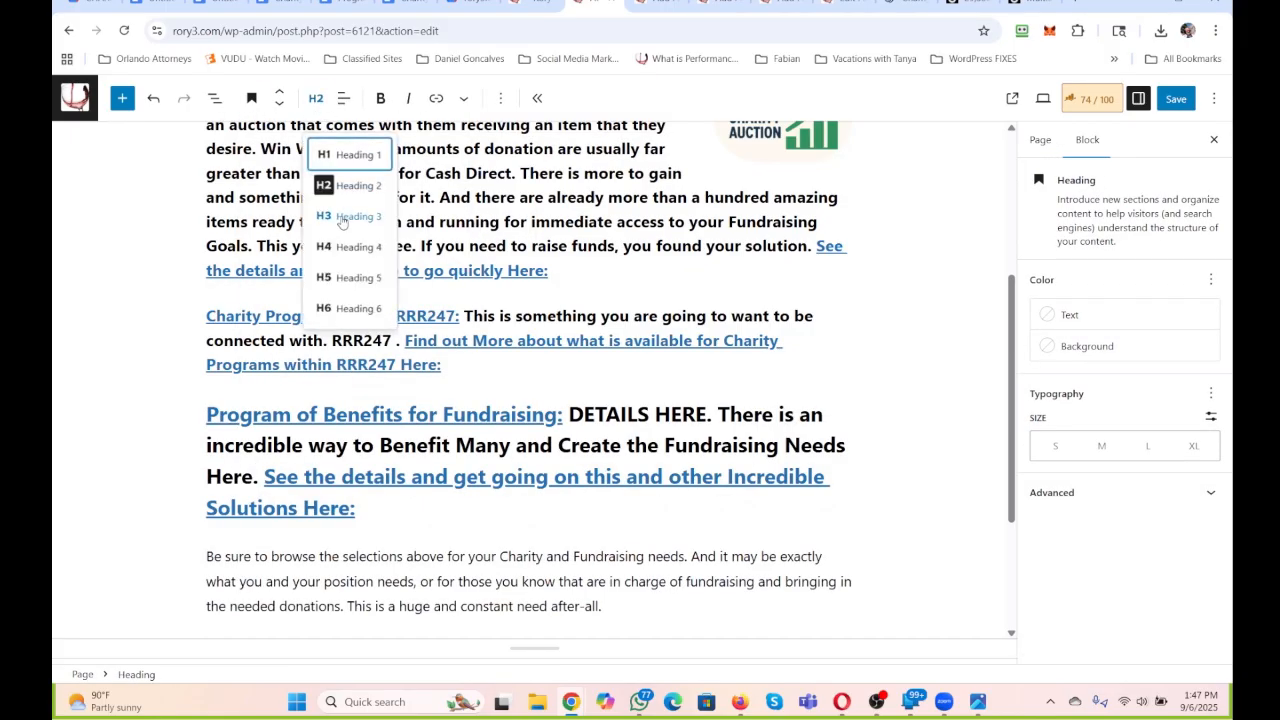
left_click(342, 219)
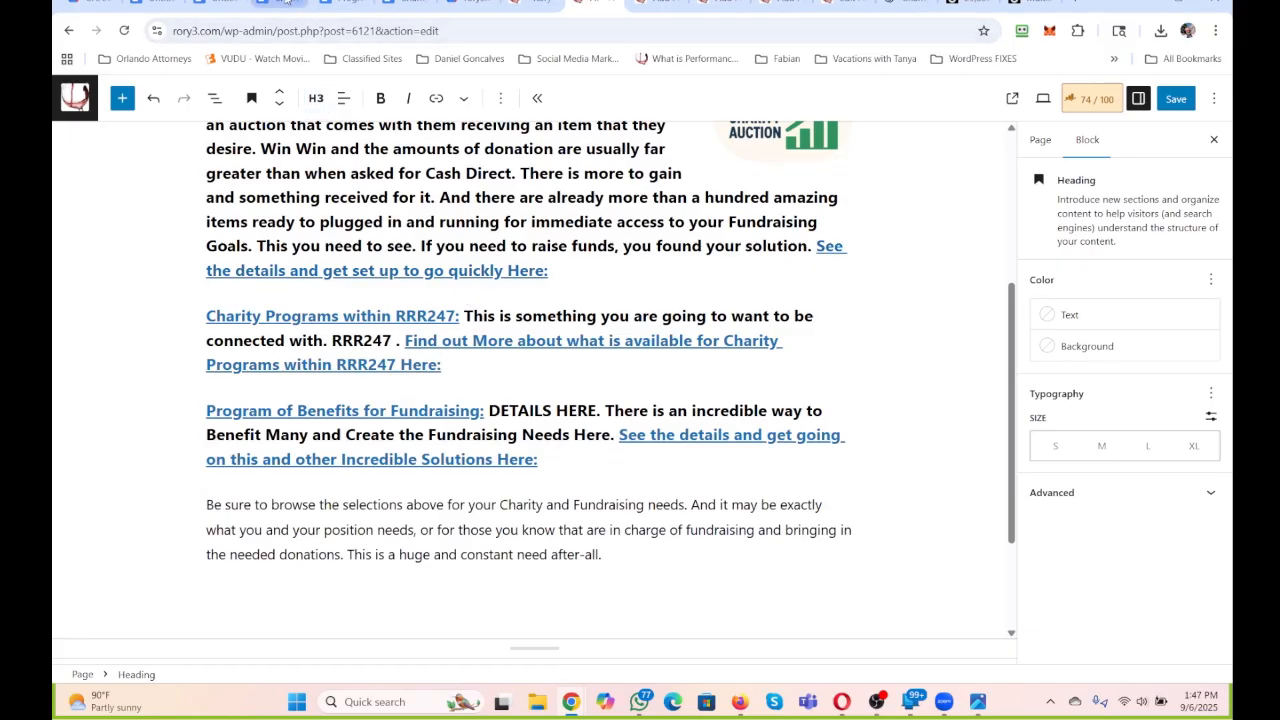
Copy the CHARITY AND FUNDRAISING page title into the first untitled Google document as its title line and document name.
left_click(286, 2)
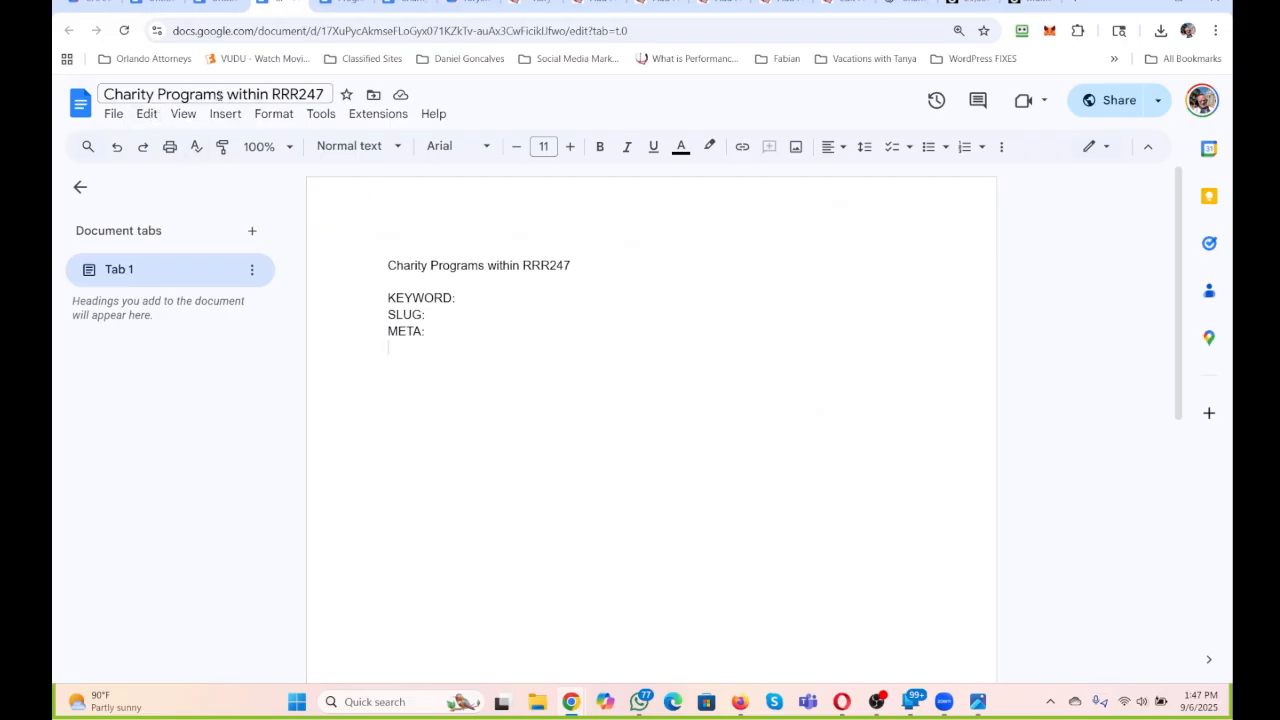
left_click(347, 2)
left_click(226, 2)
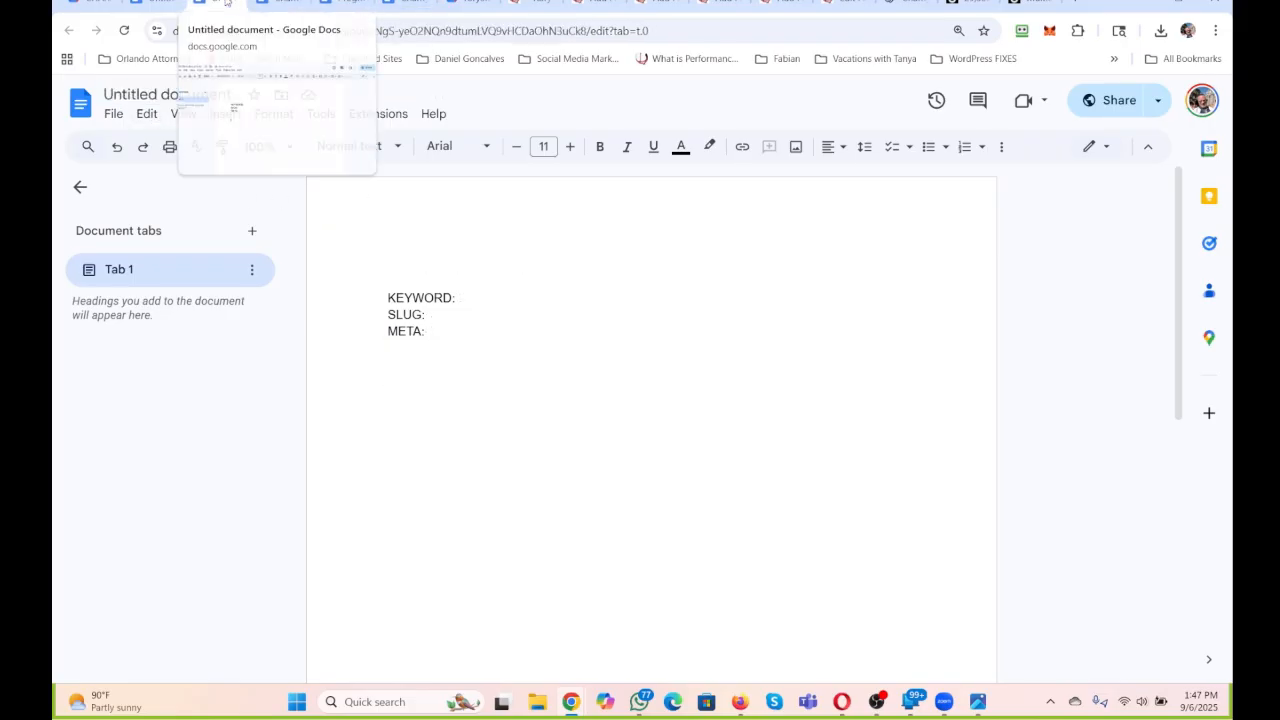
key("ctrl+a")
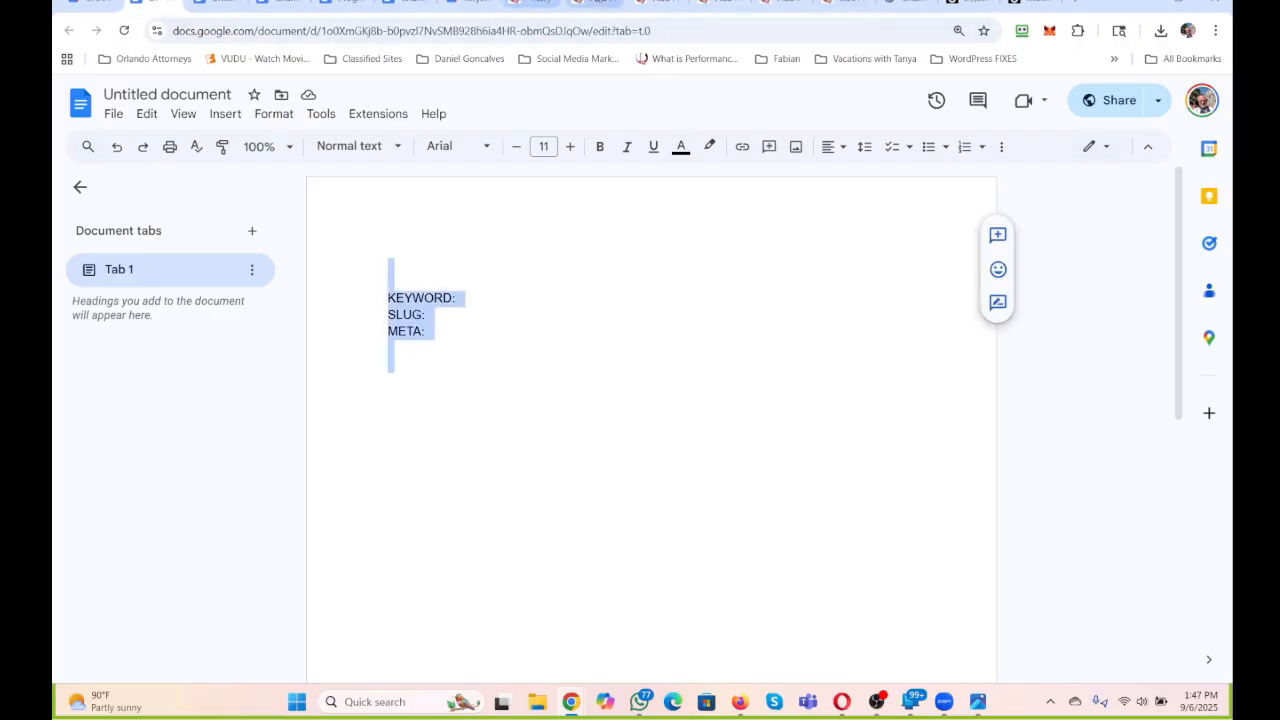
left_click(595, 2)
scroll(565, 213, "up", 5)
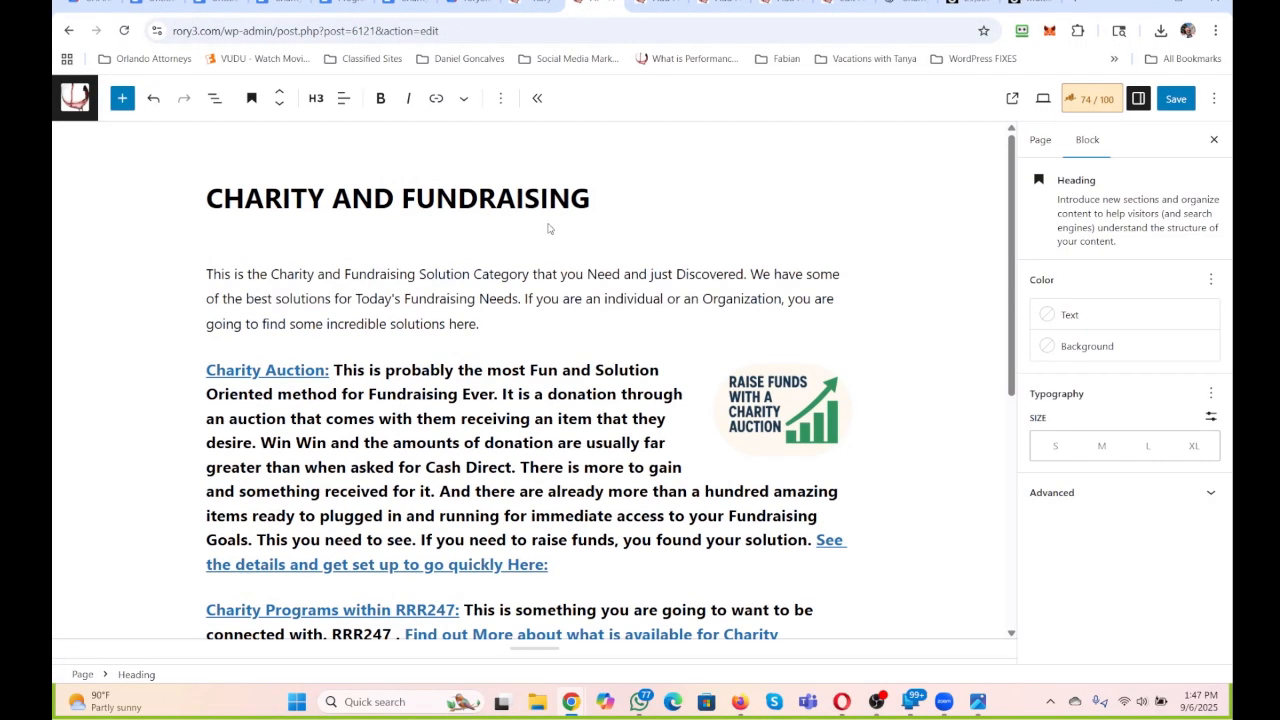
left_click_drag(608, 198, 205, 198)
key("ctrl+c")
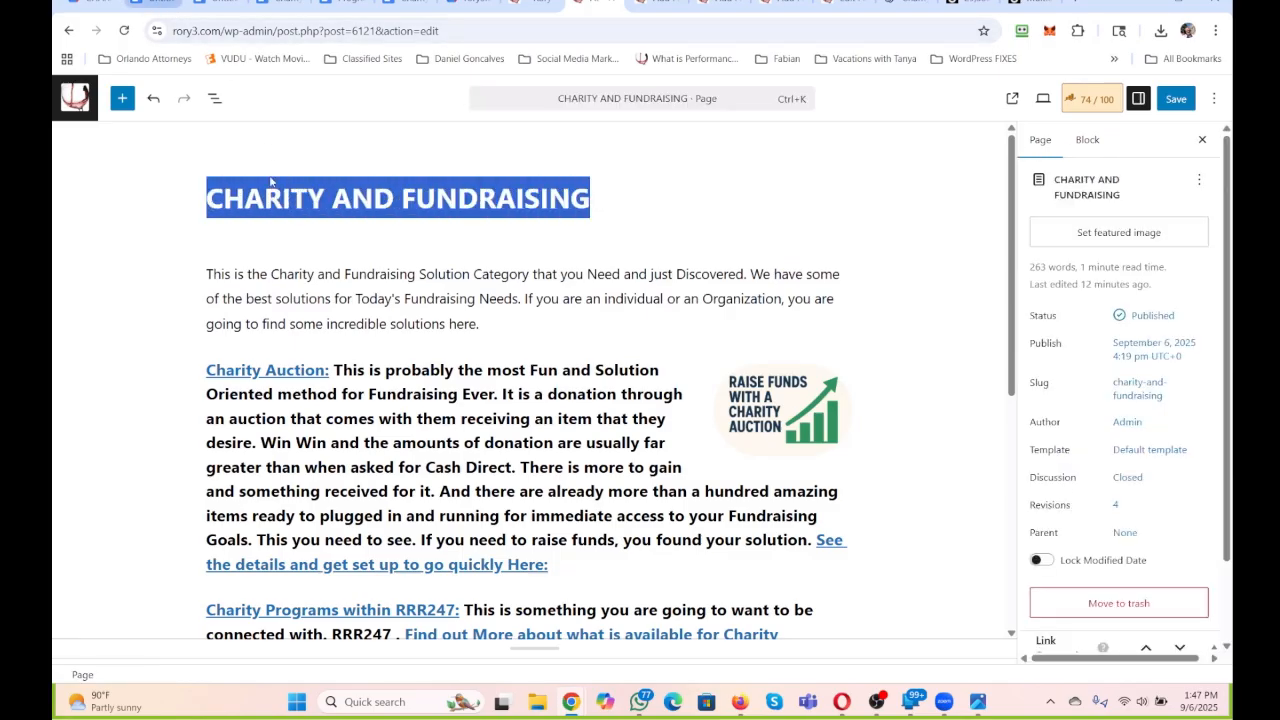
left_click(158, 4)
left_click(401, 262)
key("ctrl+v")
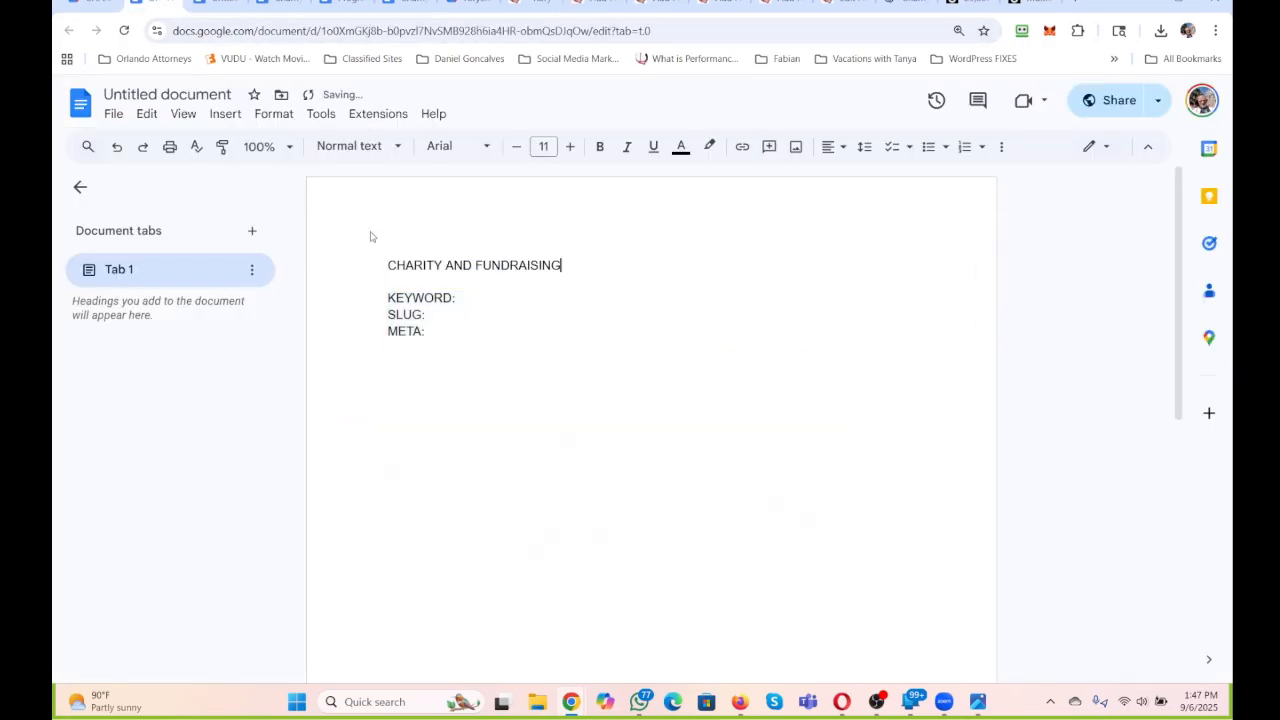
left_click(167, 93)
key("ctrl+c")
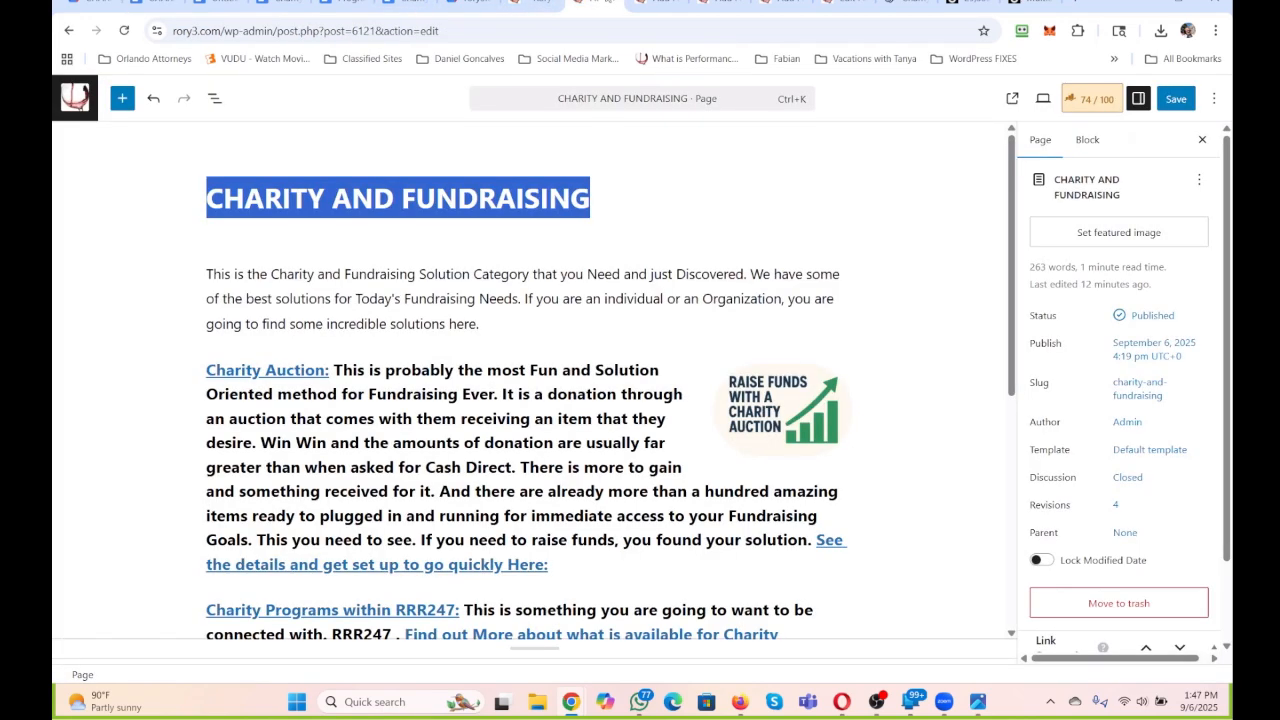
Check the page's Rank Math focus keyword and enter CHARITY AND FUNDRAISING on the document's KEYWORD line.
left_click(1094, 98)
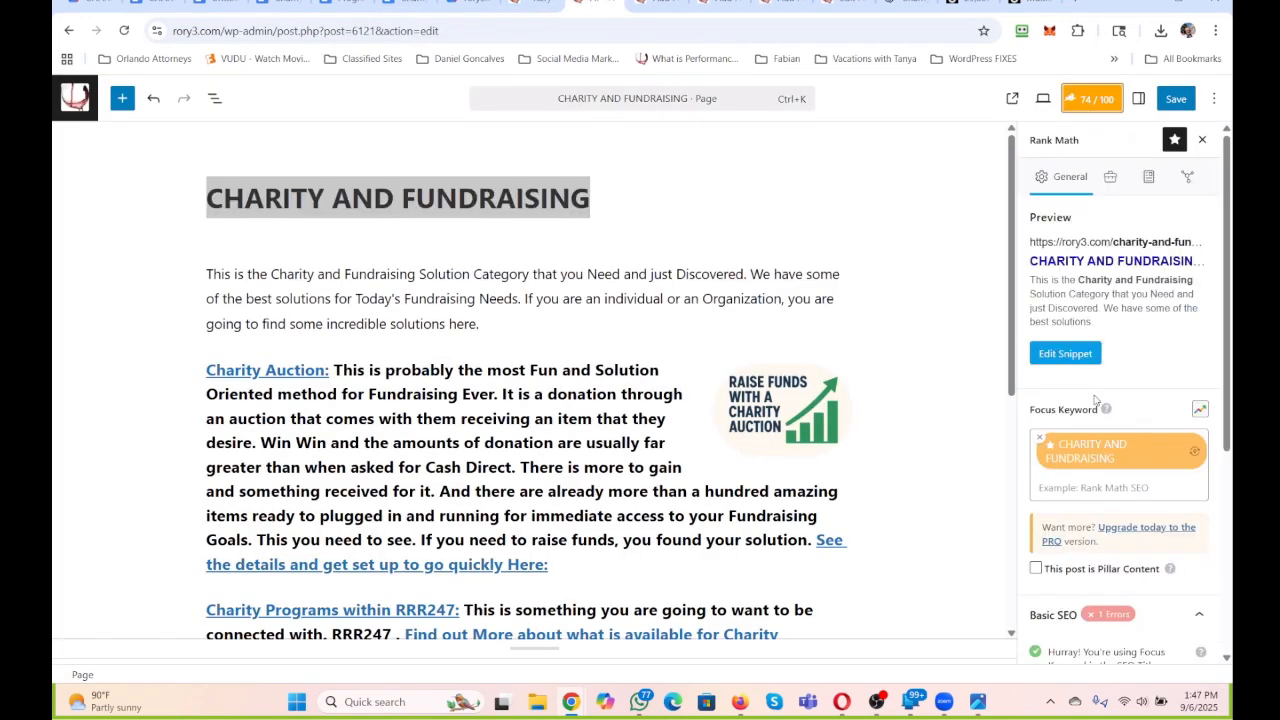
left_click(160, 3)
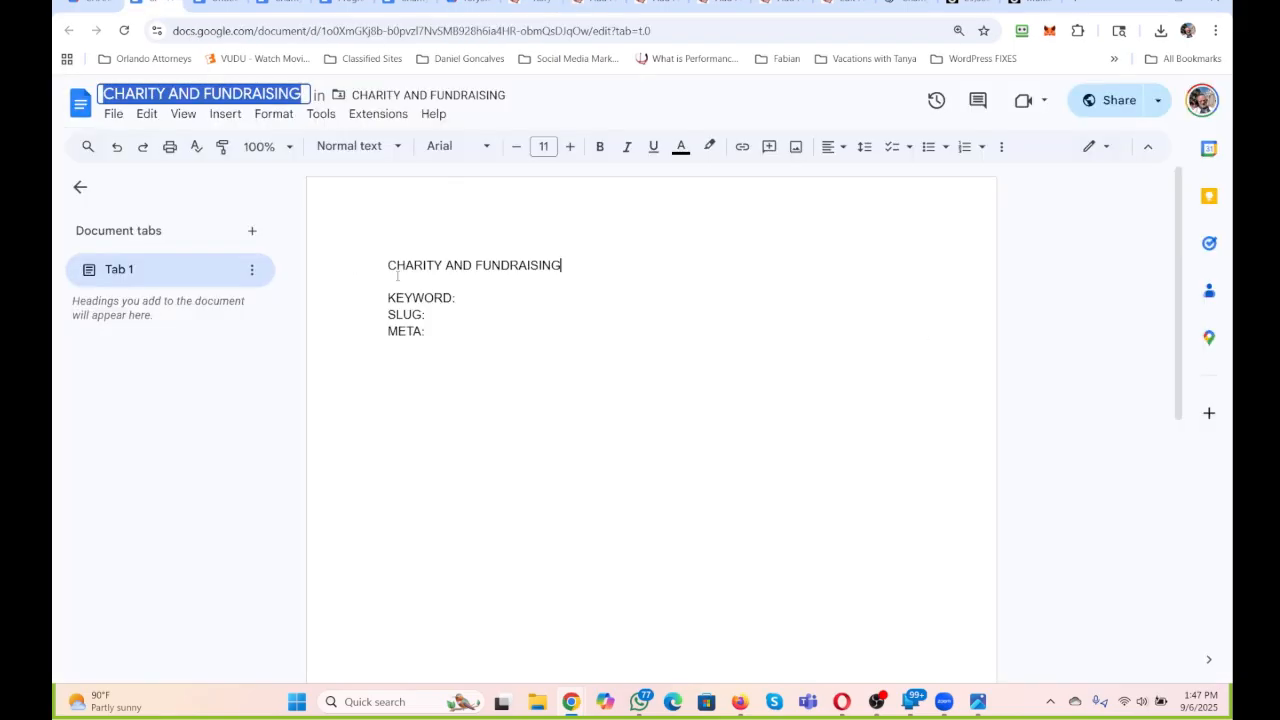
left_click(475, 298)
key("ctrl+v")
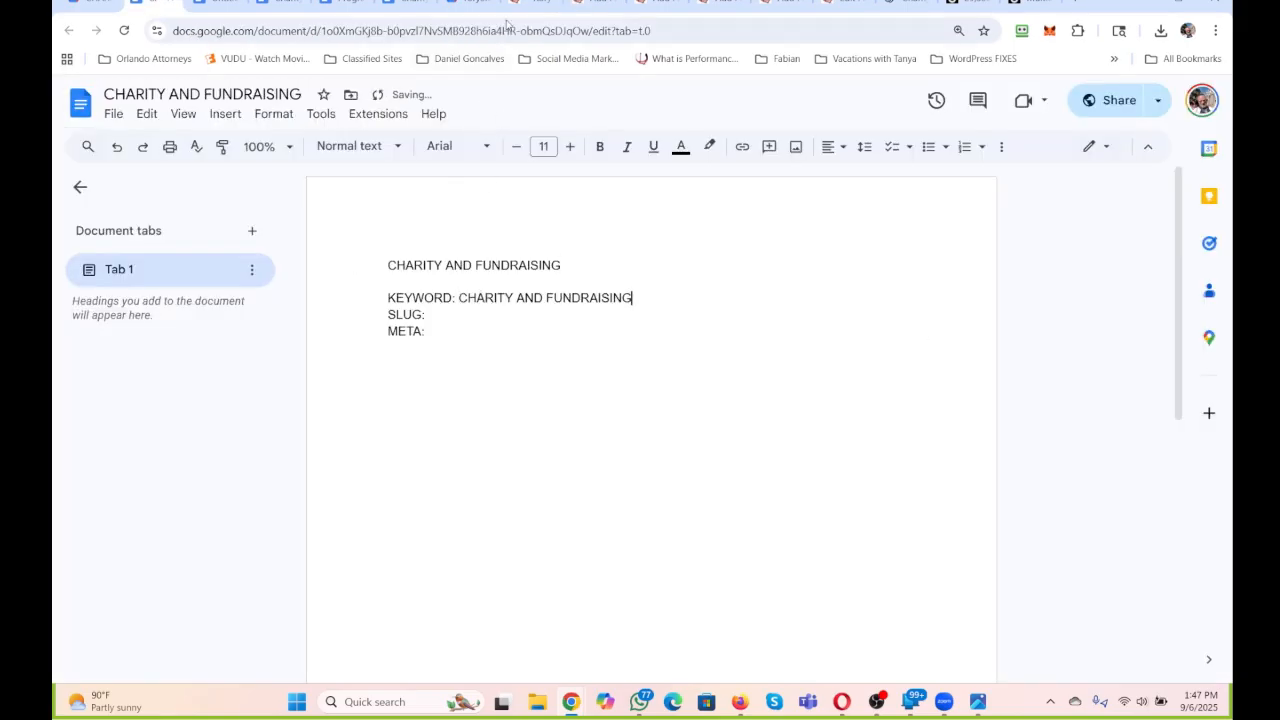
Copy the ALL THINGS CHARITY AND FUNDRAISING page title onto the KEYWORD line of the remaining untitled Google document.
left_click(530, 4)
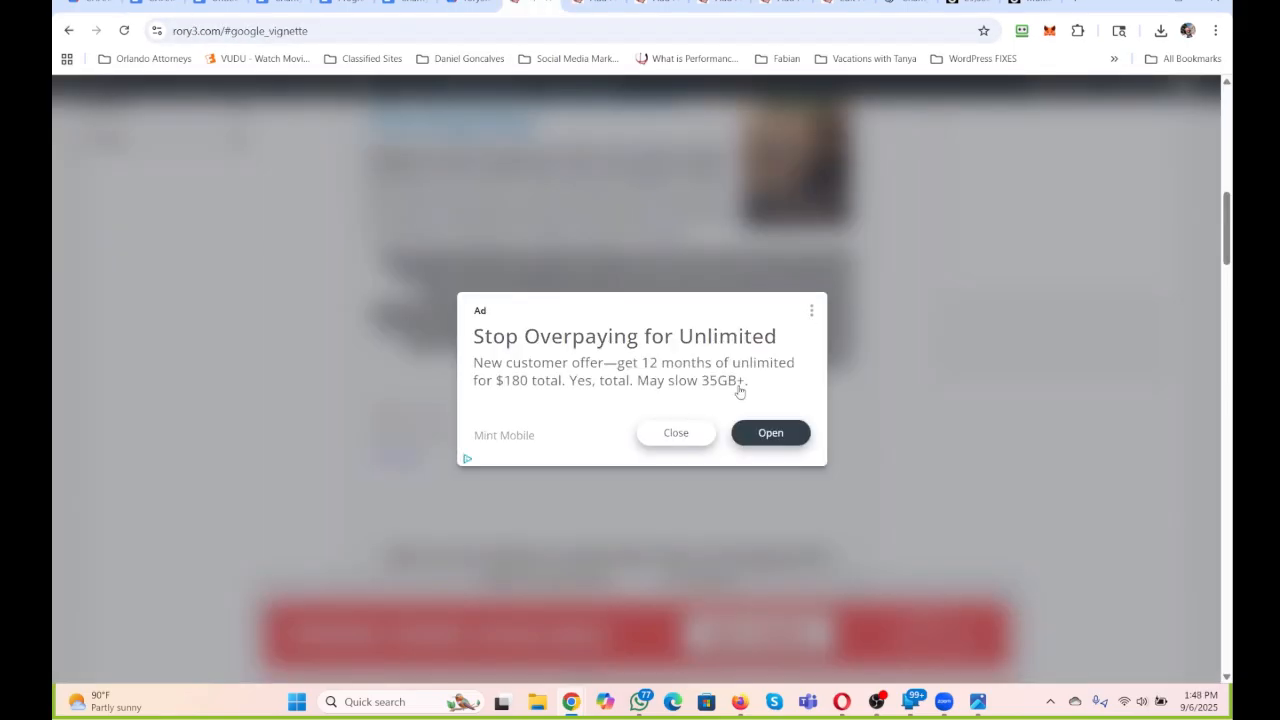
left_click(676, 432)
left_click(655, 5)
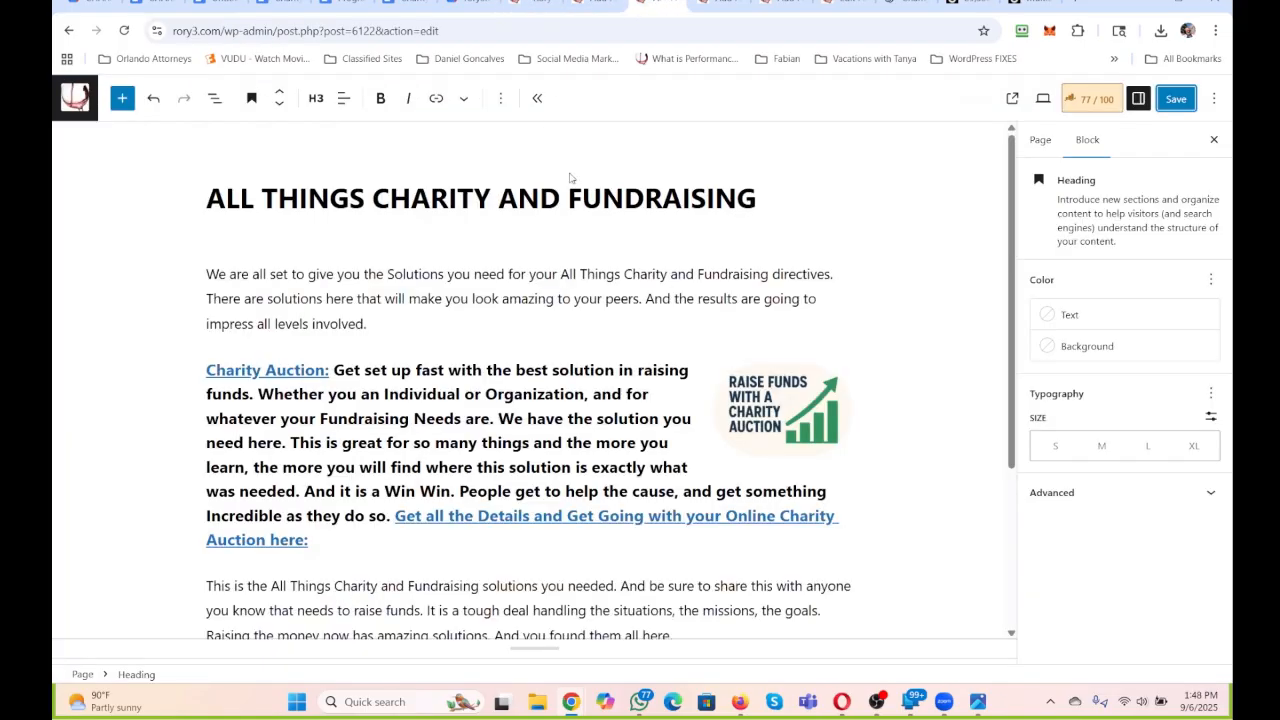
left_click(767, 198)
left_click_drag(767, 198, 210, 200)
key("ctrl+c")
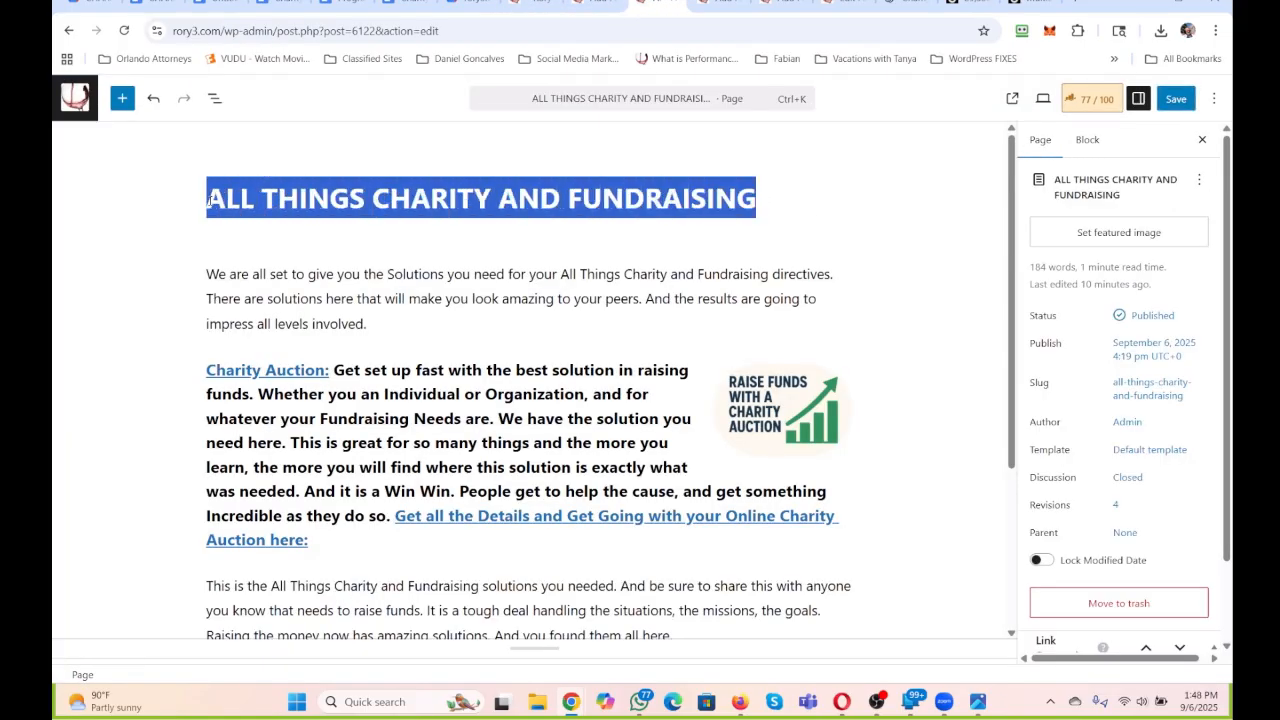
left_click(220, 3)
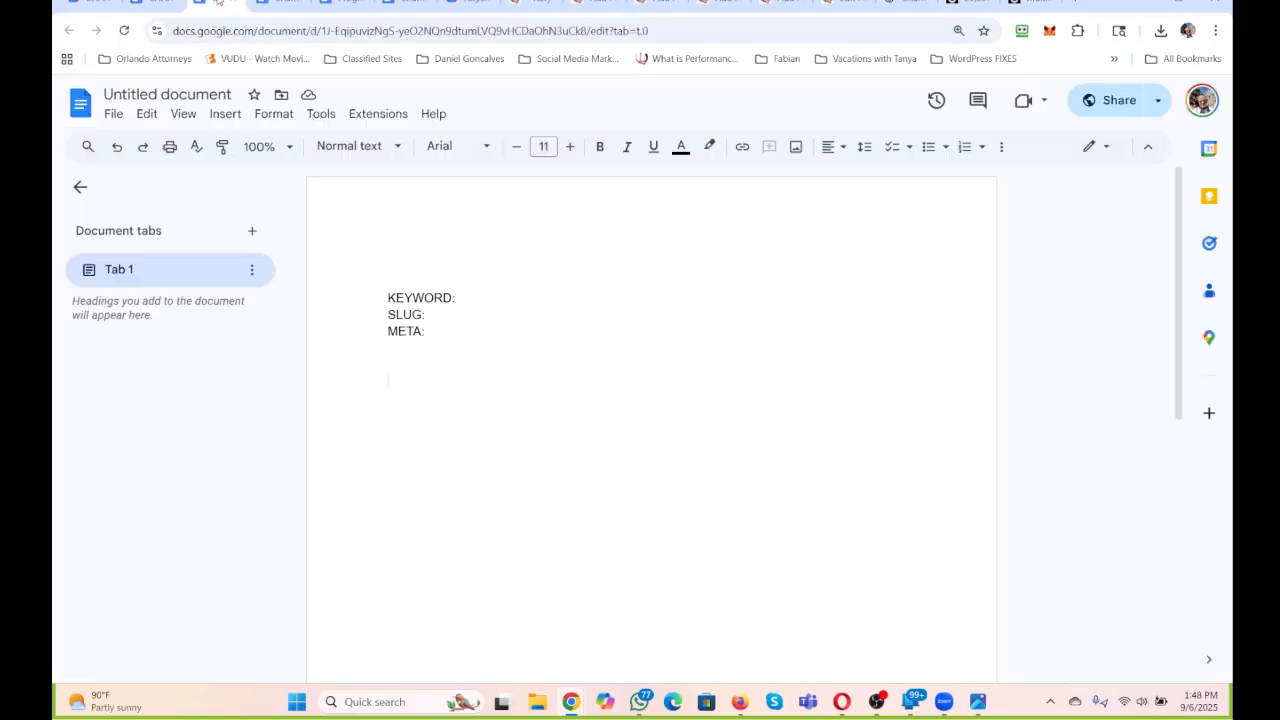
left_click(480, 294)
key("ctrl+v")
Use ALL THINGS CHARITY AND FUNDRAISING as that document's title line and name.
left_click(407, 268)
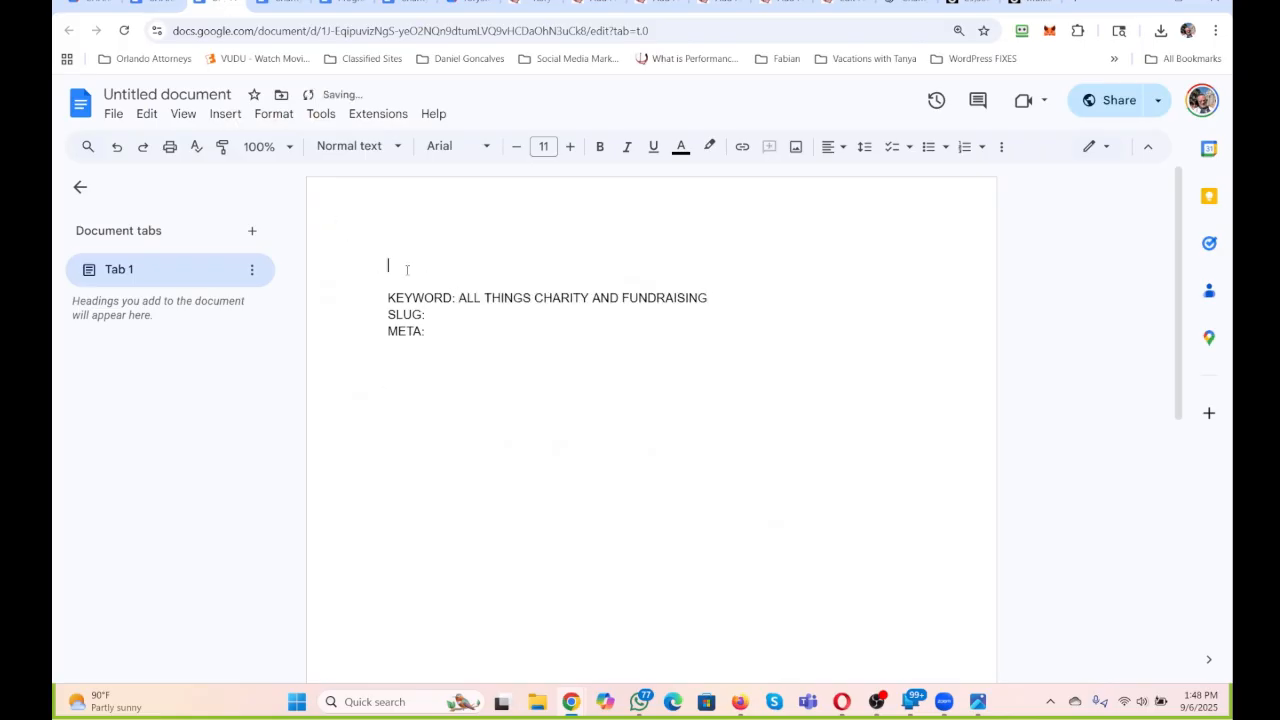
key("ctrl+v")
left_click(181, 94)
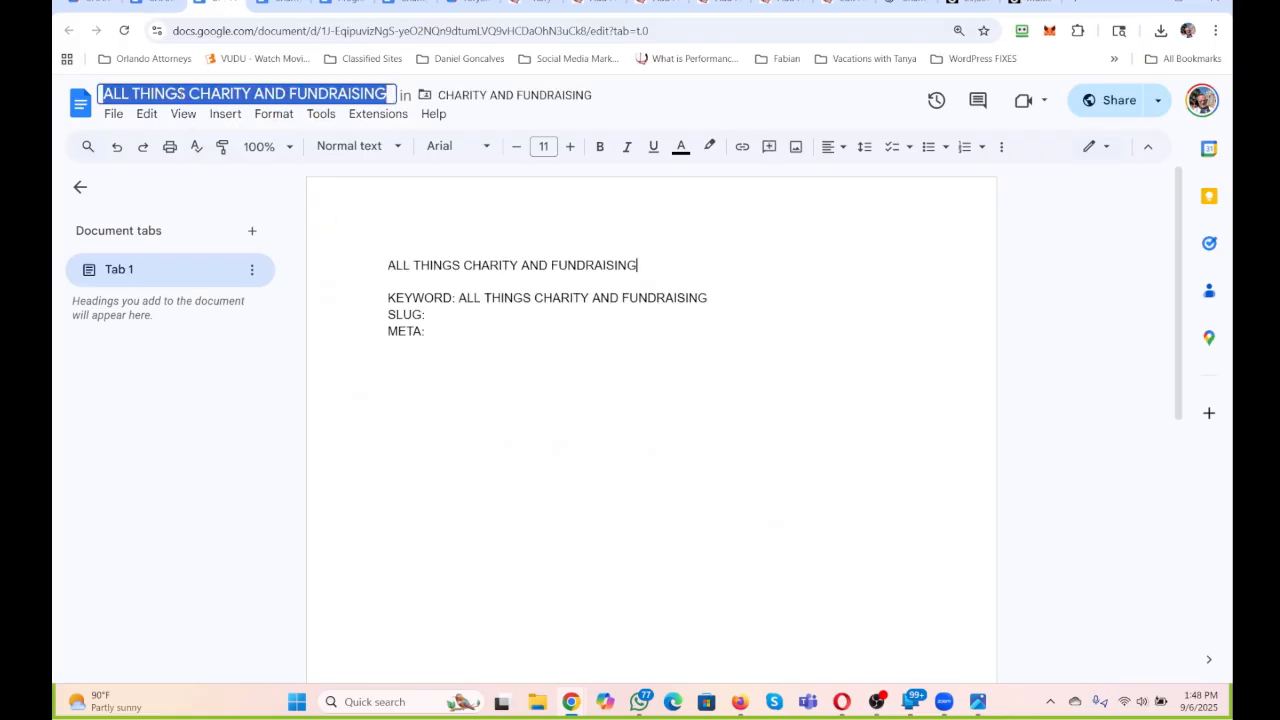
Switch to the CHARITY AND FUNDRAISING page in WordPress and review its intro, linked program sections and closing text.
left_click(688, 425)
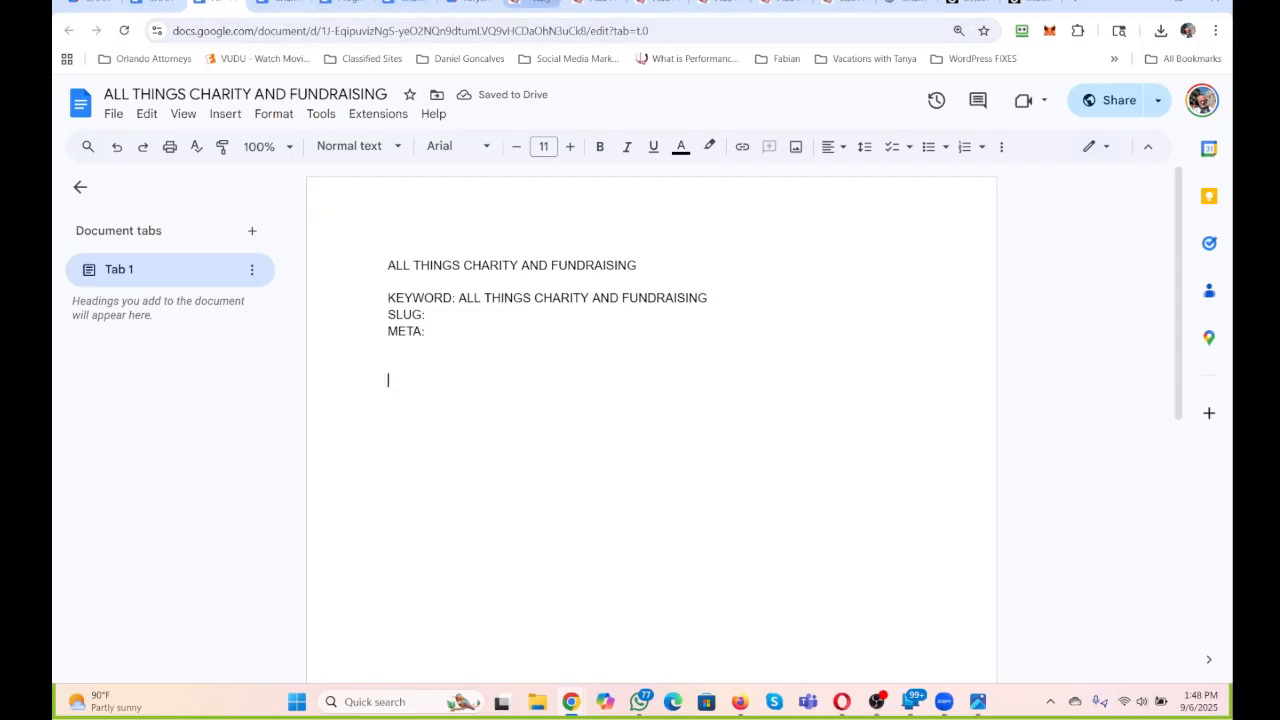
left_click(532, 3)
left_click(592, 3)
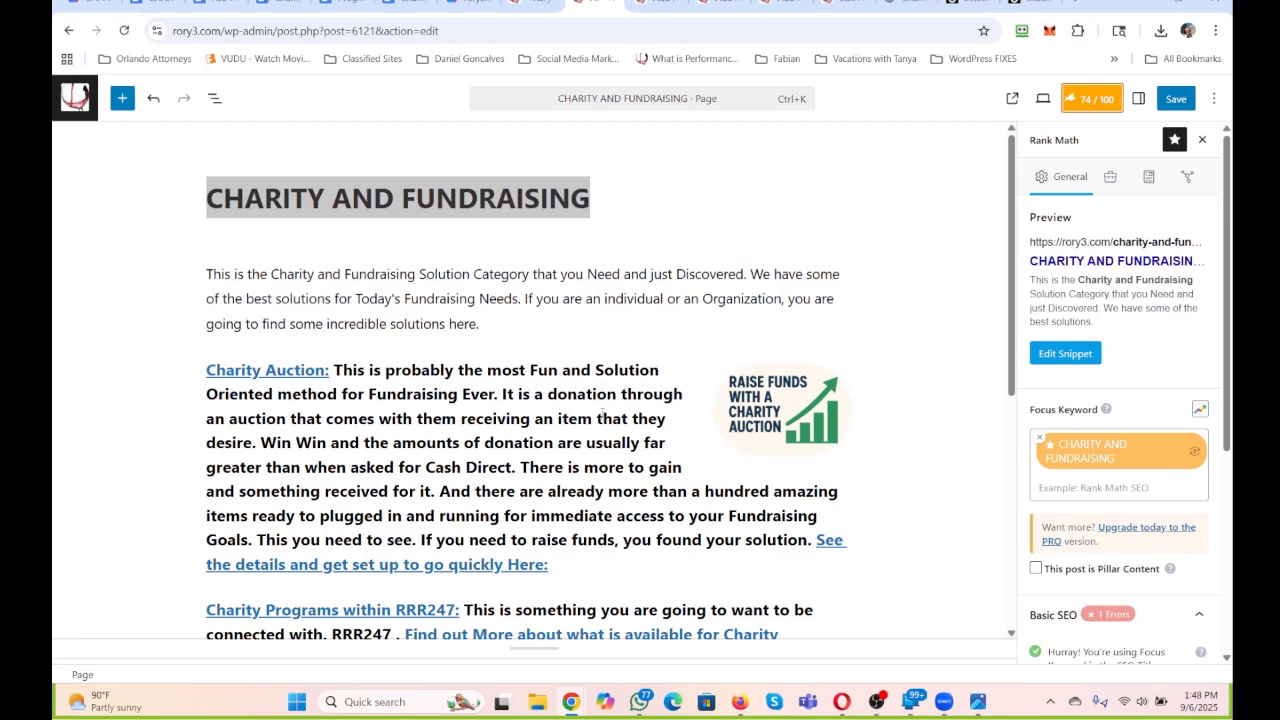
scroll(566, 449, "down", 3)
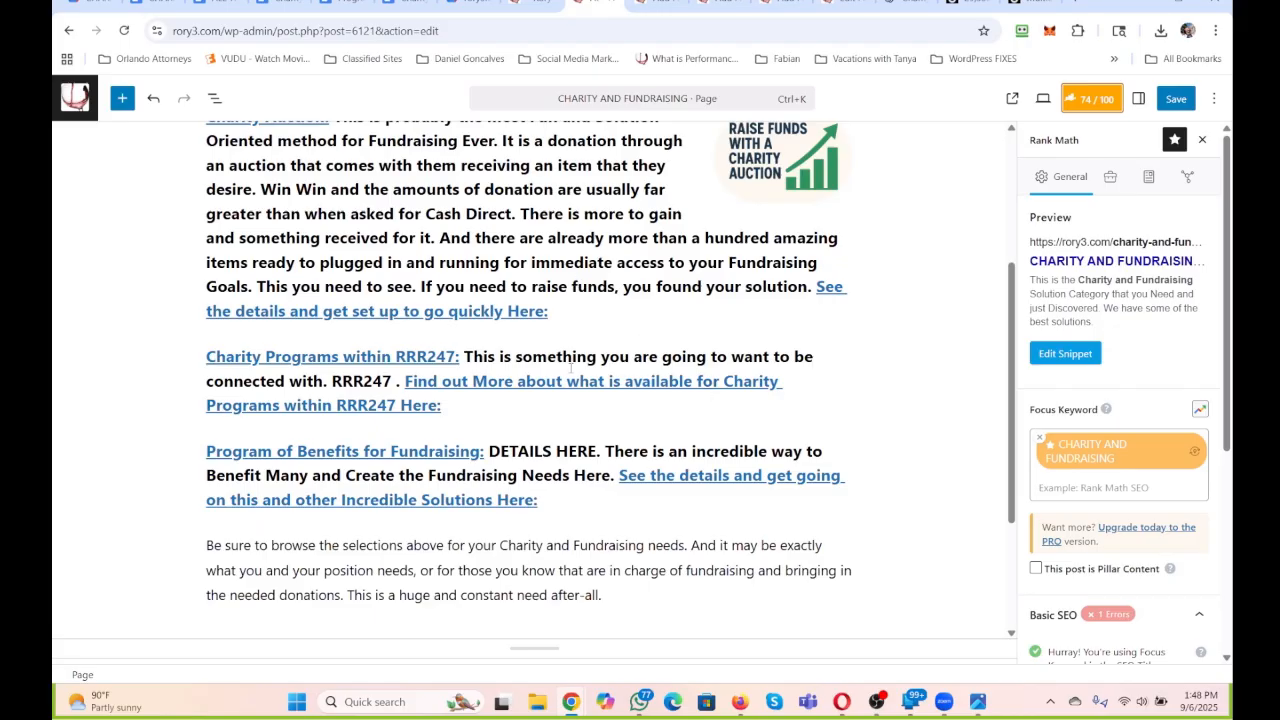
scroll(570, 368, "down", 1)
scroll(529, 353, "up", 2)
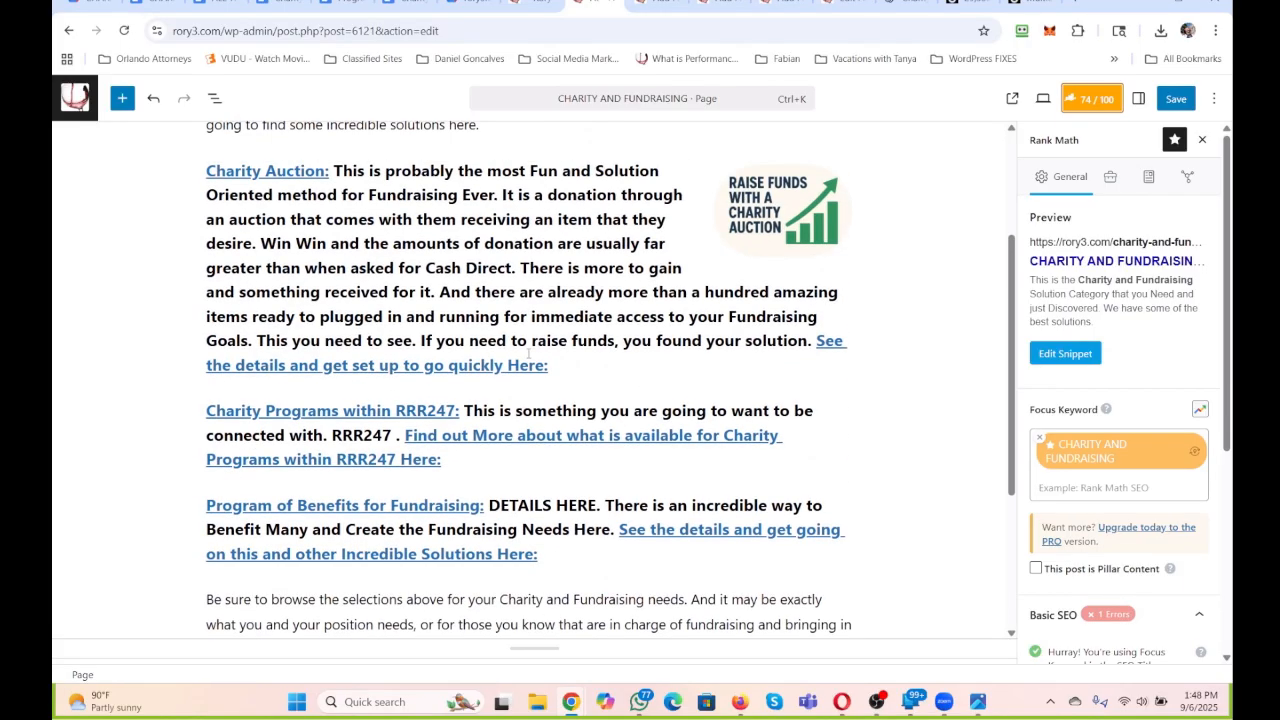
left_click(338, 196)
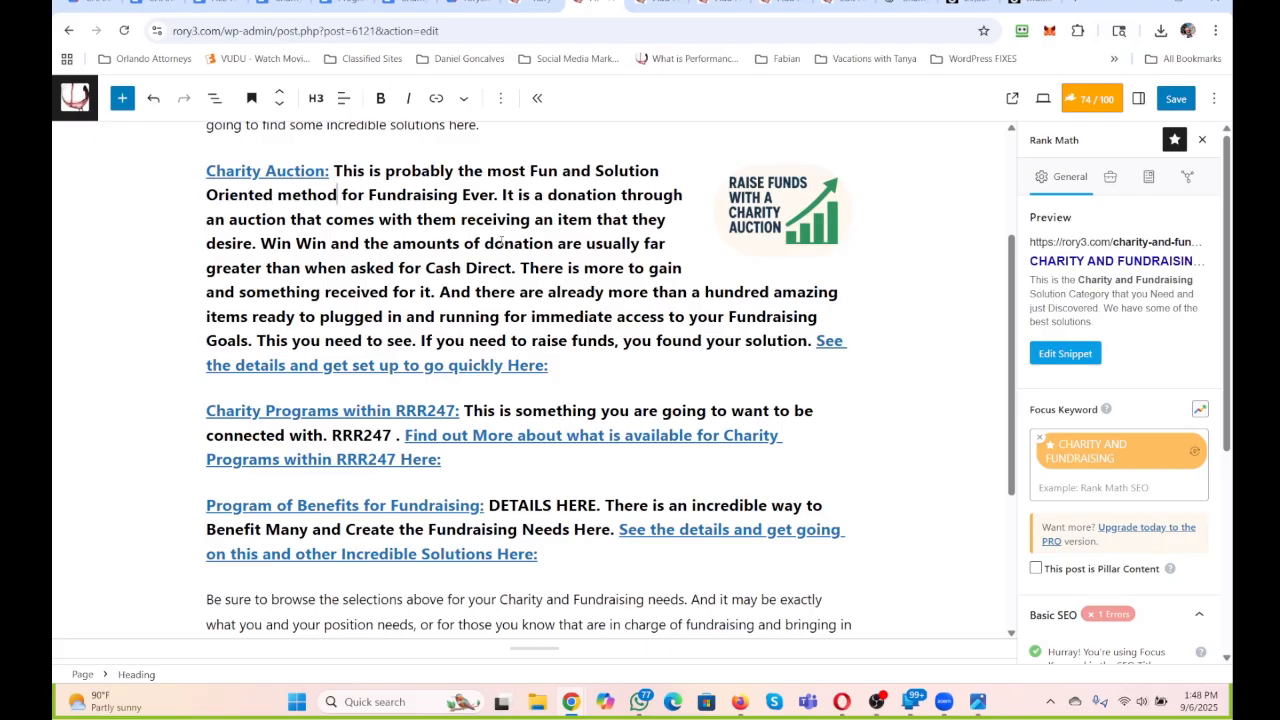
scroll(386, 284, "down", 2)
scroll(410, 270, "up", 2)
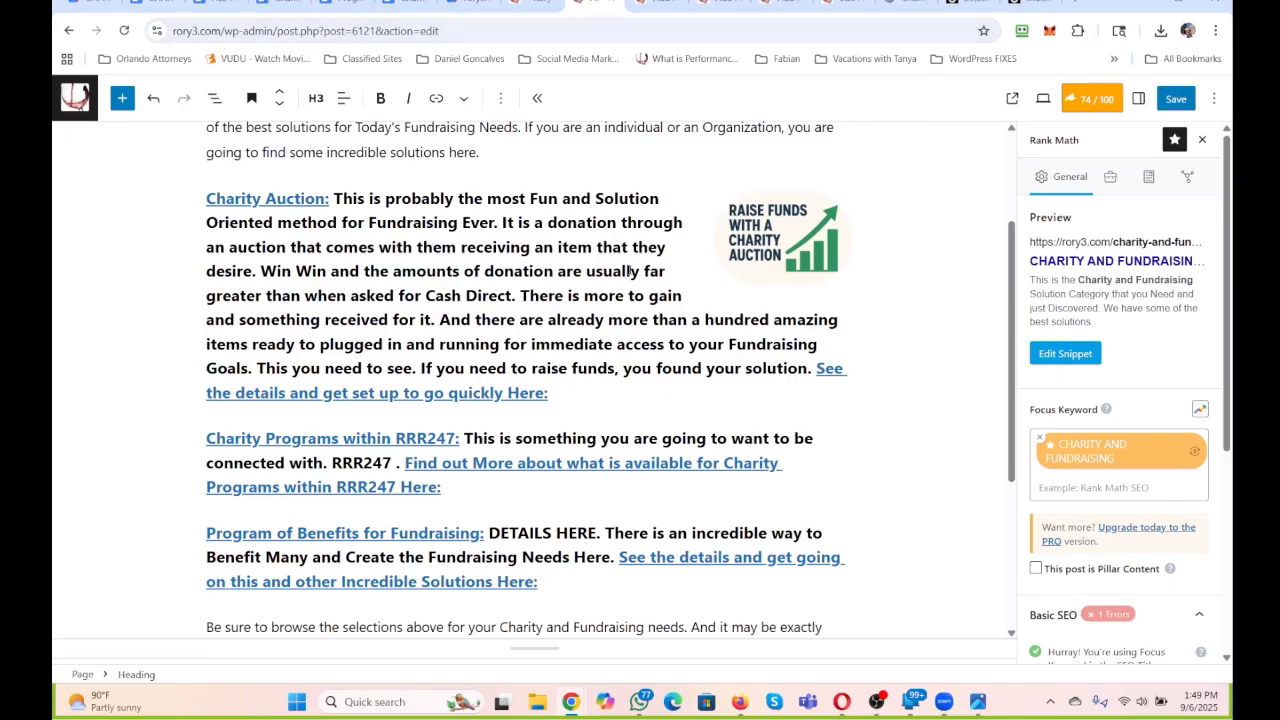
scroll(500, 418, "down", 3)
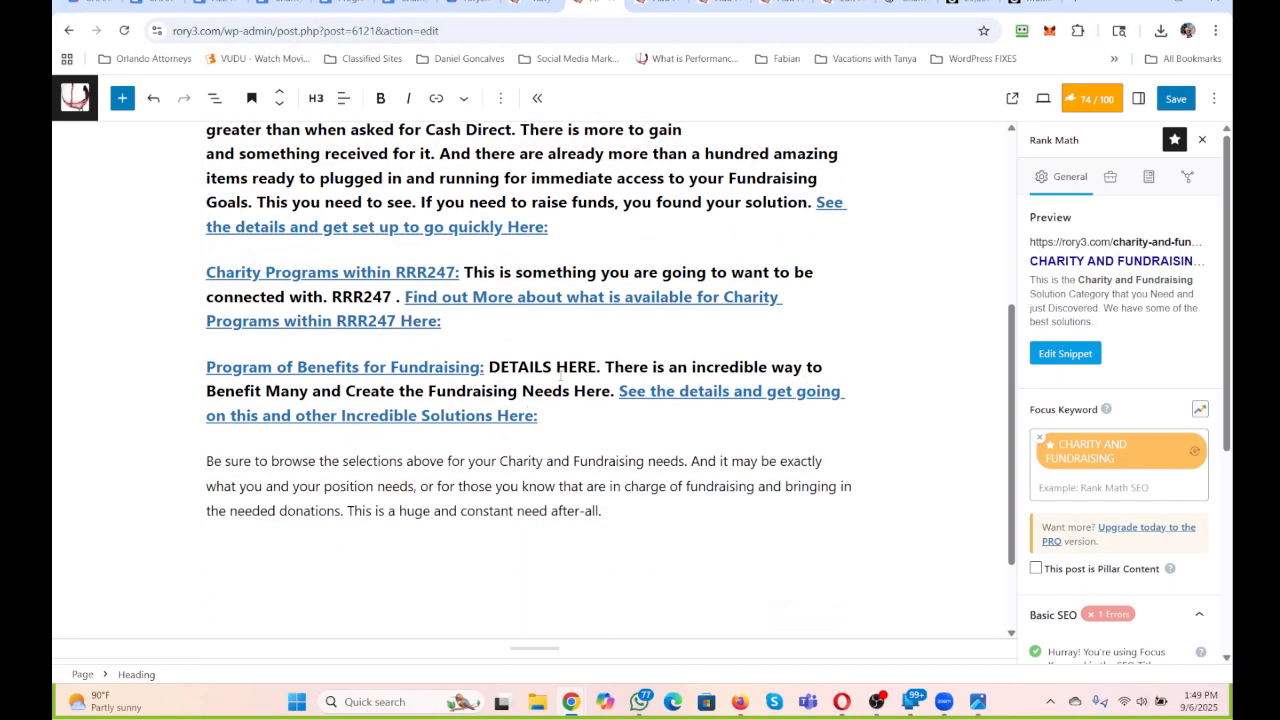
scroll(561, 370, "up", 5)
scroll(561, 370, "down", 3)
scroll(562, 369, "down", 2)
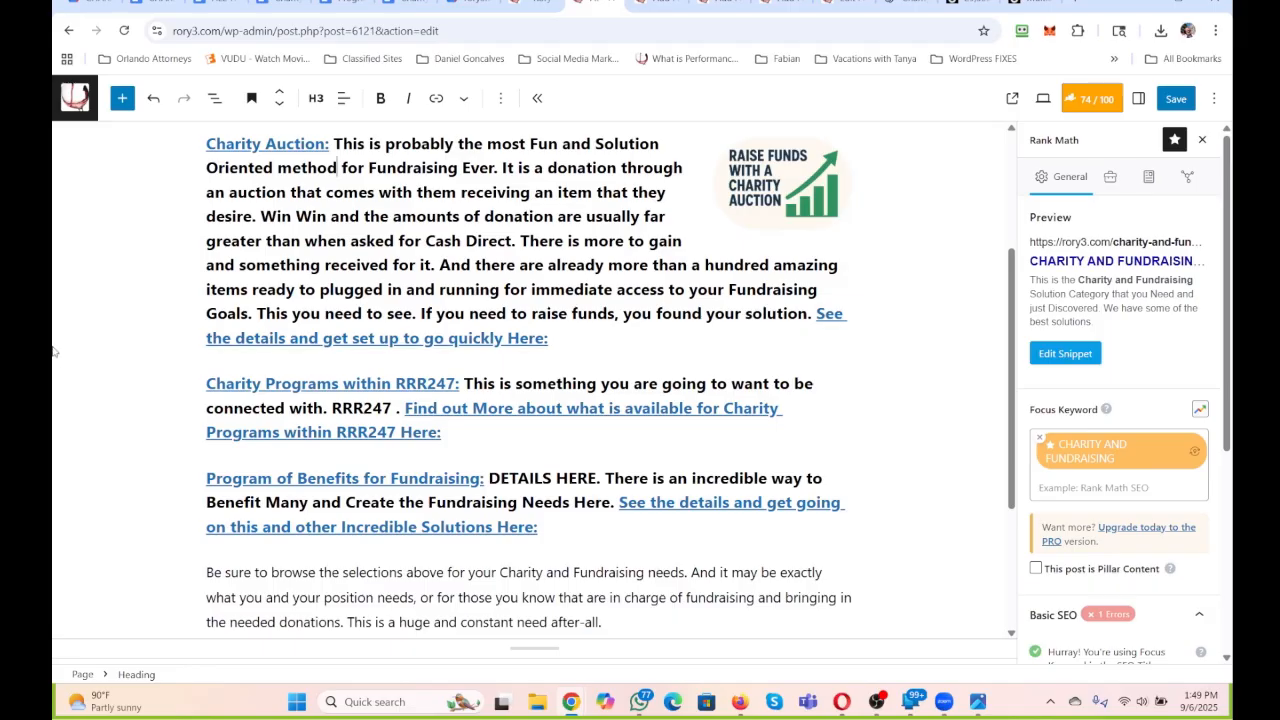
mouse_move(582, 358)
scroll(582, 358, "up", 1)
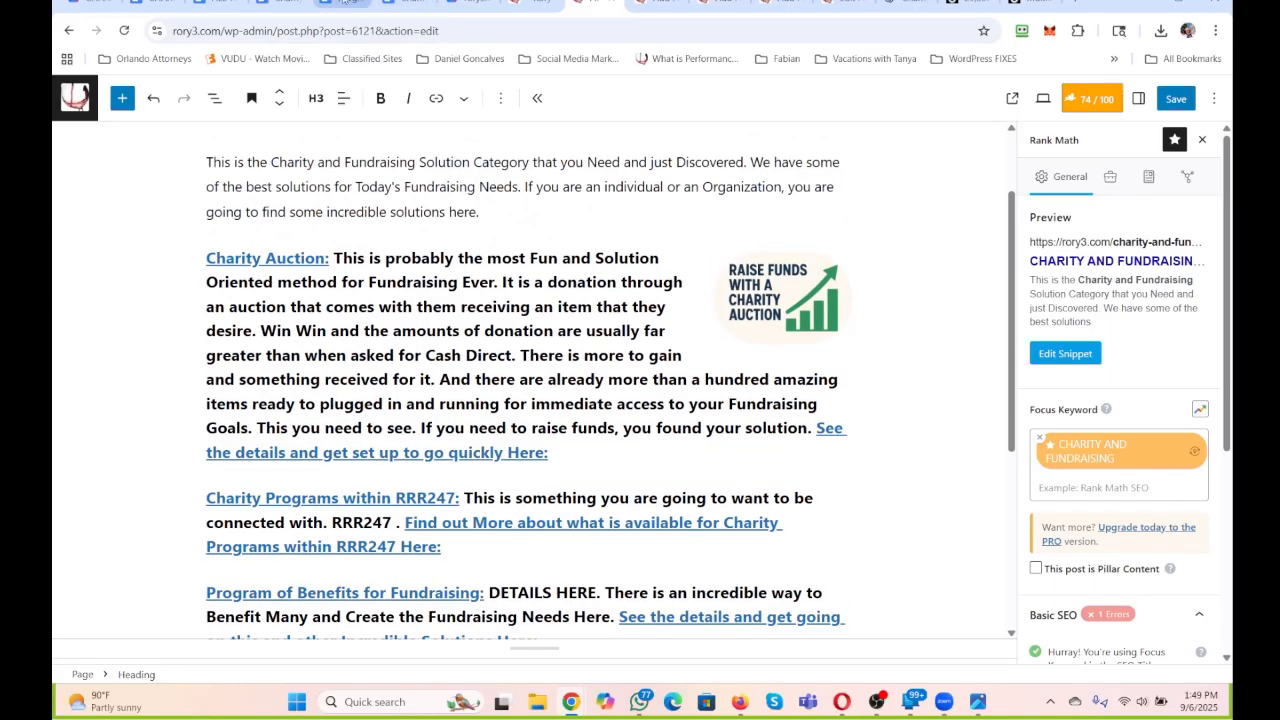
Switch to Google Drive, look through the Charity Auctions folder and open its CHARITY AND FUNDRAISING subfolder to check the documents.
left_click(343, 3)
left_click(92, 3)
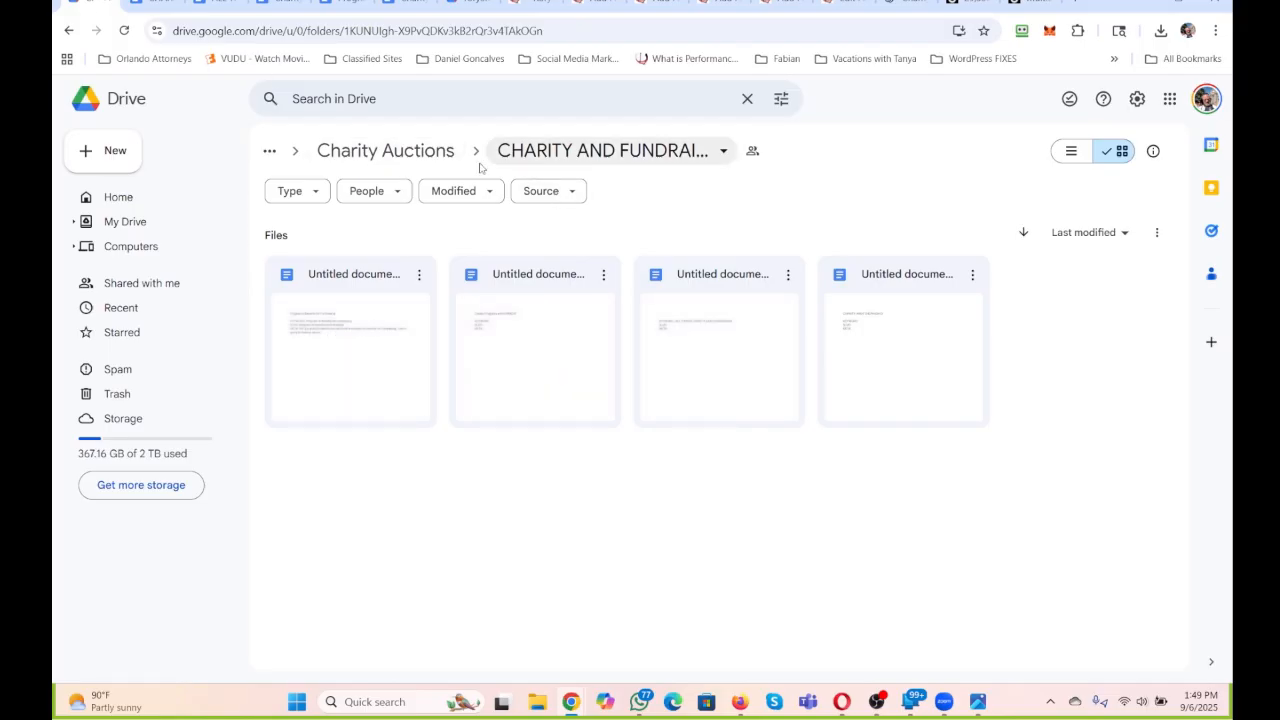
left_click(400, 155)
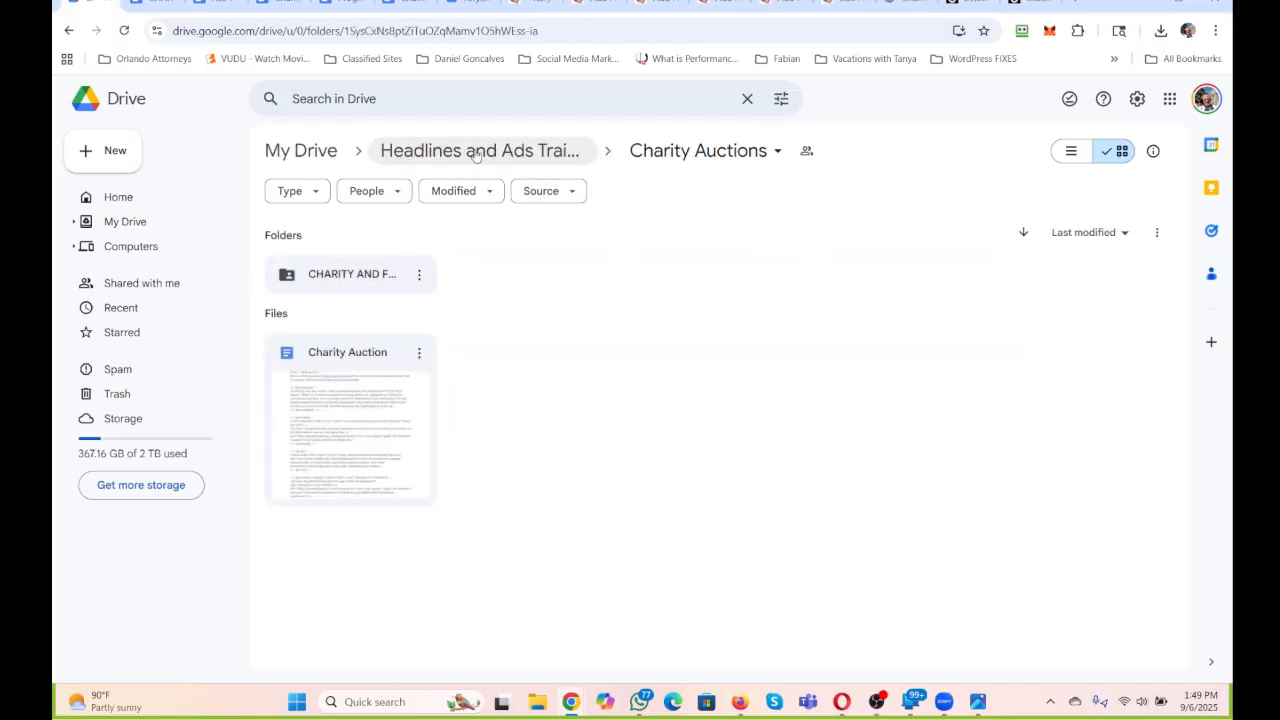
left_click(700, 153)
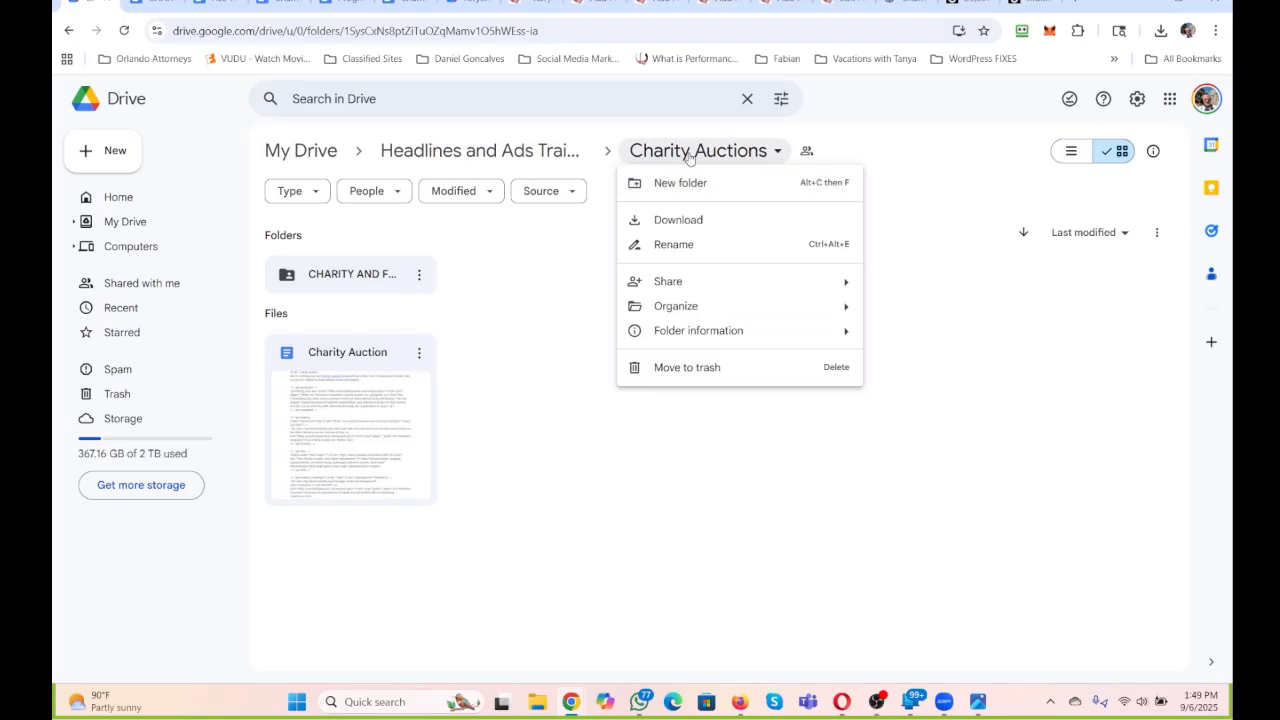
left_click(328, 282)
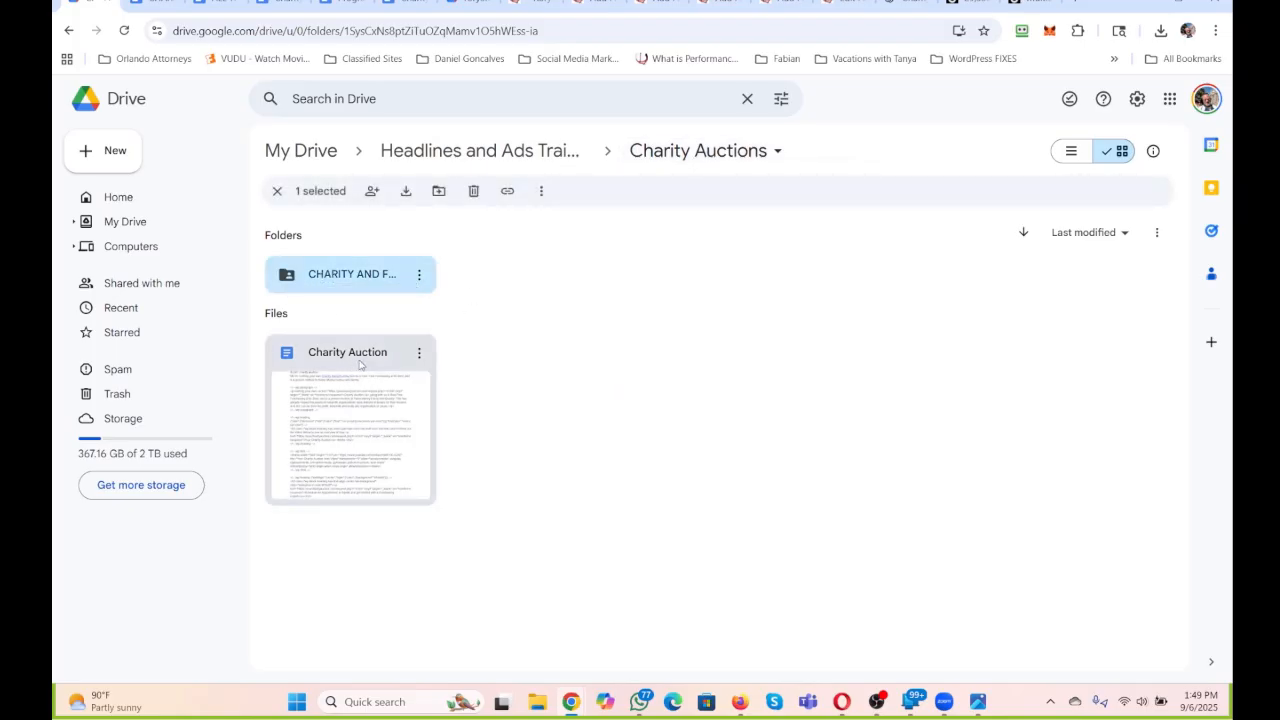
double_click(371, 280)
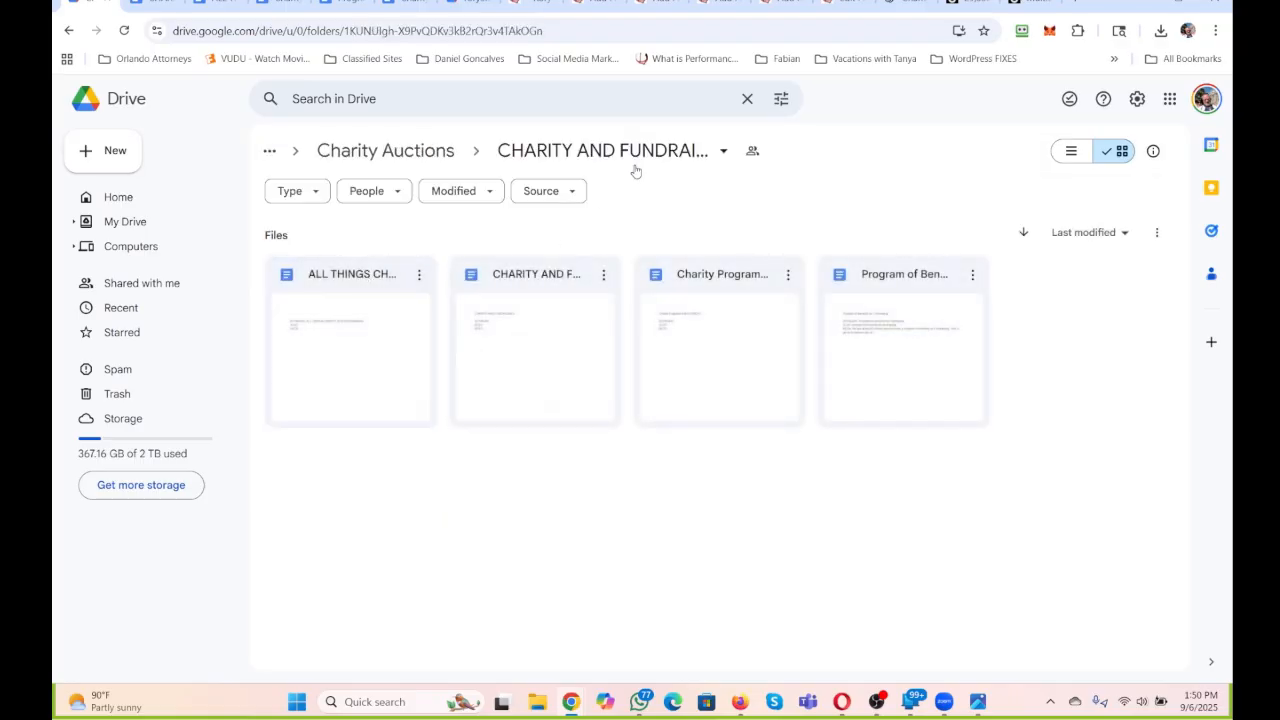